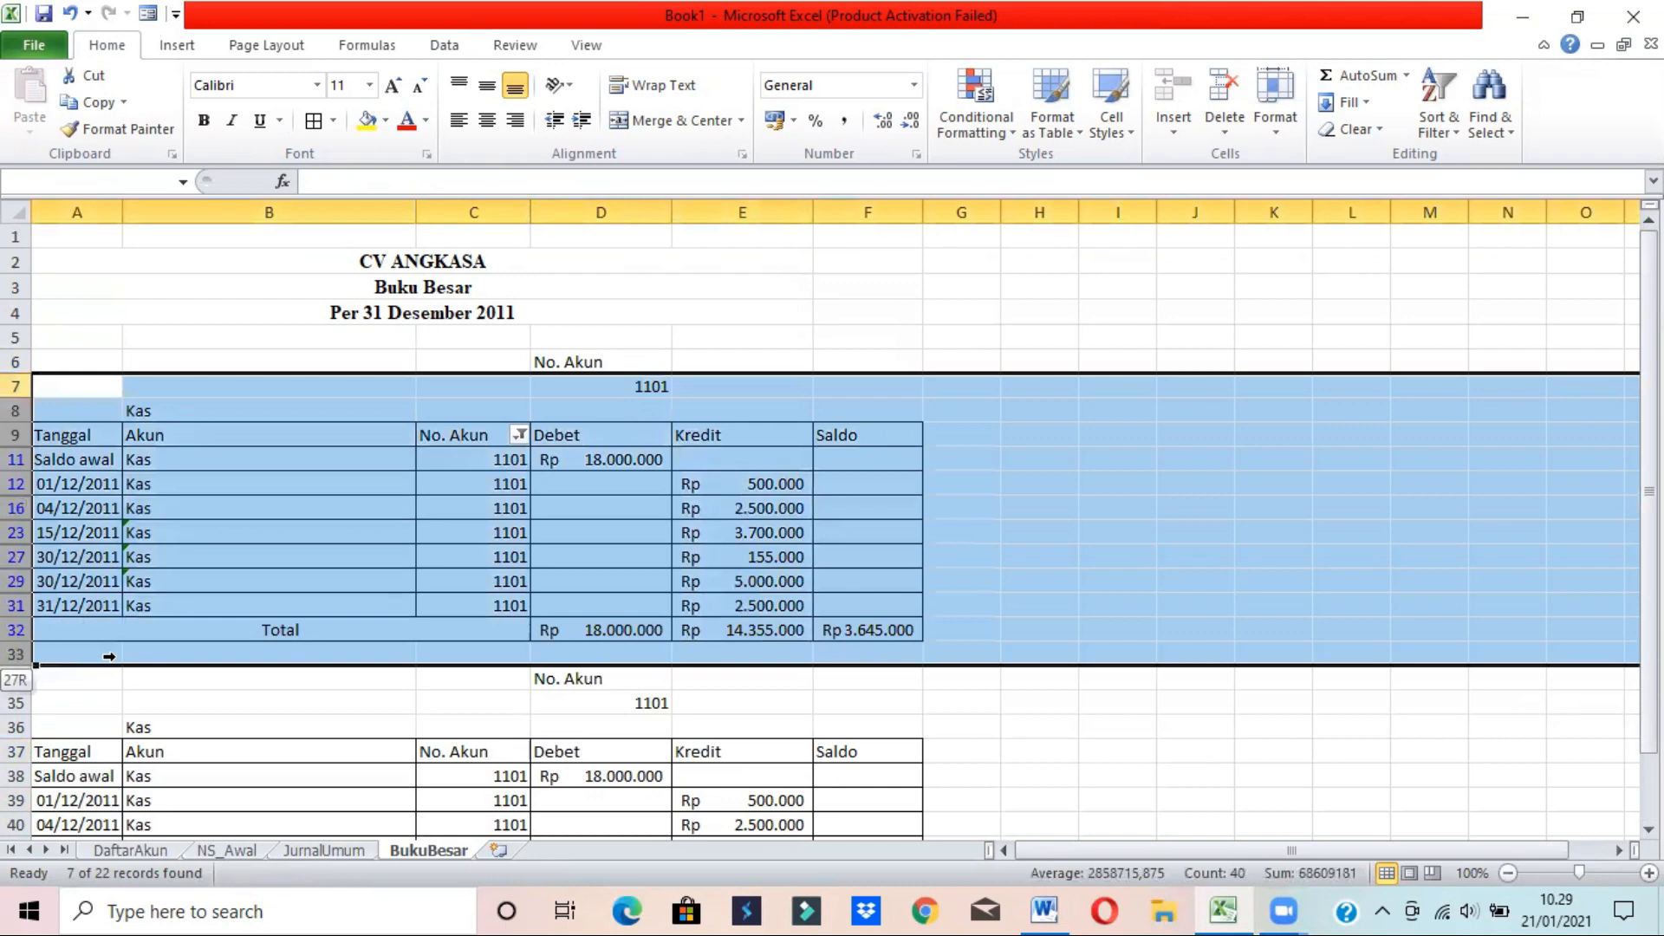
pyautogui.moveTo(108, 641); pyautogui.dragTo(109, 631)
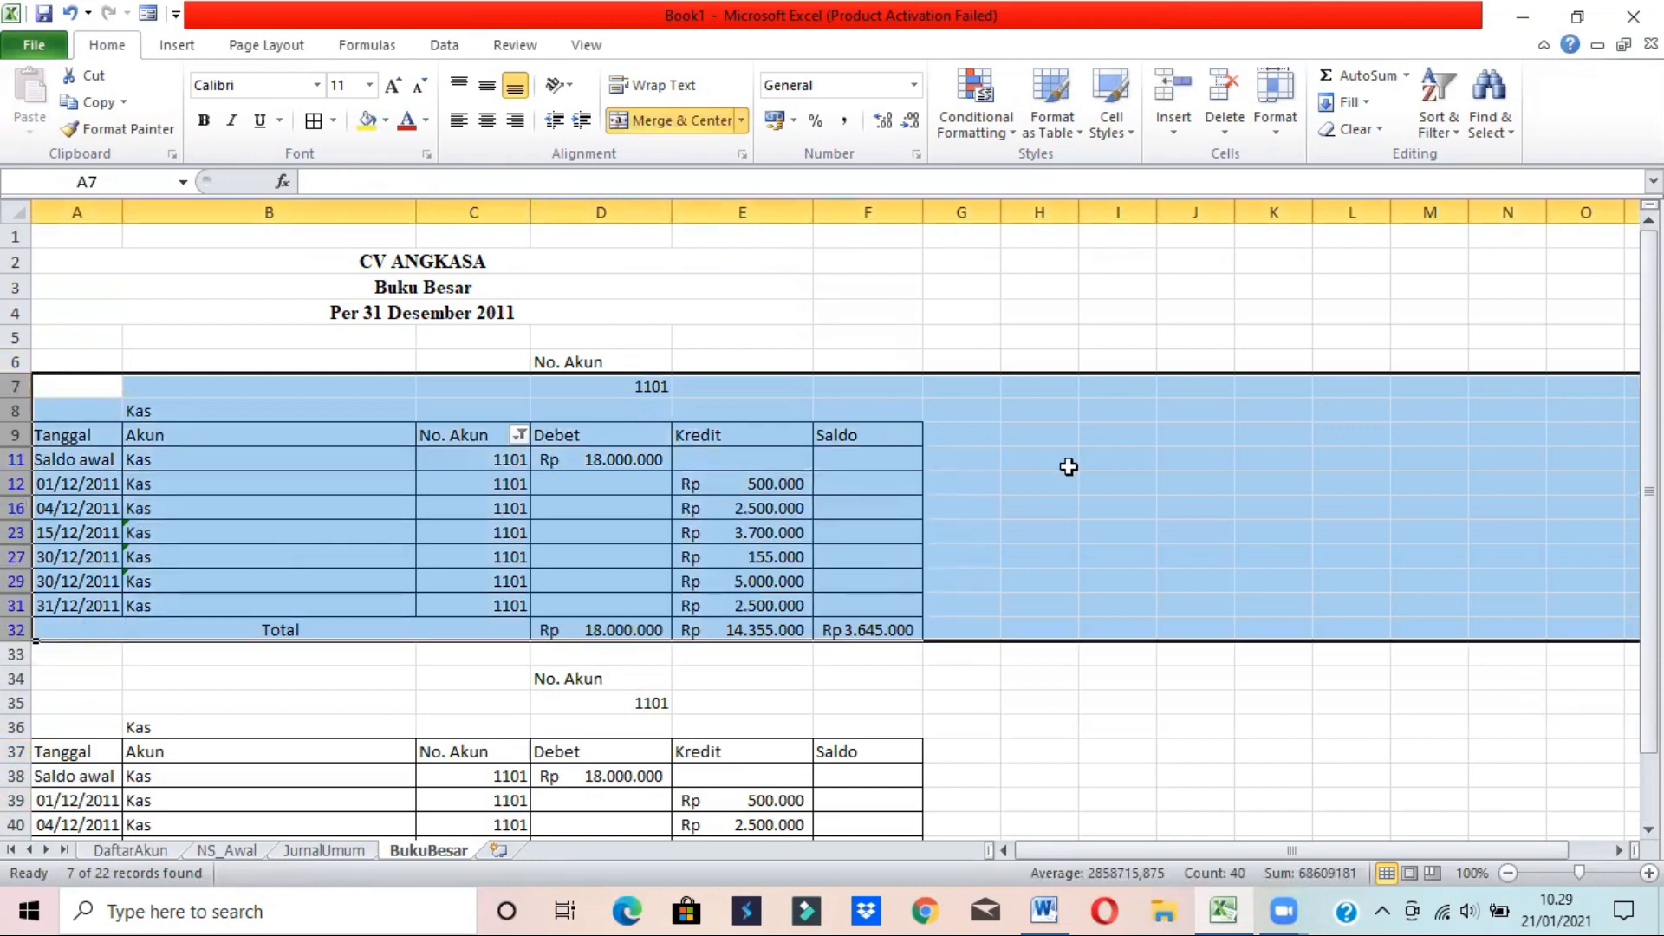
pyautogui.click(1176, 462)
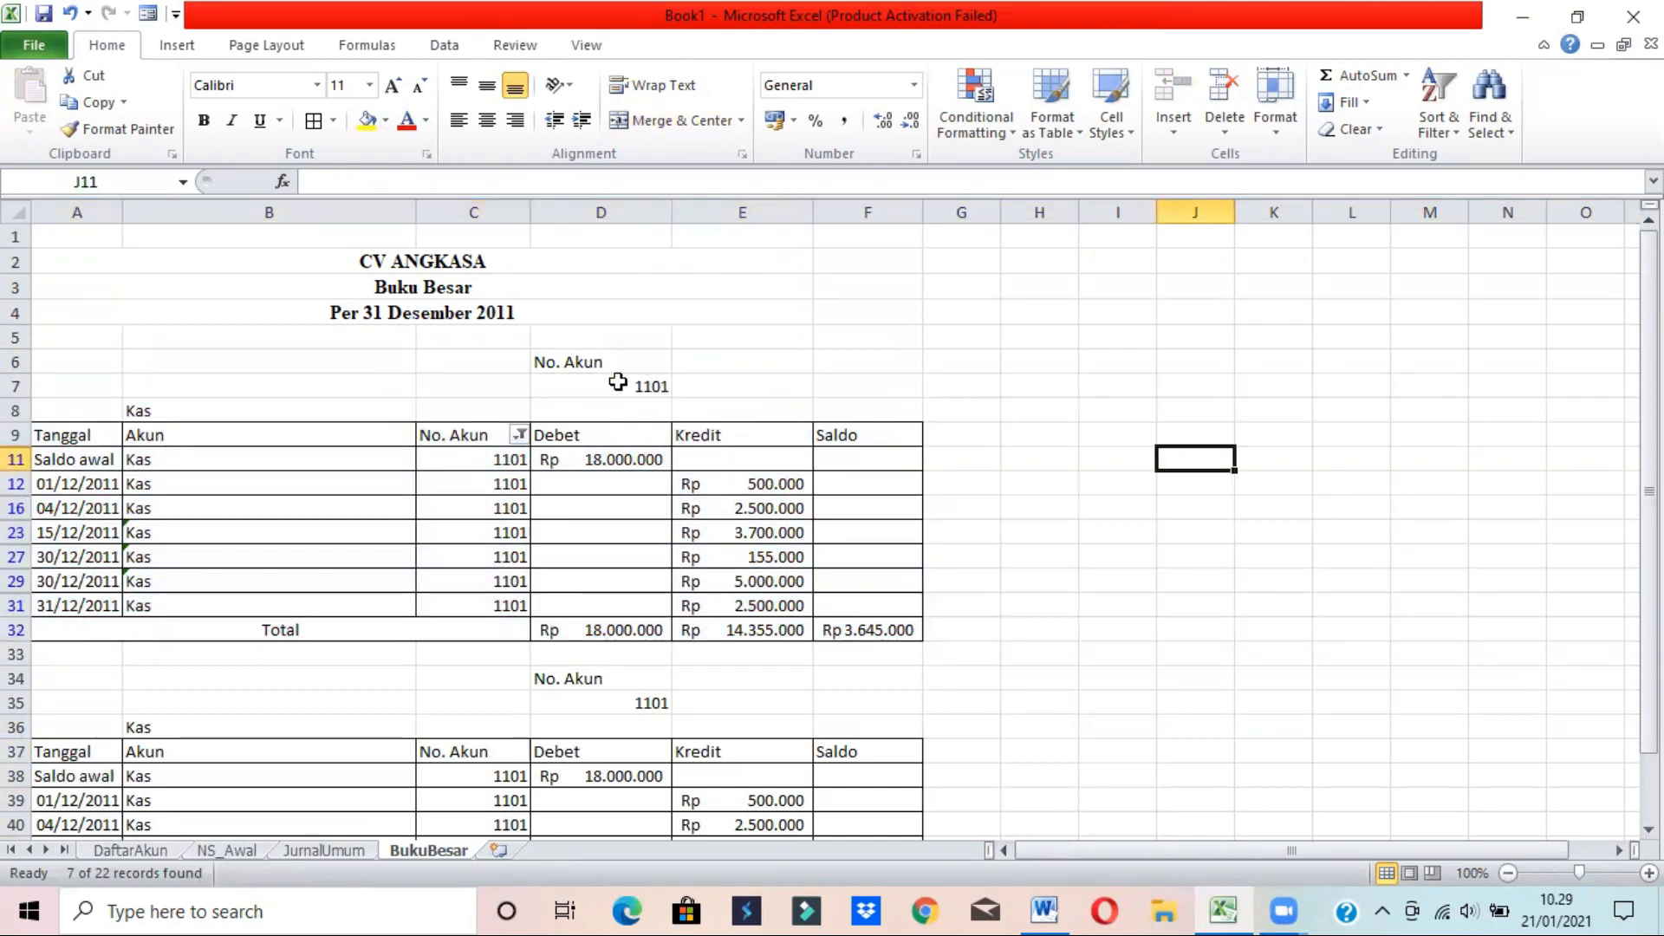
# - Set the account number in D7, above the first ledger table, to 1102
pyautogui.click(618, 382)
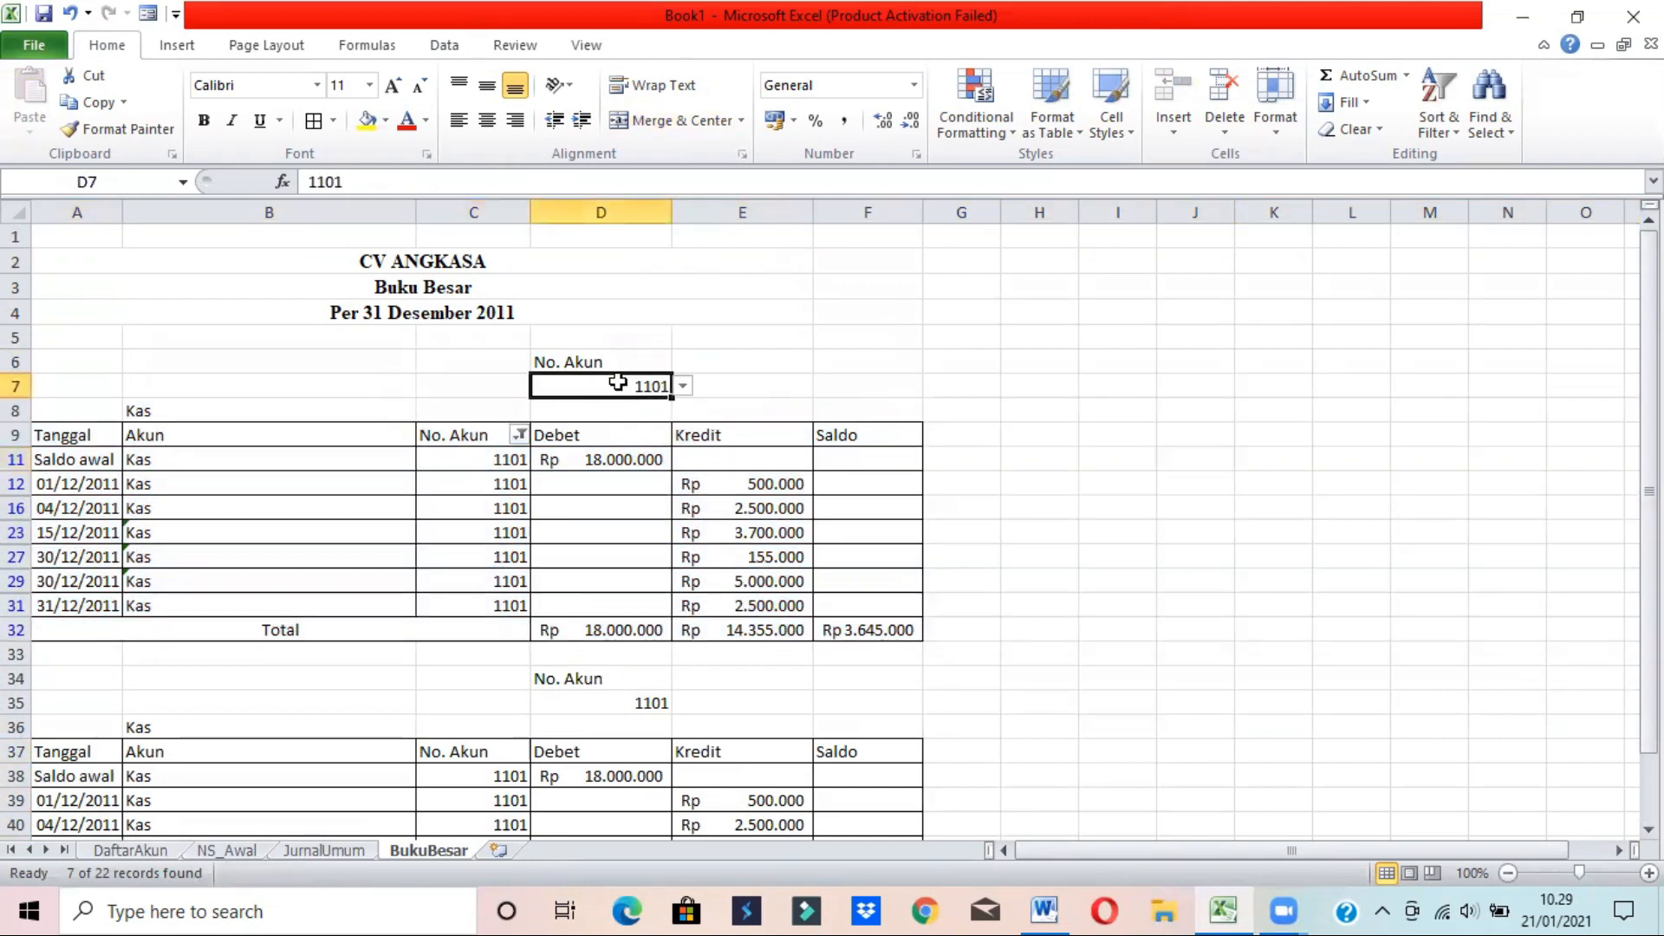
pyautogui.click(683, 386)
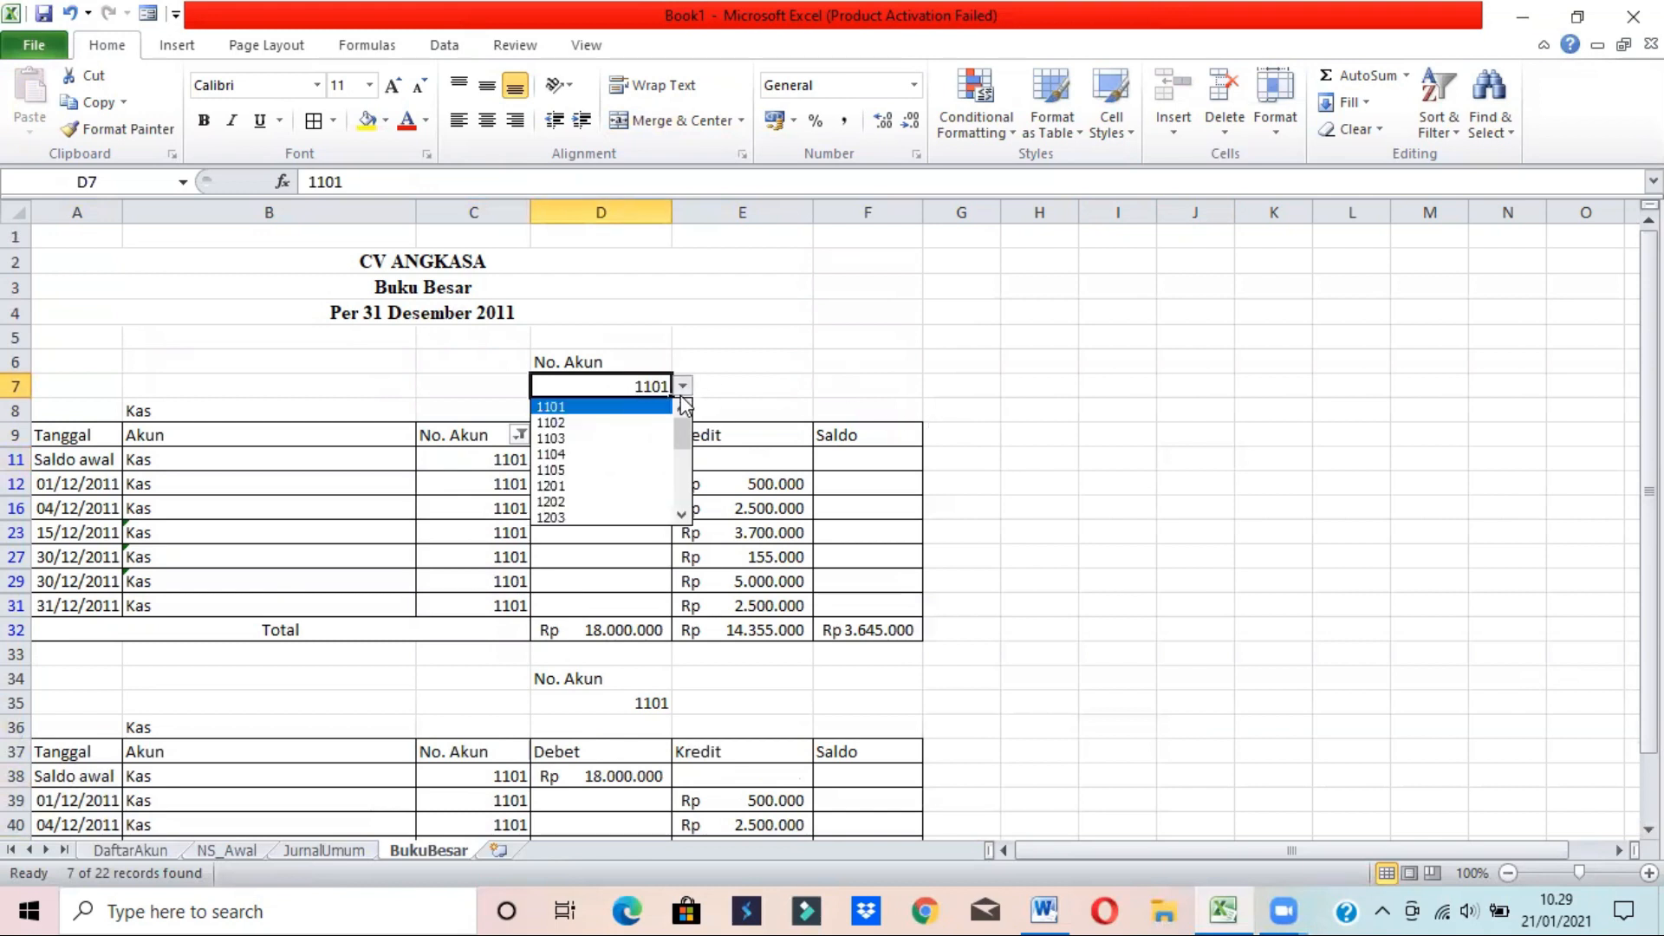
pyautogui.click(593, 424)
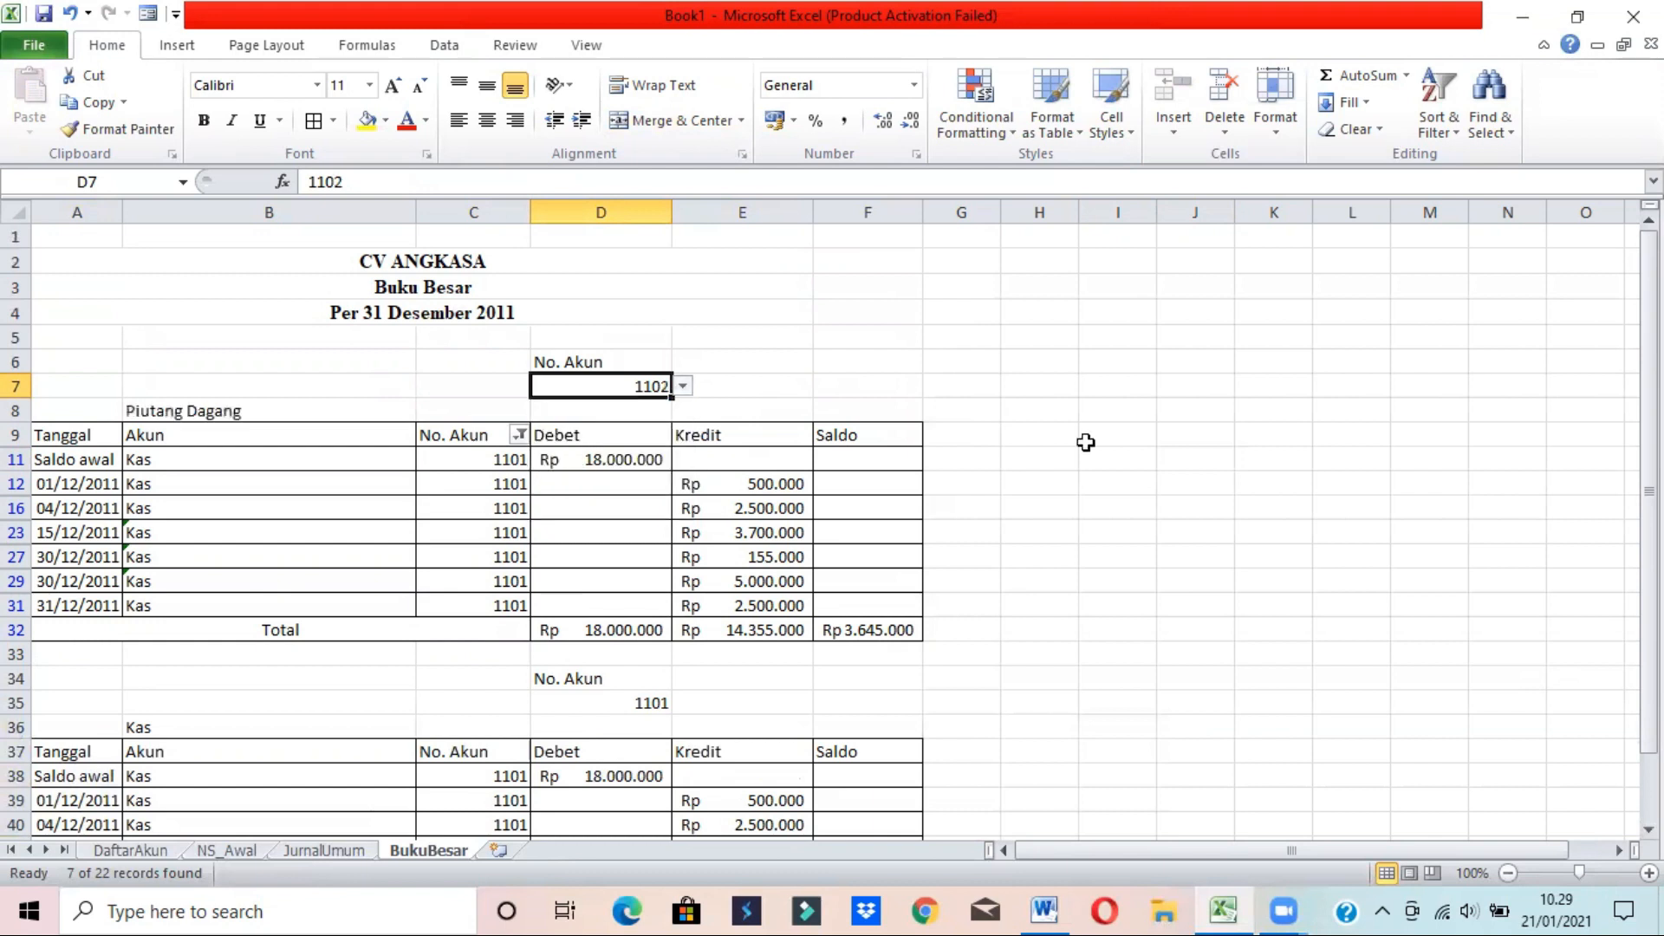
# - Filter the ledger's No. Akun column to show only 1102, and autofit column F to its contents
pyautogui.click(518, 434)
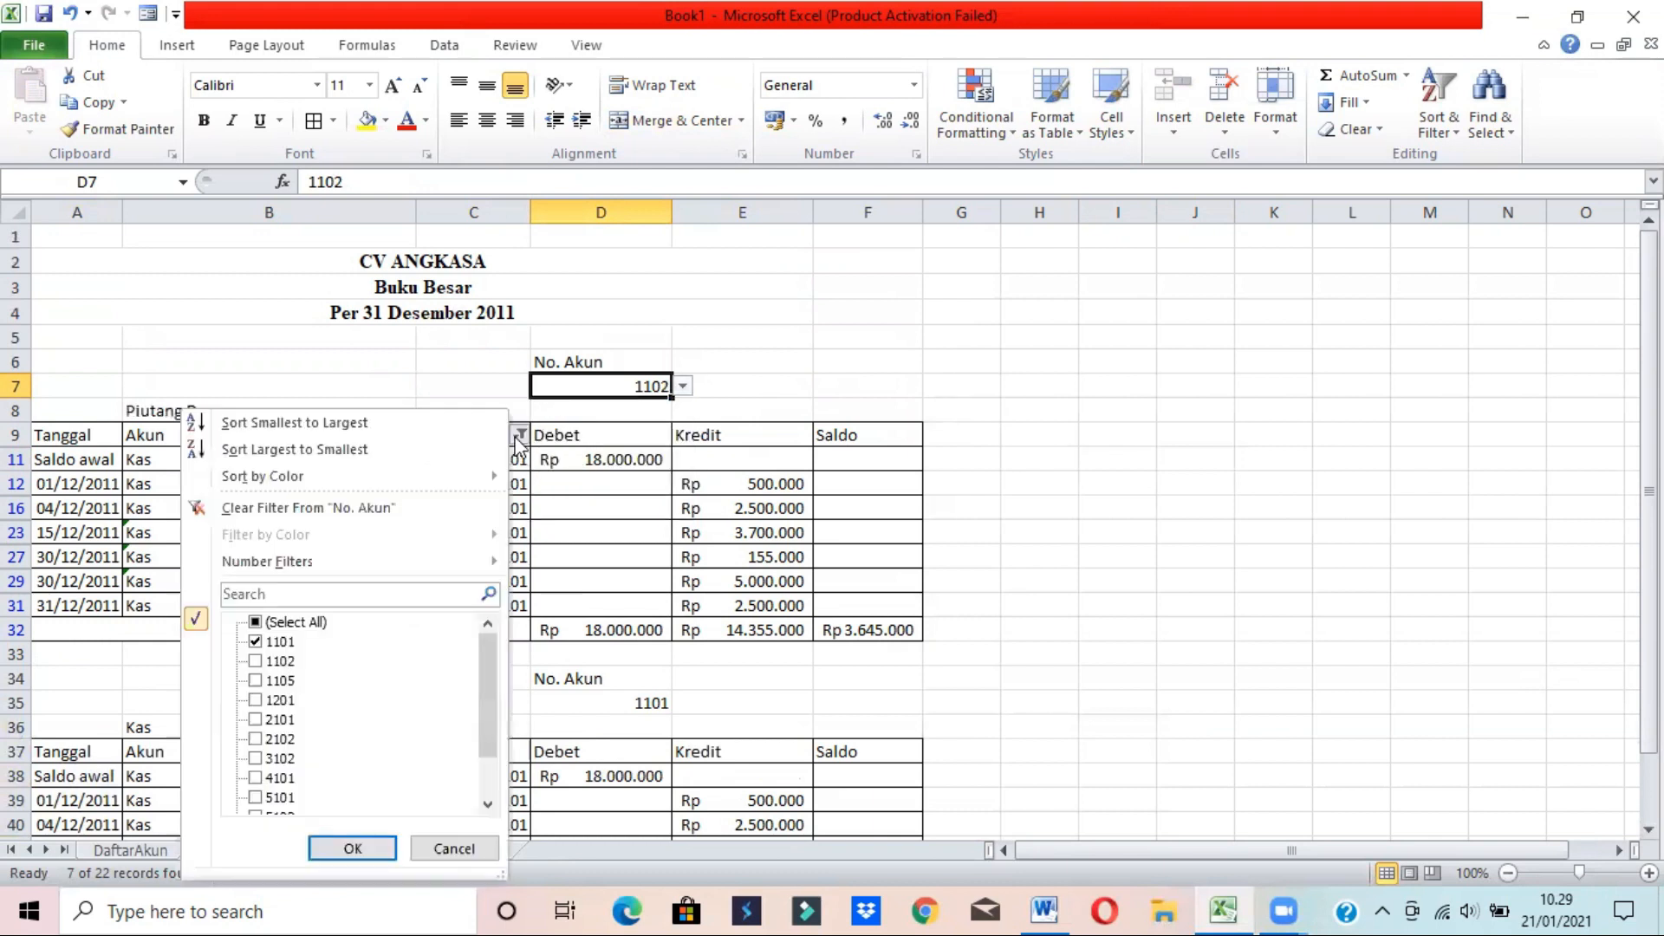
pyautogui.click(286, 643)
pyautogui.click(277, 660)
pyautogui.click(352, 849)
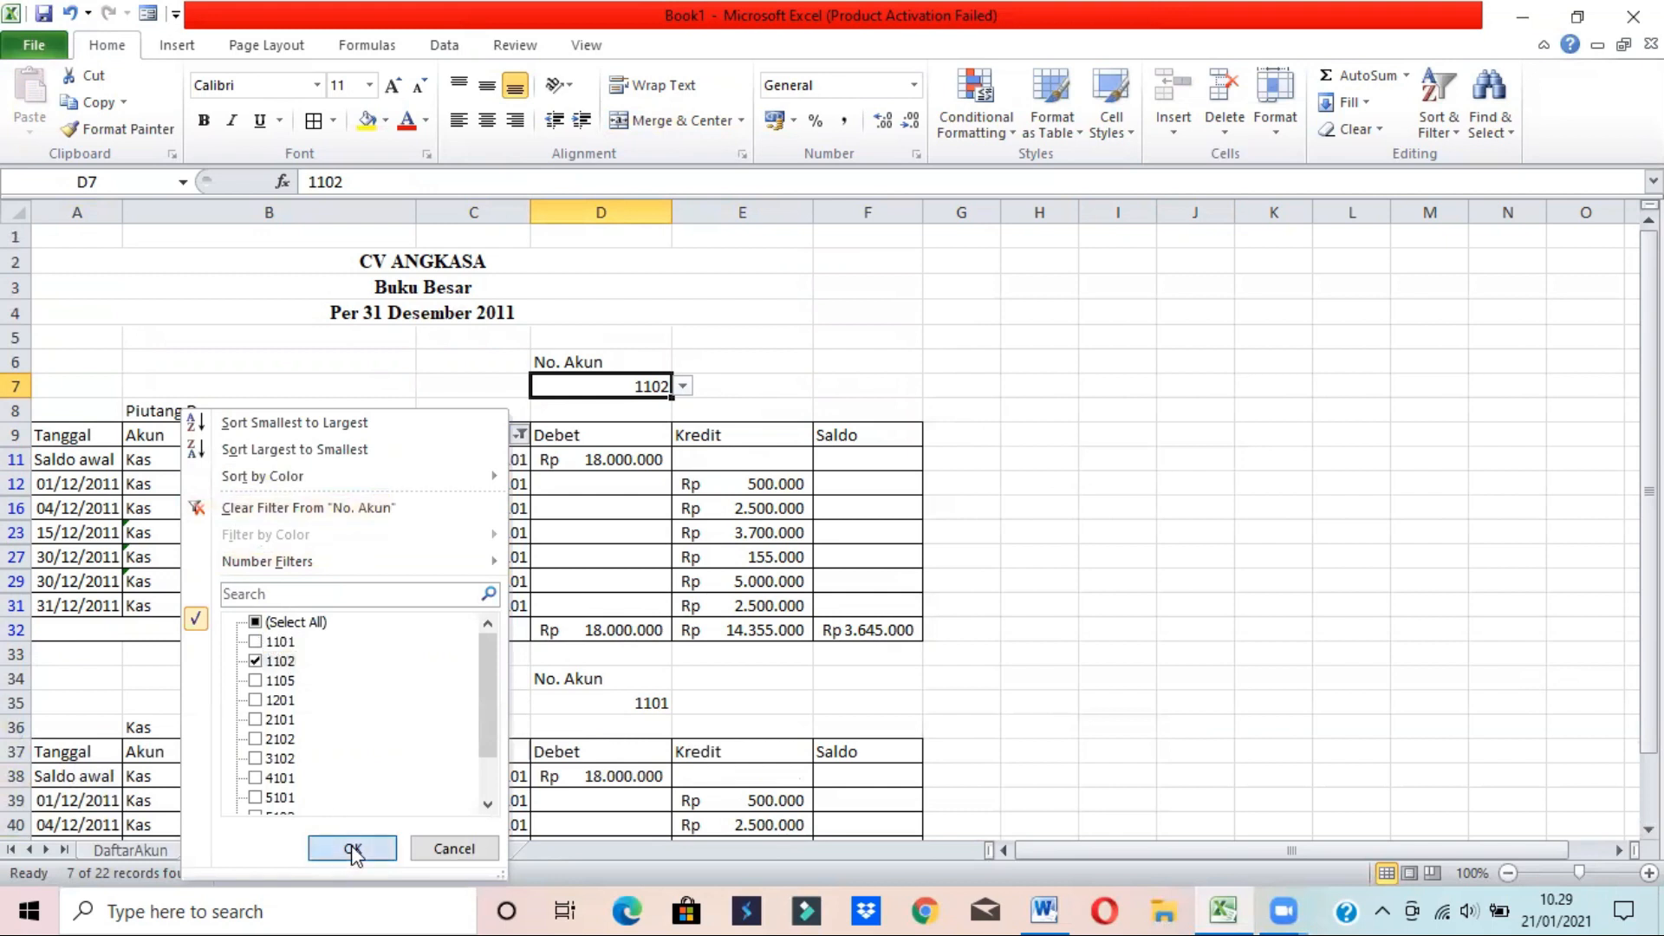
pyautogui.doubleClick(929, 202)
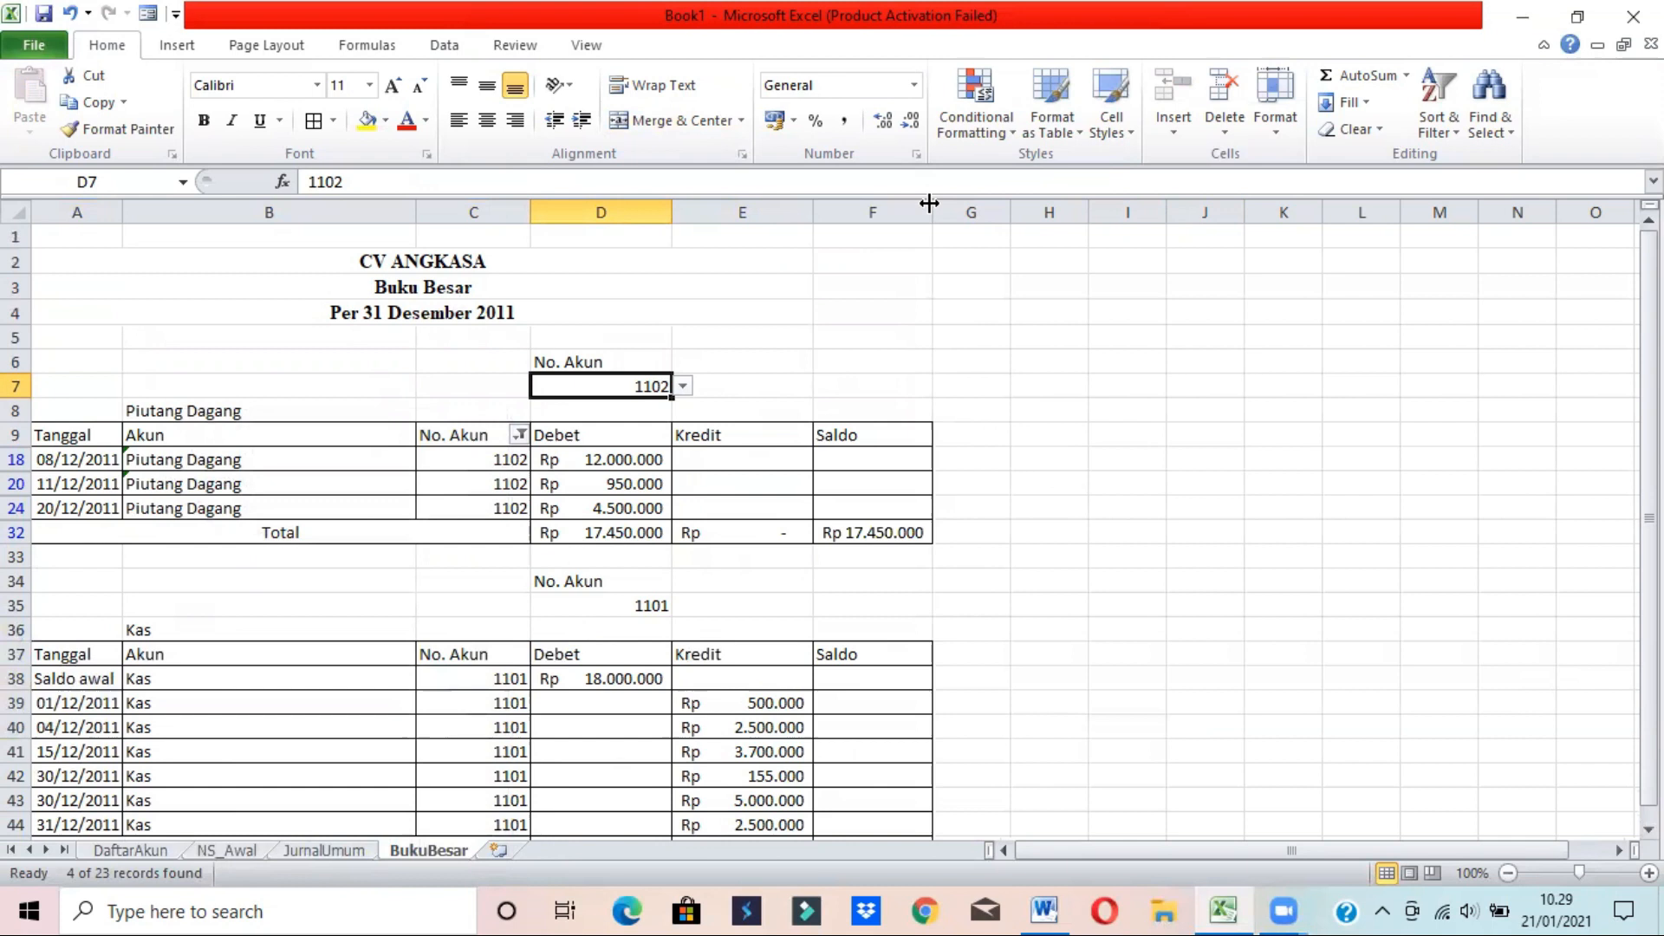
pyautogui.click(1128, 530)
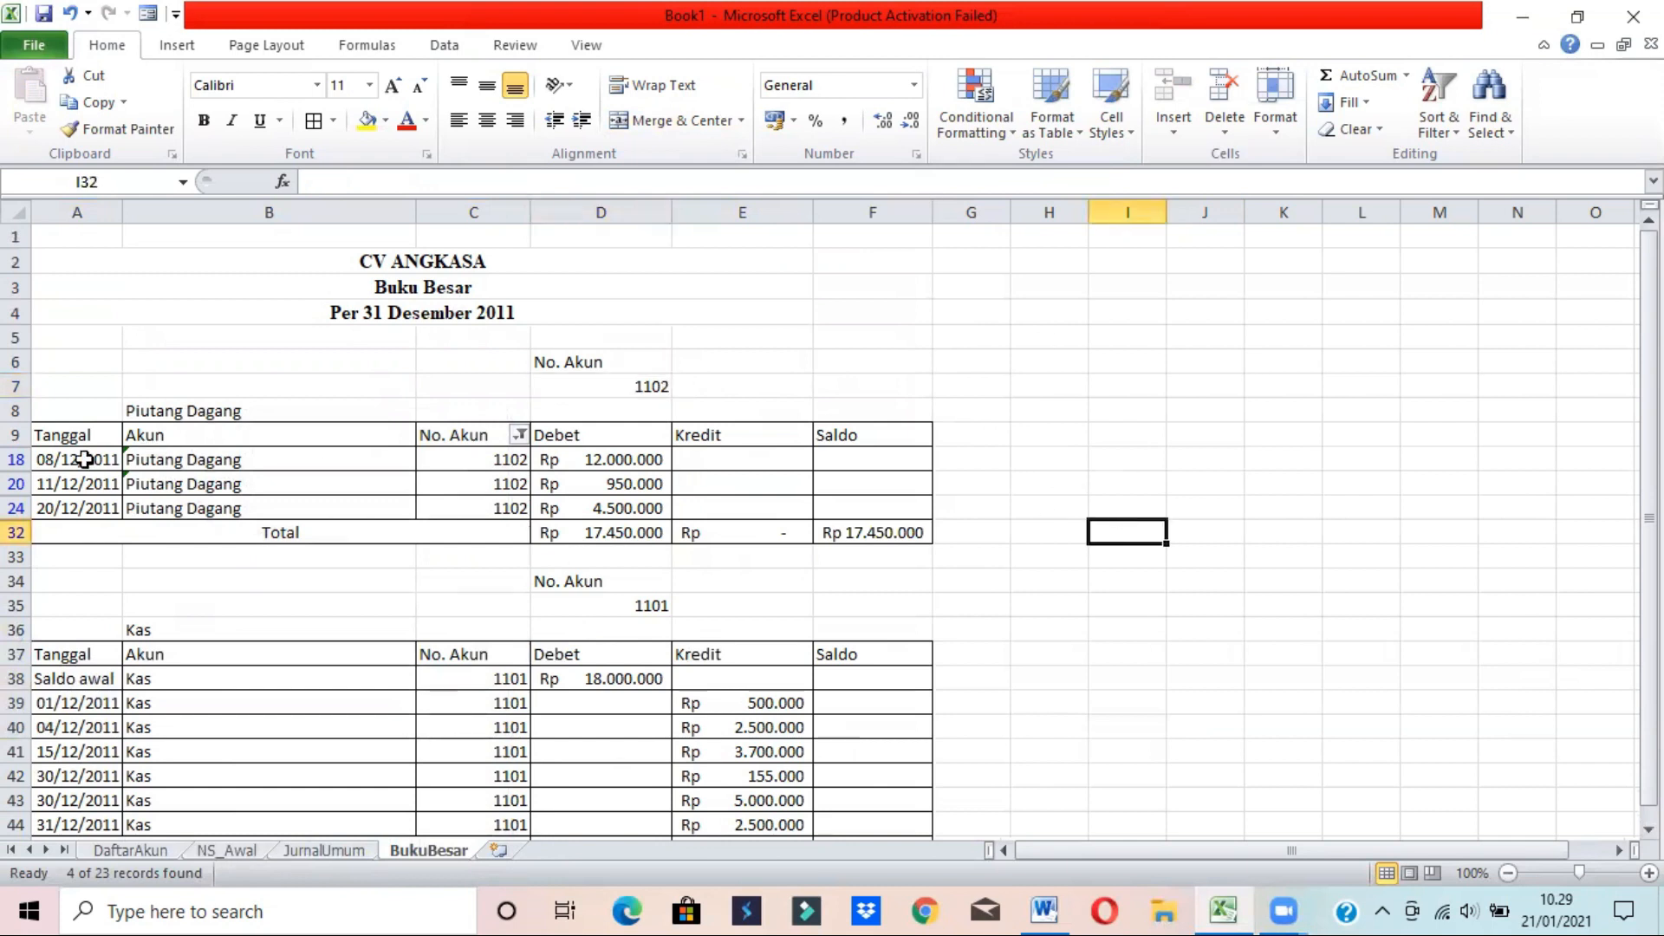
# - Insert a row above the 08/12/2011 Piutang Dagang entry and enter "Saldo awal" as its Tanggal
pyautogui.rightClick(17, 461)
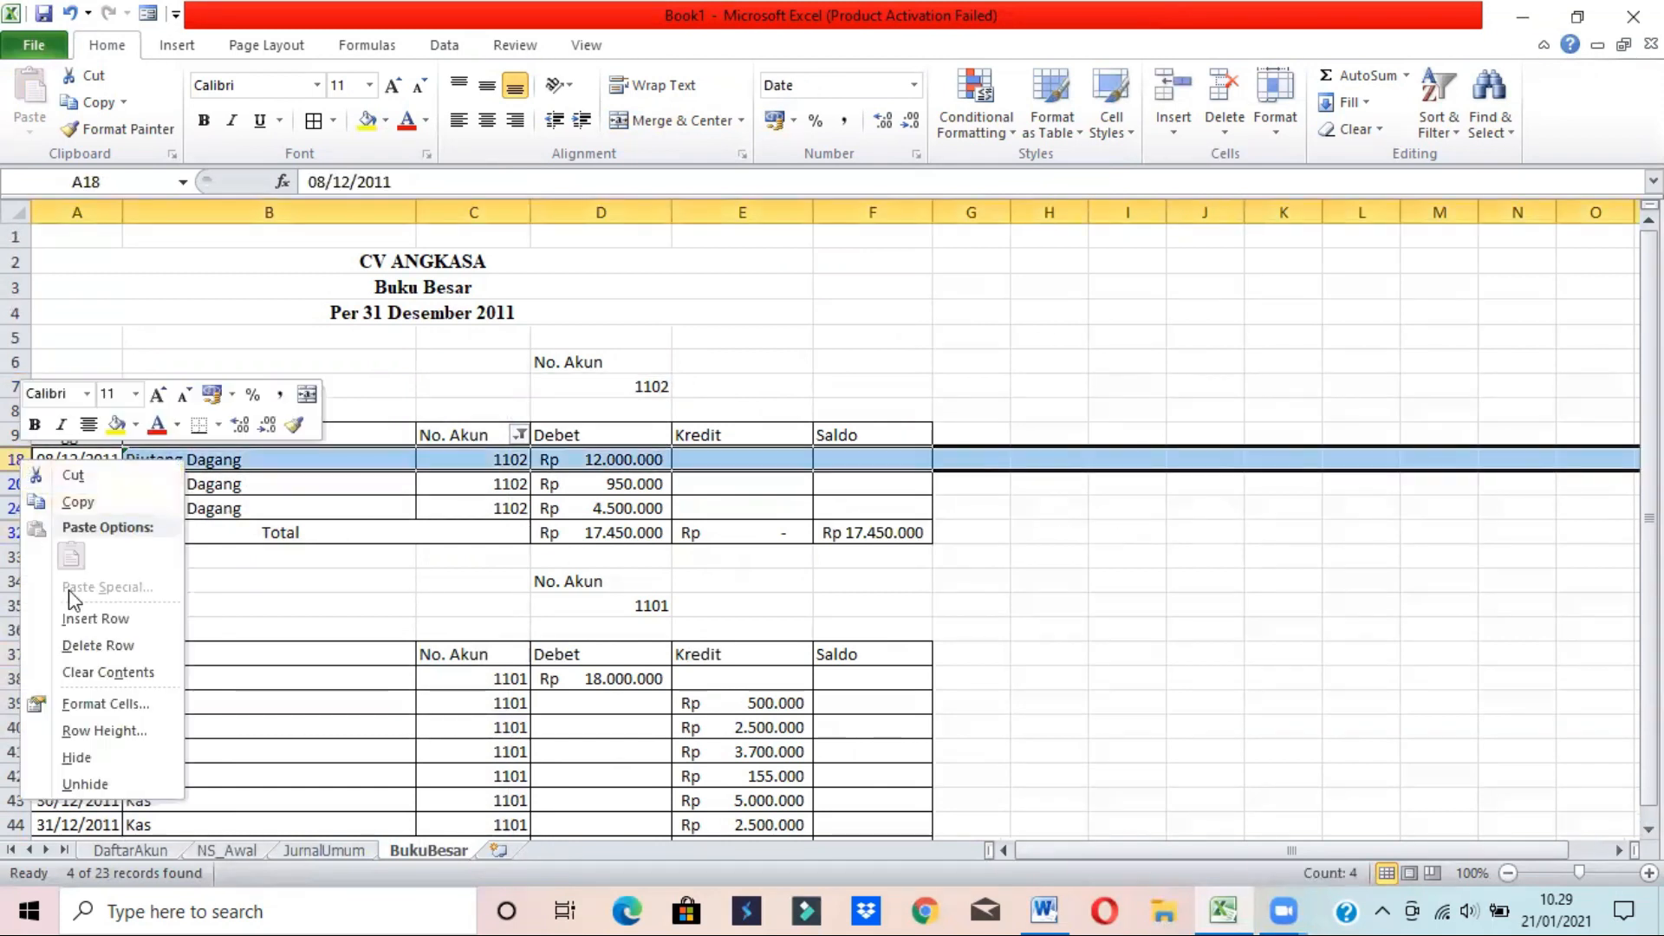
pyautogui.click(79, 618)
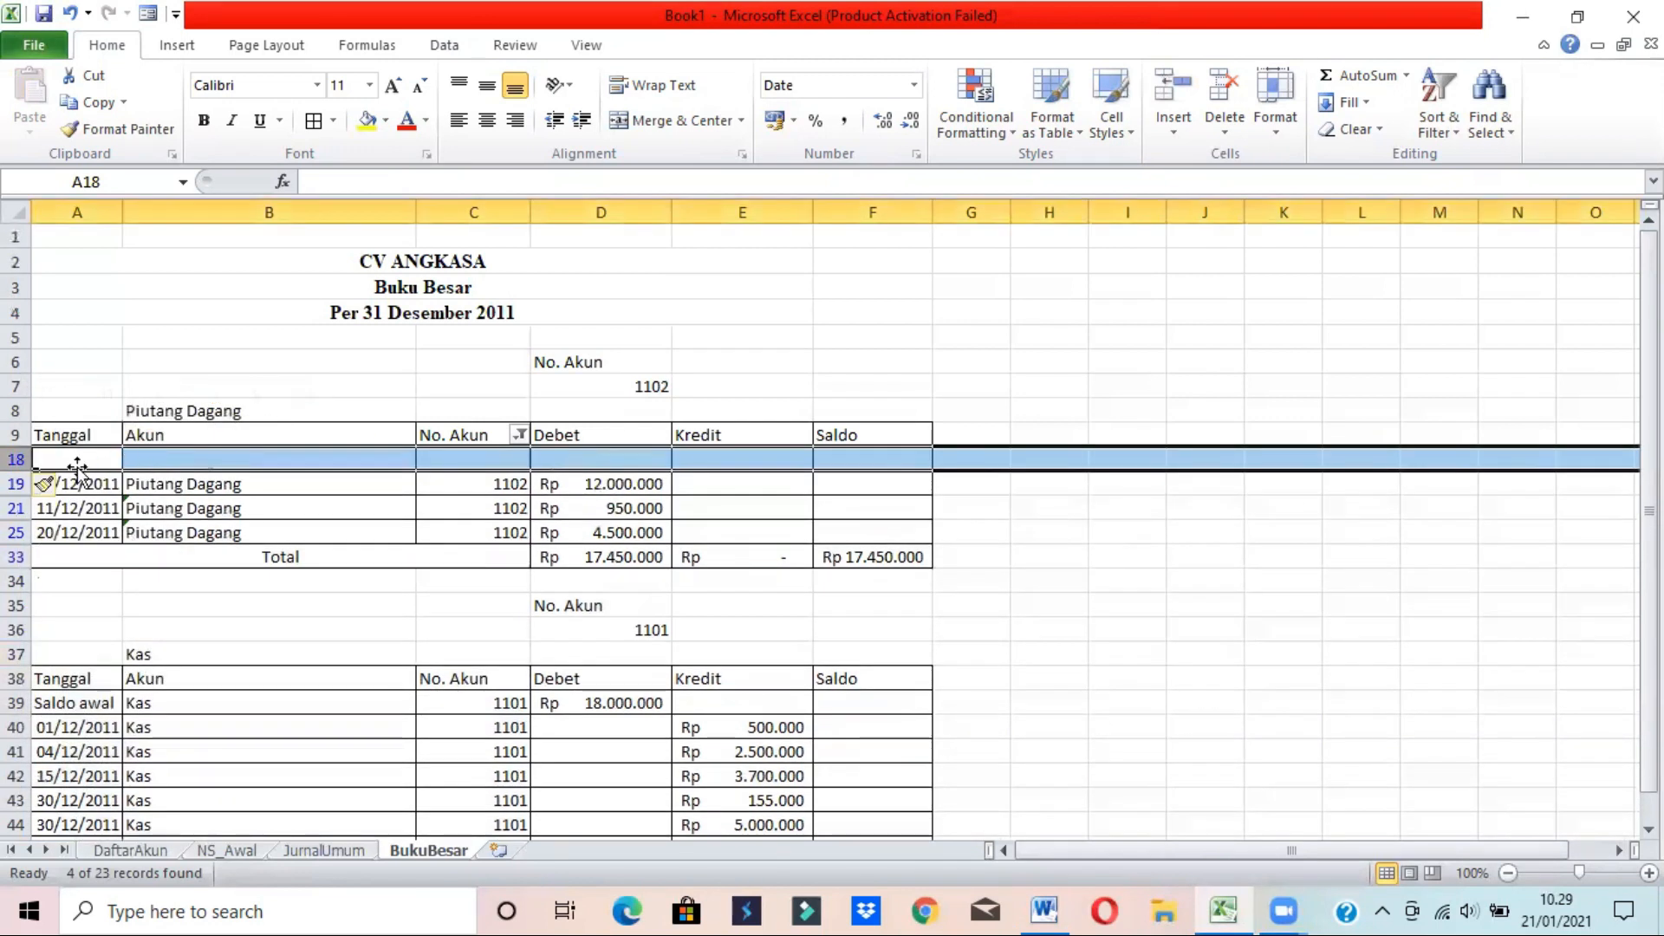
pyautogui.click(48, 457)
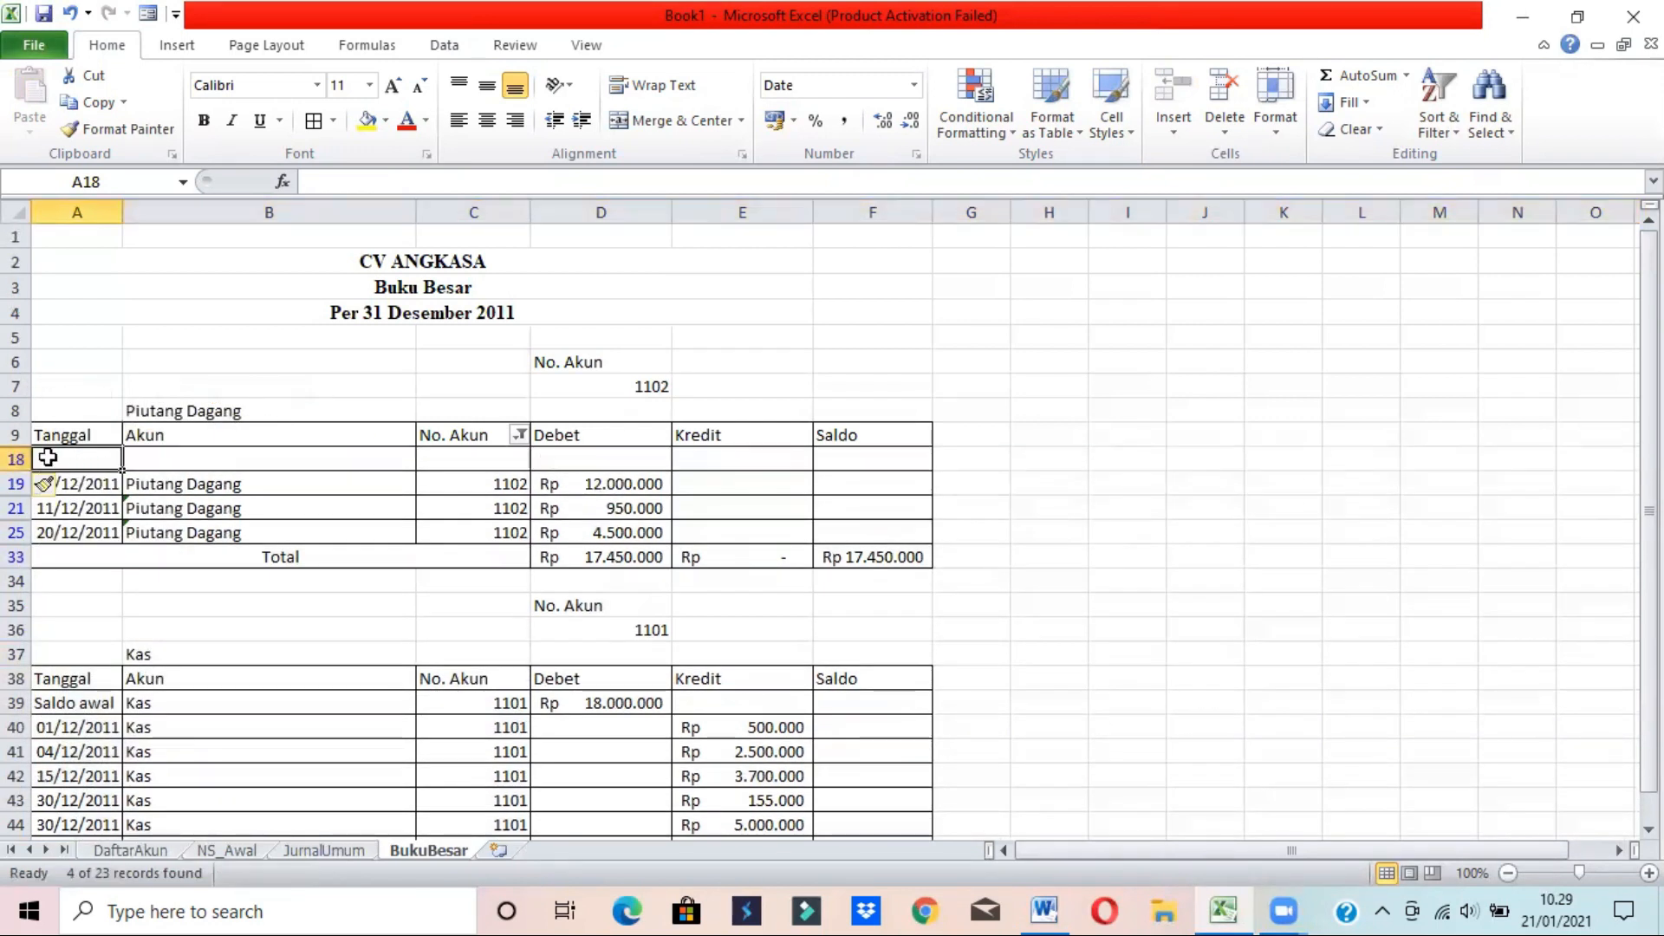
pyautogui.write('S')
pyautogui.press('Tab')
pyautogui.press('Tab')
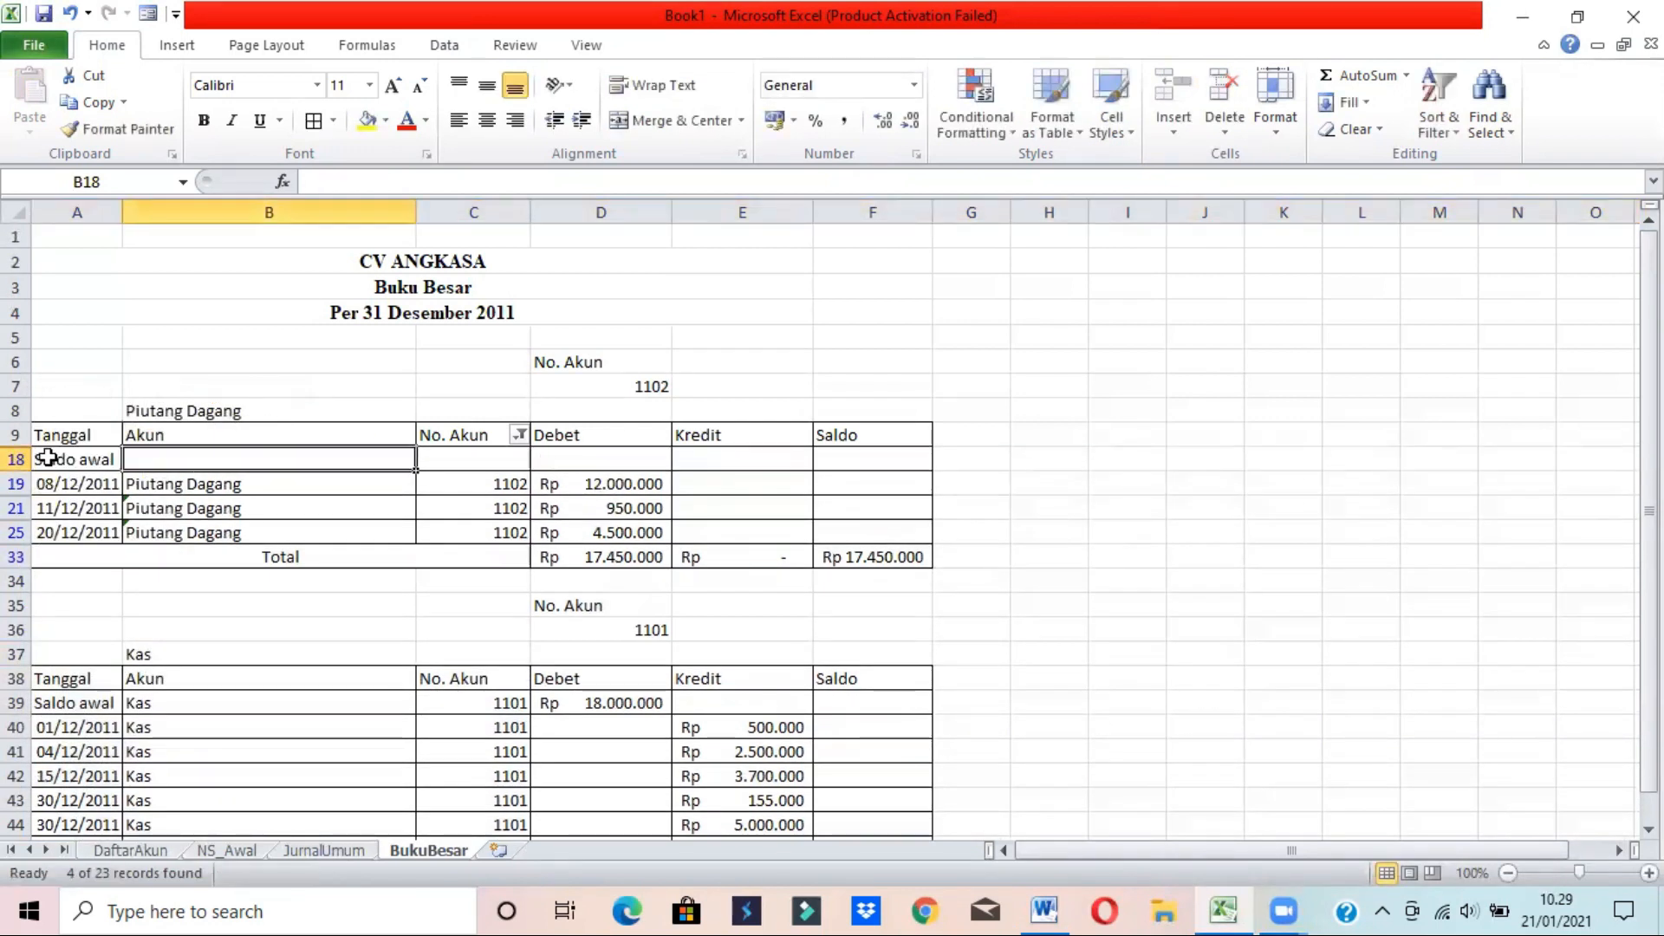
# - In the Saldo awal row, enter Piutang Dagang as the Akun and set the No. Akun to 1102
pyautogui.click(165, 451)
pyautogui.write('pIUT')
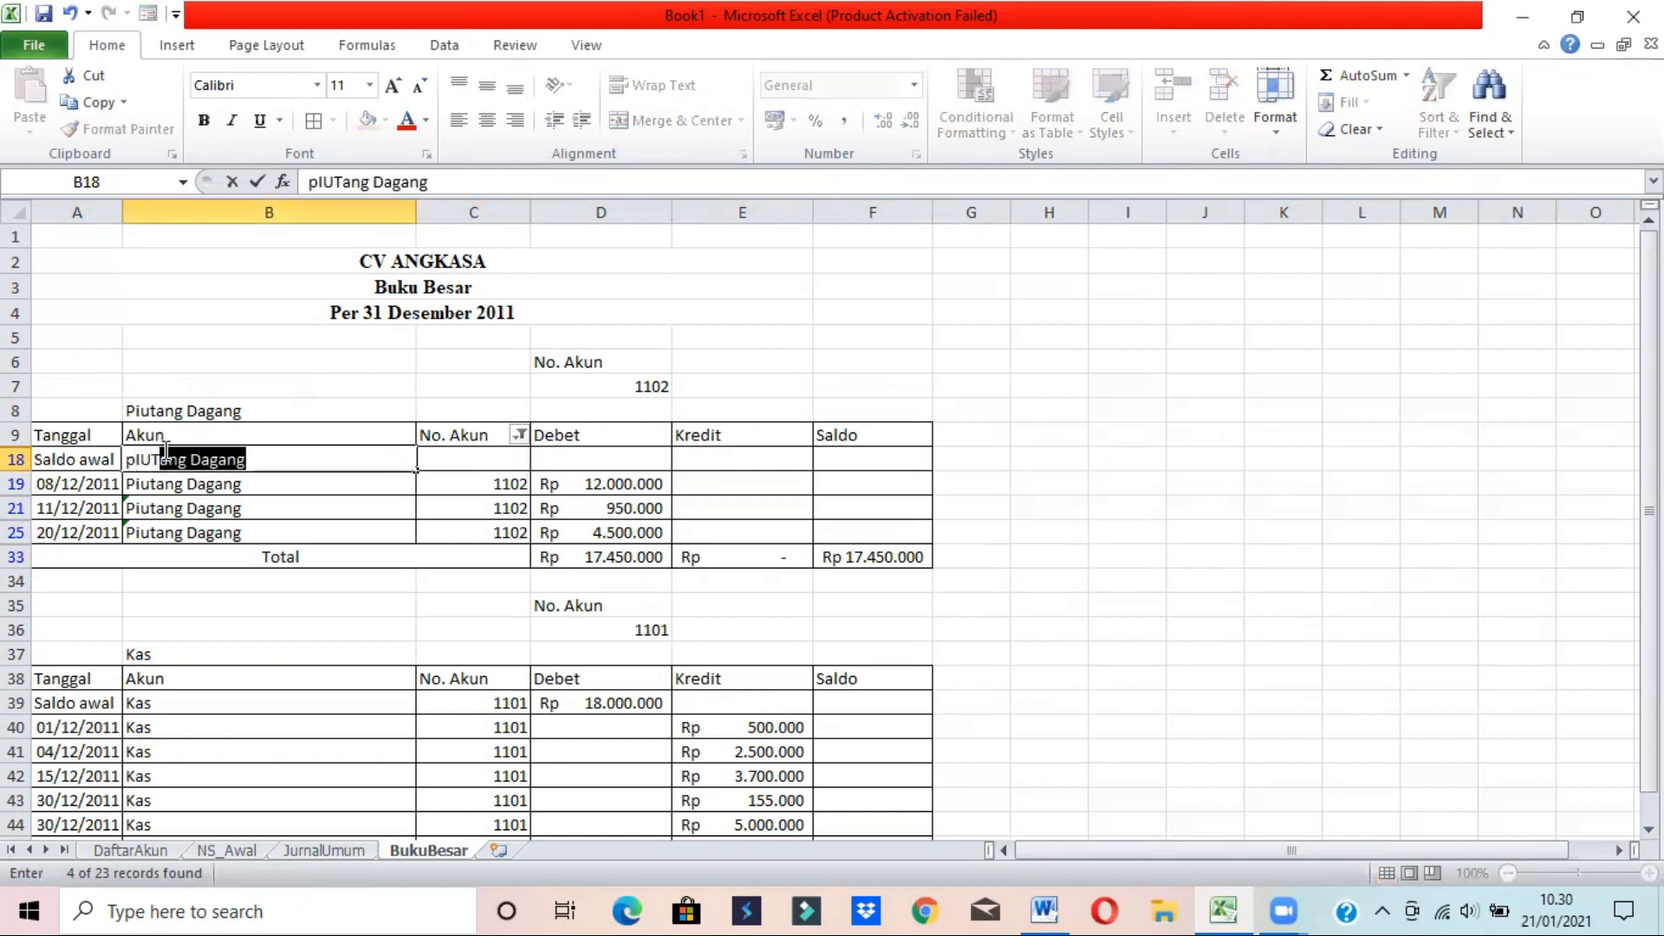
pyautogui.press('Return')
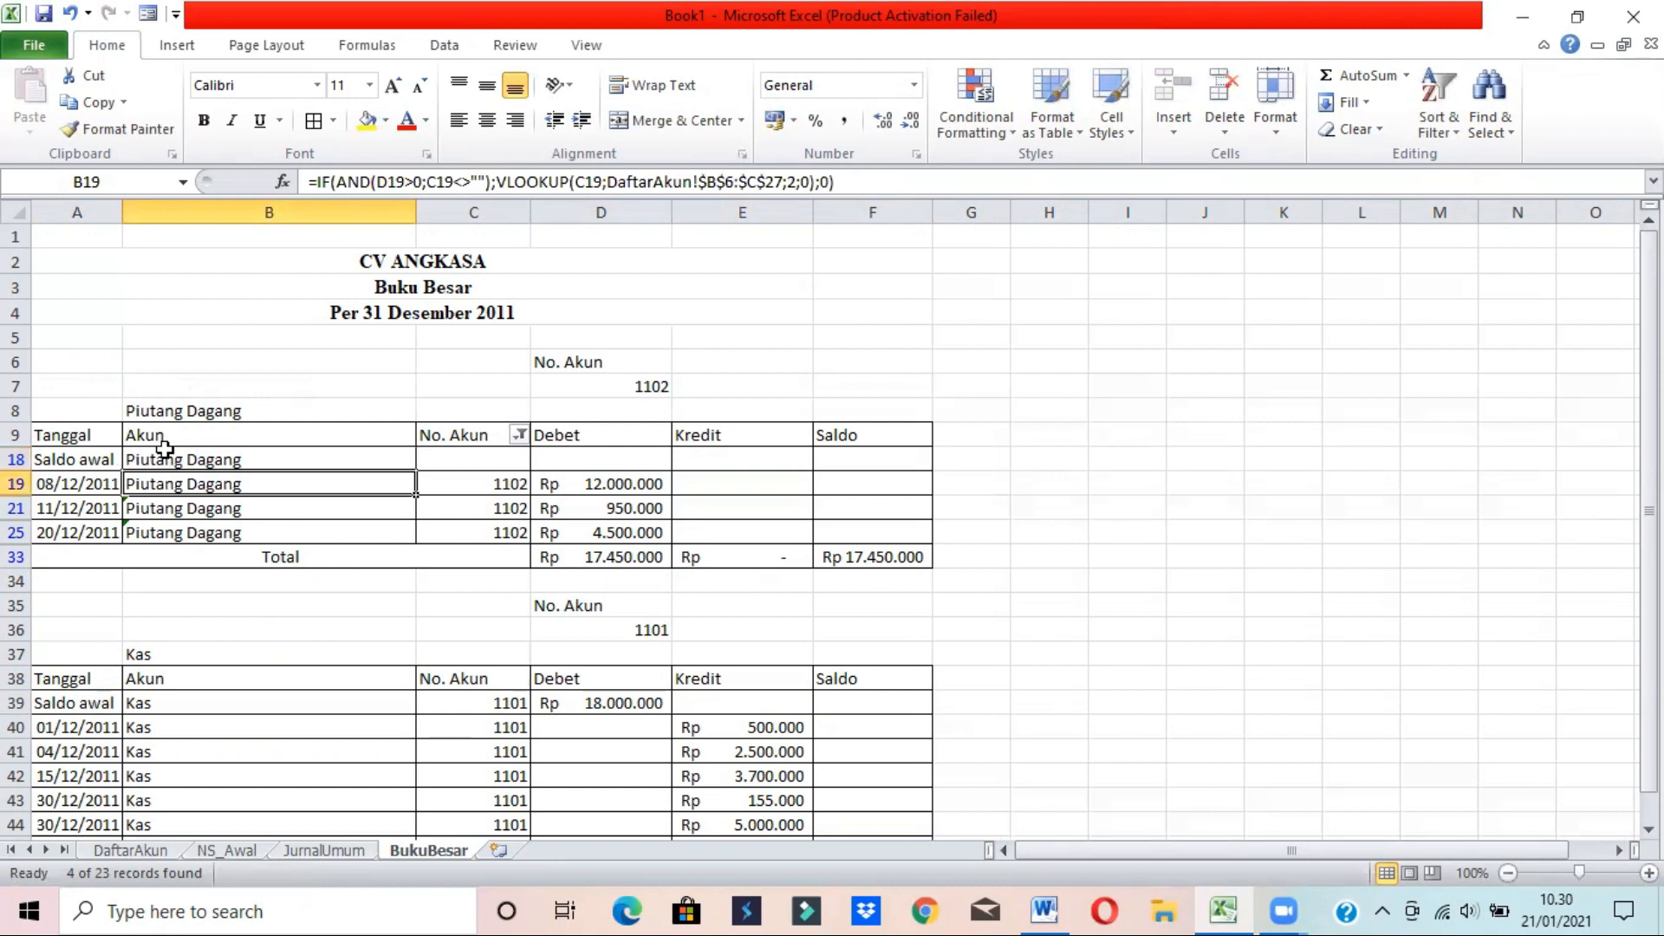
pyautogui.click(165, 450)
pyautogui.press('Tab')
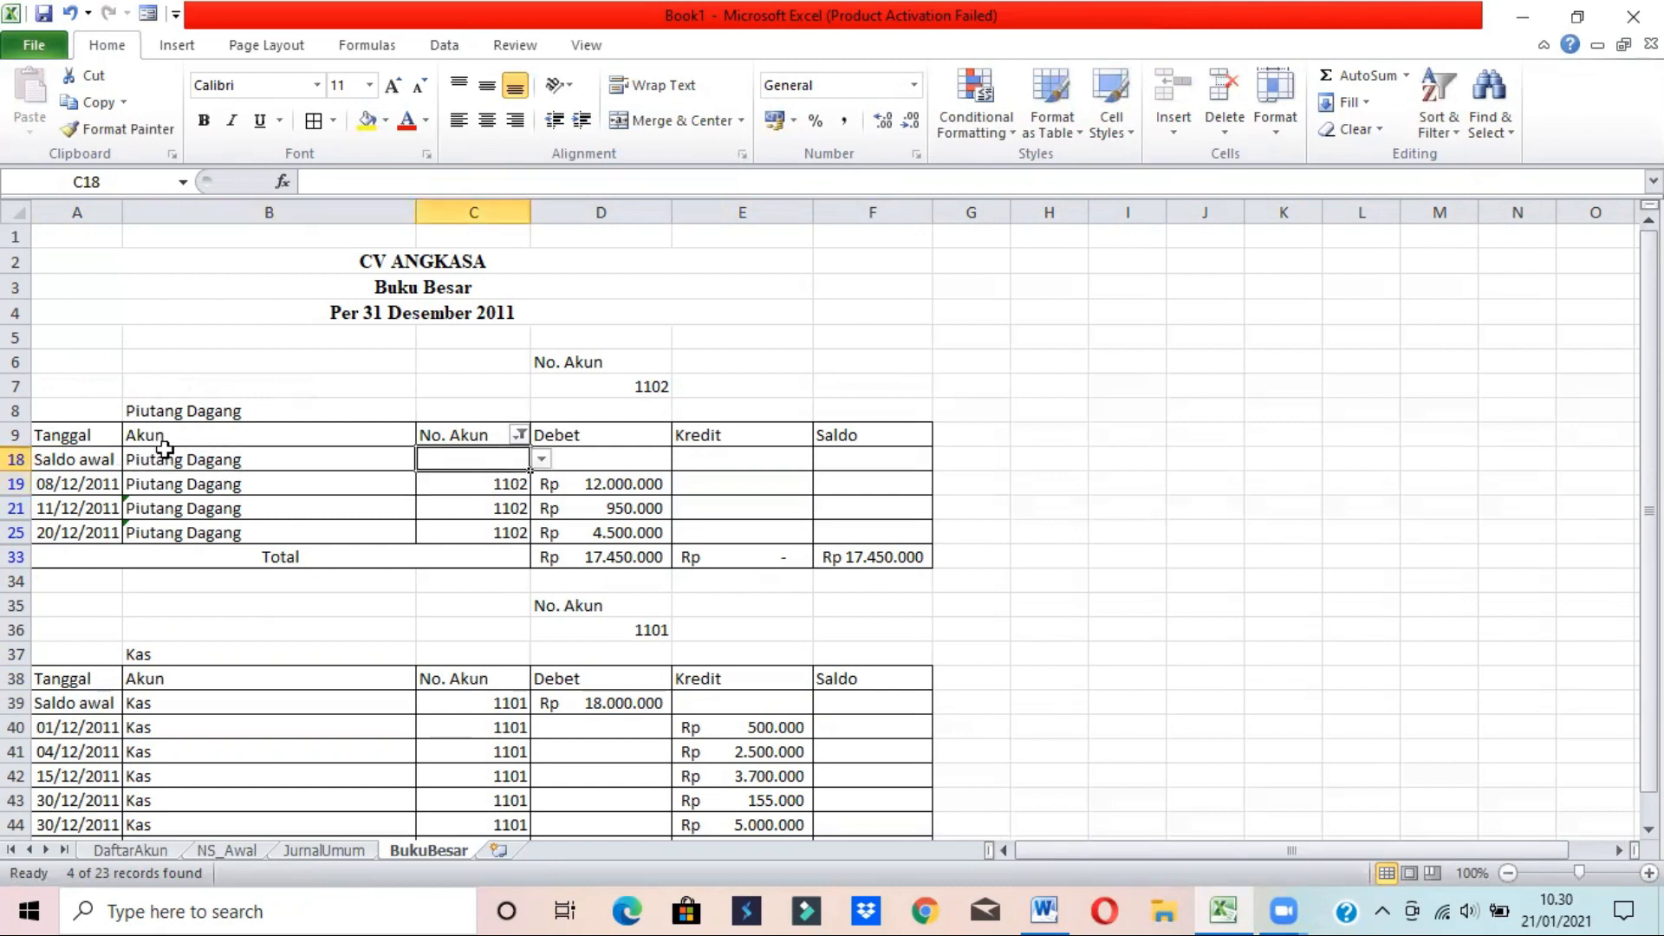
pyautogui.click(540, 460)
pyautogui.click(474, 491)
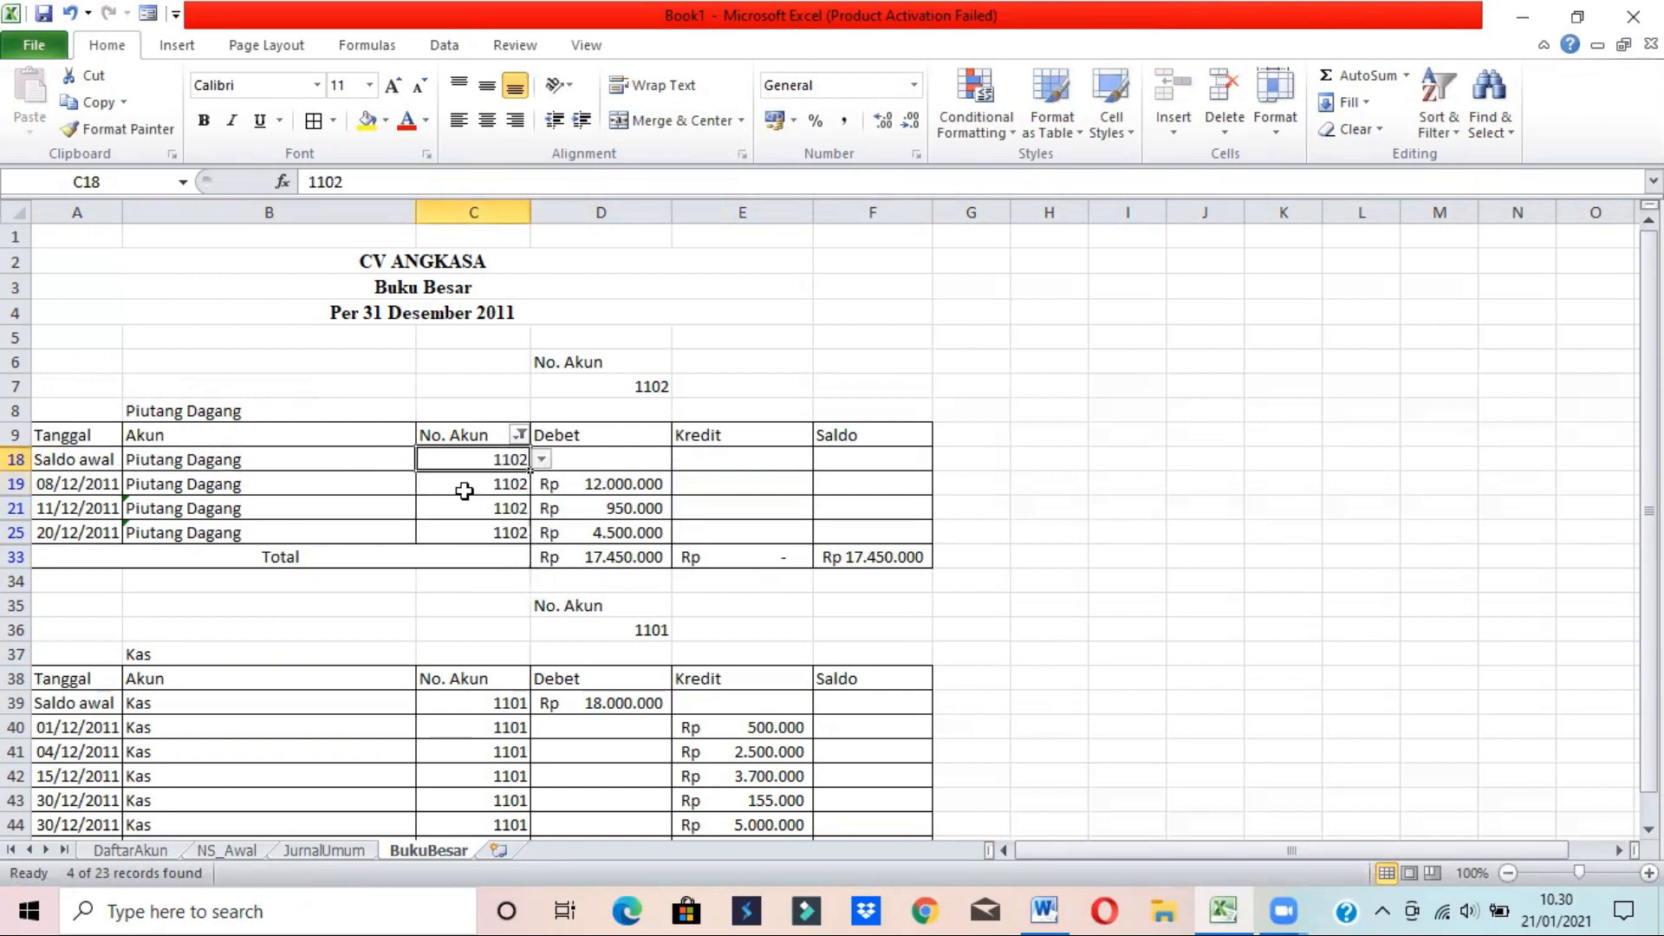
# - Link the Saldo awal debit in D18 to the Piutang Dagang debit on the NS_Awal sheet with =NS_Awal!$D$8
pyautogui.click(574, 461)
pyautogui.write('=')
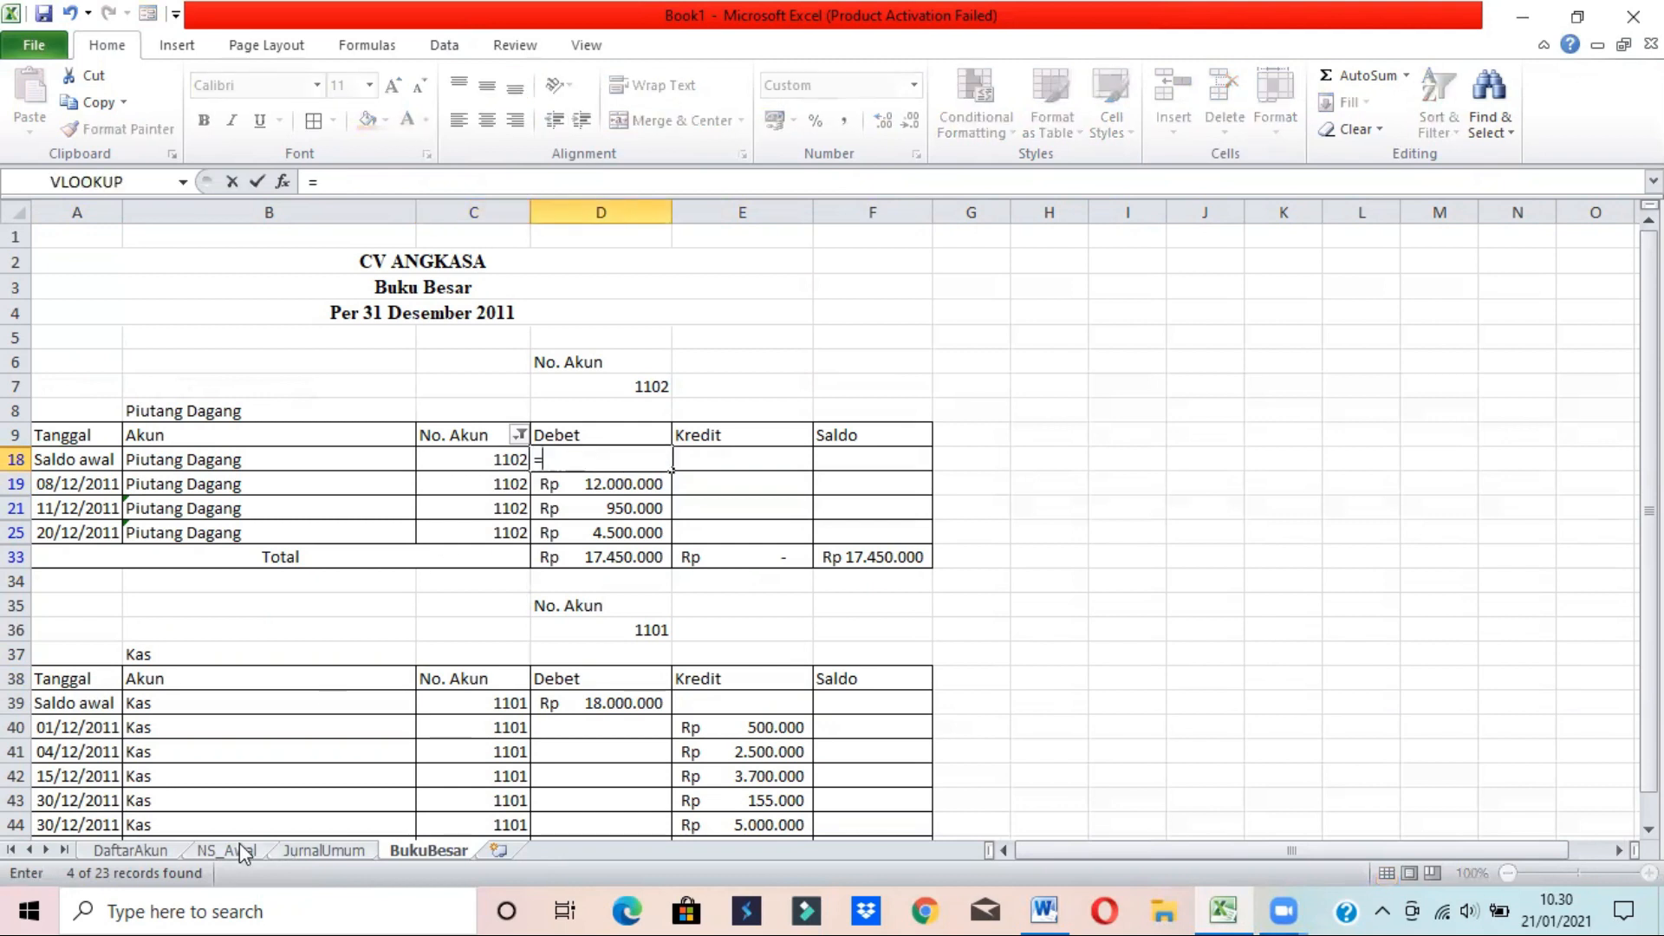
pyautogui.click(236, 849)
pyautogui.click(543, 474)
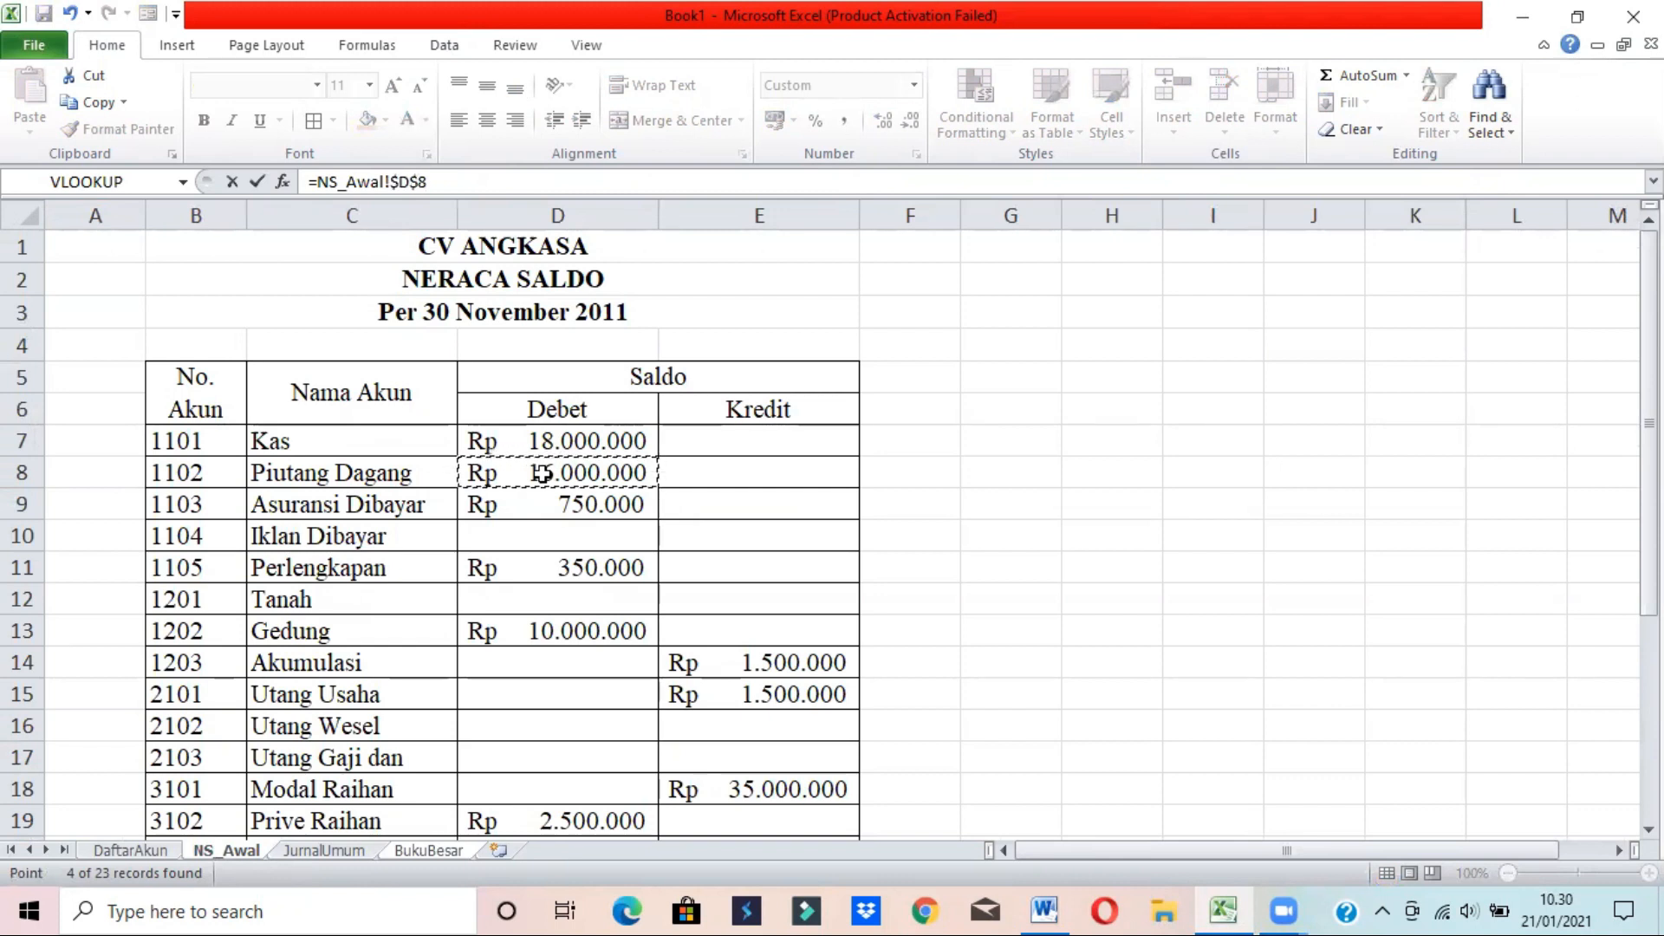
pyautogui.press('Return')
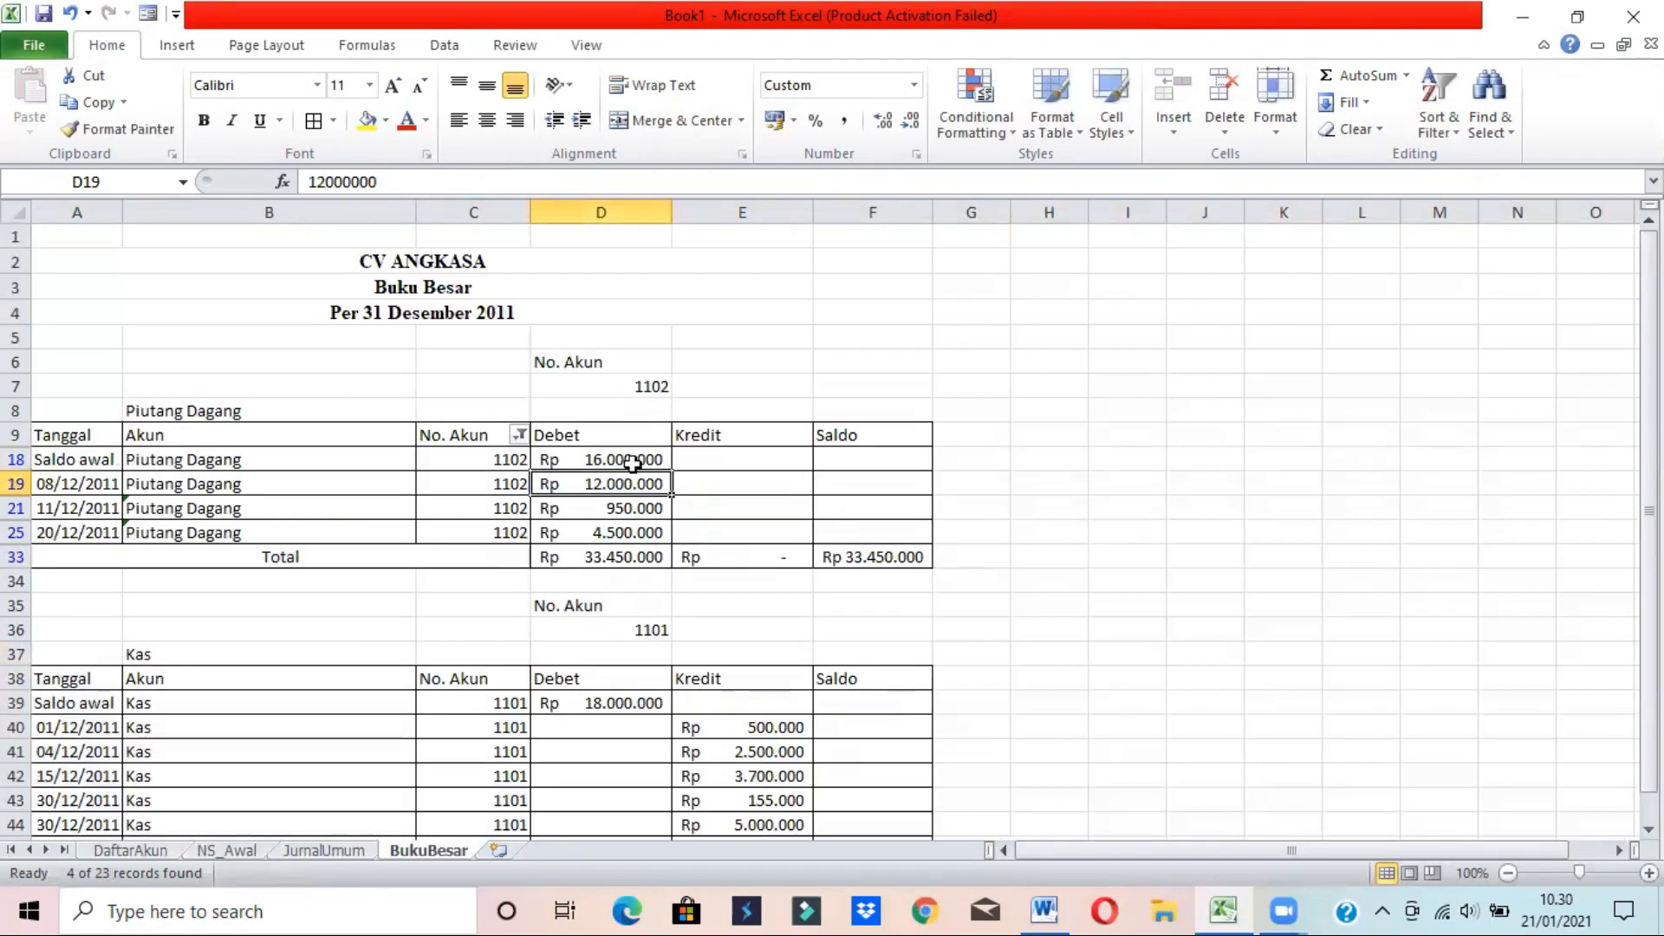
# - Examine the formulas in the Total row for Debet, Kredit and Saldo, including the debit SUBTOTAL's range
pyautogui.click(614, 561)
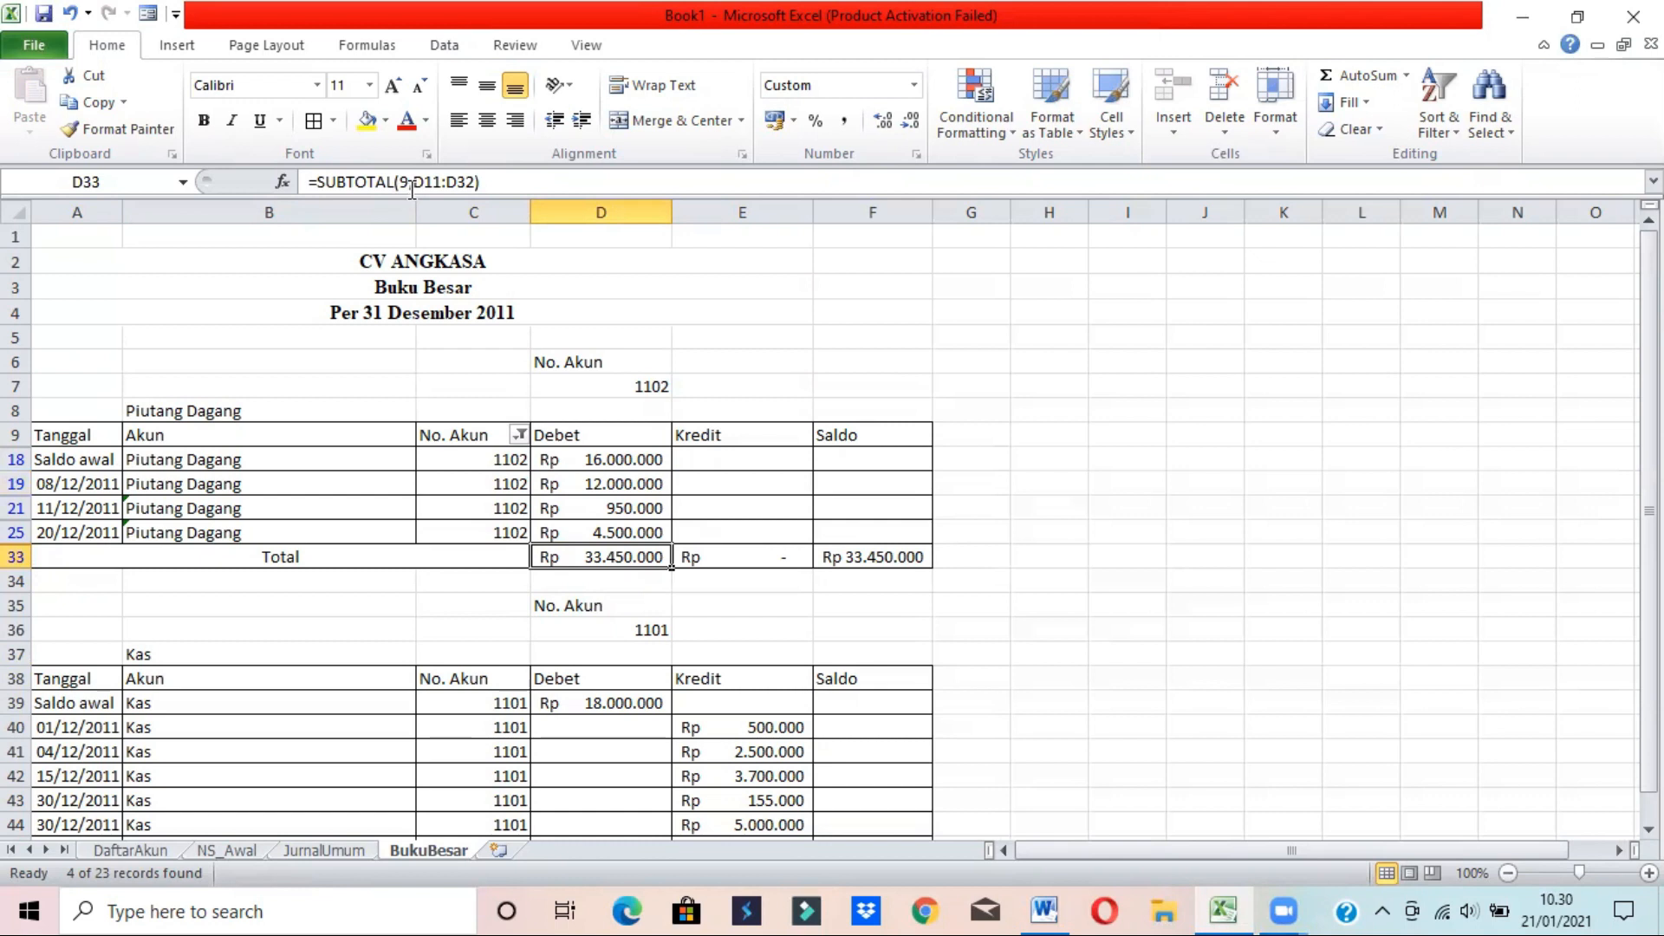
pyautogui.moveTo(417, 182); pyautogui.dragTo(468, 182)
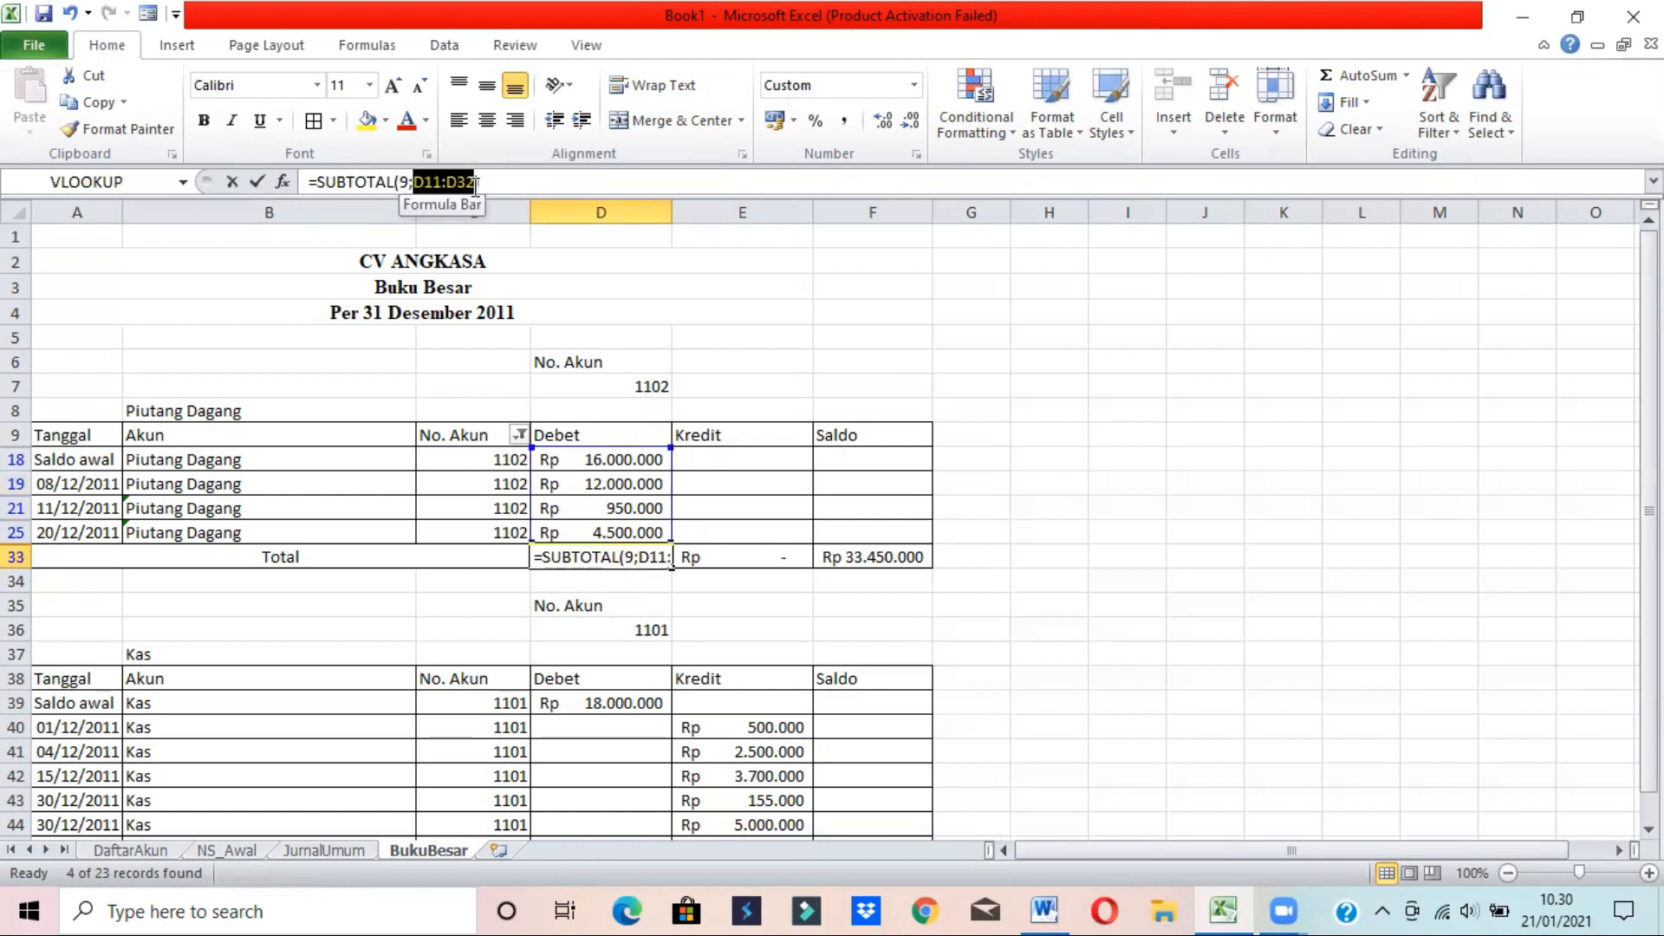
pyautogui.press('Return')
pyautogui.press('Up')
pyautogui.press('Right')
pyautogui.press('Right')
pyautogui.press('Left')
pyautogui.press('Left')
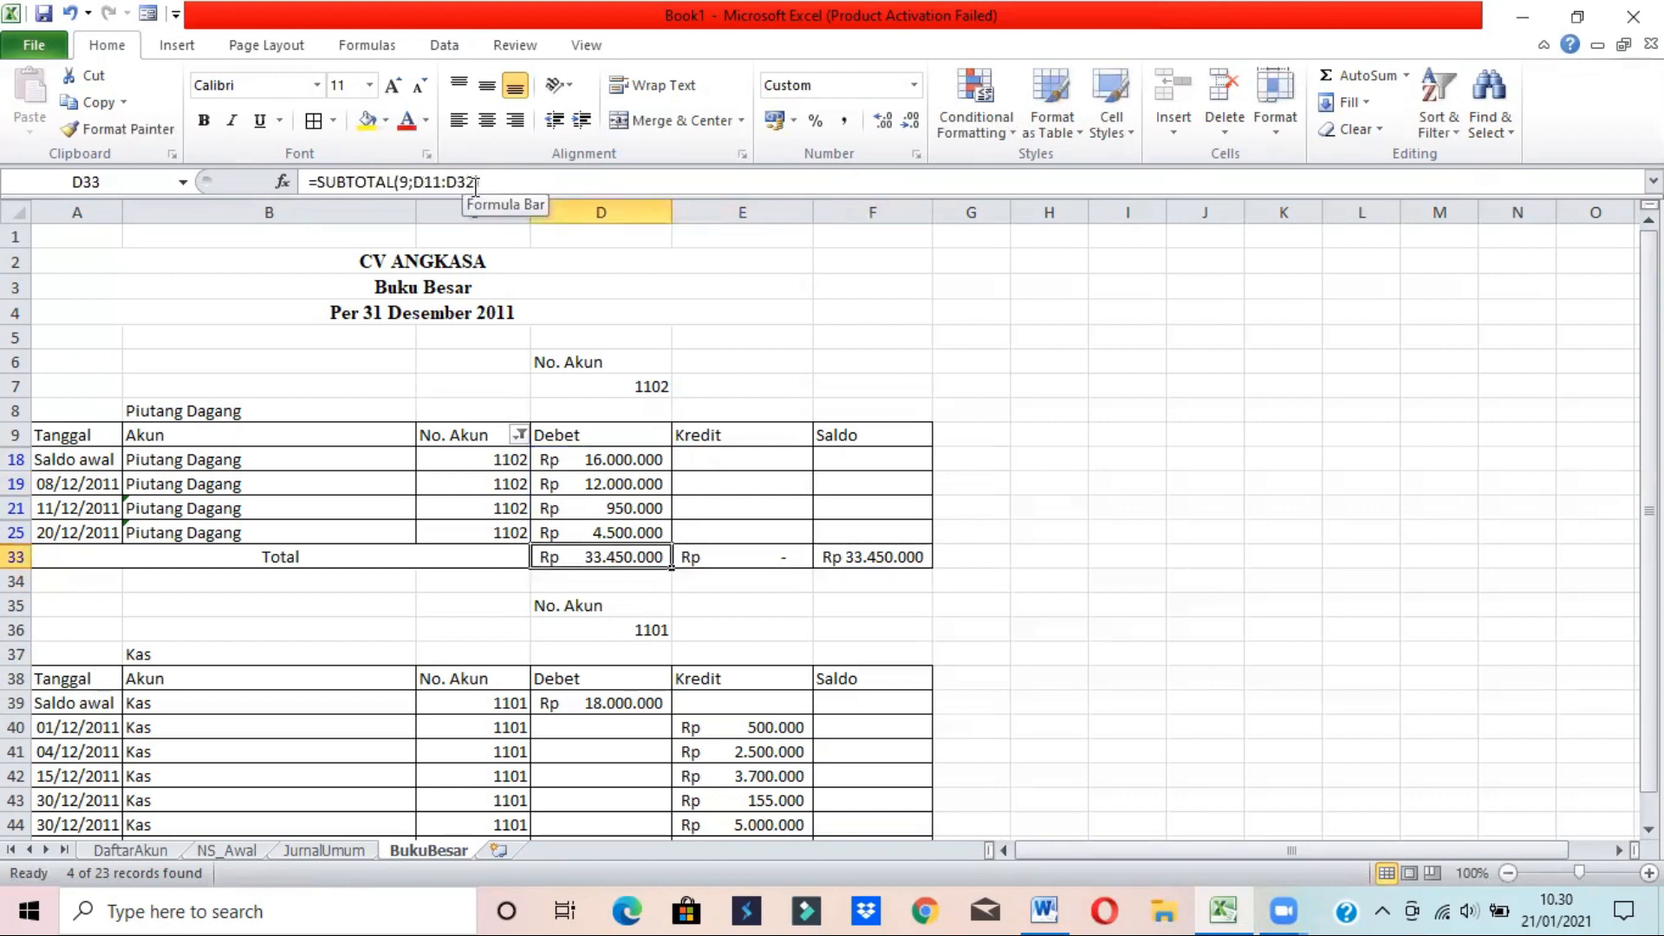
pyautogui.press('Right')
pyautogui.press('Right')
pyautogui.press('Left')
pyautogui.press('Left')
pyautogui.click(1090, 408)
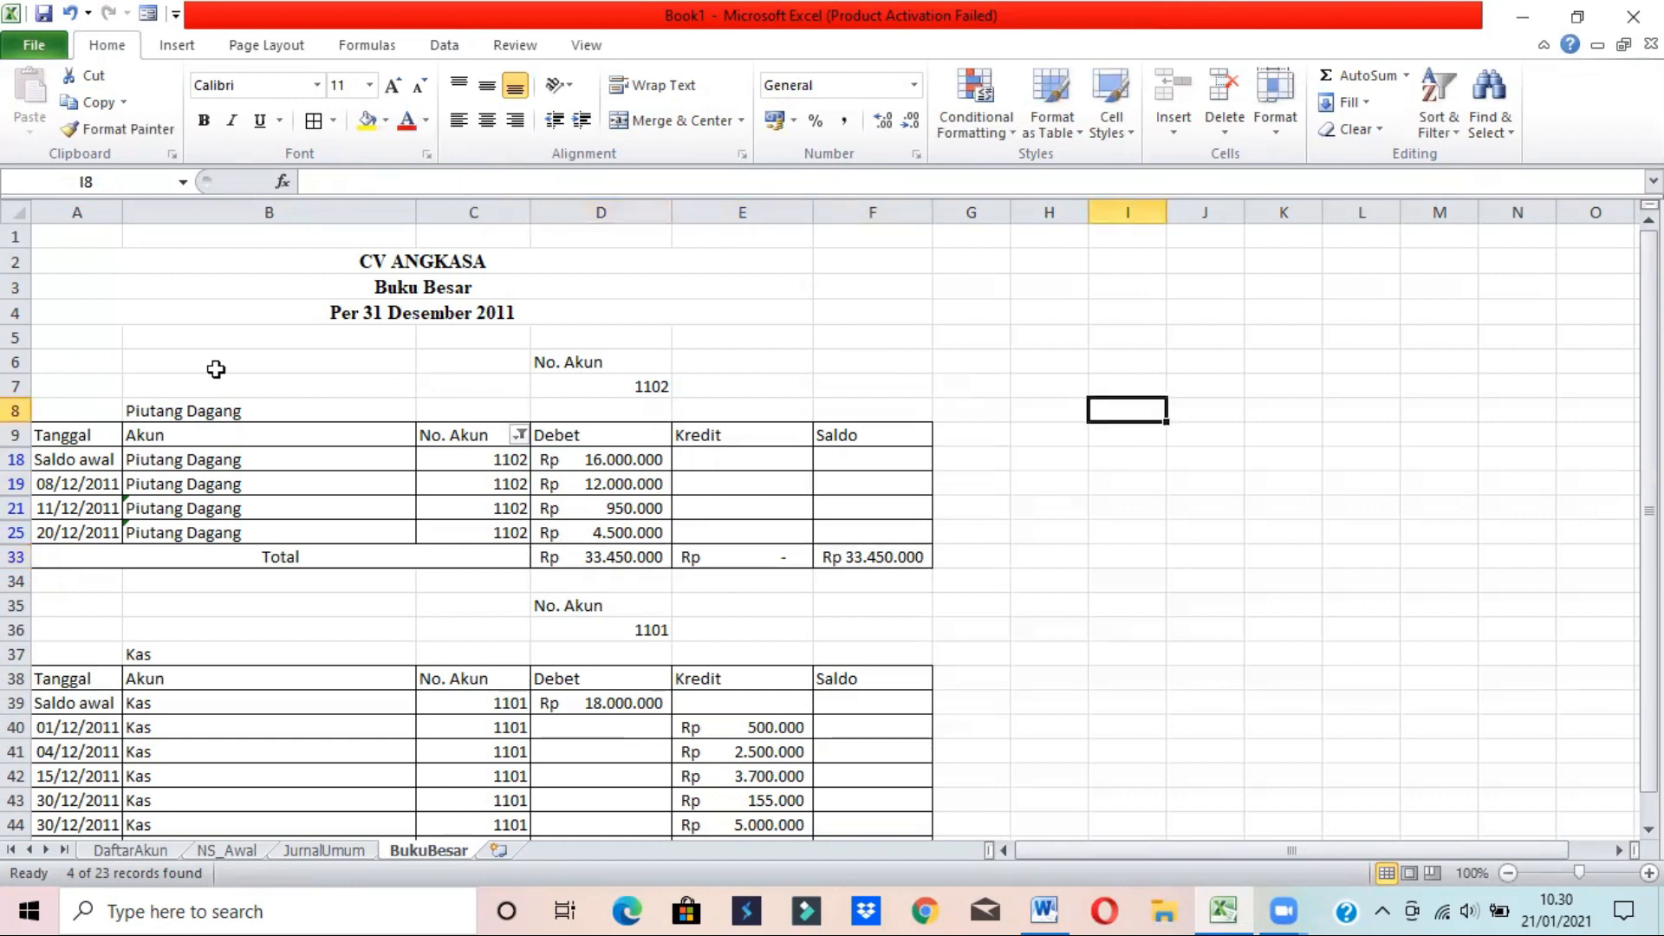
# - Copy the filtered Piutang Dagang ledger in A6:F33 and paste it at A48 below the Kas ledger, keeping source formatting
pyautogui.moveTo(84, 367); pyautogui.dragTo(882, 557)
pyautogui.hotkey('ctrl', 'c')
pyautogui.press('Down')
pyautogui.press('Down')
pyautogui.press('Down')
pyautogui.press('Down')
pyautogui.press('Down')
pyautogui.press('Down')
pyautogui.press('Down')
pyautogui.press('Down')
pyautogui.press('Down')
pyautogui.press('Down')
pyautogui.press('Down')
pyautogui.press('Down')
pyautogui.press('Down')
pyautogui.press('Down')
pyautogui.press('Down')
pyautogui.press('Down')
pyautogui.press('Down')
pyautogui.press('Down')
pyautogui.press('Down')
pyautogui.press('Down')
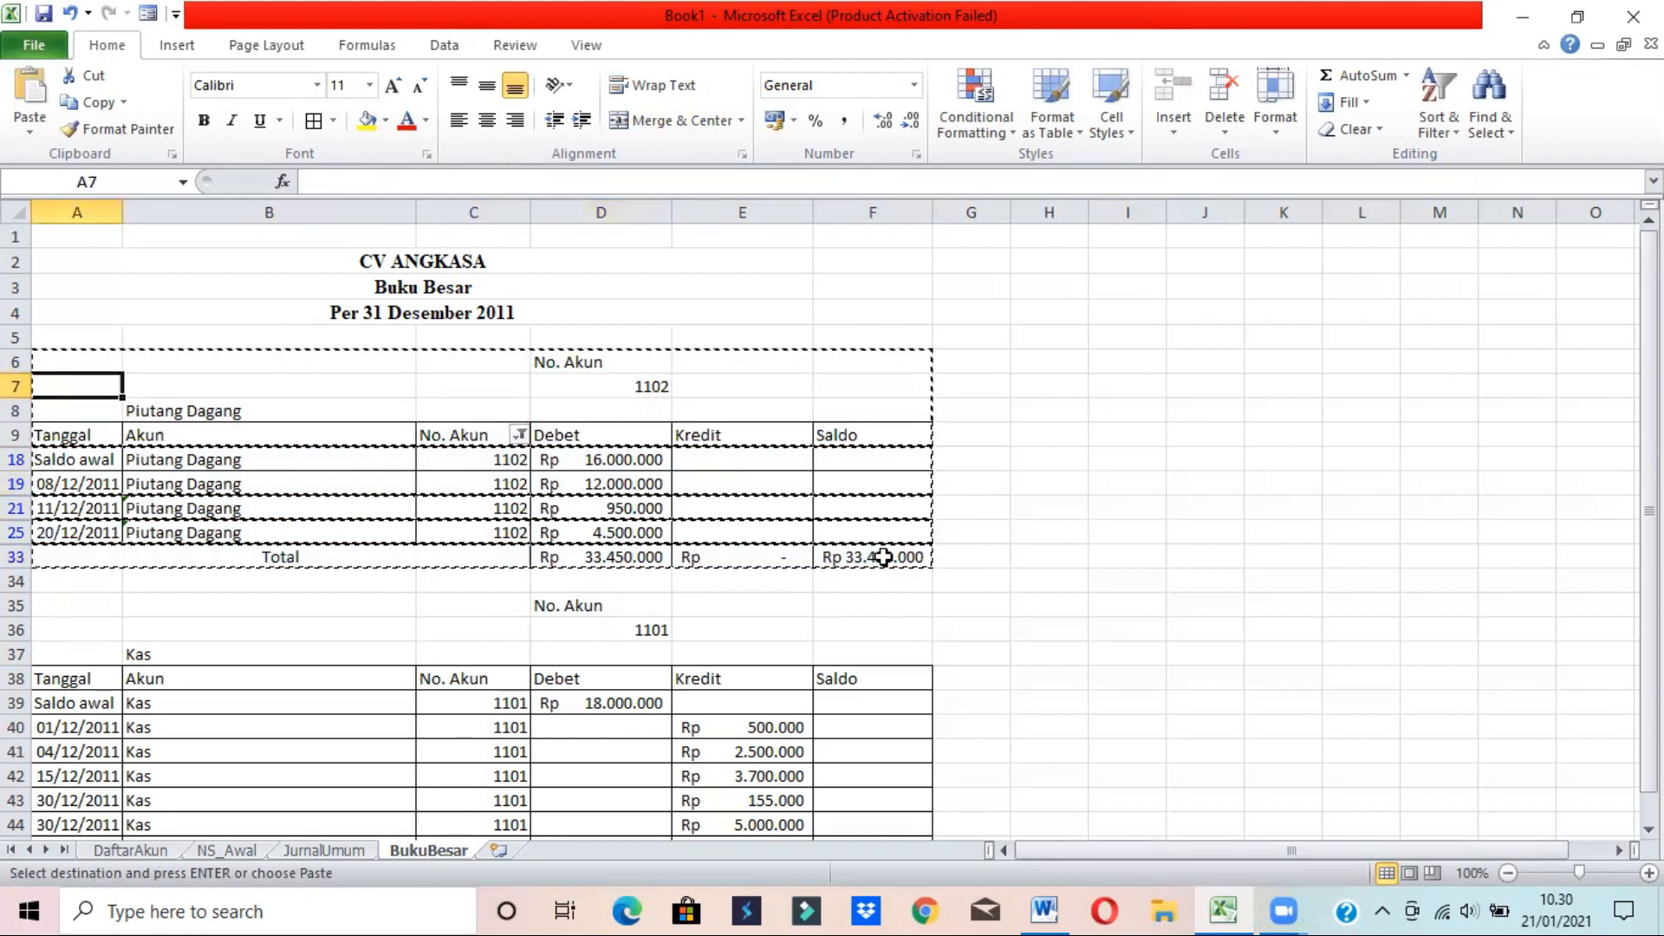
pyautogui.press('Down')
pyautogui.press('Down')
pyautogui.press('Down')
pyautogui.press('Down')
pyautogui.press('Down')
pyautogui.press('Down')
pyautogui.press('Down')
pyautogui.press('Down')
pyautogui.press('Down')
pyautogui.press('Down')
pyautogui.press('Down')
pyautogui.press('Down')
pyautogui.press('Down')
pyautogui.press('Up')
pyautogui.press('Up')
pyautogui.press('Up')
pyautogui.press('Up')
pyautogui.press('Up')
pyautogui.press('Up')
pyautogui.press('Up')
pyautogui.press('Up')
pyautogui.press('Up')
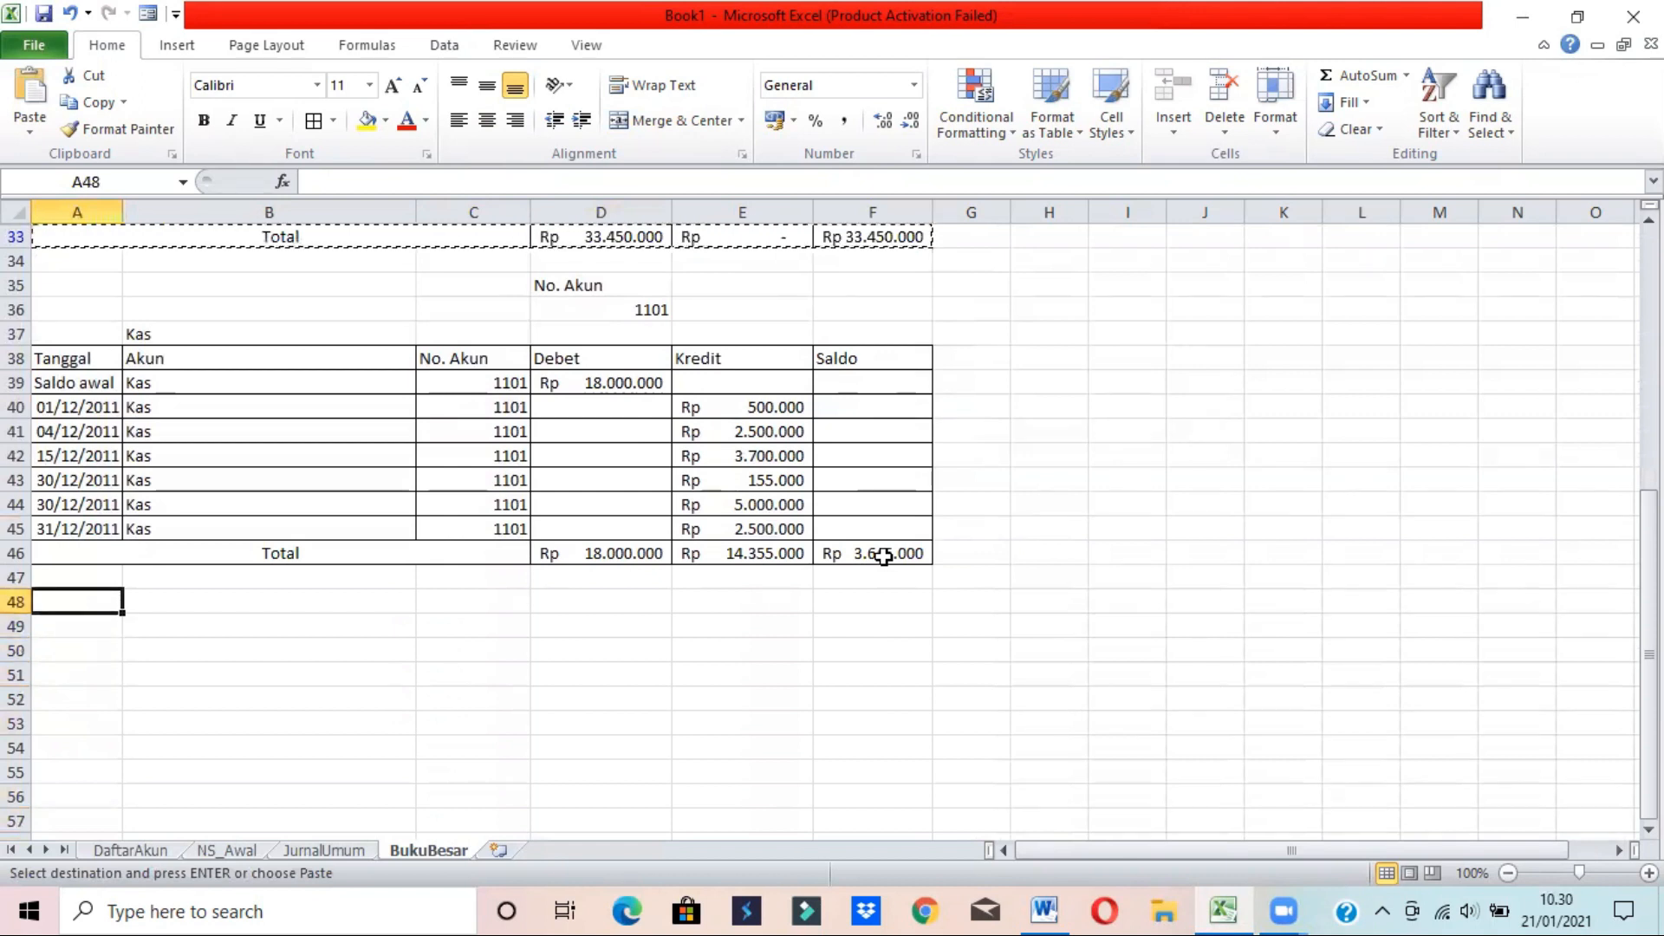
pyautogui.hotkey('alt', 'Tab')
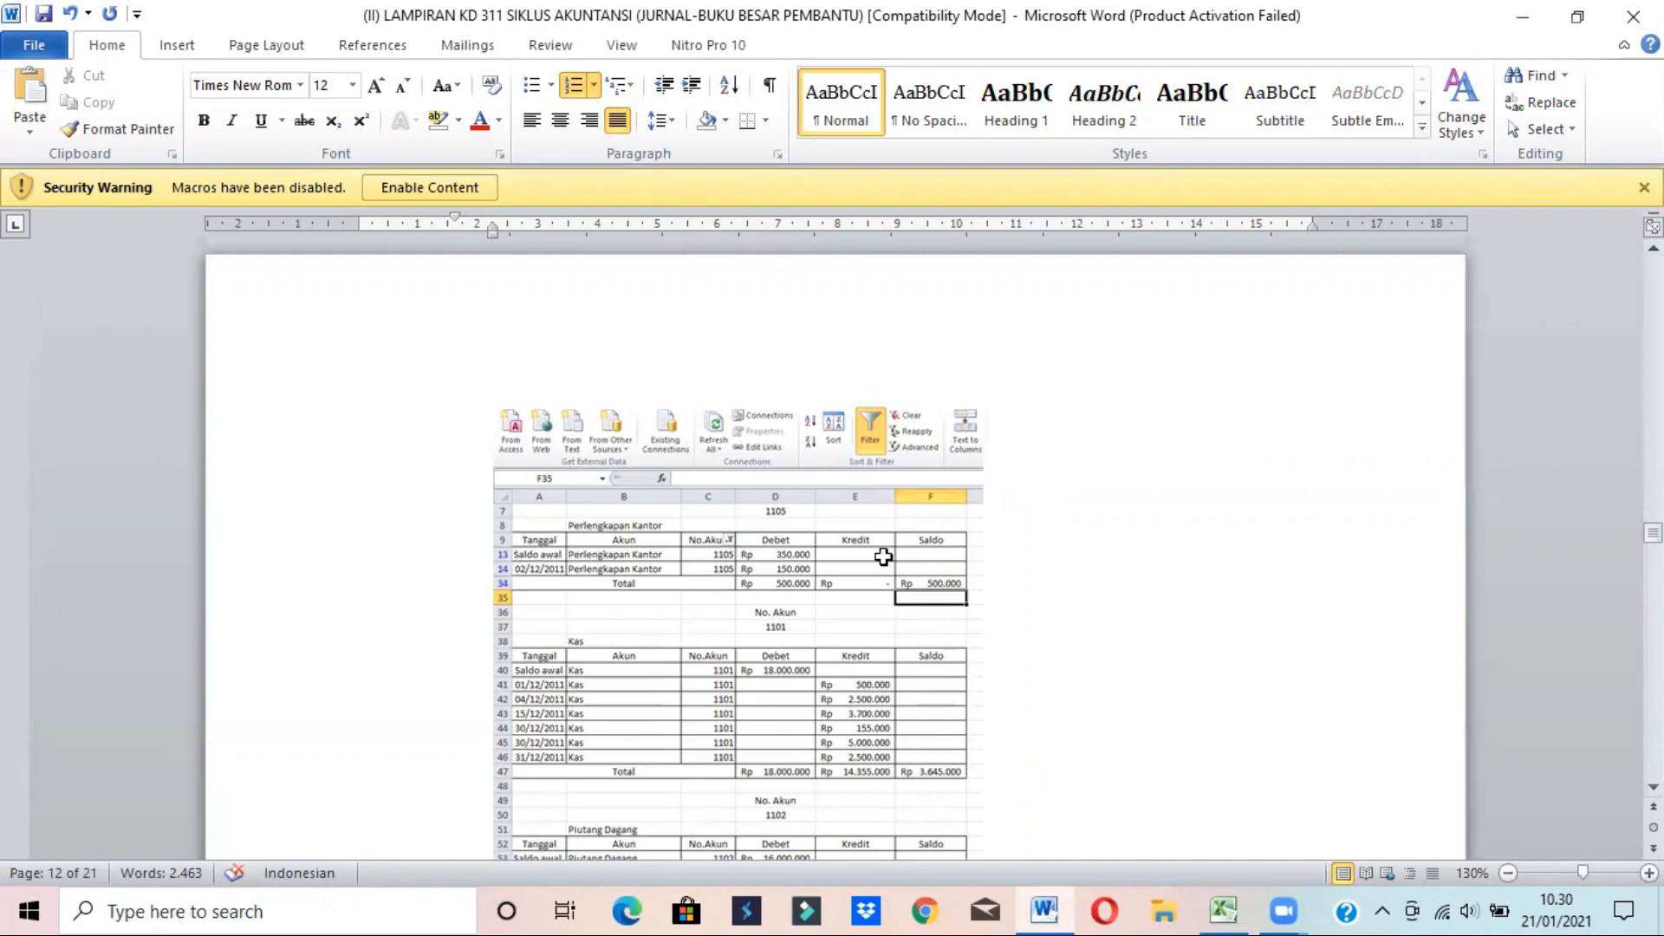
pyautogui.hotkey('alt', 'Tab')
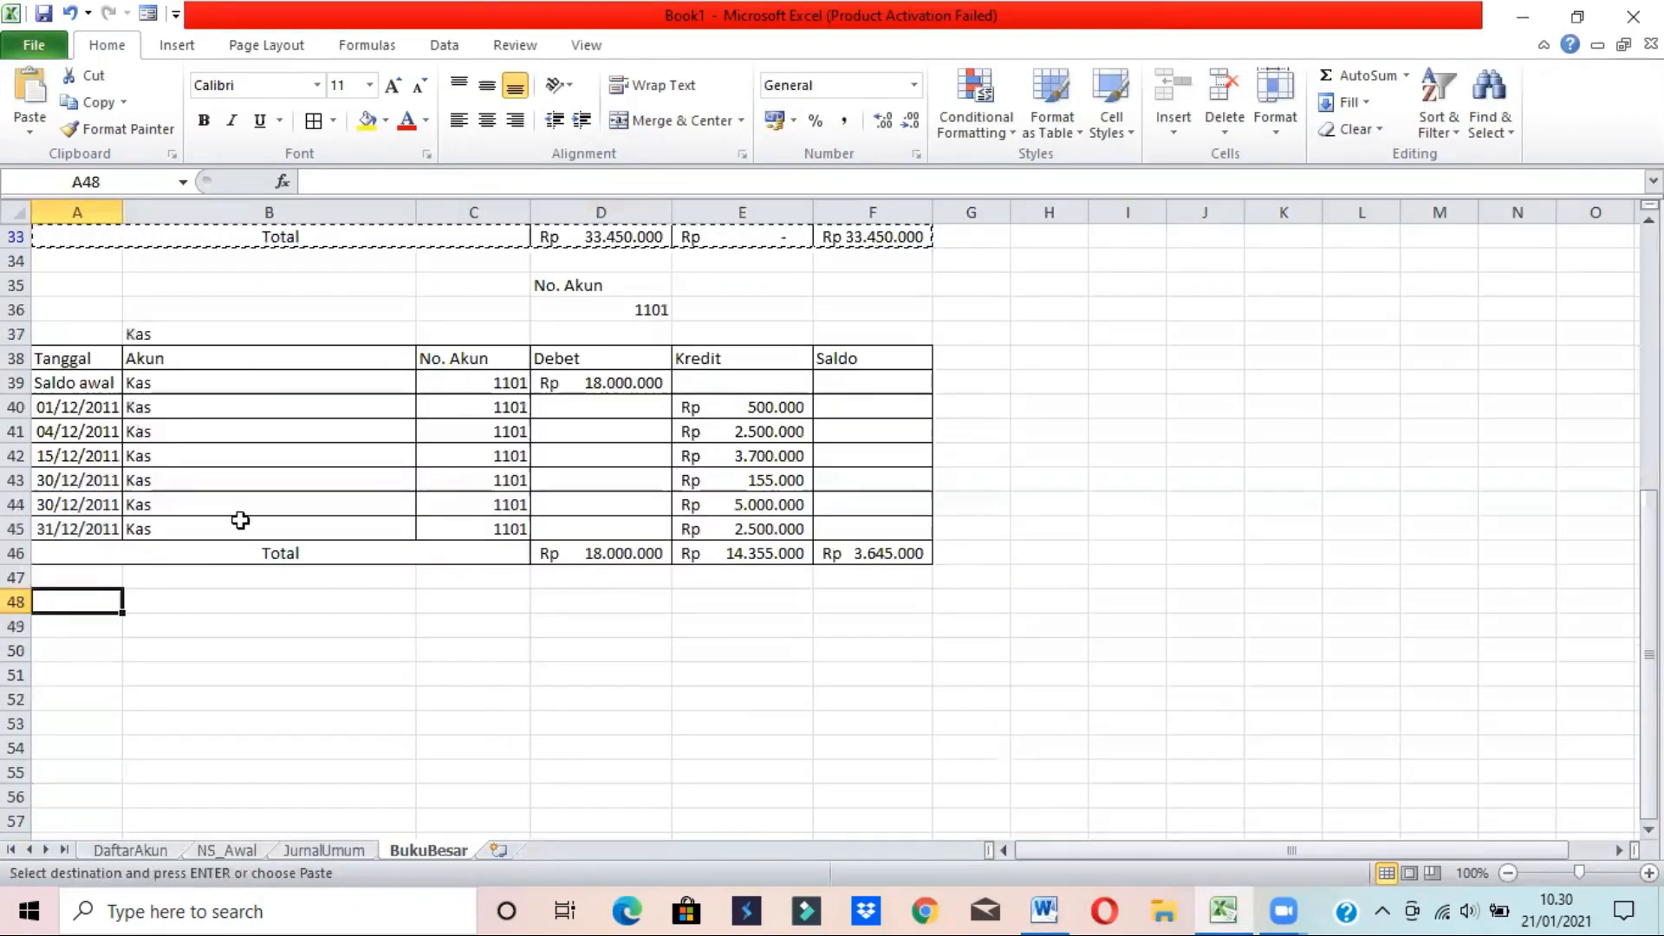
pyautogui.click(19, 125)
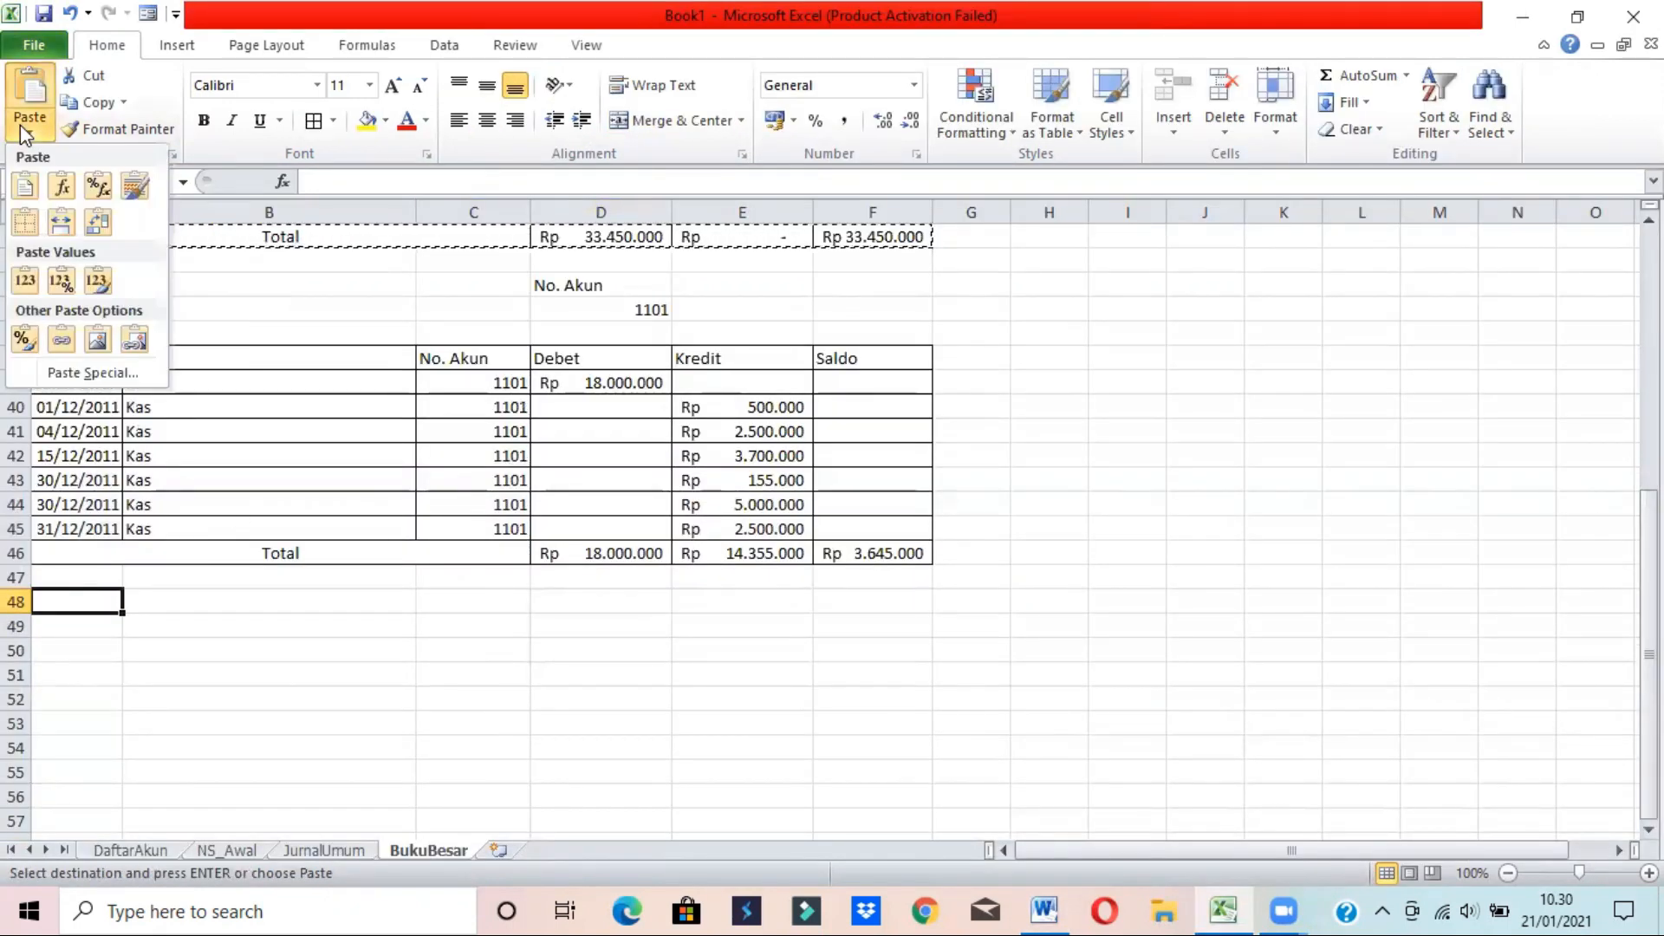
pyautogui.click(143, 193)
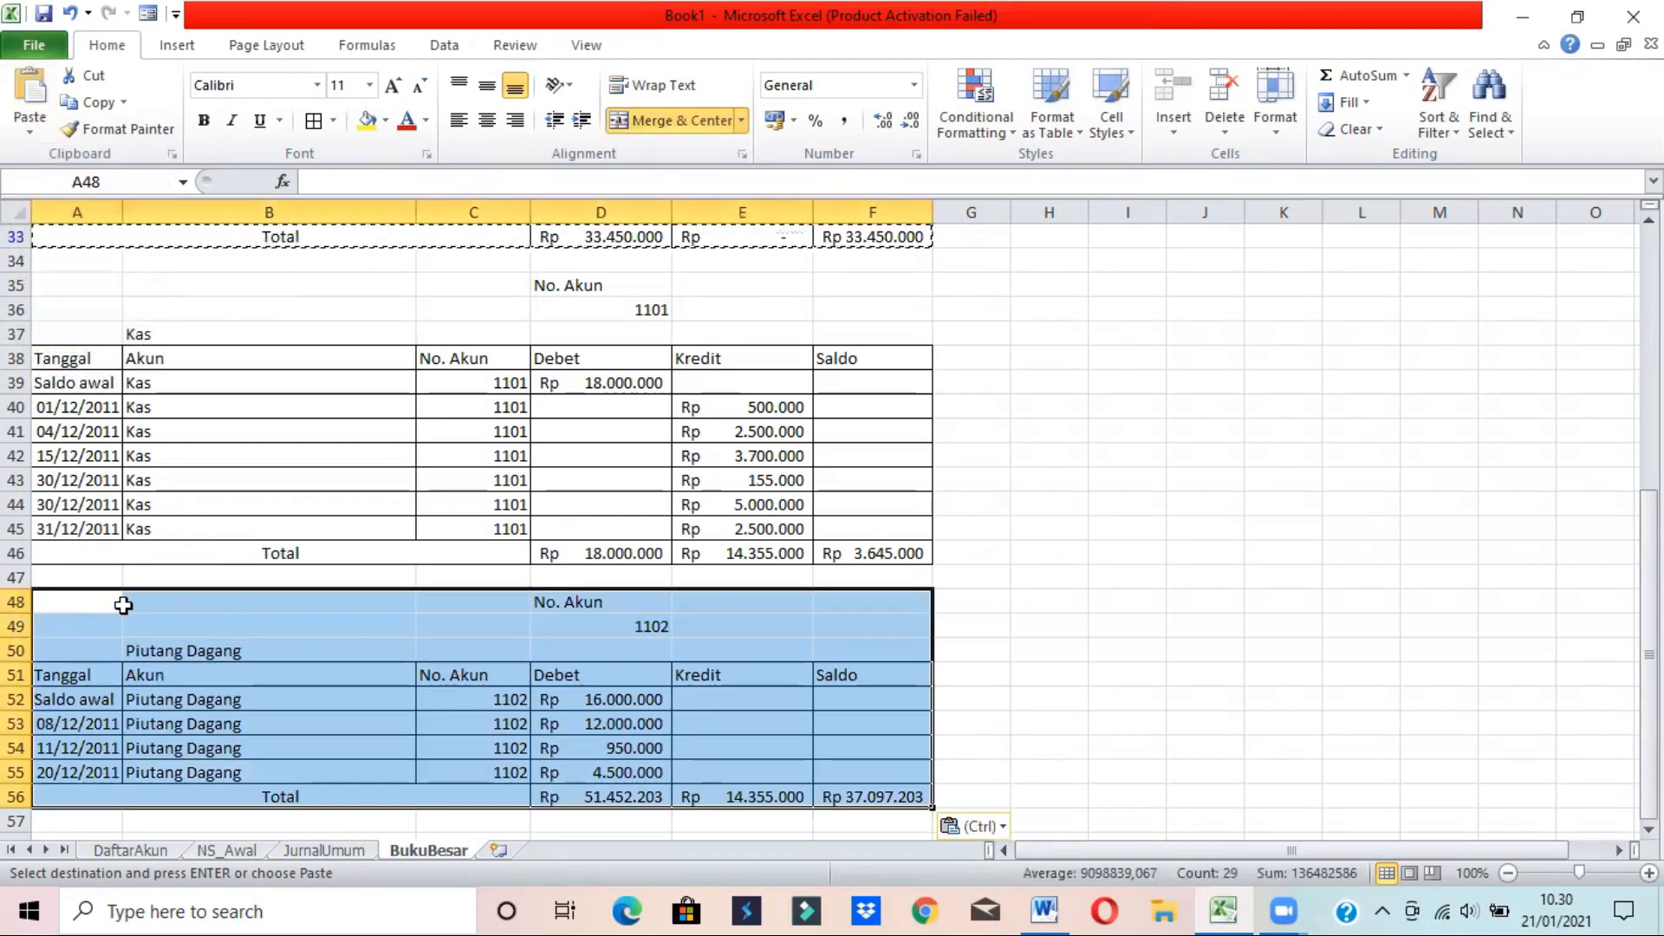
# - Compare the pasted Piutang Dagang ledger with the sample ledger layout in the Word document
pyautogui.click(69, 600)
pyautogui.click(17, 601)
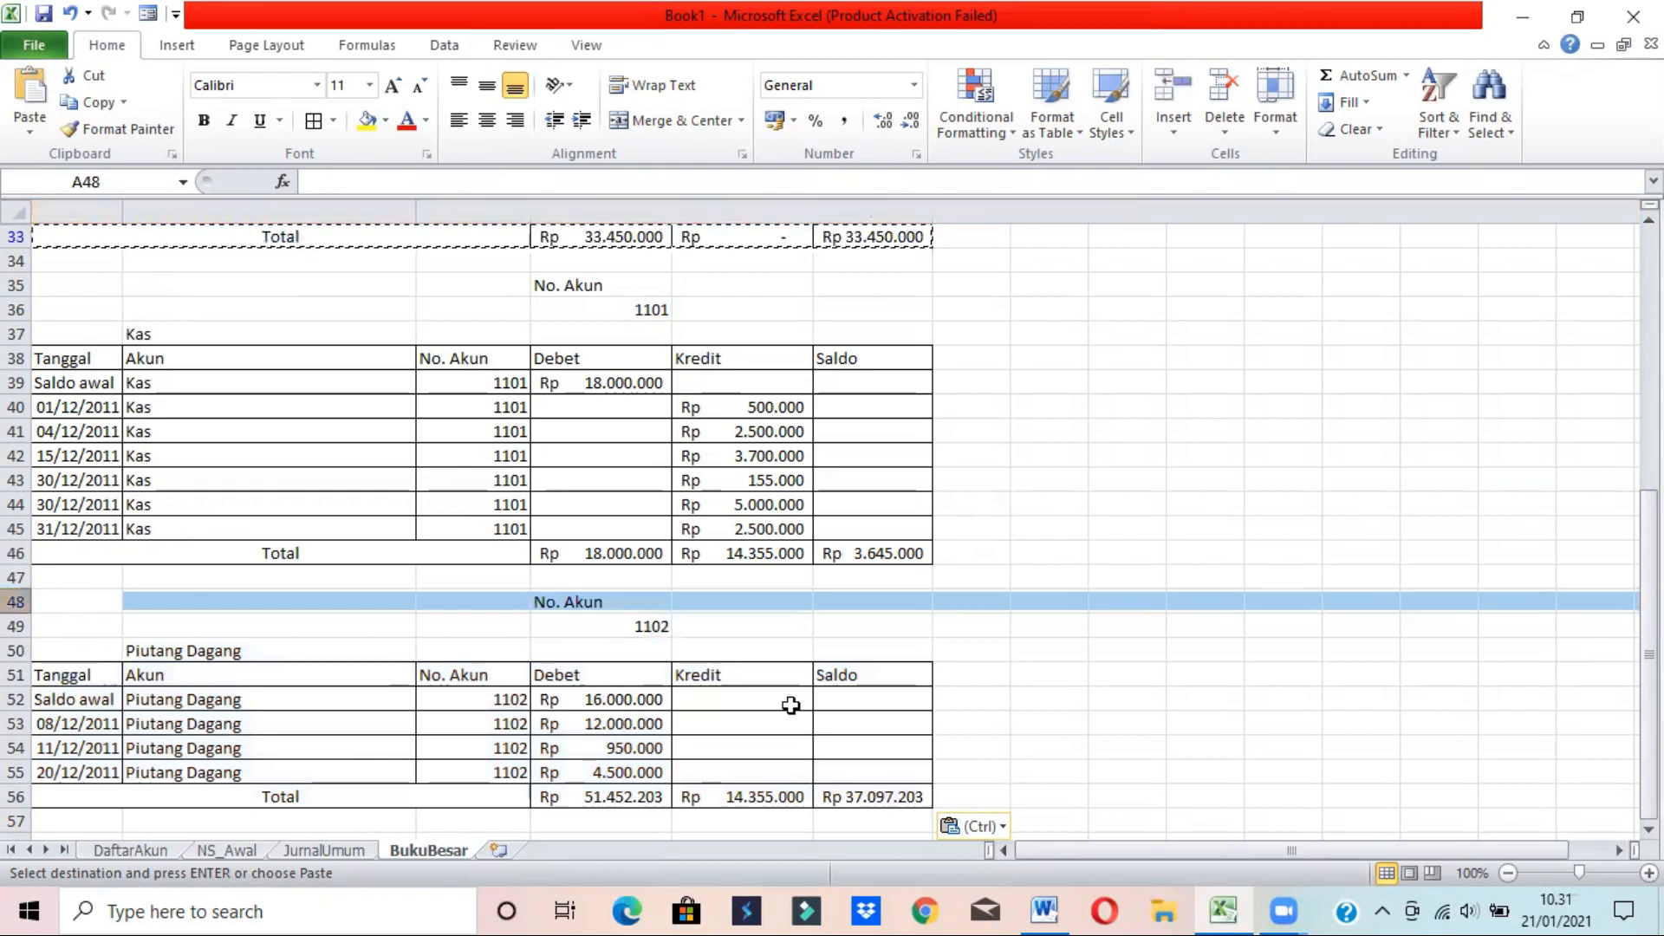
pyautogui.hotkey('alt', 'Tab')
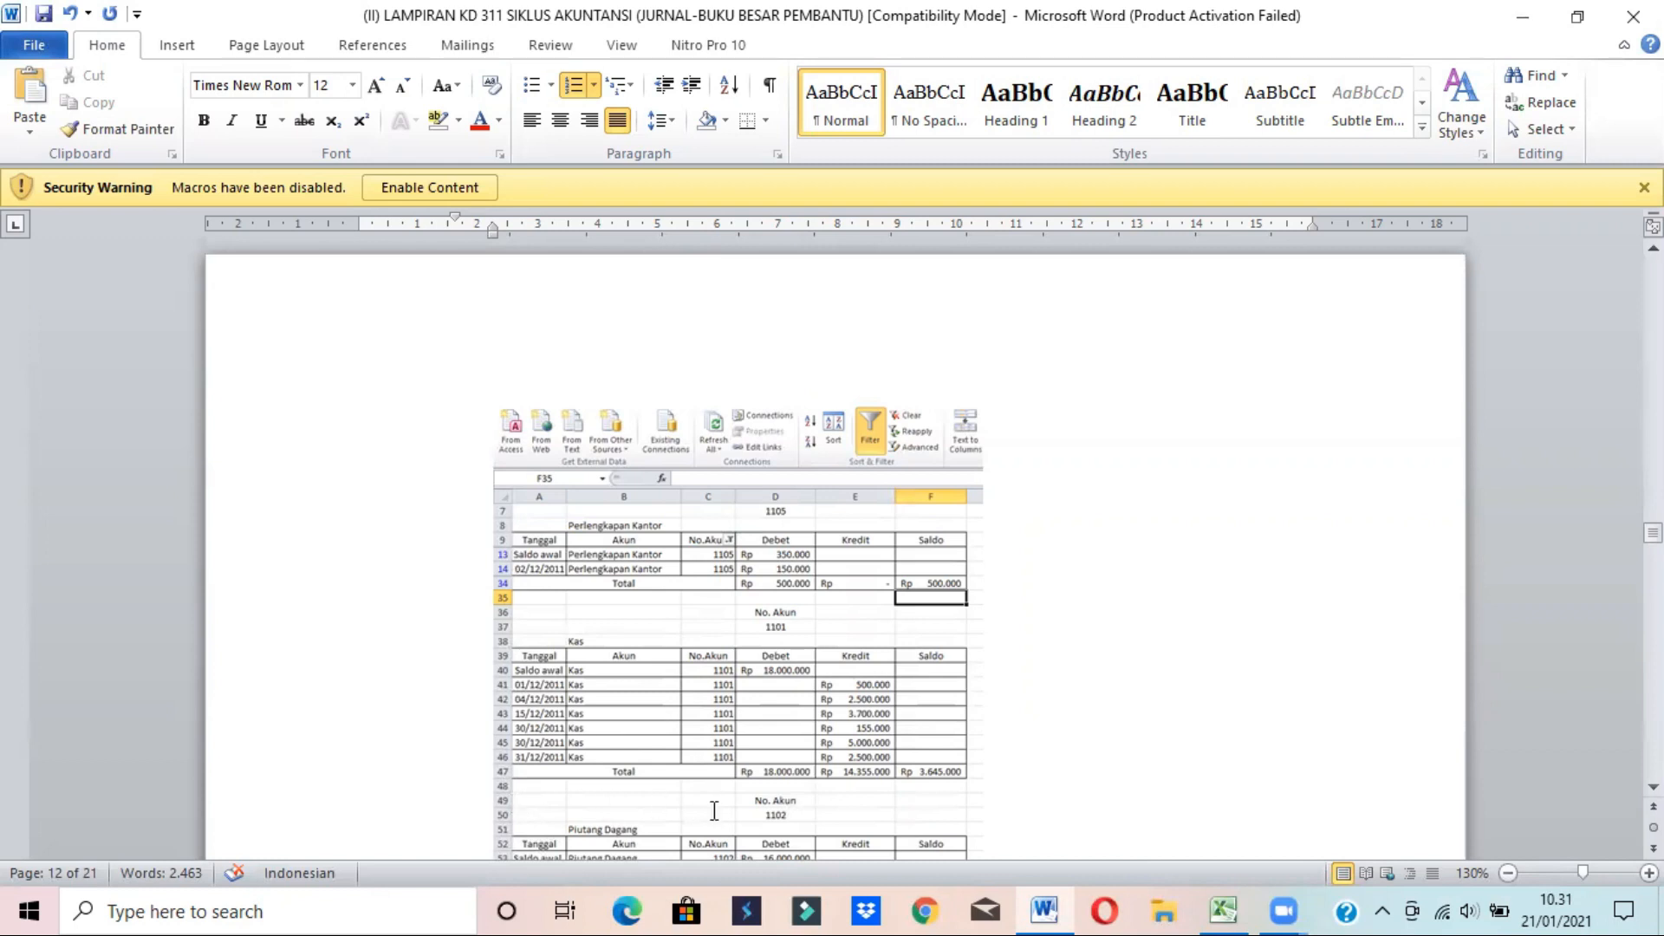
pyautogui.hotkey('alt', 'Tab')
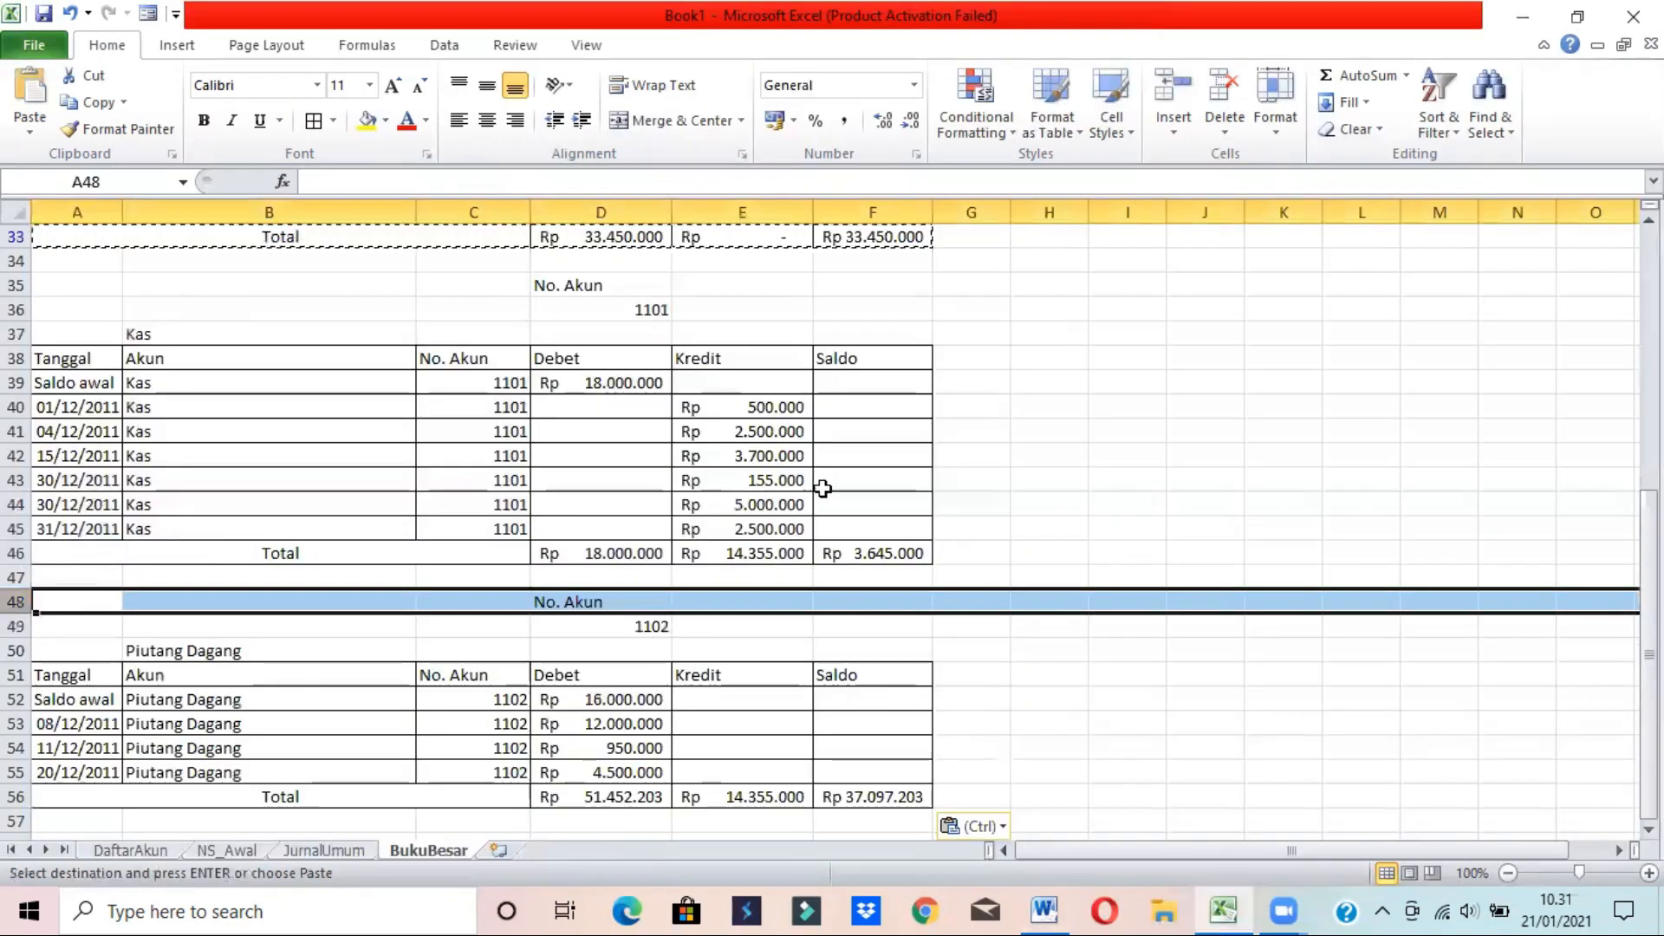
pyautogui.click(1202, 550)
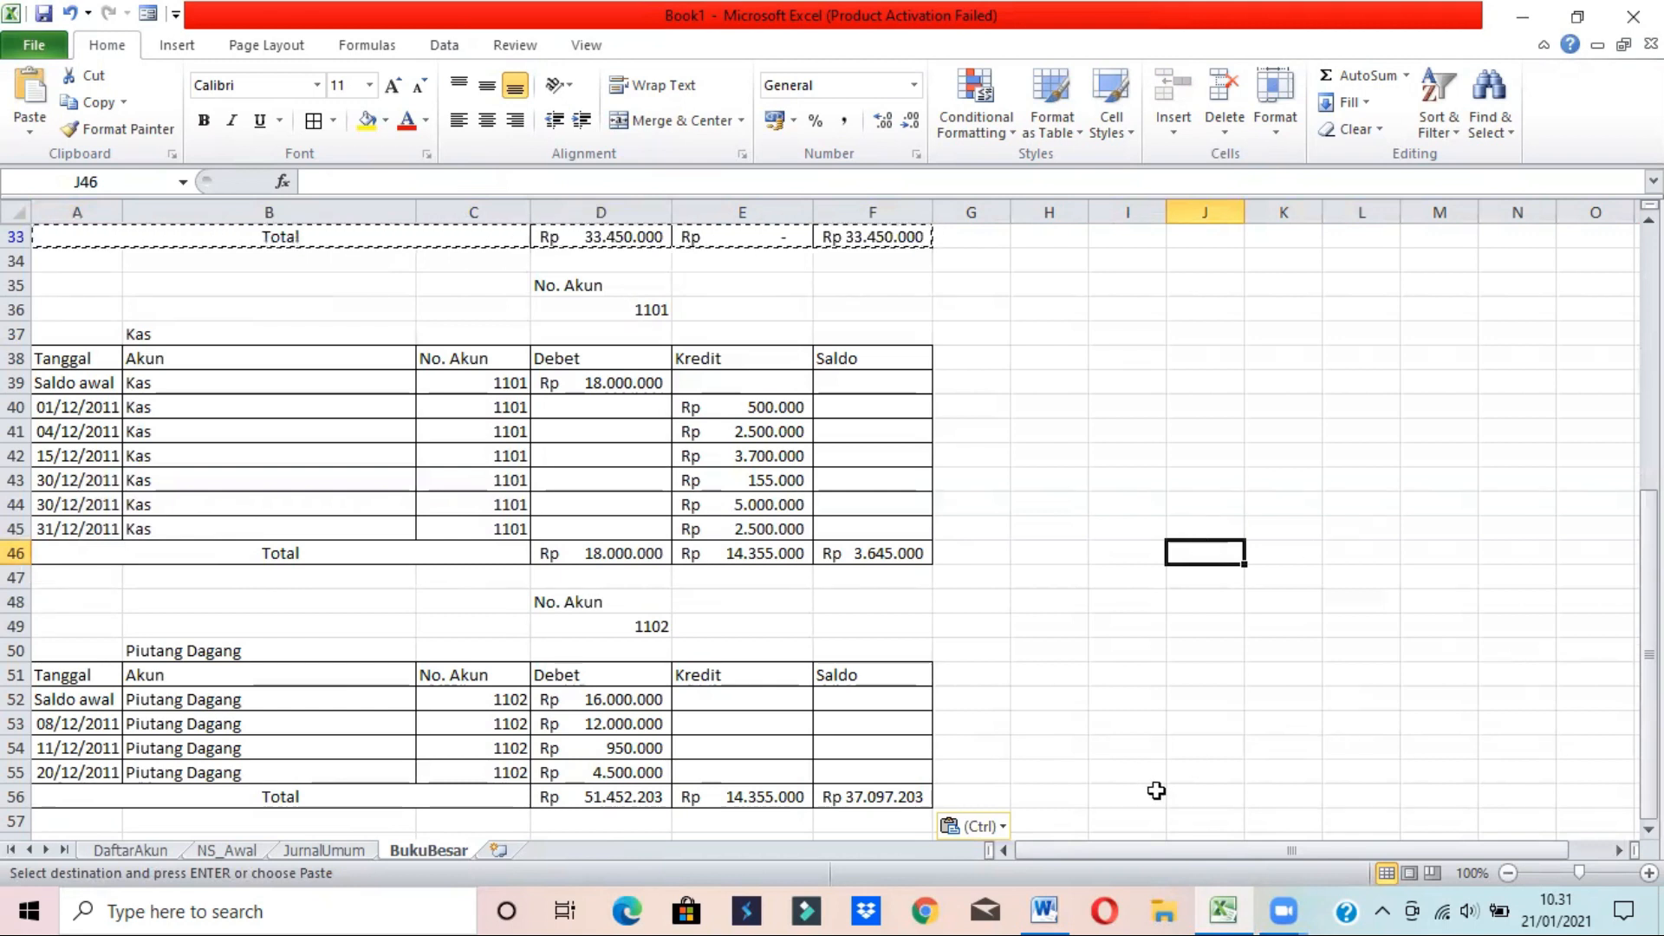
pyautogui.click(1053, 908)
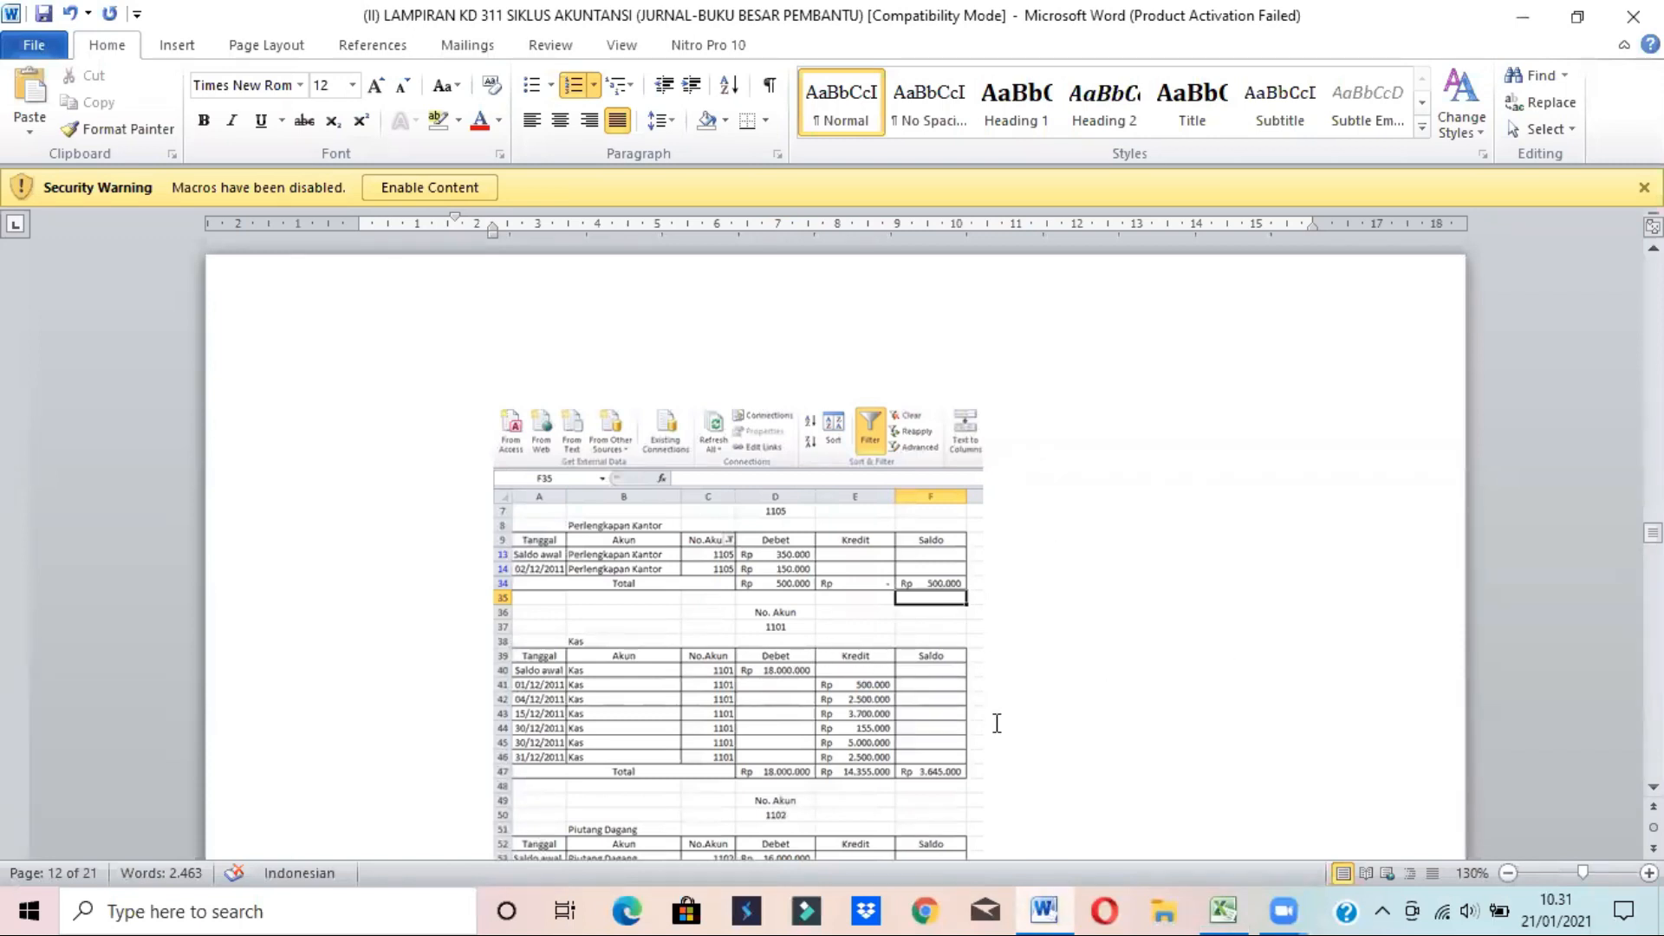
# - Compare the pasted Kas and Piutang Dagang ledgers with the Word sample and the filtered ledger above them
pyautogui.hotkey('alt', 'Tab')
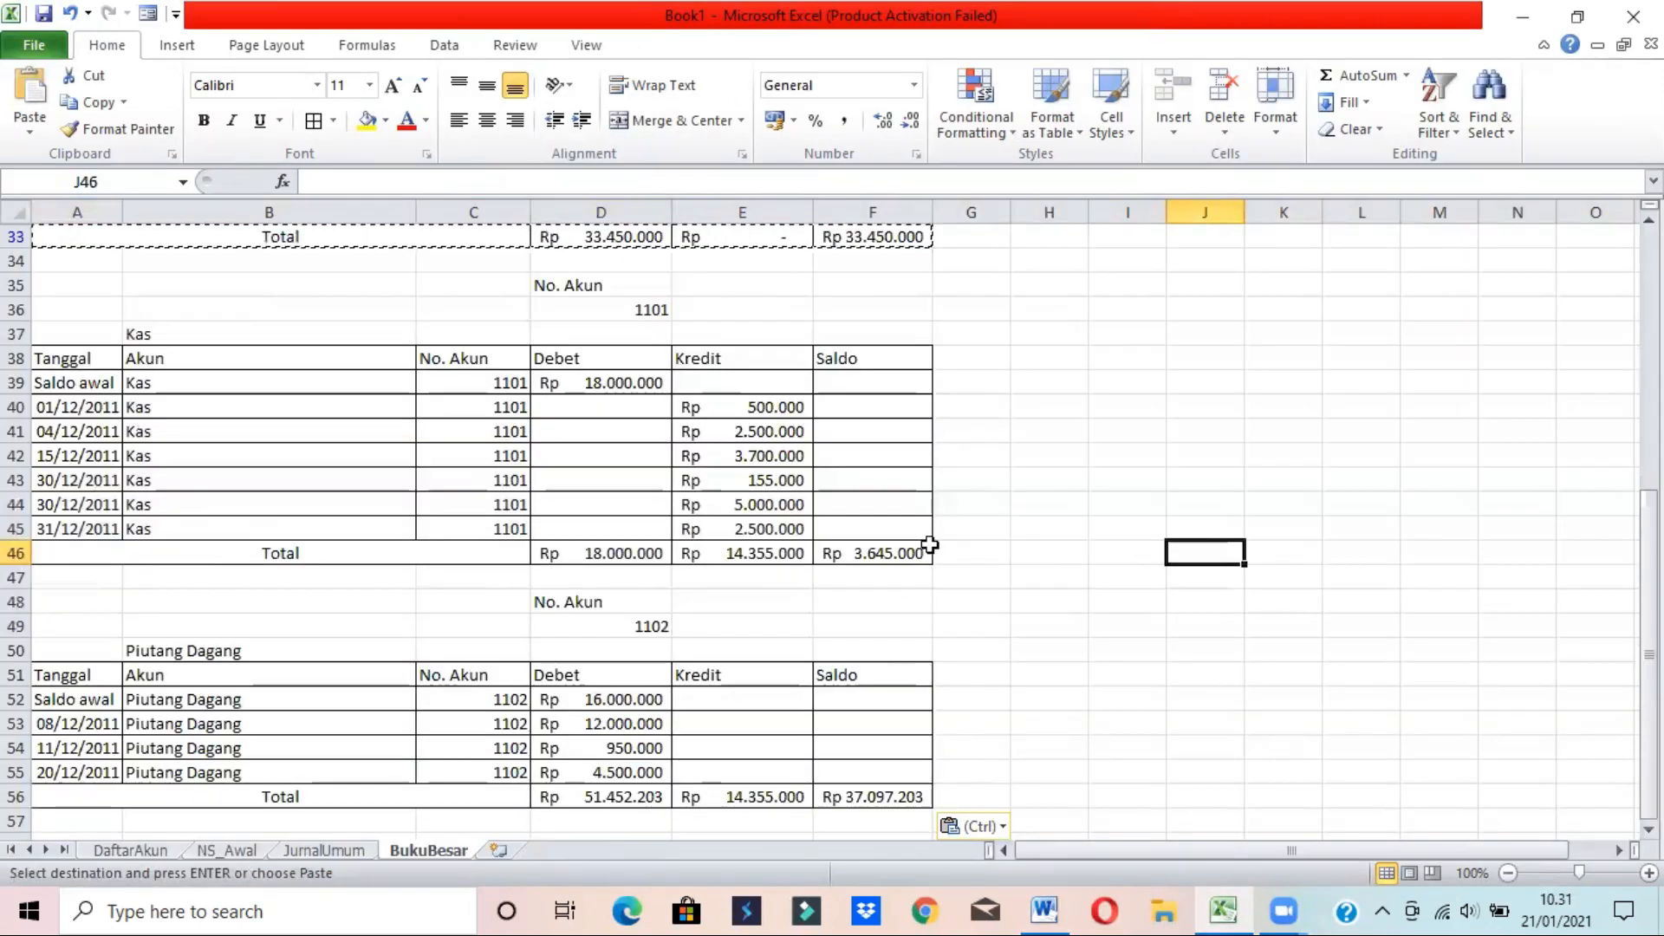
pyautogui.hotkey('alt', 'Tab')
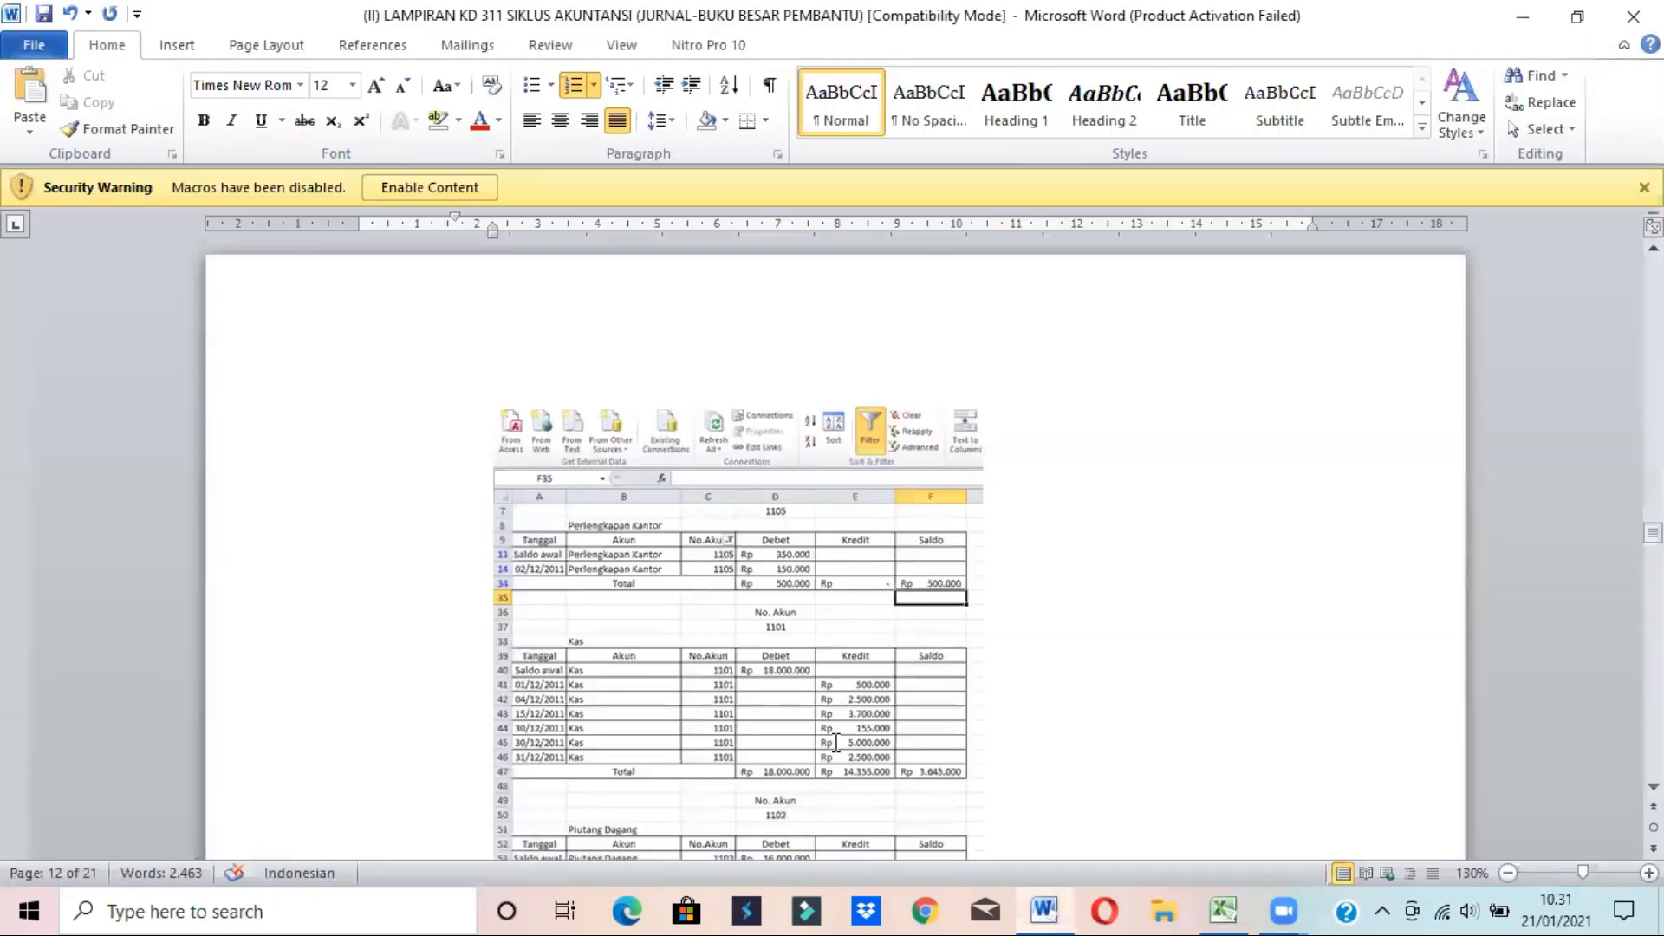
pyautogui.hotkey('alt', 'Tab')
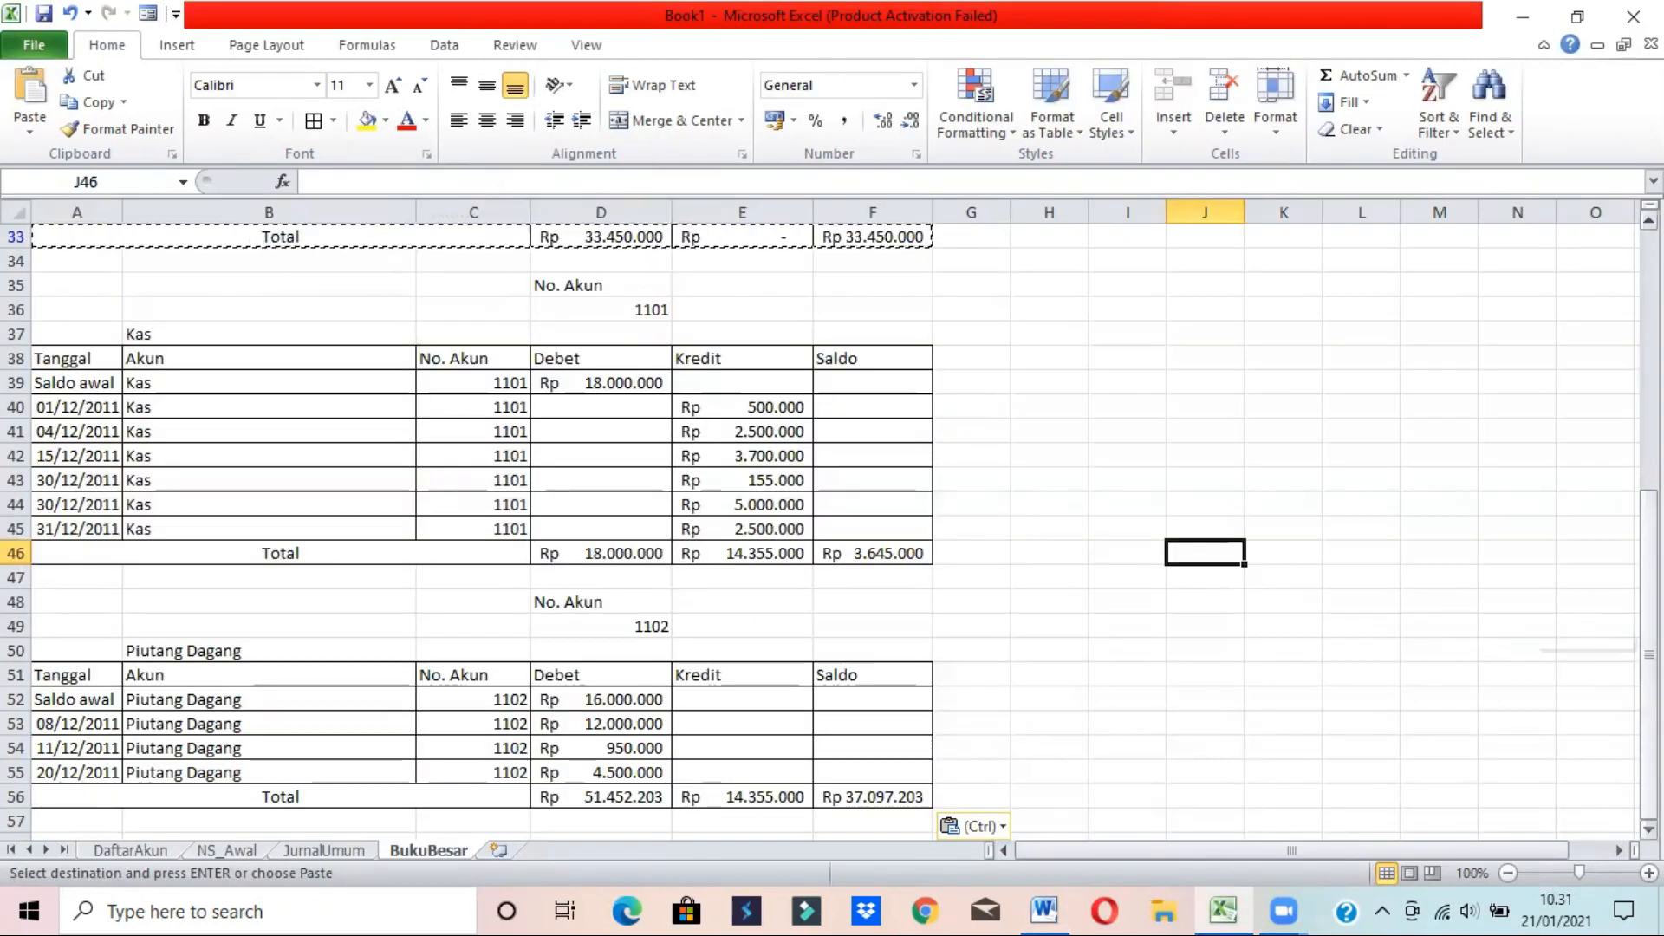
pyautogui.click(17, 602)
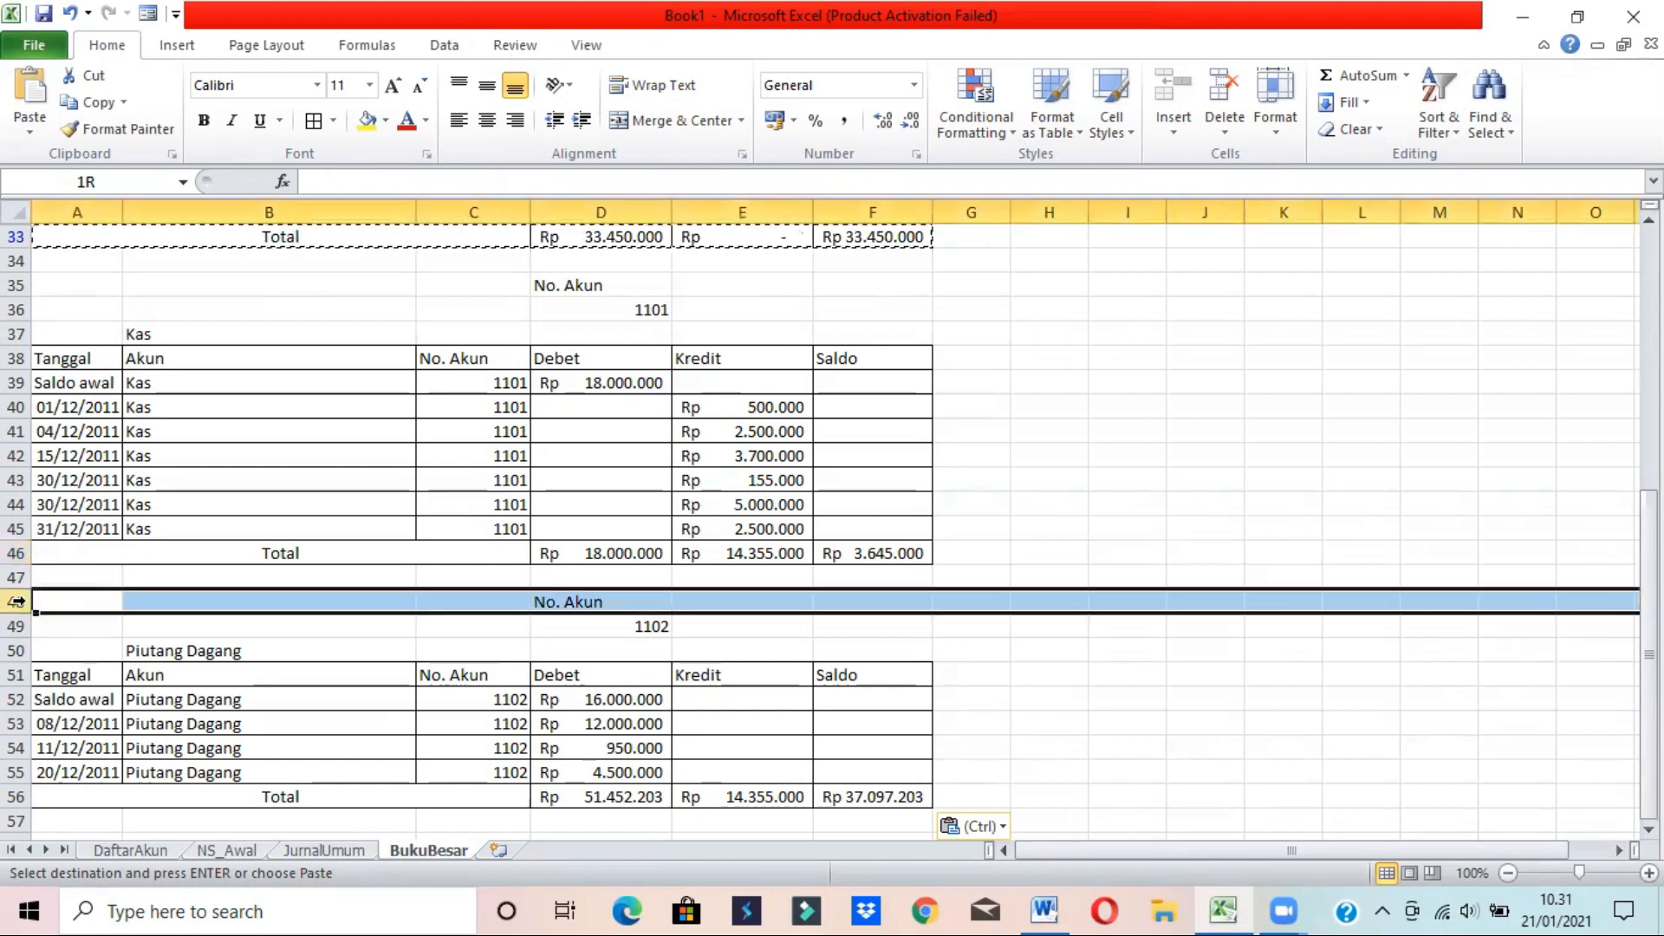
pyautogui.click(18, 625)
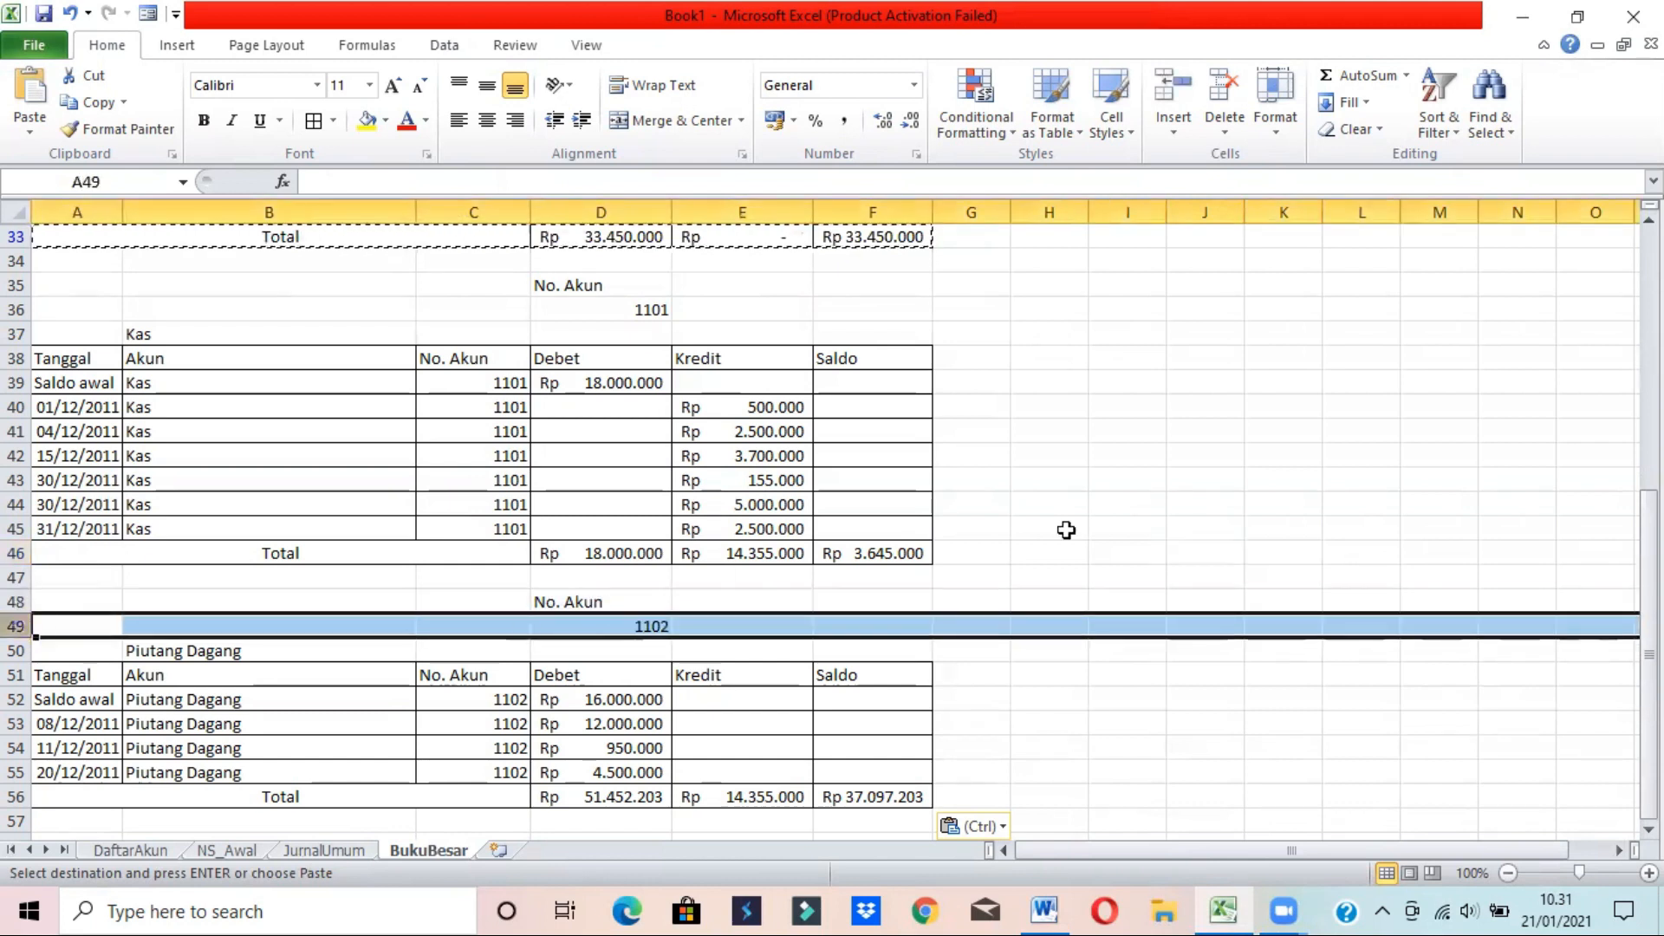
pyautogui.click(1127, 528)
pyautogui.moveTo(1649, 633); pyautogui.dragTo(1649, 377)
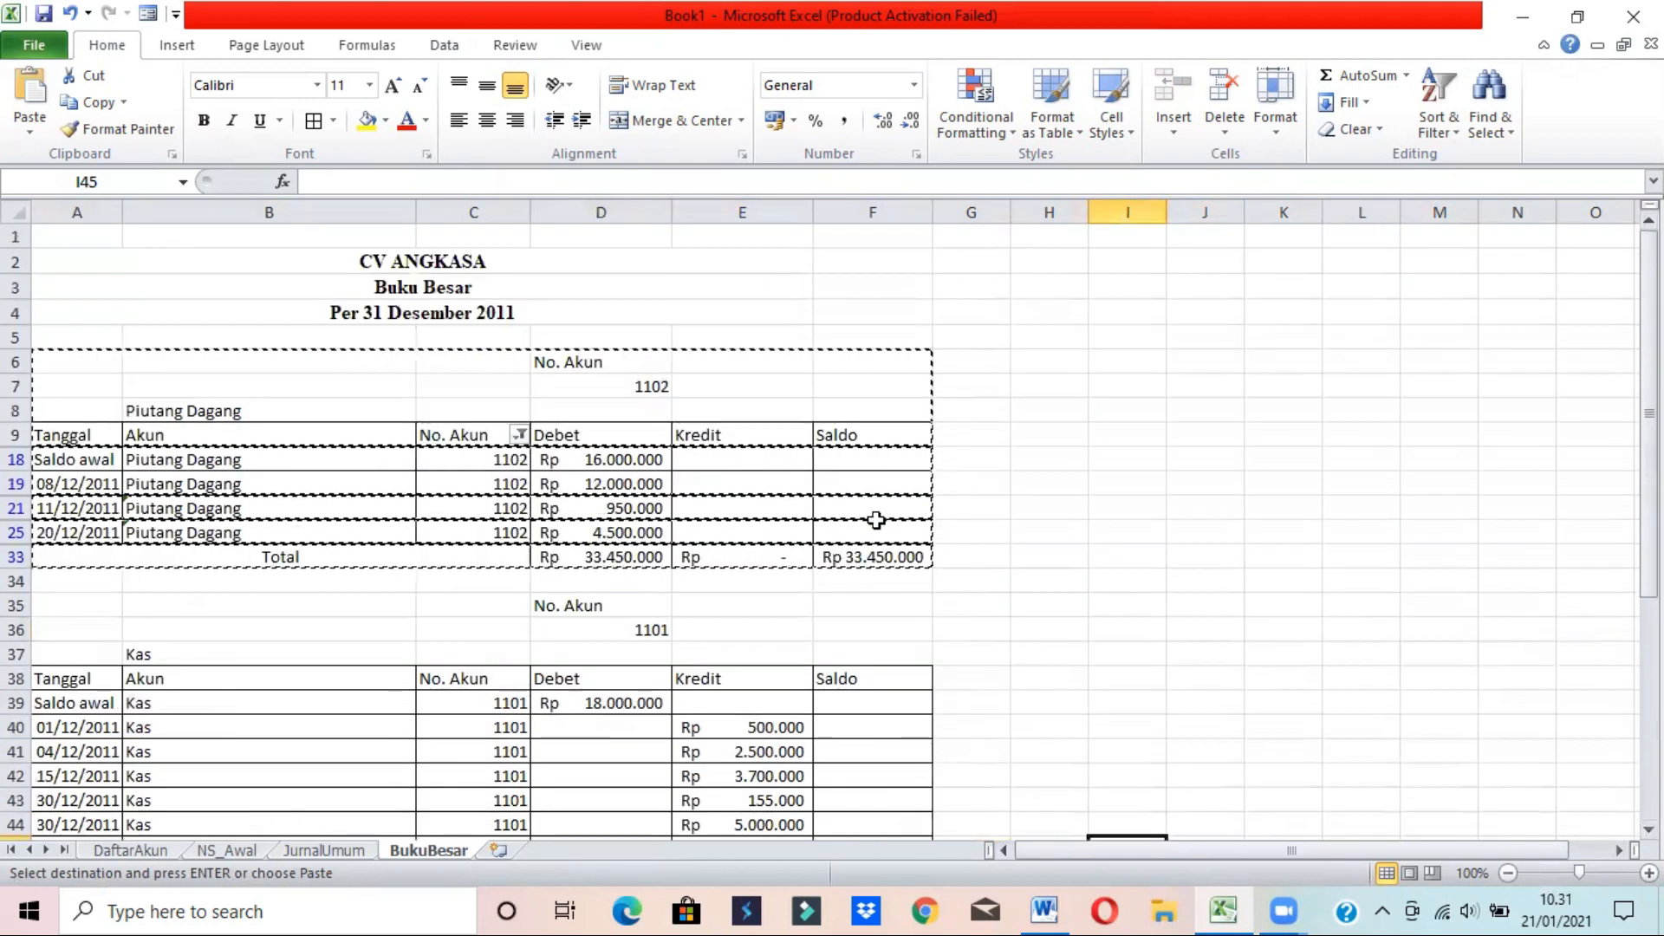
pyautogui.click(1238, 525)
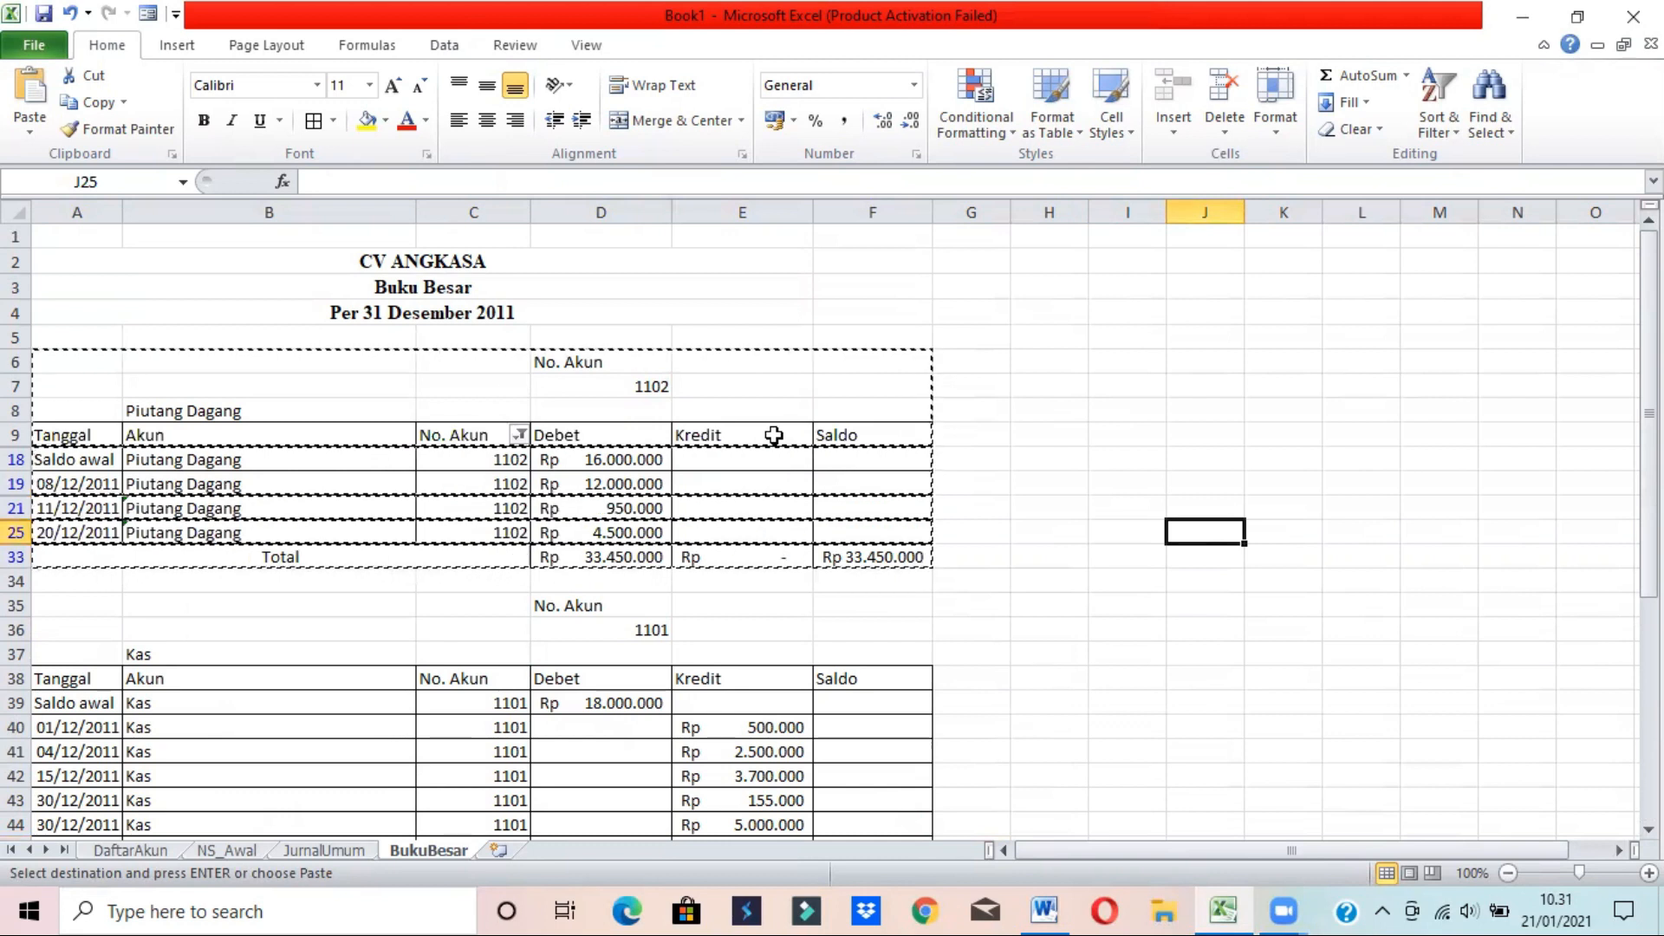
pyautogui.moveTo(1648, 481); pyautogui.dragTo(1648, 699)
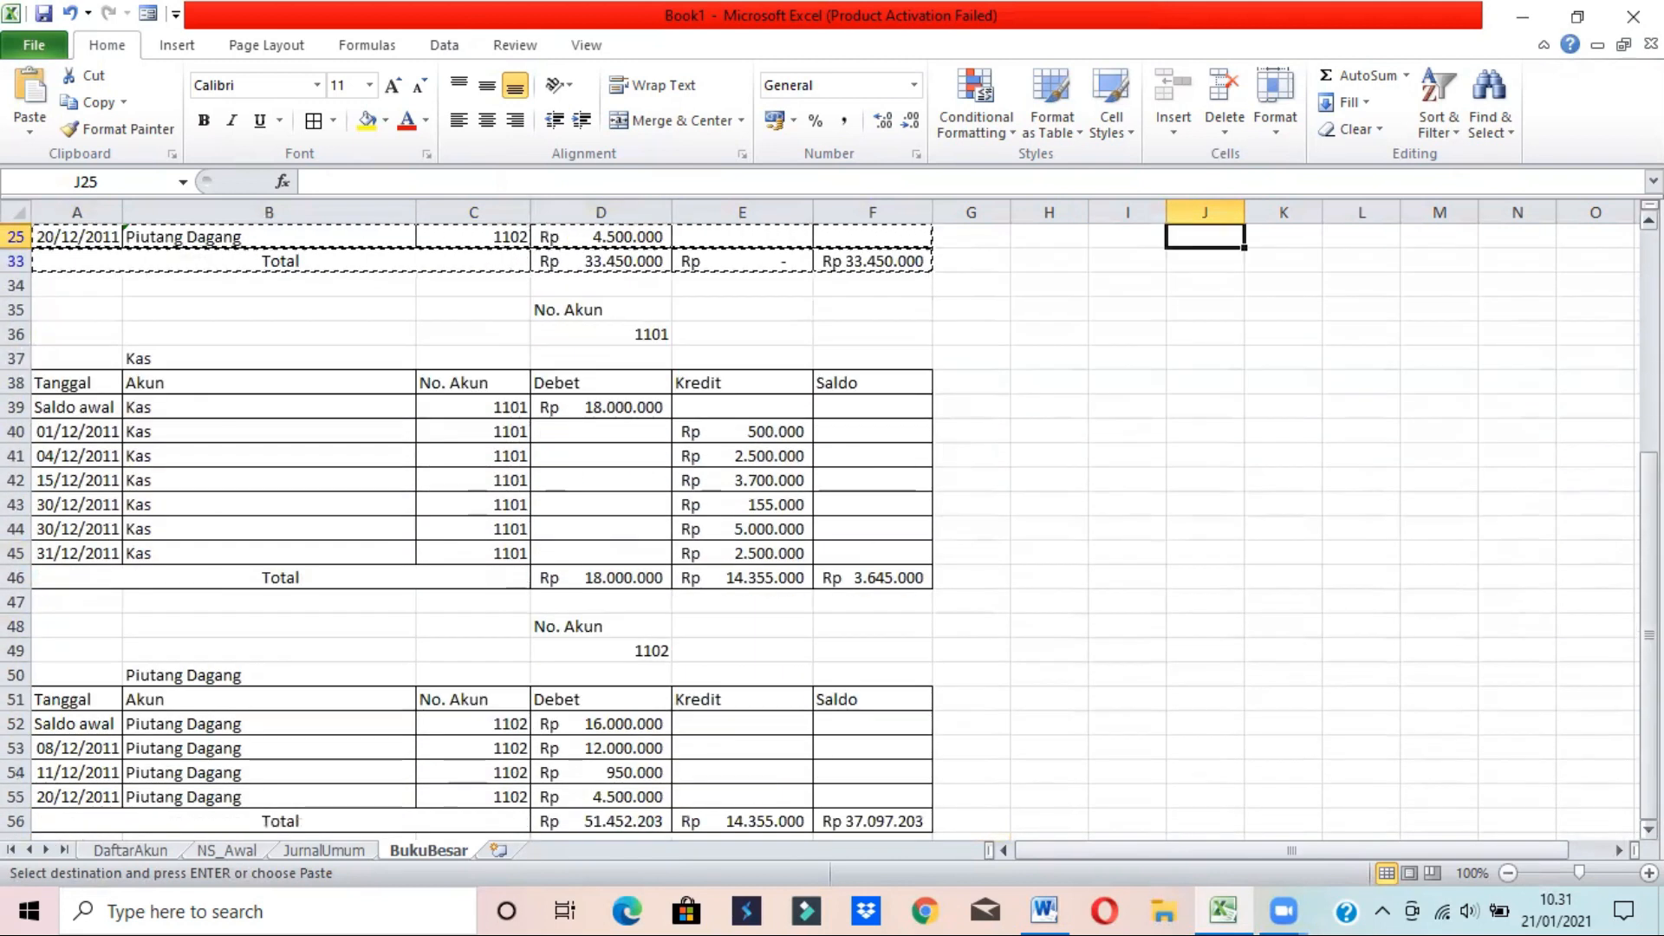
# - Examine the account name lookup in B50 and the Total row formulas in D56:F56 of the pasted Piutang Dagang ledger
pyautogui.click(205, 667)
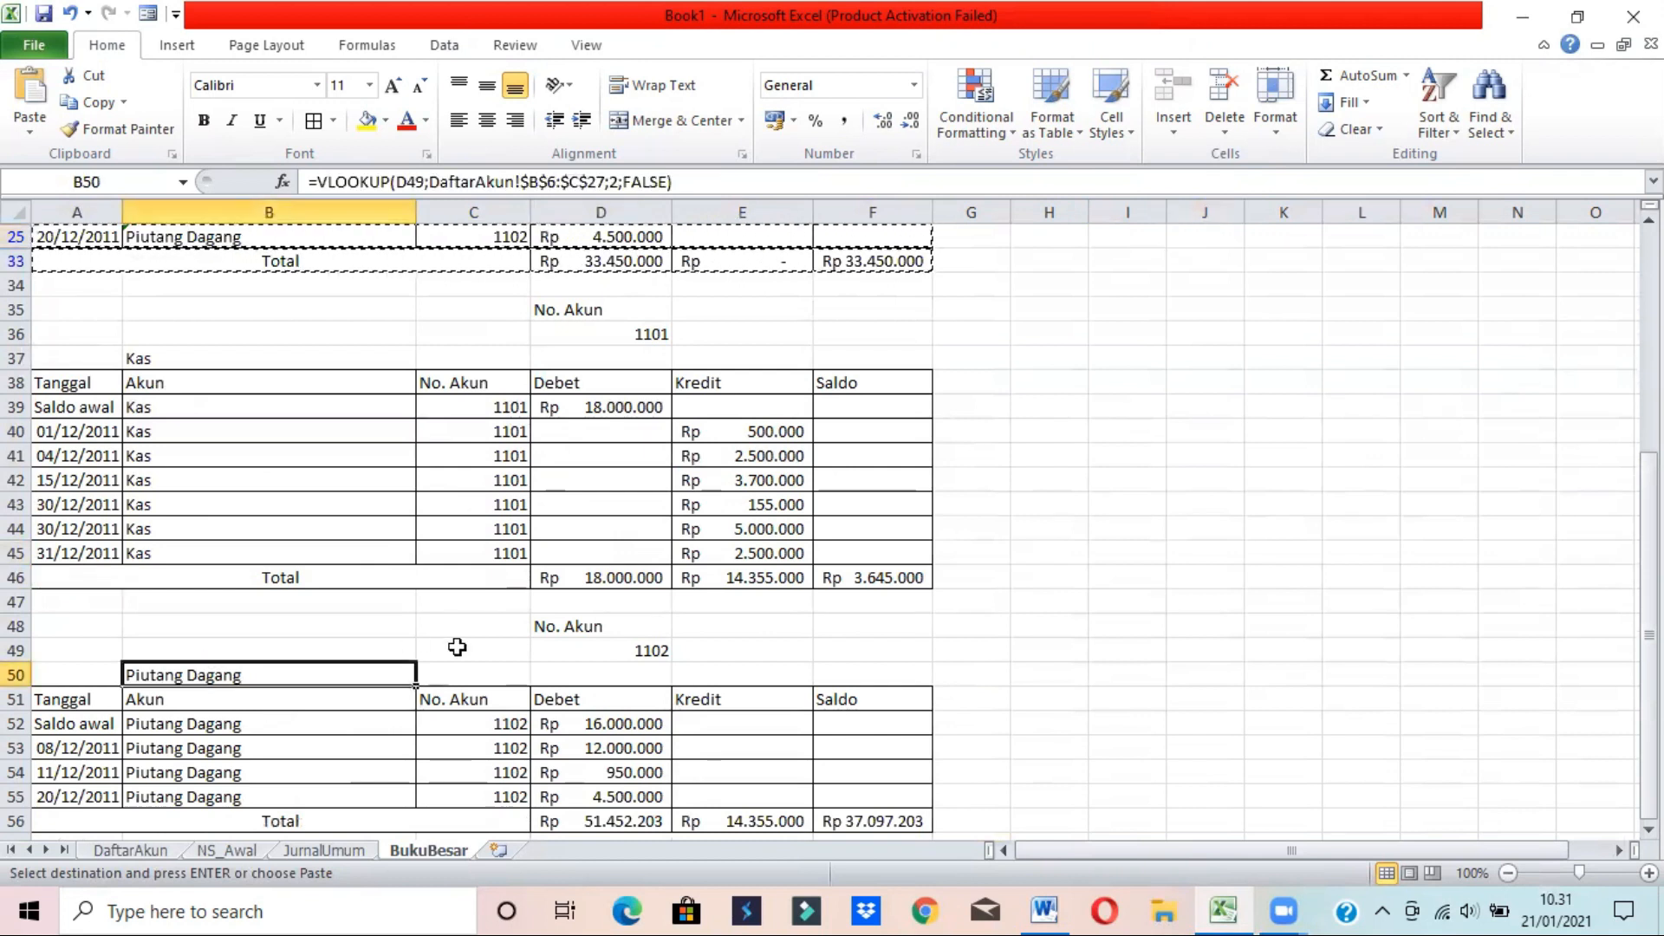
pyautogui.click(617, 650)
pyautogui.click(494, 746)
pyautogui.click(577, 788)
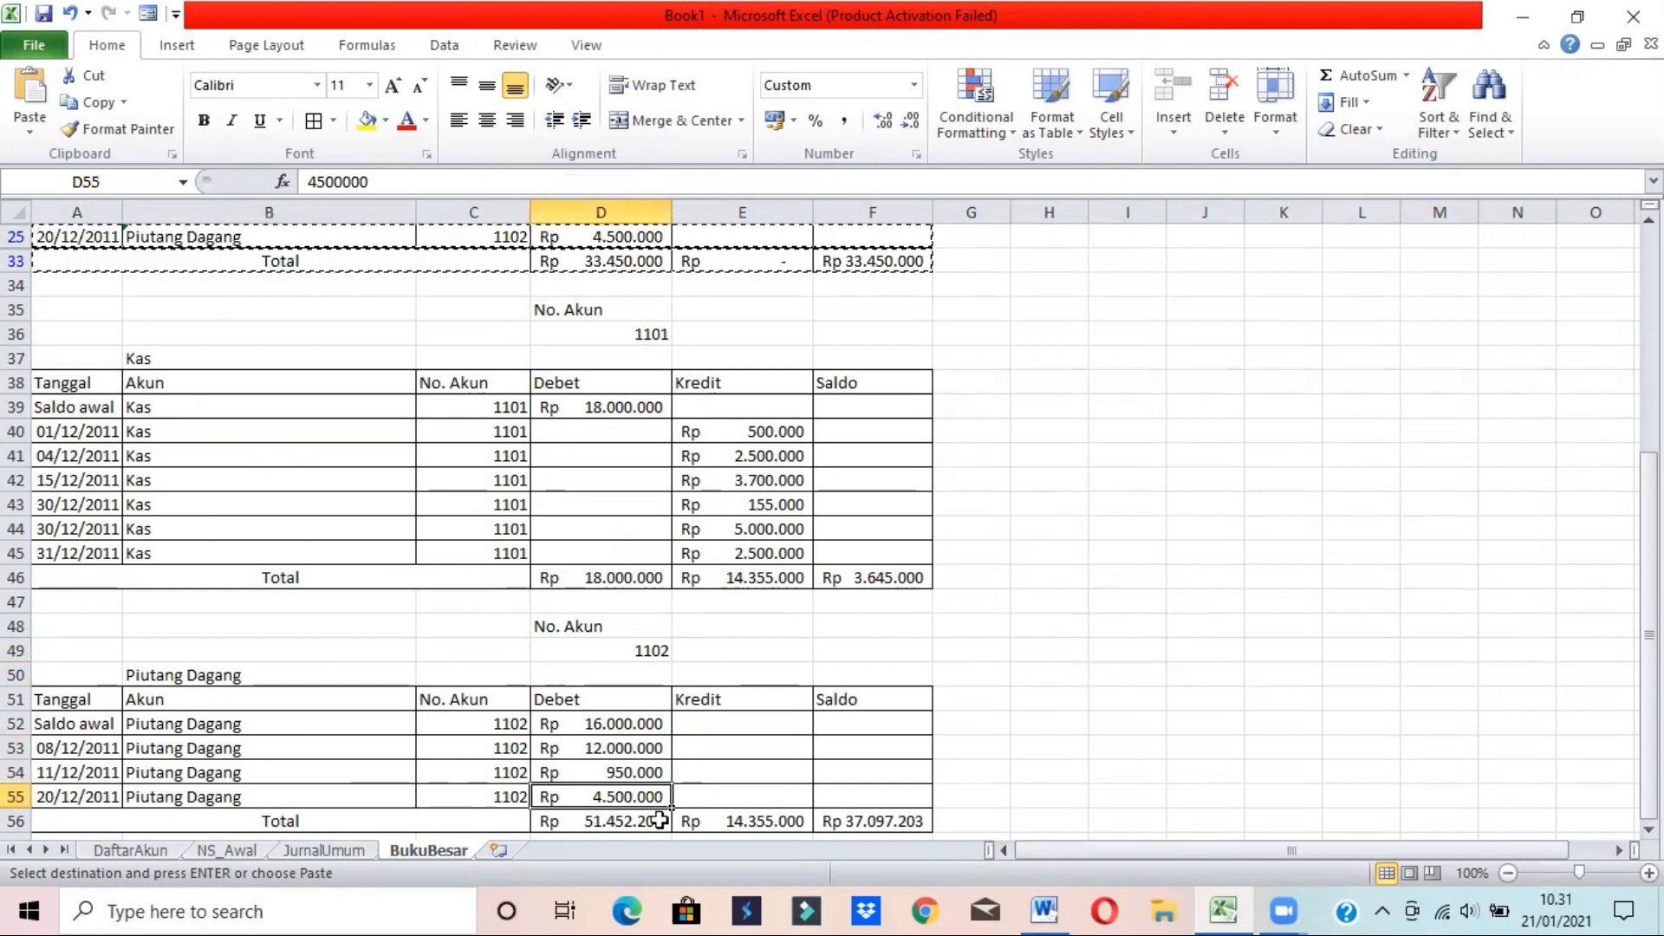
pyautogui.click(572, 648)
pyautogui.click(273, 664)
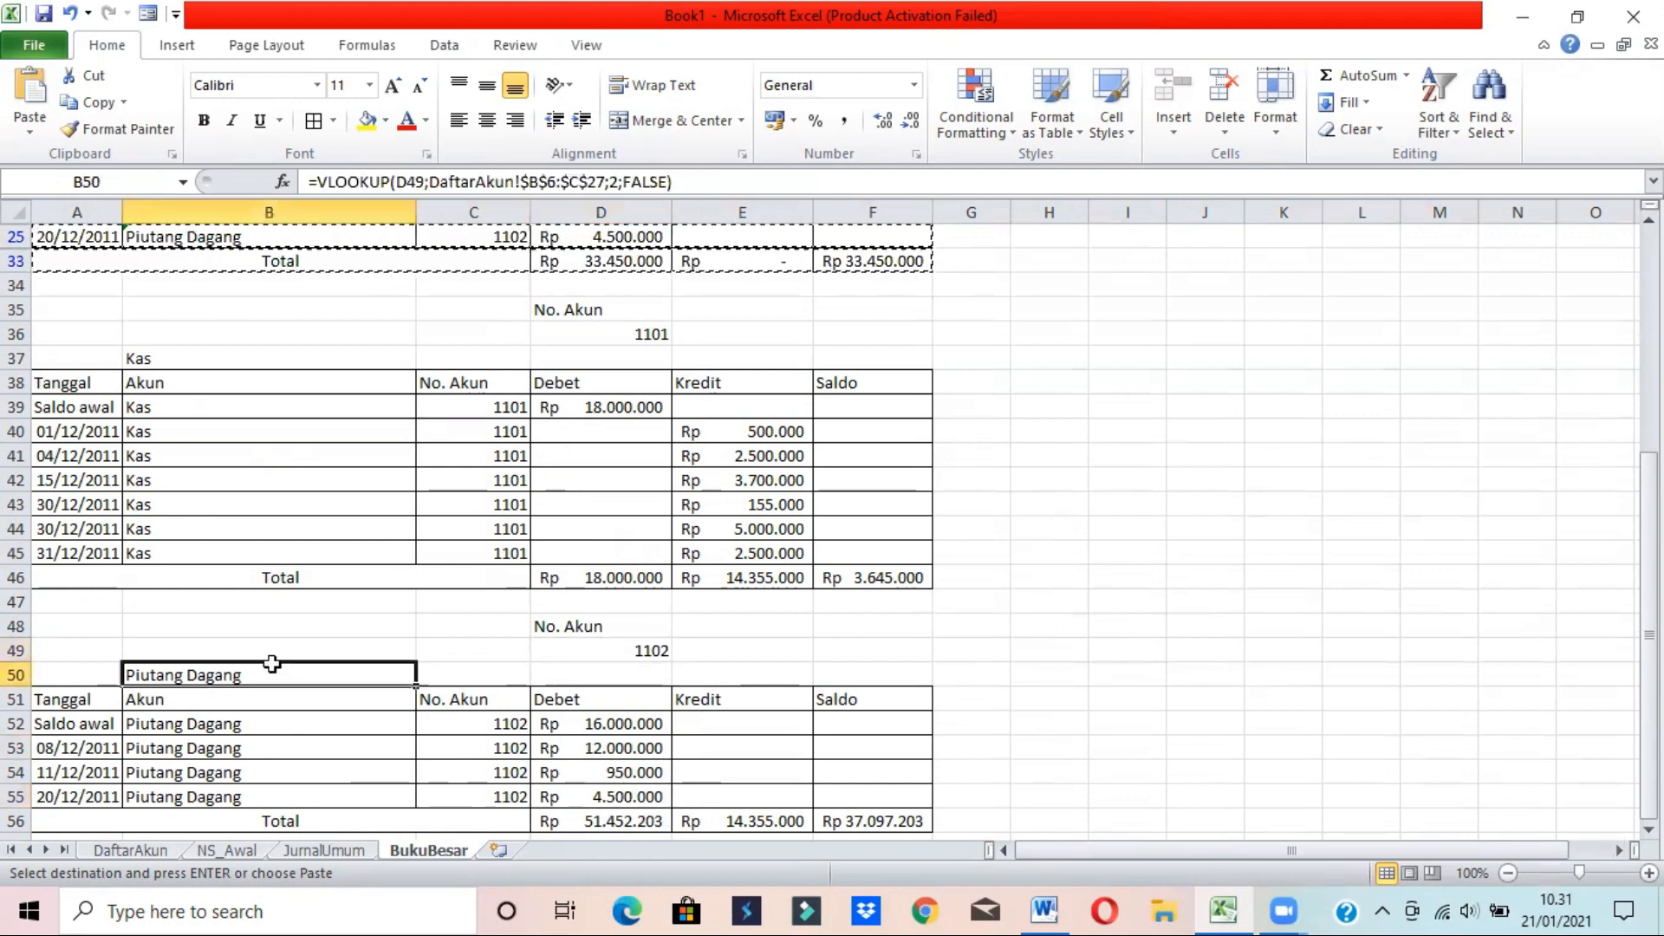
pyautogui.click(617, 822)
pyautogui.press('Right')
pyautogui.press('Right')
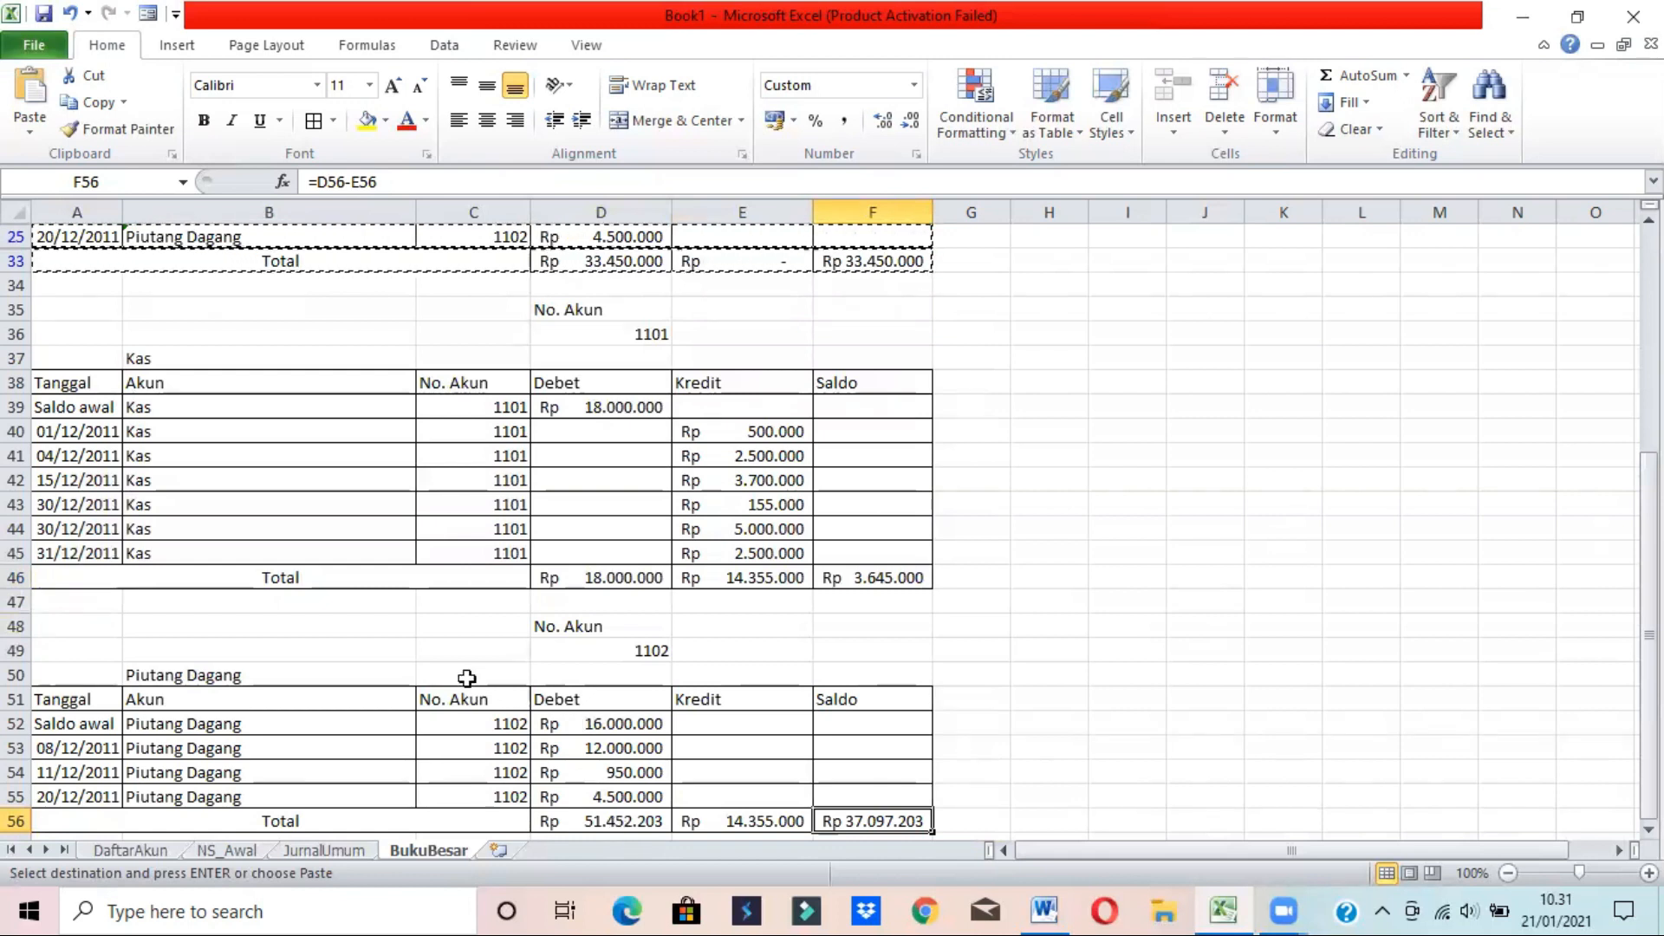
pyautogui.click(318, 667)
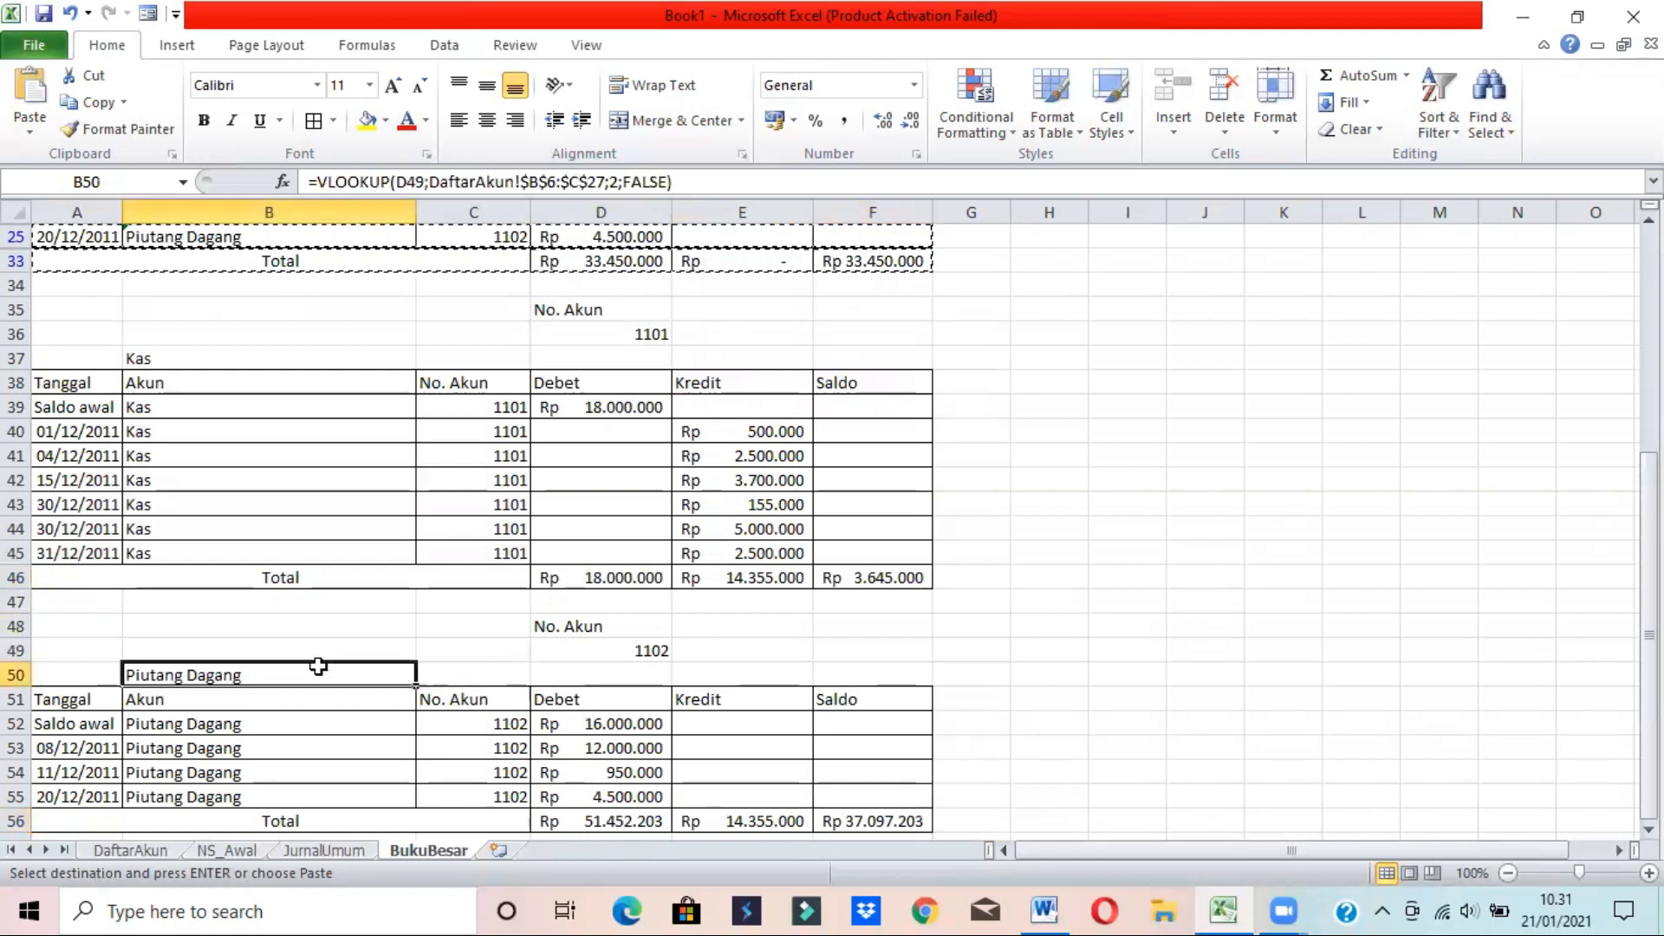
# - Change the range in the pasted Piutang Dagang ledger's debit subtotal in D56 to D52:D55
pyautogui.click(606, 818)
pyautogui.hotkey('ctrl', 'v')
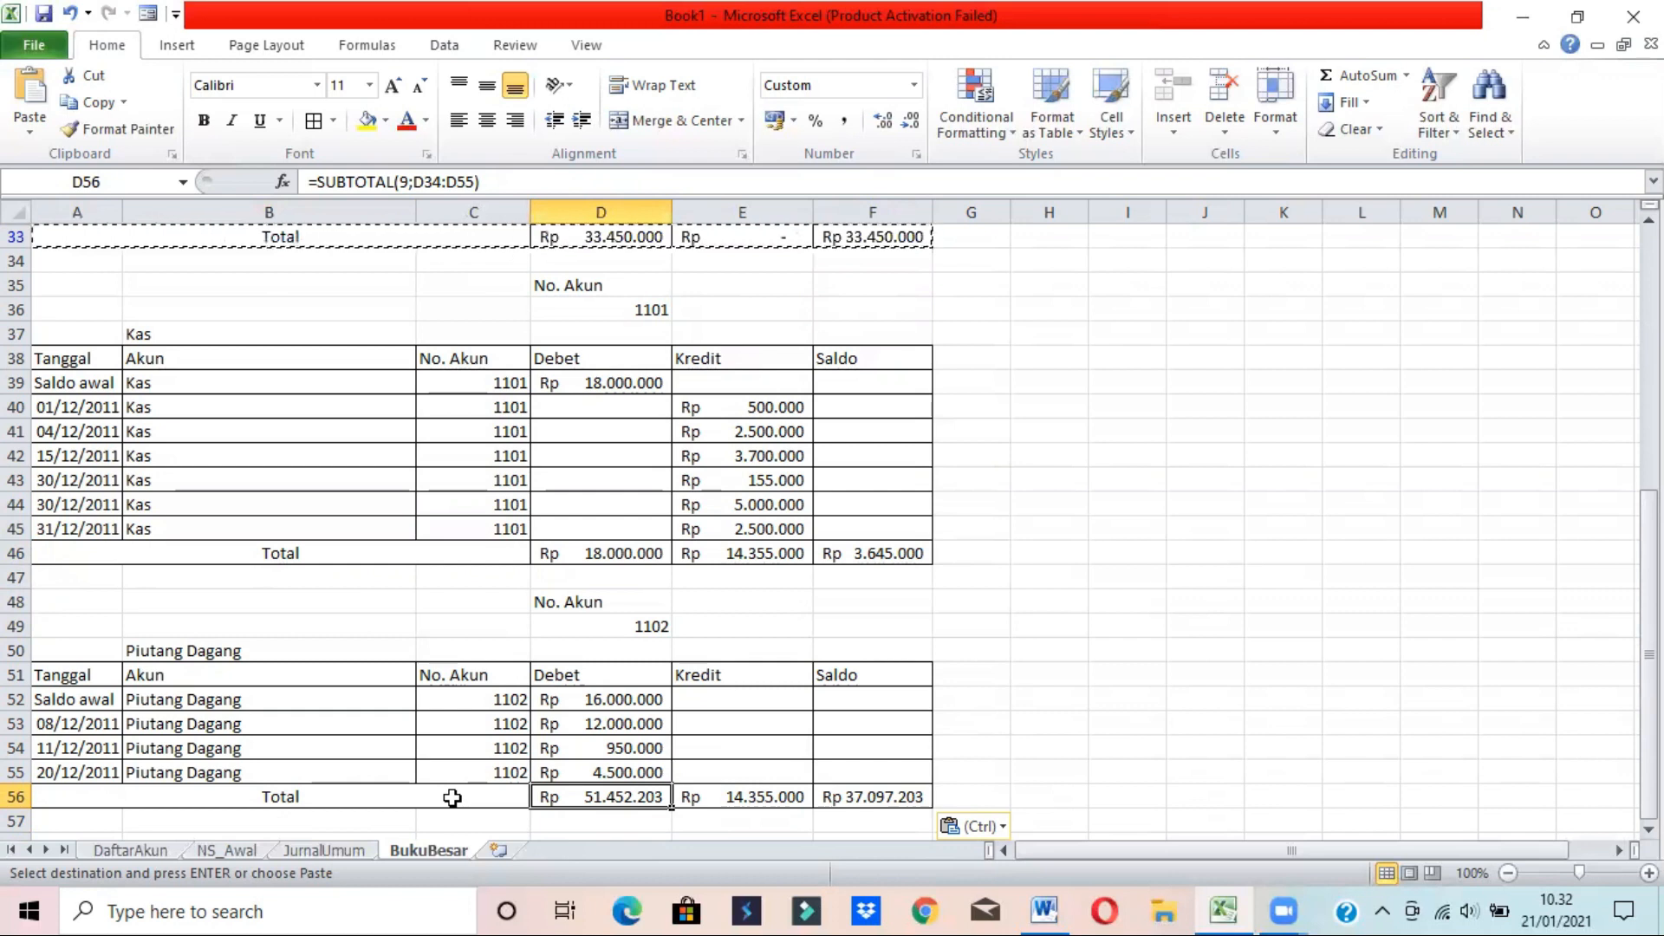
pyautogui.click(423, 182)
pyautogui.moveTo(424, 182); pyautogui.dragTo(464, 182)
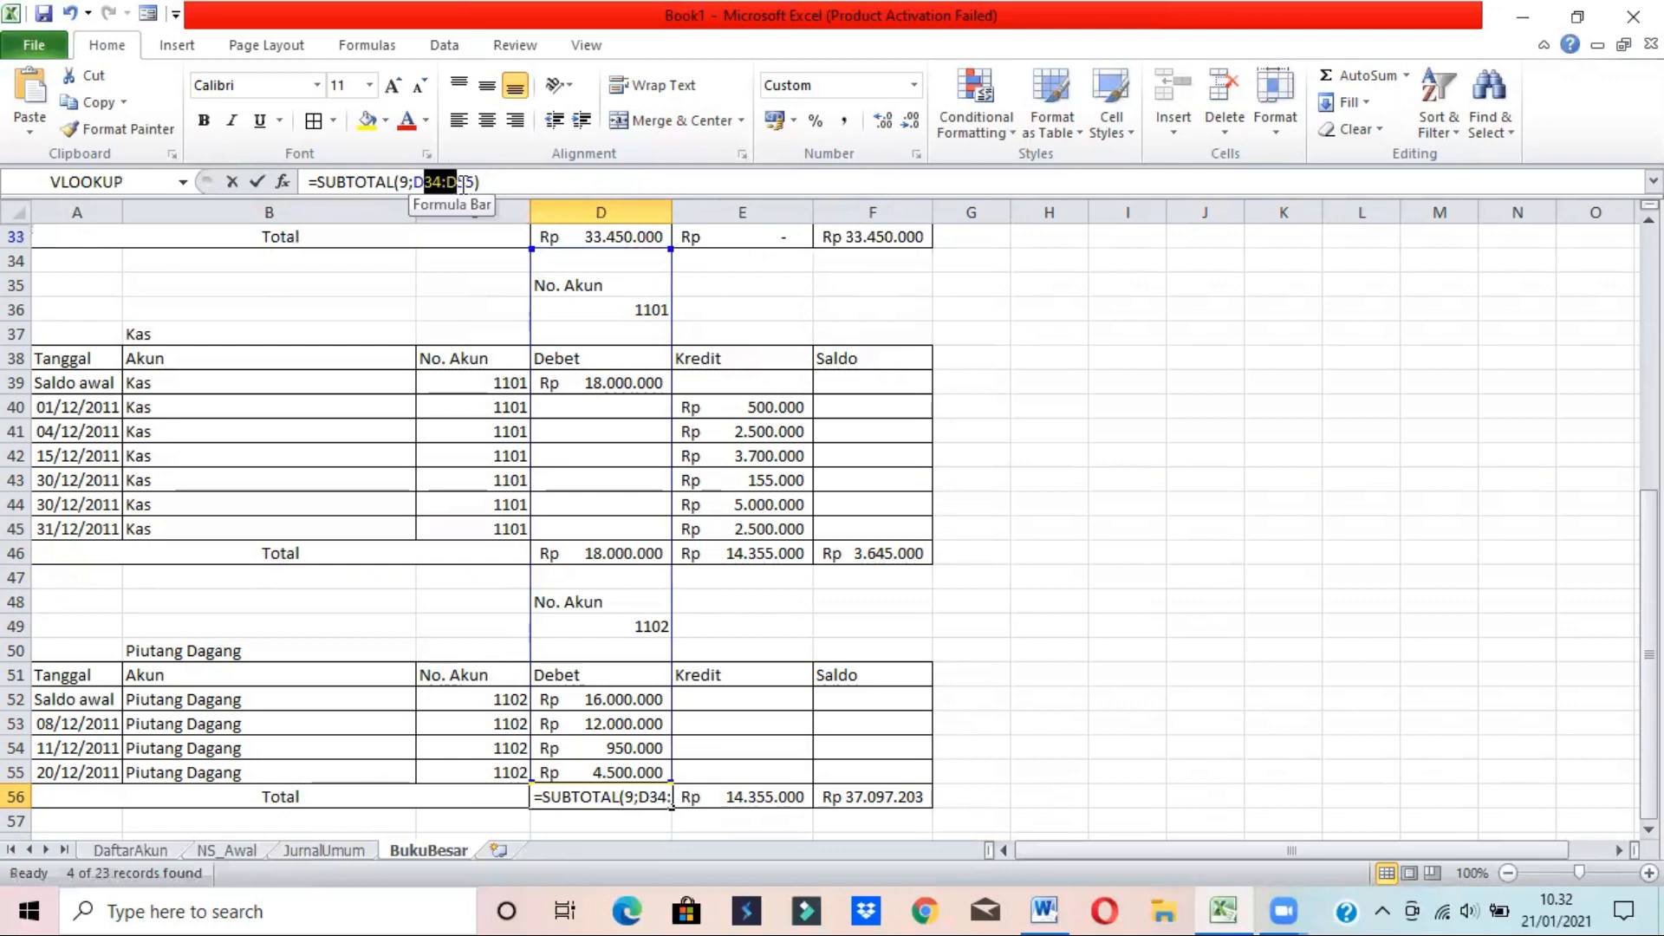
pyautogui.press('BackSpace')
pyautogui.press('BackSpace')
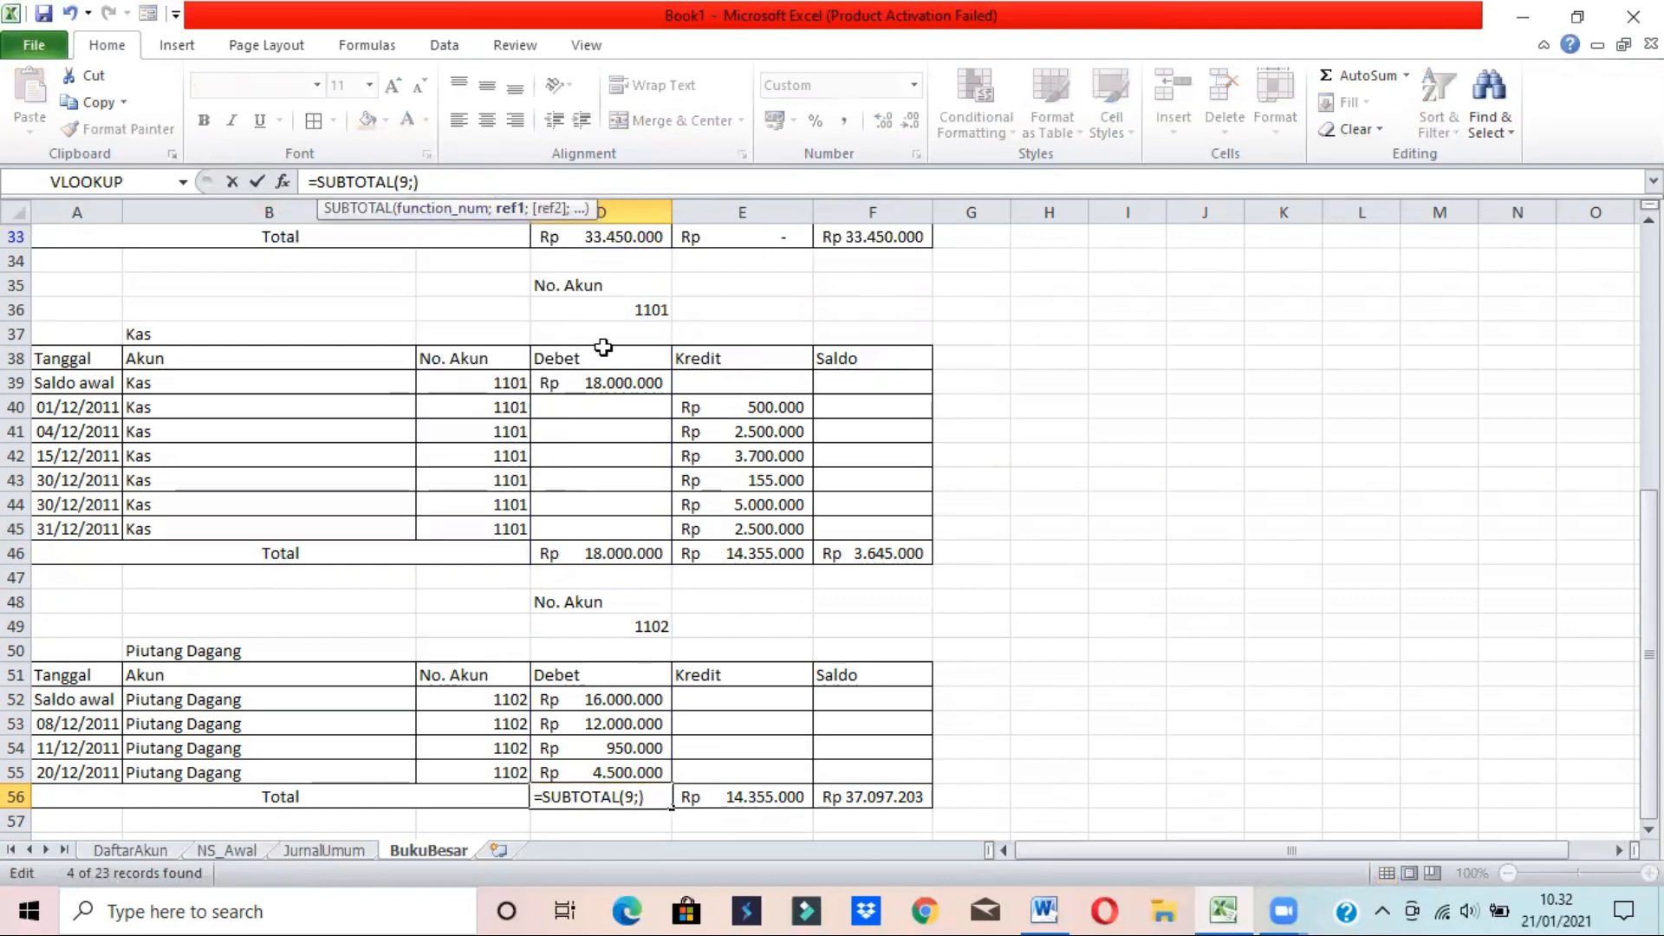
pyautogui.click(615, 700)
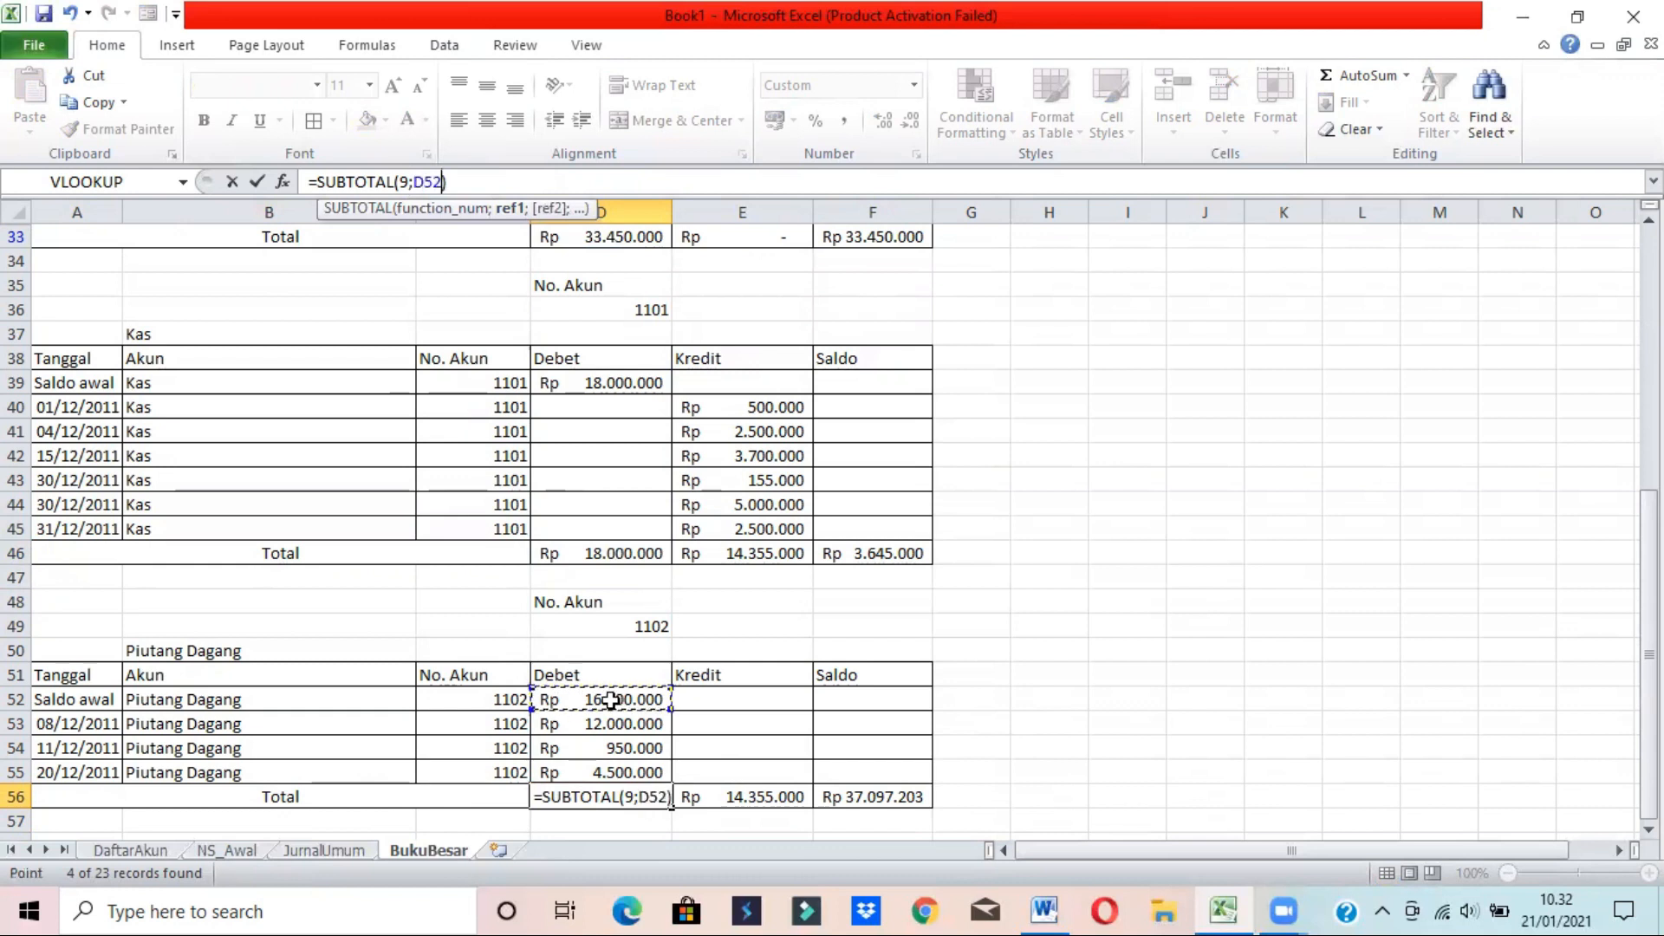
pyautogui.moveTo(611, 700); pyautogui.dragTo(617, 769)
pyautogui.press('Return')
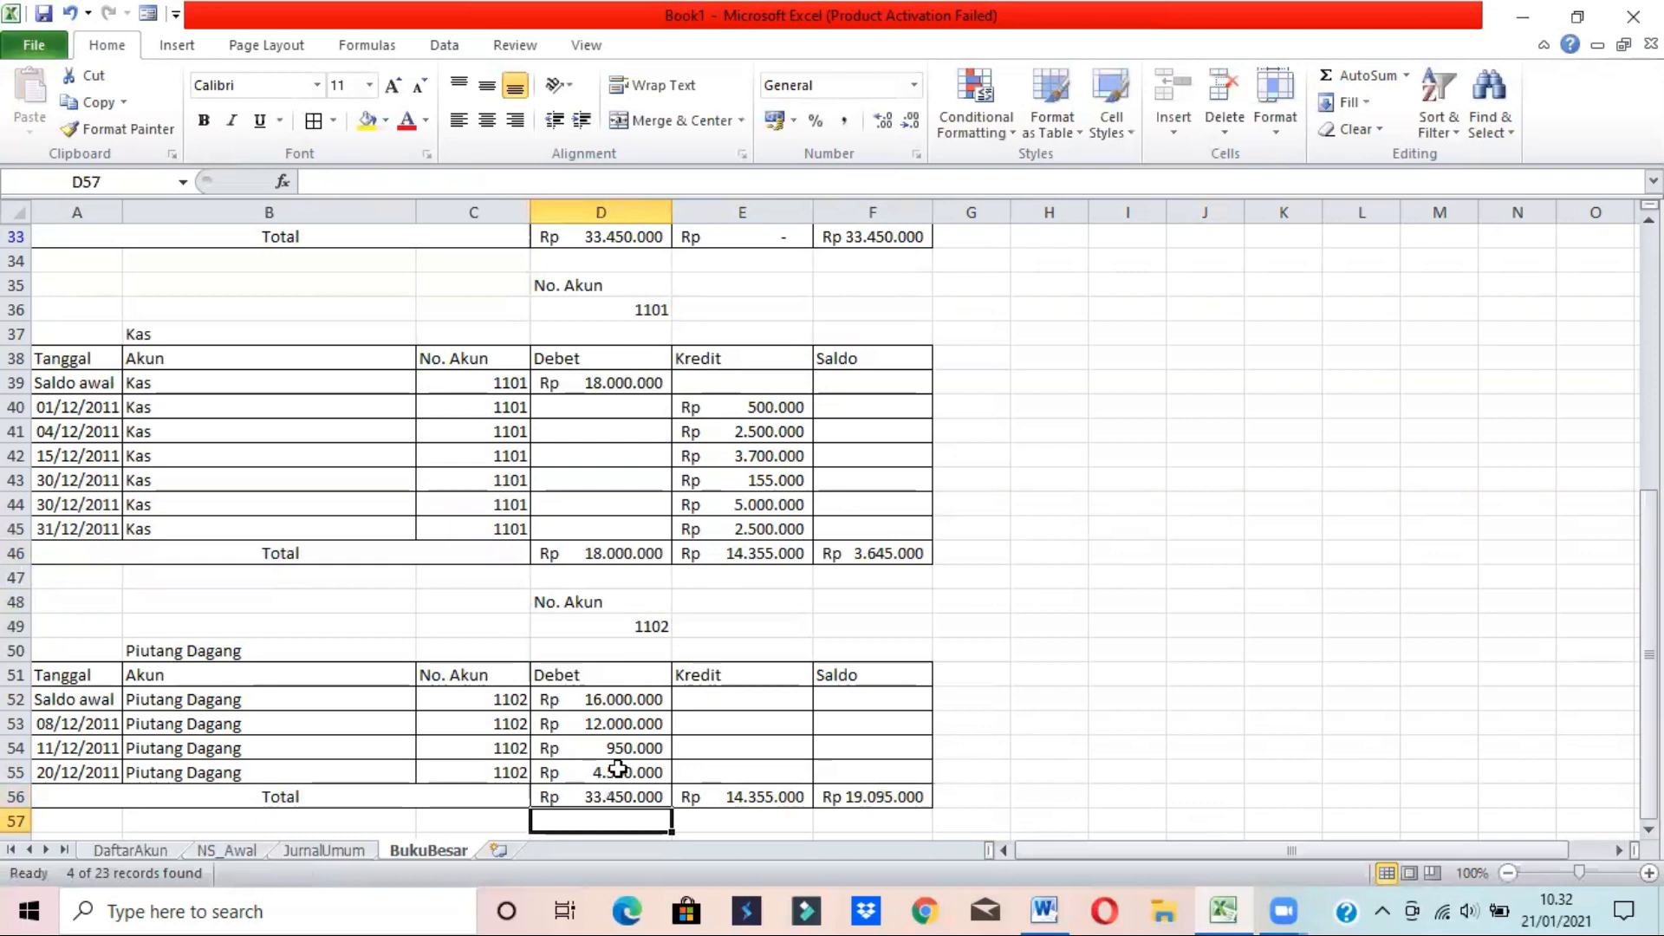
# - Re-enter the whole Piutang Dagang debit total formula in D56 as =SUBTOTAL(9;D52:D55)
pyautogui.press('Up')
pyautogui.write('=')
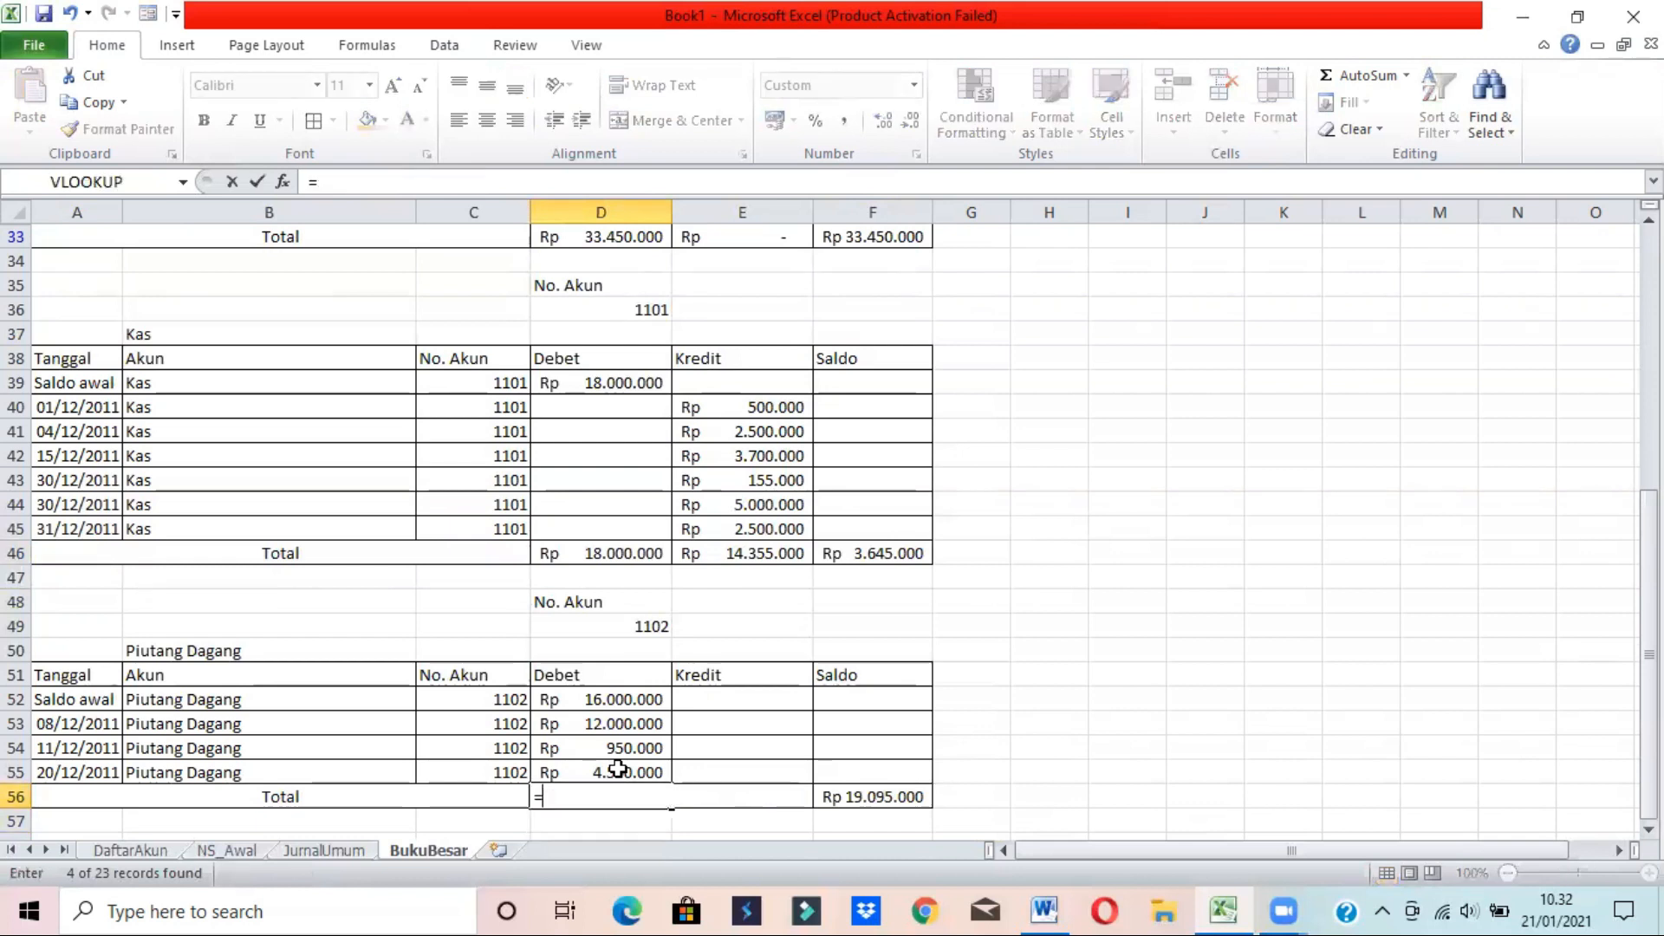
pyautogui.write('SUBTOTAL')
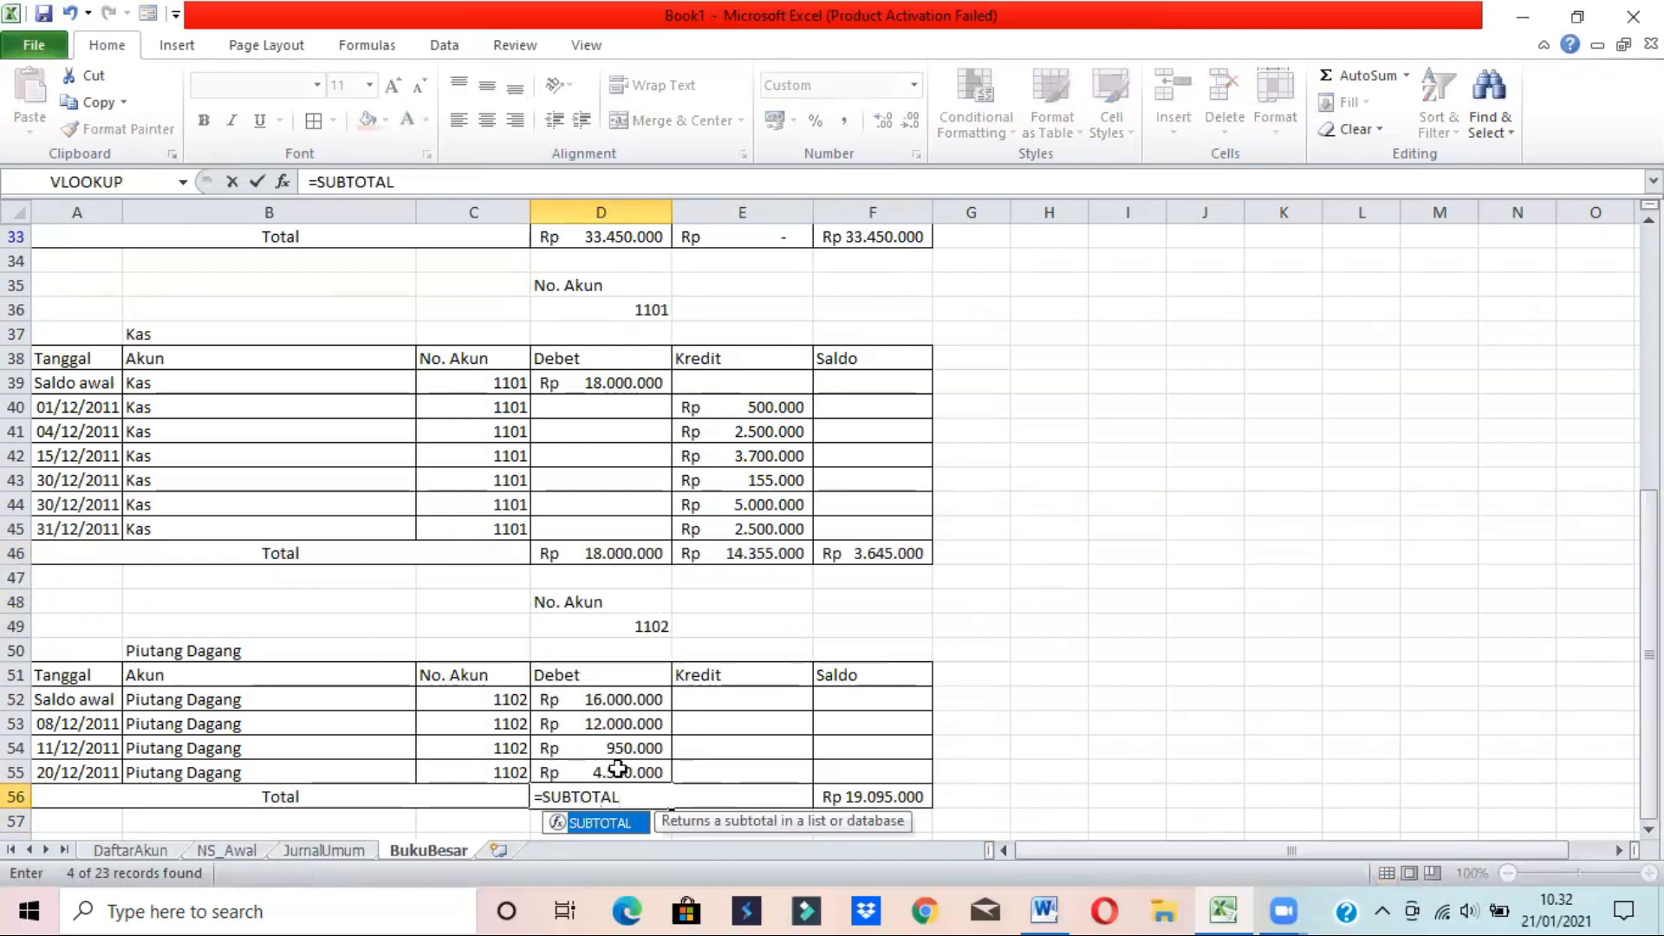
pyautogui.write('(9;')
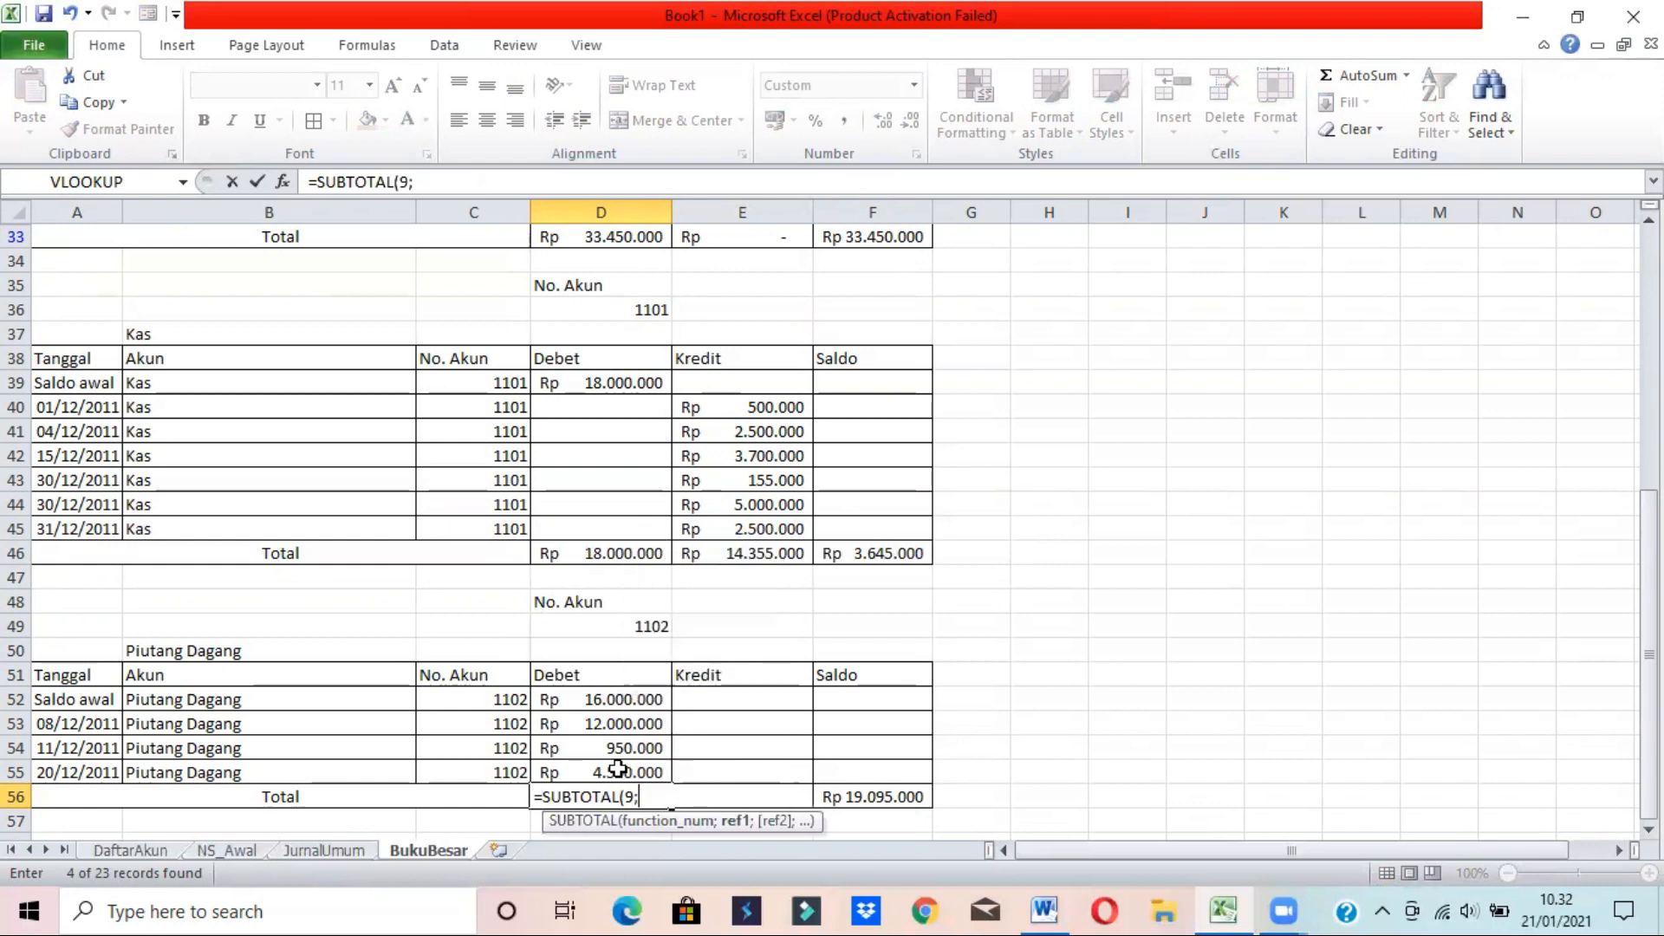
pyautogui.moveTo(646, 700); pyautogui.dragTo(639, 763)
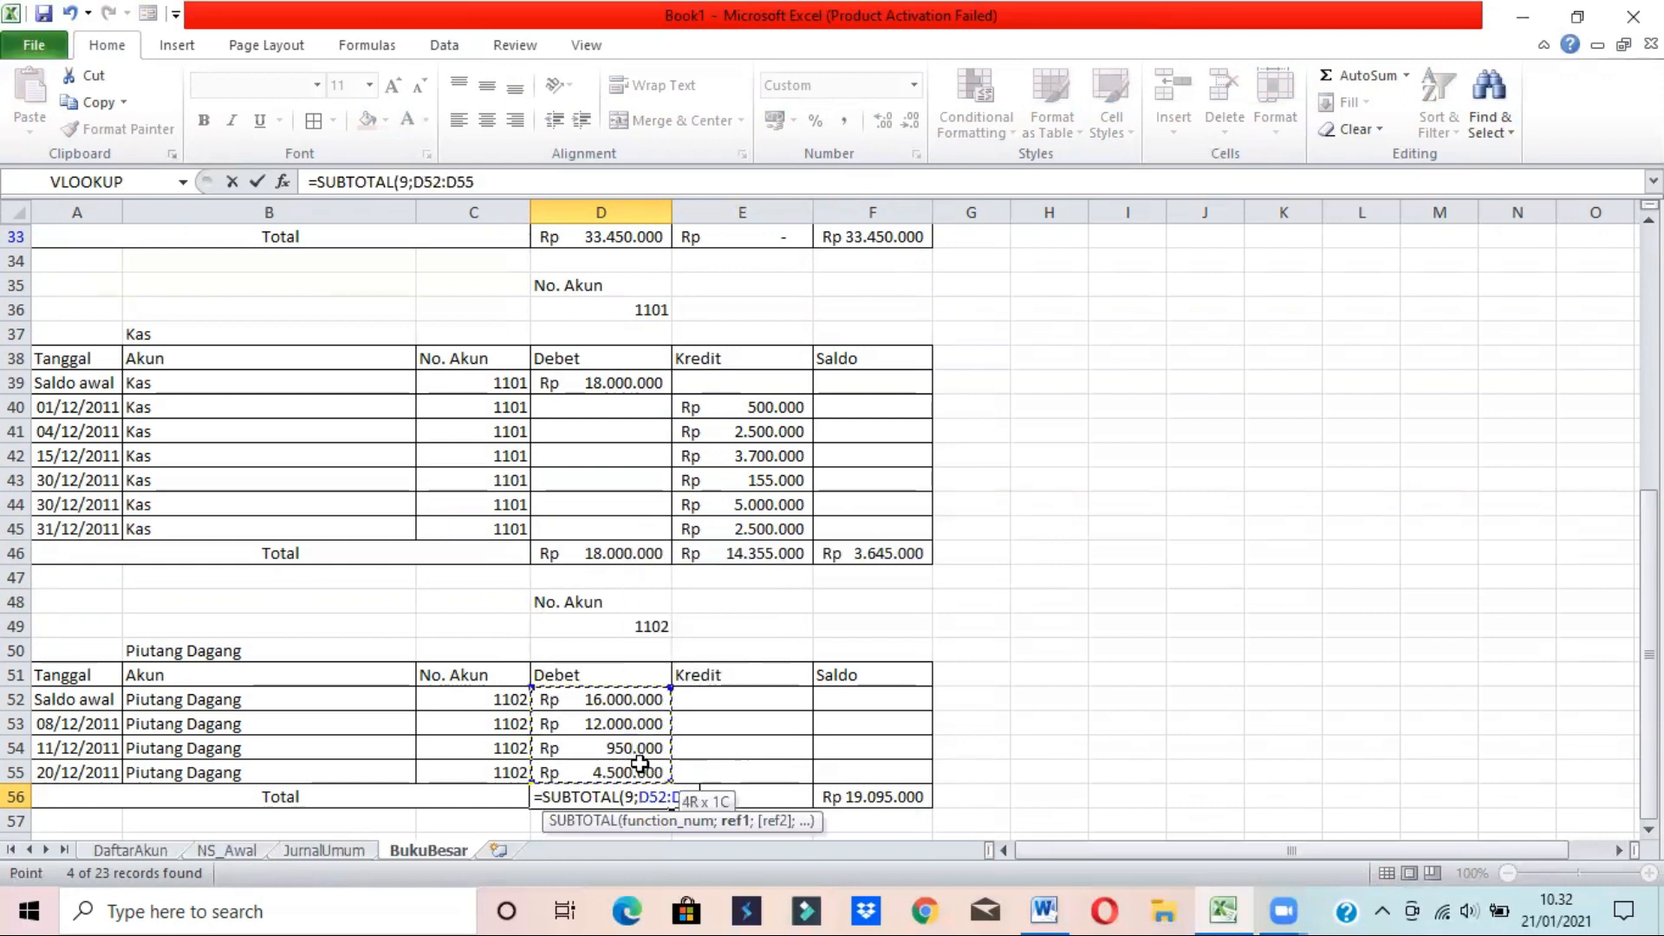
pyautogui.write(')')
pyautogui.press('Return')
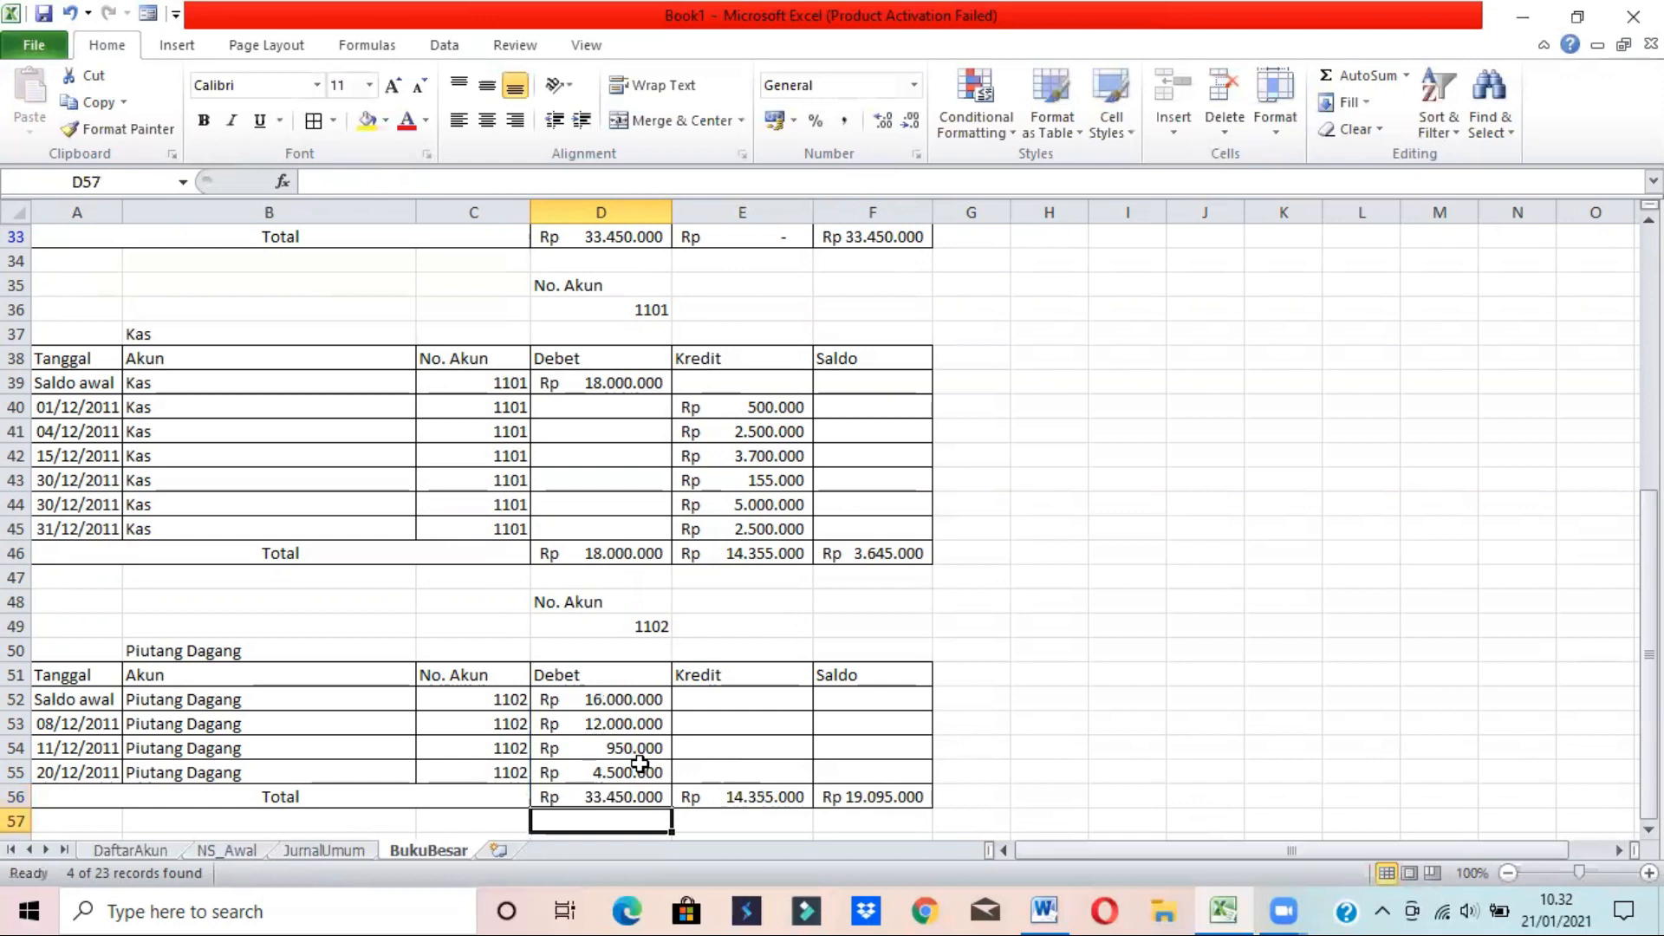
# - Replace the Piutang Dagang credit total in E56 with =SUBTOTAL(9;E52:E55)
pyautogui.click(746, 793)
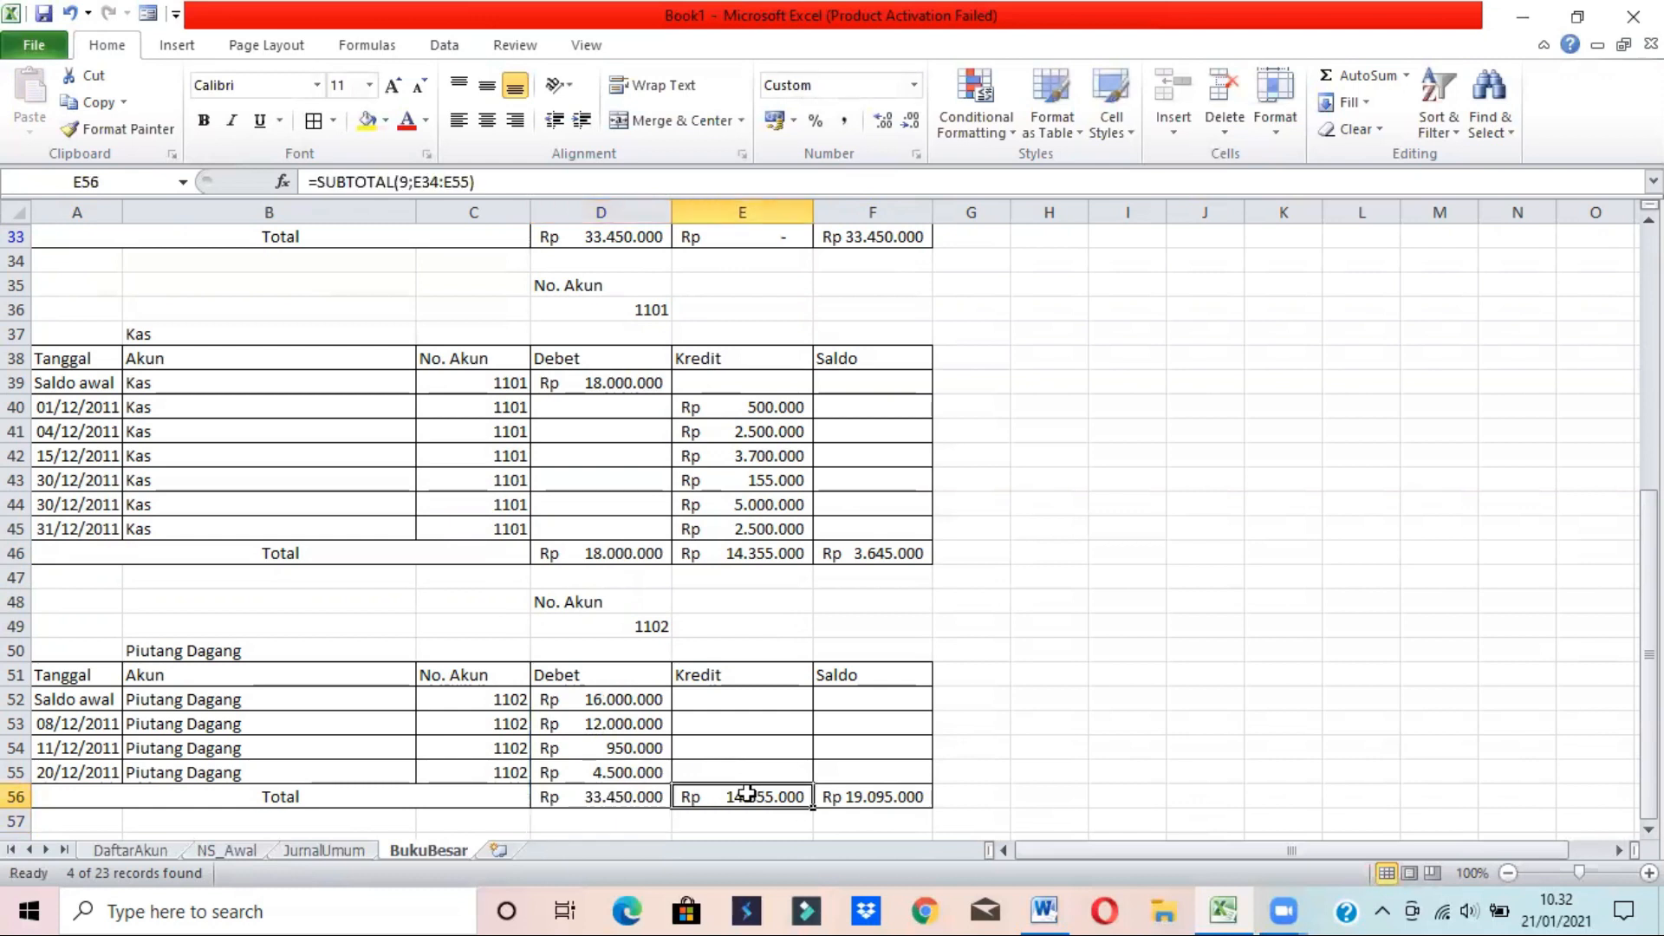
pyautogui.write('=SUBTOTAL(9;')
pyautogui.click(747, 697)
pyautogui.moveTo(750, 754); pyautogui.dragTo(750, 771)
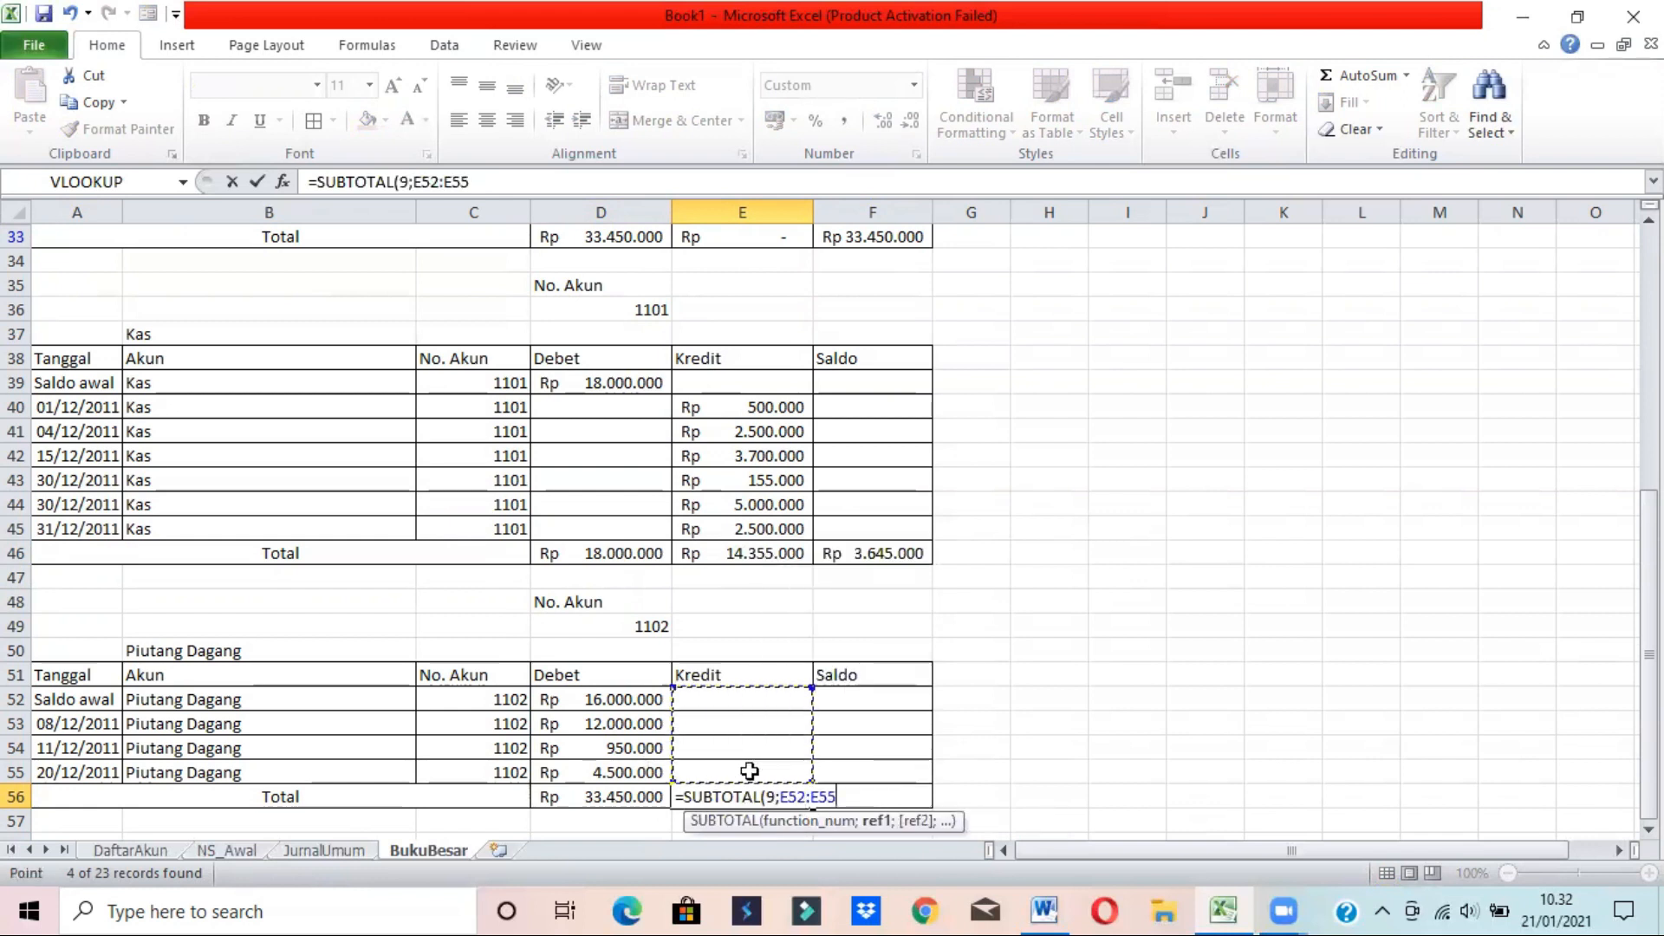
pyautogui.write(')')
pyautogui.press('Return')
# - Compare the Saldo formulas in the Total rows of the Kas and Piutang Dagang ledgers, F46 and F56
pyautogui.press('Up')
pyautogui.press('Right')
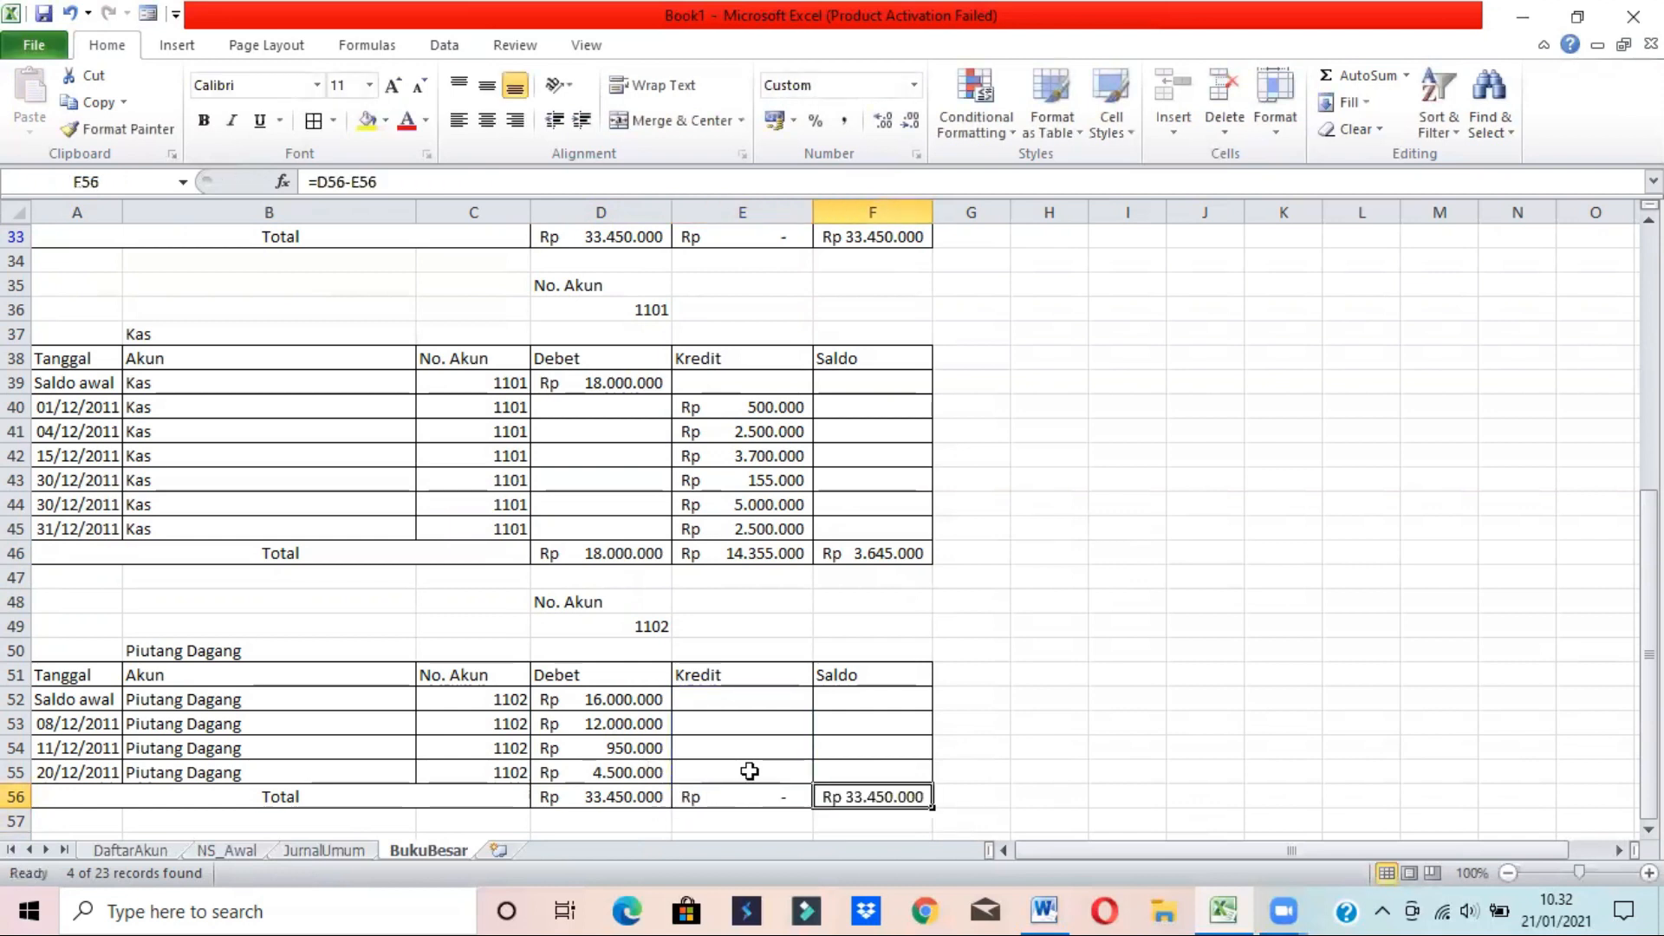
pyautogui.click(867, 556)
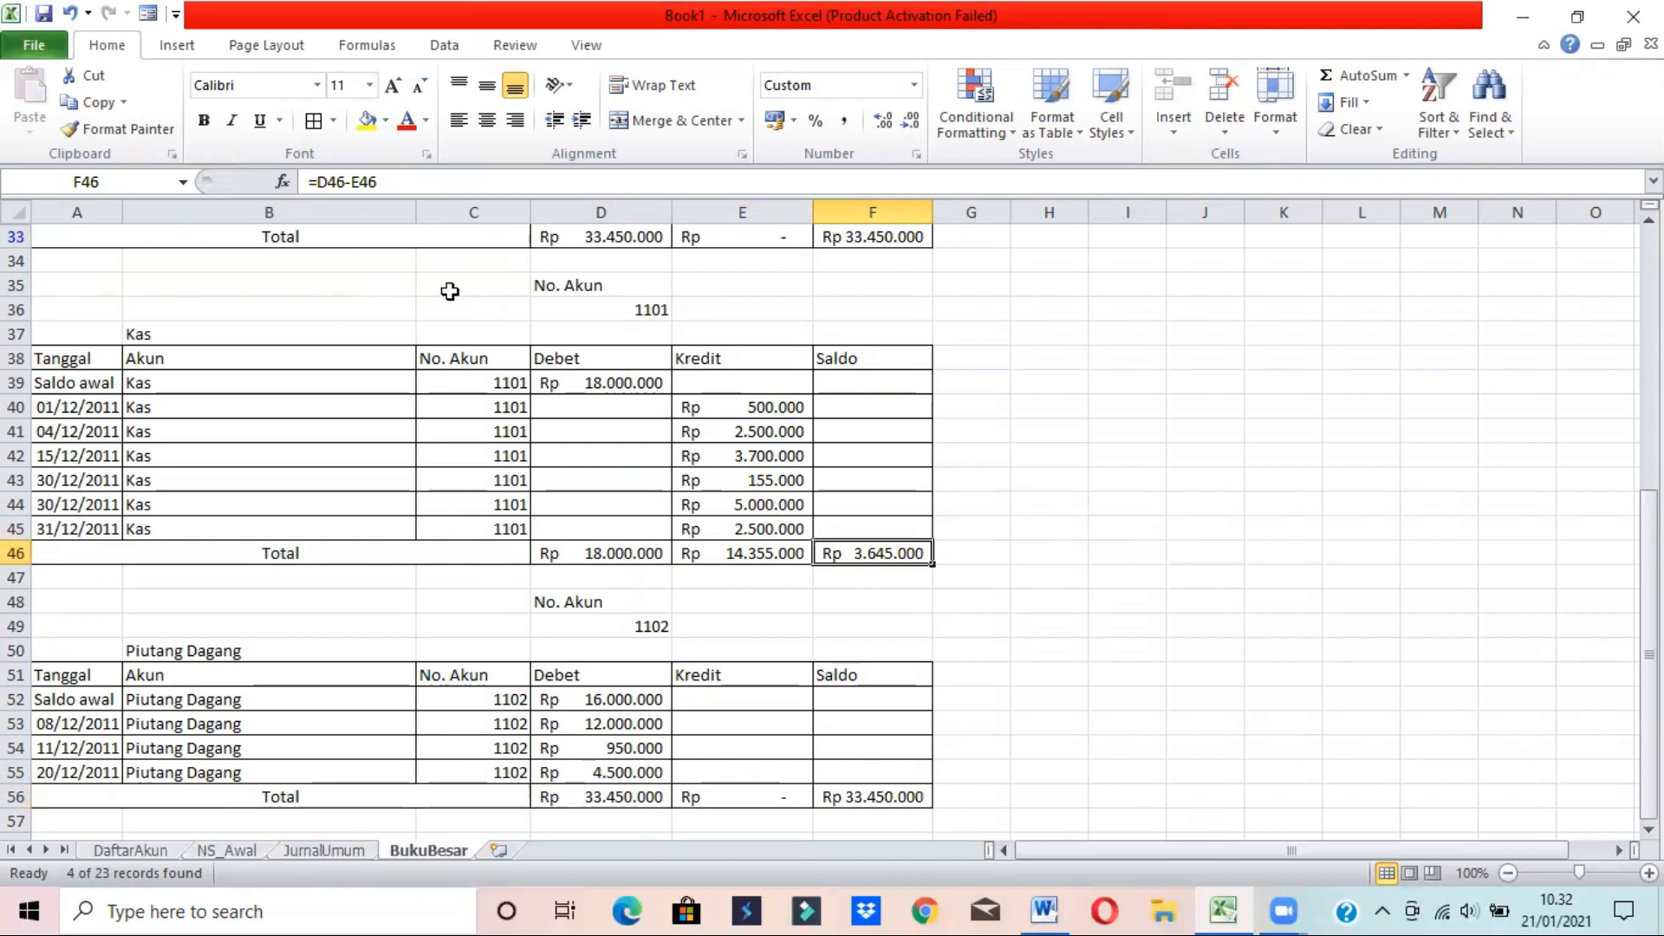
pyautogui.click(893, 794)
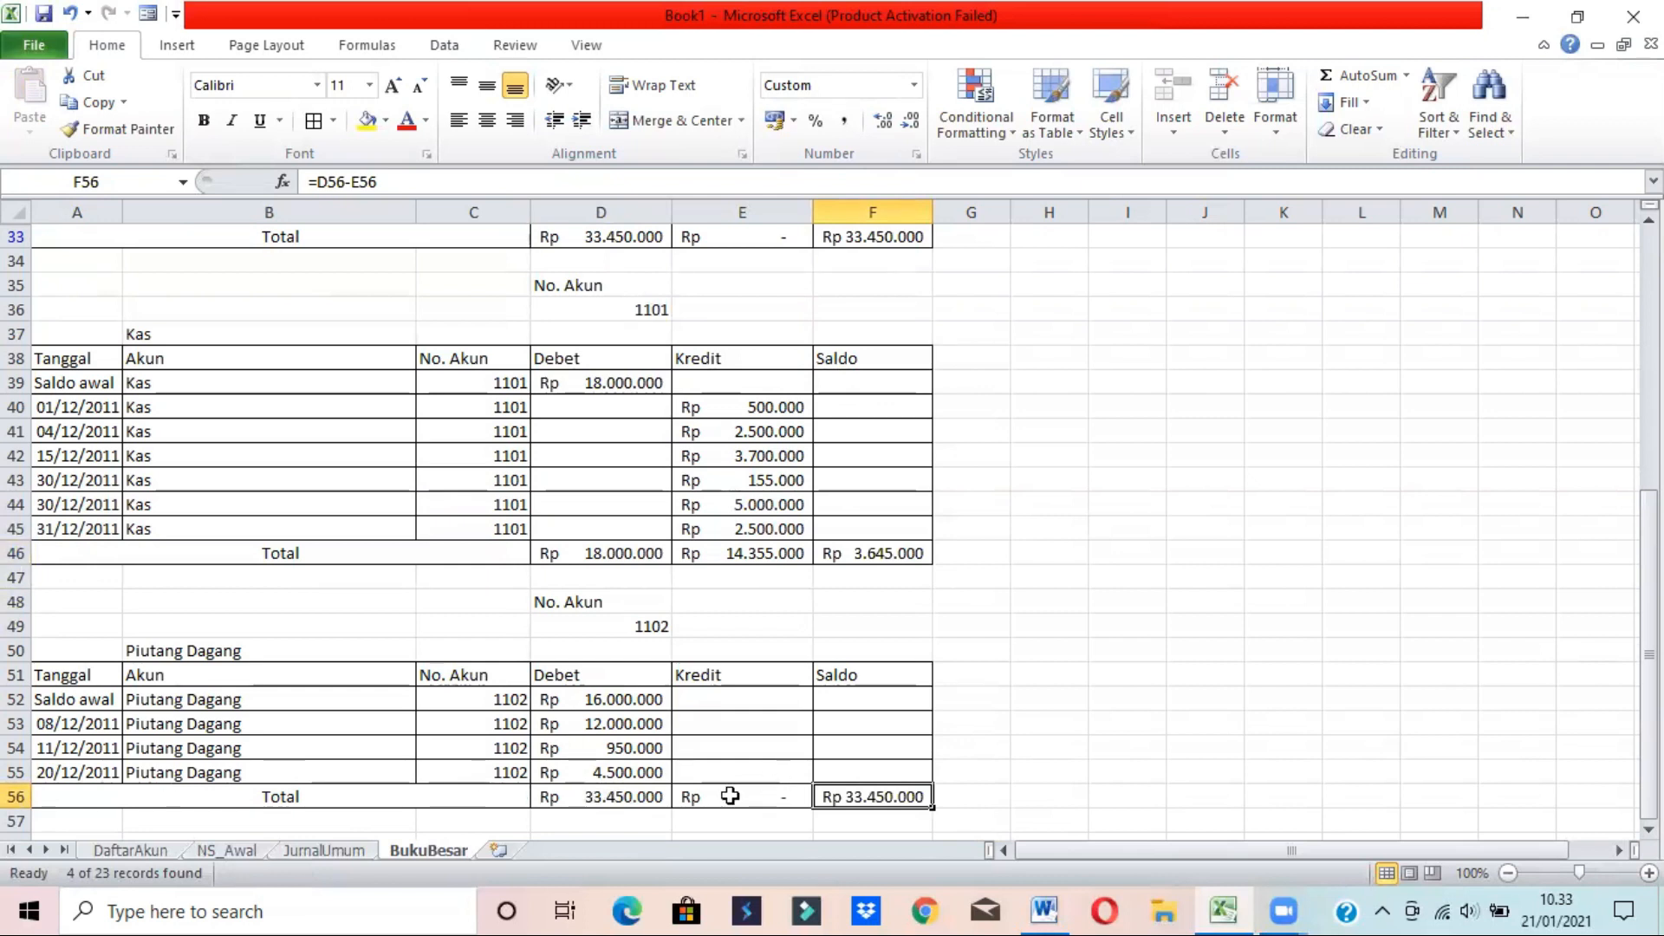
# - Choose account number 1103 in D7 at the head of the filtered ledger
pyautogui.press('Down')
pyautogui.press('Down')
pyautogui.press('Down')
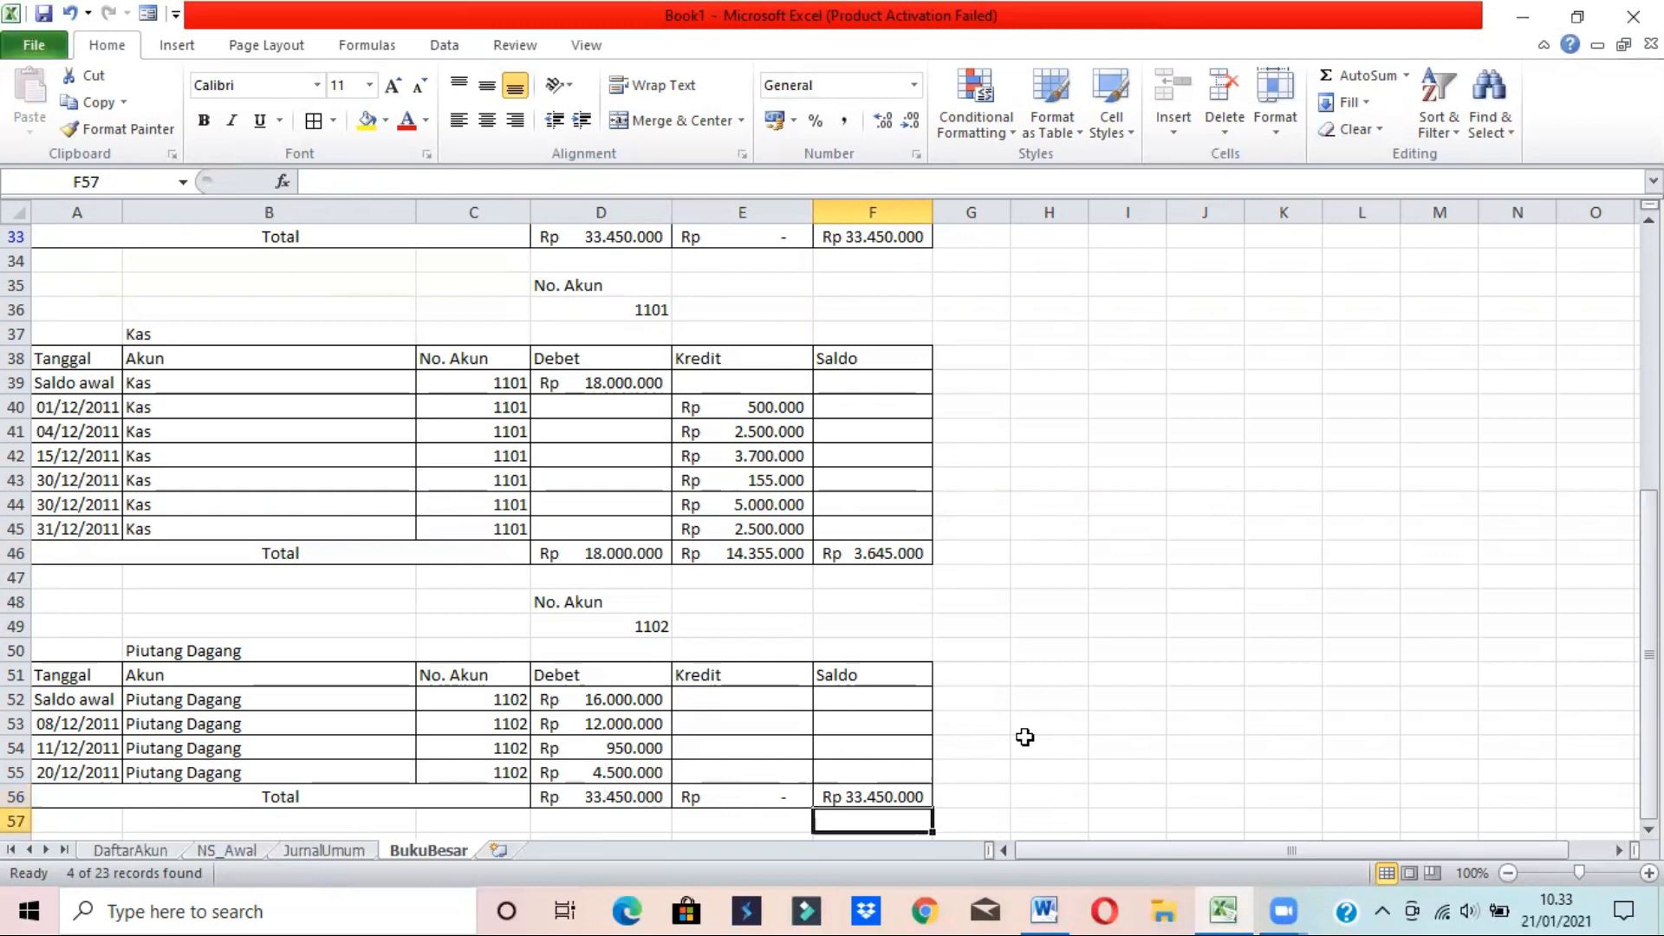
pyautogui.press('Up')
pyautogui.press('Up')
pyautogui.press('Up')
pyautogui.press('Up')
pyautogui.press('Up')
pyautogui.press('Up')
pyautogui.press('Up')
pyautogui.press('Up')
pyautogui.press('Up')
pyautogui.press('Up')
pyautogui.press('Up')
pyautogui.press('Up')
pyautogui.press('Up')
pyautogui.press('Up')
pyautogui.press('Up')
pyautogui.press('Up')
pyautogui.press('Up')
pyautogui.press('Up')
pyautogui.press('Up')
pyautogui.press('Up')
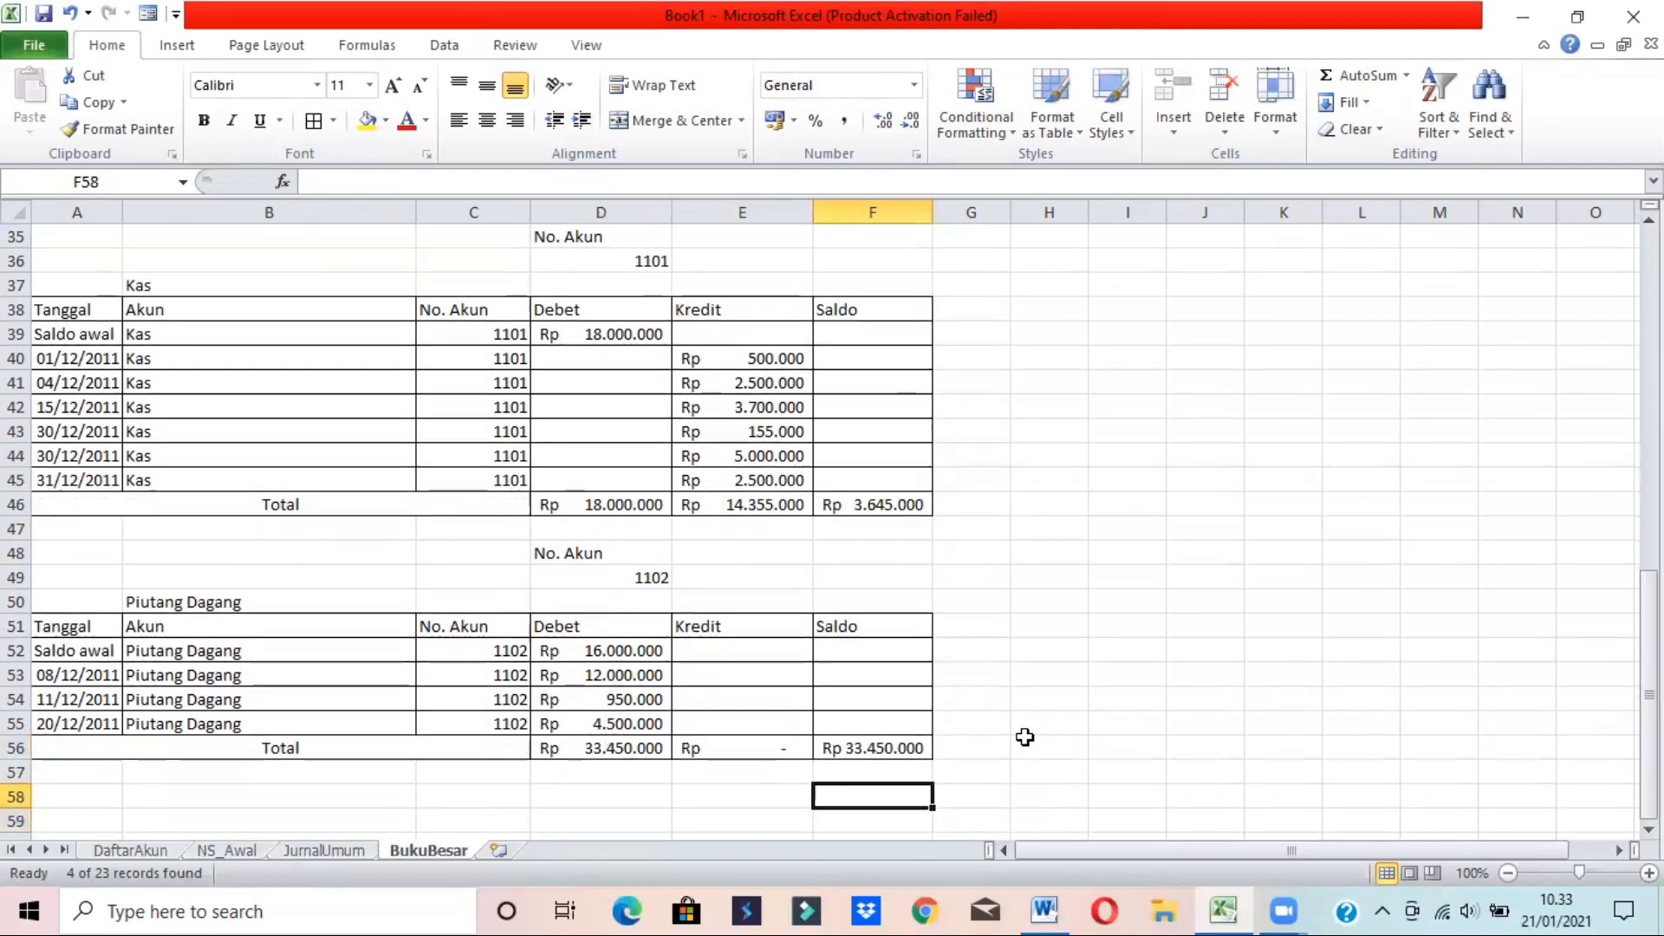
pyautogui.press('Up')
pyautogui.press('Up')
pyautogui.press('Up')
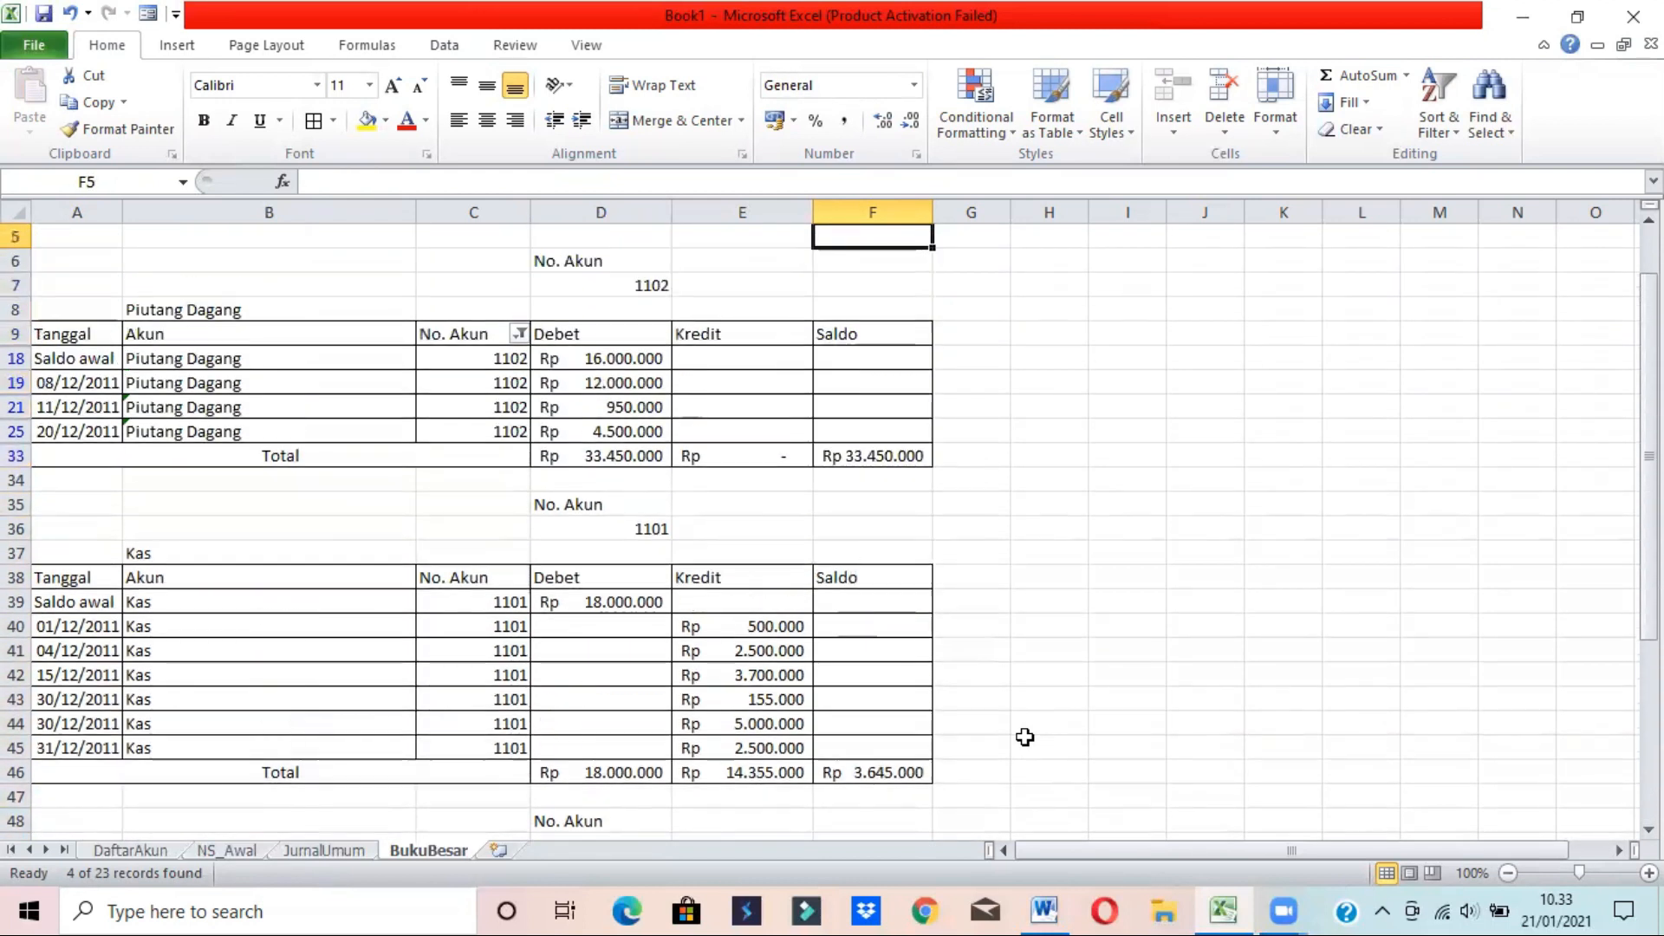
pyautogui.click(615, 304)
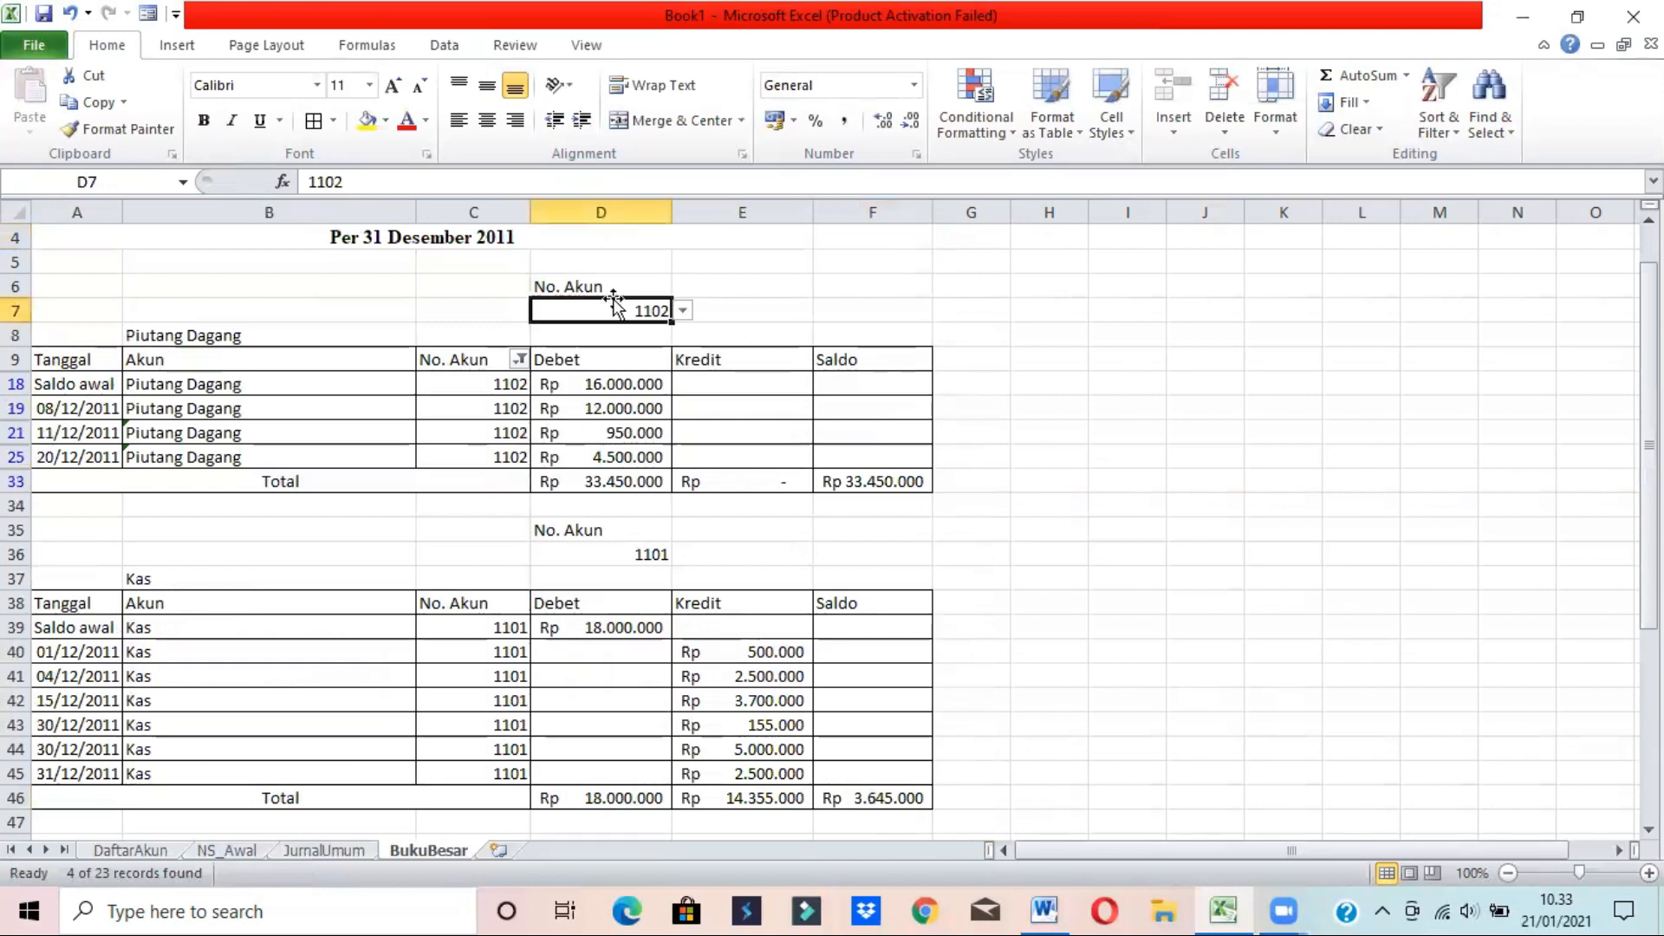
pyautogui.click(683, 311)
pyautogui.click(598, 353)
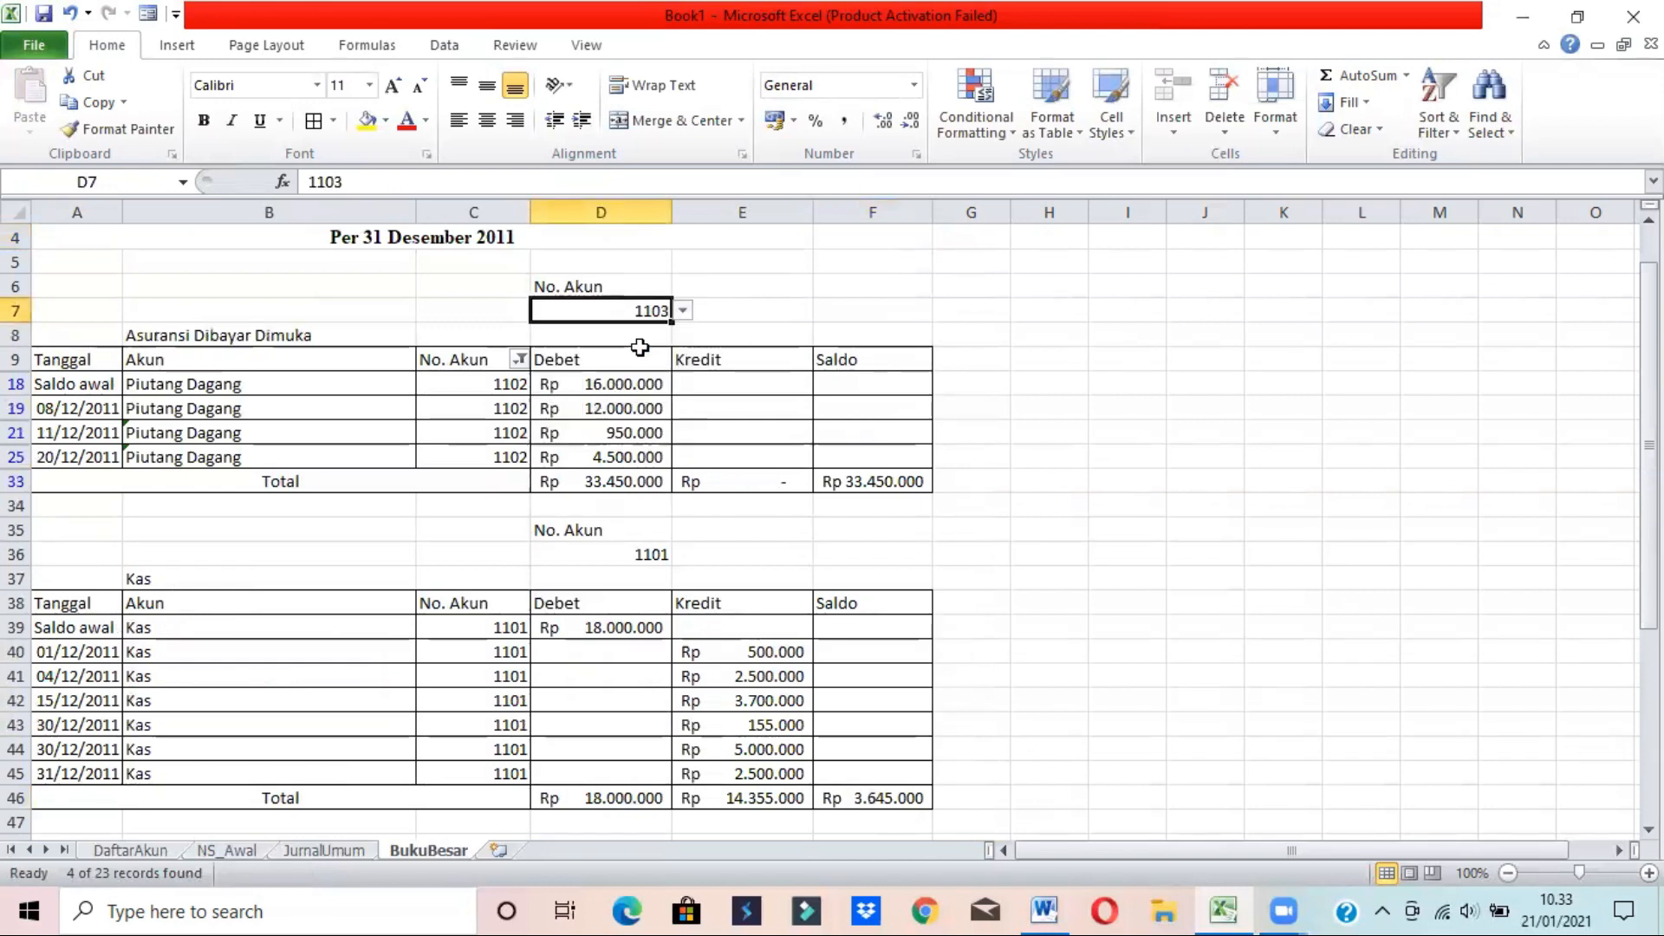
# - Filter the No. Akun column of the ledger to show only account 1105 instead of 1102
pyautogui.click(519, 359)
pyautogui.click(301, 622)
pyautogui.click(299, 642)
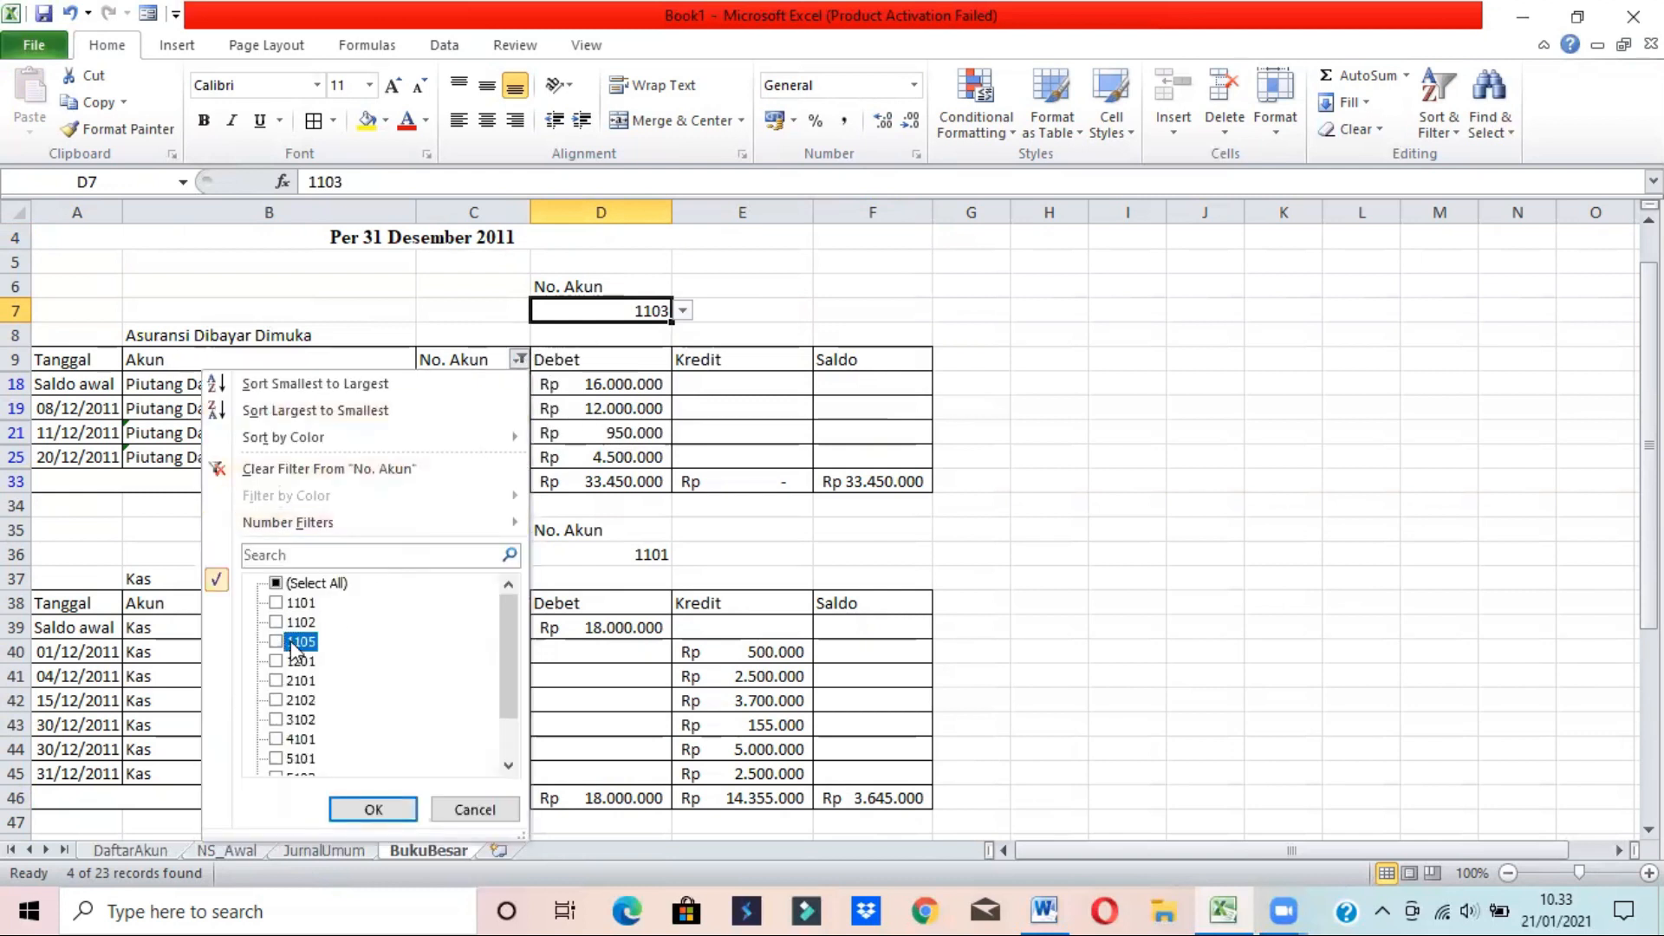
pyautogui.click(373, 809)
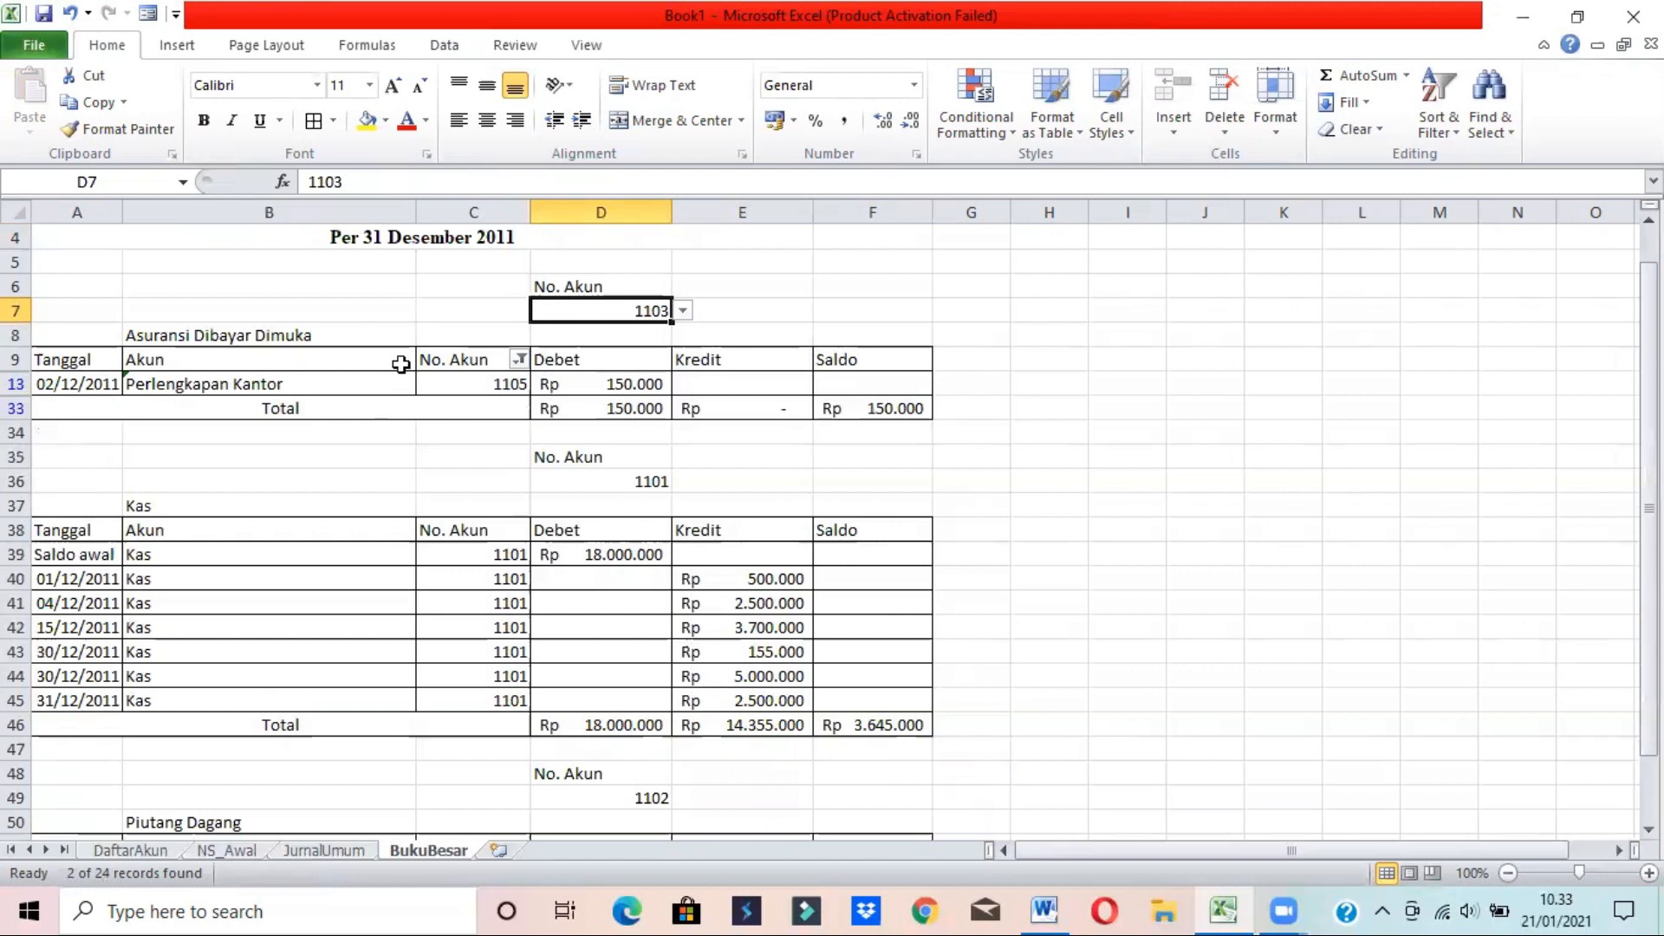
# - Check the opening debit balance of account 1103 Asuransi Dibayar on the NS_Awal sheet and return to BukuBesar
pyautogui.click(960, 334)
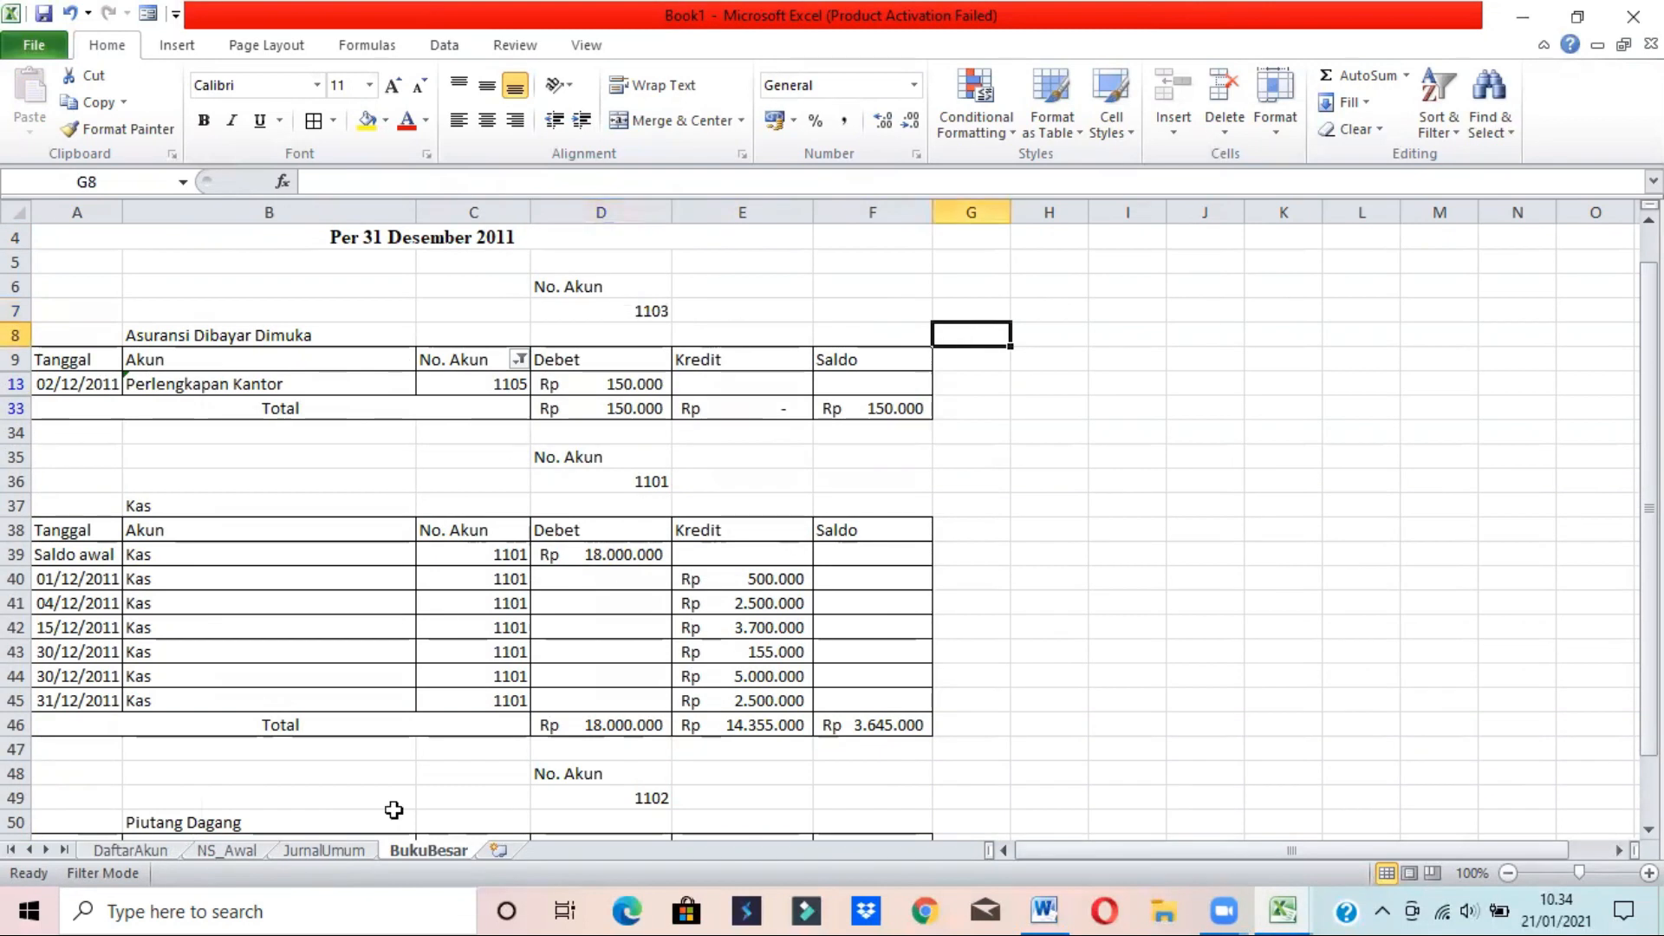
pyautogui.click(244, 847)
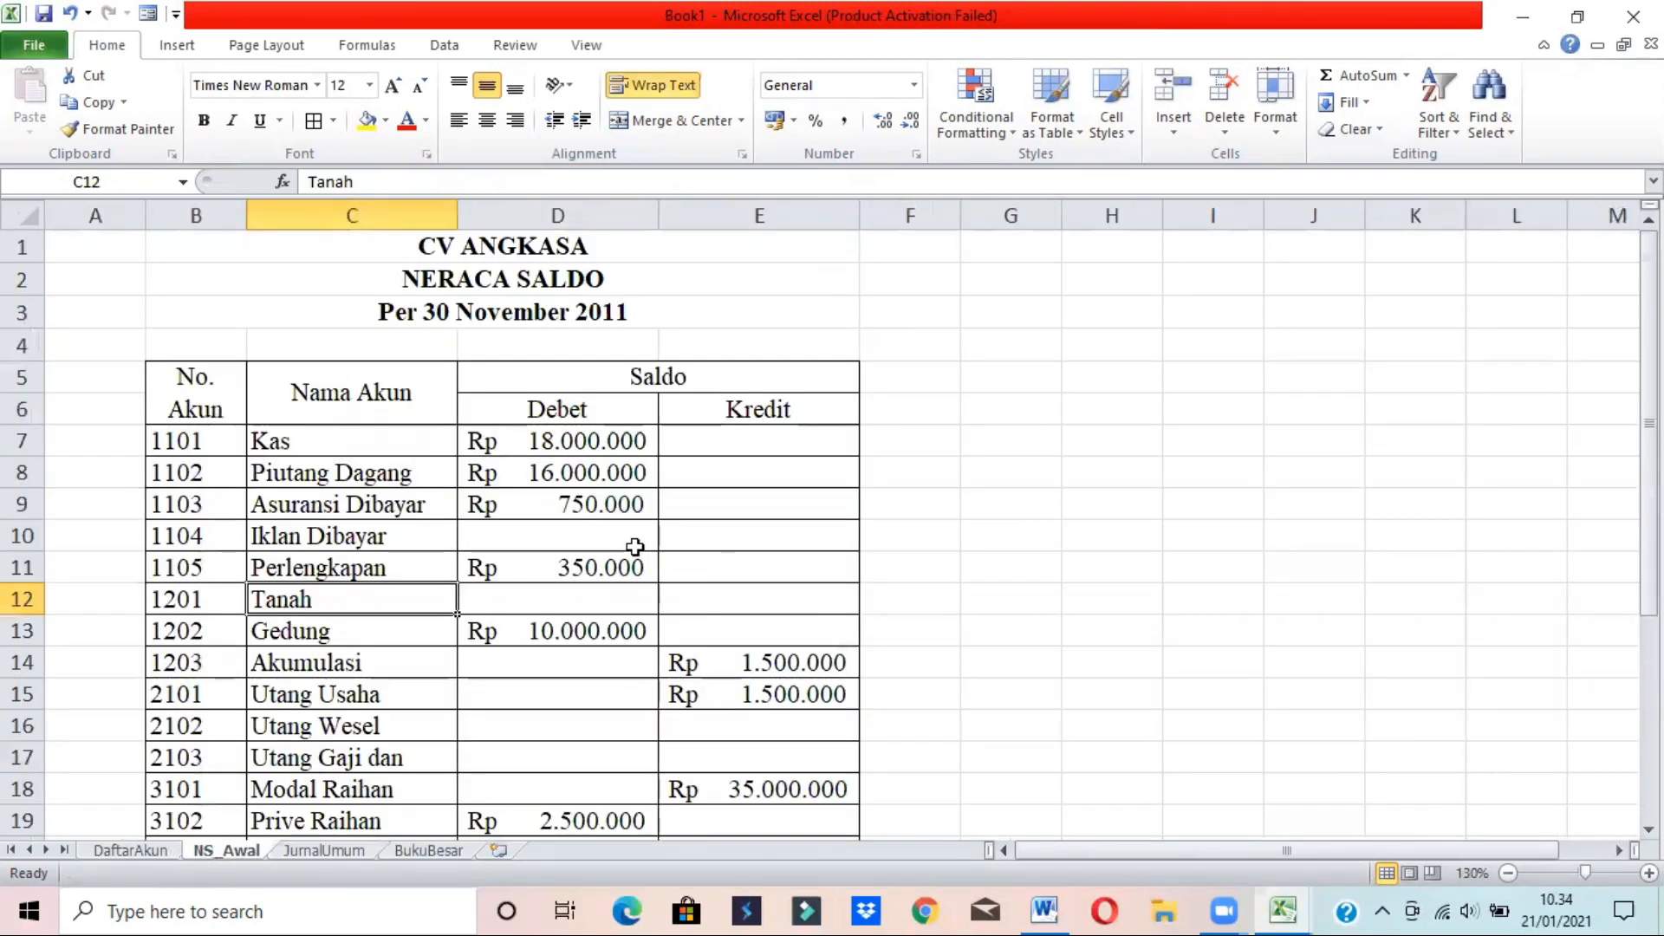
pyautogui.click(21, 505)
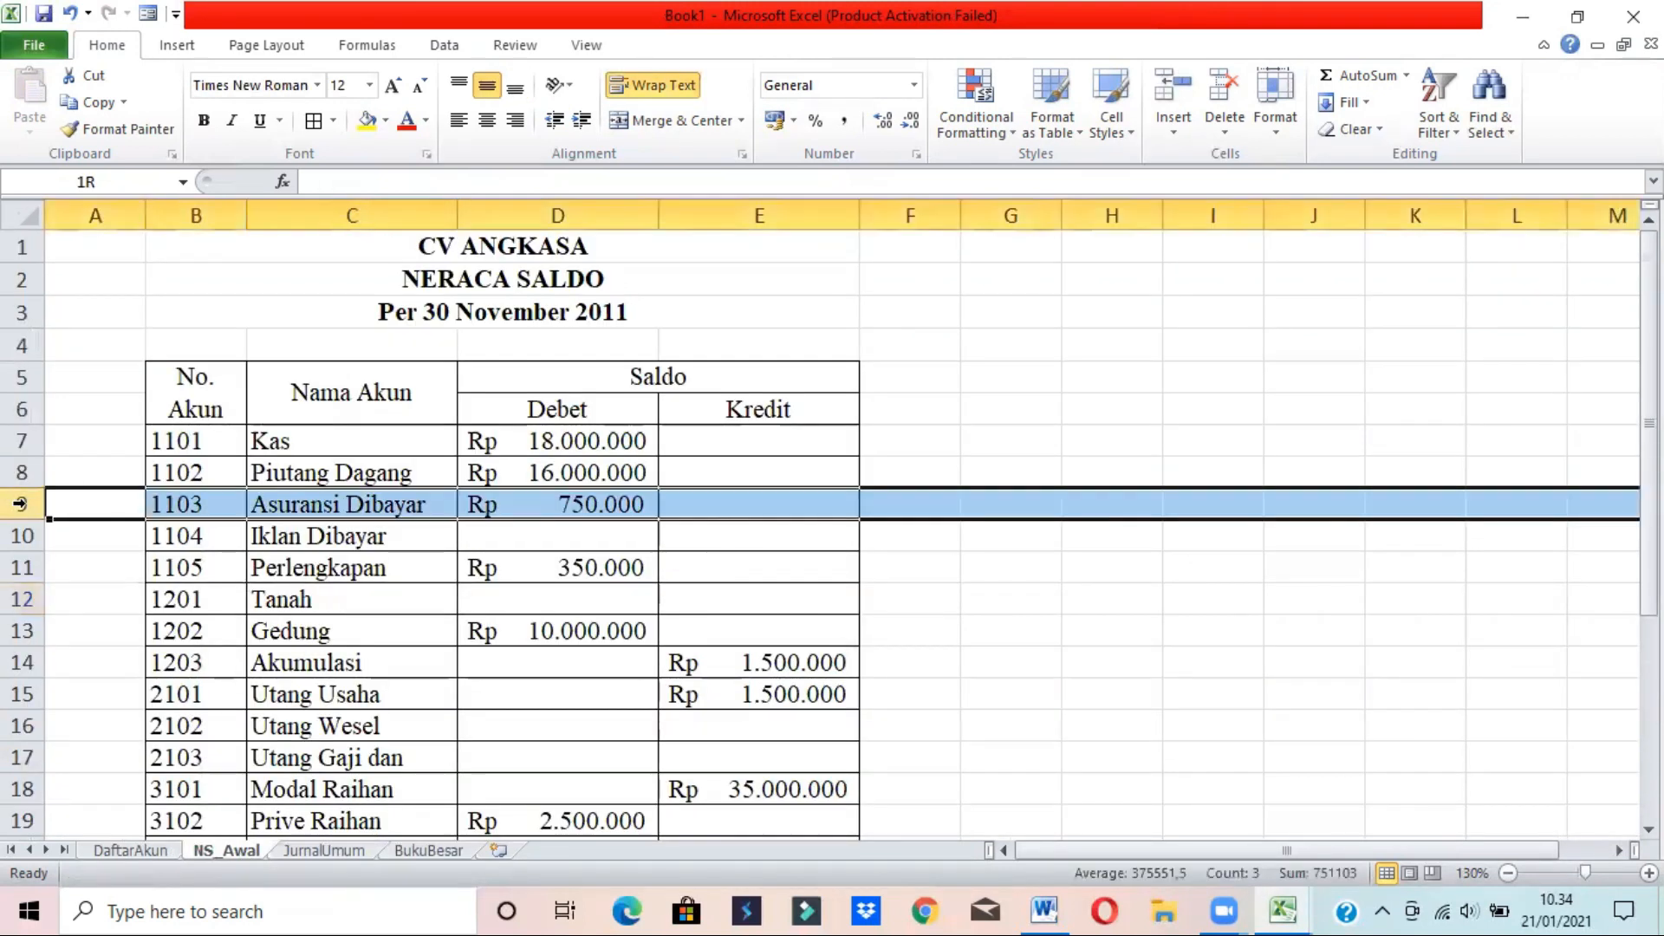
pyautogui.click(589, 505)
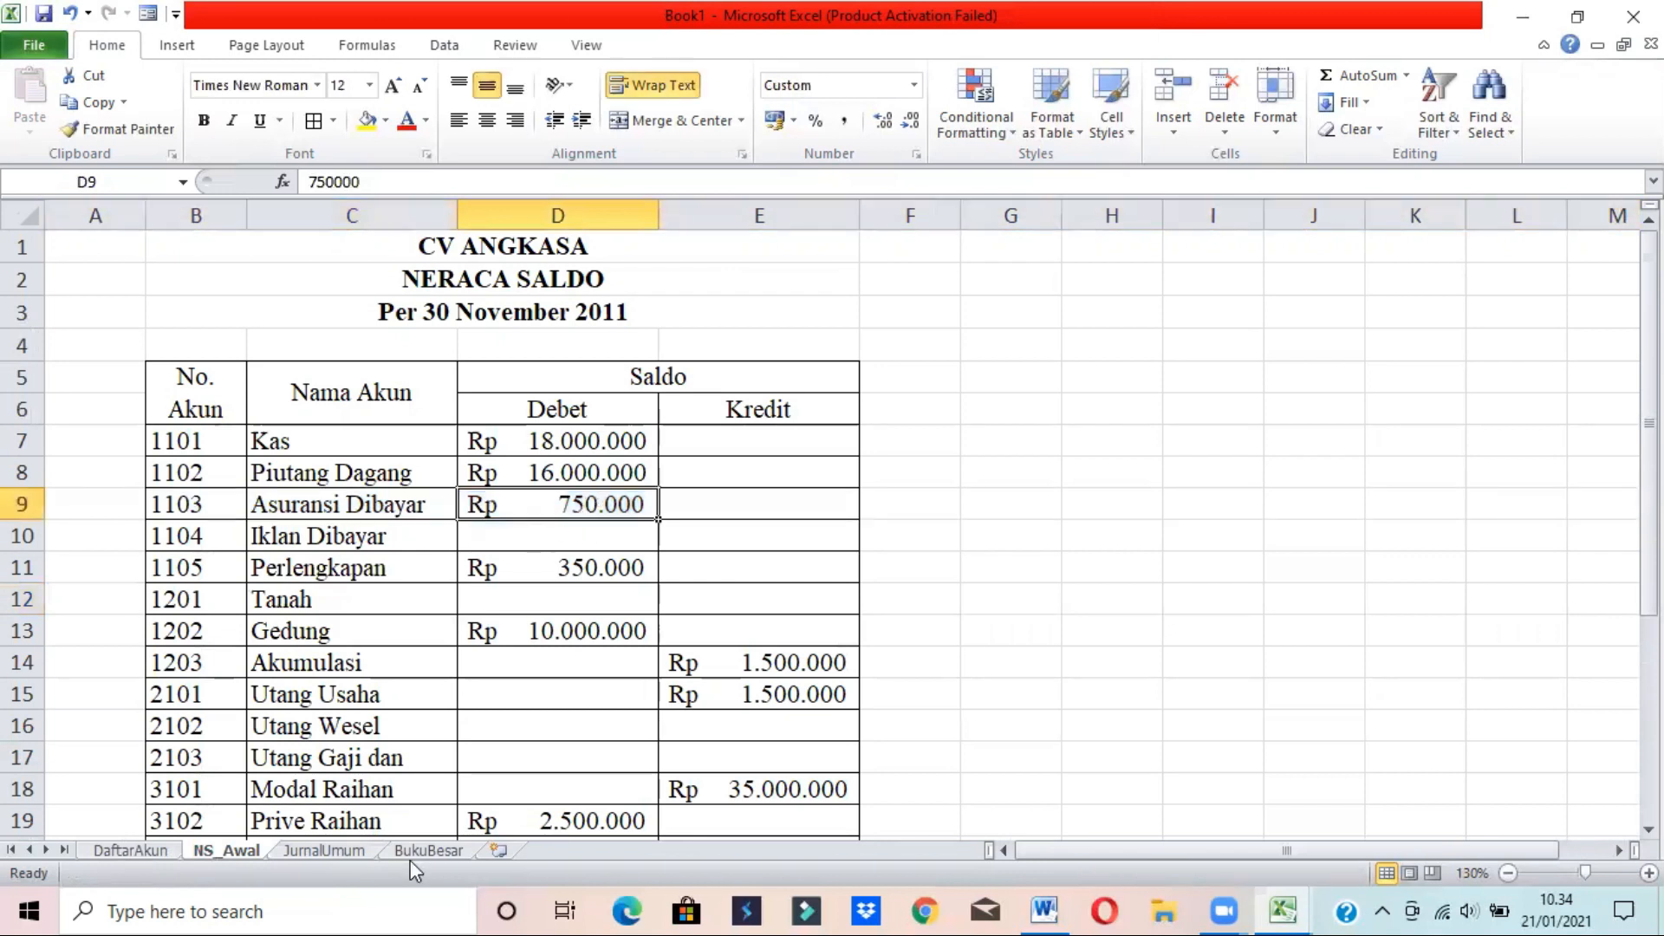
pyautogui.click(424, 852)
pyautogui.click(1094, 430)
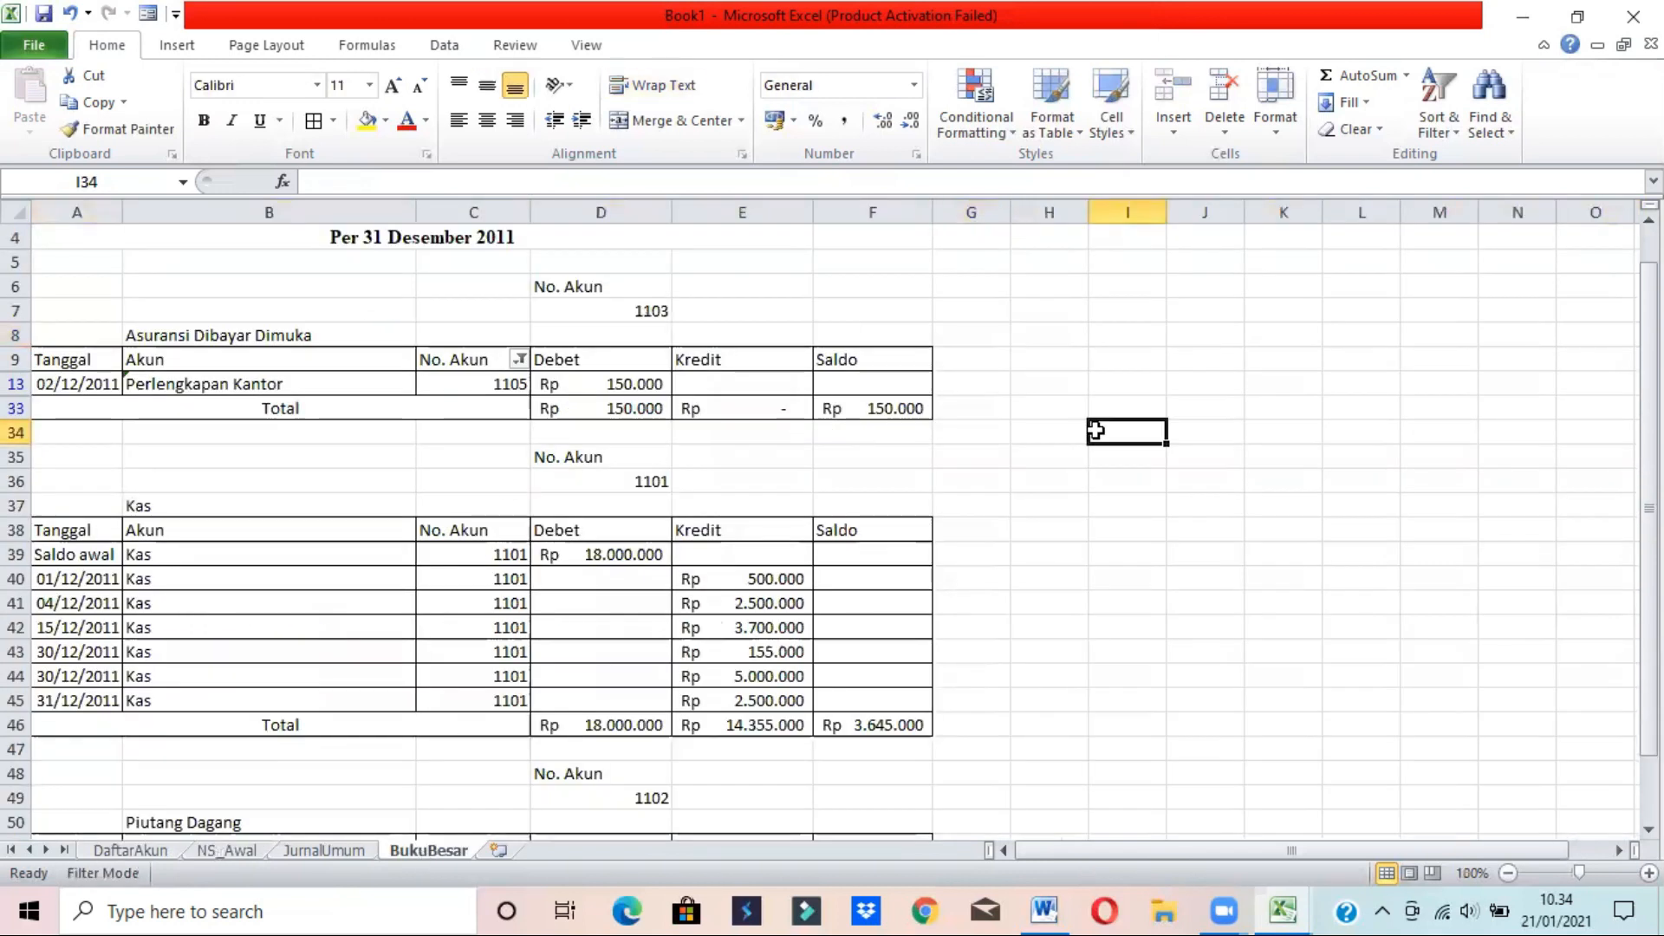
# - Copy the filtered ledger block A6:F33 and paste it with source formatting at A58, below the Piutang Dagang table
pyautogui.moveTo(82, 286); pyautogui.dragTo(853, 410)
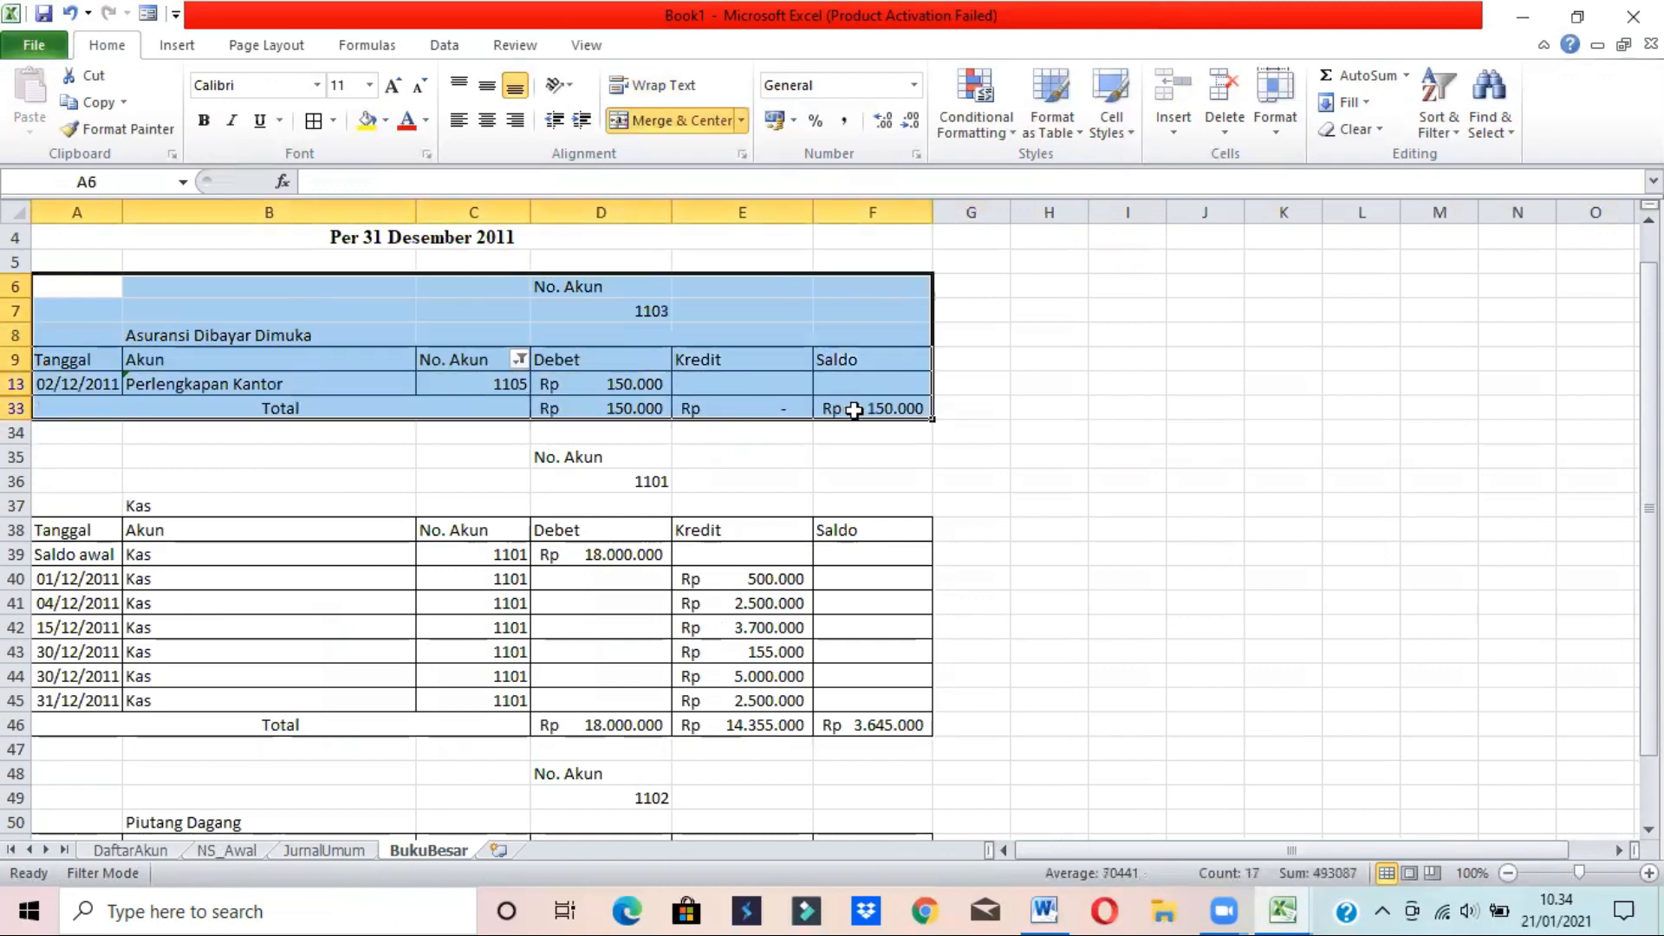
pyautogui.hotkey('ctrl', 'c')
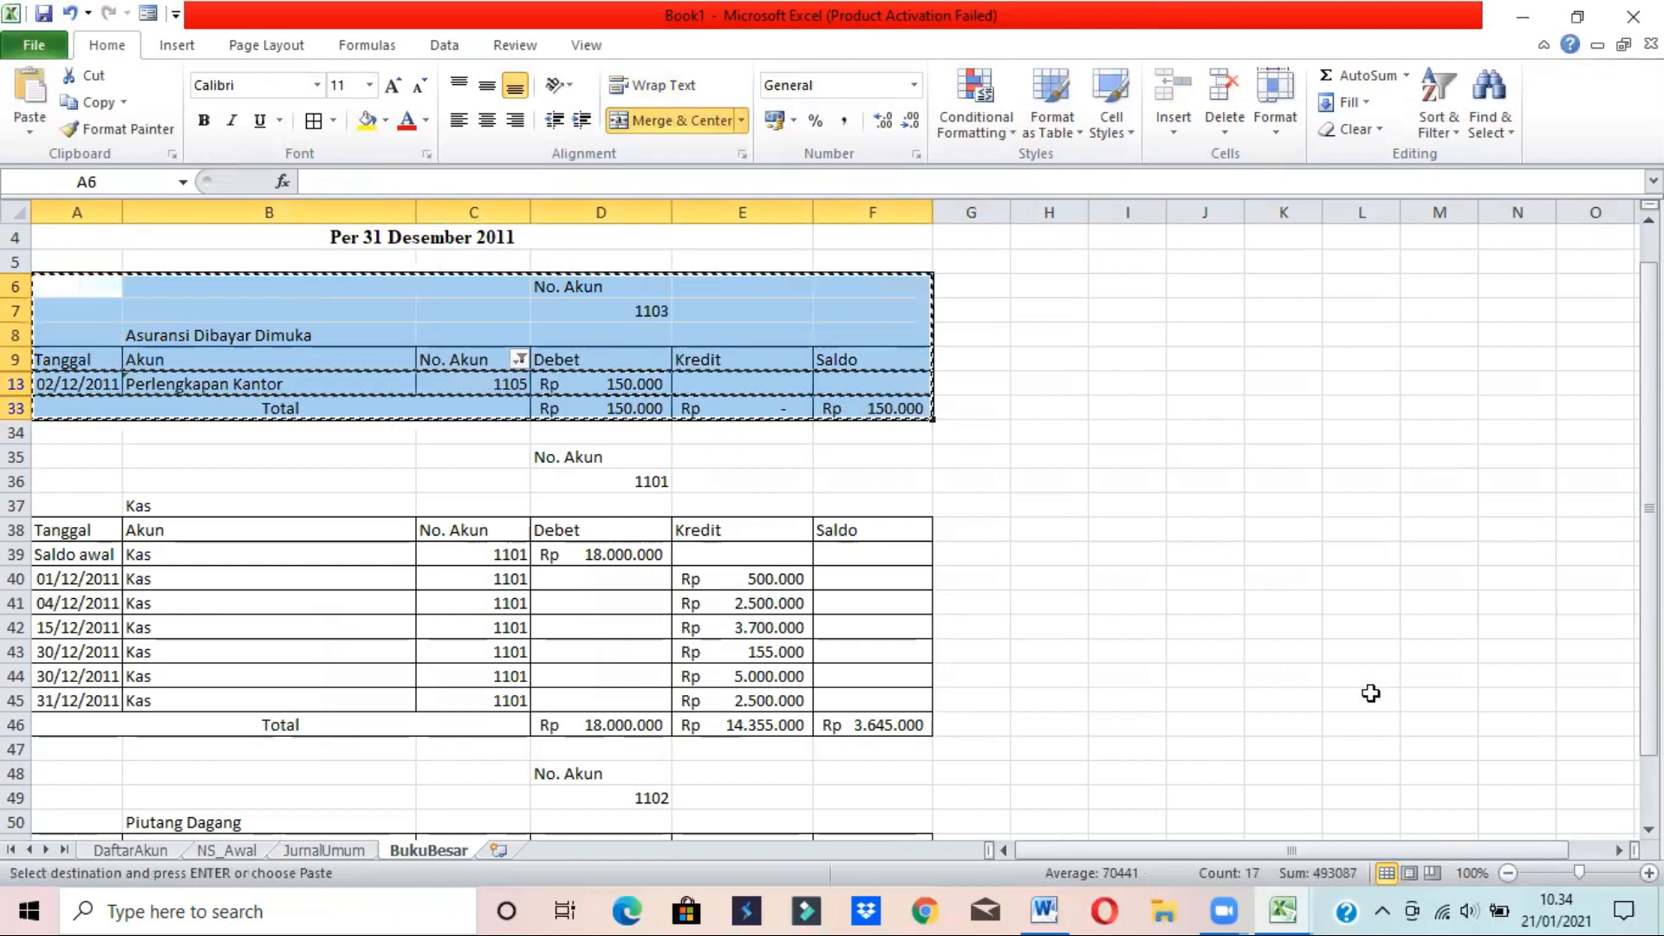
pyautogui.moveTo(1649, 496); pyautogui.dragTo(1649, 561)
pyautogui.click(1649, 830)
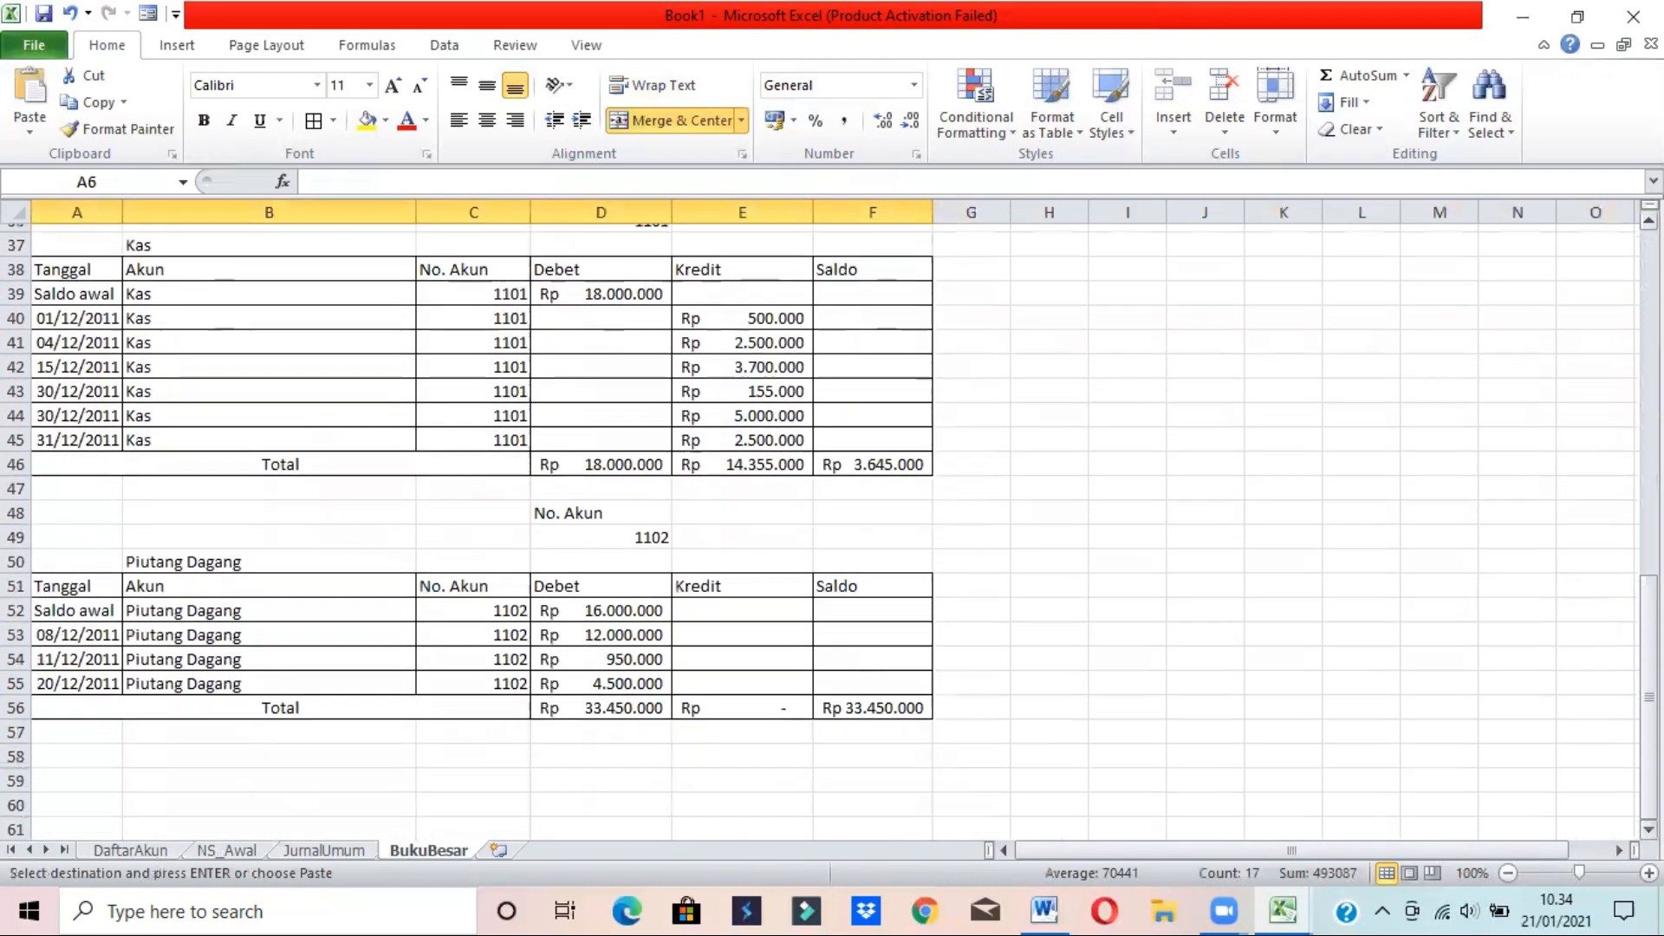
pyautogui.click(80, 750)
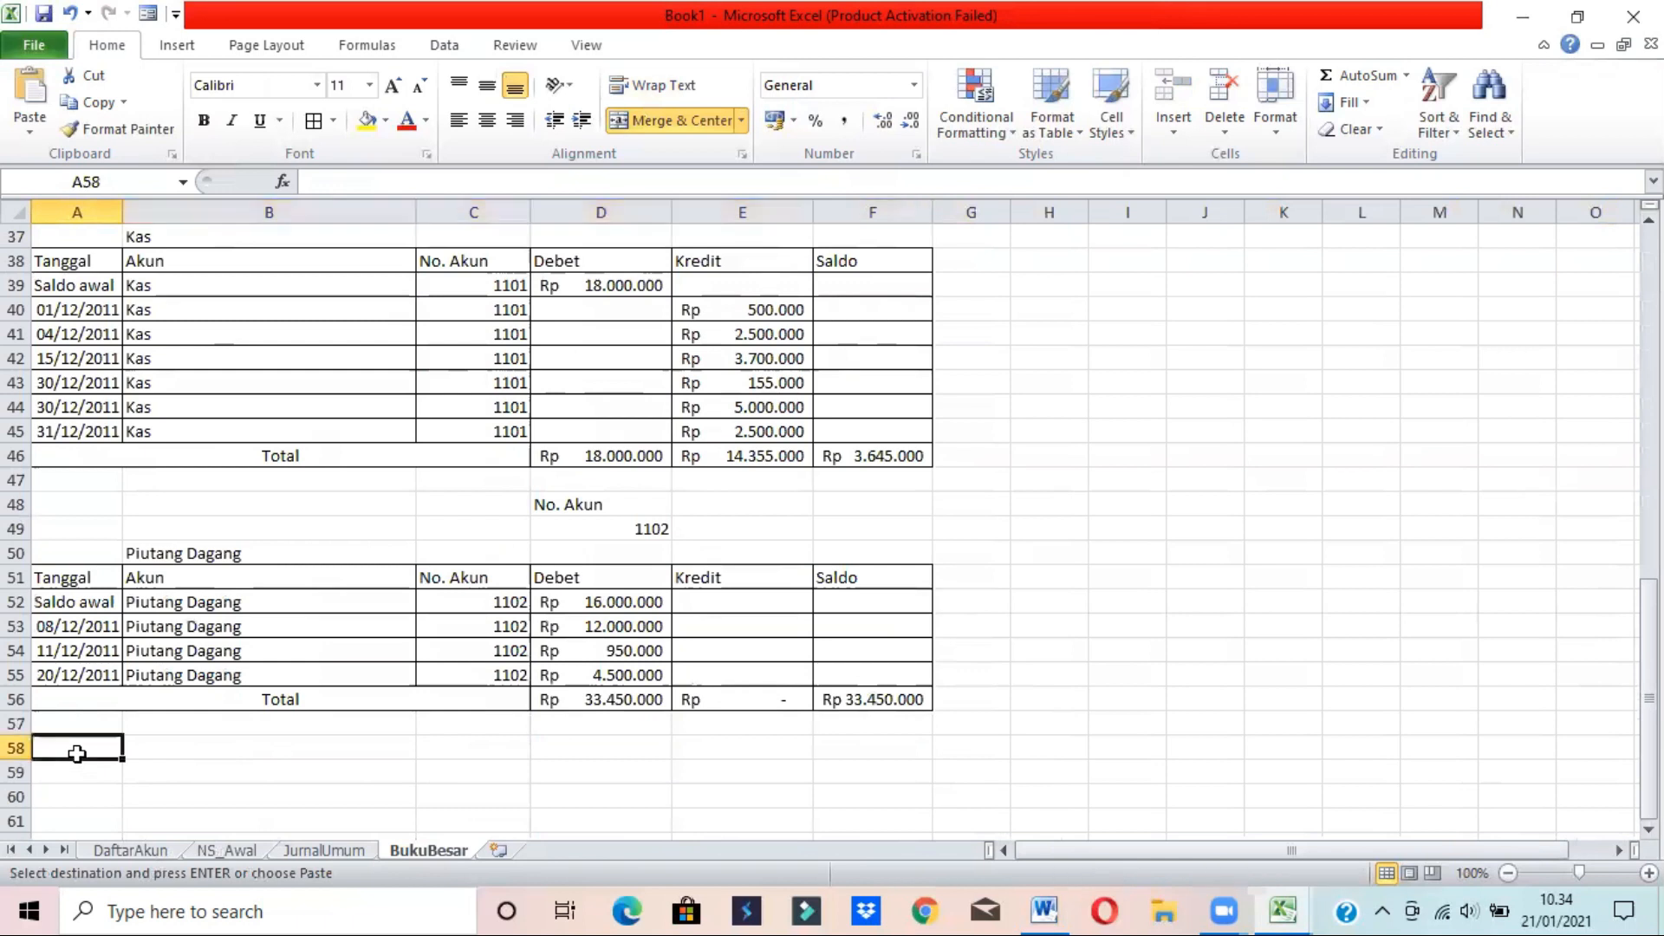
pyautogui.click(31, 135)
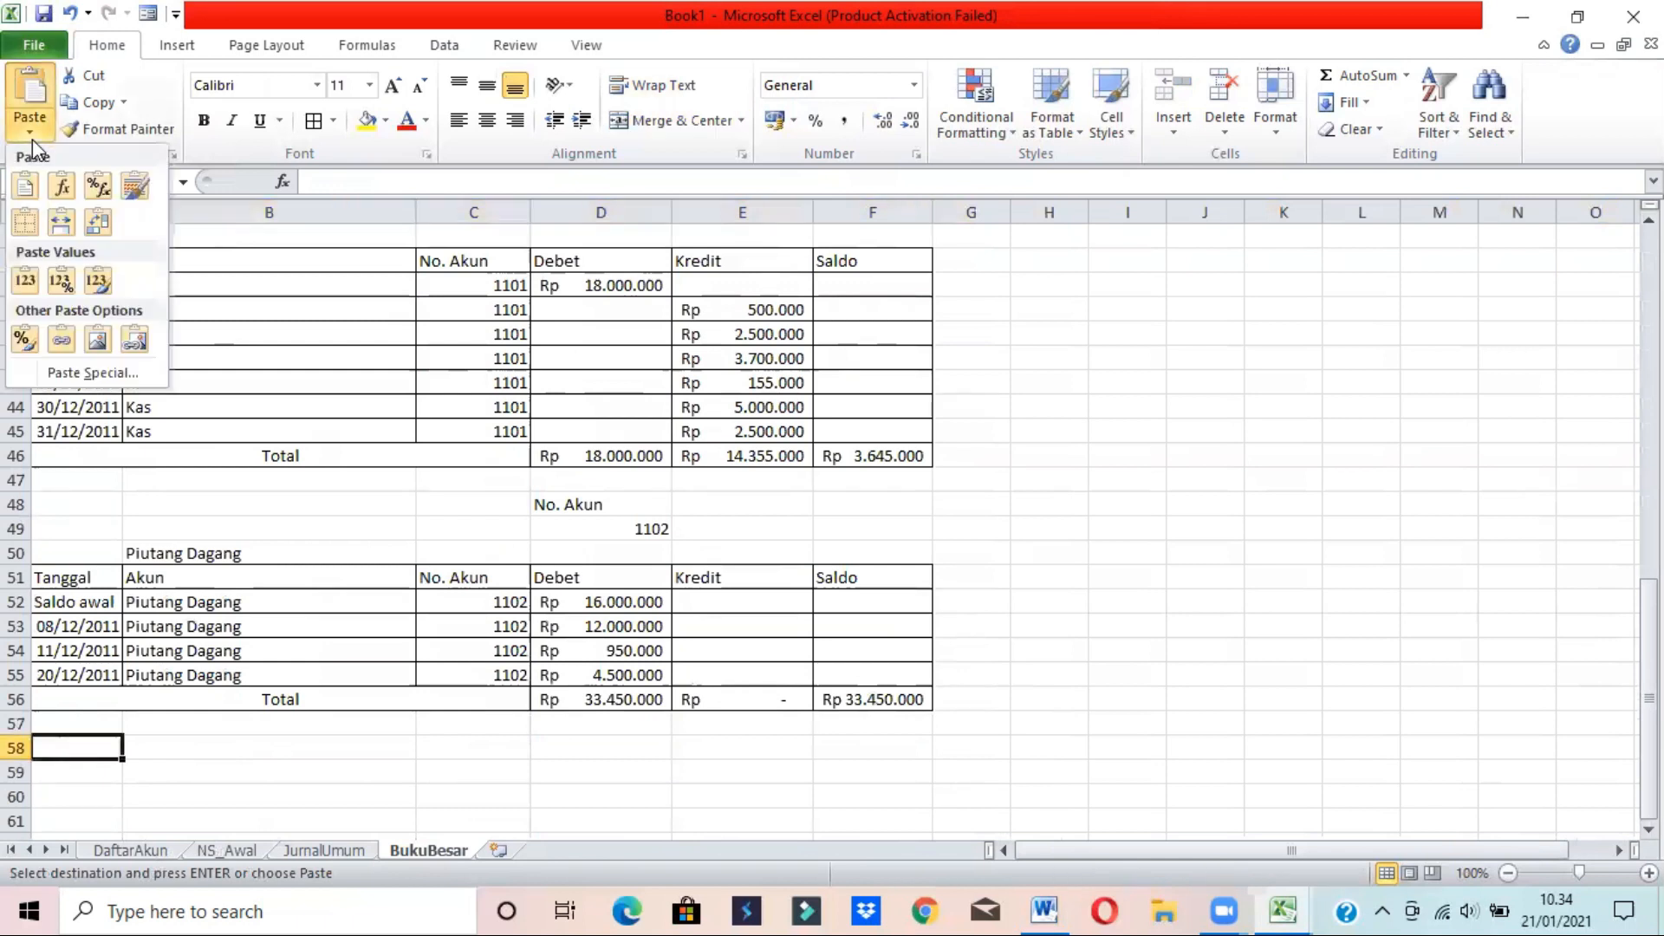
pyautogui.click(127, 184)
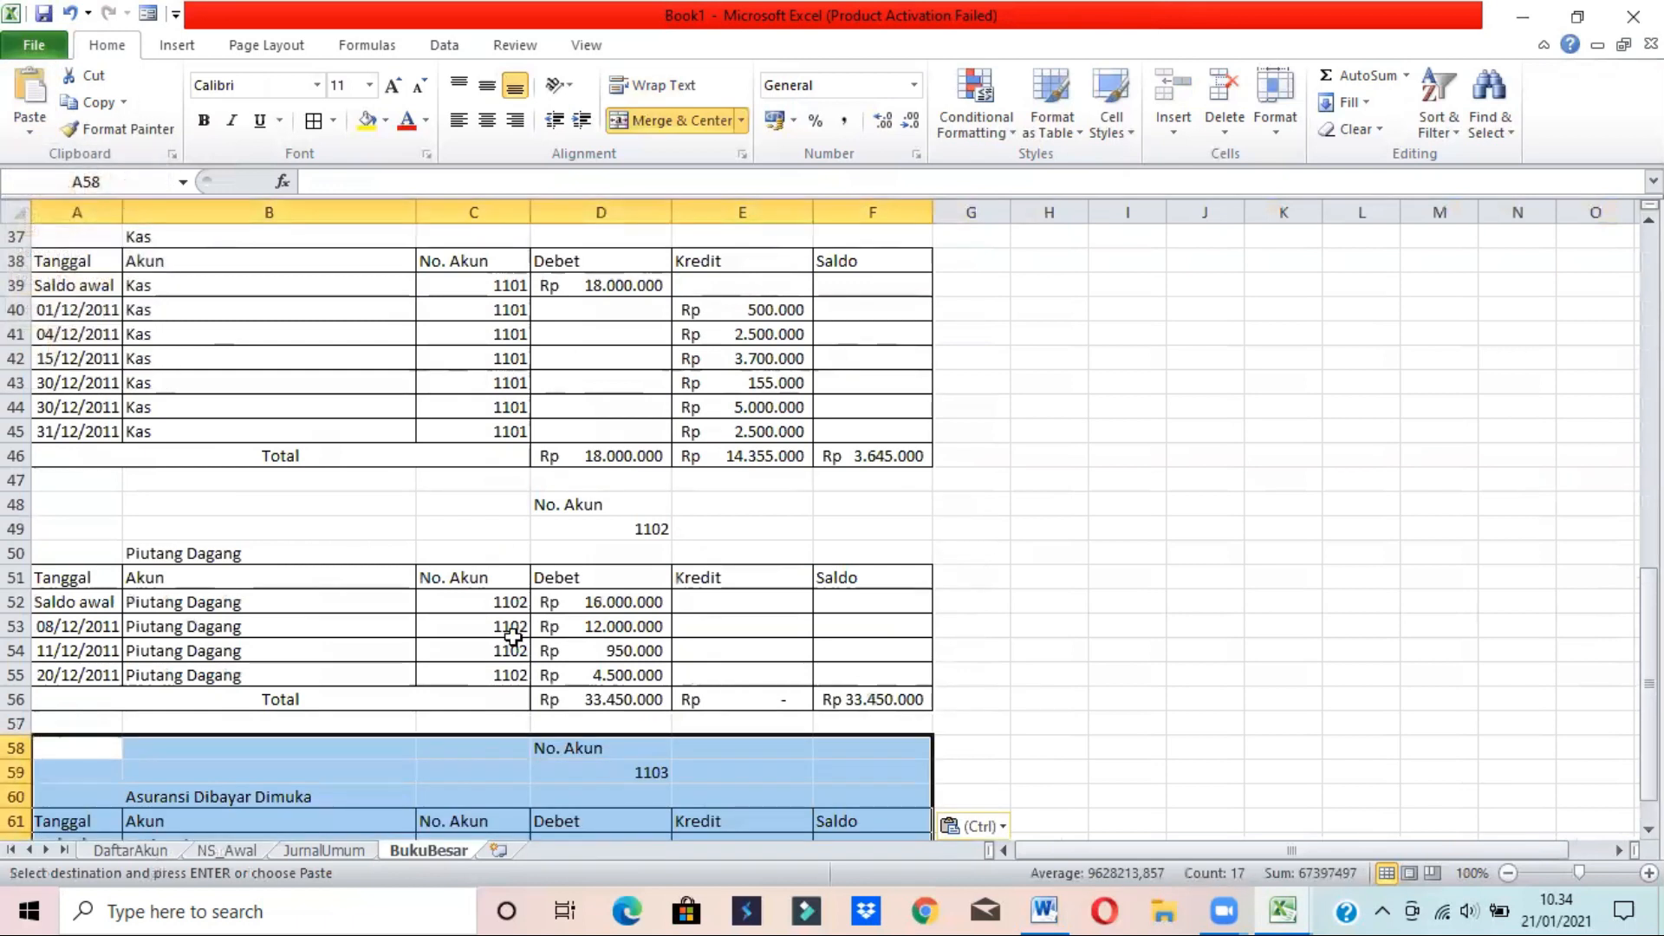
pyautogui.moveTo(1648, 658); pyautogui.dragTo(1648, 680)
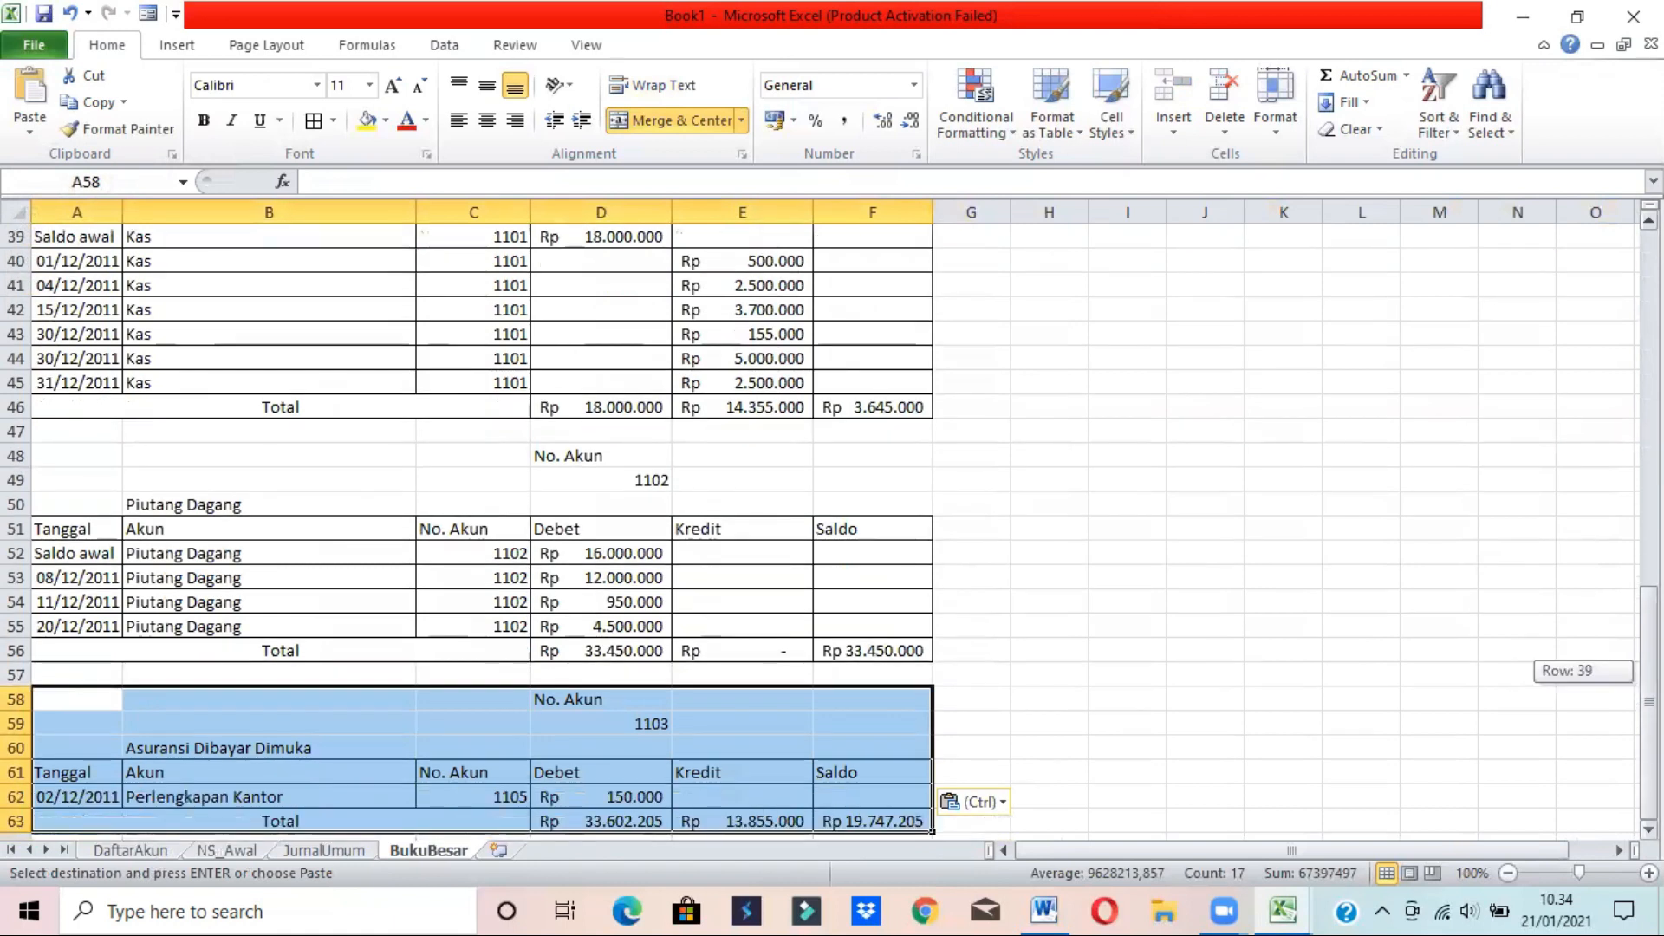
# - Change the account number in C62 of the pasted table to 1103 and check the account name formula in B62
pyautogui.click(468, 796)
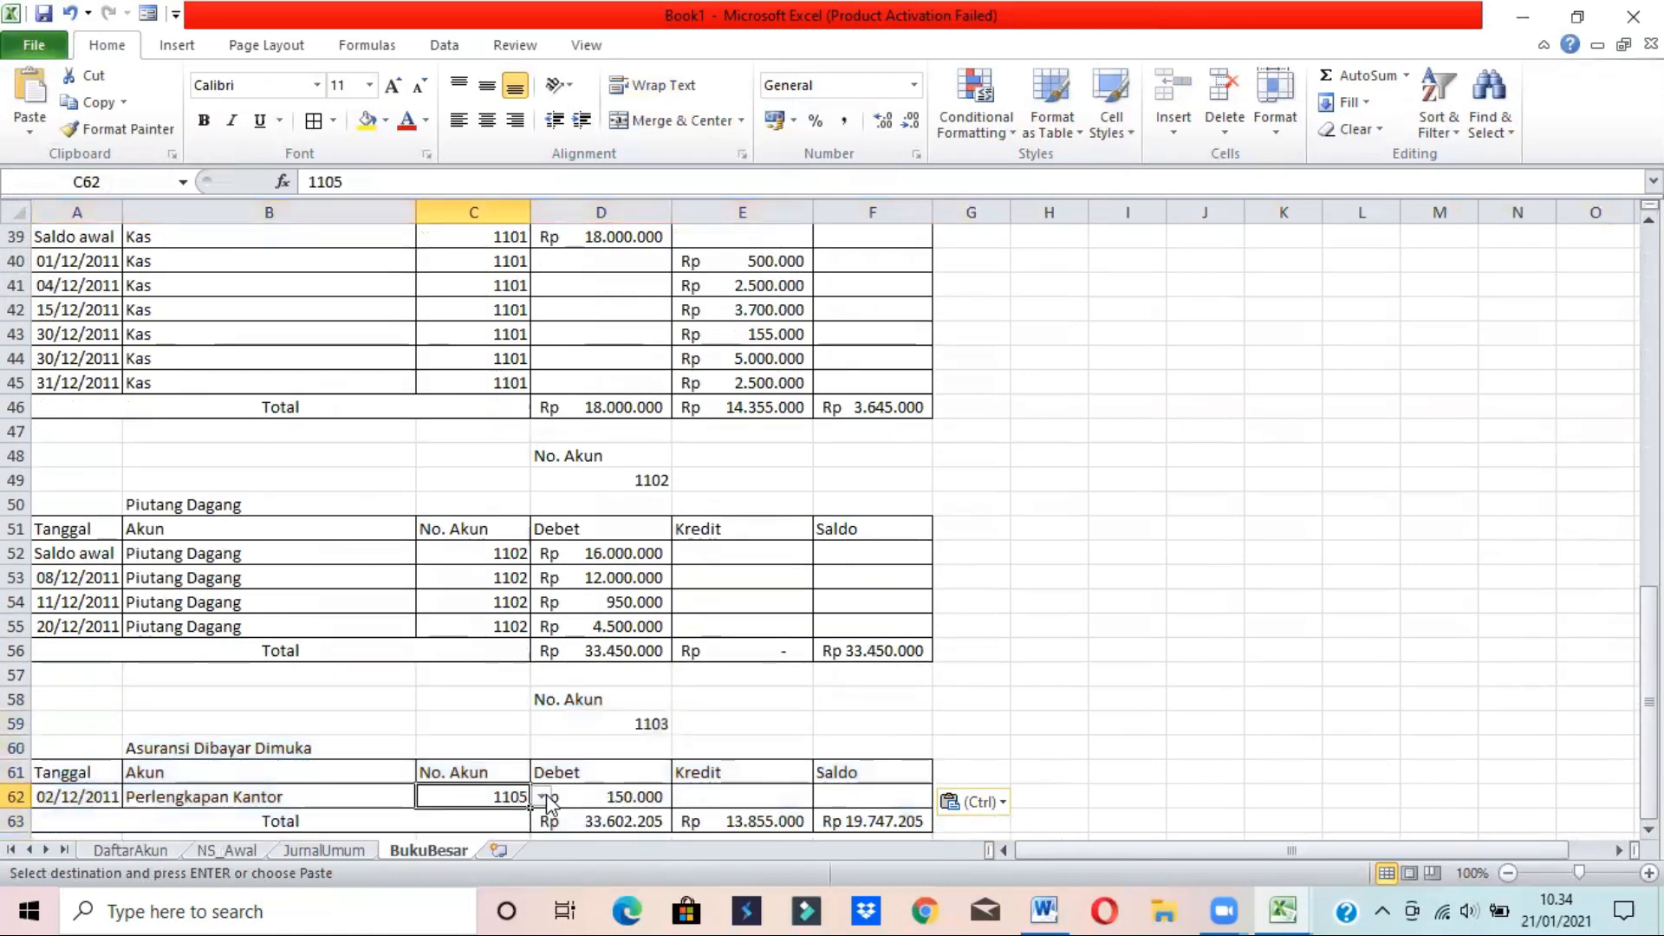
pyautogui.click(541, 796)
pyautogui.click(544, 799)
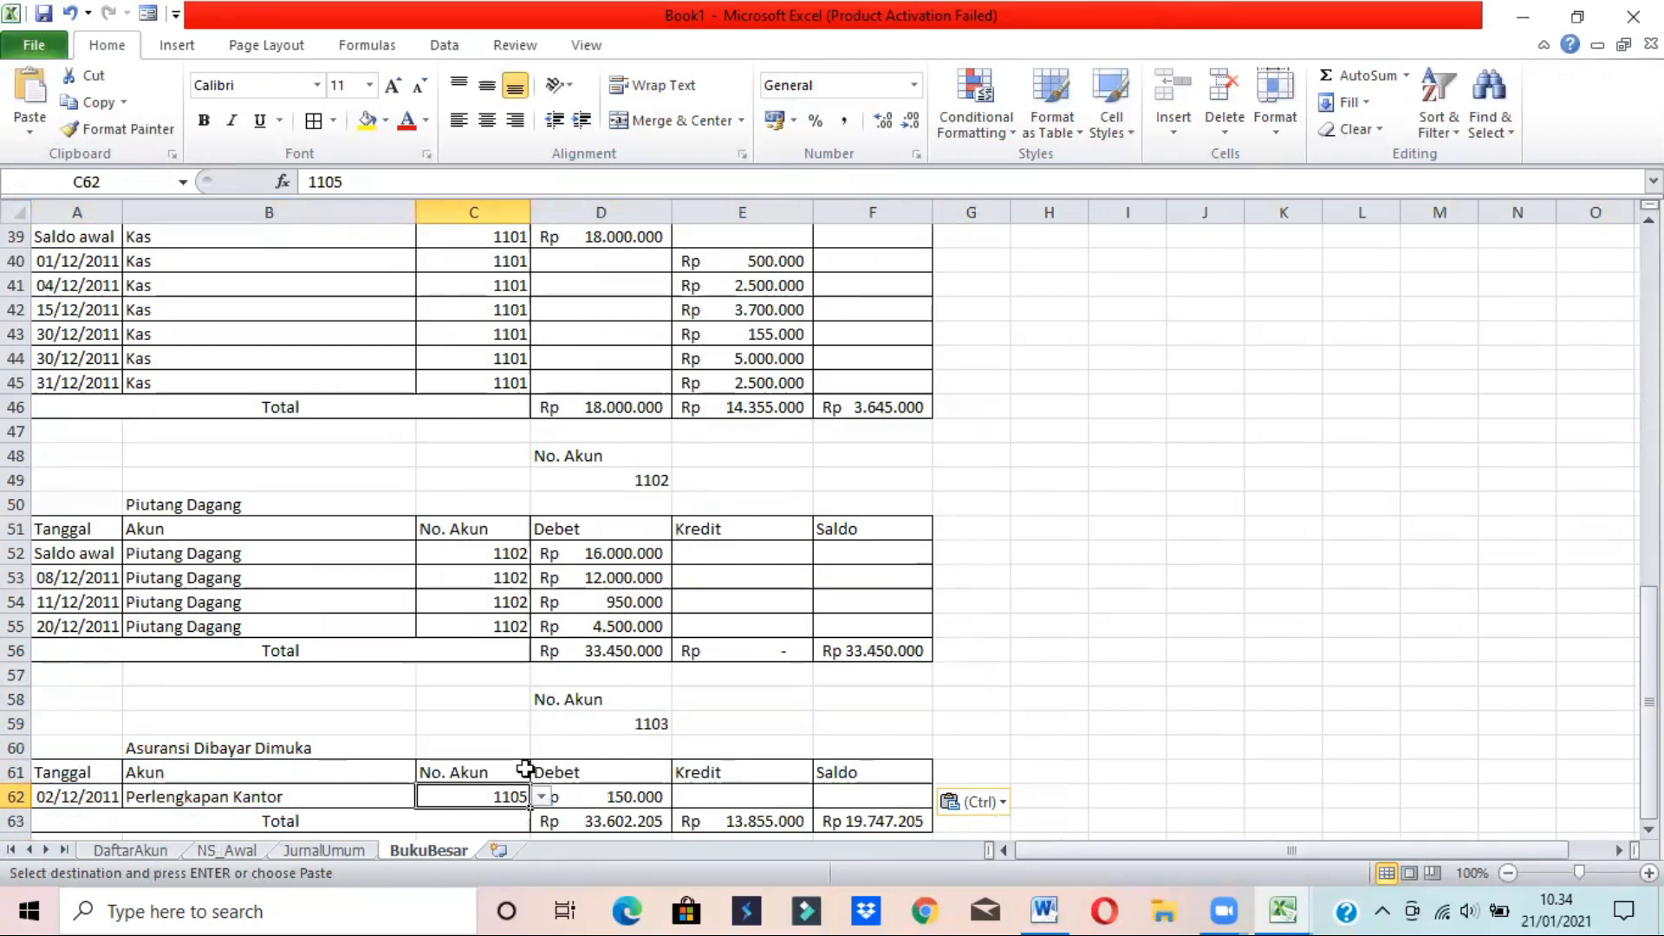
pyautogui.write('110')
pyautogui.press('Return')
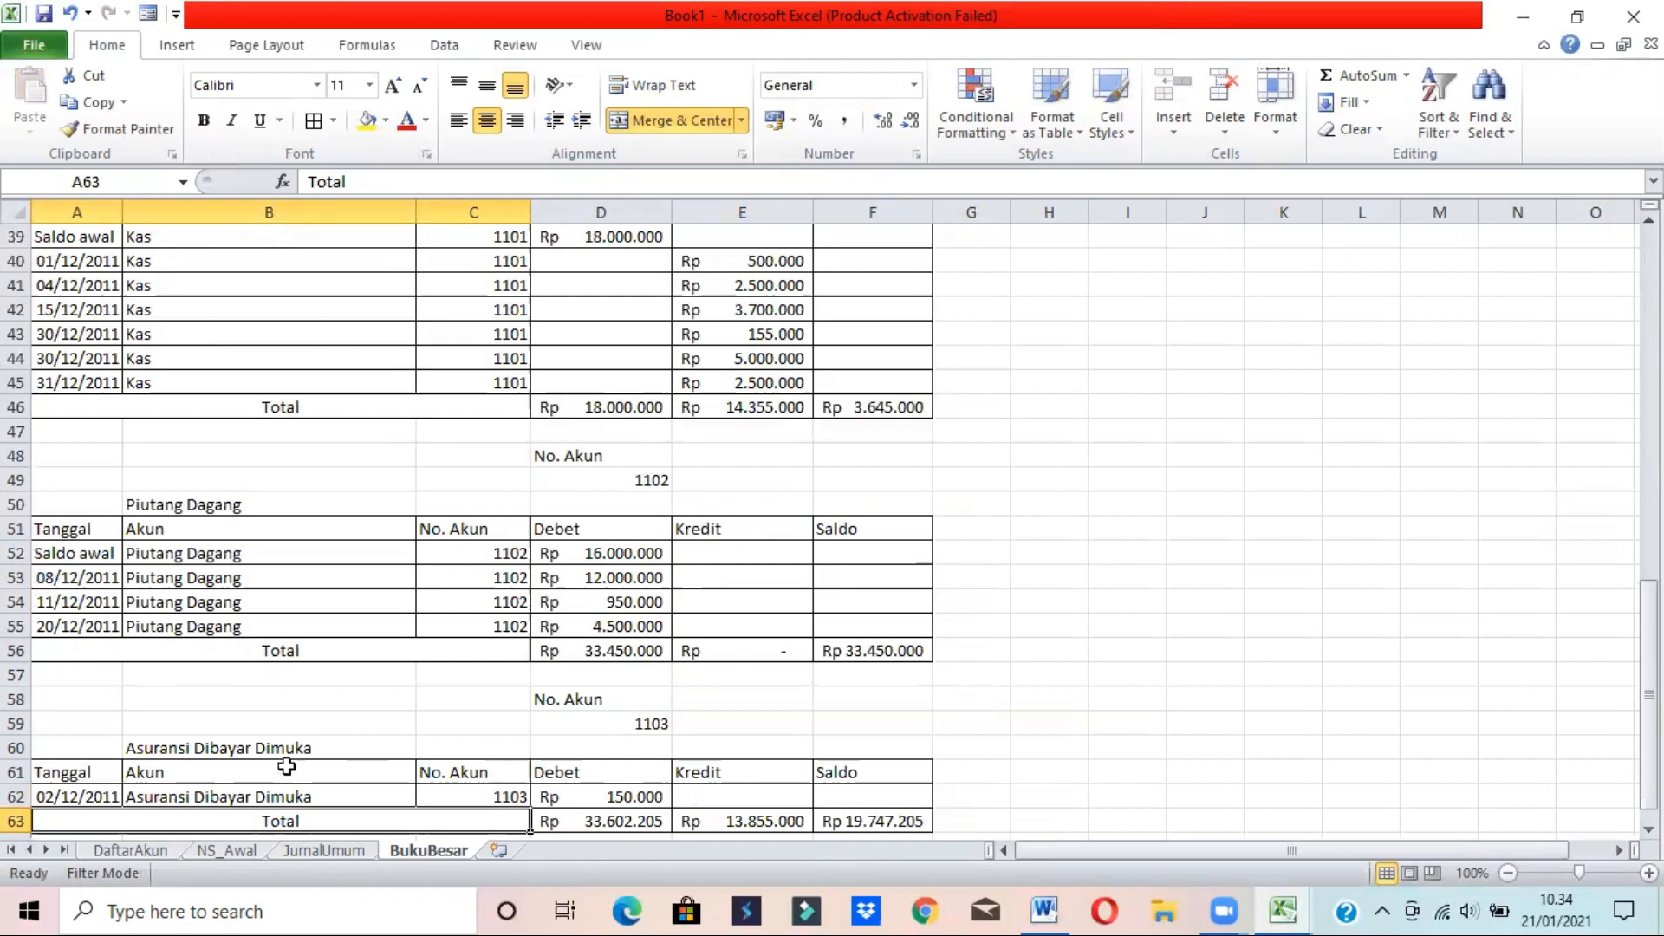
pyautogui.click(205, 795)
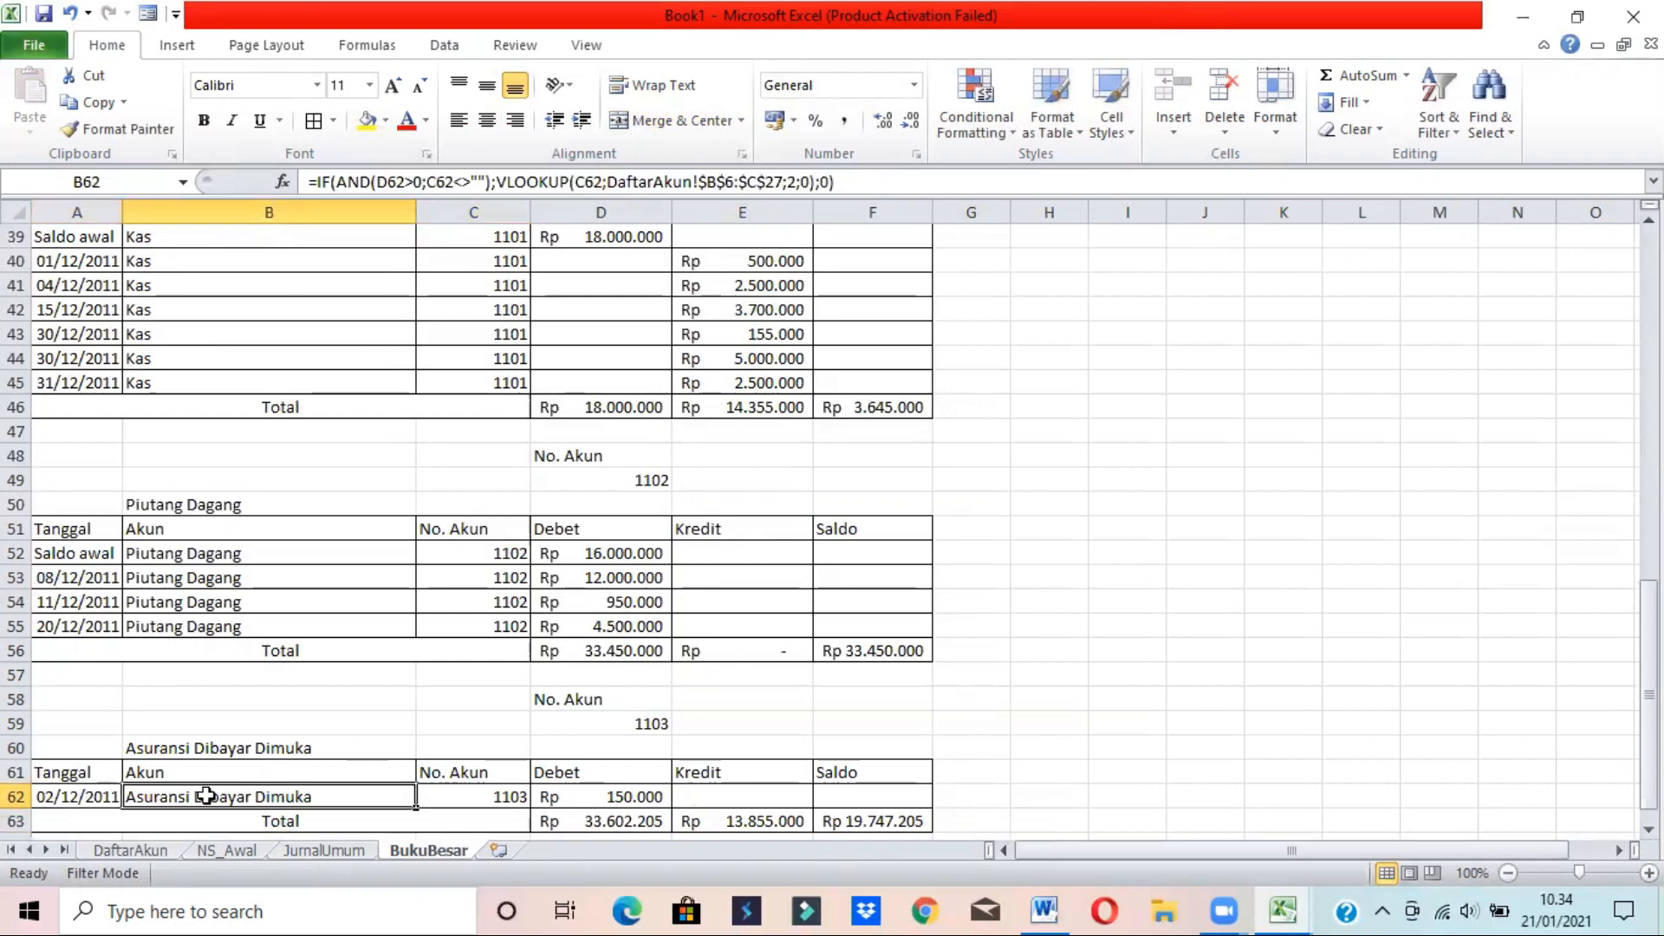
# - Replace the date in A62 with SALDO AWAL and widen column A to fit the text
pyautogui.click(106, 792)
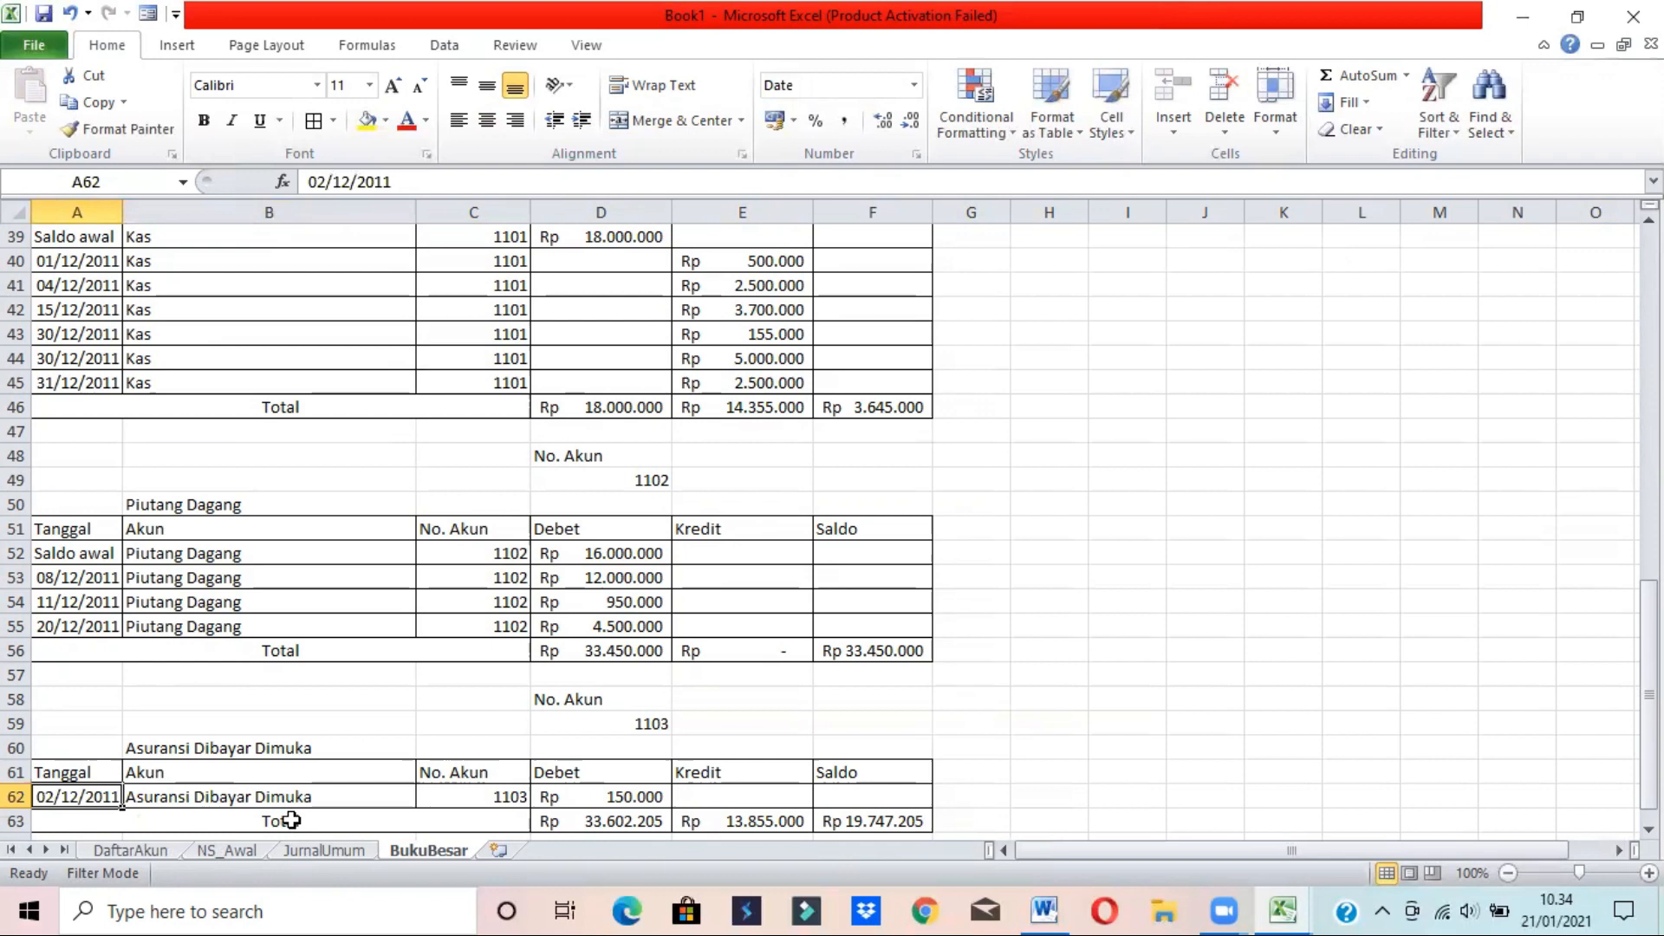
pyautogui.write('SALDO AWA')
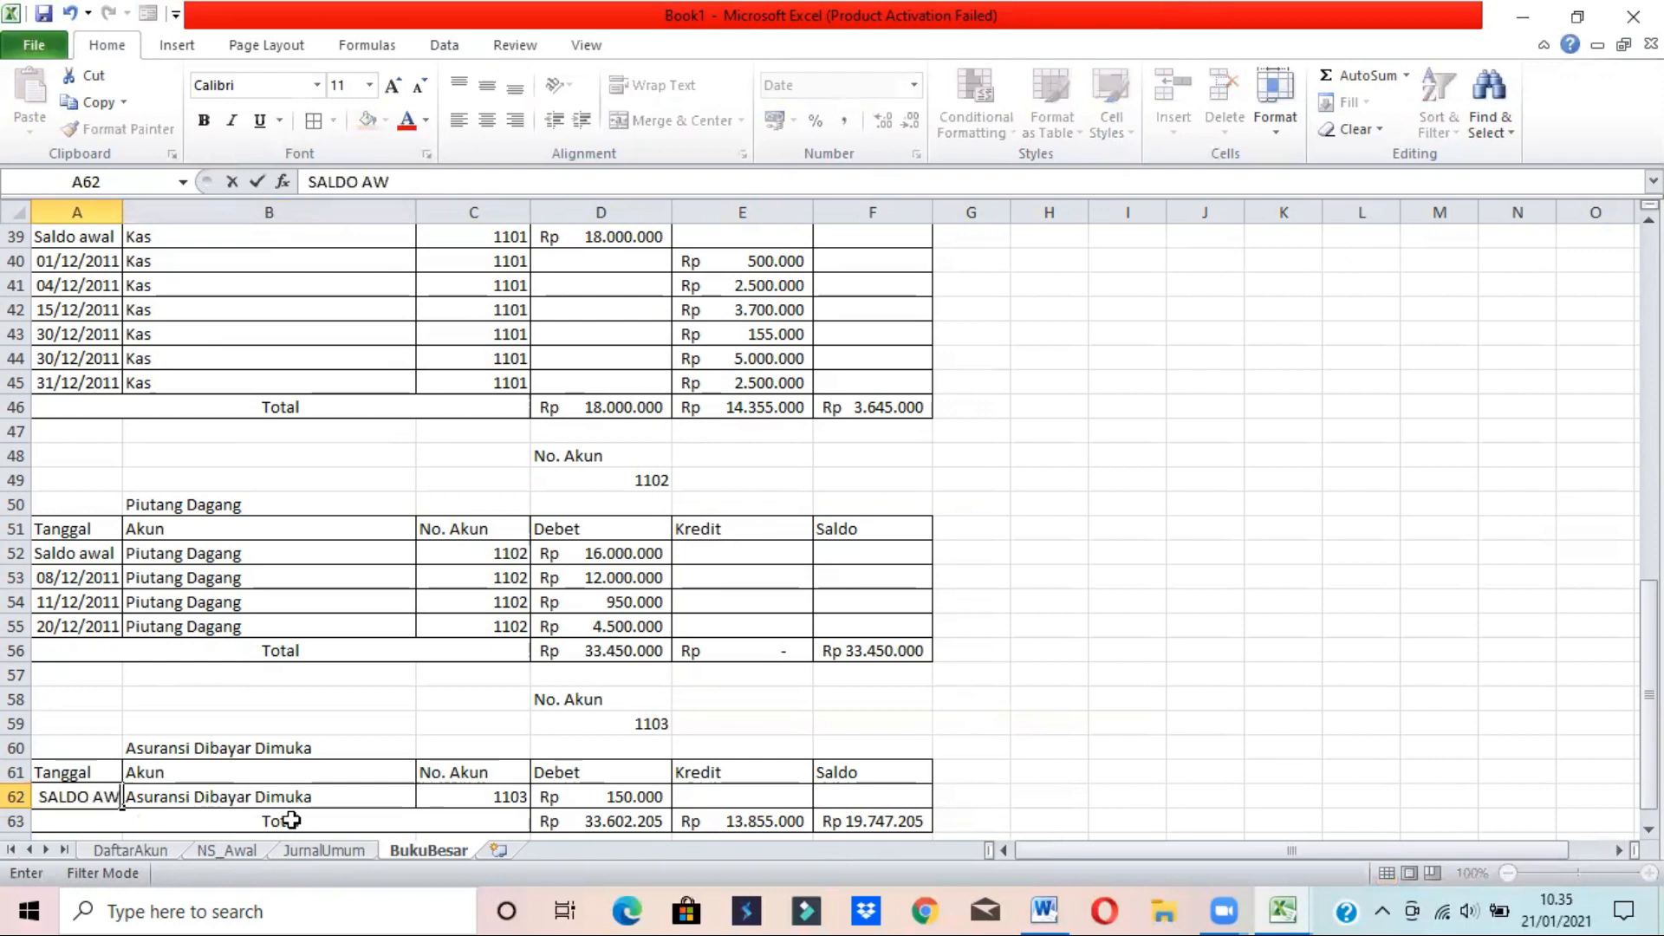
pyautogui.press('BackSpace')
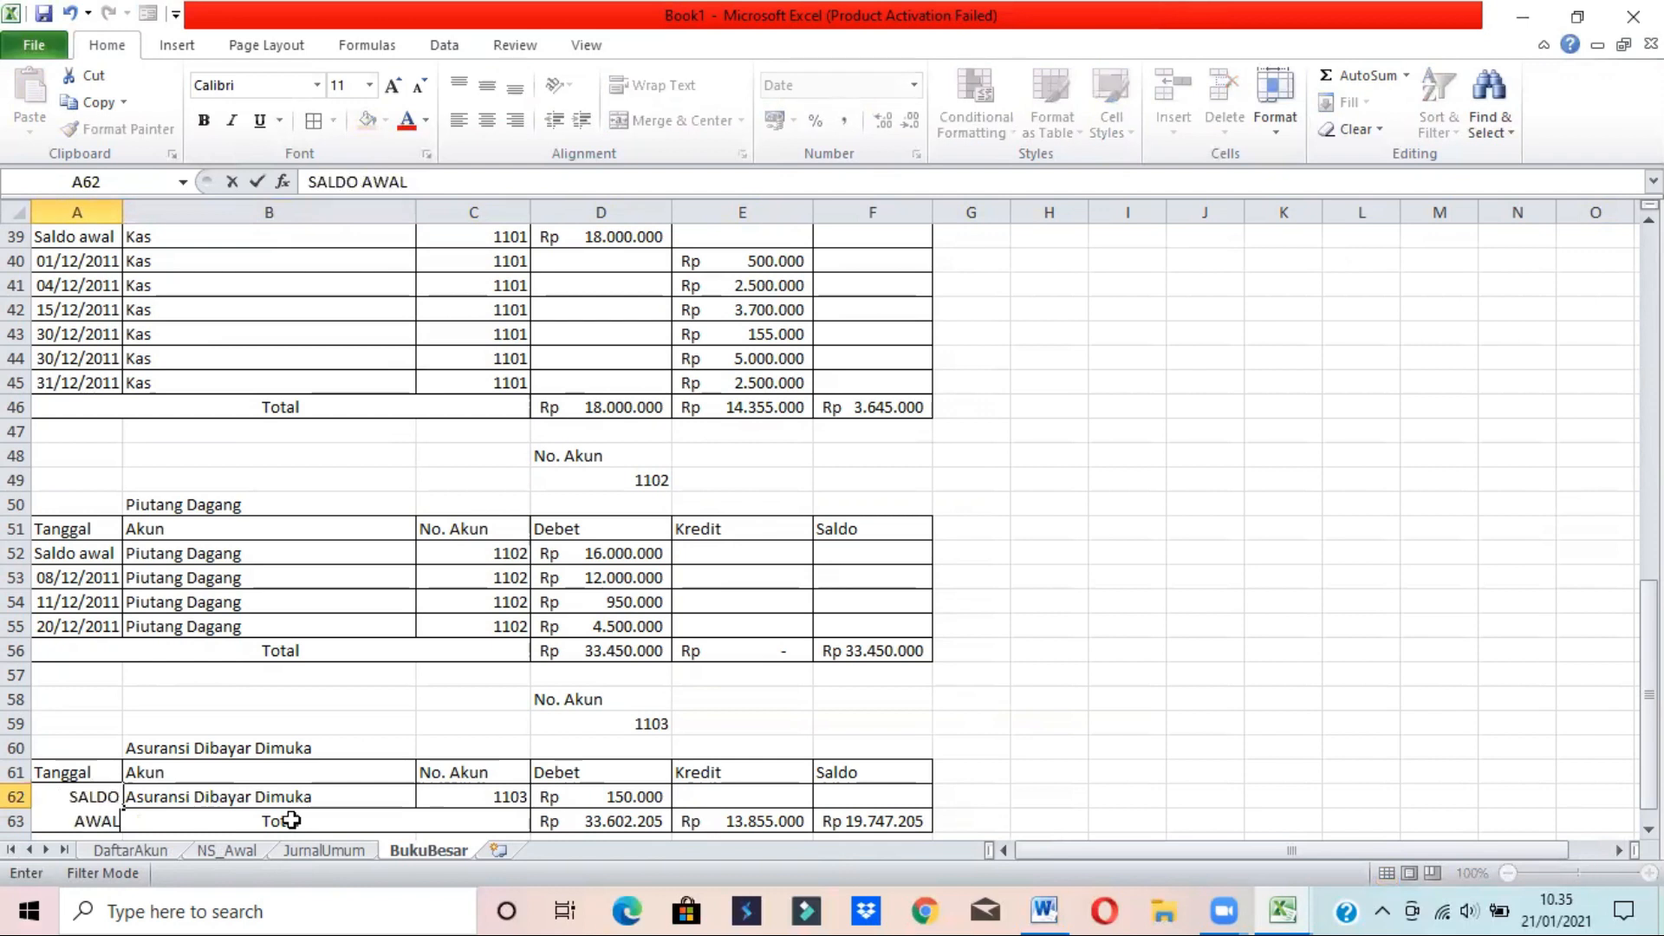
pyautogui.write('L')
pyautogui.press('Return')
pyautogui.moveTo(120, 214); pyautogui.dragTo(143, 214)
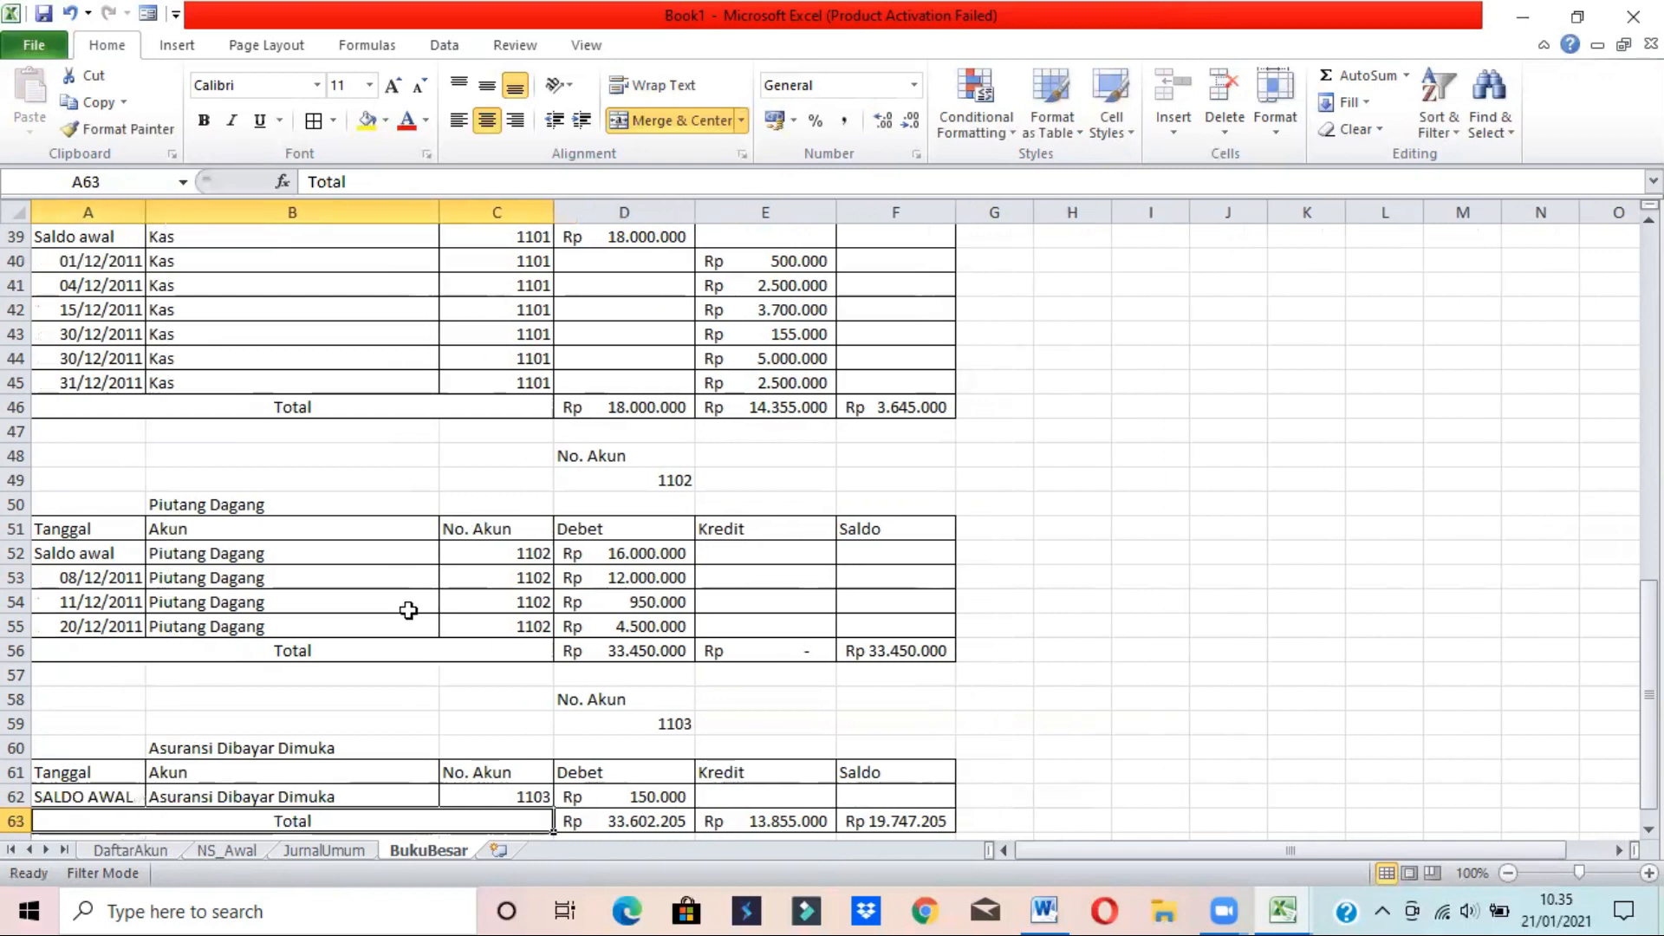
# - Link the Asuransi Dibayar Dimuka opening debit in D62 to the NS_Awal sheet with =NS_Awal!$D$9
pyautogui.click(649, 795)
pyautogui.write('=')
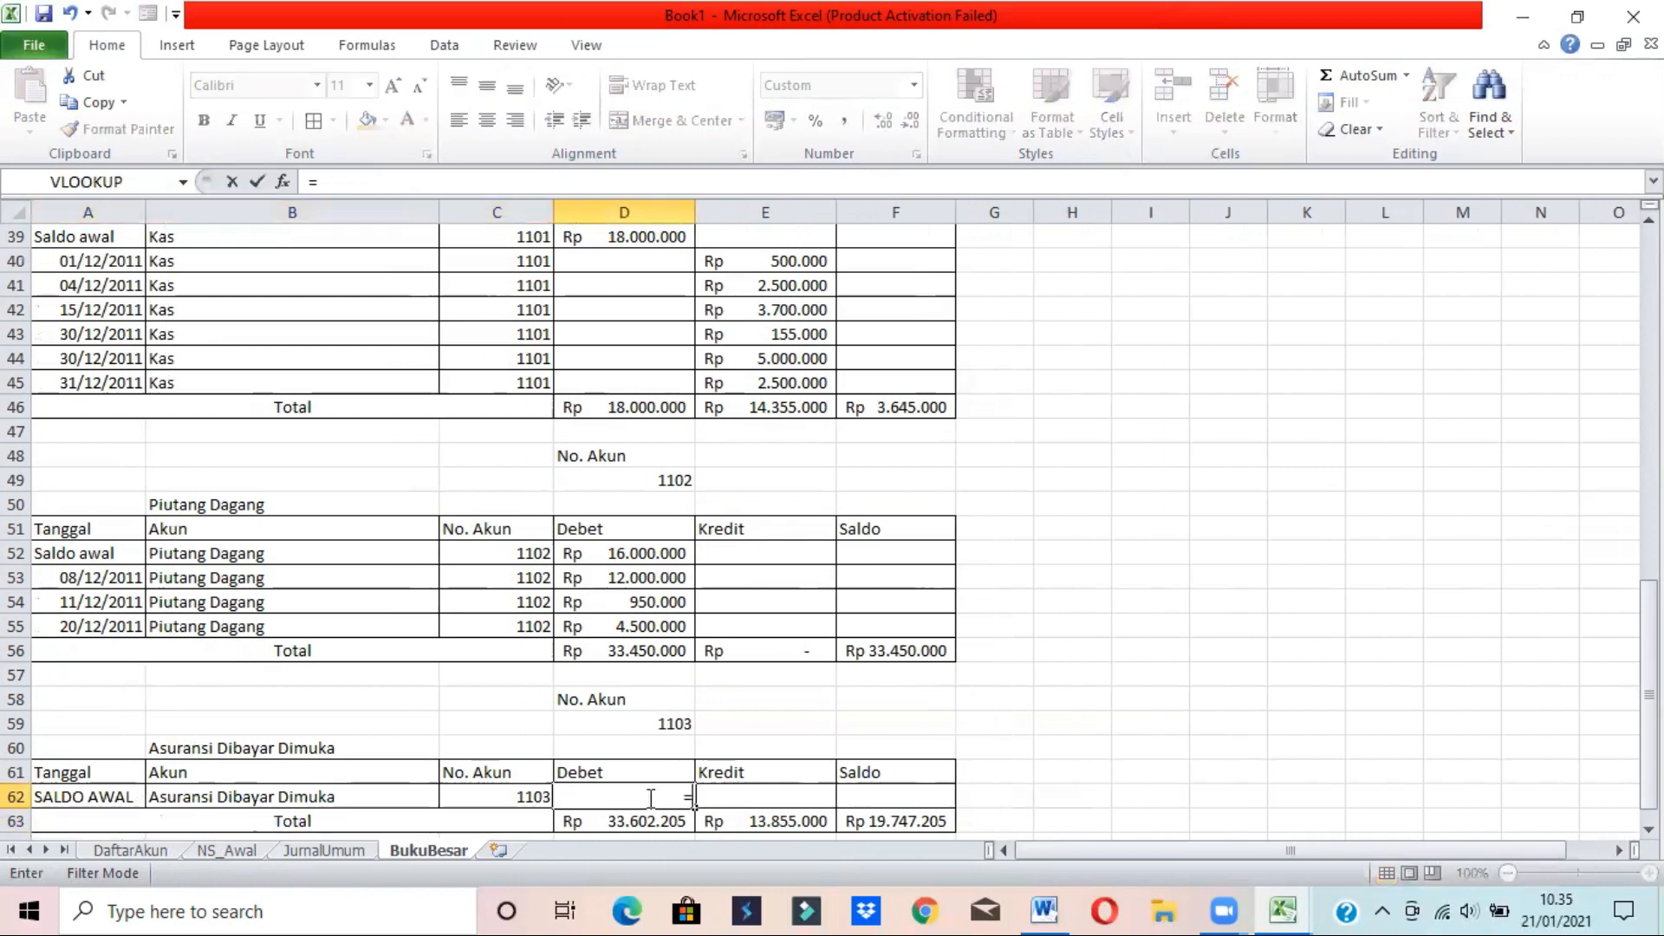
pyautogui.click(217, 851)
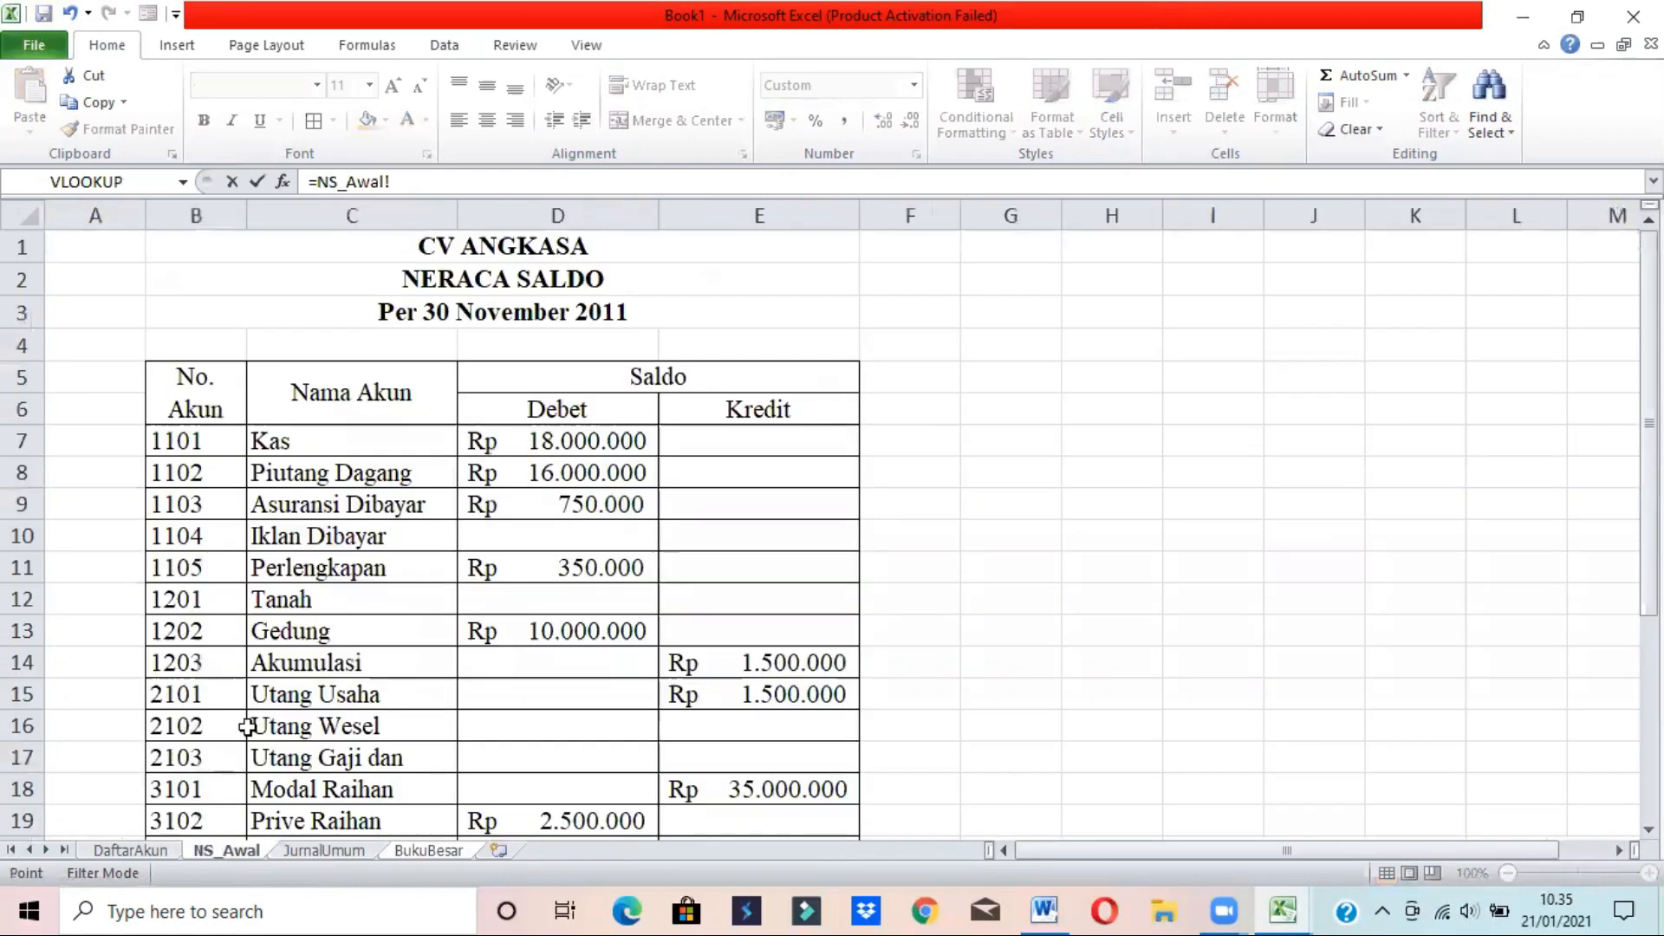
pyautogui.click(576, 508)
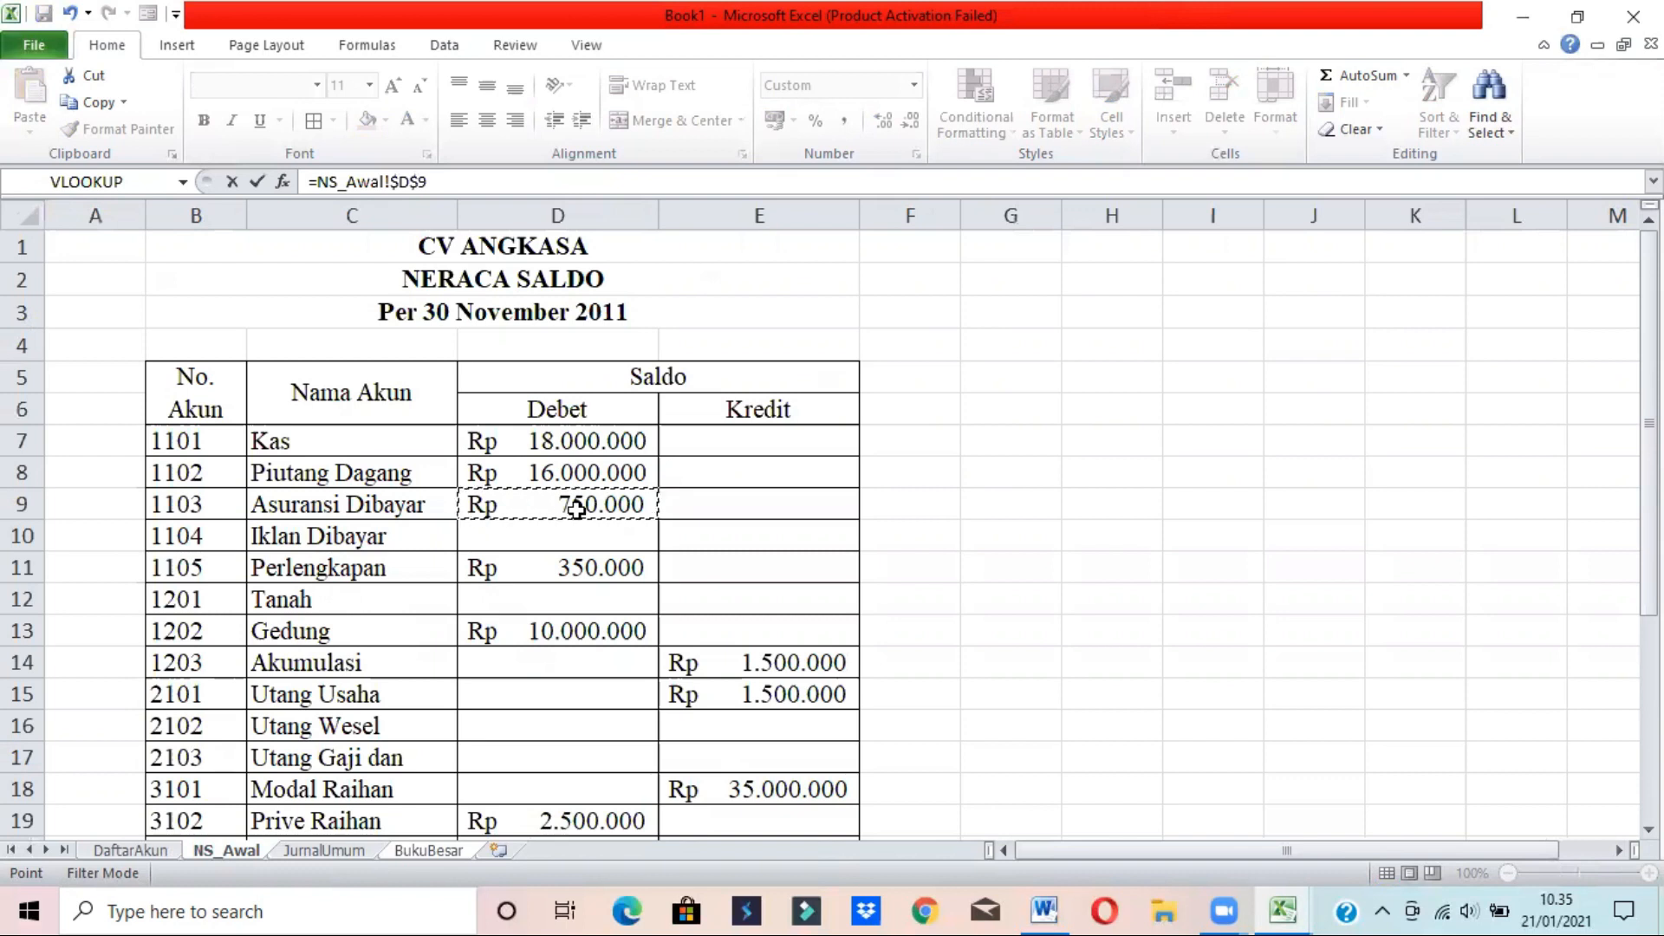
pyautogui.press('Return')
pyautogui.press('Up')
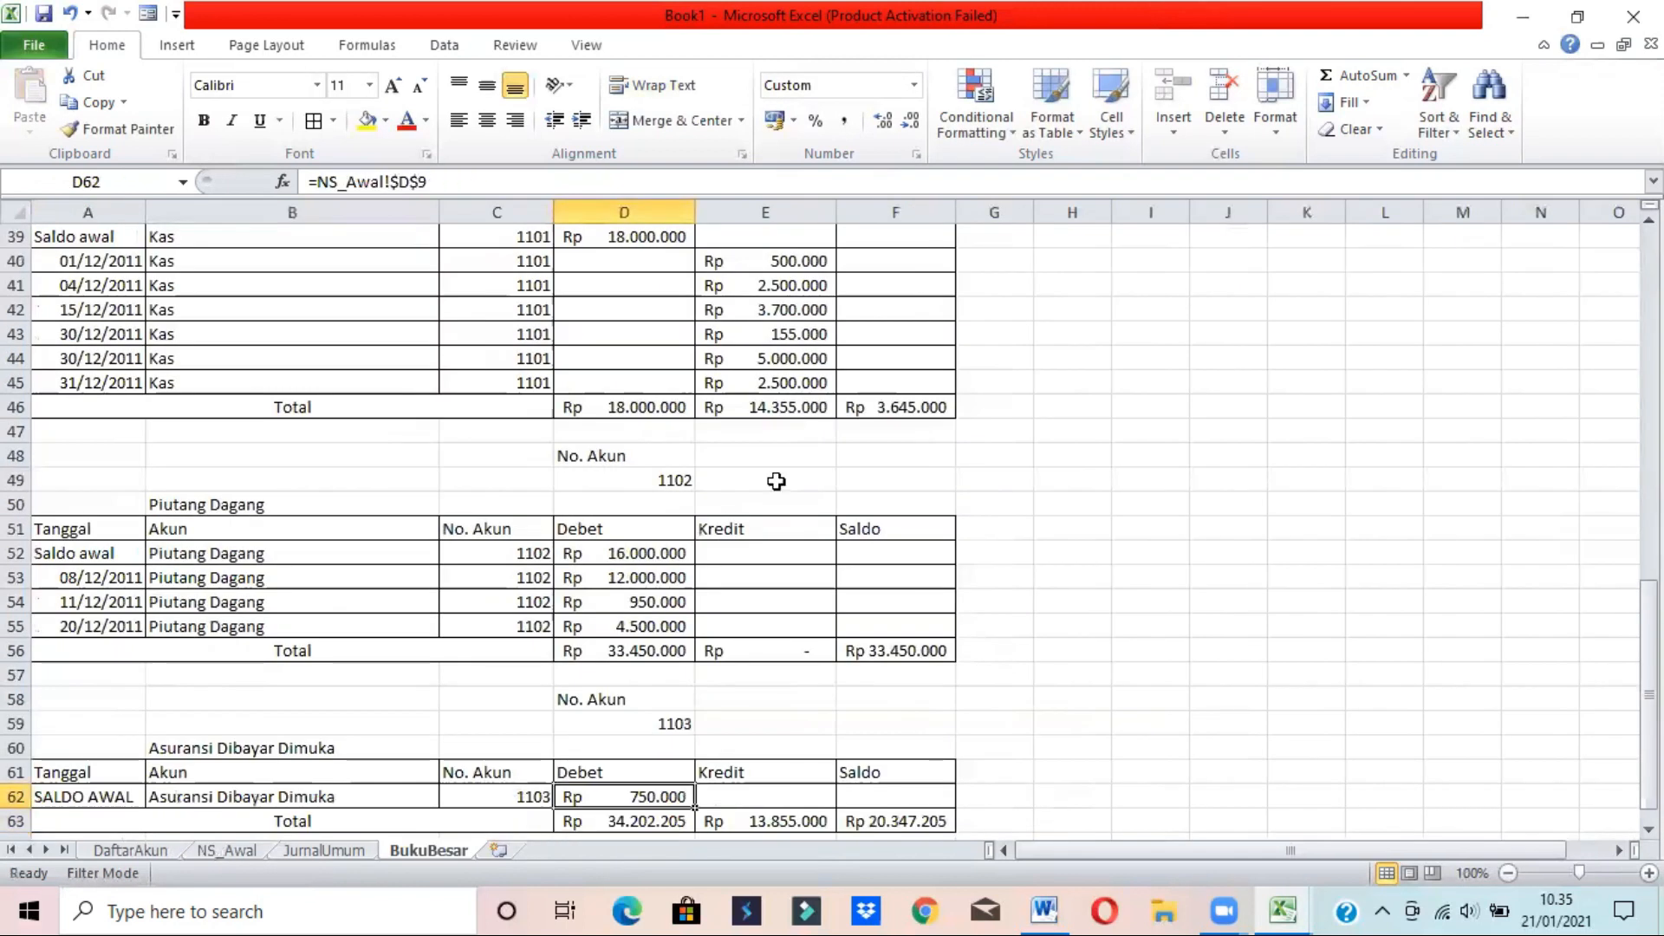
pyautogui.moveTo(1649, 662); pyautogui.dragTo(1649, 672)
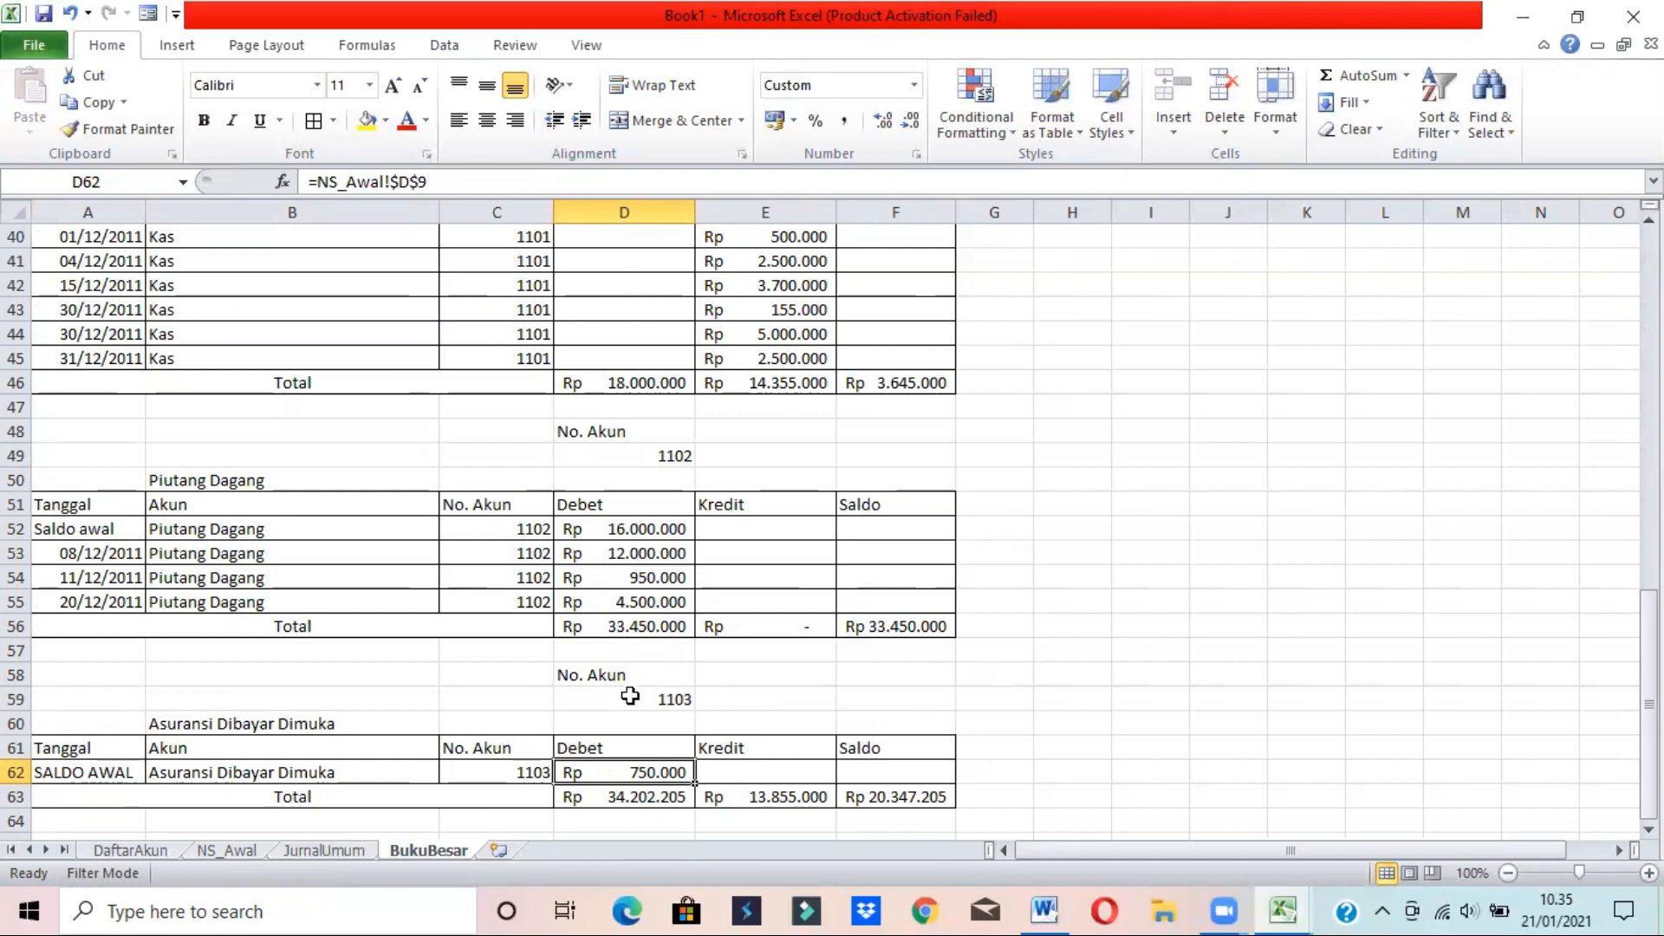
# - Copy the Asuransi Dibayar Dimuka table A58:F63 and paste it below, starting at row 67
pyautogui.moveTo(107, 684); pyautogui.dragTo(904, 792)
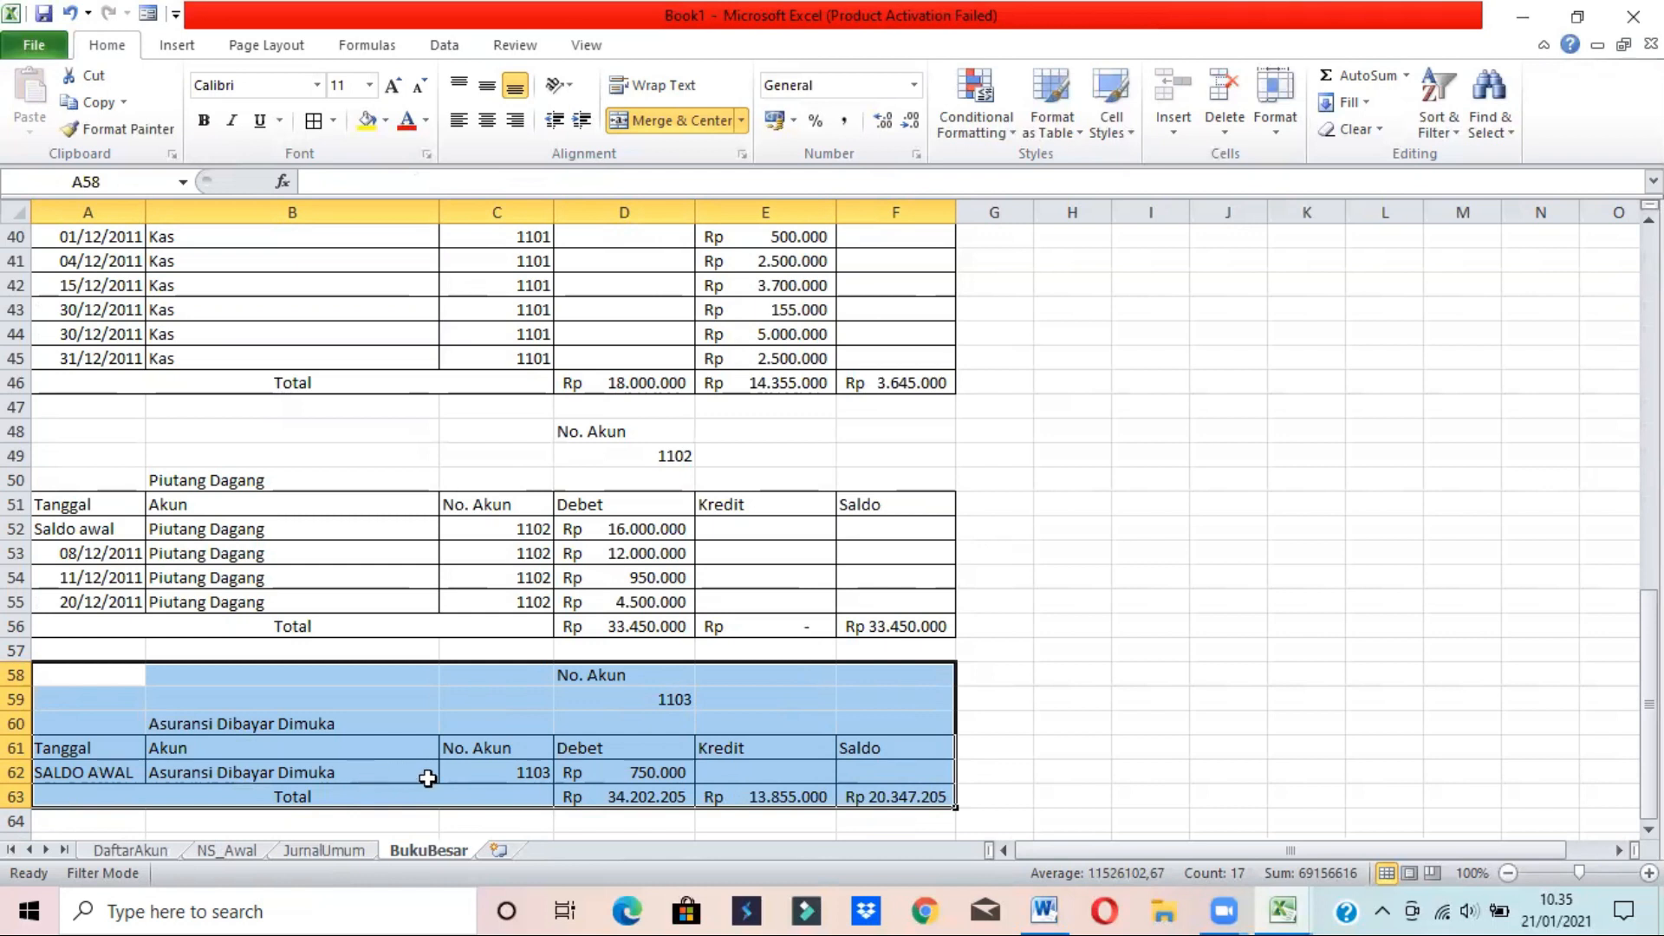
pyautogui.click(596, 773)
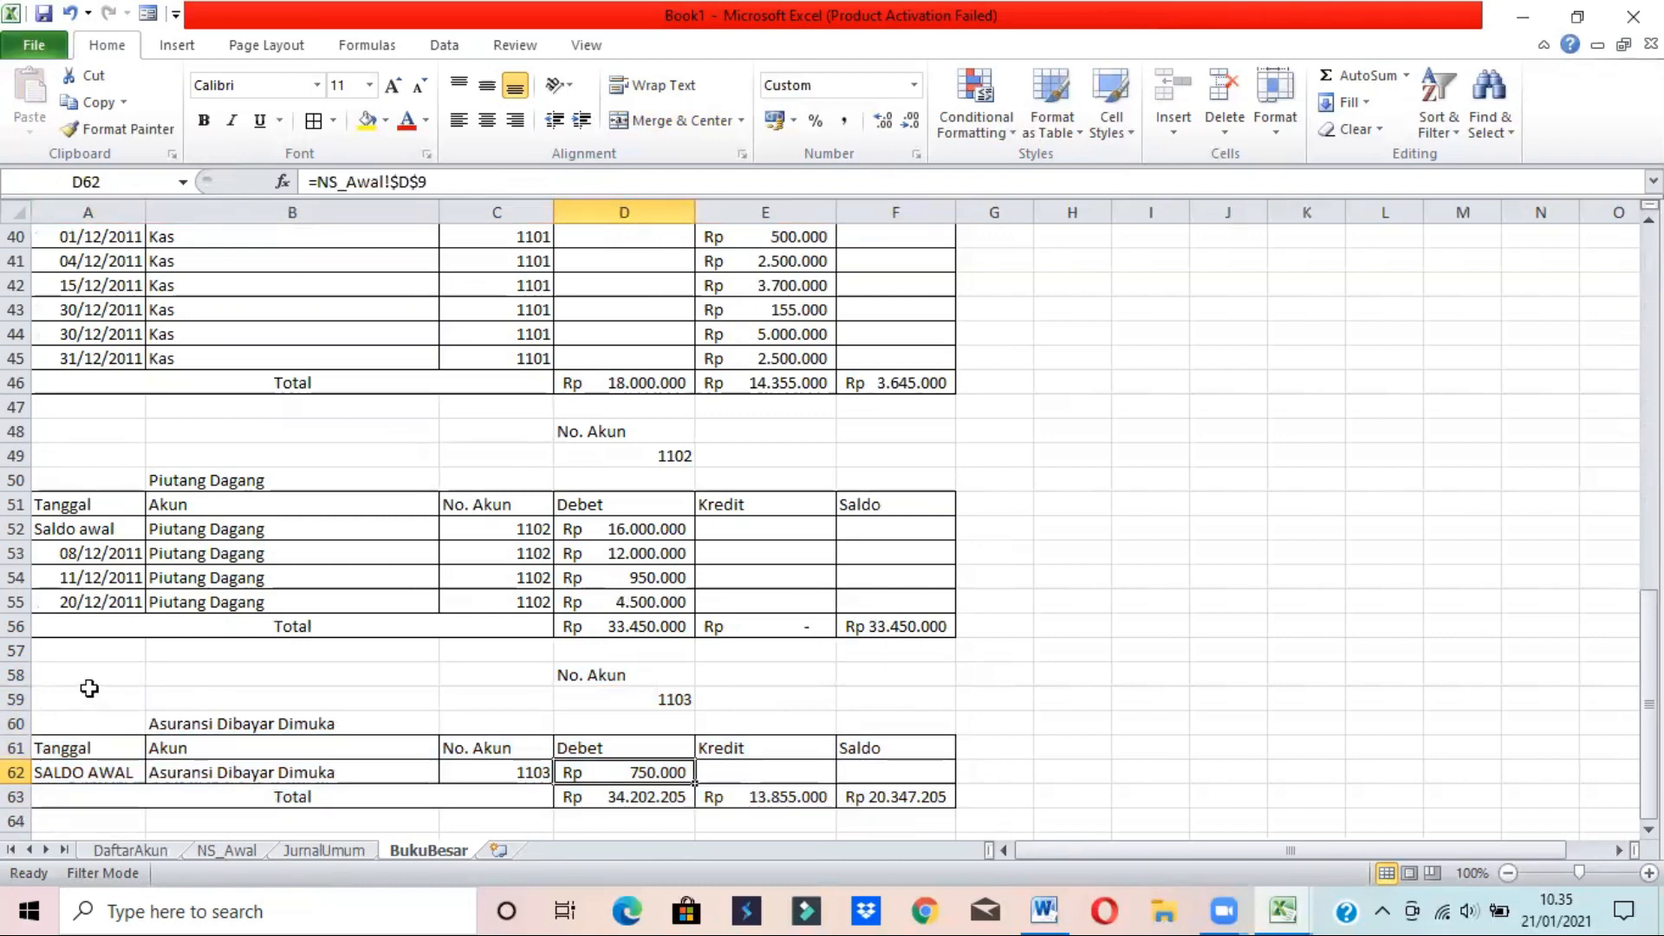
pyautogui.moveTo(77, 675); pyautogui.dragTo(864, 798)
pyautogui.hotkey('ctrl', 'c')
pyautogui.press('Down')
pyautogui.press('Down')
pyautogui.press('Down')
pyautogui.press('Down')
pyautogui.press('Down')
pyautogui.press('Down')
pyautogui.press('Down')
pyautogui.press('Down')
pyautogui.press('Down')
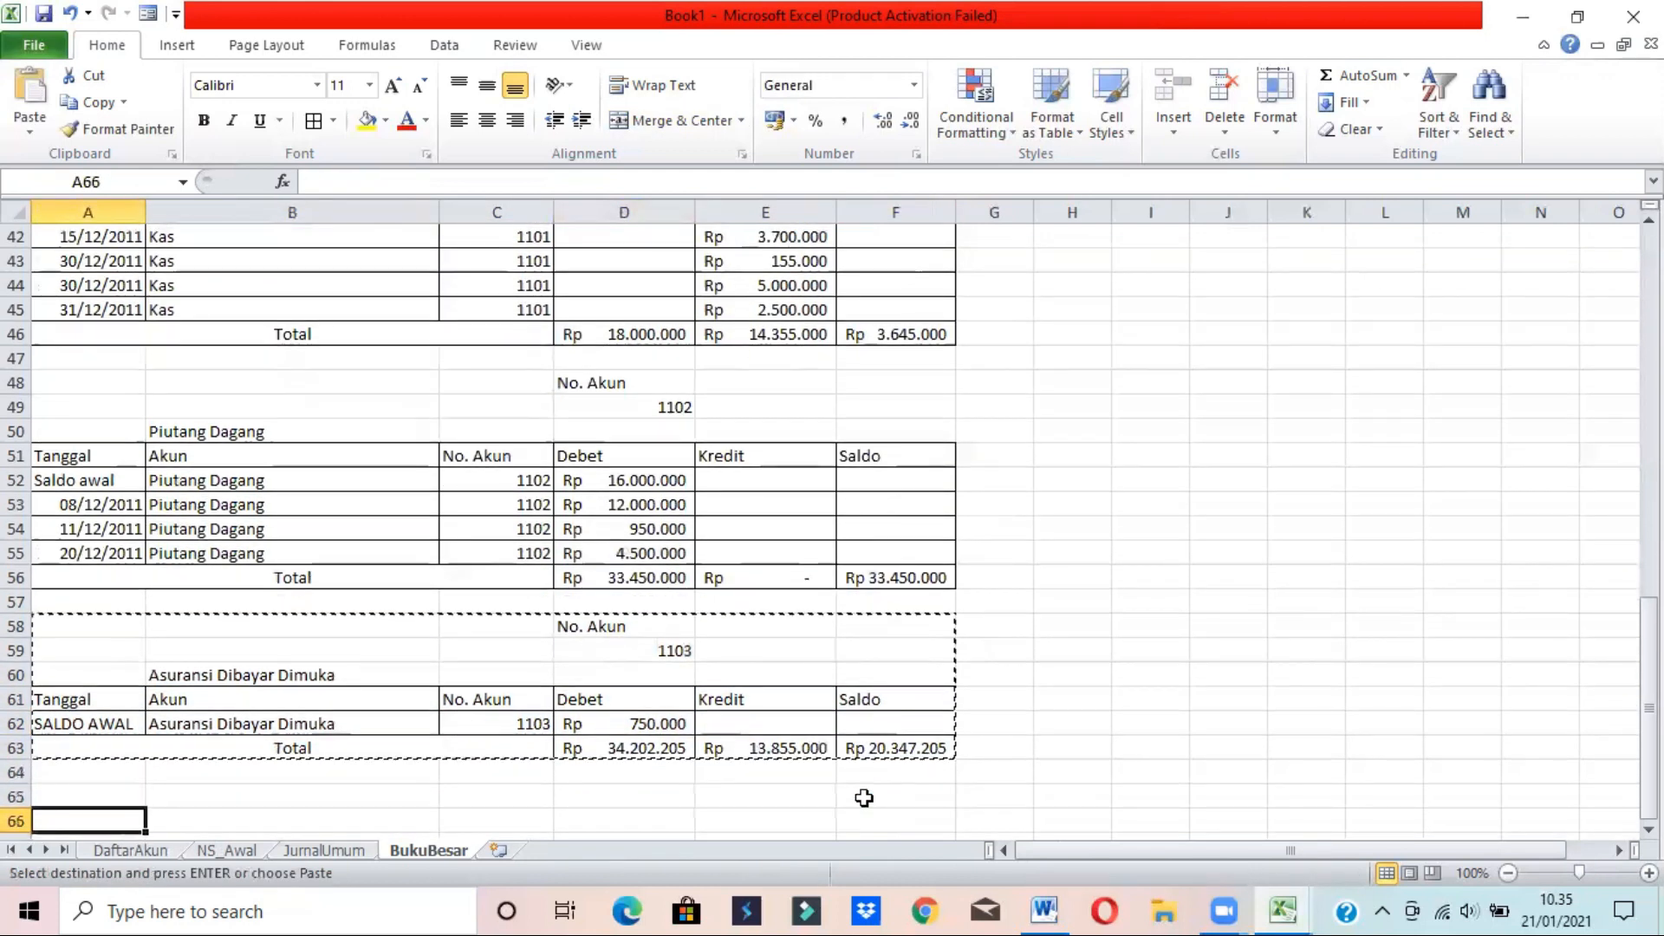
pyautogui.hotkey('ctrl', 'v')
pyautogui.press('Down')
pyautogui.press('Down')
pyautogui.press('Down')
pyautogui.press('Down')
pyautogui.press('Down')
pyautogui.press('Up')
pyautogui.press('Up')
pyautogui.press('Down')
pyautogui.press('Right')
pyautogui.press('Right')
pyautogui.press('Right')
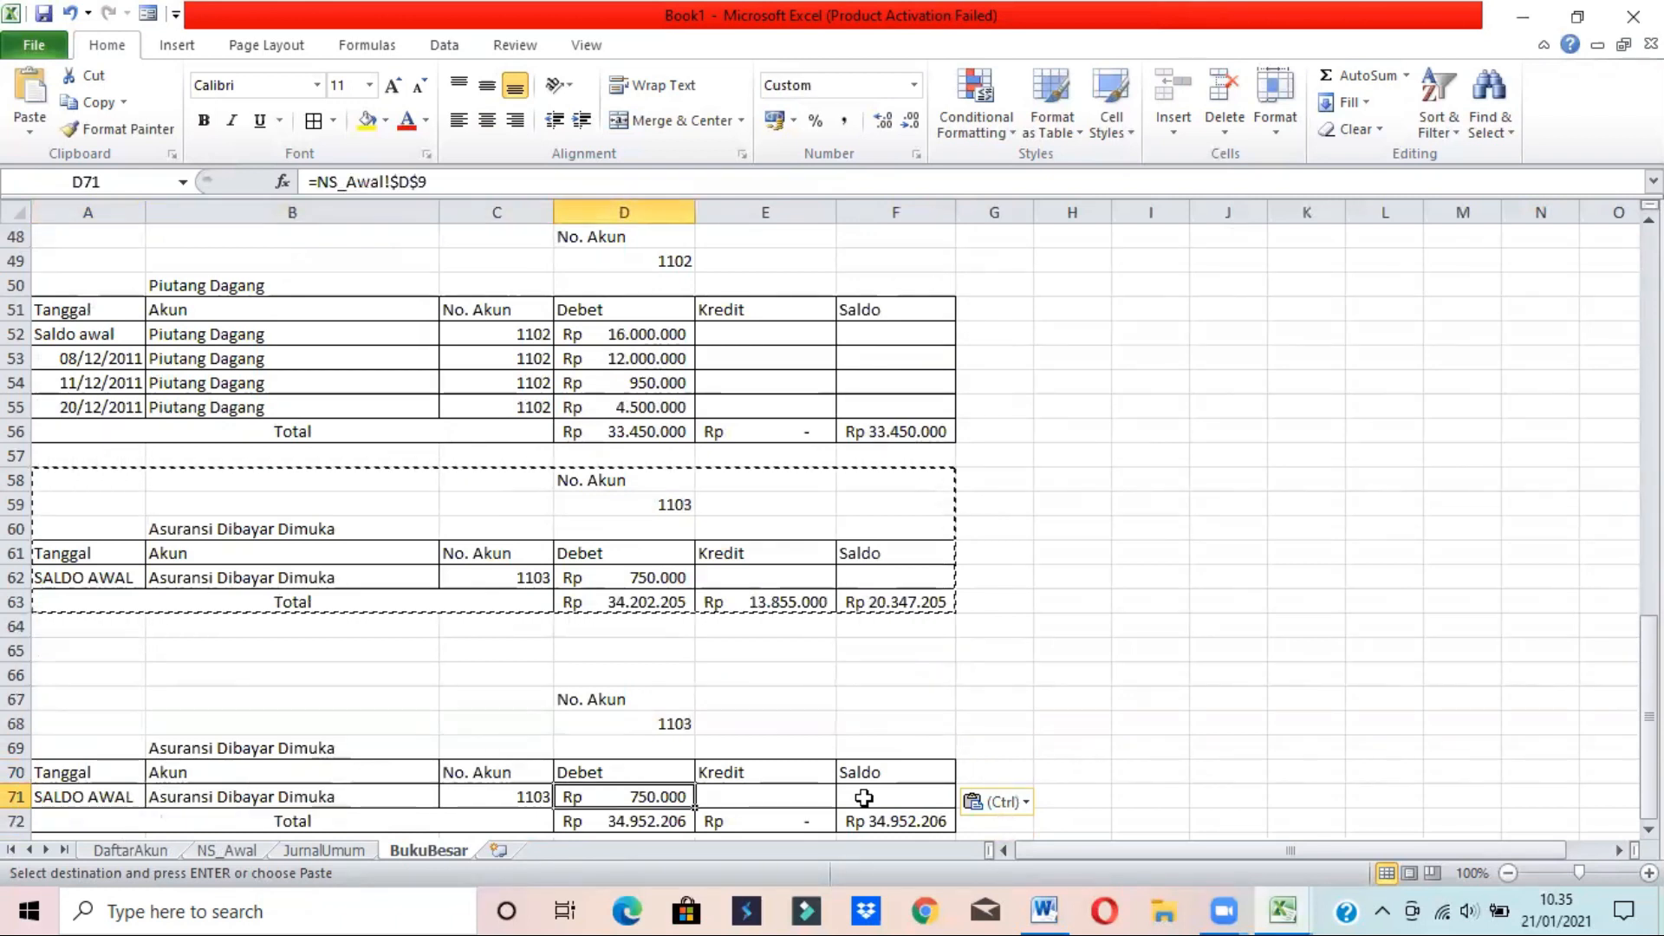
# - Delete rows 67 to 73 containing the duplicate Asuransi Dibayar Dimuka table
pyautogui.moveTo(16, 699)
pyautogui.mouseDown()
pyautogui.moveTo(50, 824)
pyautogui.moveTo(26, 702)
pyautogui.mouseUp()
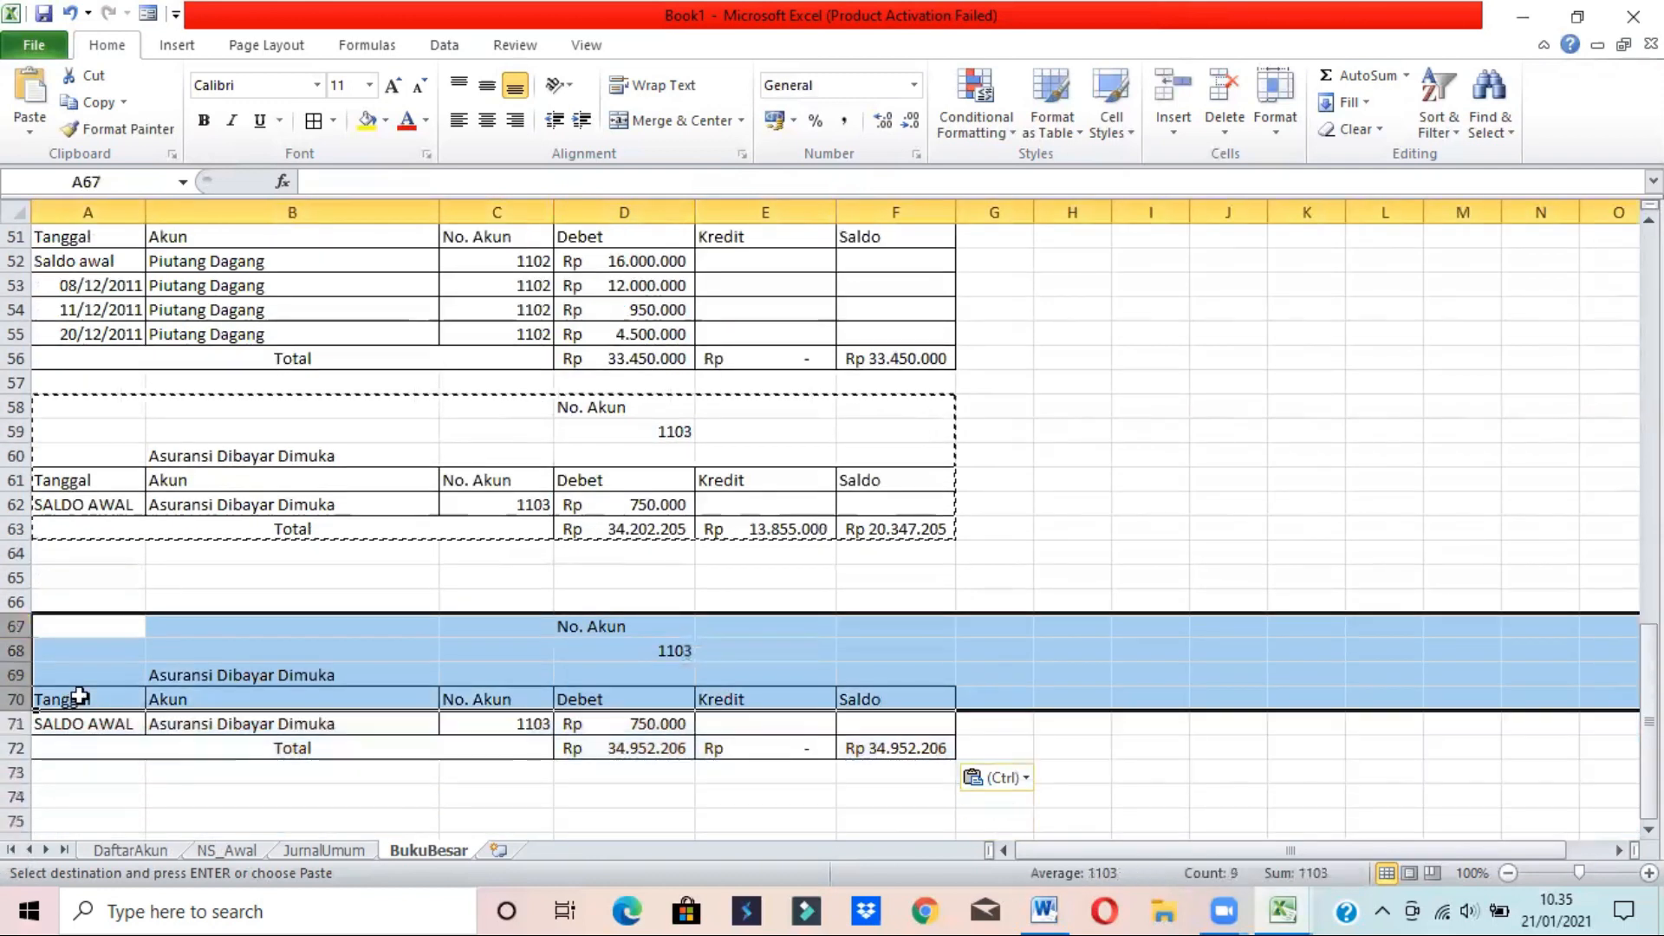
pyautogui.moveTo(18, 626); pyautogui.dragTo(18, 779)
pyautogui.rightClick(15, 625)
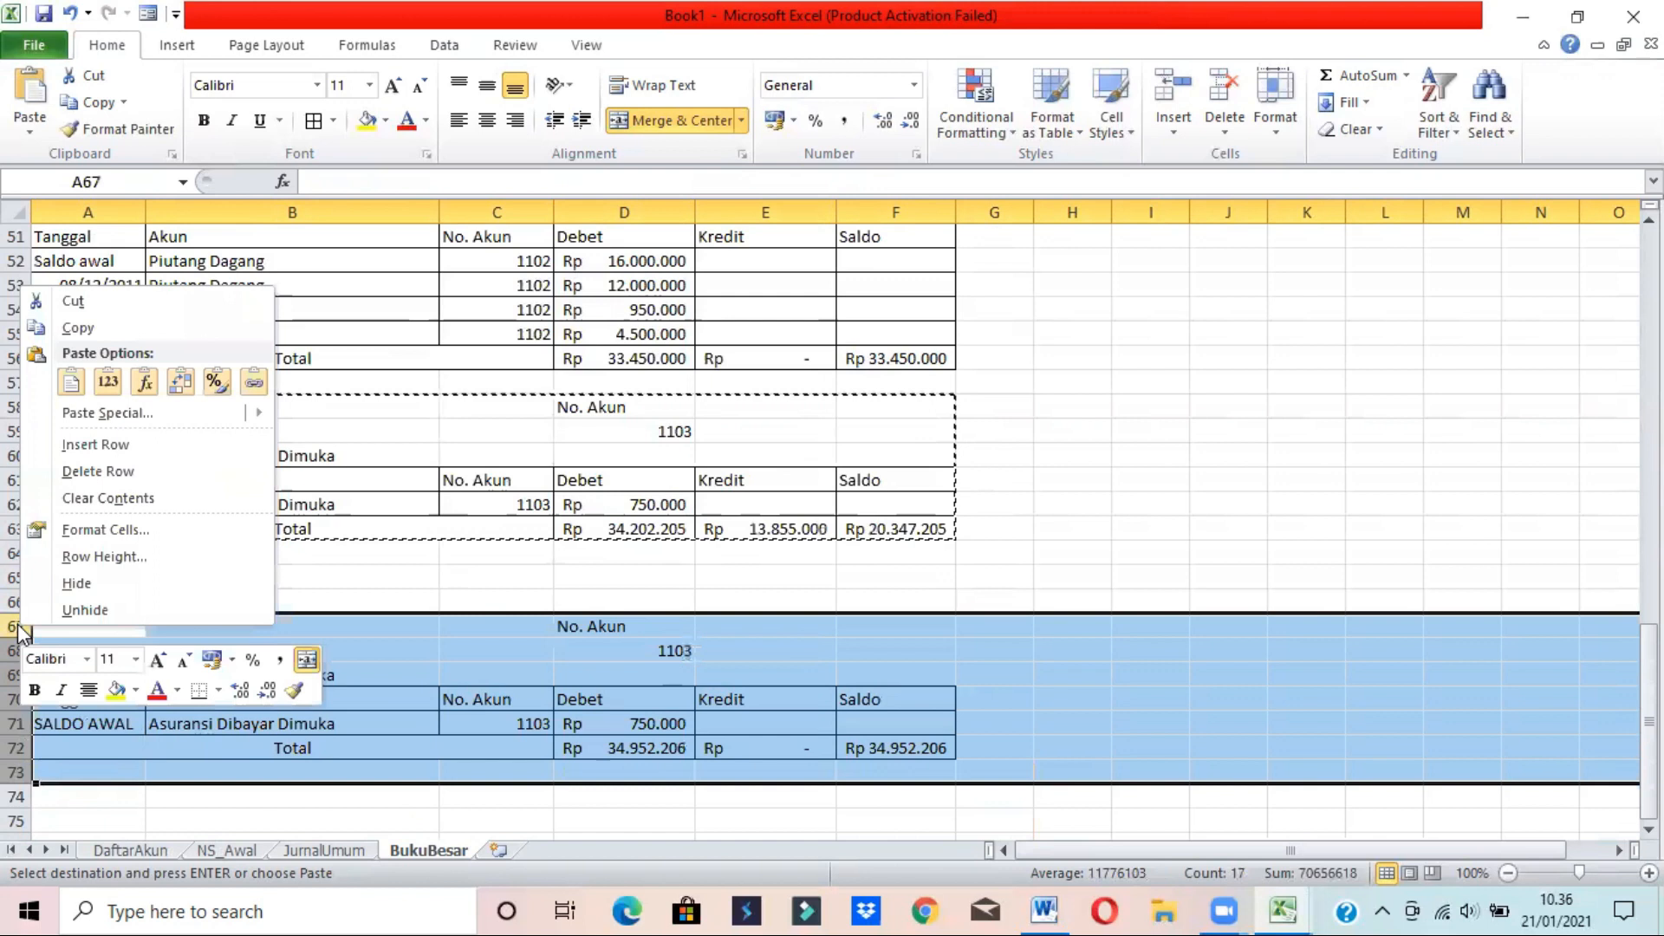
pyautogui.click(111, 471)
# - Correct the Asuransi Dibayar Dimuka debit total in D63 to =SUBTOTAL(9;D62)
pyautogui.click(627, 508)
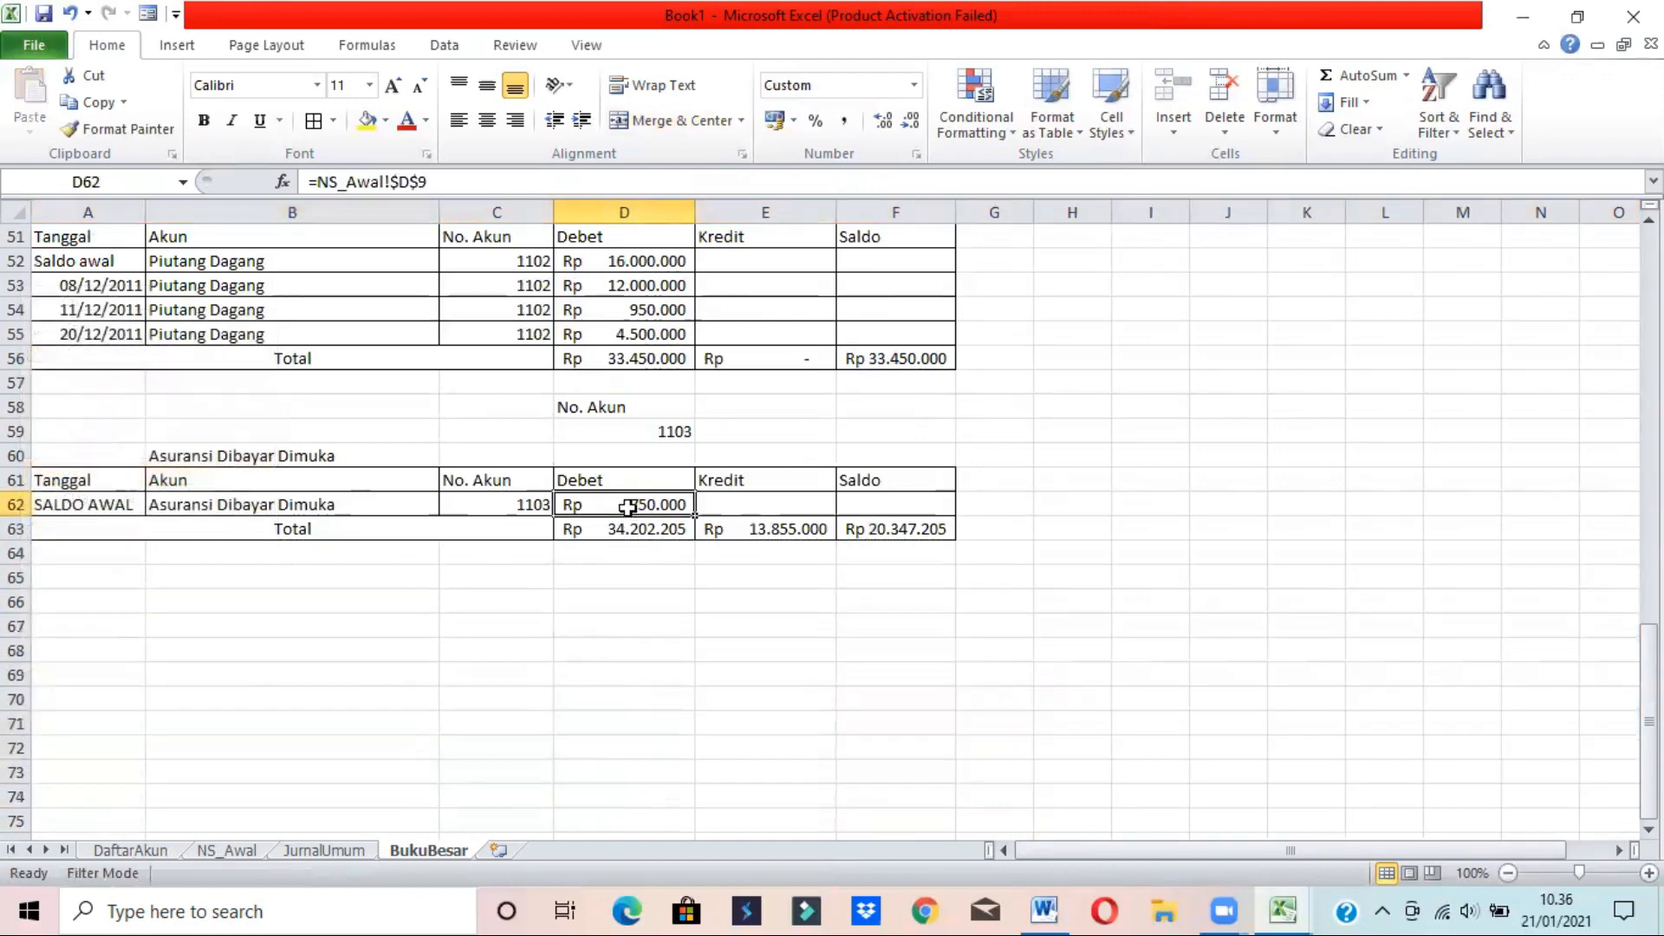
pyautogui.moveTo(1649, 721); pyautogui.dragTo(1649, 683)
pyautogui.click(615, 702)
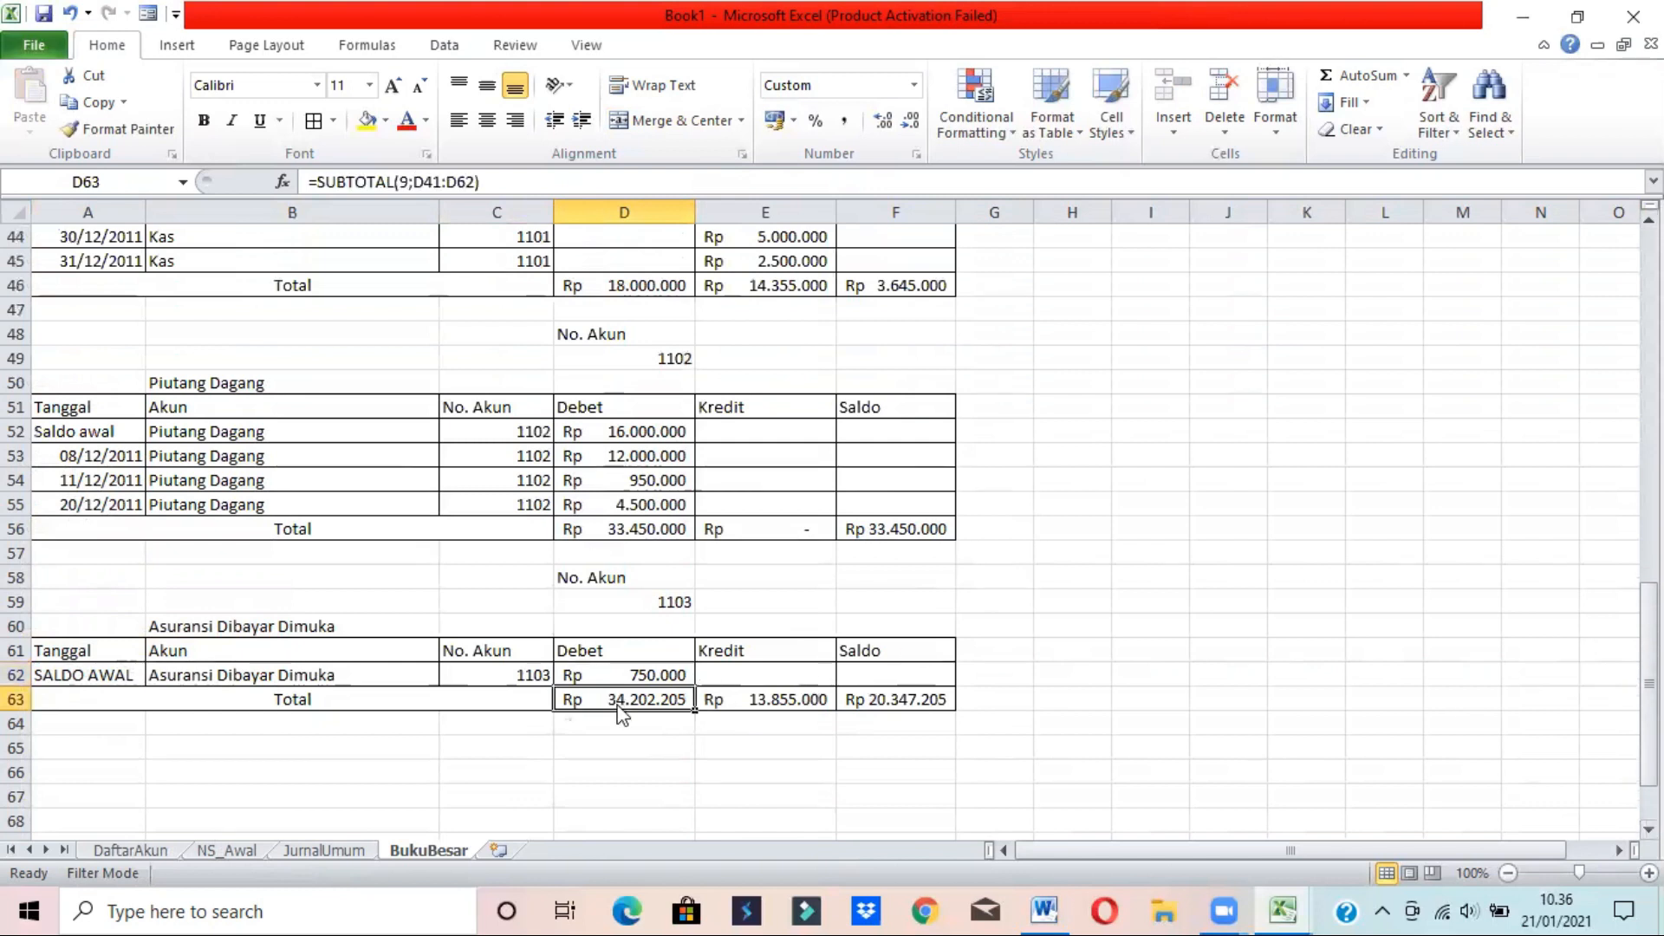
pyautogui.moveTo(476, 181); pyautogui.dragTo(412, 179)
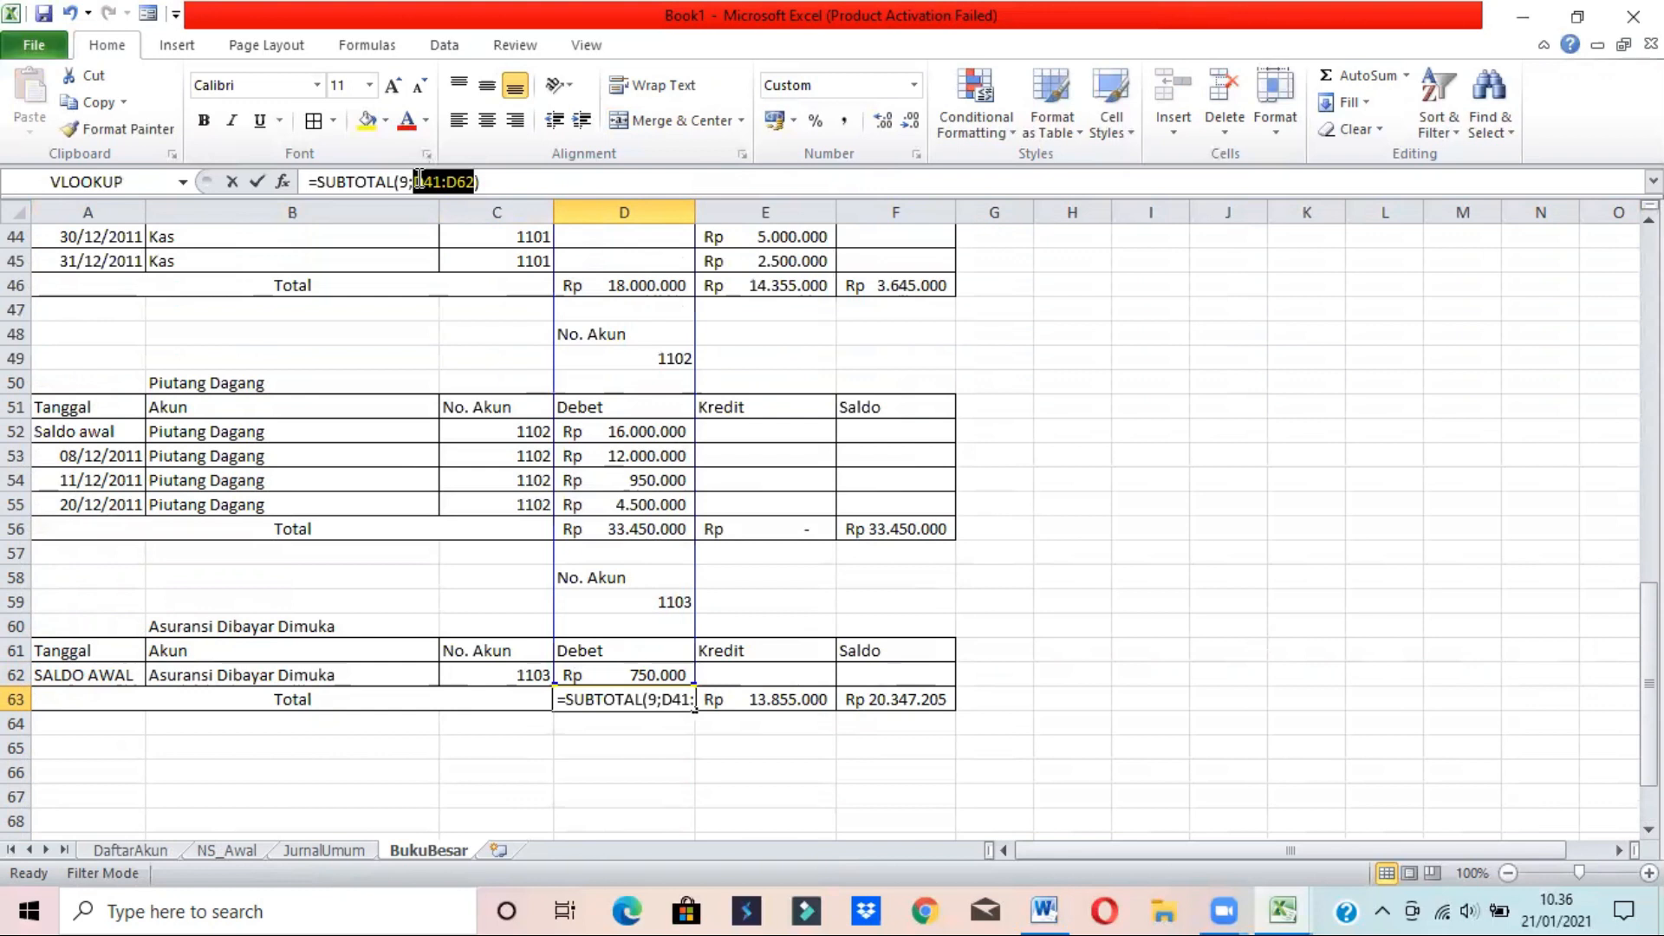
pyautogui.press('BackSpace')
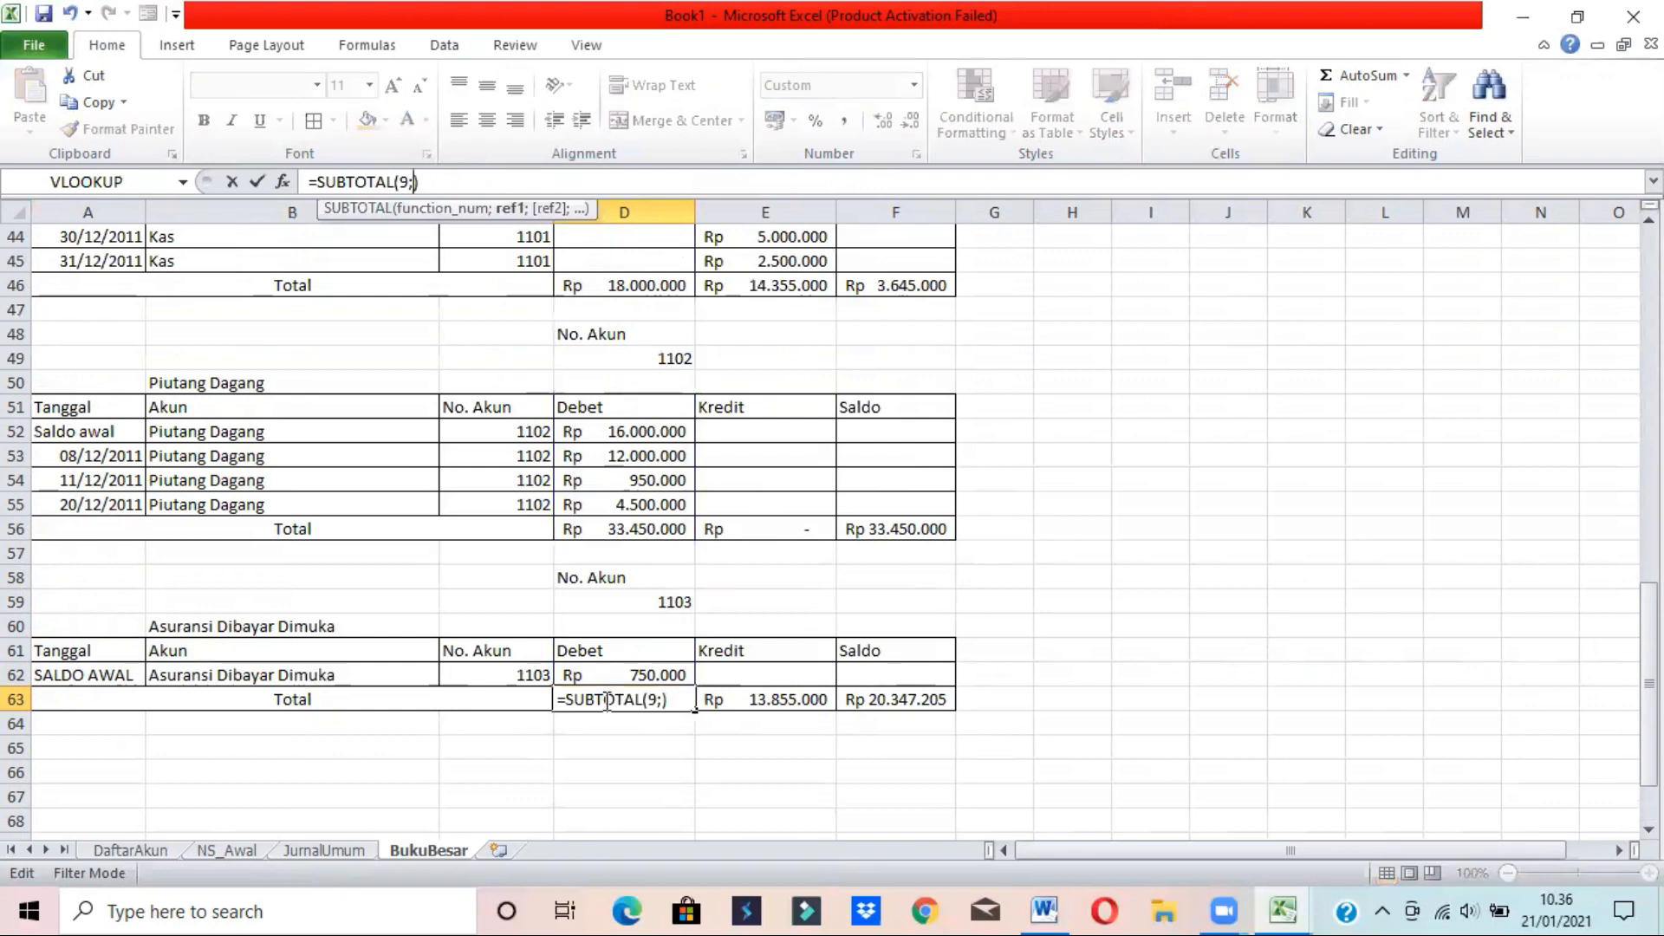
pyautogui.click(638, 675)
pyautogui.press('Return')
pyautogui.press('Up')
# - Correct the Asuransi Dibayar Dimuka credit total in E63 to =SUBTOTAL(9;E62) and check the balance formula in F63
pyautogui.press('Right')
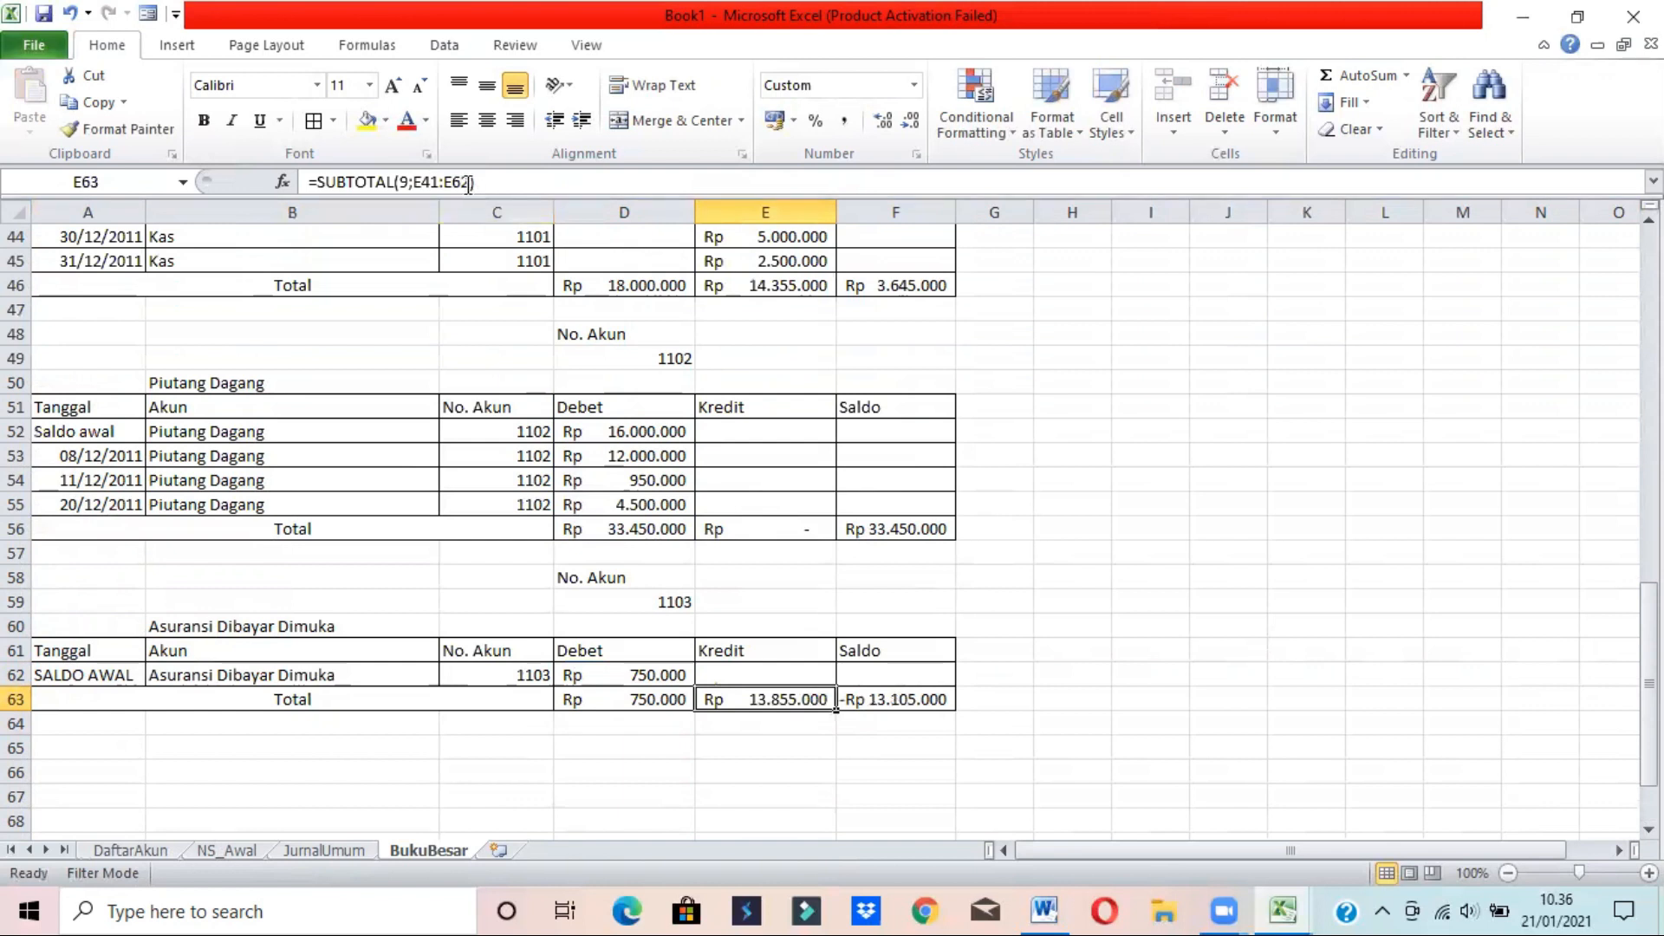
pyautogui.moveTo(468, 182); pyautogui.dragTo(428, 182)
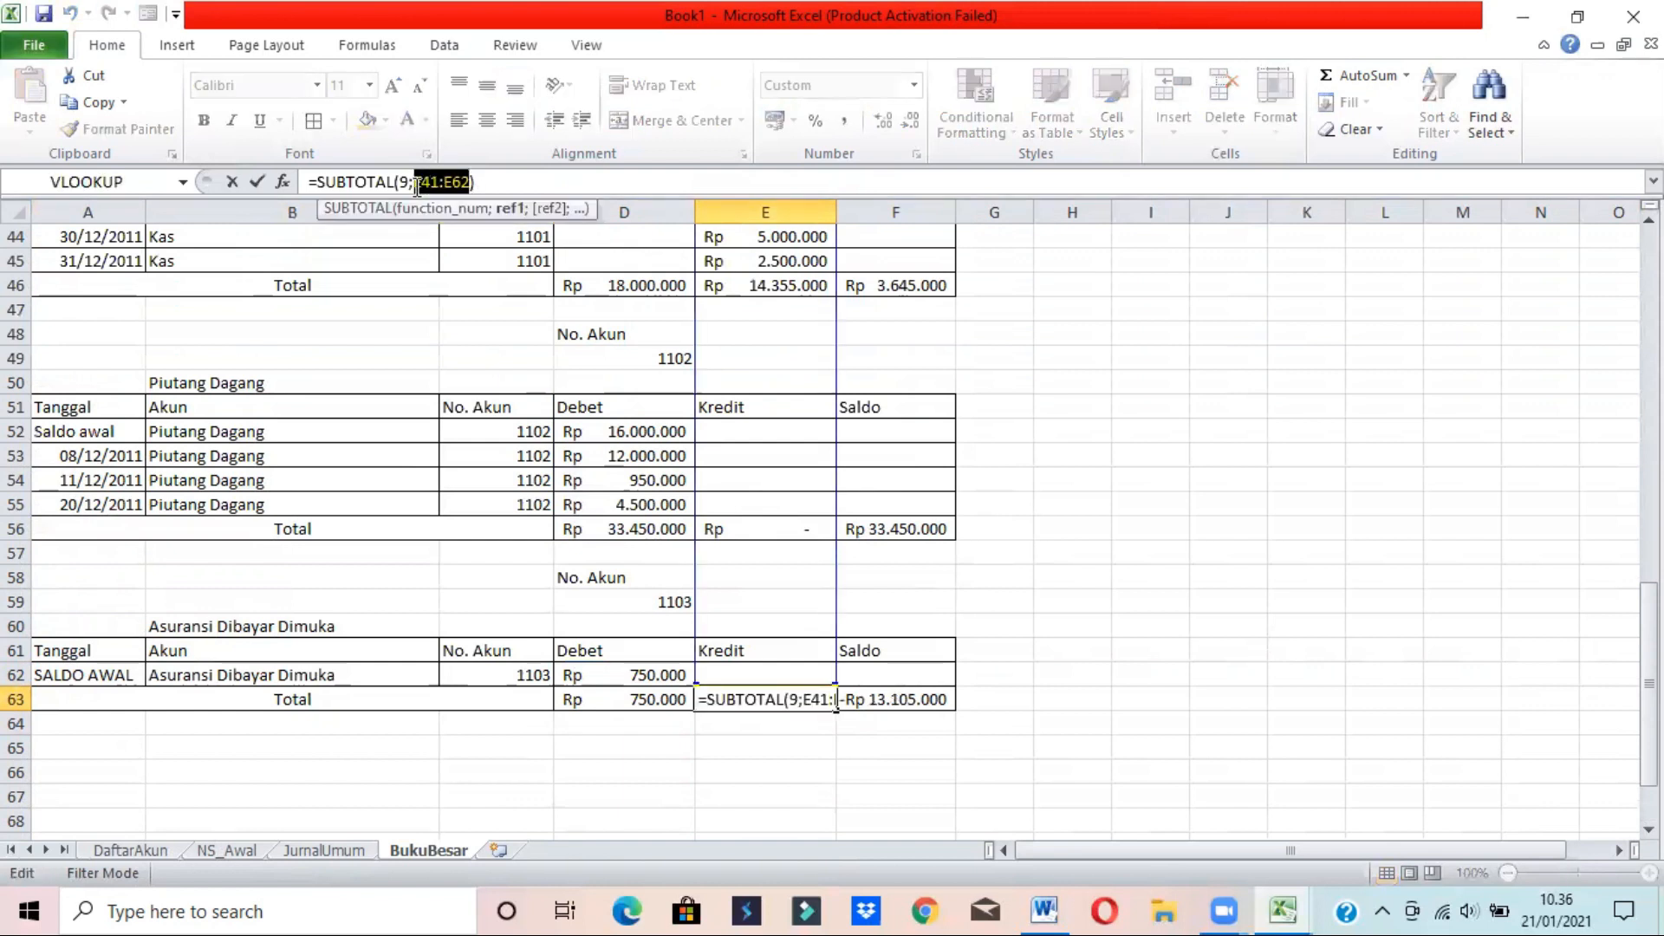
pyautogui.press('BackSpace')
pyautogui.click(756, 673)
pyautogui.press('Return')
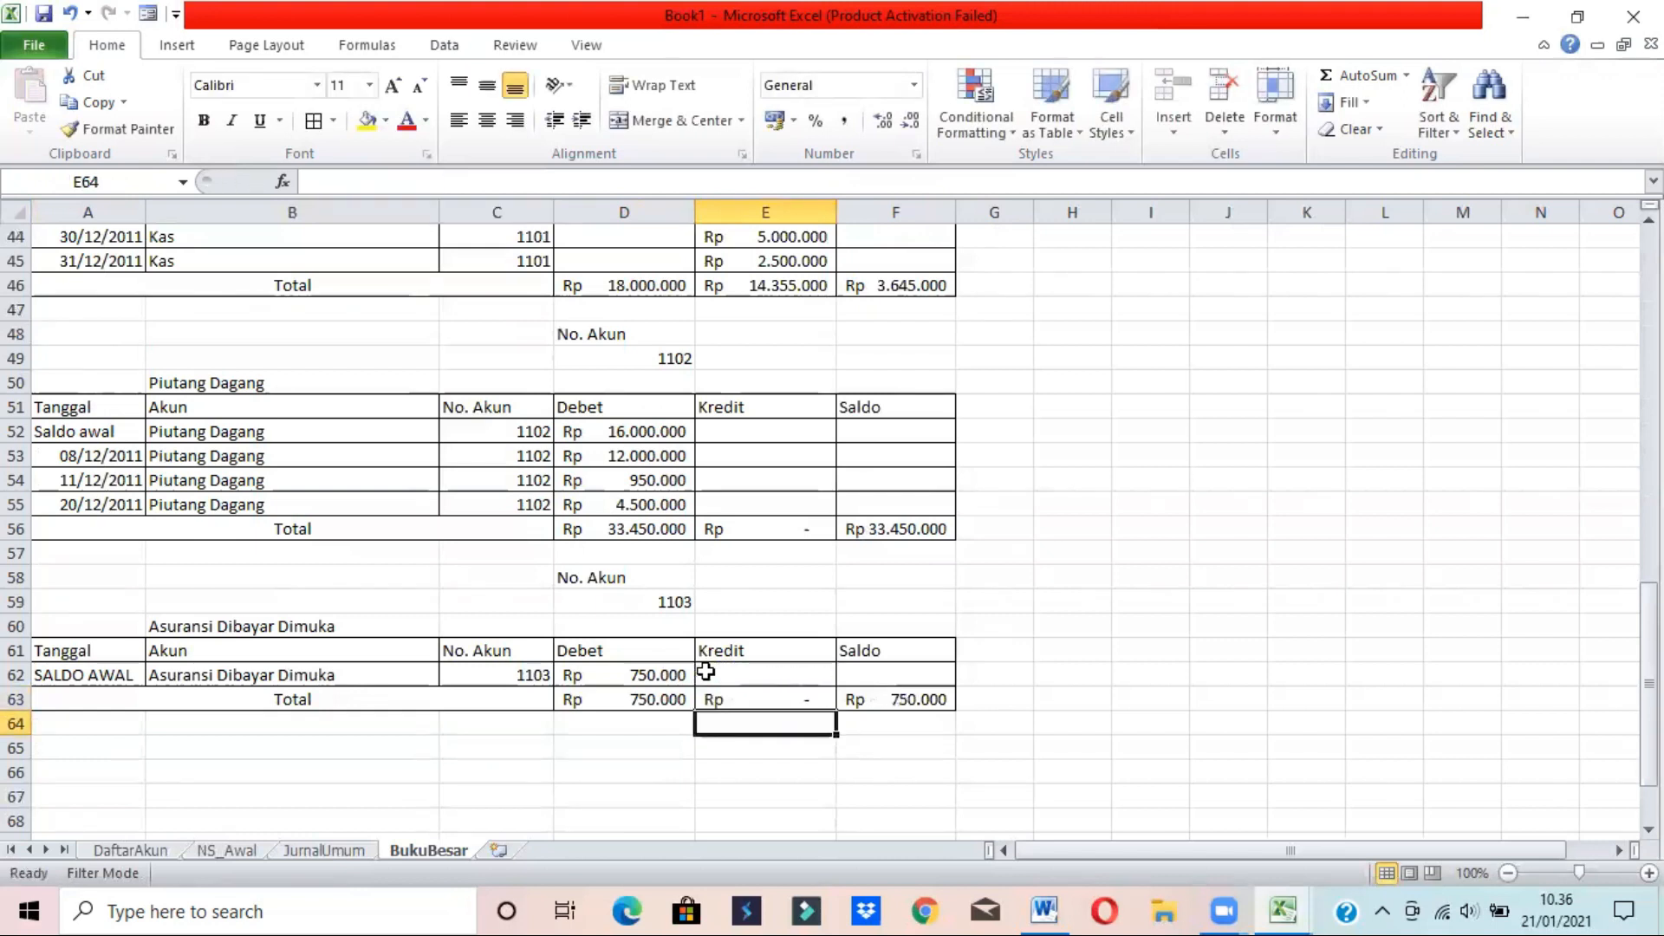
pyautogui.click(907, 700)
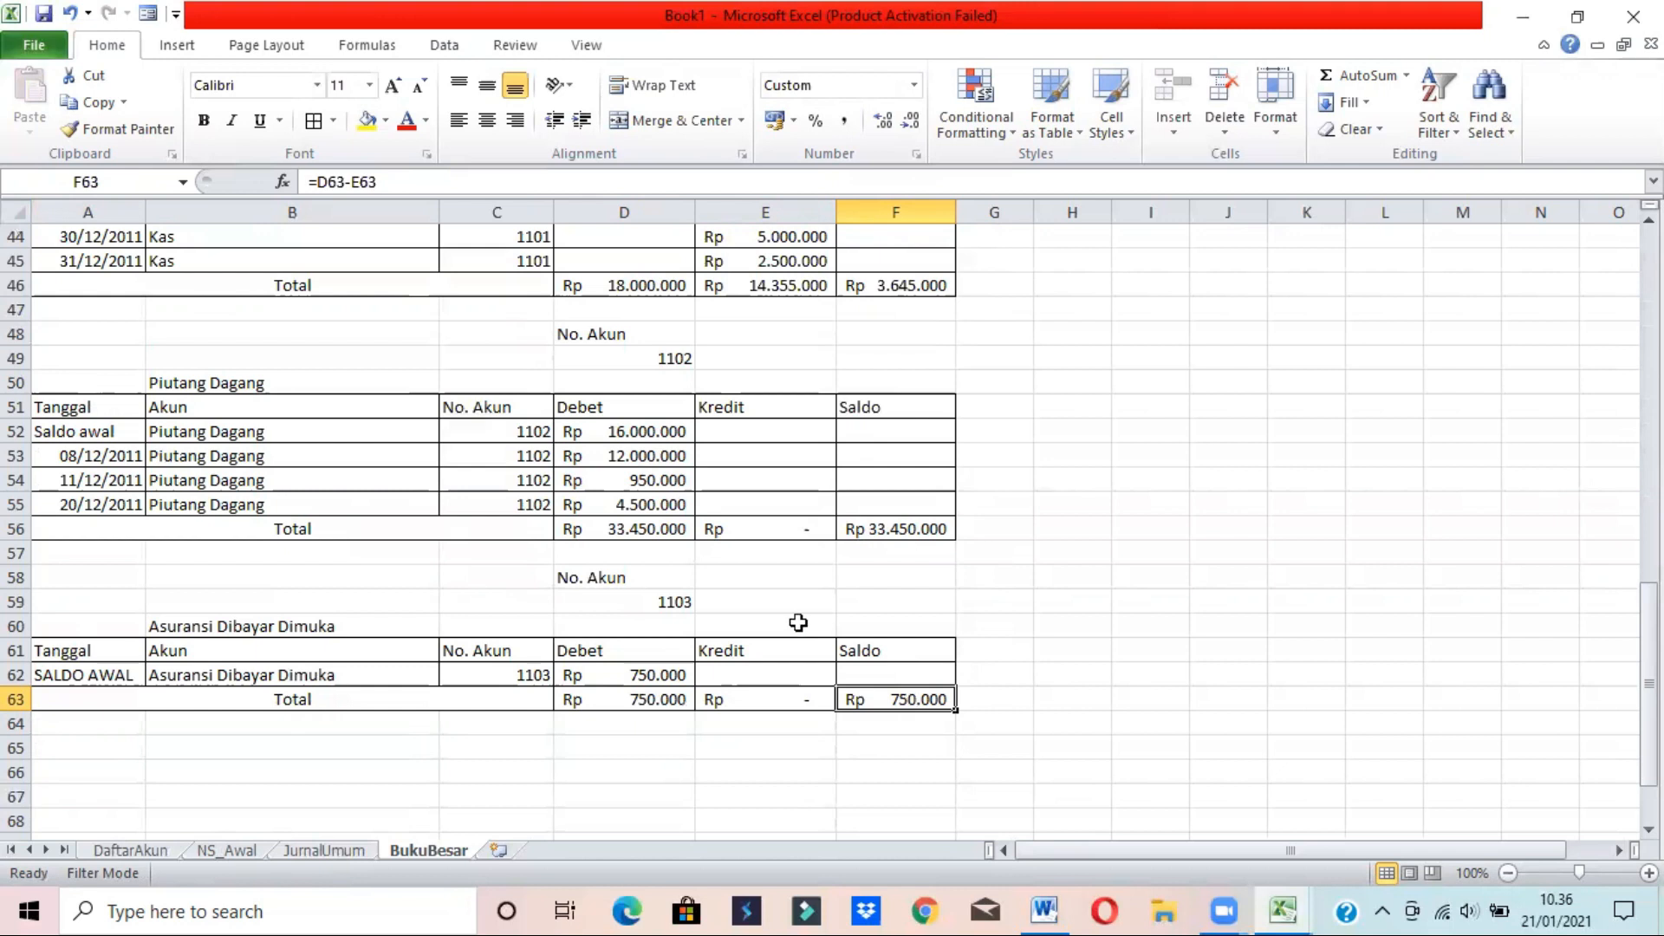
# - Set the account number in D7 to 1104 and check the ledger's No. Akun filter list for that account
pyautogui.click(1629, 603)
pyautogui.moveTo(1649, 610); pyautogui.dragTo(1649, 284)
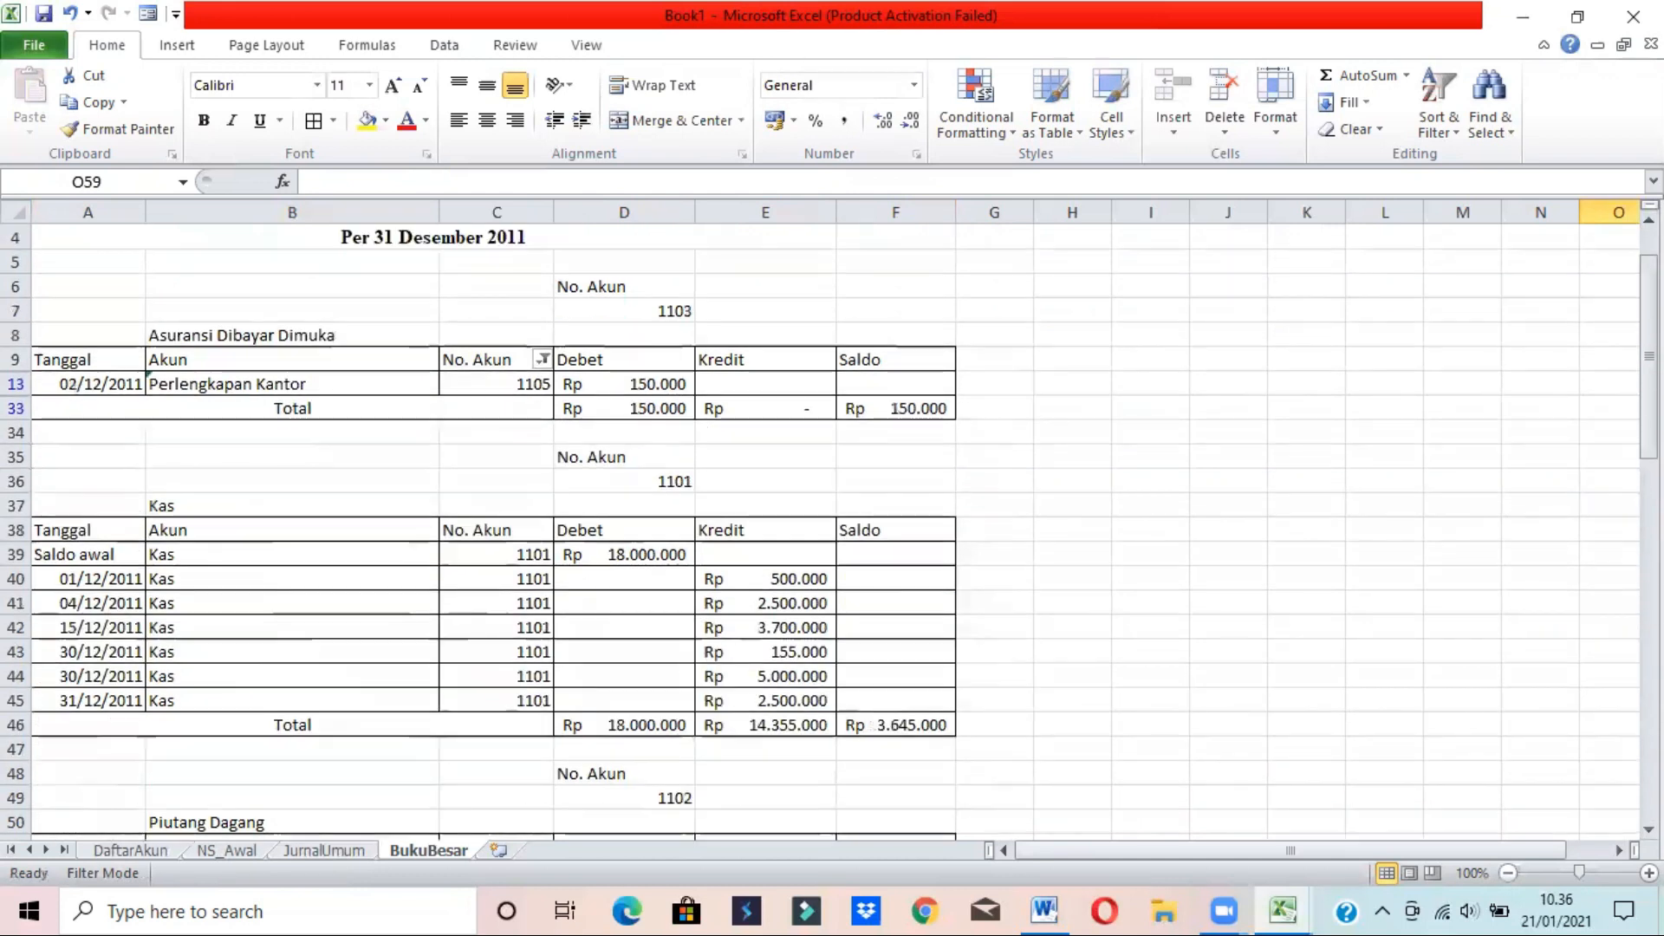
pyautogui.click(649, 301)
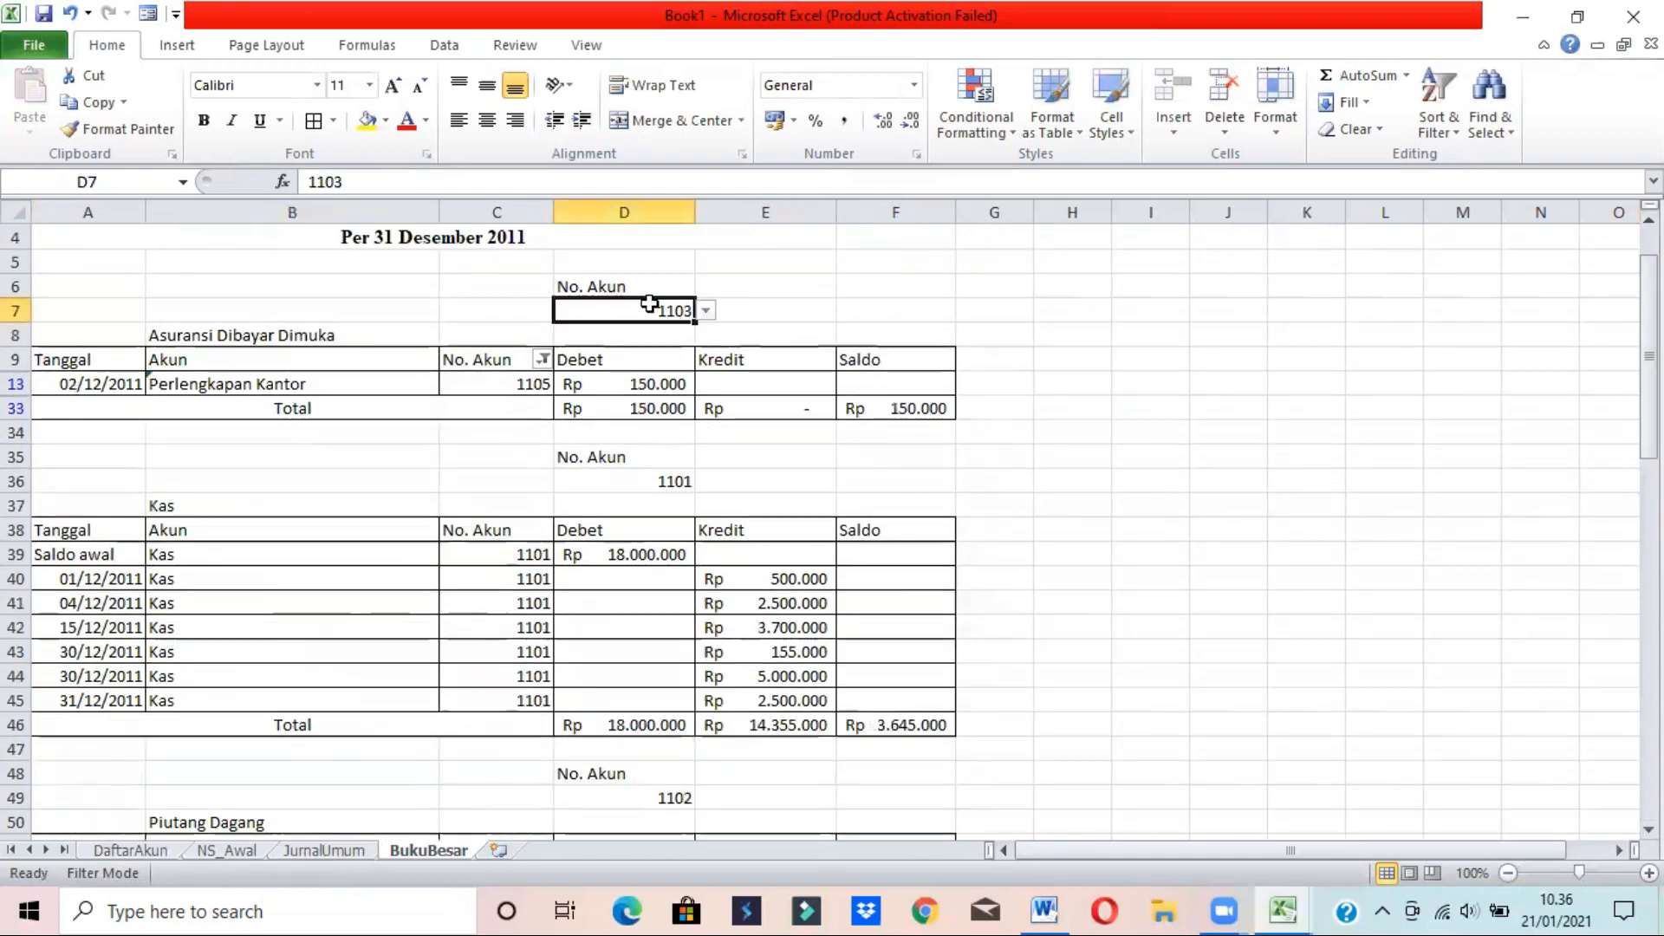
pyautogui.click(708, 312)
pyautogui.click(642, 342)
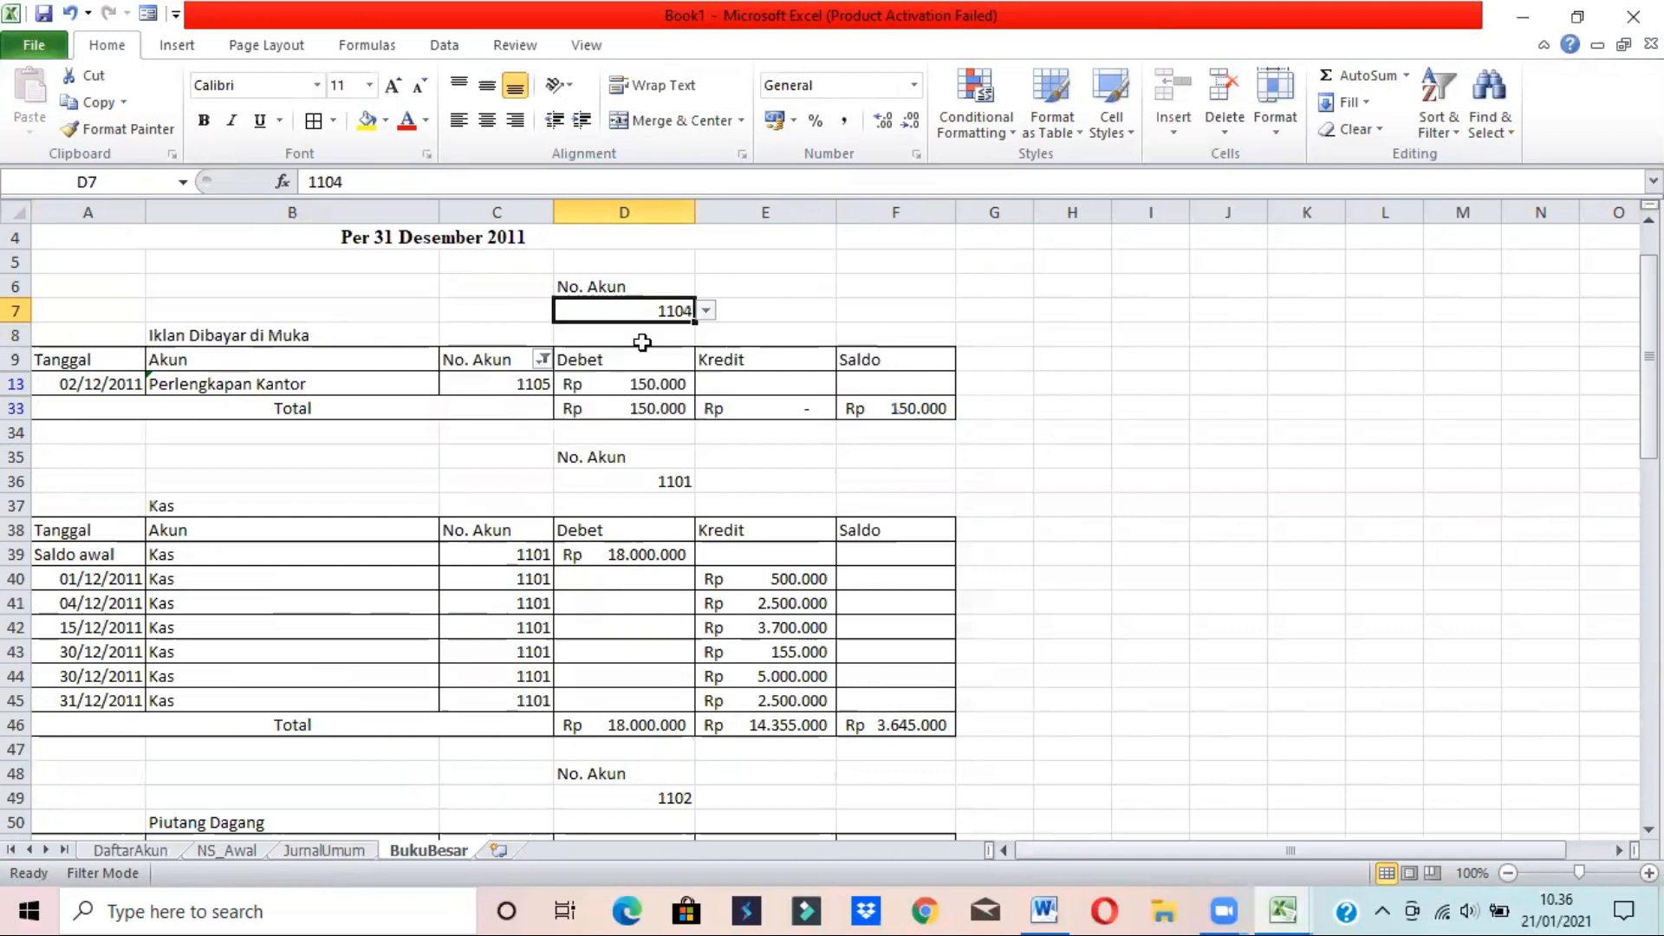
pyautogui.click(542, 358)
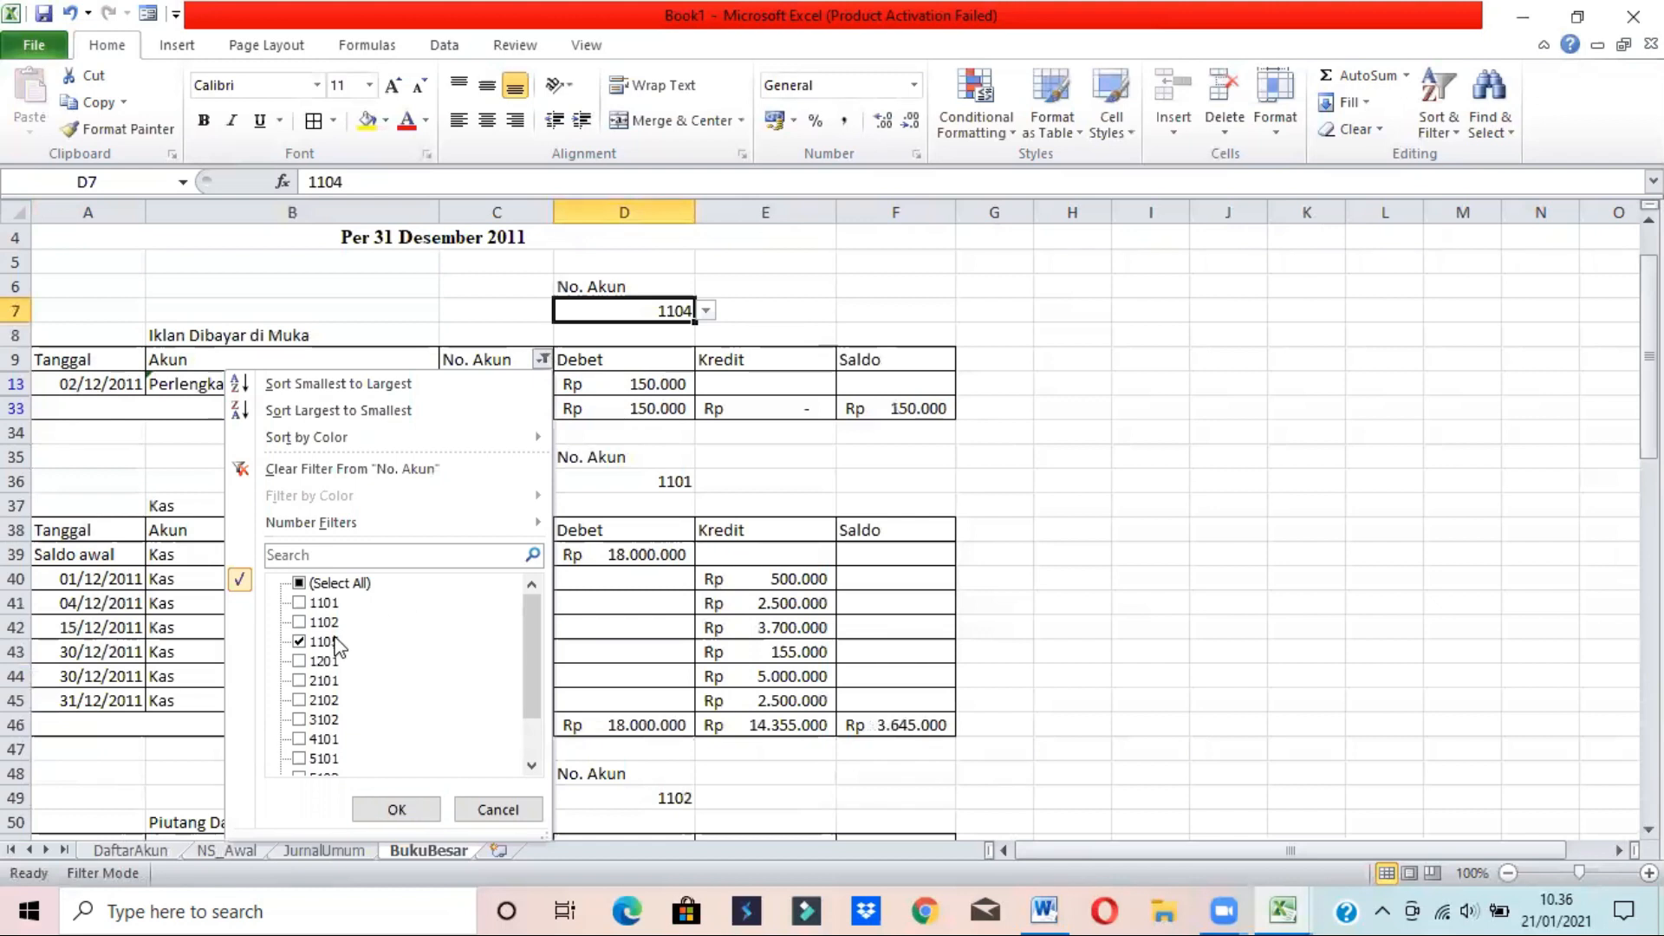
pyautogui.click(473, 809)
pyautogui.click(1069, 410)
pyautogui.click(603, 269)
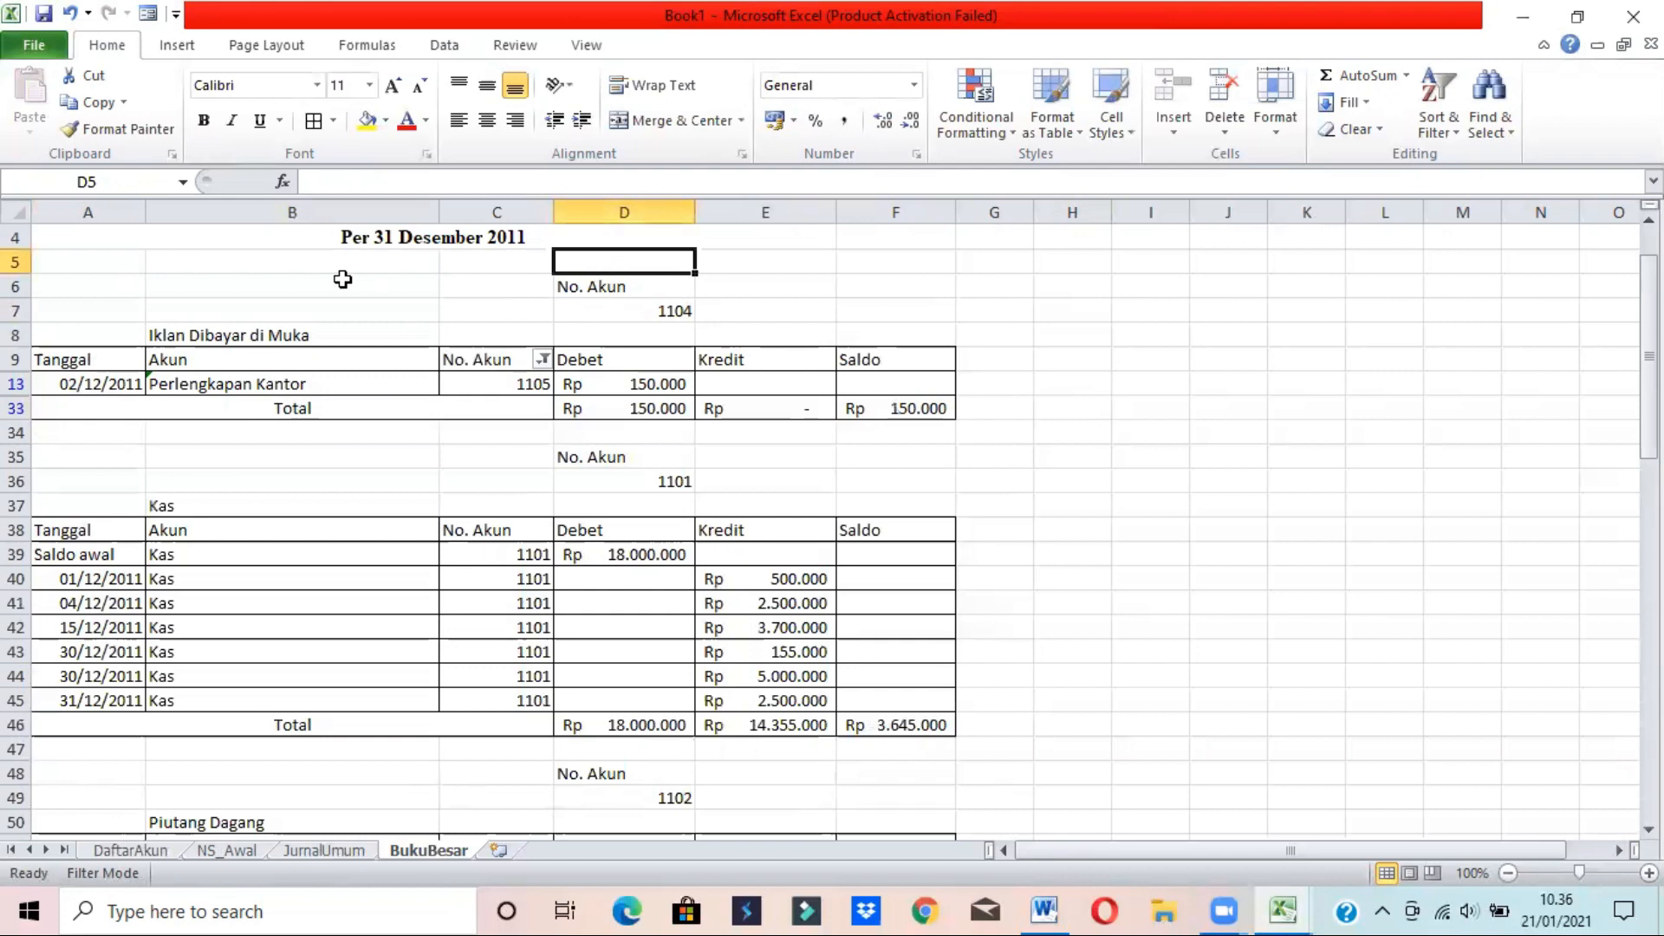
# - Copy the Iklan Dibayar di Muka table A6:F33 and select A65 as its destination
pyautogui.moveTo(97, 284); pyautogui.dragTo(910, 412)
pyautogui.hotkey('ctrl', 'c')
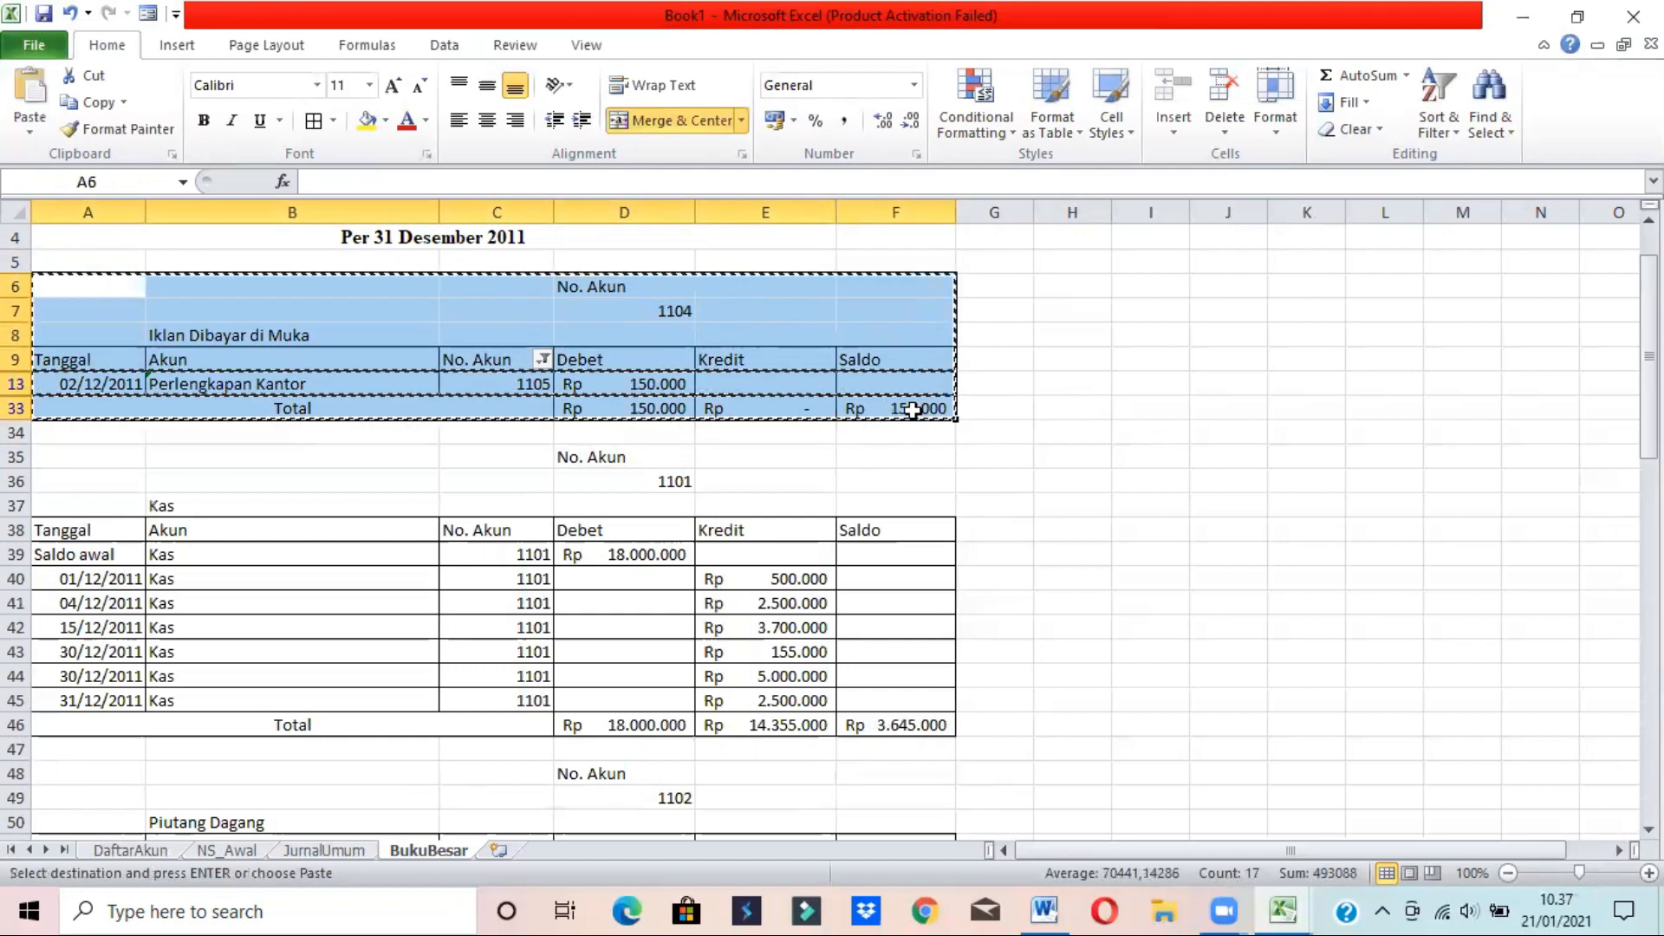
pyautogui.moveTo(1650, 434); pyautogui.dragTo(1649, 703)
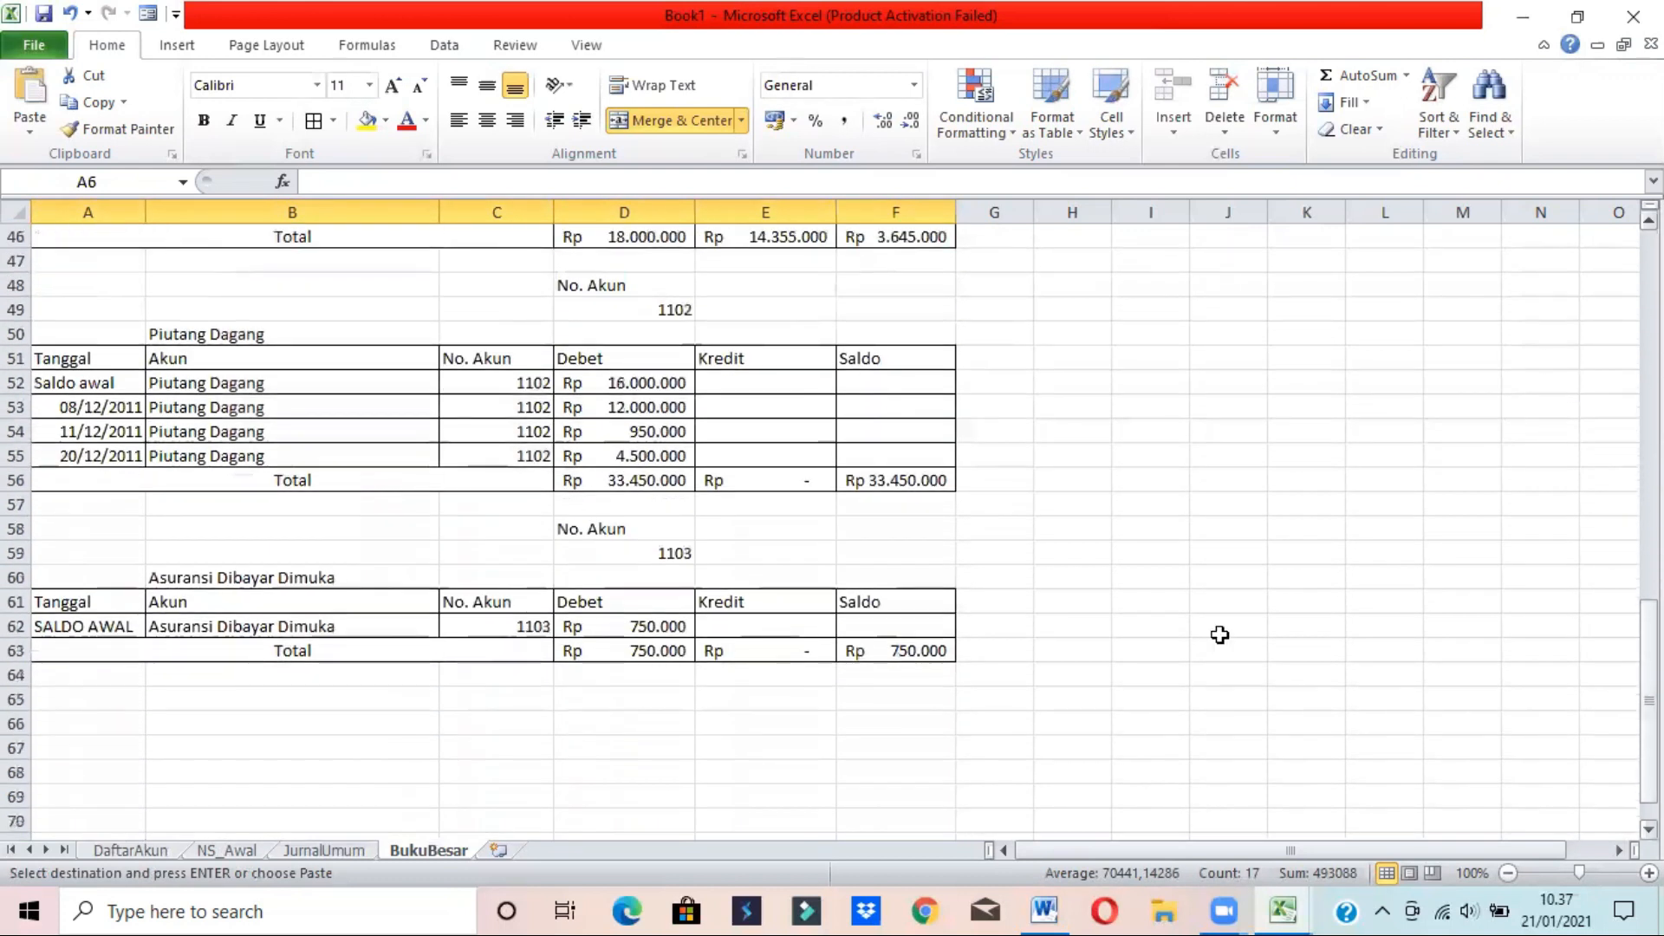
pyautogui.click(100, 697)
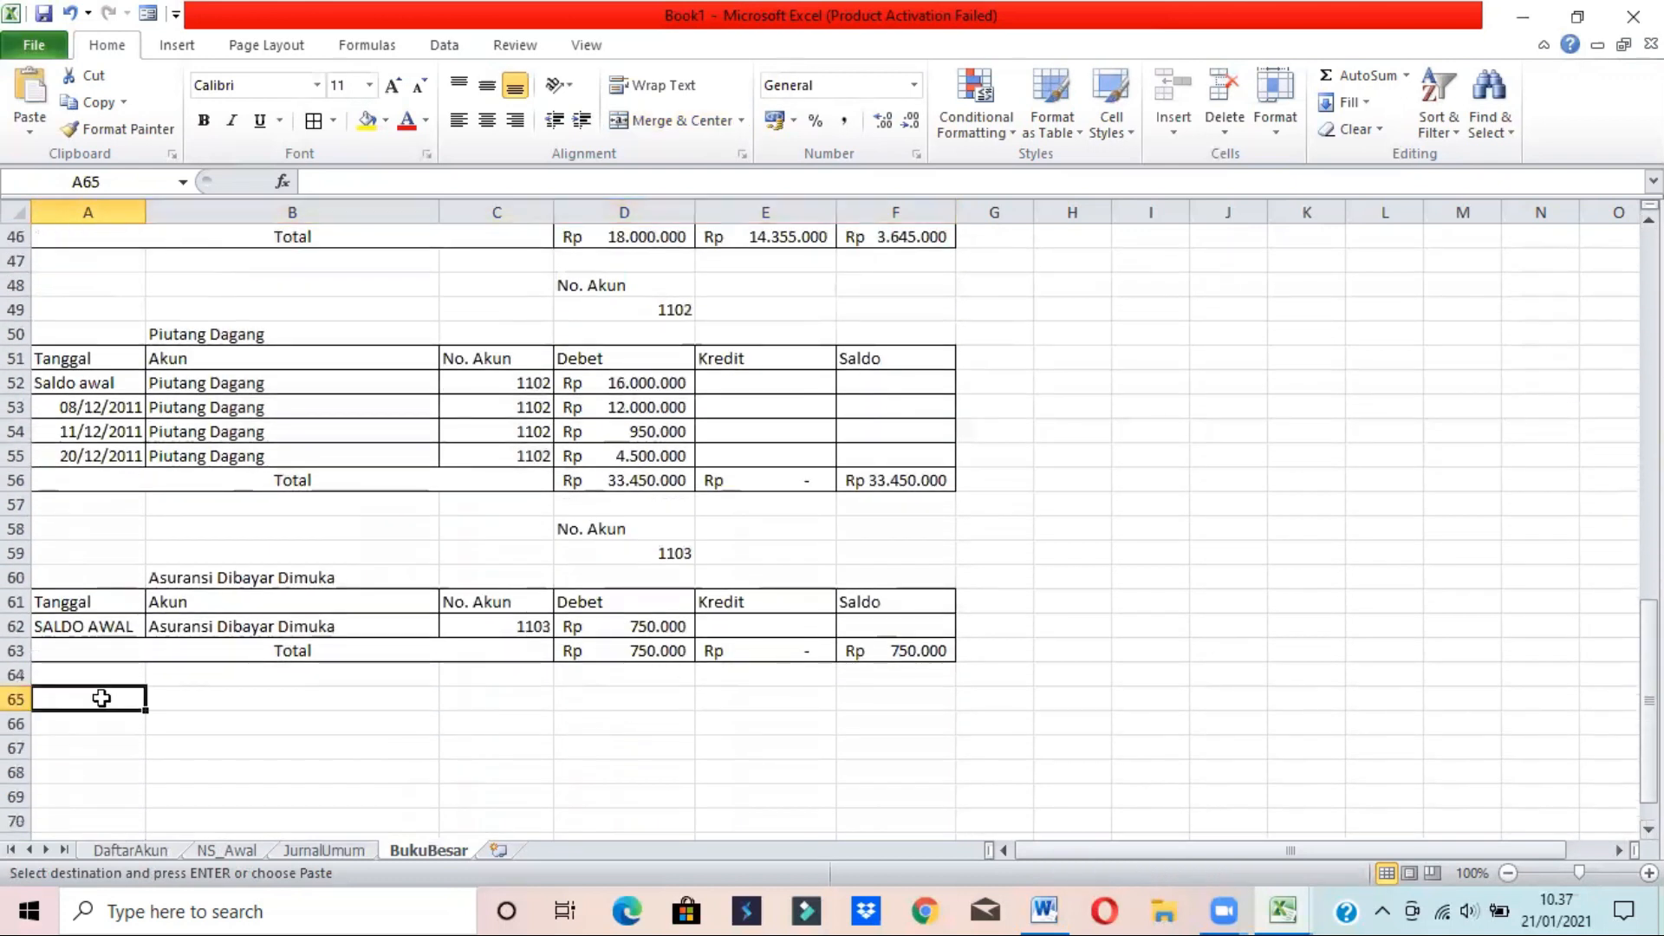
pyautogui.click(29, 134)
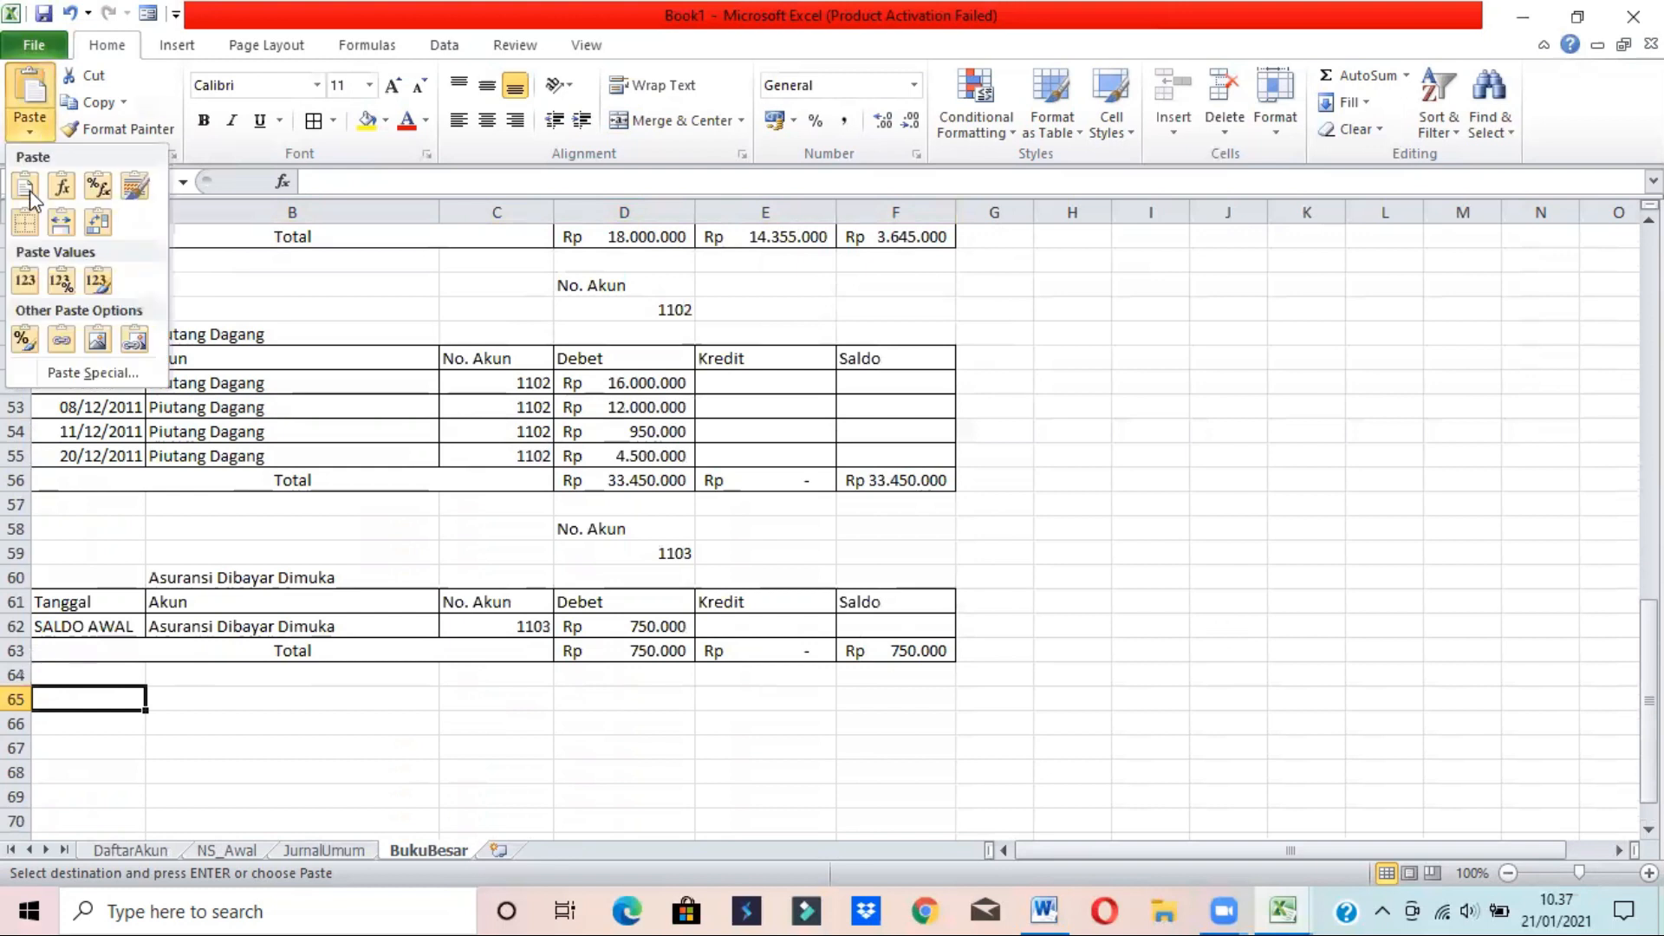
pyautogui.click(19, 276)
pyautogui.hotkey('ctrl', 'z')
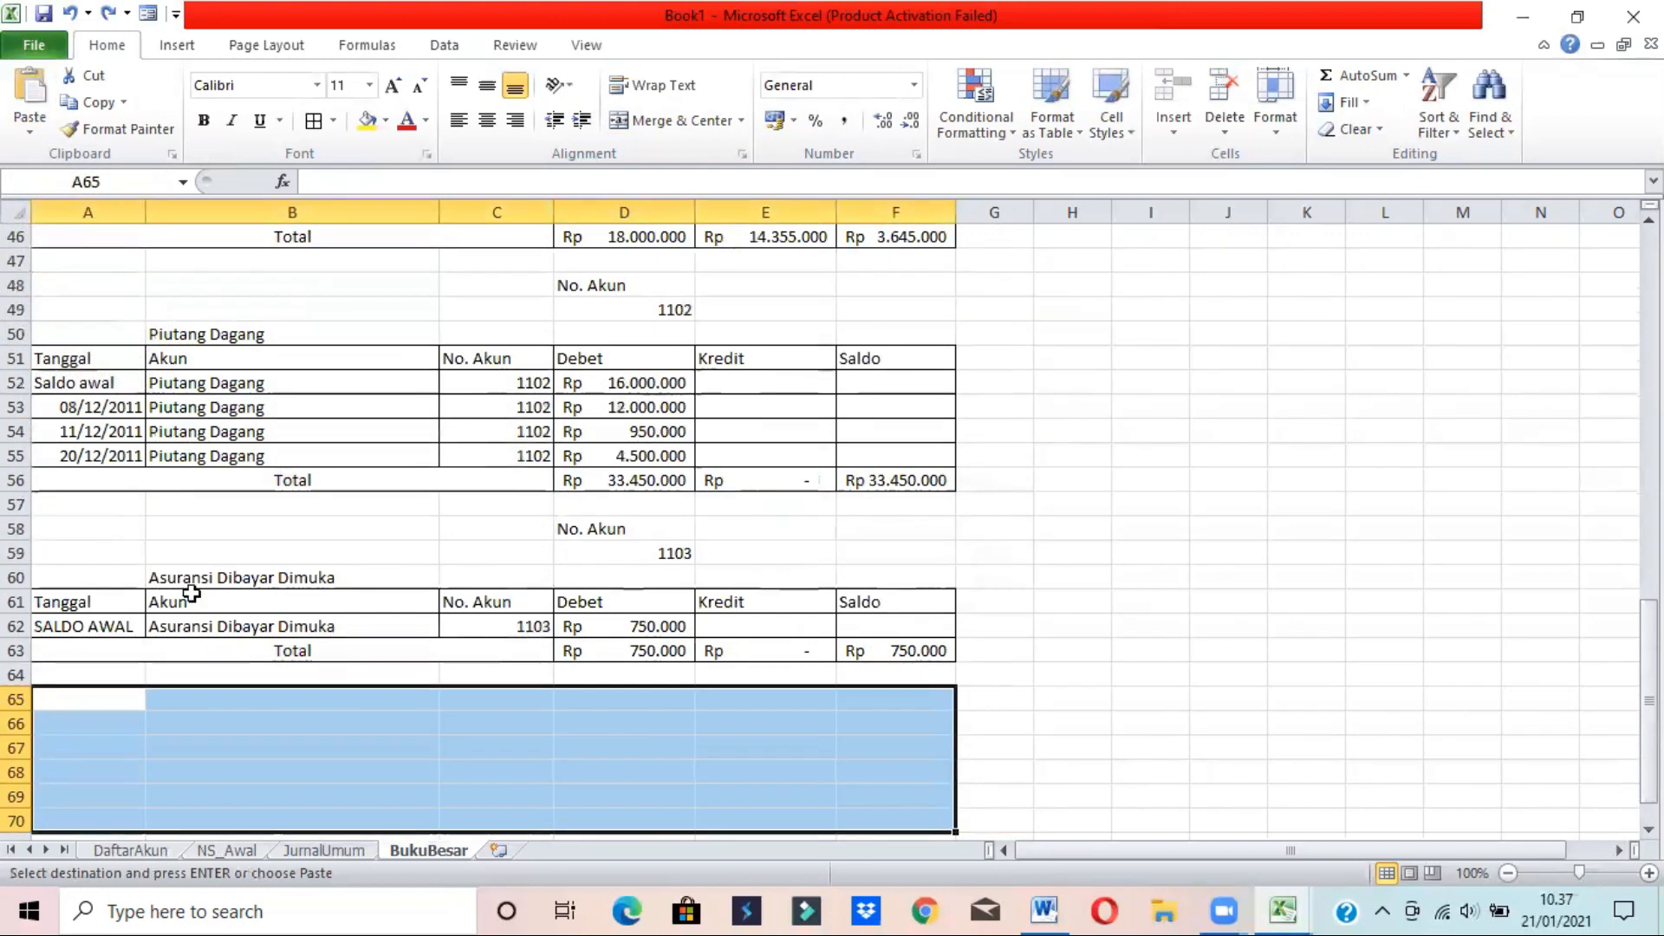
# - Paste the copied Iklan Dibayar di Muka table at A65, keeping its source formatting
pyautogui.click(92, 699)
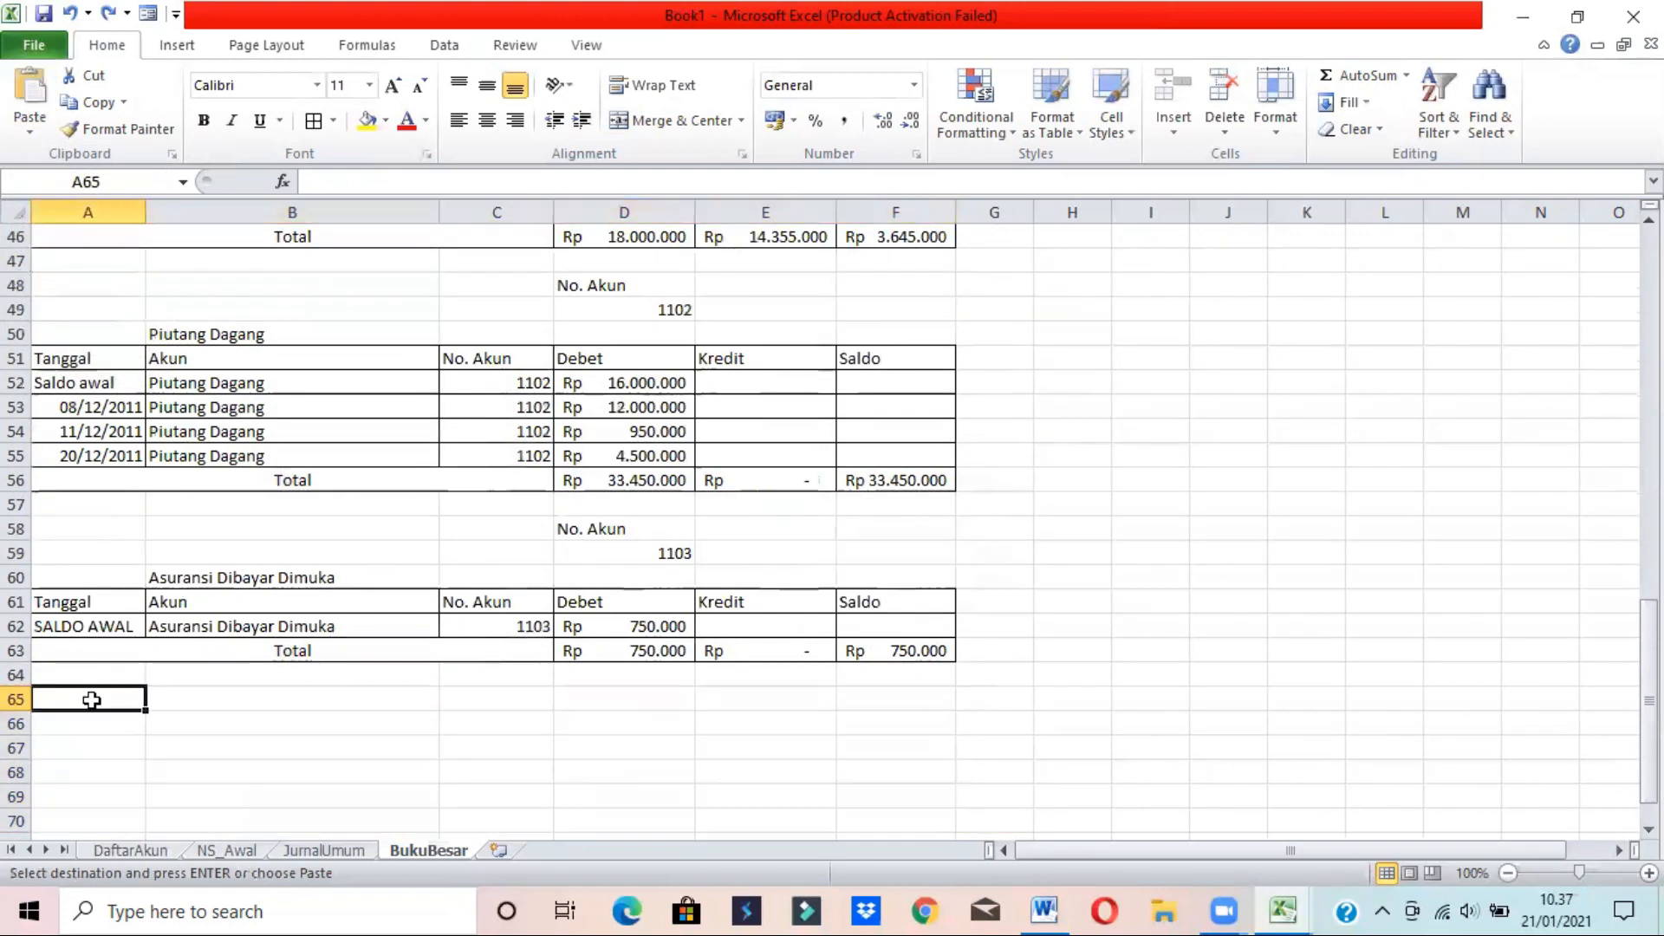
pyautogui.click(29, 131)
pyautogui.click(130, 187)
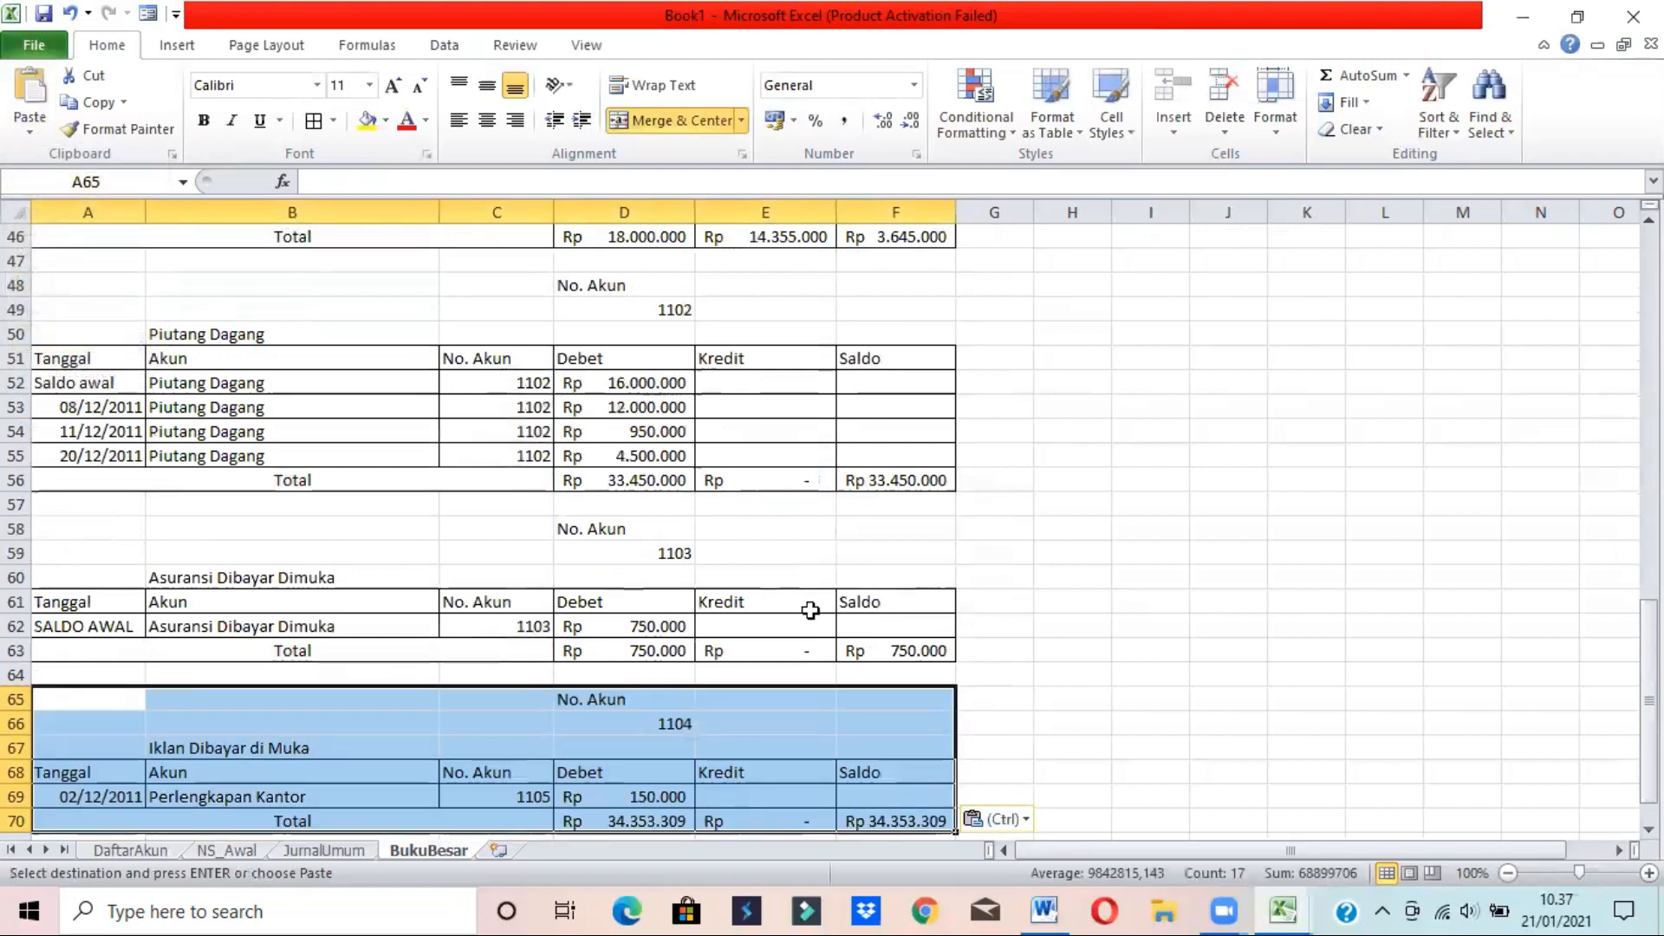
pyautogui.scroll(-1, 676, 788)
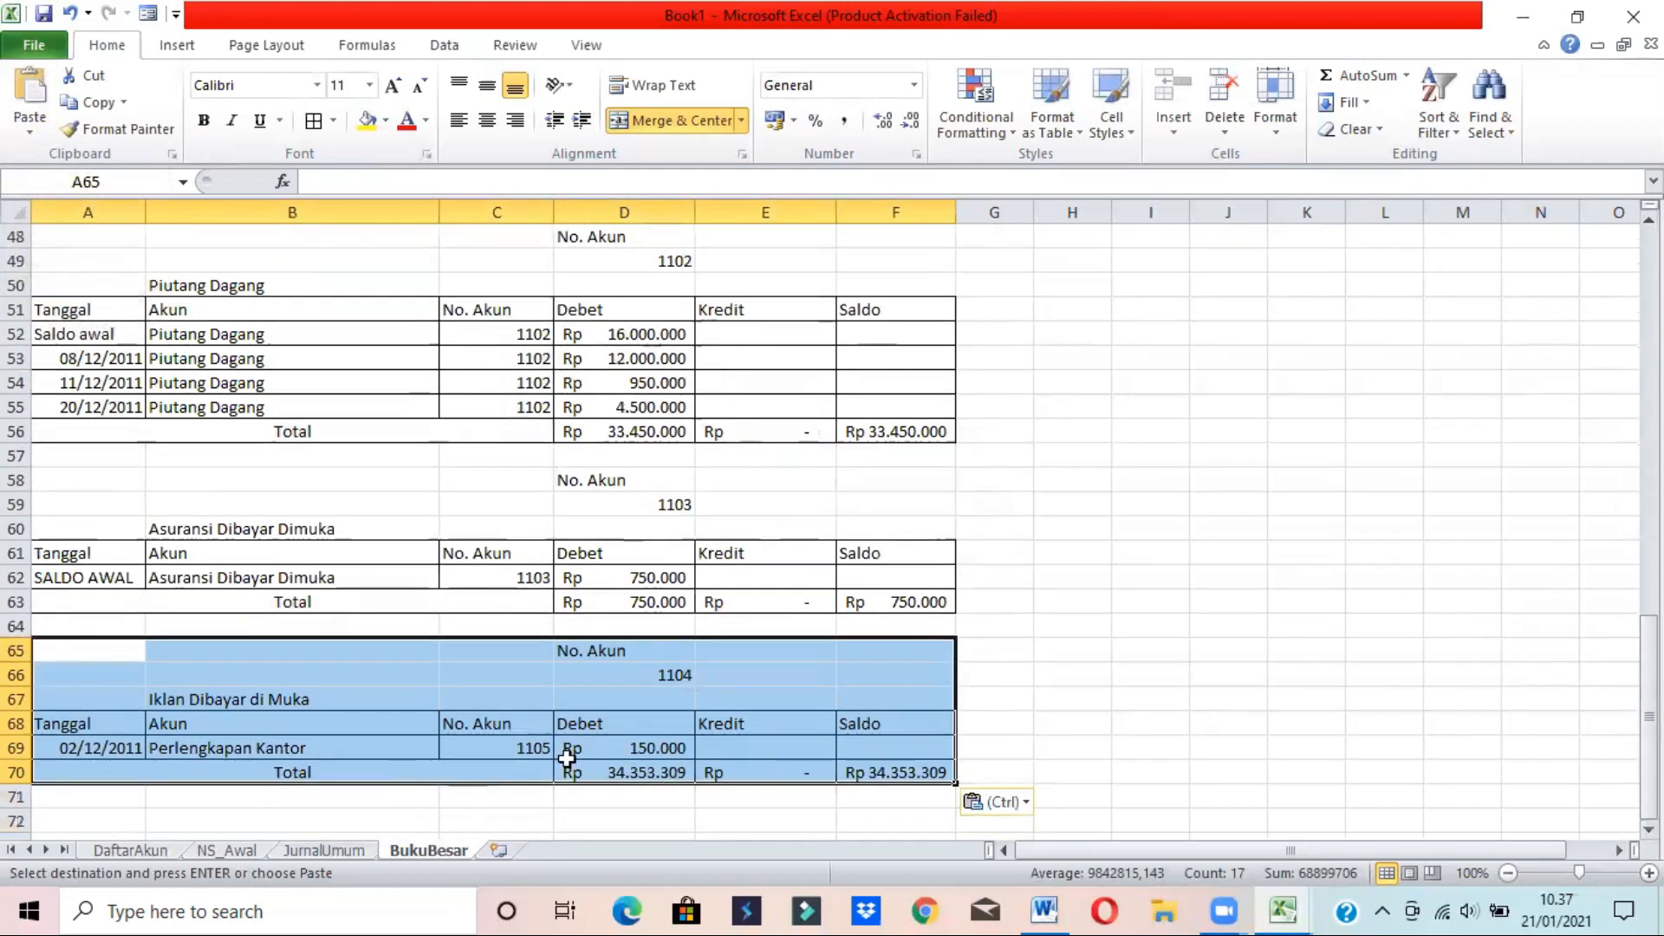
# - In the pasted Iklan Dibayar di Muka table, set account number C69 to 1104 and replace the date in A69 with SALDO AWAL
pyautogui.click(477, 747)
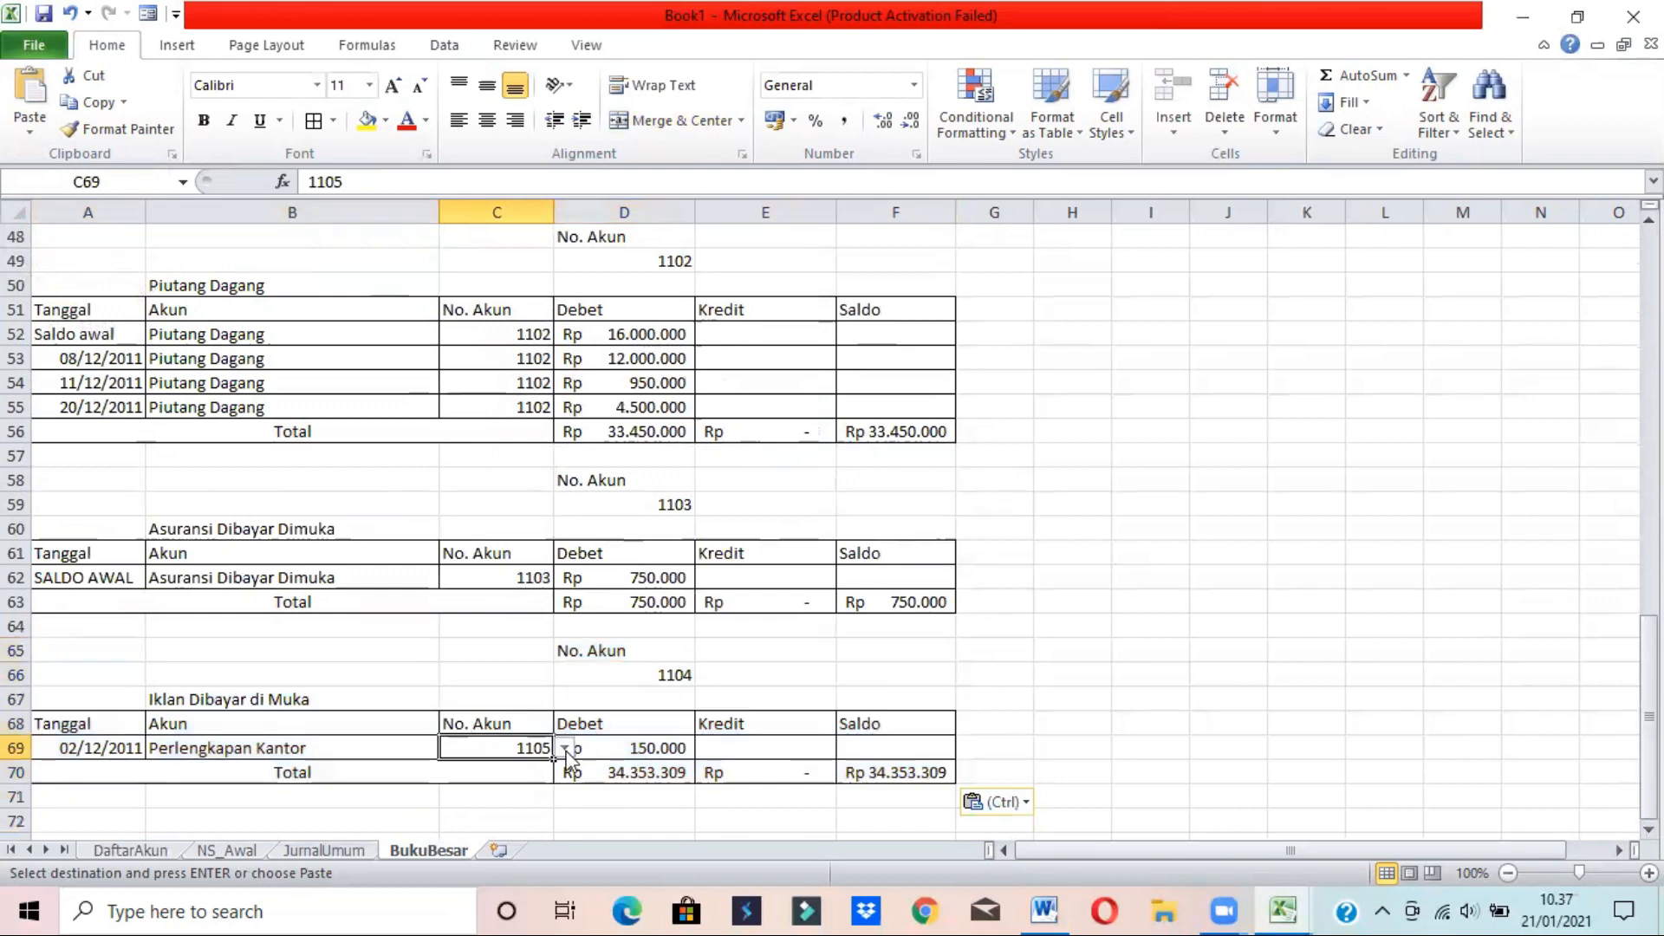
pyautogui.write('1104')
pyautogui.press('Return')
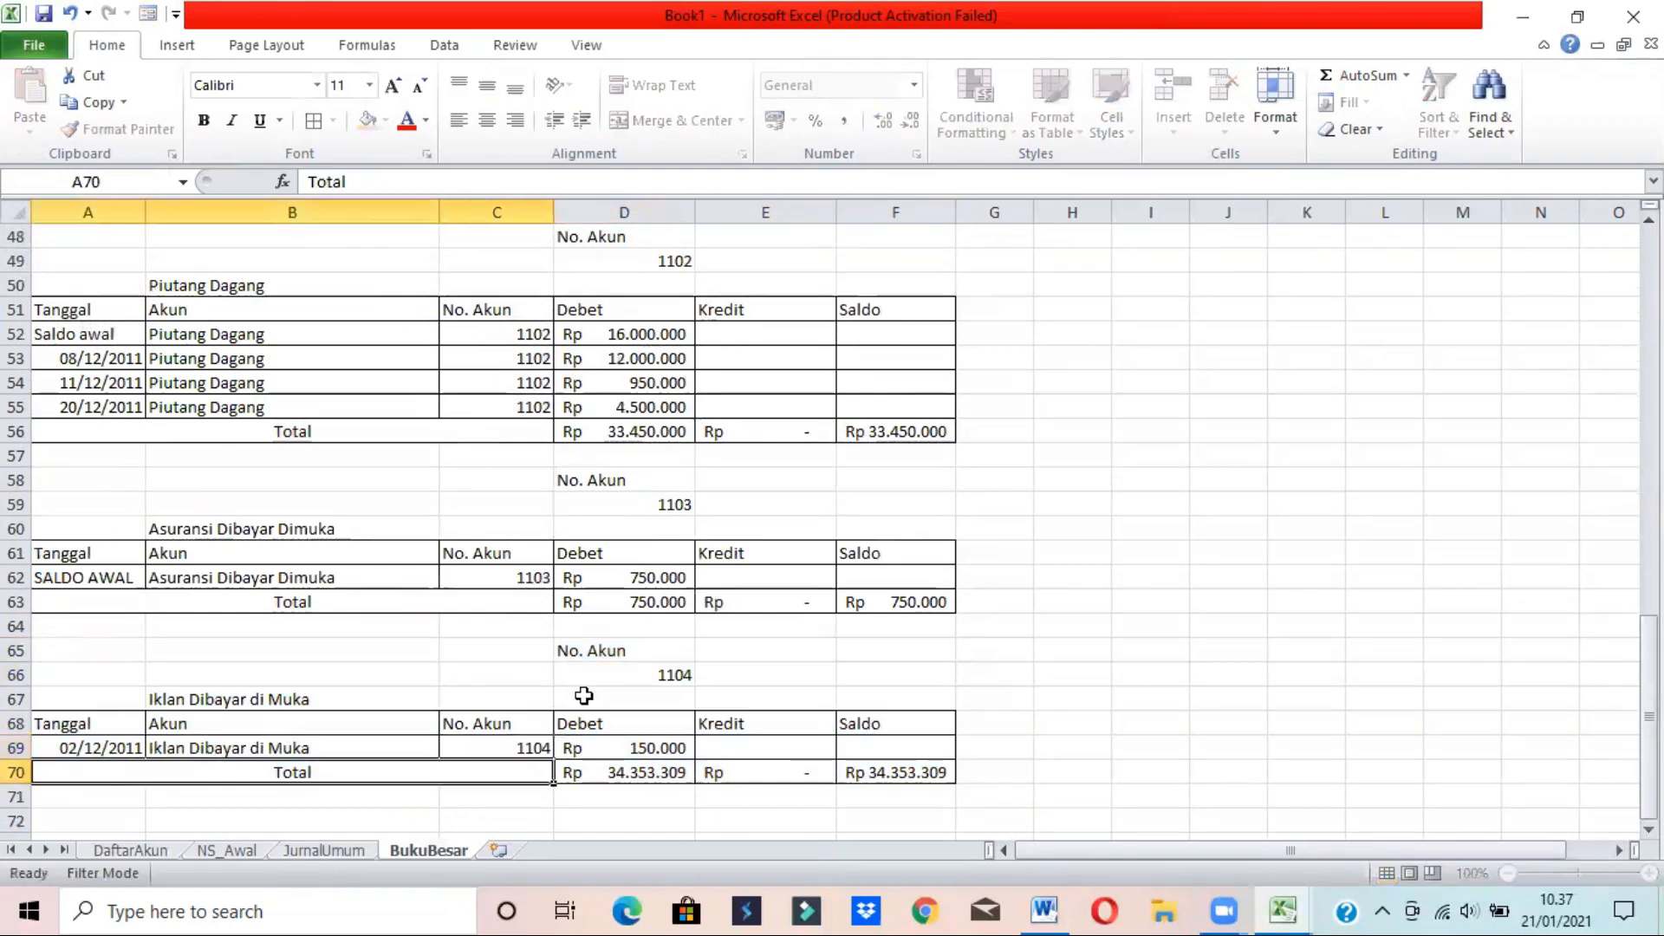
pyautogui.click(236, 741)
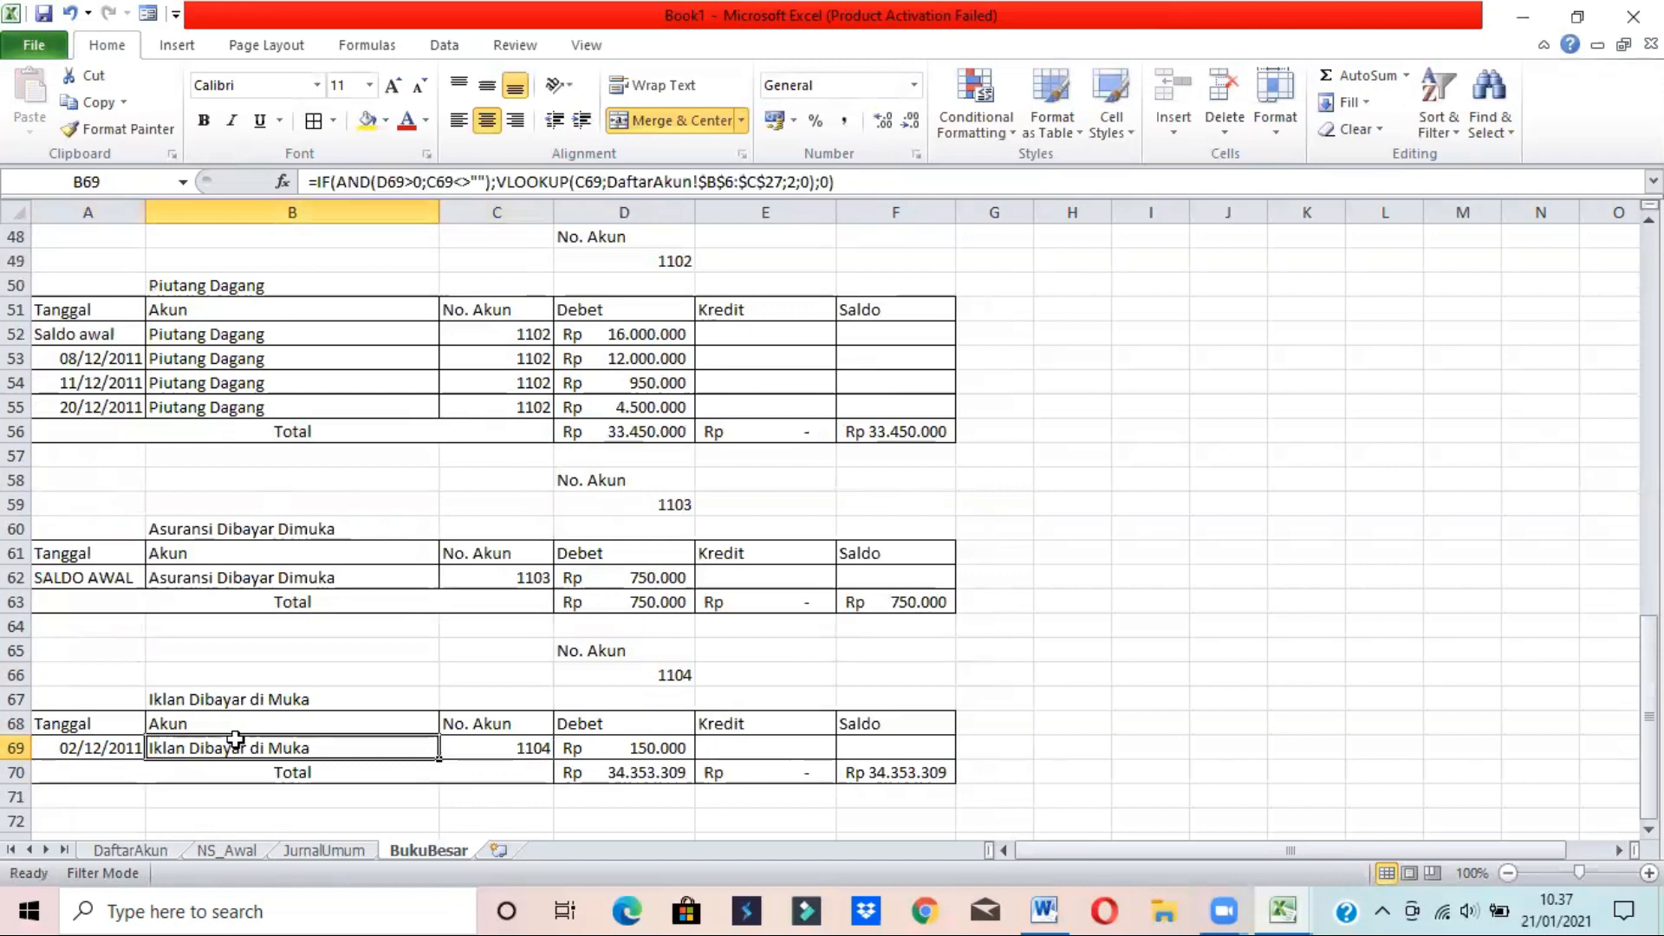
pyautogui.click(106, 744)
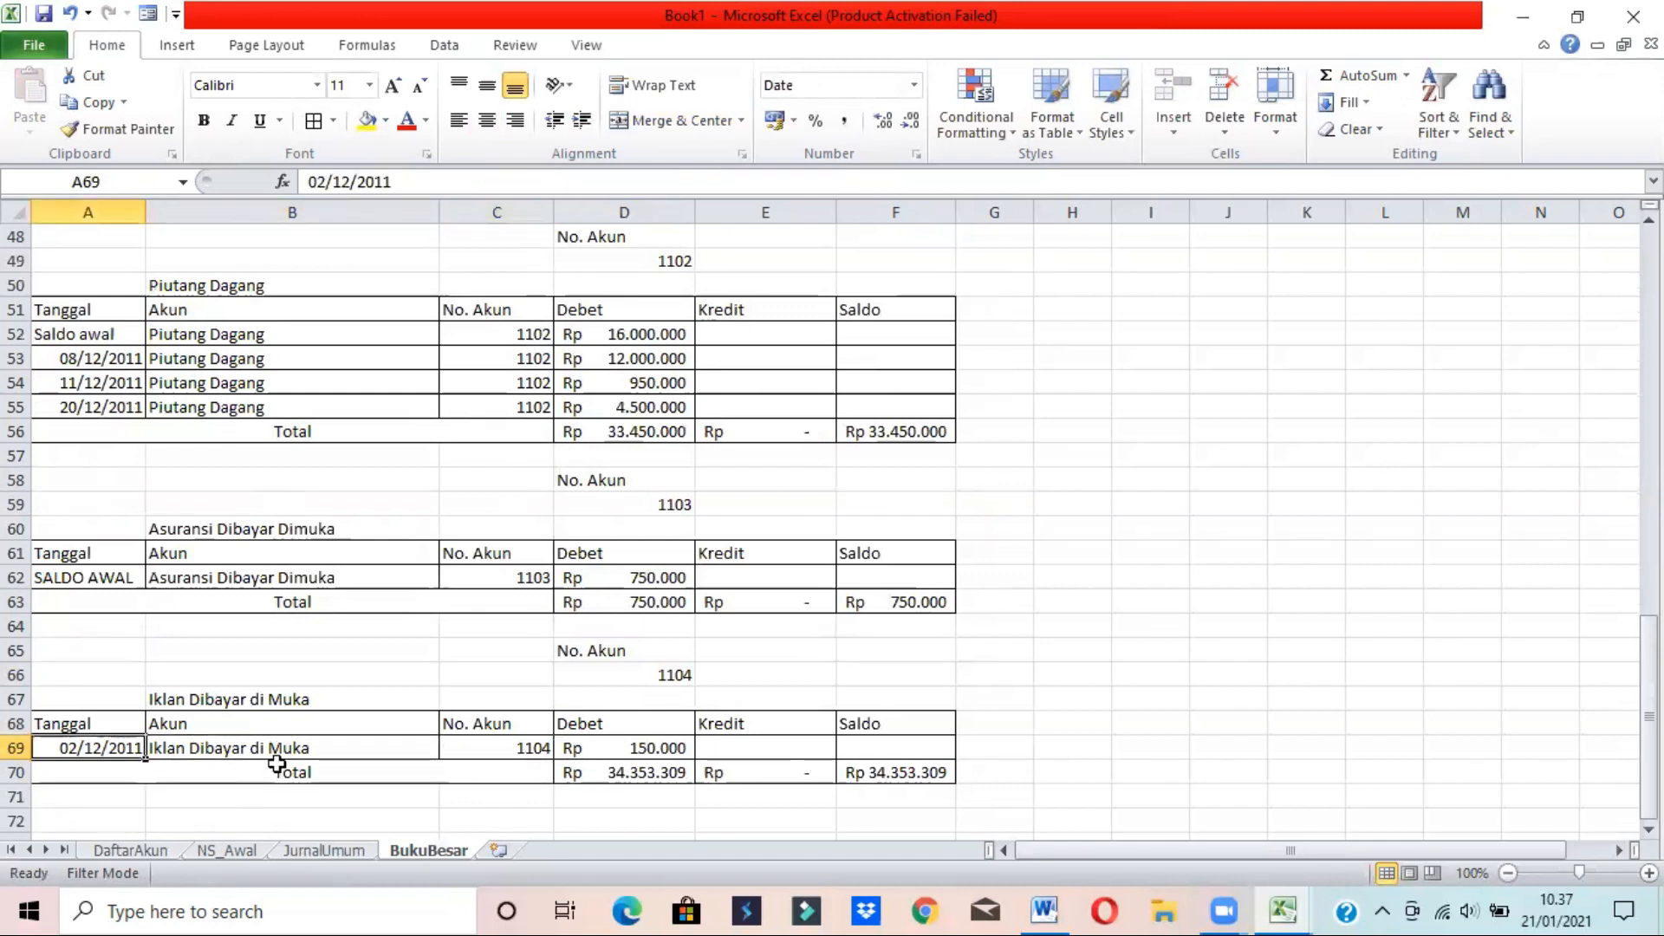
pyautogui.write('SALDO AWAL')
pyautogui.press('Tab')
# - Try linking the debit in D69 to the NS_Awal sheet with =NS_Awal!$D$10, and undo the link
pyautogui.press('Tab')
pyautogui.press('Tab')
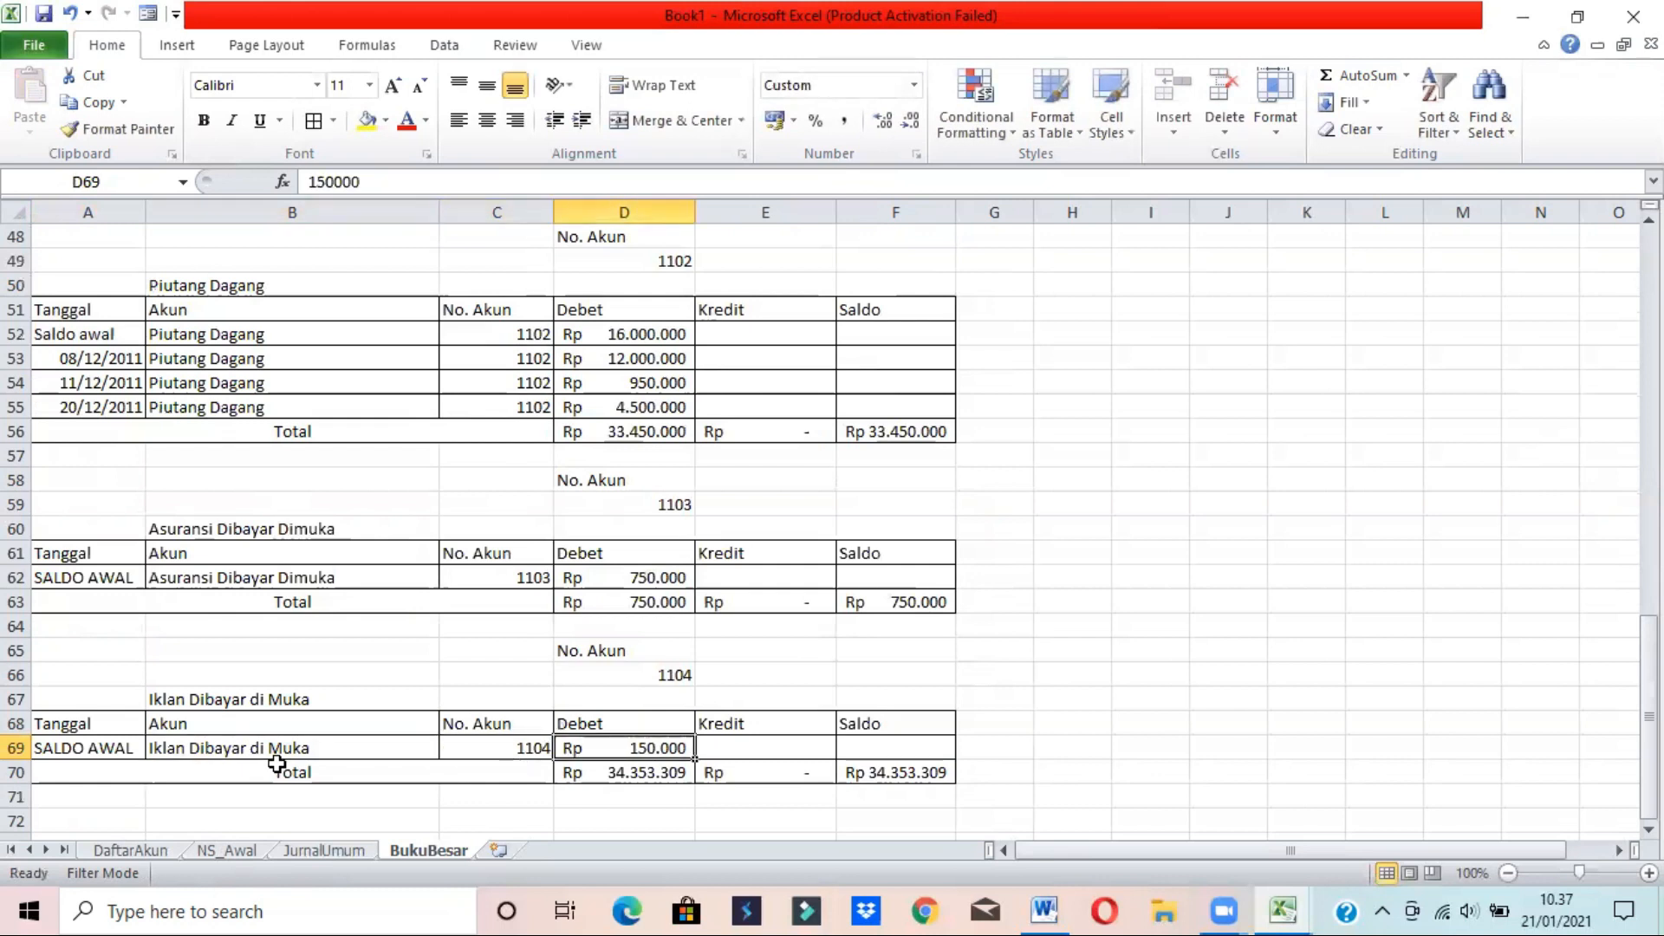
pyautogui.write('=')
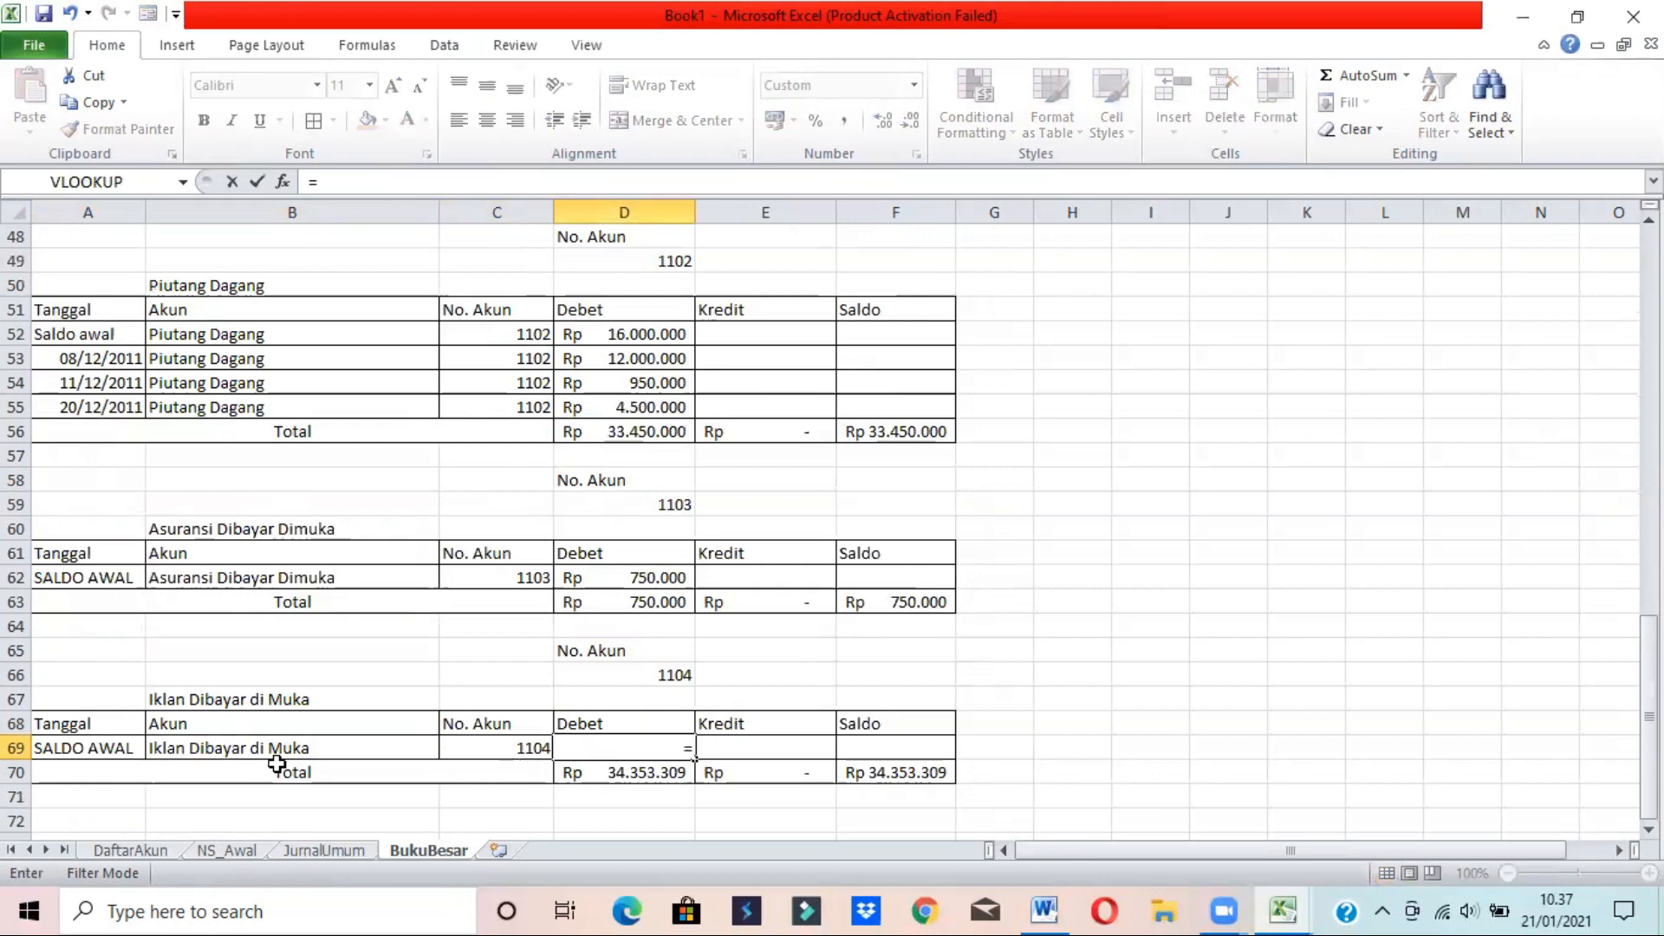
pyautogui.click(210, 842)
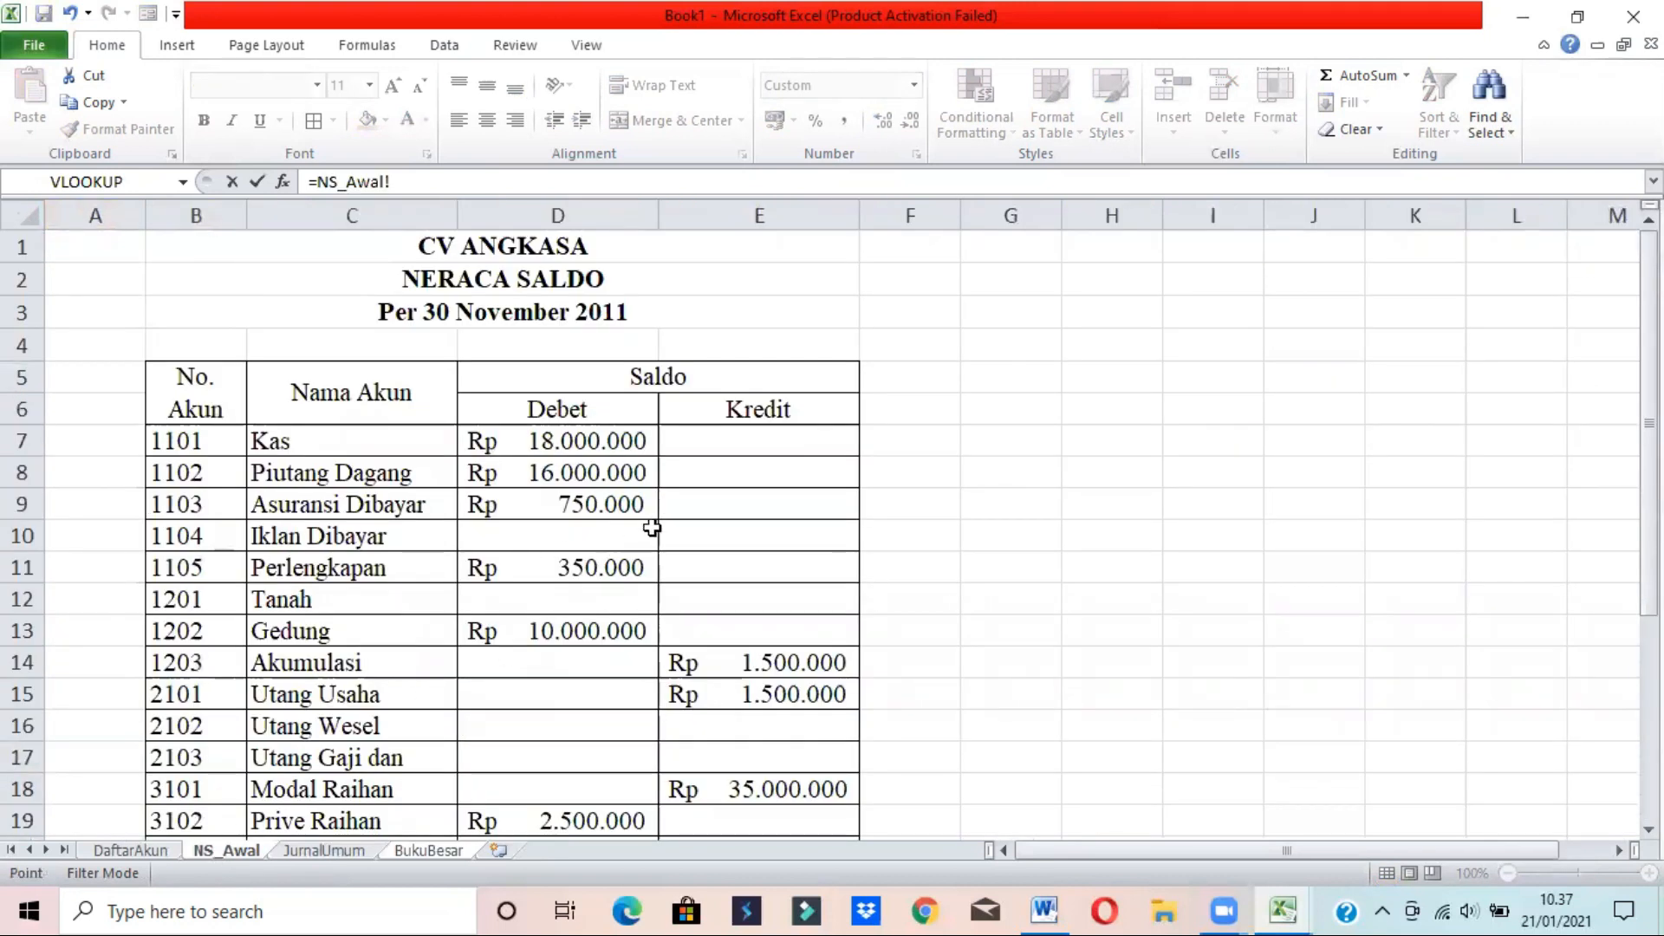
pyautogui.click(580, 530)
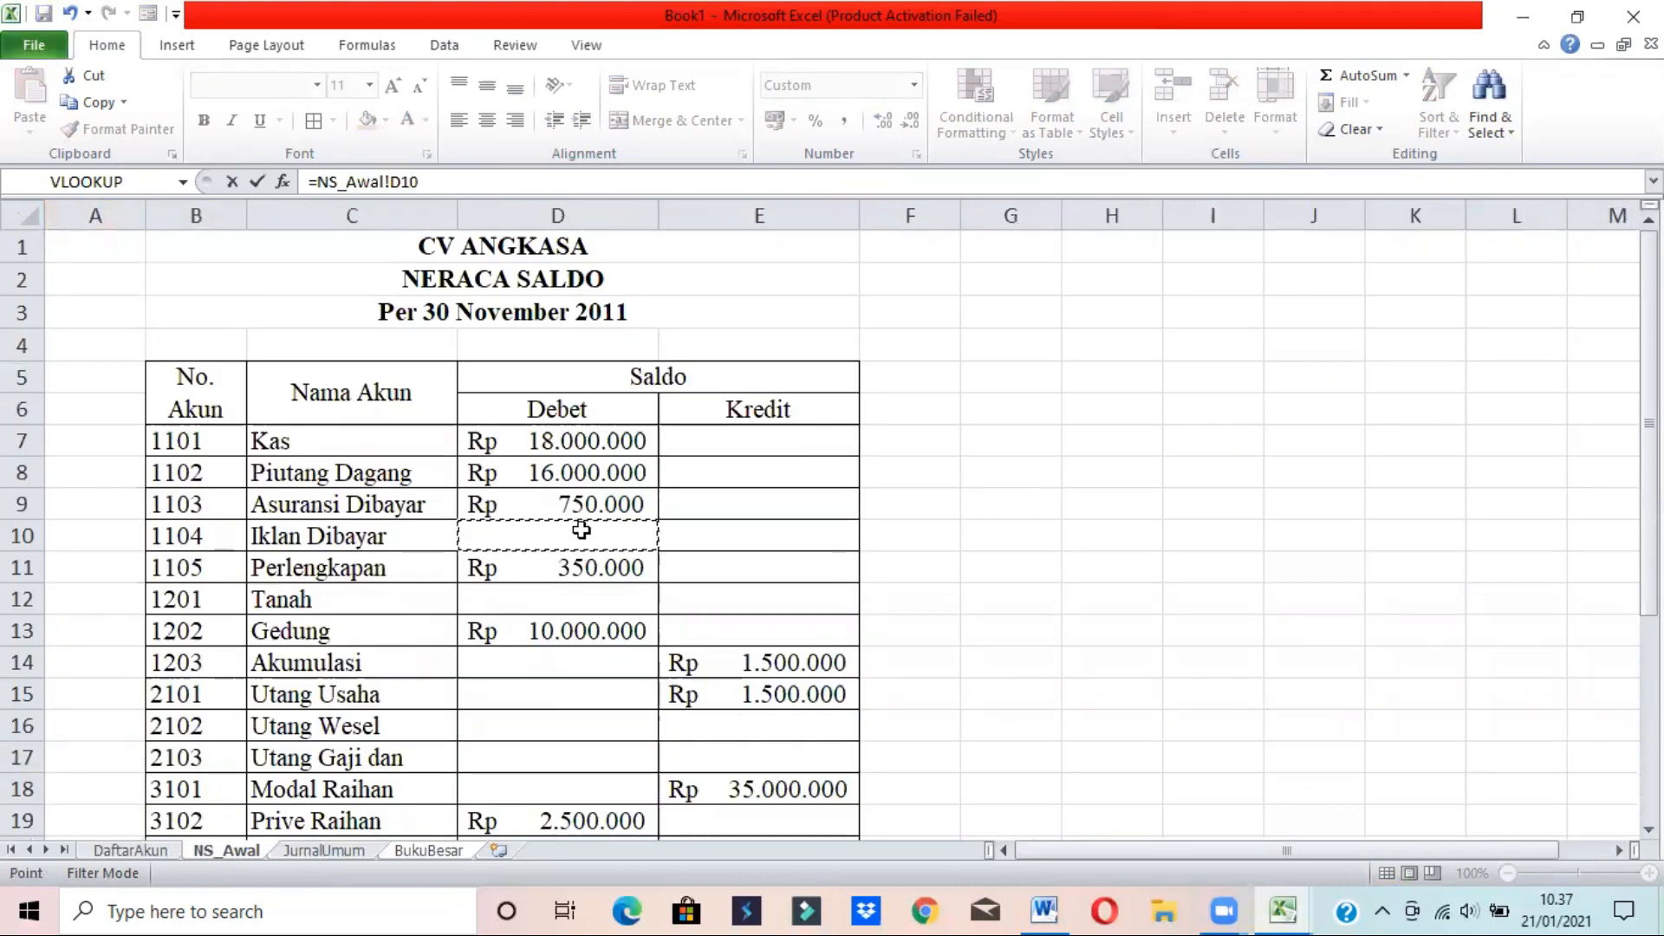
pyautogui.press('F4')
pyautogui.press('Return')
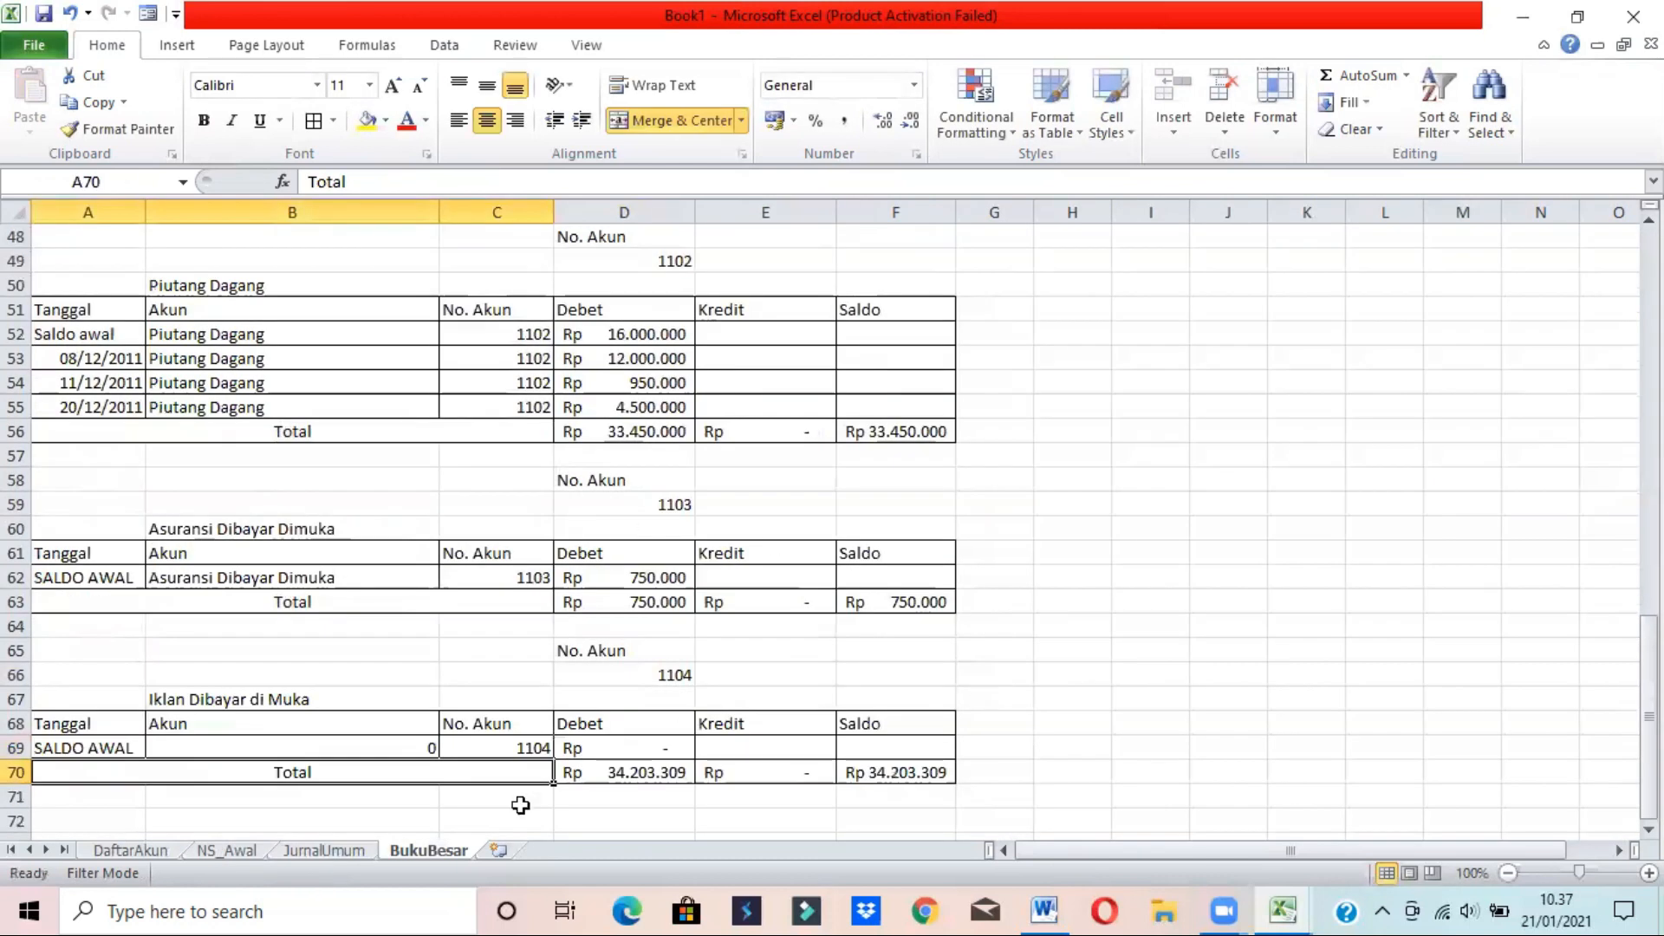
pyautogui.click(343, 751)
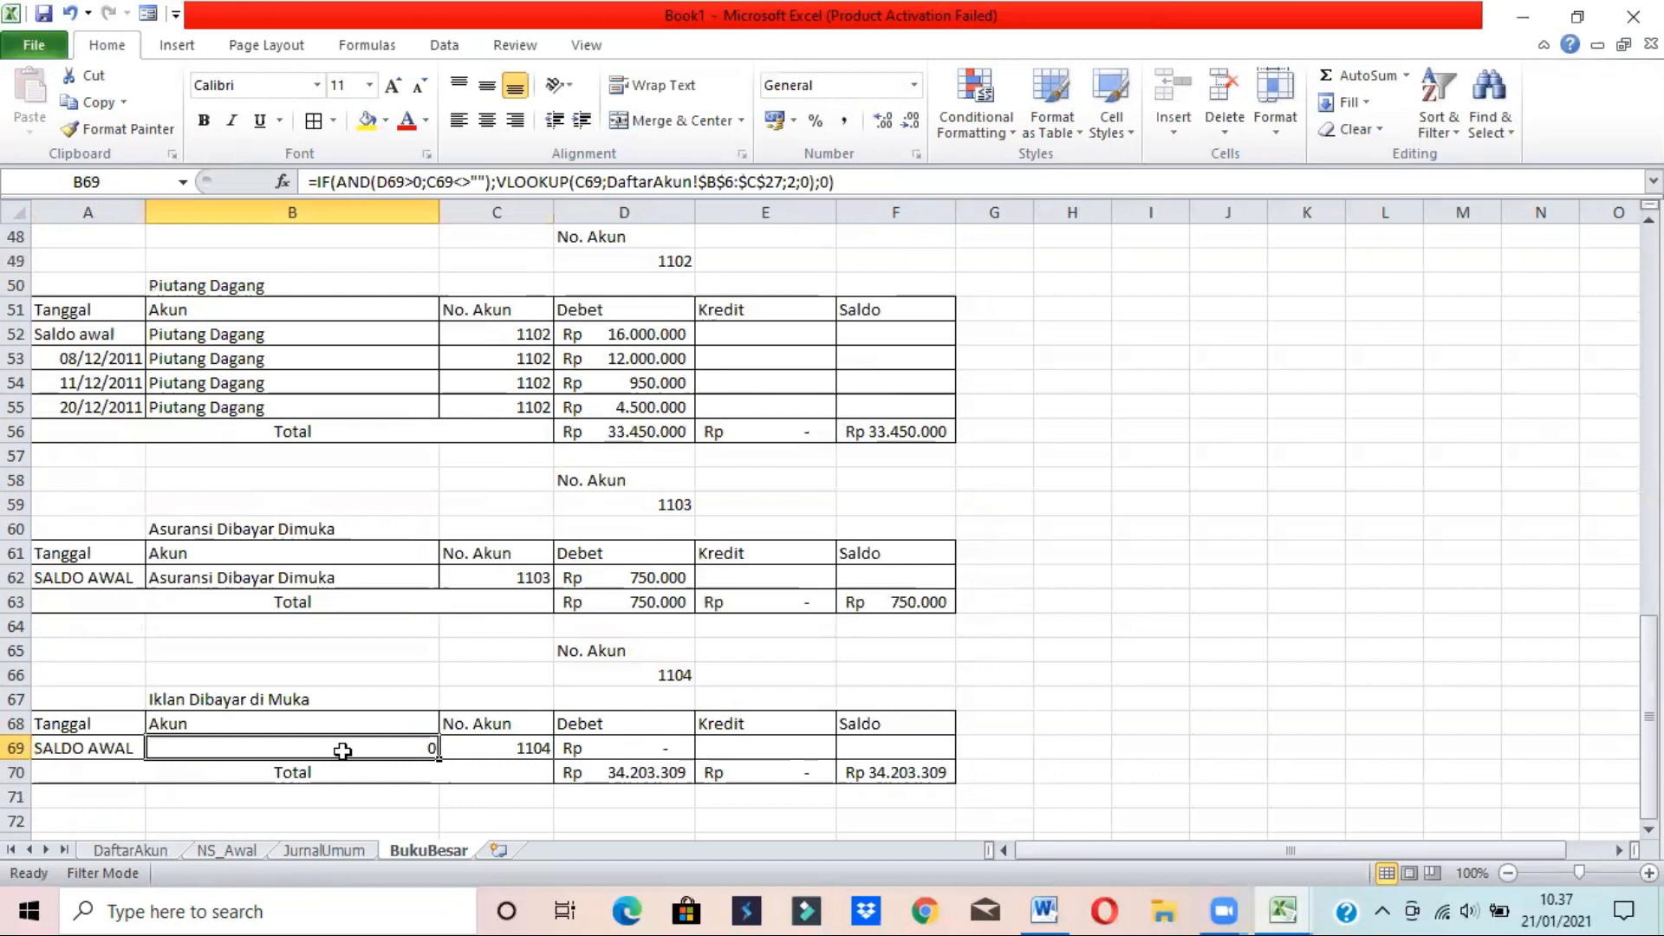
pyautogui.hotkey('ctrl', 'z')
# - Link the opening debit in D69 of the Iklan Dibayar di Muka table to the trial balance with =NS_Awal!$D$10
pyautogui.click(696, 776)
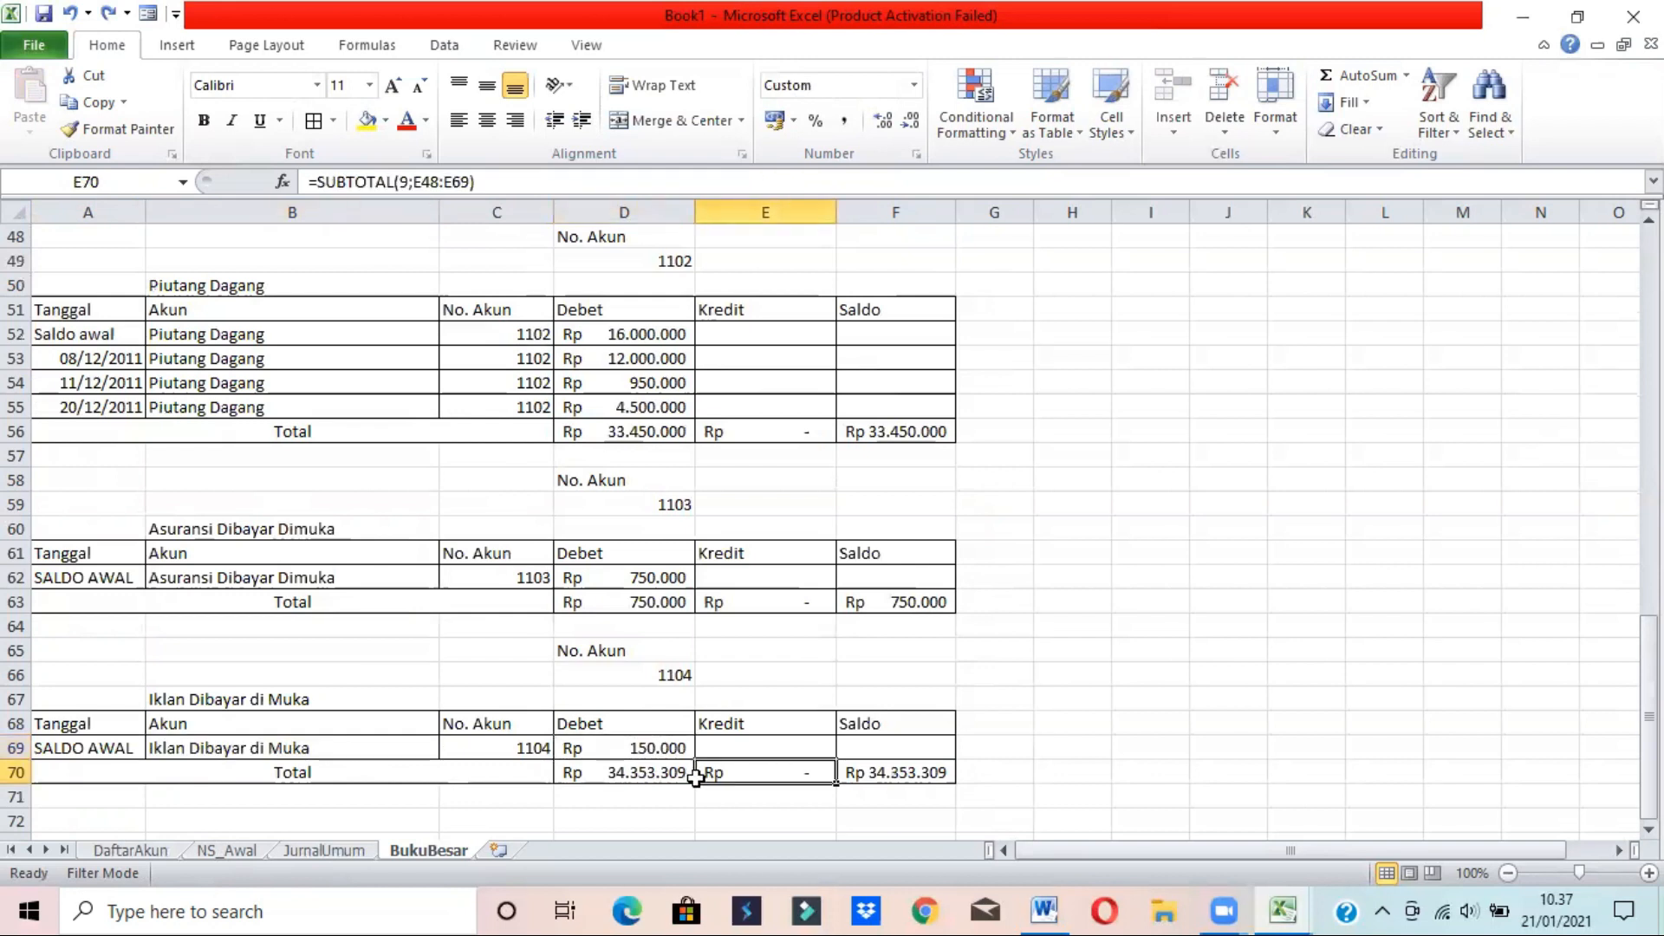
pyautogui.click(644, 748)
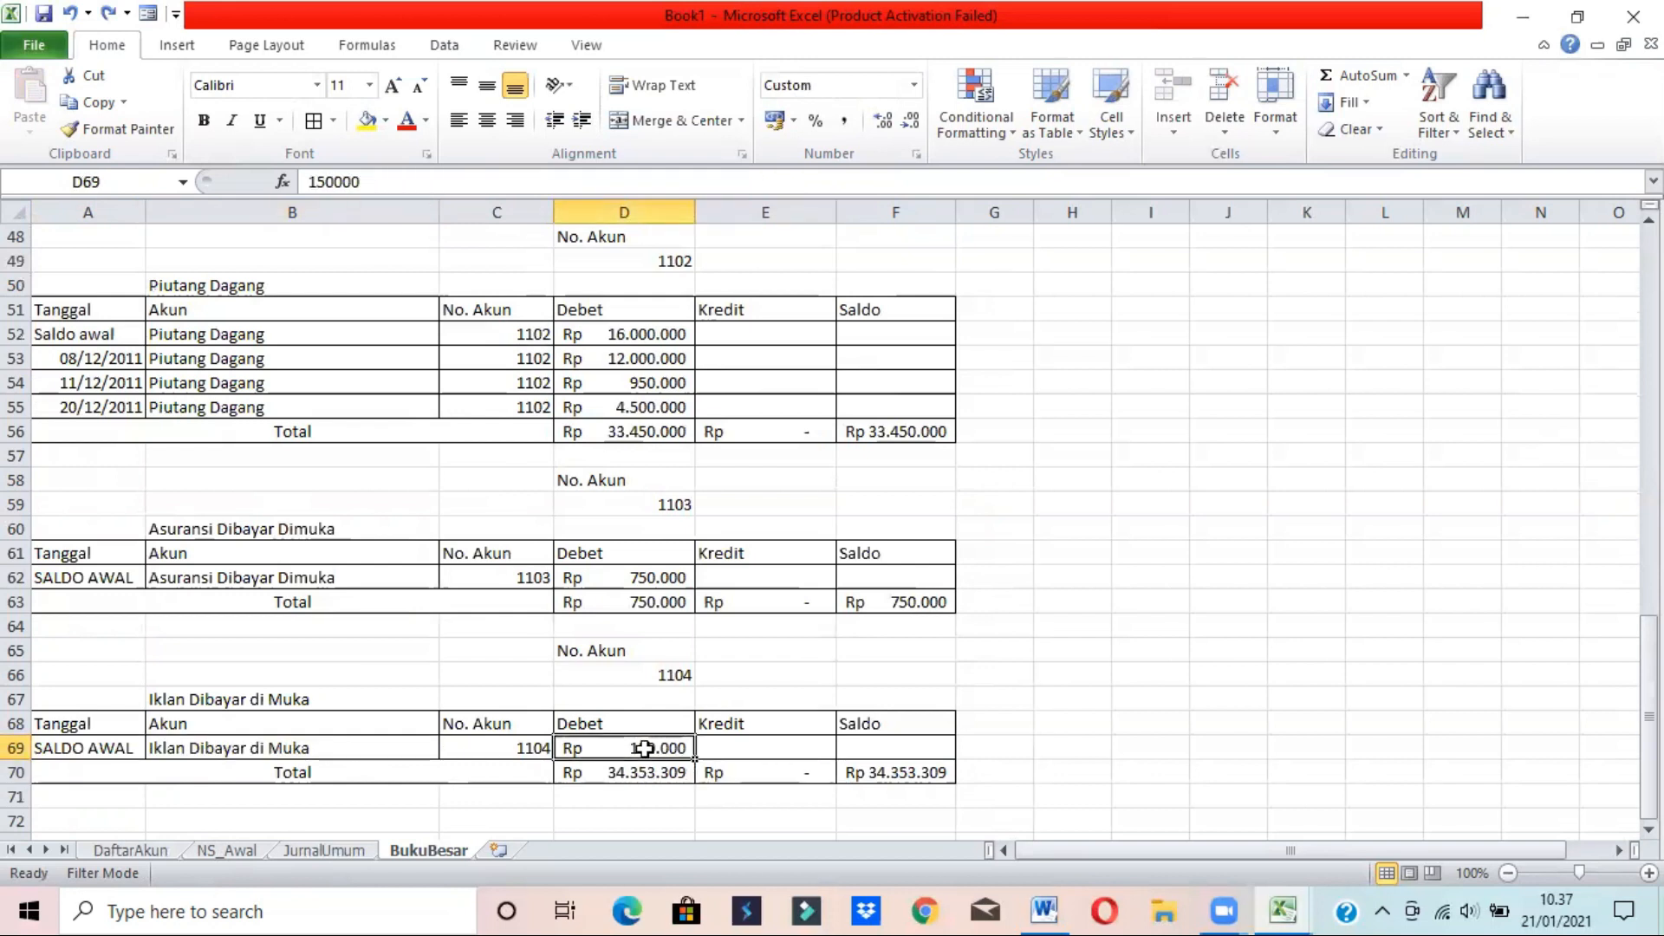
pyautogui.write('=')
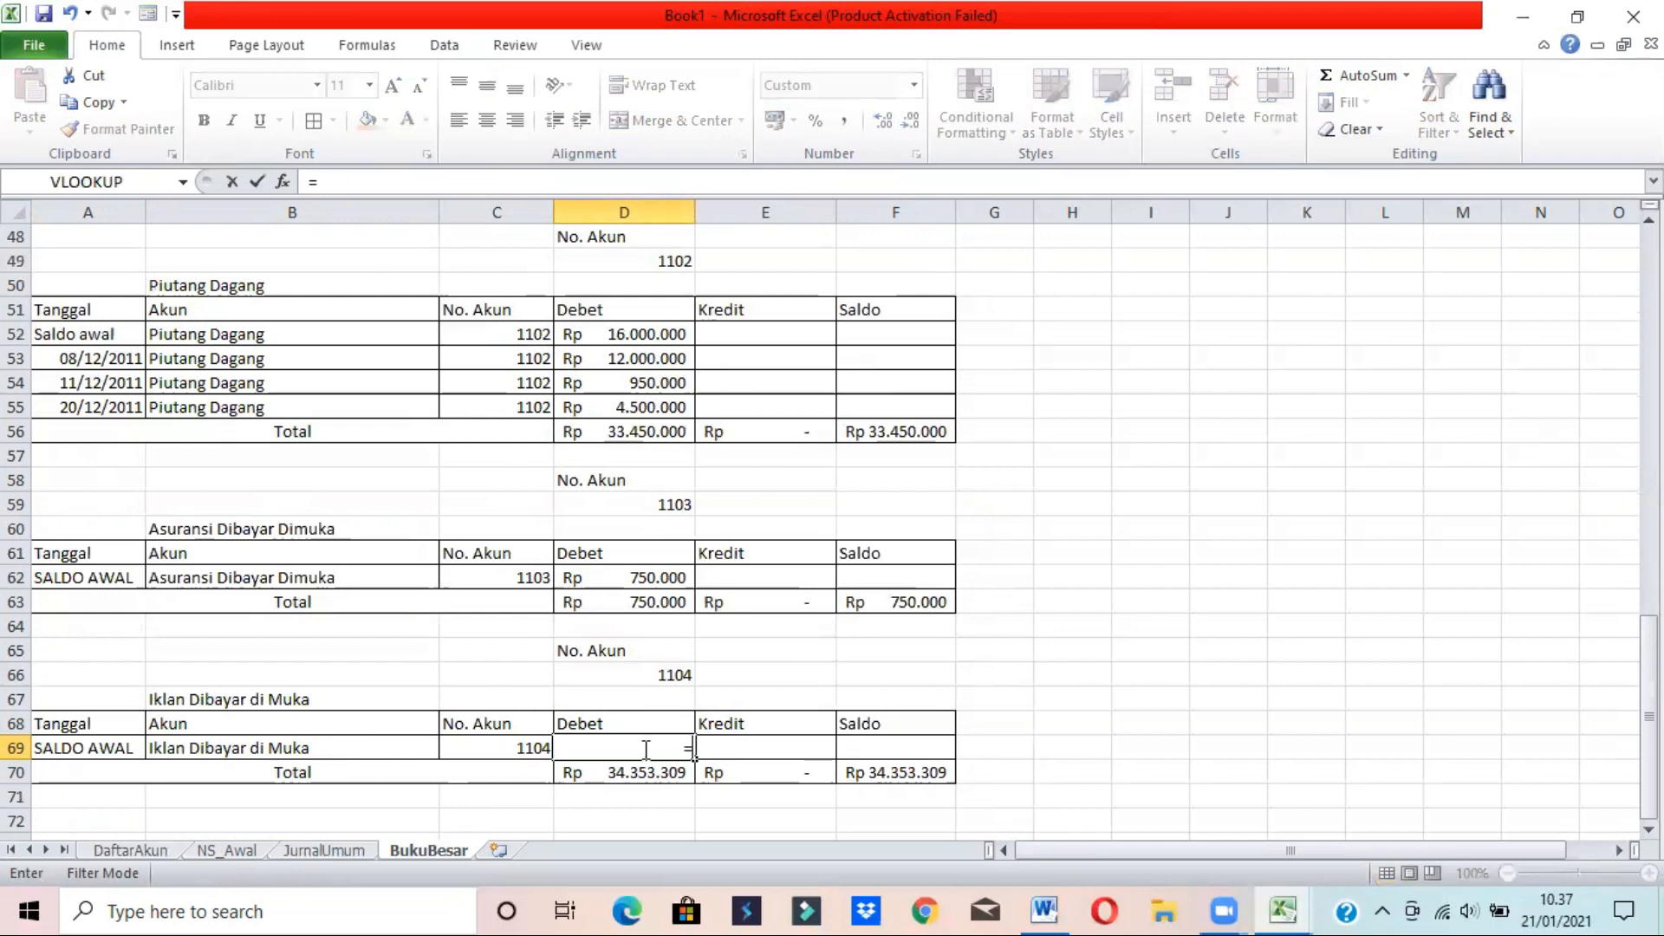
pyautogui.click(224, 848)
pyautogui.click(574, 539)
pyautogui.press('F4')
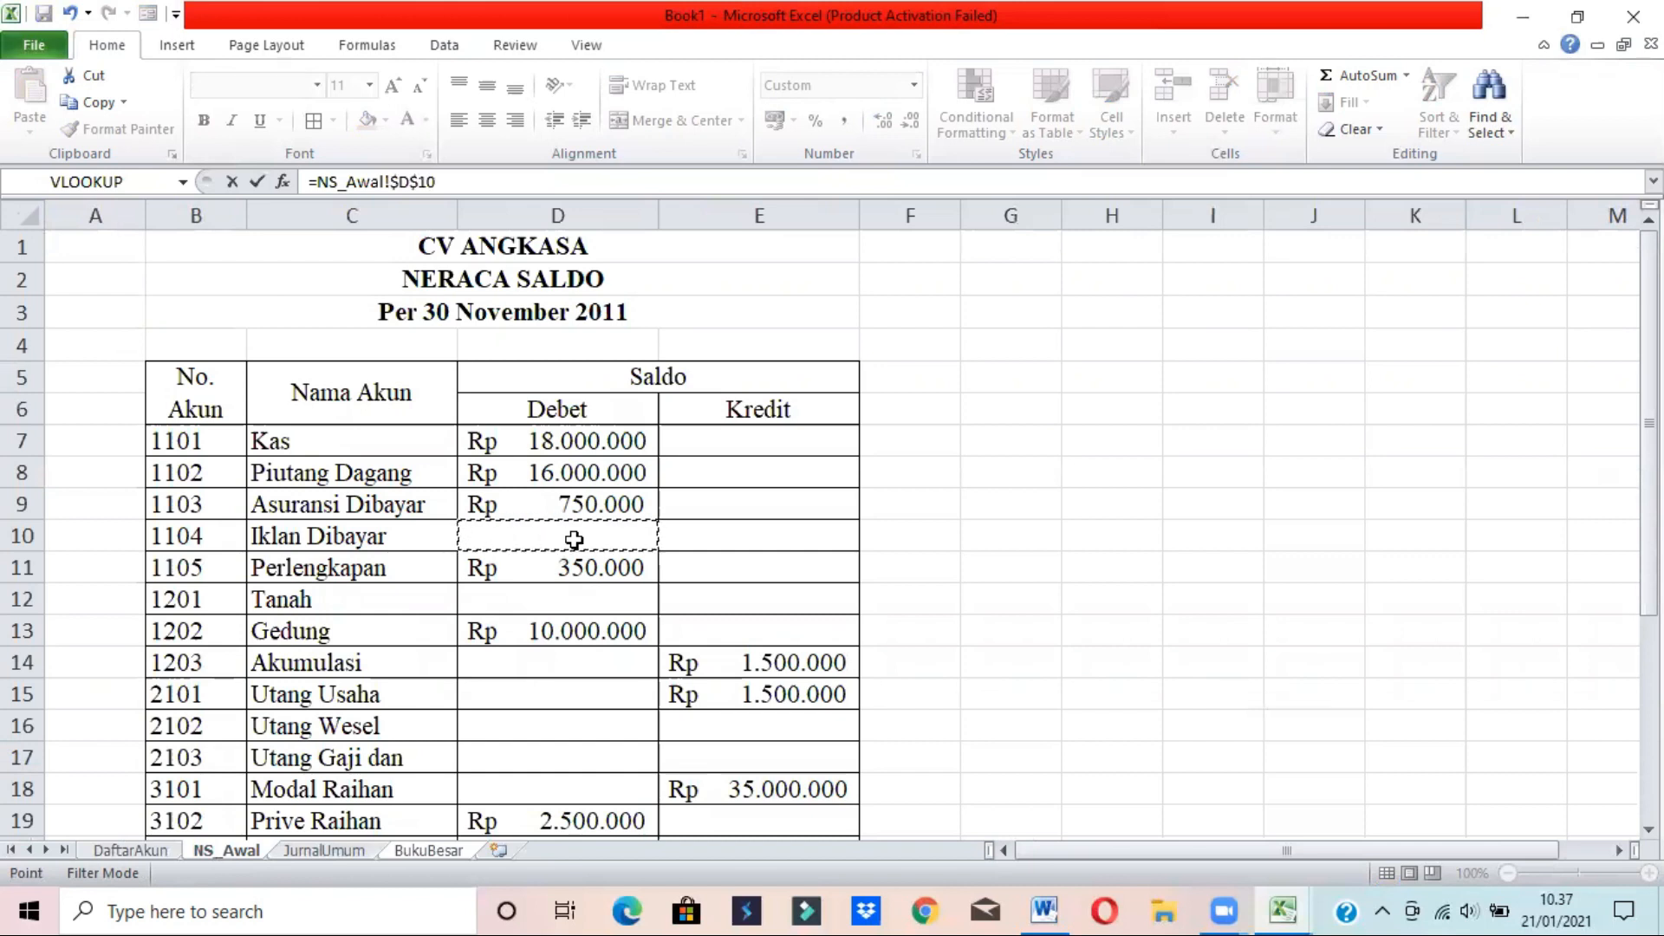
pyautogui.press('Return')
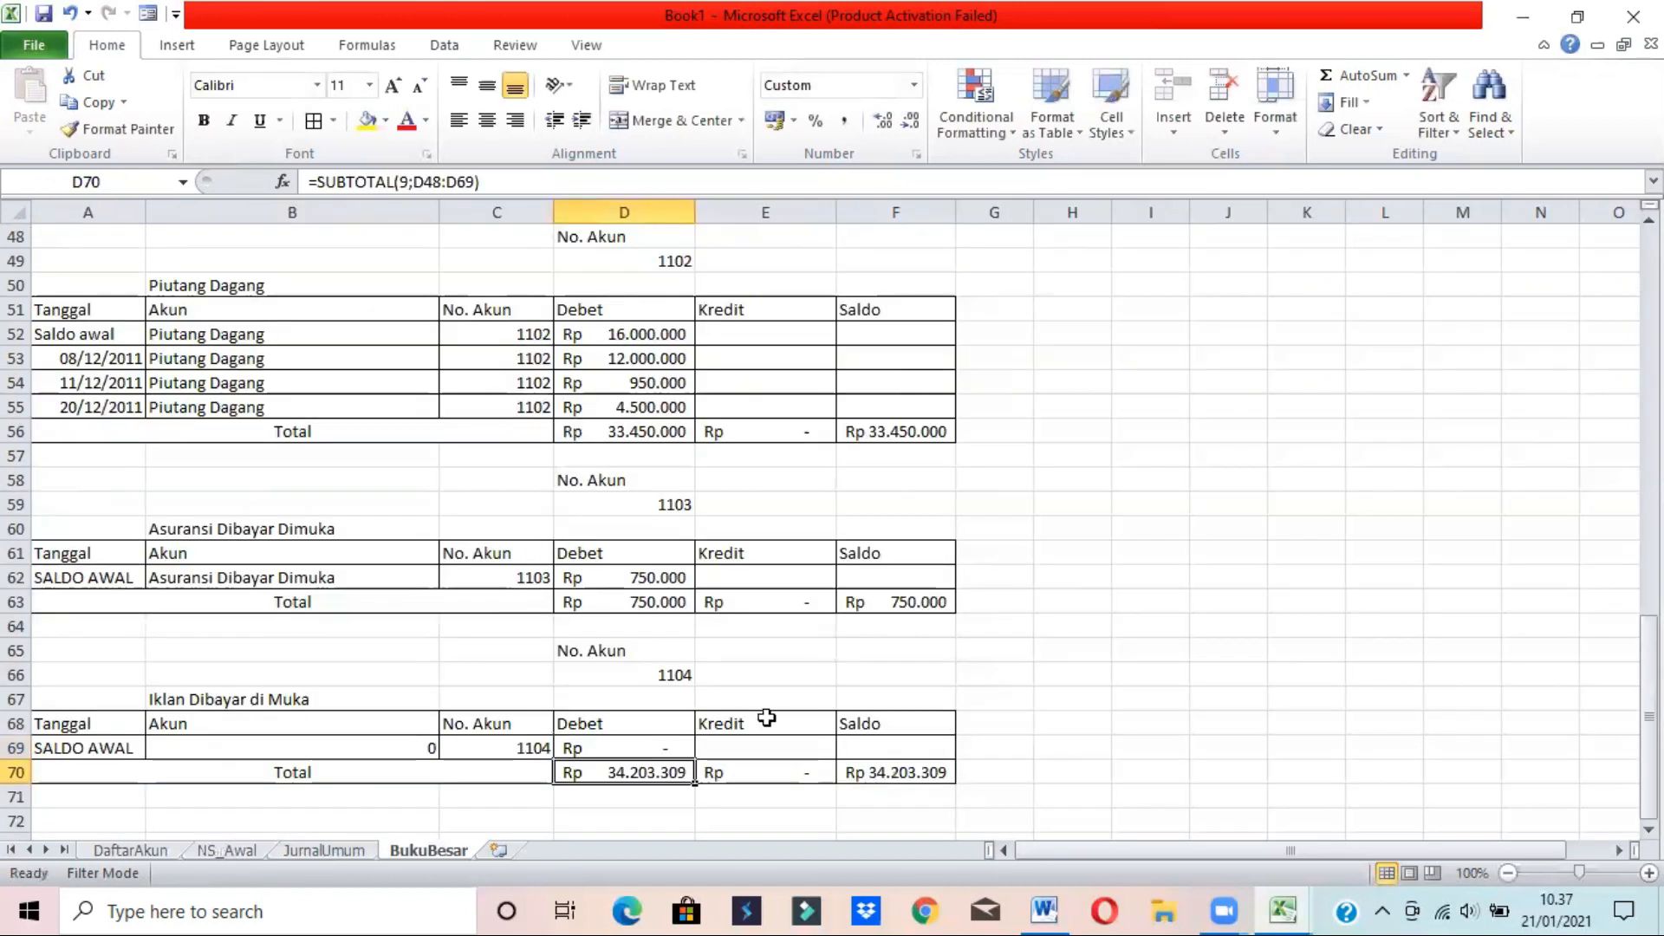
# - Restrict the Debet and Kredit totals in D70 and E70 to row 69, using =SUBTOTAL(9;D69) and =SUBTOTAL(9;E69)
pyautogui.moveTo(475, 183); pyautogui.dragTo(419, 186)
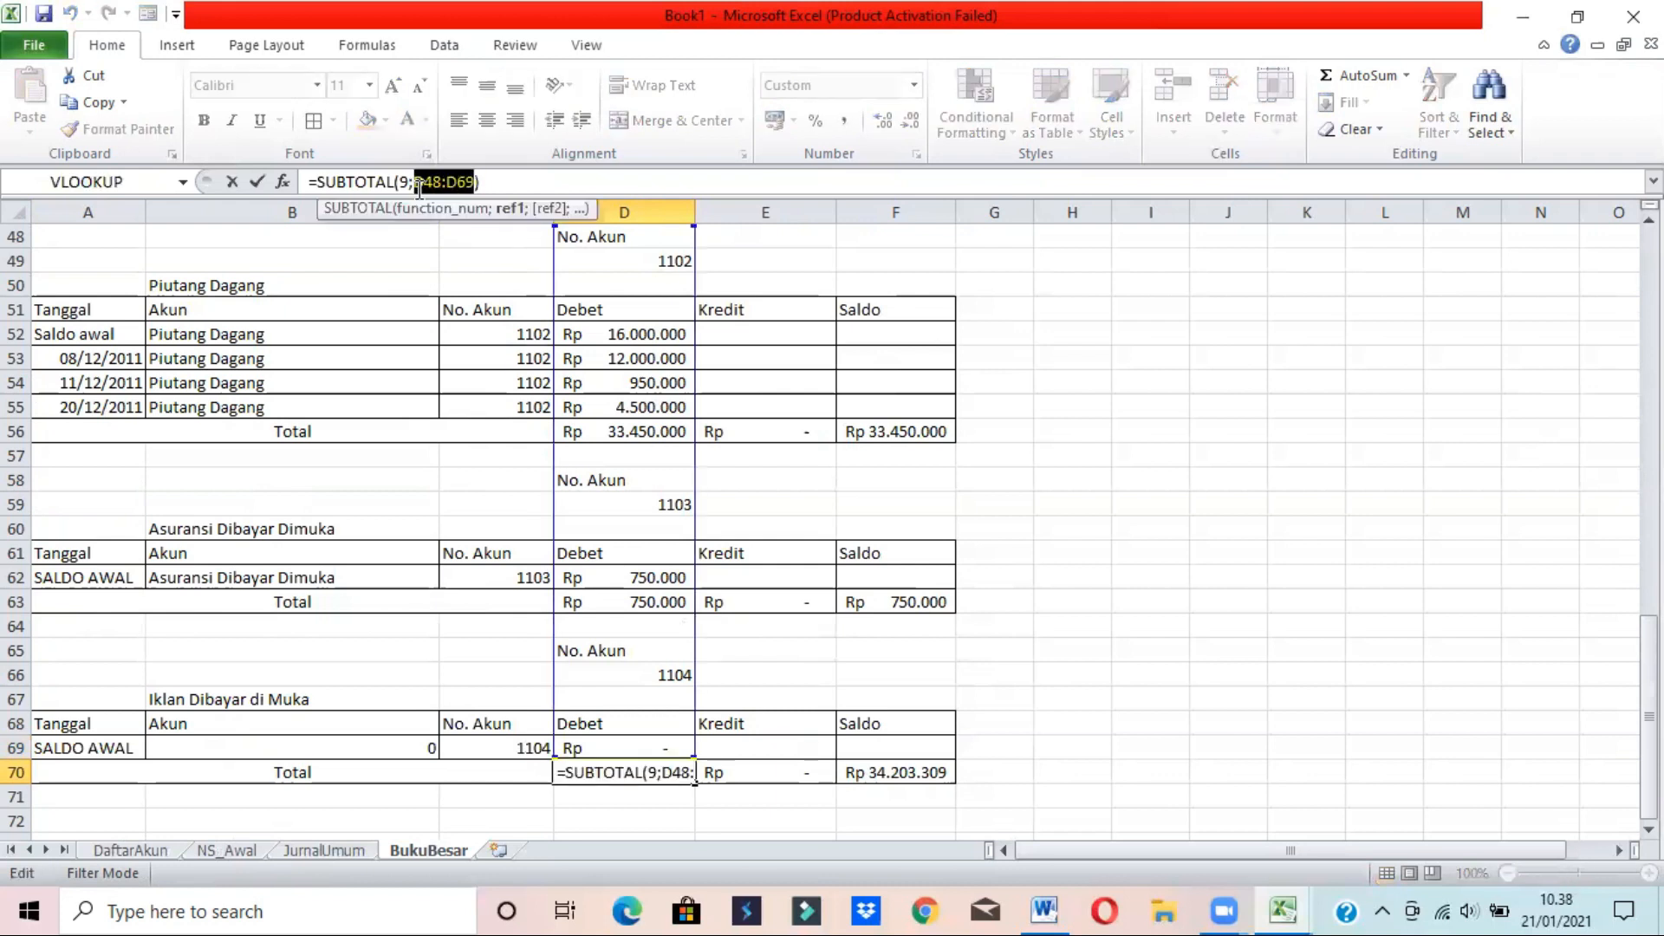
pyautogui.press('BackSpace')
pyautogui.click(616, 741)
pyautogui.press('Return')
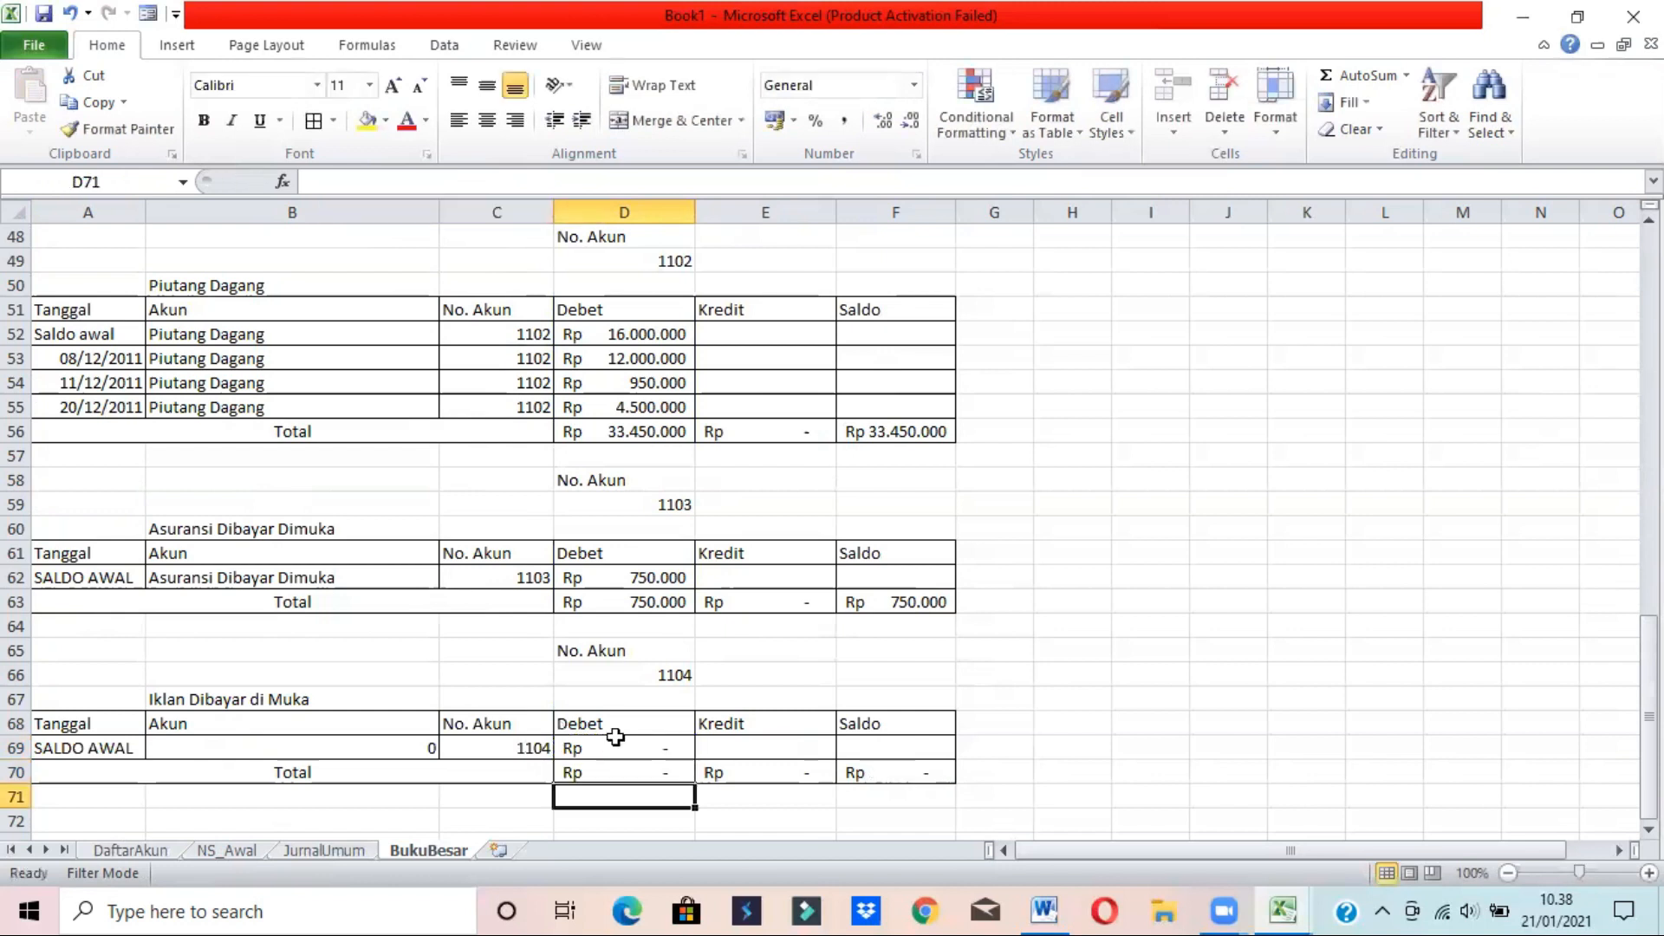
pyautogui.click(789, 770)
pyautogui.moveTo(472, 181); pyautogui.dragTo(414, 182)
pyautogui.press('BackSpace')
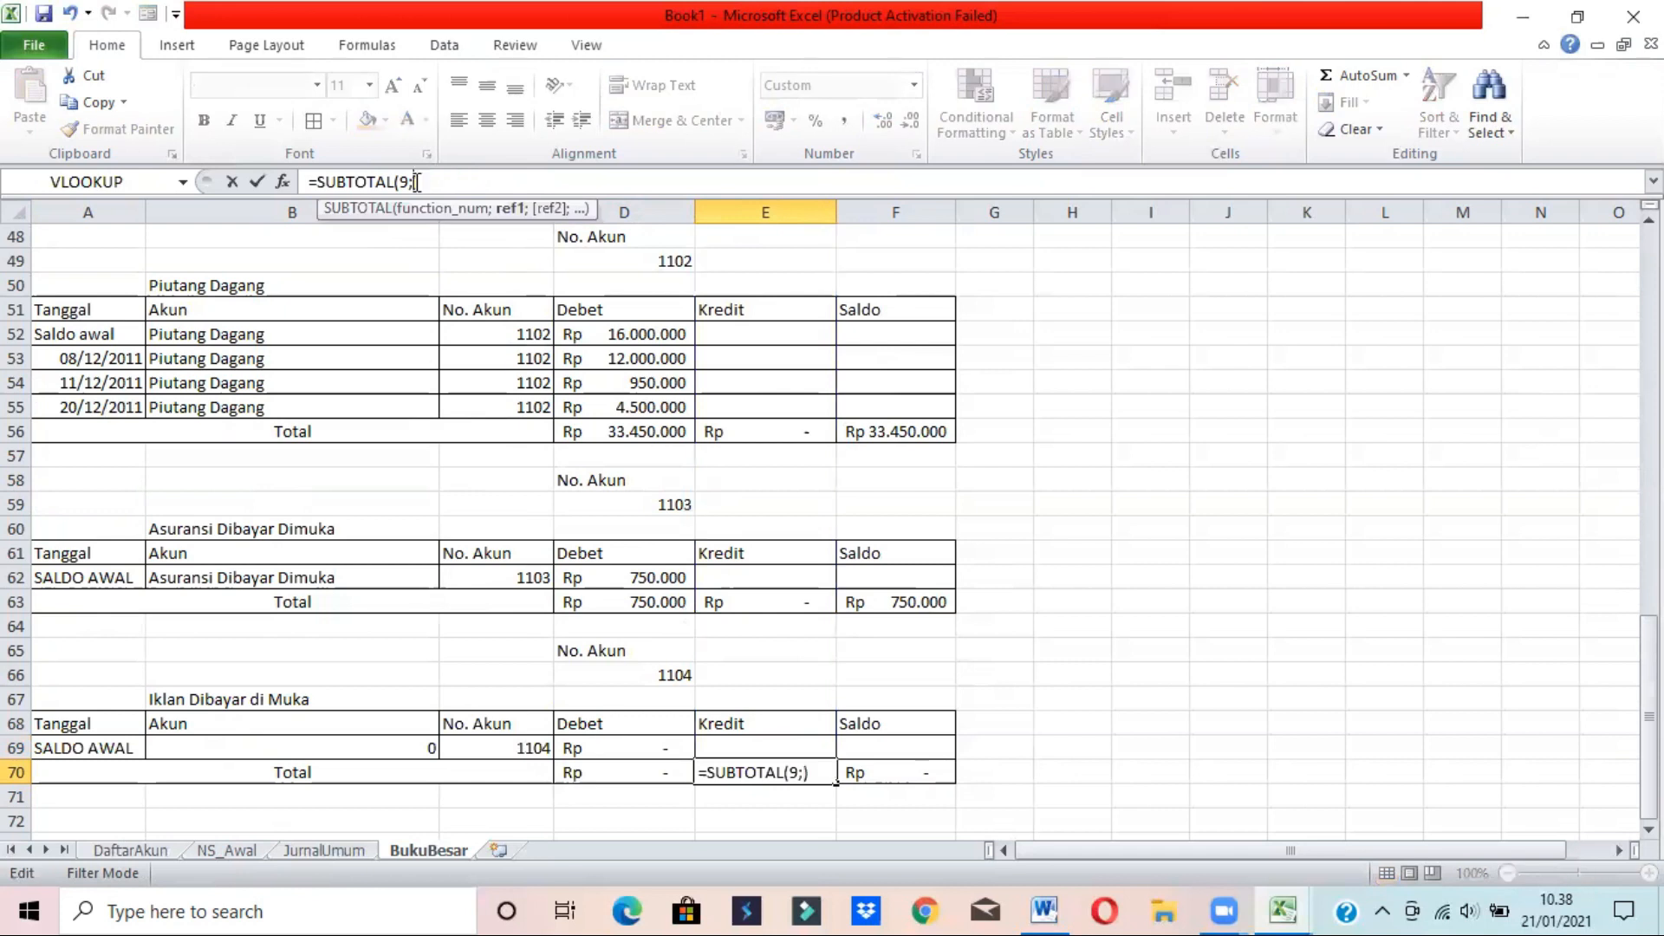
pyautogui.click(769, 745)
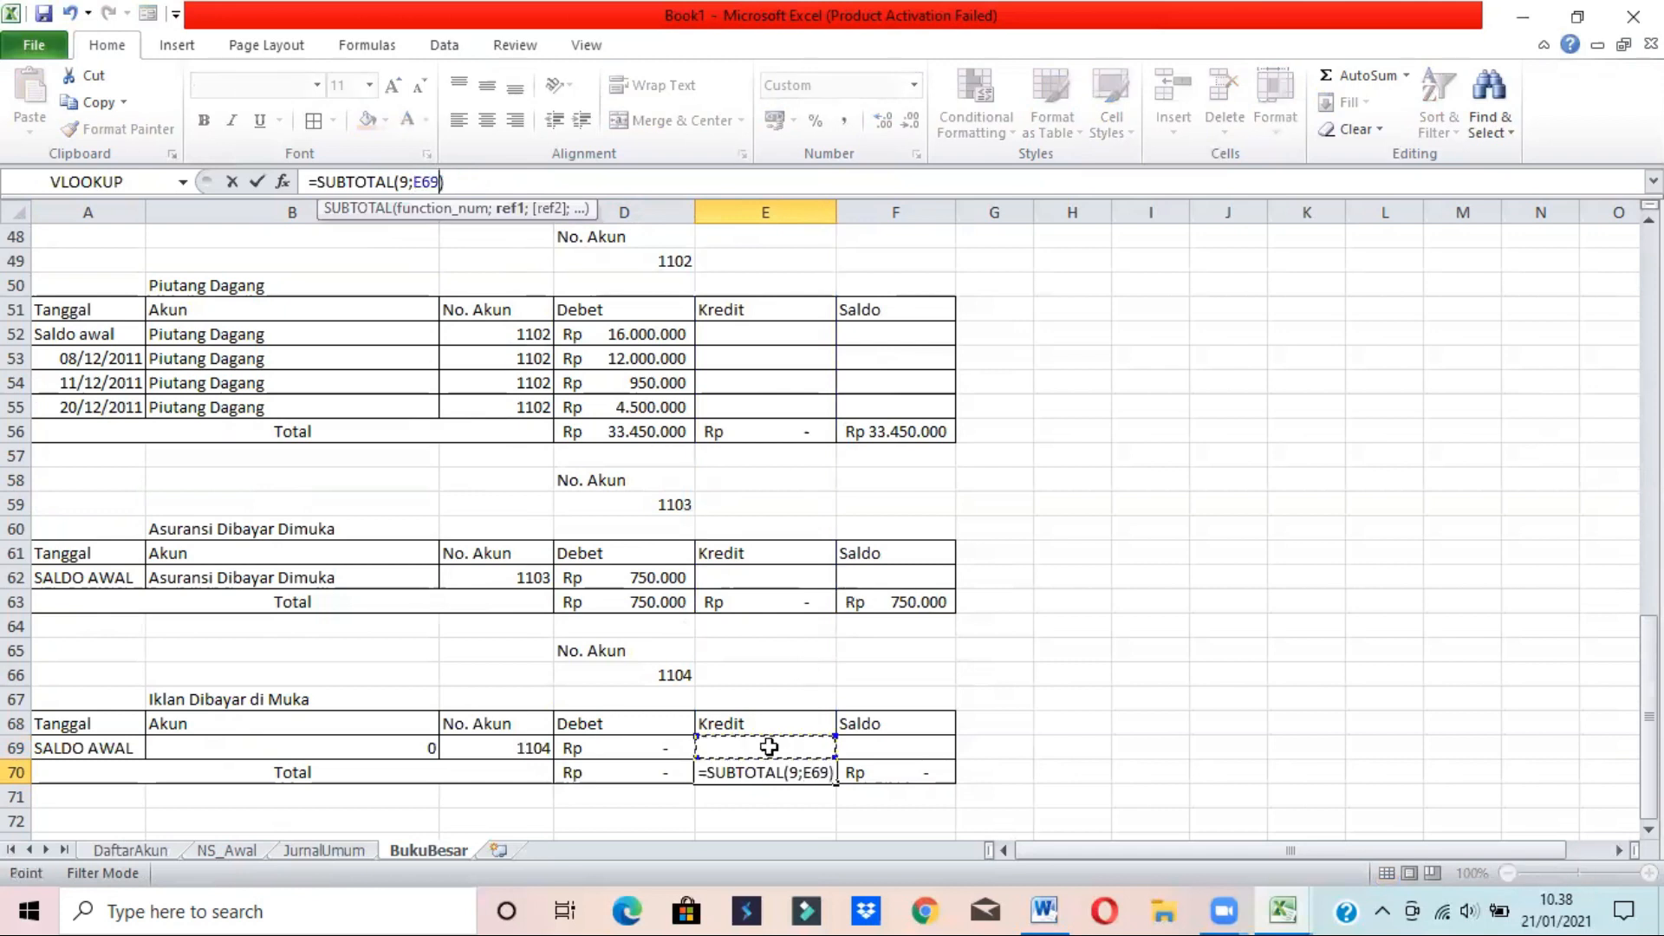
pyautogui.press('Return')
pyautogui.click(891, 771)
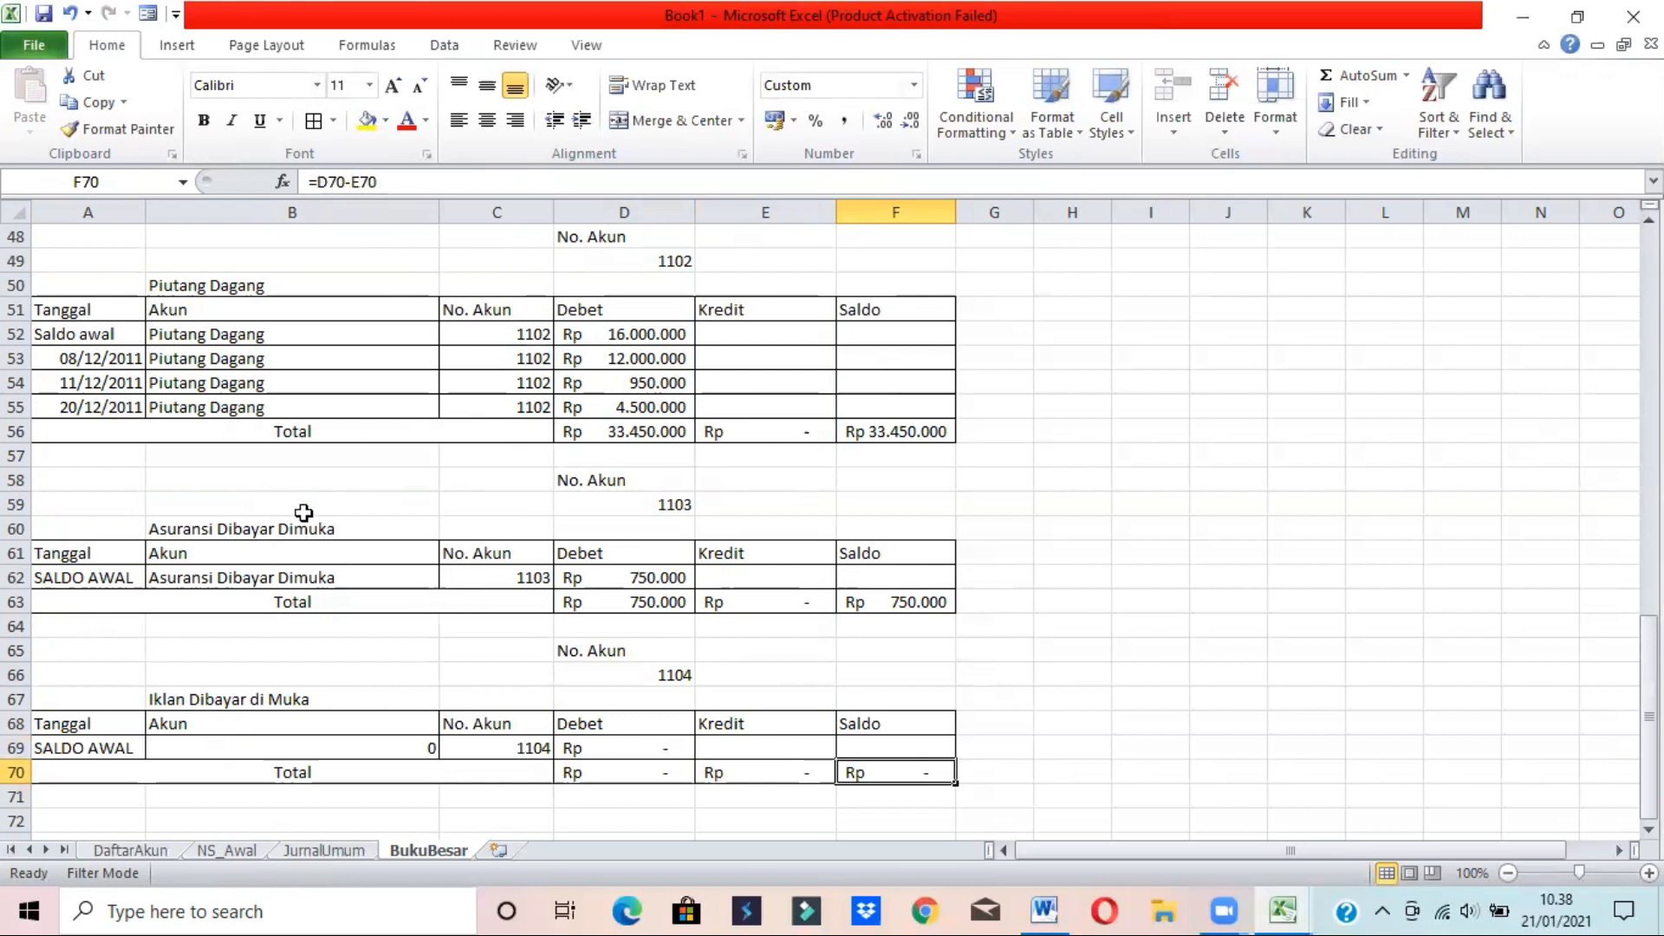
pyautogui.press('Down')
pyautogui.press('Down')
pyautogui.press('Up')
pyautogui.press('Up')
pyautogui.press('Up')
pyautogui.press('Up')
pyautogui.press('Up')
pyautogui.press('Up')
pyautogui.press('Up')
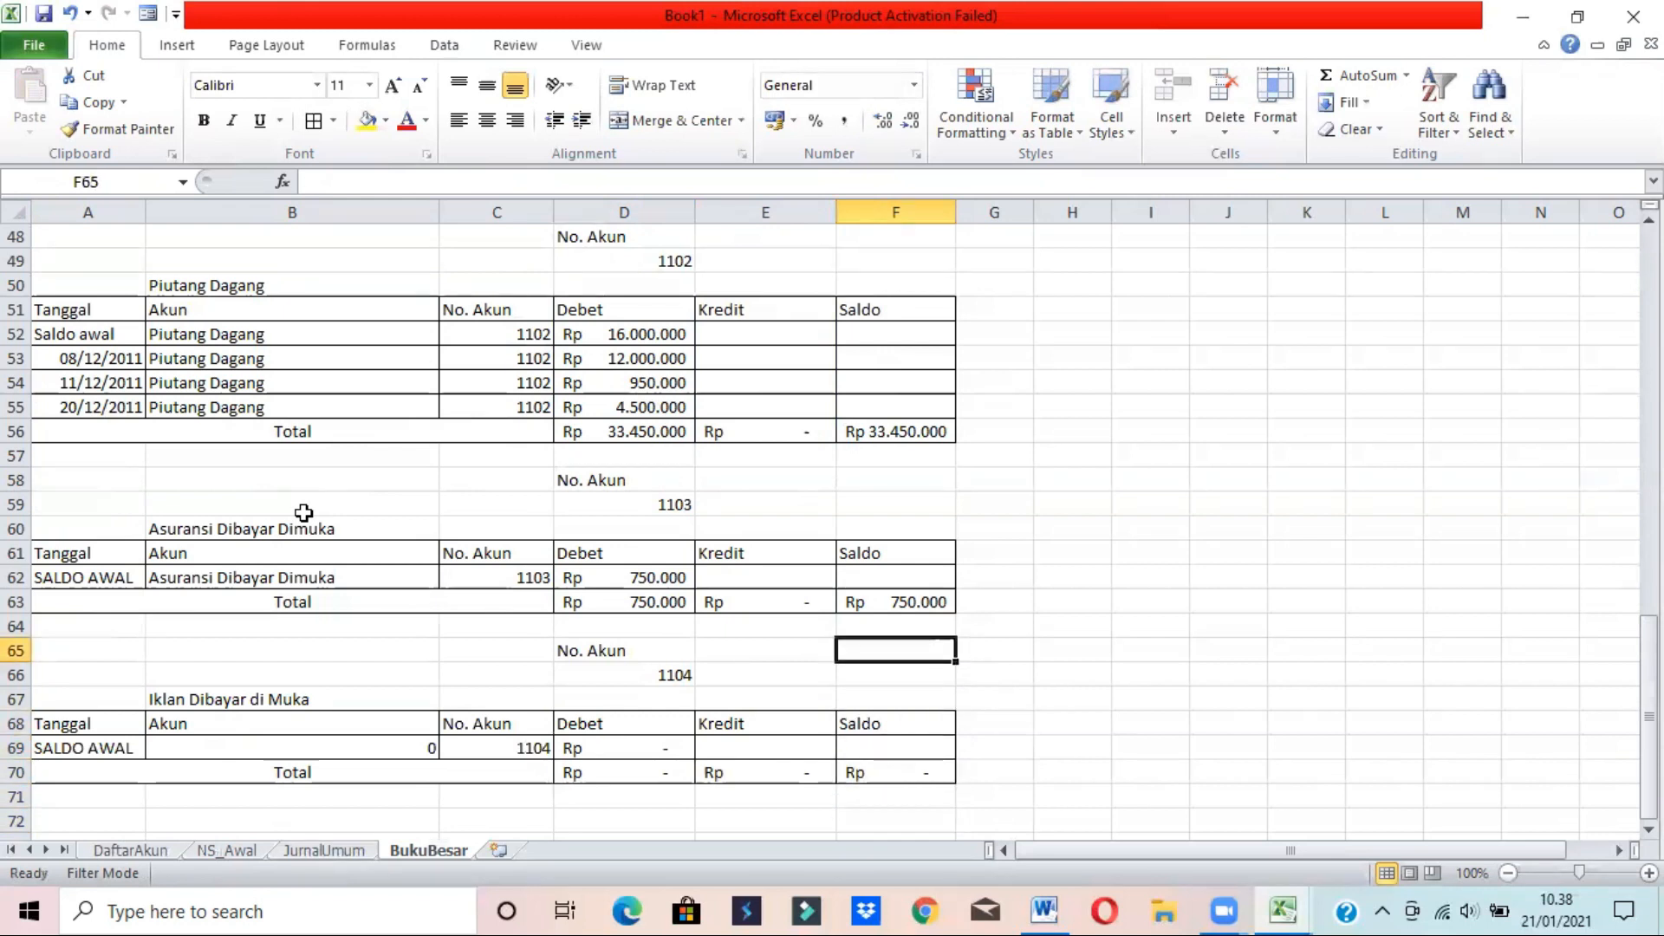
# - Examine the formulas in F70, D69 and B69 of the Iklan Dibayar di Muka table, especially B69's D69>0 condition
pyautogui.click(218, 743)
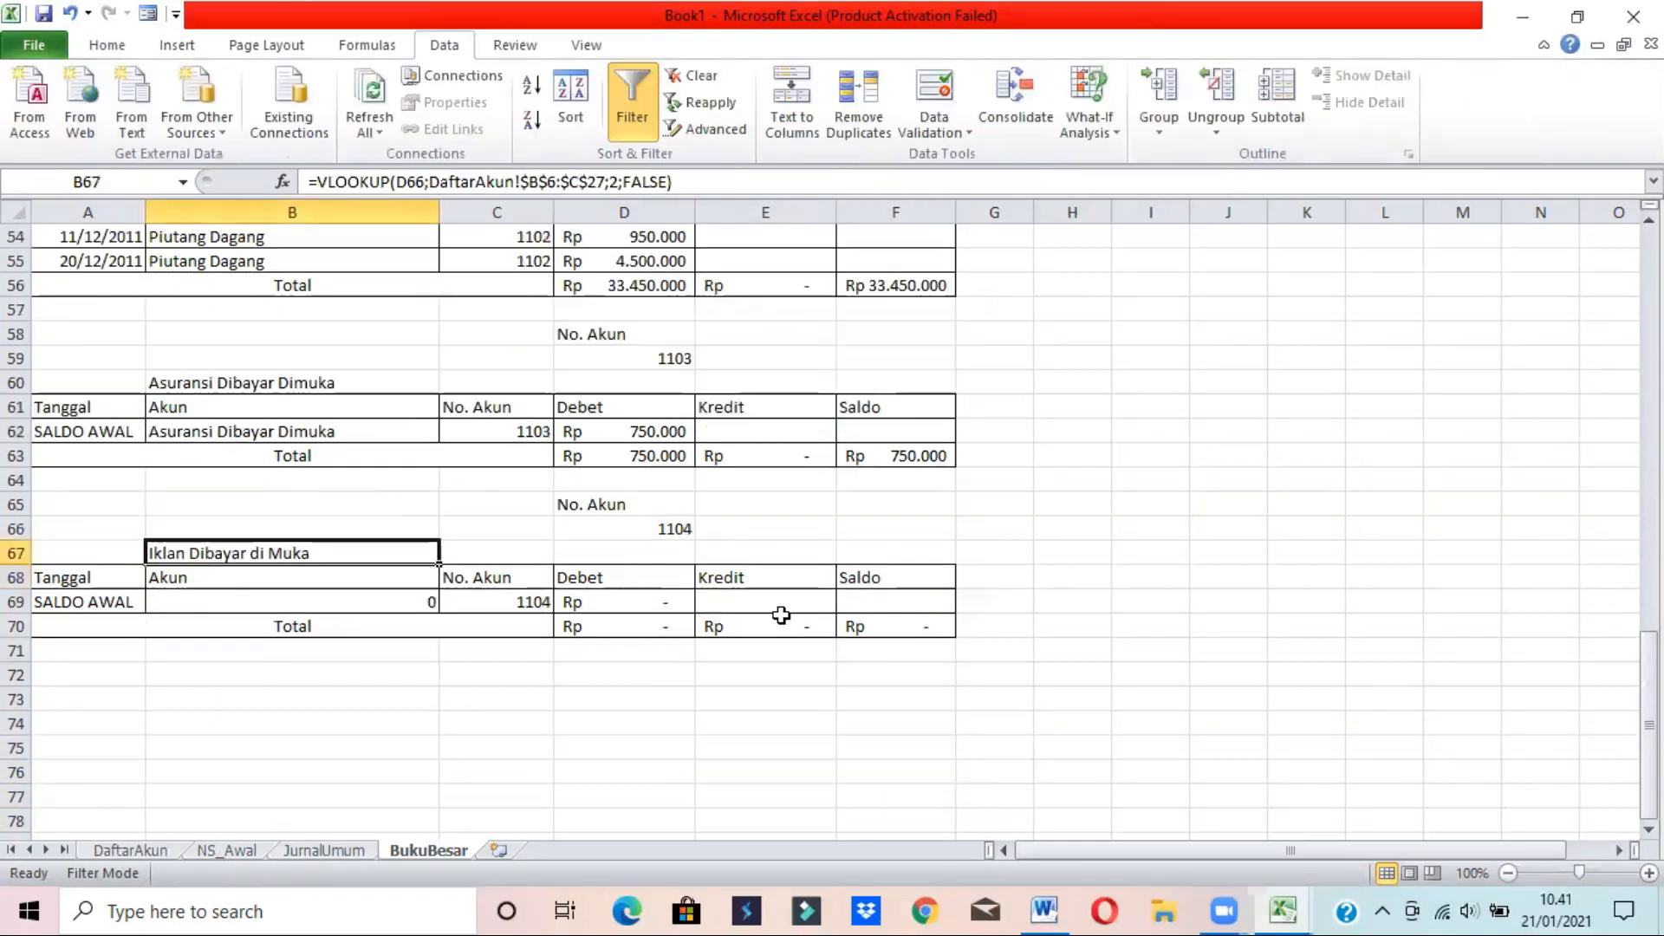
pyautogui.click(883, 621)
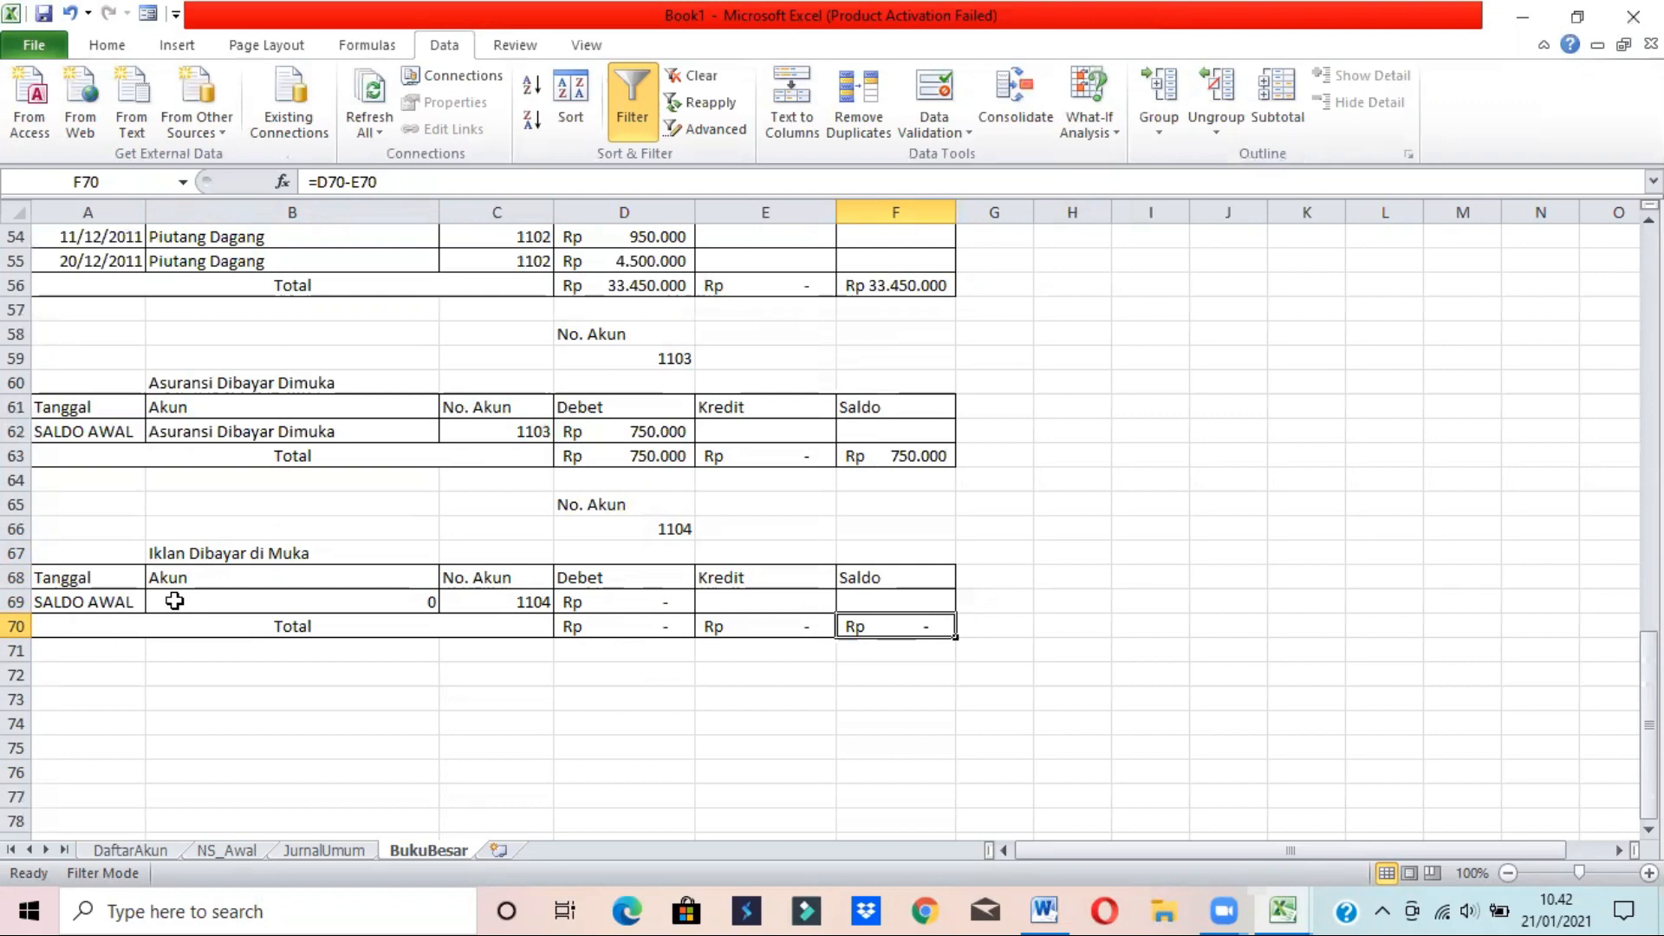
pyautogui.click(194, 598)
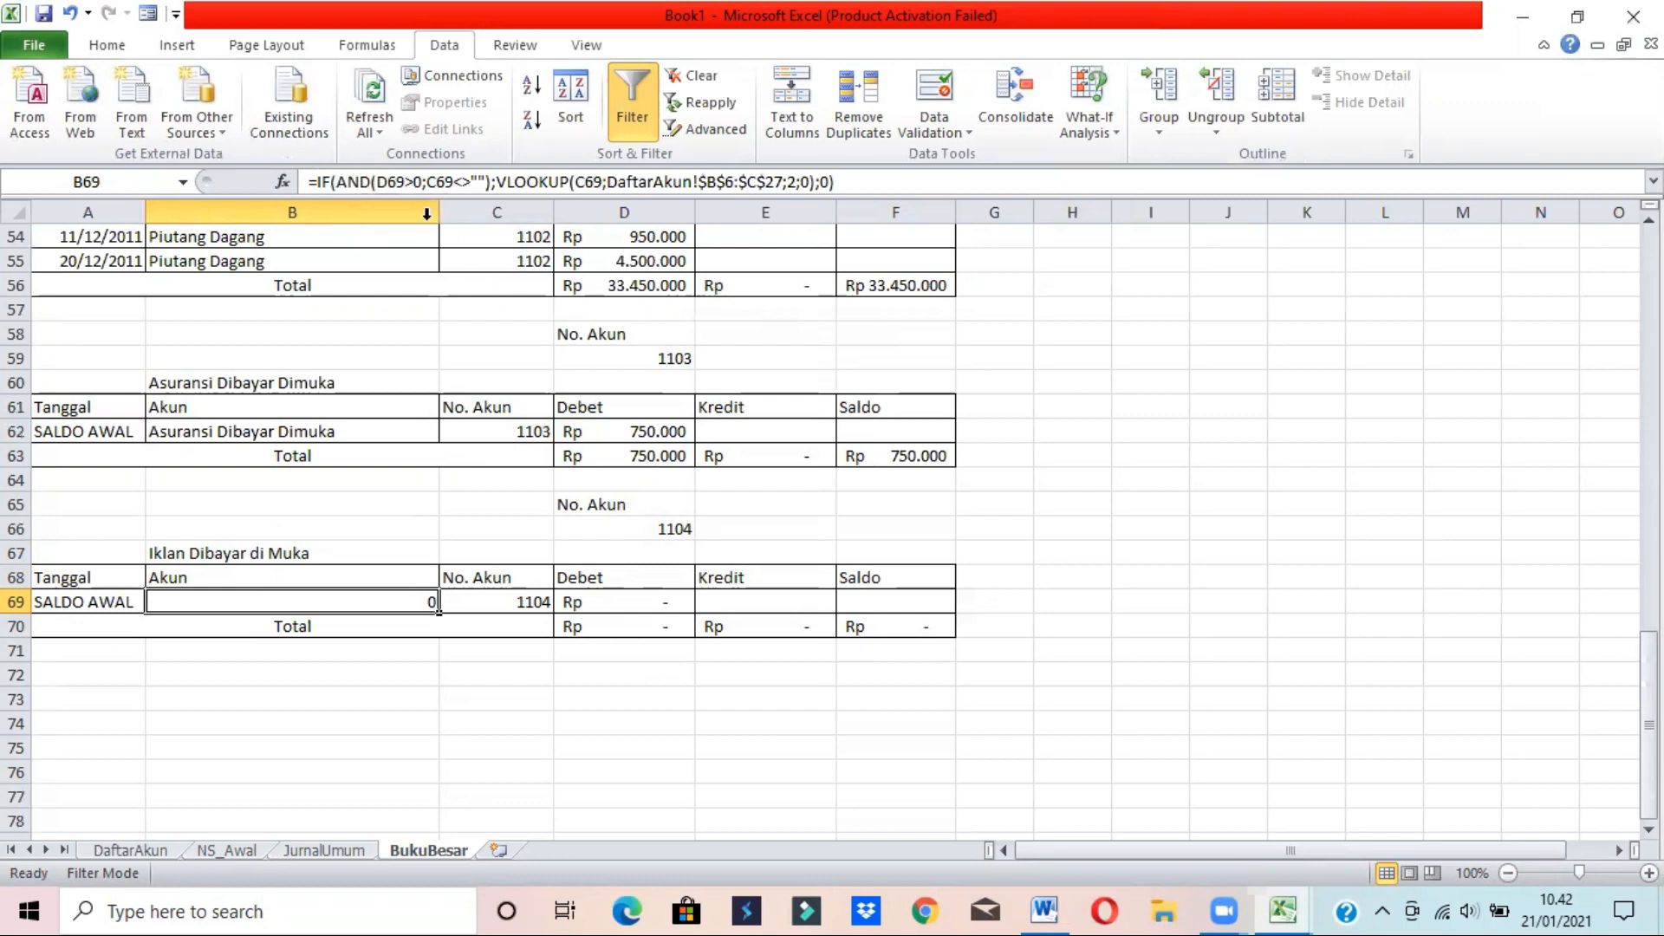
pyautogui.click(643, 598)
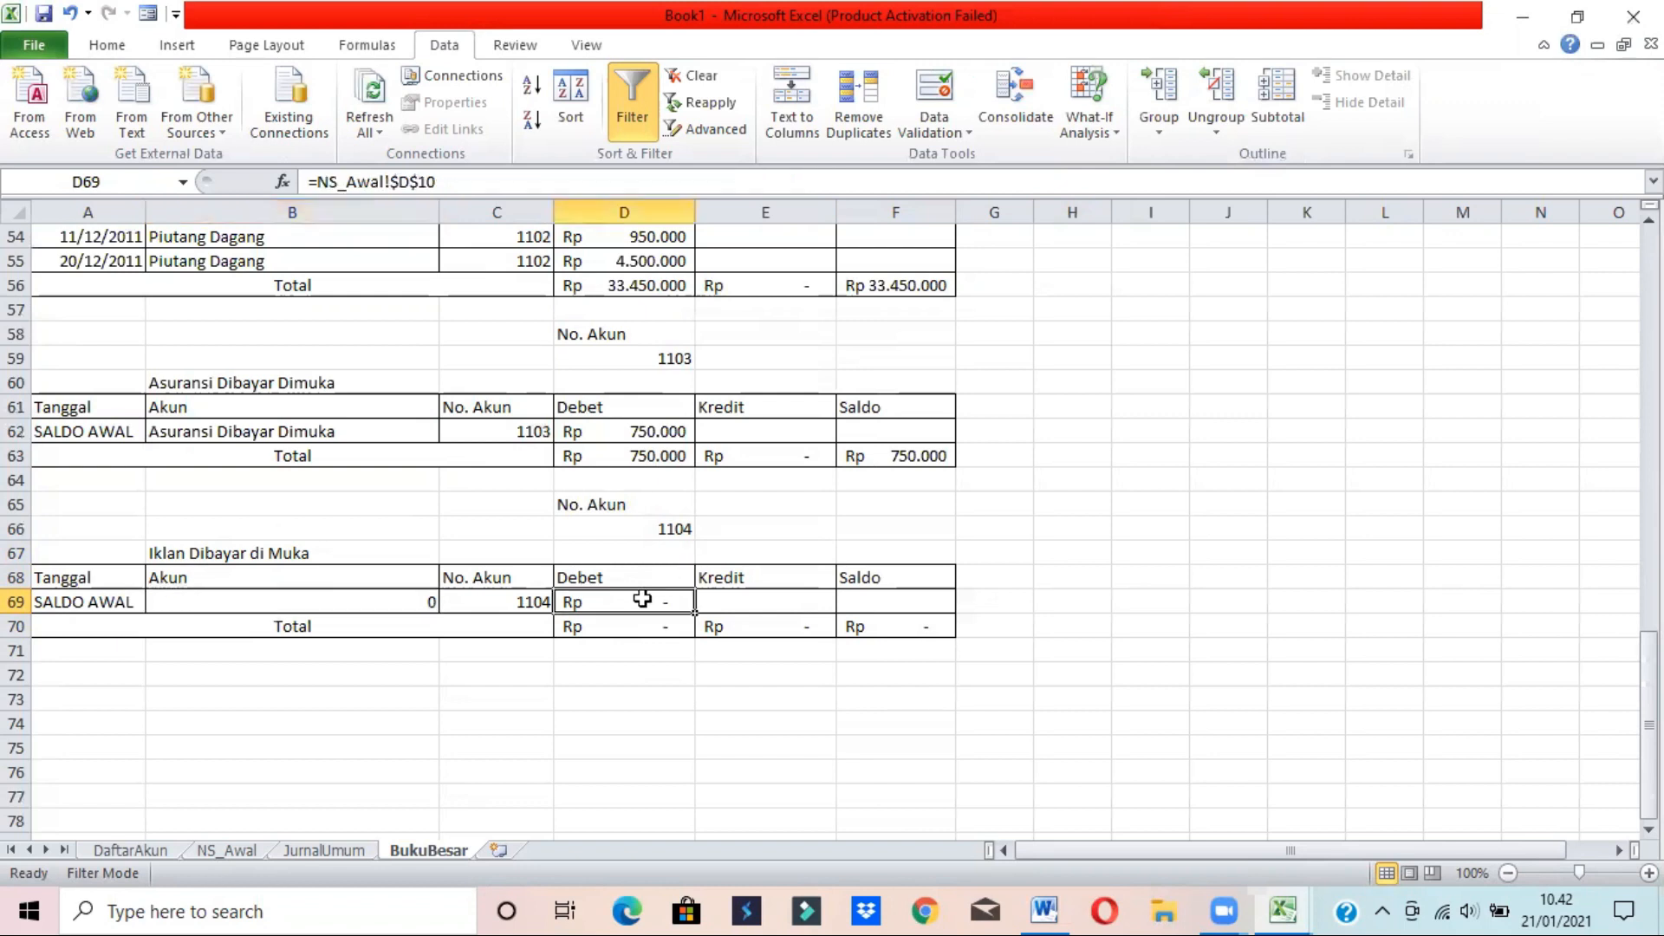
pyautogui.click(365, 596)
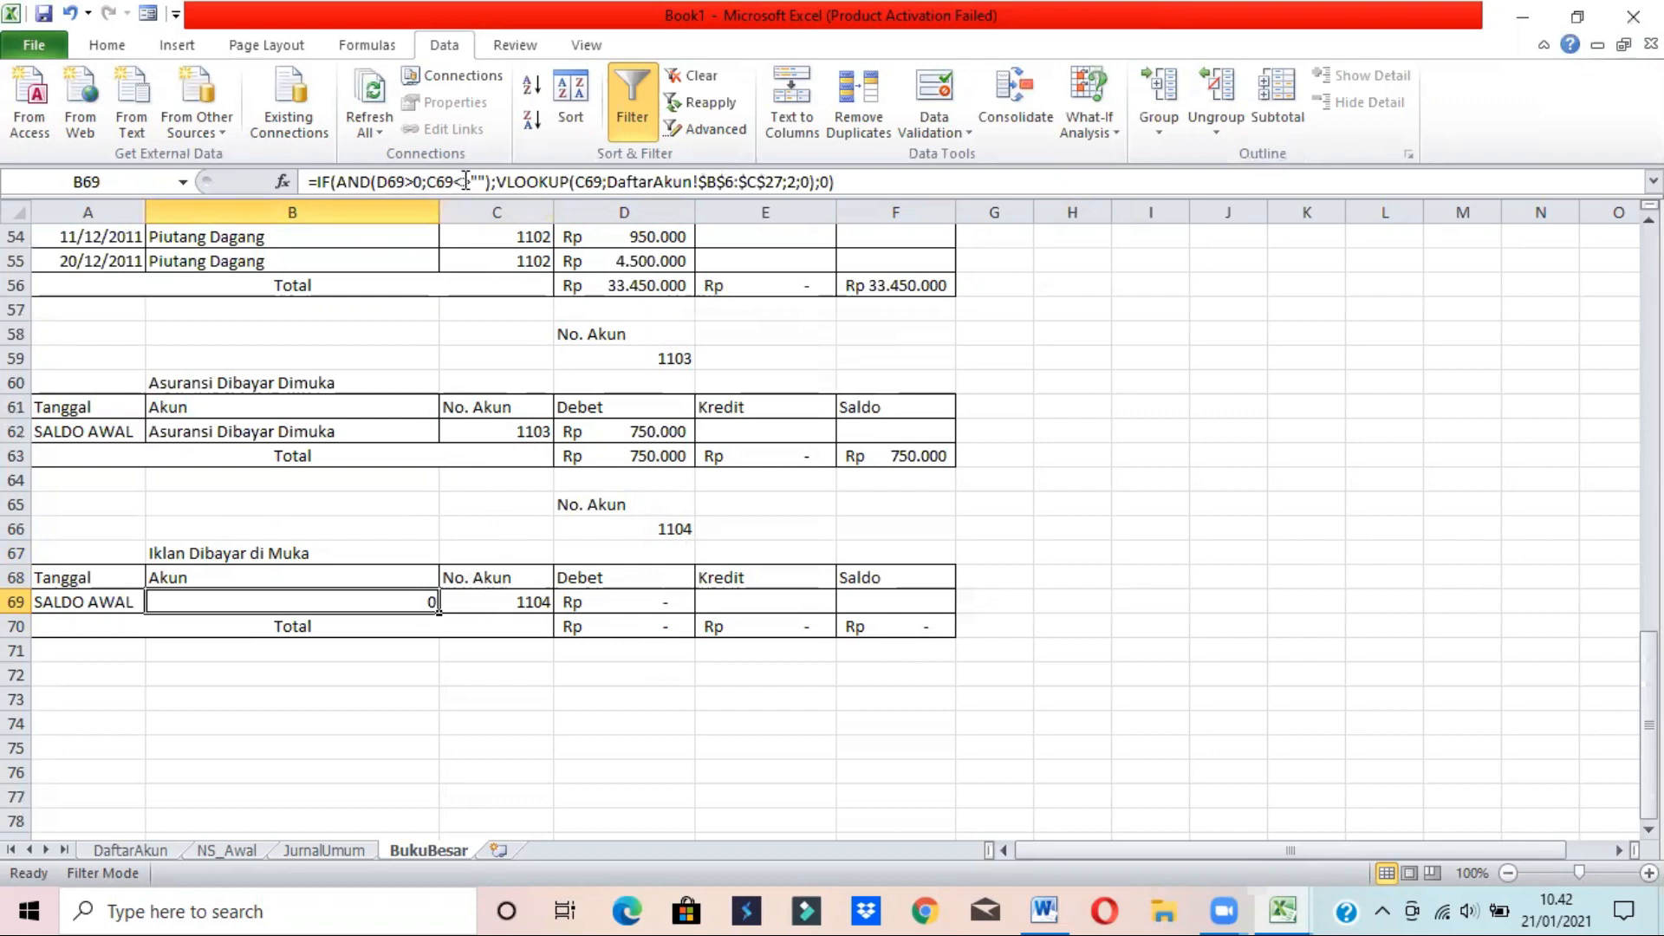
pyautogui.click(420, 184)
pyautogui.moveTo(422, 183); pyautogui.dragTo(378, 182)
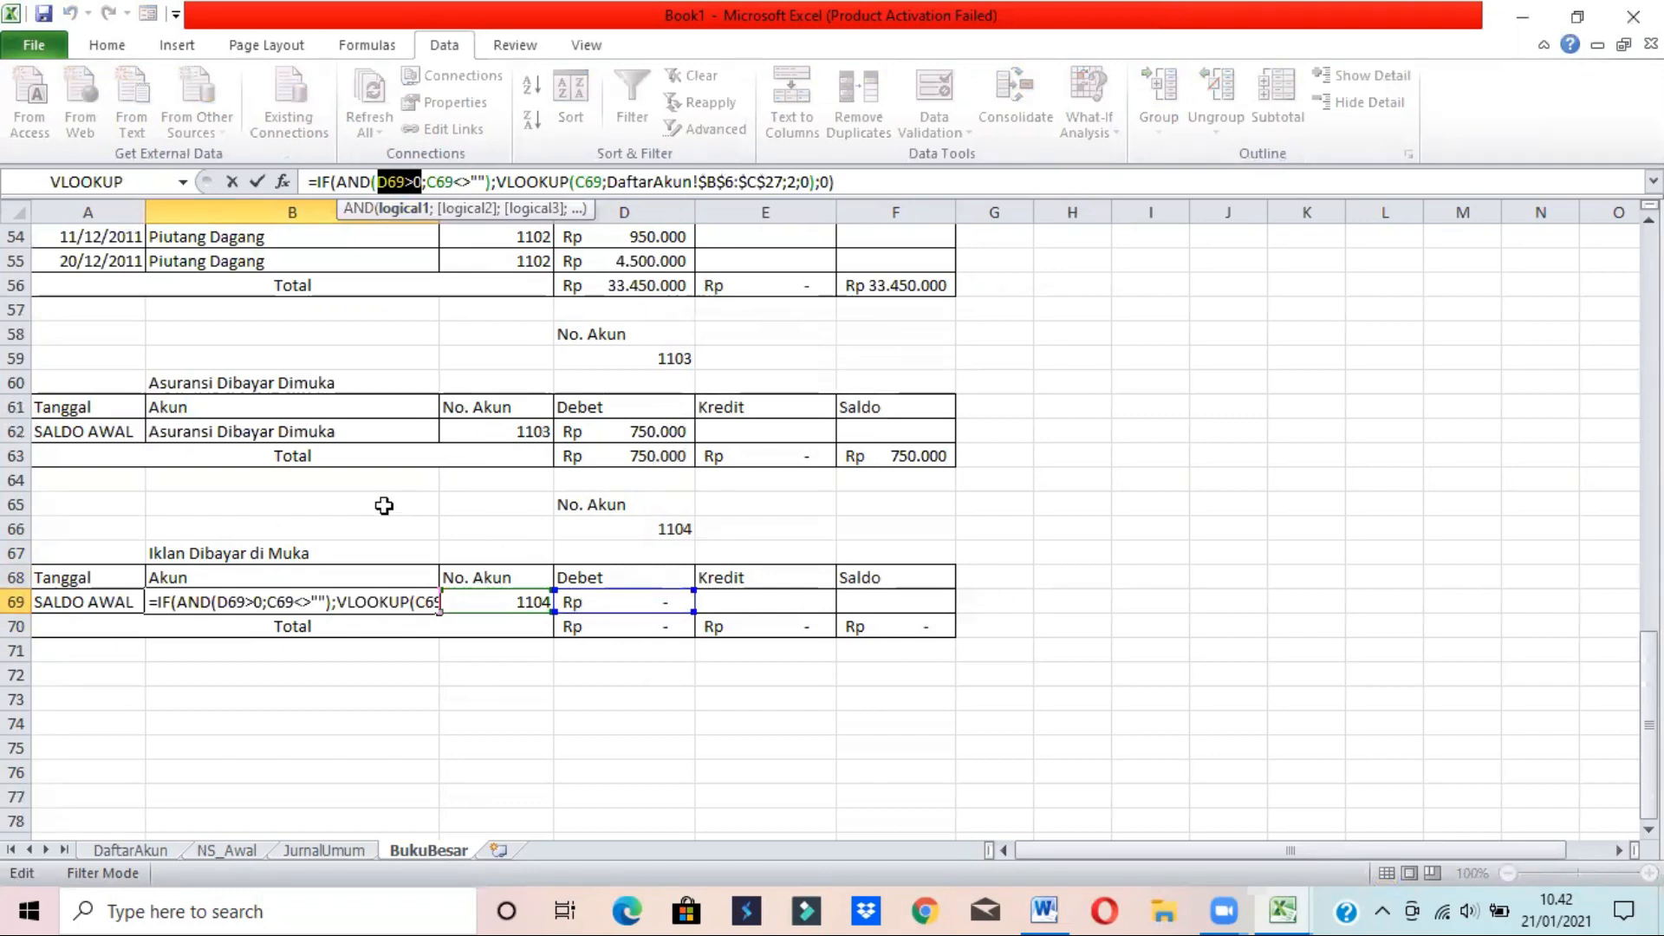
pyautogui.press('Return')
pyautogui.press('Up')
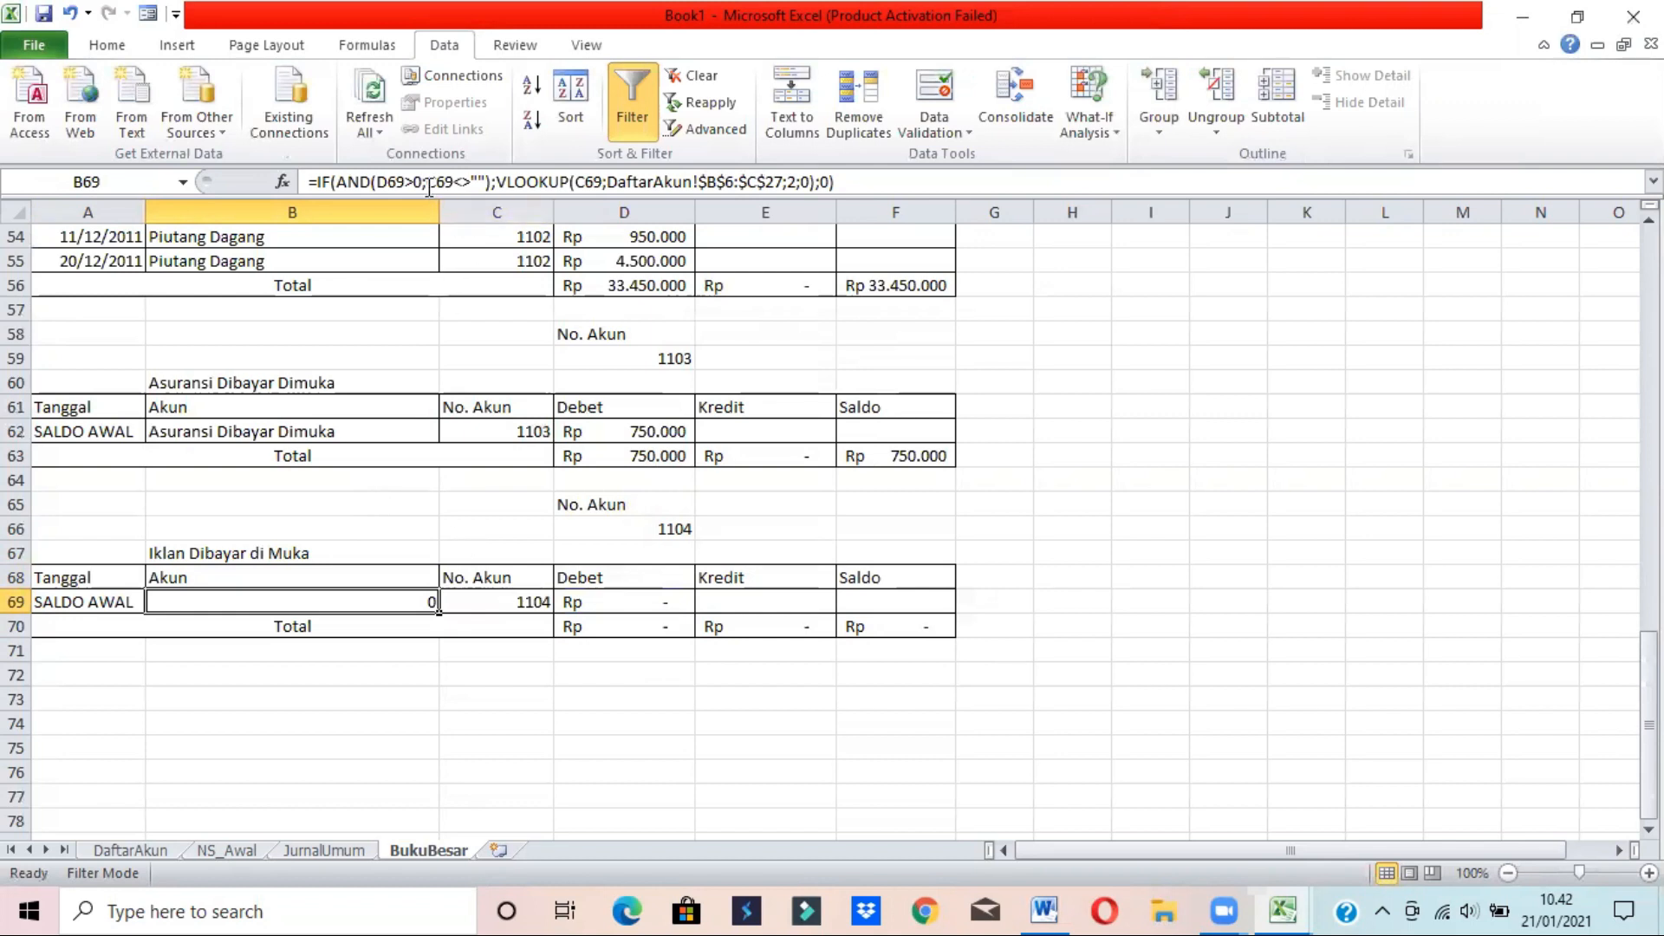
pyautogui.moveTo(421, 184); pyautogui.dragTo(391, 184)
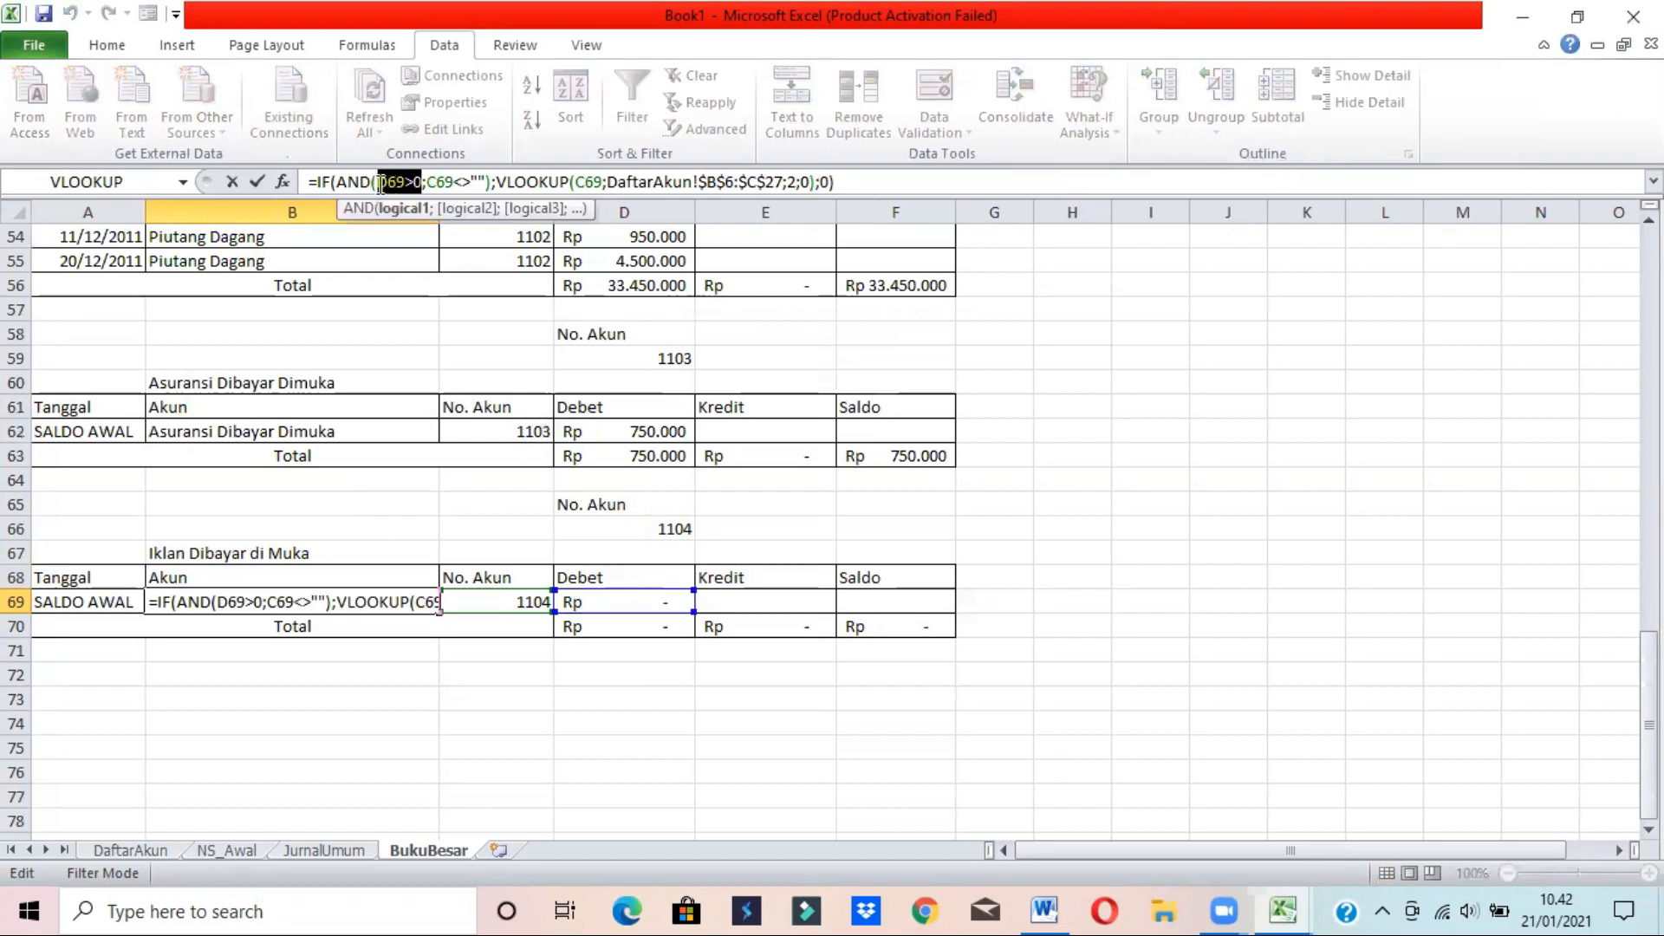
pyautogui.press('Return')
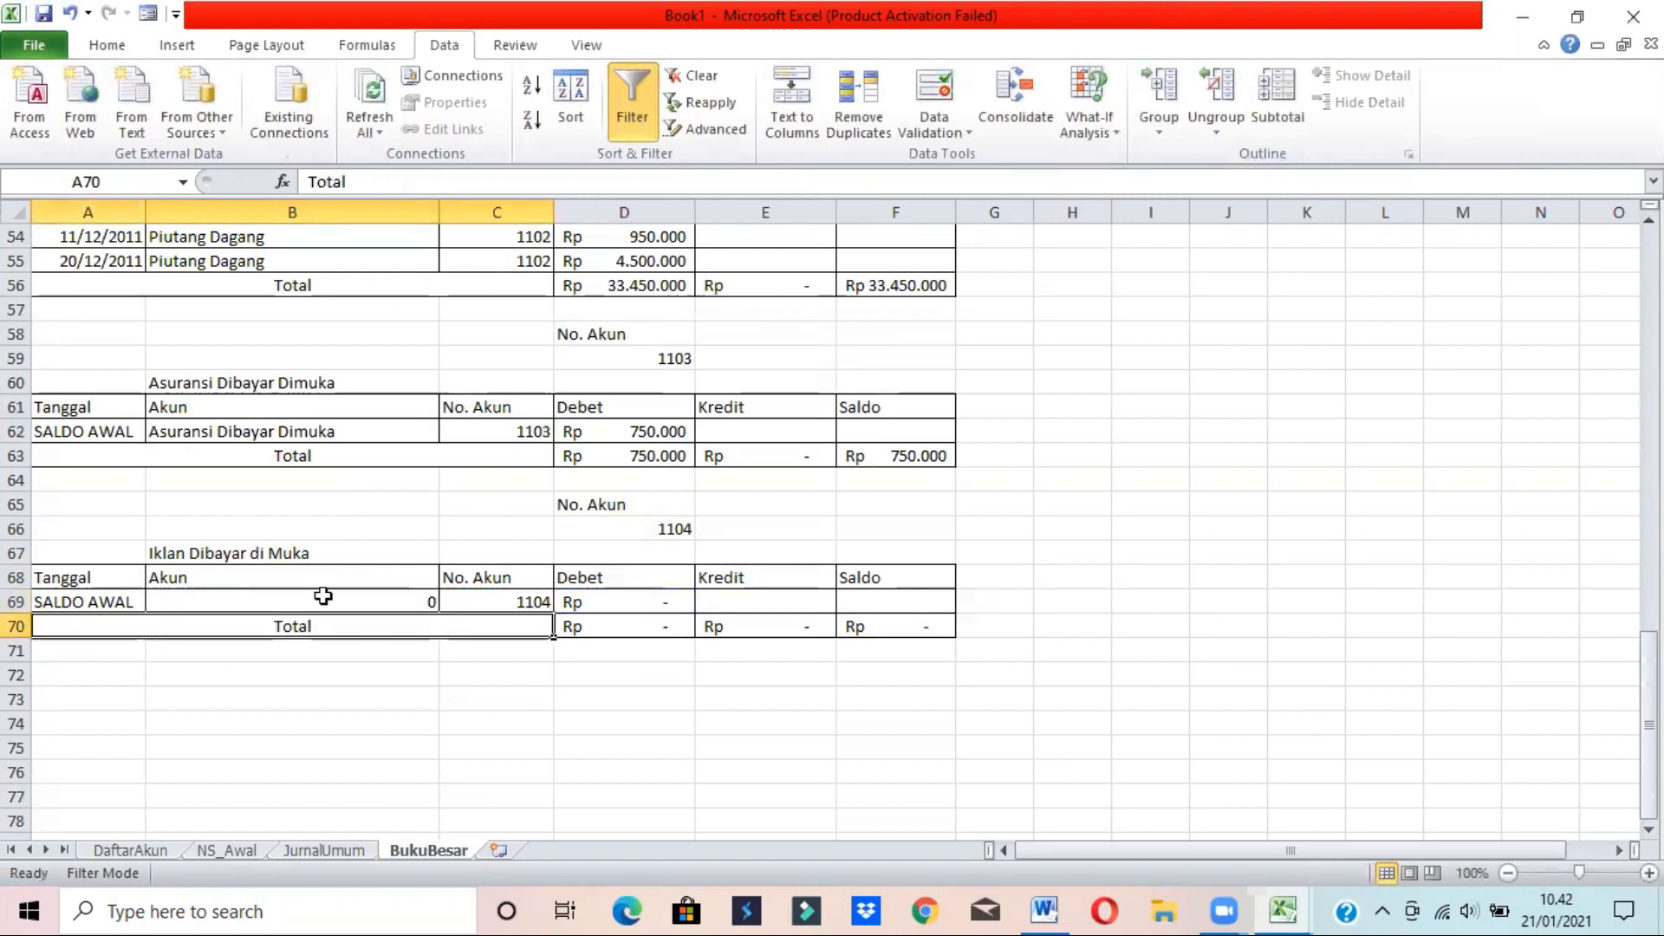
# - Change the first condition of the account name formula in B69 from D69>0 to D69=0
pyautogui.click(323, 595)
pyautogui.click(414, 184)
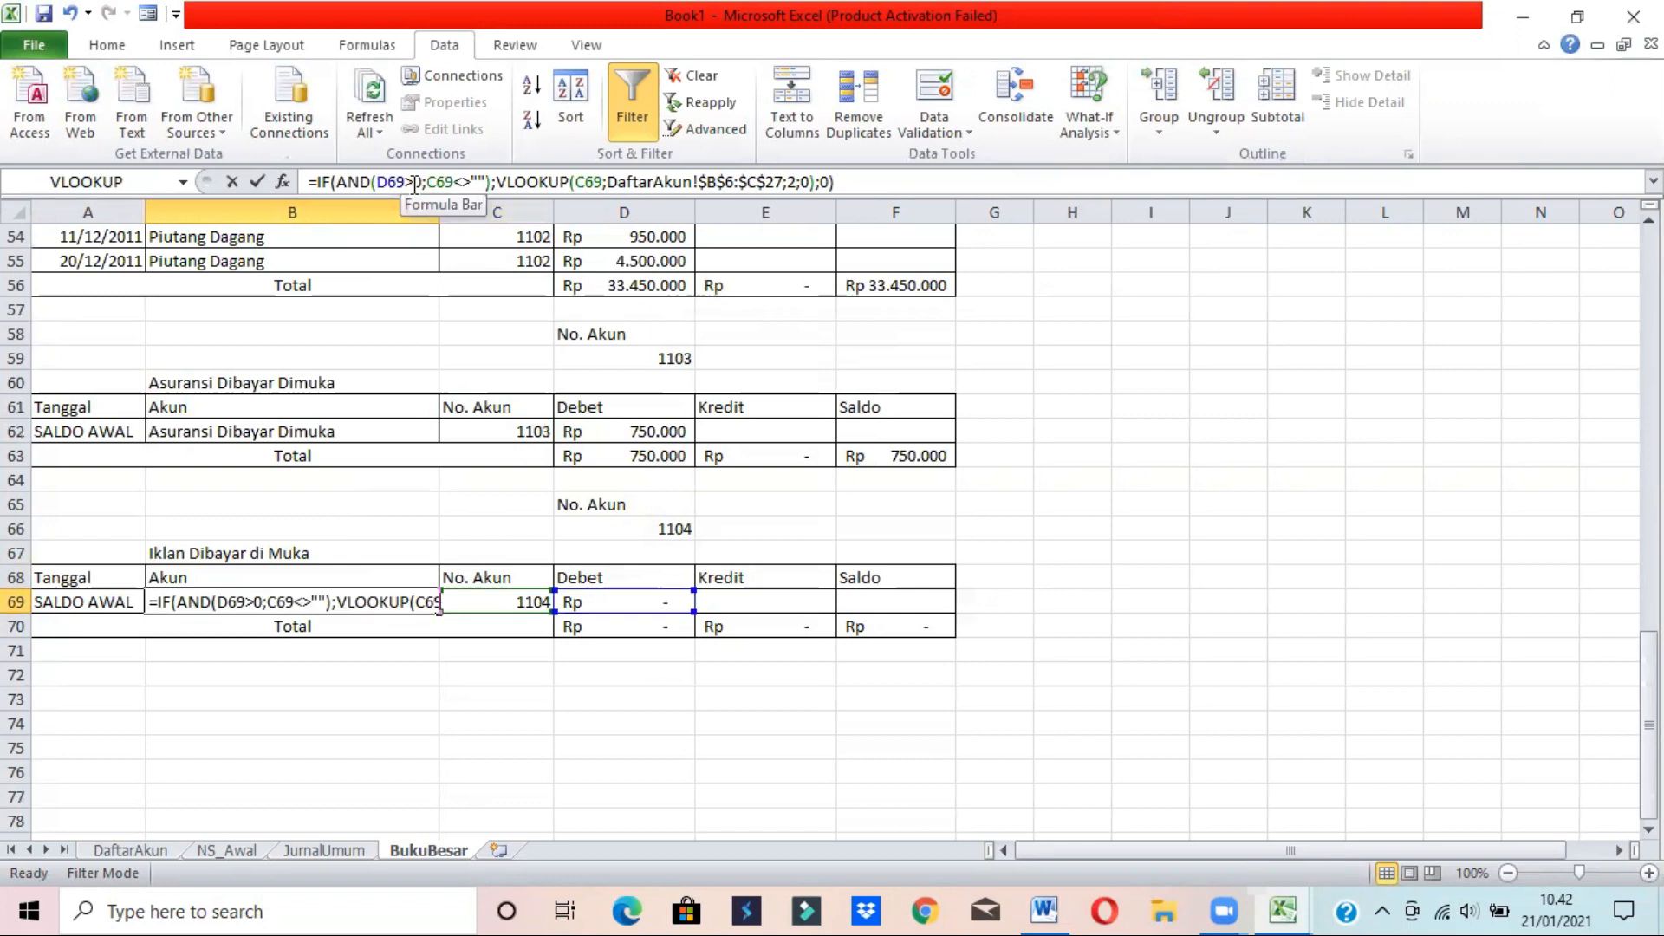
pyautogui.press('BackSpace')
pyautogui.write('=')
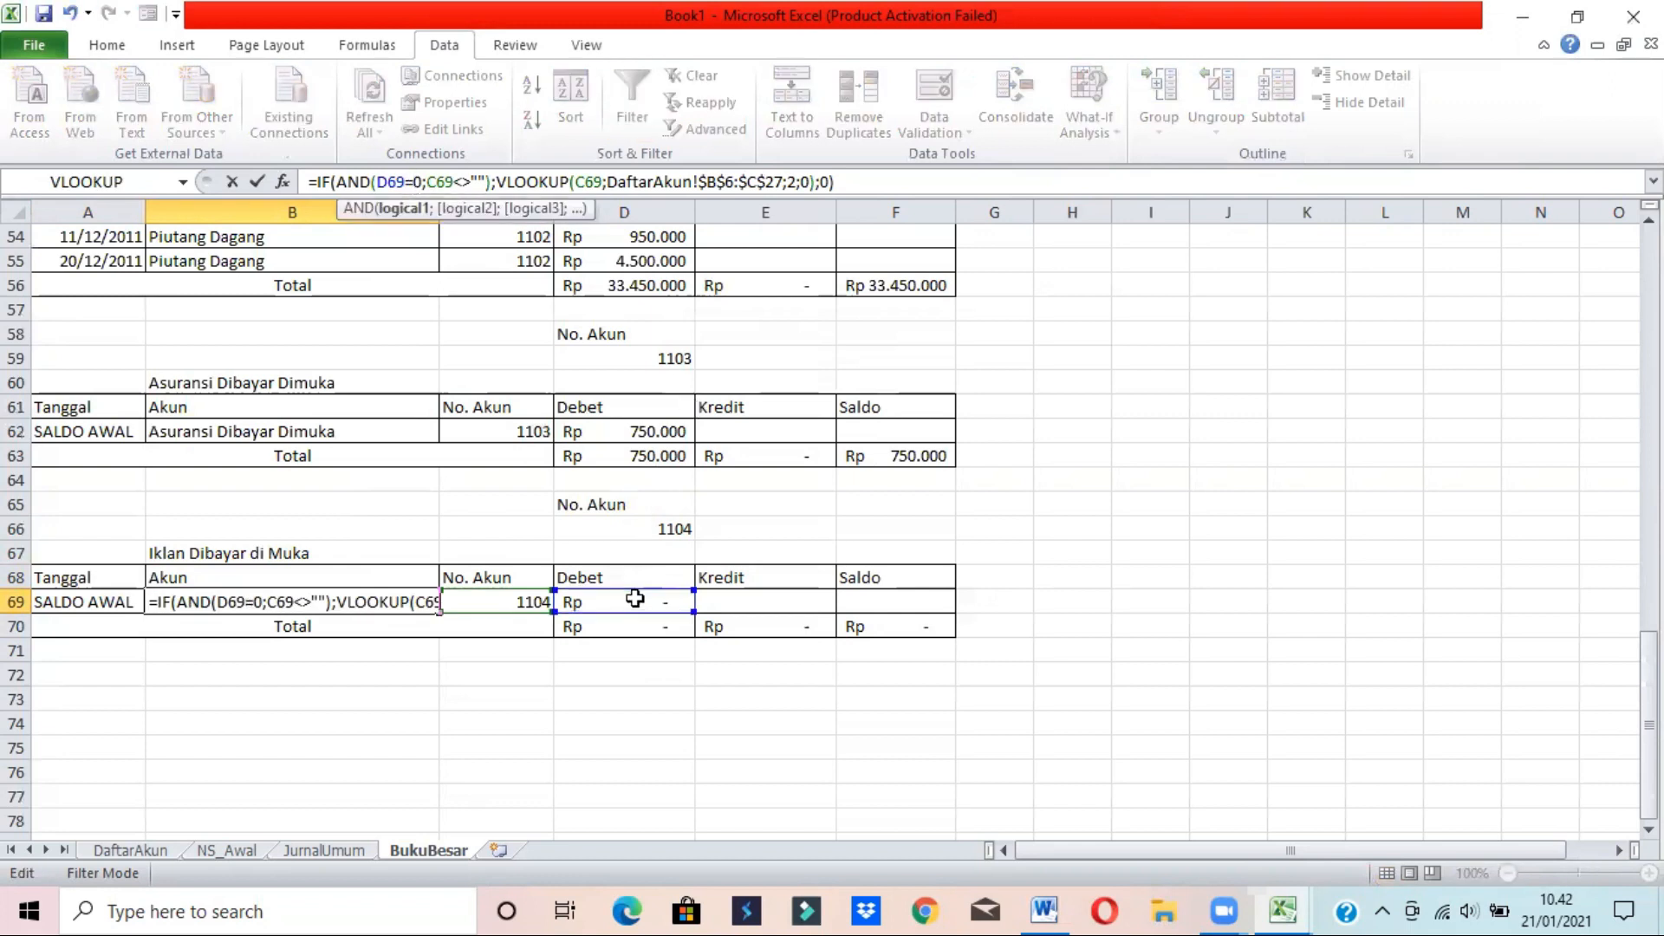
pyautogui.press('Return')
pyautogui.press('Up')
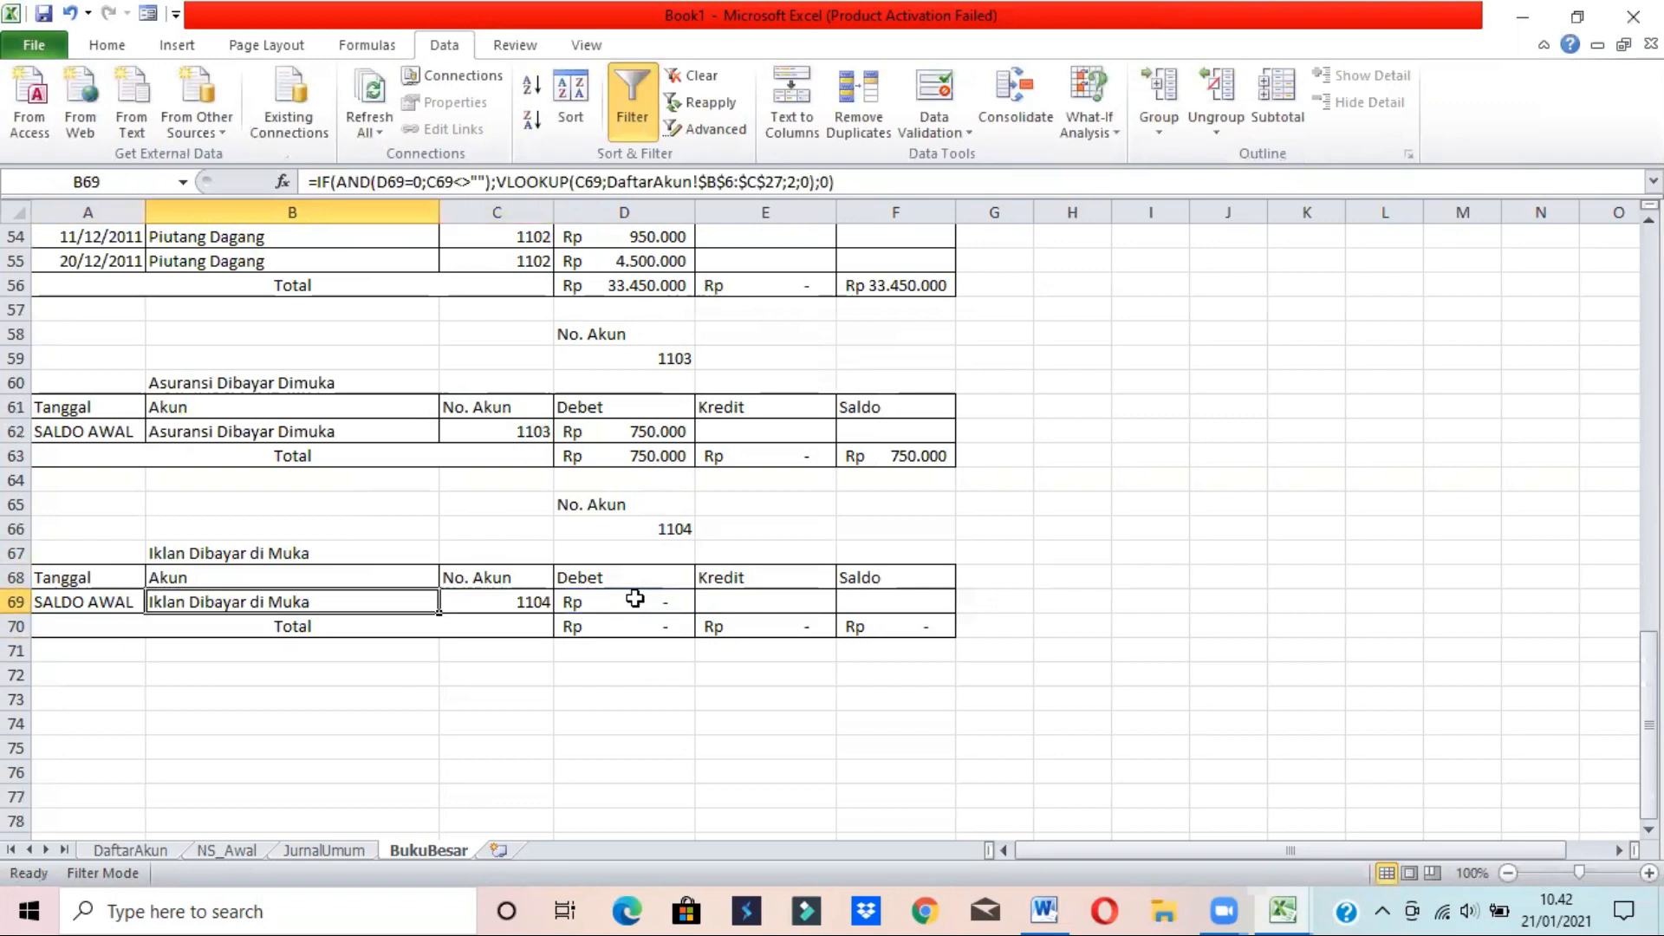
# - Replace the account name formula in B69 with the plain text Iklan Dibayar di Muka
pyautogui.press('F2')
pyautogui.press('F9')
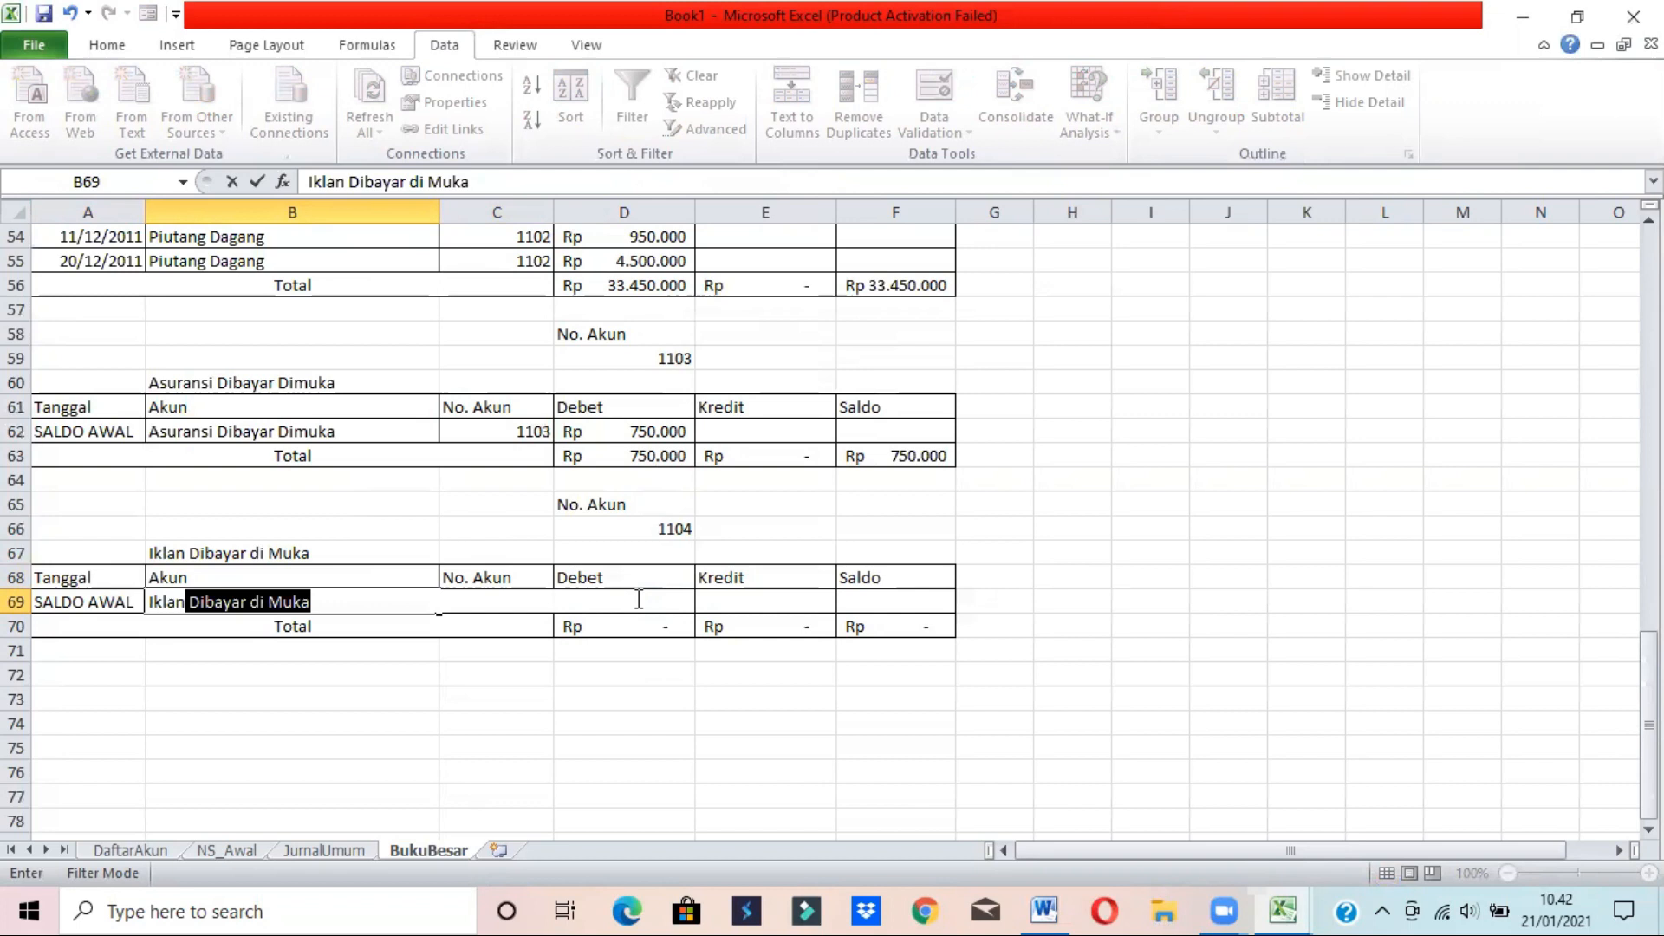
pyautogui.press('Return')
pyautogui.press('Up')
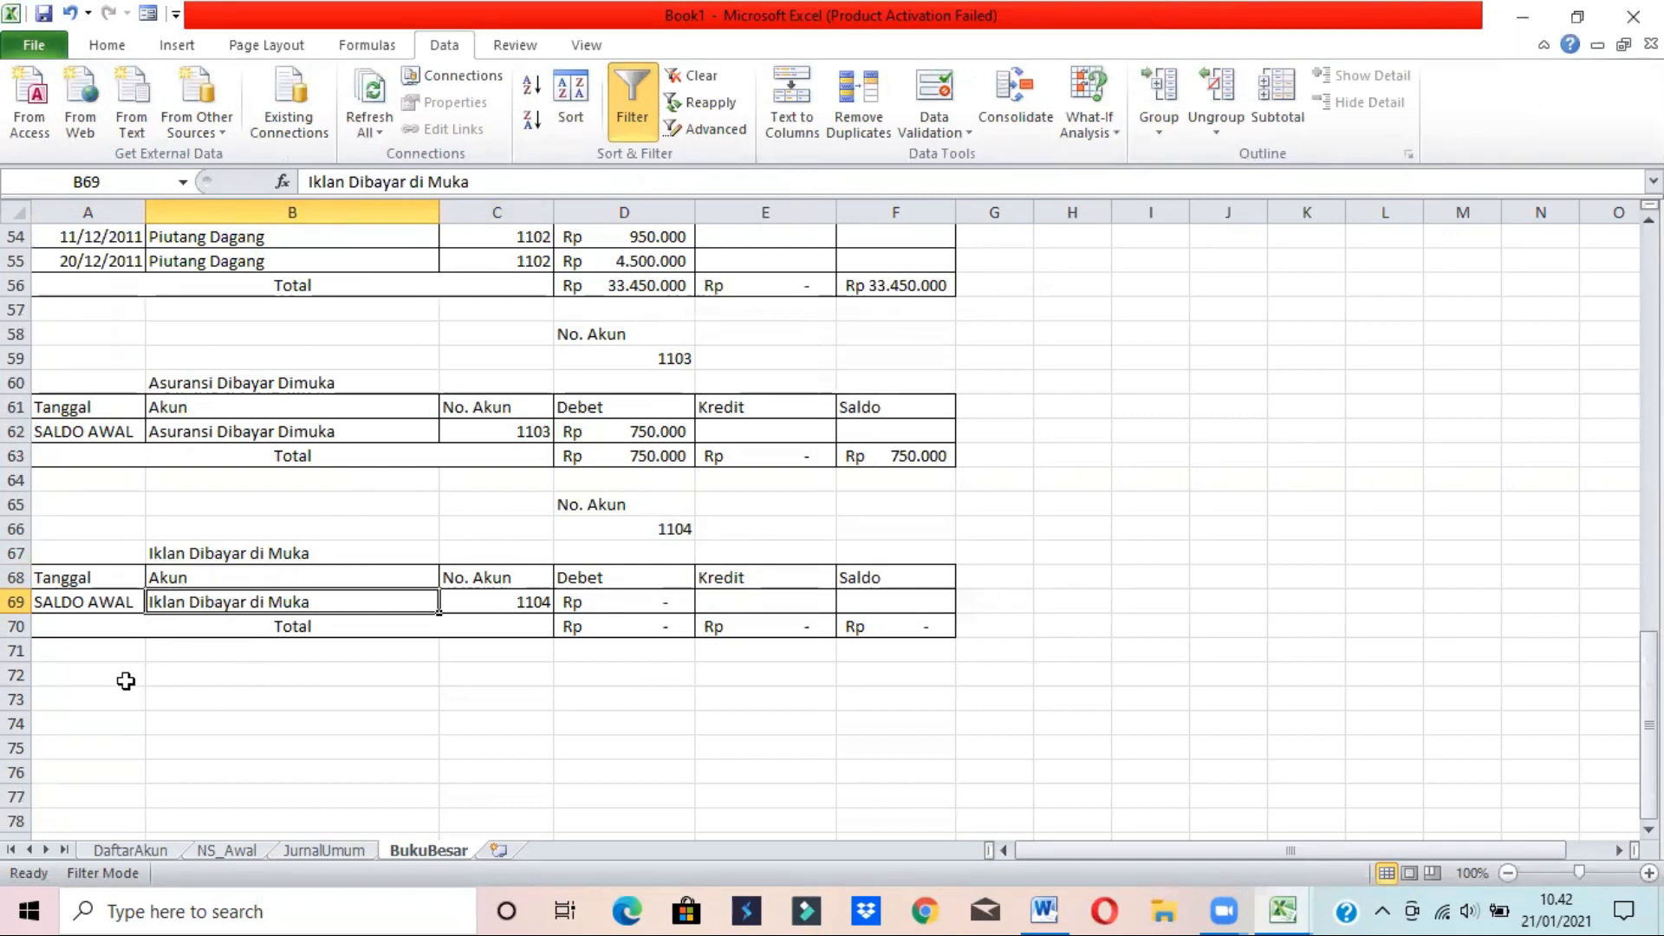
# - Choose account number 1105 in D7 of the ledger template at the beginning of the sheet
pyautogui.click(121, 676)
pyautogui.moveTo(1649, 656); pyautogui.dragTo(1649, 250)
pyautogui.click(606, 383)
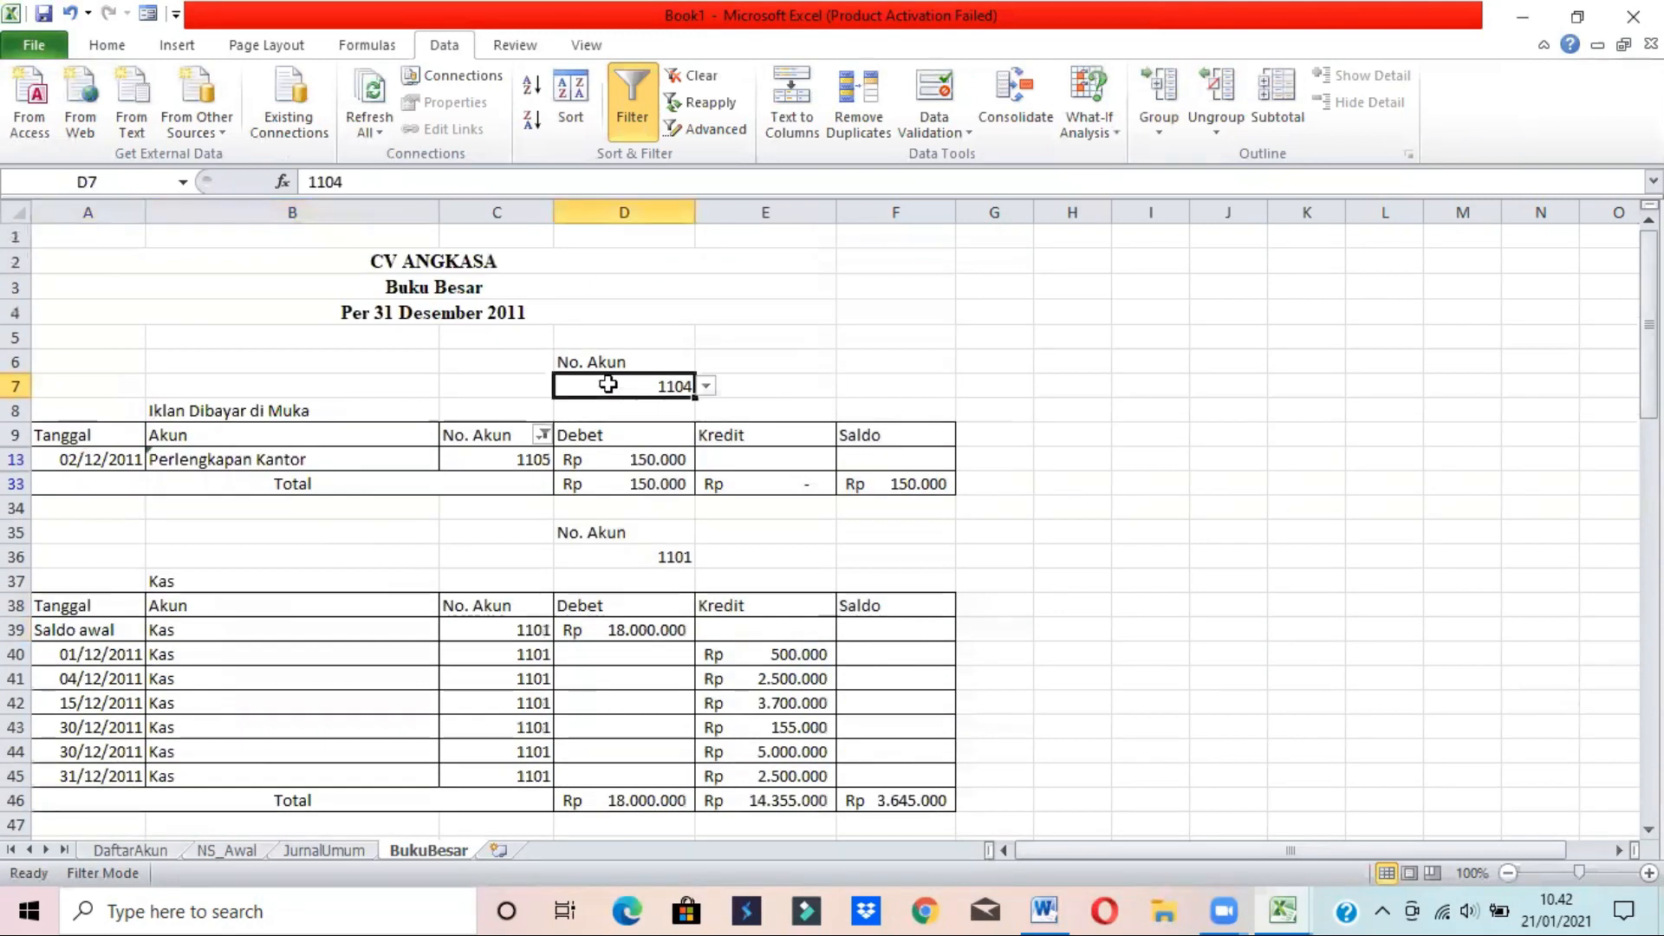
pyautogui.click(707, 387)
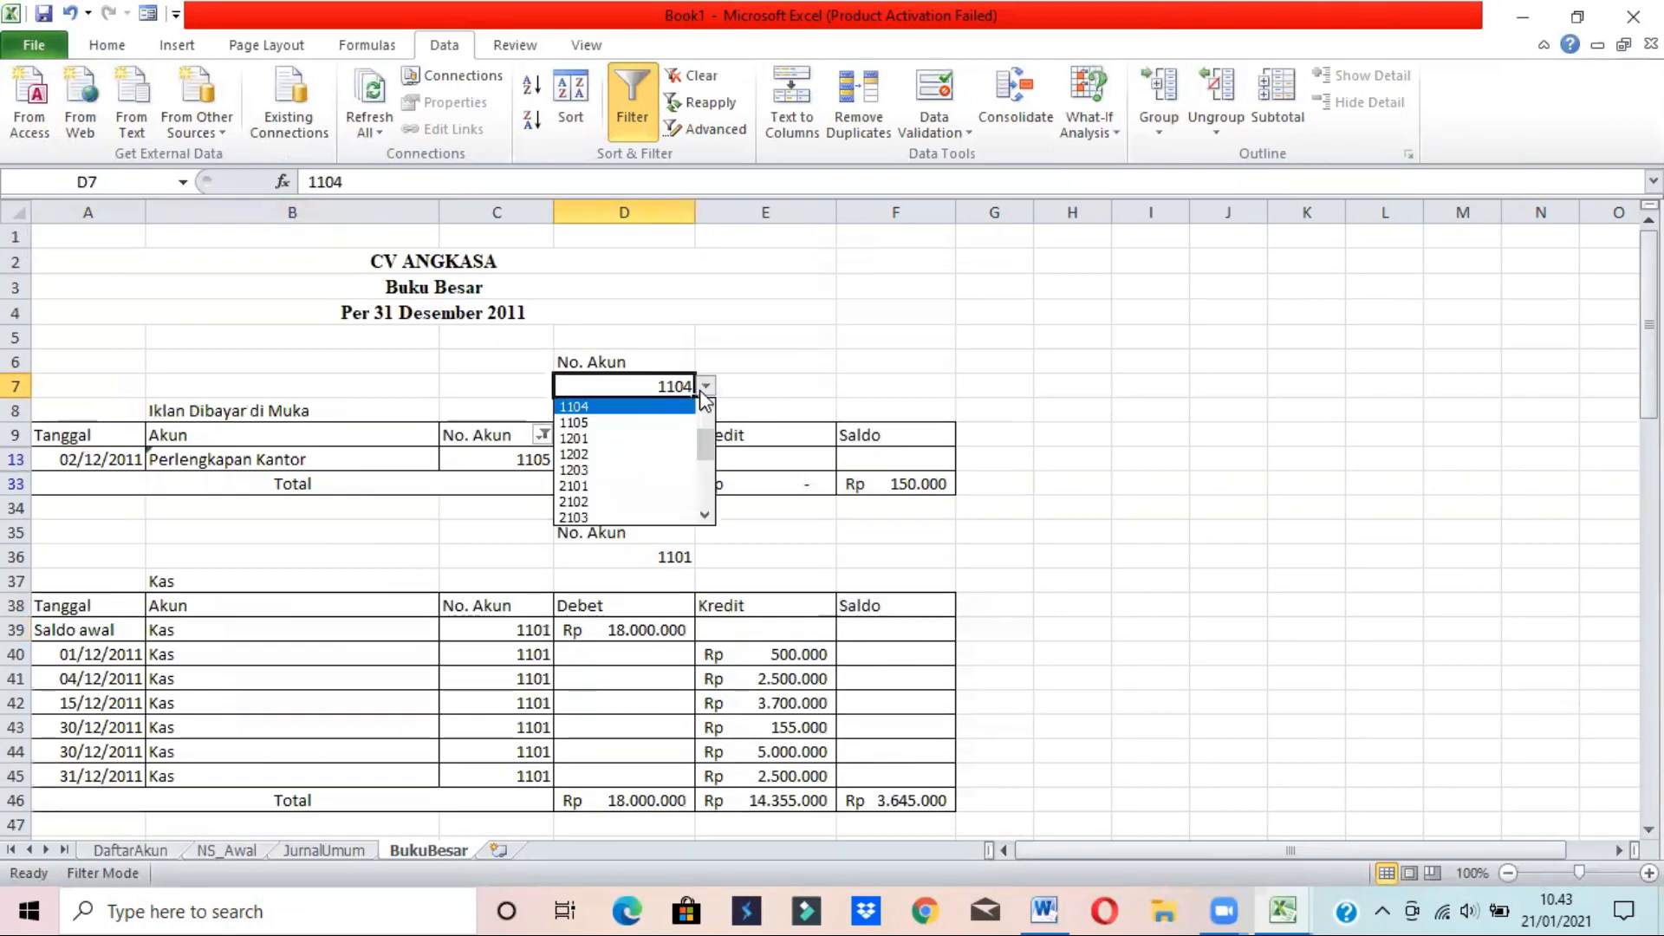
pyautogui.click(650, 422)
pyautogui.click(1061, 410)
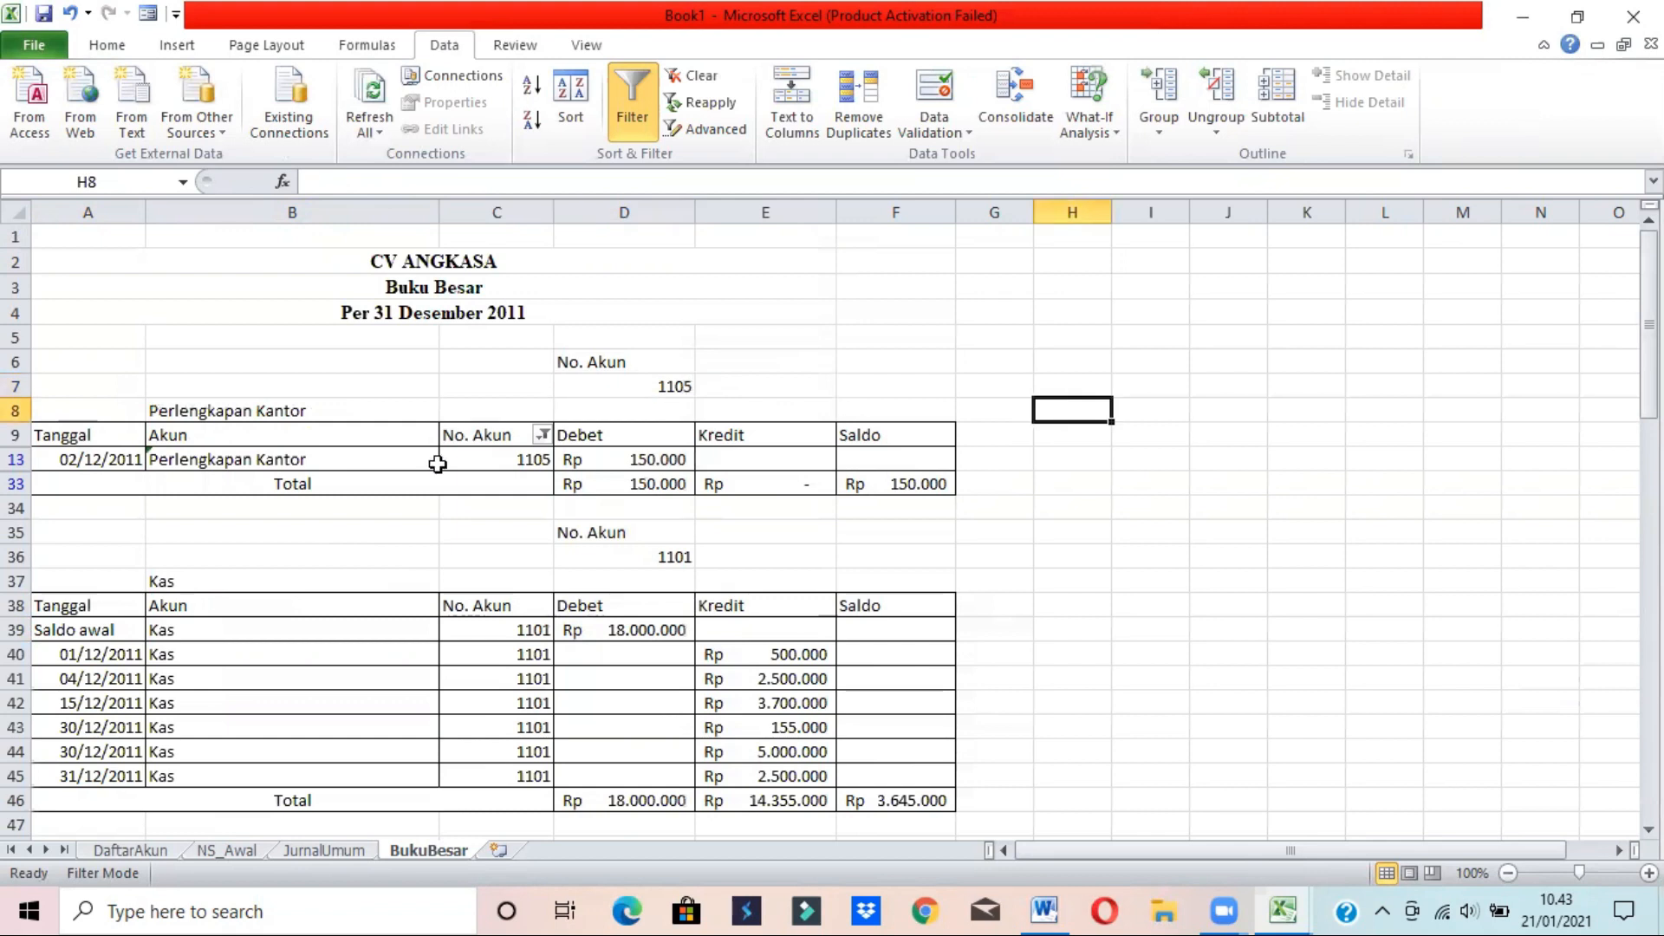
# - Copy the Perlengkapan Kantor table A6:F33 and paste it at A72, keeping its source formatting
pyautogui.click(508, 461)
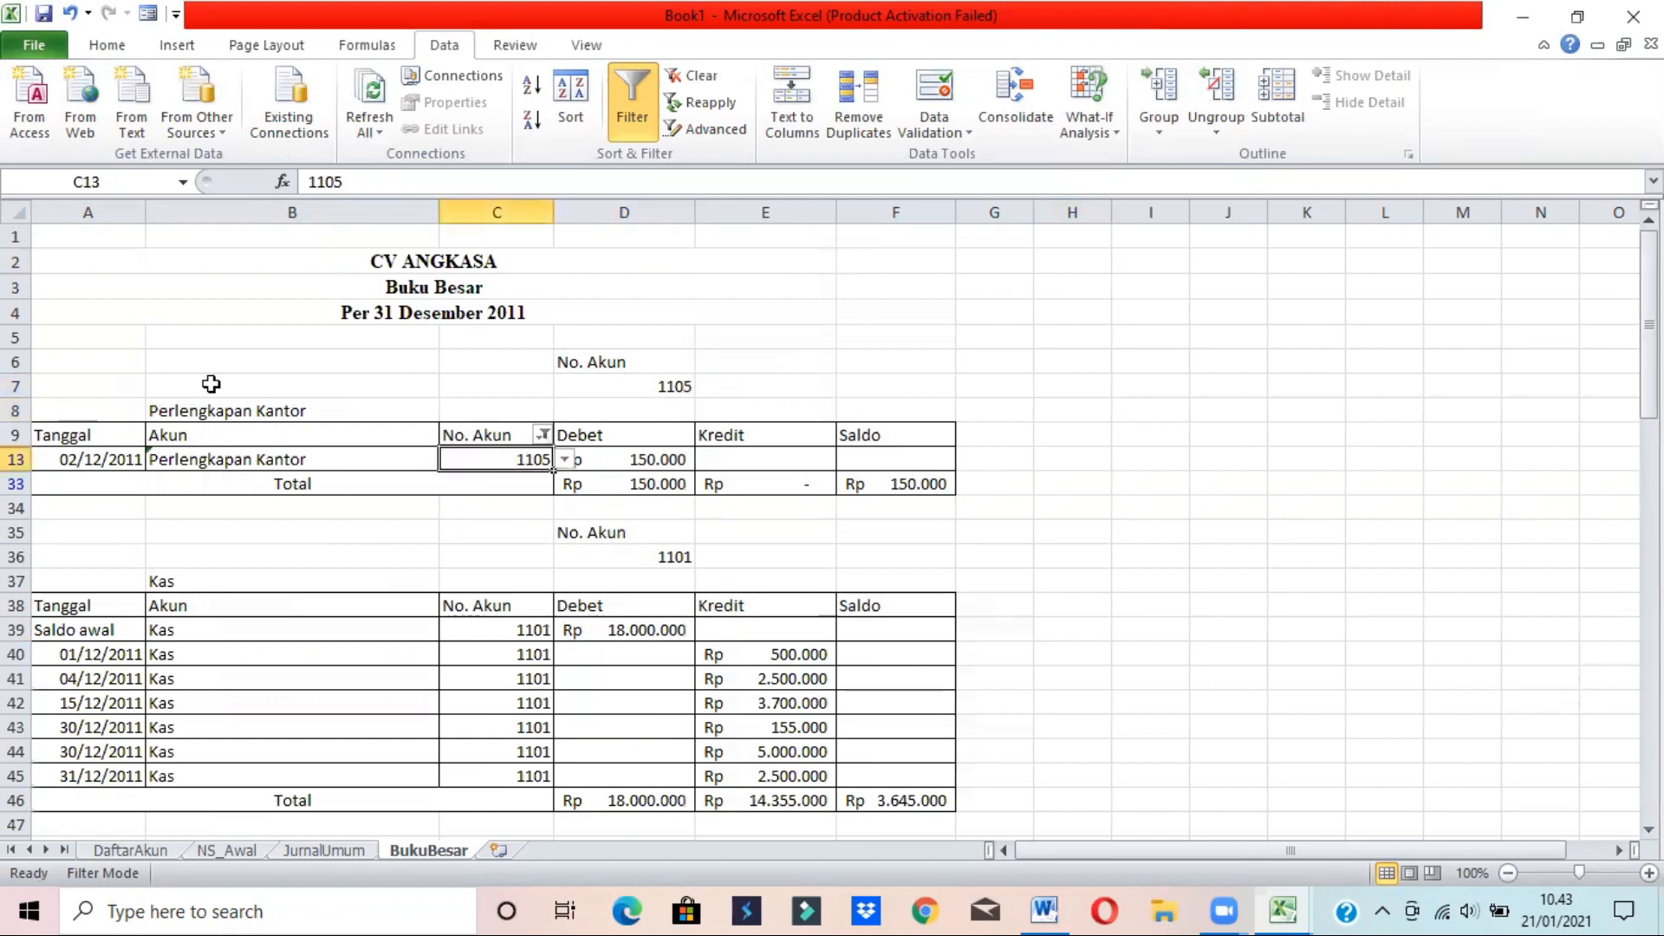
pyautogui.click(588, 354)
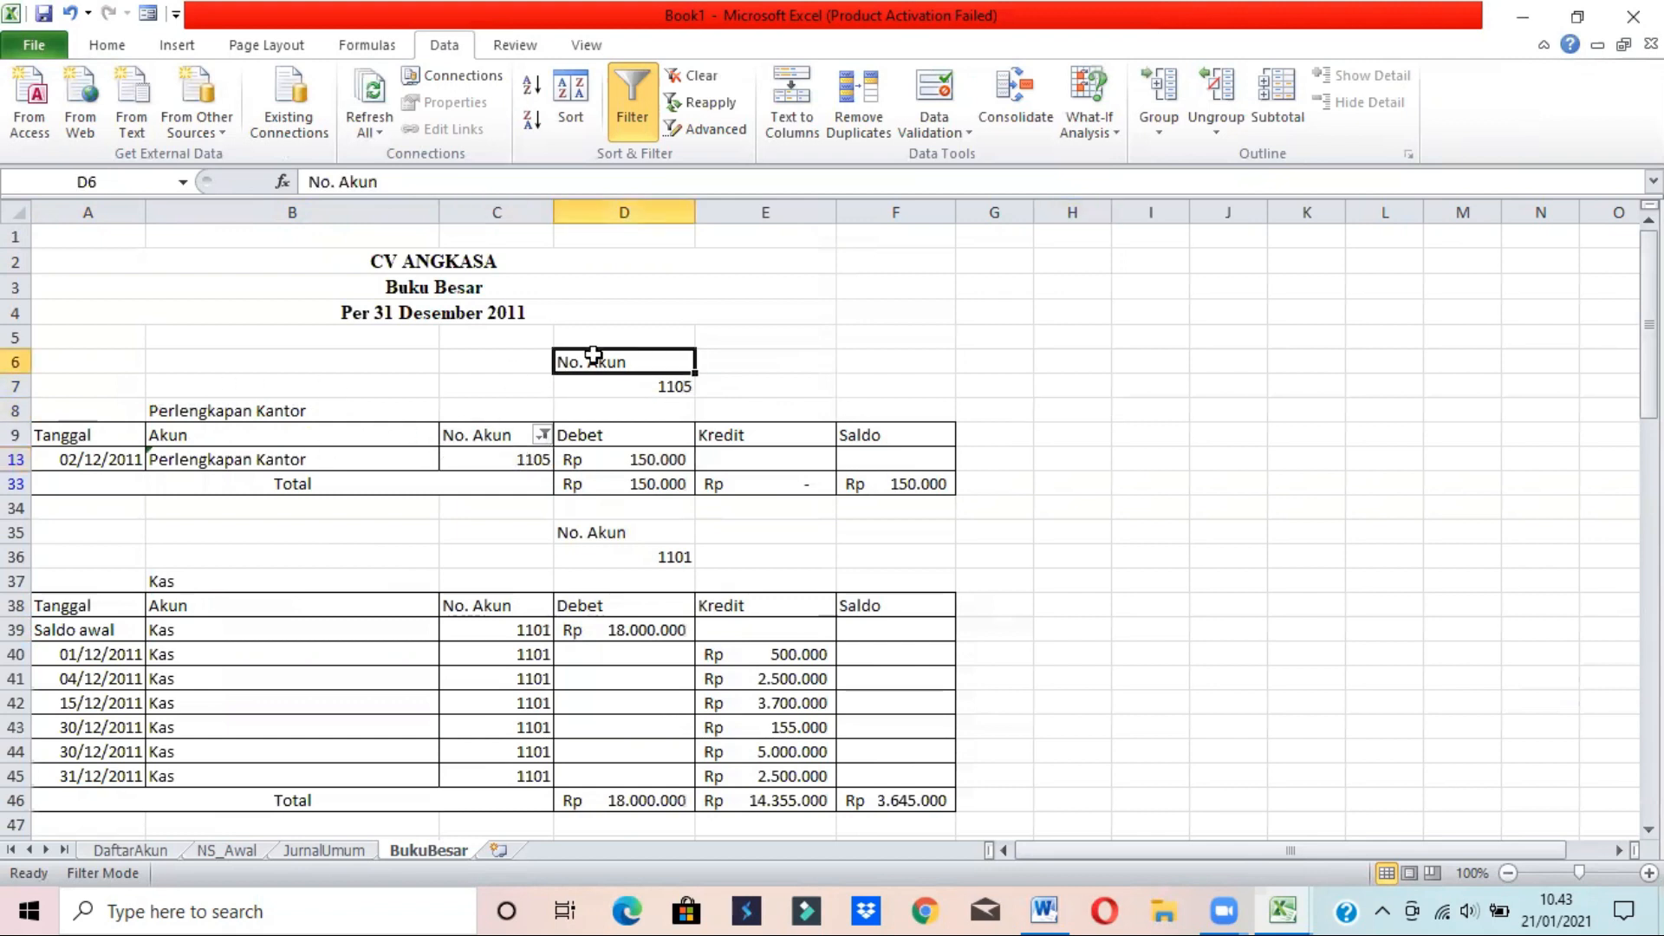
pyautogui.moveTo(91, 359); pyautogui.dragTo(902, 479)
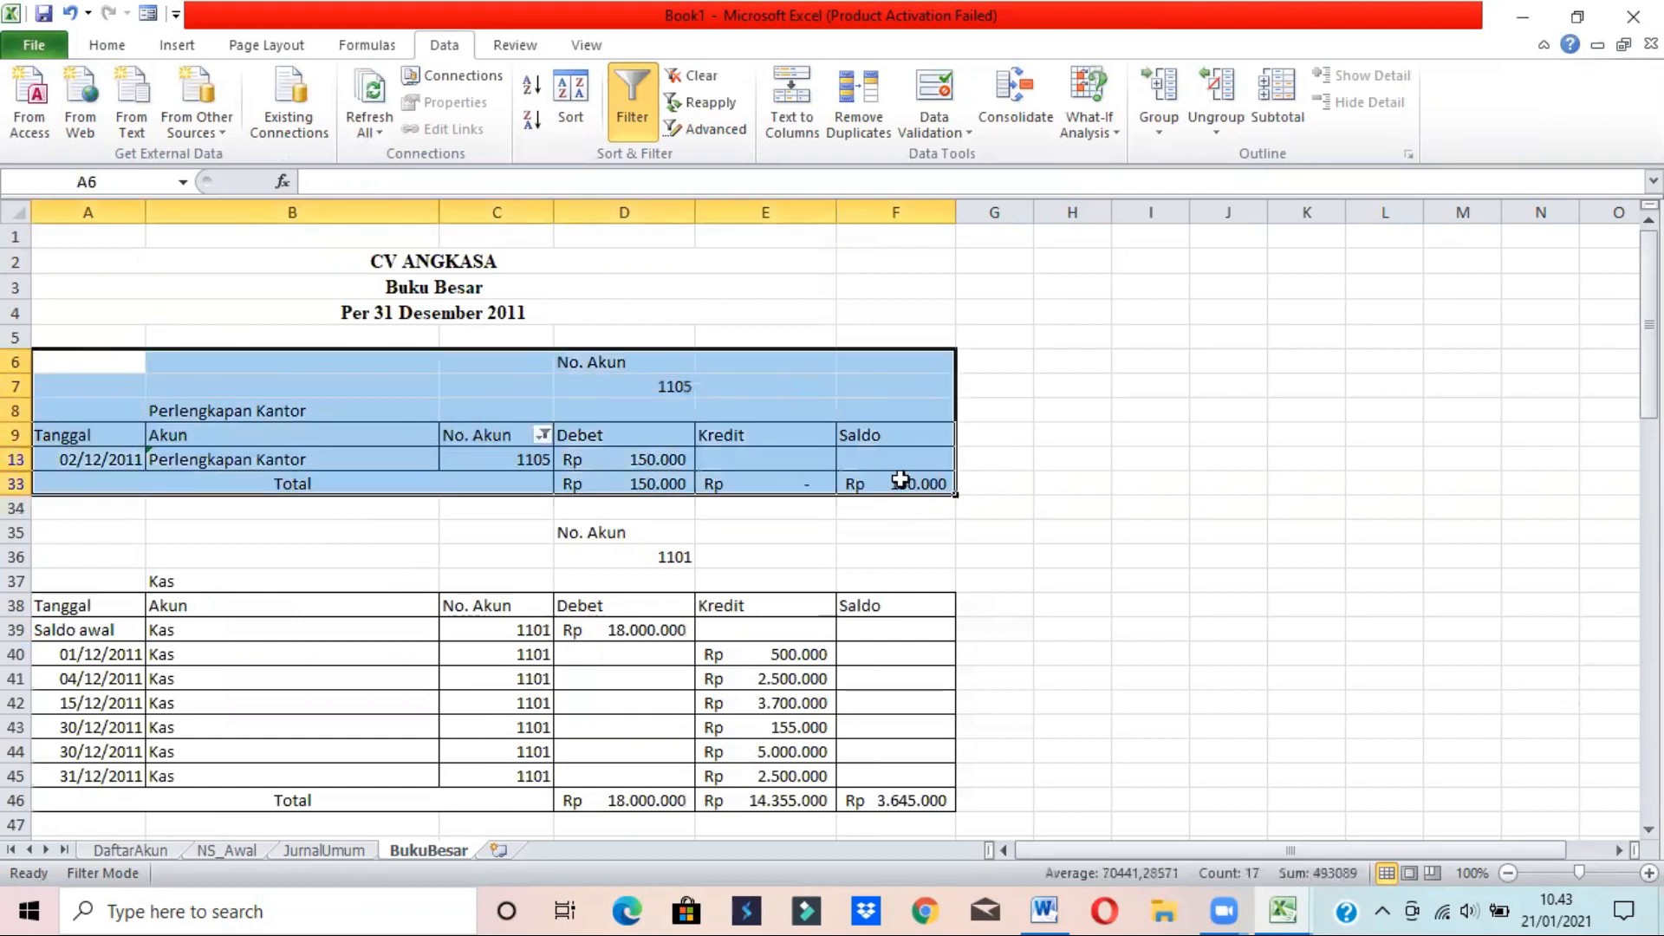
pyautogui.hotkey('ctrl', 'c')
pyautogui.moveTo(1648, 329); pyautogui.dragTo(1648, 728)
pyautogui.click(117, 673)
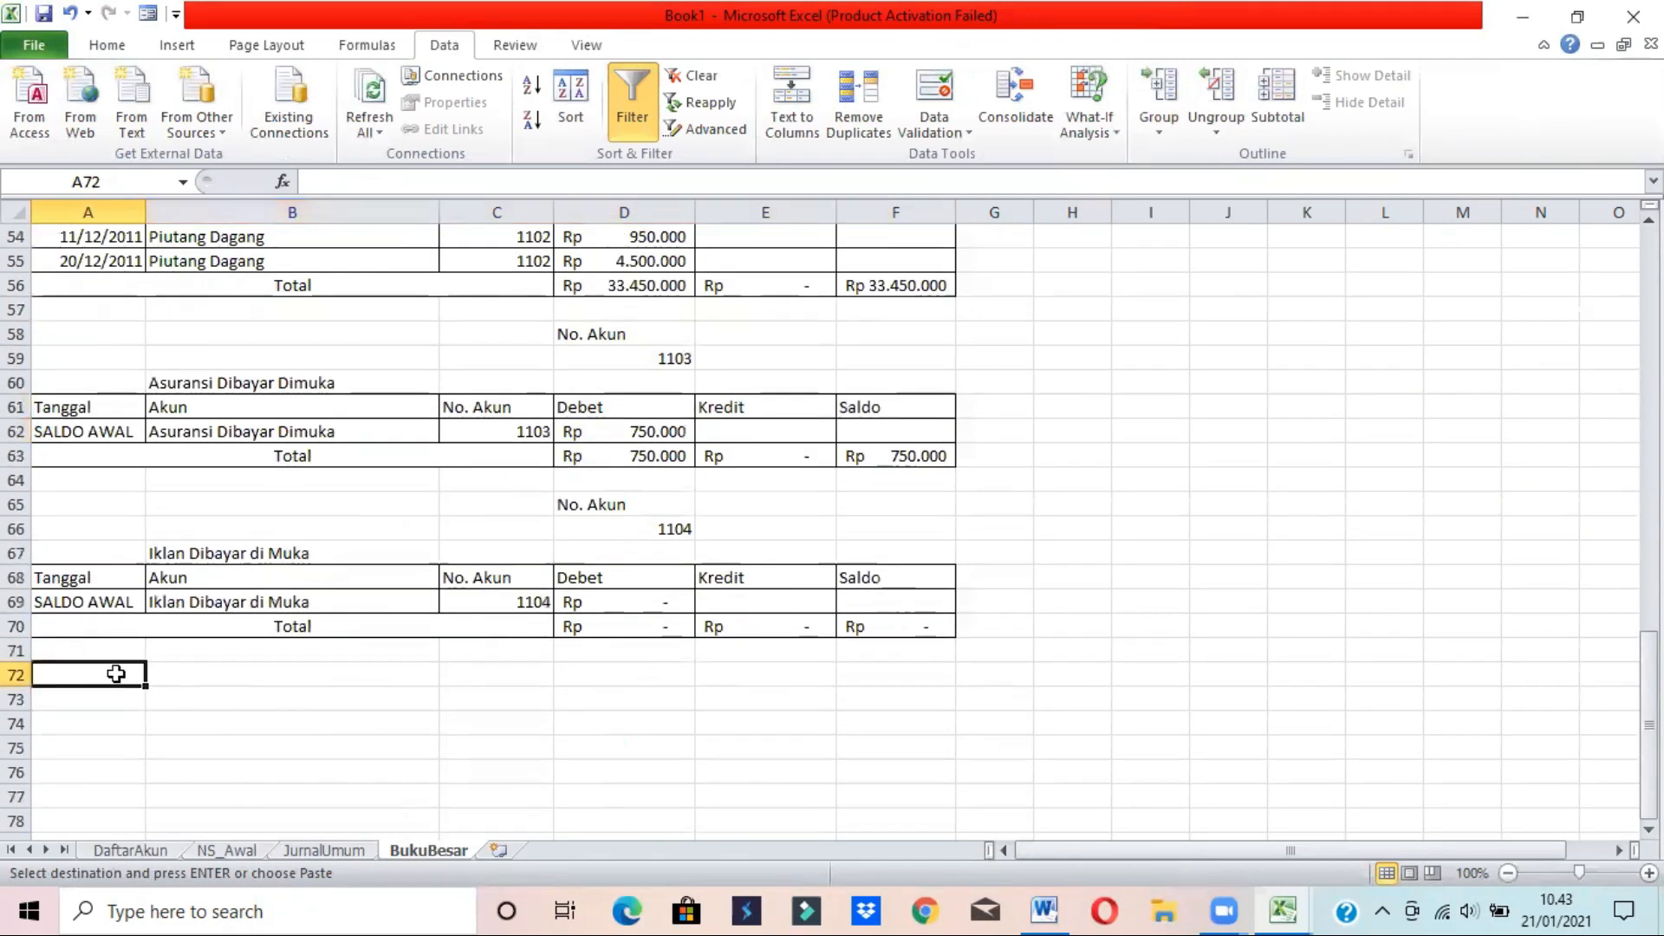
pyautogui.click(106, 45)
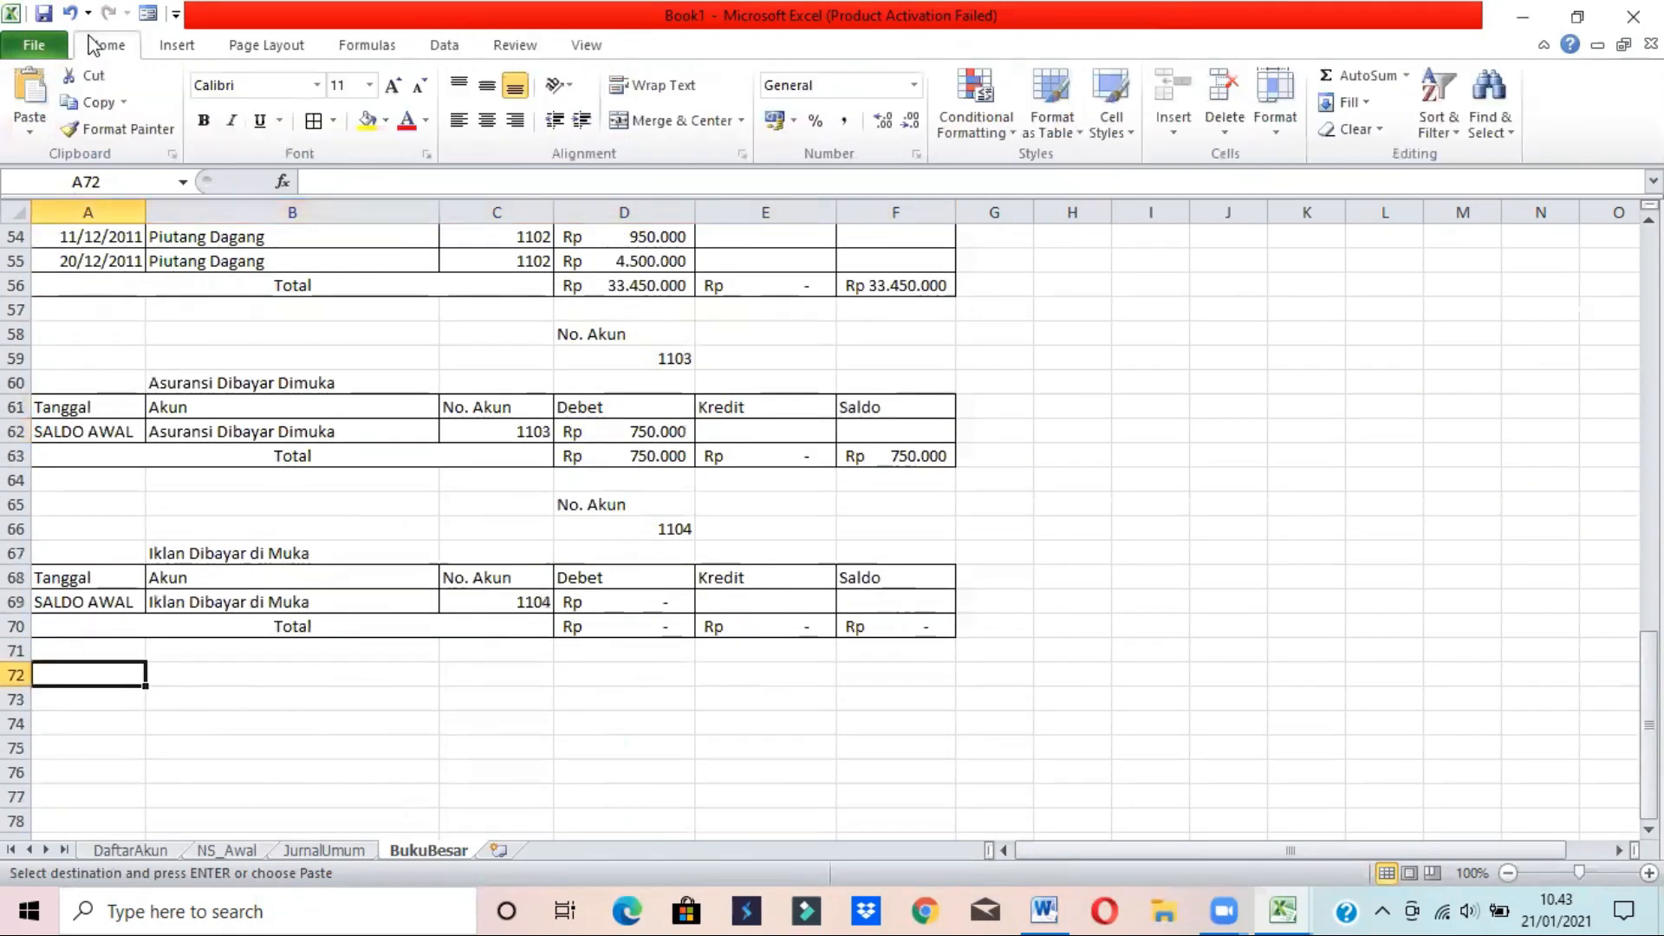
pyautogui.click(29, 126)
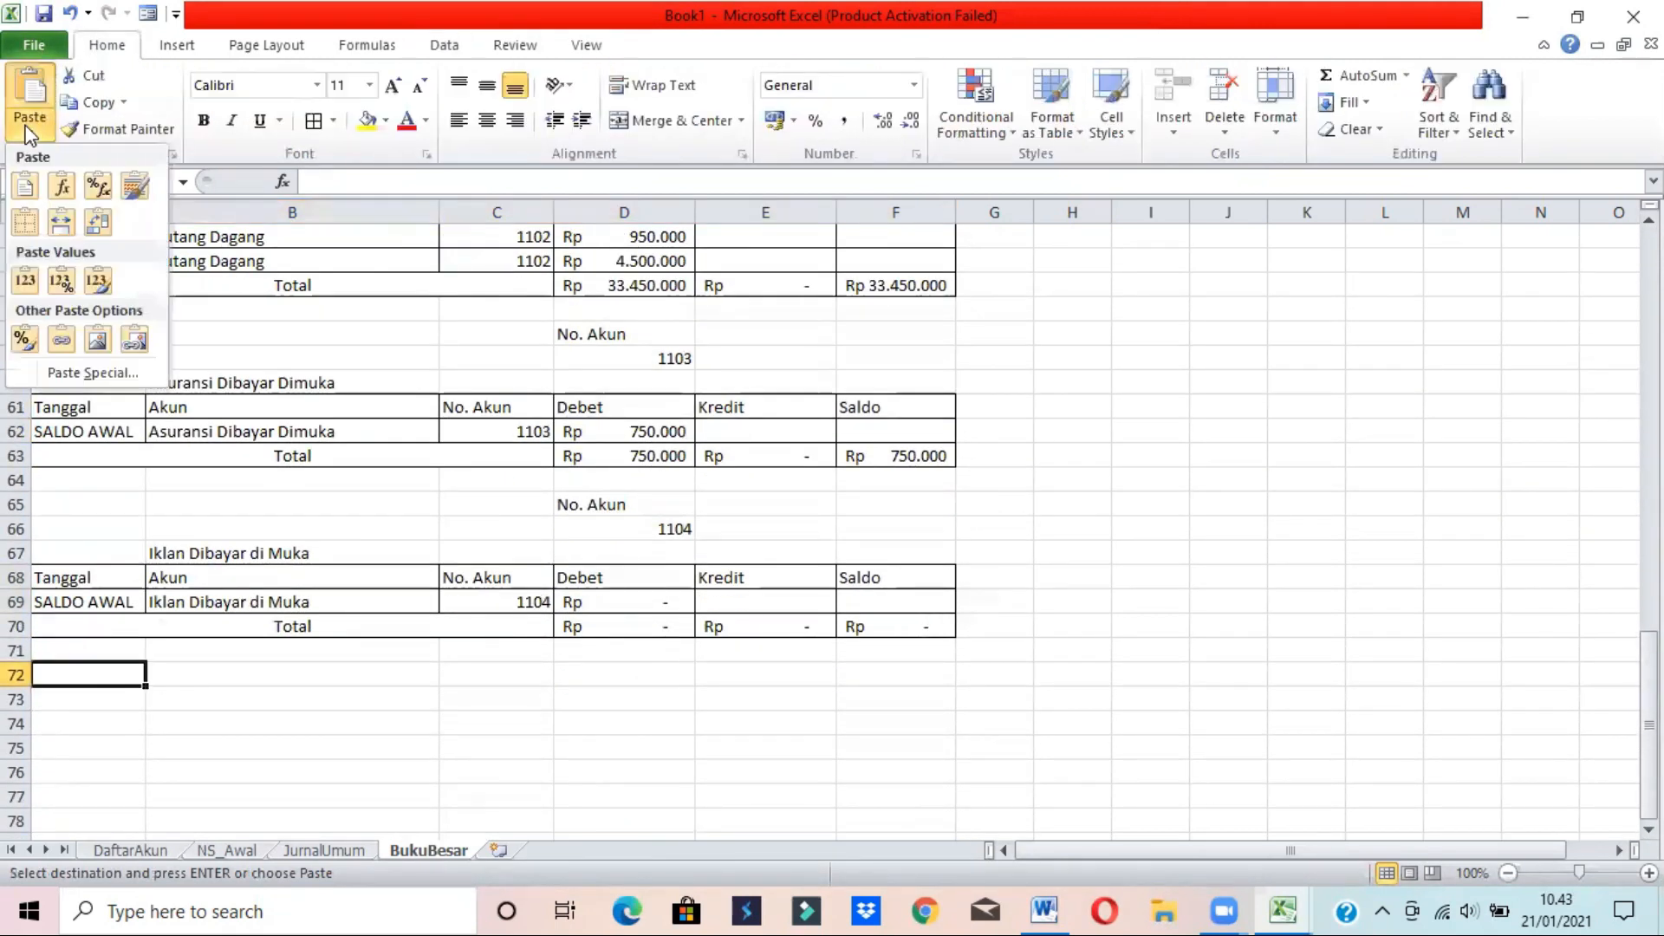
pyautogui.click(132, 189)
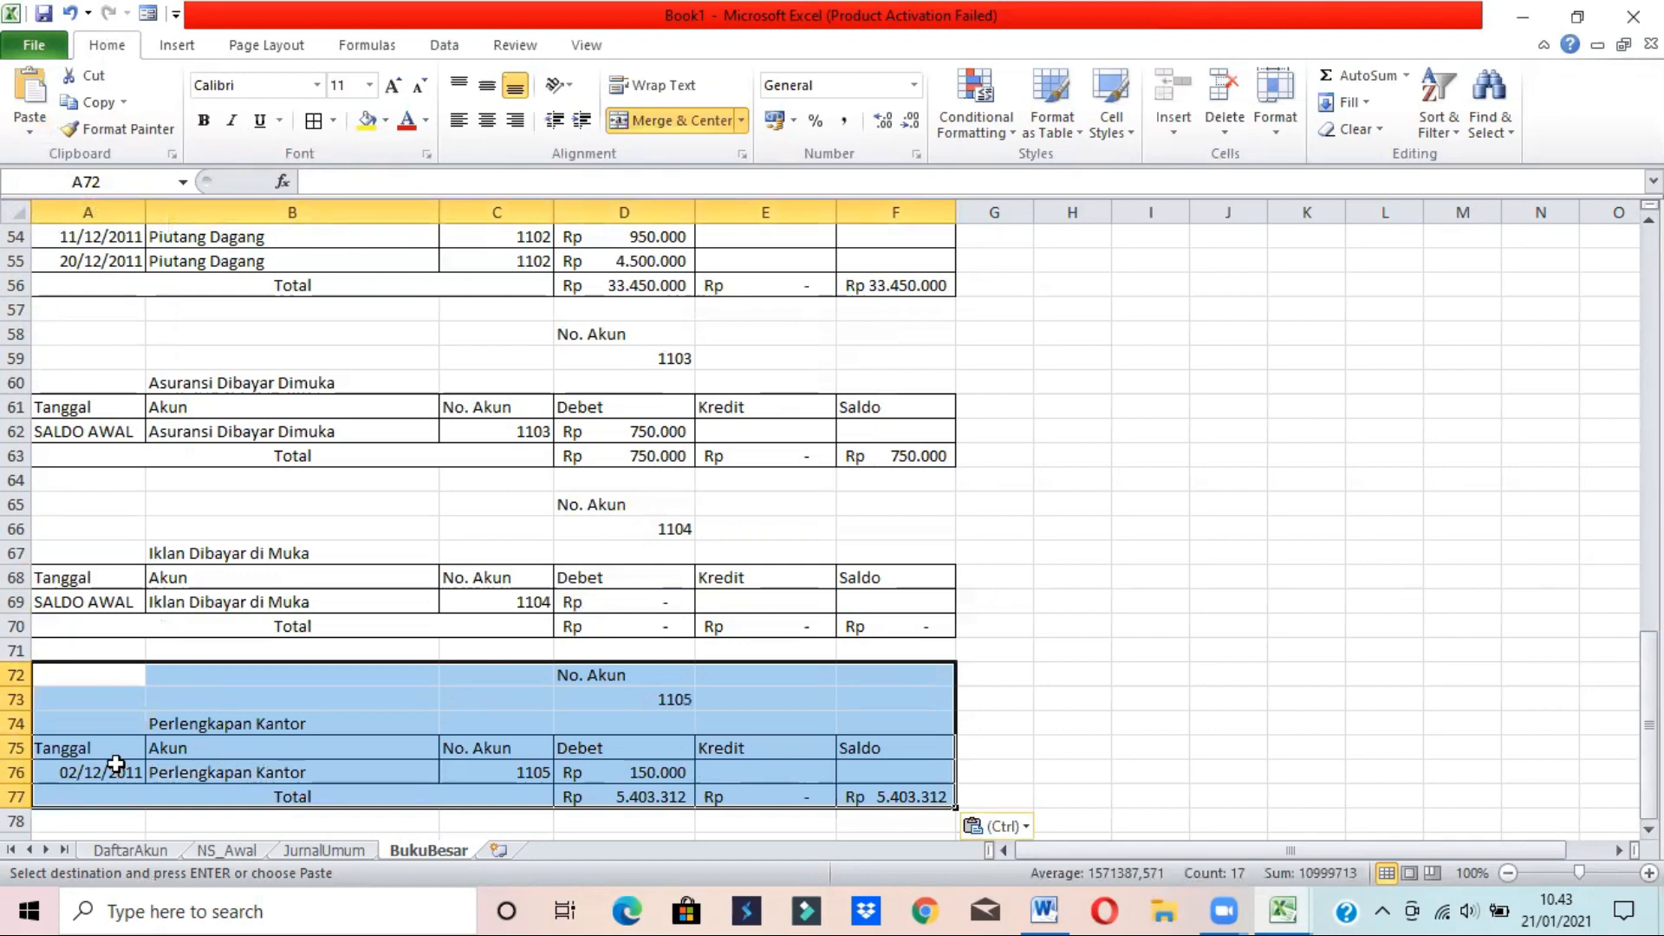
# - Insert an empty row at row 76 above the 02/12/2011 entry of the Perlengkapan Kantor table
pyautogui.click(87, 772)
pyautogui.rightClick(15, 772)
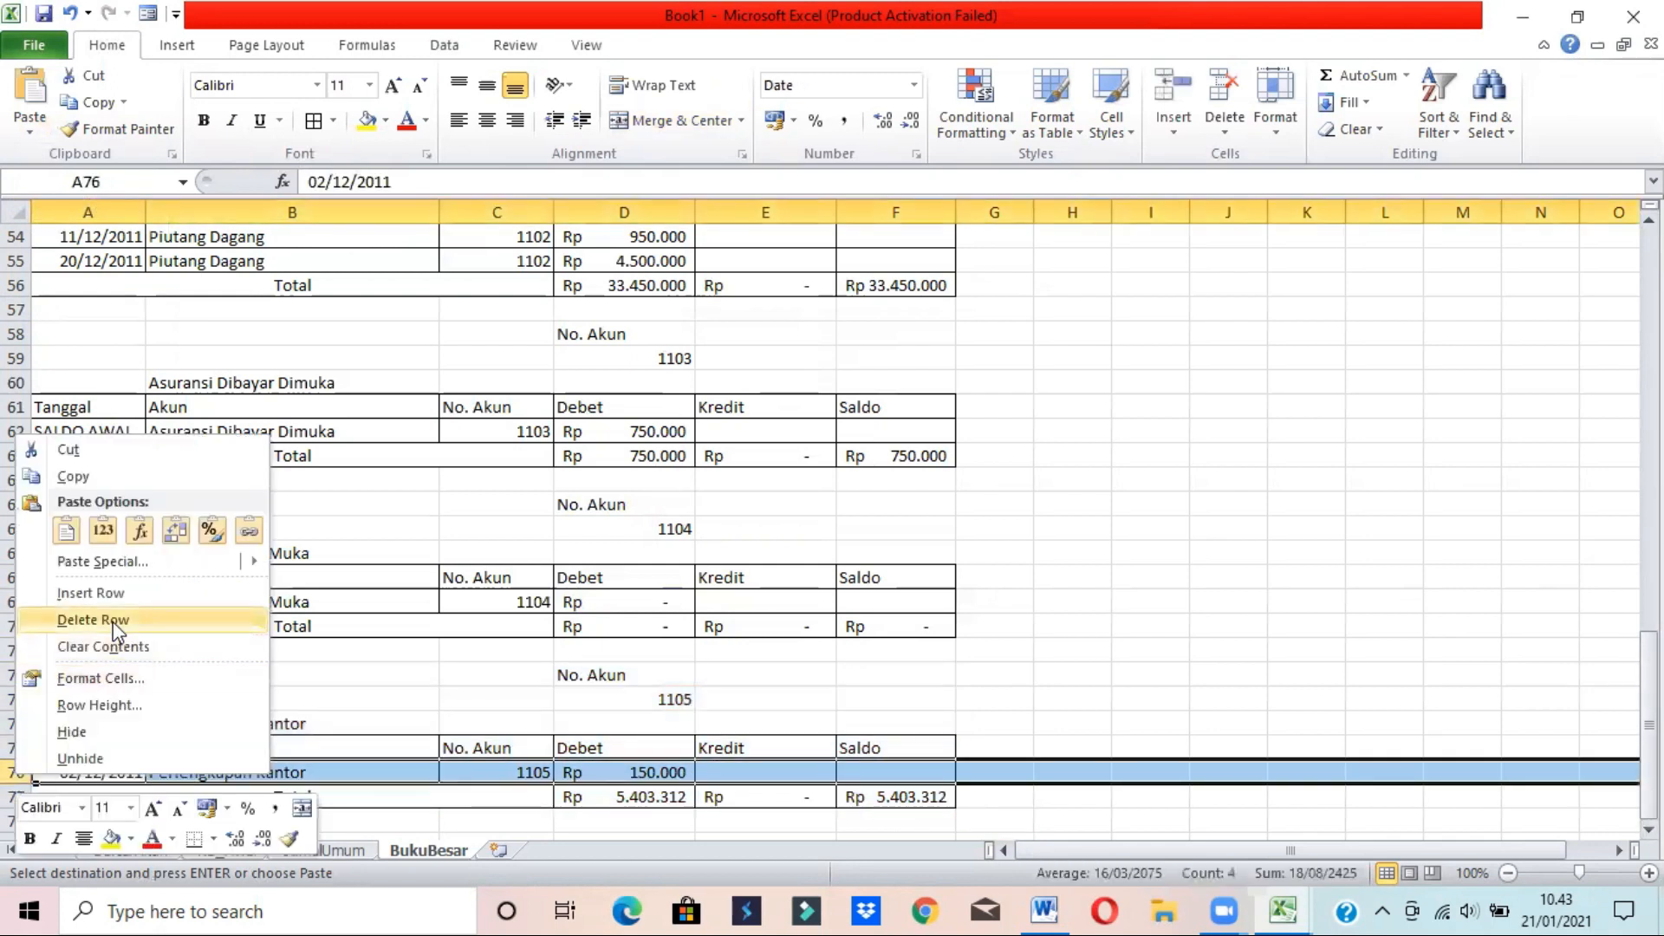
pyautogui.click(106, 594)
# - Label the new row 76 with SALDO AWAL in the date column and Perlengkapan Kantor as the account name
pyautogui.click(115, 775)
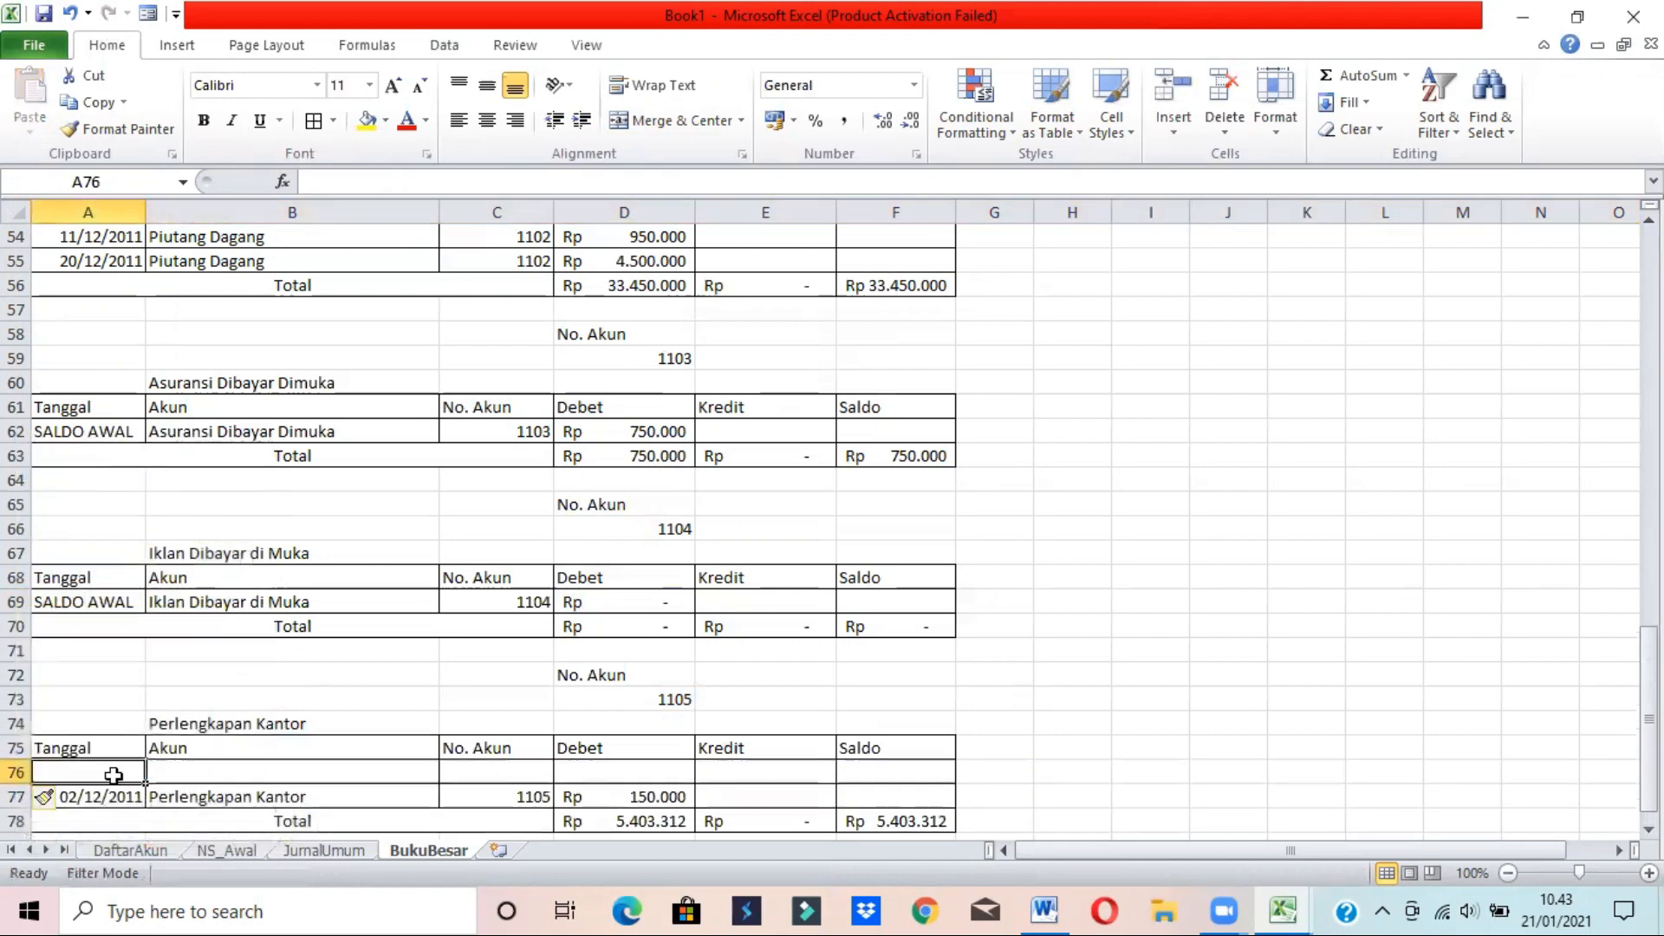
pyautogui.write('S')
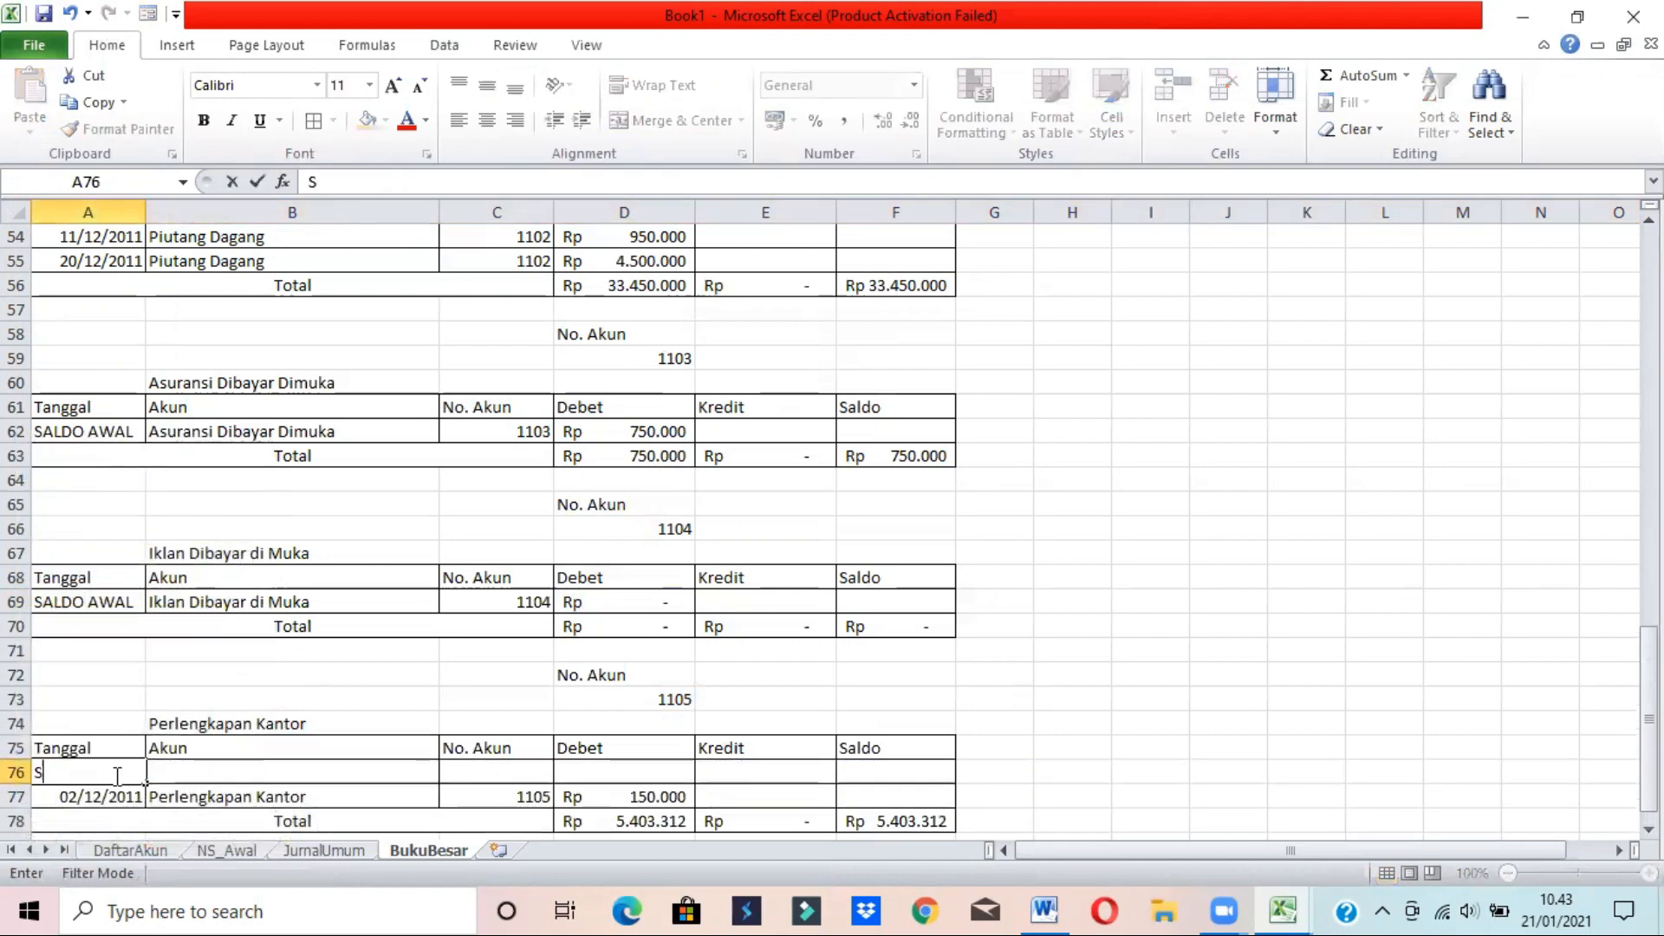
pyautogui.write('ALDO AWAL')
pyautogui.press('Tab')
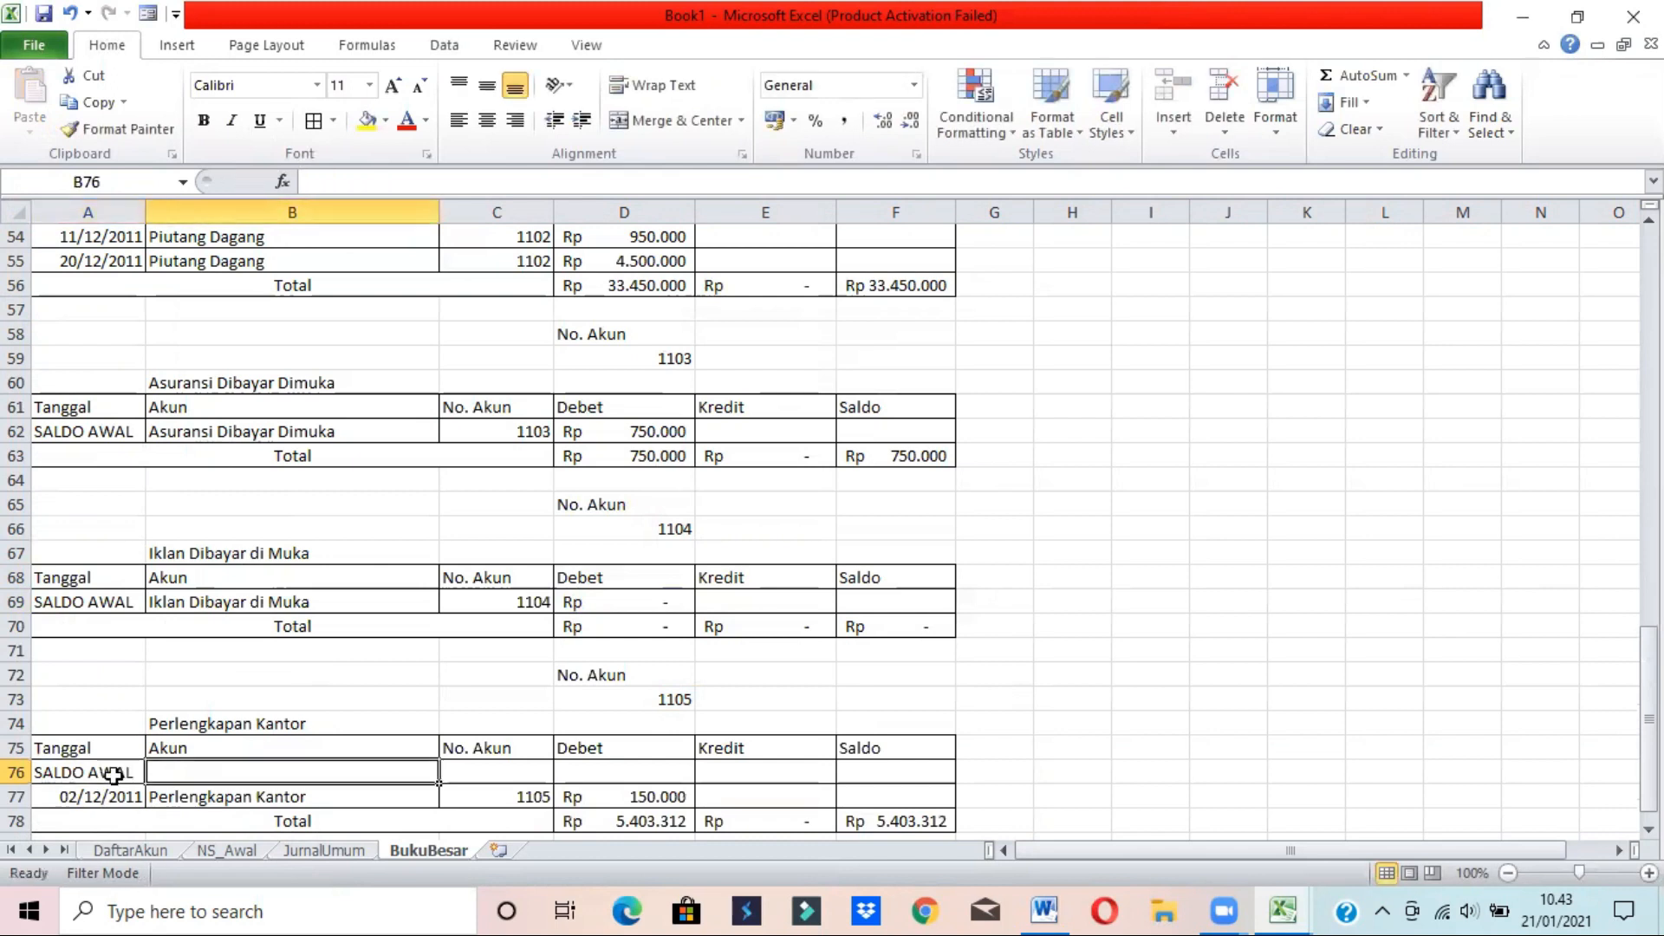
pyautogui.write('Per')
pyautogui.press('Return')
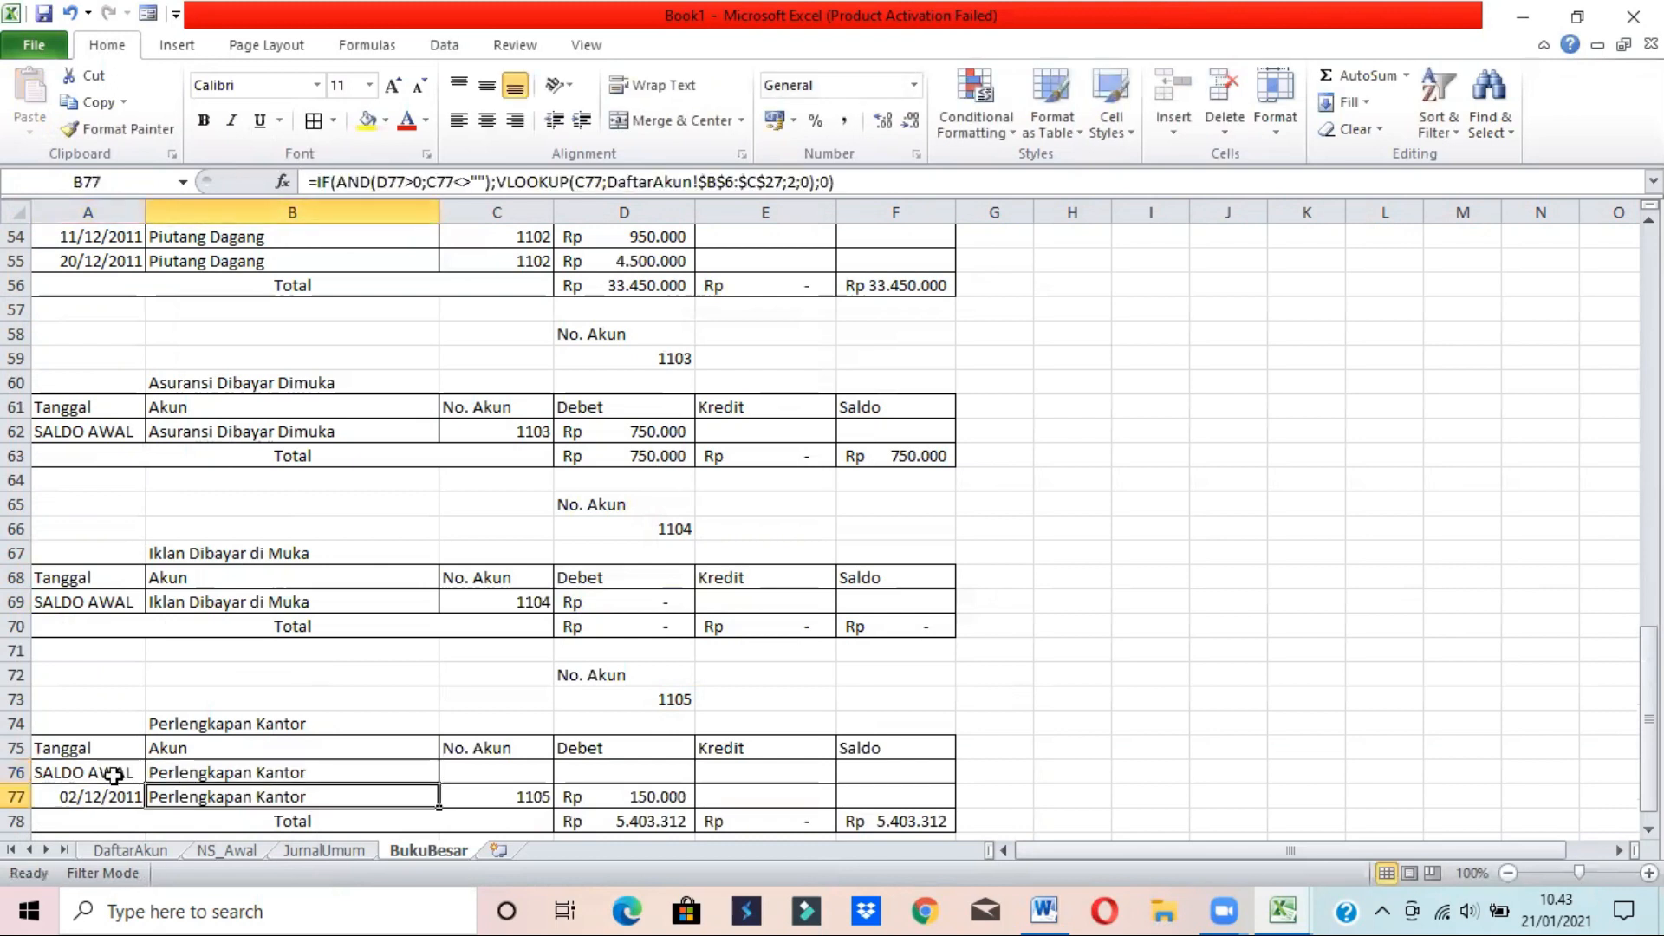
pyautogui.press('Up')
pyautogui.press('Right')
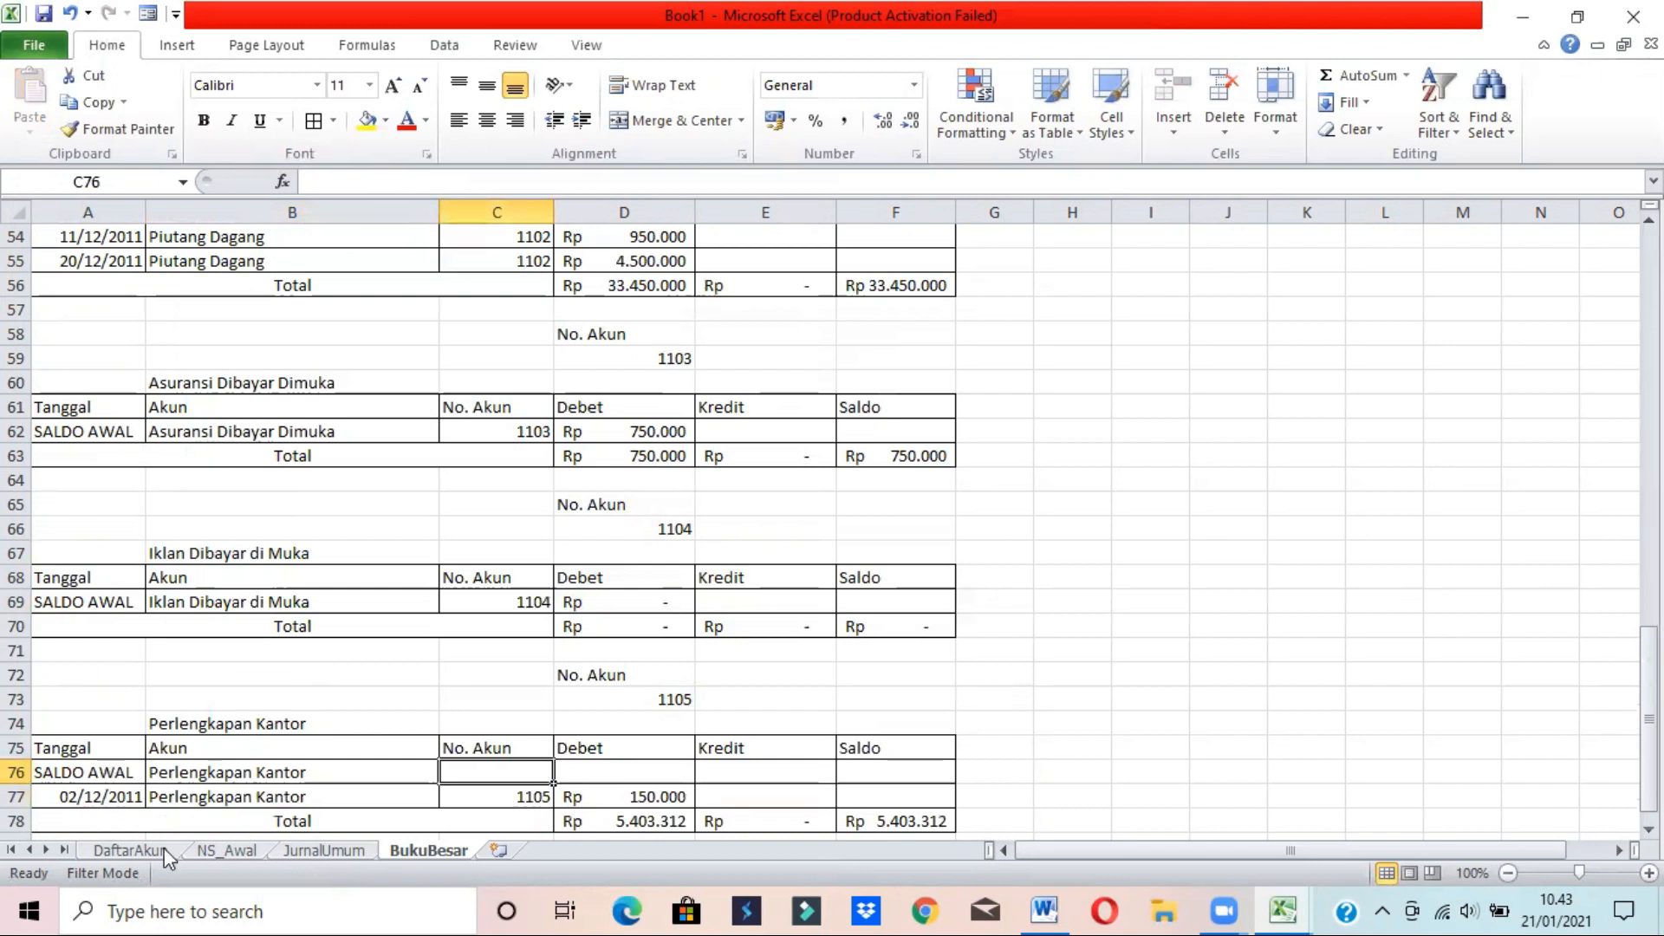
pyautogui.click(501, 792)
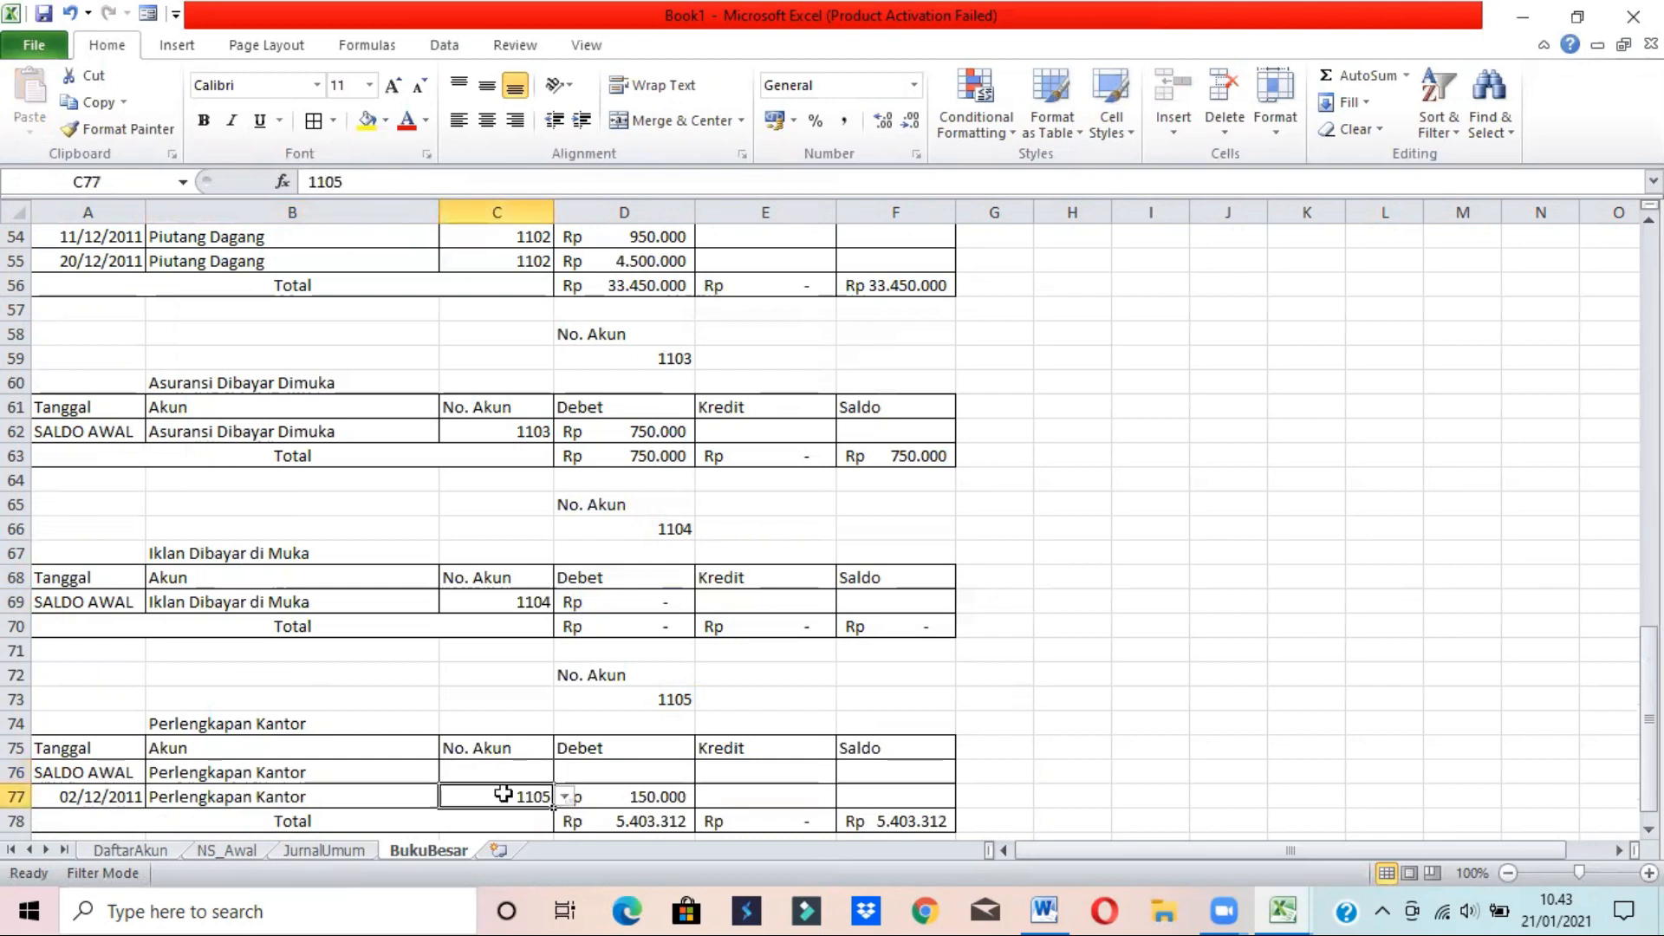
pyautogui.click(565, 797)
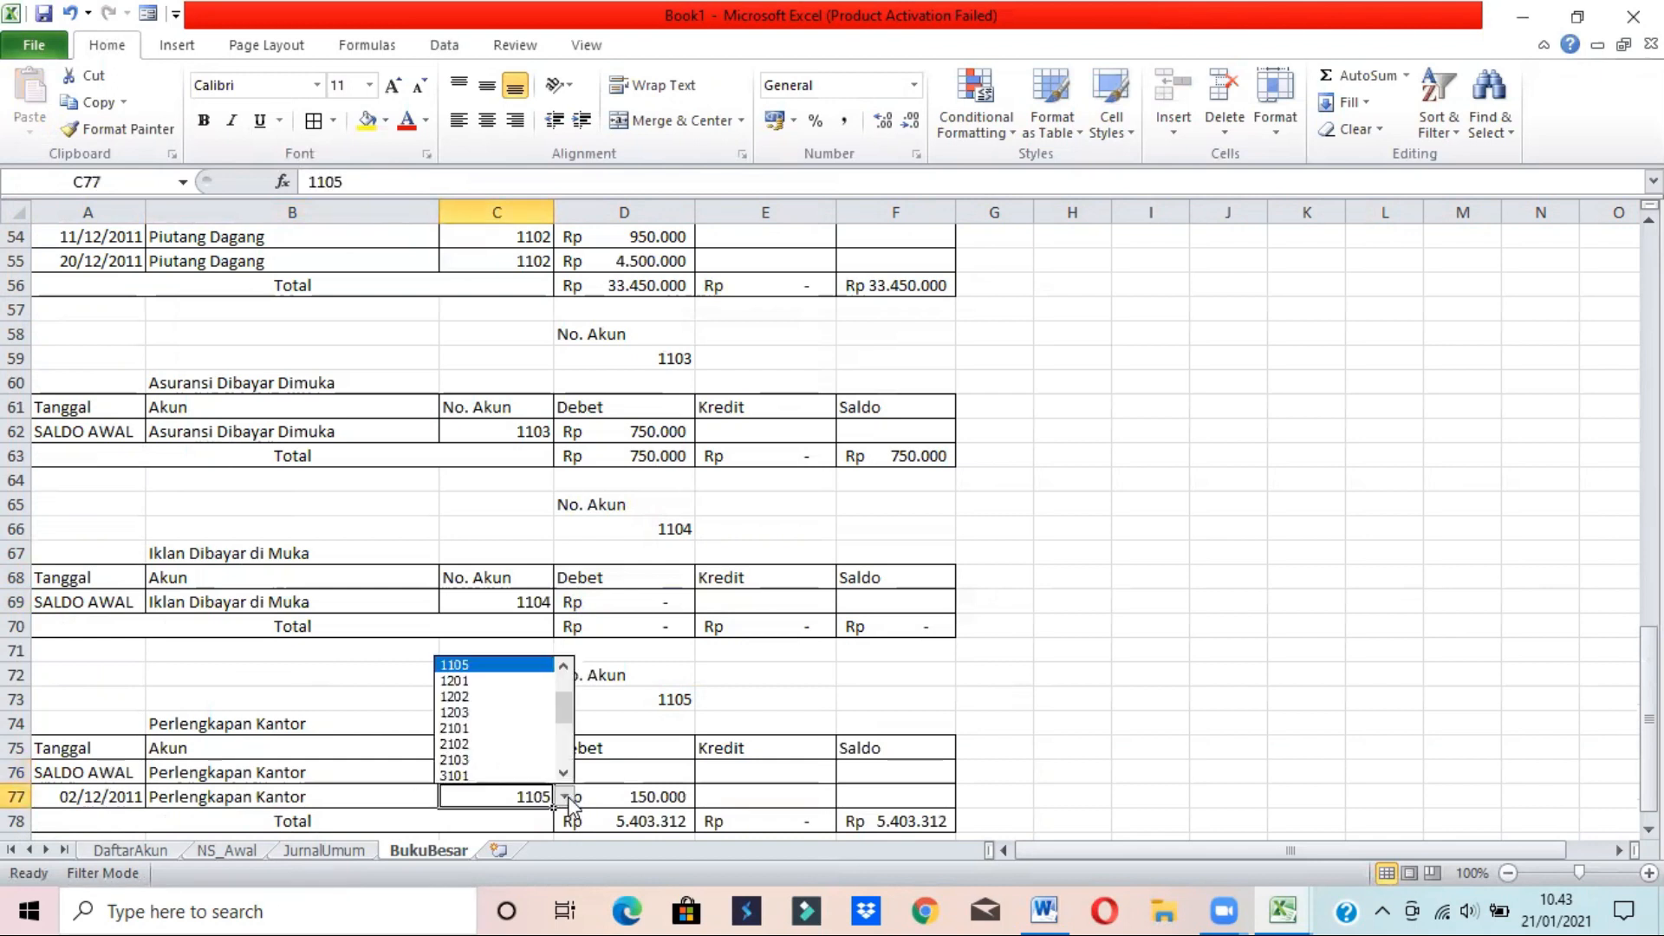
pyautogui.press('Escape')
# - Start a data validation rule for cell C76 that allows values from a List
pyautogui.click(497, 769)
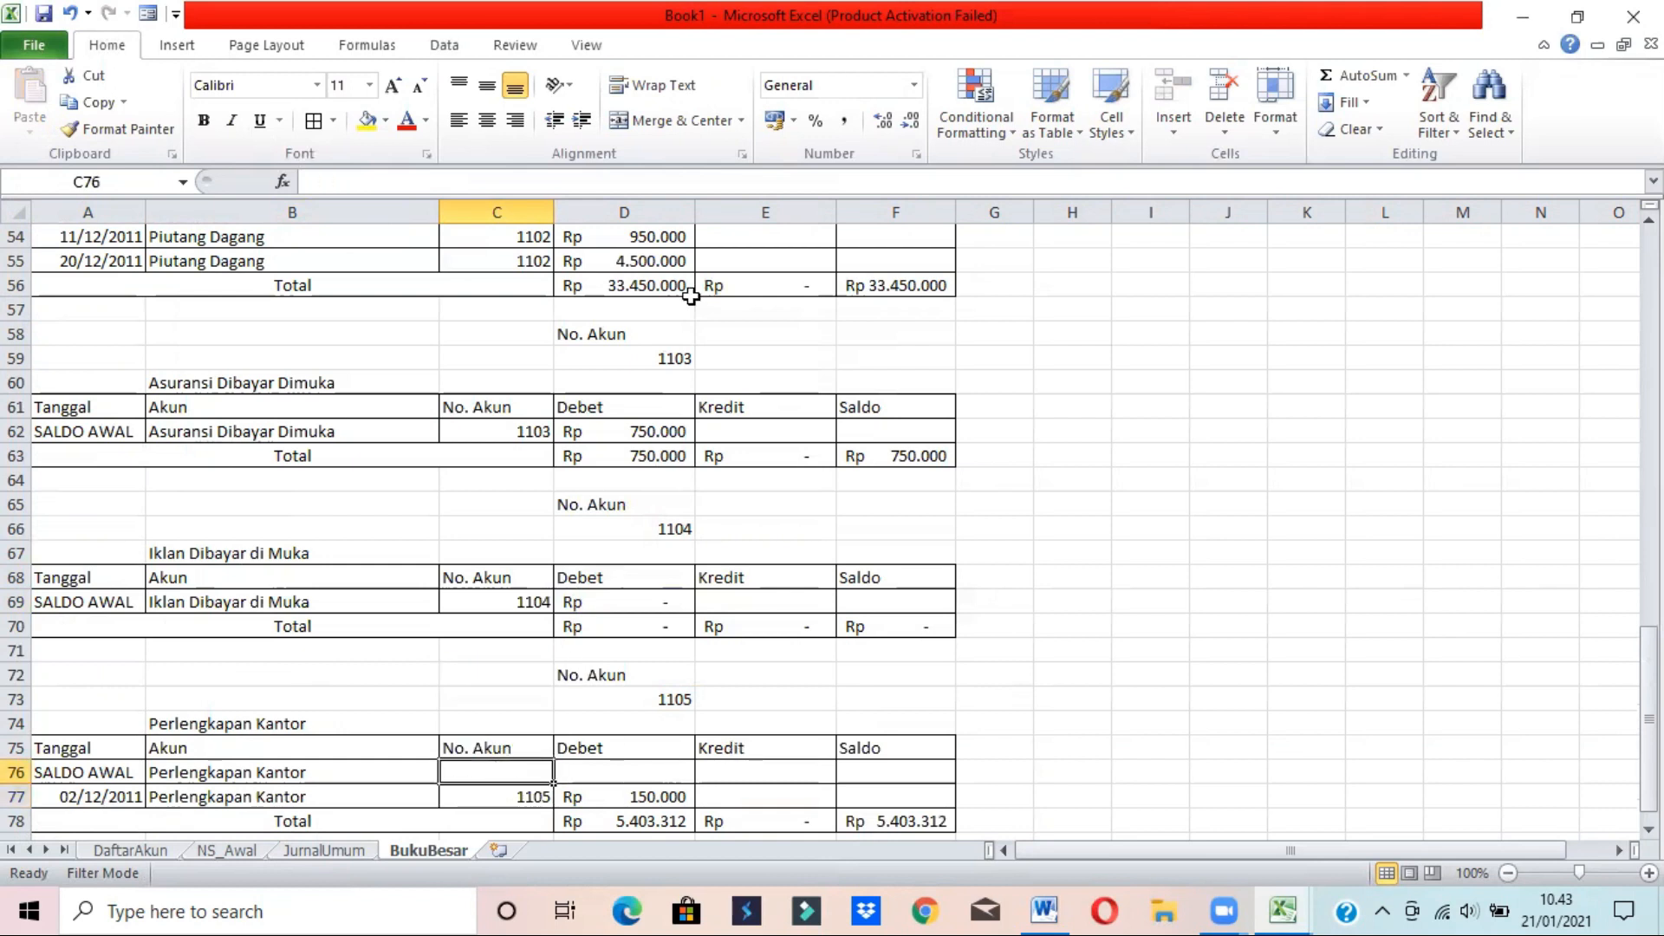
pyautogui.scroll(-4, 698, 48)
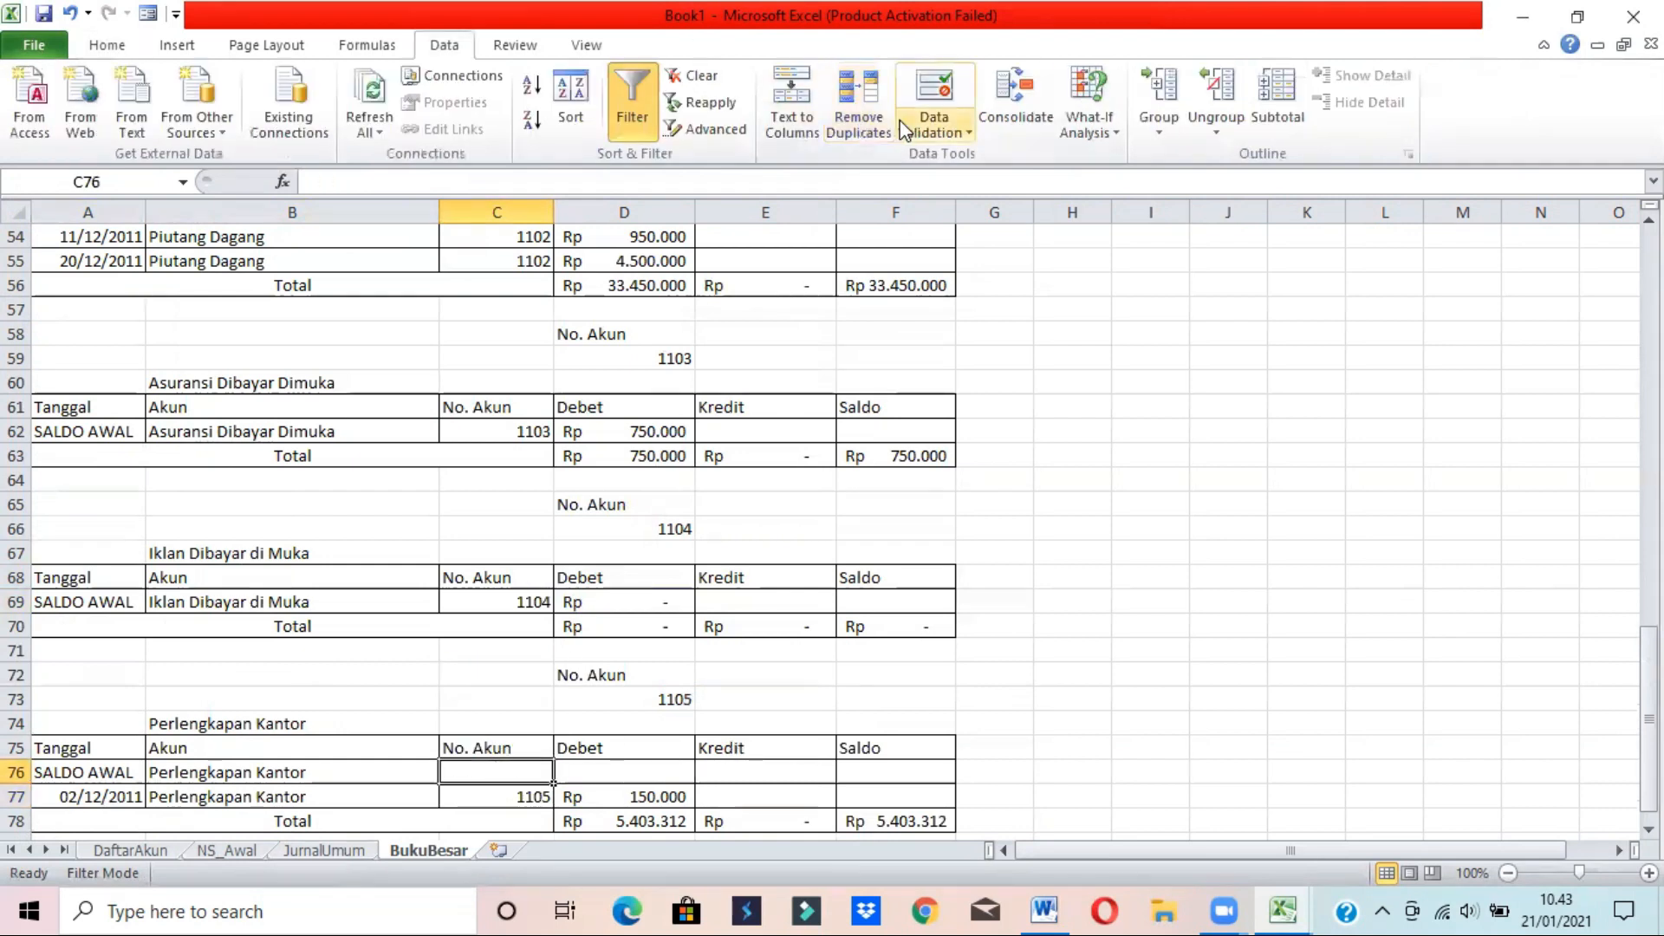
pyautogui.click(903, 130)
pyautogui.click(954, 156)
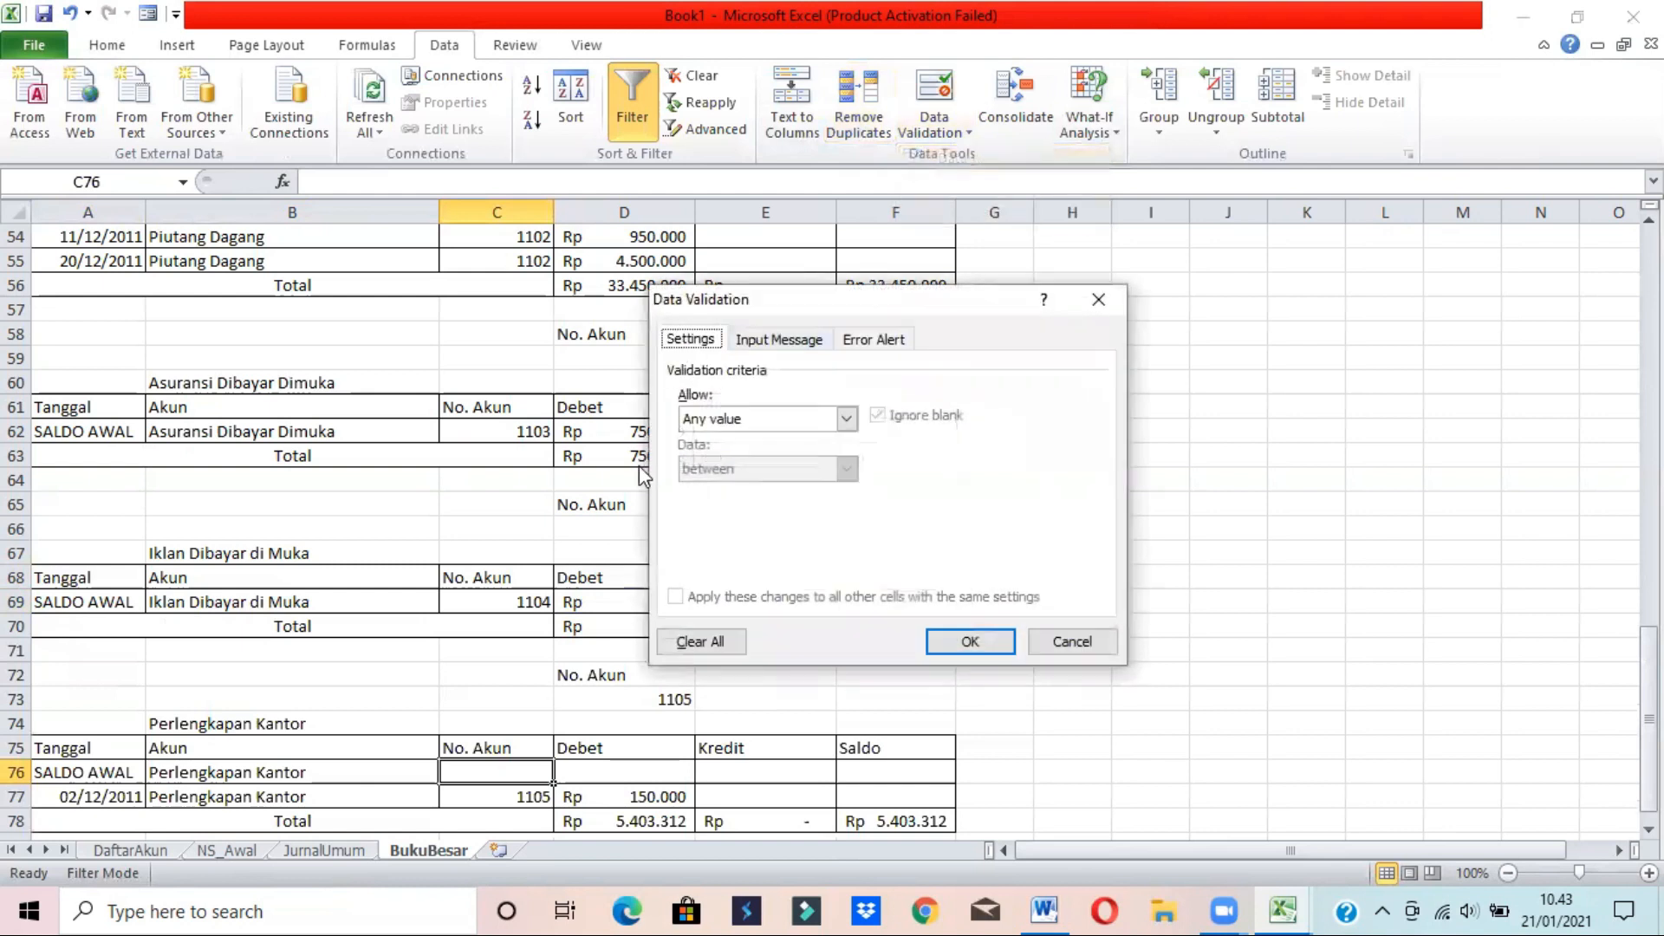
pyautogui.click(812, 425)
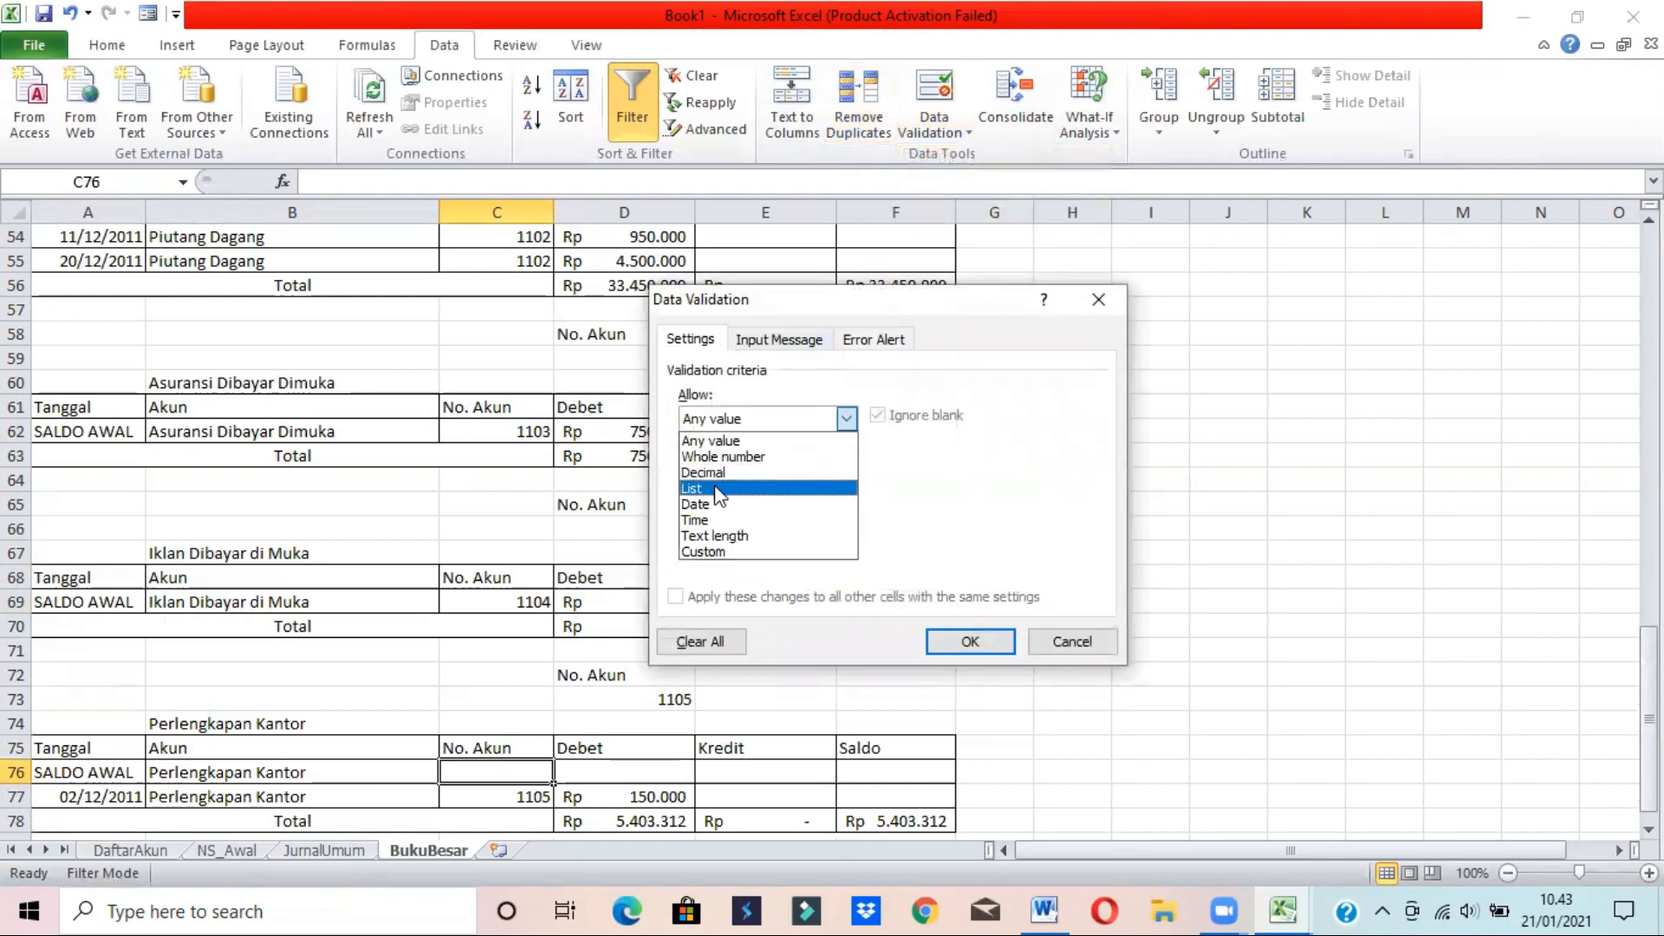
pyautogui.click(745, 482)
# - Use the account numbers in B6:B26 of the DaftarAkun sheet as the list source and apply the validation to C76
pyautogui.click(977, 518)
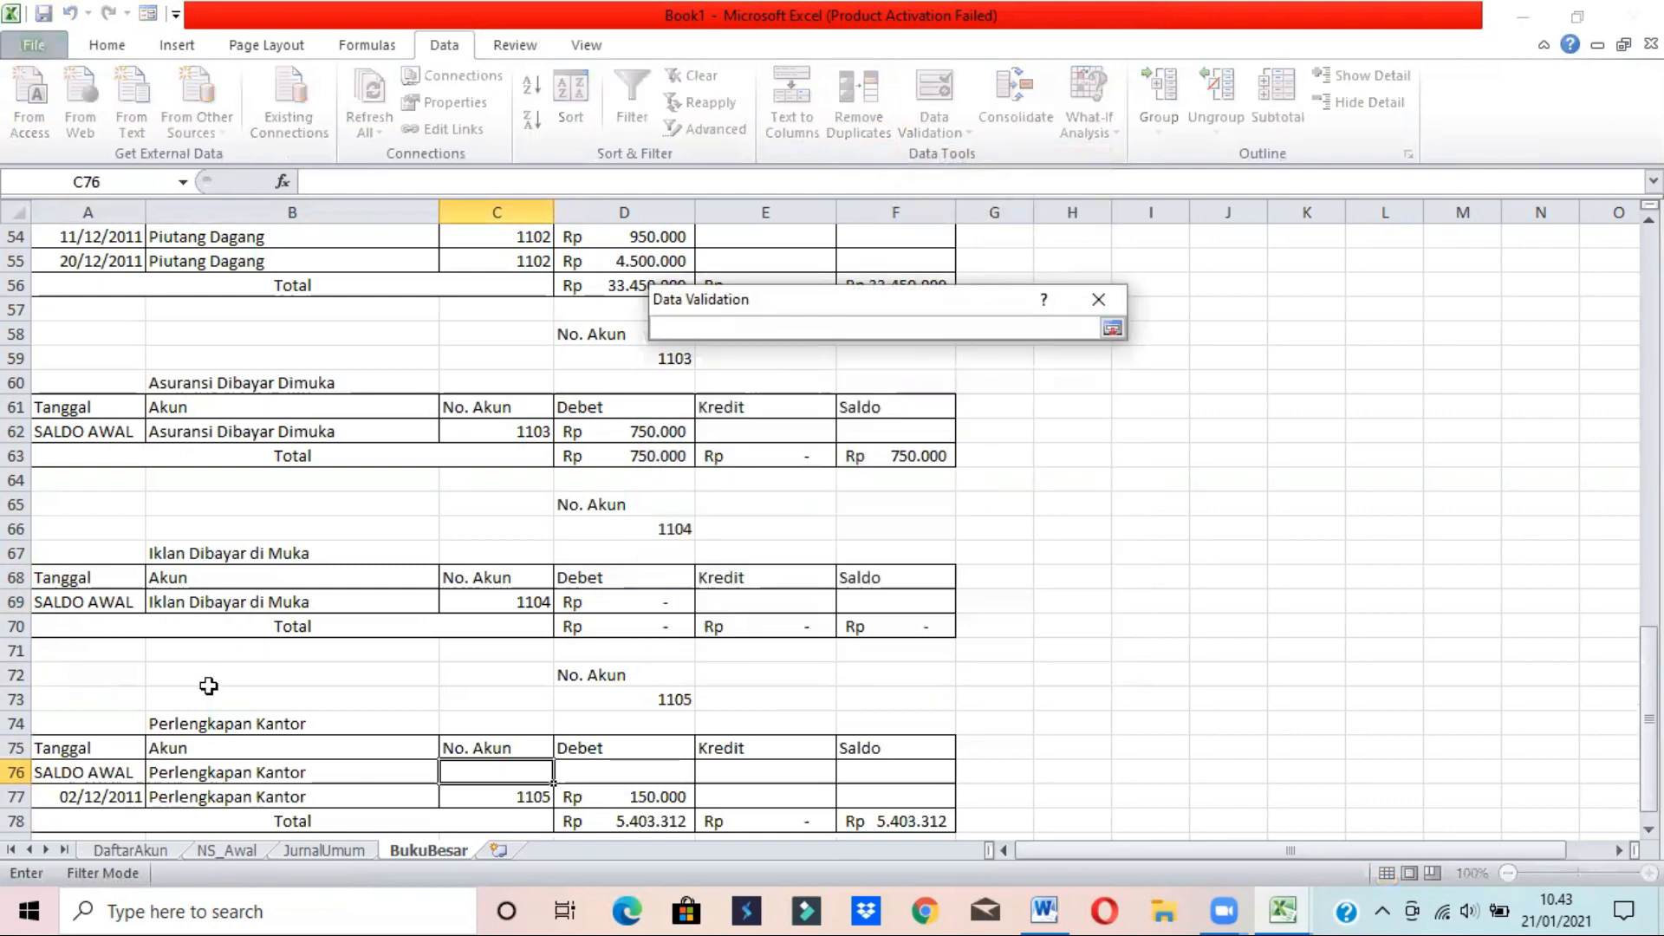
pyautogui.click(153, 853)
pyautogui.moveTo(1649, 611); pyautogui.dragTo(1649, 330)
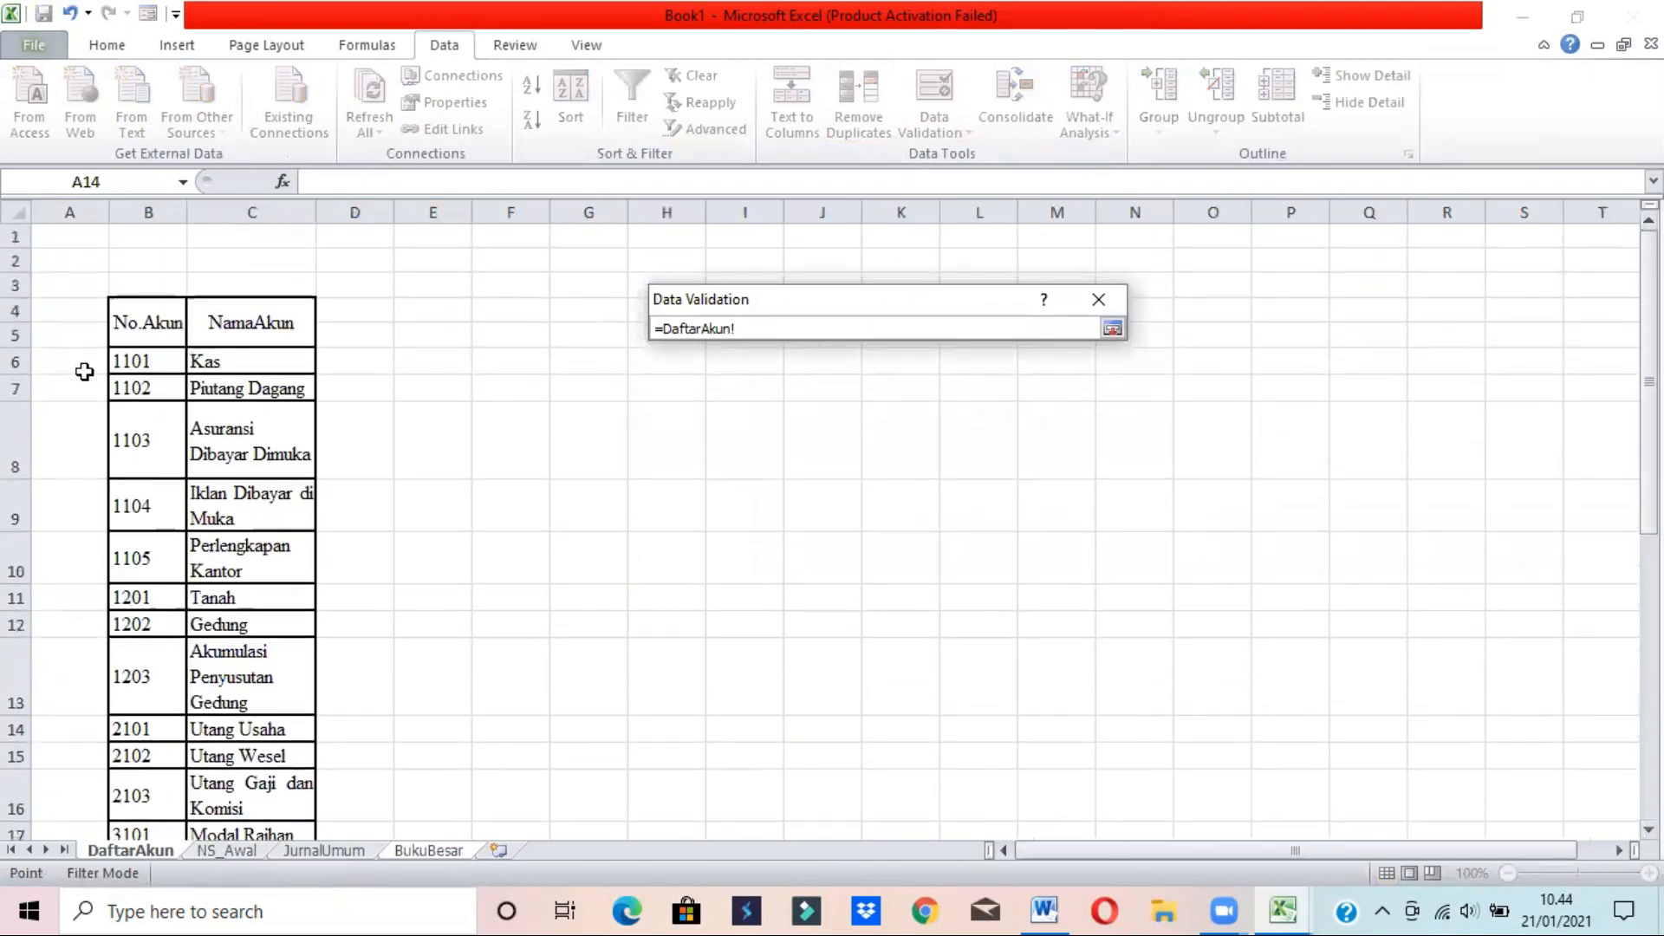
pyautogui.click(149, 359)
pyautogui.hotkey('shift', 'Down')
pyautogui.hotkey('shift', 'Down')
pyautogui.hotkey('shift', 'Down')
pyautogui.hotkey('shift', 'Down')
pyautogui.hotkey('shift', 'Down')
pyautogui.hotkey('shift', 'Down')
pyautogui.hotkey('shift', 'Down')
pyautogui.hotkey('shift', 'Down')
pyautogui.hotkey('shift', 'Down')
pyautogui.hotkey('shift', 'Down')
pyautogui.hotkey('shift', 'Down')
pyautogui.hotkey('shift', 'Down')
pyautogui.hotkey('shift', 'Down')
pyautogui.hotkey('shift', 'Down')
pyautogui.hotkey('shift', 'Down')
pyautogui.hotkey('shift', 'Down')
pyautogui.hotkey('shift', 'Down')
pyautogui.hotkey('shift', 'Down')
pyautogui.hotkey('shift', 'Down')
pyautogui.hotkey('shift', 'Down')
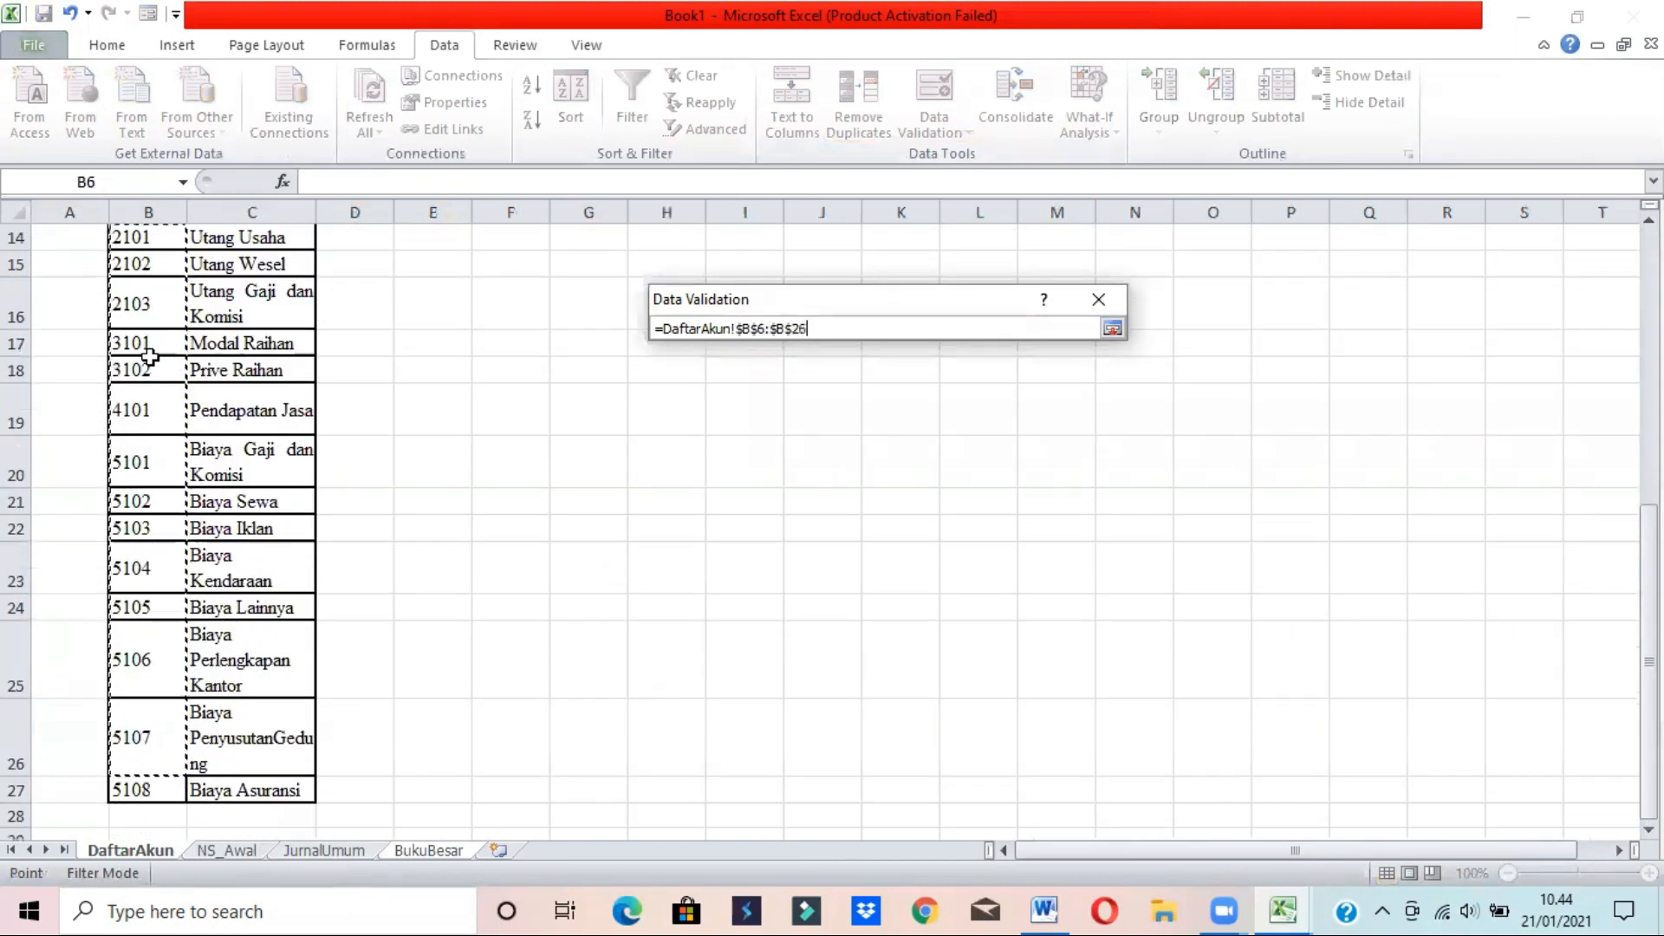
pyautogui.click(1112, 328)
pyautogui.click(971, 642)
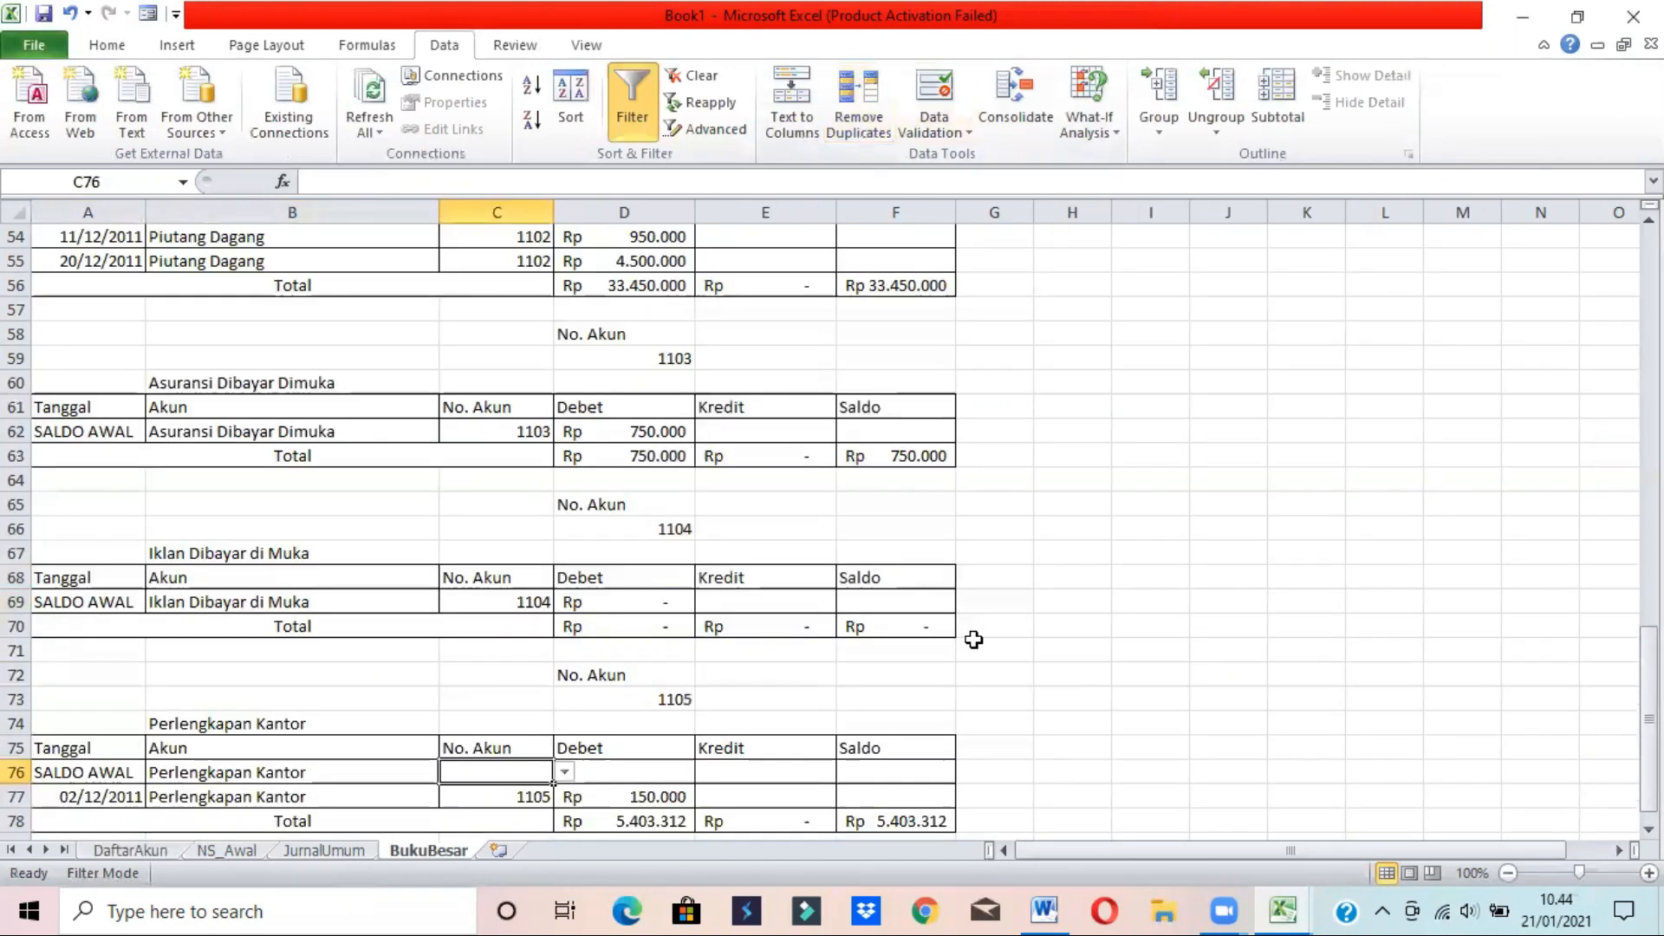
# - Choose account number 1105 in C76 and link the debit cell D76 to the Perlengkapan balance with =NS_Awal!$D$11
pyautogui.click(566, 772)
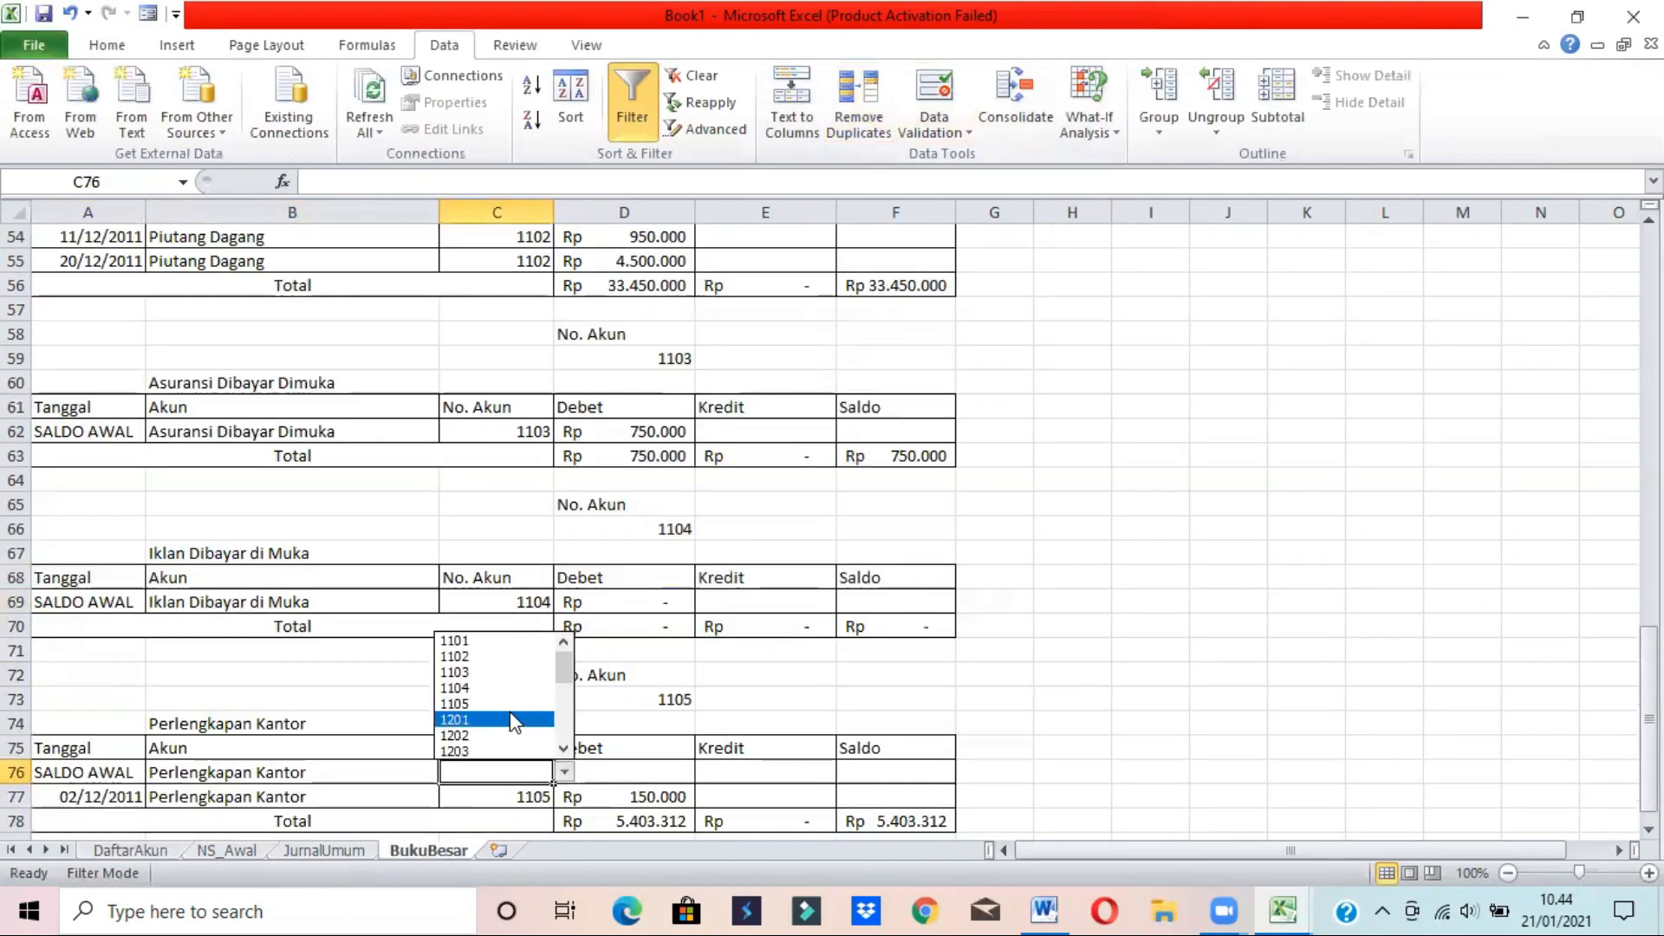
pyautogui.click(488, 704)
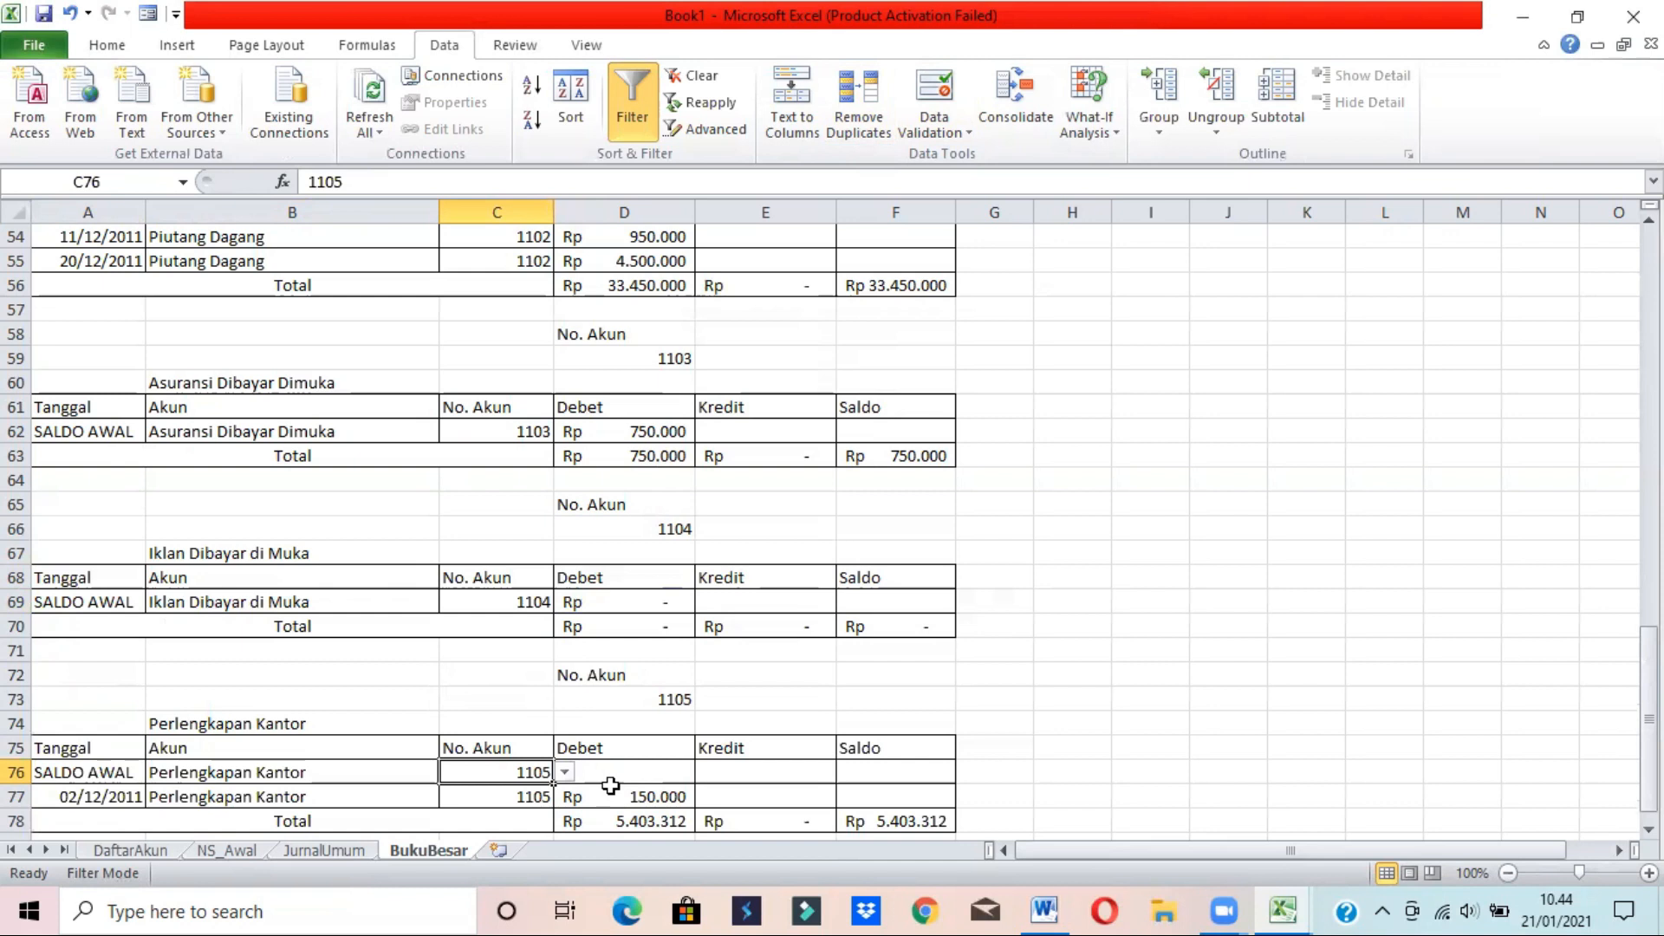
pyautogui.click(635, 767)
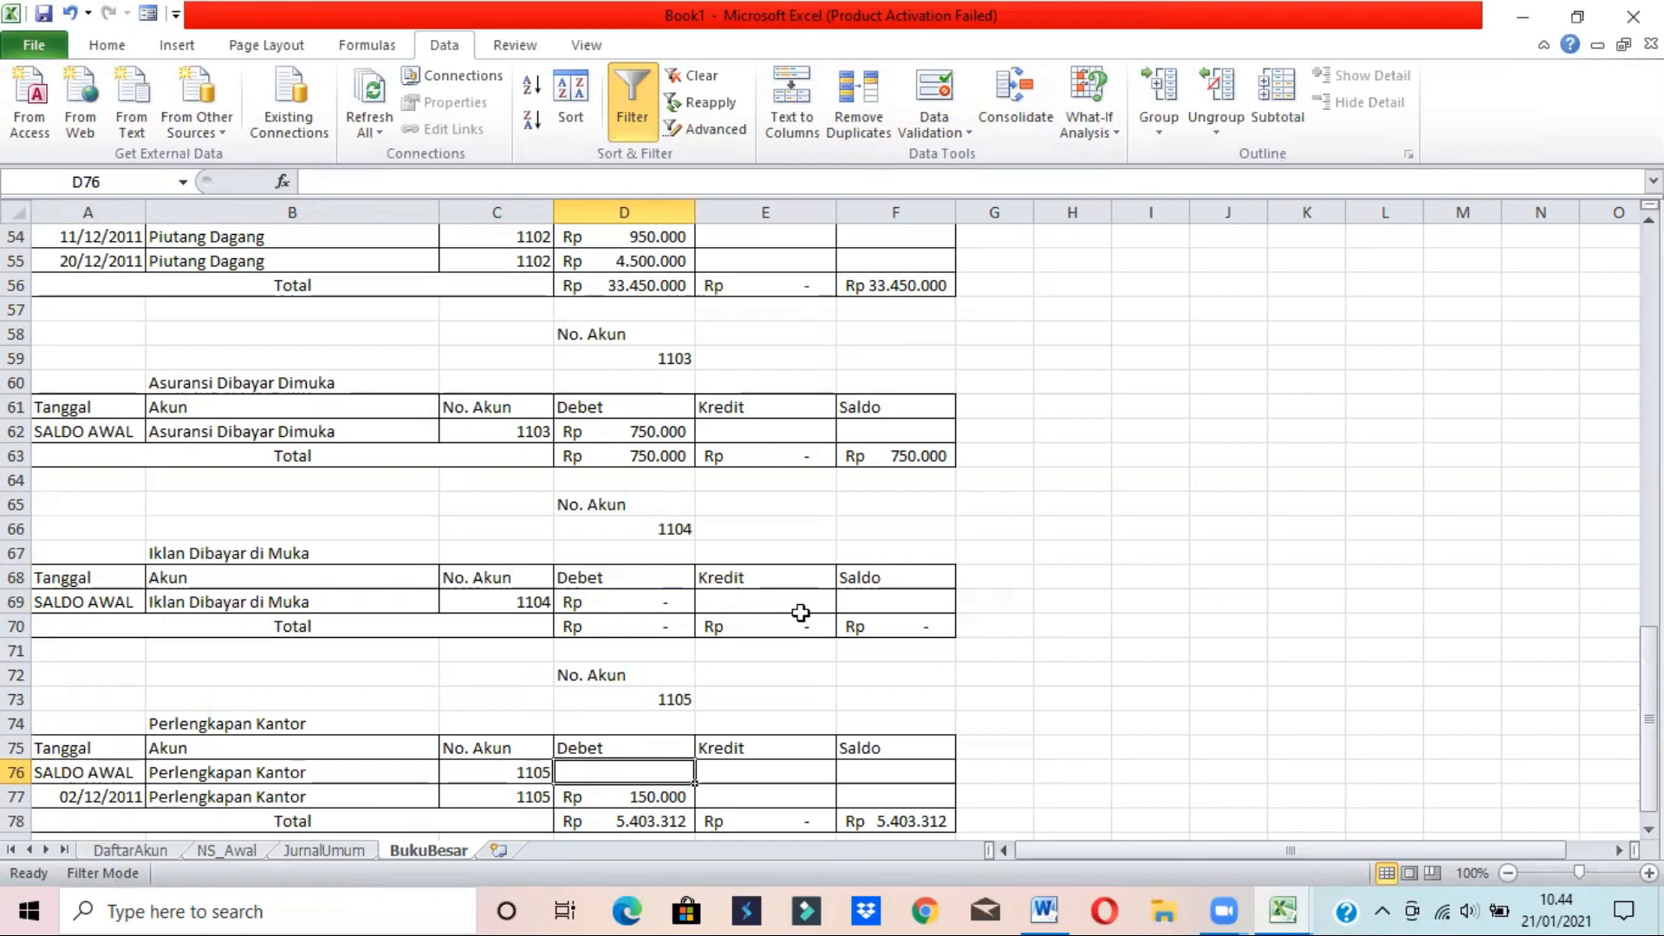
pyautogui.write('=')
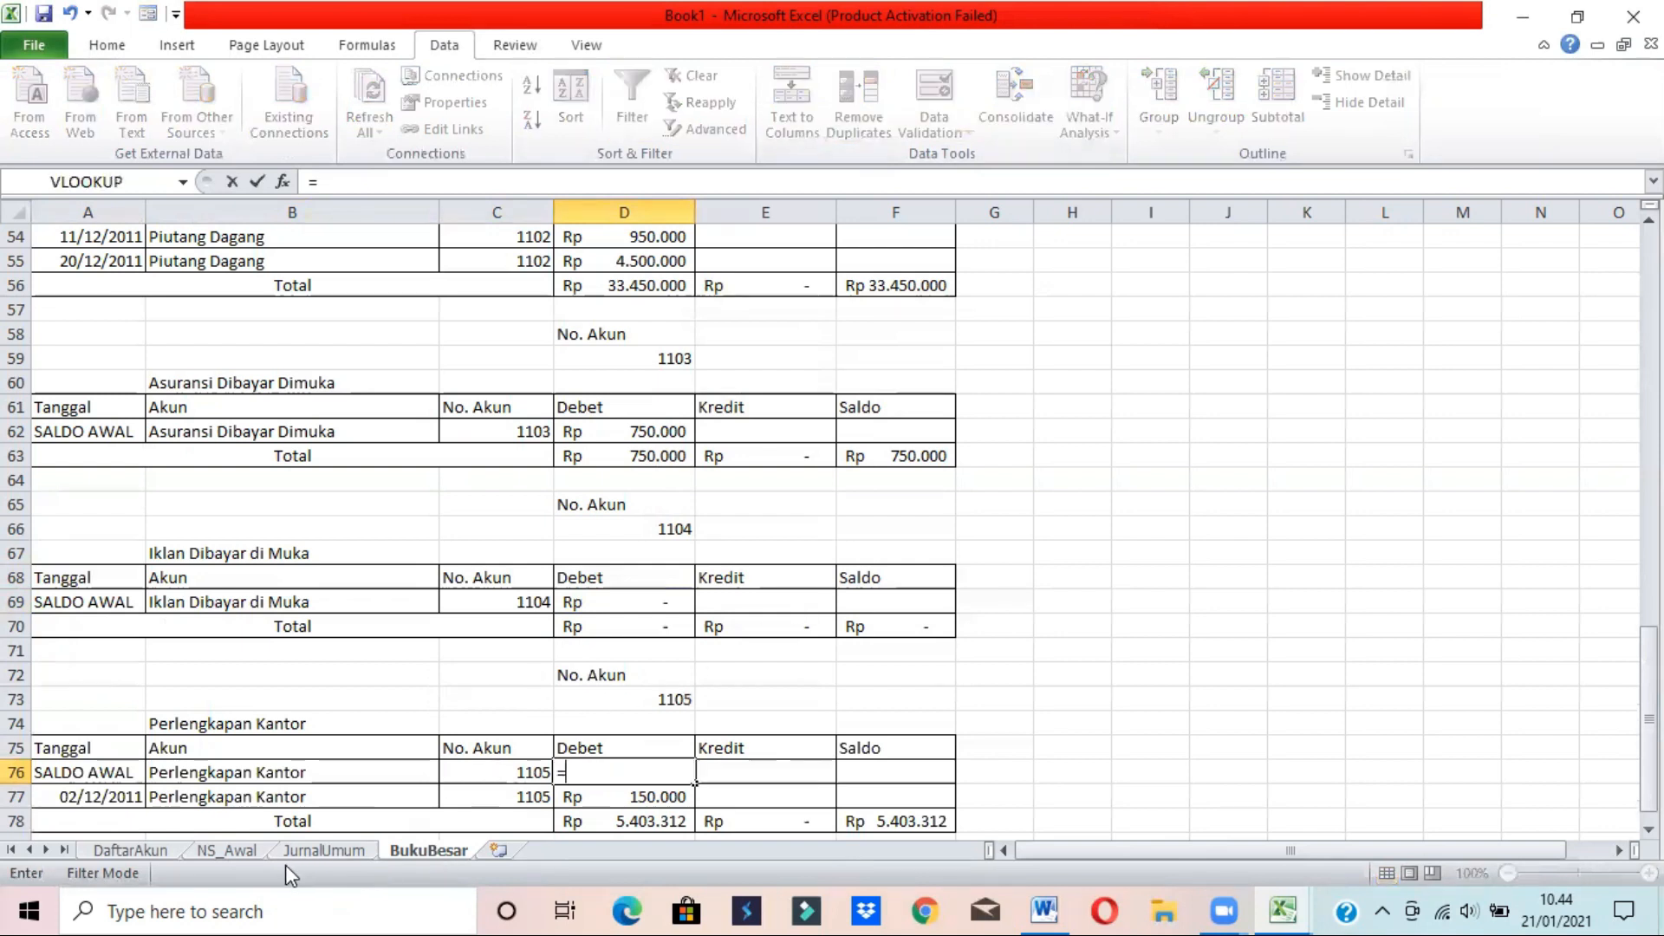
pyautogui.click(227, 850)
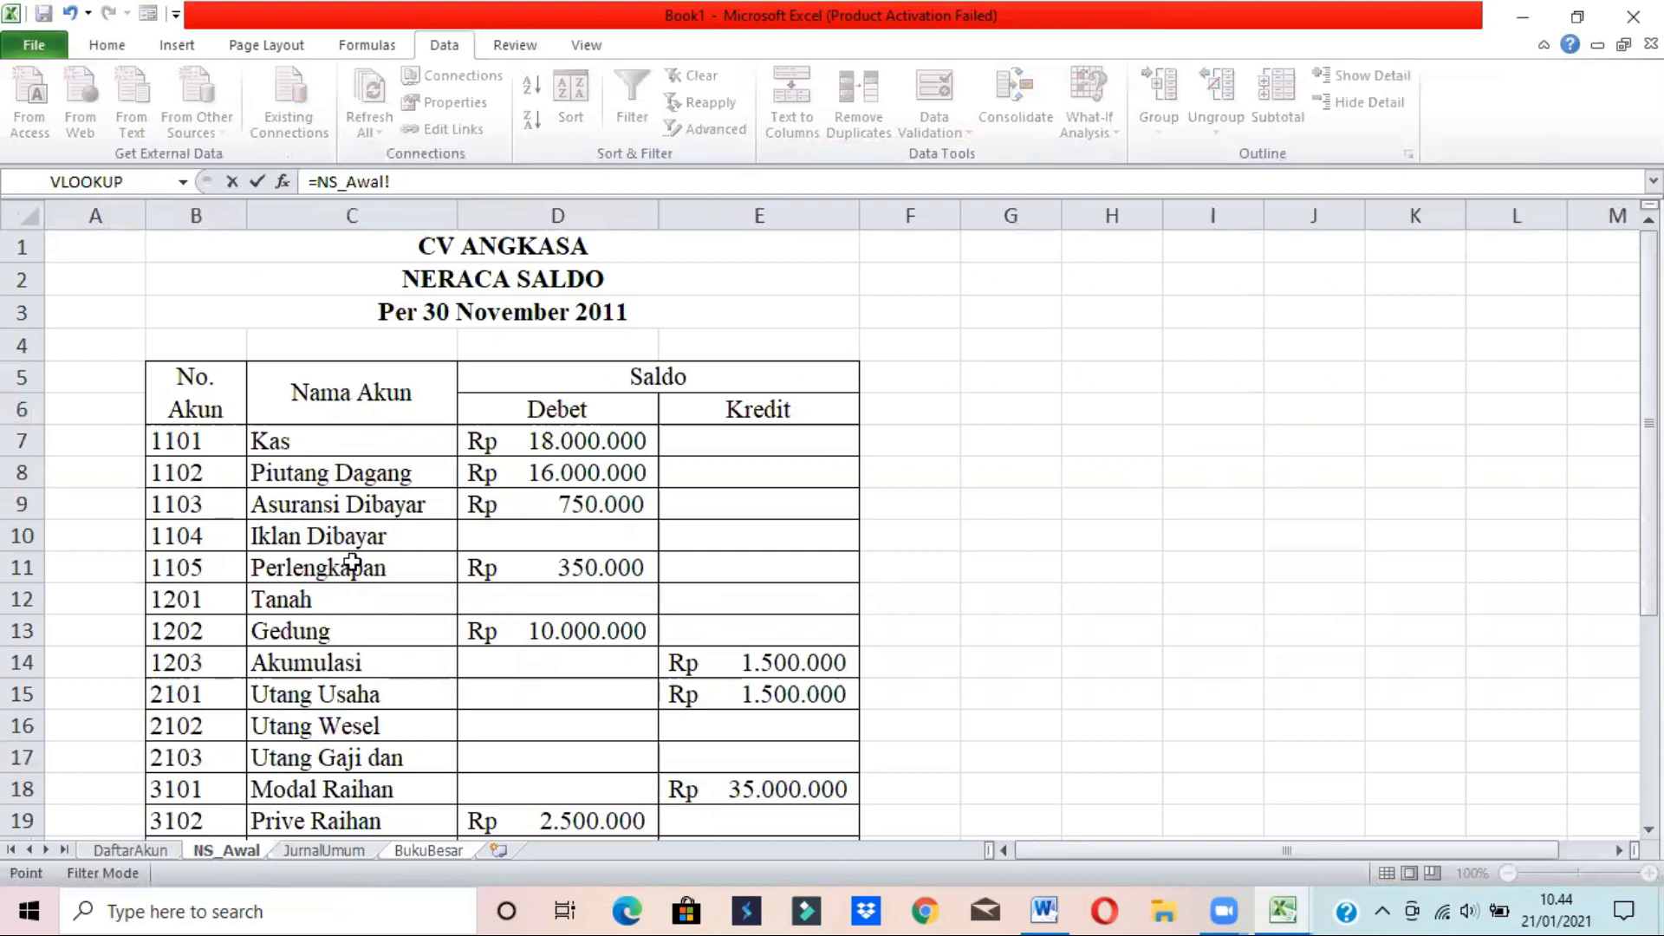
pyautogui.click(547, 571)
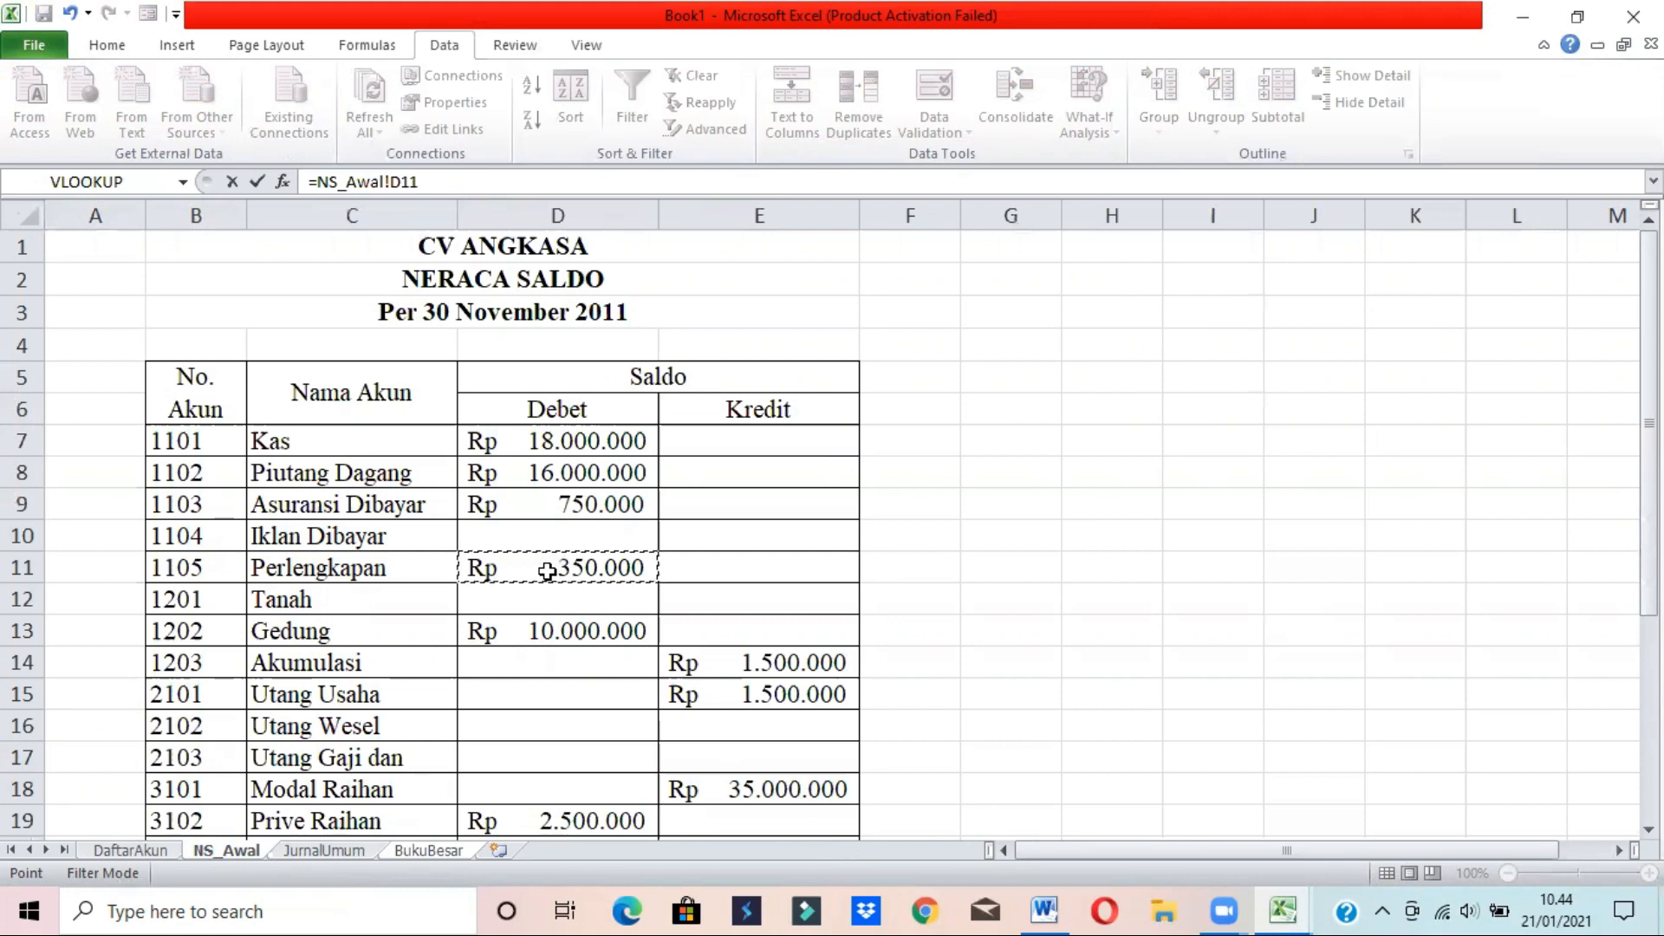
pyautogui.press('F4')
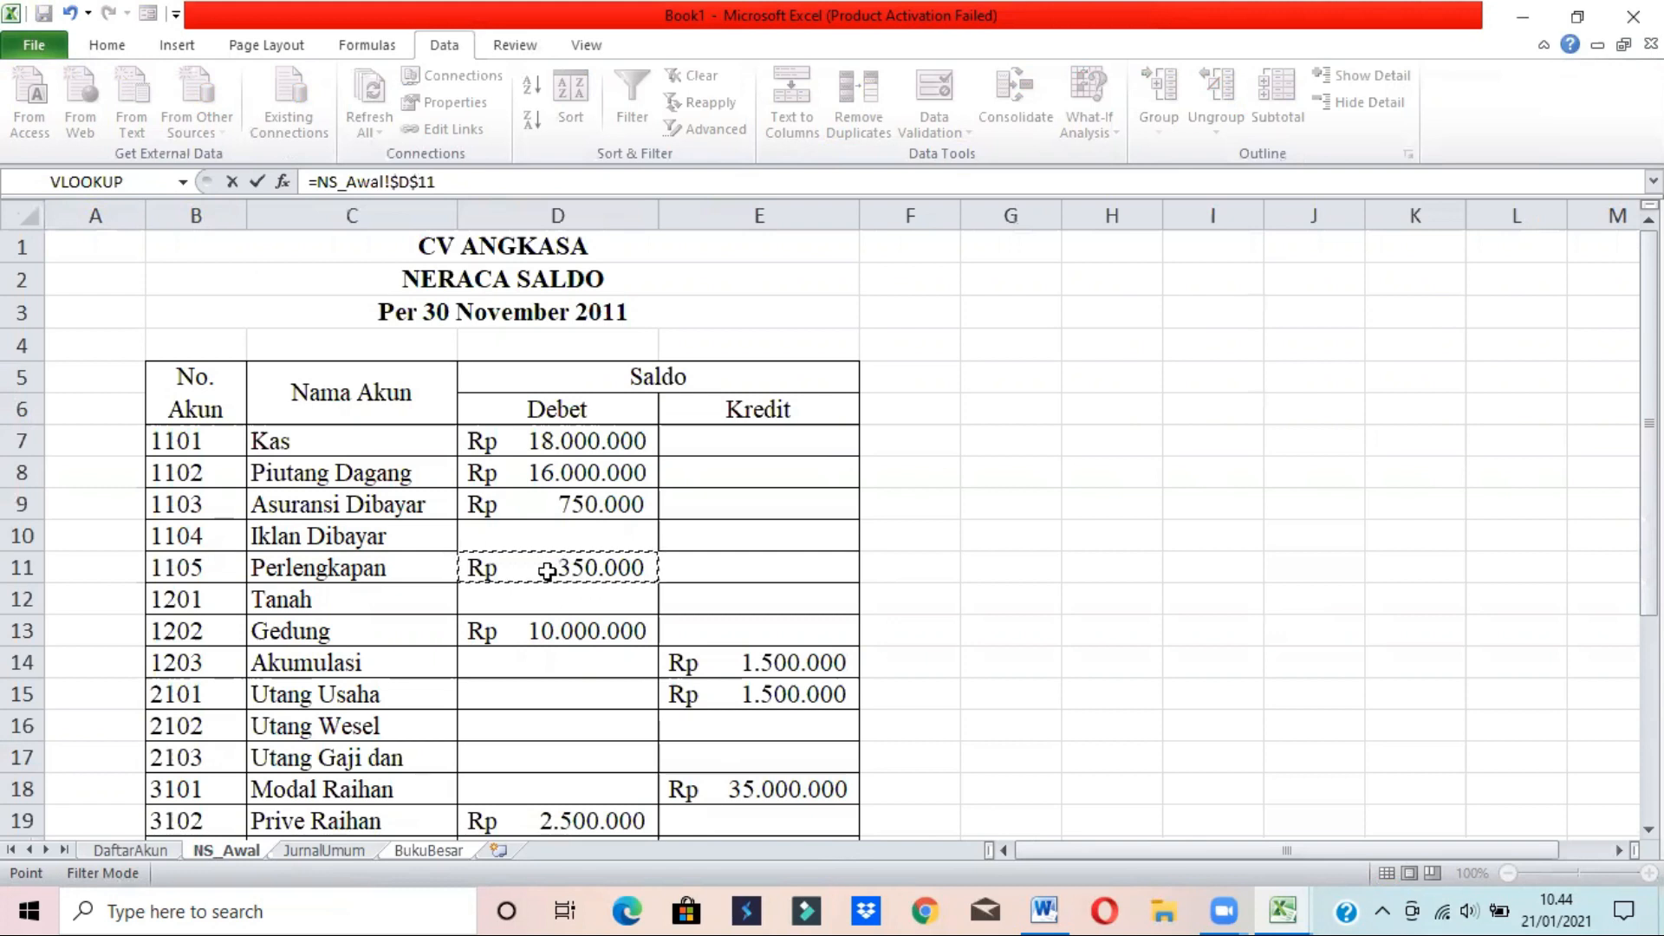
pyautogui.press('Return')
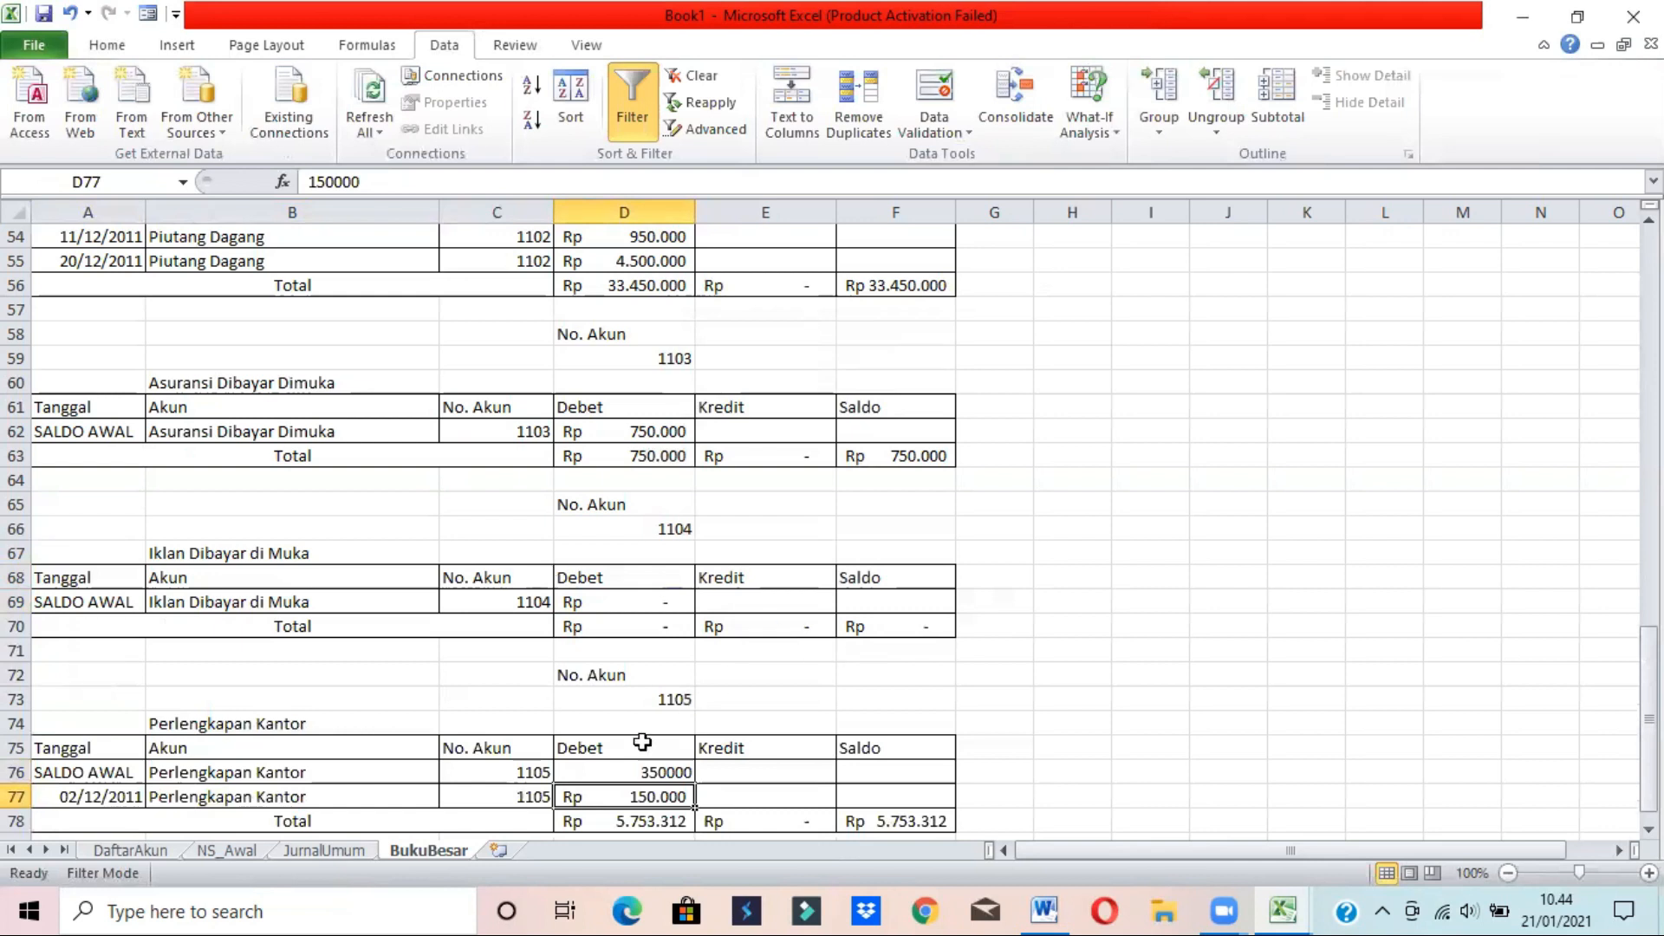
# - Apply the Rp accounting number format to the opening balance in D76
pyautogui.click(616, 769)
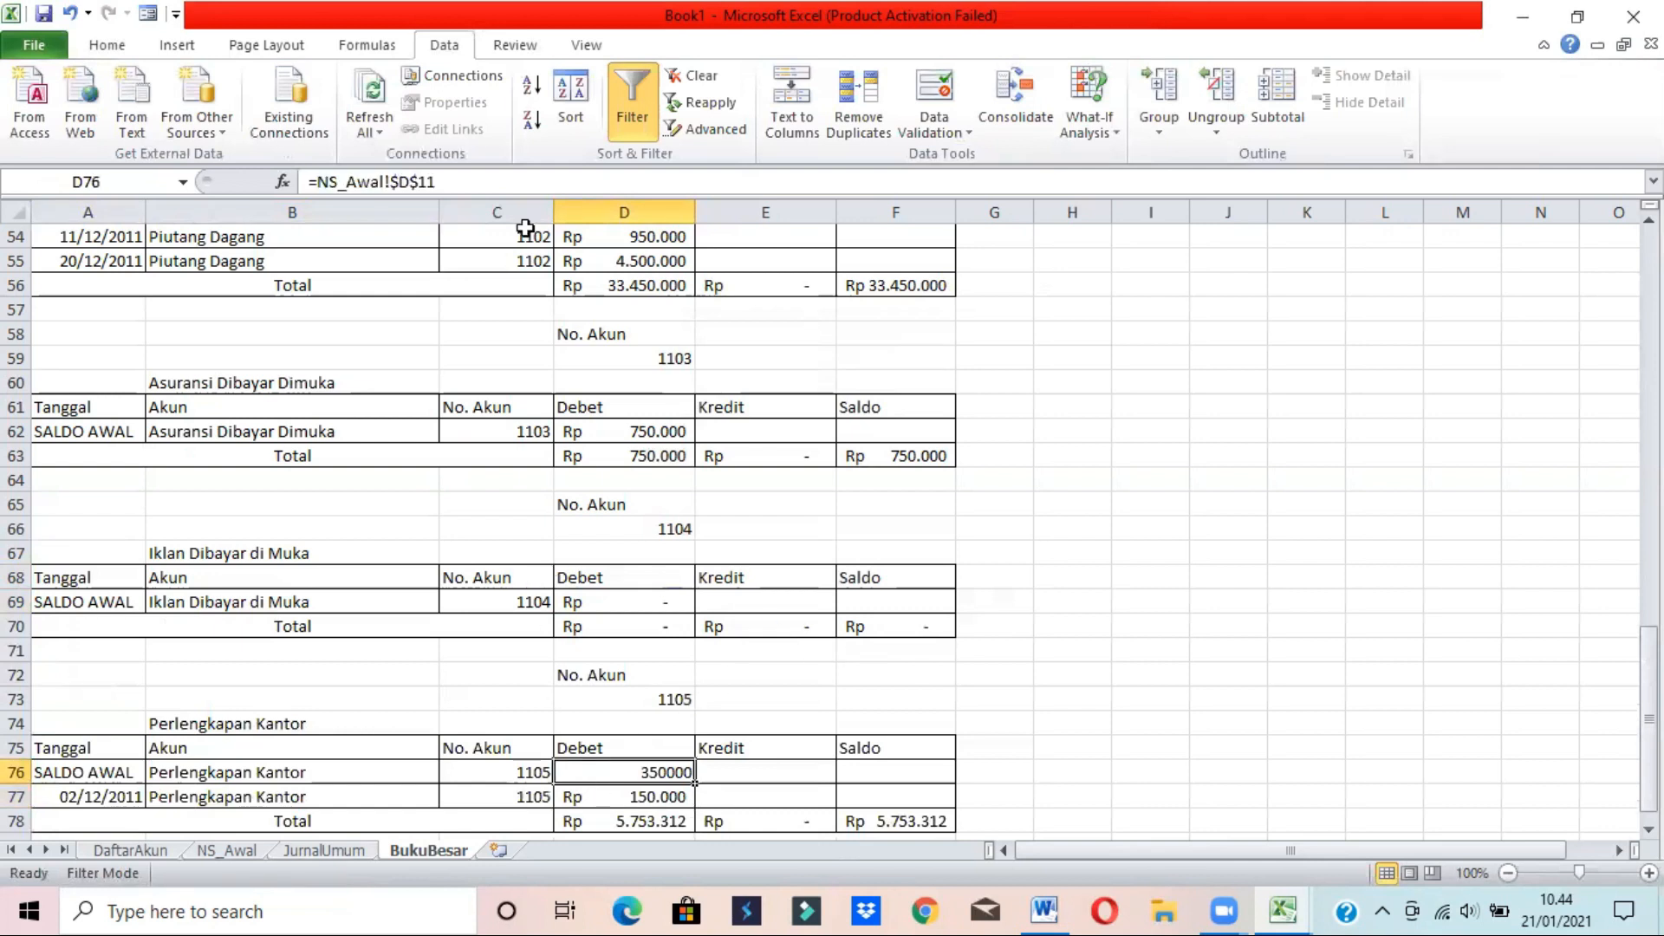
pyautogui.click(107, 44)
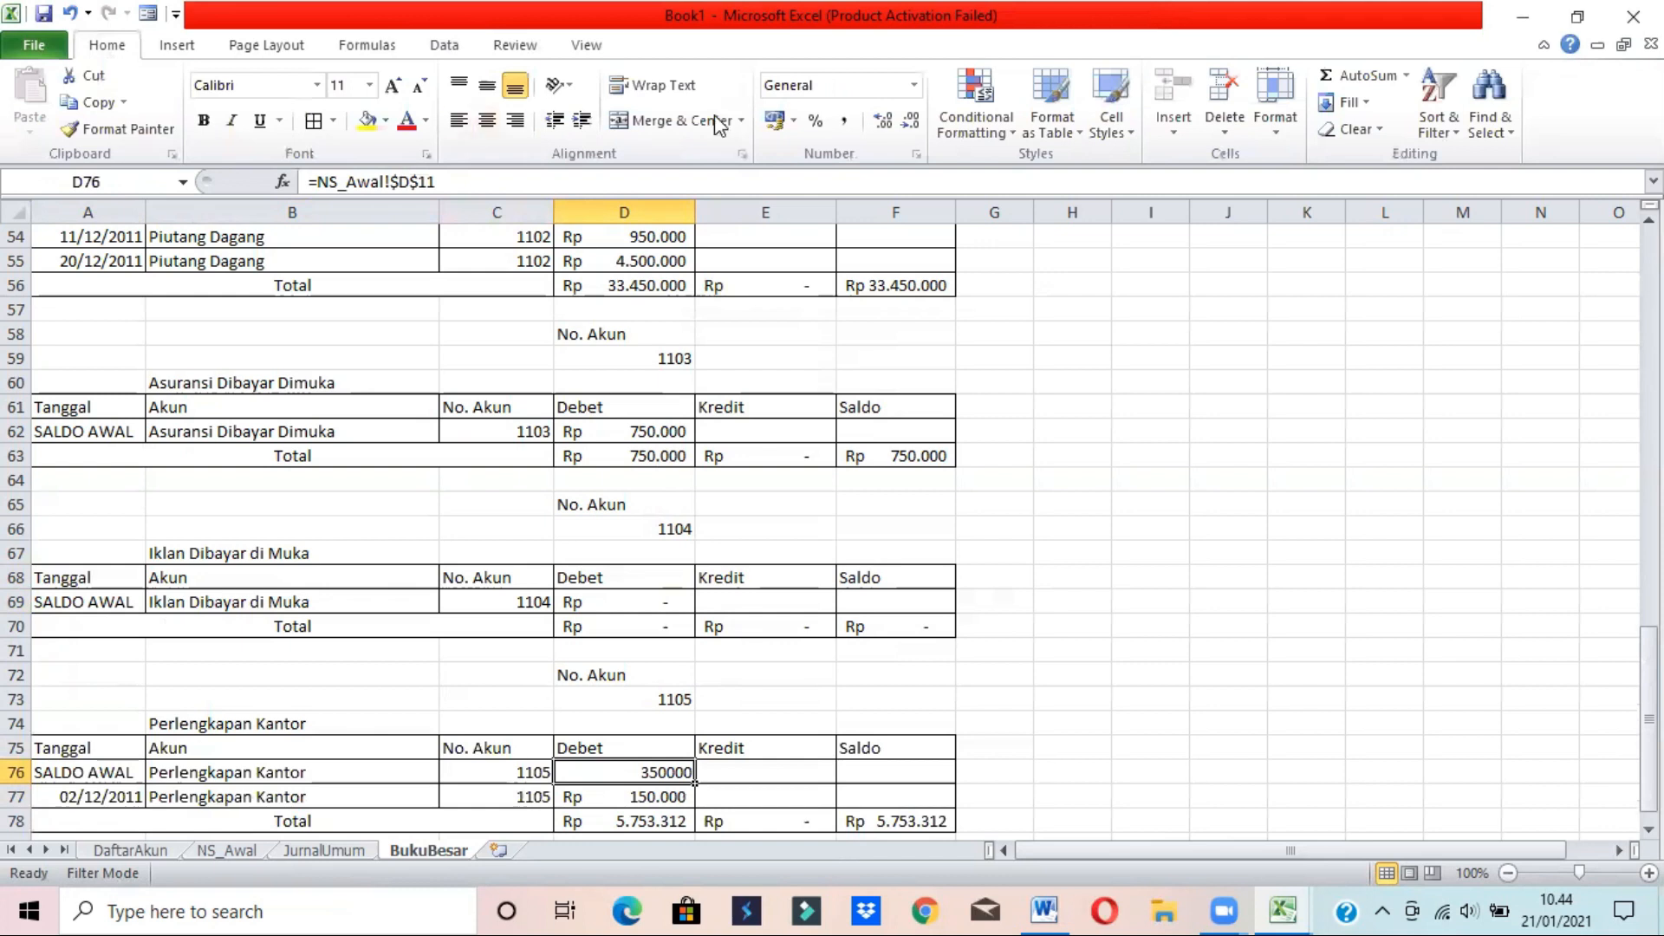
pyautogui.click(787, 122)
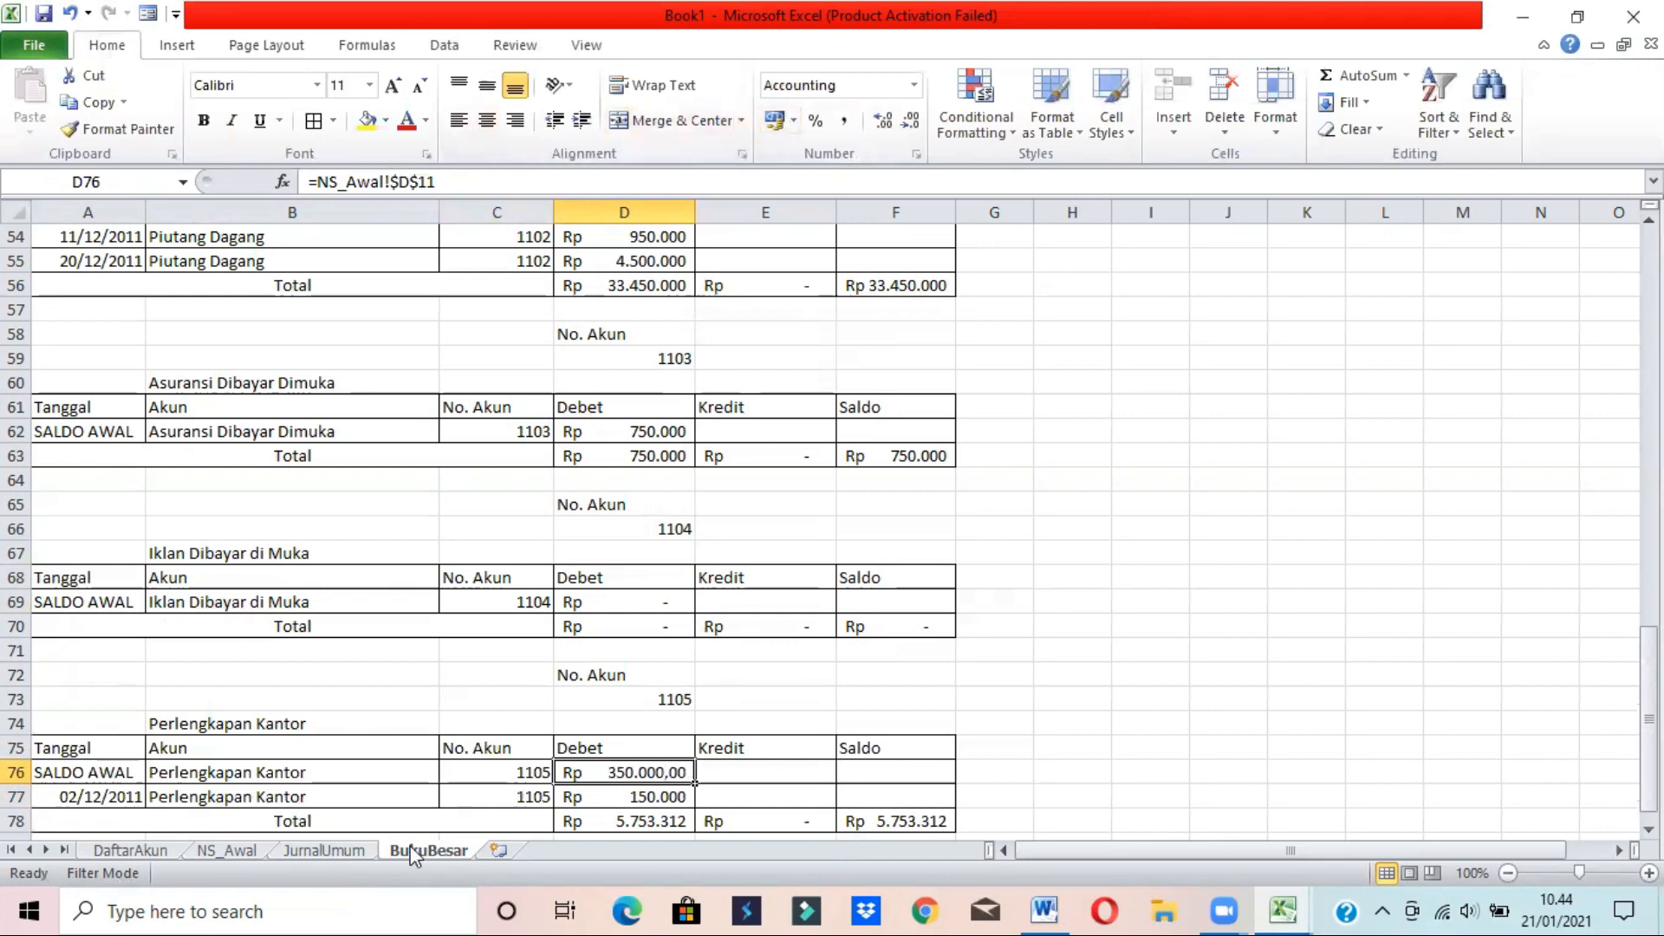
# - Widen column C of the NS_Awal sheet to fit the full account names and return to the BukuBesar sheet
pyautogui.click(222, 855)
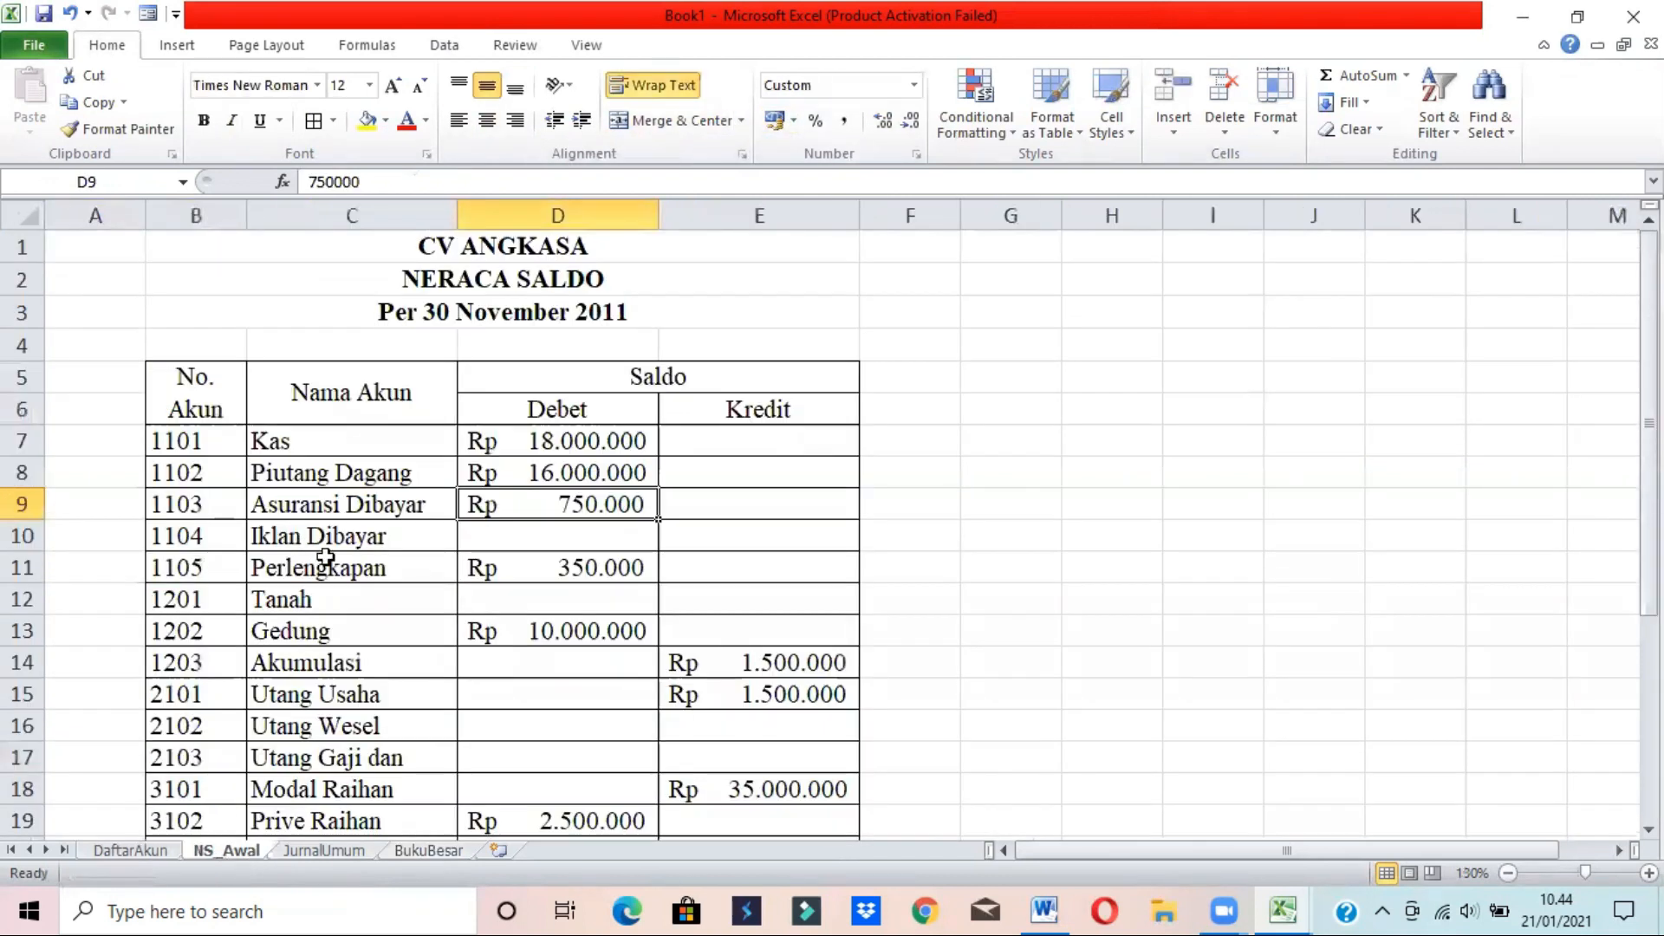
pyautogui.click(325, 559)
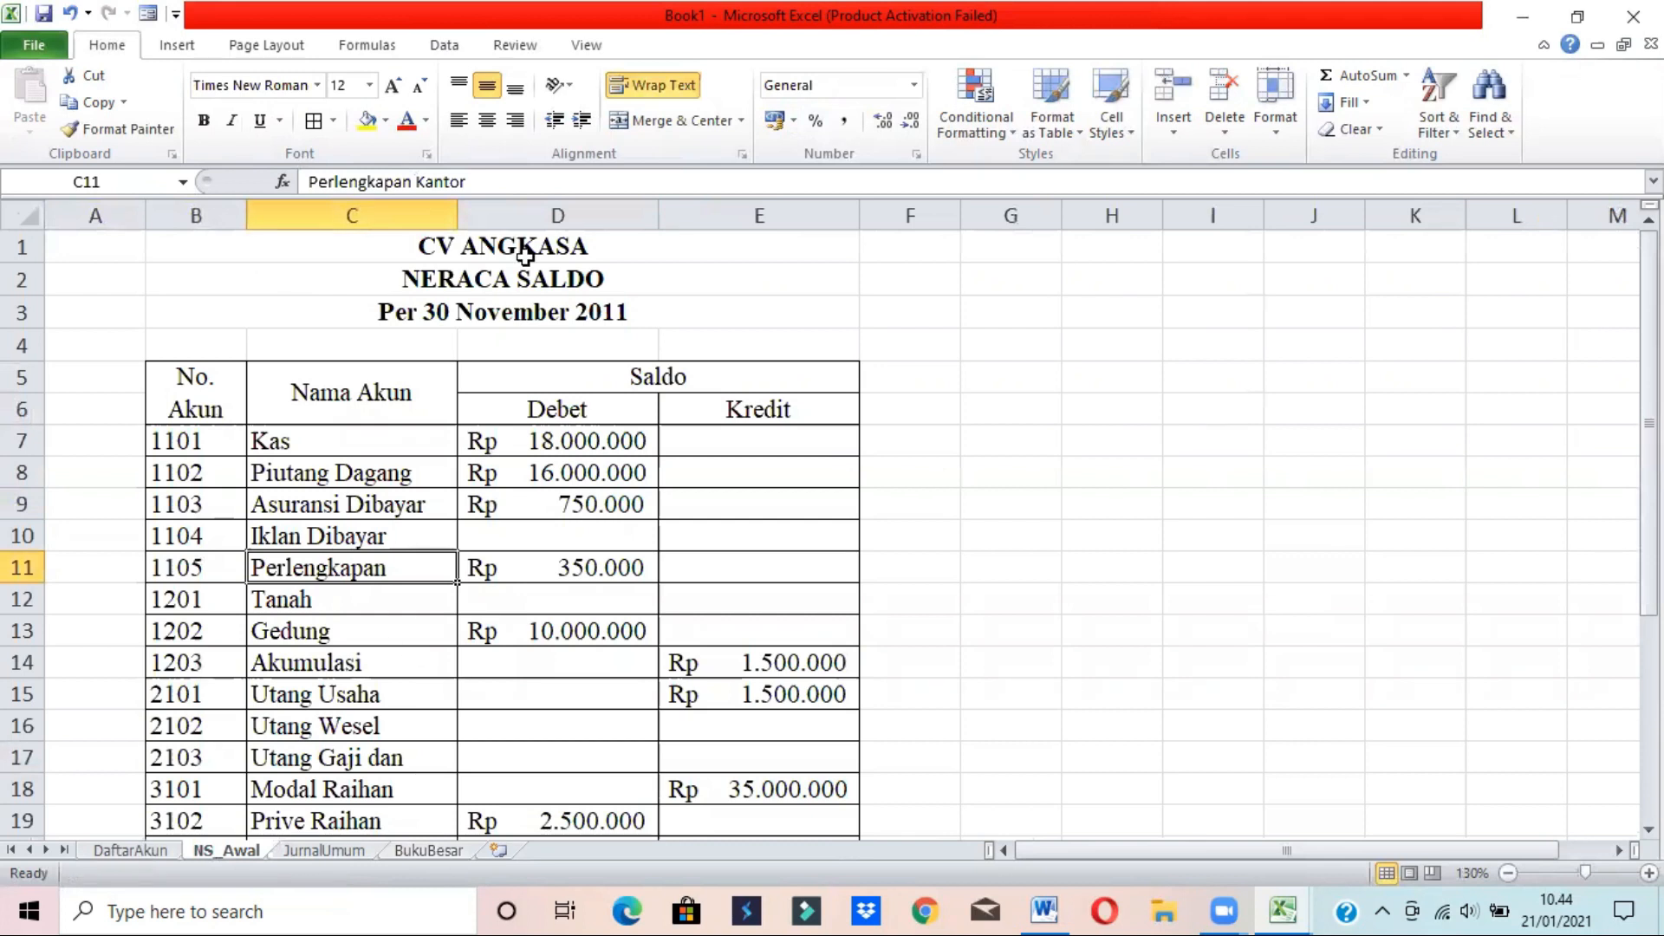
pyautogui.moveTo(457, 217); pyautogui.dragTo(536, 217)
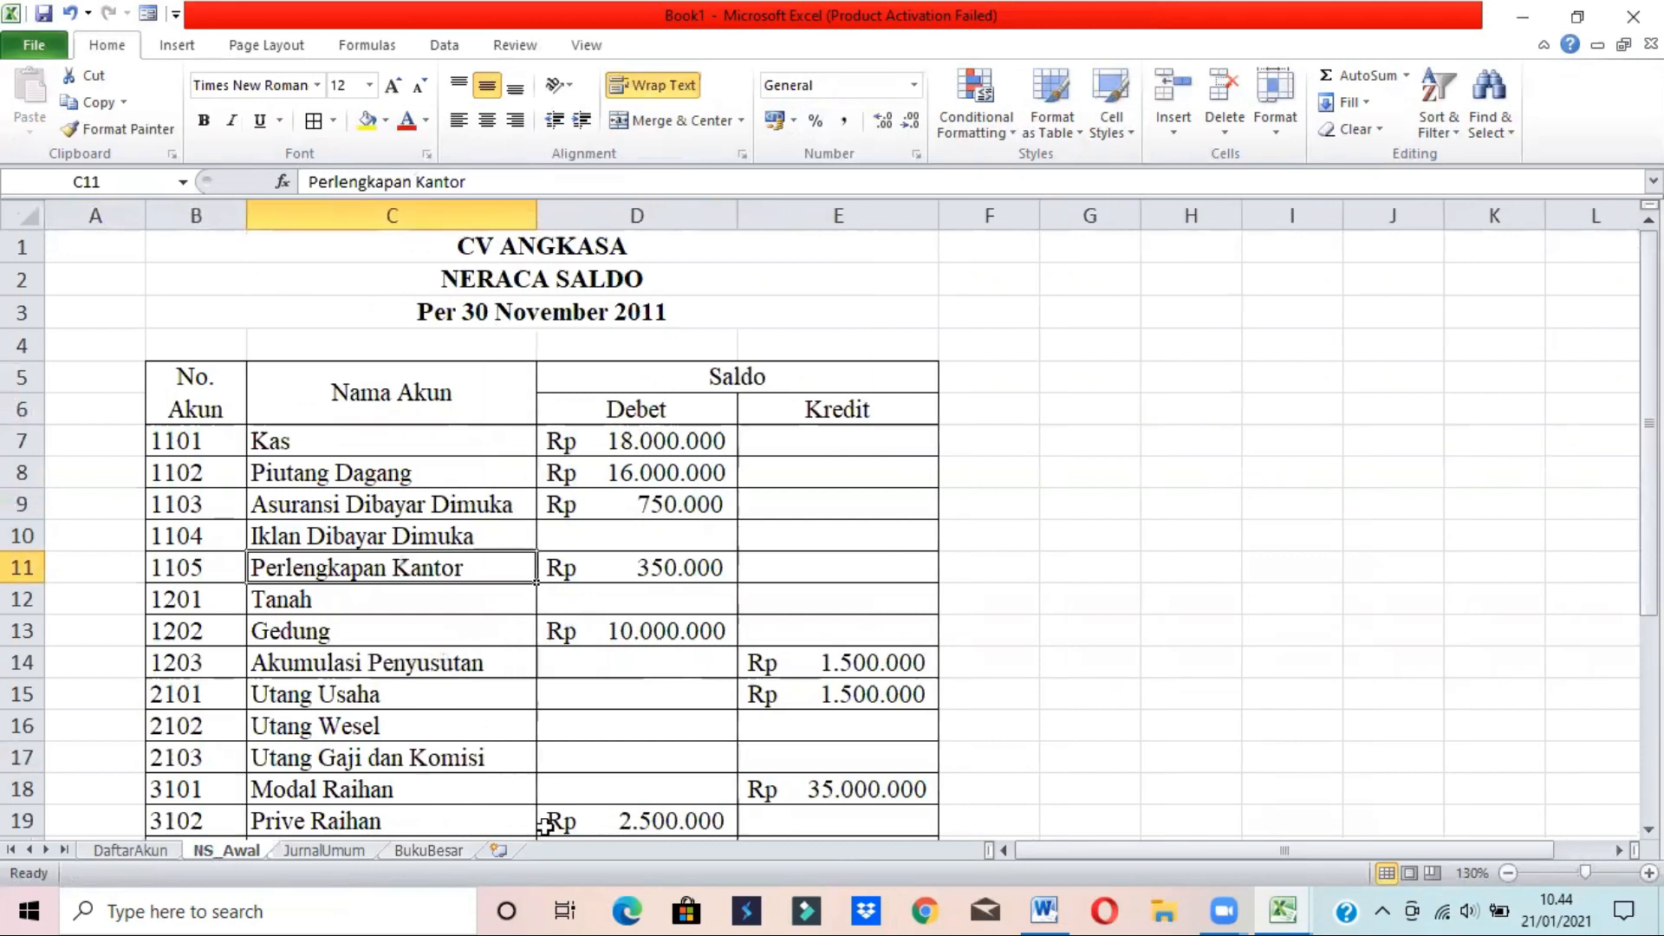
pyautogui.click(455, 855)
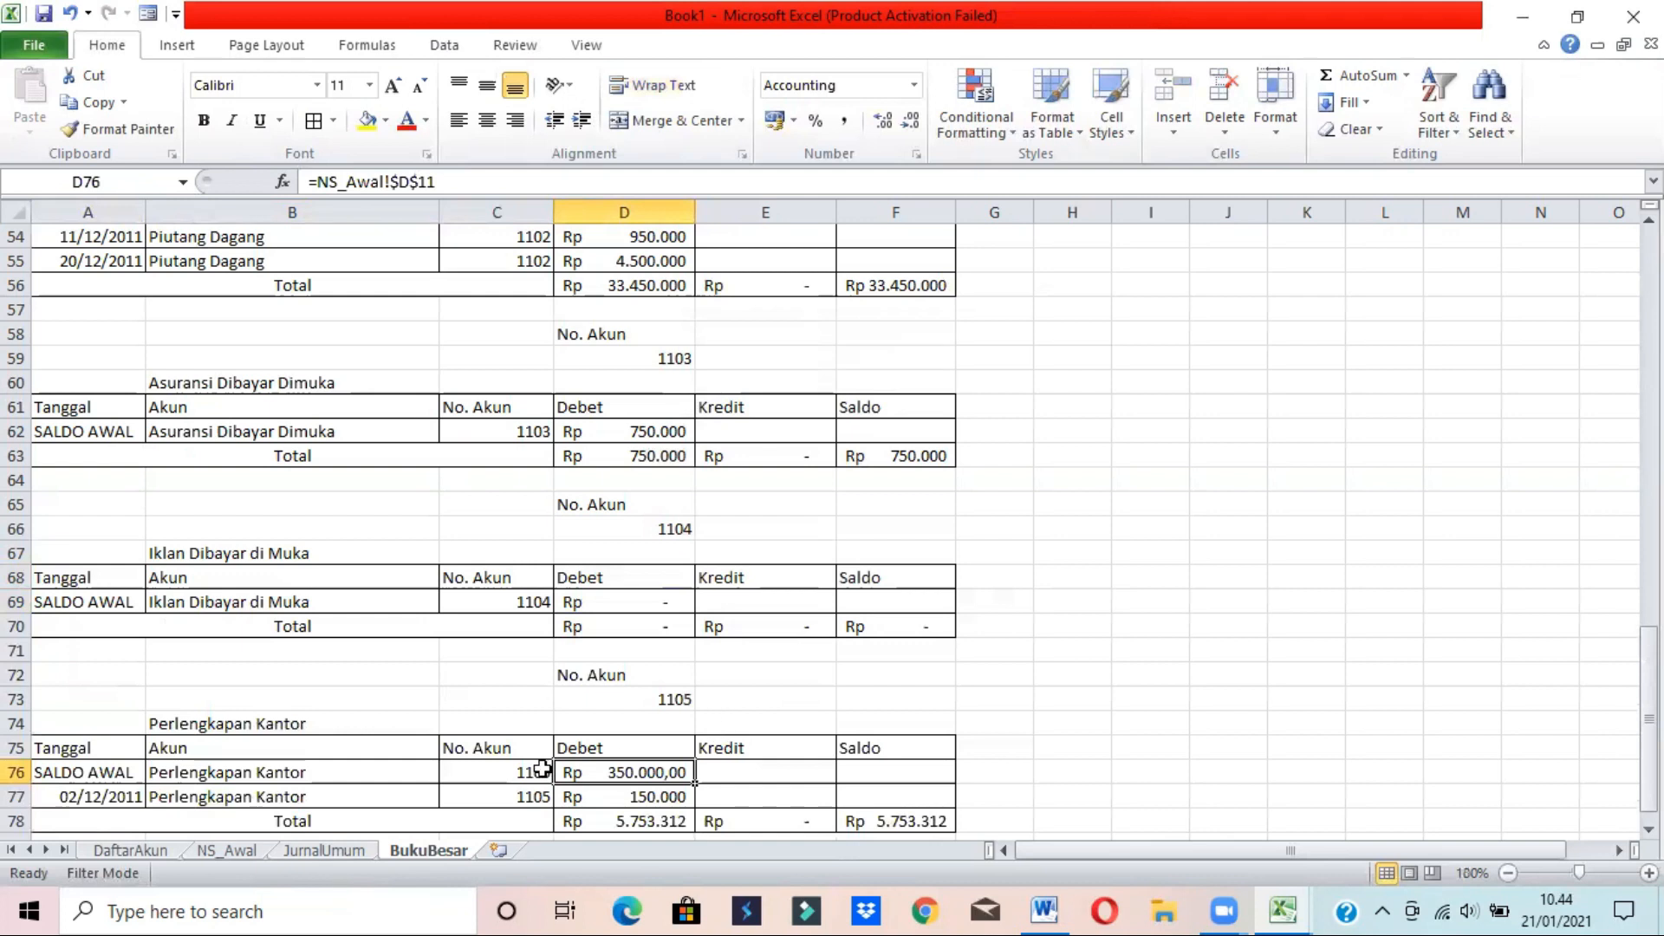
# - Correct the Perlengkapan Kantor debit total in D78 so the subtotal covers only D76:D77
pyautogui.click(640, 819)
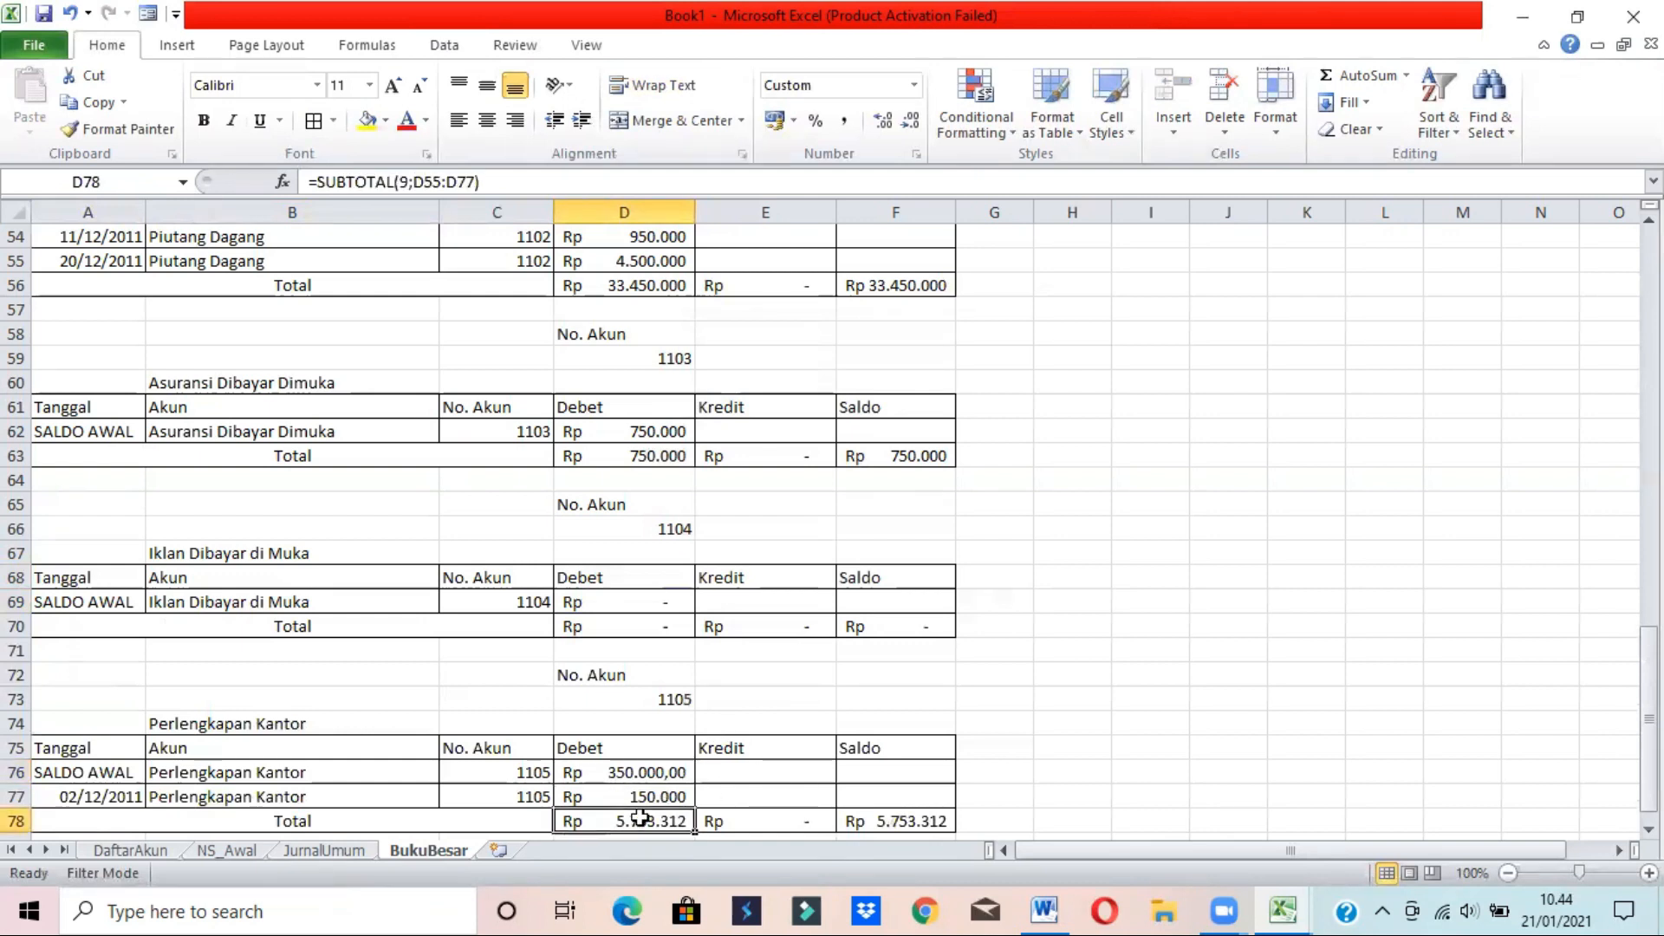
pyautogui.press('Down')
pyautogui.press('Up')
pyautogui.press('Up')
pyautogui.press('Down')
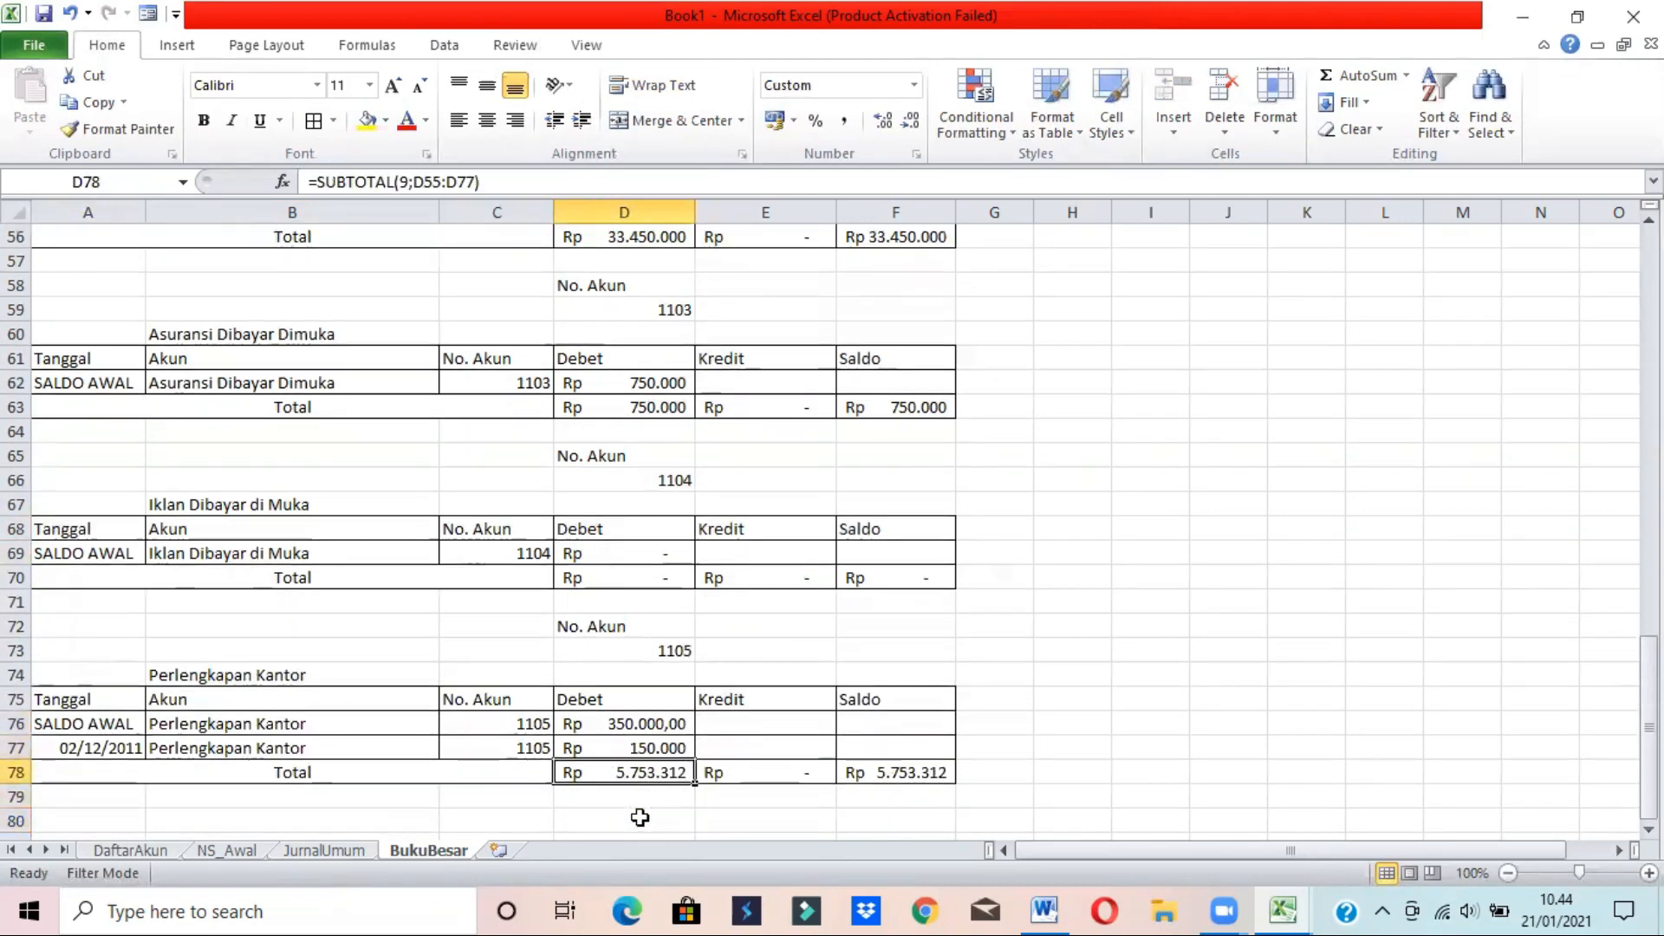
pyautogui.moveTo(413, 182); pyautogui.dragTo(480, 182)
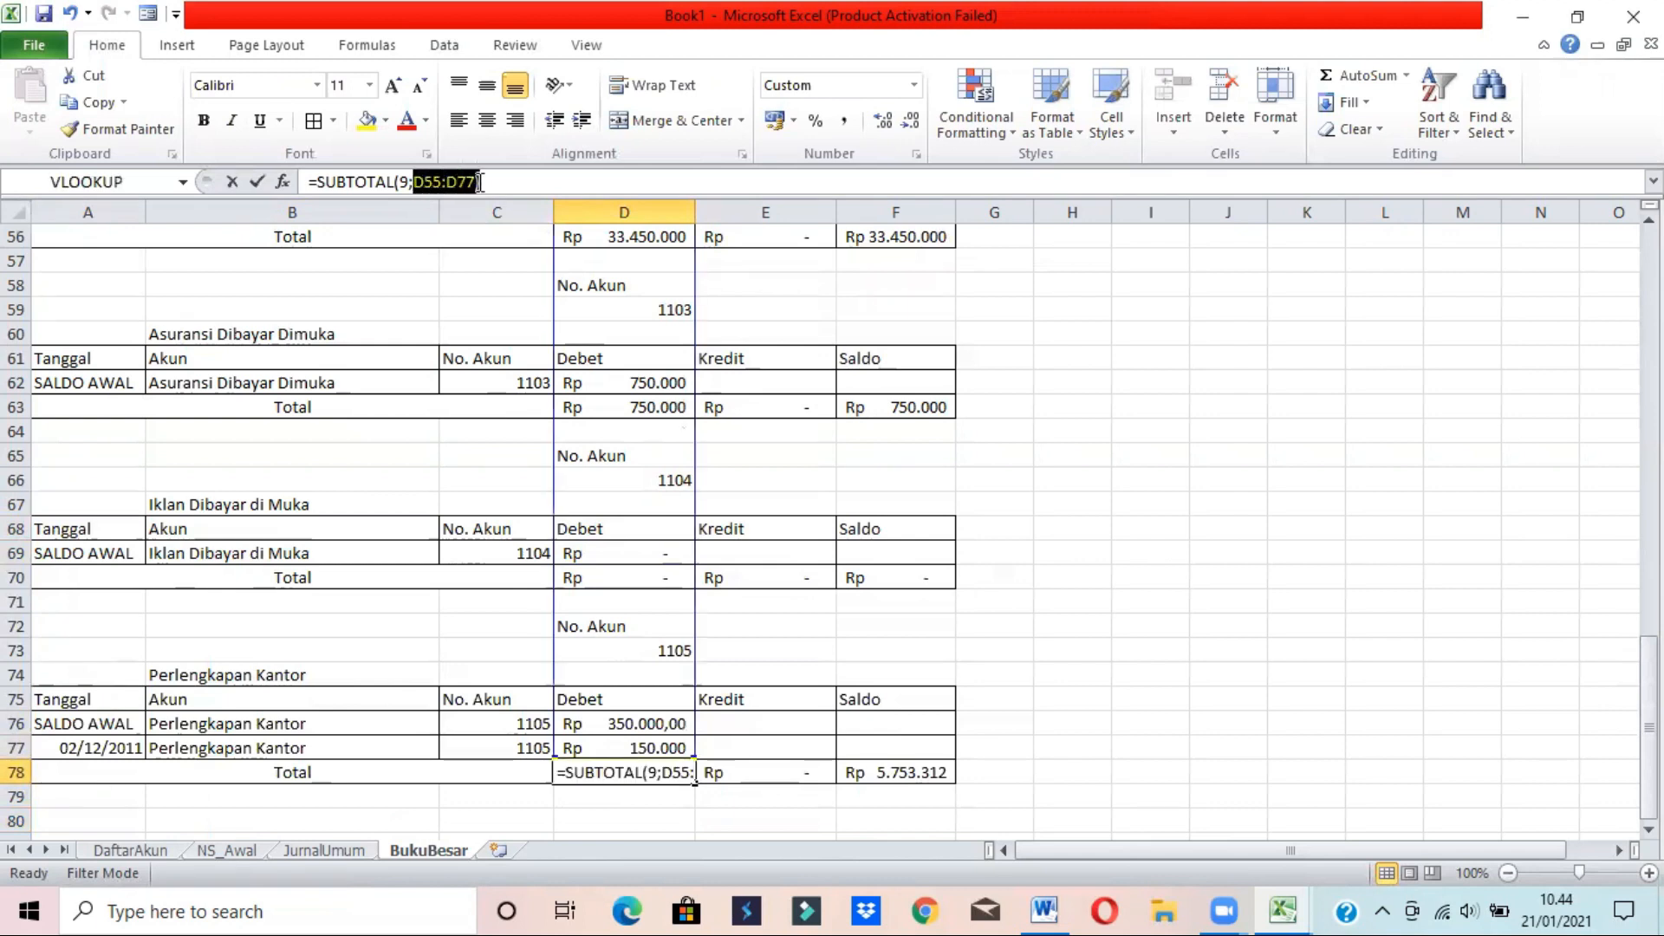
pyautogui.press('BackSpace')
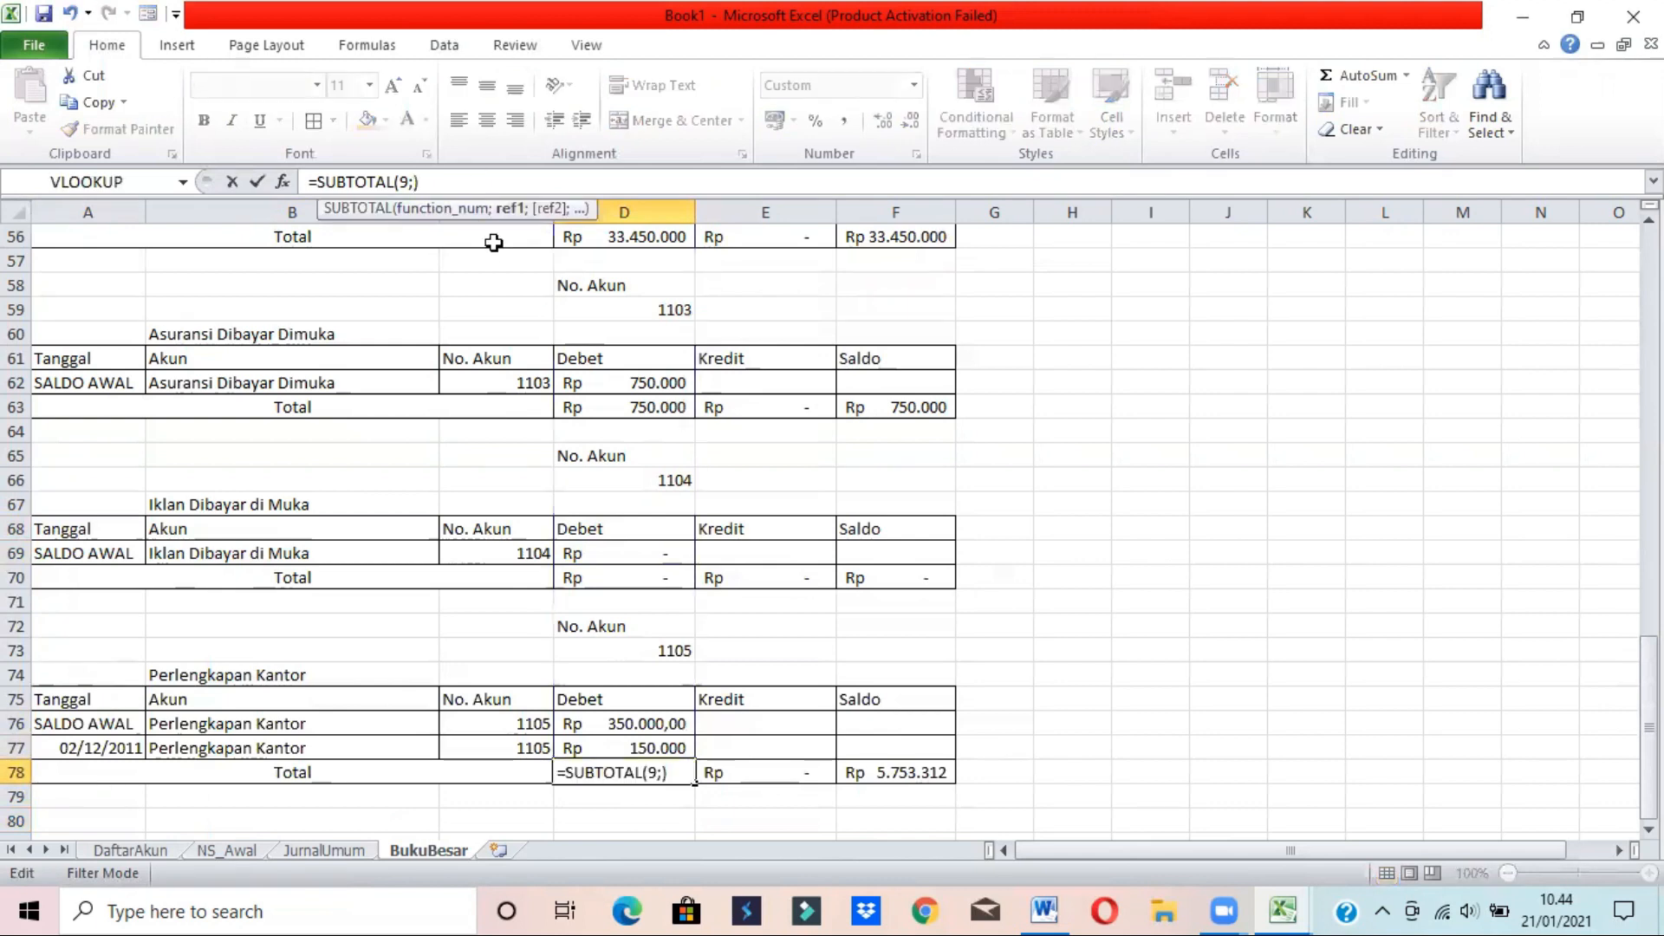
pyautogui.click(588, 718)
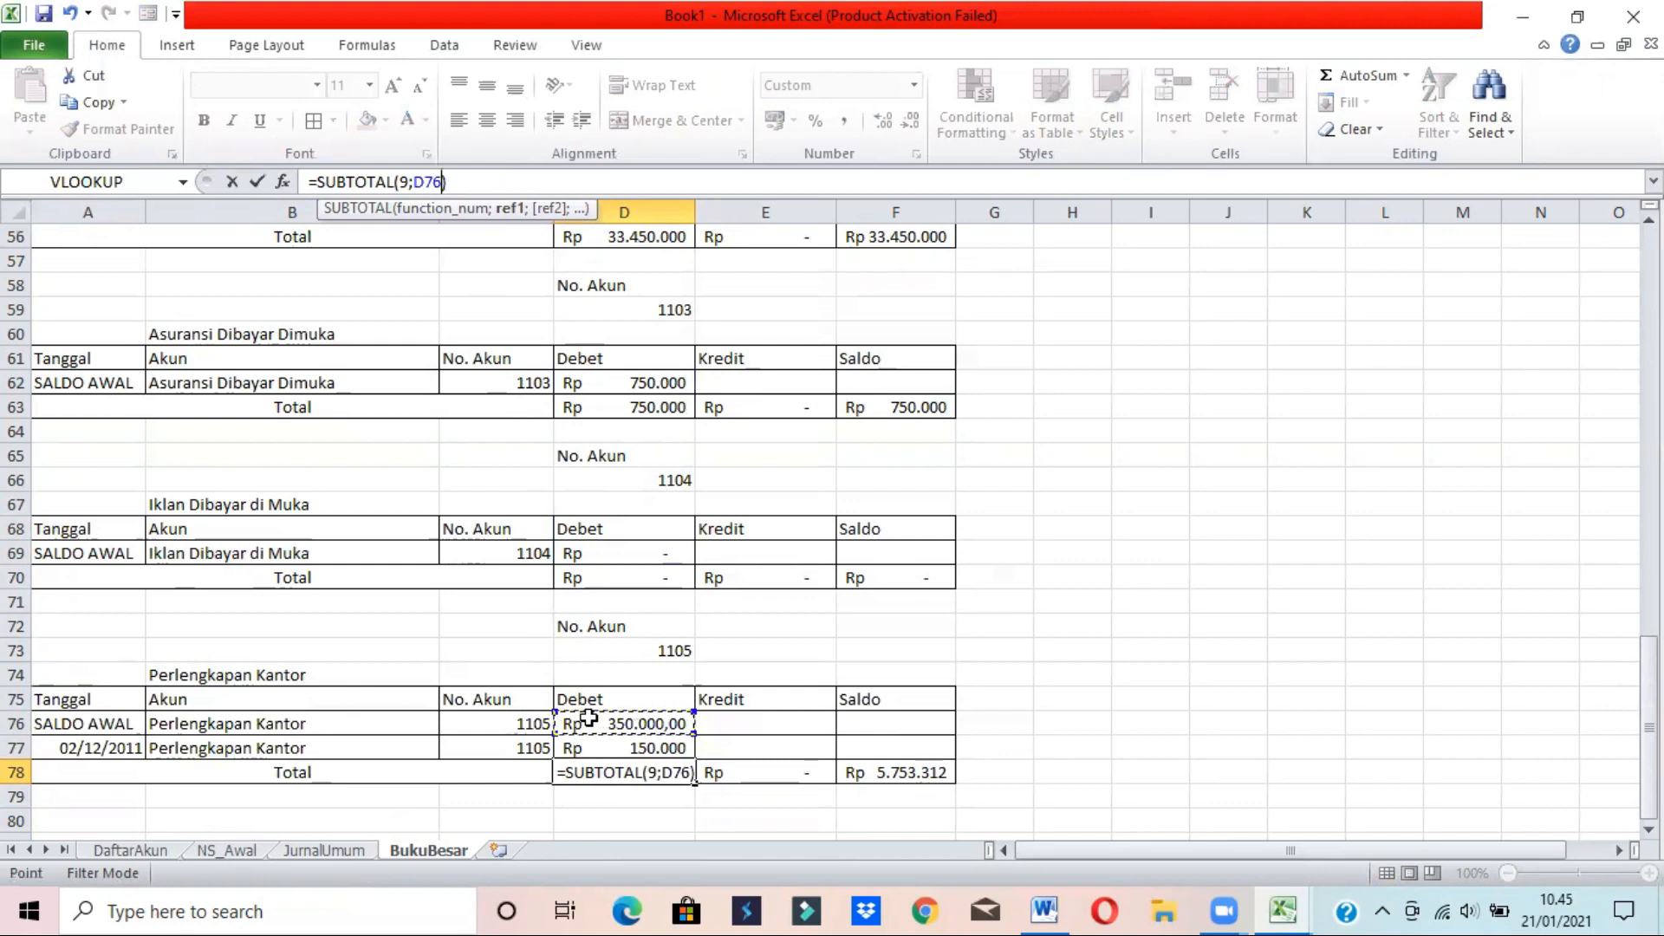
pyautogui.moveTo(592, 726); pyautogui.dragTo(598, 747)
pyautogui.press('Return')
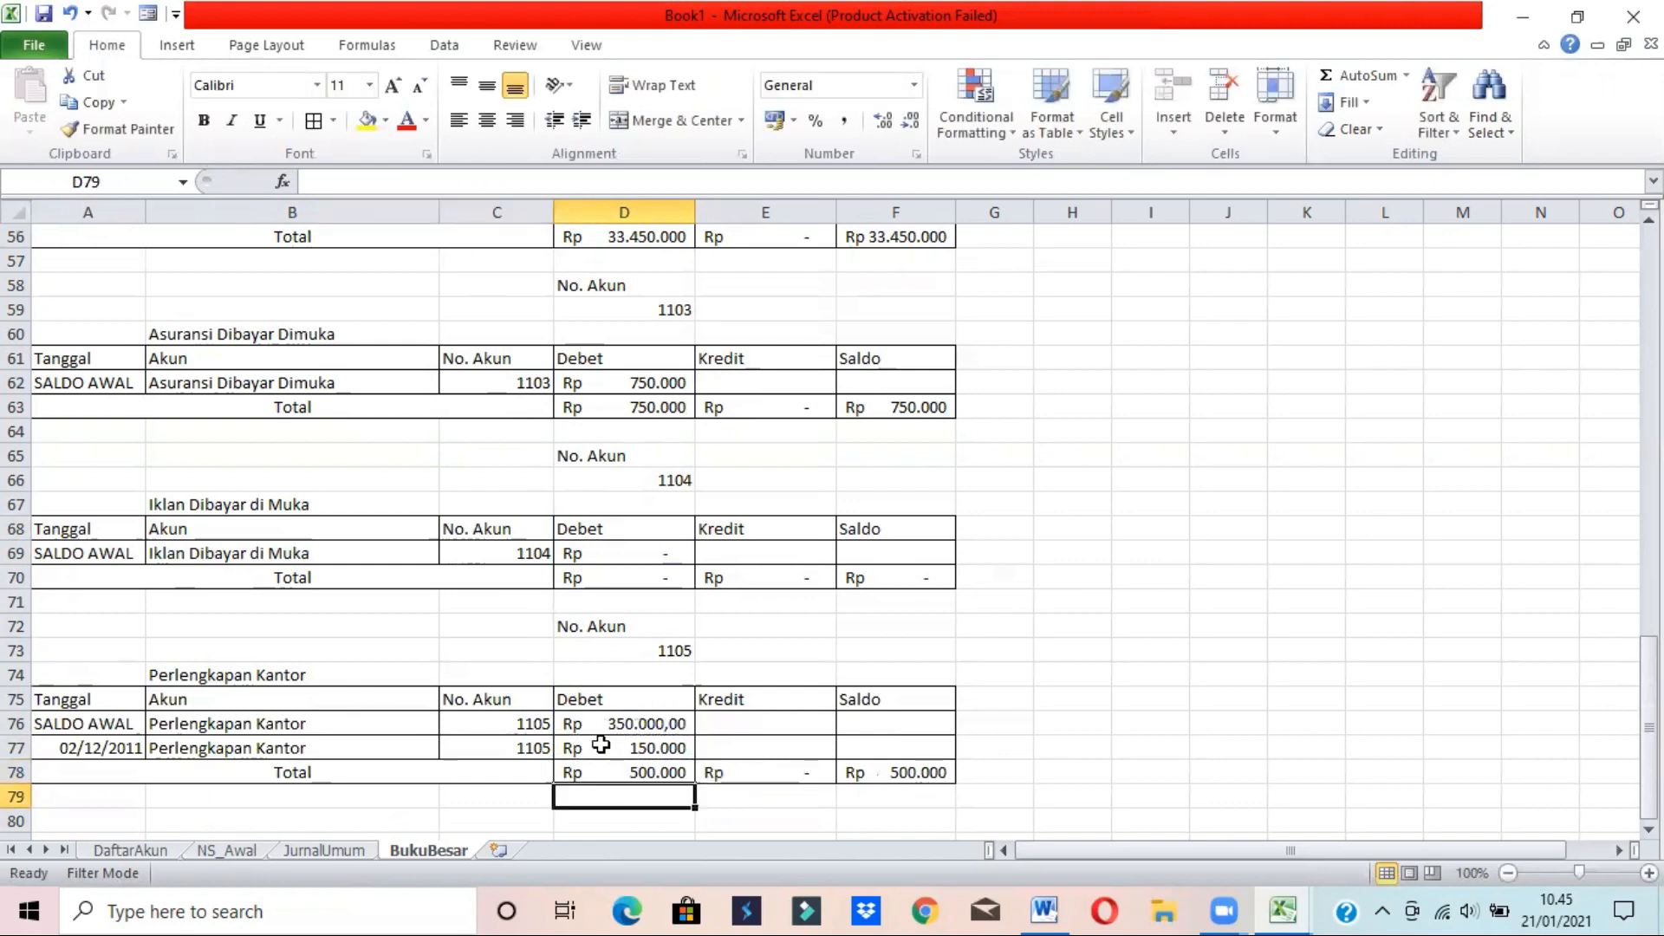
# - Fill the corrected subtotal formula from D78 into the credit total E78 and check the balance formula in F78
pyautogui.moveTo(693, 782); pyautogui.dragTo(812, 777)
pyautogui.click(731, 772)
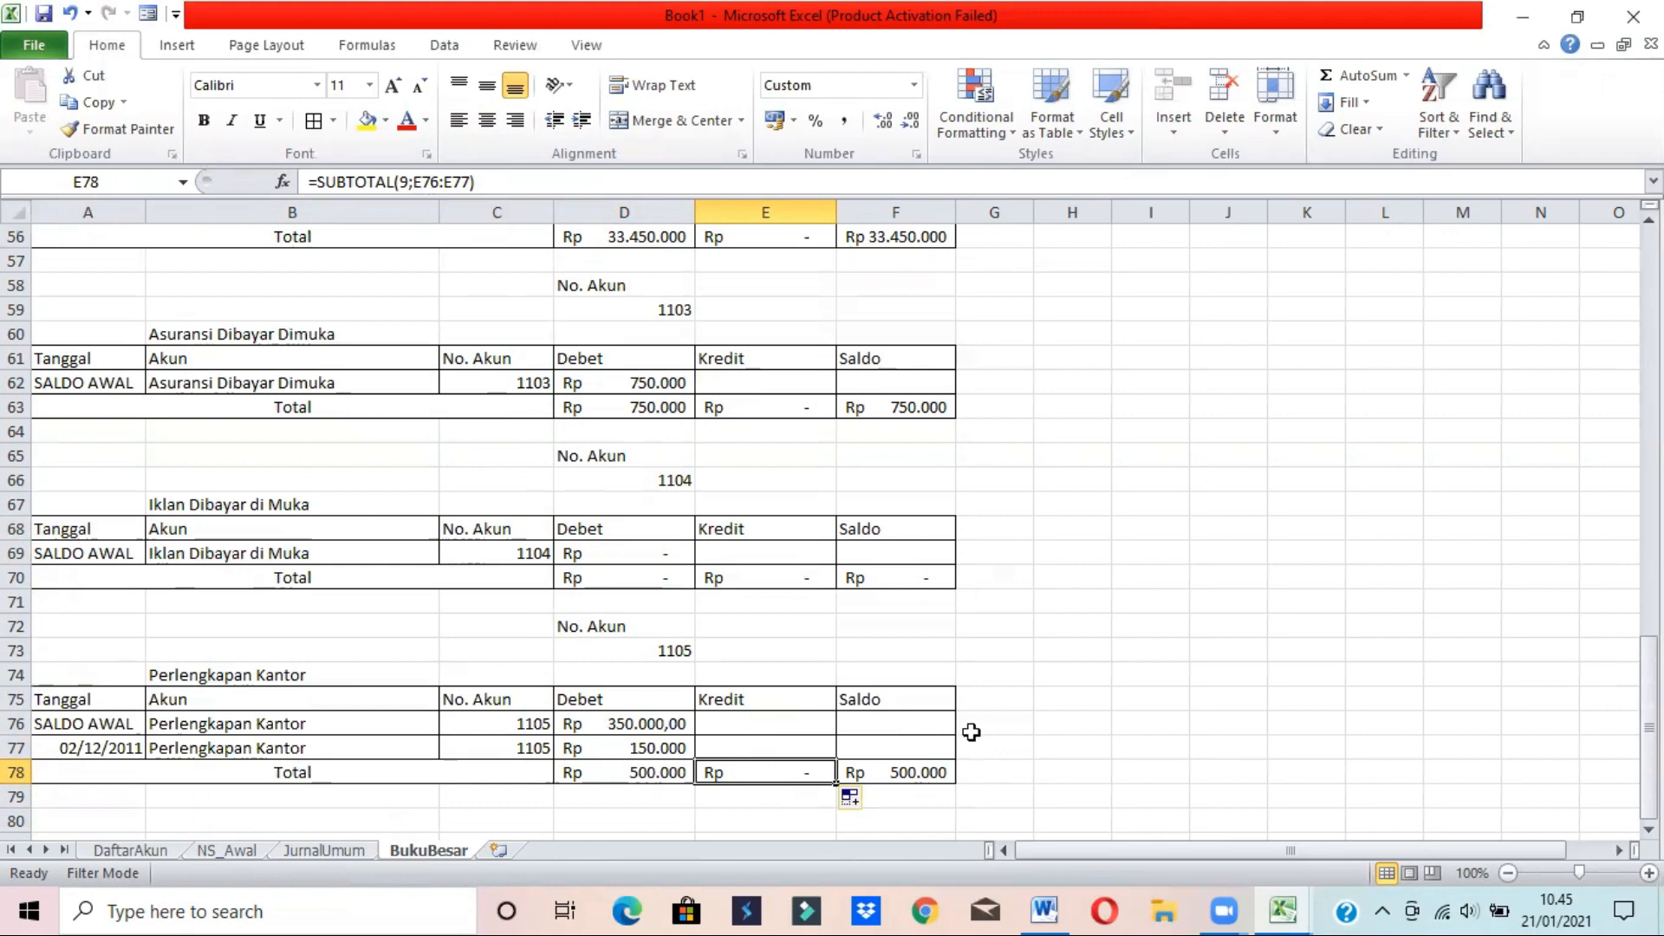
pyautogui.click(911, 768)
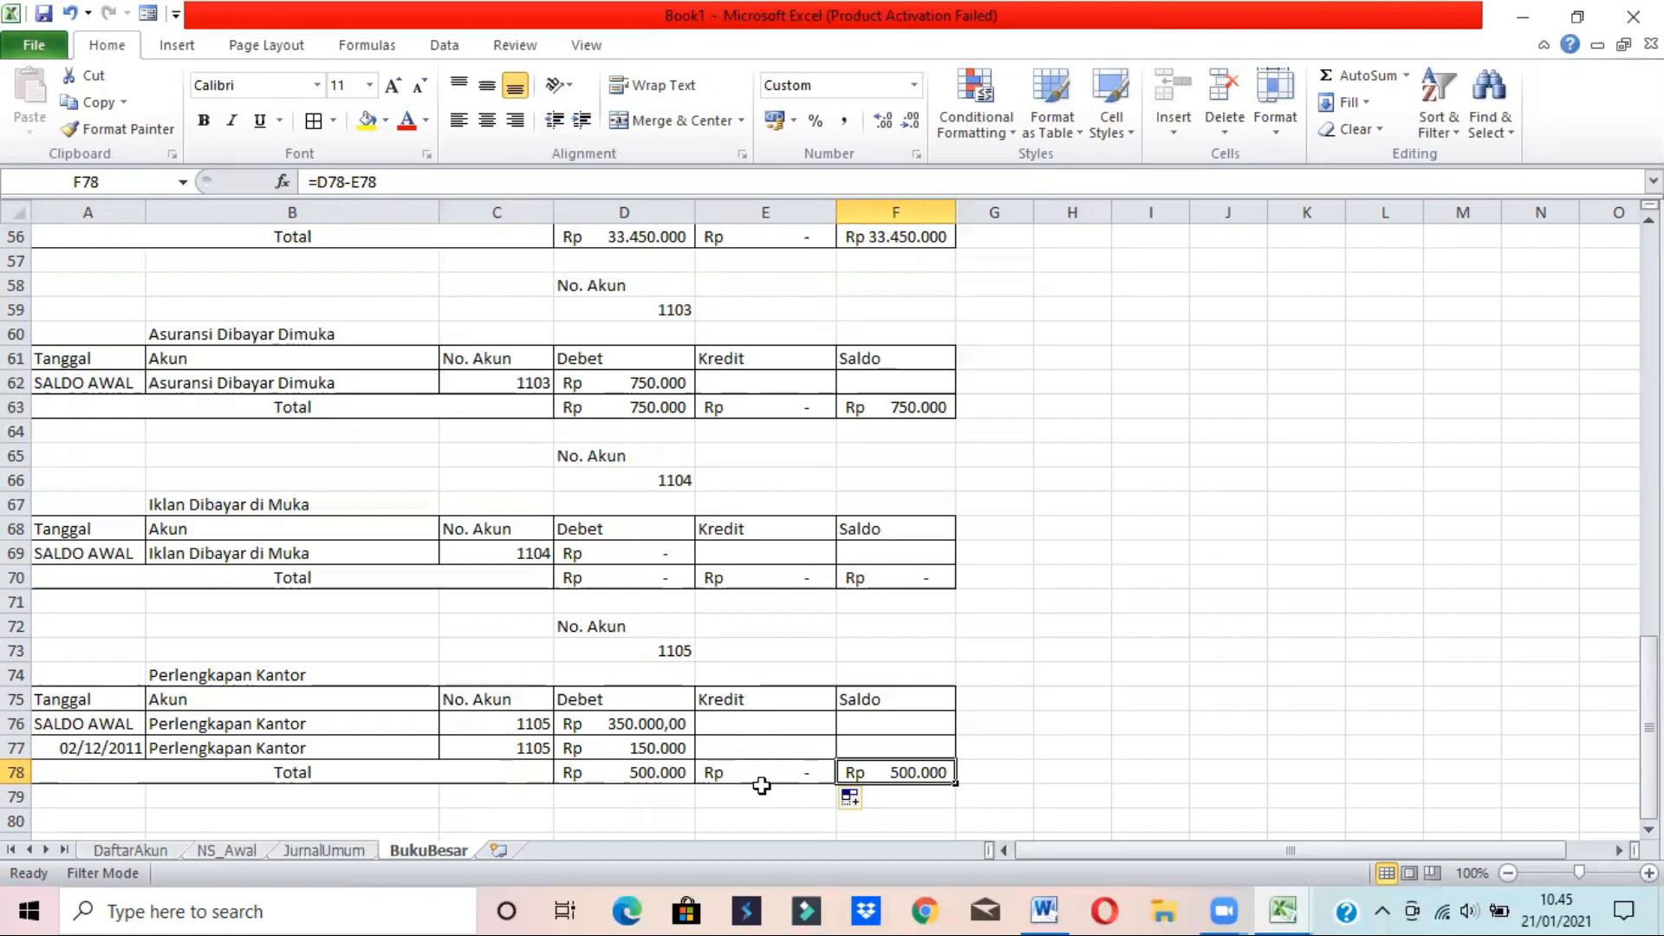
# - Set the account number in D7 of the ledger template at the start of the sheet to 1201
pyautogui.click(432, 821)
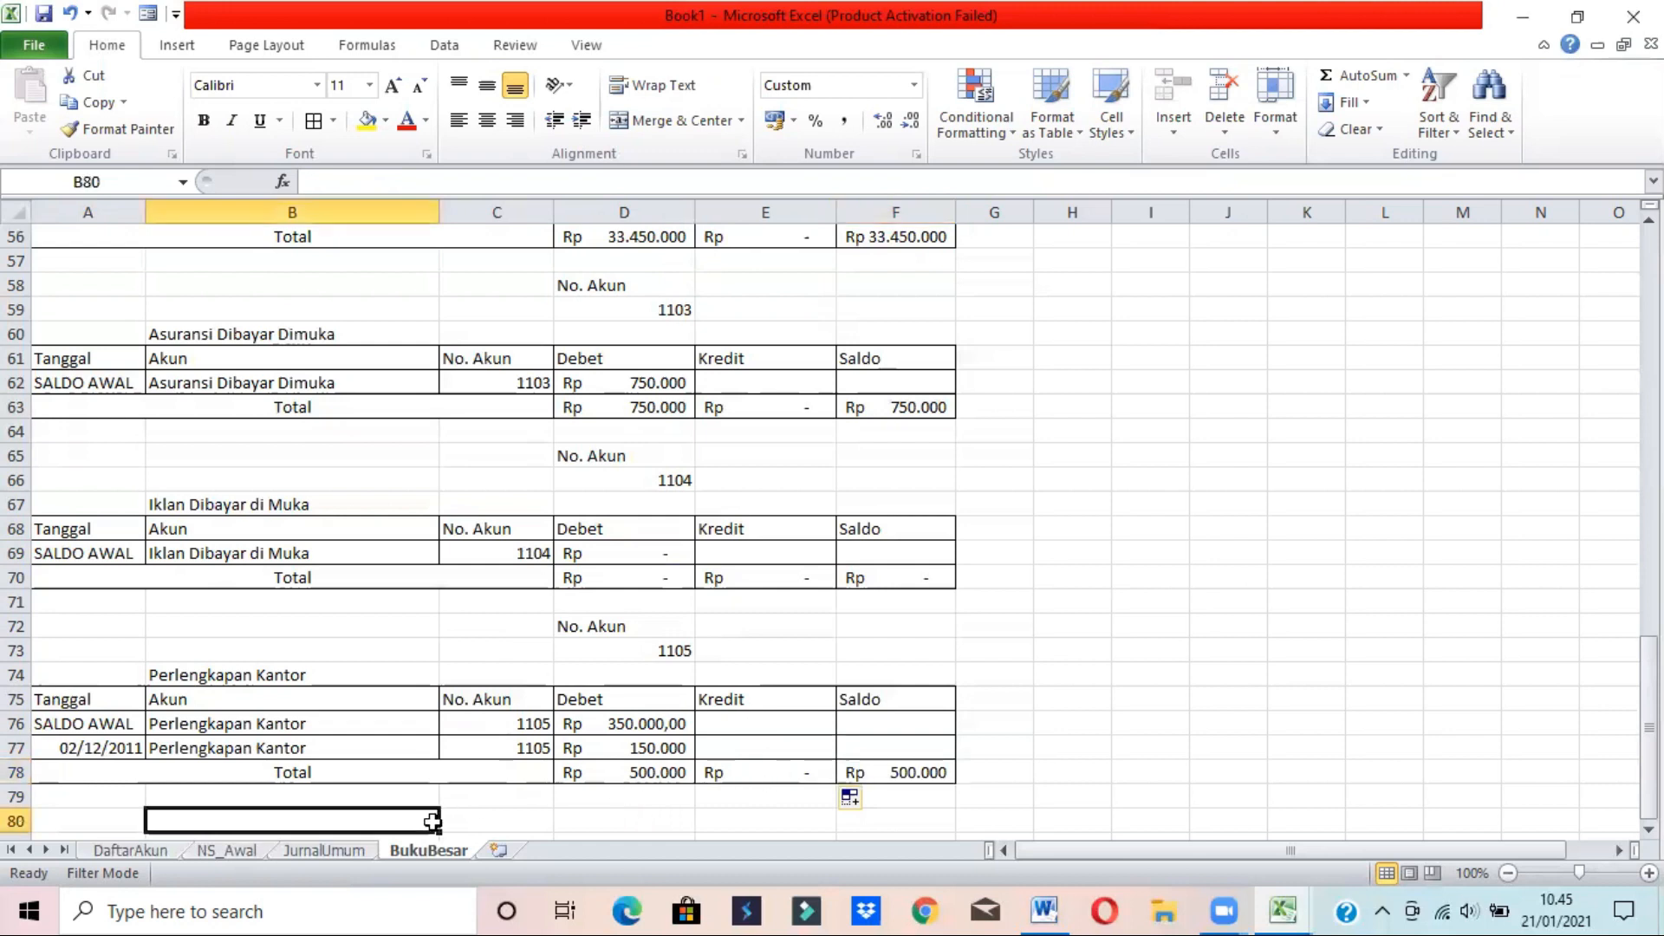
pyautogui.press('Left')
pyautogui.press('Up')
pyautogui.press('Up')
pyautogui.press('Up')
pyautogui.press('Up')
pyautogui.press('Up')
pyautogui.press('Up')
pyautogui.press('Up')
pyautogui.press('Up')
pyautogui.press('Up')
pyautogui.press('Up')
pyautogui.press('Up')
pyautogui.press('Up')
pyautogui.press('Up')
pyautogui.press('Up')
pyautogui.press('Up')
pyautogui.press('Up')
pyautogui.press('Up')
pyautogui.press('Up')
pyautogui.press('Up')
pyautogui.press('Up')
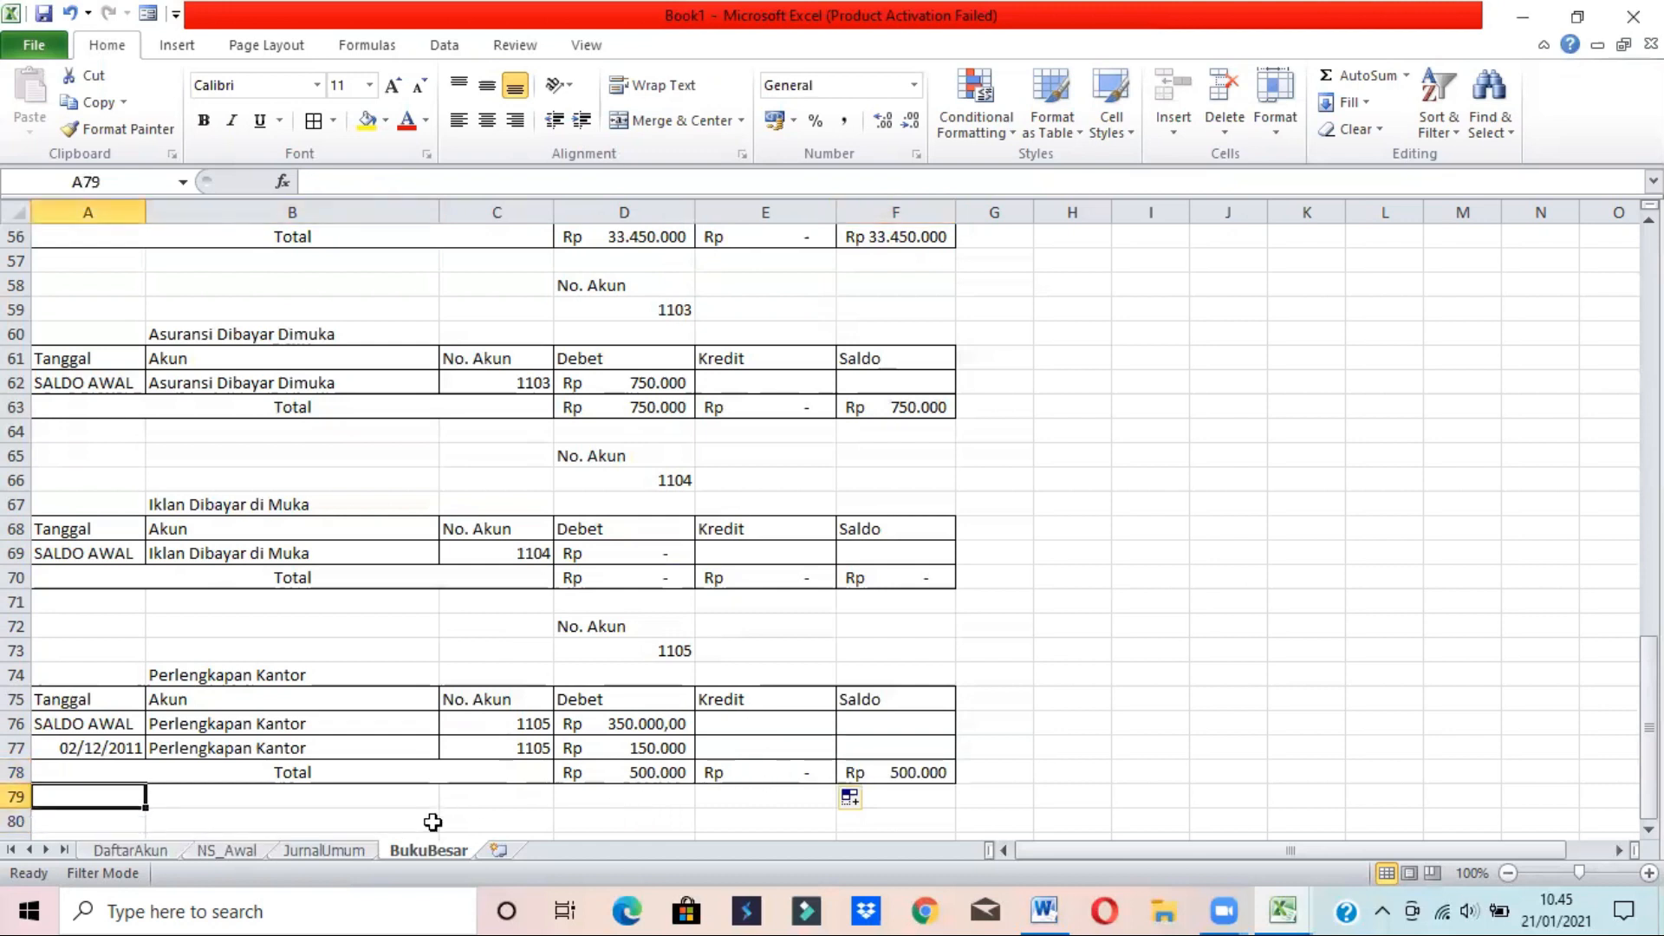
pyautogui.press('Up')
pyautogui.press('Up')
pyautogui.press('Up')
pyautogui.press('Up')
pyautogui.press('Up')
pyautogui.press('Up')
pyautogui.press('Up')
pyautogui.press('Up')
pyautogui.press('Up')
pyautogui.press('Up')
pyautogui.press('Up')
pyautogui.press('Up')
pyautogui.press('Up')
pyautogui.press('Up')
pyautogui.press('Up')
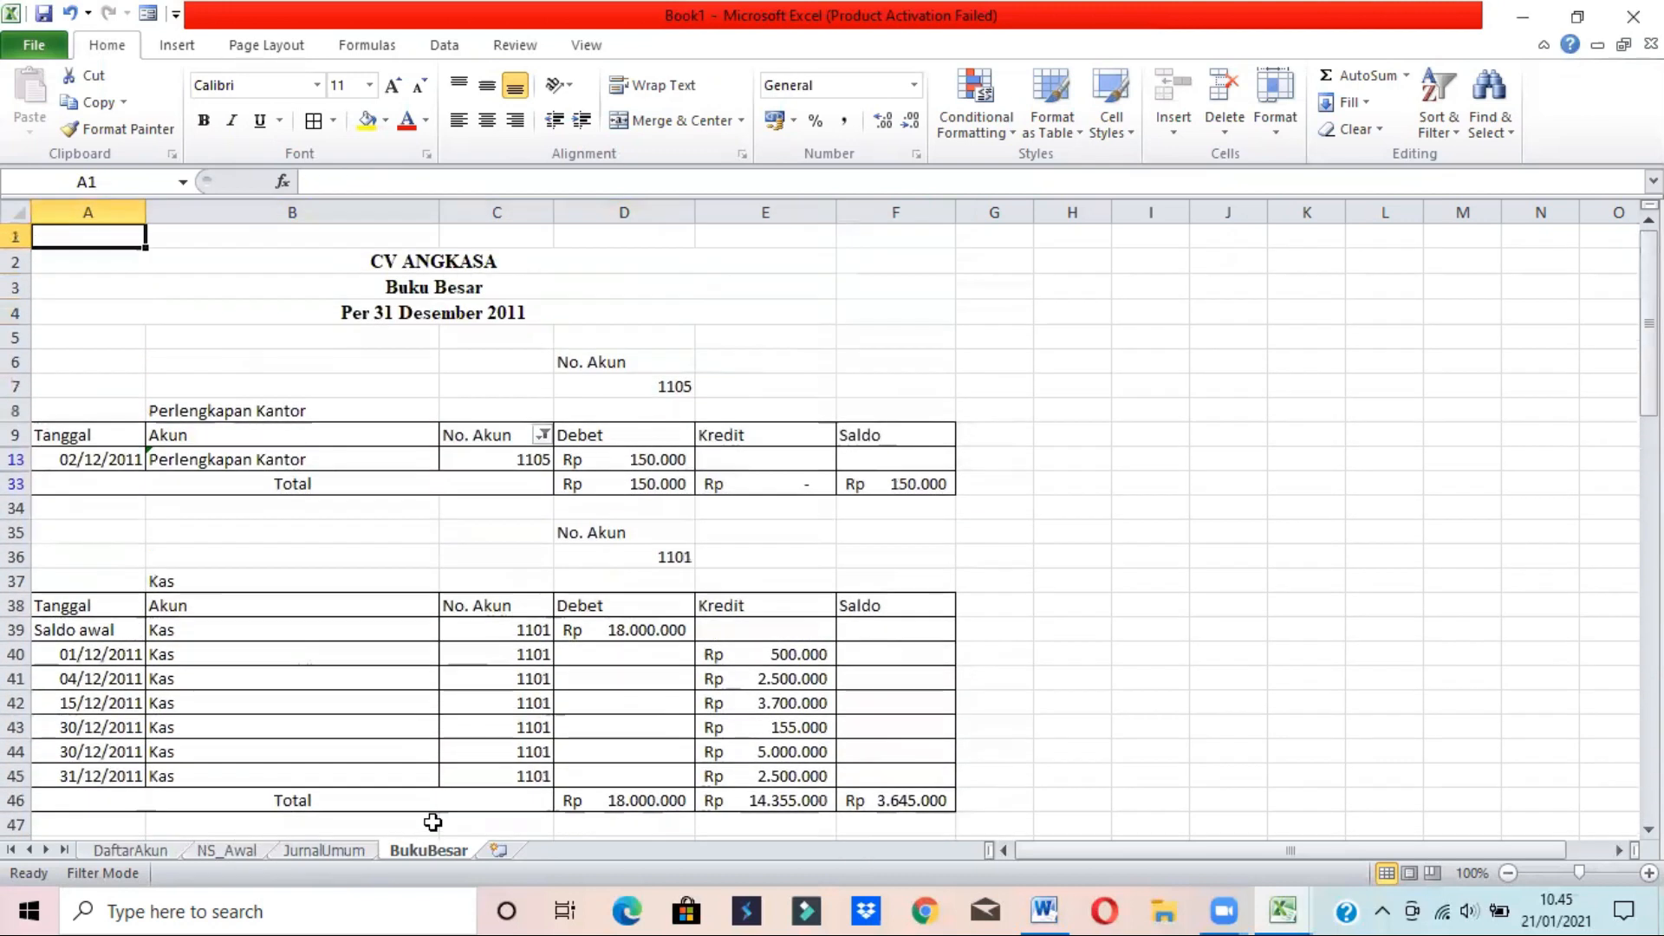
pyautogui.click(652, 381)
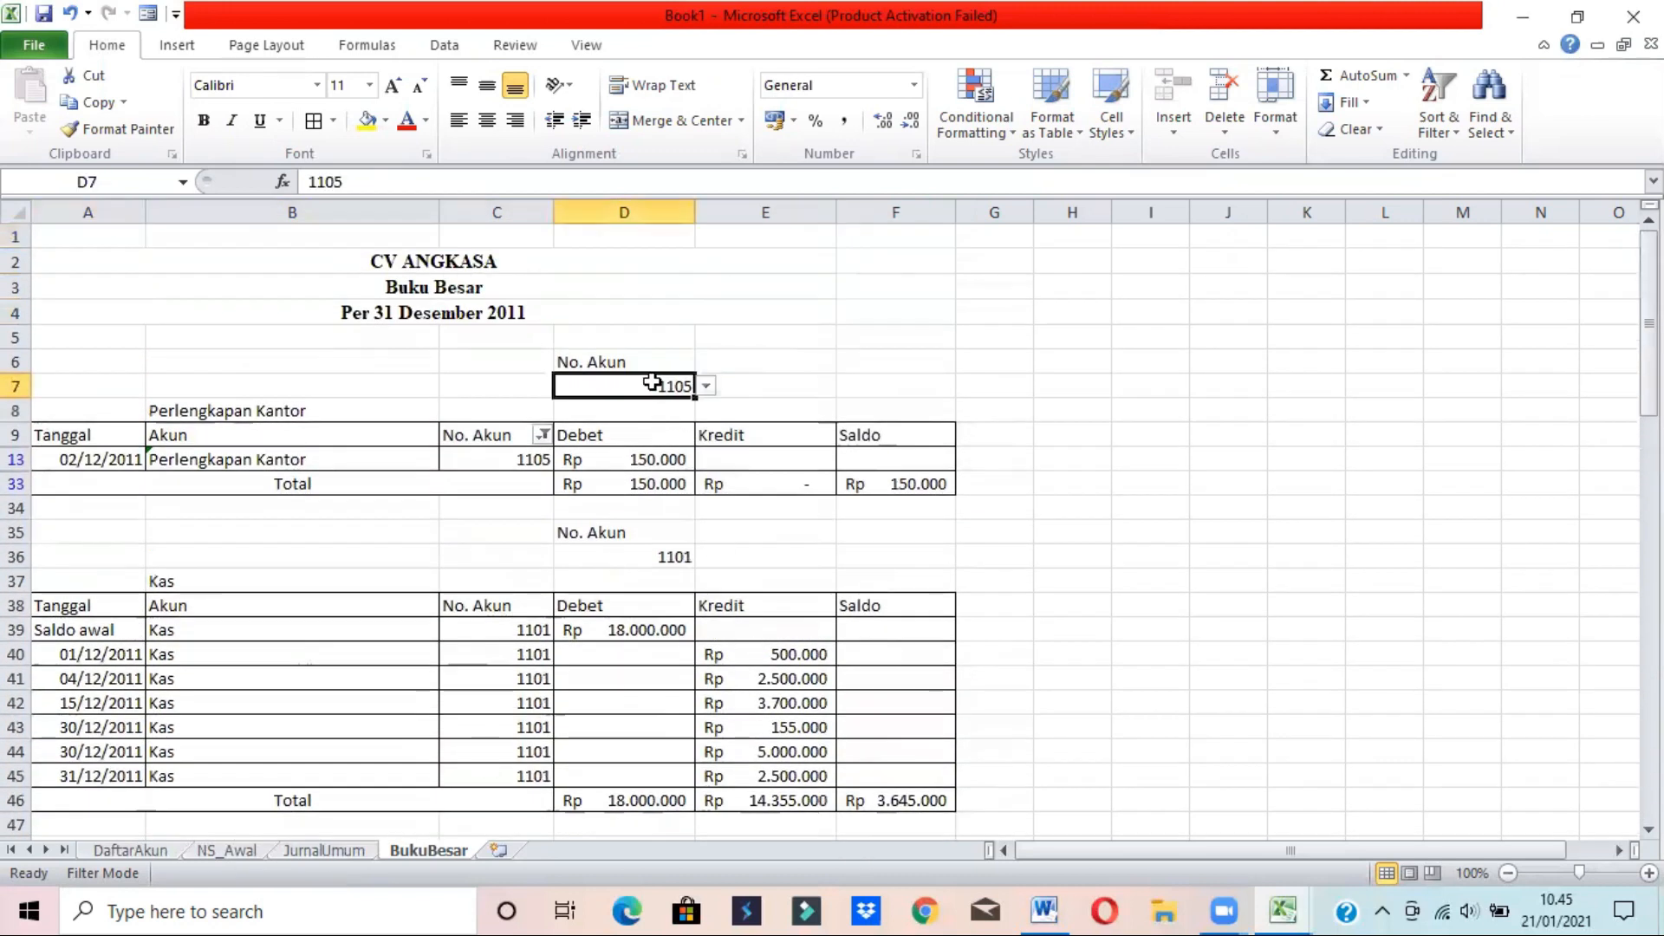
pyautogui.click(705, 387)
pyautogui.click(661, 422)
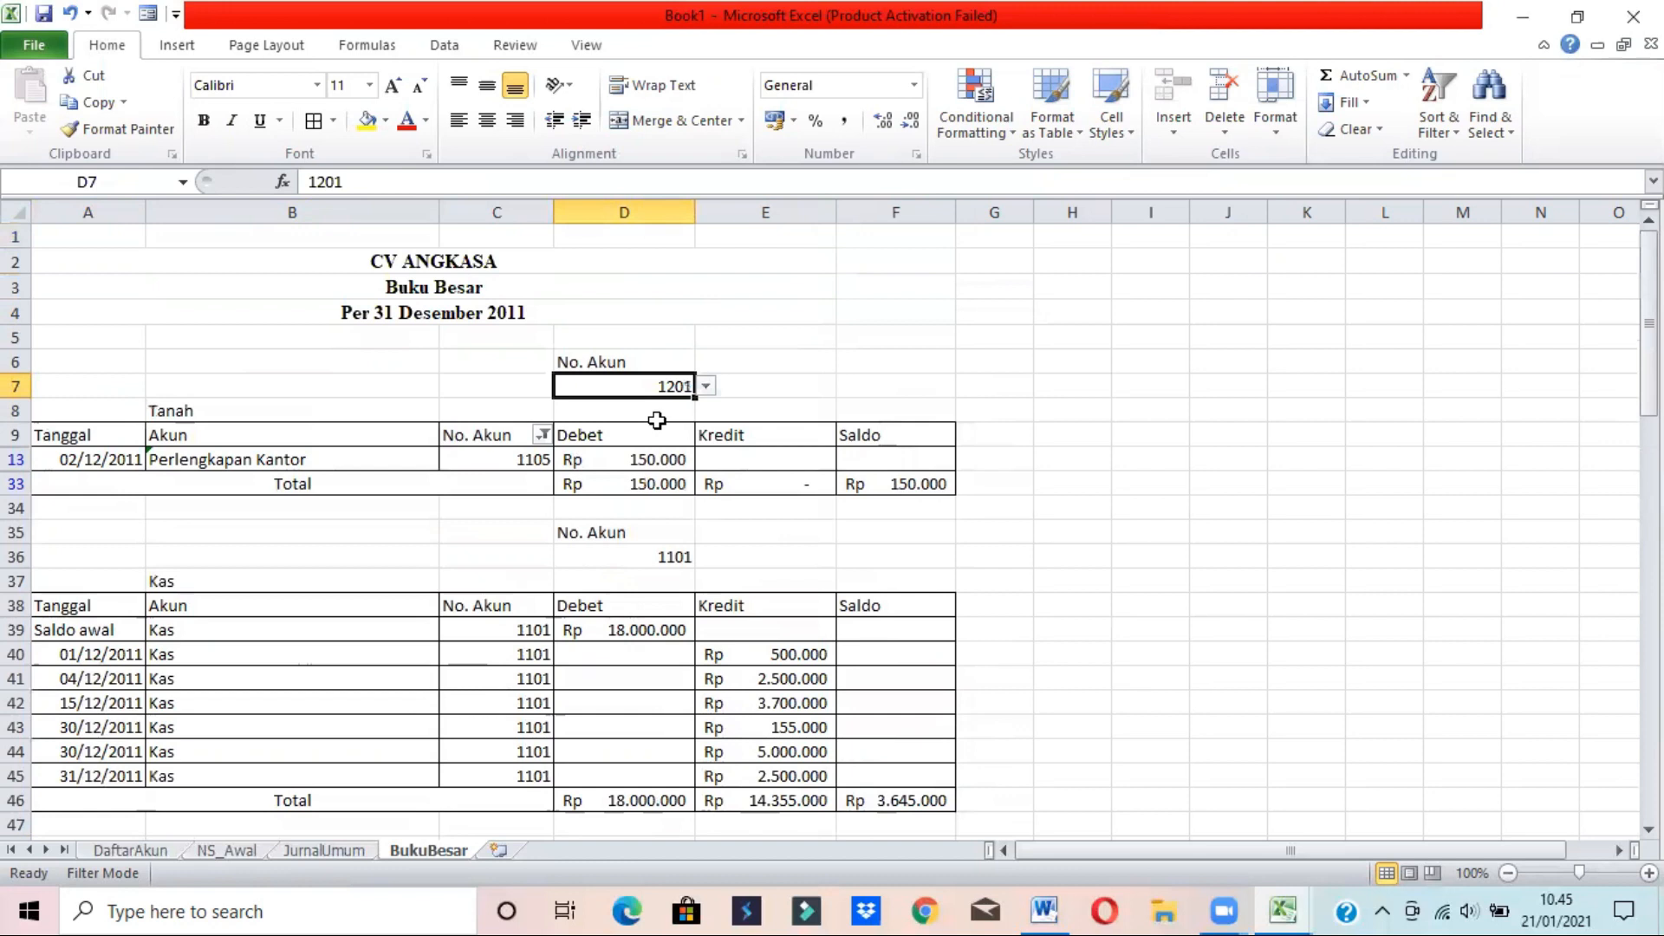
# - Filter the template's No. Akun column to show only account 1201 instead of 1105
pyautogui.click(541, 434)
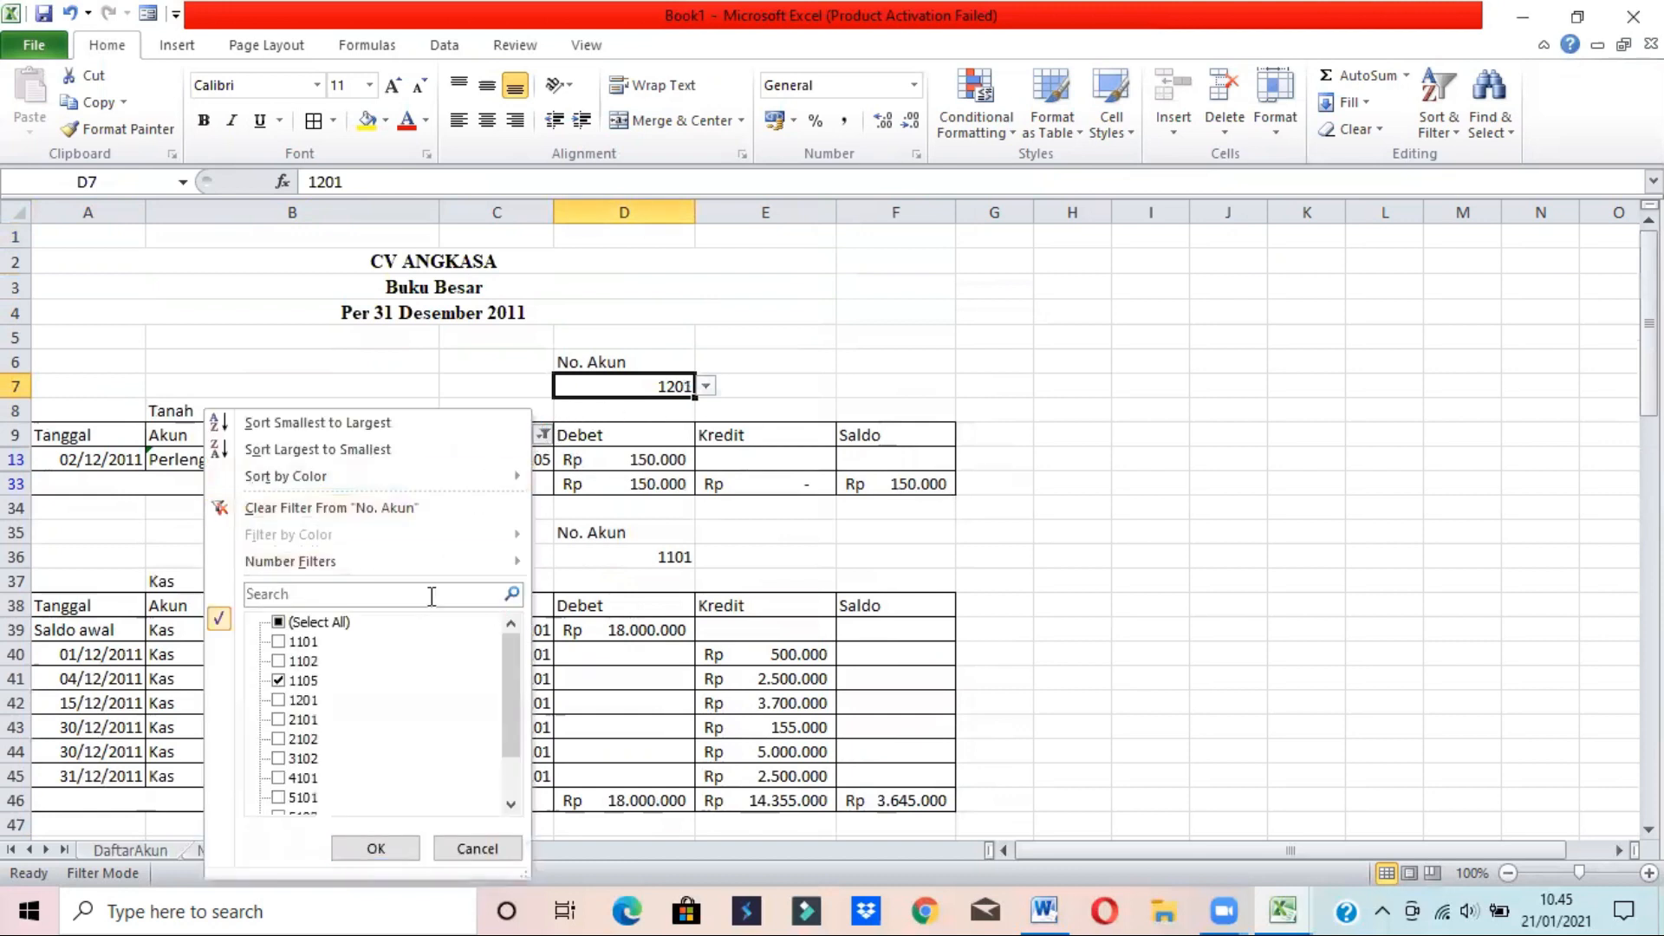
pyautogui.click(305, 683)
pyautogui.click(301, 701)
pyautogui.click(373, 847)
pyautogui.click(1095, 442)
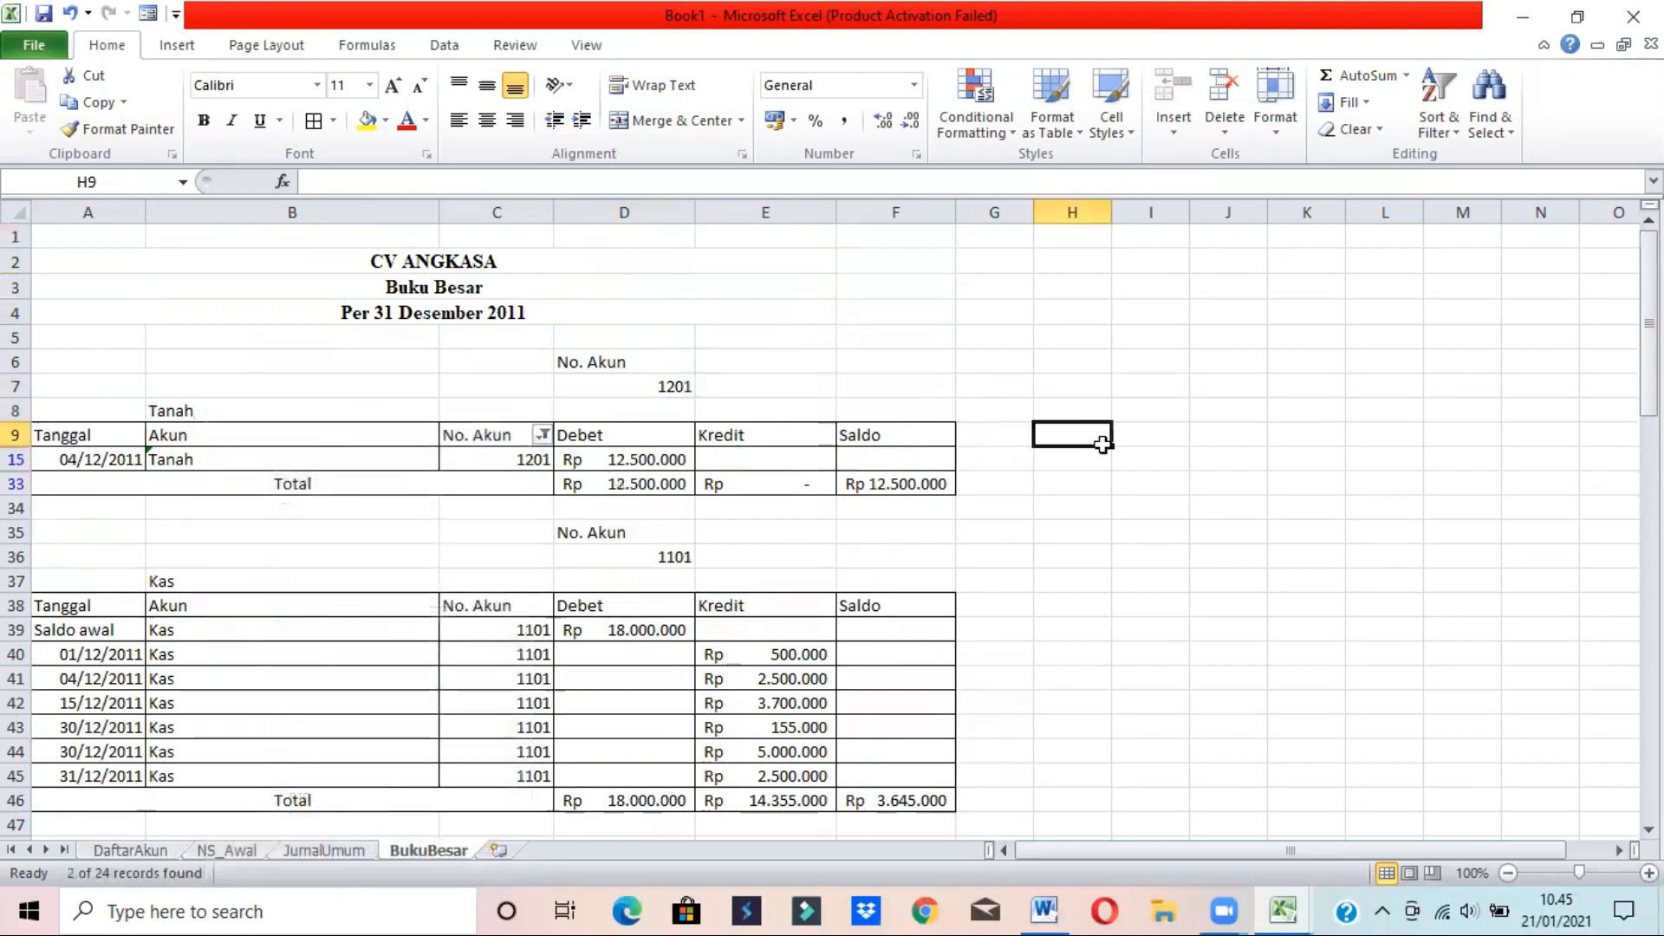
# - Copy the filtered Tanah table, A6:F33, and paste it at A80 below the Perlengkapan Kantor table
pyautogui.moveTo(89, 372); pyautogui.dragTo(940, 484)
pyautogui.hotkey('ctrl', 'c')
pyautogui.moveTo(1649, 364); pyautogui.dragTo(1648, 767)
pyautogui.scroll(-1, 1300, 746)
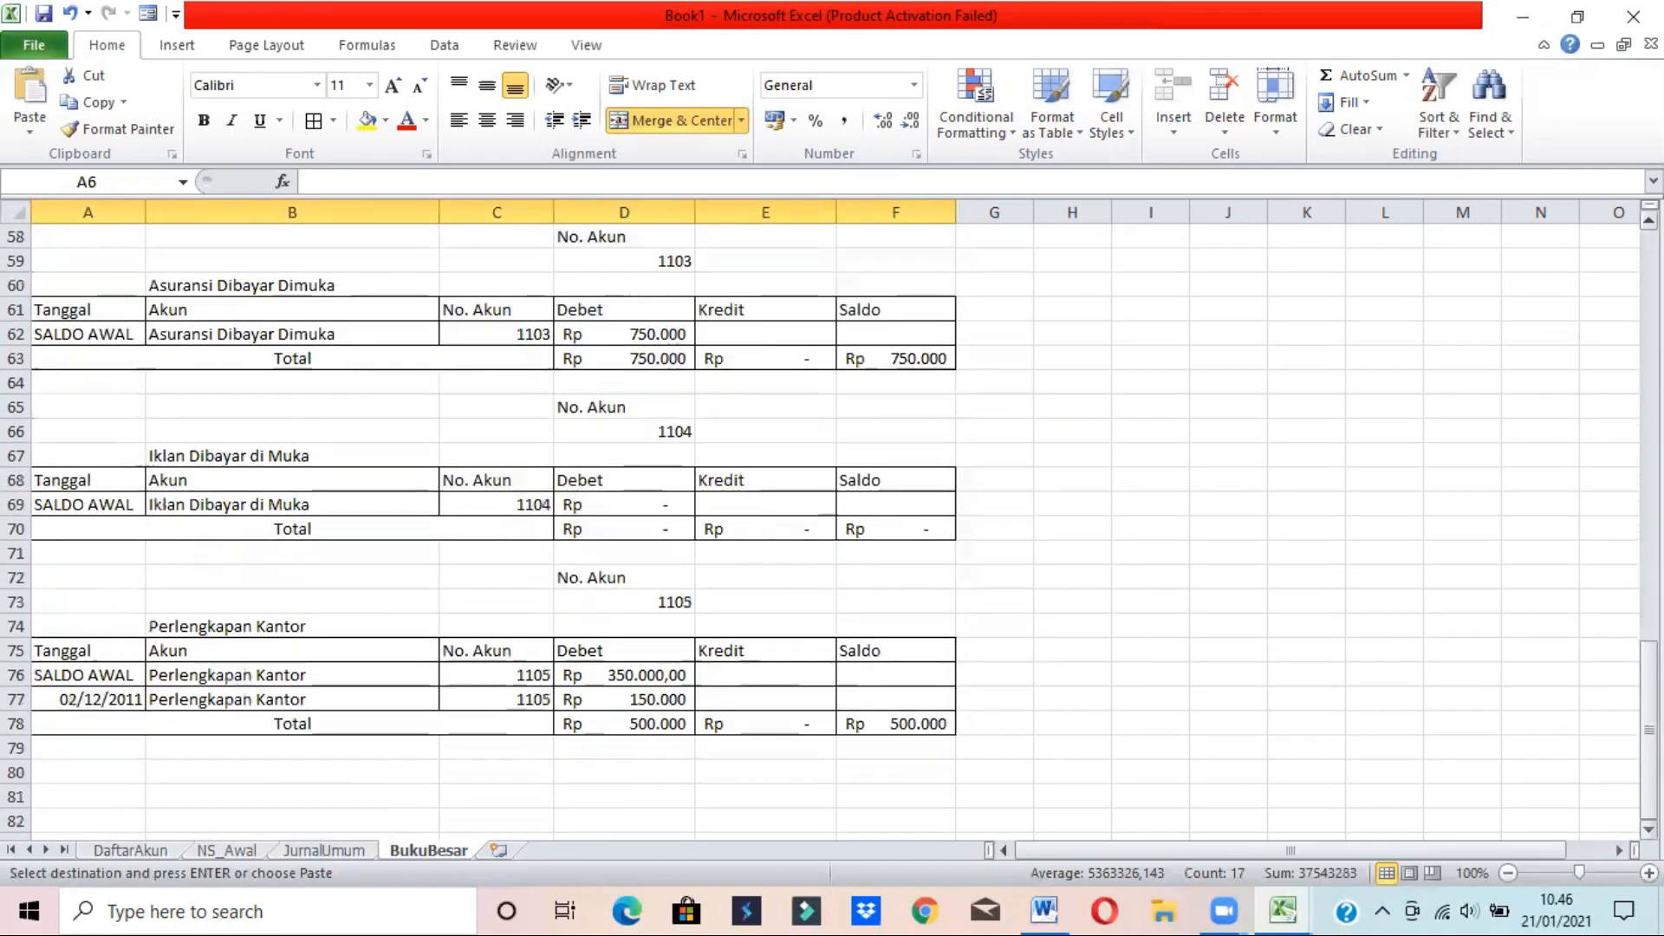
pyautogui.click(109, 739)
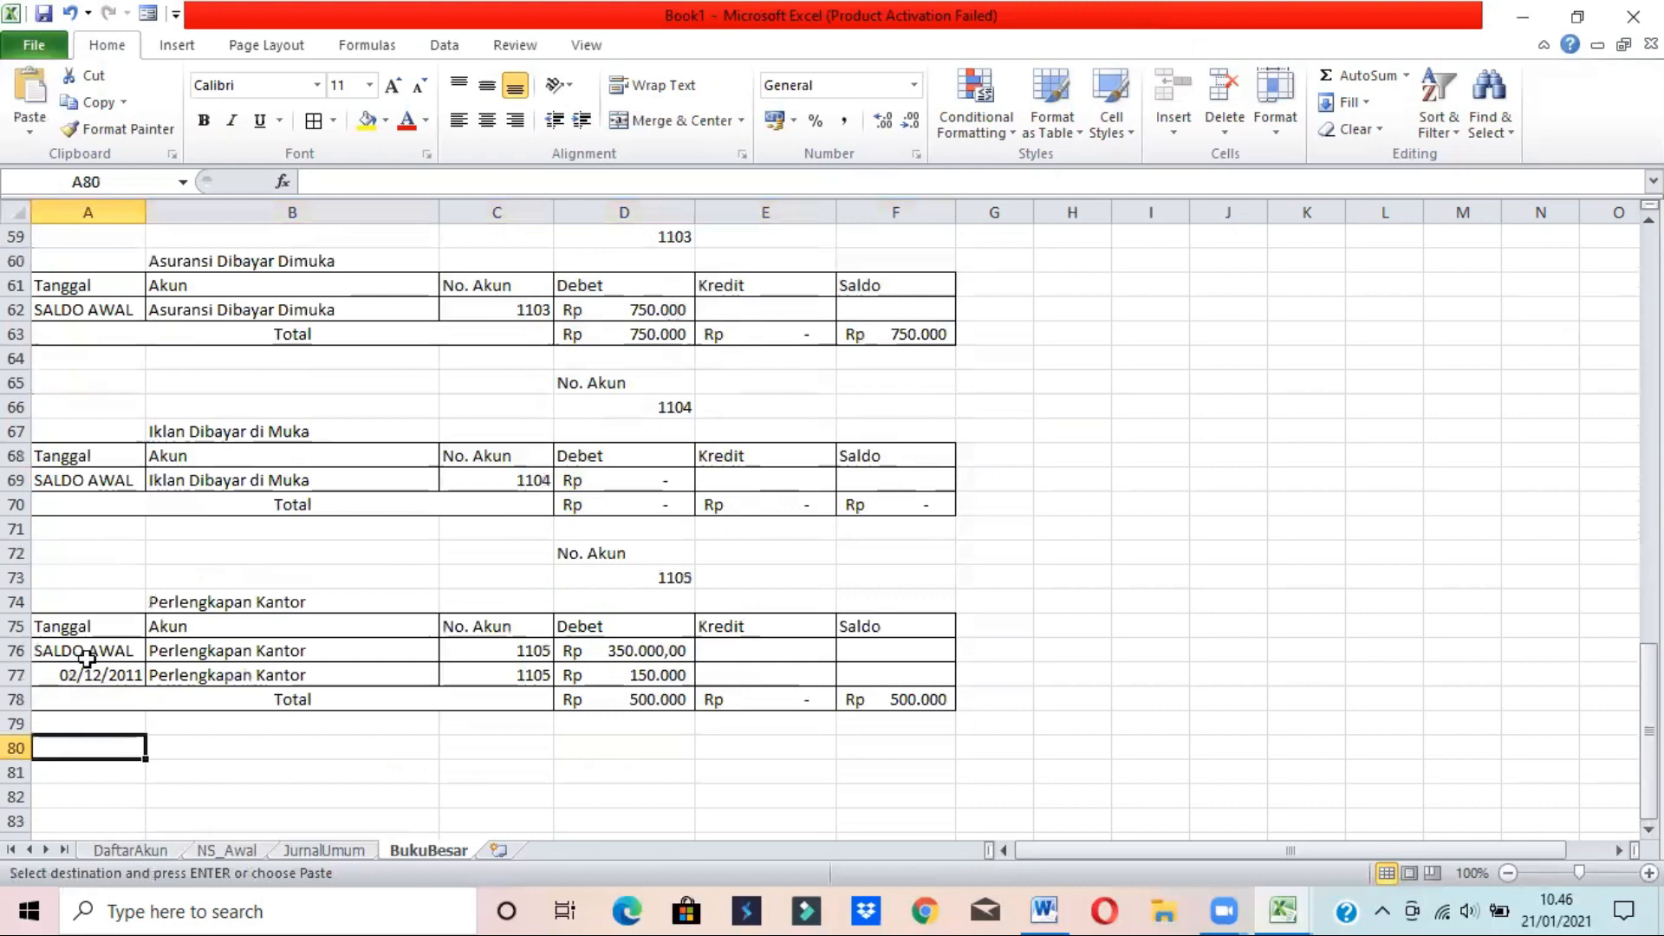
pyautogui.click(31, 126)
pyautogui.click(133, 194)
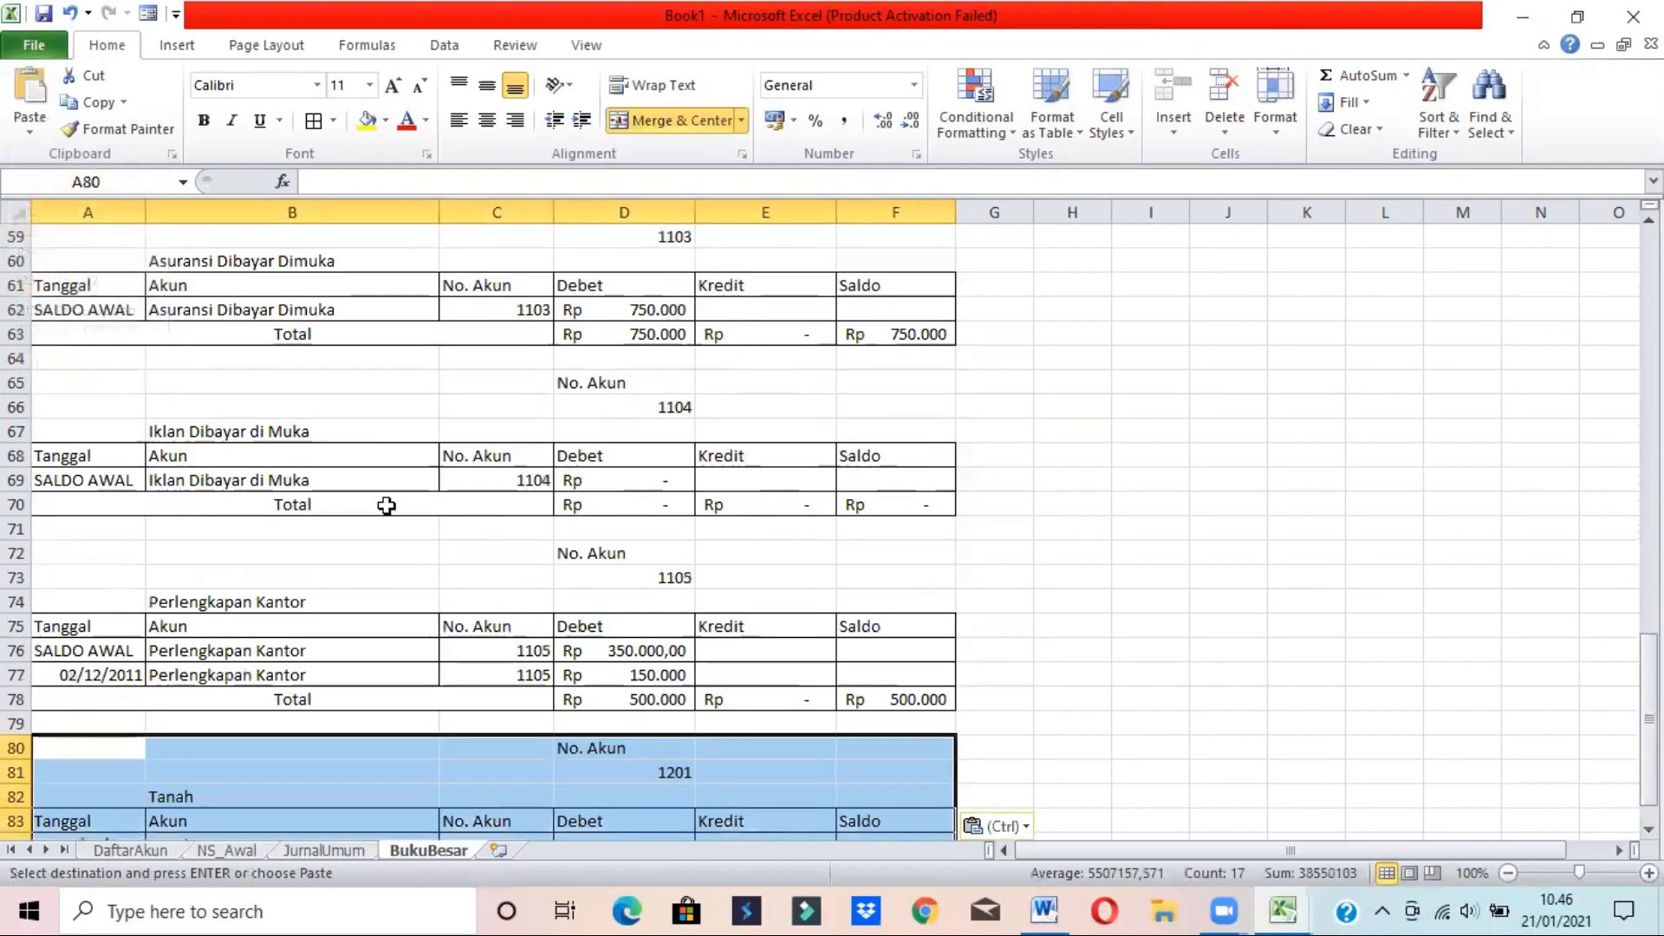
# - Insert an empty row above the 04/12/2011 entry in the pasted Tanah table
pyautogui.scroll(-1, 832, 533)
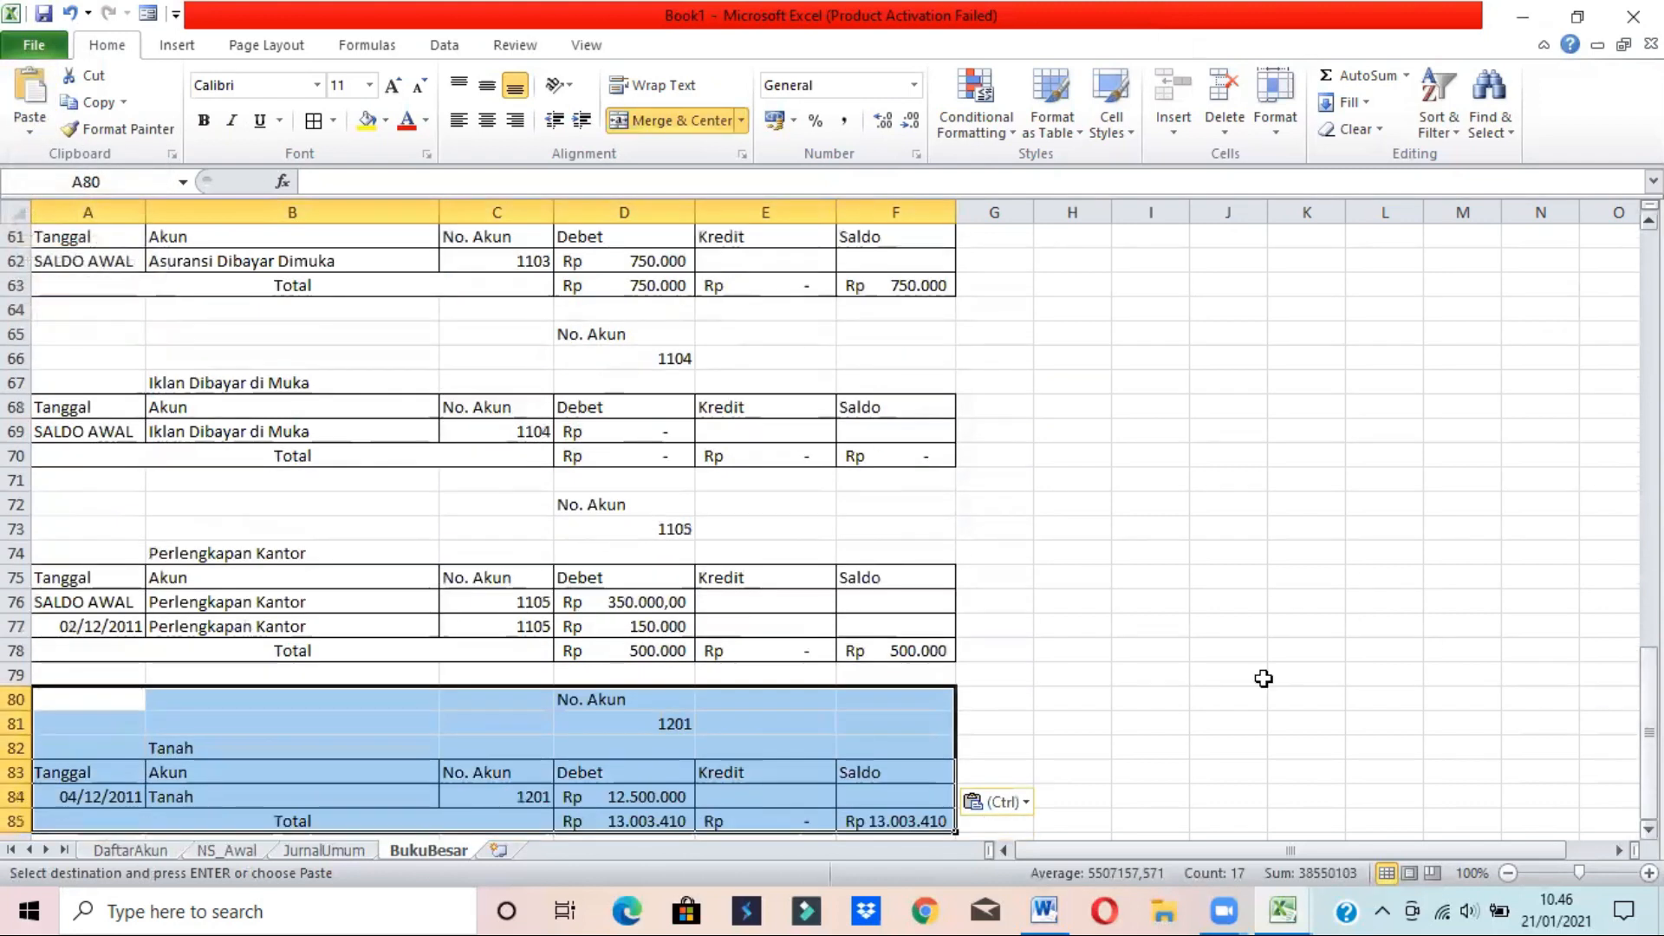
pyautogui.click(857, 743)
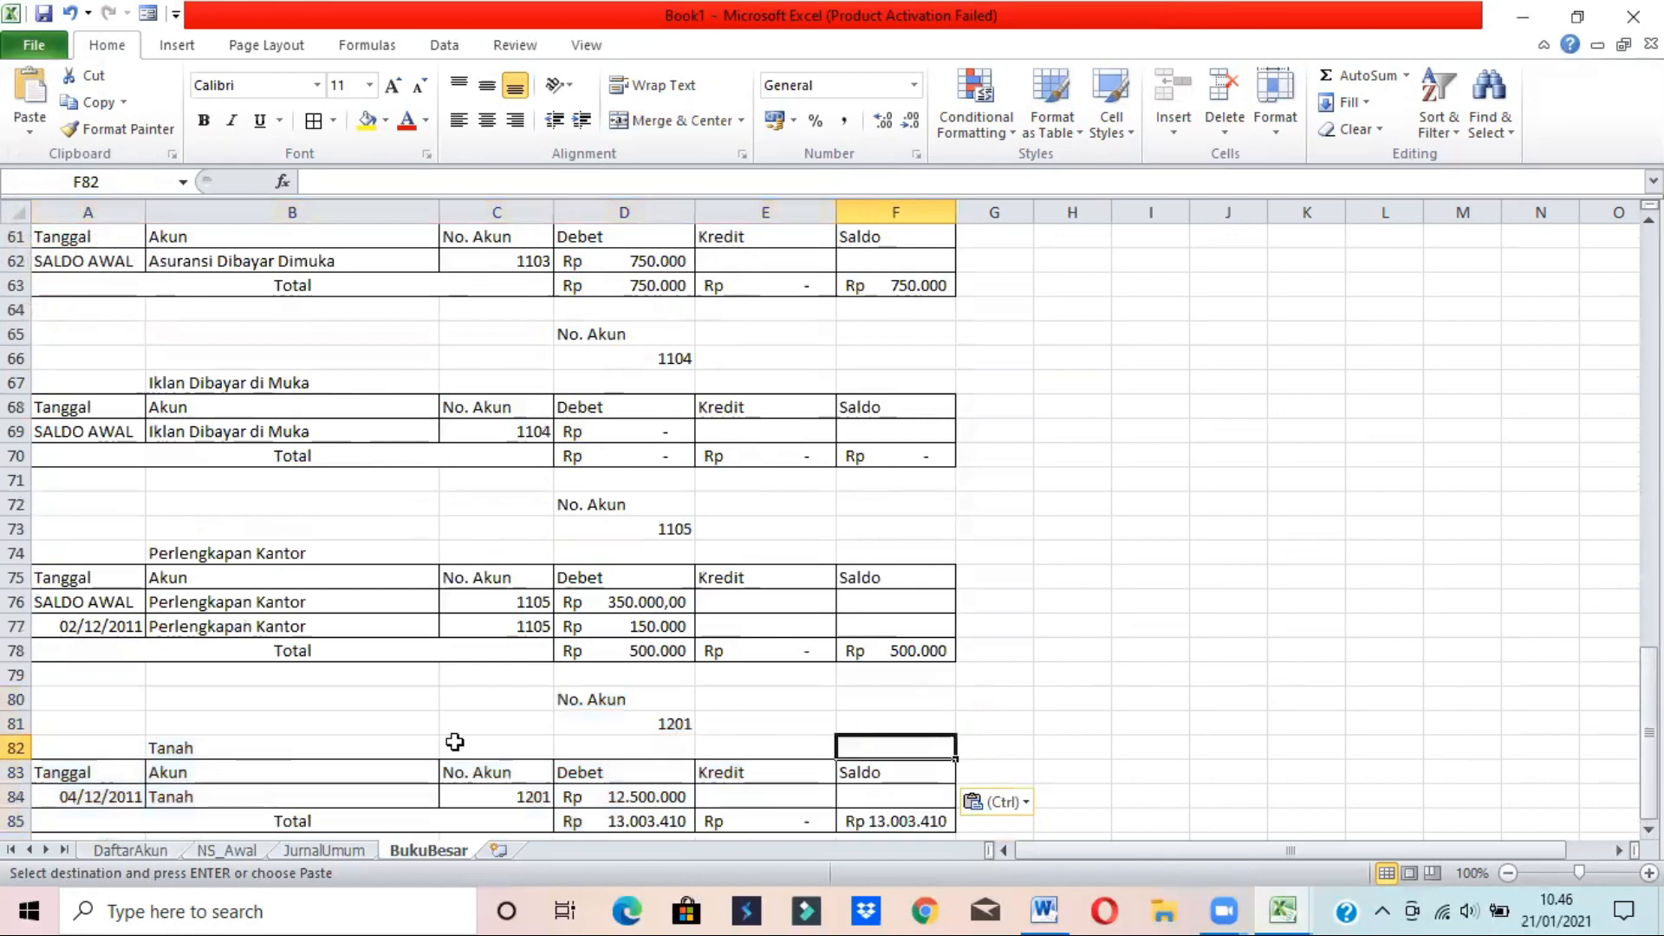
pyautogui.click(16, 796)
pyautogui.rightClick(17, 796)
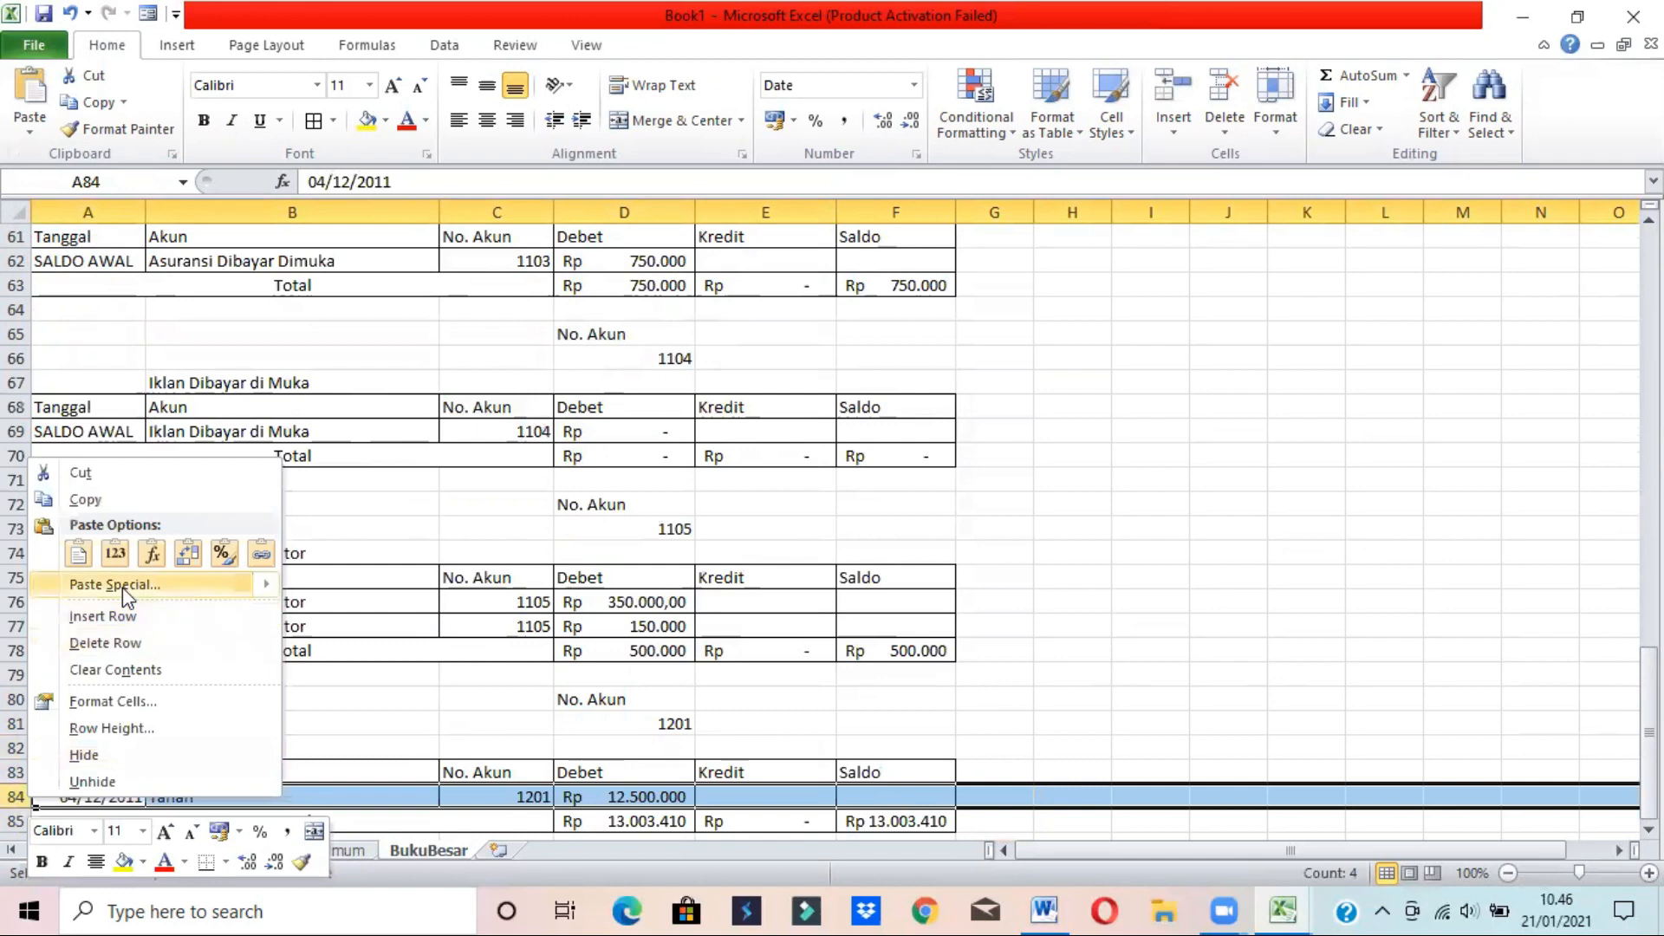
pyautogui.click(148, 614)
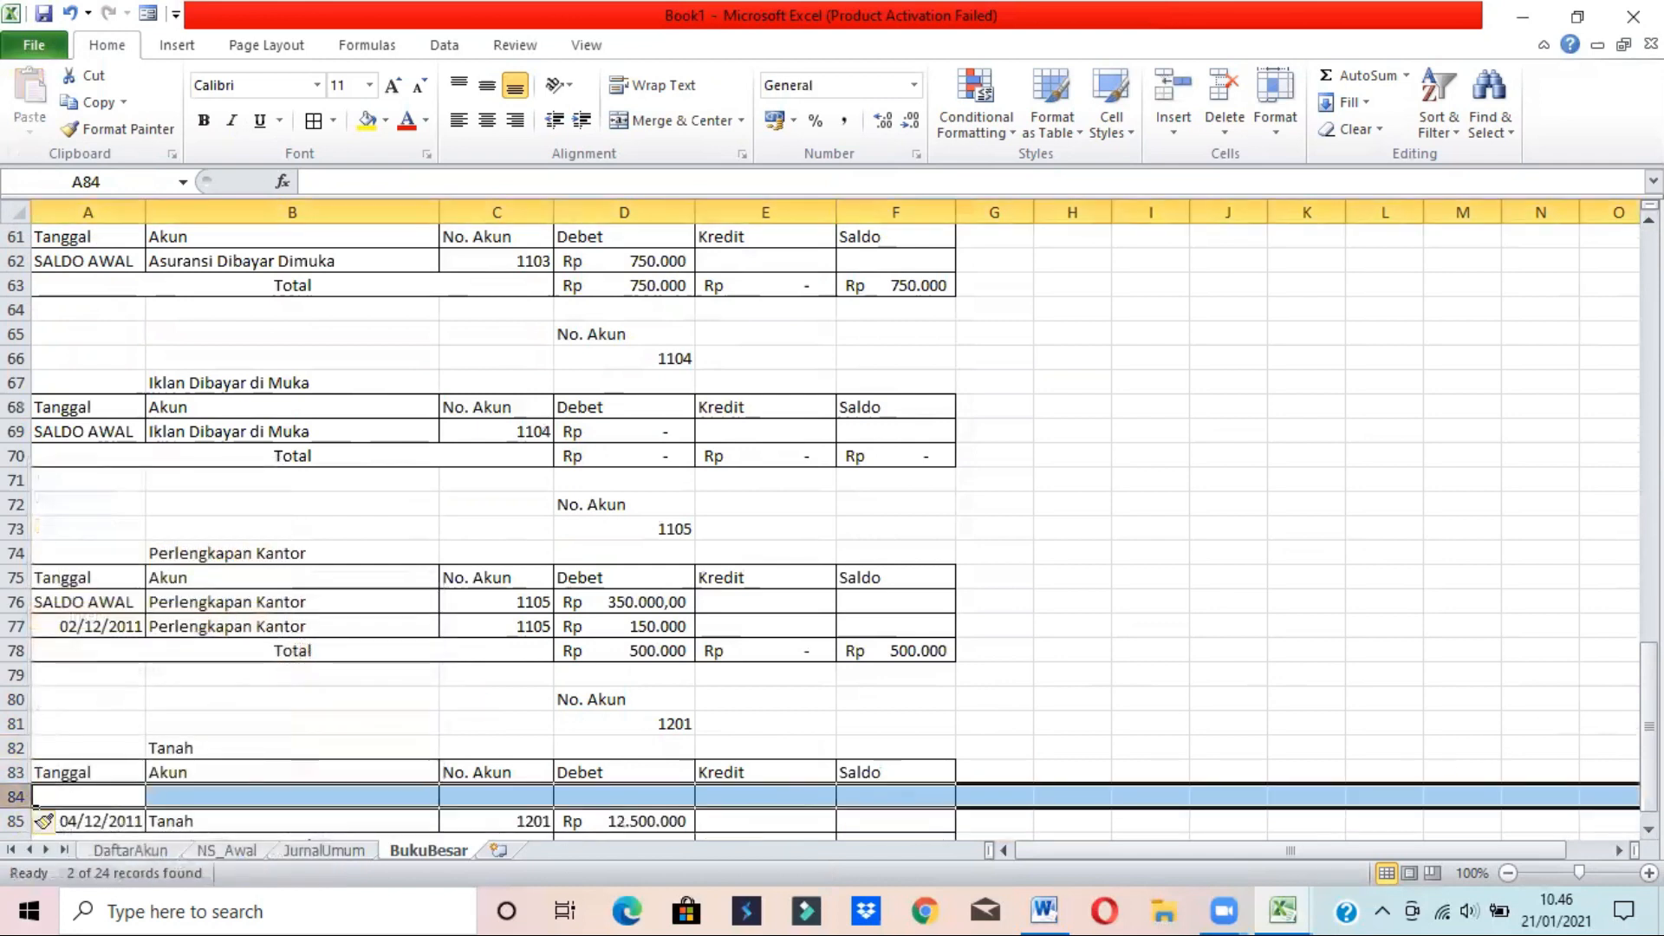
pyautogui.click(1649, 829)
pyautogui.scroll(-2, 1649, 830)
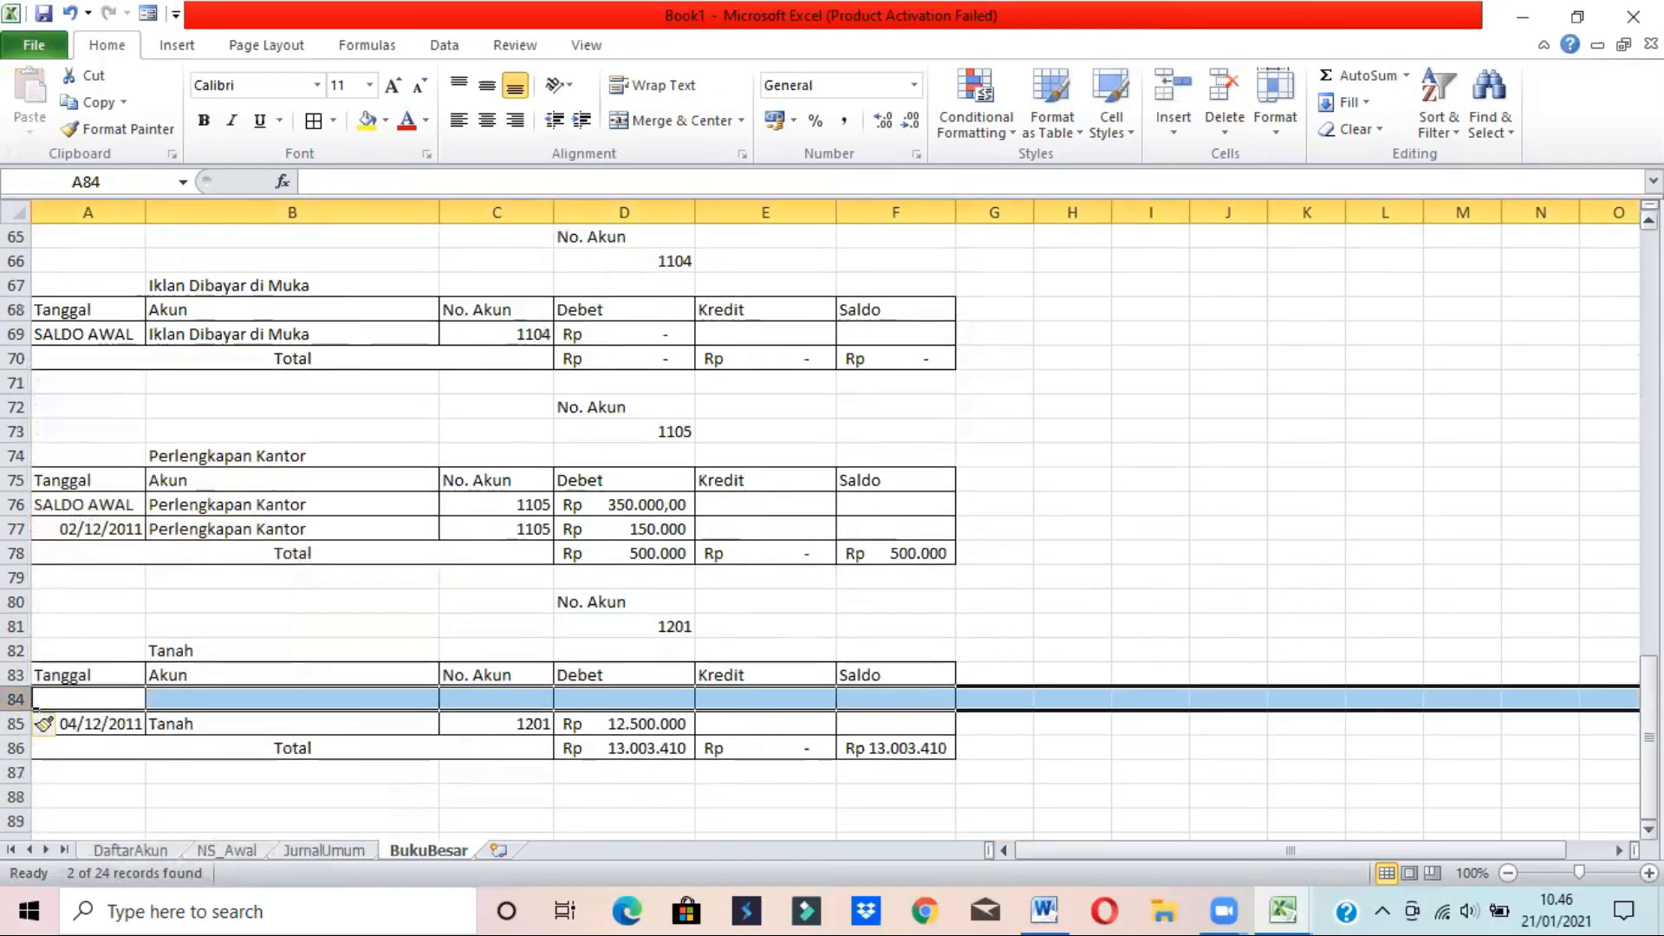
# - Enter SALDO AWAL in A84 and the account name Tanah in B84
pyautogui.click(94, 666)
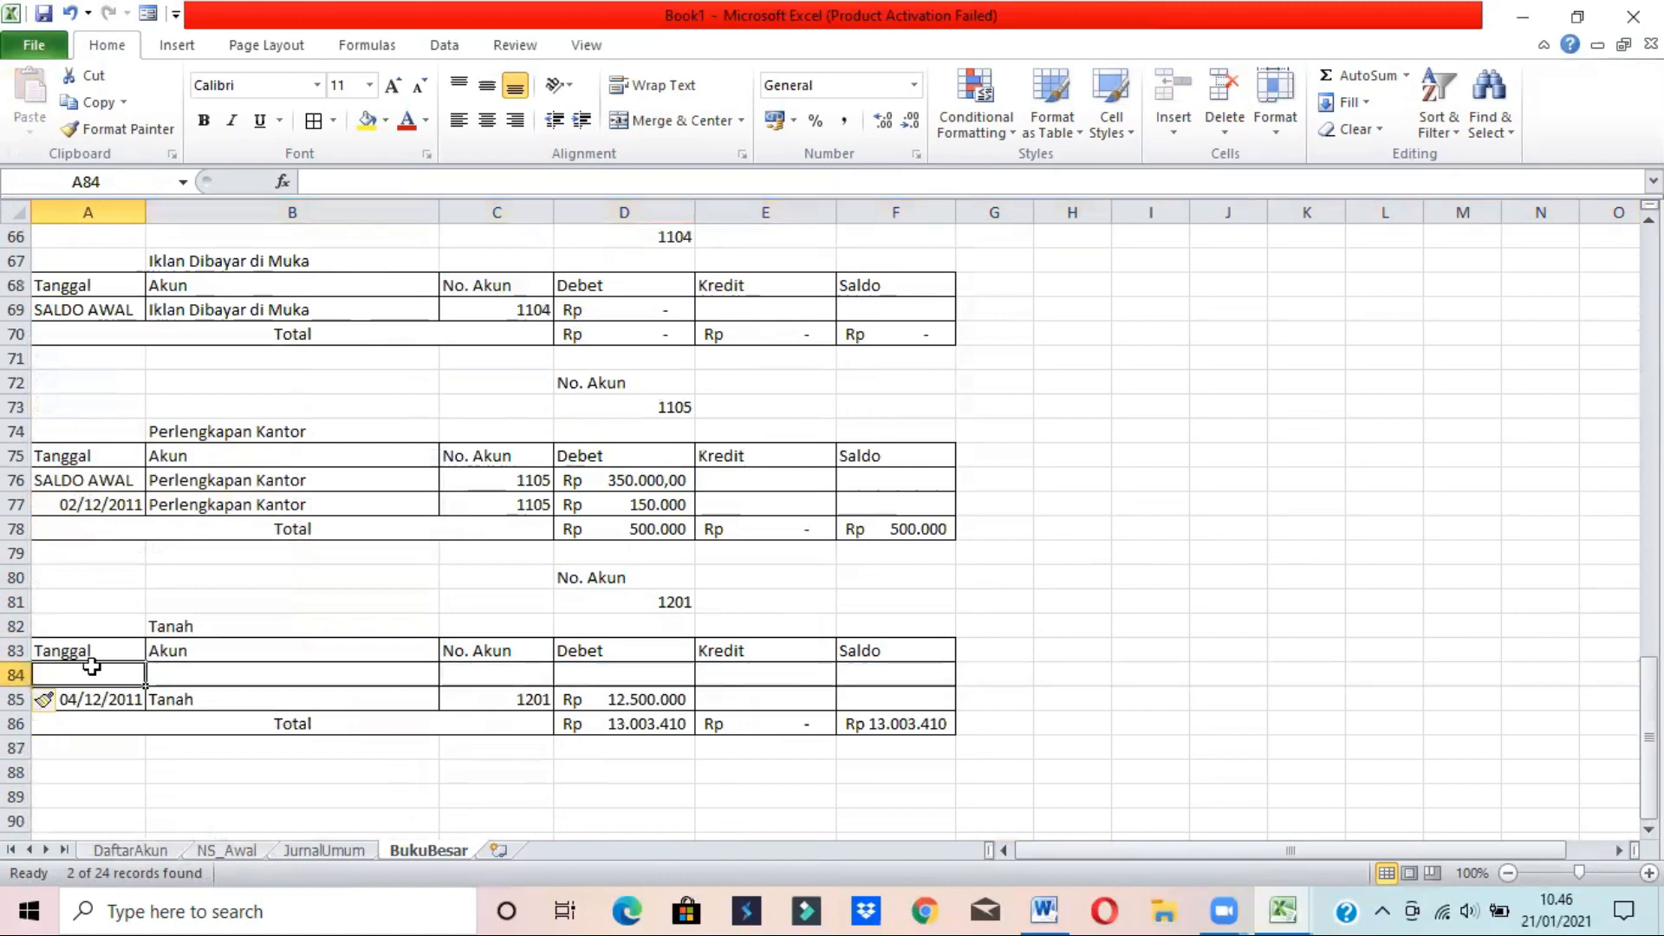
pyautogui.write('SALDO AWAL')
pyautogui.press('Tab')
pyautogui.write('Tanah')
pyautogui.press('Tab')
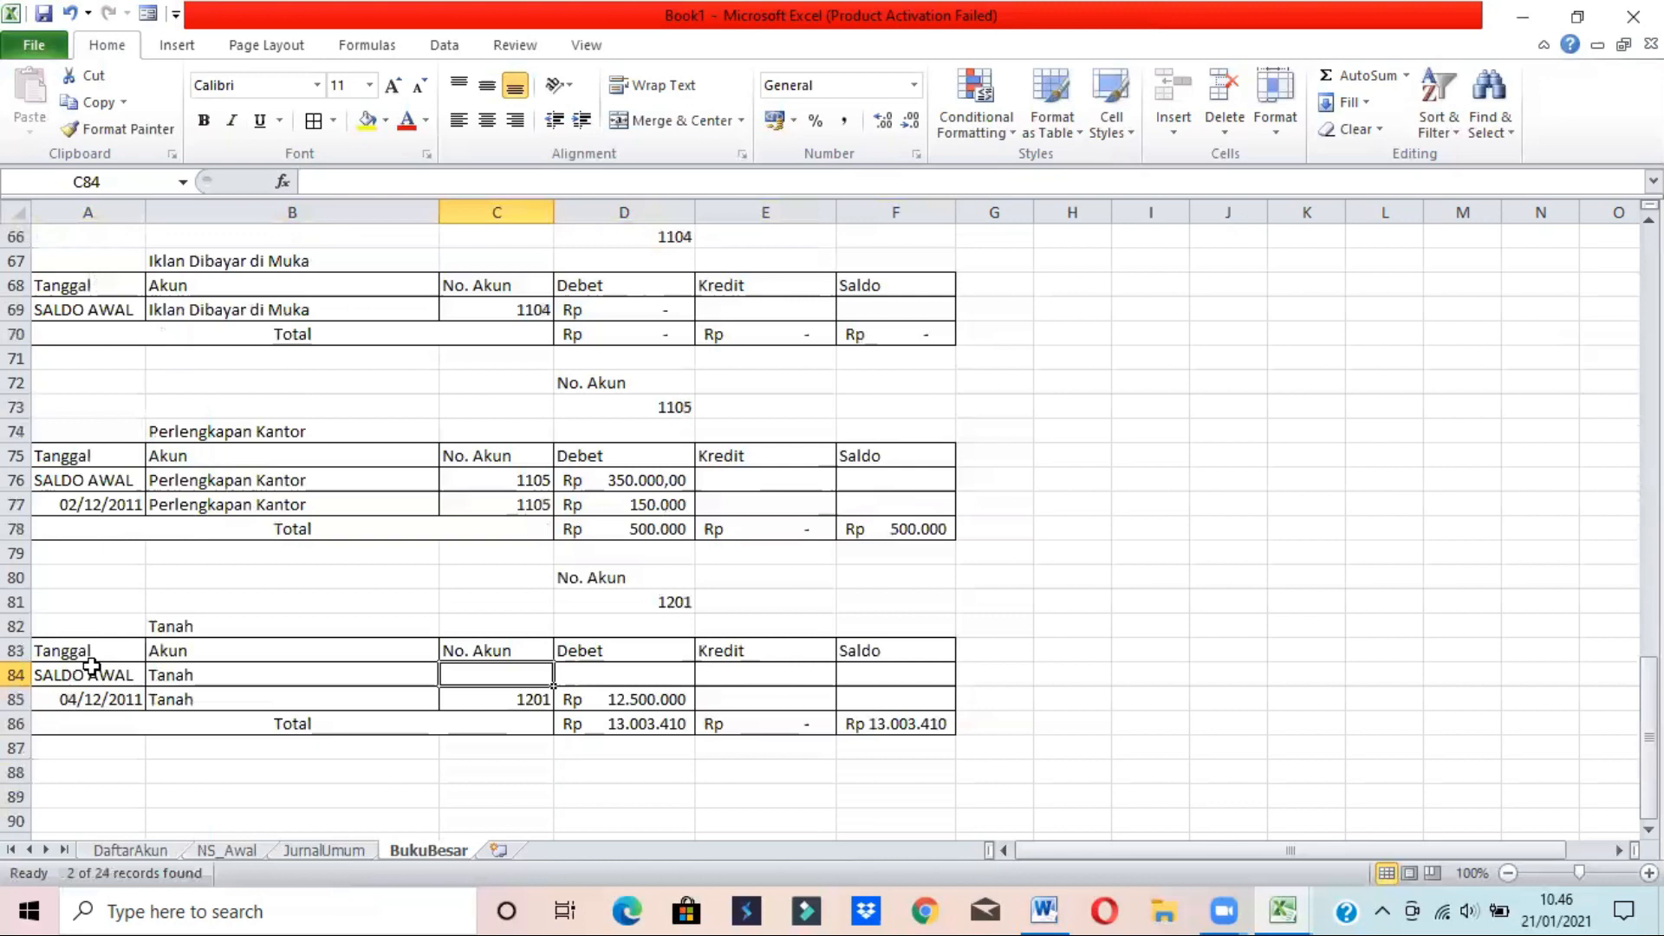
# - Set up a list-type data validation for the account number cell C84
pyautogui.click(446, 45)
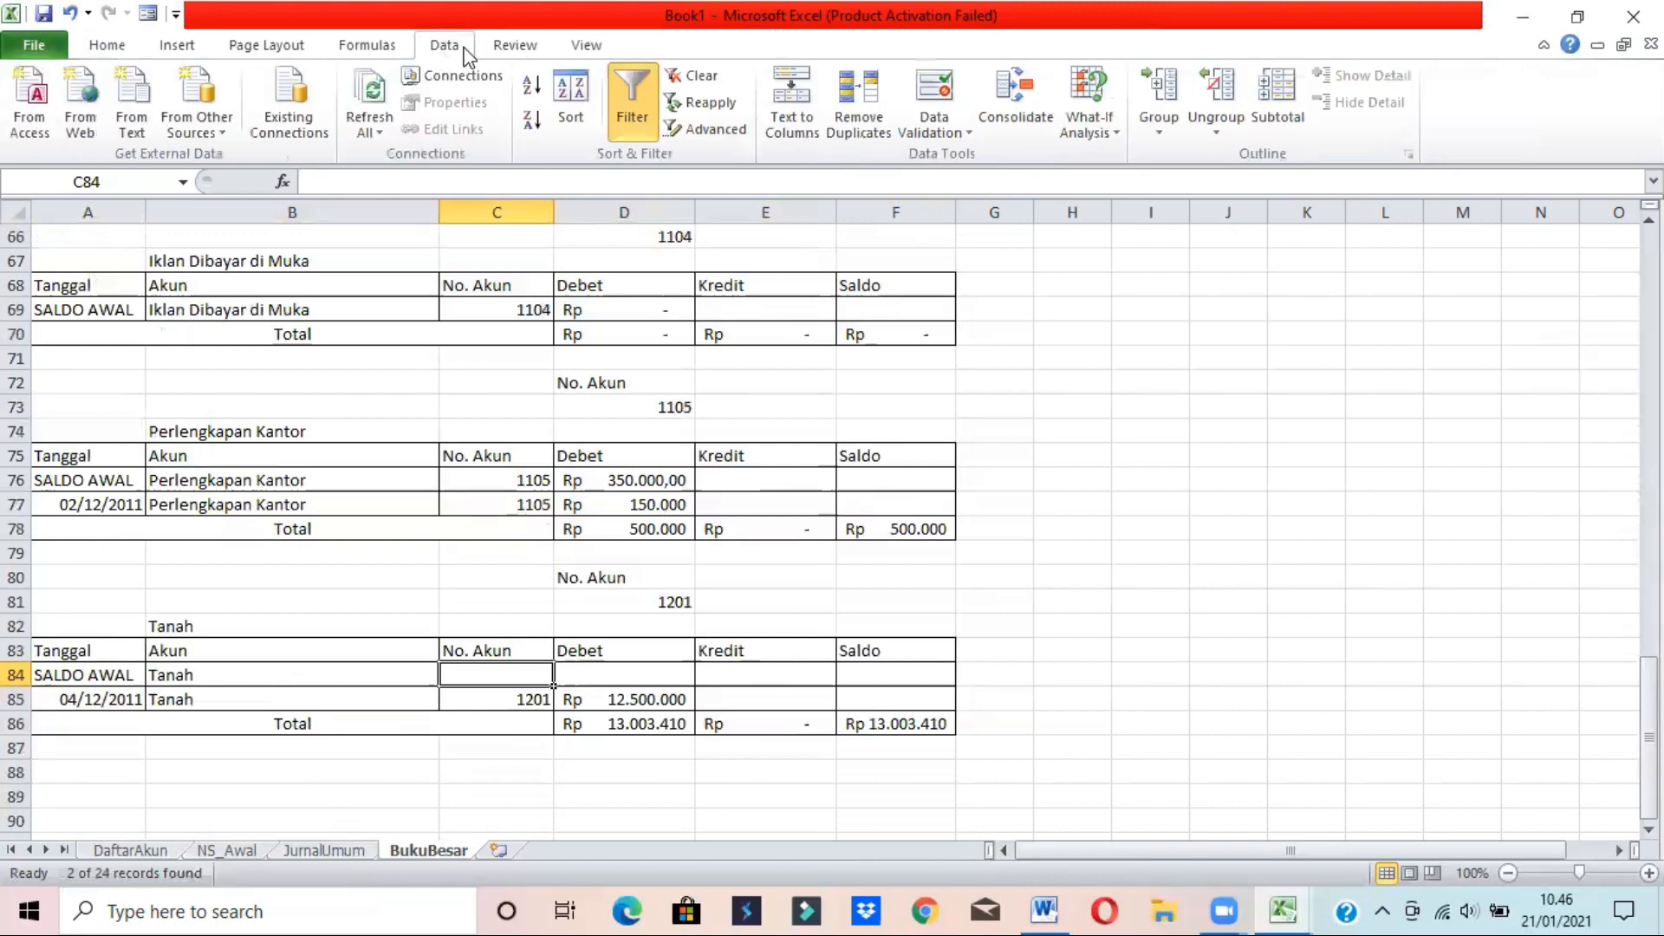
pyautogui.click(960, 130)
pyautogui.click(962, 156)
pyautogui.click(819, 422)
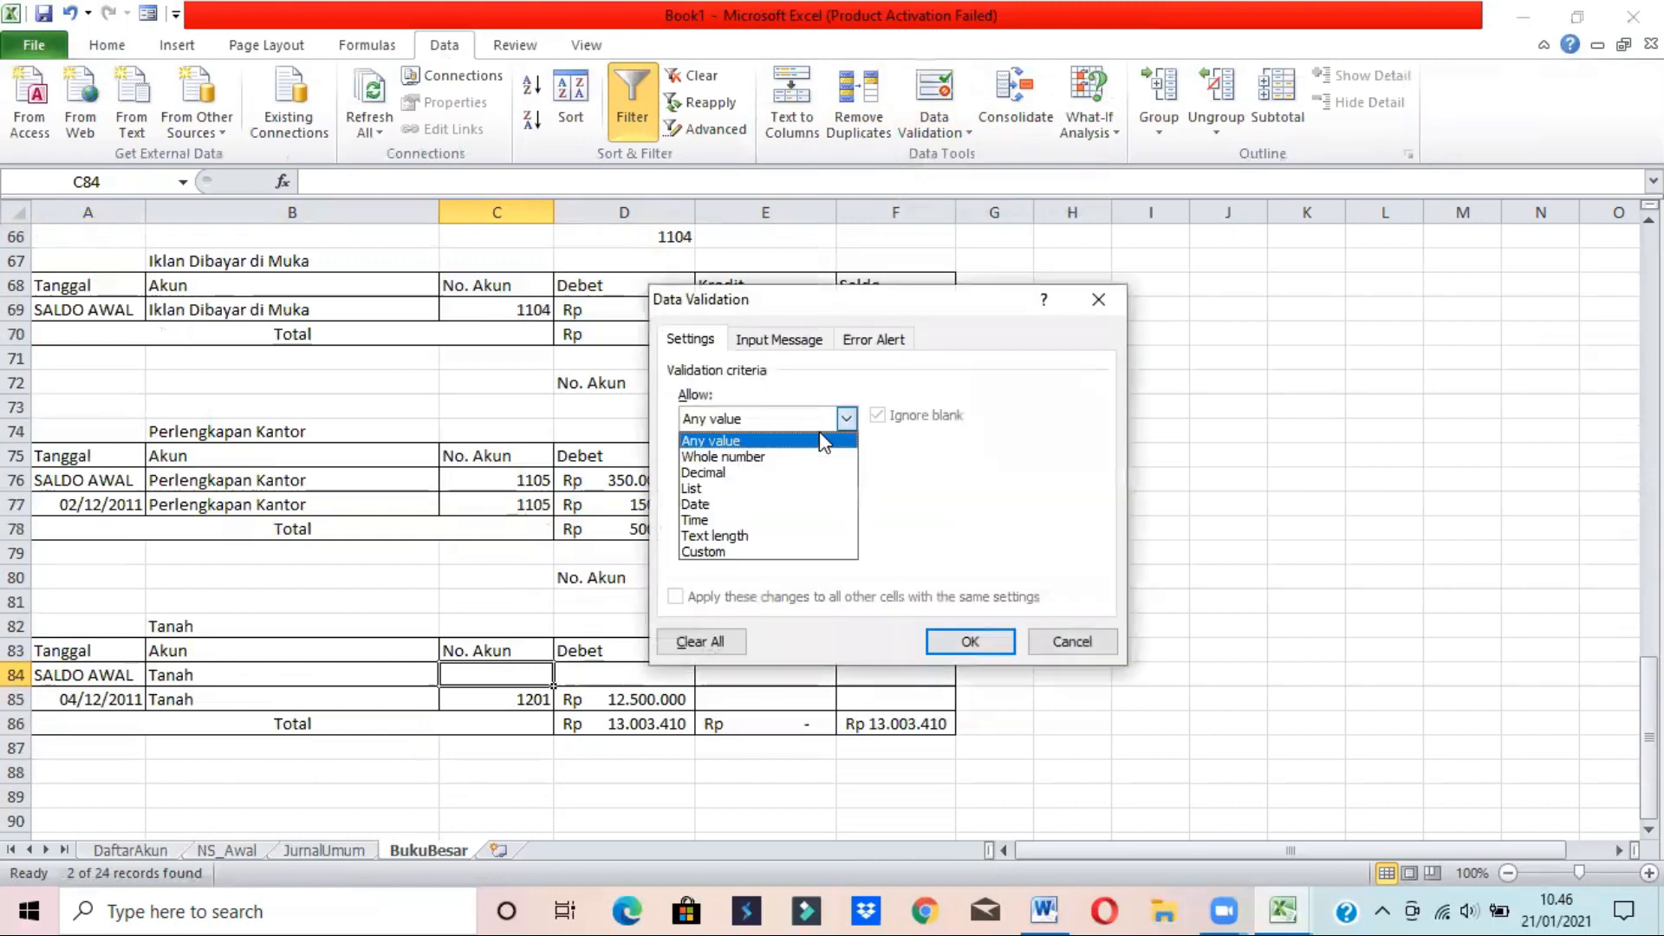
pyautogui.click(741, 489)
pyautogui.click(977, 518)
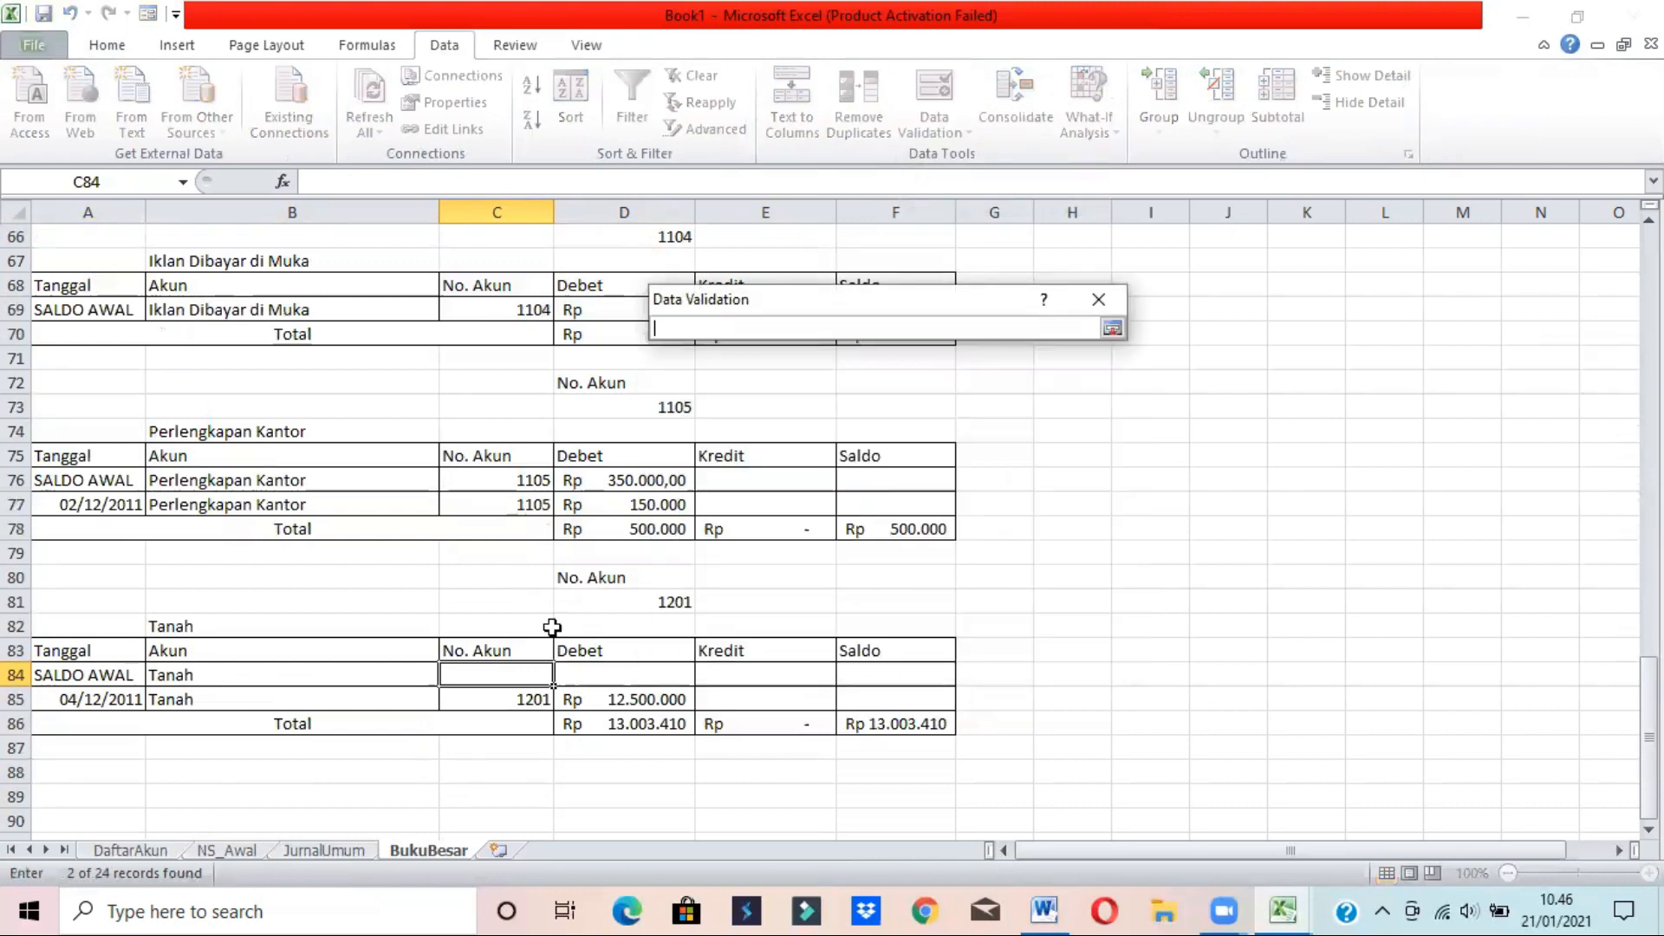
# - Use the account numbers in B6:B27 of the DaftarAkun sheet as the list source and apply the validation to C84
pyautogui.click(149, 854)
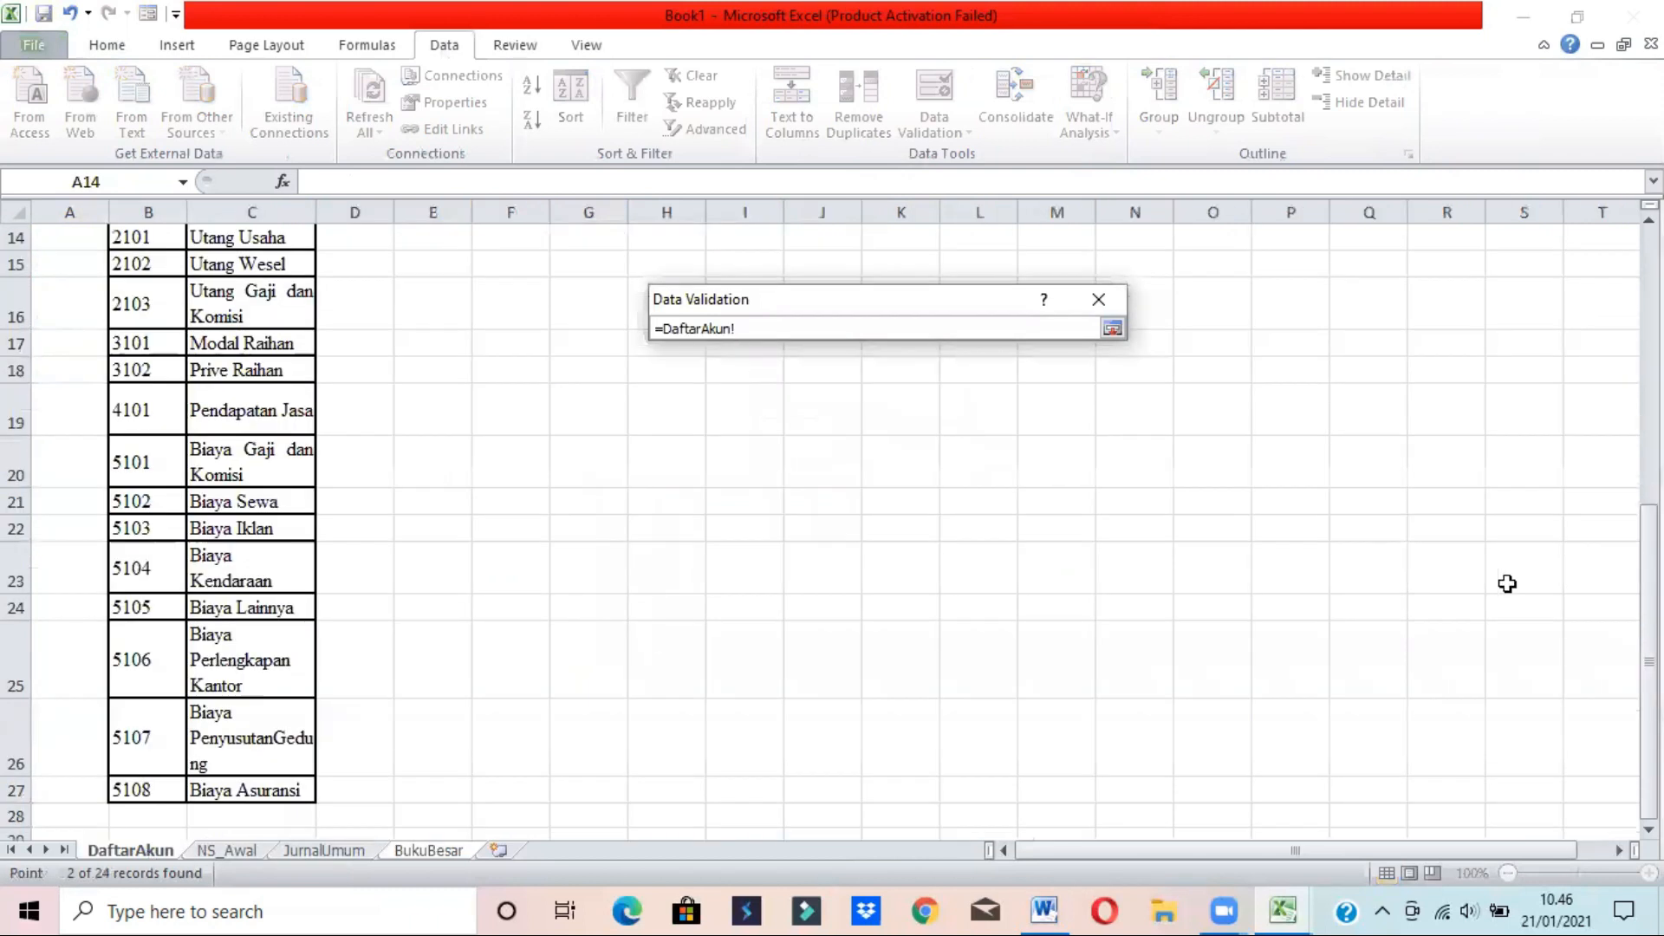
pyautogui.scroll(4, 438, 361)
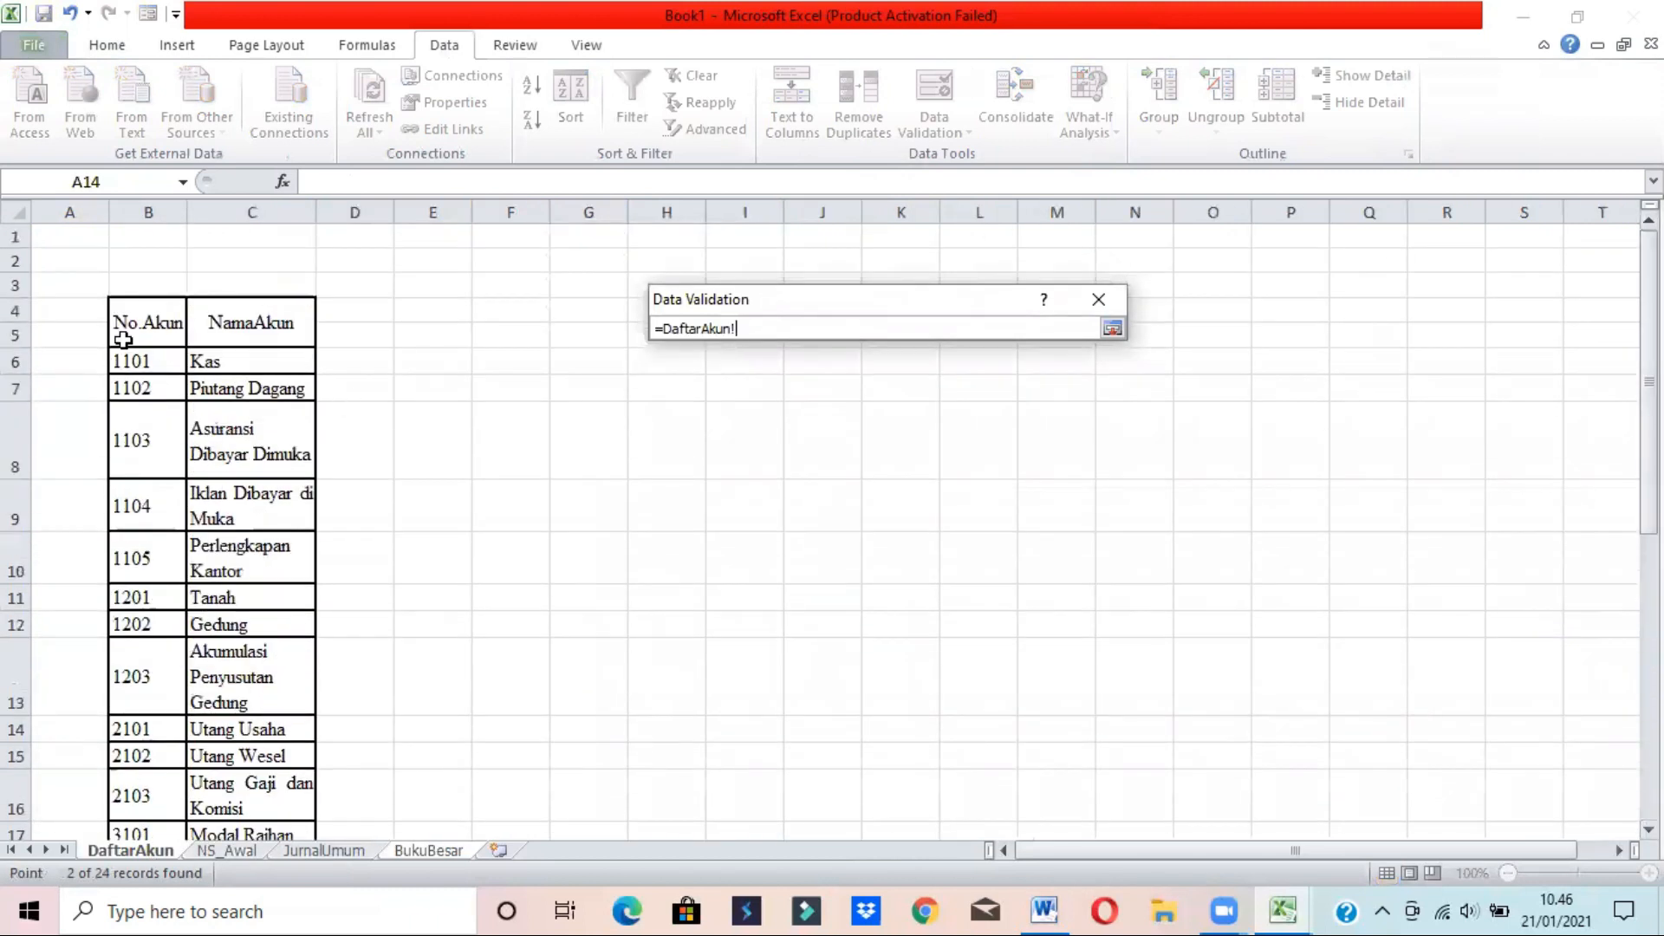
pyautogui.click(133, 357)
pyautogui.hotkey('shift', 'Down')
pyautogui.hotkey('shift', 'Down')
pyautogui.hotkey('shift', 'Down')
pyautogui.hotkey('shift', 'Down')
pyautogui.hotkey('shift', 'Down')
pyautogui.hotkey('shift', 'Down')
pyautogui.hotkey('shift', 'Down')
pyautogui.hotkey('shift', 'Down')
pyautogui.hotkey('shift', 'Down')
pyautogui.hotkey('shift', 'Down')
pyautogui.hotkey('shift', 'Down')
pyautogui.hotkey('shift', 'Down')
pyautogui.hotkey('shift', 'Down')
pyautogui.hotkey('shift', 'Down')
pyautogui.hotkey('shift', 'Down')
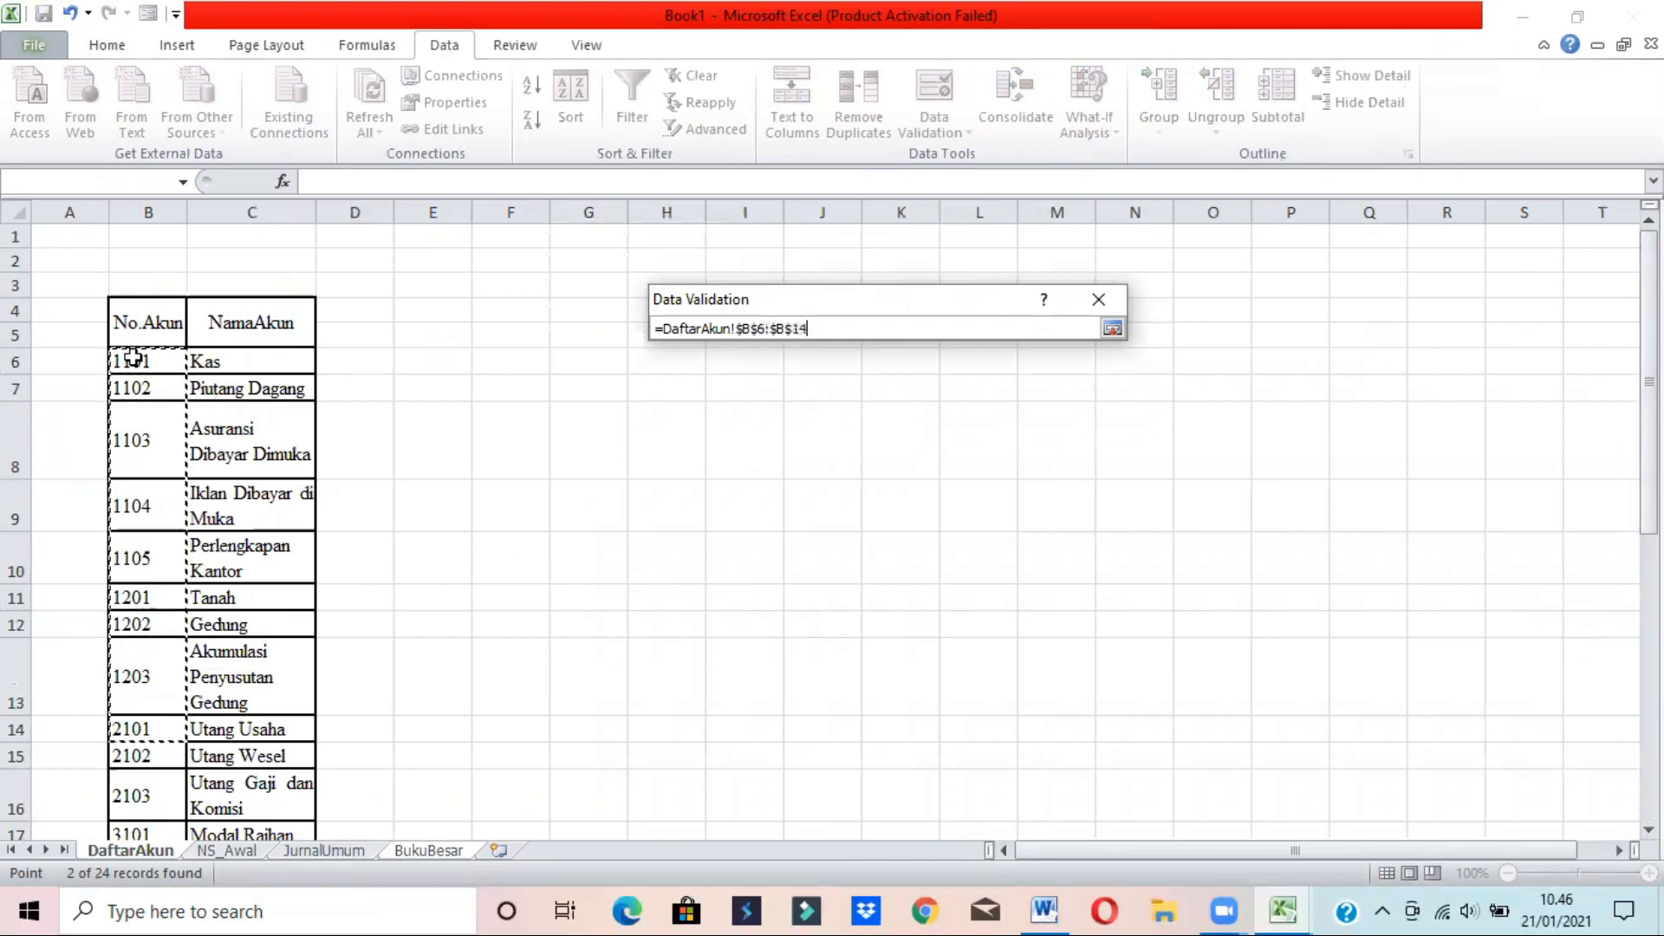
pyautogui.hotkey('shift', 'Down')
pyautogui.hotkey('shift', 'Down')
pyautogui.hotkey('shift', 'Down')
pyautogui.hotkey('shift', 'Down')
pyautogui.hotkey('shift', 'Down')
pyautogui.hotkey('shift', 'Down')
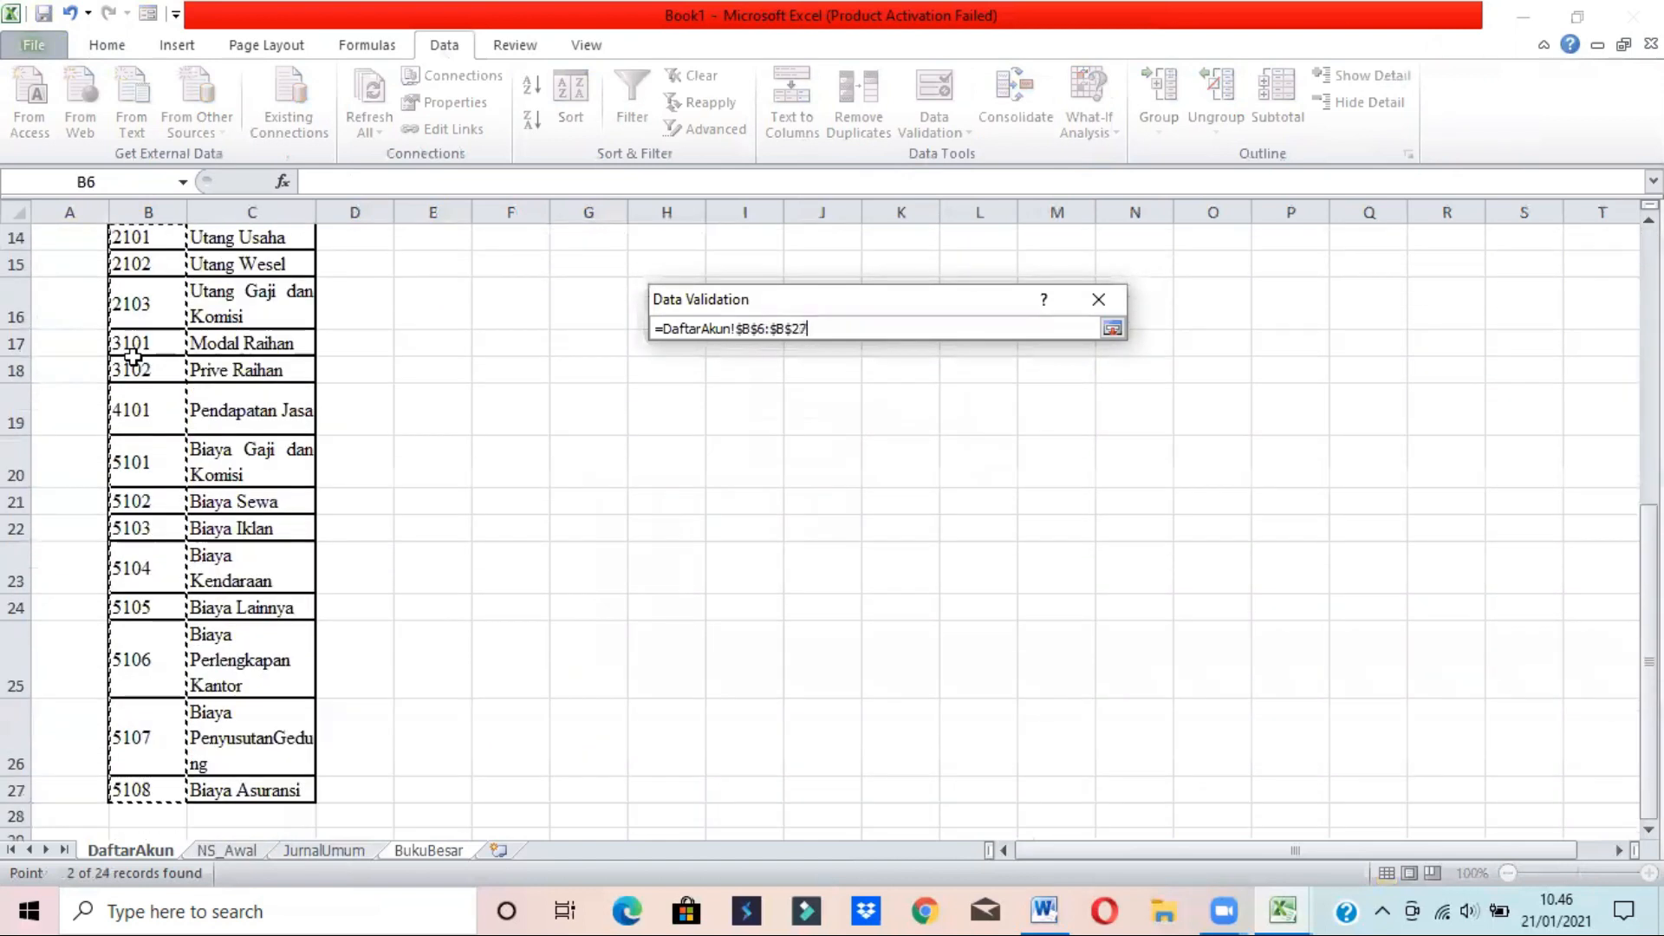
pyautogui.click(1113, 328)
pyautogui.click(970, 641)
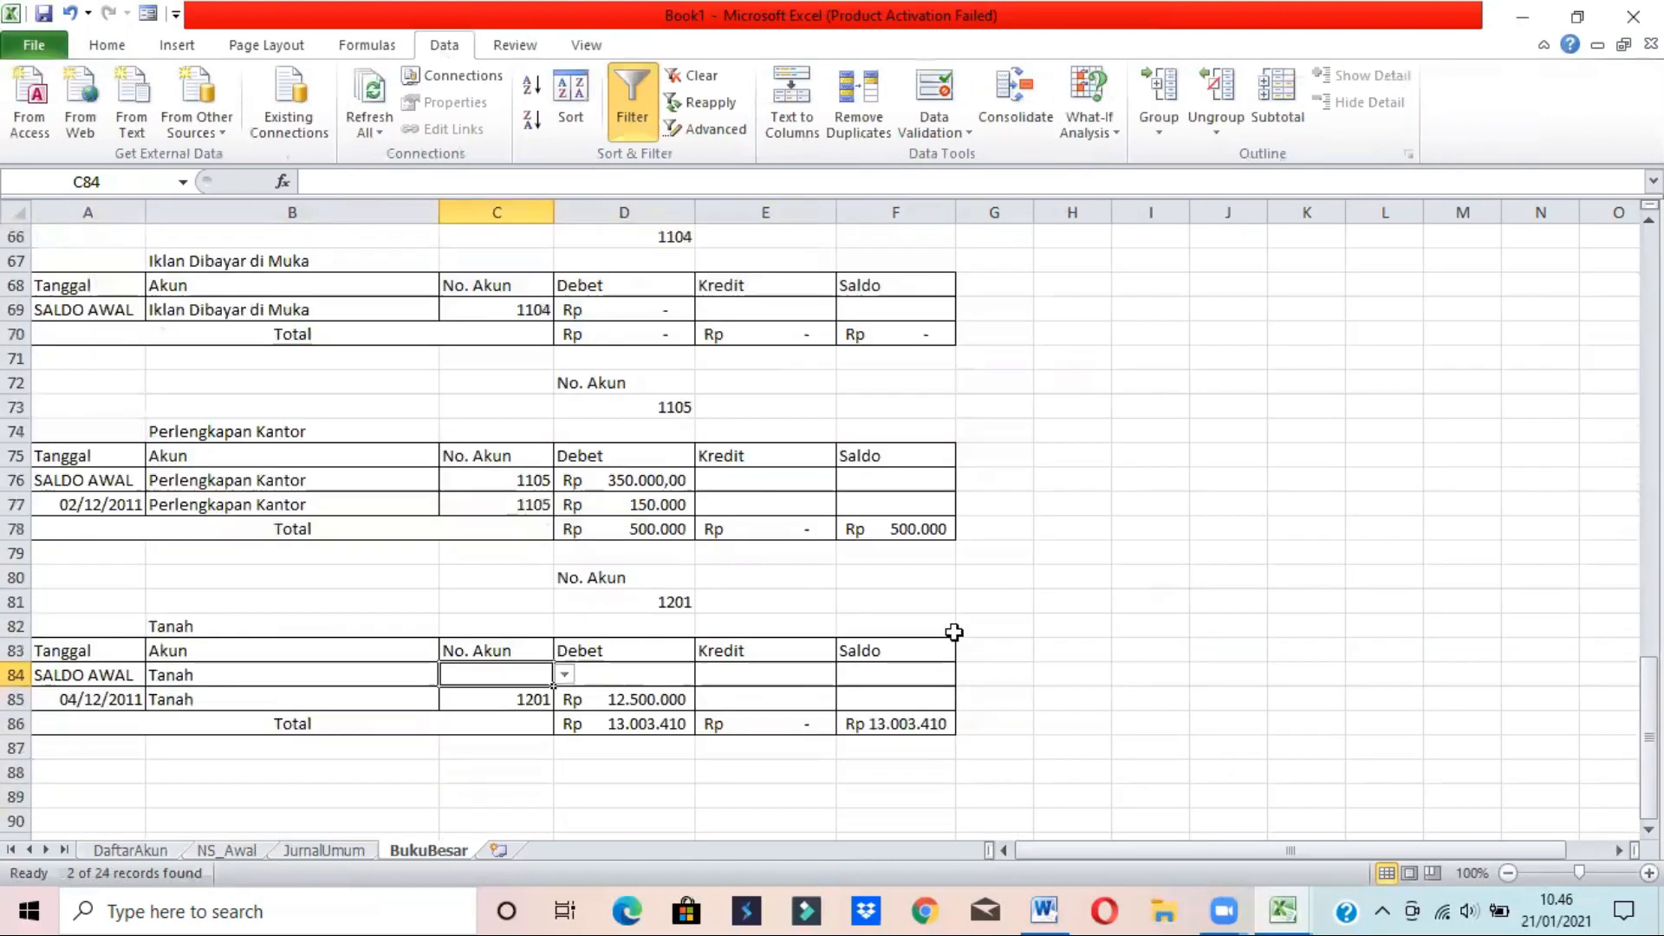
# - Choose account number 1201 in C84 and link the opening debit in D84 to $D$12 of the NS_Awal sheet
pyautogui.click(564, 674)
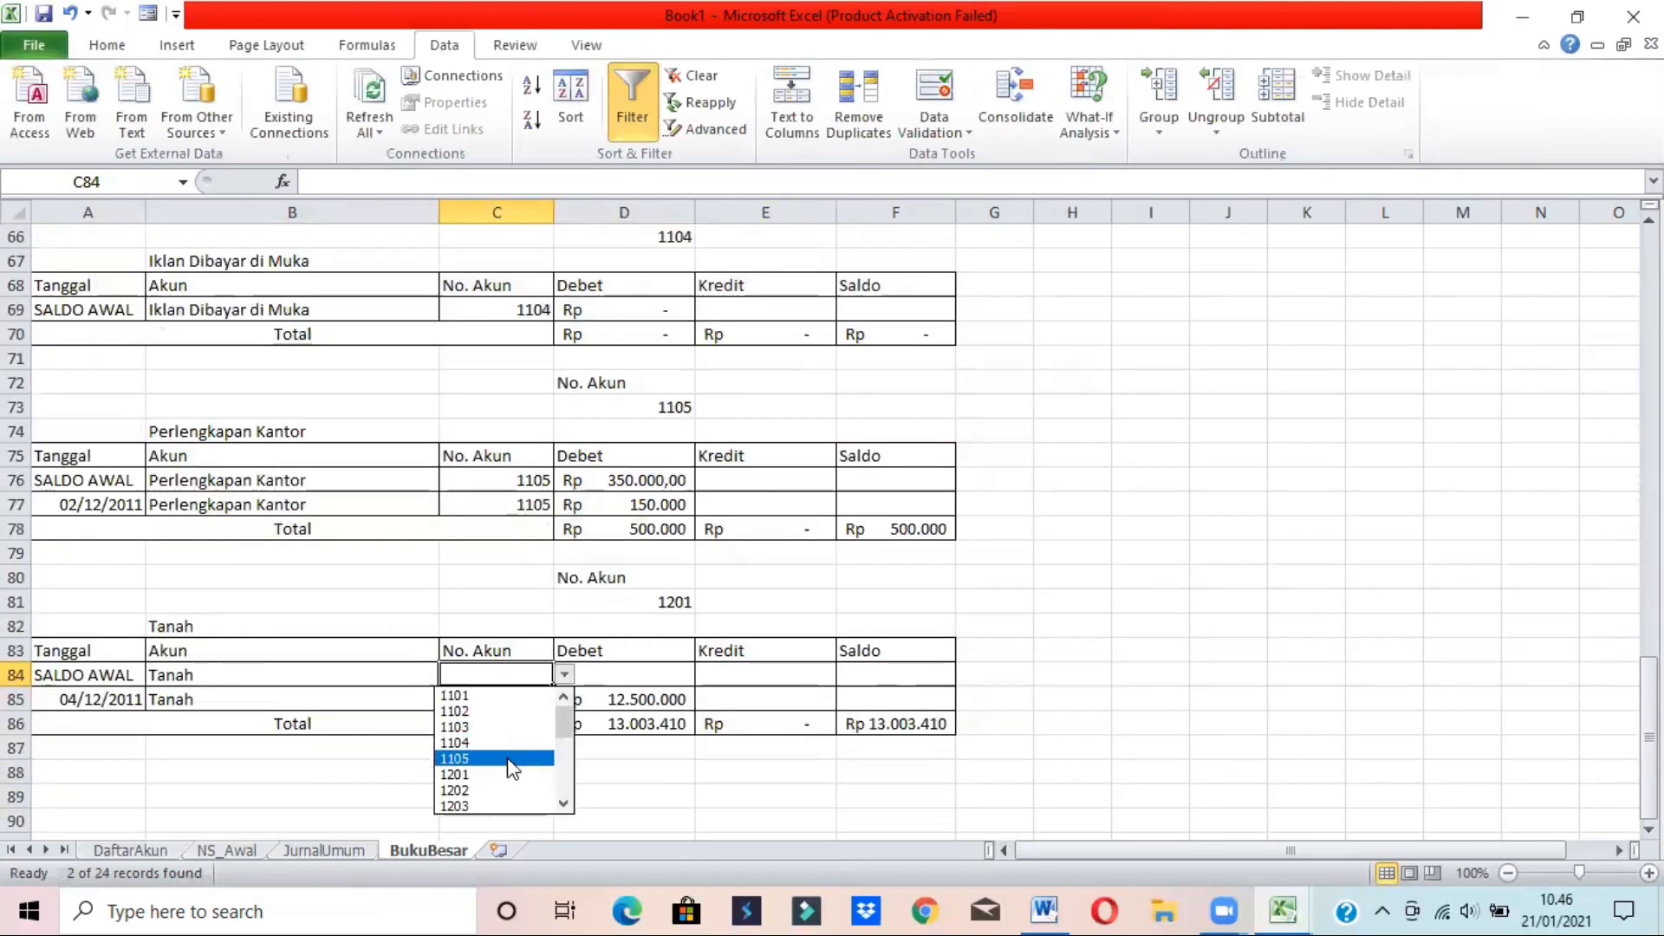
pyautogui.click(494, 774)
pyautogui.click(650, 674)
pyautogui.doubleClick(606, 676)
pyautogui.write('=')
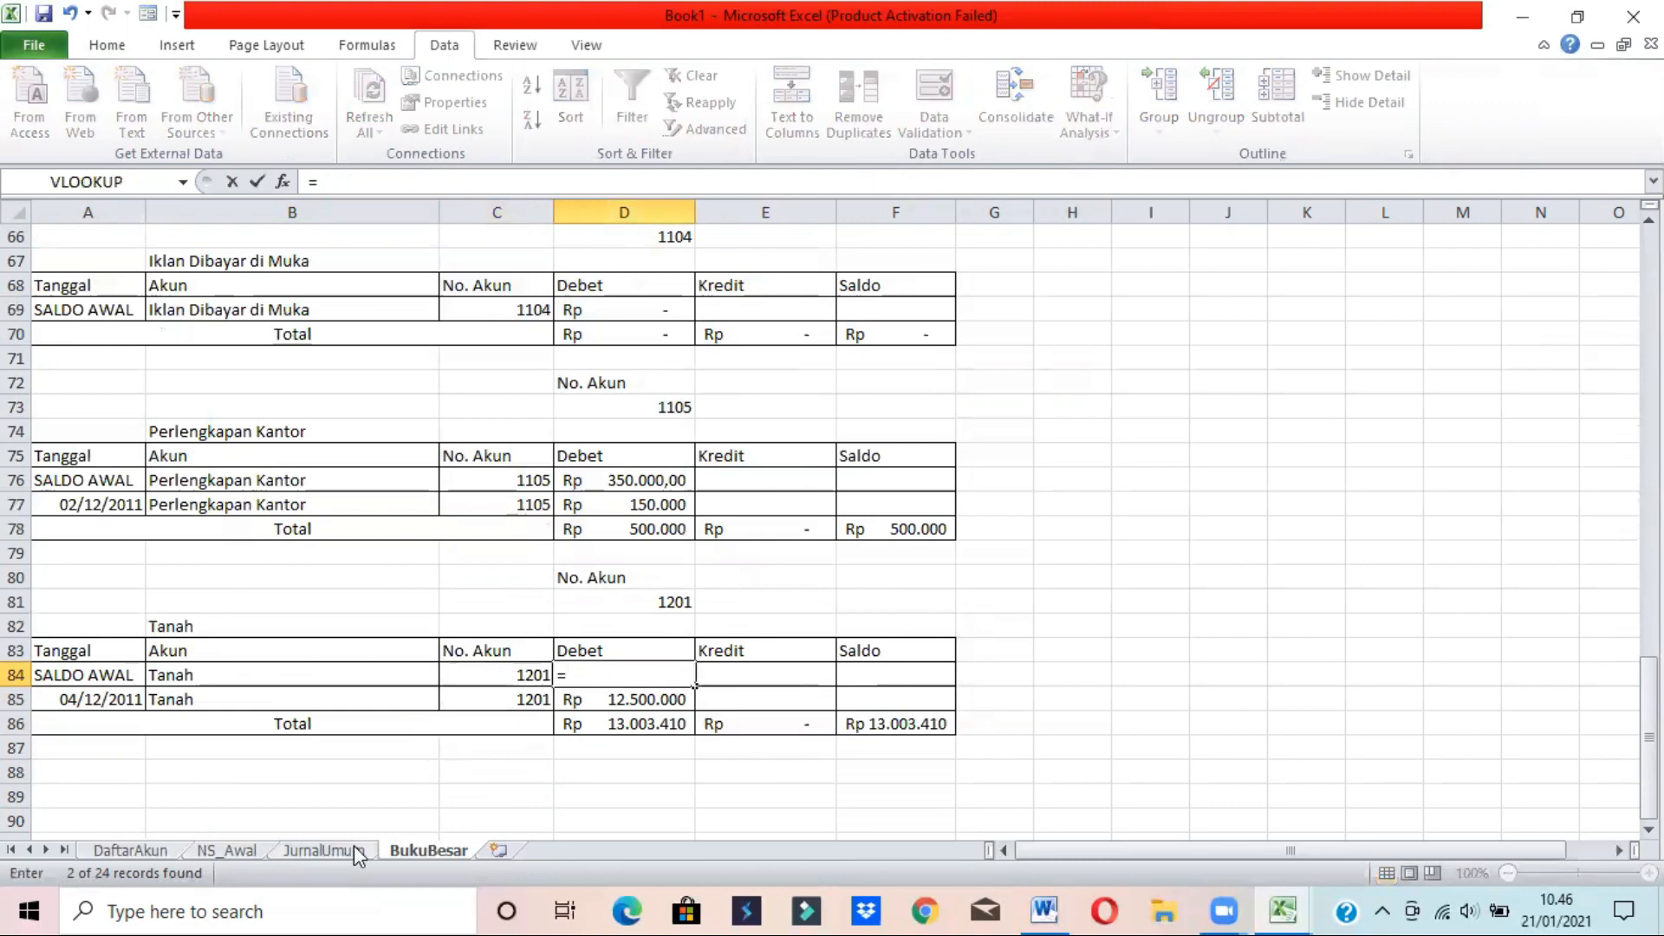
pyautogui.click(227, 850)
pyautogui.click(630, 602)
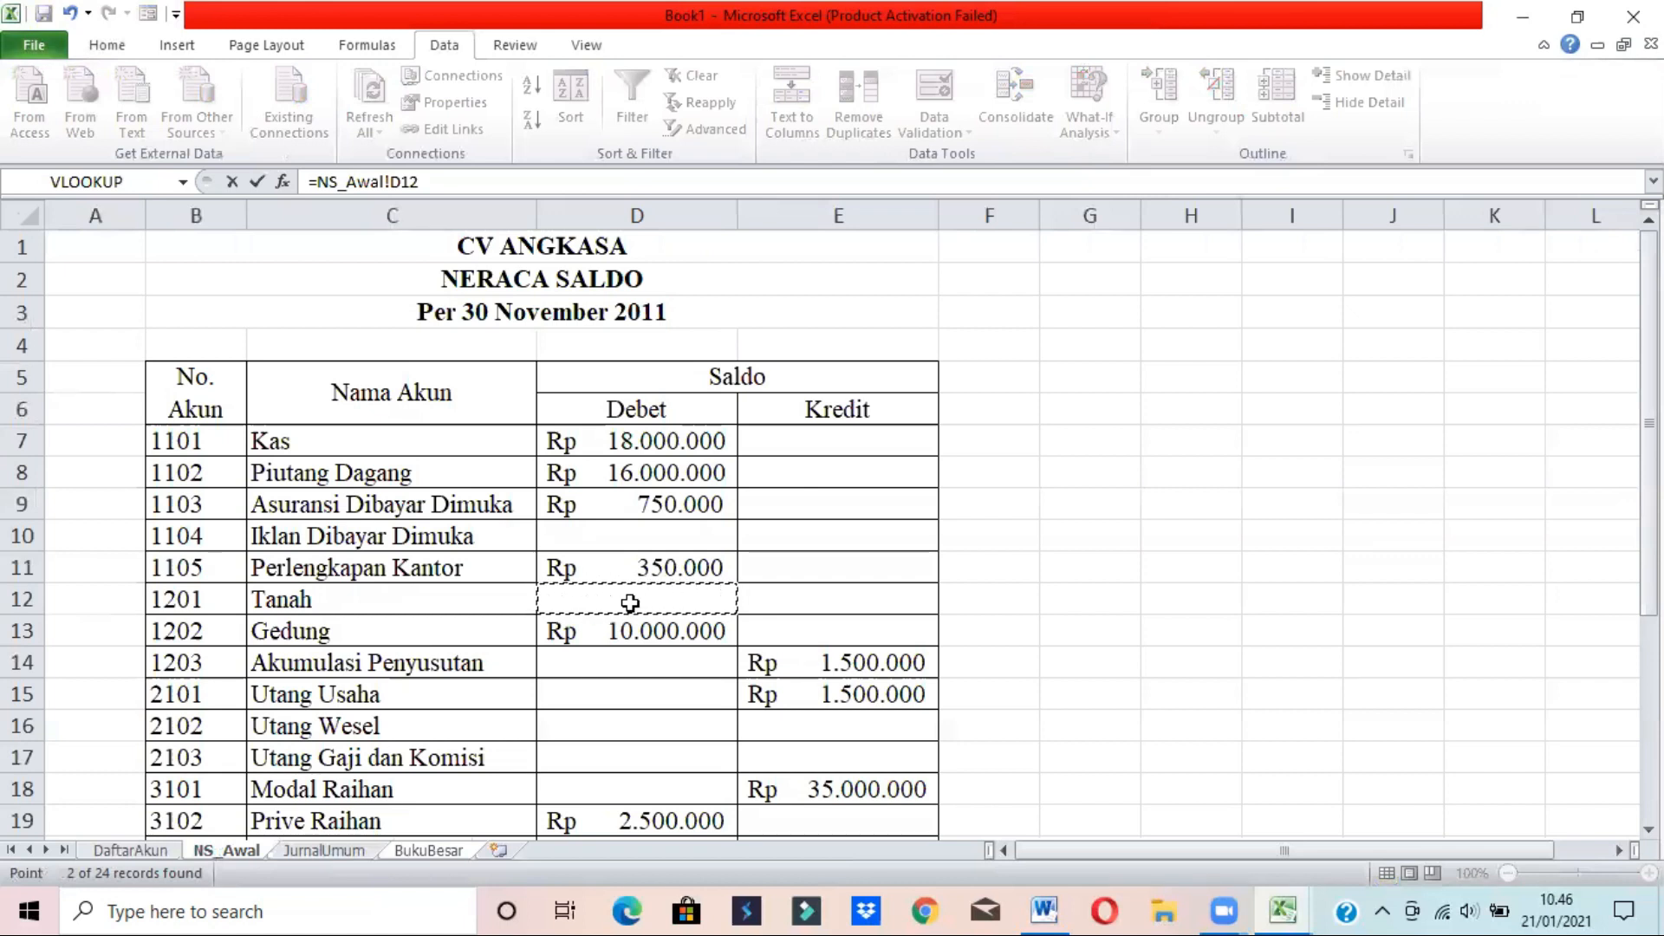
pyautogui.press('F4')
pyautogui.press('Return')
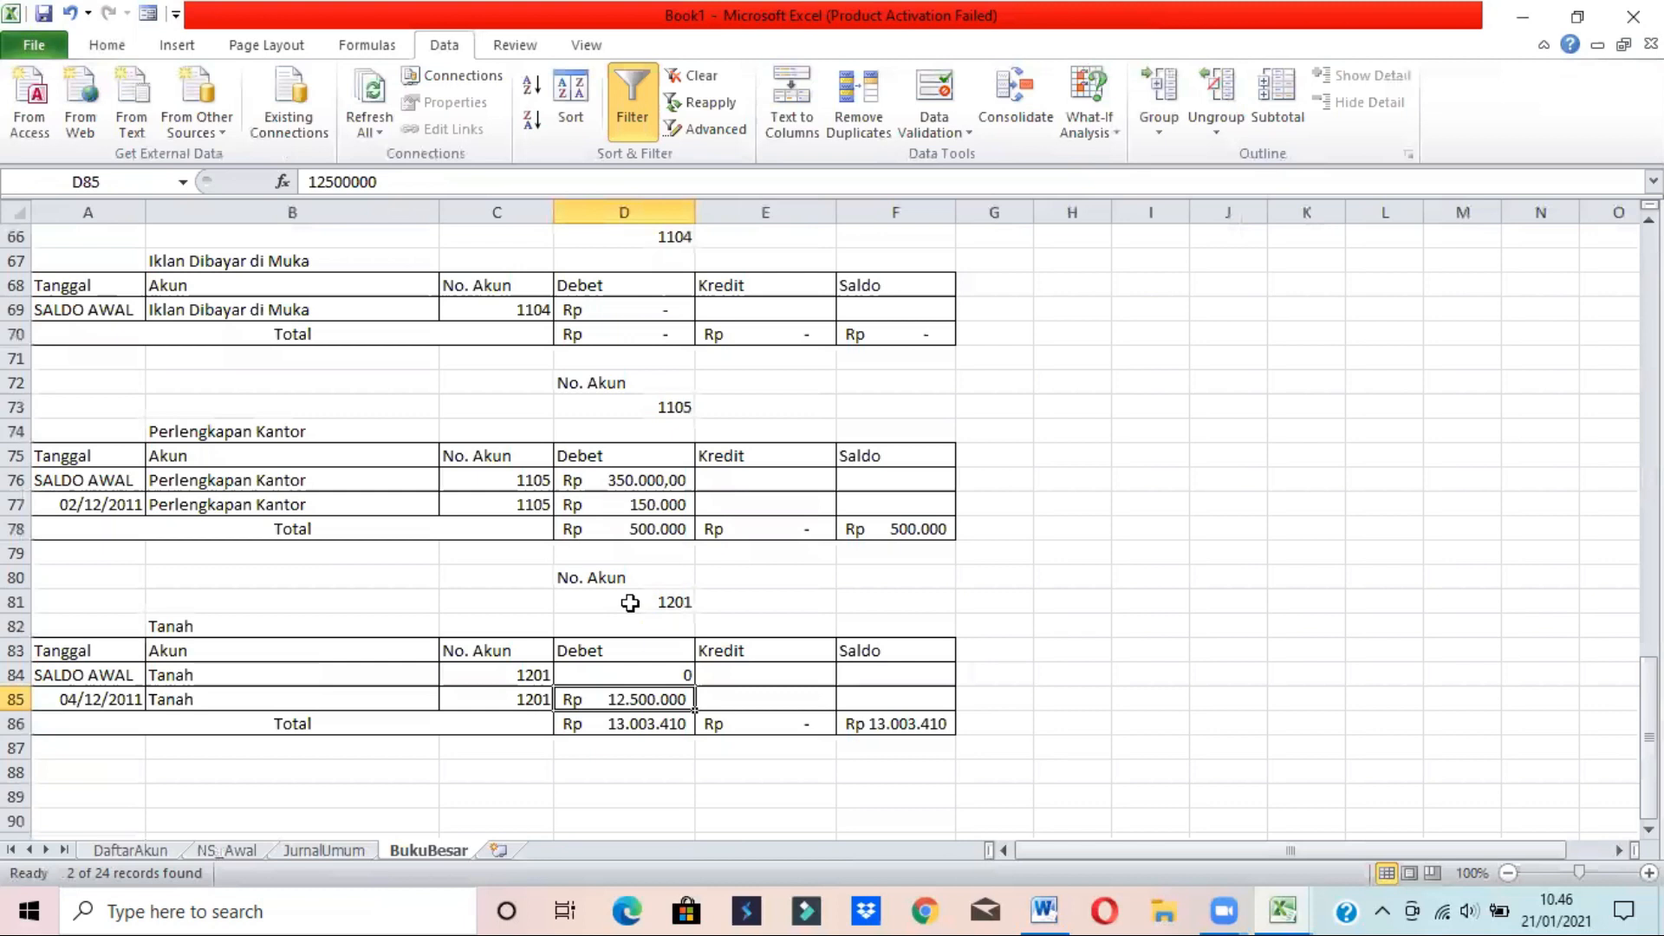
# - Apply the Accounting number format to the Tanah opening balance in D84
pyautogui.press('Up')
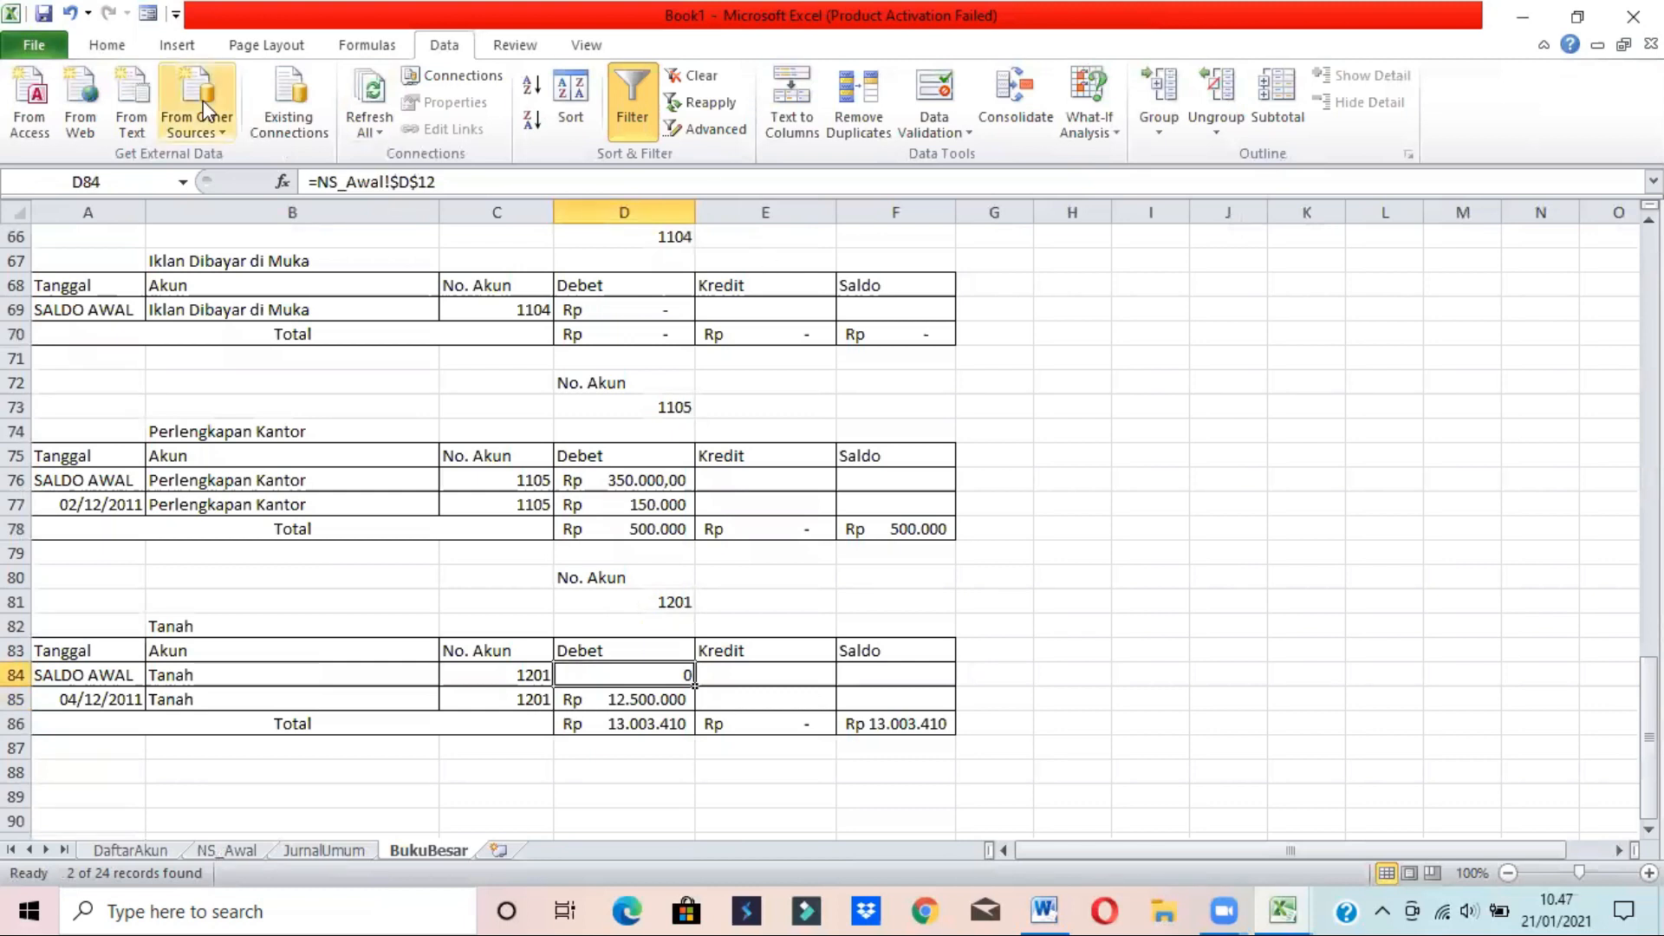
pyautogui.click(123, 48)
pyautogui.click(775, 122)
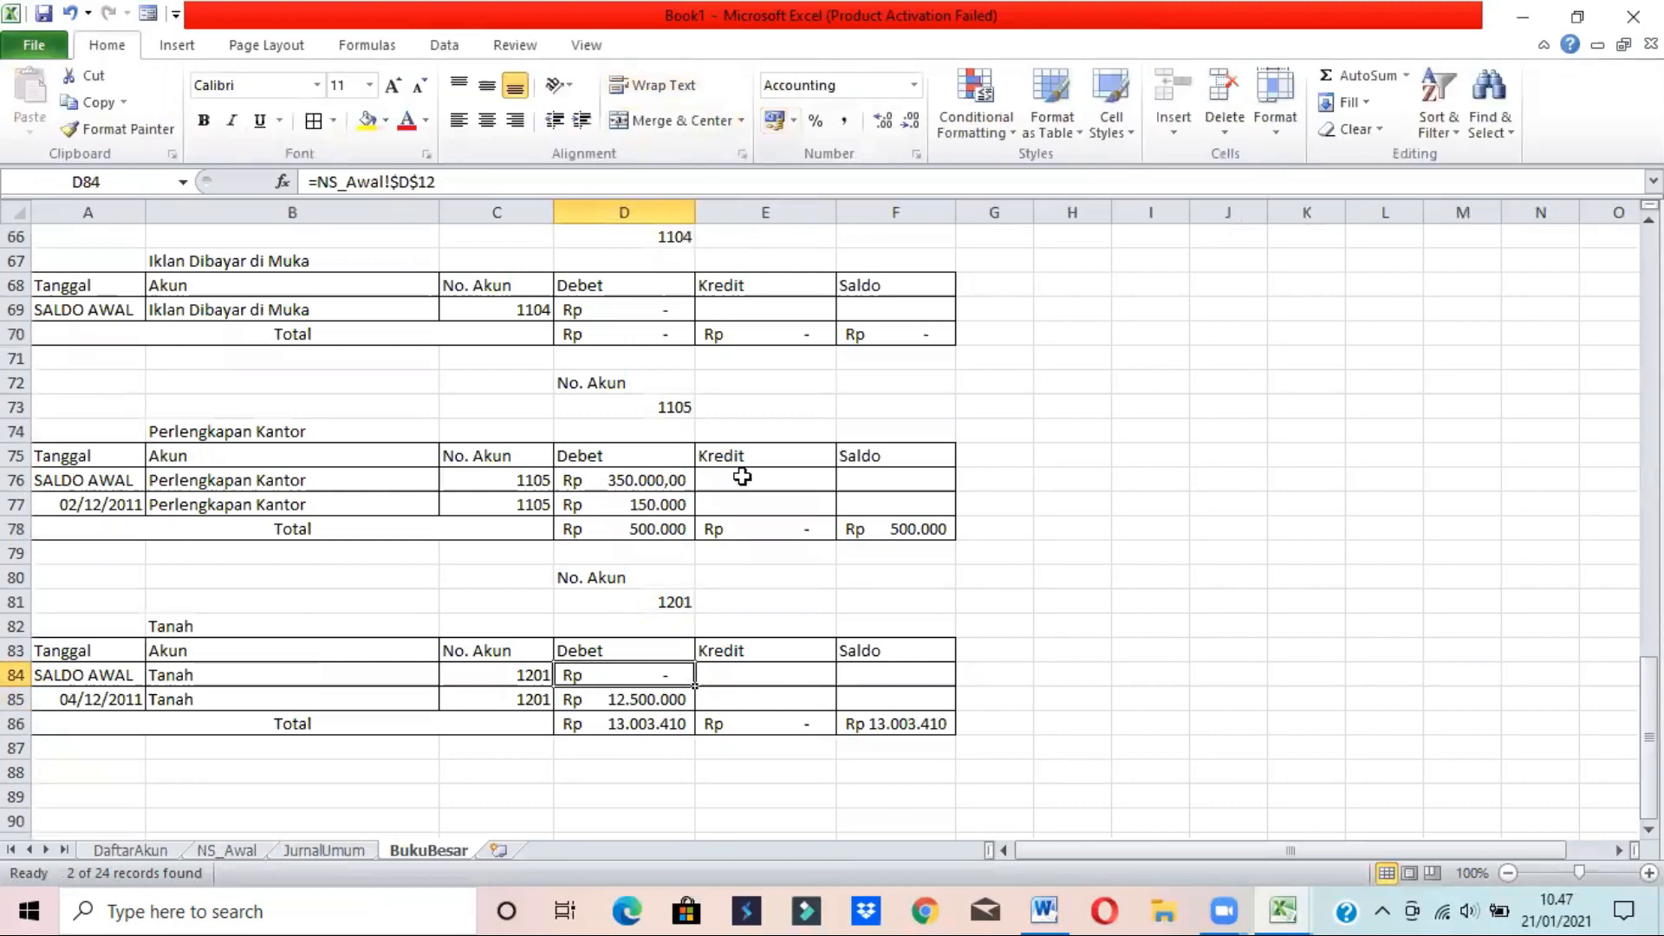
# - Replace the Tanah debit total in D86 with a SUBTOTAL formula using function 9 over D84:D85
pyautogui.click(641, 724)
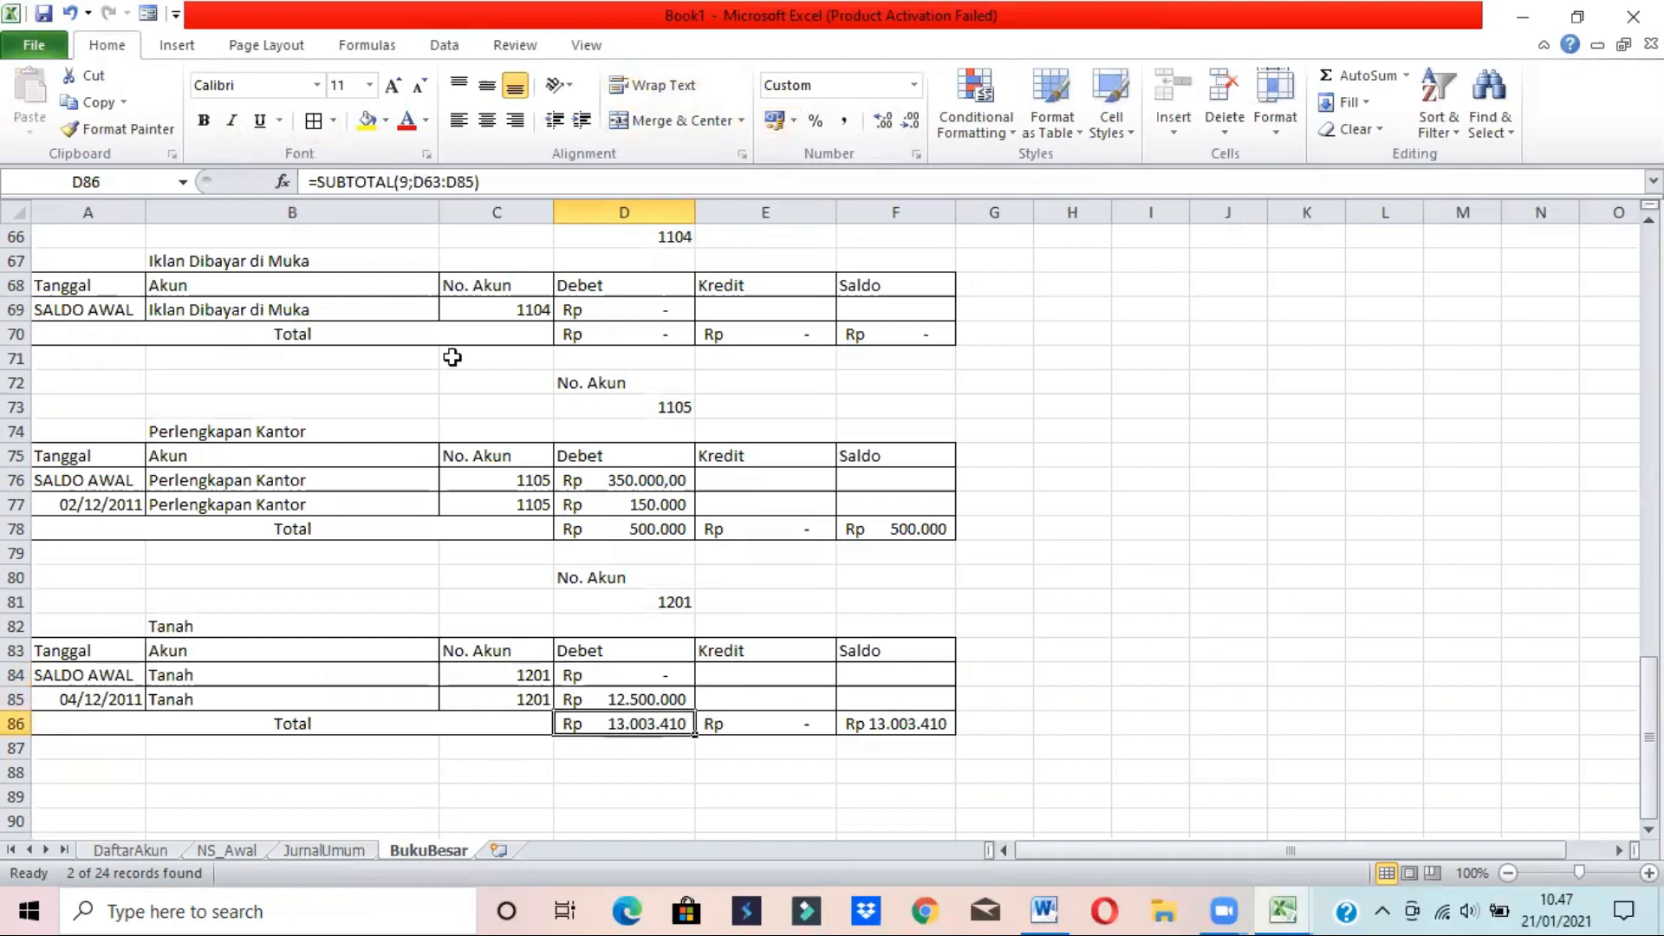
pyautogui.write('=subtot')
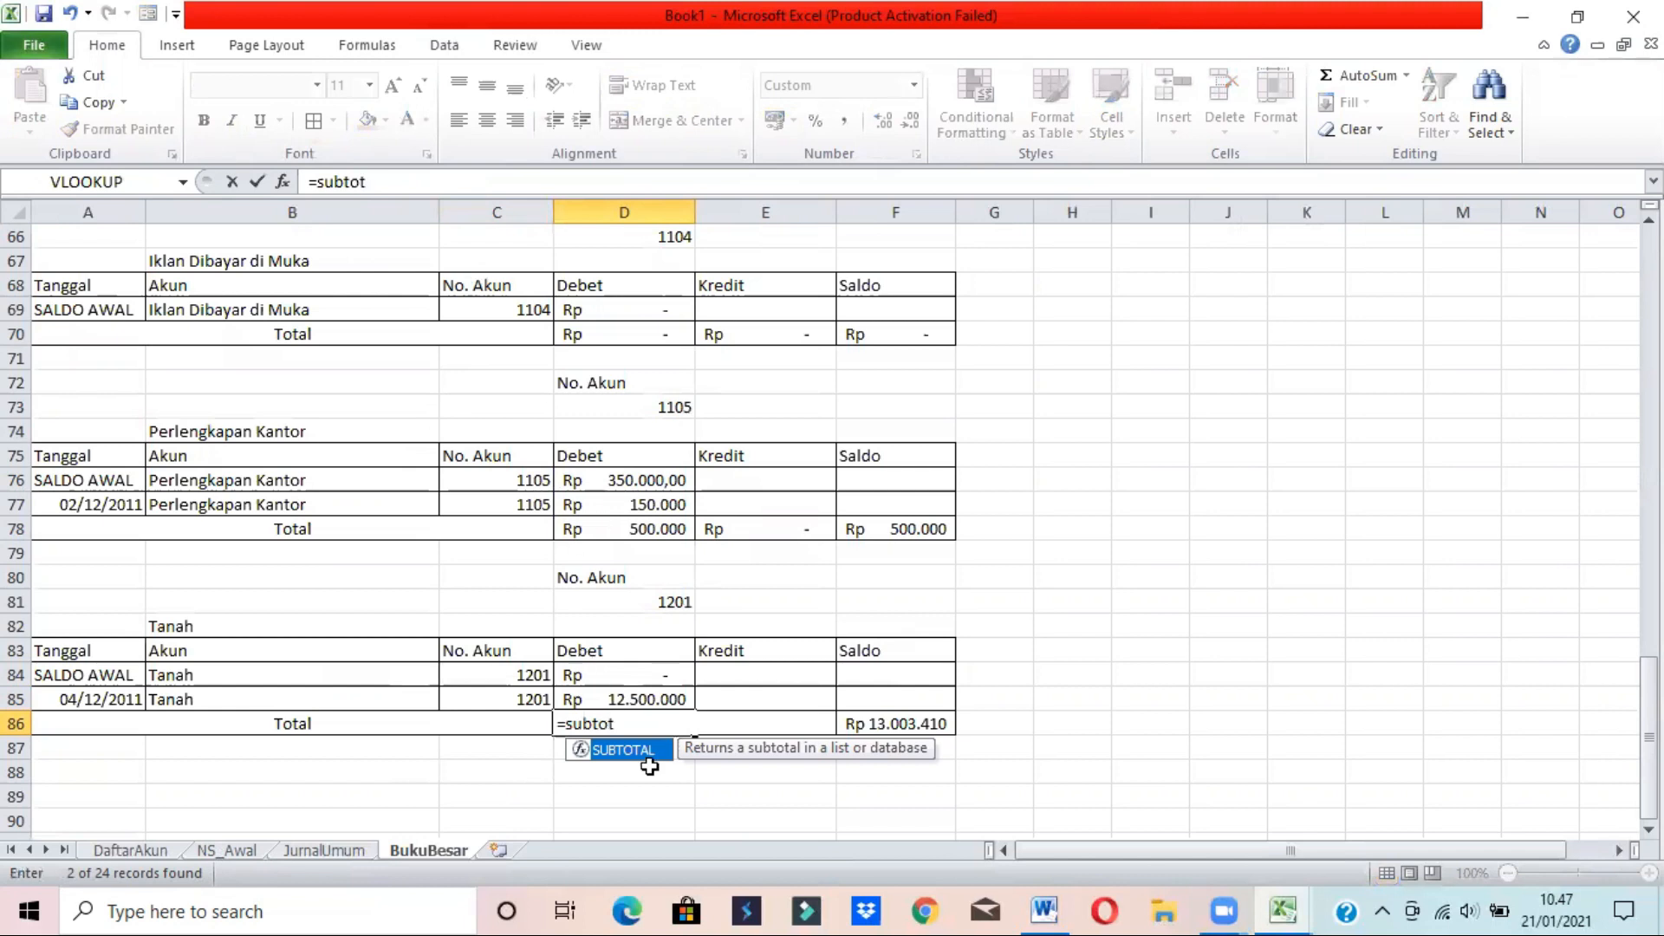
pyautogui.doubleClick(632, 752)
pyautogui.write('9')
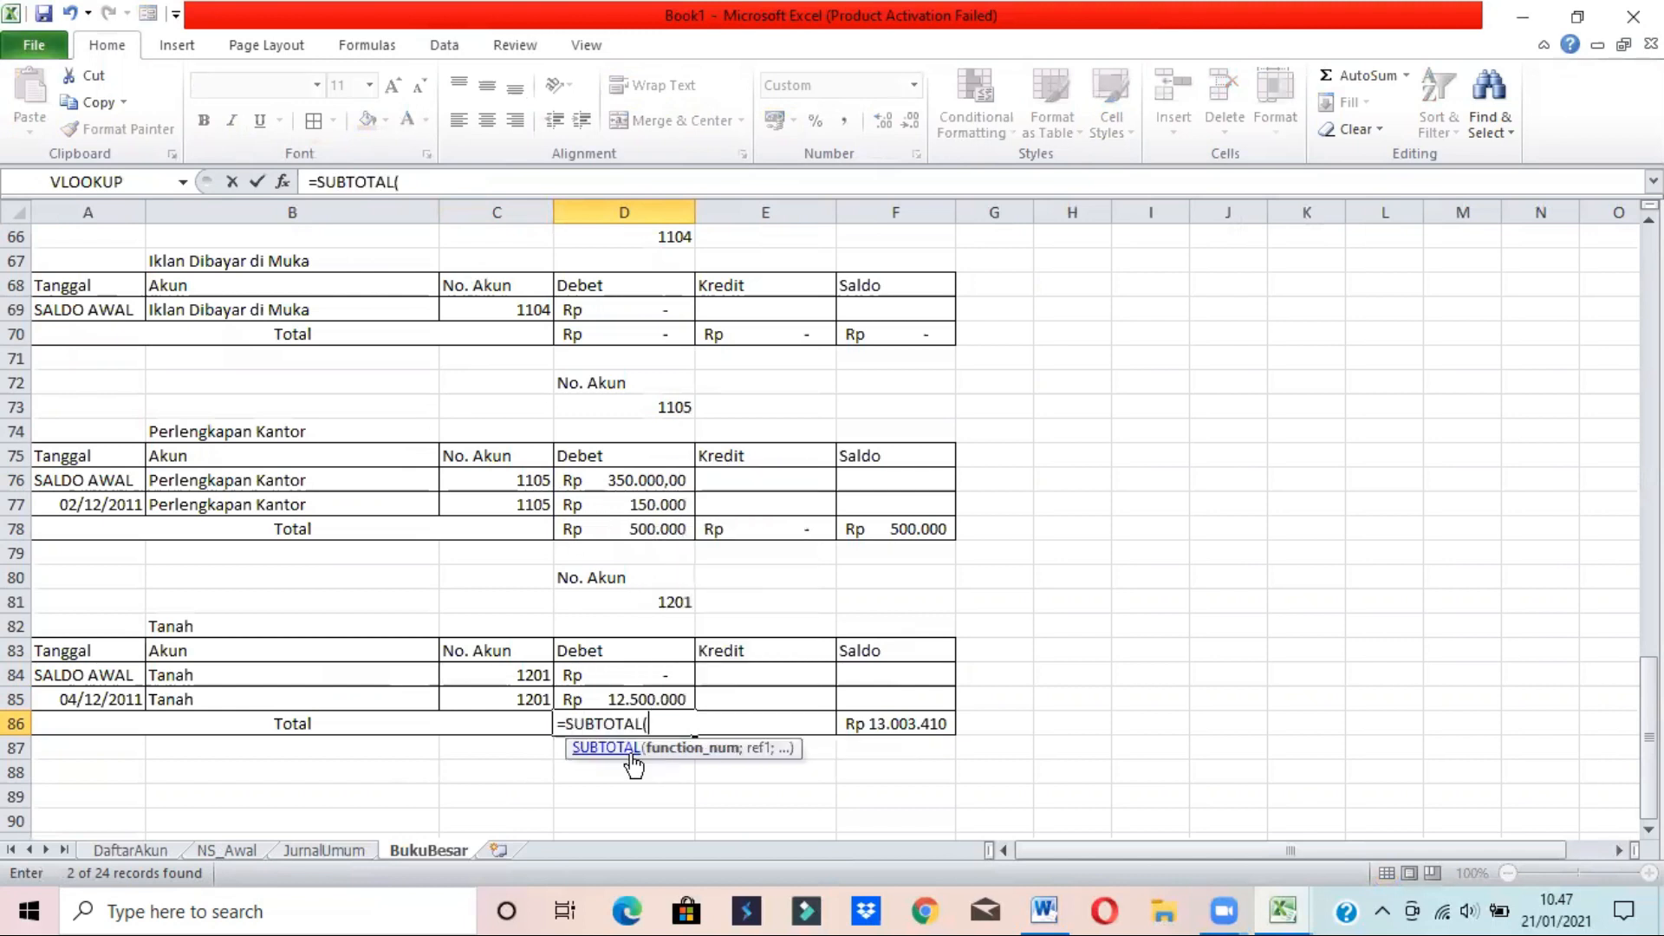
pyautogui.write(';')
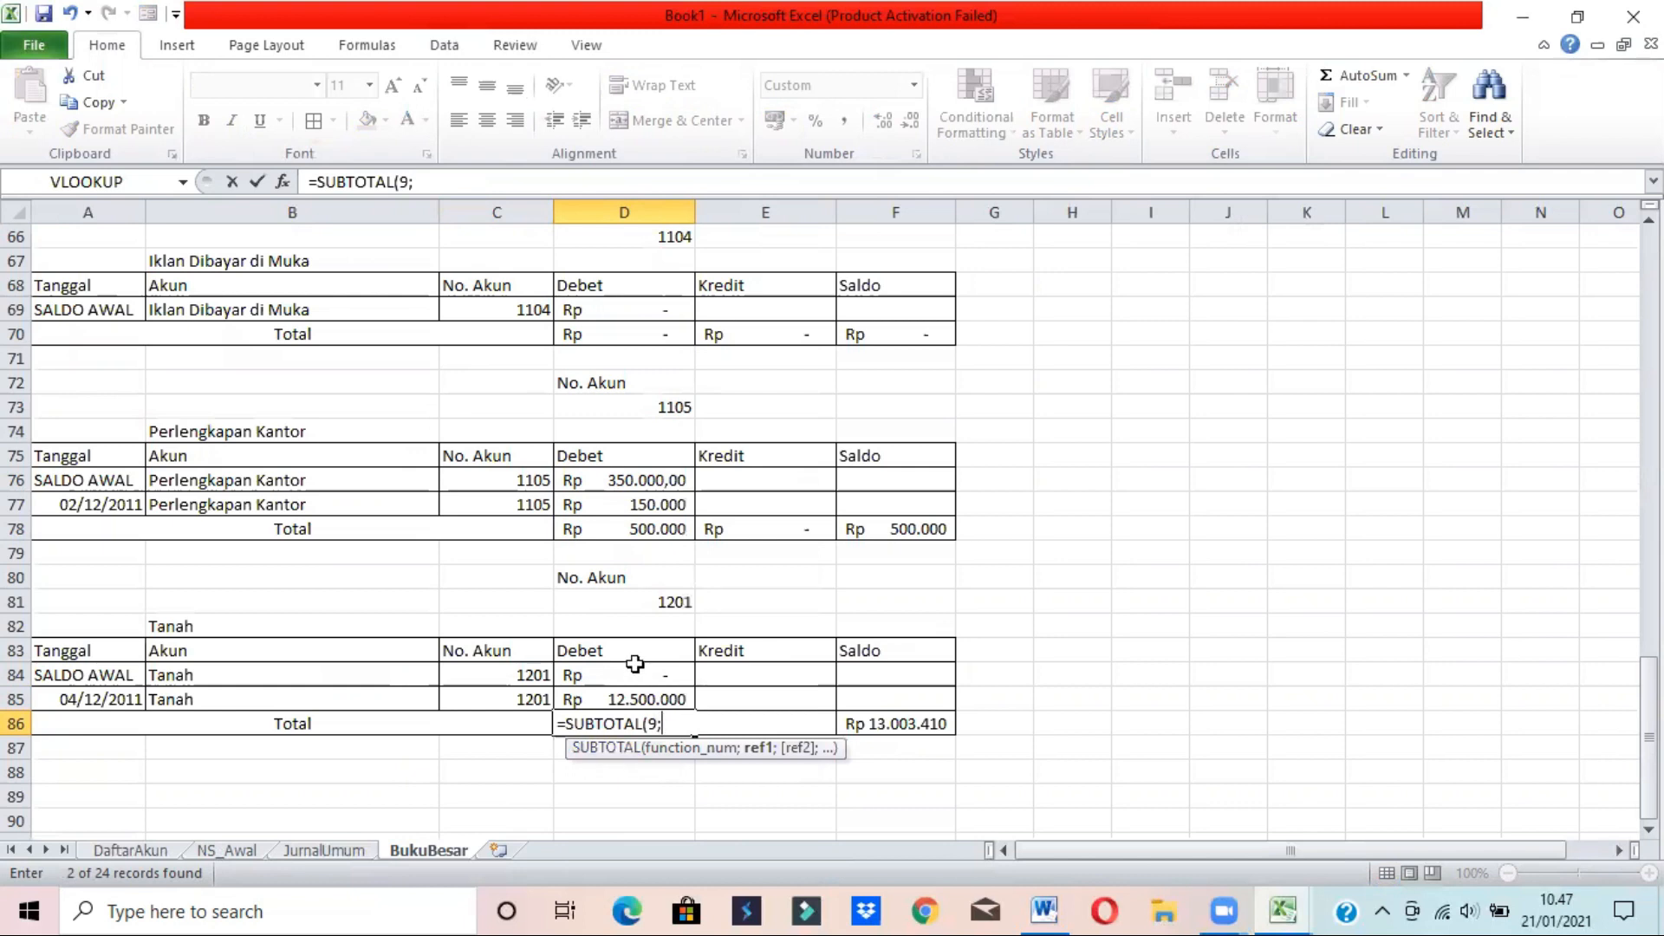
pyautogui.moveTo(632, 674); pyautogui.dragTo(632, 694)
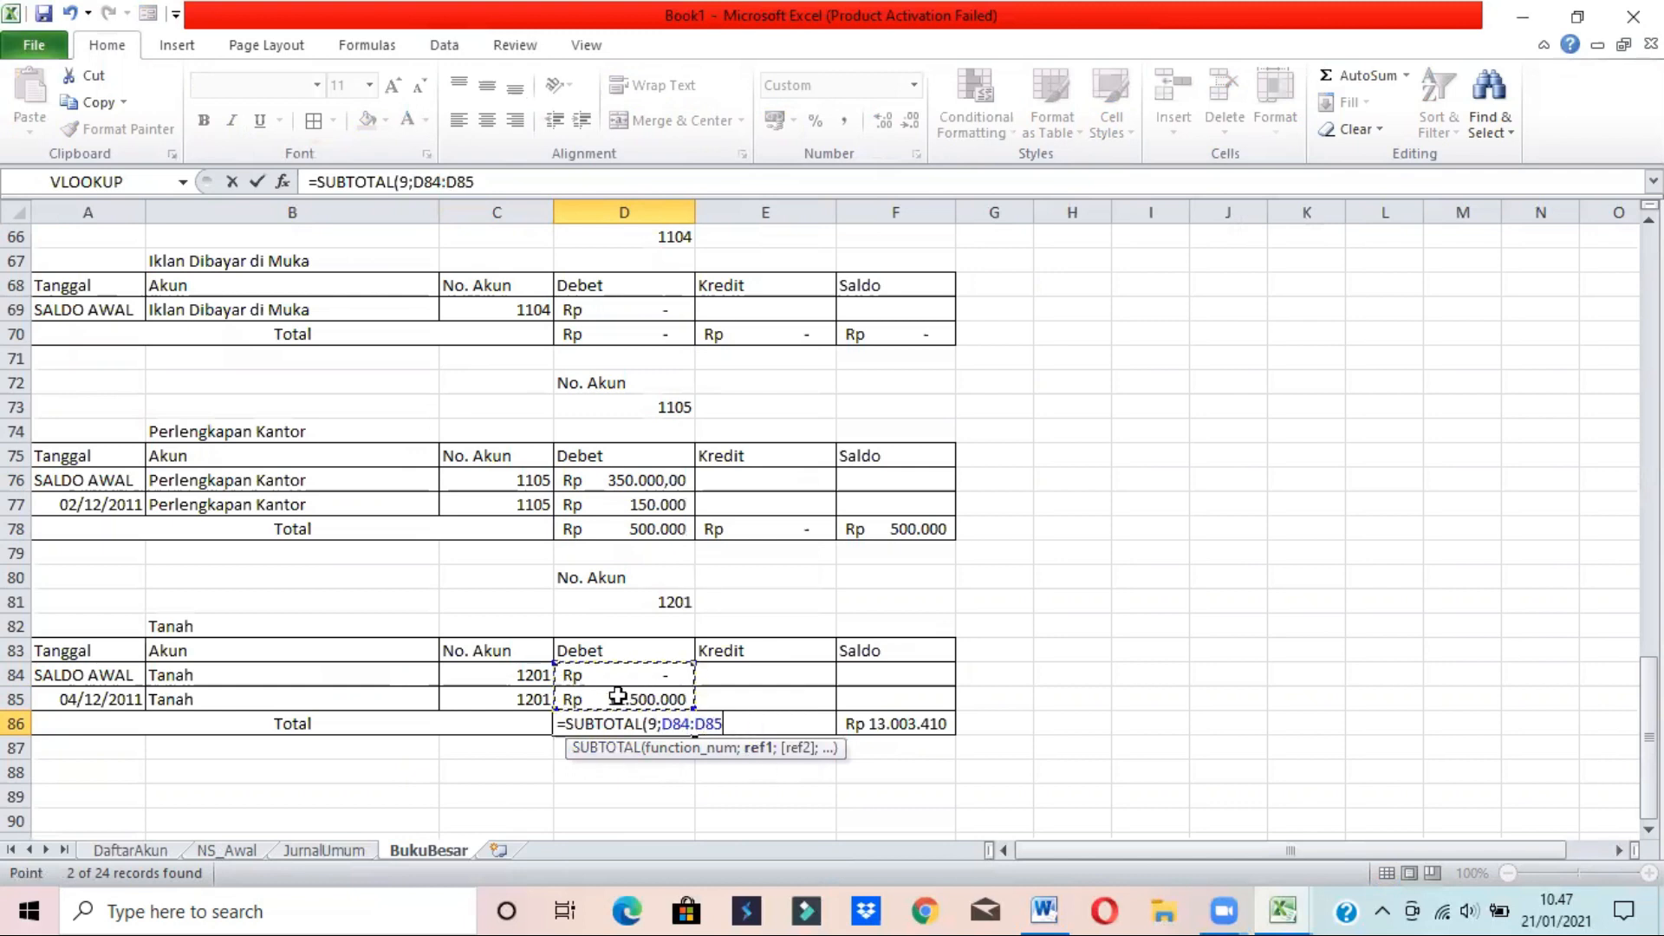
pyautogui.press('Return')
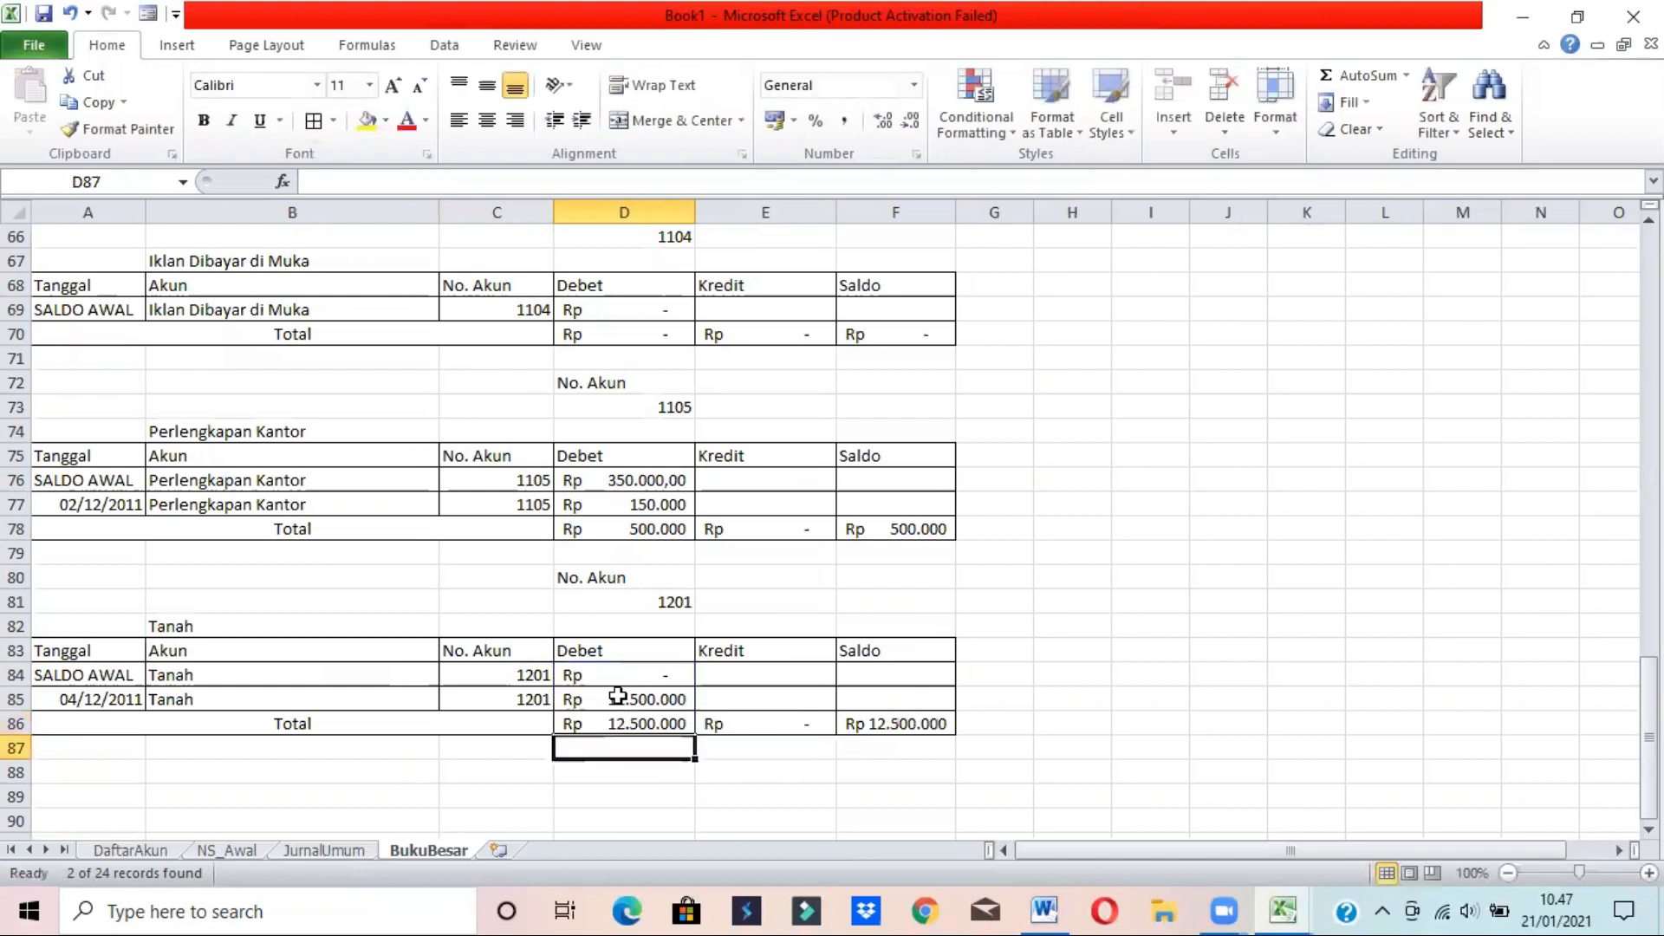
# - Fill the Tanah debit total formula from D86 across to the credit total in E86, and check the balance formula in F86
pyautogui.press('Up')
pyautogui.moveTo(695, 734); pyautogui.dragTo(787, 728)
pyautogui.click(905, 731)
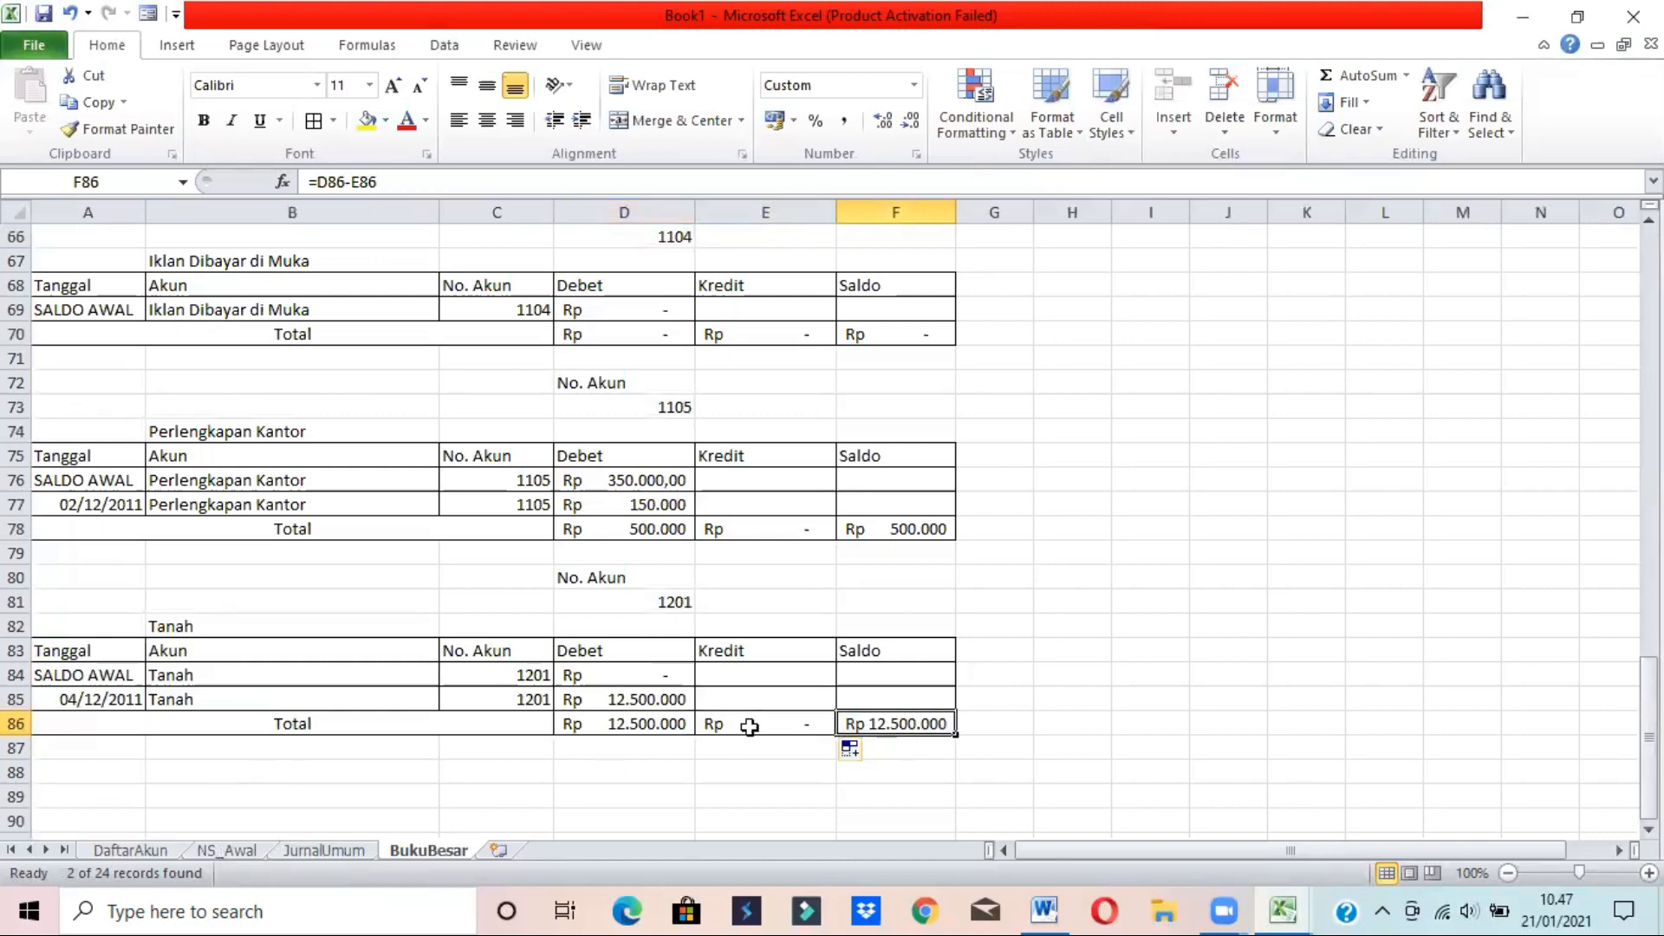
# - Choose account number 1202 in cell D7 of the main ledger table
pyautogui.moveTo(1649, 706); pyautogui.dragTo(1614, 239)
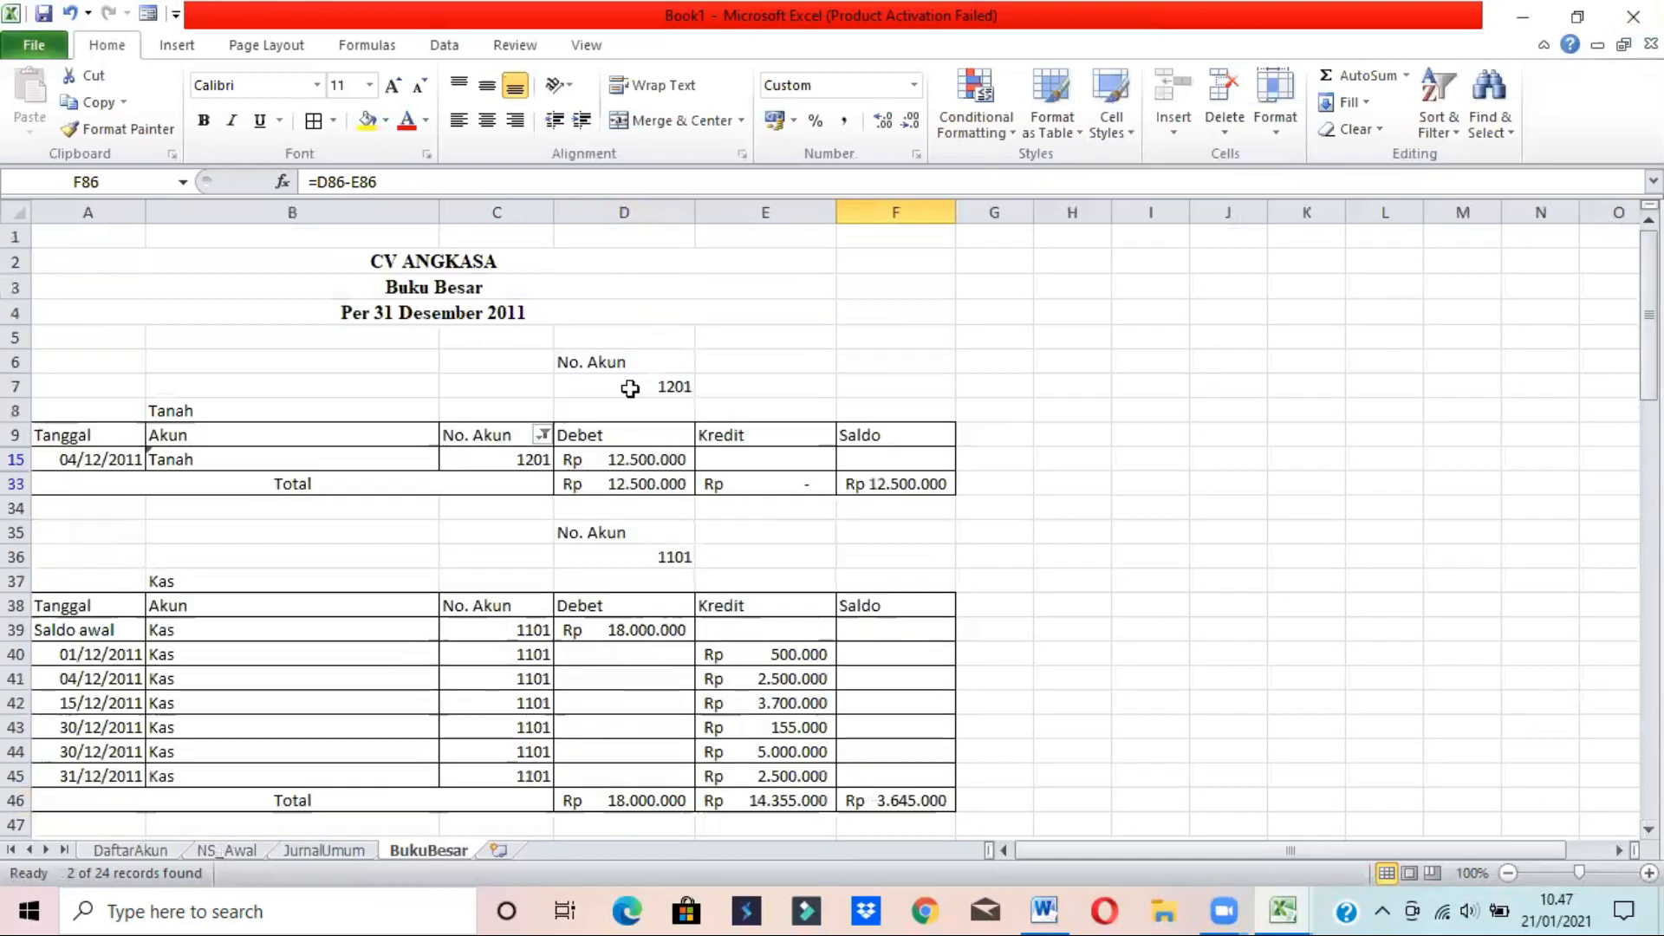
pyautogui.click(659, 388)
pyautogui.click(709, 389)
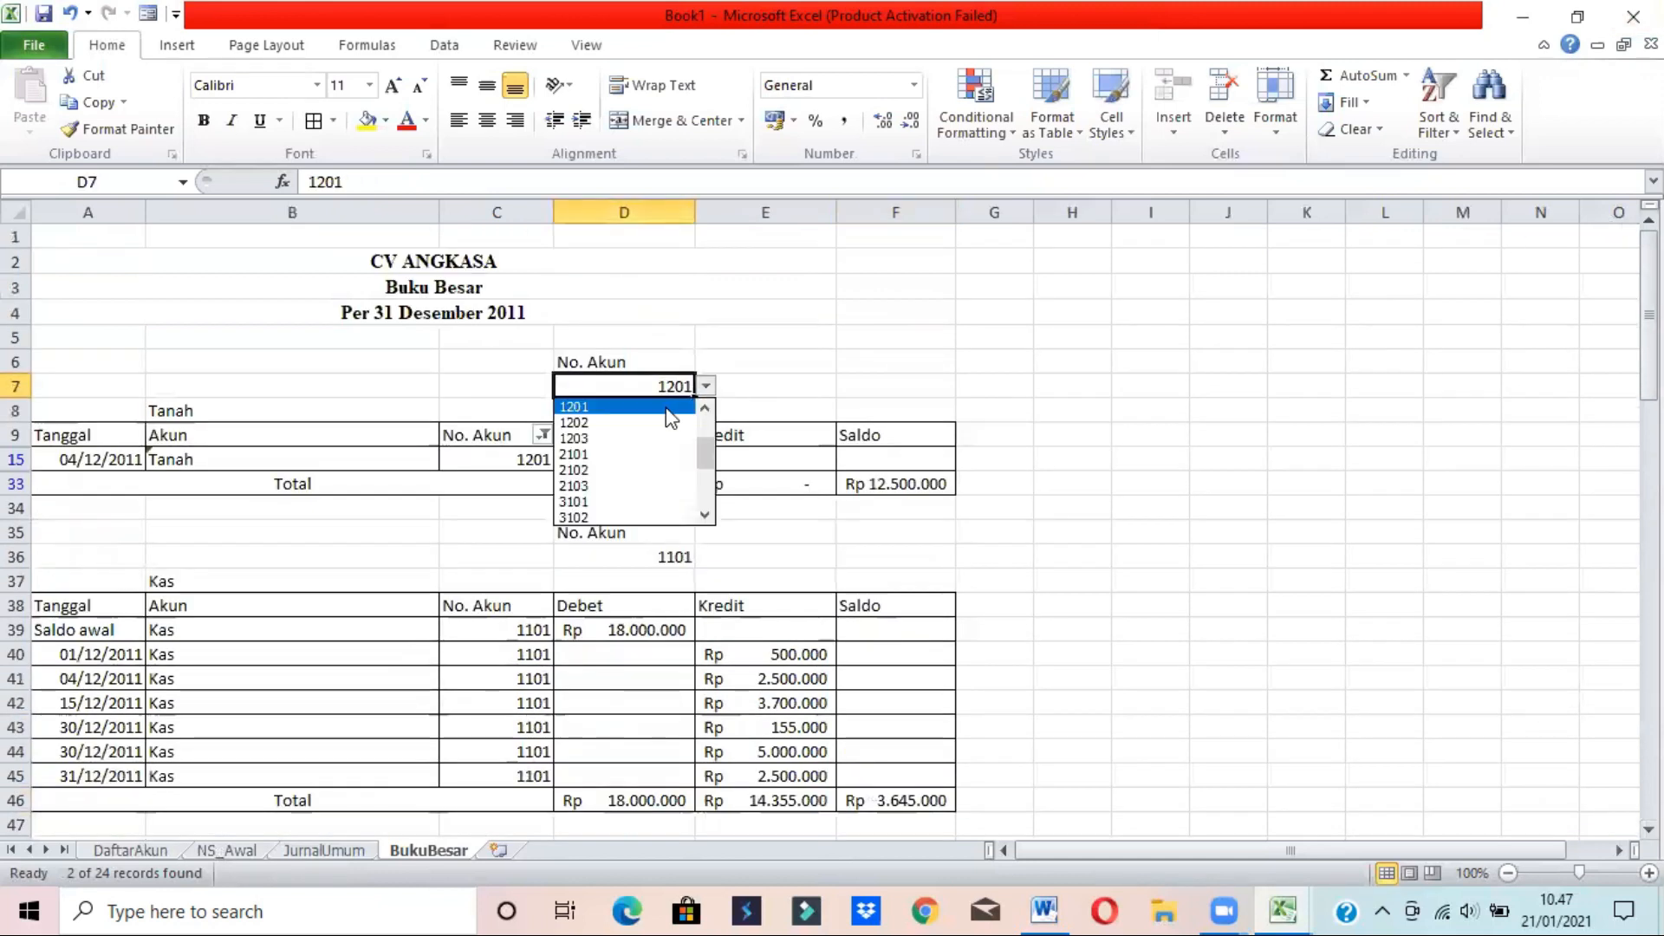
pyautogui.click(645, 425)
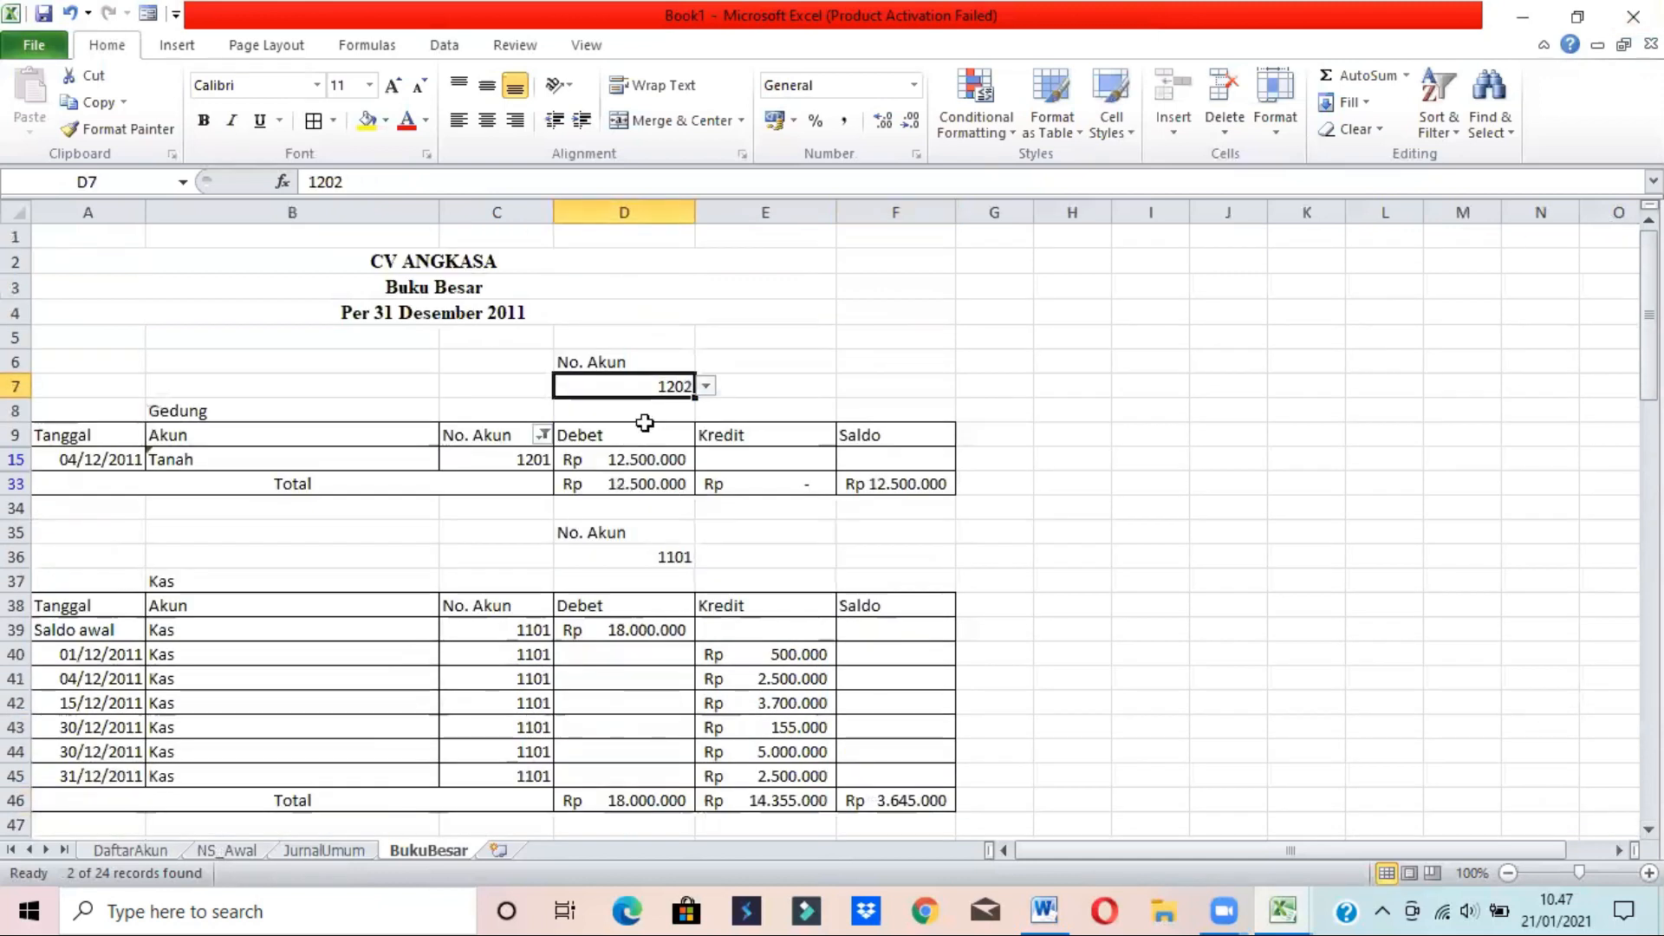
pyautogui.click(542, 434)
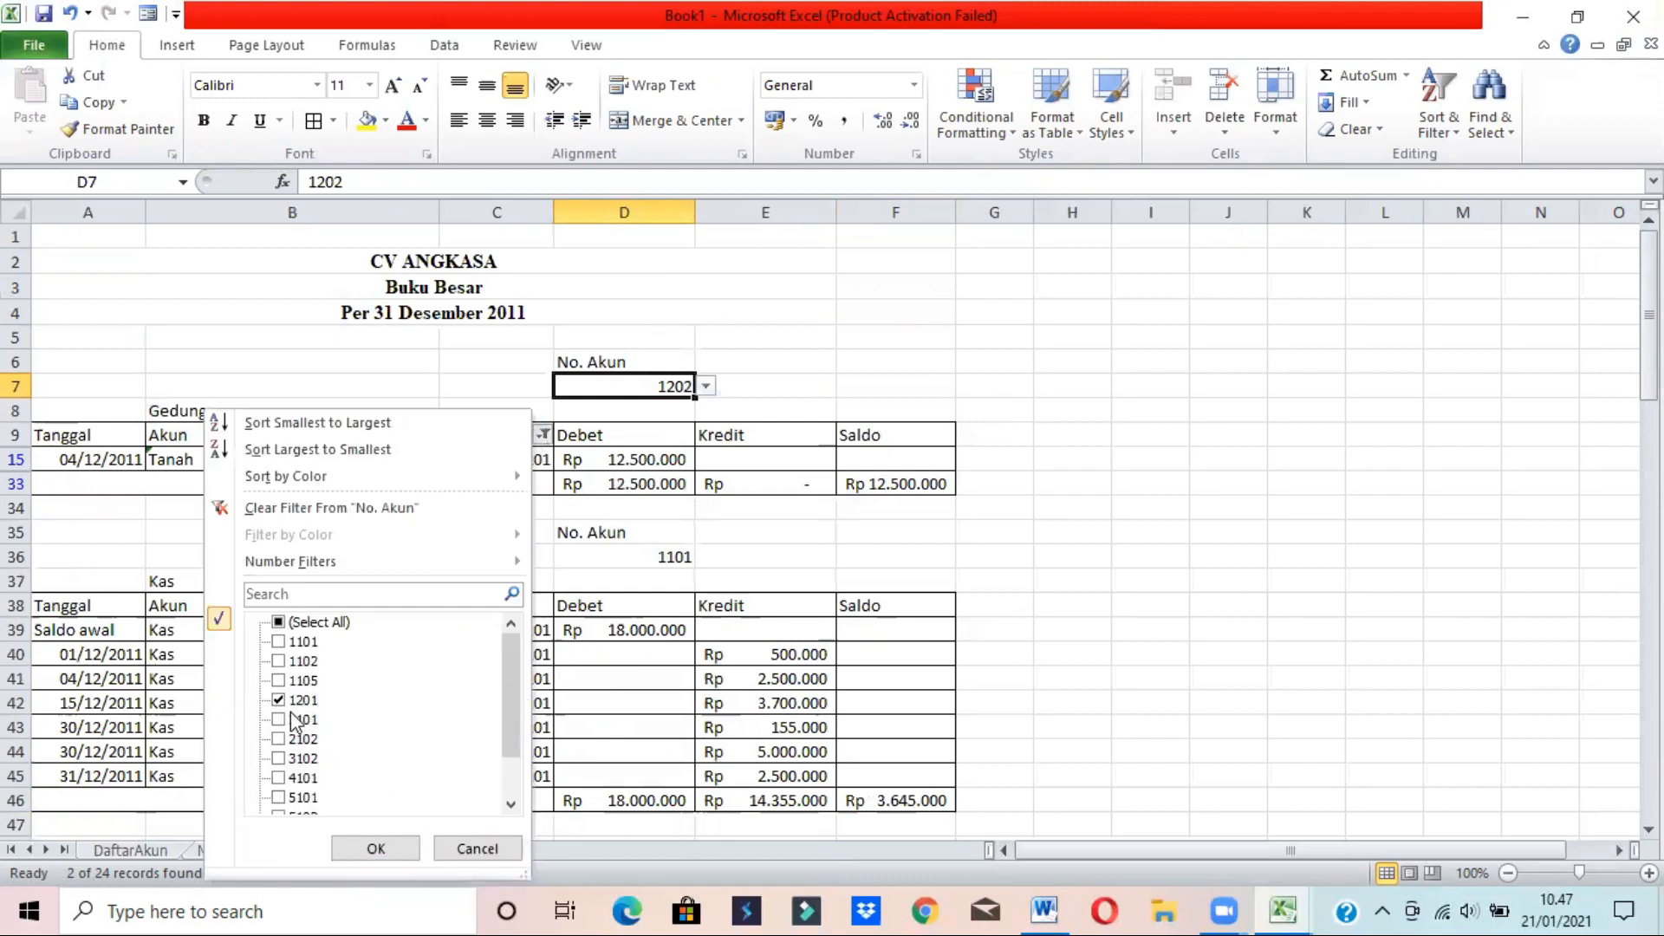
pyautogui.click(478, 848)
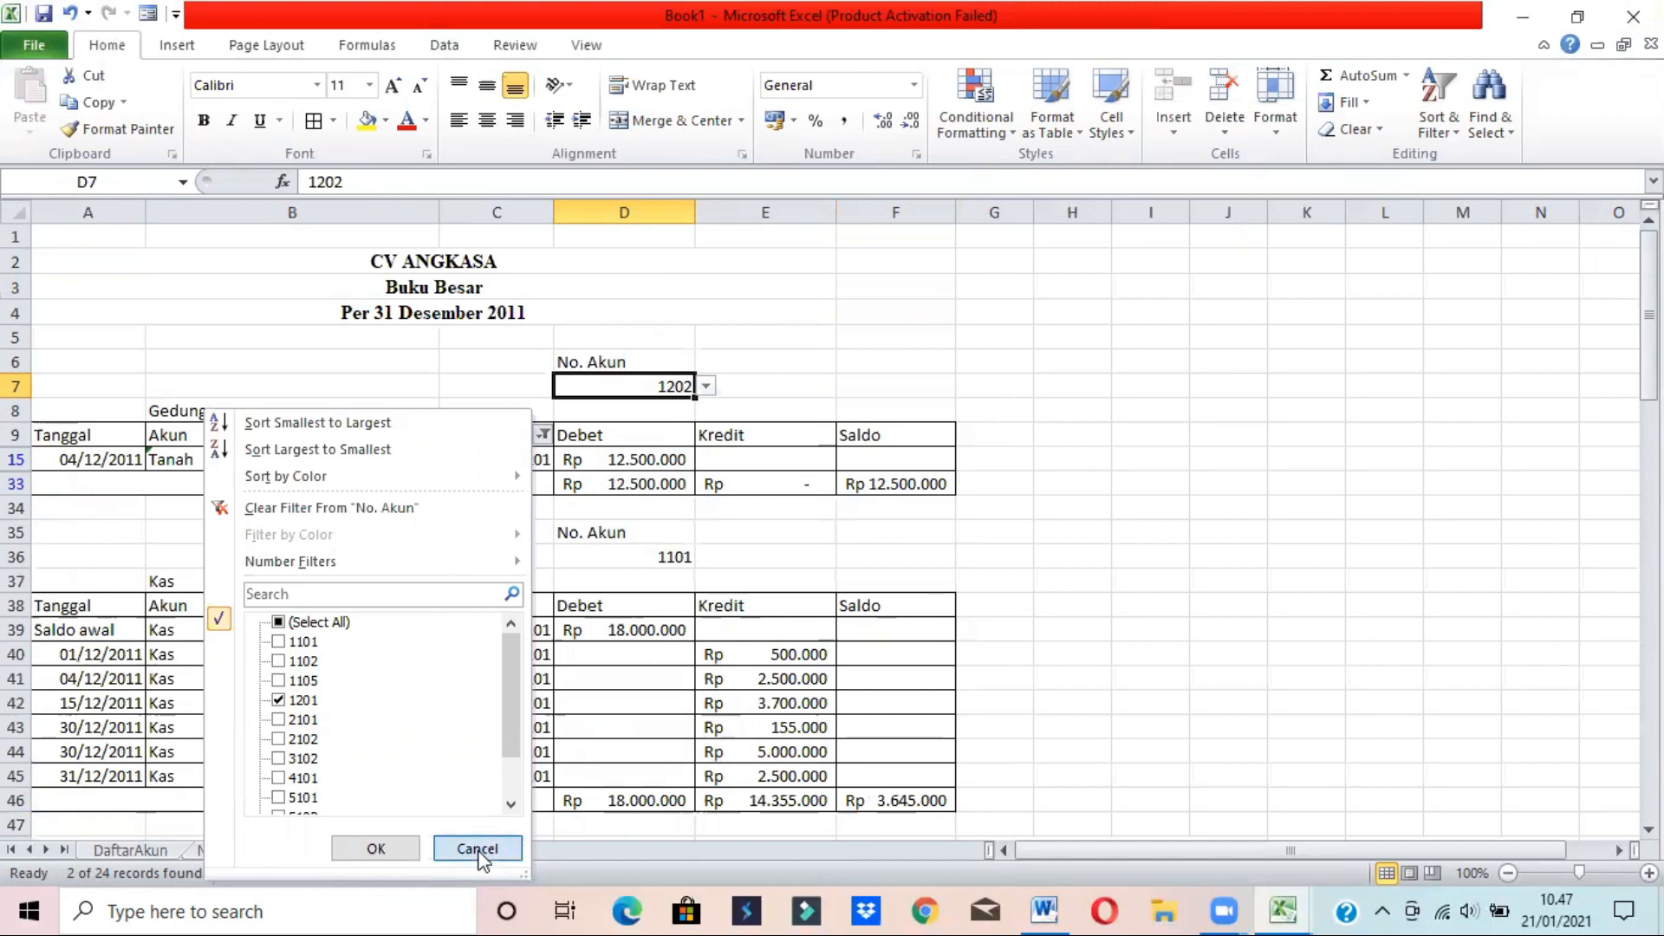
pyautogui.click(1140, 507)
pyautogui.moveTo(117, 437); pyautogui.dragTo(864, 482)
pyautogui.click(1109, 508)
# - Copy the main ledger block from the No. Akun heading row through the Total row and paste it at A88
pyautogui.moveTo(137, 364); pyautogui.dragTo(899, 482)
pyautogui.hotkey('ctrl', 'c')
pyautogui.moveTo(1649, 321); pyautogui.dragTo(1611, 827)
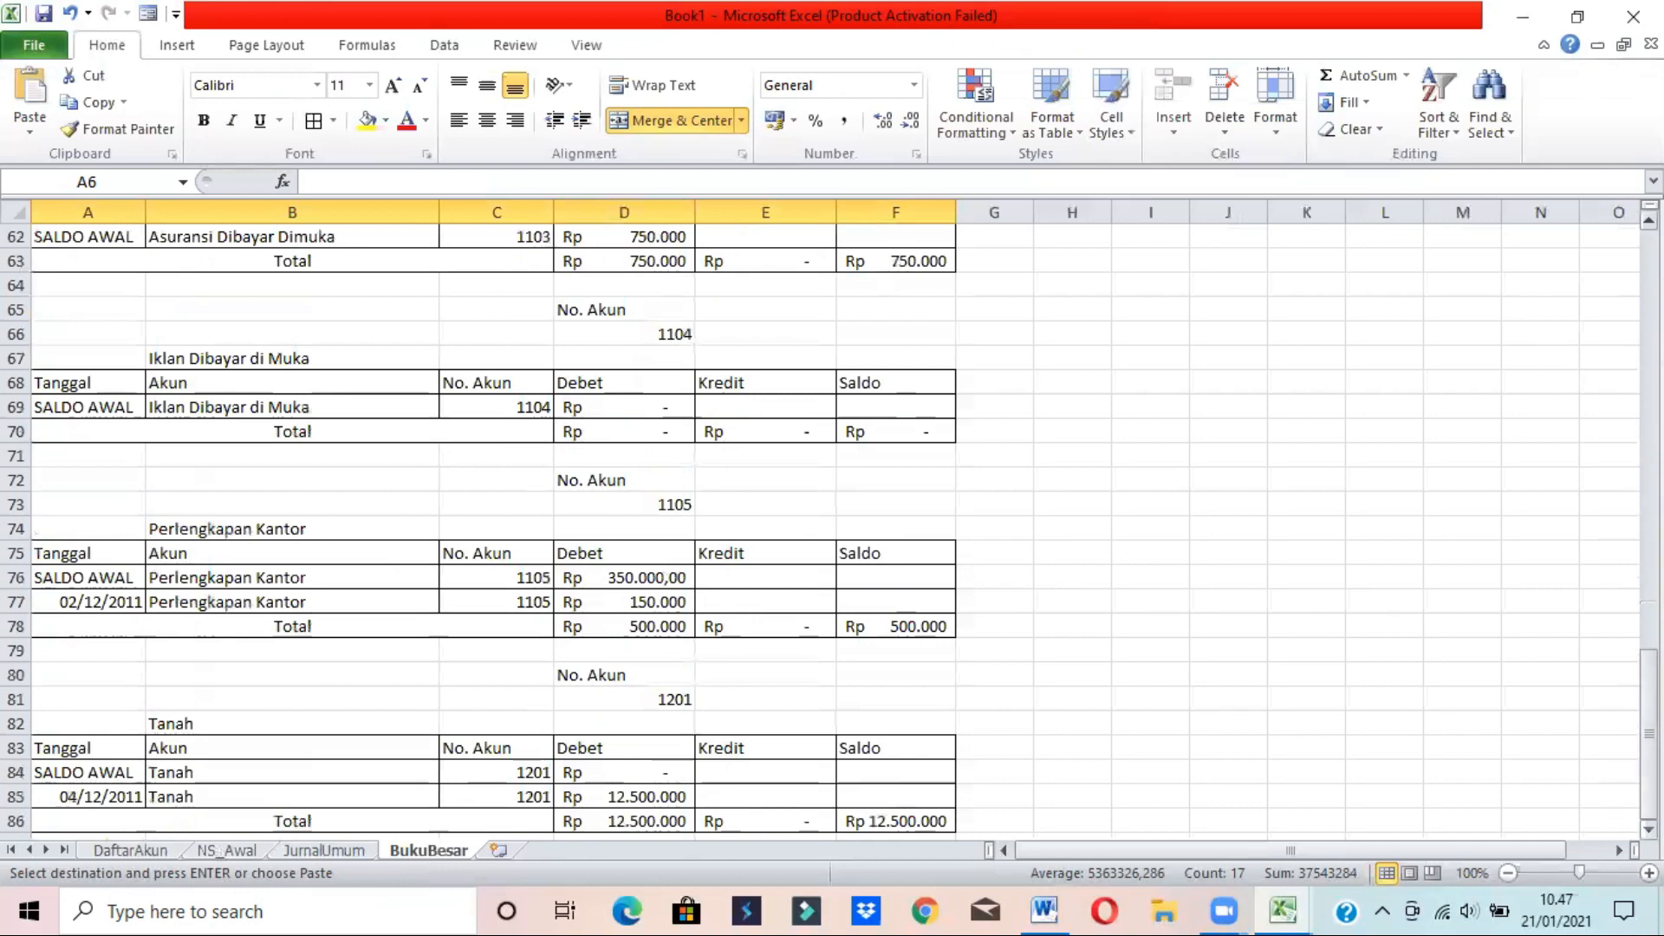
pyautogui.scroll(-2, 328, 737)
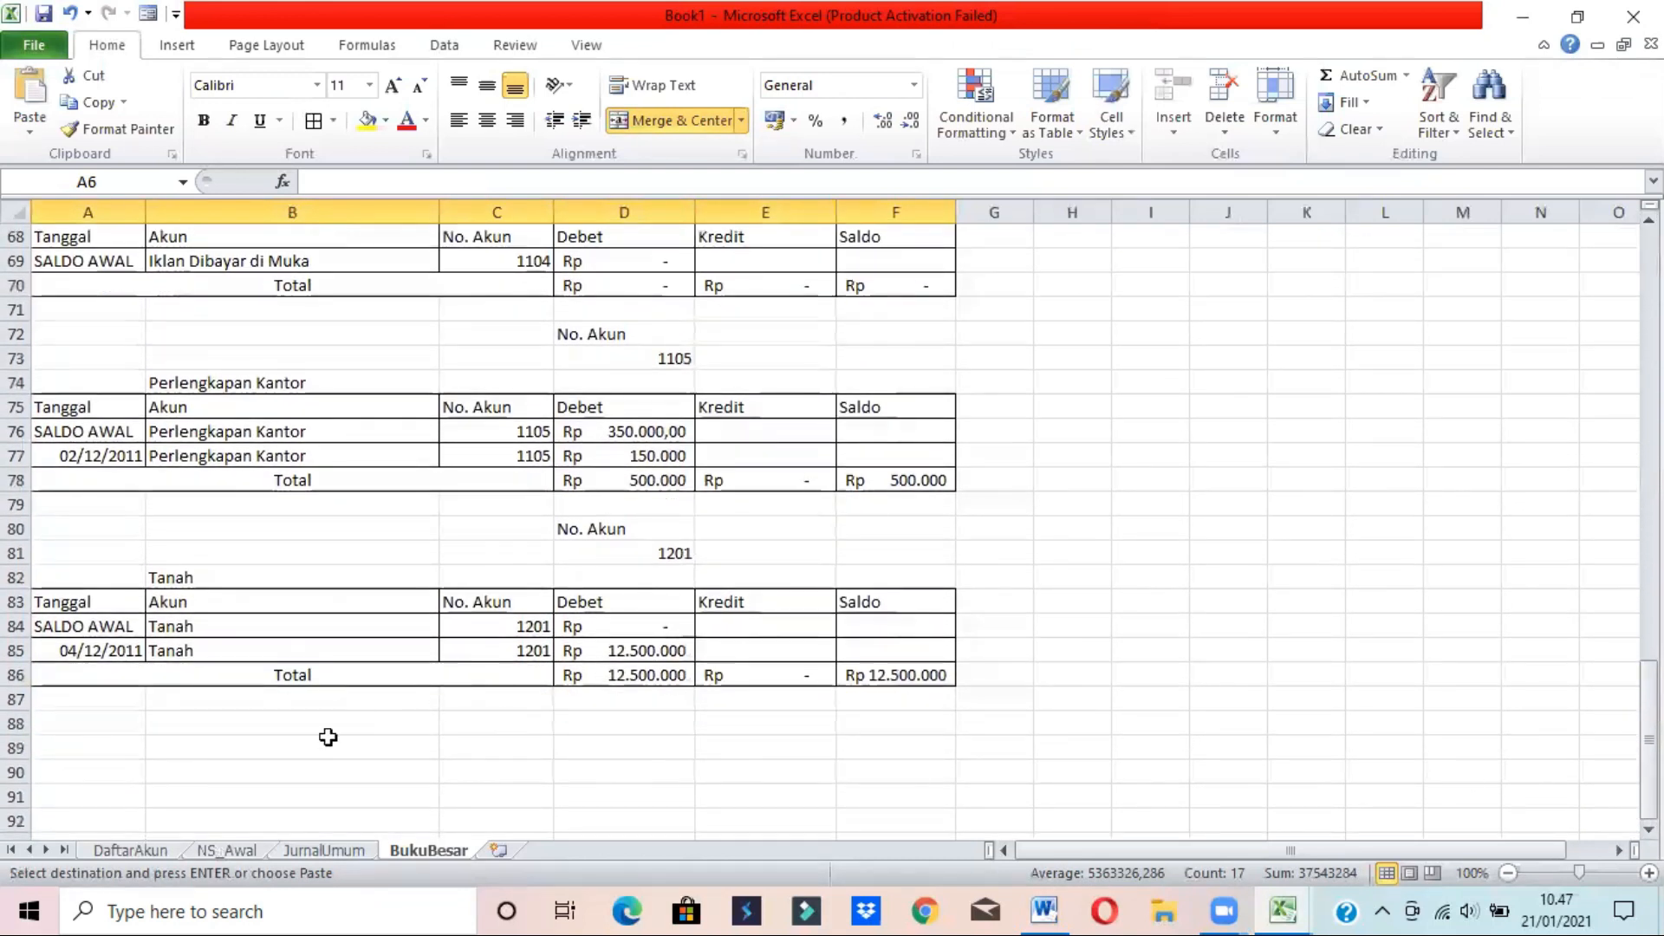
pyautogui.click(50, 724)
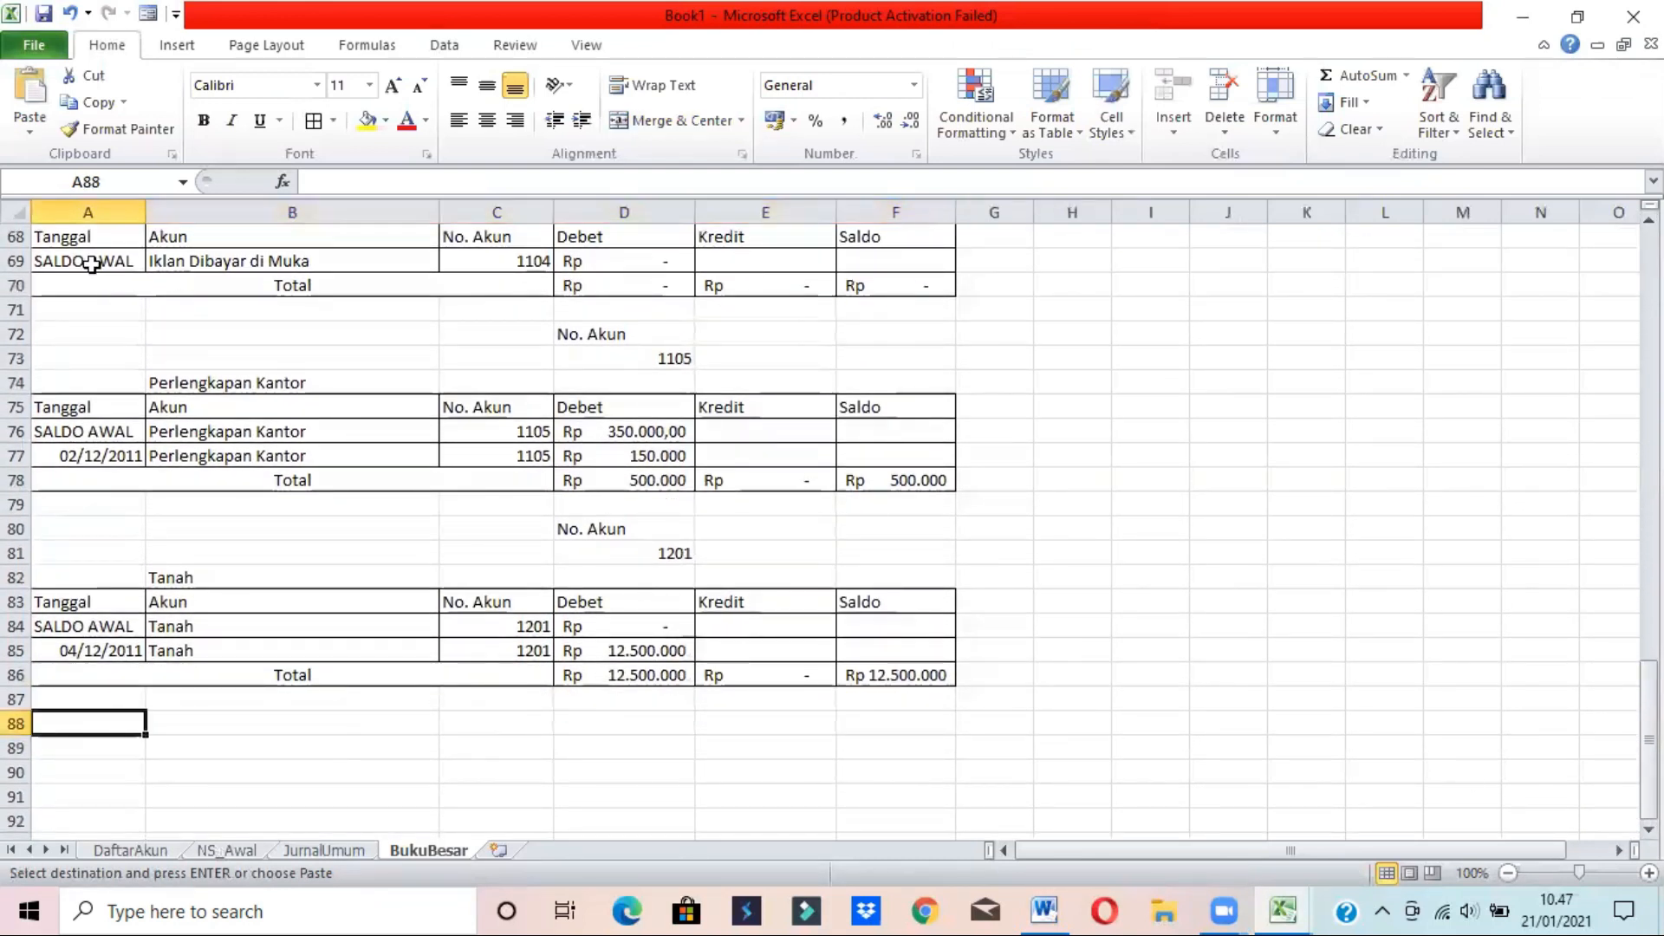
pyautogui.click(32, 133)
pyautogui.click(135, 185)
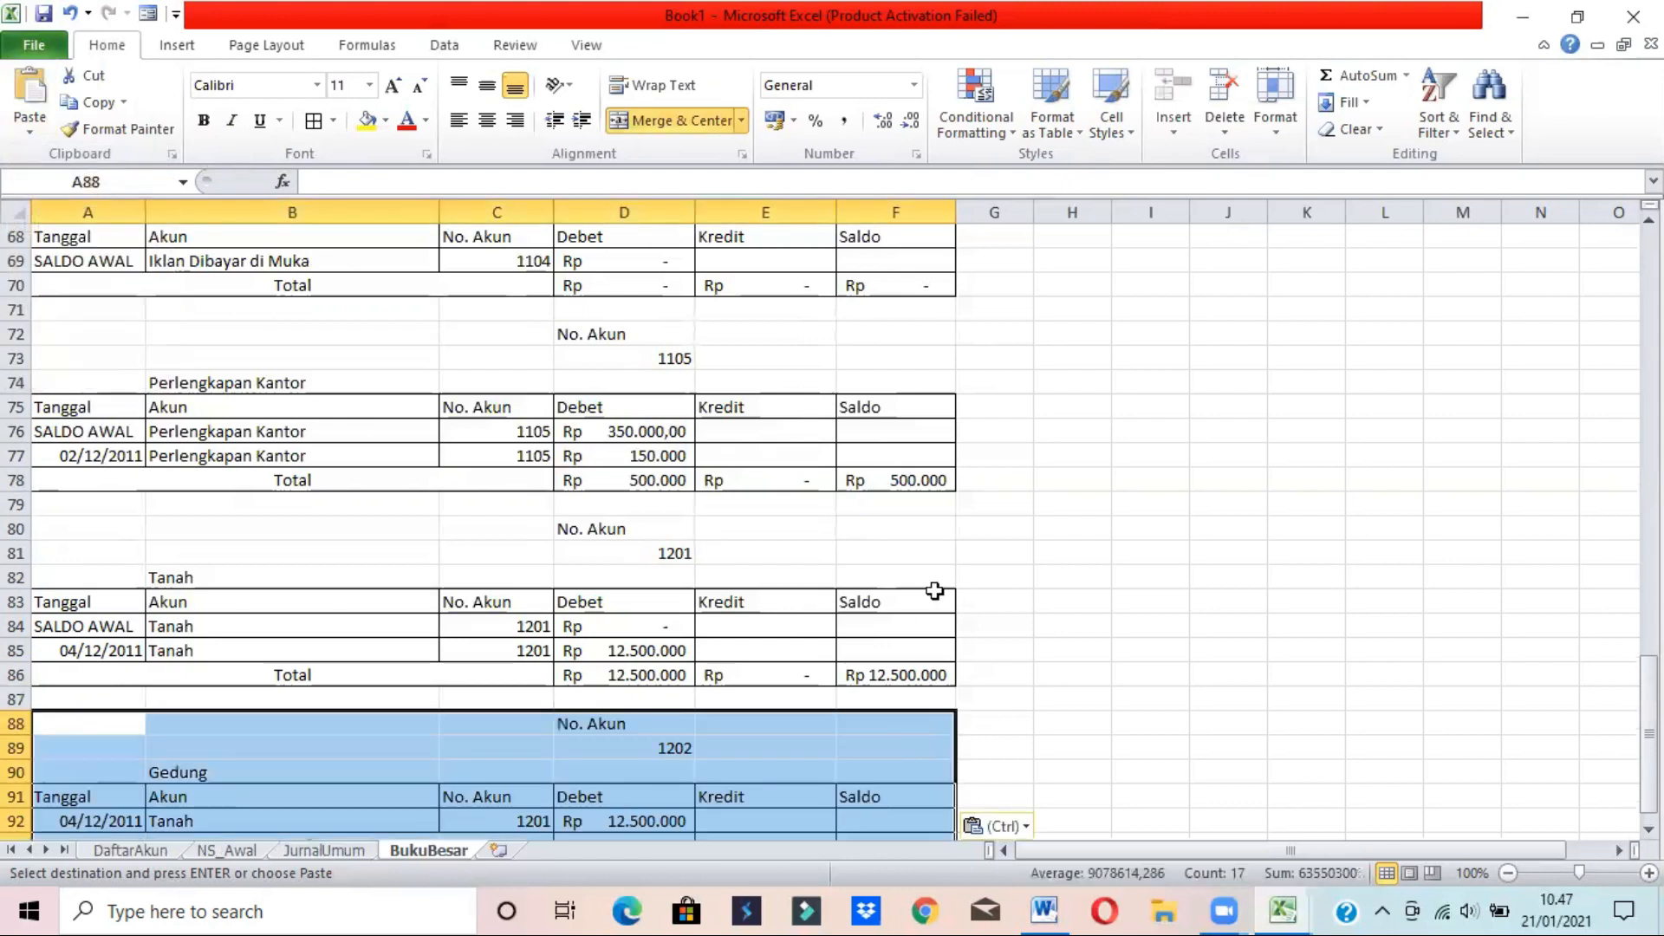
# - Set the account number in C92 of the pasted Gedung table to 1202 and replace the date in A92 with SALDO AWAL
pyautogui.scroll(-1, 893, 601)
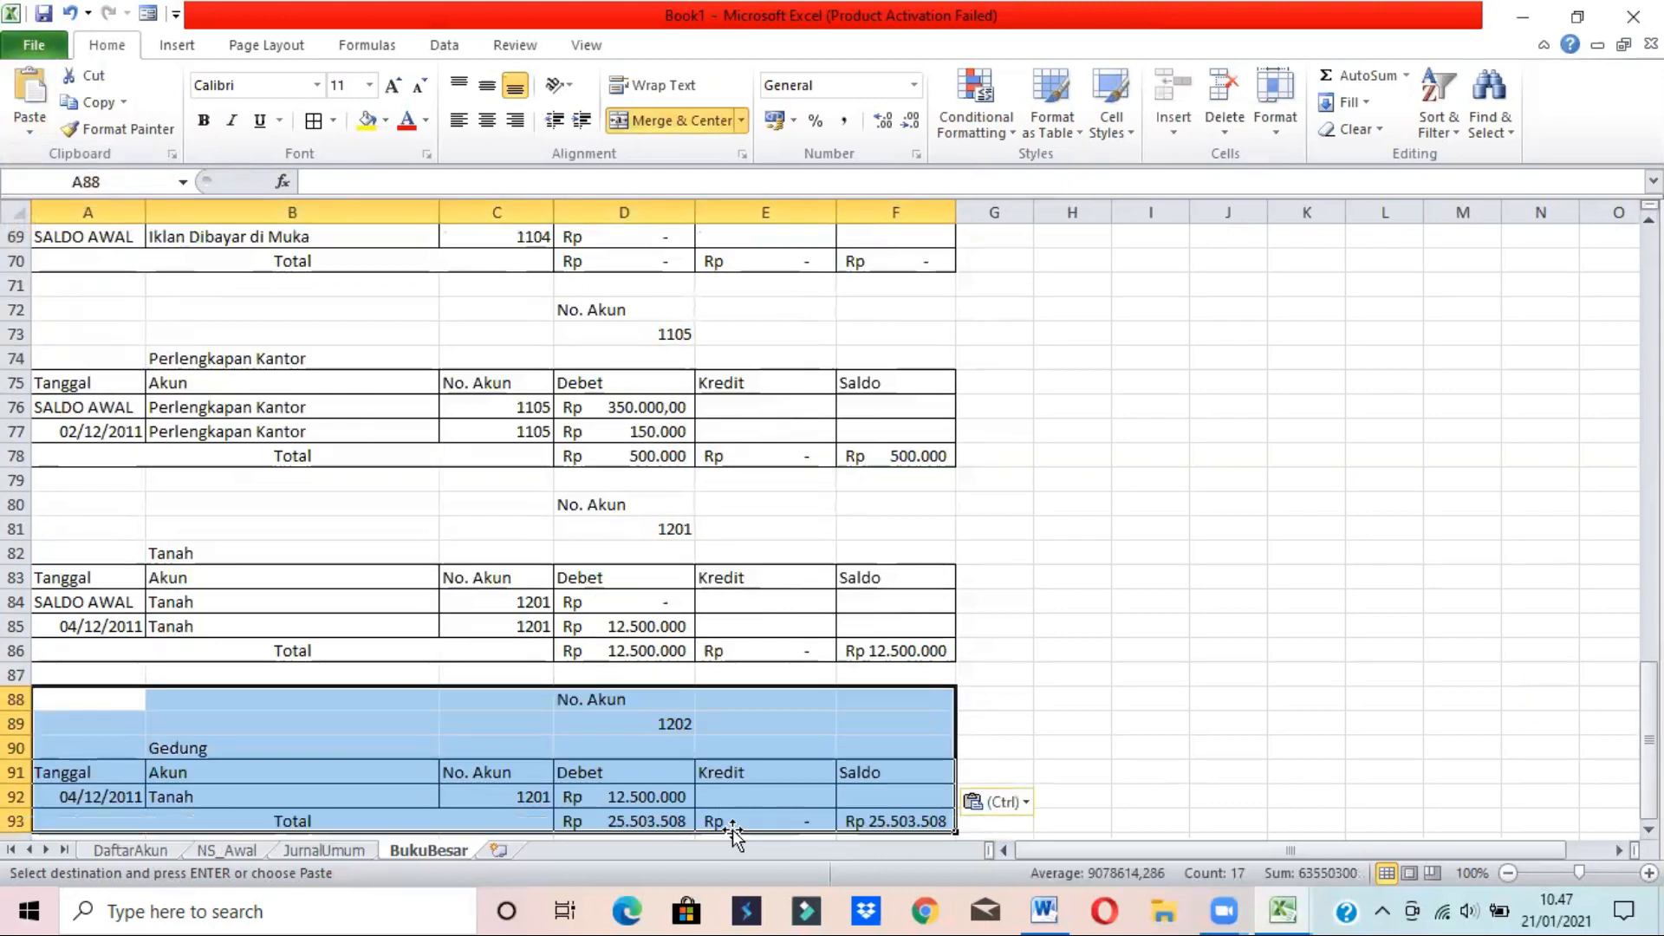
pyautogui.click(531, 795)
pyautogui.click(564, 796)
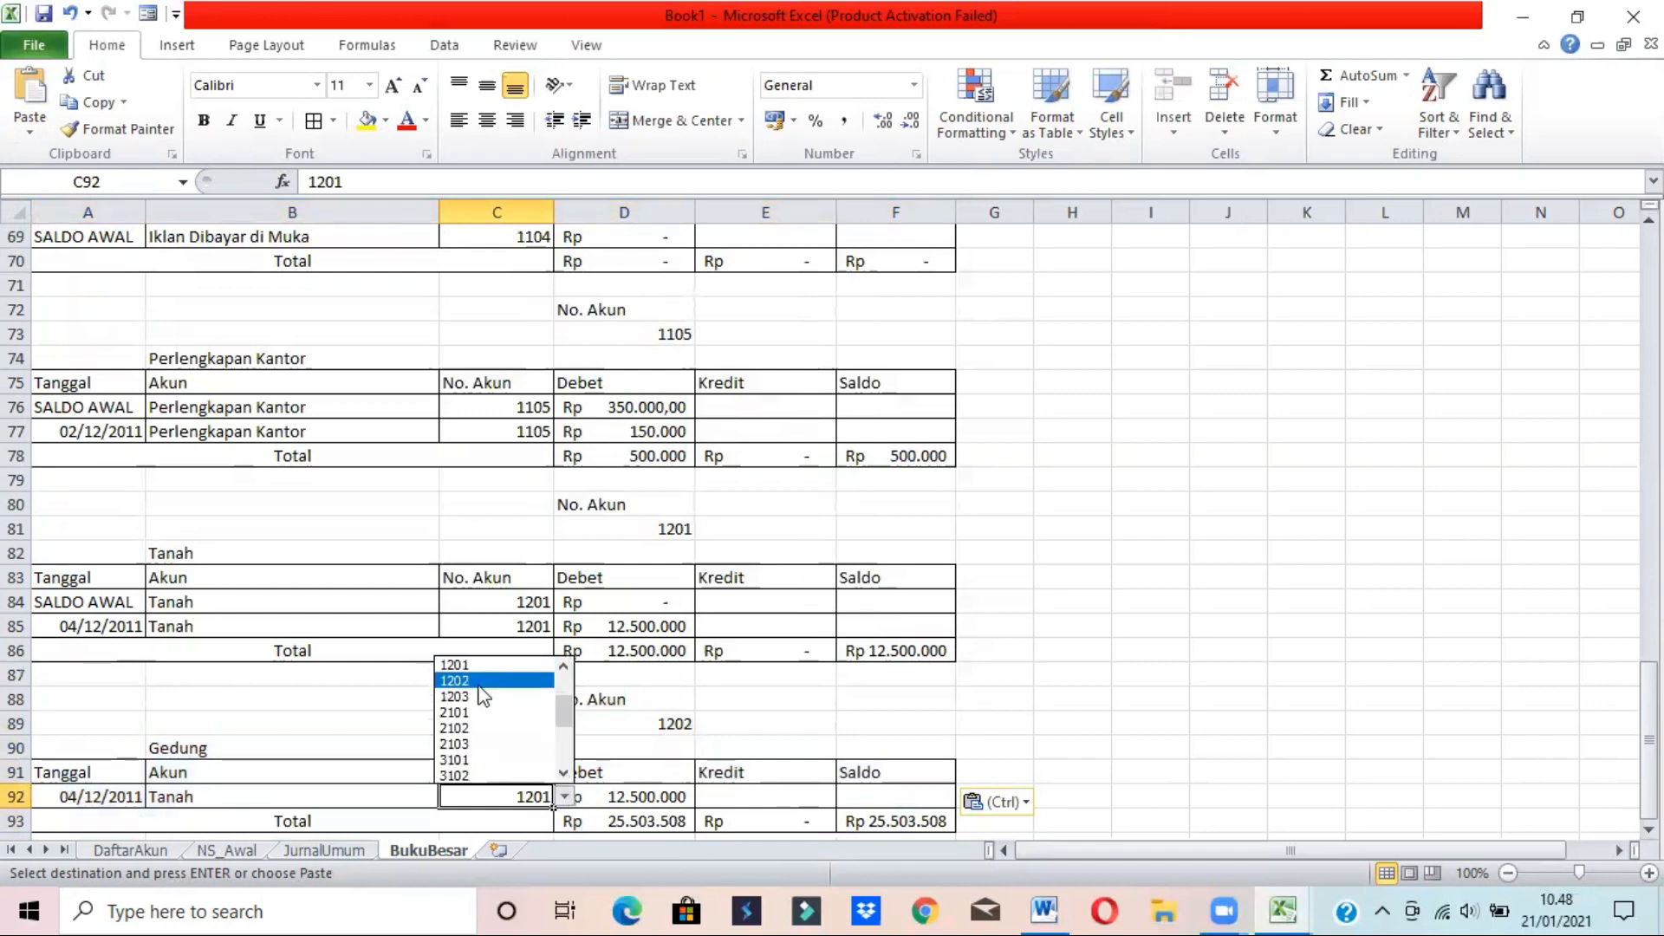
pyautogui.click(454, 680)
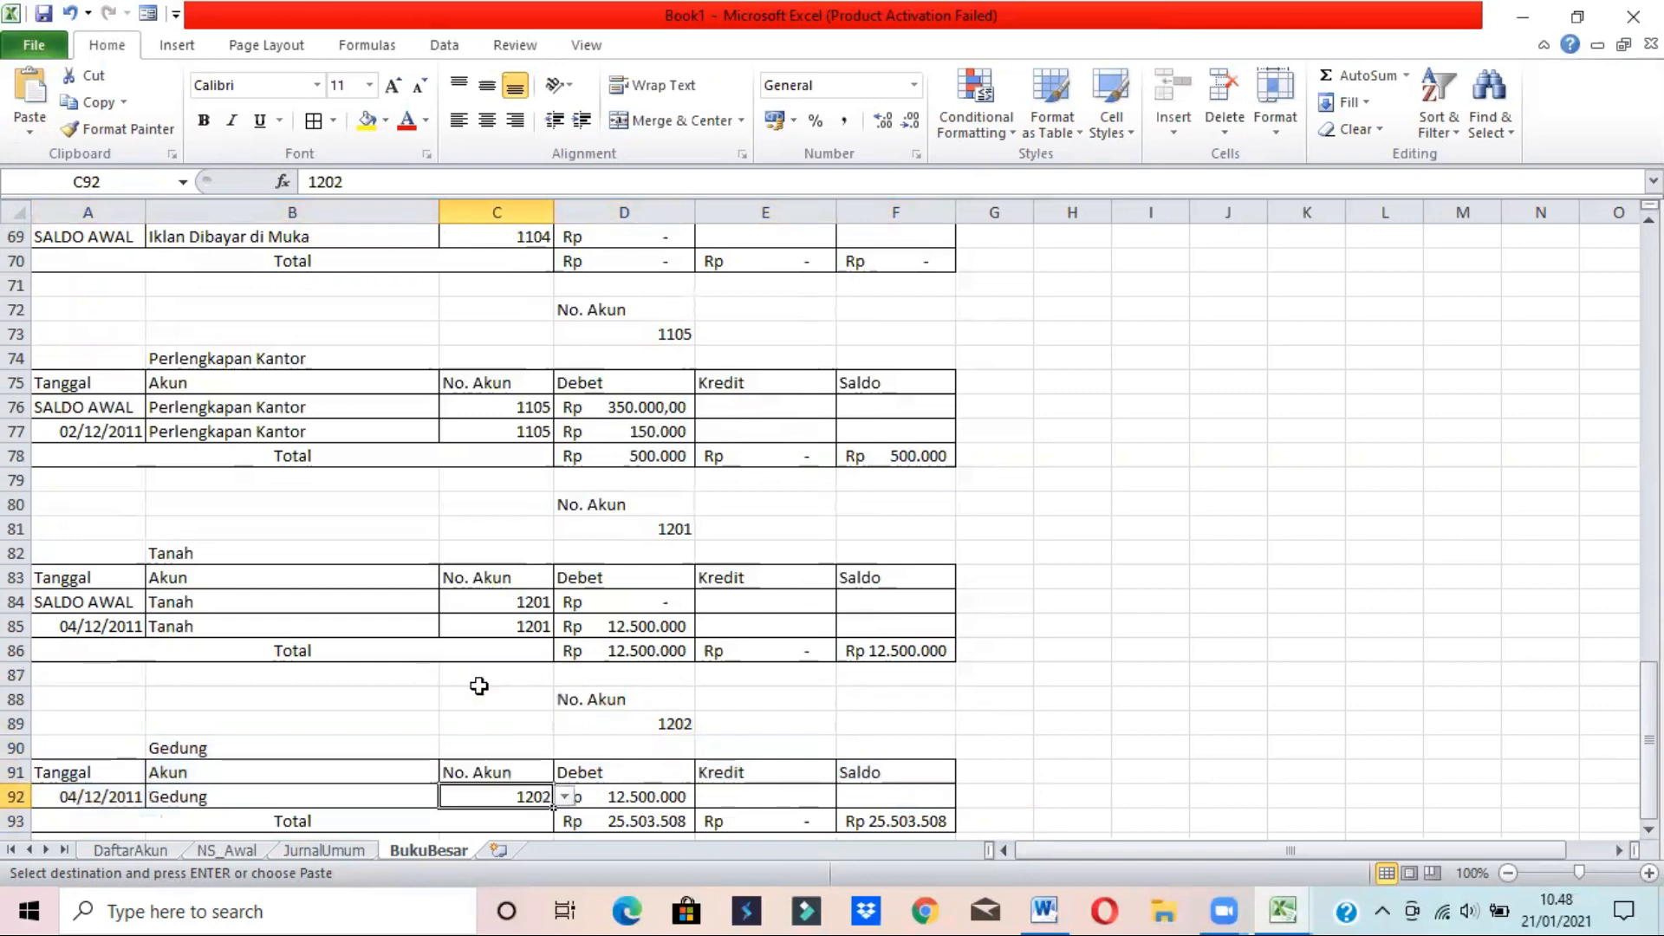
pyautogui.click(94, 801)
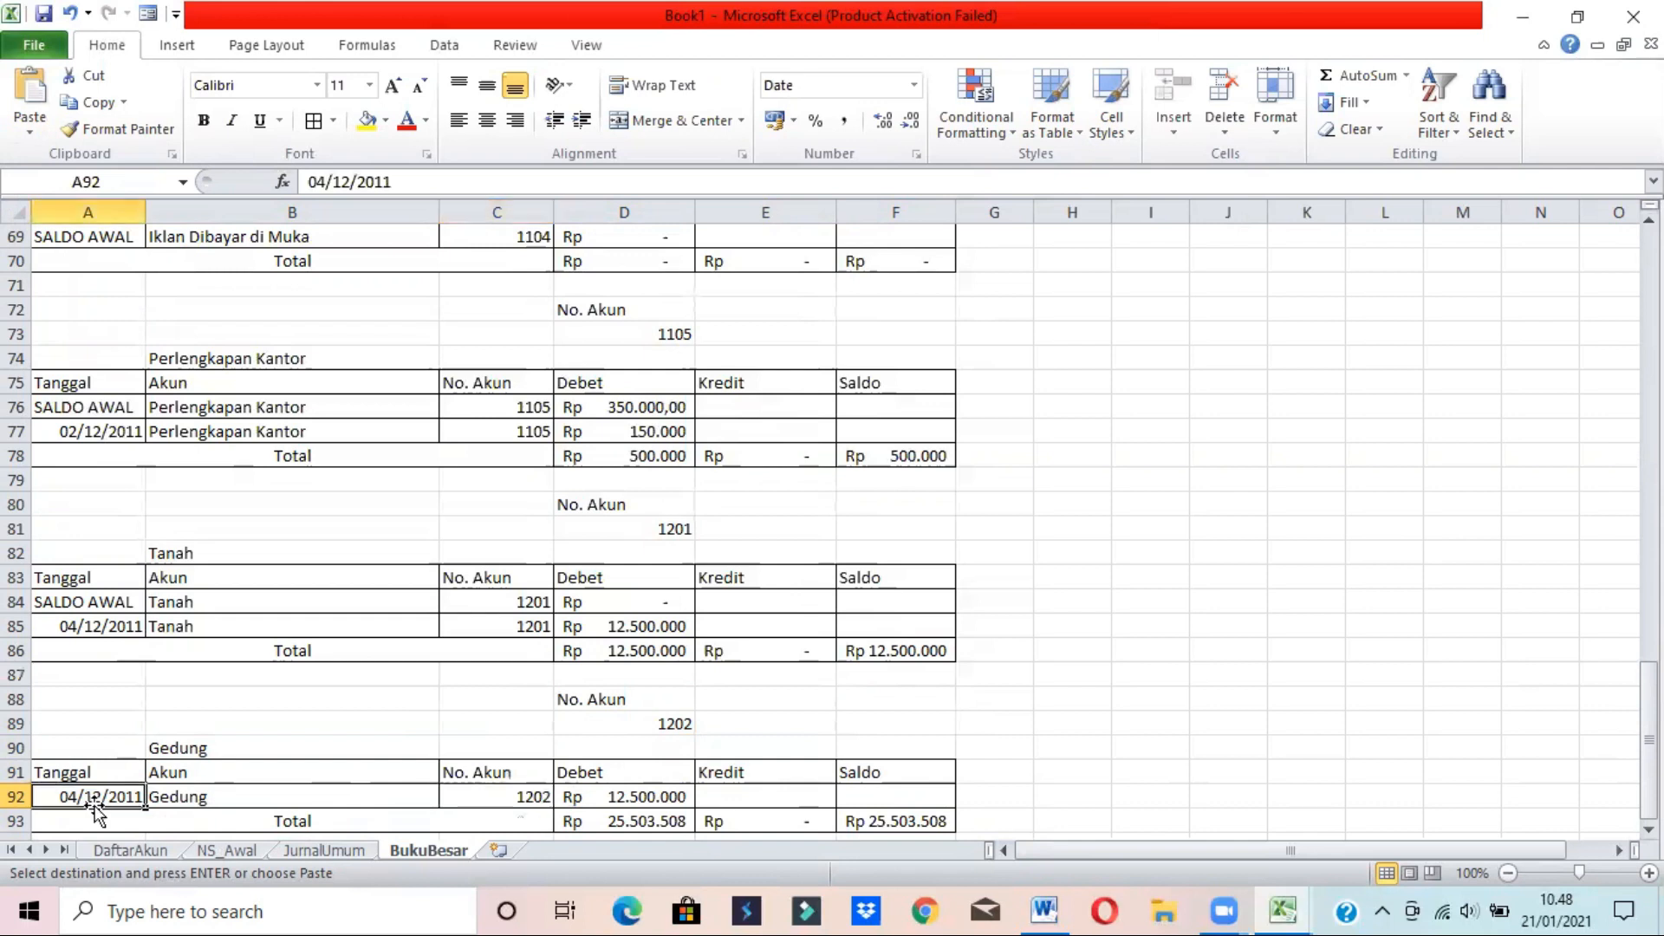
pyautogui.write('SALDO AWAL')
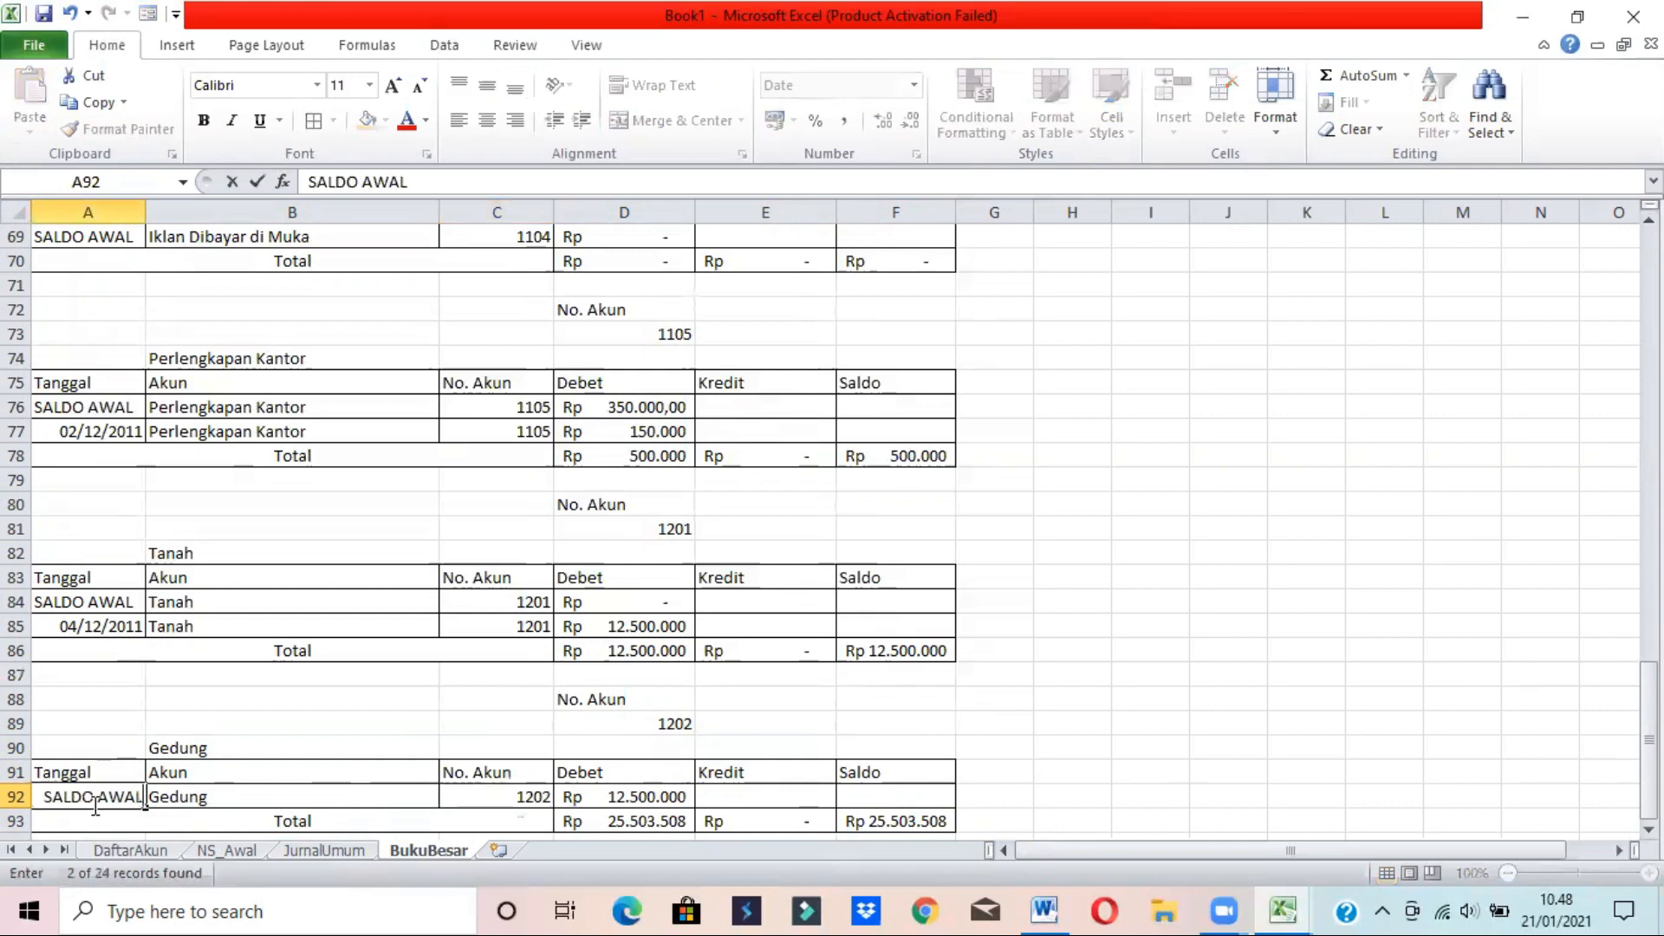
# - Link the Gedung opening debit in D92 to $D$13 of the NS_Awal sheet
pyautogui.press('Tab')
pyautogui.press('Tab')
pyautogui.press('Tab')
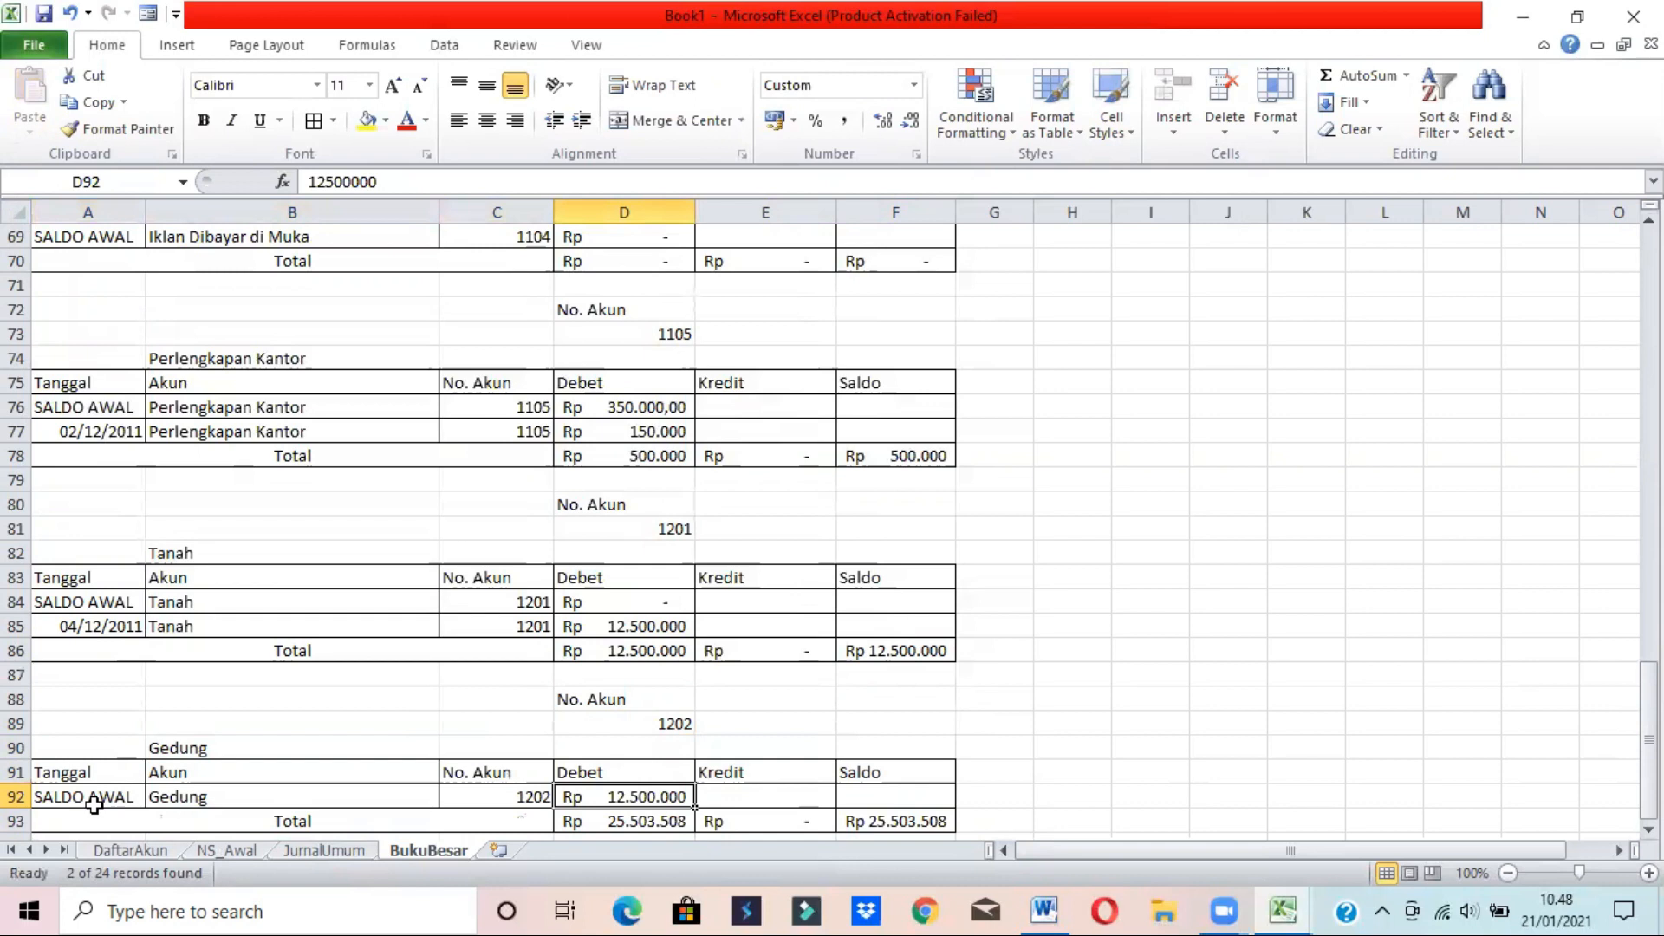
pyautogui.write('=')
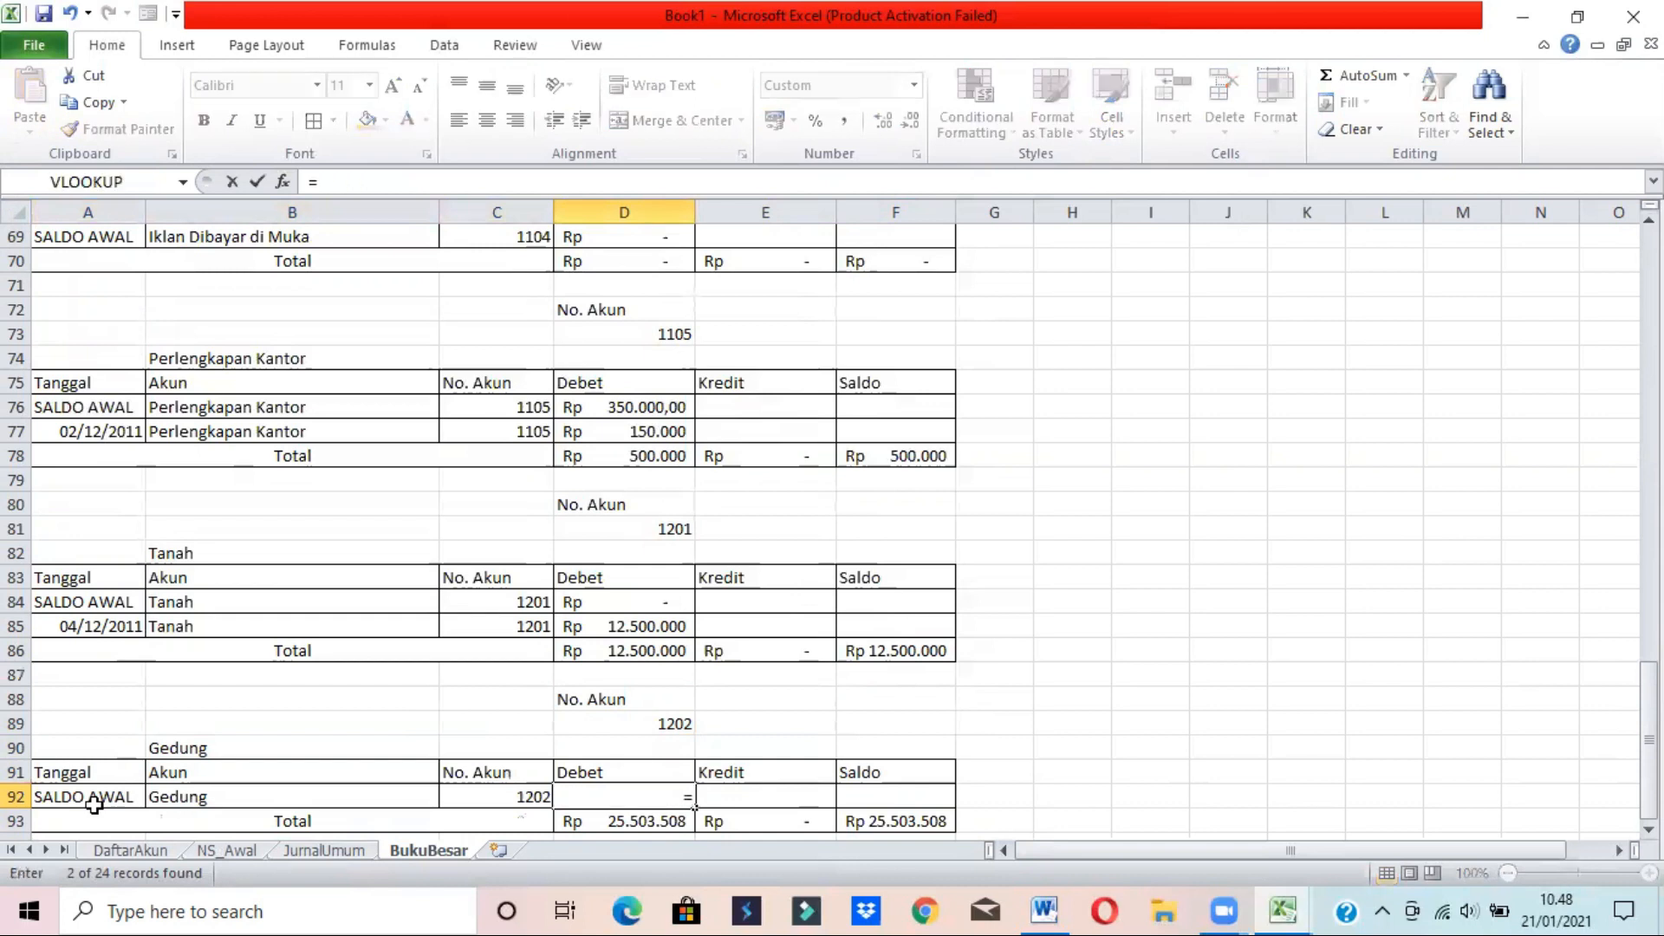
pyautogui.click(223, 851)
pyautogui.click(622, 630)
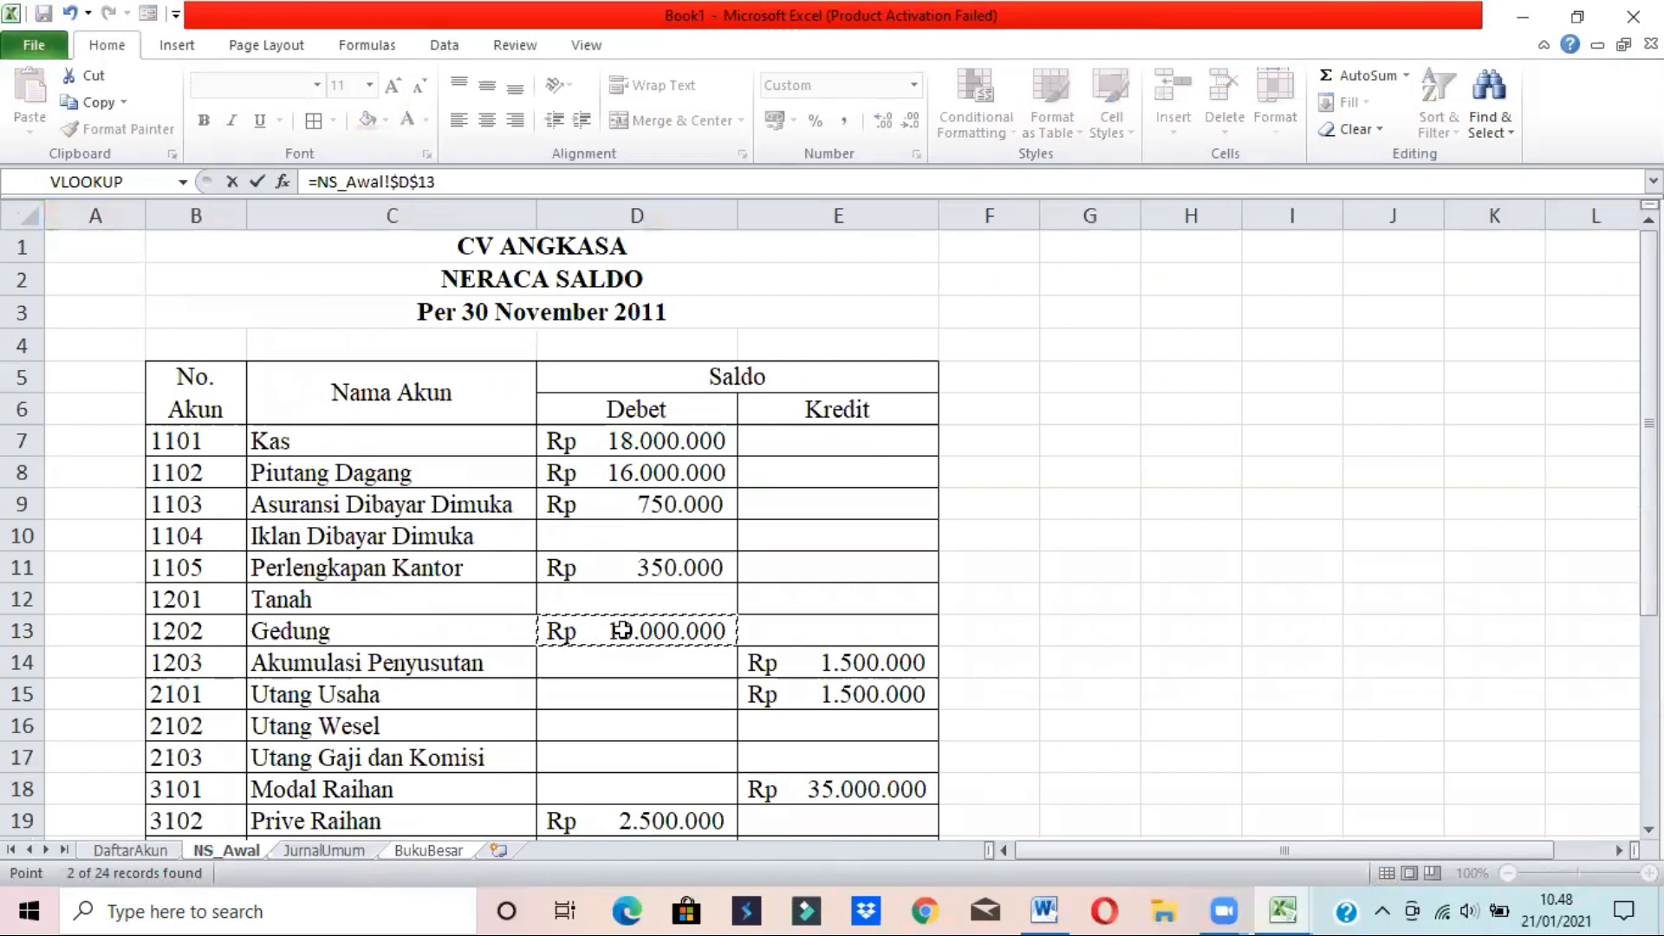
pyautogui.press('Return')
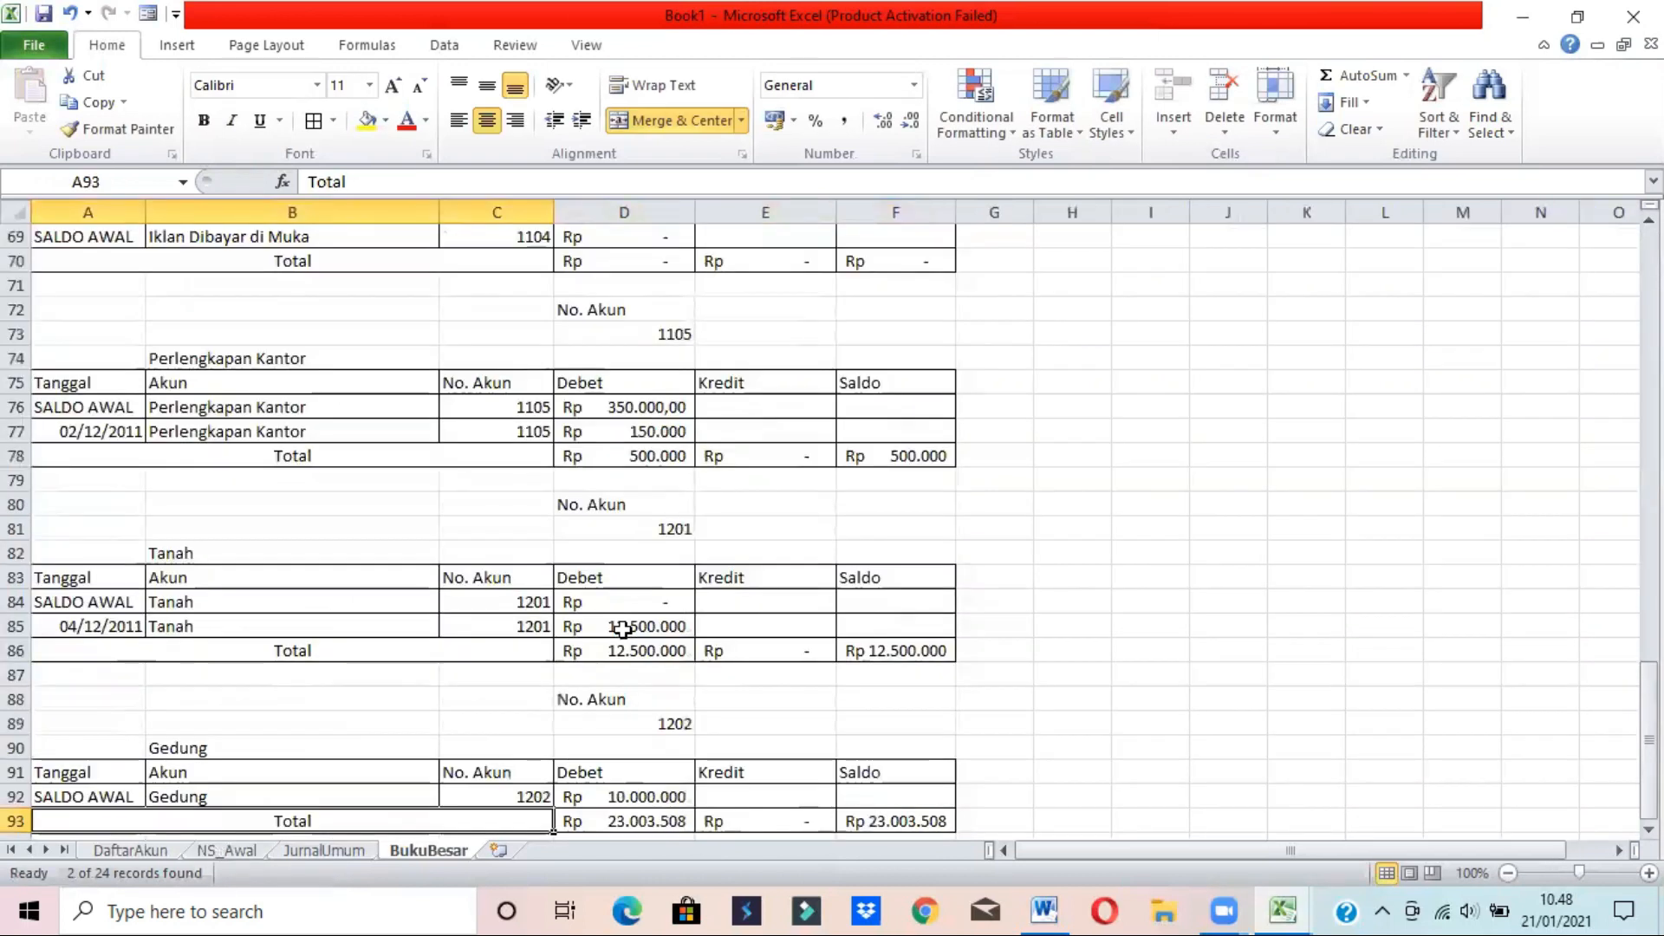
# - Correct the Gedung debit total in D93 to =SUBTOTAL(9;D92)
pyautogui.press('Right')
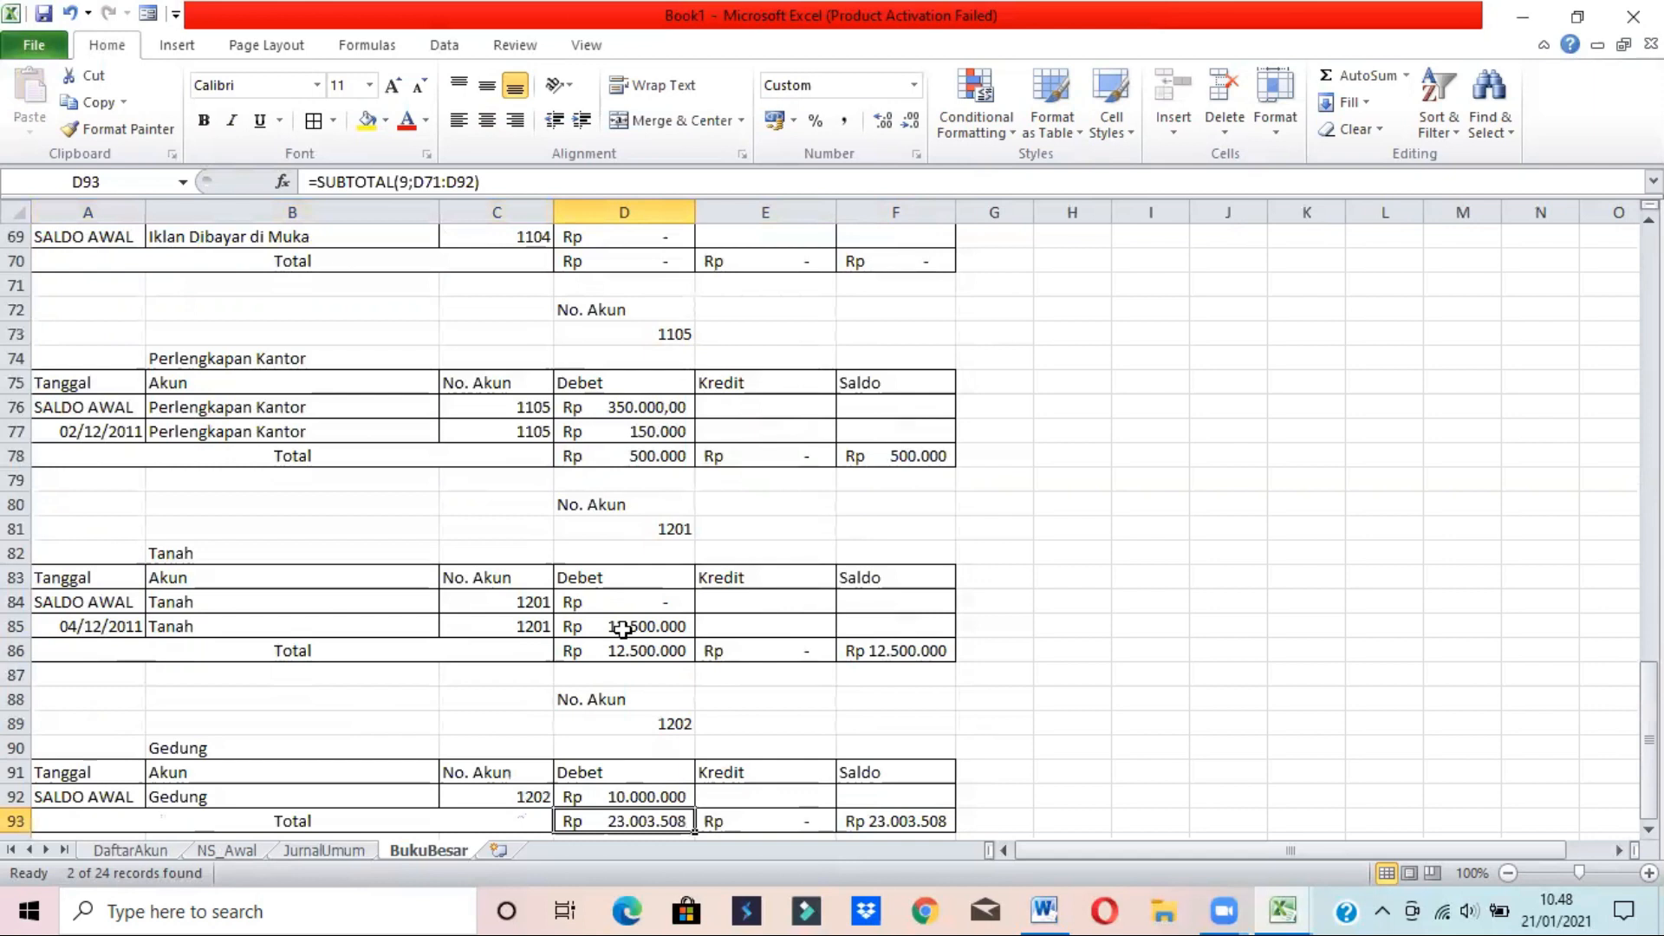
pyautogui.moveTo(477, 182); pyautogui.dragTo(415, 184)
pyautogui.press('BackSpace')
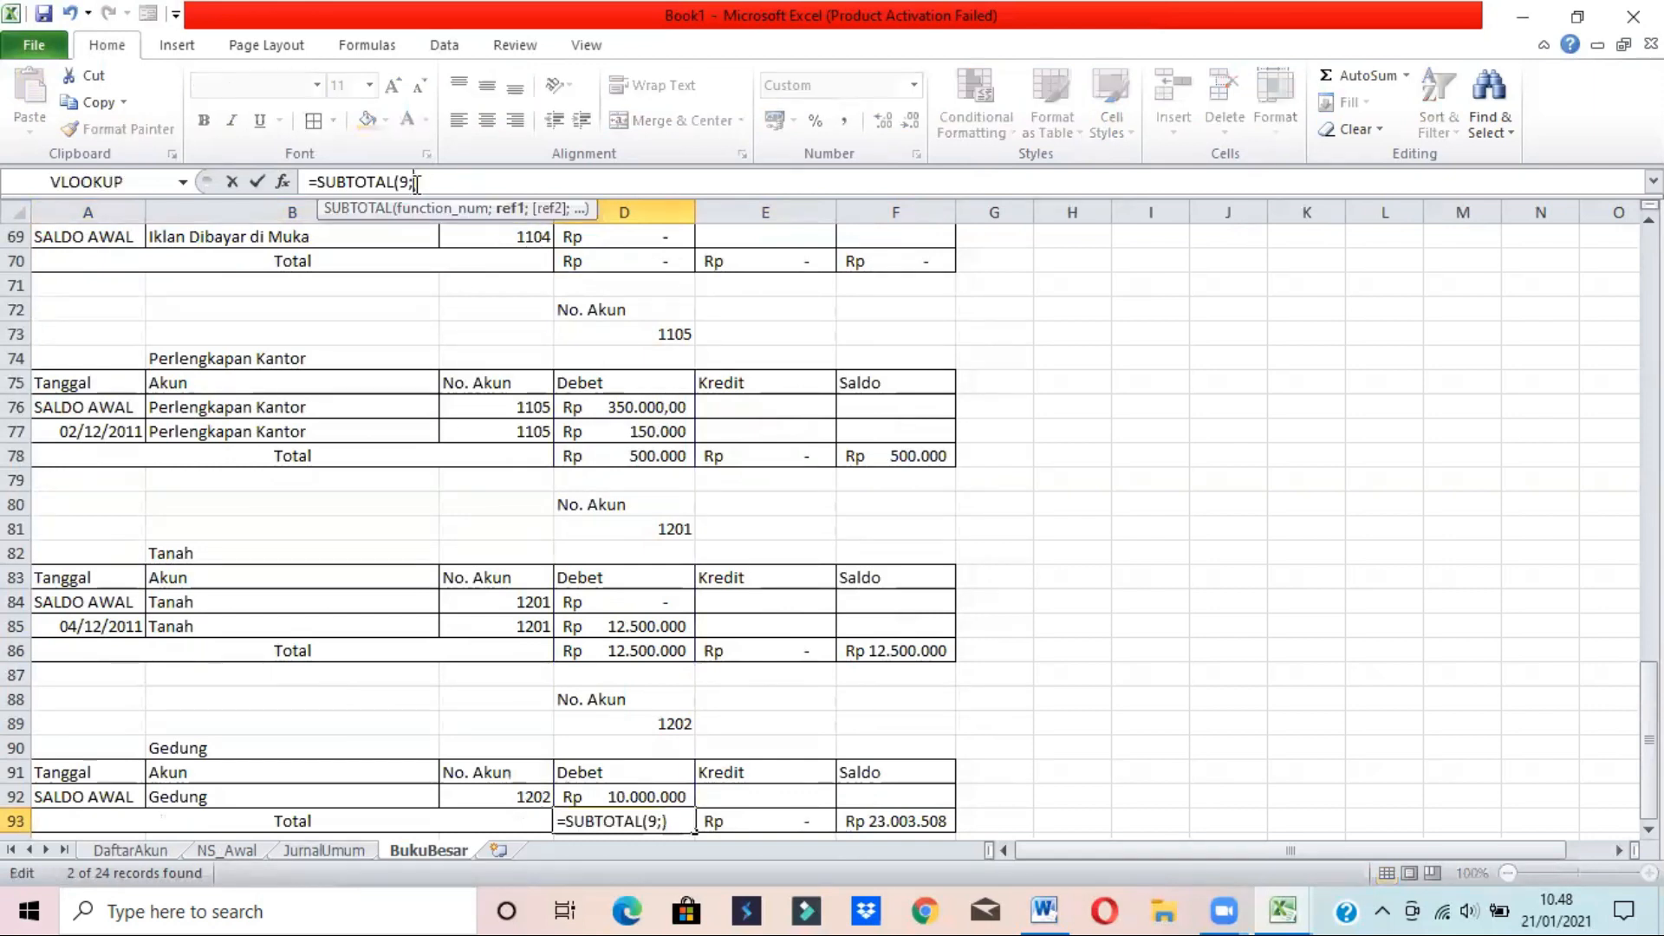
pyautogui.click(613, 788)
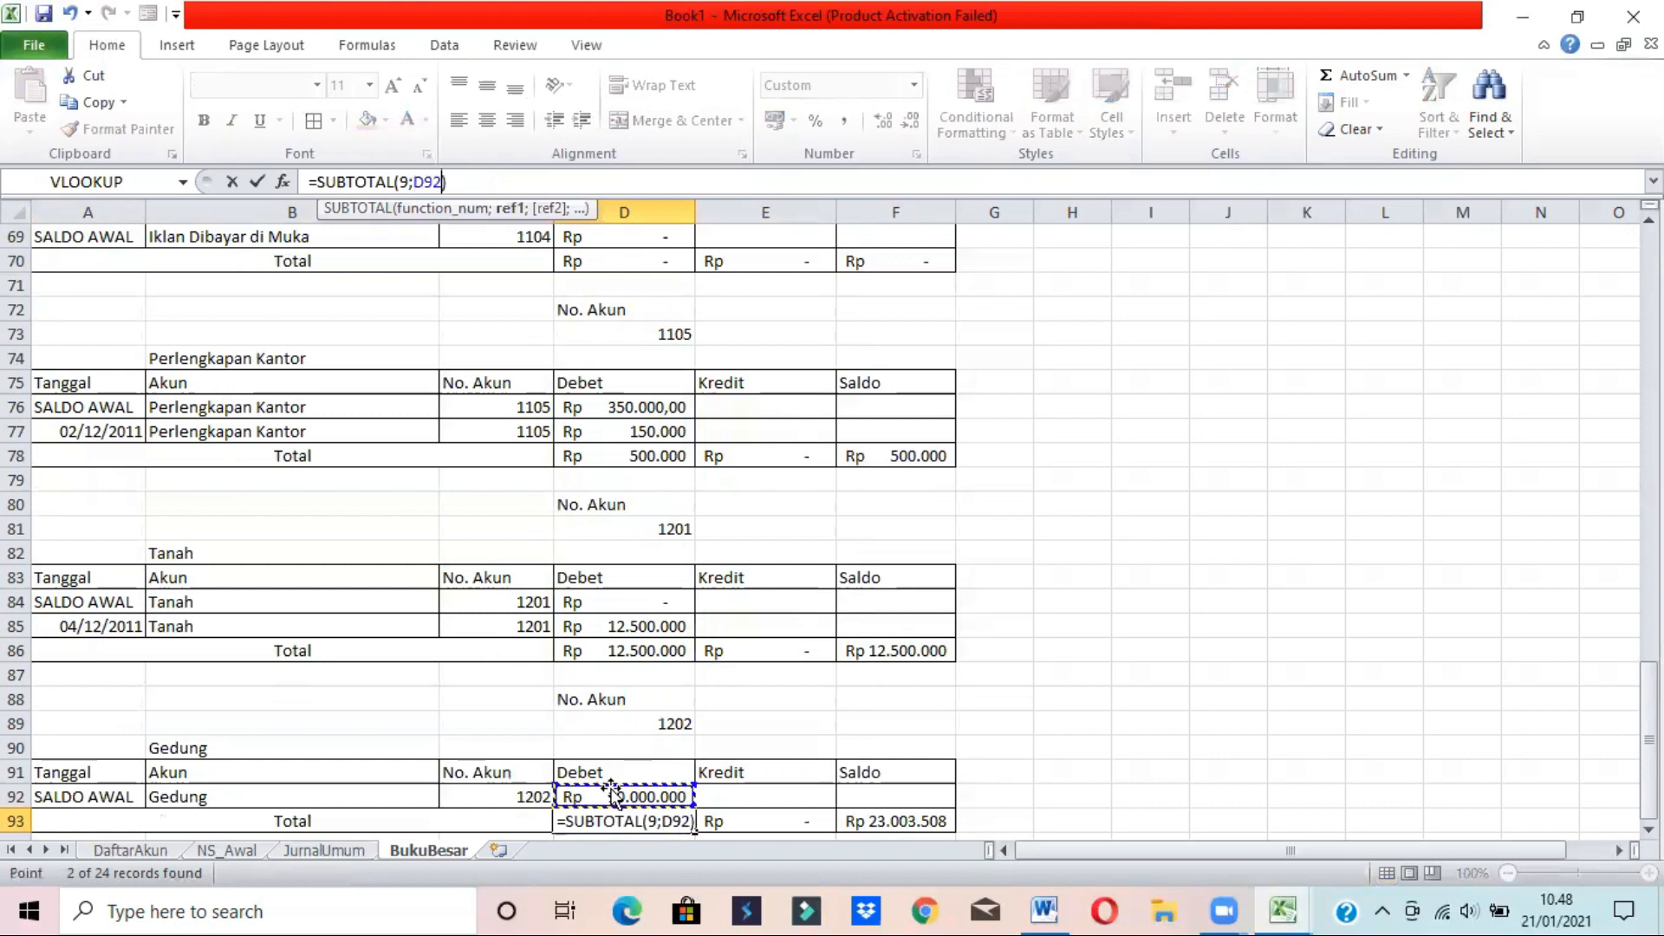
pyautogui.press('Return')
pyautogui.click(685, 795)
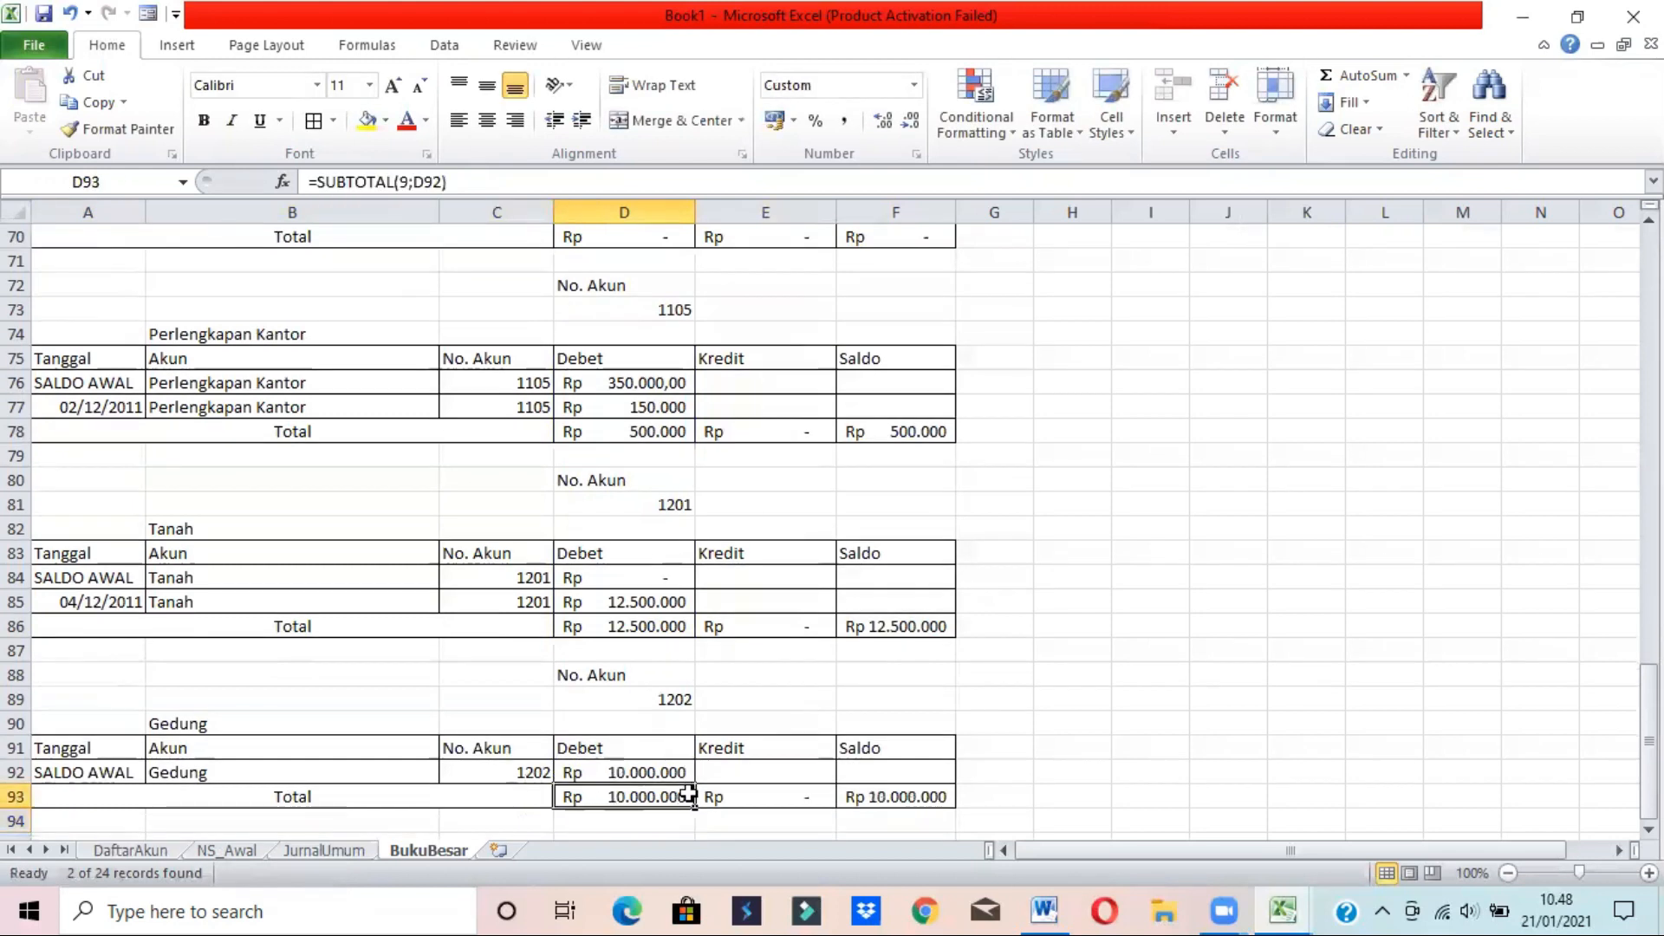
# - Fill the Gedung debit total formula from D93 across to the credit total in E93
pyautogui.moveTo(697, 805); pyautogui.dragTo(785, 801)
pyautogui.click(1174, 719)
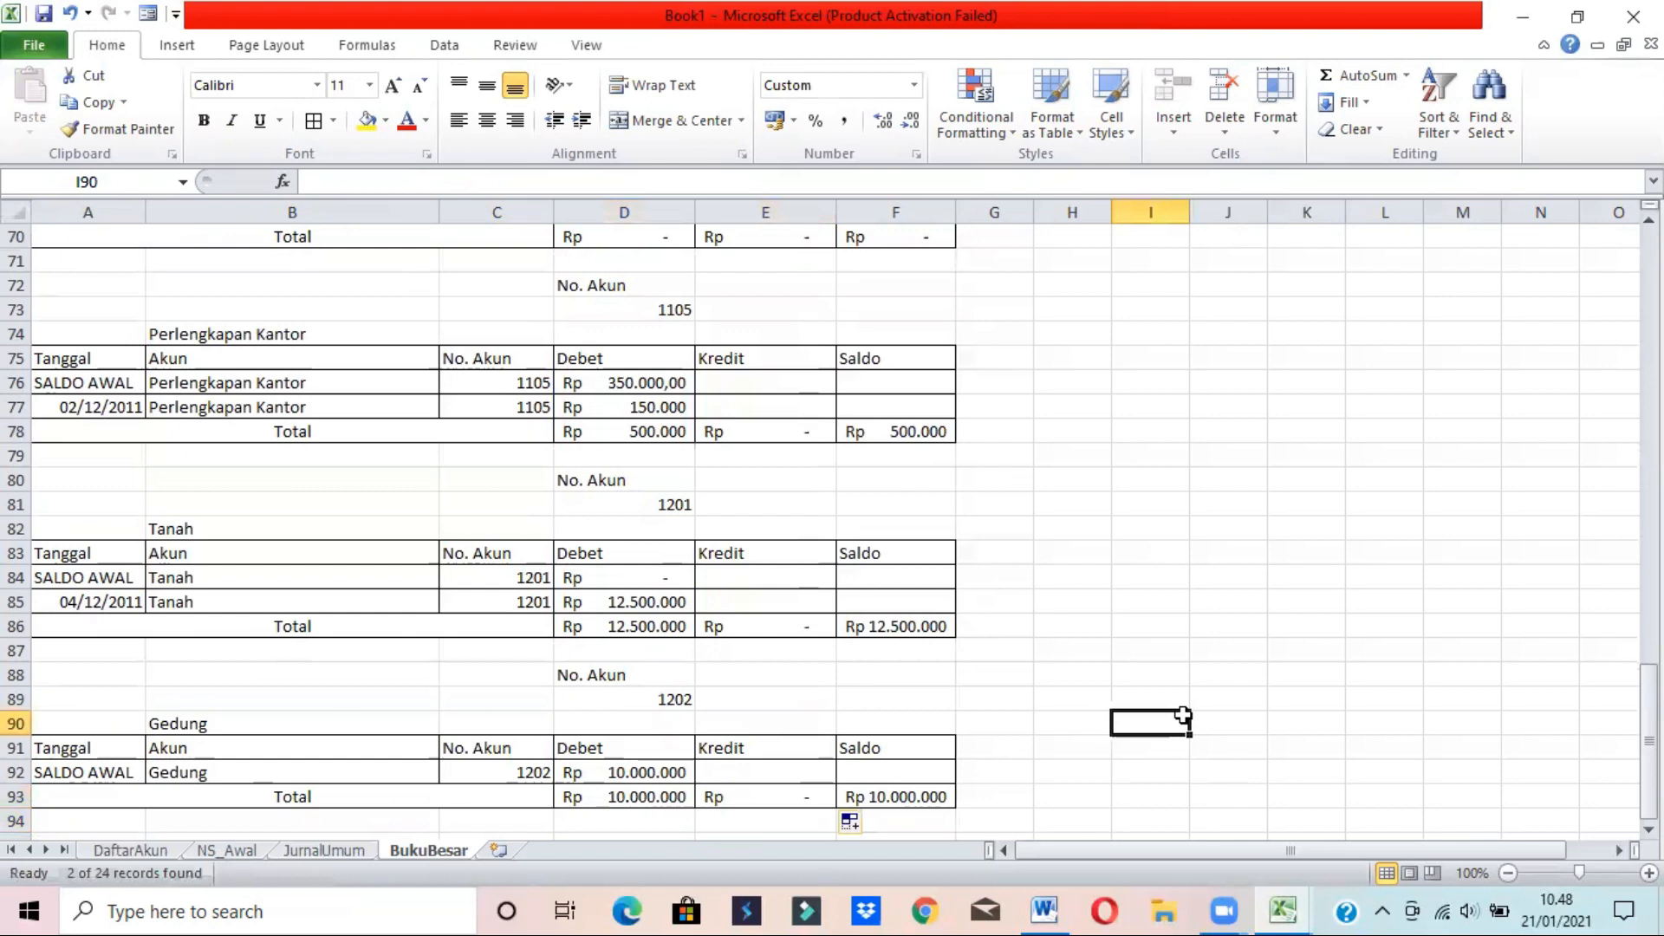
# - Set the account number in D7 of the main ledger to 1203 and check the No. Akun filter's list for that account
pyautogui.moveTo(1649, 726); pyautogui.dragTo(1649, 290)
pyautogui.click(667, 379)
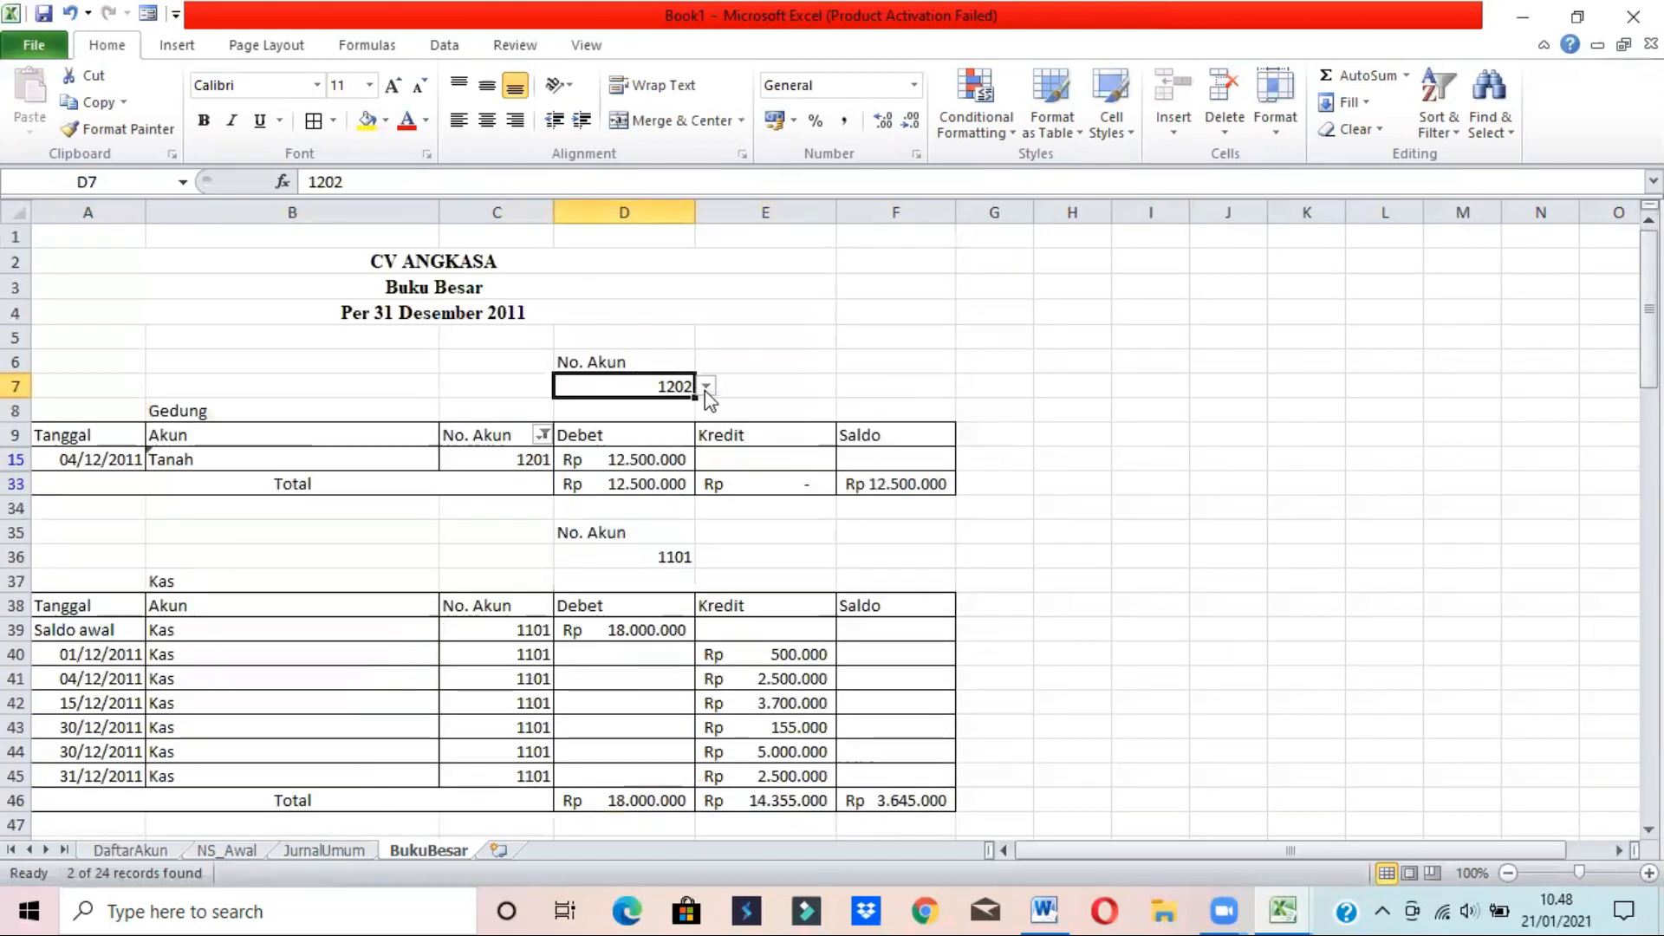
pyautogui.click(706, 386)
pyautogui.click(634, 423)
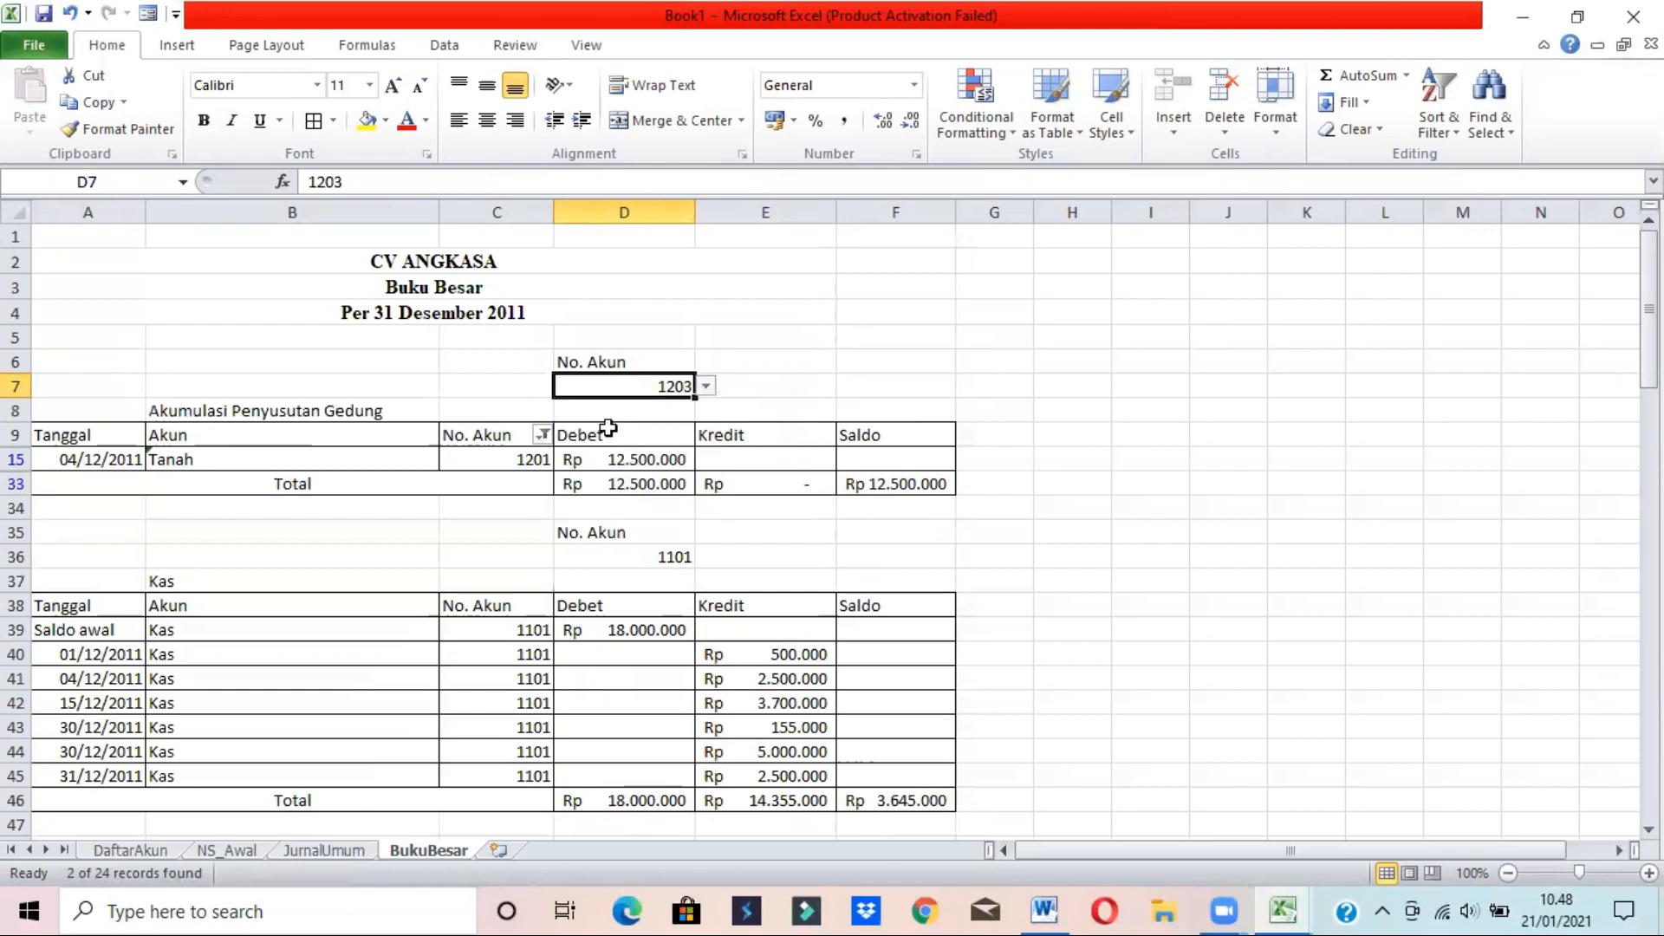
pyautogui.click(541, 434)
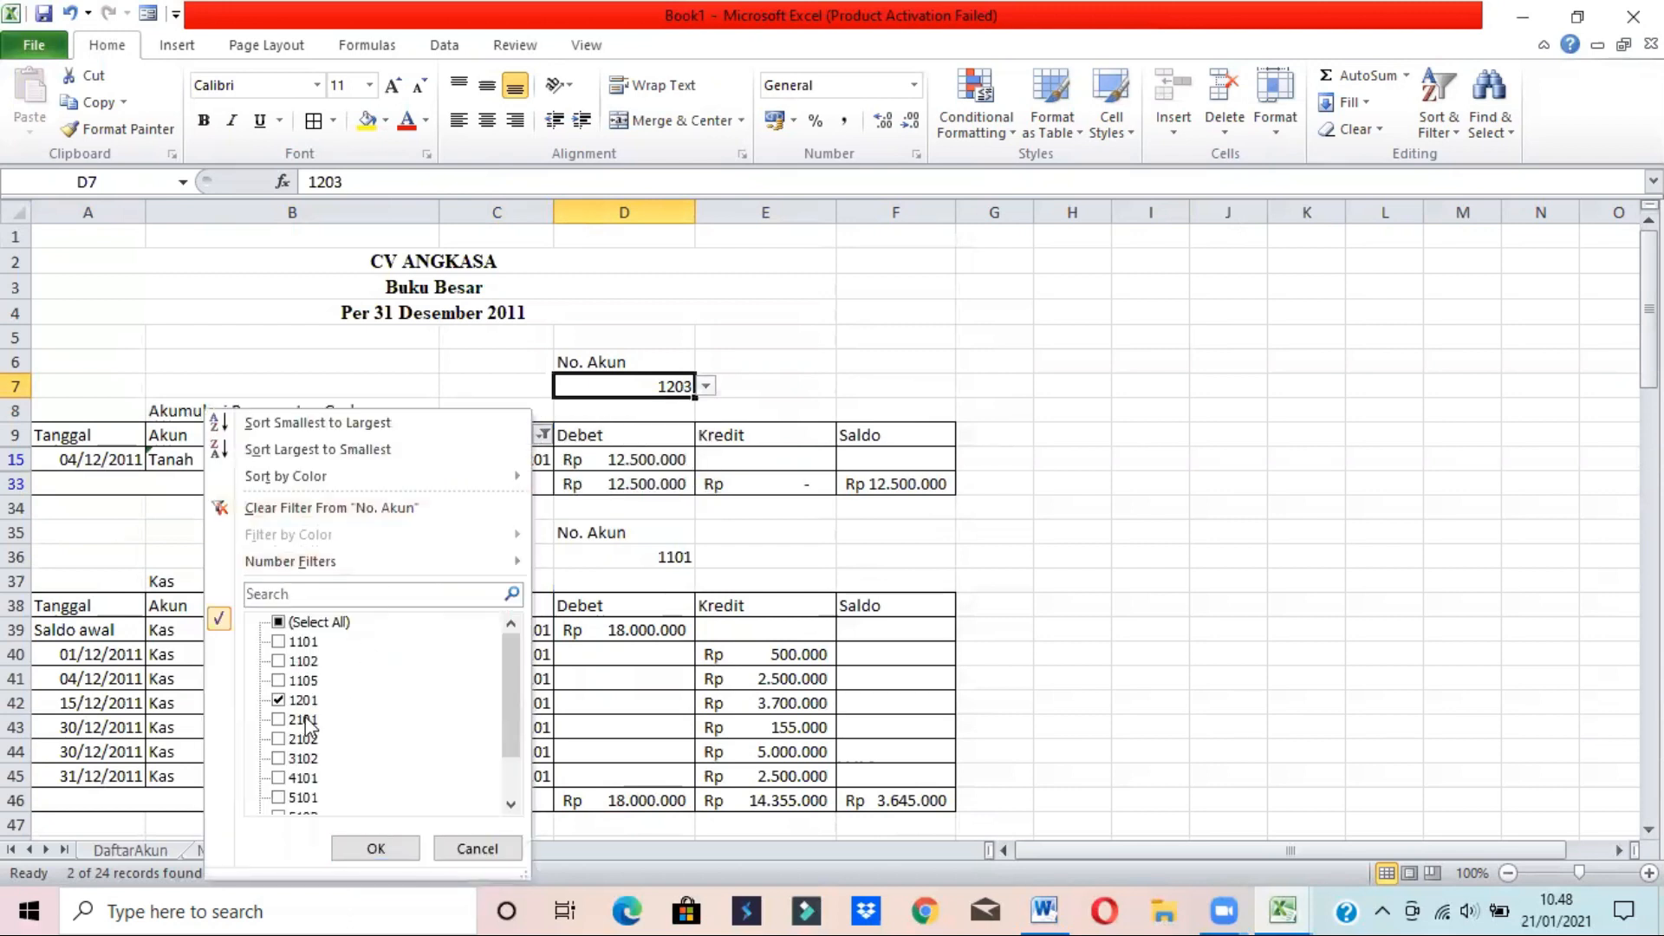
pyautogui.click(476, 848)
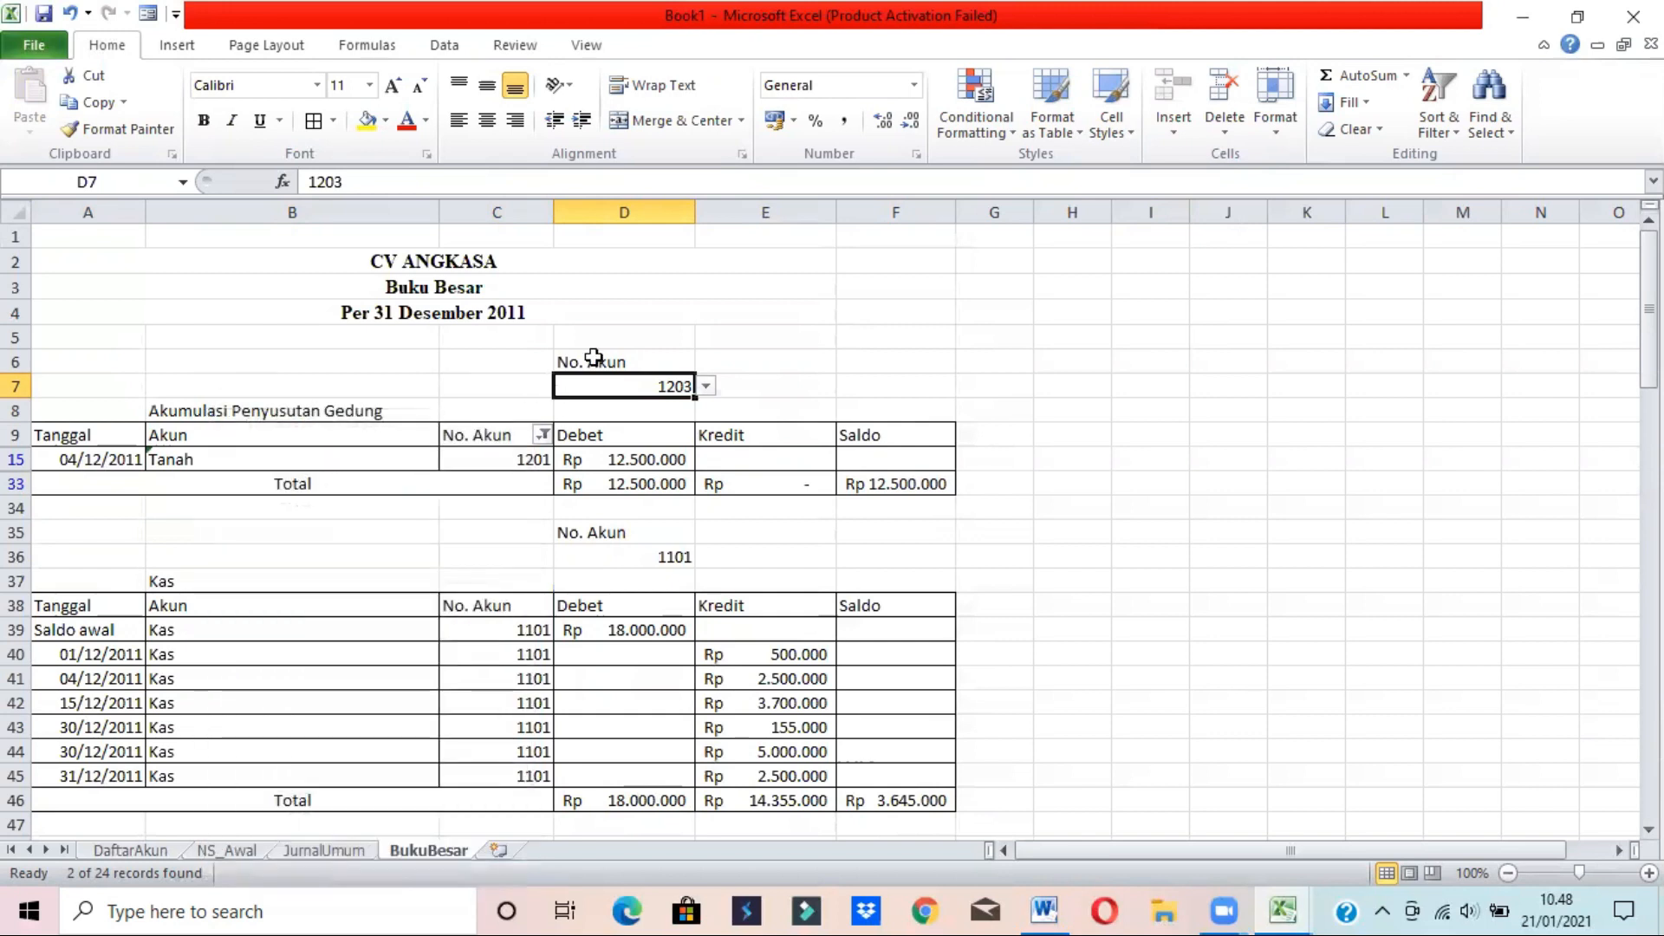
# - Copy the main ledger block from the No. Akun heading row through the Total row and paste it at A95 with source formatting
pyautogui.click(592, 358)
pyautogui.moveTo(79, 366); pyautogui.dragTo(901, 483)
pyautogui.hotkey('ctrl', 'c')
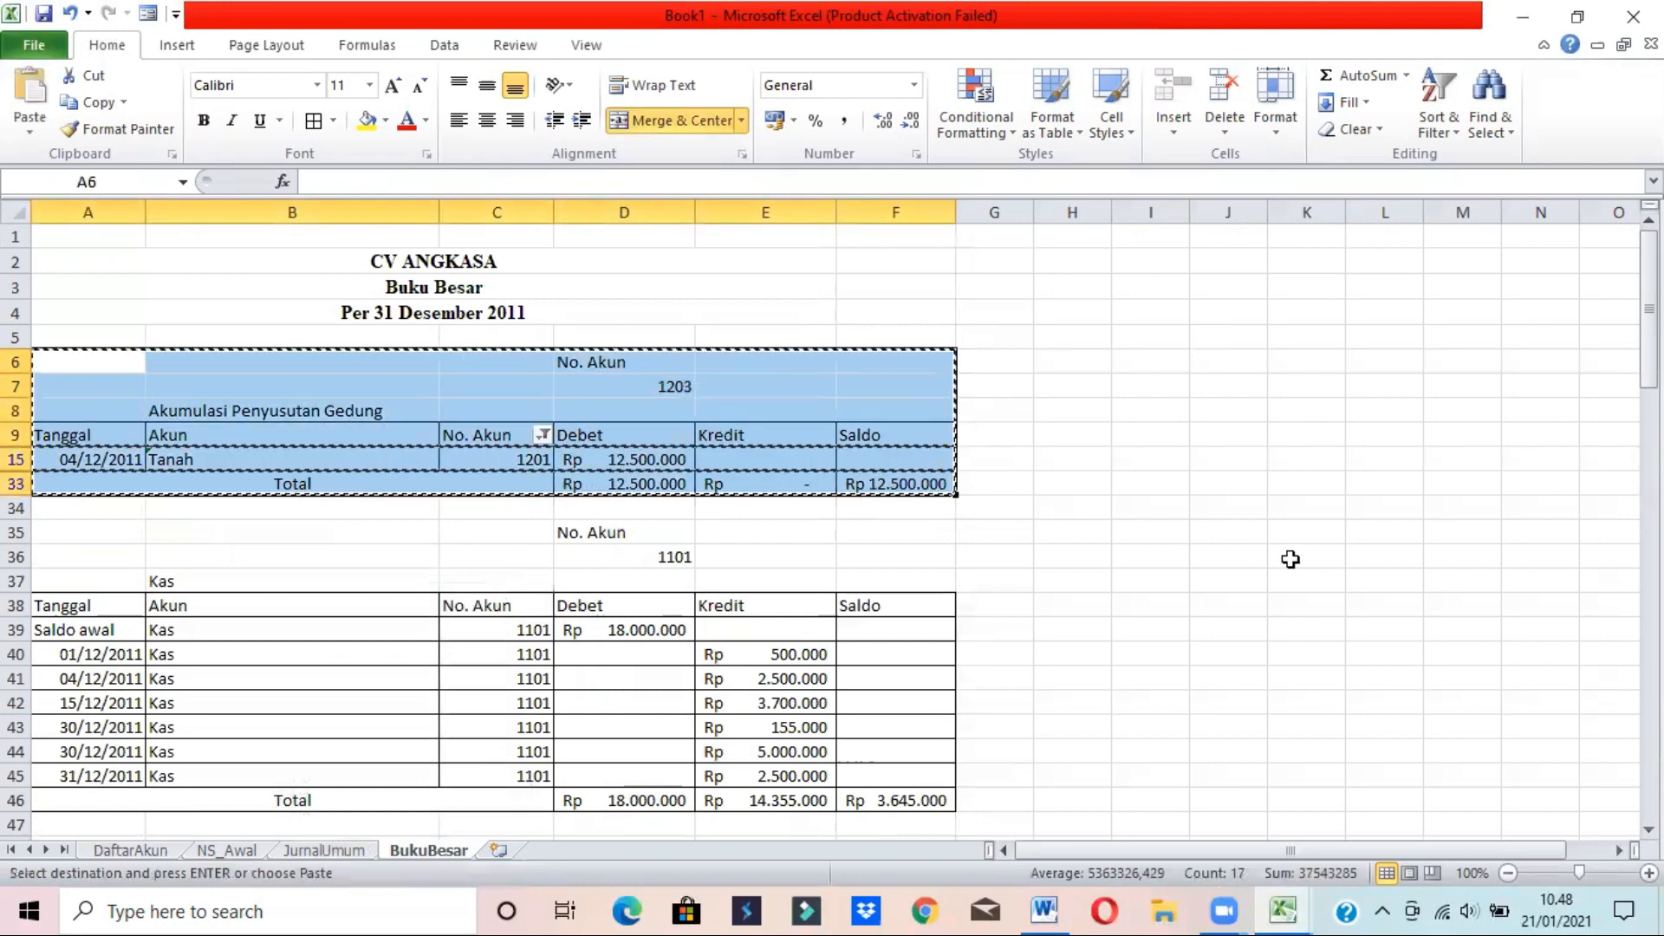
pyautogui.scroll(-15, 832, 520)
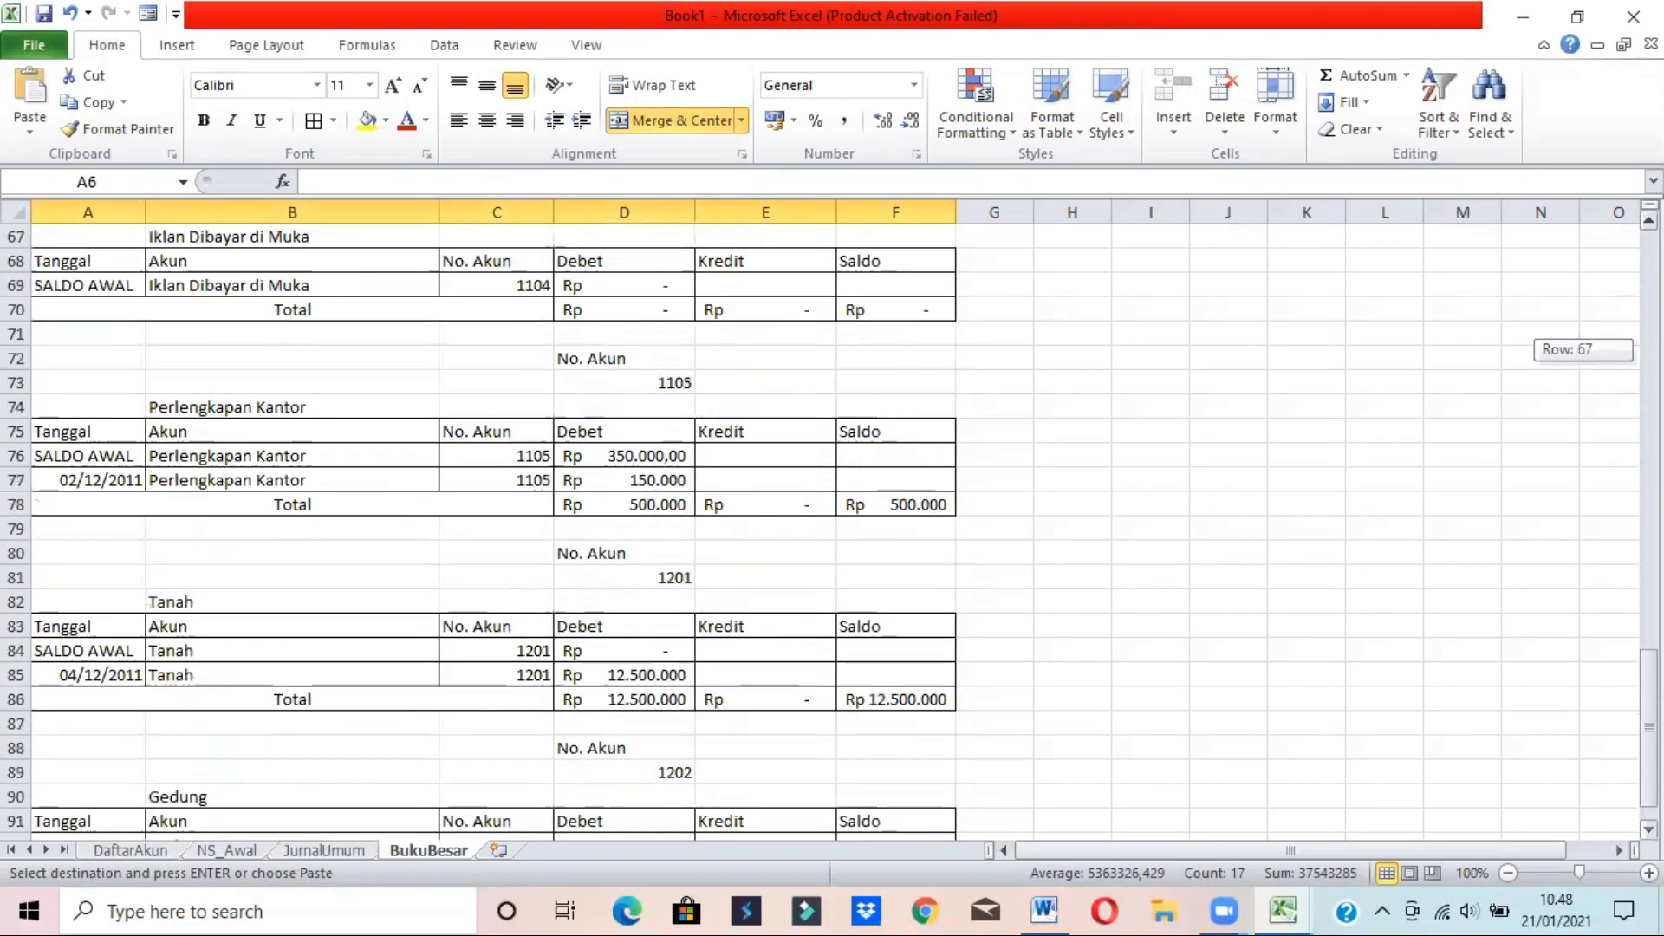
pyautogui.scroll(-2, 832, 520)
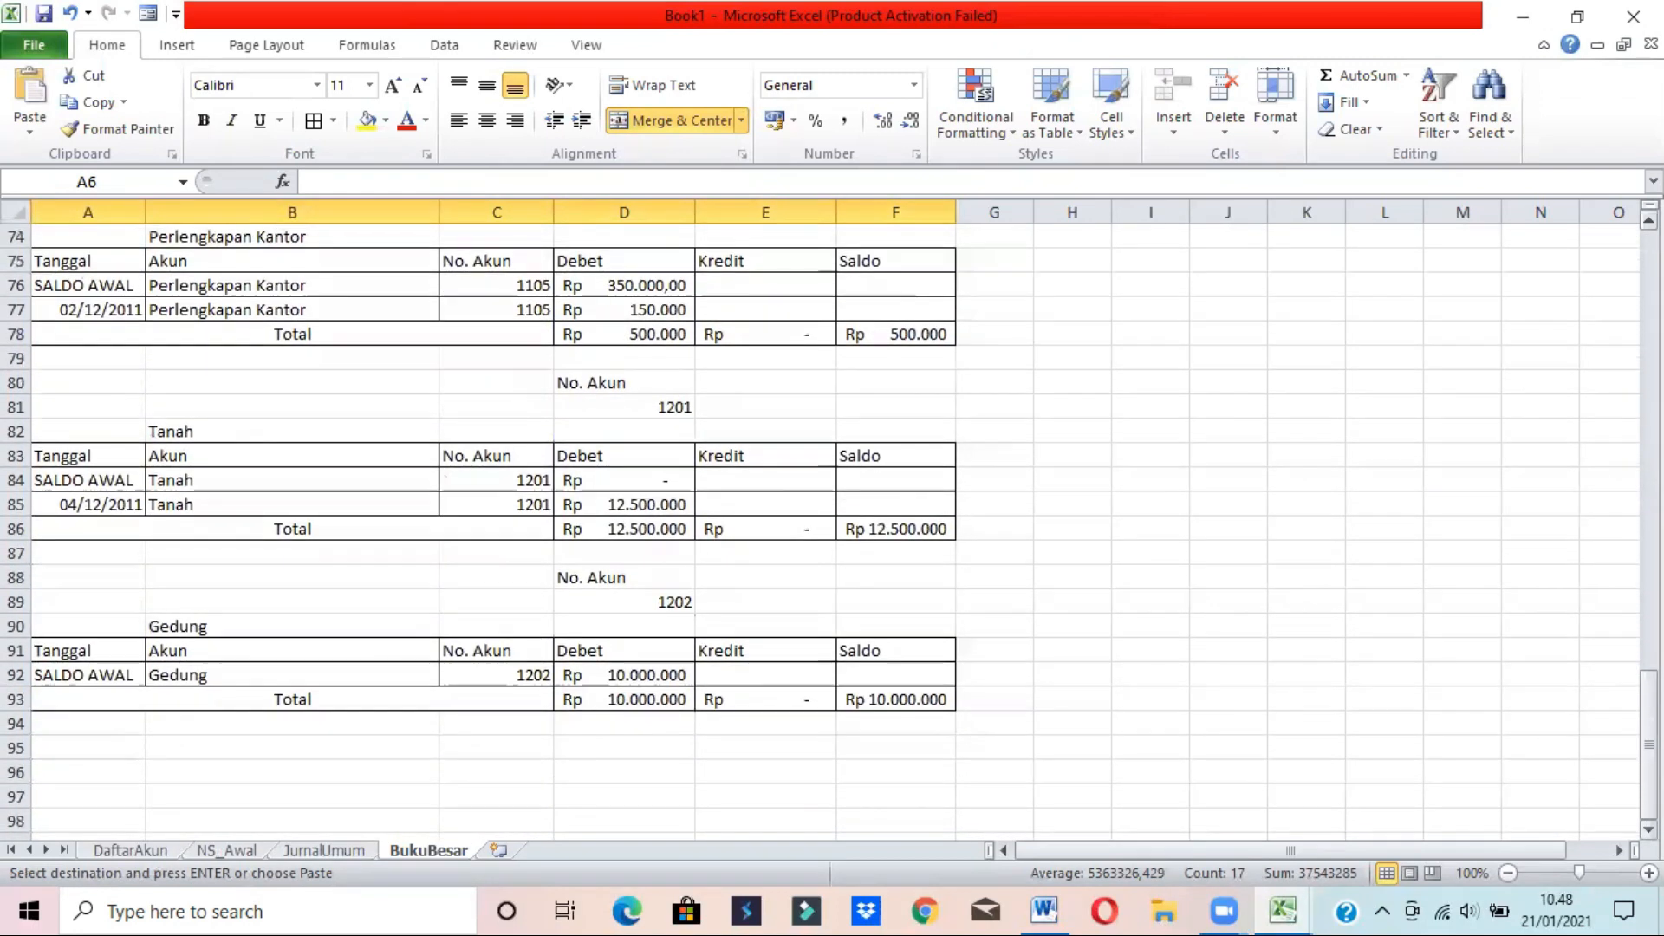
pyautogui.click(62, 750)
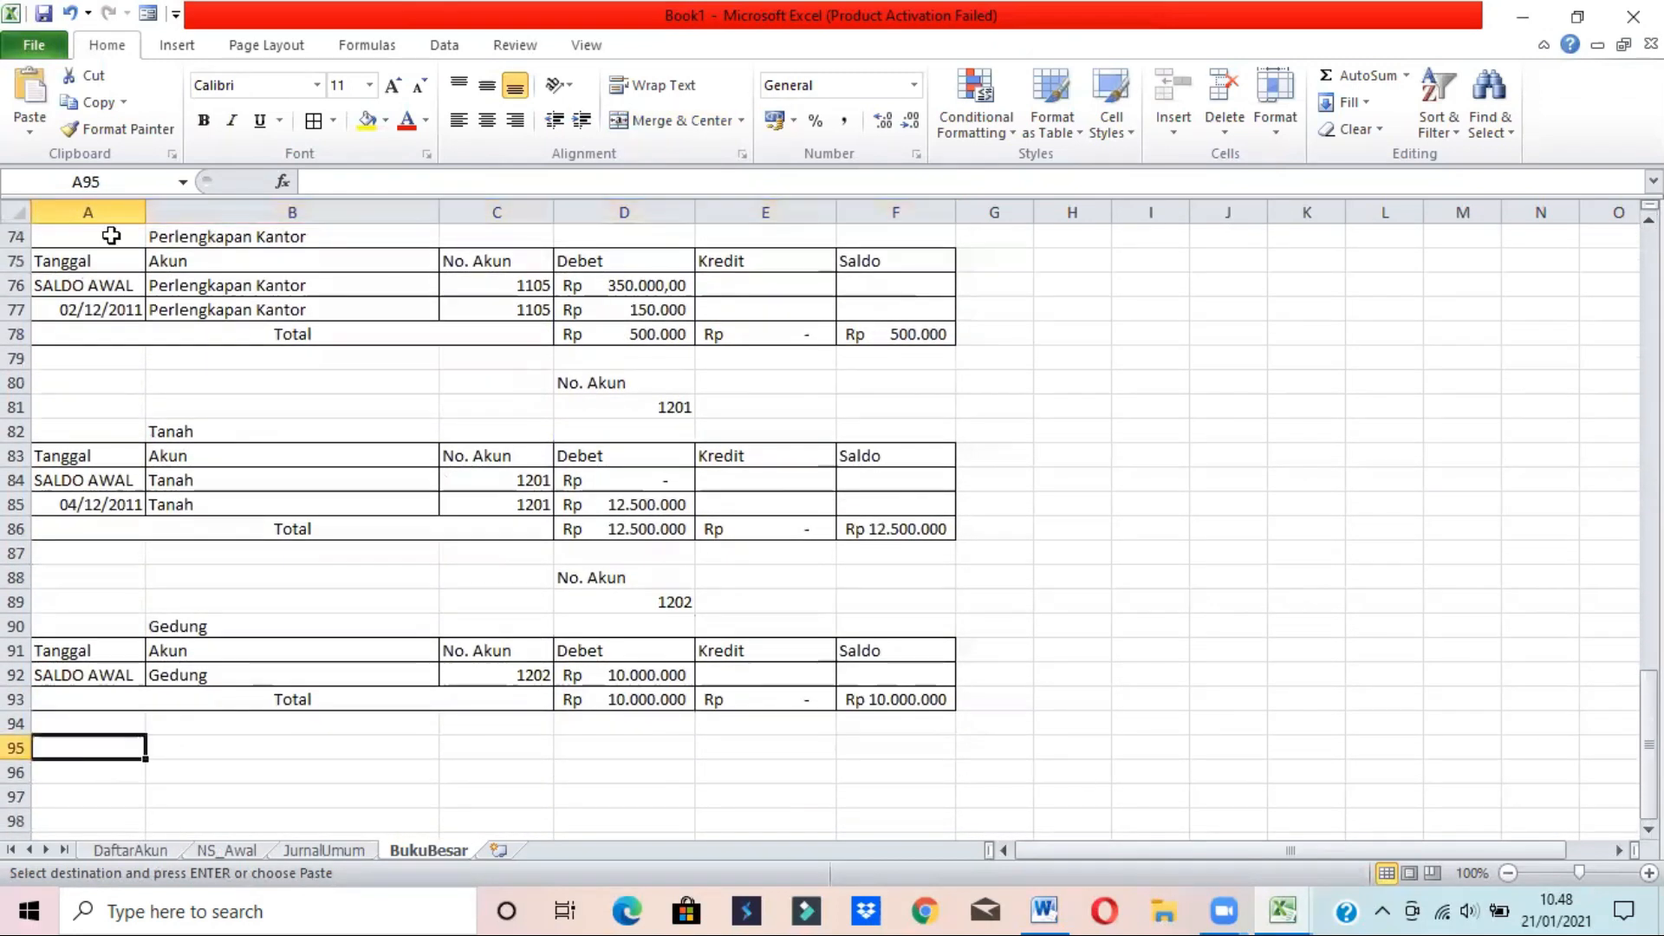
pyautogui.click(29, 130)
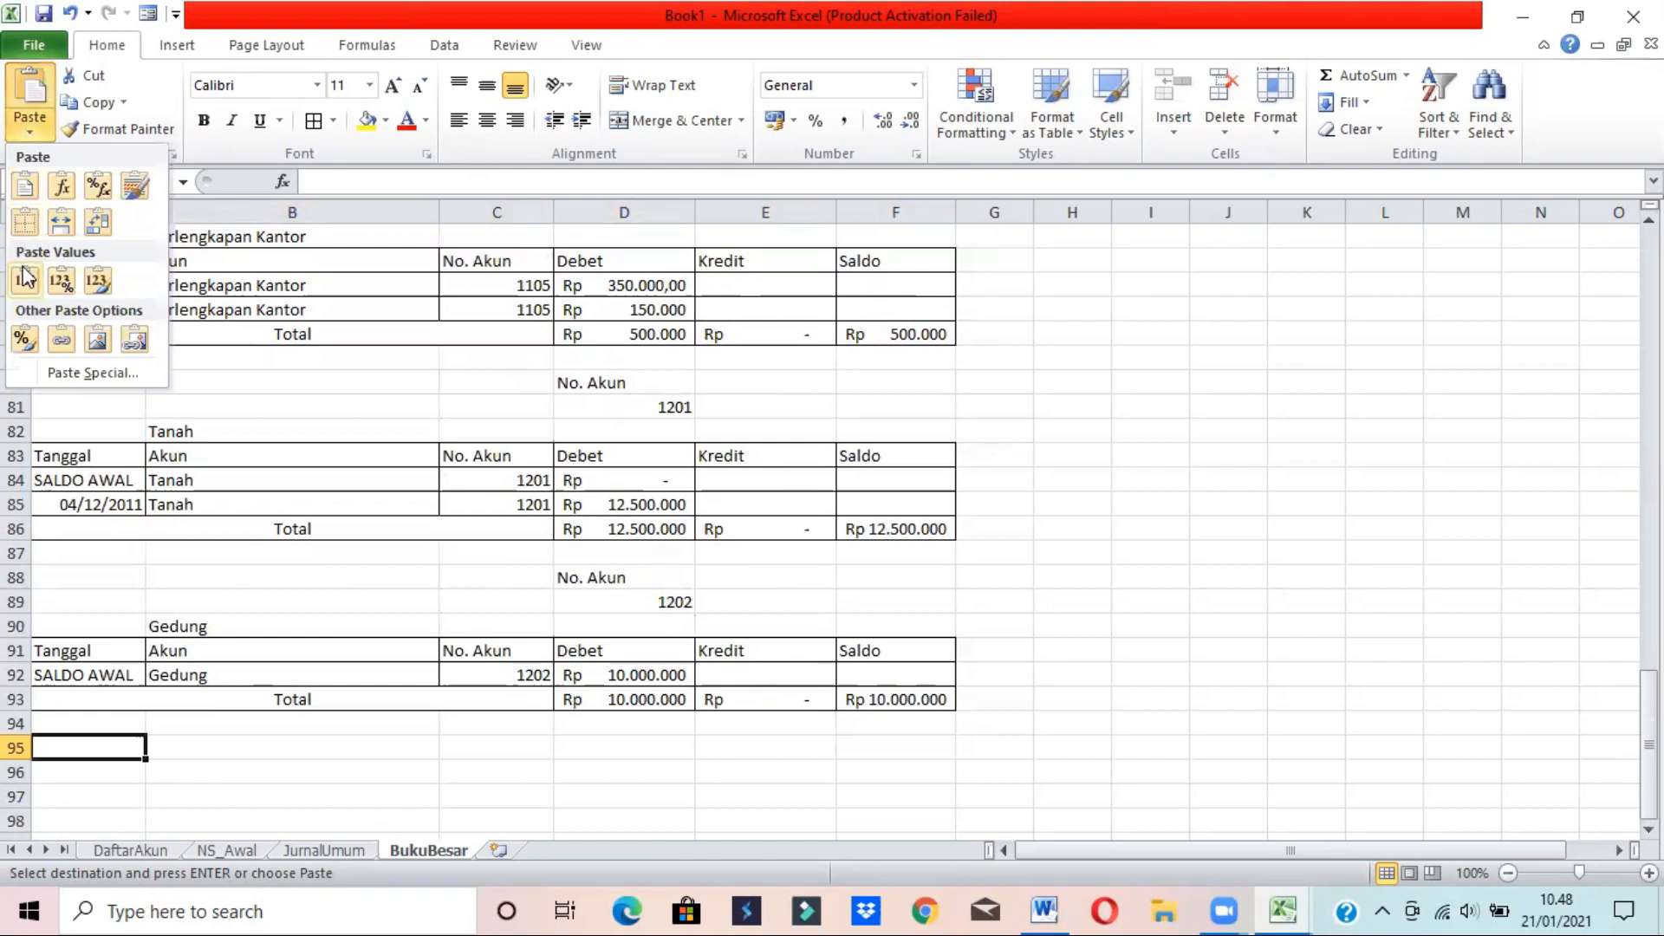
pyautogui.click(134, 187)
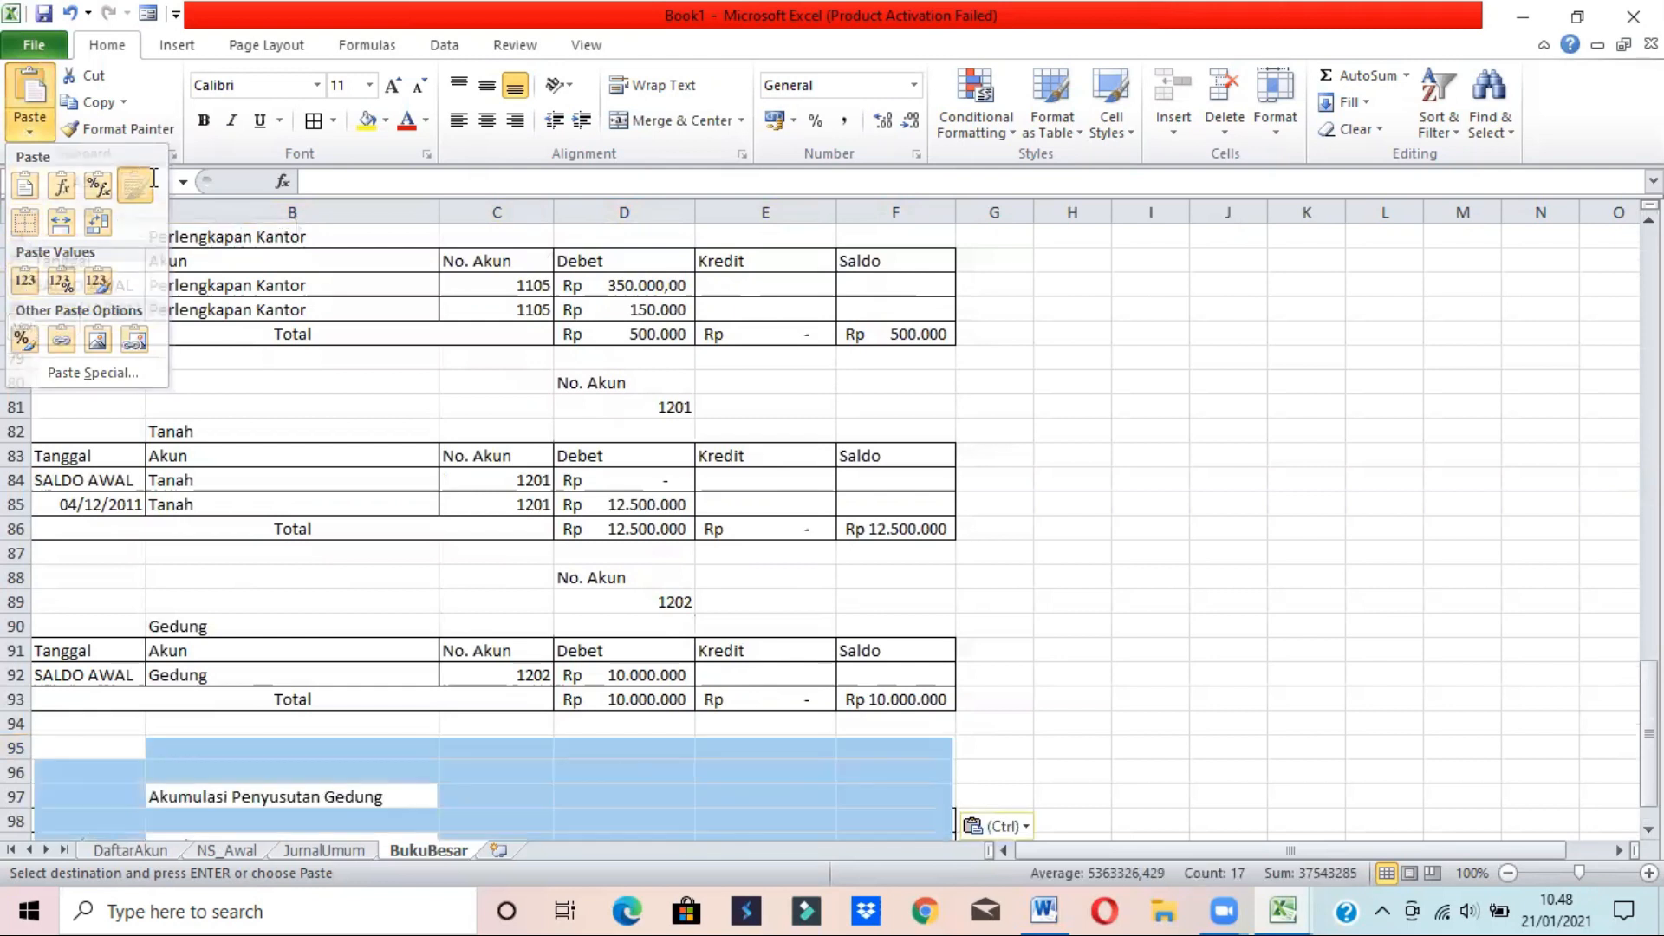
pyautogui.moveTo(1650, 685); pyautogui.dragTo(1649, 697)
pyautogui.scroll(-2, 590, 699)
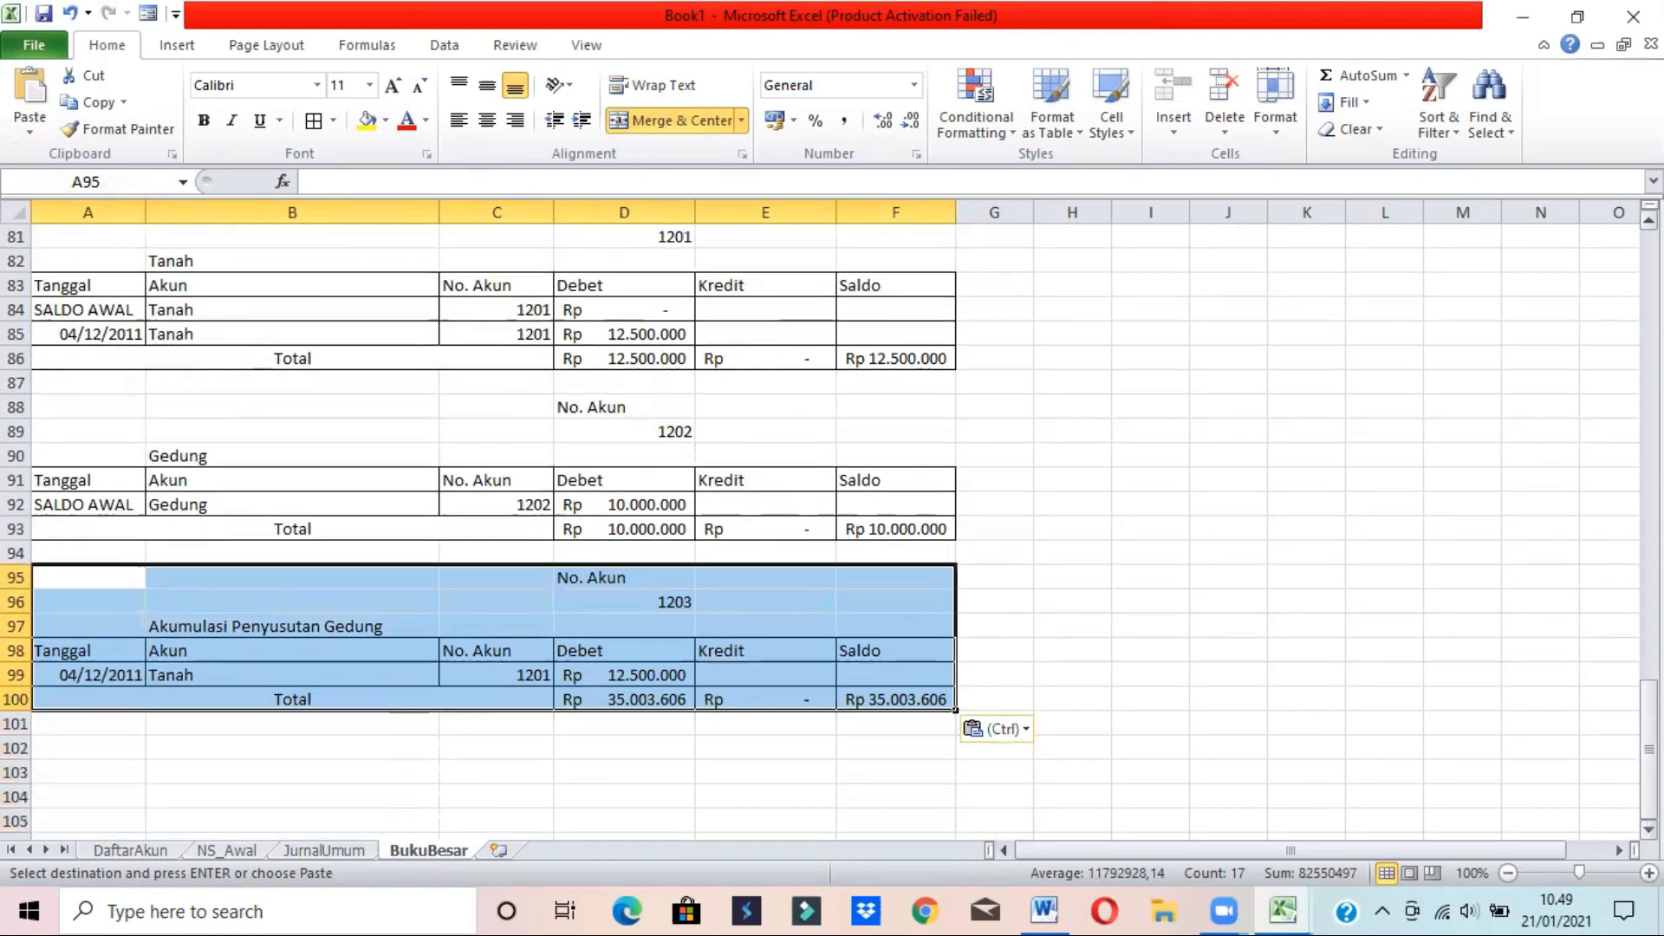
# - Replace the date in A99 of the pasted table with SALDO AWAL and set the account number in C99 to 1203
pyautogui.click(93, 675)
pyautogui.write('S')
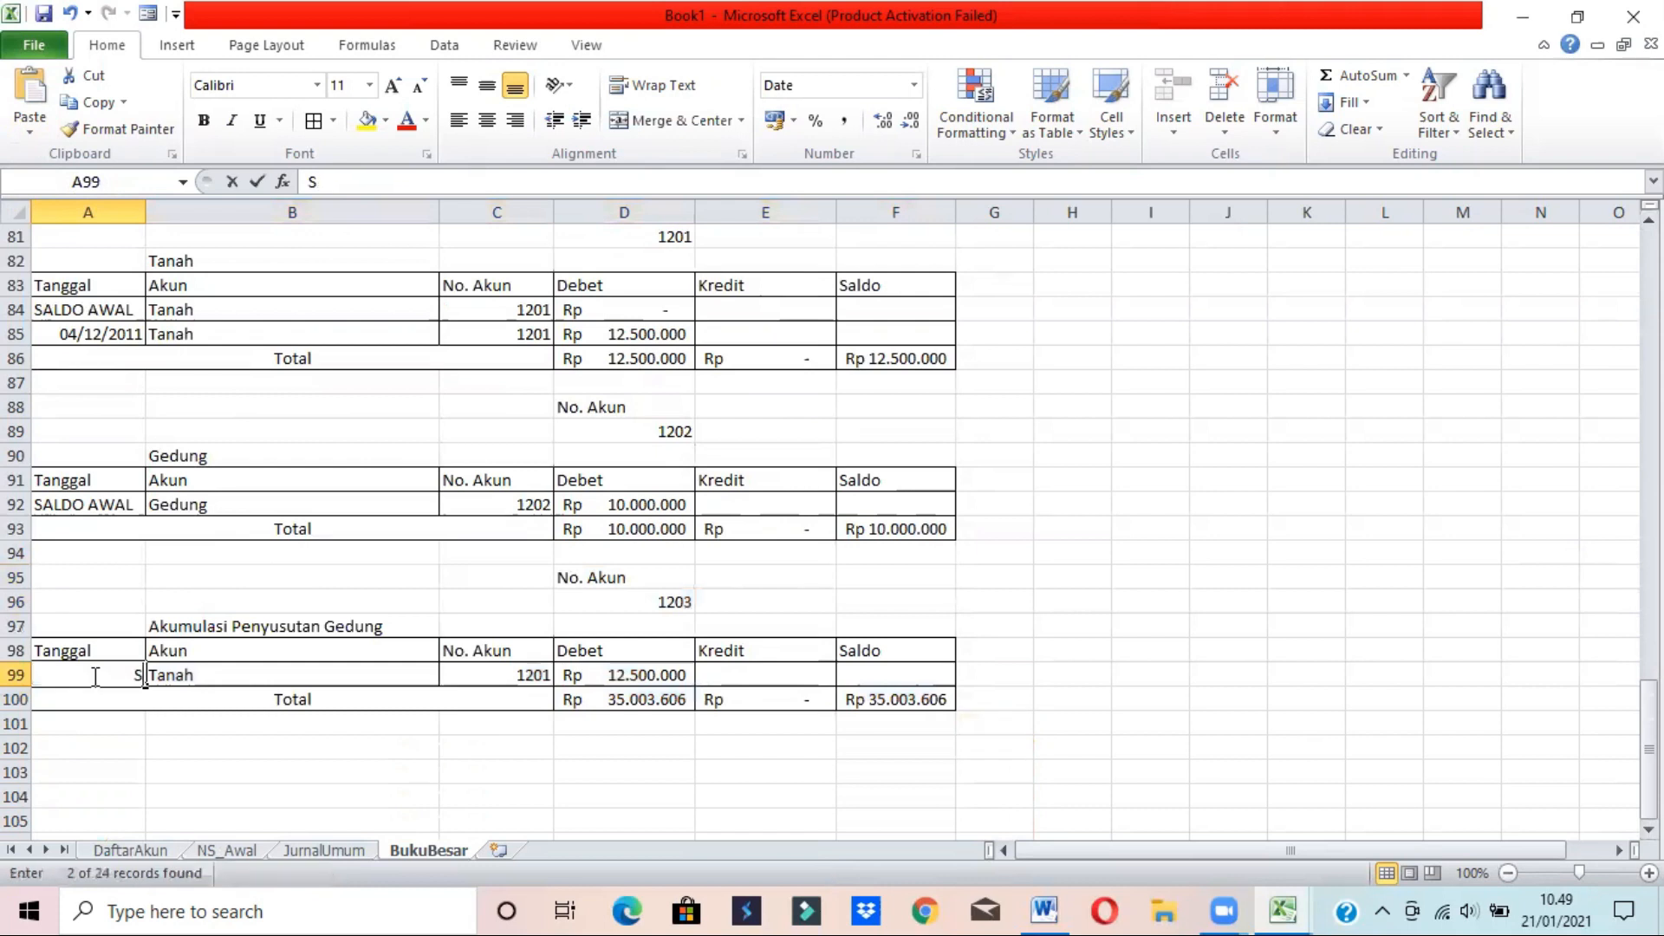
pyautogui.write('ALDO AWAL')
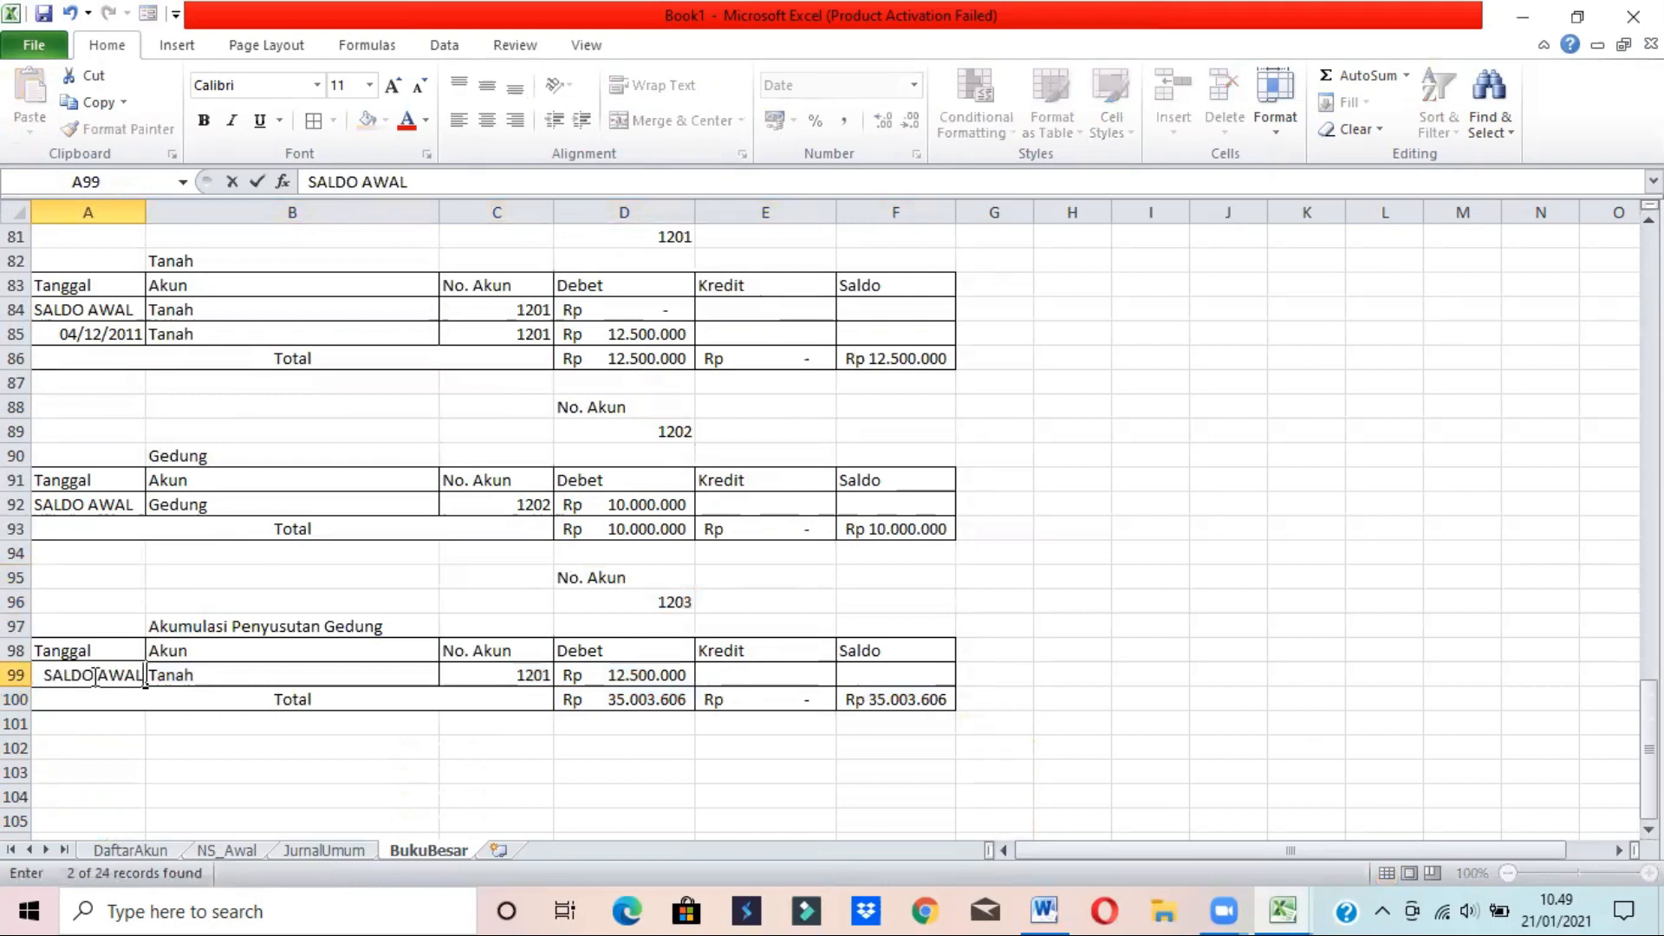
pyautogui.press('Tab')
pyautogui.press('Tab')
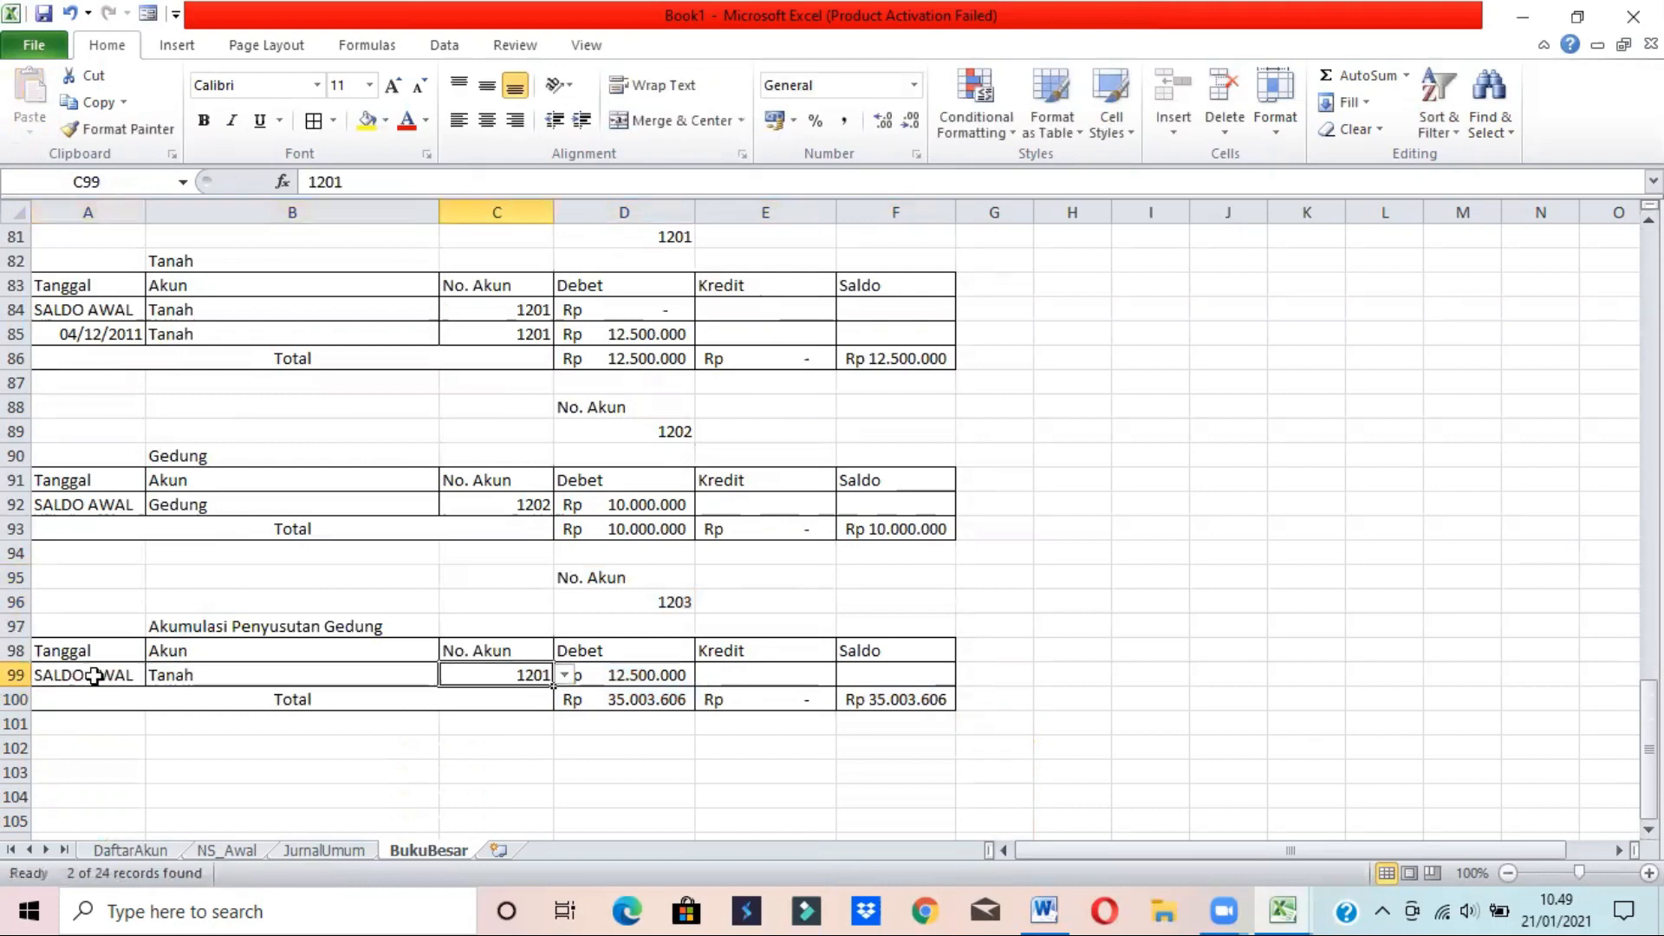
pyautogui.click(563, 677)
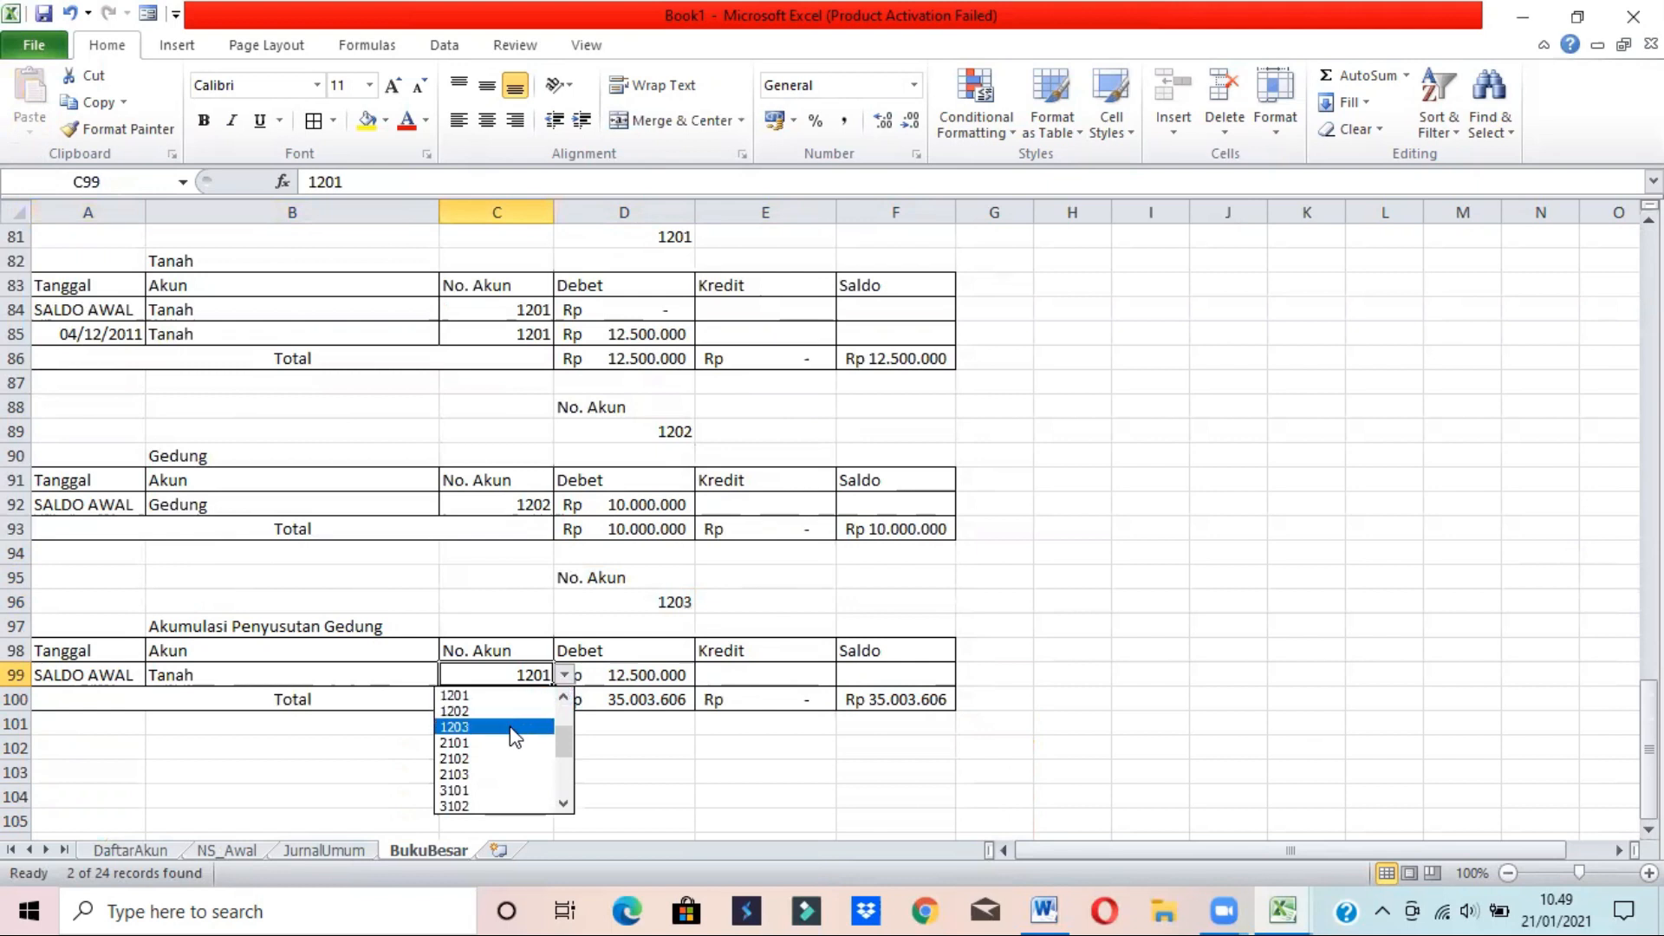
pyautogui.click(509, 726)
# - Clear the debit amount in D99 and enter Akumulasi Penyusutan Gedung as the account name in B99
pyautogui.click(598, 676)
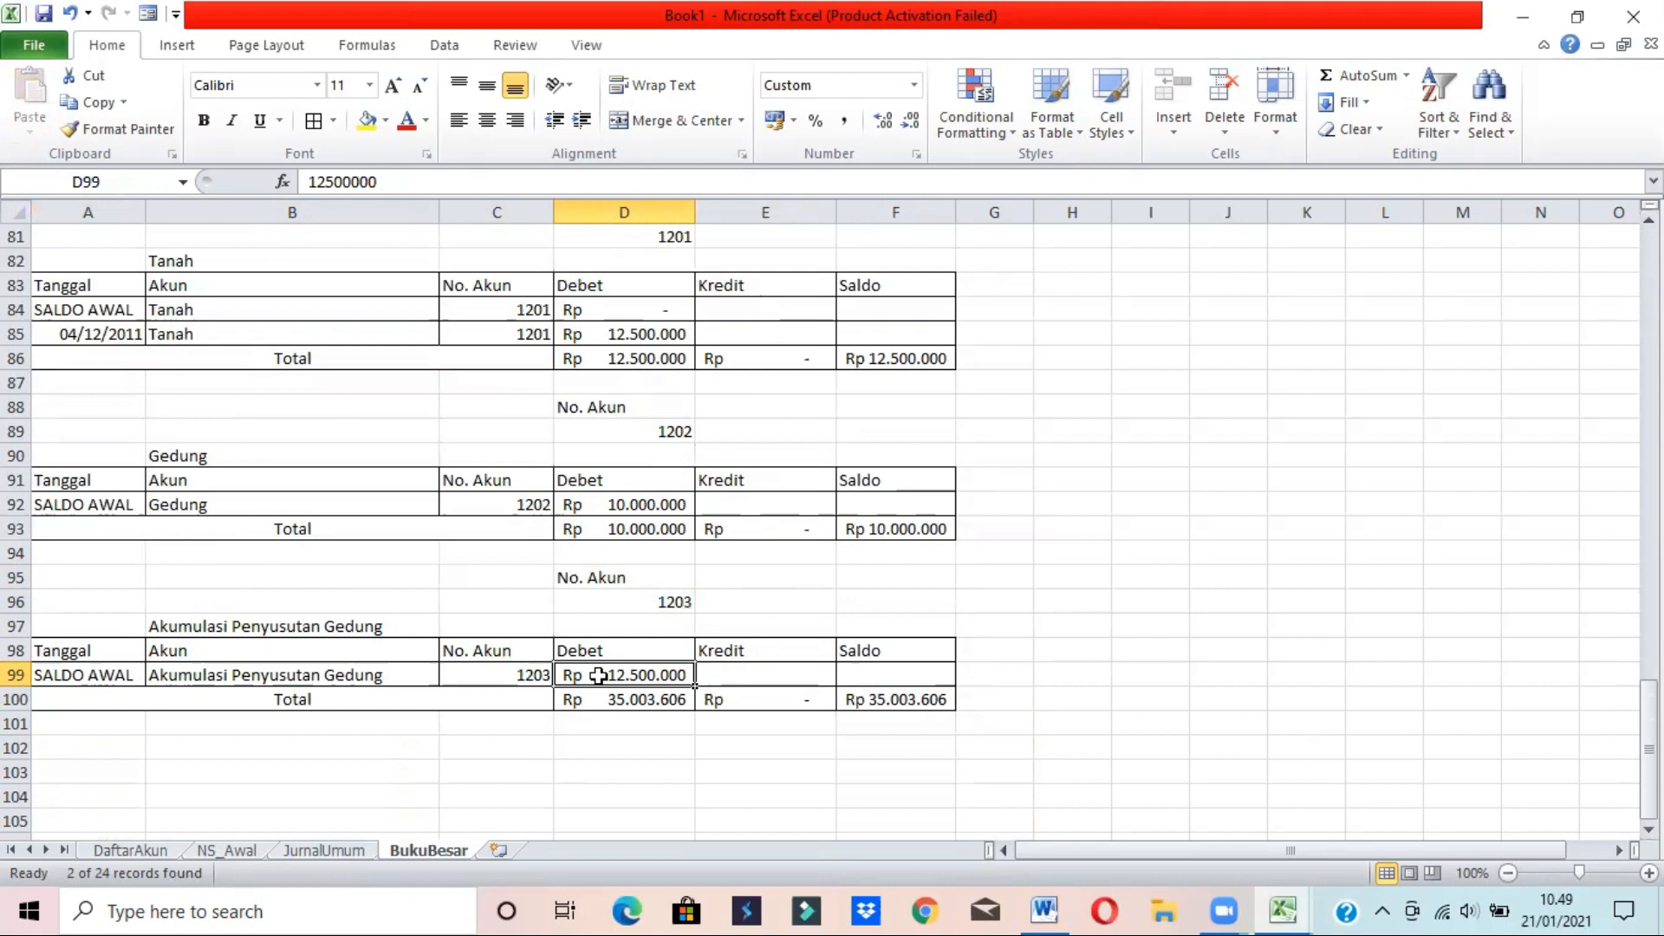
pyautogui.press('Delete')
pyautogui.press('Tab')
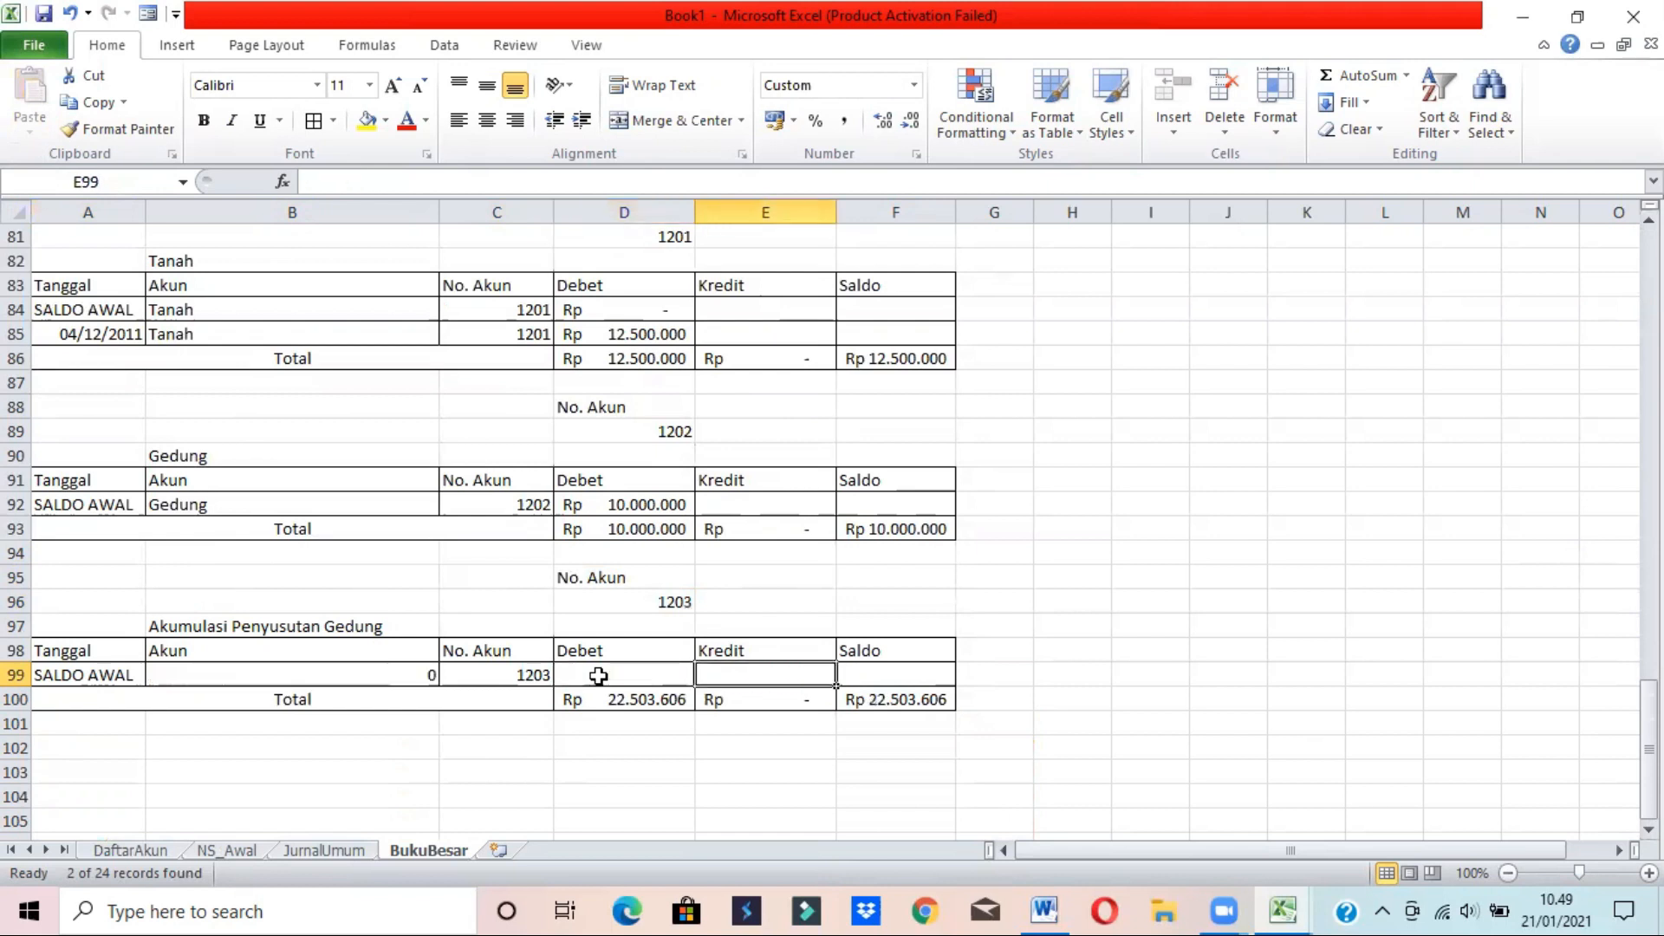
pyautogui.click(396, 674)
pyautogui.write('Akumulasi Penyusutan Gedung')
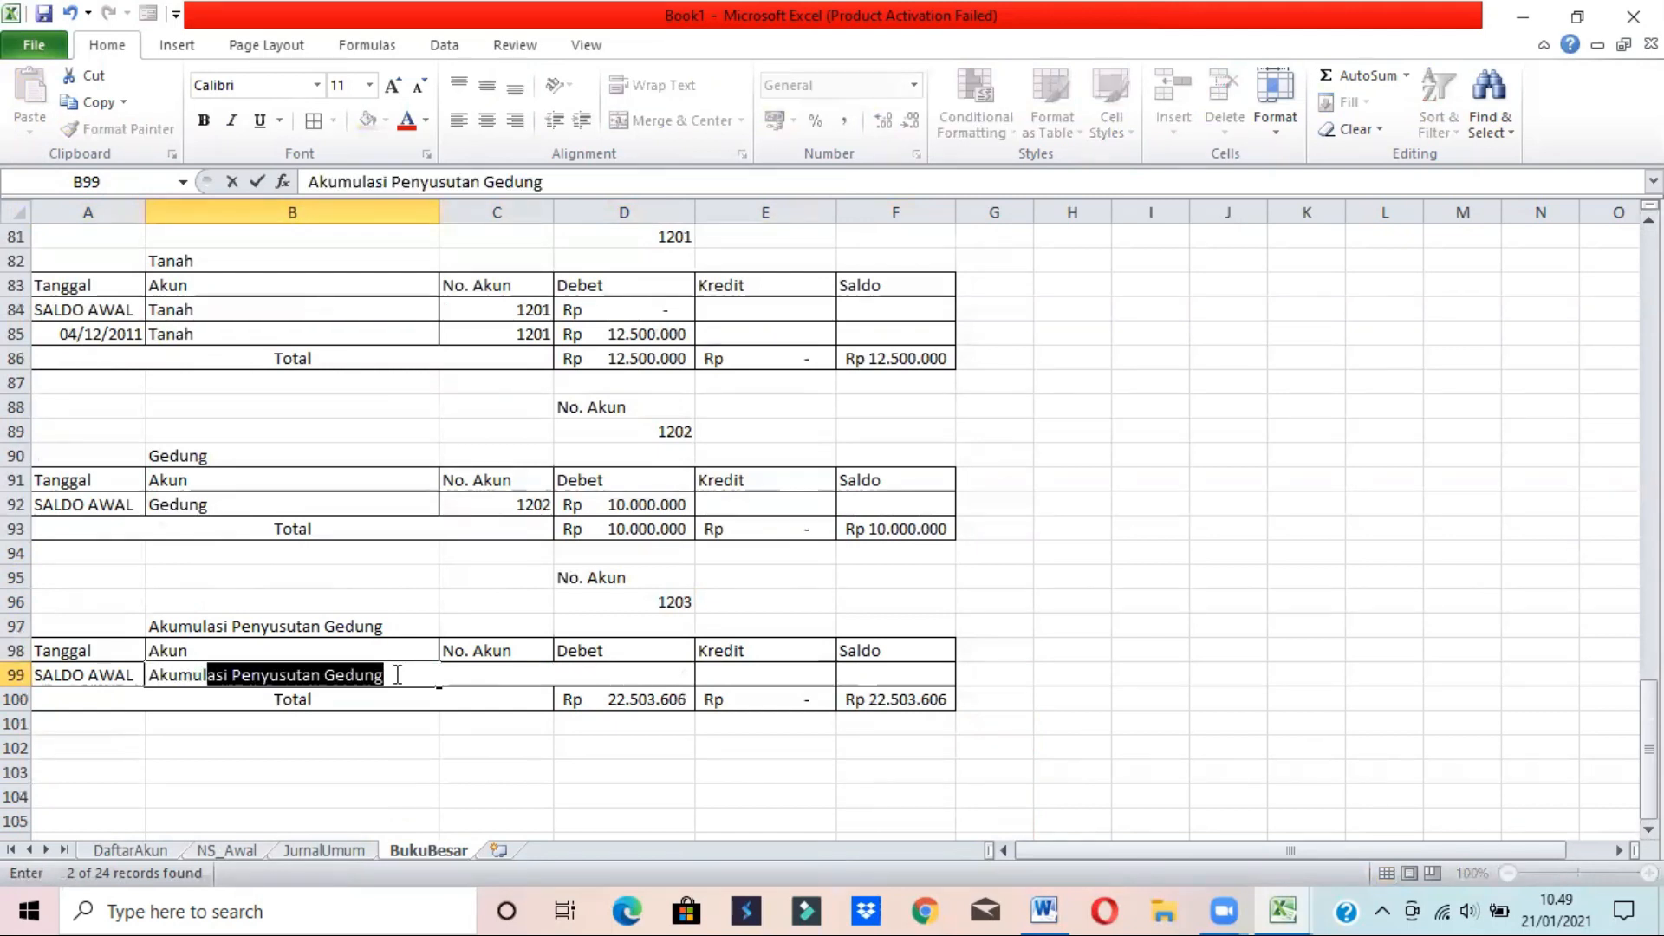
pyautogui.press('Return')
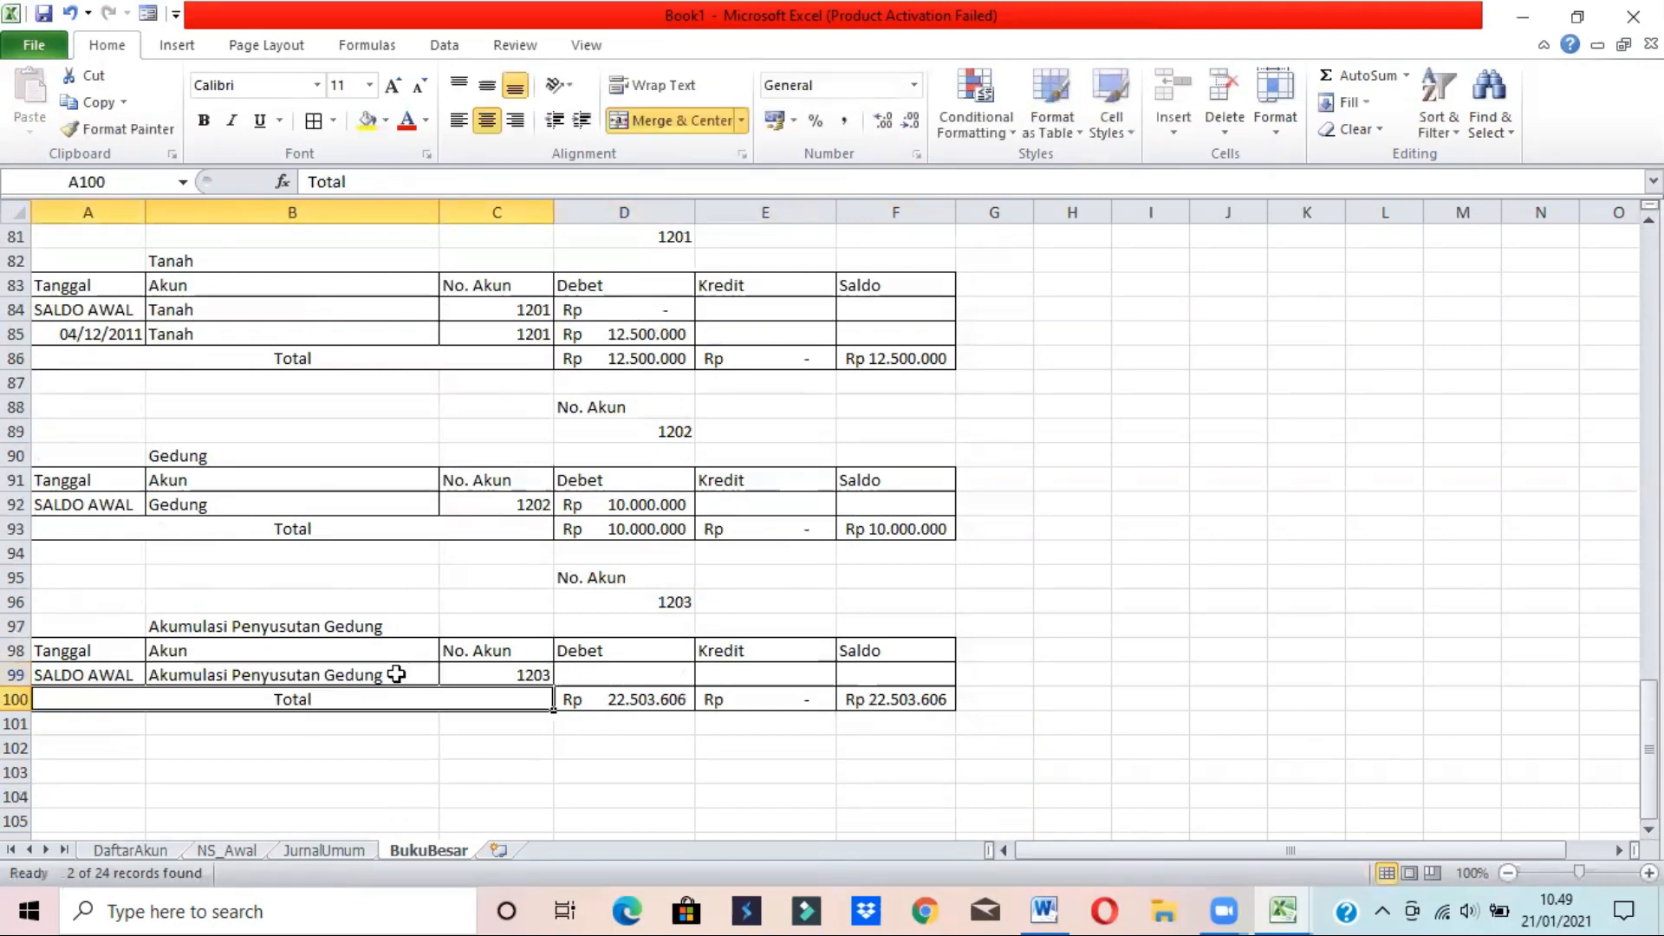
# - Link the Akumulasi Penyusutan Gedung opening credit in E99 to cell E14 of the NS_Awal sheet
pyautogui.press('Up')
pyautogui.press('Right')
pyautogui.press('Right')
pyautogui.press('Right')
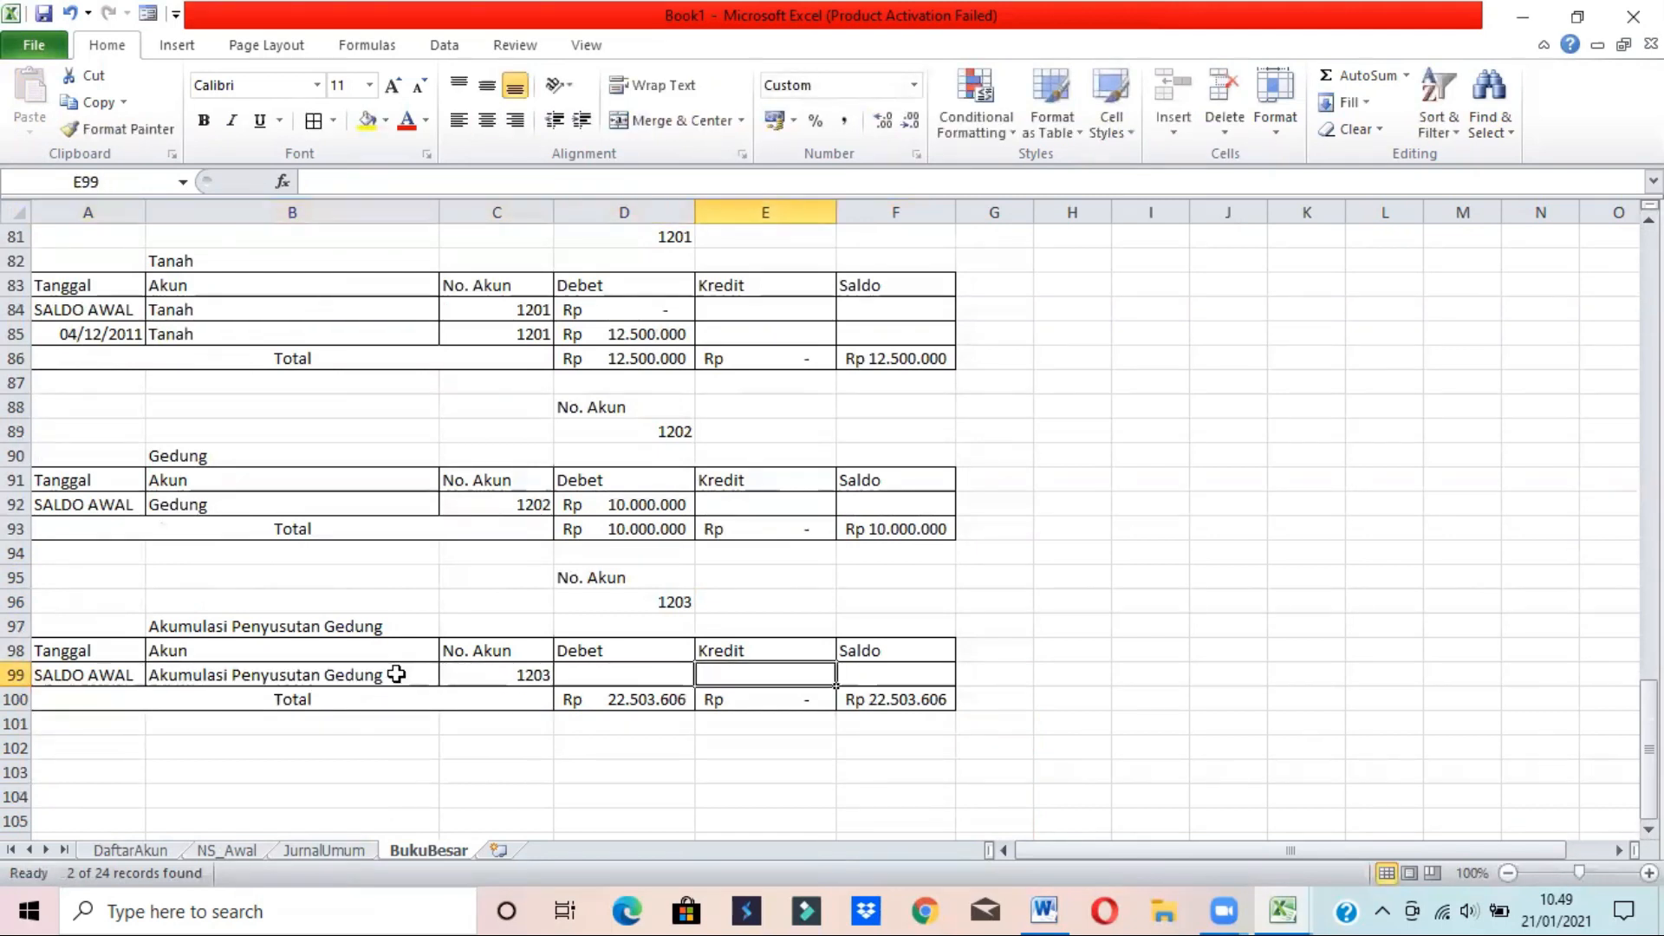
pyautogui.write('=')
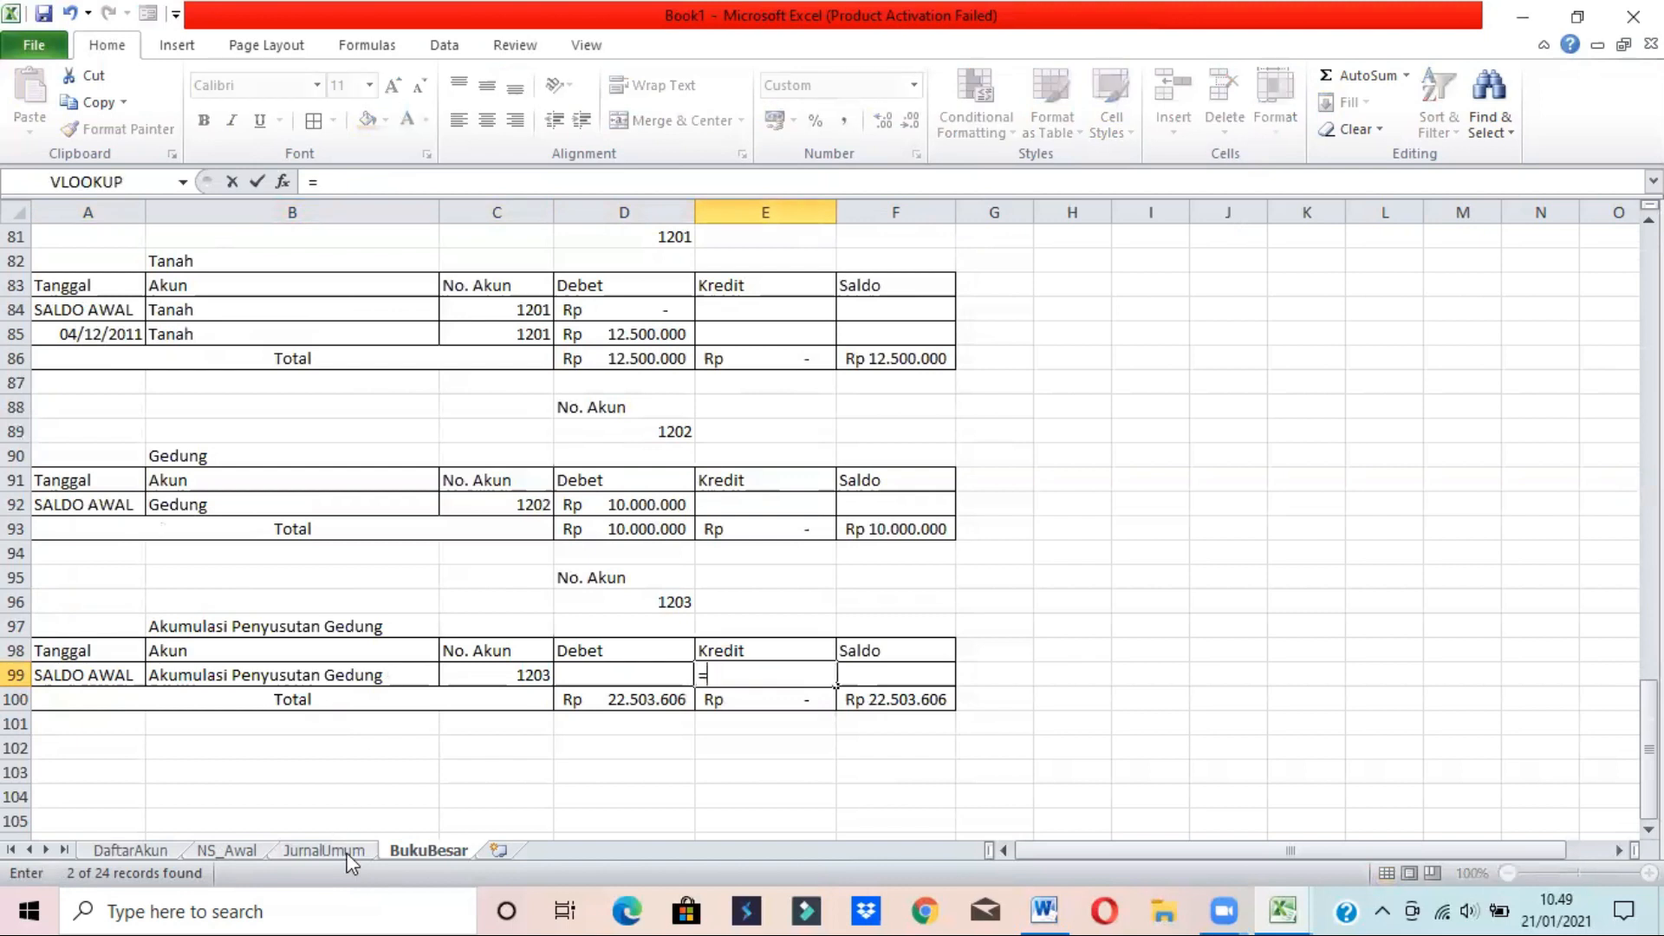
pyautogui.click(210, 849)
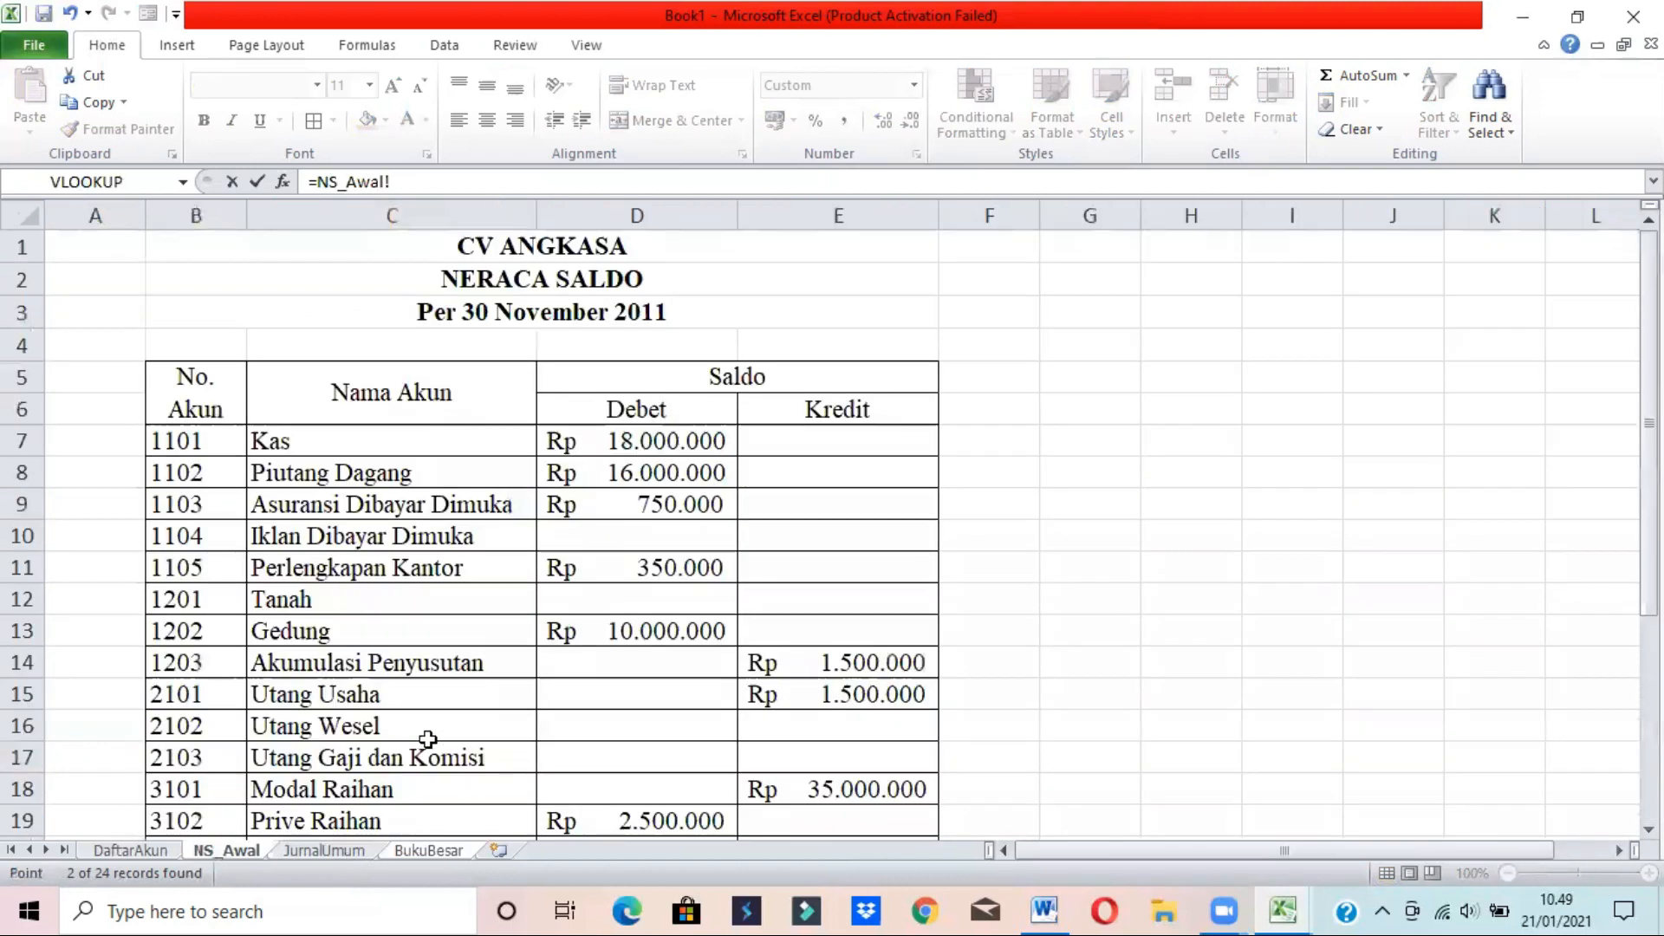
pyautogui.click(824, 664)
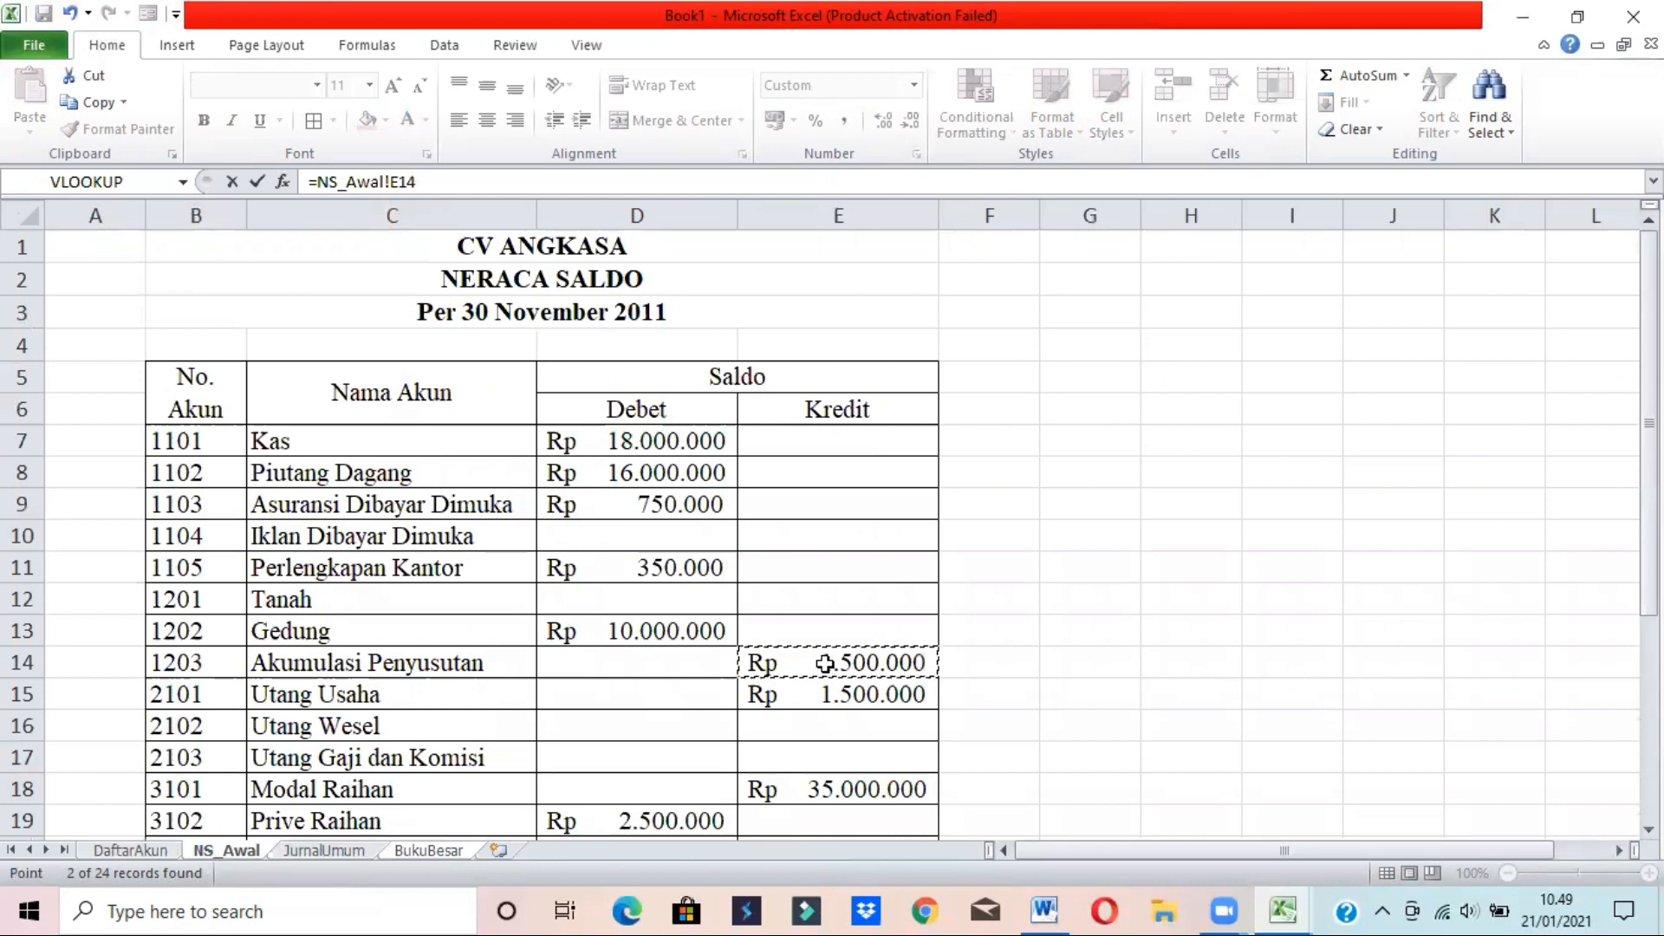
pyautogui.press('Return')
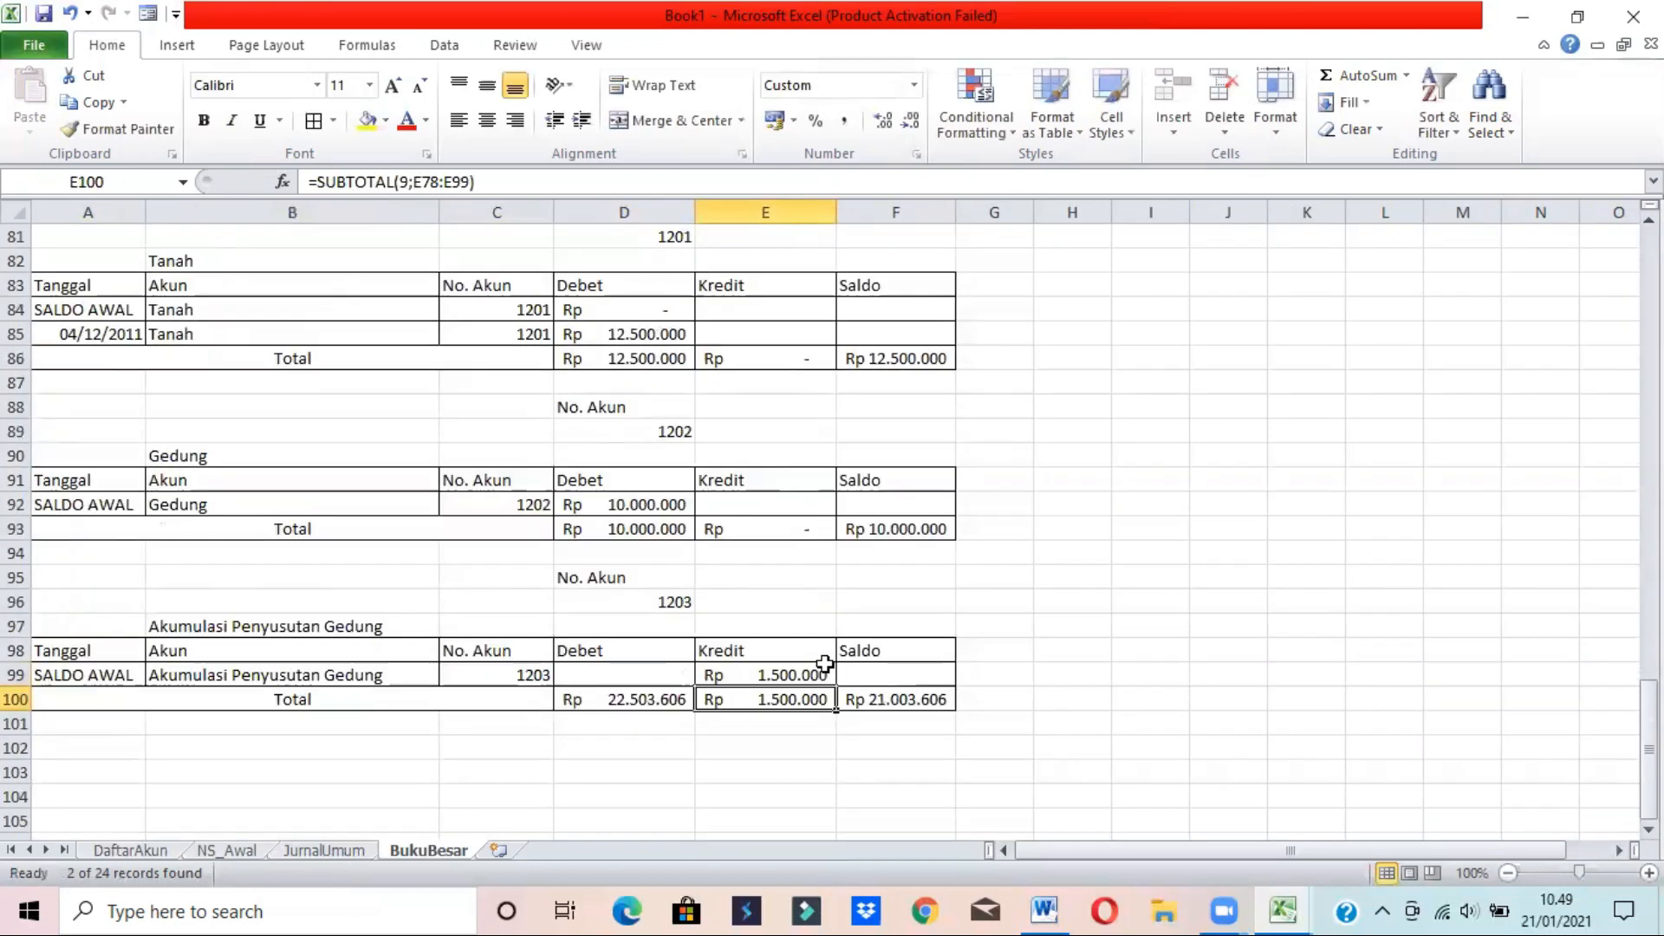
# - Correct the debit total in D100 to =SUBTOTAL(9;D99) and fill the formula across to the credit total in E100
pyautogui.click(612, 702)
pyautogui.write('=subtotal')
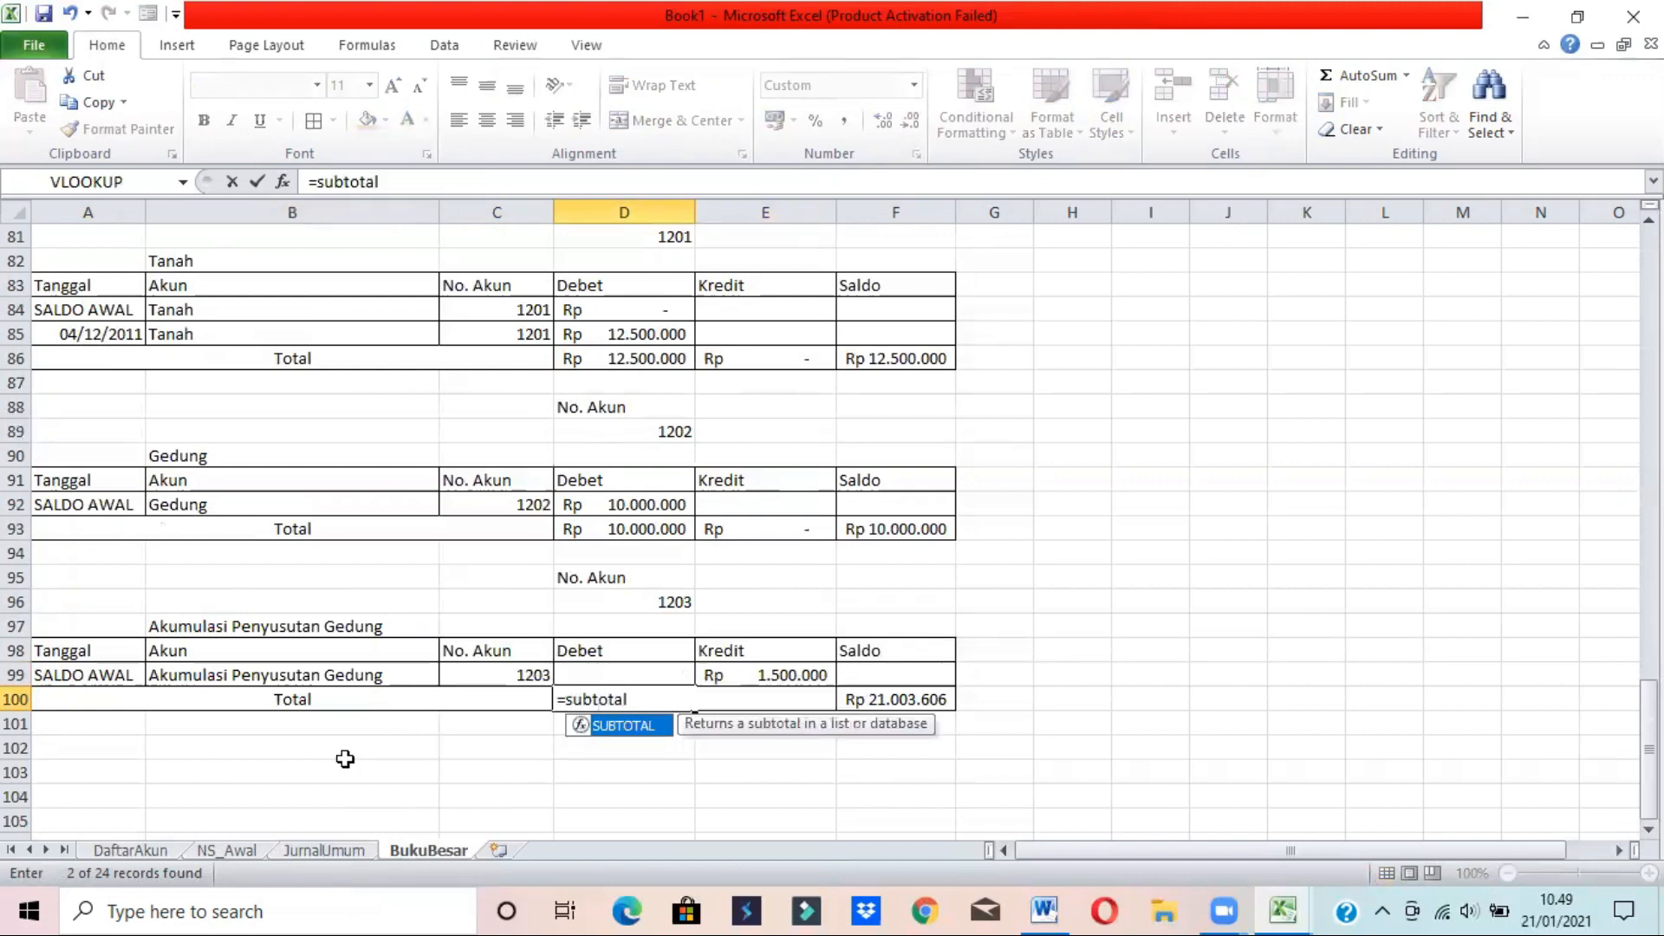
pyautogui.doubleClick(606, 728)
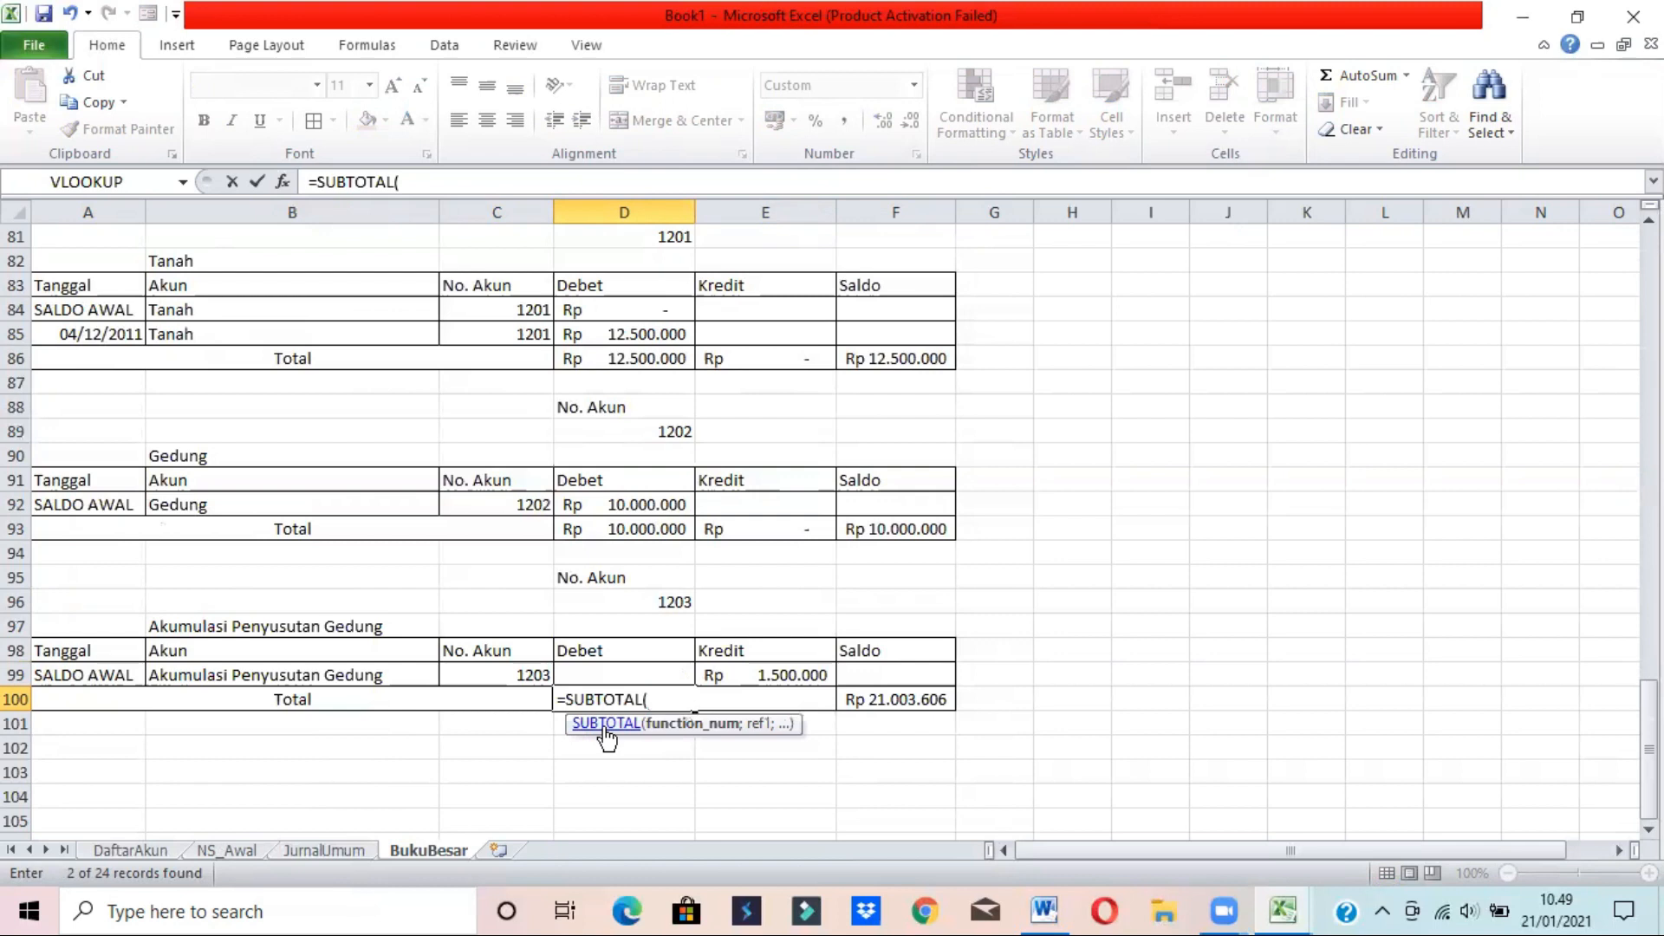
pyautogui.write('9;')
pyautogui.click(618, 675)
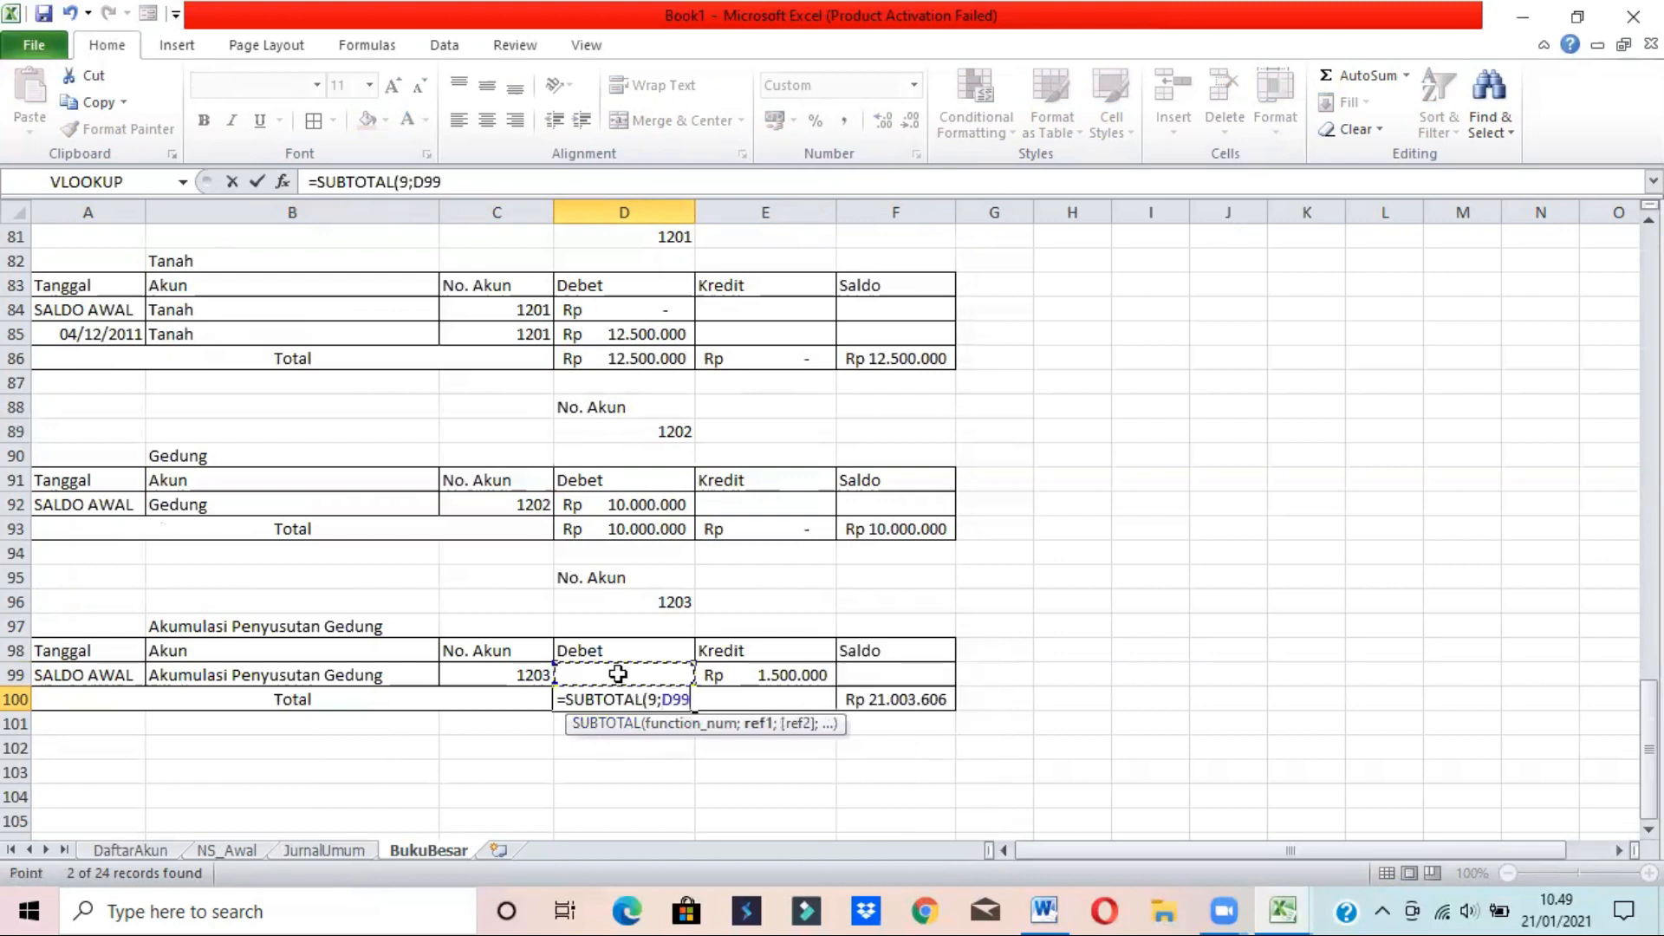
pyautogui.write(')')
pyautogui.press('Return')
pyautogui.press('Up')
pyautogui.moveTo(695, 711); pyautogui.dragTo(795, 706)
pyautogui.click(866, 700)
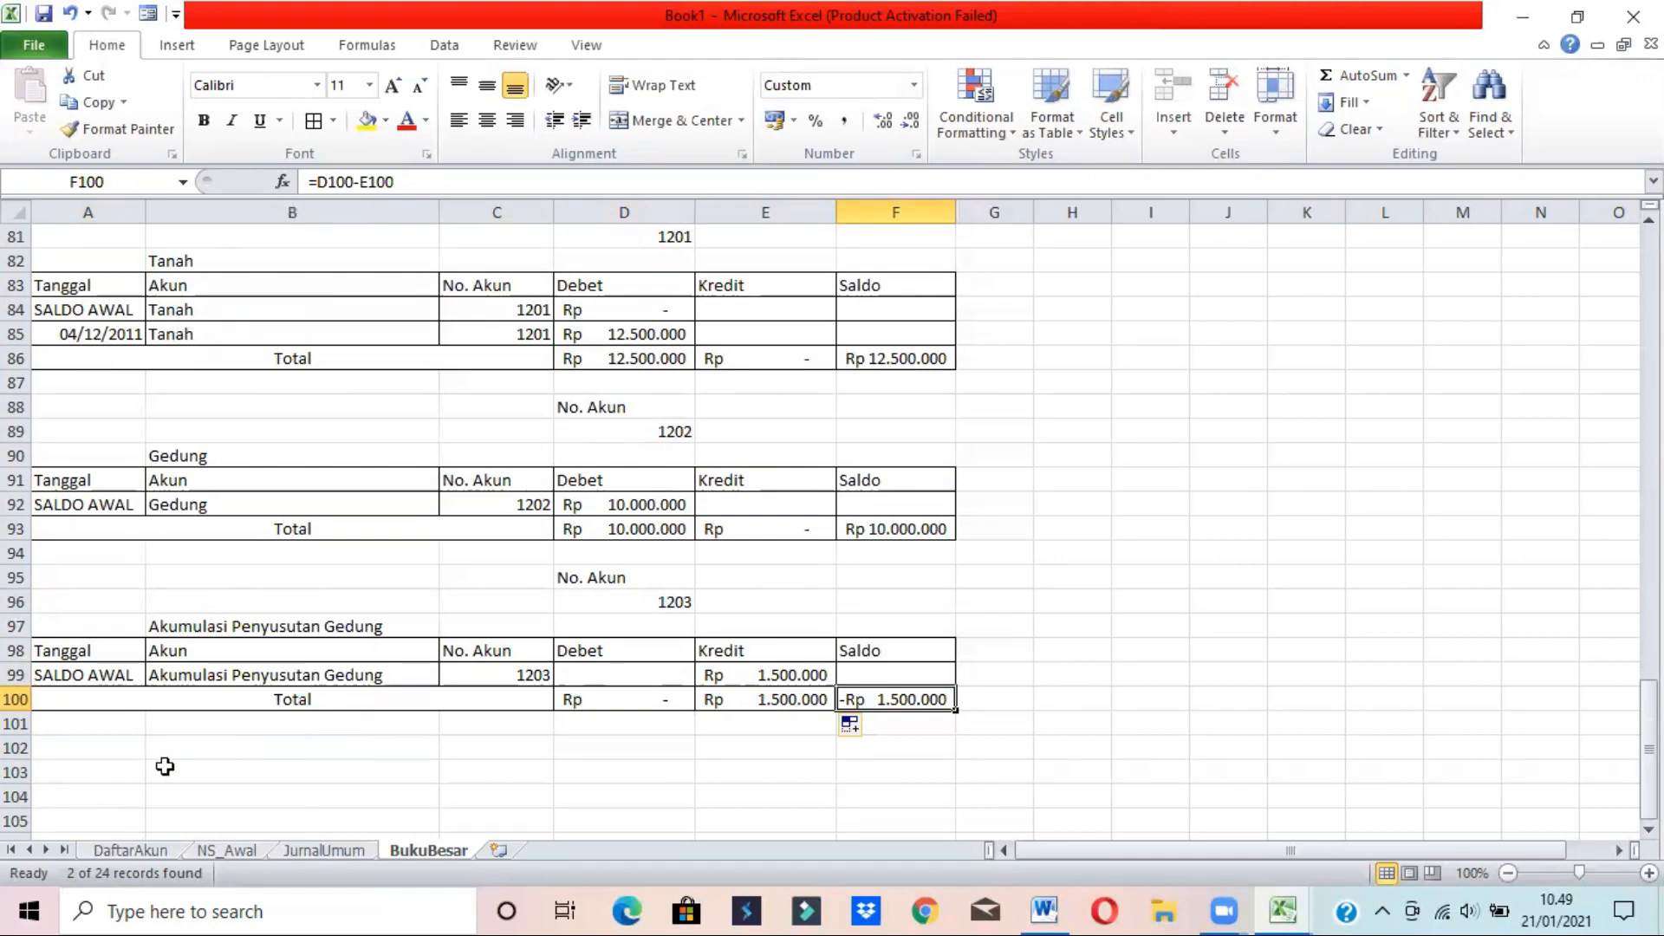
# - Examine the Saldo column and the total balance formula in F100 of the Akumulasi Penyusutan Gedung table
pyautogui.click(165, 767)
pyautogui.press('Up')
pyautogui.press('Up')
pyautogui.press('Up')
pyautogui.press('Up')
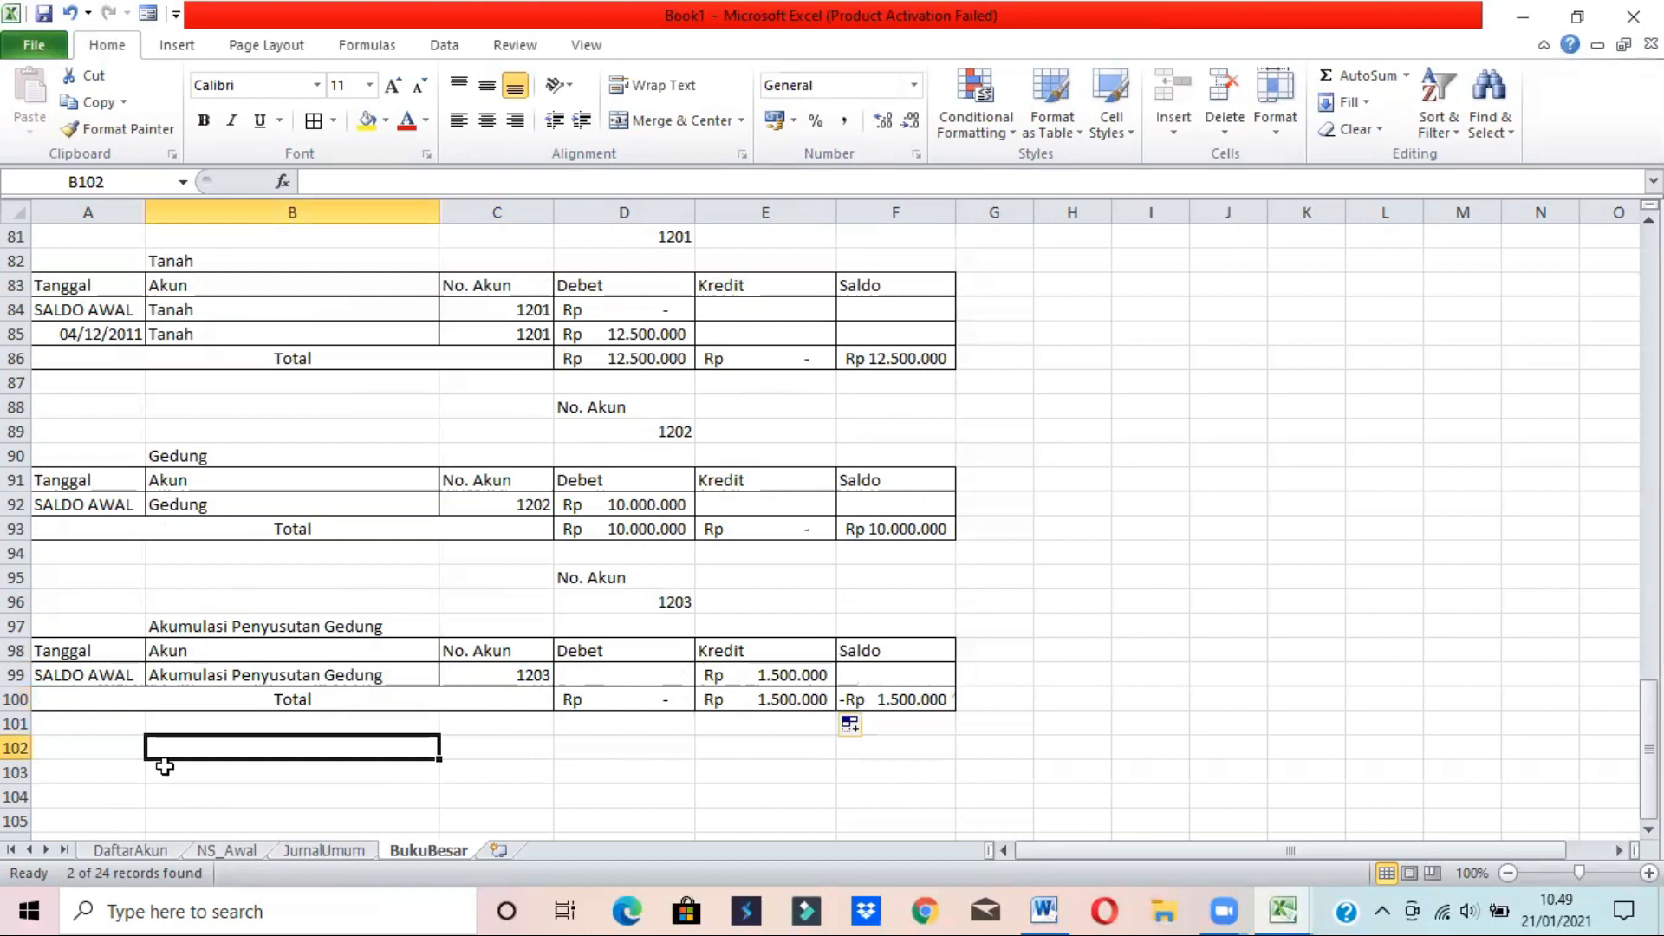
pyautogui.press('Down')
pyautogui.press('Right')
pyautogui.press('Right')
pyautogui.press('Right')
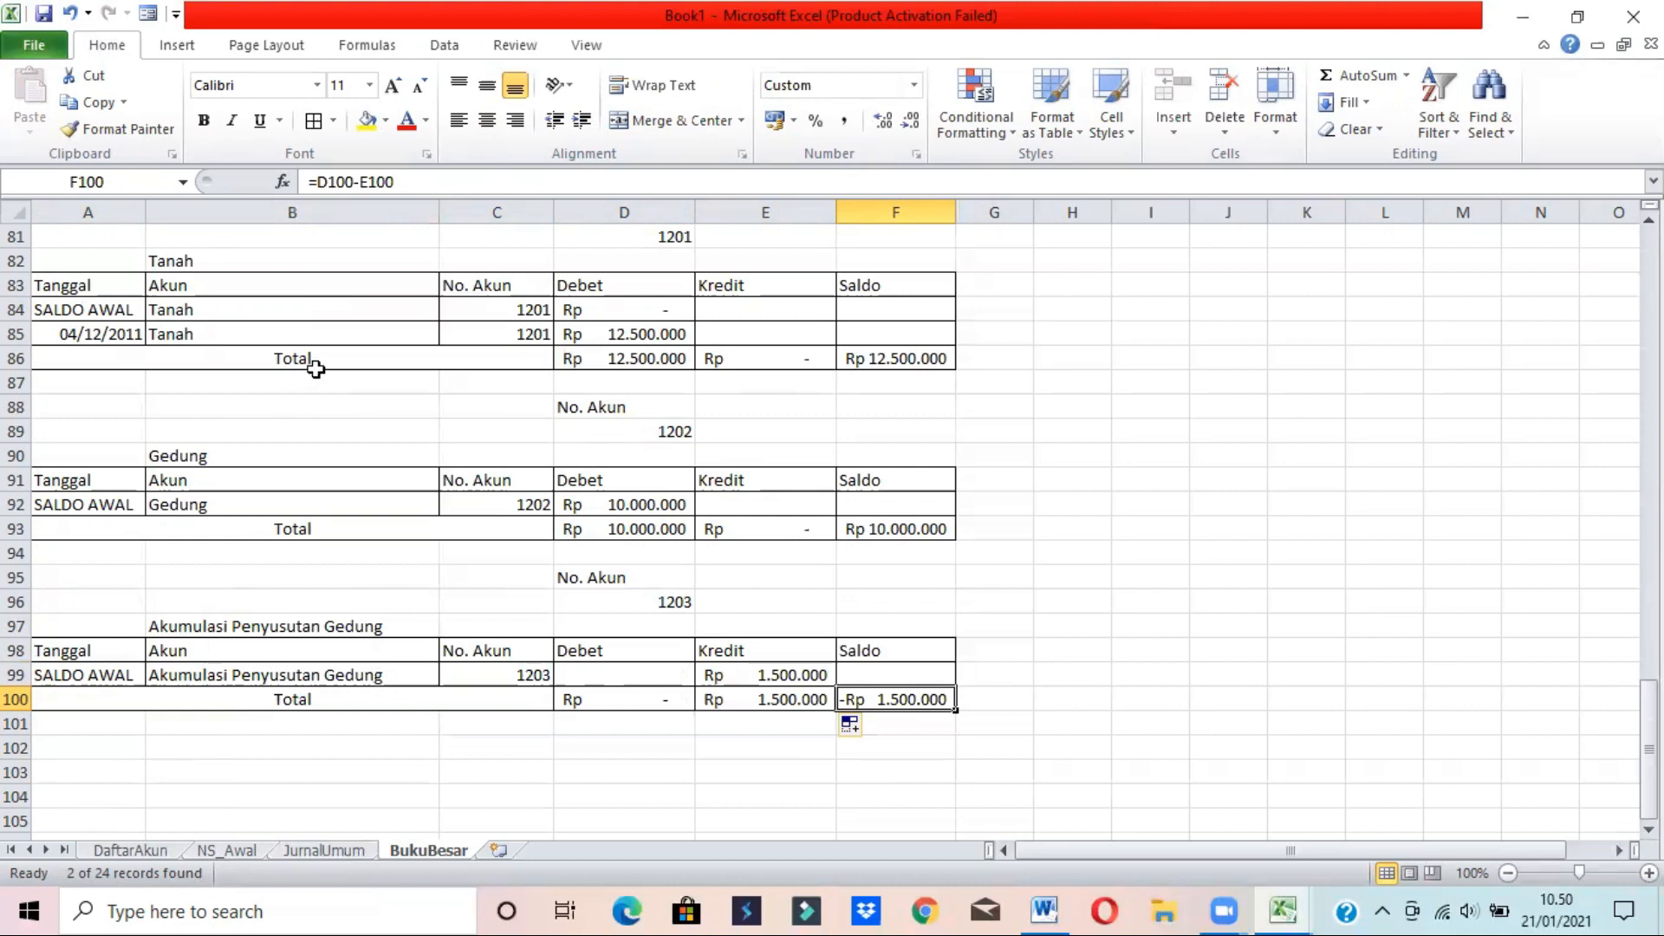
pyautogui.click(910, 212)
pyautogui.click(902, 651)
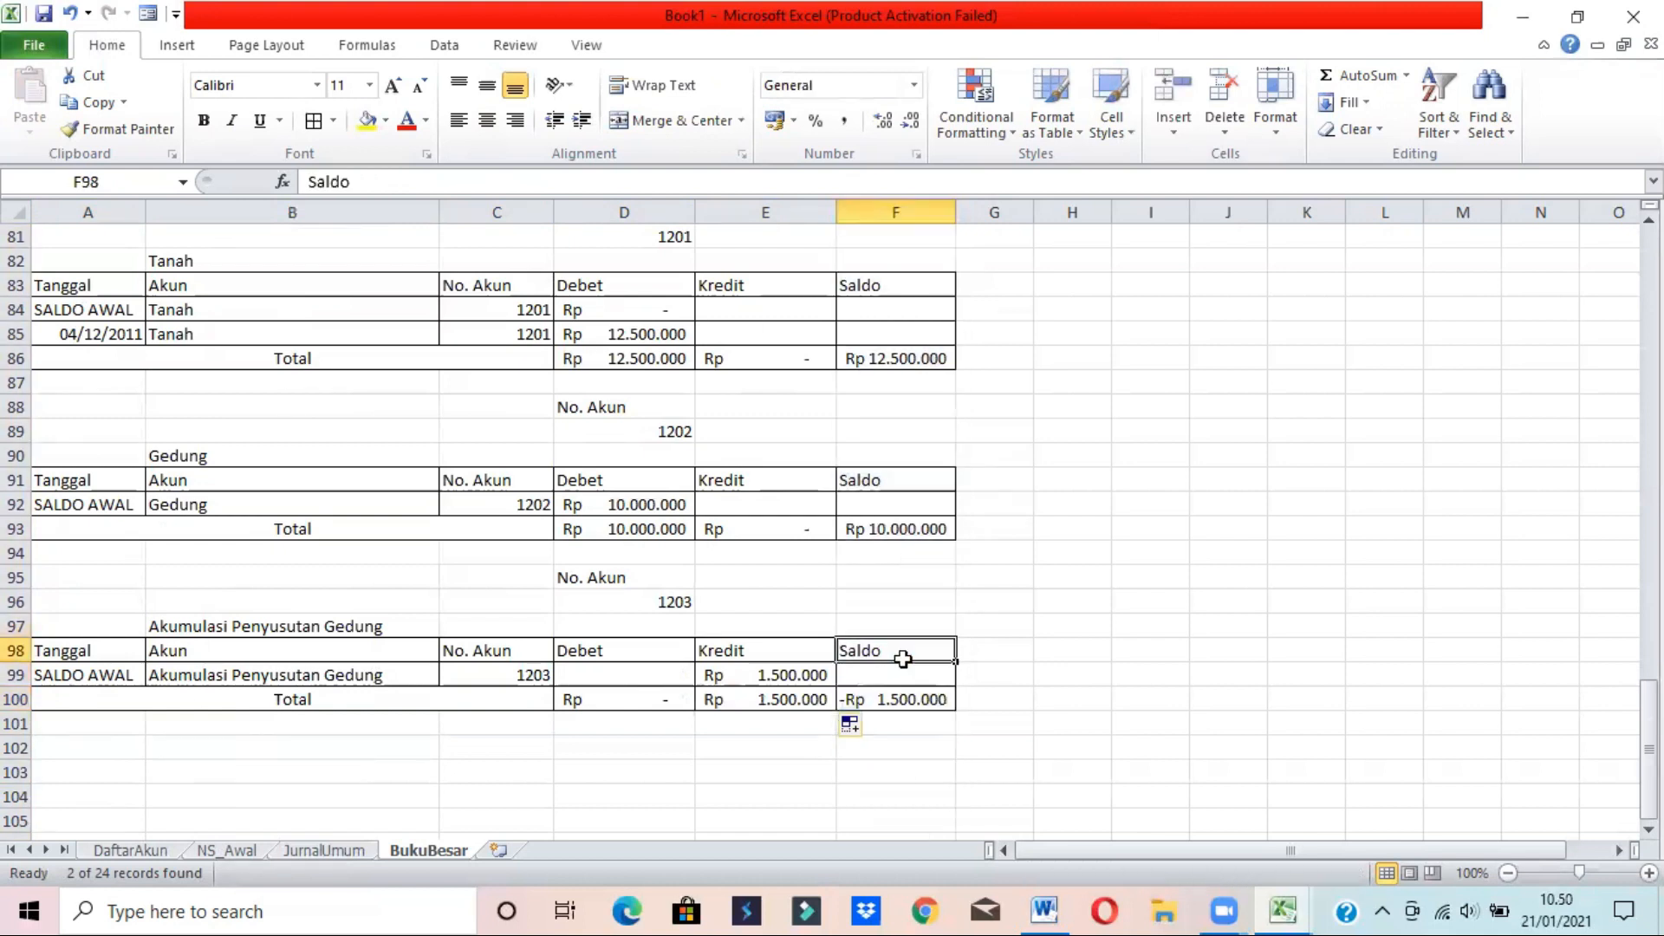
pyautogui.moveTo(876, 629); pyautogui.dragTo(1017, 624)
pyautogui.click(902, 654)
pyautogui.moveTo(902, 630); pyautogui.dragTo(966, 628)
pyautogui.click(918, 648)
pyautogui.click(993, 650)
pyautogui.click(866, 648)
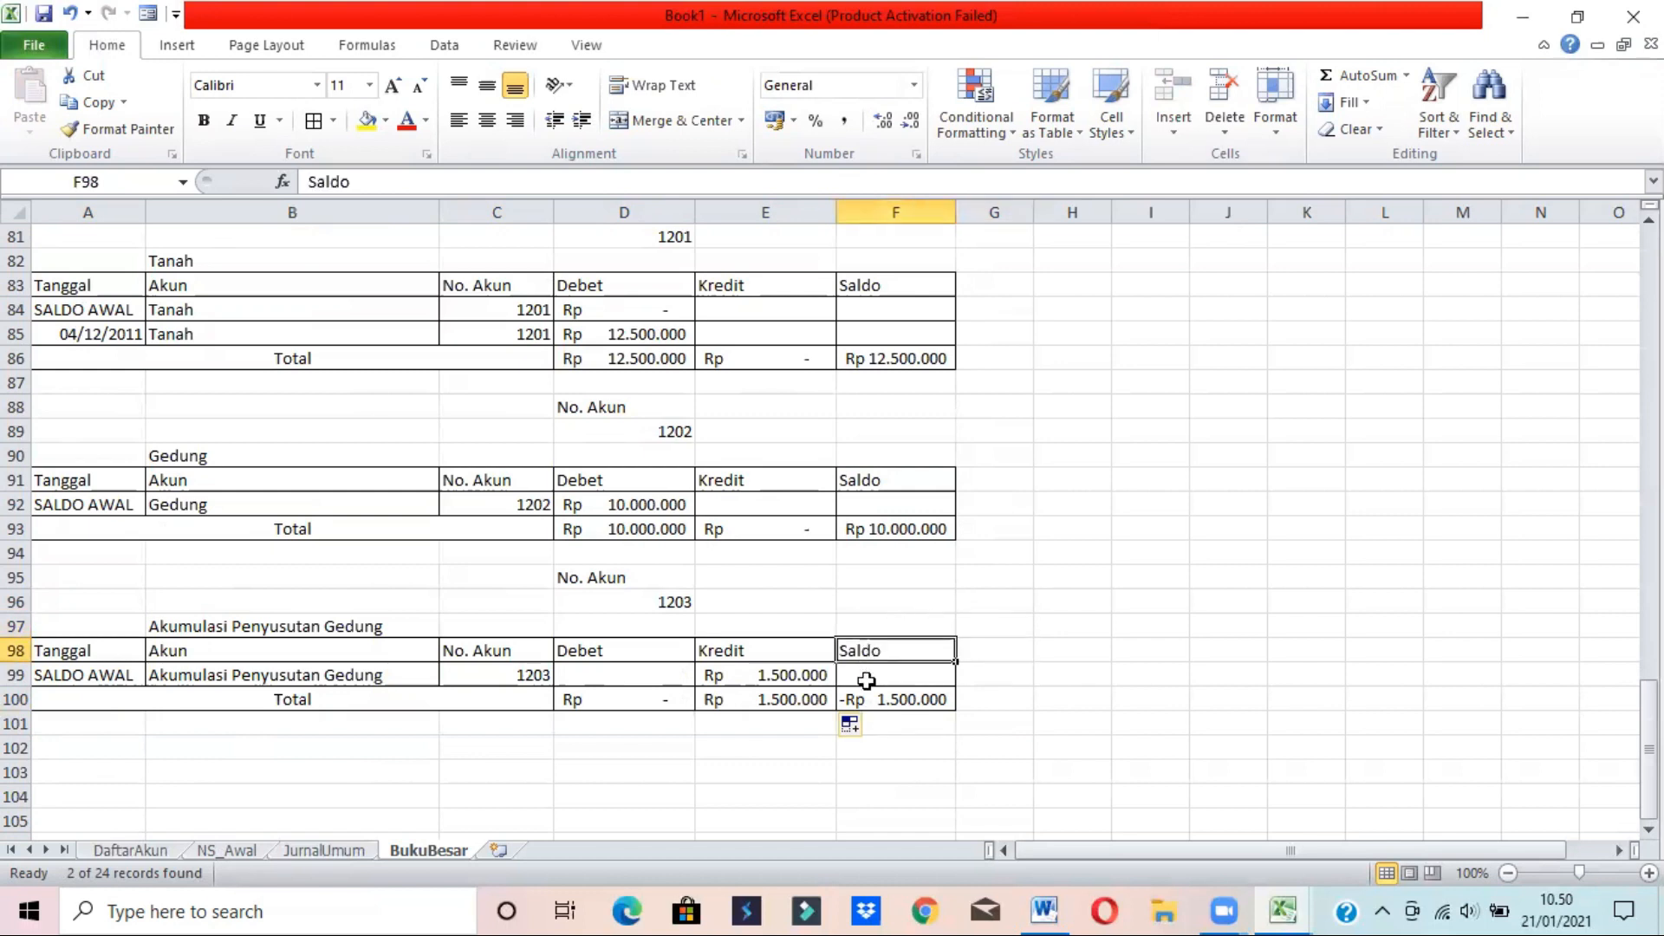
pyautogui.click(867, 699)
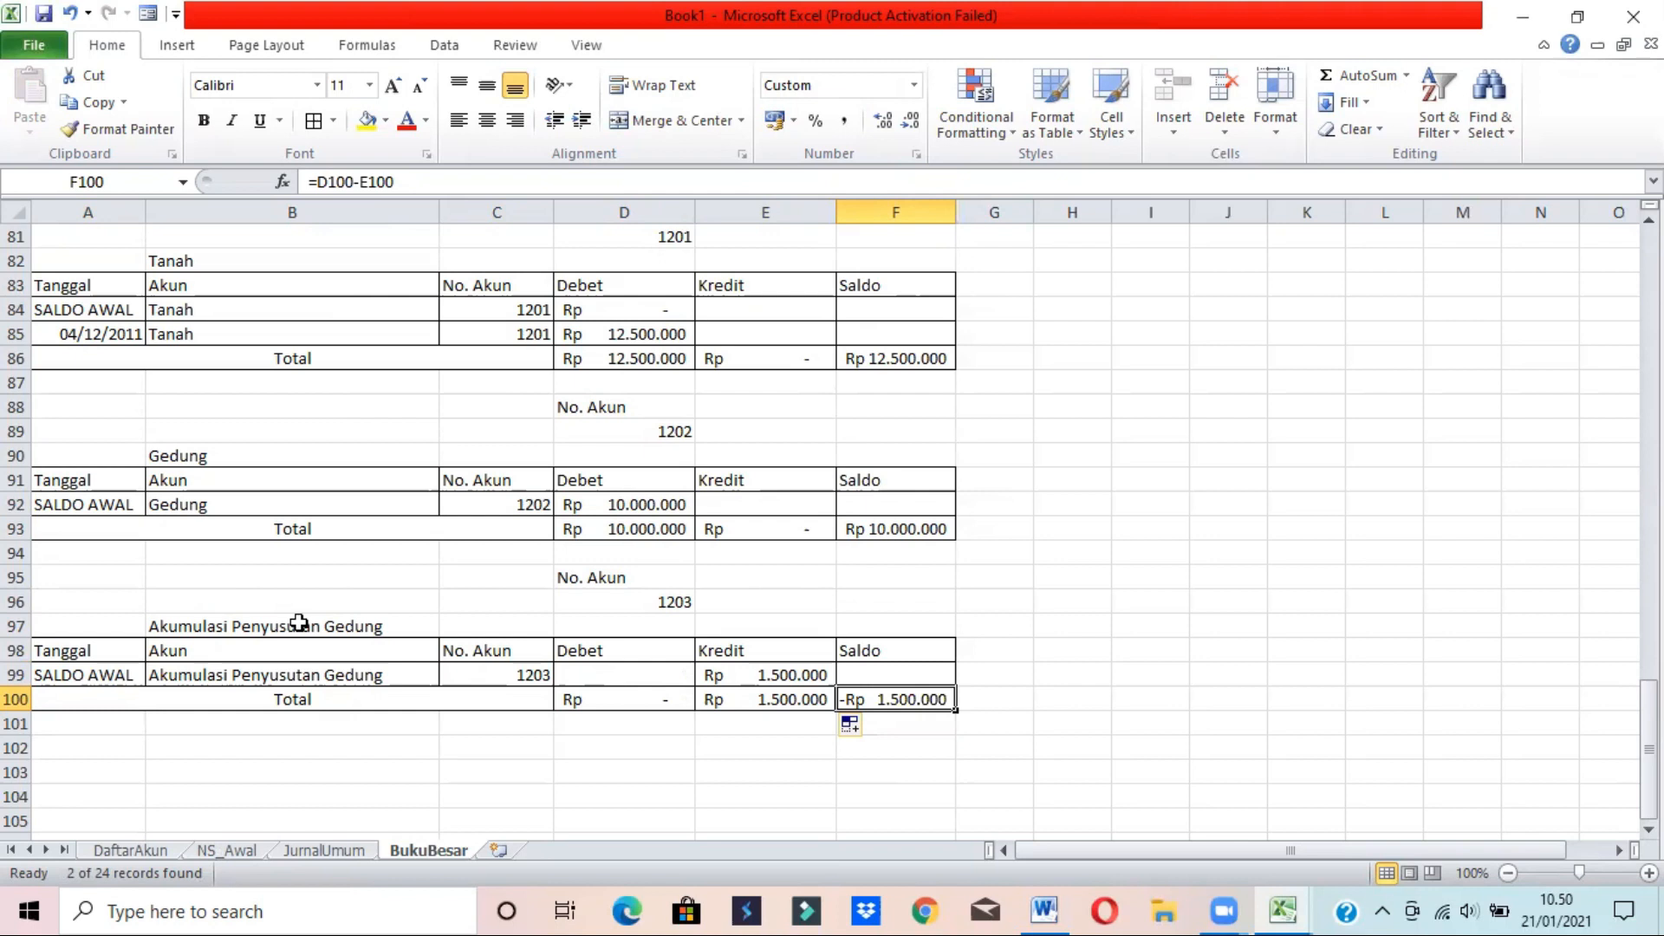
pyautogui.click(298, 622)
pyautogui.click(910, 693)
pyautogui.click(237, 747)
pyautogui.click(118, 745)
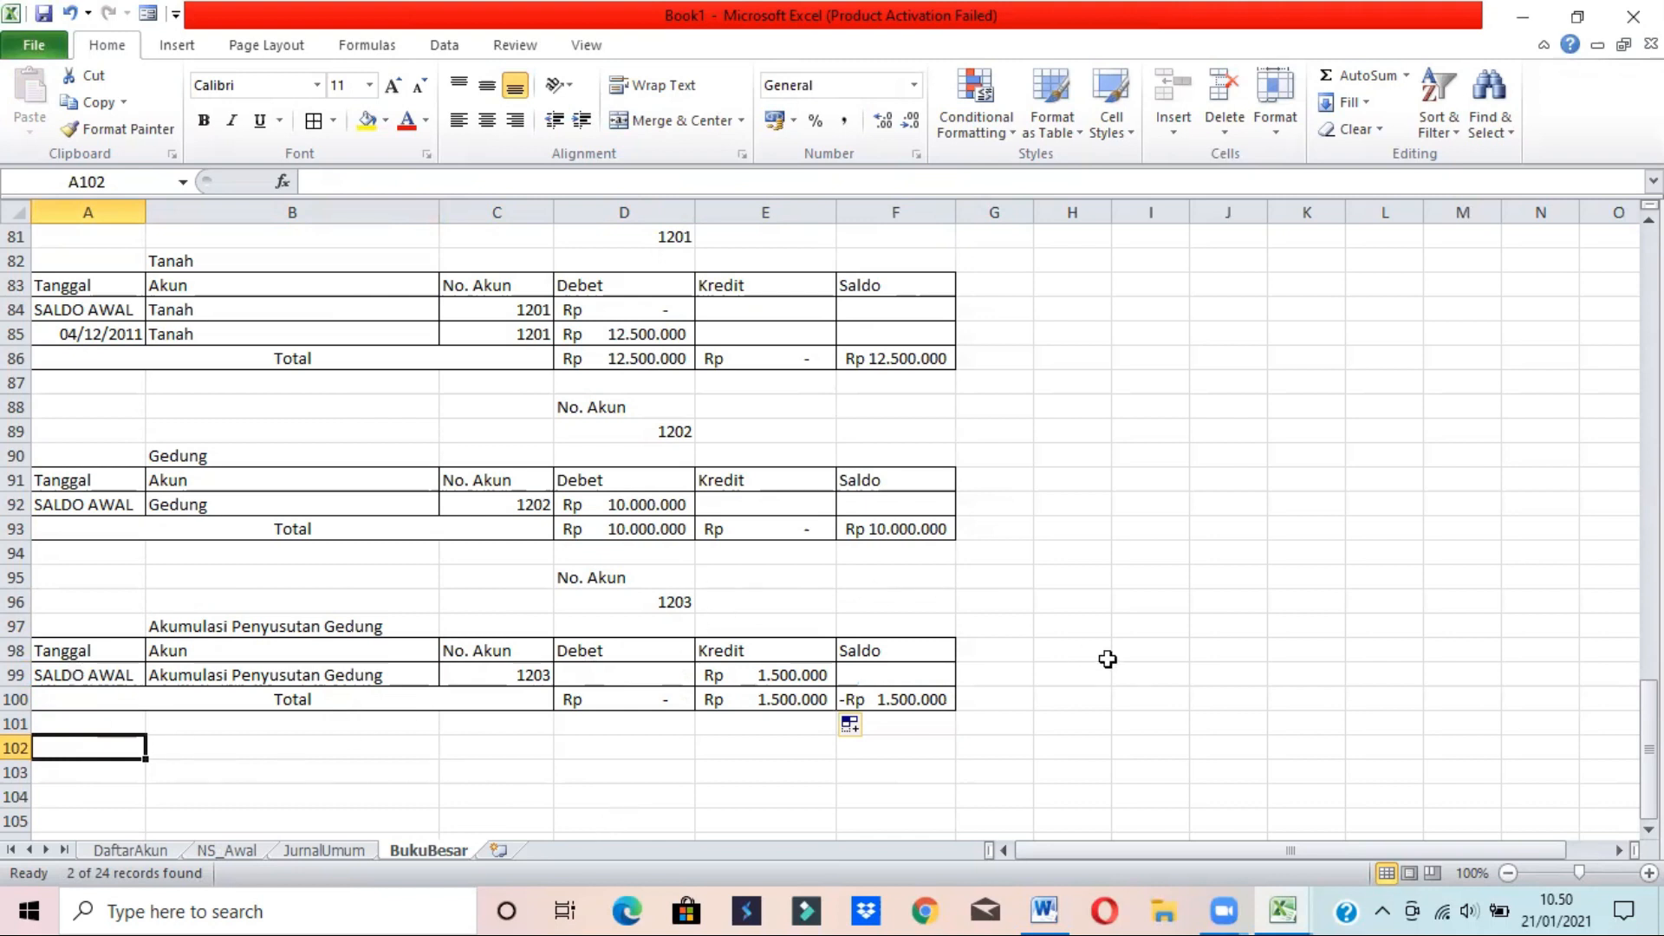
# - Set the No. Akun selector in D7 at the head of the ledger to 2101
pyautogui.moveTo(1649, 747); pyautogui.dragTo(1649, 304)
pyautogui.click(596, 379)
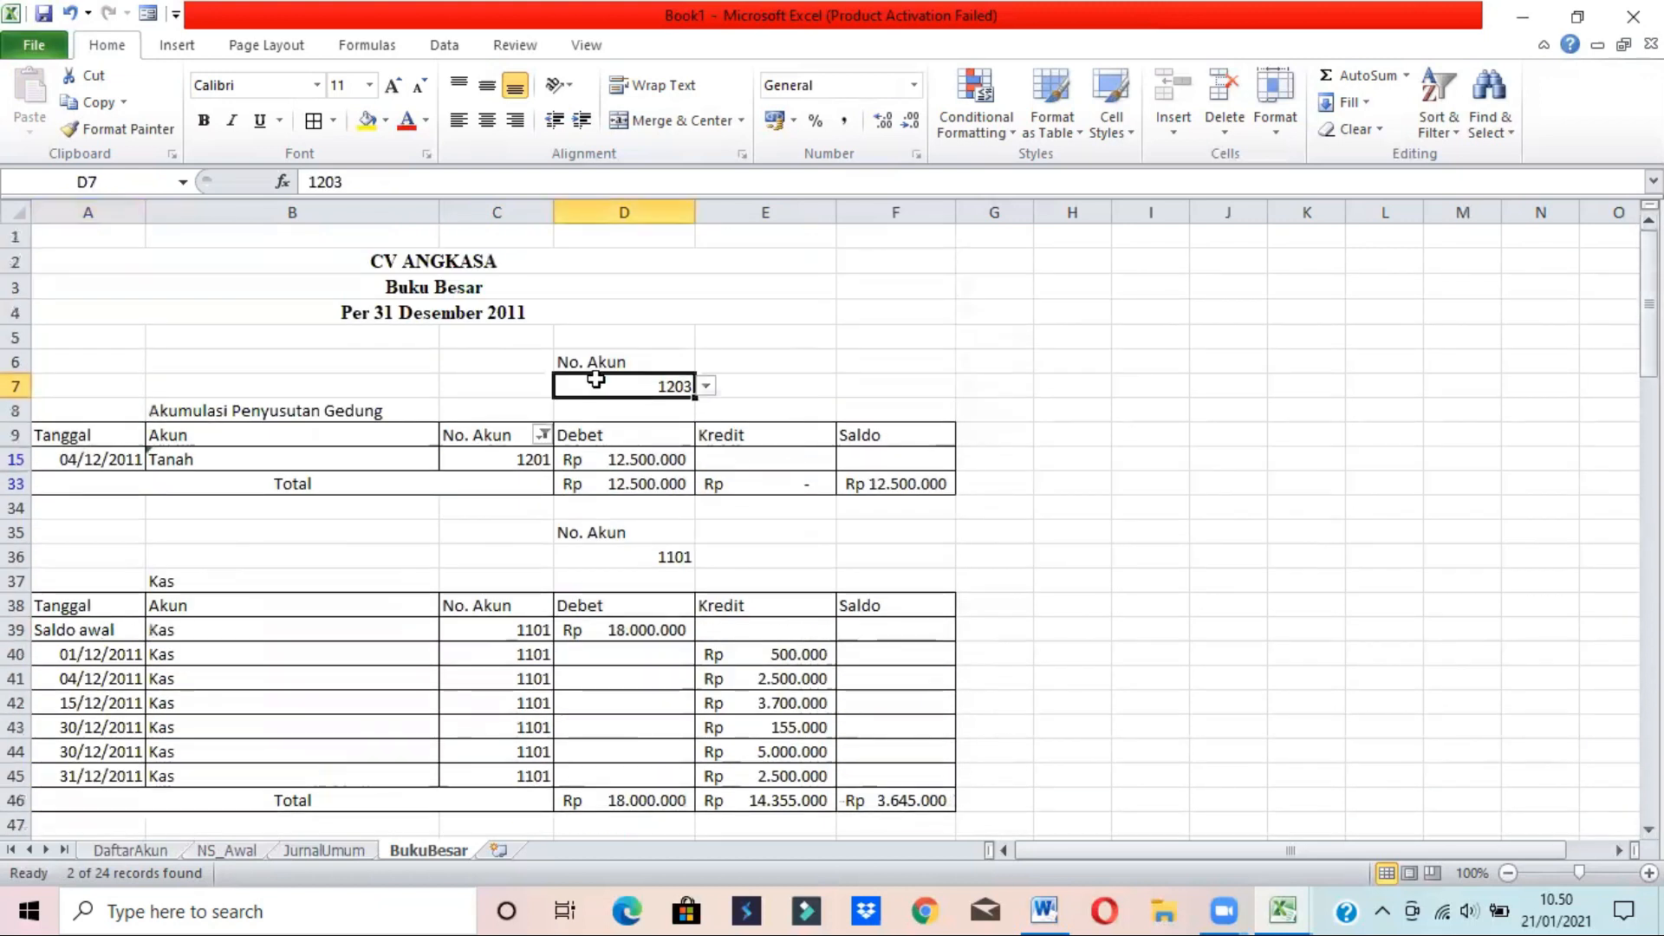
pyautogui.click(719, 383)
pyautogui.click(679, 386)
pyautogui.click(707, 386)
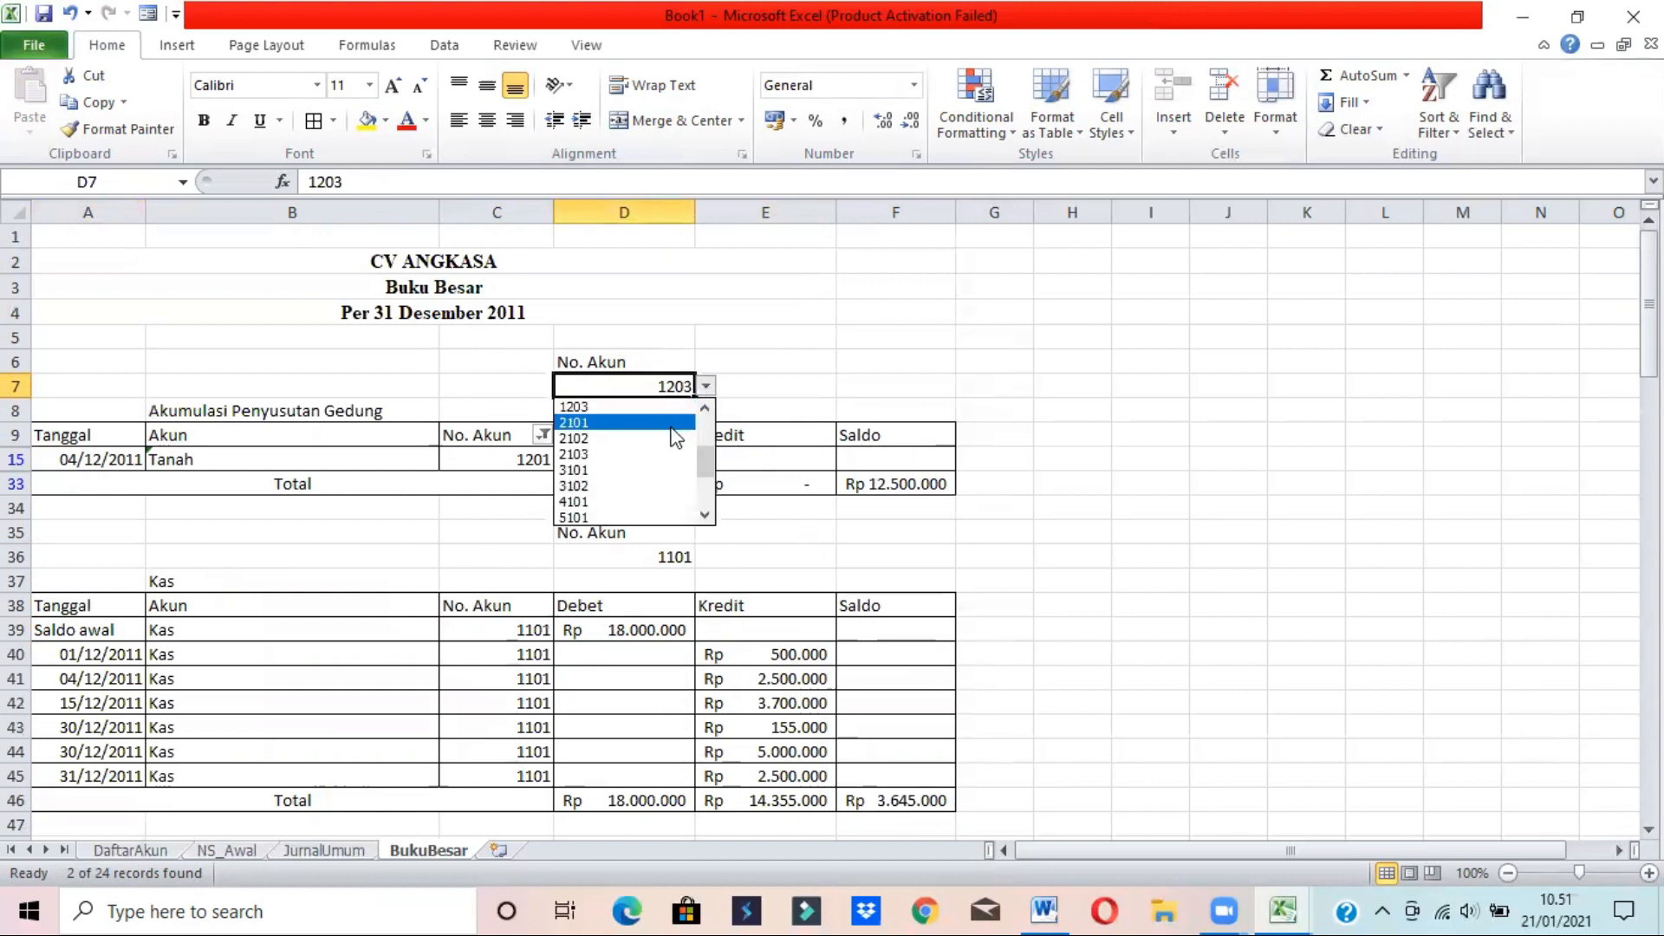
pyautogui.click(673, 423)
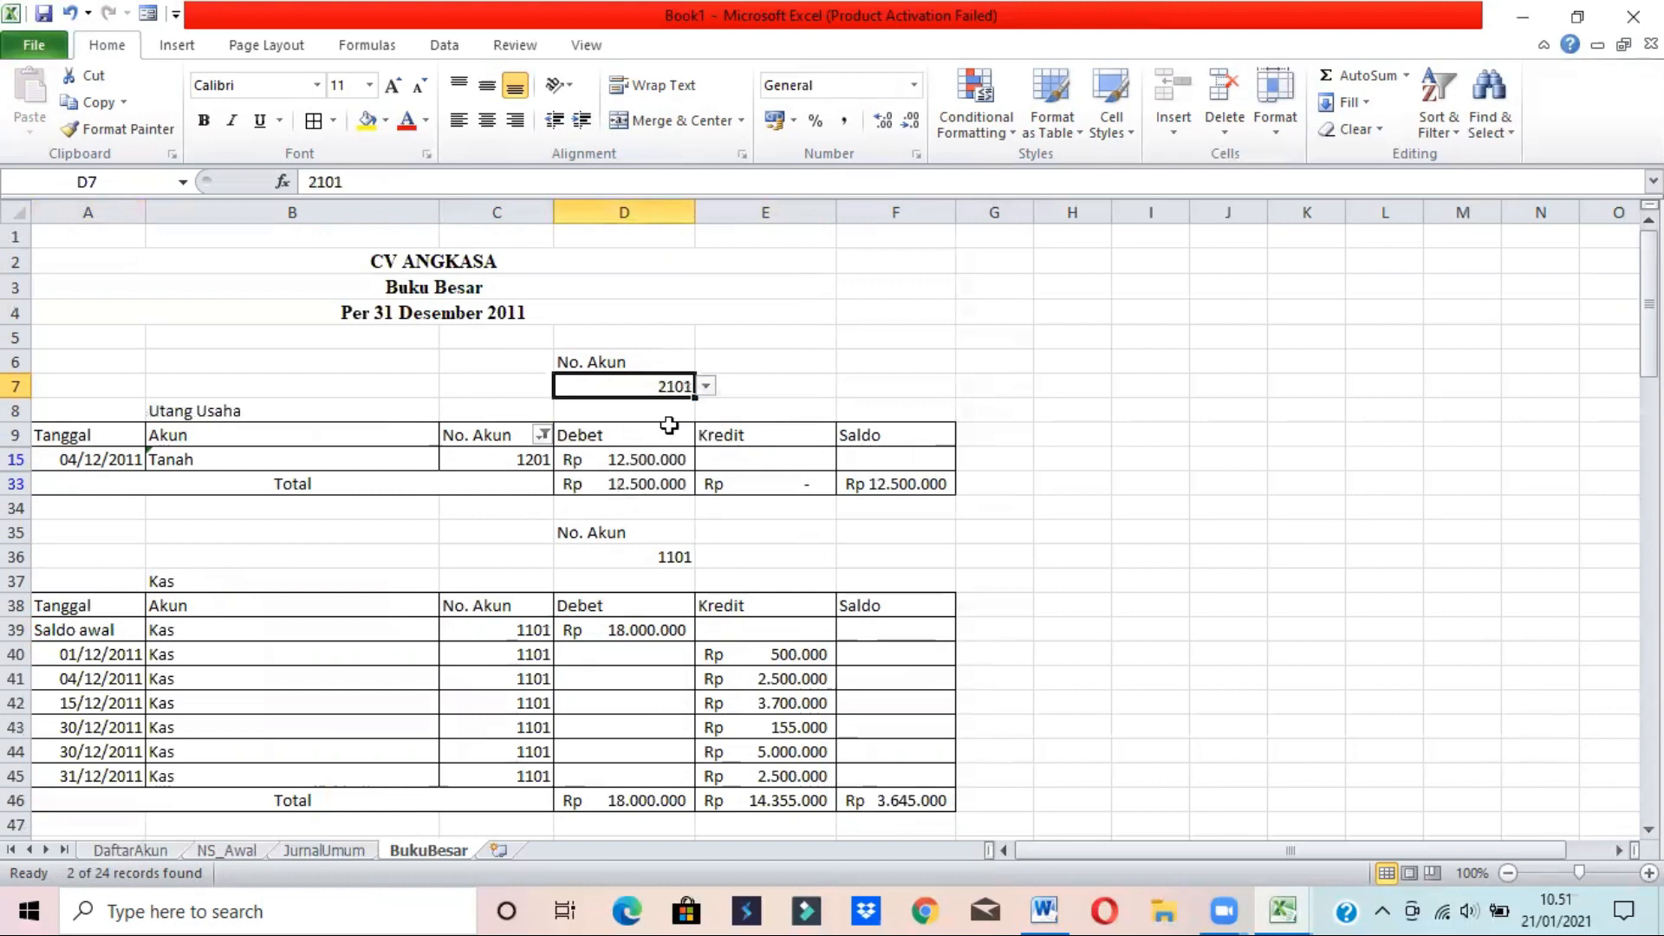
# - Filter the No. Akun column of the main ledger table to show only account 2101 instead of 1201
pyautogui.click(542, 434)
pyautogui.click(300, 701)
pyautogui.click(300, 718)
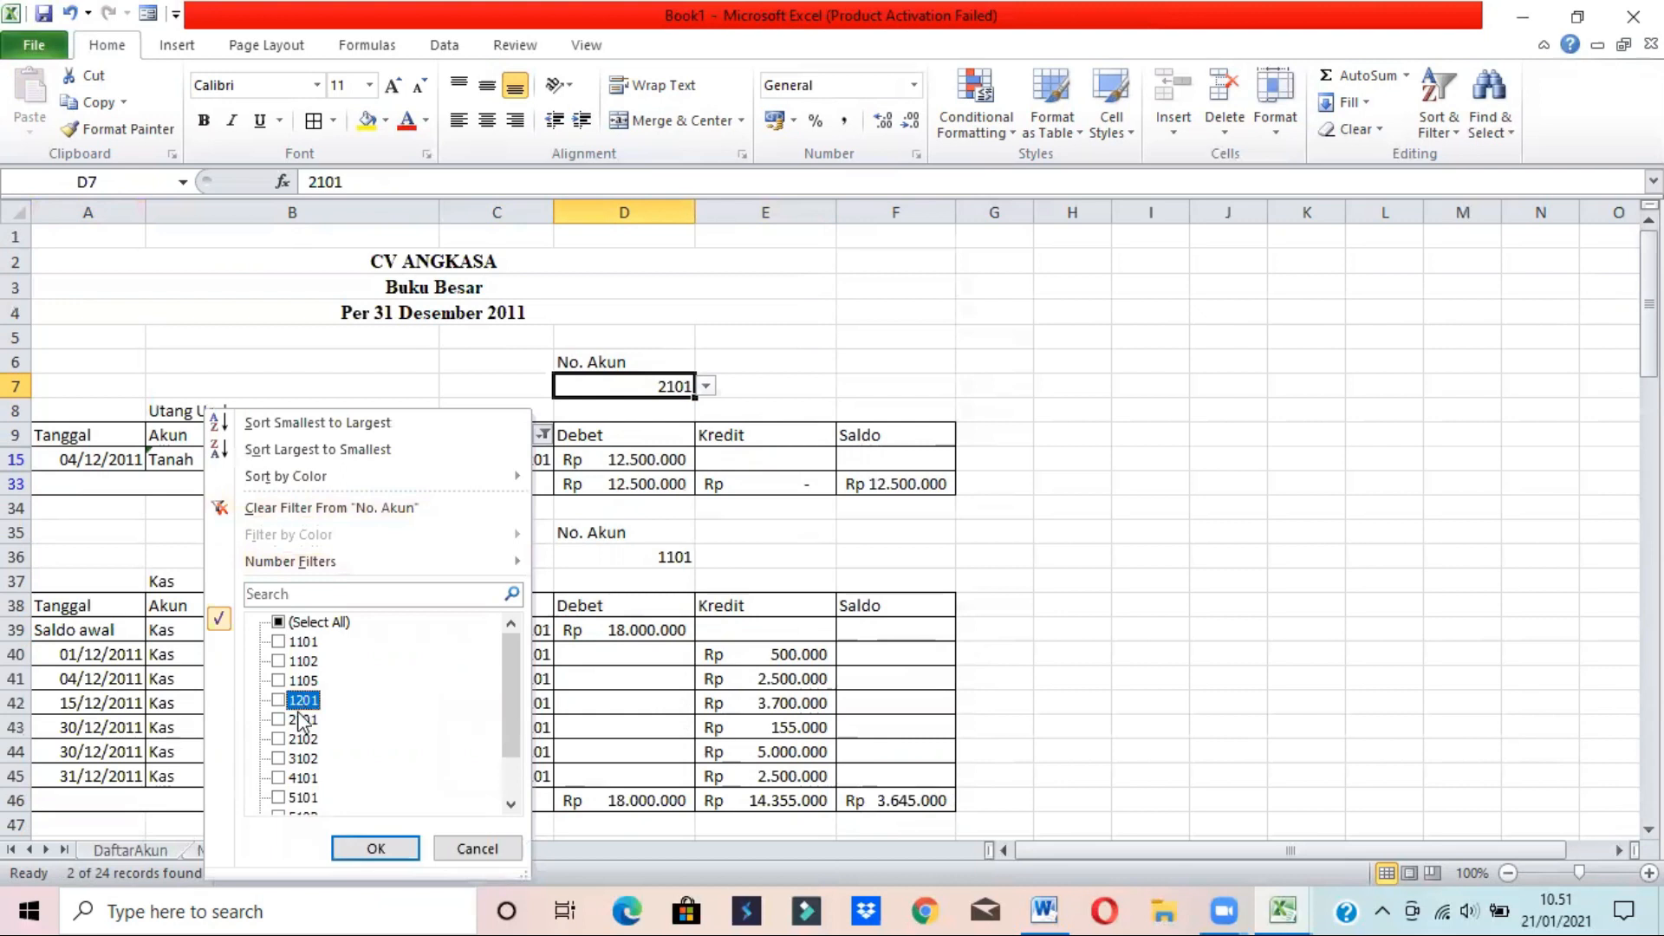
pyautogui.click(378, 845)
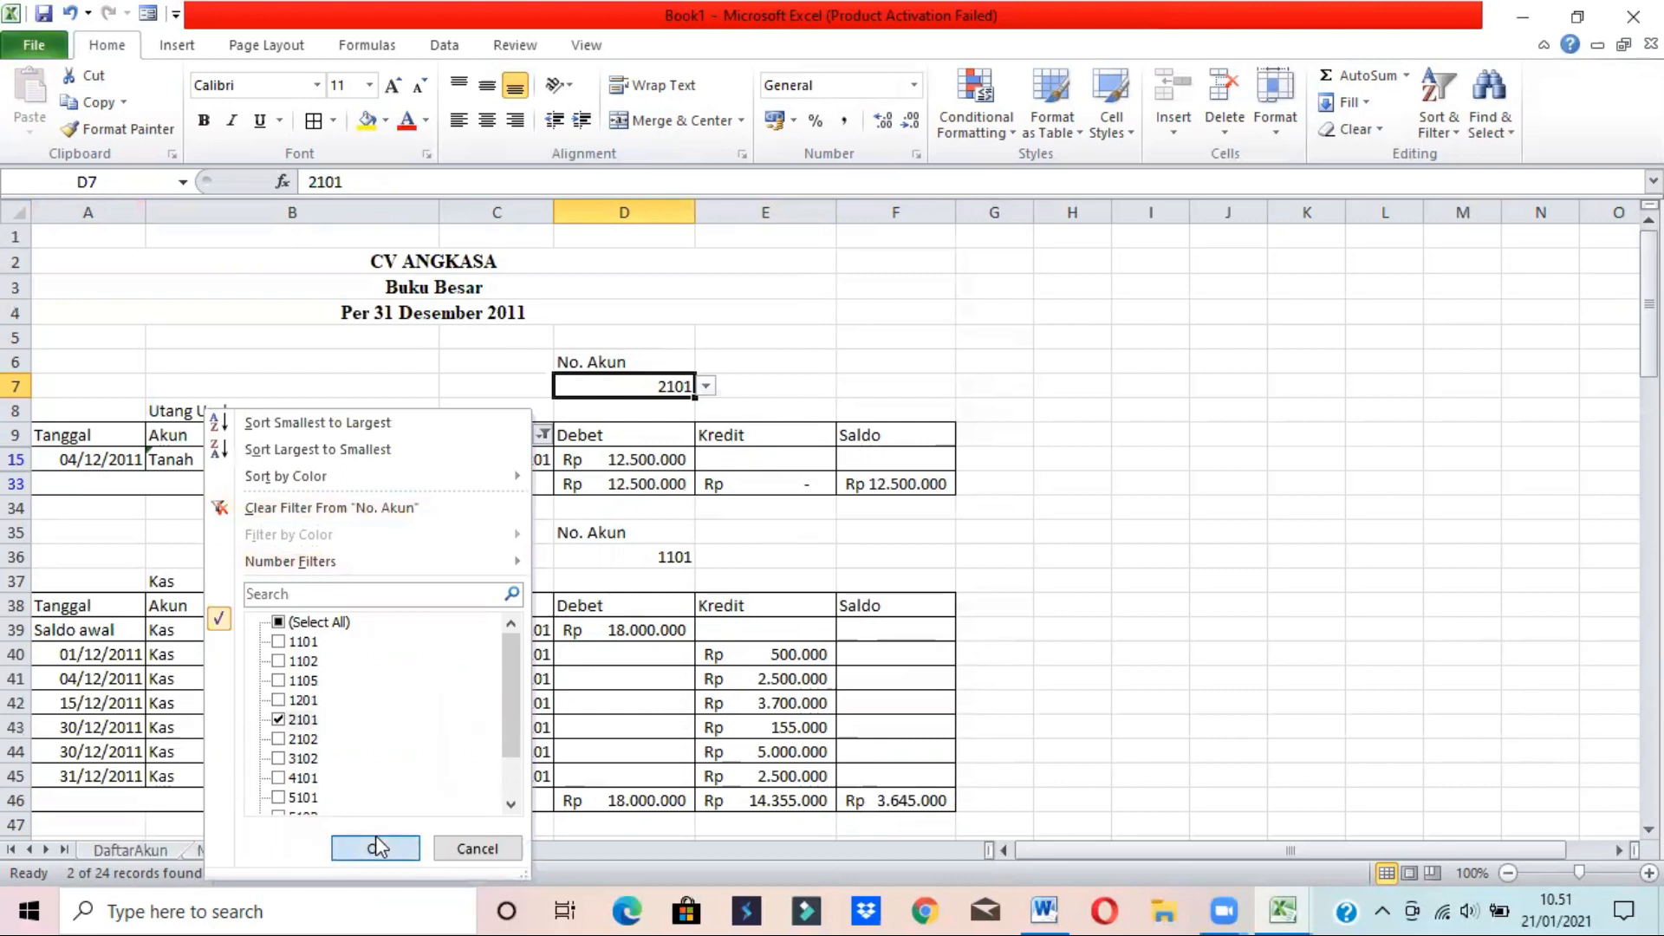
pyautogui.click(1151, 559)
# - Copy the filtered Utang Usaha table from A6 to F33 and paste it at A102 with its source formatting
pyautogui.moveTo(93, 361); pyautogui.dragTo(917, 491)
pyautogui.hotkey('ctrl', 'c')
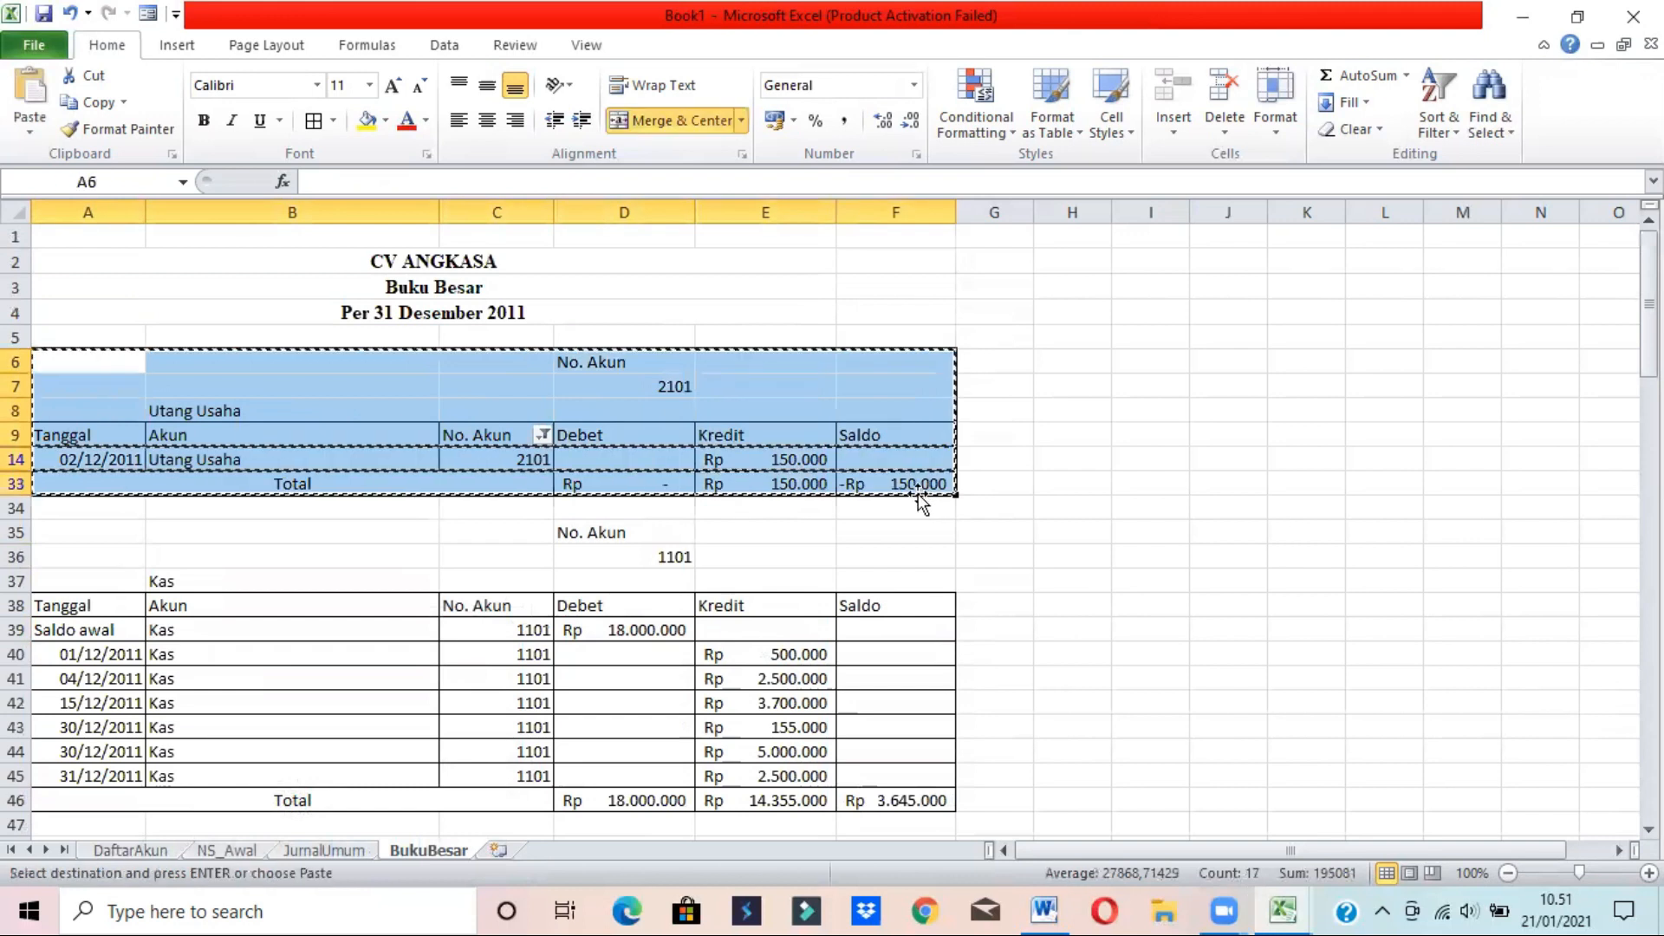
pyautogui.moveTo(1649, 303); pyautogui.dragTo(1650, 746)
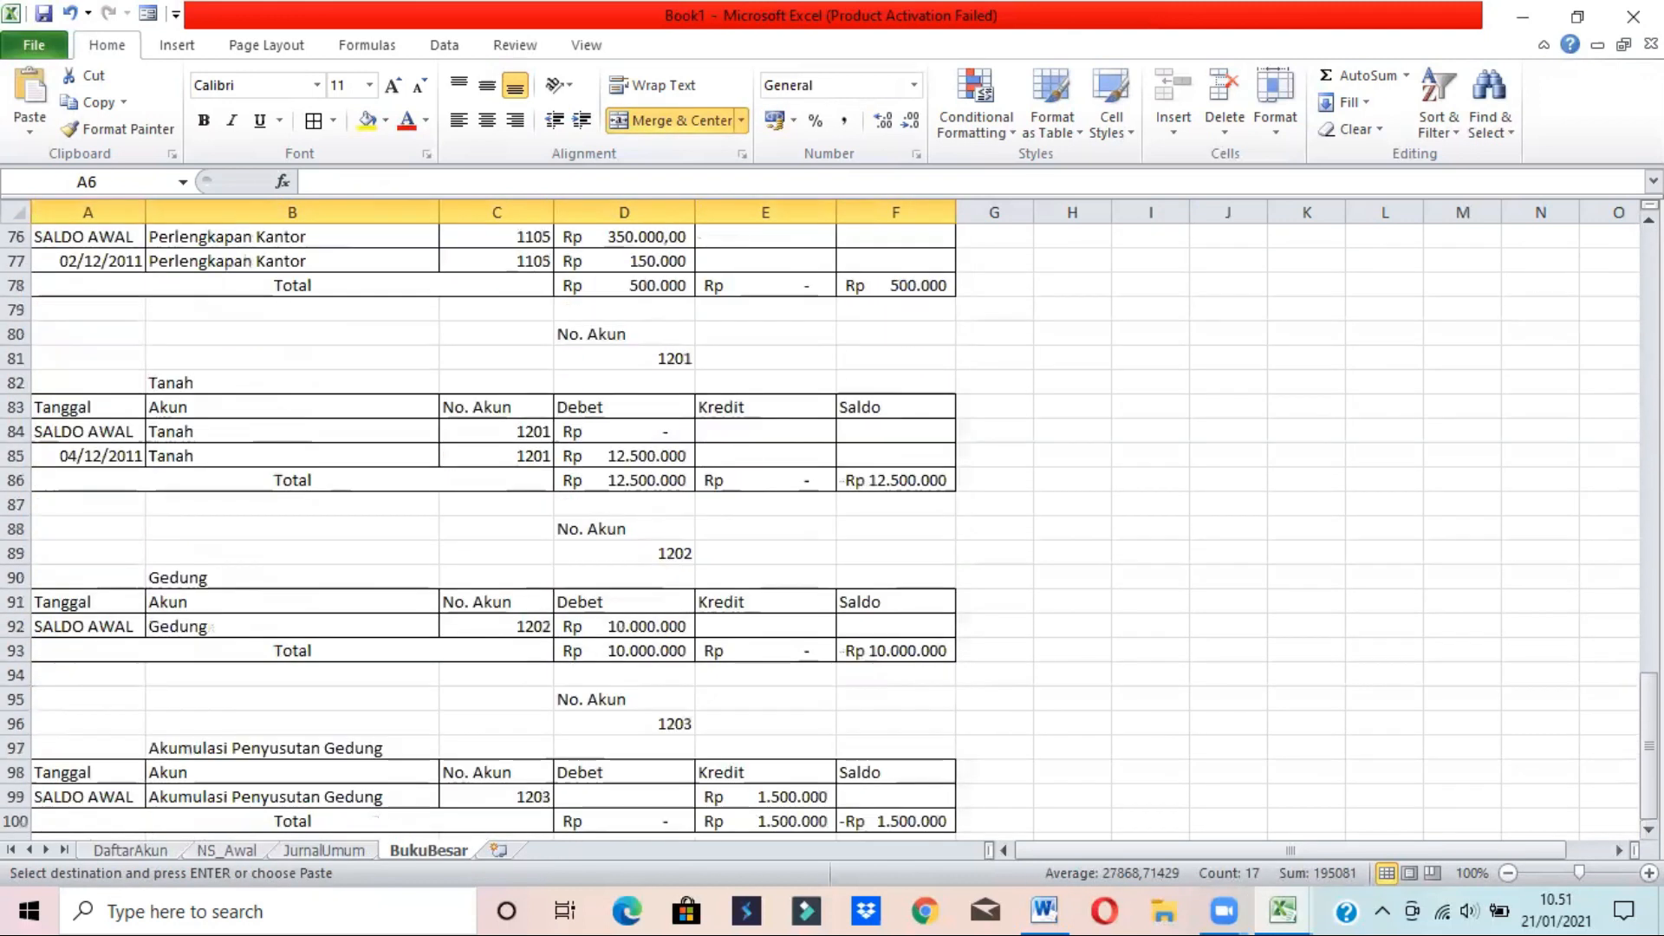
pyautogui.scroll(-2, 962, 697)
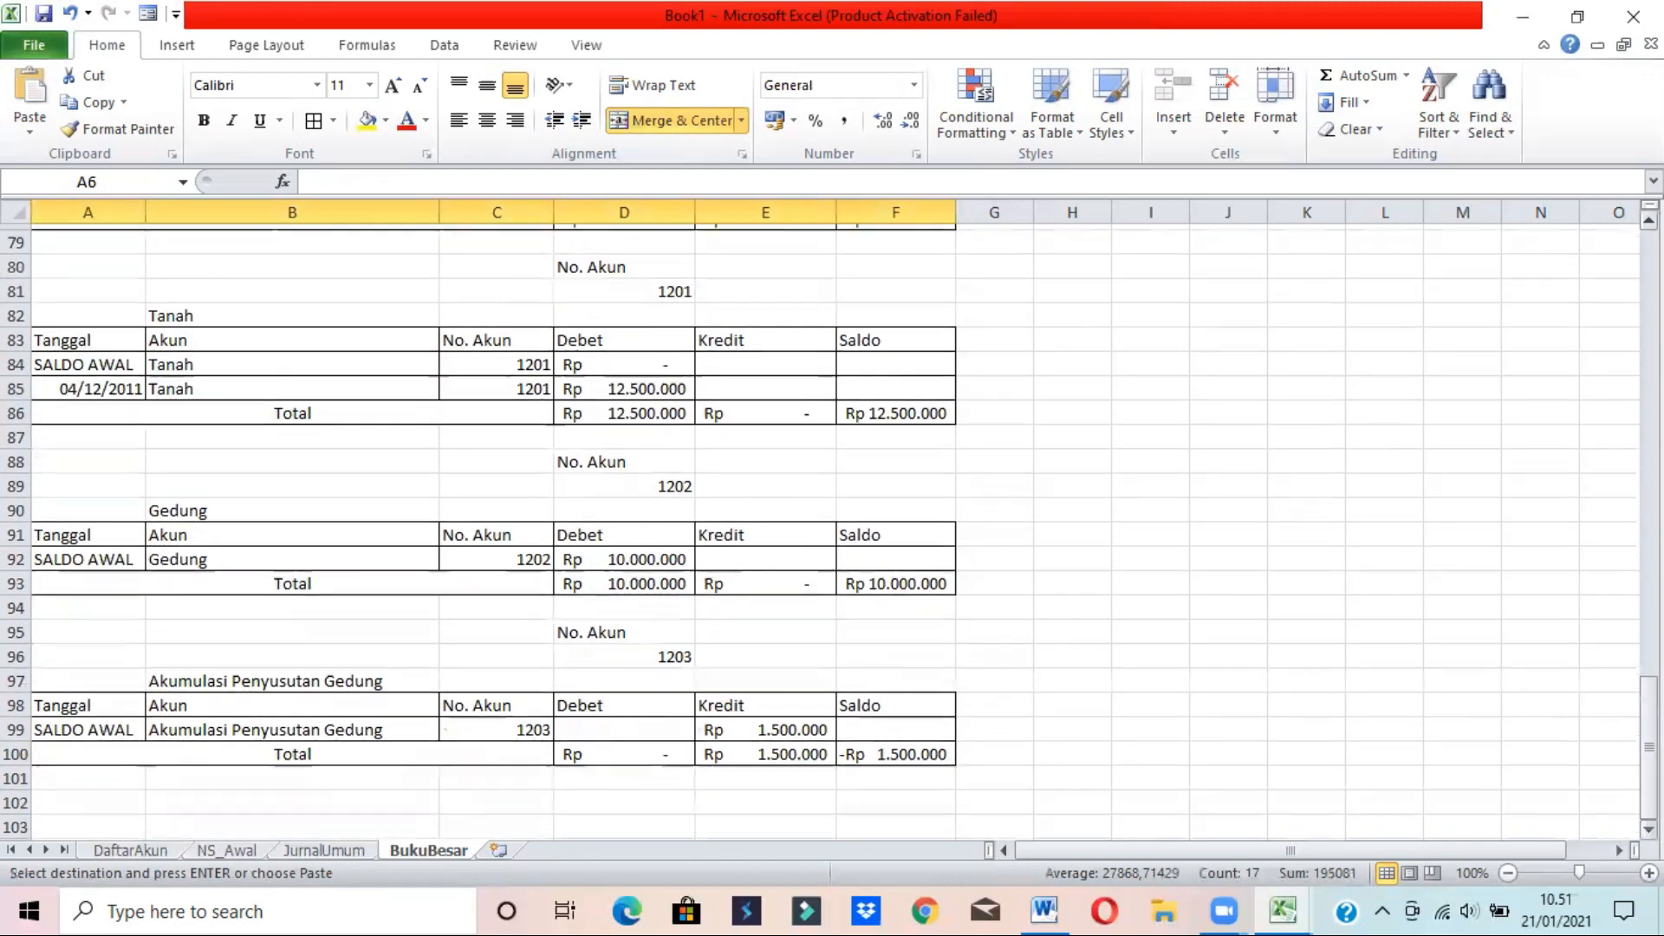
pyautogui.click(853, 747)
pyautogui.click(52, 742)
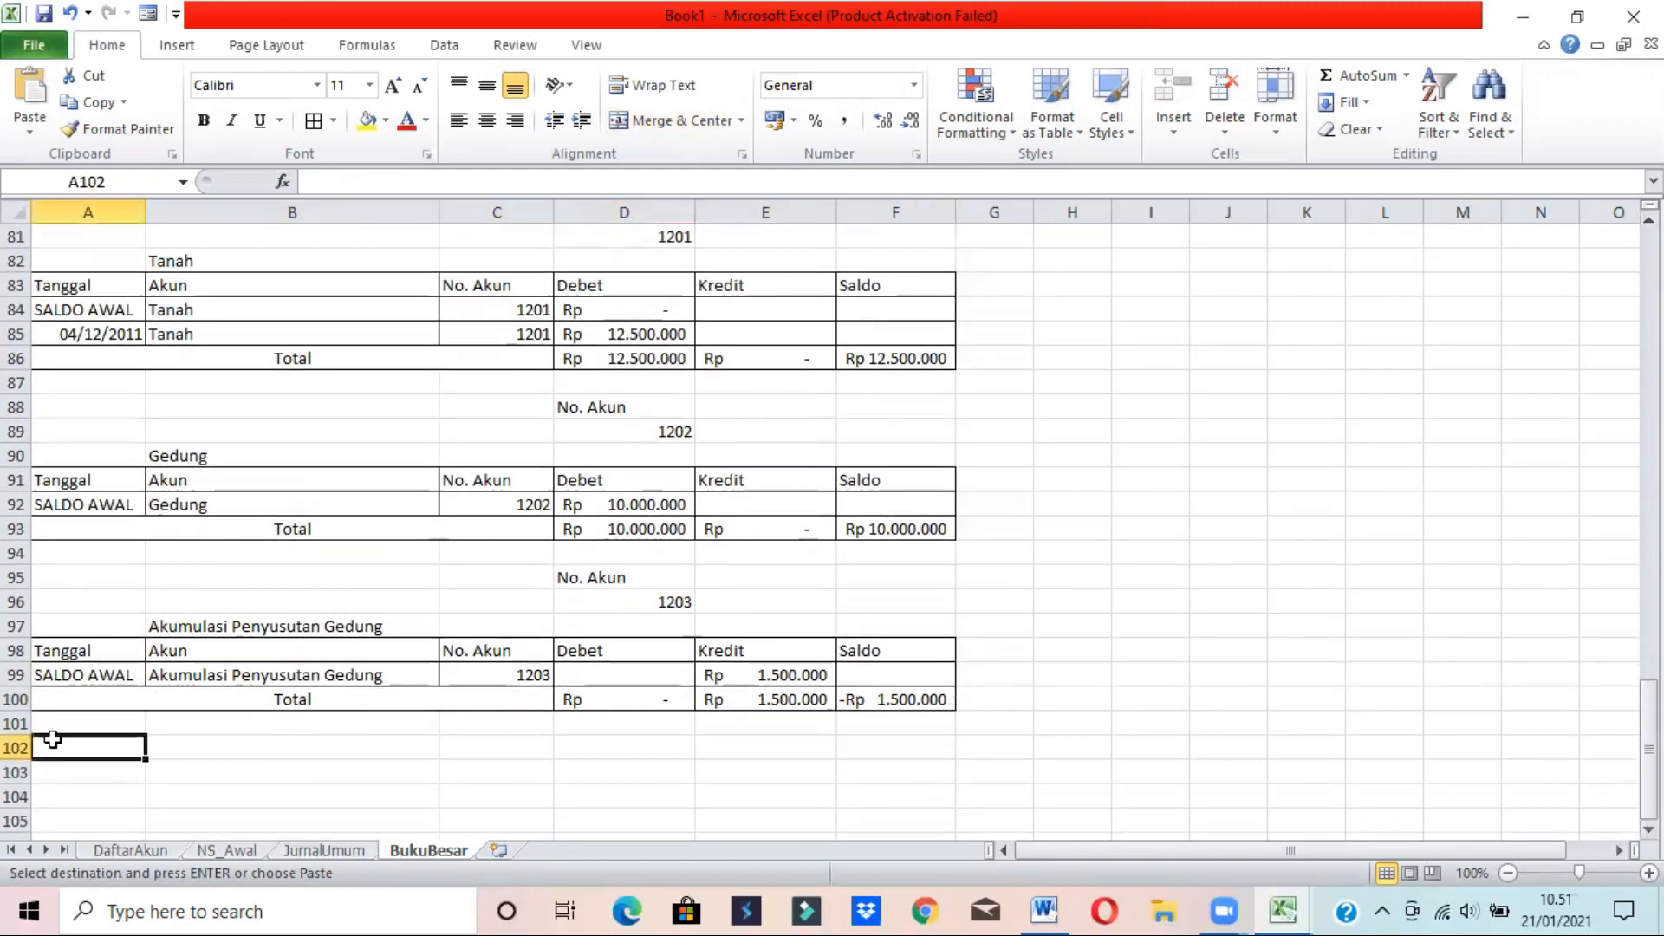
pyautogui.click(30, 130)
pyautogui.press('Escape')
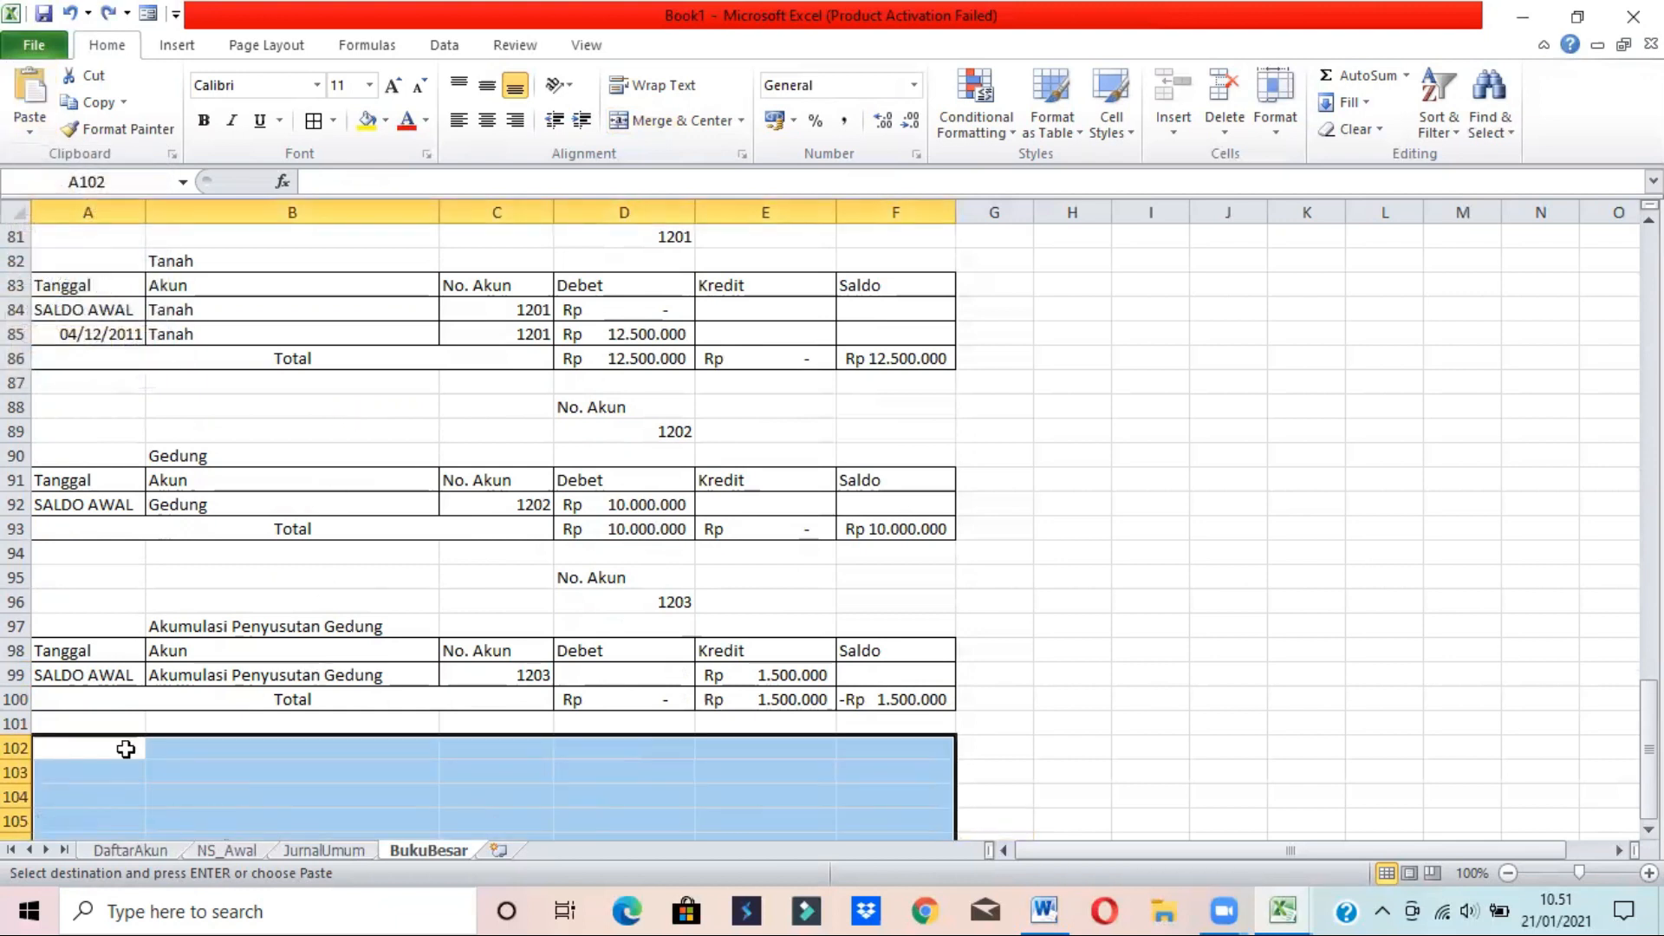
pyautogui.click(126, 749)
pyautogui.click(29, 129)
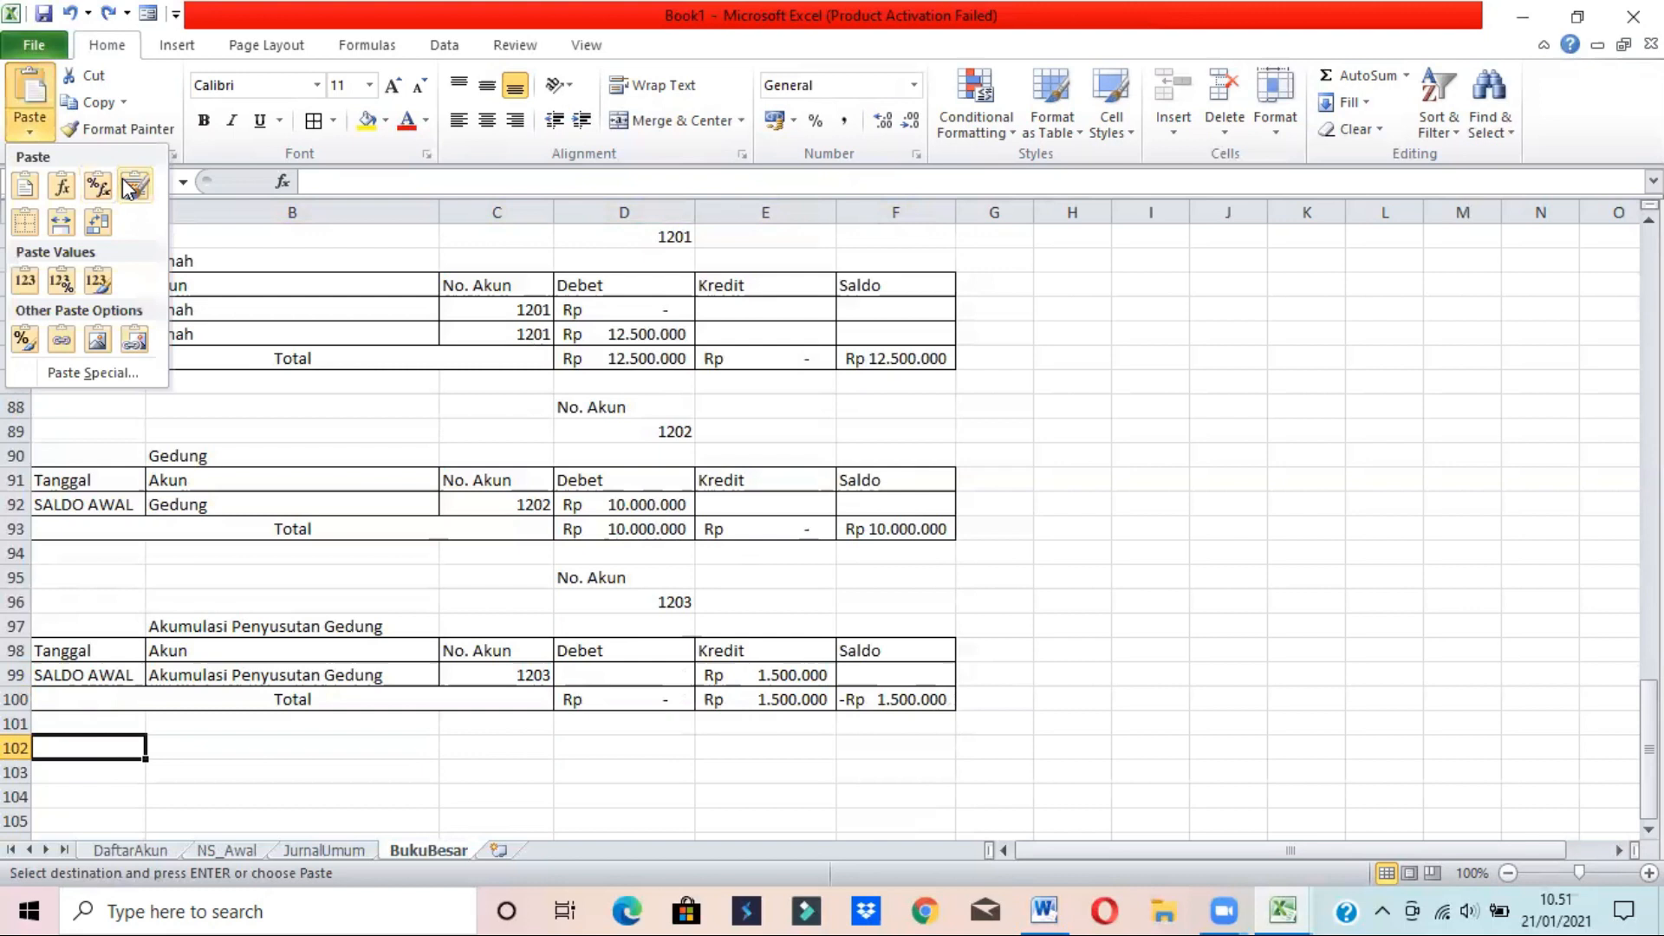
pyautogui.click(132, 186)
# - Insert an empty row above the 02/12/2011 entry at row 106 of the pasted Utang Usaha table
pyautogui.moveTo(1648, 722); pyautogui.dragTo(1648, 739)
pyautogui.click(1648, 829)
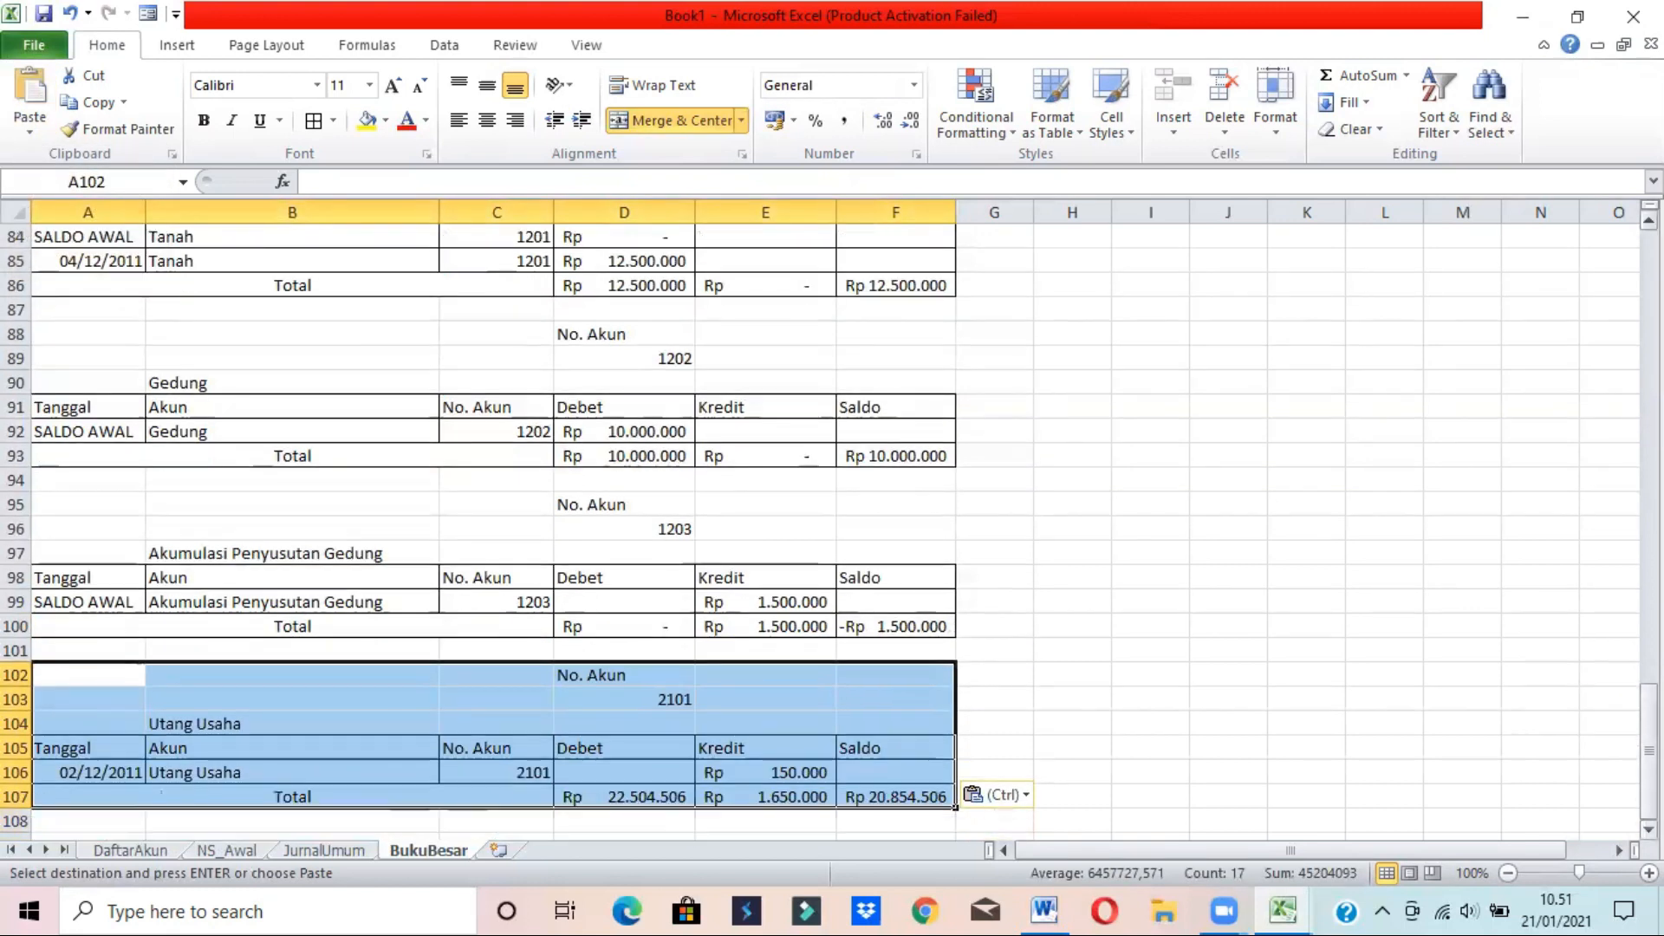
pyautogui.scroll(-1, 647, 699)
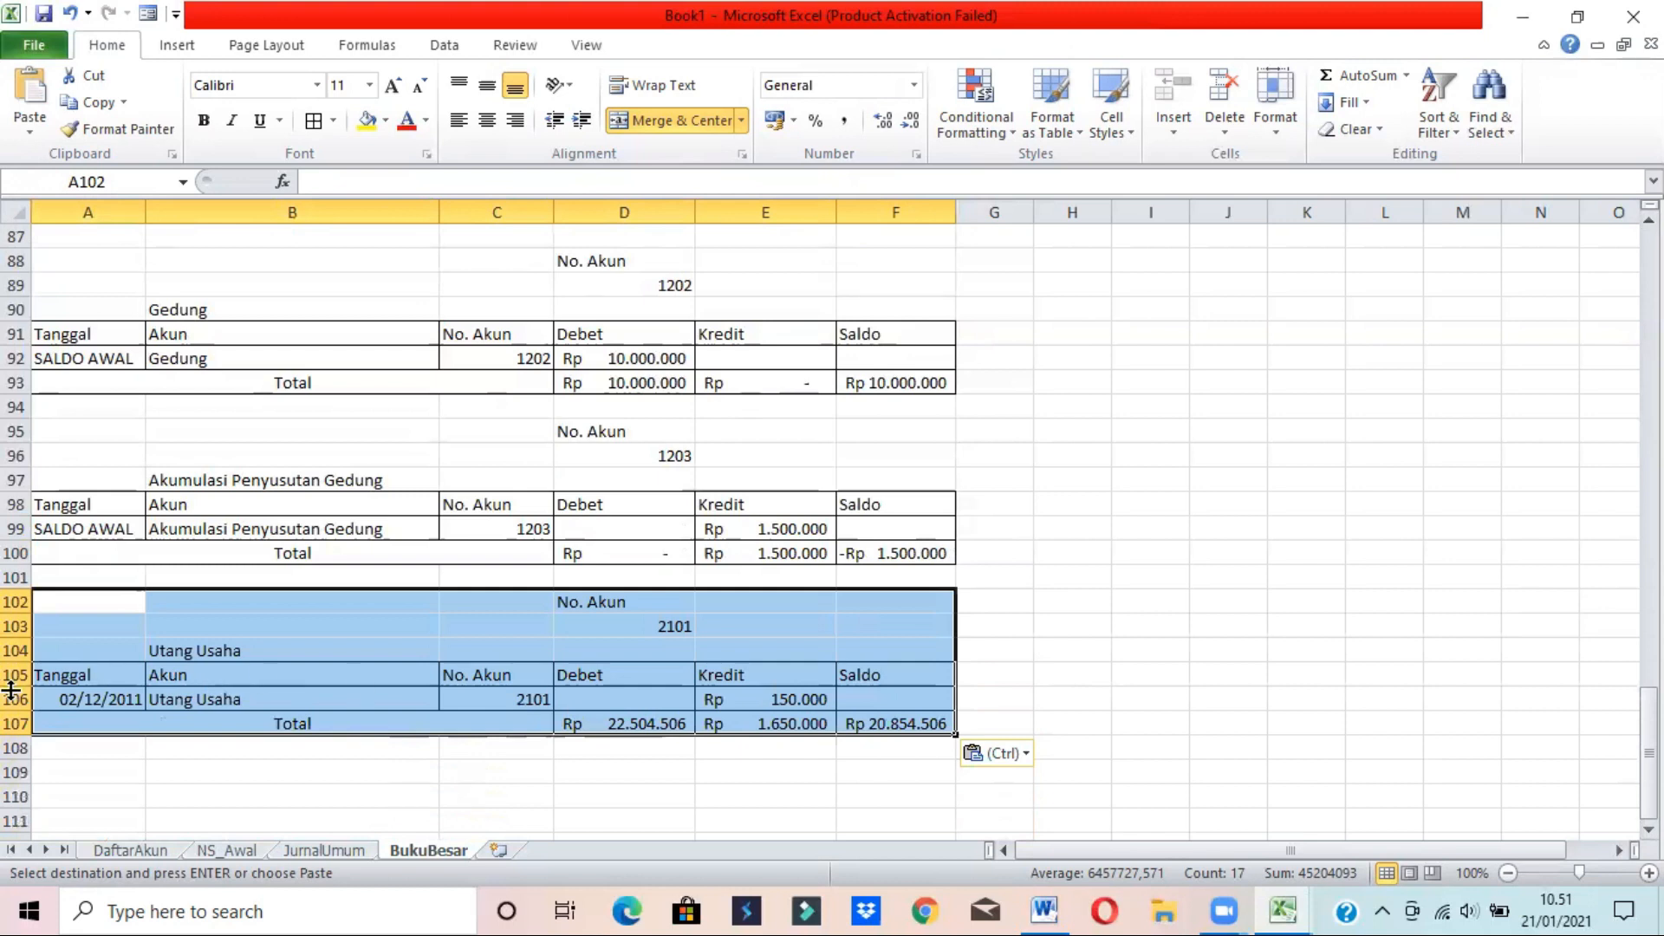
pyautogui.click(11, 693)
pyautogui.rightClick(12, 699)
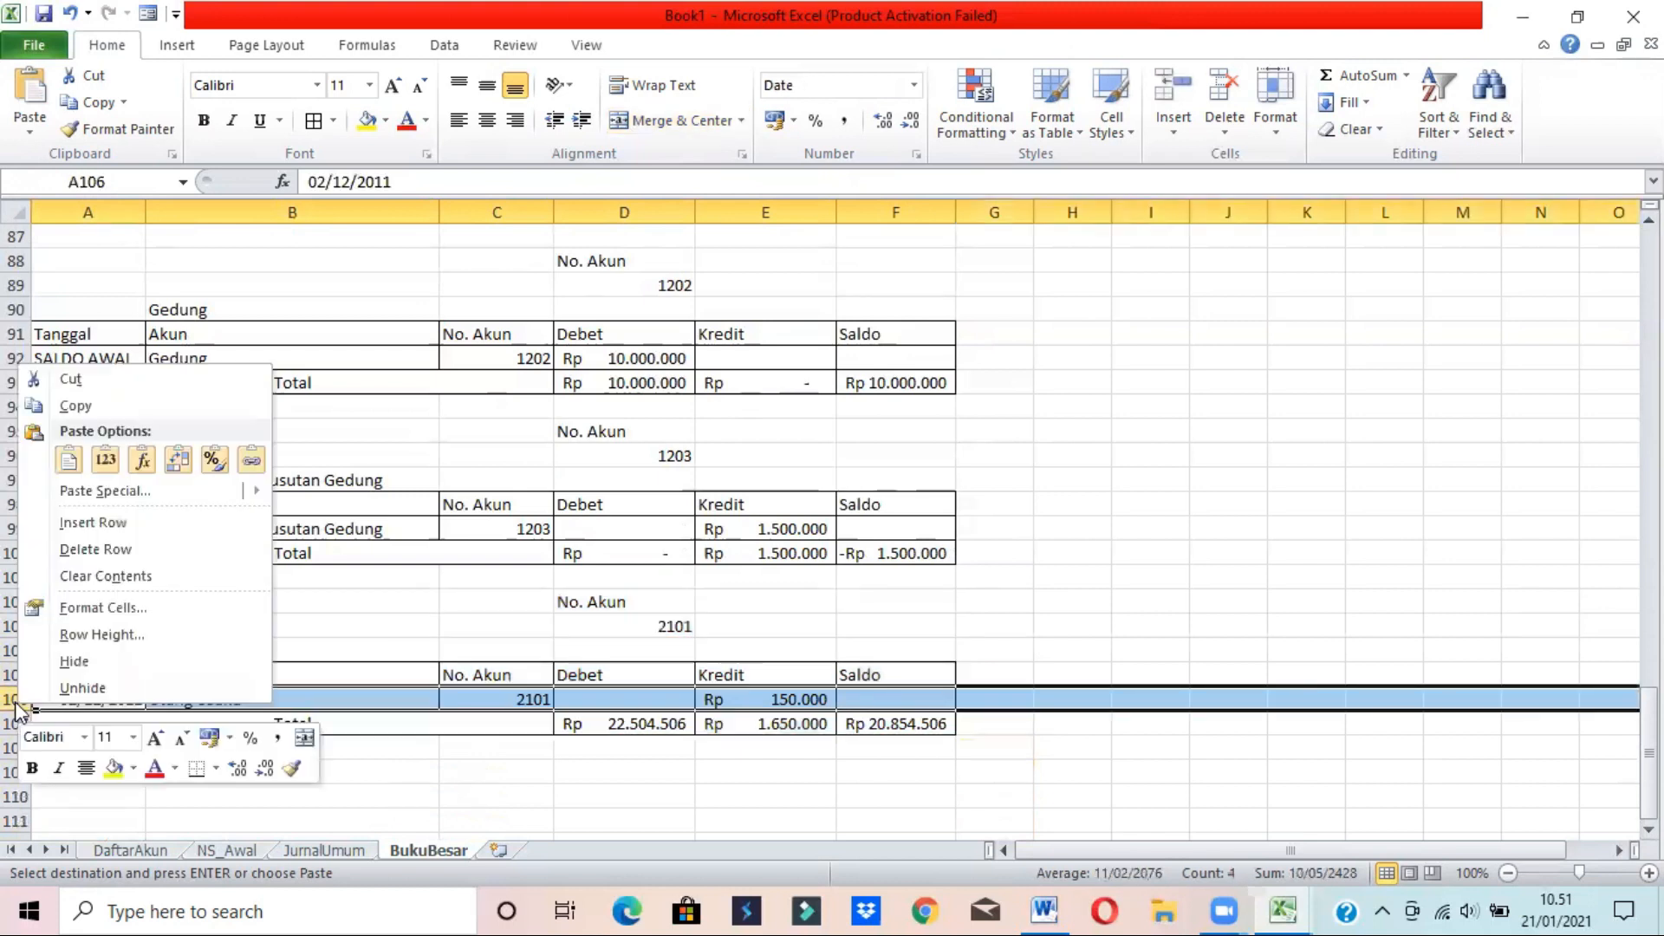
pyautogui.click(88, 522)
# - Enter SALDO AWAL as the date in A106 and Utang Usaha as the account name in B106
pyautogui.click(70, 699)
pyautogui.write('SALDO AWAL')
pyautogui.press('Tab')
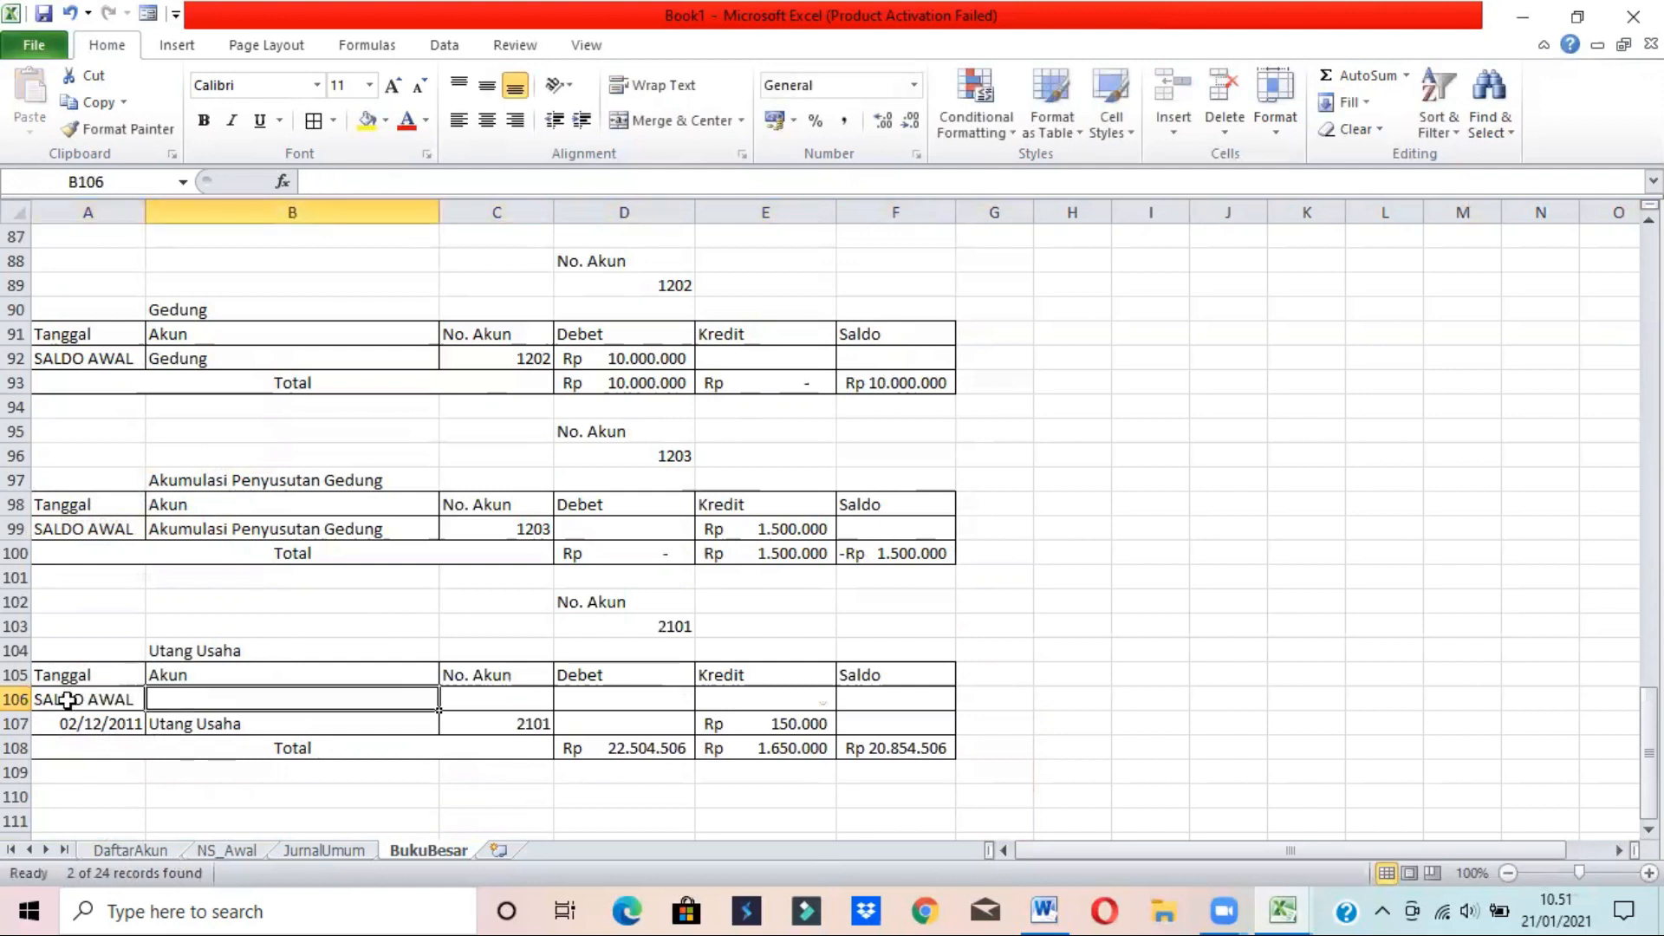
pyautogui.write('Utang Usaha')
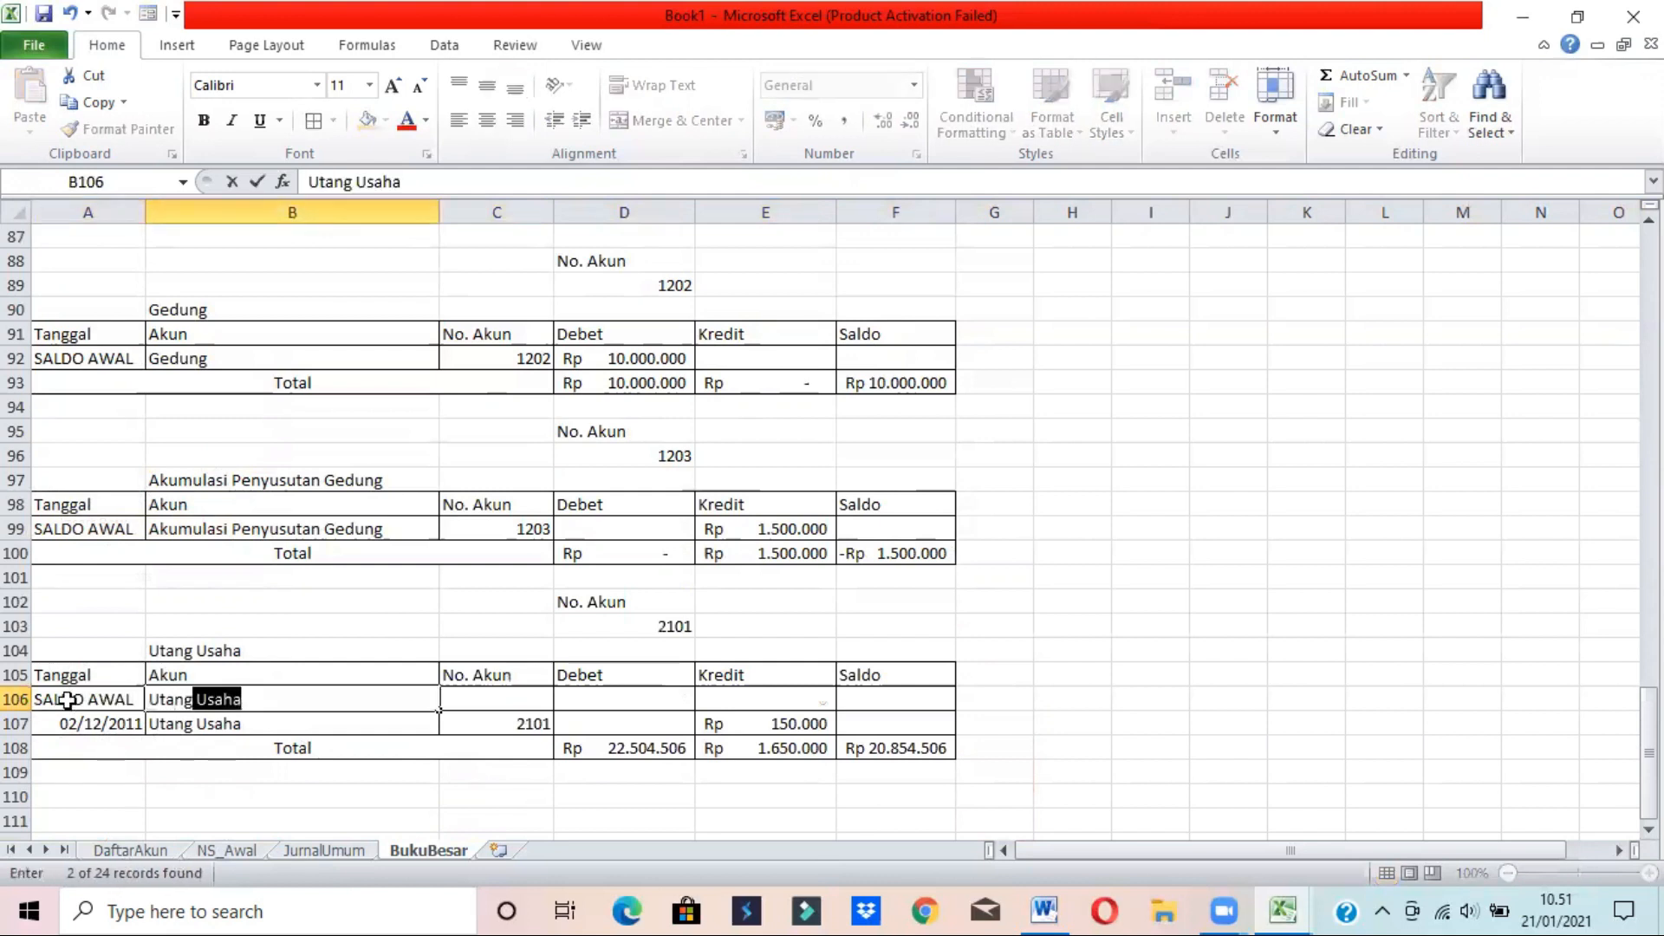
pyautogui.press('Tab')
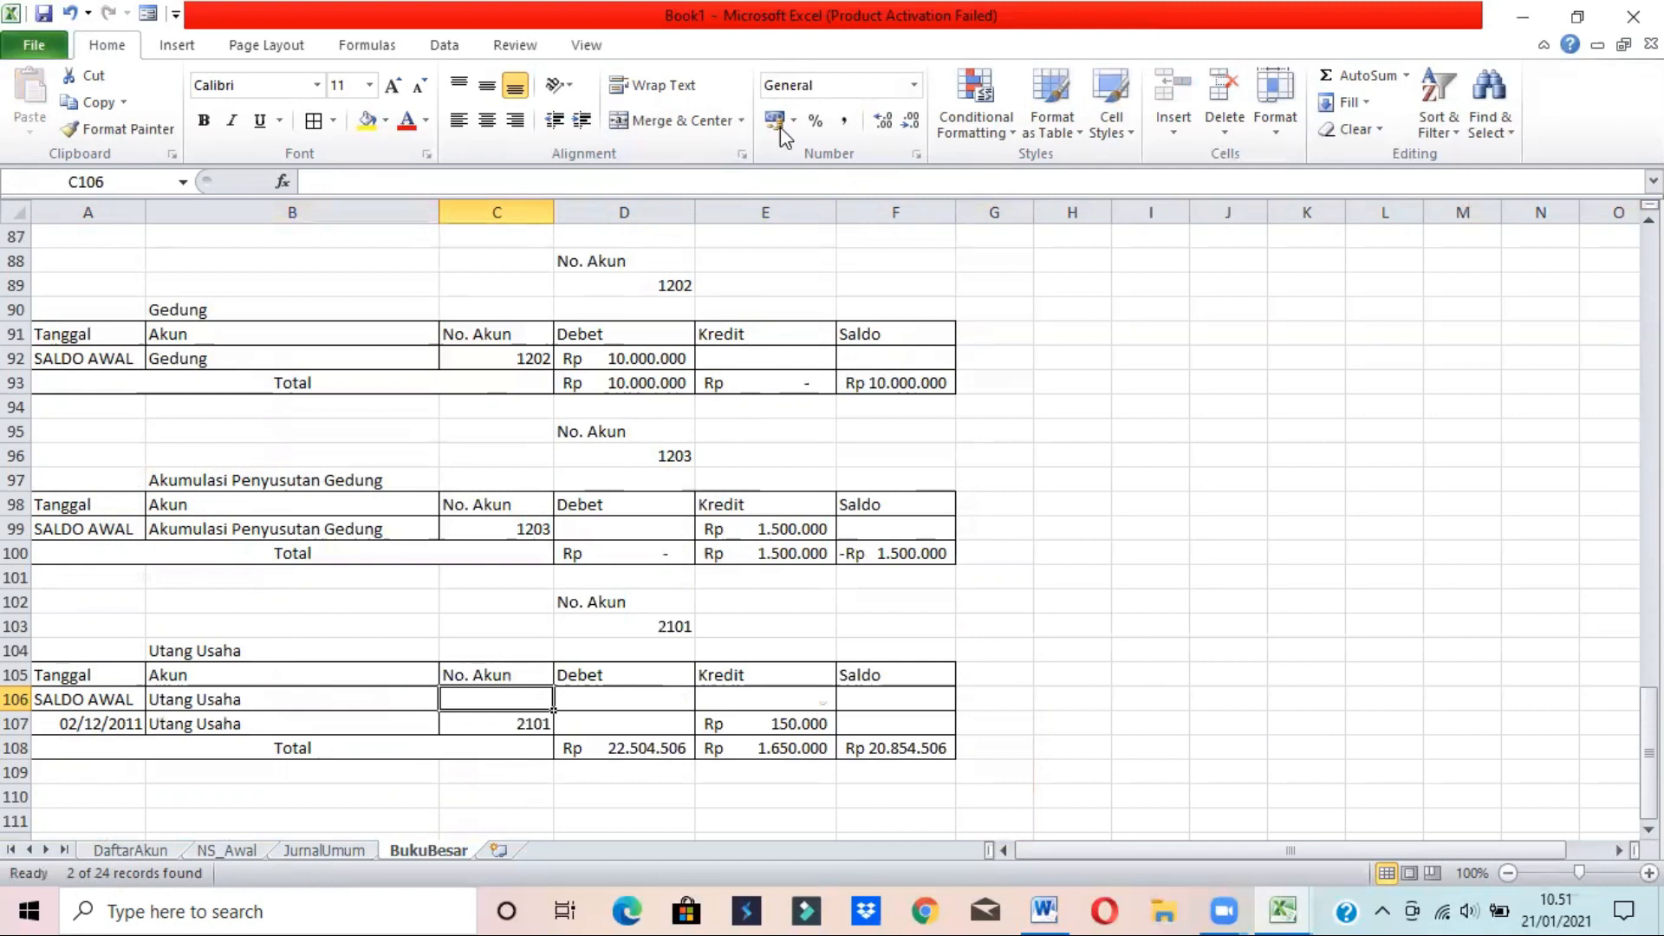
# - Start a data validation rule for the account number cell C106 and set its allowed type to List
pyautogui.click(450, 50)
pyautogui.click(933, 121)
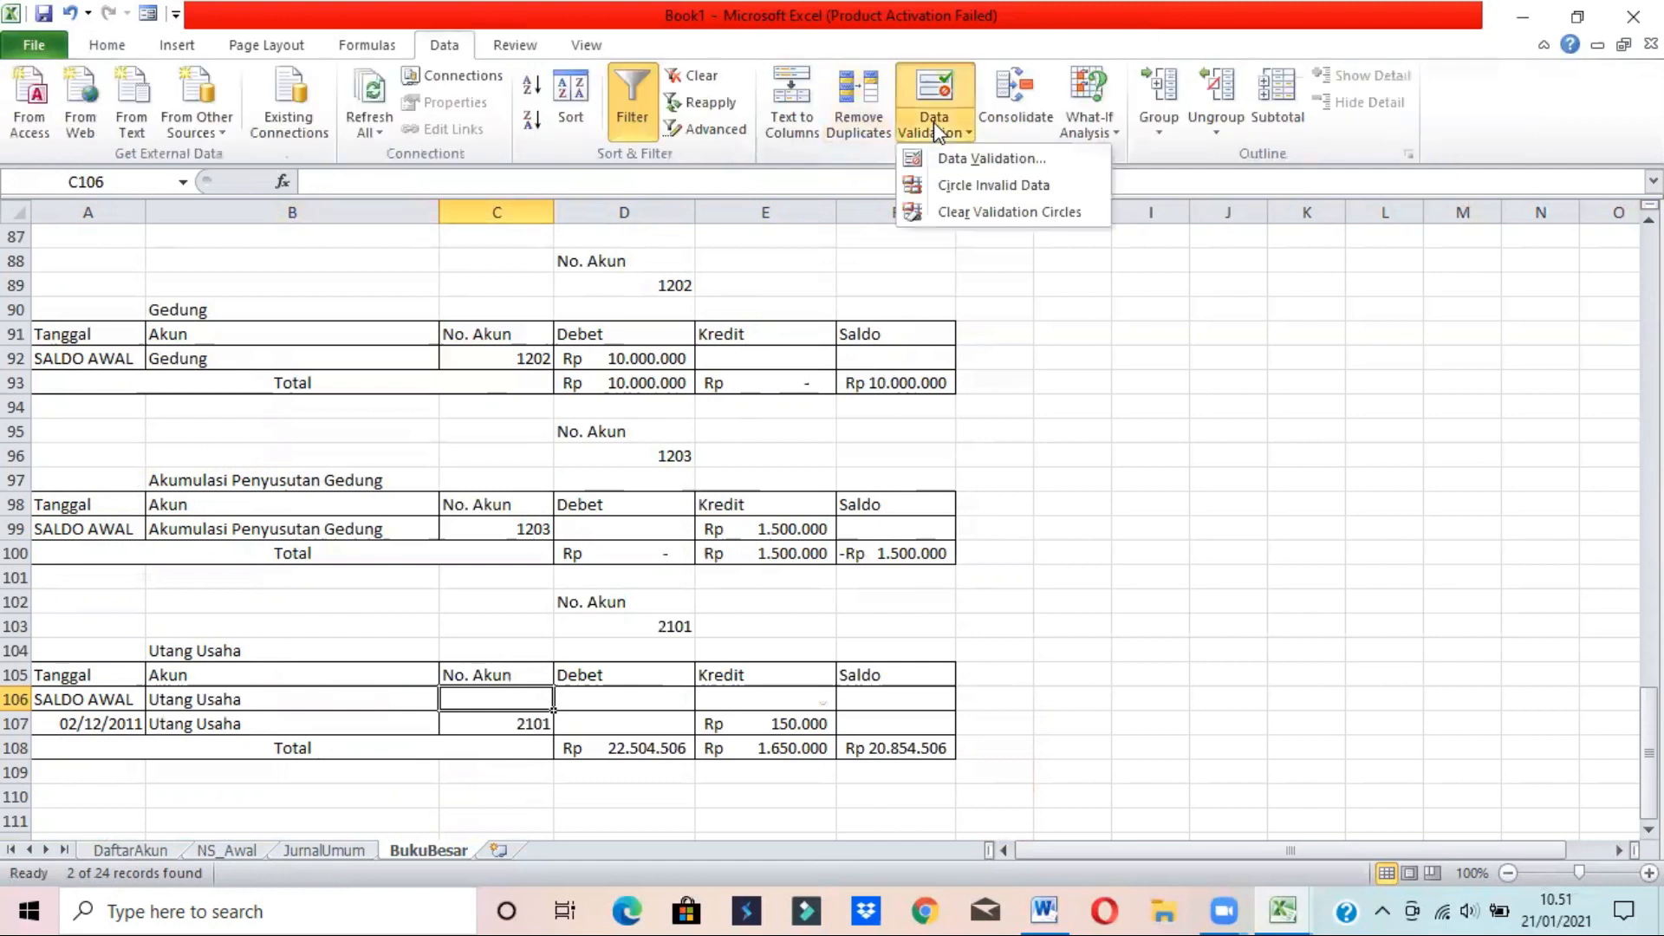
pyautogui.click(951, 159)
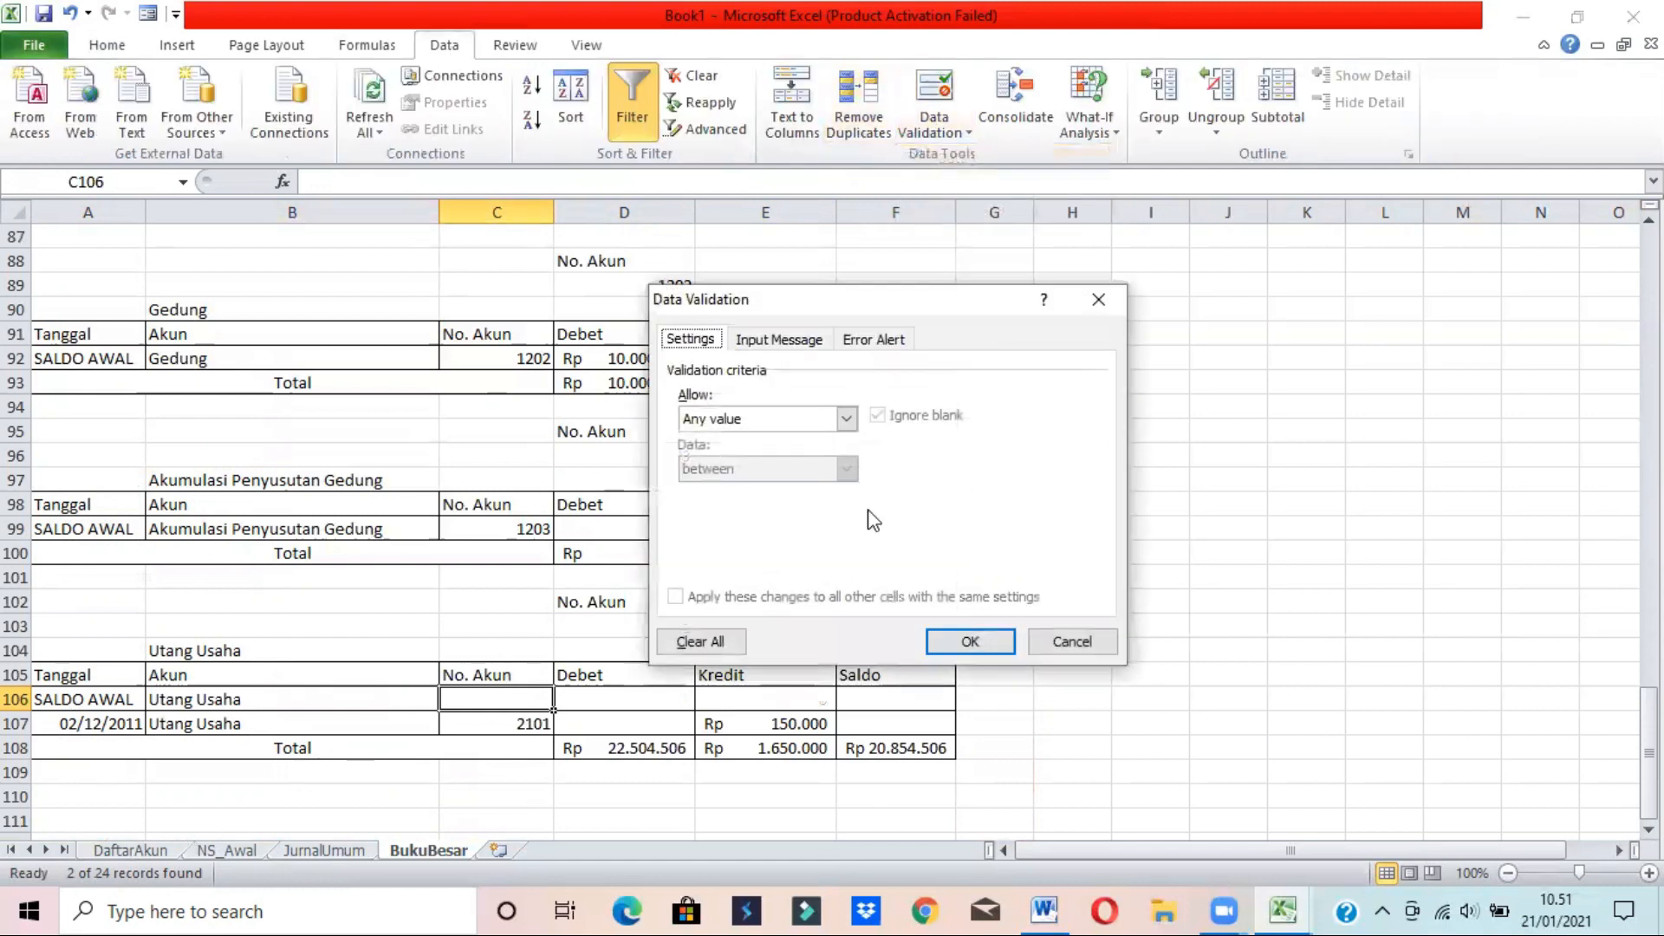
pyautogui.click(847, 418)
pyautogui.click(733, 504)
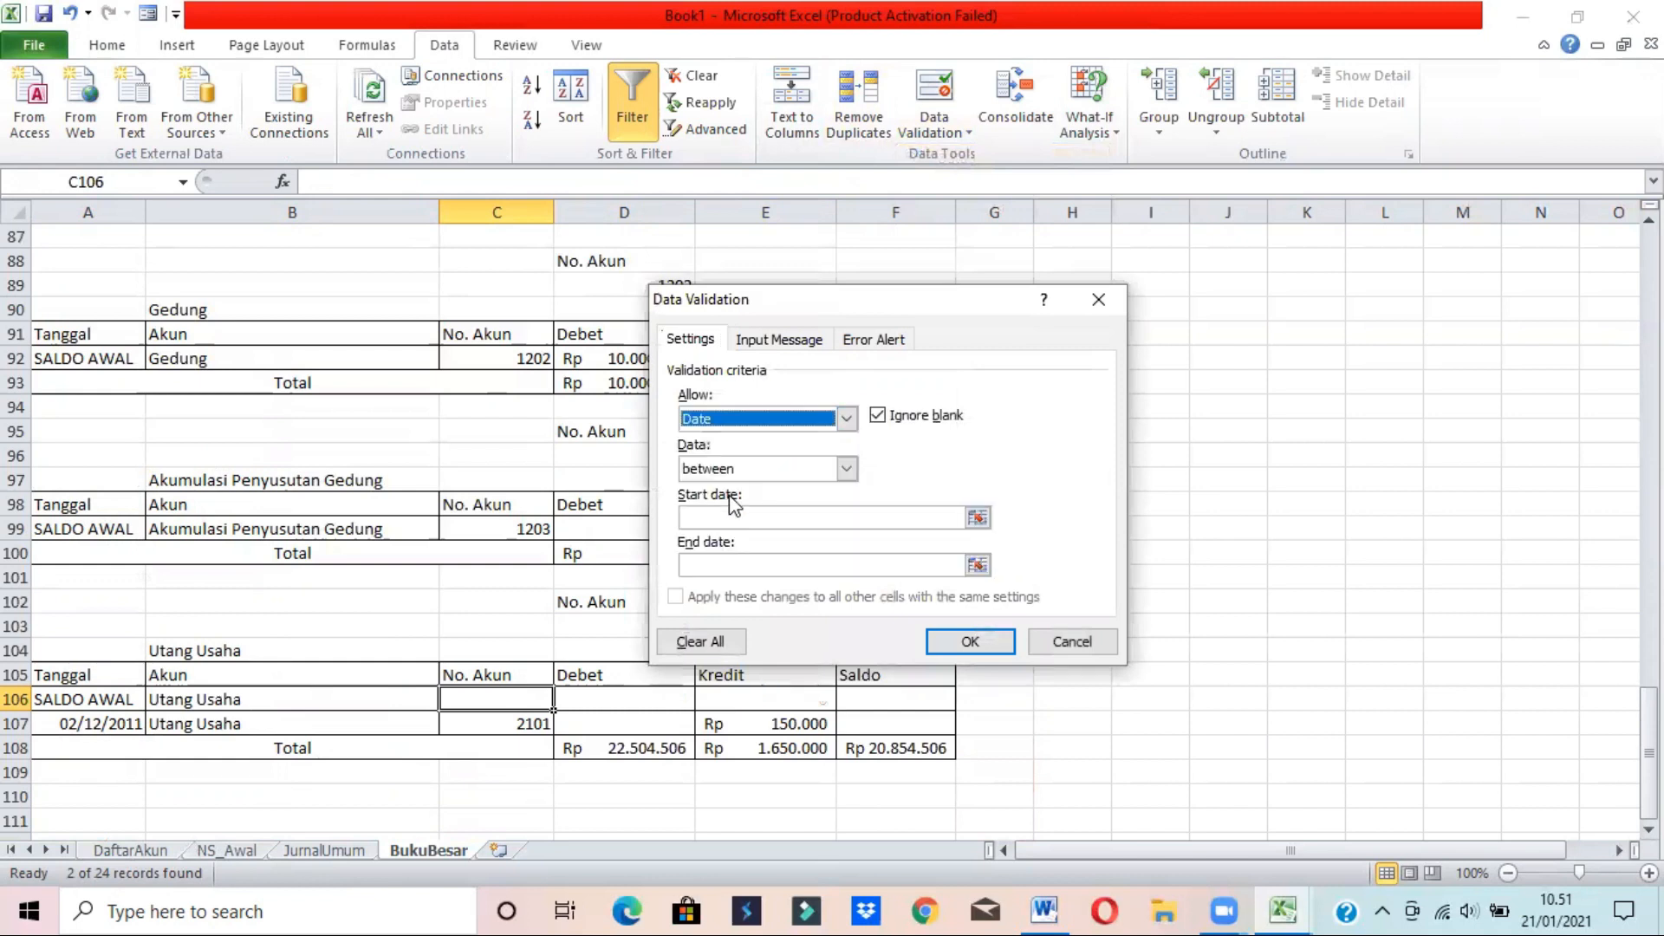
pyautogui.click(847, 419)
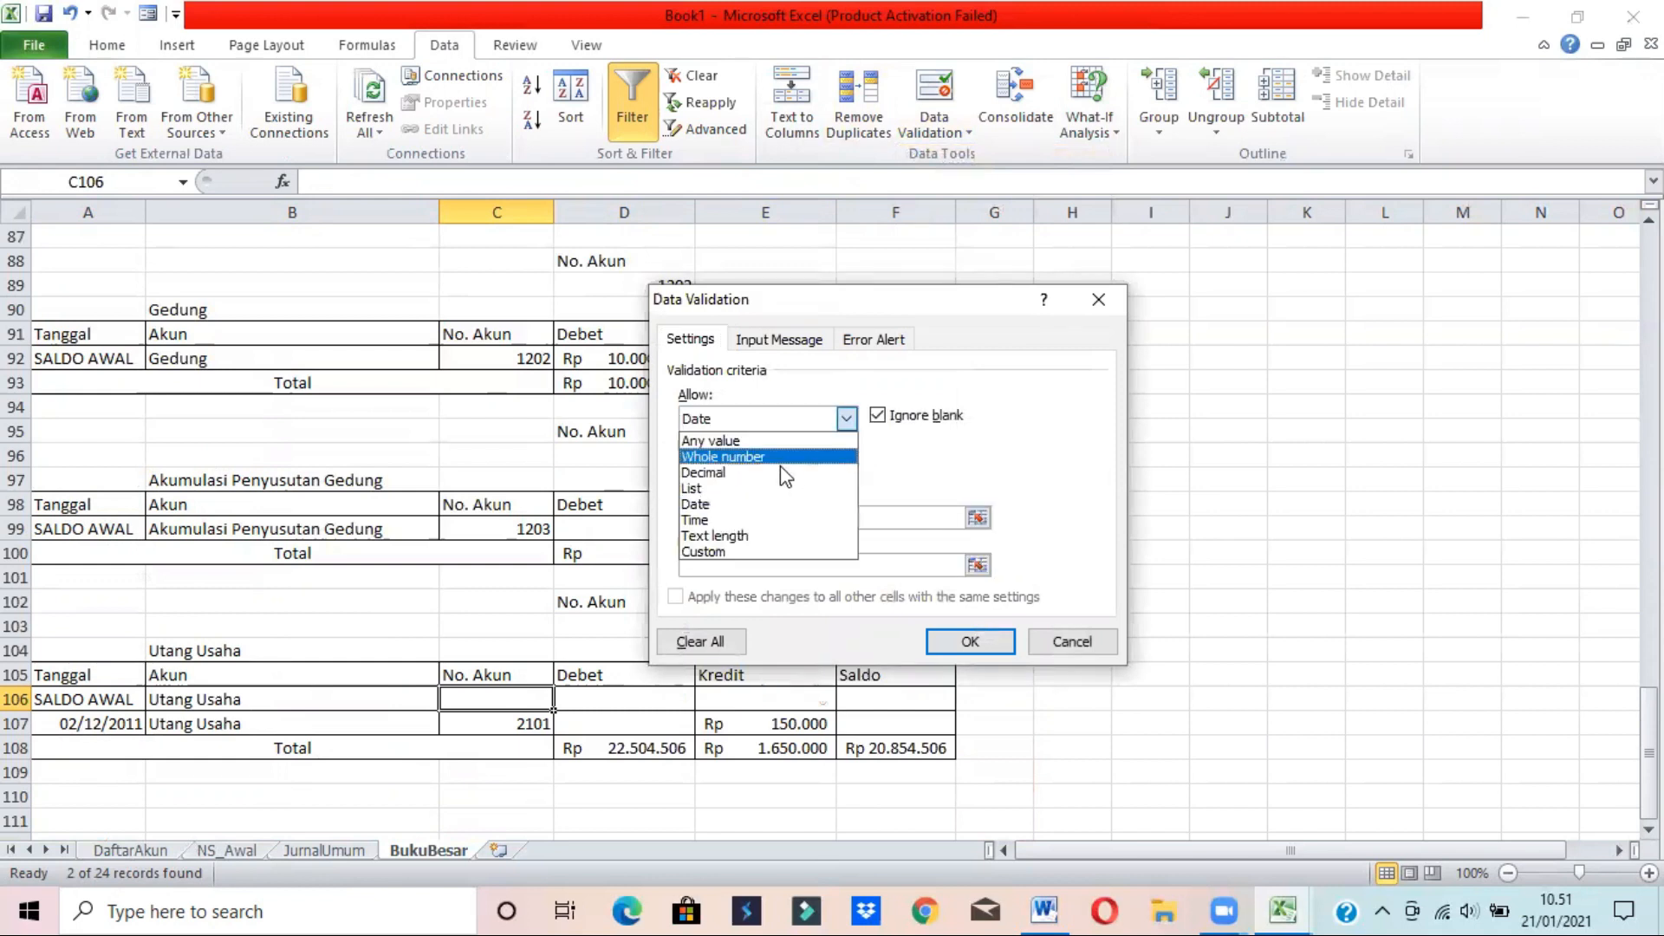
pyautogui.click(756, 483)
# - Set the validation list source of C106 to =DaftarAkun!$B$6:$B$27 and apply the rule
pyautogui.click(977, 518)
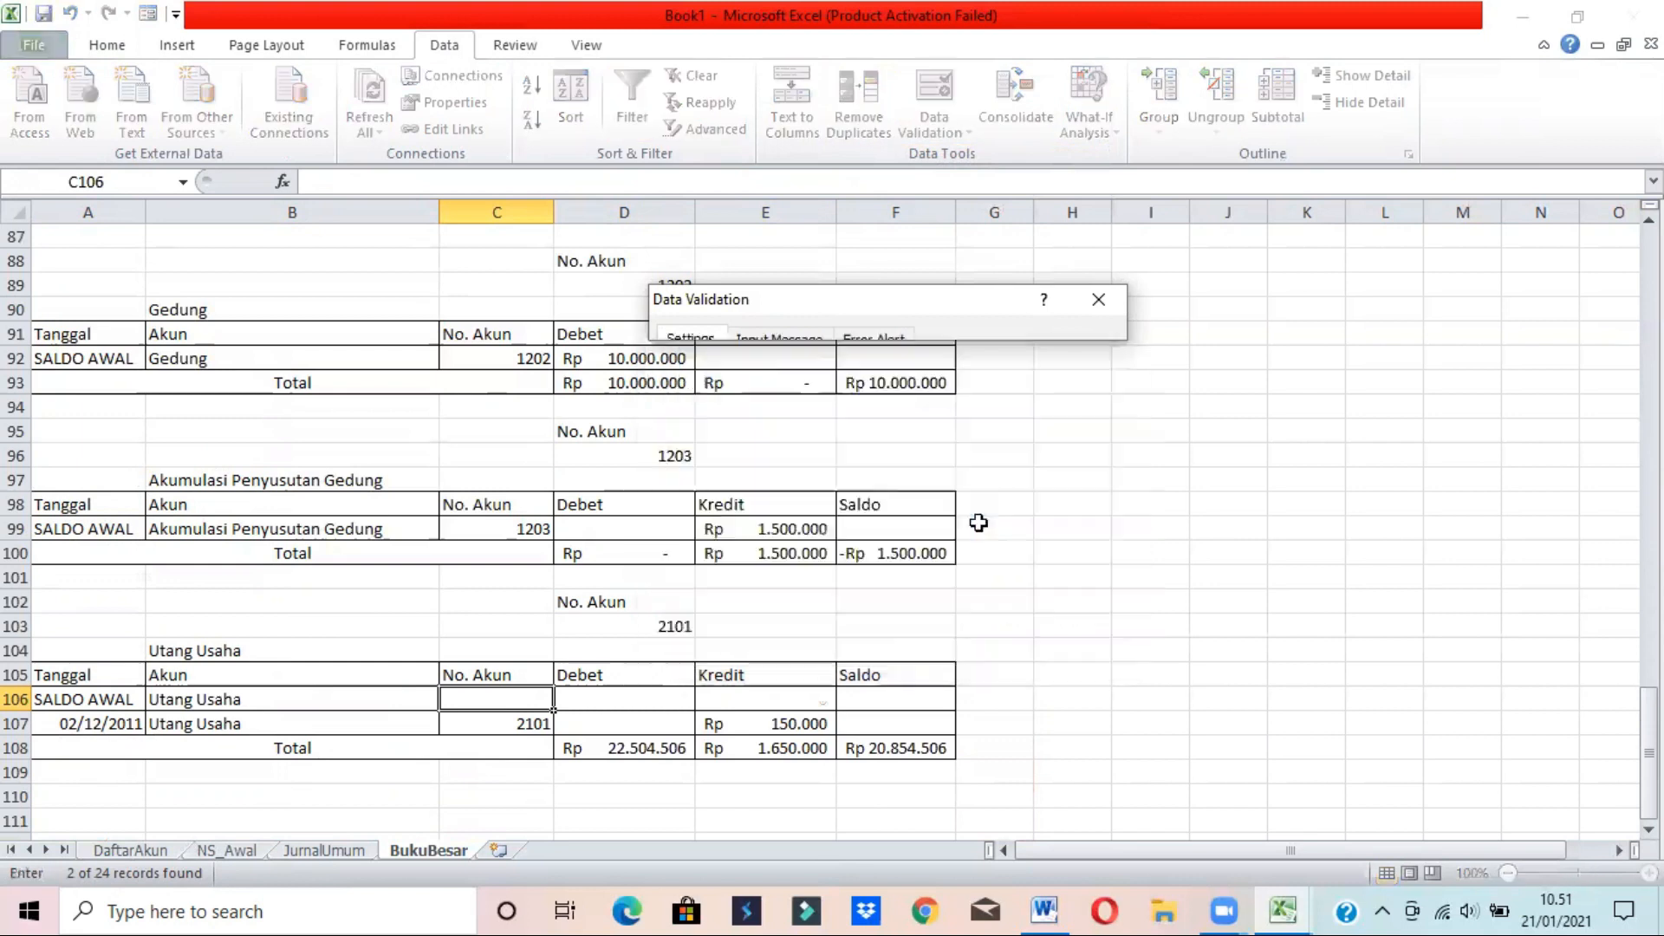
pyautogui.click(149, 847)
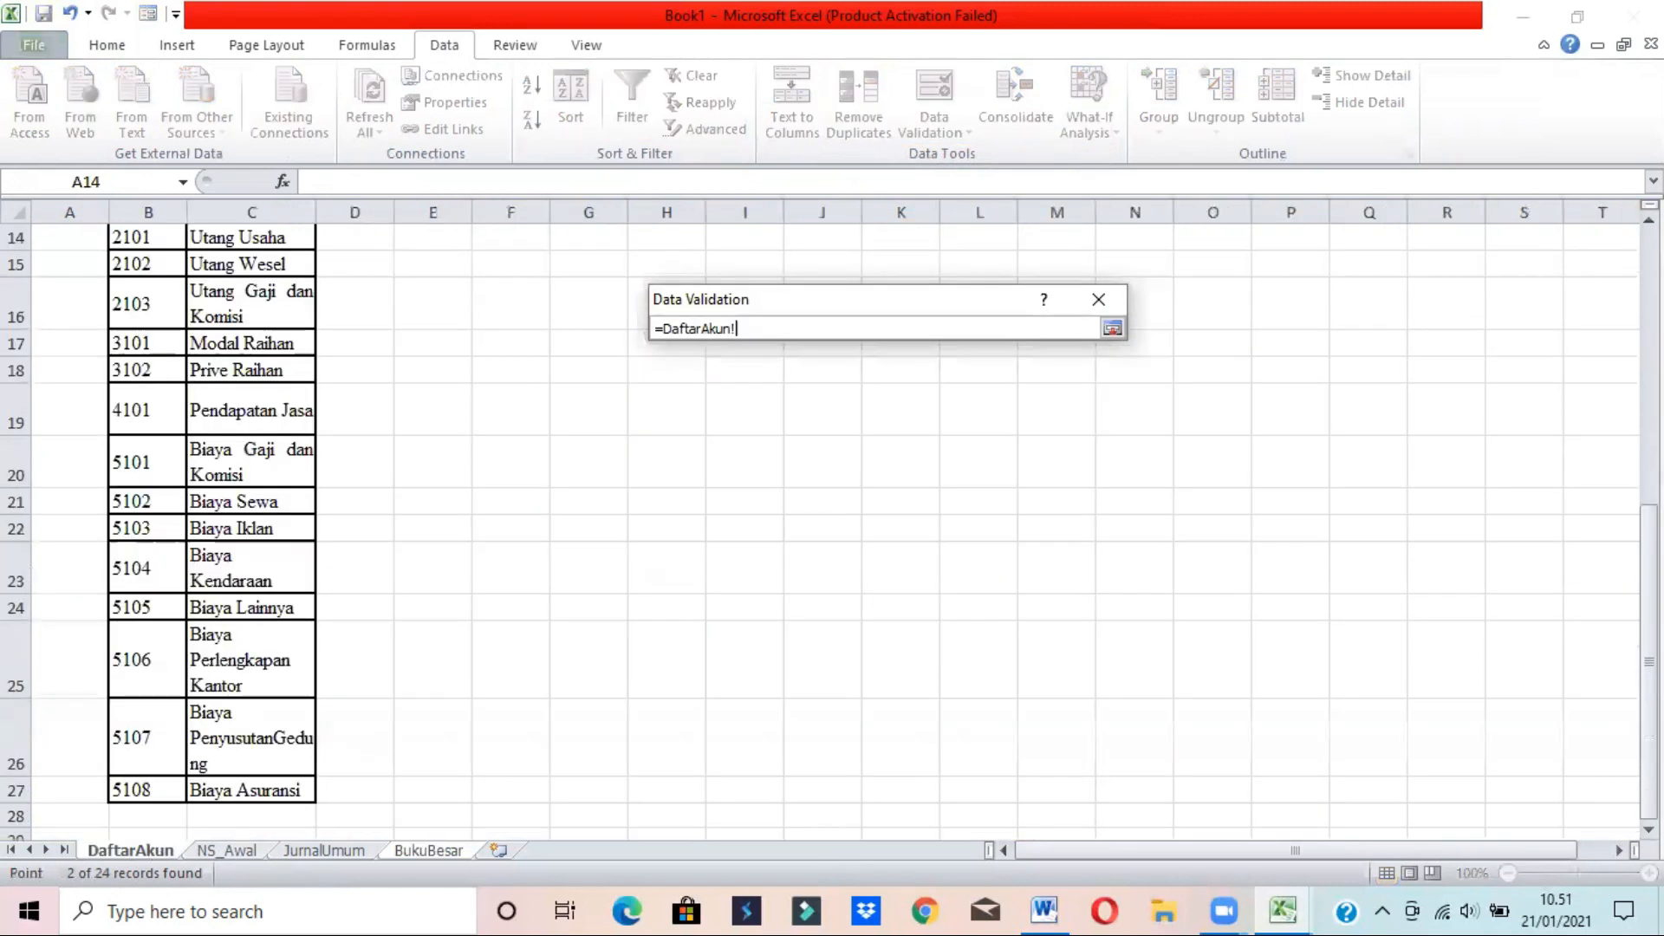
pyautogui.moveTo(1648, 780); pyautogui.dragTo(1648, 542)
pyautogui.click(149, 364)
pyautogui.hotkey('shift', 'Down')
pyautogui.hotkey('shift', 'Down')
pyautogui.hotkey('shift', 'Down')
pyautogui.hotkey('shift', 'Down')
pyautogui.hotkey('shift', 'Down')
pyautogui.hotkey('shift', 'Down')
pyautogui.hotkey('shift', 'Down')
pyautogui.hotkey('shift', 'Down')
pyautogui.hotkey('shift', 'Down')
pyautogui.hotkey('shift', 'Down')
pyautogui.hotkey('shift', 'Down')
pyautogui.hotkey('shift', 'Down')
pyautogui.hotkey('shift', 'Down')
pyautogui.hotkey('shift', 'Down')
pyautogui.hotkey('shift', 'Down')
pyautogui.hotkey('shift', 'Down')
pyautogui.hotkey('shift', 'Down')
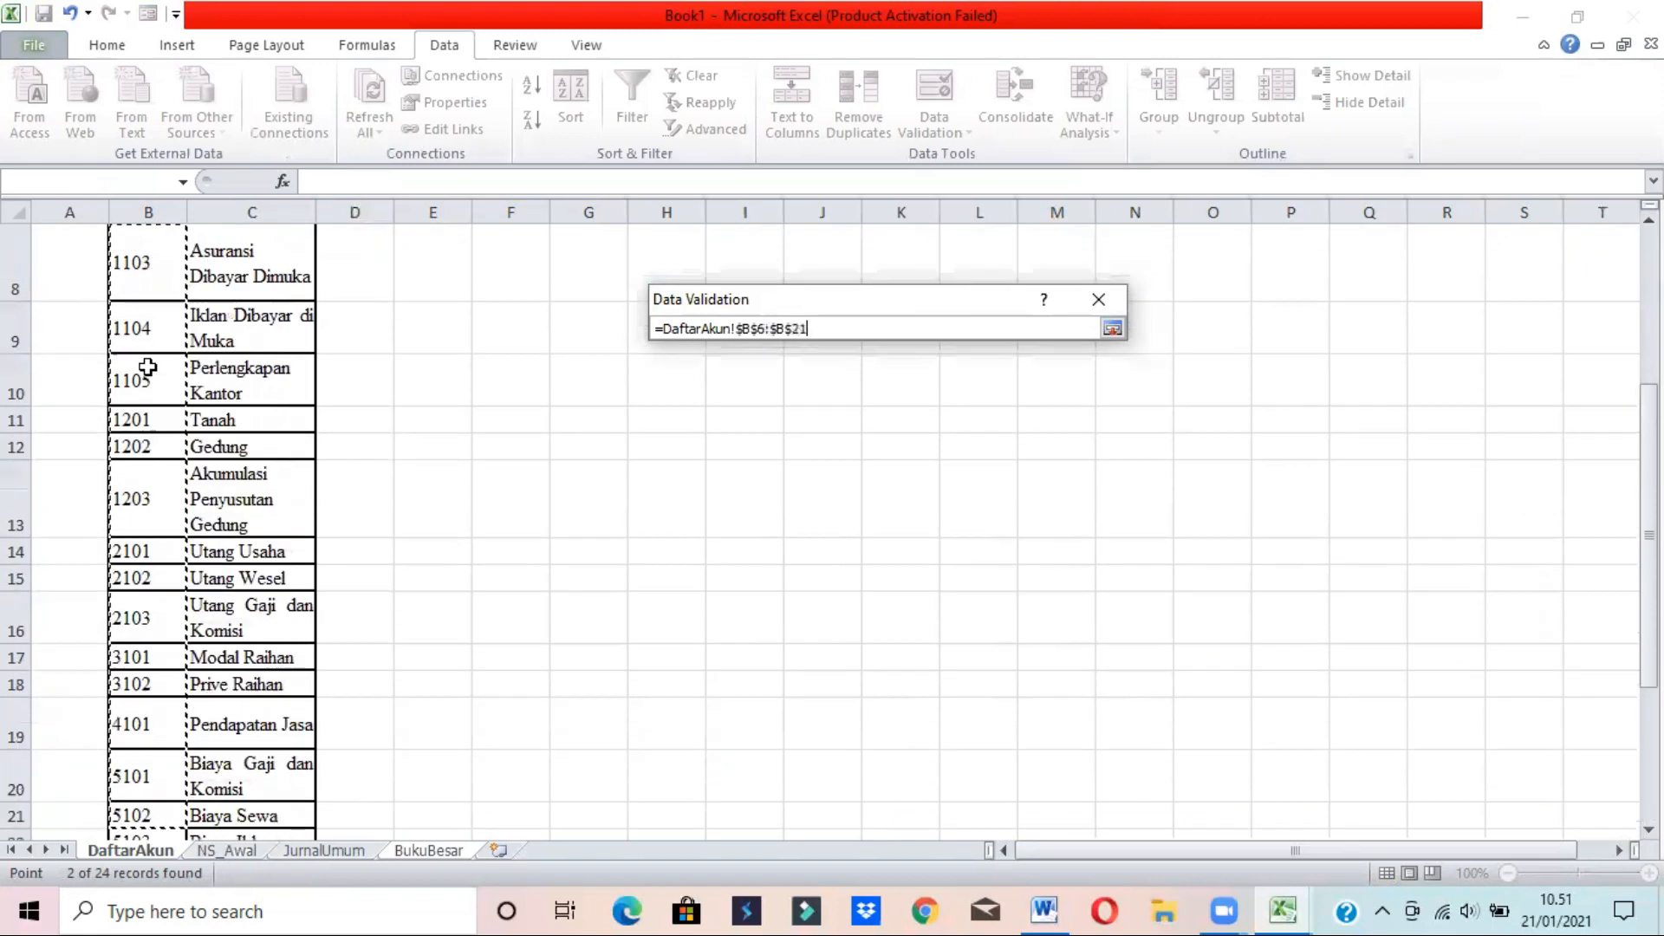
pyautogui.hotkey('shift', 'Down')
pyautogui.hotkey('shift', 'Down')
pyautogui.hotkey('shift', 'Down')
pyautogui.hotkey('shift', 'Down')
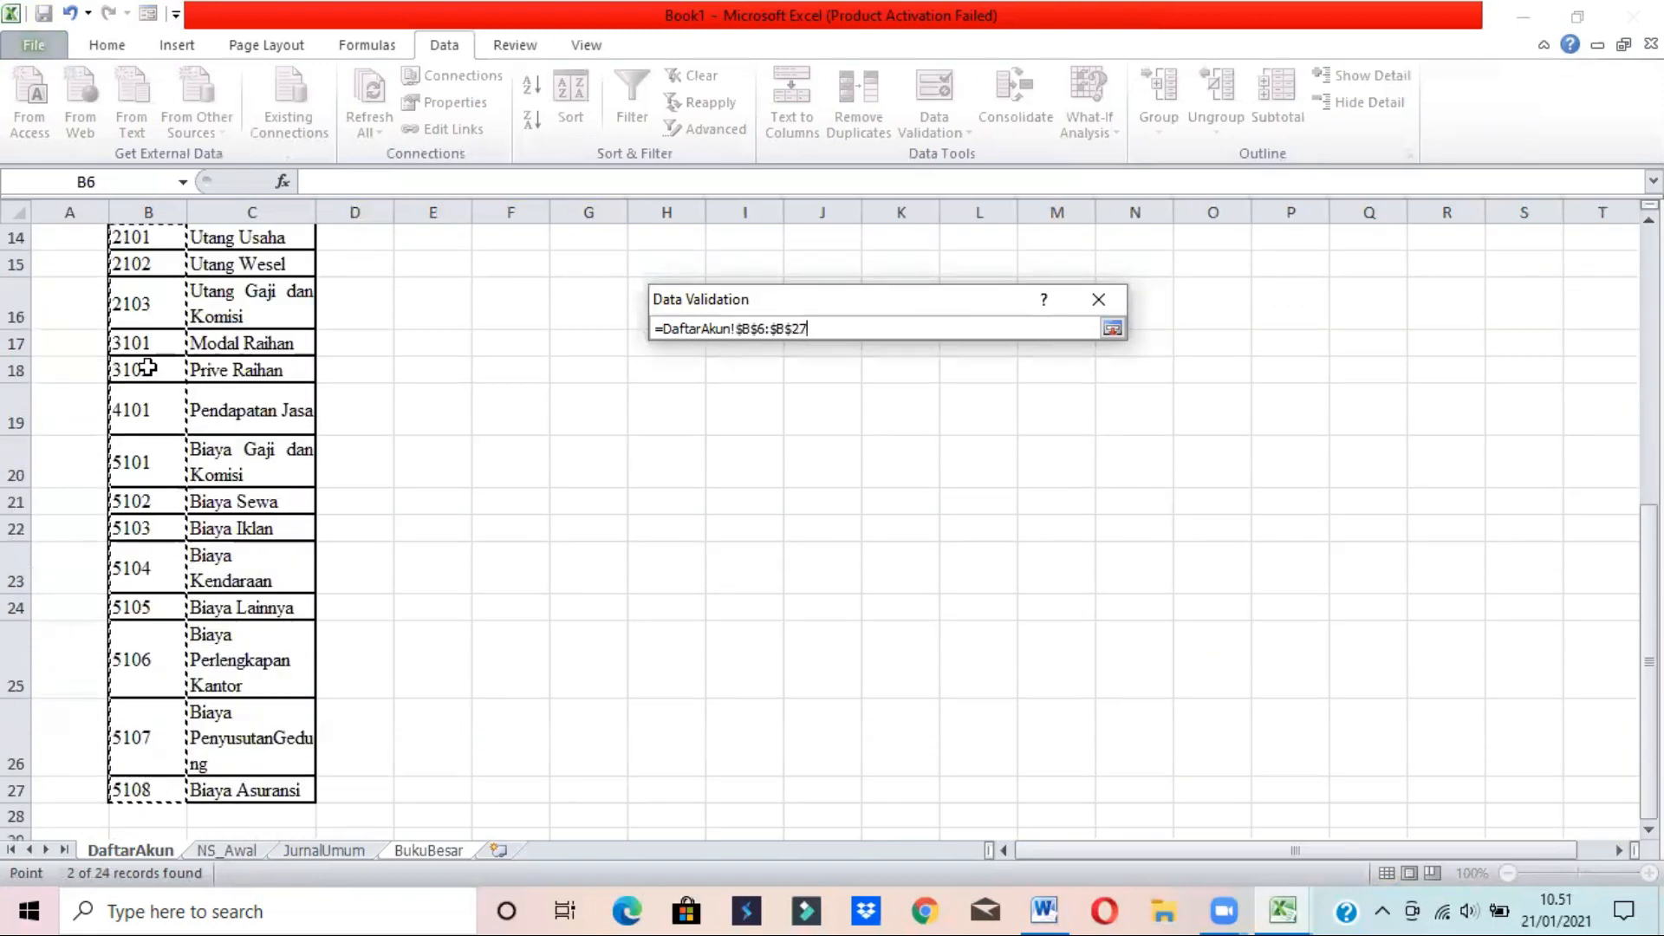
pyautogui.click(1112, 329)
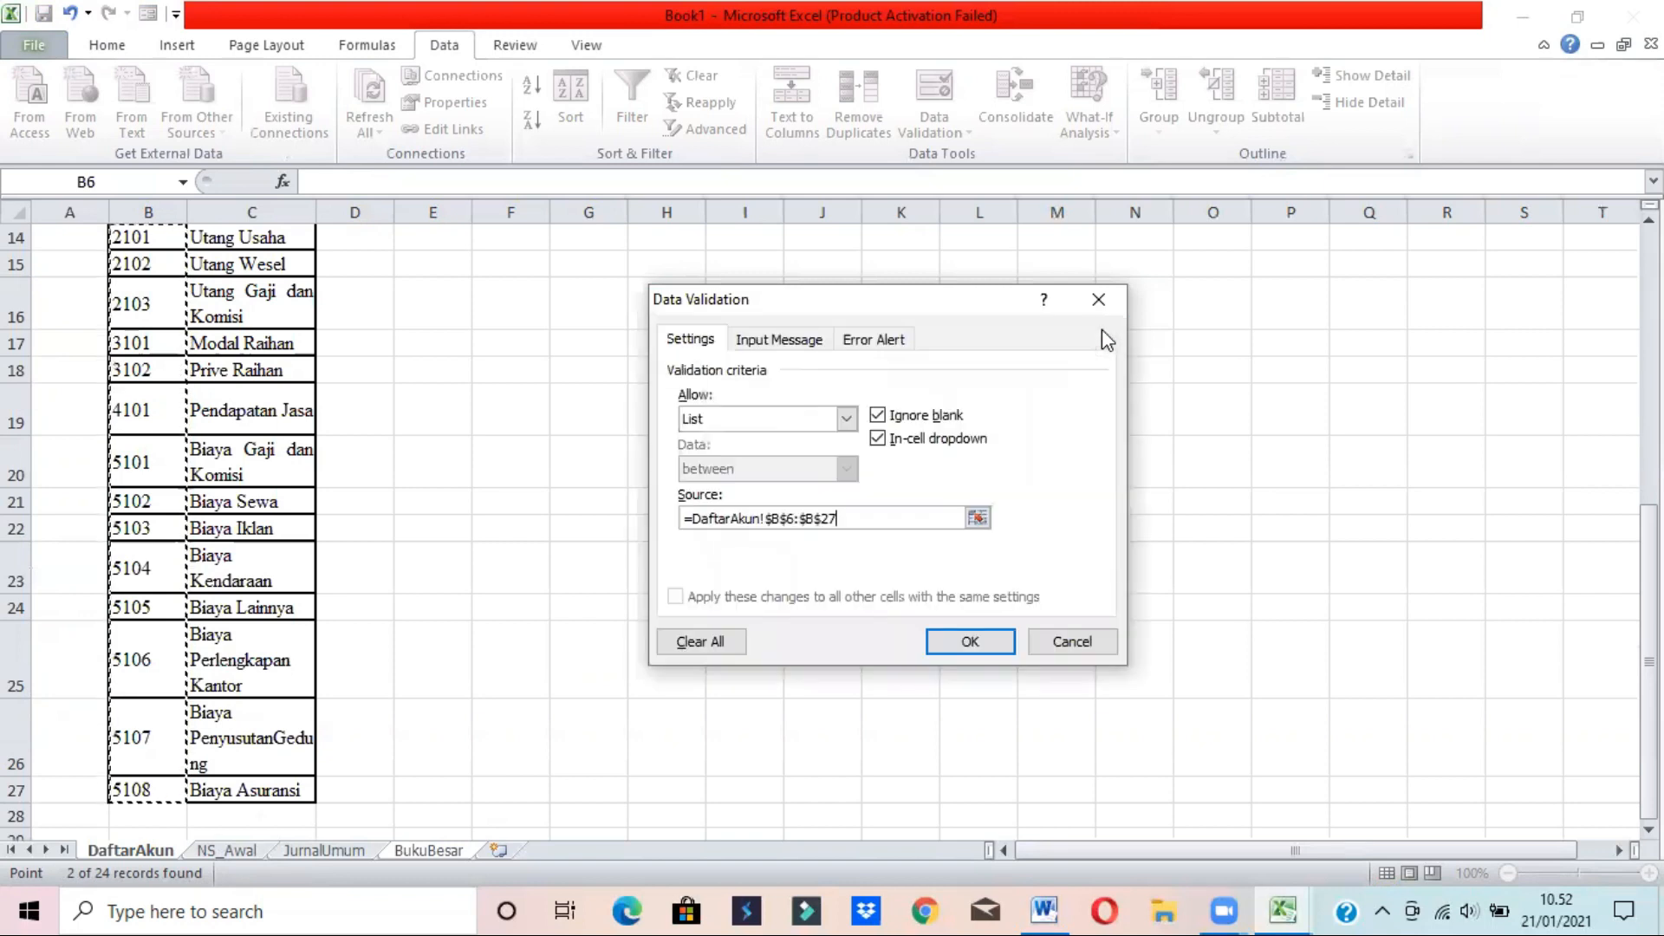
pyautogui.click(979, 642)
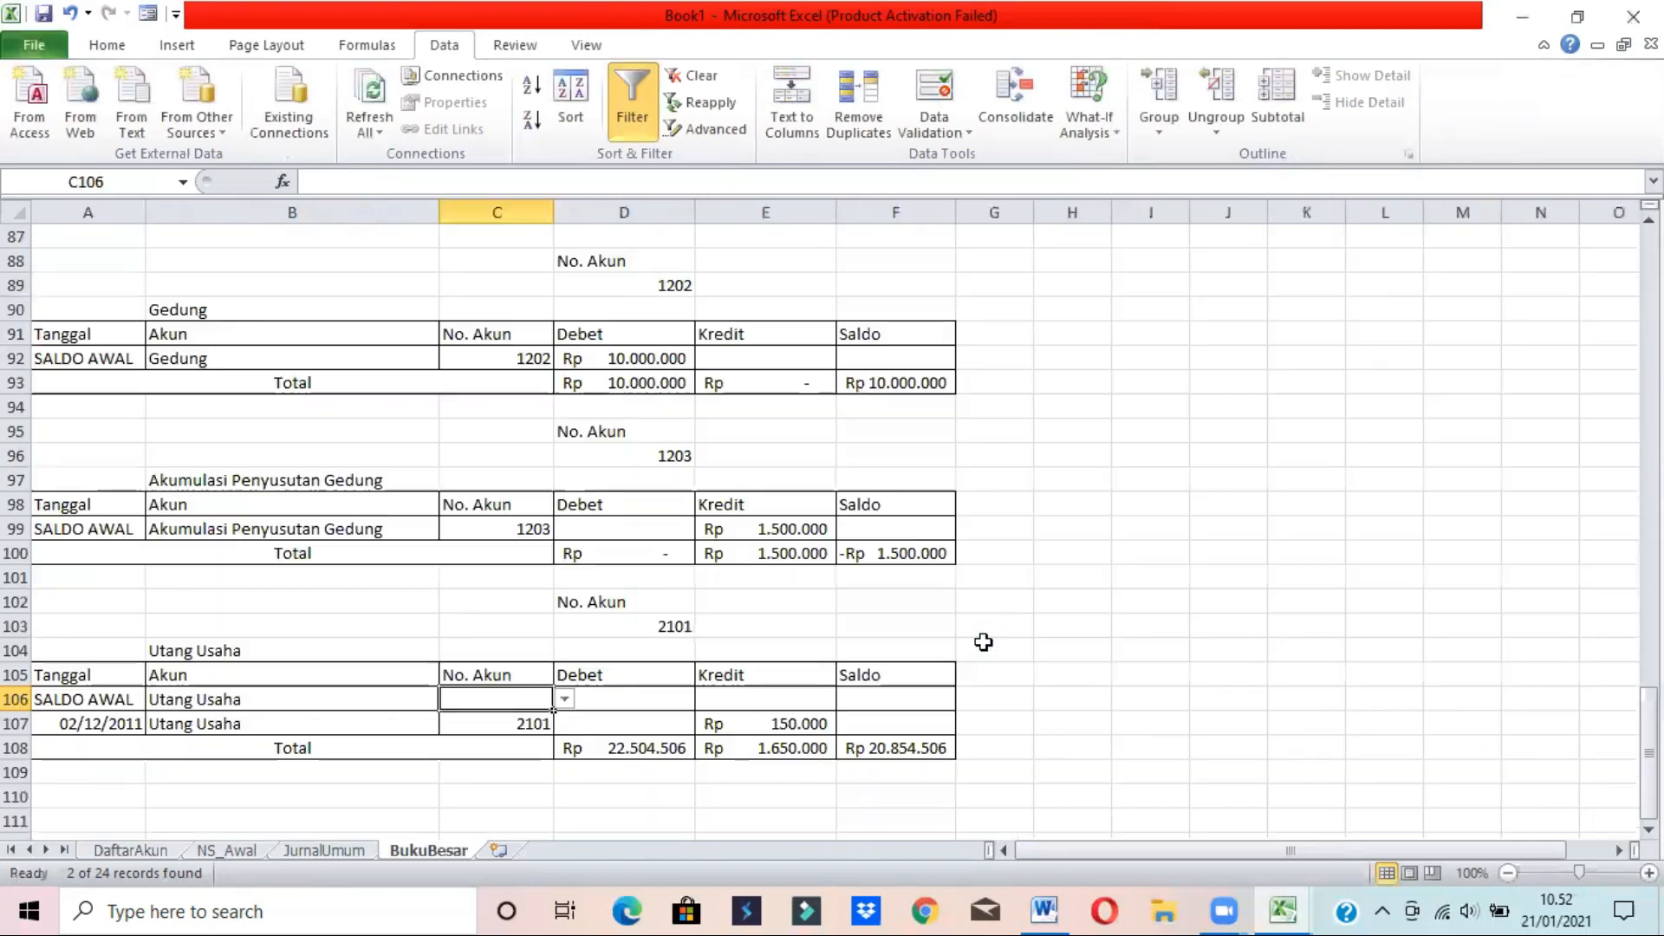
# - Choose 2101 from the validation list as the account number in C106
pyautogui.click(565, 699)
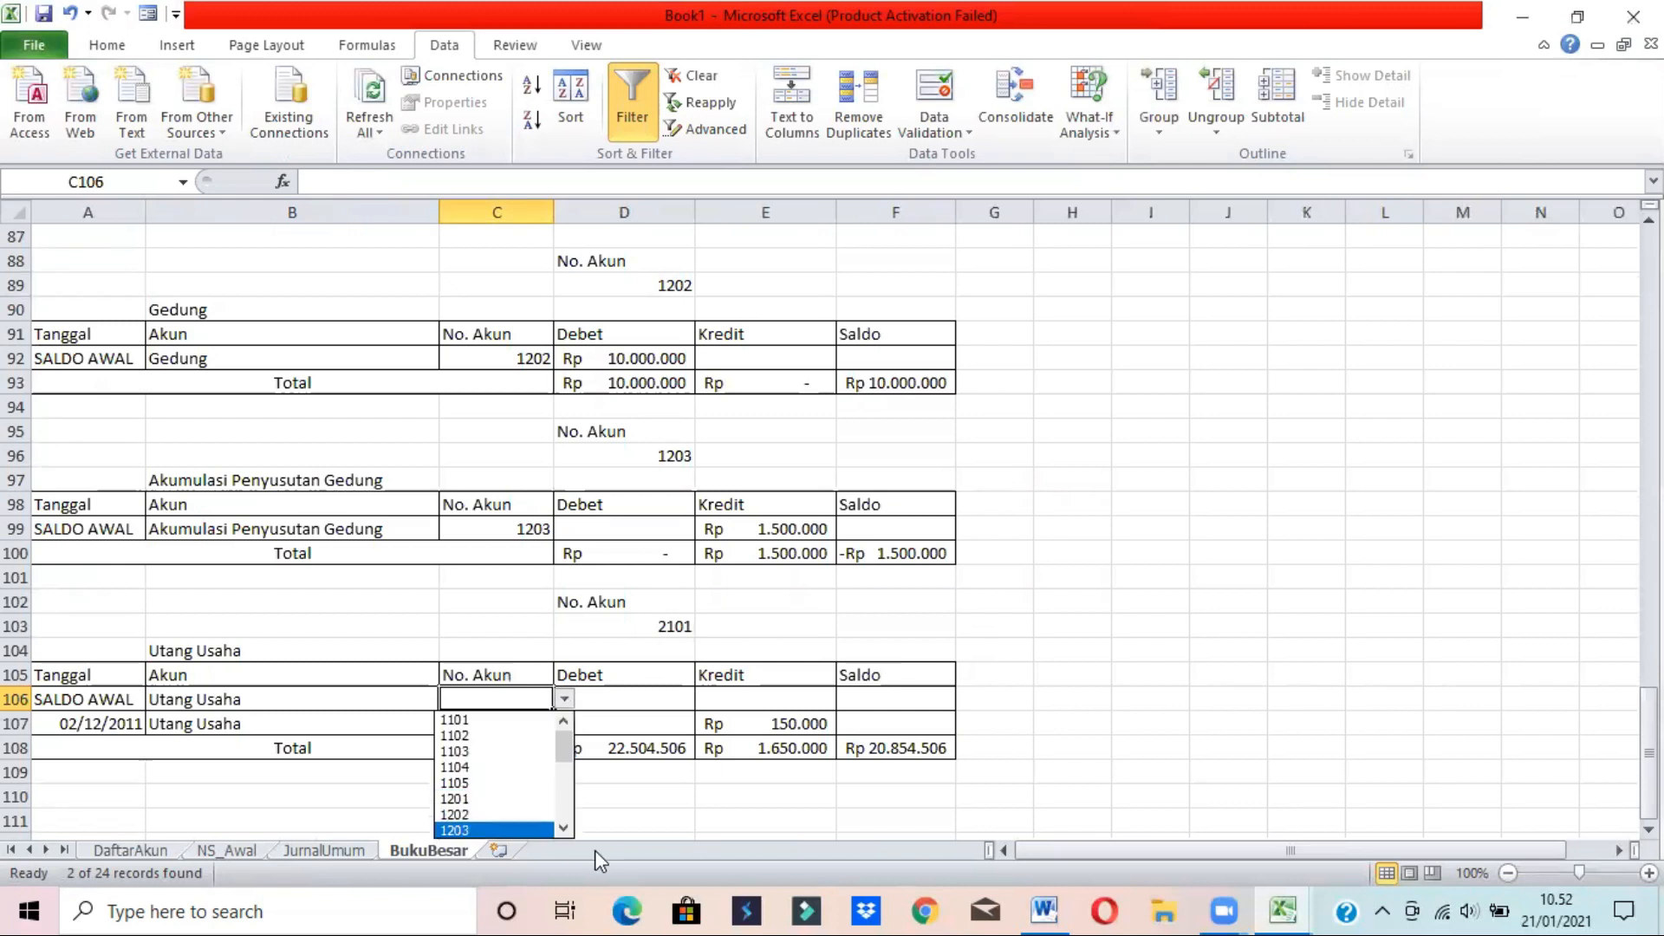
pyautogui.click(565, 830)
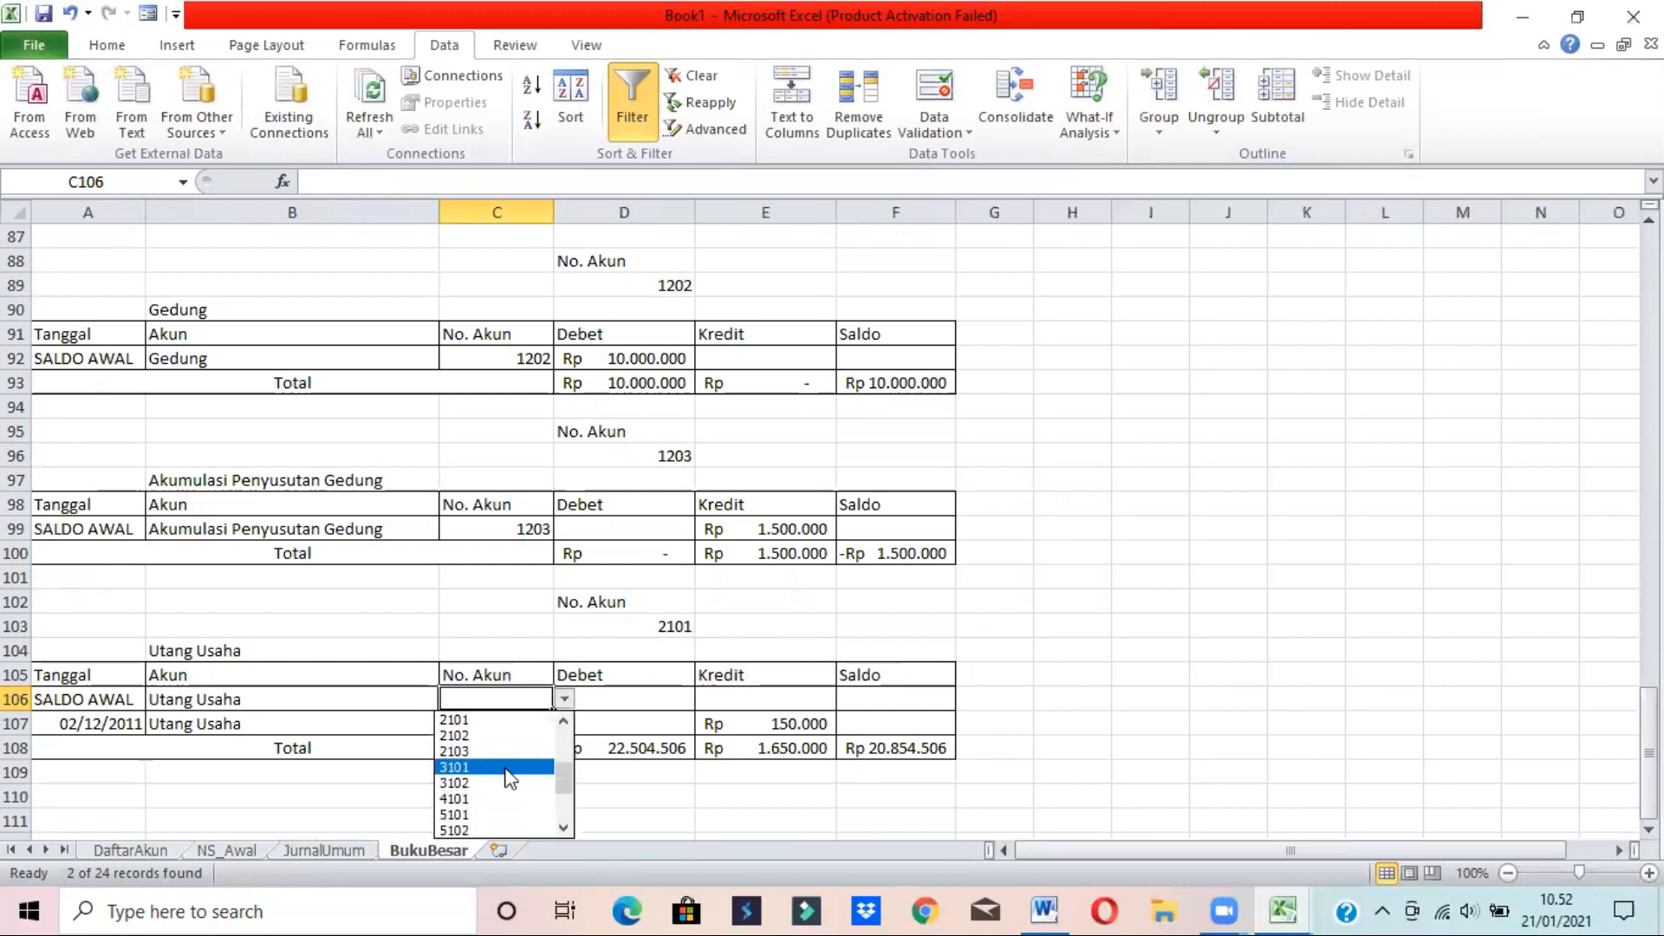
pyautogui.click(472, 720)
# - Link the Utang Usaha opening credit in E106 to cell E15 of the NS_Awal sheet
pyautogui.click(607, 698)
pyautogui.click(756, 702)
pyautogui.write('=')
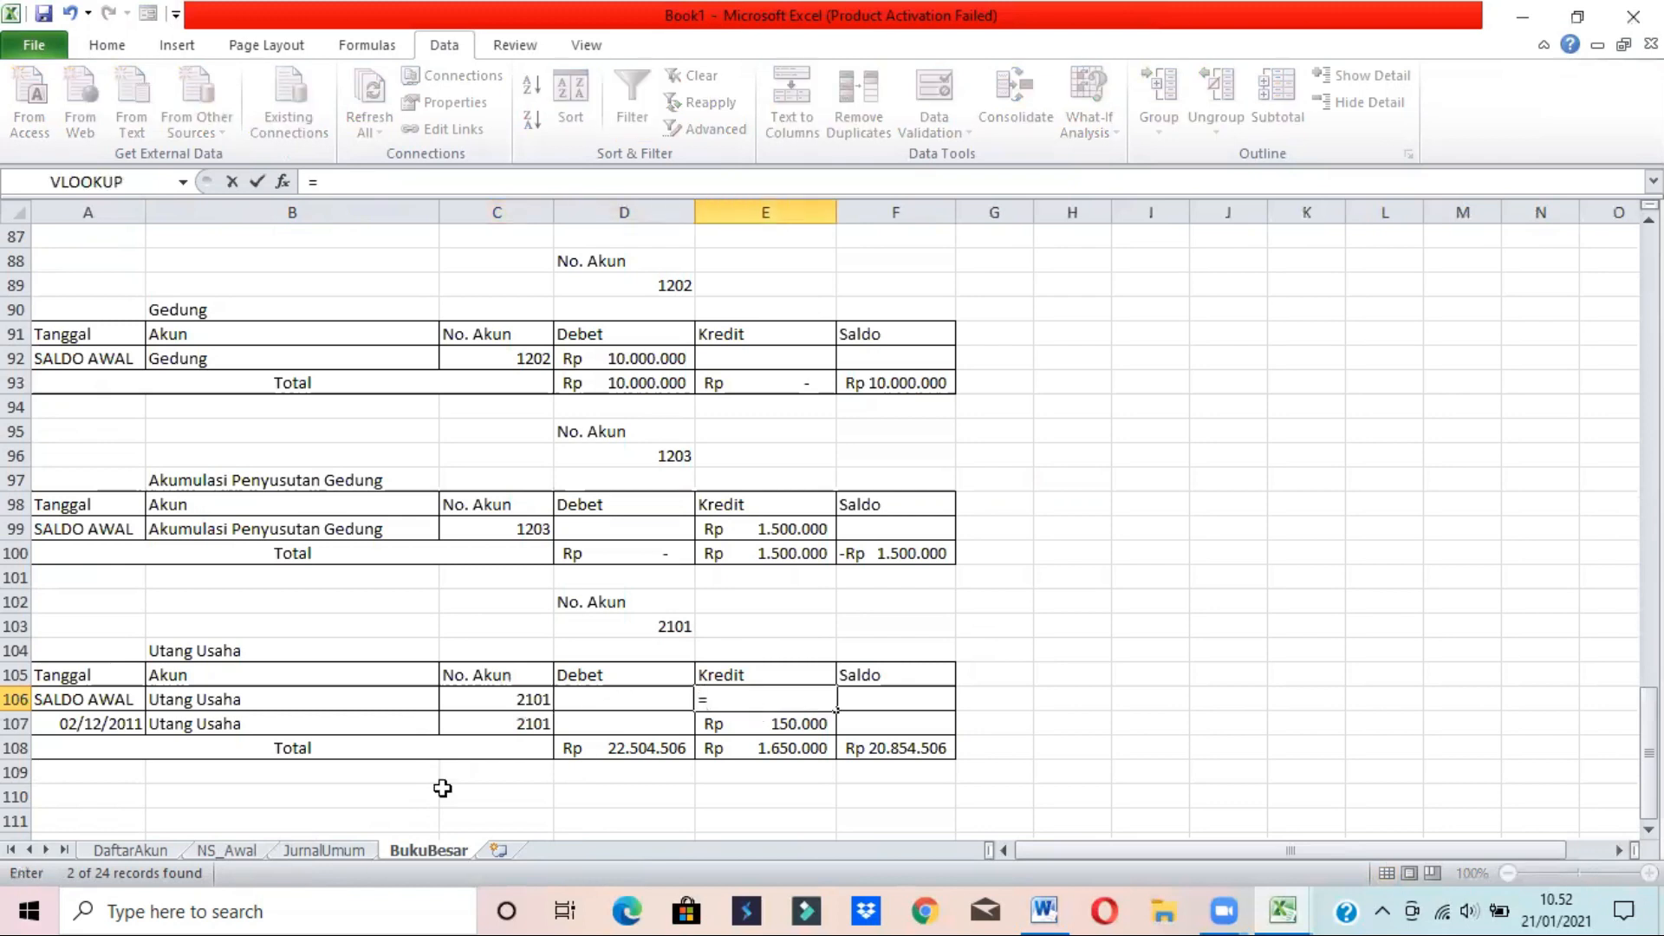
pyautogui.click(234, 849)
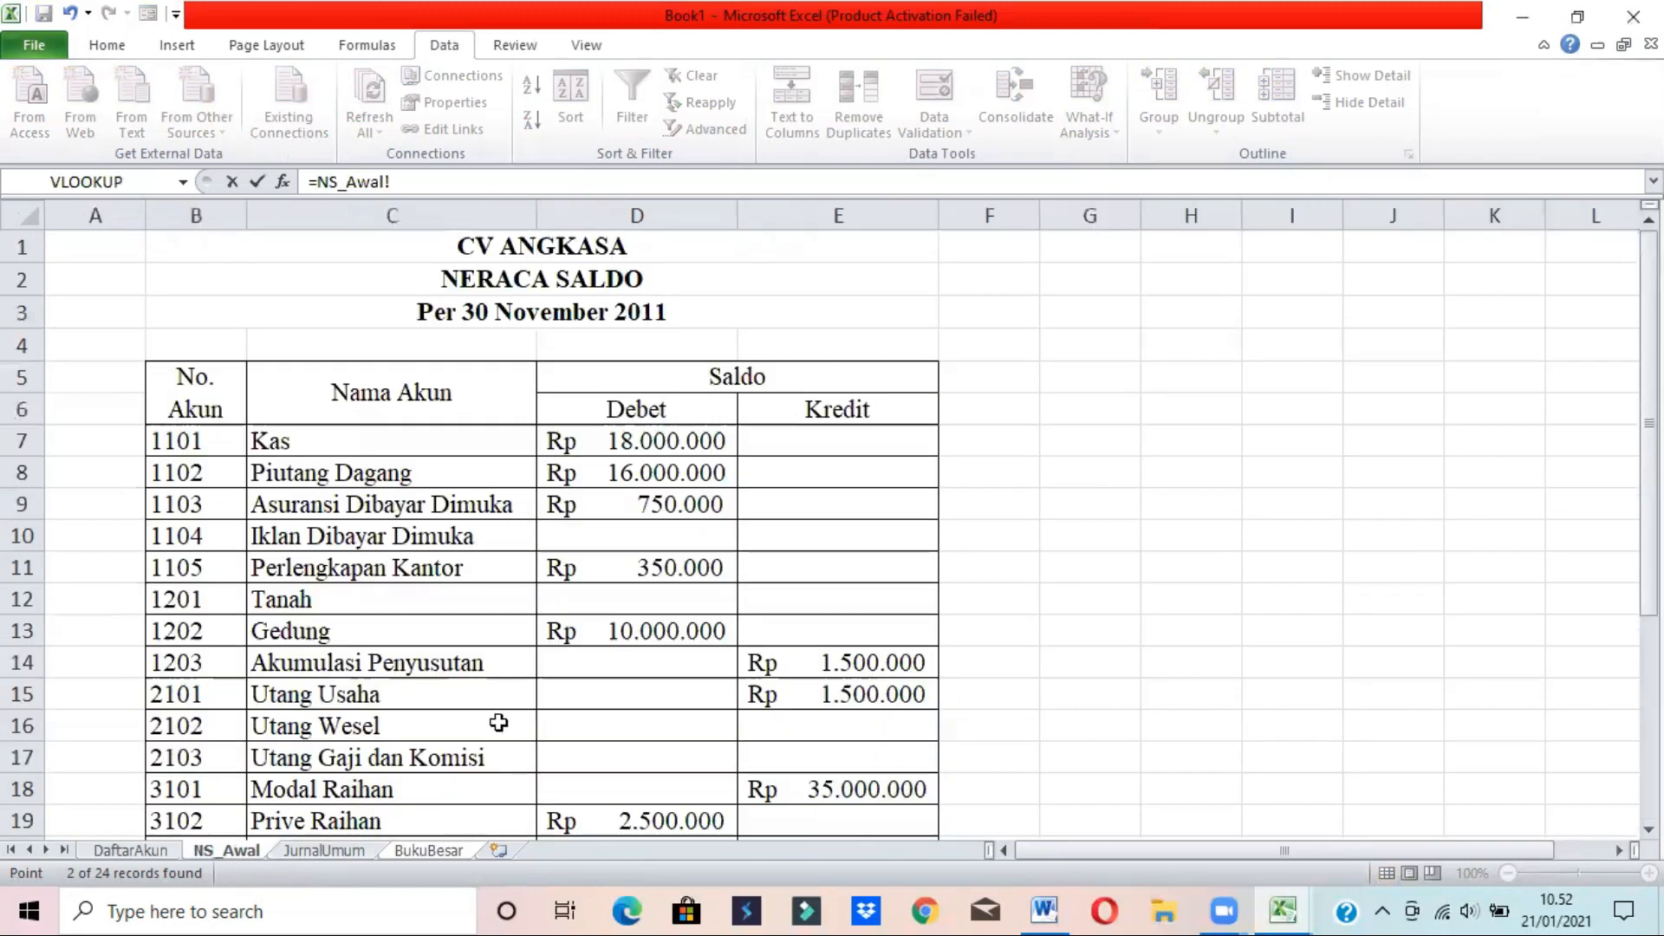
pyautogui.click(888, 693)
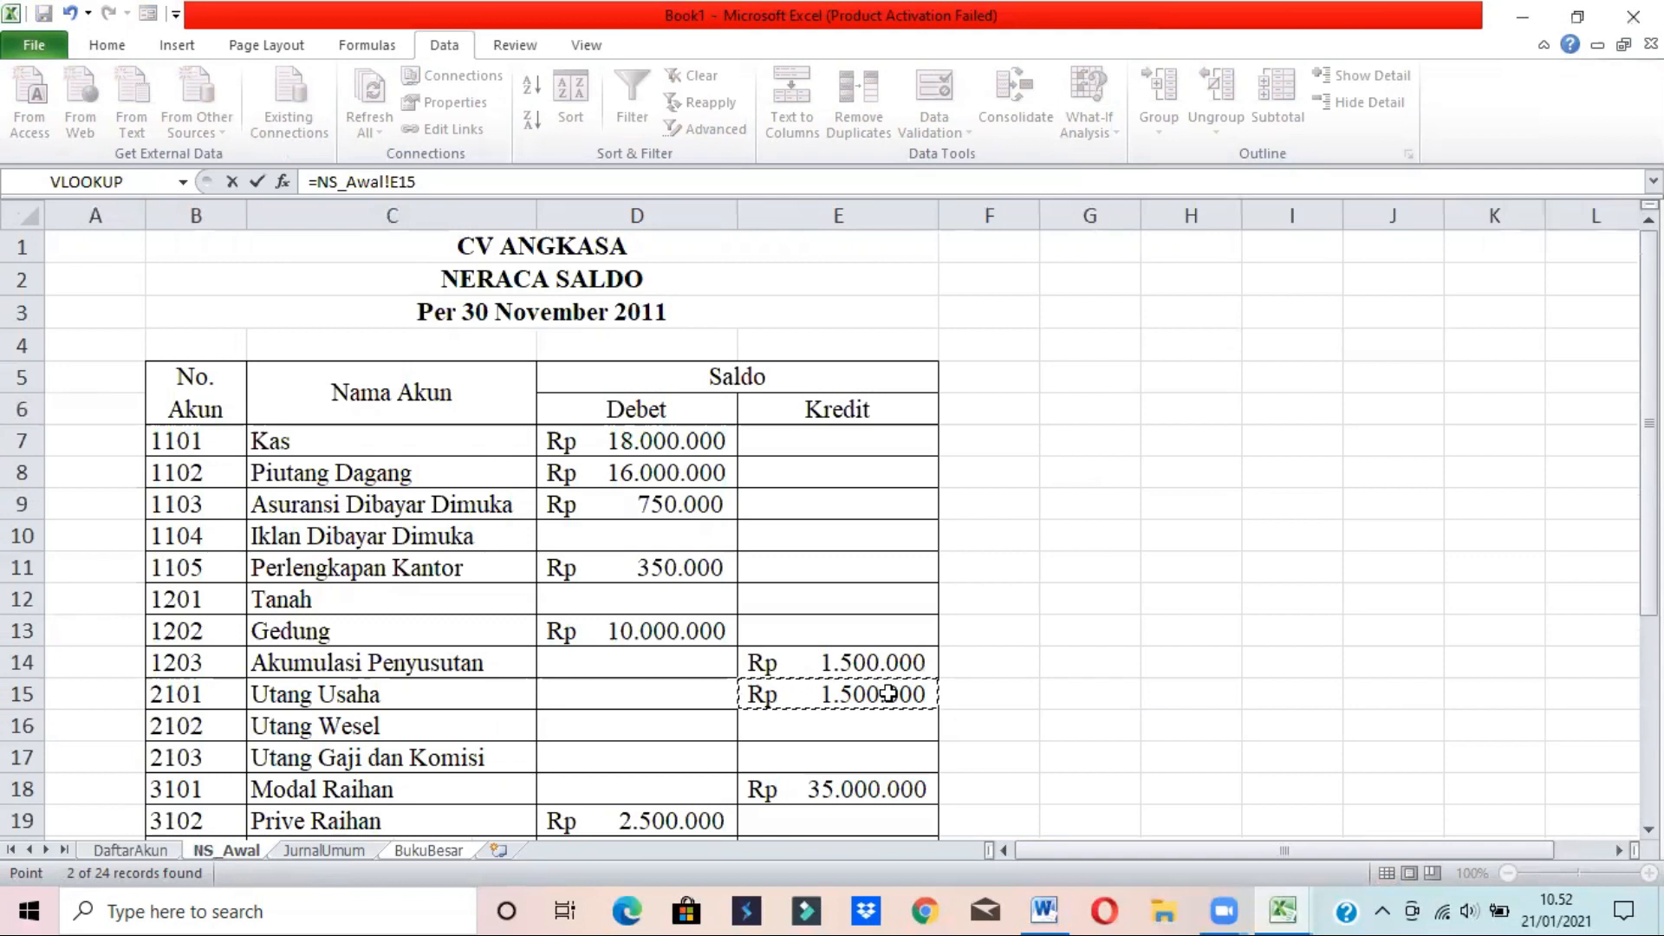
pyautogui.press('Return')
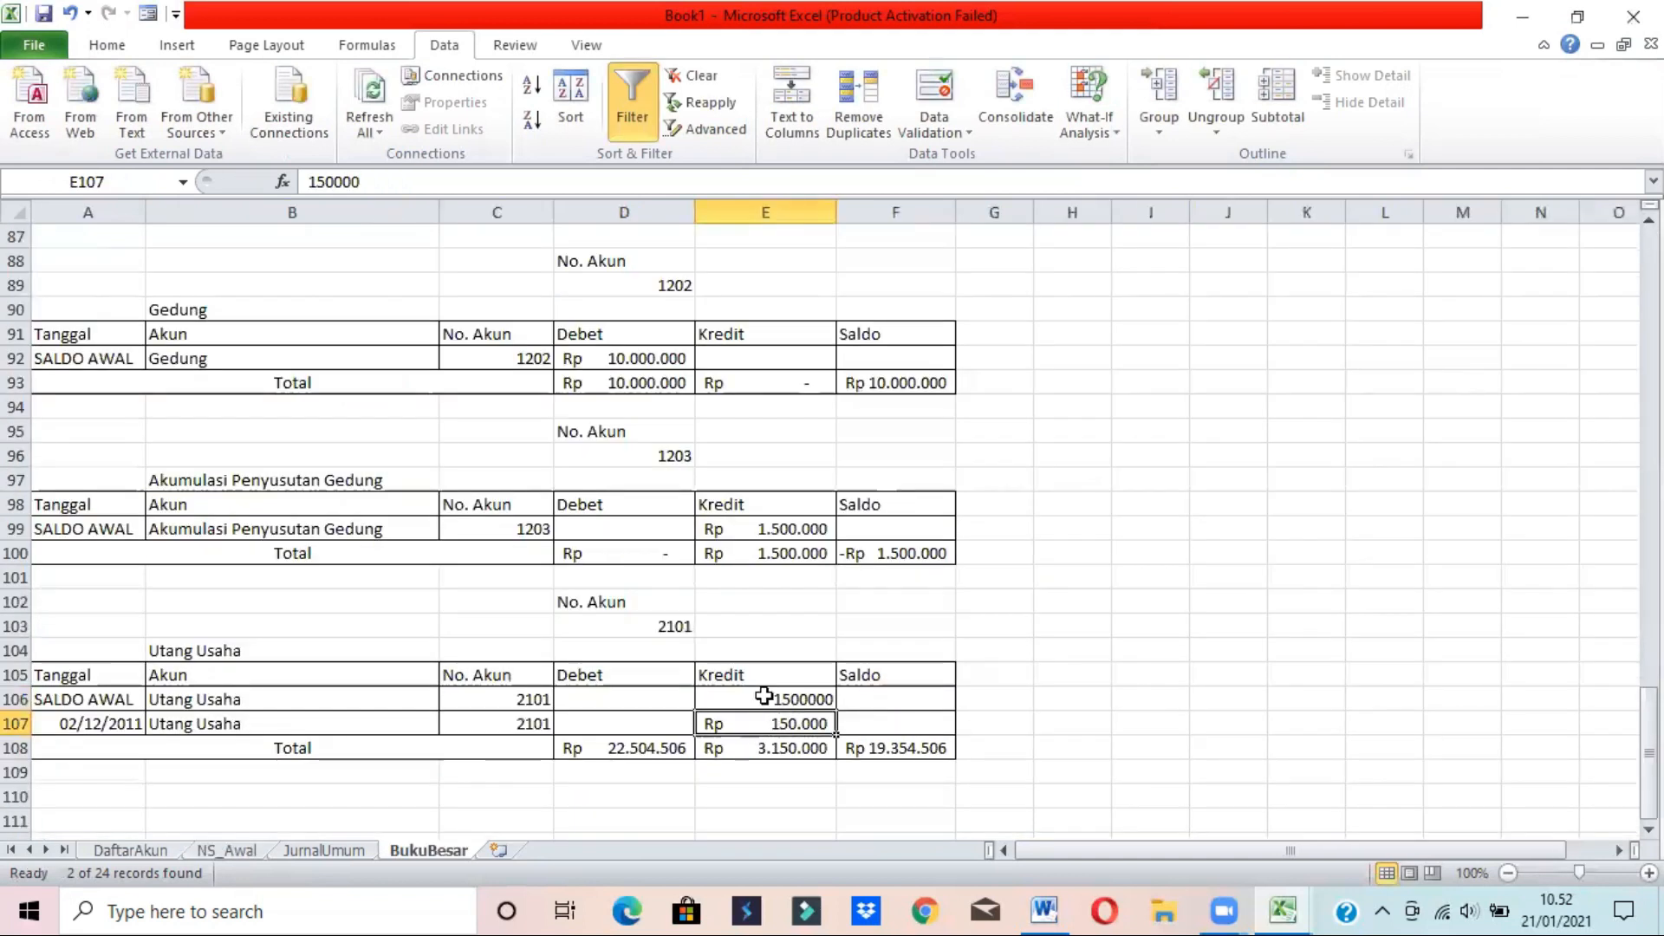
# - Apply the rupiah Accounting number format to the opening credit in E106
pyautogui.click(761, 698)
pyautogui.click(106, 44)
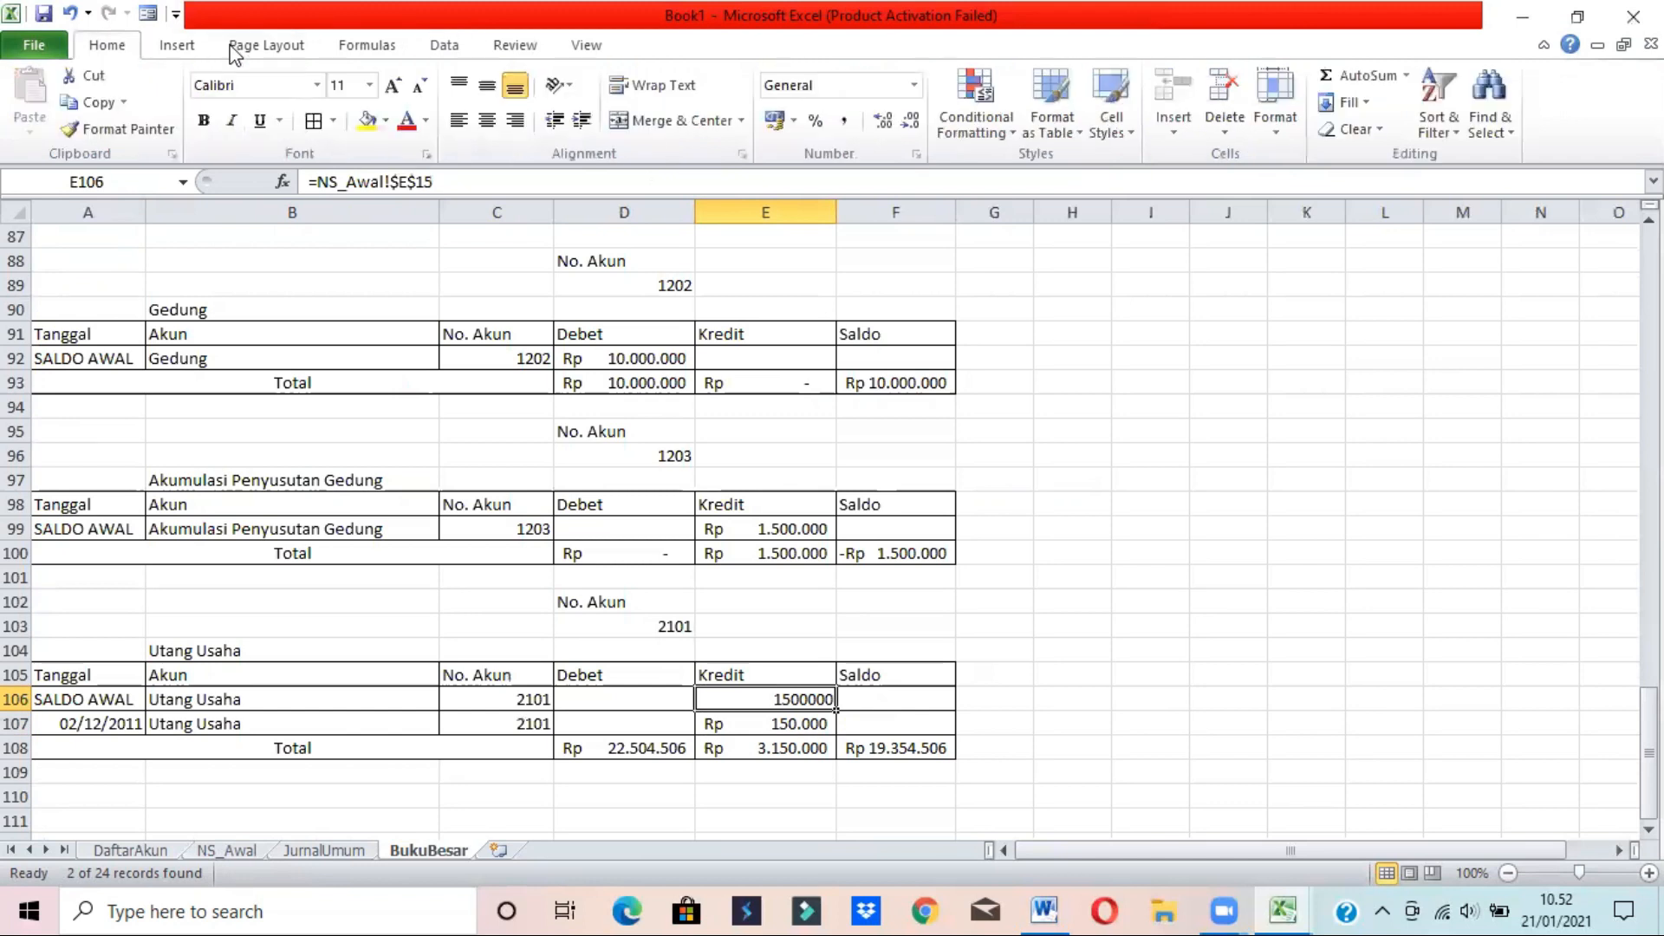
pyautogui.click(774, 121)
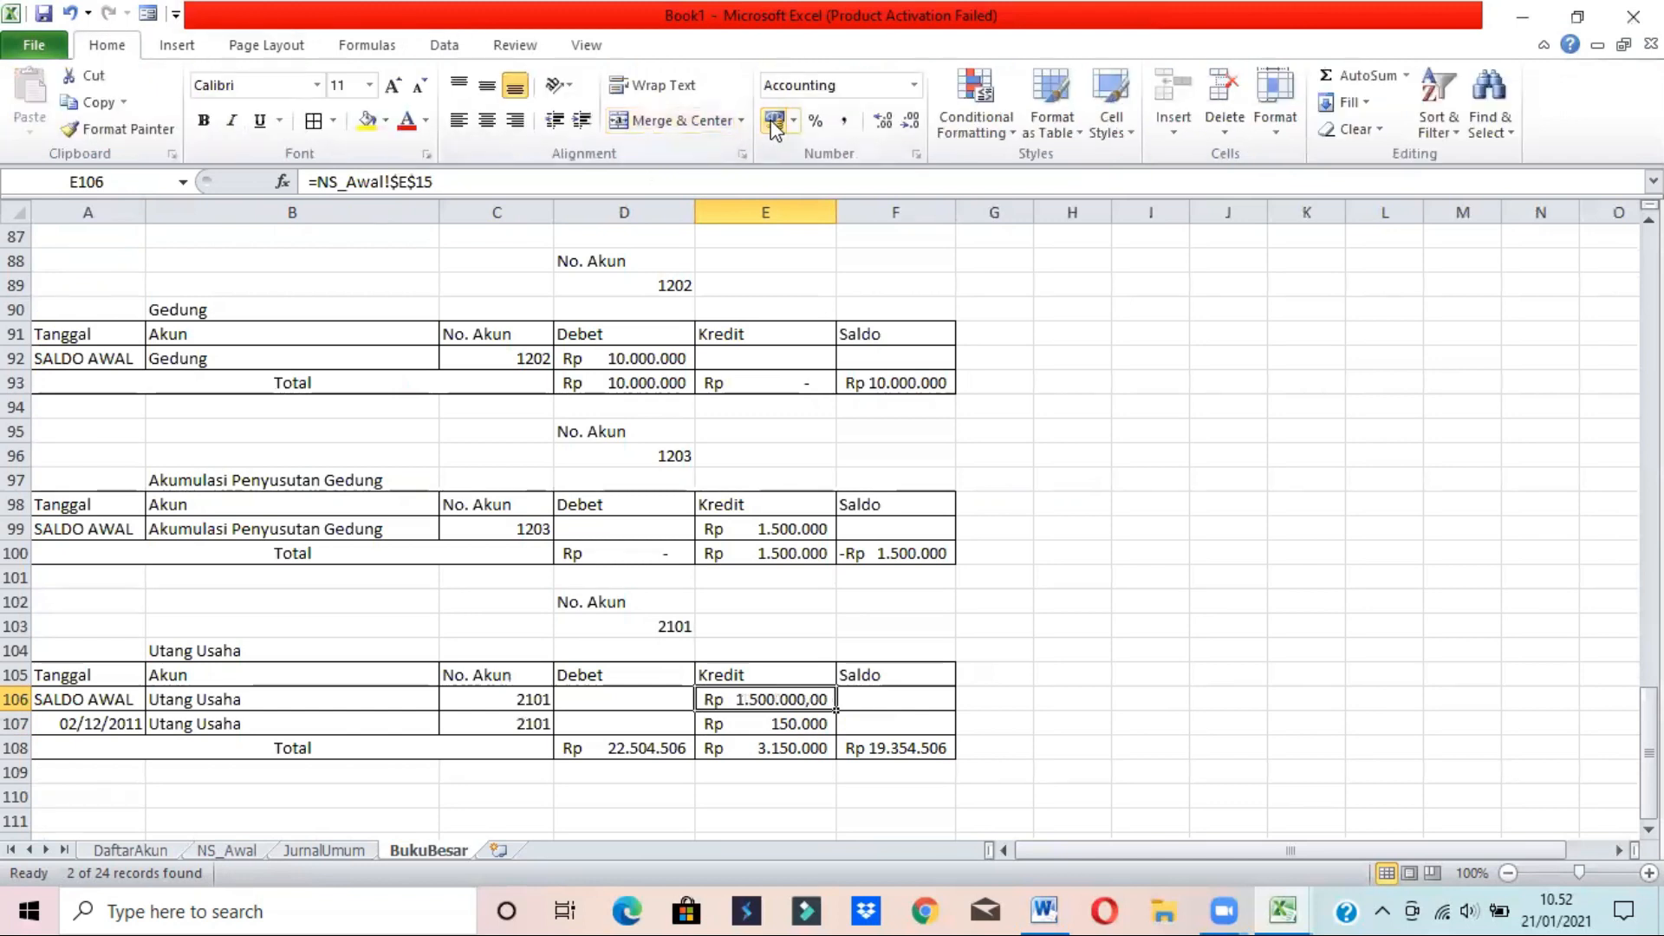
# - Remove the decimals from the opening credit in E106 and enter =SUBTOTAL(9;D106:D107) as the Utang Usaha debit total in D108
pyautogui.click(908, 121)
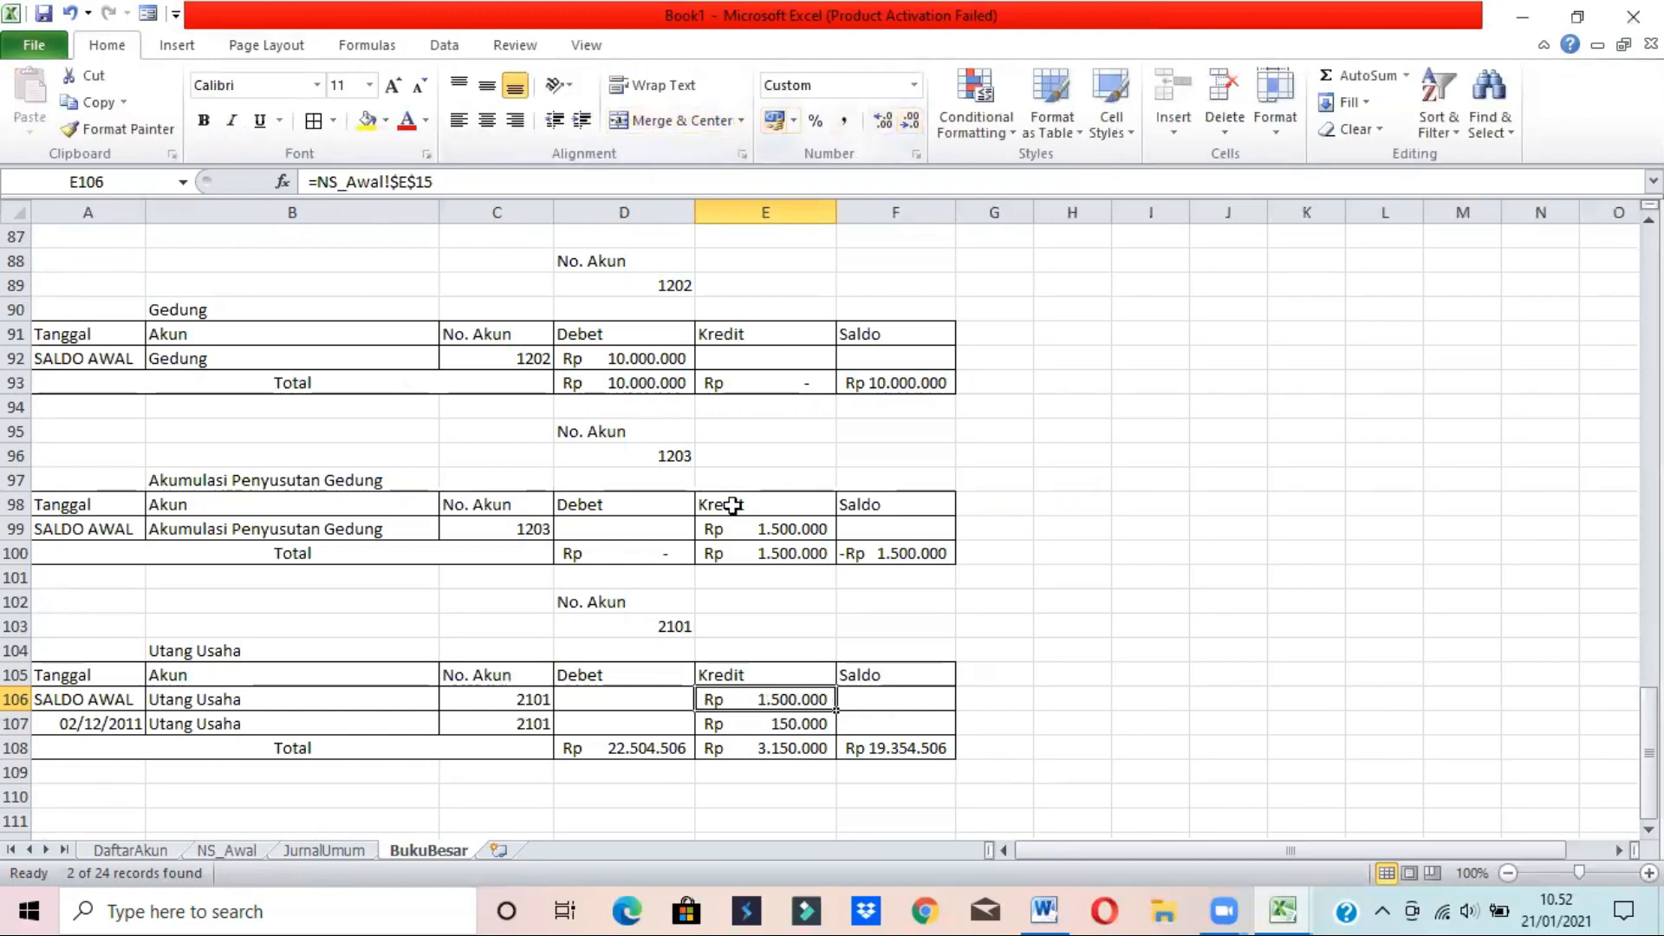
pyautogui.click(623, 746)
pyautogui.write('=s')
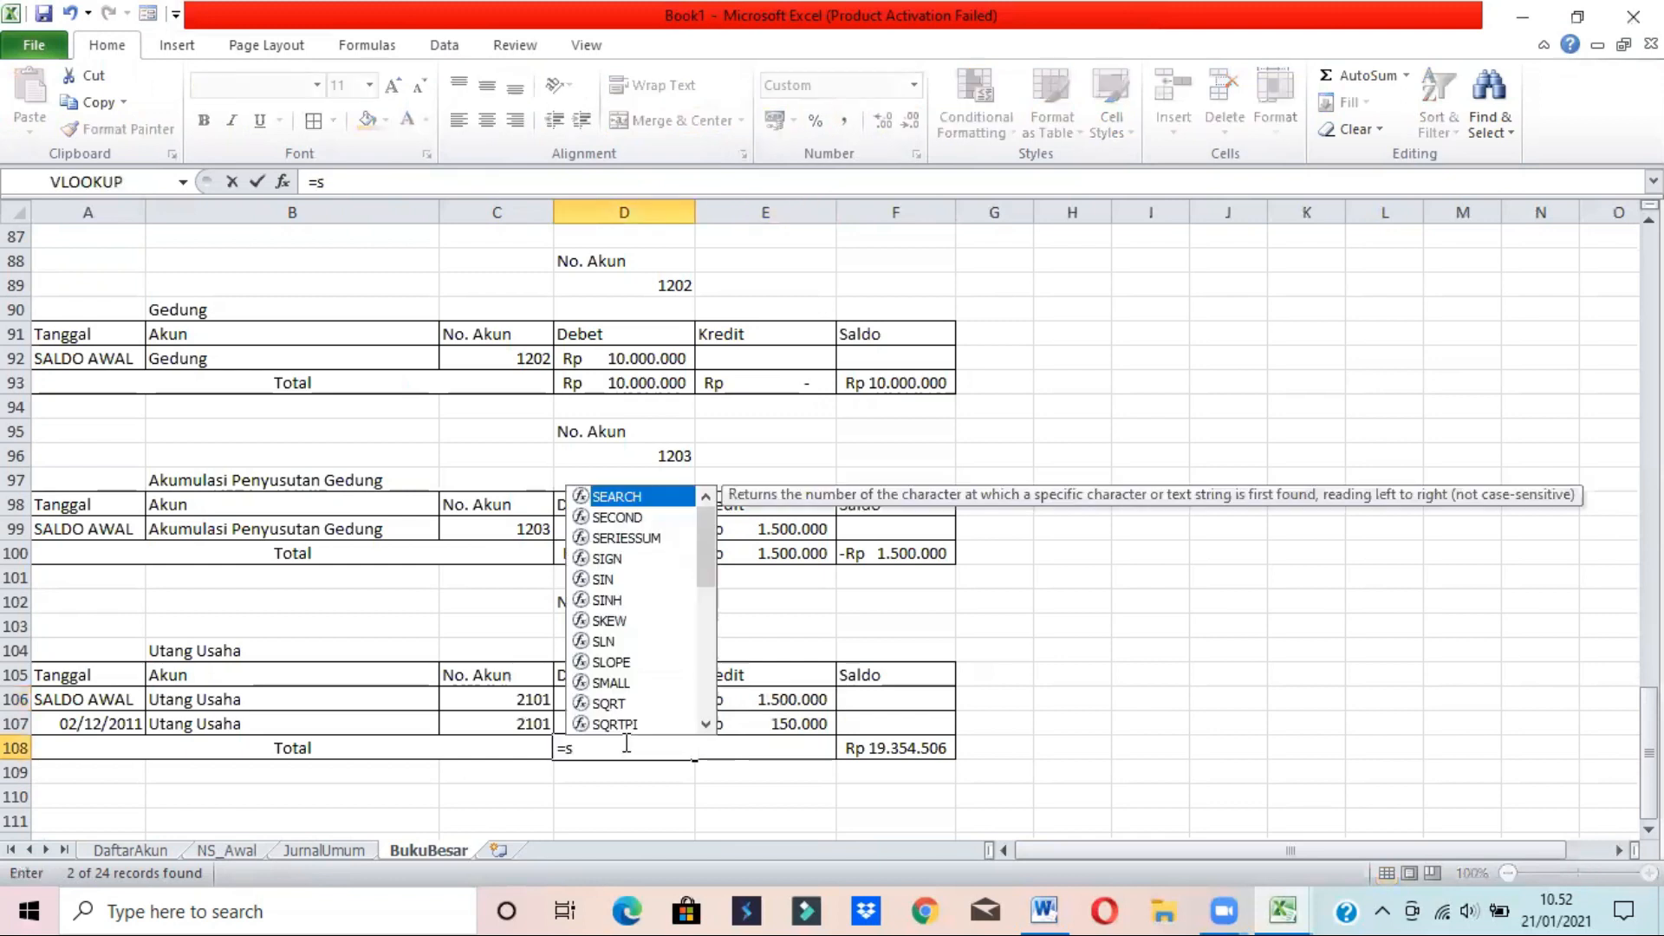
pyautogui.write('ubtot')
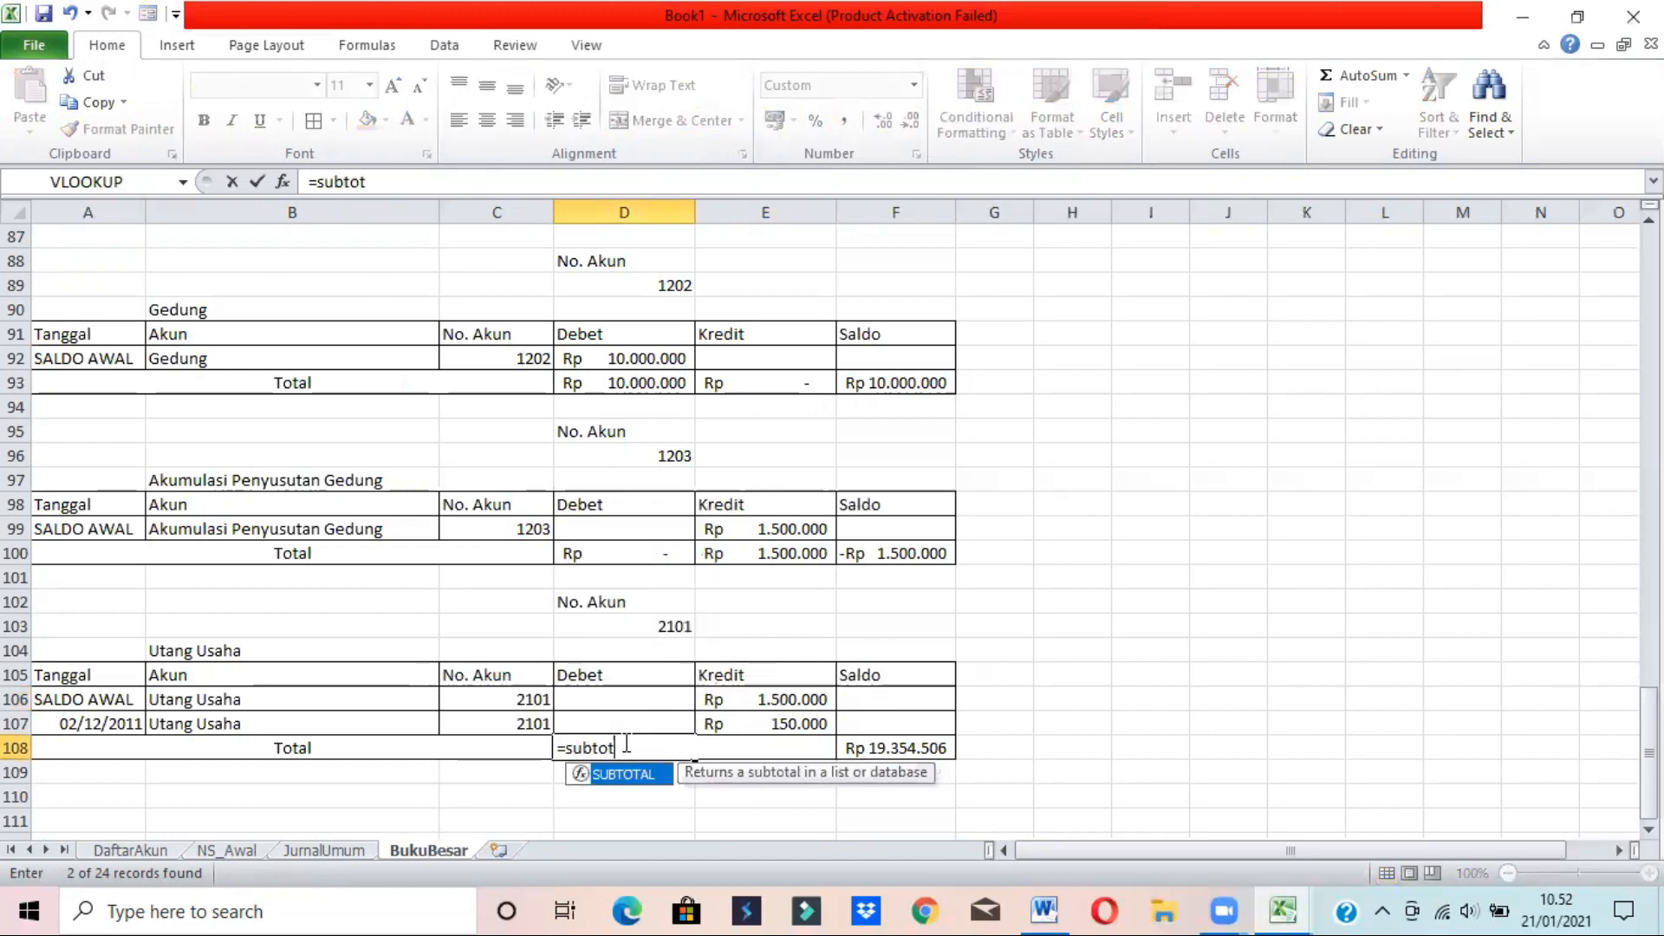
pyautogui.write('al')
pyautogui.doubleClick(621, 774)
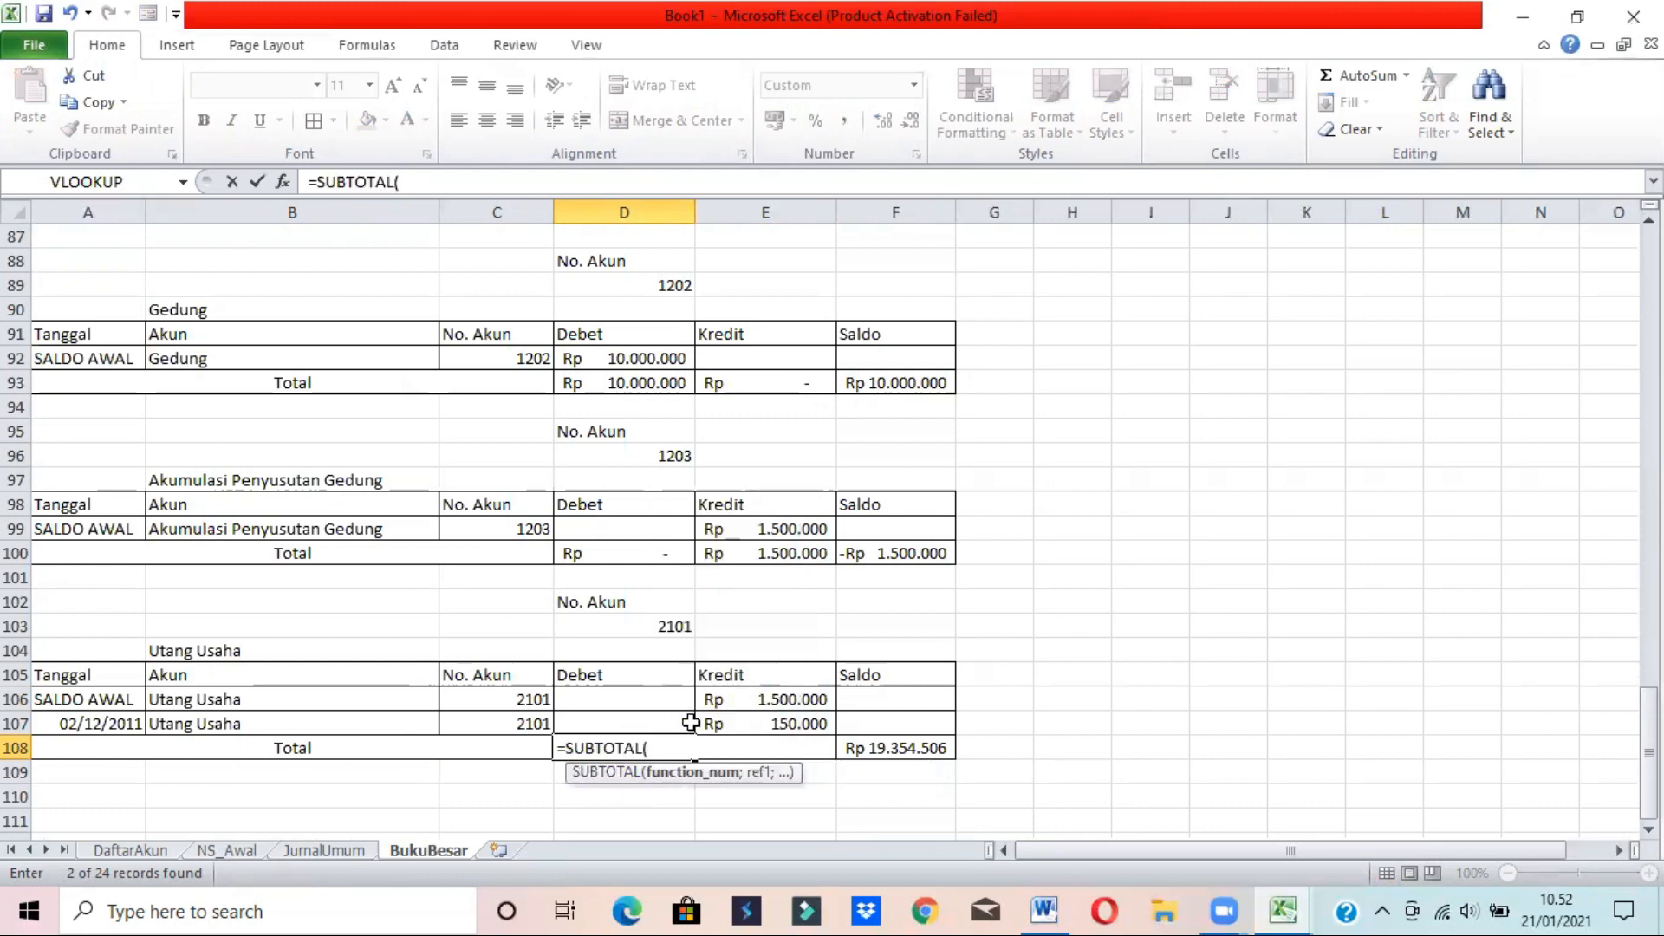
pyautogui.write('9;')
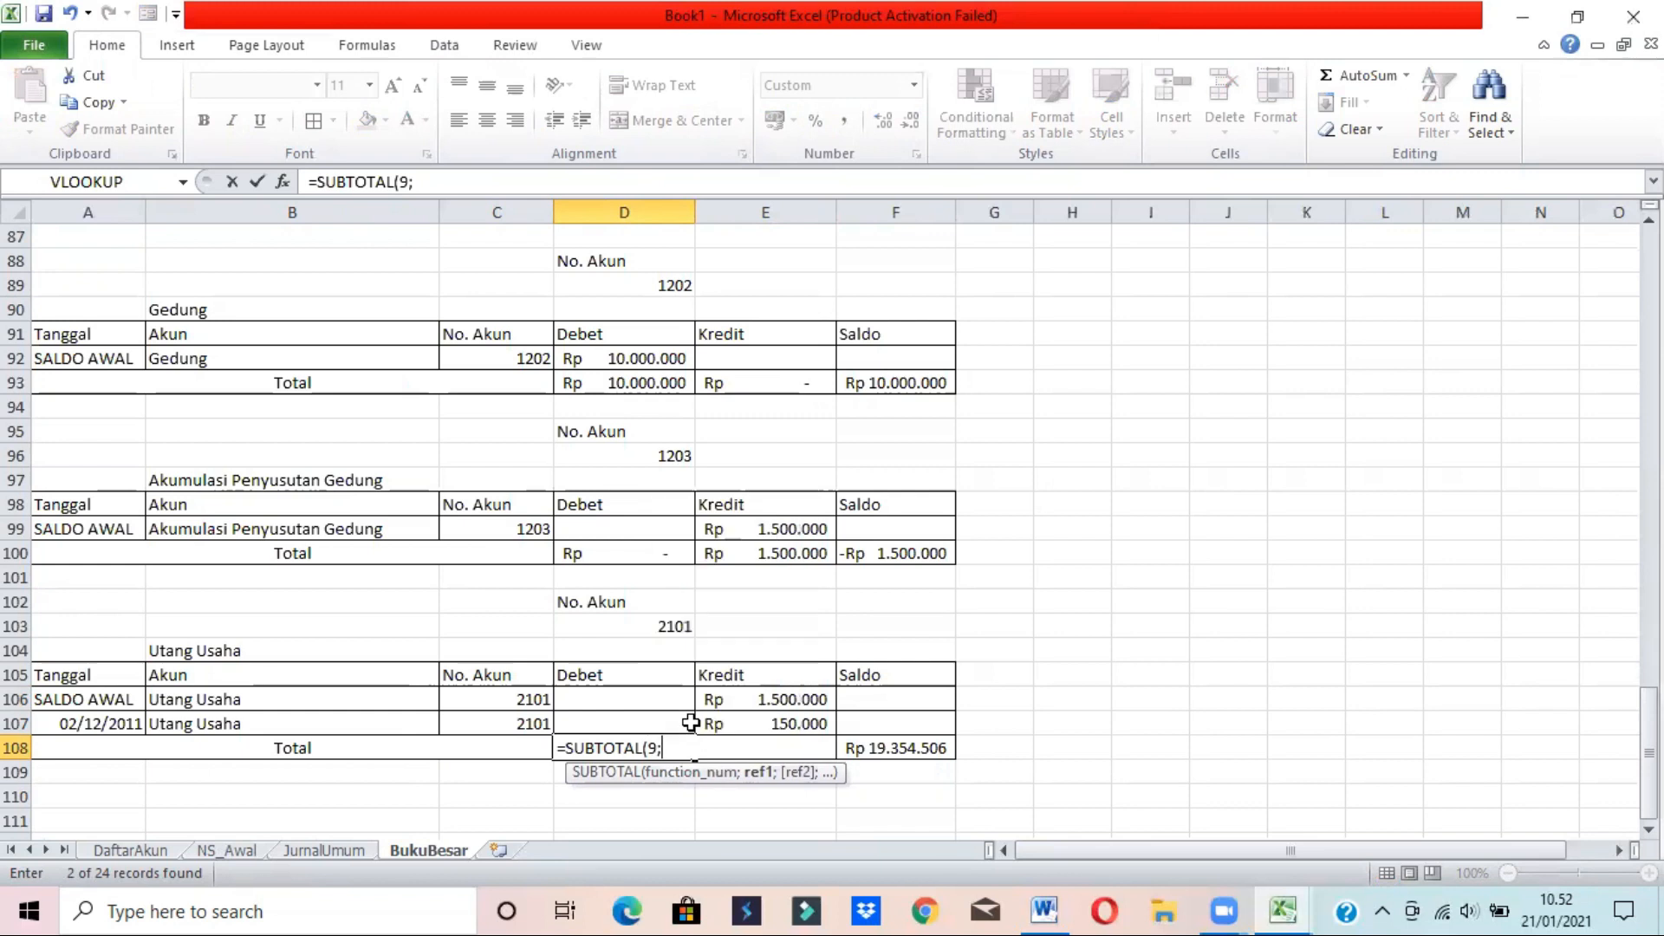
pyautogui.moveTo(657, 691); pyautogui.dragTo(657, 718)
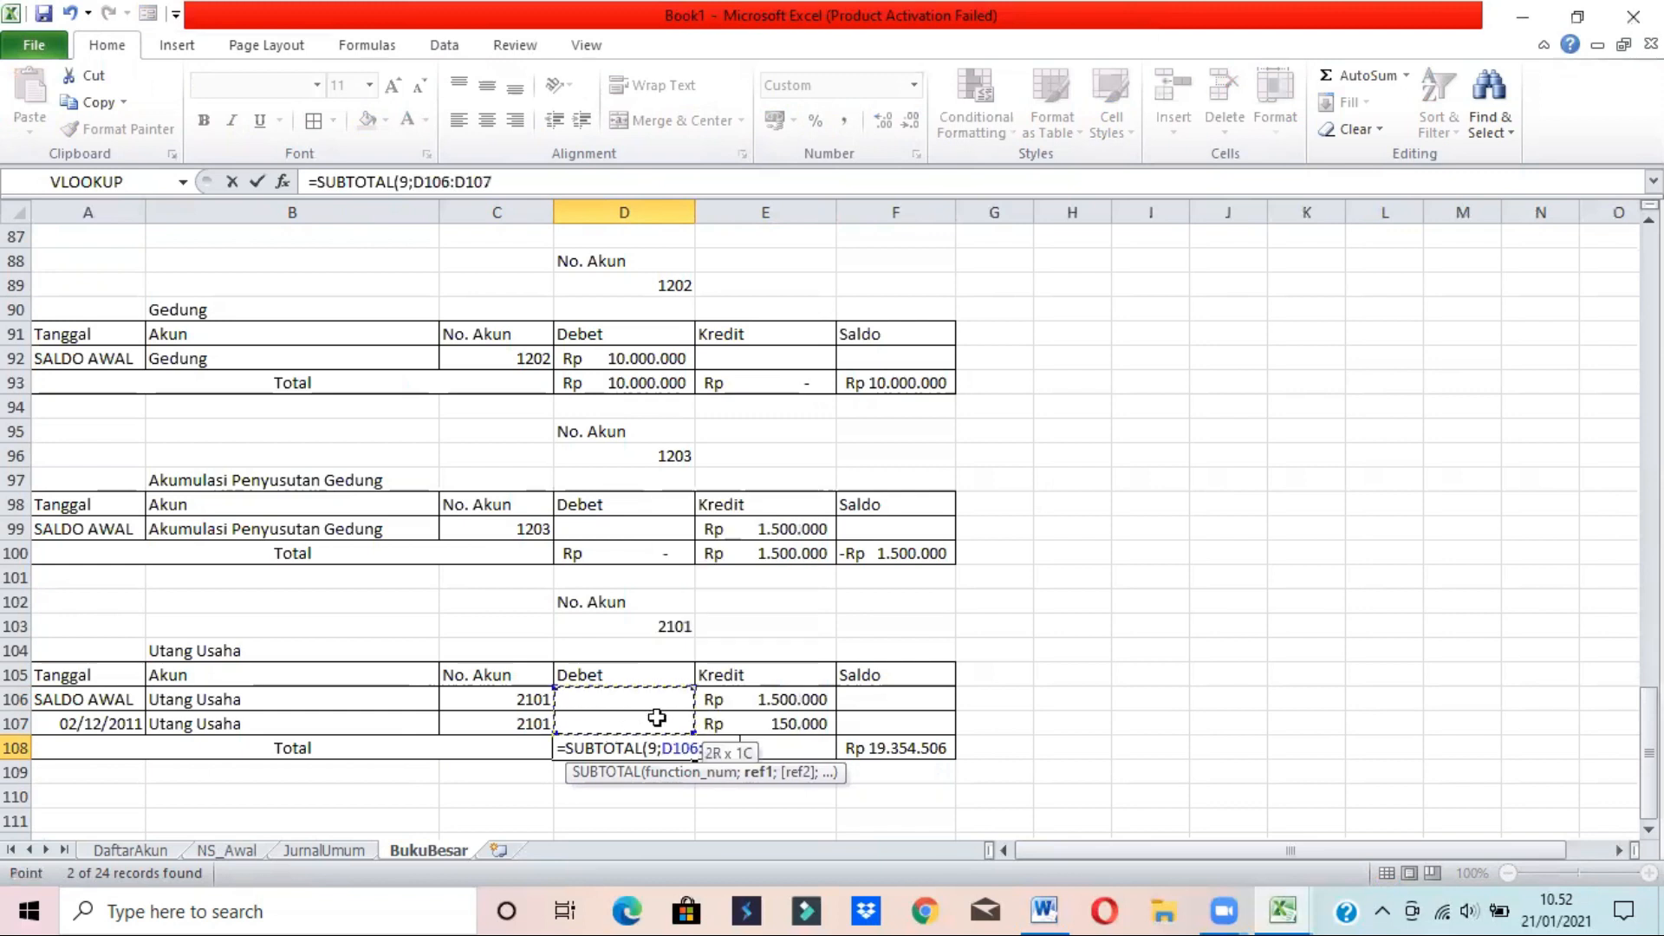
pyautogui.write(')')
pyautogui.press('Return')
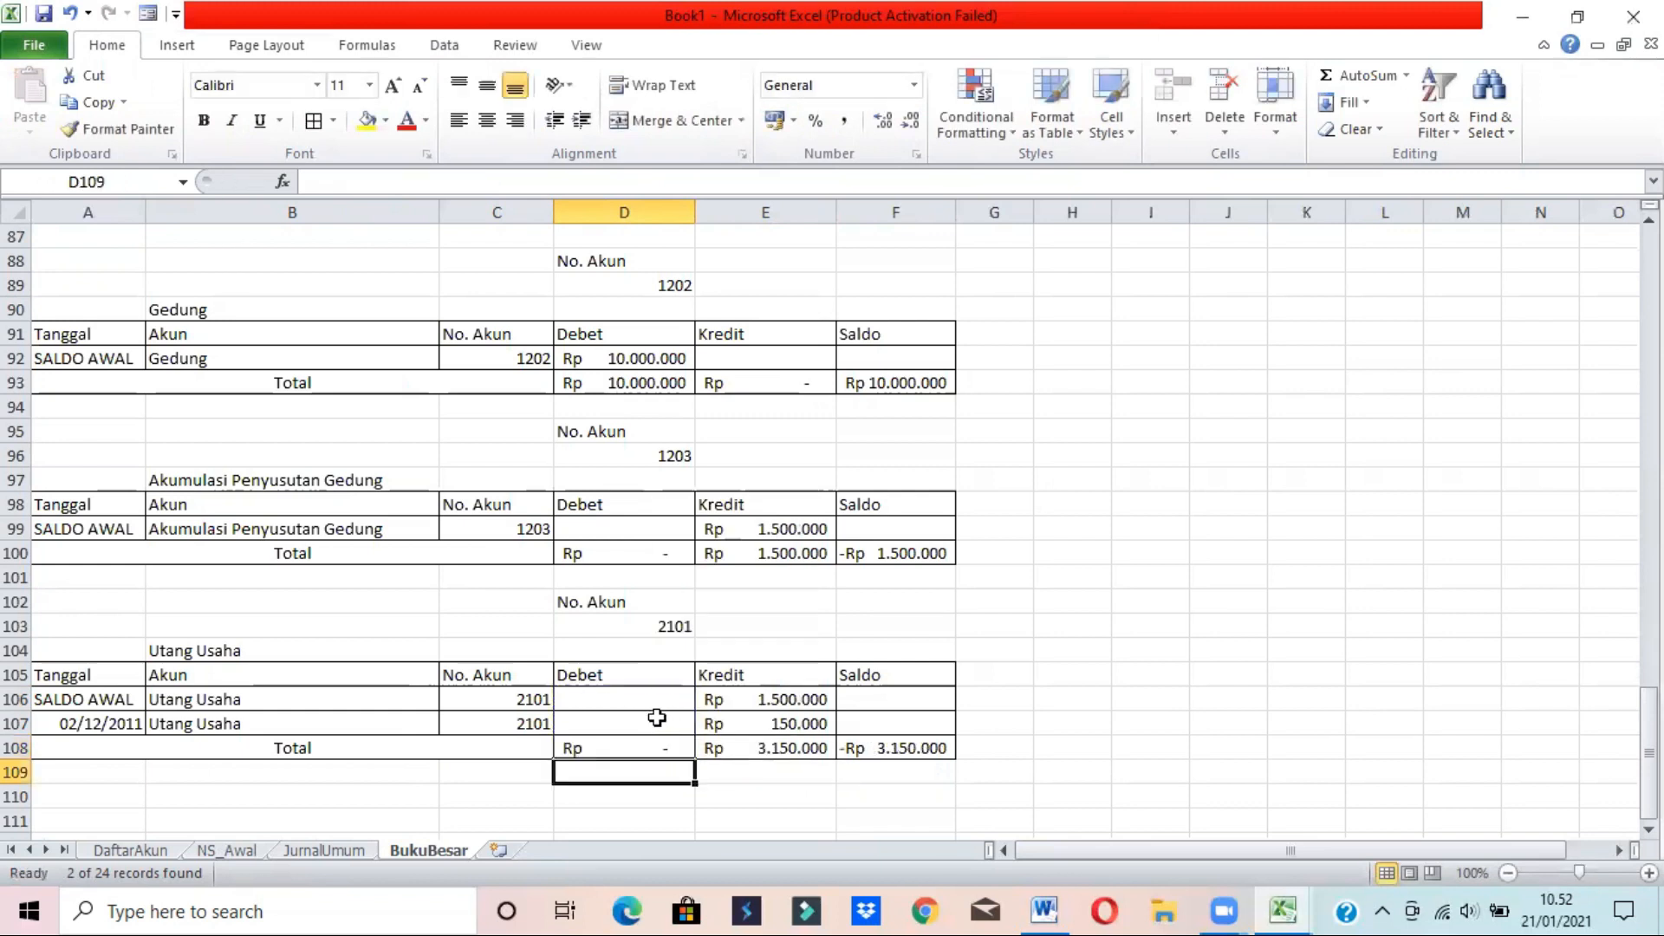
# - Fill the subtotal formula from D108 across to the Utang Usaha credit total in E108
pyautogui.click(641, 745)
pyautogui.moveTo(693, 758); pyautogui.dragTo(799, 751)
pyautogui.click(431, 794)
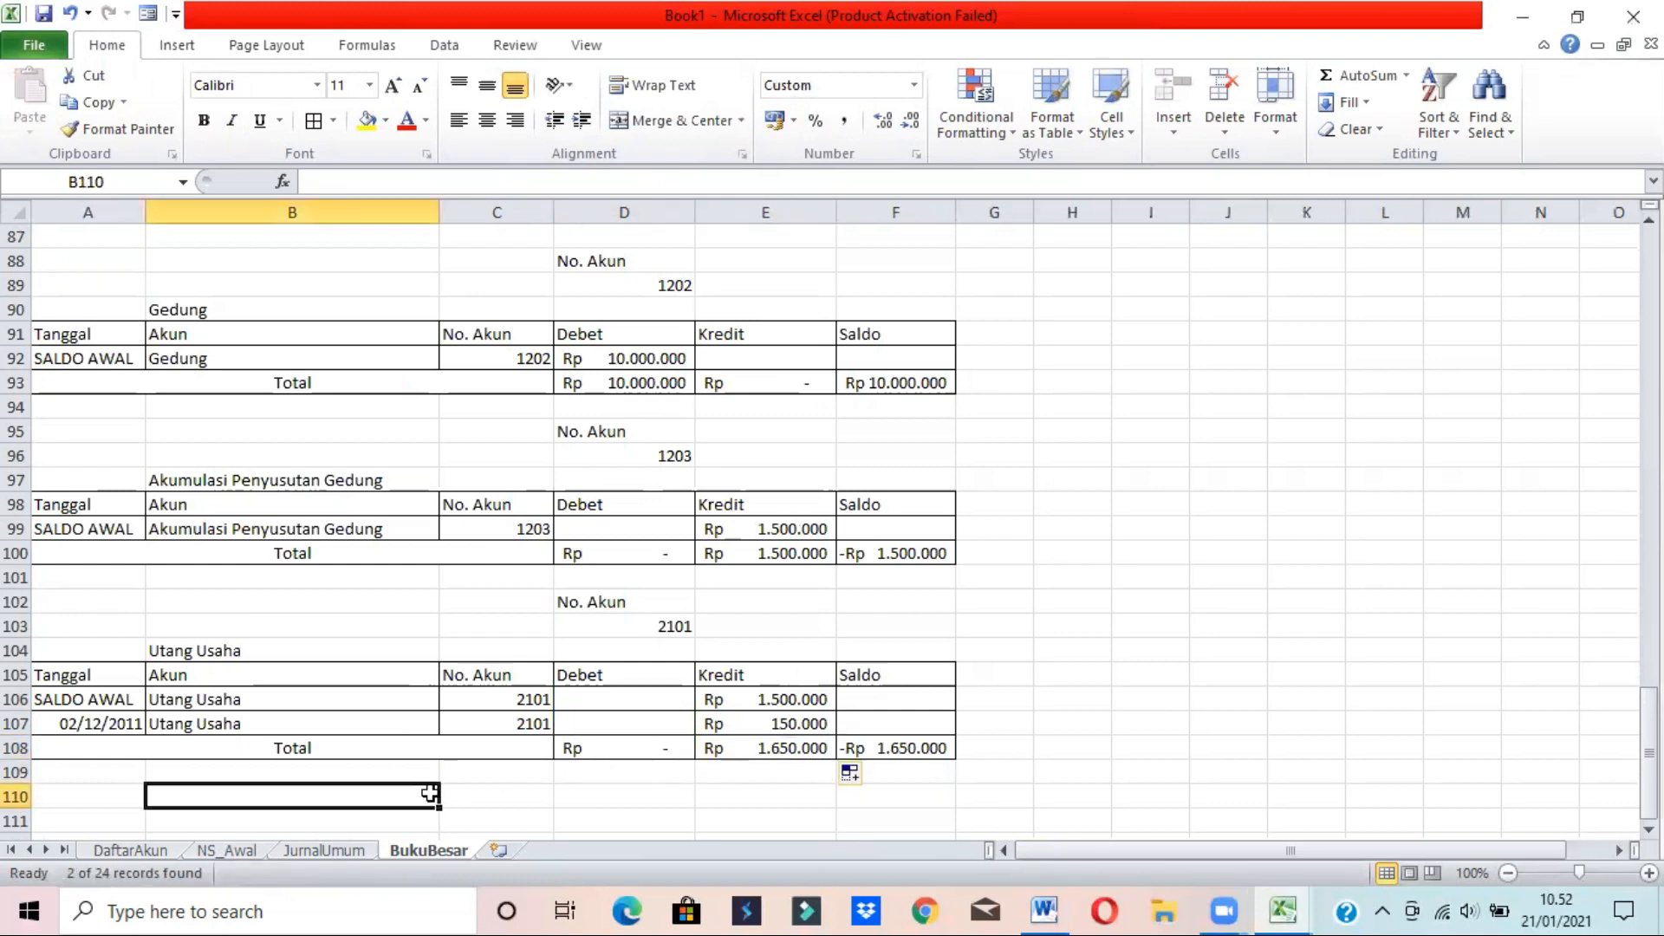
# - Filter the No. Akun column of the Utang Wesel table under the CV Angkasa heading by account 2102 instead of 2101
pyautogui.moveTo(1649, 752); pyautogui.dragTo(1650, 297)
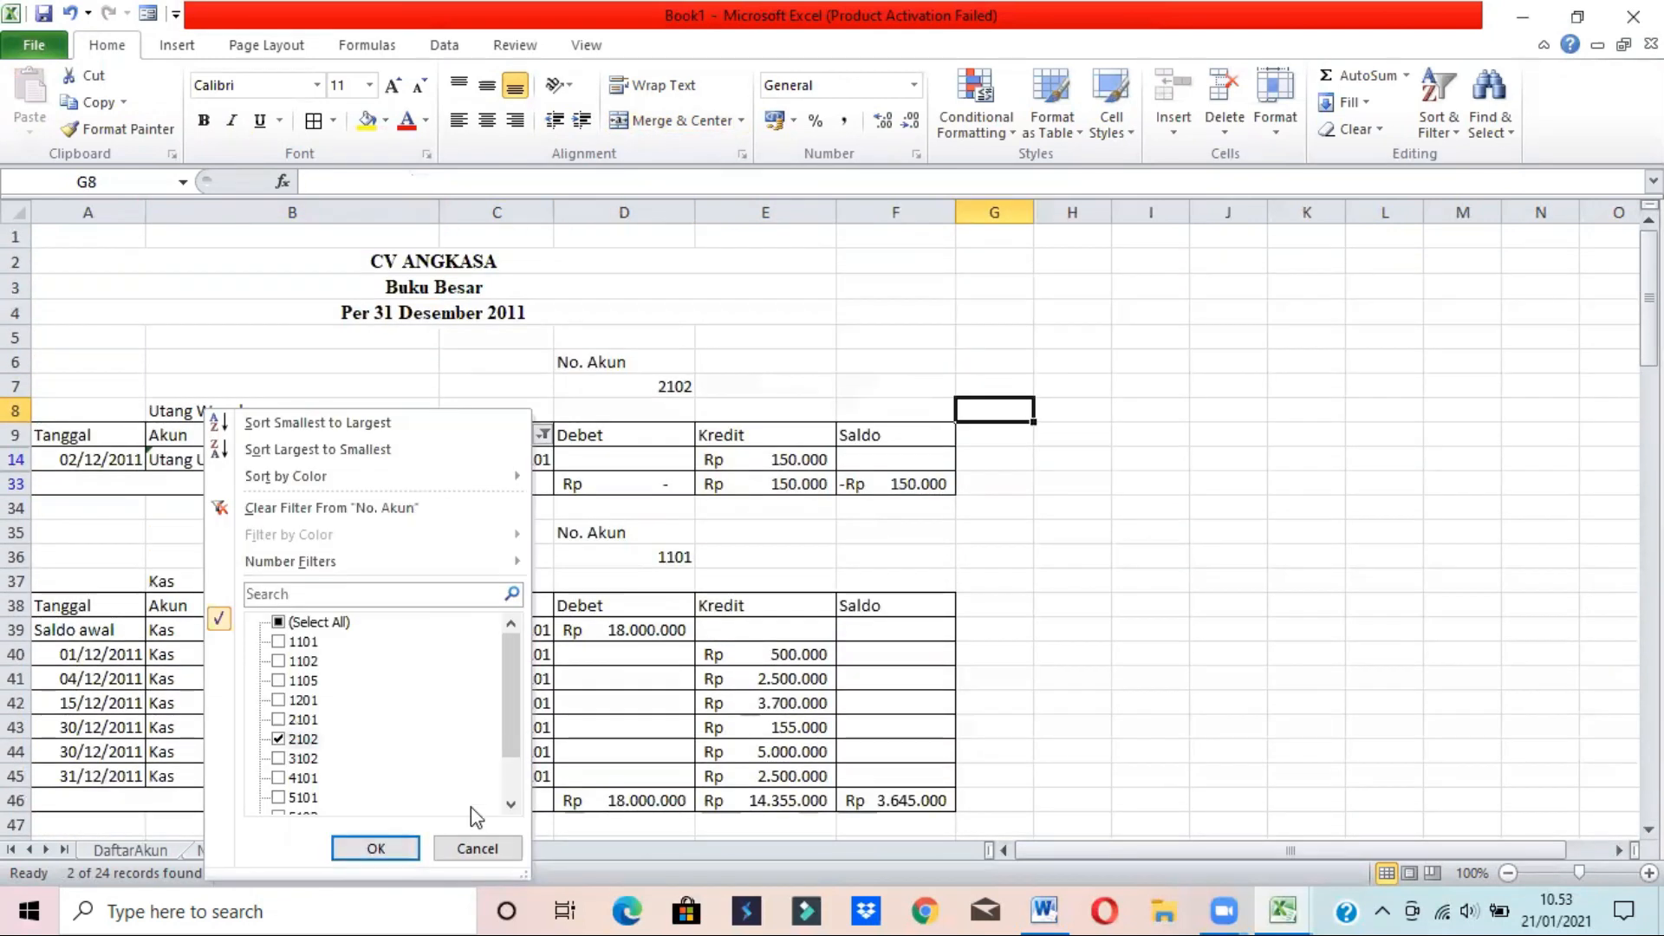
pyautogui.click(473, 851)
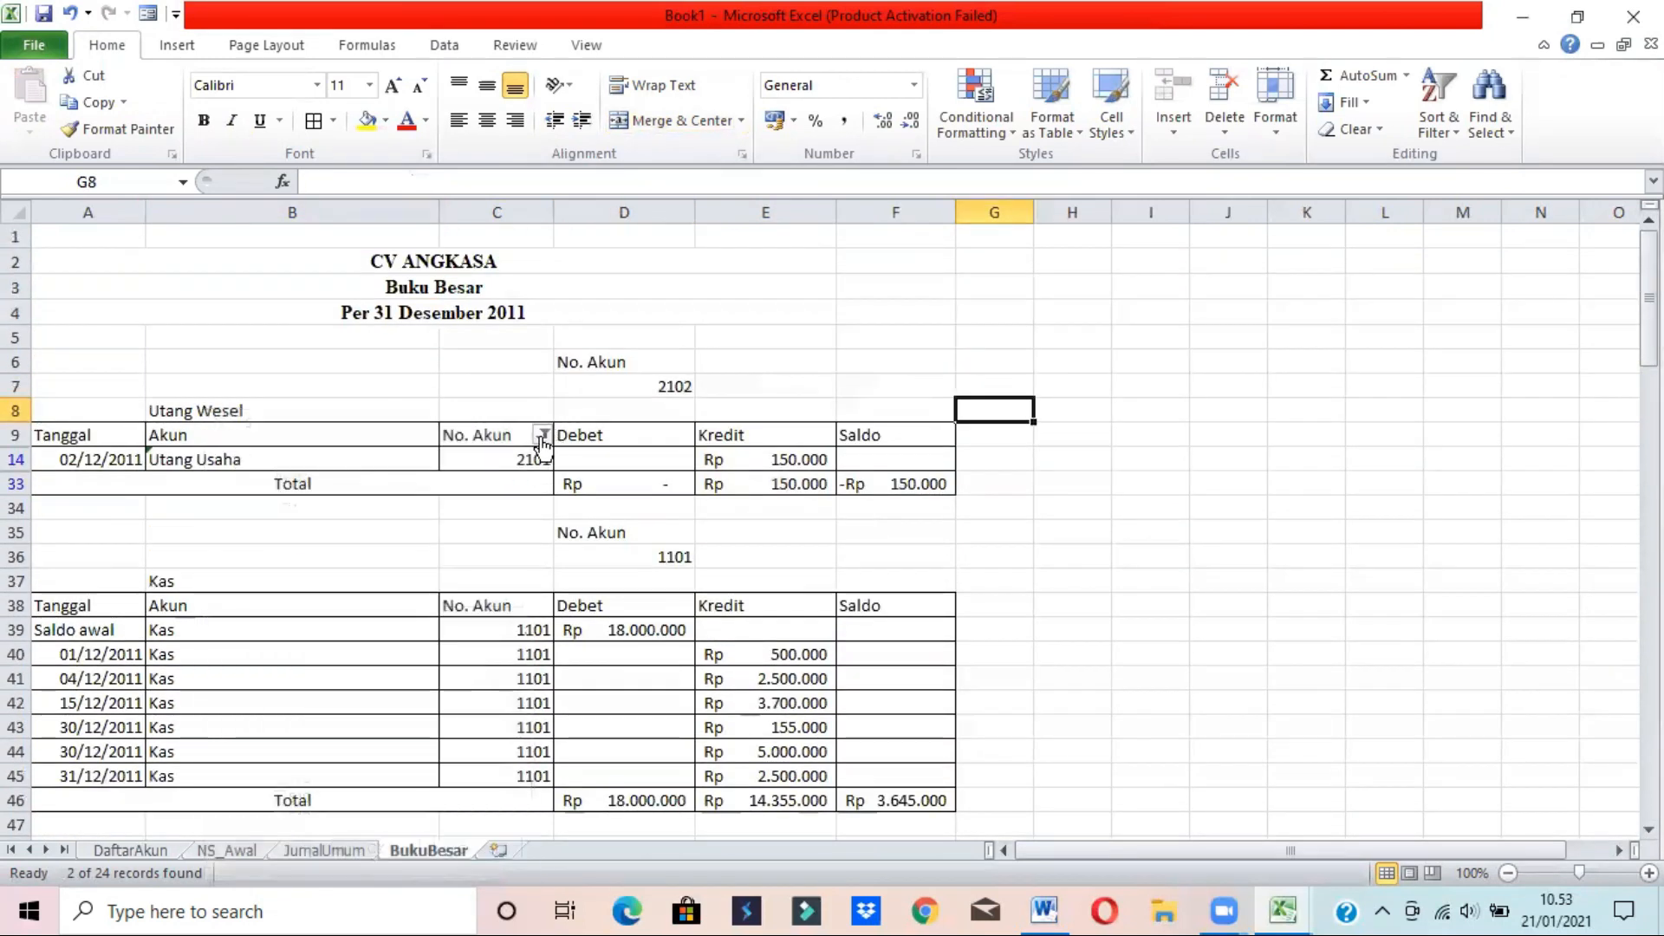
pyautogui.click(542, 434)
pyautogui.click(302, 719)
pyautogui.click(303, 739)
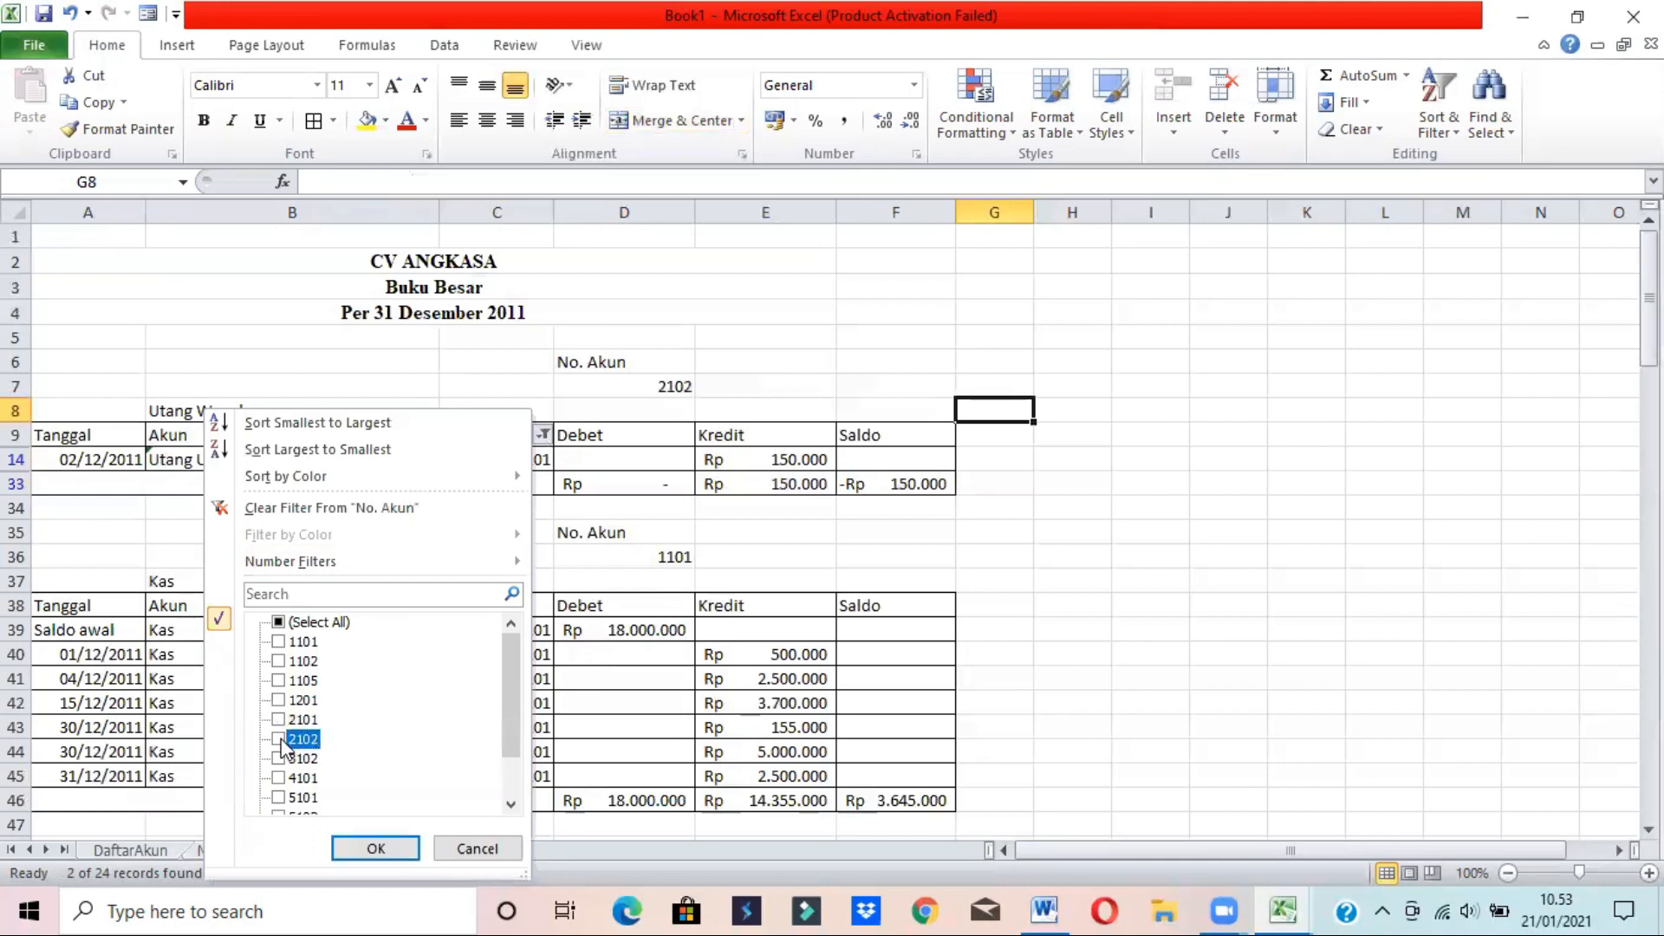
# - Filter the top ledger table's No. Akun column to 2102 and copy the Utang Wesel block from A6 to F33
pyautogui.click(368, 849)
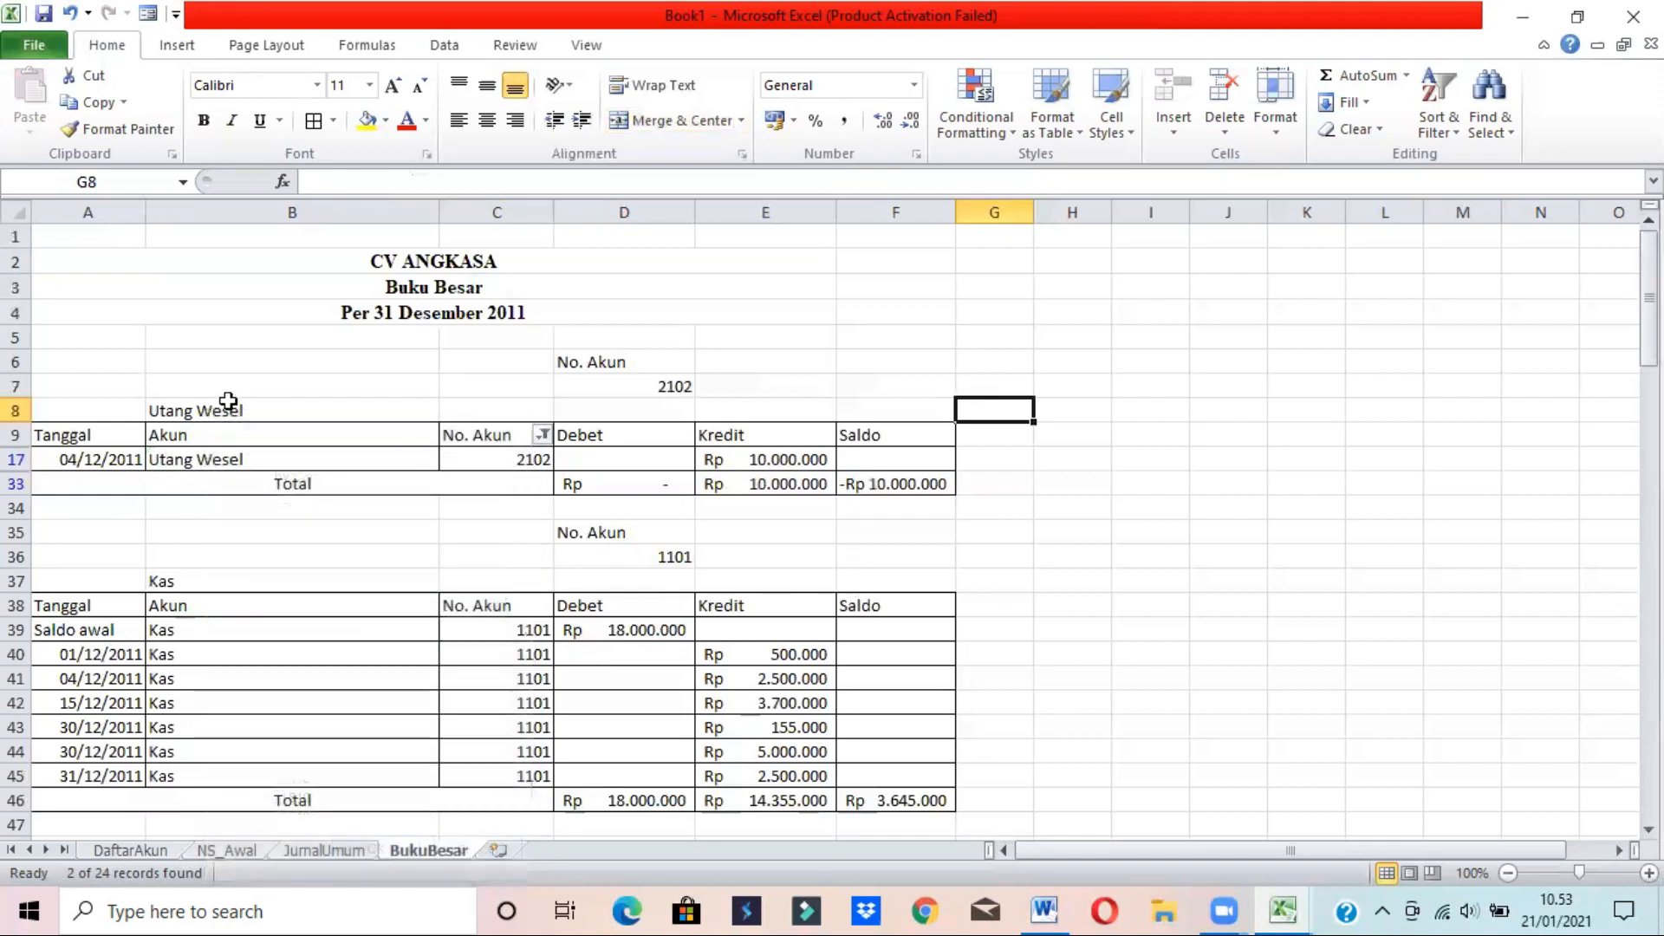
pyautogui.moveTo(90, 362); pyautogui.dragTo(915, 474)
pyautogui.hotkey('ctrl', 'c')
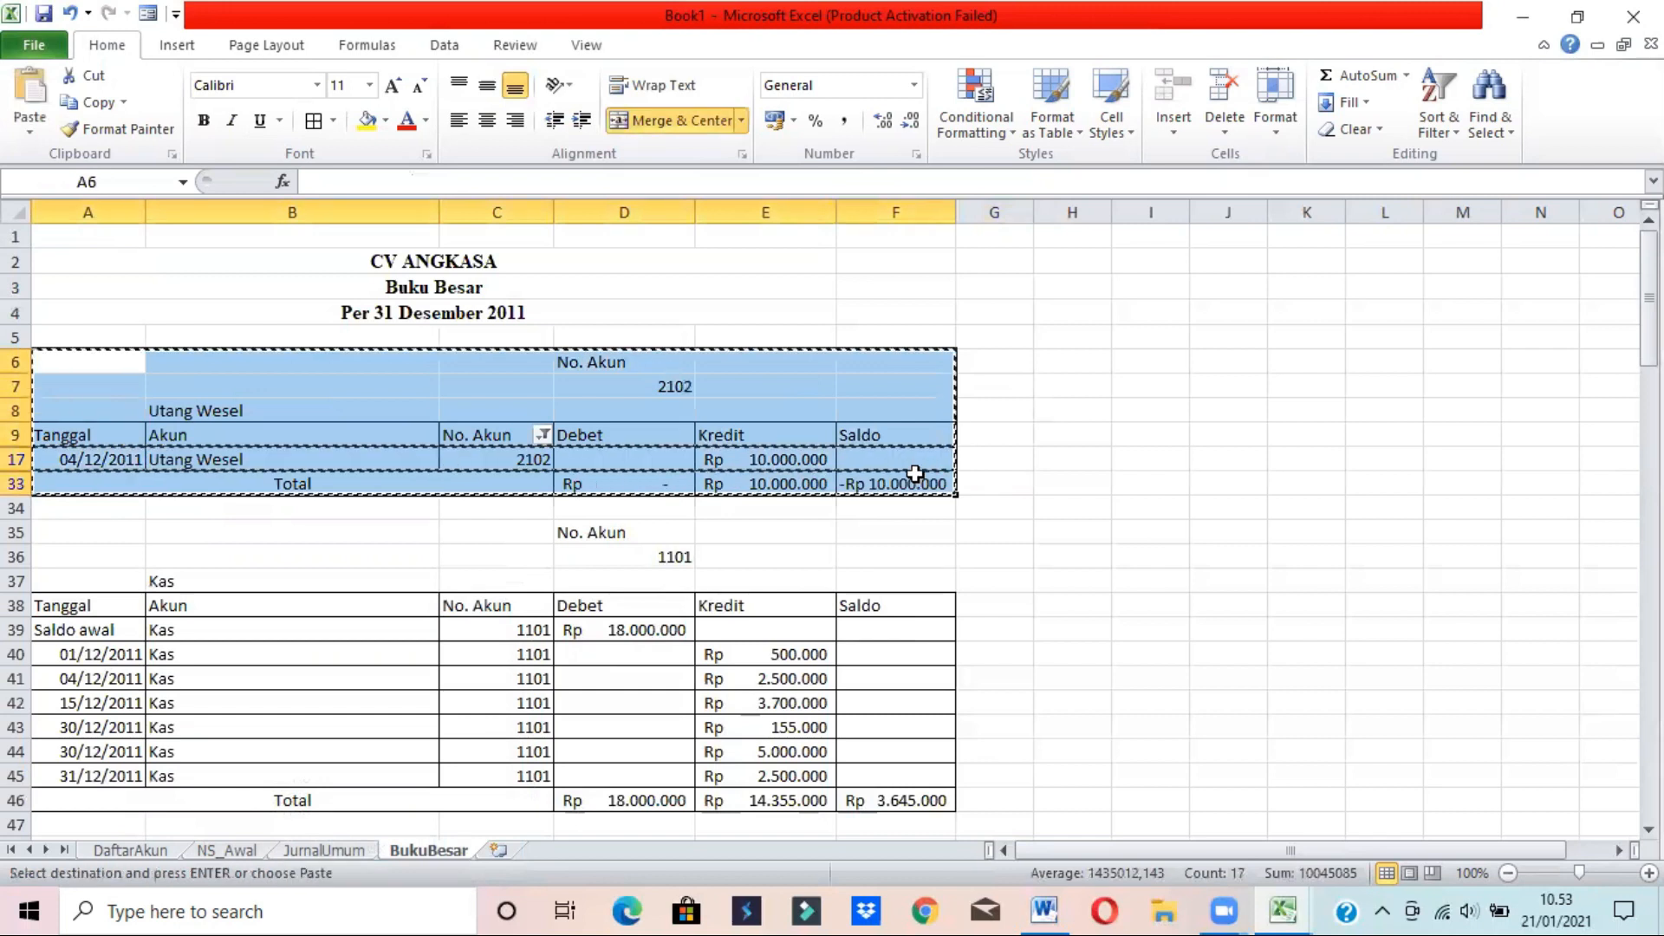
# - Paste the copied Utang Wesel block at A110 below the Utang Usaha ledger, keeping the source formatting
pyautogui.moveTo(1648, 347); pyautogui.dragTo(1648, 749)
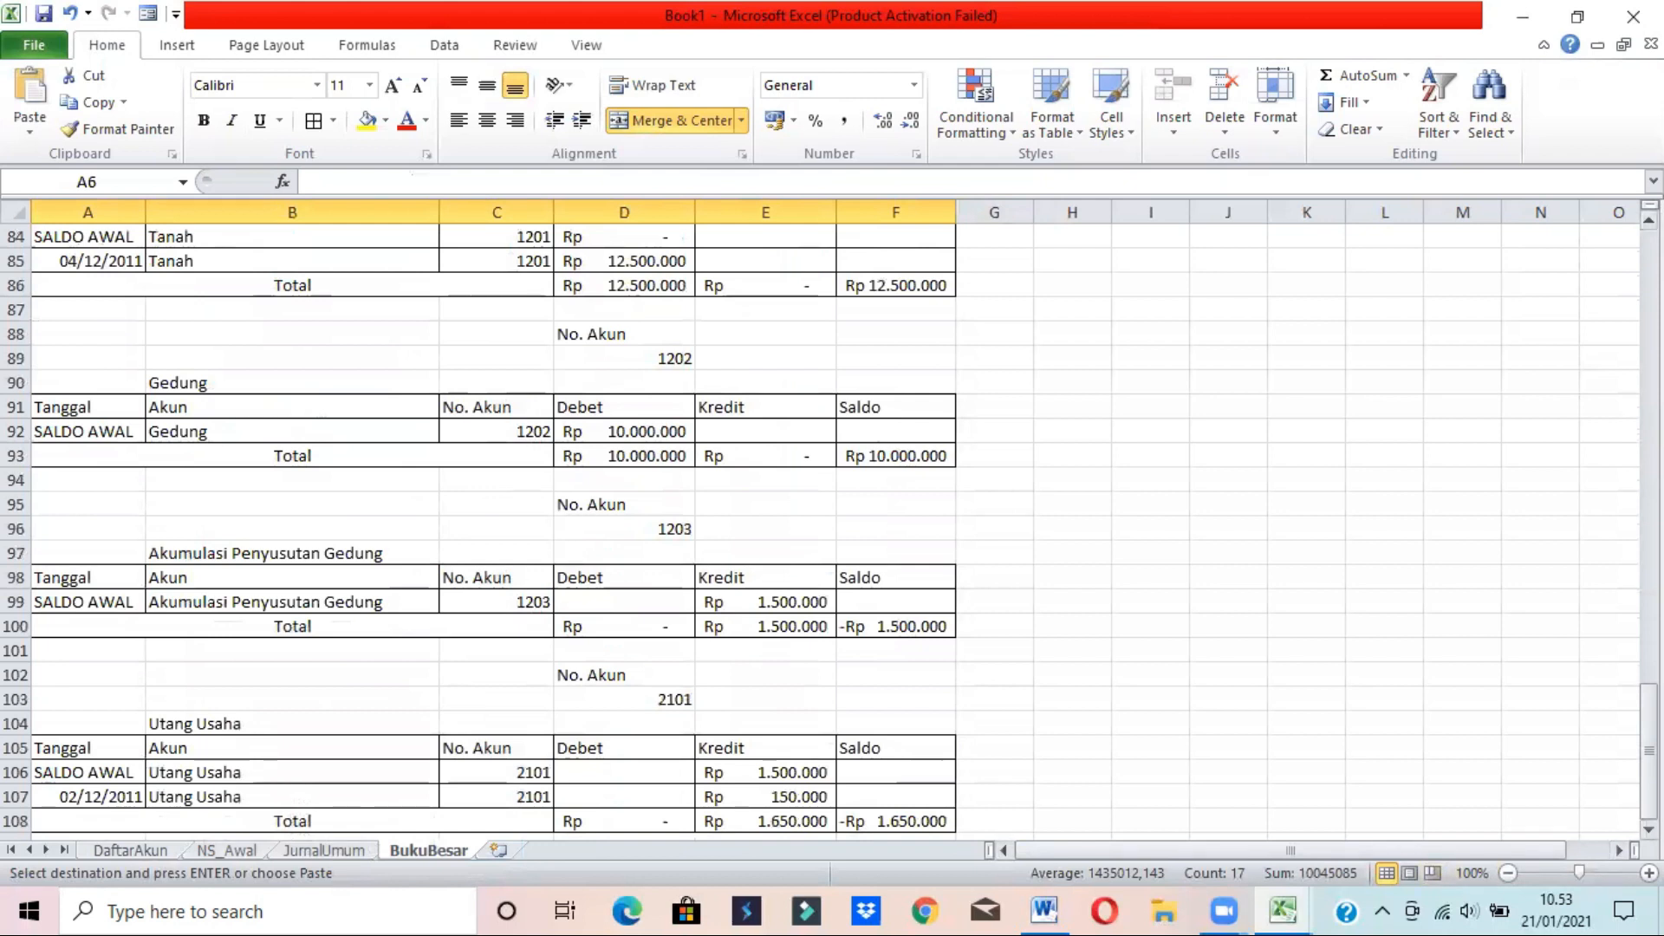
pyautogui.scroll(-3, 713, 699)
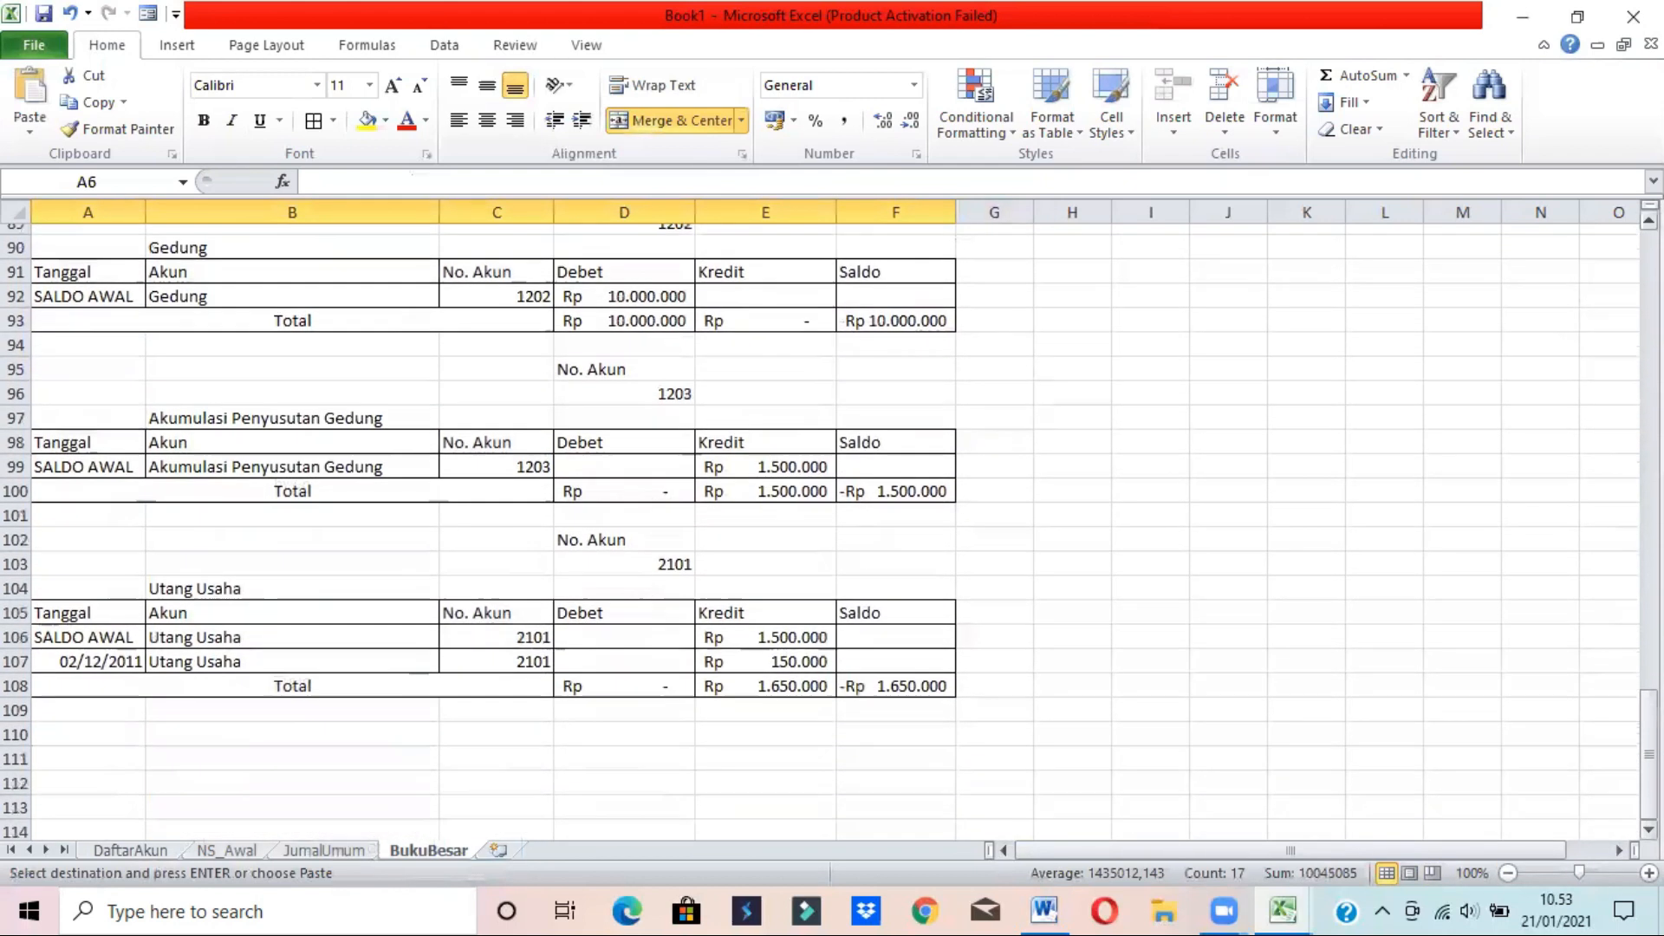
pyautogui.click(75, 698)
pyautogui.click(74, 669)
pyautogui.click(28, 134)
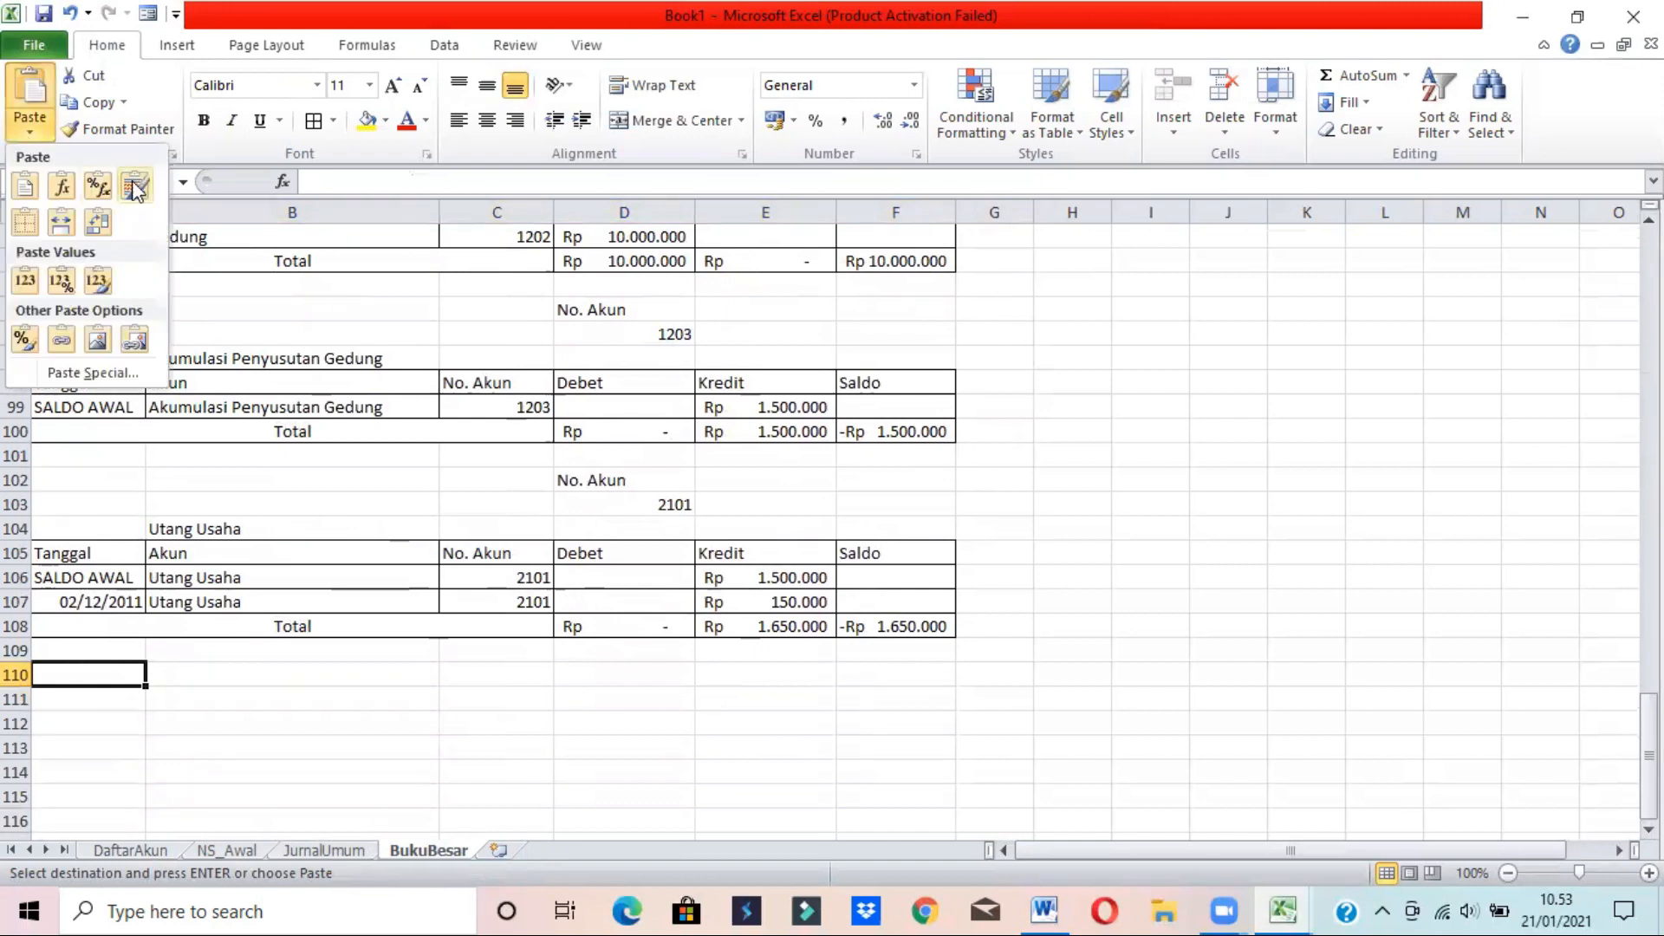
pyautogui.click(139, 187)
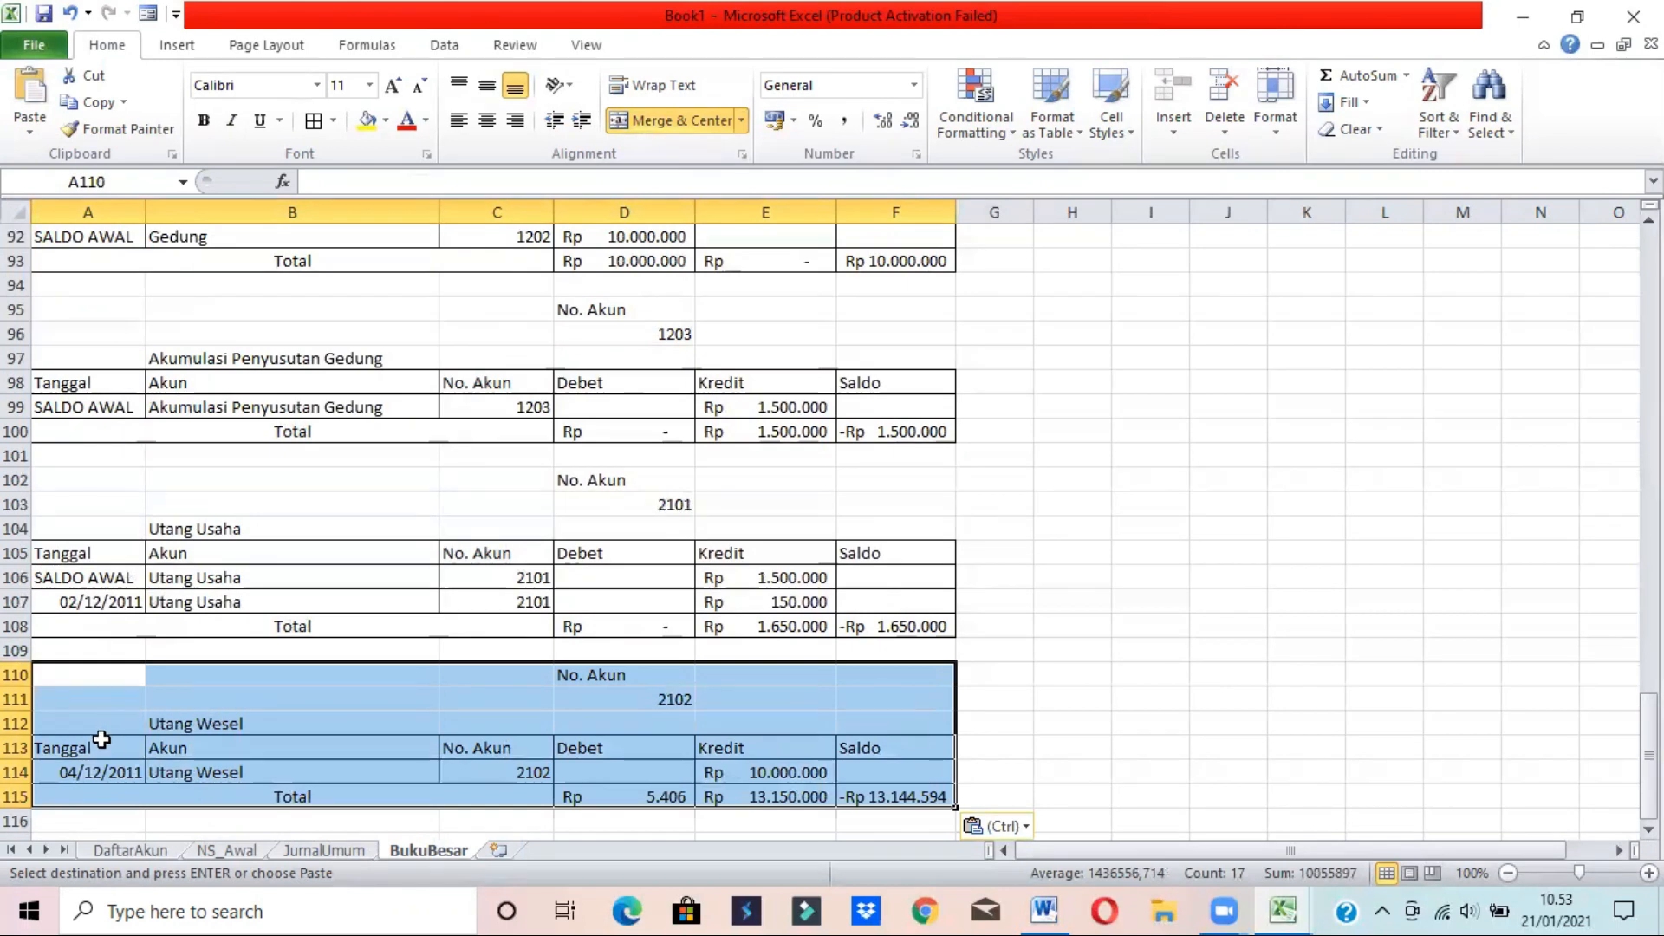
# - Insert a row above the 04/12/2011 entry in the pasted block and enter SALDO AWAL and Utang Wesel in it
pyautogui.click(100, 772)
pyautogui.rightClick(19, 772)
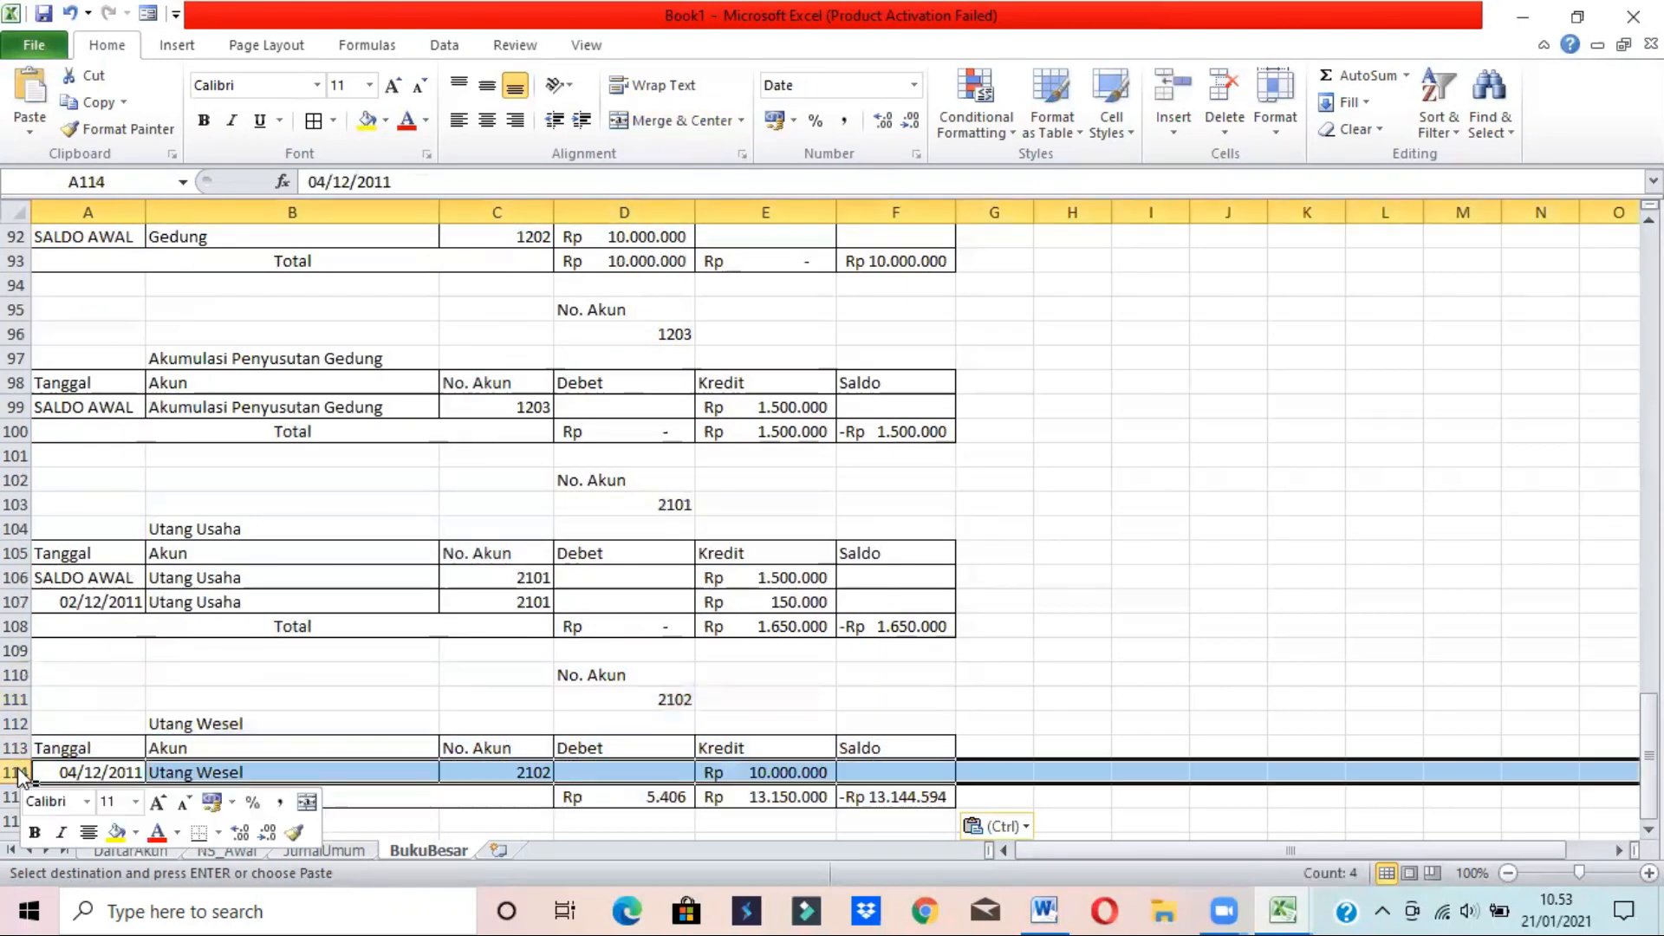
pyautogui.click(120, 586)
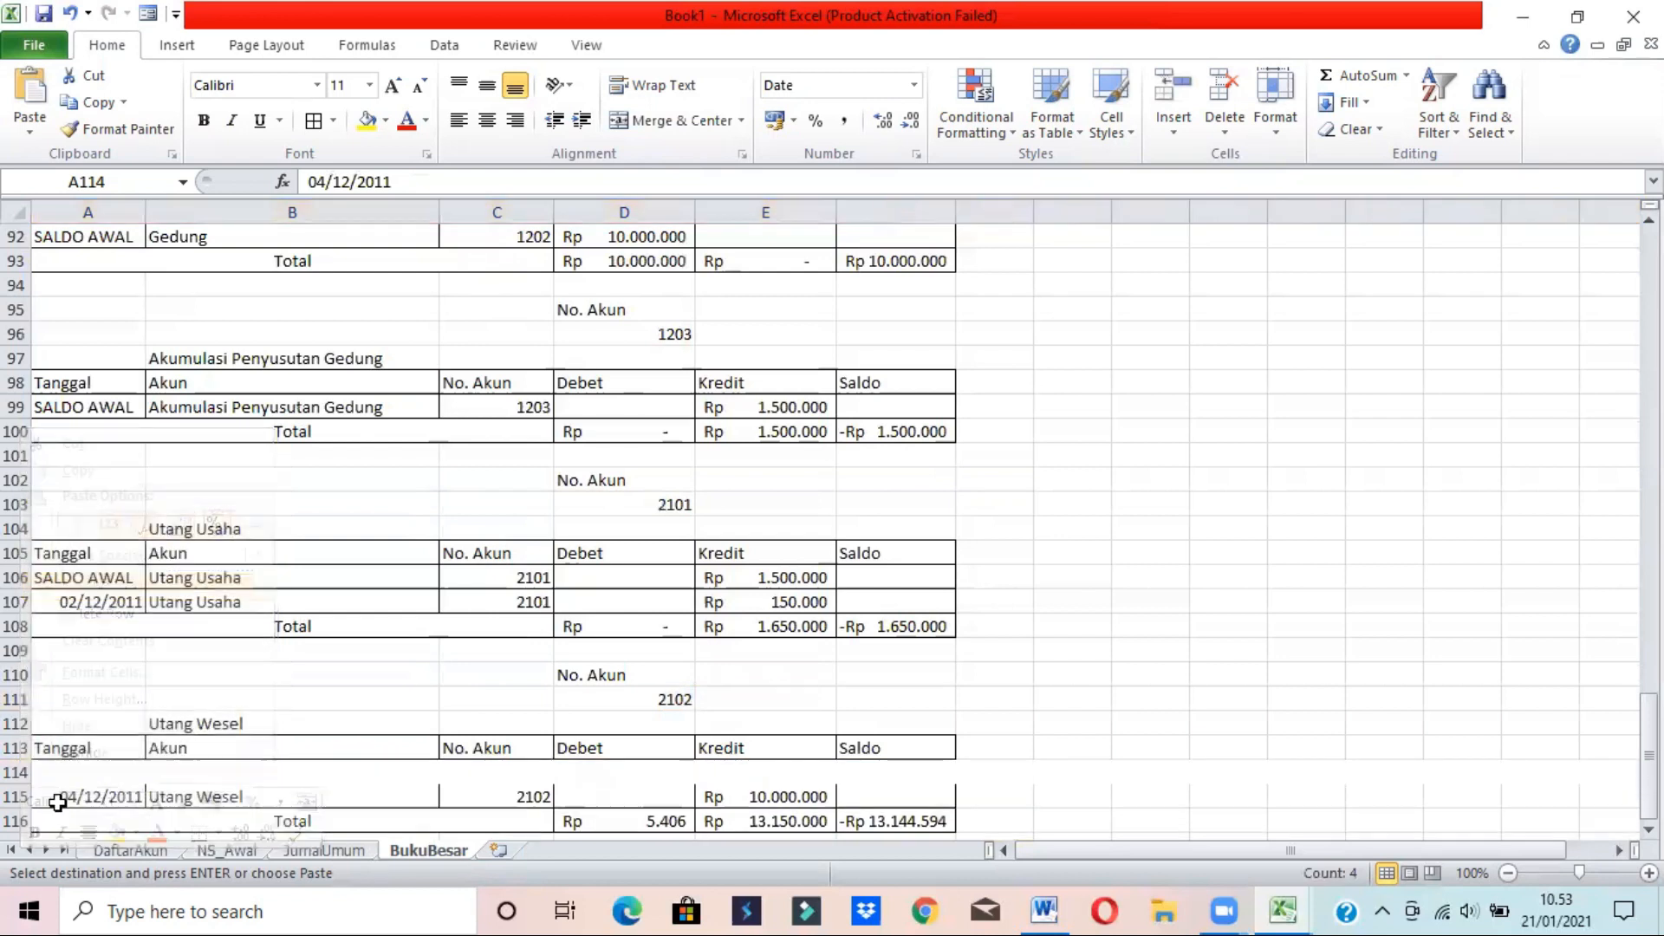
pyautogui.click(91, 774)
pyautogui.write('SALDO AWAL')
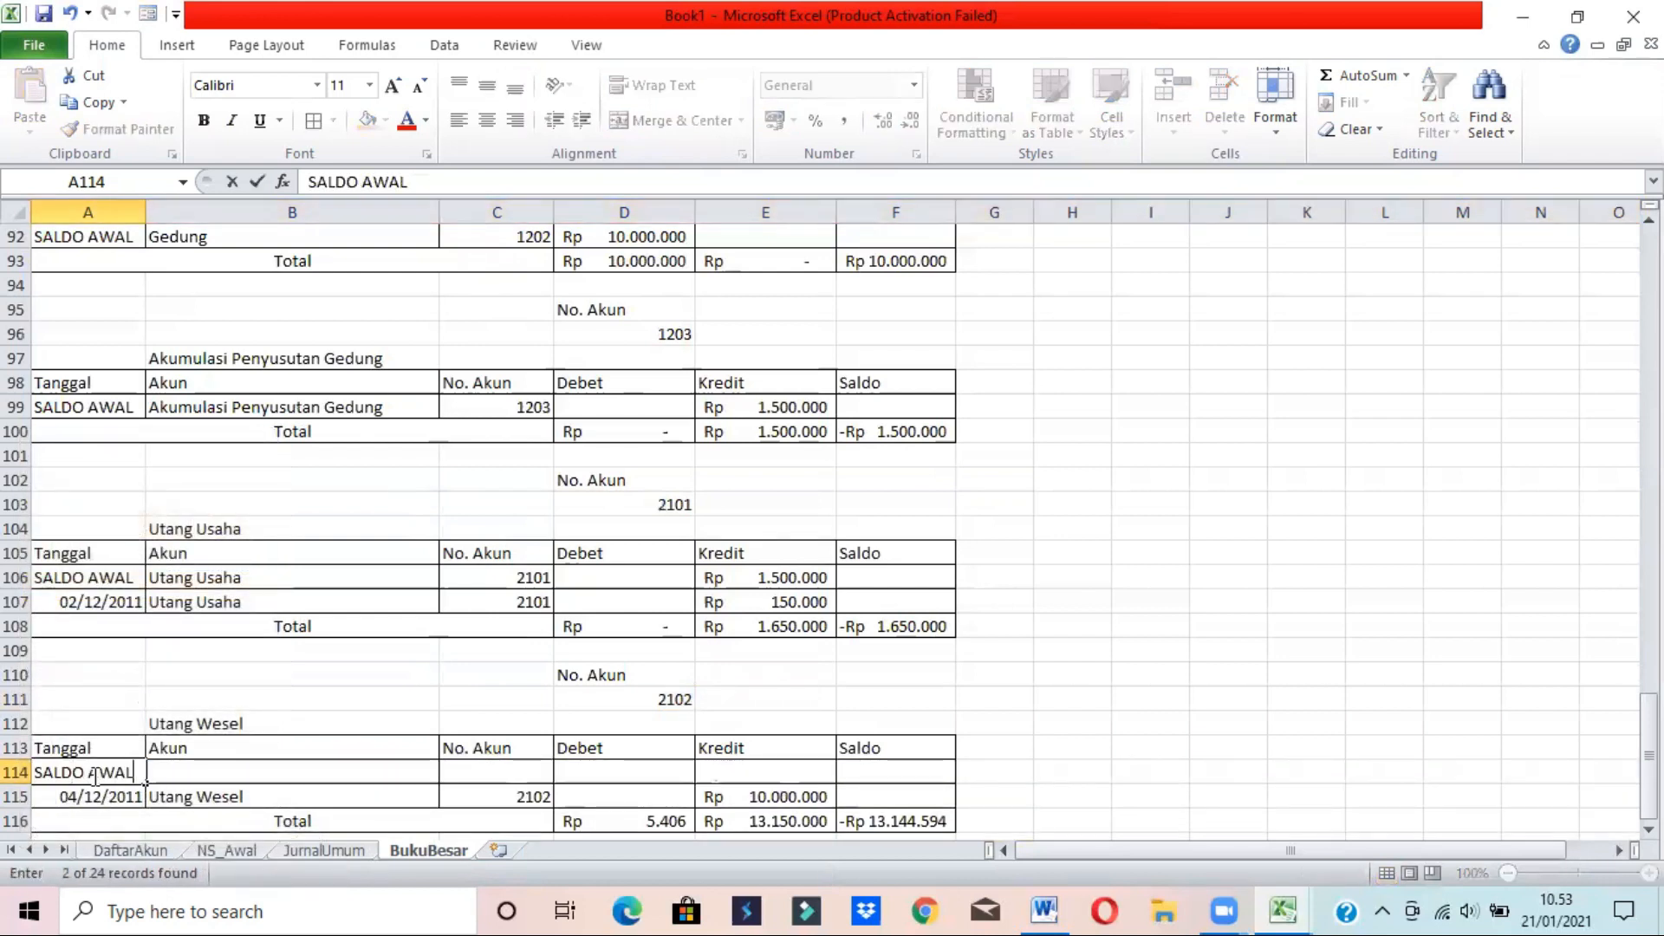
pyautogui.press('Tab')
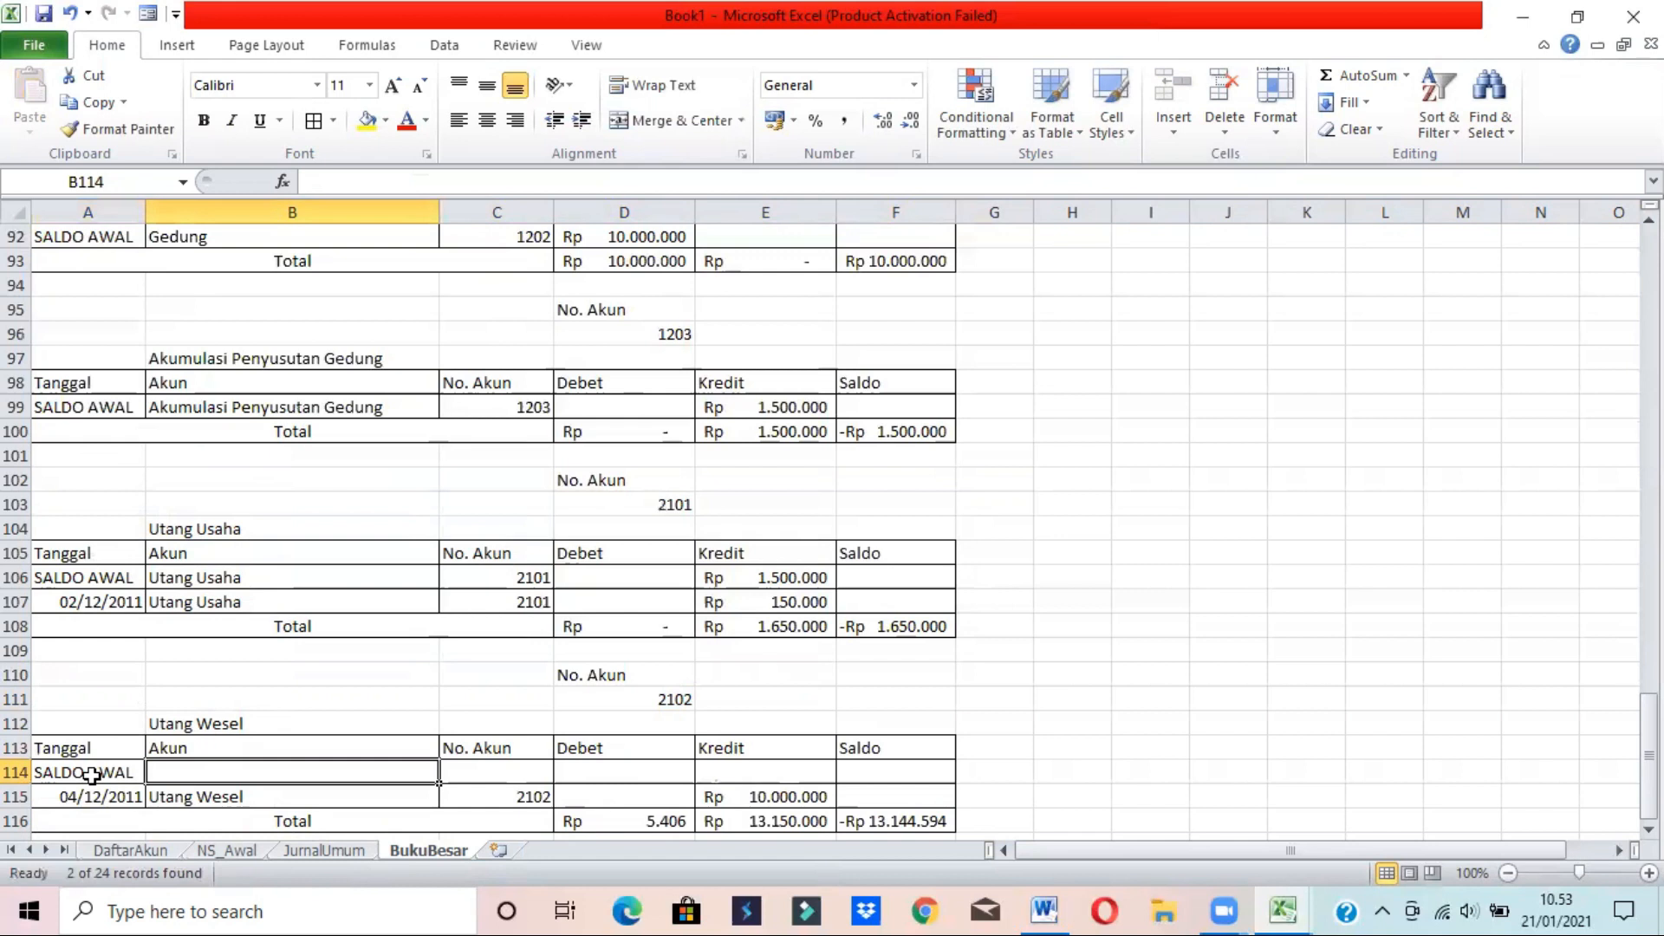
pyautogui.write('Utan')
pyautogui.press('Tab')
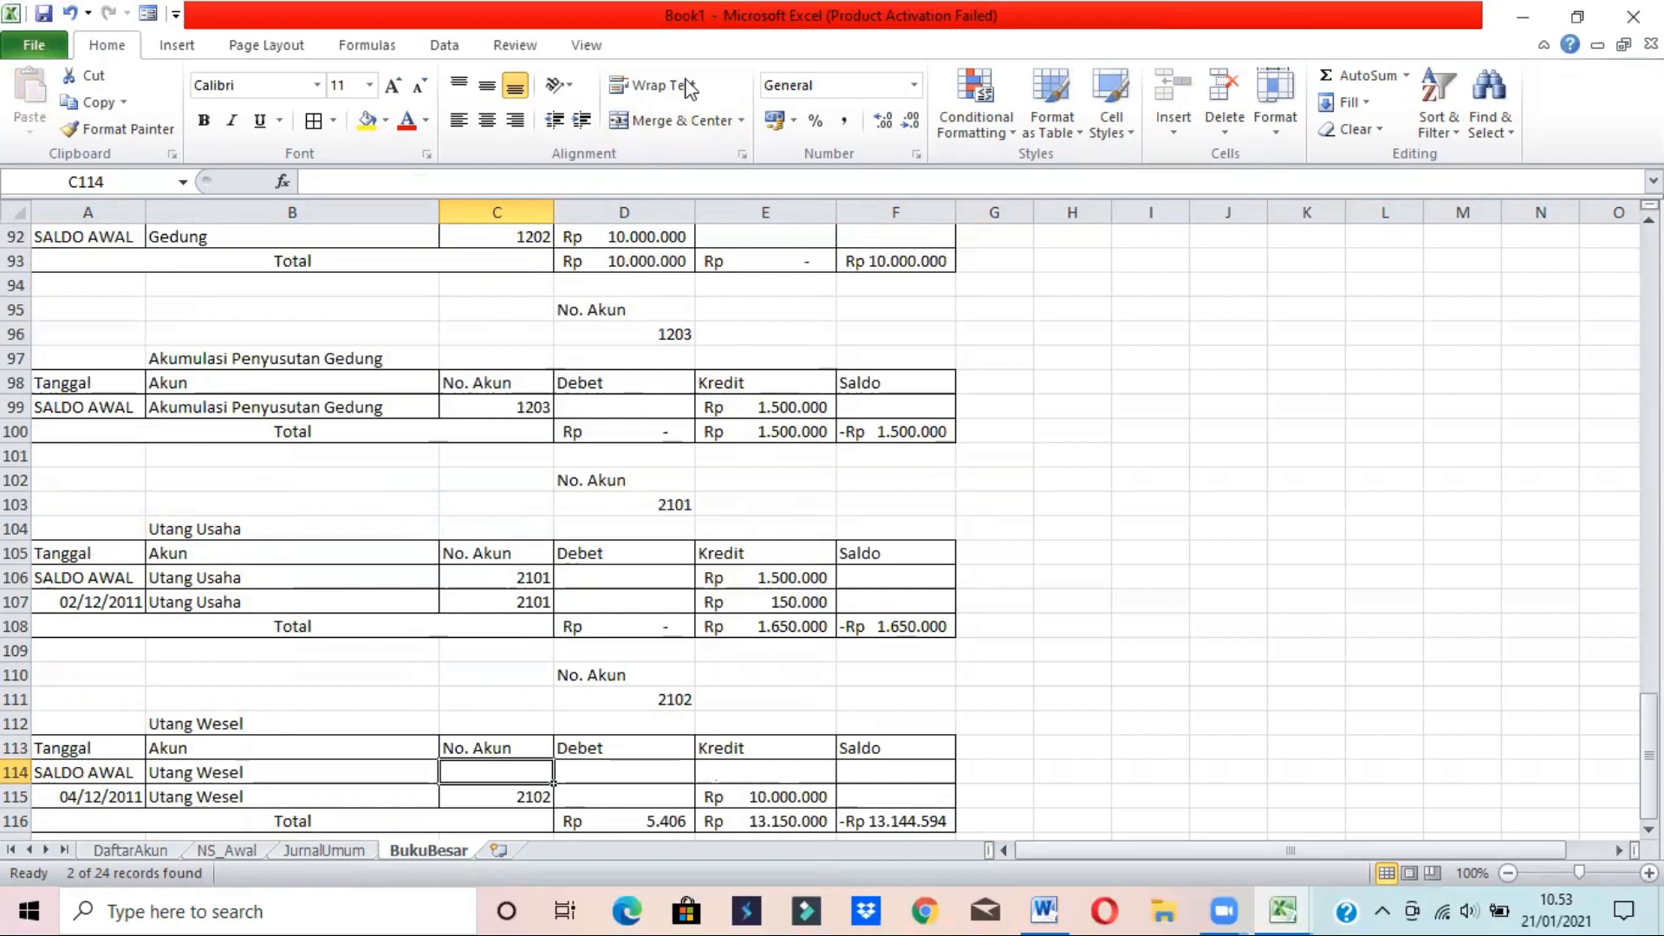
# - Add list data validation to C114 with the account numbers in DaftarAkun!$B$6:$B$27 as the source
pyautogui.click(444, 45)
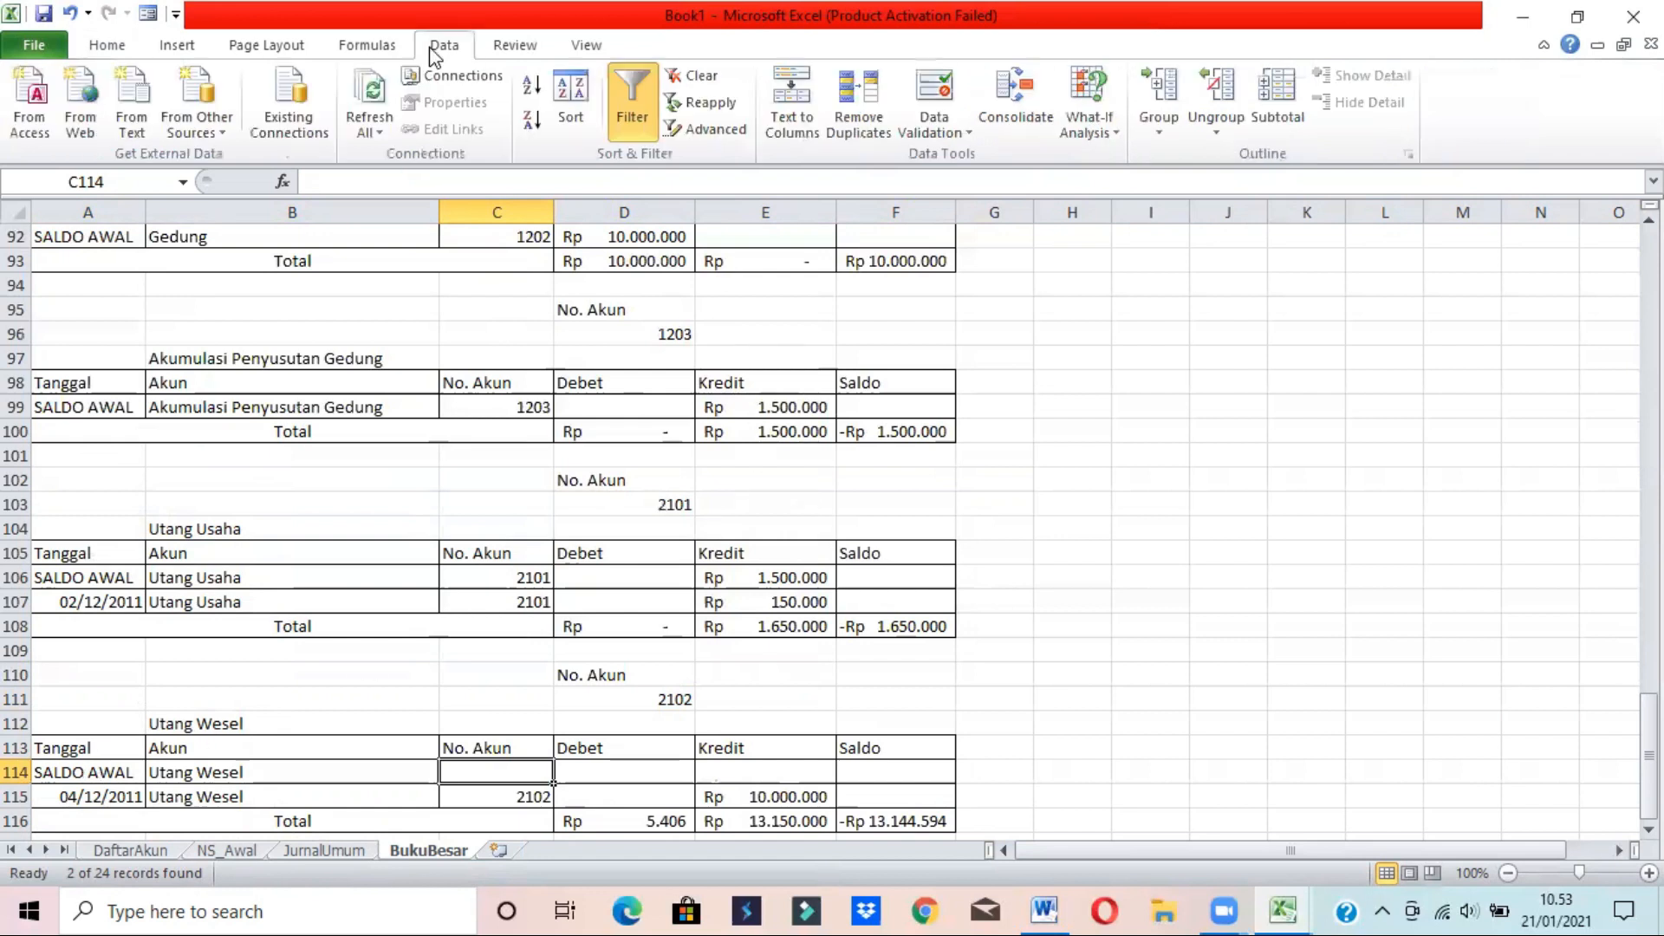
pyautogui.click(937, 110)
pyautogui.click(780, 419)
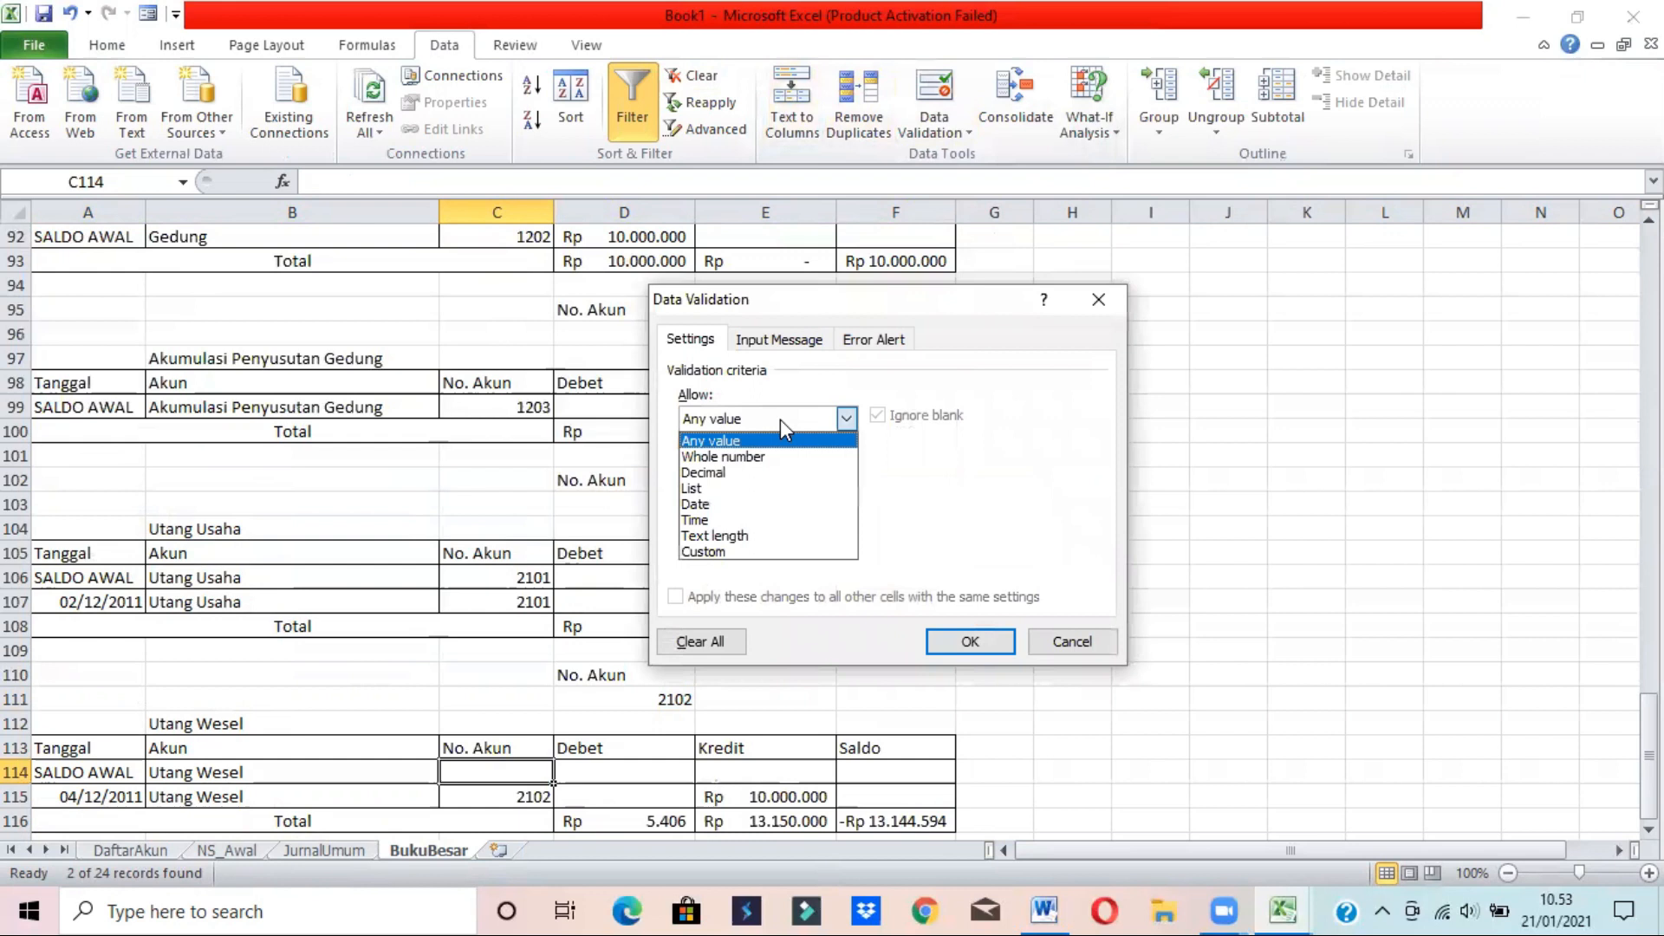
pyautogui.click(728, 488)
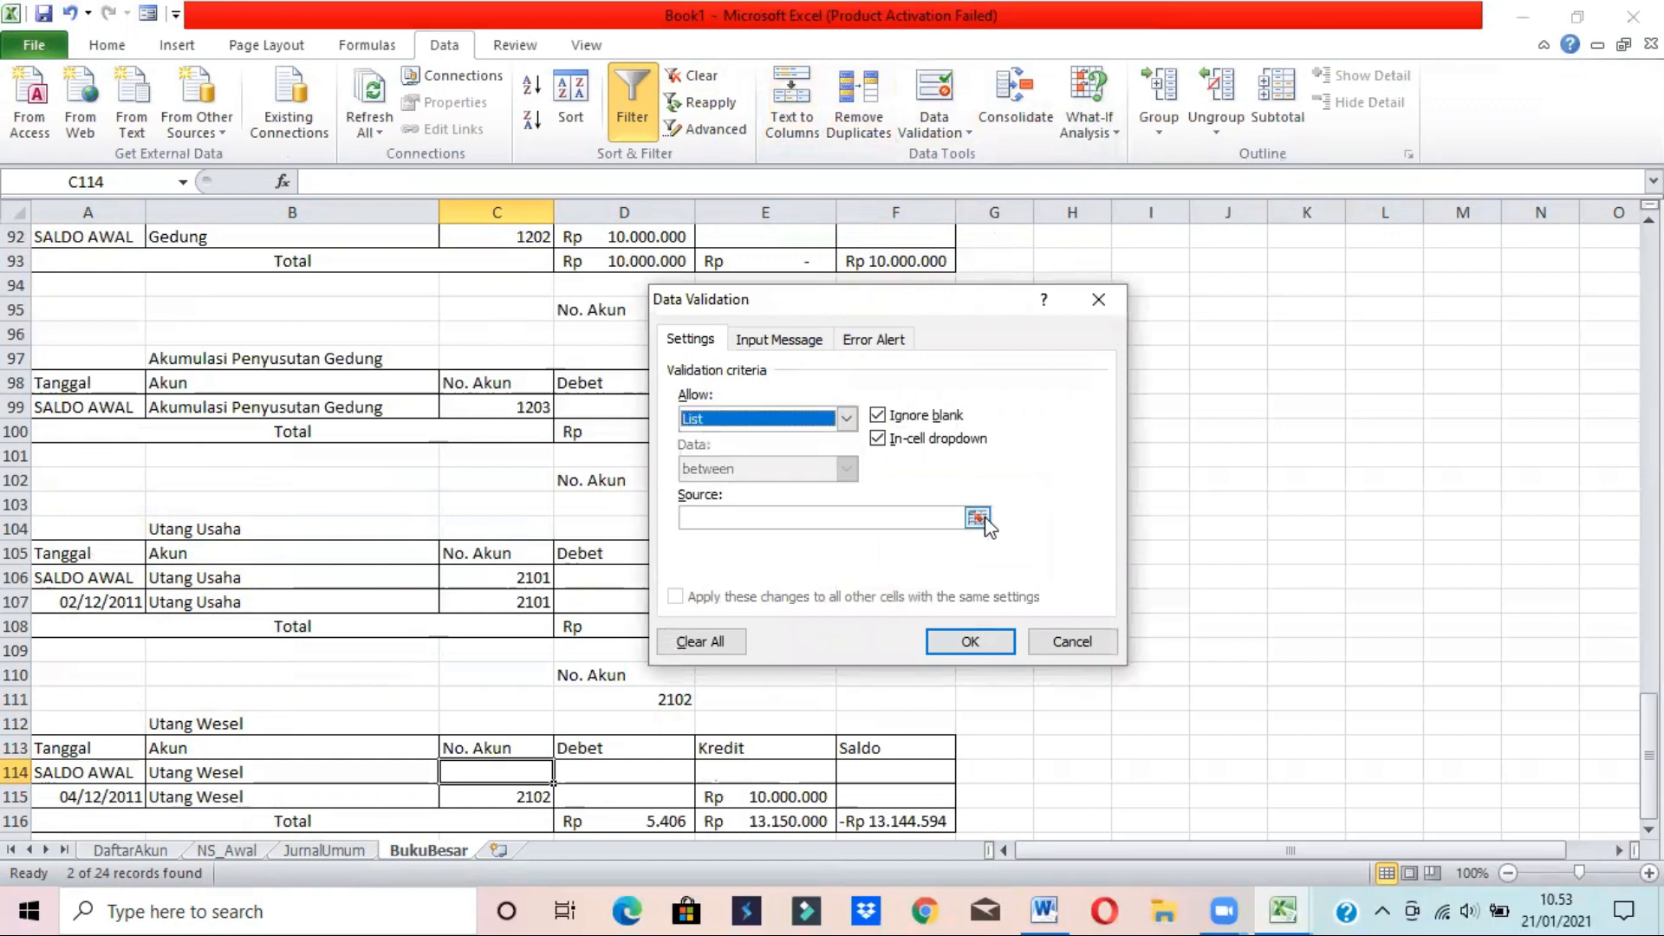
pyautogui.click(978, 518)
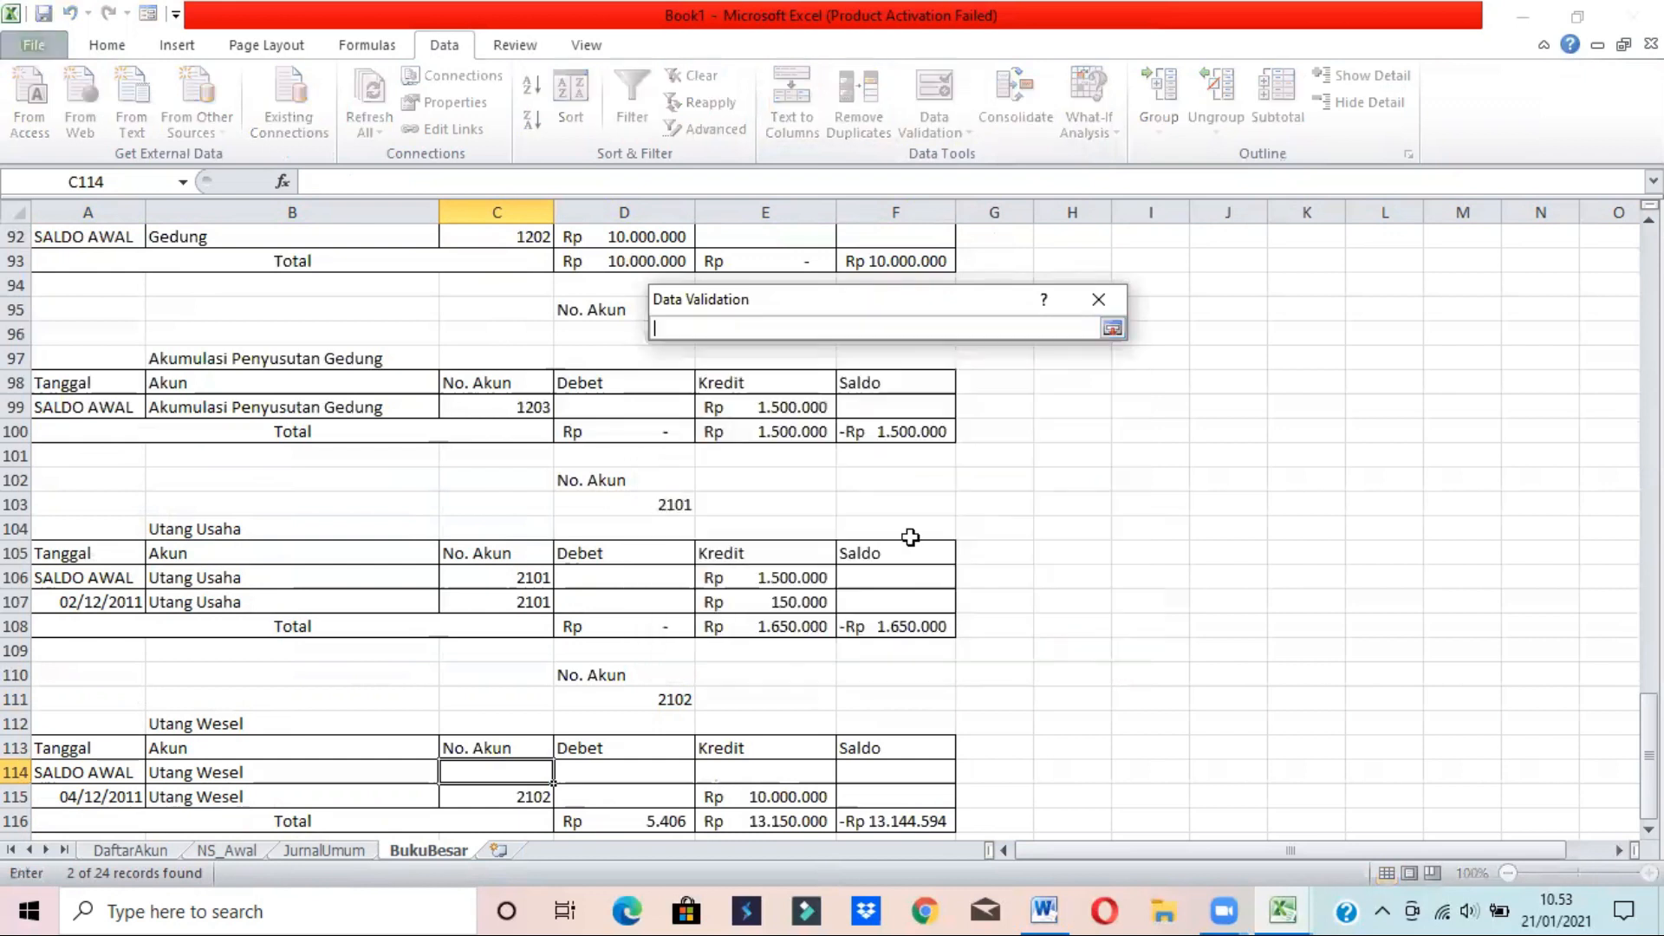
pyautogui.click(166, 850)
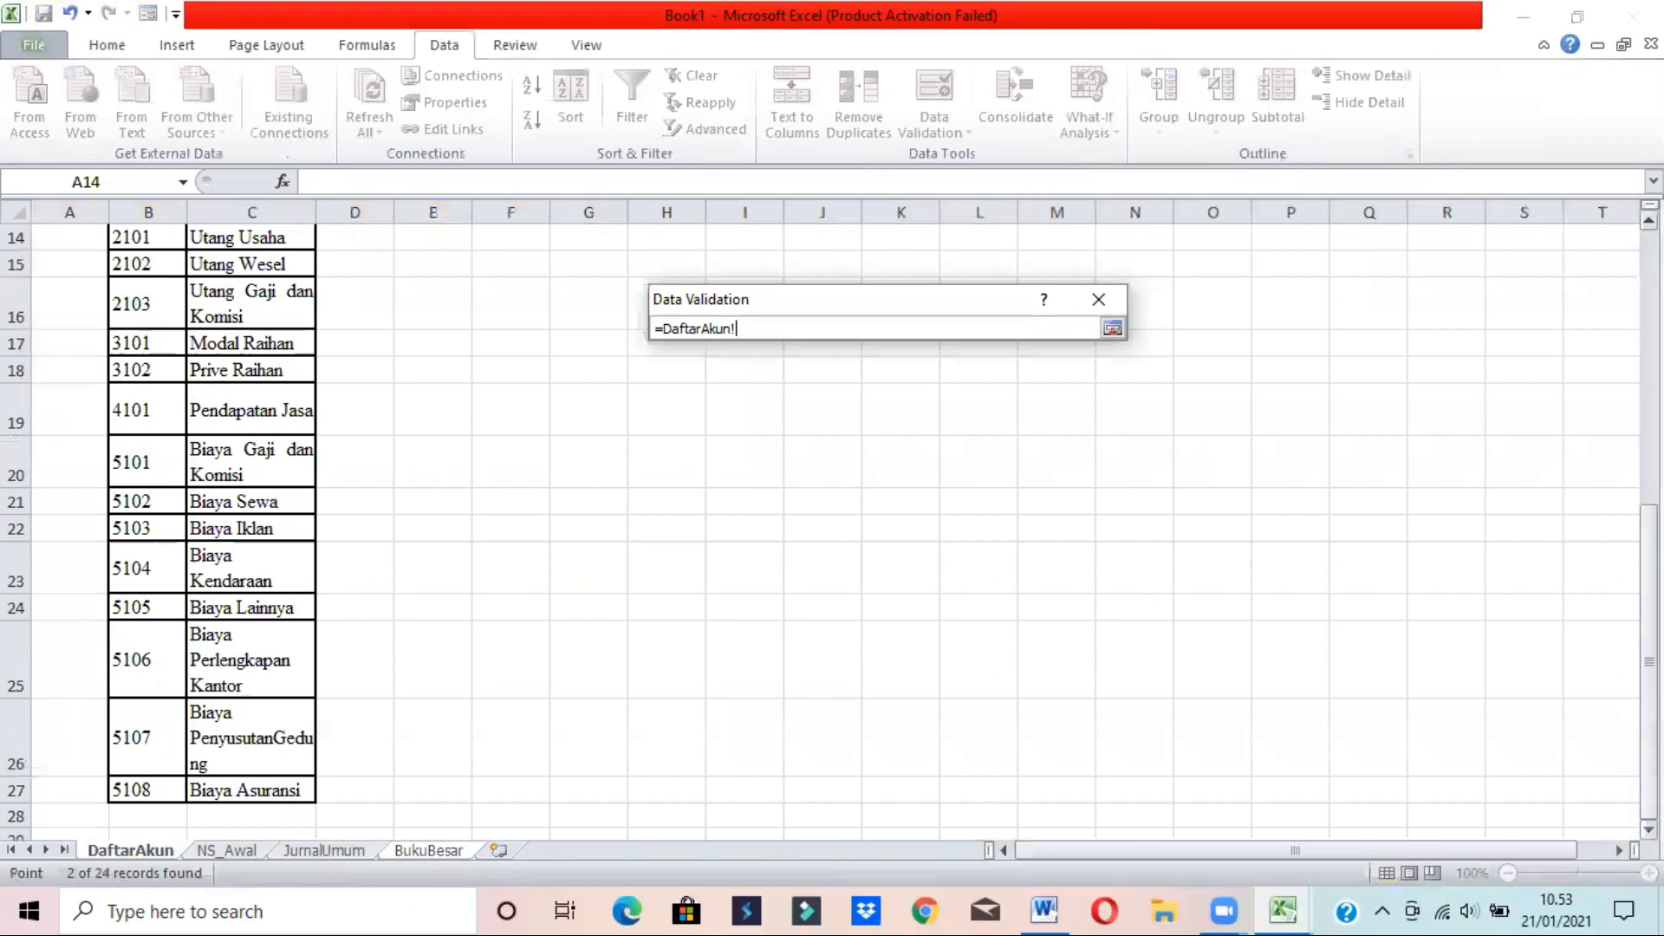
pyautogui.scroll(5, 832, 520)
pyautogui.click(136, 366)
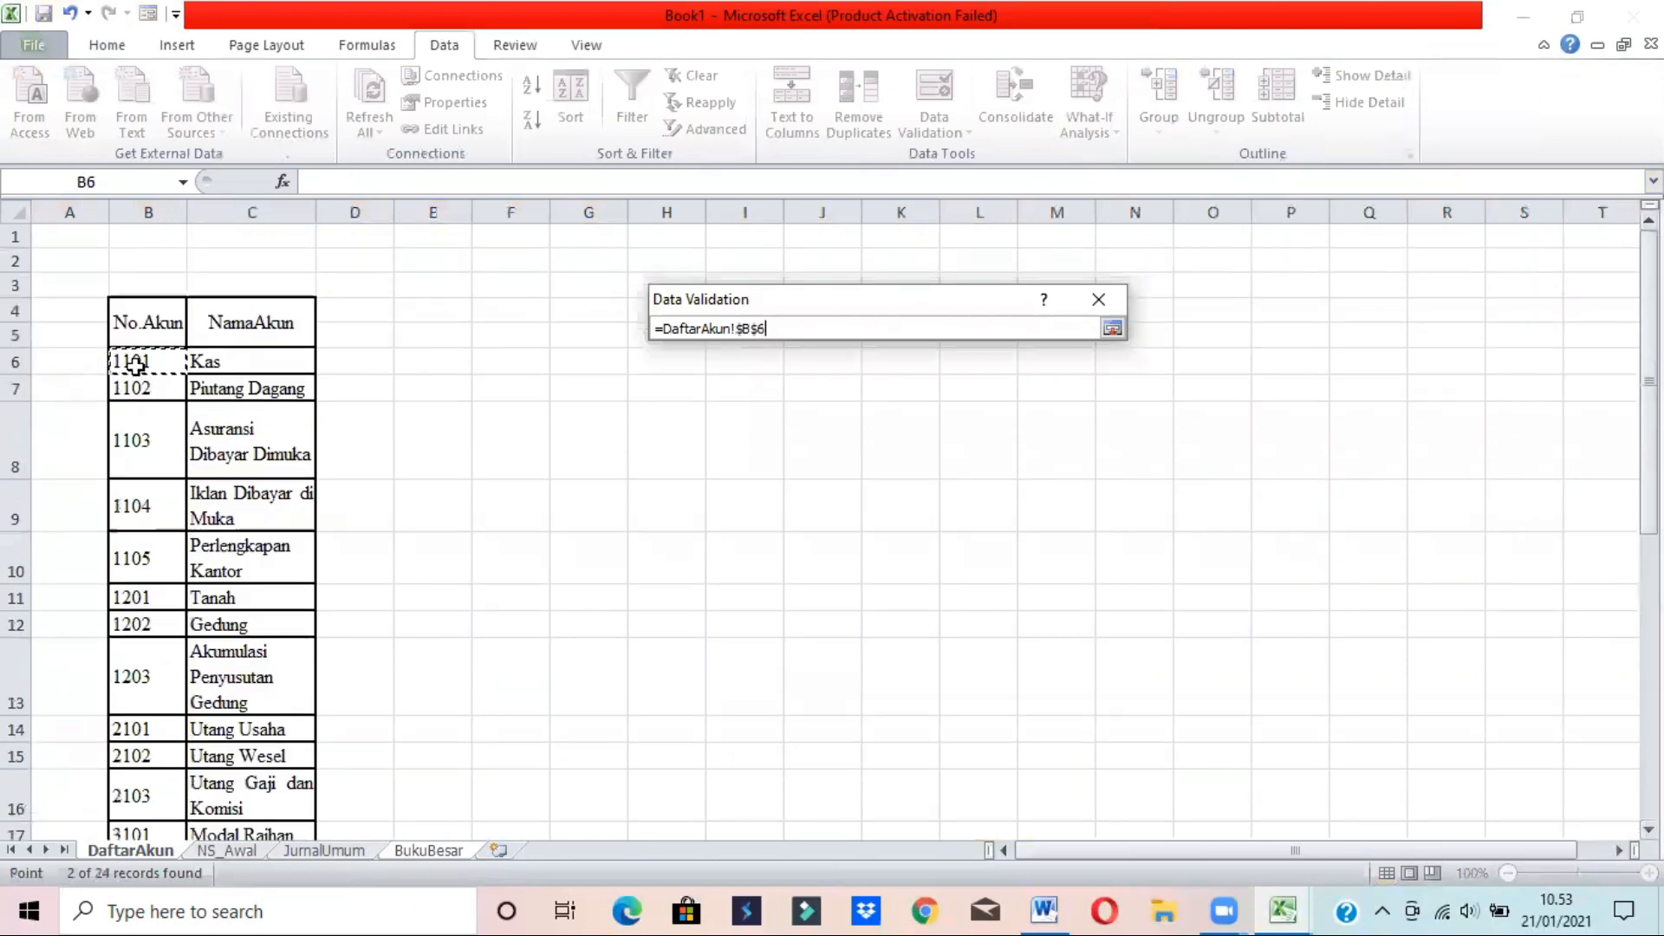
pyautogui.moveTo(136, 366); pyautogui.dragTo(136, 366)
pyautogui.scroll(-4, 136, 366)
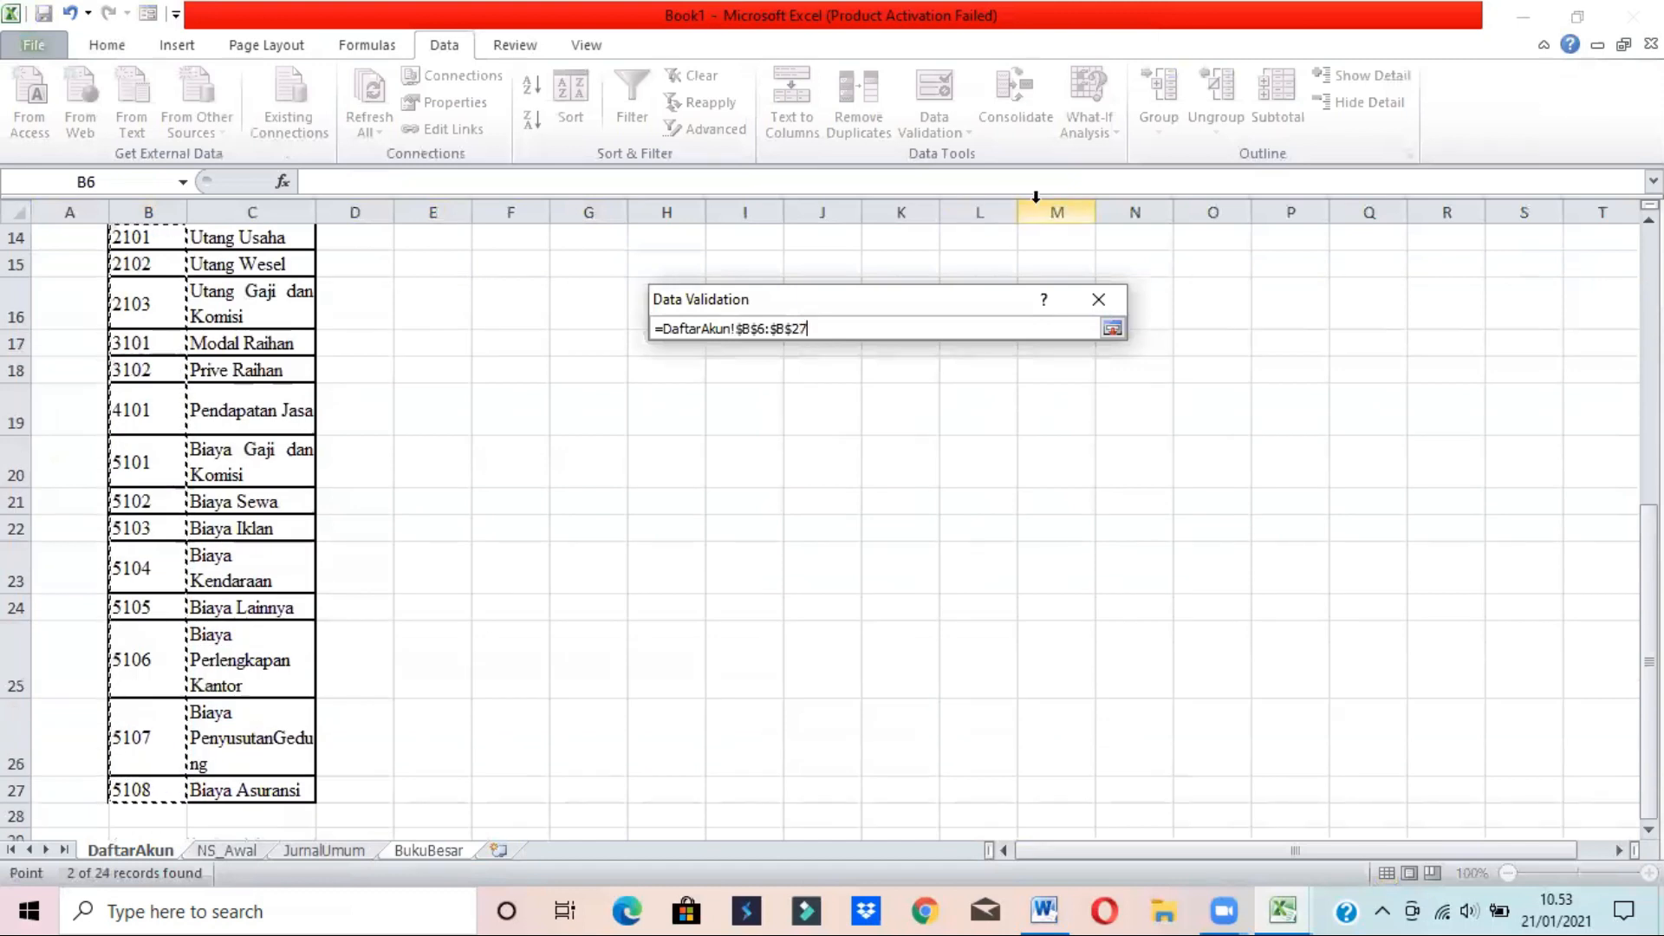
pyautogui.click(1112, 329)
pyautogui.click(984, 651)
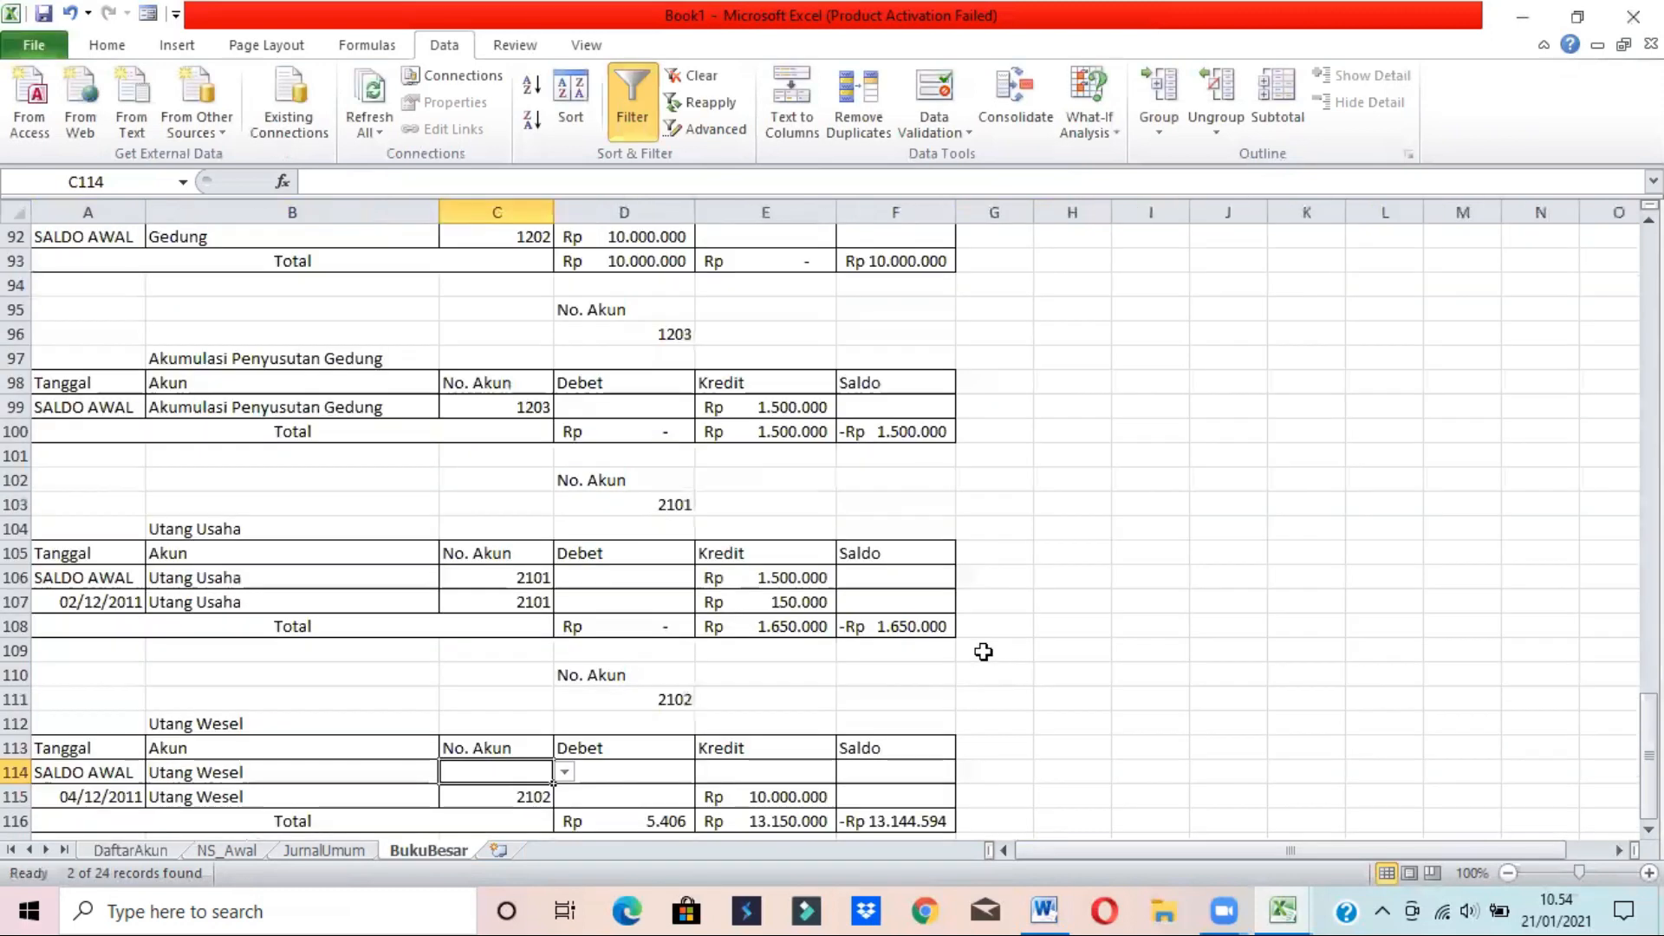
# - Choose account number 2102 for the SALDO AWAL row in C114
pyautogui.click(573, 772)
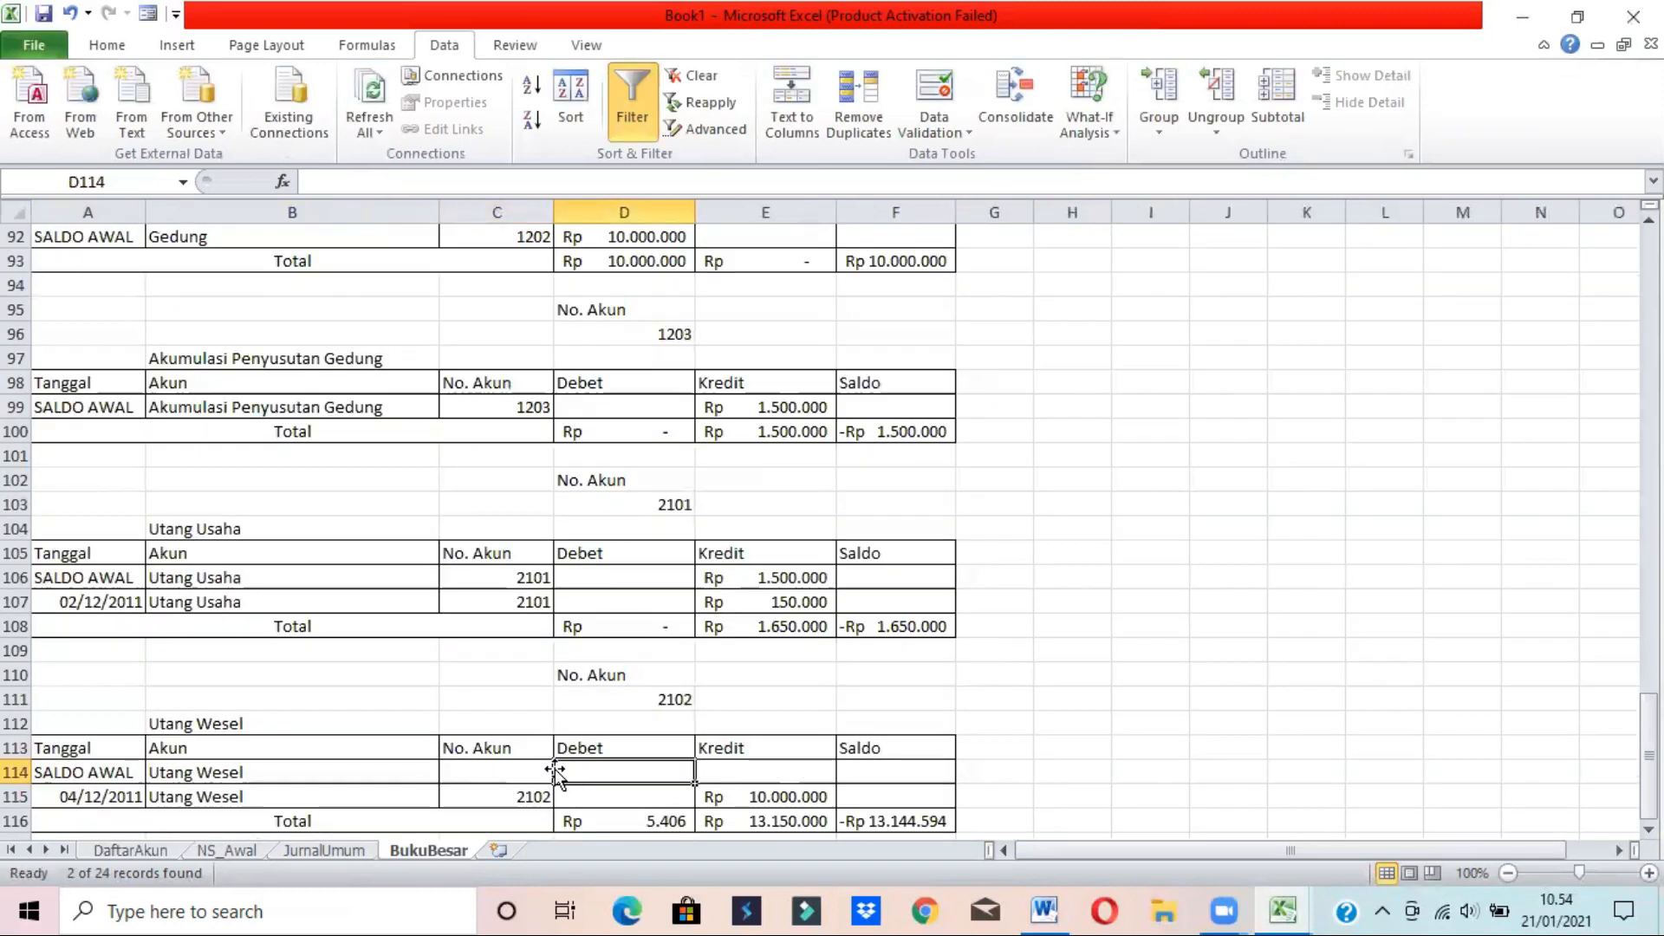
pyautogui.click(518, 769)
pyautogui.click(562, 772)
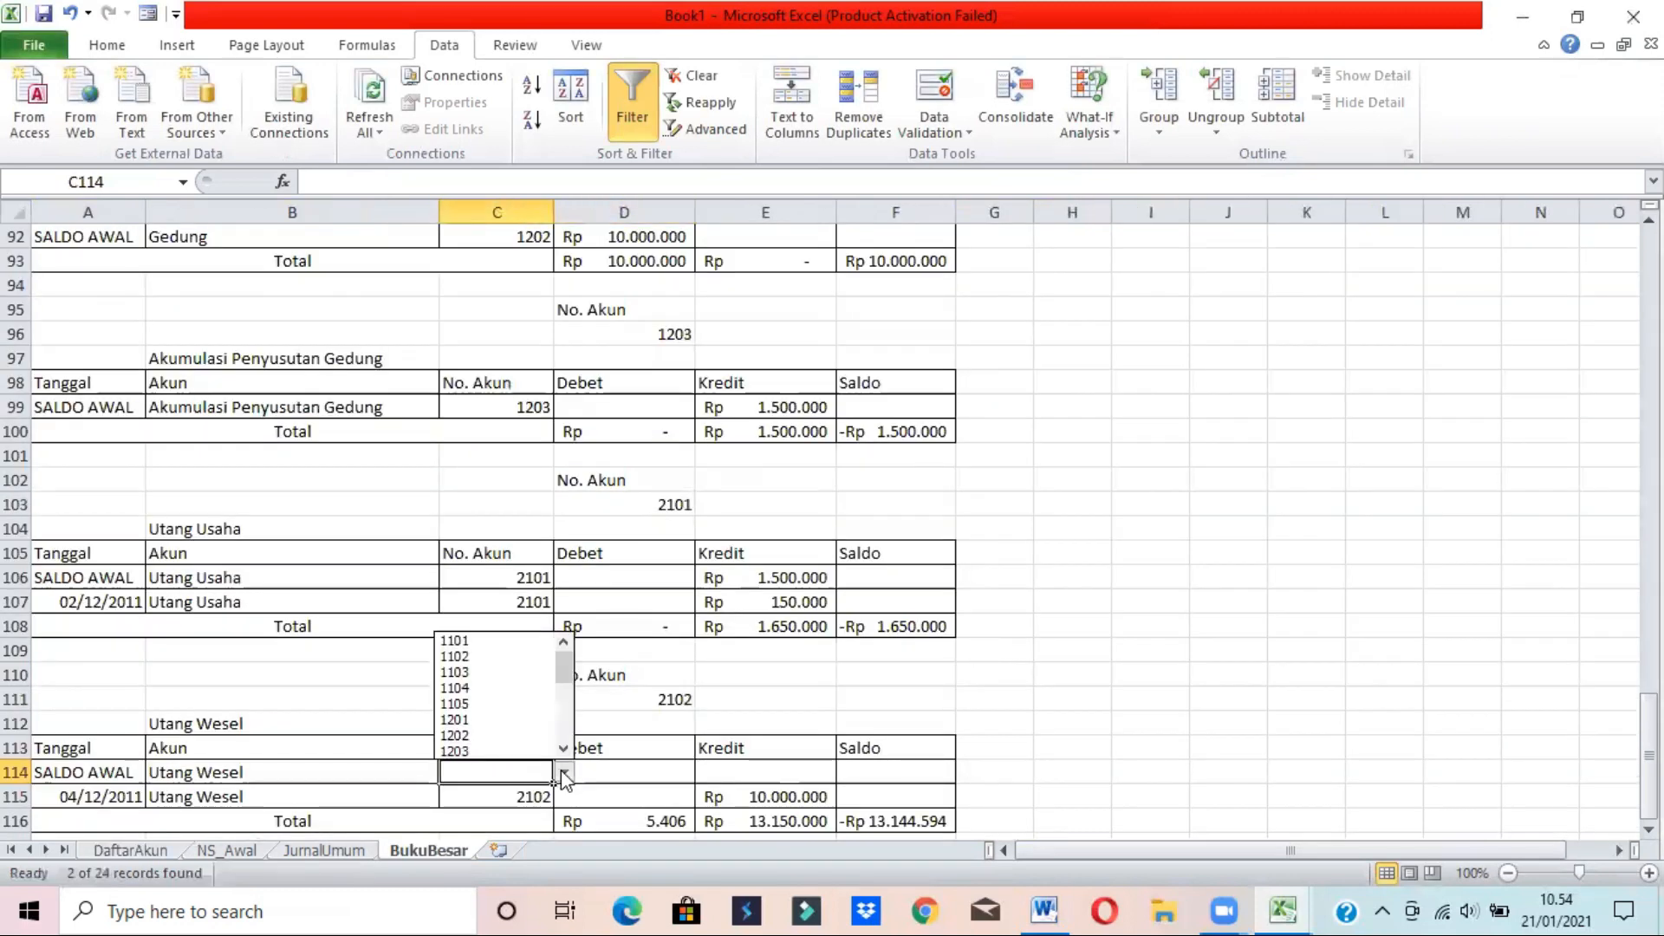
pyautogui.scroll(-3, 564, 752)
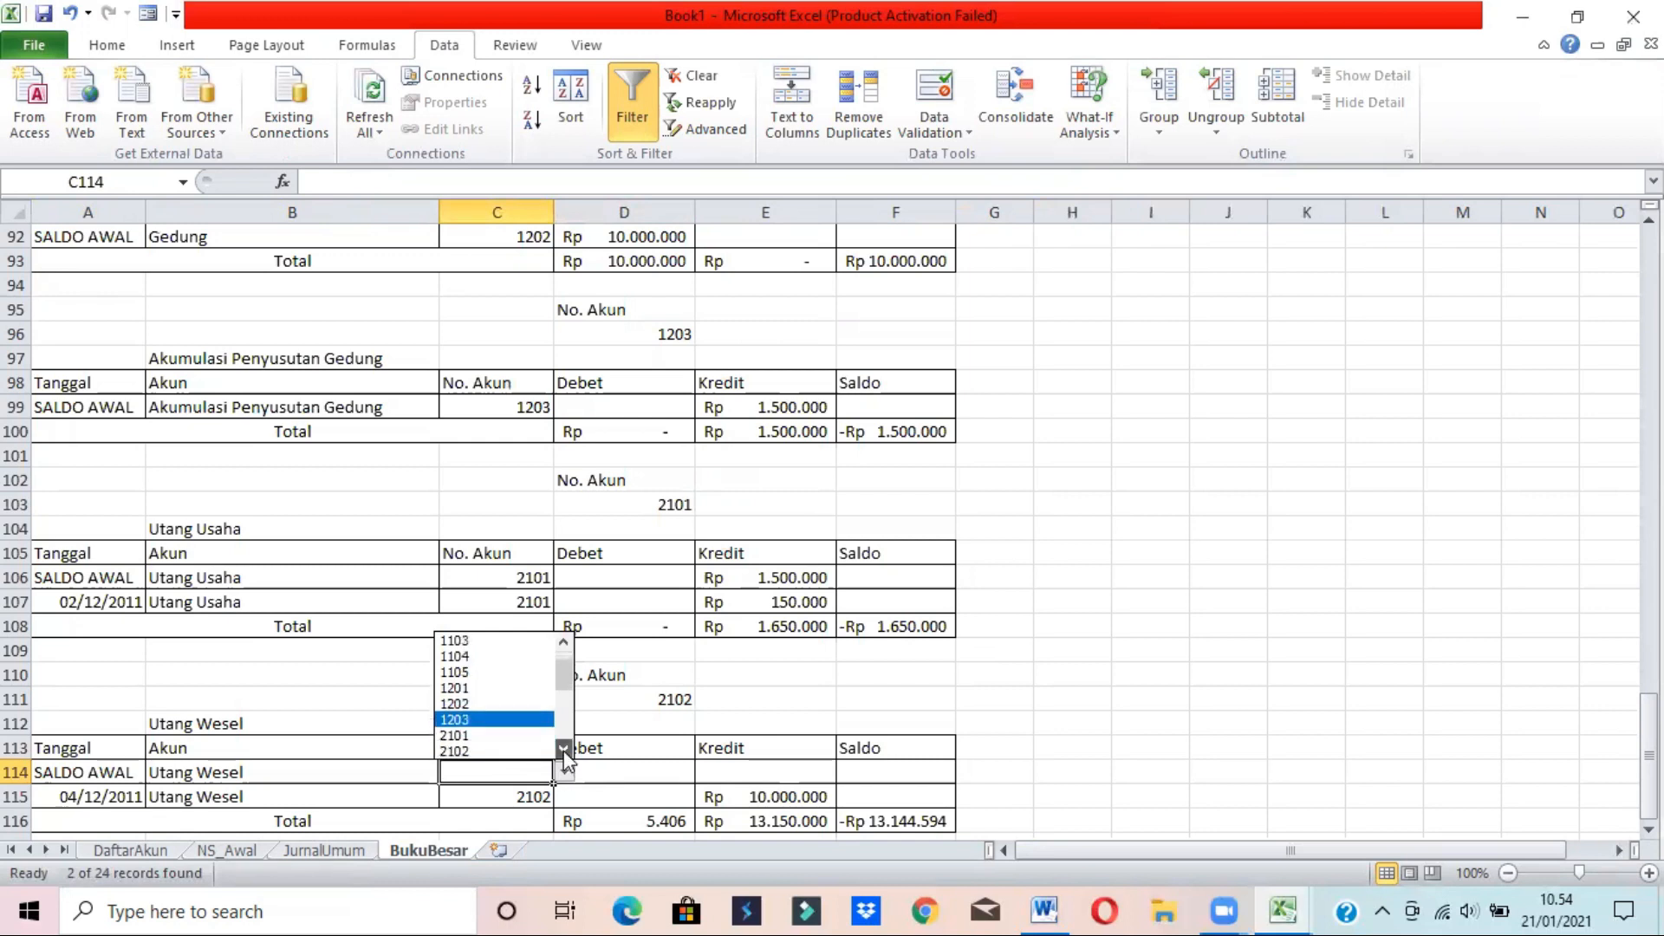
pyautogui.click(482, 717)
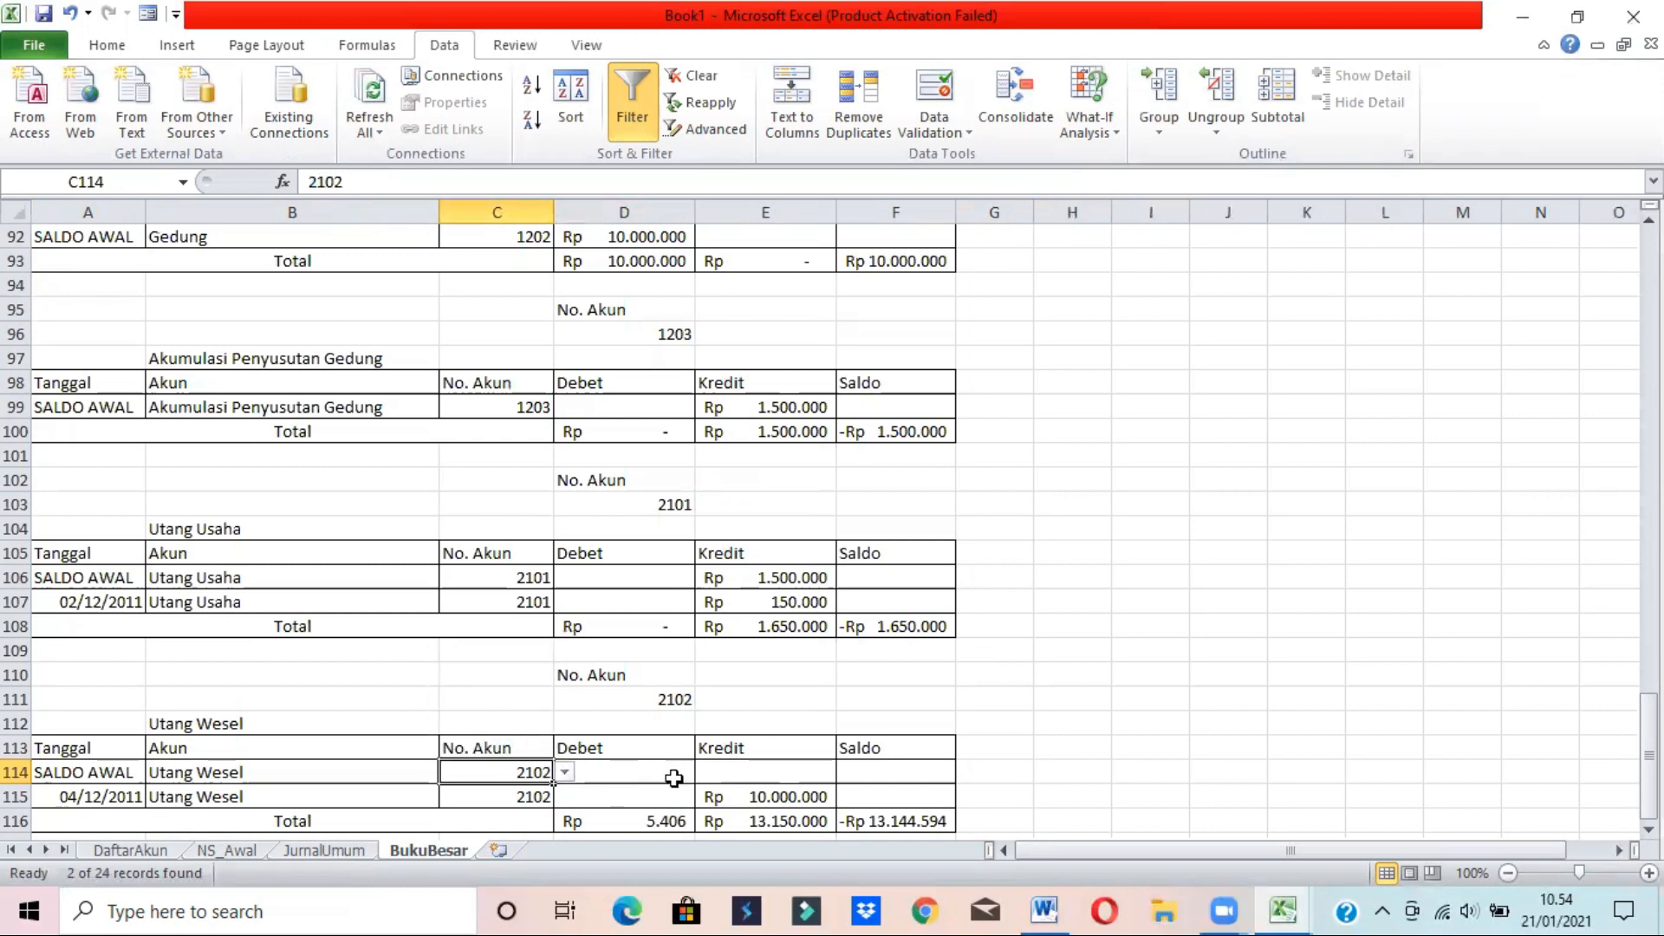
# - Link the SALDO AWAL credit cell E114 to Utang Wesel's opening credit balance with =NS_Awal!$E$16
pyautogui.click(715, 777)
pyautogui.write('=NS_Awal!')
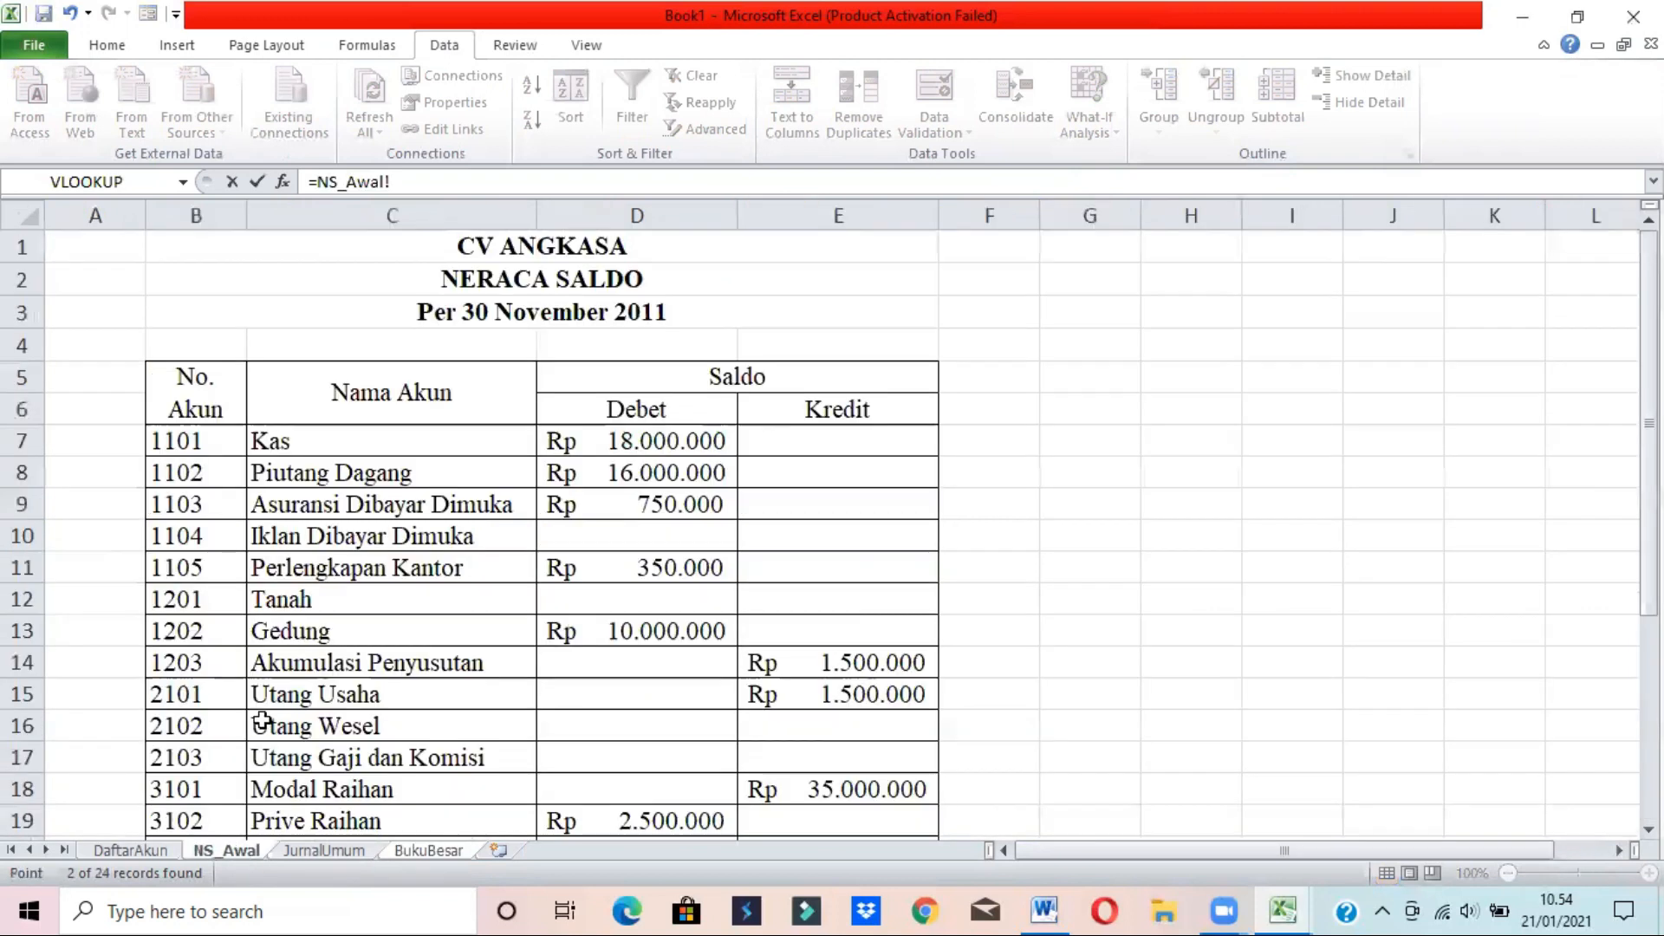
pyautogui.click(874, 720)
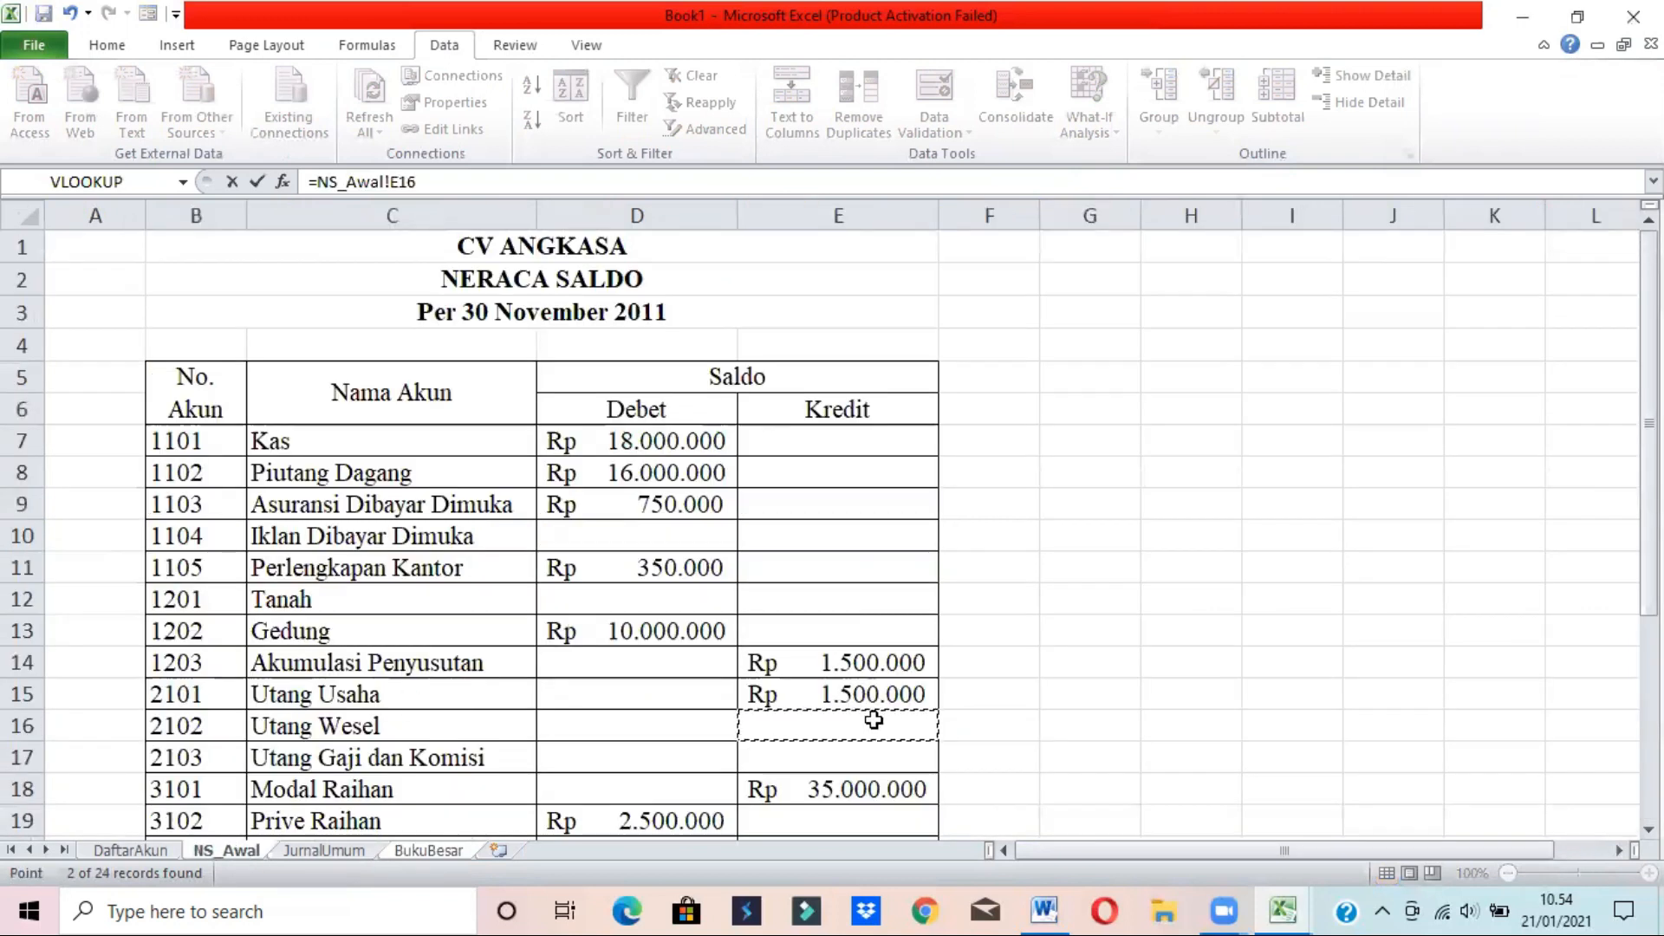
pyautogui.press('F4')
pyautogui.press('Return')
# - Apply the Rupiah accounting number format to the opening credit in E114
pyautogui.click(783, 766)
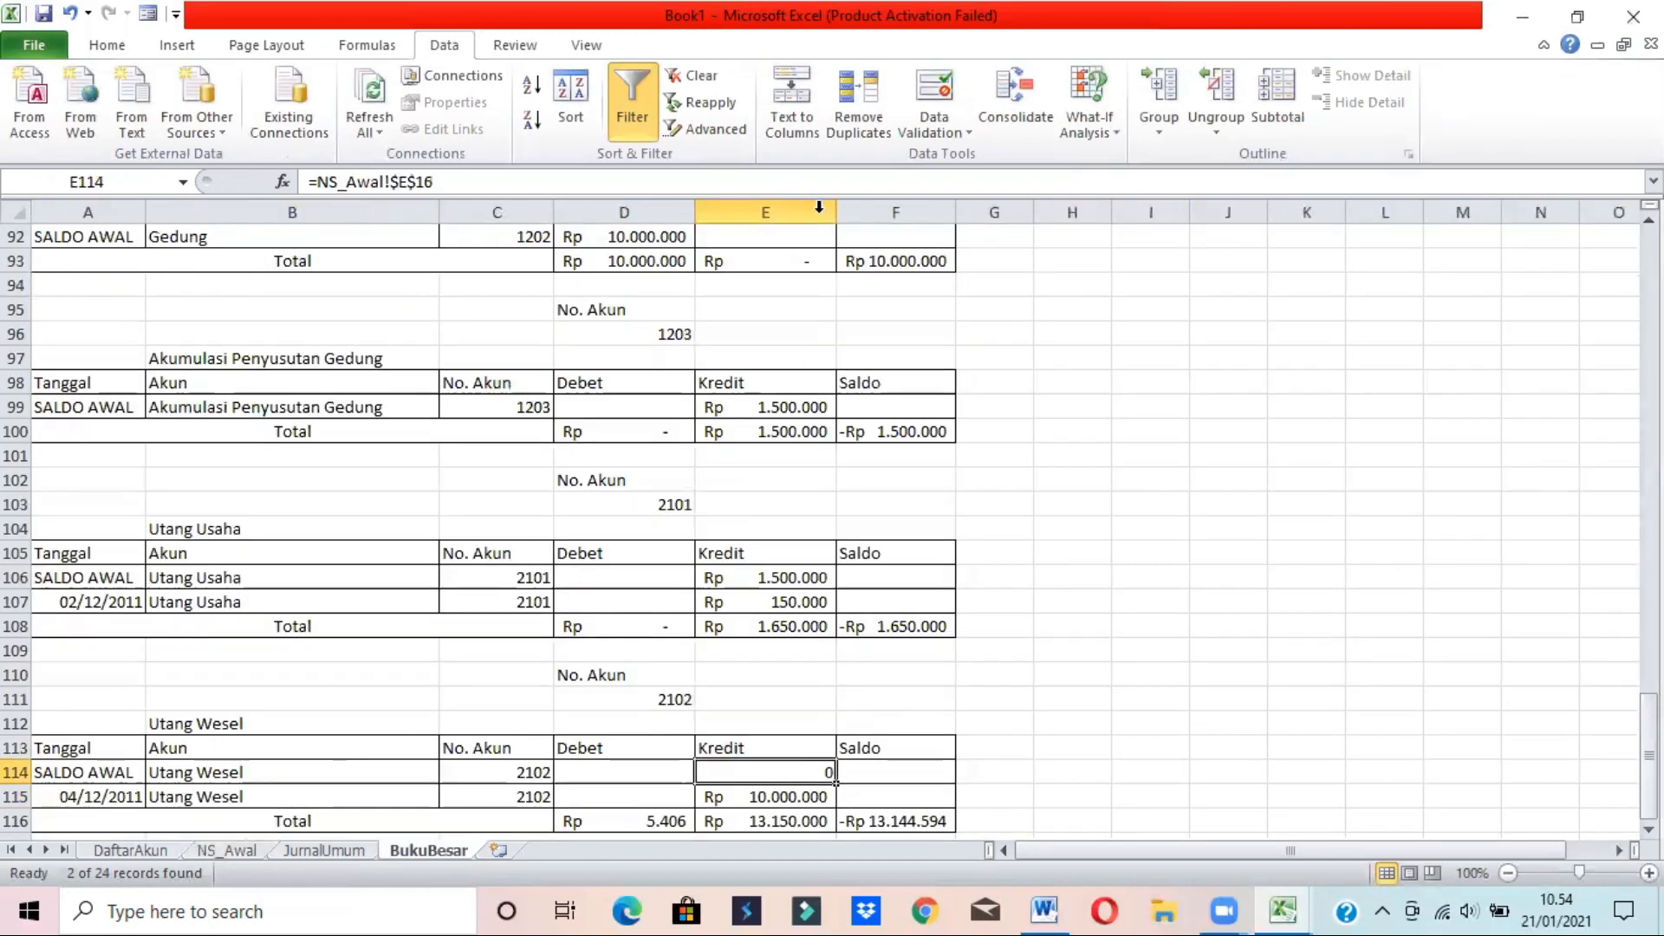
pyautogui.click(106, 45)
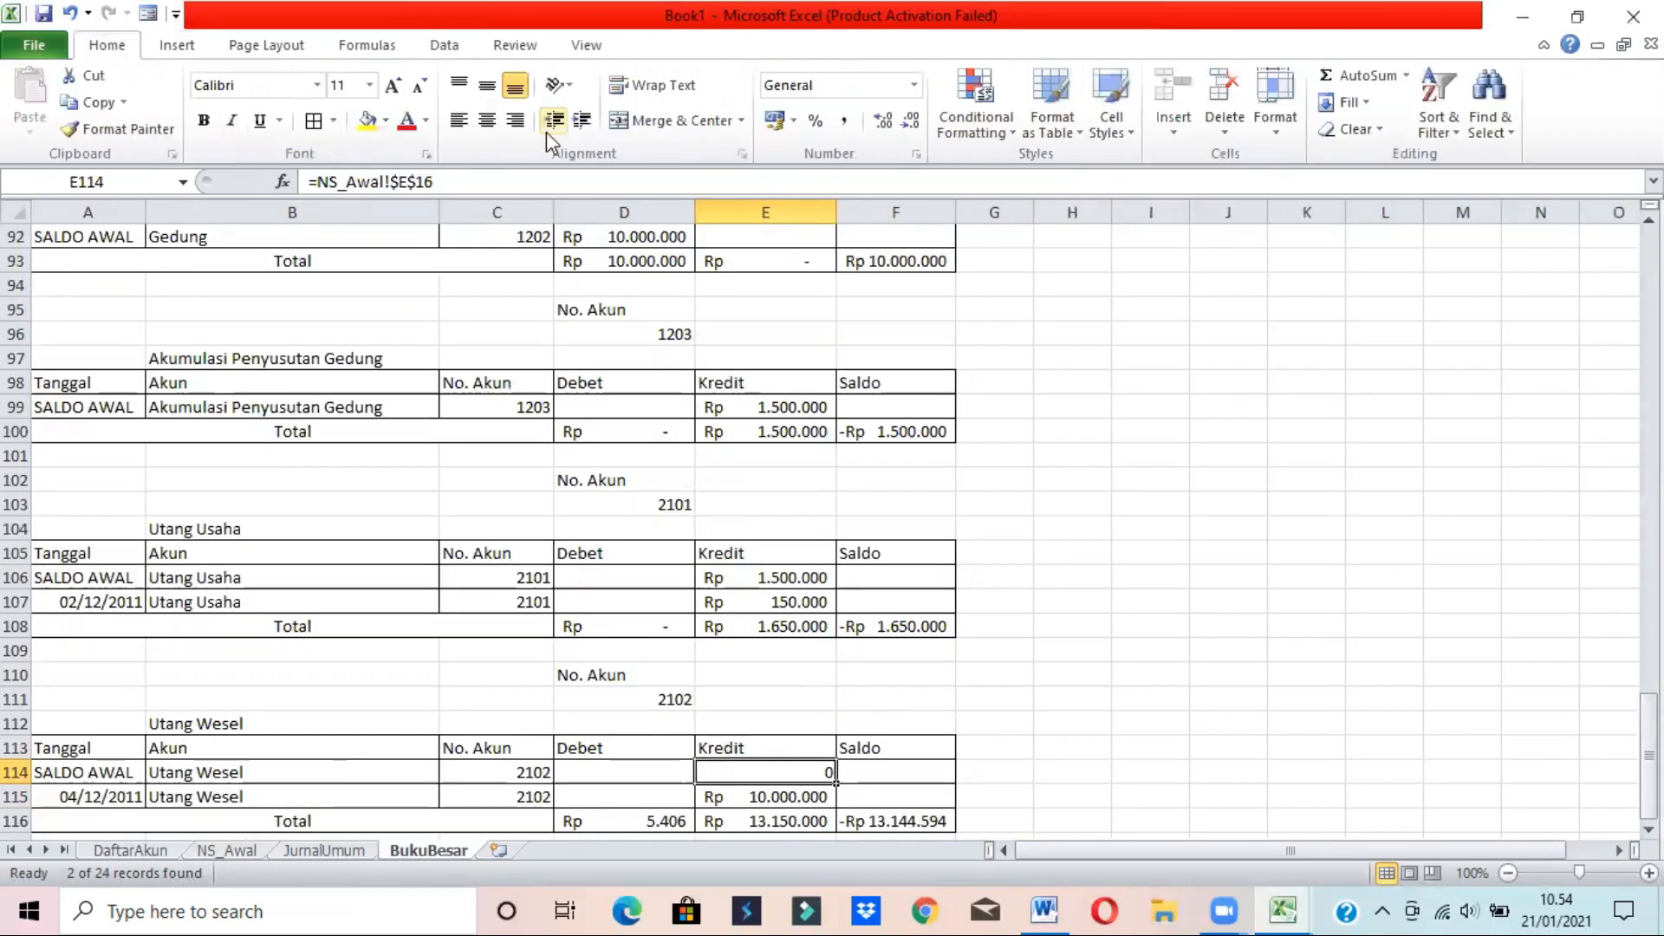
pyautogui.click(775, 121)
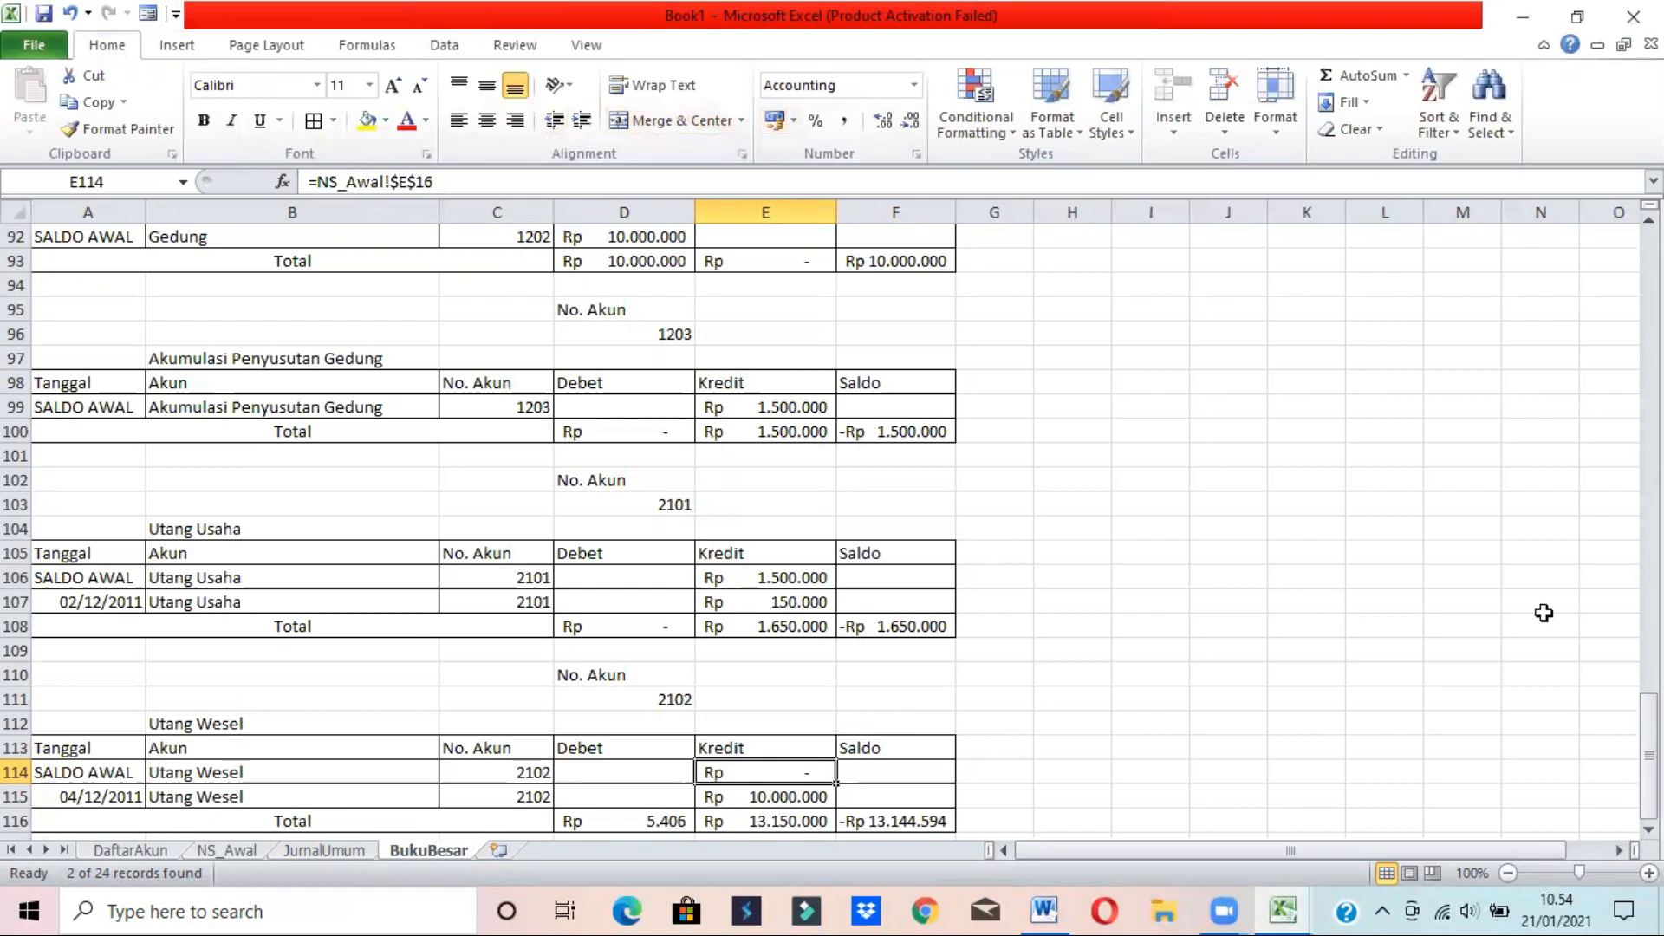
# - Change the debit total's SUBTOTAL range in D116 to D114:D115
pyautogui.click(619, 819)
pyautogui.moveTo(483, 184); pyautogui.dragTo(415, 186)
pyautogui.press('BackSpace')
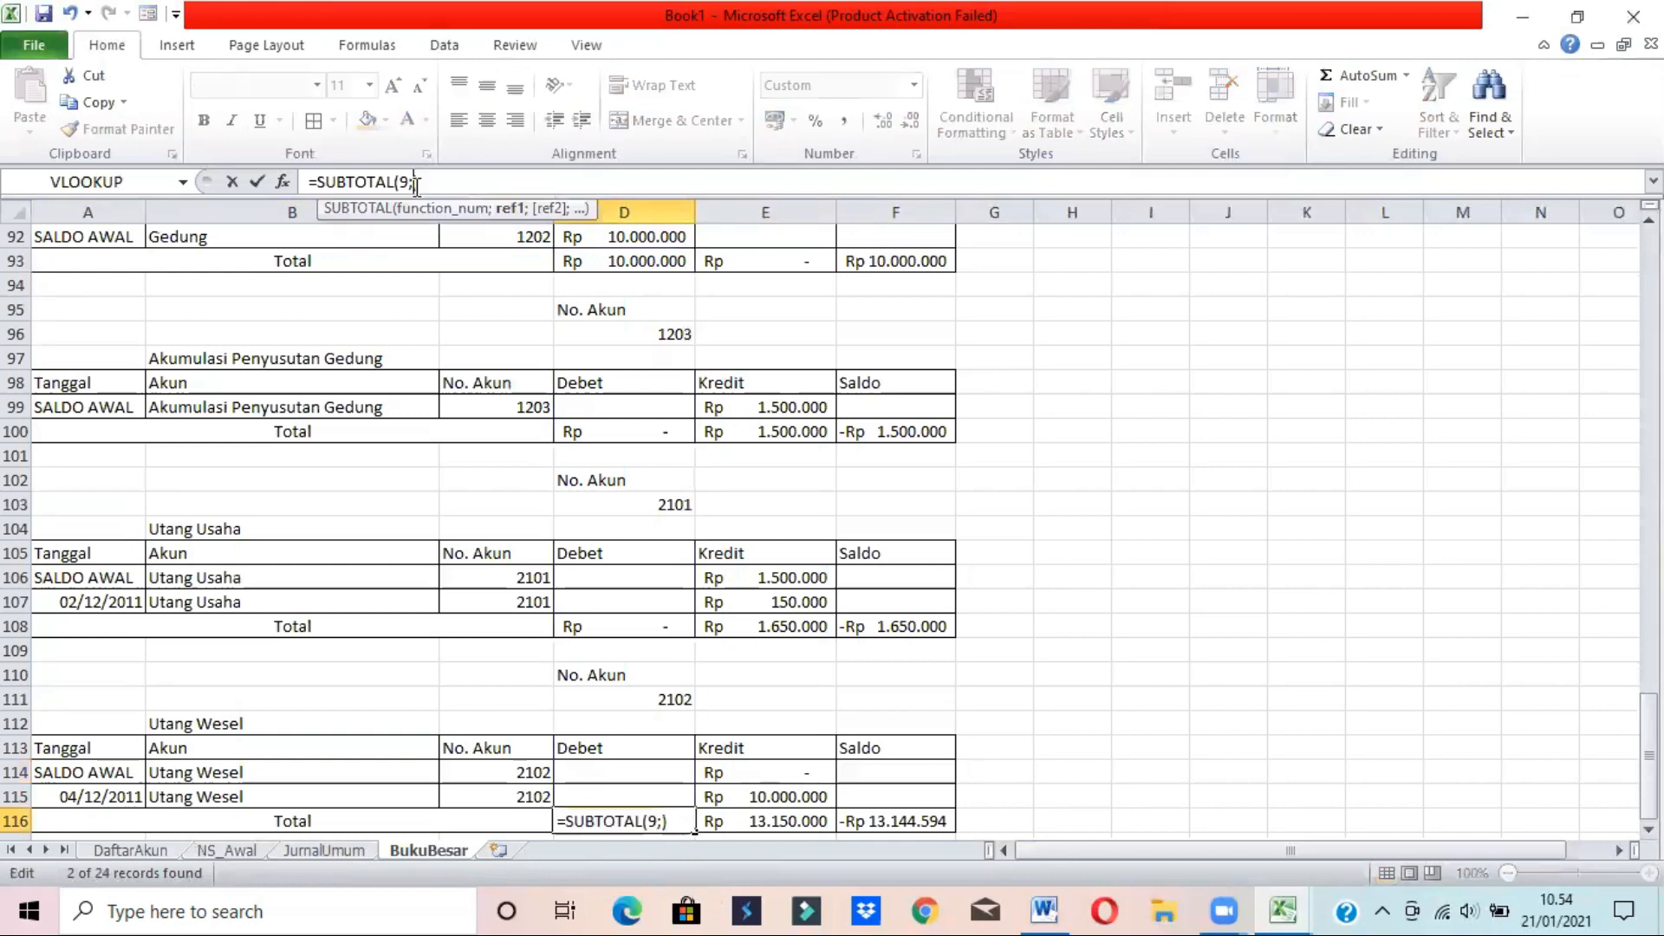
pyautogui.moveTo(626, 770); pyautogui.dragTo(627, 790)
pyautogui.press('Return')
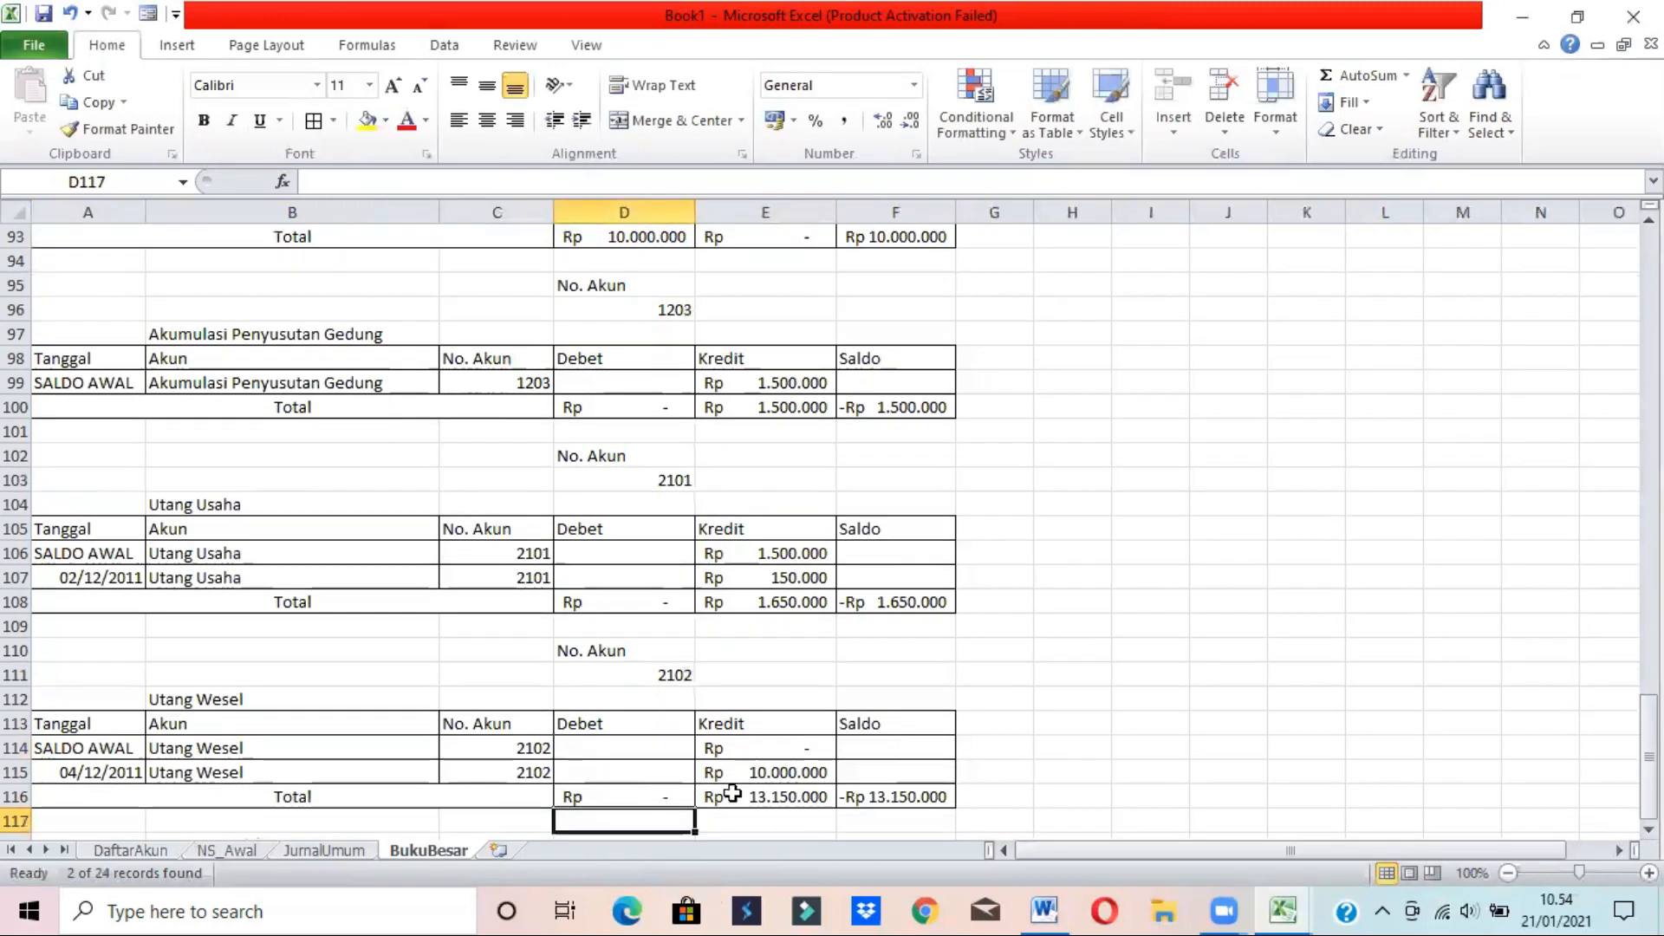
# - Fill the corrected debit total formula from D116 across to the credit total in E116
pyautogui.click(661, 788)
pyautogui.moveTo(699, 810); pyautogui.dragTo(766, 799)
pyautogui.click(1029, 798)
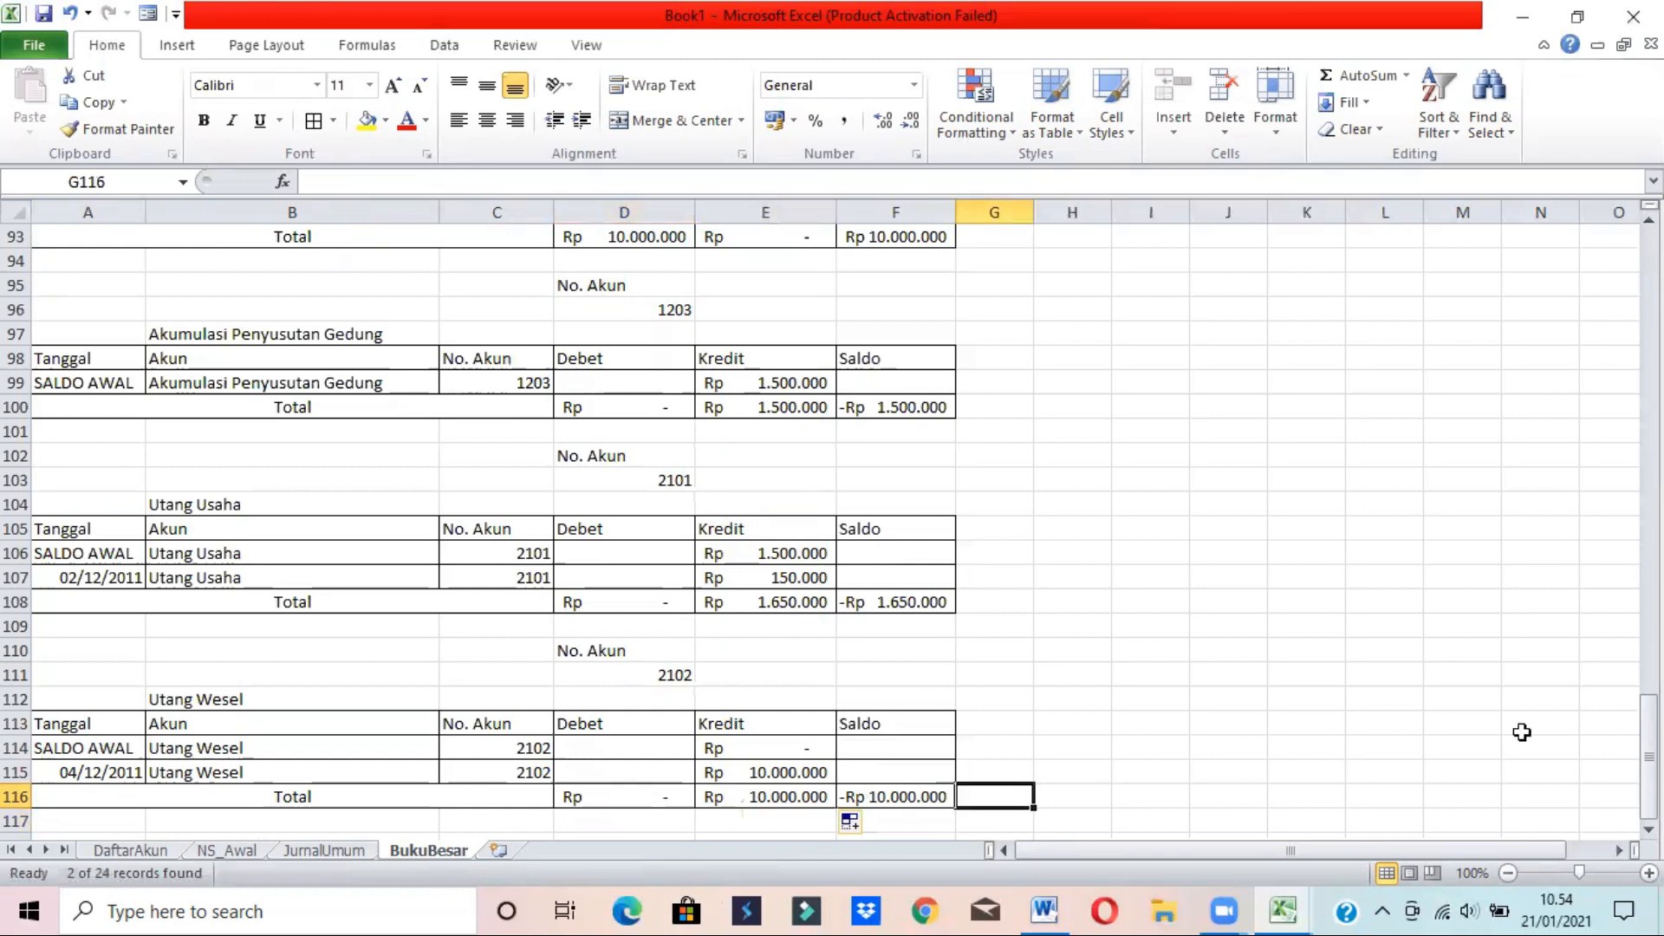
# - Set the ledger template's account number in D7 to 2103 and check the No. Akun filter list for that account
pyautogui.scroll(20, 832, 520)
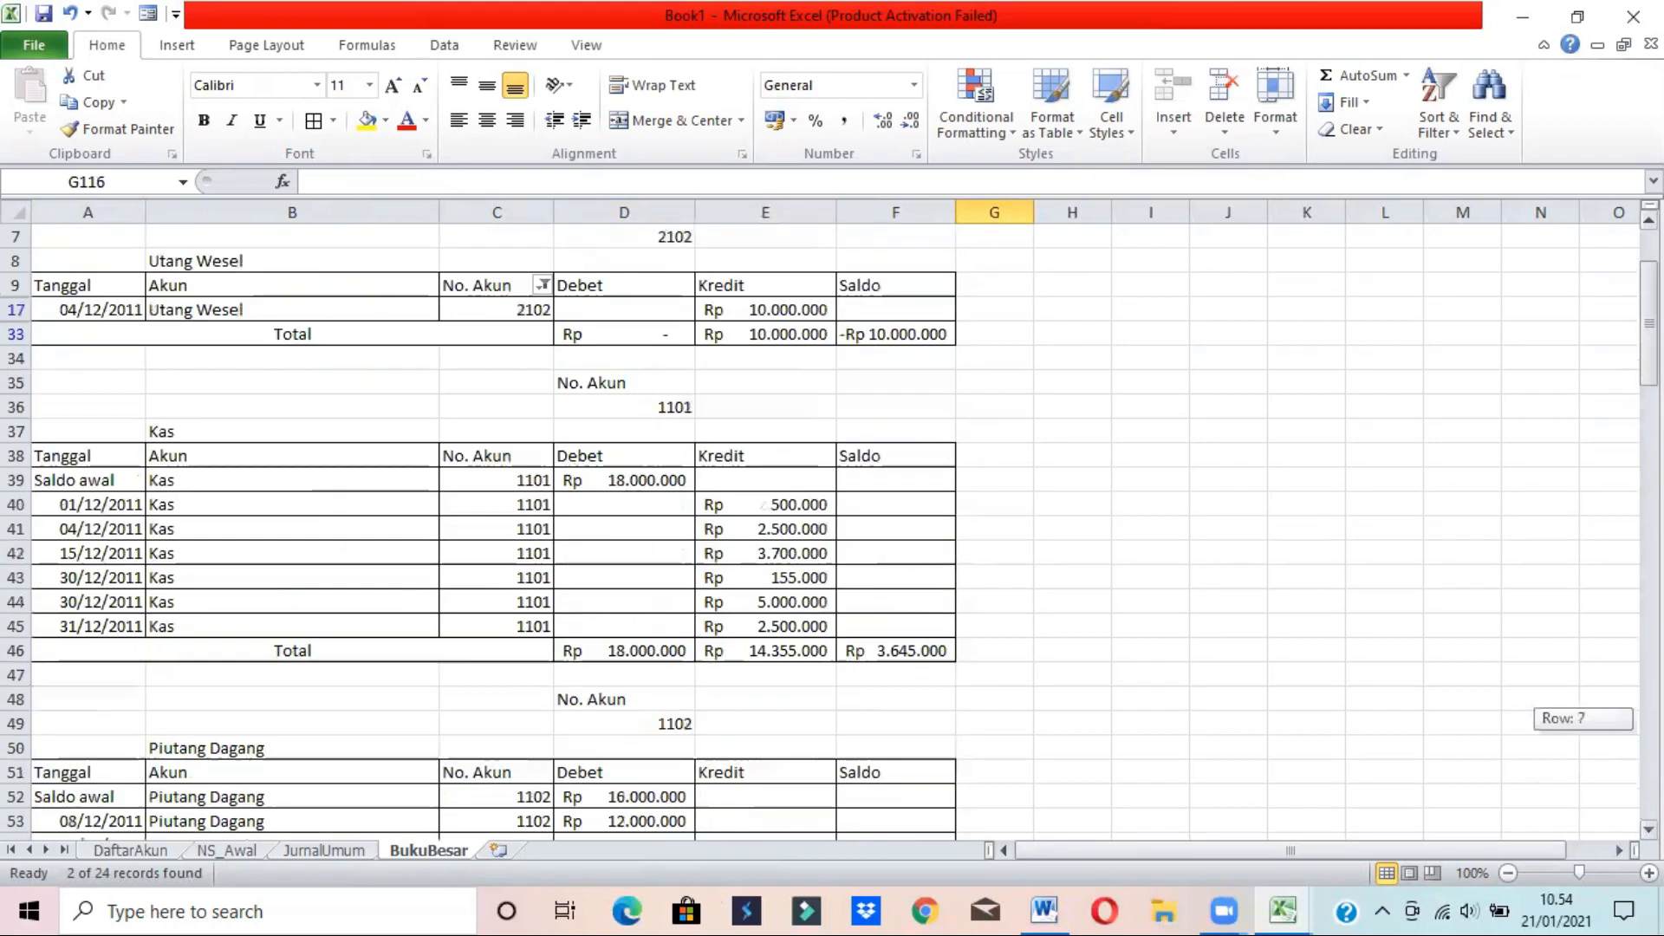
pyautogui.click(673, 383)
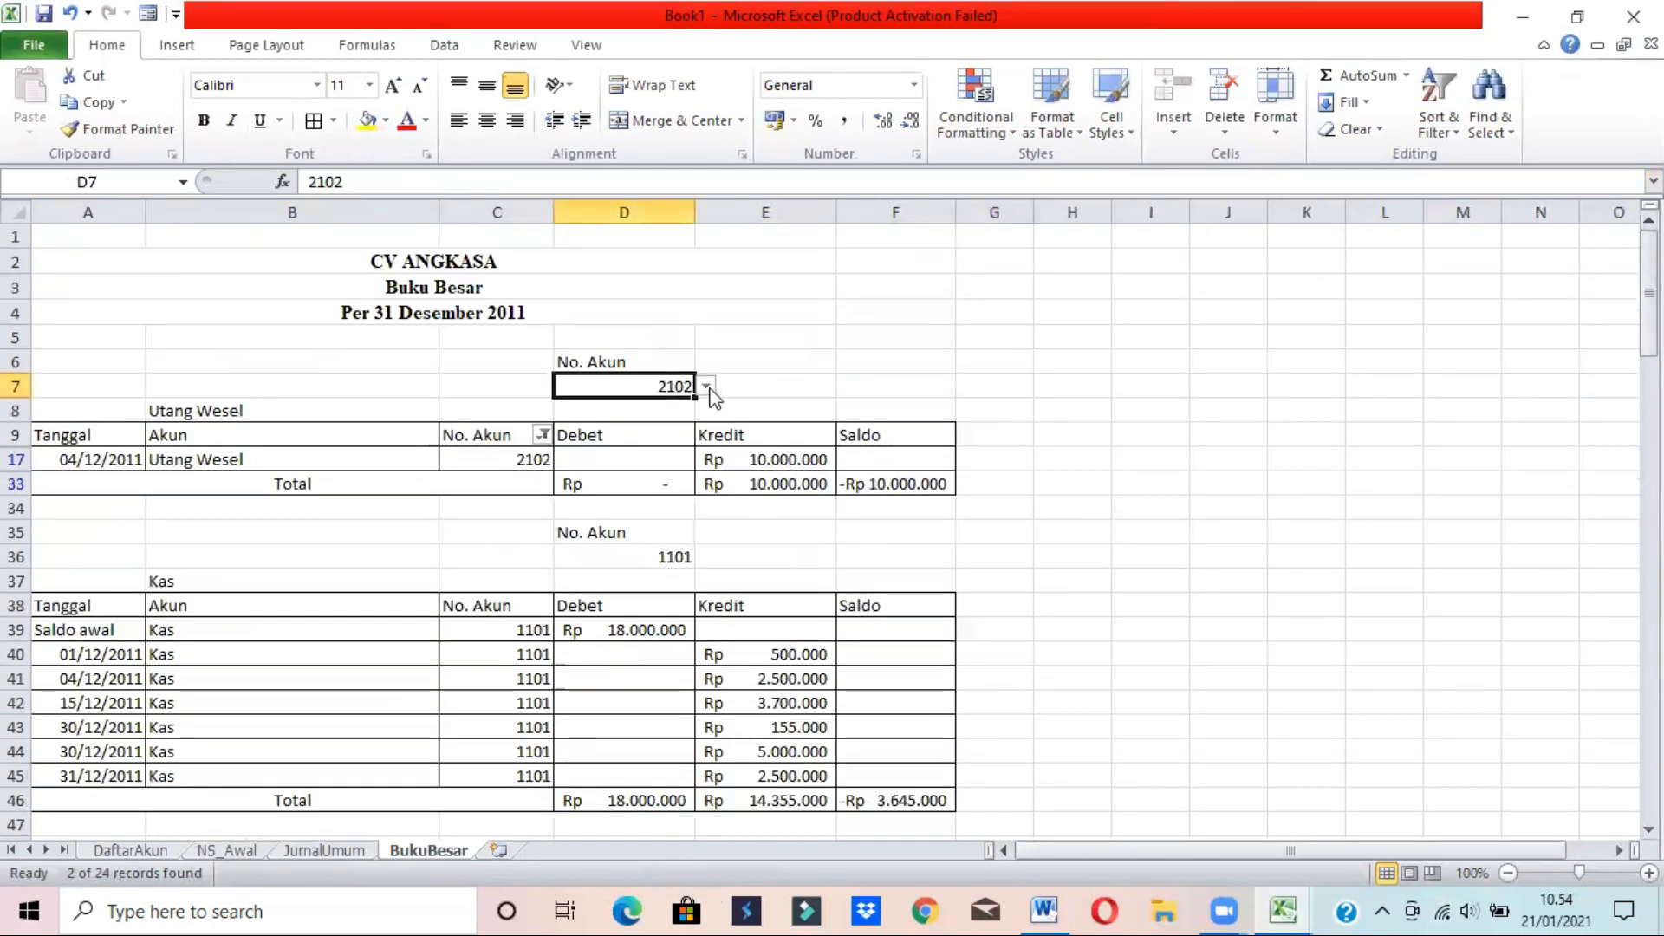
pyautogui.click(706, 387)
pyautogui.click(671, 423)
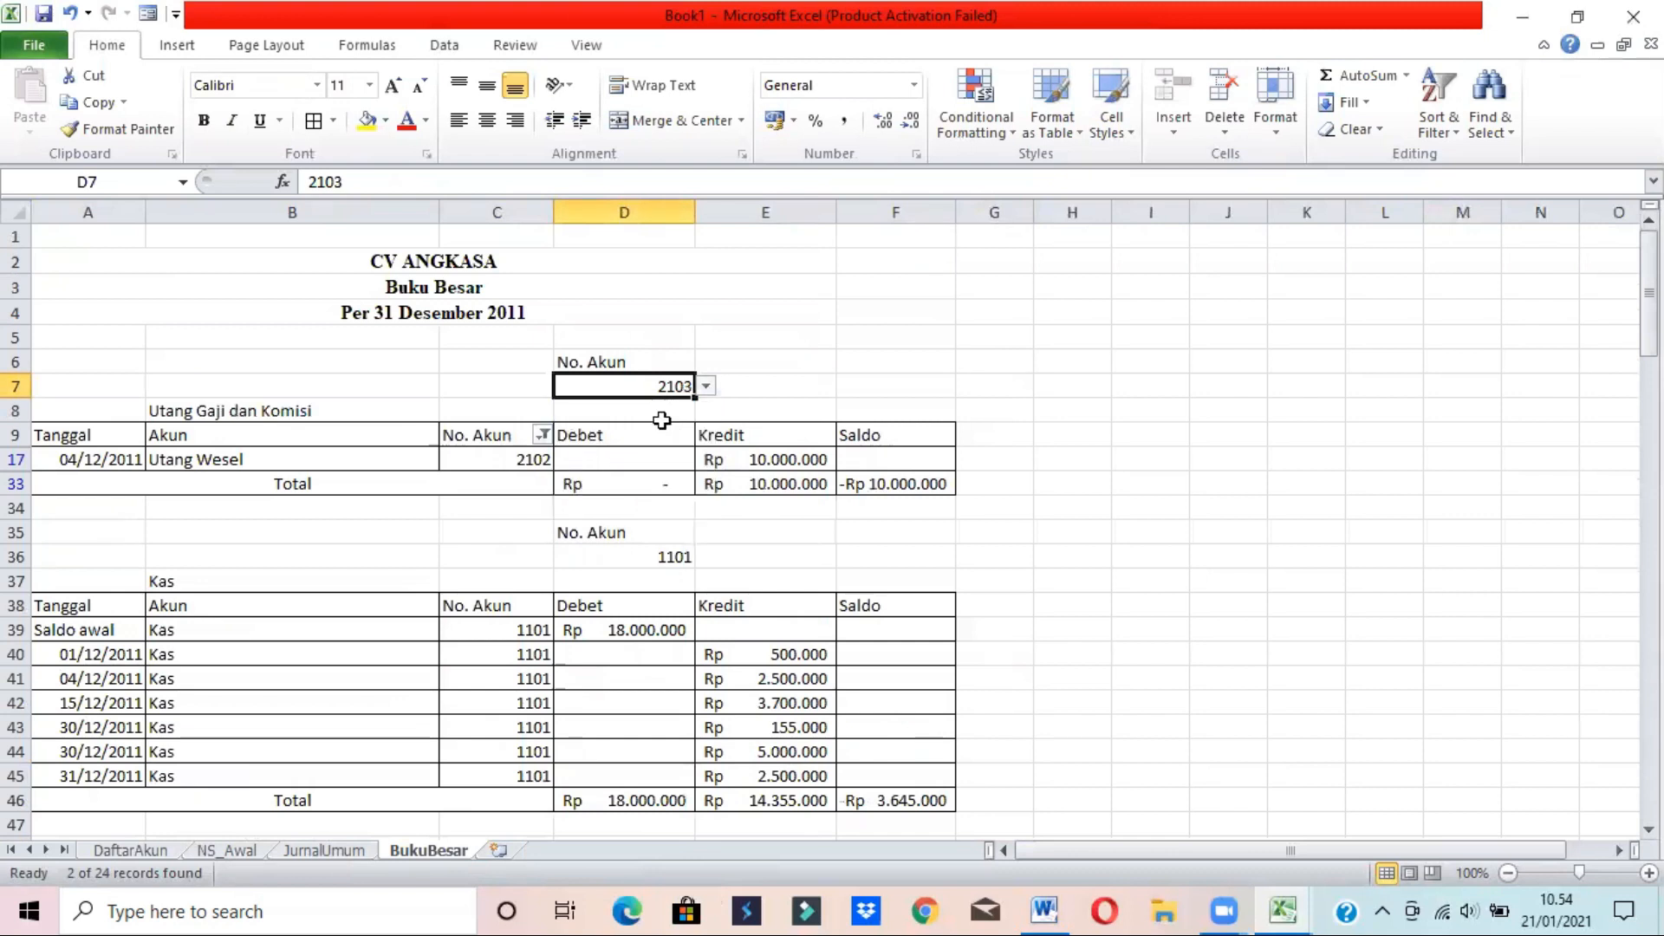
pyautogui.click(543, 434)
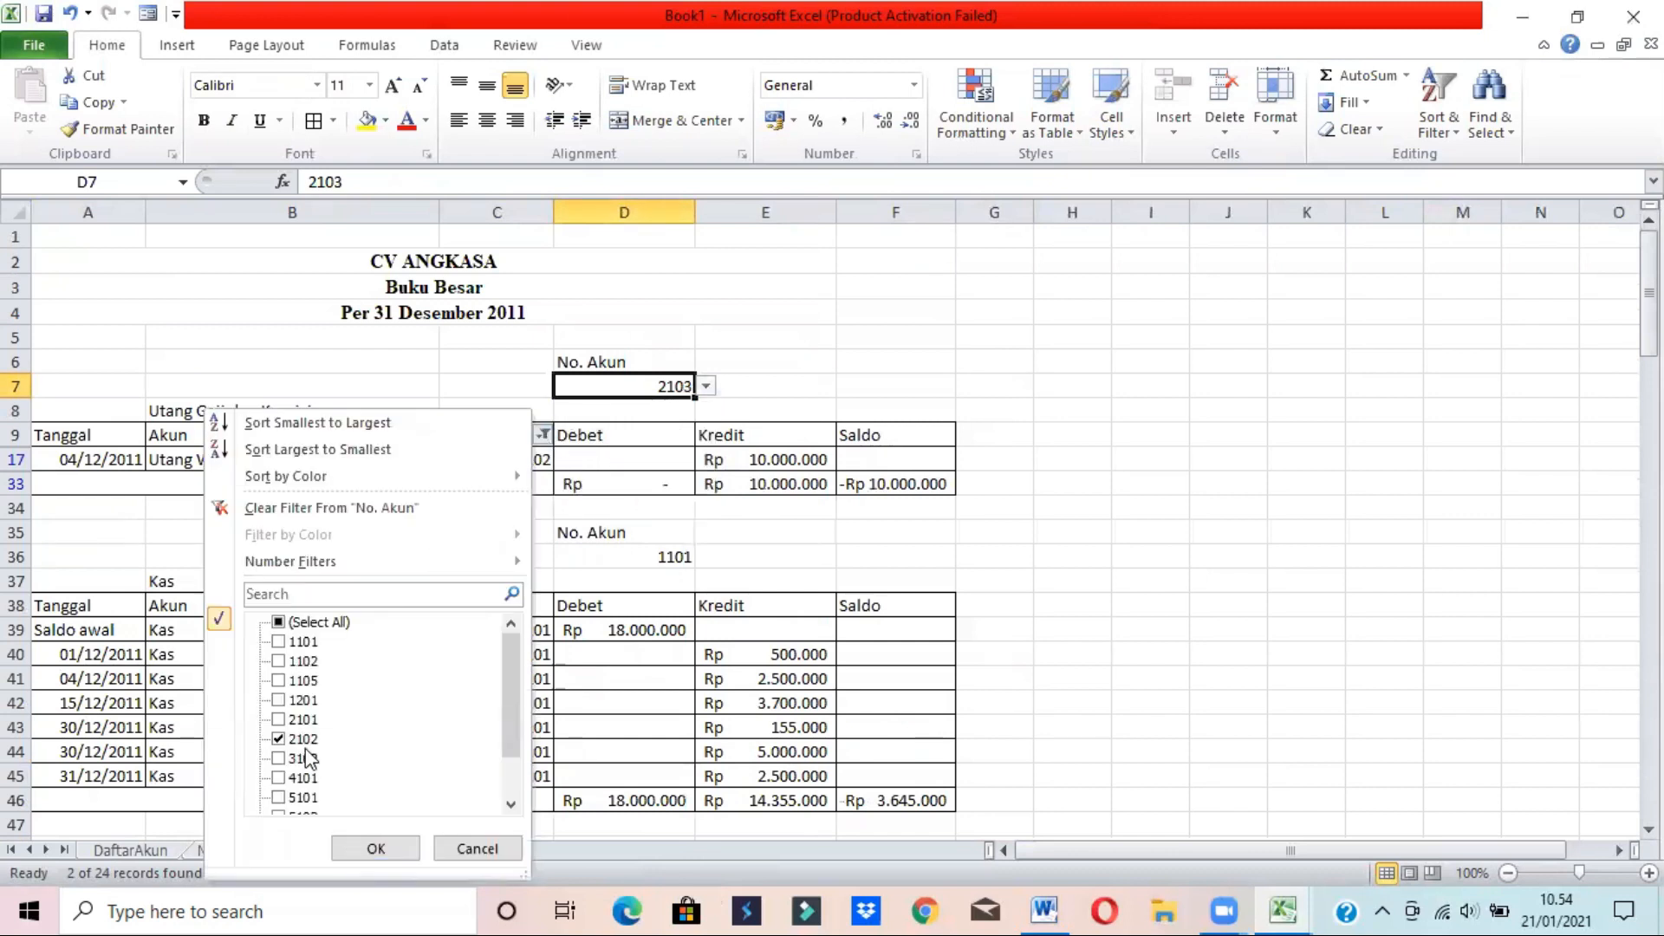
pyautogui.click(467, 846)
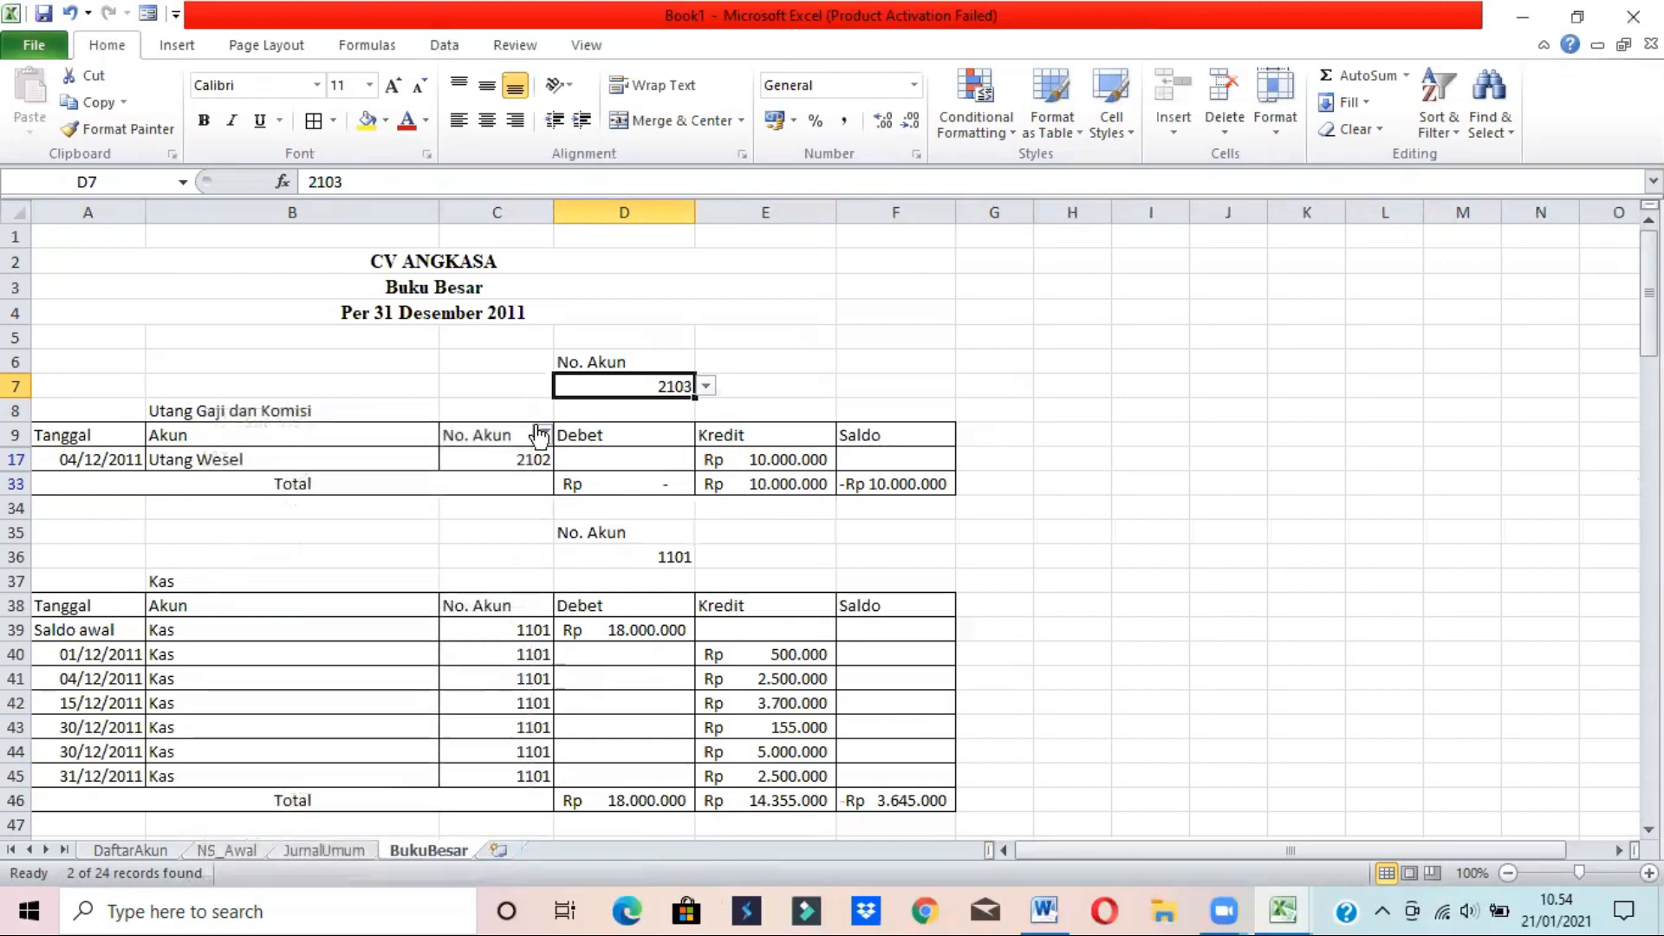
# - Copy the ledger template block from the No. Akun heading through the Total row and paste it at A118
pyautogui.click(380, 404)
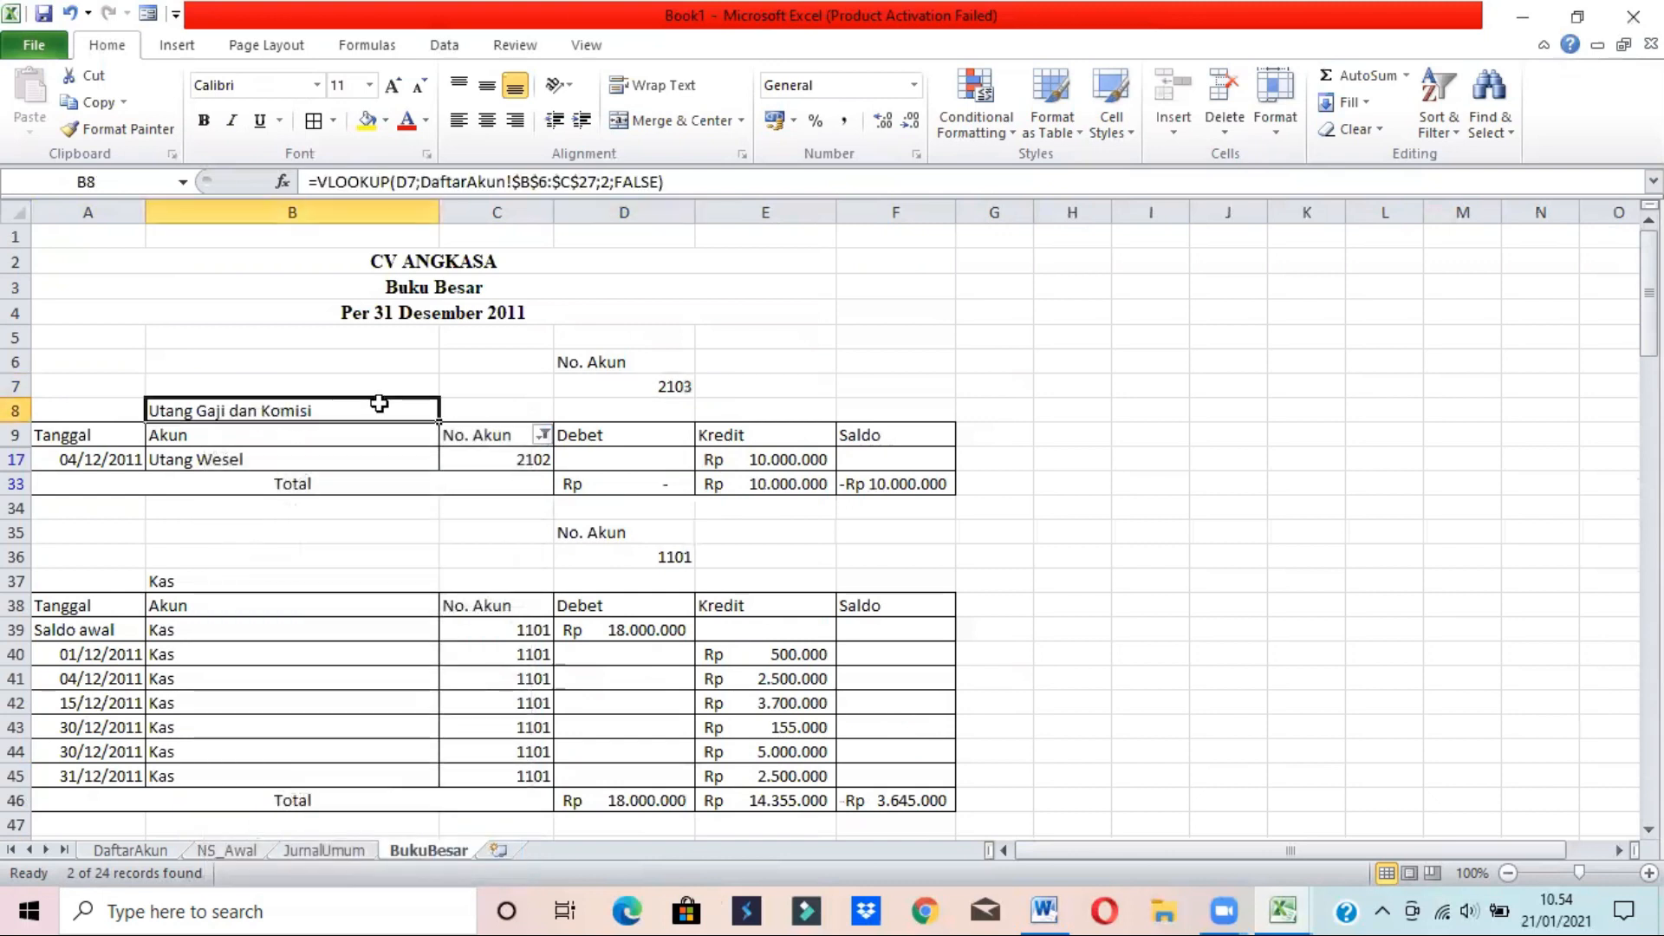
pyautogui.click(615, 360)
pyautogui.moveTo(55, 360); pyautogui.dragTo(878, 483)
pyautogui.hotkey('ctrl', 'c')
pyautogui.moveTo(1649, 294); pyautogui.dragTo(1649, 743)
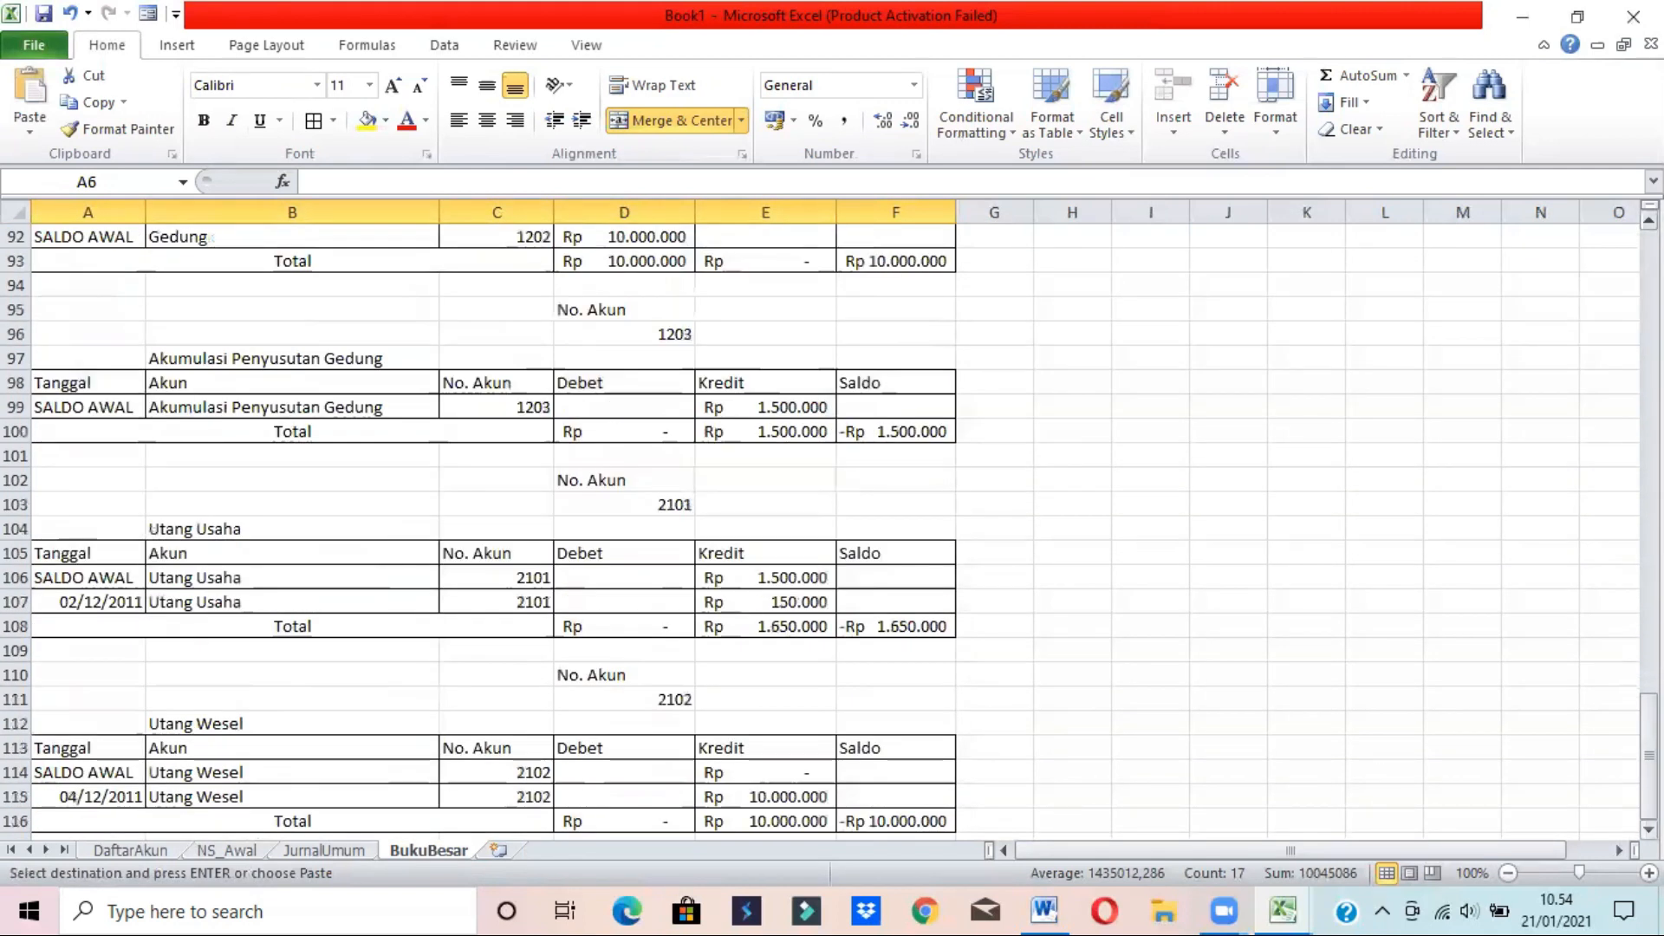
pyautogui.scroll(-1, 836, 532)
pyautogui.scroll(-1, 836, 531)
pyautogui.click(93, 729)
pyautogui.click(29, 130)
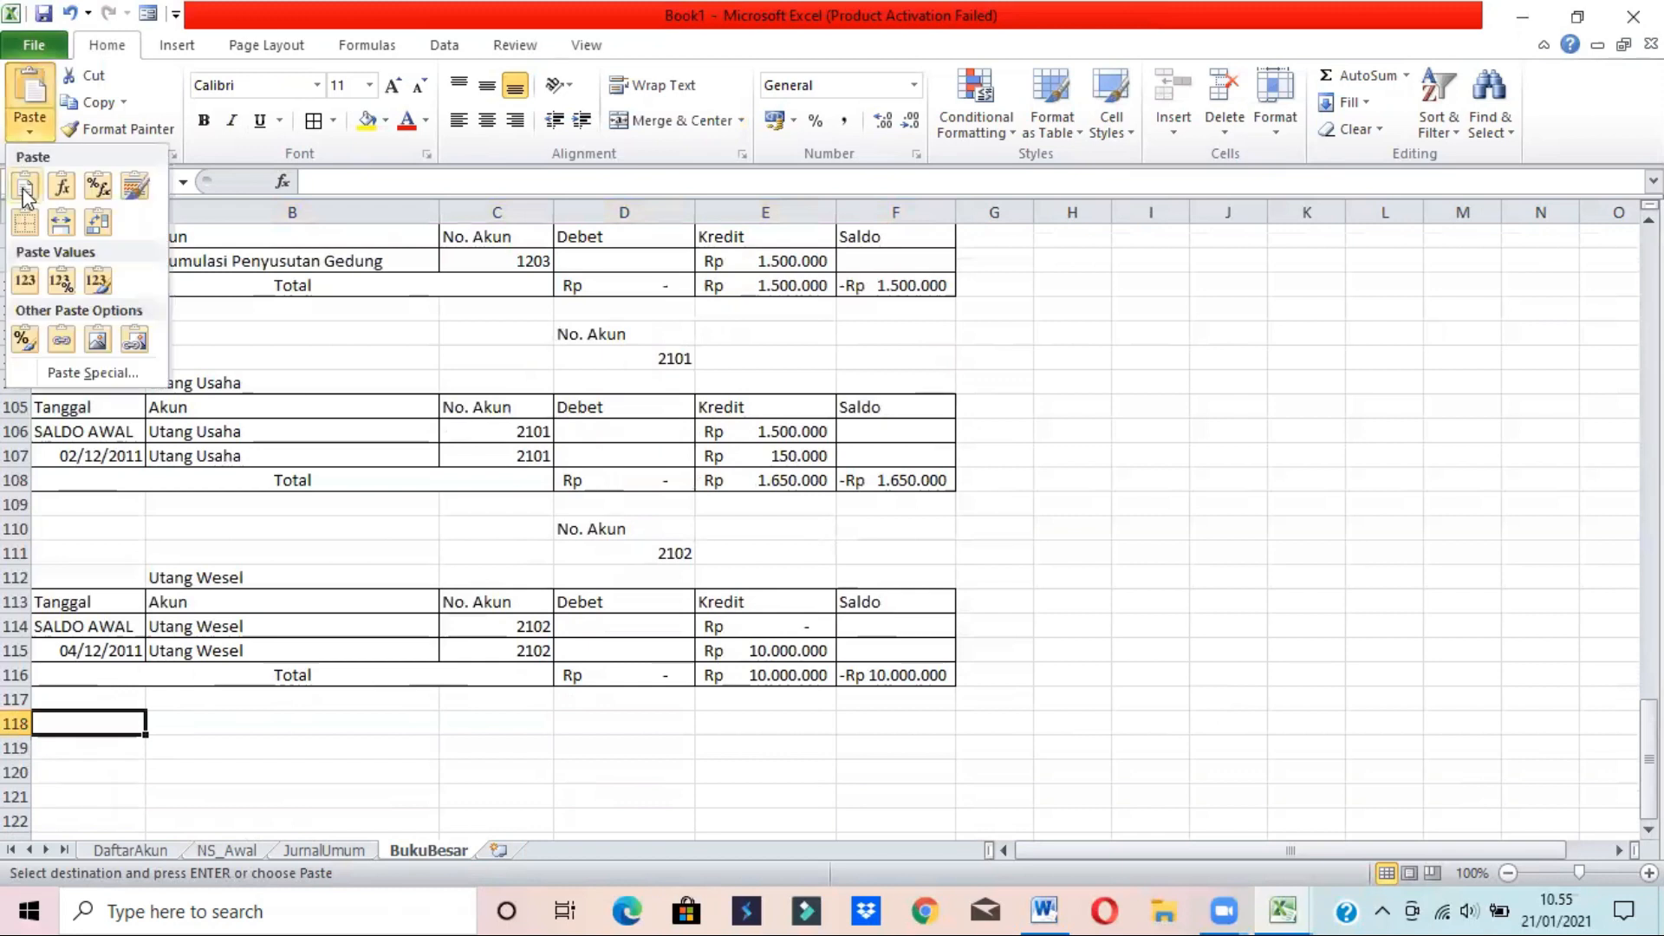
pyautogui.click(134, 186)
pyautogui.scroll(-1, 829, 535)
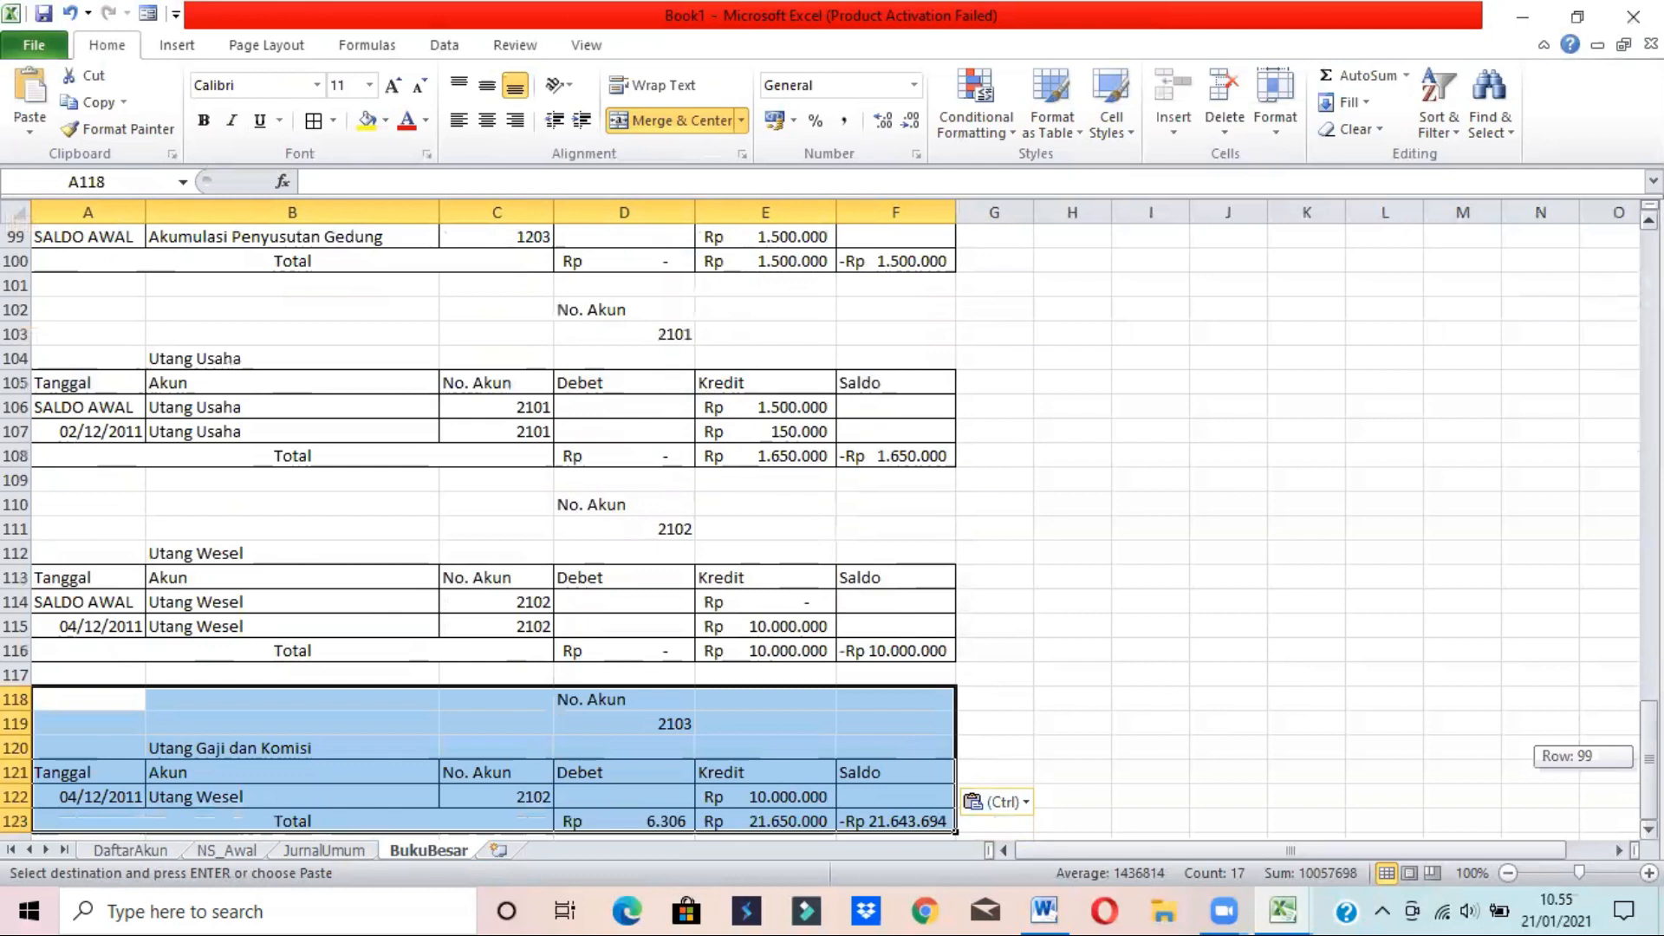
pyautogui.scroll(-3, 829, 536)
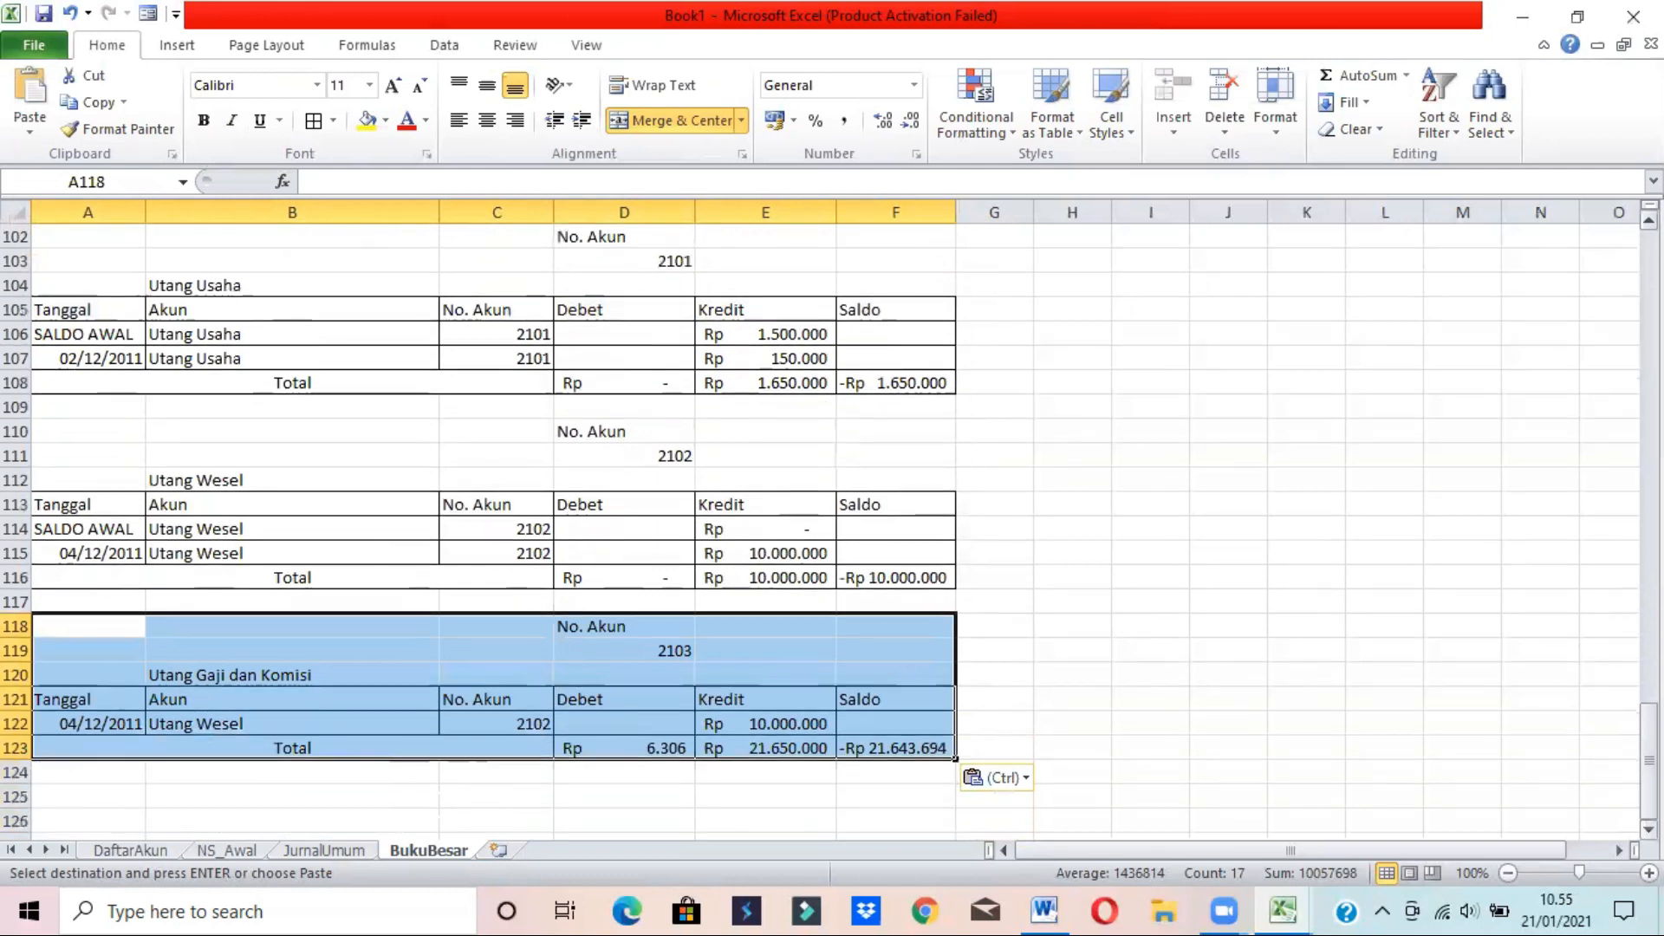
# - Change the pasted entry's account number in C122 to 2103 and replace its date in A122 with SALDO AWAL
pyautogui.click(504, 733)
pyautogui.click(564, 724)
pyautogui.click(503, 759)
pyautogui.click(94, 720)
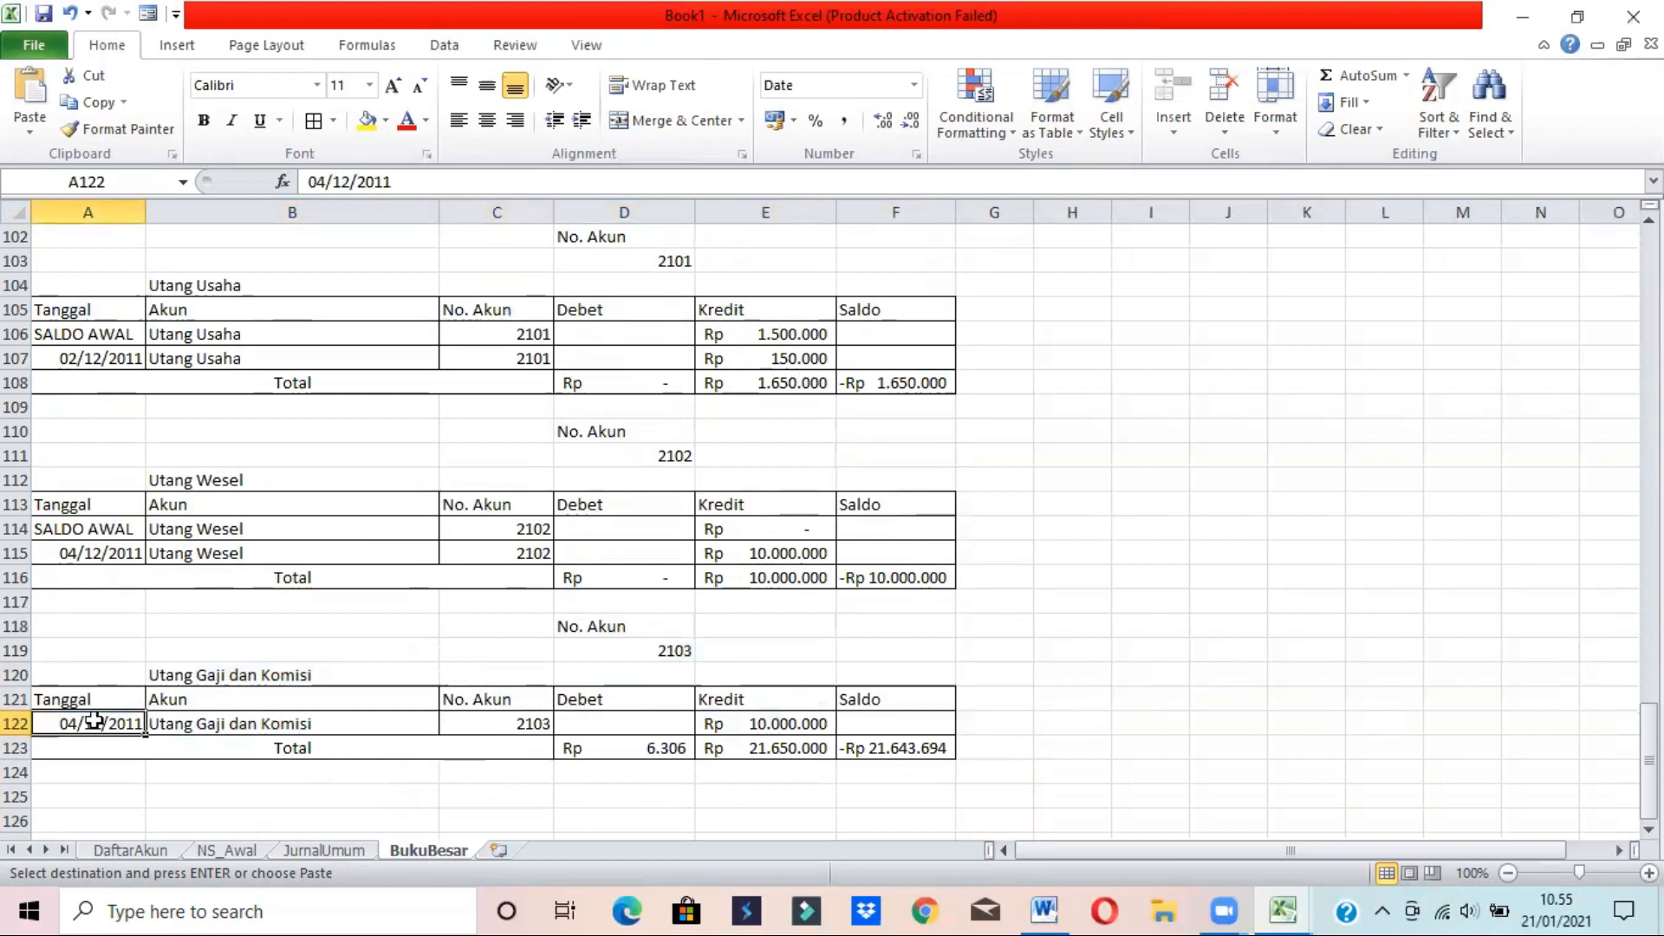
pyautogui.write('sa')
pyautogui.write('ALDO AWAL')
# - Link the opening credit cell E122 to Utang Gaji dan Komisi's opening credit balance with =NS_Awal!$E$17
pyautogui.press('Tab')
pyautogui.press('Tab')
pyautogui.press('Tab')
pyautogui.press('Tab')
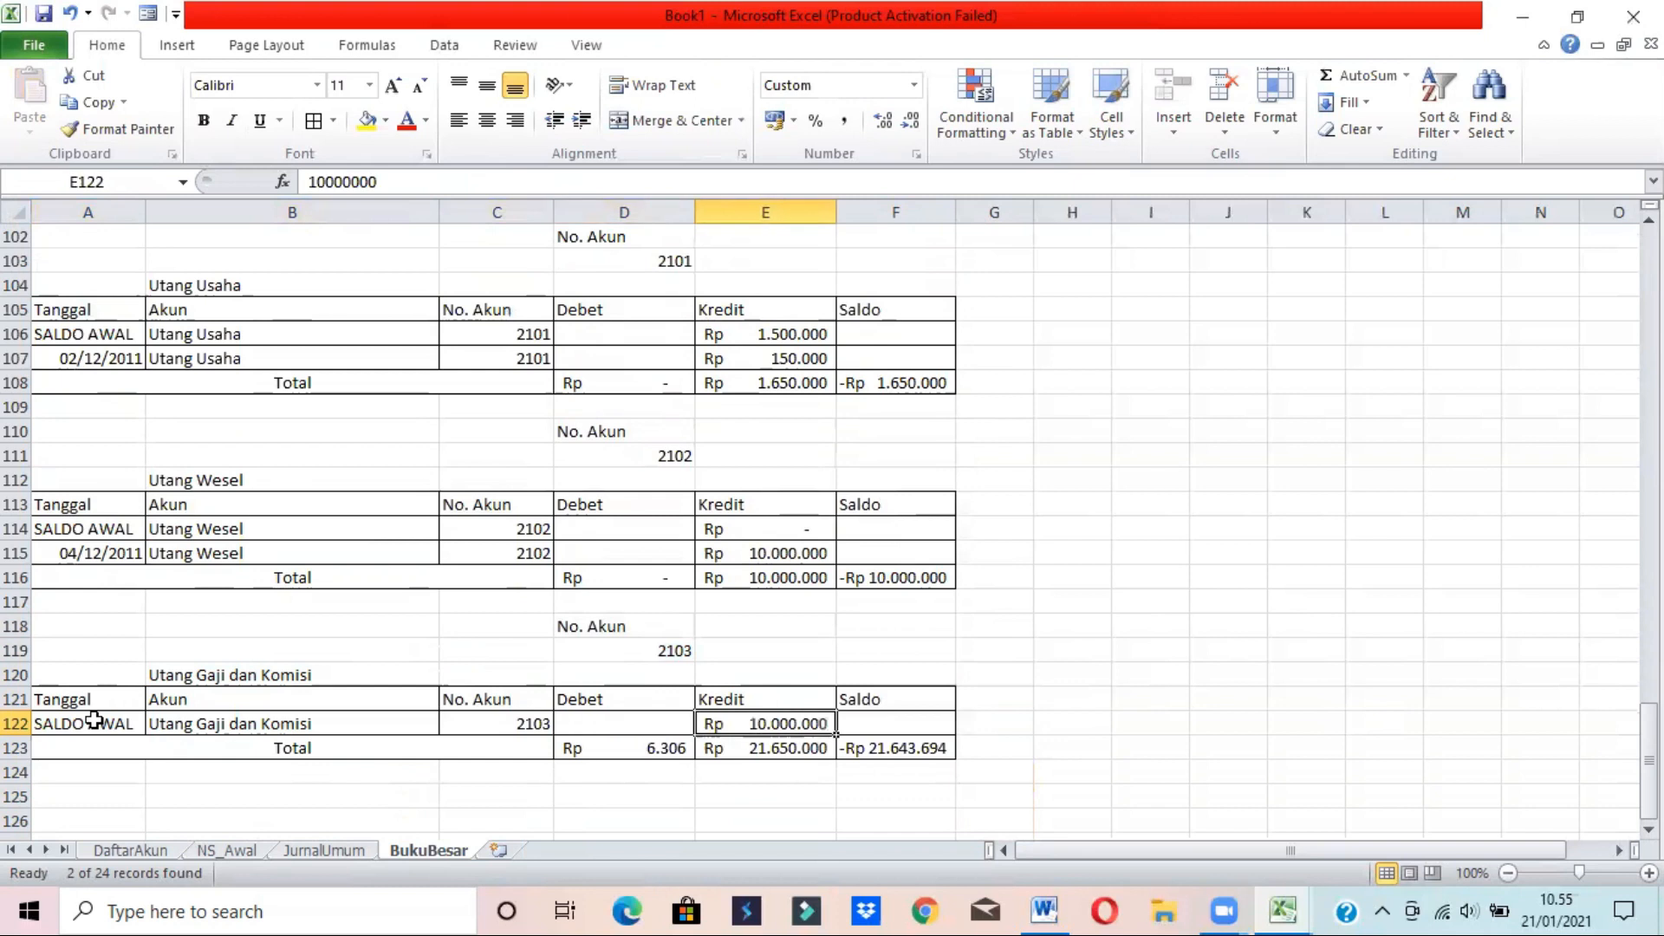
pyautogui.write('=')
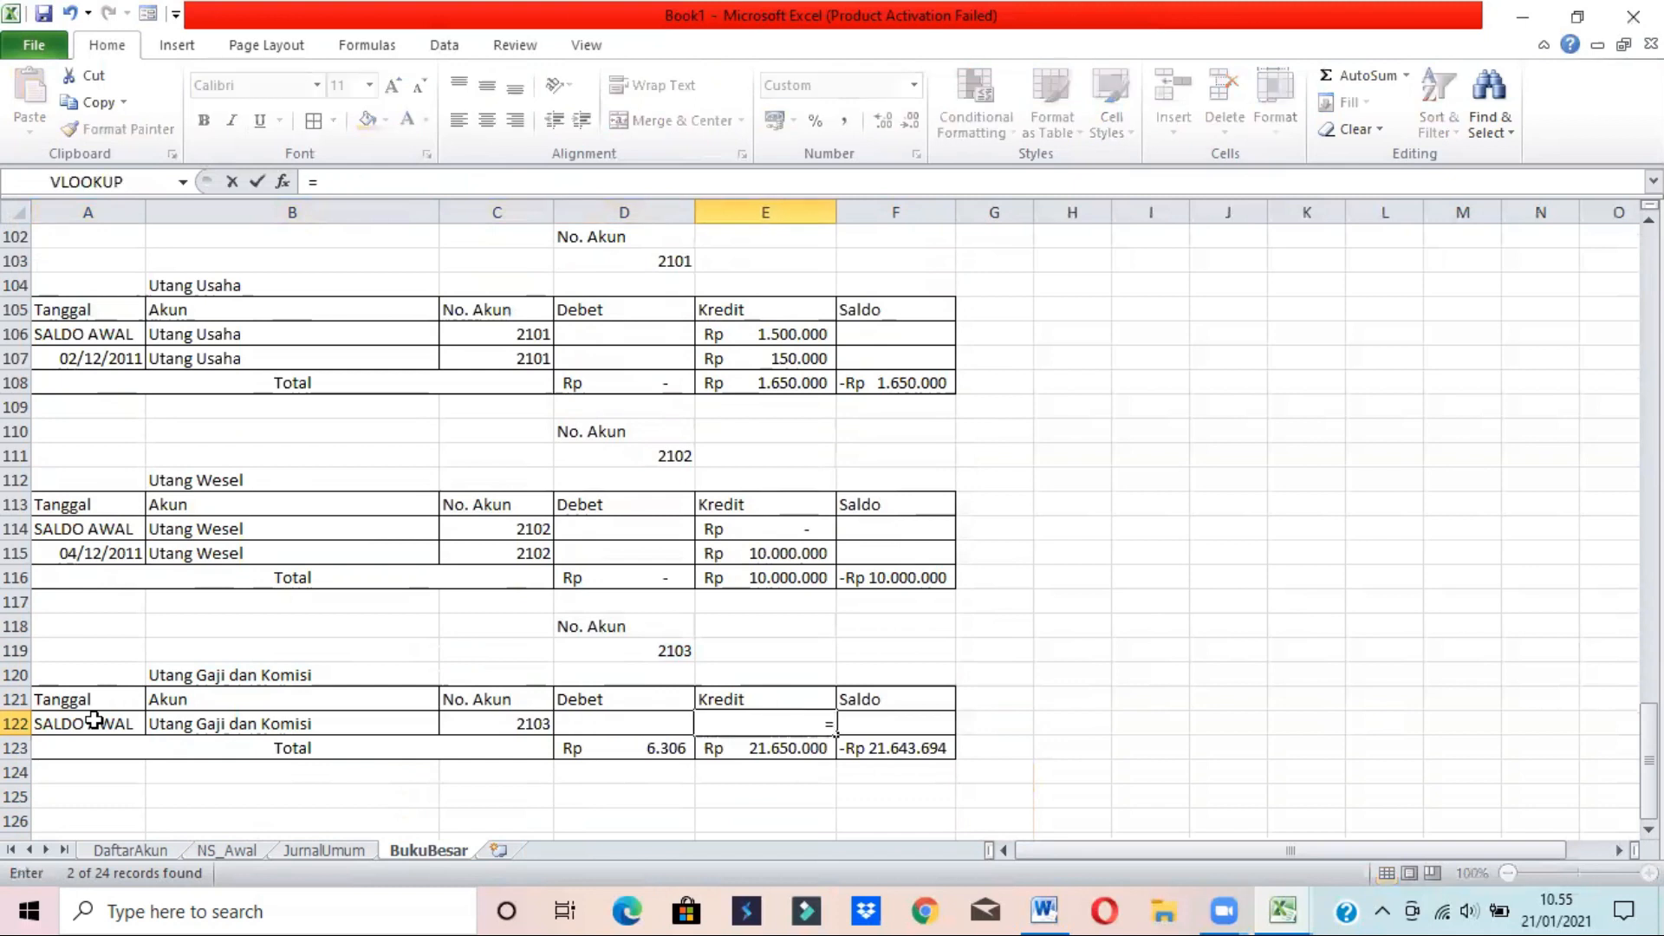
pyautogui.click(227, 851)
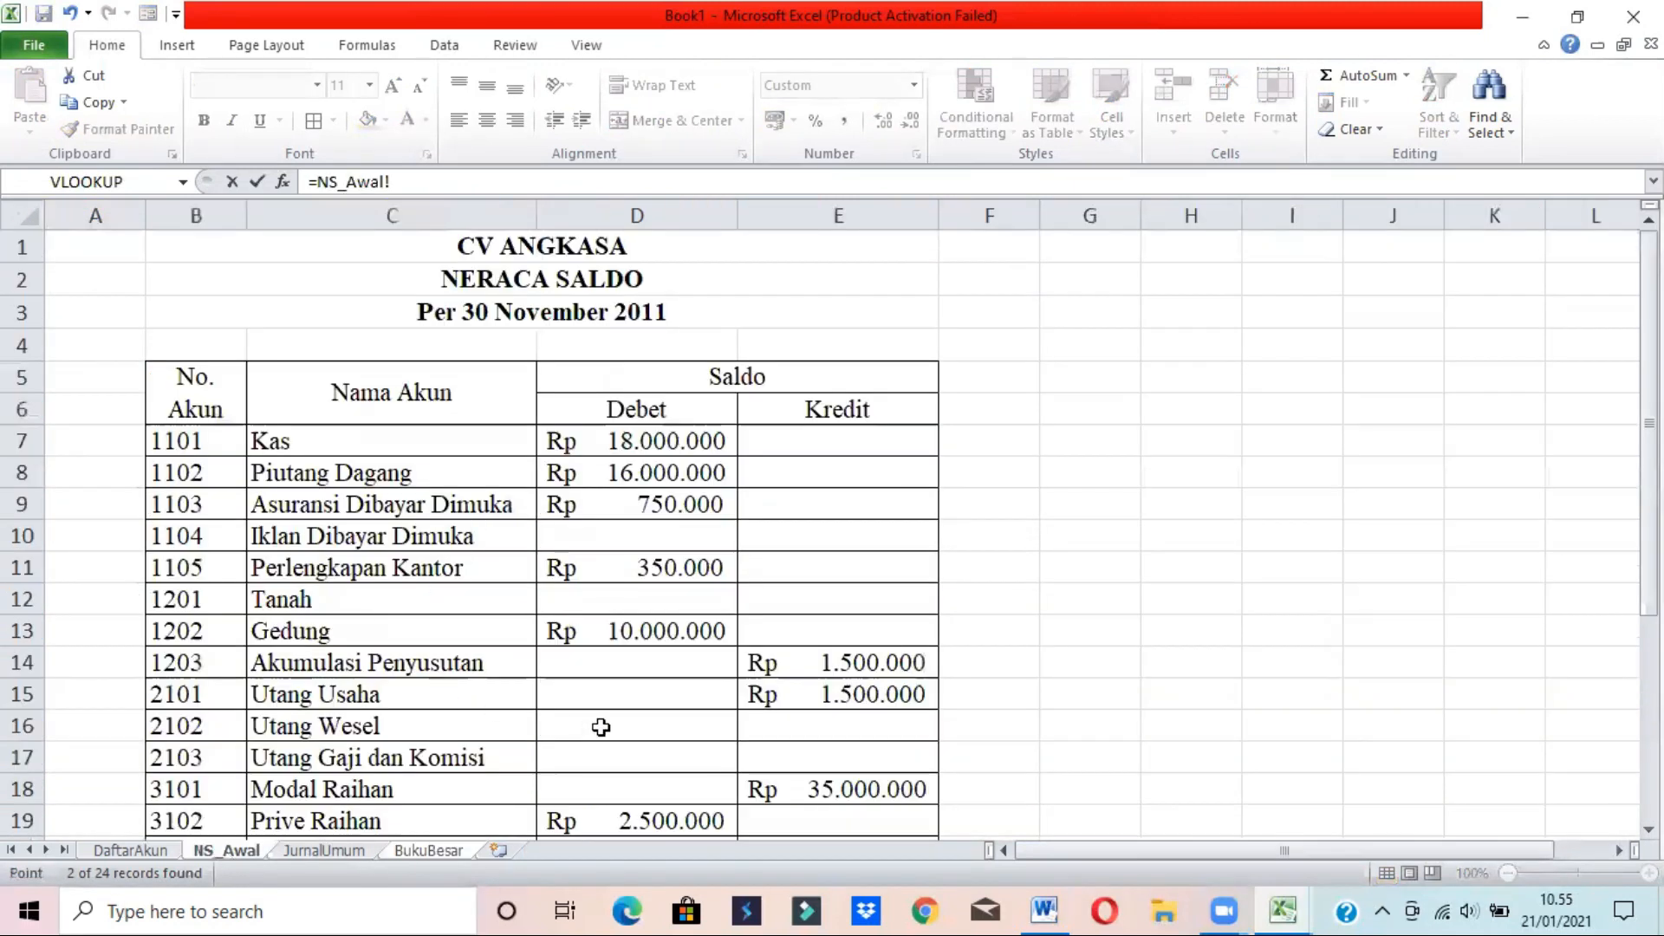
pyautogui.click(808, 751)
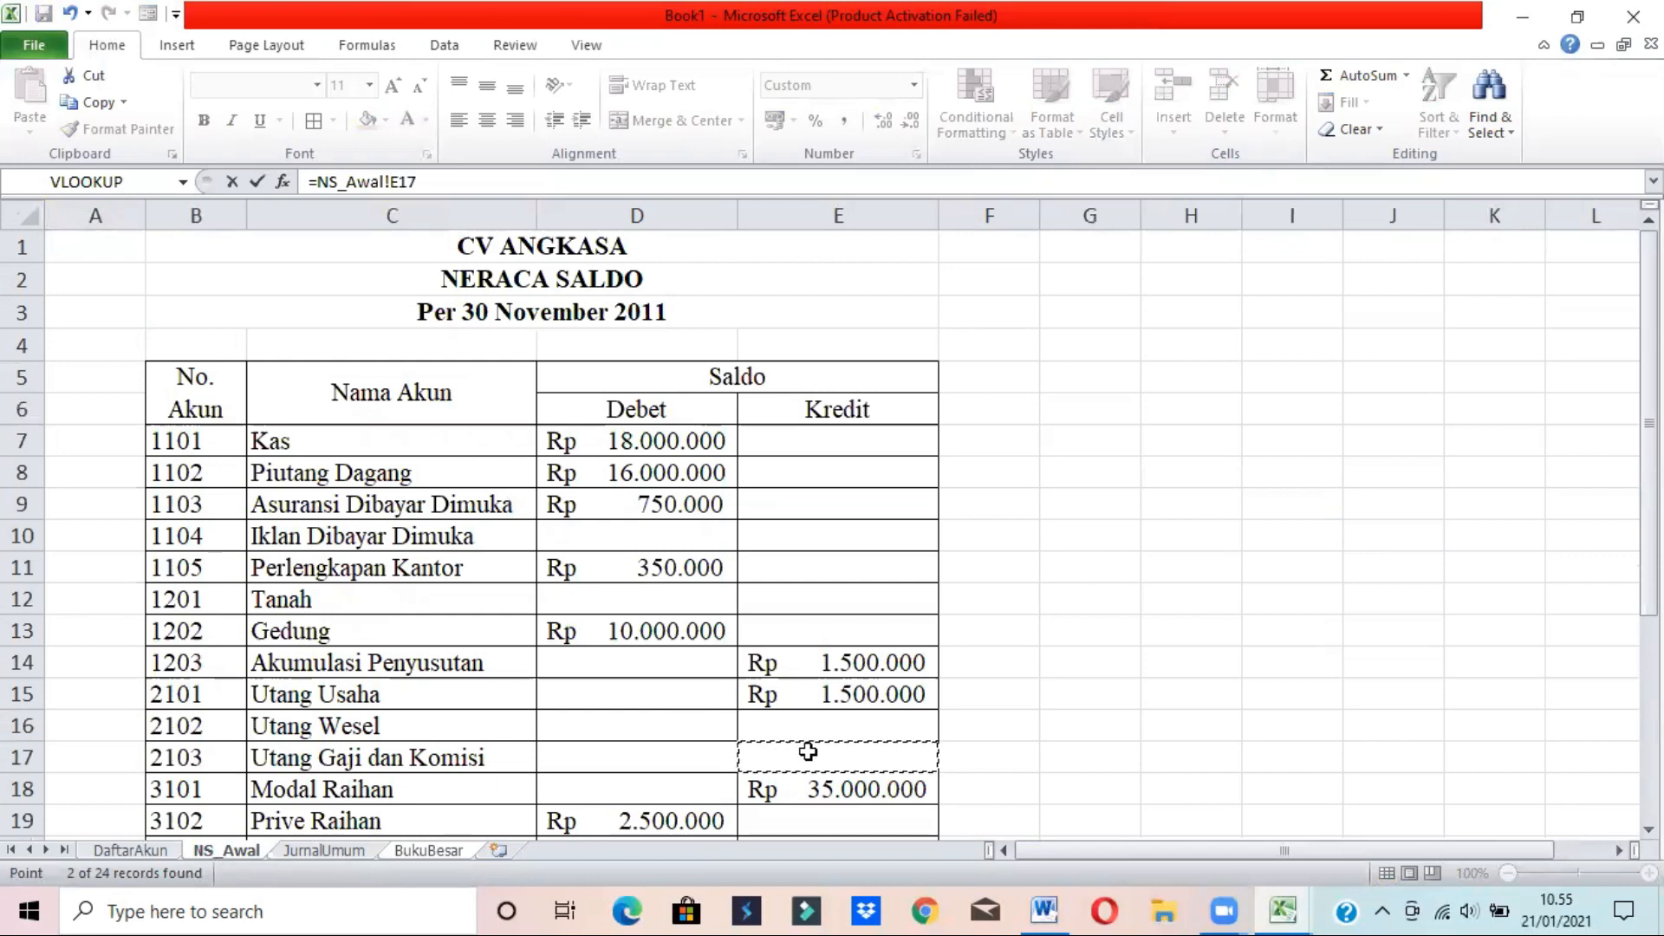
pyautogui.press('F4')
pyautogui.press('Return')
# - Change the debit total in D123 to =SUBTOTAL(9;D122)
pyautogui.click(630, 750)
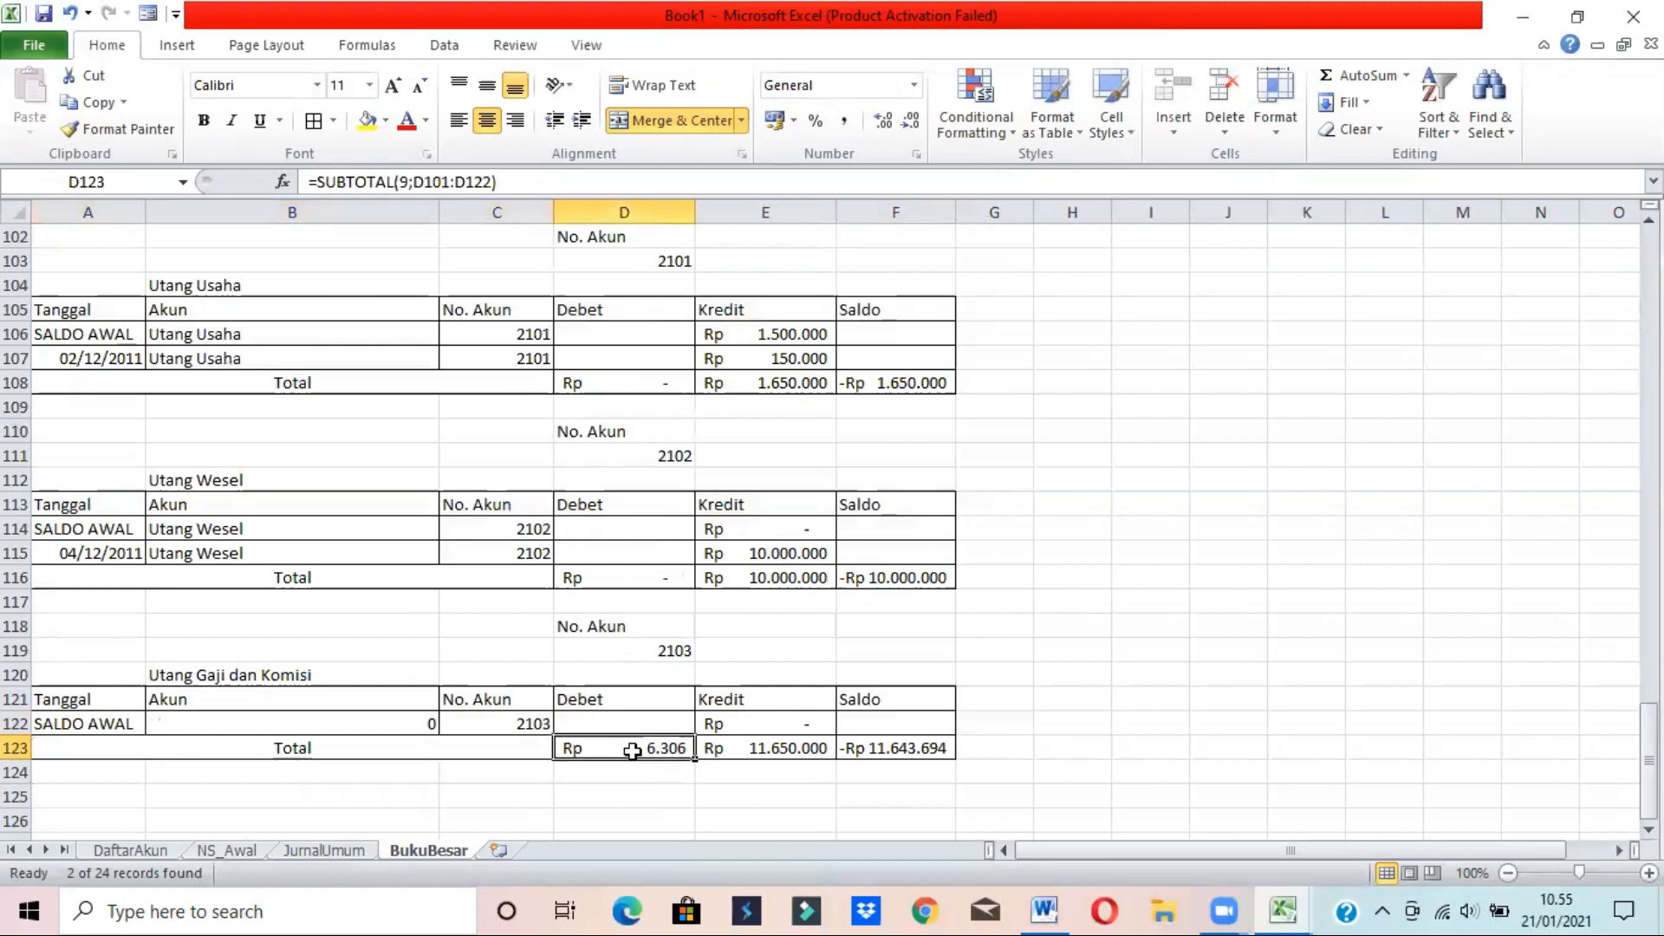
pyautogui.moveTo(414, 181); pyautogui.dragTo(502, 181)
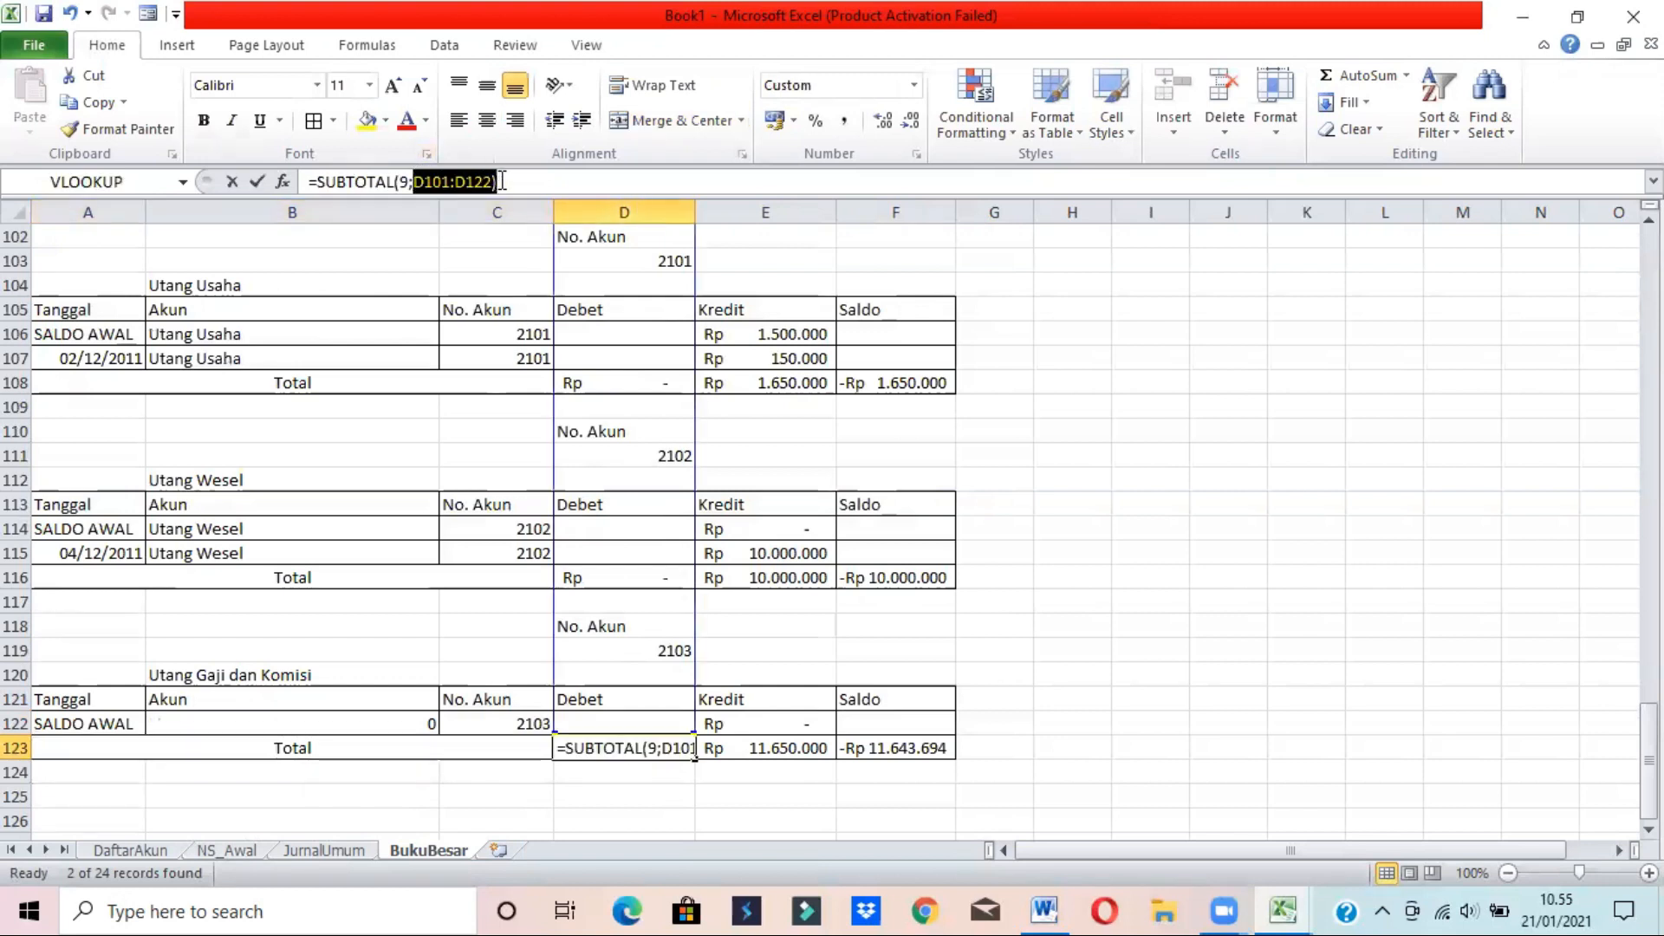
pyautogui.press('BackSpace')
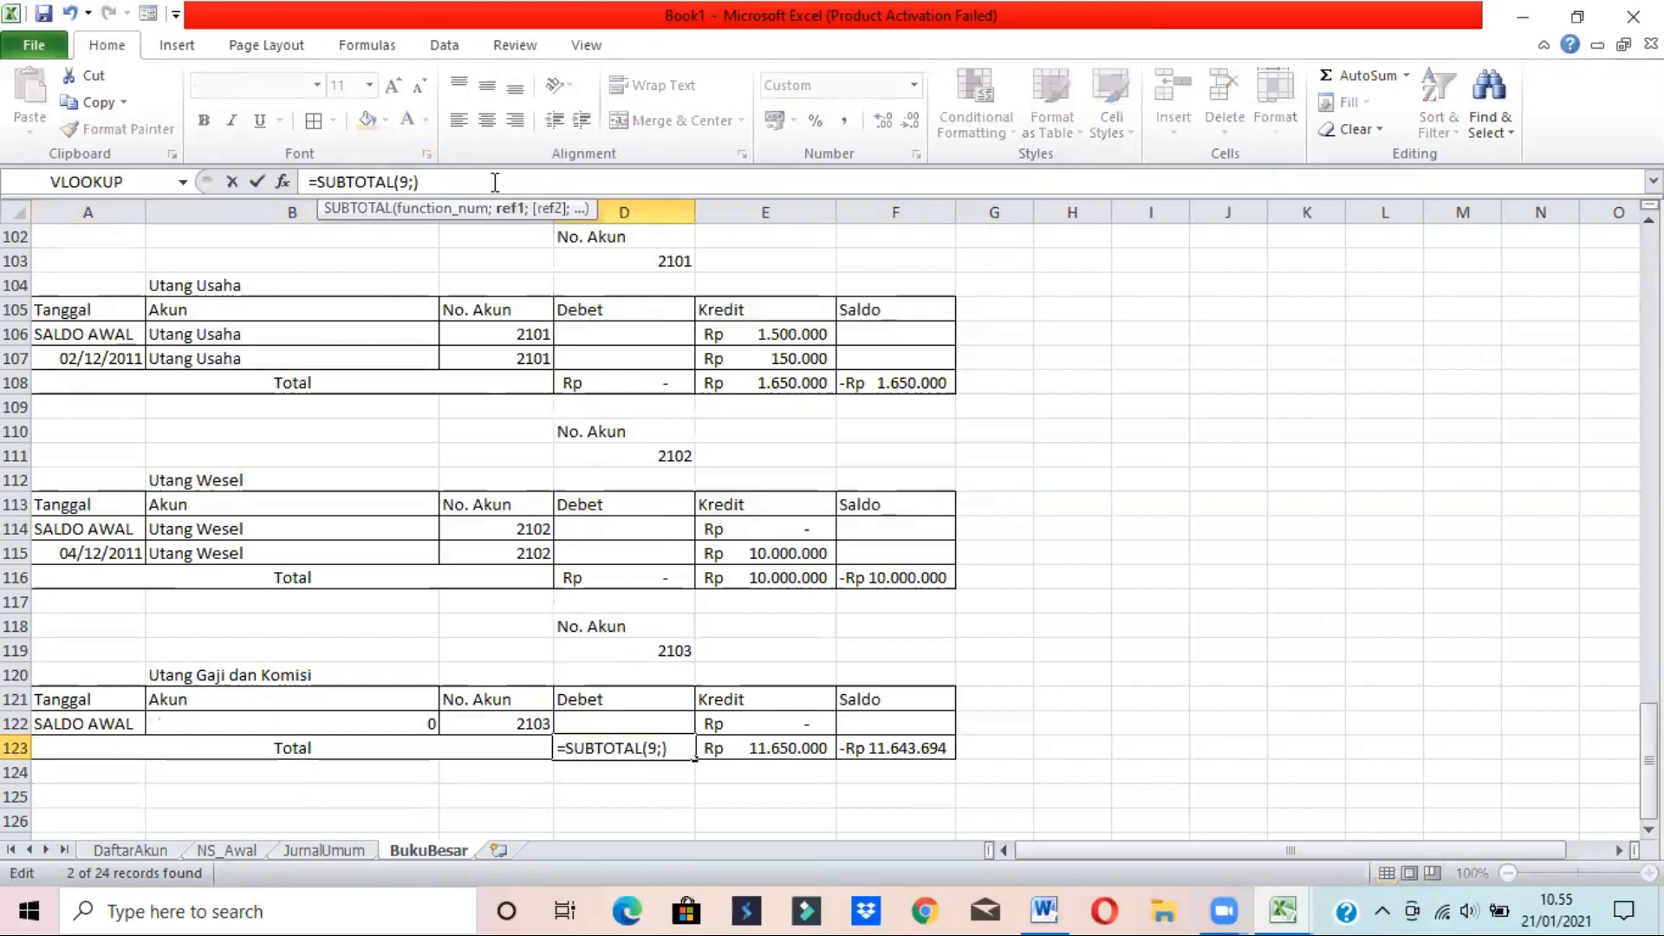
pyautogui.click(576, 715)
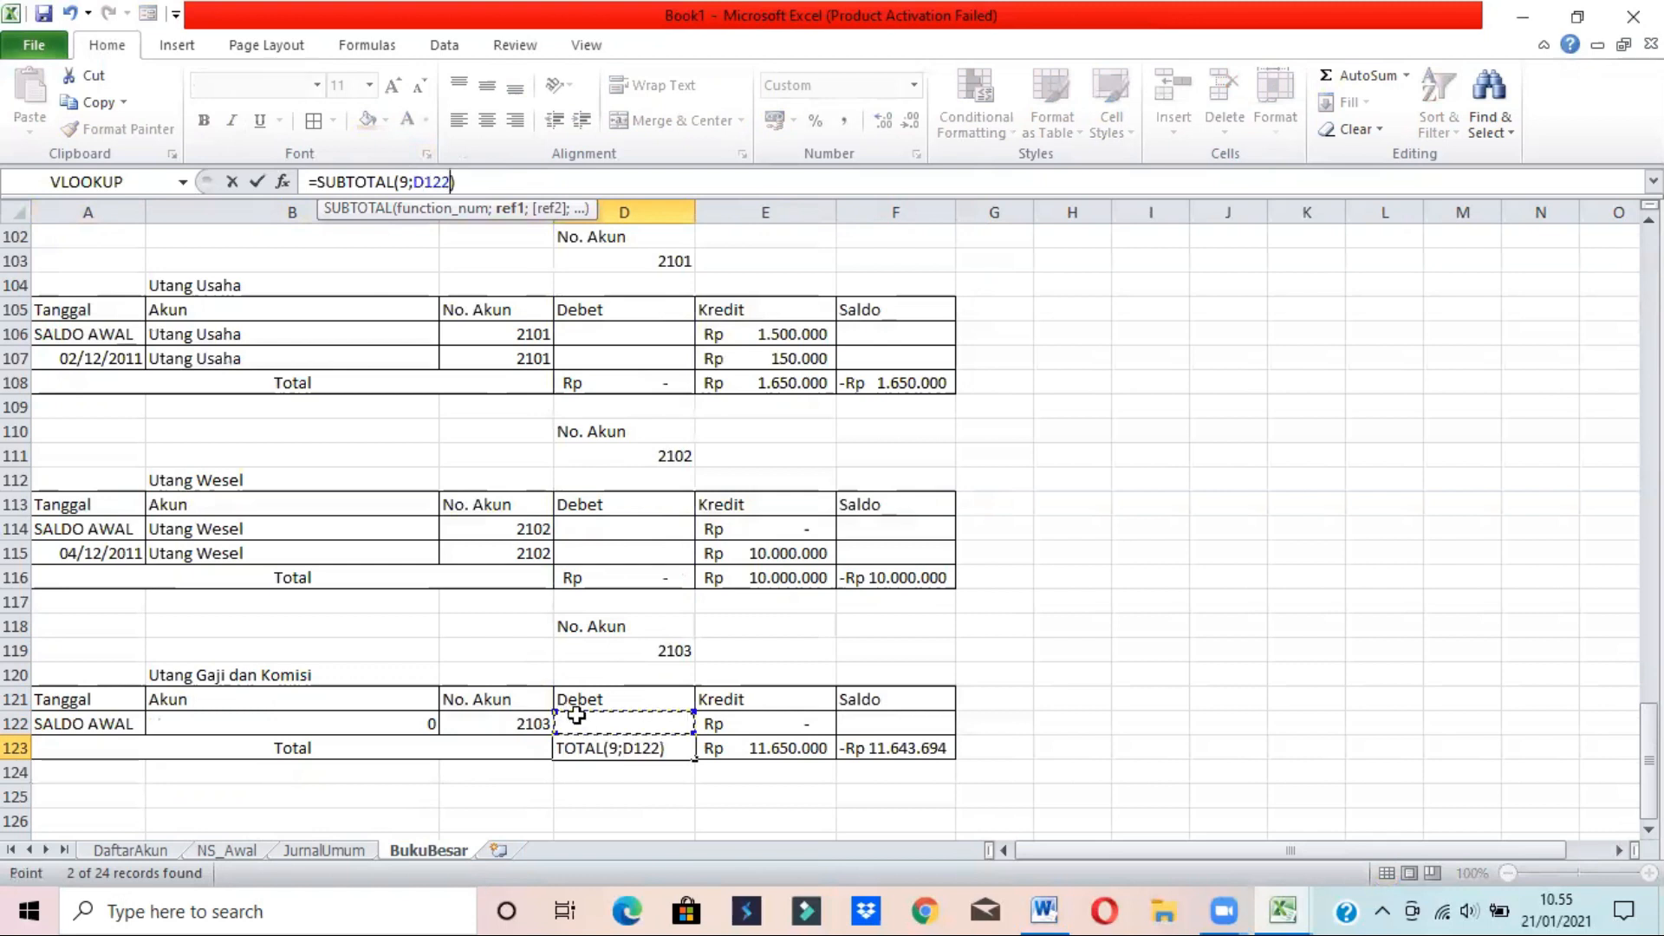
pyautogui.press('Return')
# - Change the credit total in E123 to =SUBTOTAL(9;E122) and check the balance formula in F123
pyautogui.click(780, 744)
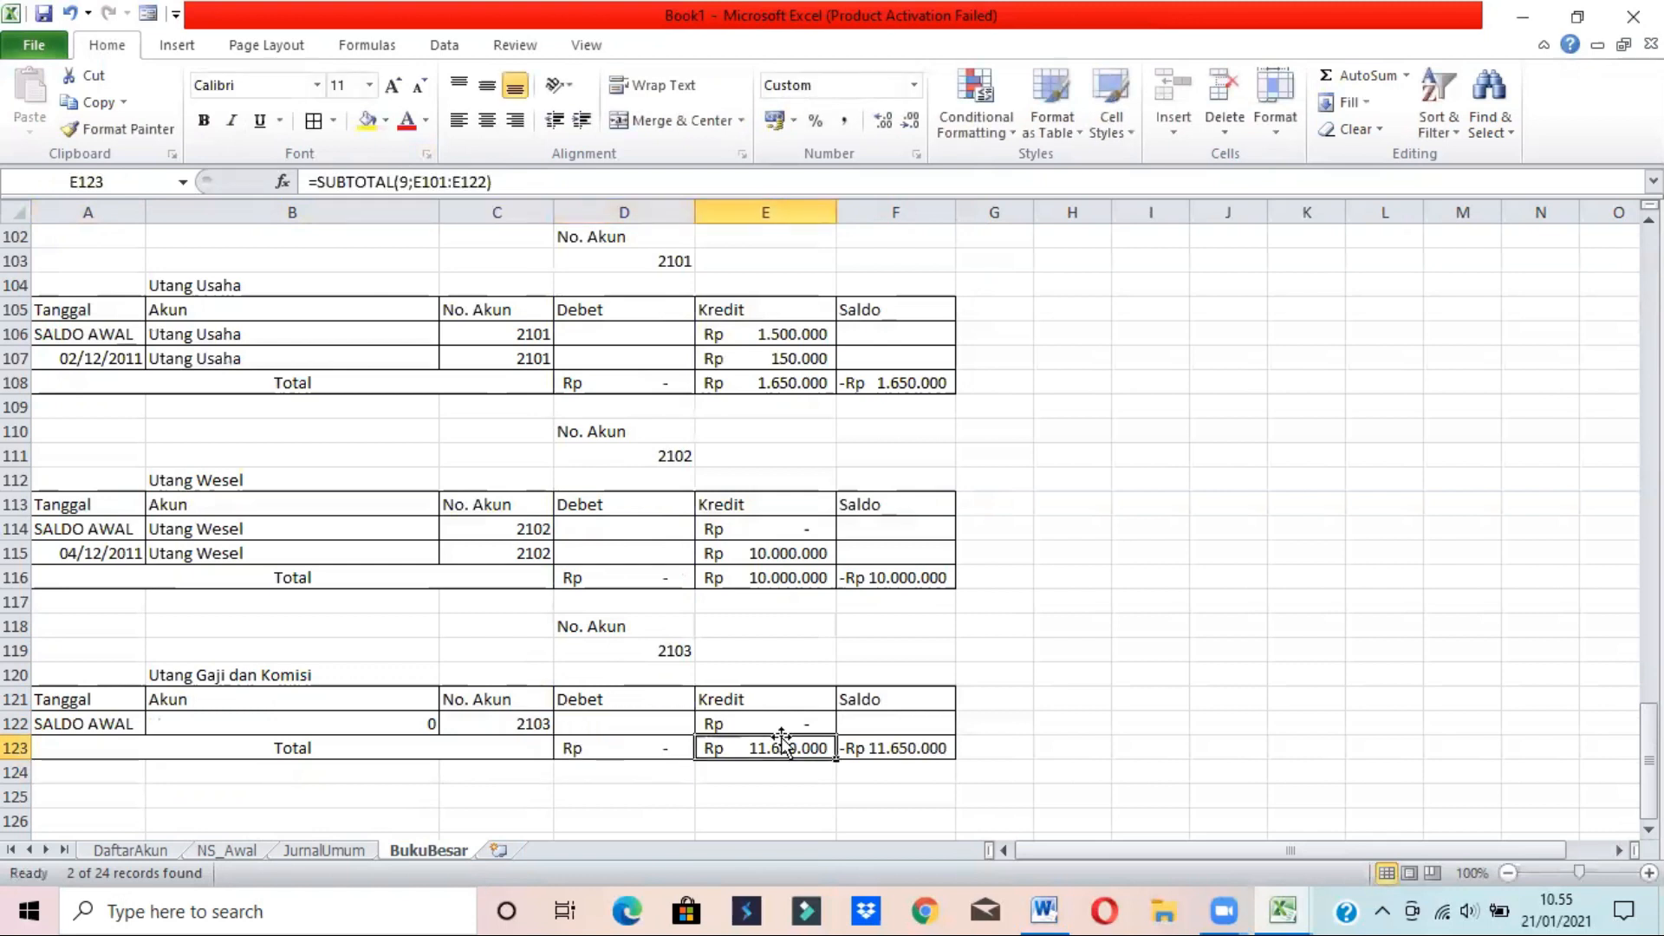
pyautogui.click(486, 181)
pyautogui.moveTo(486, 181); pyautogui.dragTo(416, 182)
pyautogui.press('BackSpace')
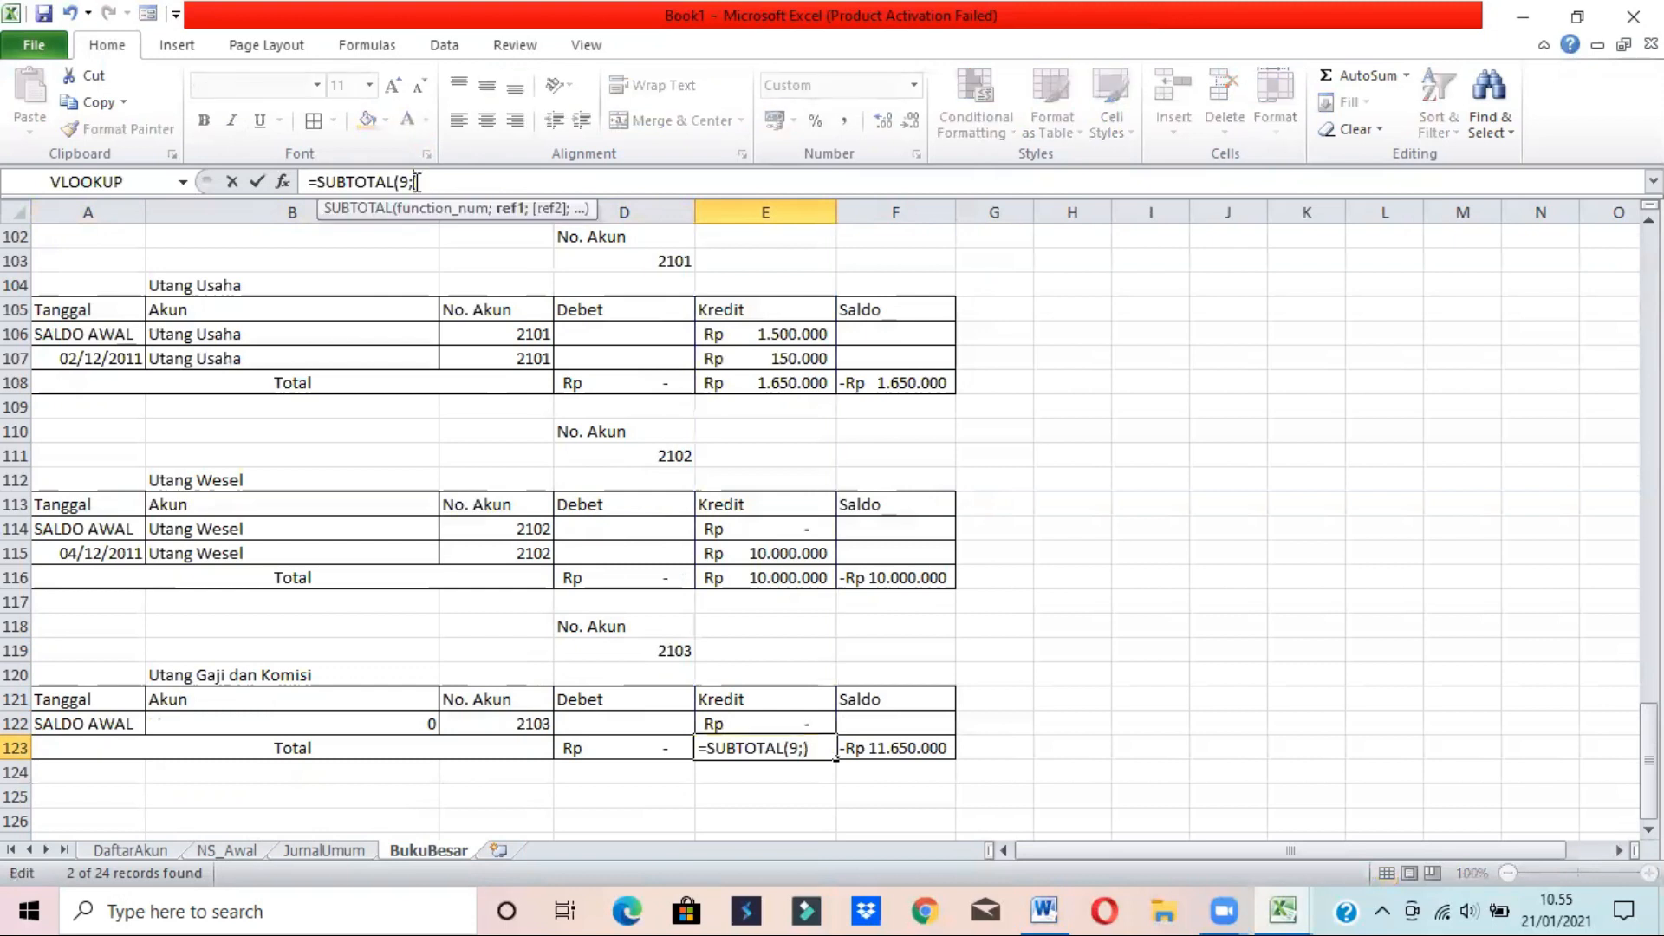
pyautogui.click(745, 722)
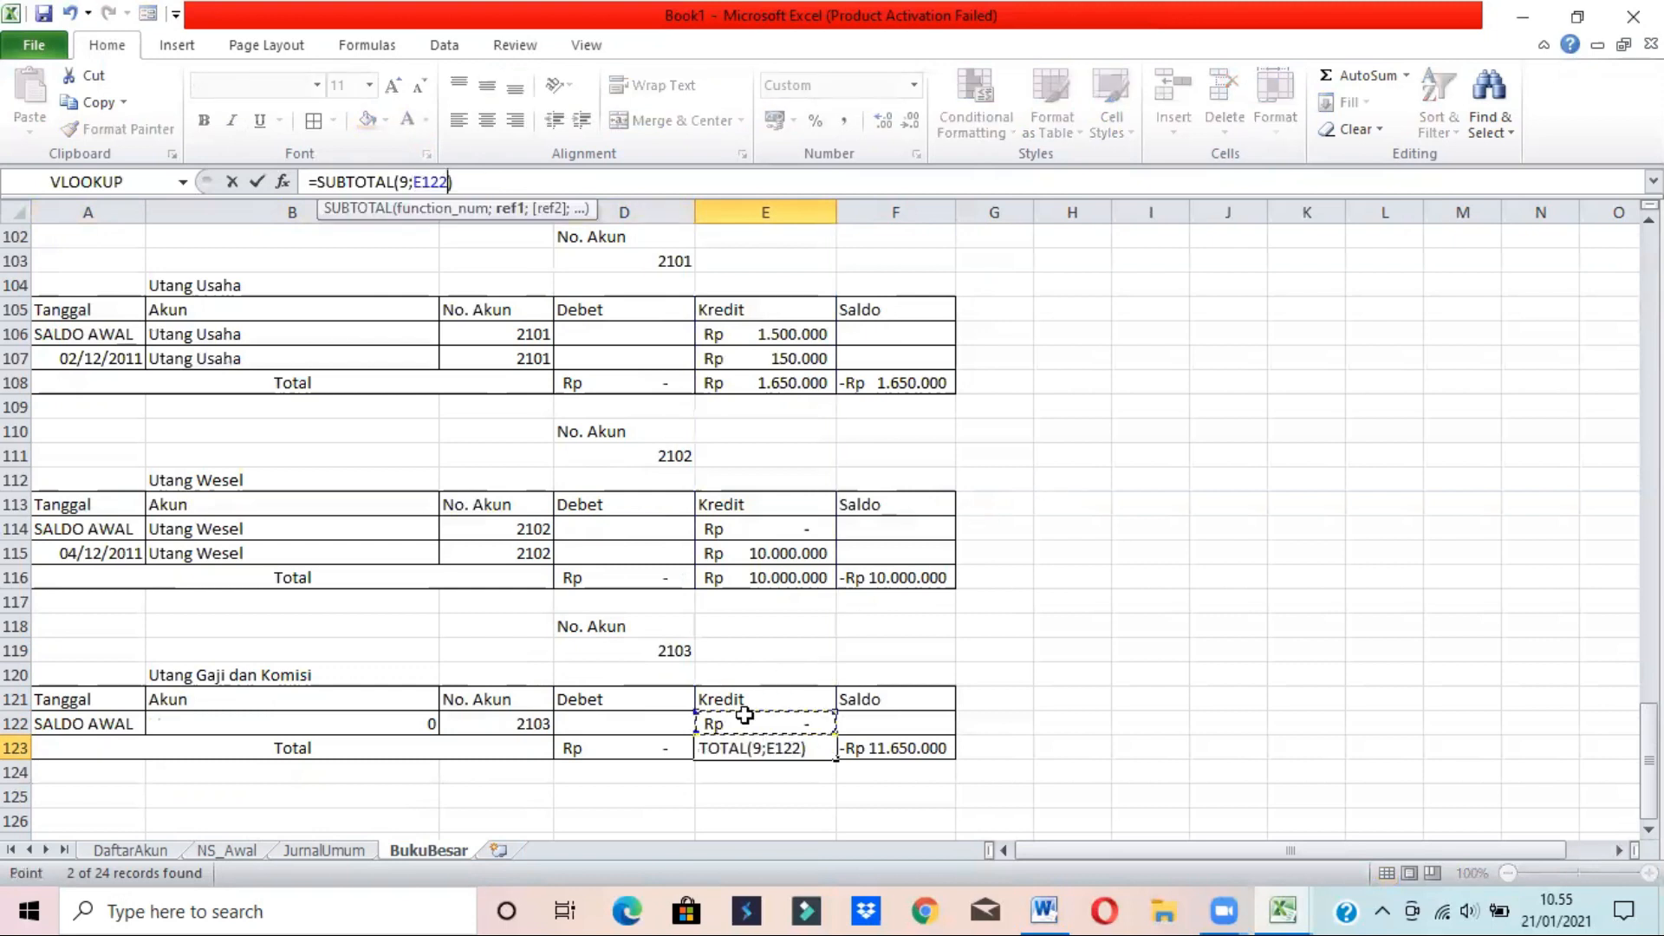
pyautogui.press('Return')
pyautogui.press('Up')
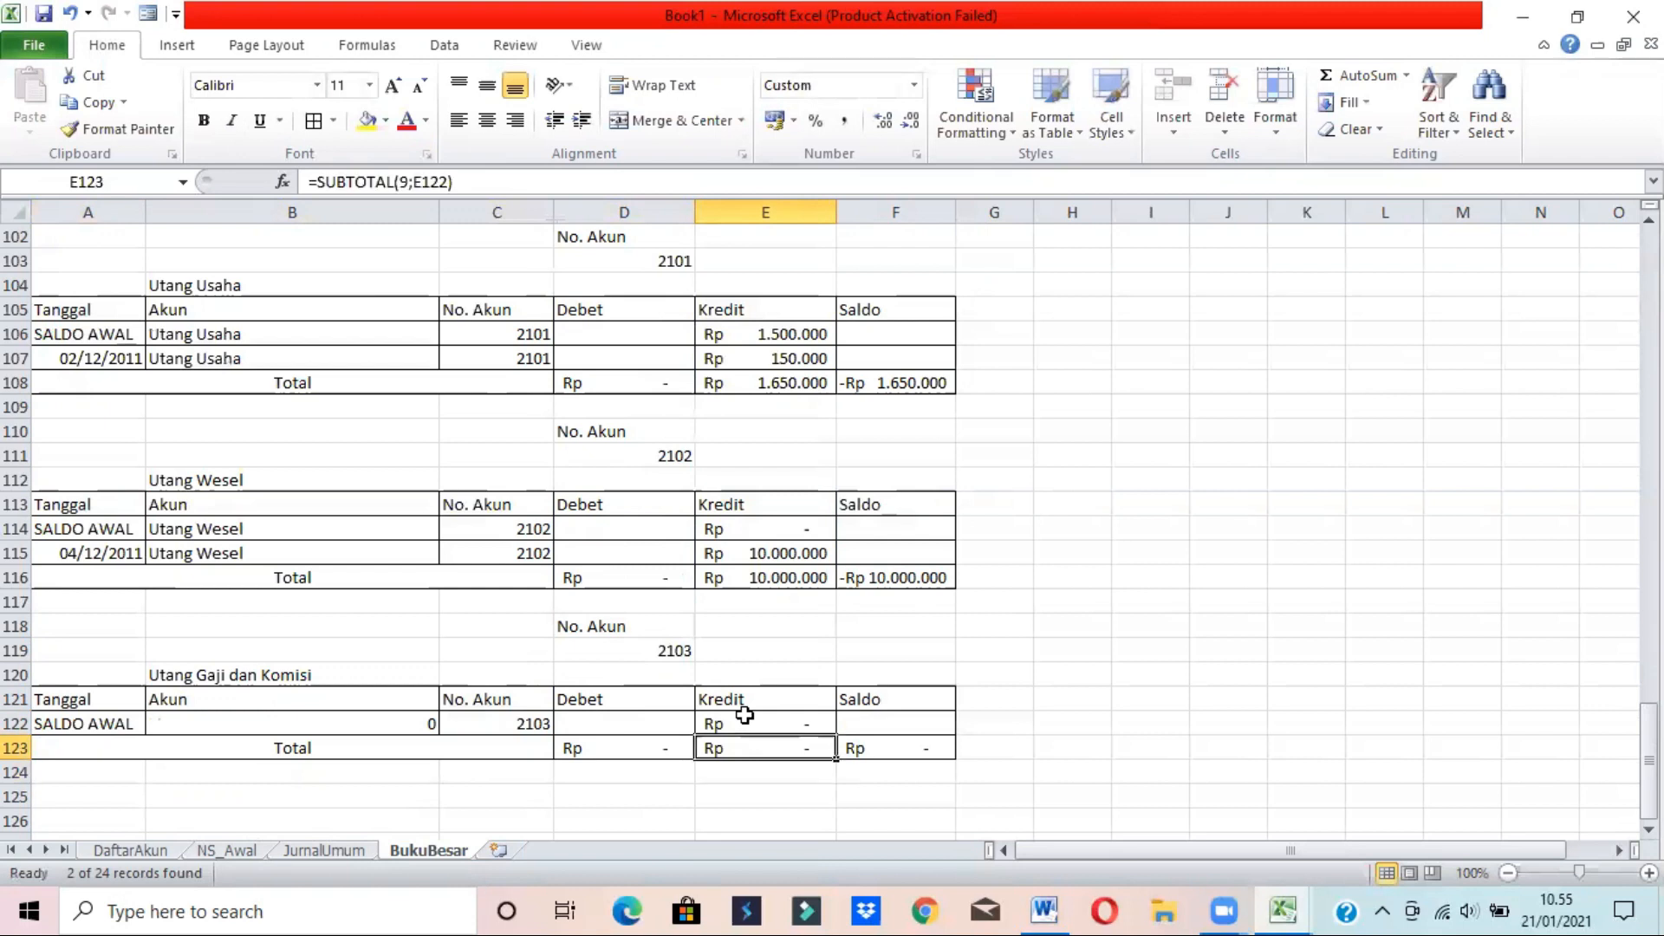
pyautogui.press('Right')
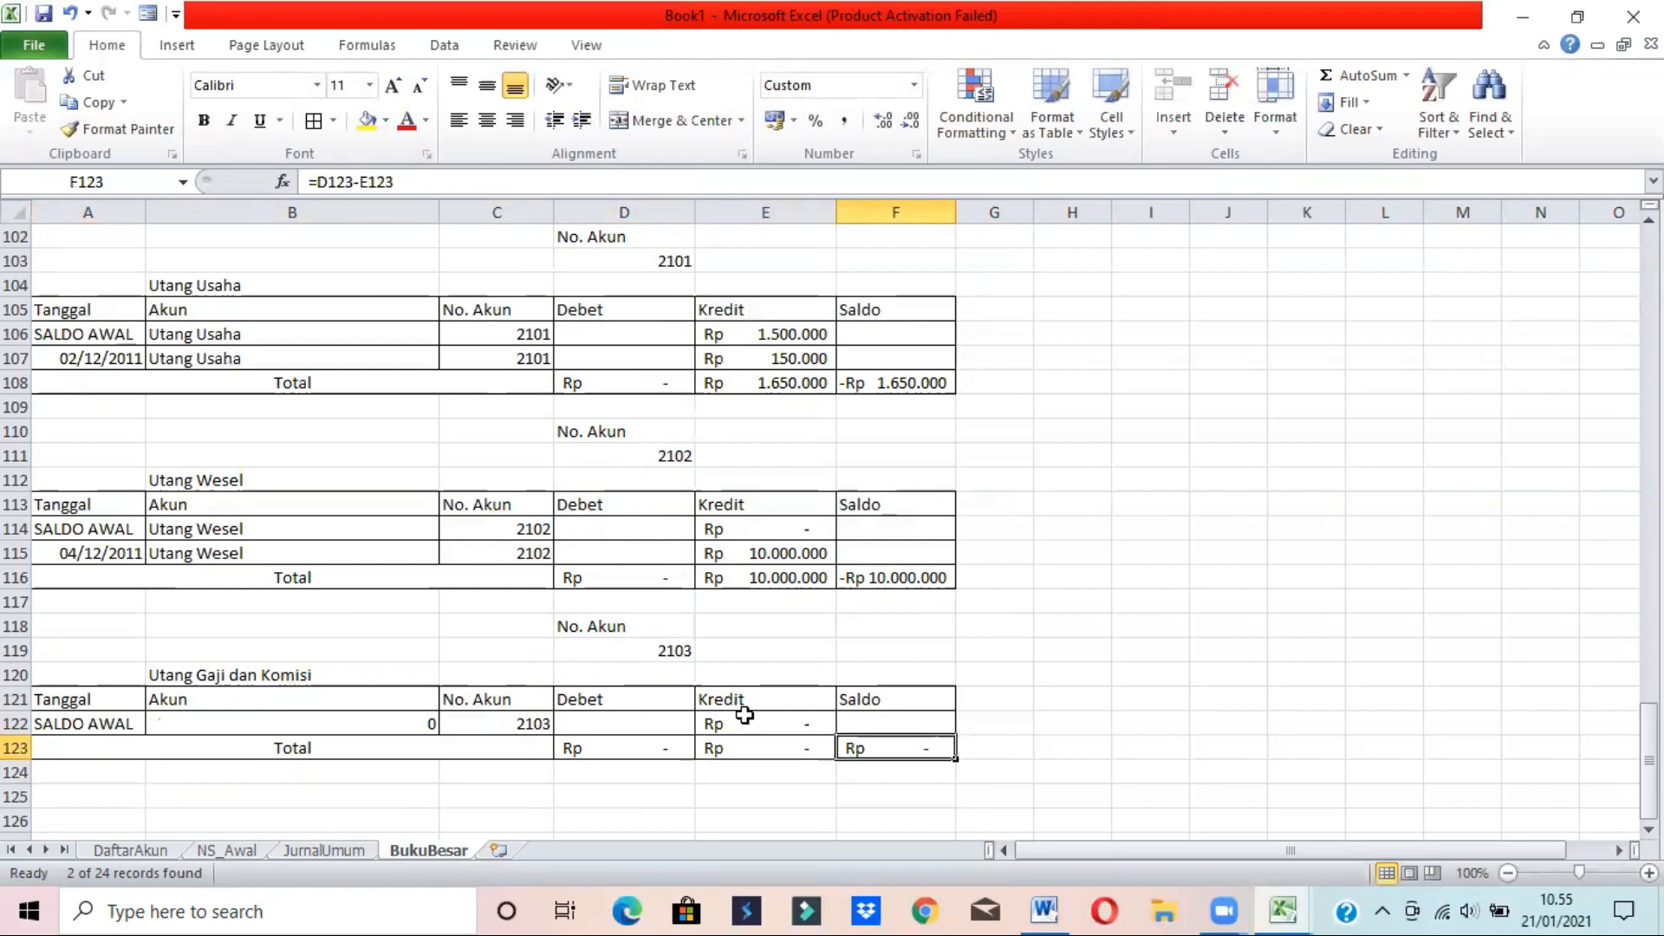
# - Check the account name formula in B122 against its credit cell E122, and replace it with the text Utang Gaji dan Komisi
pyautogui.click(345, 726)
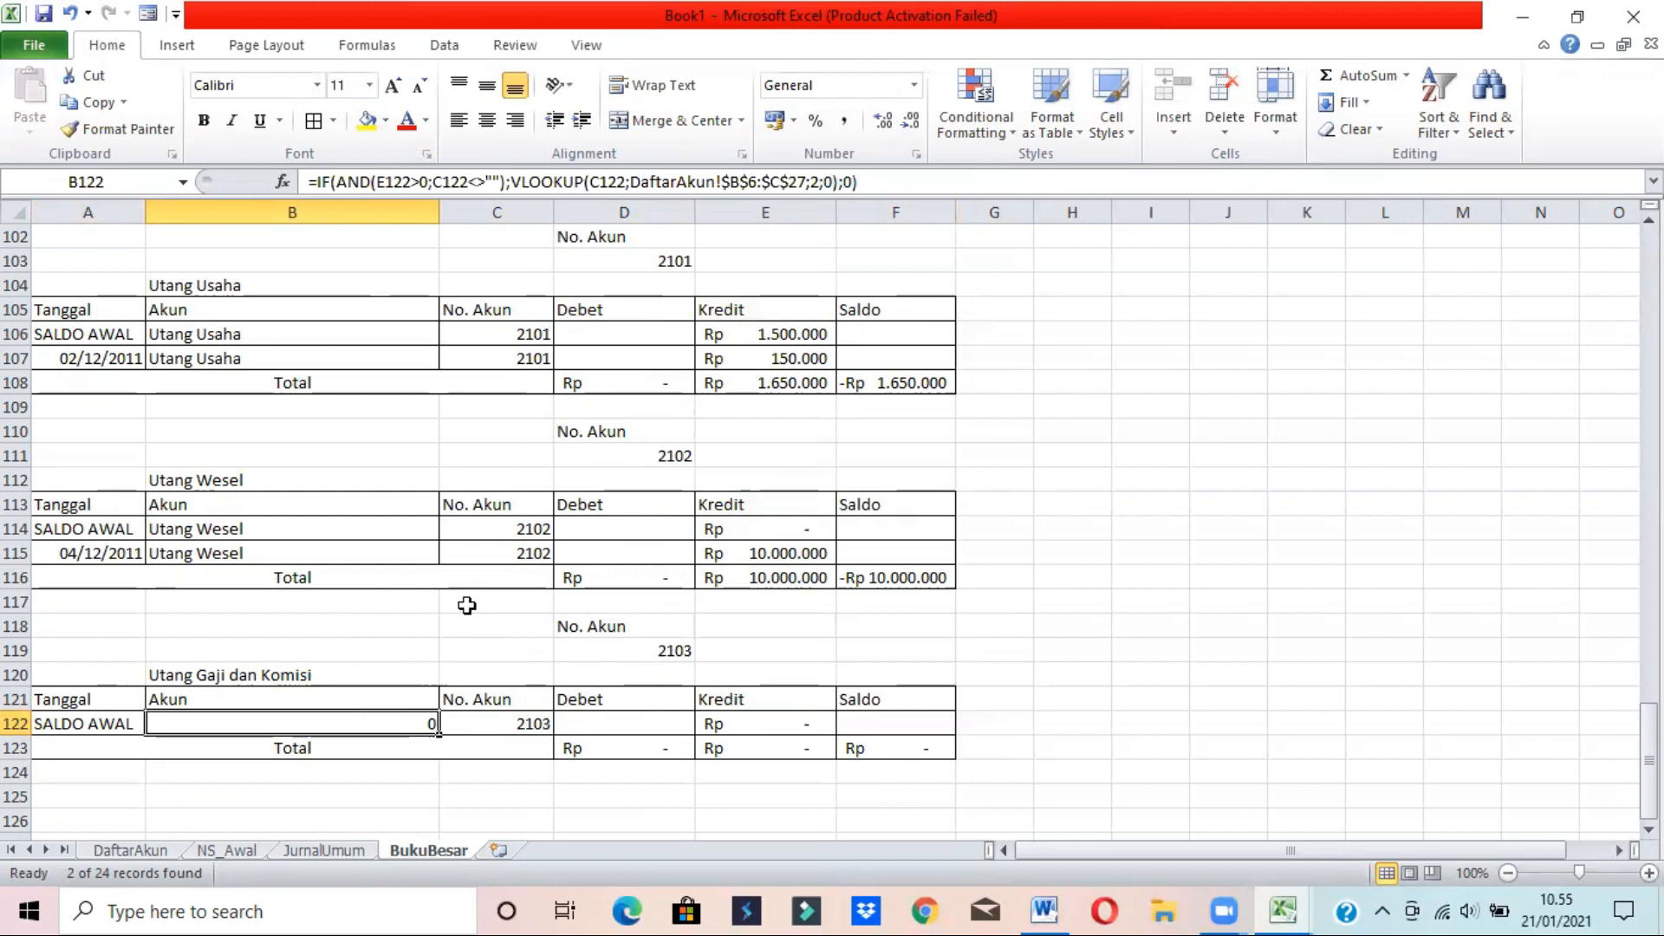
pyautogui.click(739, 732)
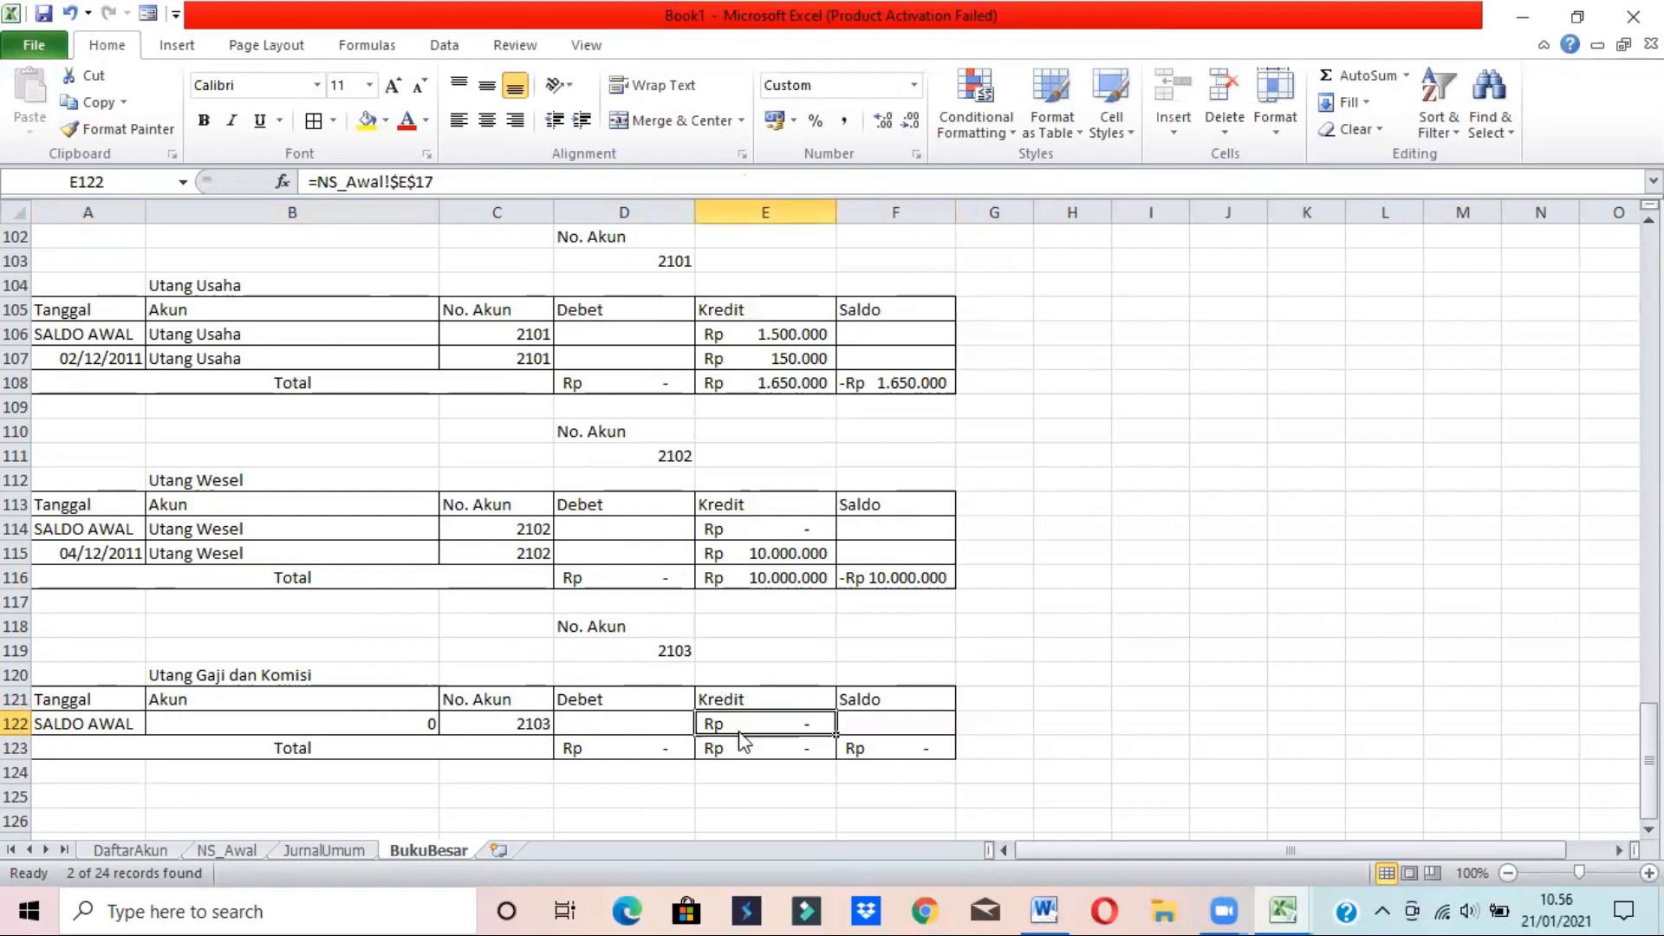
pyautogui.click(355, 725)
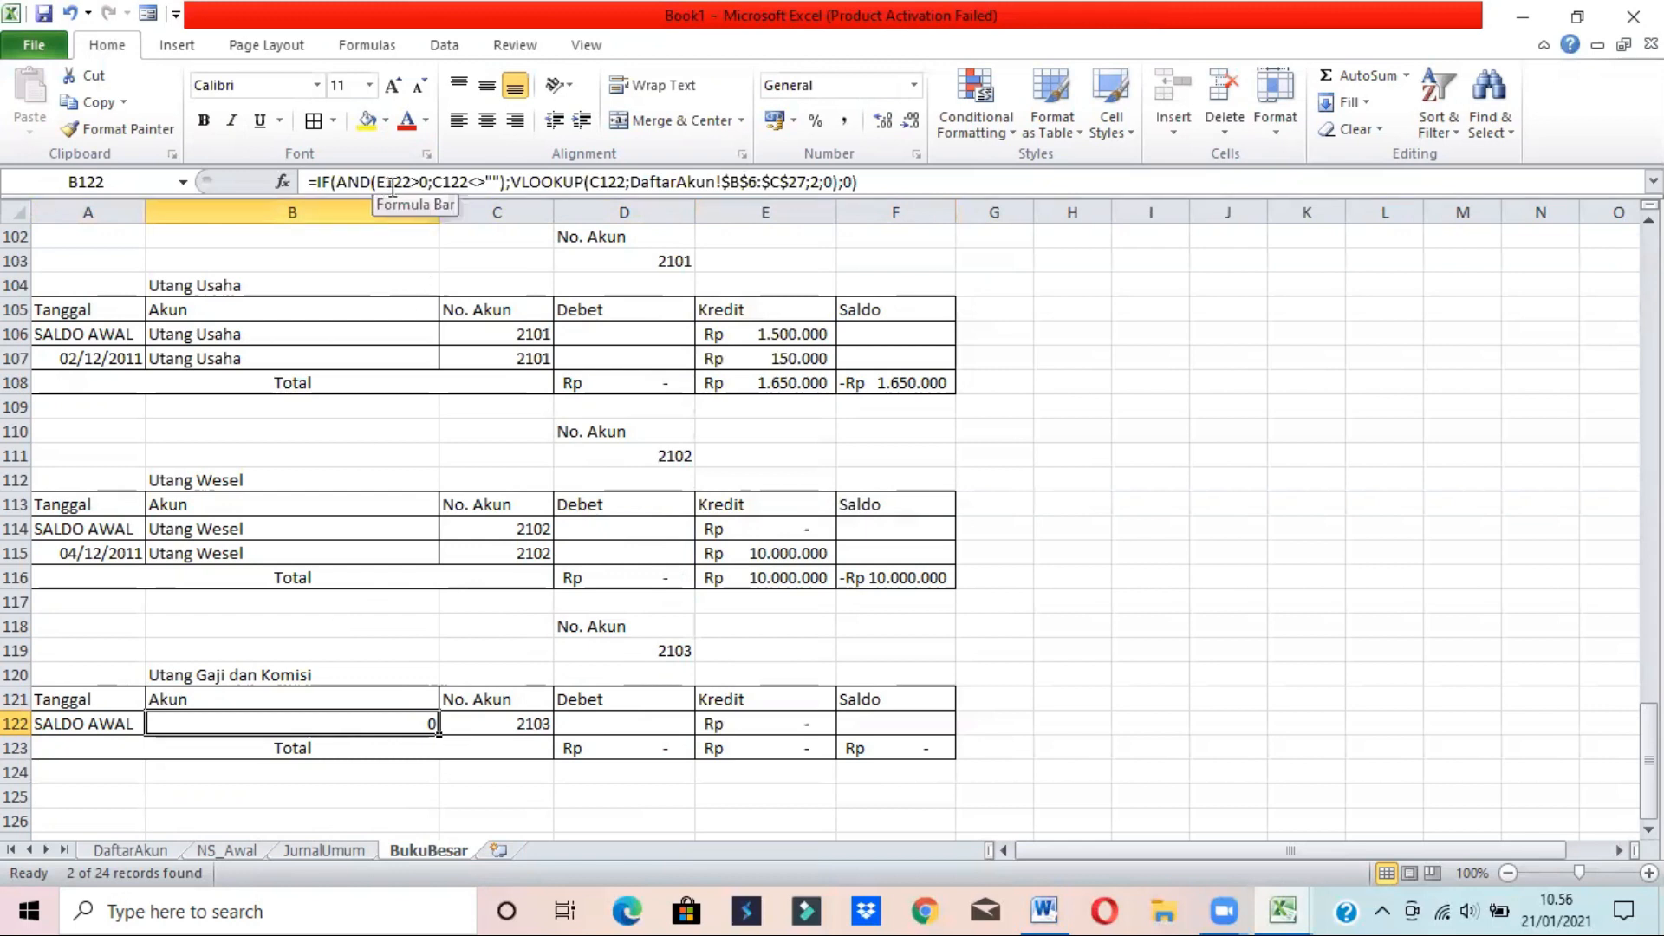
pyautogui.click(798, 723)
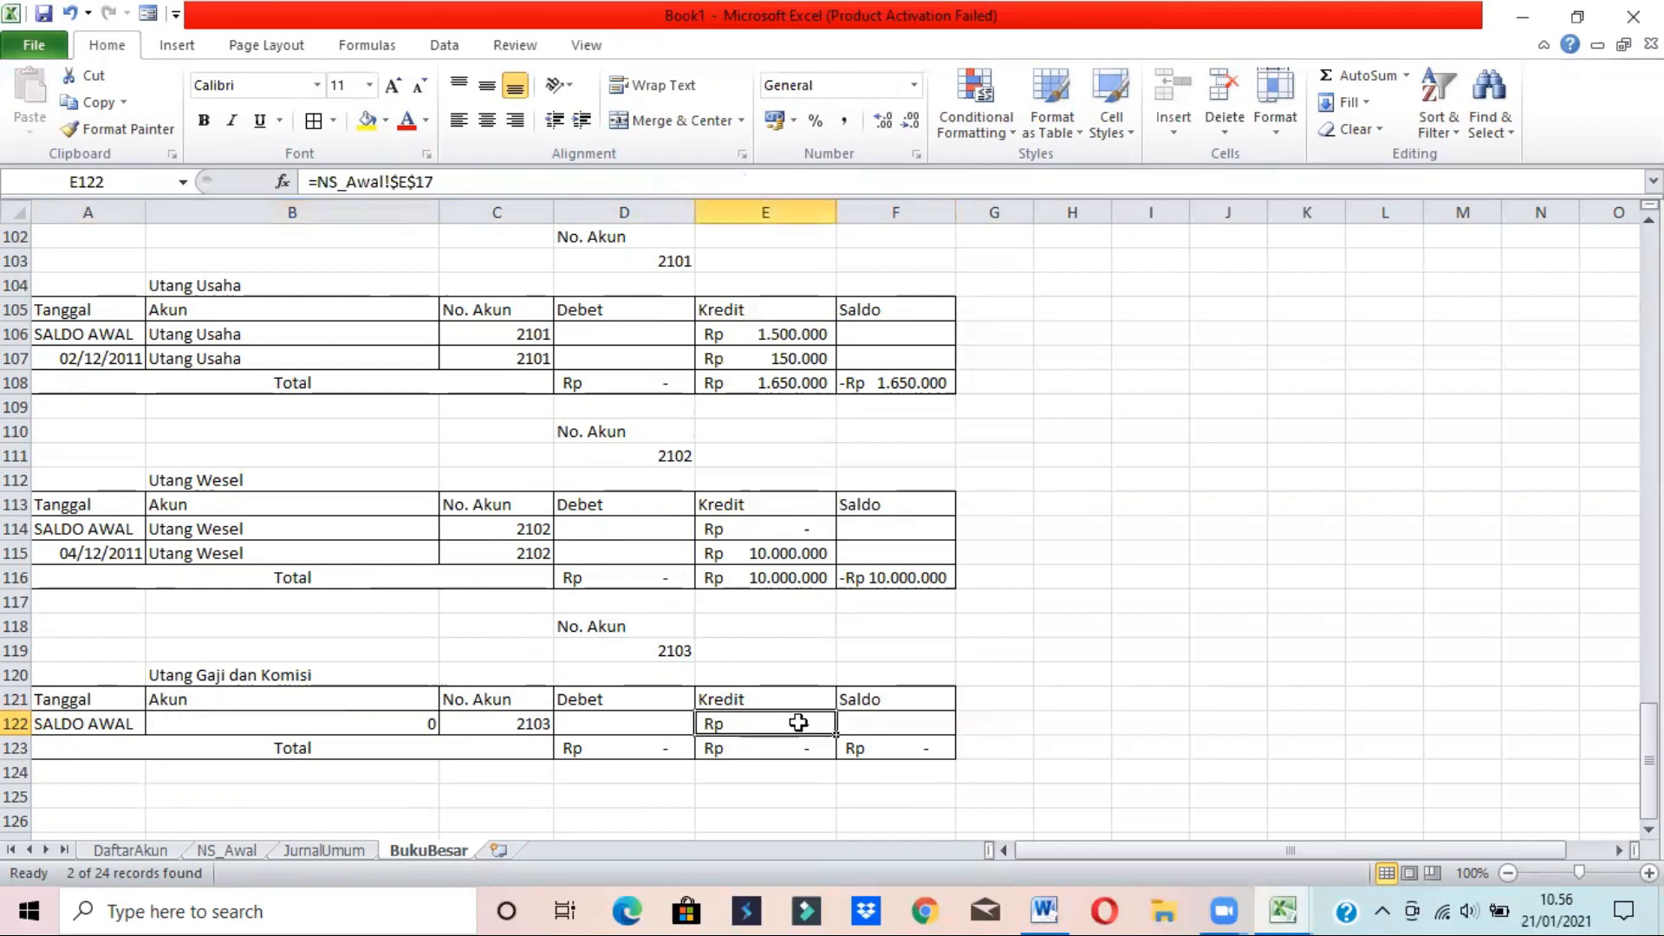
pyautogui.click(345, 724)
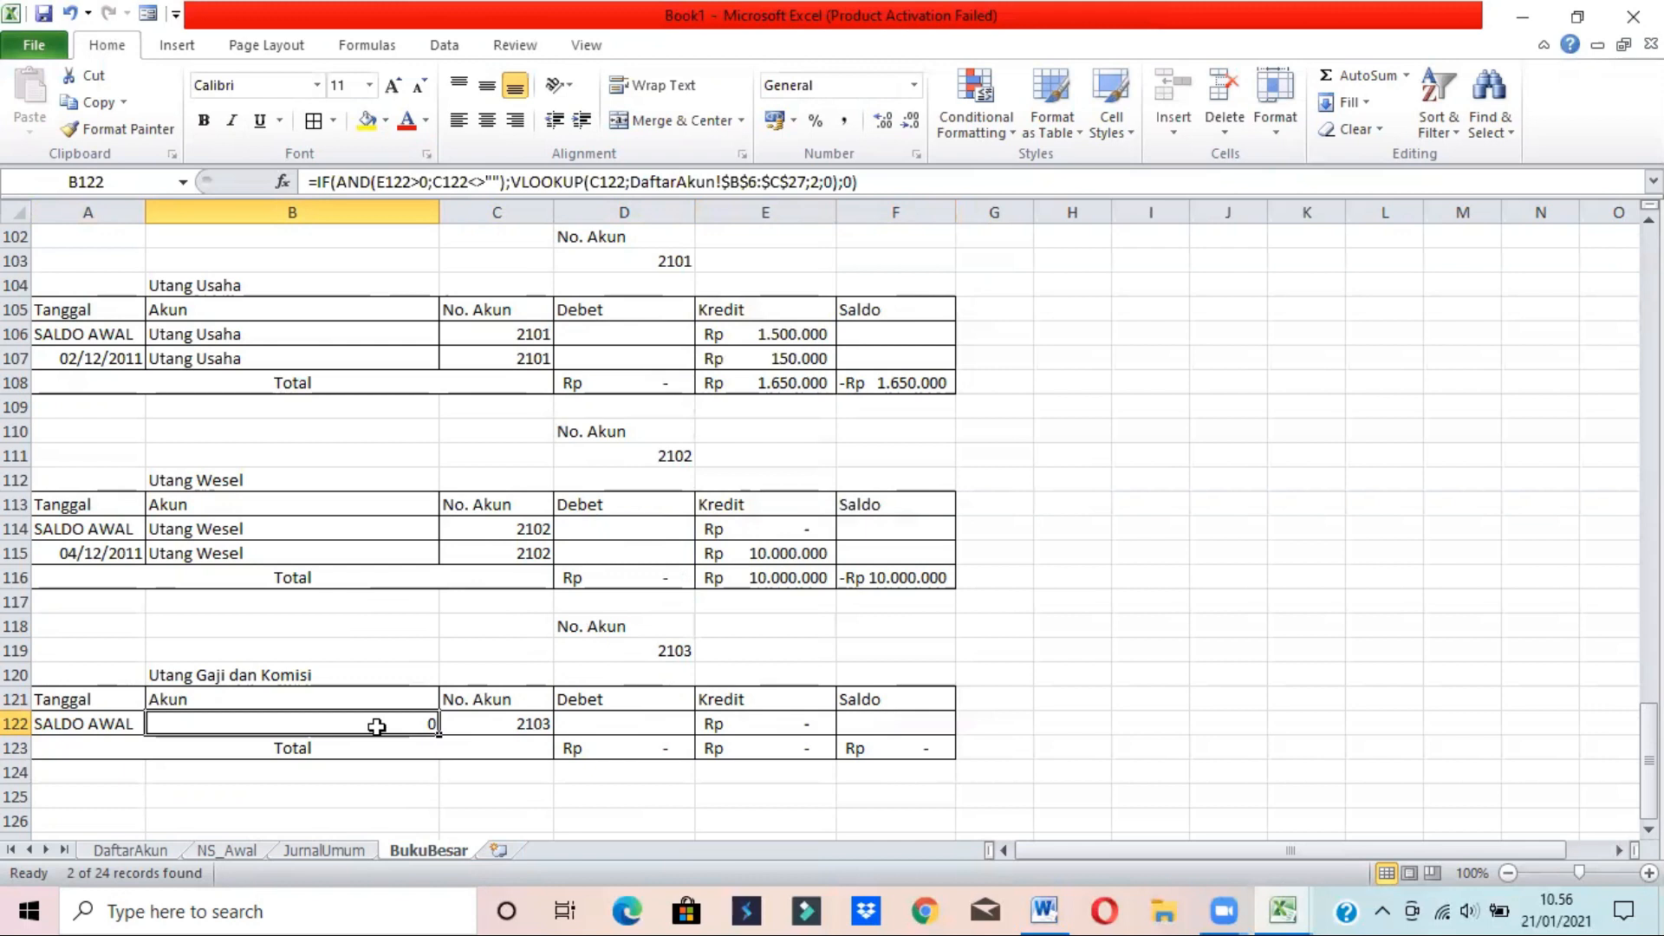
pyautogui.write('Utang Gaji dan Komisi')
pyautogui.press('Return')
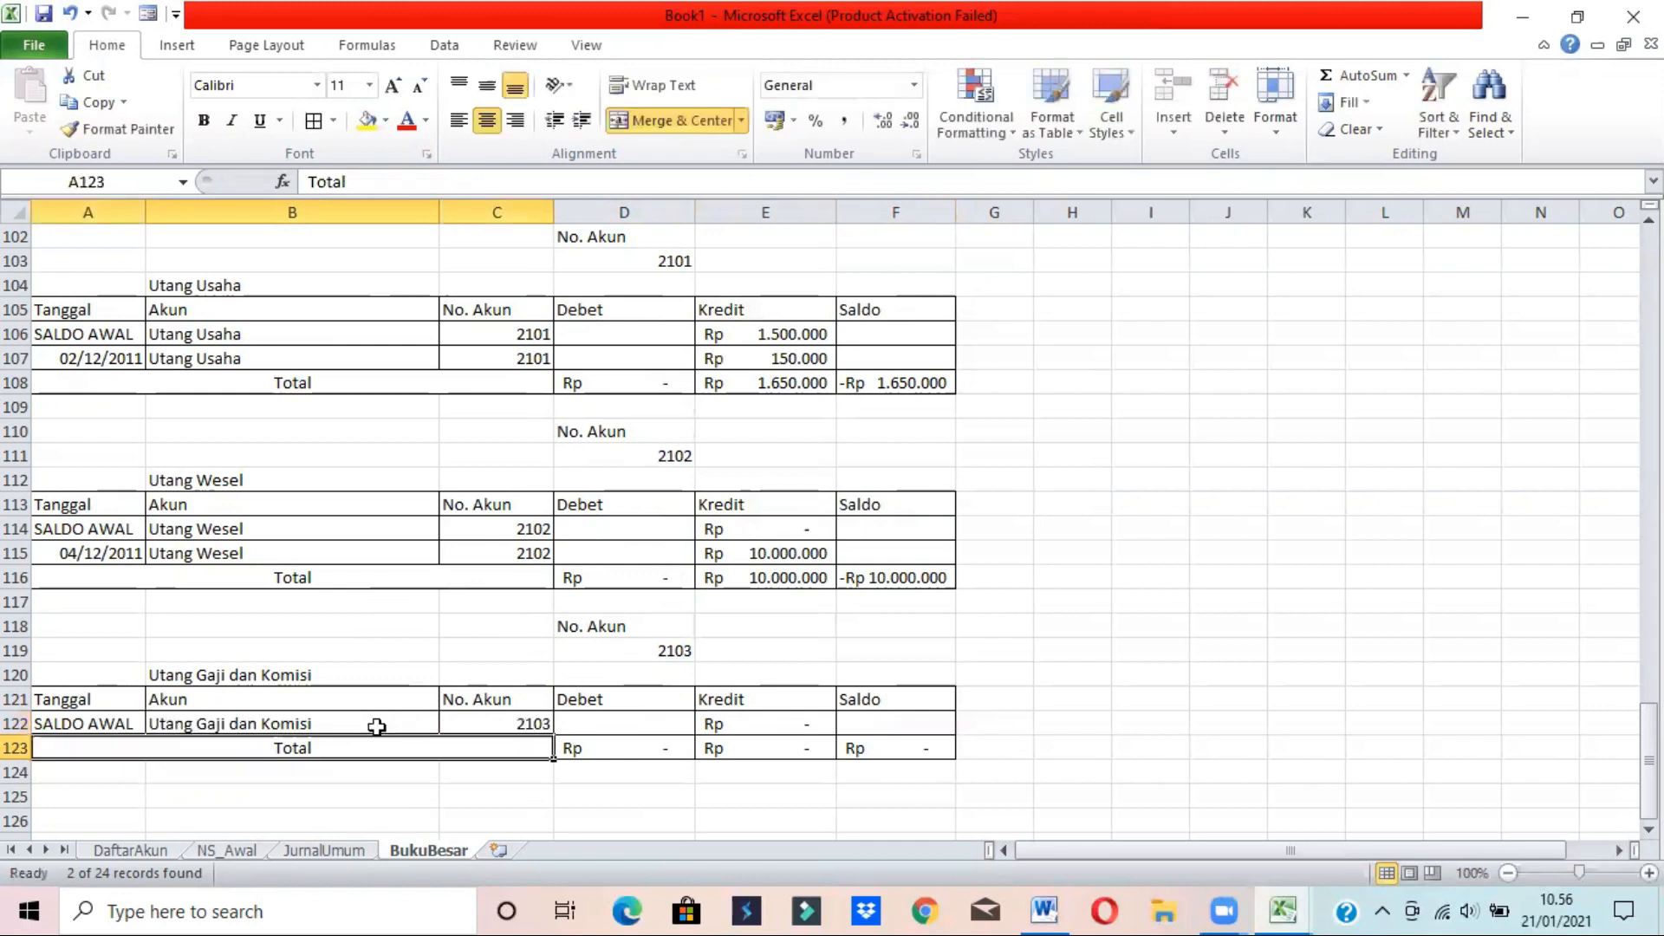
# - Set the ledger template's account number in D7 to 3101
pyautogui.click(323, 813)
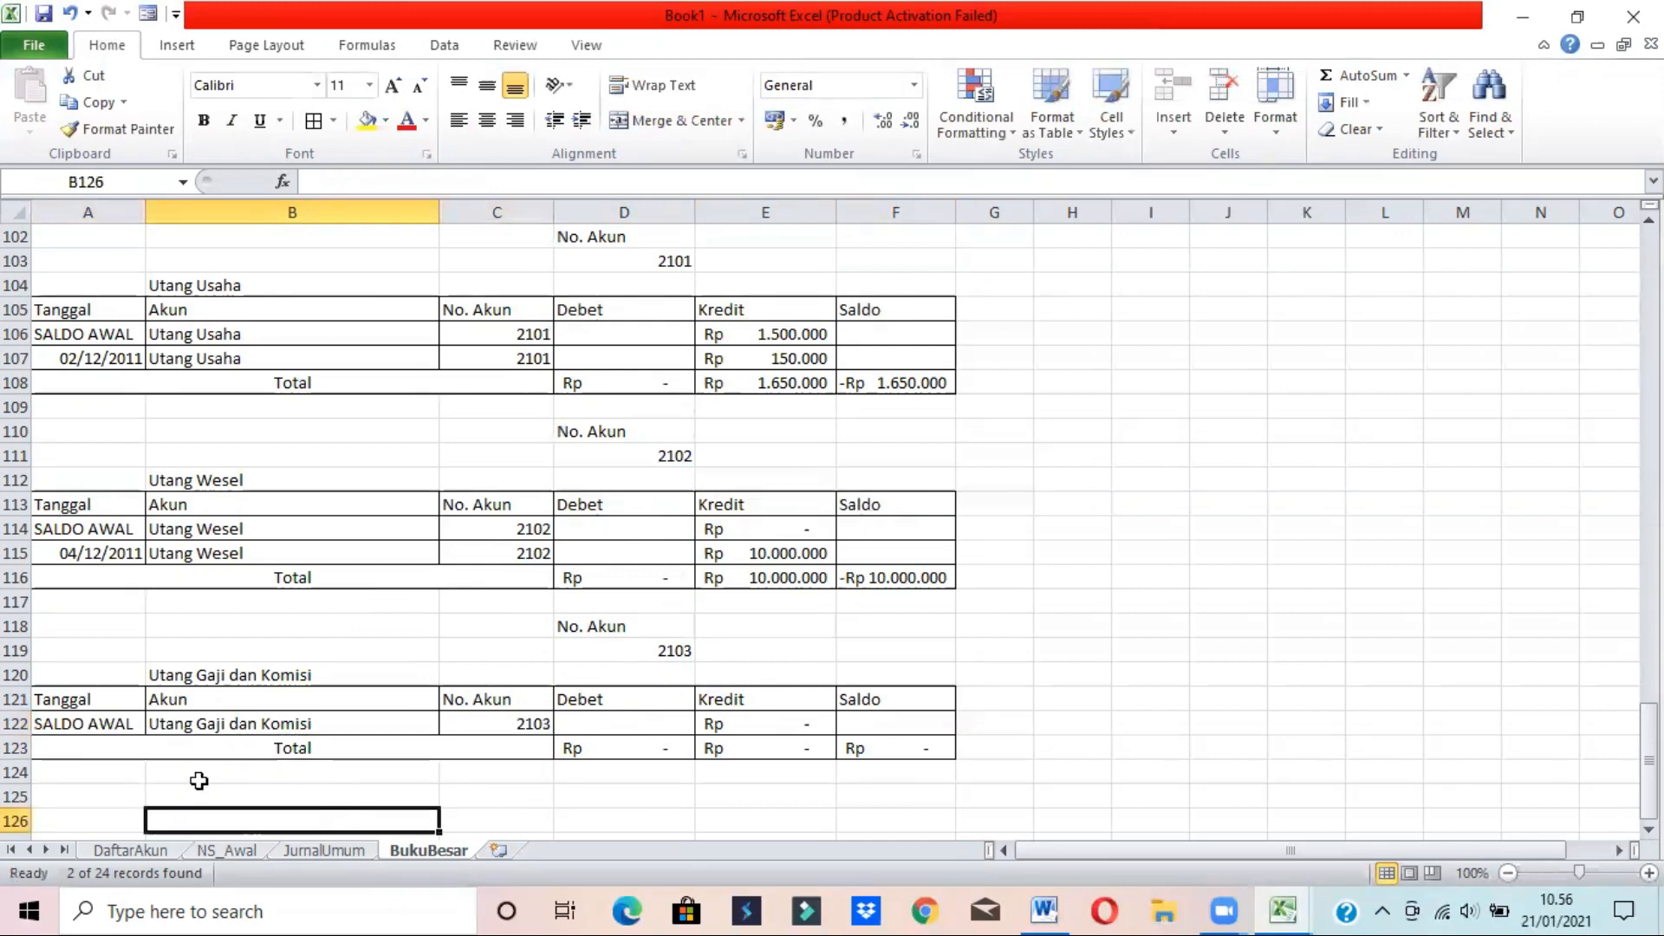
pyautogui.click(75, 805)
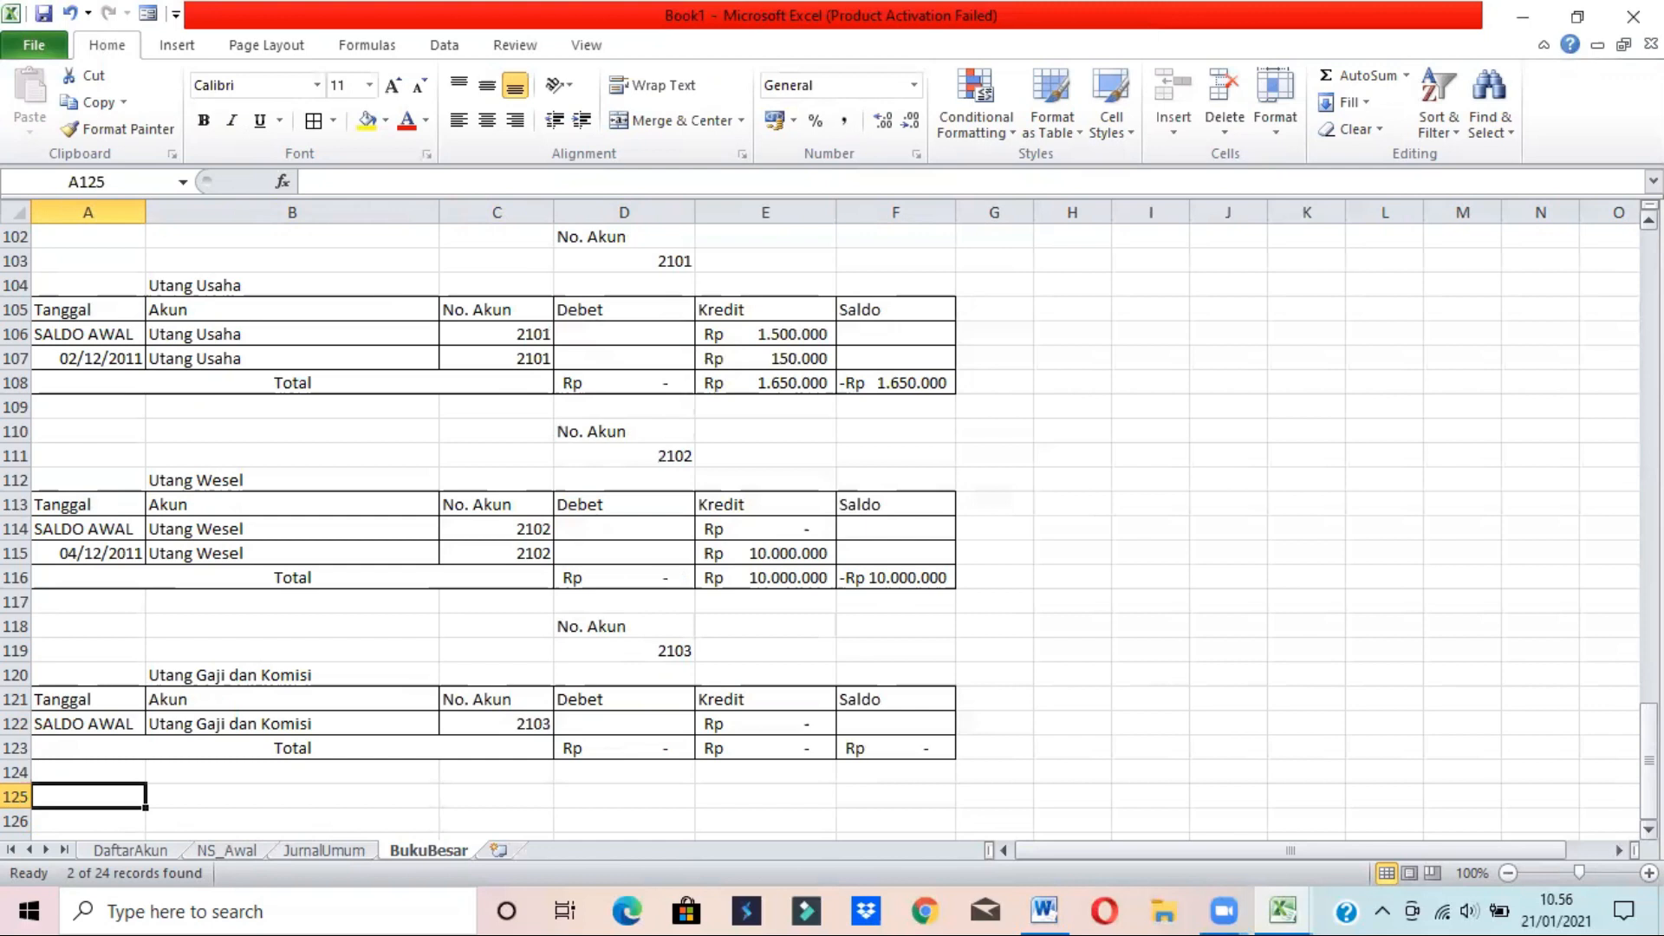
pyautogui.moveTo(1650, 749); pyautogui.dragTo(1649, 275)
pyautogui.click(622, 384)
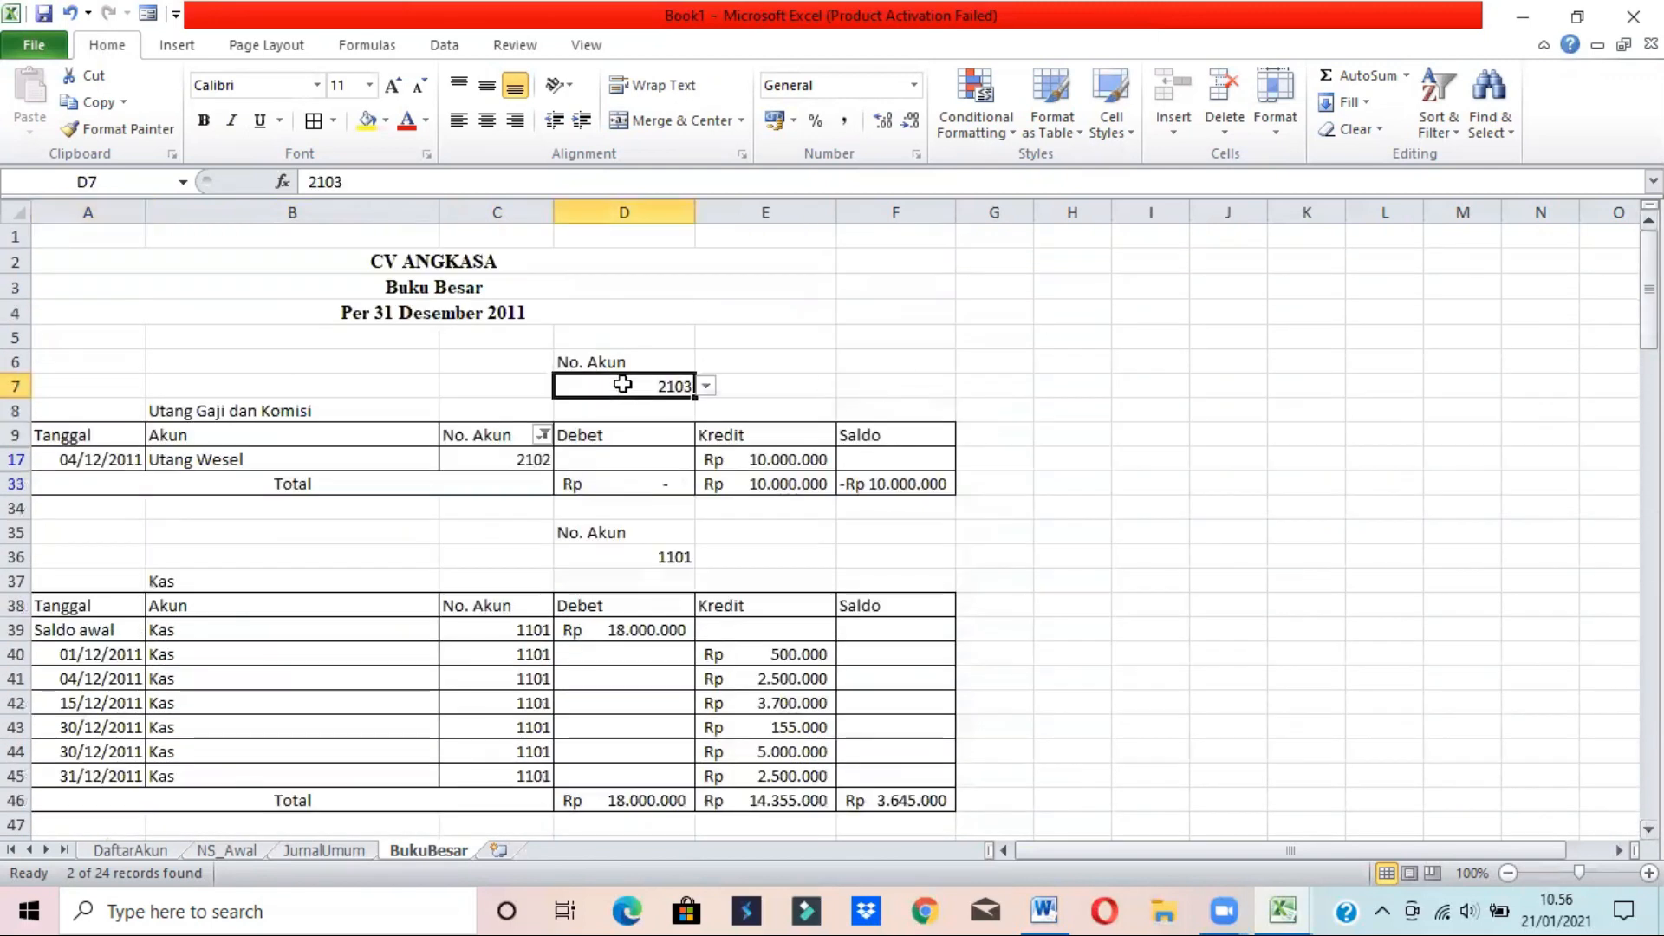
pyautogui.click(705, 387)
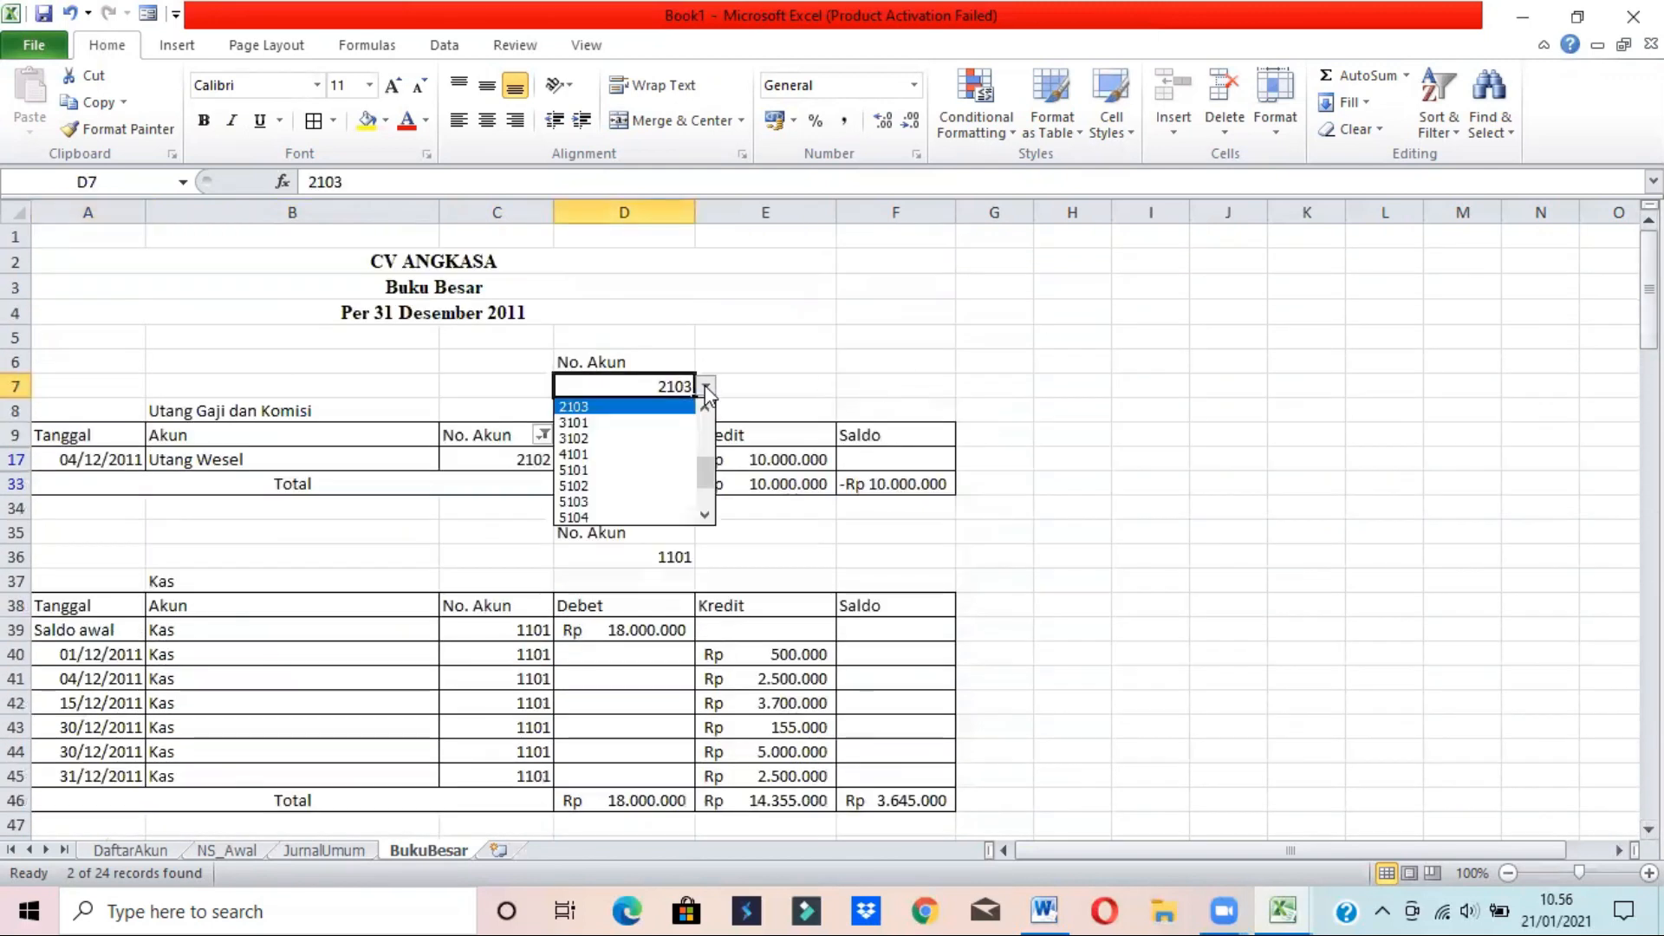
pyautogui.click(648, 418)
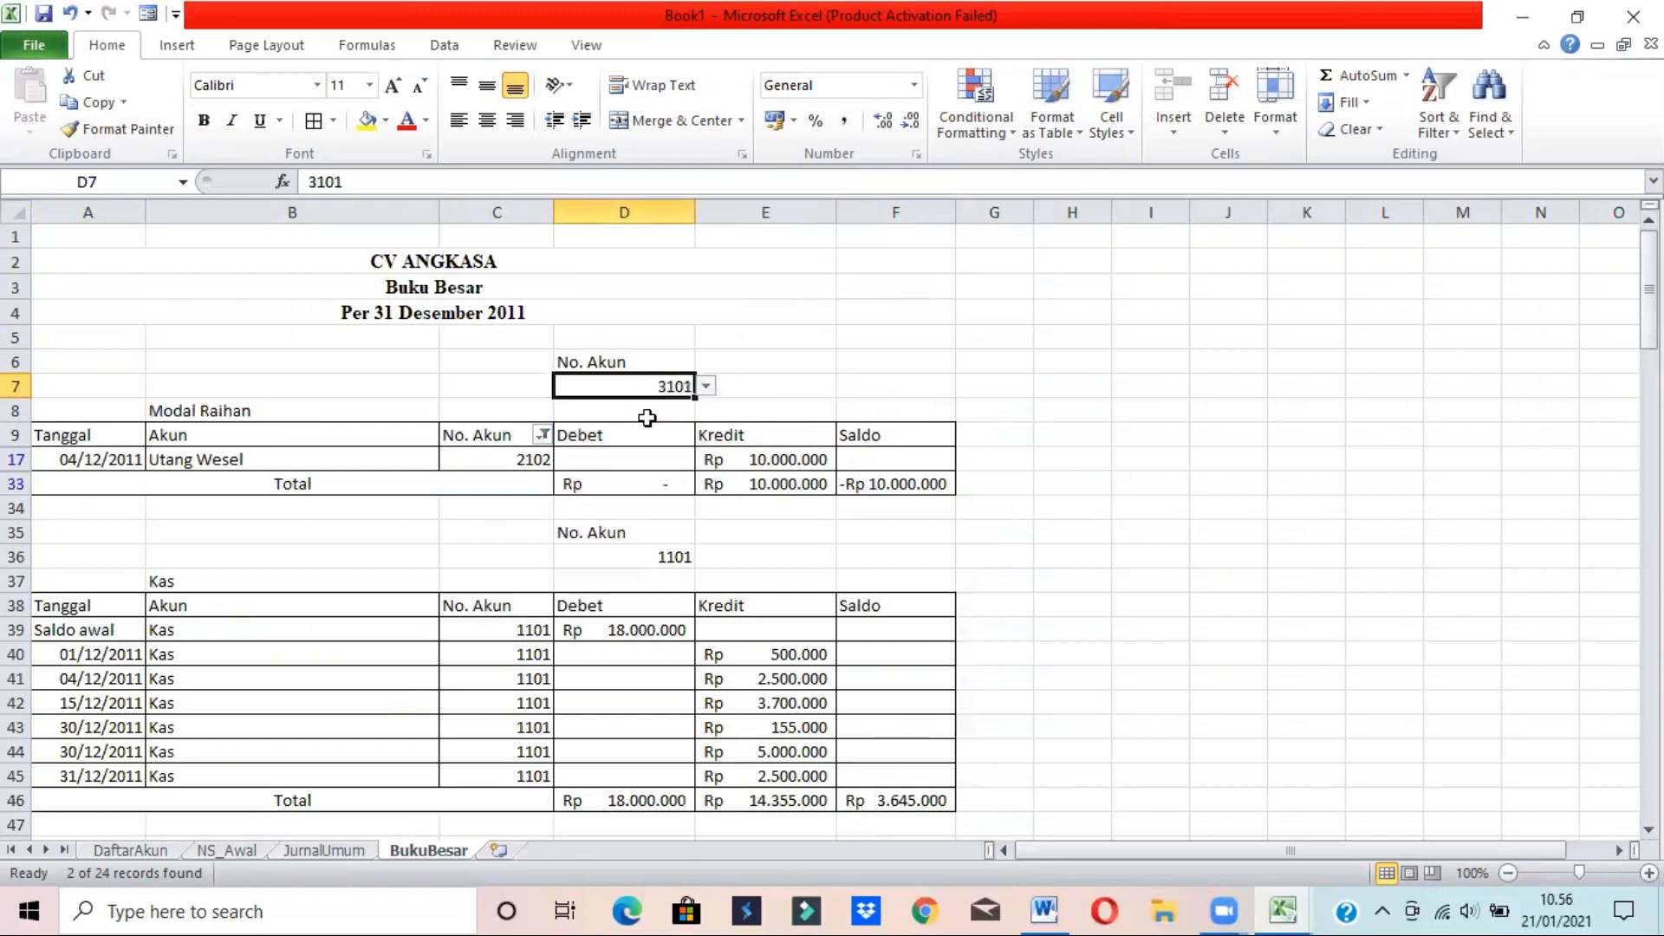
# - Filter the ledger template's No. Akun column so that only account 3102 is shown
pyautogui.click(542, 434)
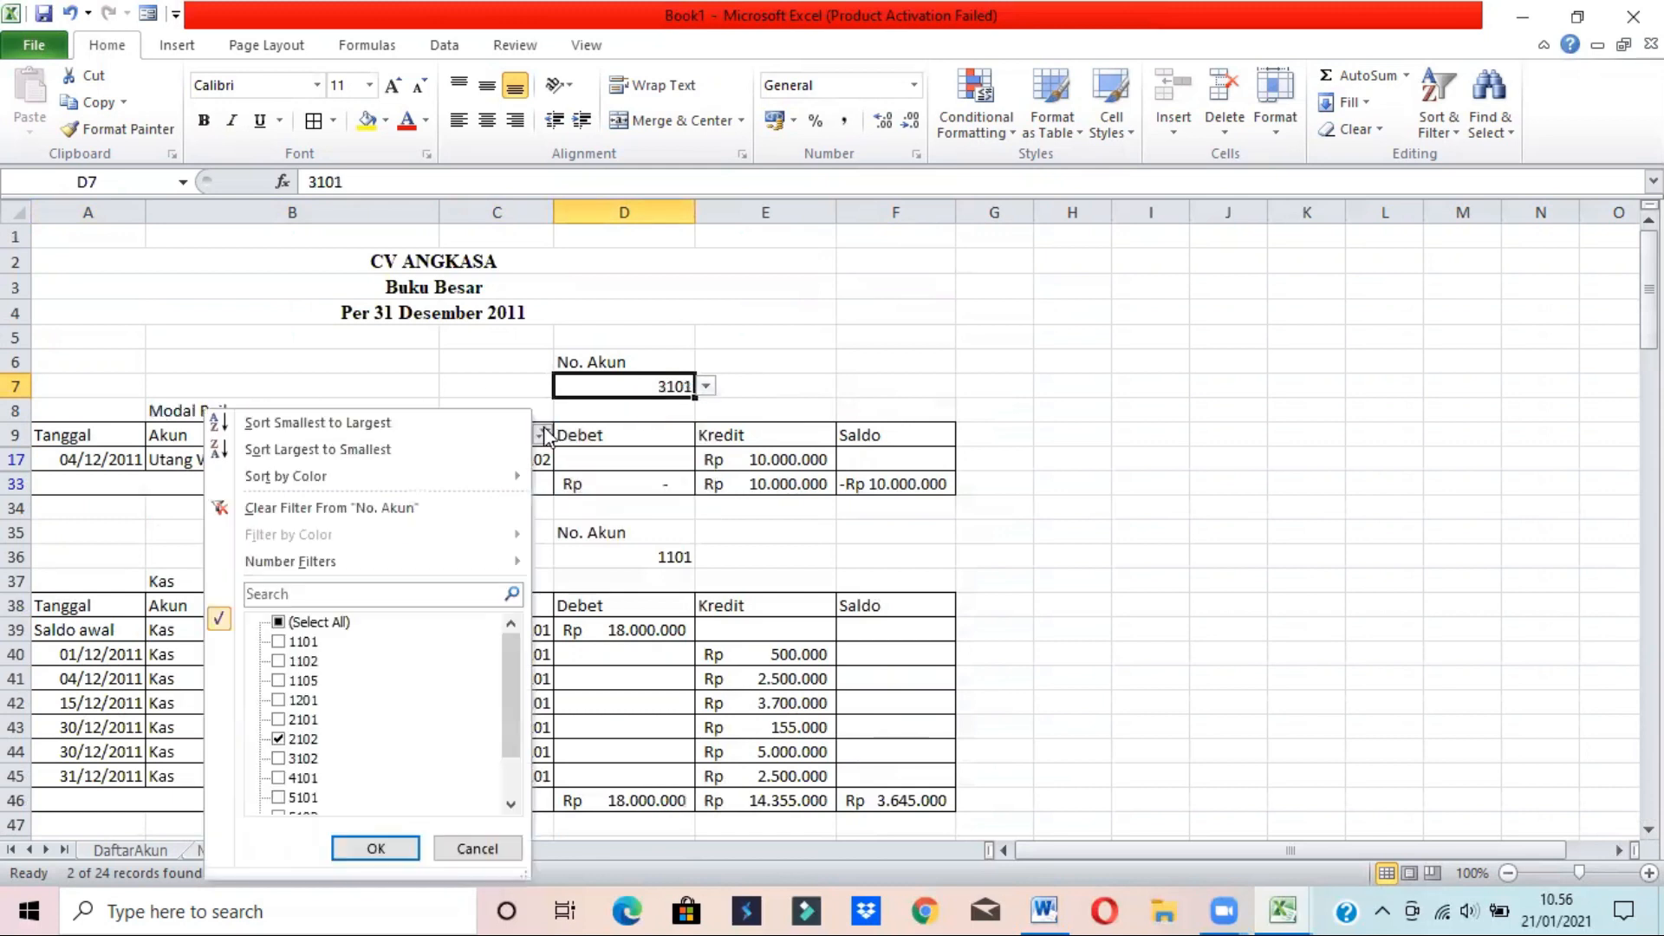
pyautogui.click(296, 740)
pyautogui.click(299, 756)
pyautogui.click(375, 848)
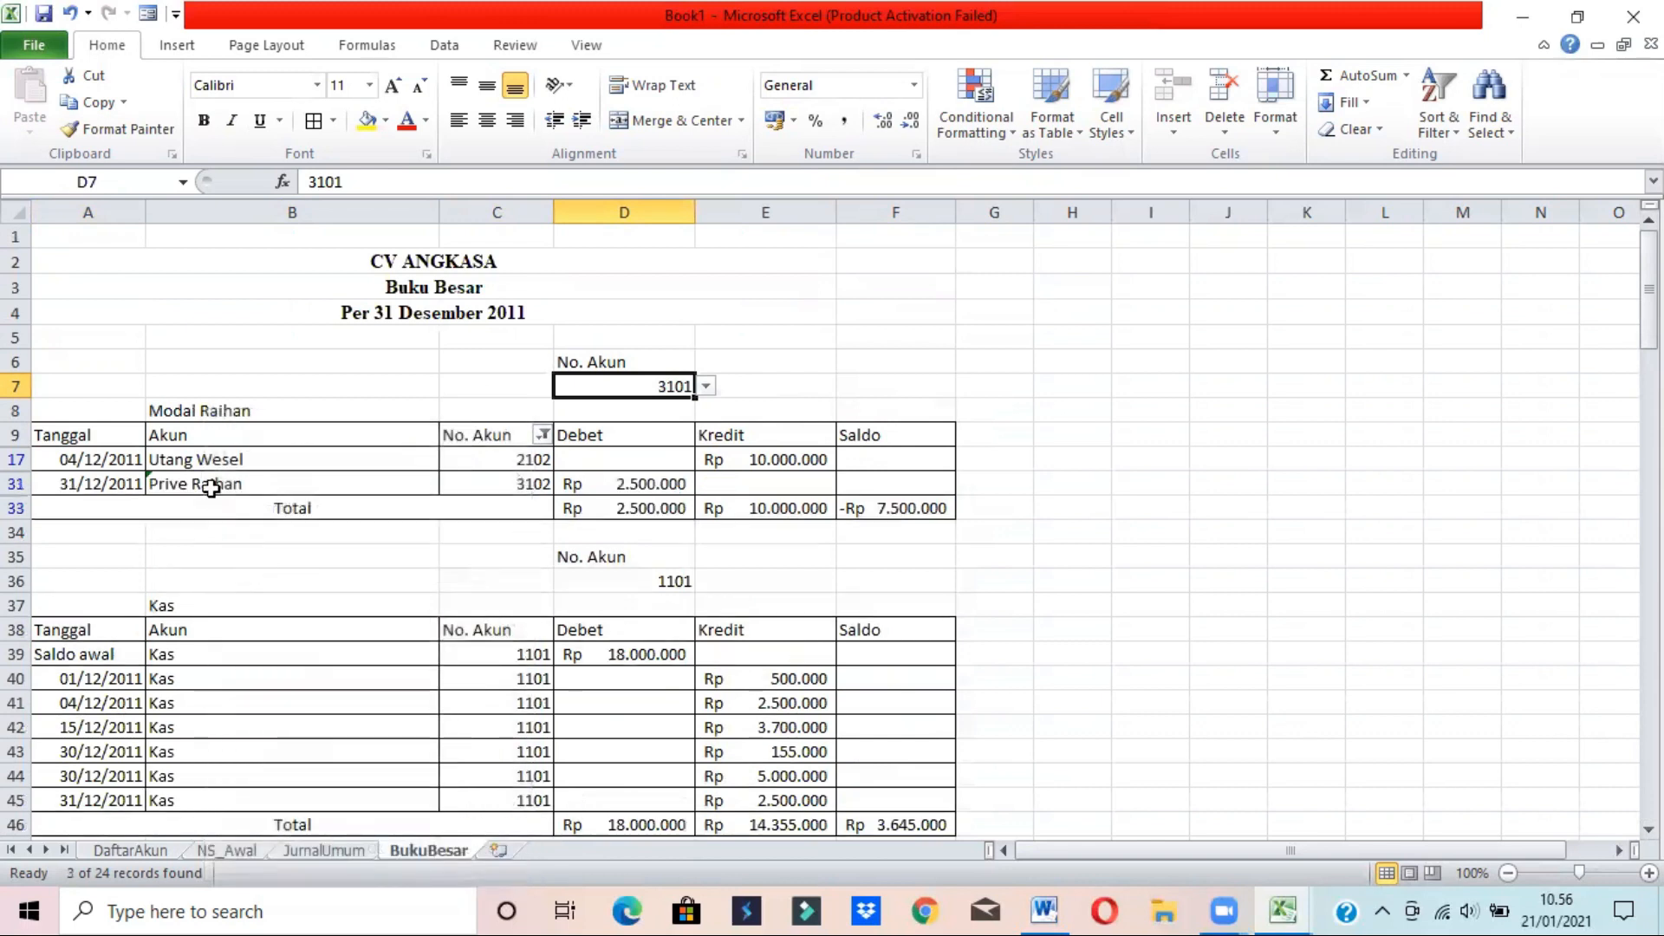
pyautogui.click(542, 434)
pyautogui.click(303, 739)
pyautogui.click(375, 848)
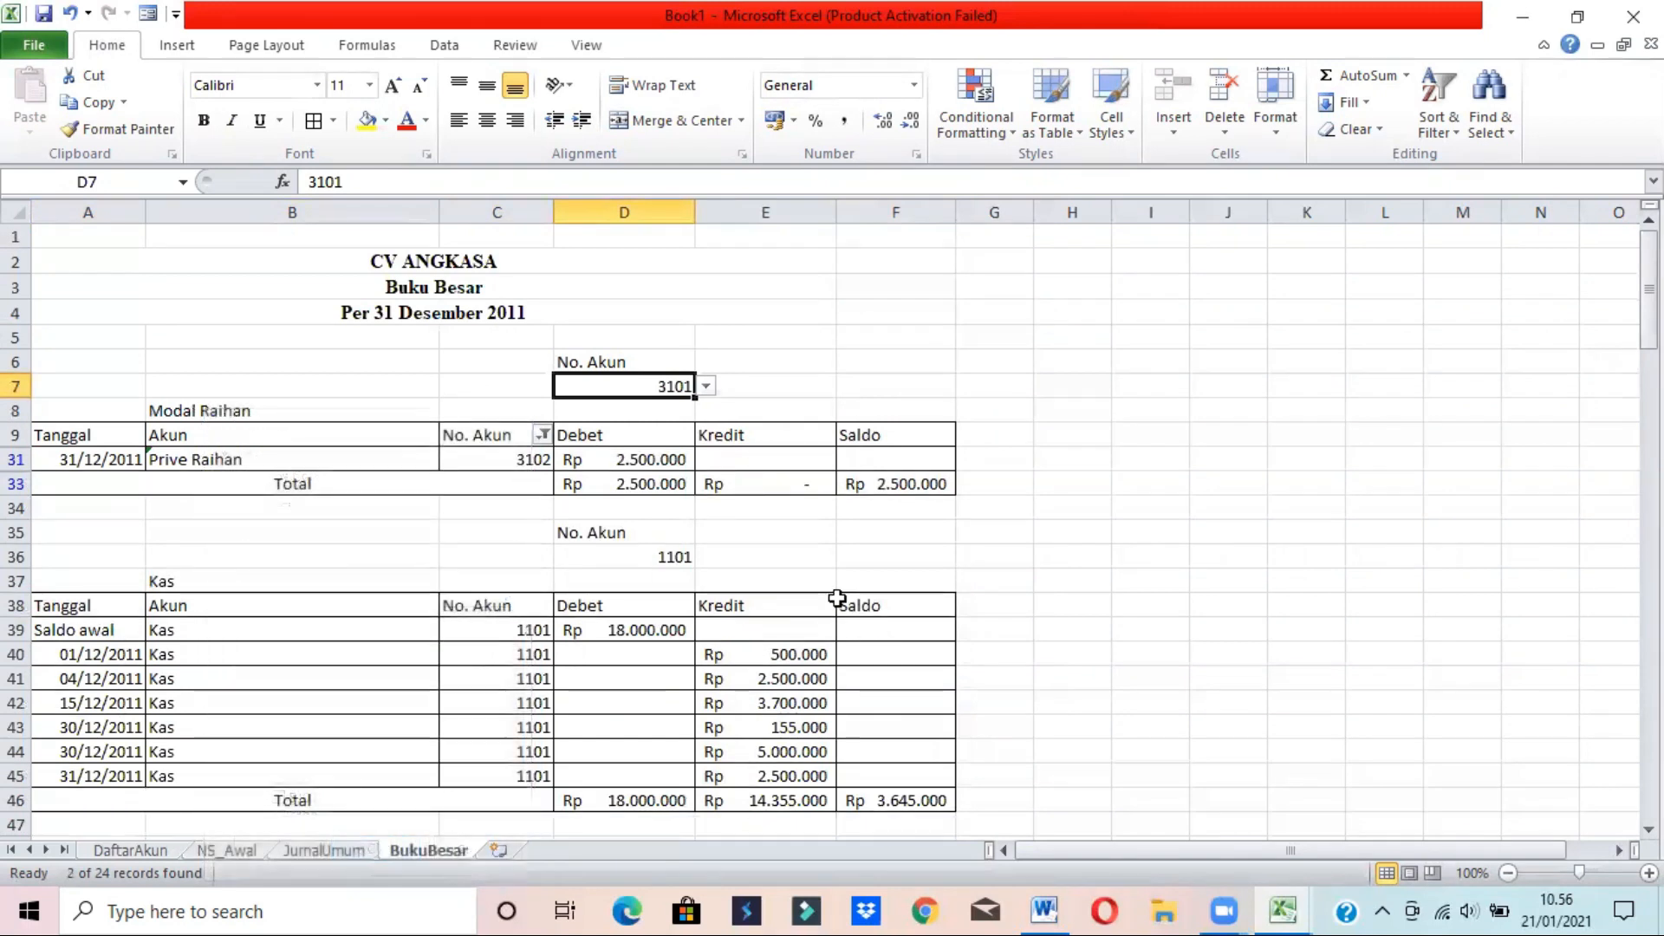
# - Copy the filtered template block A6:F33 and paste it with source formatting at A125, below the account 2103 block
pyautogui.click(486, 436)
pyautogui.click(550, 360)
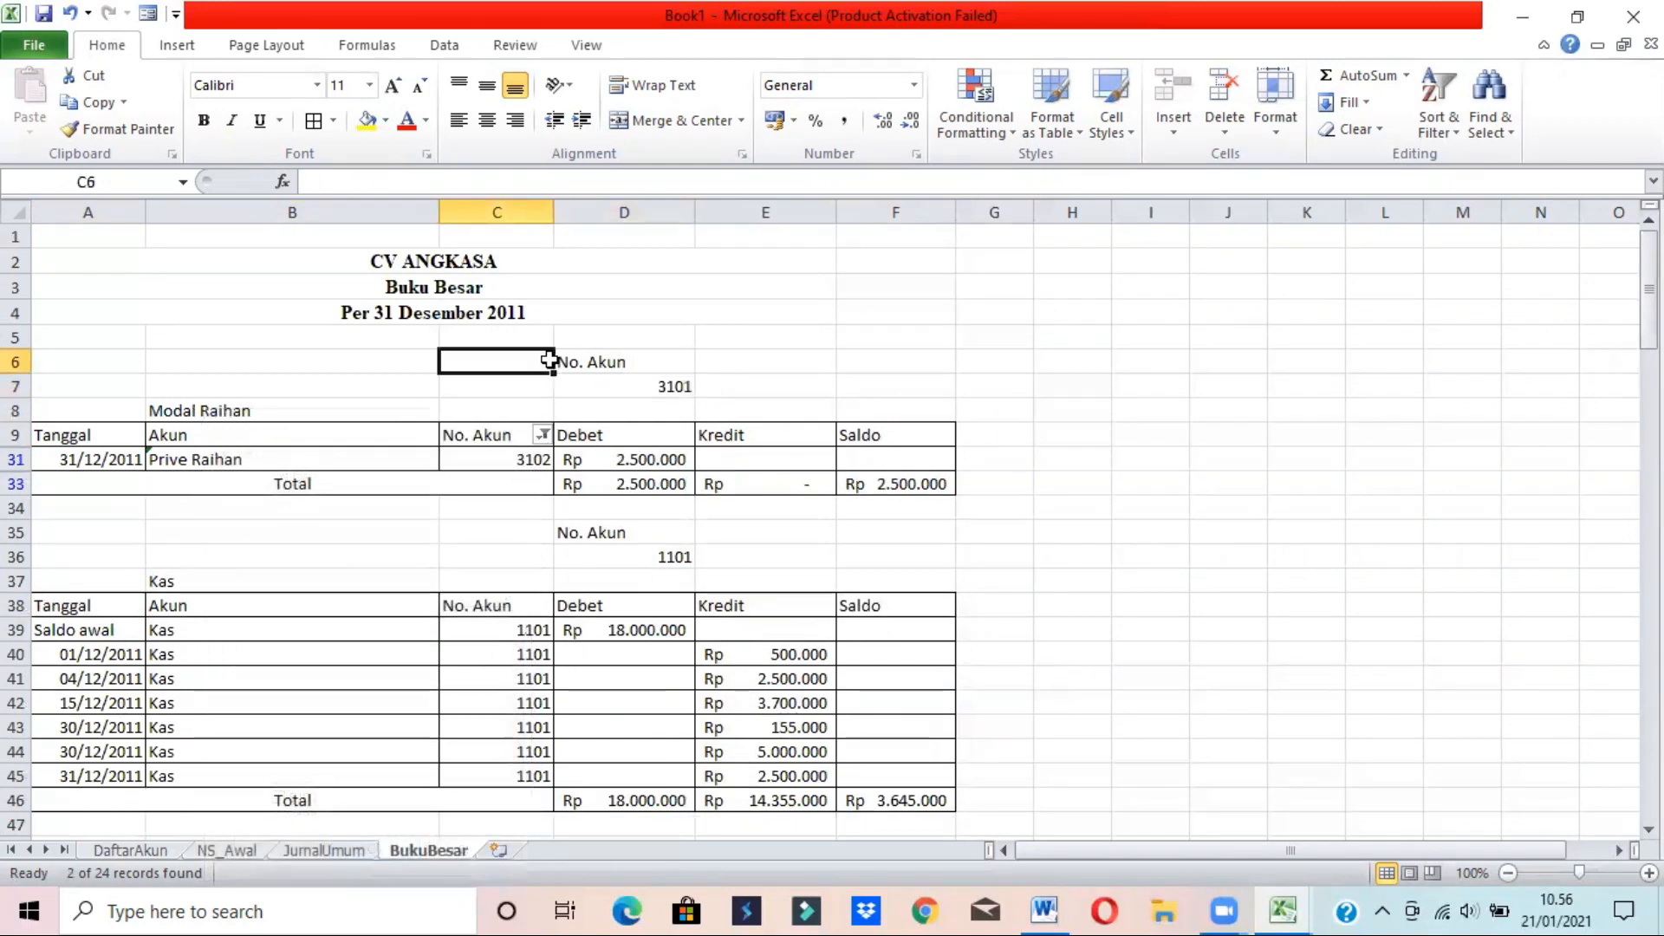
pyautogui.moveTo(93, 360); pyautogui.dragTo(912, 479)
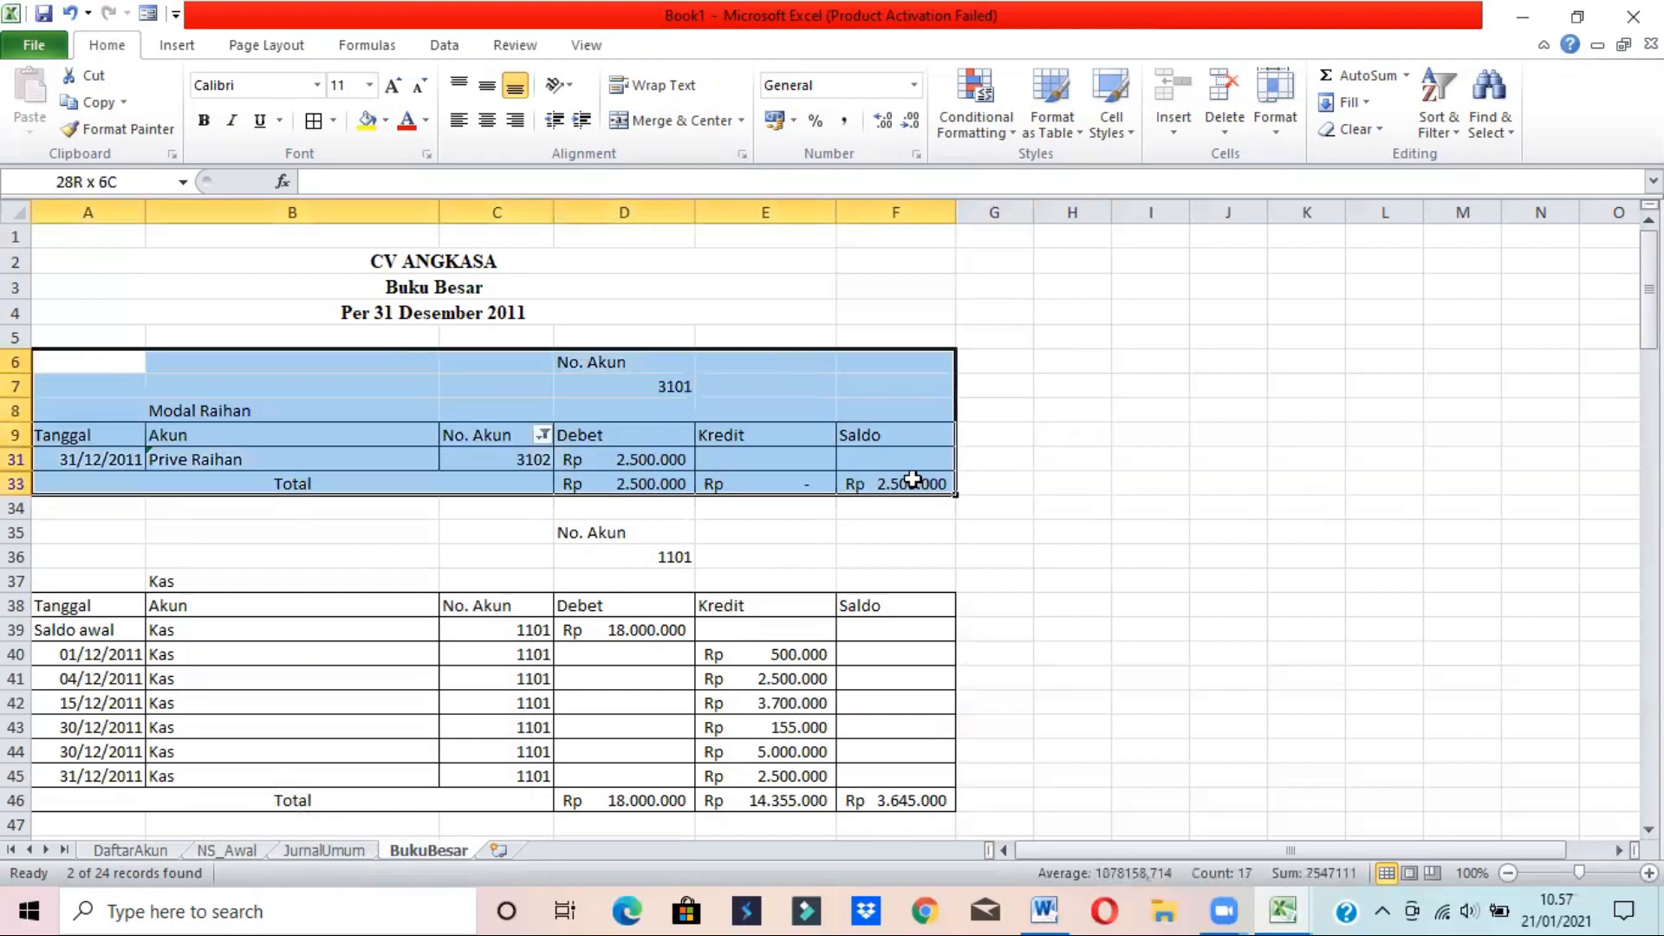
pyautogui.hotkey('ctrl', 'c')
pyautogui.moveTo(1651, 312); pyautogui.dragTo(1651, 782)
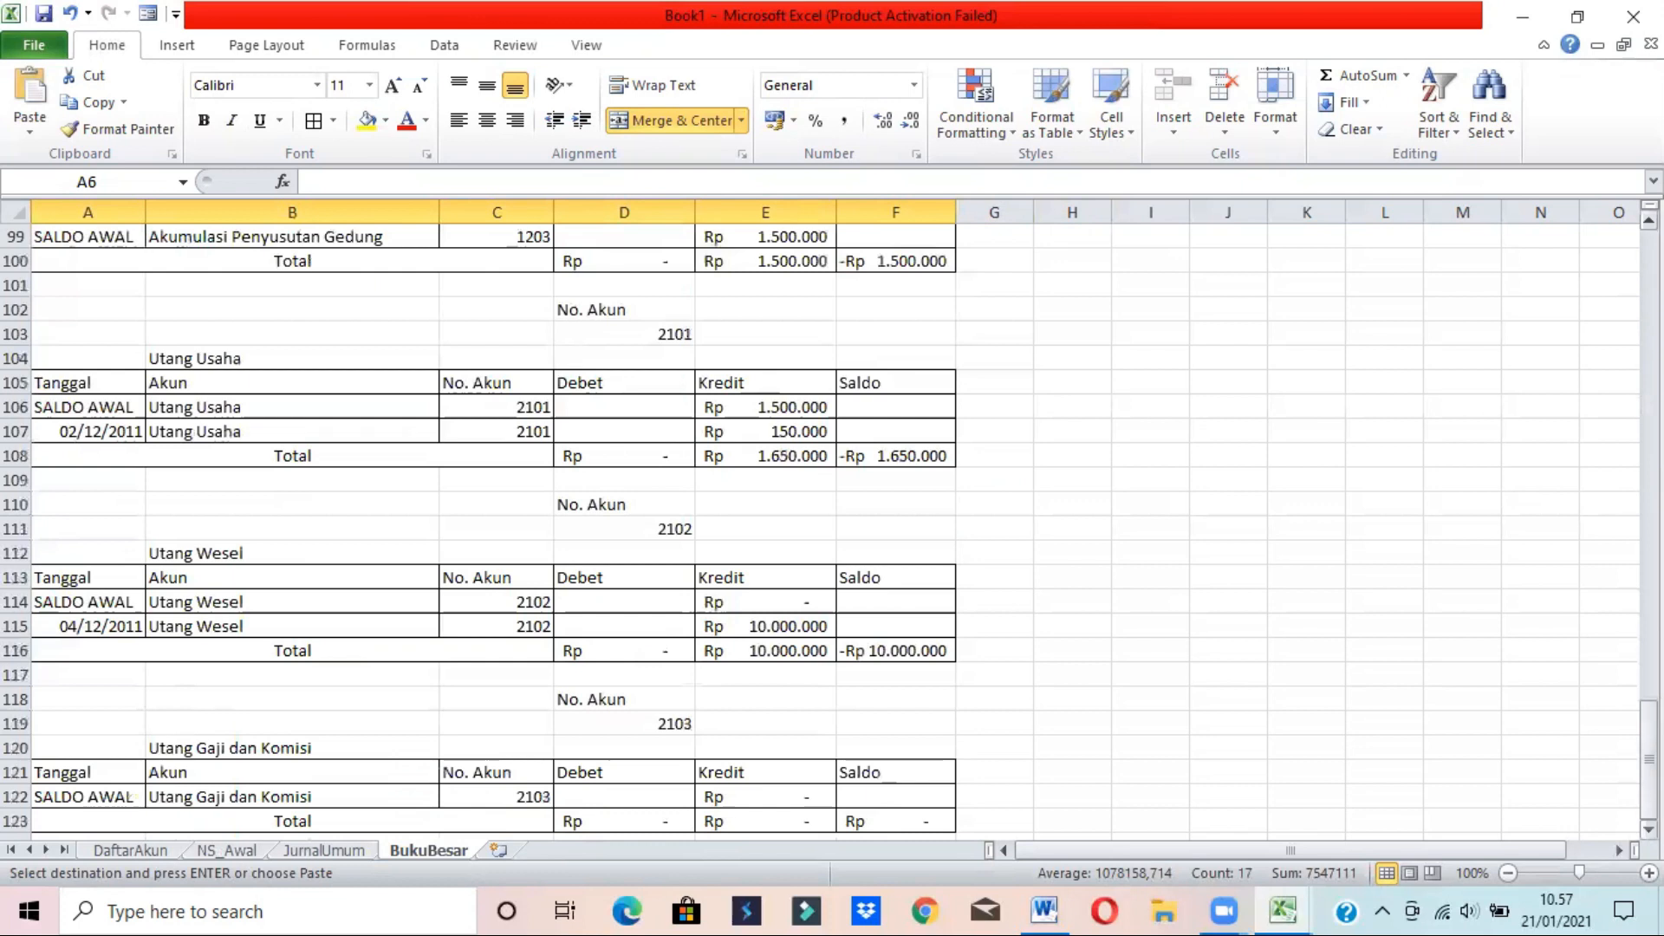
pyautogui.scroll(-2, 767, 744)
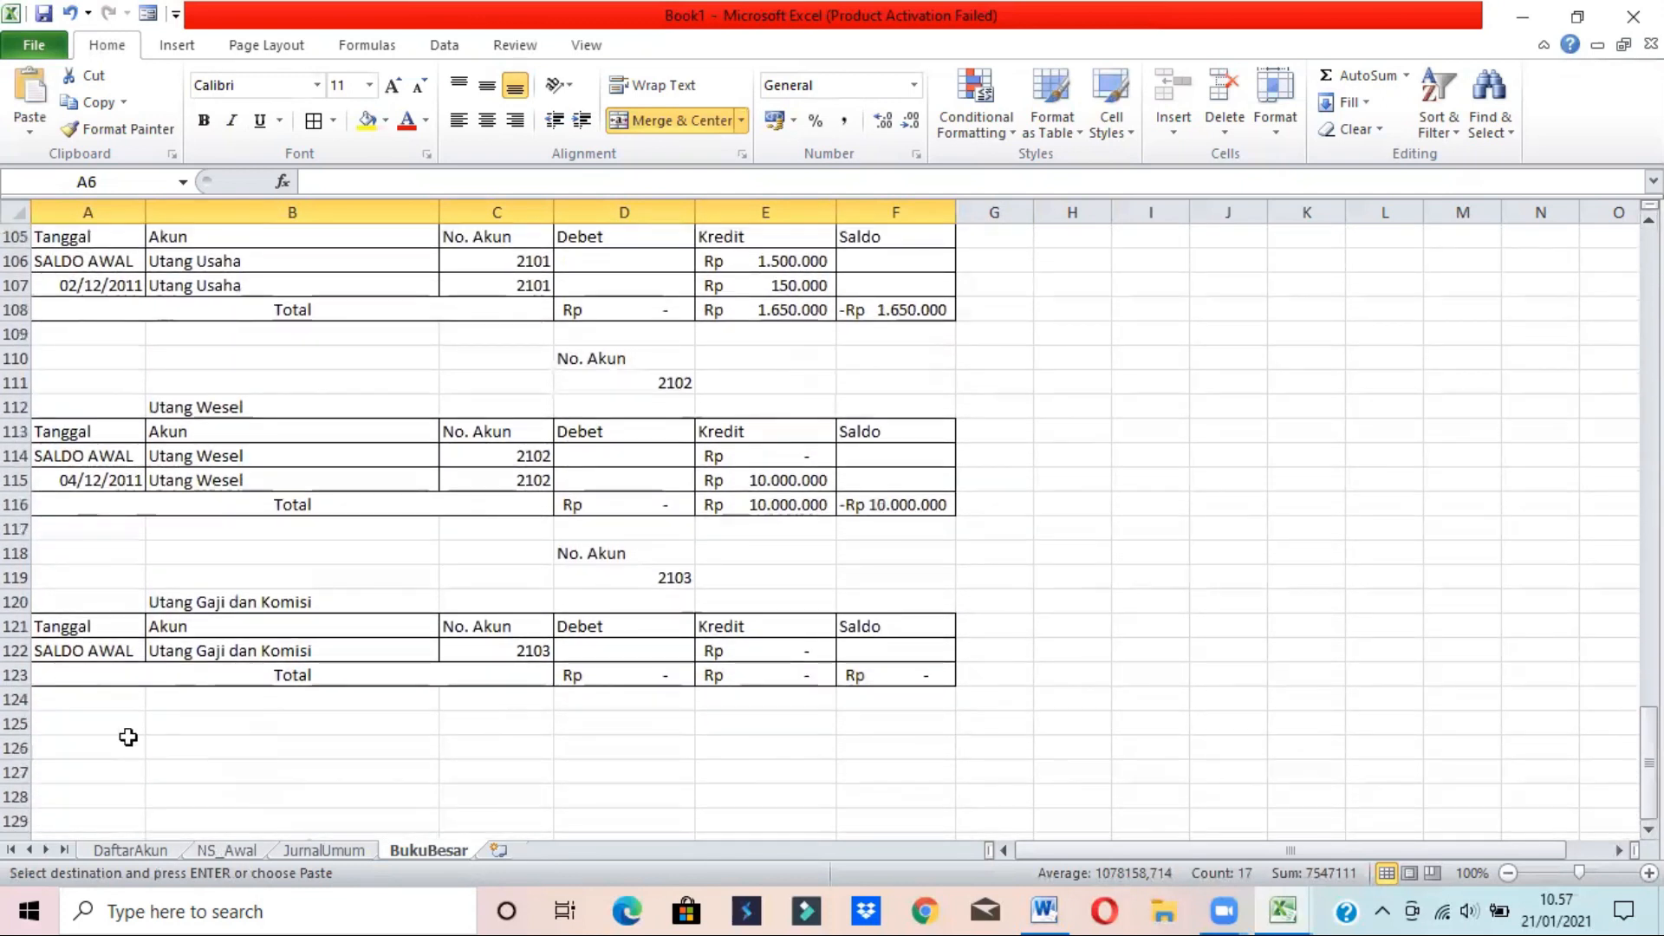
pyautogui.click(97, 719)
pyautogui.click(35, 132)
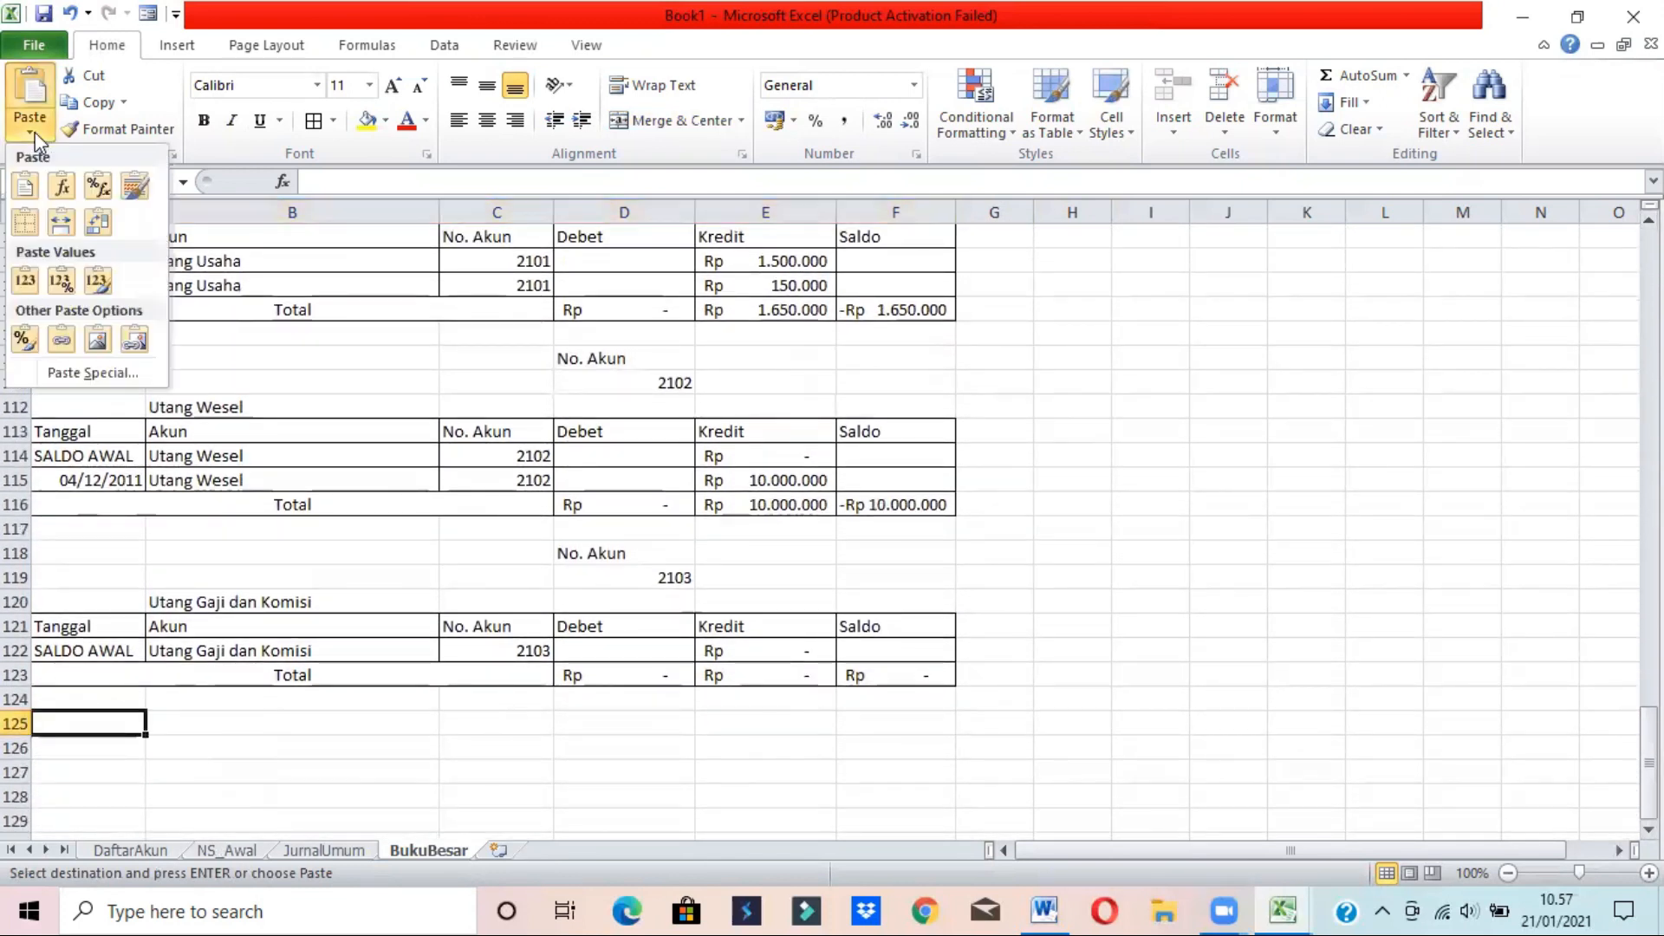
pyautogui.click(122, 185)
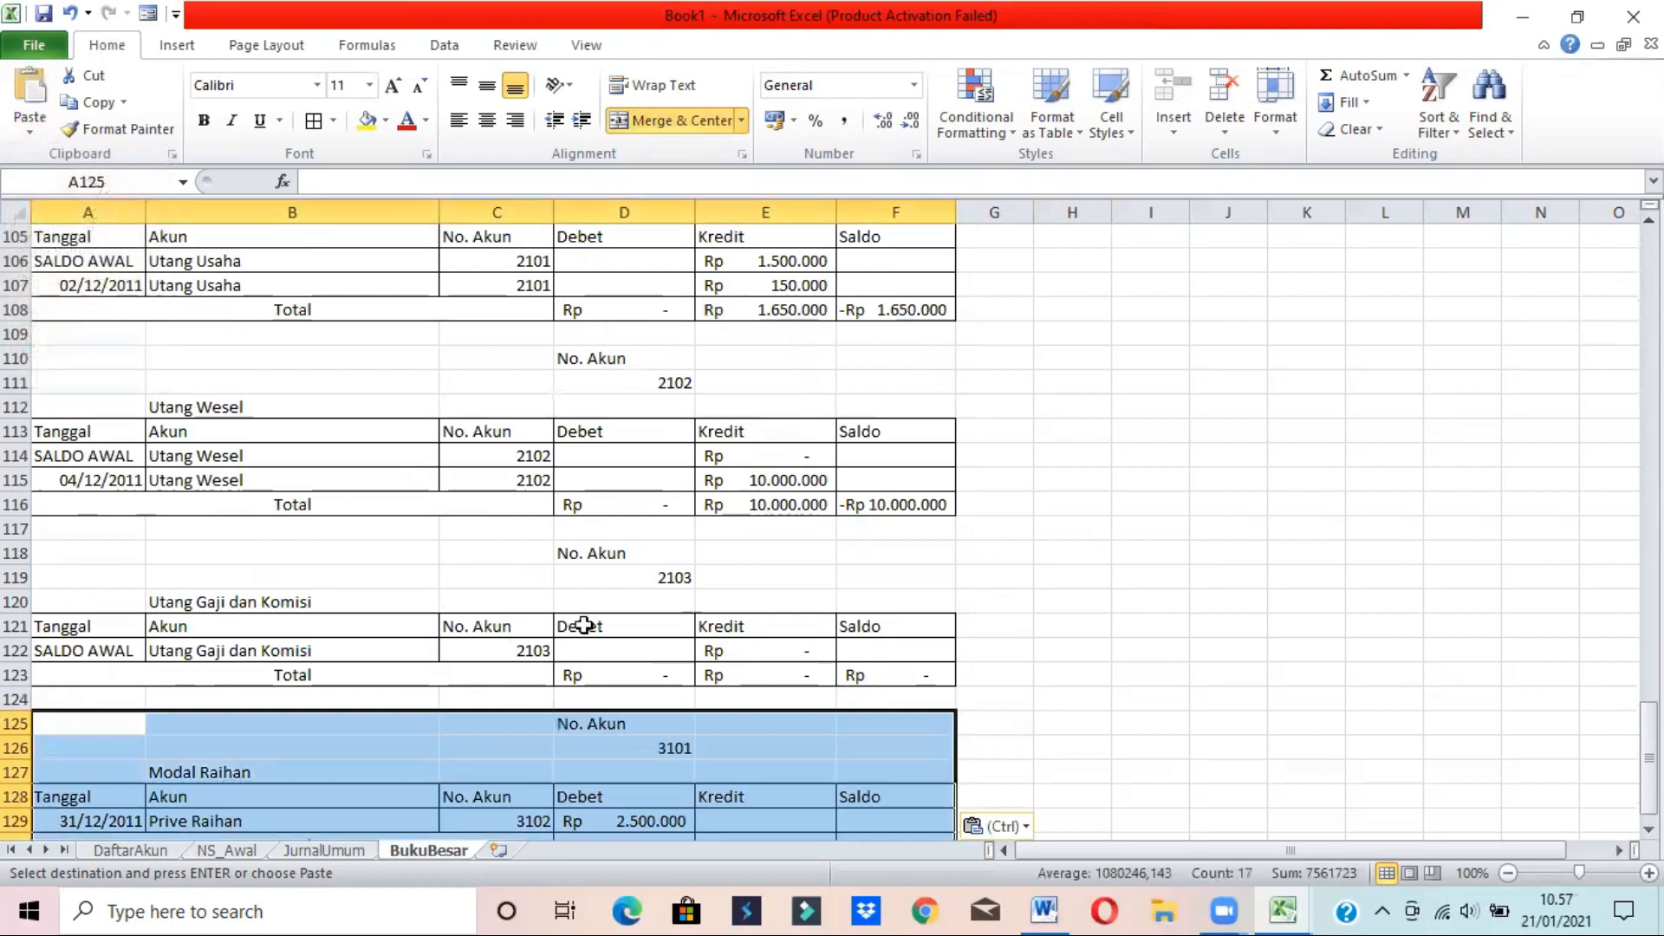
pyautogui.scroll(-2, 829, 533)
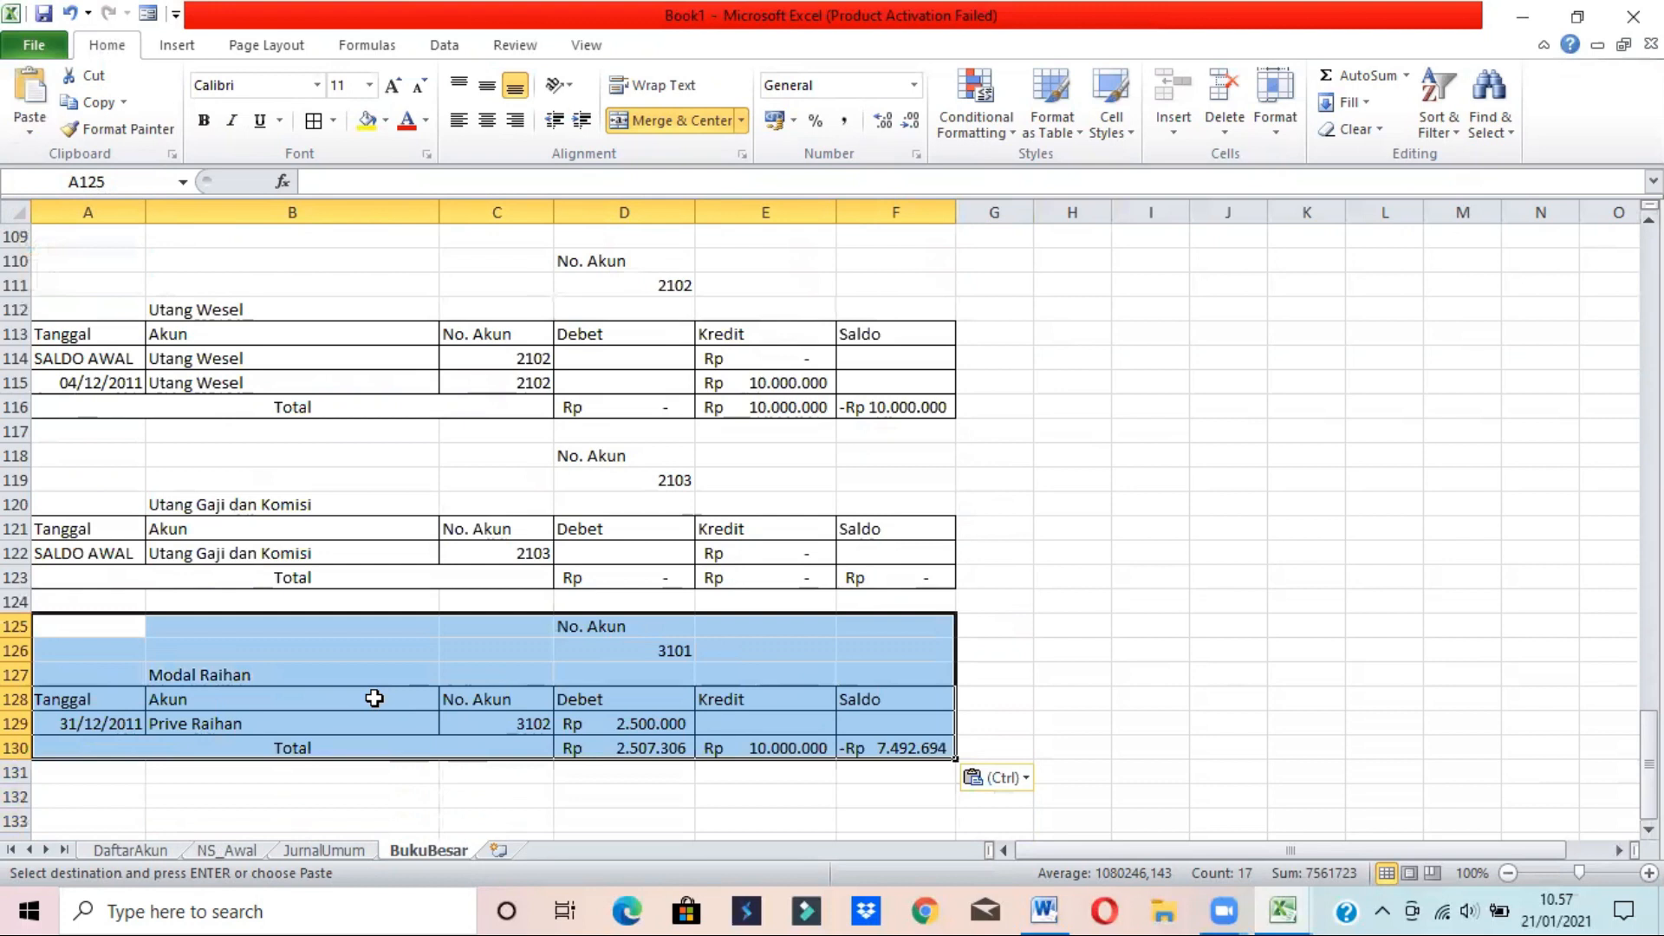
# - Replace the date in A129 of the account 3101 block with SALDO AWAL
pyautogui.click(94, 718)
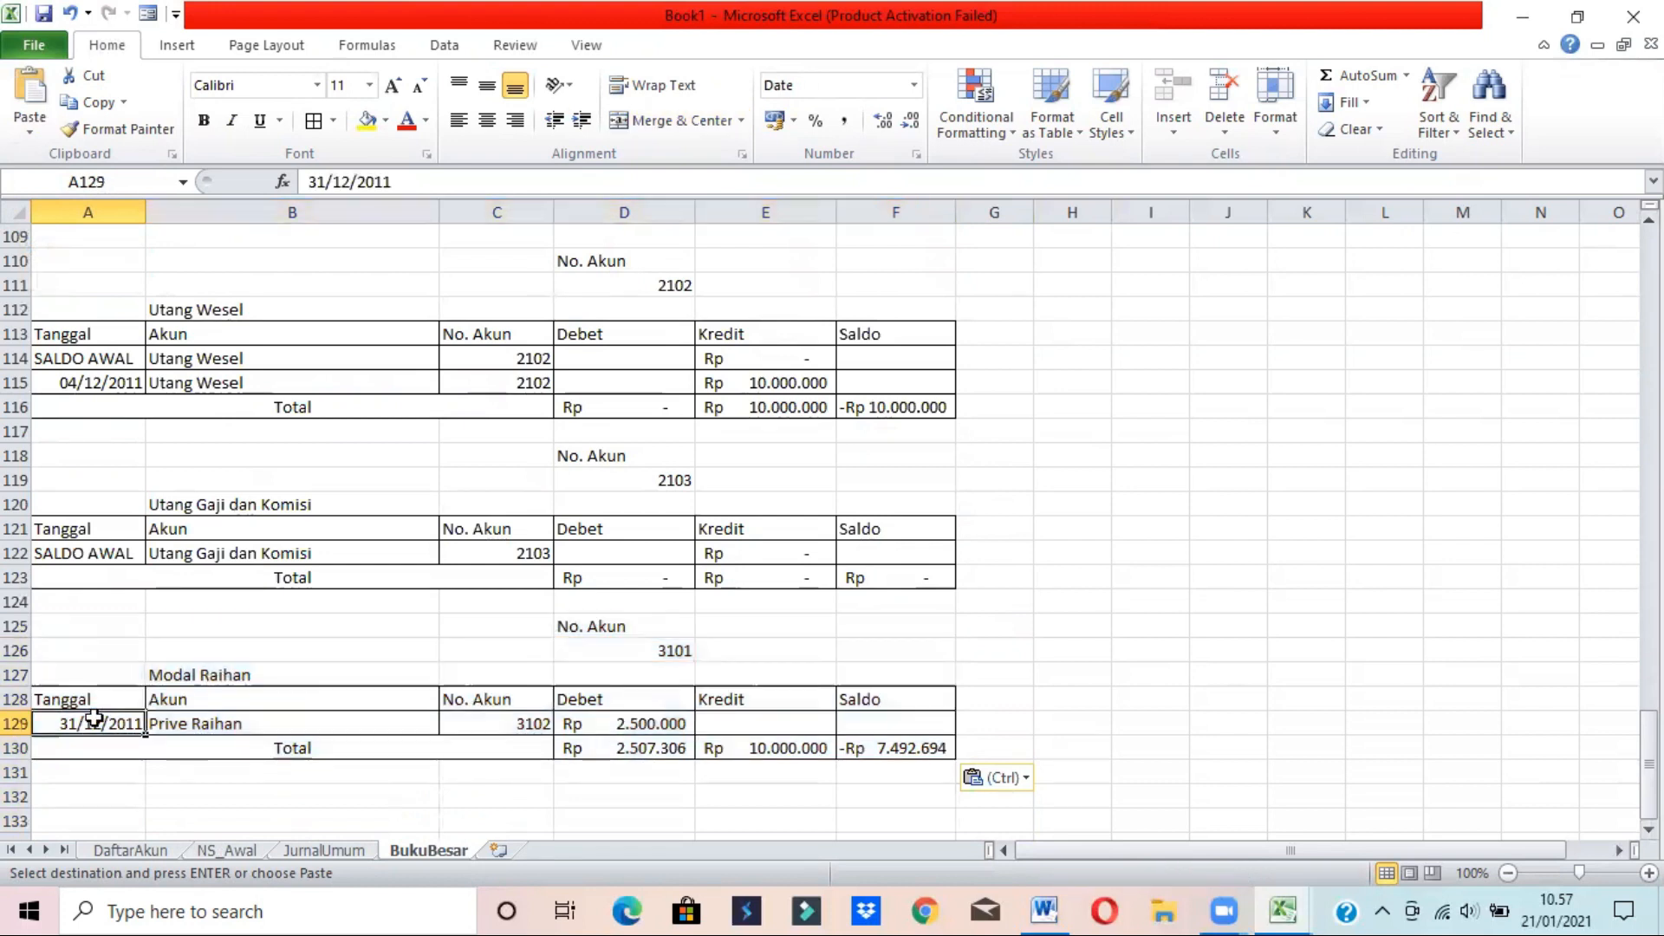
pyautogui.write('saldo')
pyautogui.press('BackSpace')
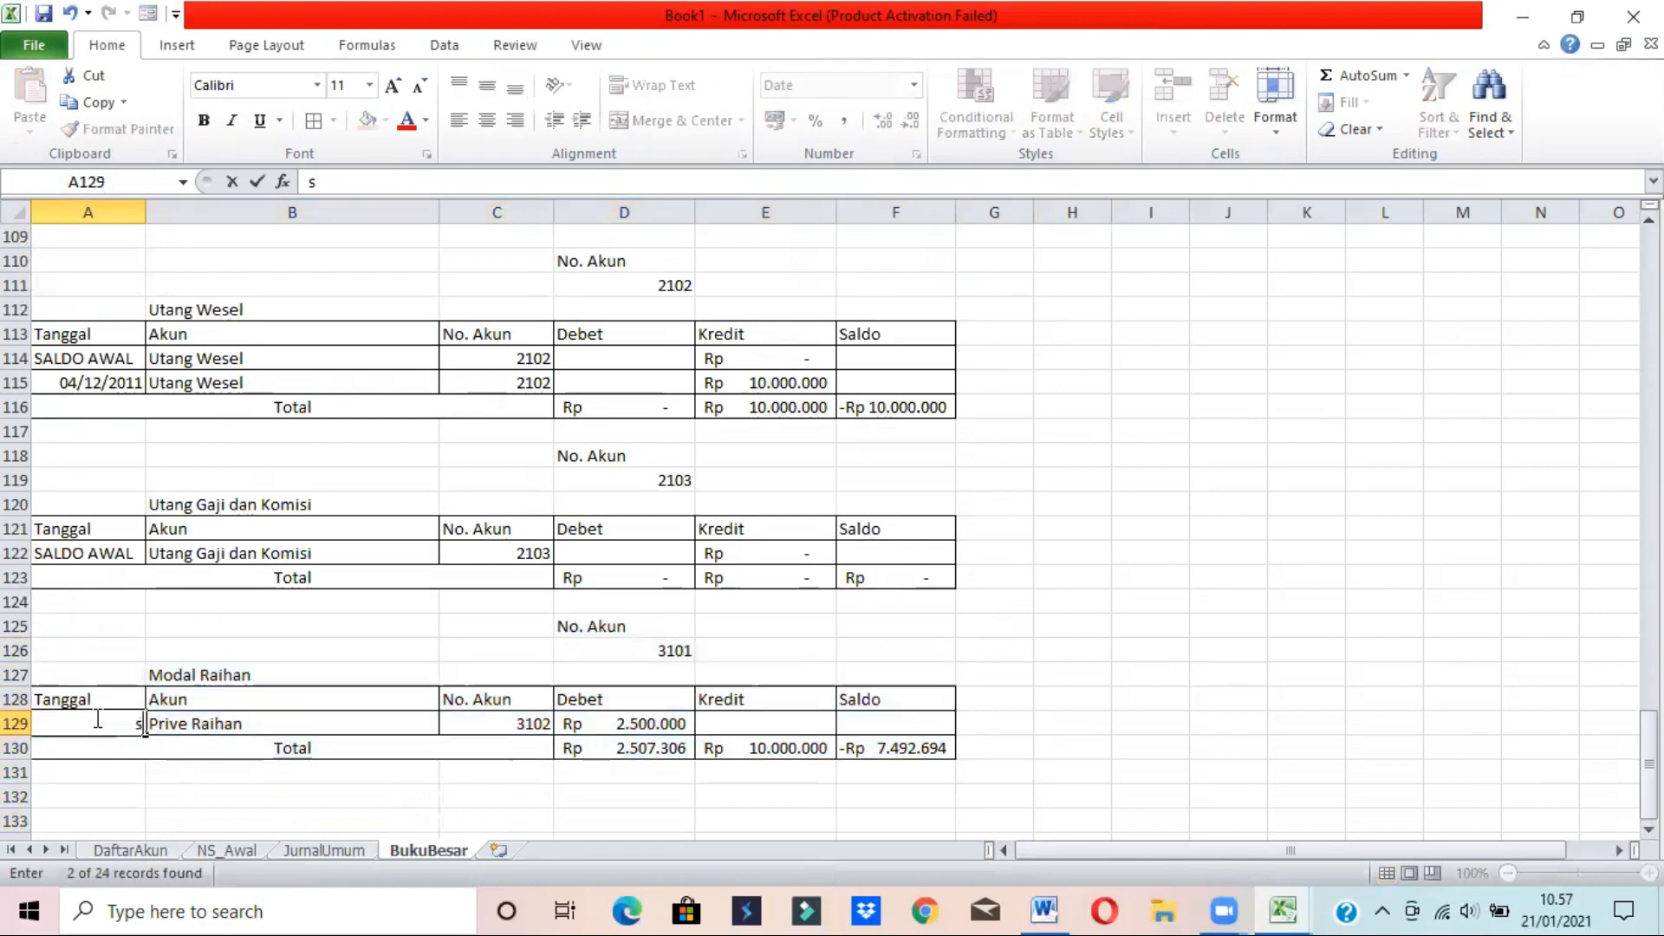
pyautogui.write('ALDO AWAL')
pyautogui.press('Tab')
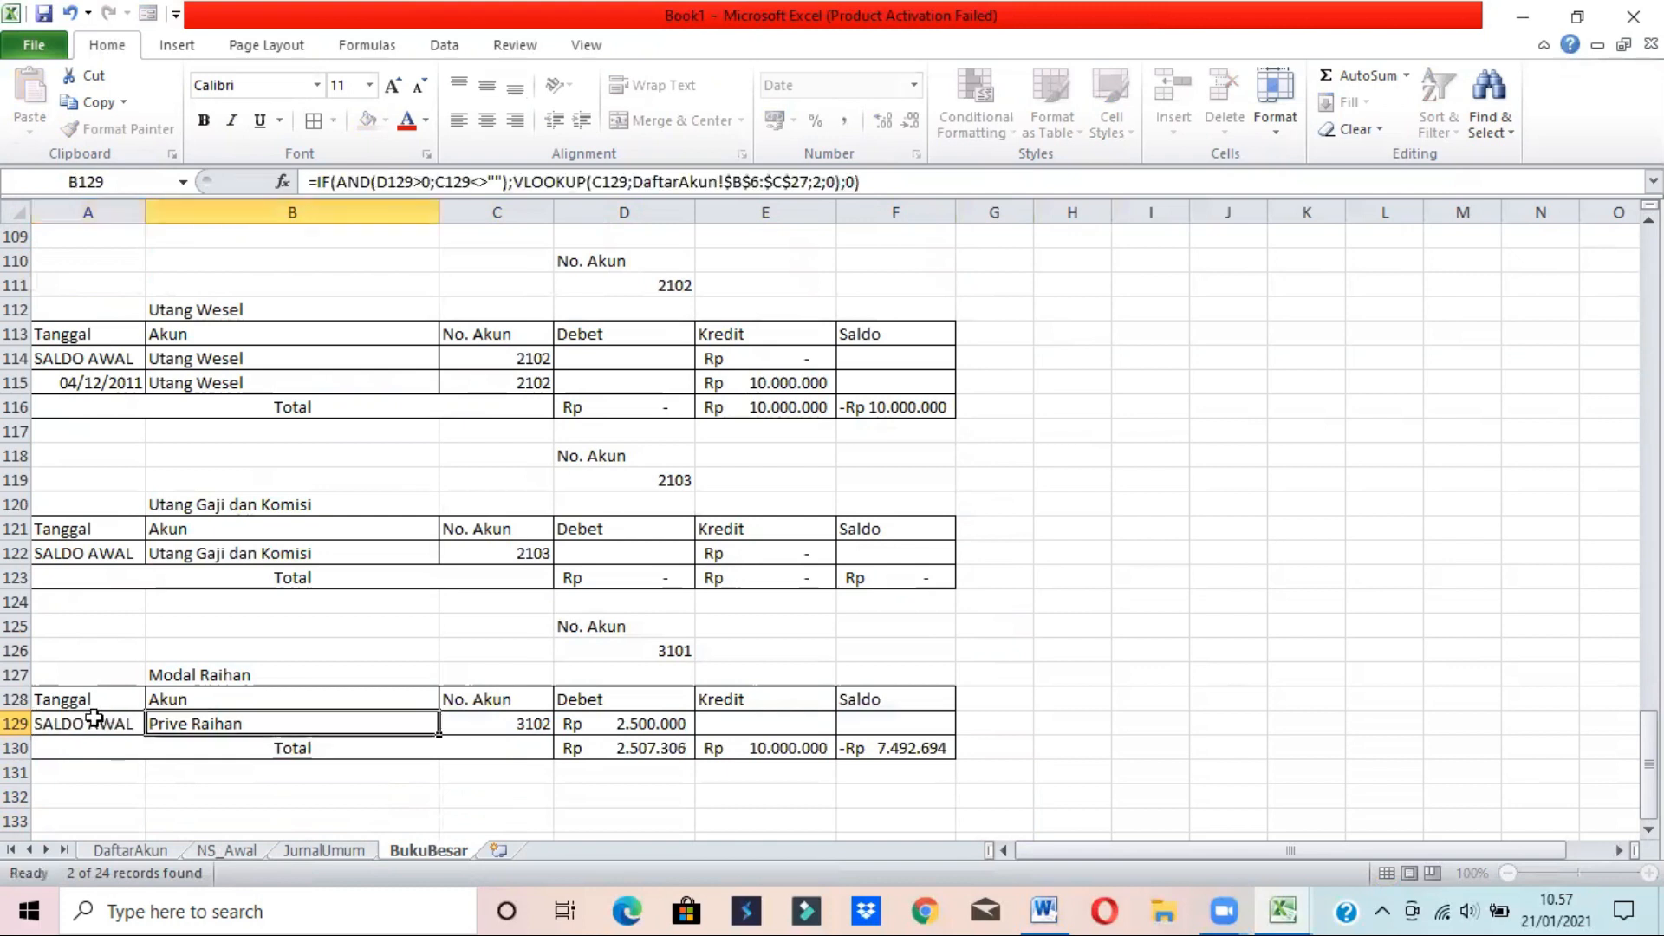
# - Set the account number in C129 to 3101
pyautogui.click(465, 720)
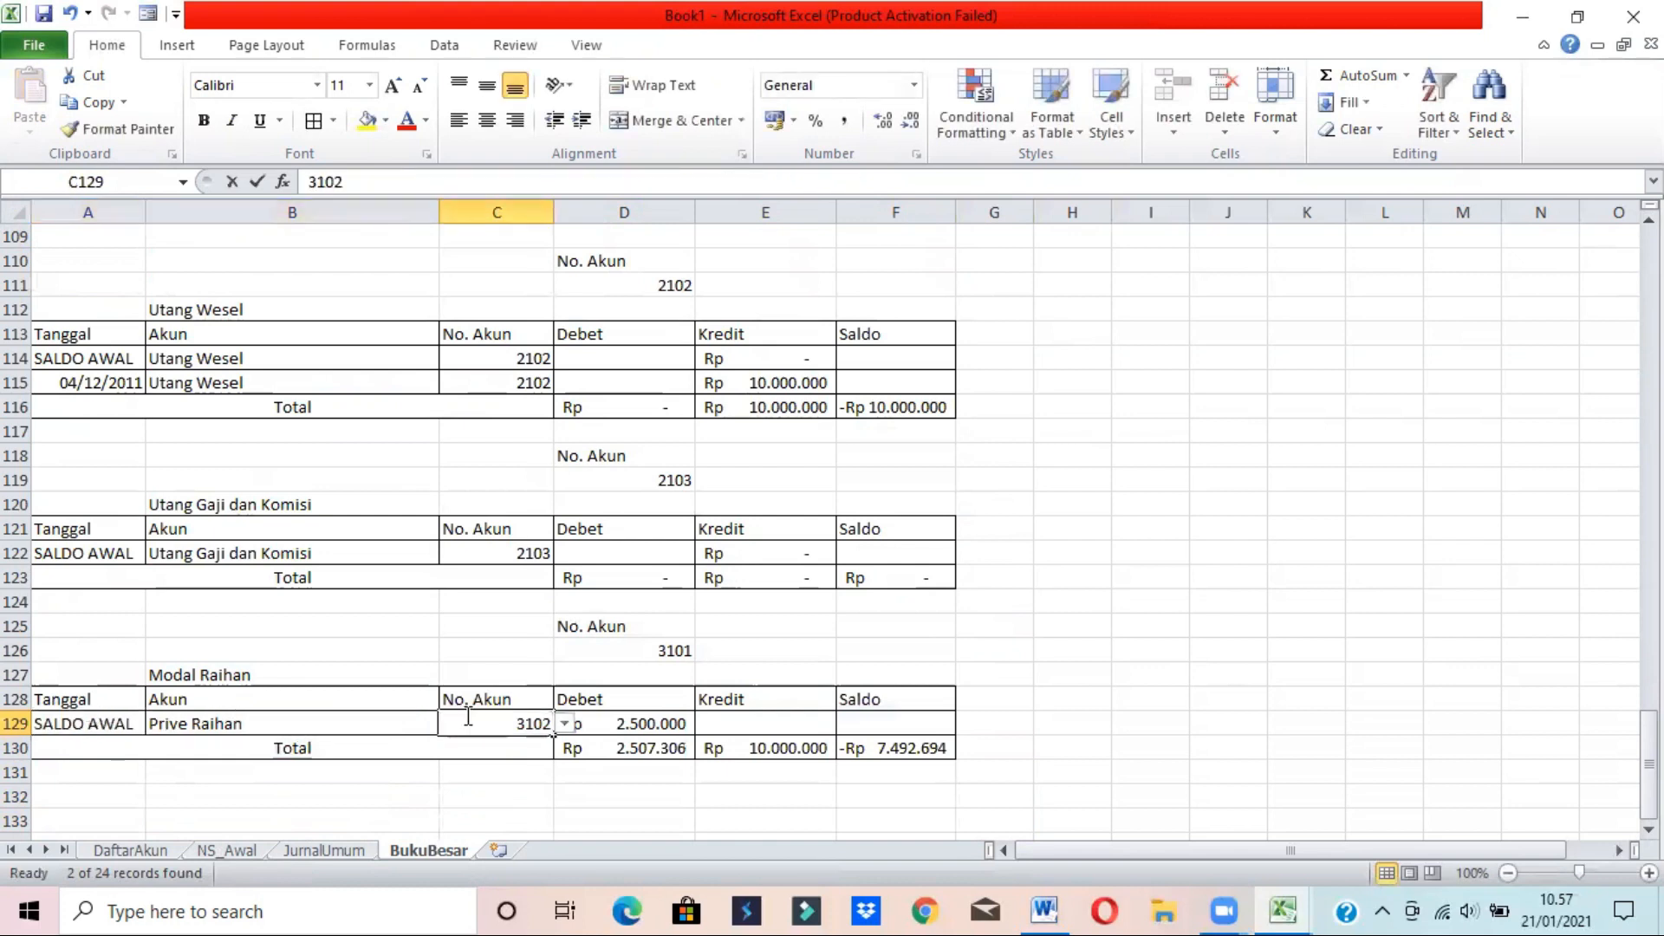
pyautogui.click(564, 724)
pyautogui.click(564, 745)
pyautogui.click(565, 744)
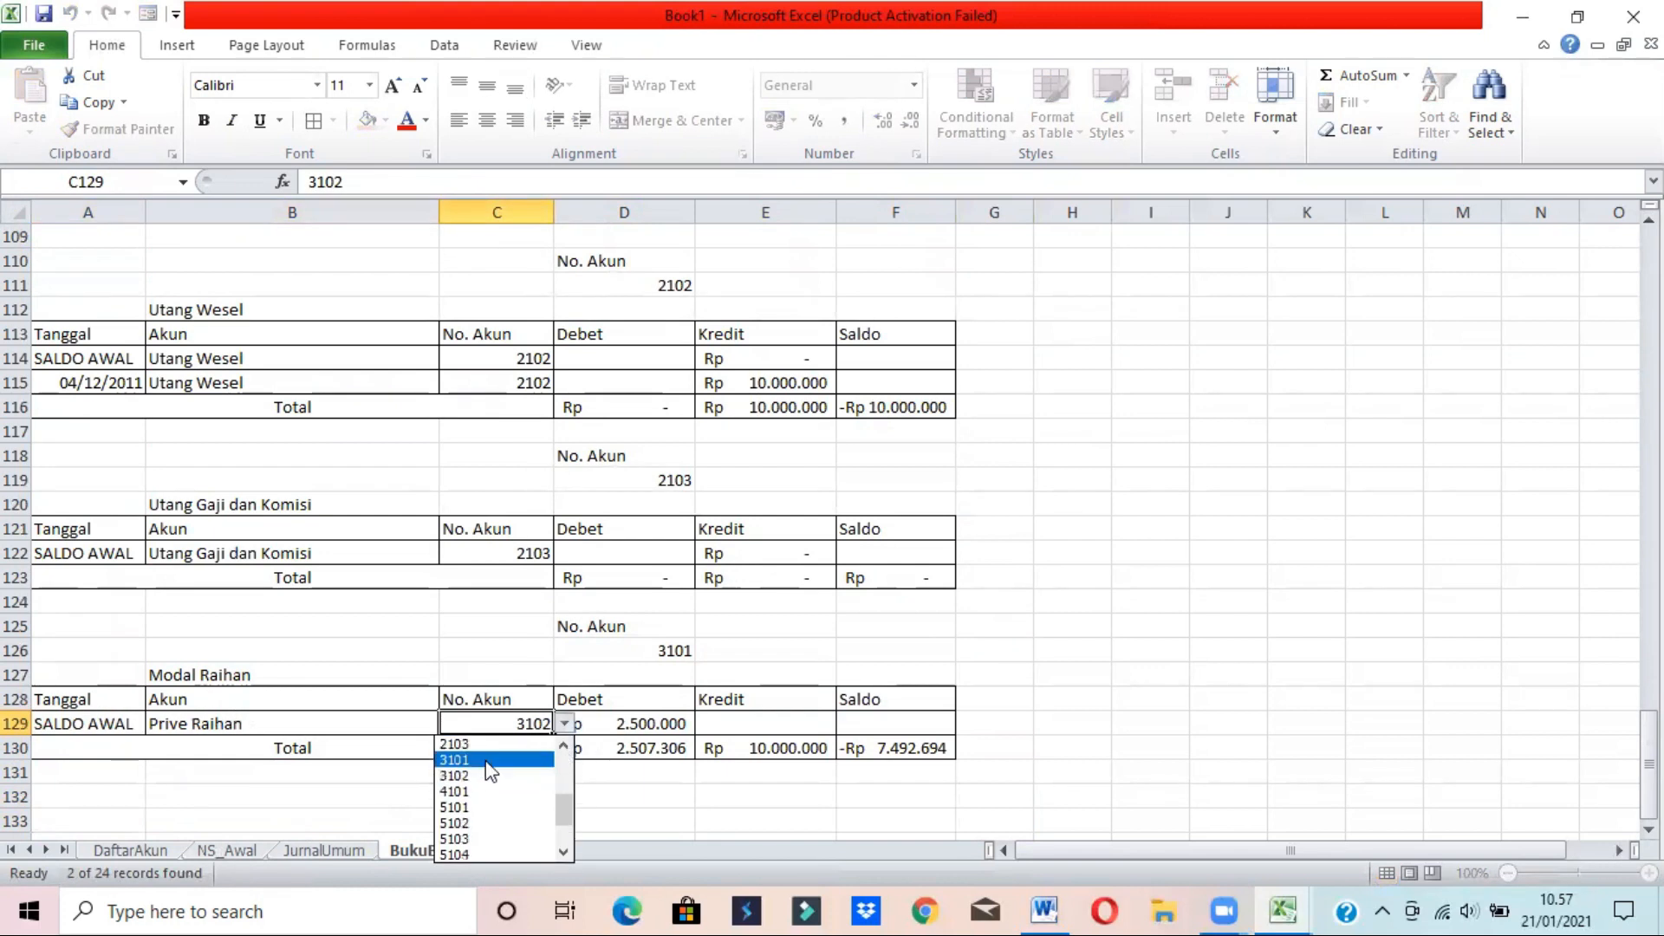
pyautogui.press('Escape')
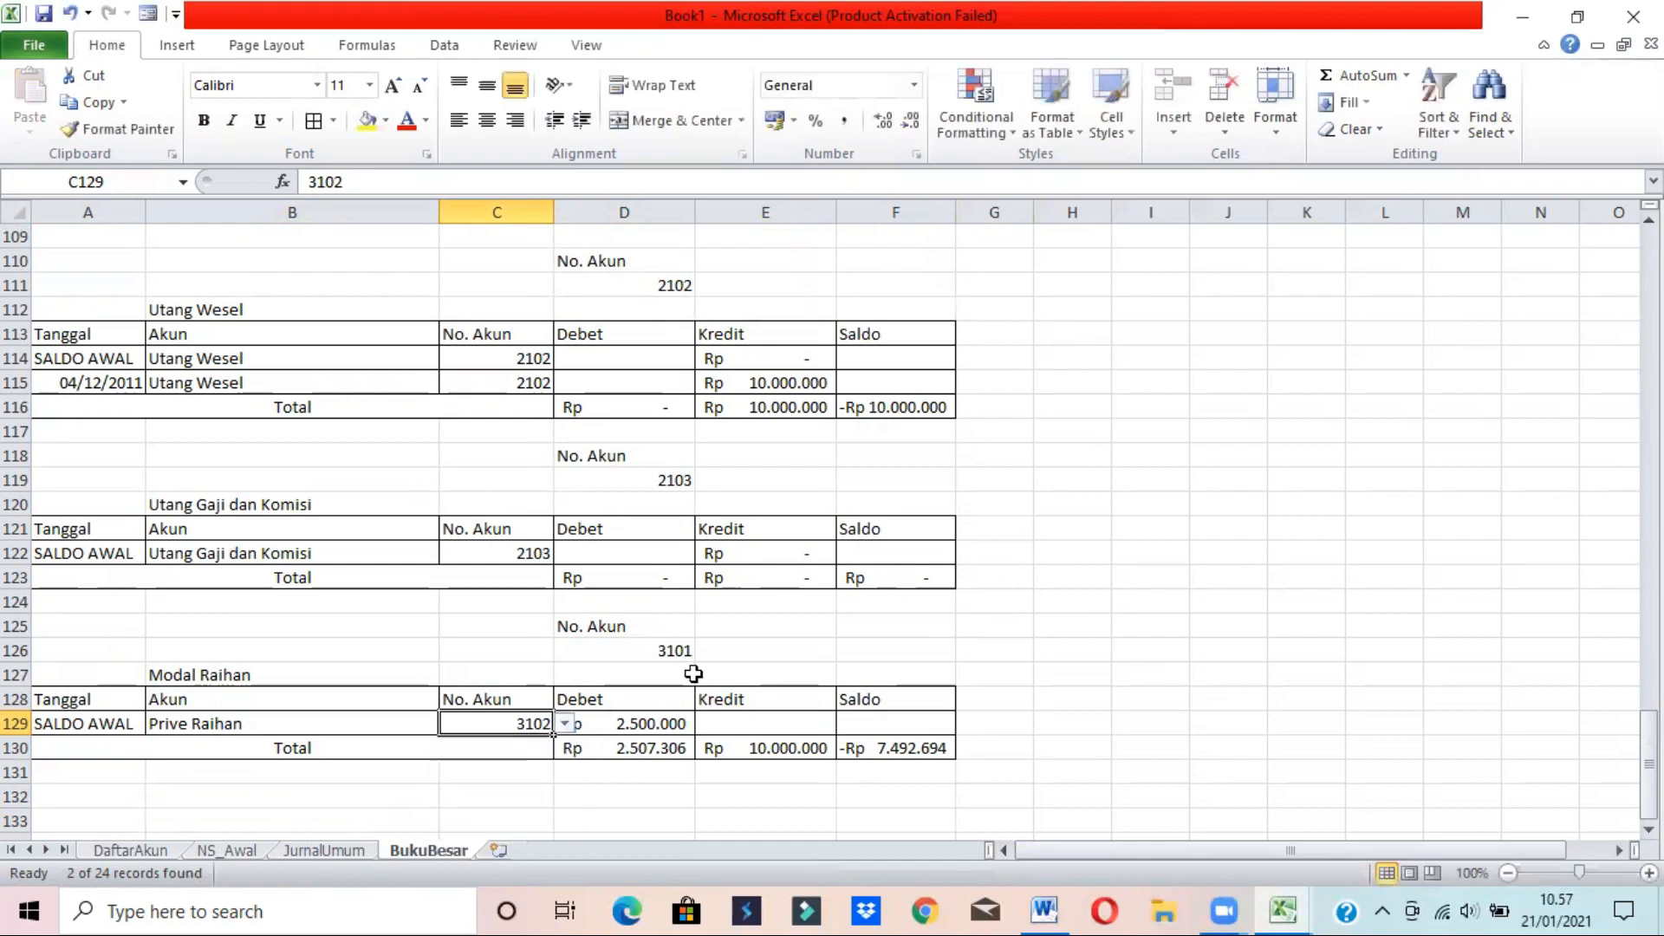
pyautogui.click(564, 724)
pyautogui.click(565, 745)
pyautogui.click(565, 745)
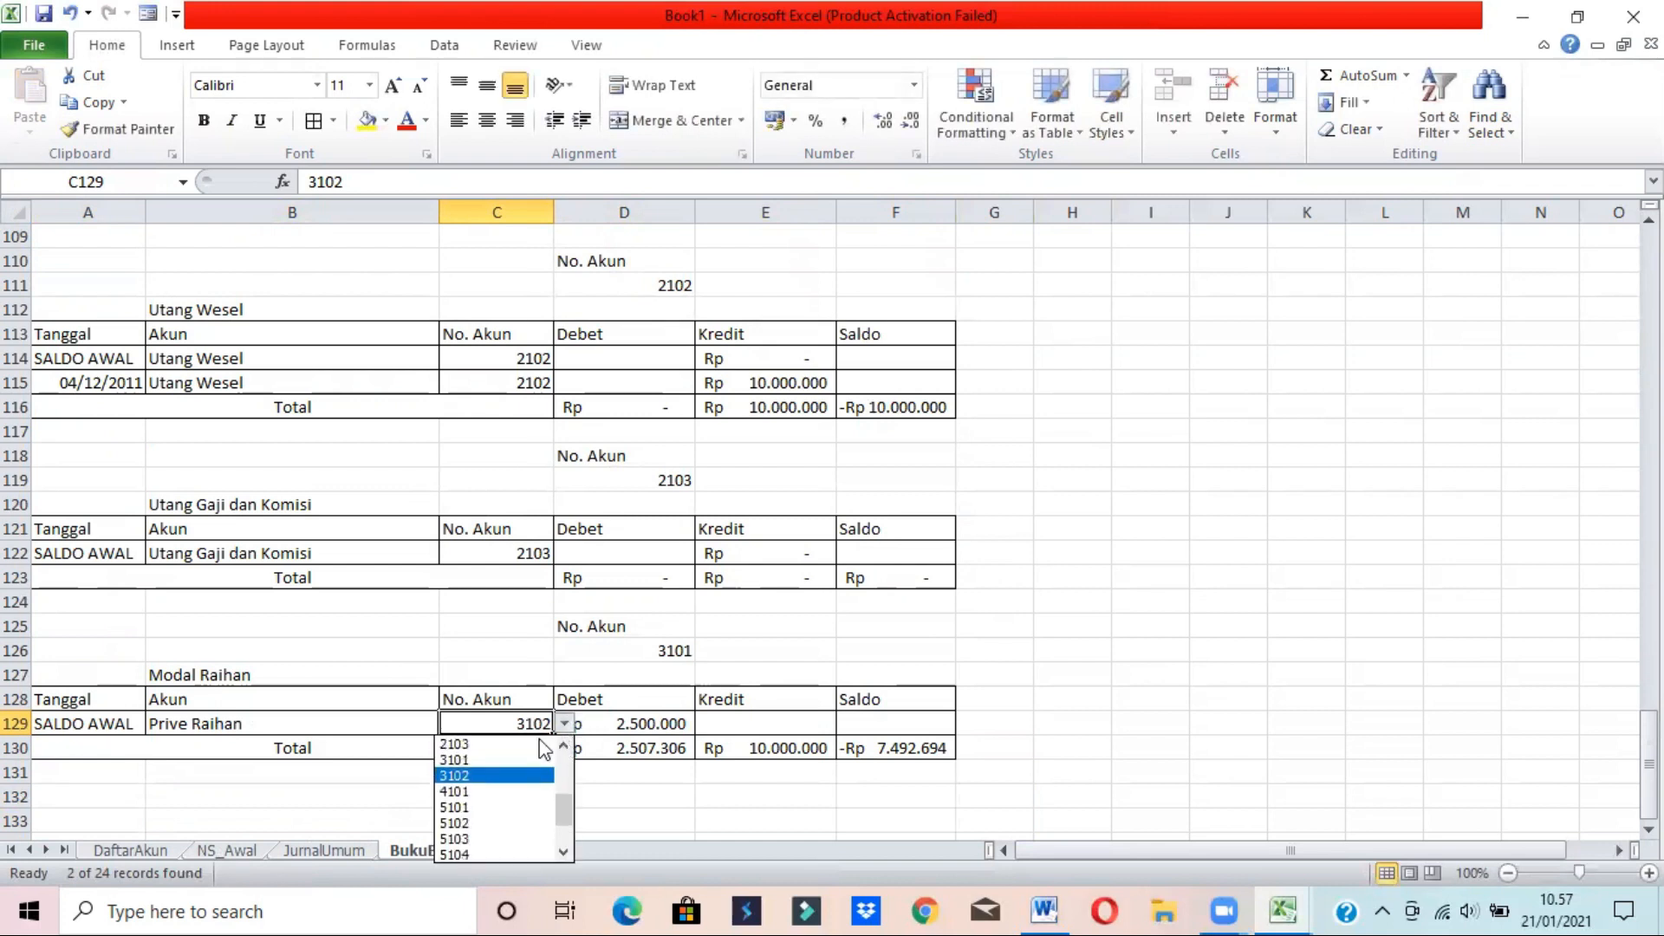
pyautogui.click(503, 760)
# - Clear the debit amount in D129 and link the credit cell E129 to the opening balance with =NS_Awal!$E$18
pyautogui.click(644, 724)
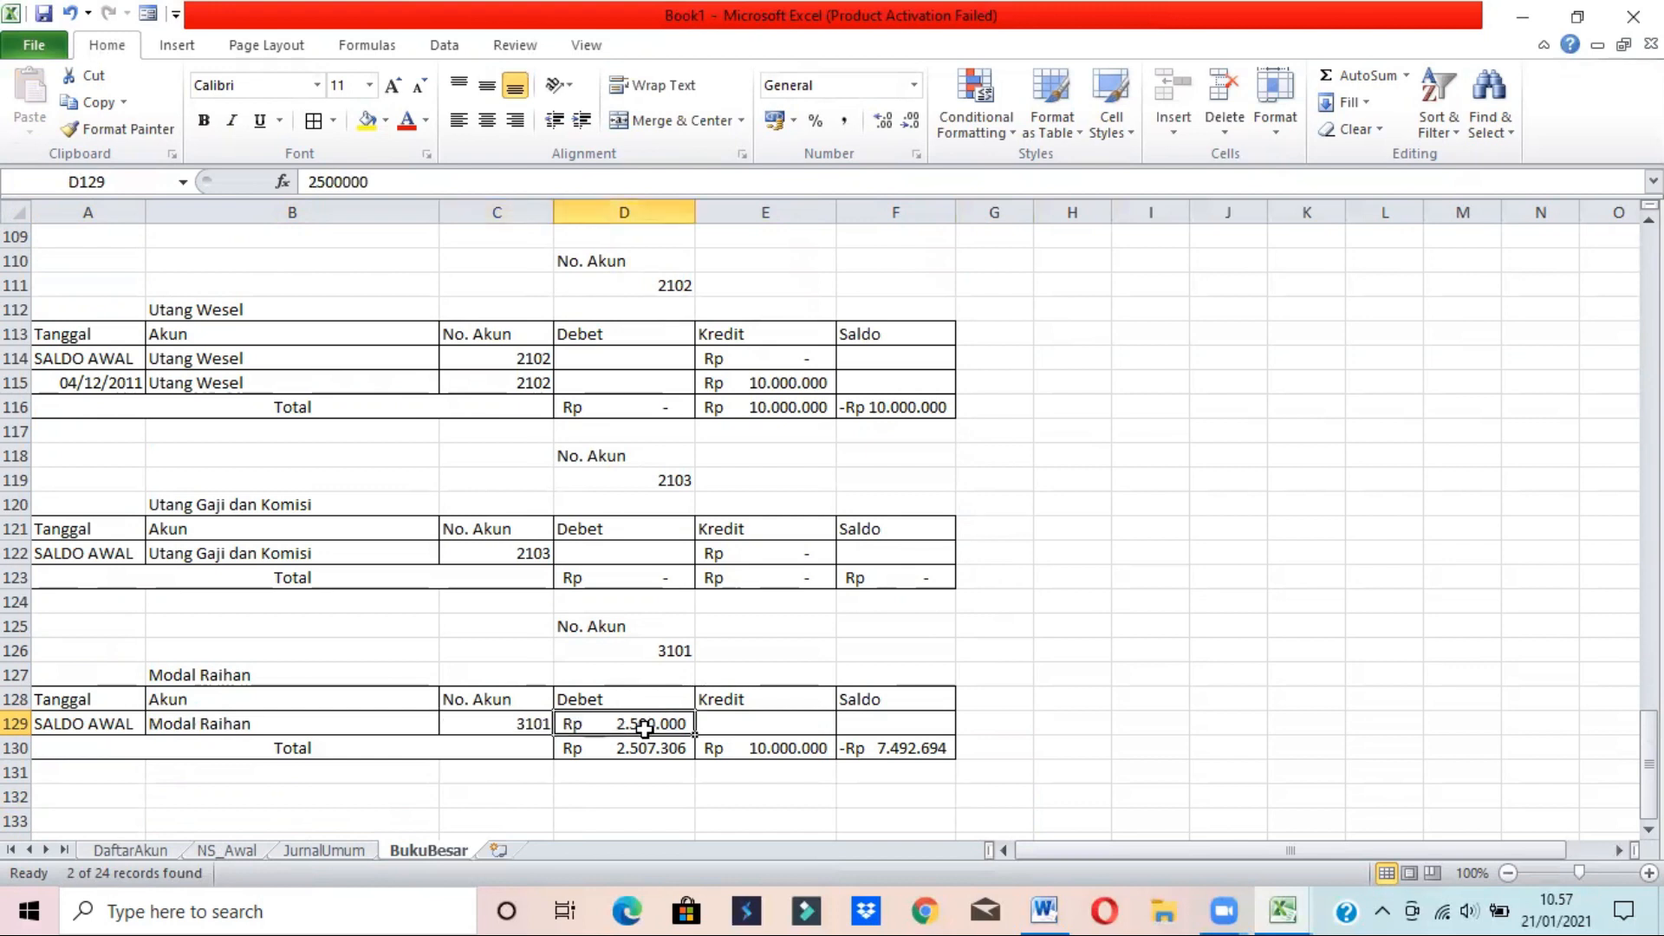
pyautogui.press('Delete')
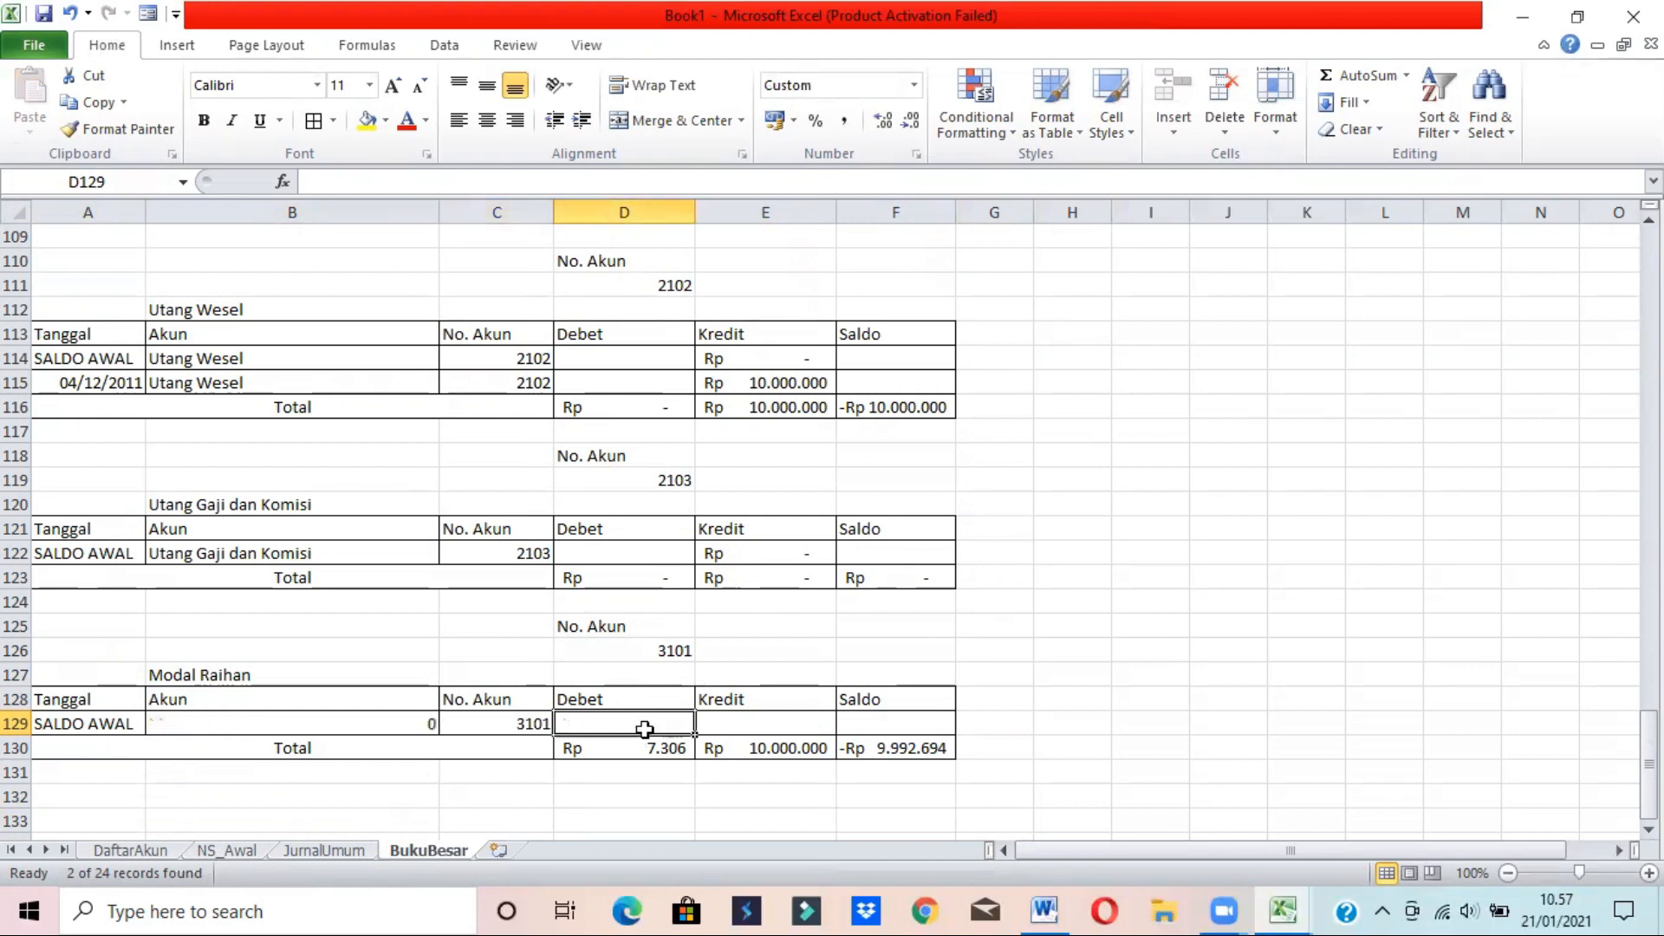
pyautogui.press('Tab')
pyautogui.write('=')
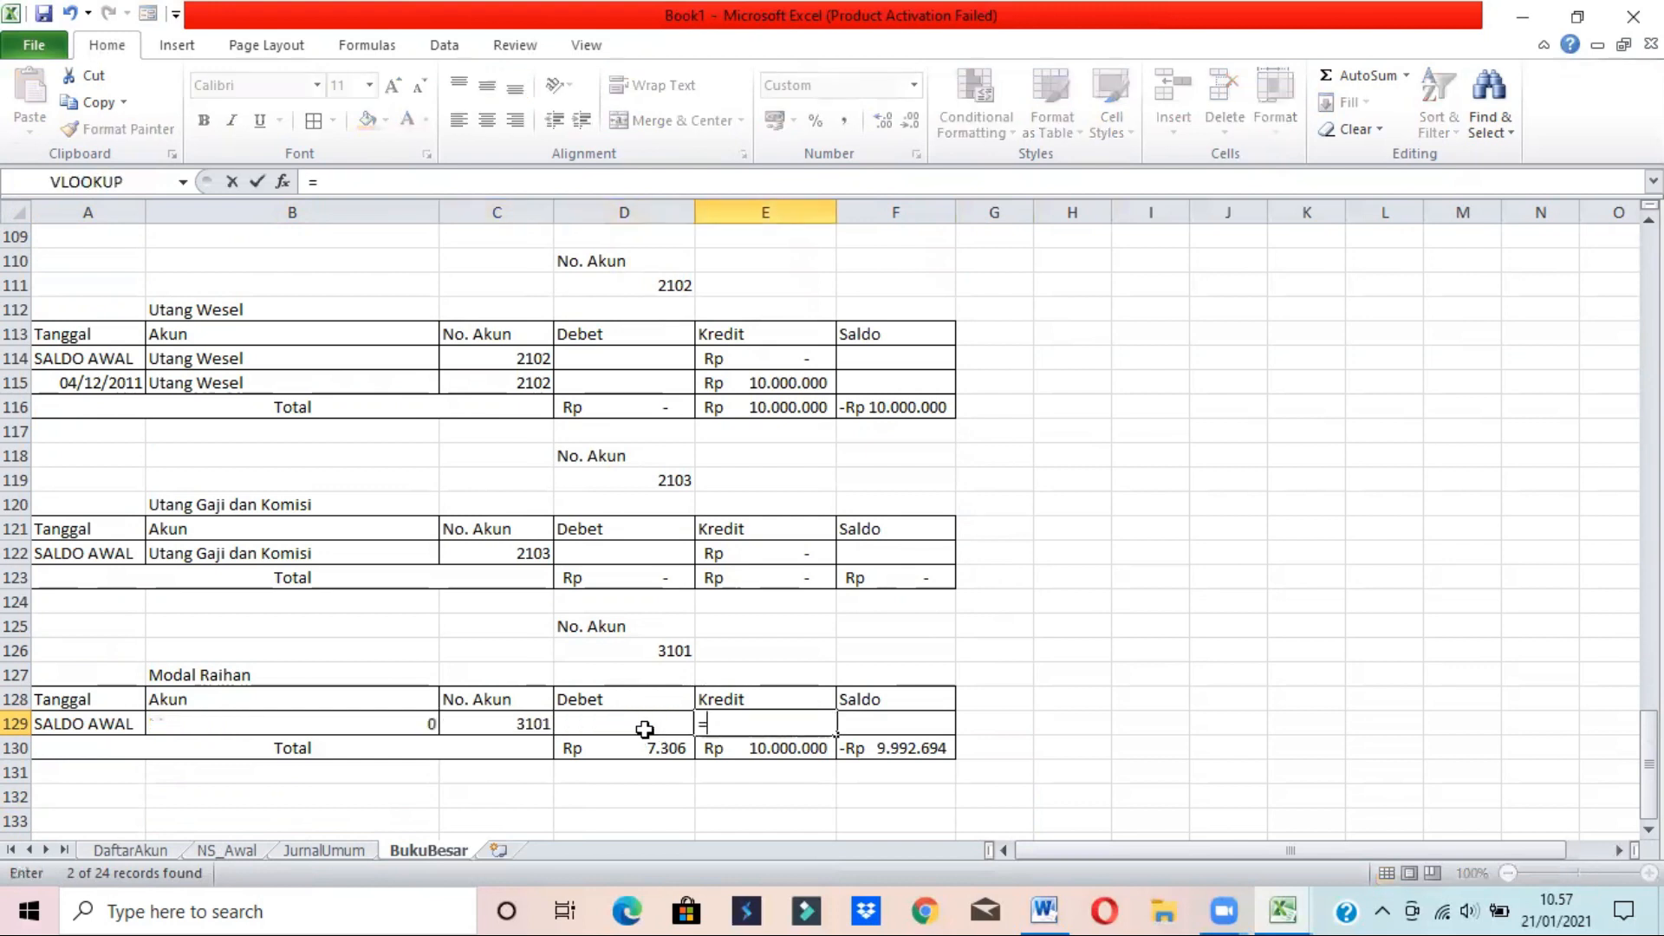
pyautogui.click(227, 851)
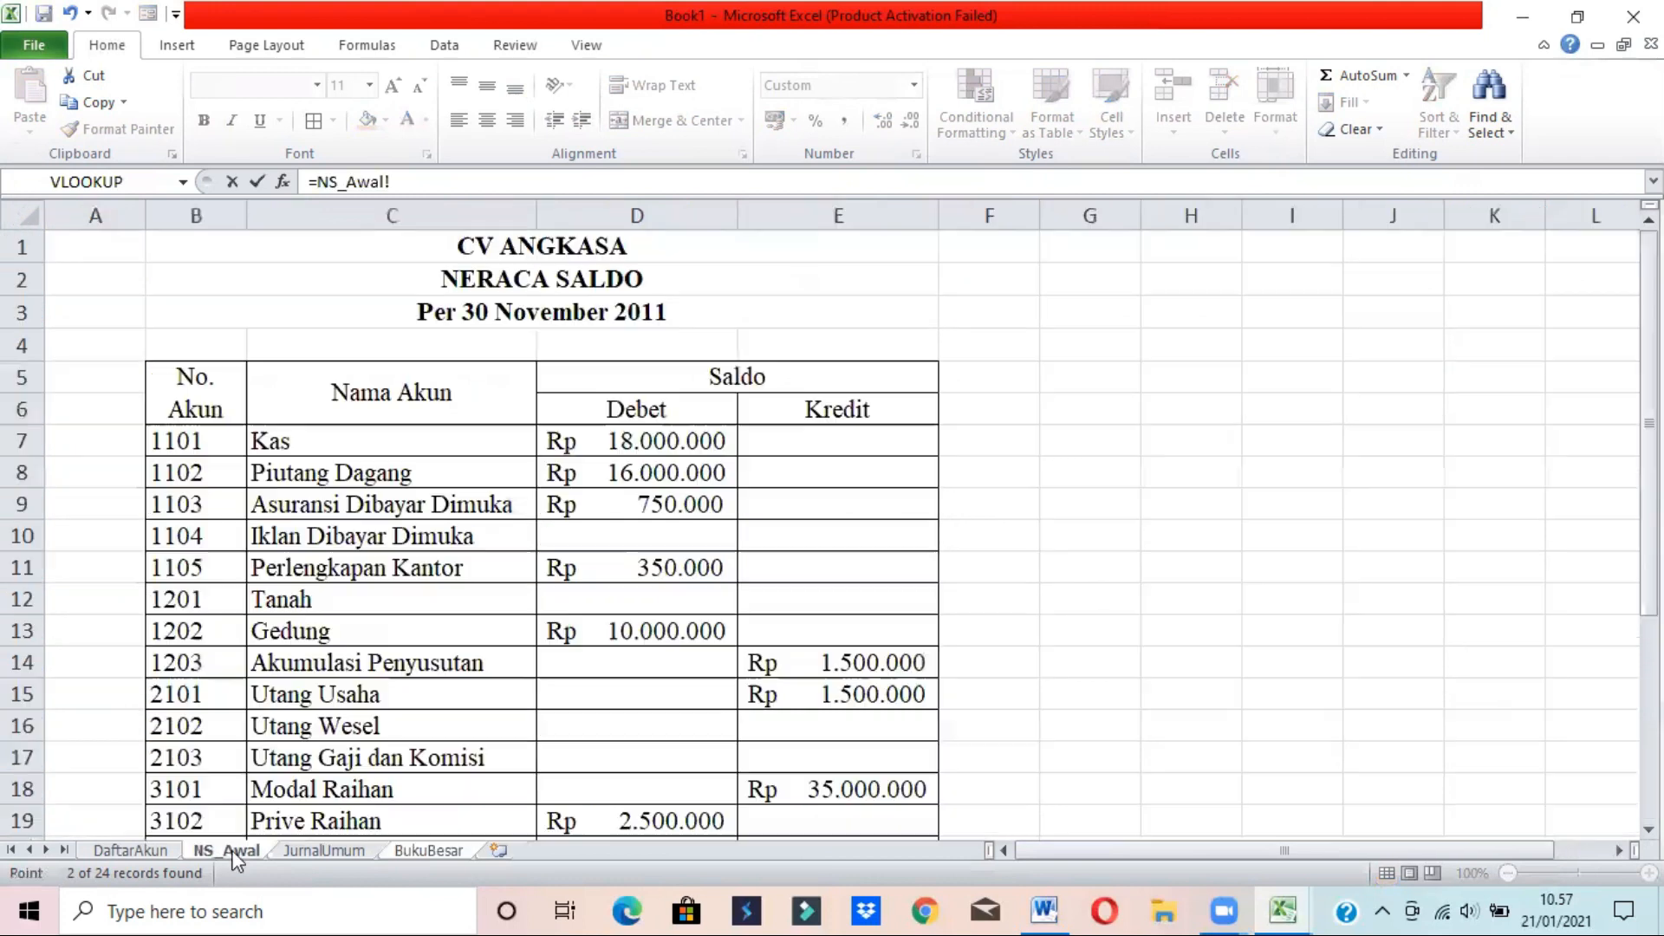
pyautogui.click(818, 798)
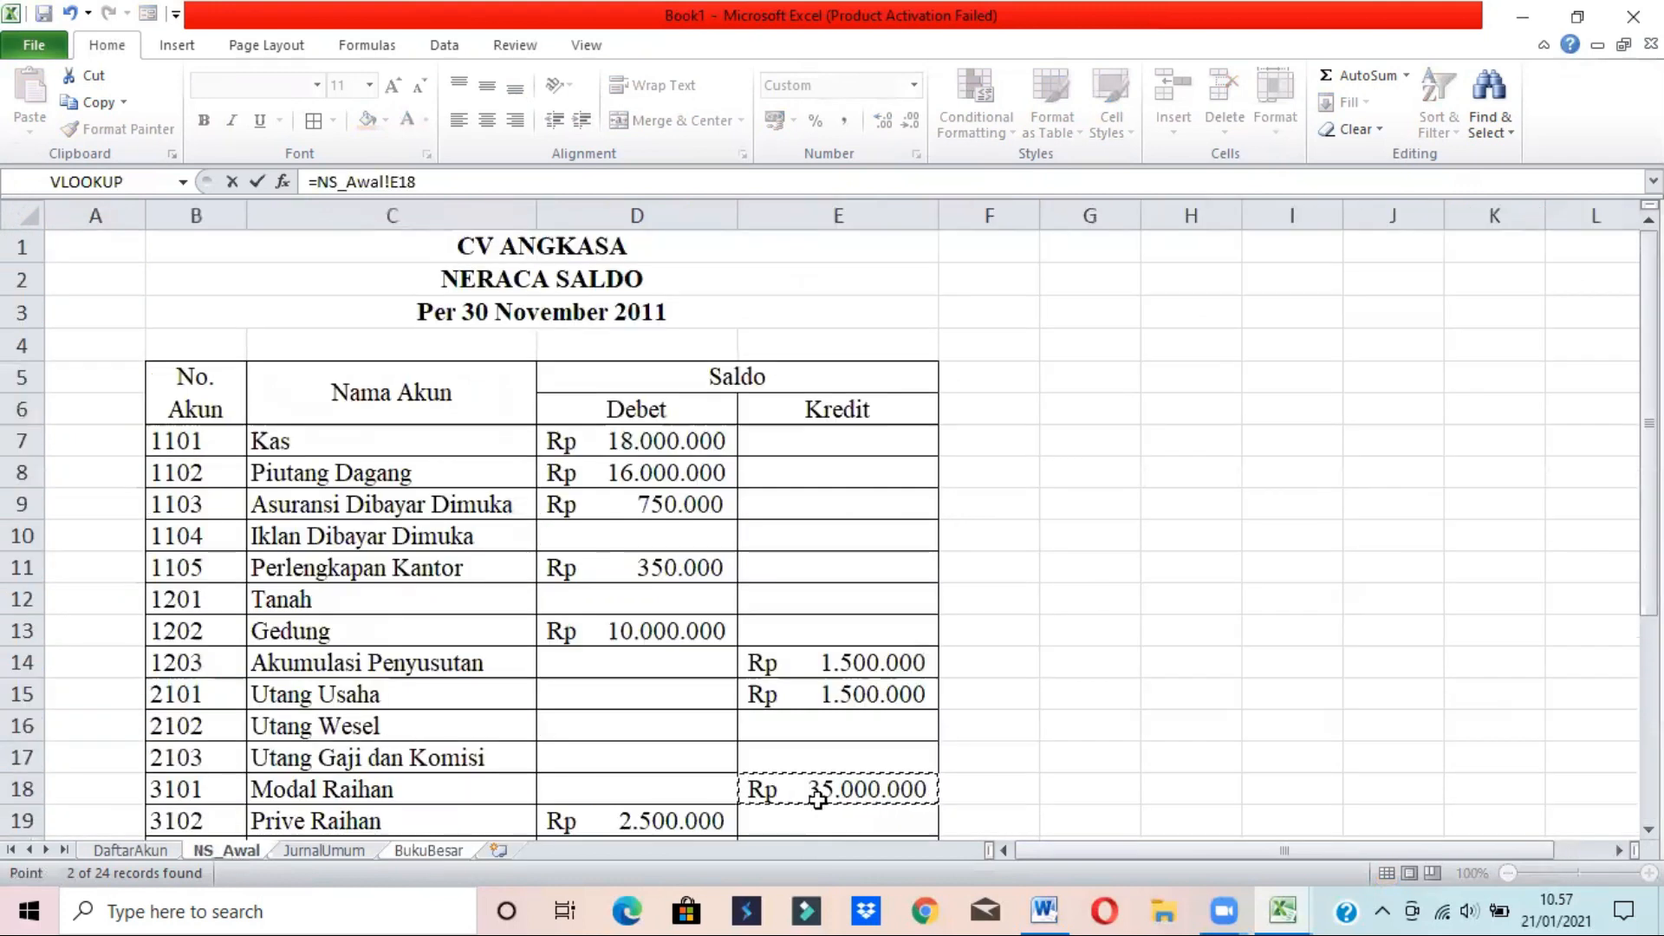
pyautogui.press('F4')
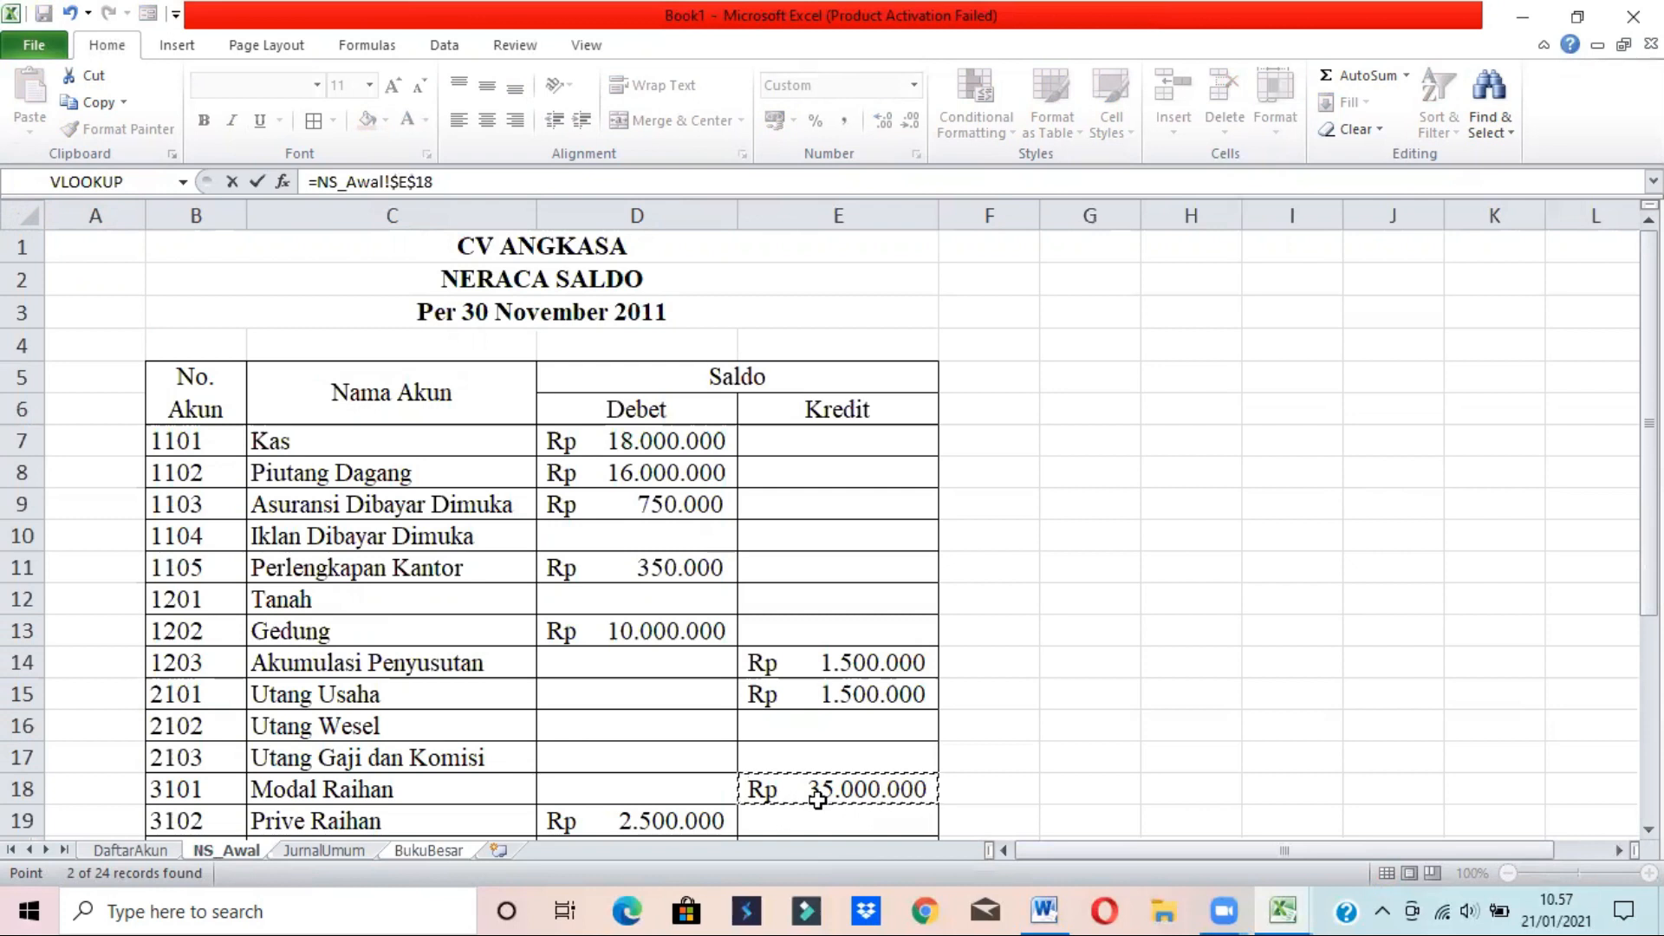
pyautogui.press('Return')
# - Change the debit total in D130 to =SUBTOTAL(9;D129)
pyautogui.click(665, 754)
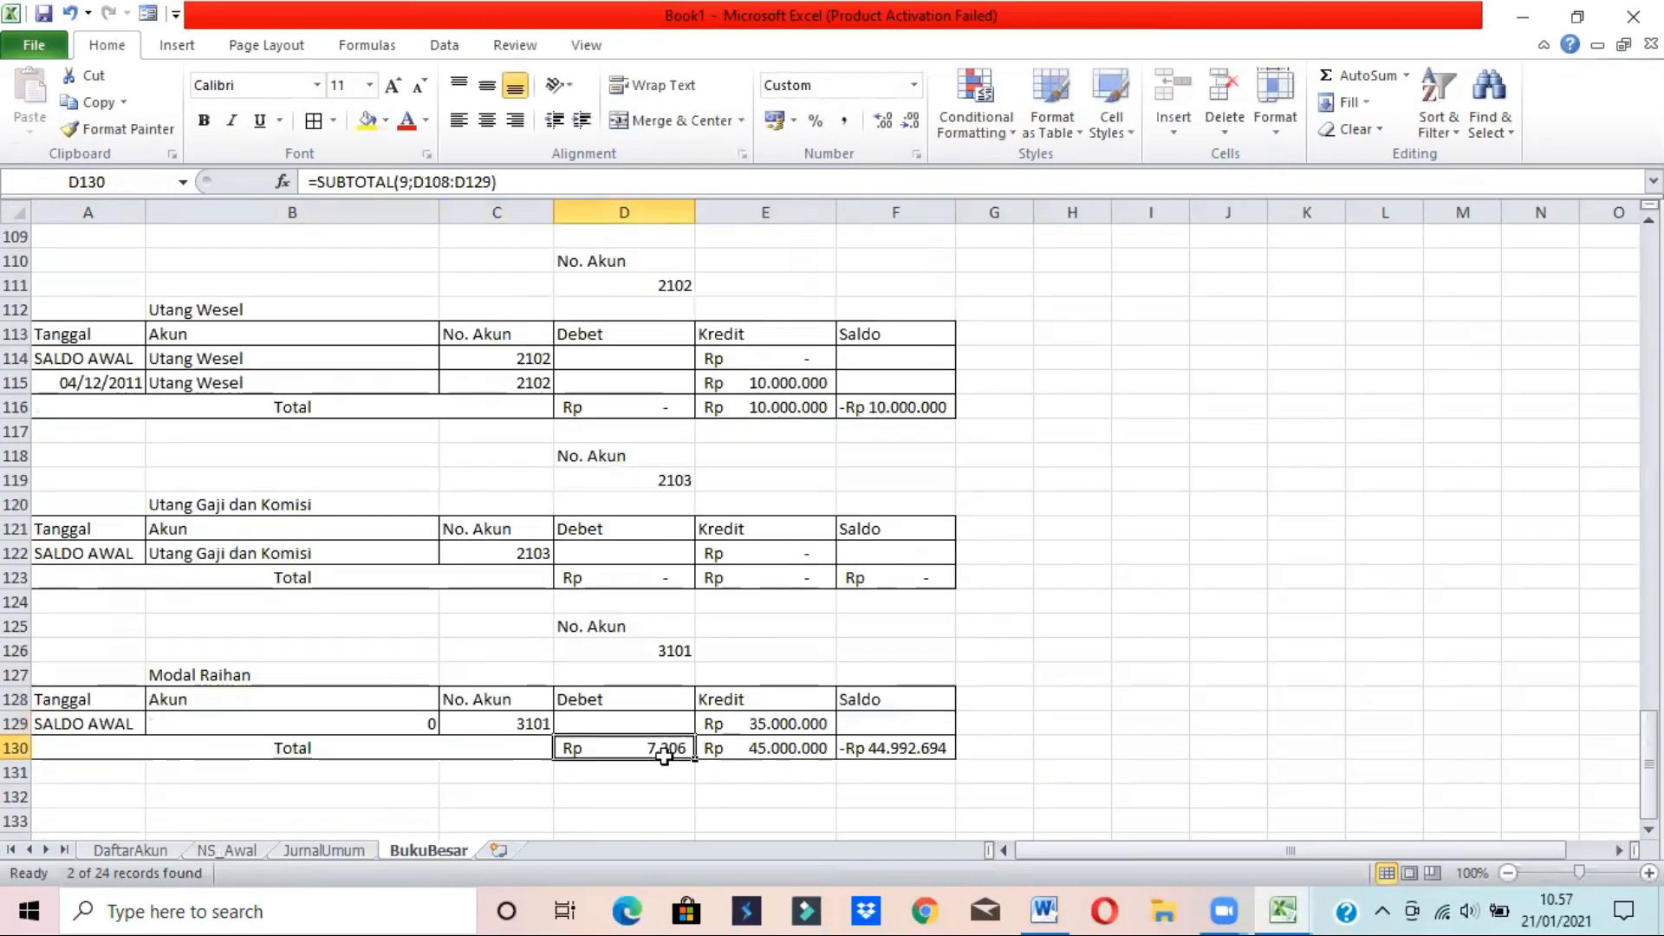
pyautogui.moveTo(495, 181); pyautogui.dragTo(427, 178)
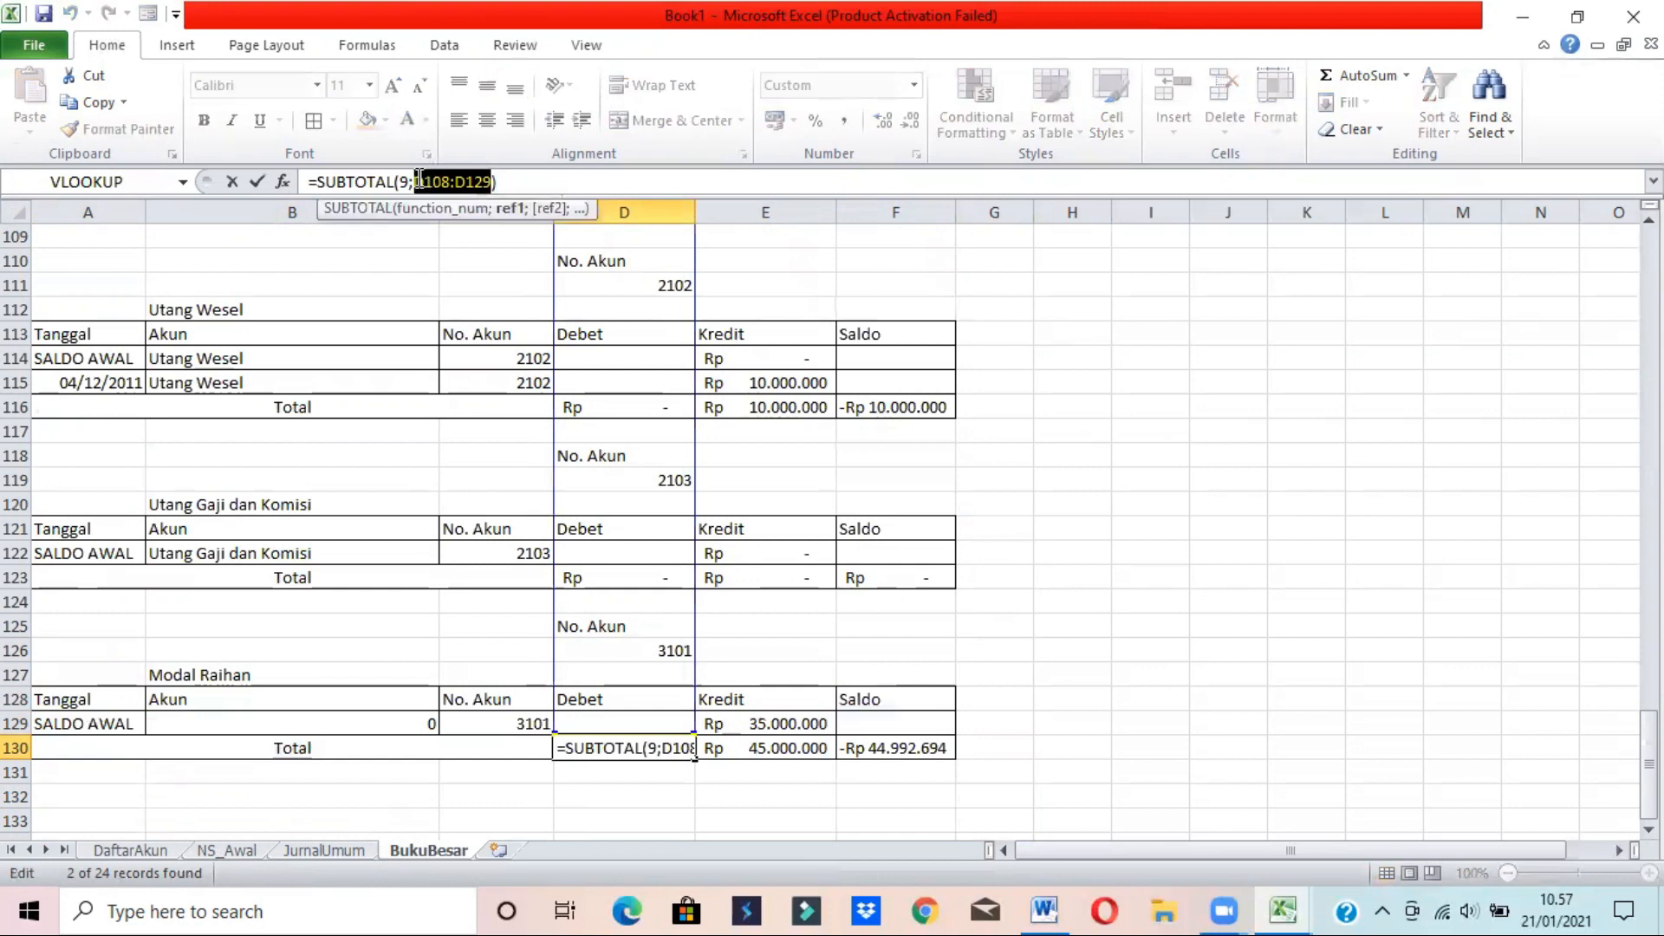
pyautogui.press('BackSpace')
pyautogui.click(637, 715)
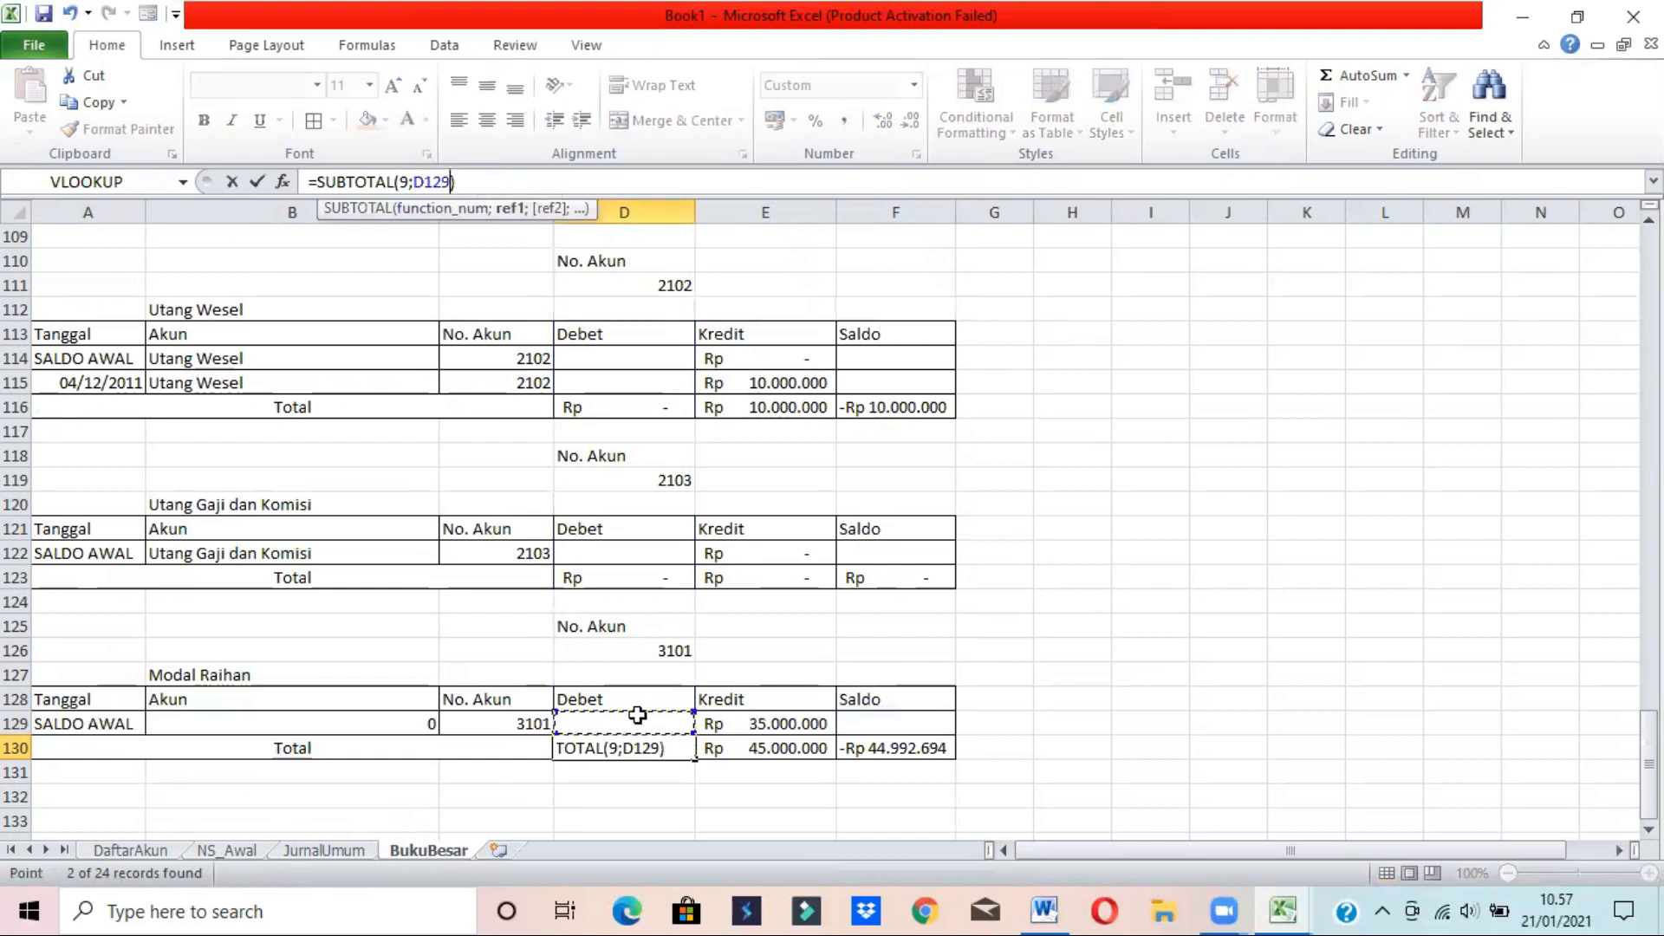
pyautogui.press('Return')
pyautogui.press('Up')
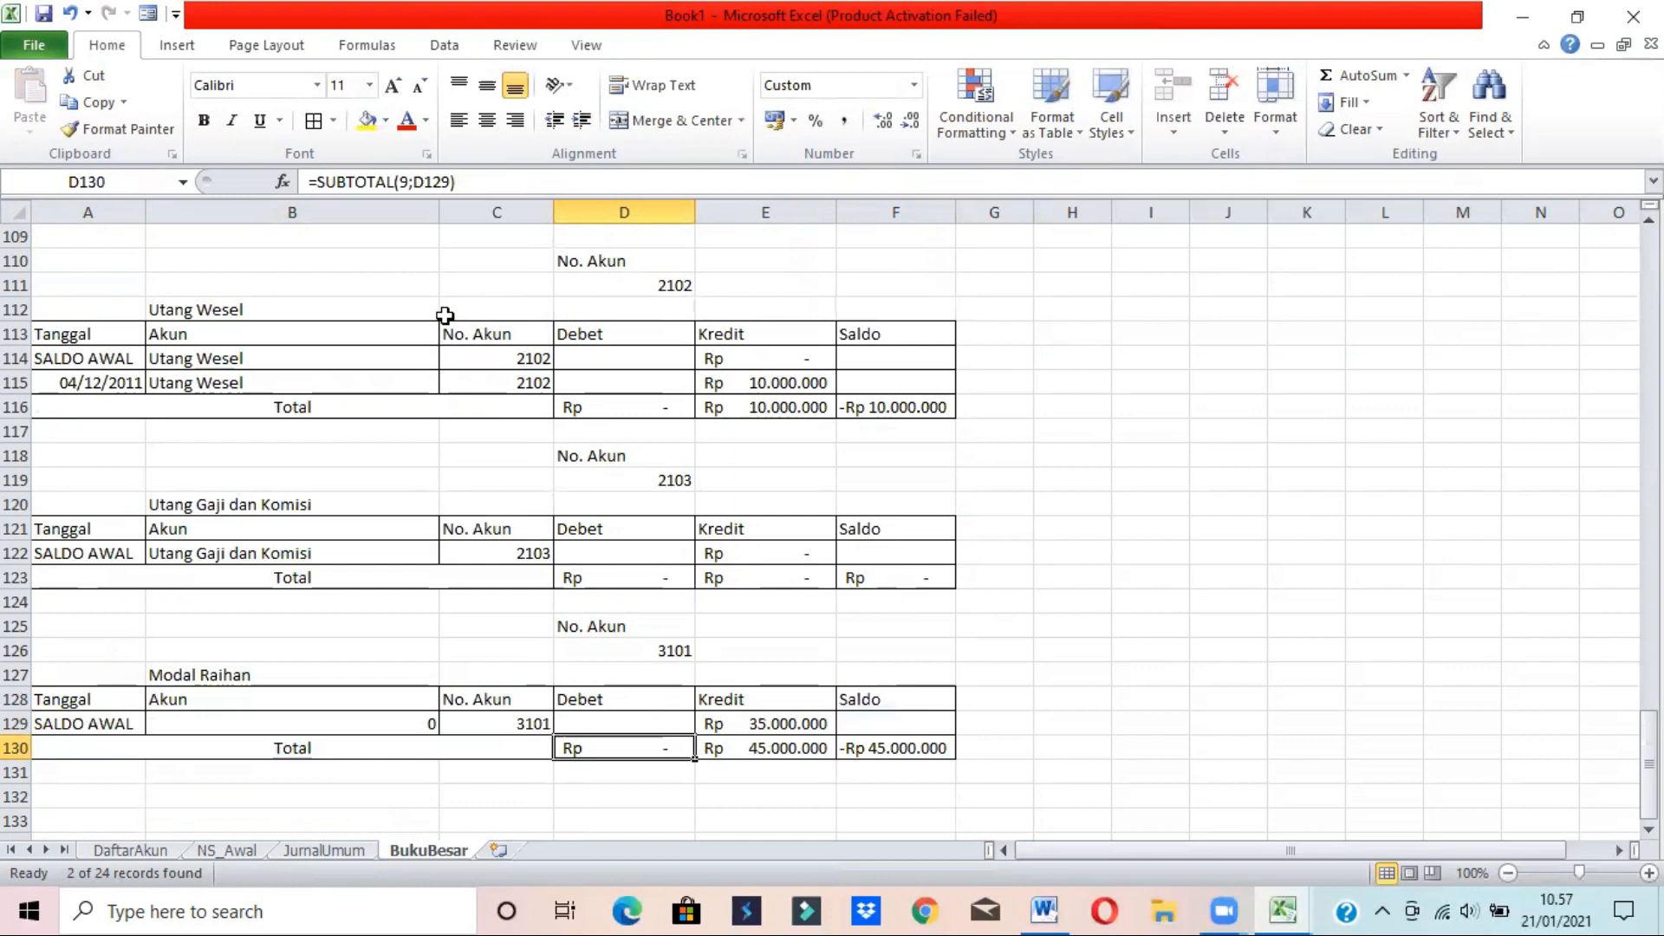
# - Fill the debit total formula from D130 across to the credit total E130 and check the balance formula in F130
pyautogui.moveTo(695, 763); pyautogui.dragTo(827, 761)
pyautogui.click(923, 743)
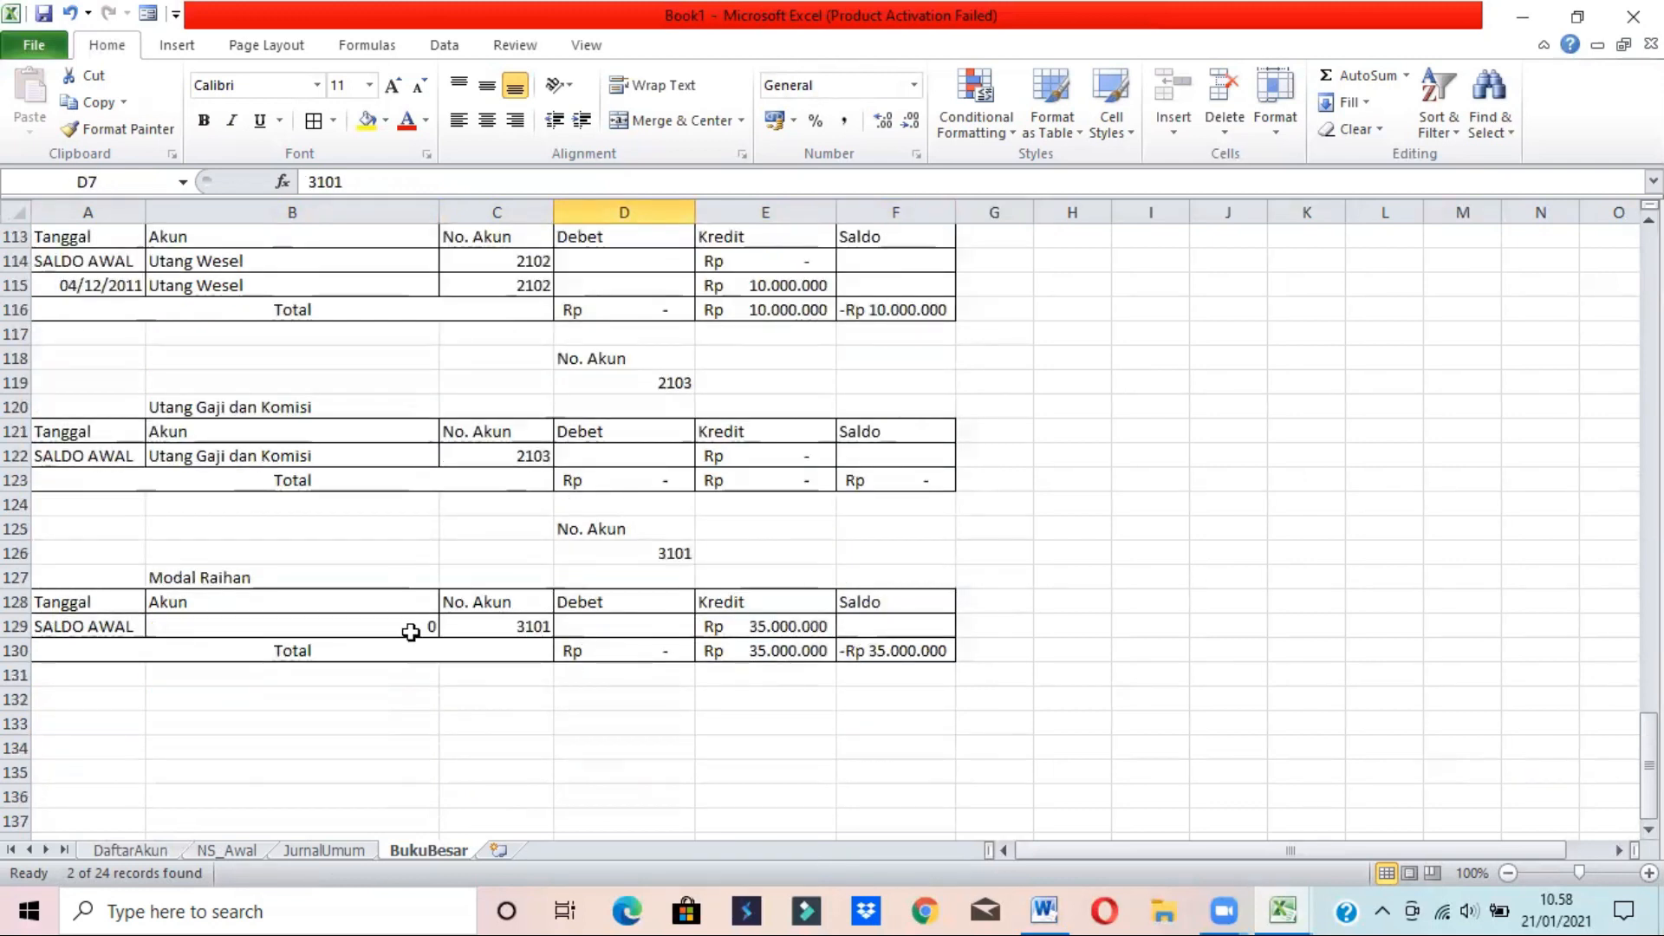
pyautogui.click(849, 650)
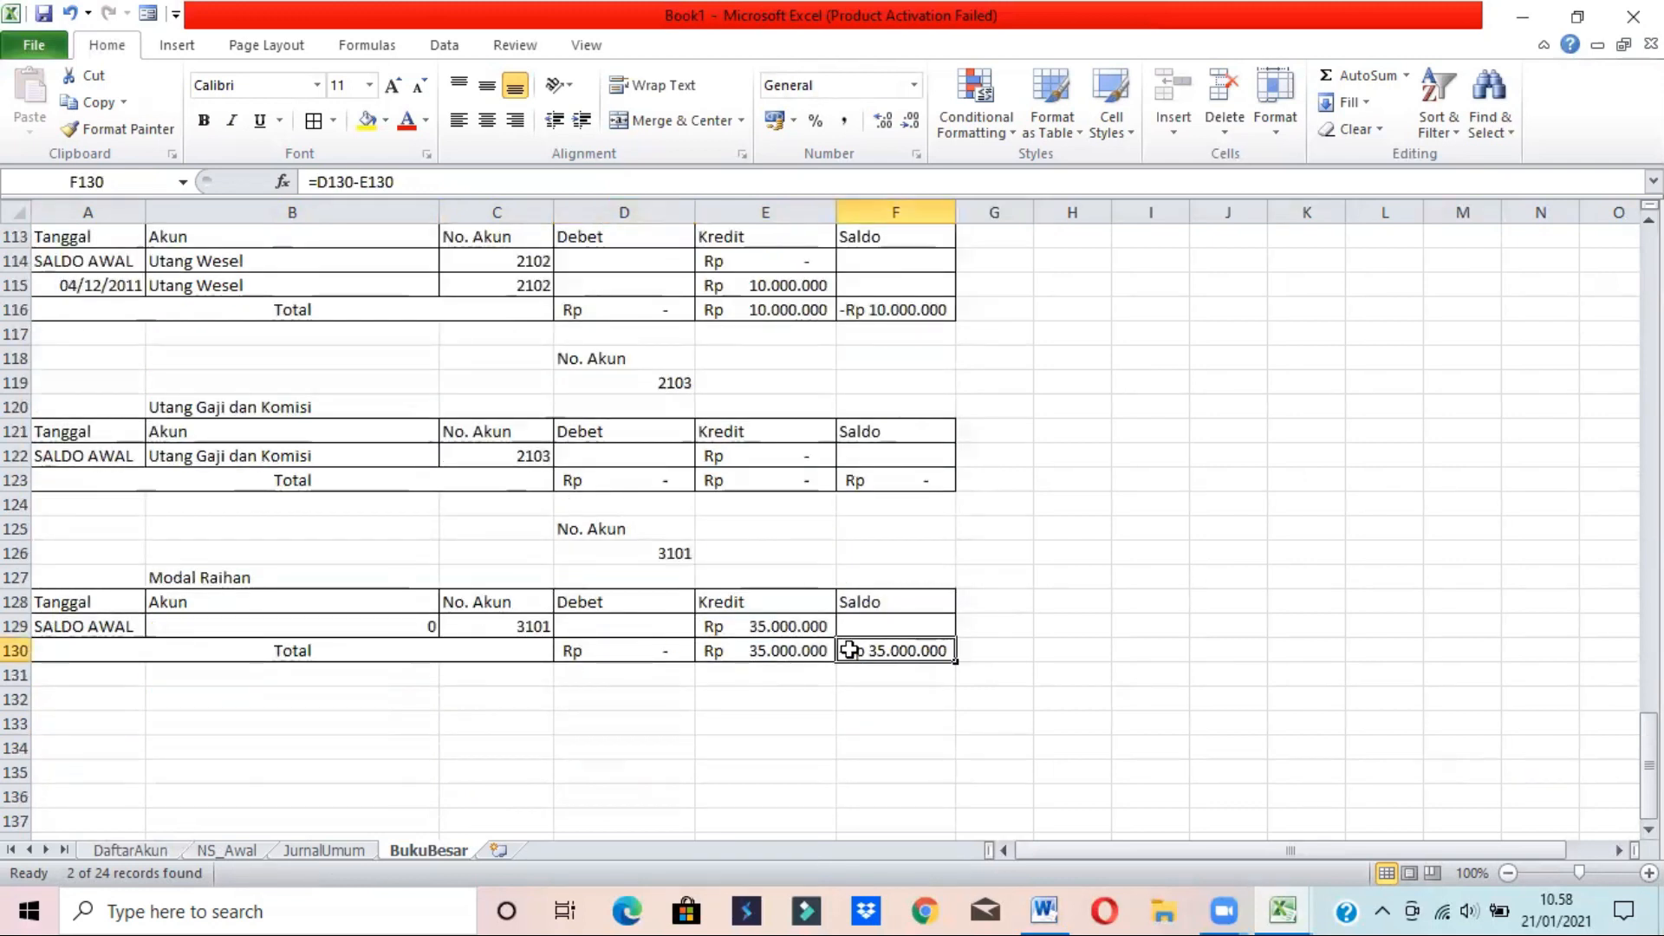
# - Replace the account name formula in B129 with the account title shown in B127 as plain text
pyautogui.click(362, 625)
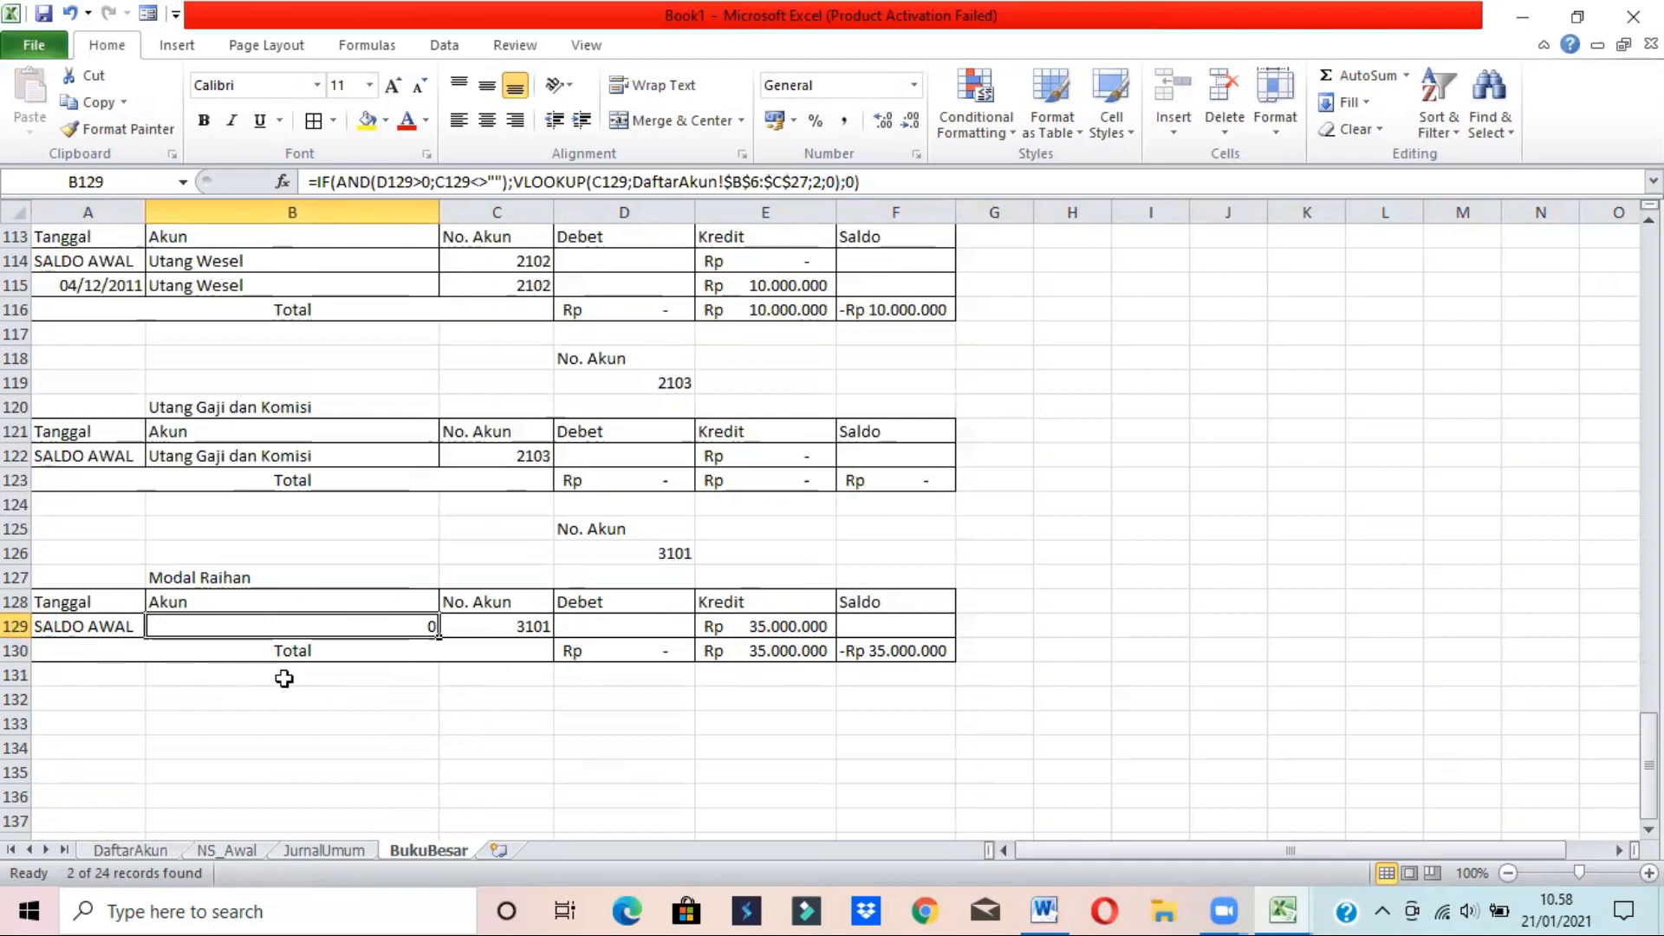
pyautogui.write('Modal')
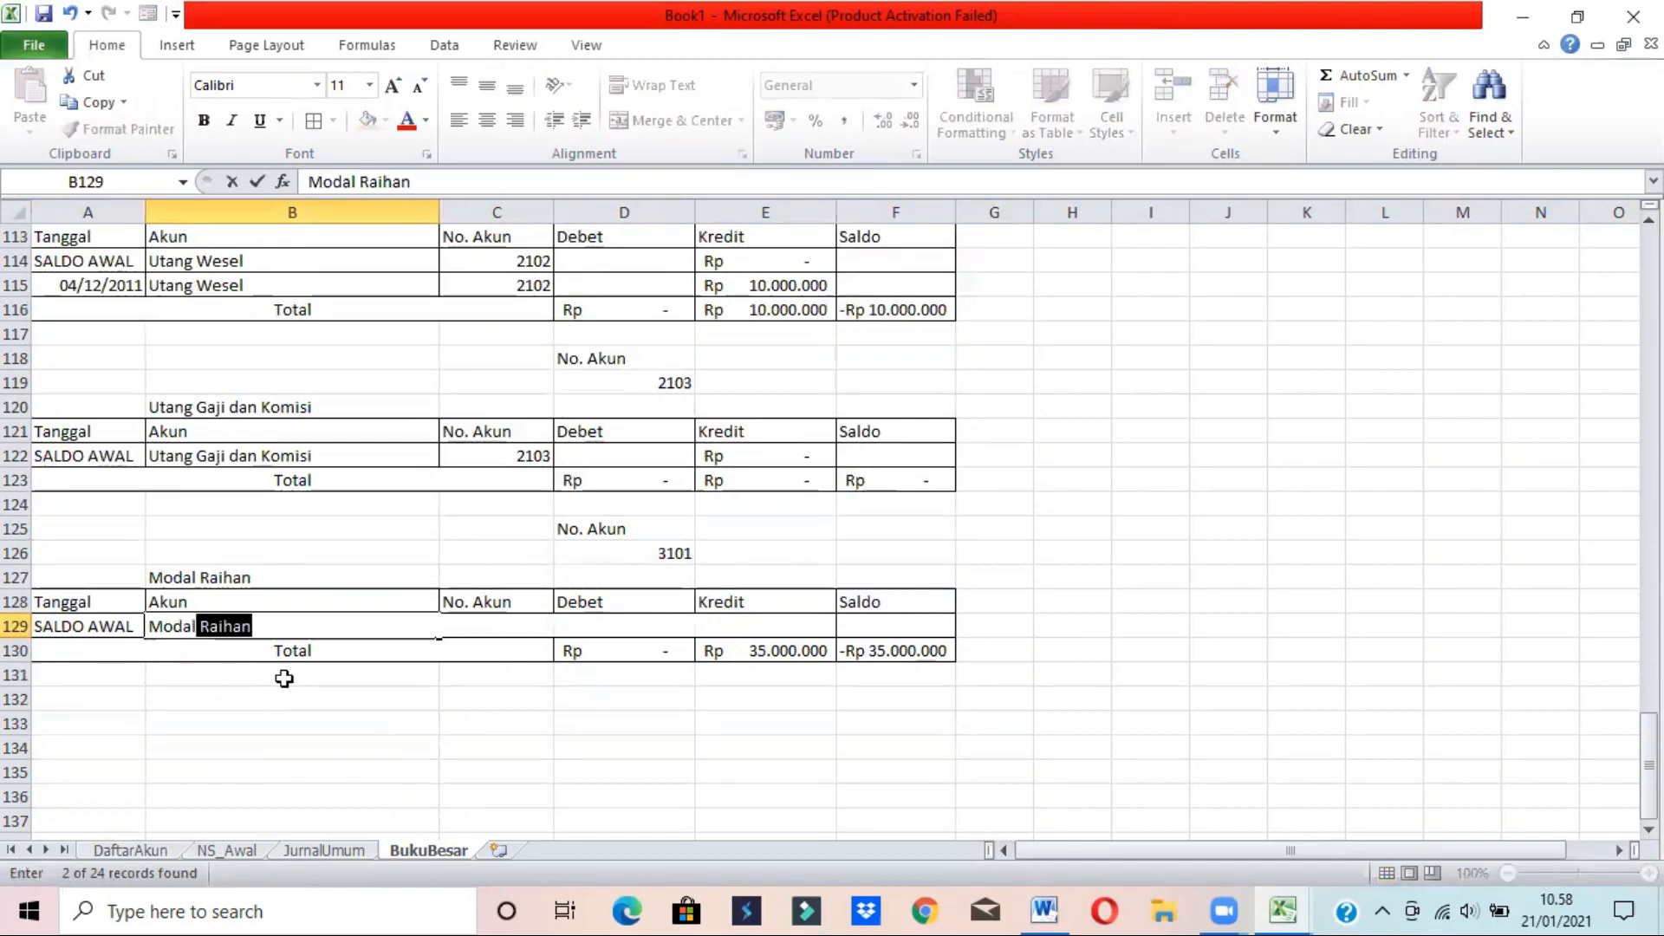
pyautogui.press('Return')
pyautogui.moveTo(330, 700); pyautogui.dragTo(1612, 598)
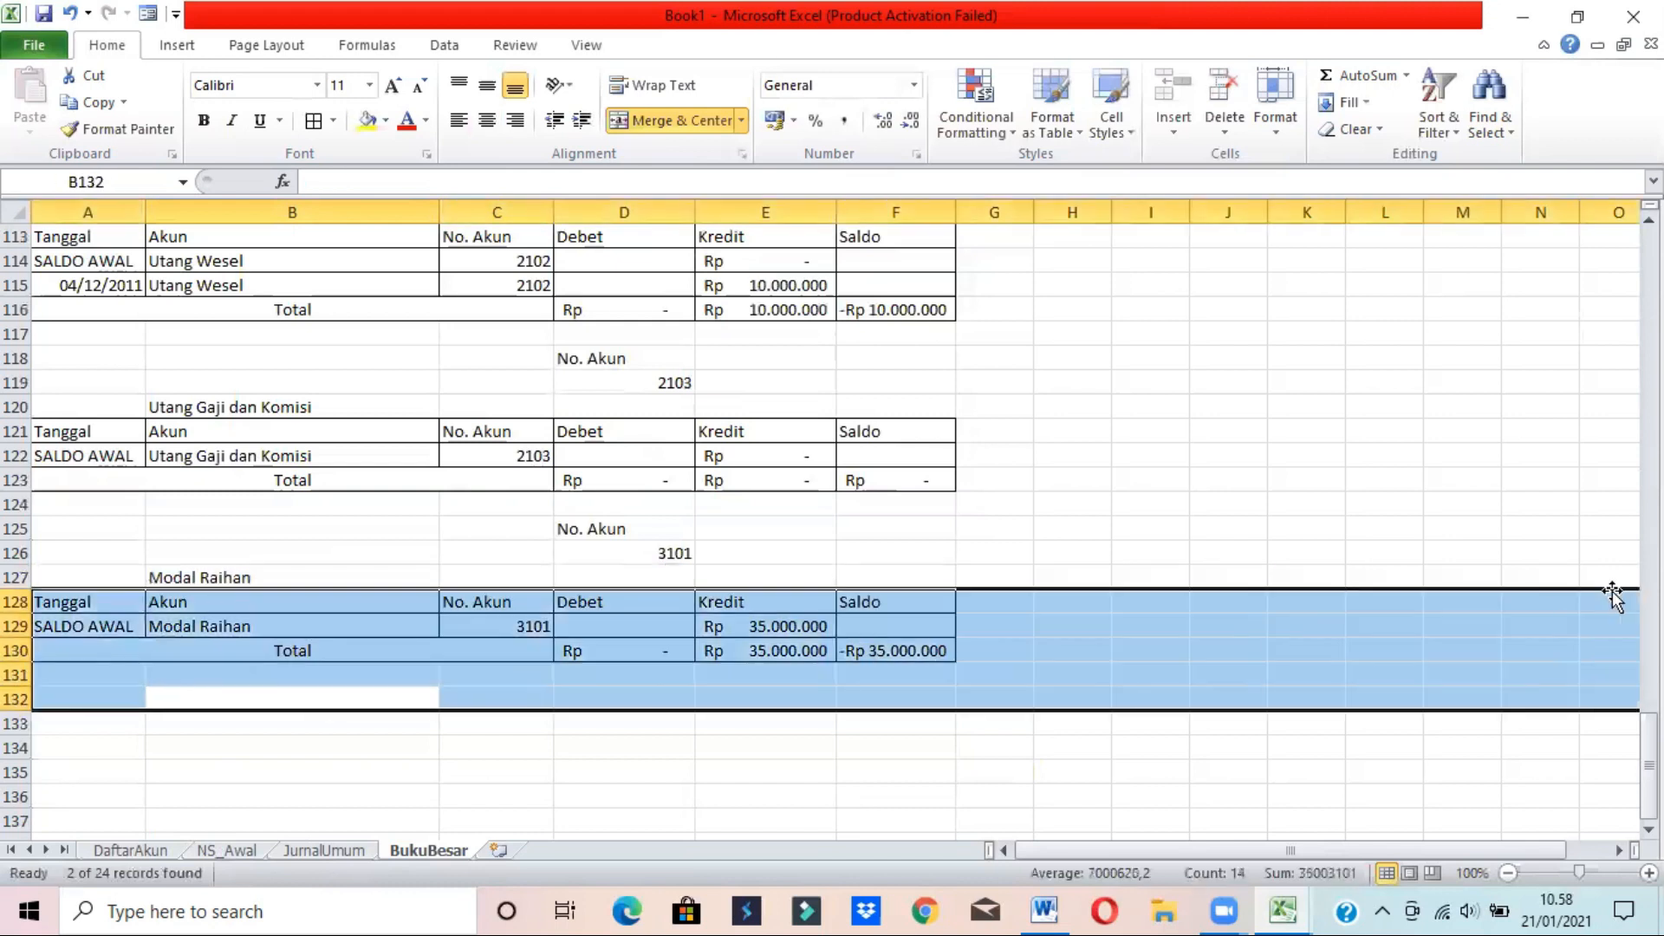
pyautogui.click(948, 624)
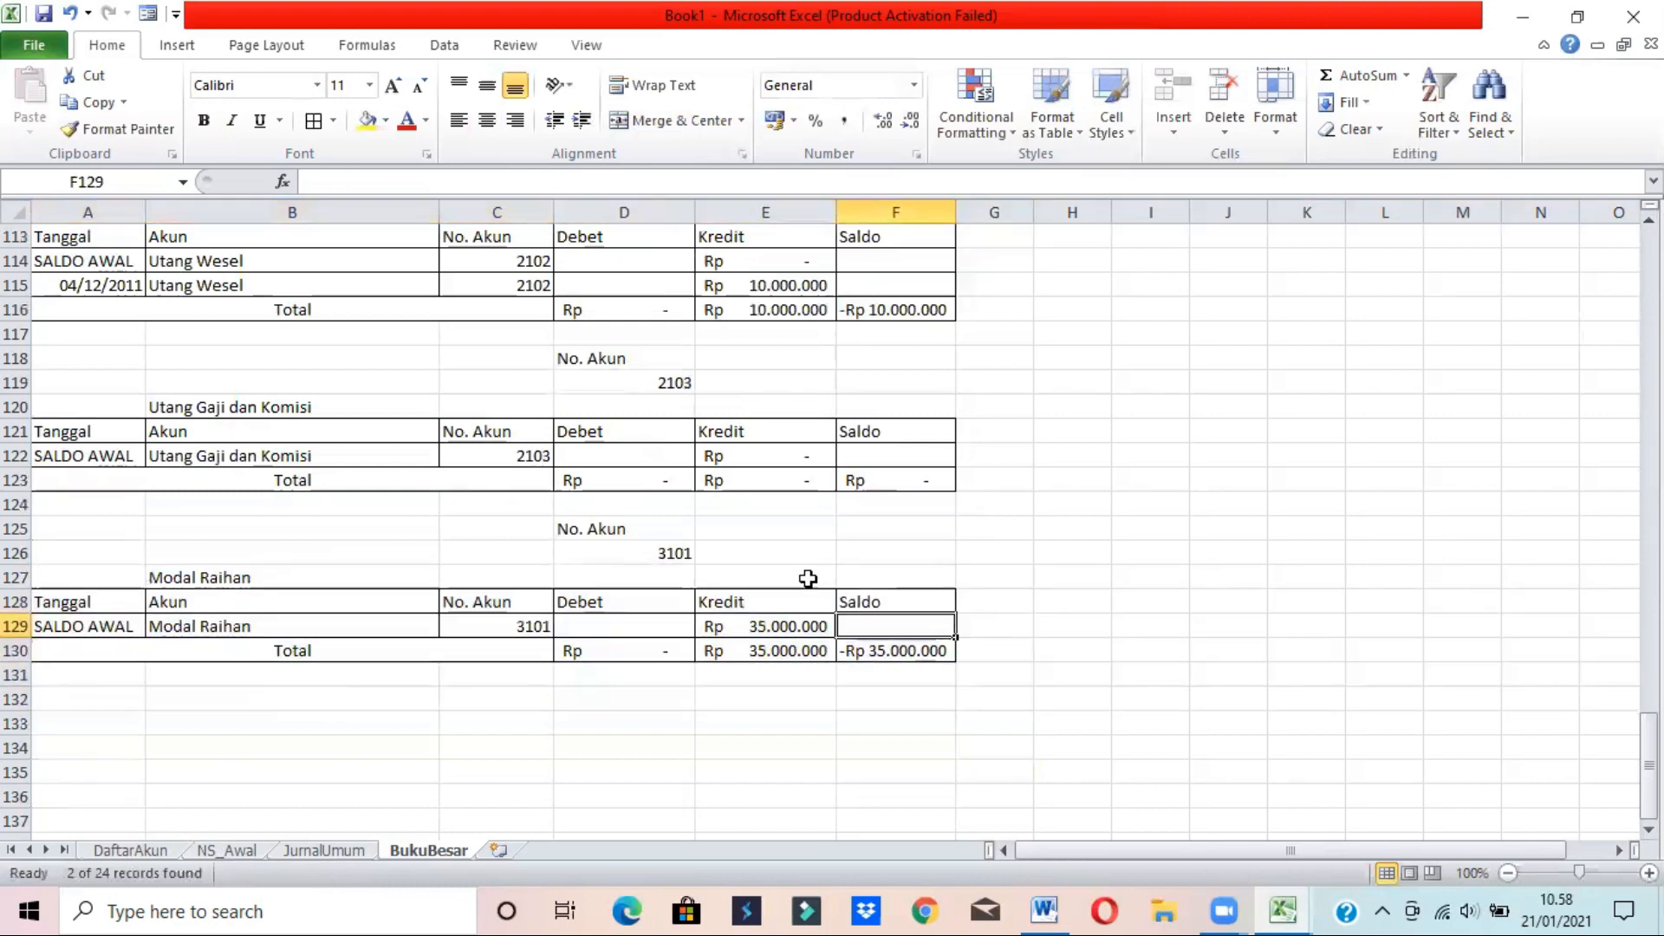
# - Set the ledger template's account number in D7 to 3102
pyautogui.click(669, 553)
pyautogui.moveTo(1648, 763); pyautogui.dragTo(1648, 283)
pyautogui.click(691, 384)
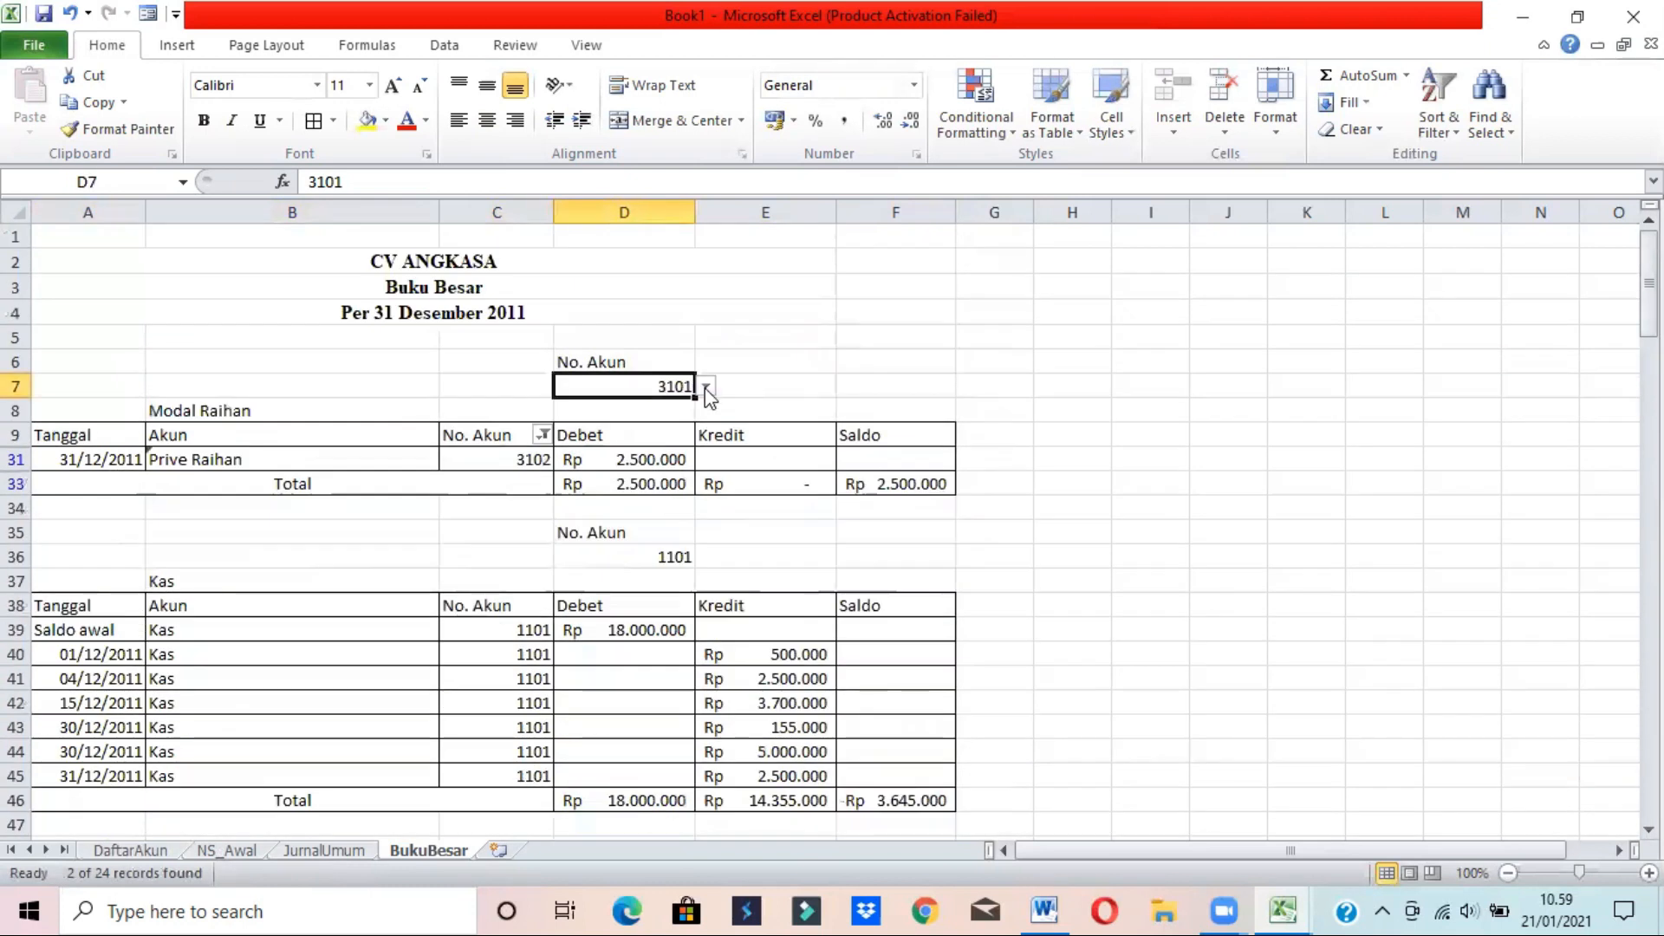
pyautogui.click(706, 386)
pyautogui.click(640, 423)
# - Copy the account 3102 ledger block from the template starting at A6 and paste it at A132
pyautogui.click(794, 353)
pyautogui.click(493, 455)
pyautogui.click(598, 364)
pyautogui.moveTo(118, 371); pyautogui.dragTo(893, 491)
pyautogui.hotkey('ctrl', 'c')
pyautogui.scroll(-20, 973, 730)
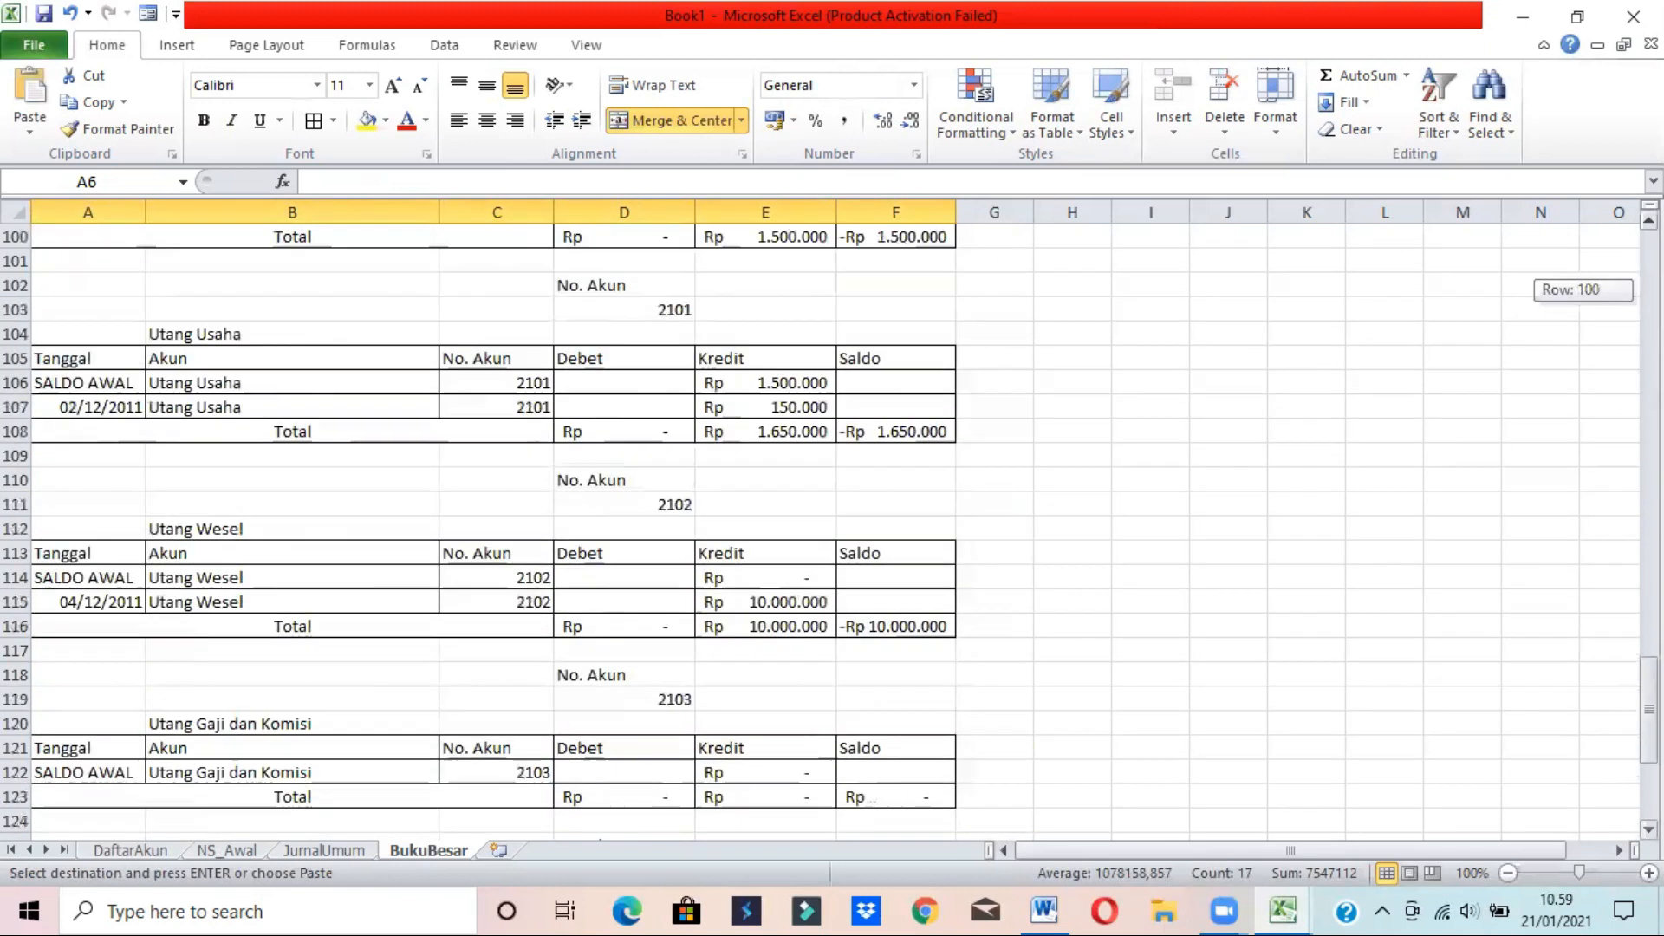
pyautogui.click(122, 697)
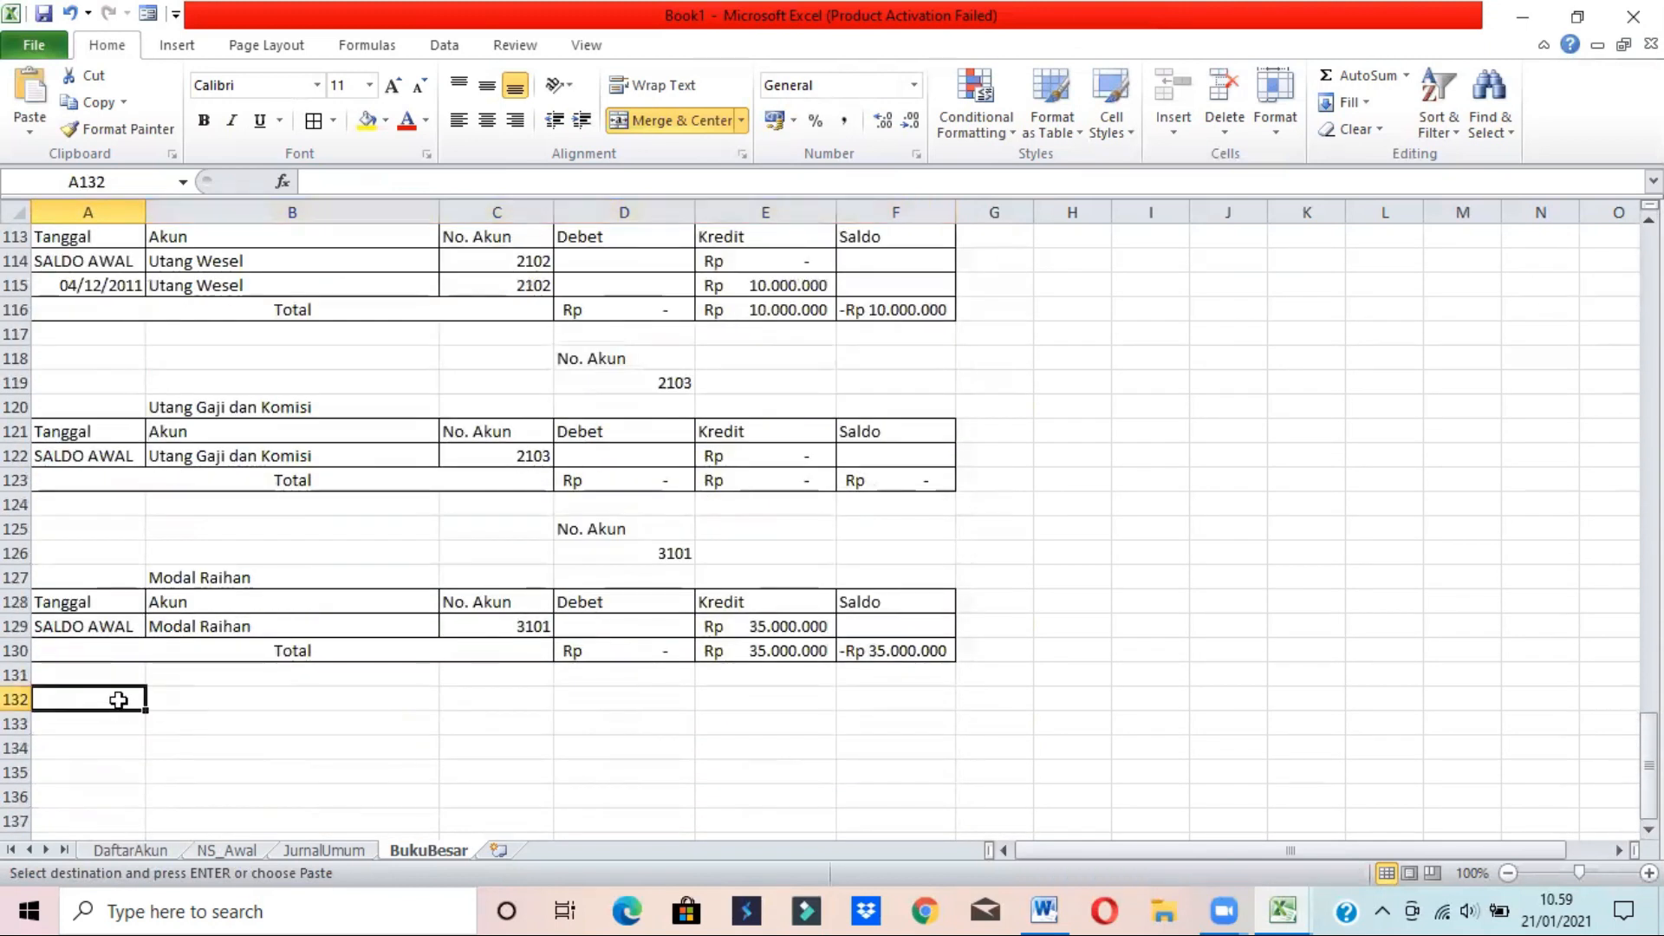
pyautogui.click(30, 132)
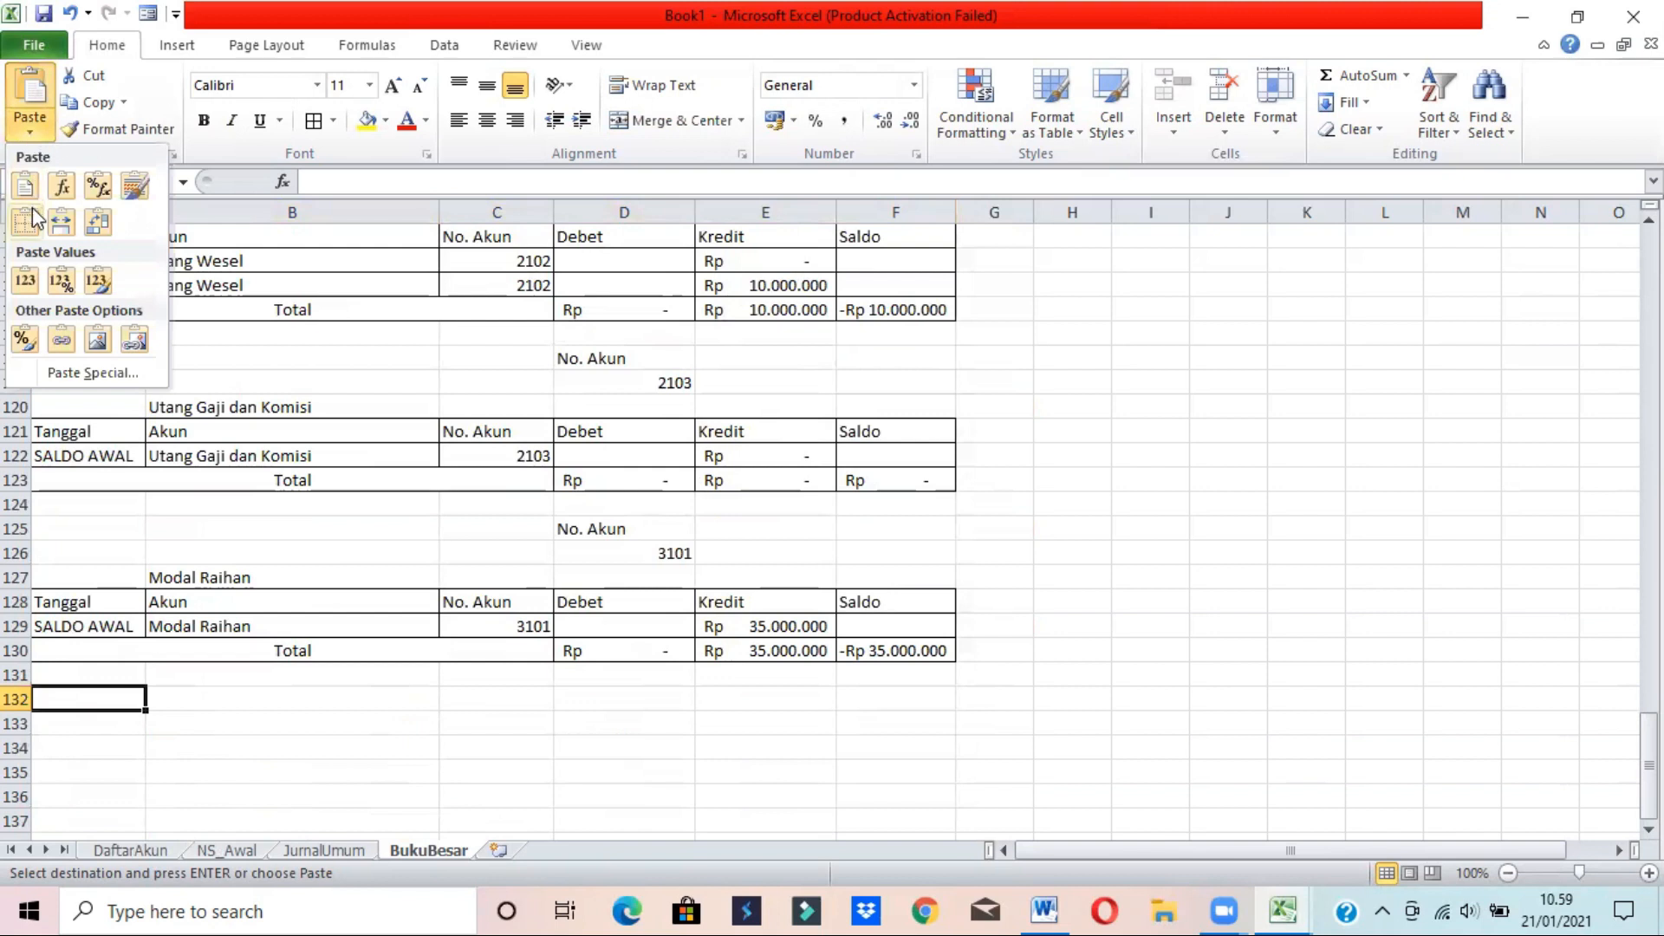
pyautogui.click(100, 191)
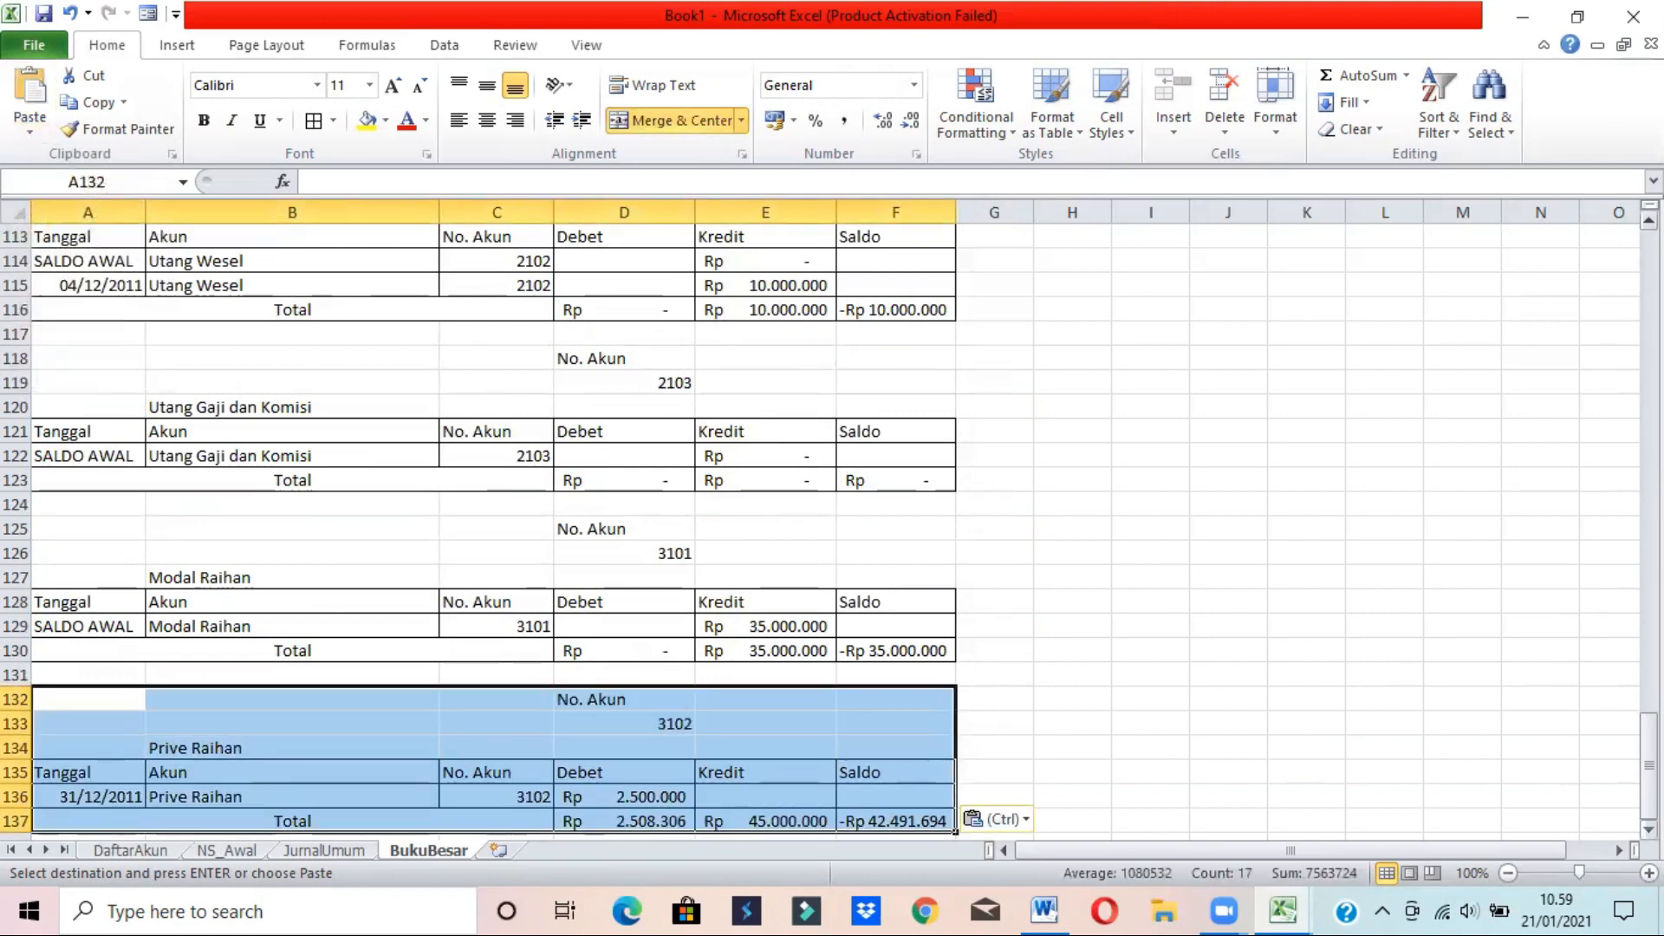
pyautogui.scroll(-2, 488, 778)
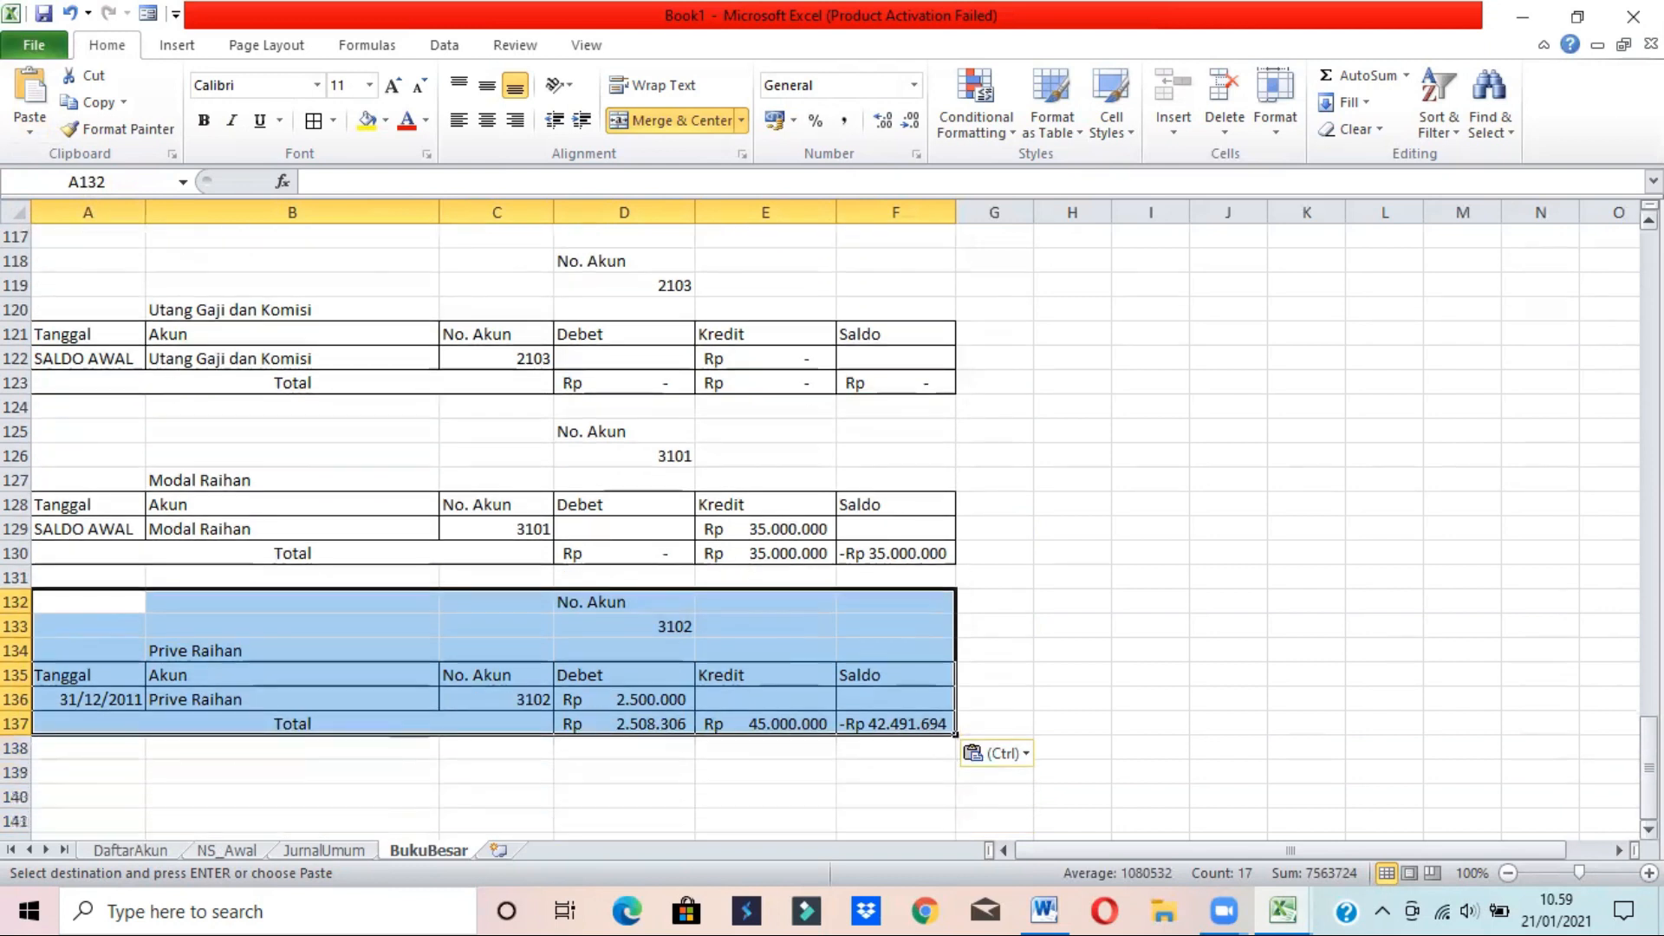
pyautogui.click(116, 675)
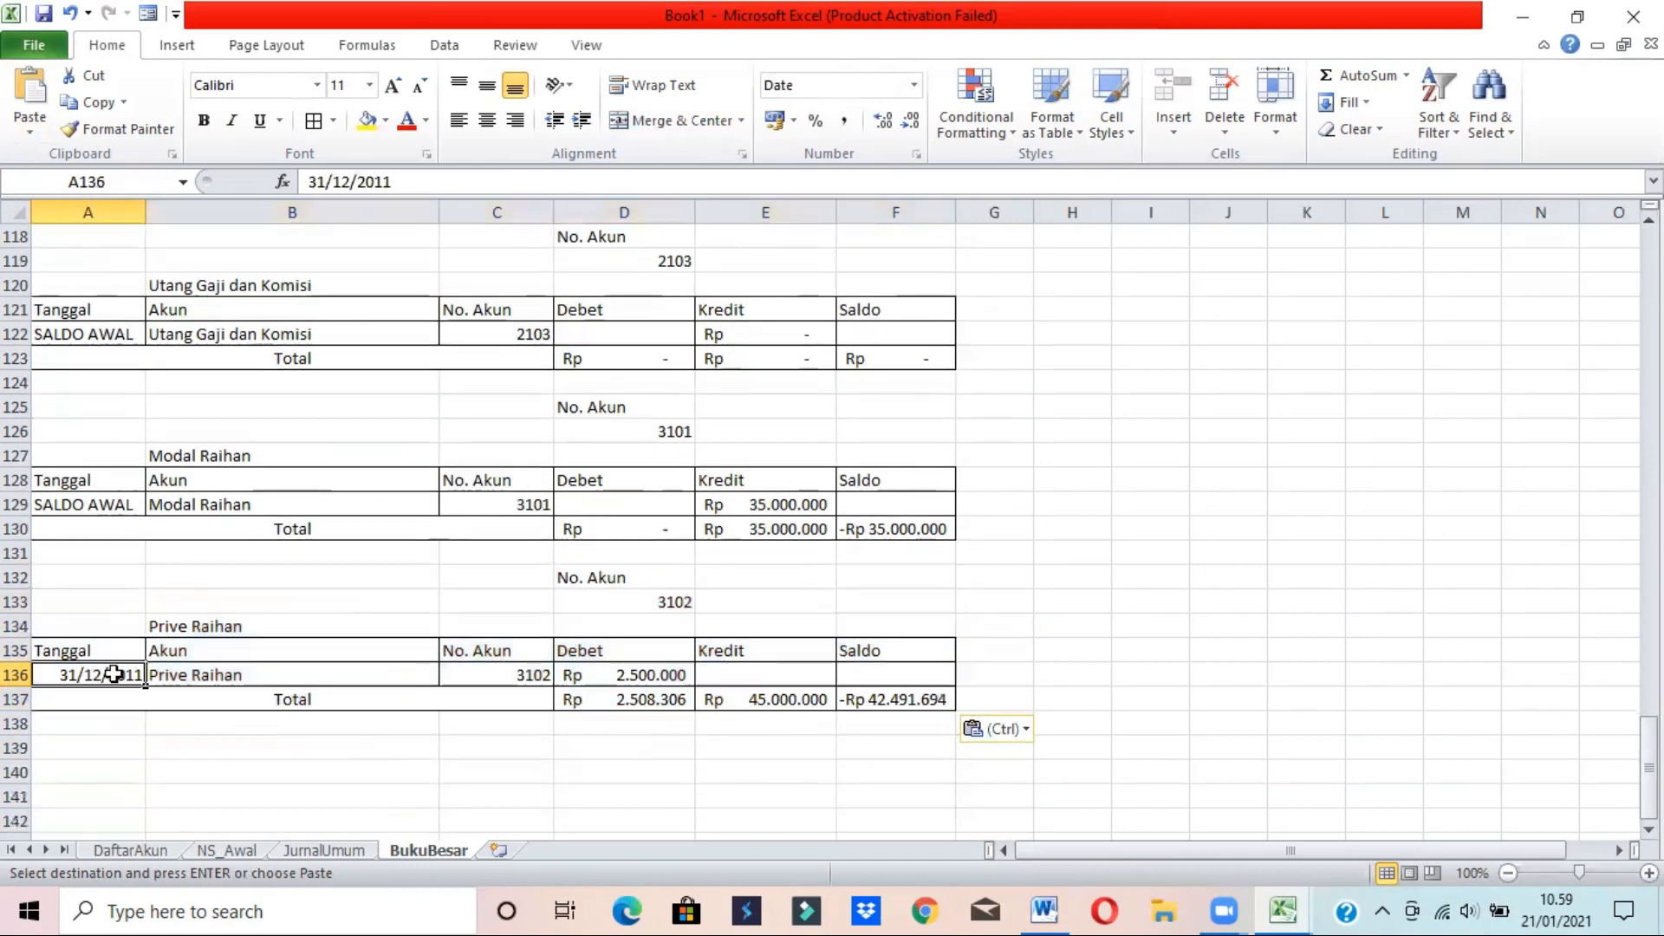
pyautogui.write('SALDO AWAL')
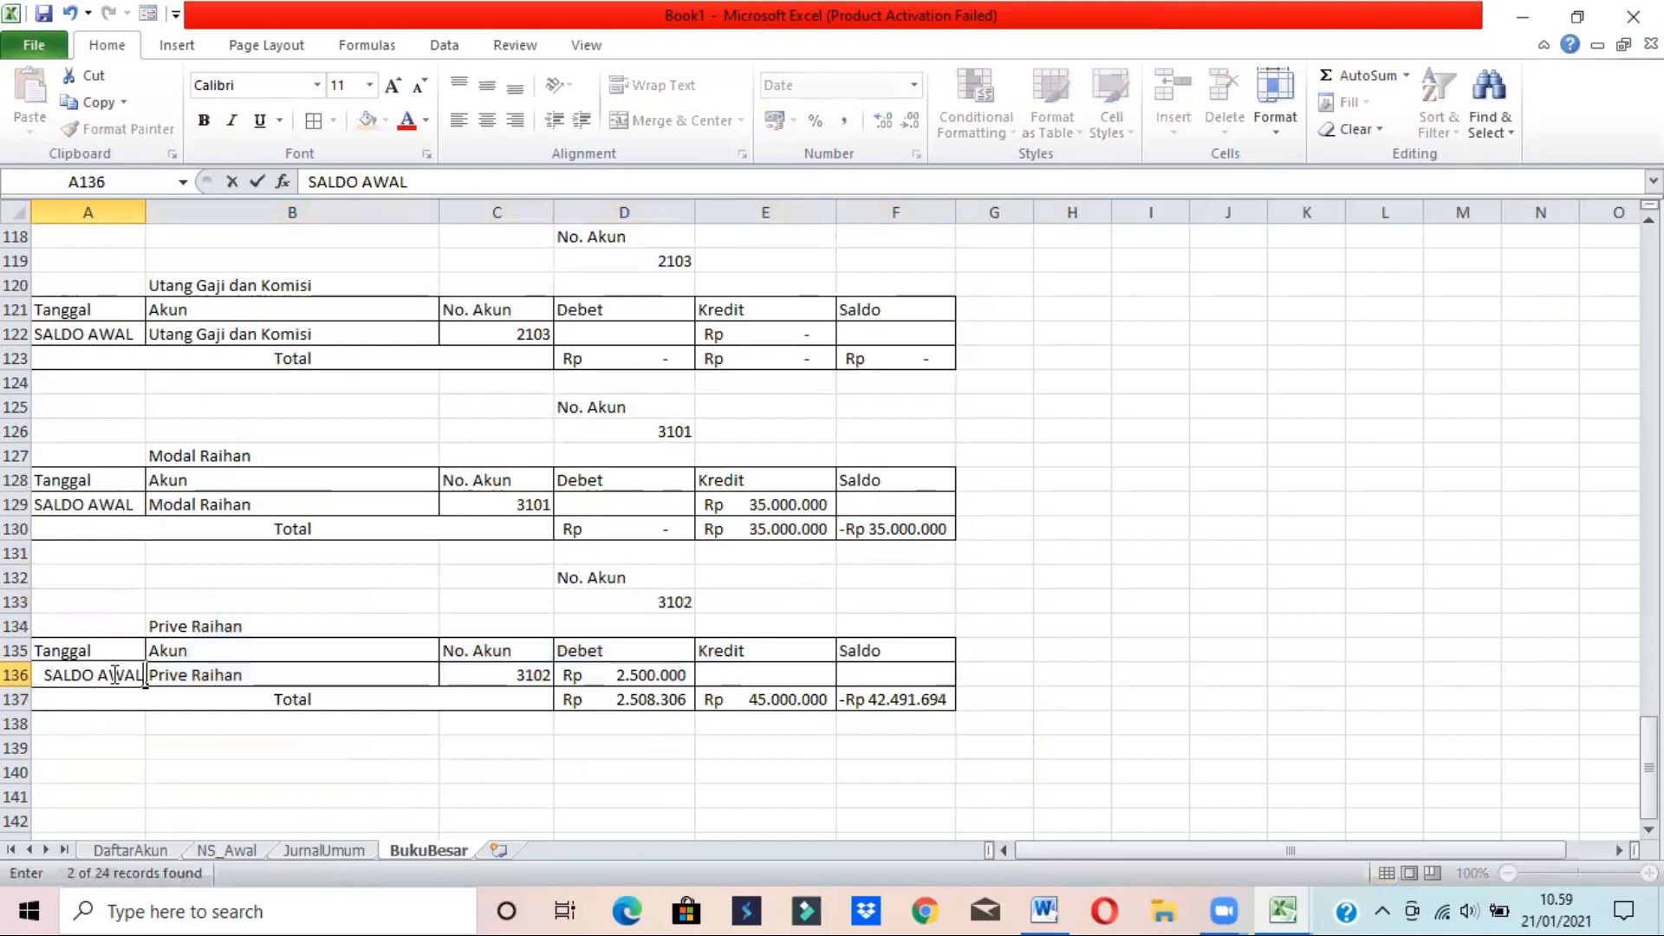
pyautogui.press('Tab')
pyautogui.press('Tab')
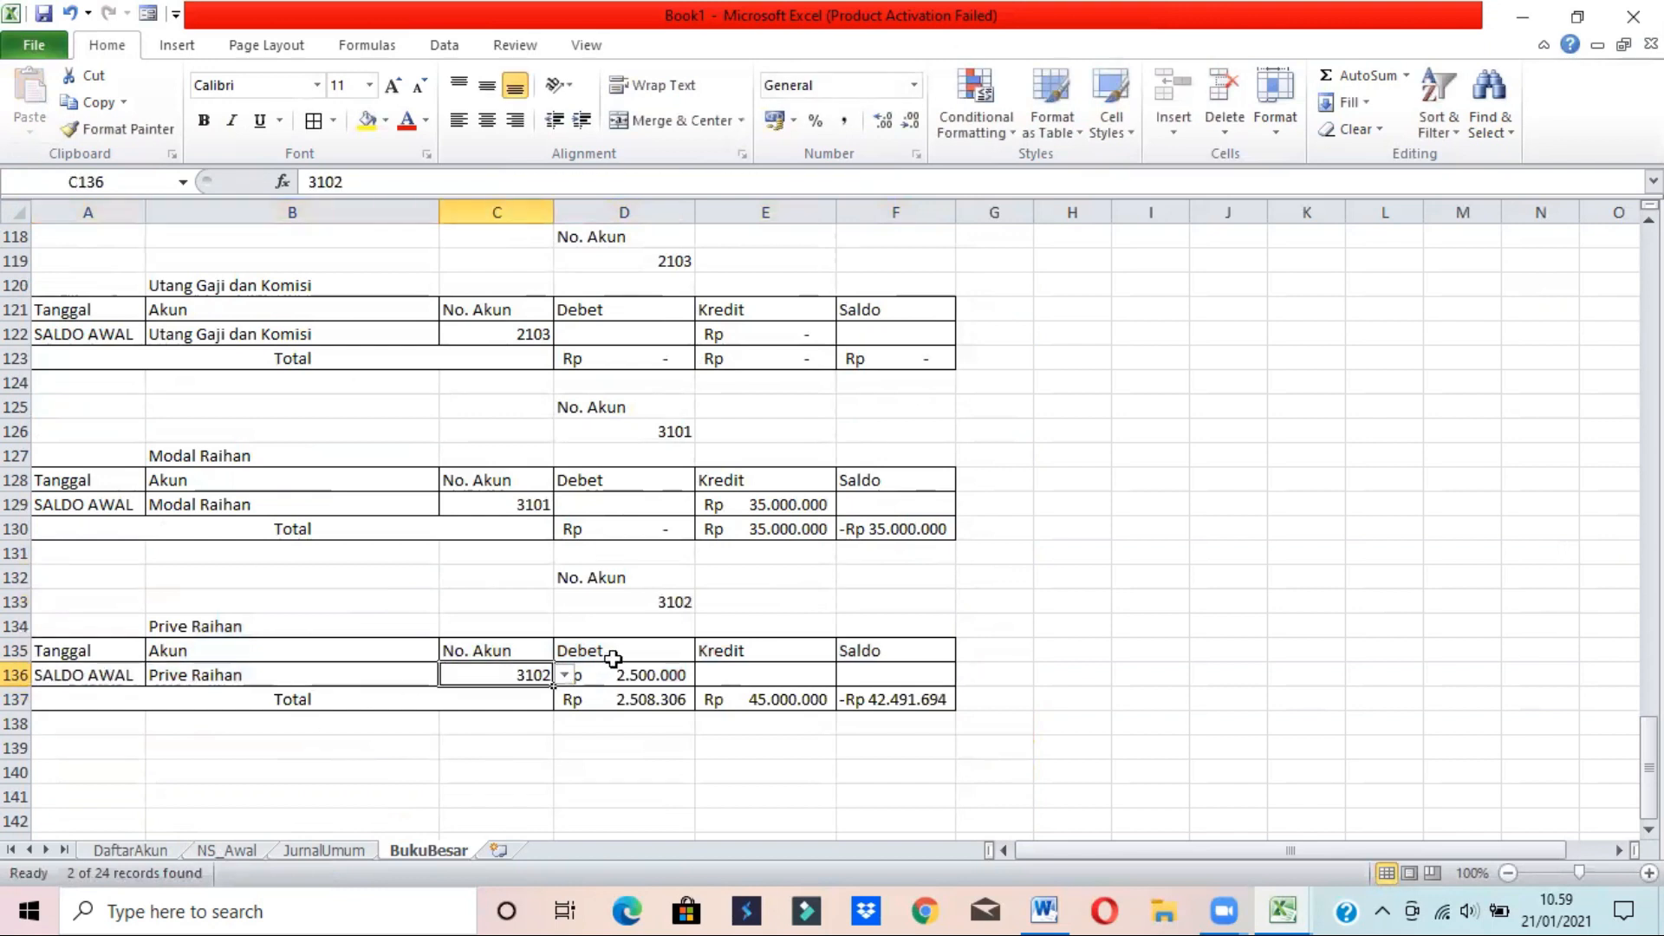
pyautogui.press('Tab')
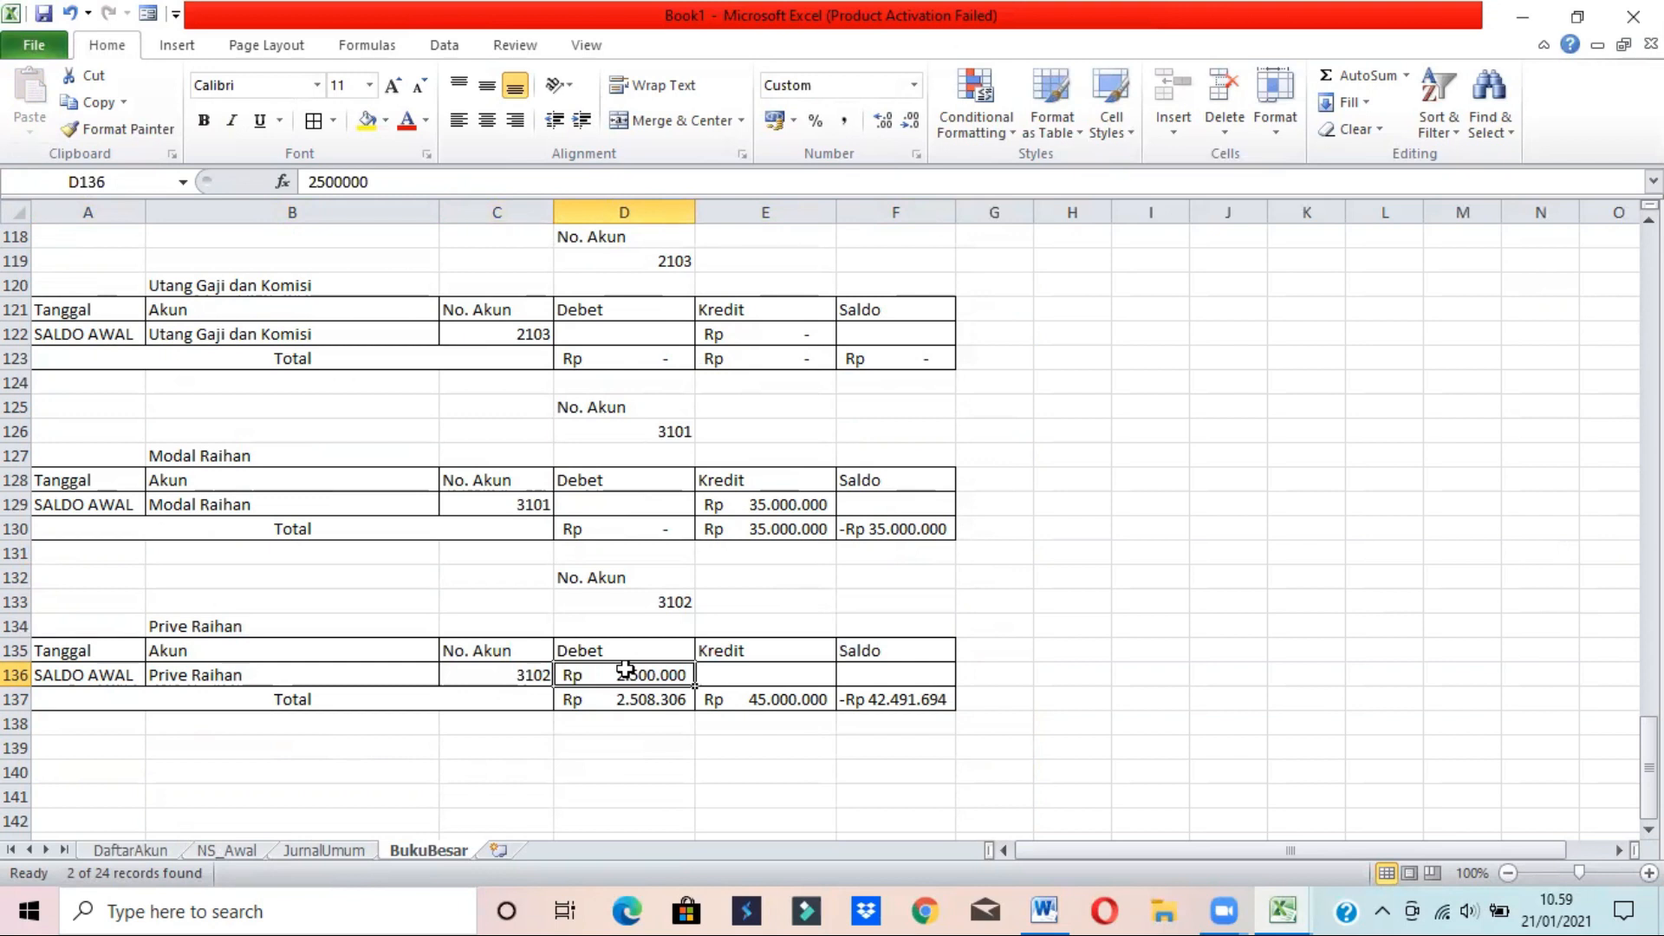
pyautogui.hotkey('ctrl', 'z')
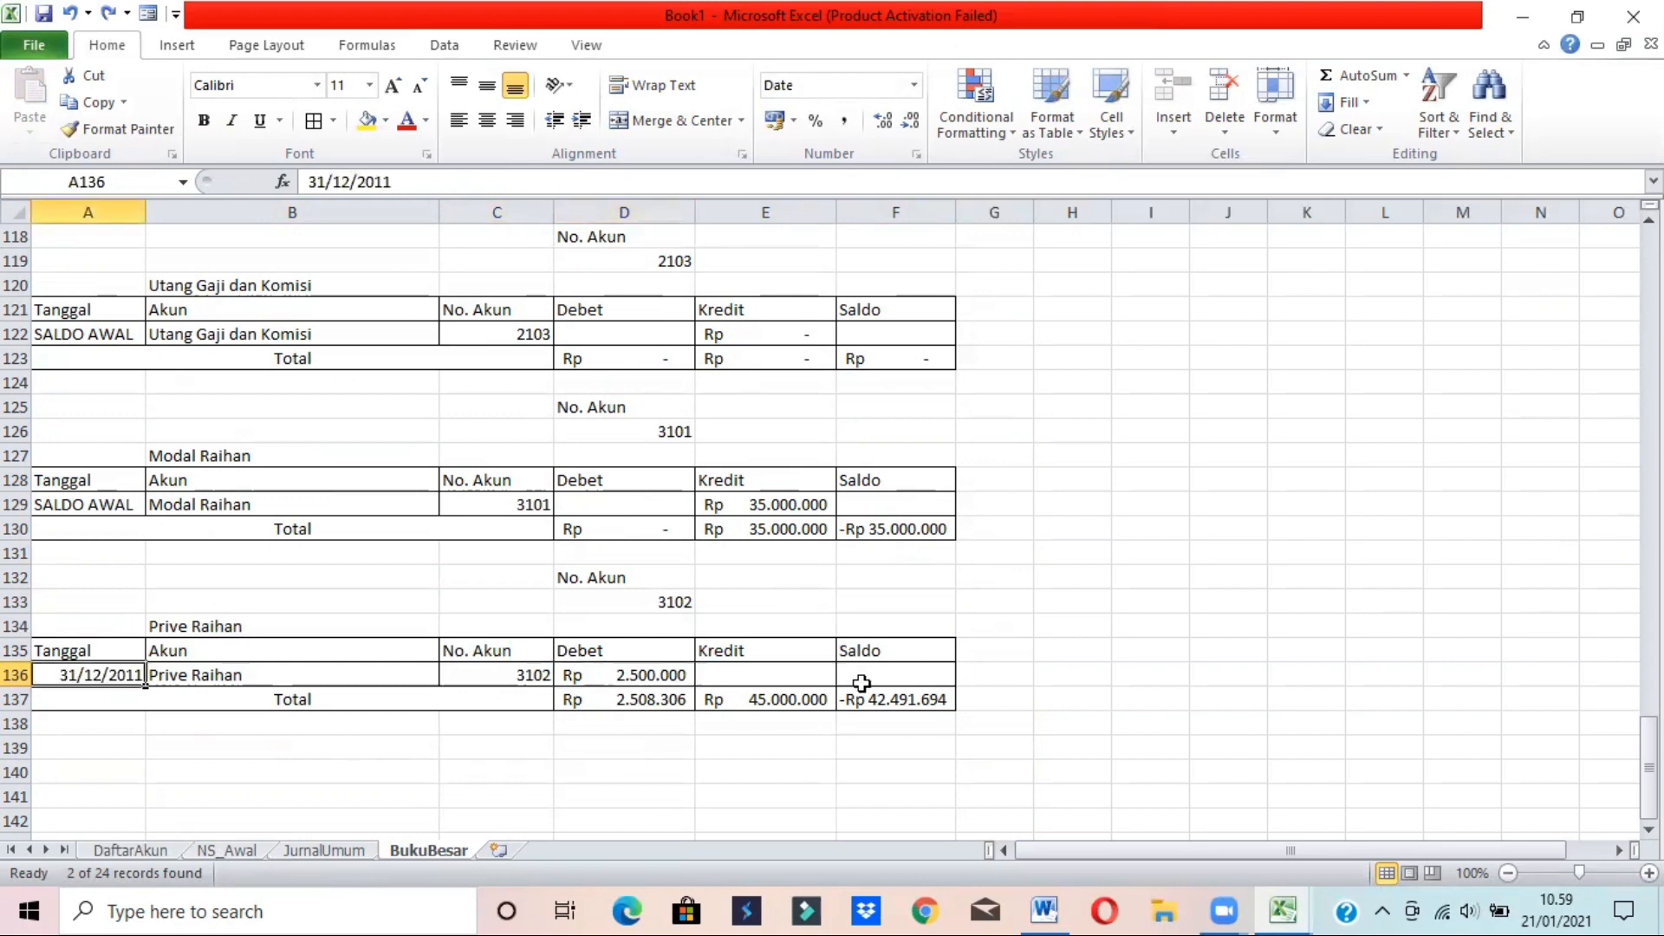
# - Insert a blank row above the 31/12/2011 entry in row 136 of the account 3102 block
pyautogui.moveTo(1649, 767)
pyautogui.mouseDown()
pyautogui.moveTo(1649, 278)
pyautogui.moveTo(1649, 766)
pyautogui.mouseUp()
pyautogui.click(299, 629)
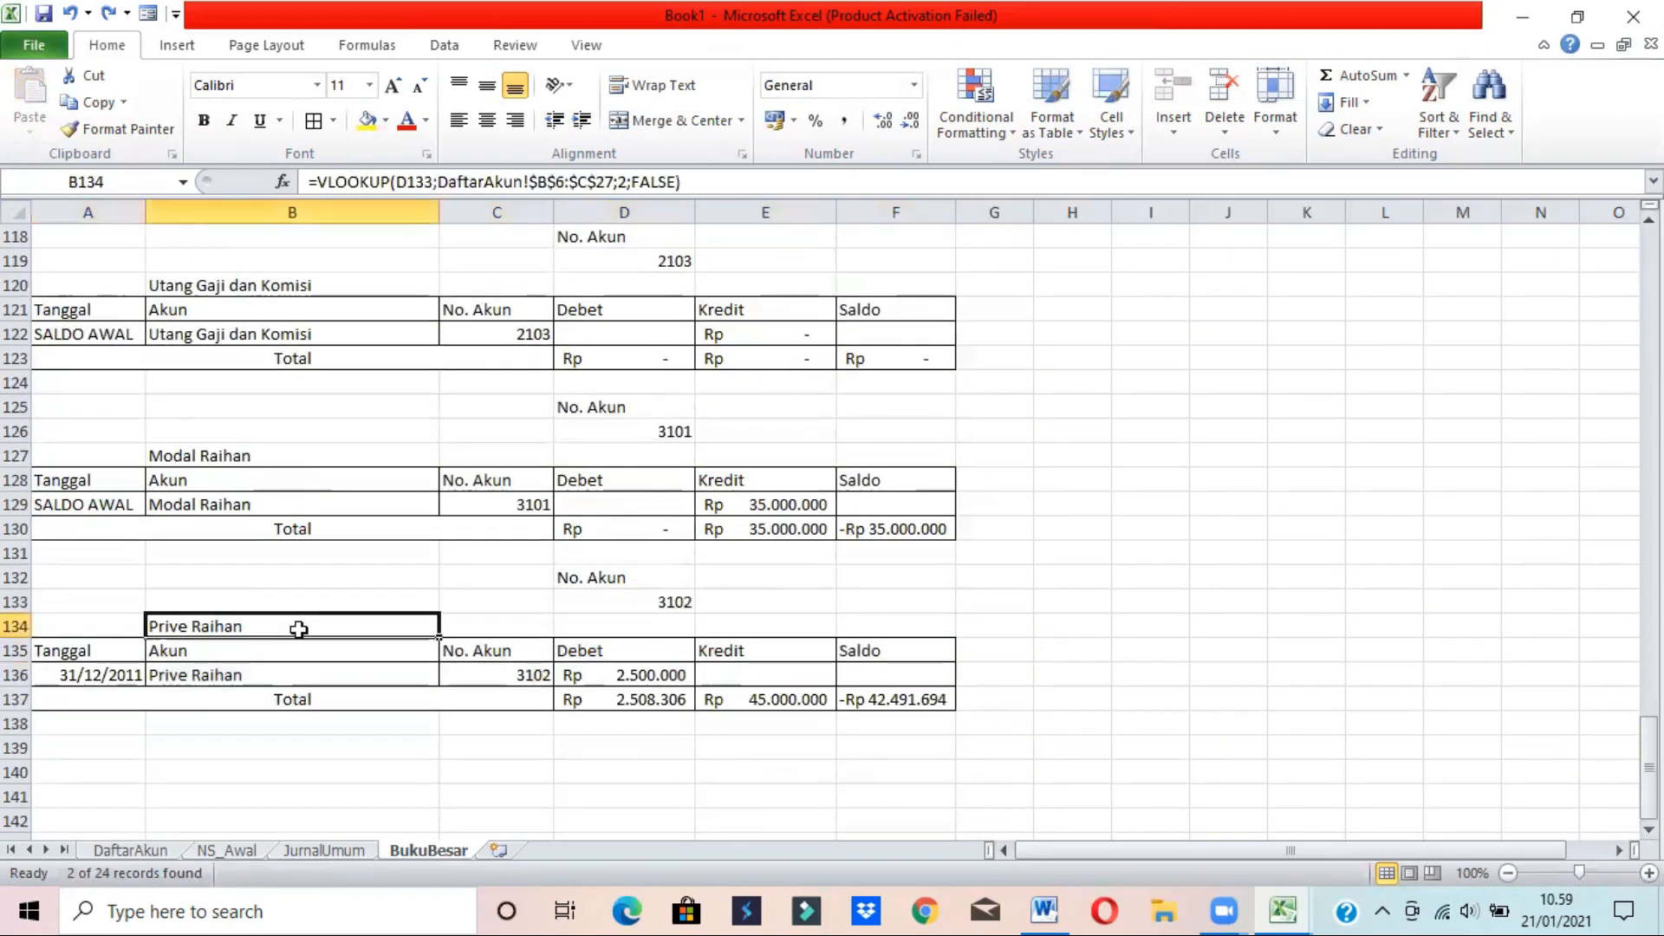
pyautogui.click(89, 574)
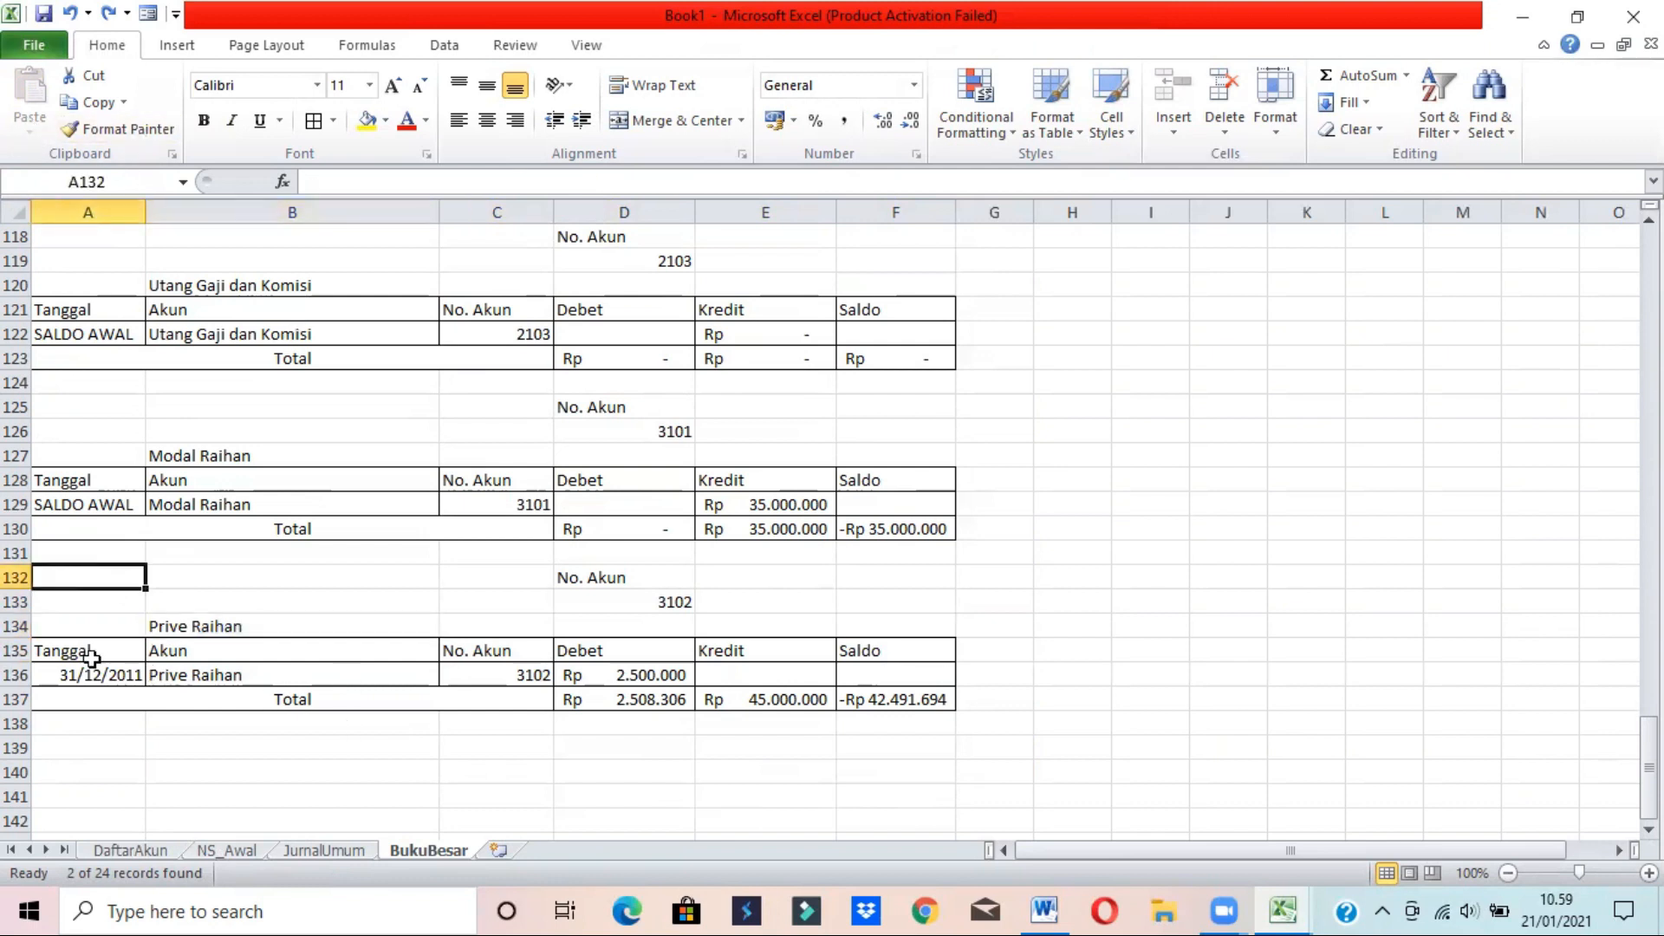
pyautogui.click(92, 657)
pyautogui.click(48, 674)
pyautogui.click(18, 674)
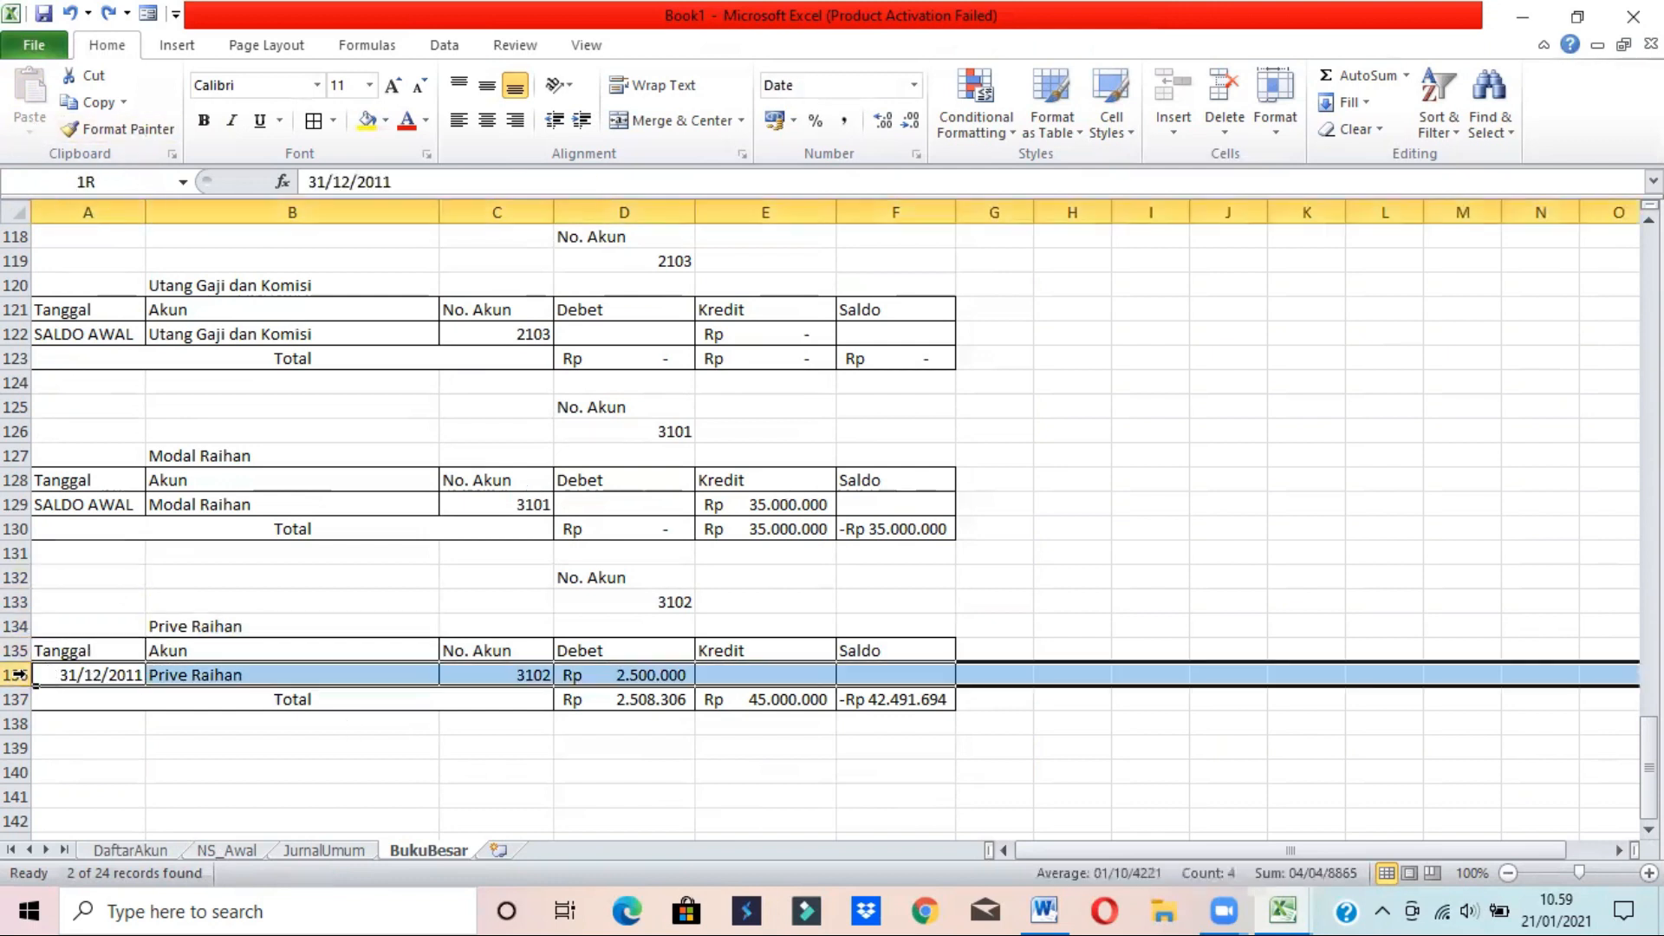
pyautogui.rightClick(19, 675)
pyautogui.click(104, 493)
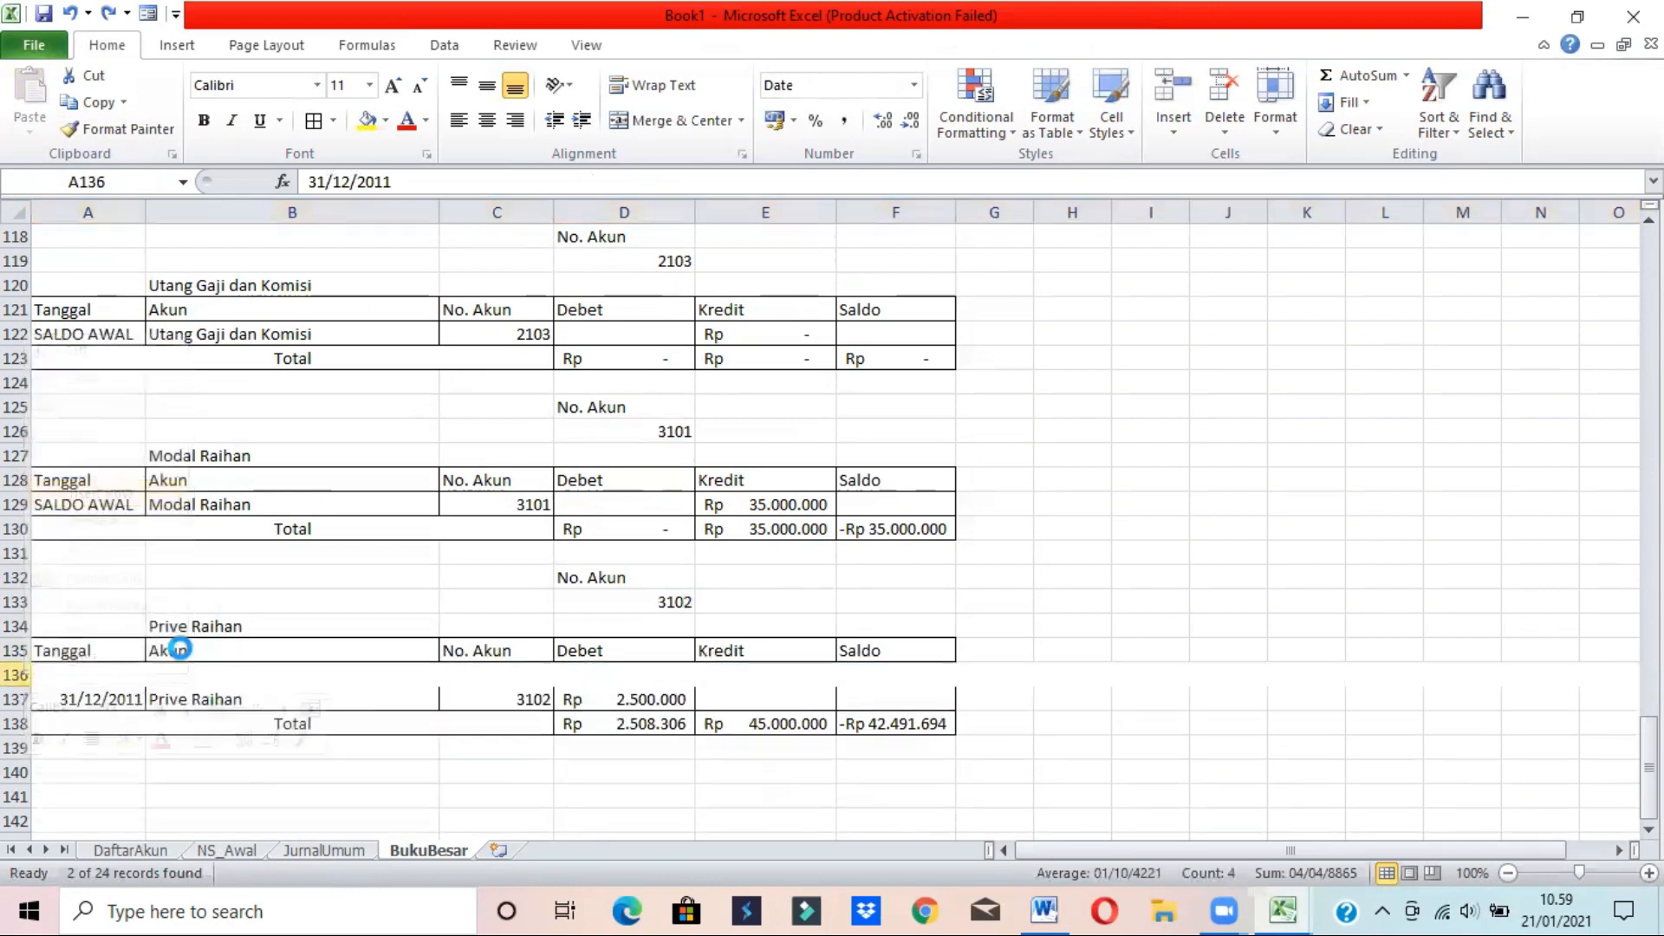
# - Enter SALDO AWAL in A136 and the account title shown in B134 in B136
pyautogui.click(113, 673)
pyautogui.write('SALDO AWAL')
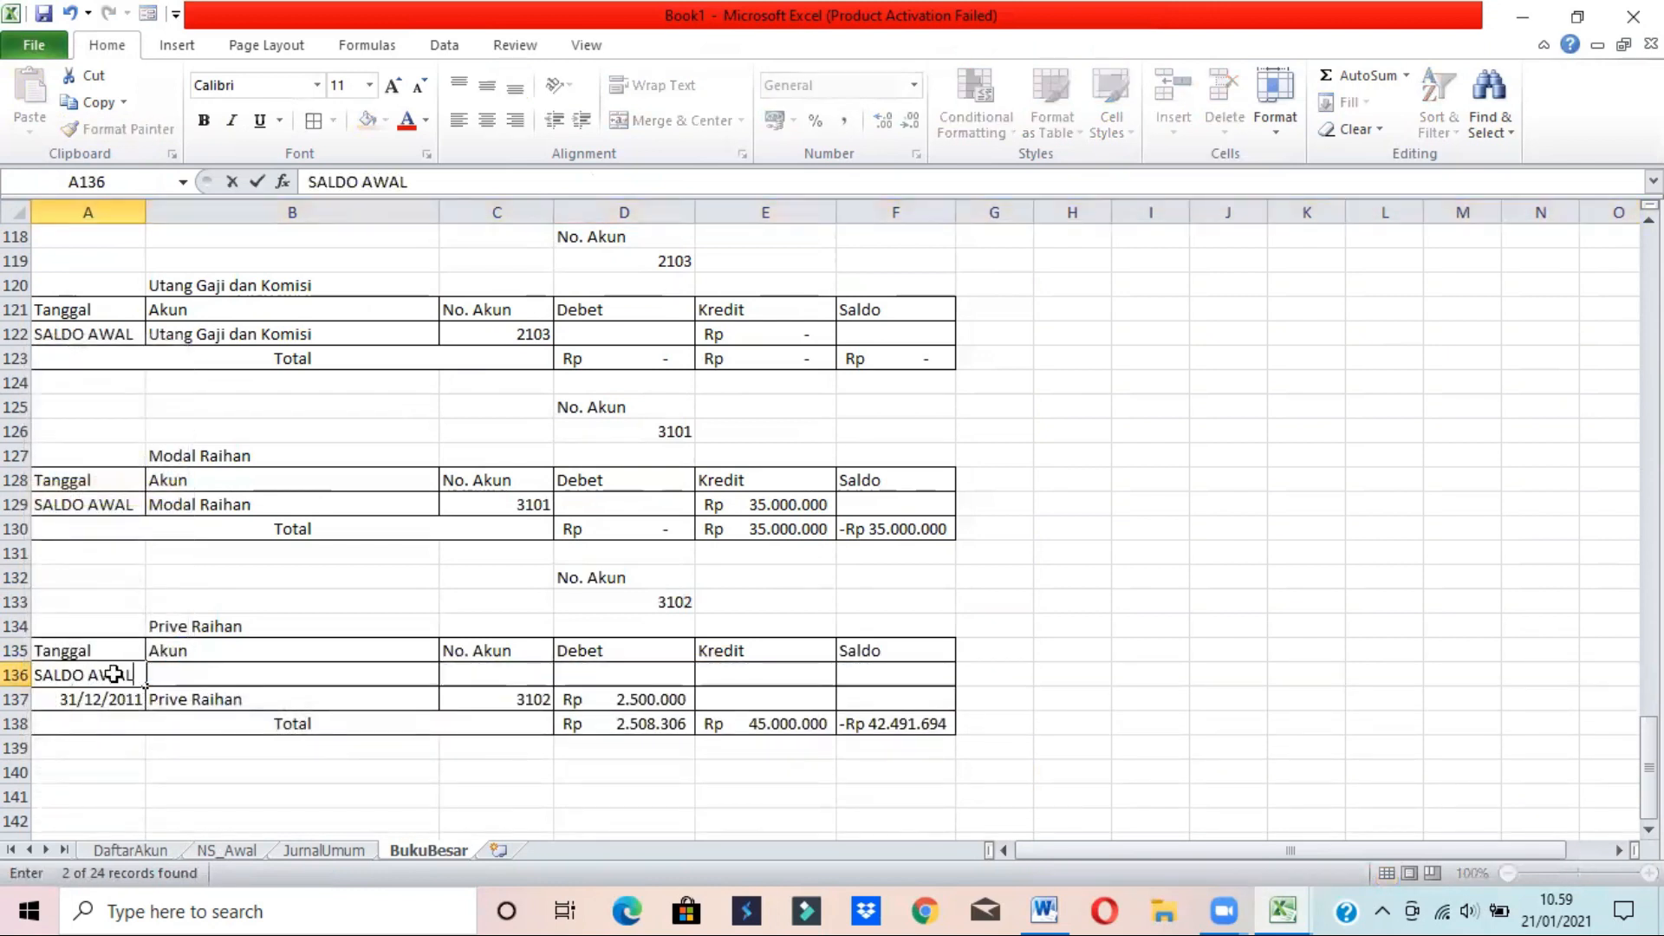
pyautogui.press('Tab')
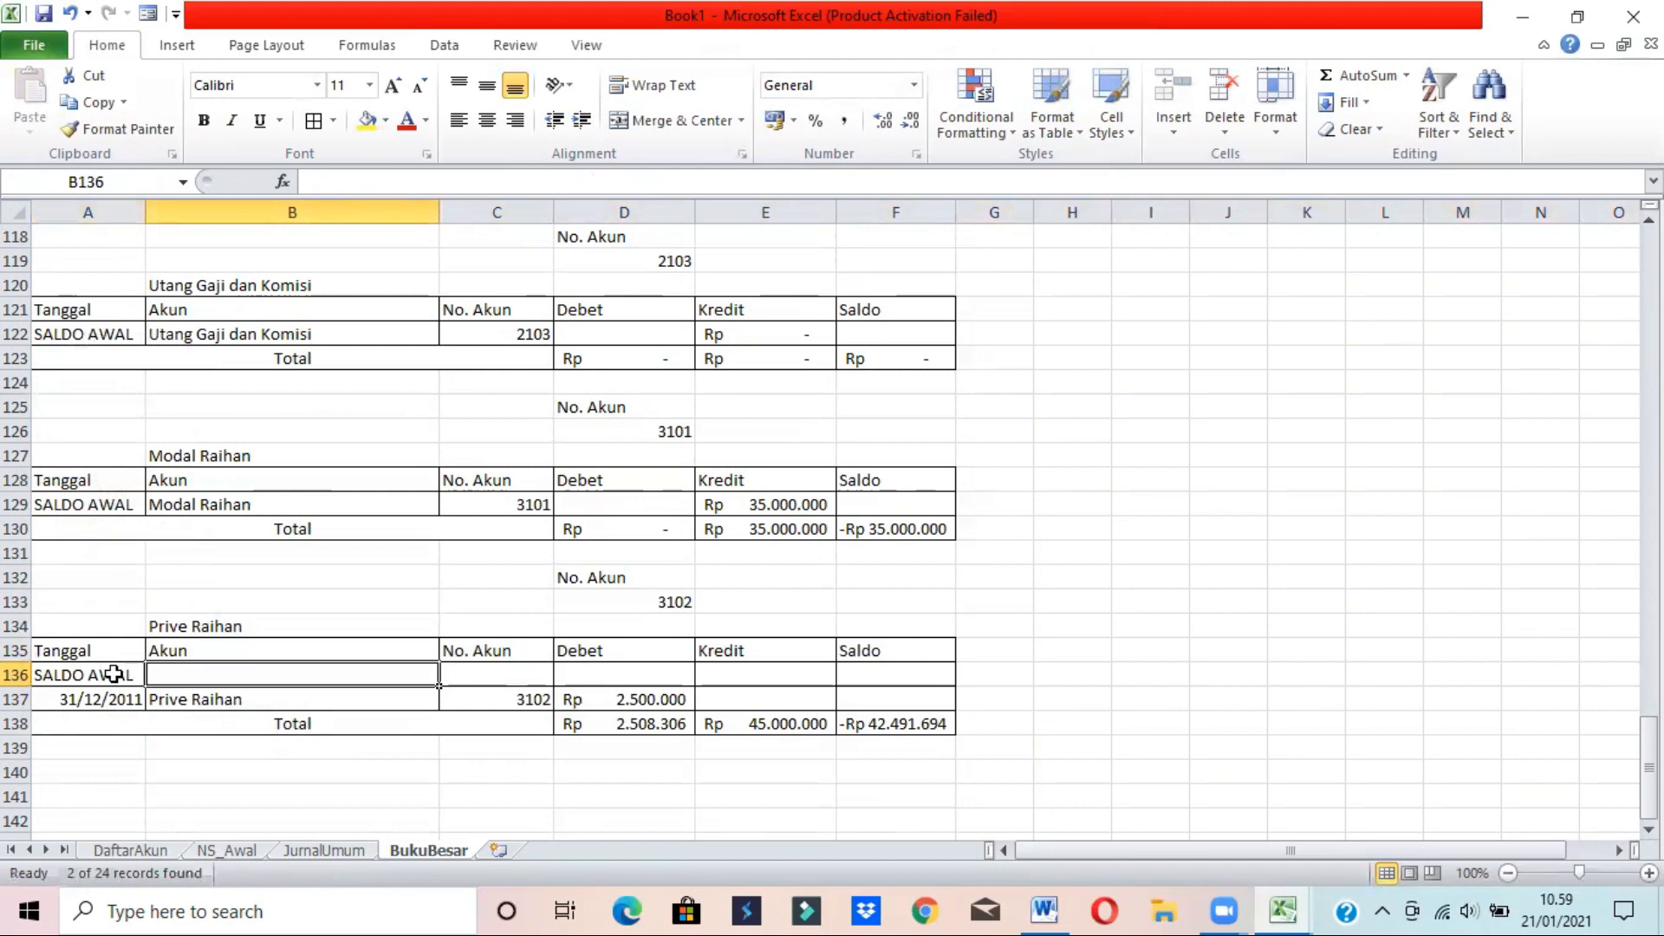
pyautogui.write('Prive Raihan')
pyautogui.press('Return')
pyautogui.press('Up')
pyautogui.press('Right')
pyautogui.press('Right')
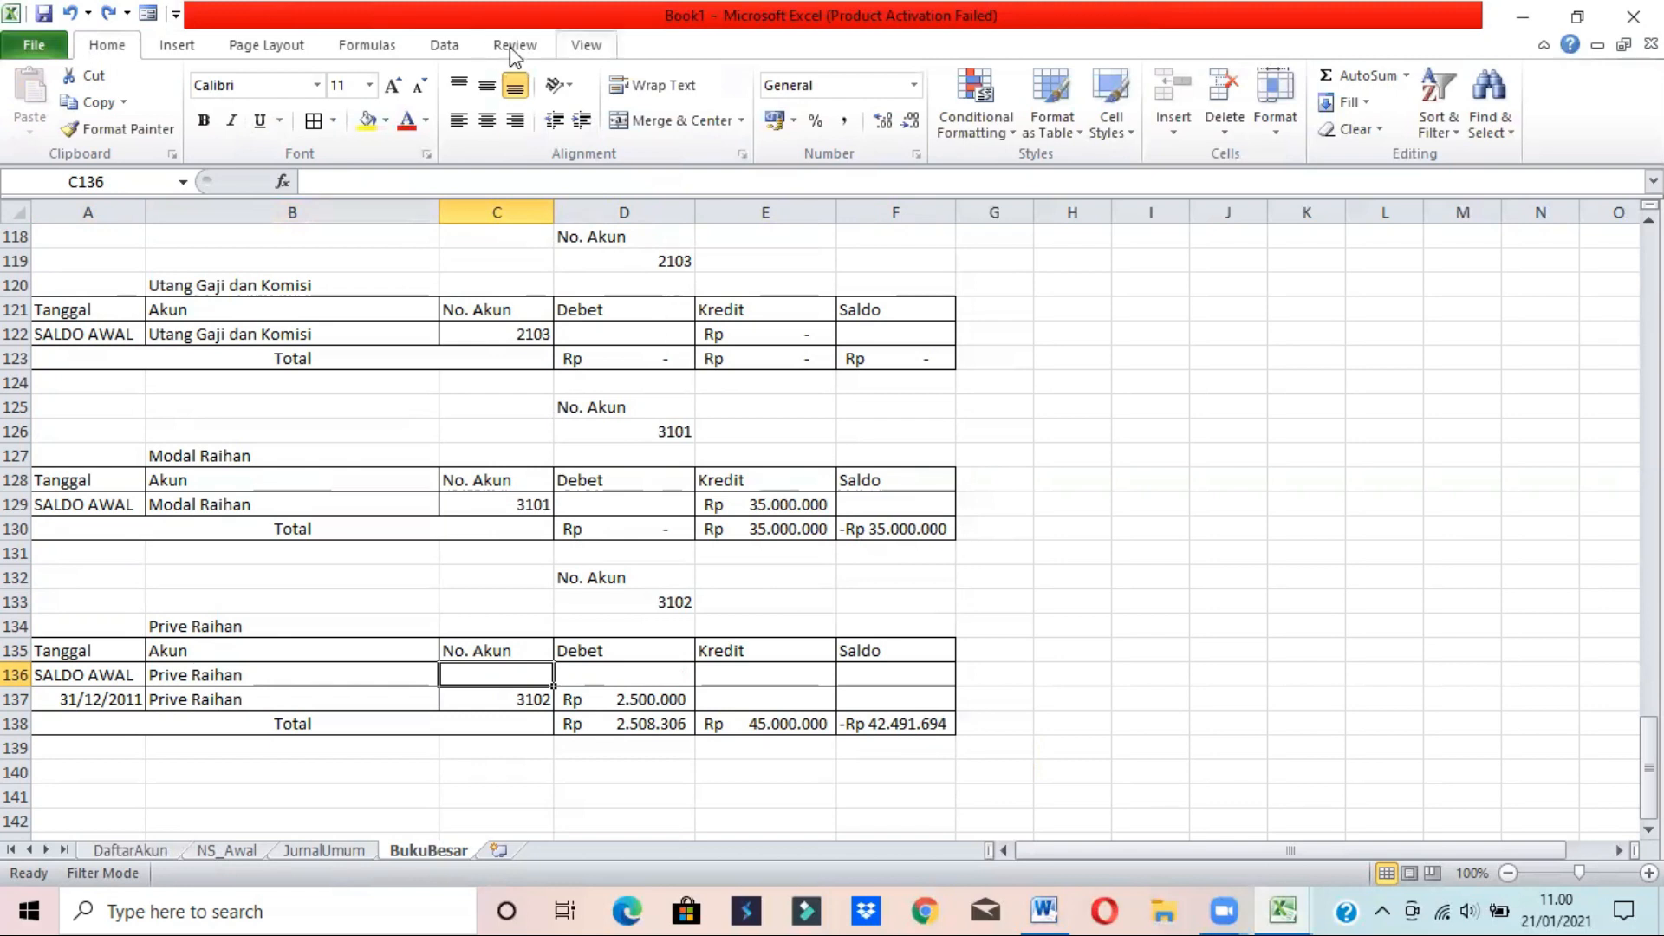
# - Set the data validation for C136 to allow a list and start choosing its source range
pyautogui.click(445, 46)
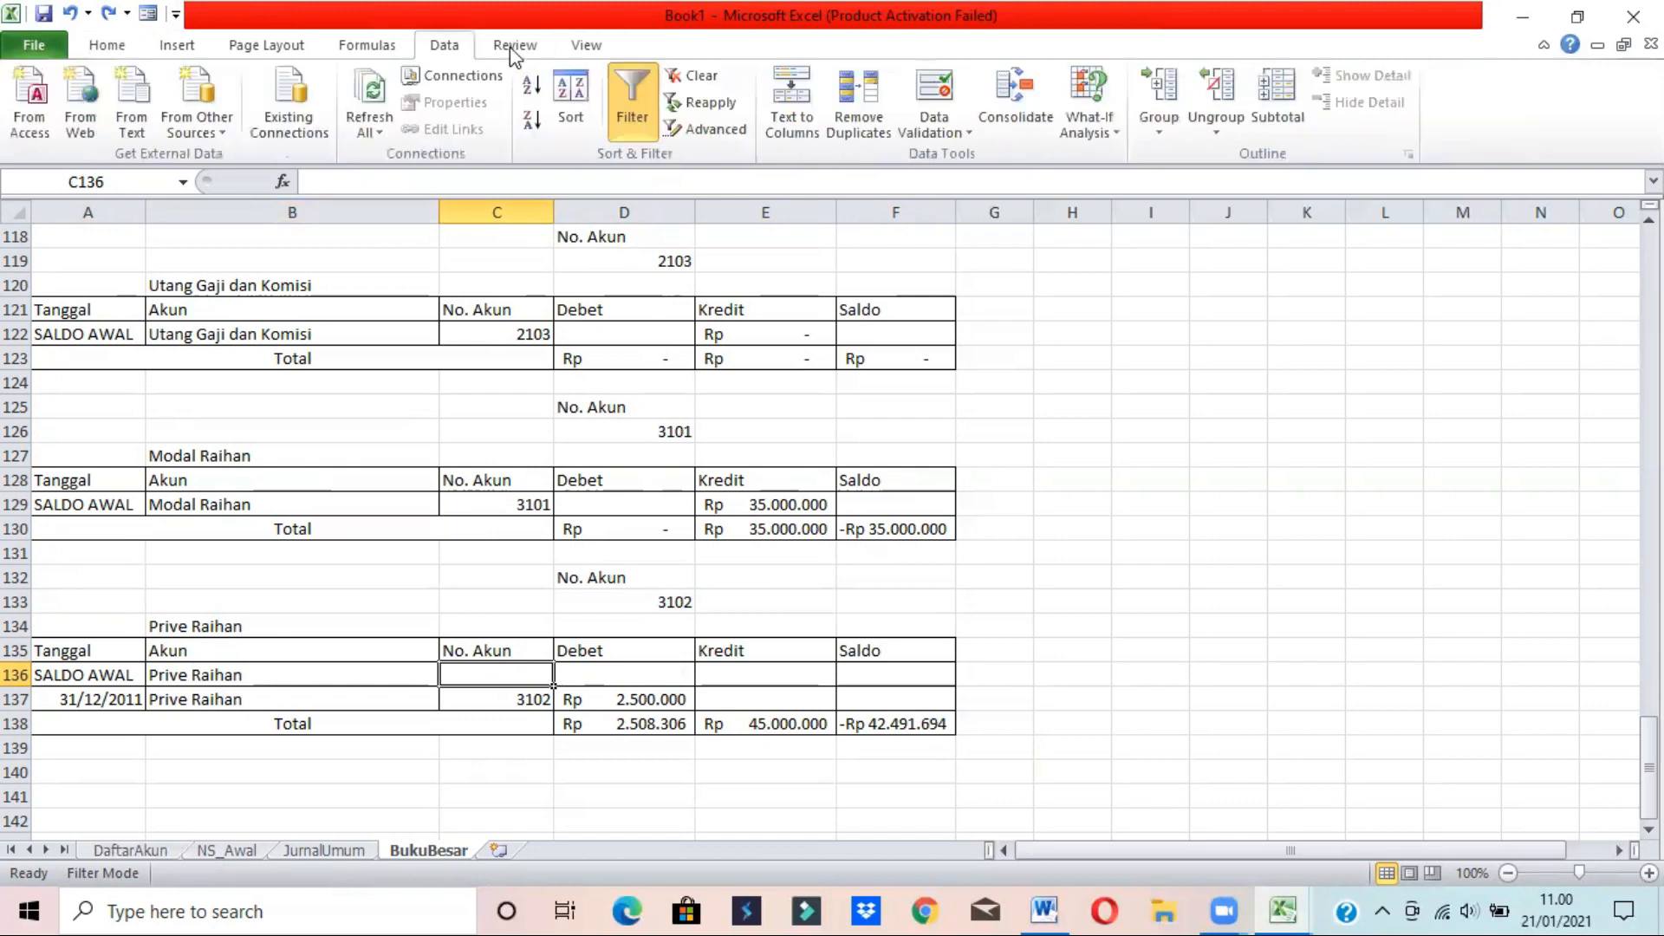
pyautogui.click(958, 132)
pyautogui.click(961, 149)
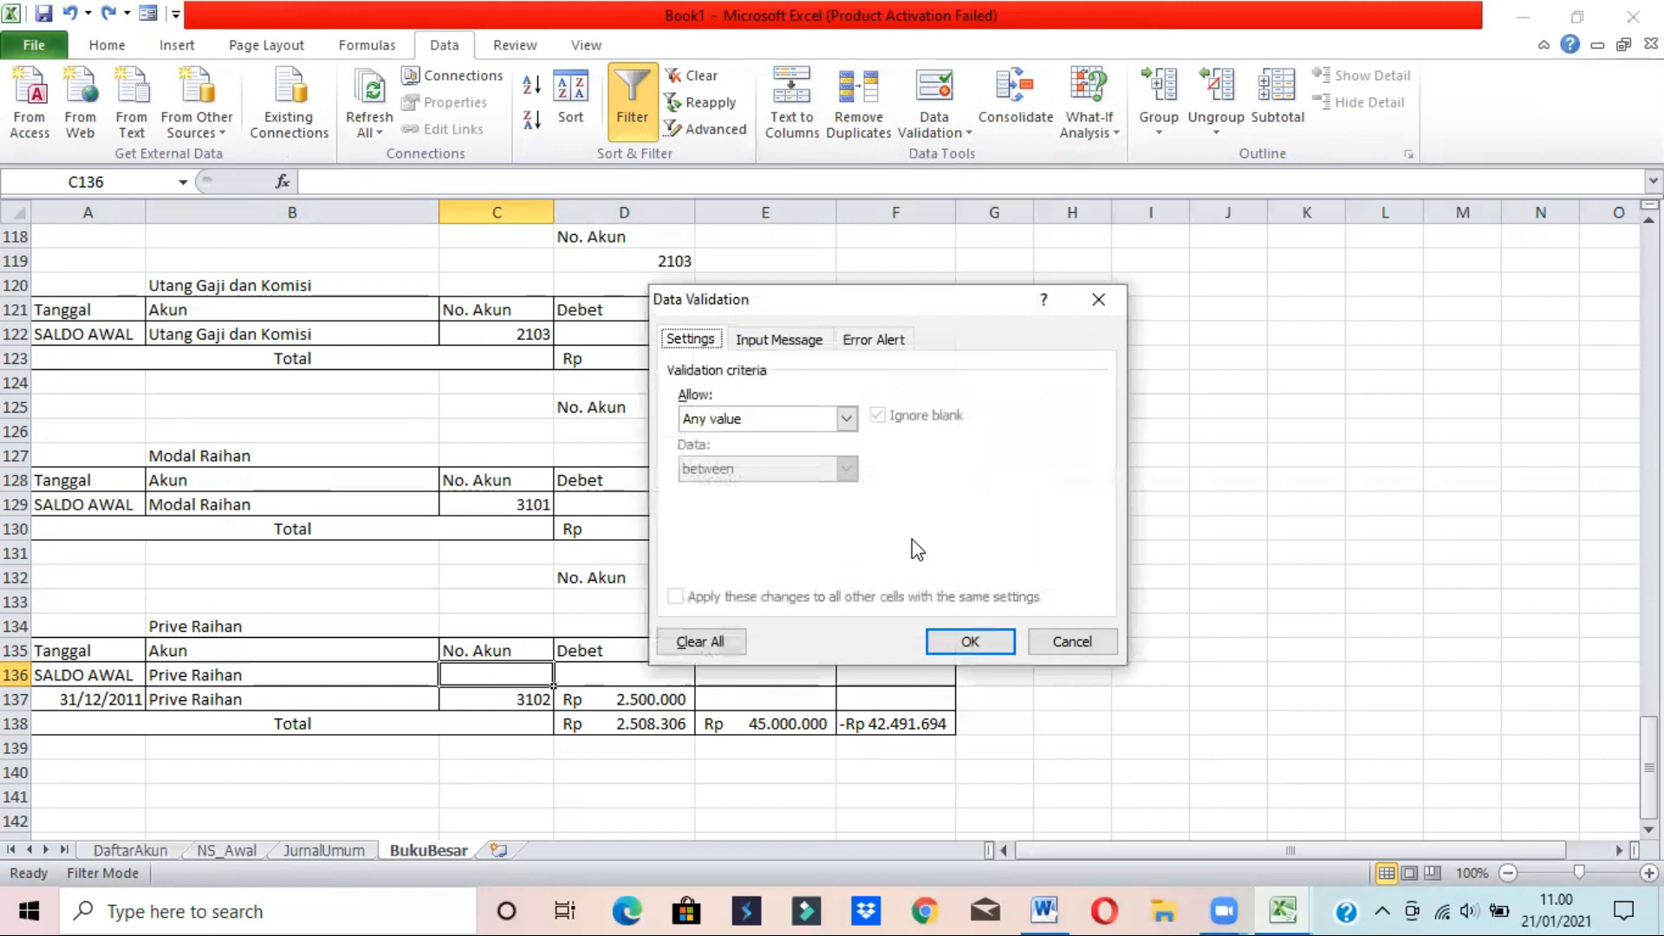
pyautogui.click(830, 418)
pyautogui.click(752, 489)
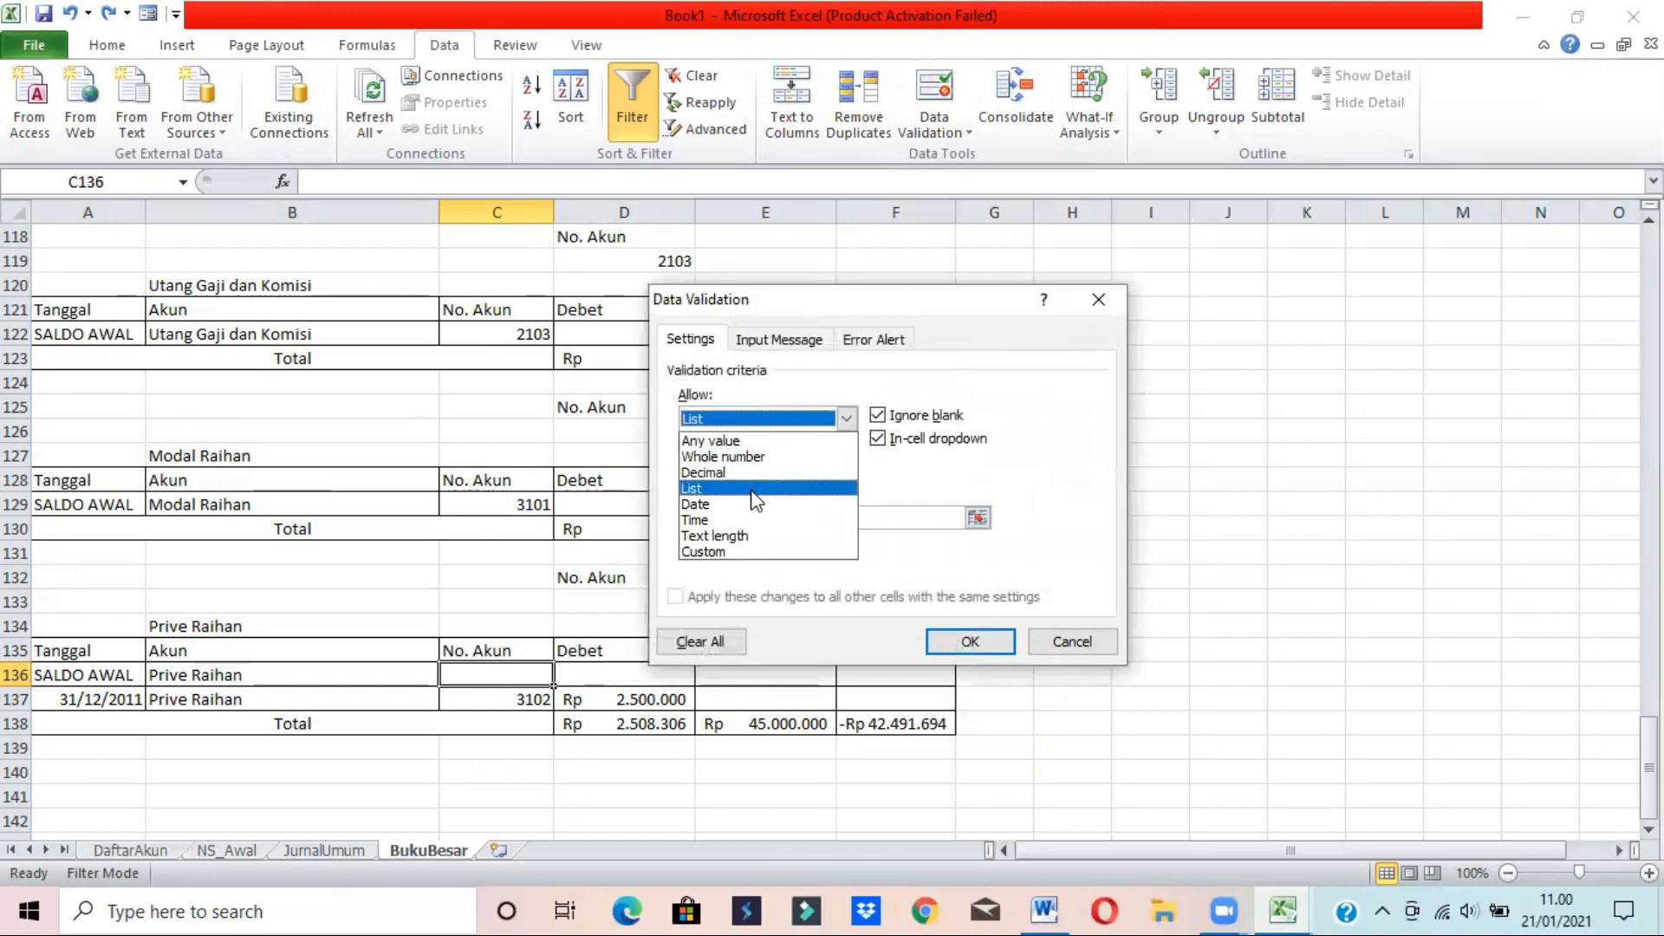
pyautogui.click(977, 517)
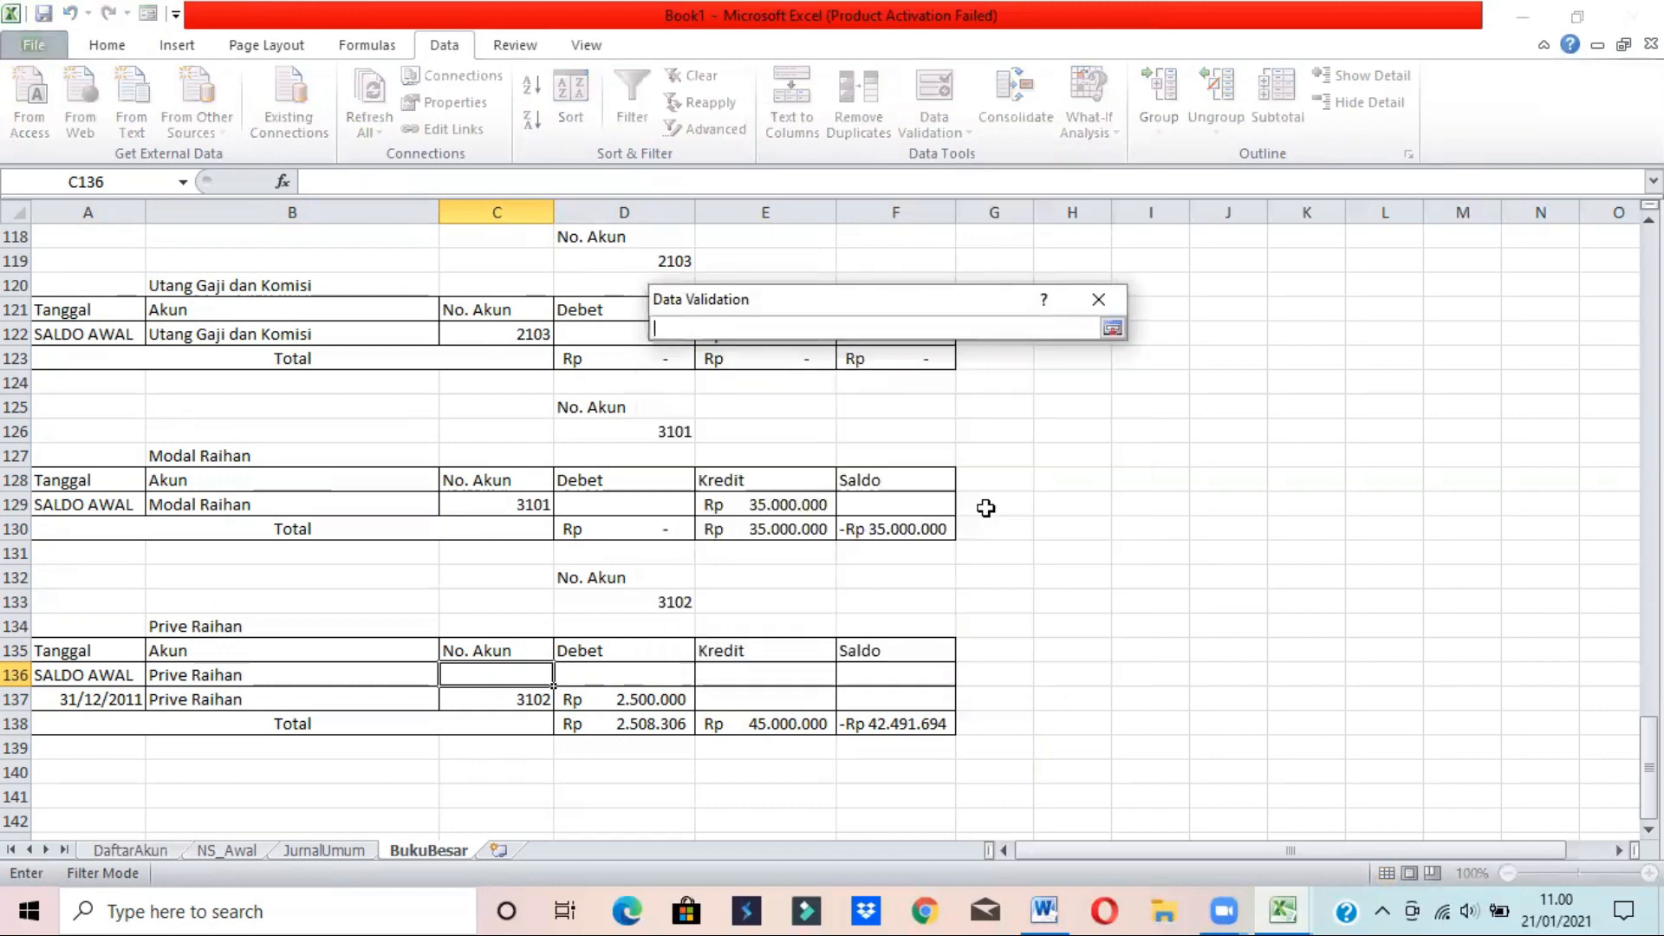
# - Use the account numbers on the DaftarAkun sheet, from B6 down through 5108, as the list source and apply the validation
pyautogui.click(149, 854)
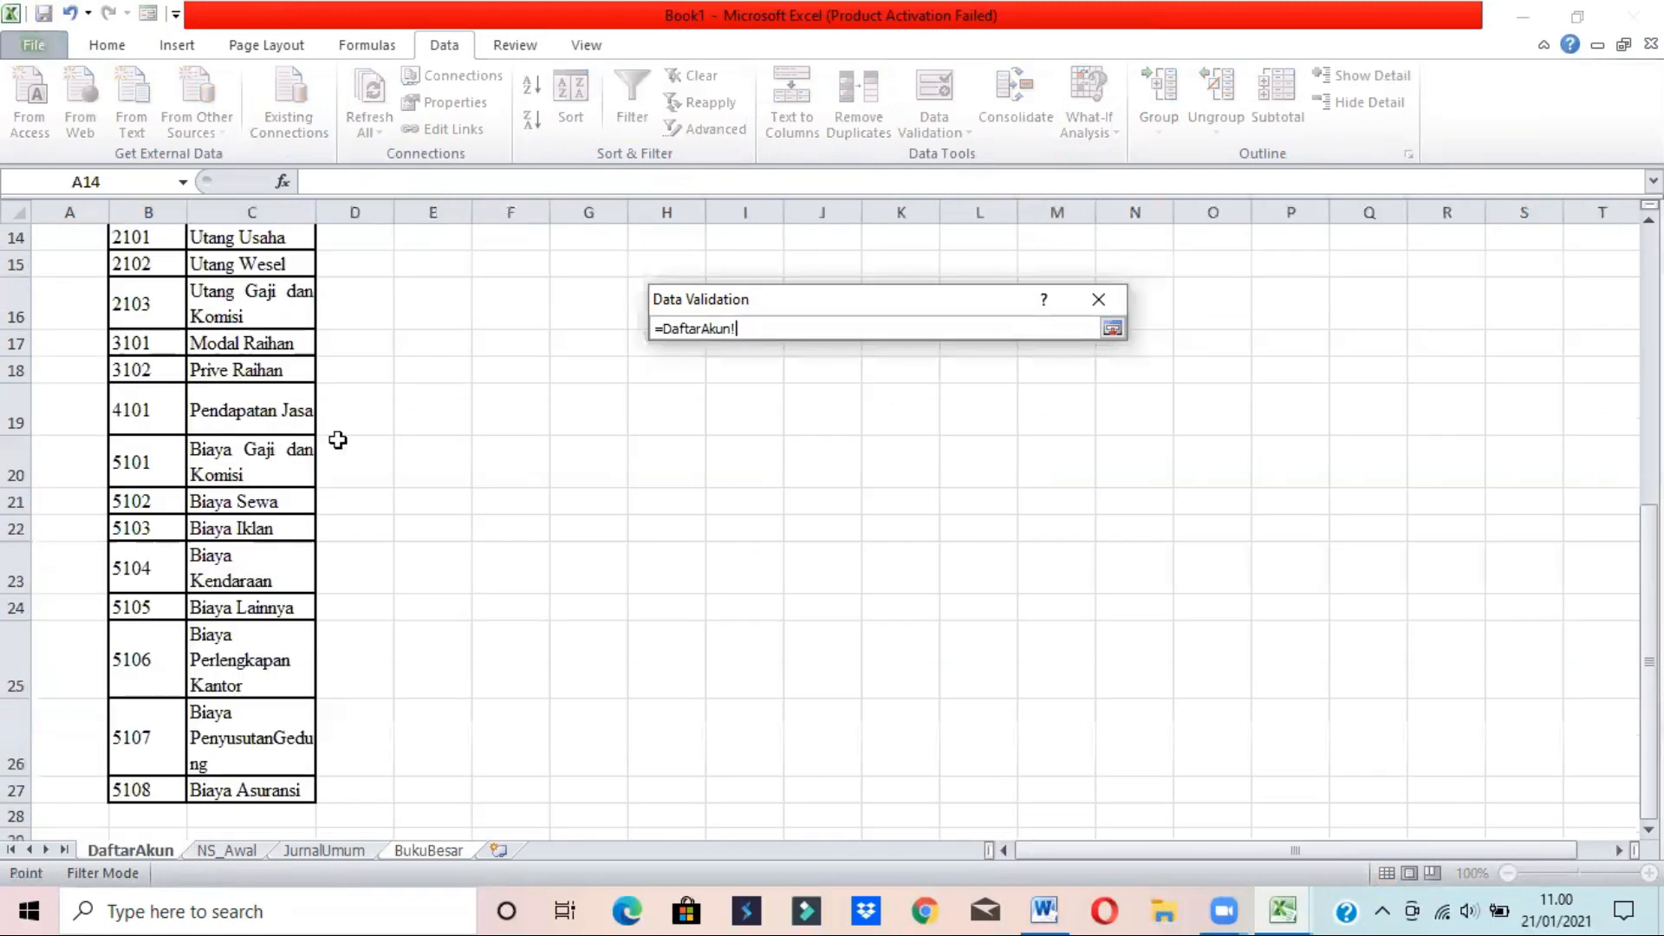
pyautogui.moveTo(1649, 578); pyautogui.dragTo(1649, 295)
pyautogui.click(165, 361)
pyautogui.hotkey('shift', 'Down')
pyautogui.hotkey('shift', 'Down')
pyautogui.hotkey('shift', 'Down')
pyautogui.hotkey('shift', 'Down')
pyautogui.hotkey('shift', 'Down')
pyautogui.hotkey('shift', 'Down')
pyautogui.hotkey('shift', 'Down')
pyautogui.hotkey('shift', 'Down')
pyautogui.hotkey('shift', 'Down')
pyautogui.hotkey('shift', 'Down')
pyautogui.hotkey('shift', 'Down')
pyautogui.hotkey('shift', 'Down')
pyautogui.hotkey('shift', 'Down')
pyautogui.hotkey('shift', 'Down')
pyautogui.hotkey('shift', 'Down')
pyautogui.hotkey('shift', 'Down')
pyautogui.hotkey('shift', 'Down')
pyautogui.hotkey('shift', 'Down')
pyautogui.hotkey('shift', 'Down')
pyautogui.hotkey('shift', 'Down')
pyautogui.hotkey('shift', 'Down')
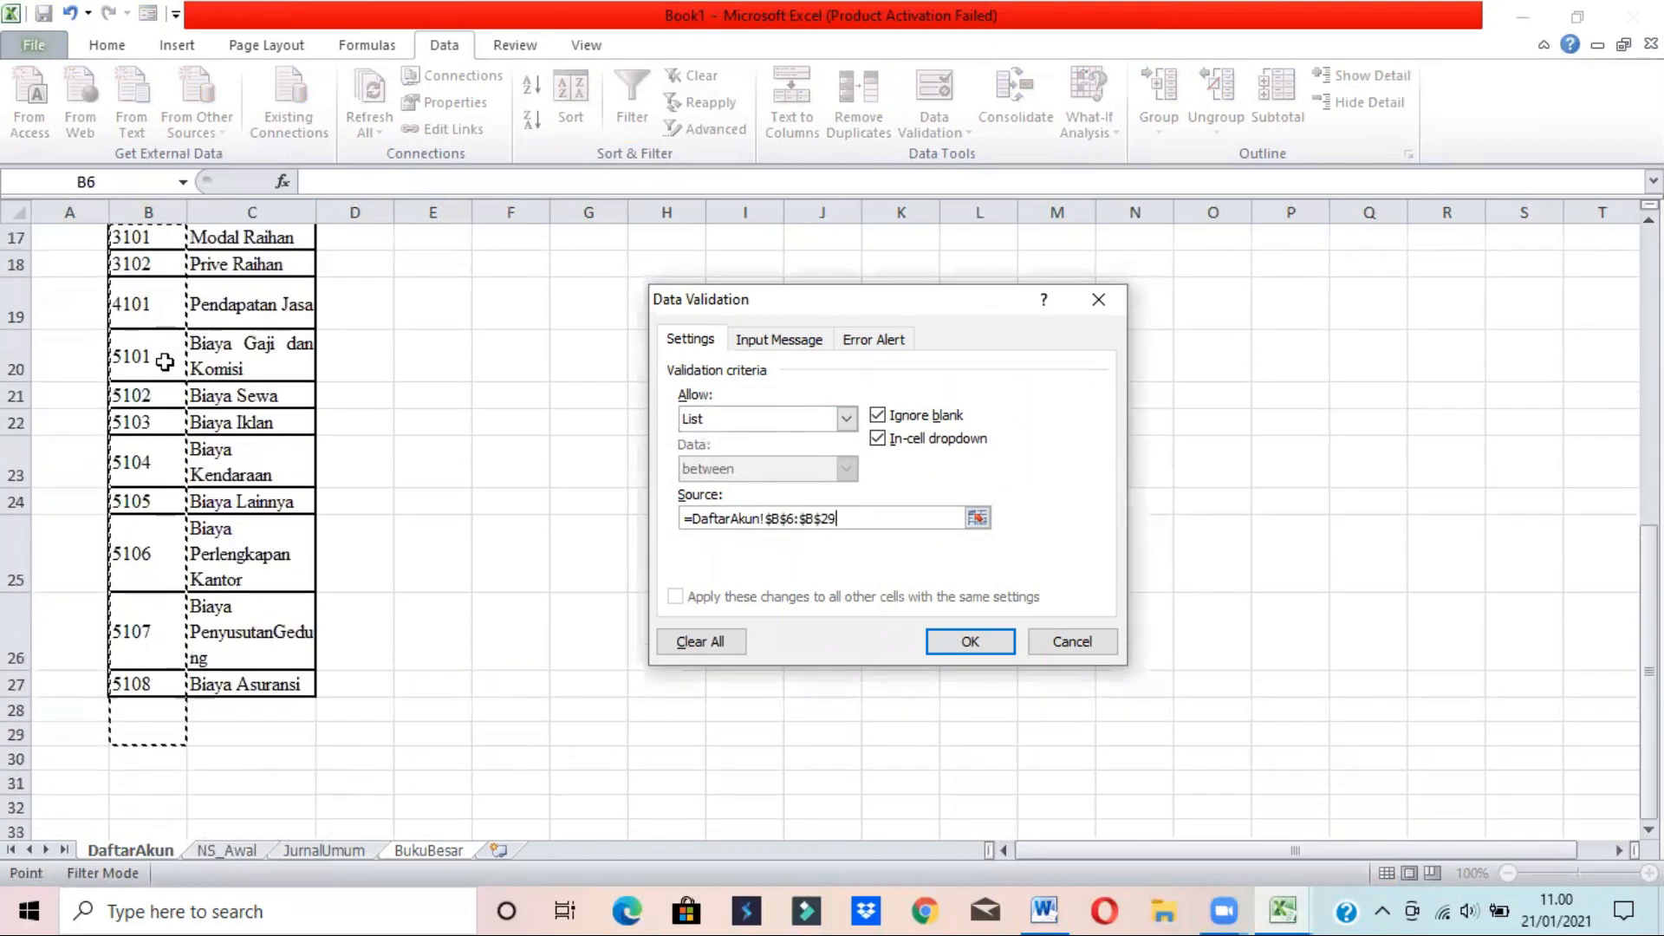
pyautogui.click(961, 636)
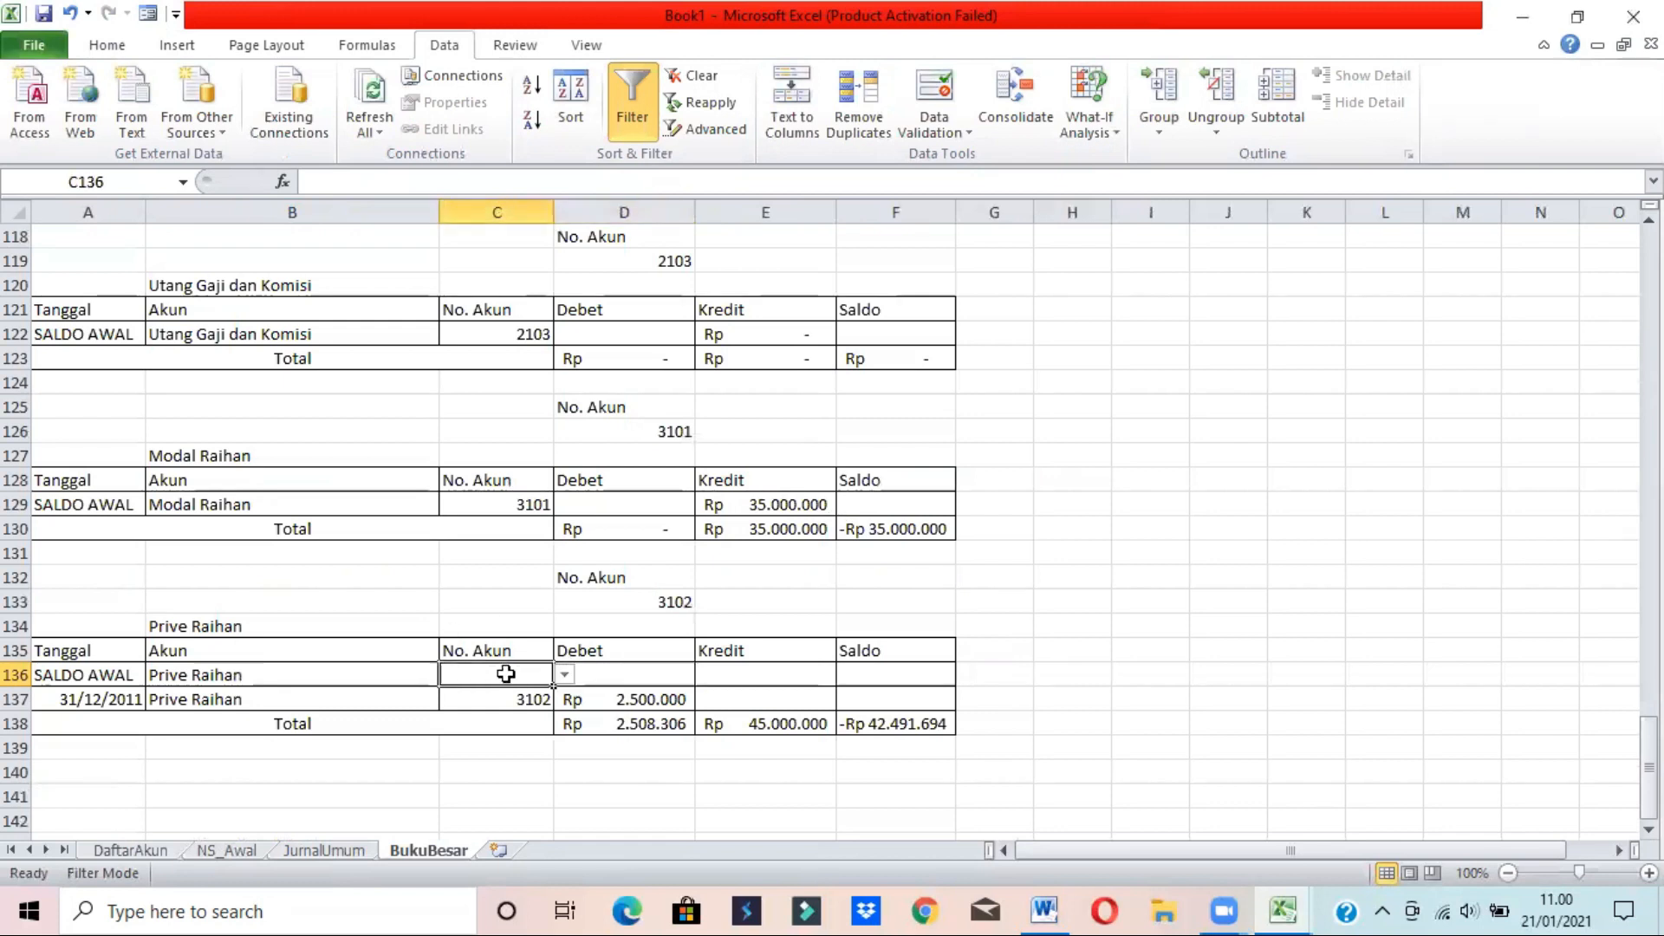
# - Choose account number 3102 from the validation list in C136
pyautogui.click(564, 675)
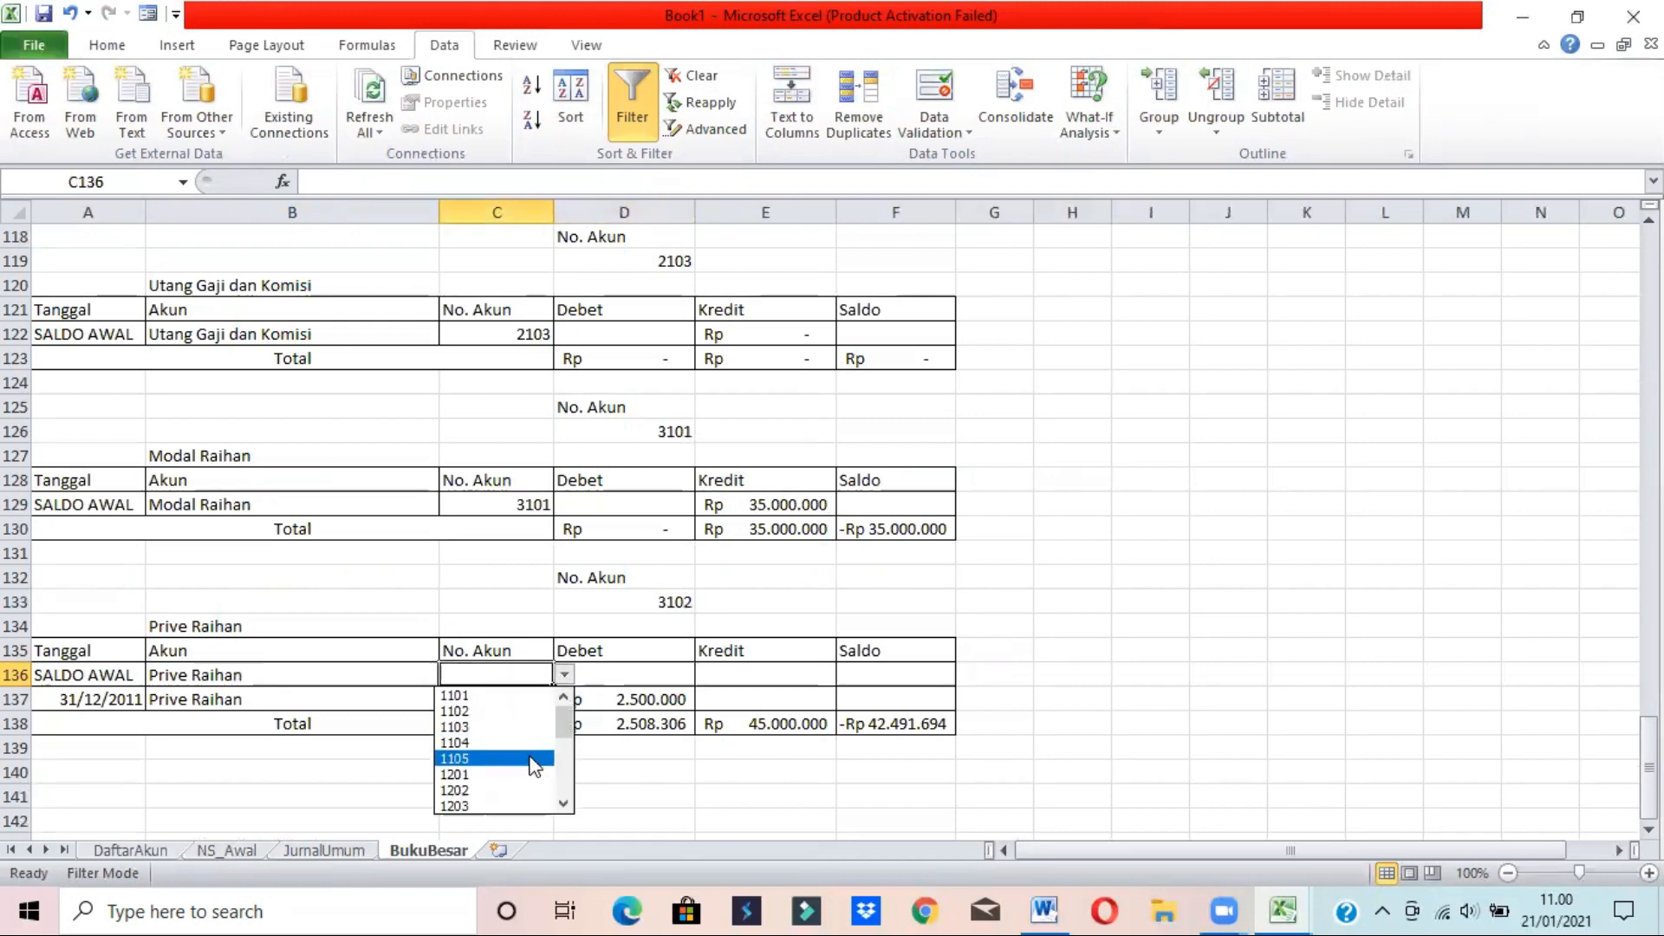
pyautogui.scroll(-8, 570, 796)
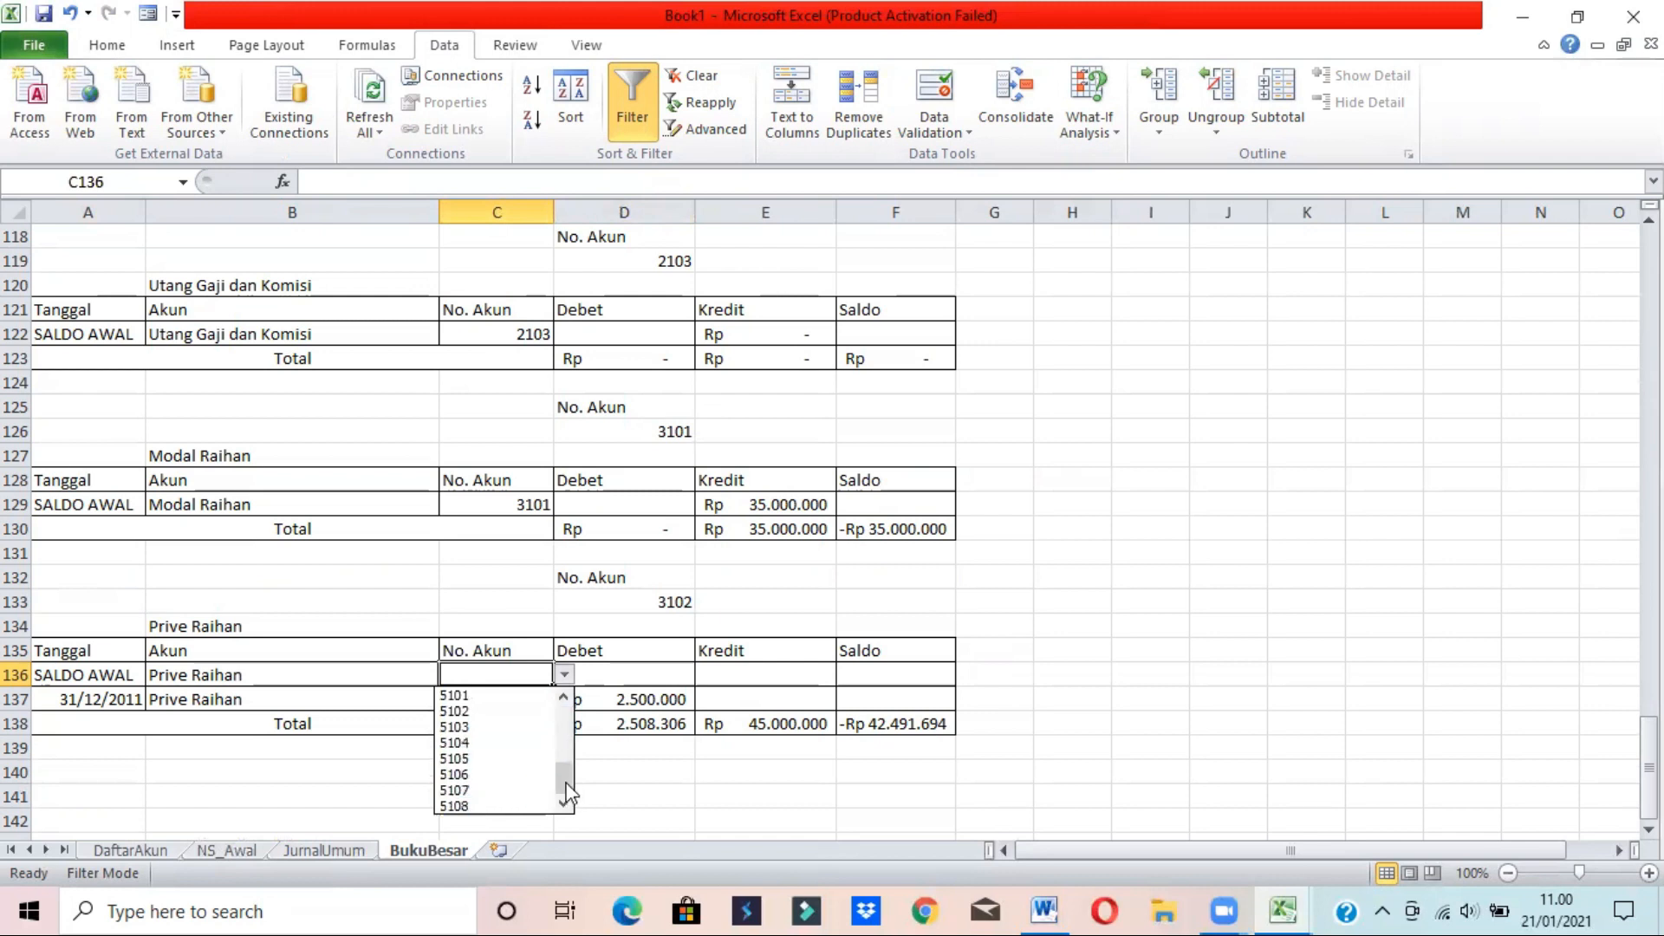
pyautogui.click(563, 698)
pyautogui.click(562, 698)
pyautogui.click(563, 698)
pyautogui.click(562, 698)
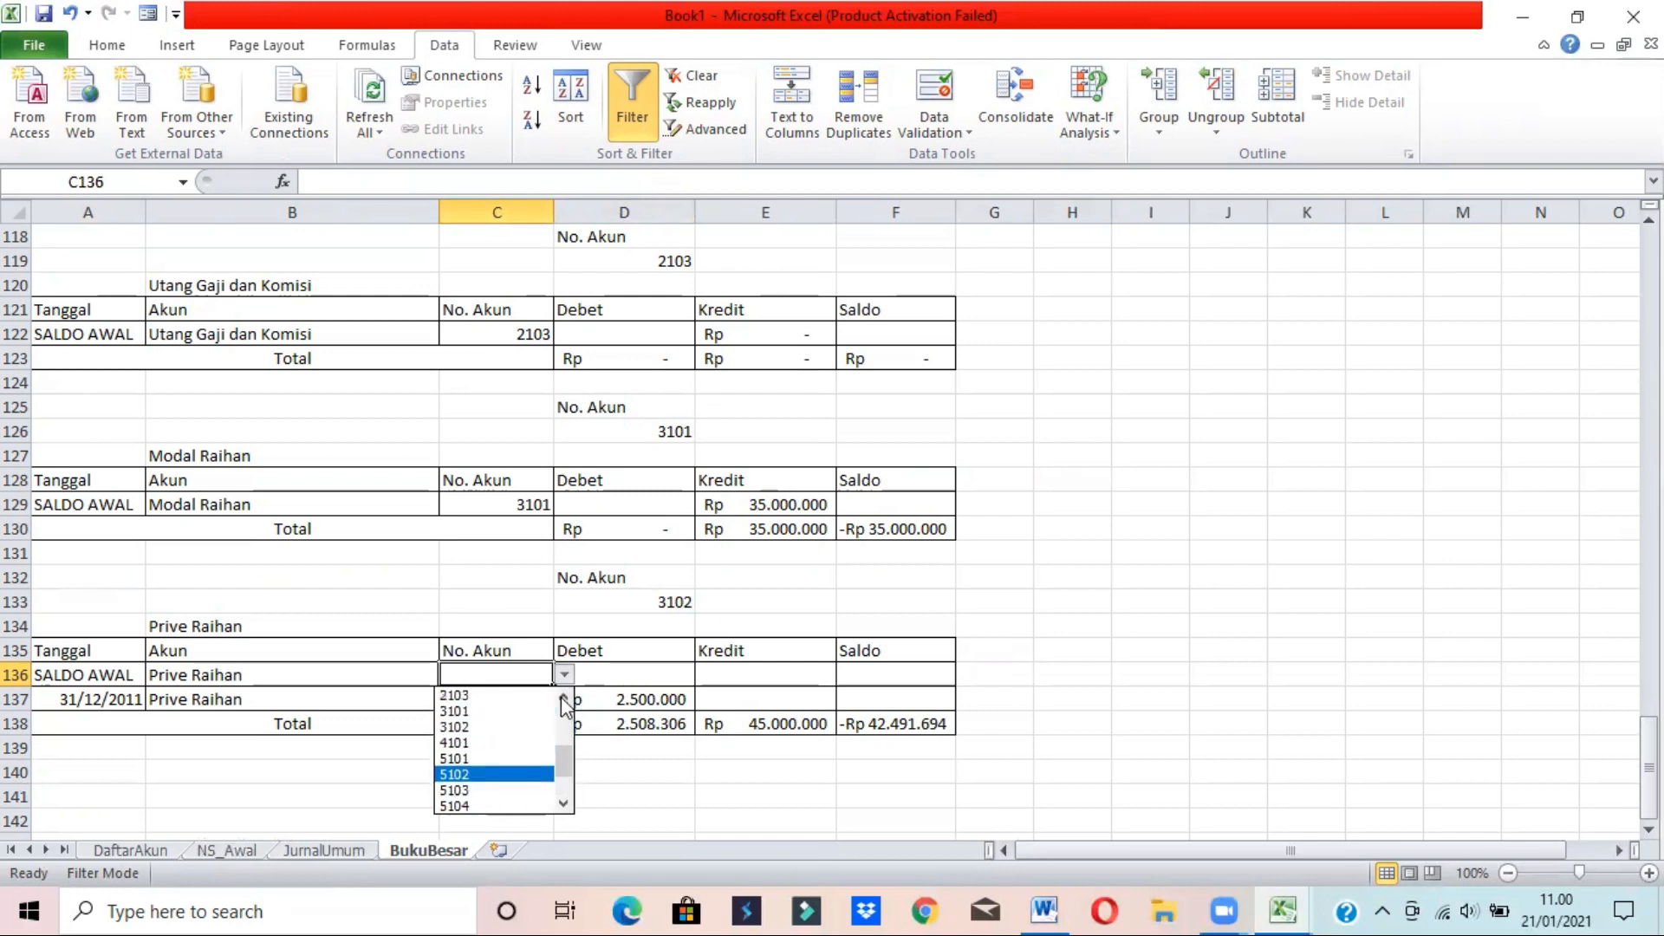
pyautogui.click(459, 728)
# - Link the opening debit balance in D136 to the account 3102 debit on the NS_Awal sheet with =NS_Awal!$D$19
pyautogui.click(624, 677)
pyautogui.write('=')
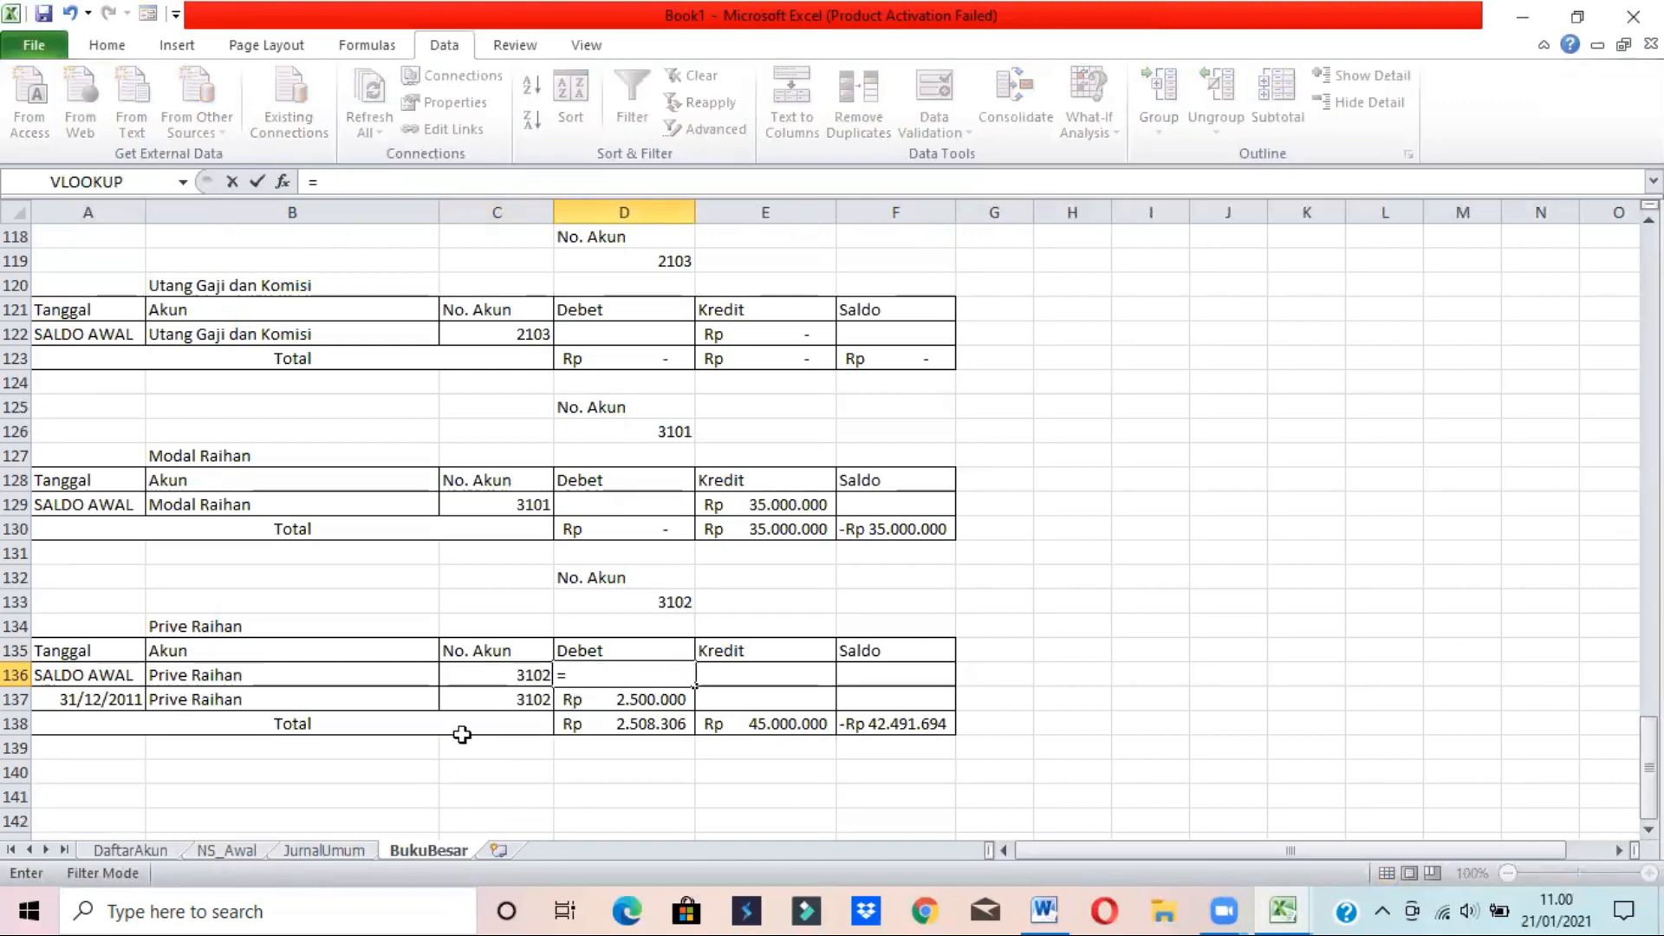
pyautogui.click(233, 849)
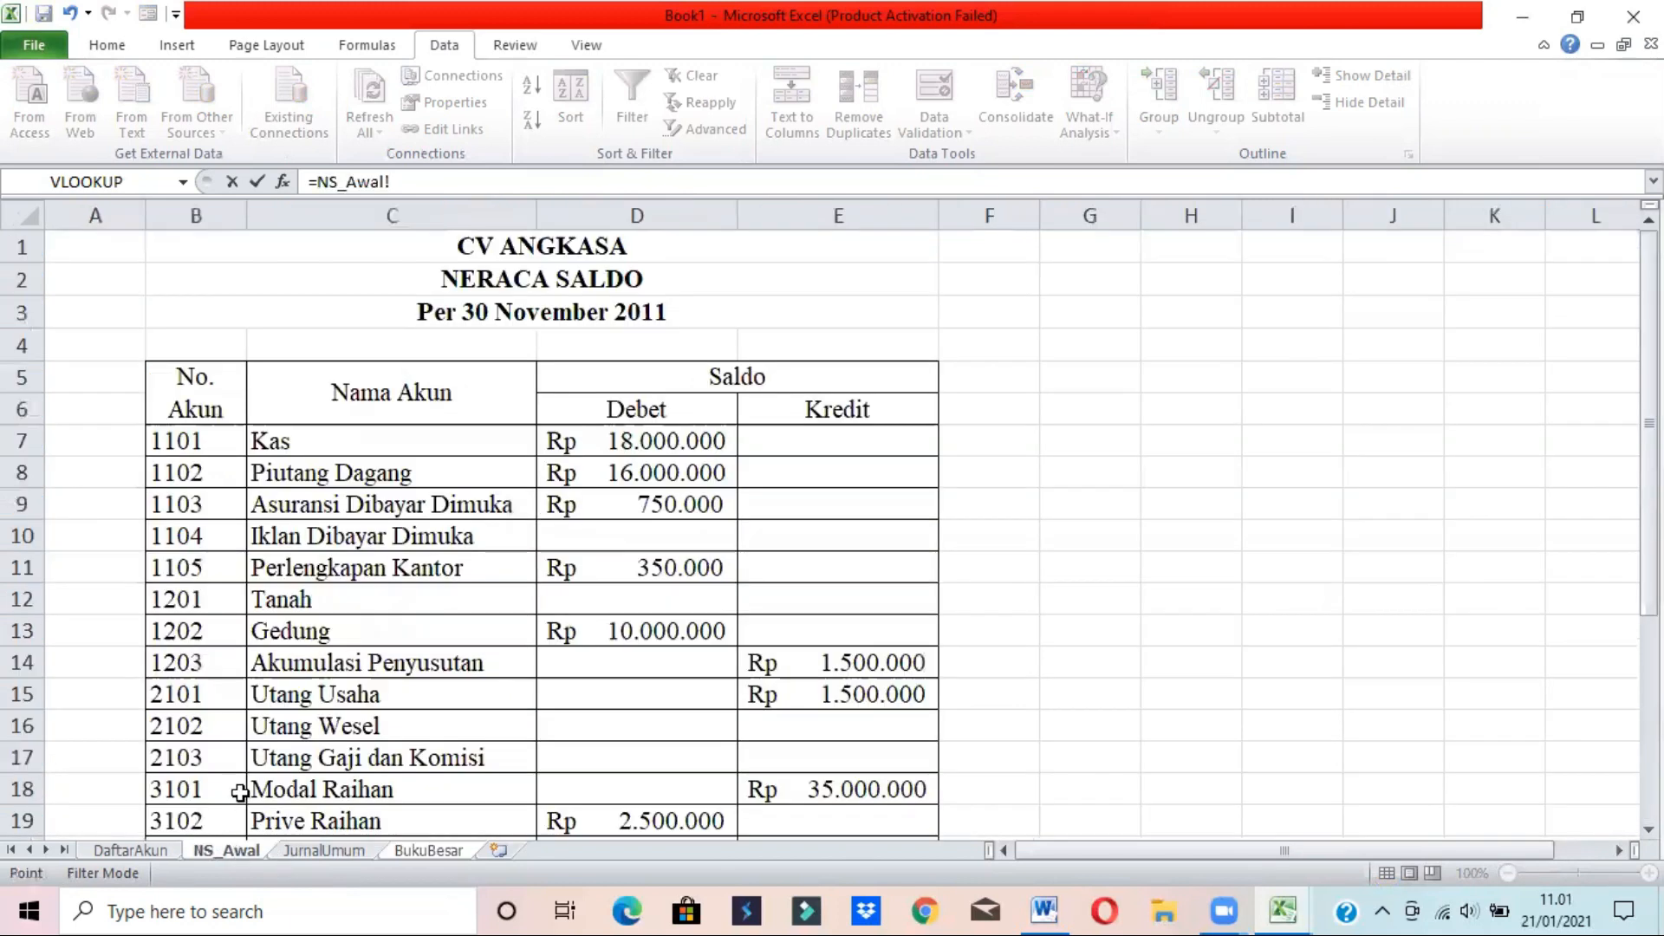
pyautogui.click(576, 816)
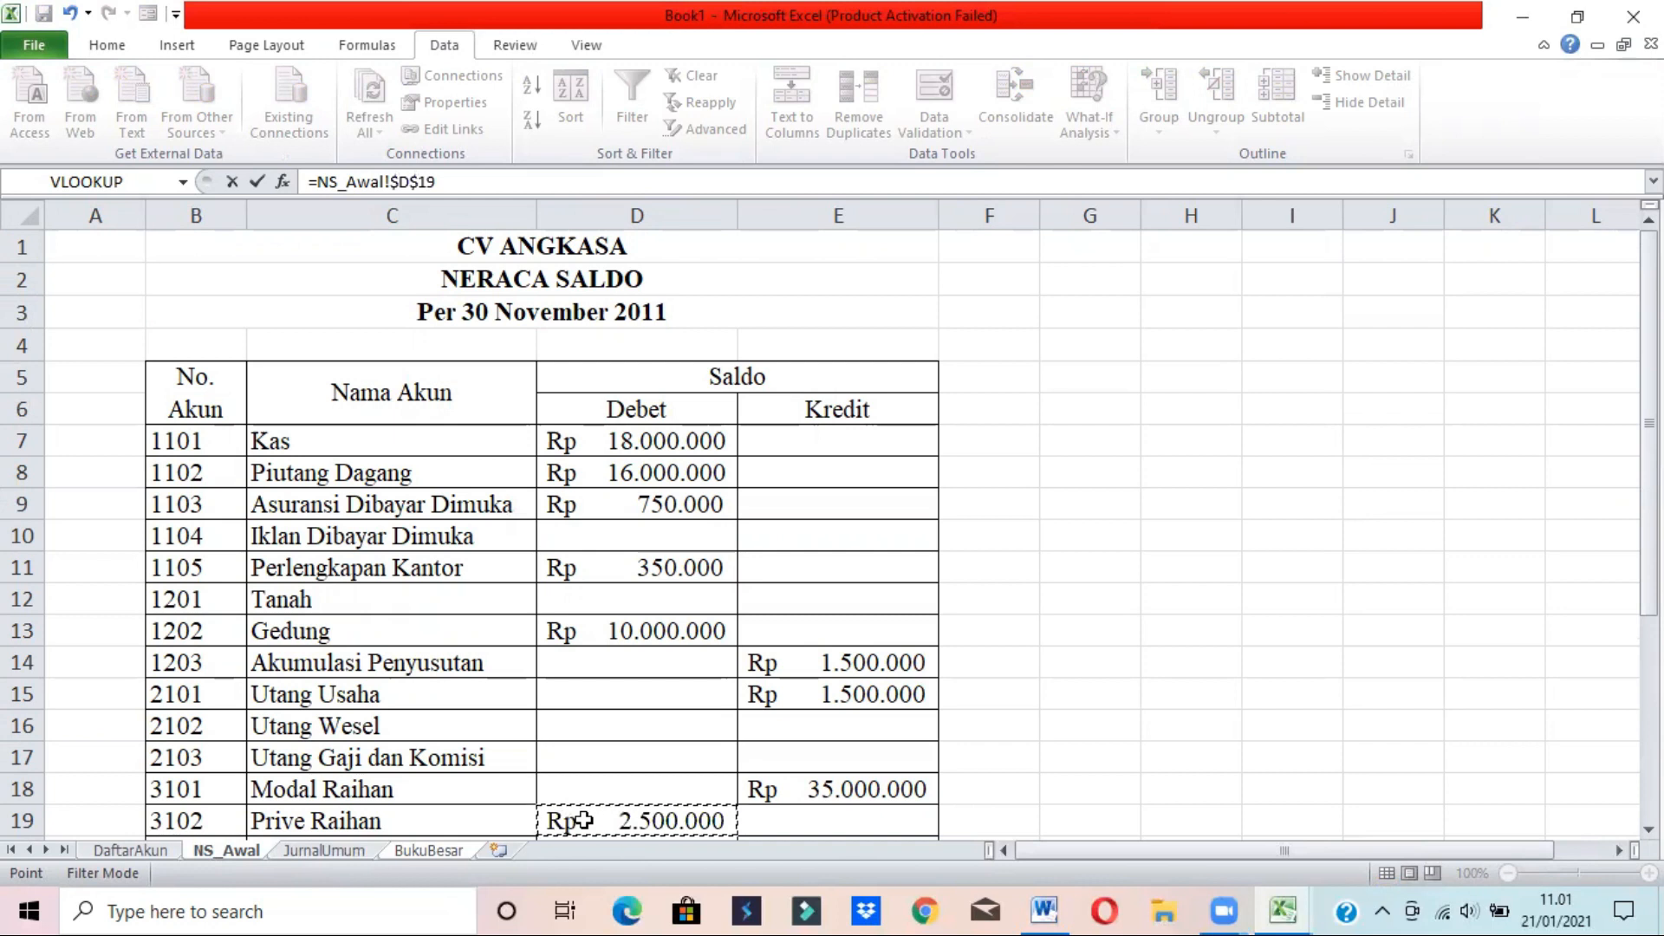
pyautogui.press('Return')
# - Format the opening balance in D136 as Rp accounting currency without decimal places
pyautogui.click(640, 673)
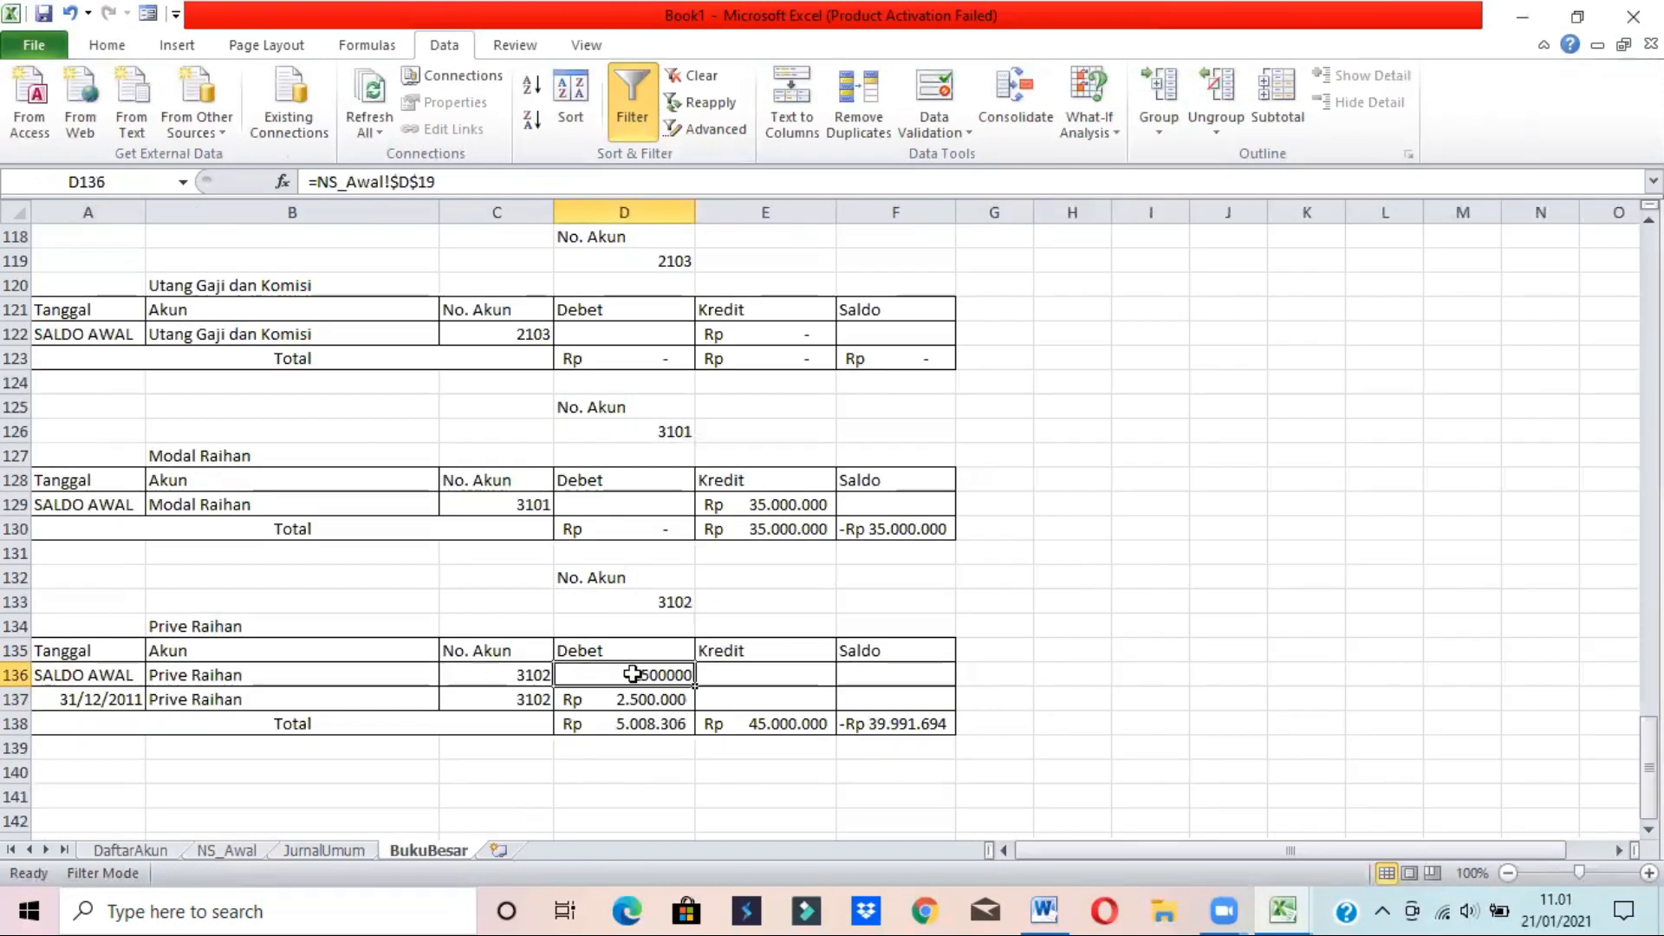
pyautogui.click(108, 48)
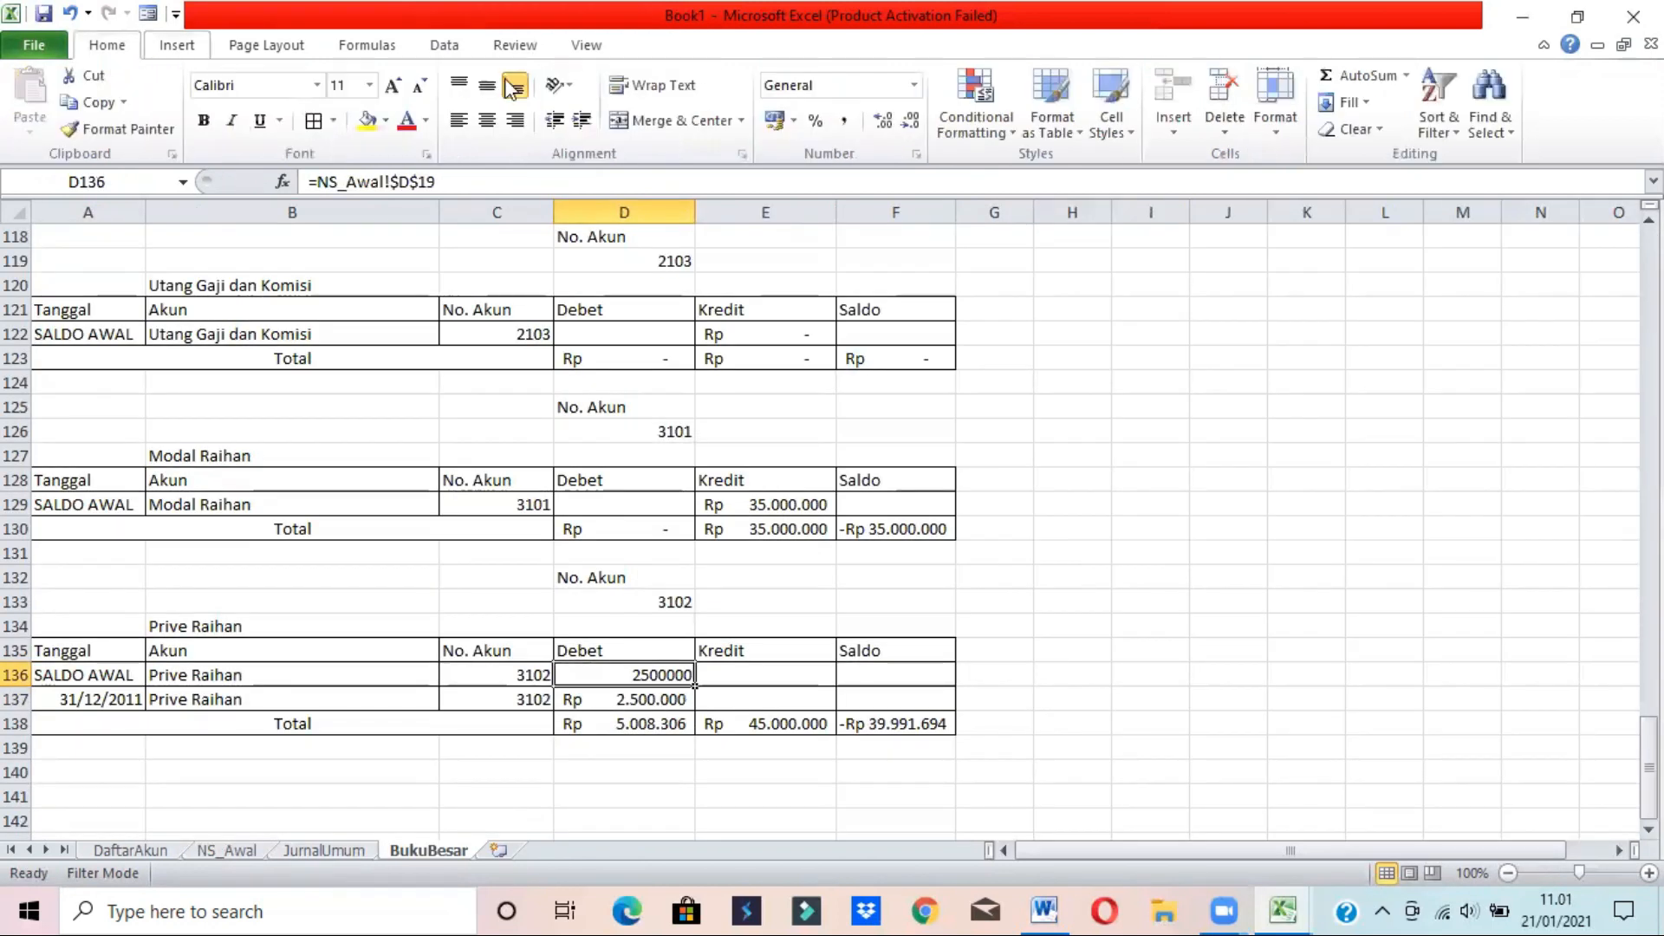
pyautogui.click(768, 128)
pyautogui.click(639, 724)
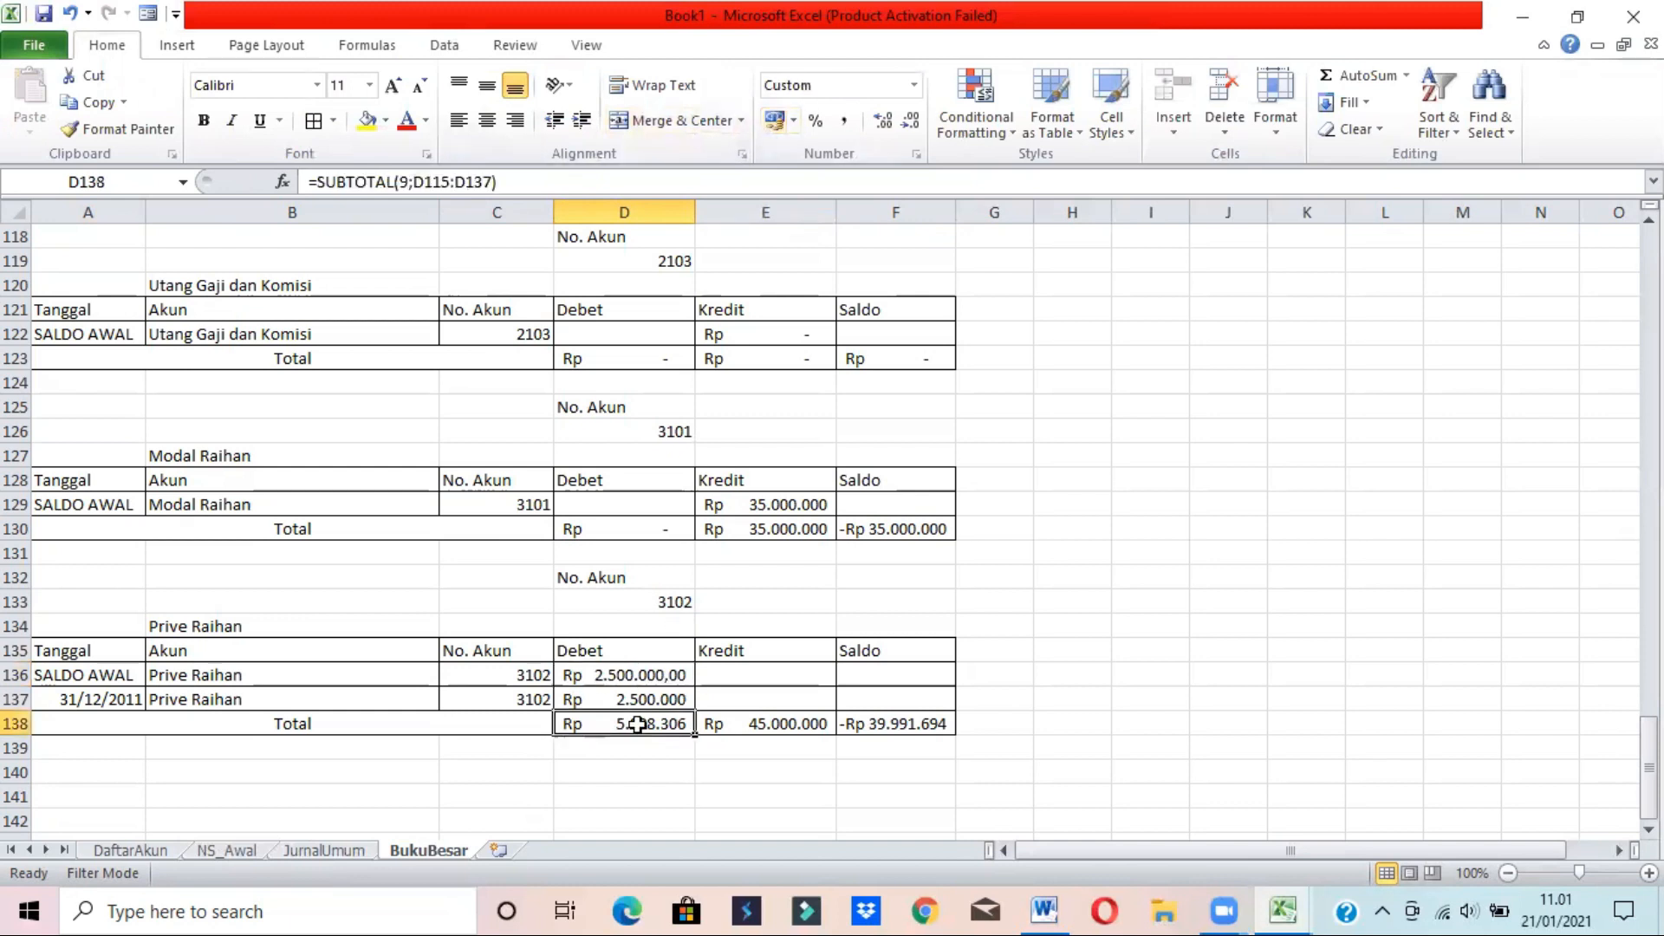
pyautogui.click(632, 698)
pyautogui.click(625, 675)
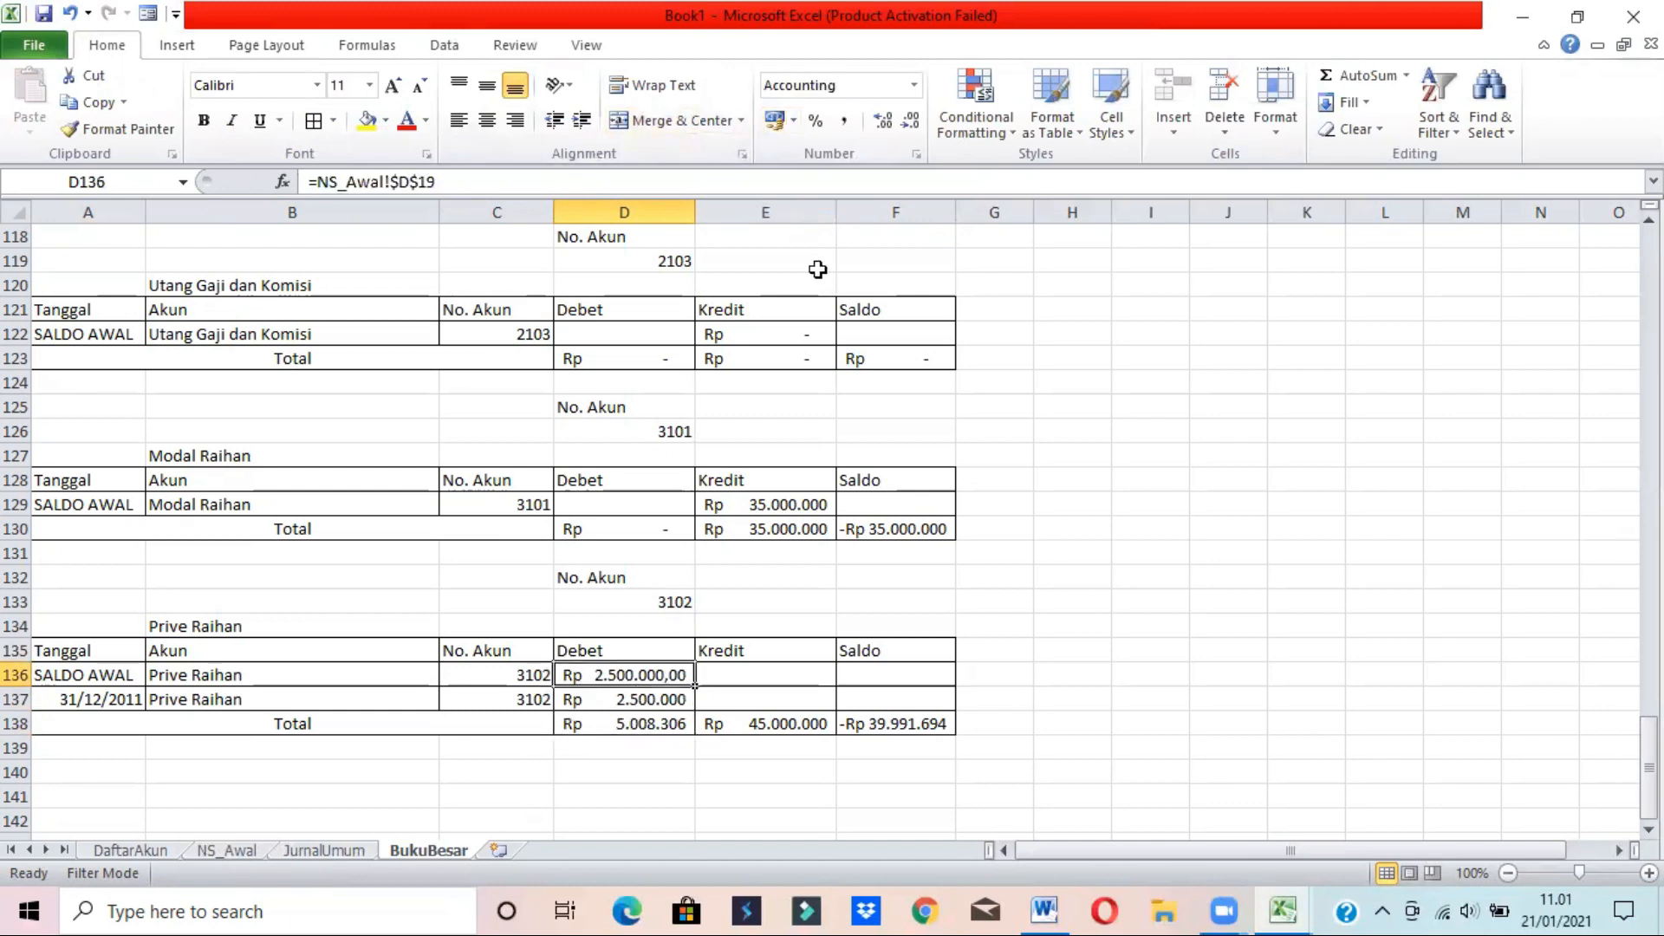
pyautogui.click(913, 124)
pyautogui.click(913, 124)
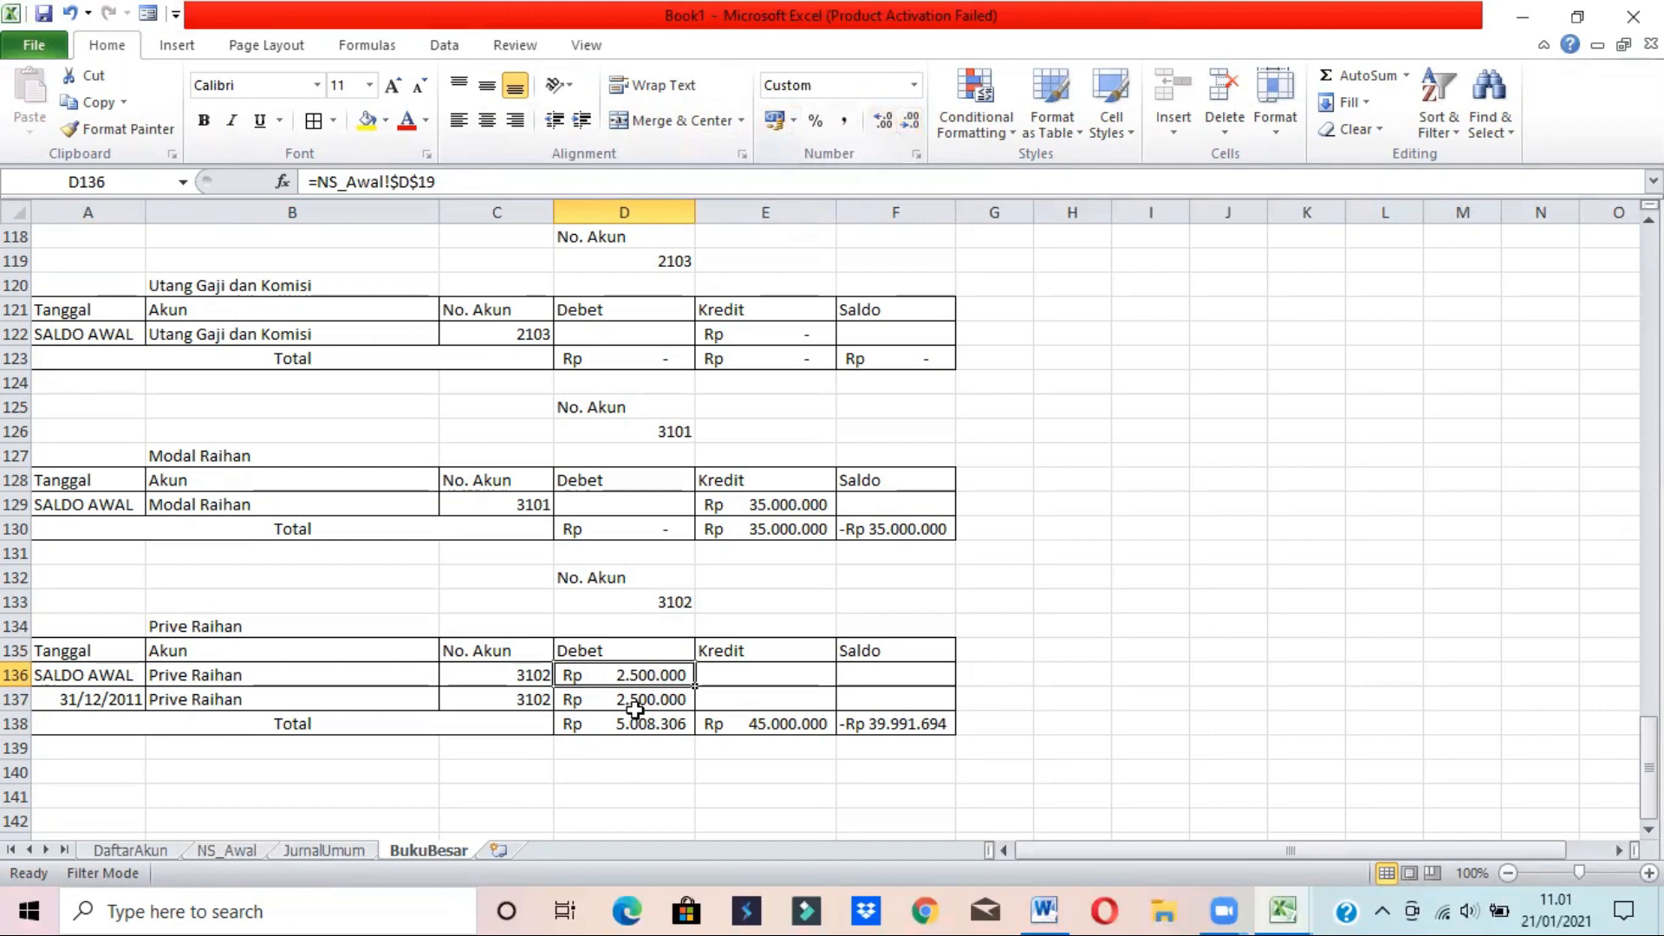
# - Correct the account 3102 debit total in D138 to =SUBTOTAL(9;D136:D137)
pyautogui.click(586, 732)
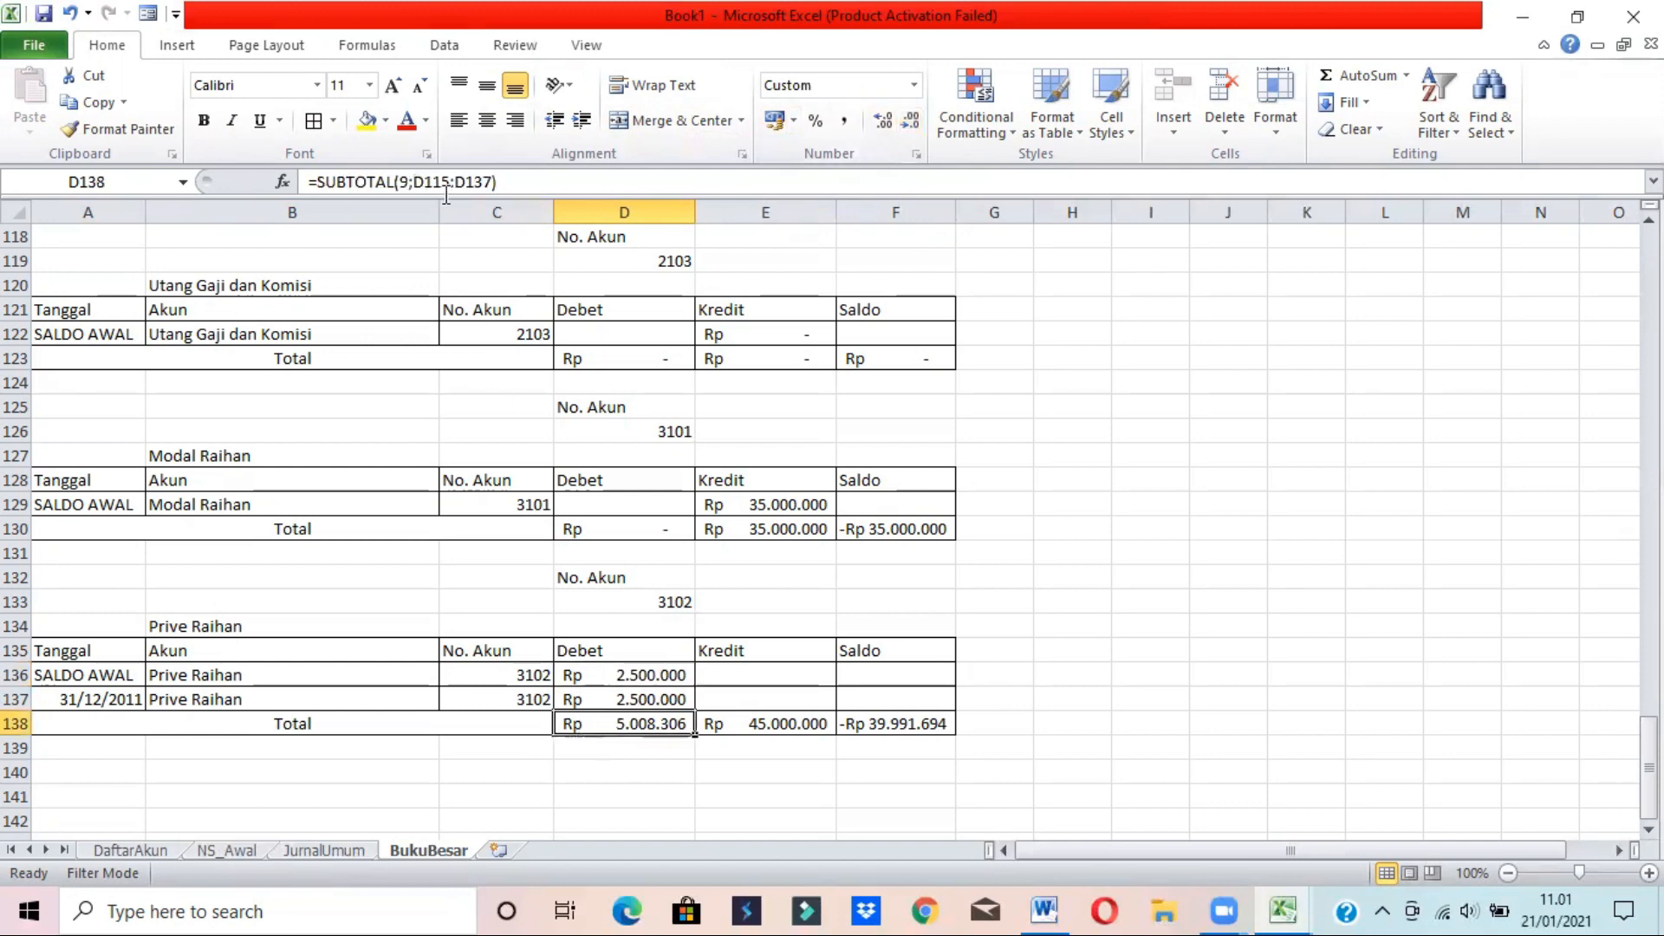
pyautogui.moveTo(416, 182); pyautogui.dragTo(500, 177)
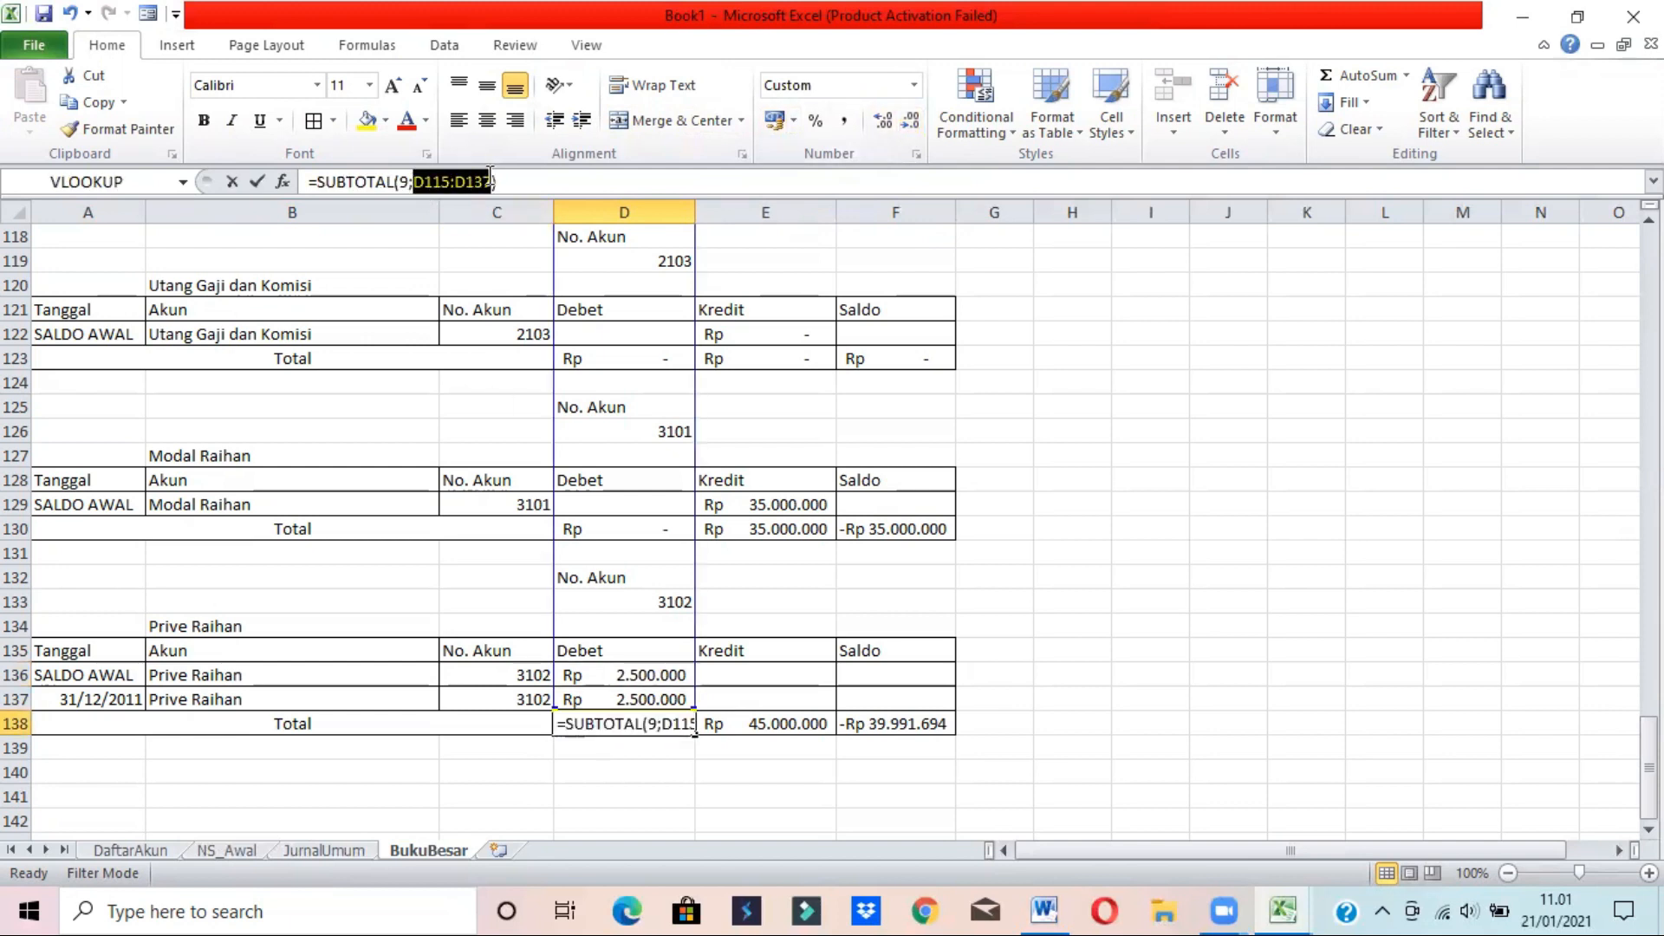
pyautogui.press('BackSpace')
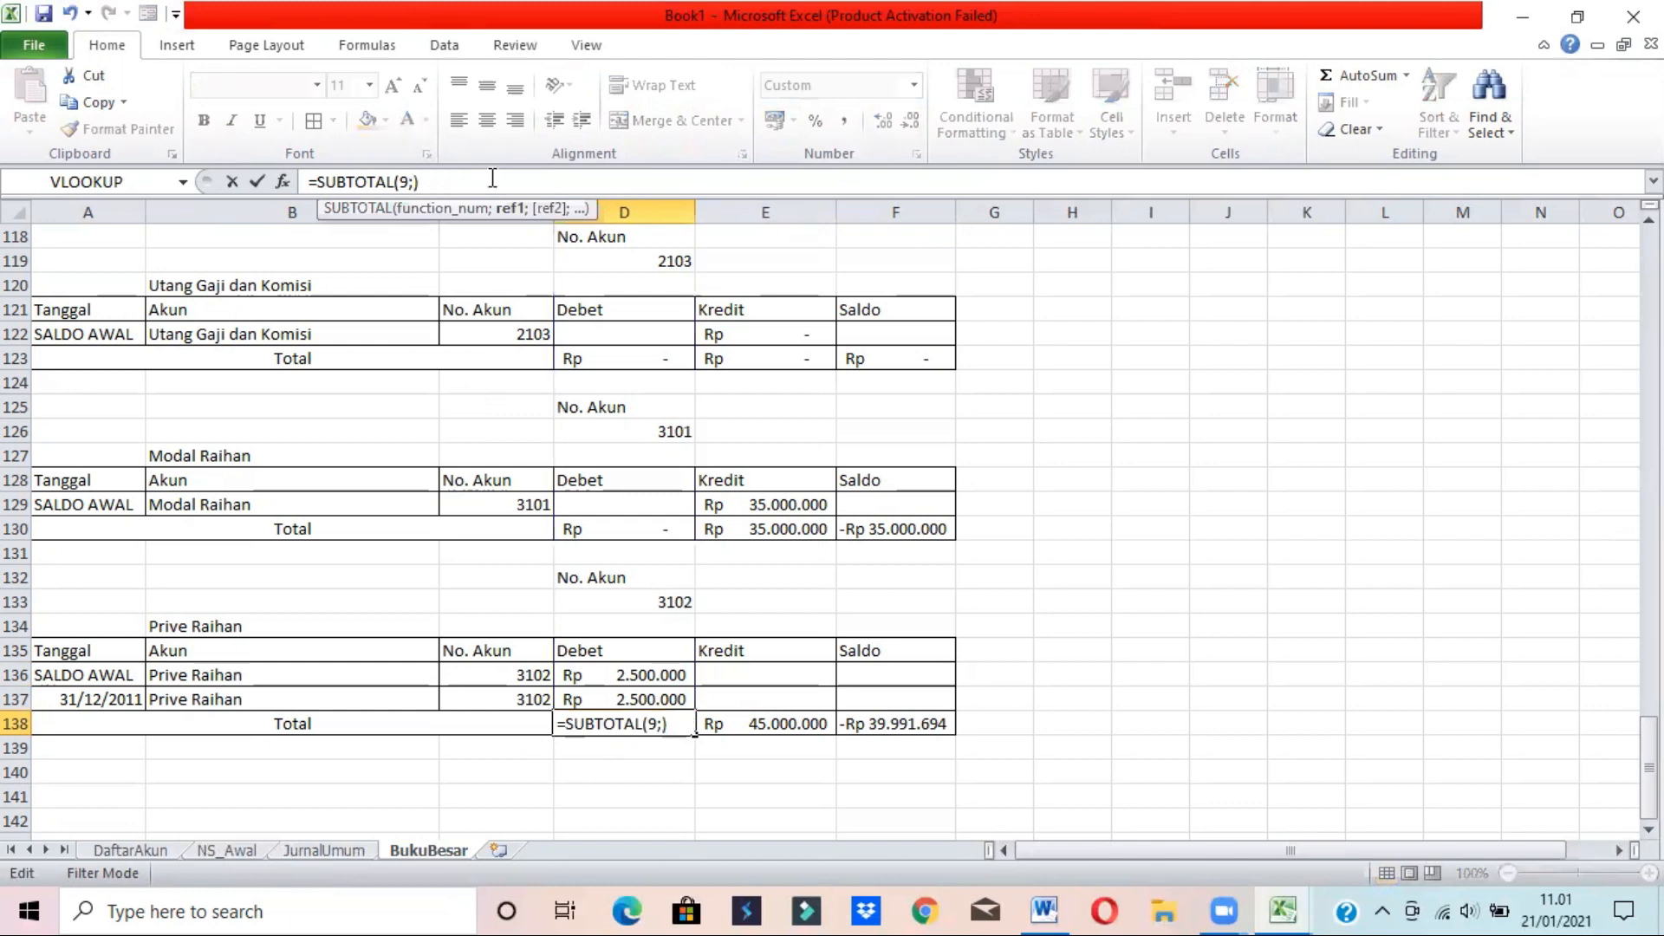
pyautogui.moveTo(593, 676); pyautogui.dragTo(596, 693)
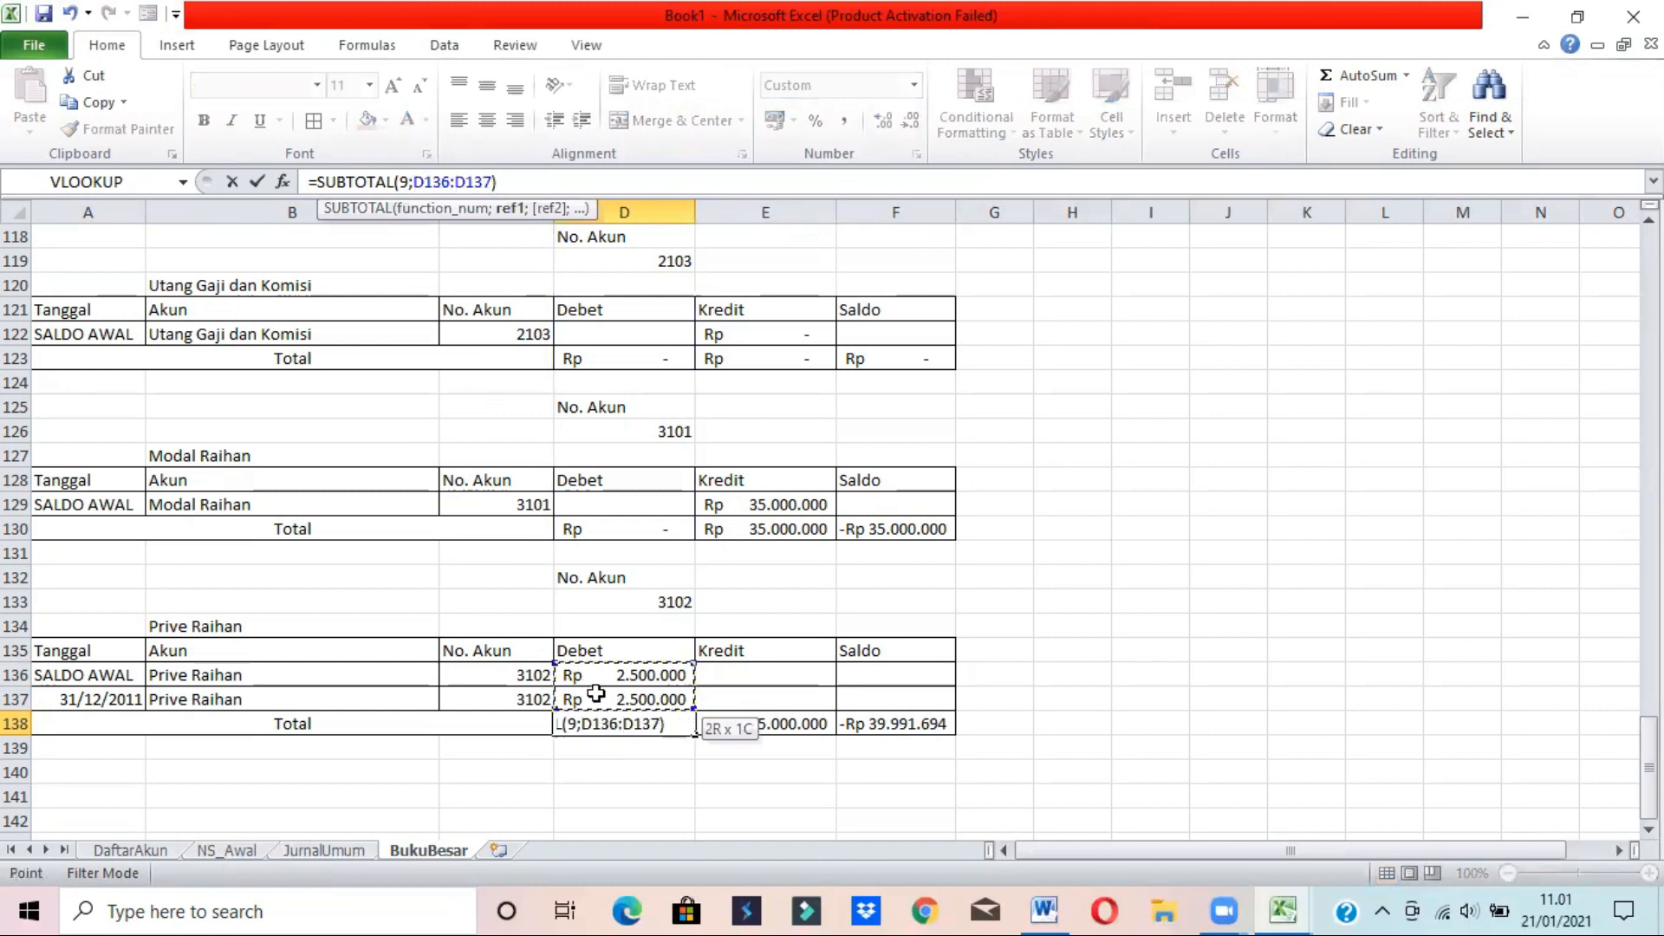
pyautogui.press('Return')
# - Fill the D138 subtotal formula across to the credit total in E138
pyautogui.click(658, 721)
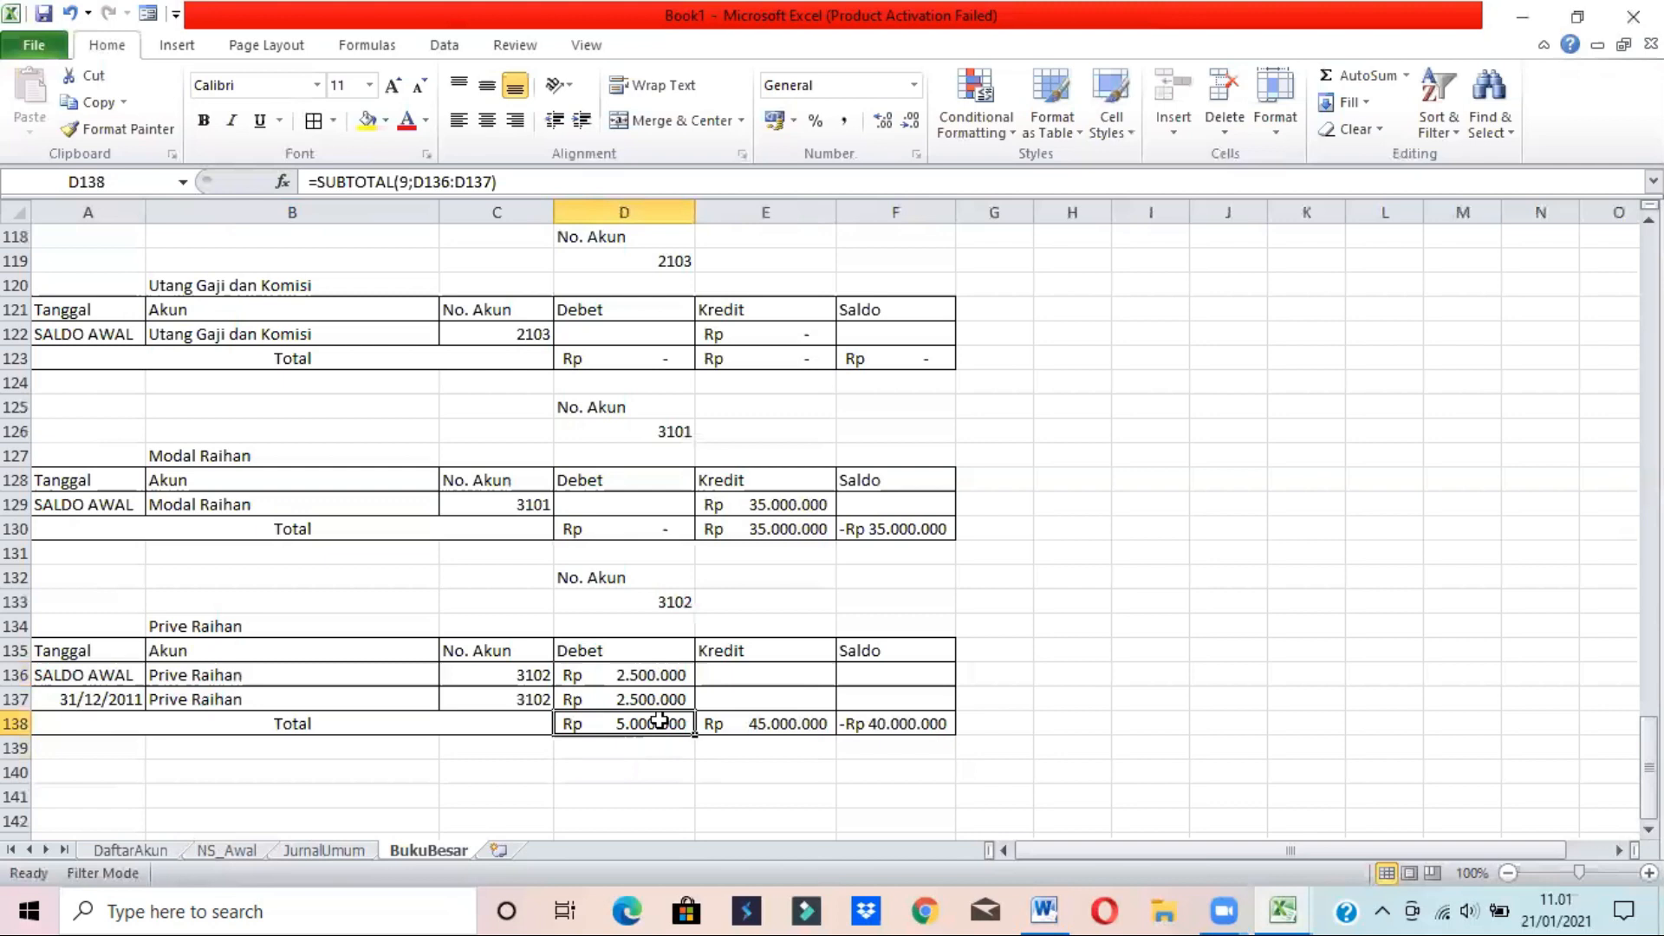
pyautogui.moveTo(694, 735); pyautogui.dragTo(803, 715)
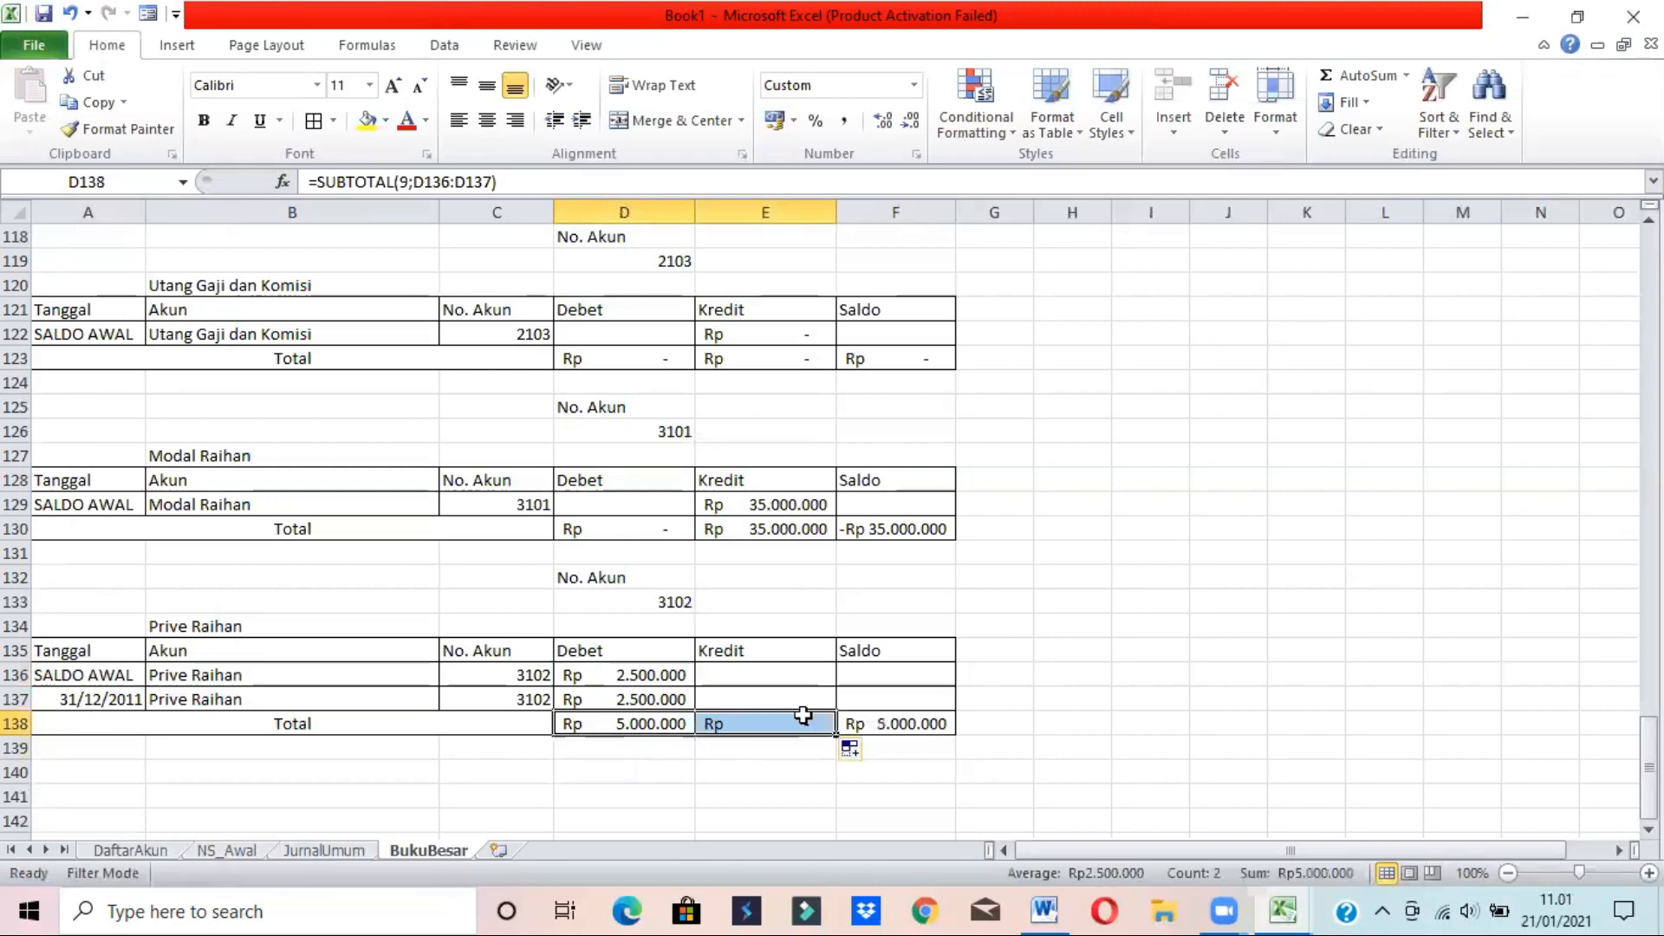
pyautogui.click(751, 729)
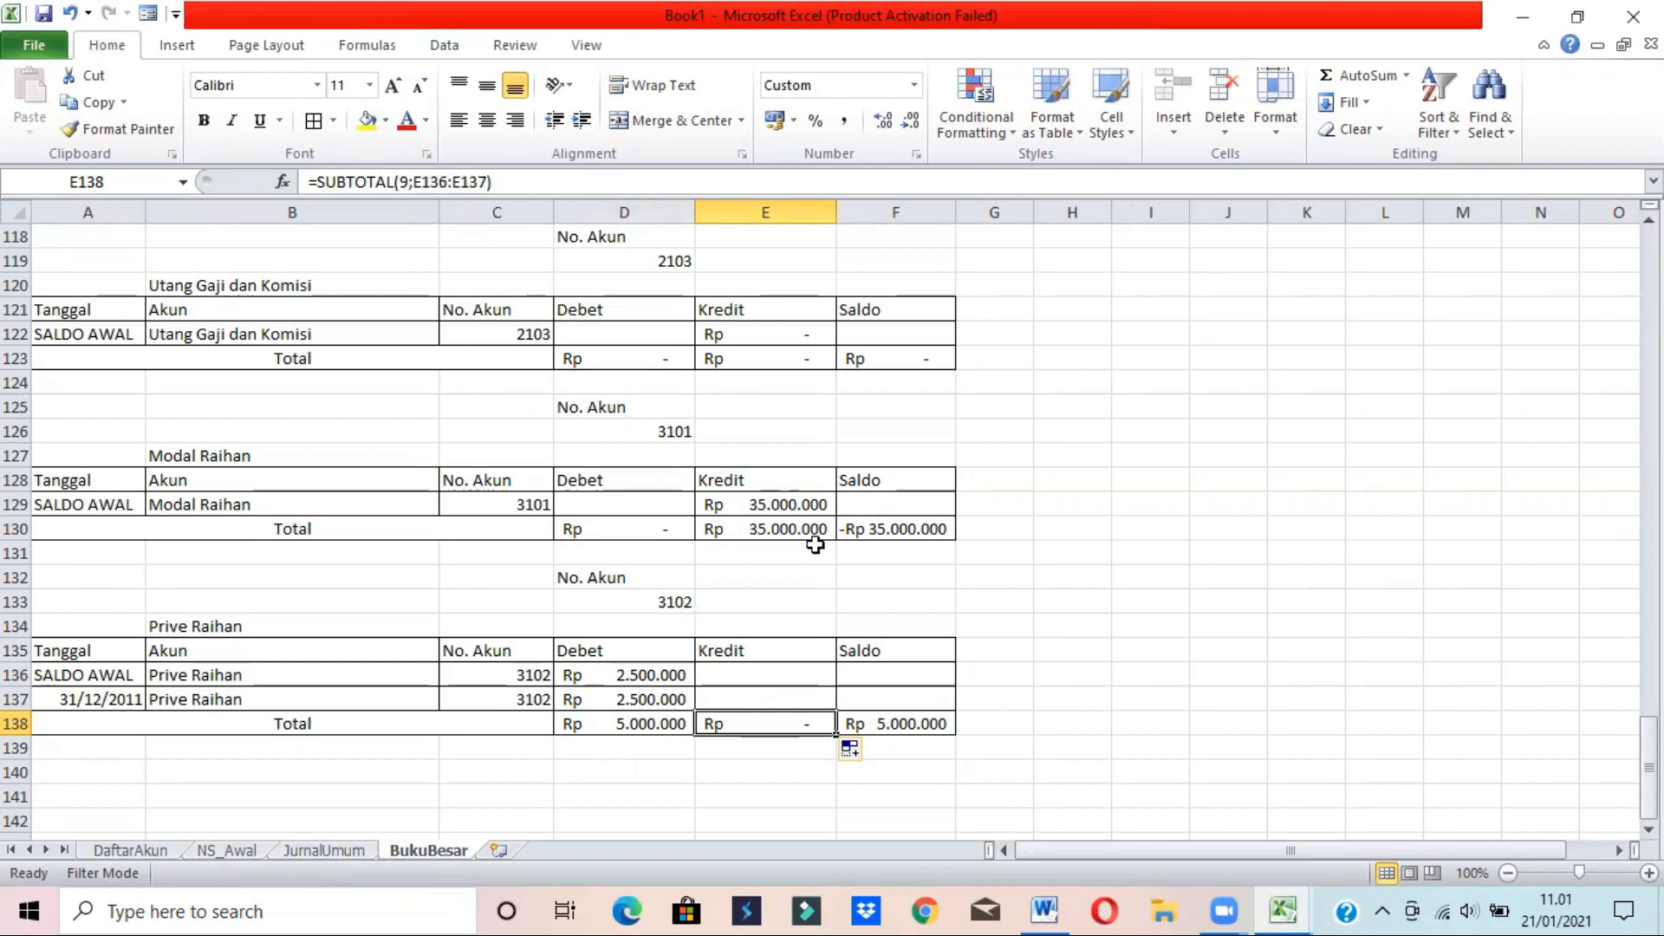
pyautogui.click(474, 810)
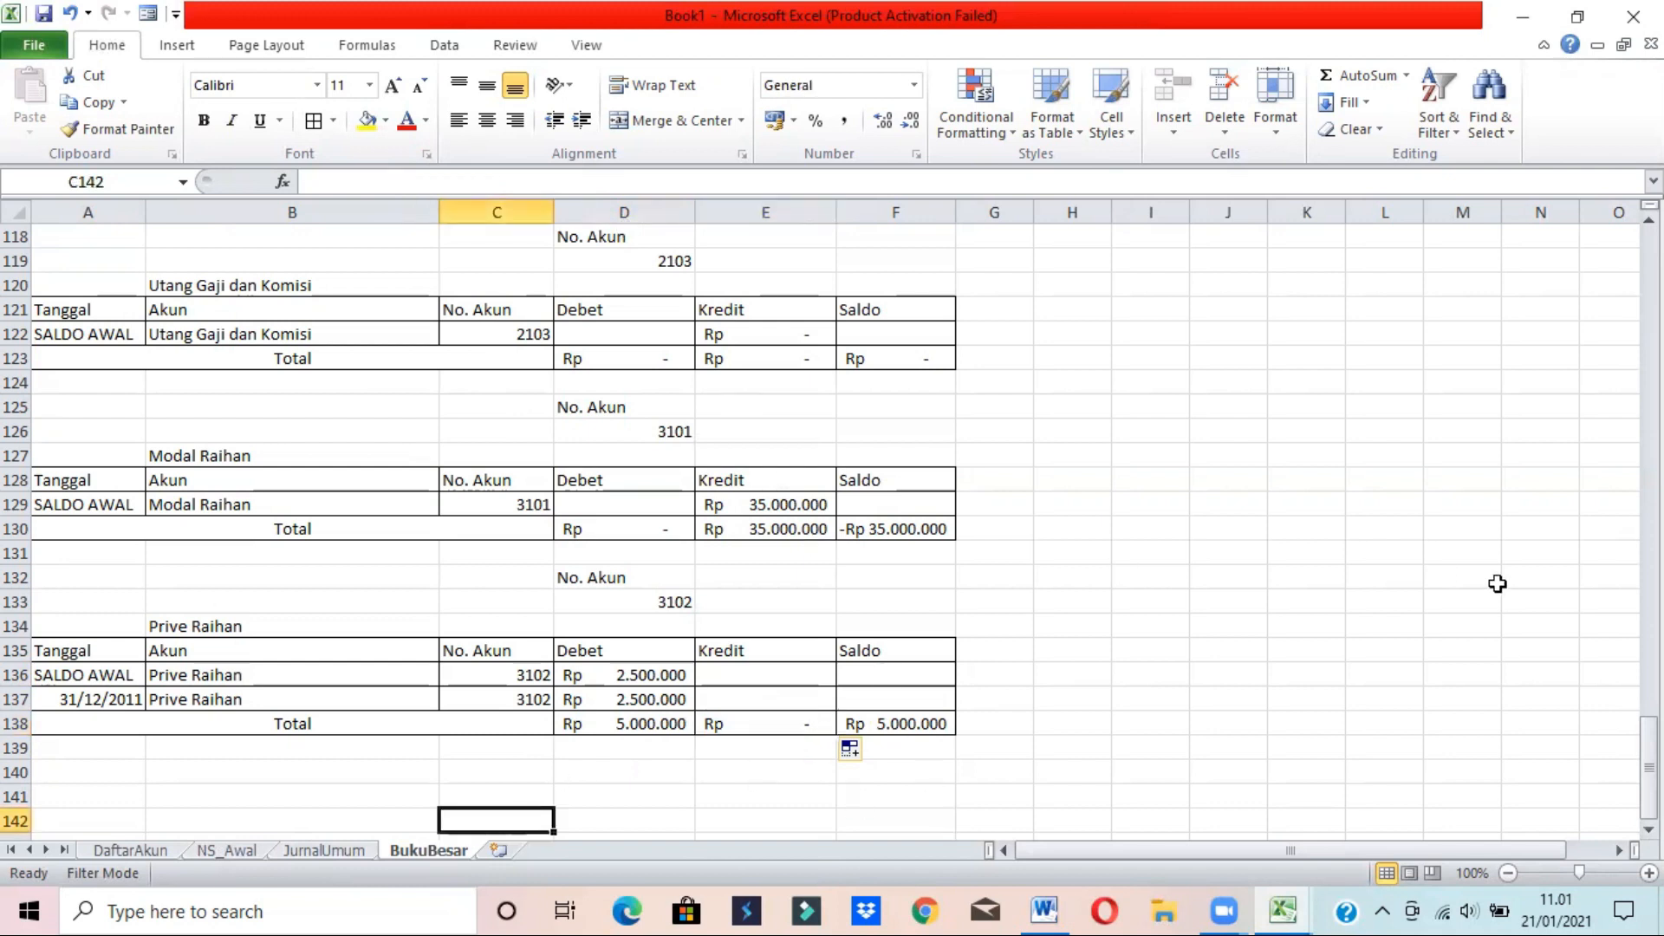
pyautogui.click(667, 584)
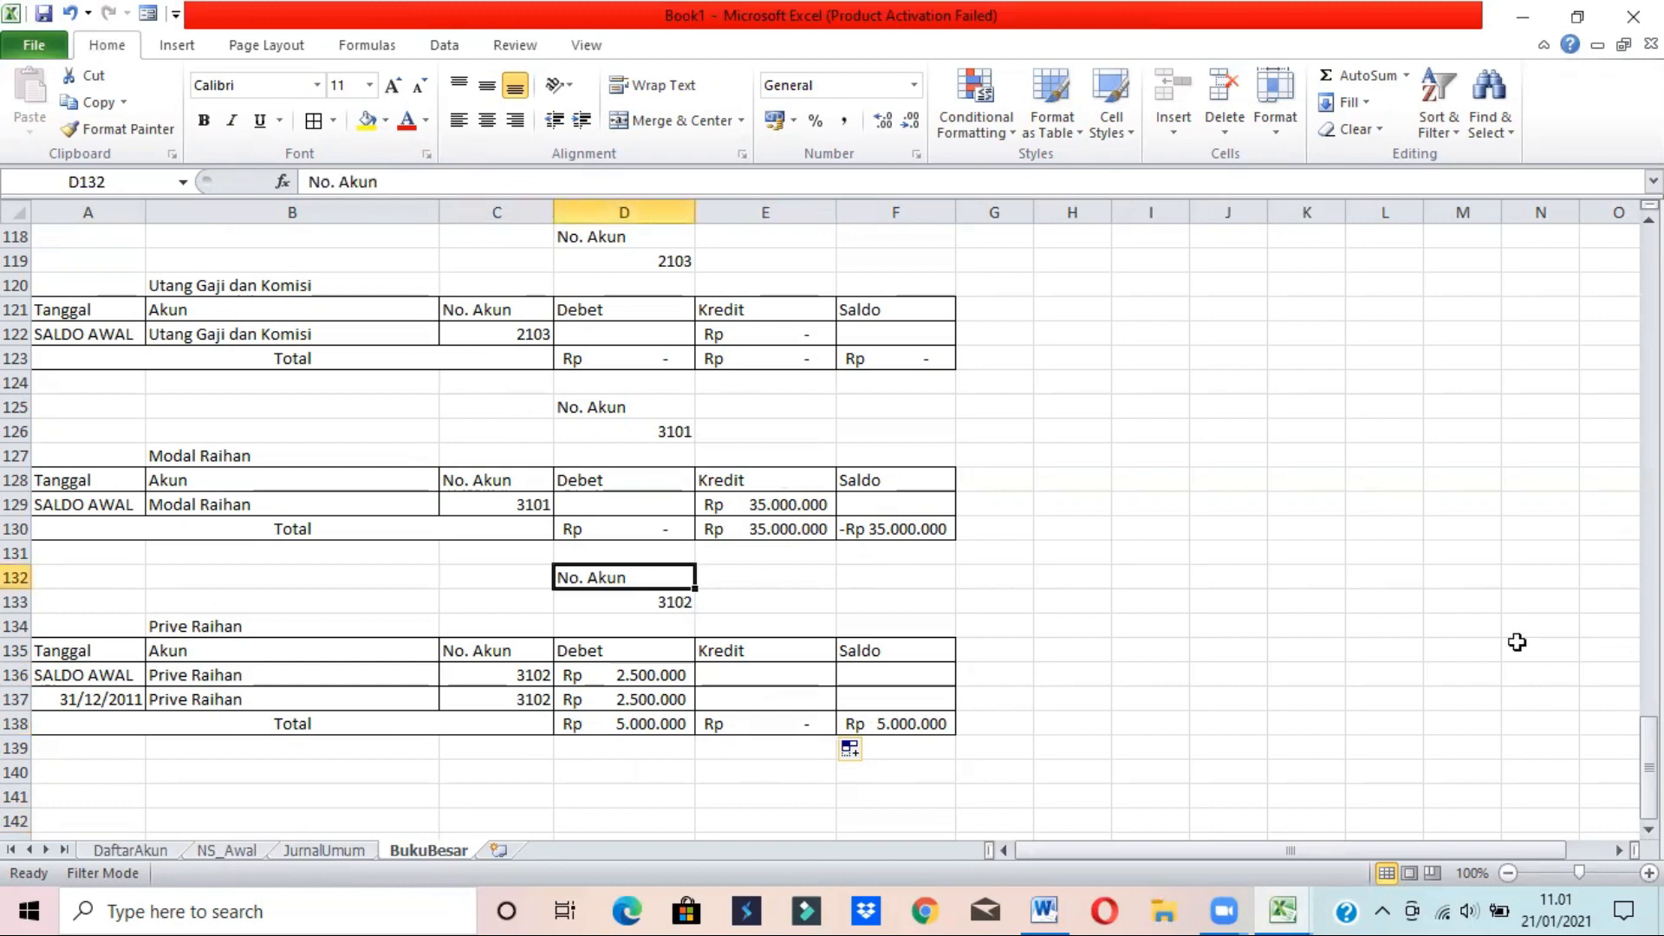
# - Choose account number 4101 from the validation list in D7 of the main ledger block
pyautogui.moveTo(1648, 752); pyautogui.dragTo(1648, 251)
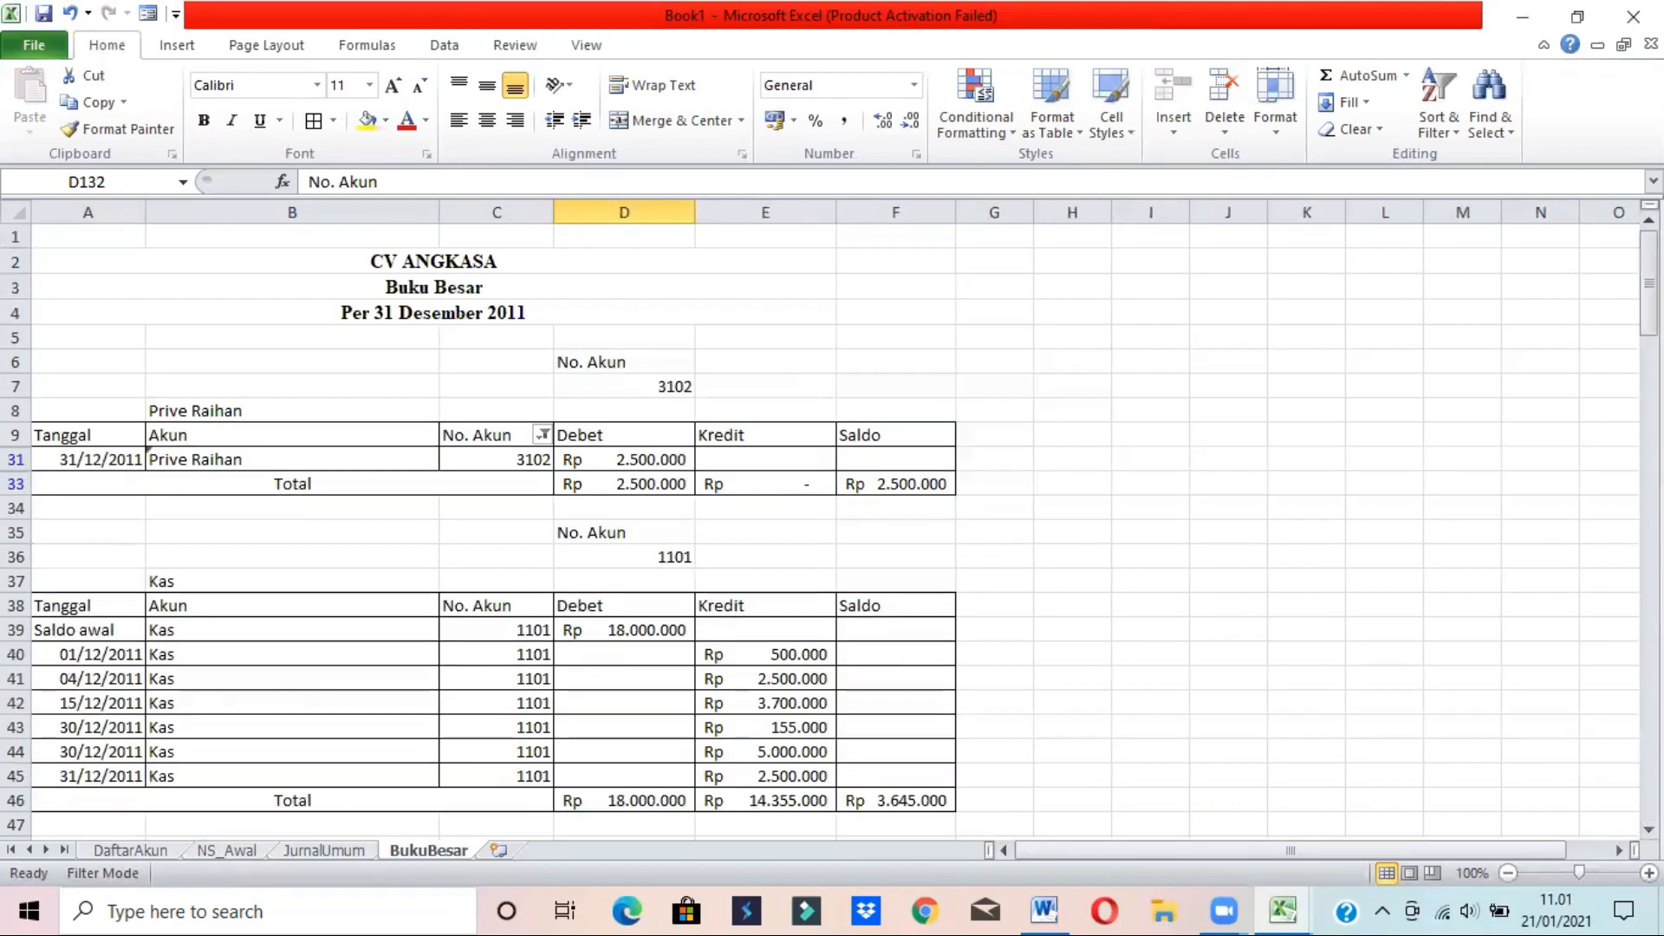
pyautogui.click(673, 386)
pyautogui.click(707, 386)
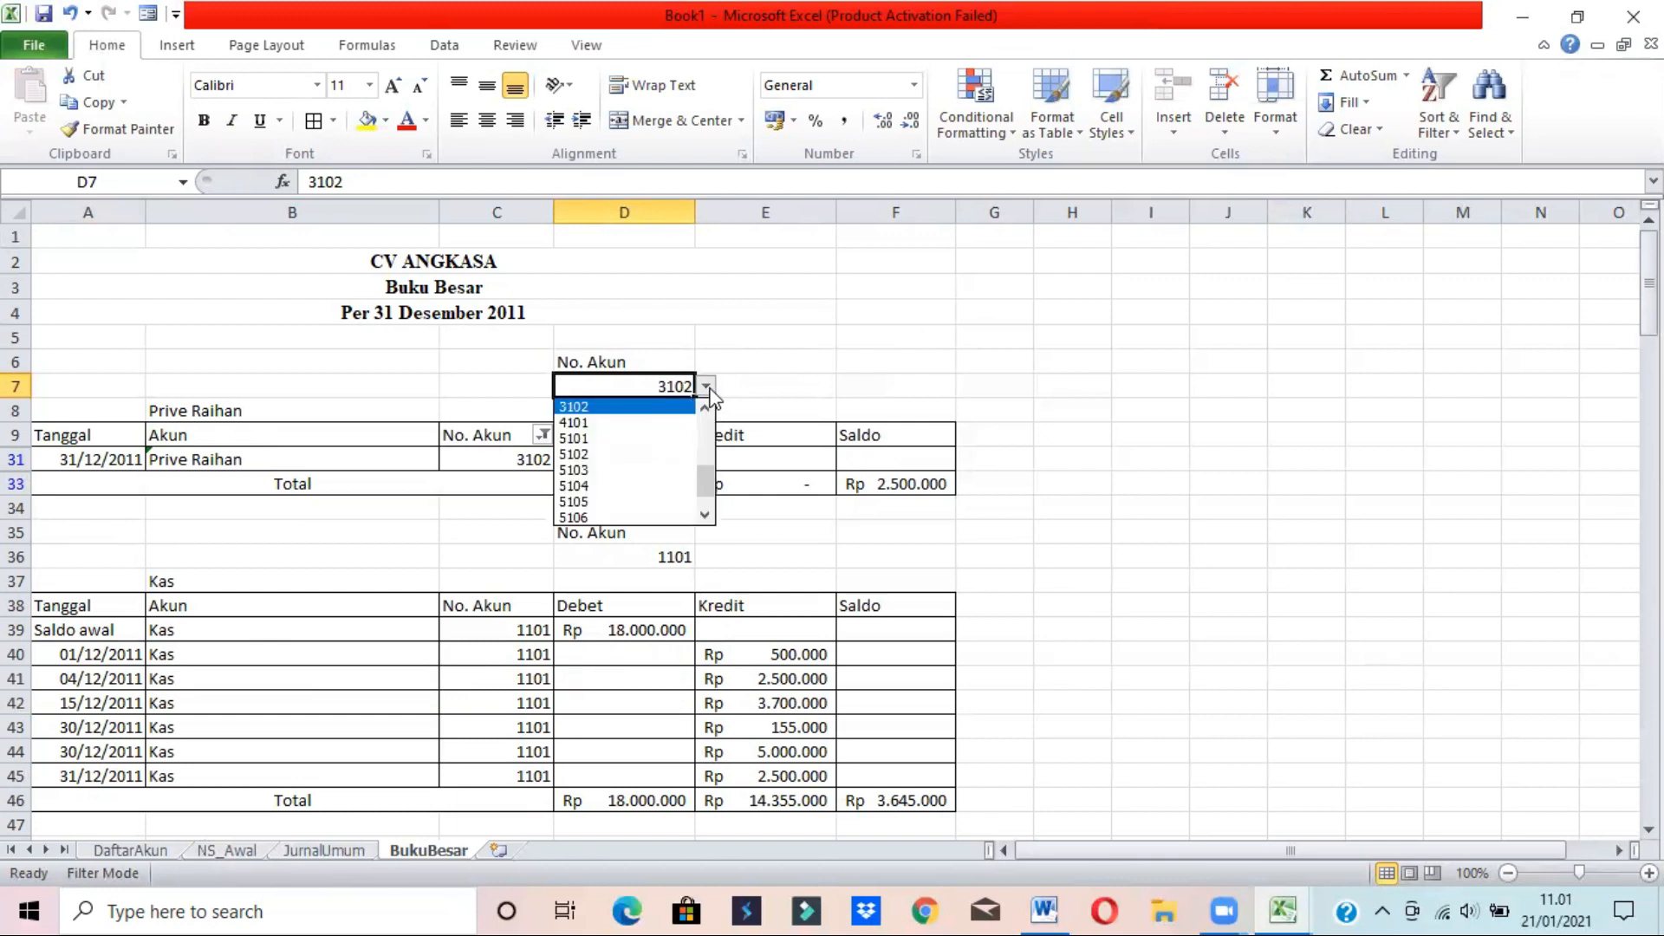
pyautogui.click(638, 429)
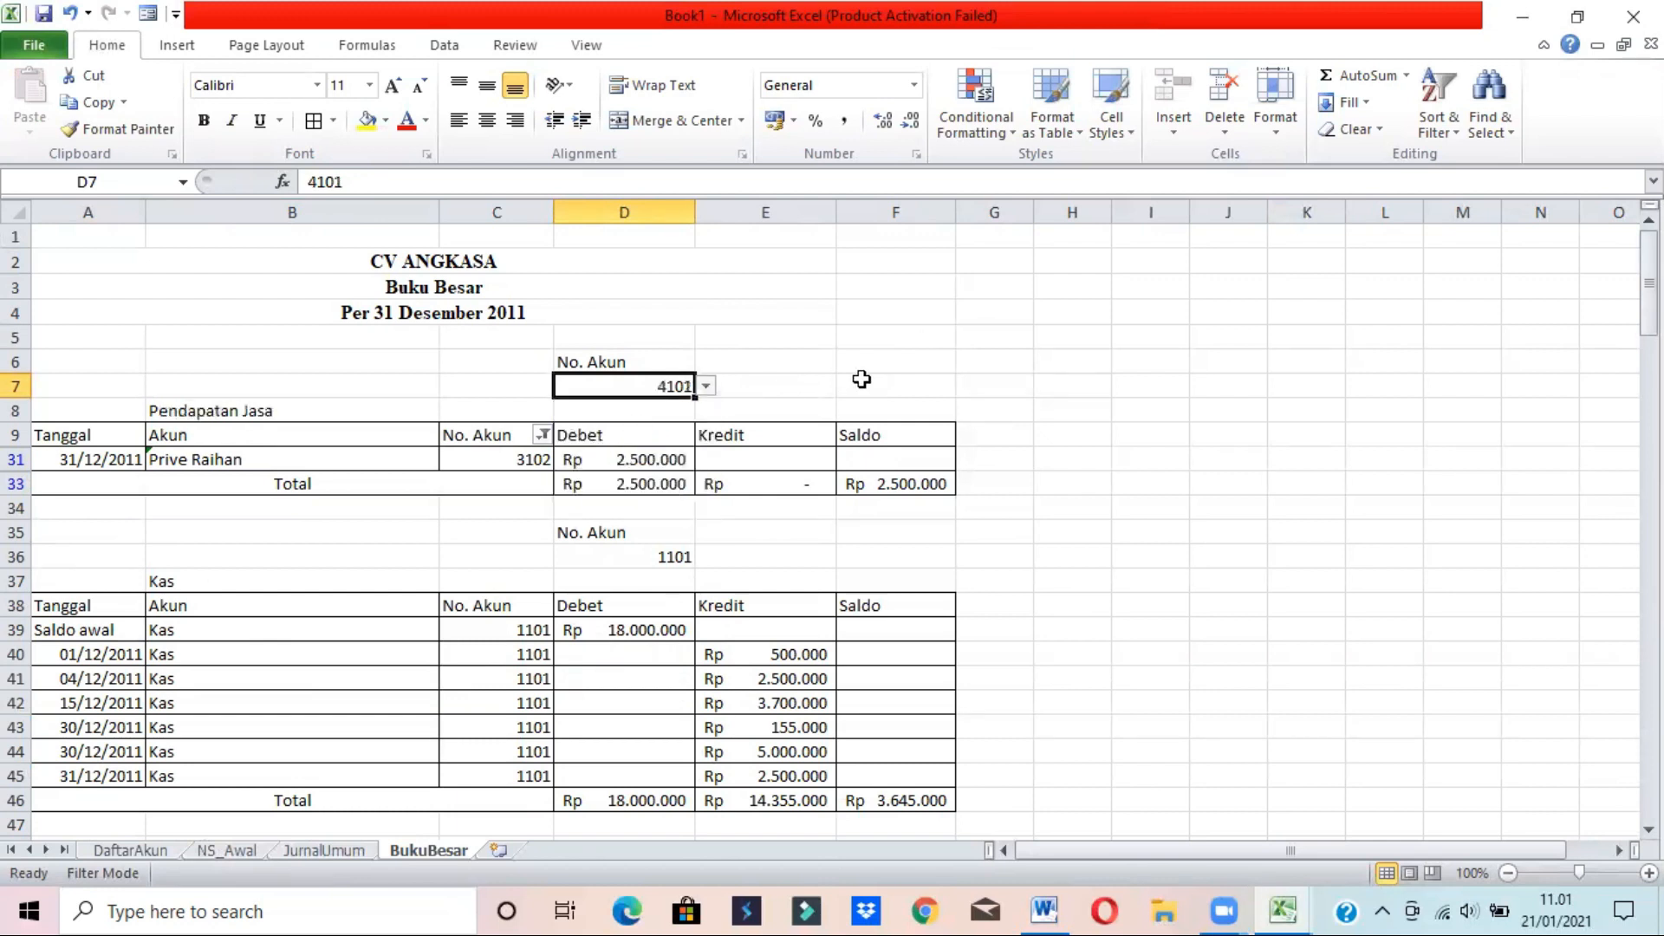
pyautogui.click(858, 382)
# - Filter the main ledger's No. Akun column to show only account 4101 instead of 3102
pyautogui.click(542, 434)
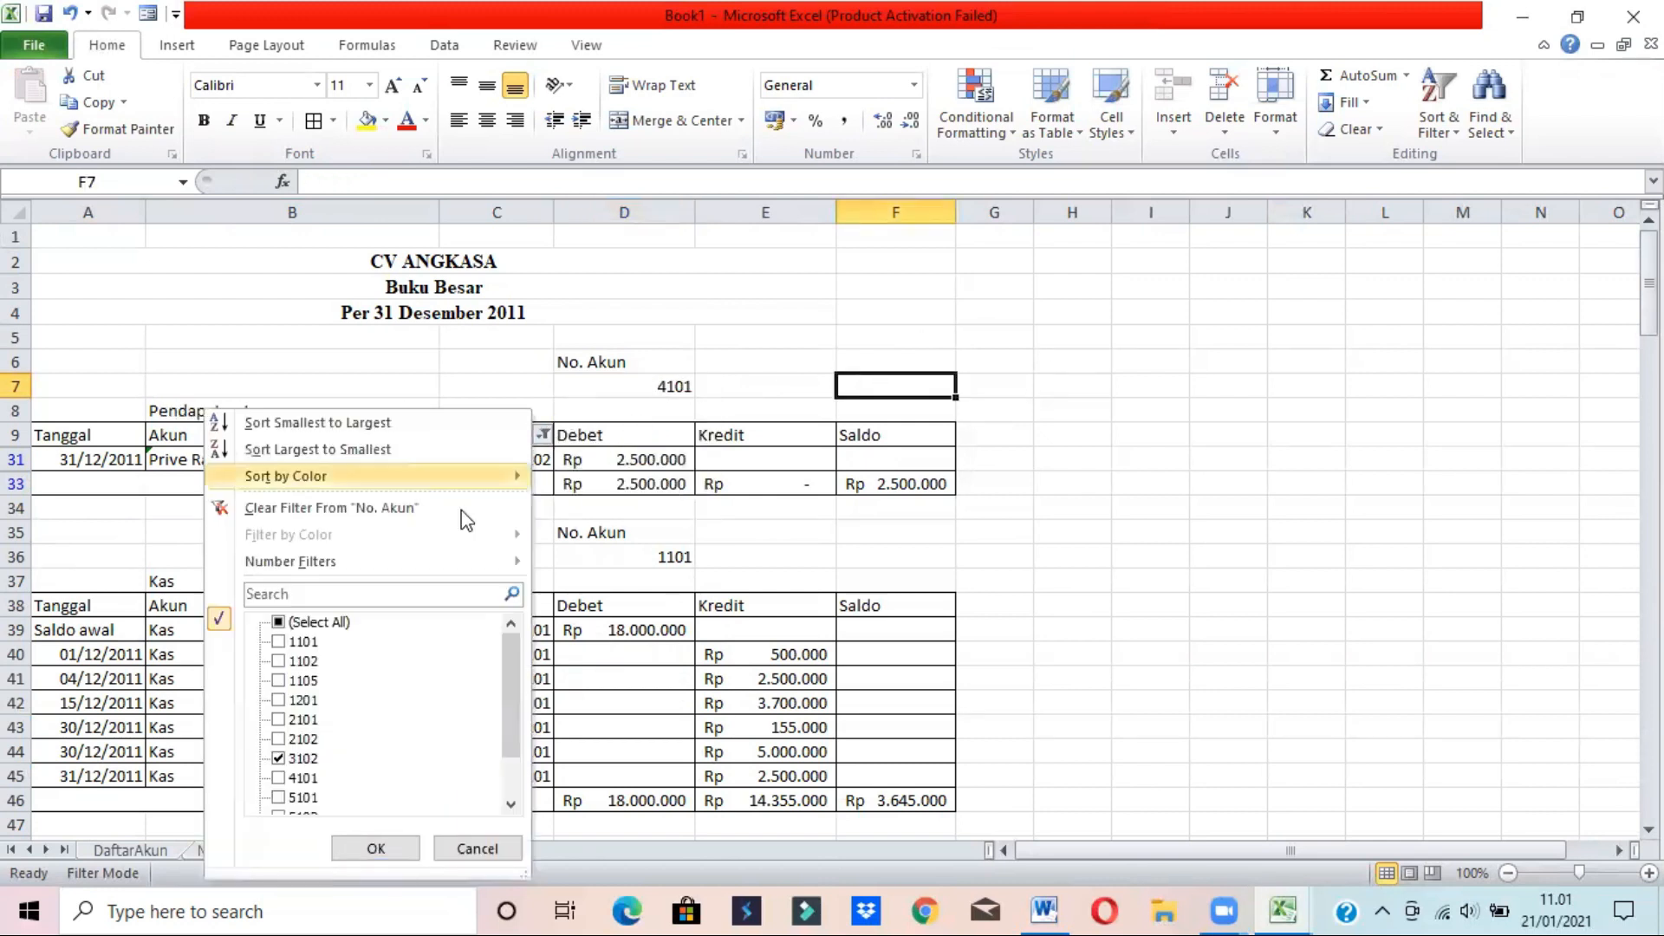
pyautogui.click(294, 778)
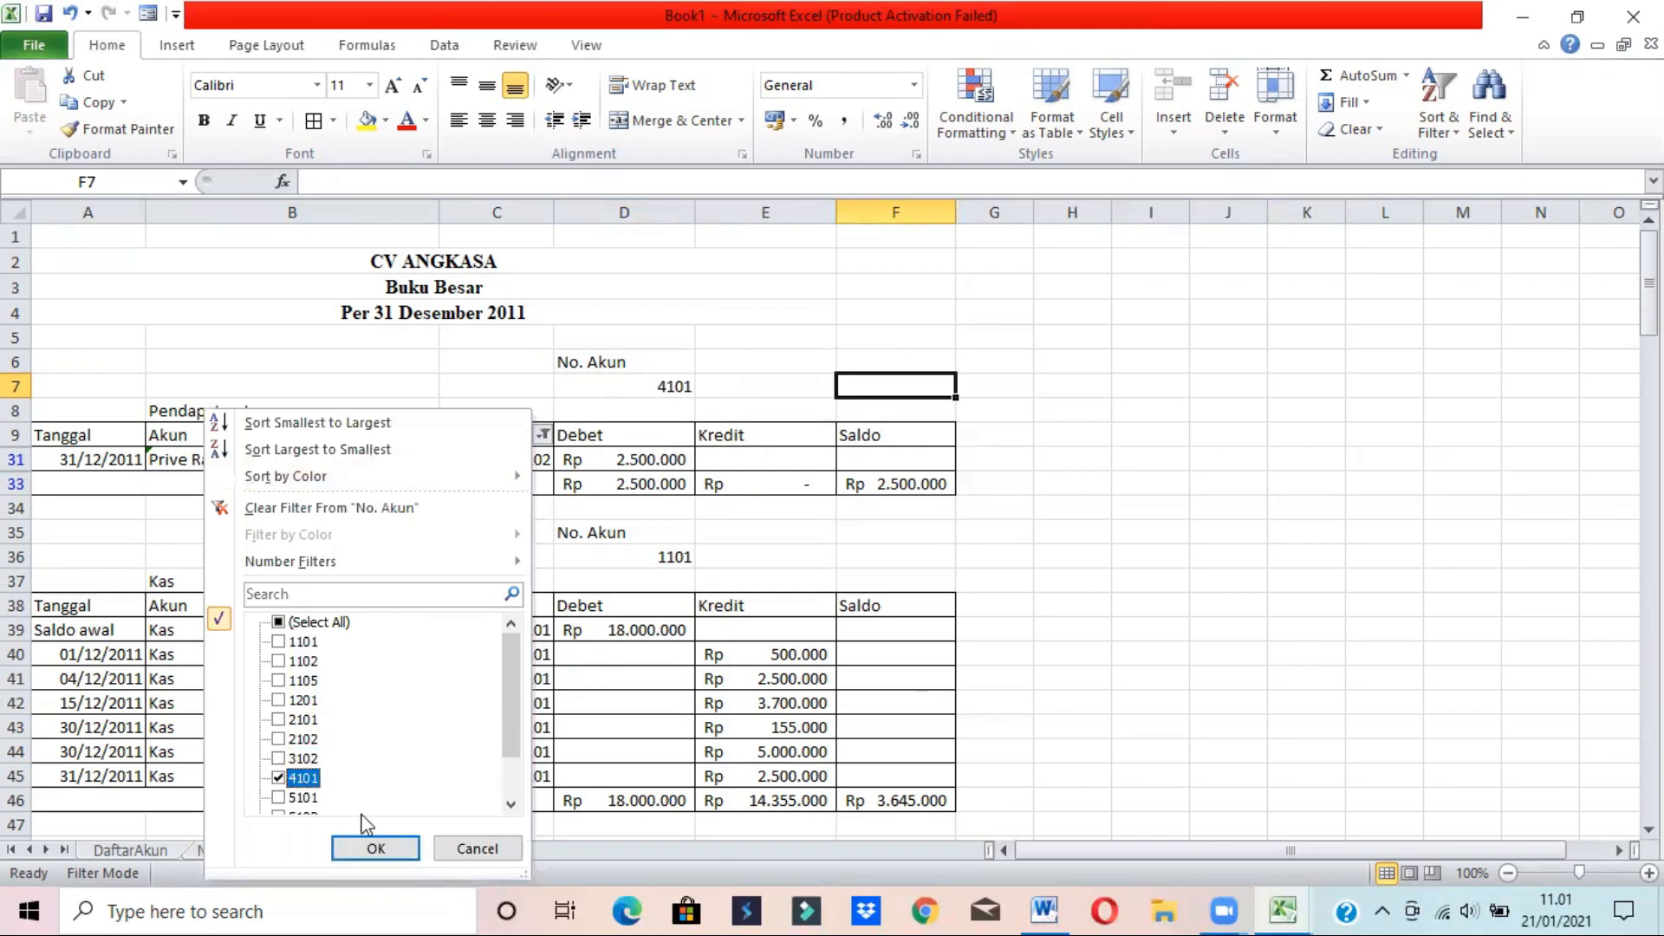
pyautogui.click(395, 846)
pyautogui.click(1014, 572)
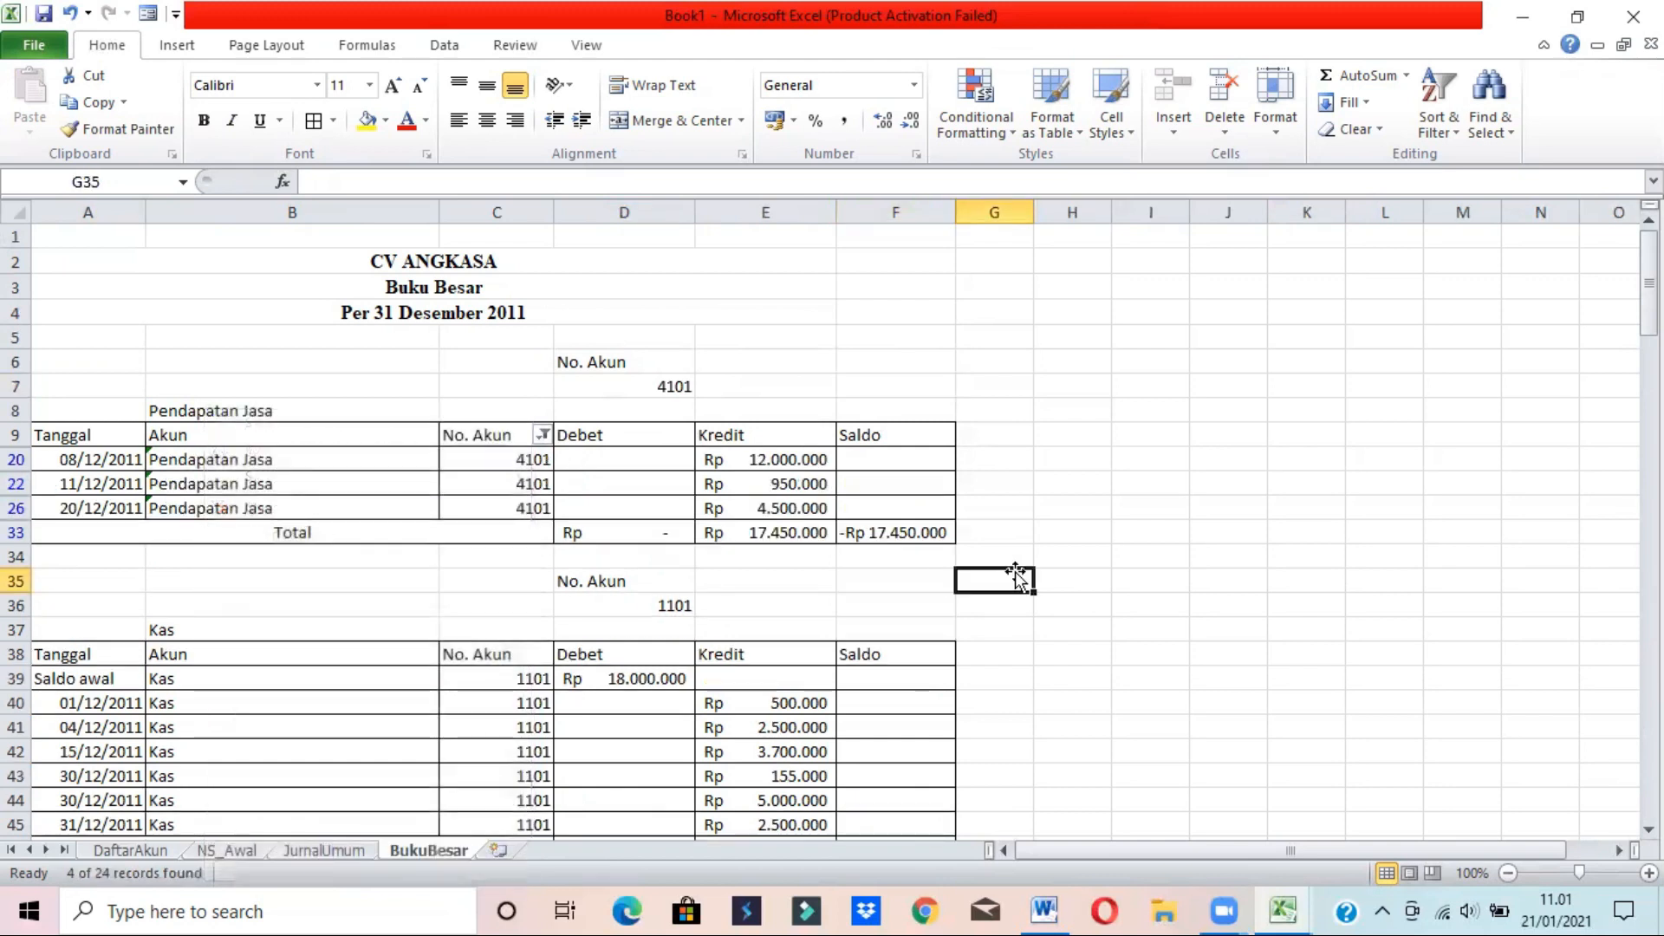
# - Copy the filtered account 4101 block from A6 to F33 and paste it at A140 with source formatting kept
pyautogui.moveTo(107, 360); pyautogui.dragTo(864, 532)
pyautogui.hotkey('ctrl', 'c')
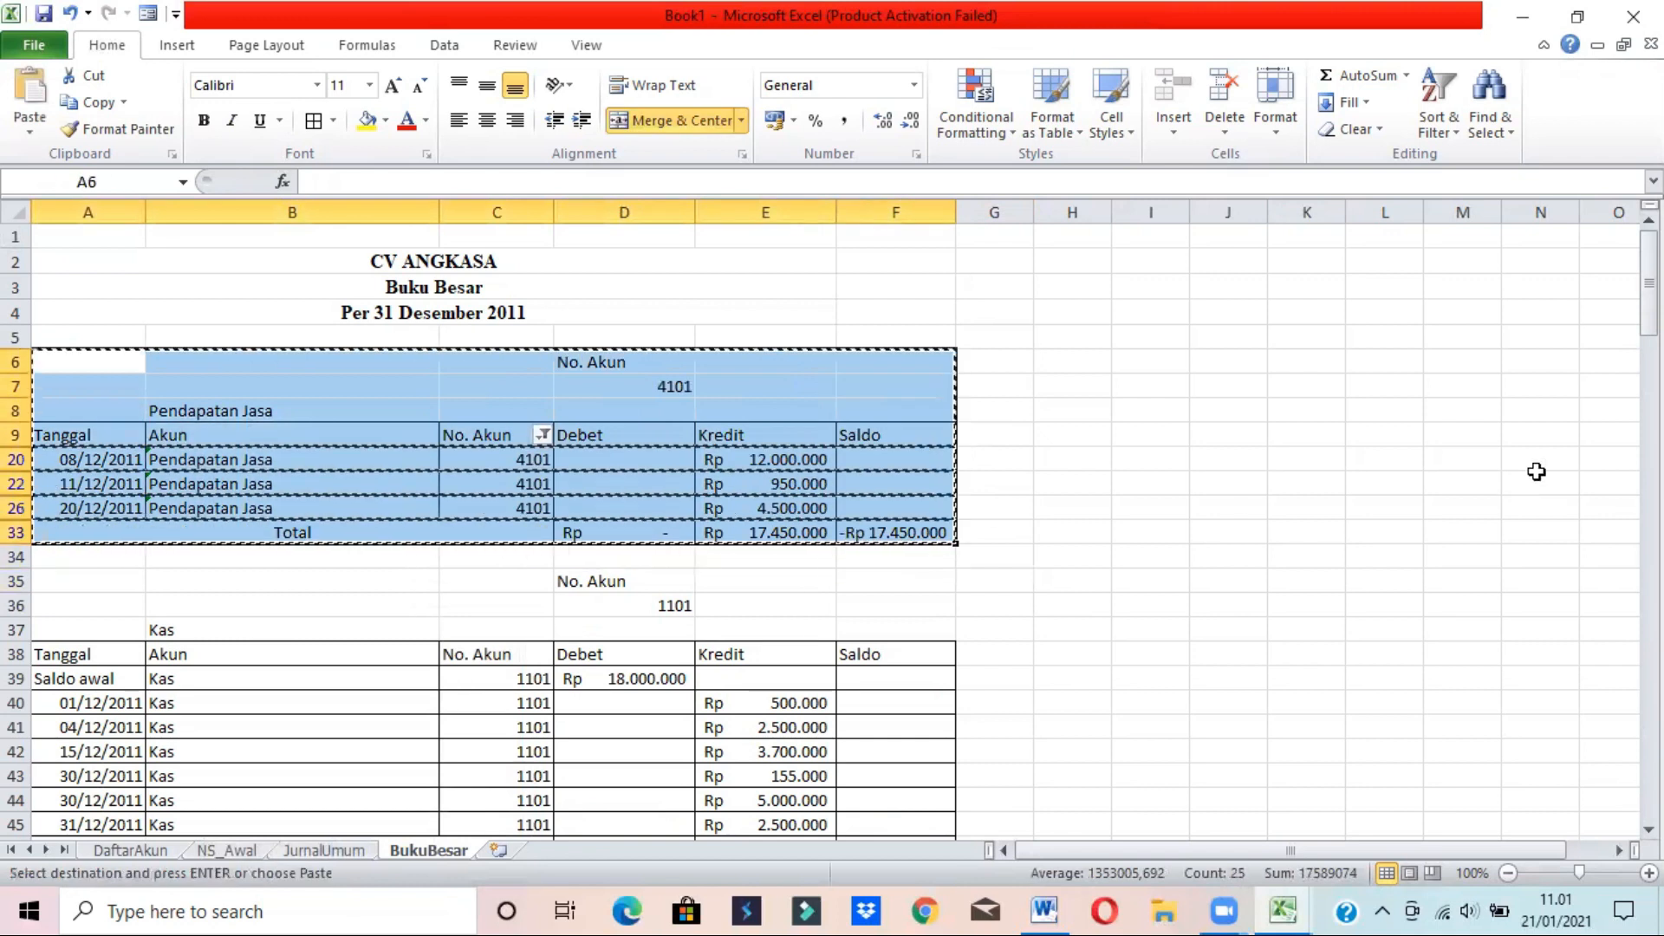
pyautogui.moveTo(1649, 281); pyautogui.dragTo(1649, 770)
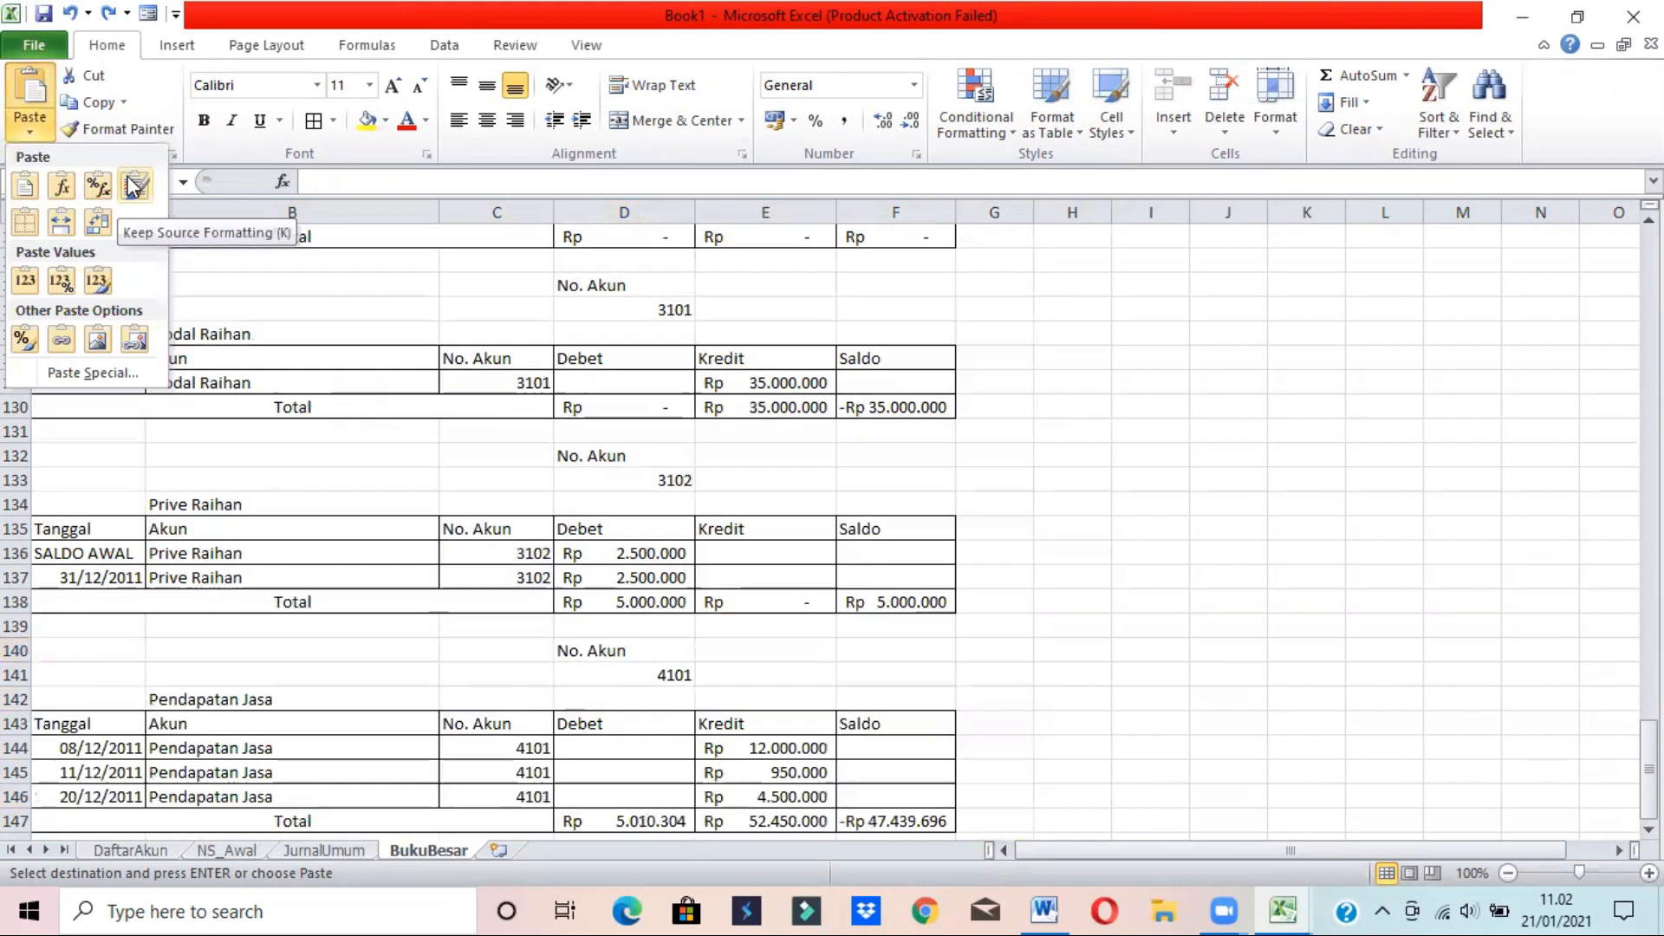
pyautogui.click(132, 180)
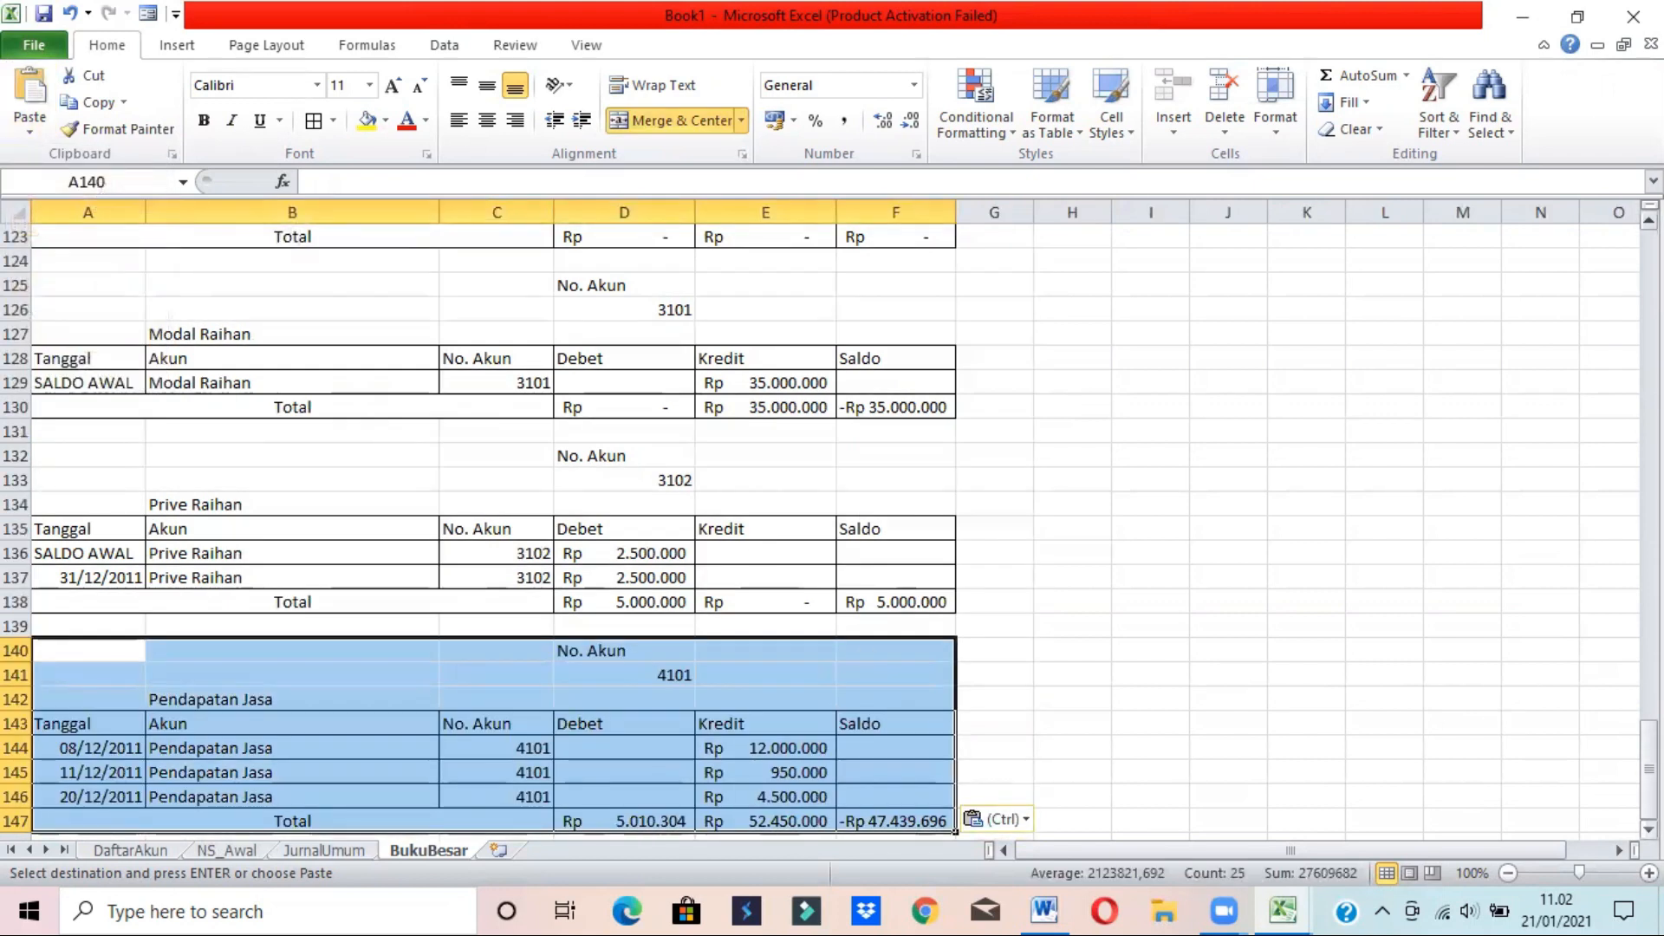
# - Insert a blank row above the 08/12/2011 entry in the pasted account 4101 block
pyautogui.scroll(-1, 652, 767)
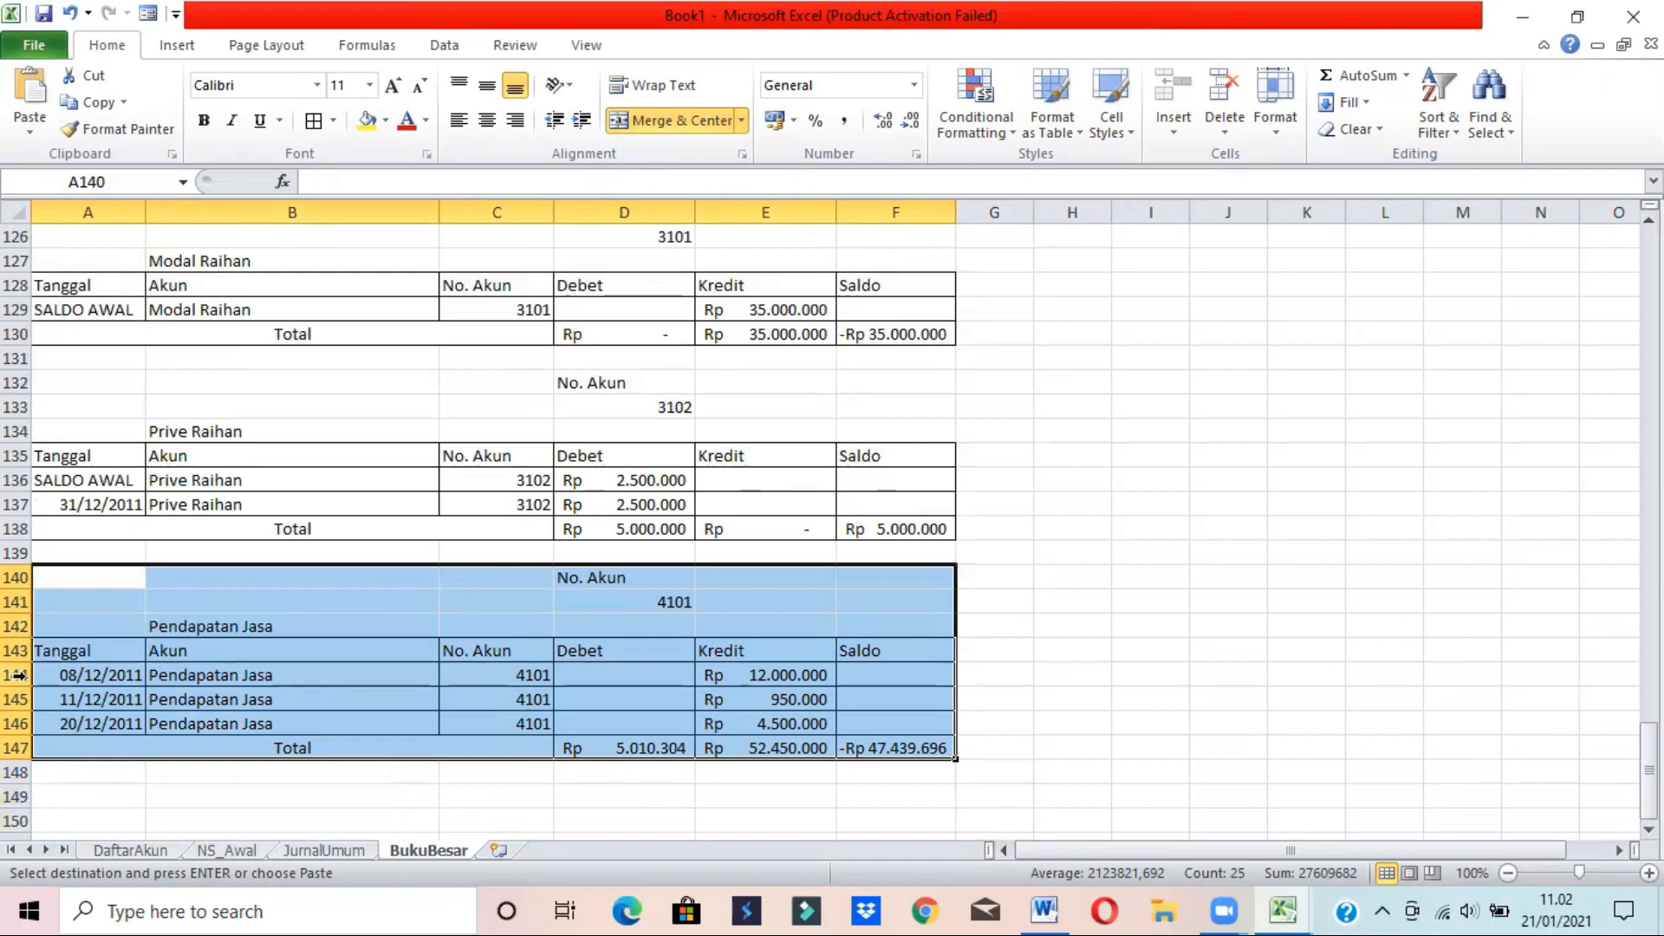
pyautogui.rightClick(19, 675)
pyautogui.click(106, 496)
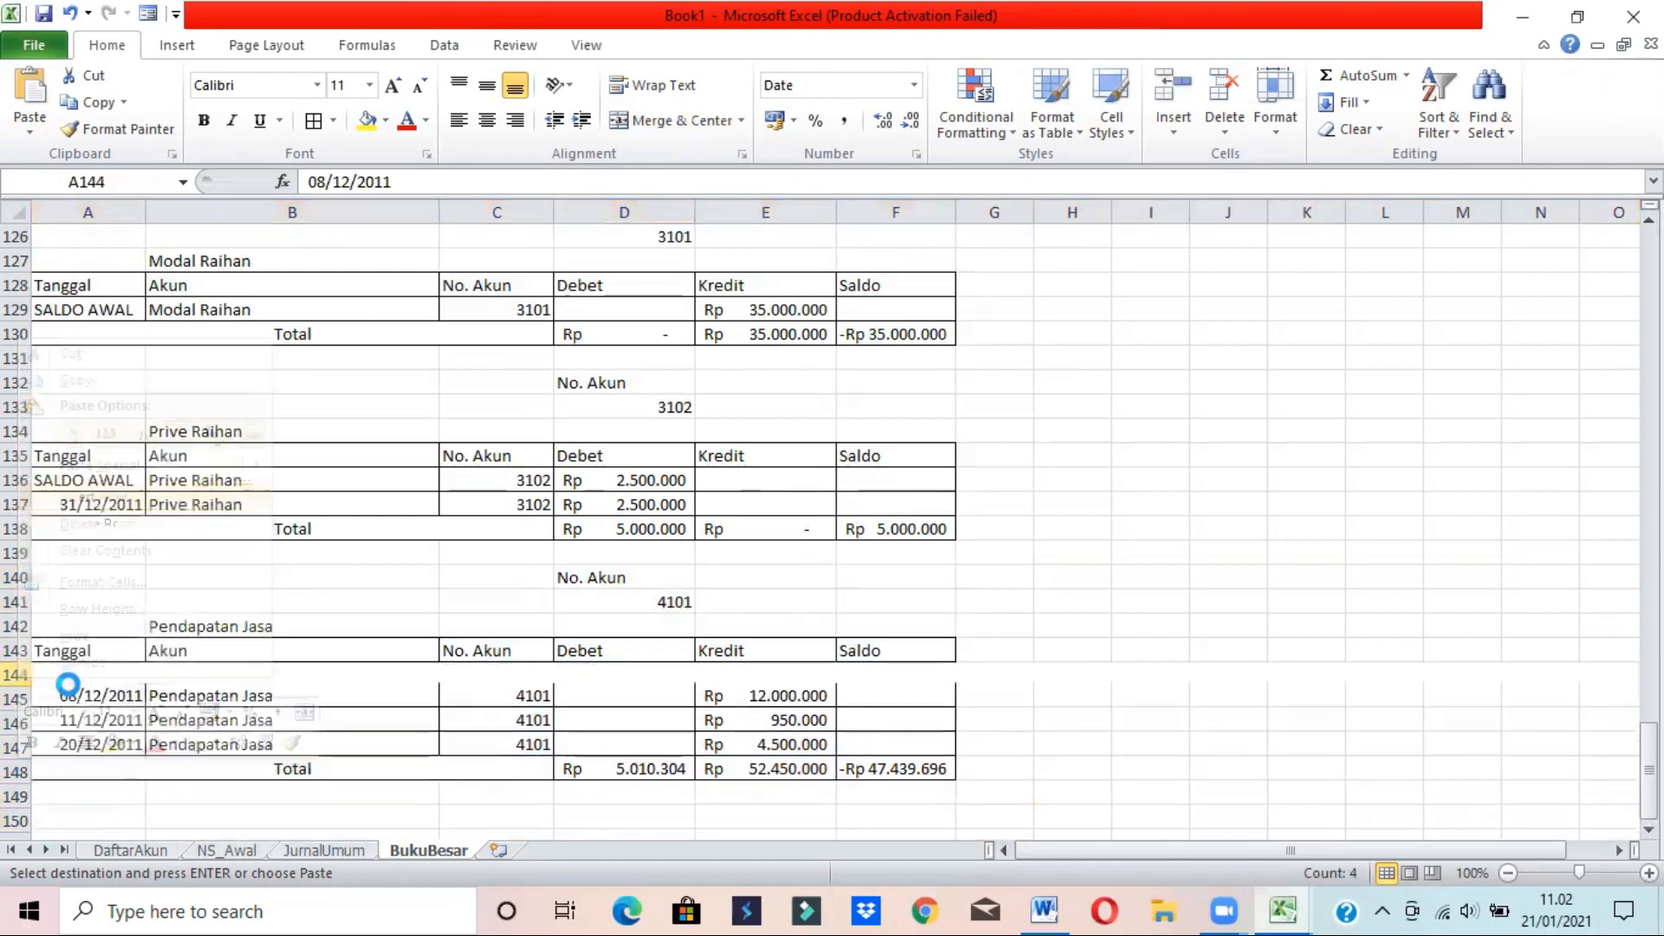
# - Enter SALDO AWAL in A144 and Pendapatan Jasa in B144 for the opening balance row
pyautogui.click(102, 675)
pyautogui.write('S')
pyautogui.write('ALDO AWAL')
pyautogui.write('P')
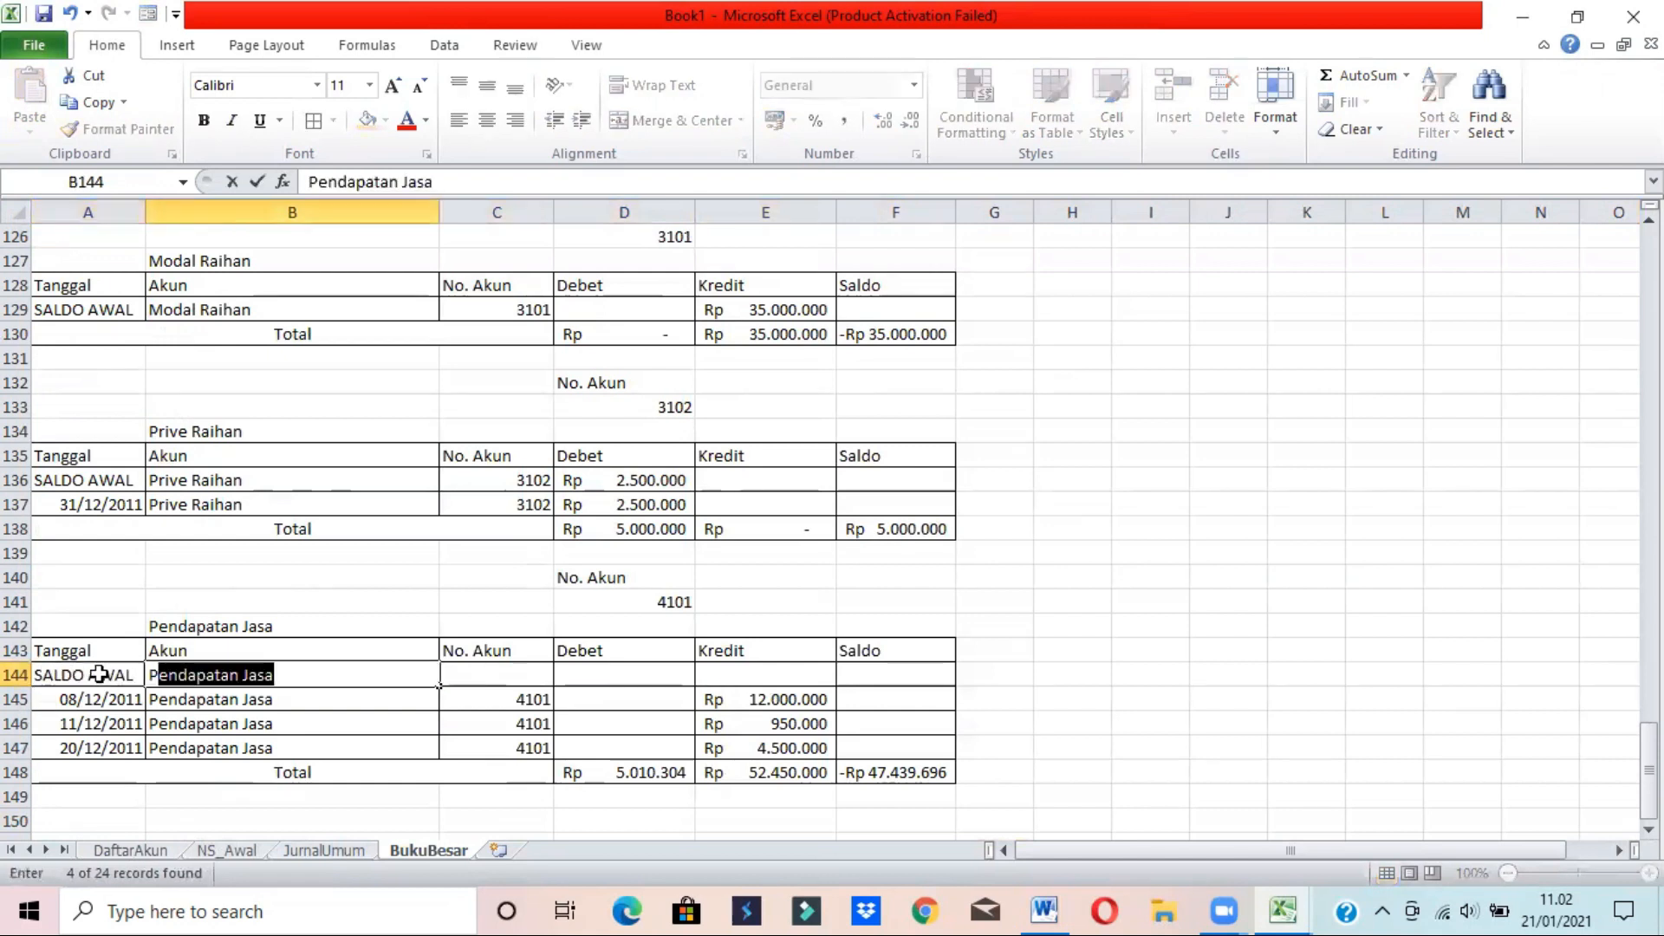
pyautogui.press('Return')
pyautogui.press('Up')
pyautogui.press('Tab')
pyautogui.press('Tab')
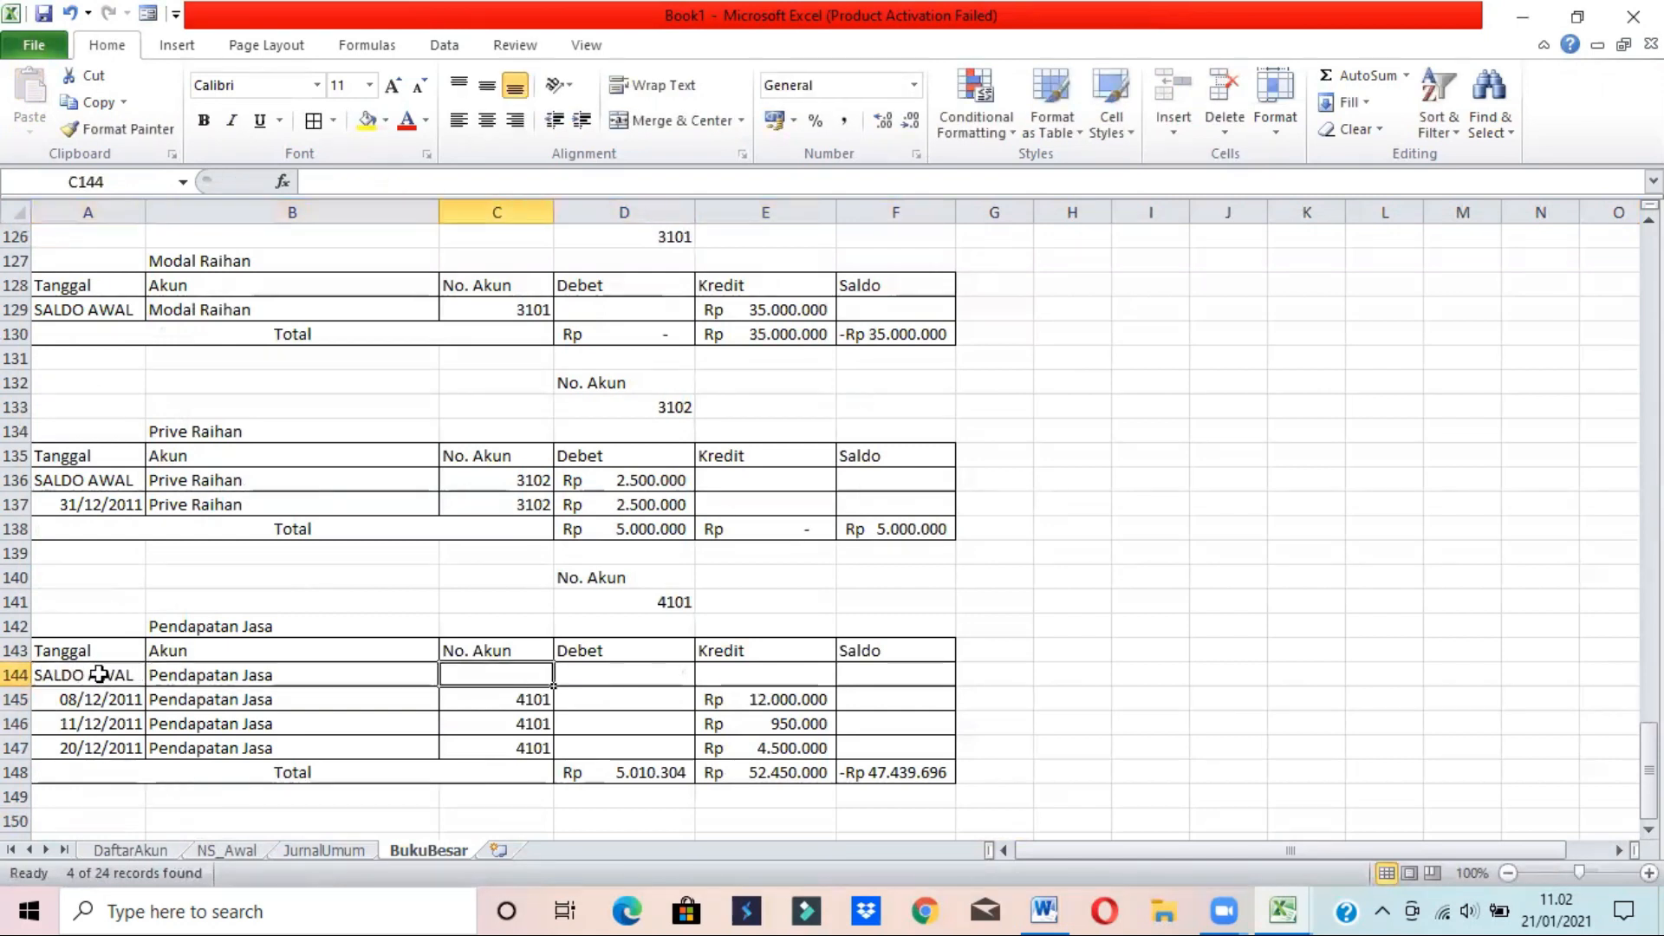
pyautogui.click(444, 45)
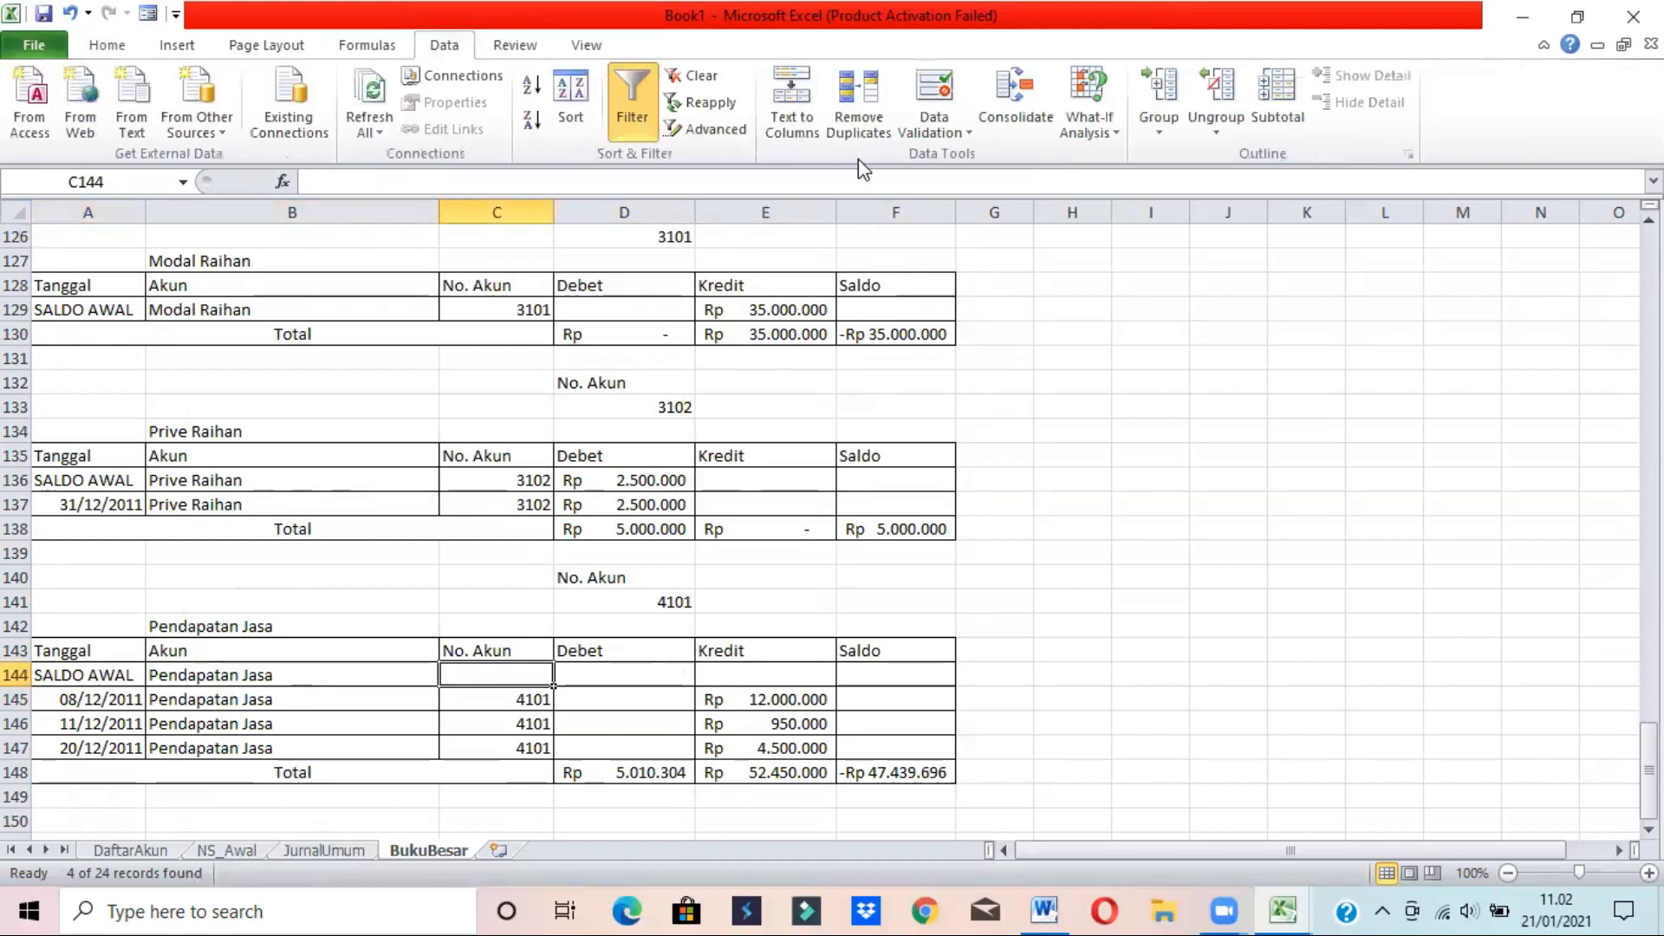
pyautogui.click(950, 107)
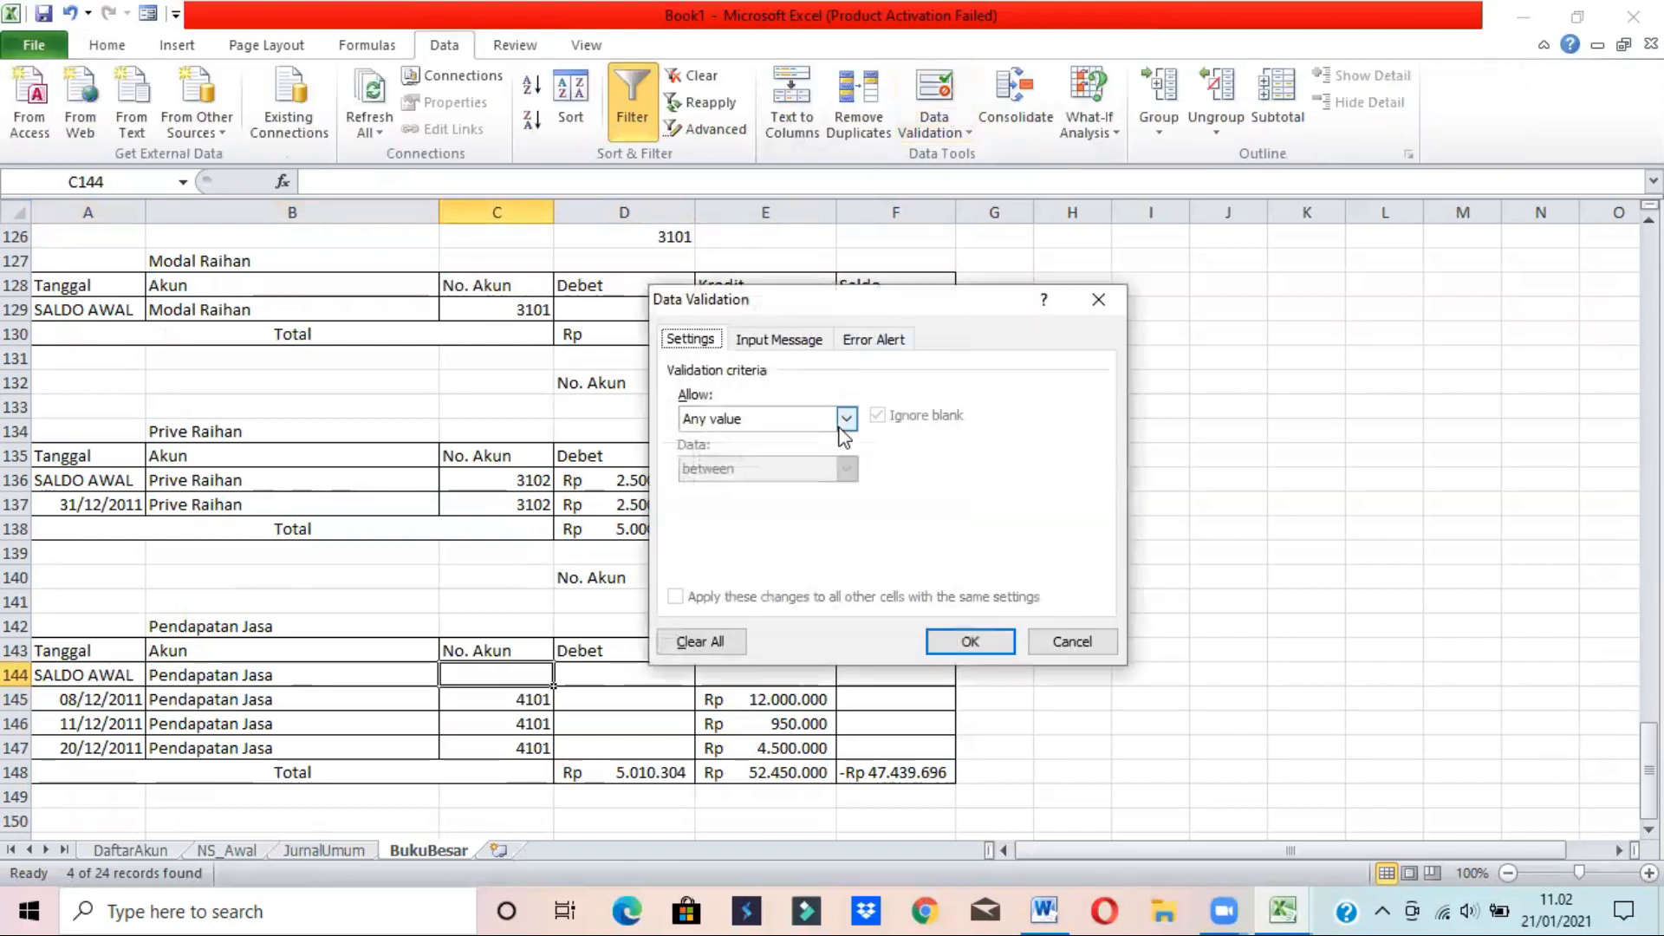
pyautogui.click(843, 421)
pyautogui.click(1075, 647)
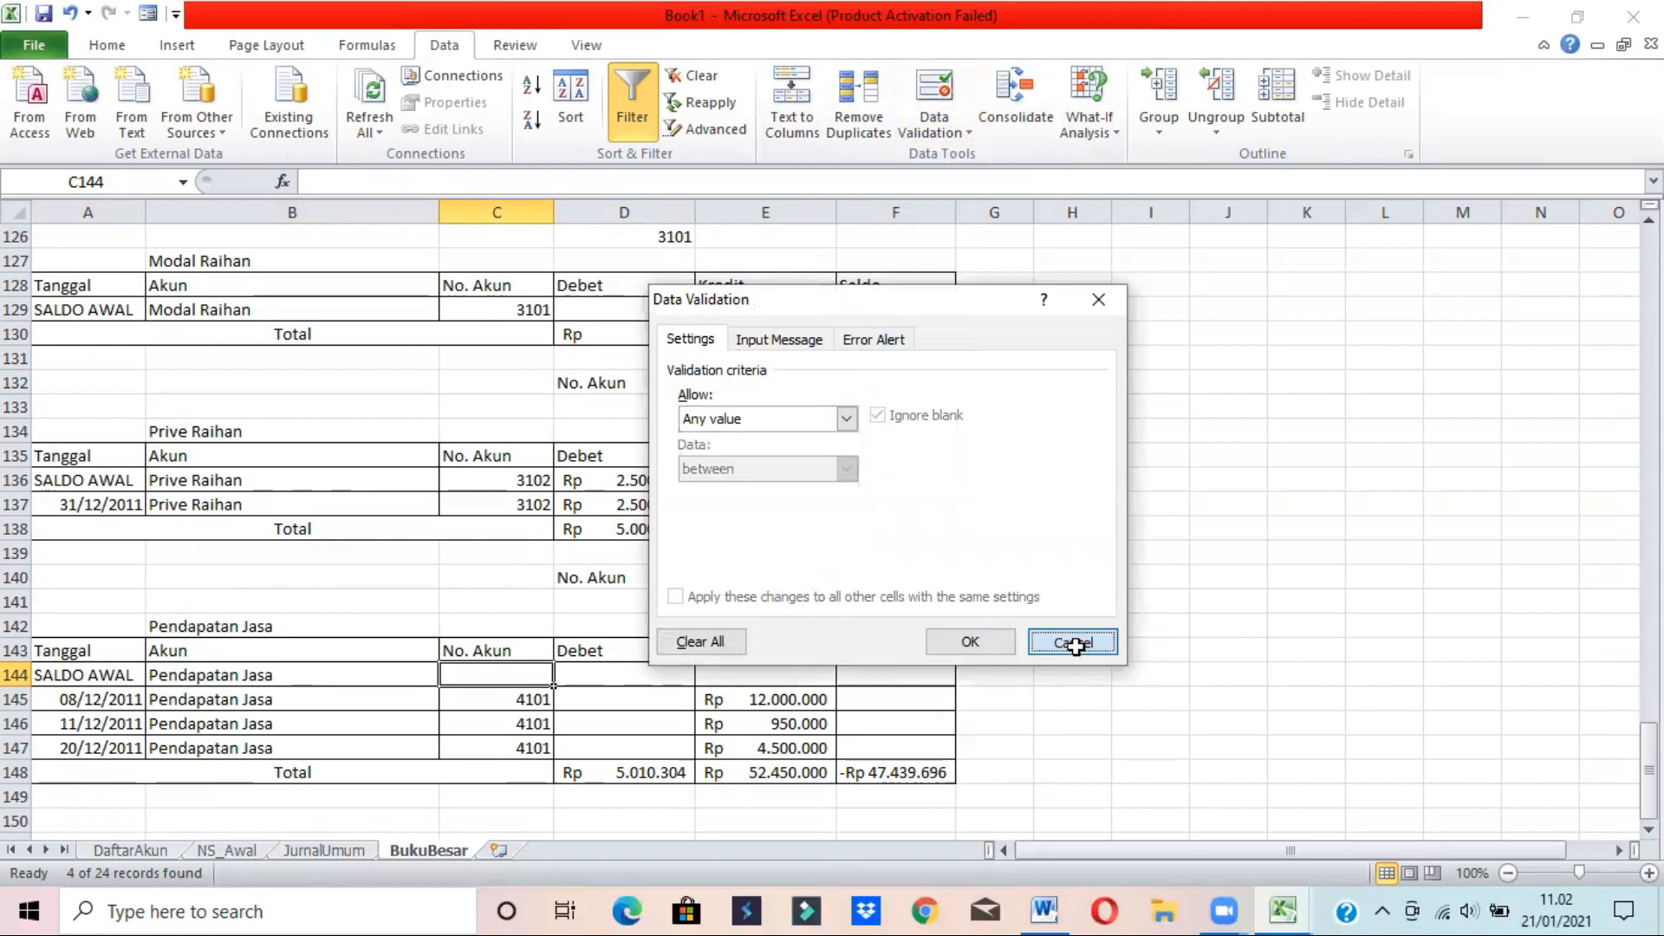
# - Copy account number 4101 from C145 into the opening balance row at C144
pyautogui.click(505, 697)
pyautogui.hotkey('ctrl', 'c')
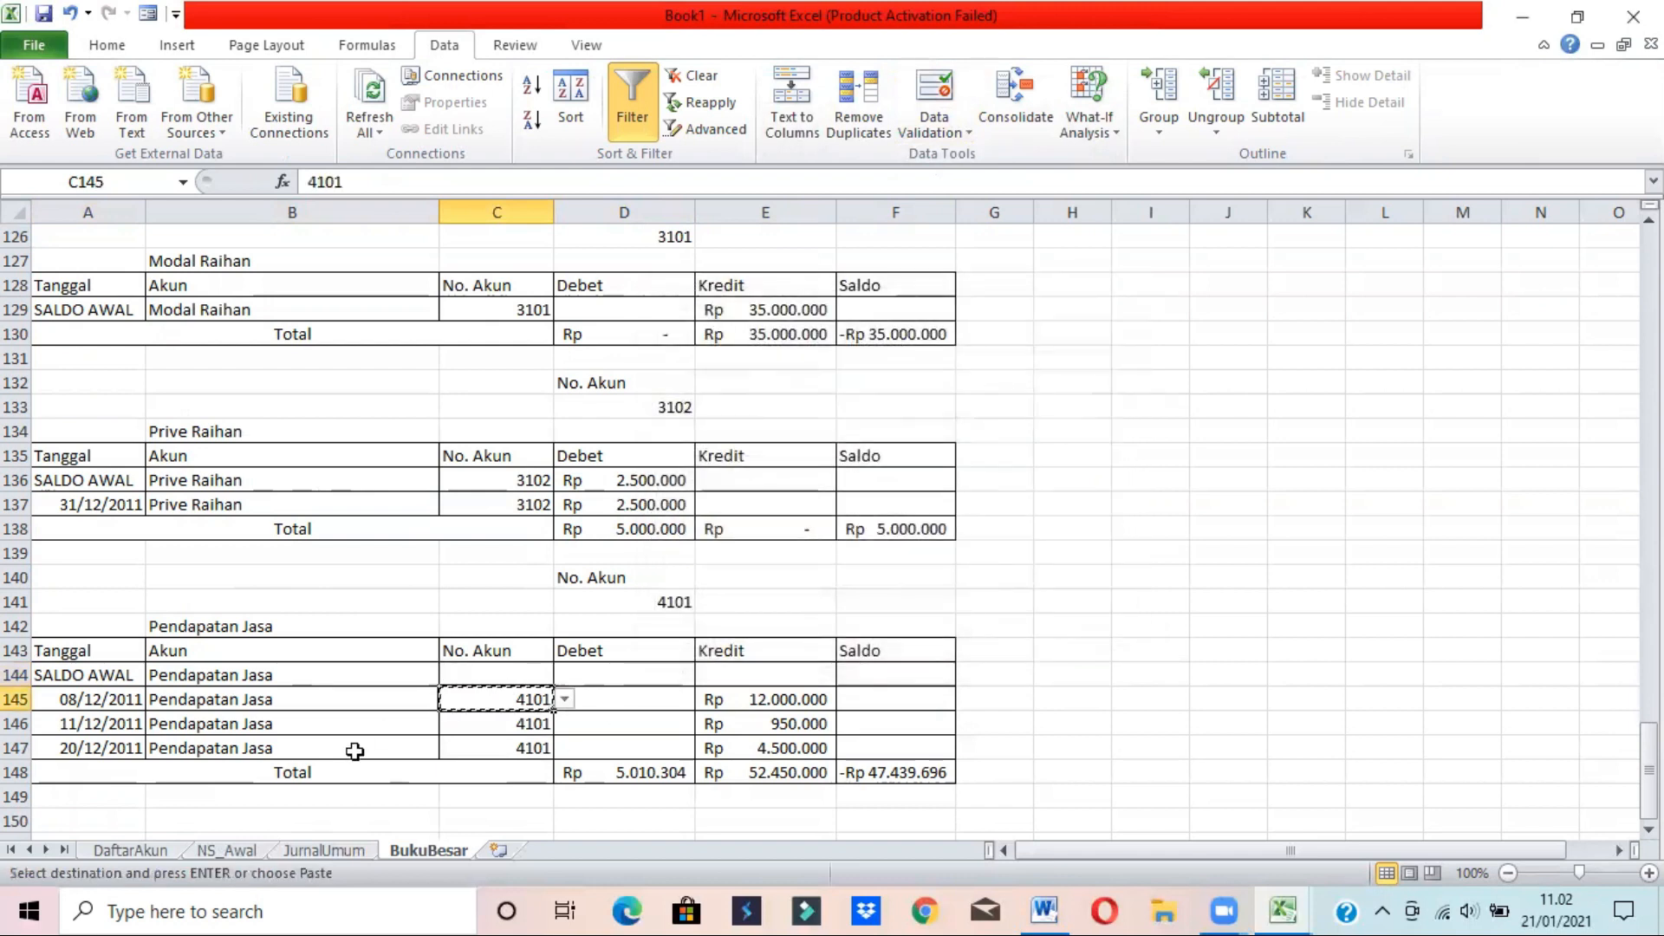
pyautogui.press('Up')
pyautogui.hotkey('ctrl', 'v')
pyautogui.click(652, 649)
# - Link the opening credit balance in E144 to the account 4101 credit on the NS_Awal sheet with =NS_Awal!$E$20
pyautogui.click(779, 671)
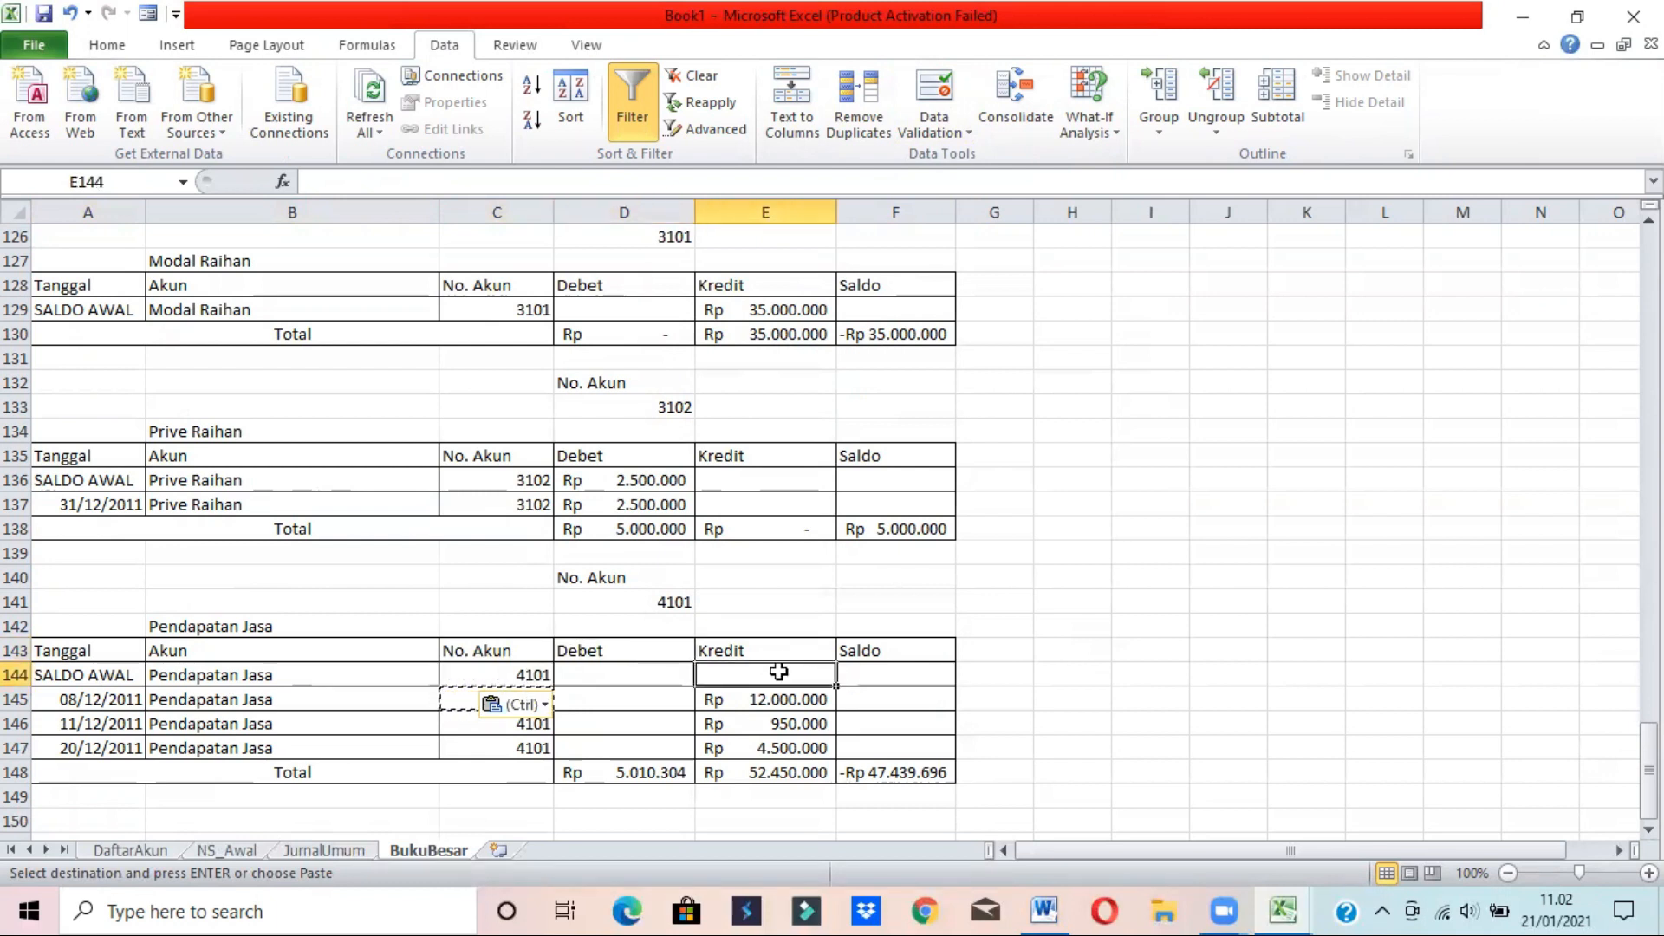
pyautogui.write('=')
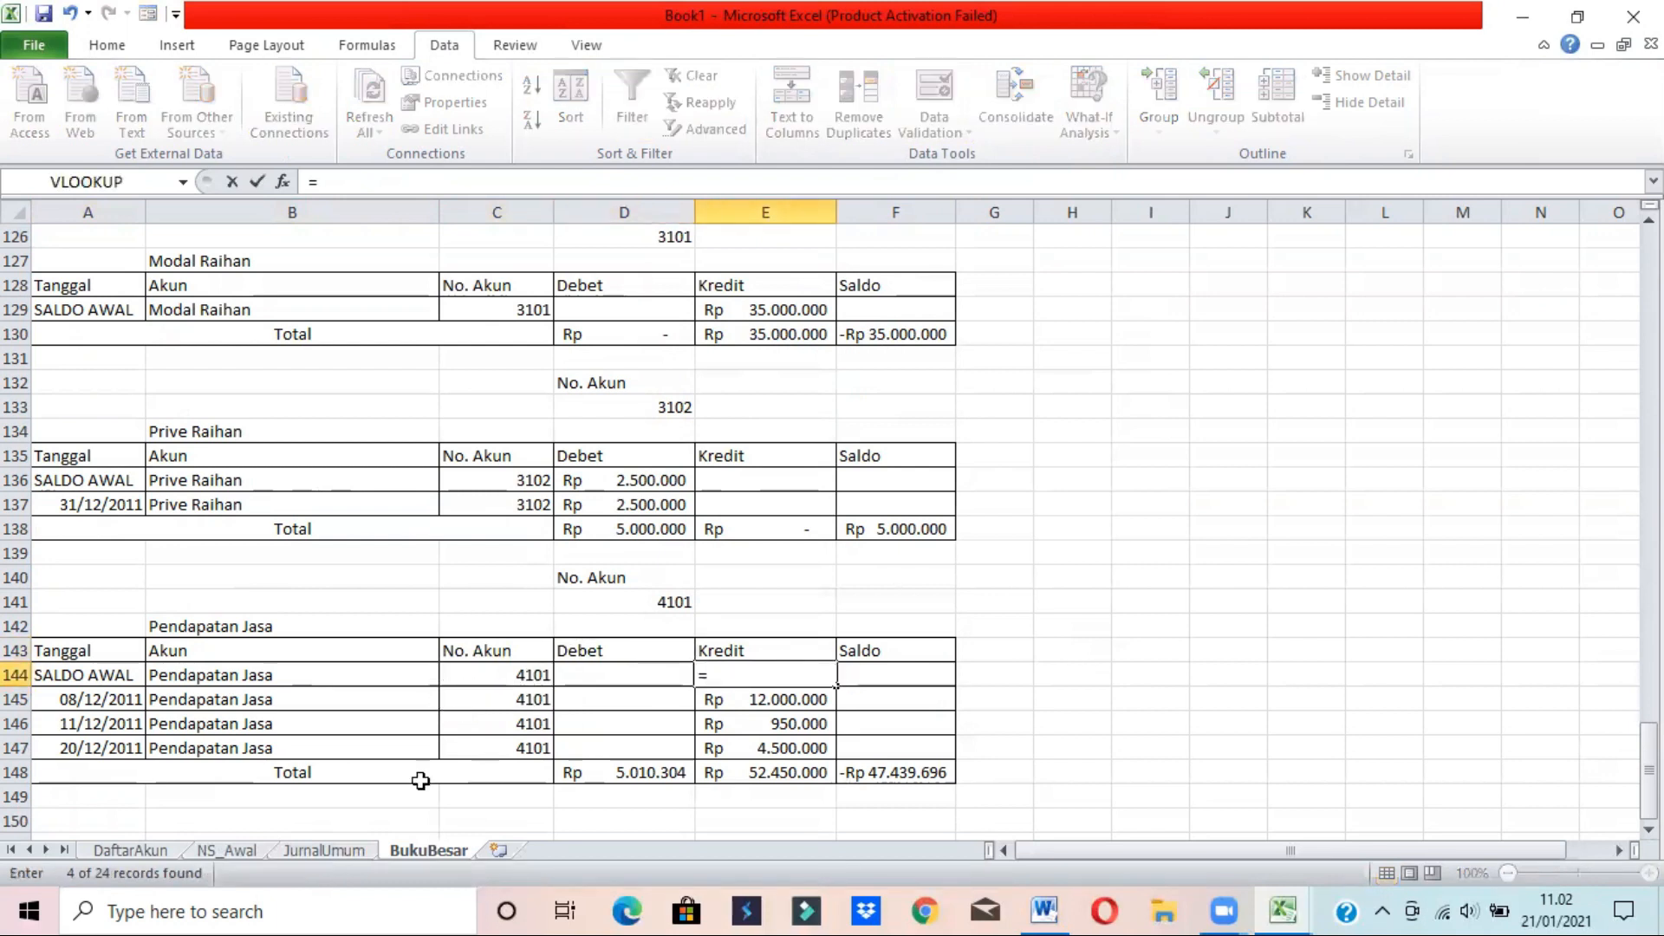
pyautogui.click(238, 849)
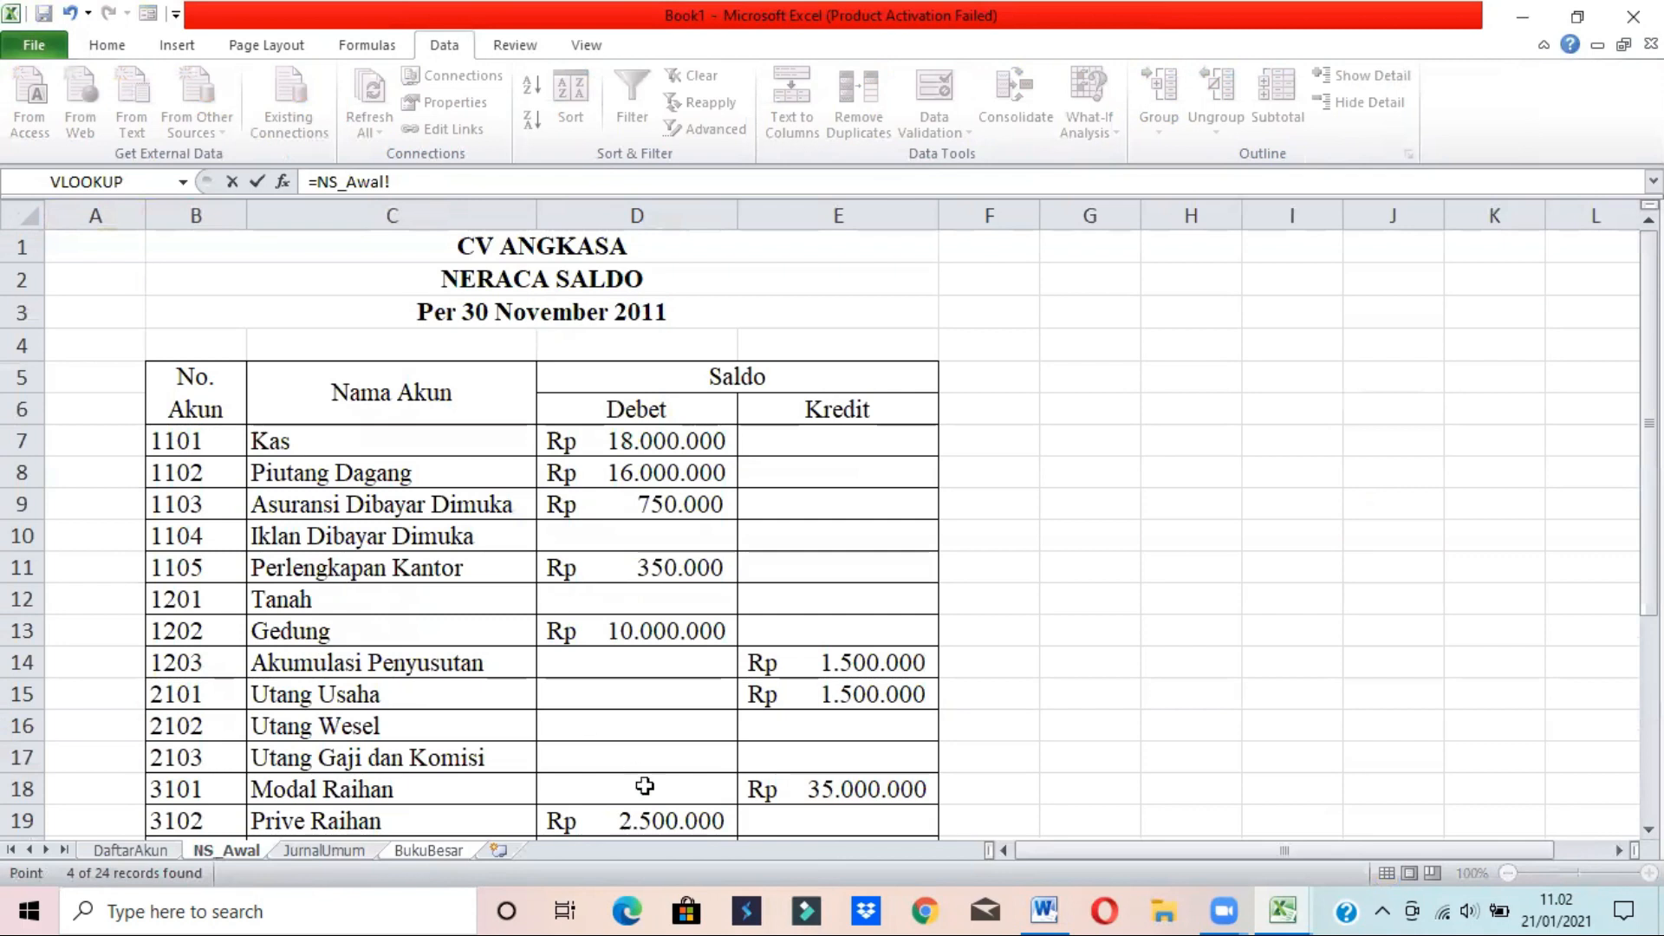
pyautogui.scroll(-2, 1554, 817)
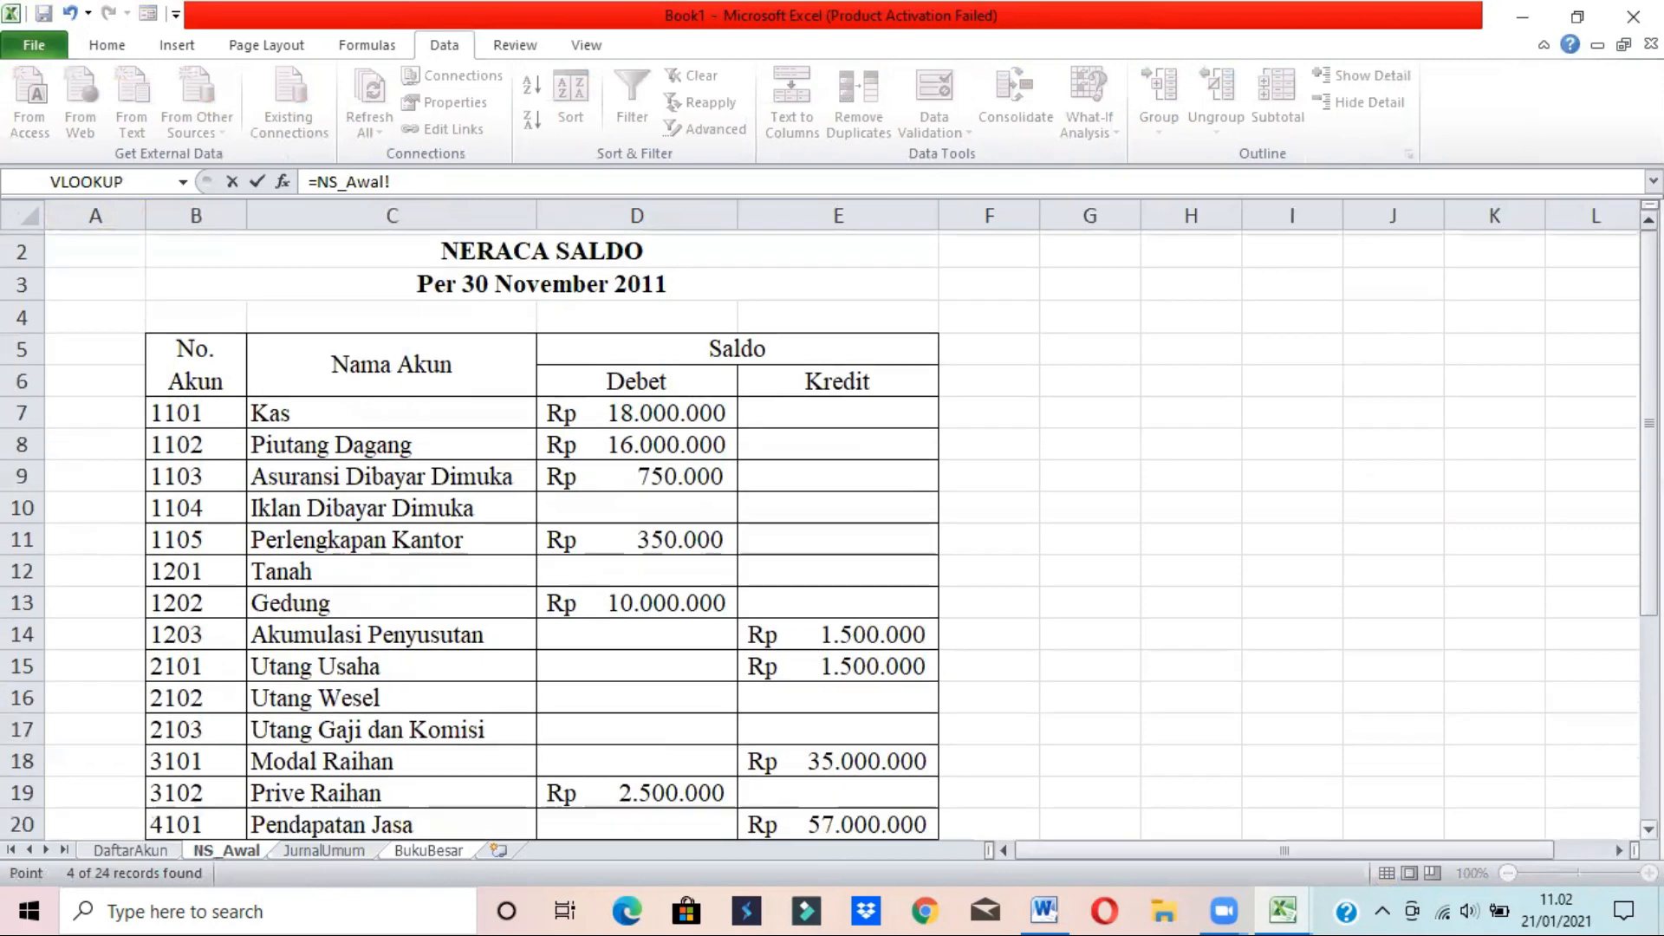
pyautogui.click(868, 692)
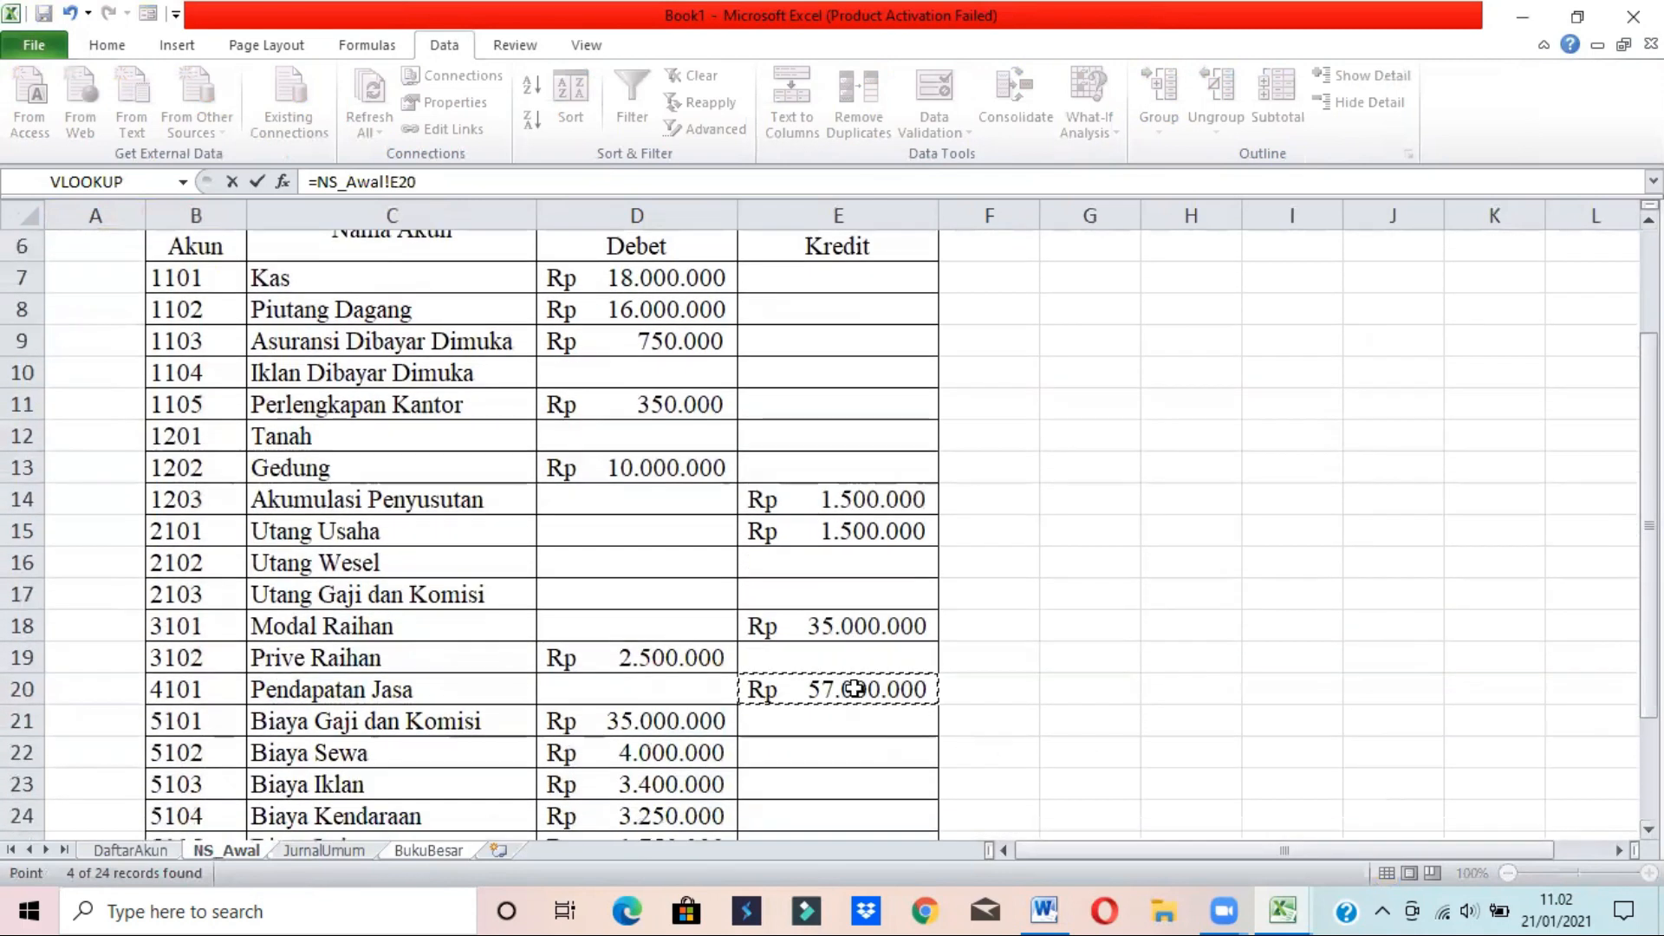
pyautogui.click(437, 177)
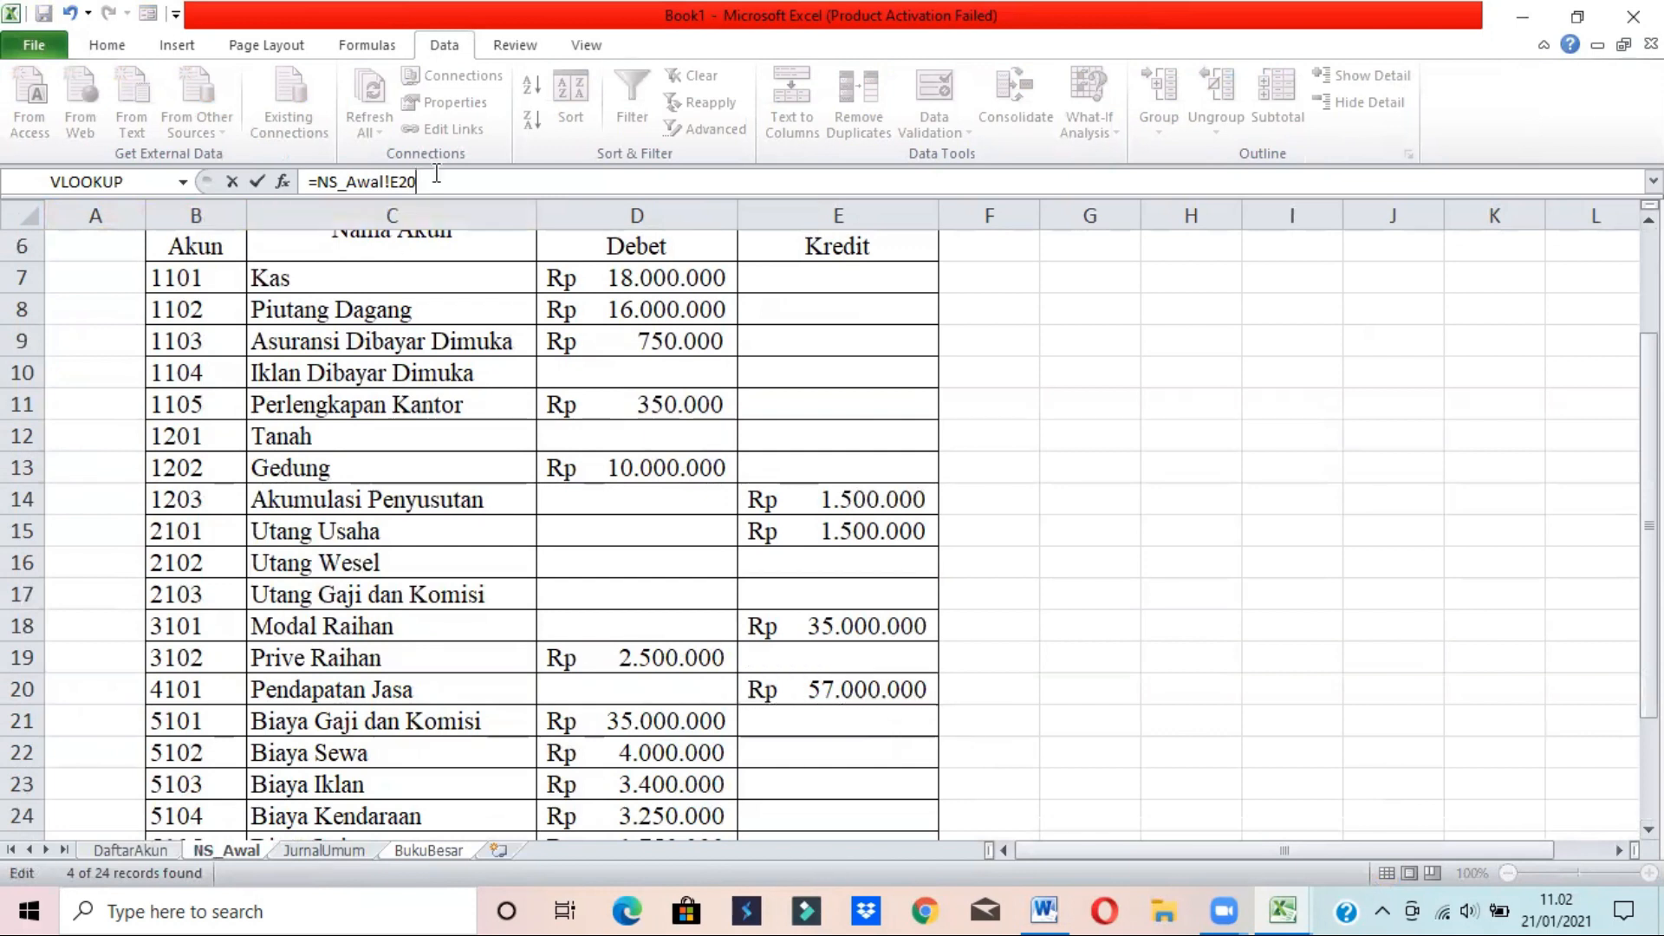
pyautogui.press('F4')
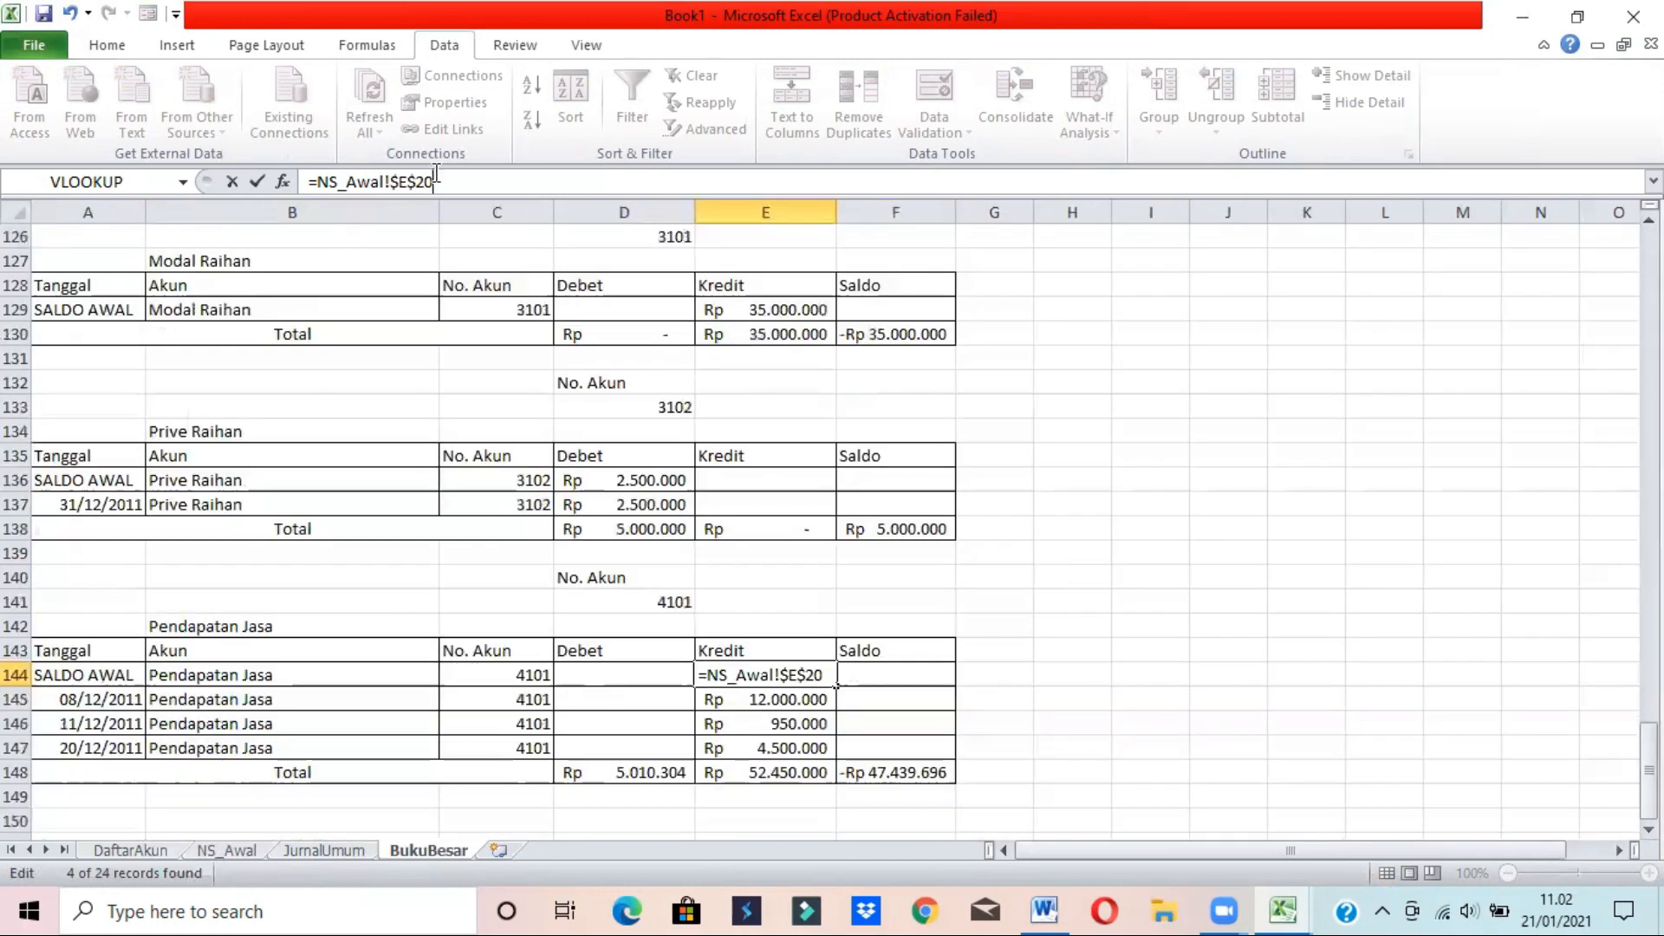
pyautogui.press('Return')
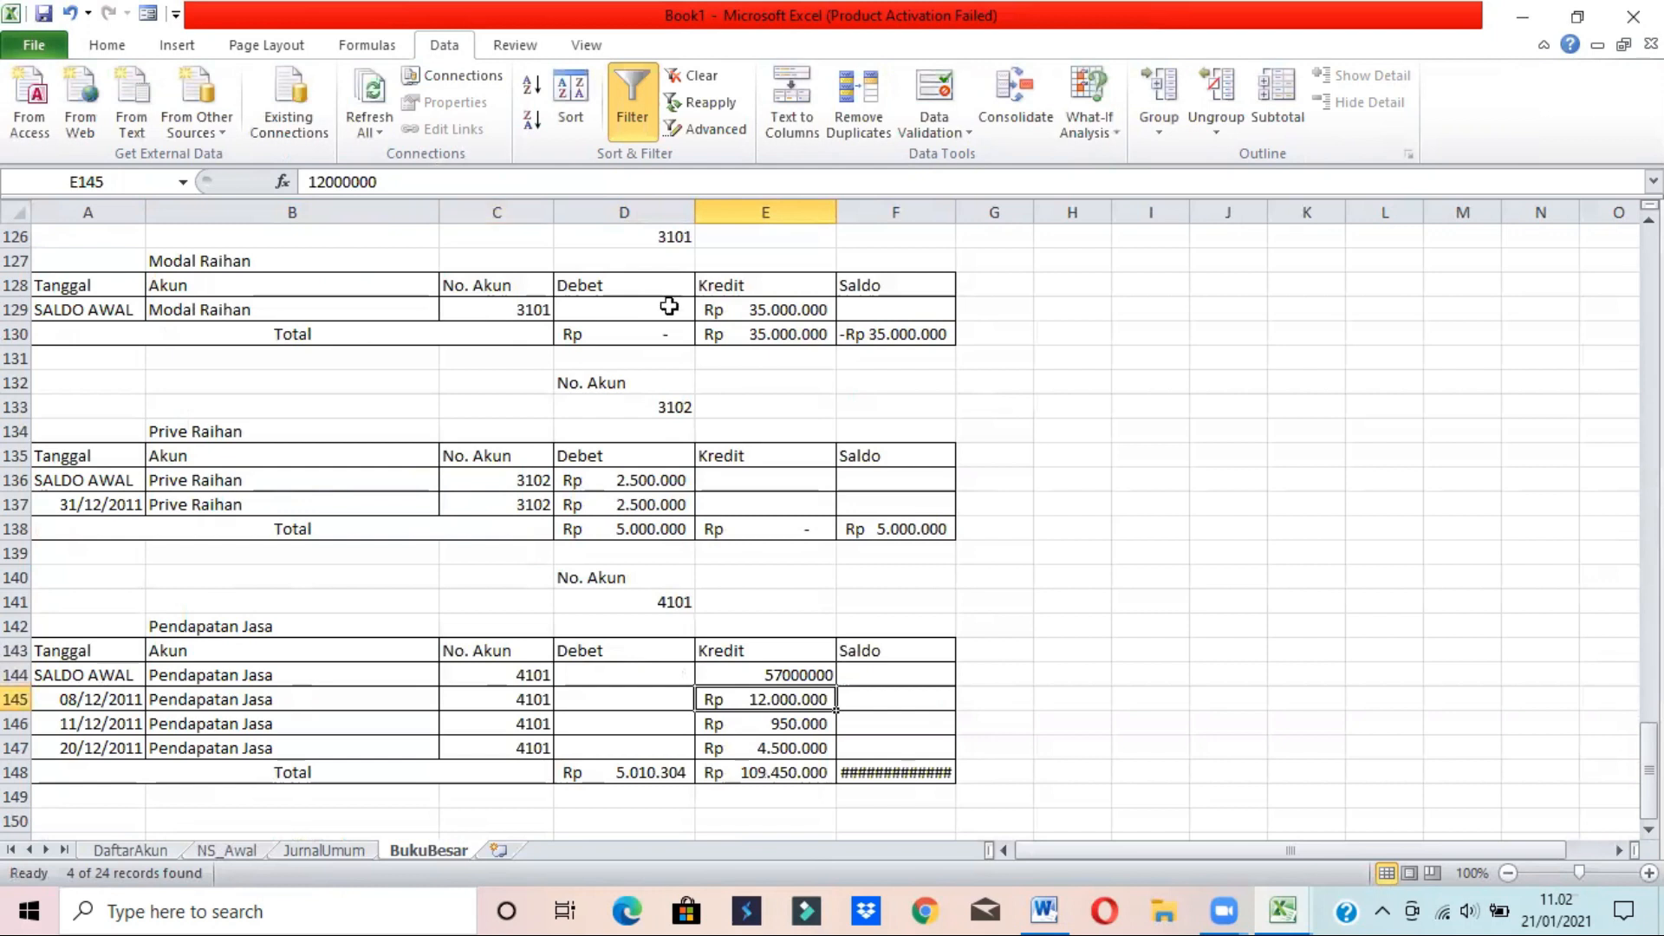
pyautogui.click(736, 675)
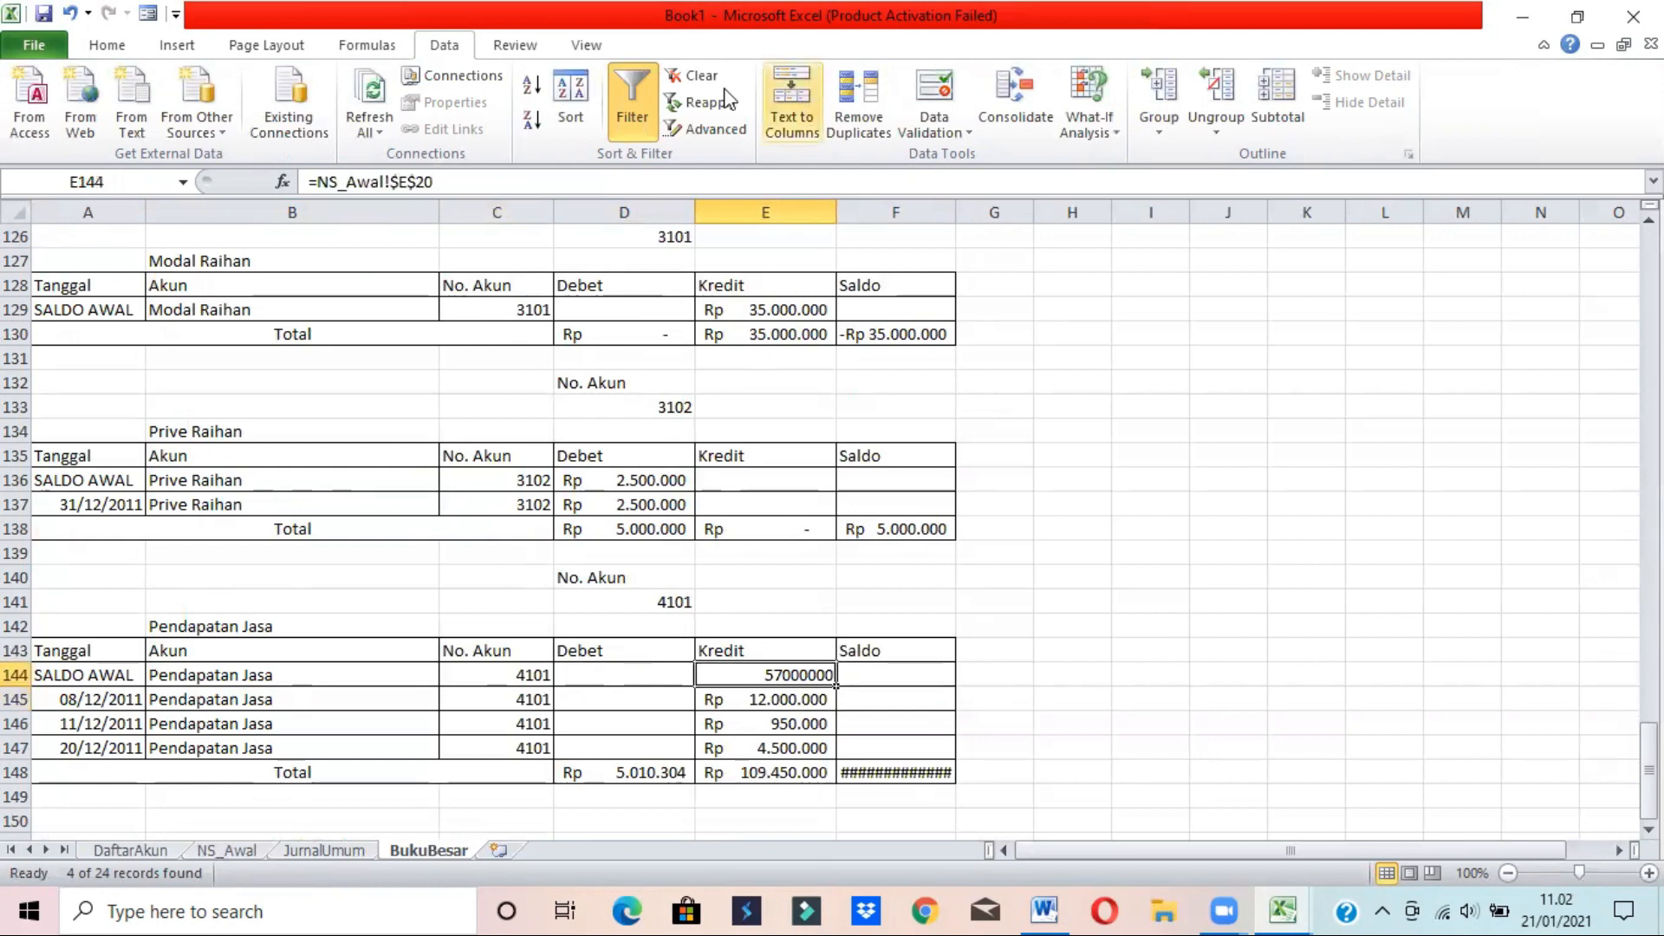
# - Format the opening credit balance in E144 as rupiah accounting without decimals, and autofit the Saldo column F
pyautogui.click(120, 47)
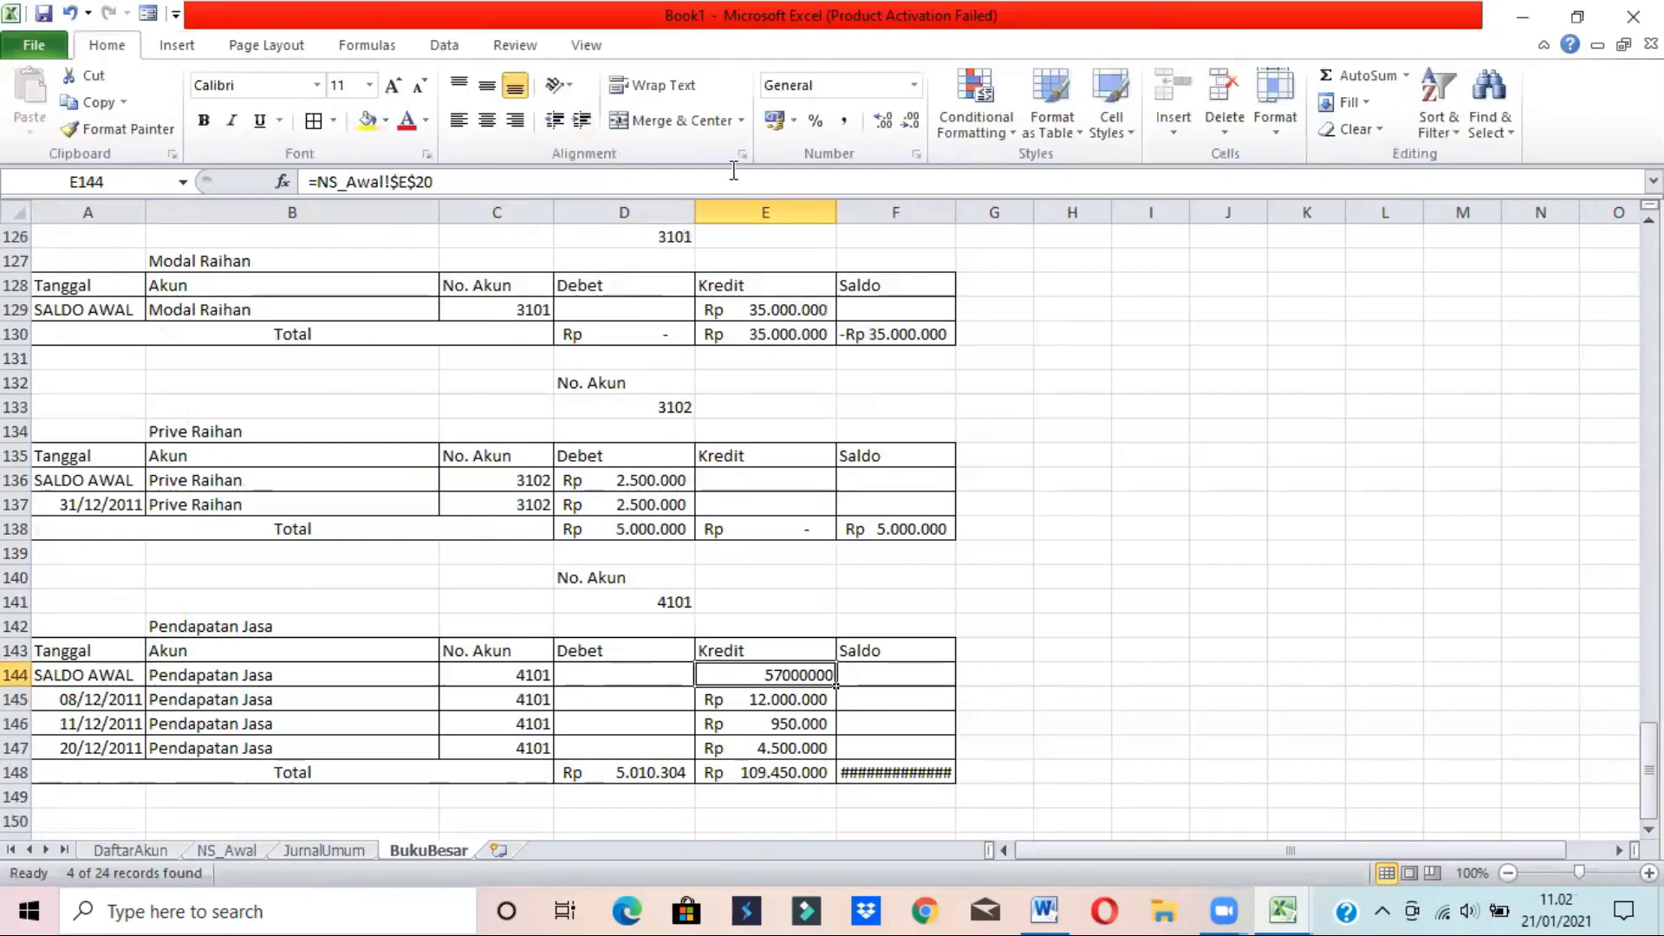
pyautogui.click(776, 124)
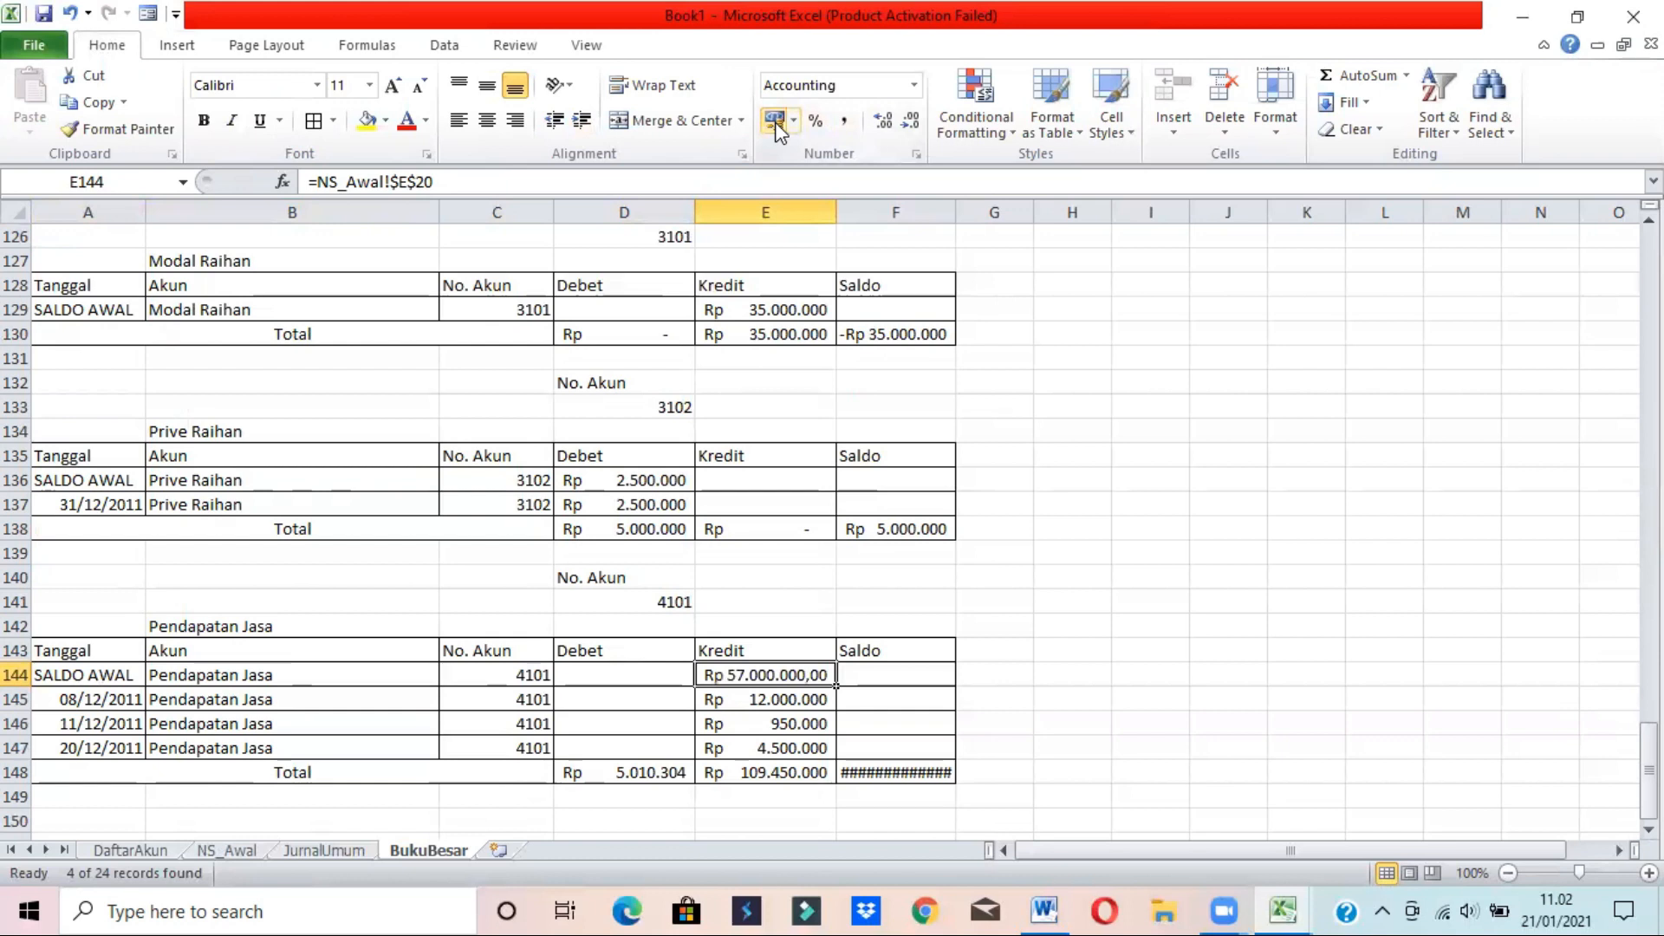
pyautogui.click(912, 124)
pyautogui.click(912, 123)
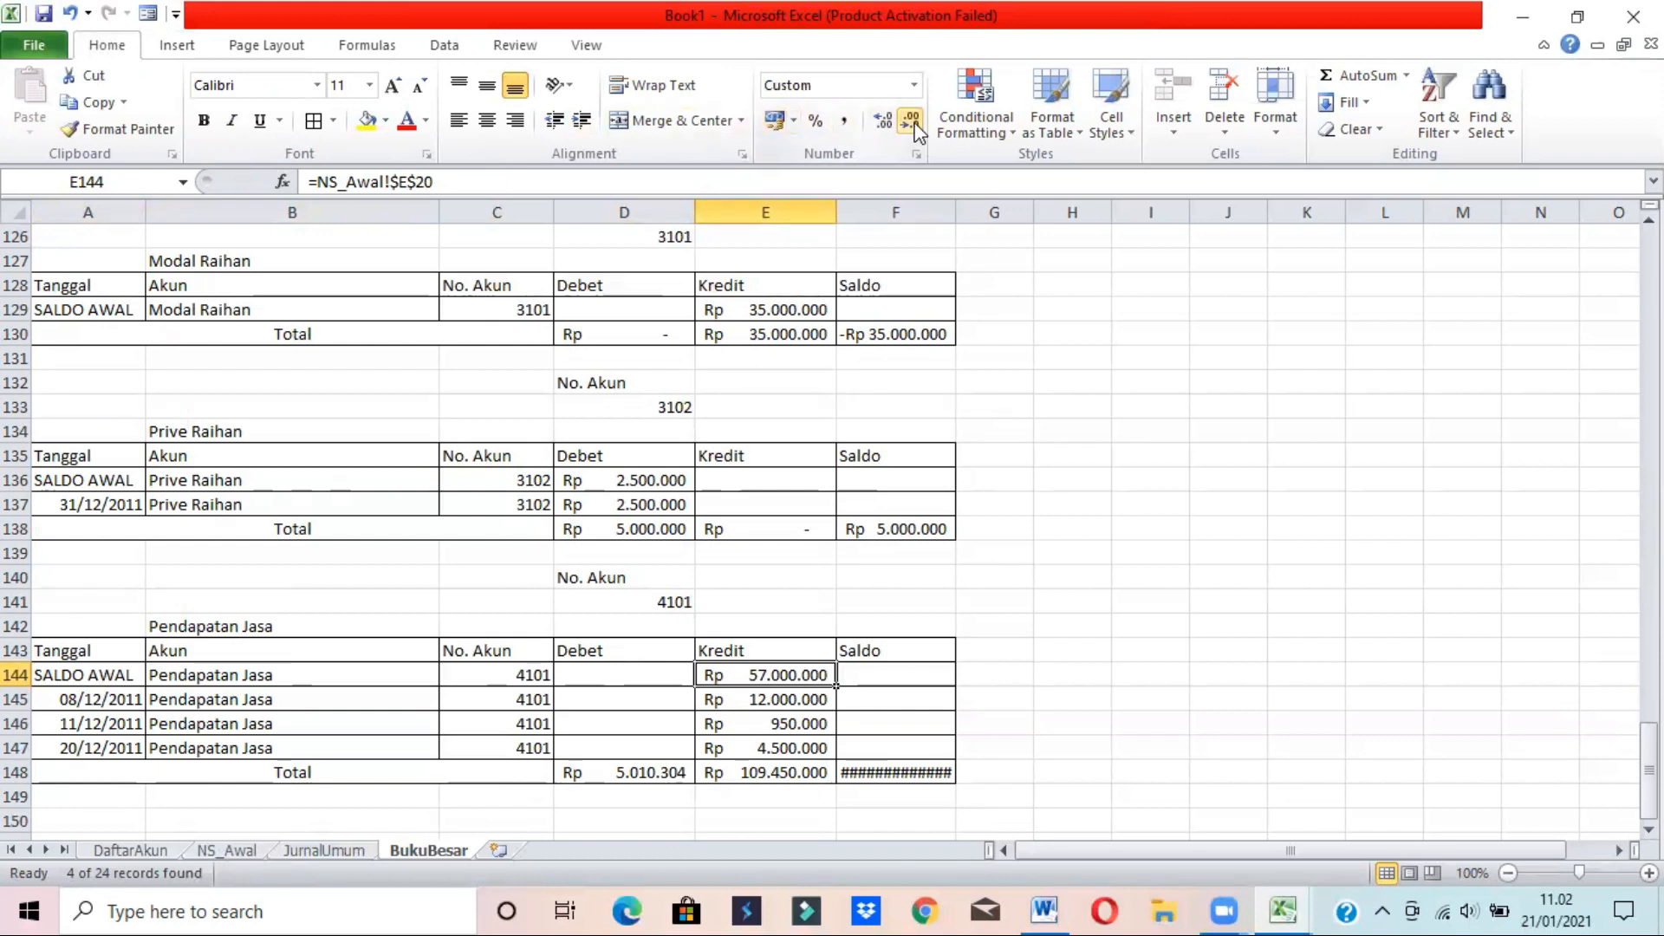
pyautogui.doubleClick(956, 212)
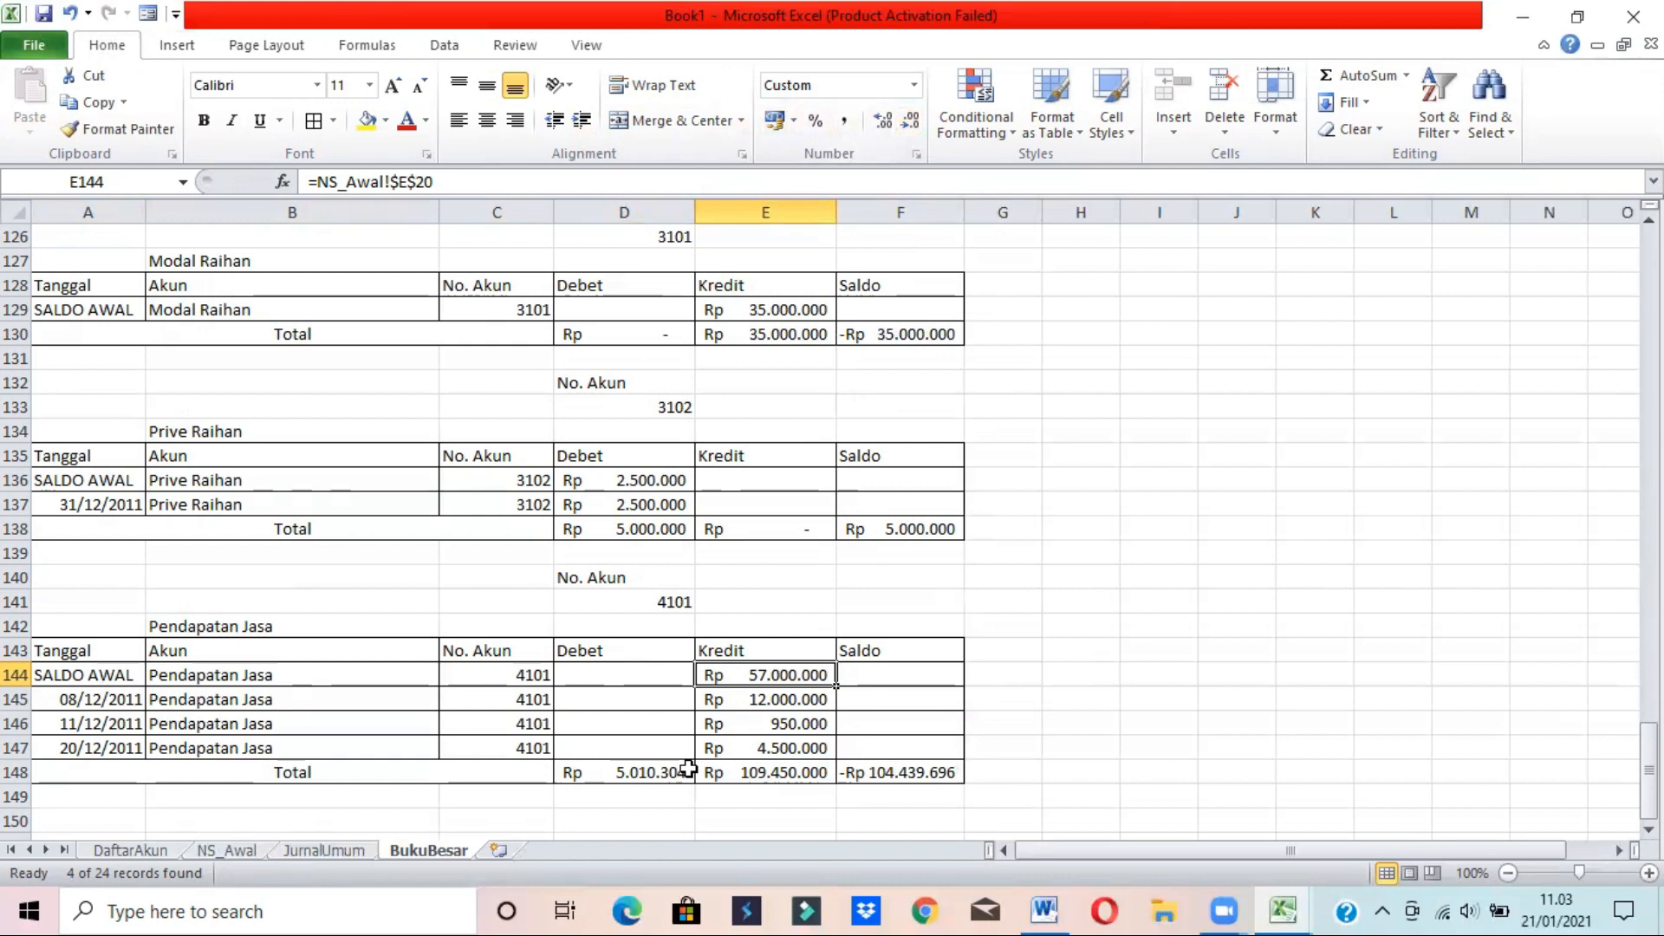
# - Correct the account 4101 debit total in D148 so its SUBTOTAL covers only D144:D147
pyautogui.click(648, 763)
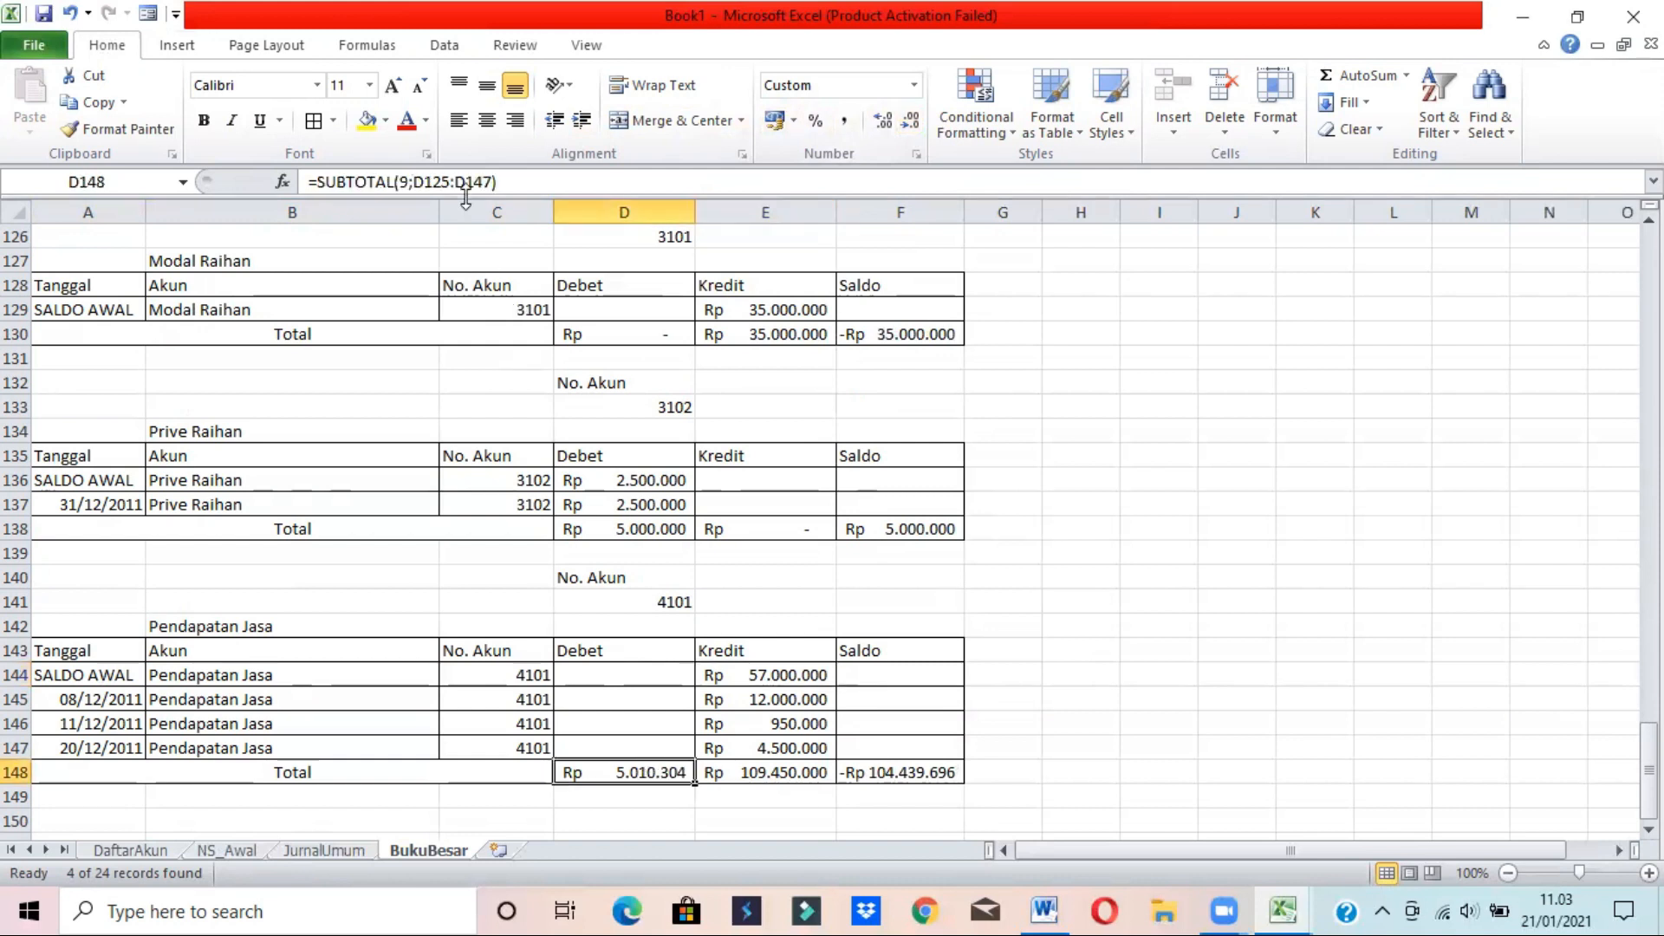
pyautogui.click(492, 183)
pyautogui.moveTo(493, 184); pyautogui.dragTo(416, 184)
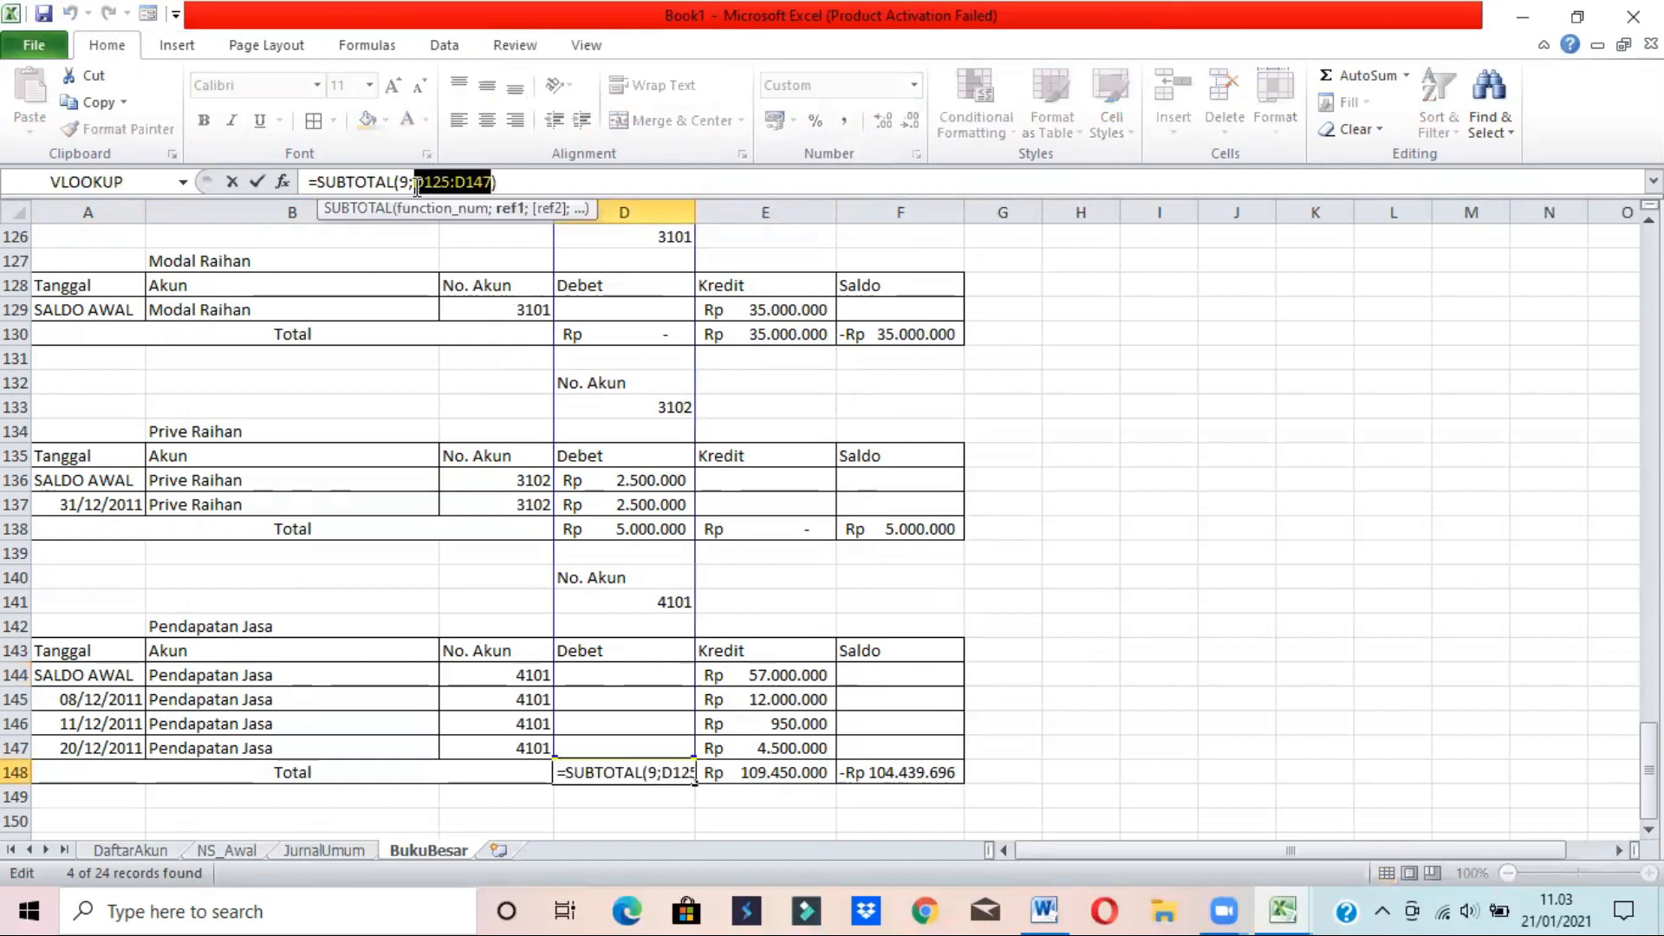
pyautogui.press('BackSpace')
pyautogui.moveTo(631, 675); pyautogui.dragTo(635, 739)
pyautogui.press('Return')
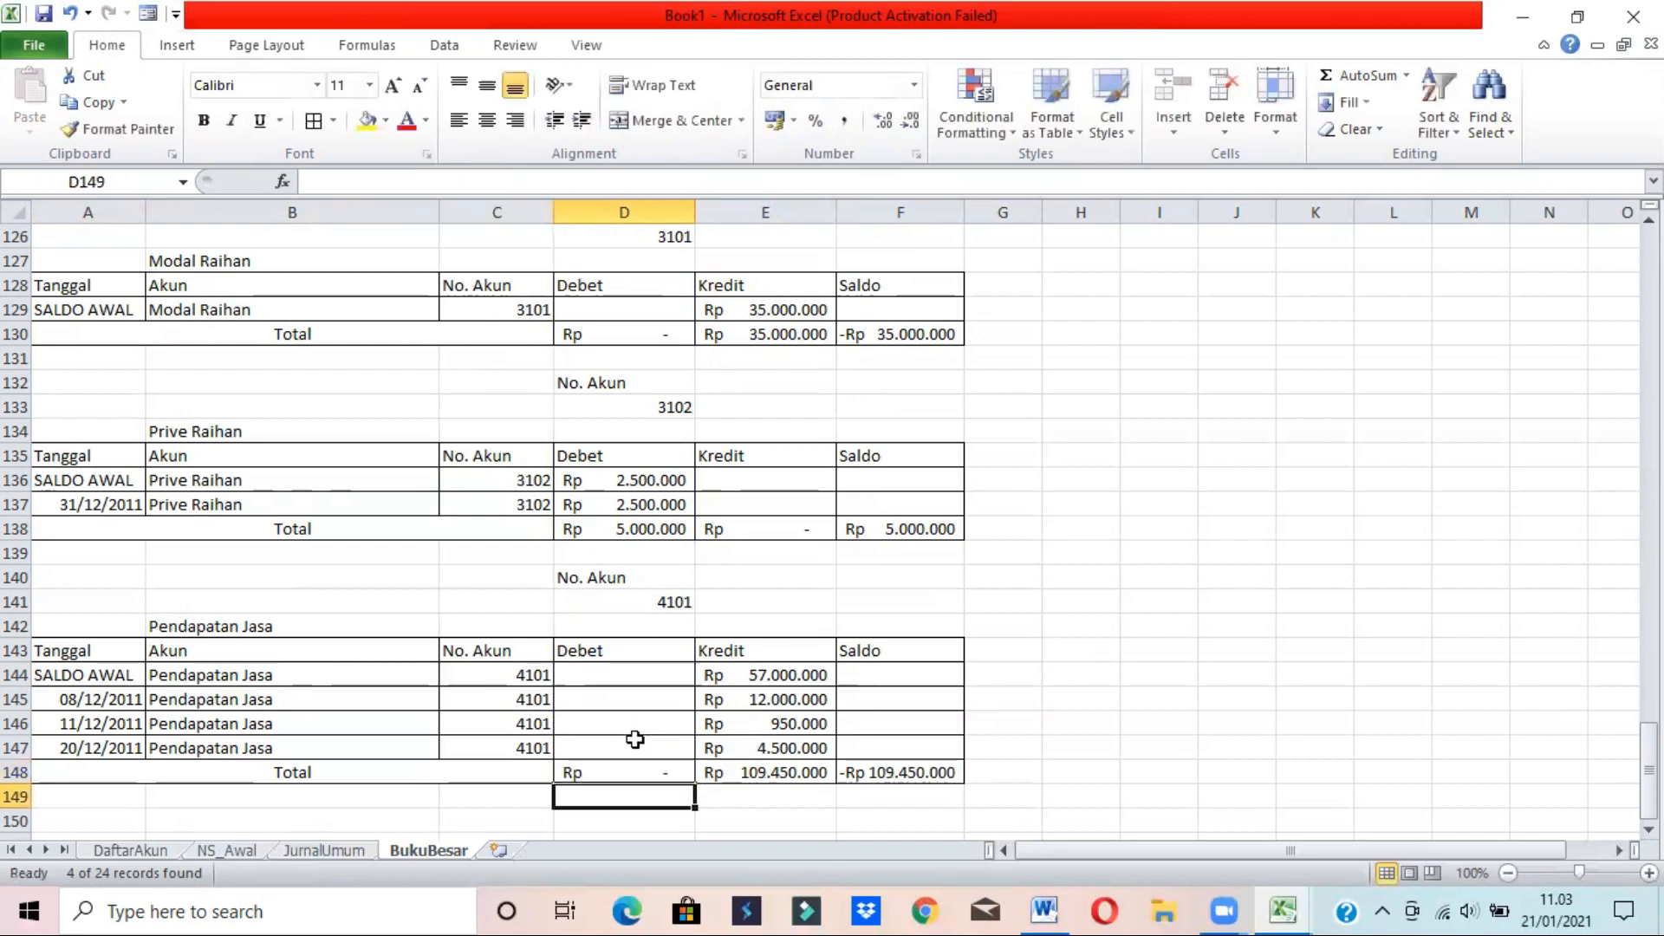
# - Fill the corrected SUBTOTAL from D148 across to E148 and check the credit total and Saldo formulas
pyautogui.click(639, 774)
pyautogui.moveTo(695, 784); pyautogui.dragTo(796, 782)
pyautogui.click(763, 772)
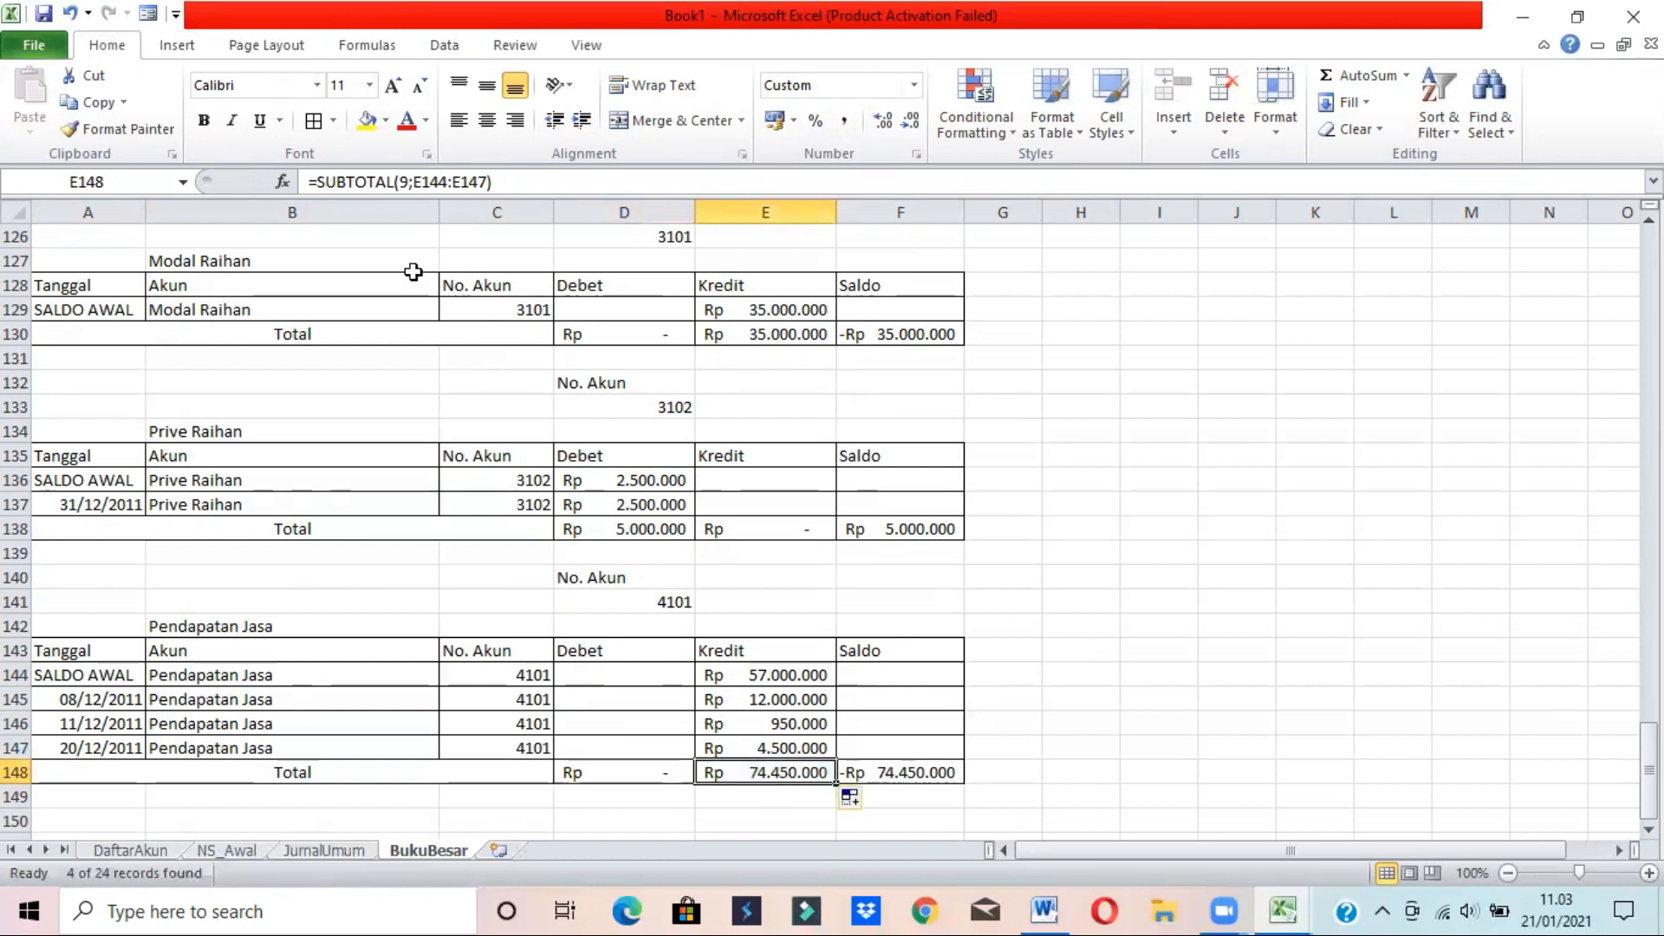
pyautogui.moveTo(414, 181); pyautogui.dragTo(487, 180)
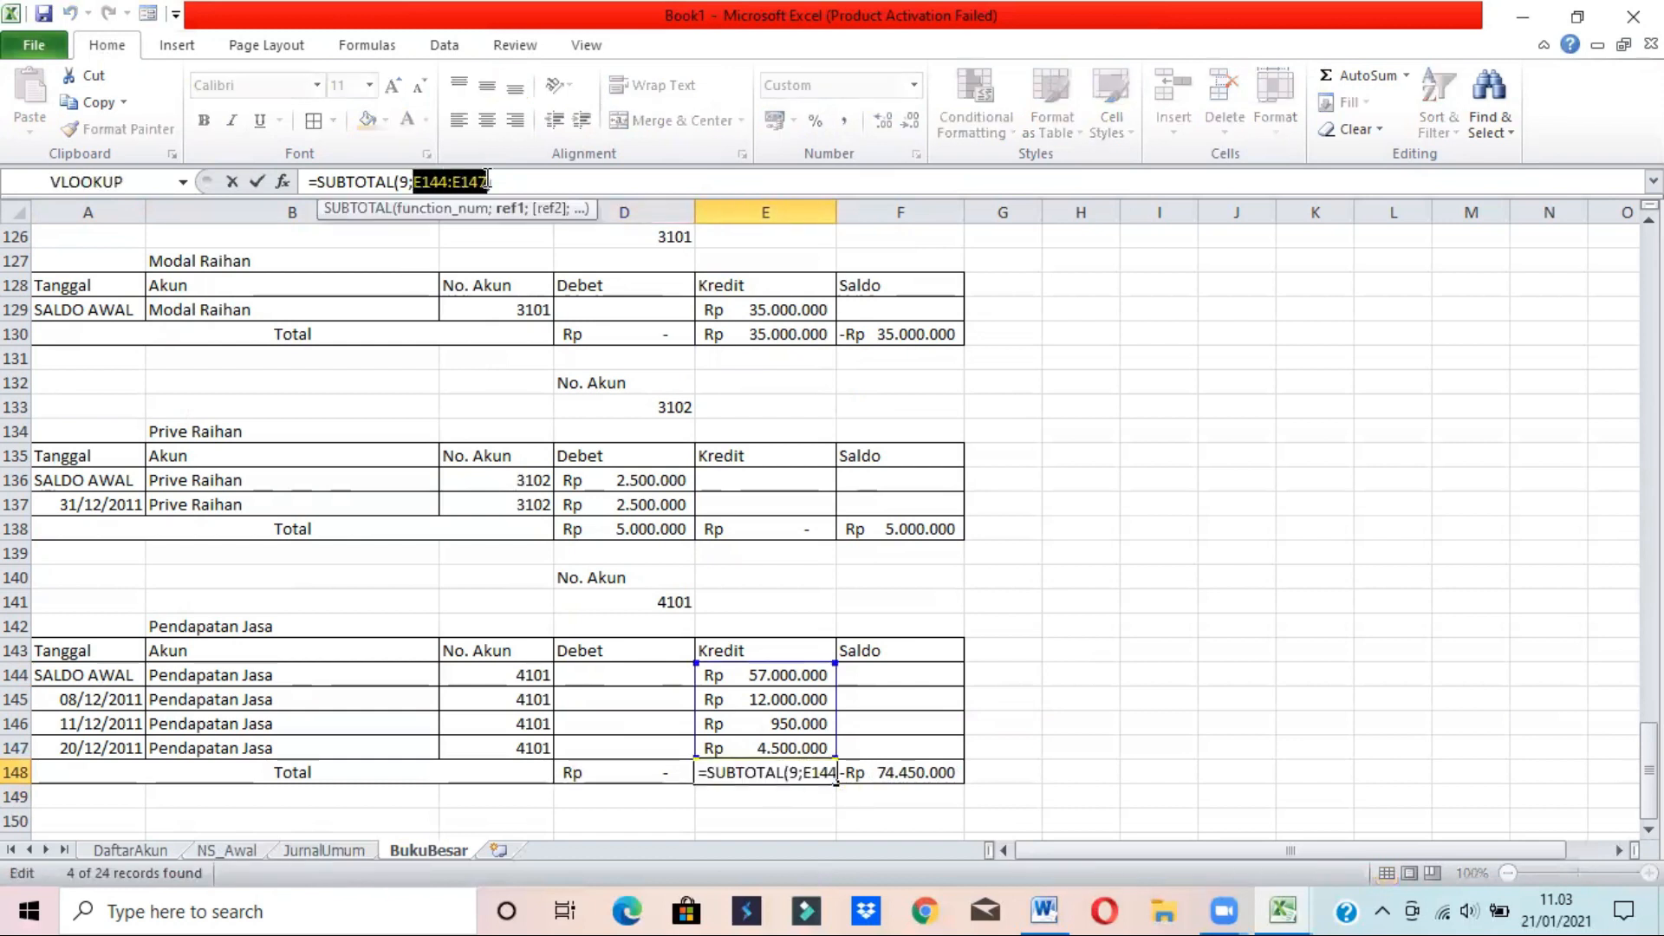
pyautogui.press('Return')
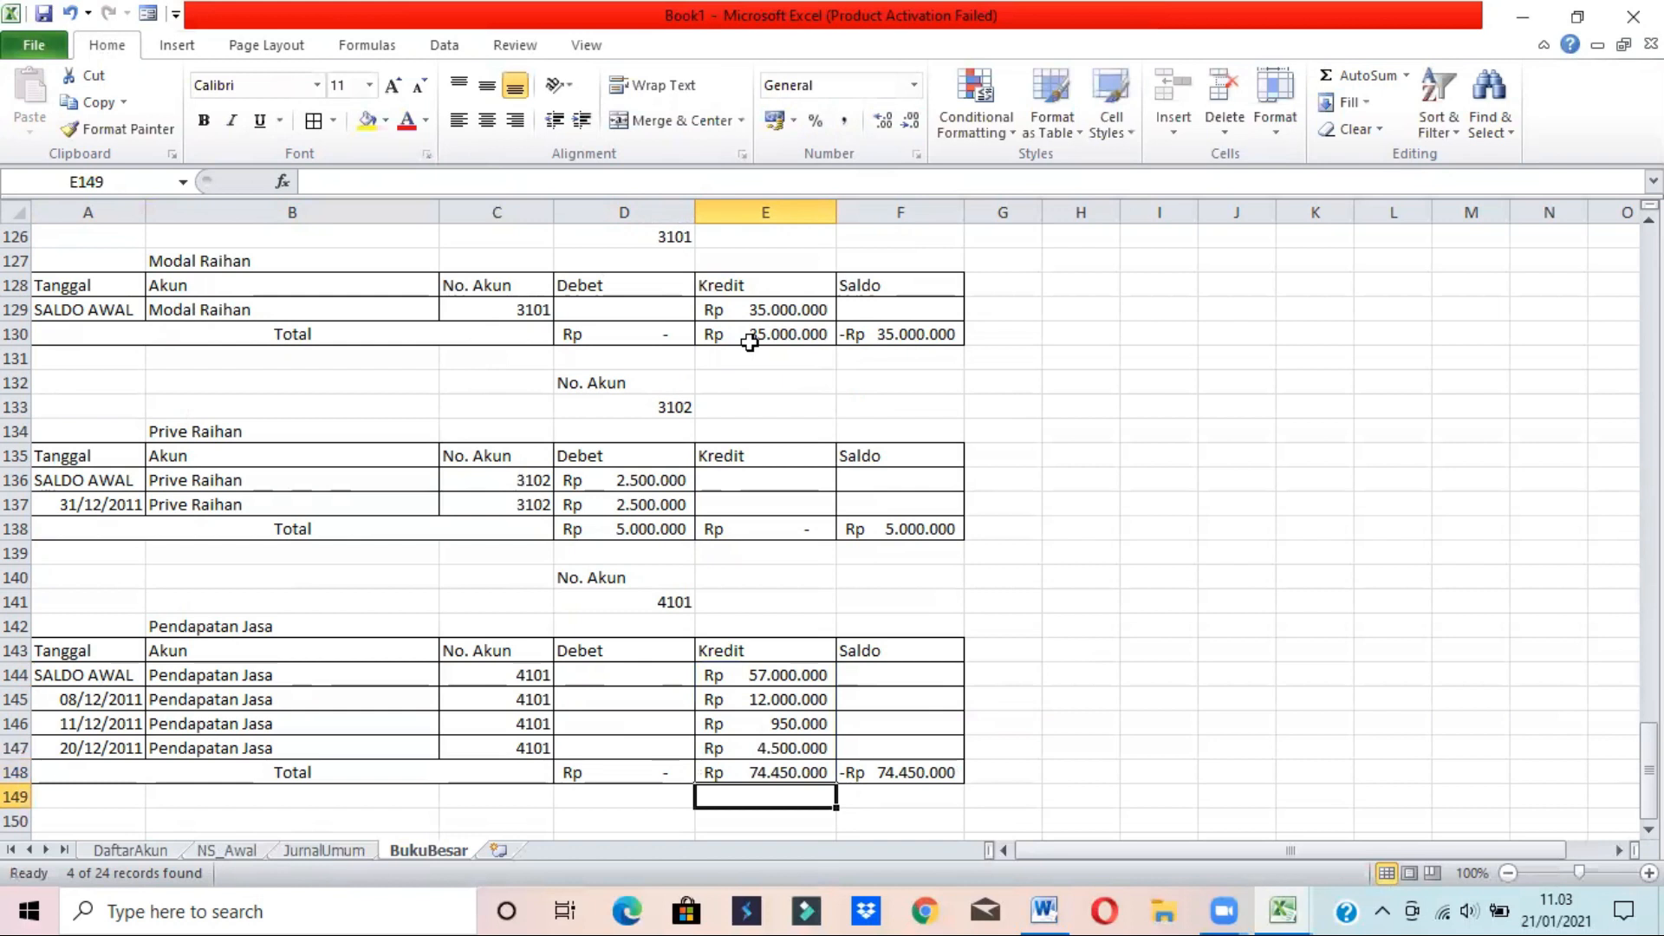
pyautogui.press('Up')
pyautogui.press('Right')
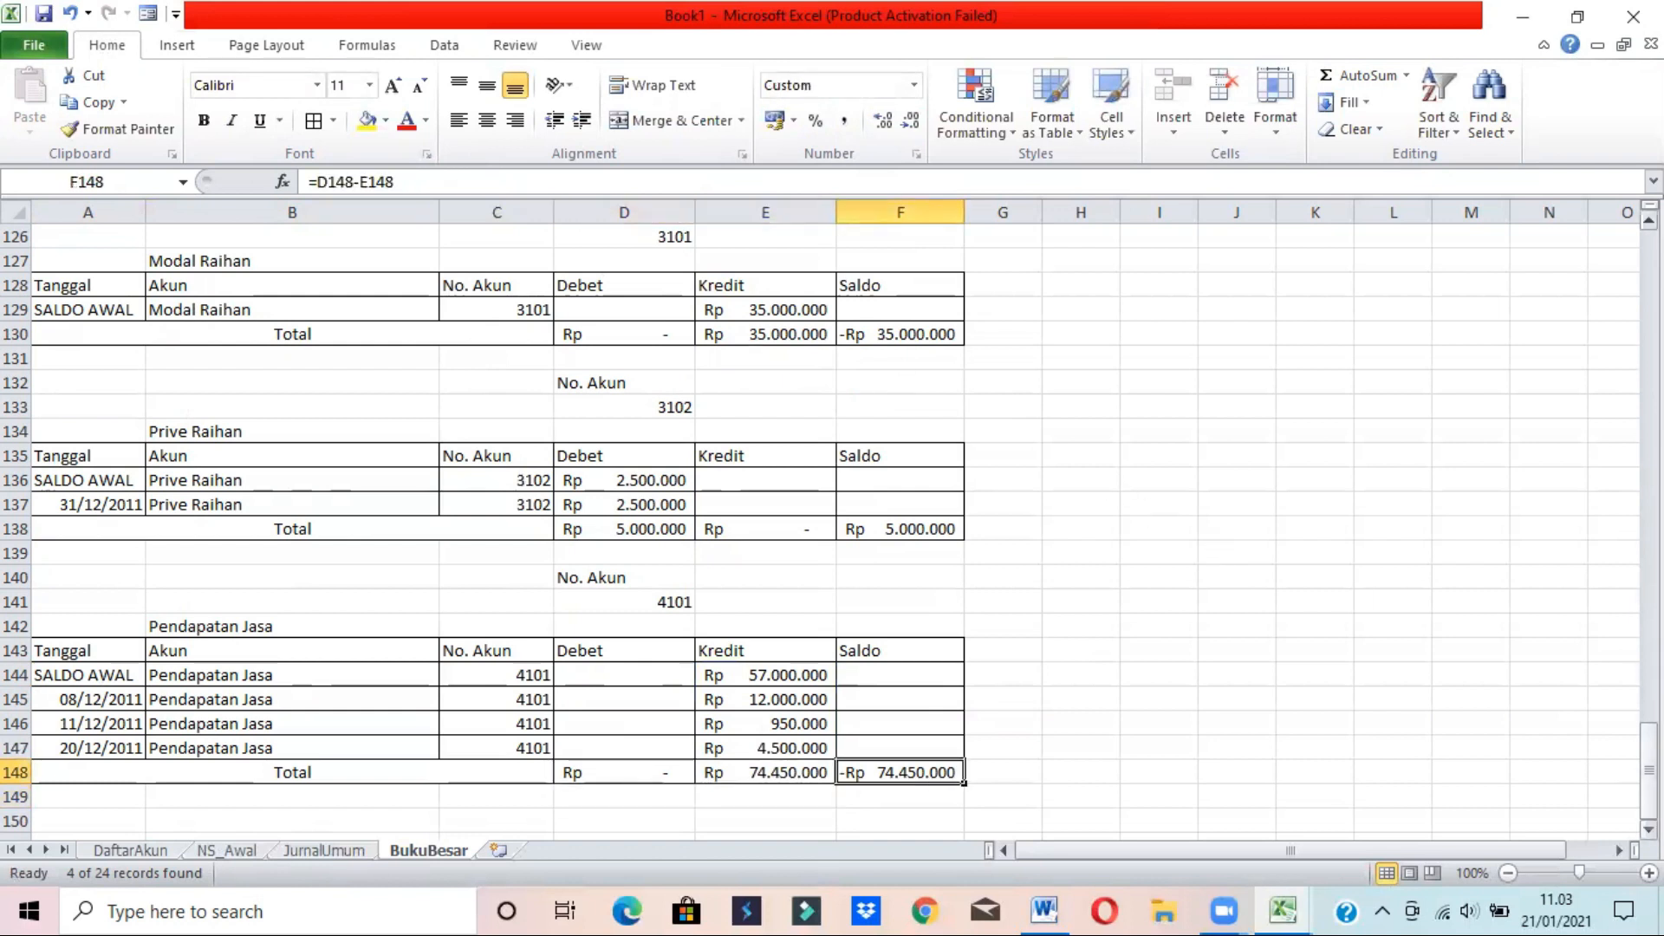
# - Choose account number 5101 in D7 of the main ledger block
pyautogui.scroll(-2, 562, 830)
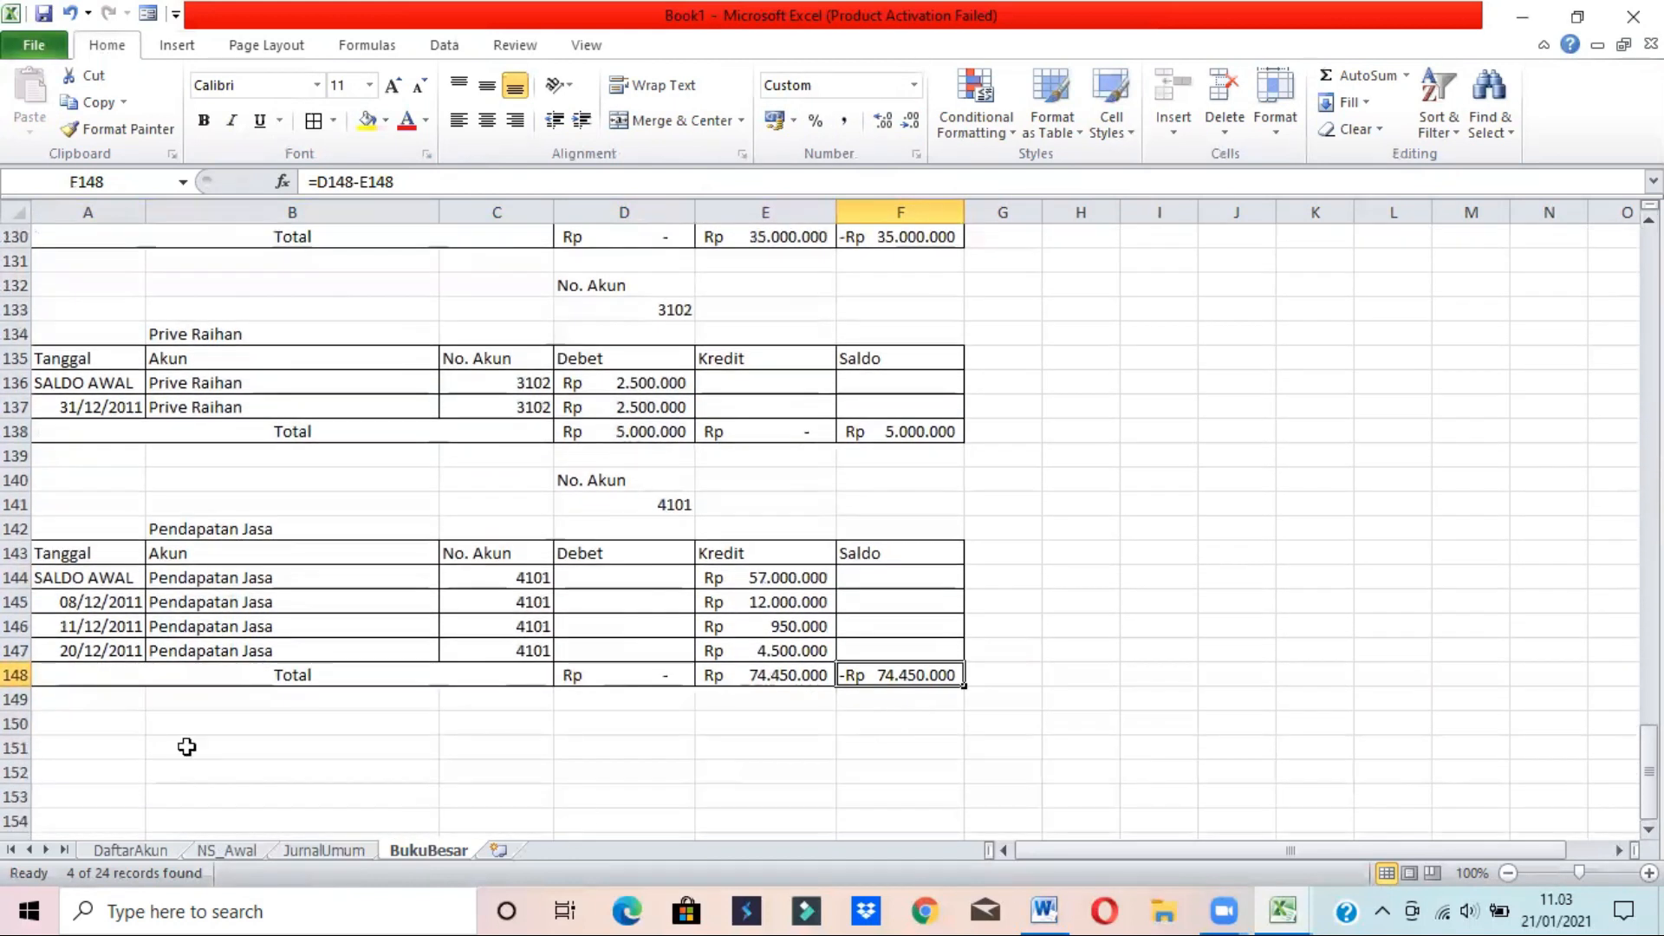
pyautogui.click(80, 729)
pyautogui.click(676, 505)
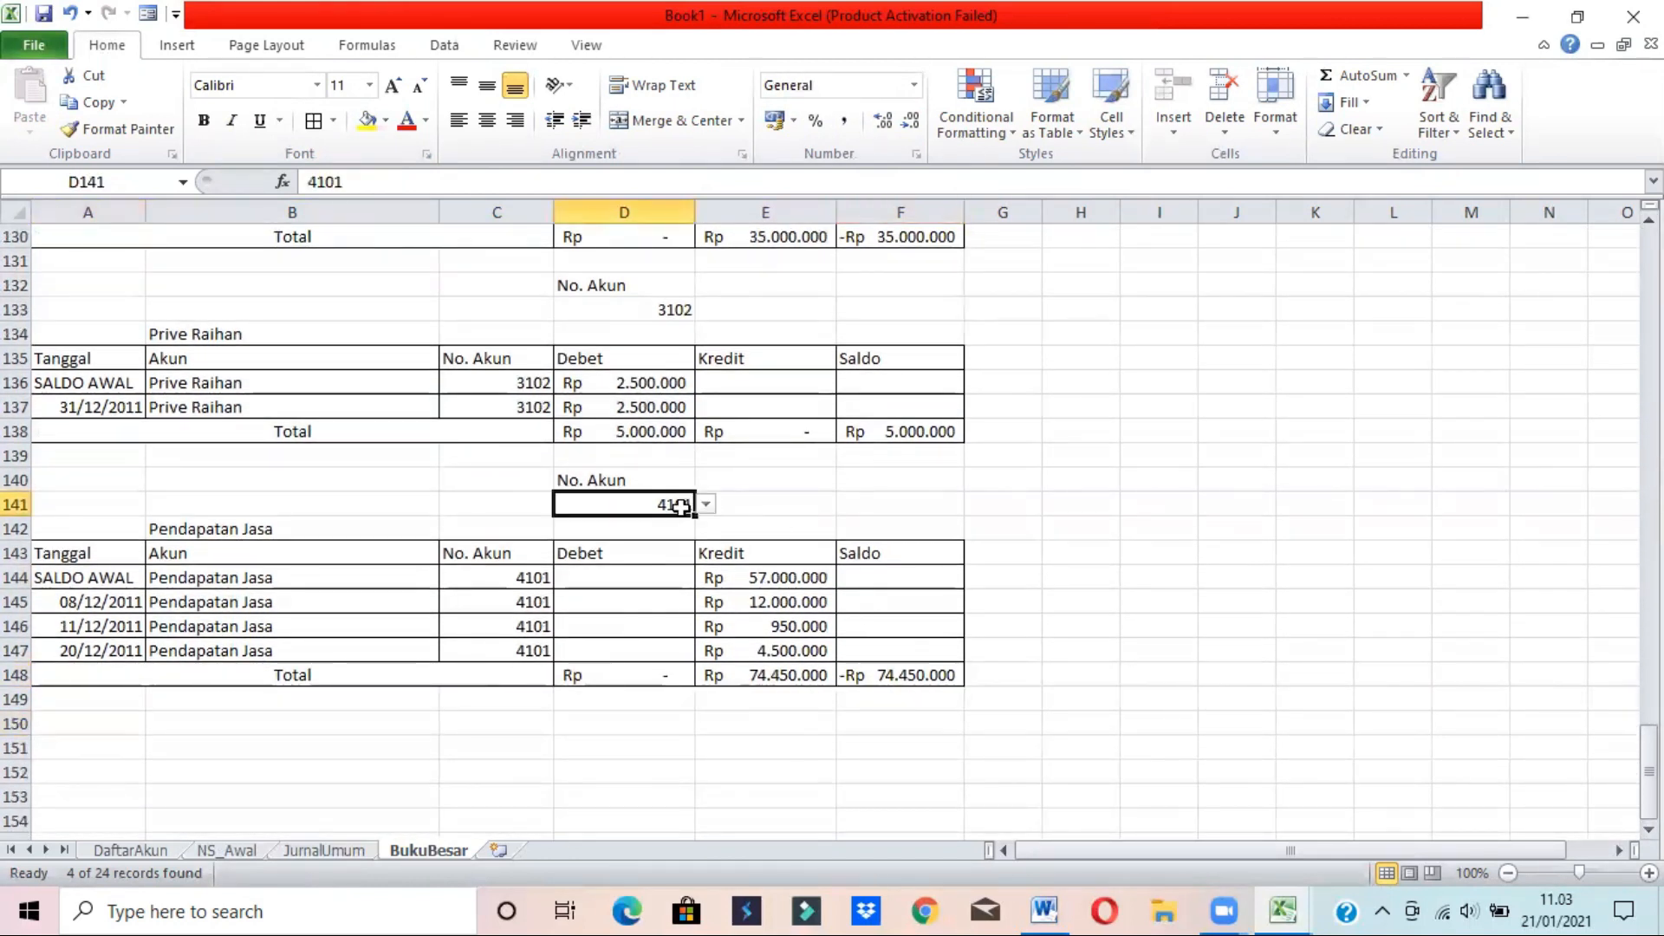
pyautogui.moveTo(1649, 771); pyautogui.dragTo(1565, 148)
pyautogui.click(625, 383)
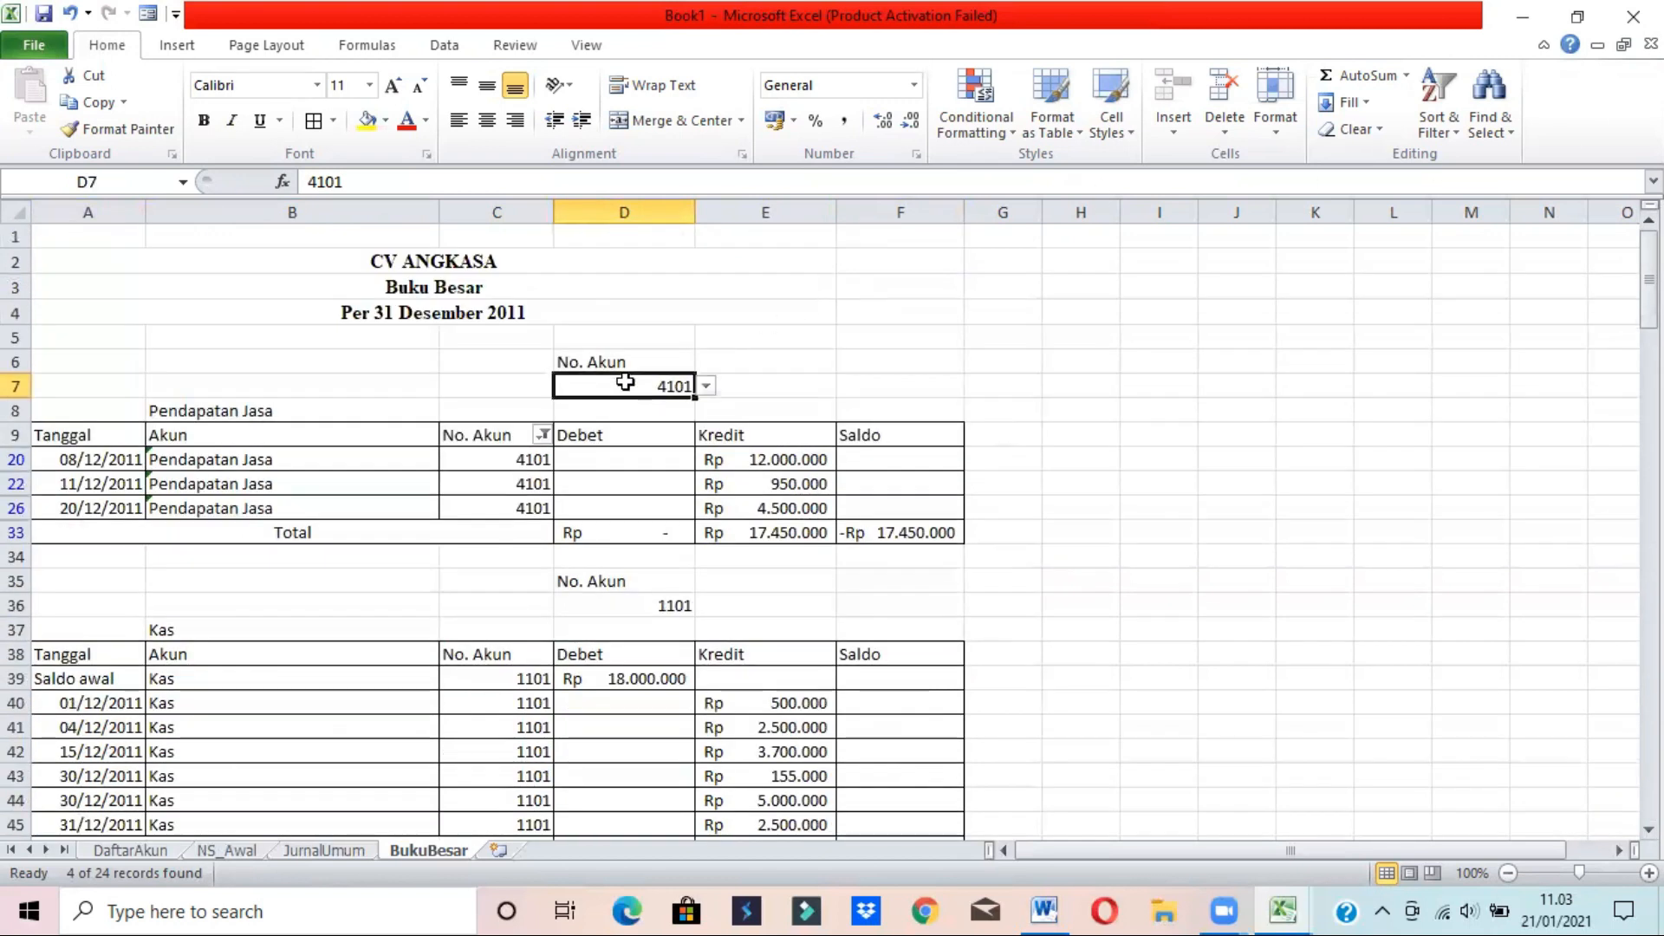
pyautogui.click(718, 387)
pyautogui.click(649, 386)
pyautogui.click(711, 389)
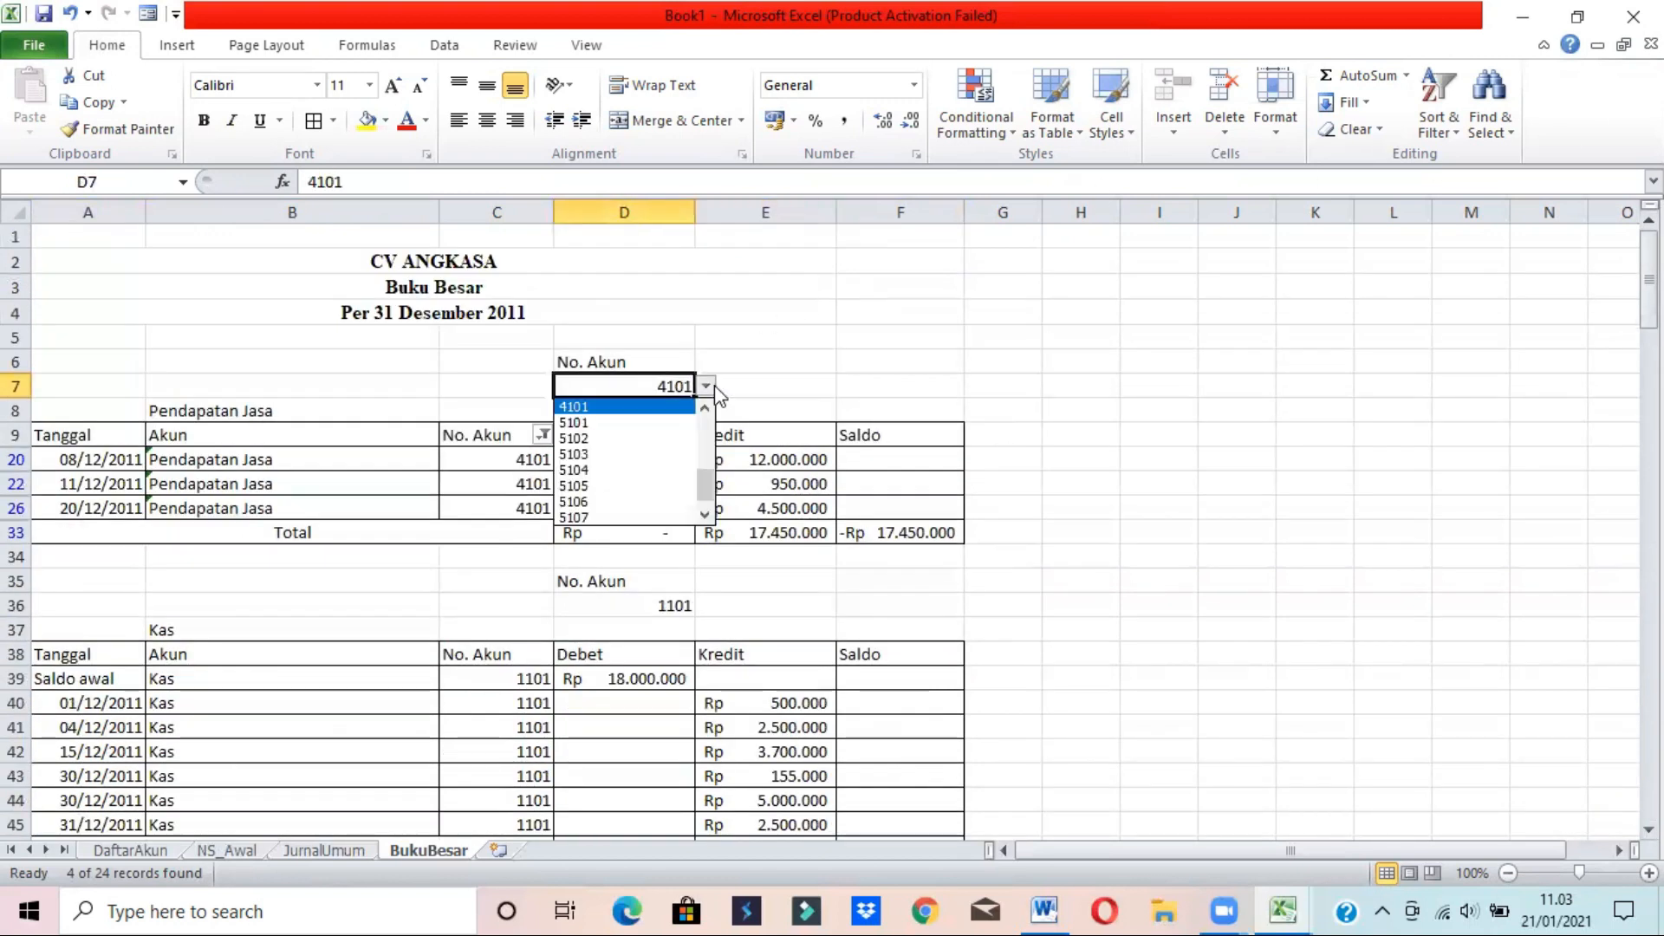
pyautogui.click(681, 422)
pyautogui.click(973, 381)
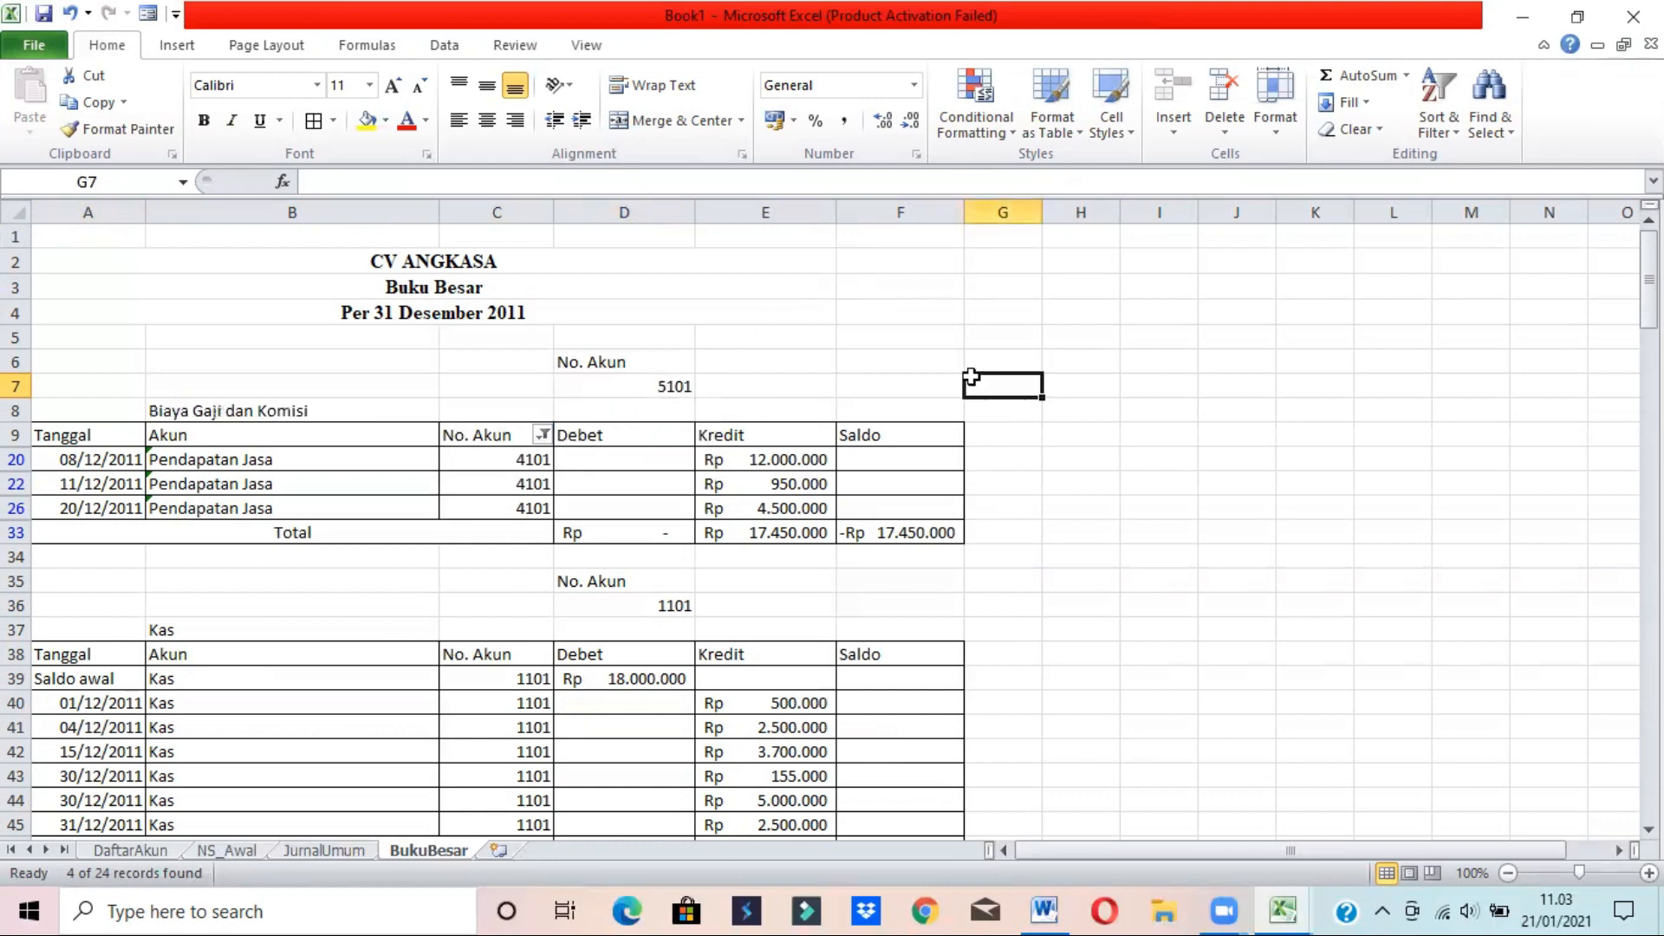
# - Filter the No. Akun column of the main ledger block to show only account 5101
pyautogui.click(542, 434)
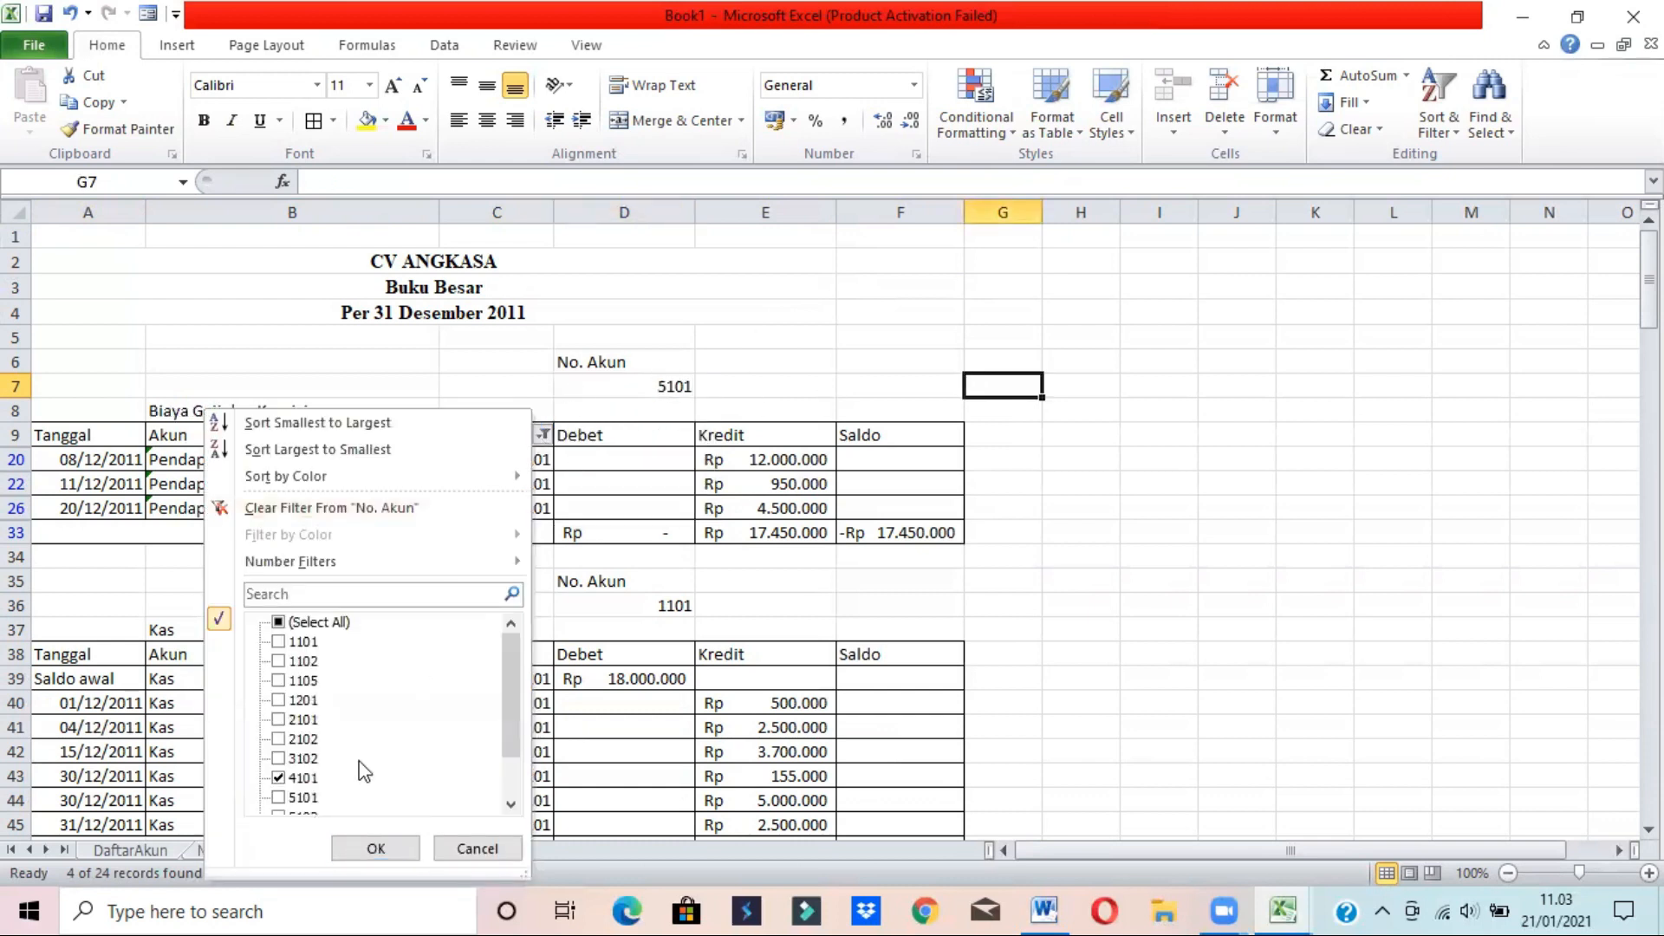
pyautogui.click(290, 777)
pyautogui.click(303, 798)
pyautogui.click(293, 778)
pyautogui.click(376, 846)
pyautogui.click(1046, 407)
# - Copy the filtered account 5101 block from its No. Akun heading through Total, and paste it at A150 with source formatting
pyautogui.moveTo(144, 364); pyautogui.dragTo(880, 510)
pyautogui.hotkey('ctrl', 'c')
pyautogui.moveTo(1649, 280); pyautogui.dragTo(1650, 769)
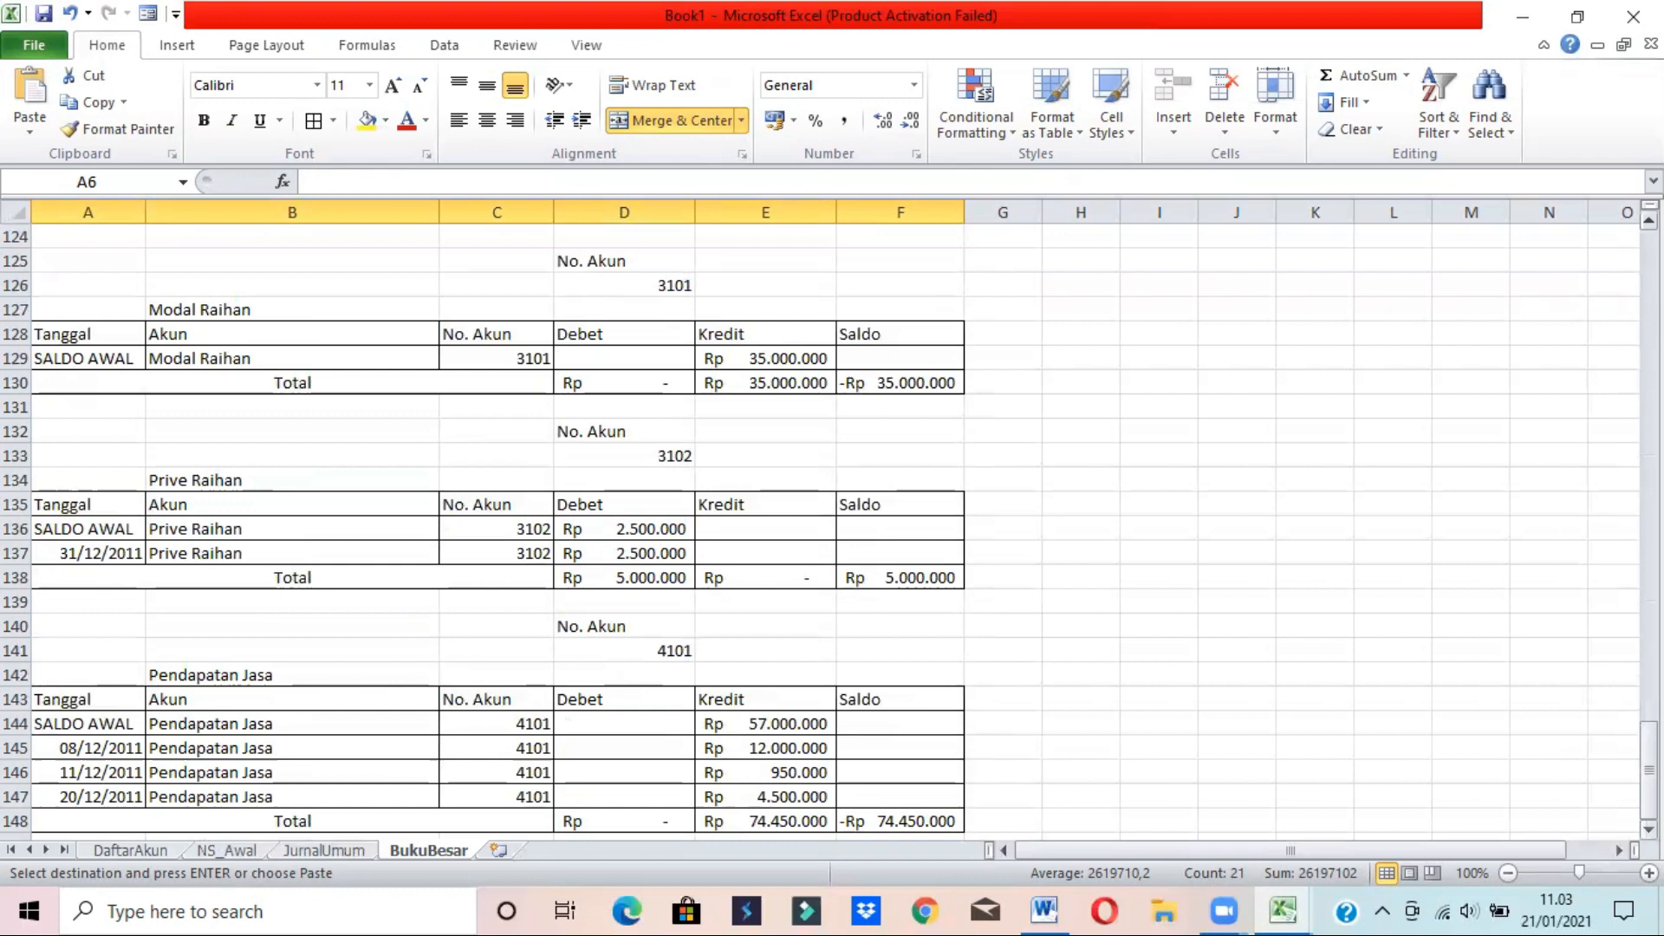
pyautogui.scroll(-2, 567, 785)
pyautogui.click(70, 744)
pyautogui.click(36, 722)
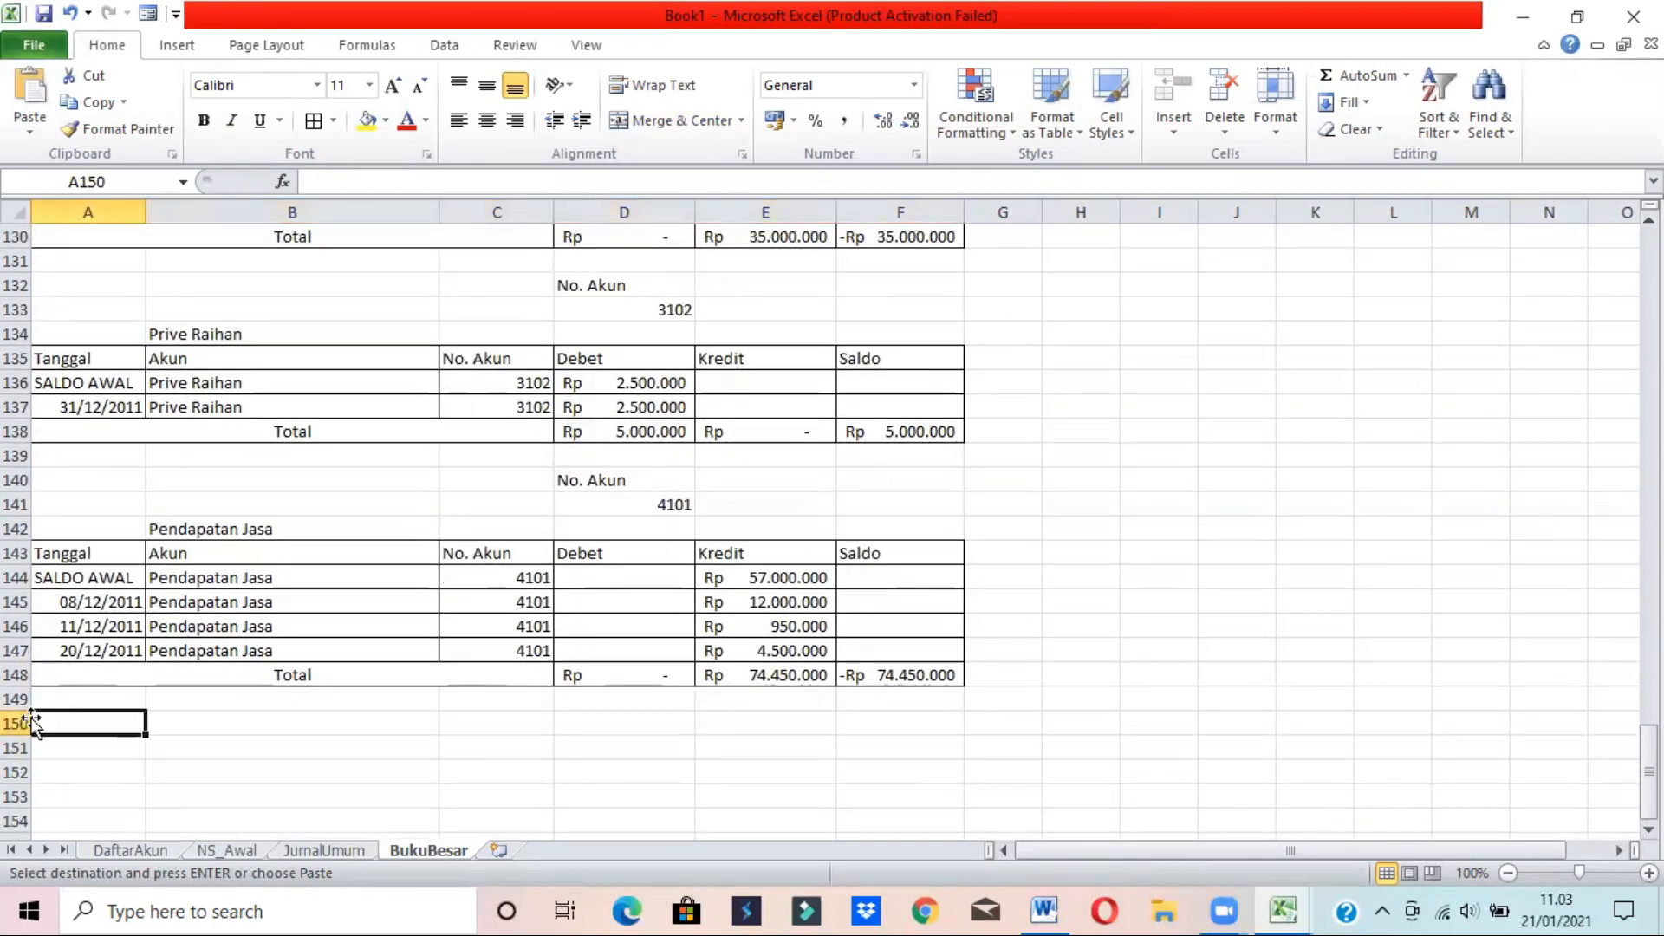
pyautogui.click(26, 130)
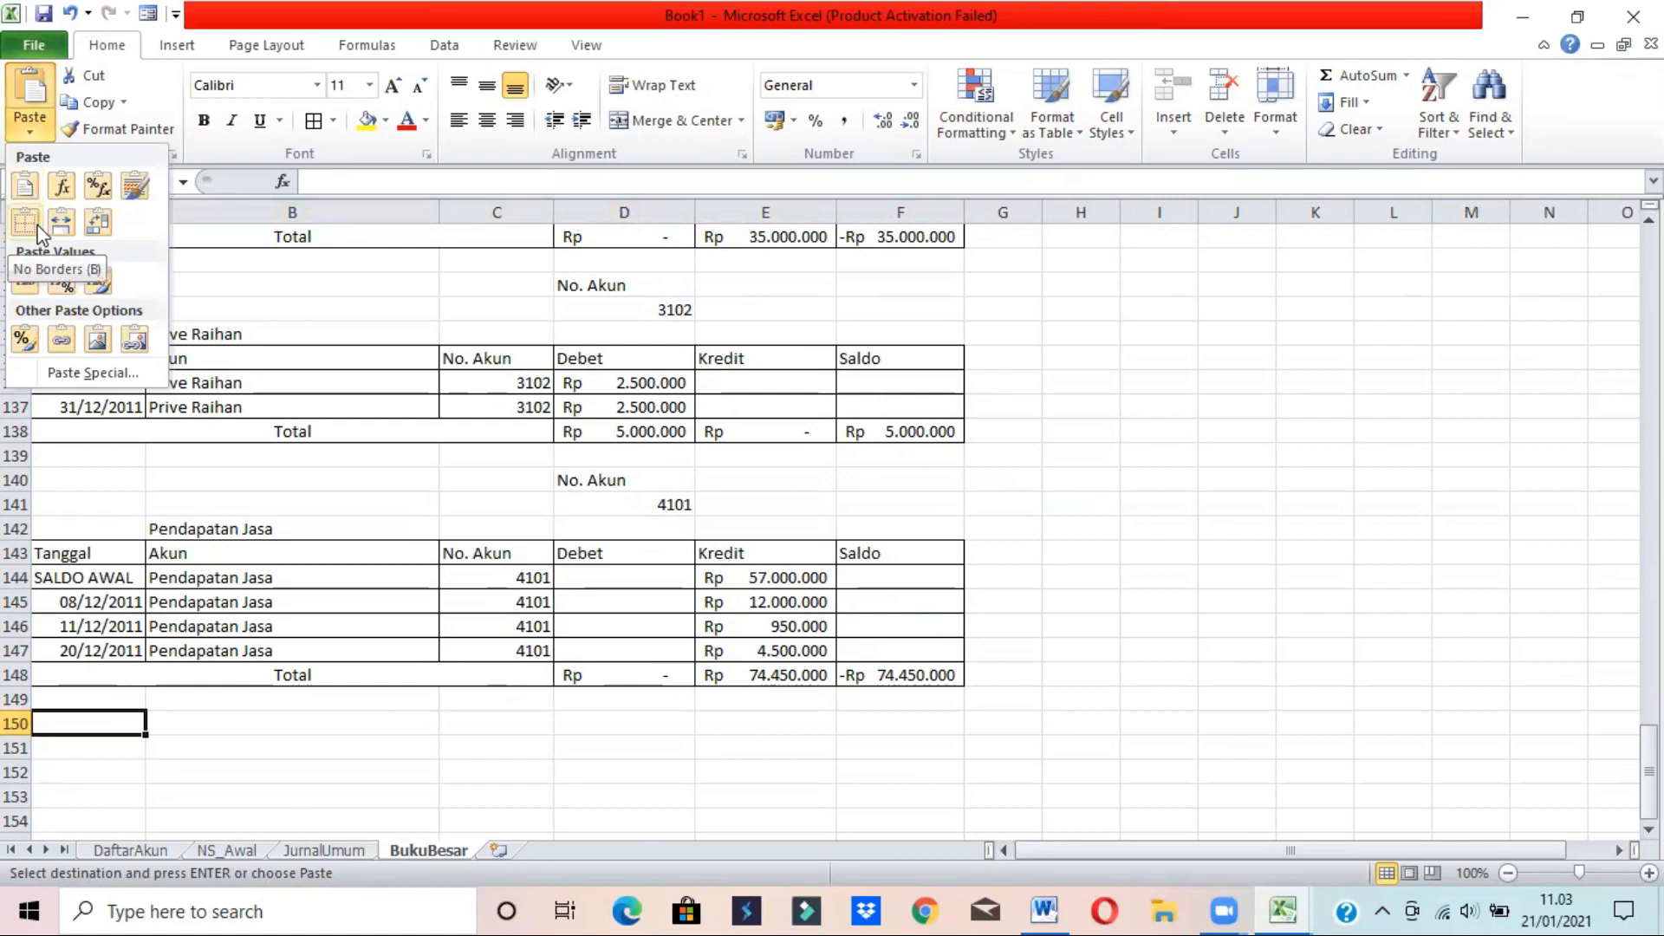
pyautogui.click(134, 186)
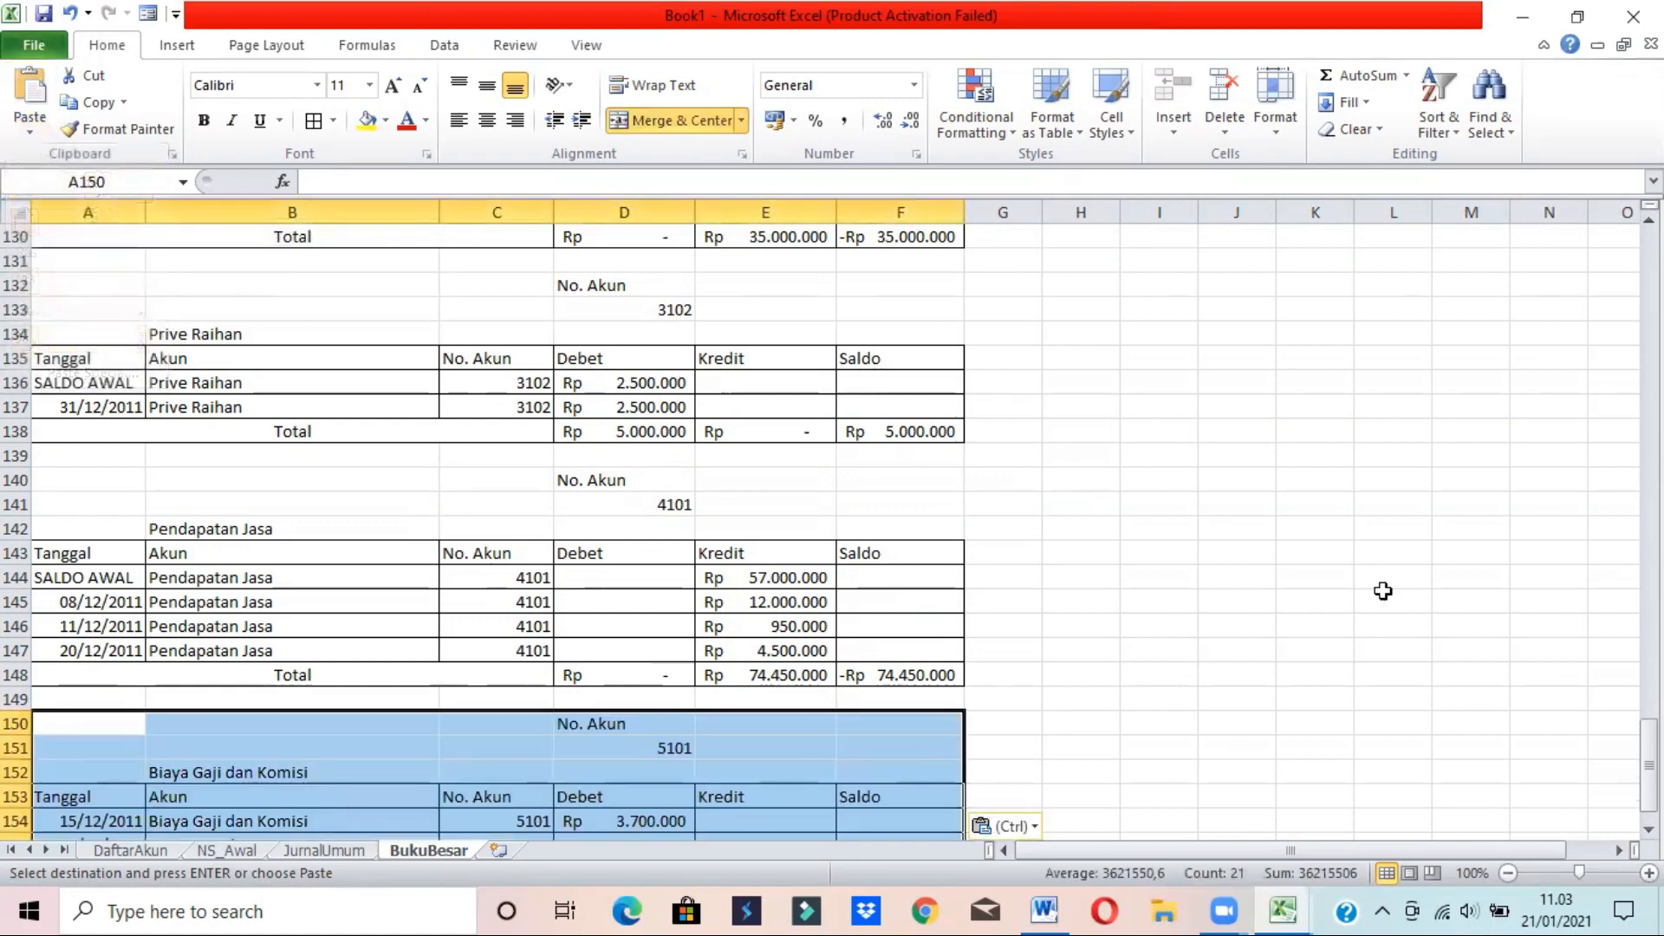
pyautogui.scroll(-3, 1049, 661)
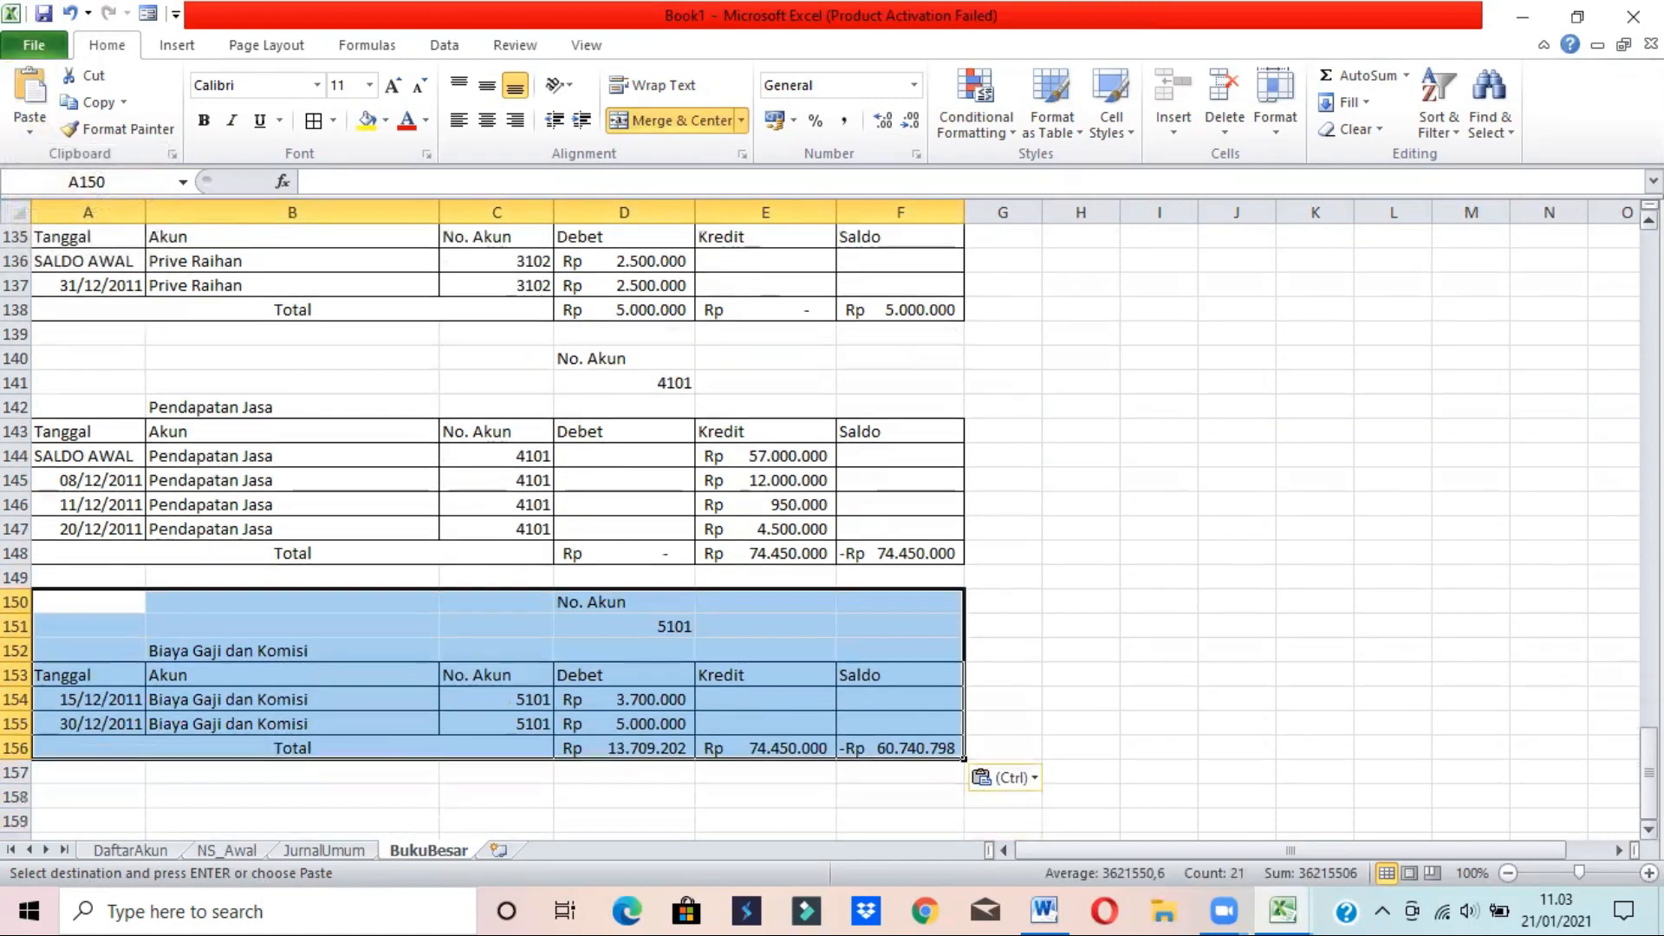
pyautogui.click(1050, 657)
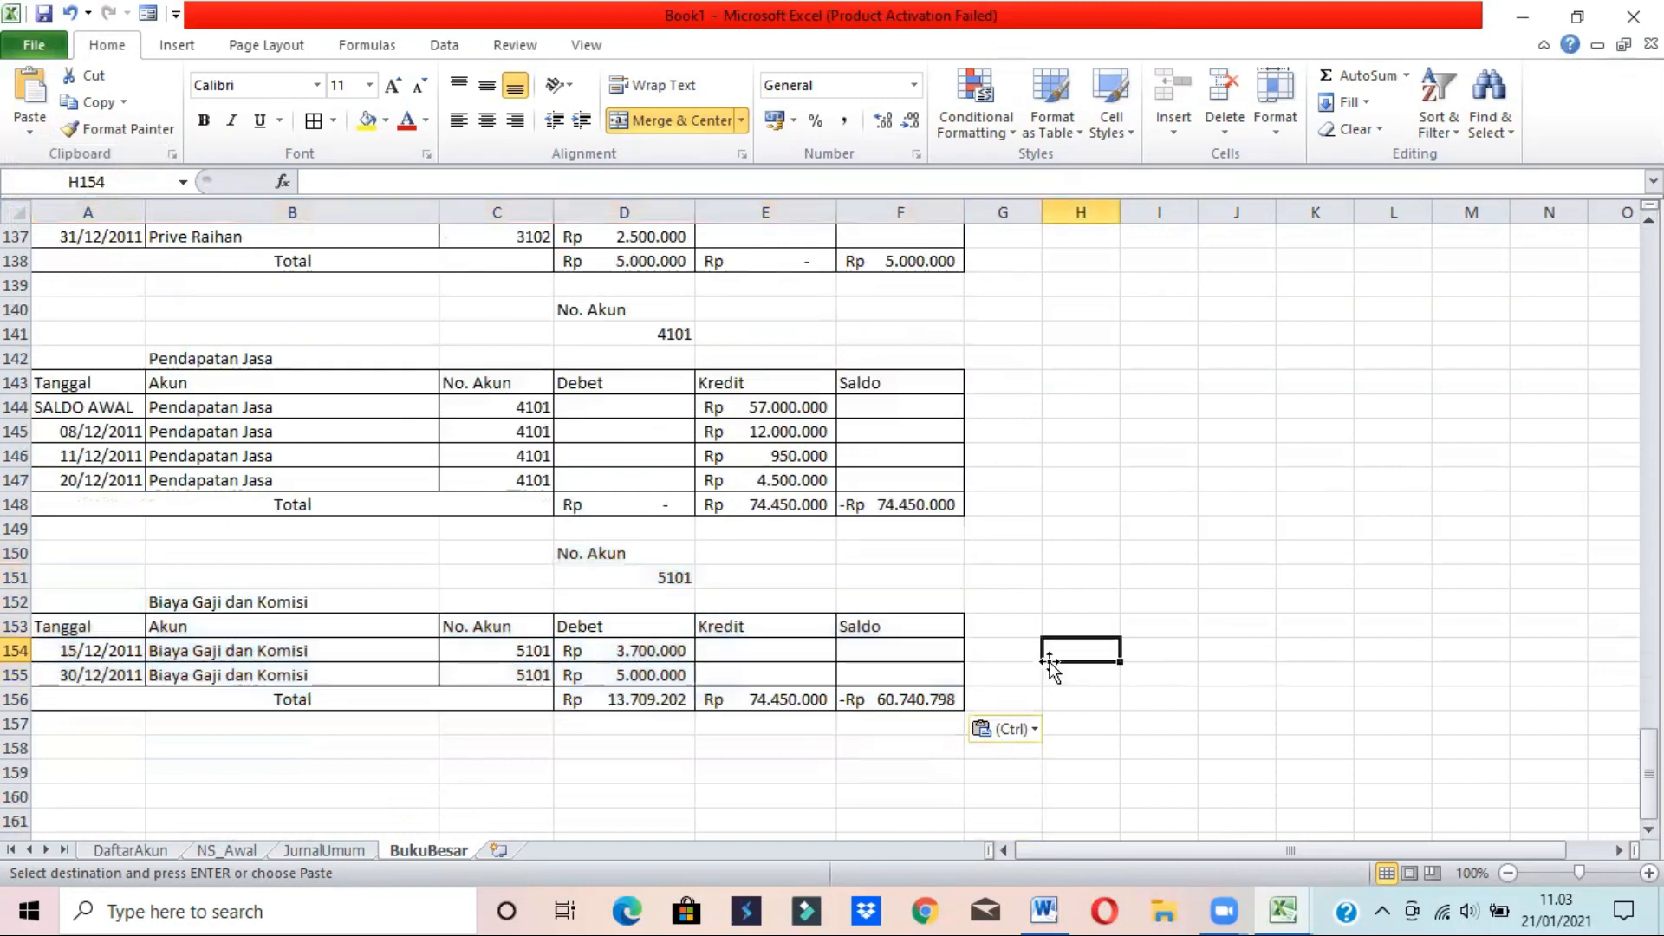
# - Insert a blank row above the 15/12/2011 entry in the pasted account 5101 block
pyautogui.click(17, 650)
pyautogui.rightClick(18, 650)
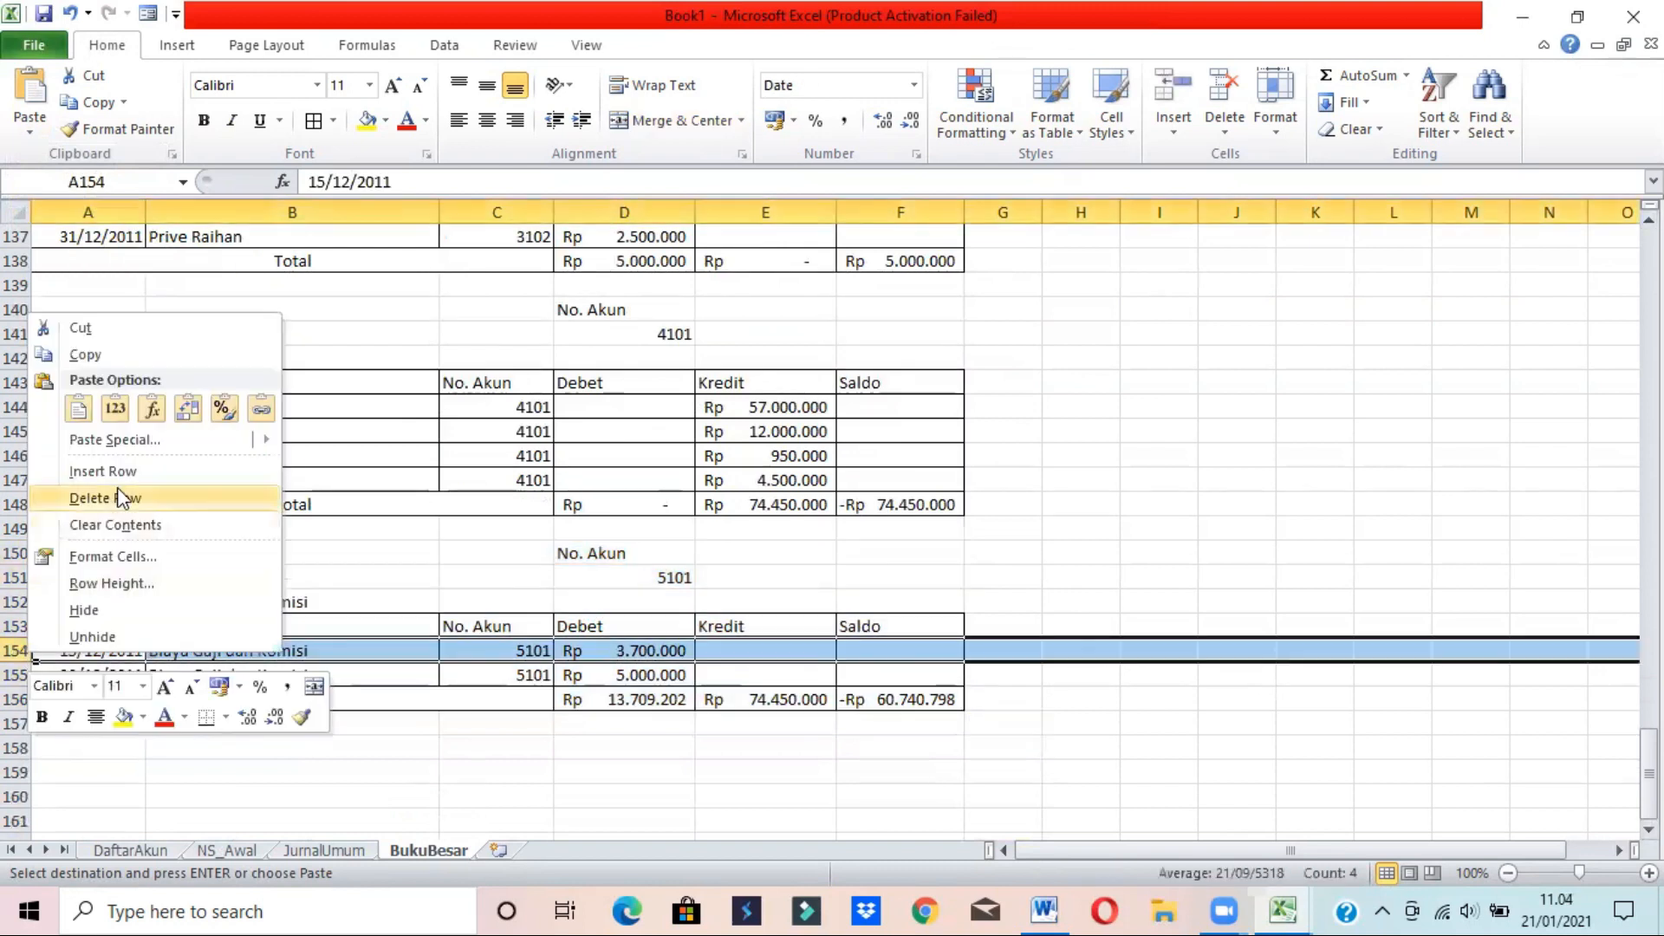
pyautogui.click(102, 470)
# - Enter SALDO AWAL in A154 and Biaya Gaji dan Komisi in B154 for the opening balance row
pyautogui.click(73, 650)
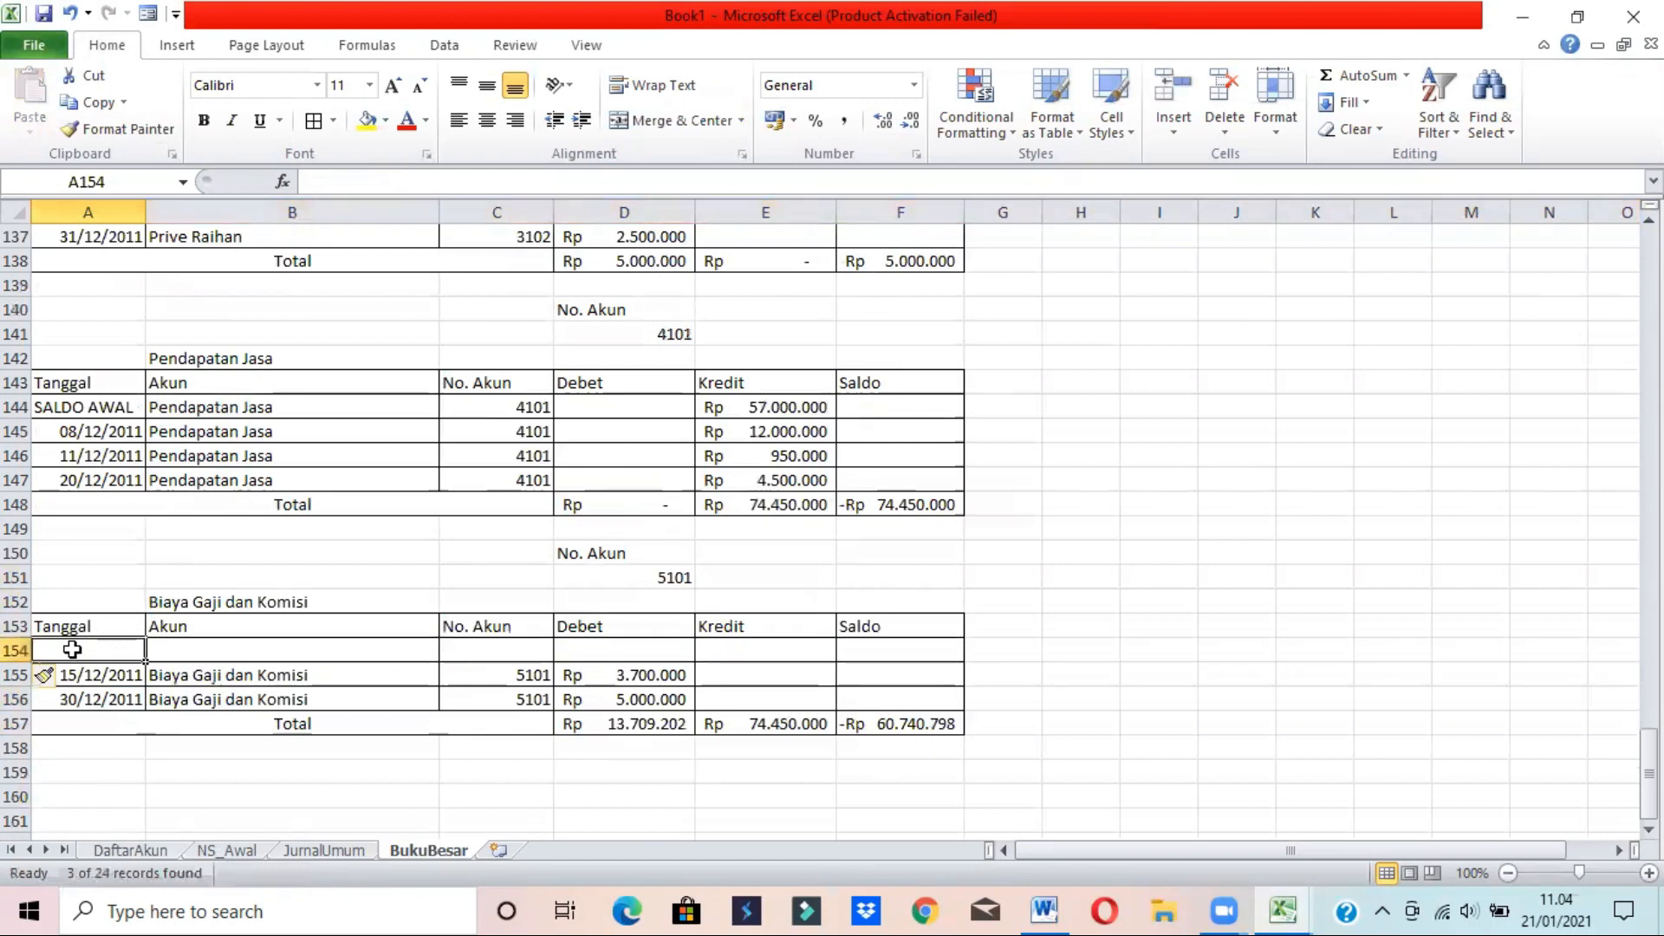
pyautogui.write('SALDO AWAL')
pyautogui.press('Tab')
pyautogui.write('B')
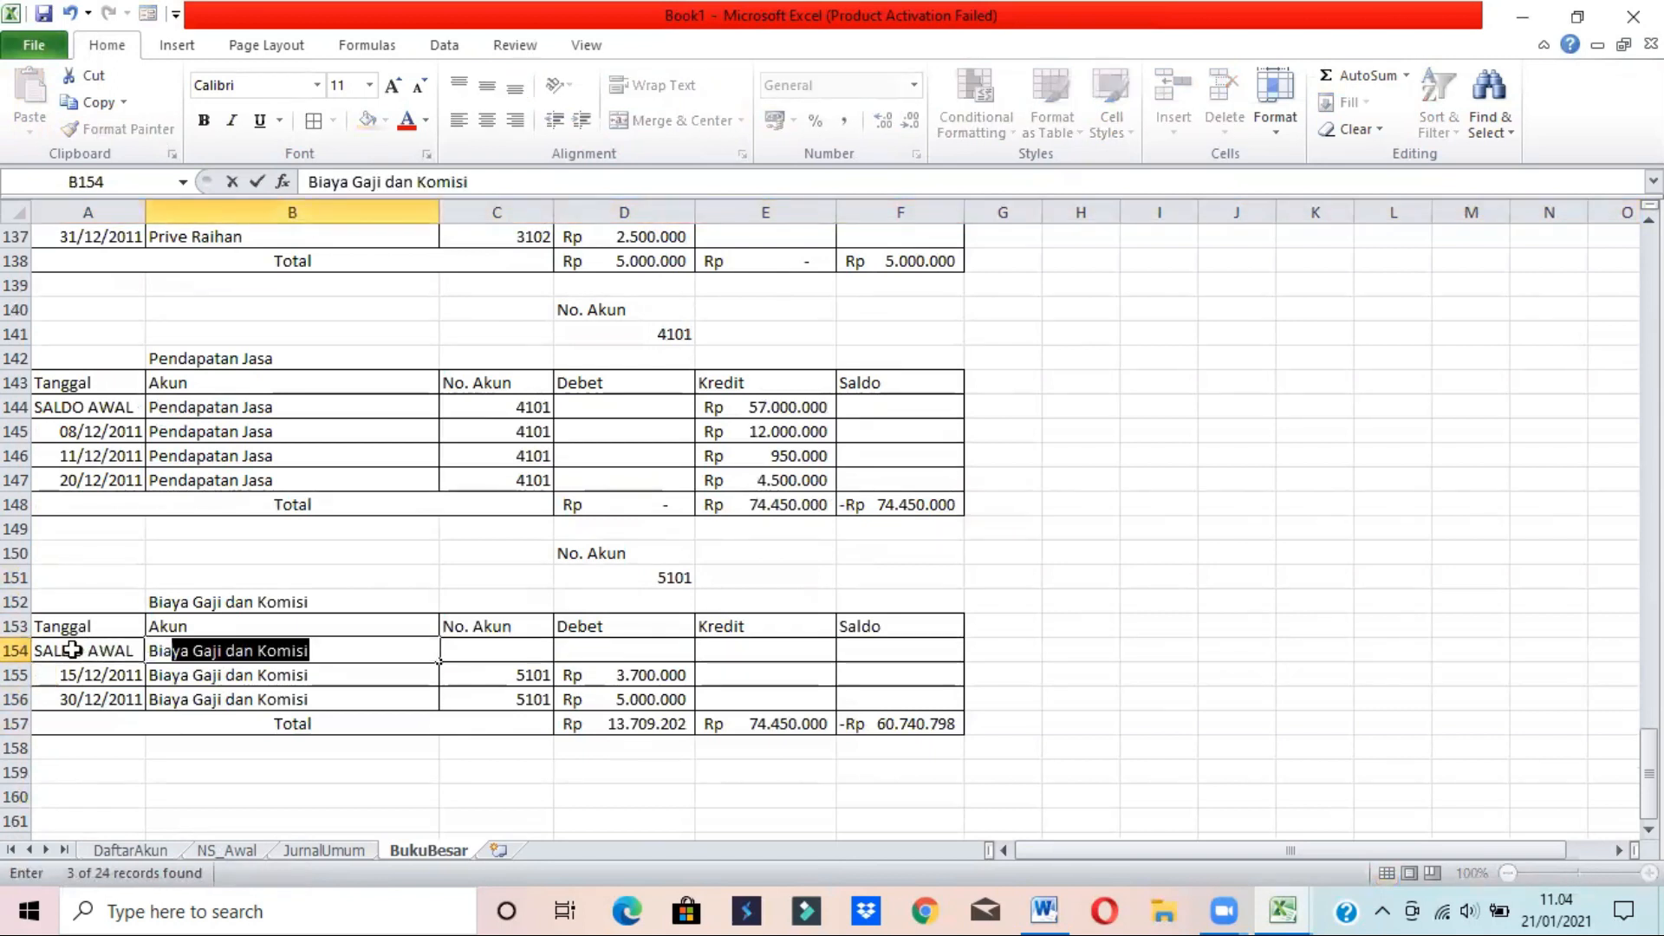
pyautogui.write('iaya')
pyautogui.press('Return')
pyautogui.press('Up')
pyautogui.press('Right')
pyautogui.press('Right')
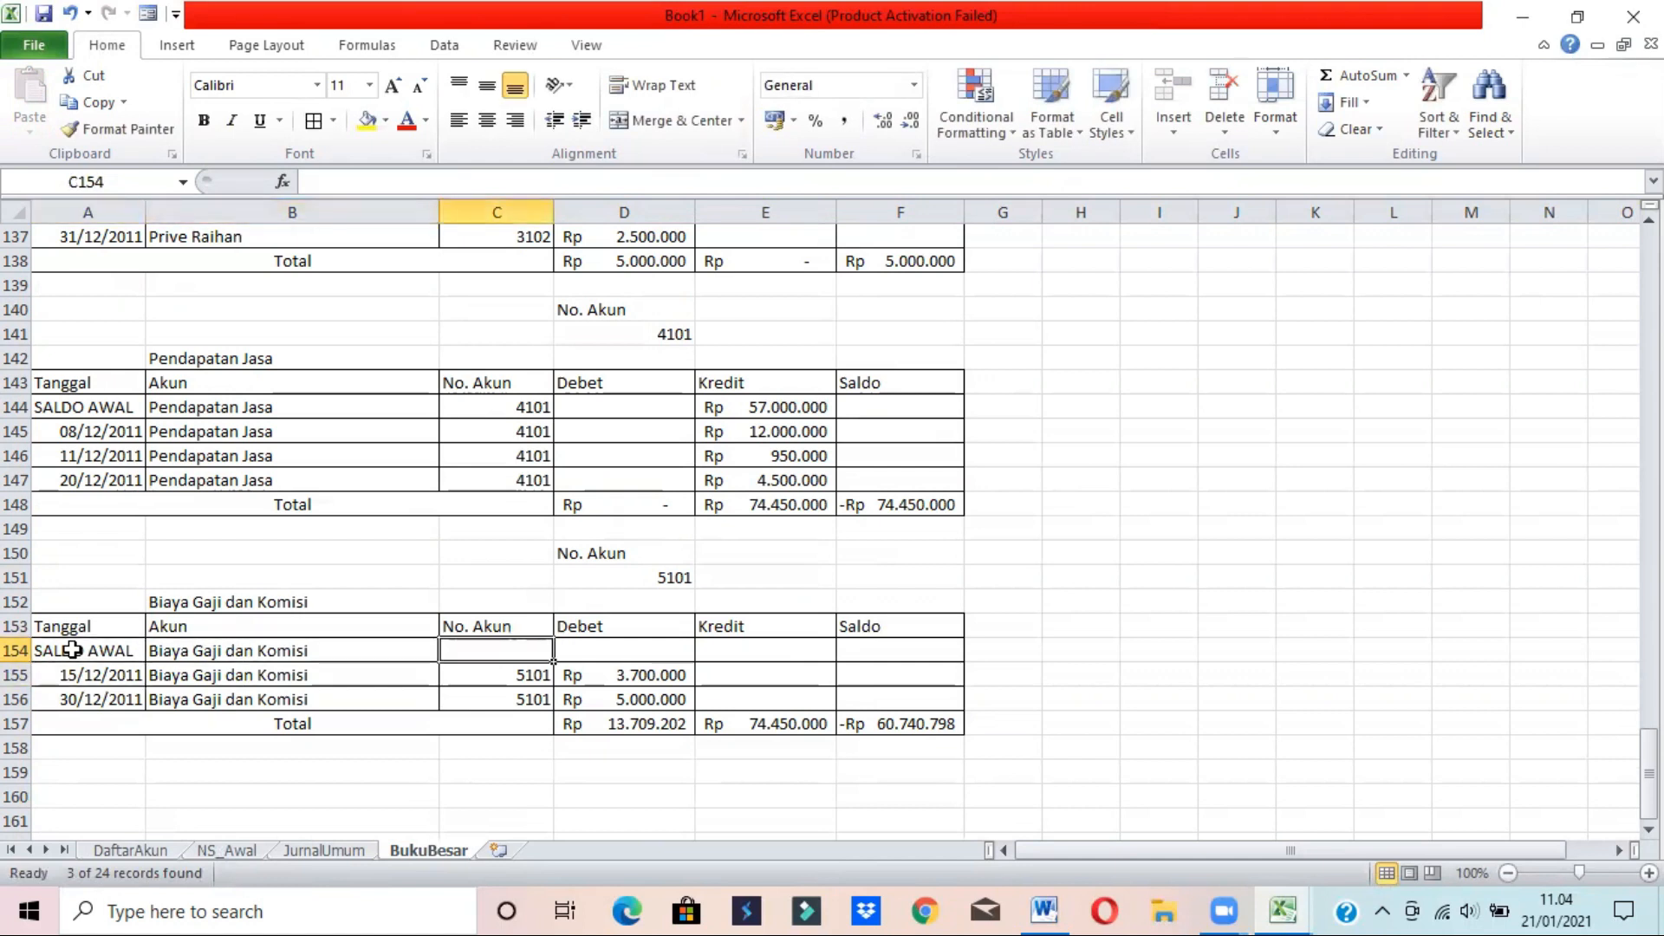
# - Copy account number 5101 from C155 into the opening balance row at C154
pyautogui.press('Down')
pyautogui.hotkey('ctrl', 'c')
pyautogui.press('Up')
pyautogui.hotkey('ctrl', 'v')
# - Link the opening debit balance in D154 to the account 5101 debit on the NS_Awal sheet with =NS_Awal!$D$21
pyautogui.press('Right')
pyautogui.write('=')
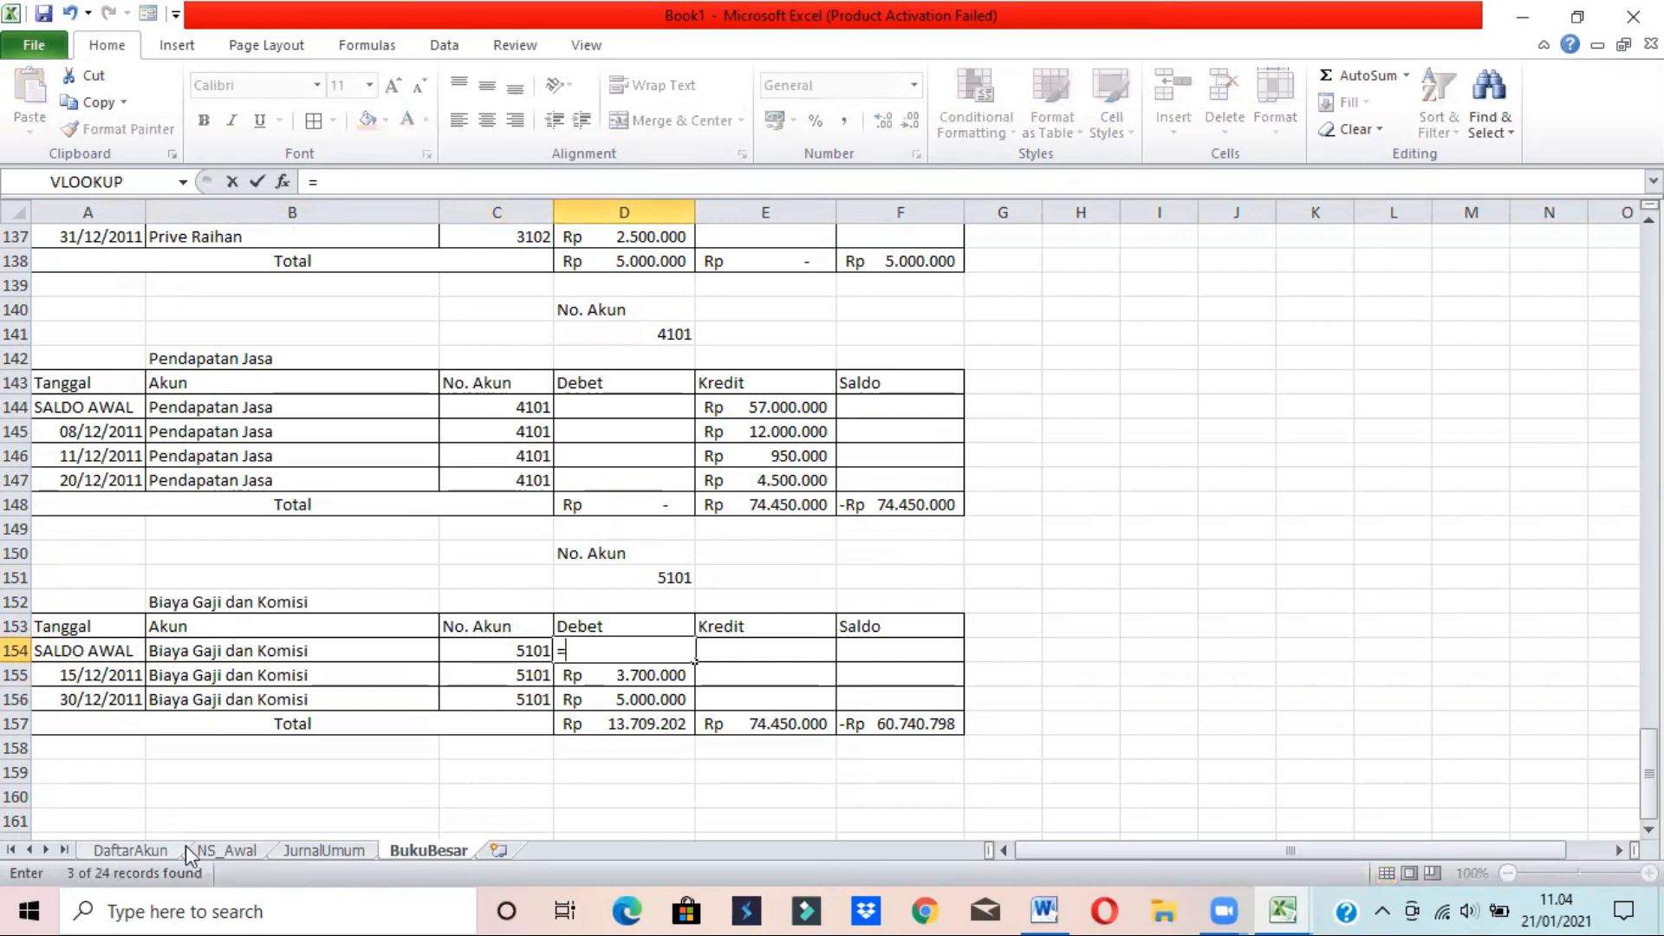
pyautogui.click(222, 852)
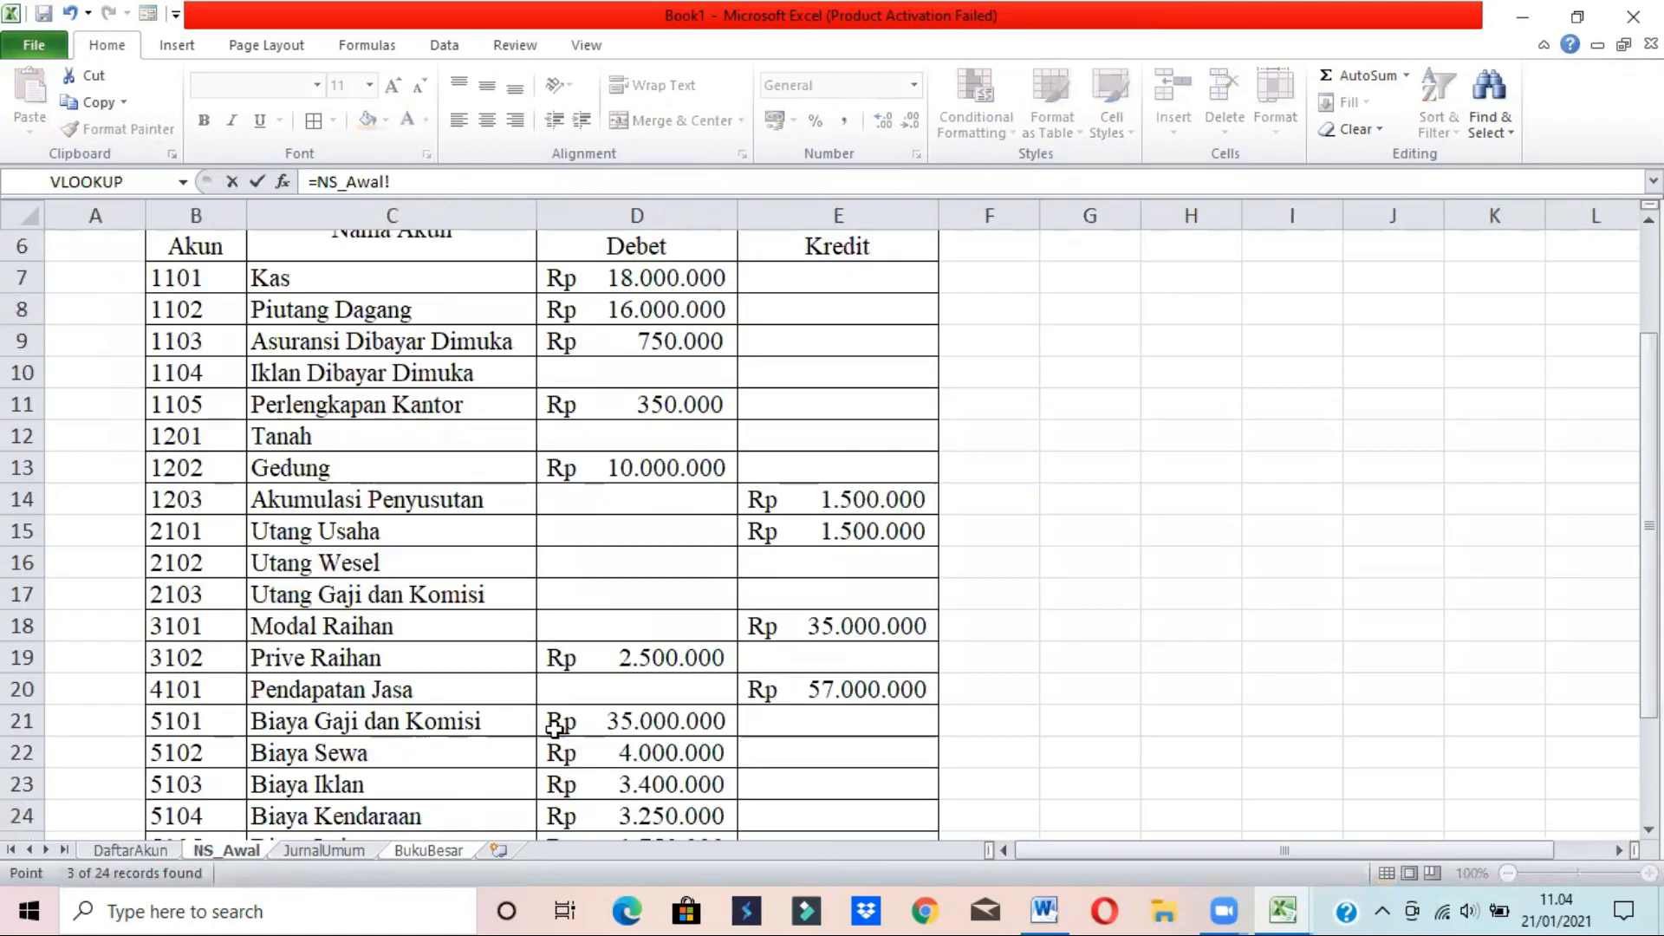
pyautogui.click(648, 726)
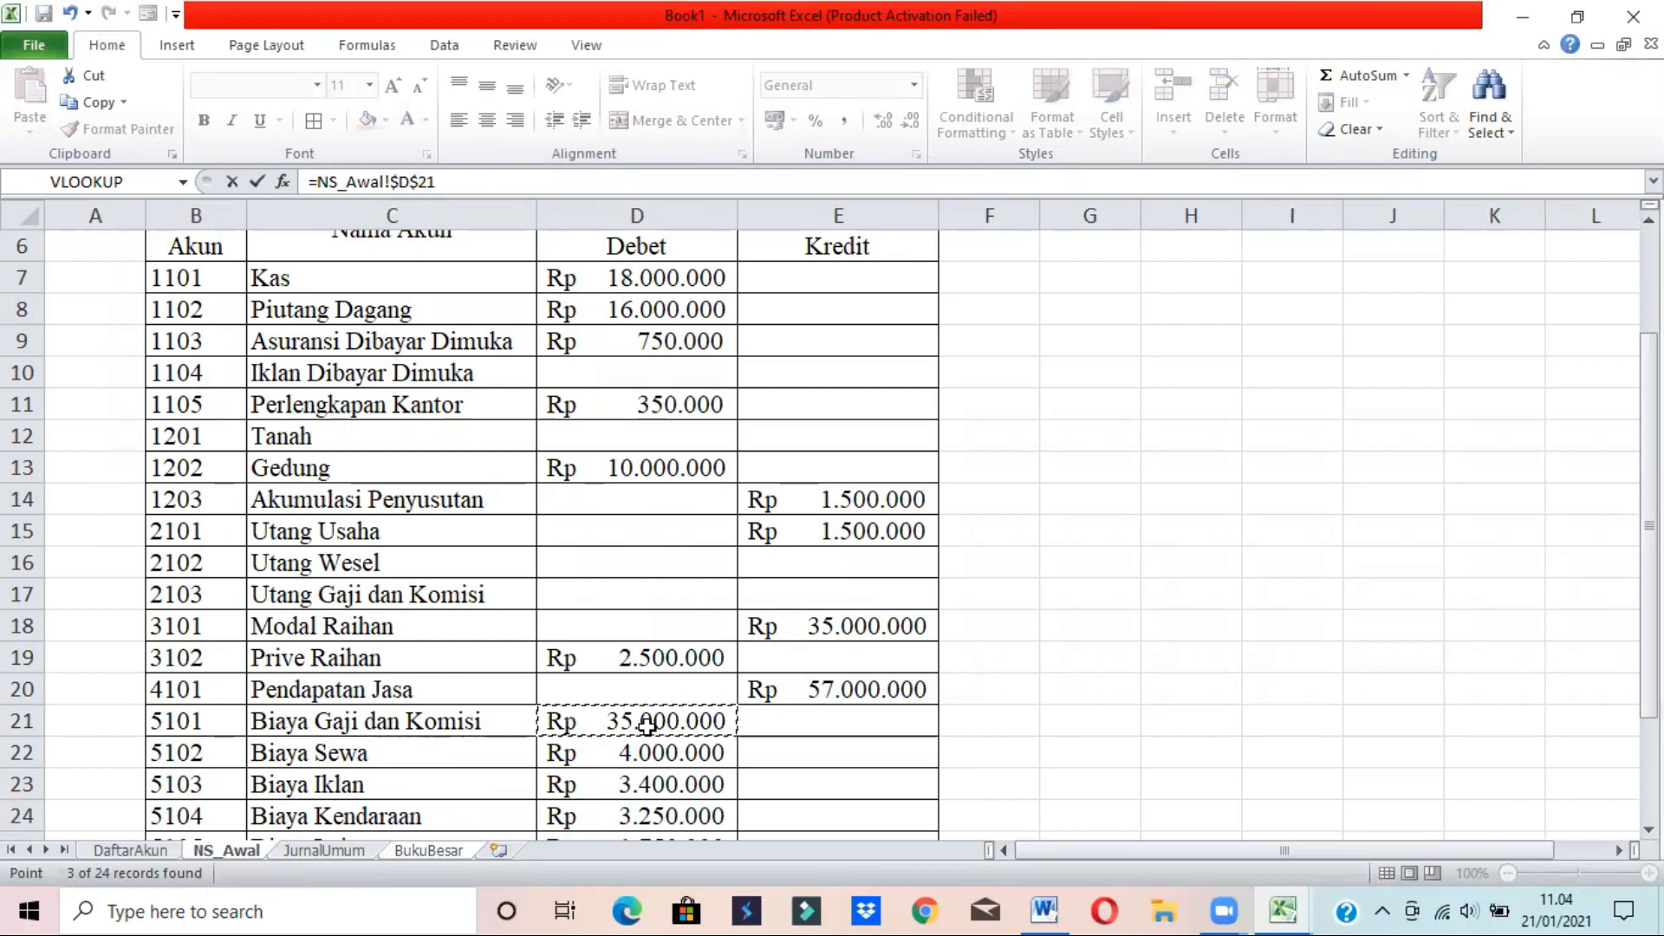
pyautogui.press('Return')
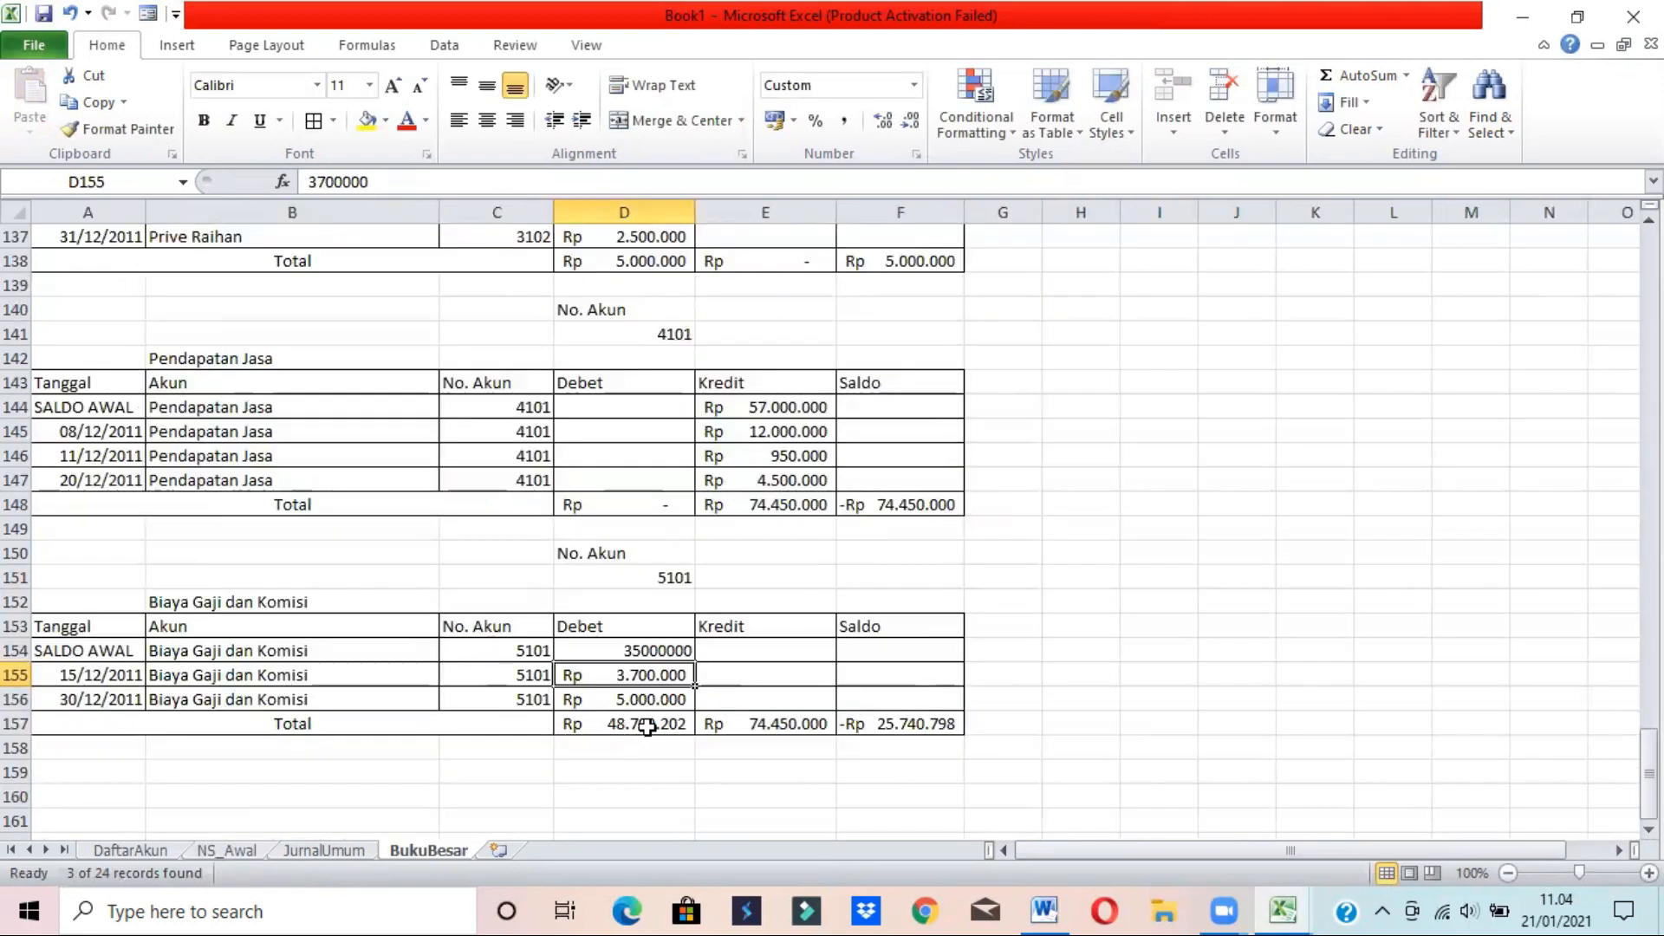
# - Format the opening debit balance in D154 as rupiah accounting without decimals
pyautogui.press('Up')
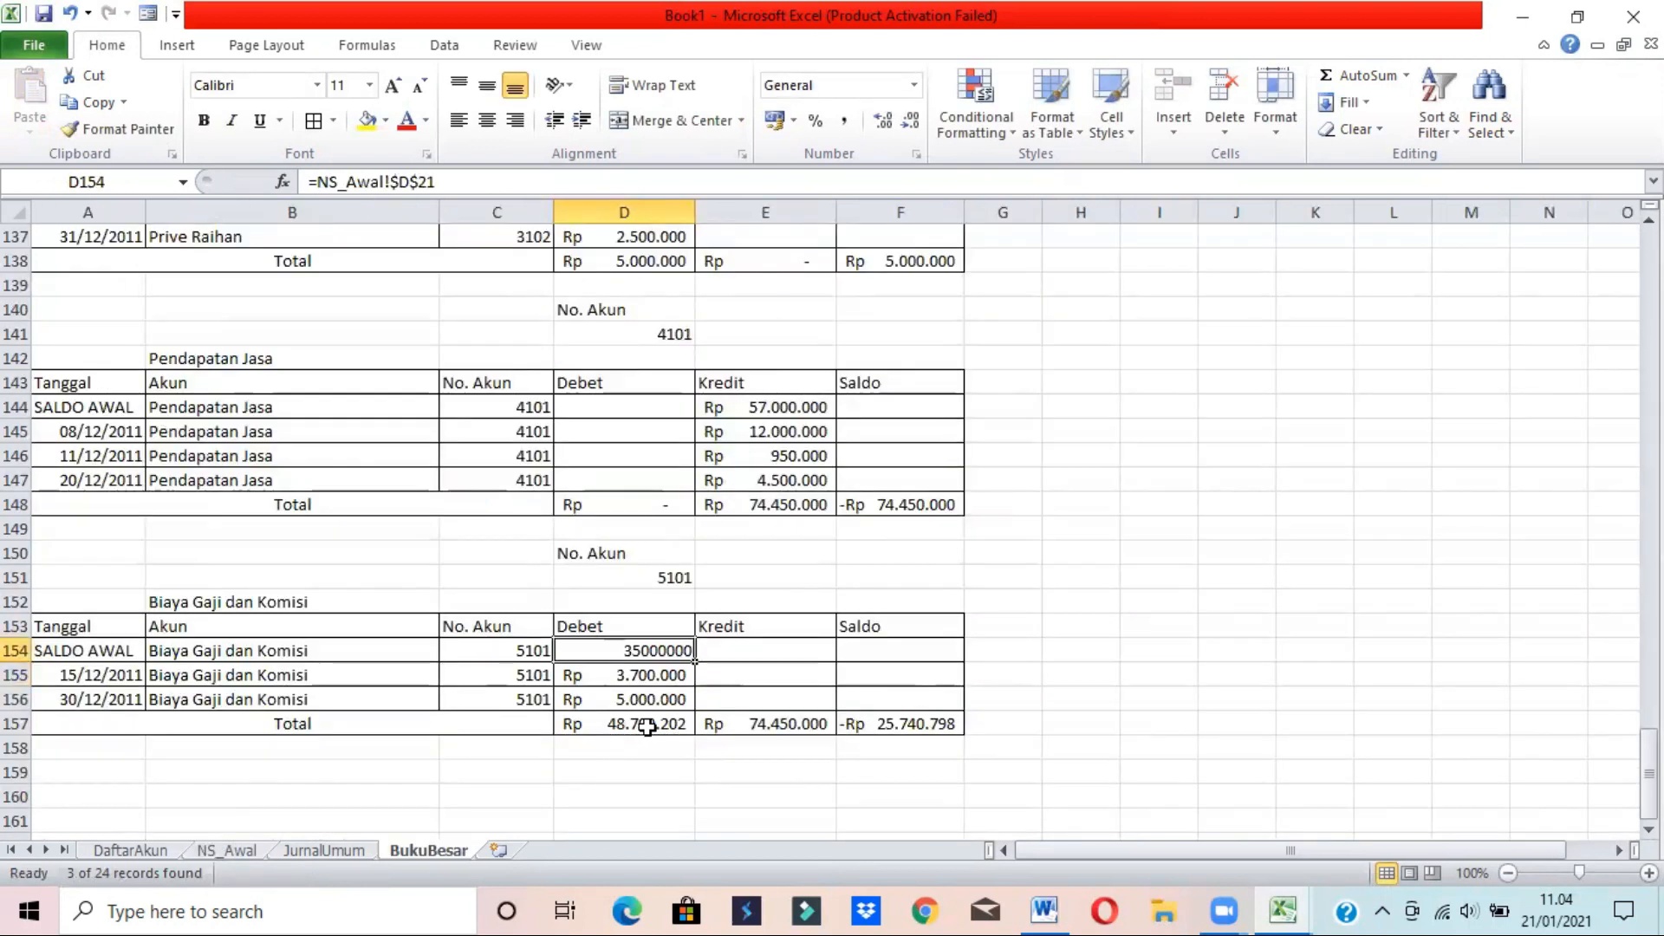
pyautogui.click(773, 120)
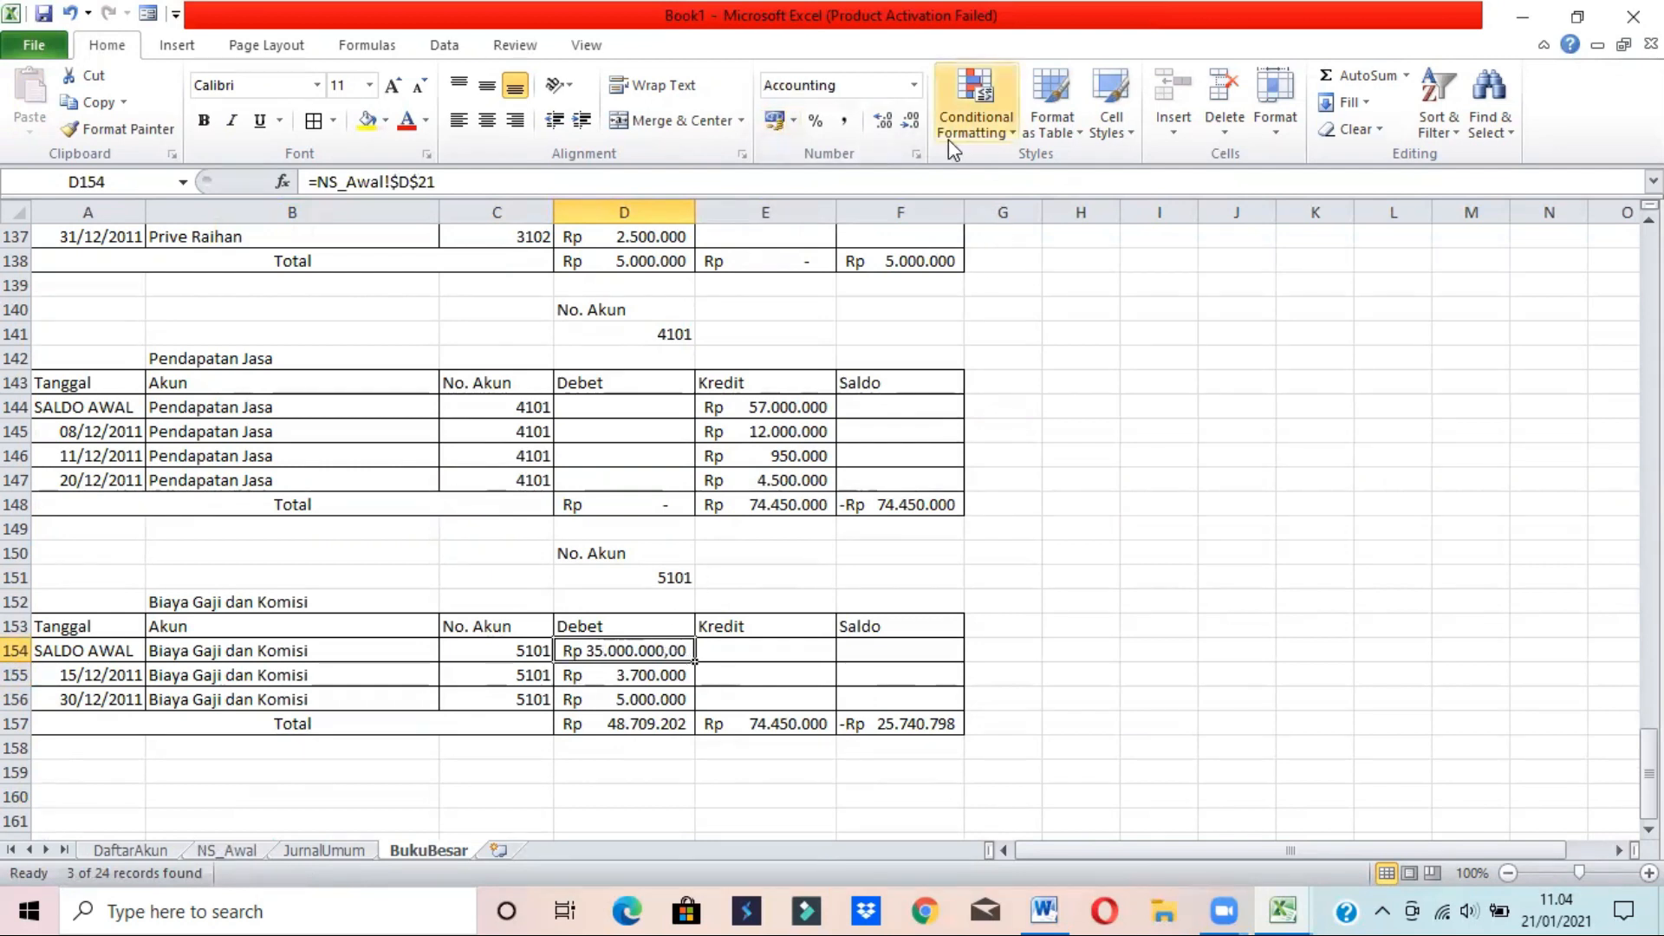
pyautogui.click(911, 121)
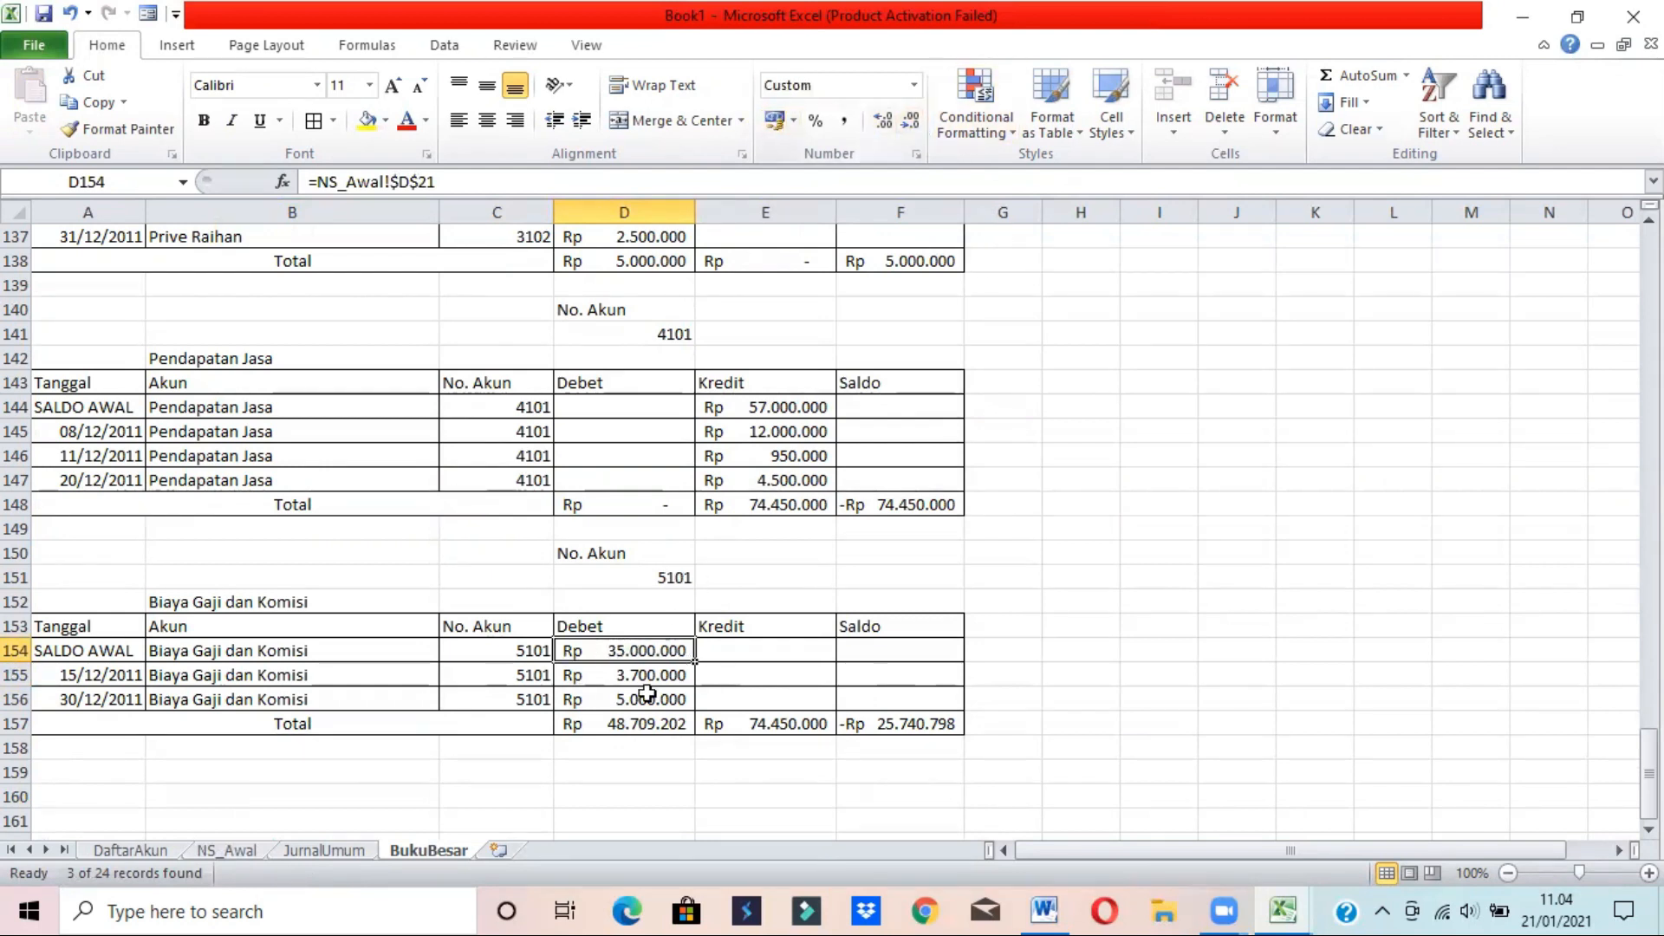
# - Correct the Biaya Gaji dan Komisi debit total in D157 to =SUBTOTAL(9;D154:D156)
pyautogui.click(622, 734)
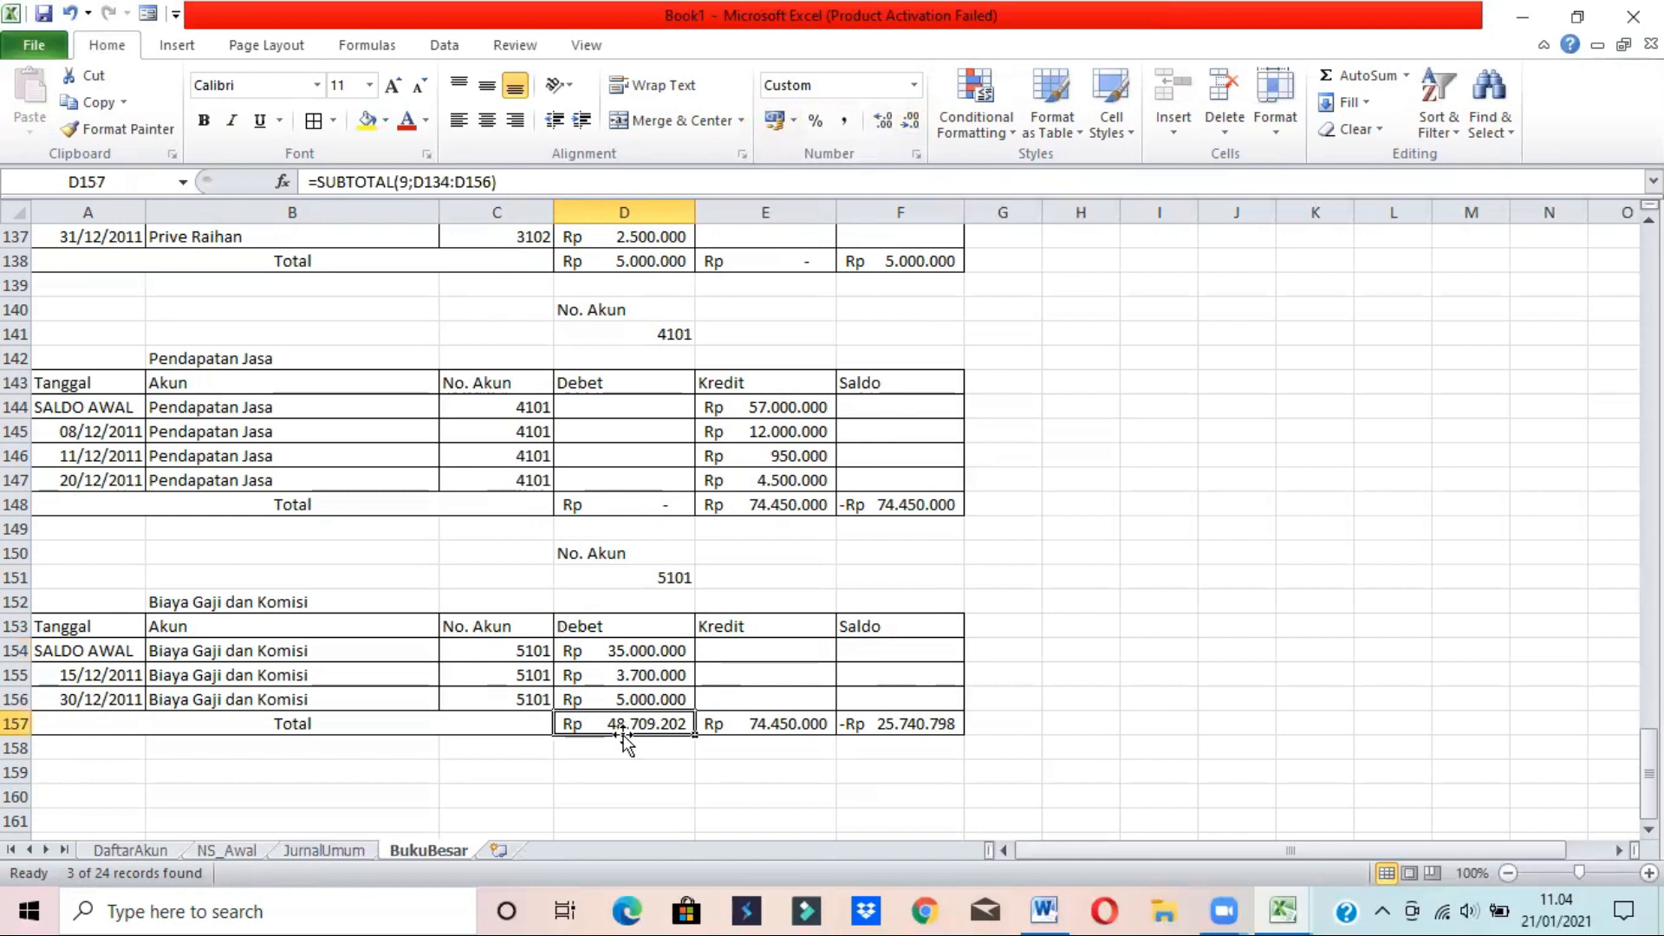
pyautogui.click(488, 182)
pyautogui.moveTo(470, 181); pyautogui.dragTo(416, 176)
pyautogui.press('BackSpace')
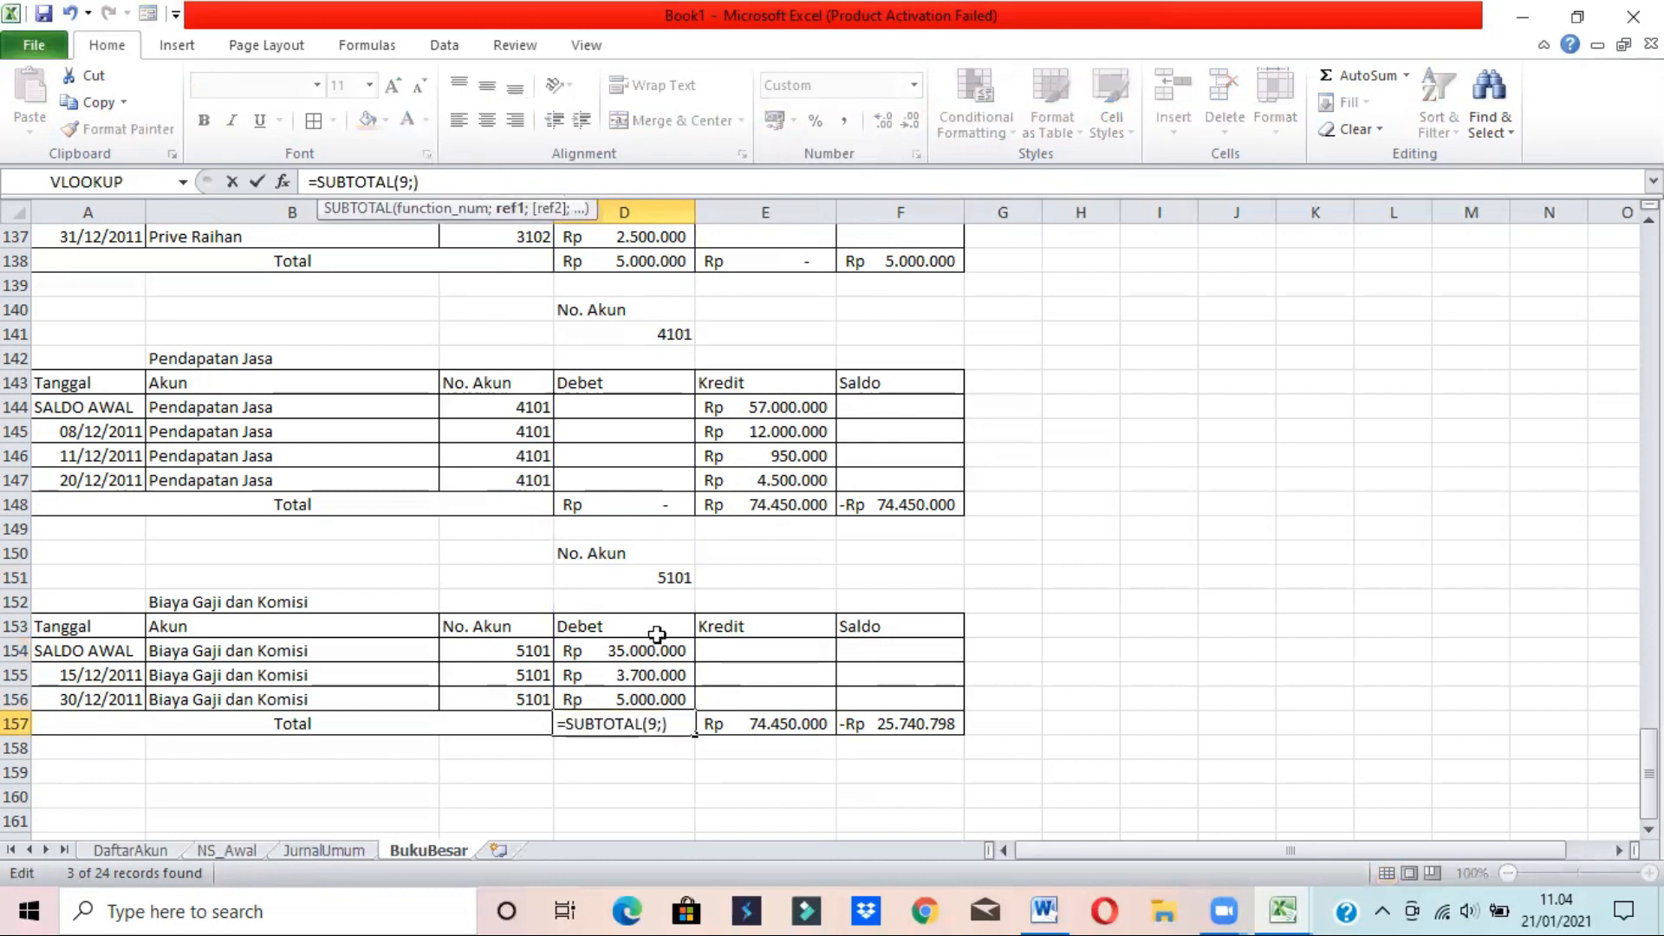
pyautogui.moveTo(650, 658); pyautogui.dragTo(648, 687)
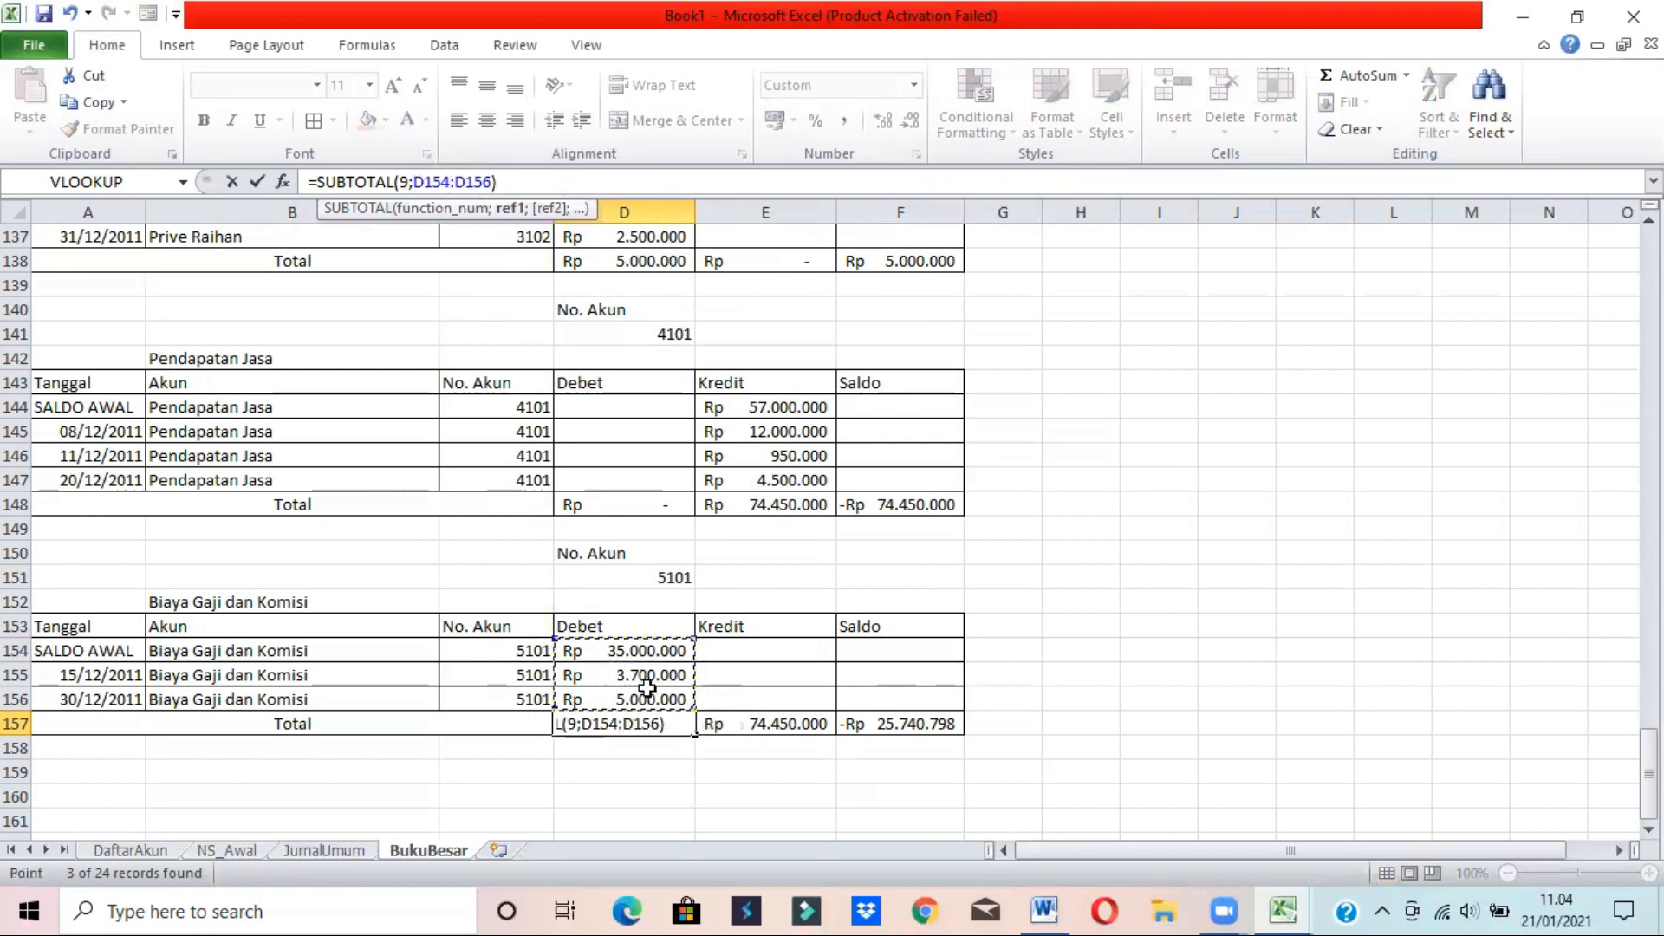
pyautogui.press('Return')
# - Correct the Biaya Gaji dan Komisi credit total in E157 to =SUBTOTAL(9;E154:E156)
pyautogui.press('Up')
pyautogui.press('Right')
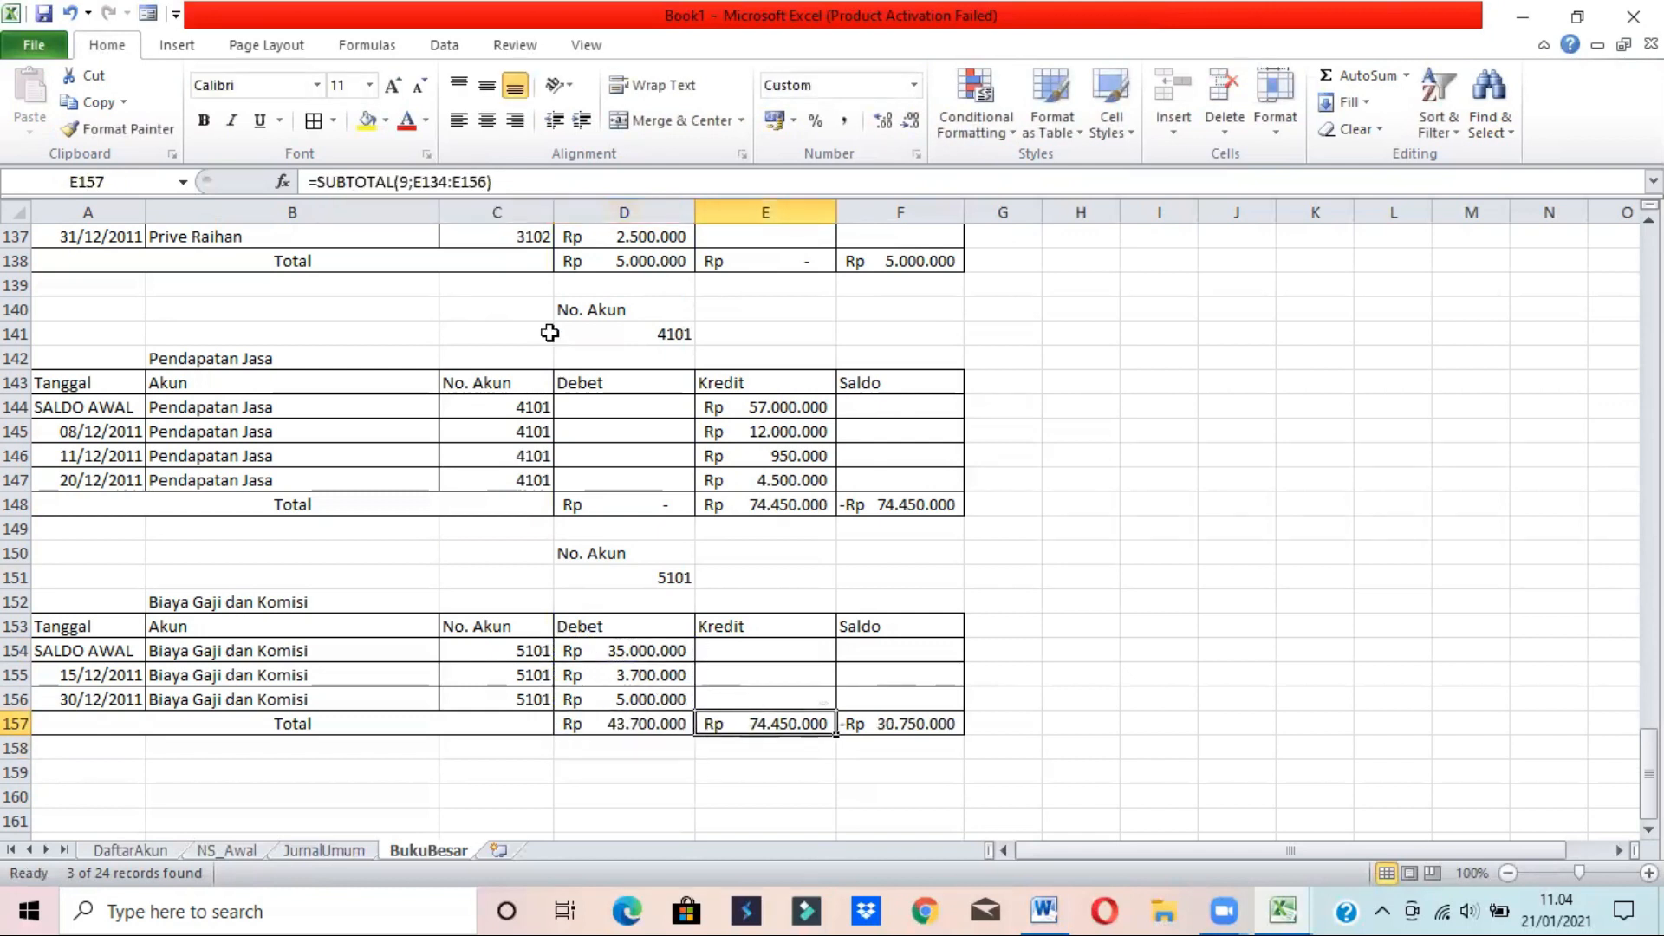
pyautogui.moveTo(489, 183); pyautogui.dragTo(407, 178)
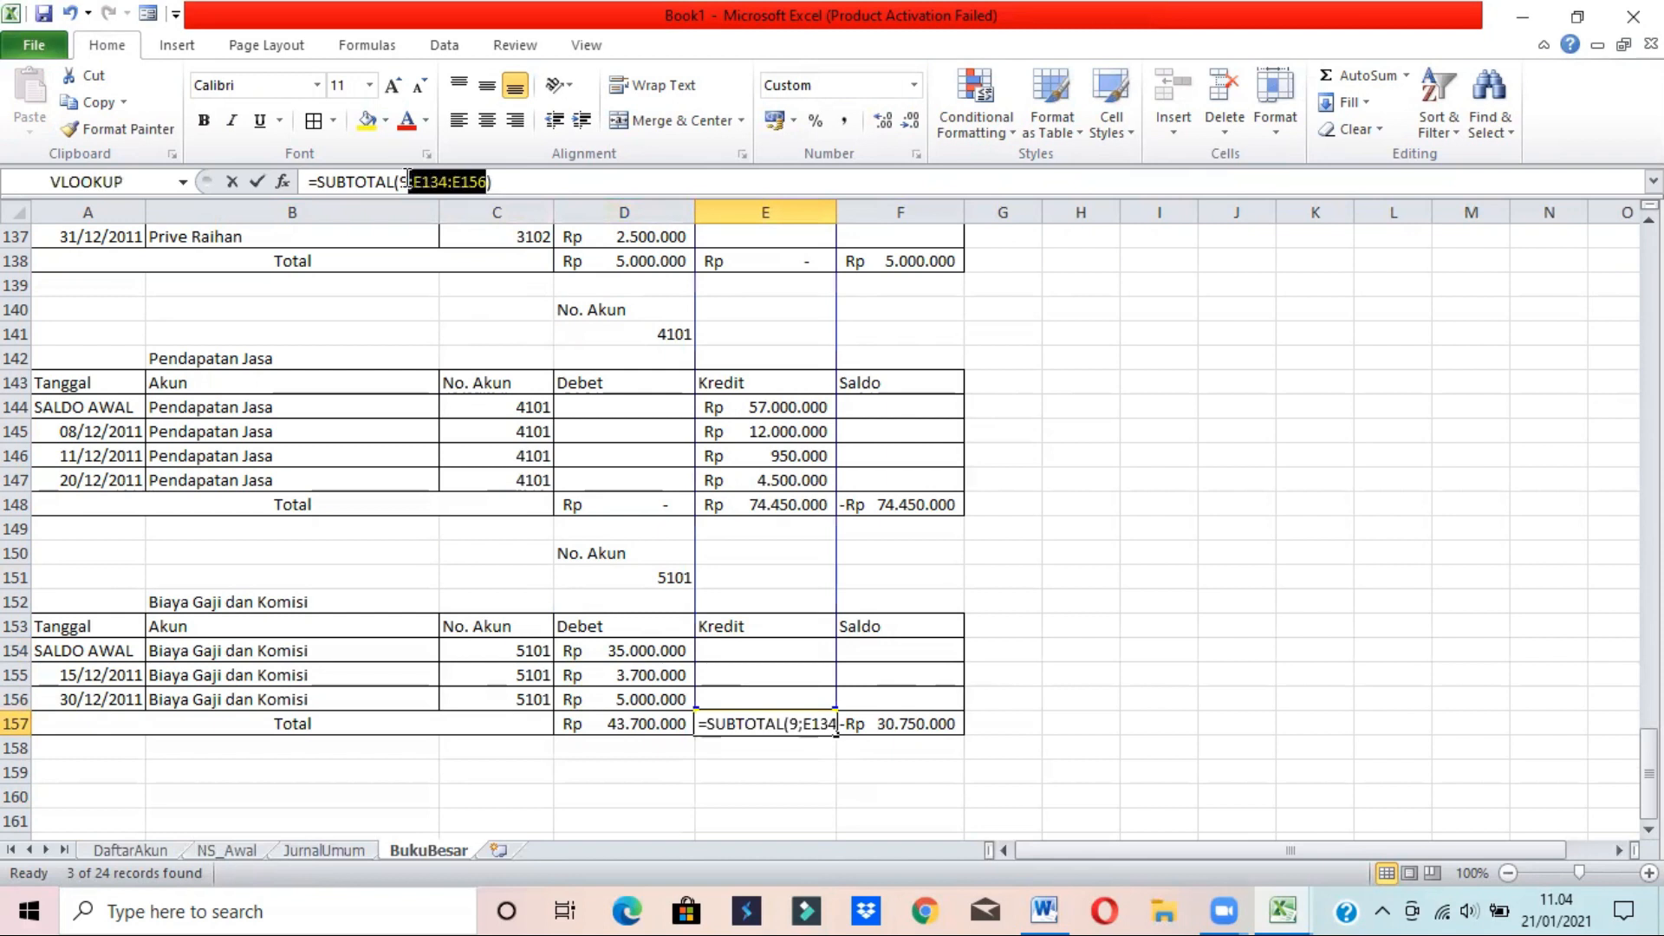
pyautogui.press('BackSpace')
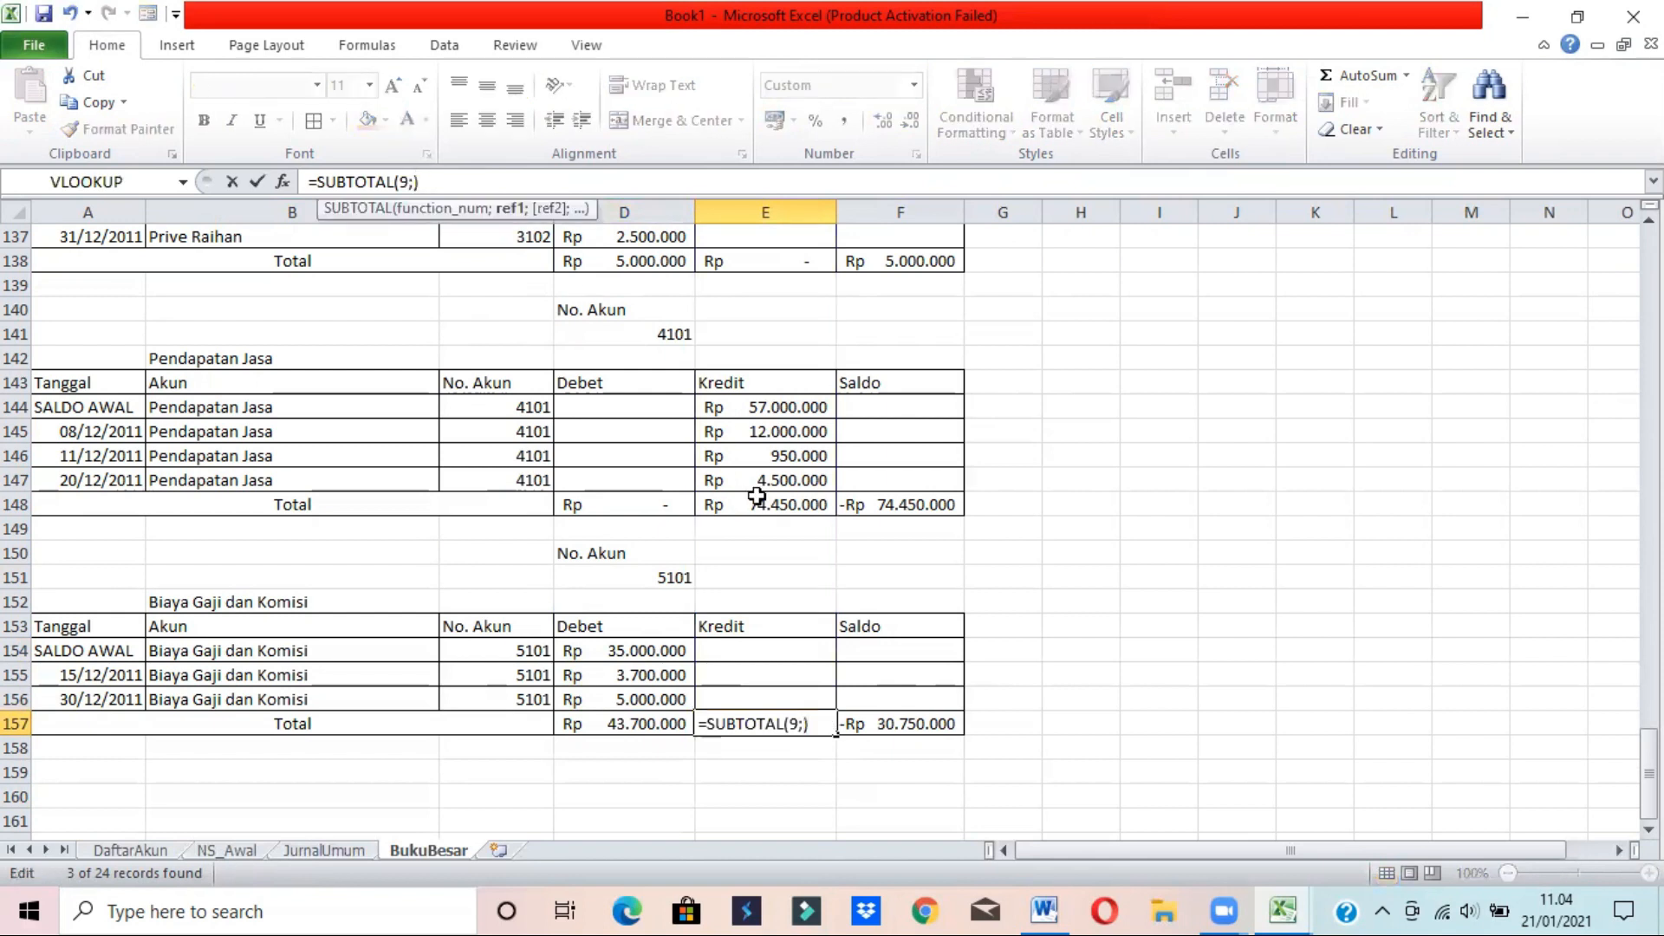
pyautogui.moveTo(763, 654); pyautogui.dragTo(777, 688)
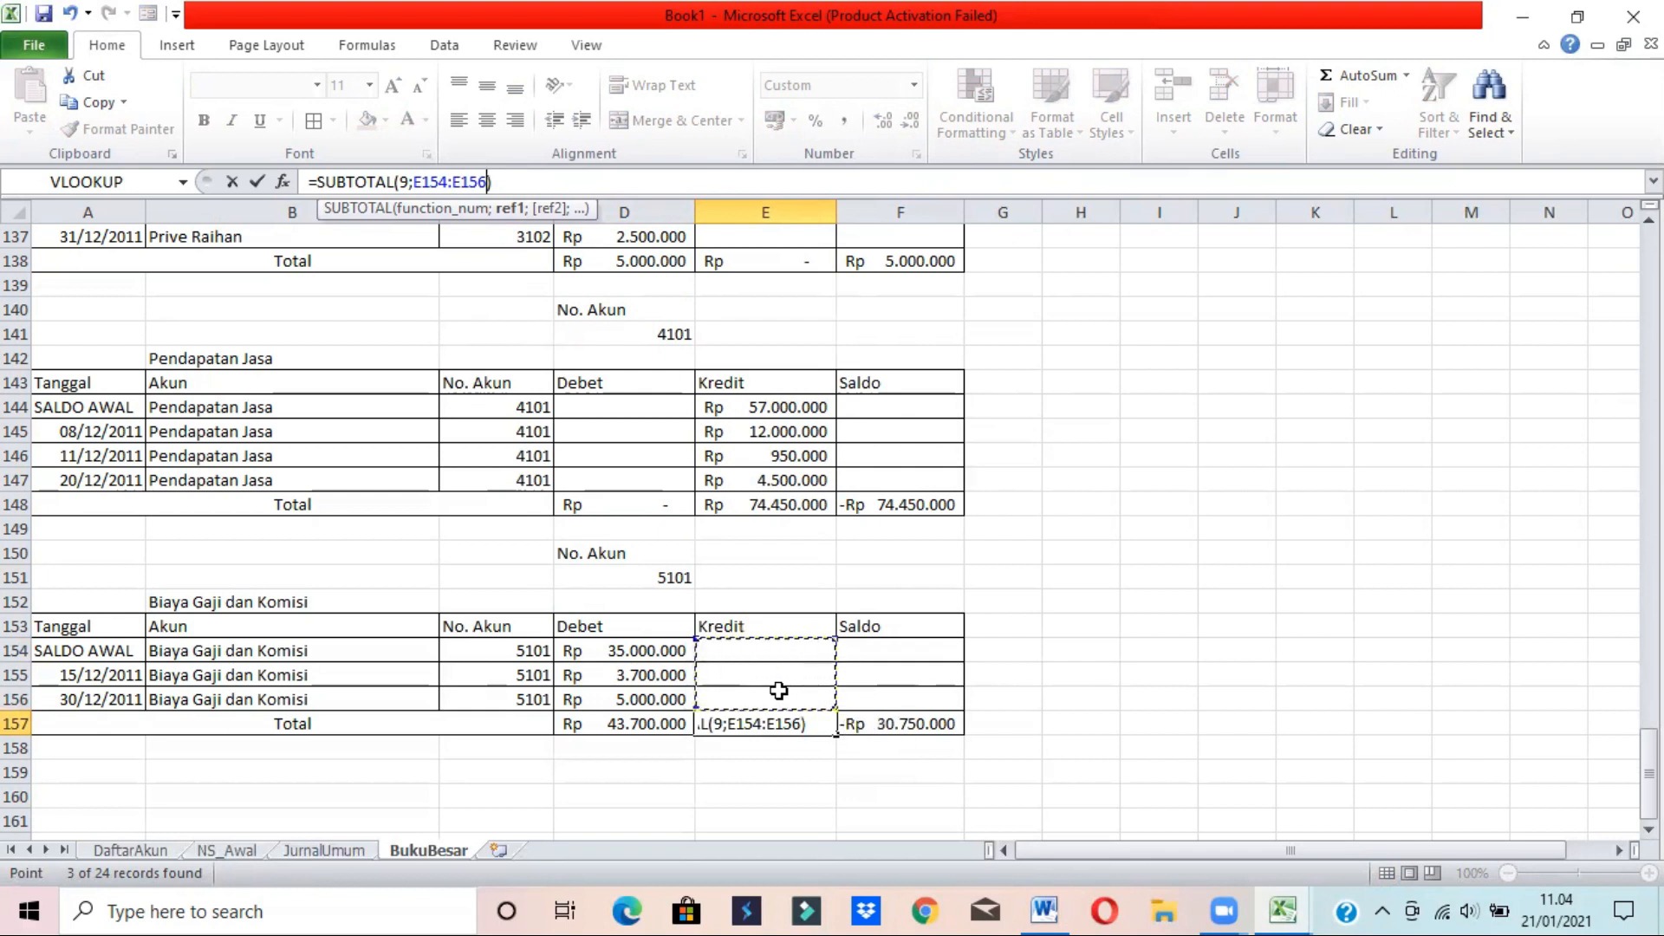
pyautogui.press('Return')
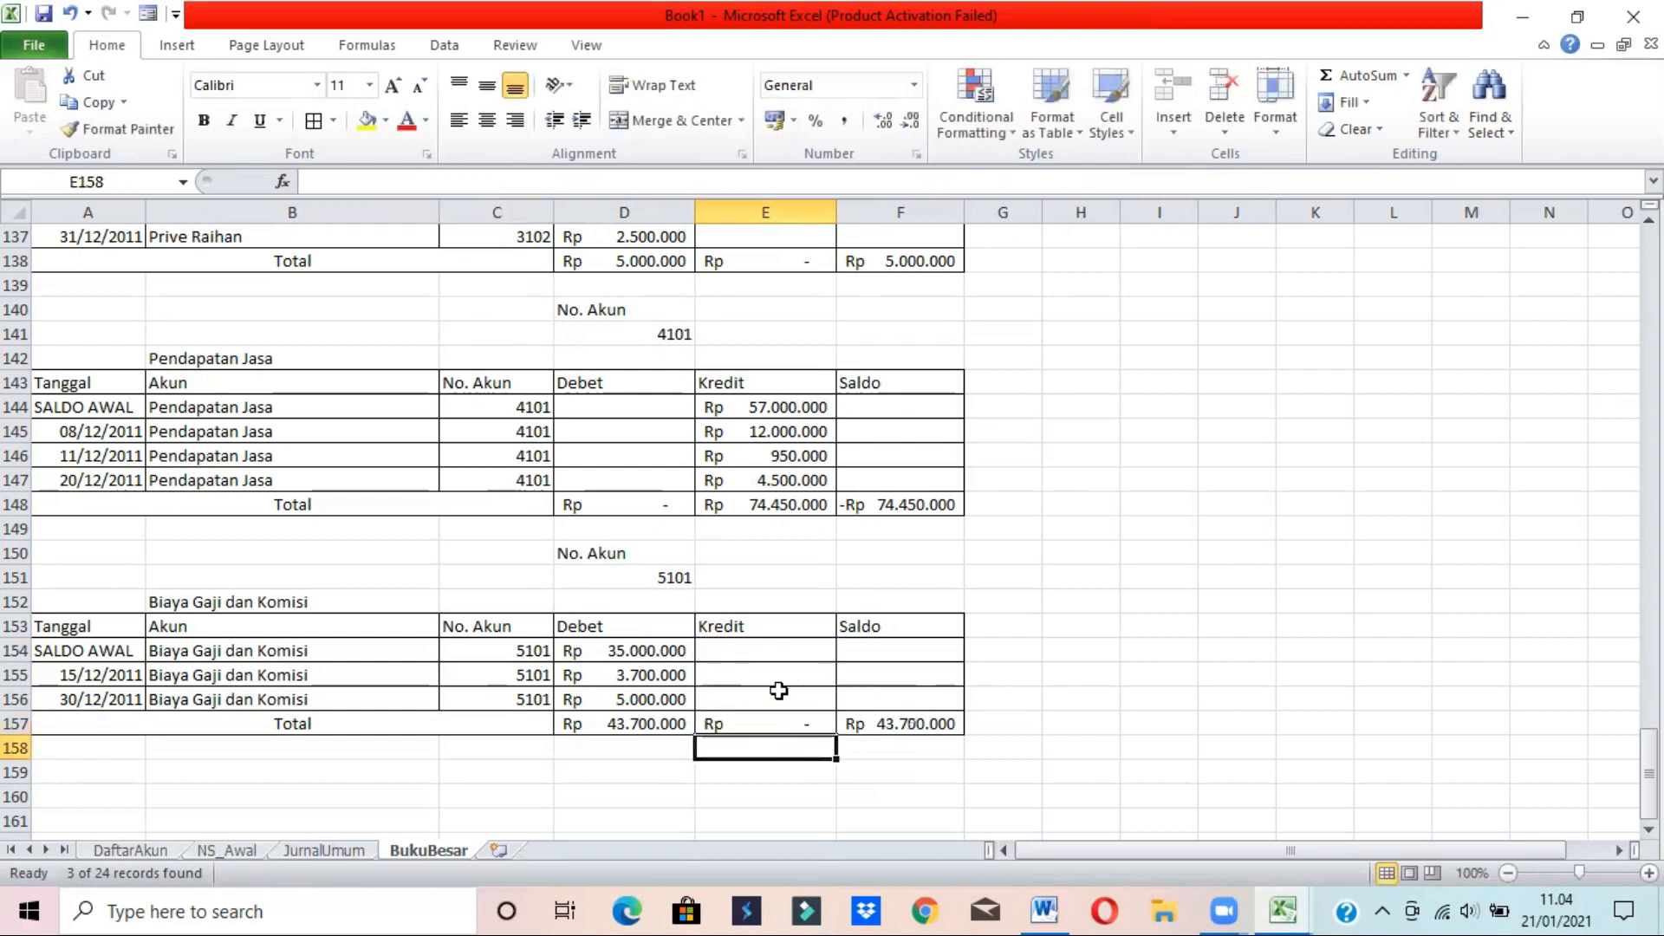
pyautogui.press('Up')
pyautogui.press('Right')
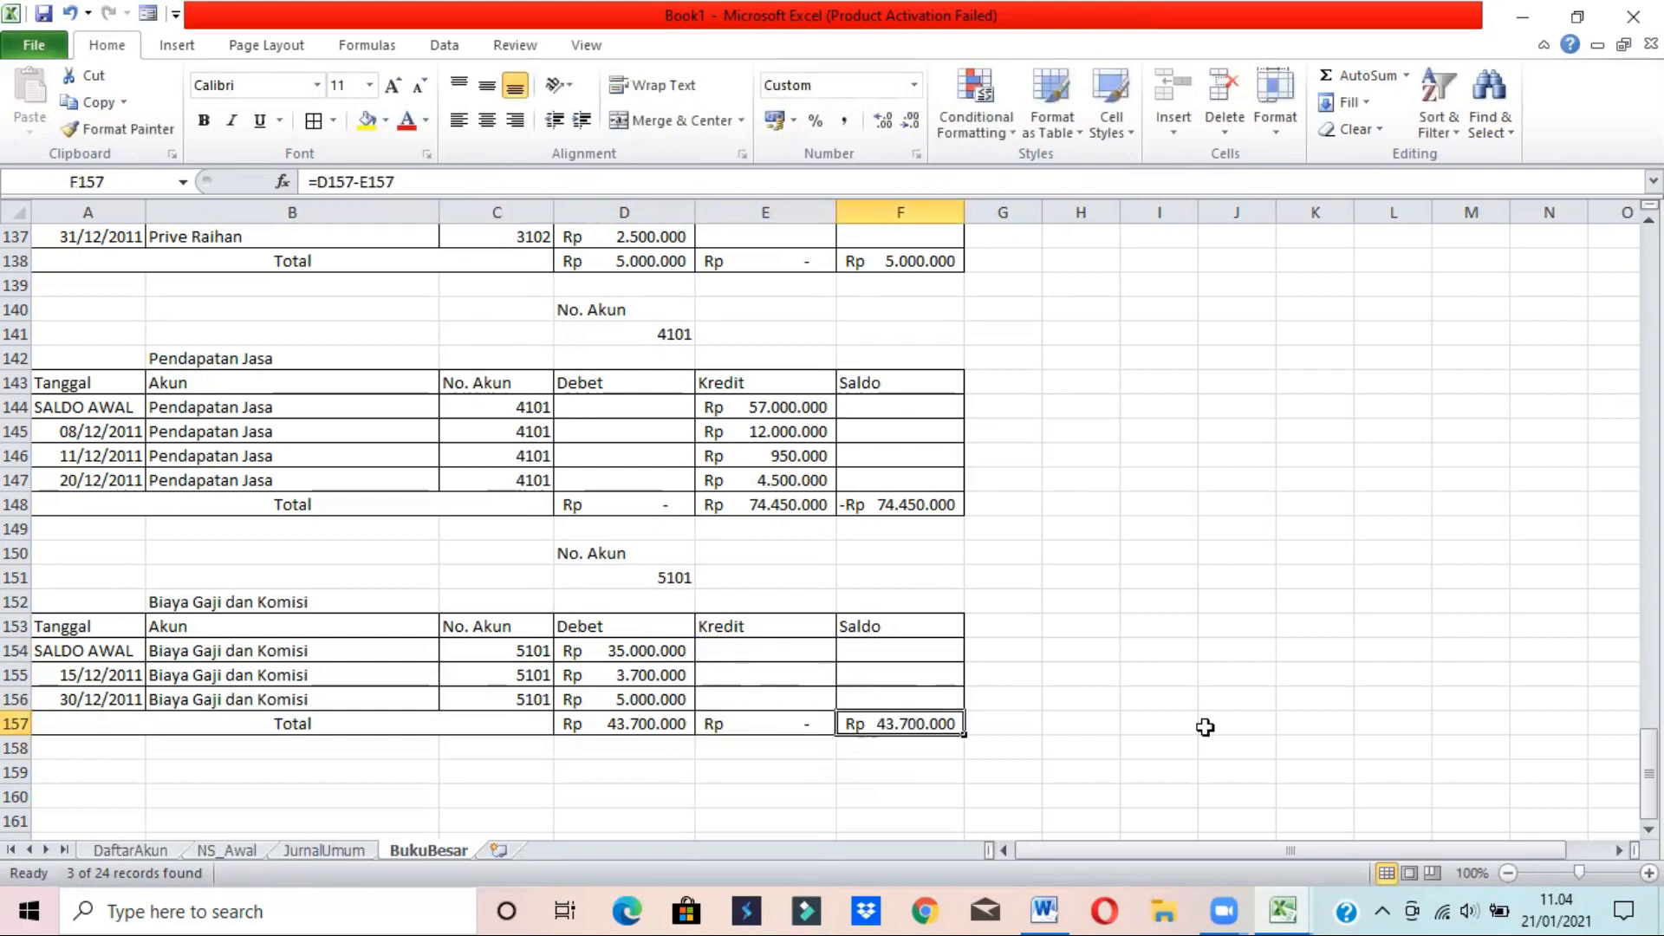
# - Choose account number 5102 in D7 of the main ledger block at the start of the sheet
pyautogui.click(621, 565)
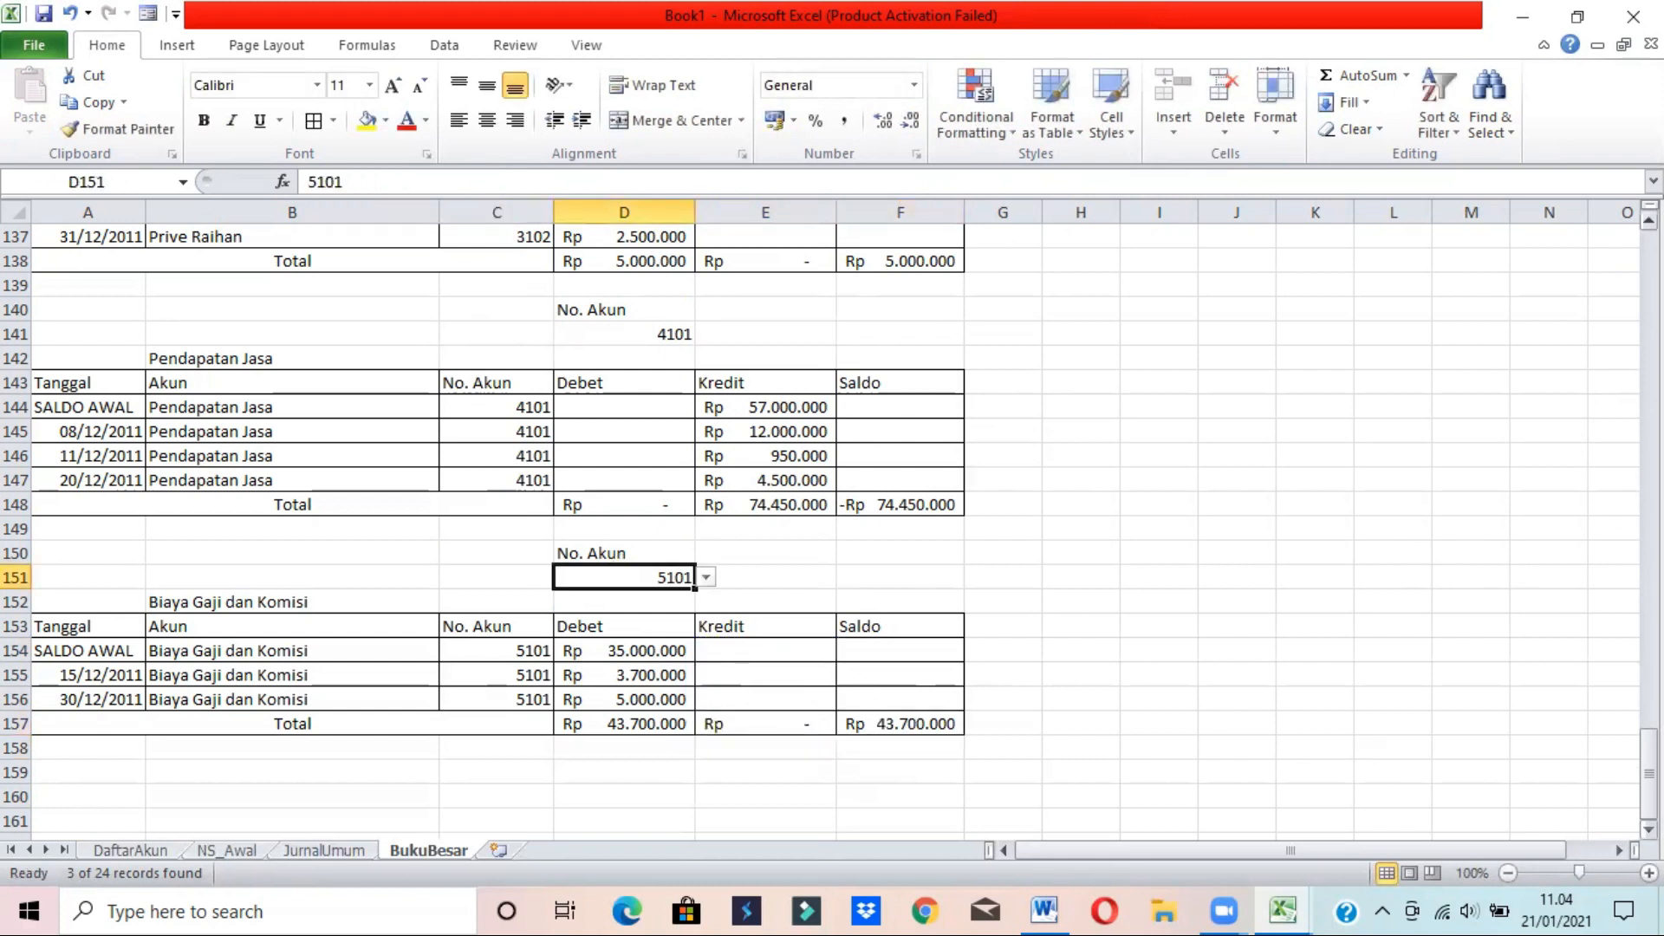
pyautogui.moveTo(1649, 764); pyautogui.dragTo(1649, 260)
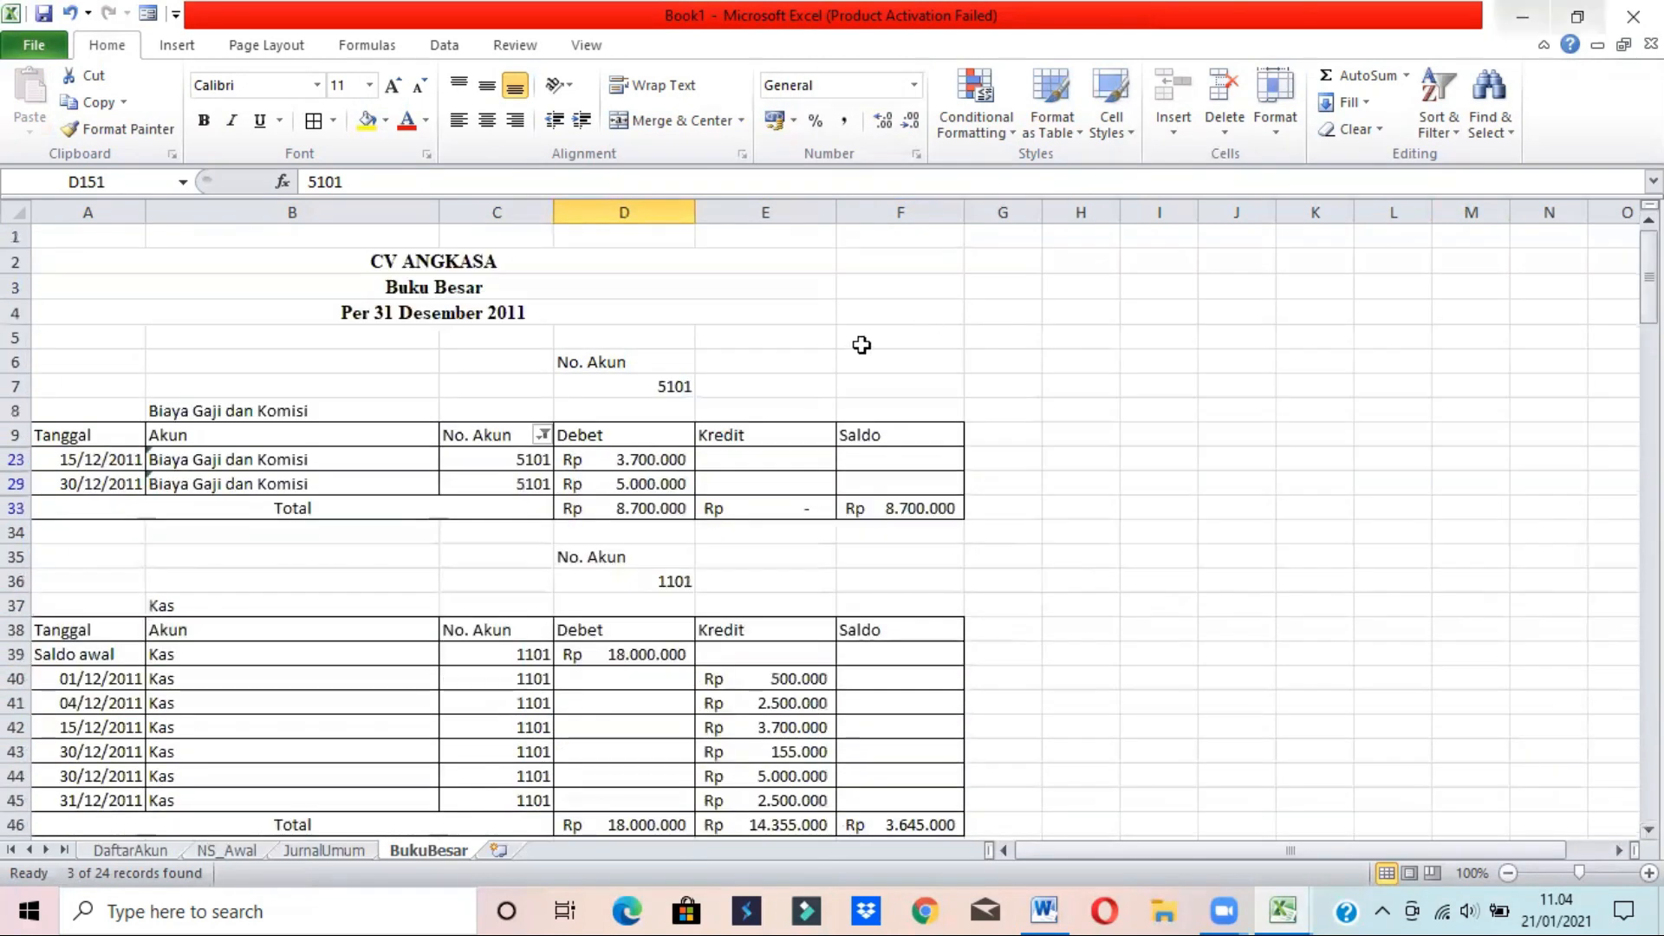
pyautogui.click(639, 389)
pyautogui.click(706, 386)
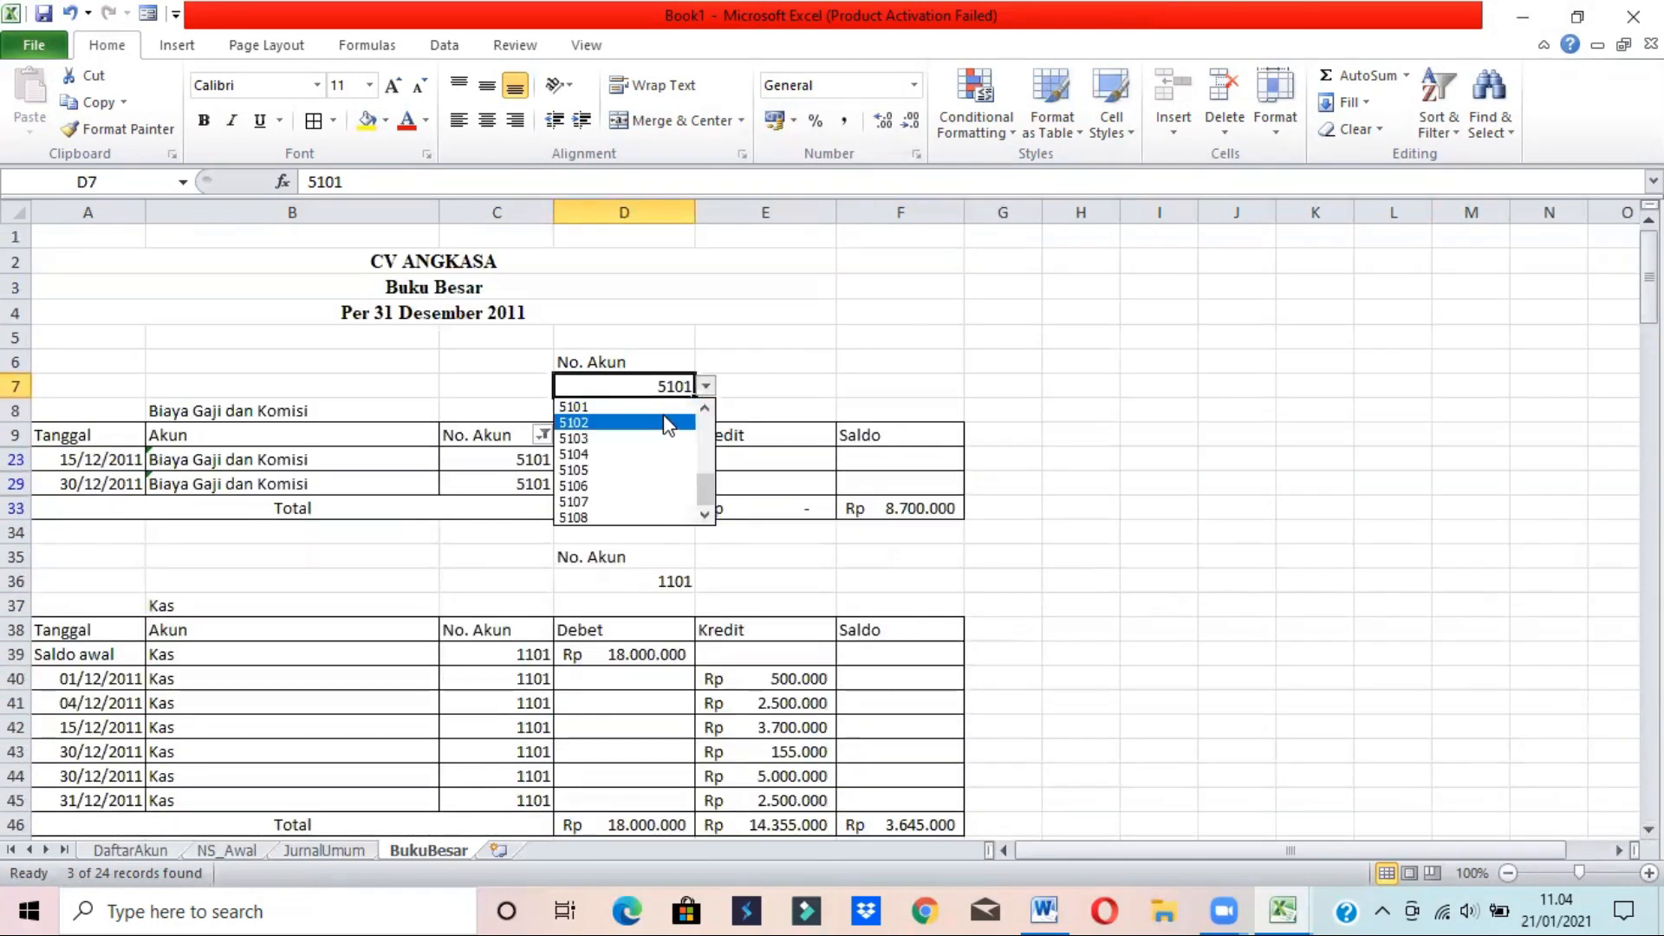
pyautogui.click(627, 423)
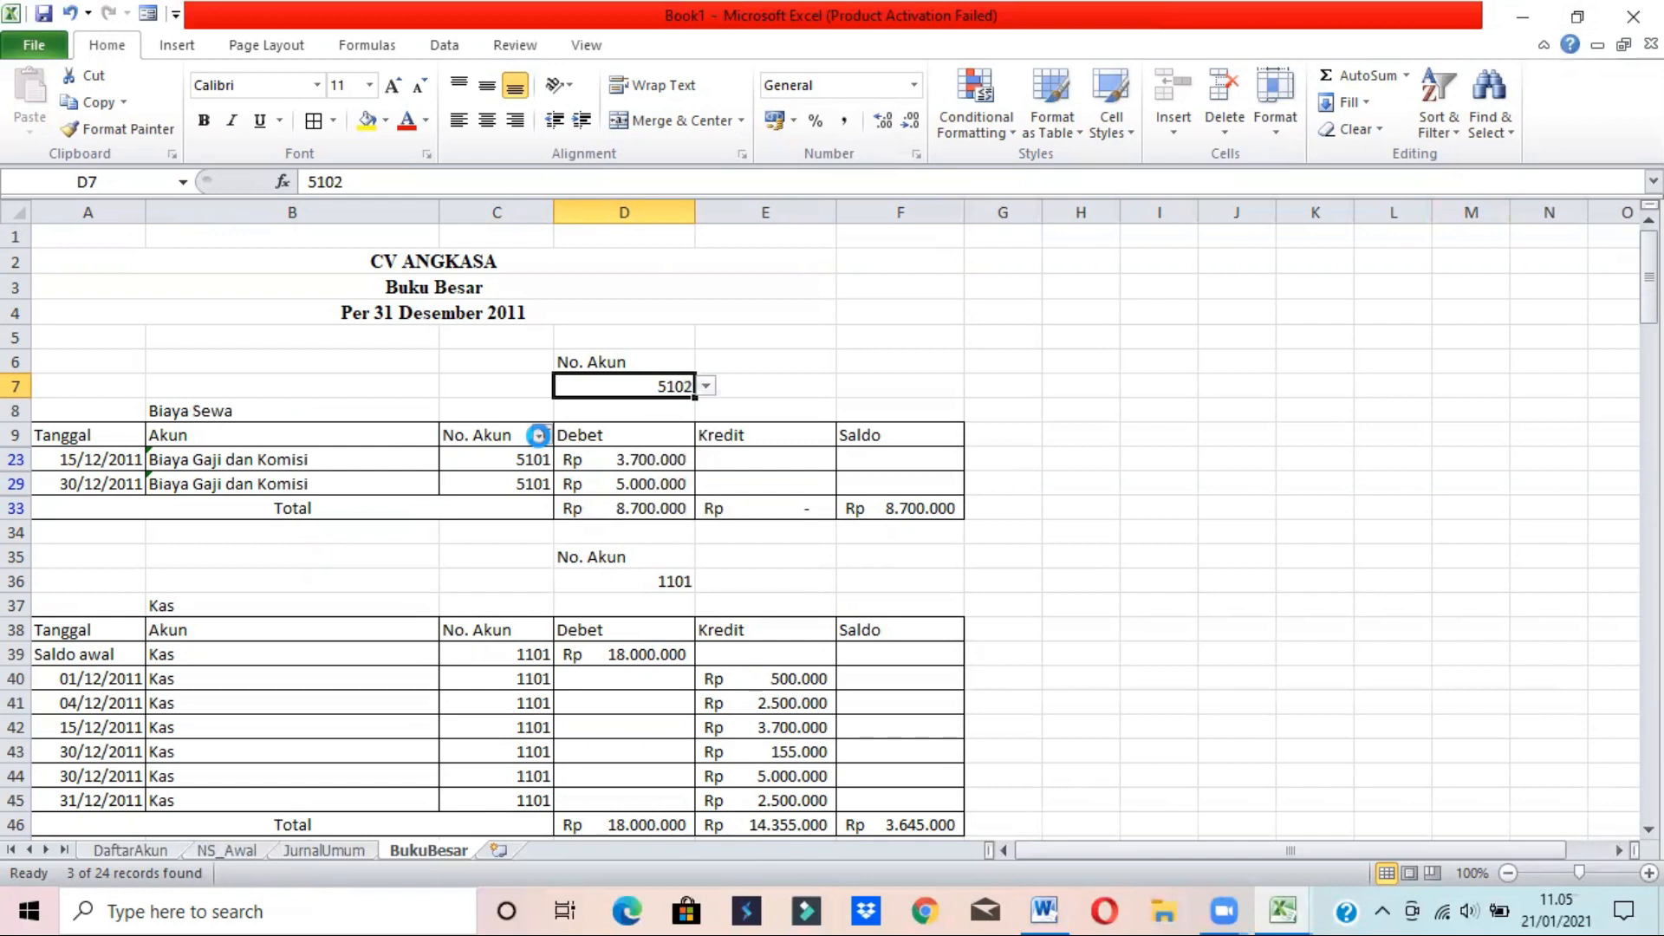
# - Filter the main ledger's No. Akun column to account 5102 instead of 5101, keeping blanks included
pyautogui.click(542, 434)
pyautogui.click(296, 793)
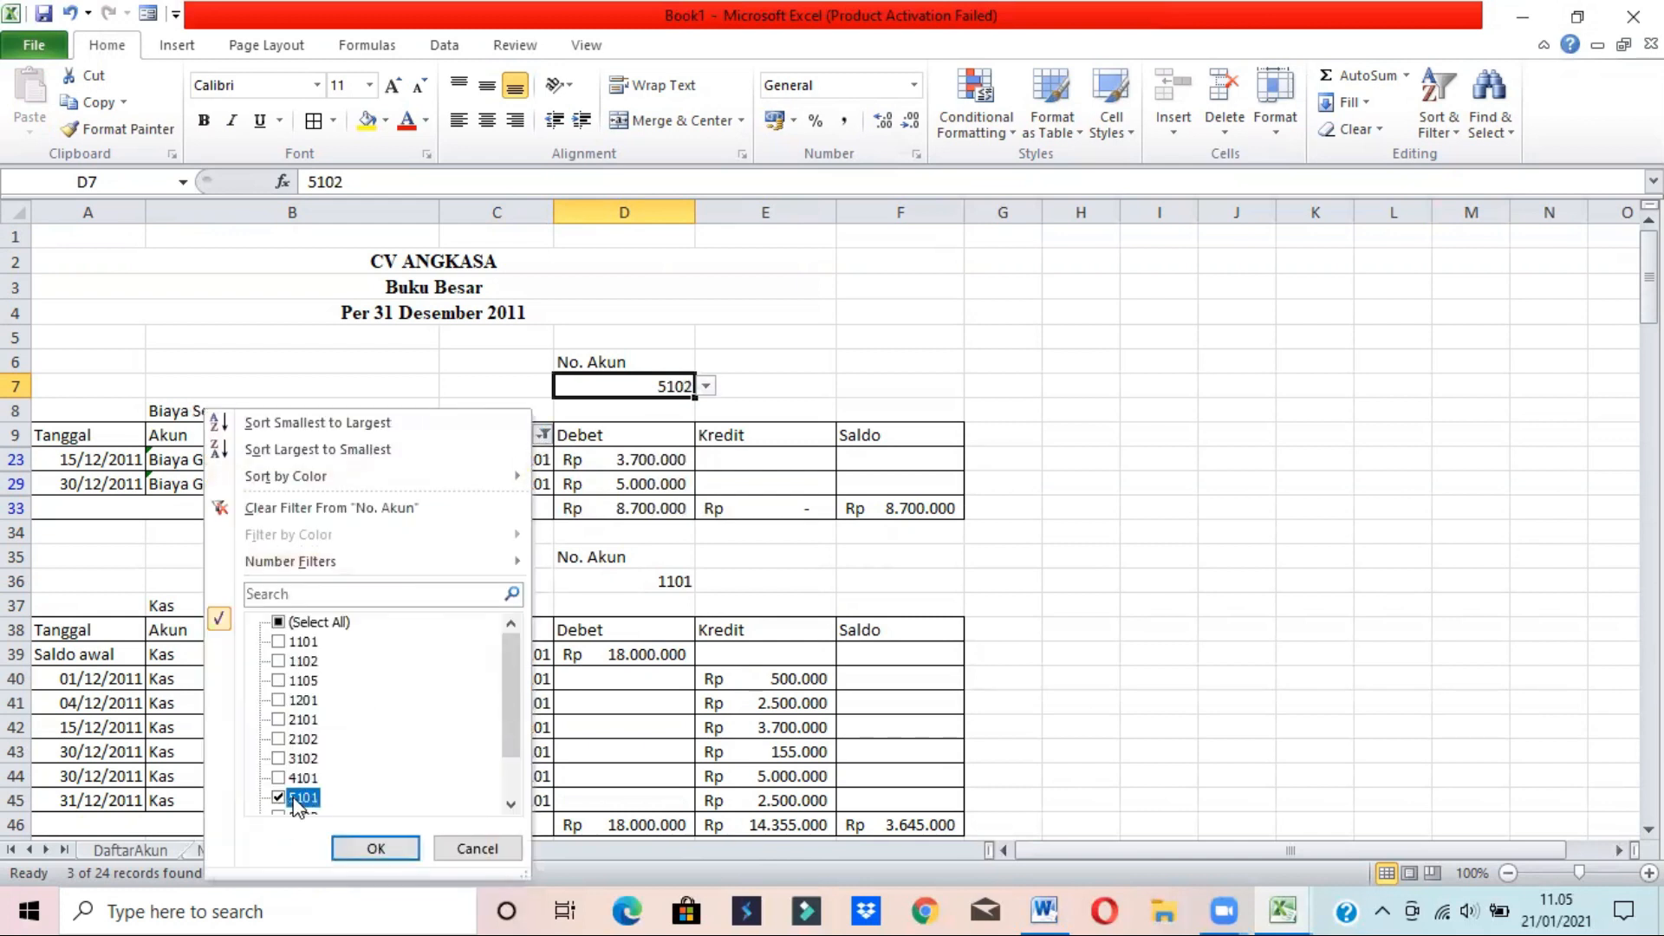
pyautogui.click(512, 806)
pyautogui.click(512, 806)
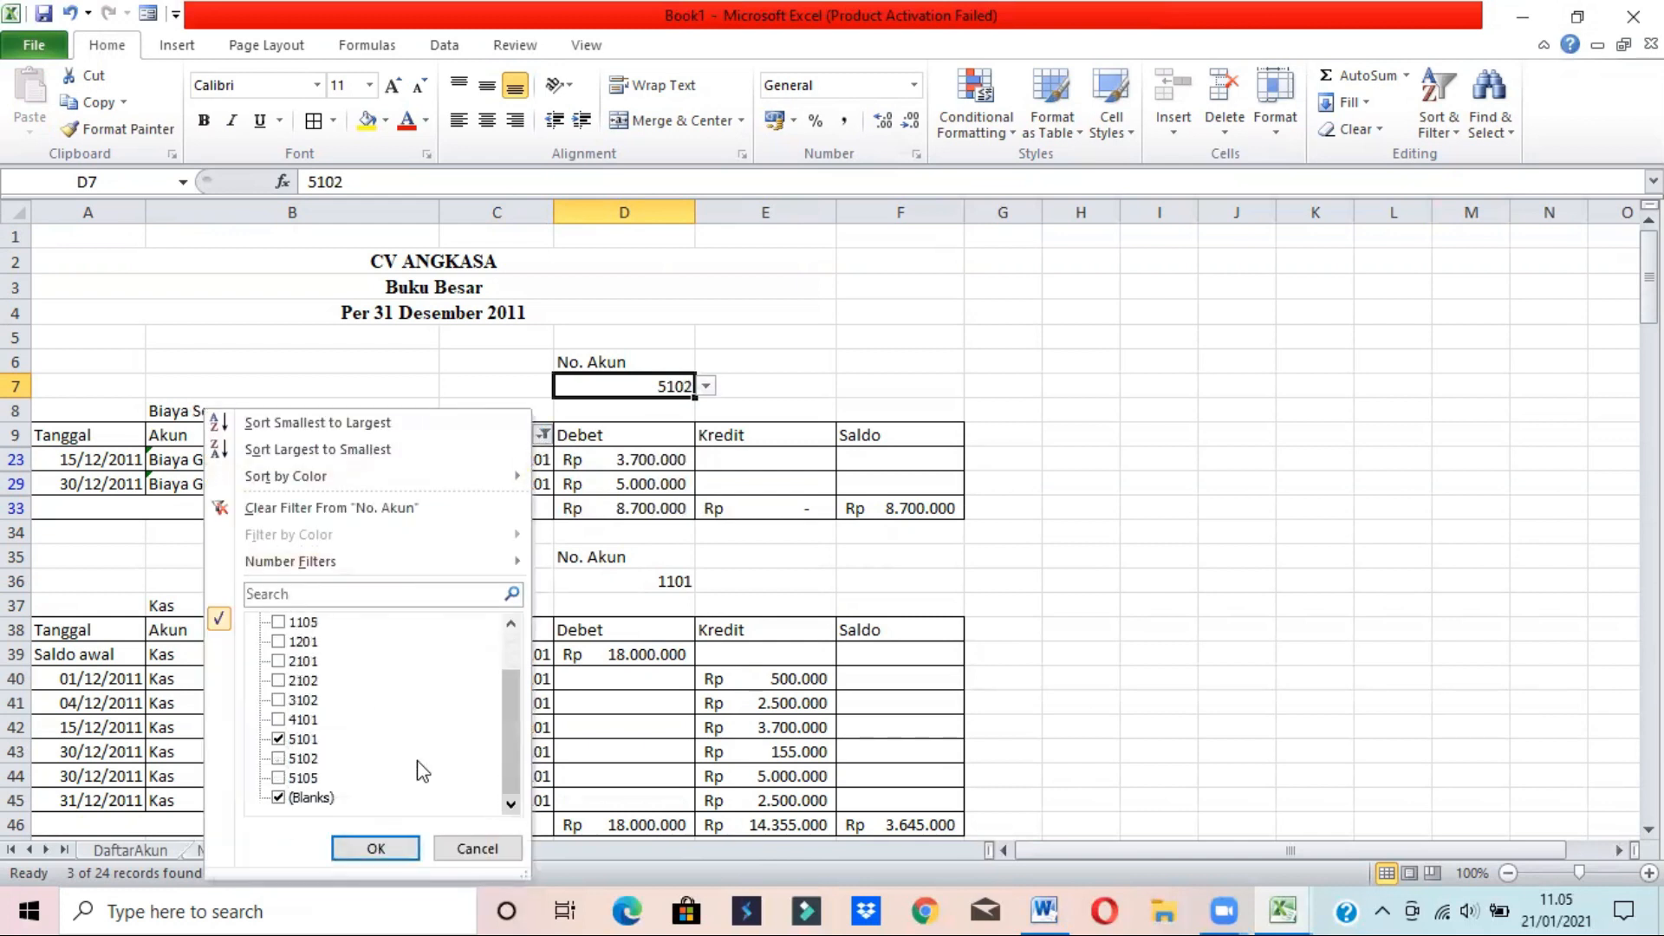
pyautogui.click(288, 741)
pyautogui.click(299, 758)
pyautogui.click(395, 840)
pyautogui.click(858, 604)
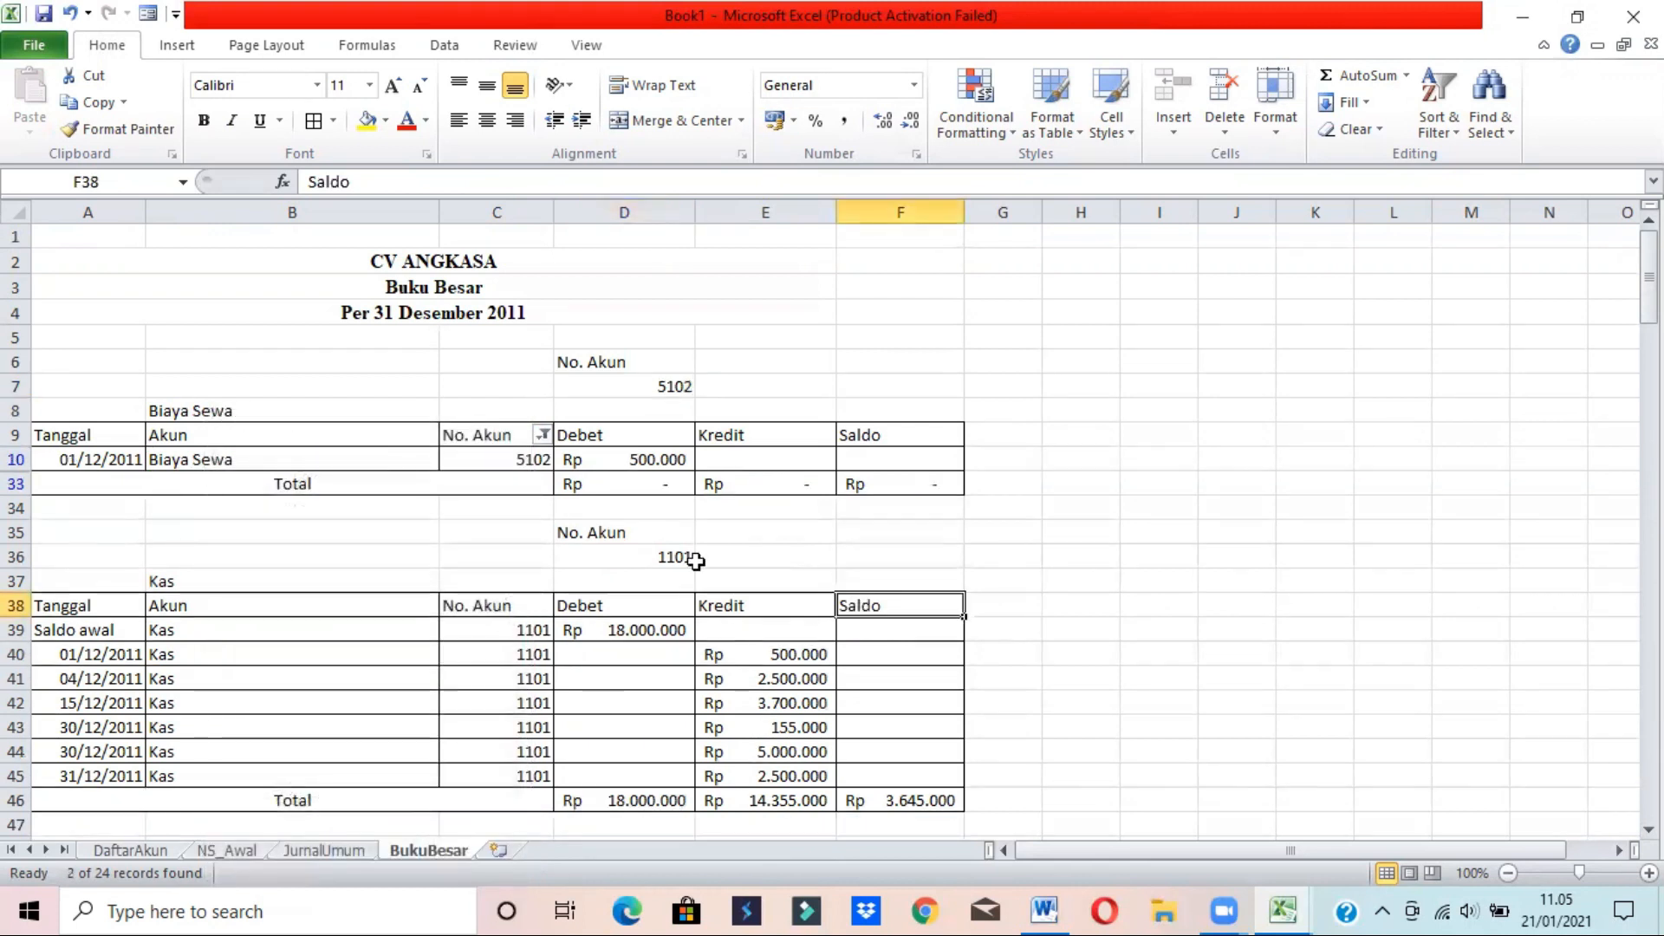
# - Copy the filtered account 5102 block, from its No. Akun heading through Total, to A159 with source formatting kept
pyautogui.click(559, 355)
pyautogui.moveTo(37, 356); pyautogui.dragTo(922, 494)
pyautogui.hotkey('ctrl', 'c')
pyautogui.moveTo(1649, 277); pyautogui.dragTo(1649, 788)
pyautogui.click(111, 749)
pyautogui.click(29, 132)
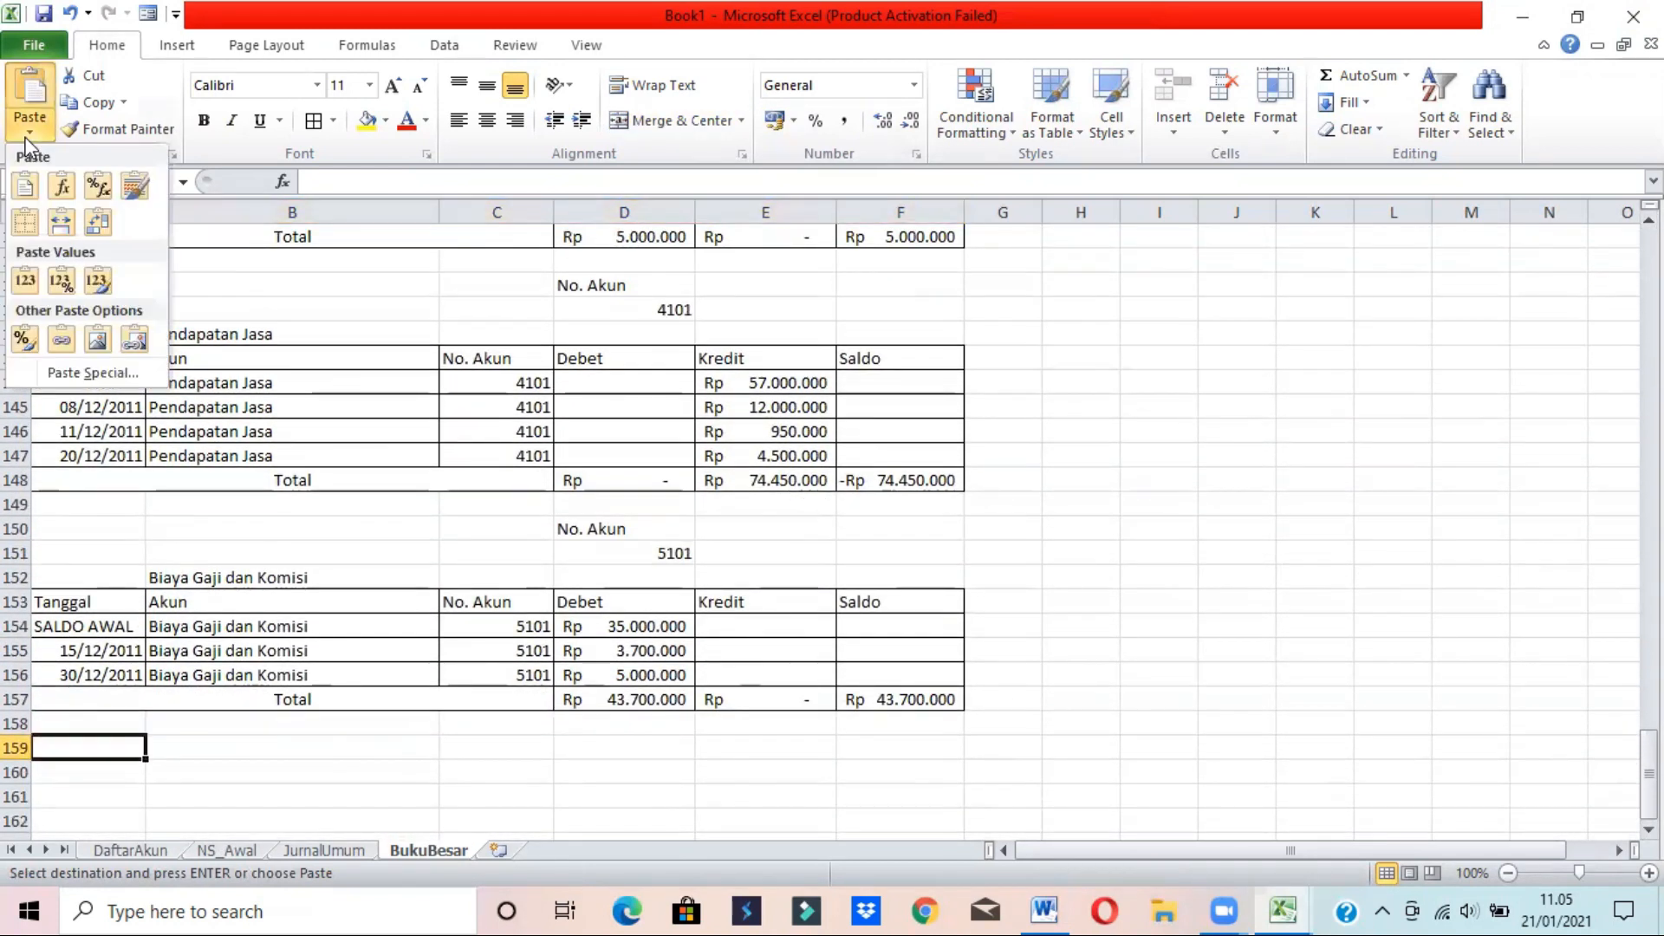
pyautogui.click(134, 185)
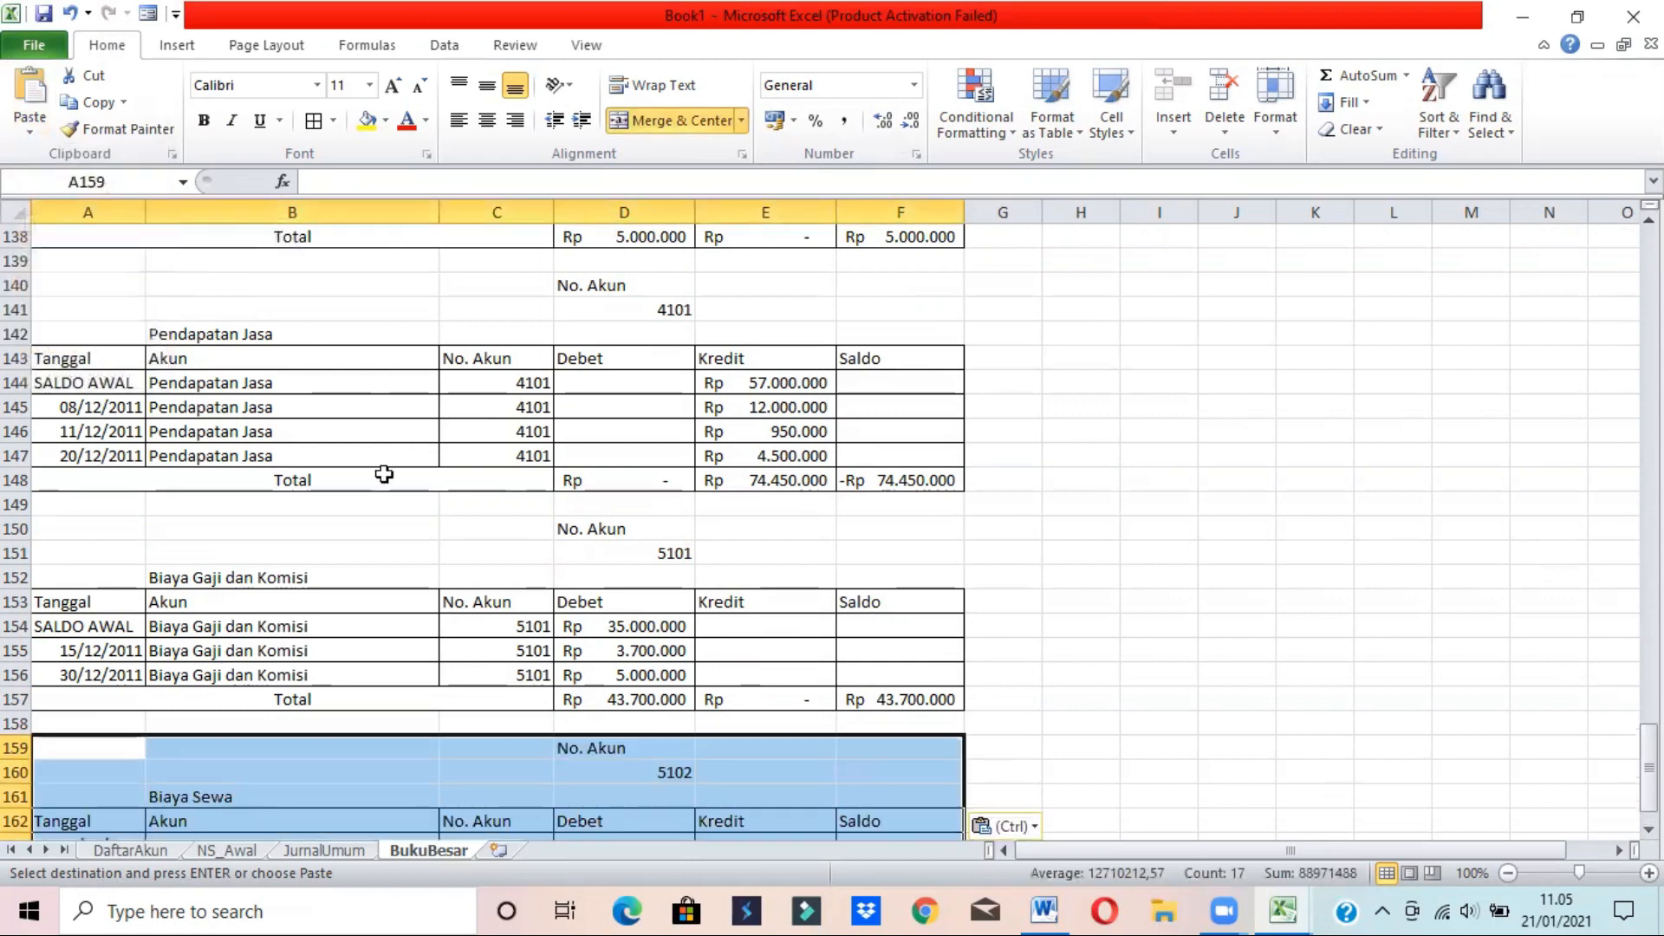
pyautogui.scroll(-1, 831, 533)
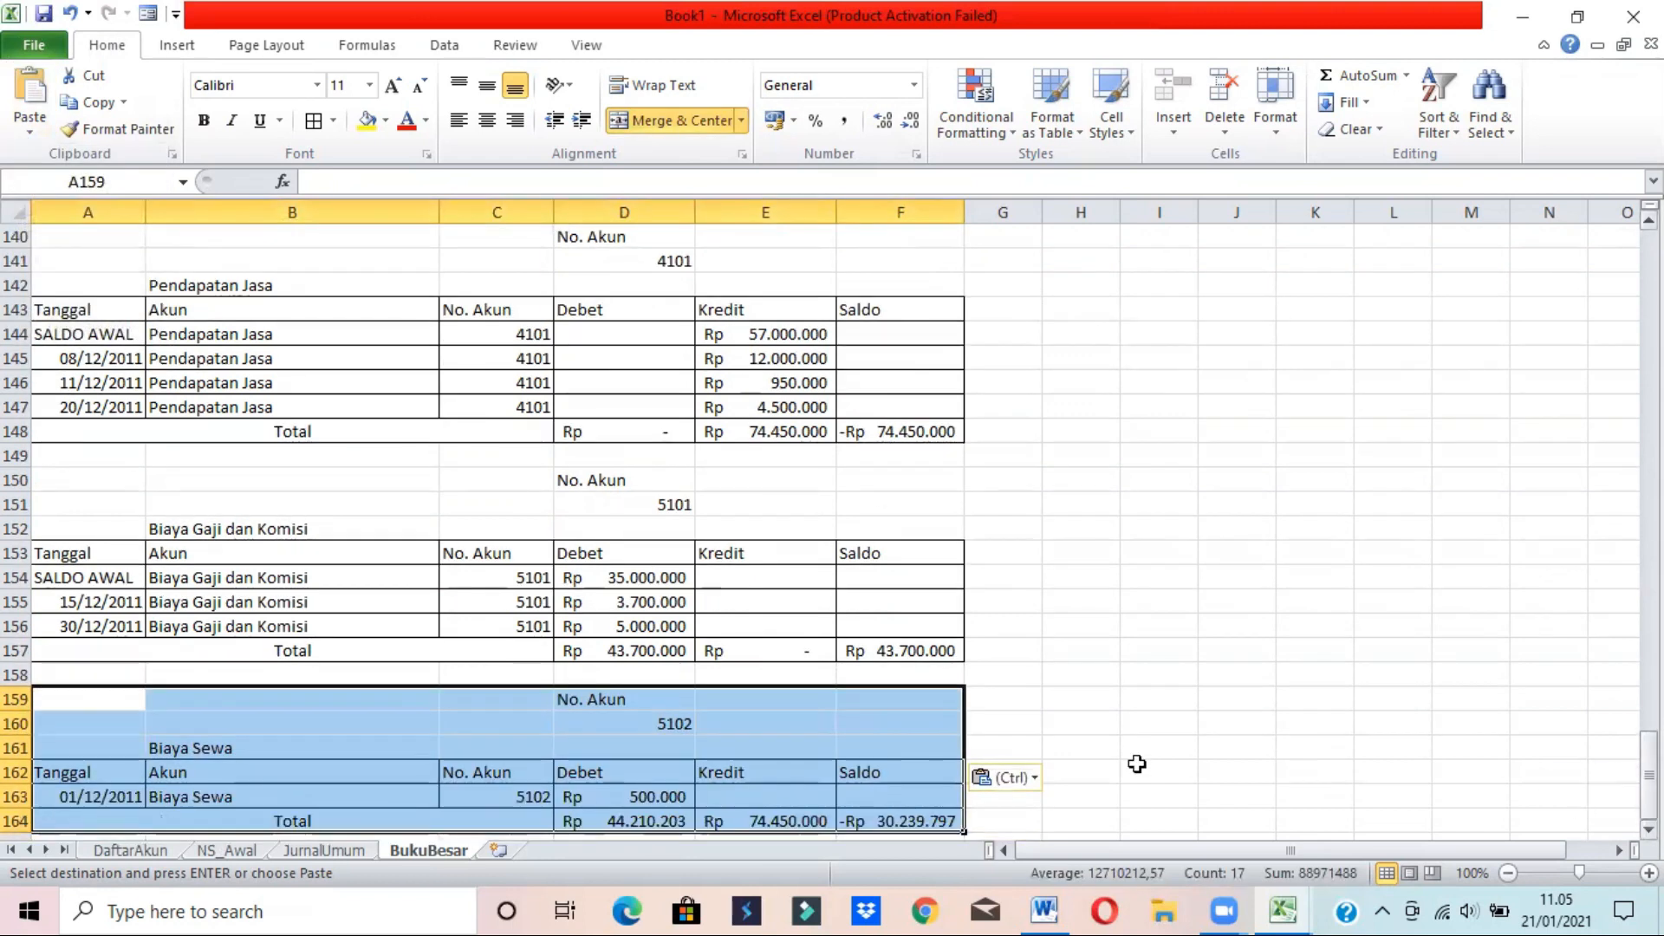
# - Insert an empty row 163 above the first Biaya Sewa transaction
pyautogui.click(68, 793)
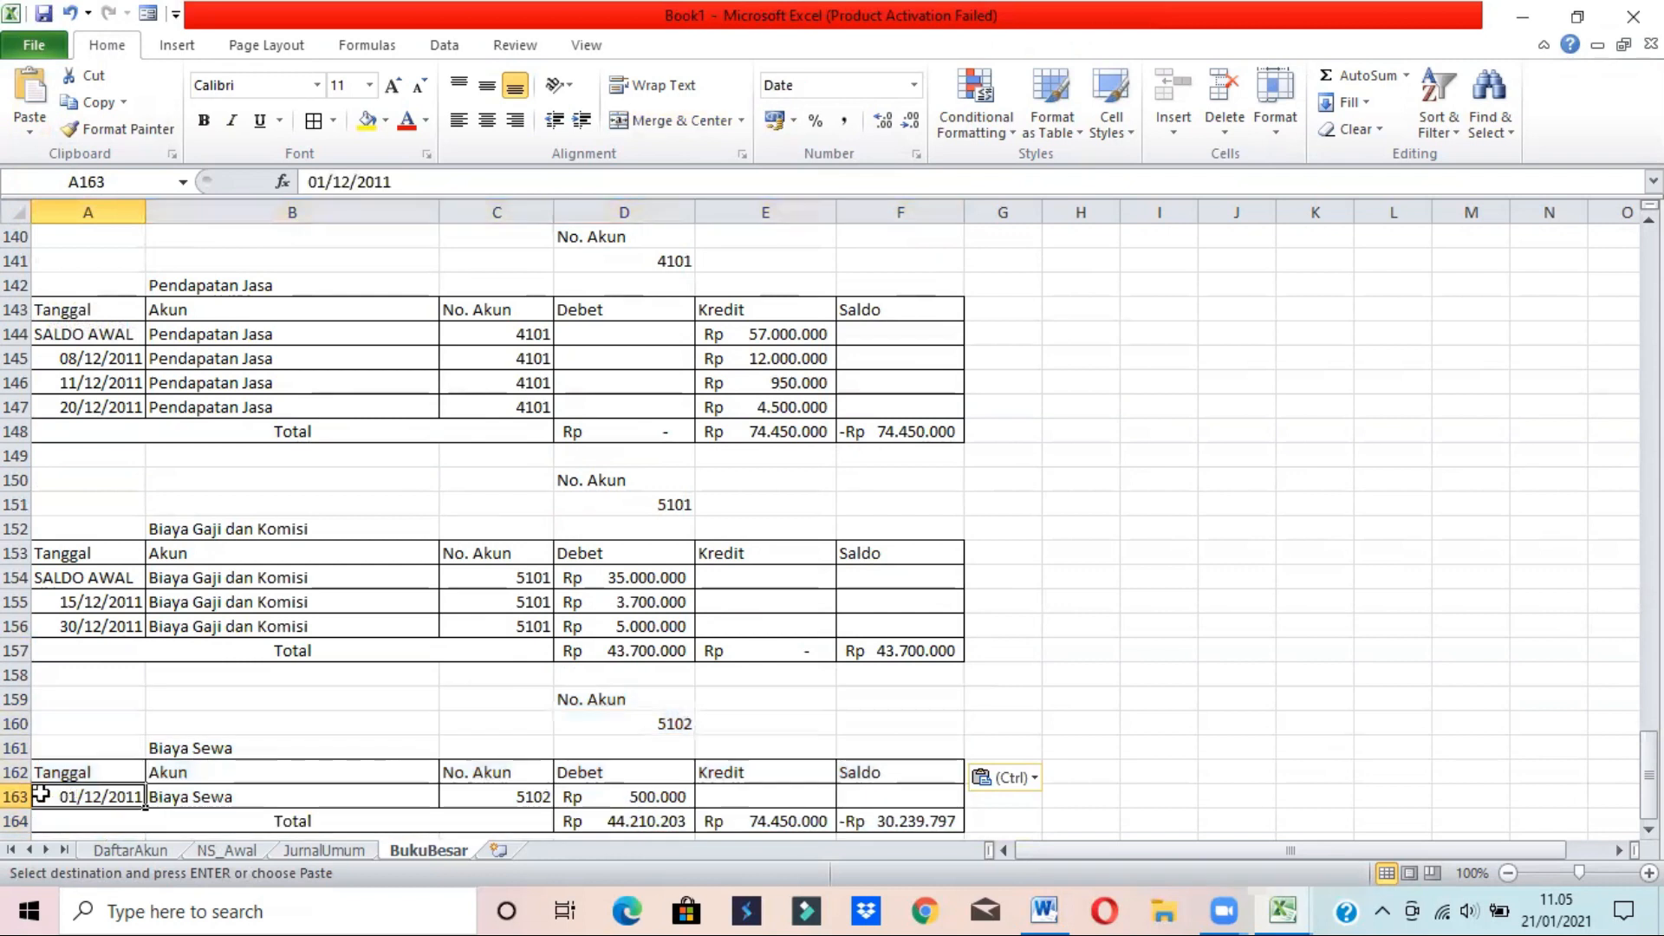
pyautogui.click(26, 796)
pyautogui.rightClick(28, 795)
pyautogui.click(105, 615)
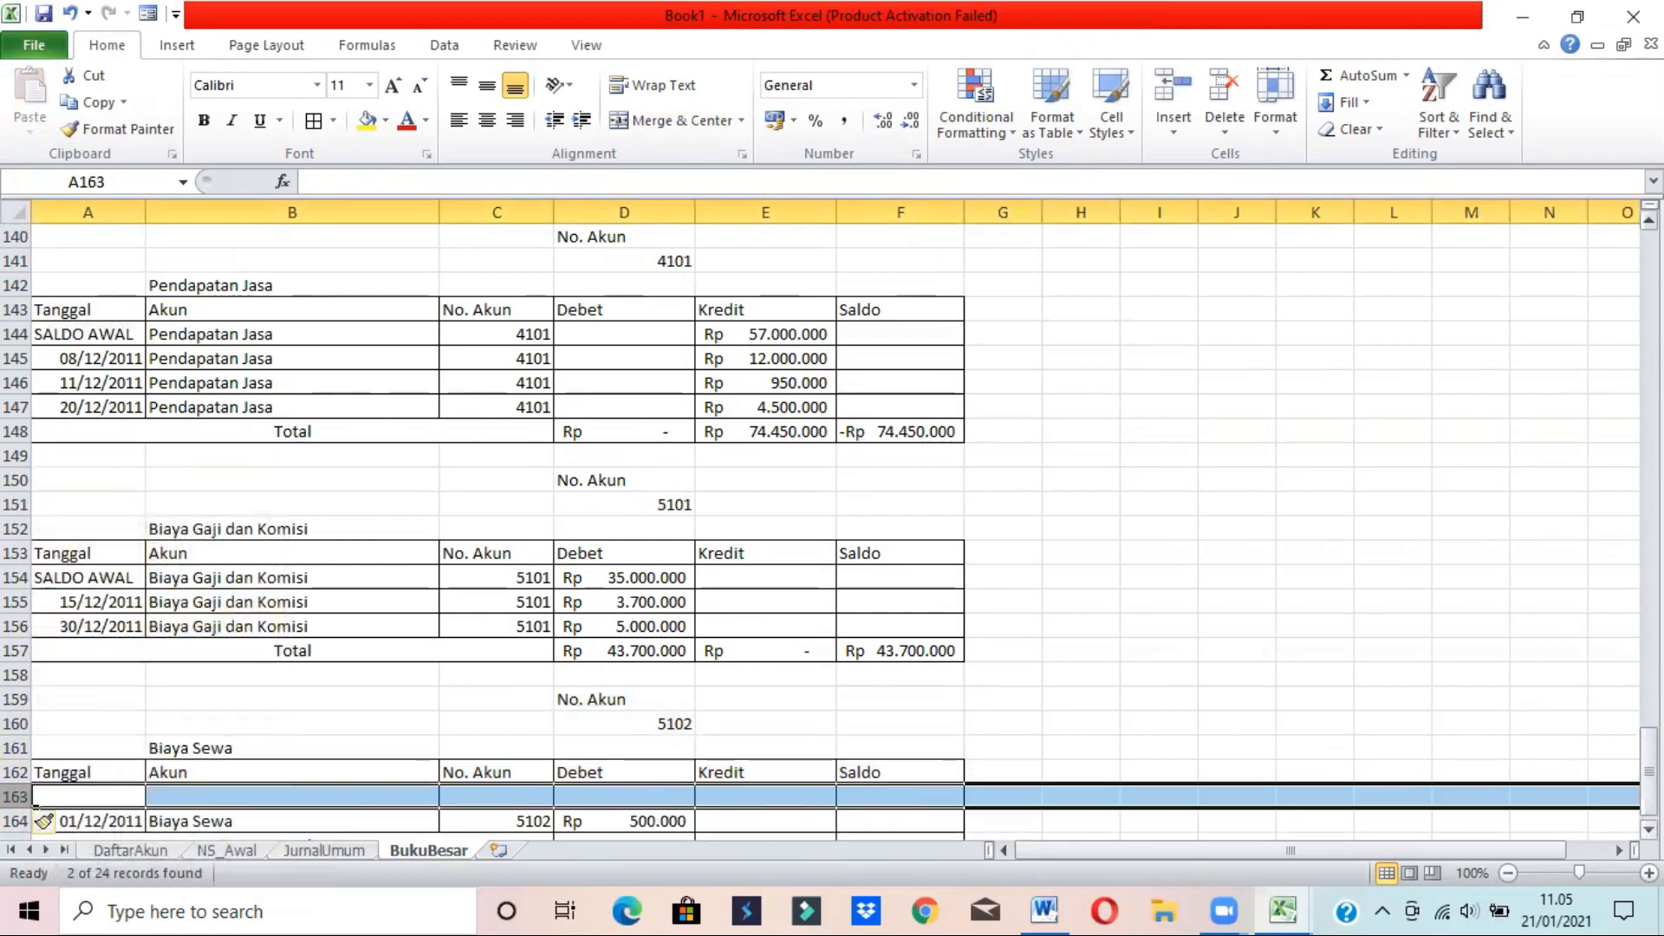
# - Enter SALDO AWAL in A163 and Biaya Sewa in B163 for the opening balance row
pyautogui.scroll(-1, 502, 695)
pyautogui.click(96, 725)
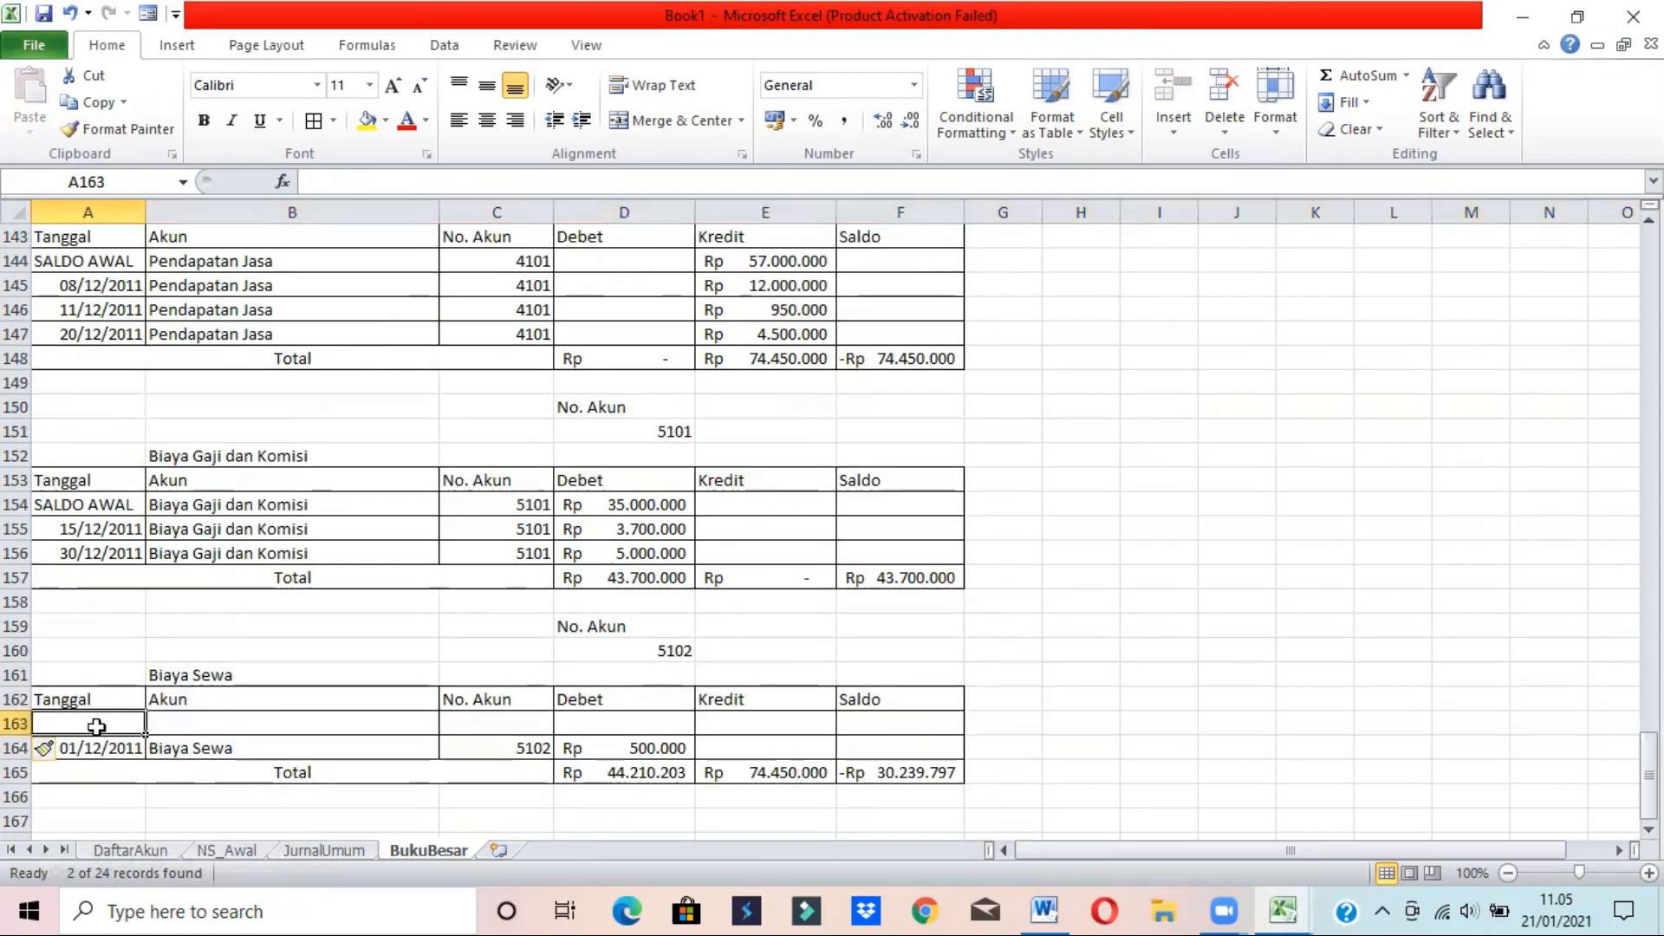
pyautogui.write('SALDO AWAL')
pyautogui.press('Tab')
pyautogui.write('b')
pyautogui.press('BackSpace')
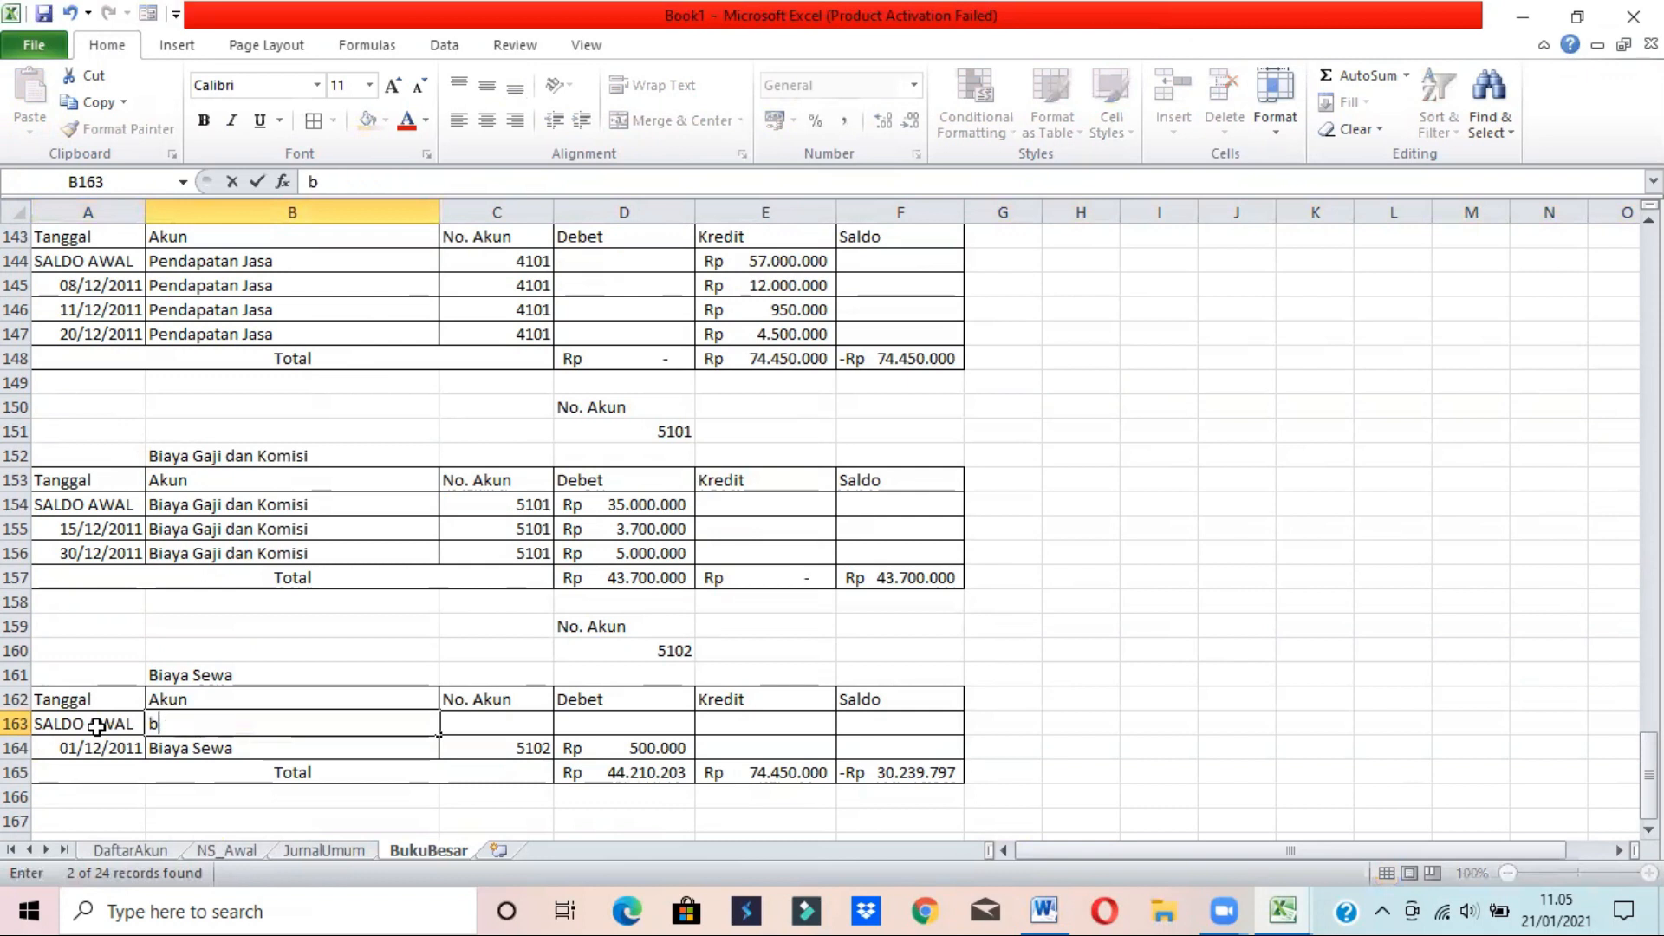
pyautogui.write('B')
pyautogui.press('Return')
# - Copy account number 5102 from C164 into the opening balance row at C163
pyautogui.press('Up')
pyautogui.press('Right')
pyautogui.press('Right')
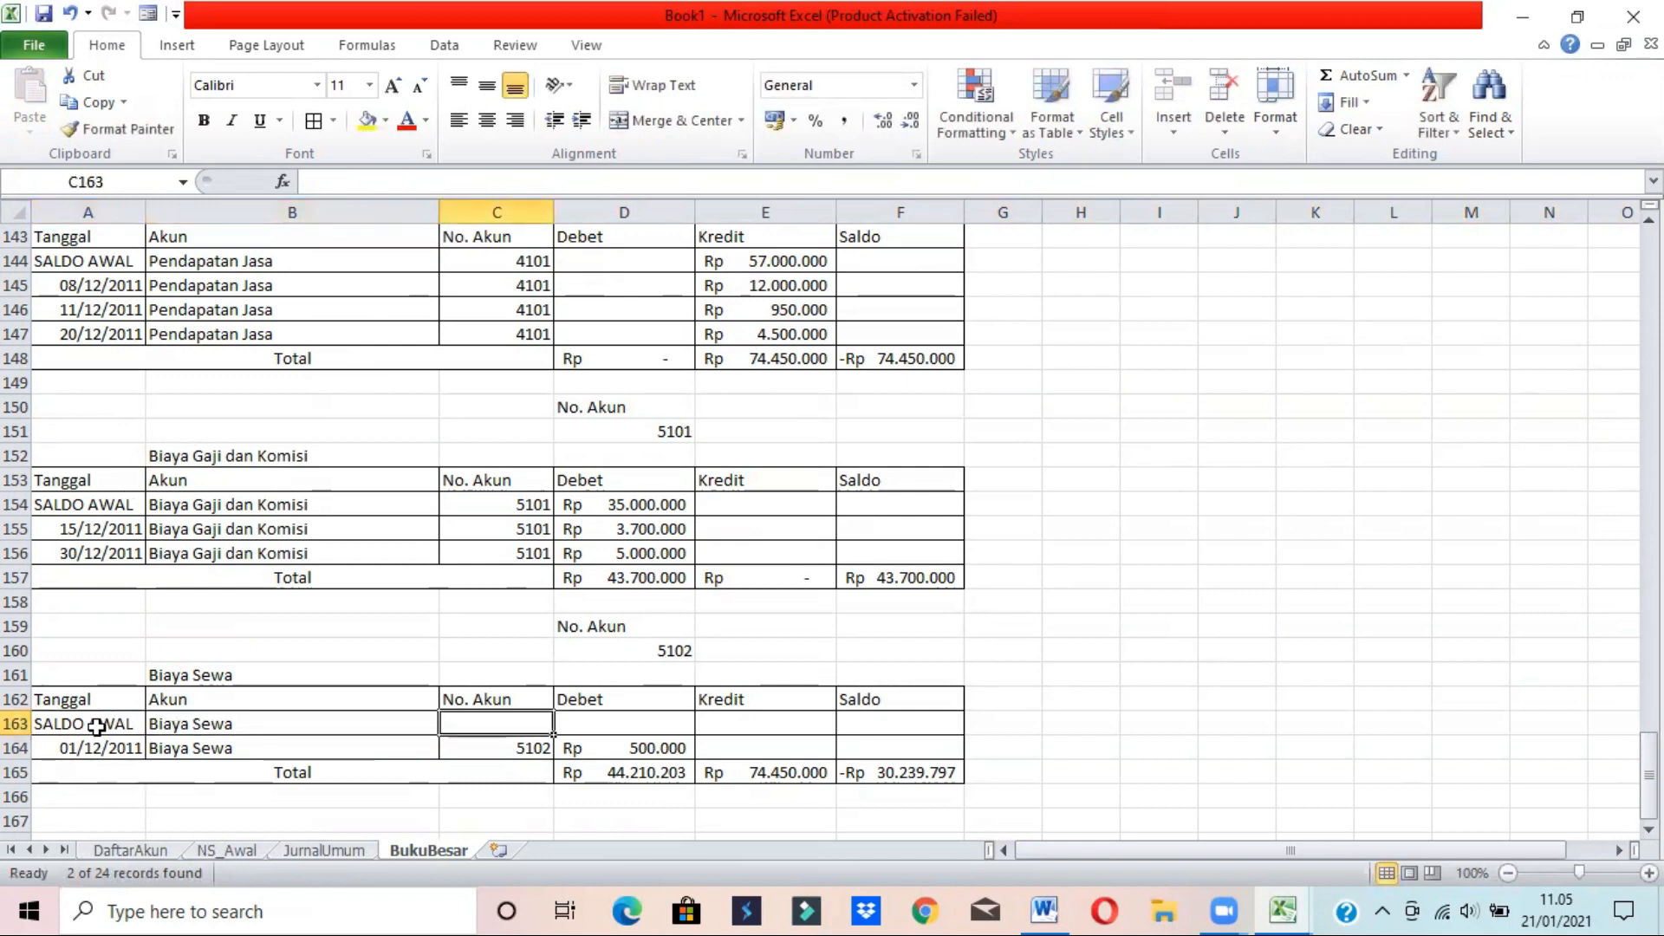
pyautogui.press('Down')
pyautogui.hotkey('ctrl', 'c')
pyautogui.press('Up')
pyautogui.hotkey('ctrl', 'v')
# - Link the opening debit balance in D163 to the account 5102 debit on the NS_Awal sheet with =NS_Awal!$D$22
pyautogui.press('Right')
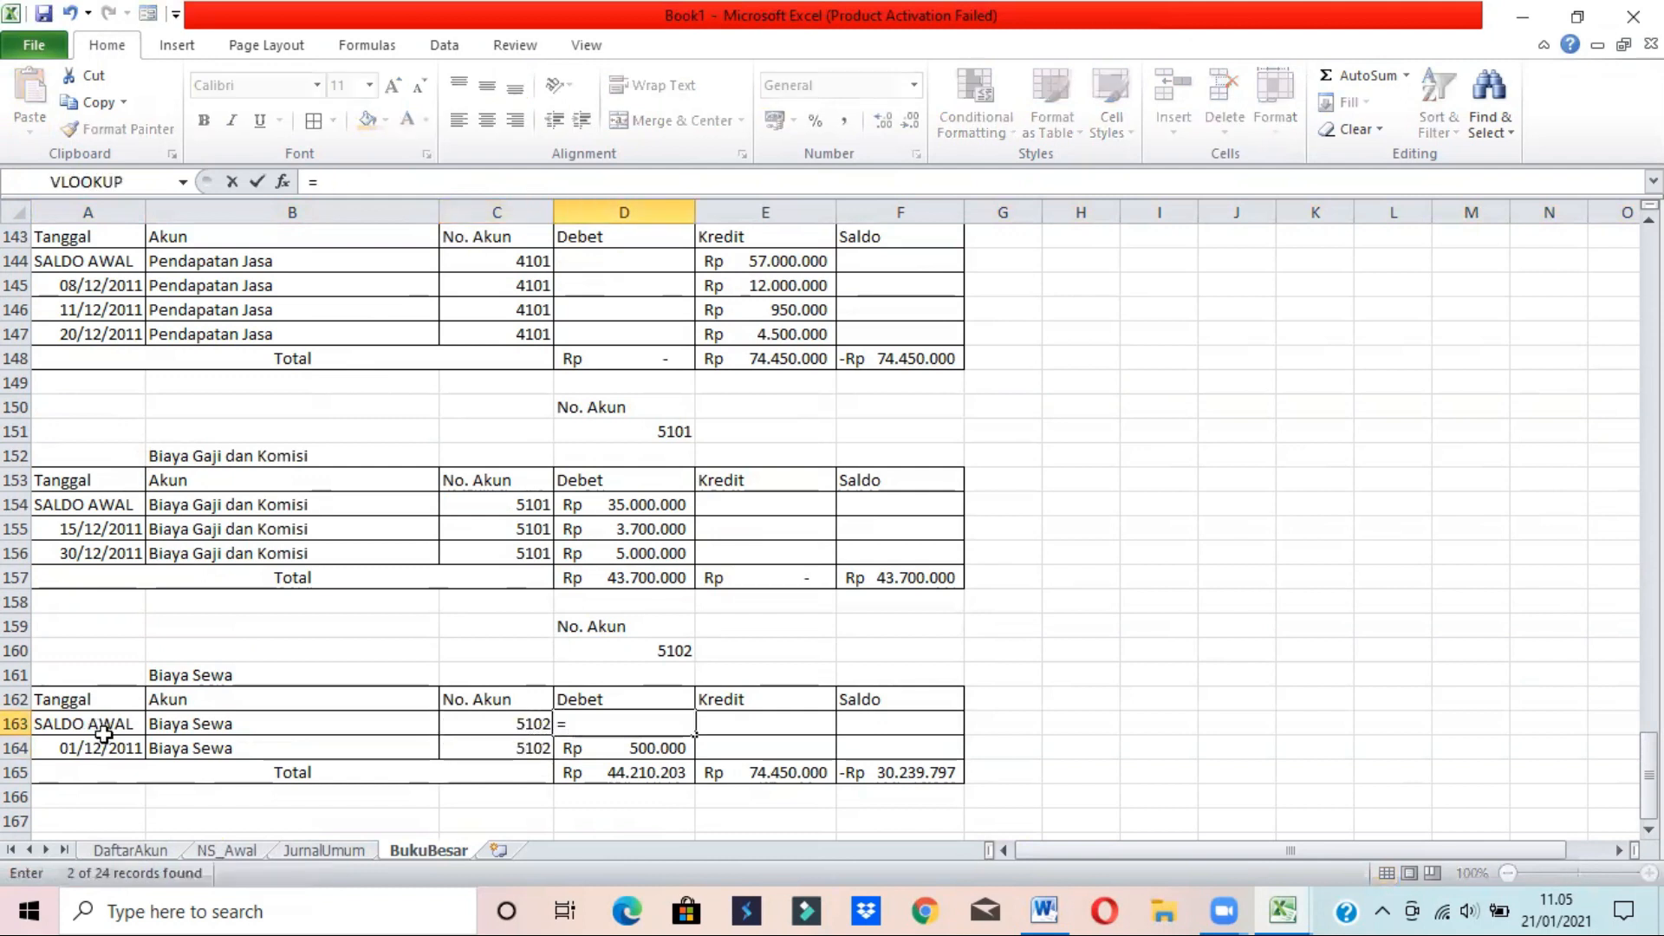
pyautogui.click(229, 852)
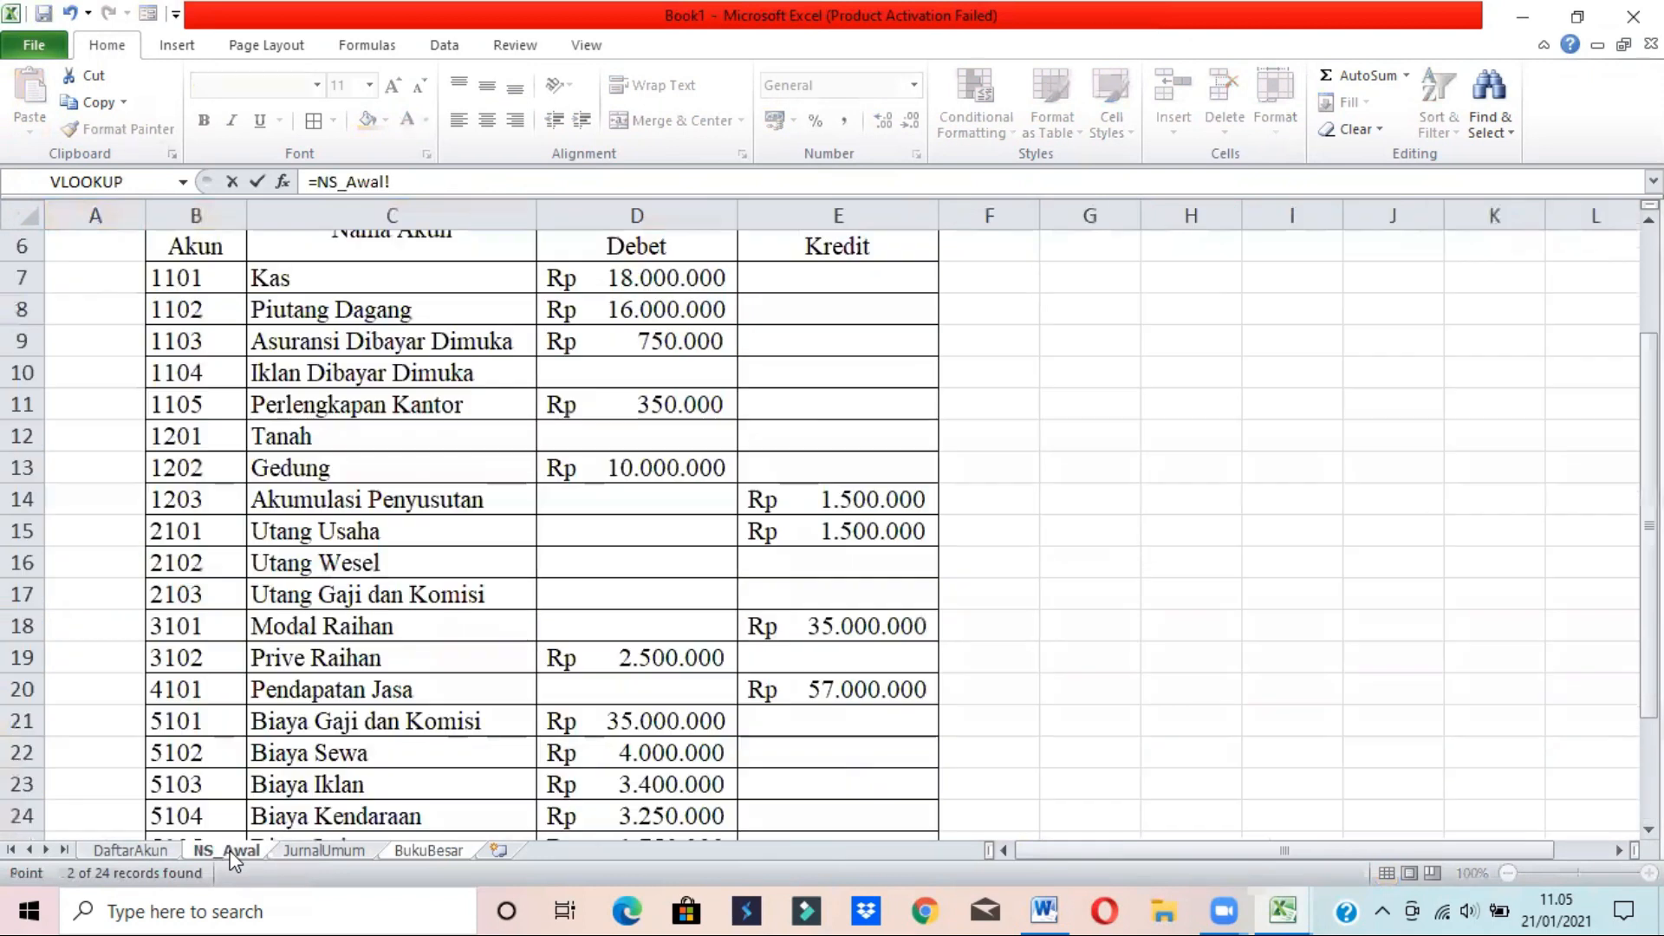
pyautogui.click(617, 761)
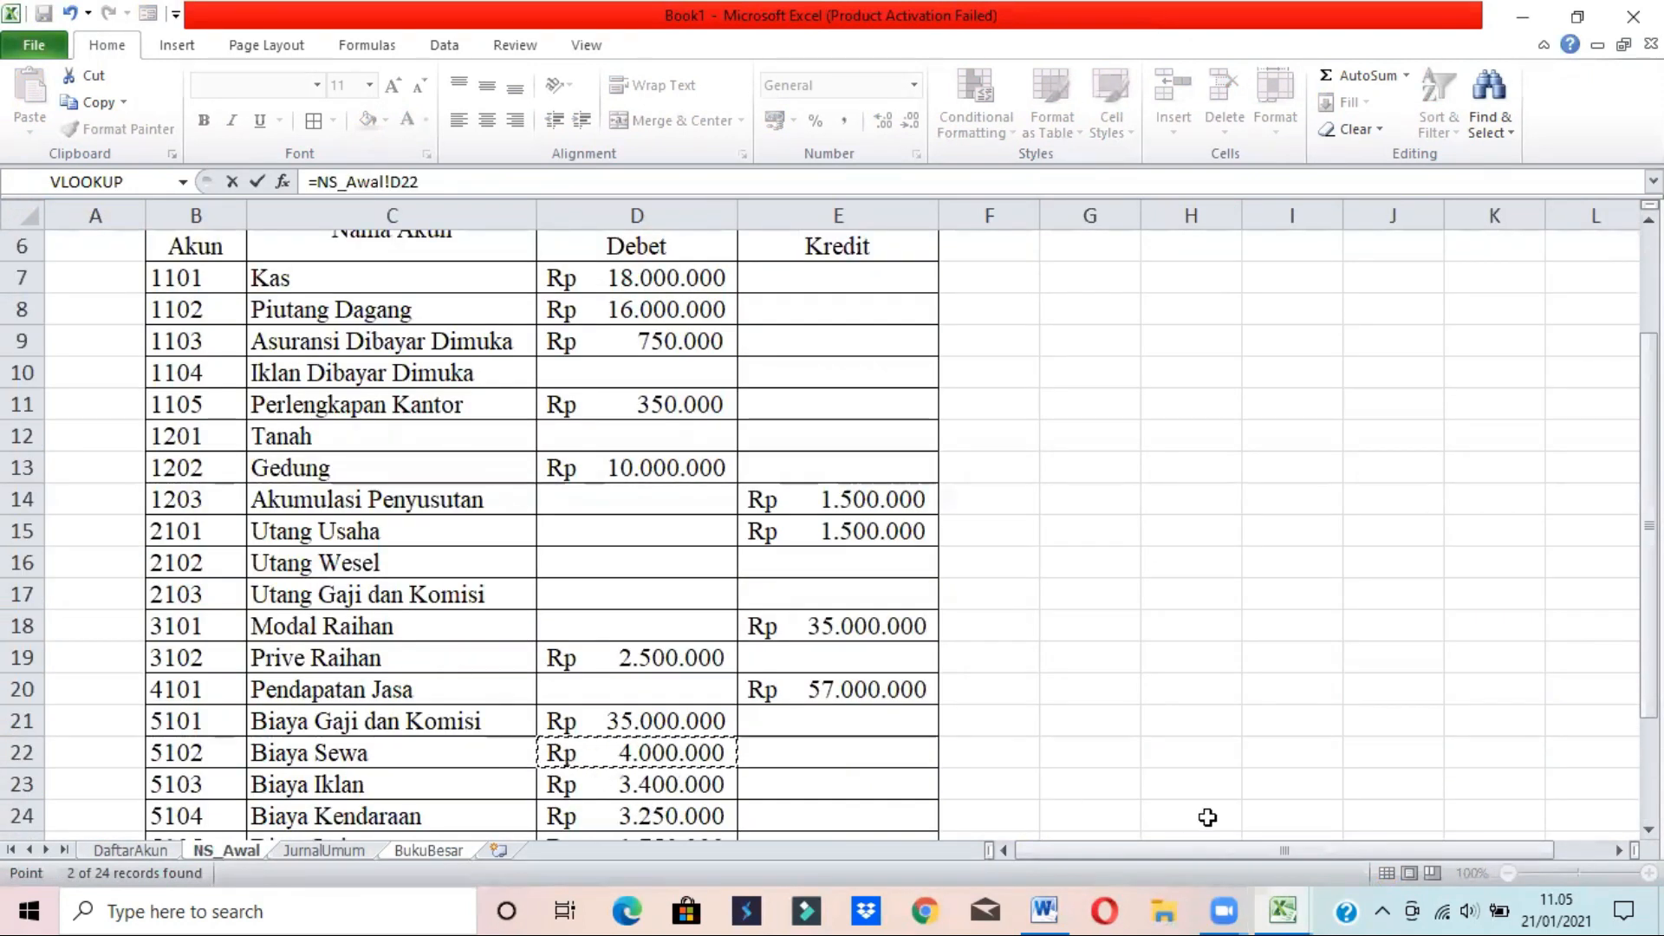
pyautogui.press('F4')
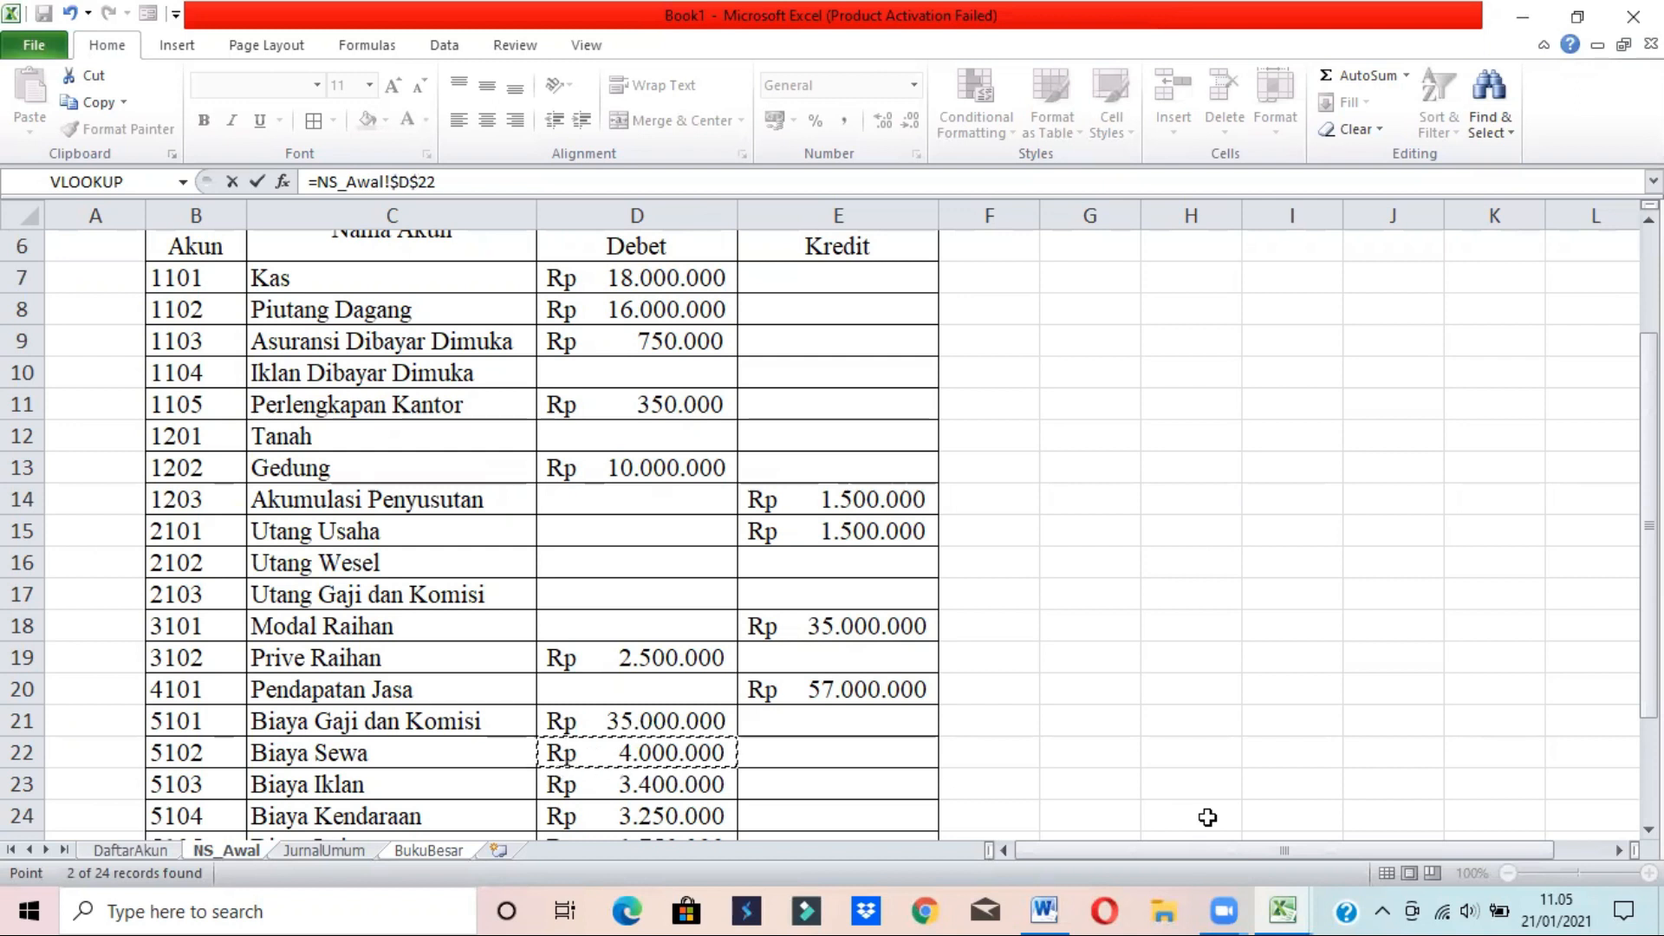
pyautogui.moveTo(1649, 632); pyautogui.dragTo(1650, 693)
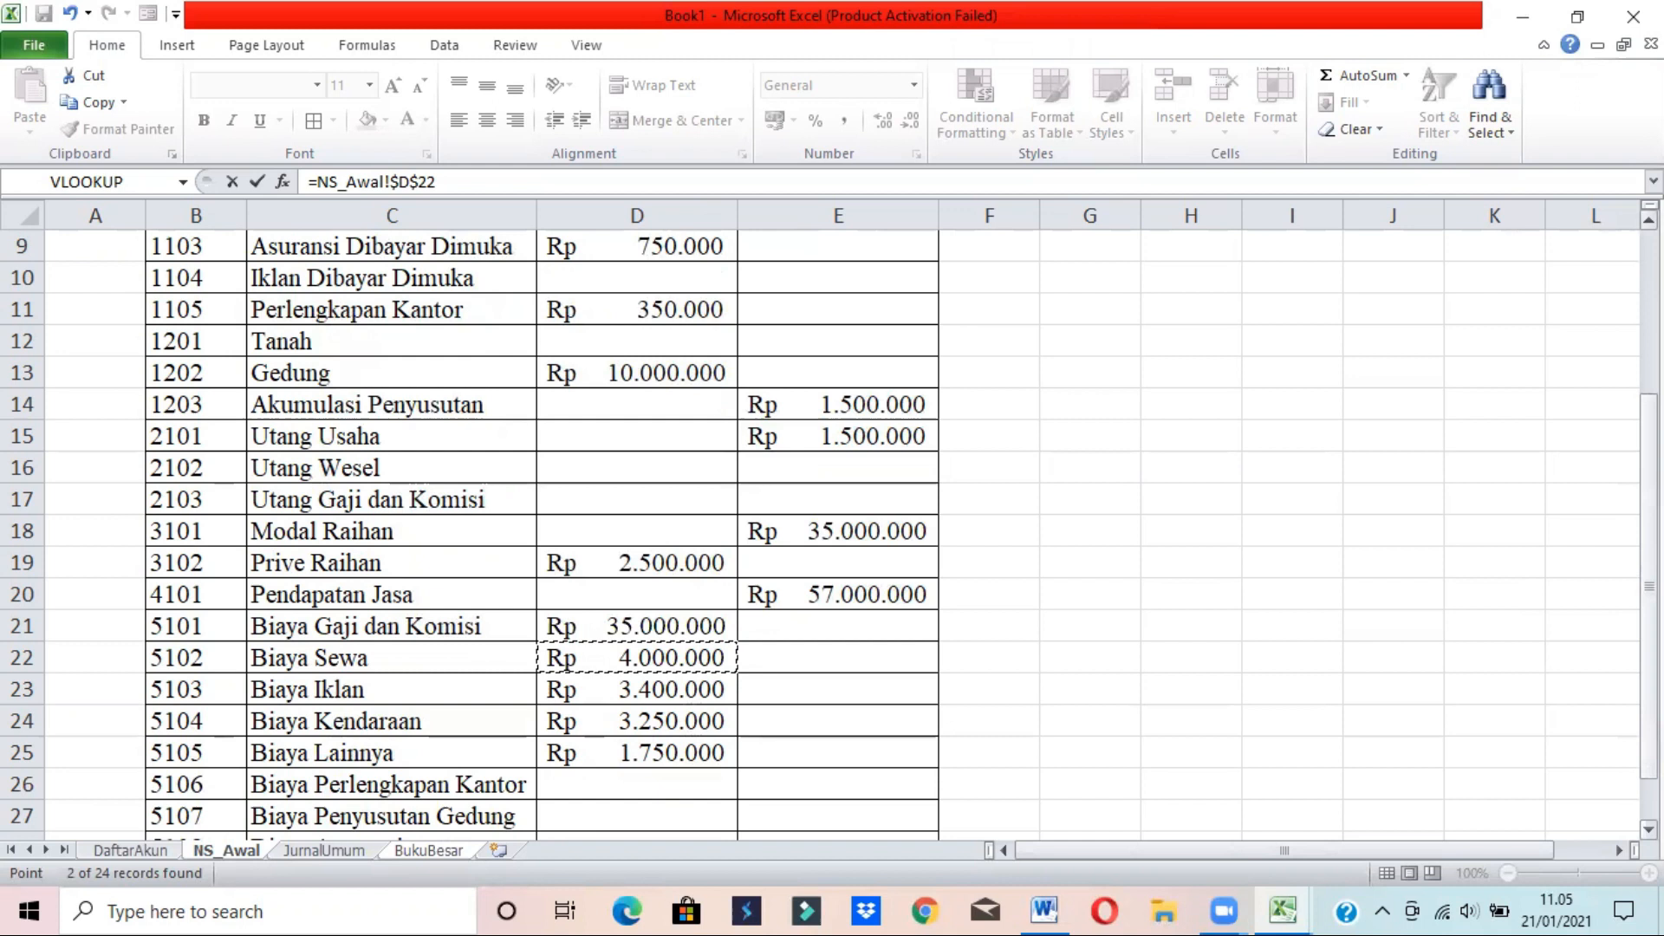
pyautogui.press('Return')
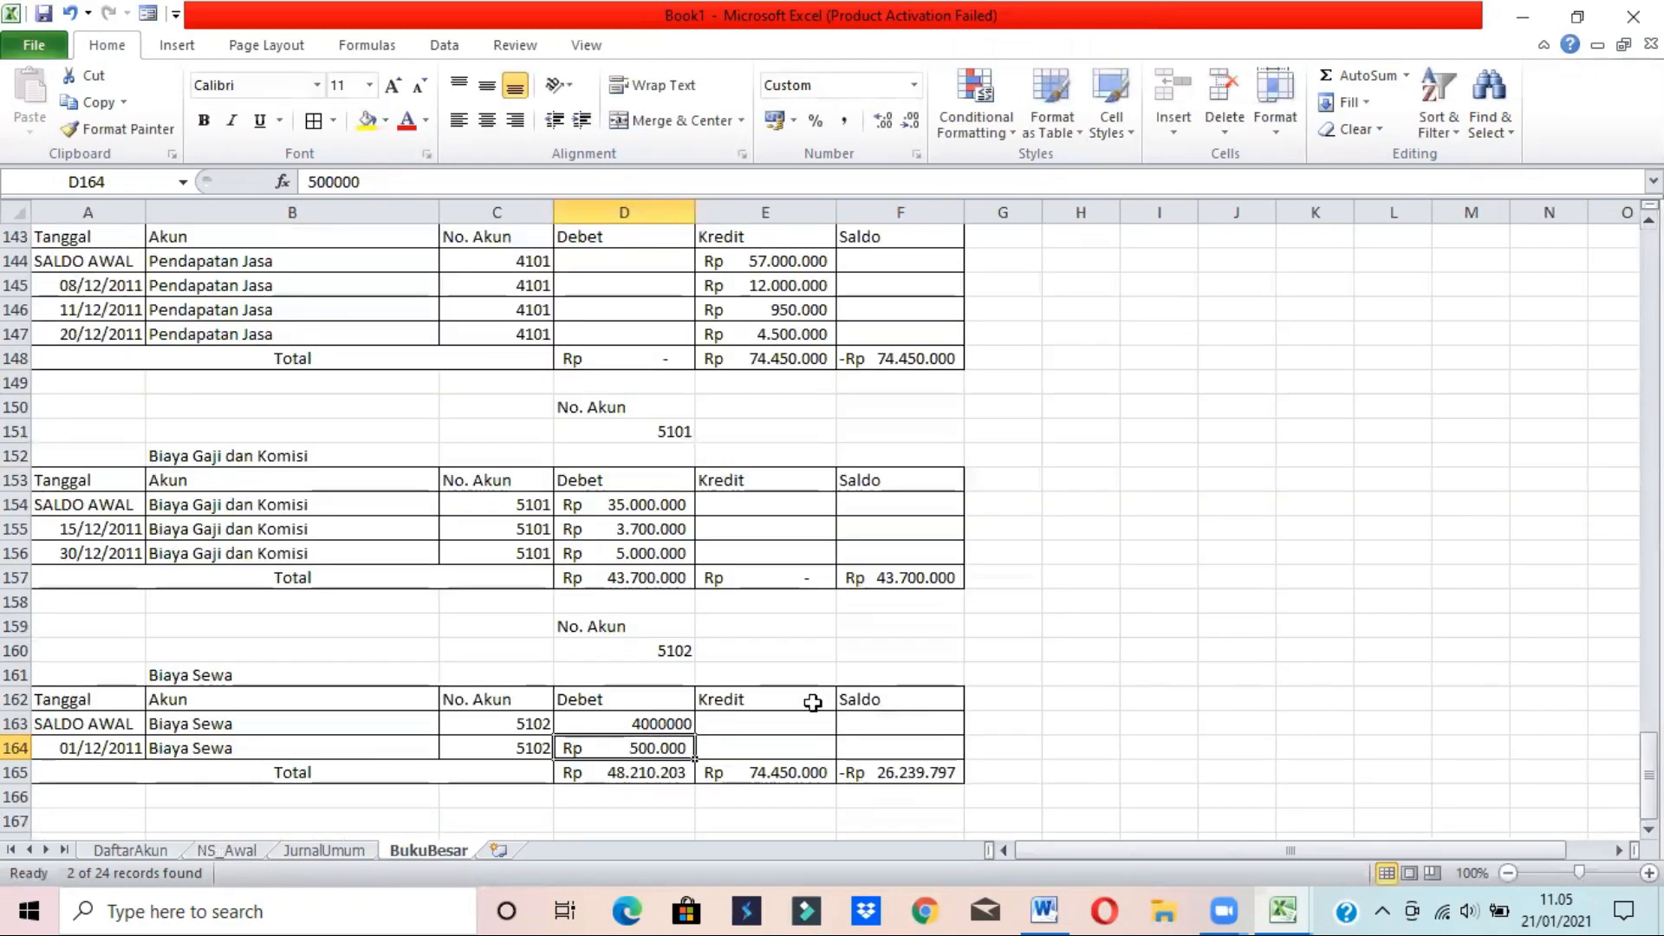
# - Format the opening debit balance in D163 as rupiah accounting without decimals
pyautogui.click(595, 720)
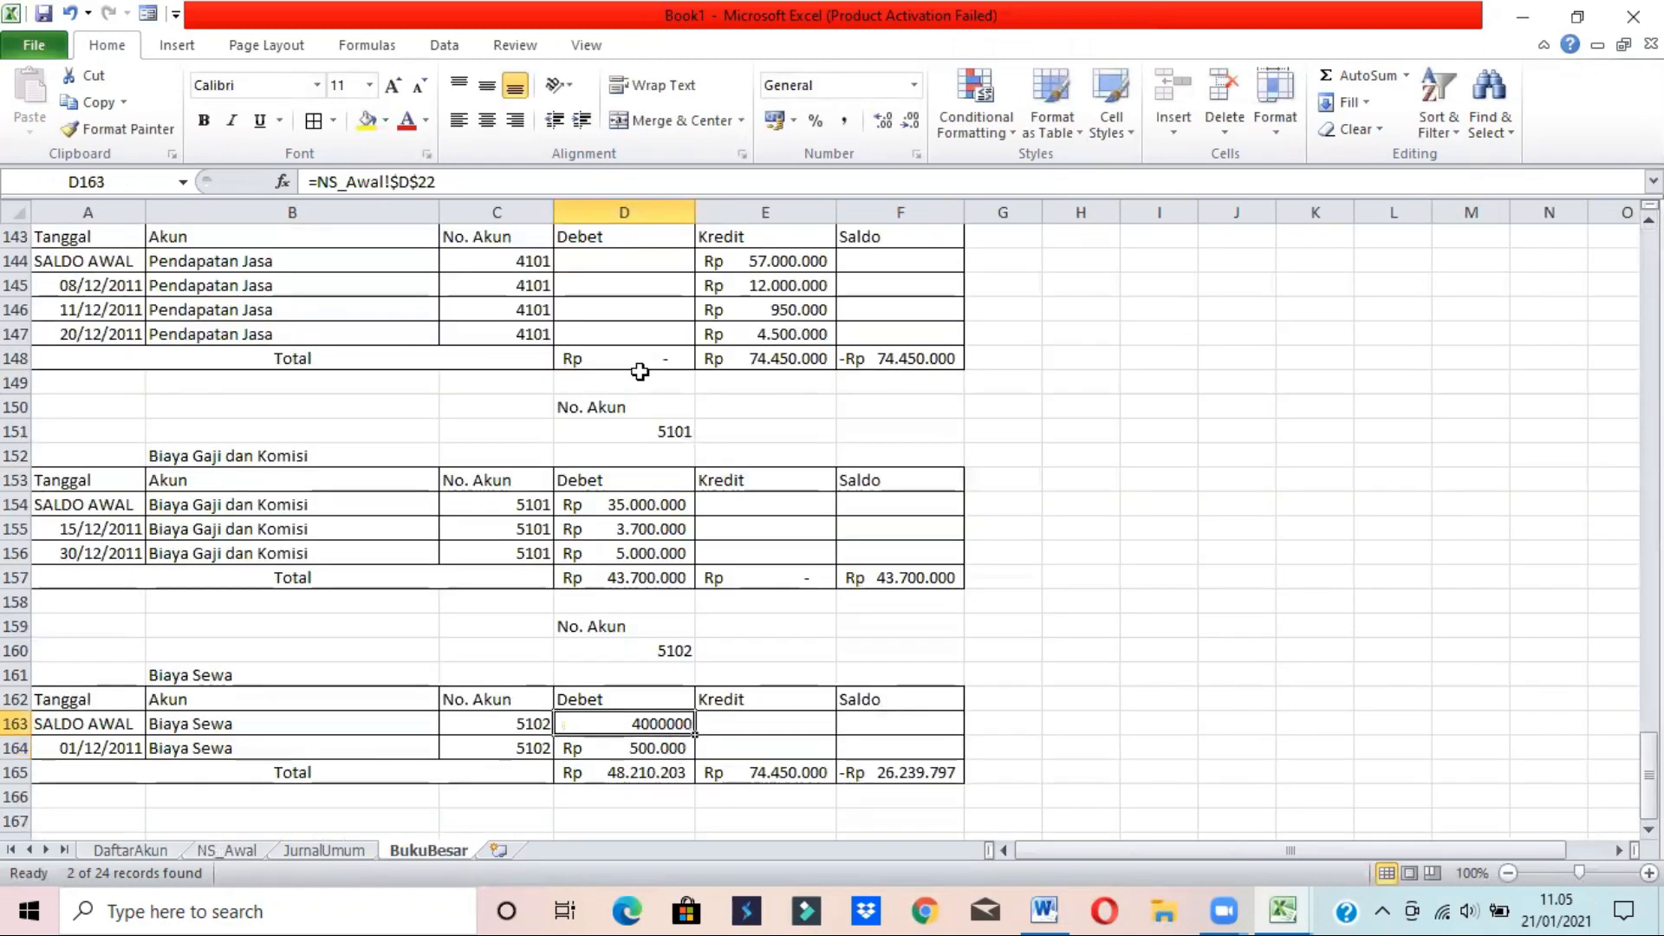
pyautogui.click(776, 121)
pyautogui.doubleClick(909, 127)
# - Correct the Biaya Sewa debit total in D165 to =SUBTOTAL(9;D163:D164)
pyautogui.click(605, 774)
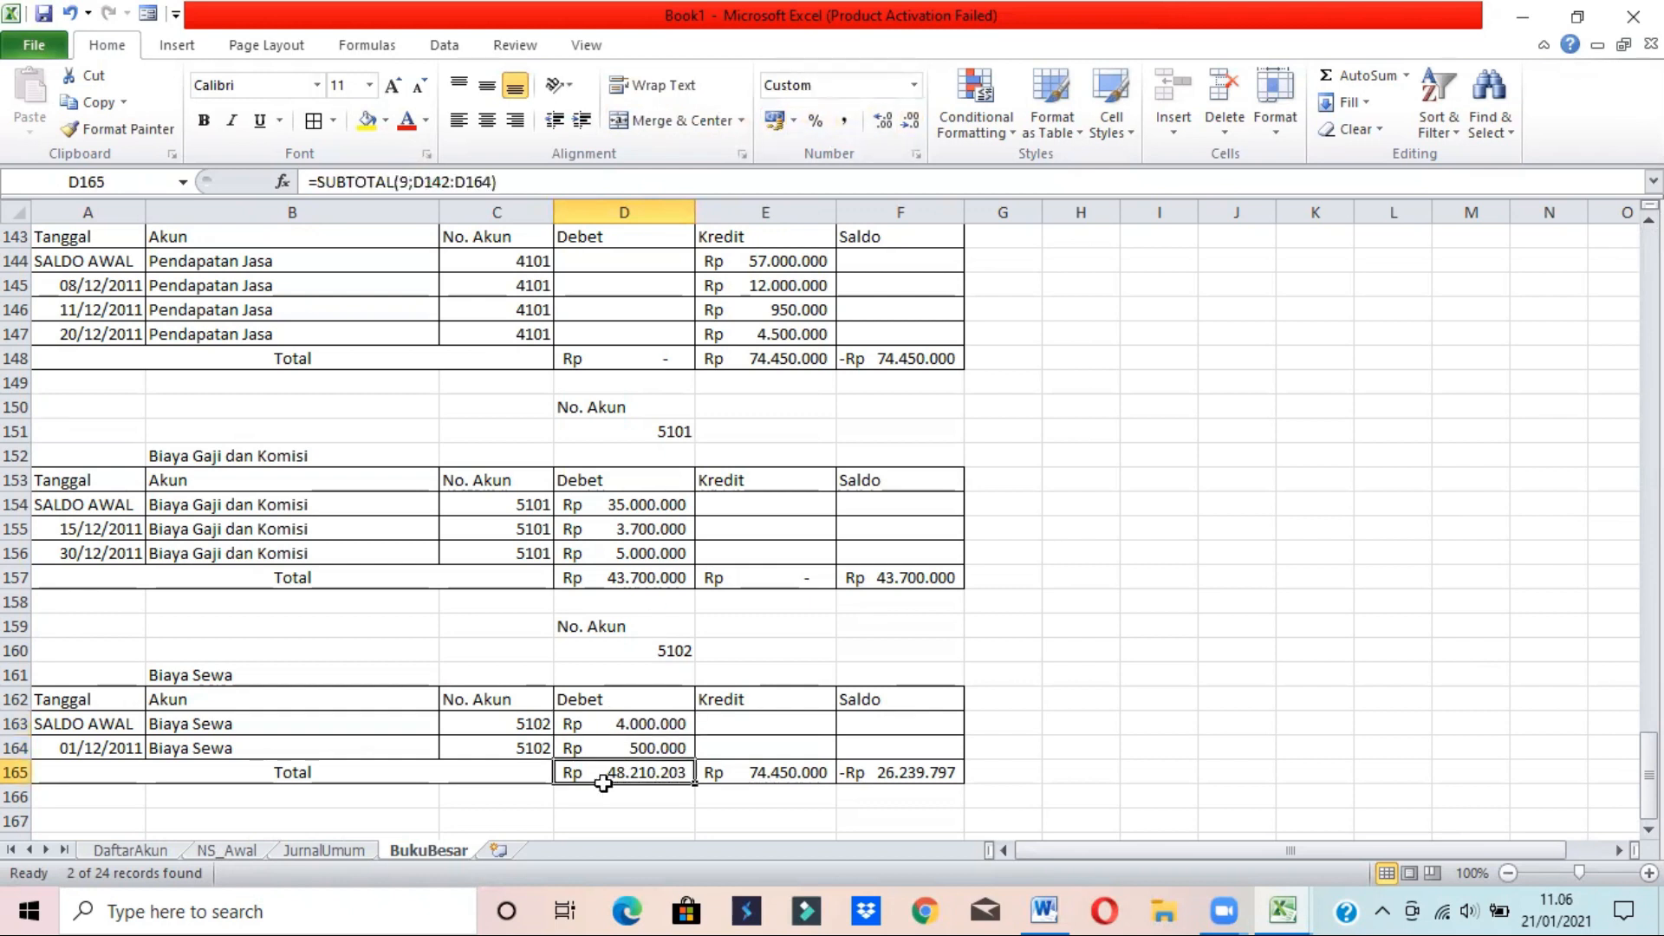
pyautogui.click(416, 182)
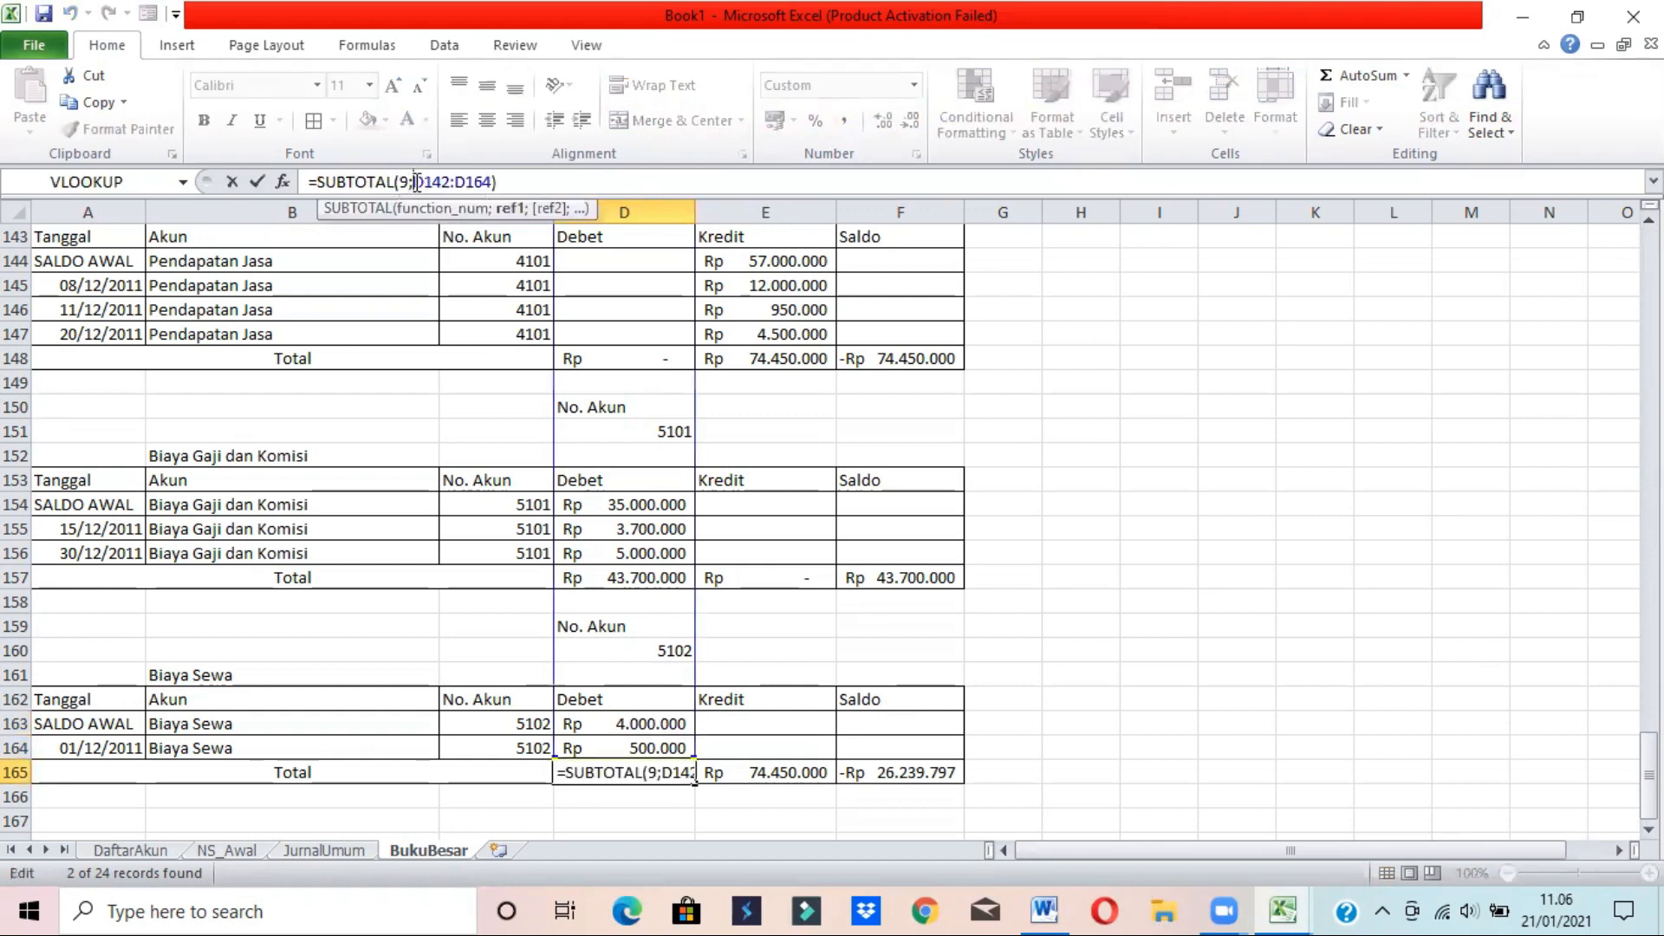
pyautogui.moveTo(416, 182); pyautogui.dragTo(491, 178)
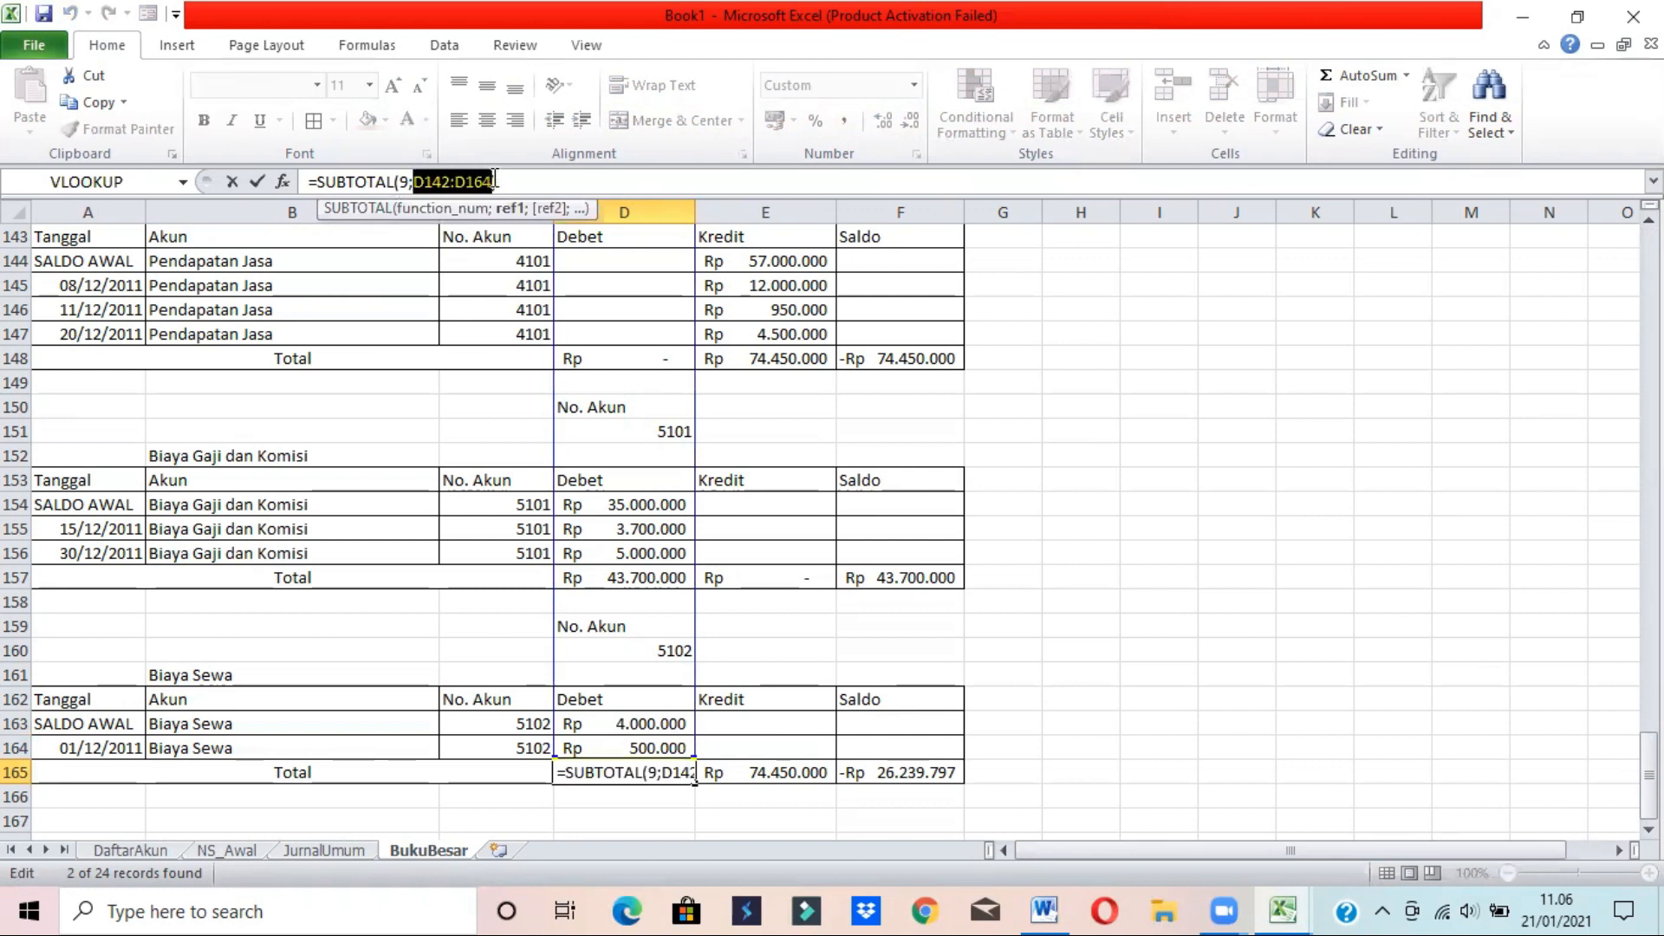
pyautogui.press('BackSpace')
pyautogui.moveTo(589, 722); pyautogui.dragTo(592, 737)
pyautogui.press('Return')
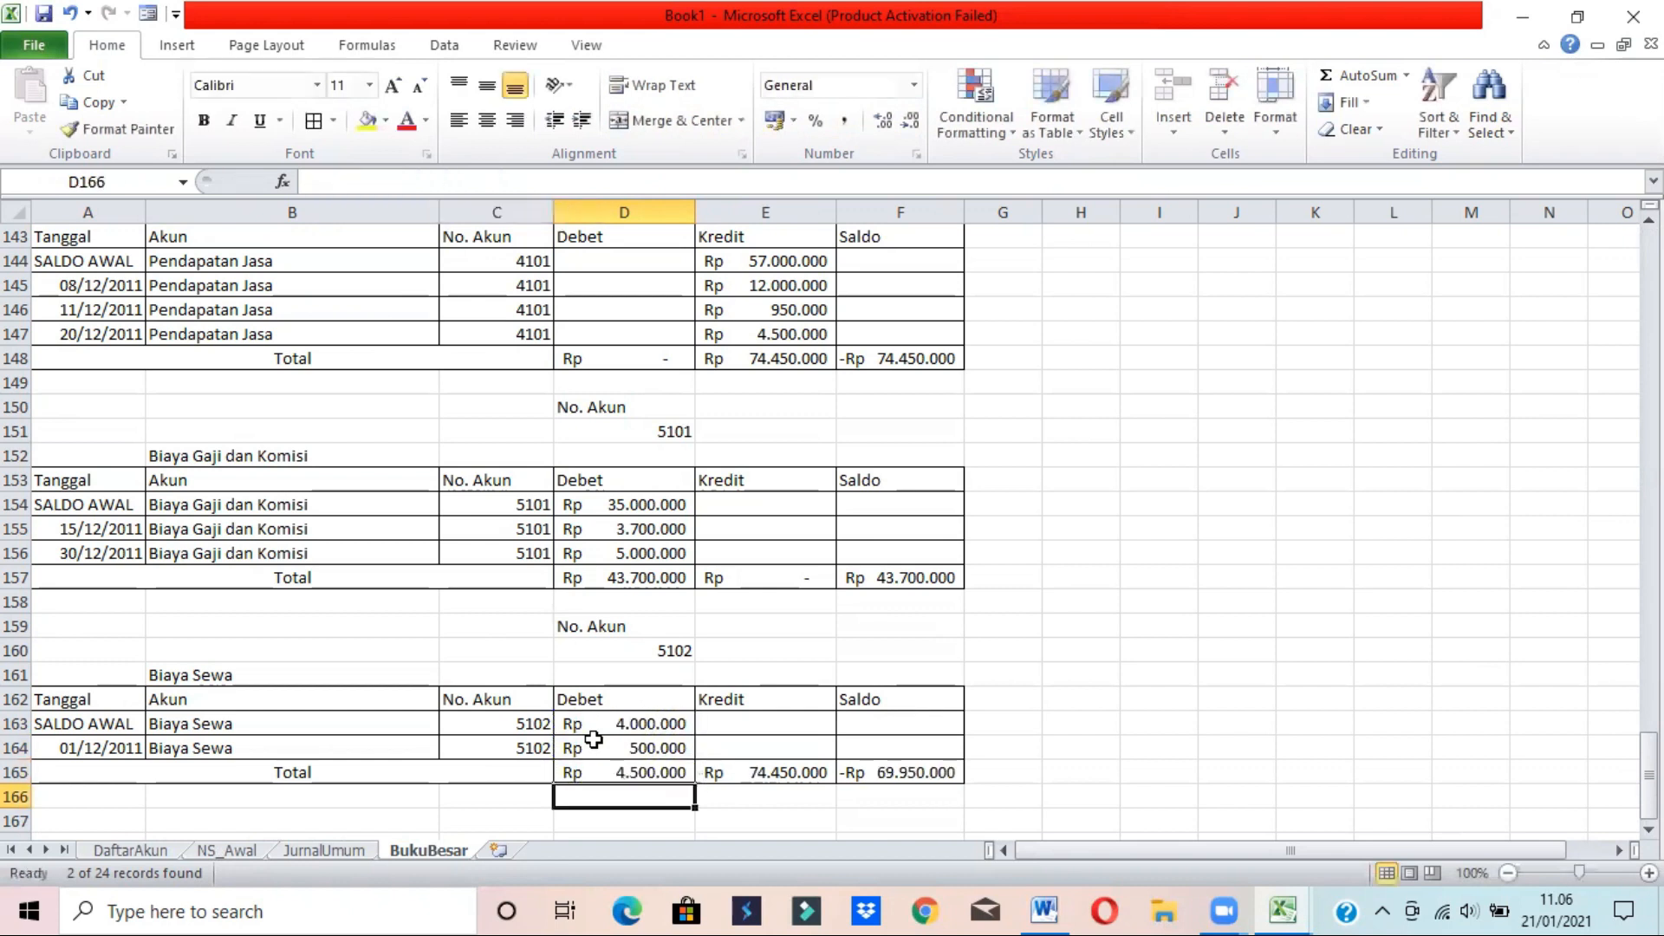
# - Fill the Biaya Sewa debit total formula from D165 across to the credit total in E165
pyautogui.click(626, 773)
pyautogui.moveTo(695, 783); pyautogui.dragTo(845, 784)
pyautogui.click(1137, 741)
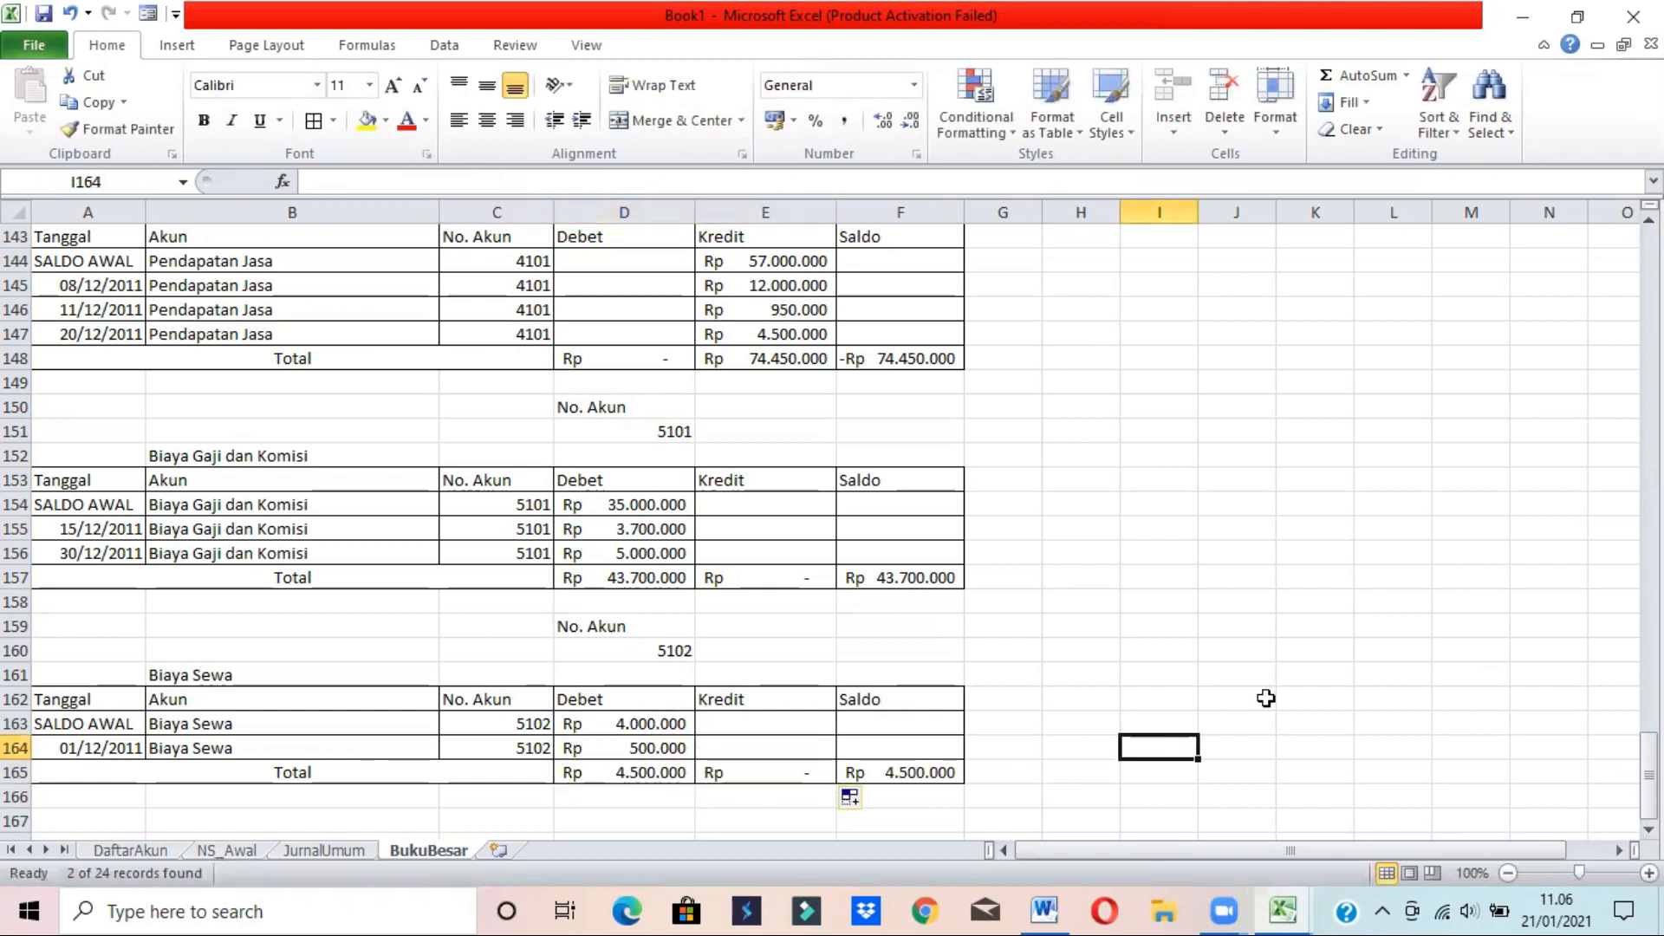
# - Set the account number in D7 of the ledger template to 5103
pyautogui.moveTo(1649, 793); pyautogui.dragTo(1649, 290)
pyautogui.click(669, 383)
pyautogui.click(715, 382)
pyautogui.moveTo(649, 387); pyautogui.dragTo(703, 388)
pyautogui.click(703, 388)
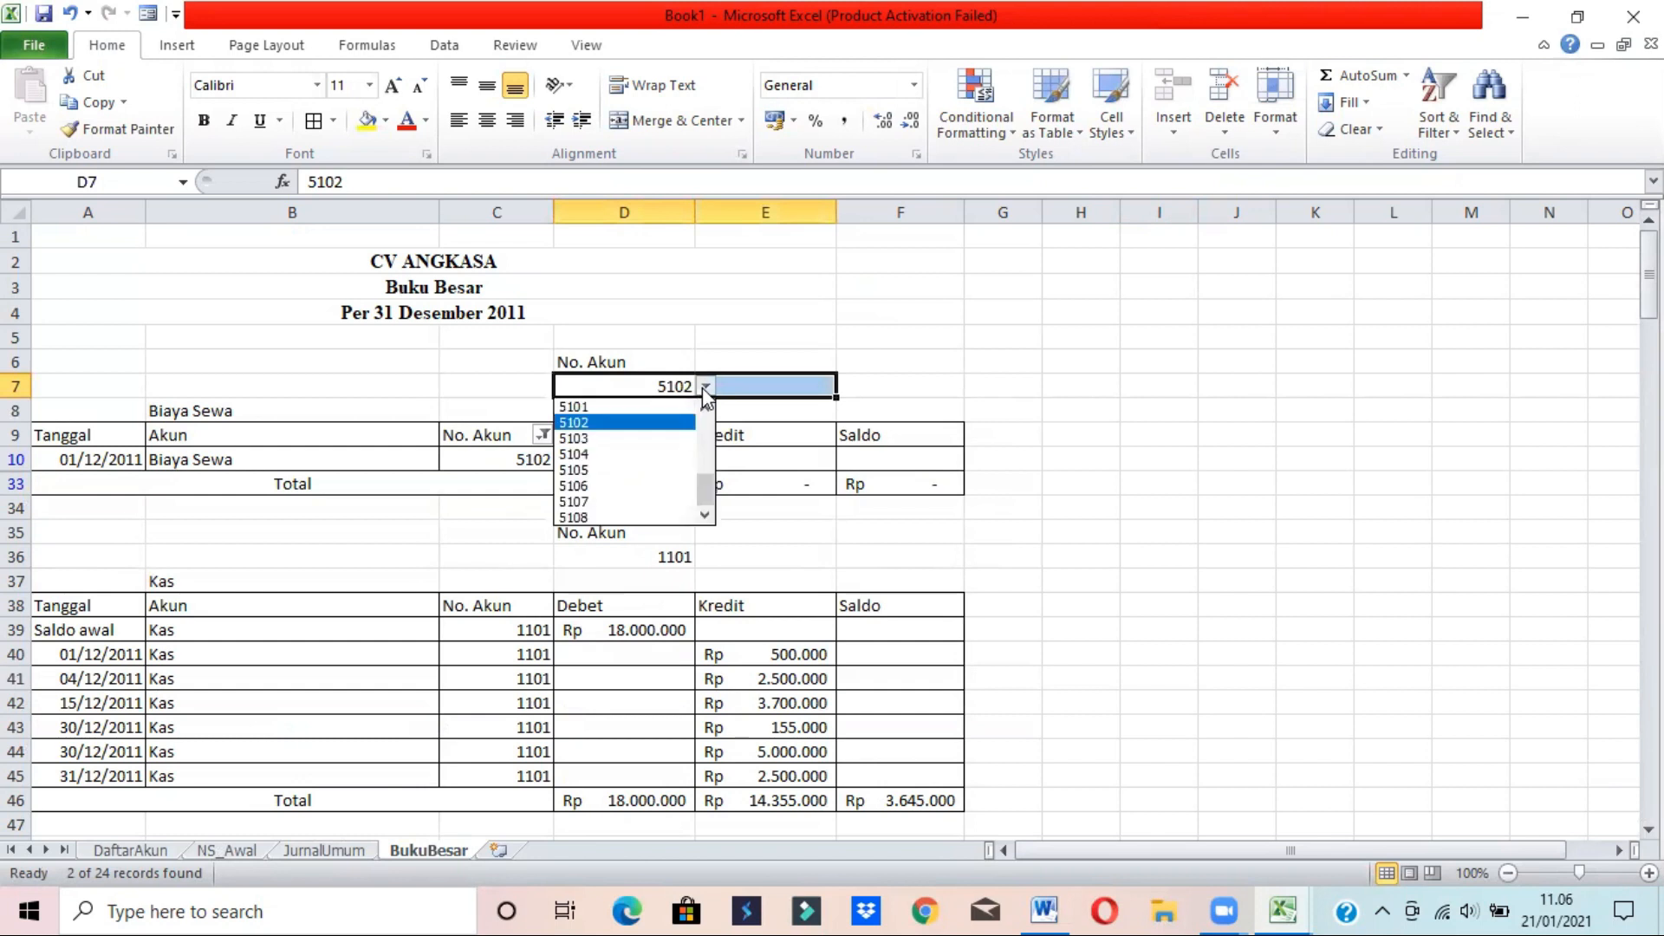
pyautogui.click(712, 387)
pyautogui.click(632, 383)
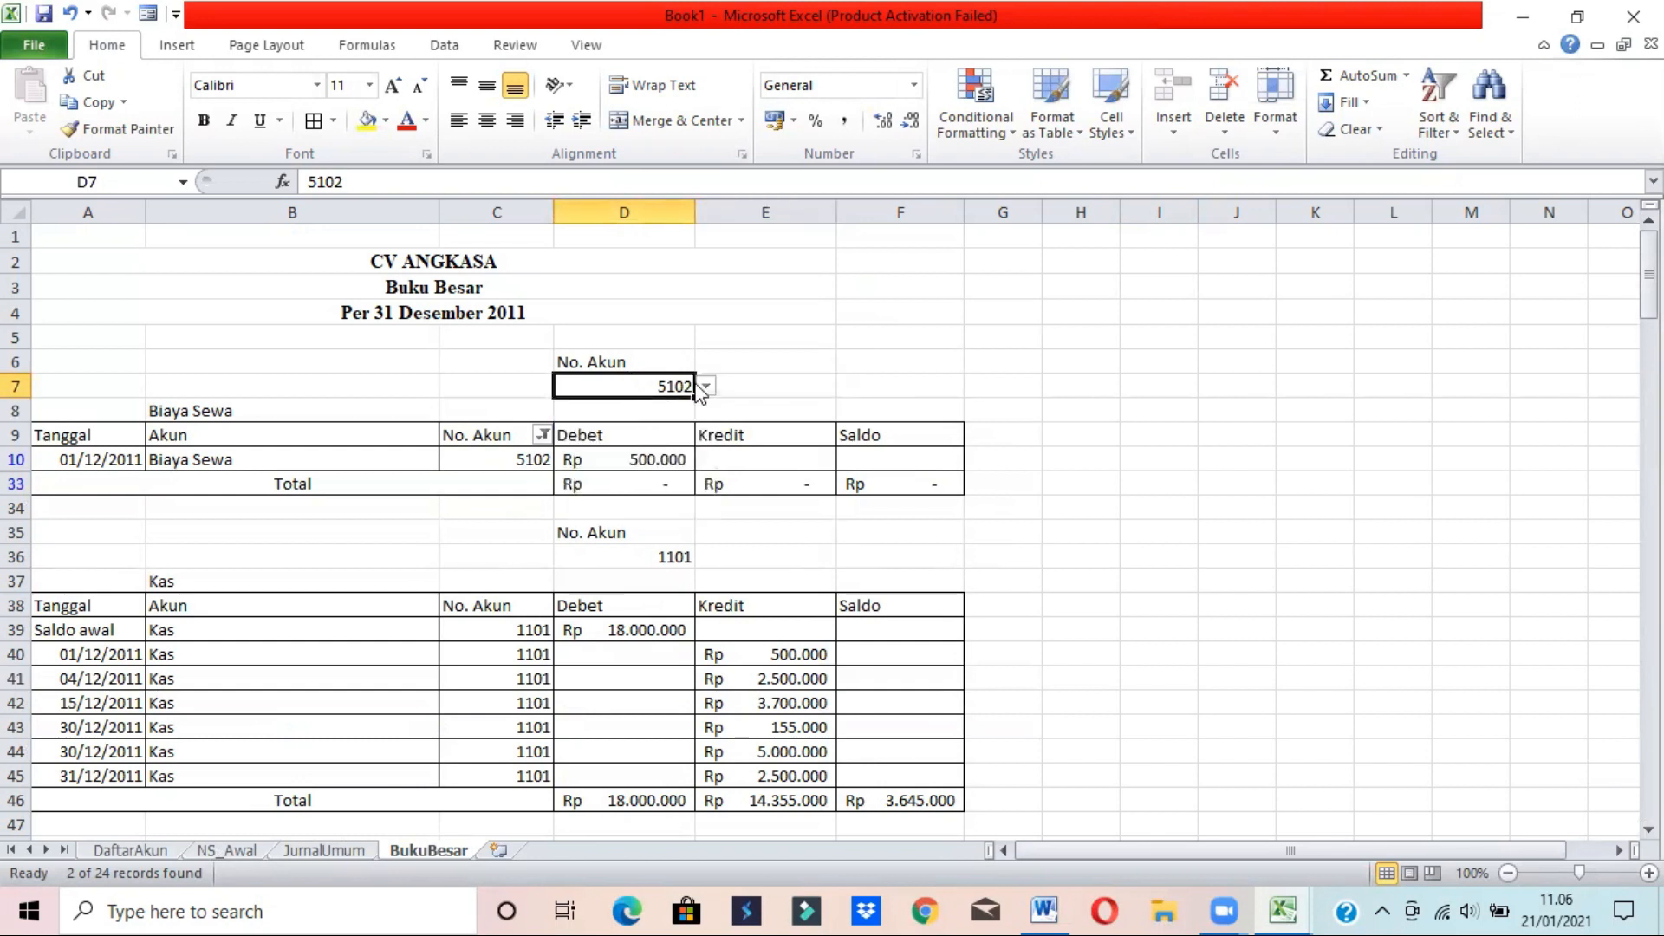
pyautogui.click(705, 386)
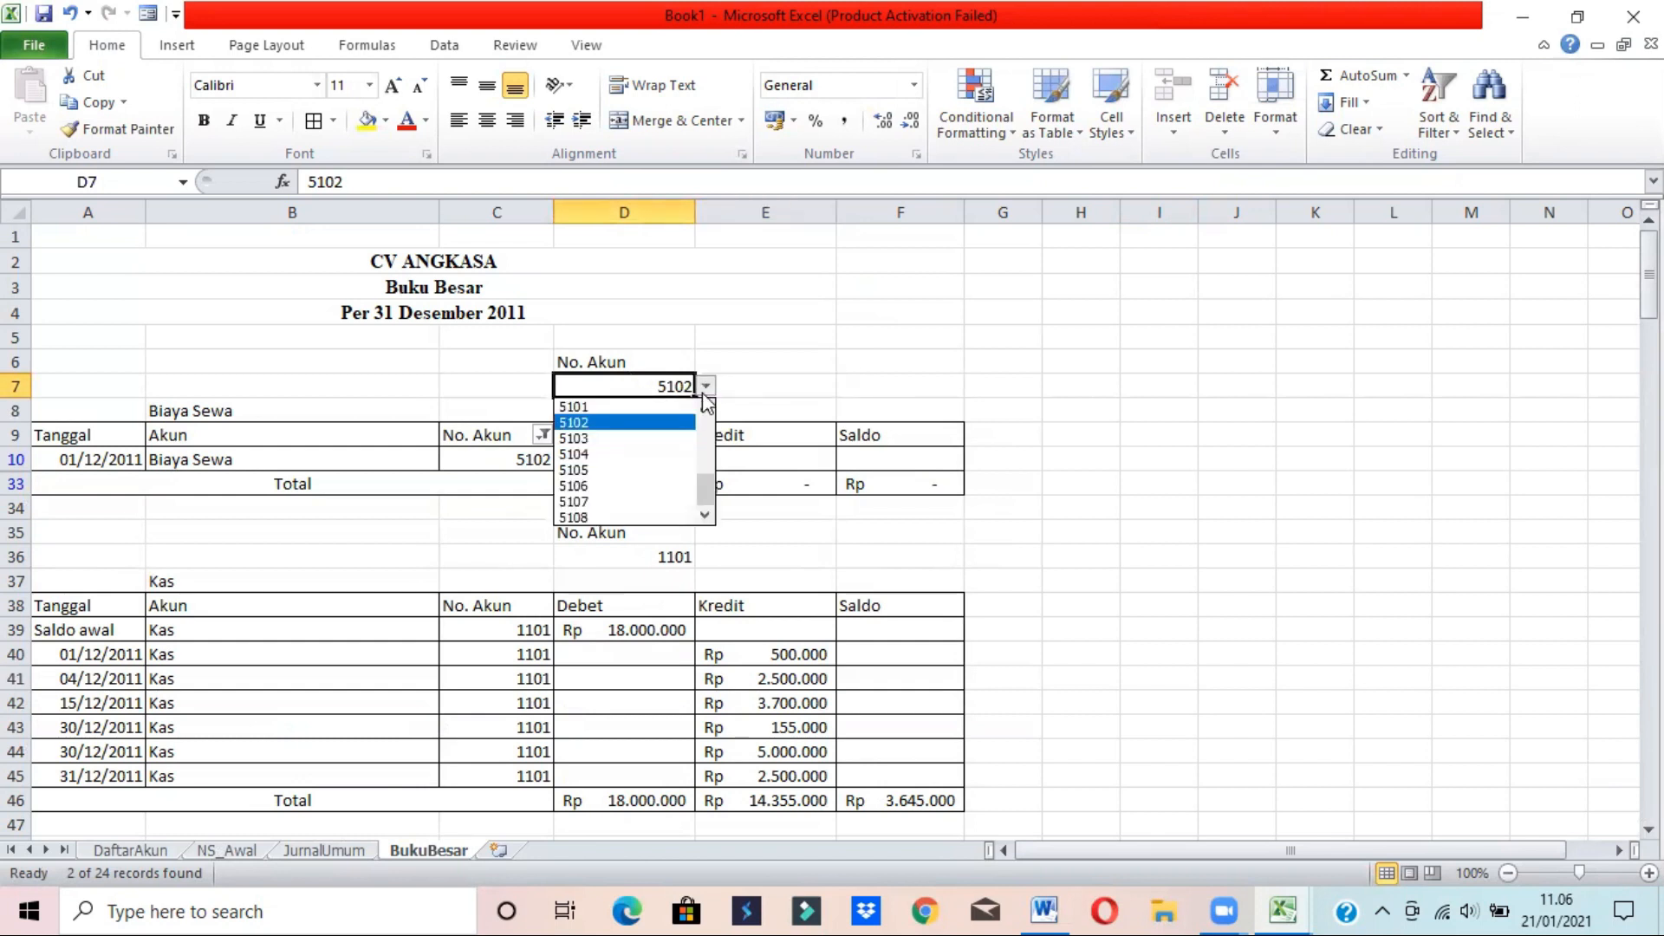
pyautogui.click(626, 438)
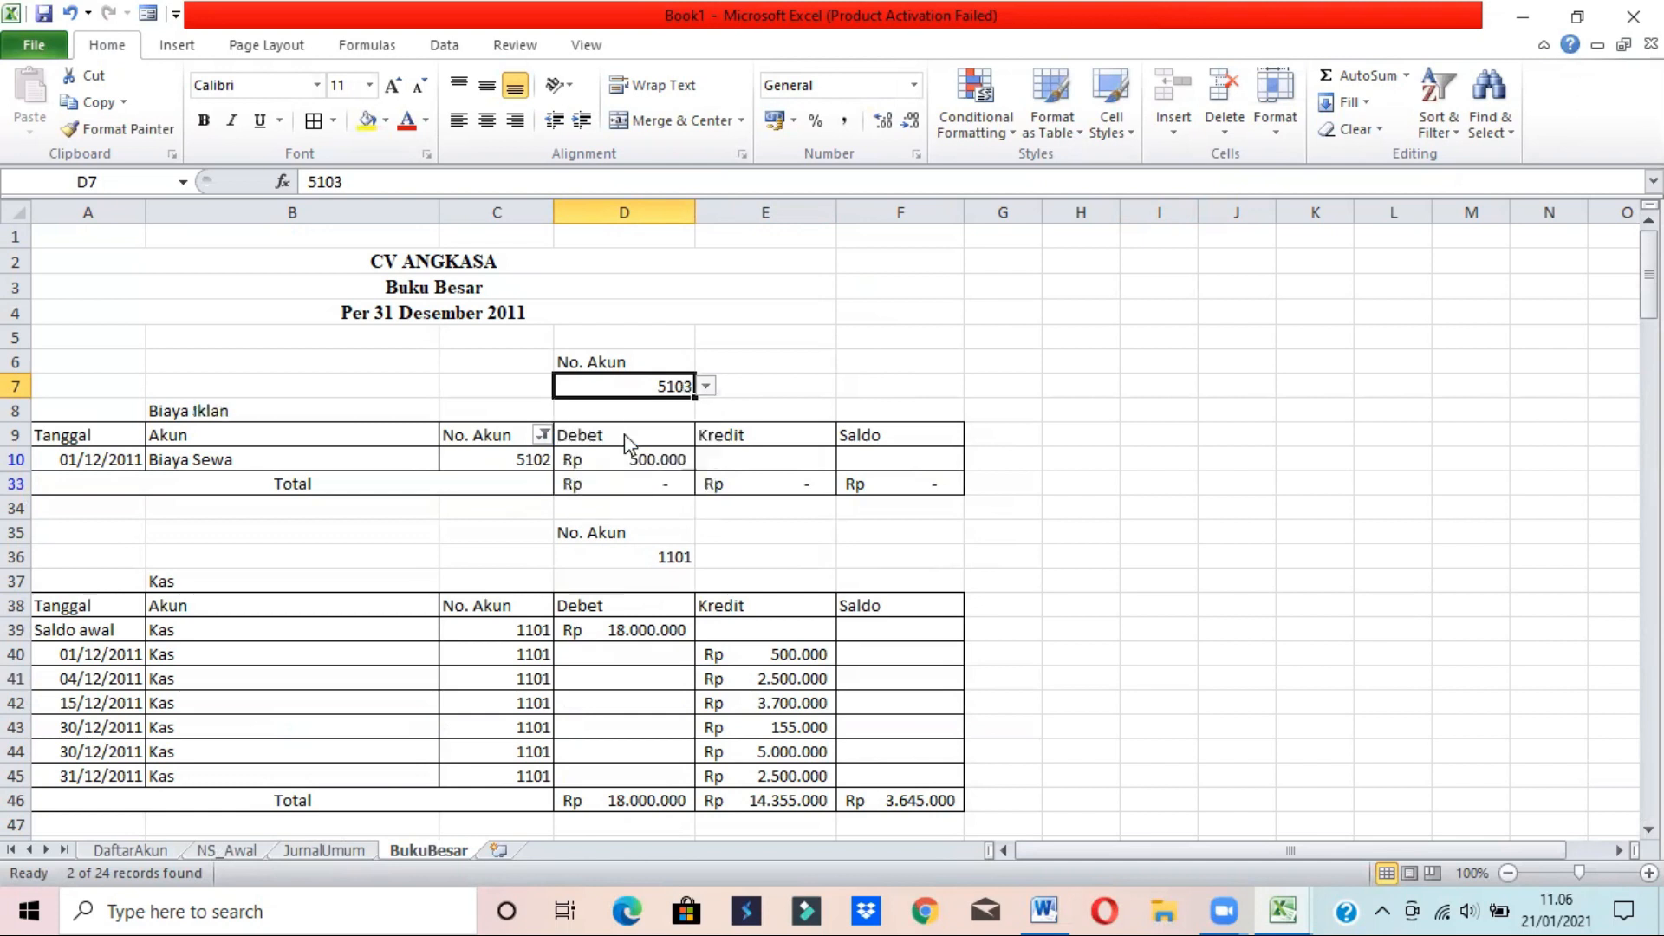
# - Check the No. Akun filter list for journal entries of account 5103, leaving the filter as it is
pyautogui.click(543, 434)
pyautogui.scroll(-1, 496, 721)
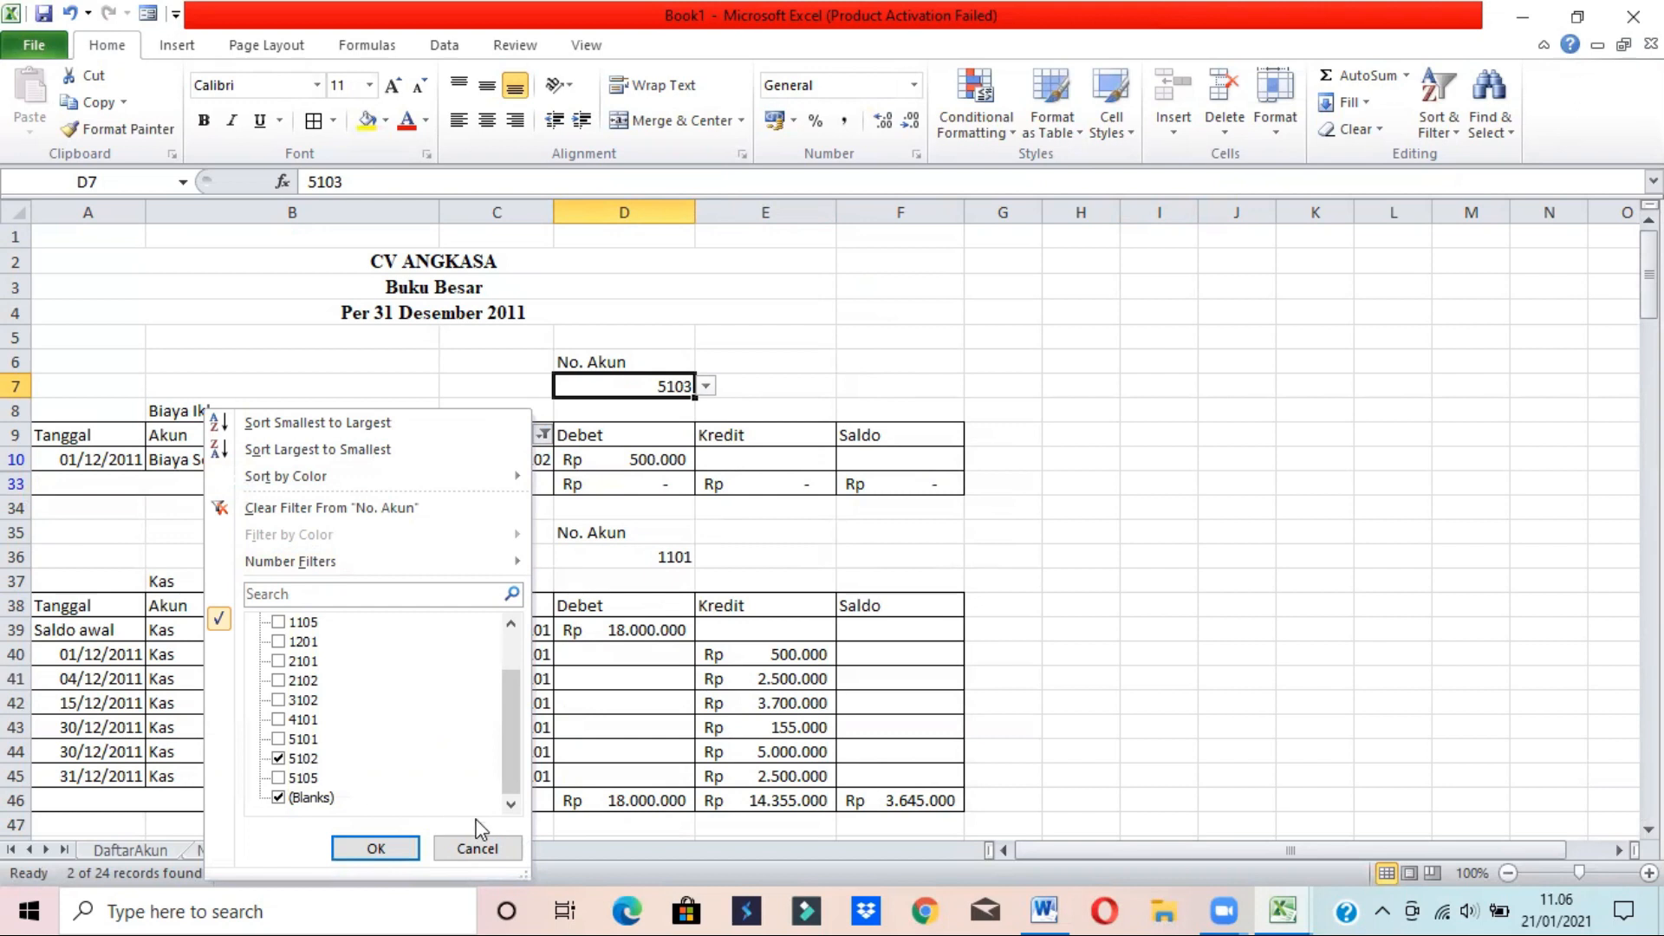
pyautogui.click(477, 848)
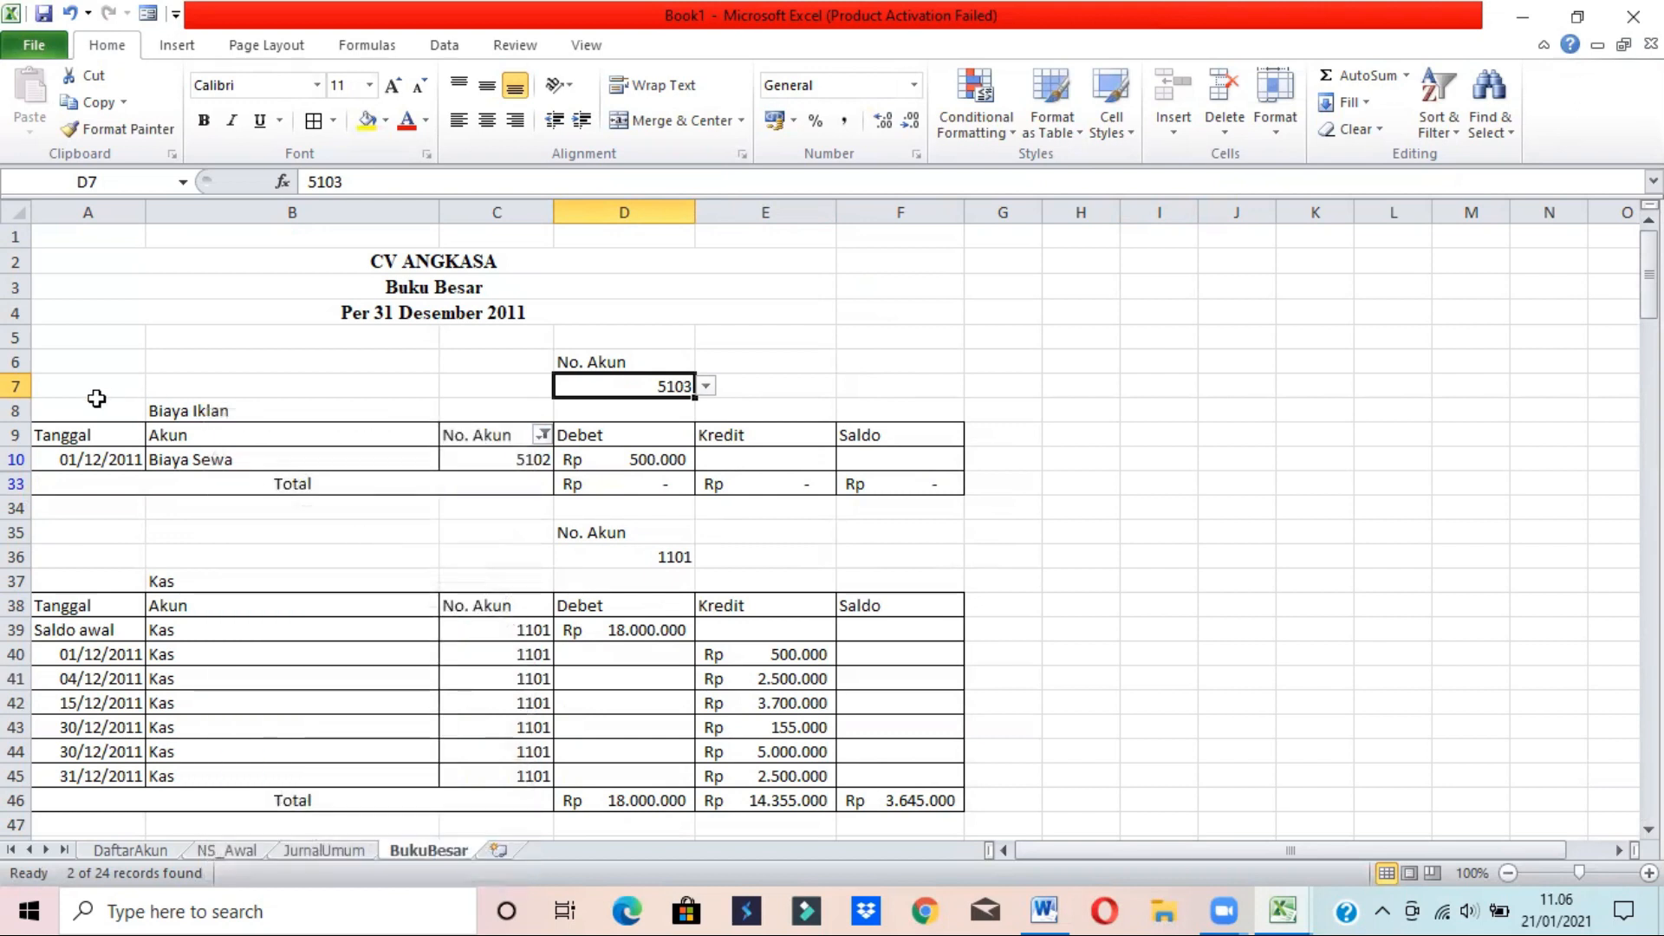
# - Copy the Biaya Iklan ledger block A6:F33 and paste it at A167 with its source formatting
pyautogui.moveTo(65, 370); pyautogui.dragTo(879, 483)
pyautogui.hotkey('ctrl', 'c')
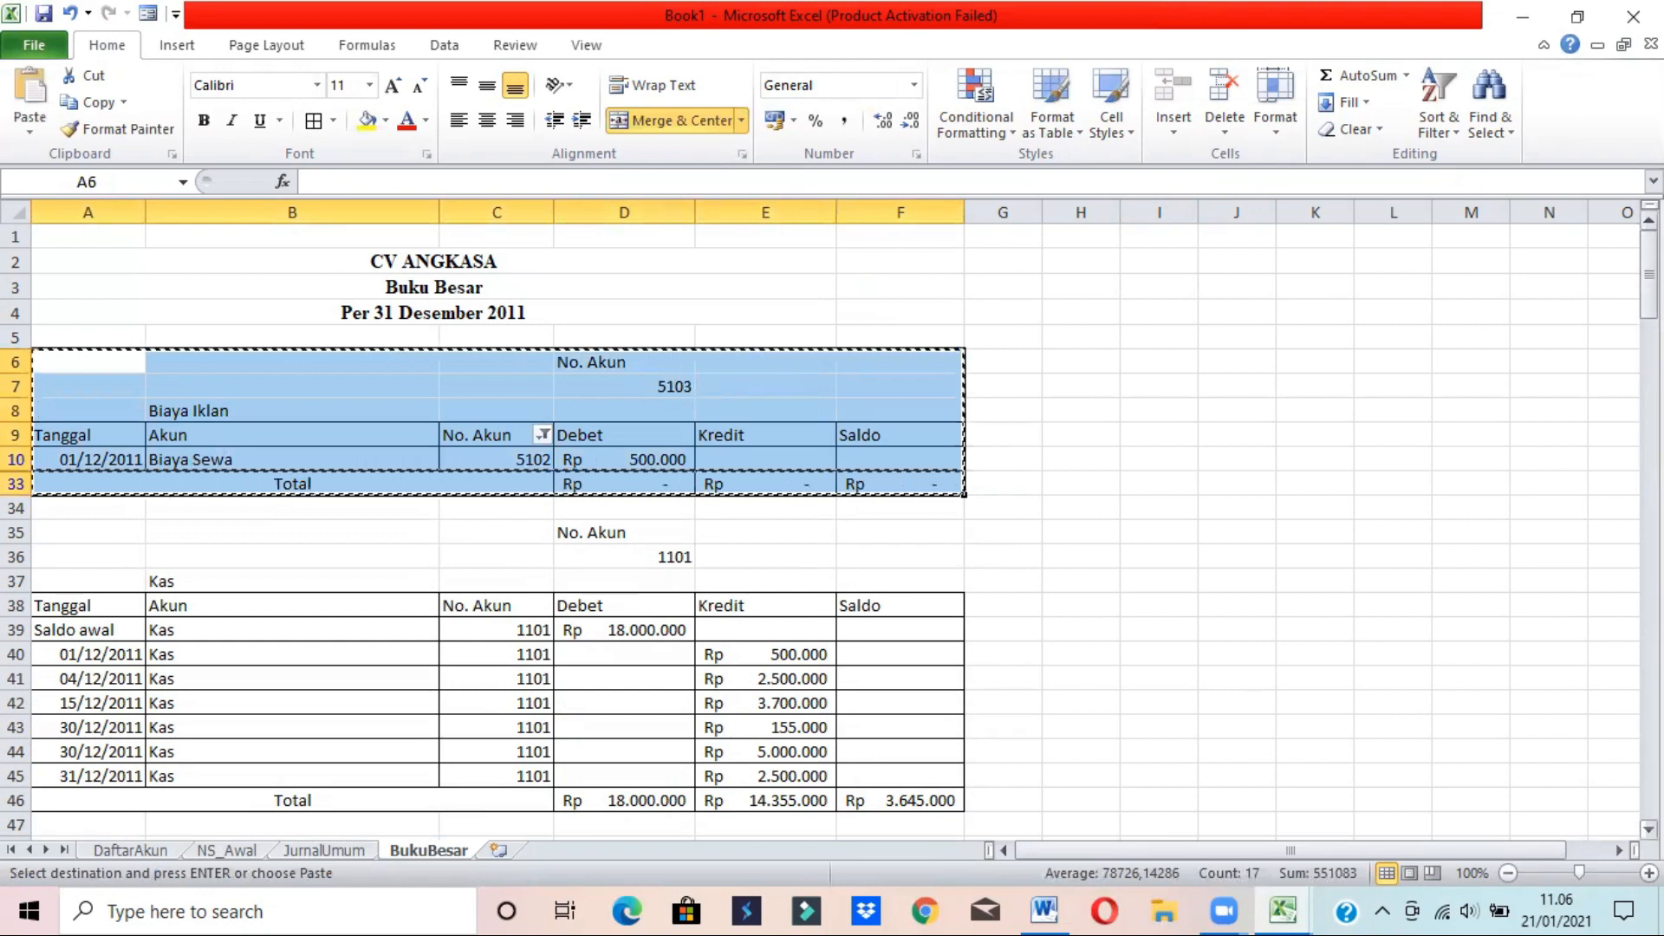
pyautogui.moveTo(1649, 275); pyautogui.dragTo(1649, 776)
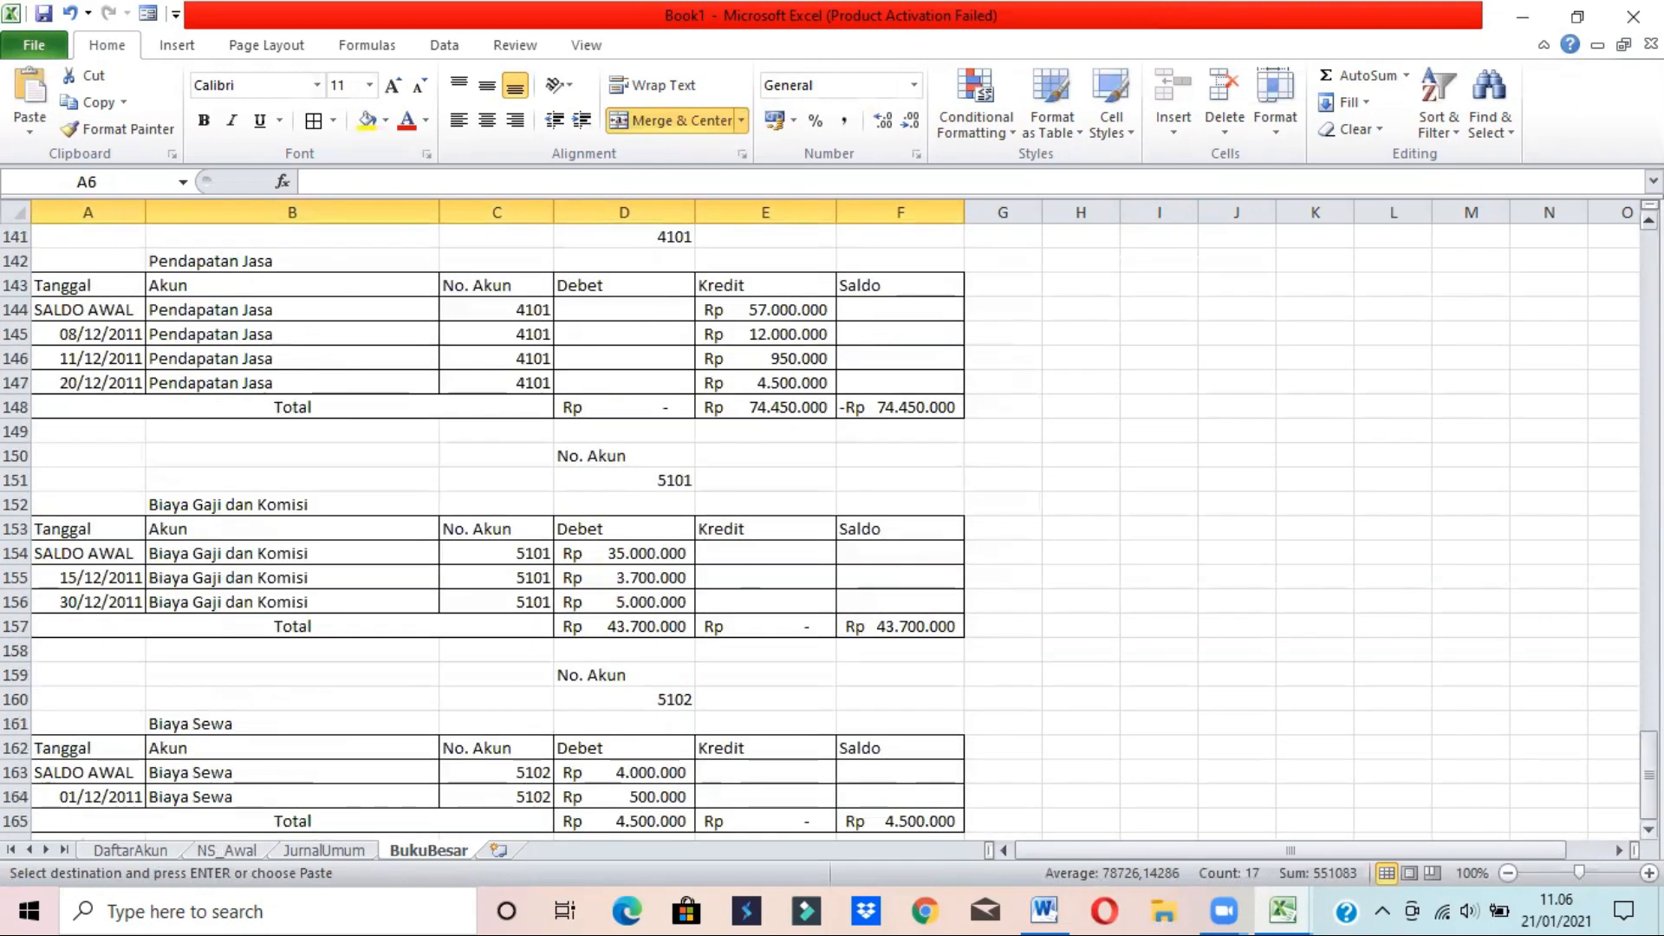
pyautogui.scroll(-2, 1282, 720)
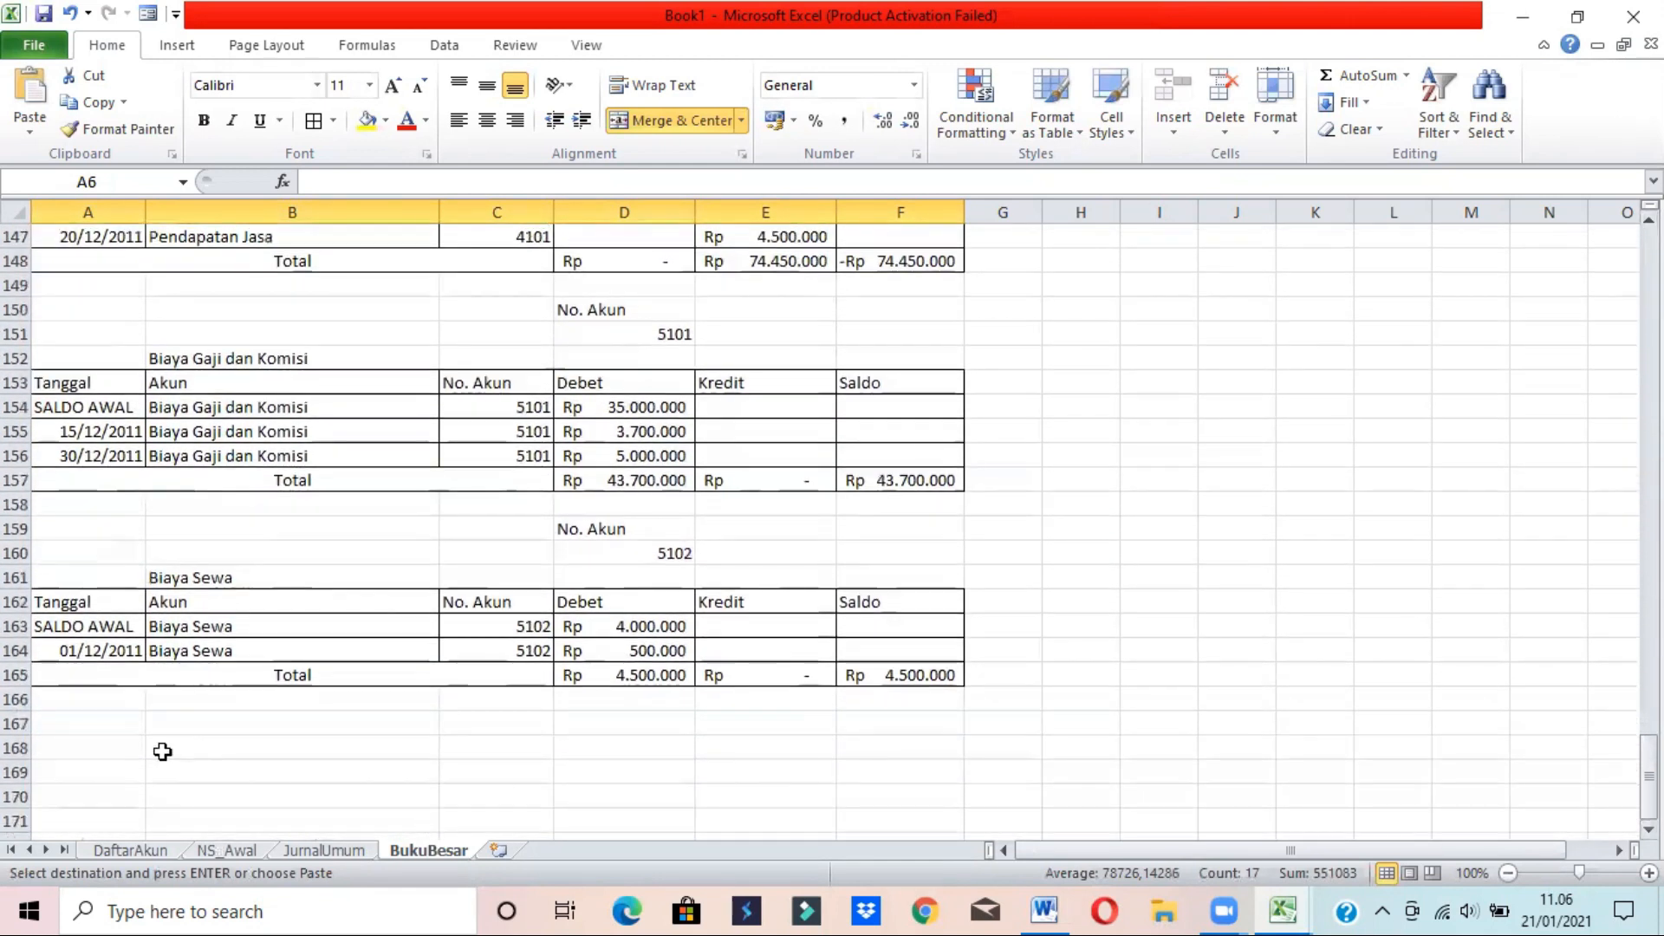
pyautogui.click(96, 724)
pyautogui.click(30, 126)
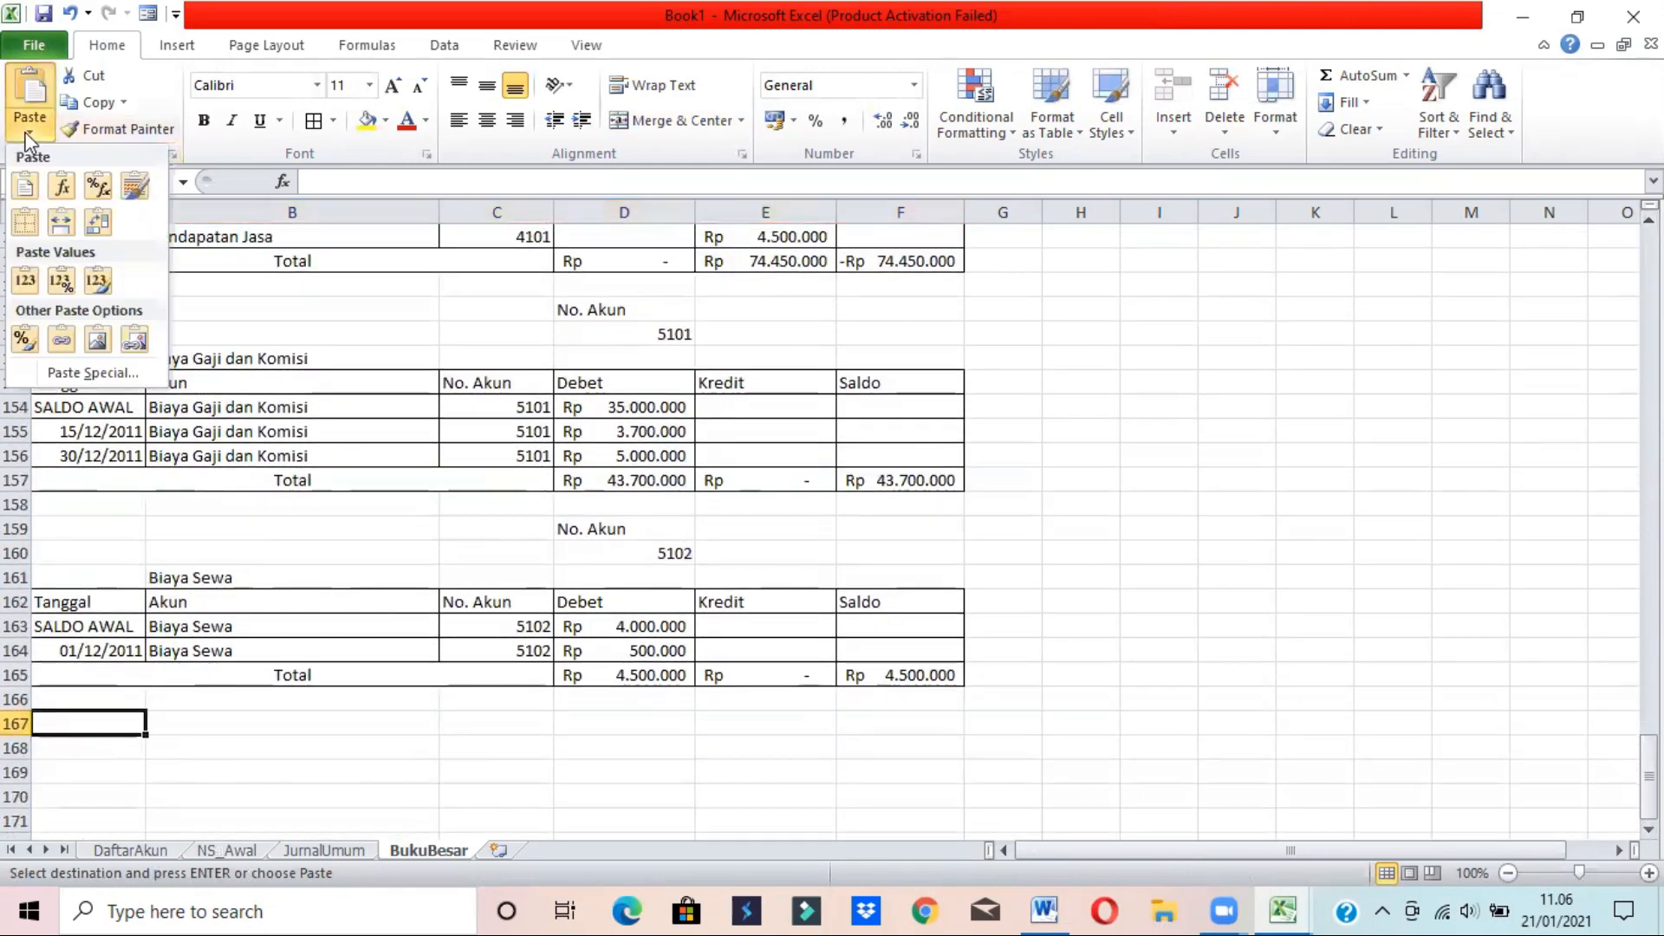
pyautogui.click(138, 192)
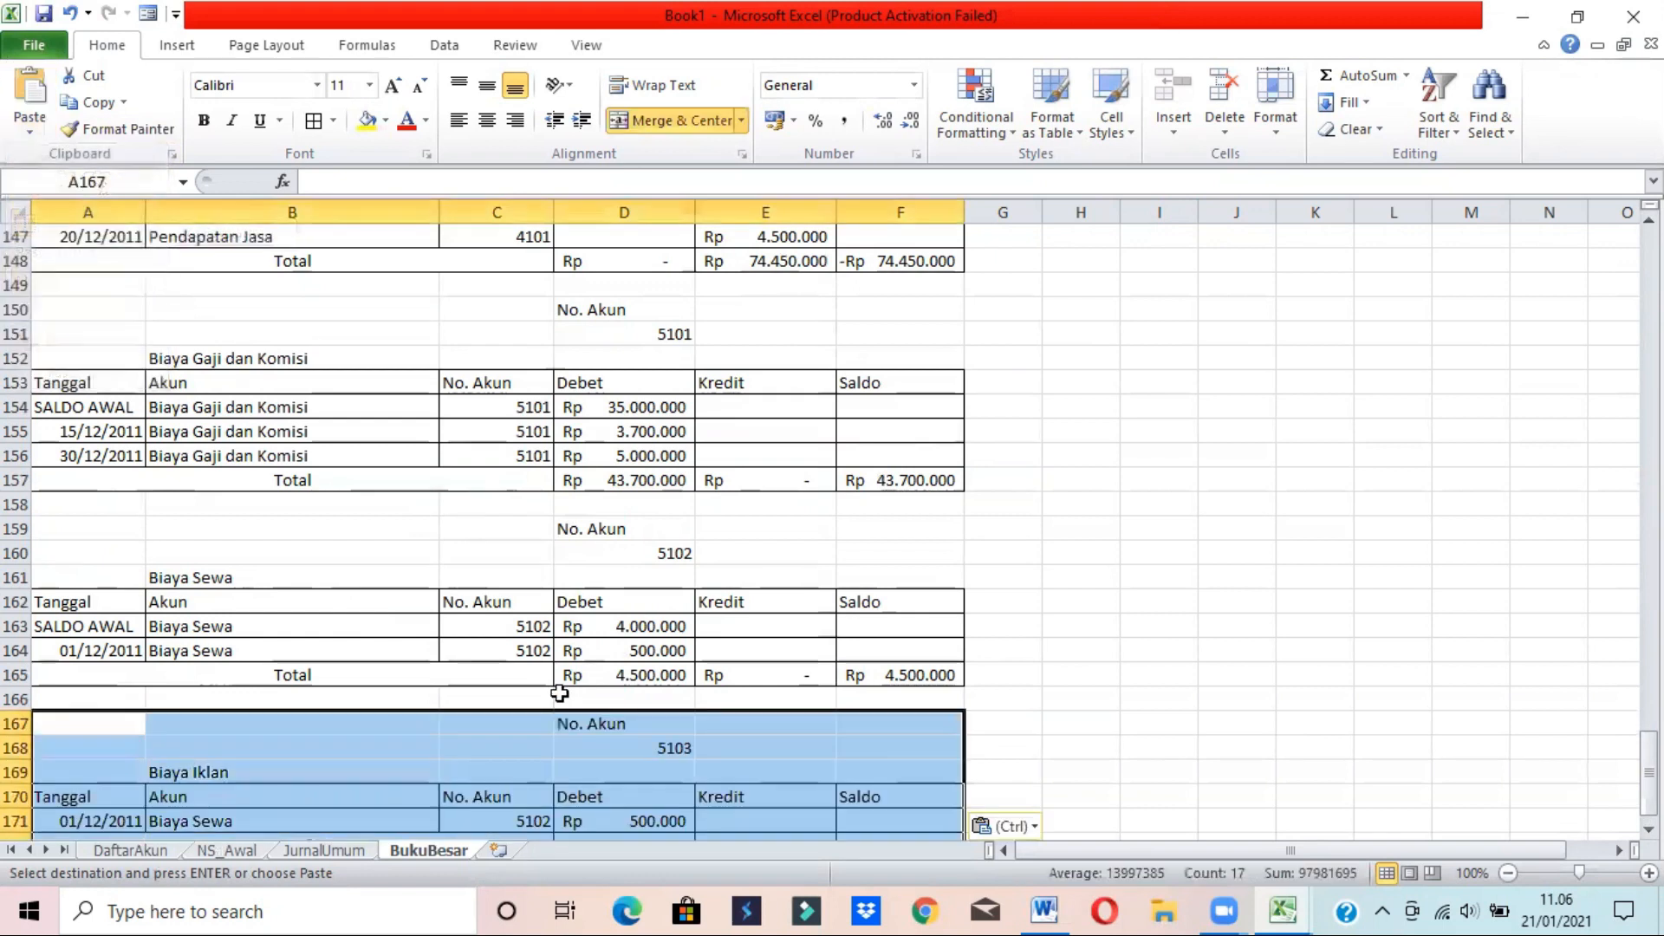
# - Set the account number in C171 to 5103 and replace the date in A171 with SALDO AWAL
pyautogui.scroll(-2, 706, 738)
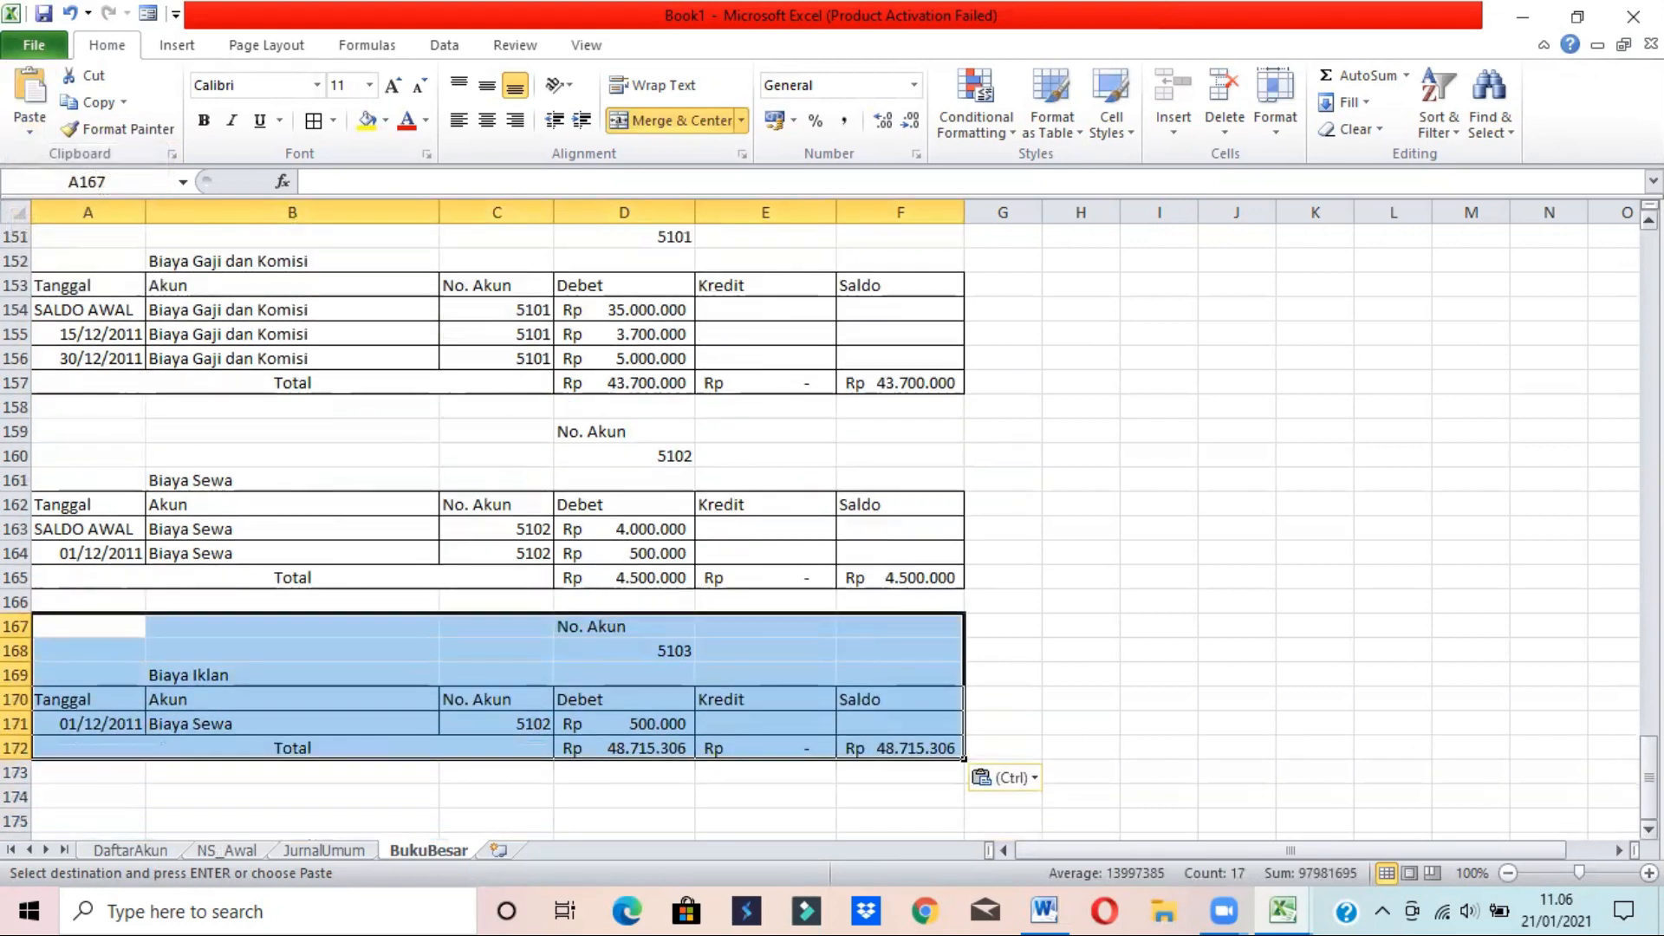
pyautogui.click(533, 721)
pyautogui.click(565, 723)
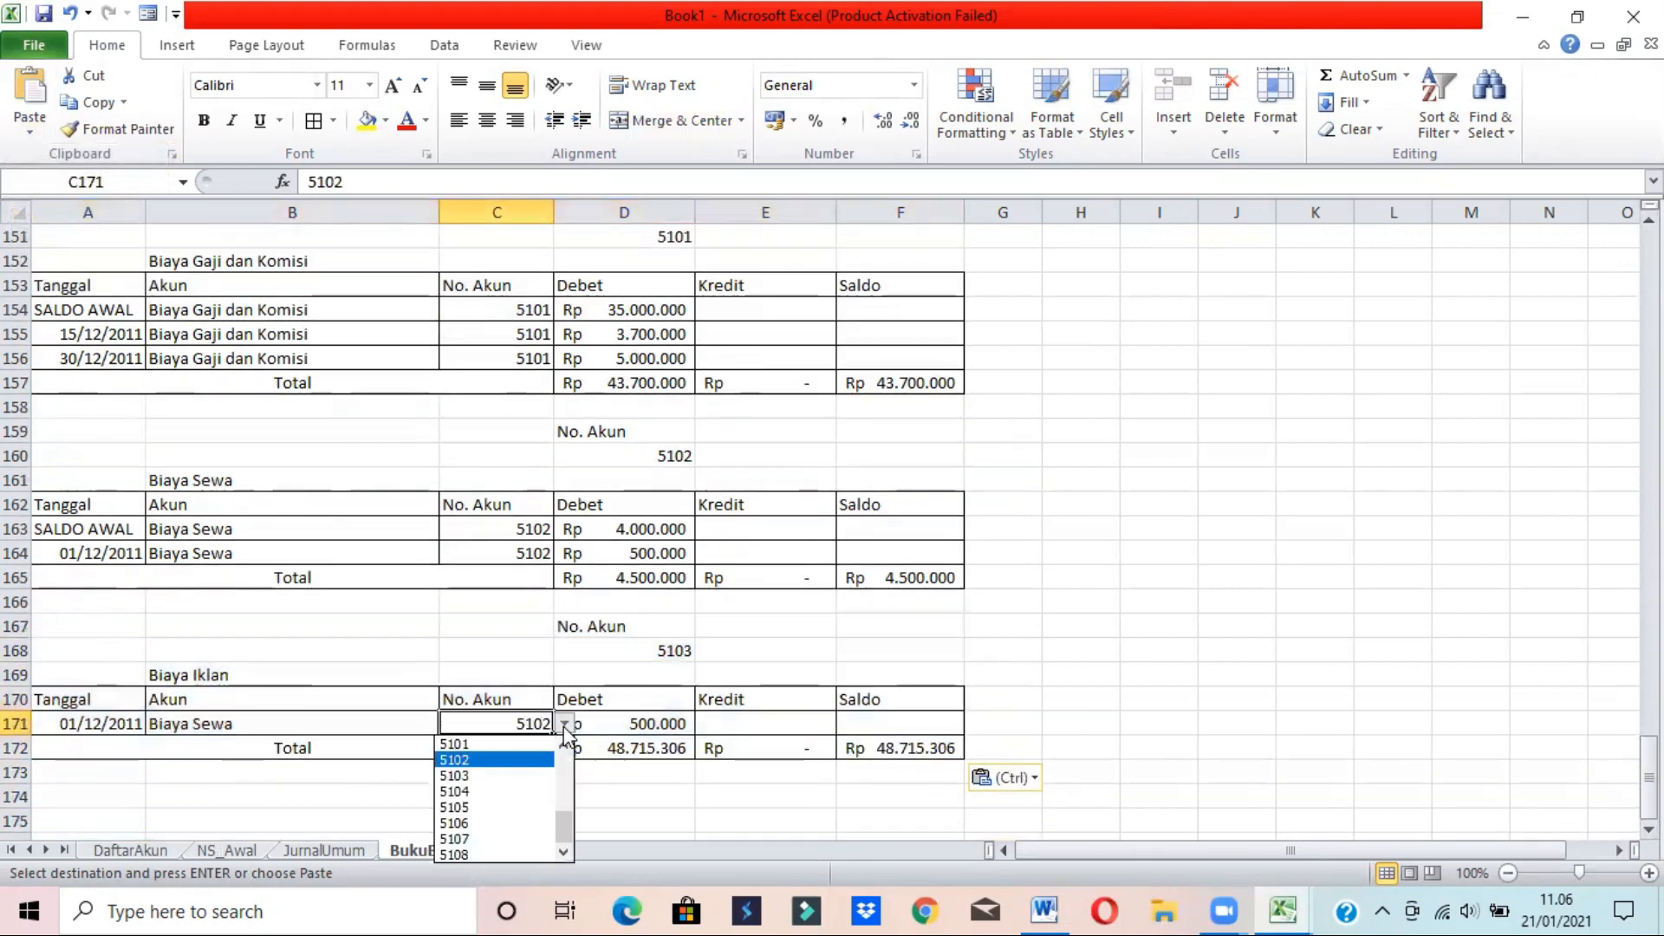
pyautogui.click(499, 775)
pyautogui.click(95, 723)
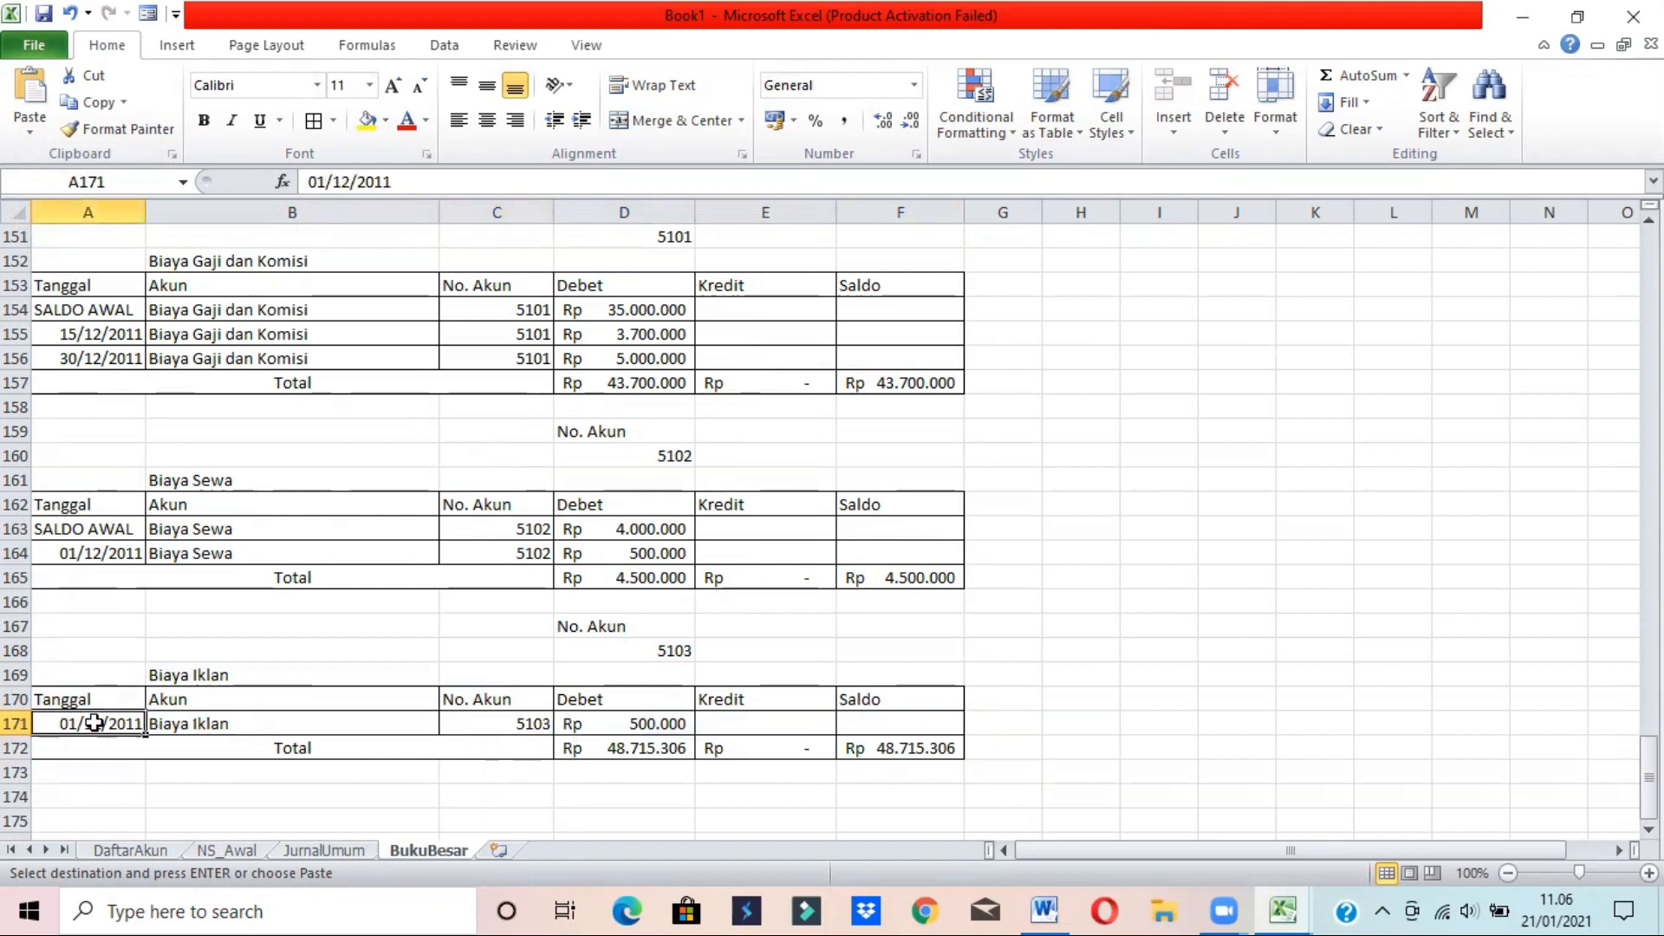
pyautogui.write('sa')
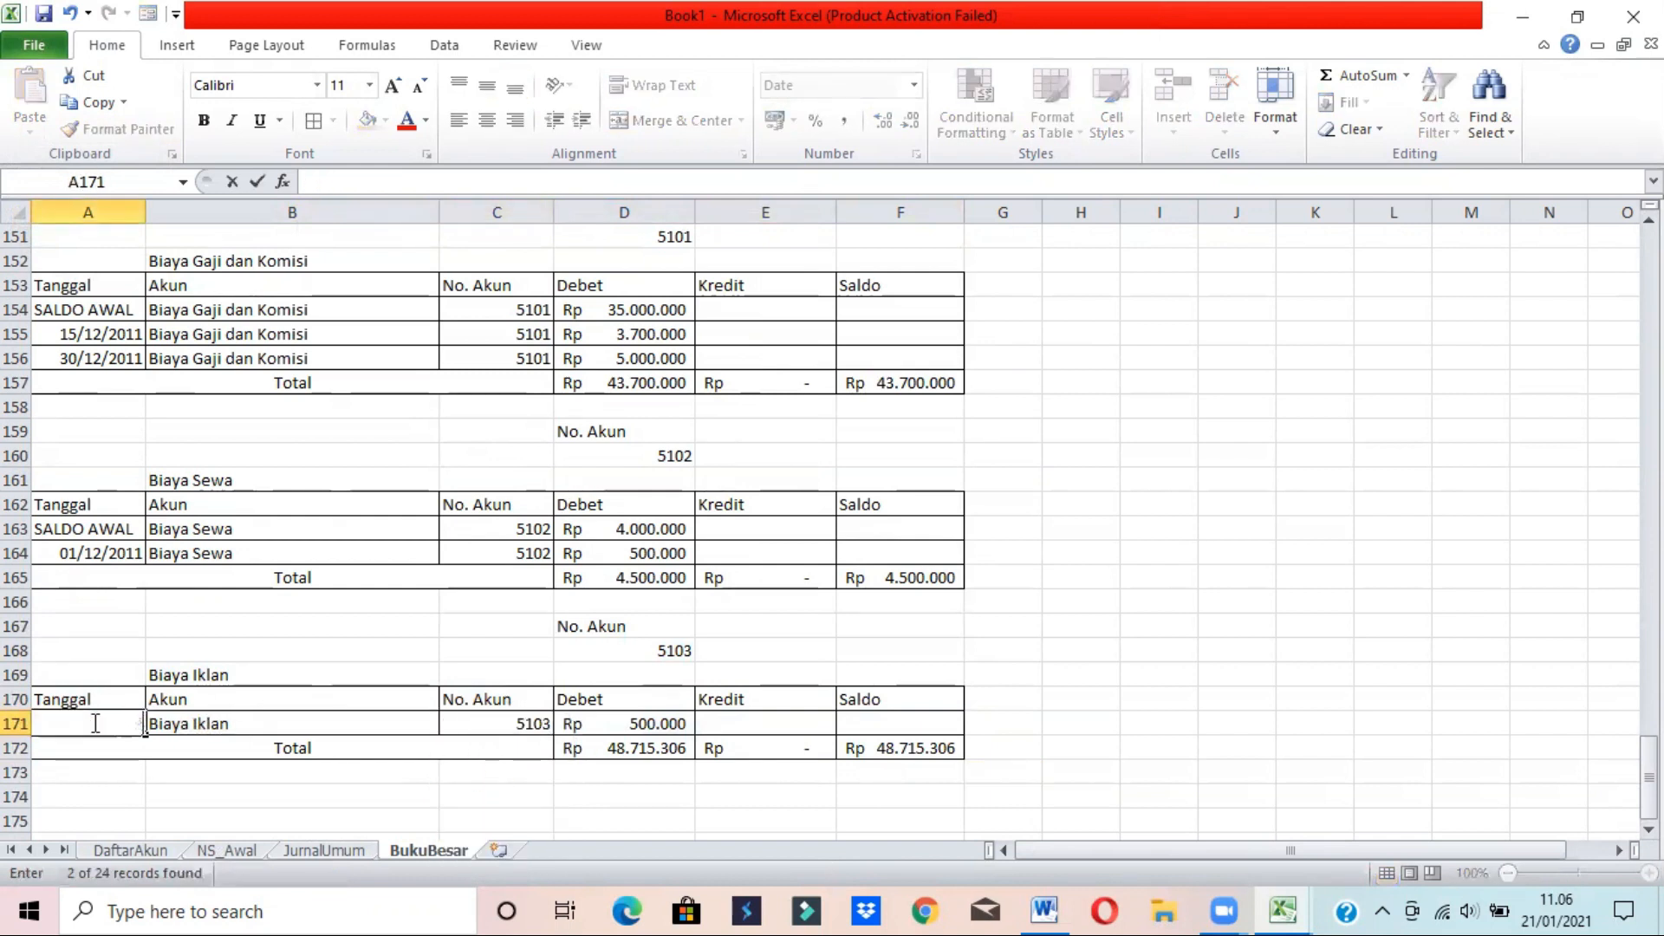
pyautogui.write('LDO AWAL')
pyautogui.press('Tab')
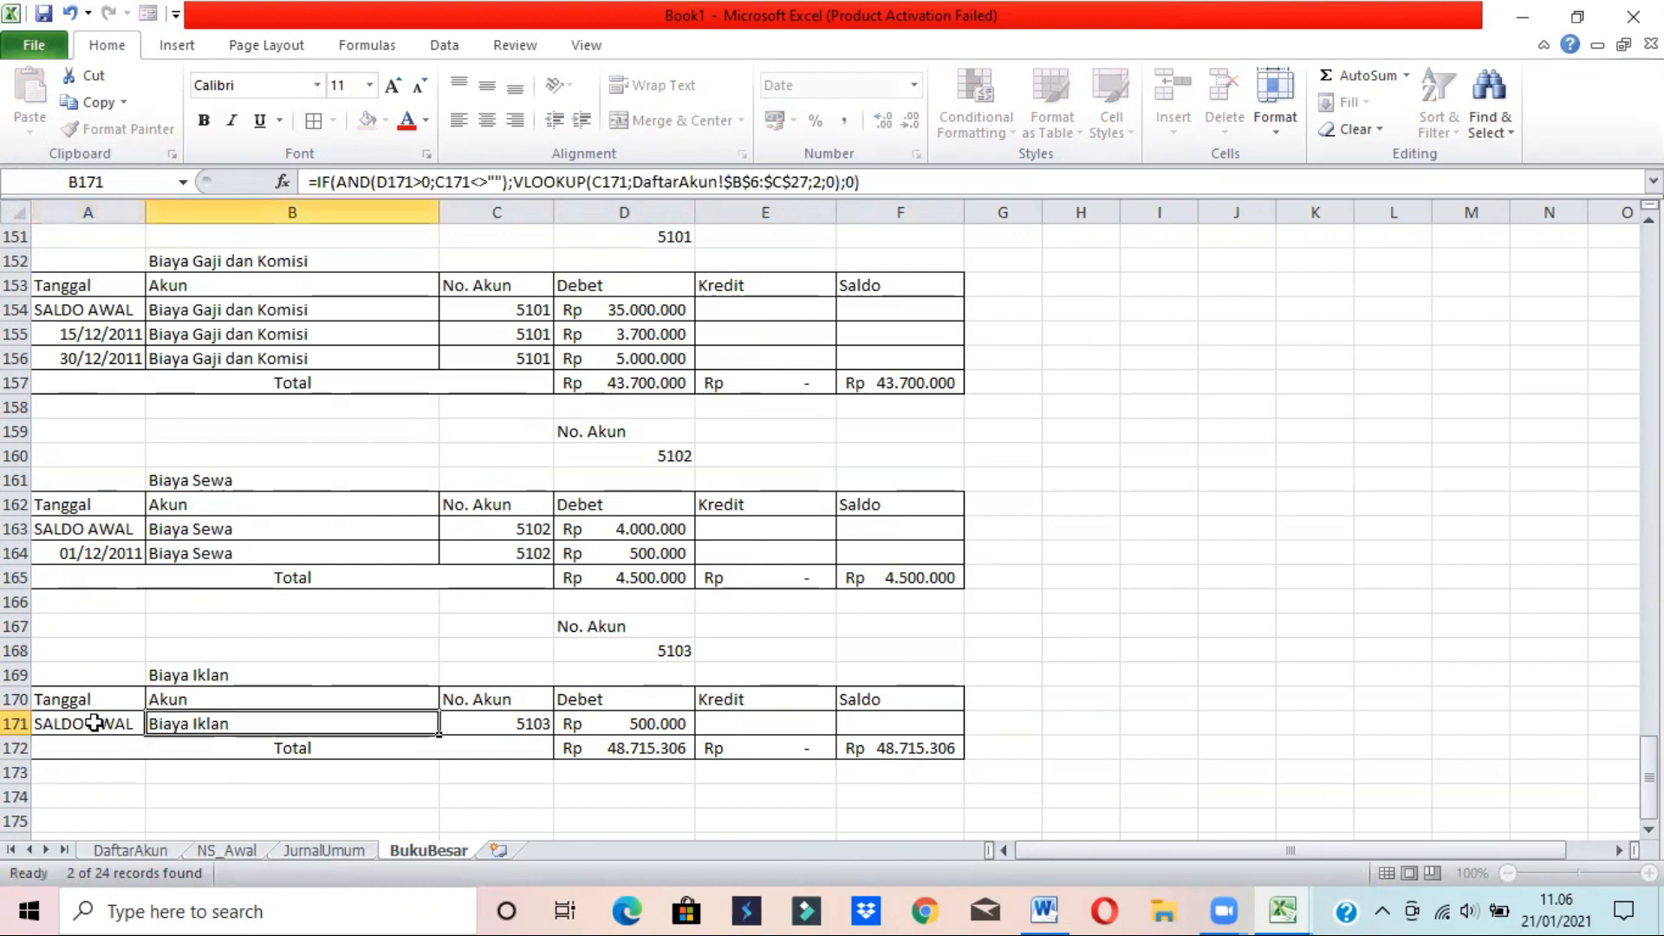
# - Link the opening debit balance in D171 to the Biaya Iklan debit with =NS_Awal!D23
pyautogui.press('Tab')
pyautogui.press('Tab')
pyautogui.write('=')
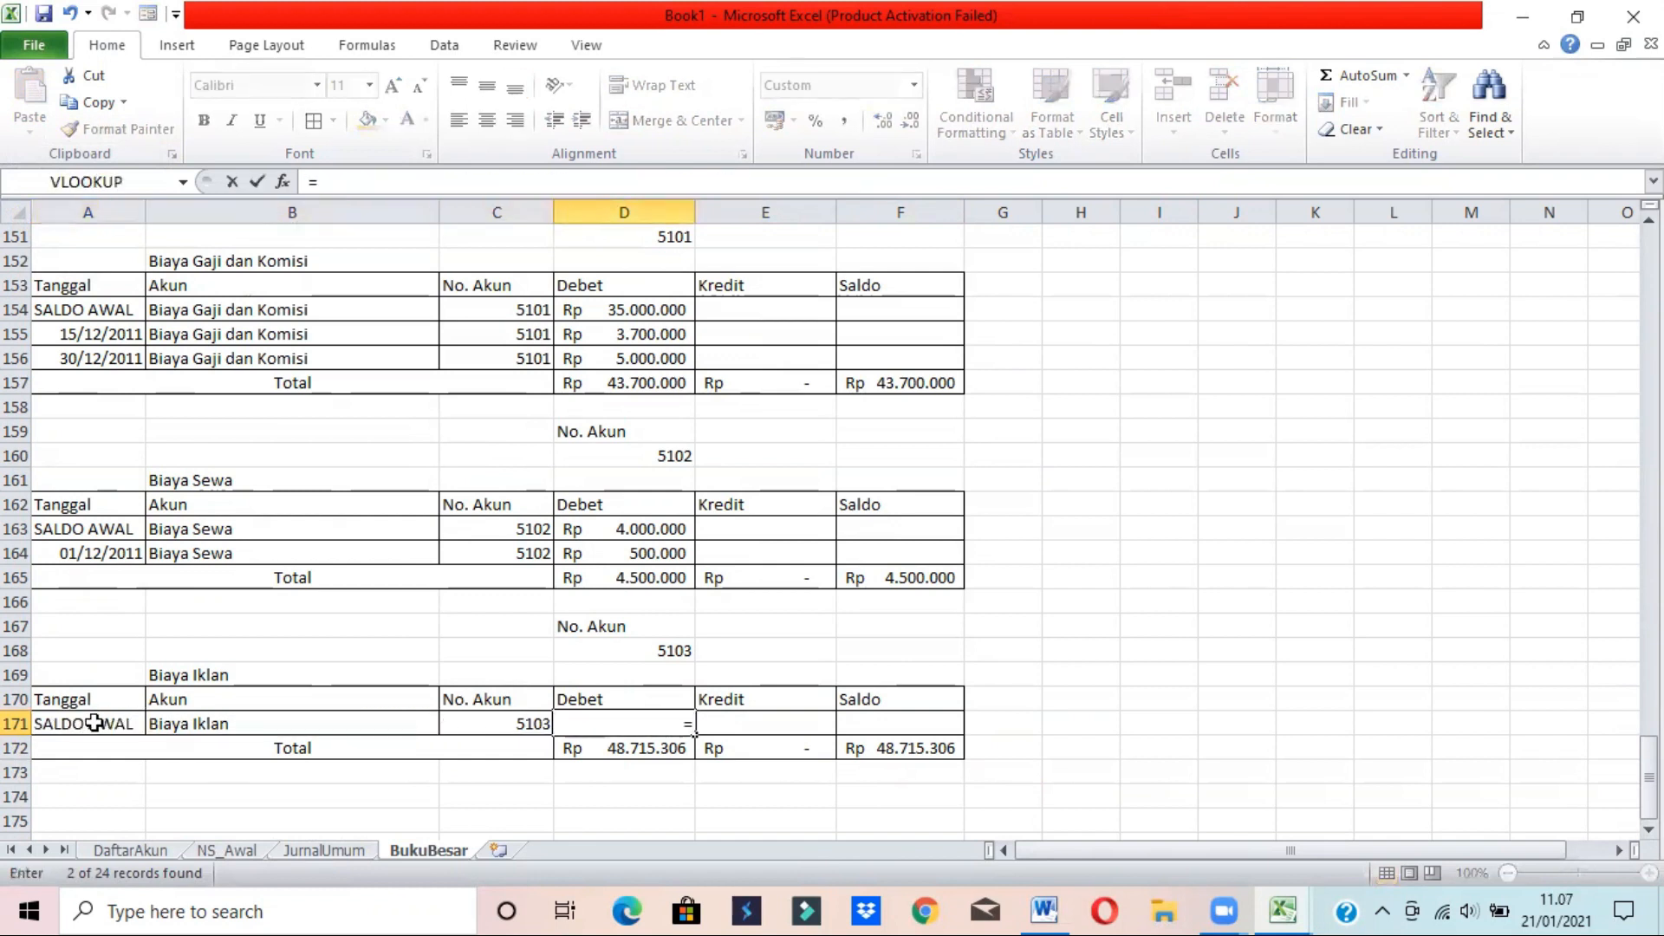
pyautogui.click(227, 847)
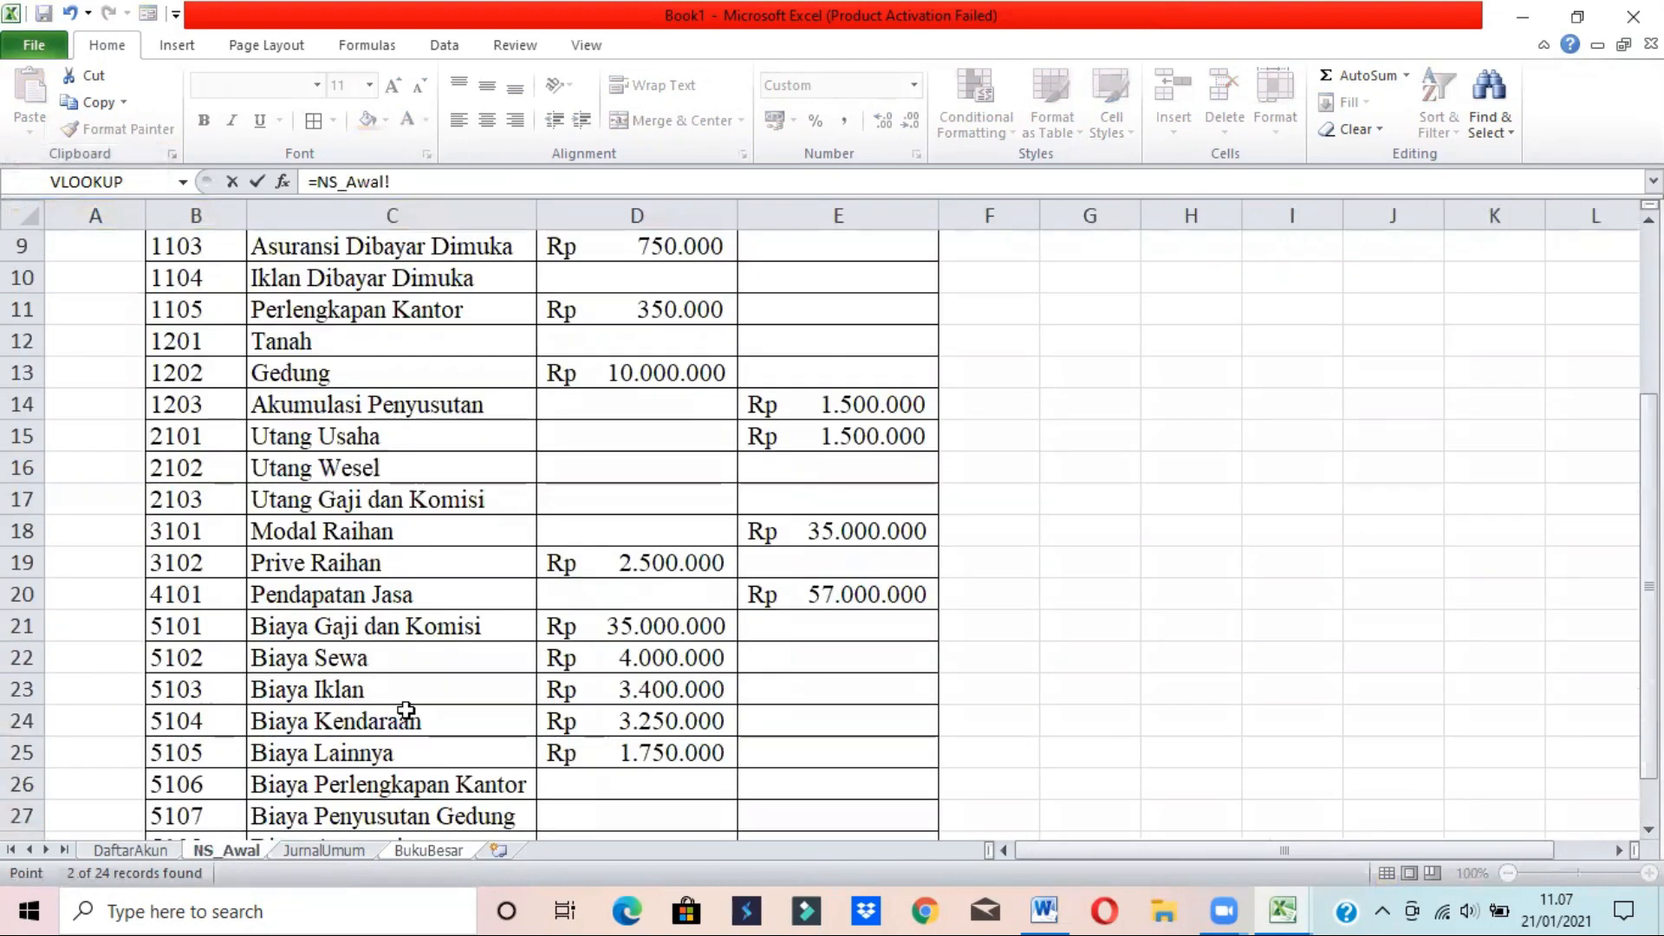
pyautogui.click(601, 692)
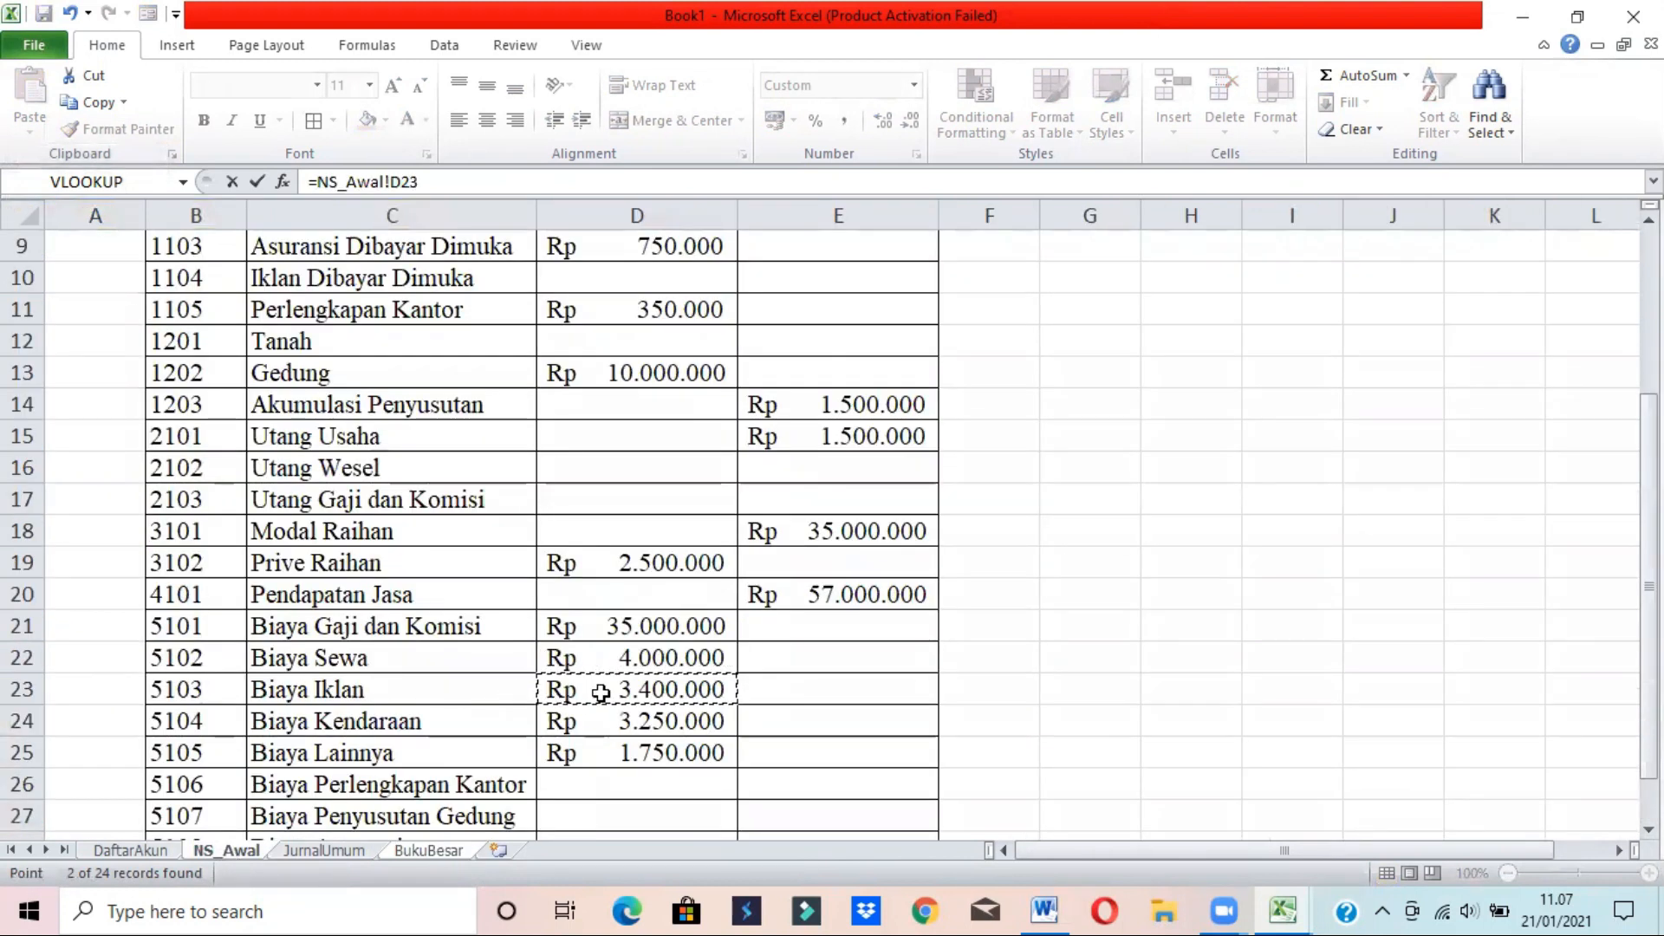
pyautogui.press('Return')
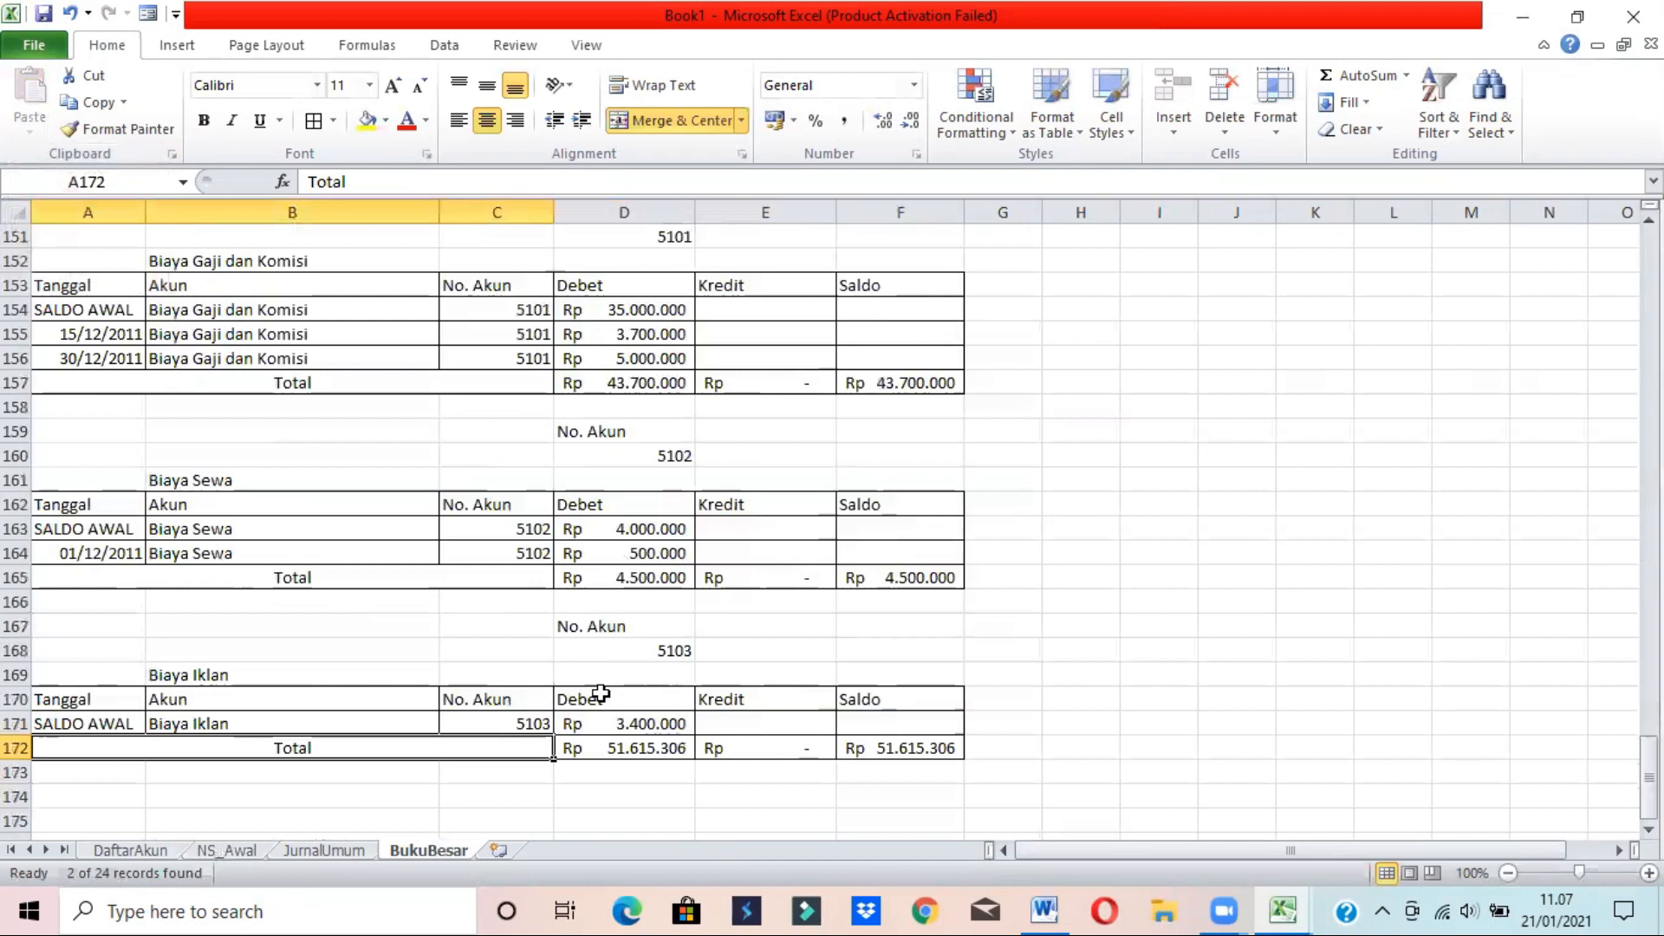
# - Correct the Biaya Iklan debit total in D172 to =SUBTOTAL(9;D171) and fill it across to E172
pyautogui.click(639, 747)
pyautogui.moveTo(493, 182); pyautogui.dragTo(422, 191)
pyautogui.press('BackSpace')
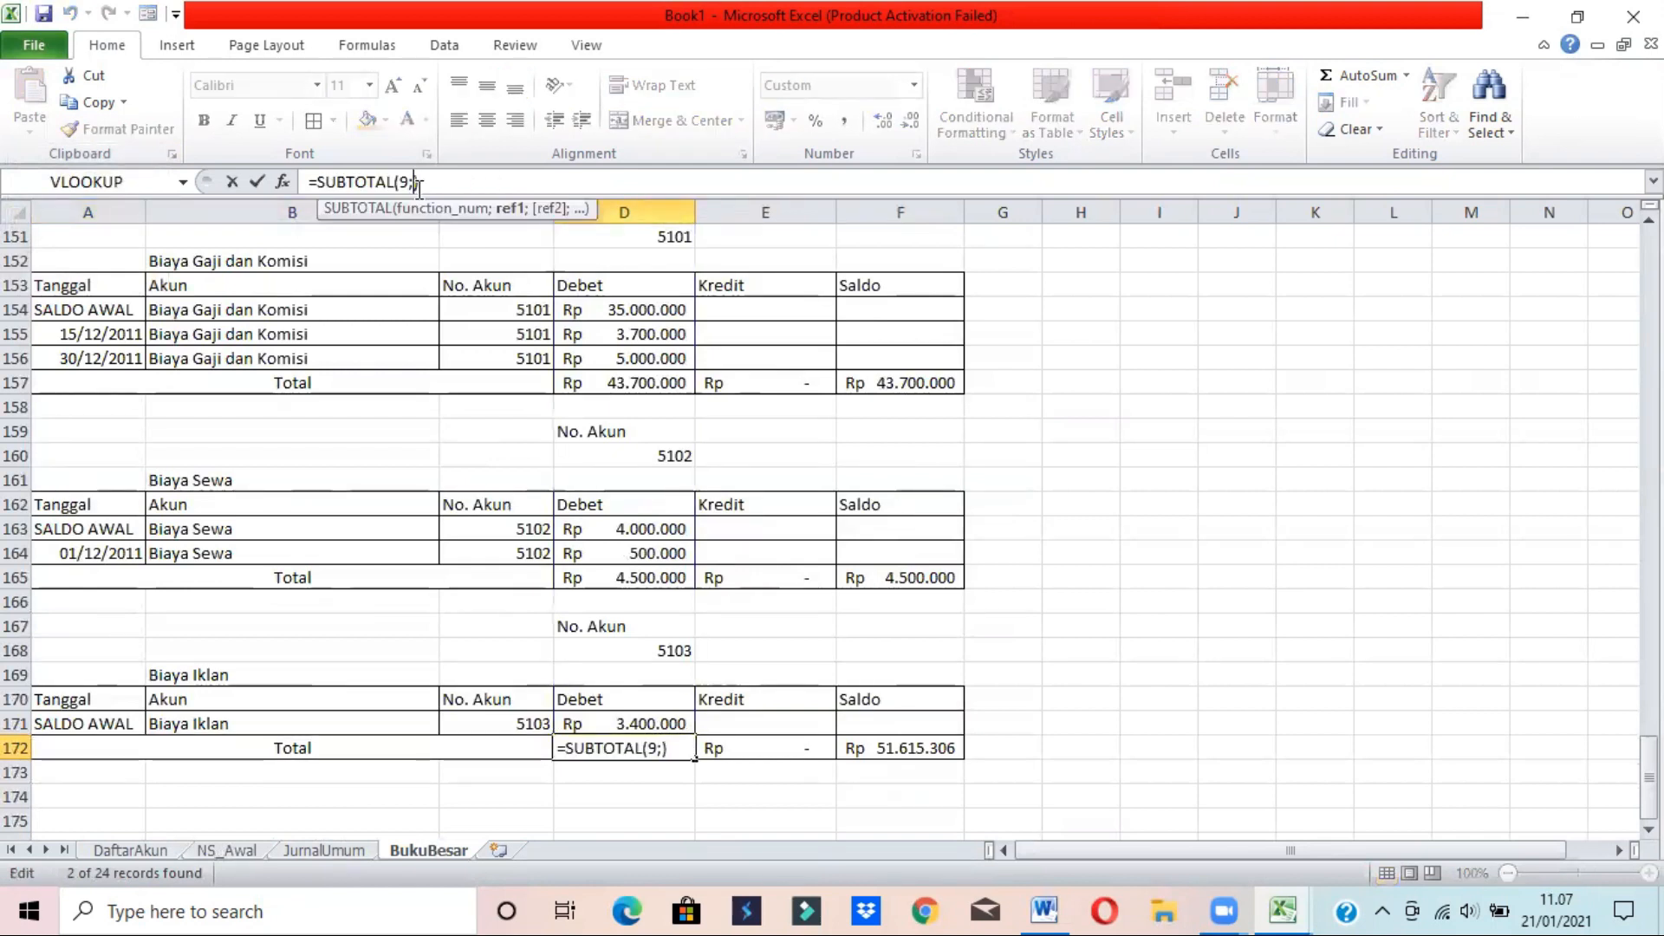
pyautogui.click(630, 725)
pyautogui.press('Return')
pyautogui.press('Up')
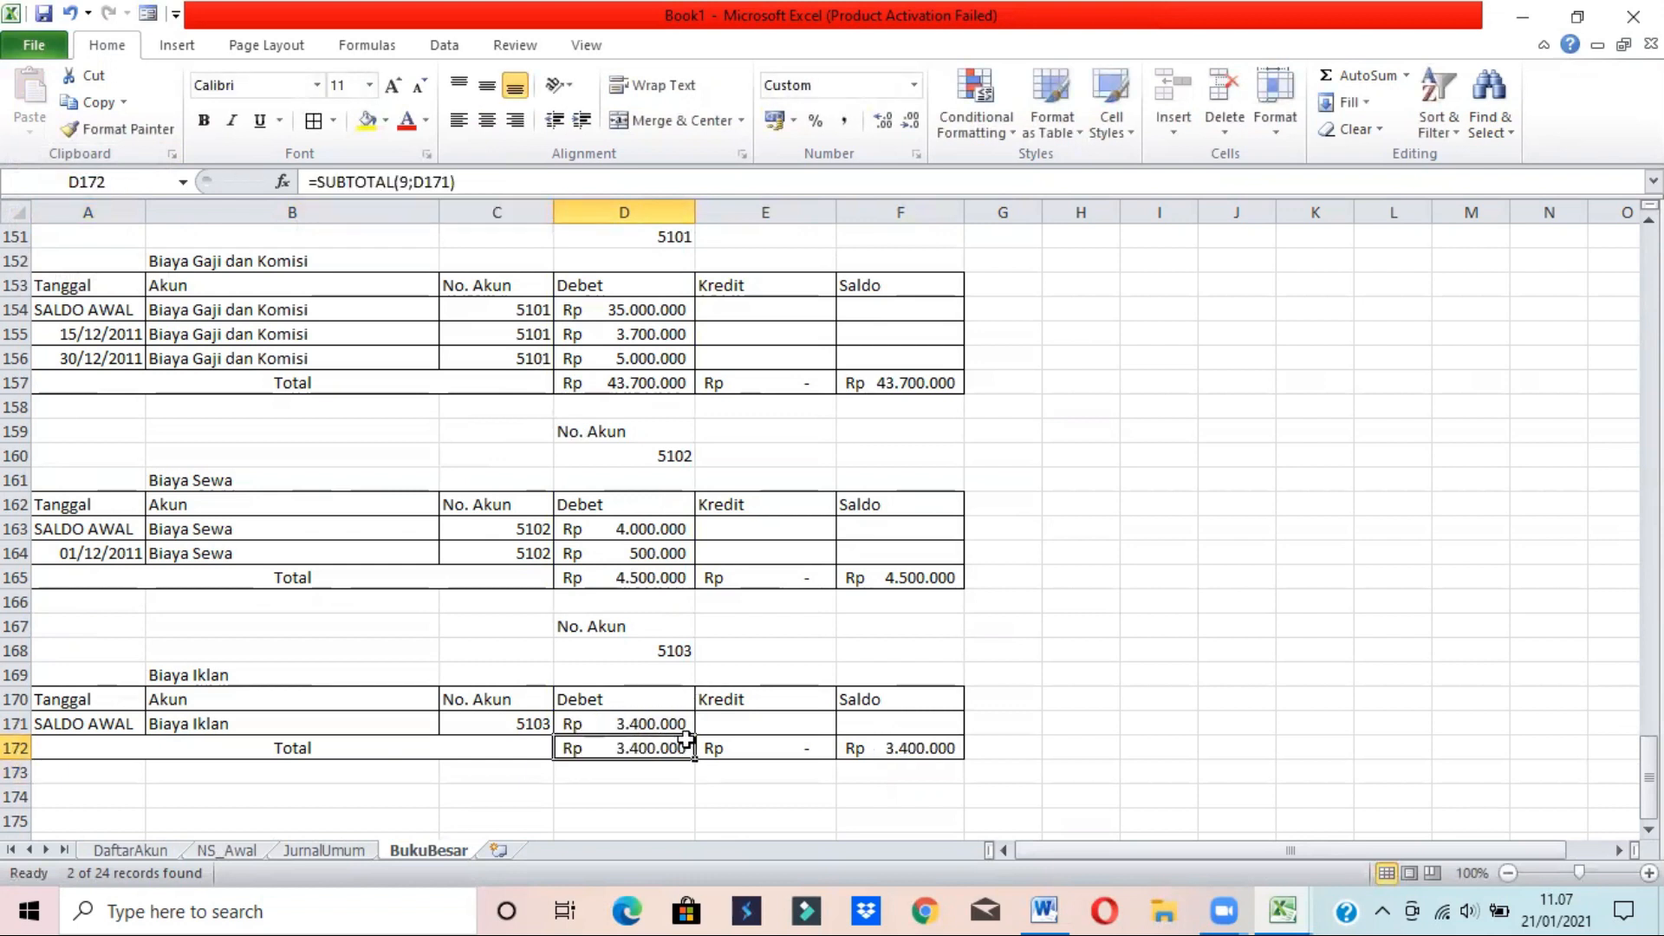
pyautogui.moveTo(697, 756); pyautogui.dragTo(780, 752)
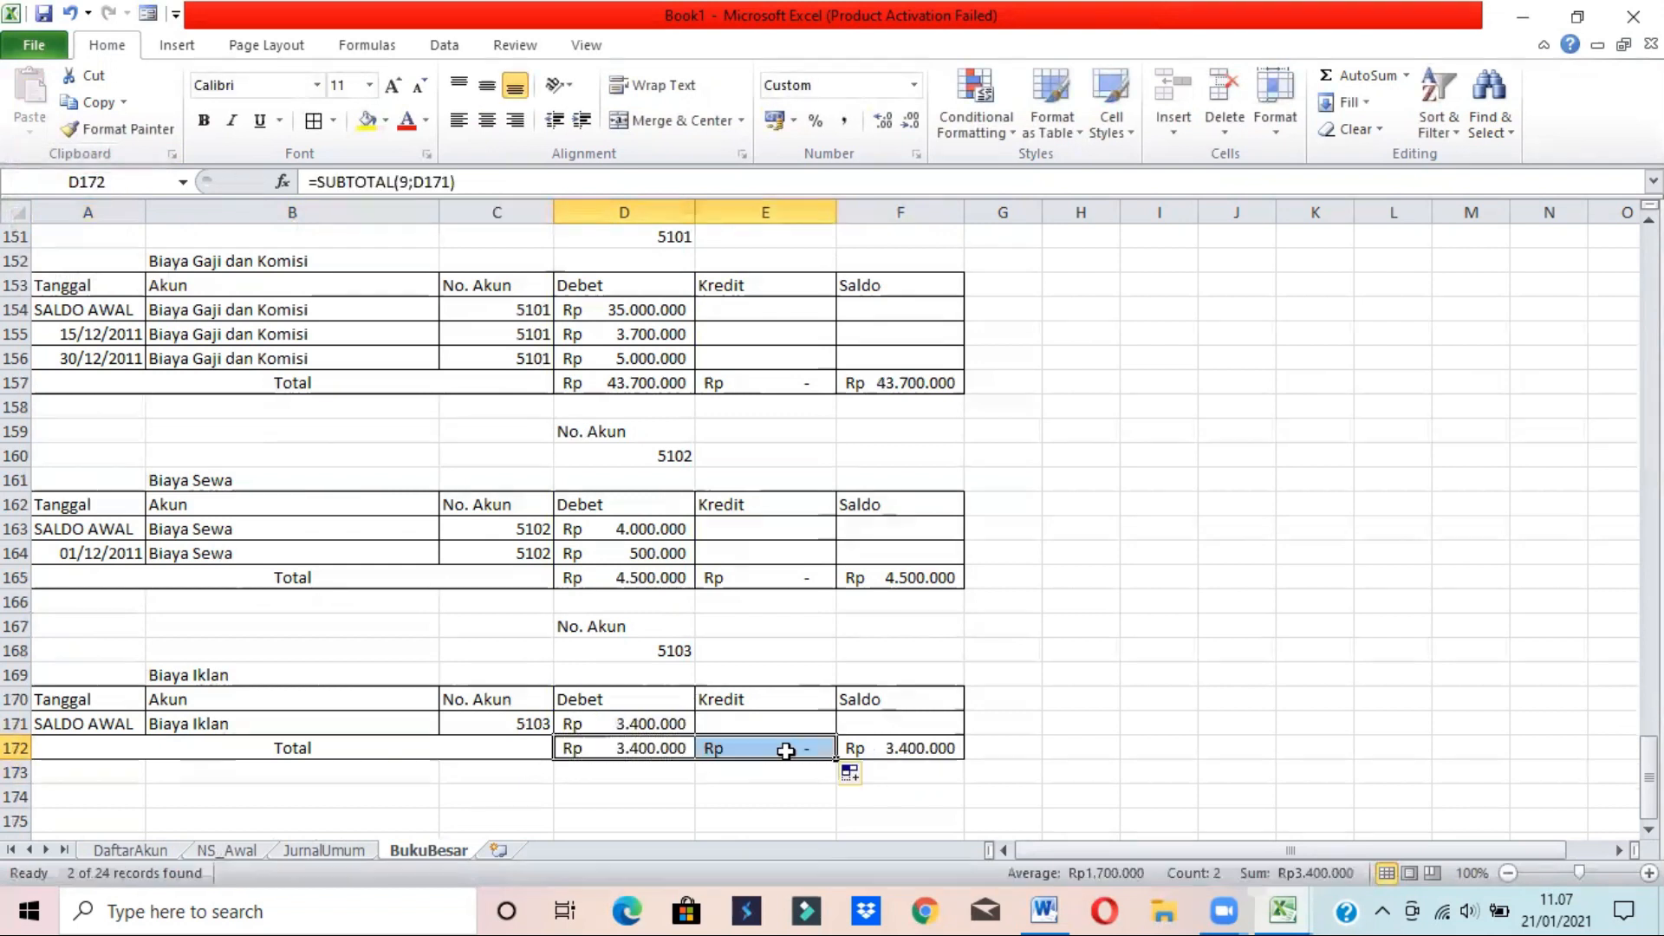
pyautogui.click(1229, 722)
# - Set the account number in D7 of the ledger template to 5104
pyautogui.moveTo(1648, 776); pyautogui.dragTo(1648, 259)
pyautogui.click(612, 386)
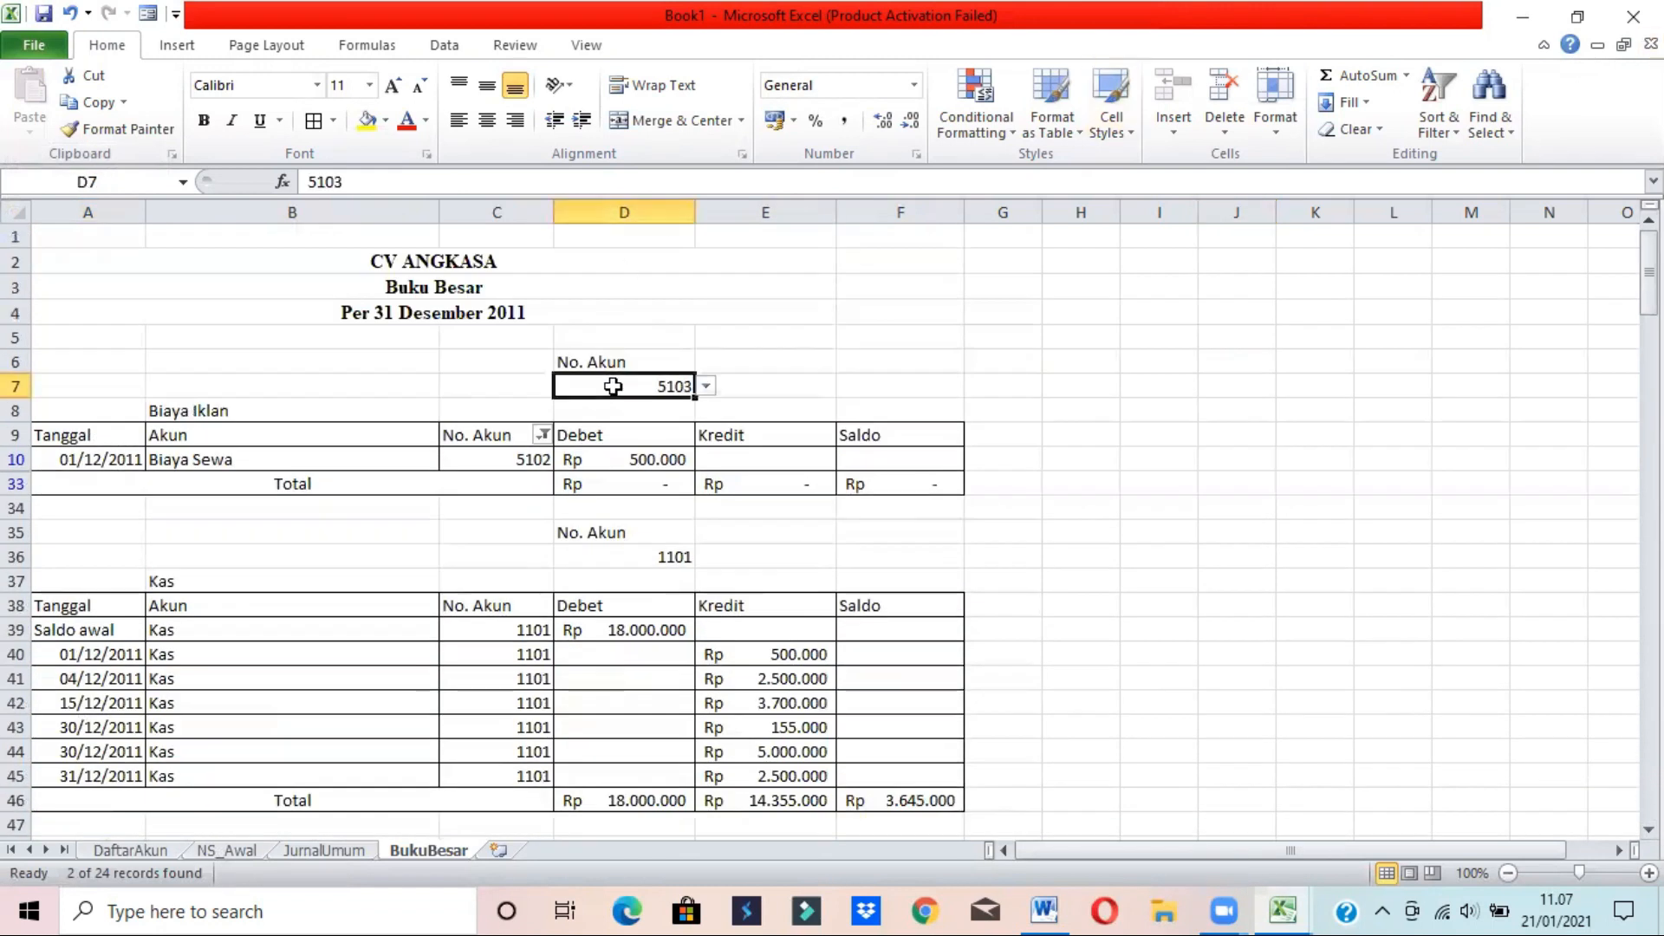
pyautogui.click(708, 388)
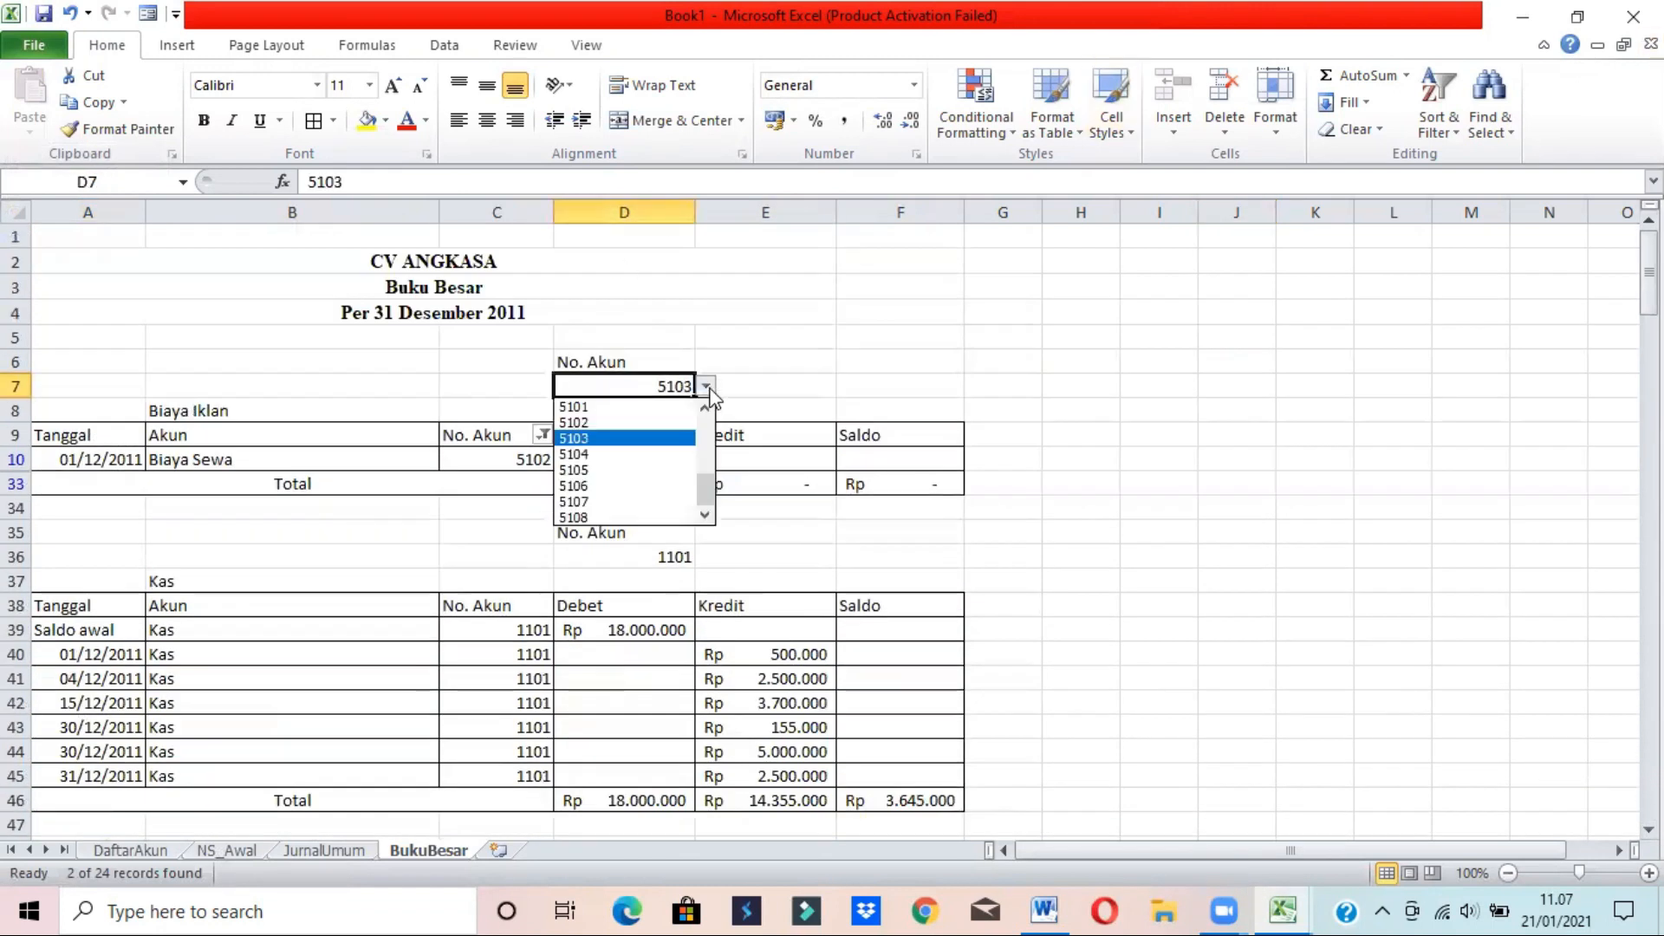
pyautogui.click(642, 452)
# - Check the No. Akun filter list for journal entries of account 5104, leaving the filter as it is
pyautogui.click(541, 434)
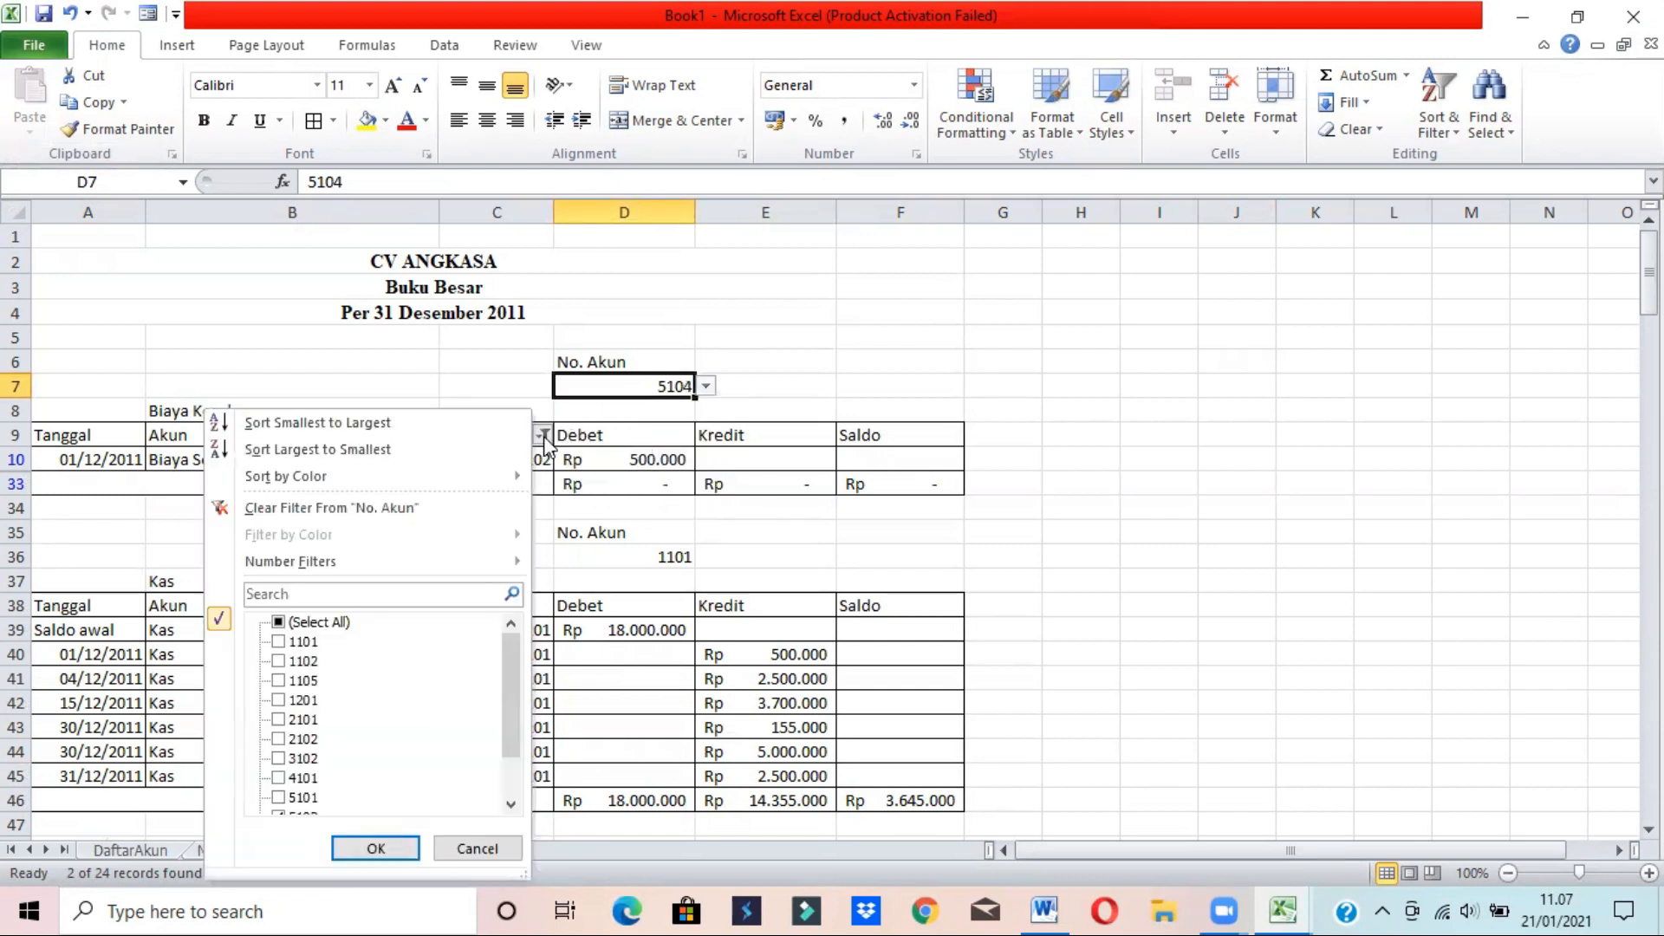
pyautogui.scroll(-1, 493, 660)
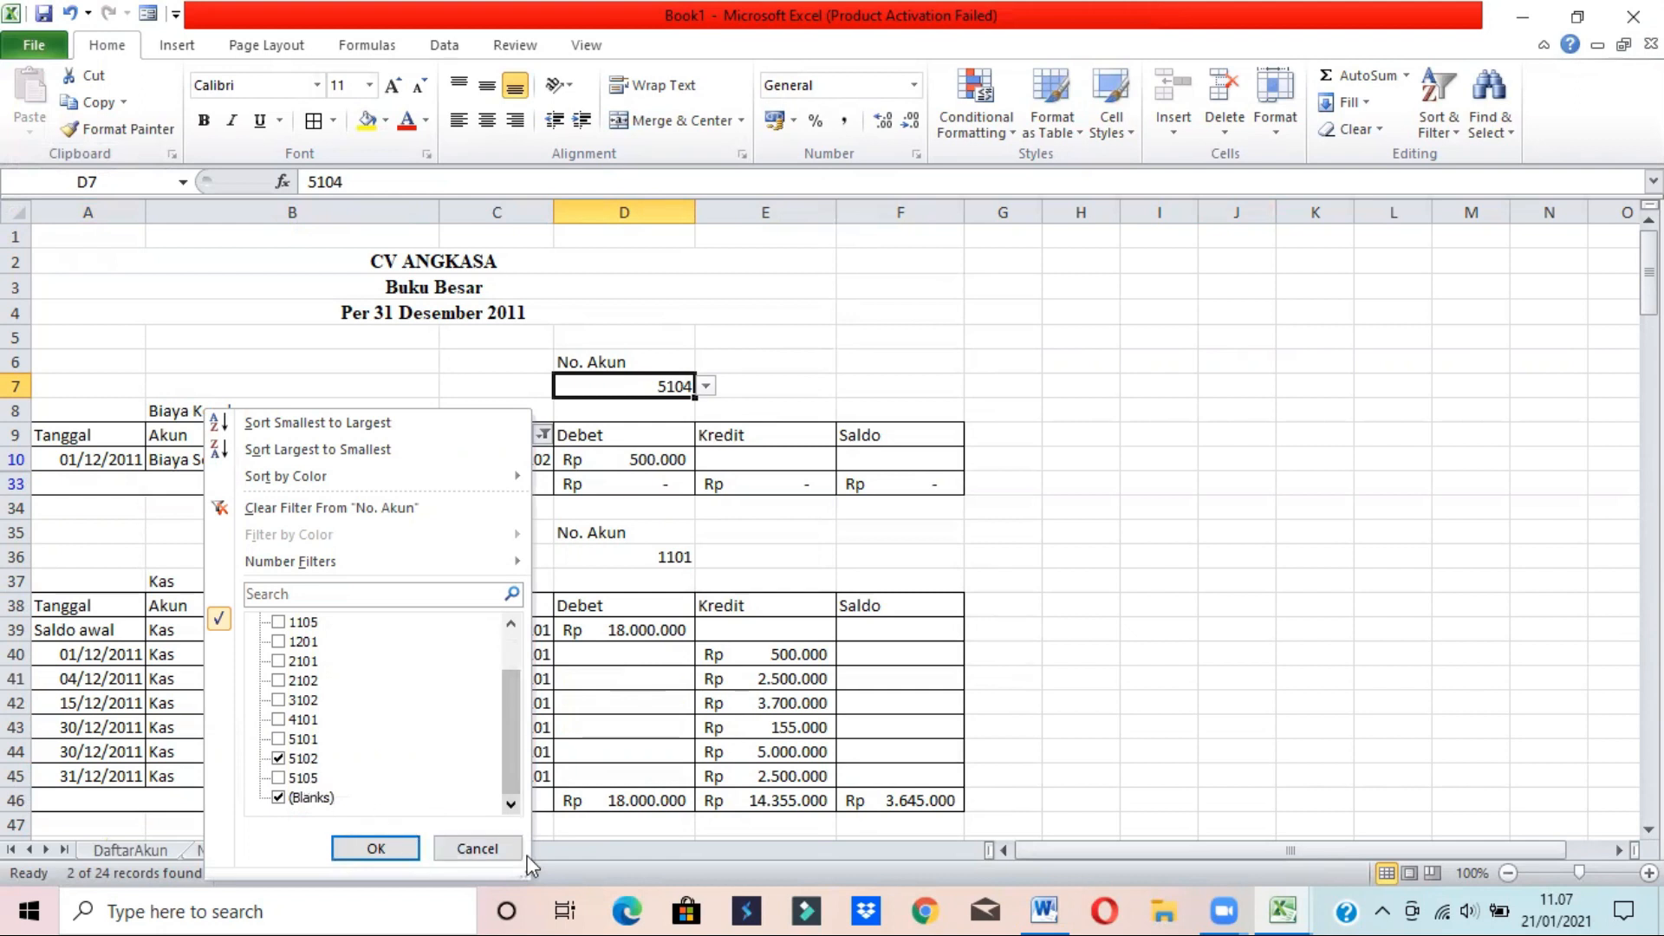
pyautogui.click(479, 848)
pyautogui.click(1071, 428)
# - Copy the Biaya Kendaraan ledger block A6:F33 and paste it at A174 with its source formatting
pyautogui.click(289, 479)
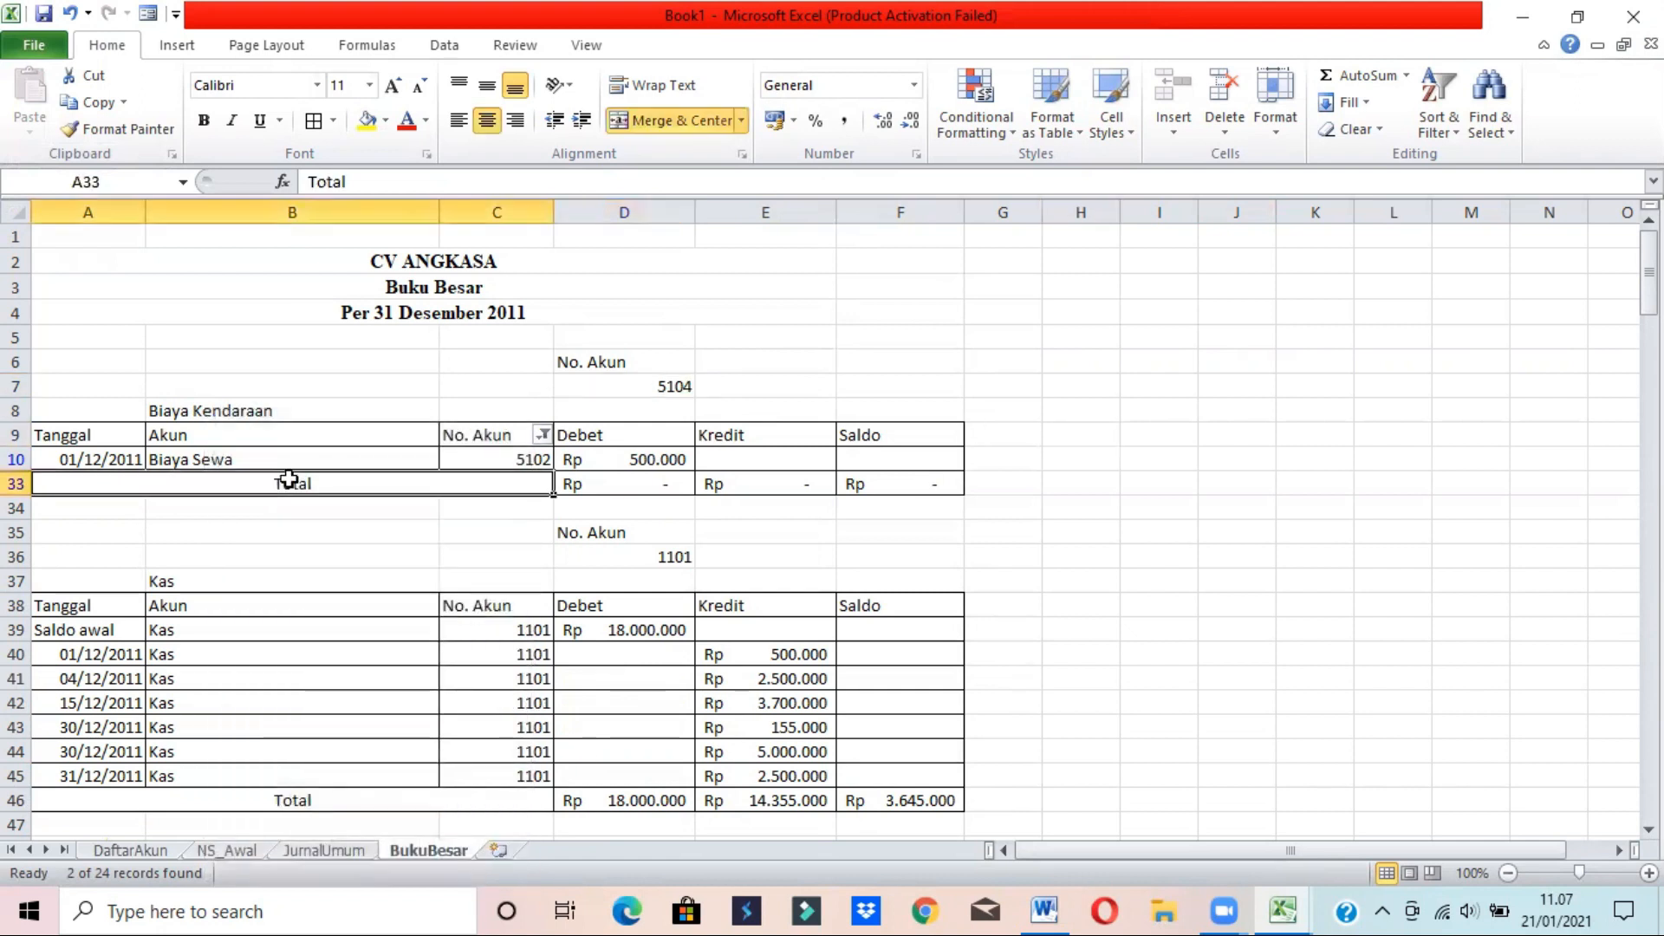
pyautogui.click(214, 455)
pyautogui.moveTo(96, 364); pyautogui.dragTo(914, 496)
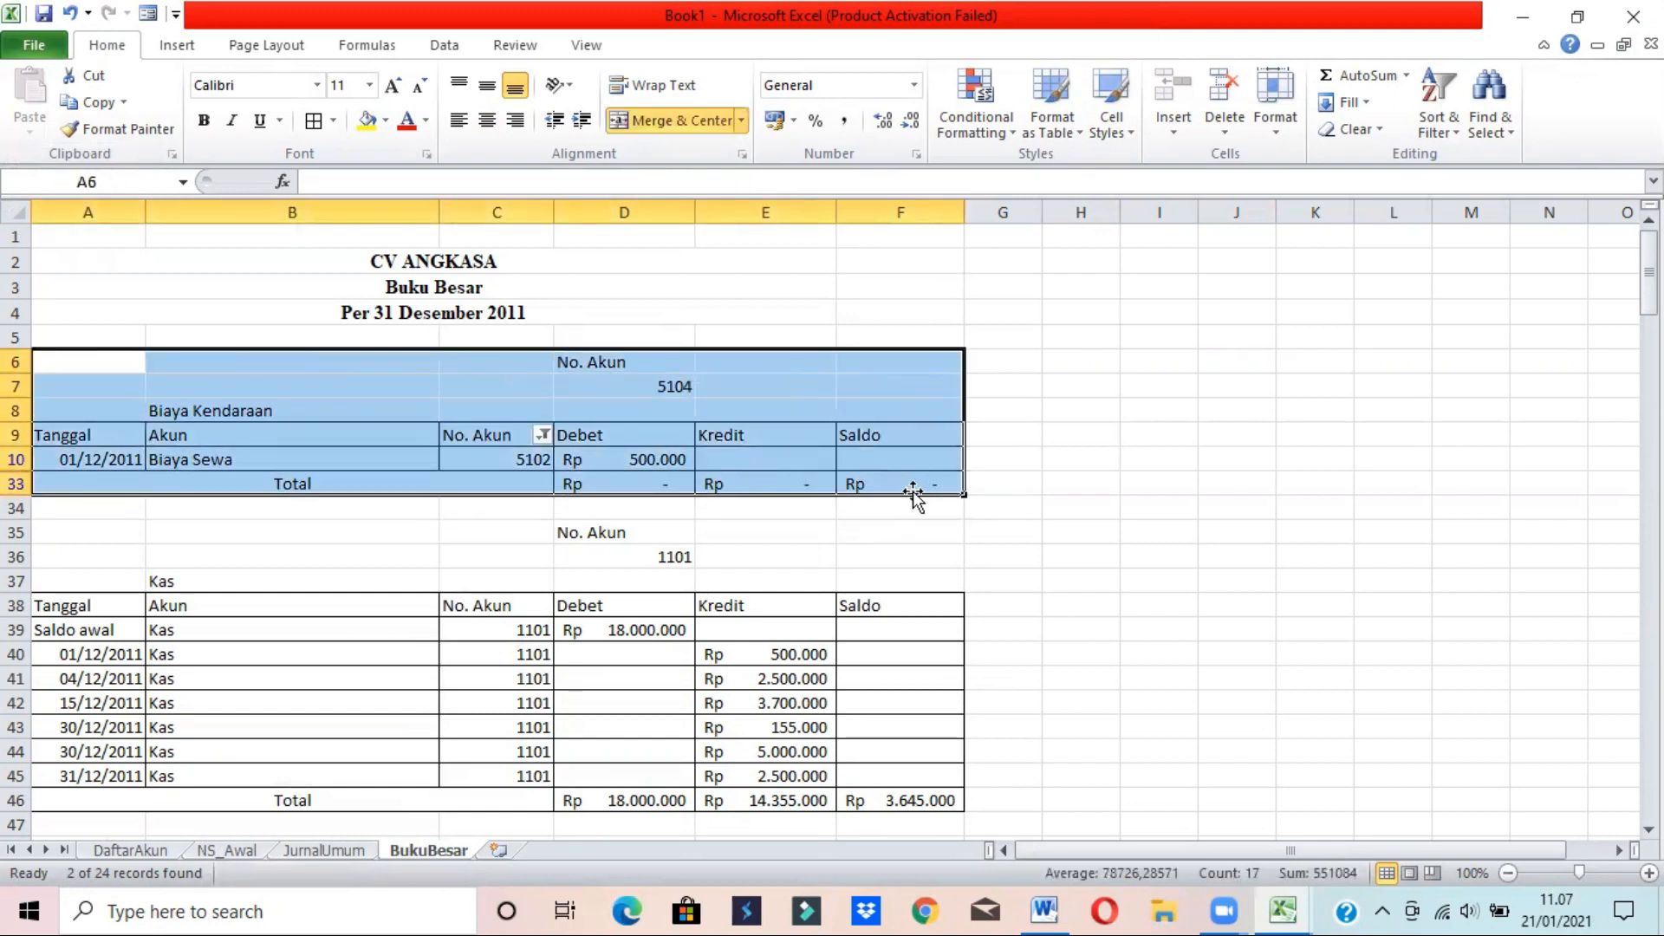
pyautogui.hotkey('ctrl', 'c')
pyautogui.moveTo(1649, 271); pyautogui.dragTo(1649, 776)
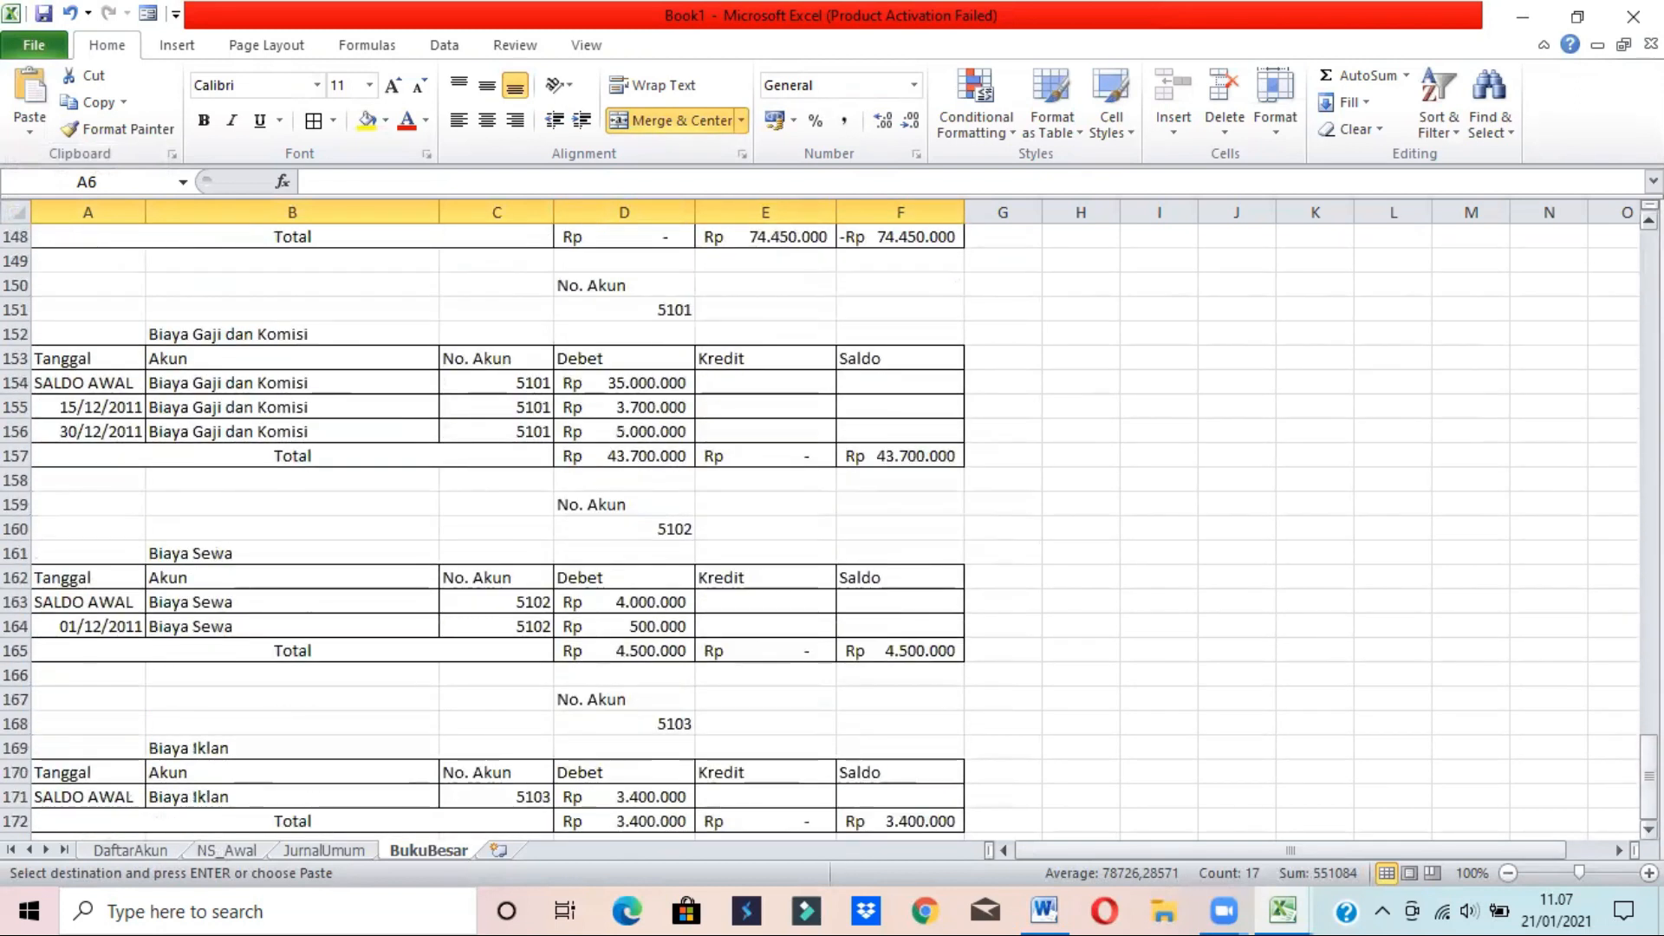
pyautogui.scroll(-2, 434, 754)
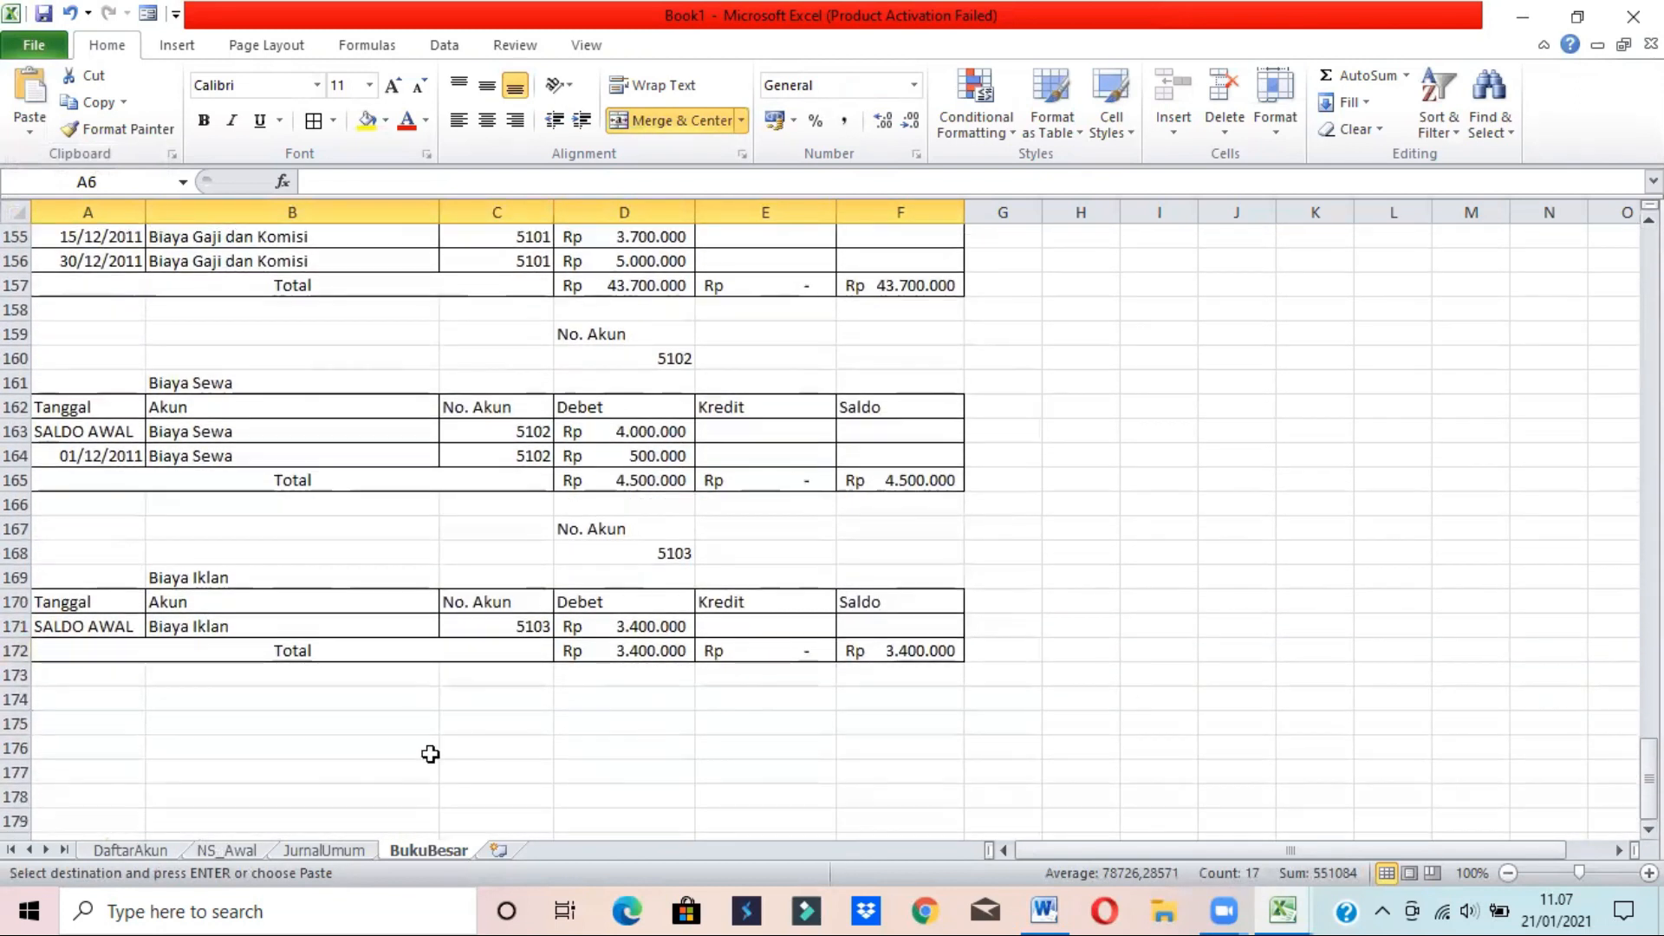
pyautogui.click(125, 698)
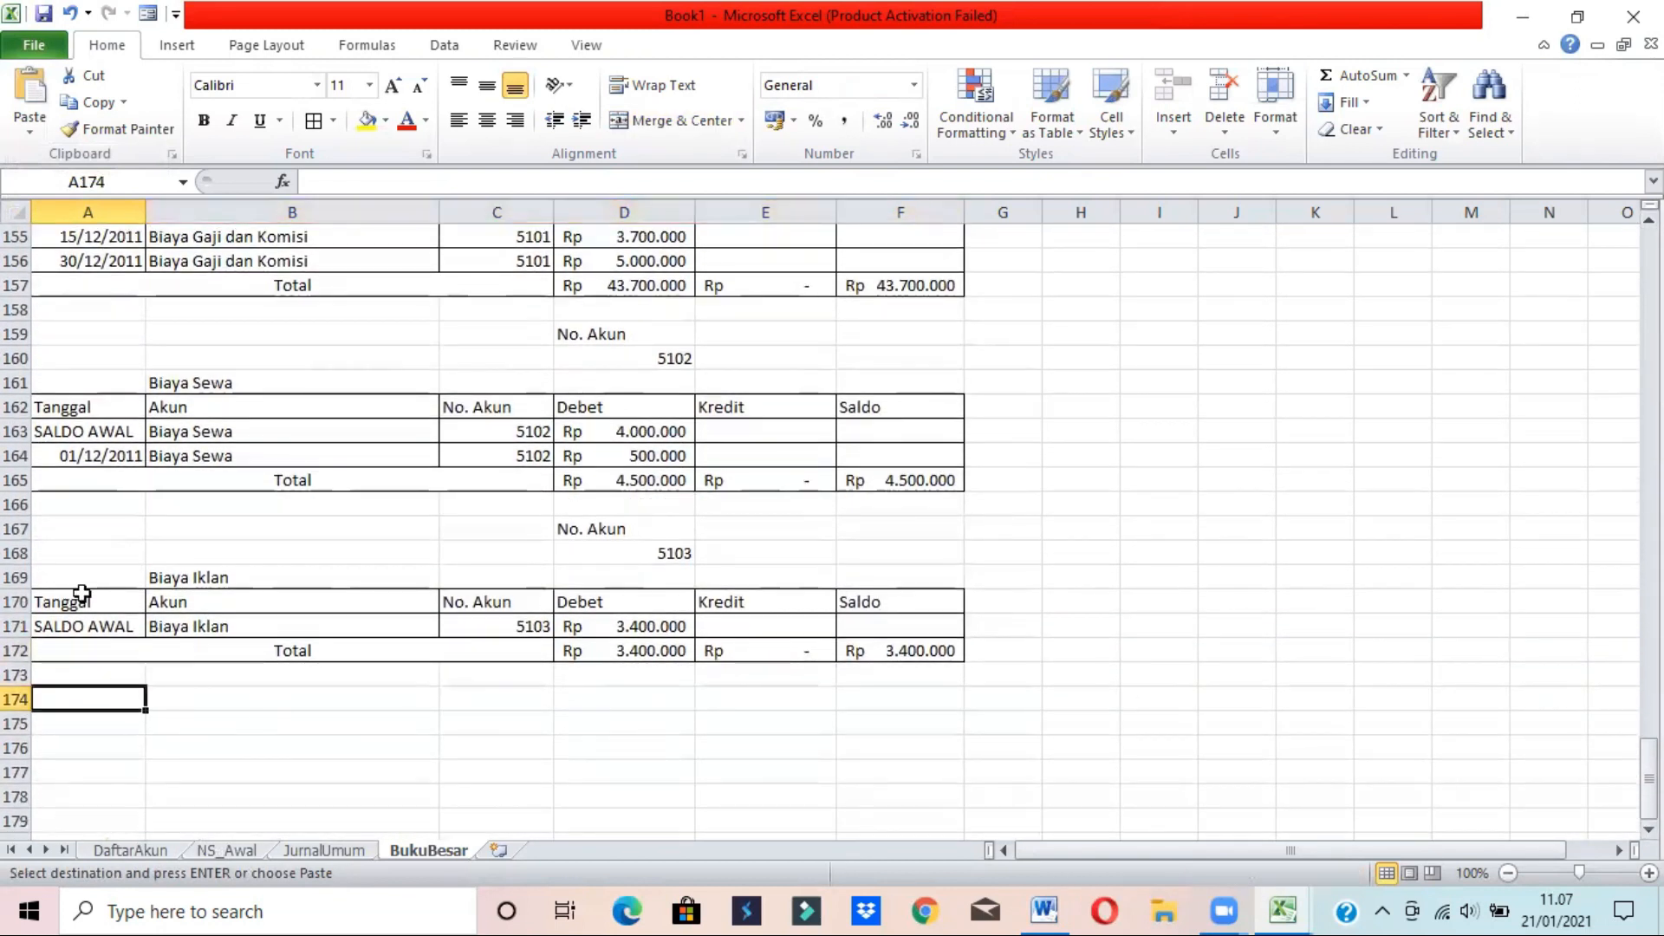
pyautogui.click(29, 133)
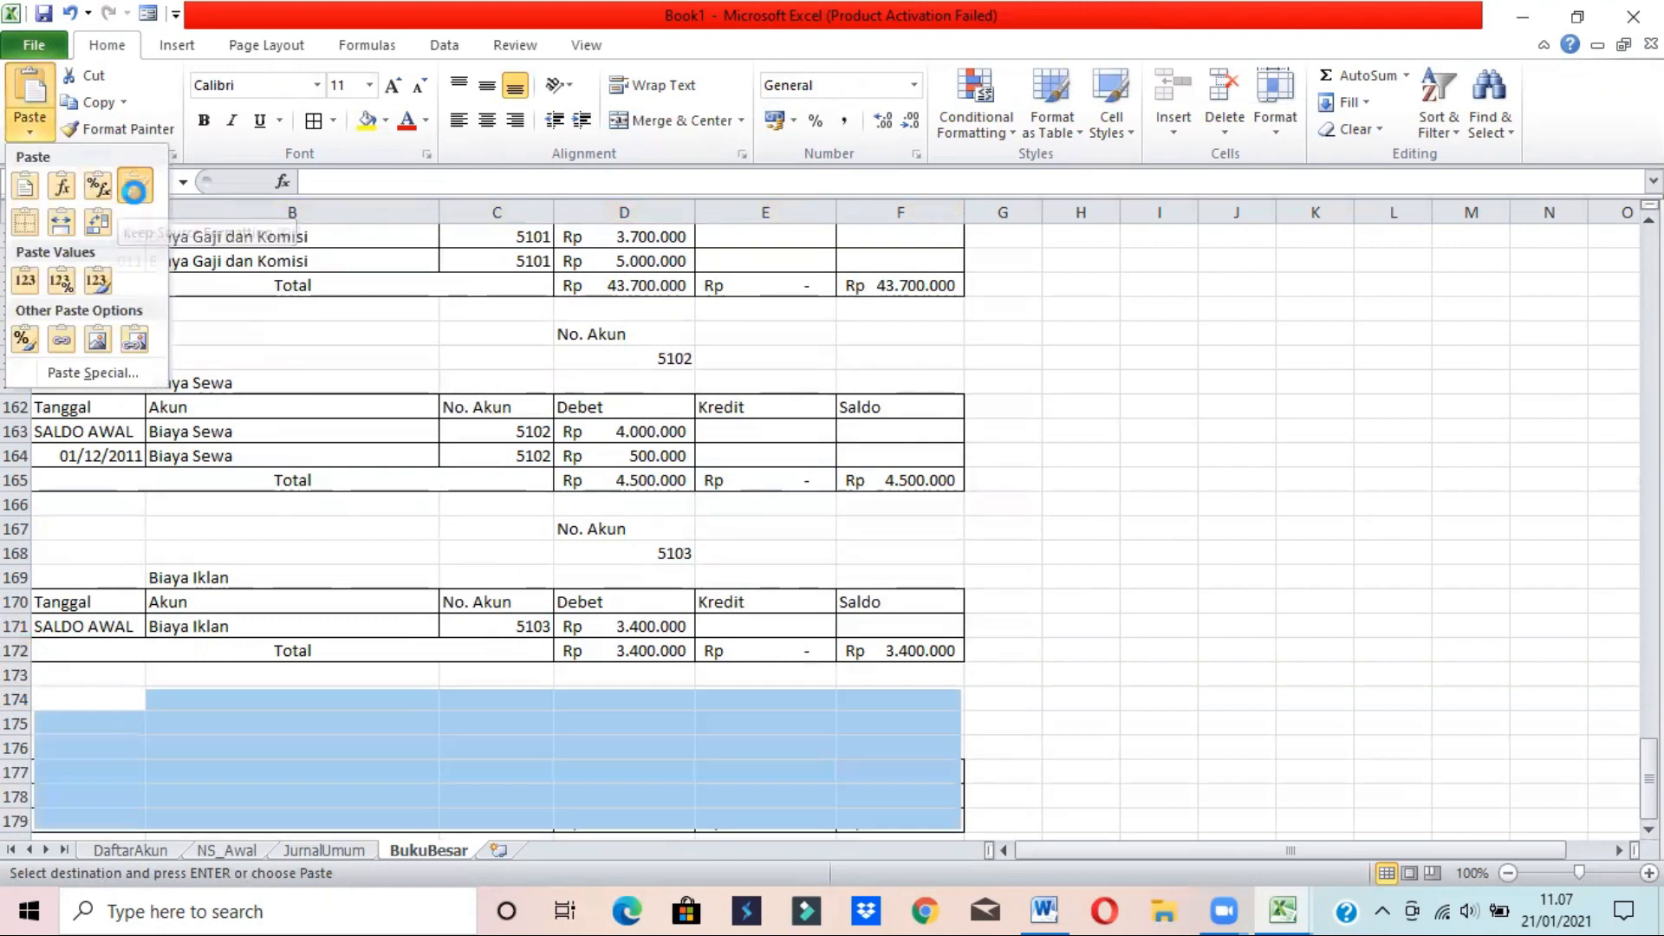
pyautogui.click(135, 185)
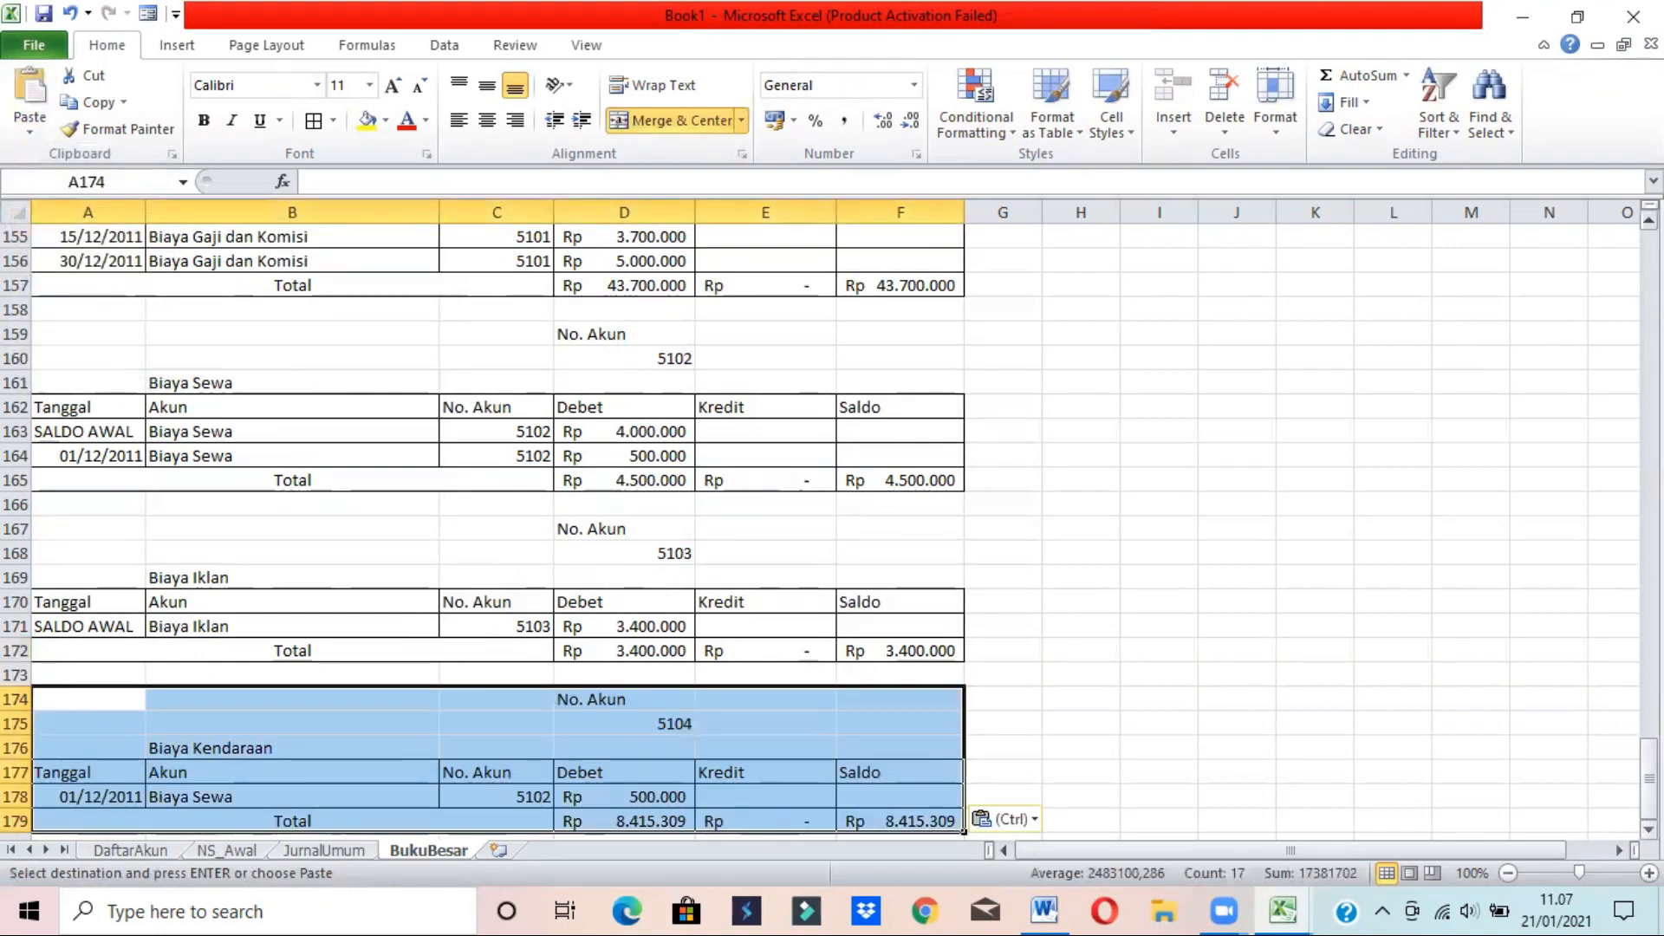
# - Change the Biaya Kendaraan entry in row 178 to account number 5104 and replace its date with SALDO AWAL
pyautogui.scroll(-2, 520, 533)
pyautogui.scroll(-1, 234, 739)
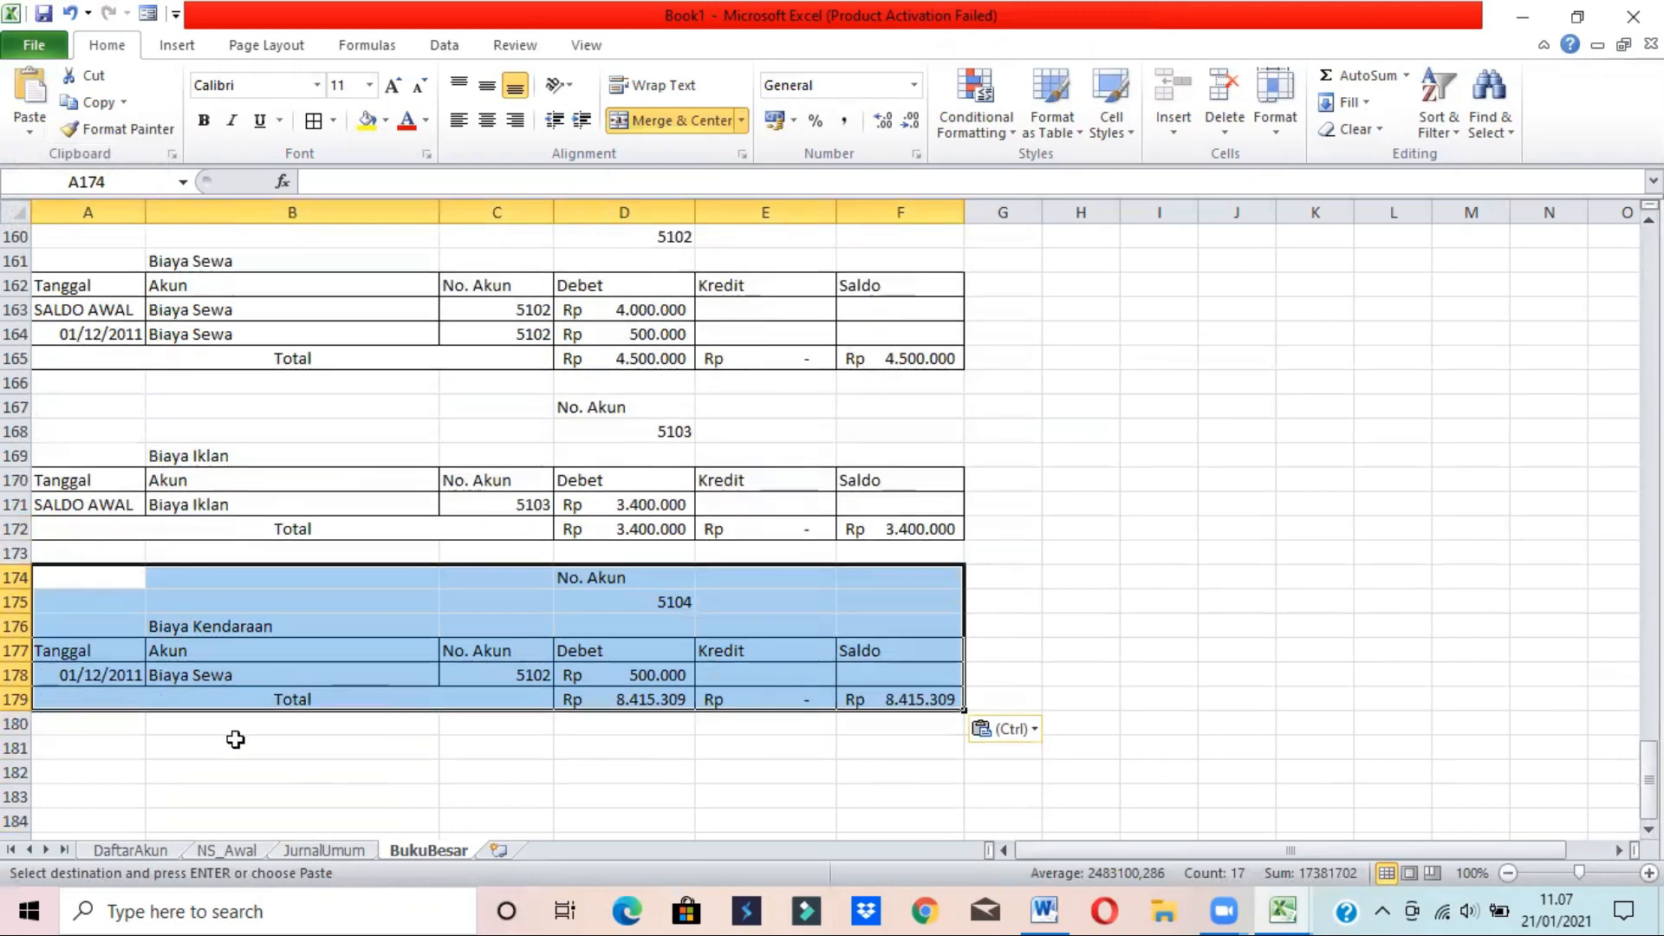
pyautogui.click(118, 672)
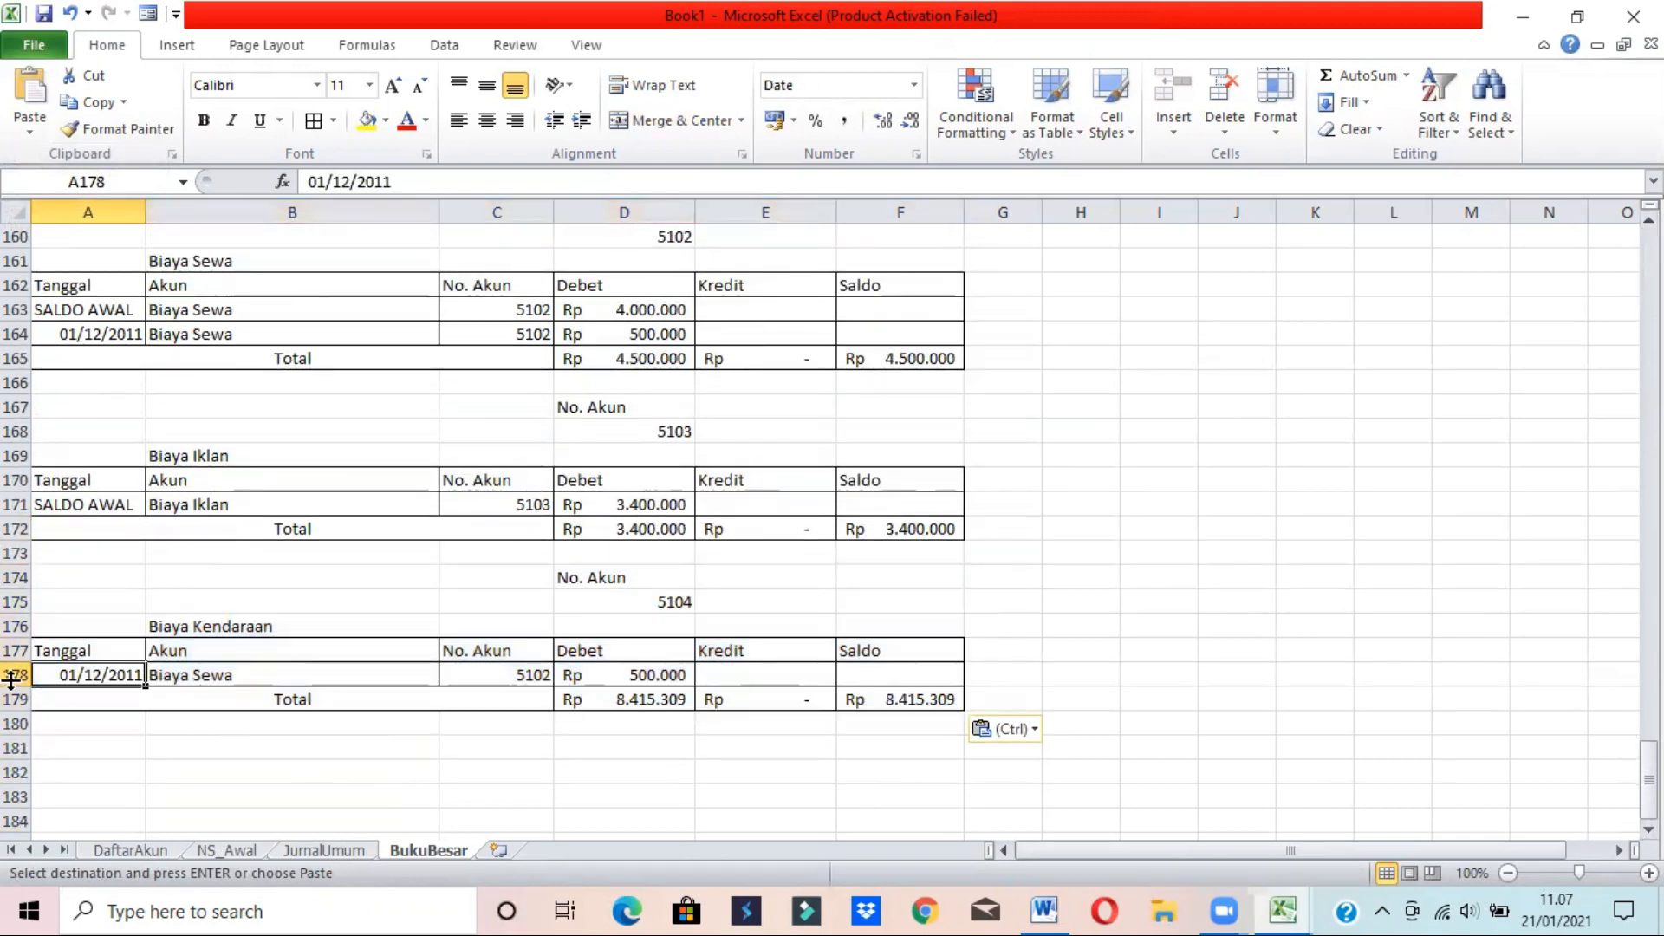
pyautogui.click(507, 676)
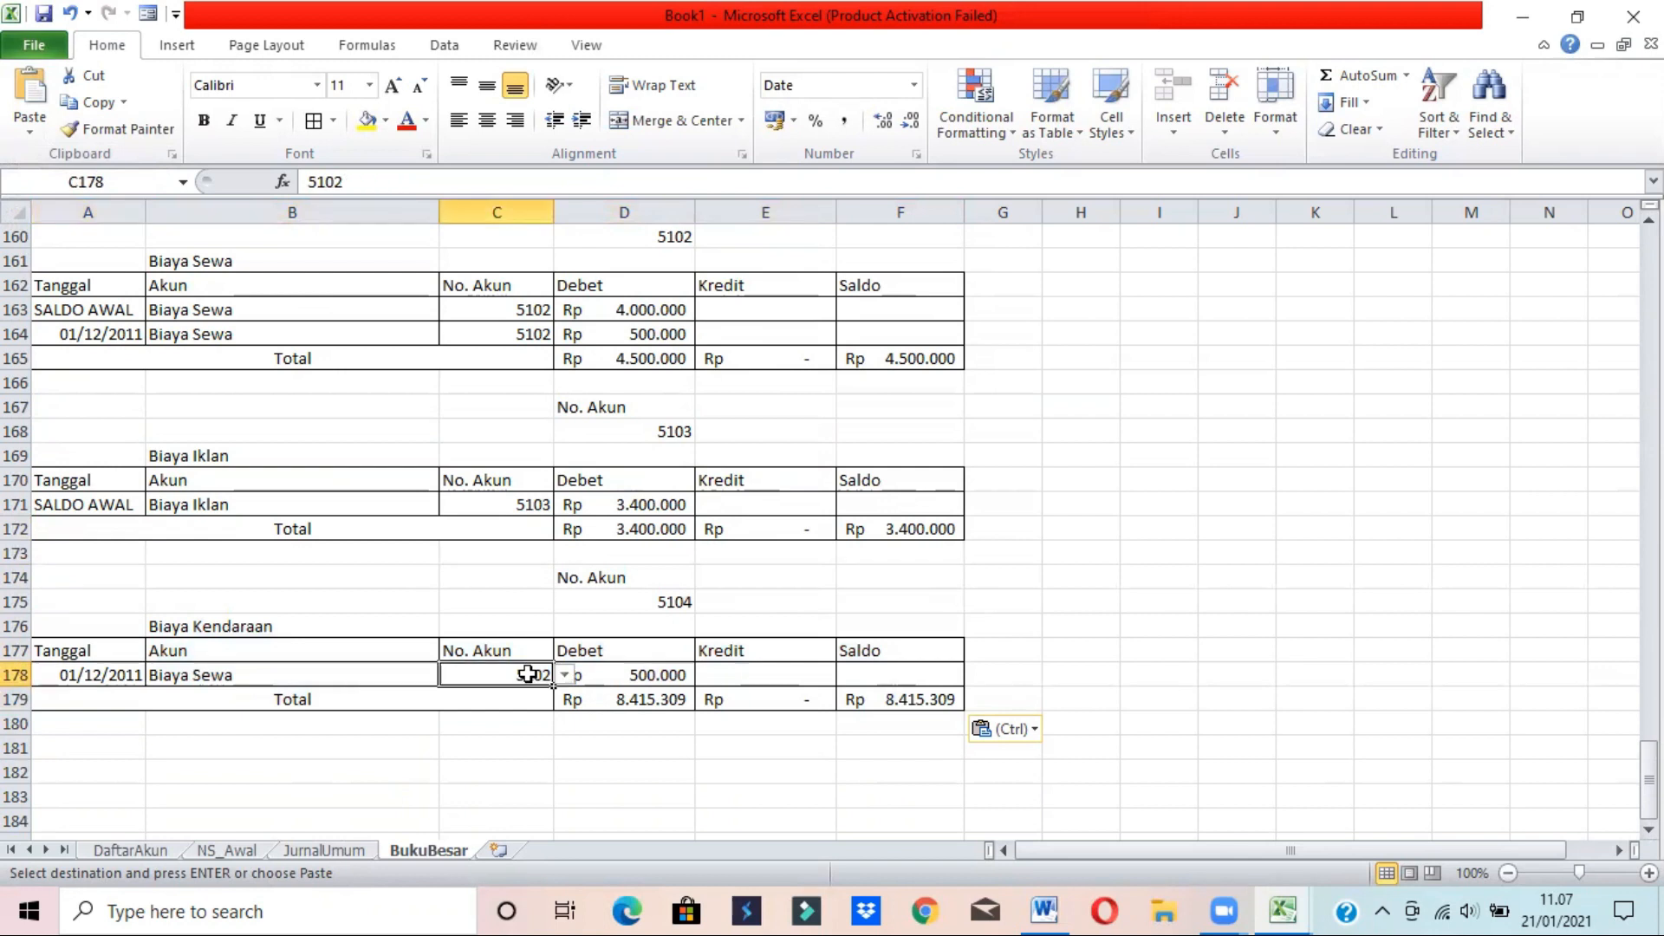
pyautogui.click(564, 675)
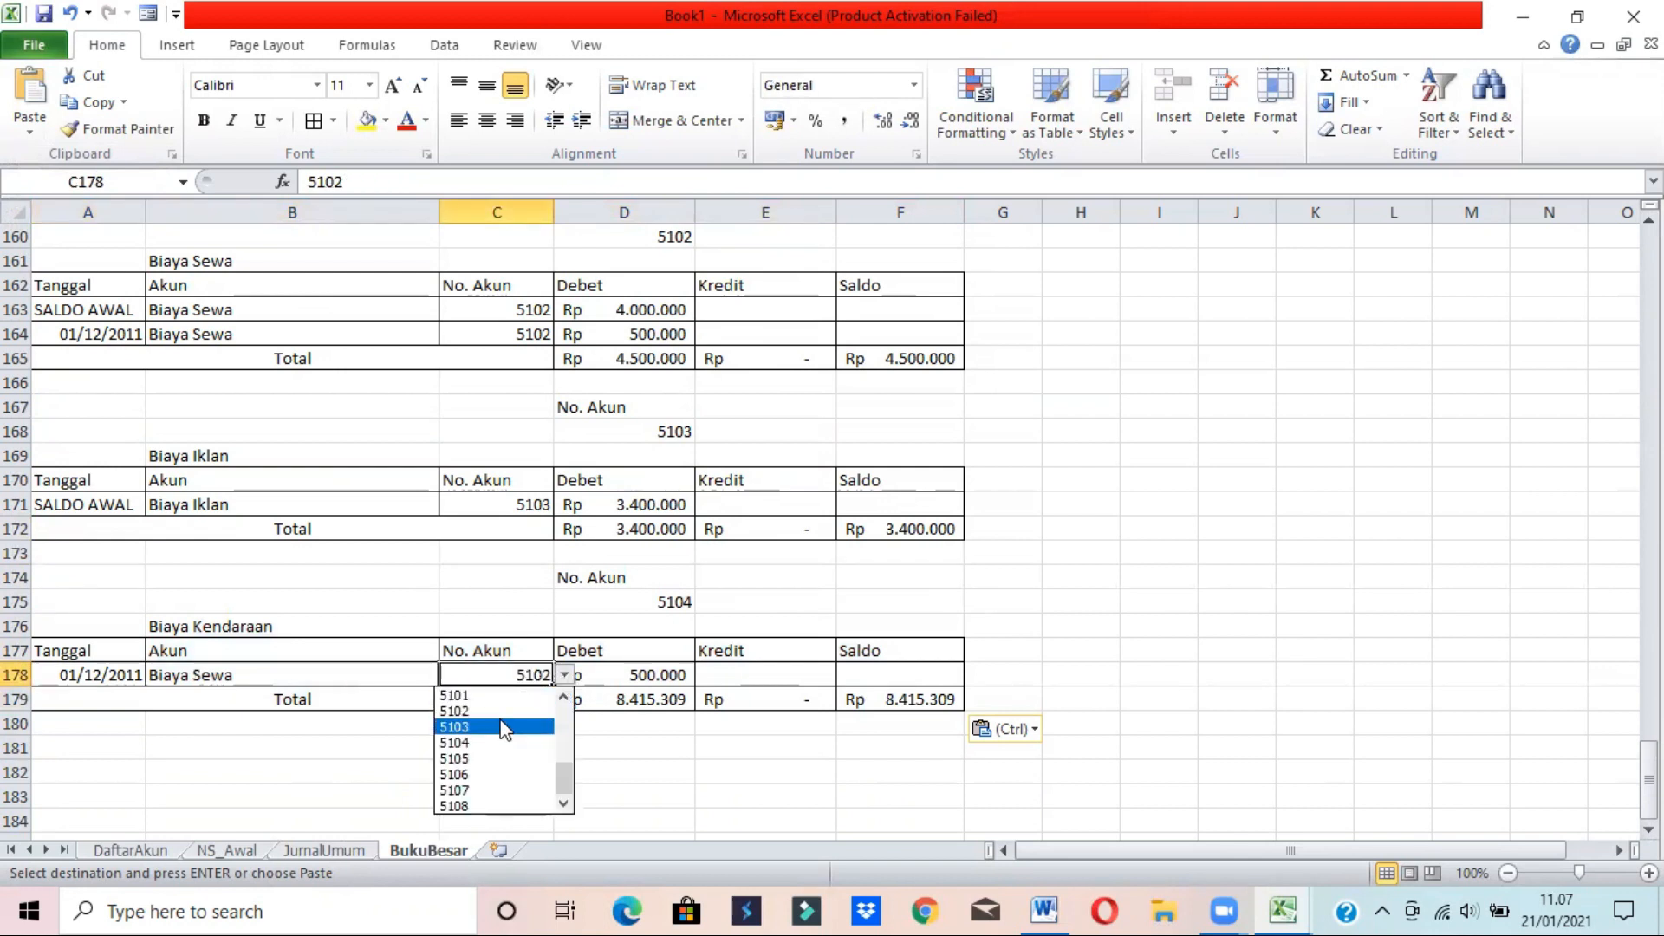
pyautogui.click(484, 743)
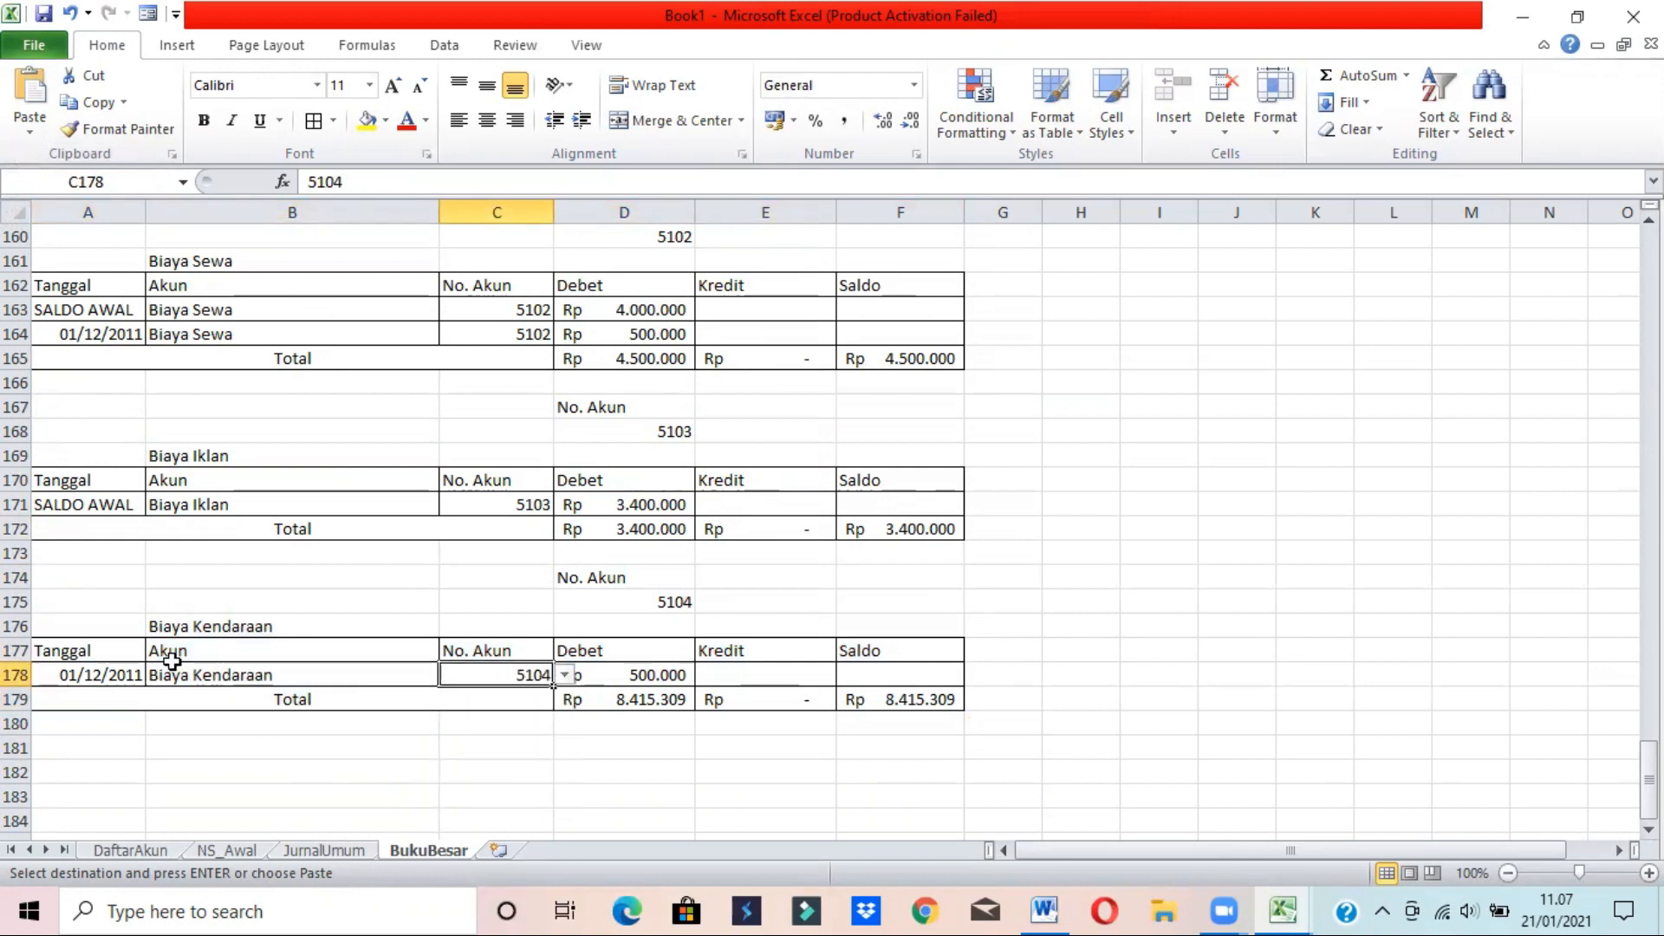
pyautogui.click(102, 678)
pyautogui.write('SALDO AWAL')
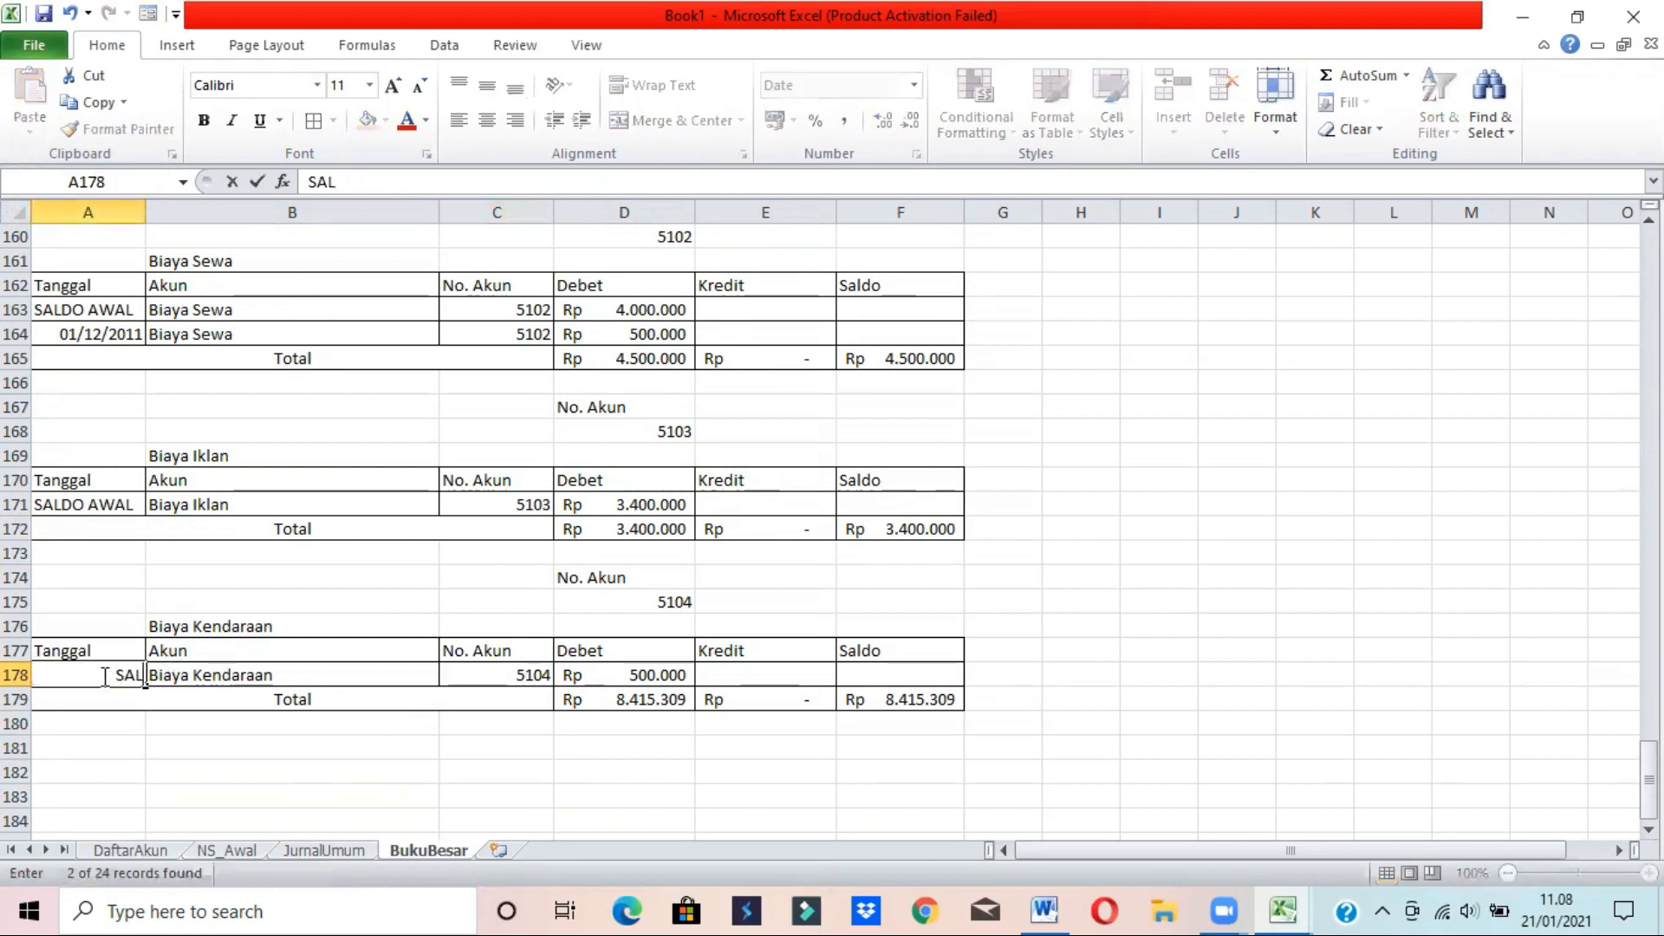
# - Link the Biaya Kendaraan opening balance in D178 to the account's debit amount on the opening trial balance with =NS_Awal!$D$24
pyautogui.press('Tab')
pyautogui.press('Tab')
pyautogui.press('Tab')
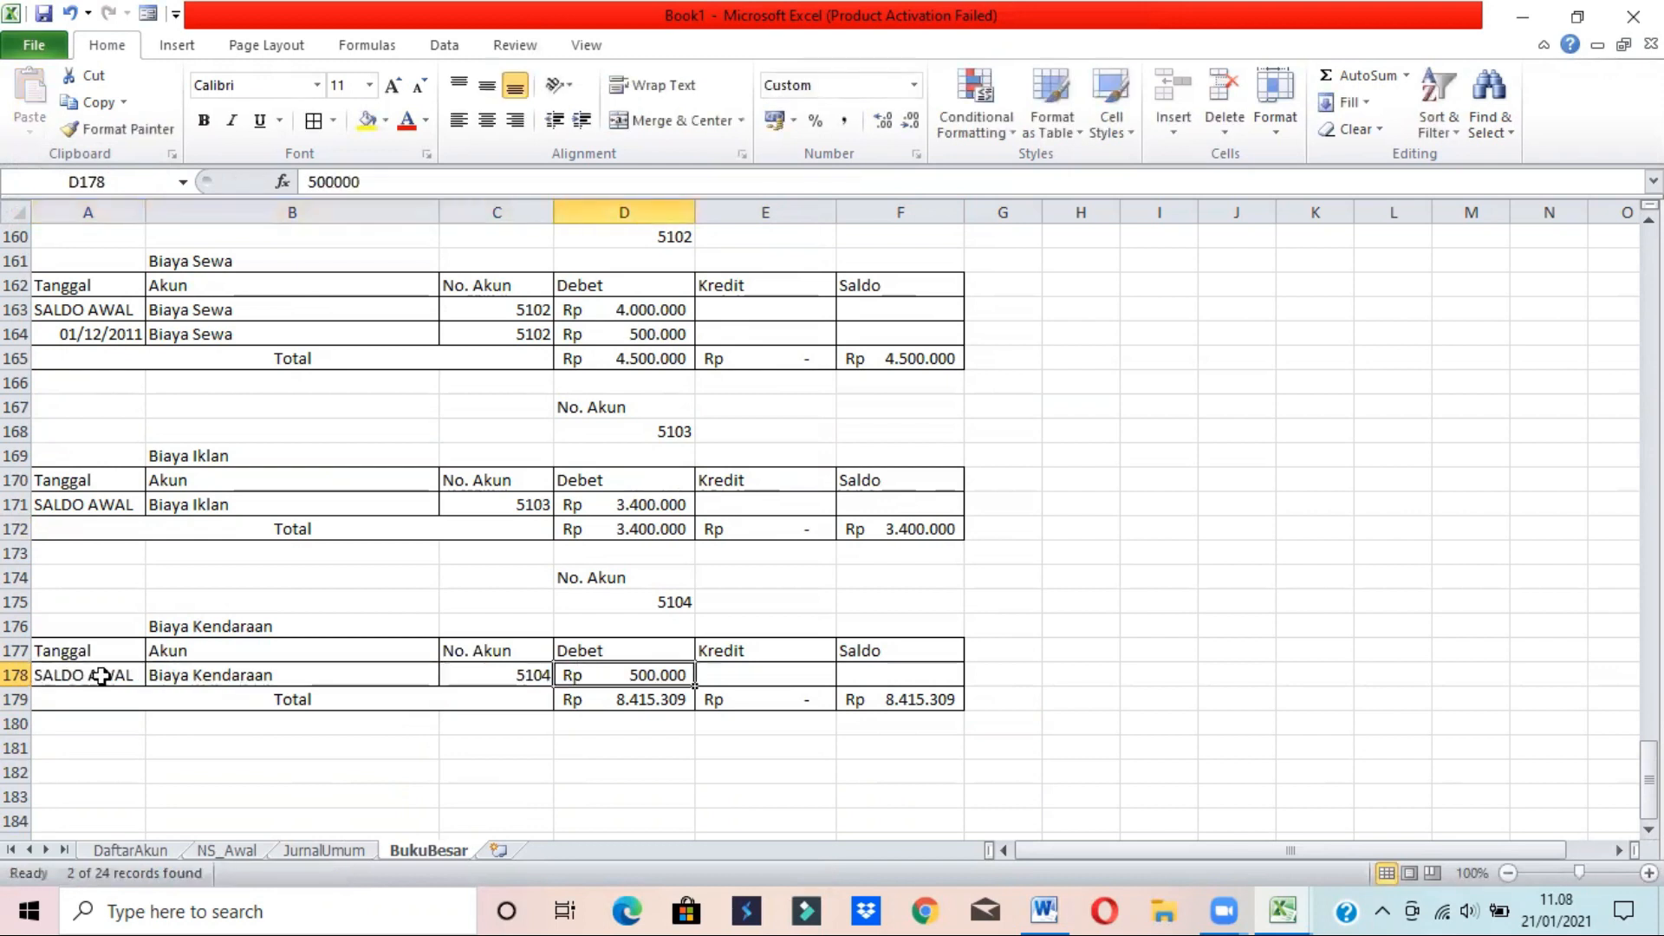
pyautogui.write('=')
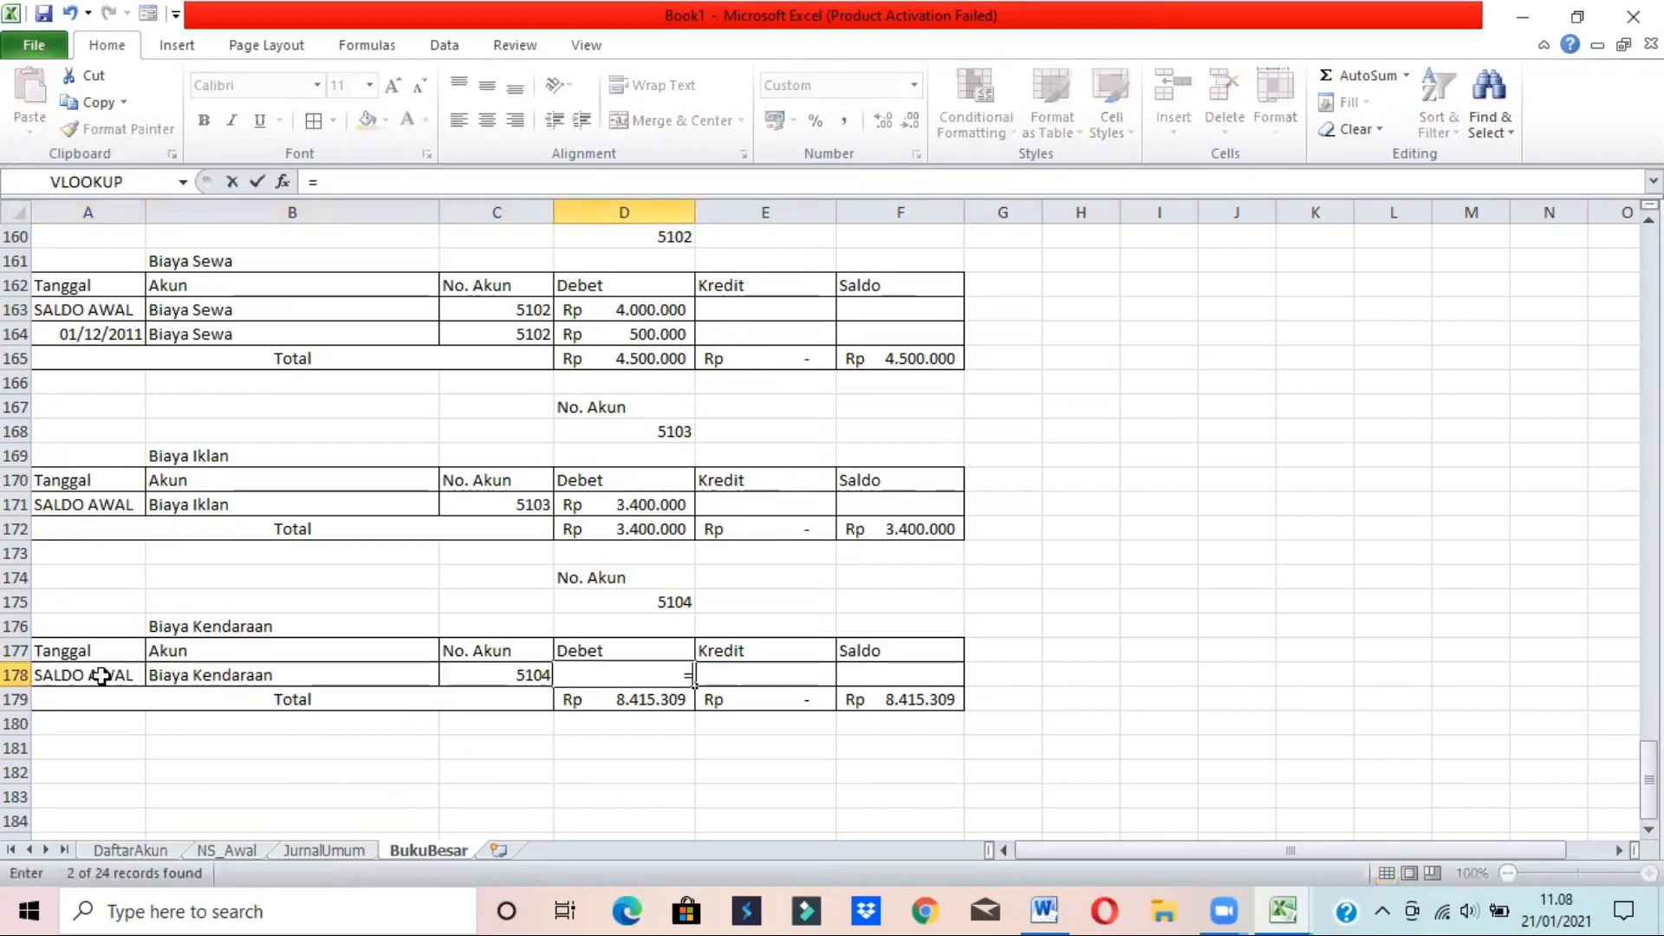
pyautogui.click(247, 850)
pyautogui.click(600, 718)
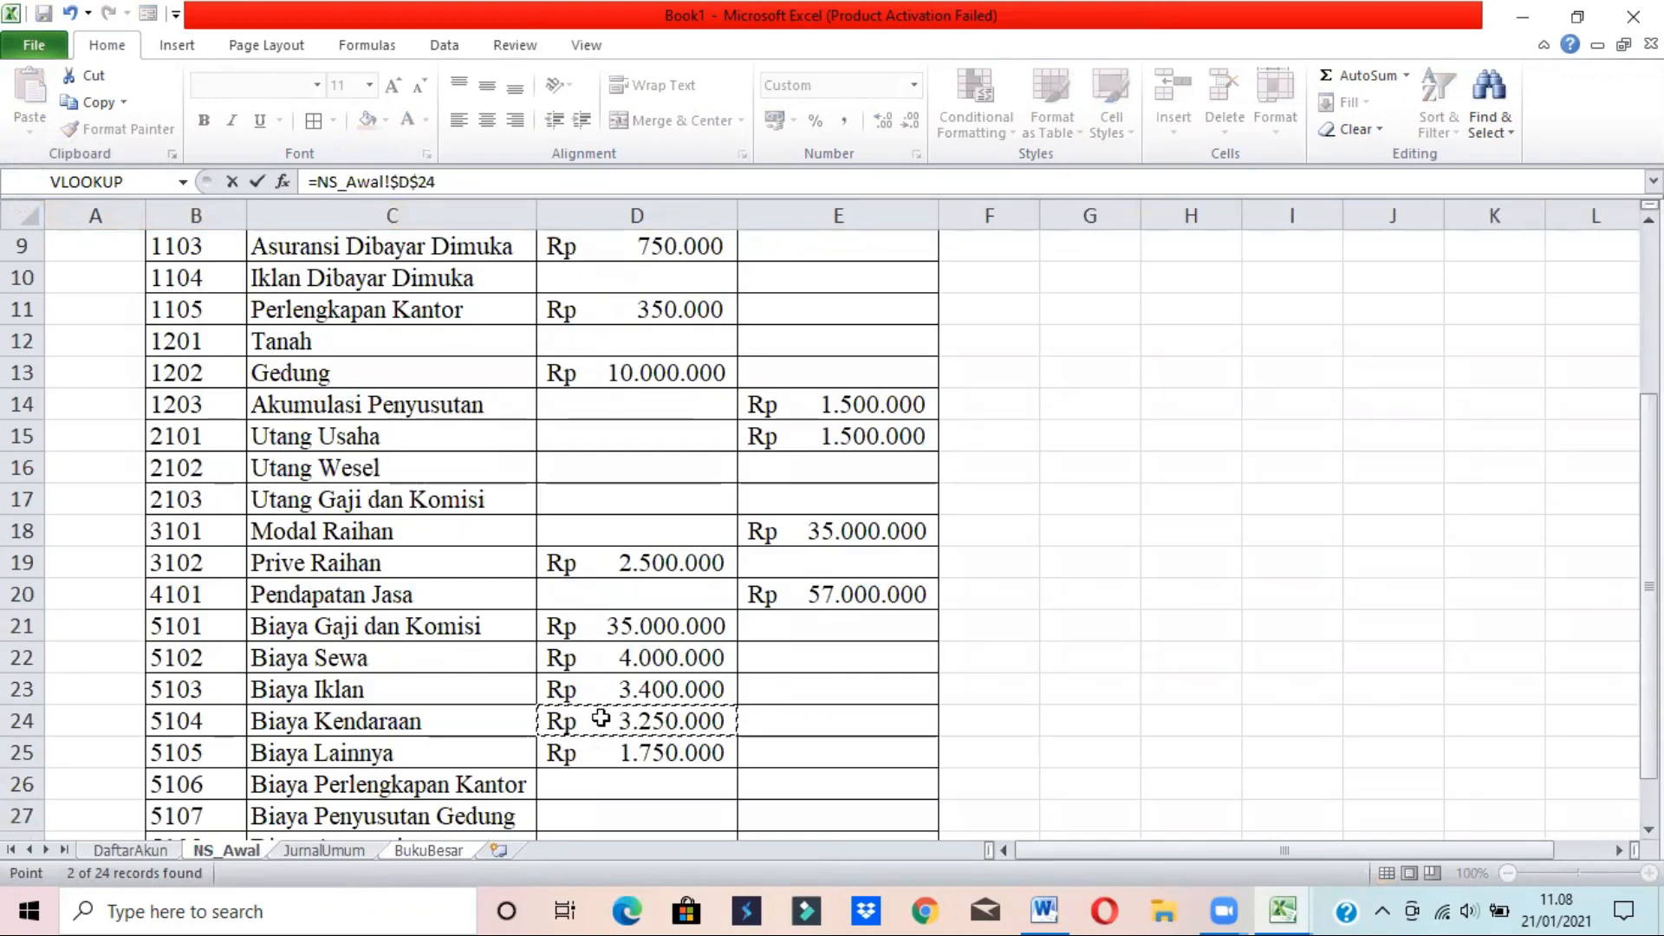
pyautogui.press('Return')
# - Correct the Biaya Kendaraan debit total in D179 to =SUBTOTAL(9;D178) and fill it across to E179
pyautogui.click(629, 700)
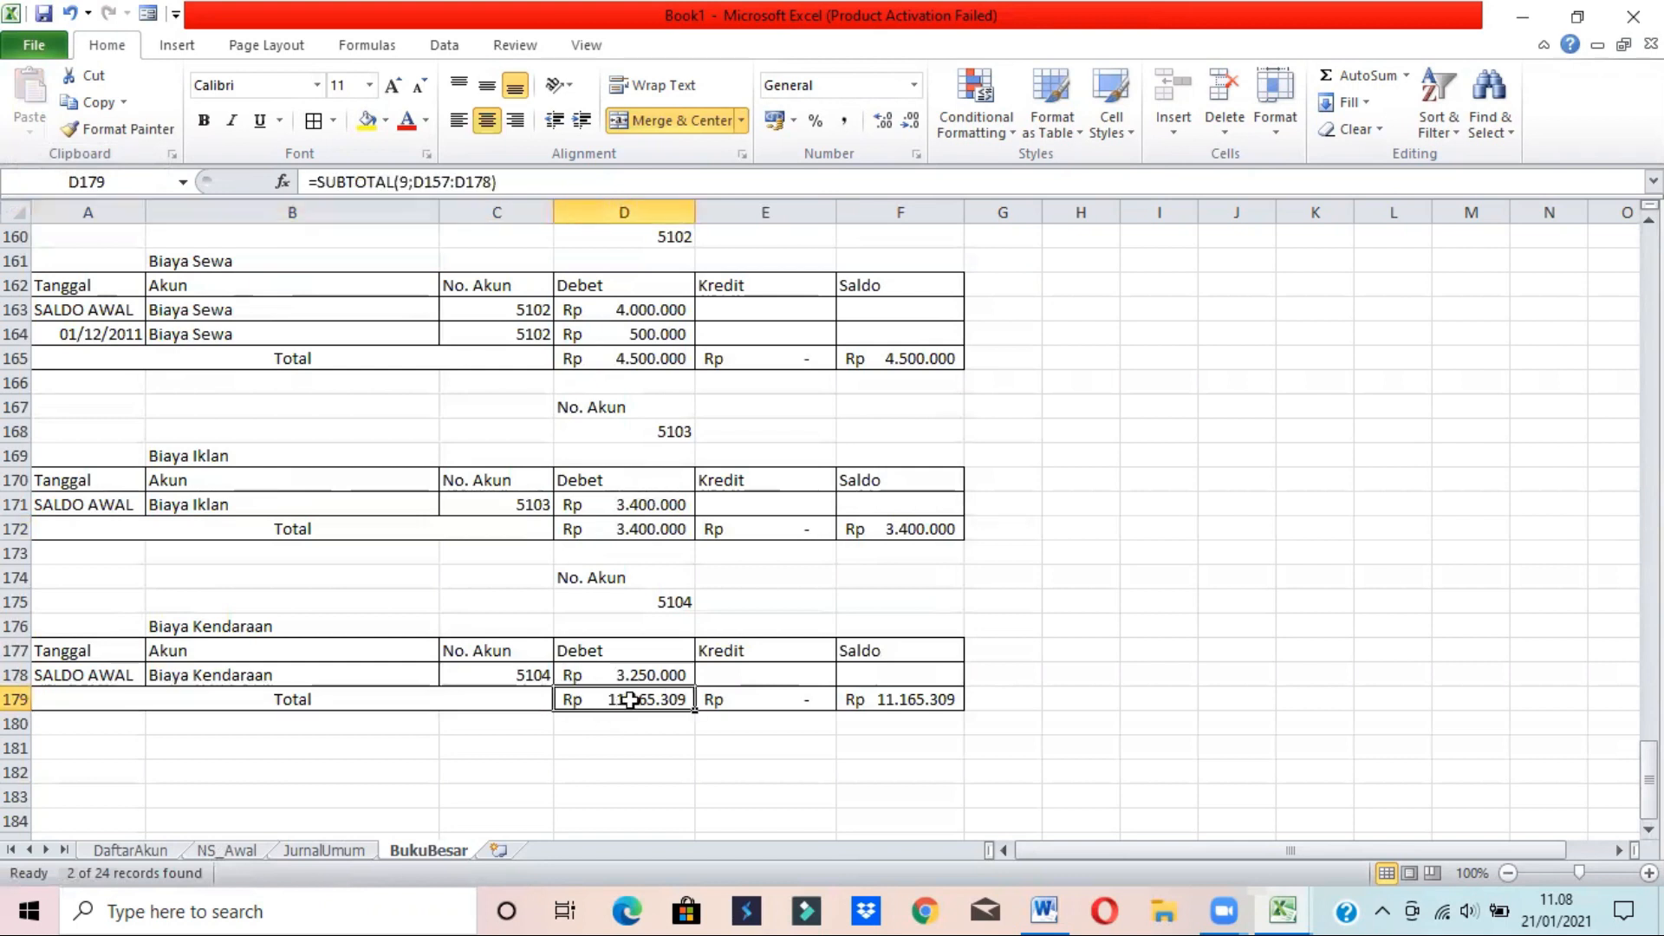
pyautogui.click(491, 181)
pyautogui.press('BackSpace')
pyautogui.press('BackSpace')
pyautogui.press('BackSpace')
pyautogui.press('BackSpace')
pyautogui.press('BackSpace')
pyautogui.press('BackSpace')
pyautogui.press('BackSpace')
pyautogui.press('BackSpace')
pyautogui.press('BackSpace')
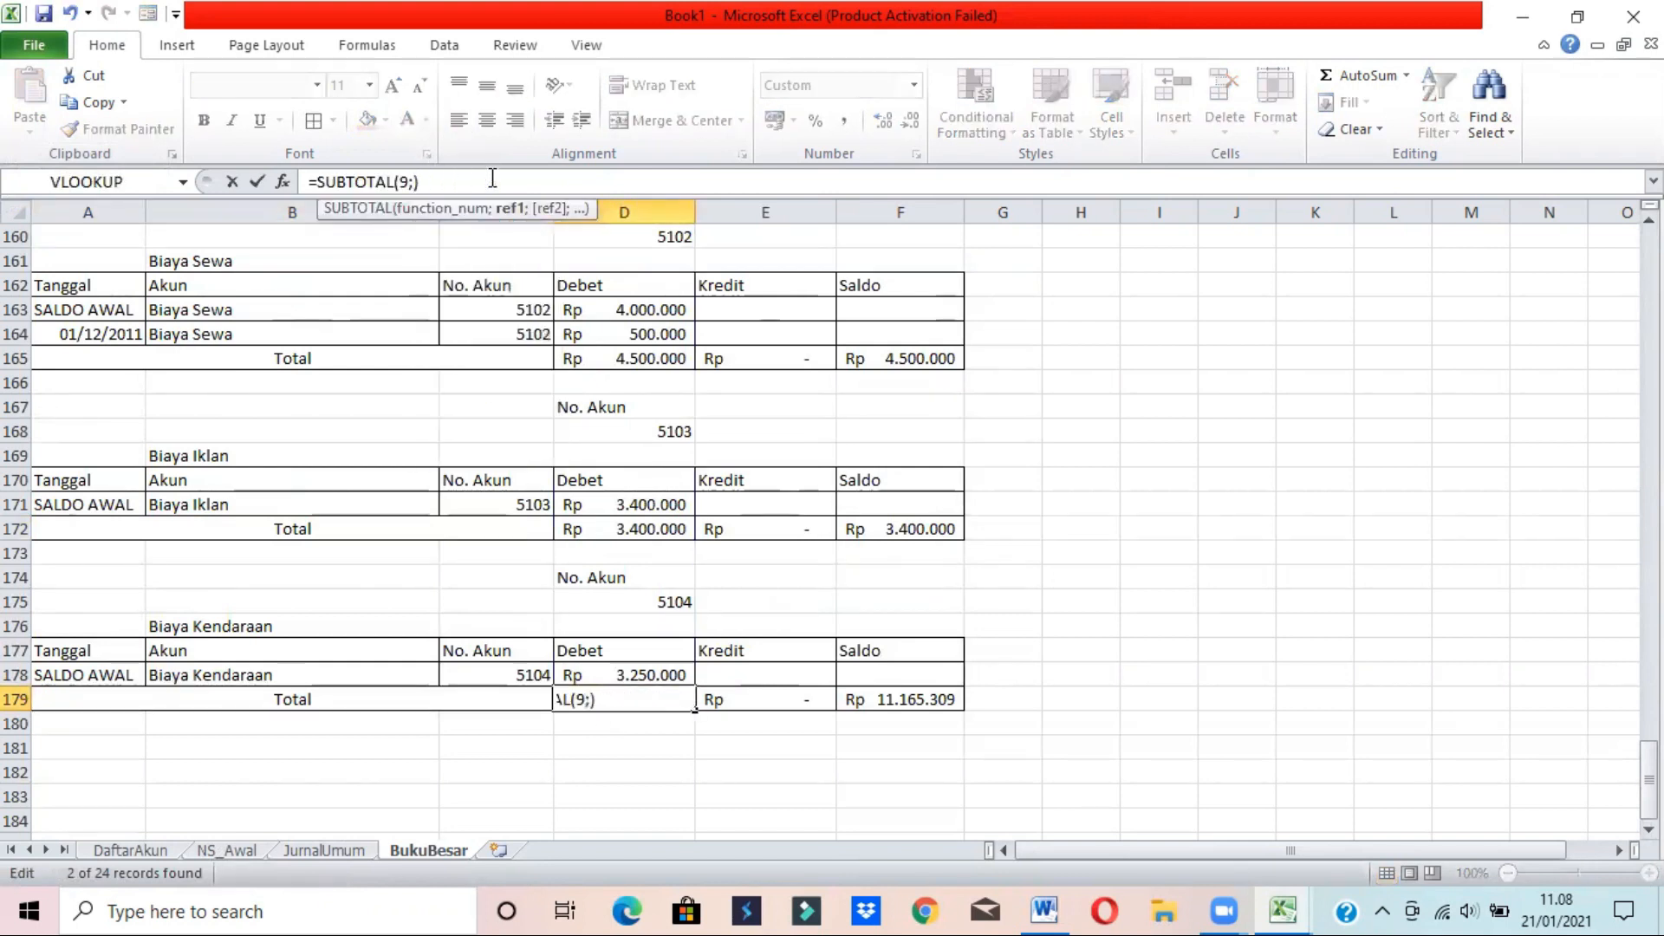
pyautogui.click(634, 672)
pyautogui.press('Return')
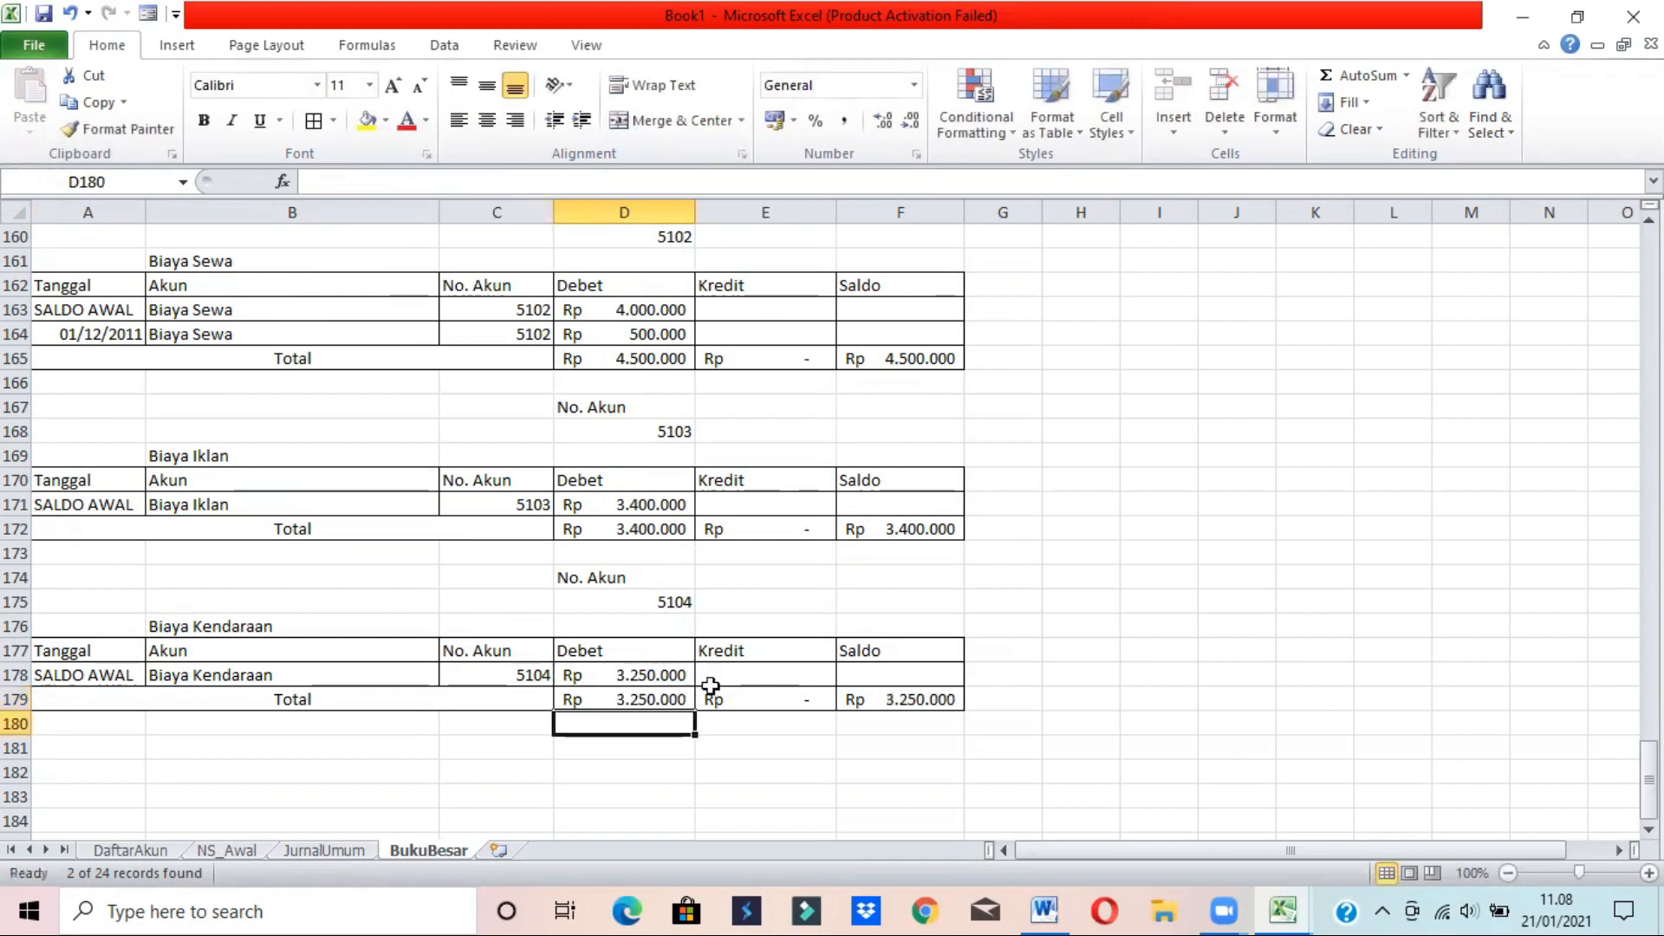
pyautogui.click(649, 680)
pyautogui.click(647, 697)
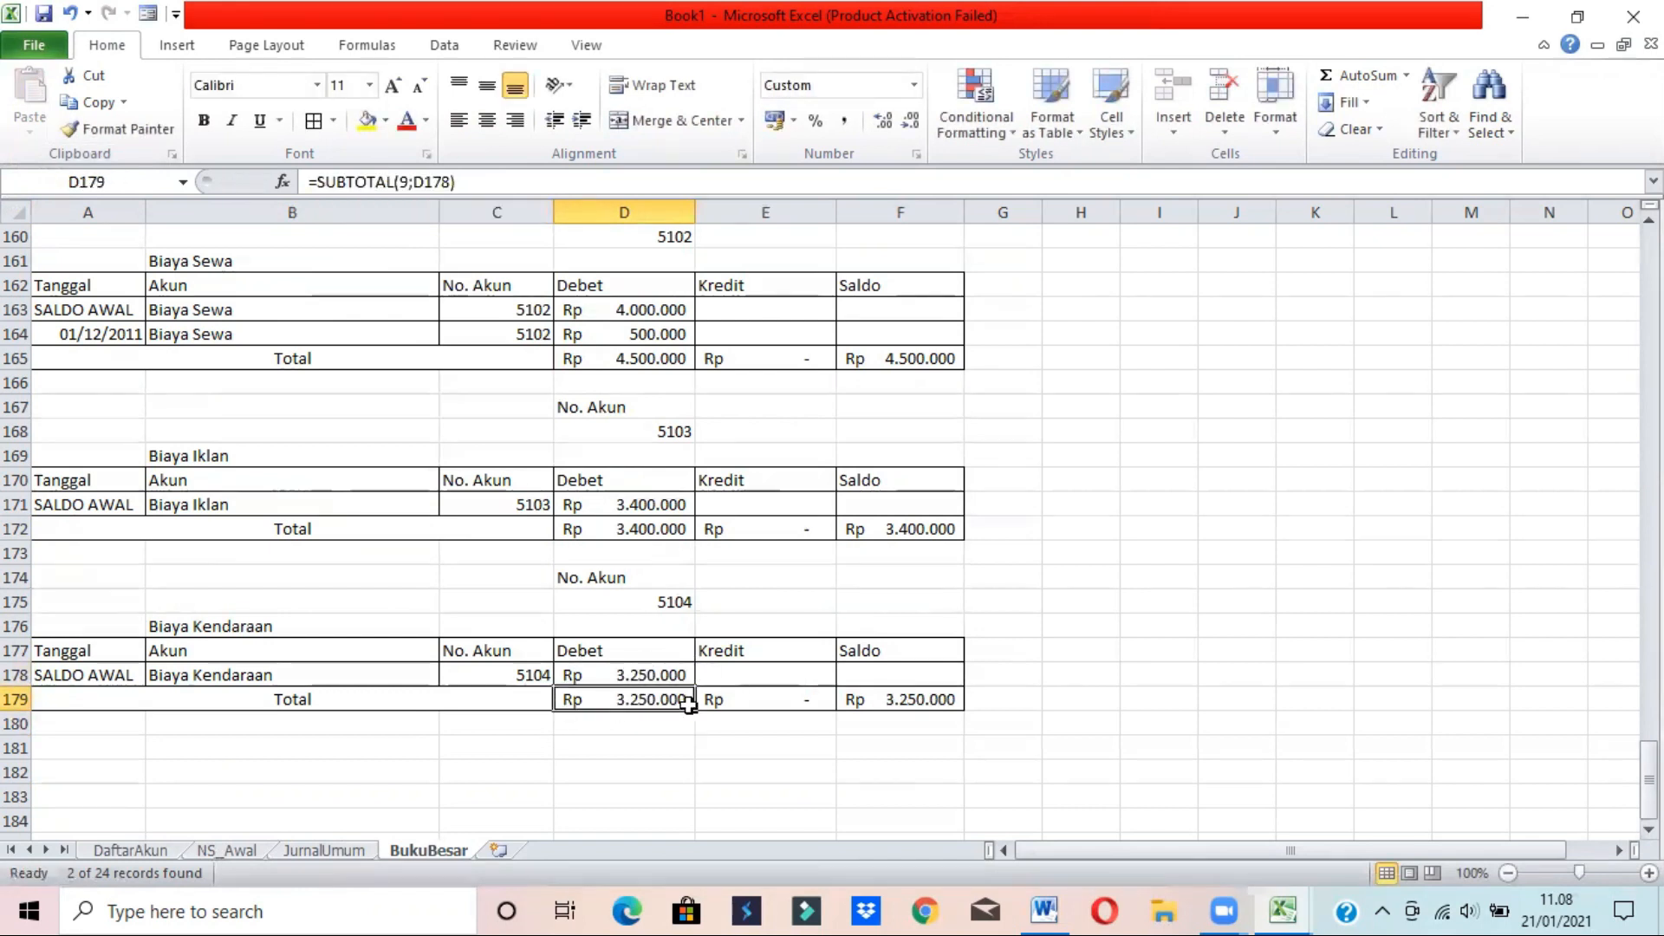
pyautogui.moveTo(698, 714); pyautogui.dragTo(834, 699)
pyautogui.click(847, 698)
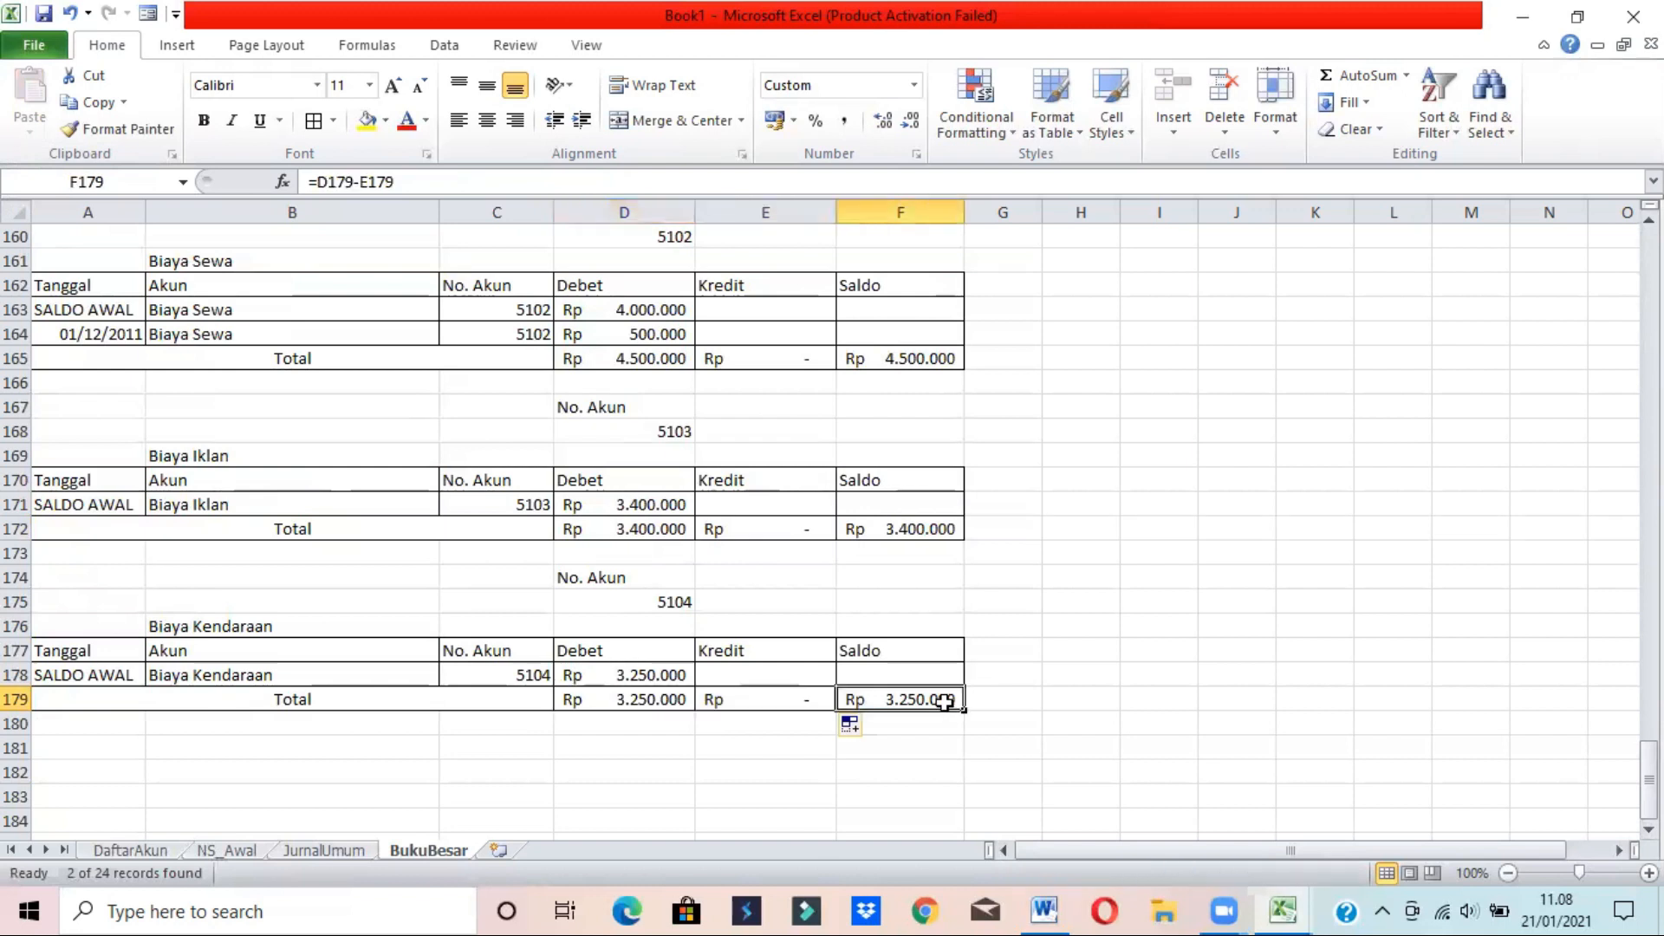
# - Set the account number in D7 of the ledger template to 5105
pyautogui.scroll(20, 790, 301)
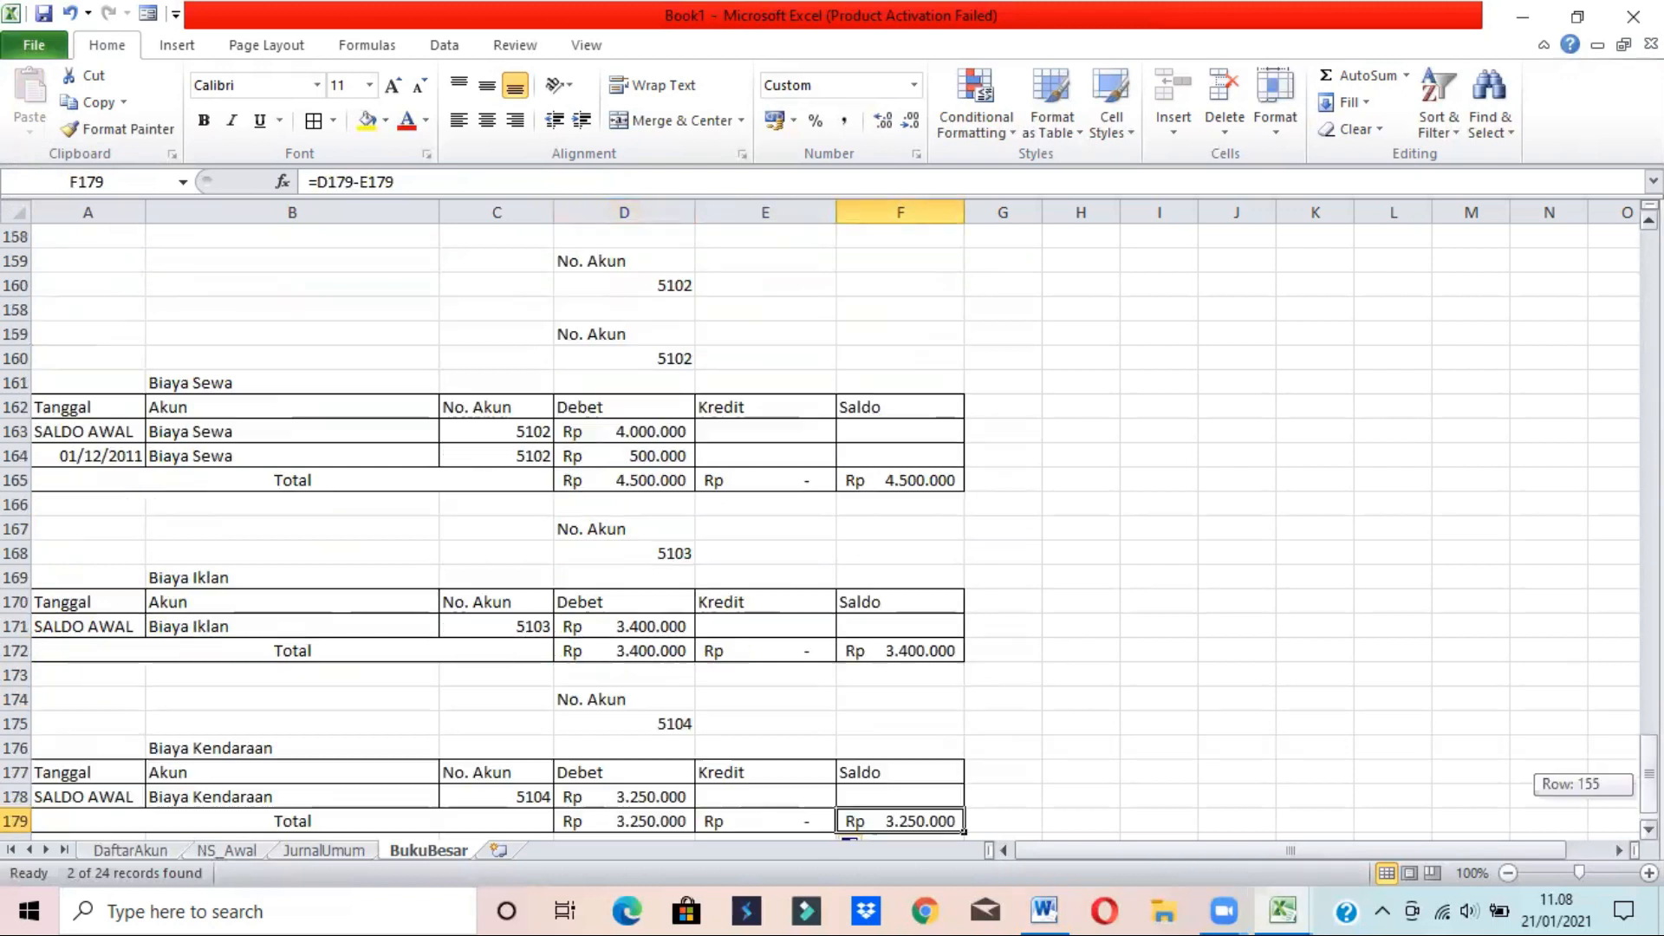
pyautogui.click(632, 371)
pyautogui.click(651, 385)
pyautogui.click(707, 388)
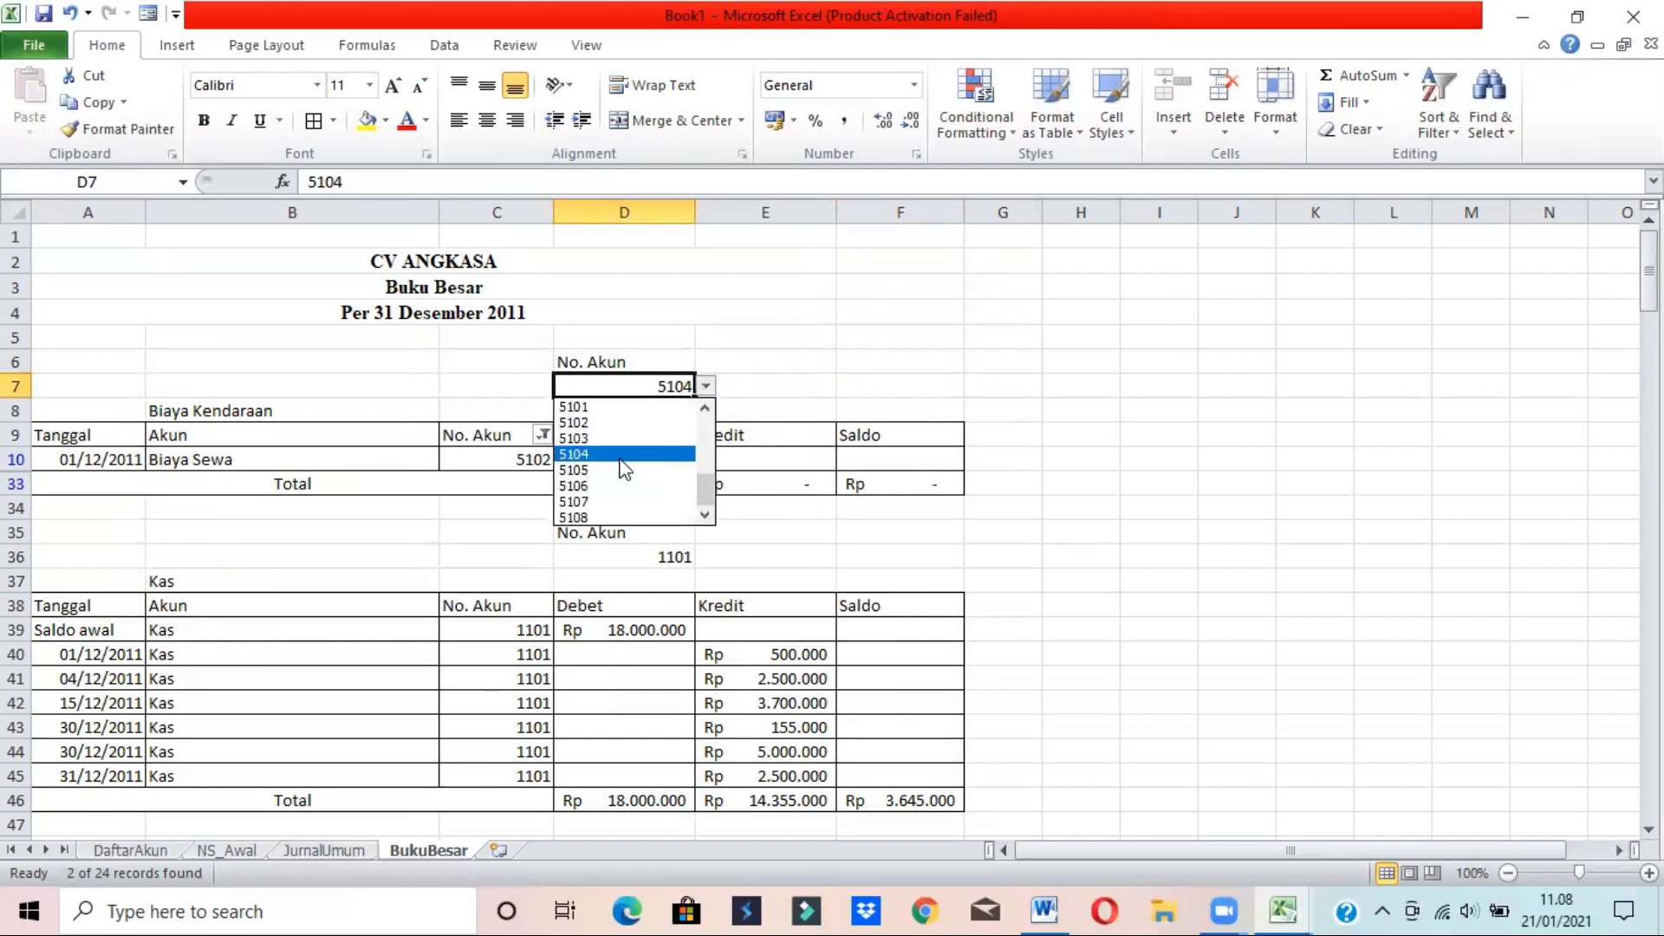
pyautogui.click(615, 466)
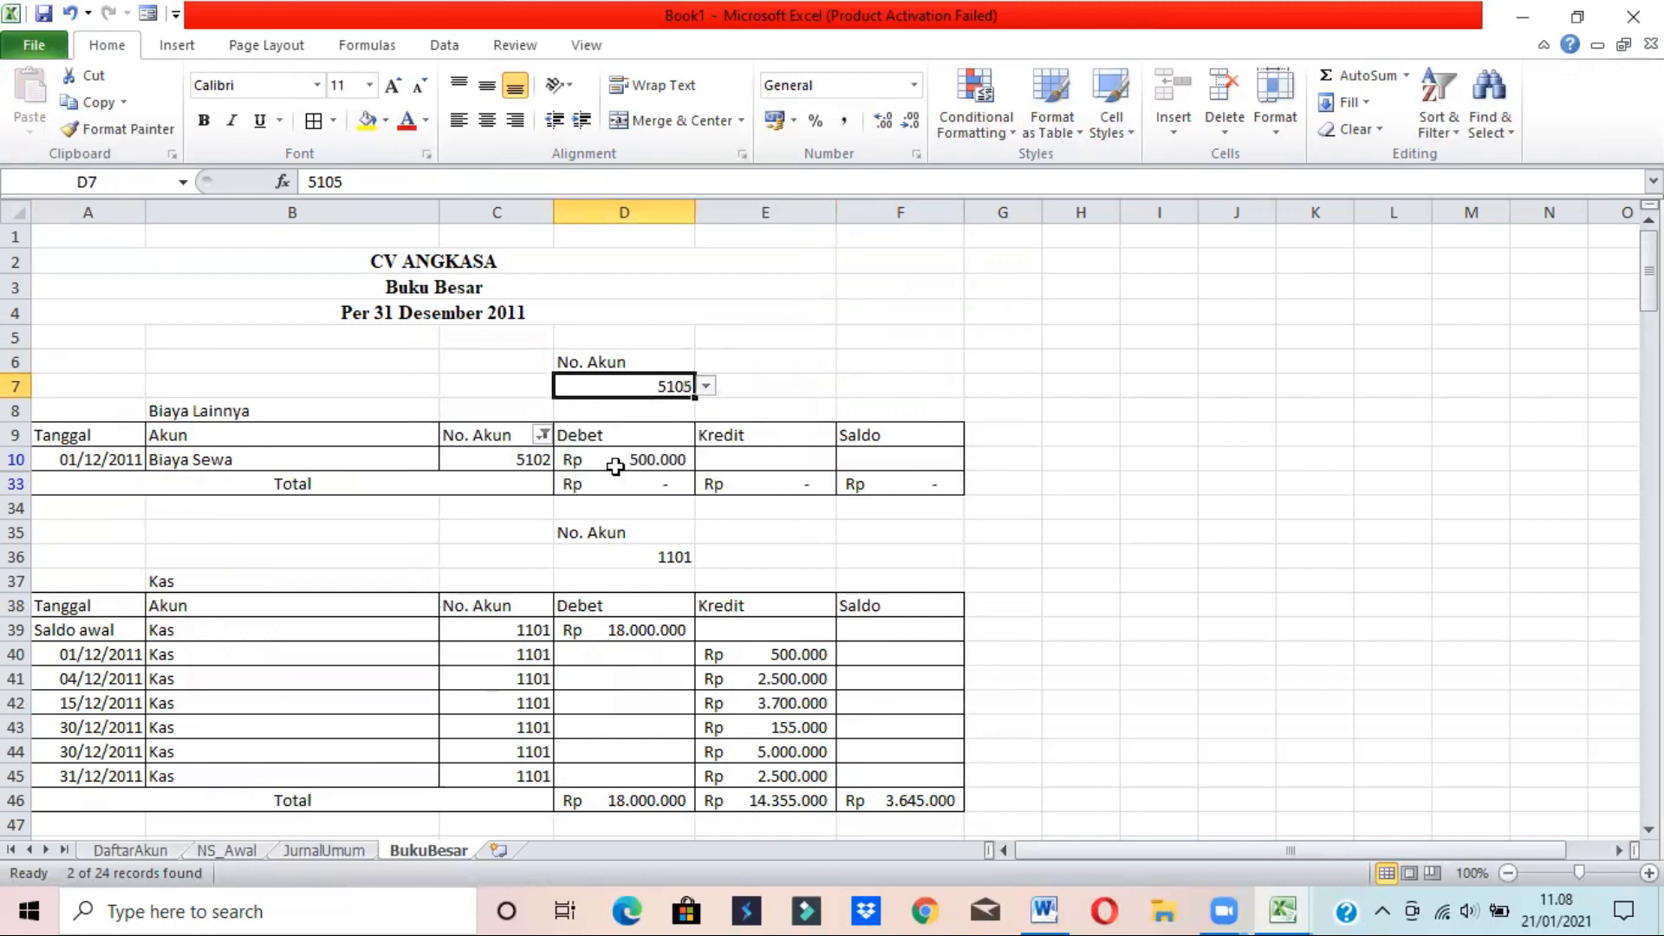
# - Filter the template's No. Akun column to show account 5105 instead of 5102, keeping blanks included
pyautogui.click(543, 434)
pyautogui.moveTo(503, 672); pyautogui.dragTo(510, 810)
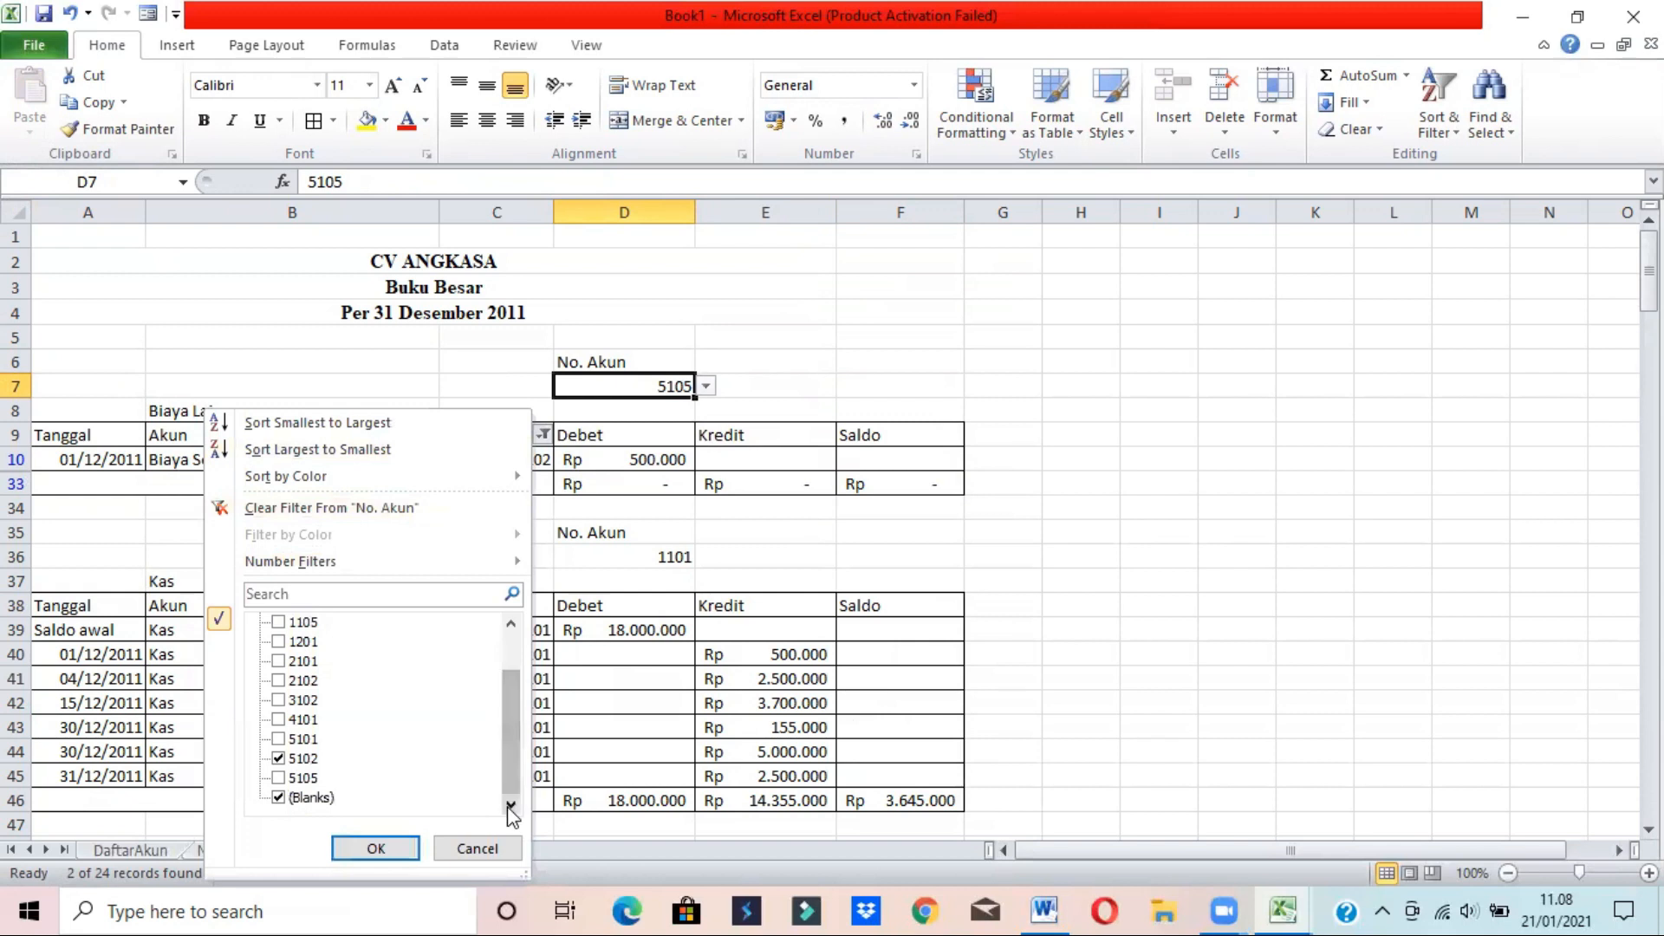
pyautogui.click(279, 758)
pyautogui.click(375, 847)
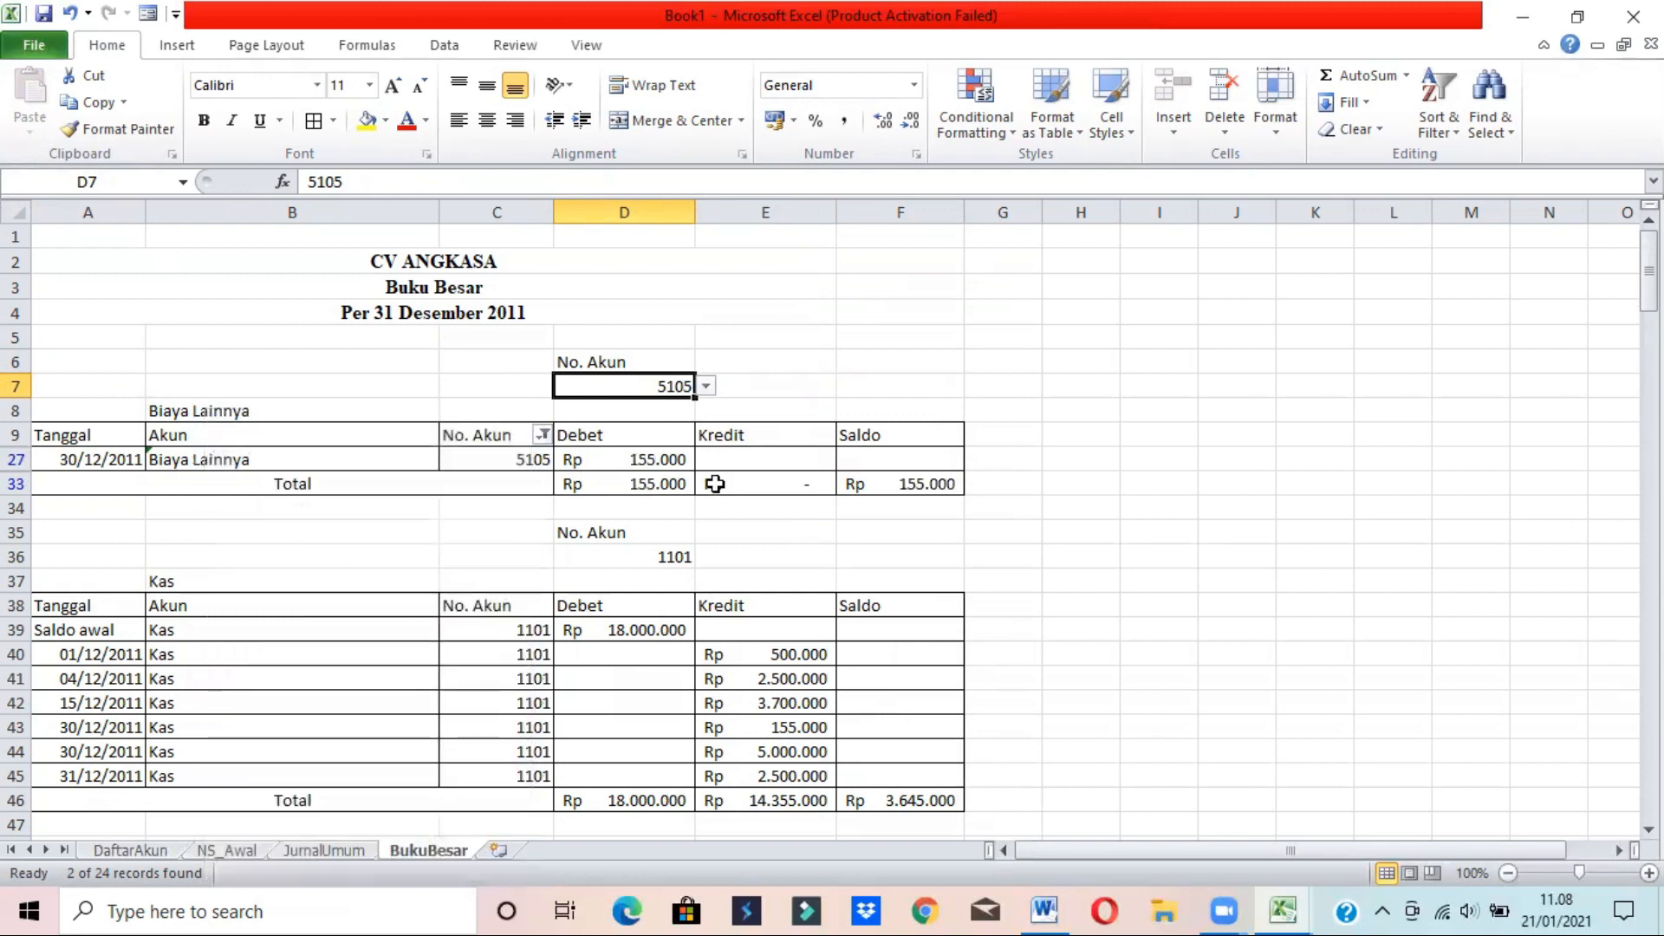
# - Copy the Biaya Lainnya ledger block A6:F33 and paste it at A181 with its source formatting
pyautogui.moveTo(109, 364); pyautogui.dragTo(853, 483)
pyautogui.hotkey('ctrl', 'c')
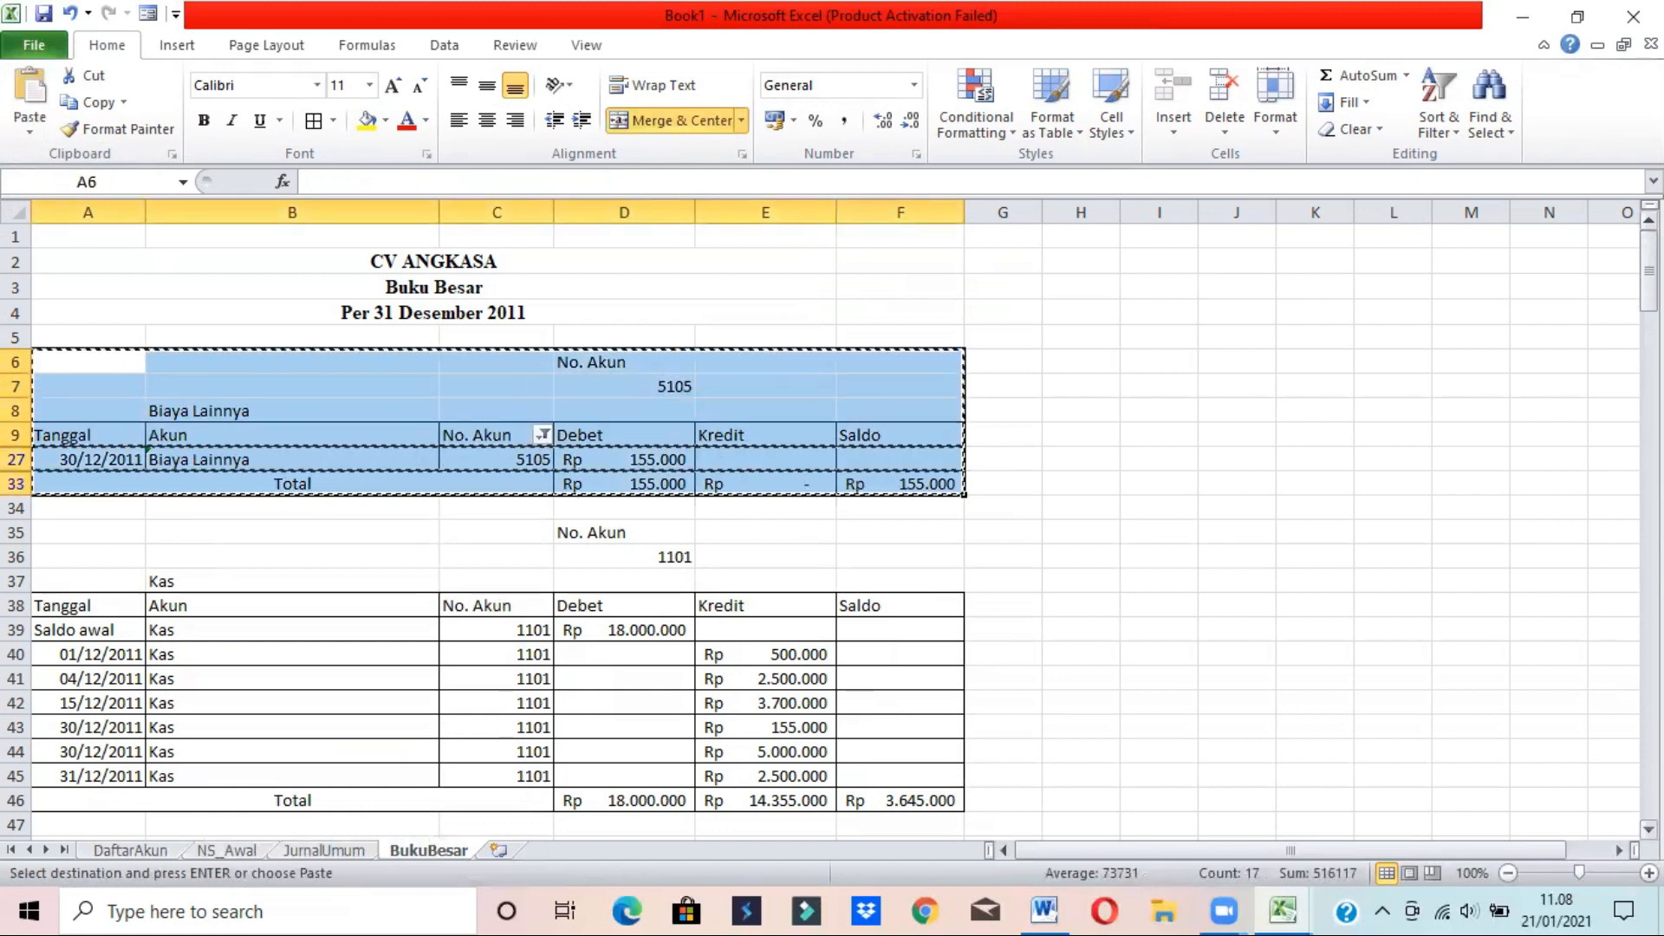
pyautogui.scroll(-20, 824, 529)
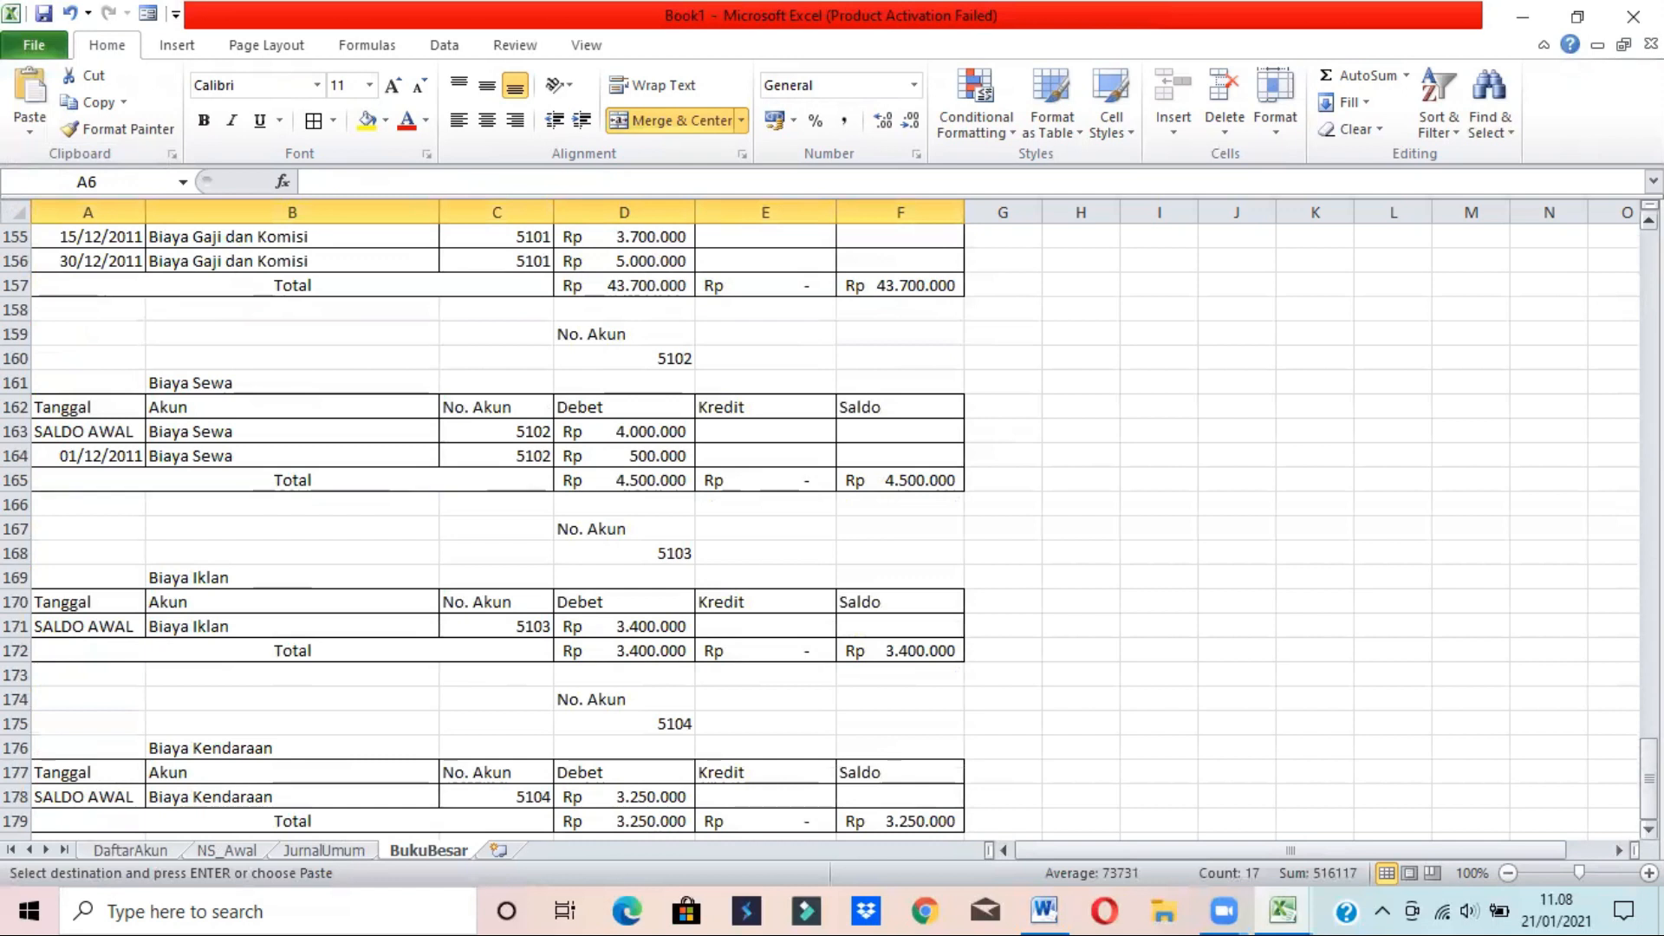
pyautogui.scroll(-2, 743, 791)
pyautogui.click(97, 720)
pyautogui.click(29, 128)
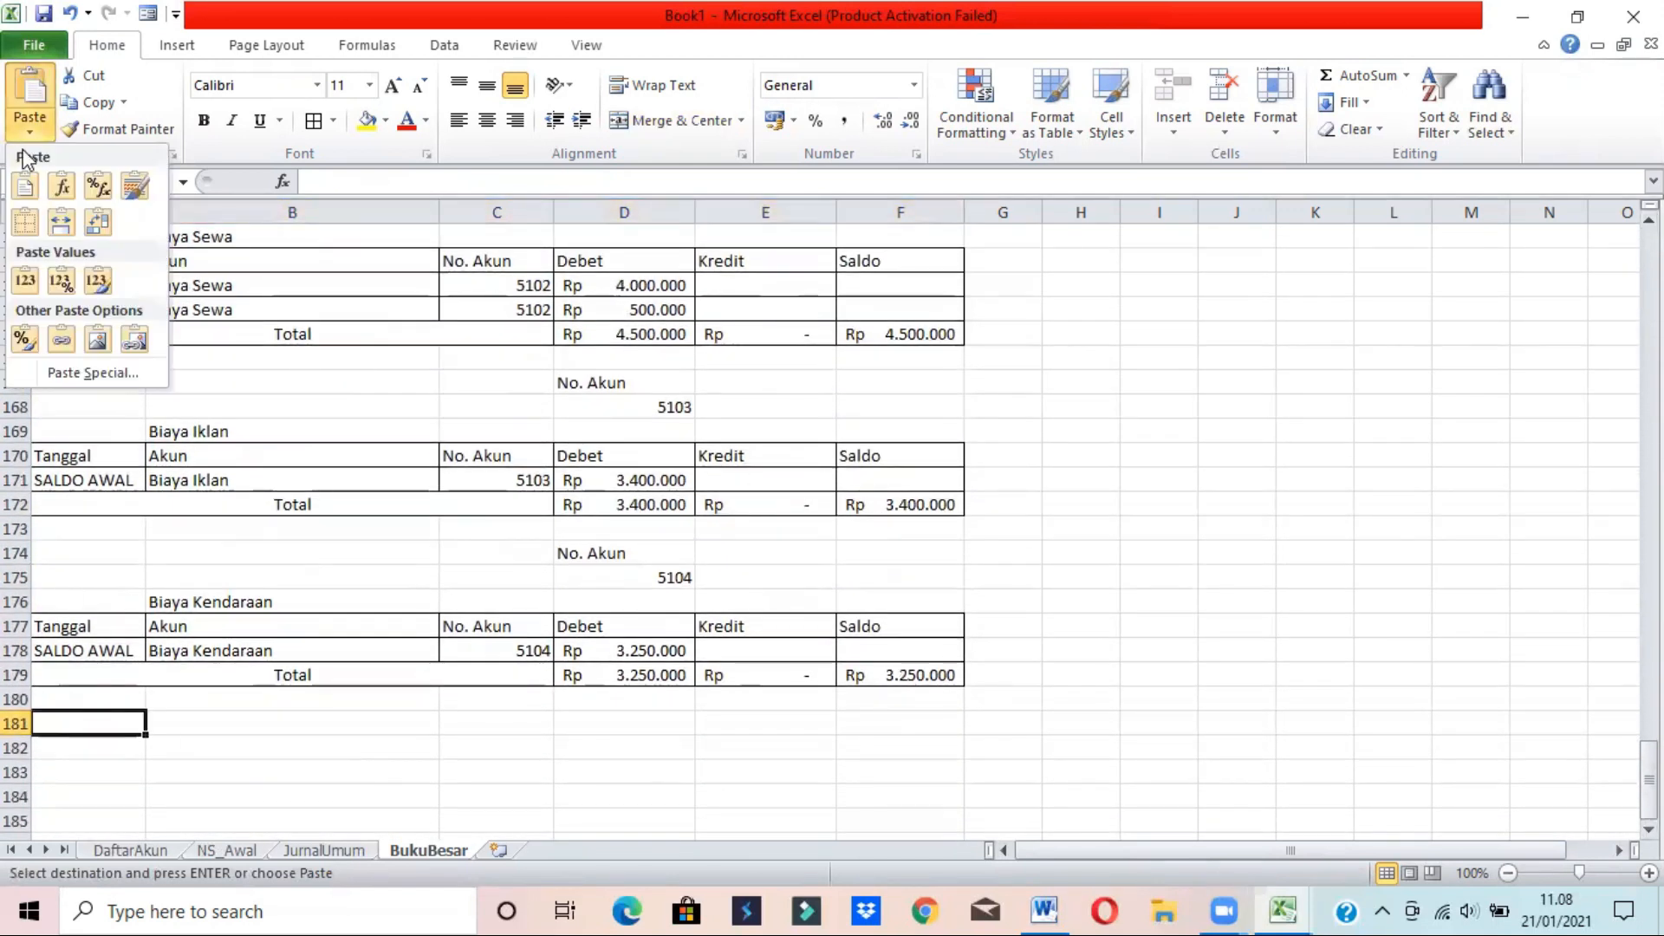
pyautogui.click(139, 187)
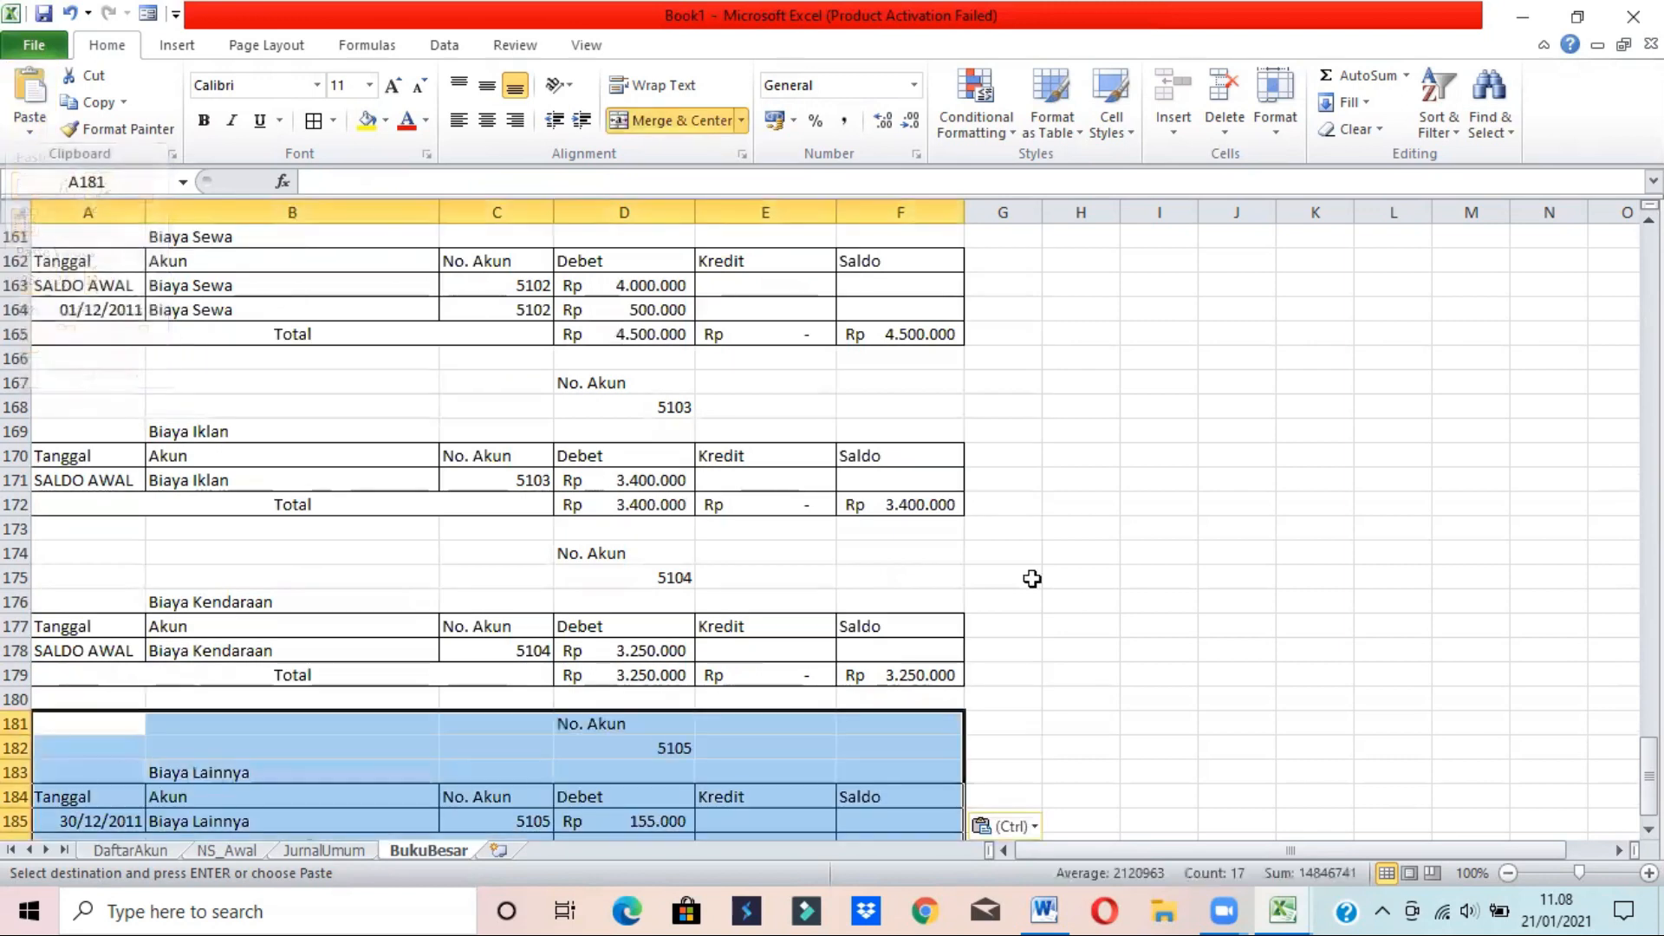
# - Insert an empty row above the 30/12/2011 entry in the pasted Biaya Lainnya block
pyautogui.scroll(-2, 1404, 798)
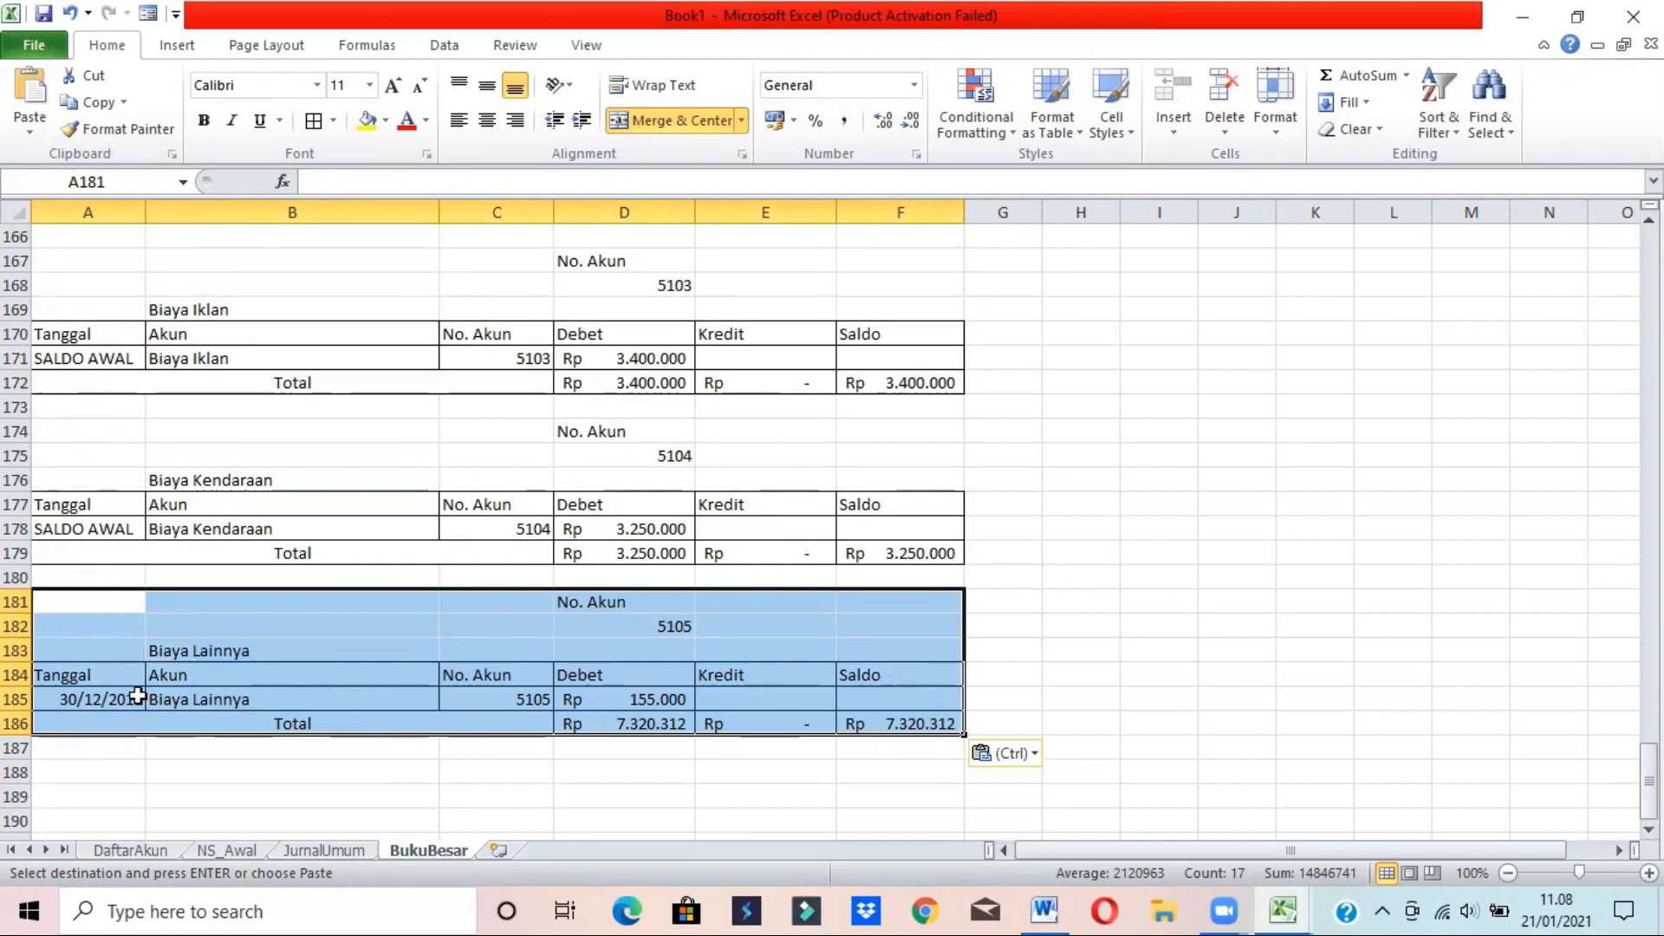
pyautogui.click(45, 698)
pyautogui.rightClick(18, 699)
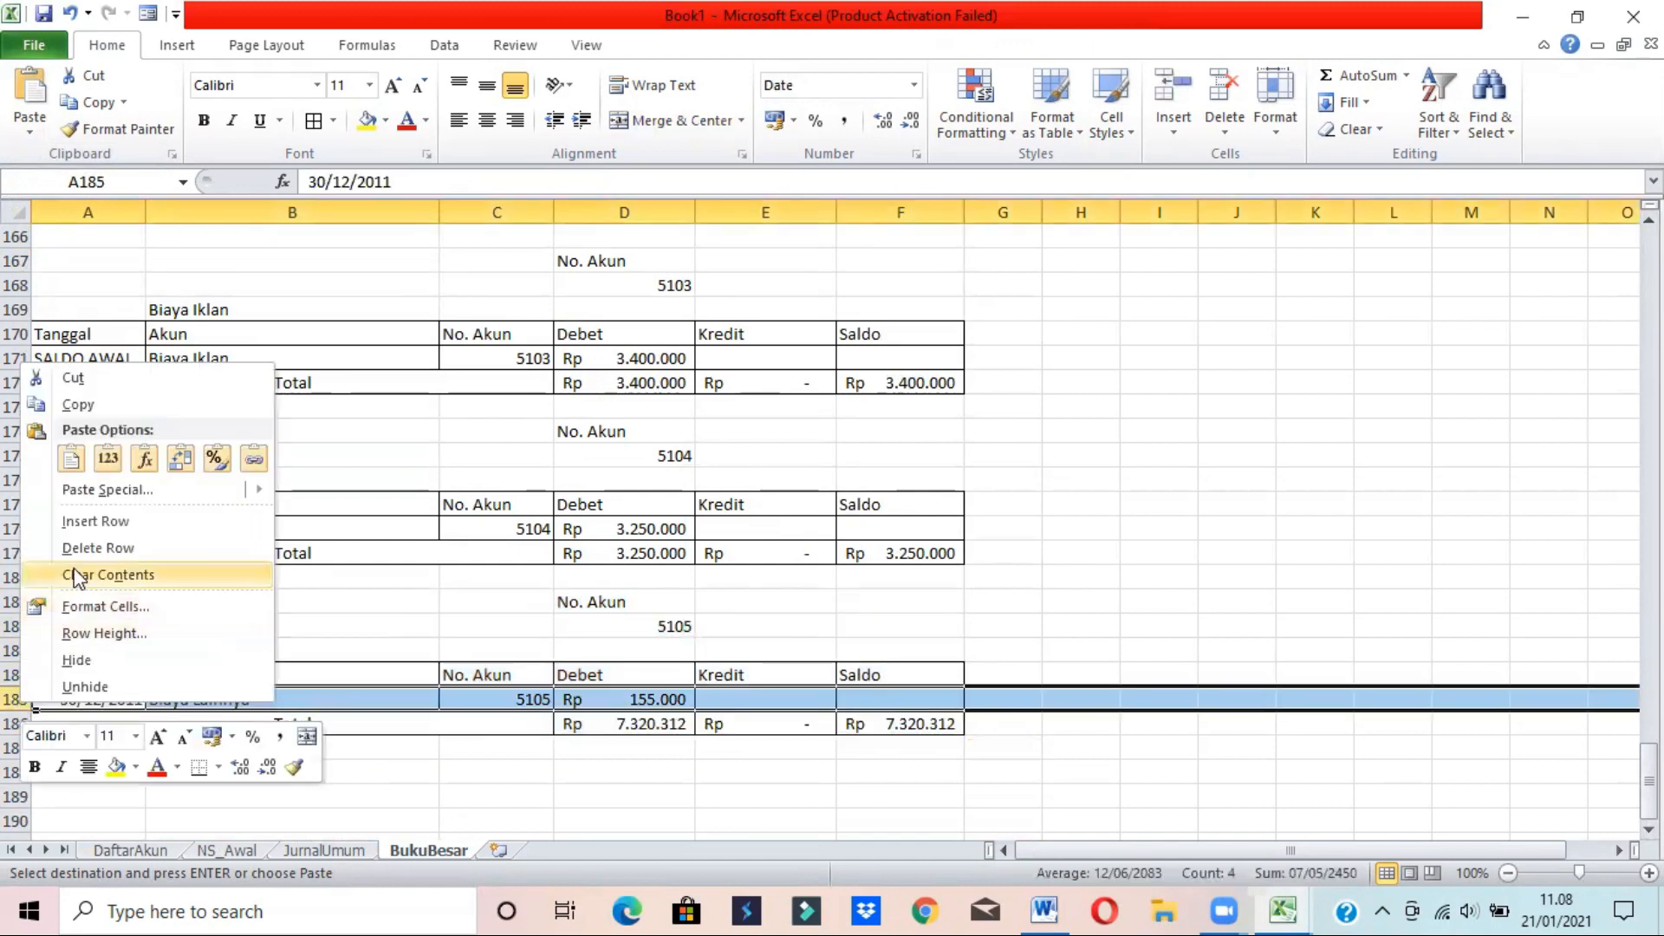
pyautogui.click(87, 521)
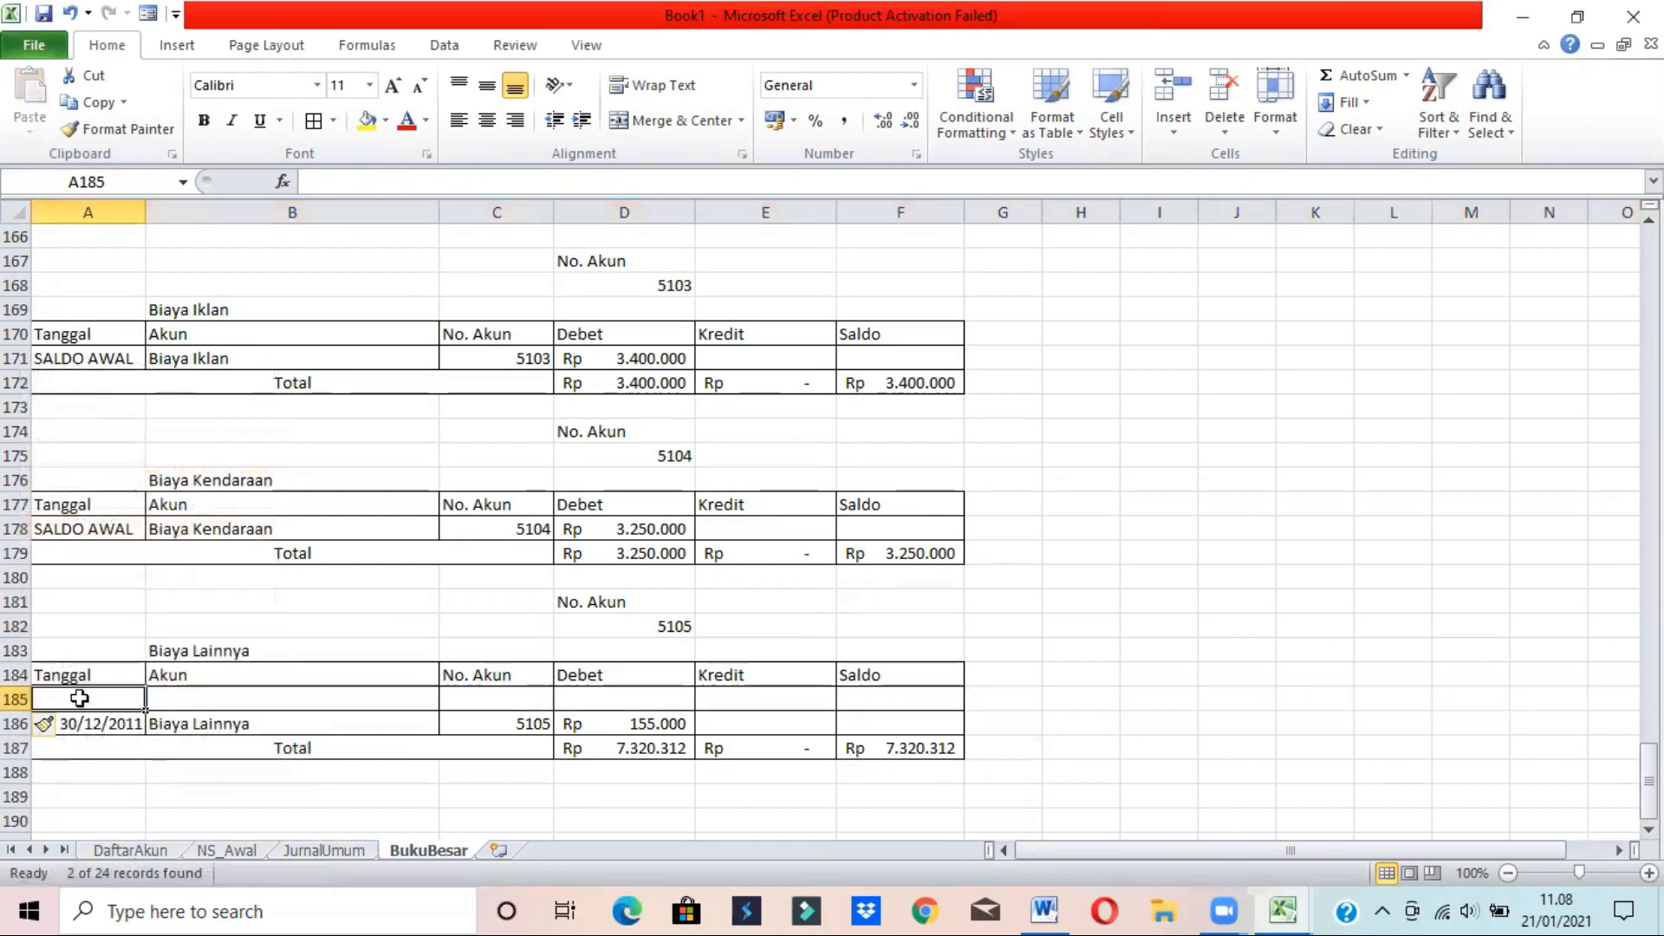
# - Fill row 185 with SALDO AWAL, Biaya Lainnya and account number 5105 copied from the entry below
pyautogui.write('SALDO AWAL')
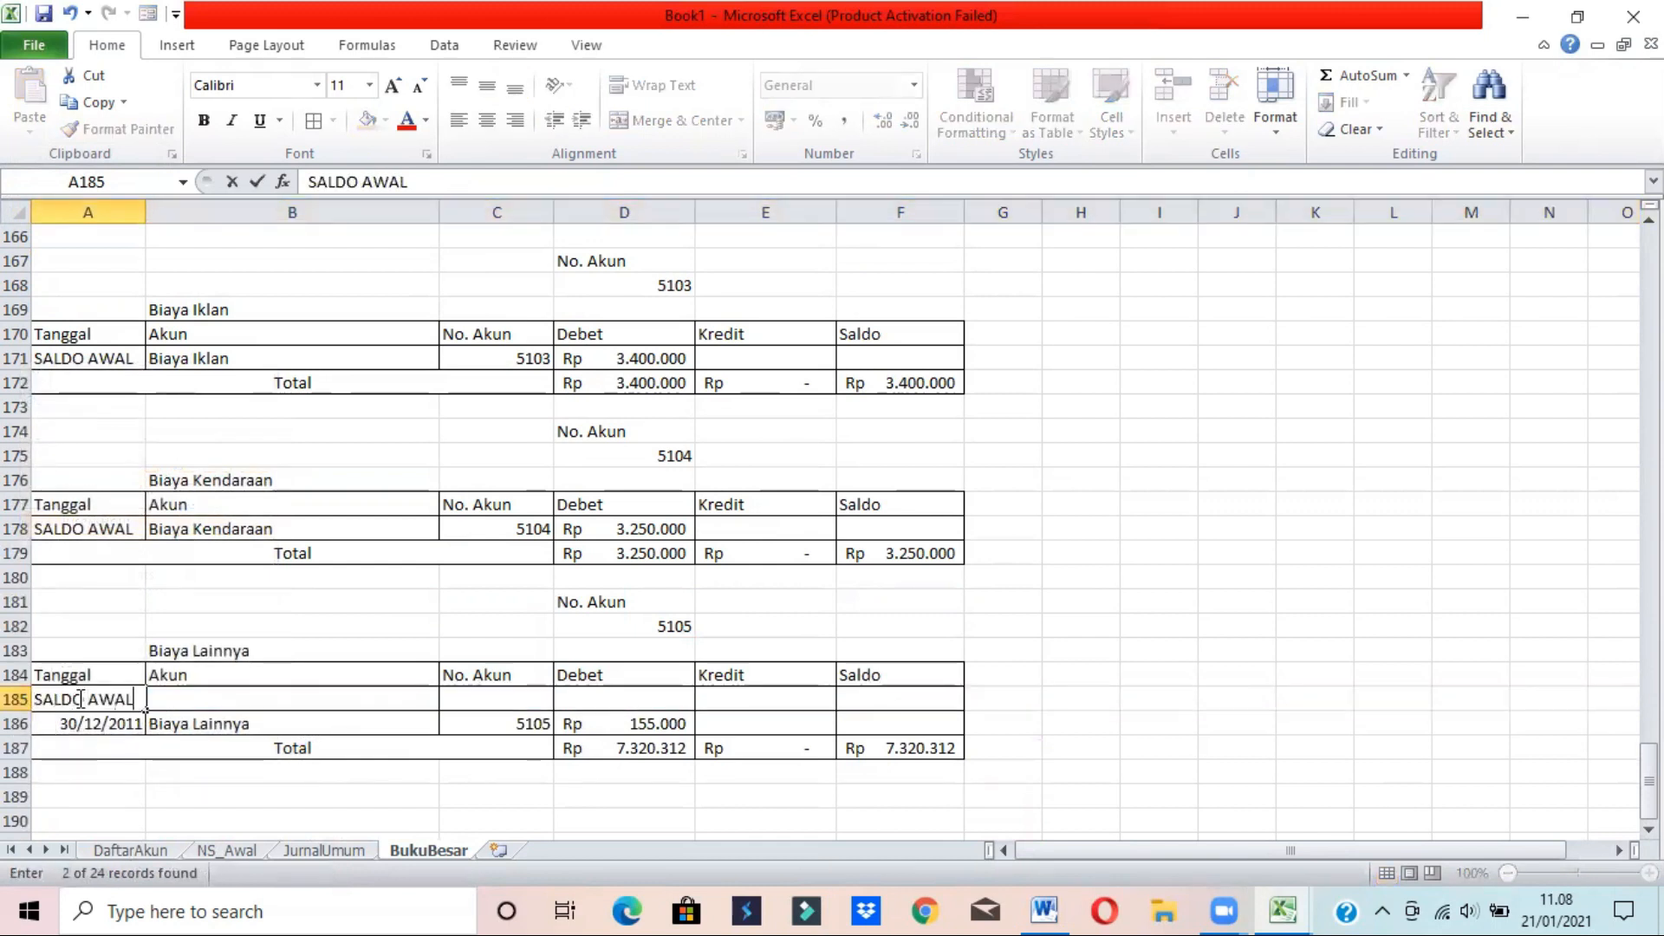
pyautogui.press('Tab')
pyautogui.write('Bia')
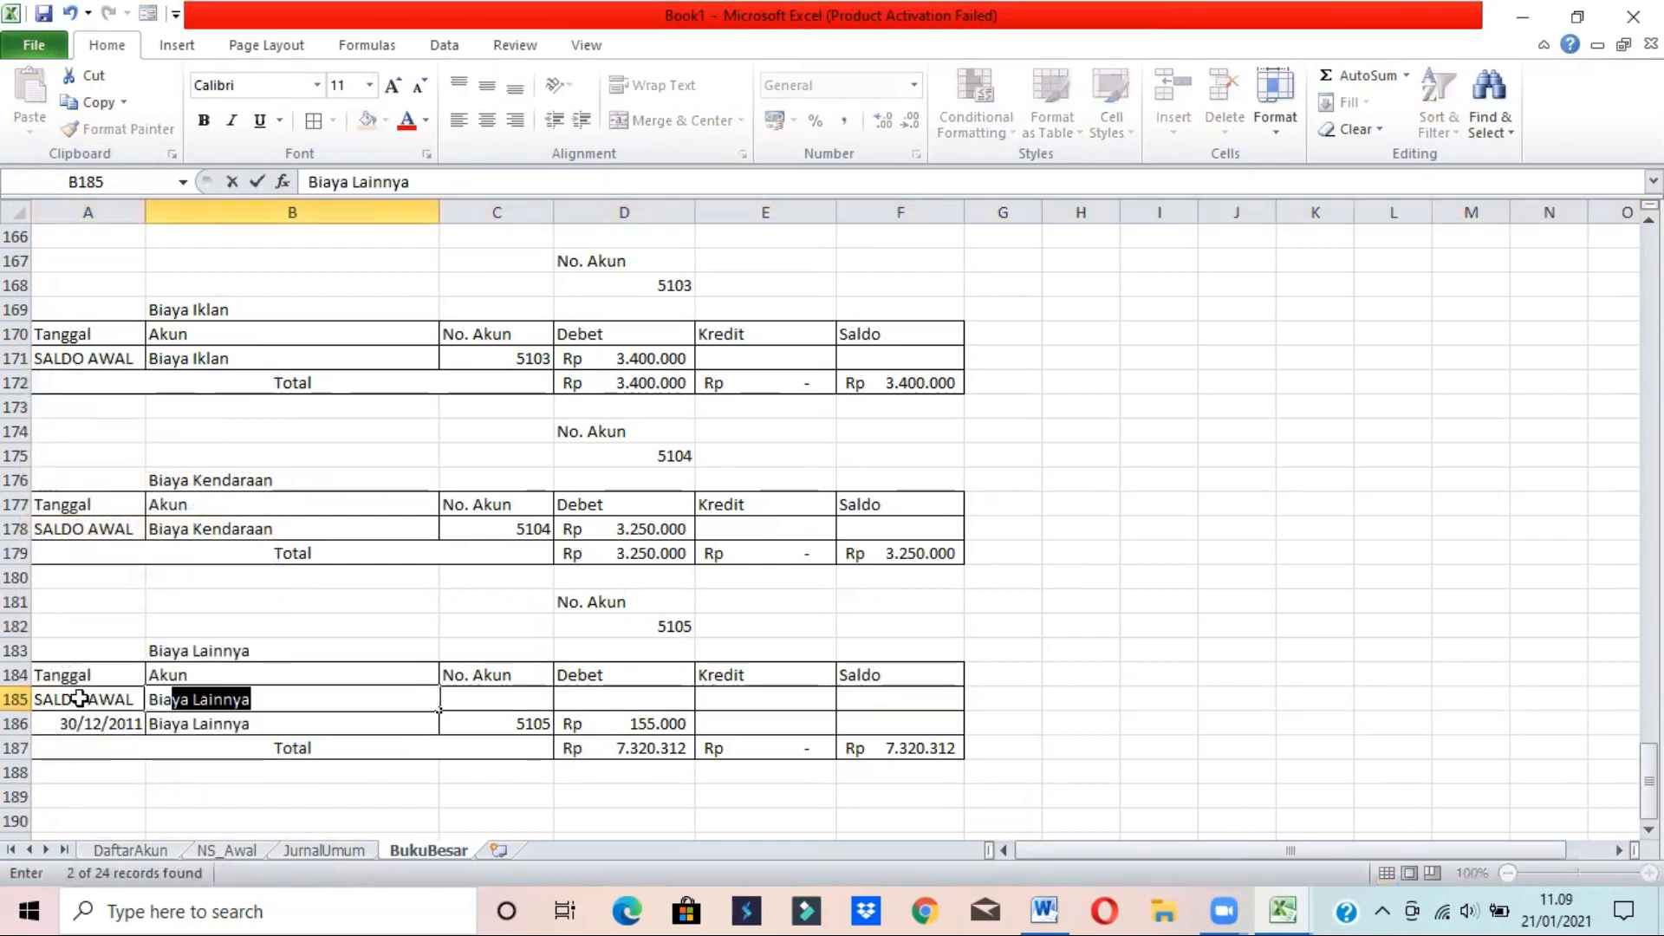
pyautogui.press('Tab')
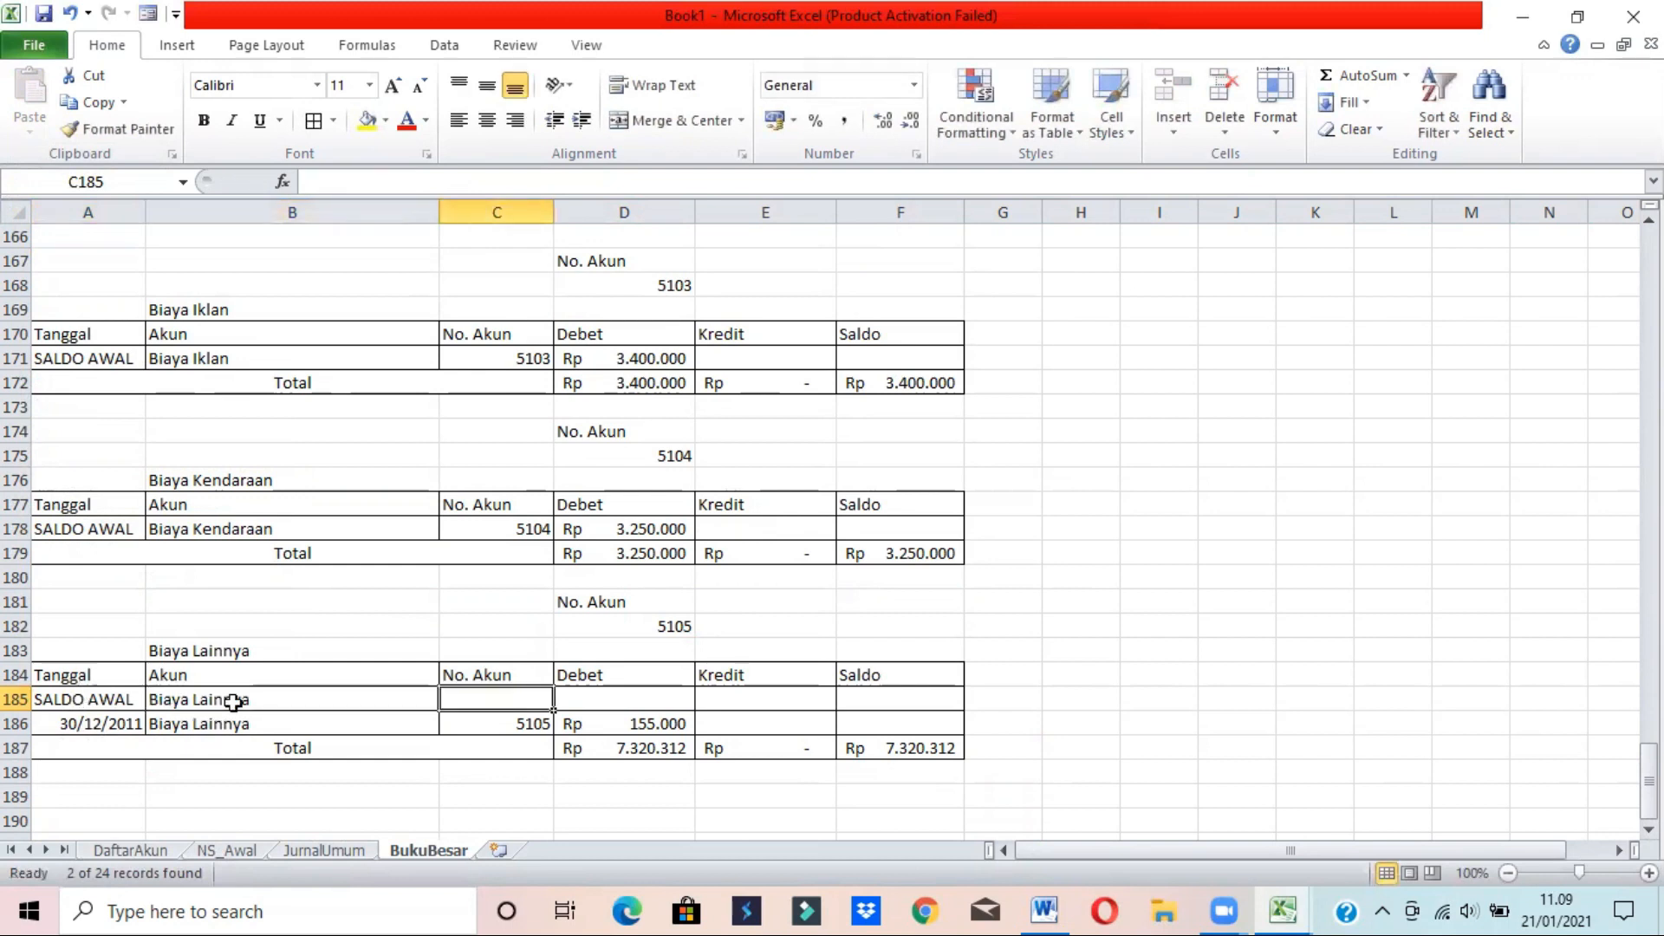
pyautogui.press('Down')
pyautogui.hotkey('ctrl', 'c')
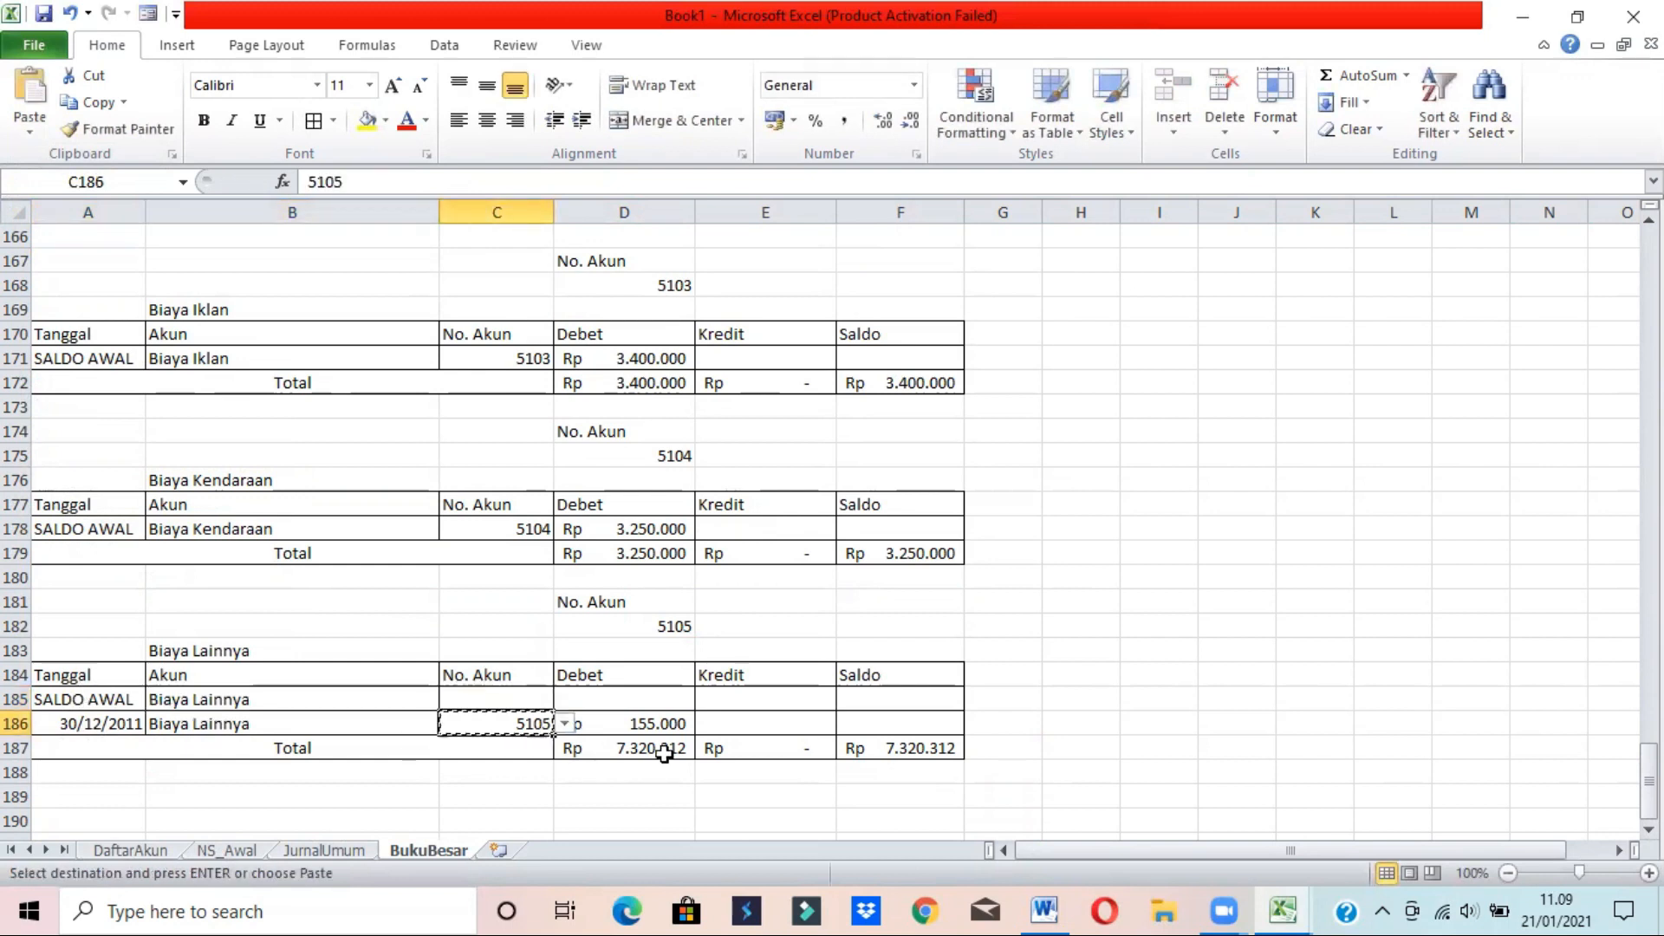
pyautogui.press('Up')
pyautogui.hotkey('ctrl', 'v')
pyautogui.press('Right')
pyautogui.press('Left')
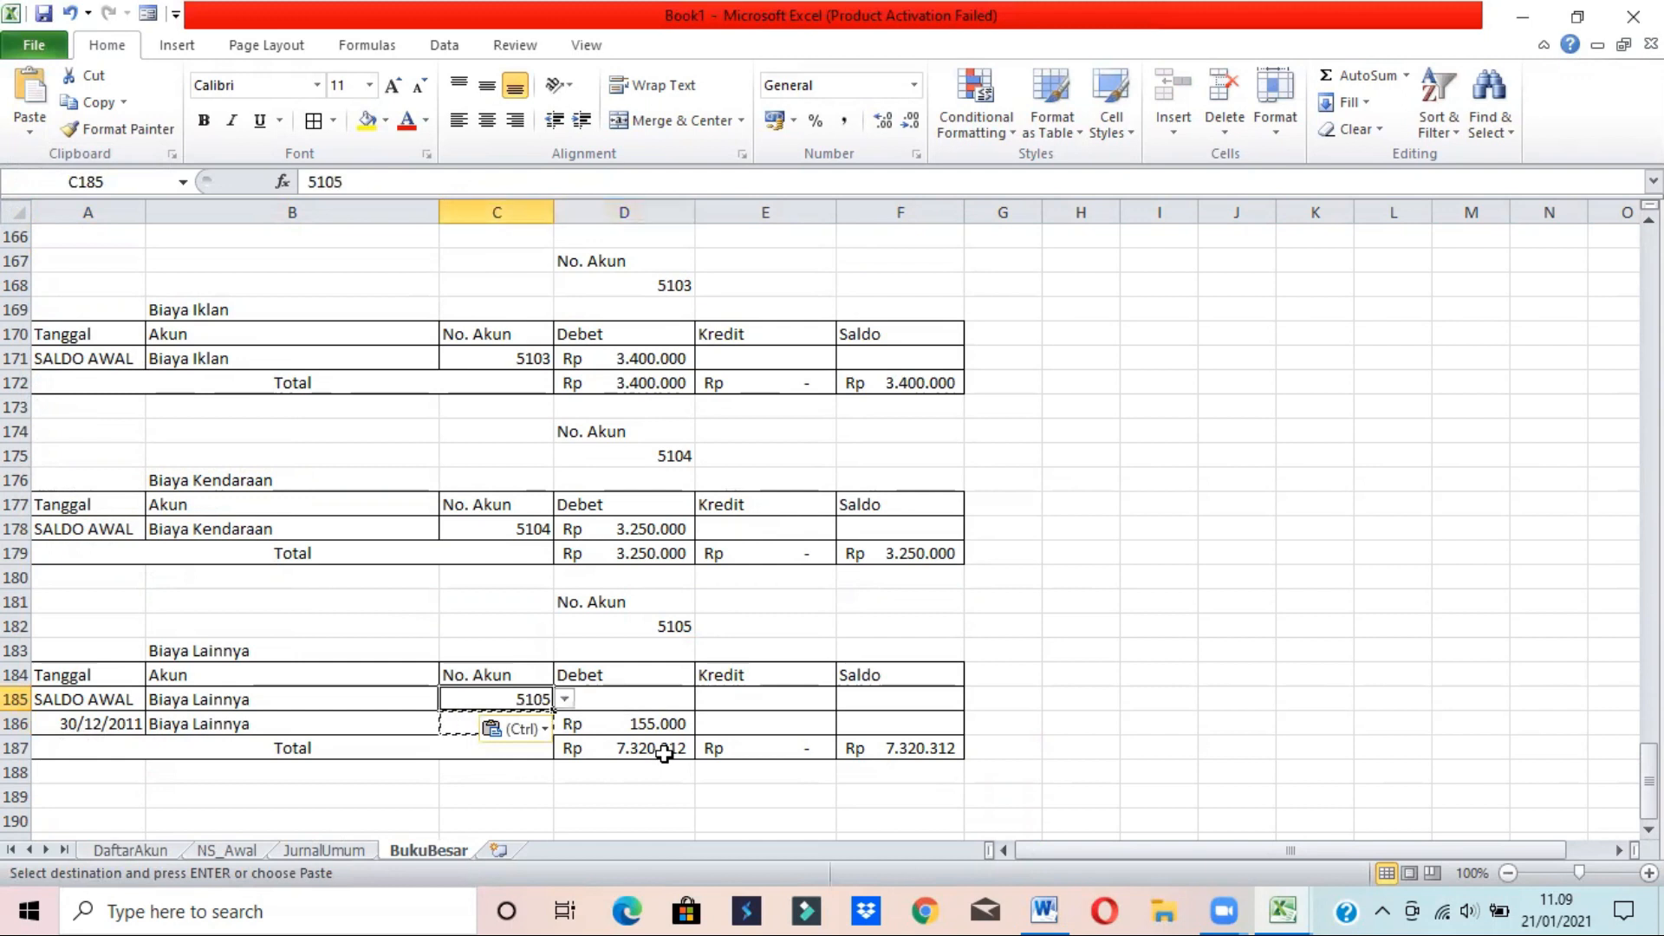
# - Link the Biaya Lainnya opening balance in D185 to the account's debit amount on the opening trial balance with =NS_Awal!$D$25
pyautogui.click(626, 699)
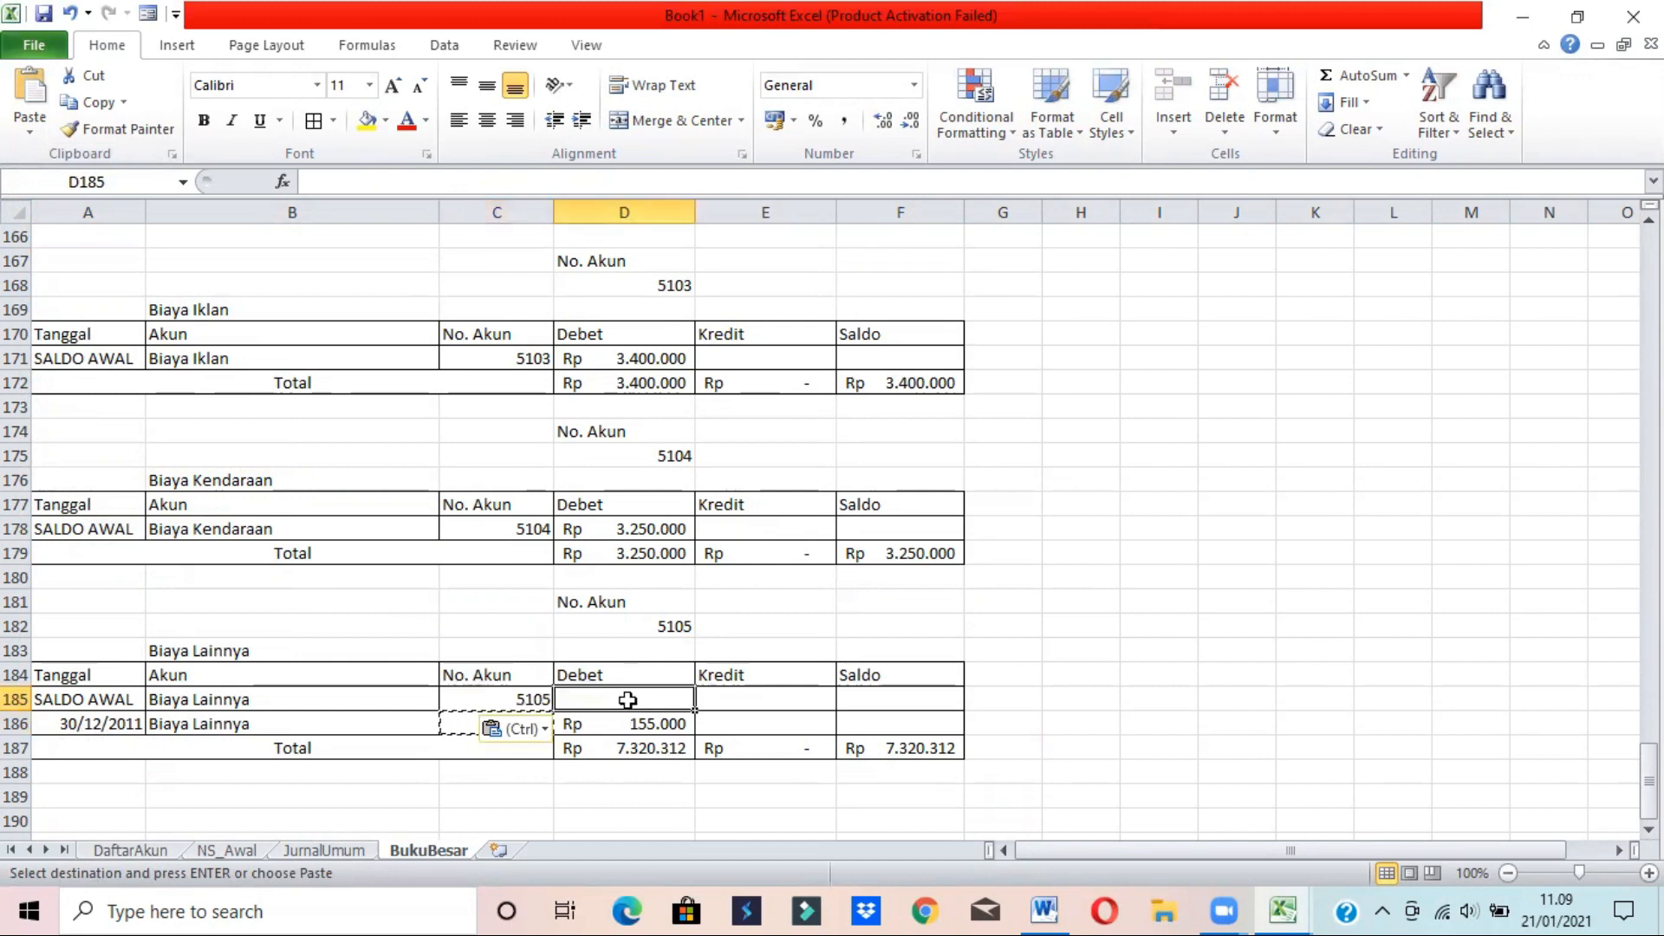
pyautogui.write('=')
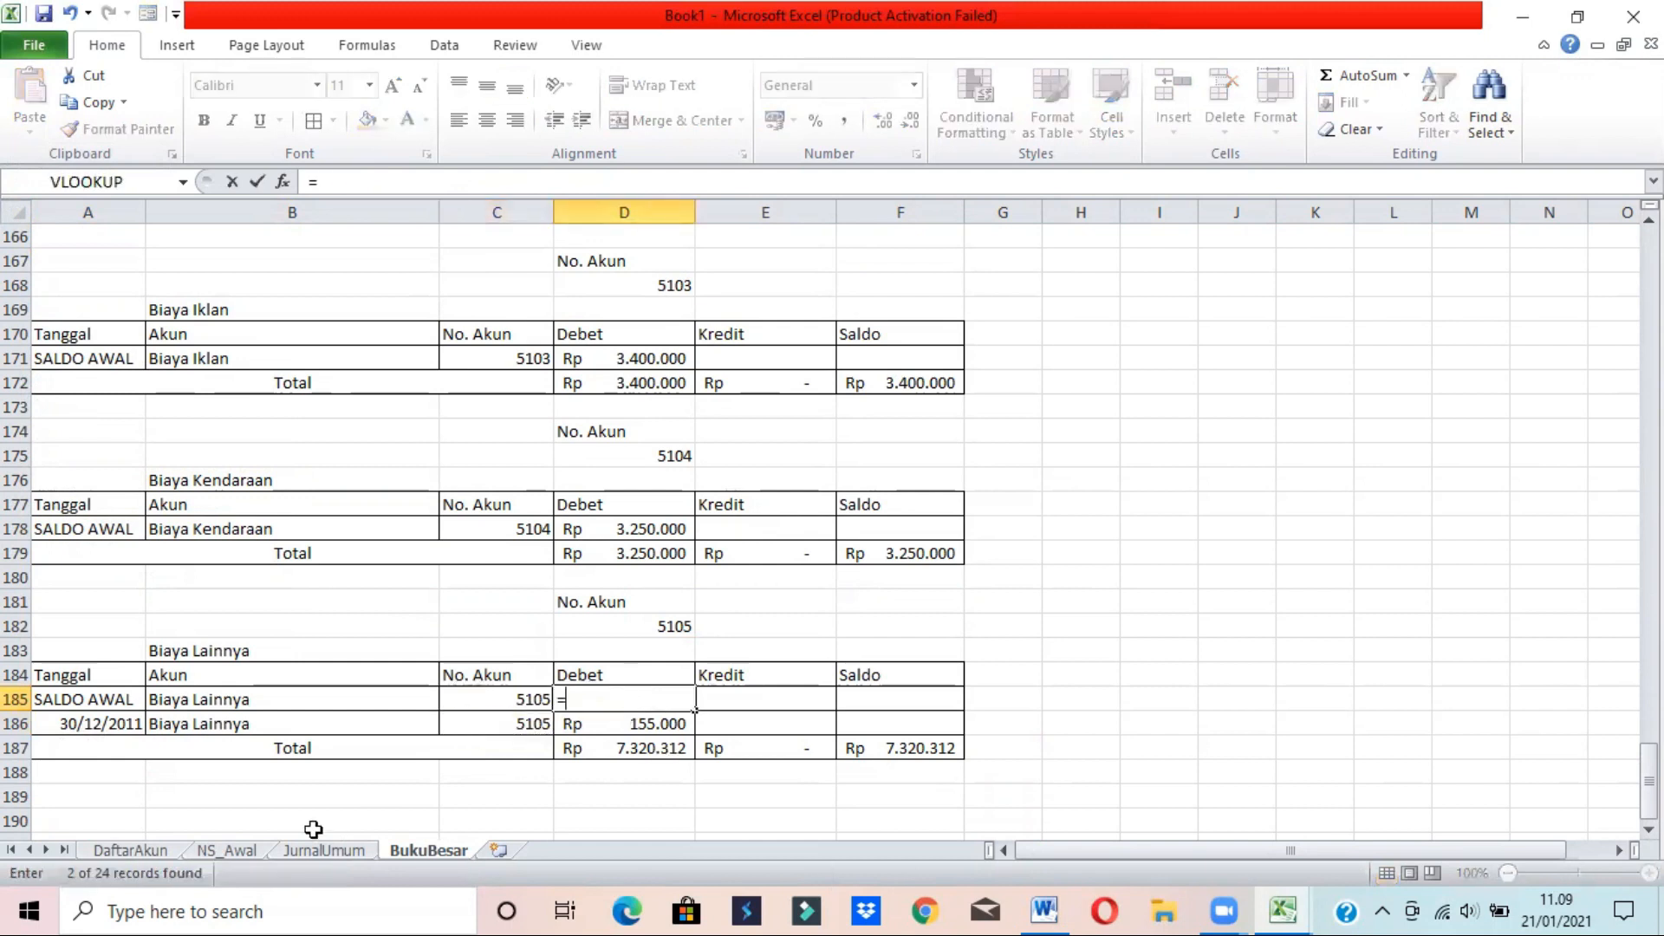
pyautogui.click(241, 853)
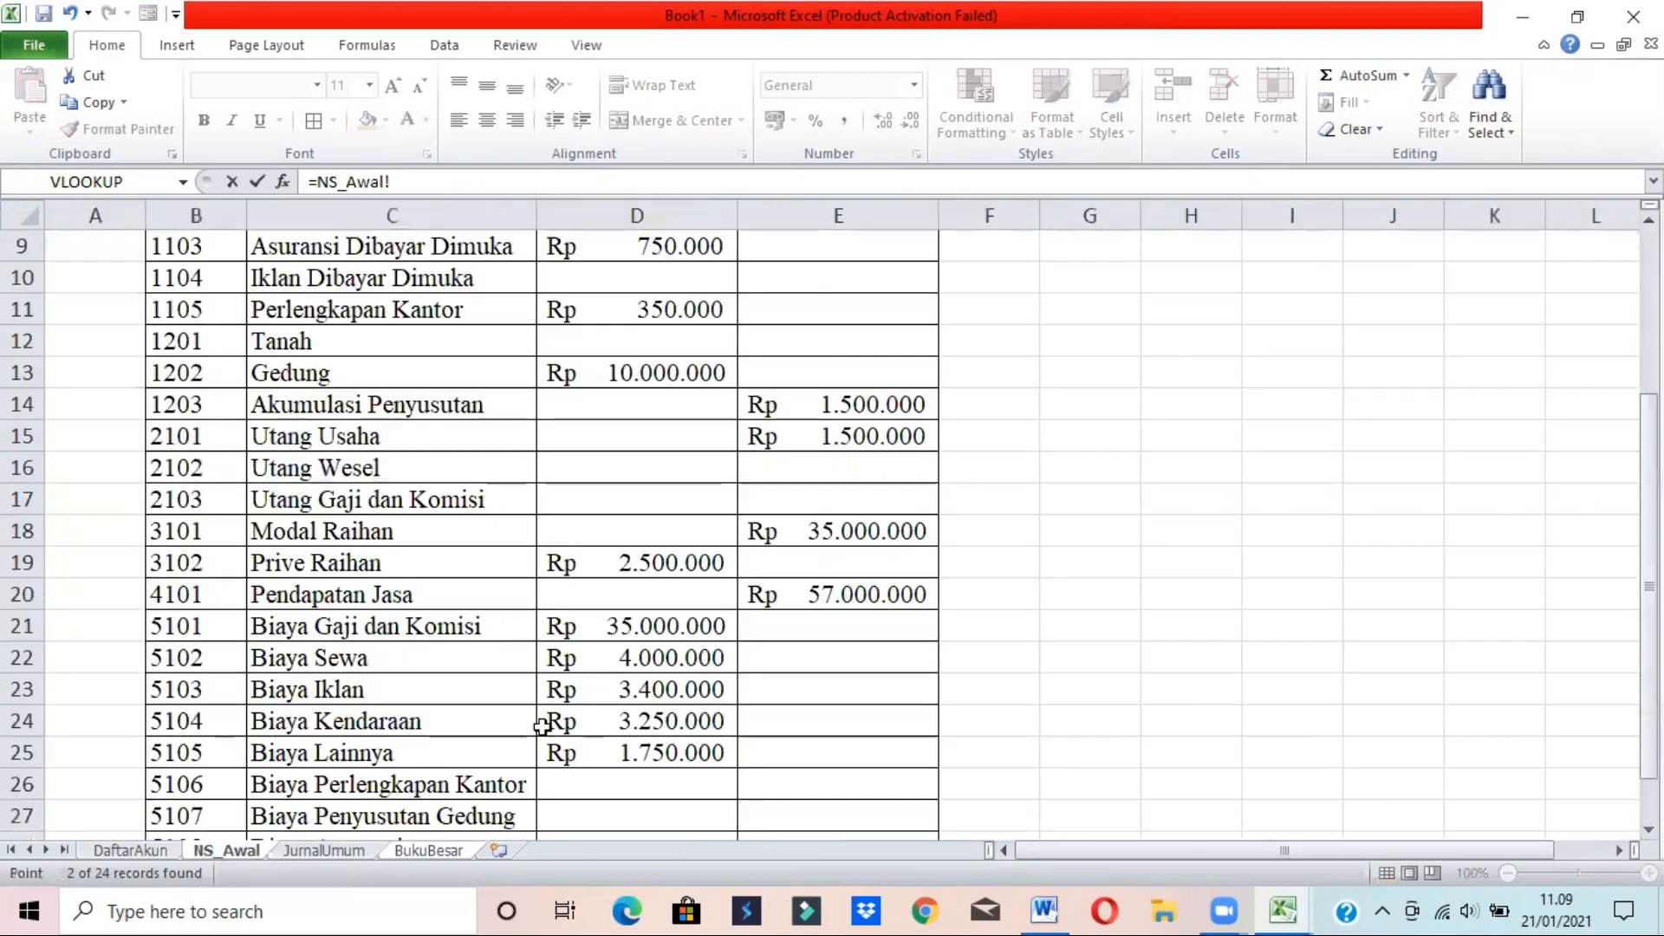
pyautogui.click(631, 762)
pyautogui.press('F4')
pyautogui.press('Return')
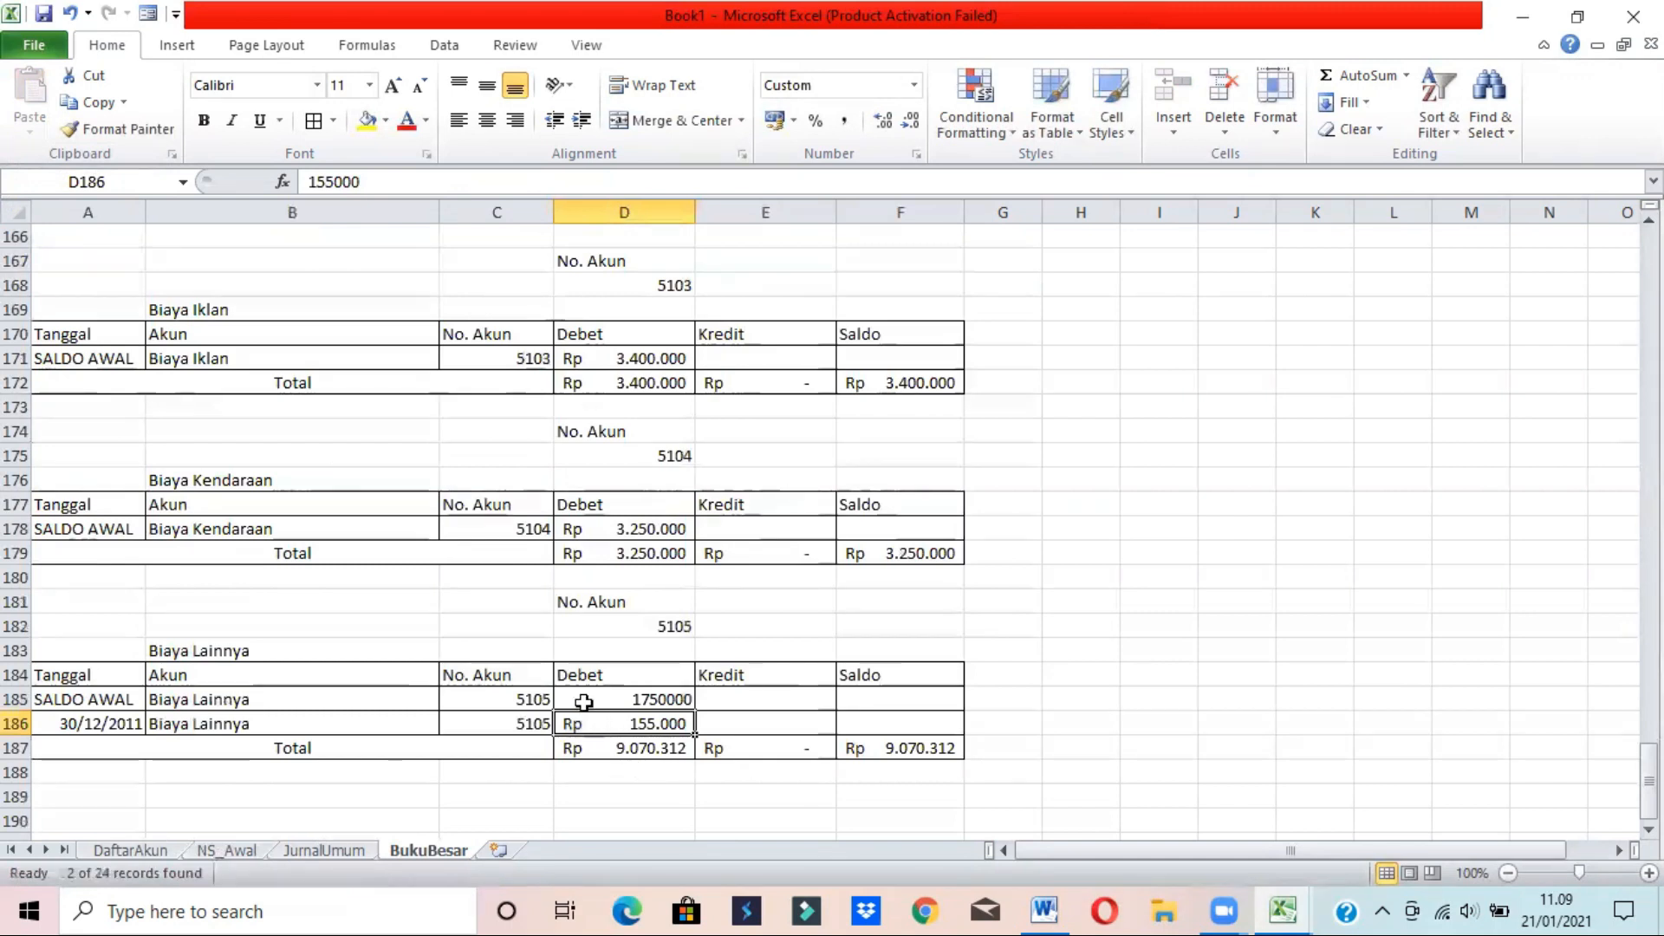
# - Format the Biaya Lainnya opening balance in D185 as Rp accounting currency without decimals
pyautogui.click(583, 698)
pyautogui.click(223, 851)
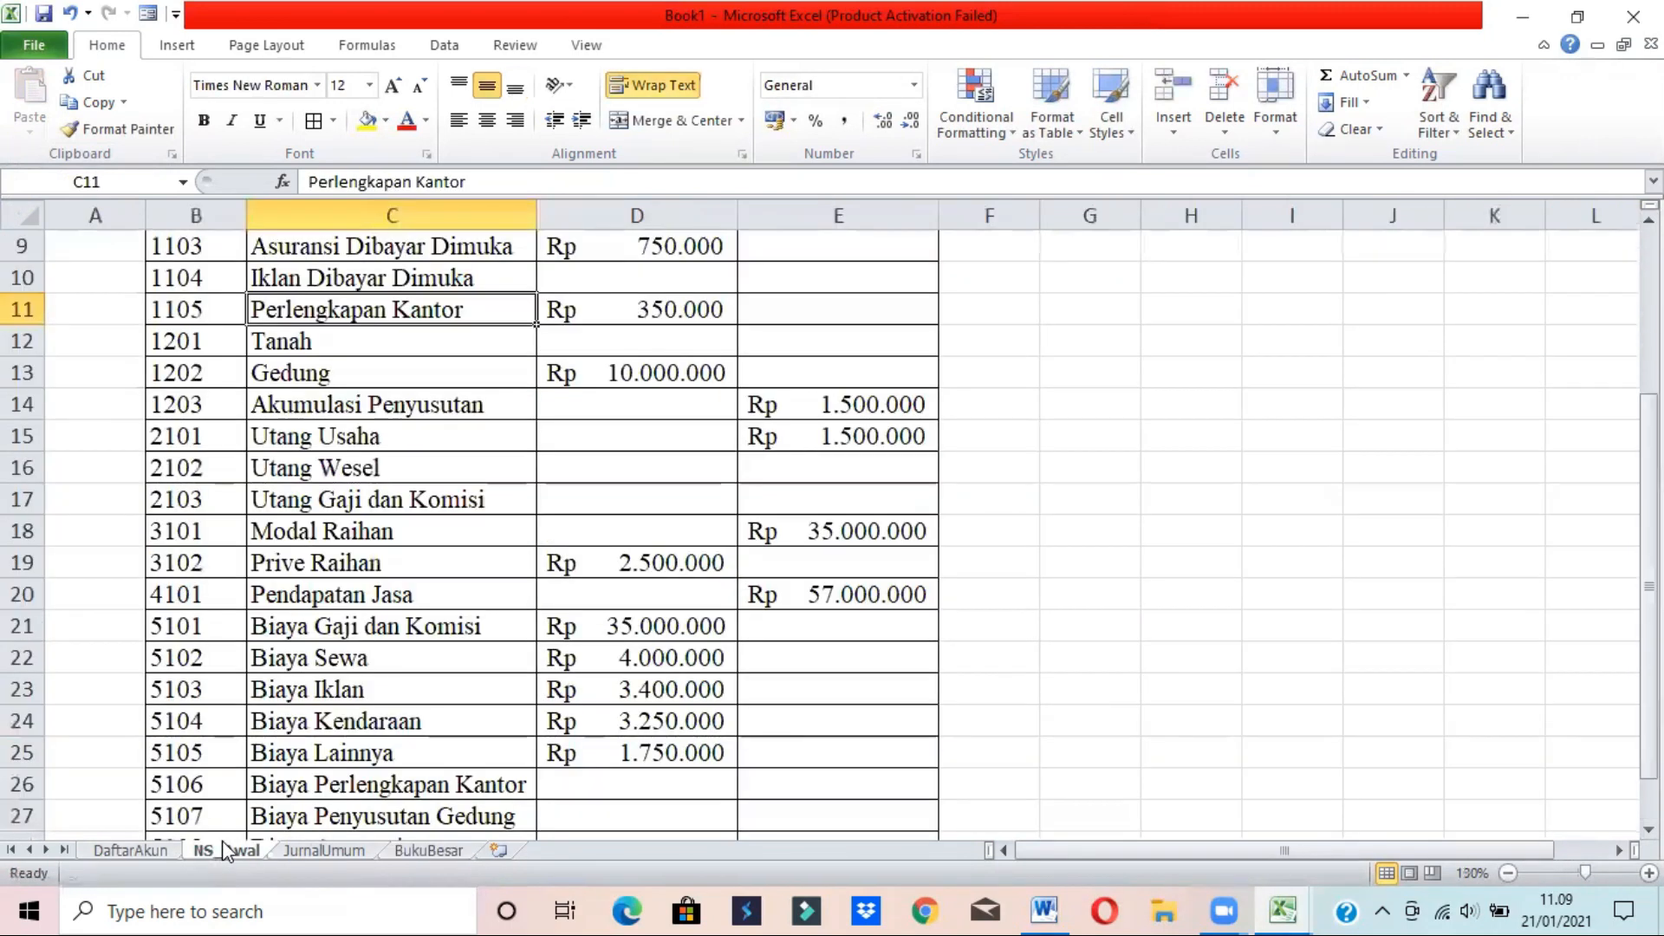
pyautogui.click(439, 853)
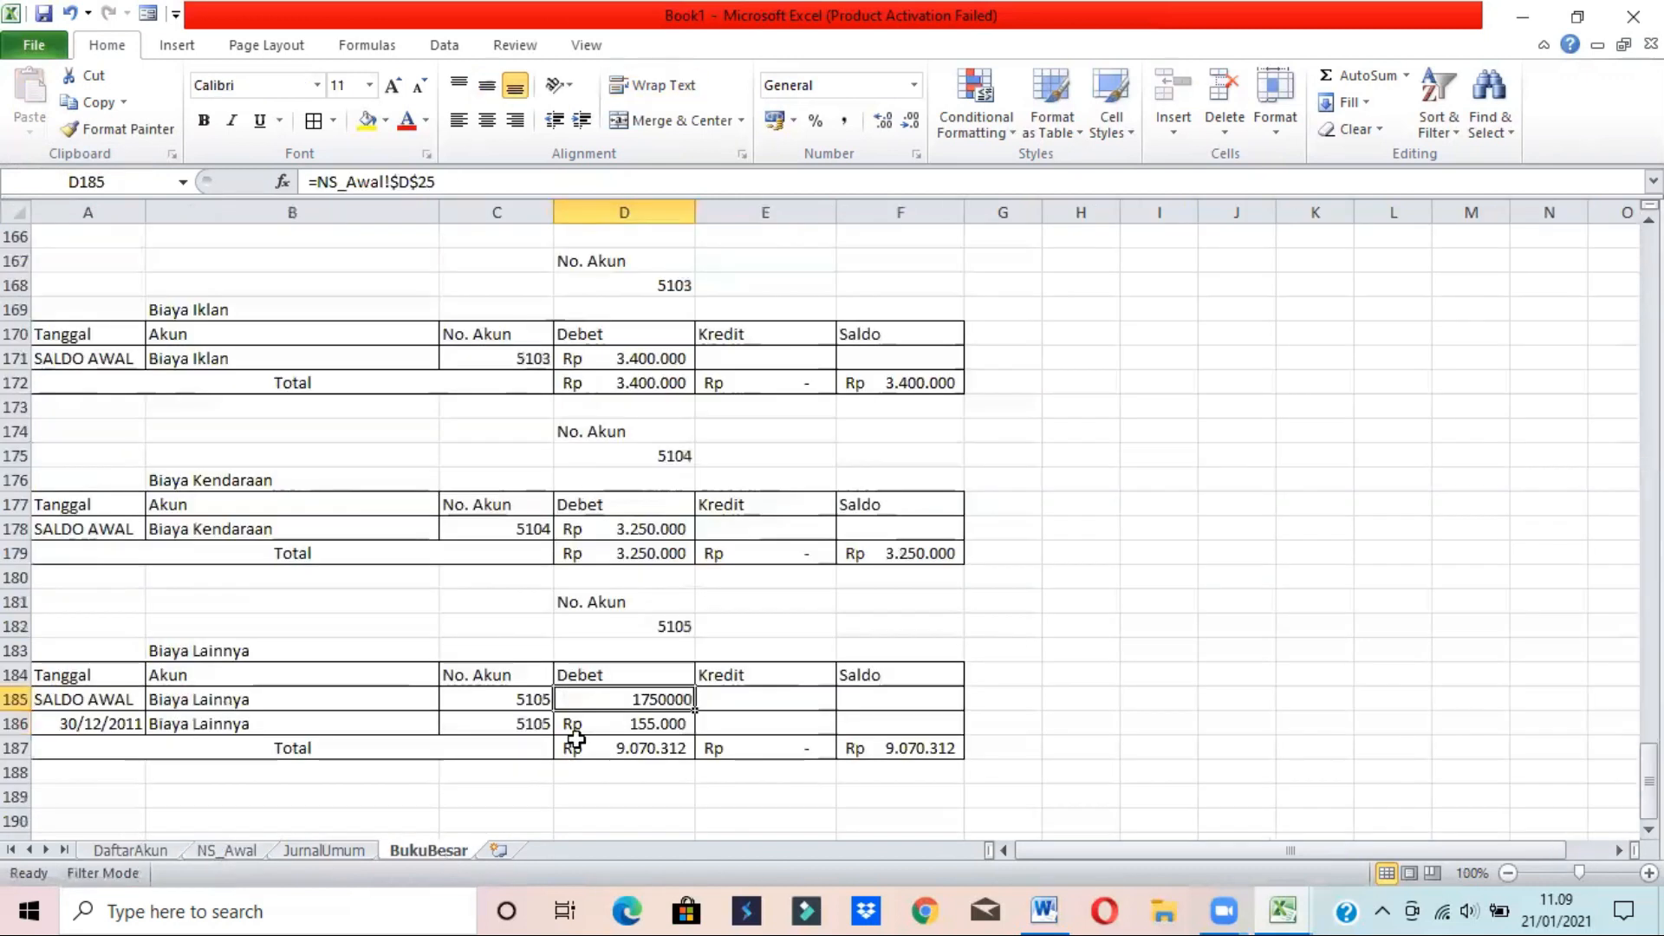
pyautogui.click(769, 124)
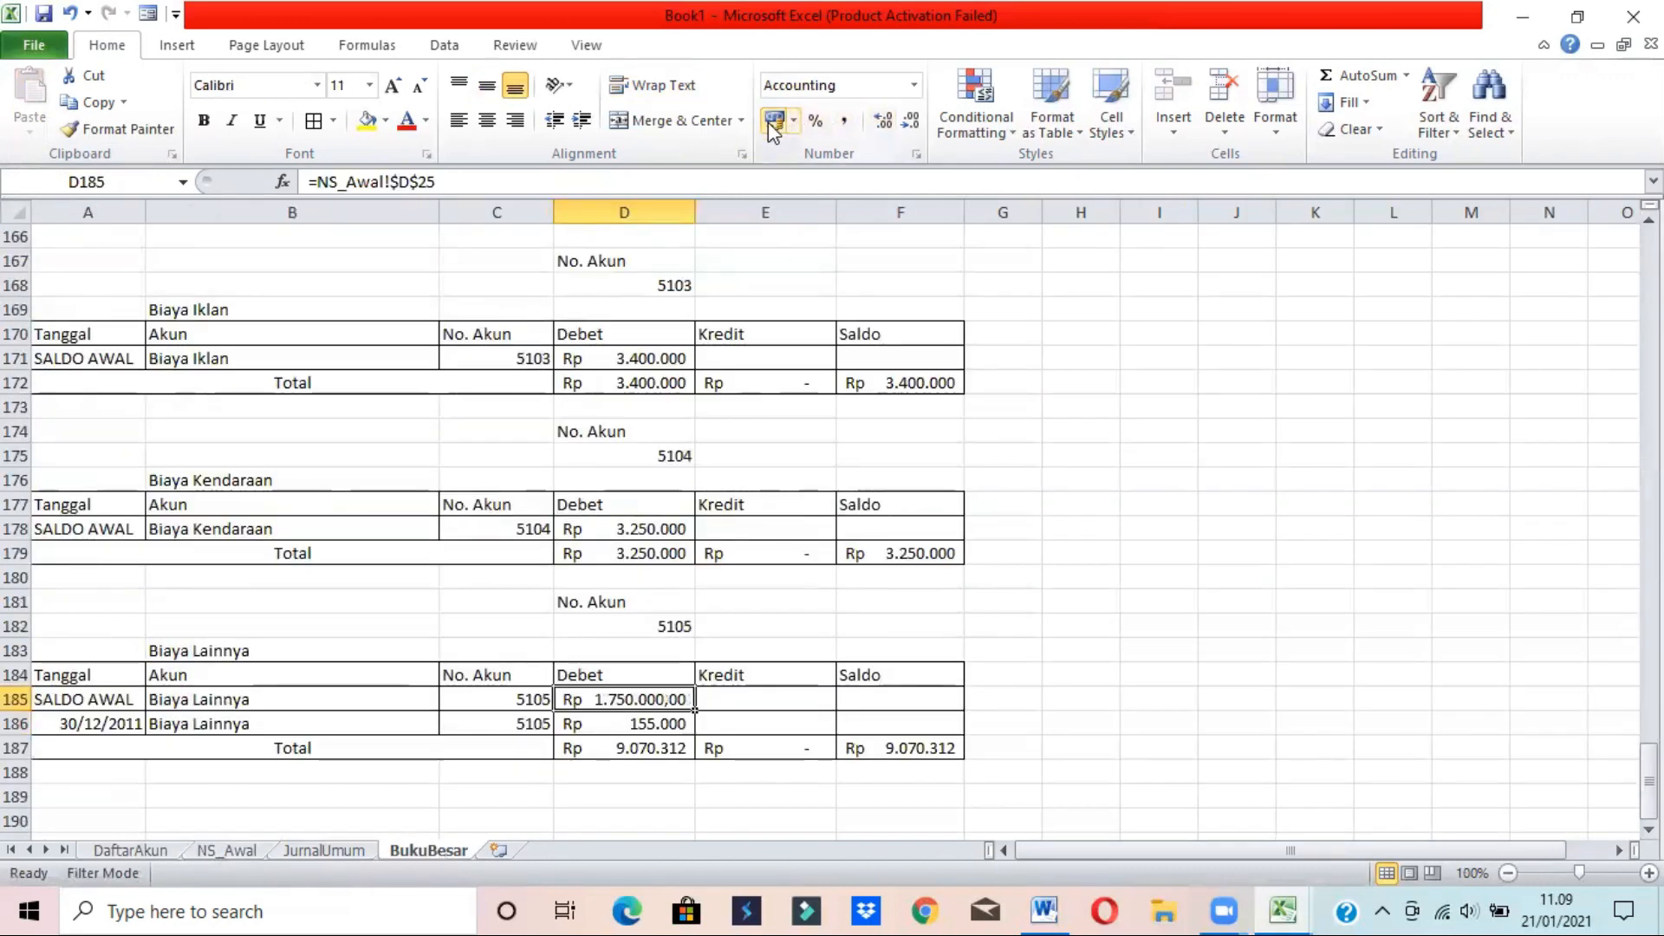
pyautogui.doubleClick(907, 128)
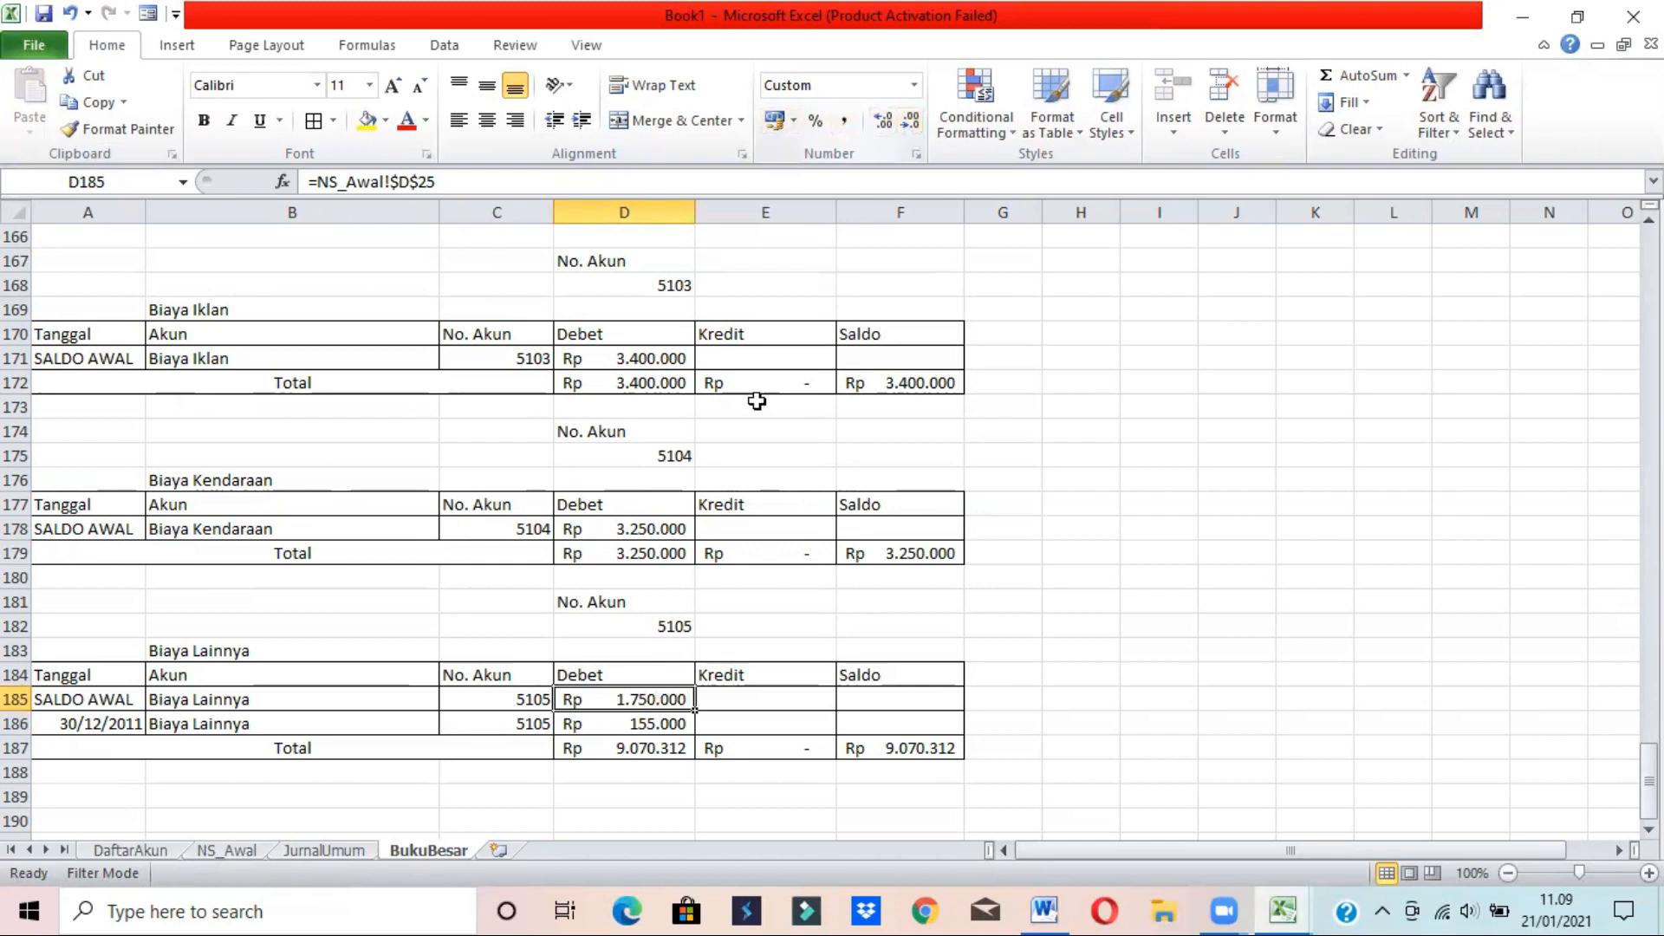
# - Correct the Biaya Lainnya debit total in D187 to =SUBTOTAL(9;D185:D186) and copy the formula to the credit total in E187
pyautogui.click(615, 741)
pyautogui.click(491, 179)
pyautogui.press('BackSpace')
pyautogui.press('BackSpace')
pyautogui.press('BackSpace')
pyautogui.press('BackSpace')
pyautogui.press('BackSpace')
pyautogui.press('BackSpace')
pyautogui.press('BackSpace')
pyautogui.press('BackSpace')
pyautogui.press('BackSpace')
pyautogui.moveTo(598, 700); pyautogui.dragTo(604, 724)
pyautogui.press('Return')
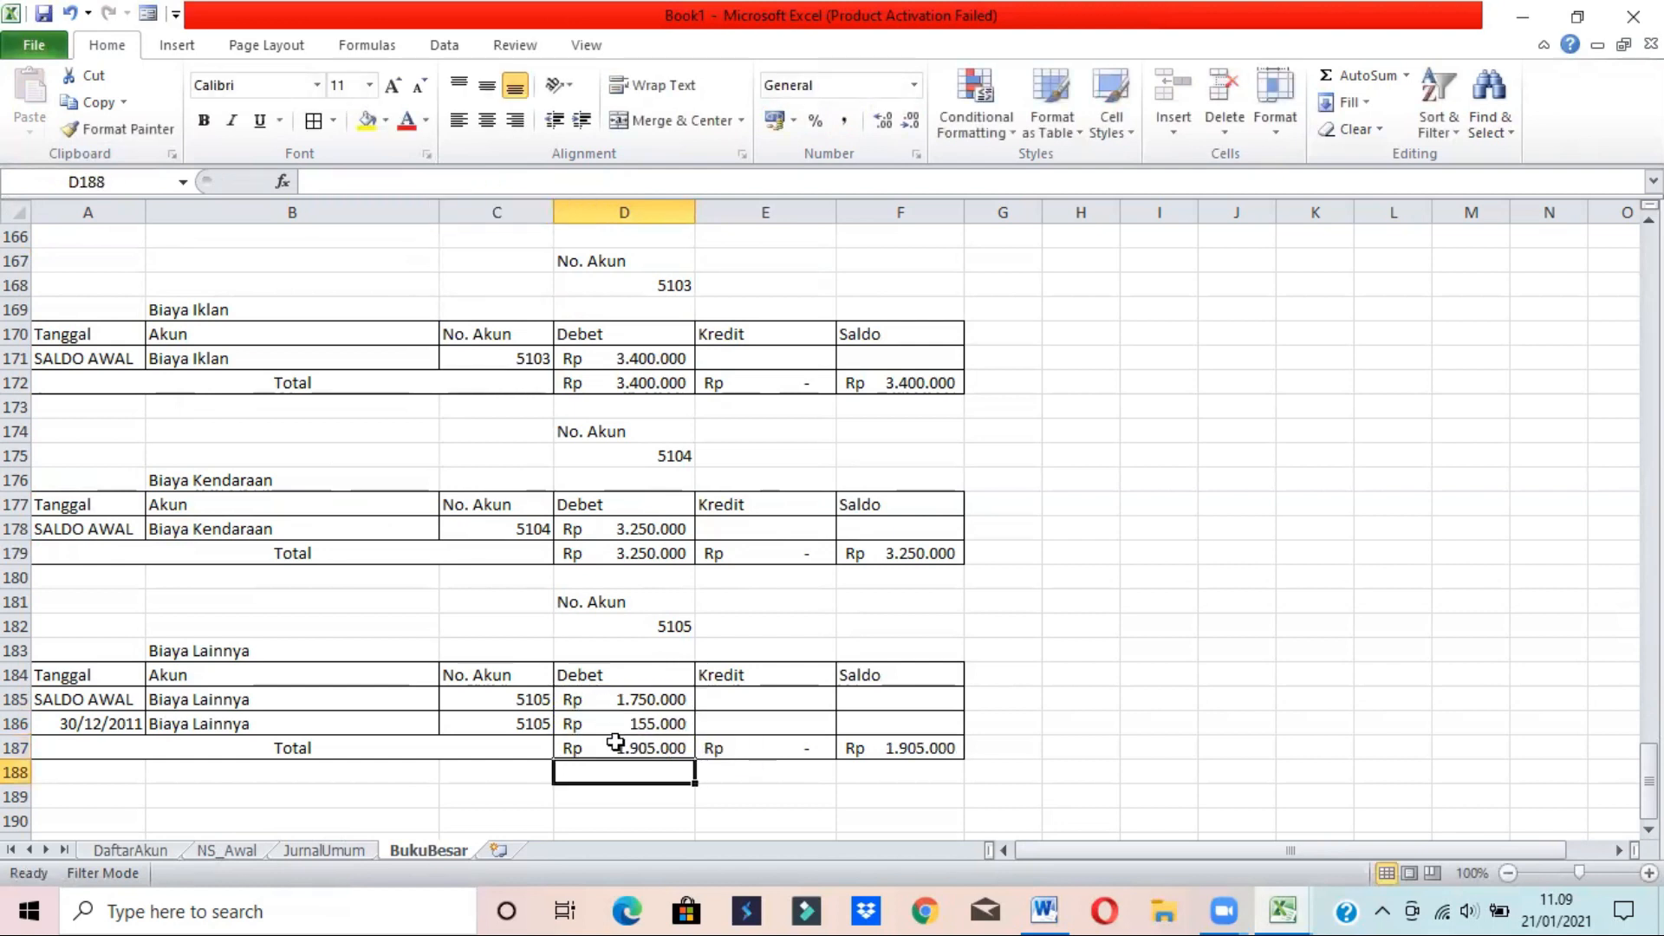
pyautogui.click(615, 743)
pyautogui.moveTo(694, 760); pyautogui.dragTo(794, 748)
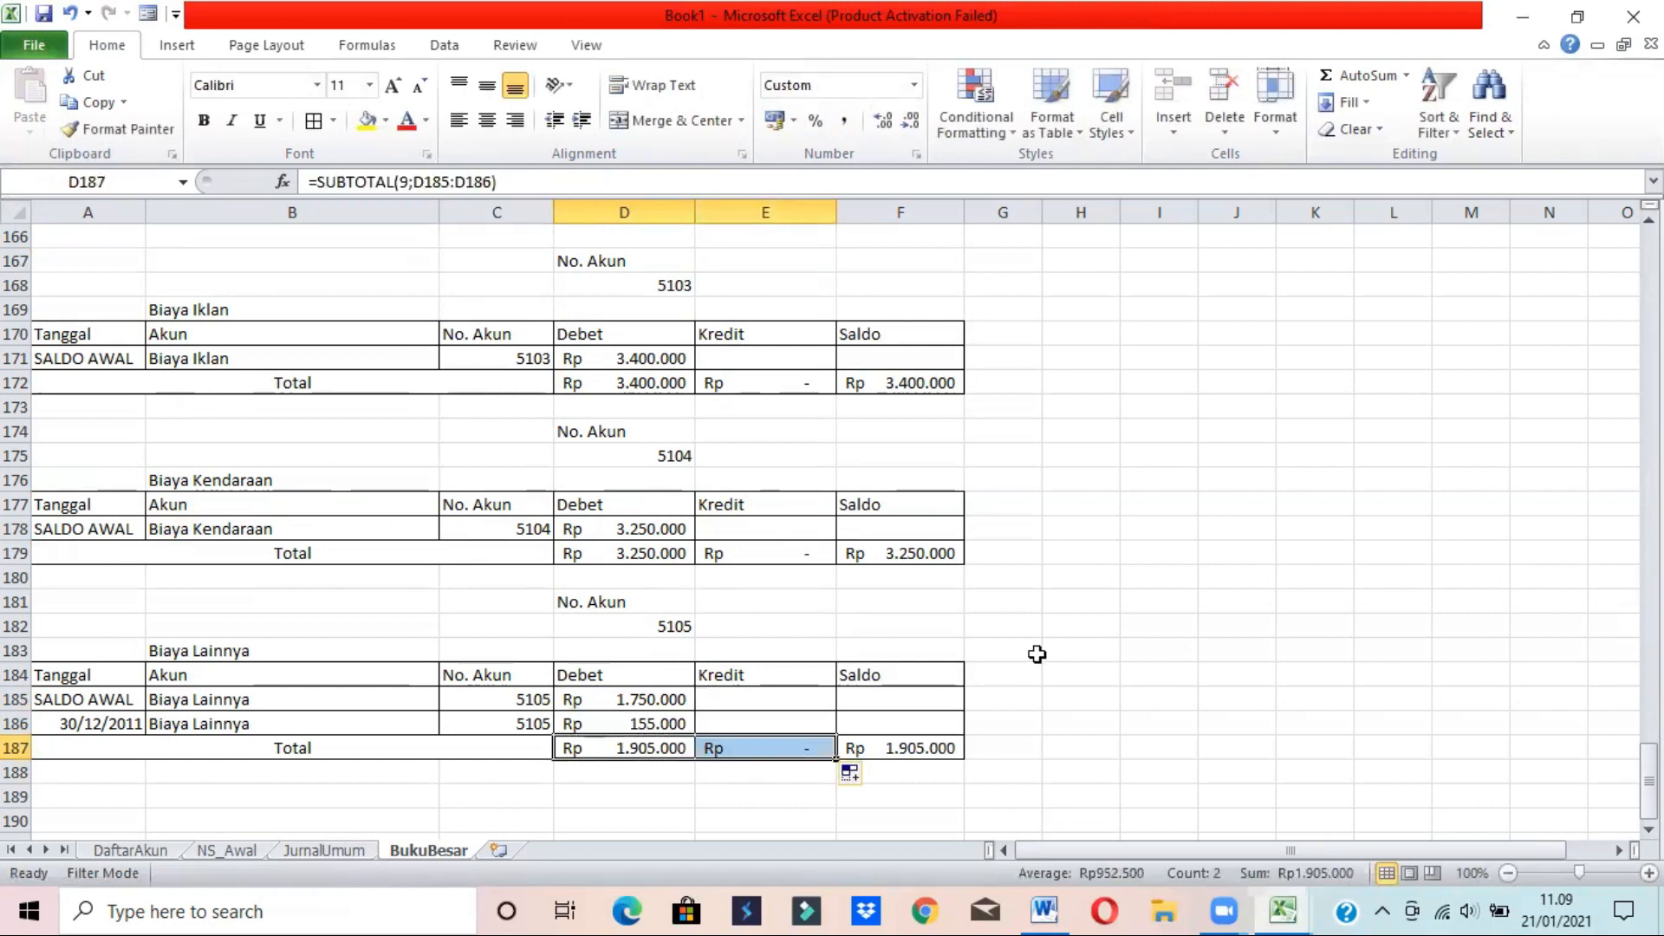
pyautogui.click(1038, 654)
# - Choose account number 5106 in D7 and check the No. Akun filter values for that account without changing the filter
pyautogui.scroll(20, 930, 318)
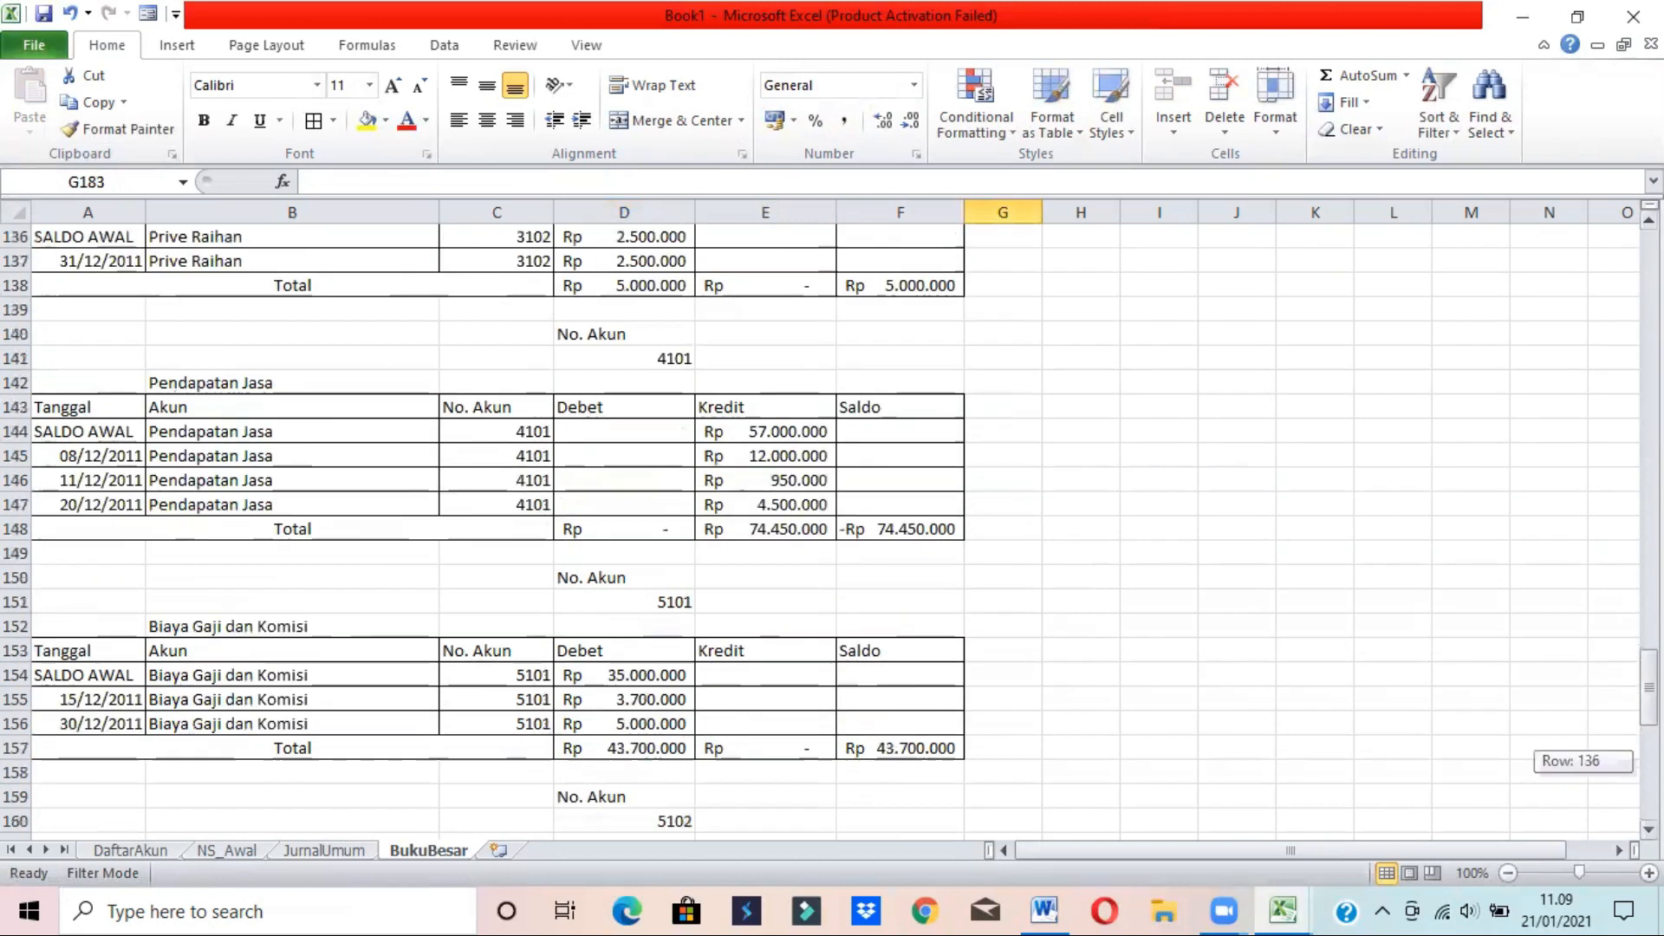
pyautogui.click(667, 369)
pyautogui.click(638, 386)
pyautogui.click(706, 386)
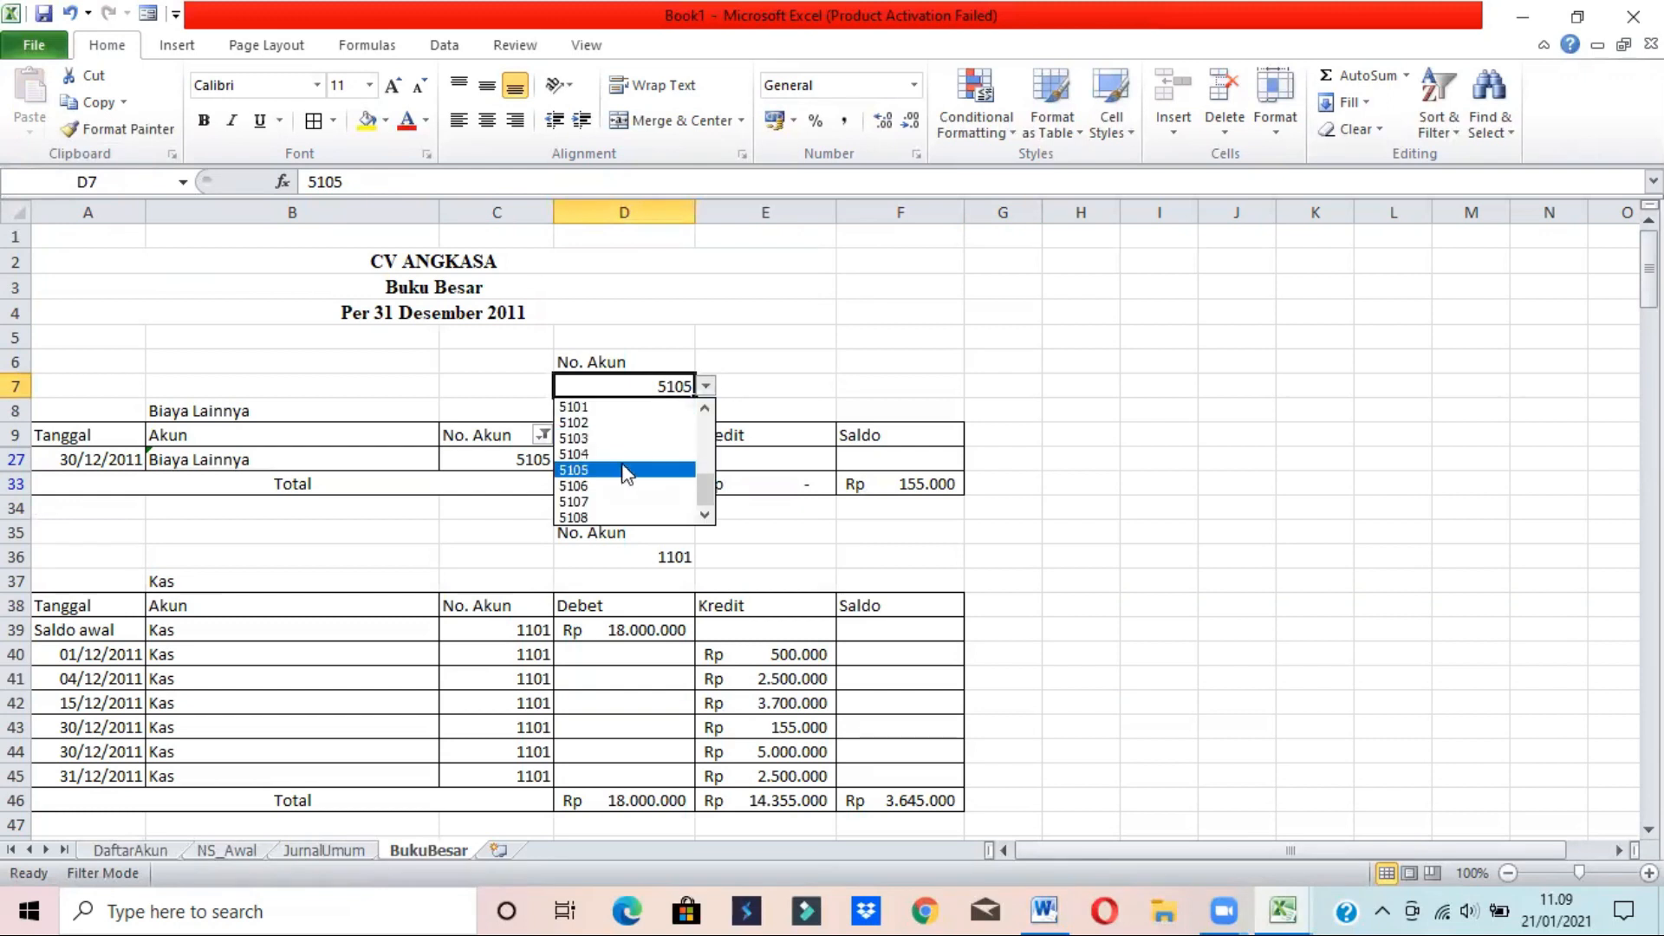
pyautogui.click(611, 485)
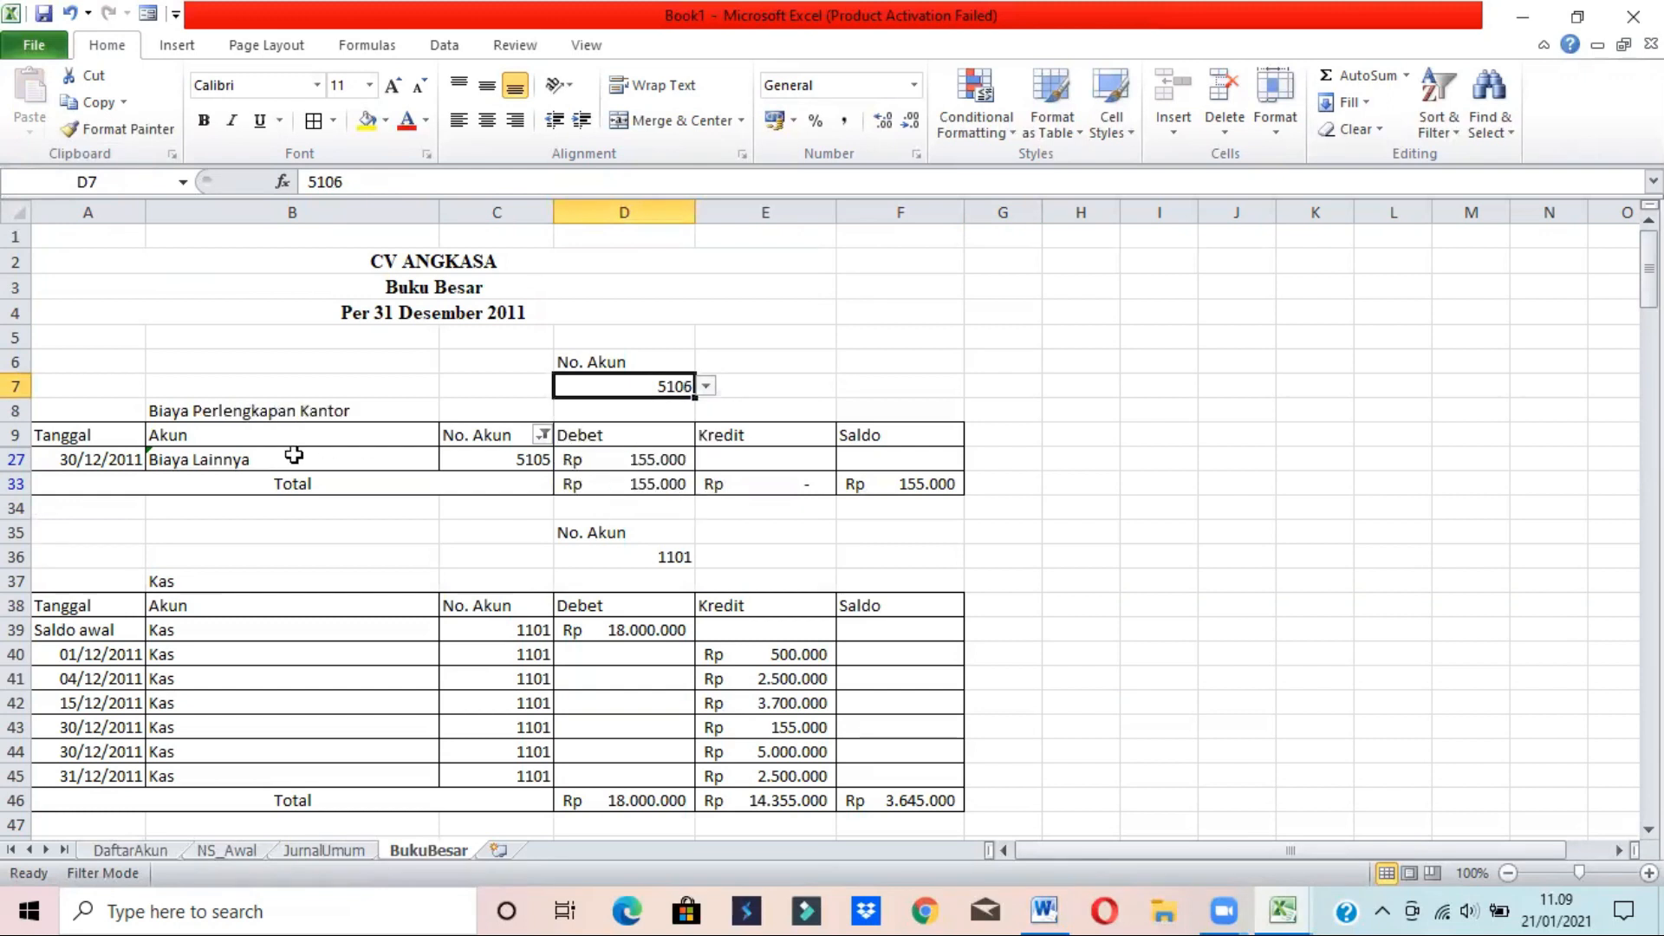
pyautogui.click(542, 435)
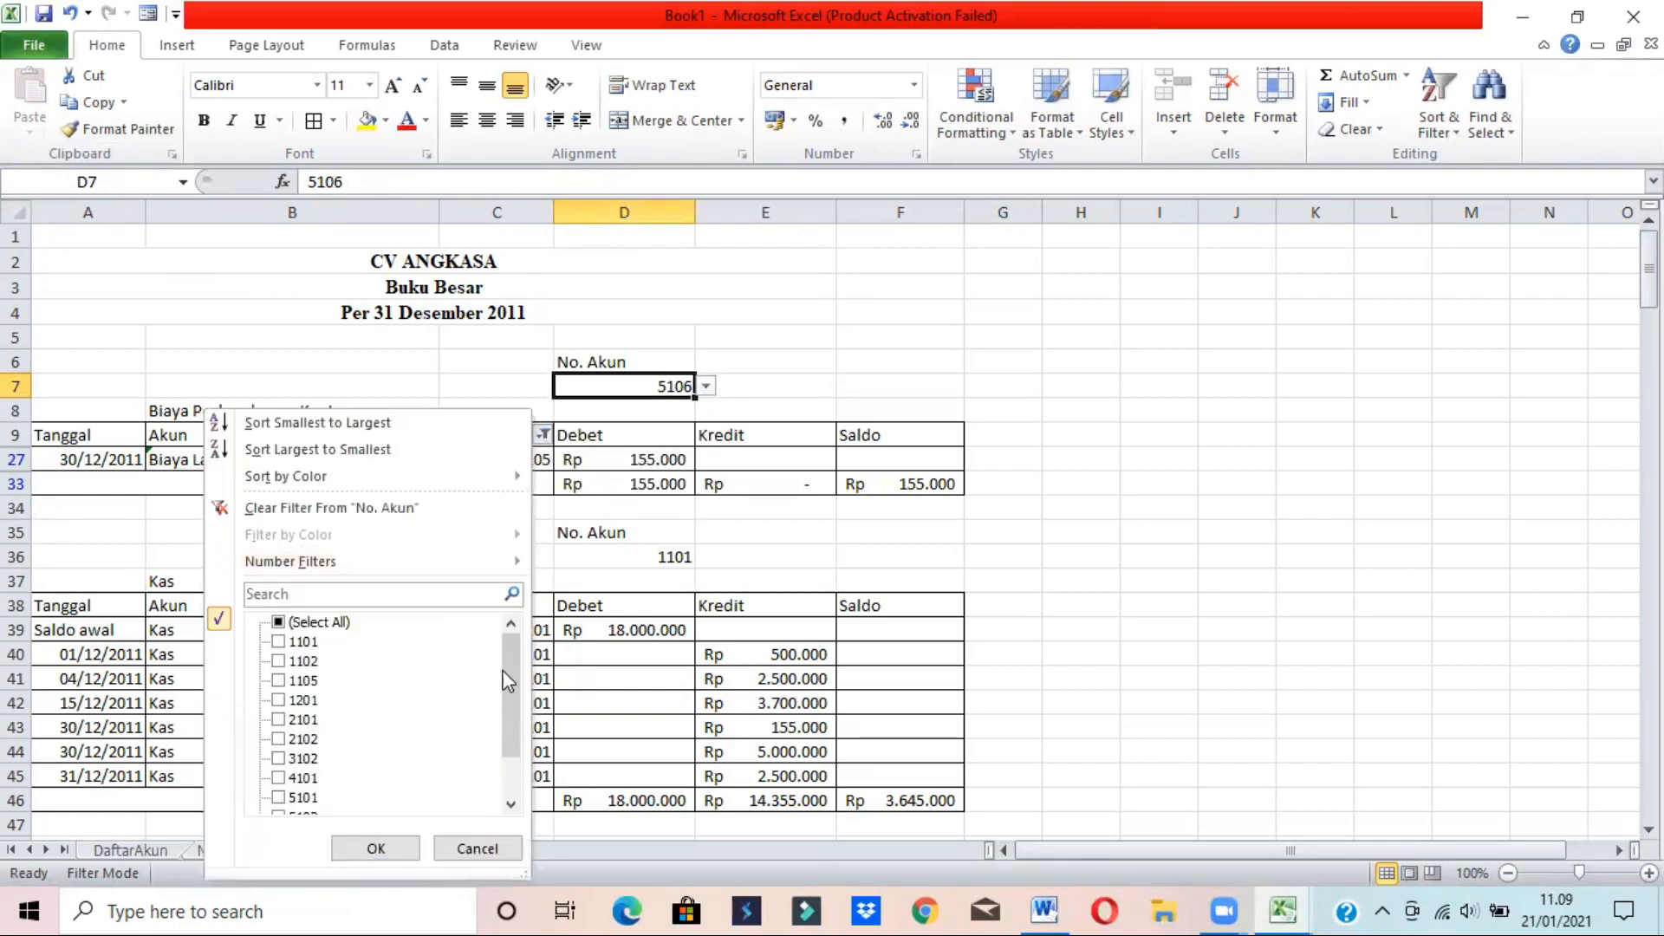
pyautogui.moveTo(509, 681); pyautogui.dragTo(509, 784)
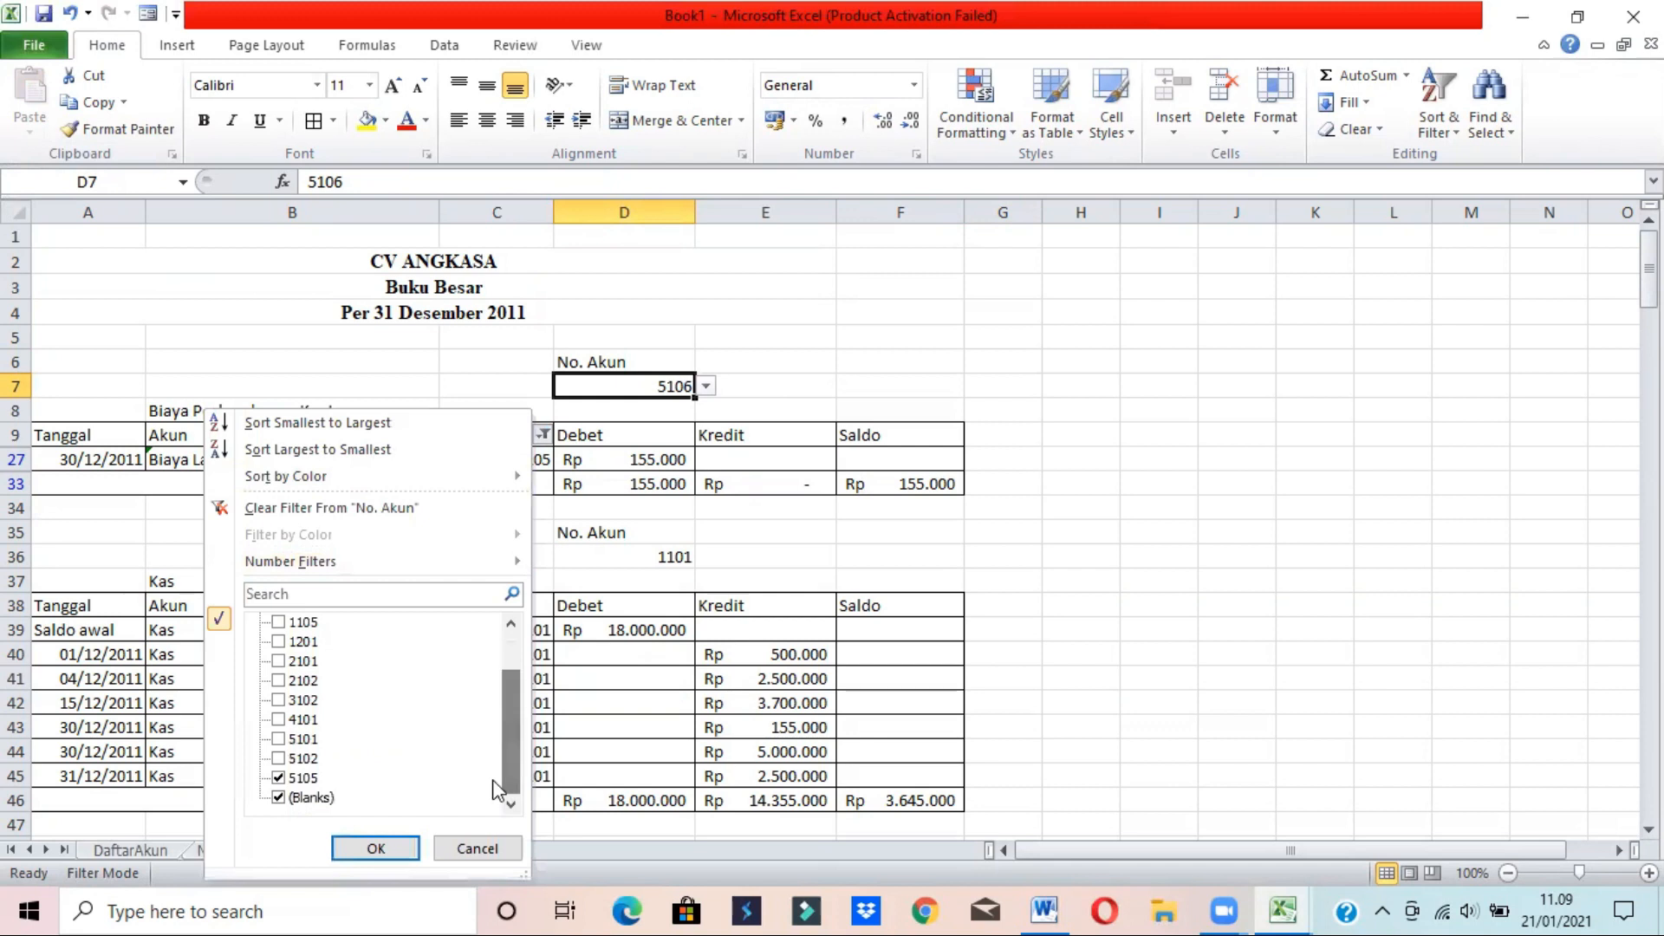
pyautogui.click(475, 849)
# - Copy the Biaya Perlengkapan Kantor ledger block A6:F33 and paste it at A189 with its source formatting
pyautogui.moveTo(99, 366); pyautogui.dragTo(898, 488)
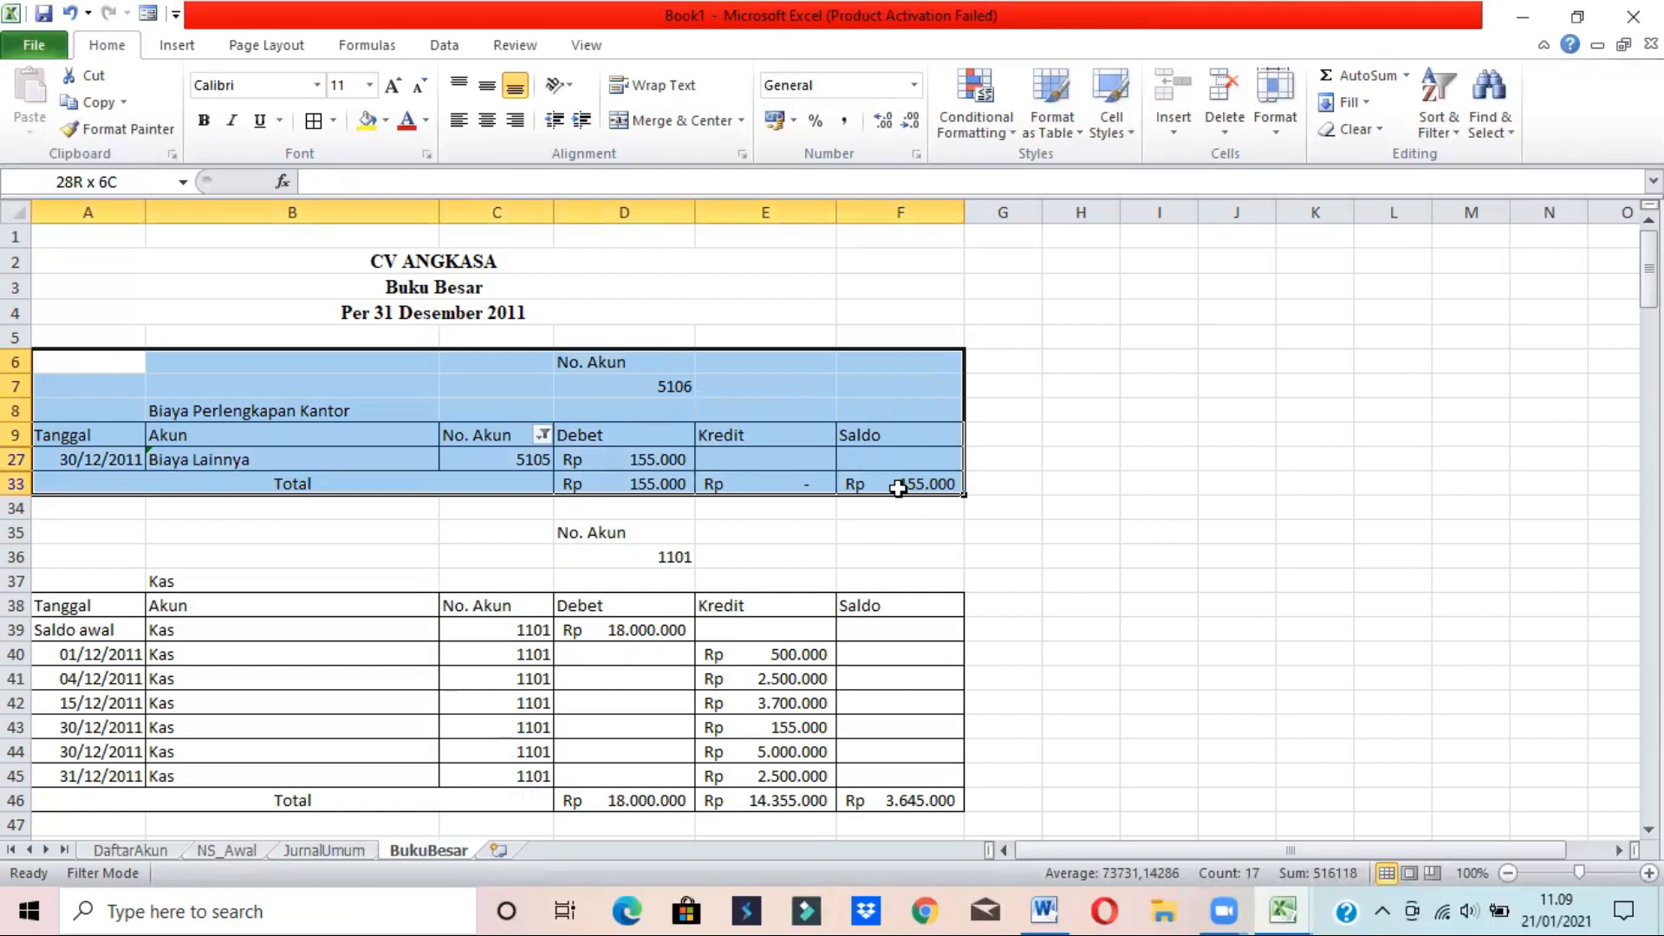
pyautogui.hotkey('ctrl', 'c')
pyautogui.moveTo(1650, 260); pyautogui.dragTo(1649, 769)
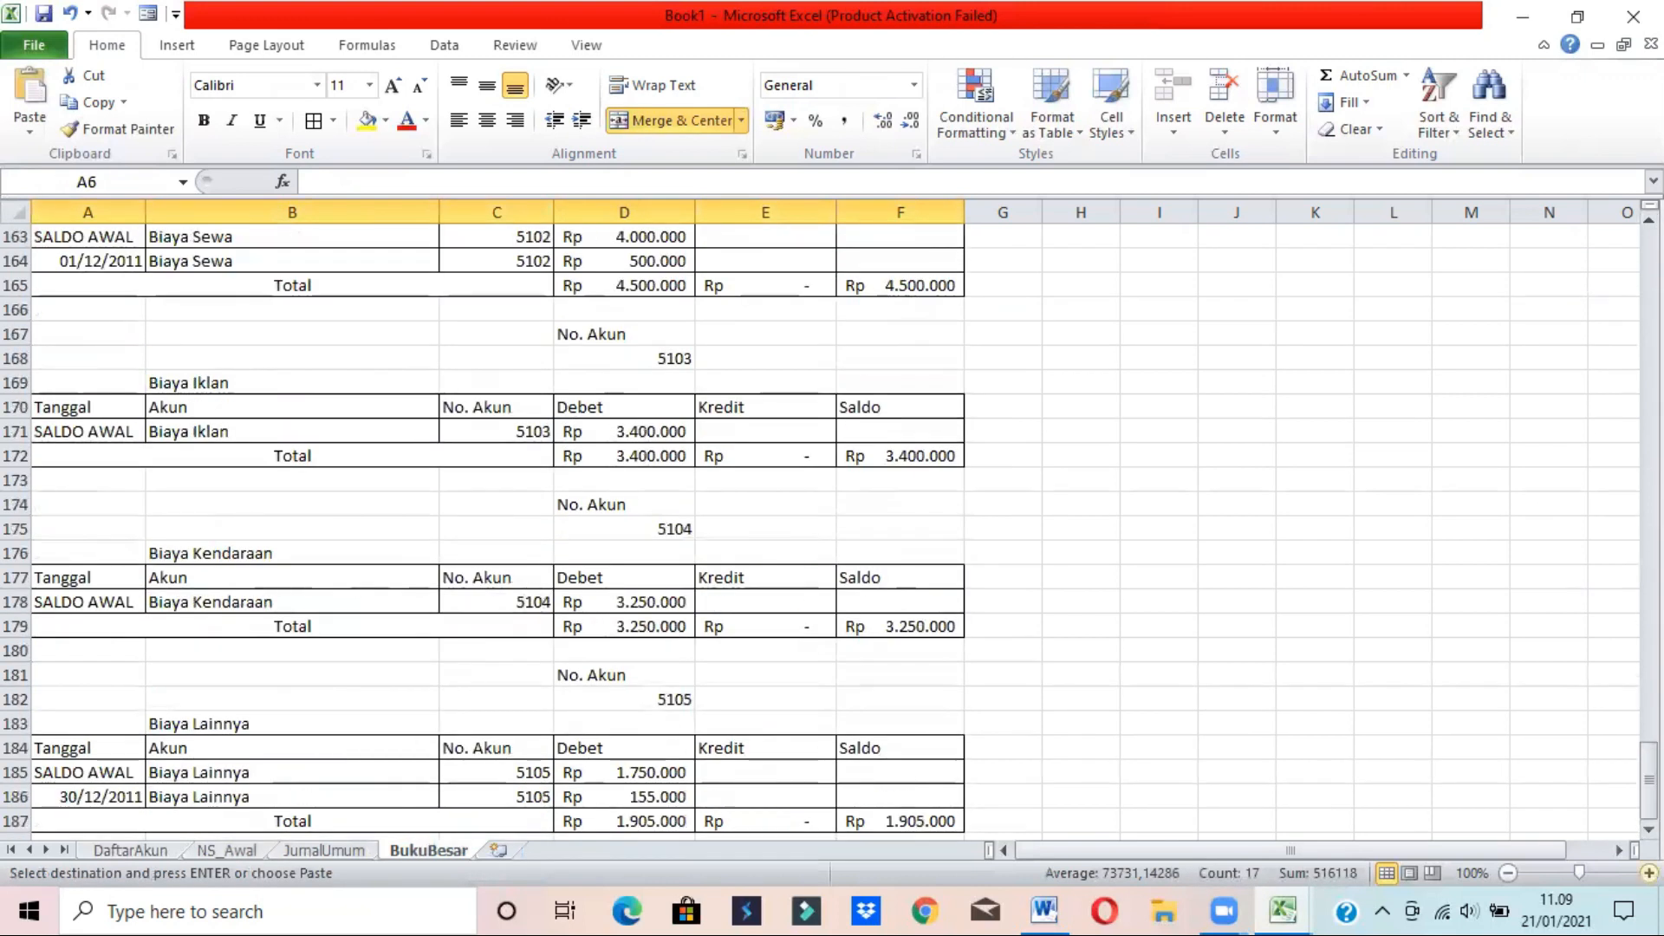
pyautogui.scroll(-2, 810, 690)
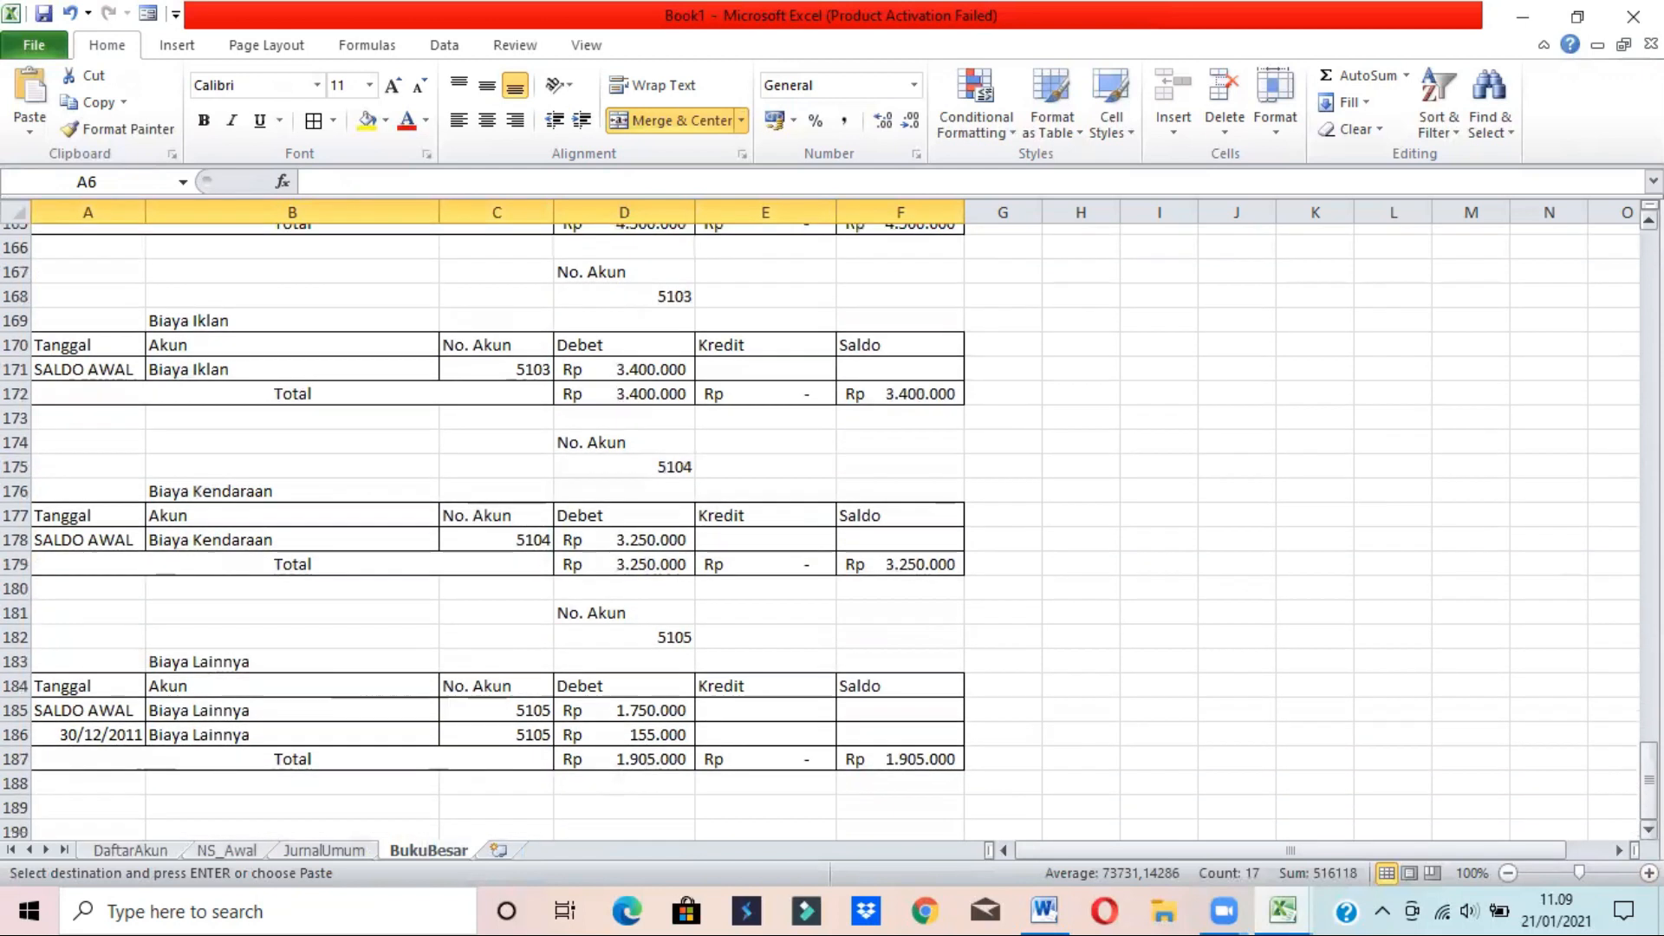
pyautogui.click(75, 746)
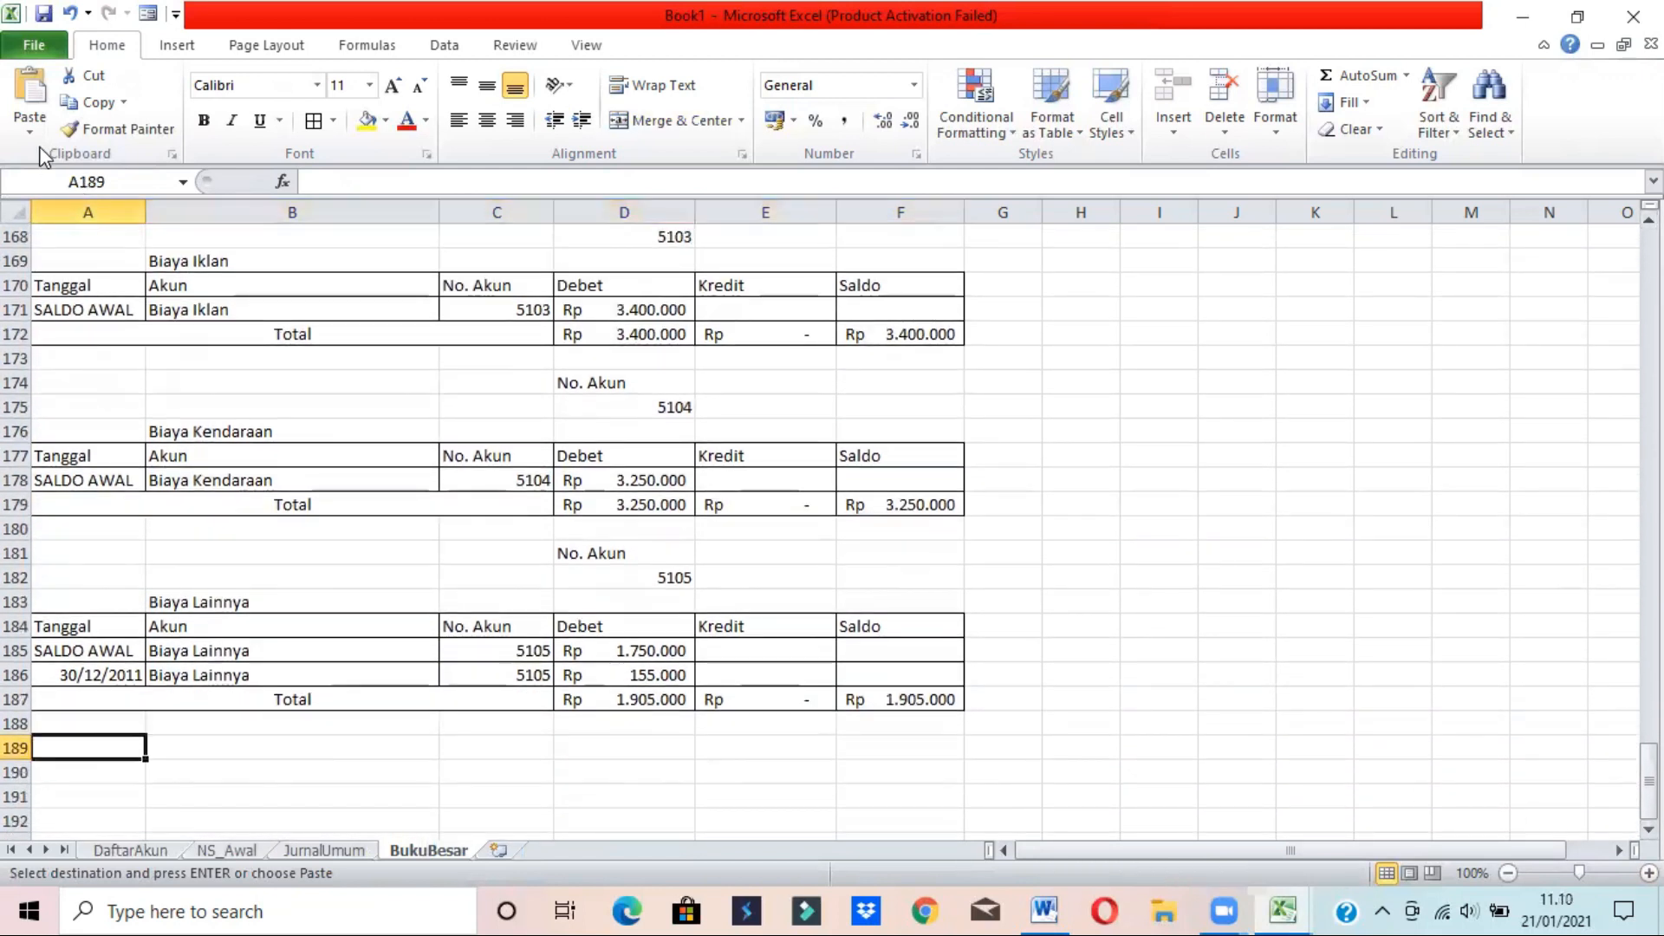
pyautogui.click(29, 132)
pyautogui.click(137, 187)
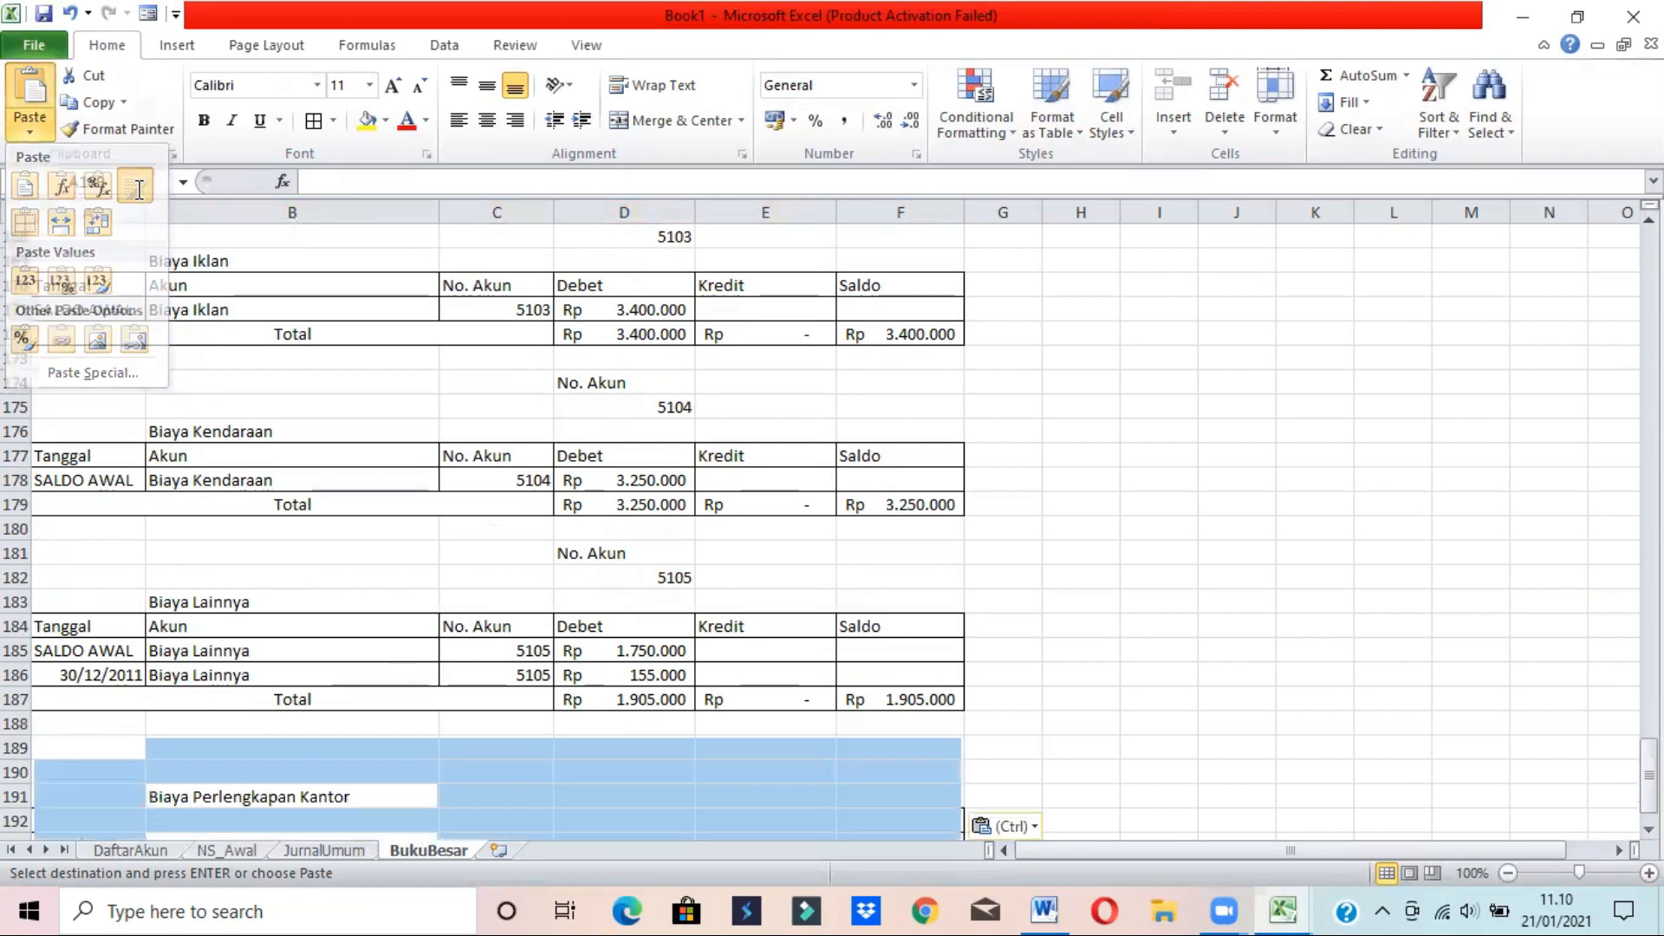
pyautogui.scroll(-2, 520, 520)
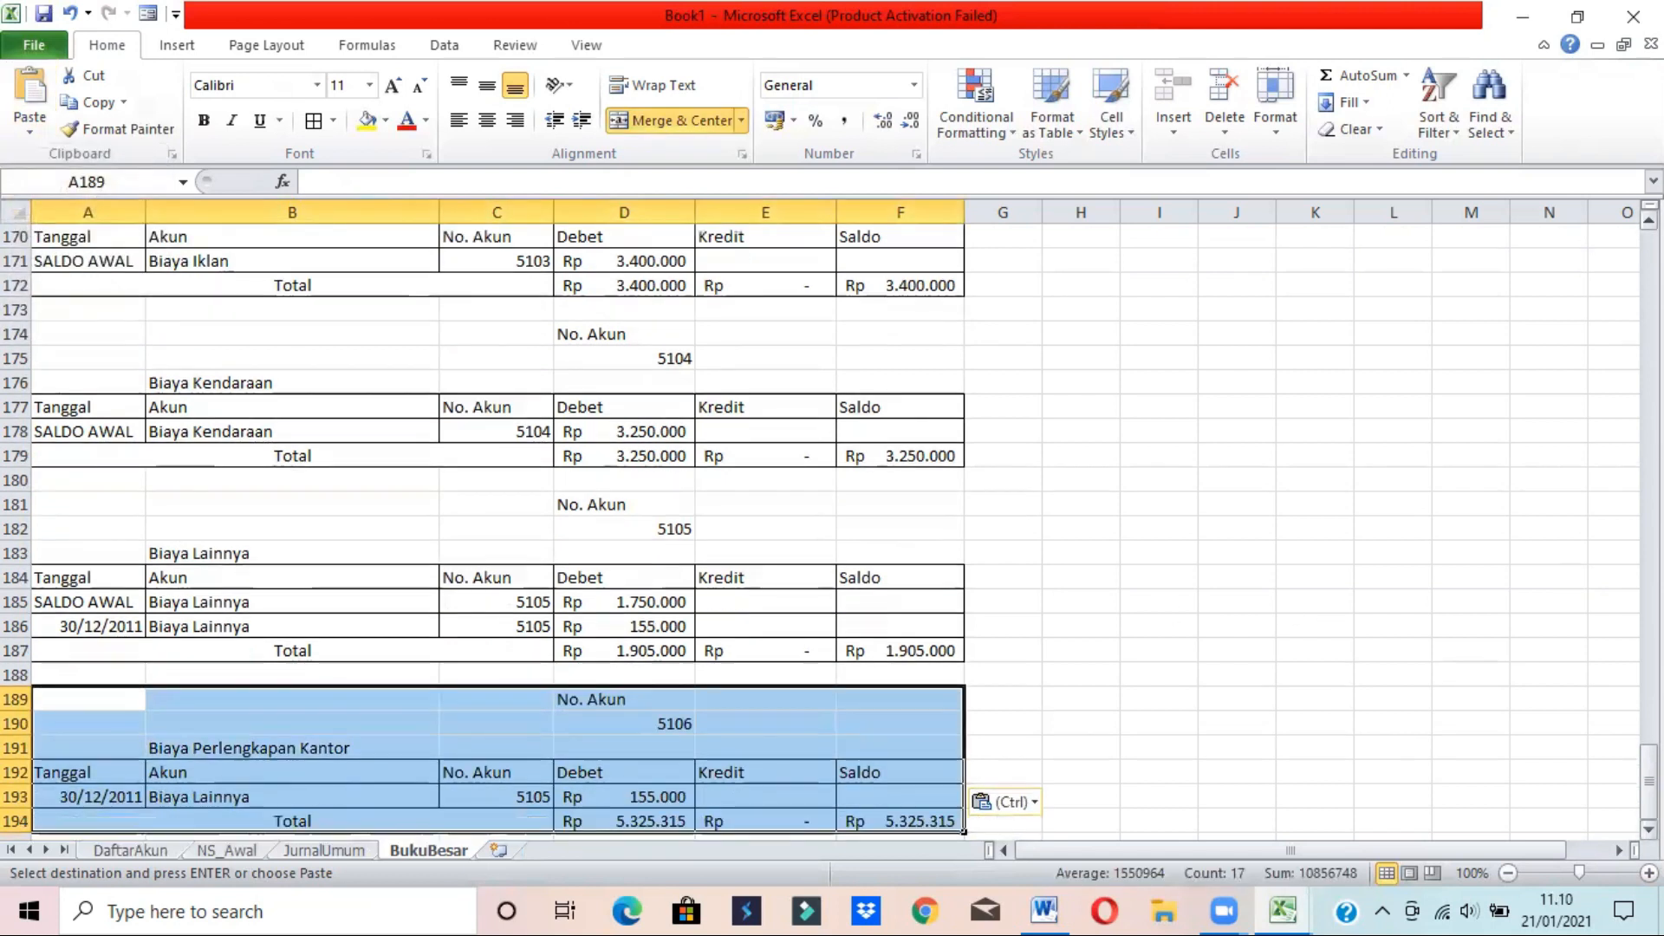
# - Change the entry in row 193 to account number 5106 and replace its date with SALDO AWAL
pyautogui.click(505, 715)
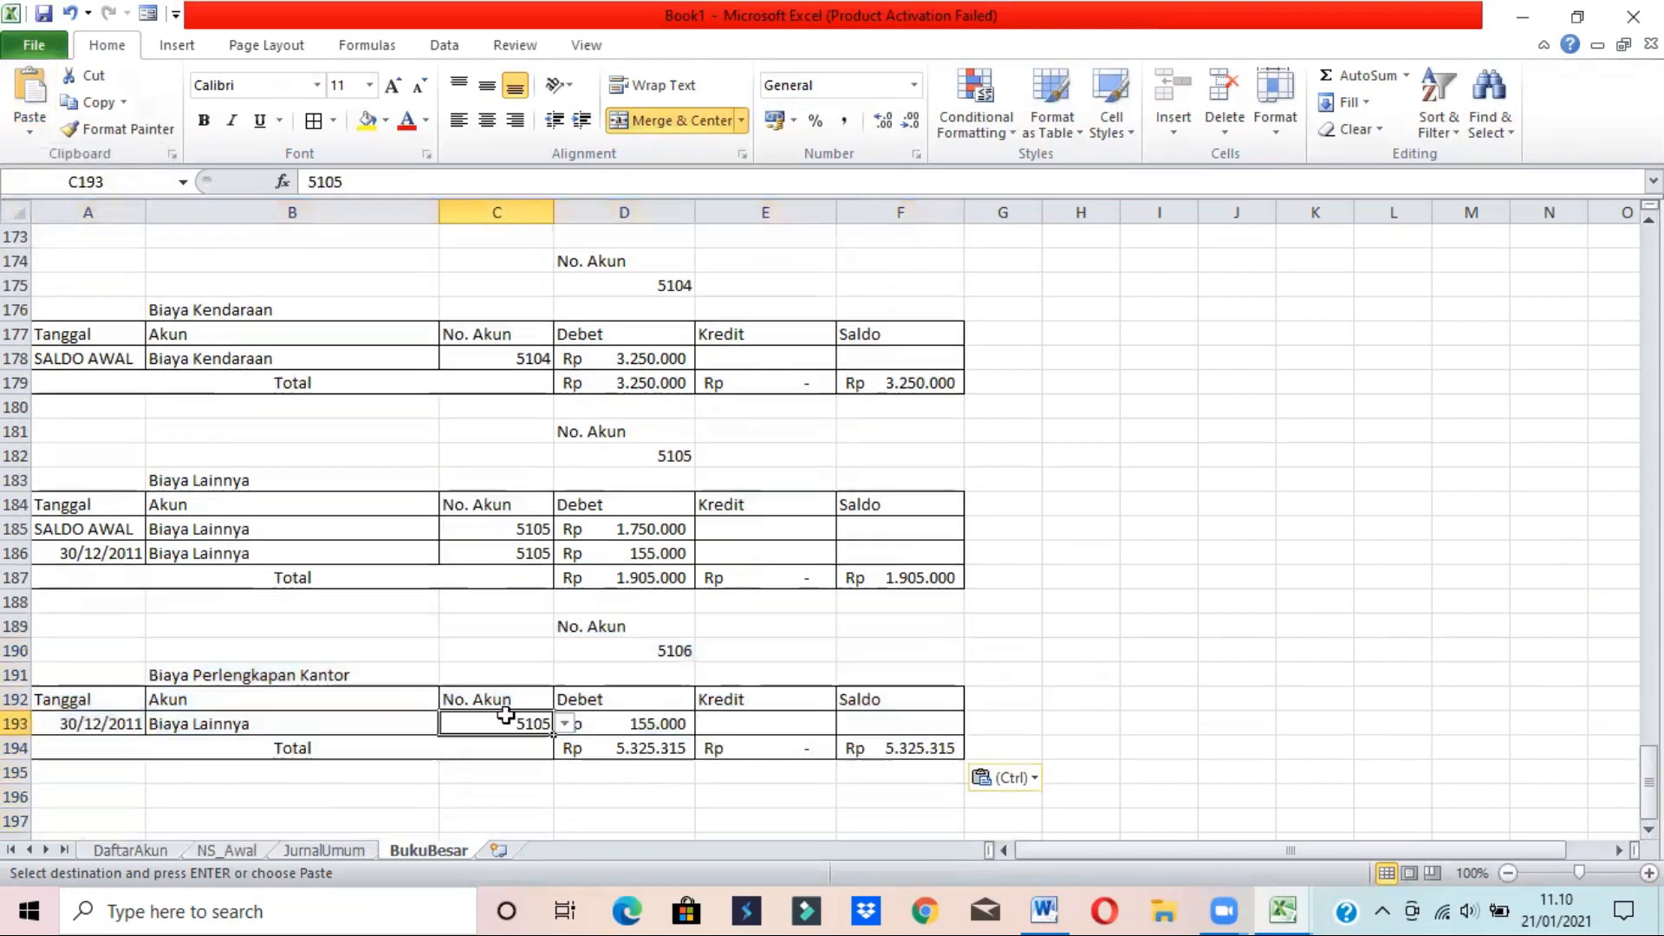
pyautogui.click(566, 723)
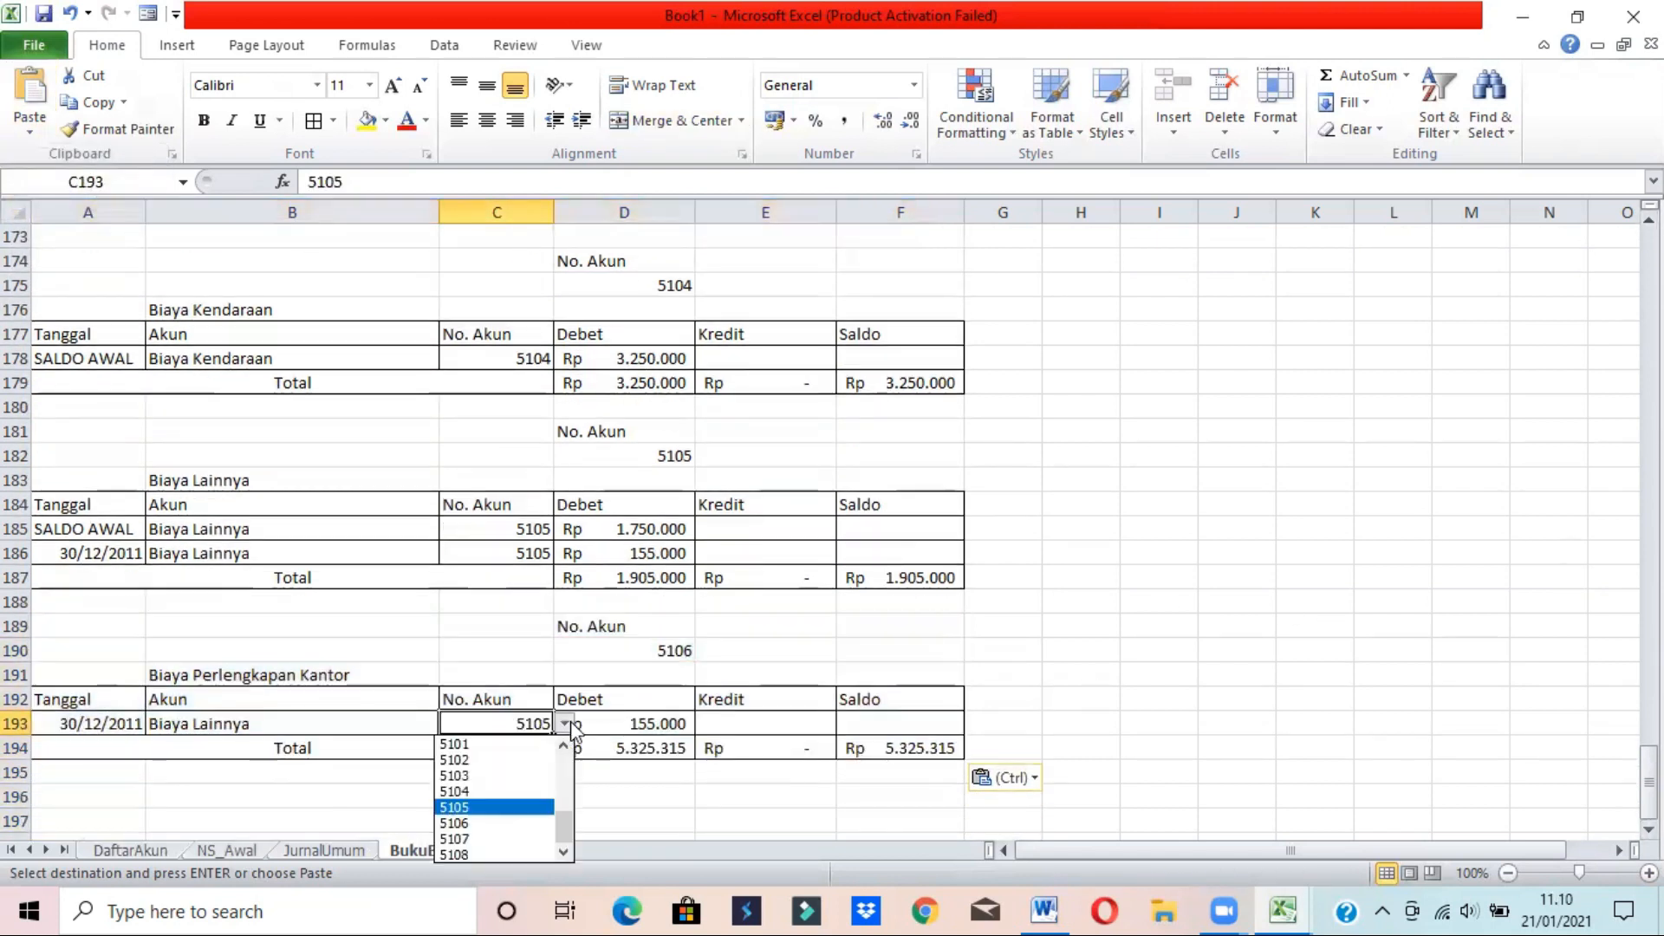
pyautogui.click(490, 823)
pyautogui.click(104, 723)
pyautogui.write('sa')
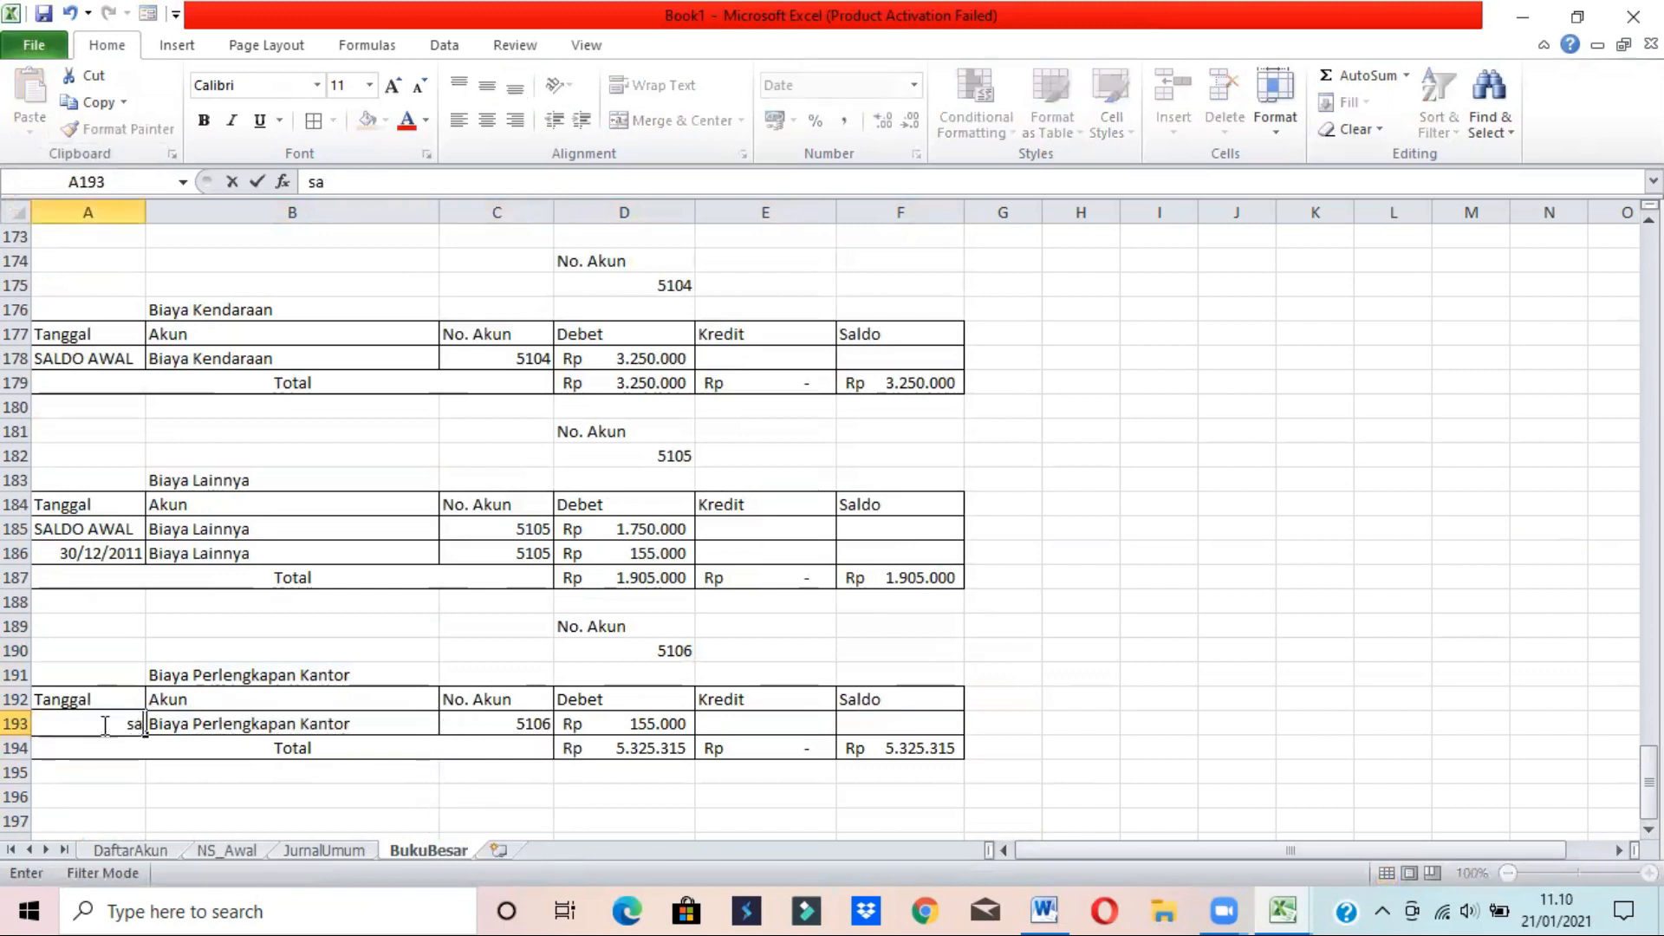
pyautogui.press('BackSpace')
pyautogui.press('BackSpace')
pyautogui.write('SALDO AWAL')
# - Link the opening balance in D193 to the Biaya Perlengkapan Kantor debit cell on the opening trial balance with =NS_Awal!$D$26
pyautogui.press('Tab')
pyautogui.press('Tab')
pyautogui.press('Tab')
pyautogui.write('=')
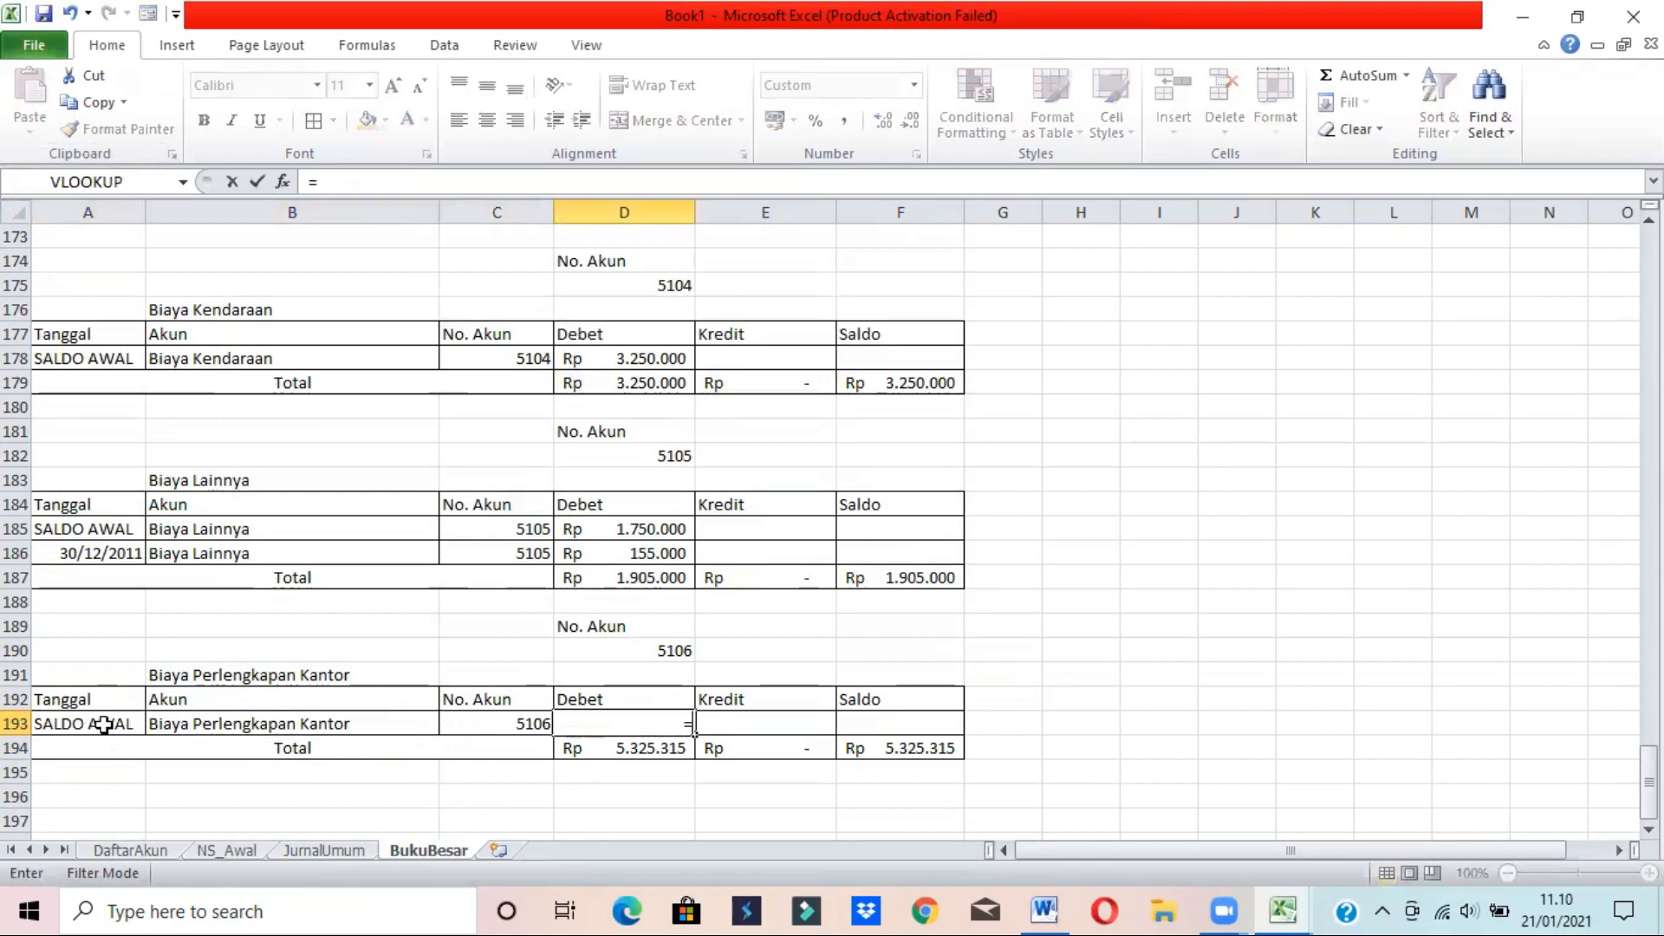
pyautogui.click(226, 850)
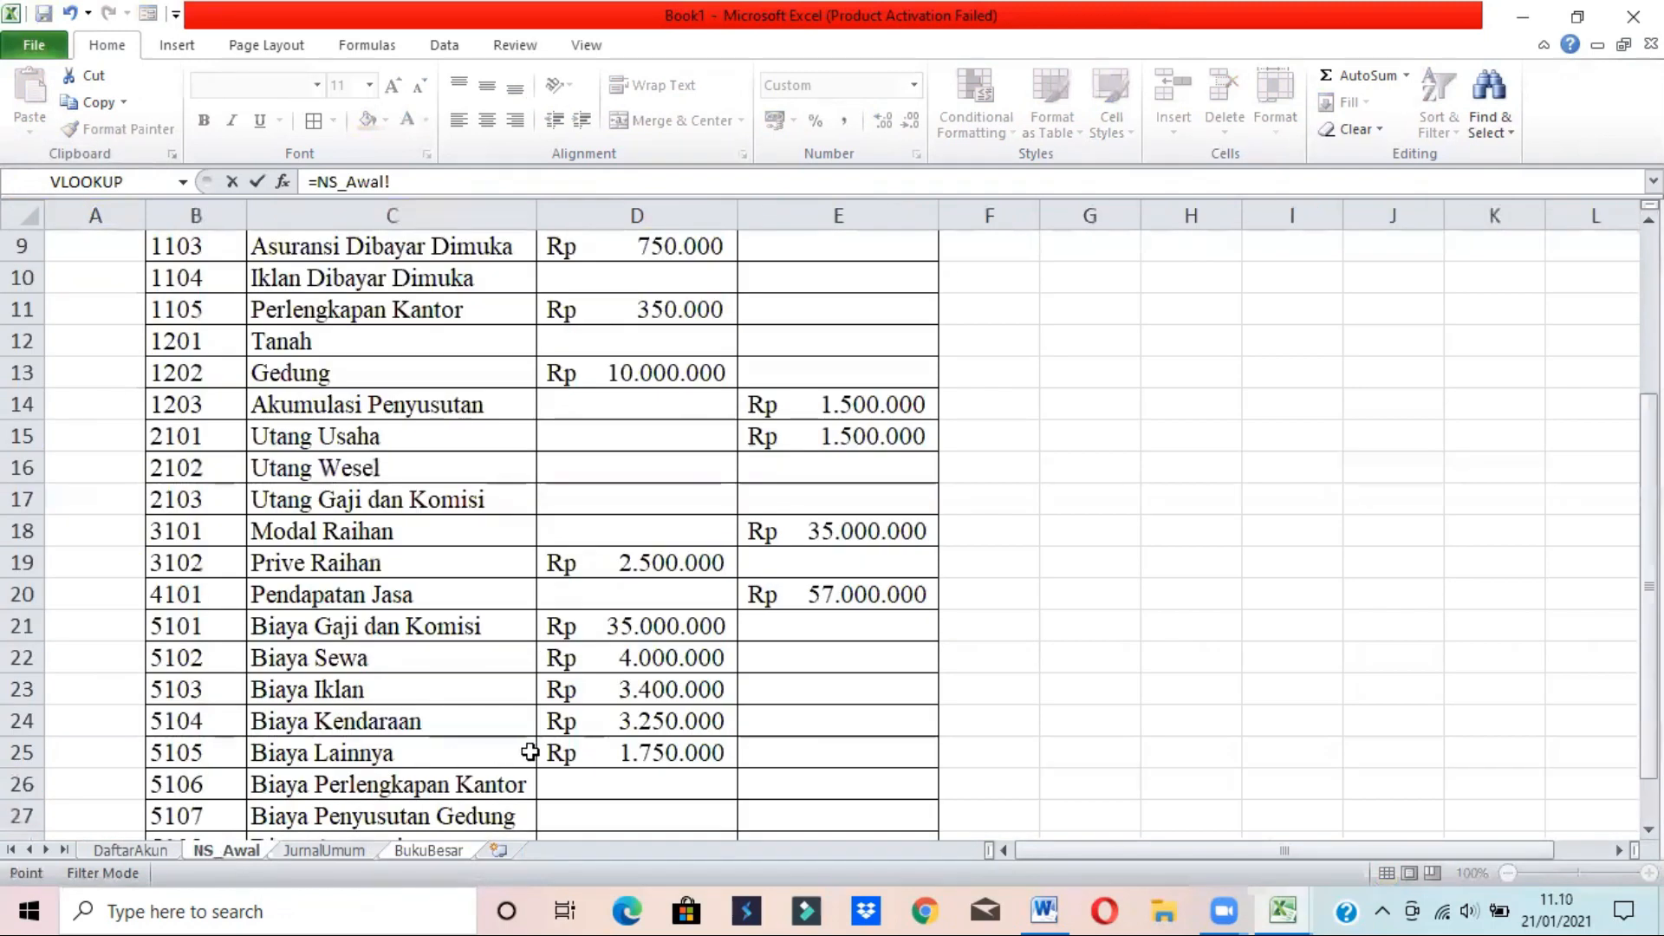
pyautogui.click(591, 782)
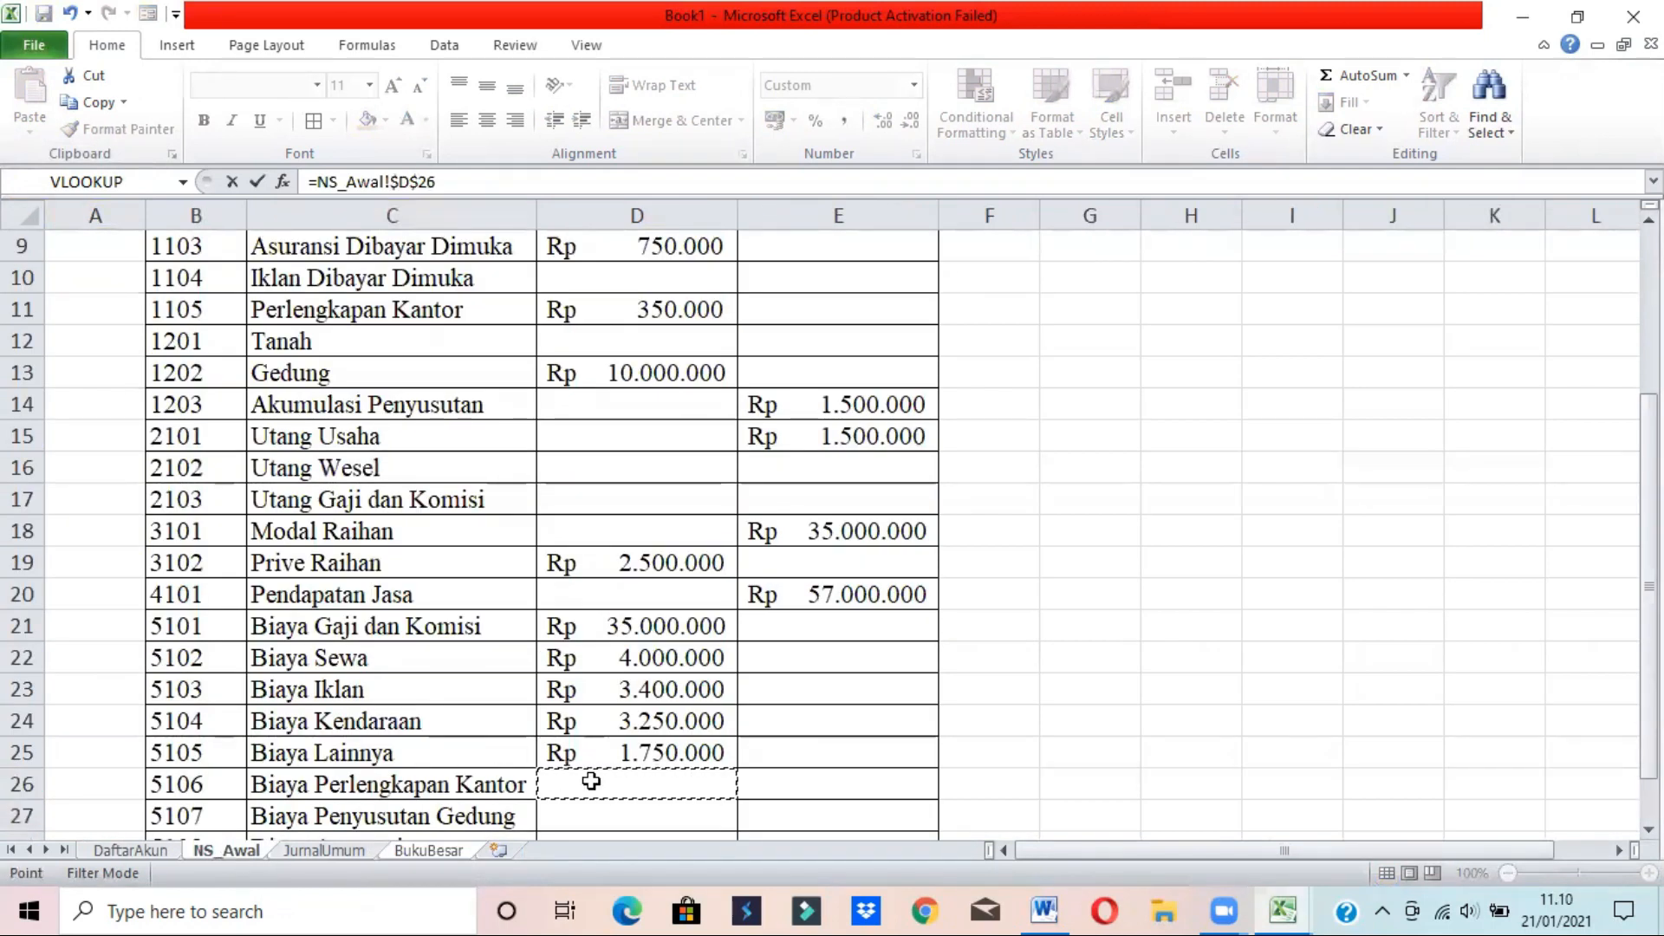
pyautogui.press('Return')
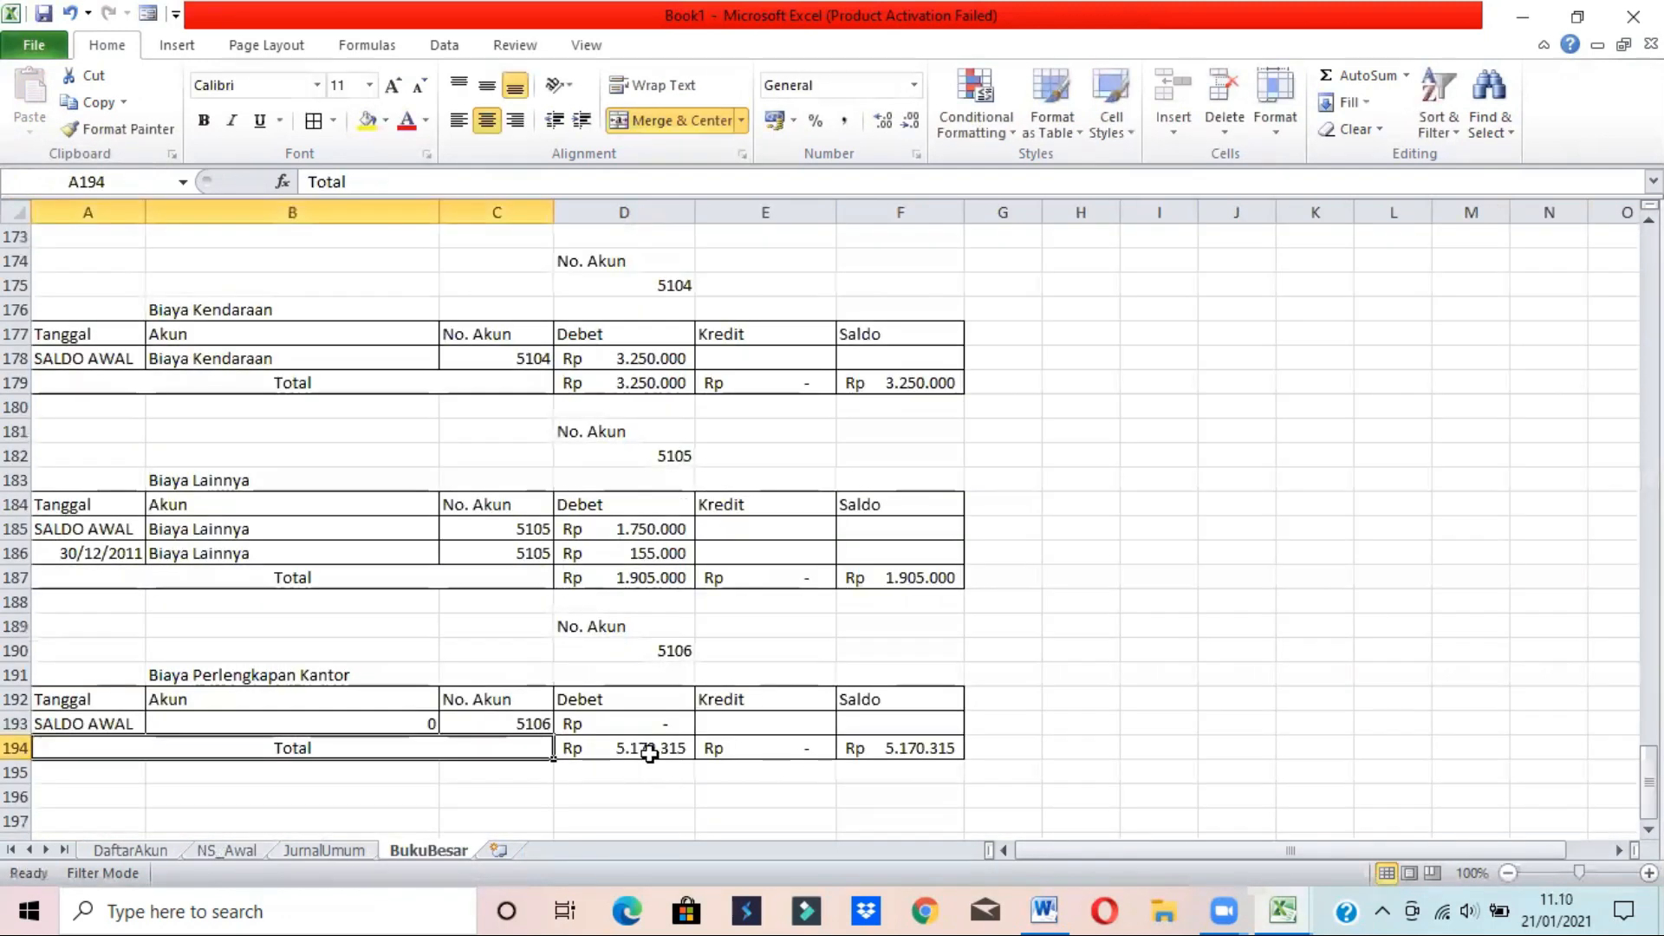
# - Correct the Biaya Perlengkapan Kantor debit total in D194 to =SUBTOTAL(9;D193) and copy the formula to the credit total in E194
pyautogui.click(650, 752)
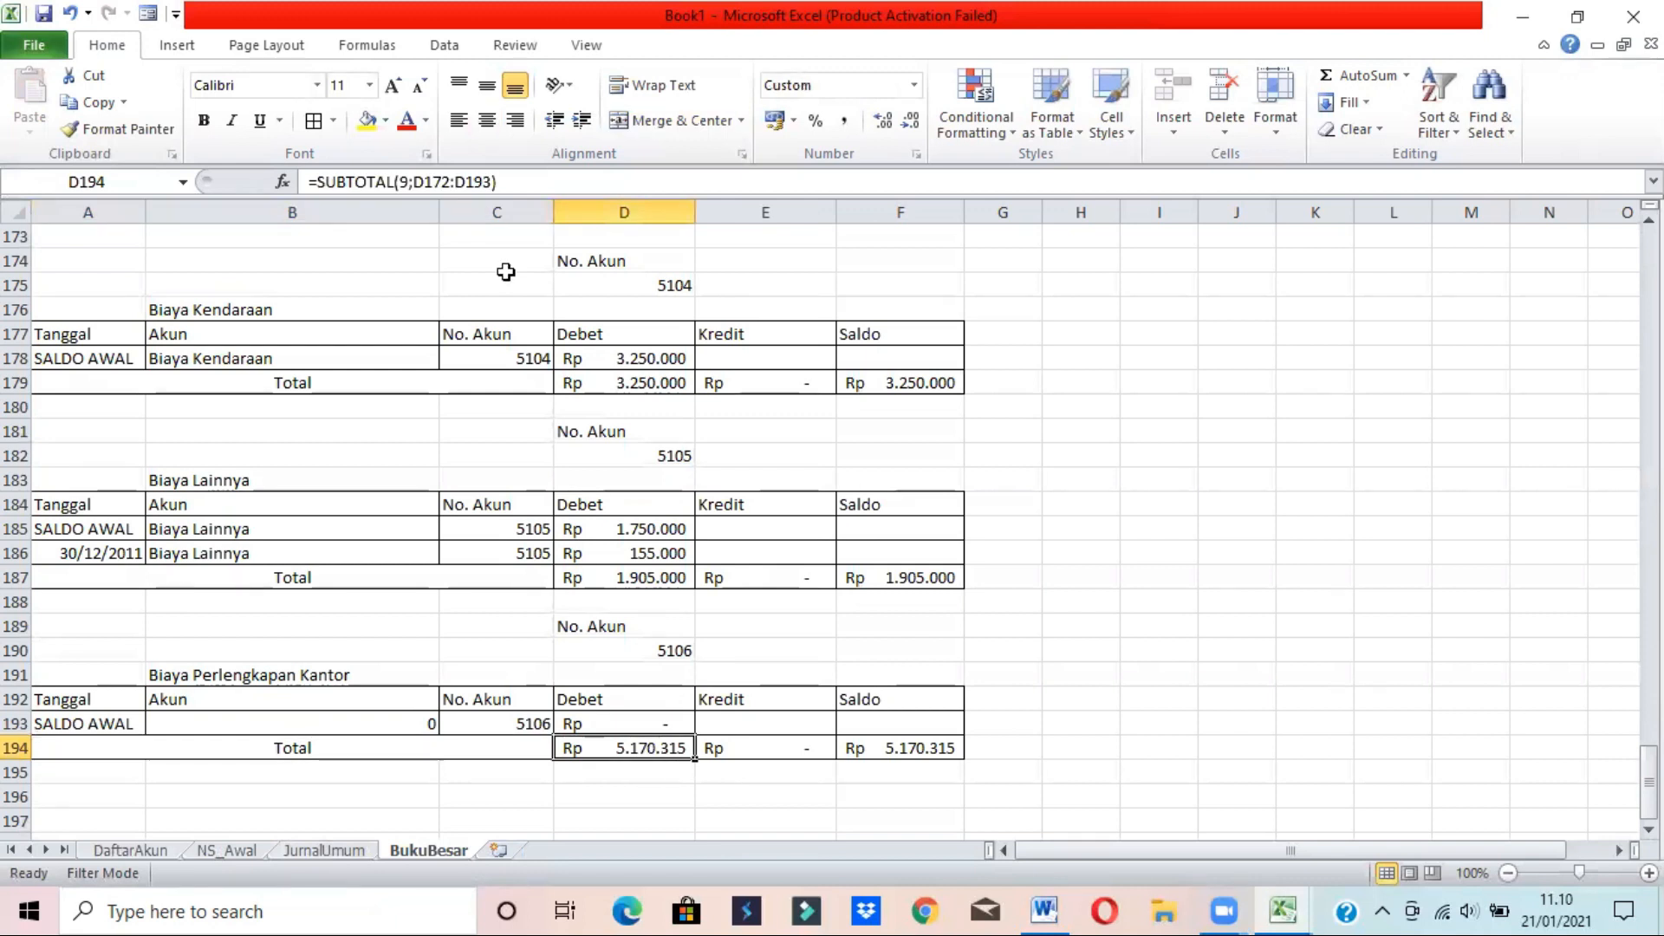
pyautogui.moveTo(491, 182); pyautogui.dragTo(423, 191)
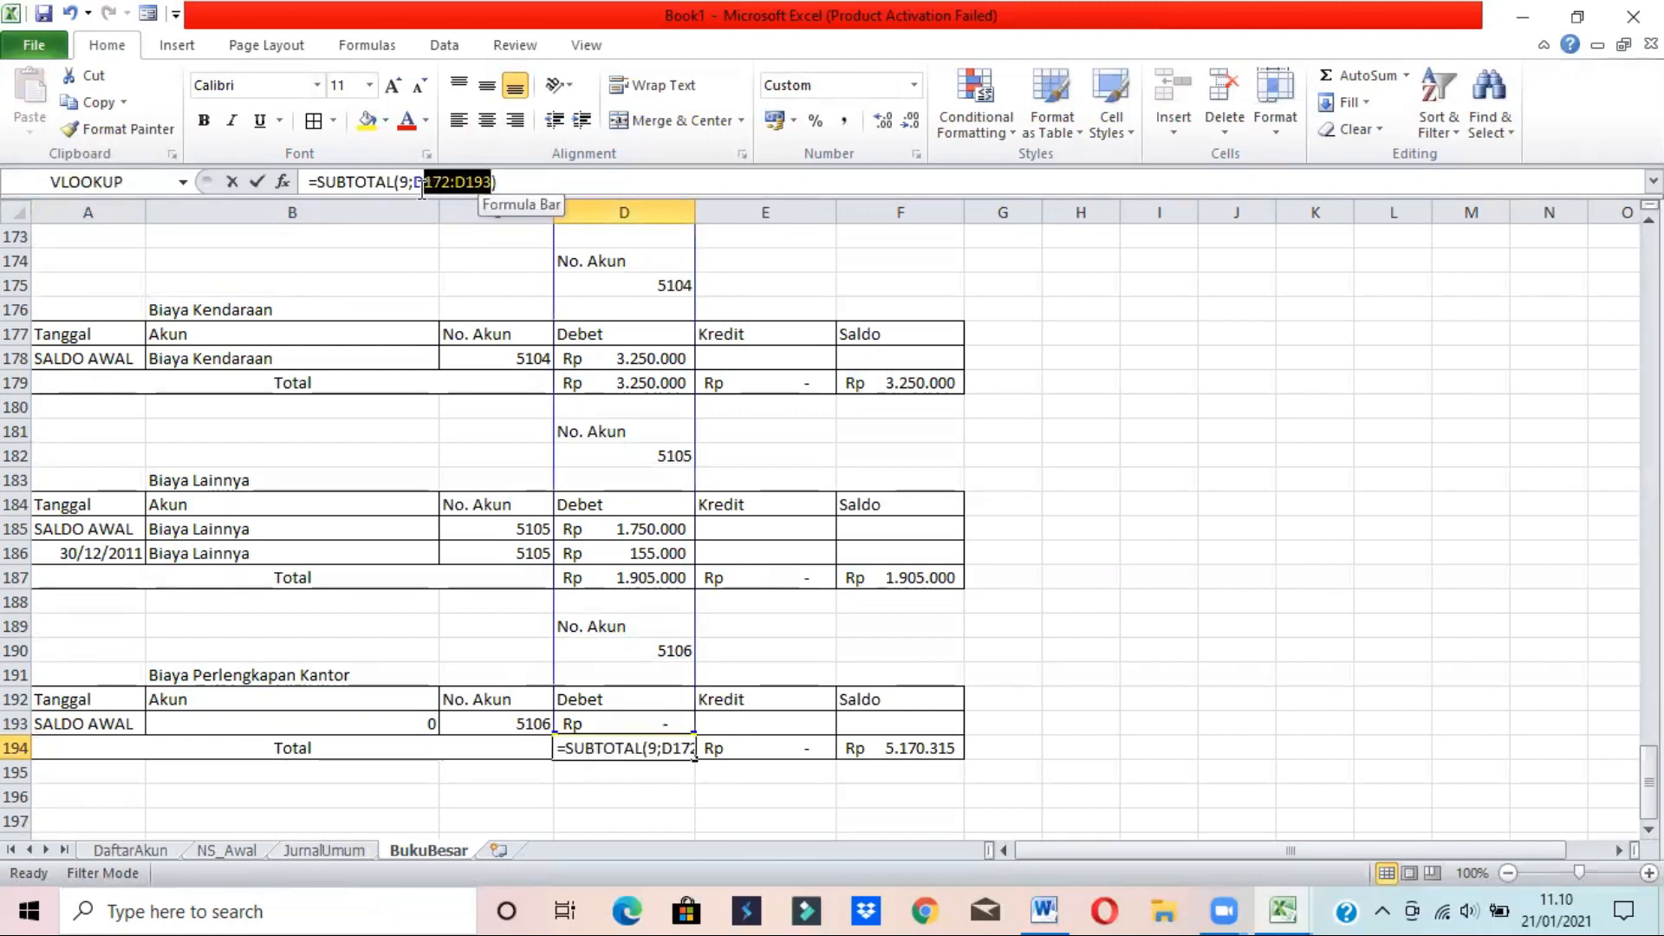
pyautogui.press('Delete')
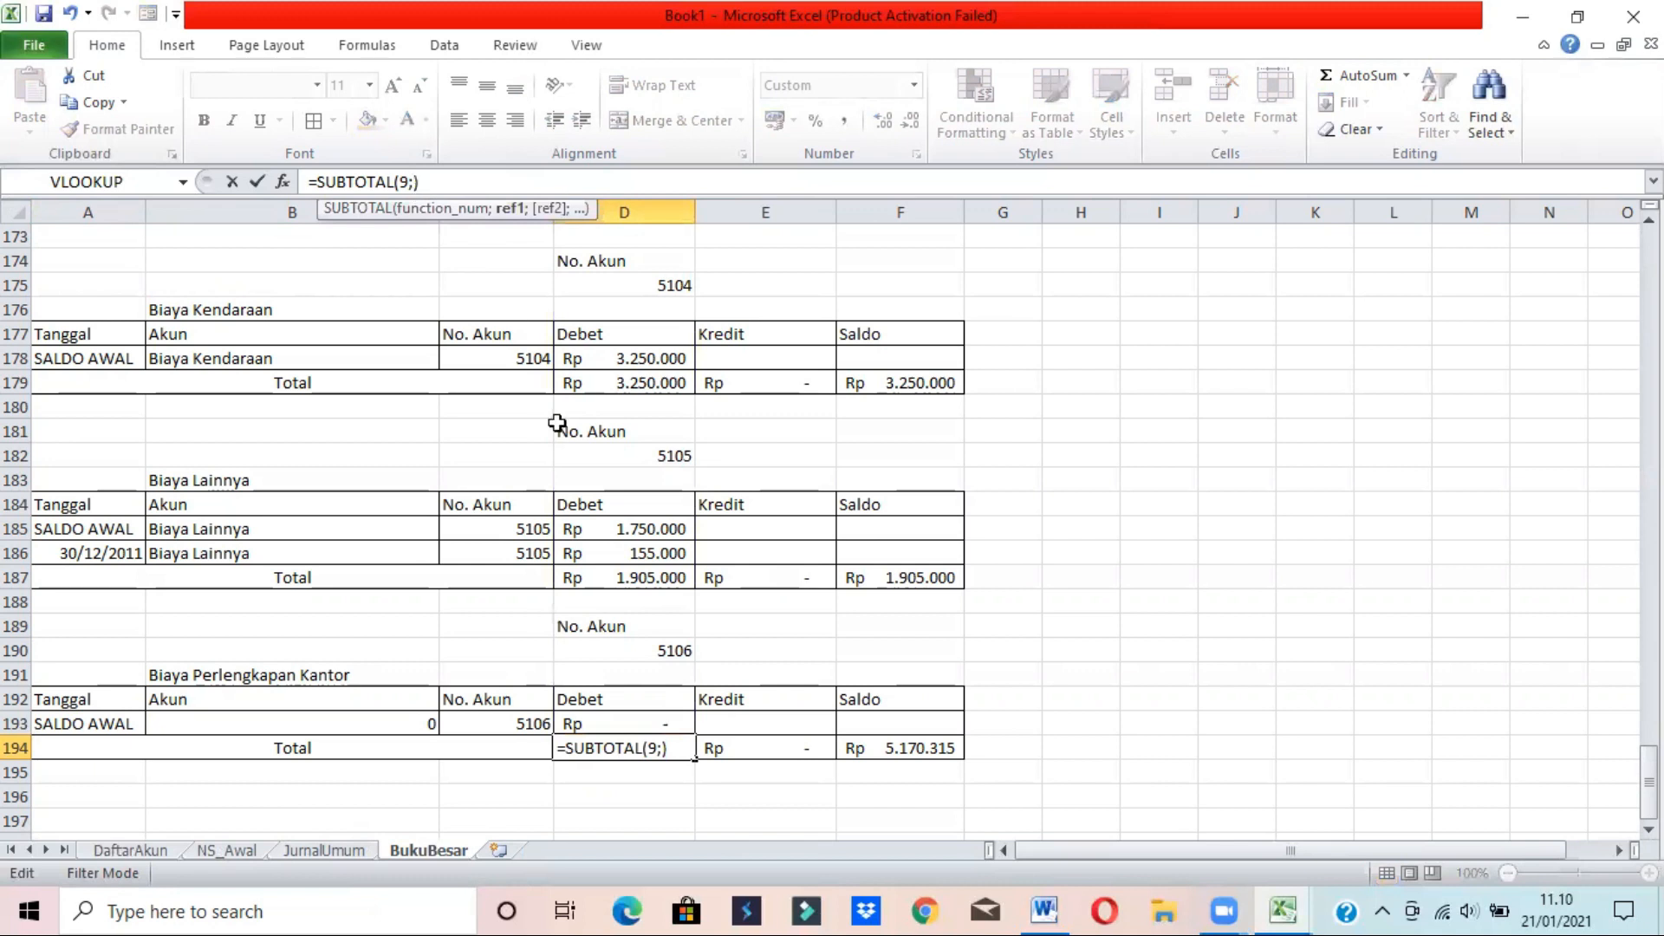
pyautogui.press('Return')
pyautogui.press('Up')
pyautogui.press('Right')
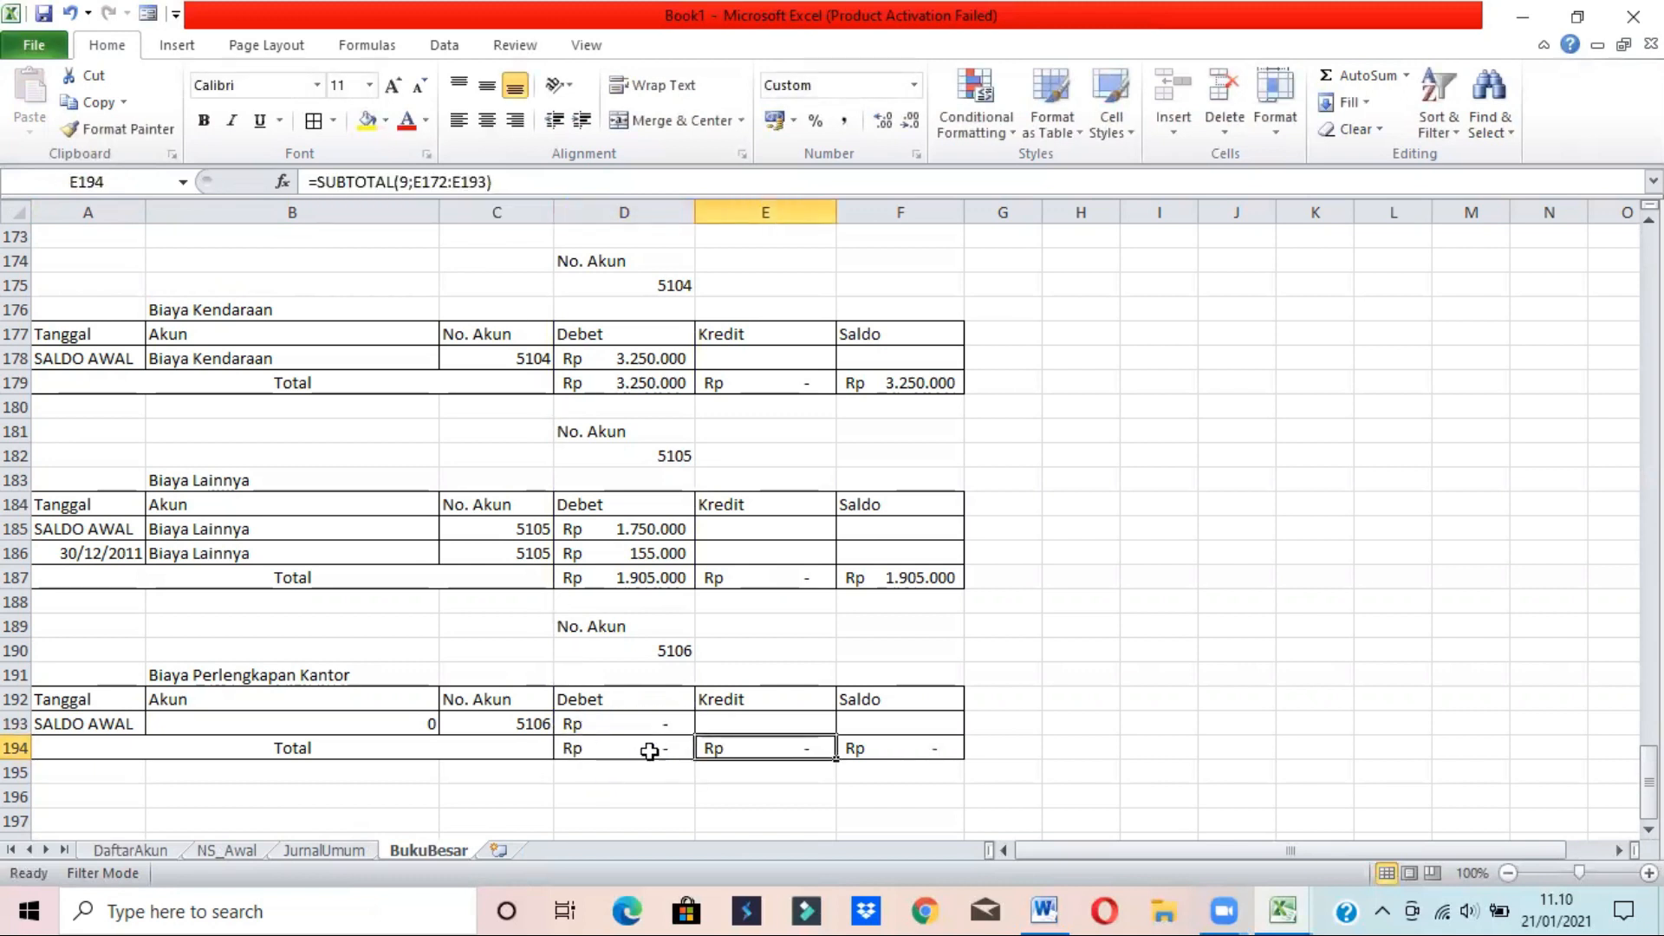
pyautogui.moveTo(835, 759); pyautogui.dragTo(676, 752)
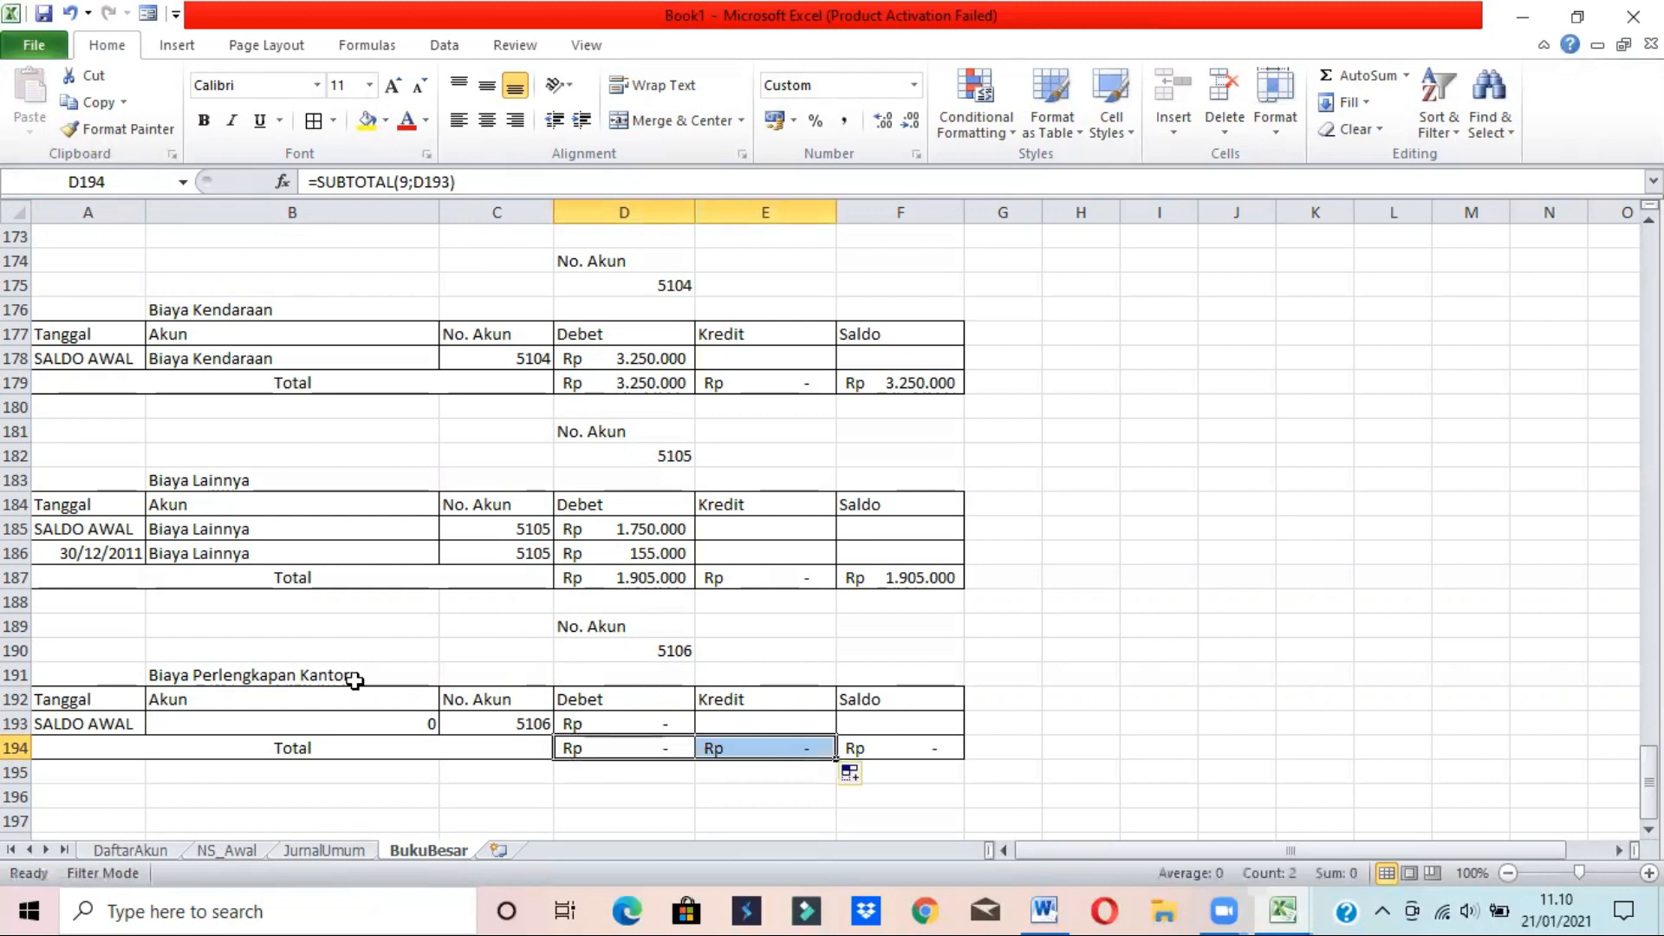
# - Replace the account name formula in B193 with the text Biaya Perlengkapan Kantor
pyautogui.click(249, 724)
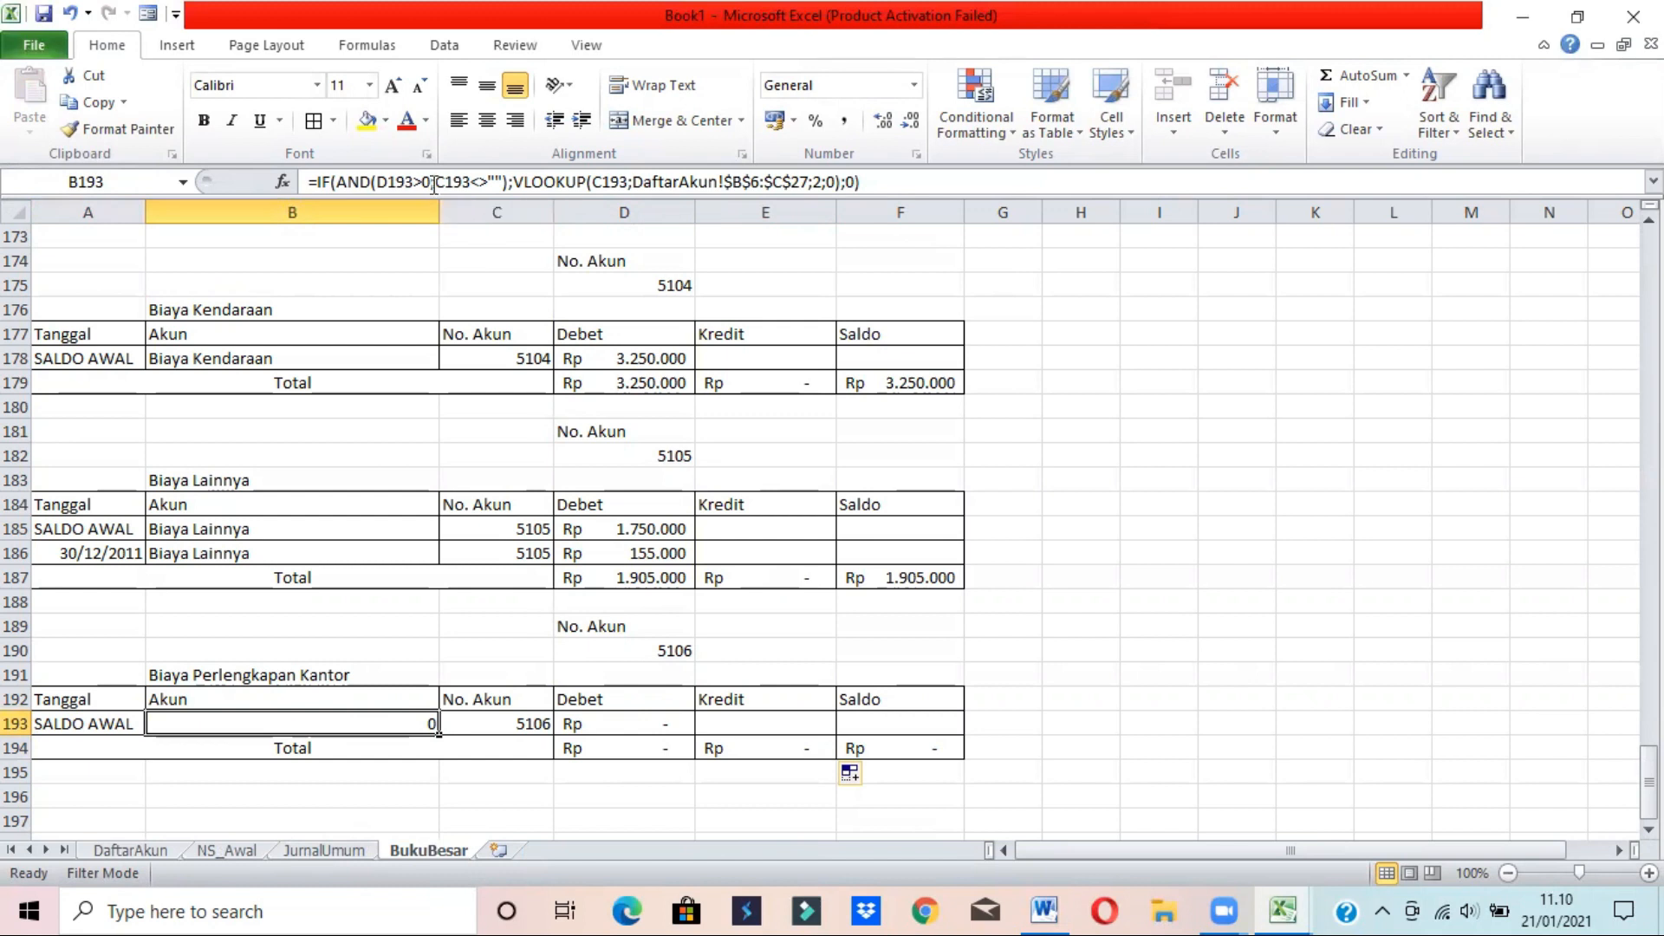
pyautogui.moveTo(431, 181); pyautogui.dragTo(381, 181)
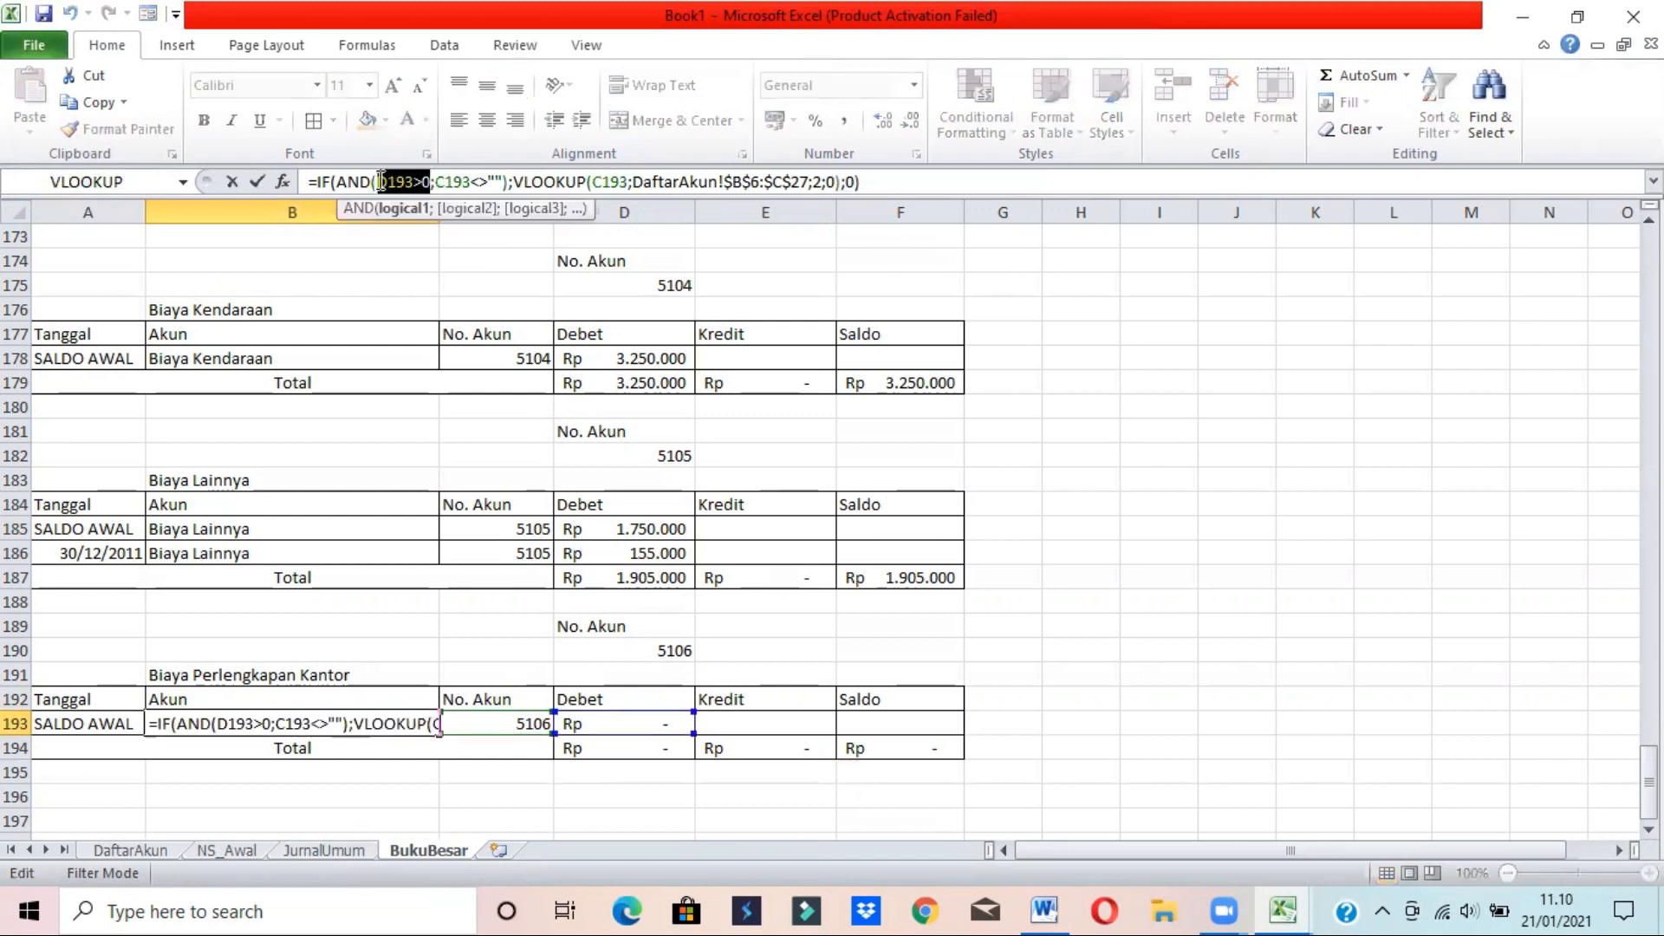
pyautogui.press('Return')
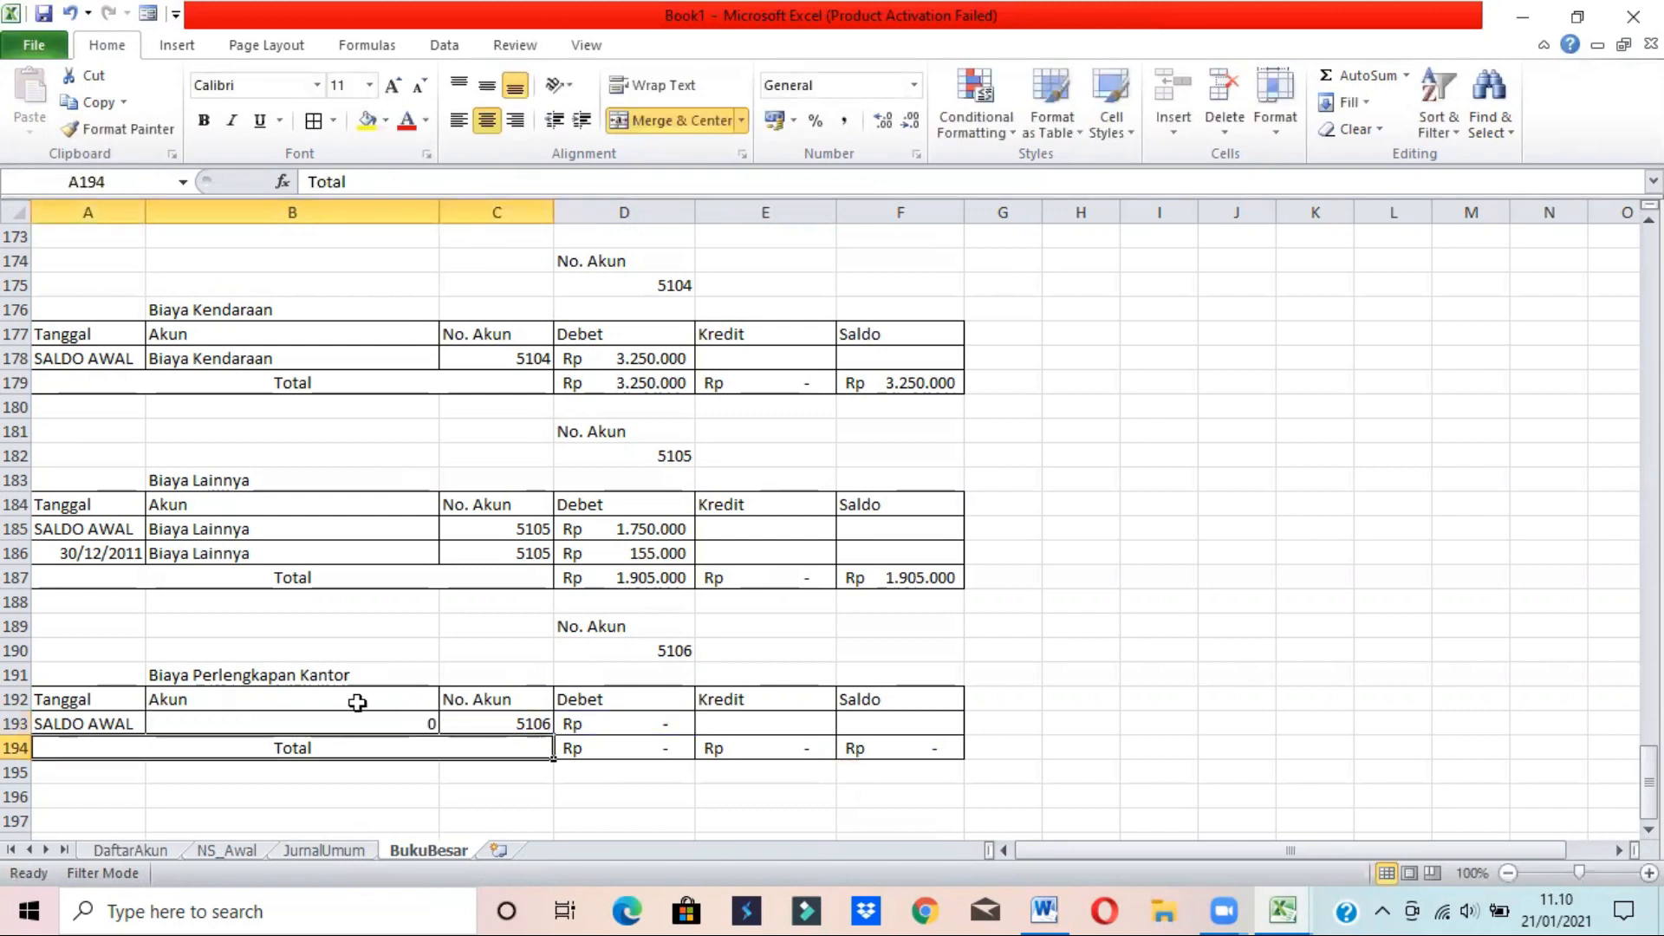
pyautogui.click(306, 718)
pyautogui.write('Bi')
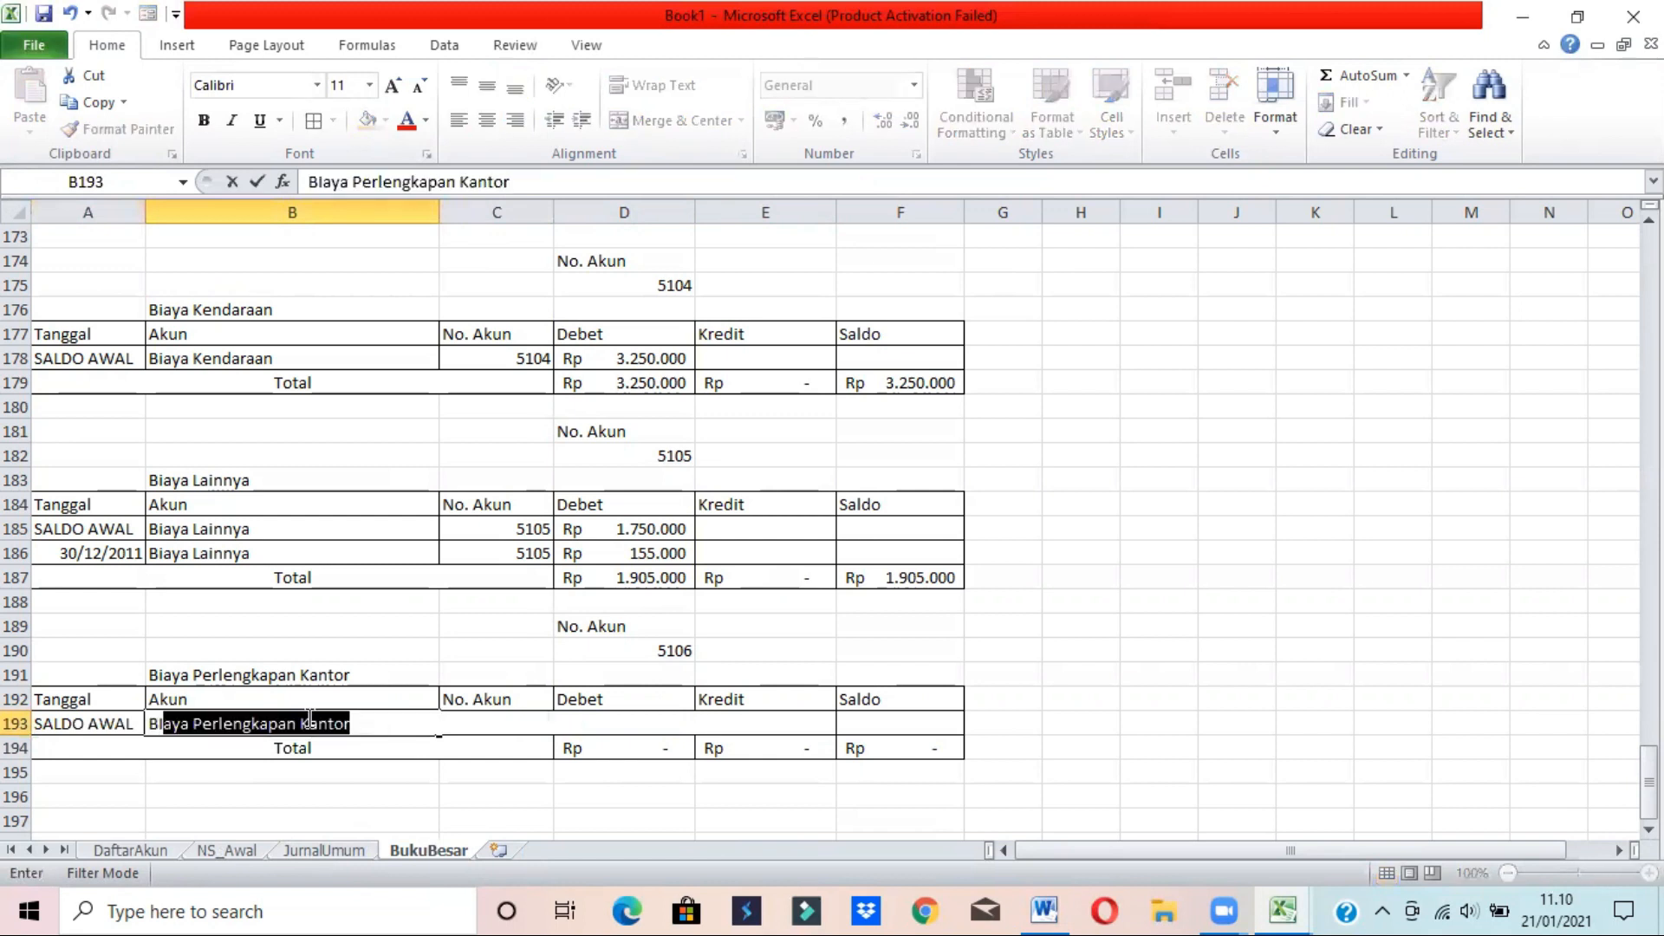
pyautogui.press('Return')
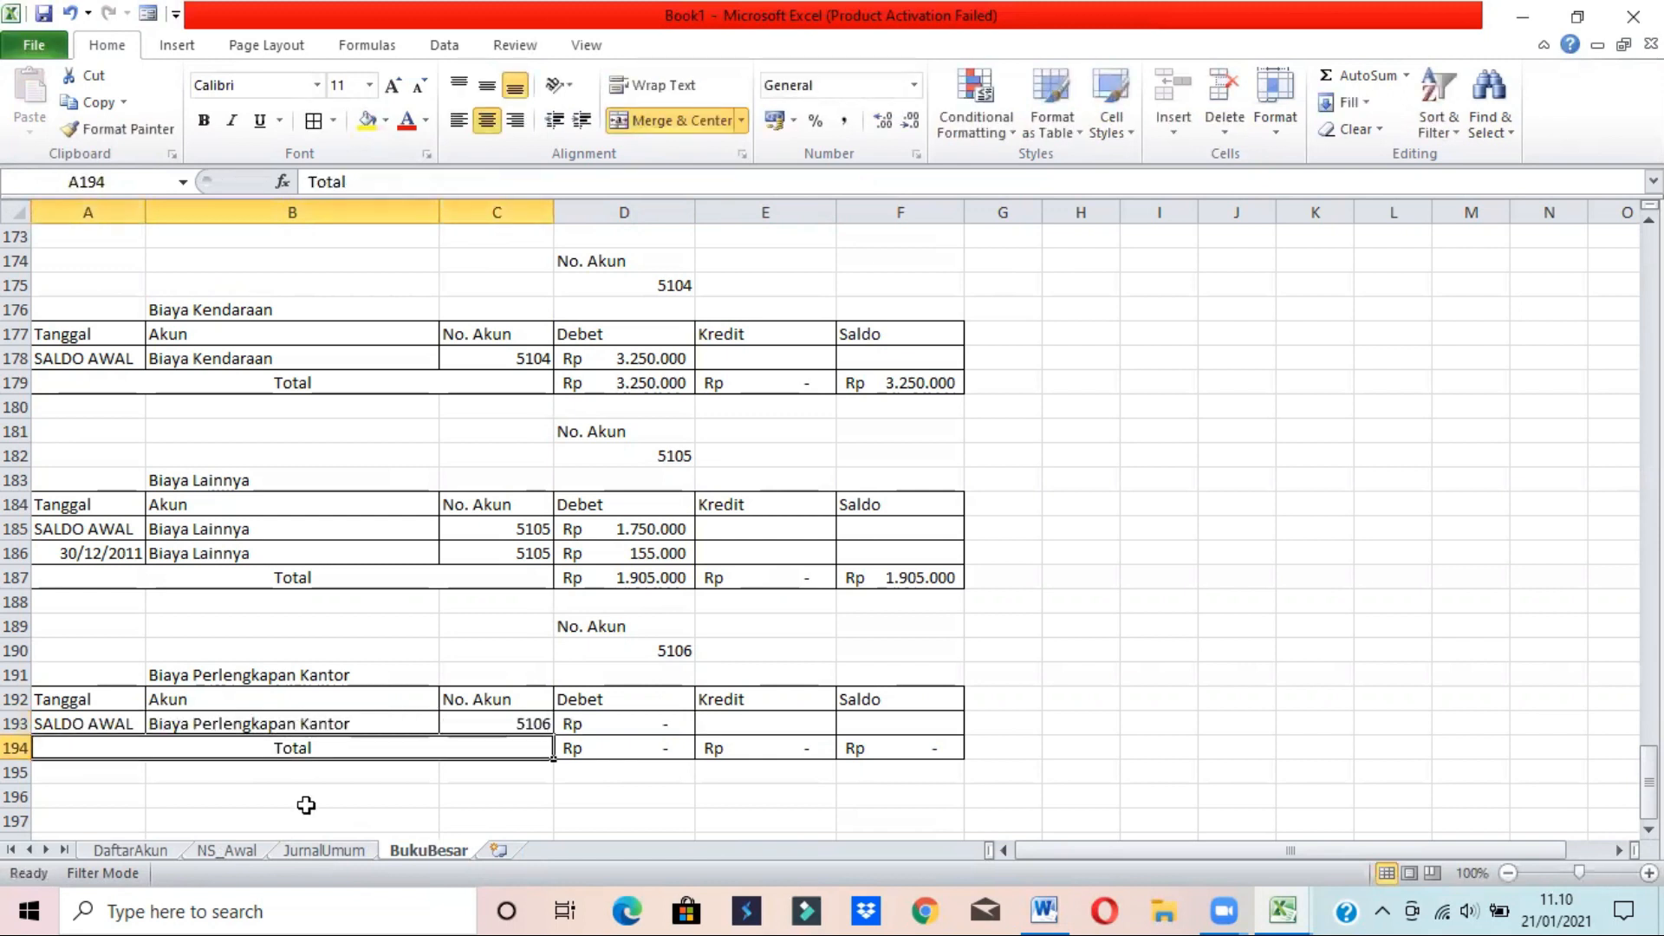
pyautogui.click(219, 765)
# - Choose account number 5107 in D7 and check the No. Akun filter values for that account
pyautogui.click(673, 649)
pyautogui.moveTo(1649, 760); pyautogui.dragTo(1650, 235)
pyautogui.moveTo(645, 390)
pyautogui.mouseDown()
pyautogui.moveTo(724, 387)
pyautogui.moveTo(652, 390)
pyautogui.mouseUp()
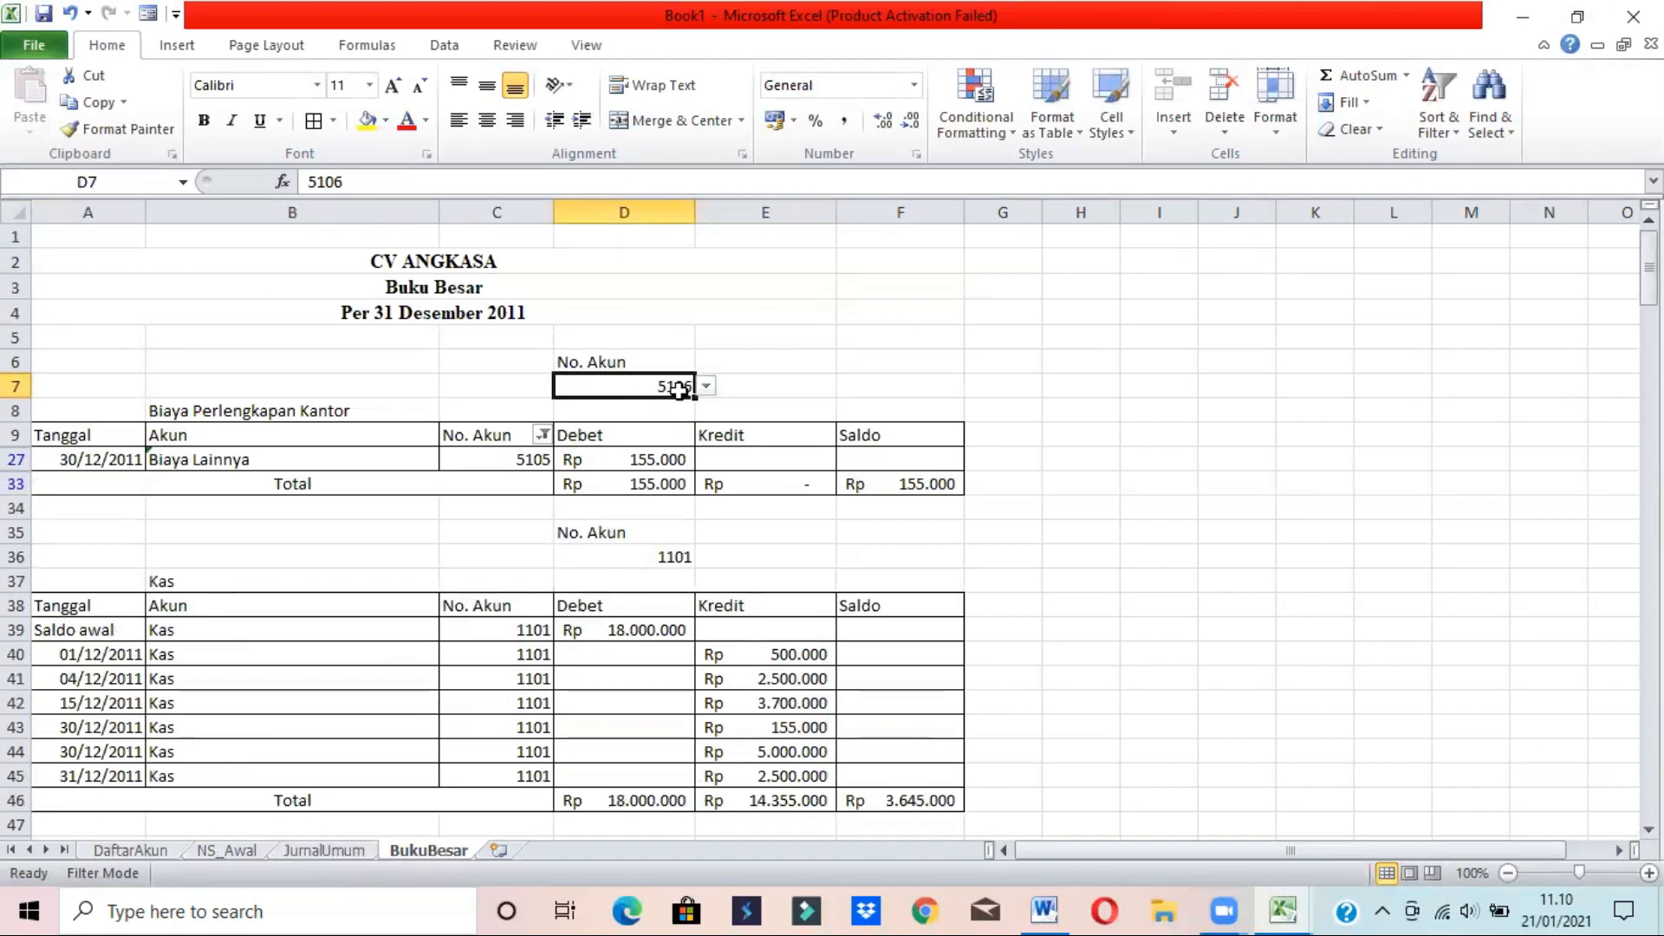
pyautogui.click(707, 387)
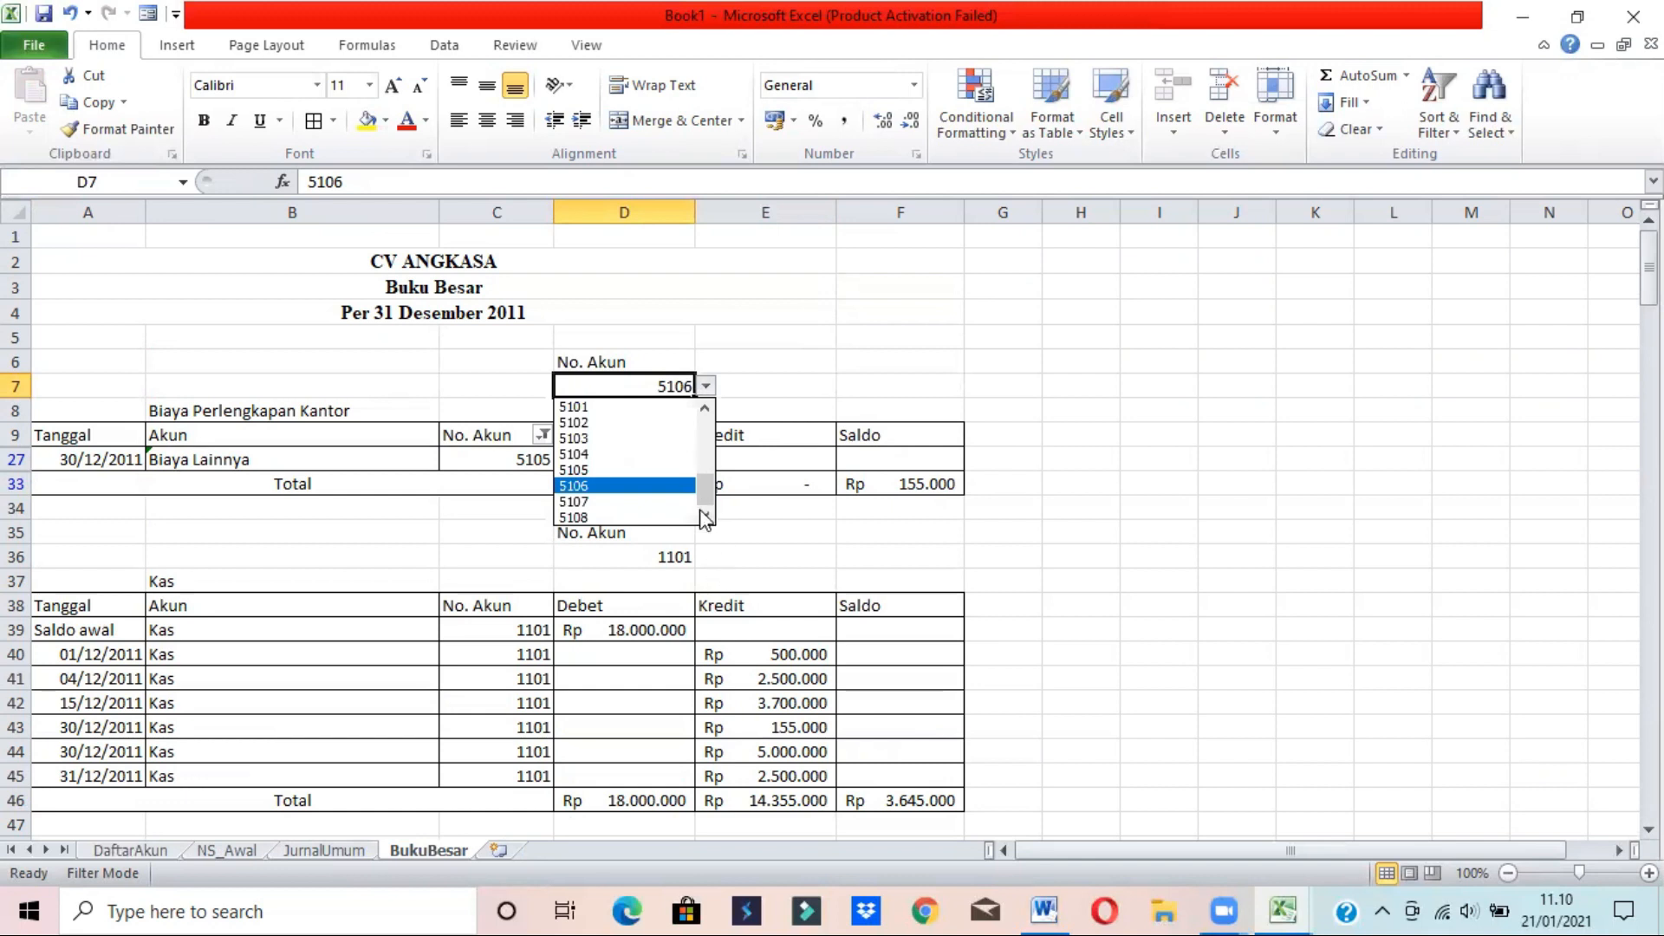
pyautogui.click(622, 502)
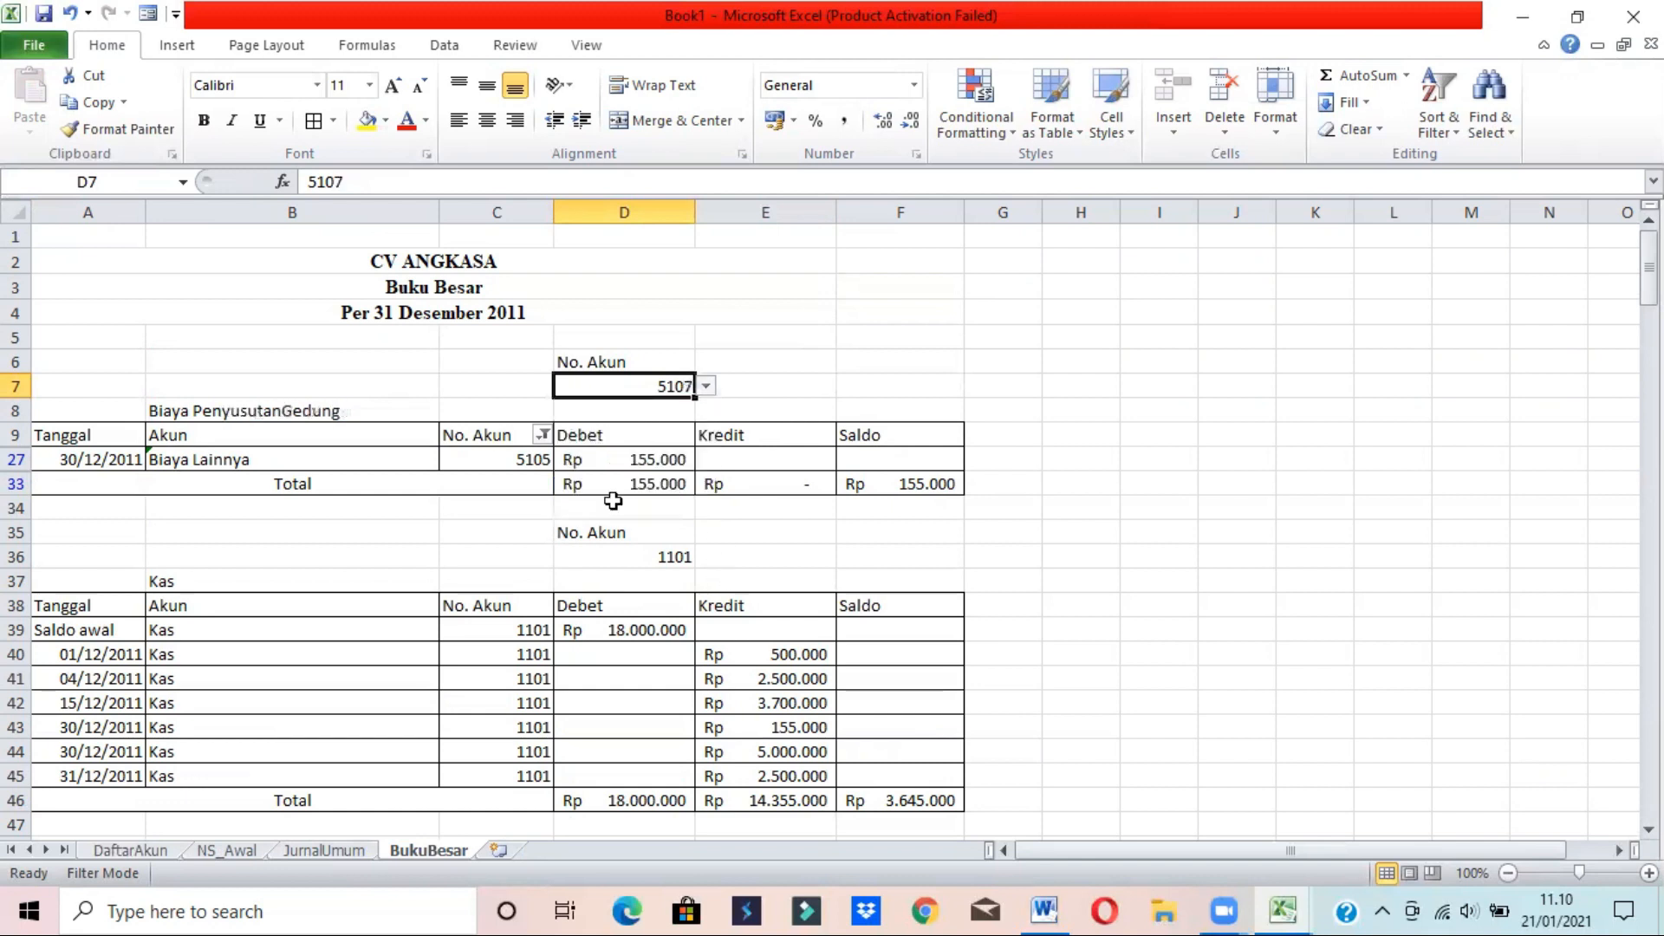
pyautogui.click(542, 434)
pyautogui.moveTo(516, 684); pyautogui.dragTo(508, 776)
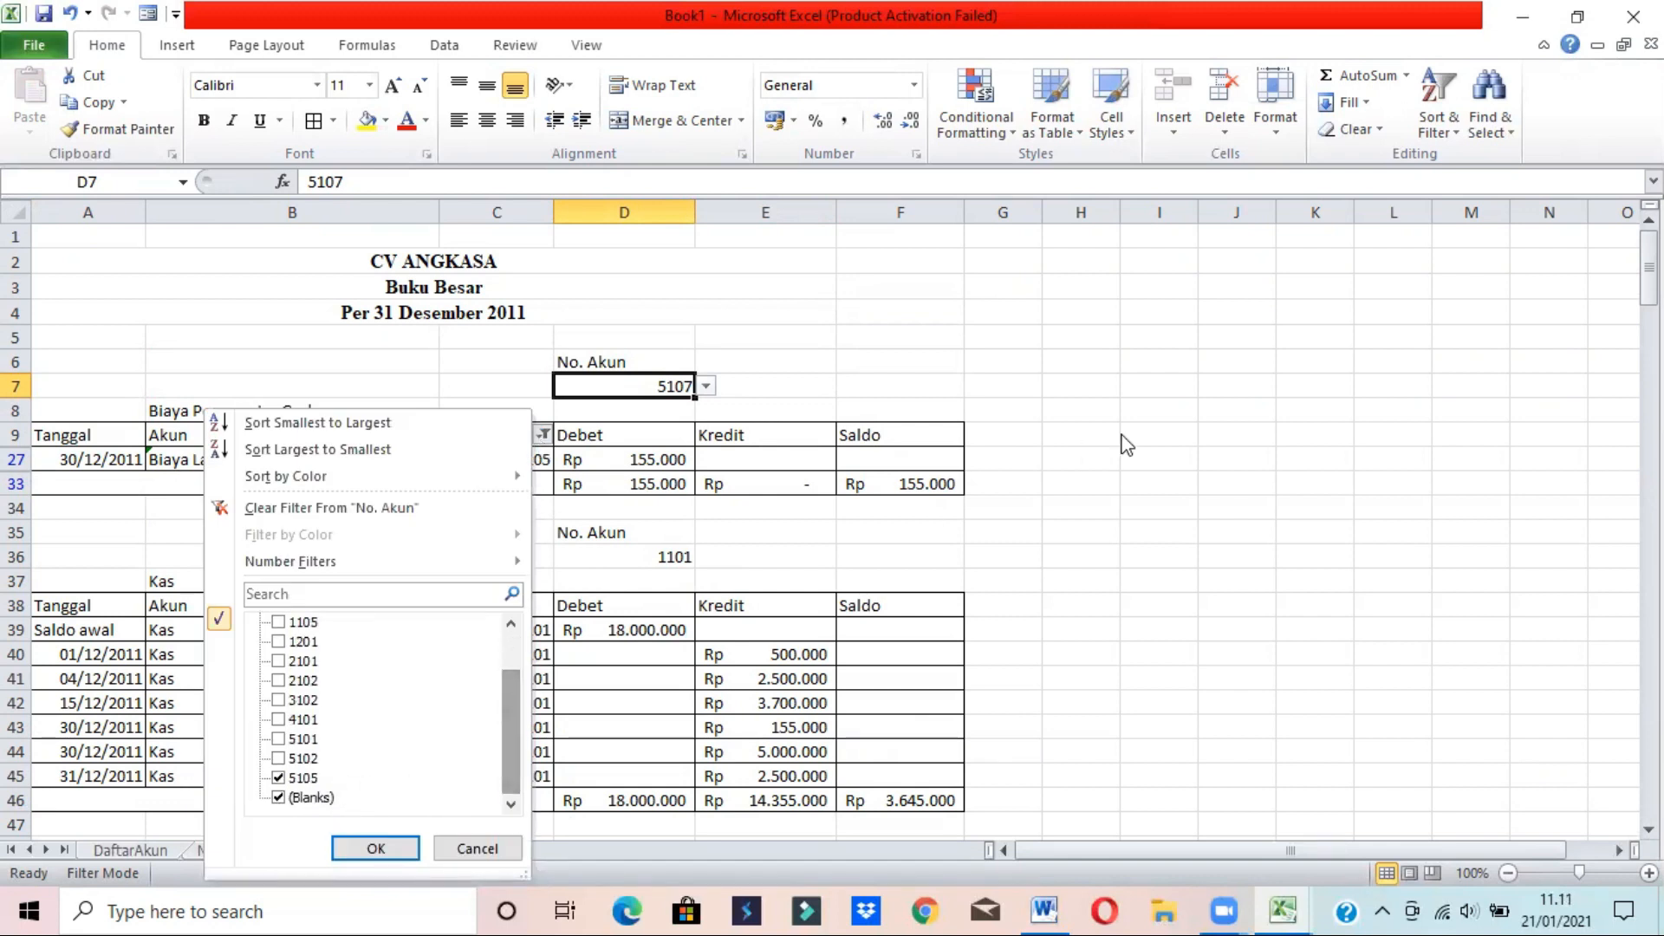
# - Copy the filtered 5107 ledger block A6:F33 and paste it at A196 with its source formatting
pyautogui.press('Escape')
pyautogui.click(564, 360)
pyautogui.click(86, 362)
pyautogui.moveTo(87, 362); pyautogui.dragTo(942, 490)
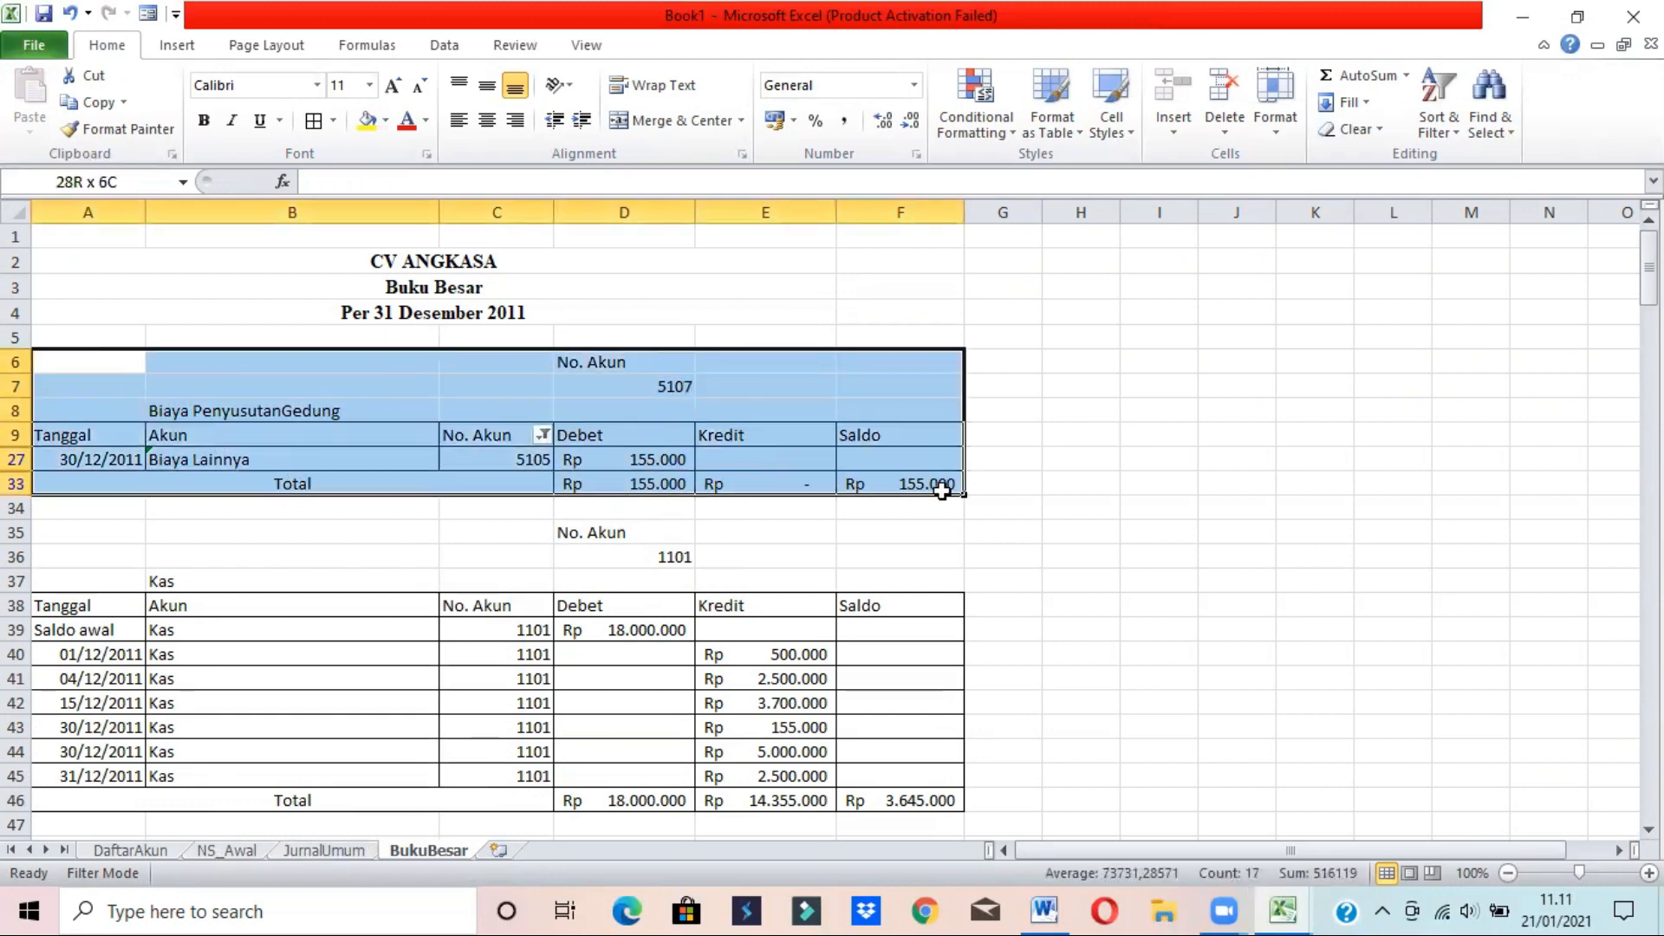
pyautogui.hotkey('ctrl', 'c')
pyautogui.moveTo(1649, 268); pyautogui.dragTo(1649, 780)
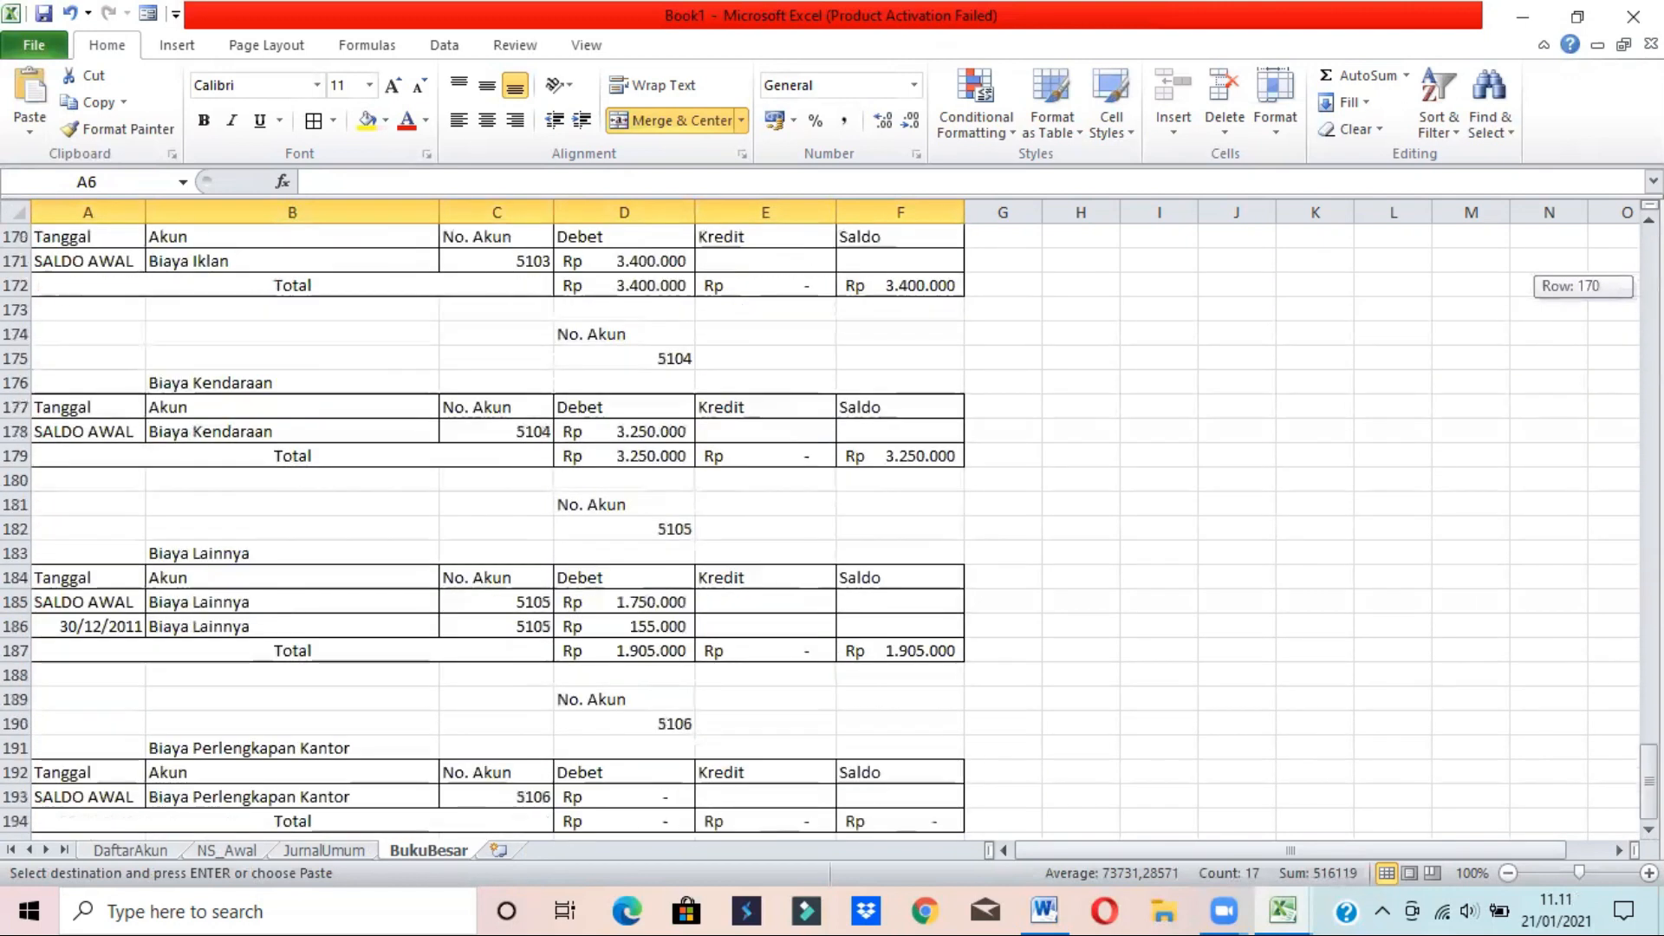
pyautogui.scroll(-2, 820, 533)
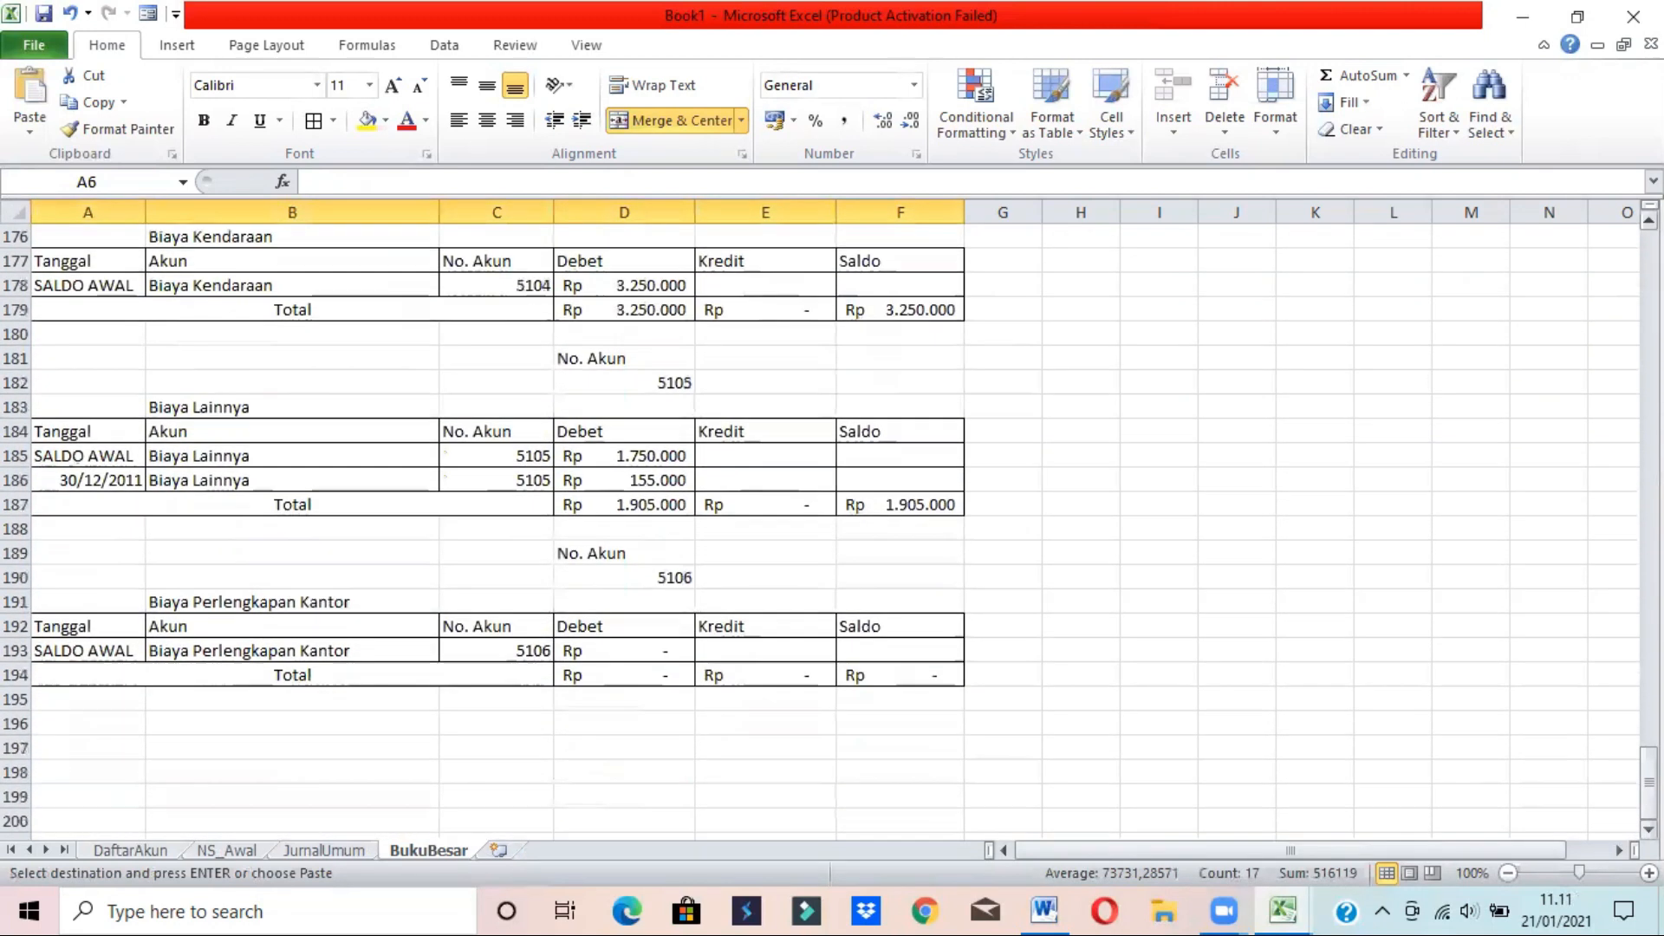
pyautogui.click(115, 705)
pyautogui.click(57, 725)
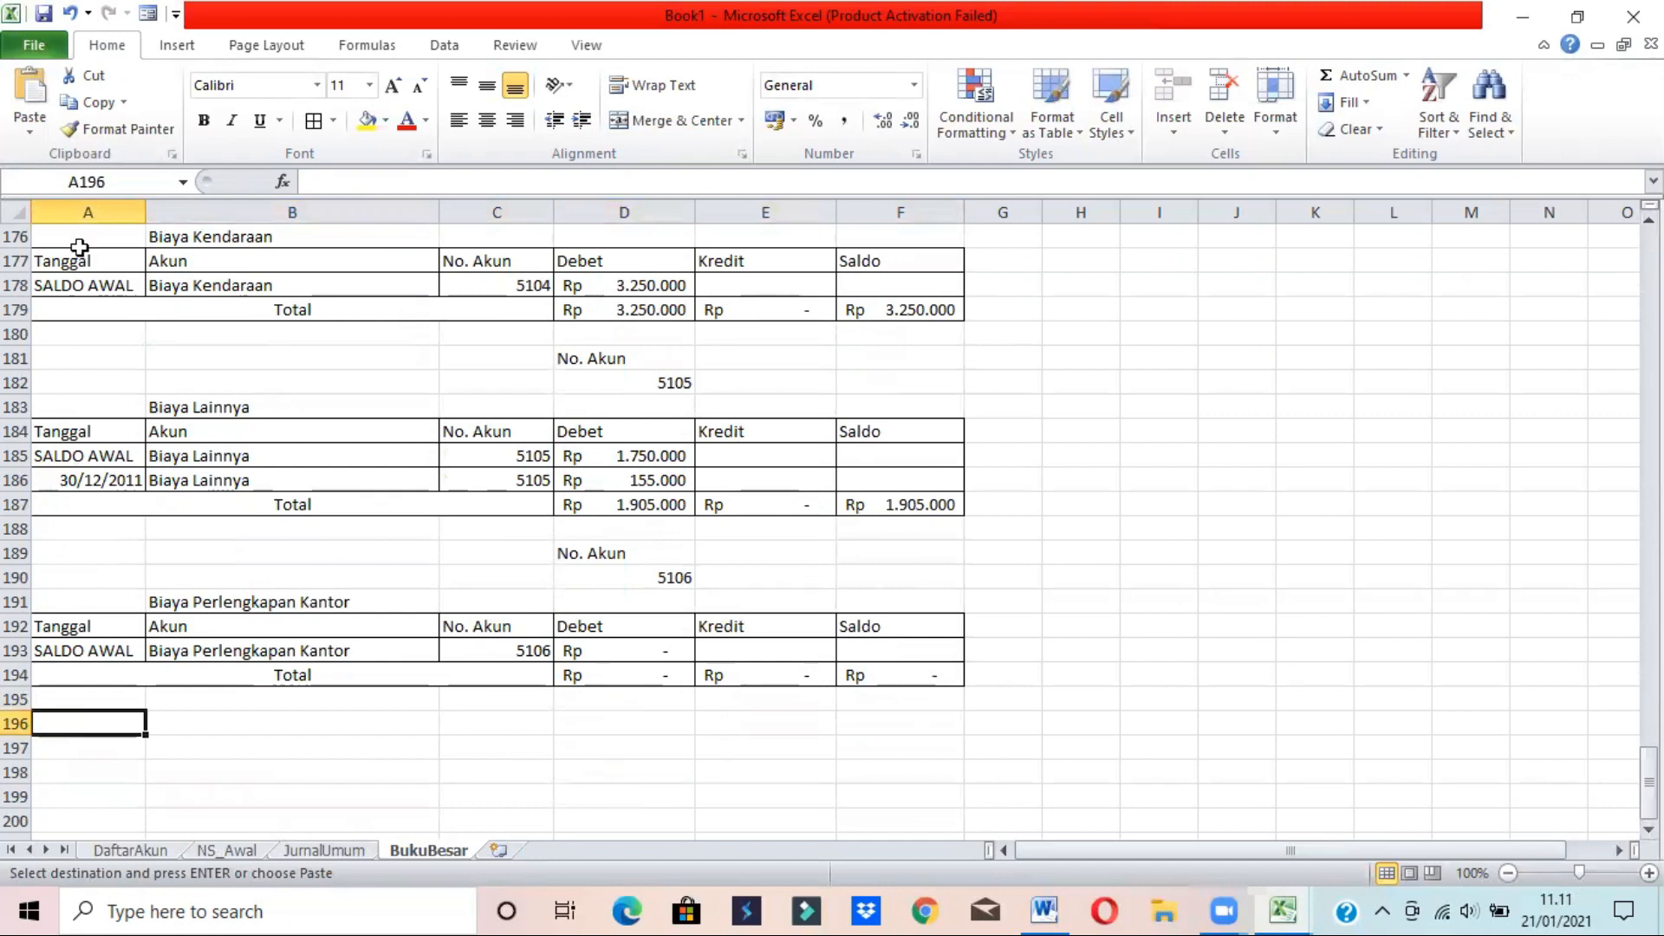
pyautogui.click(35, 128)
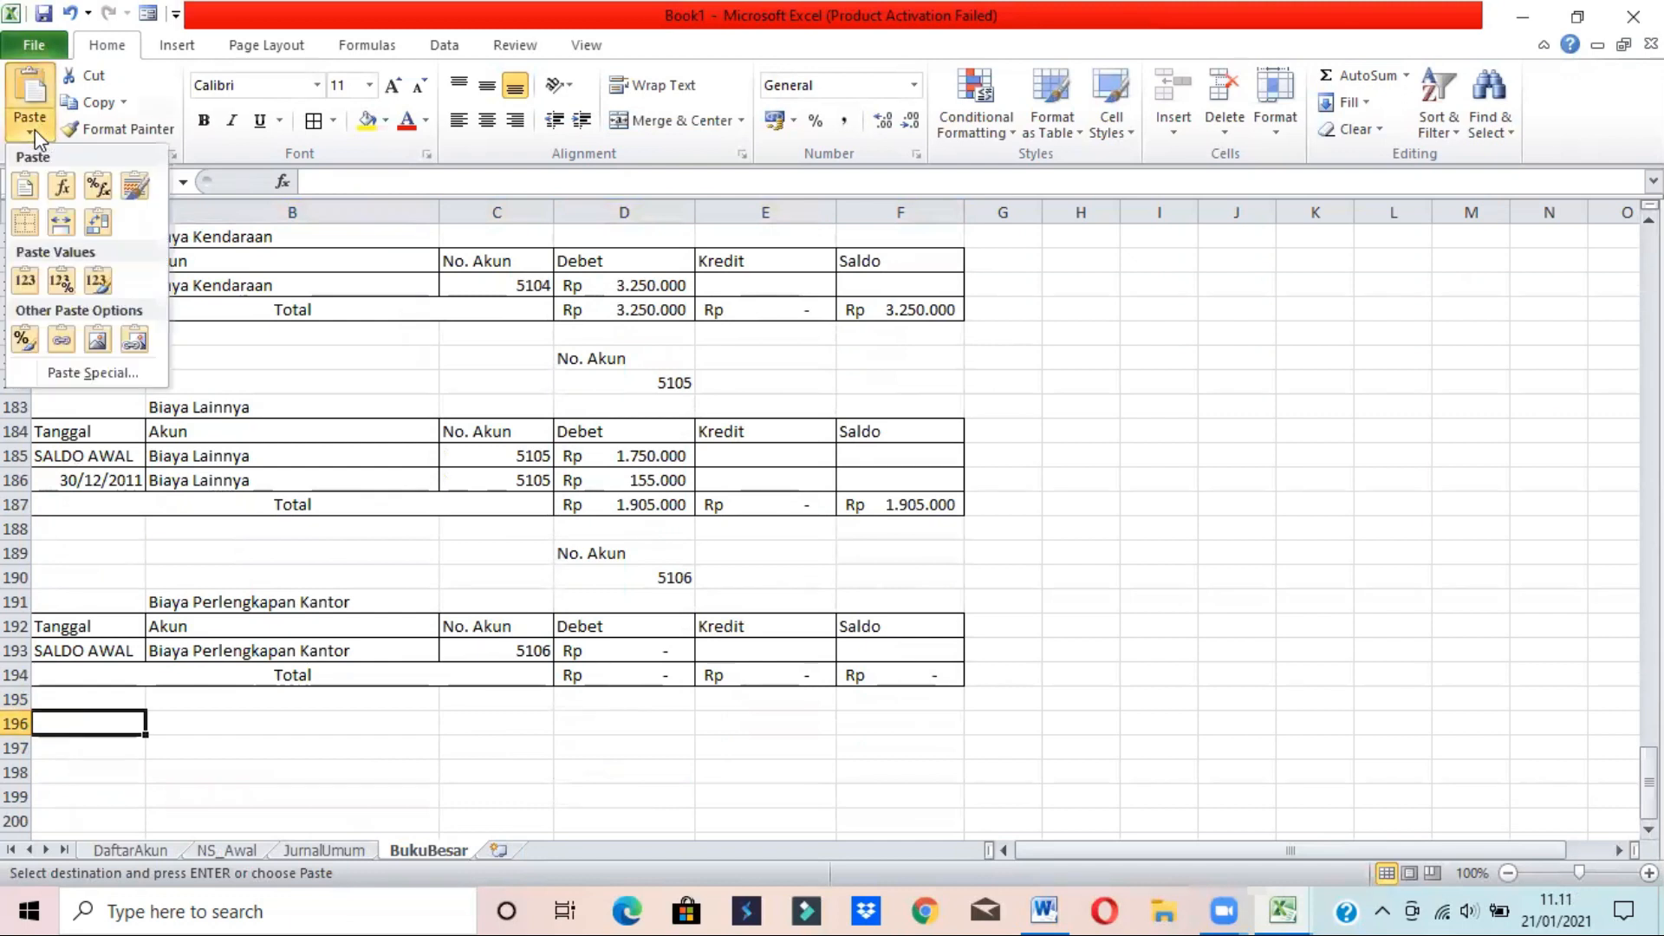
pyautogui.click(149, 194)
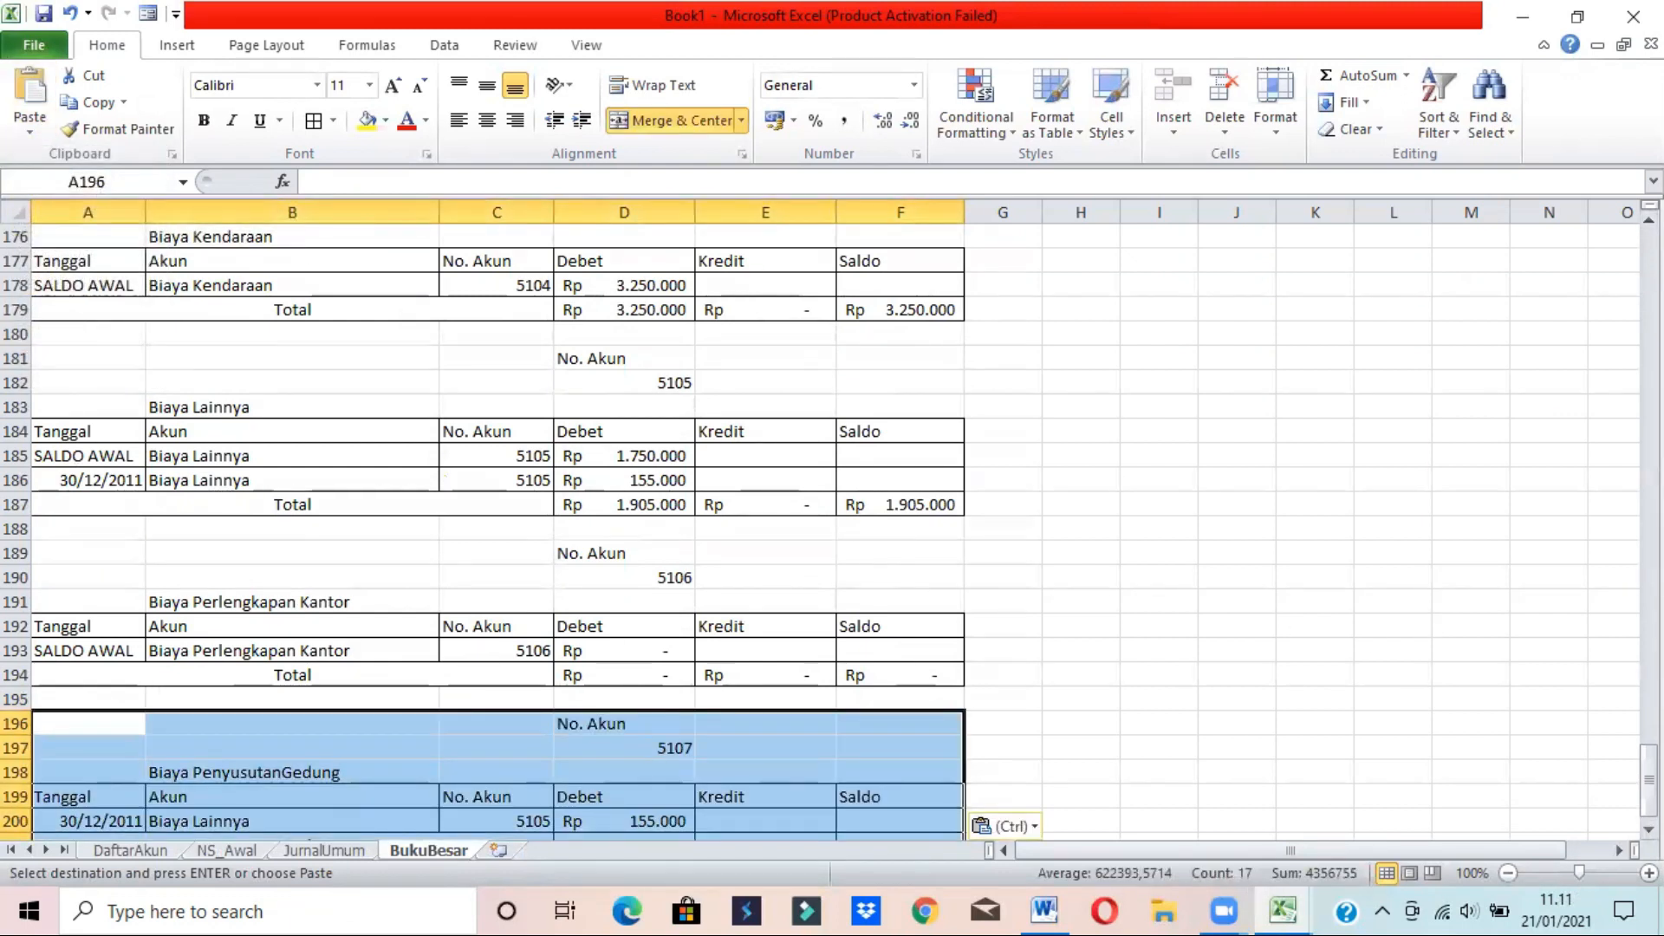
# - In row 200 of the pasted Biaya Penyusutan Gedung block, set No. Akun to 5107 and Tanggal to SALDO AWAL
pyautogui.scroll(-2, 799, 755)
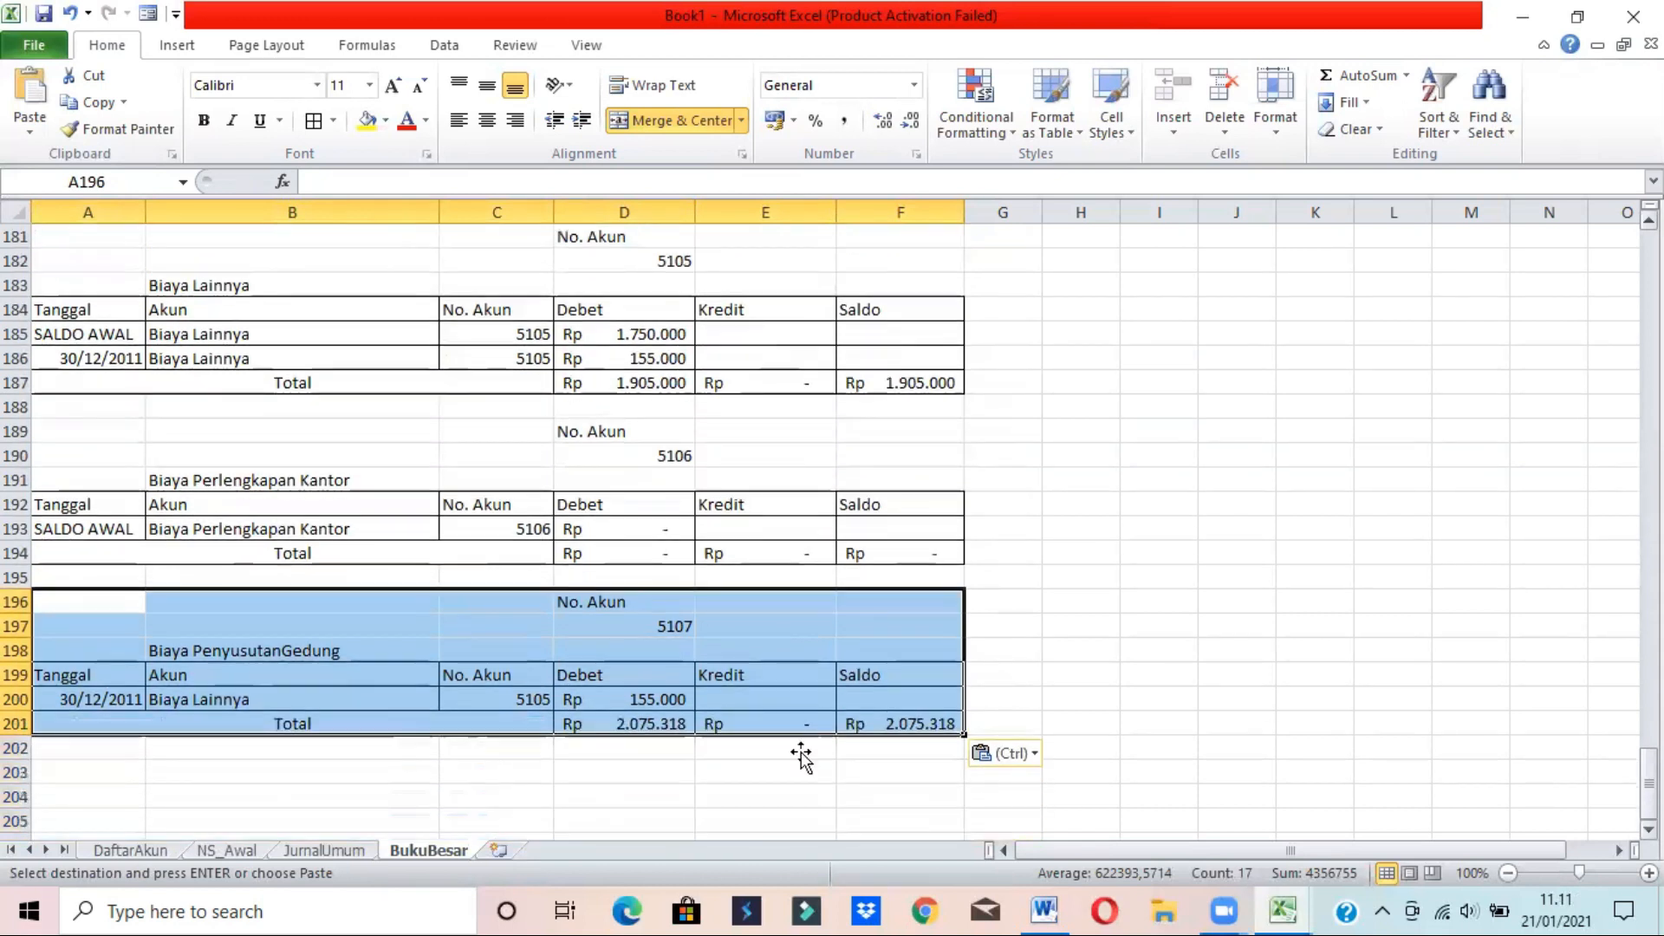
pyautogui.click(543, 704)
pyautogui.click(565, 699)
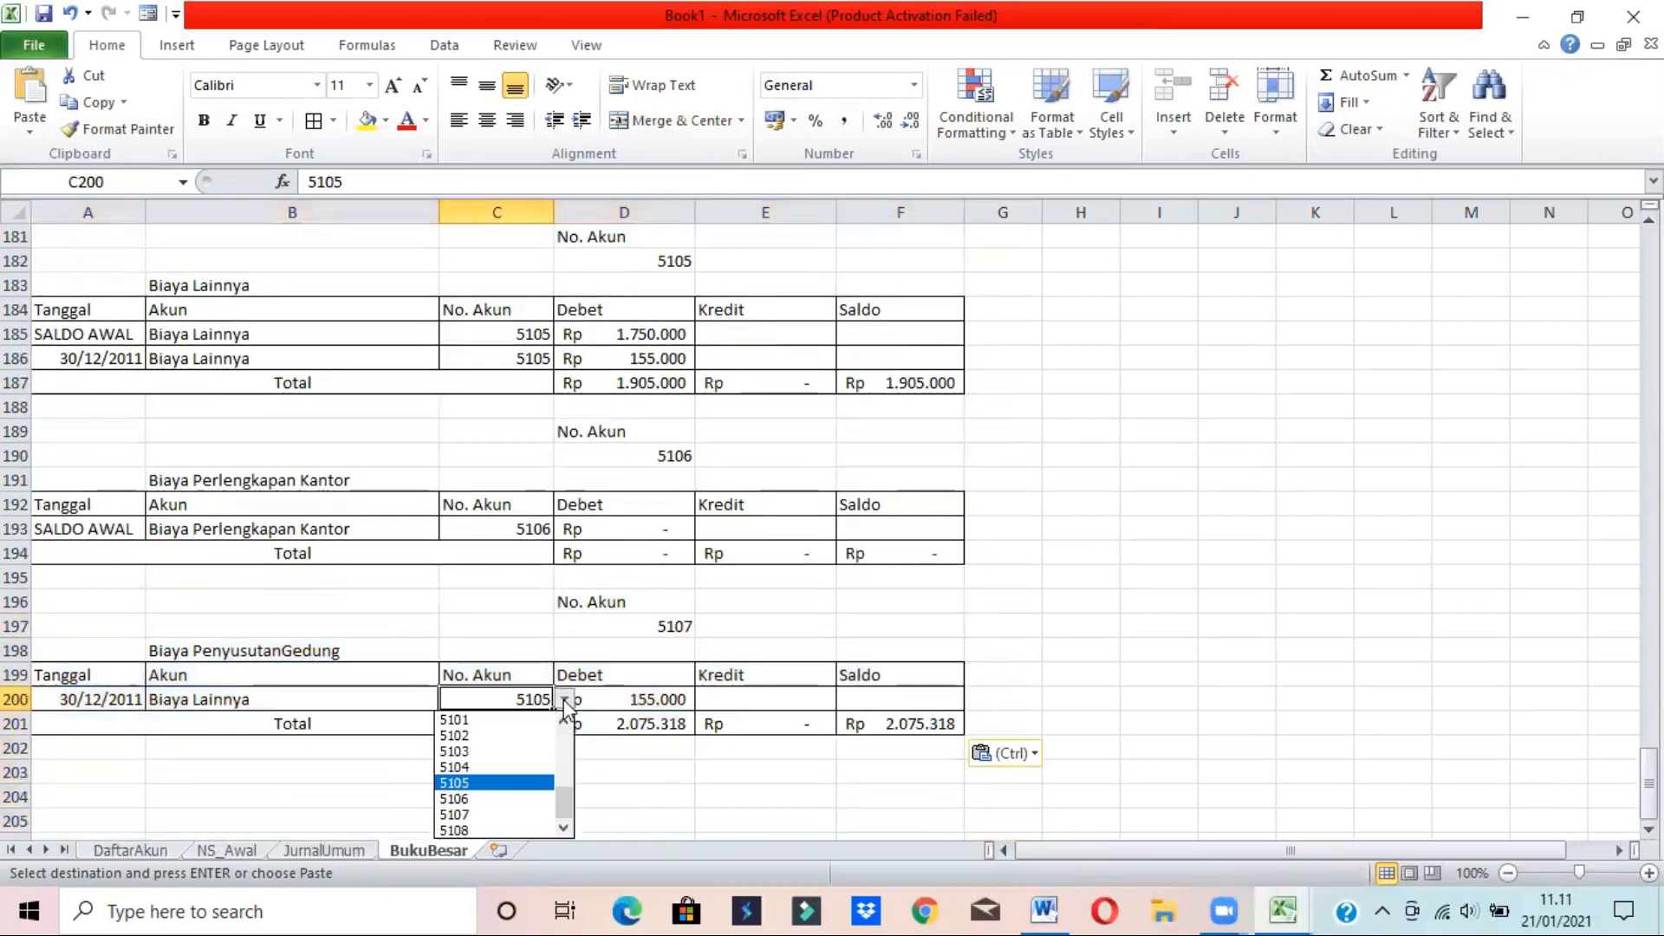
pyautogui.click(499, 815)
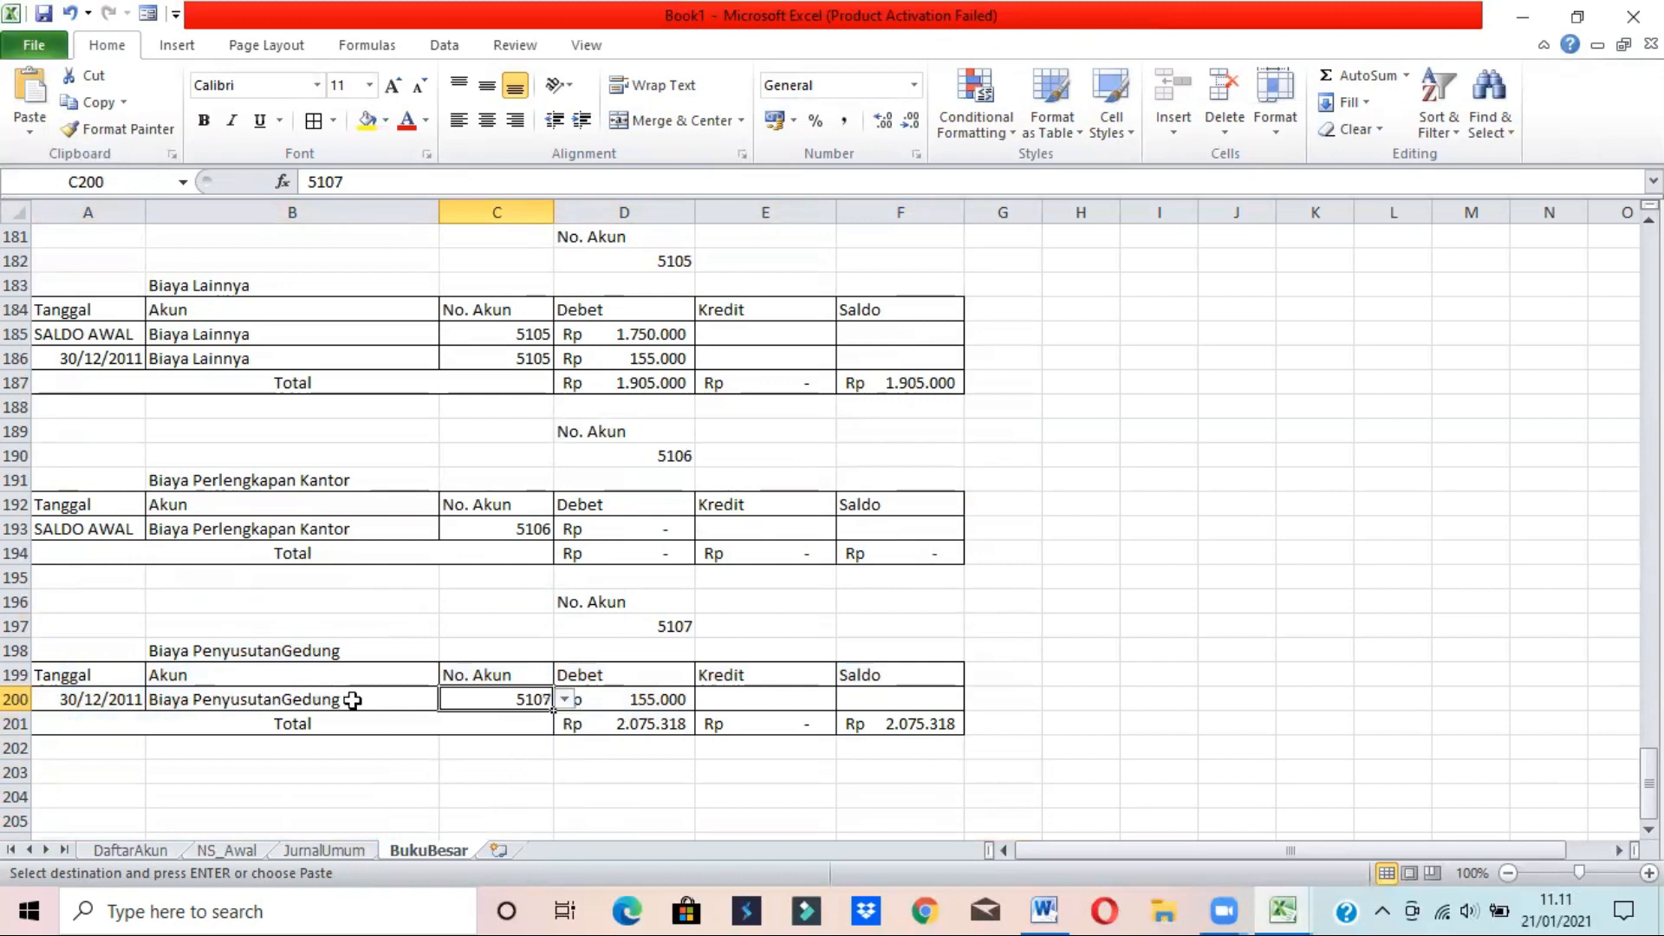
pyautogui.click(299, 702)
pyautogui.click(129, 699)
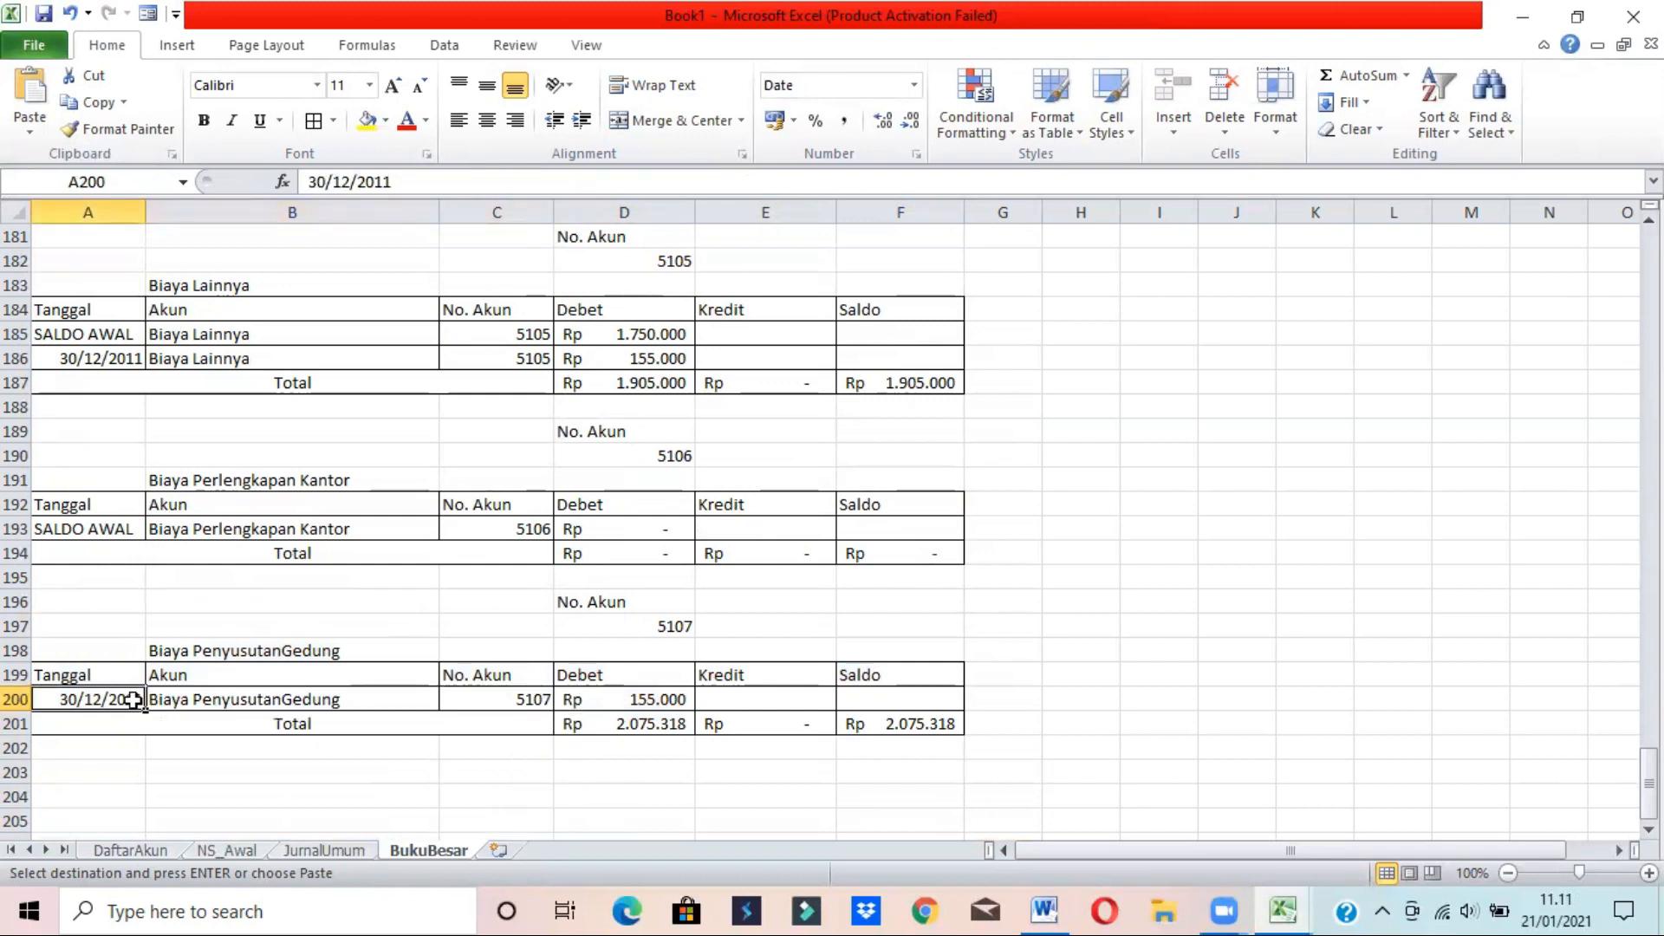
pyautogui.write('SALDO AWAL')
# - Link the Debet cell D200 to the 5107 opening balance with the formula =NS_Awal!$D$27
pyautogui.press('Tab')
pyautogui.press('Tab')
pyautogui.press('Tab')
pyautogui.write('=')
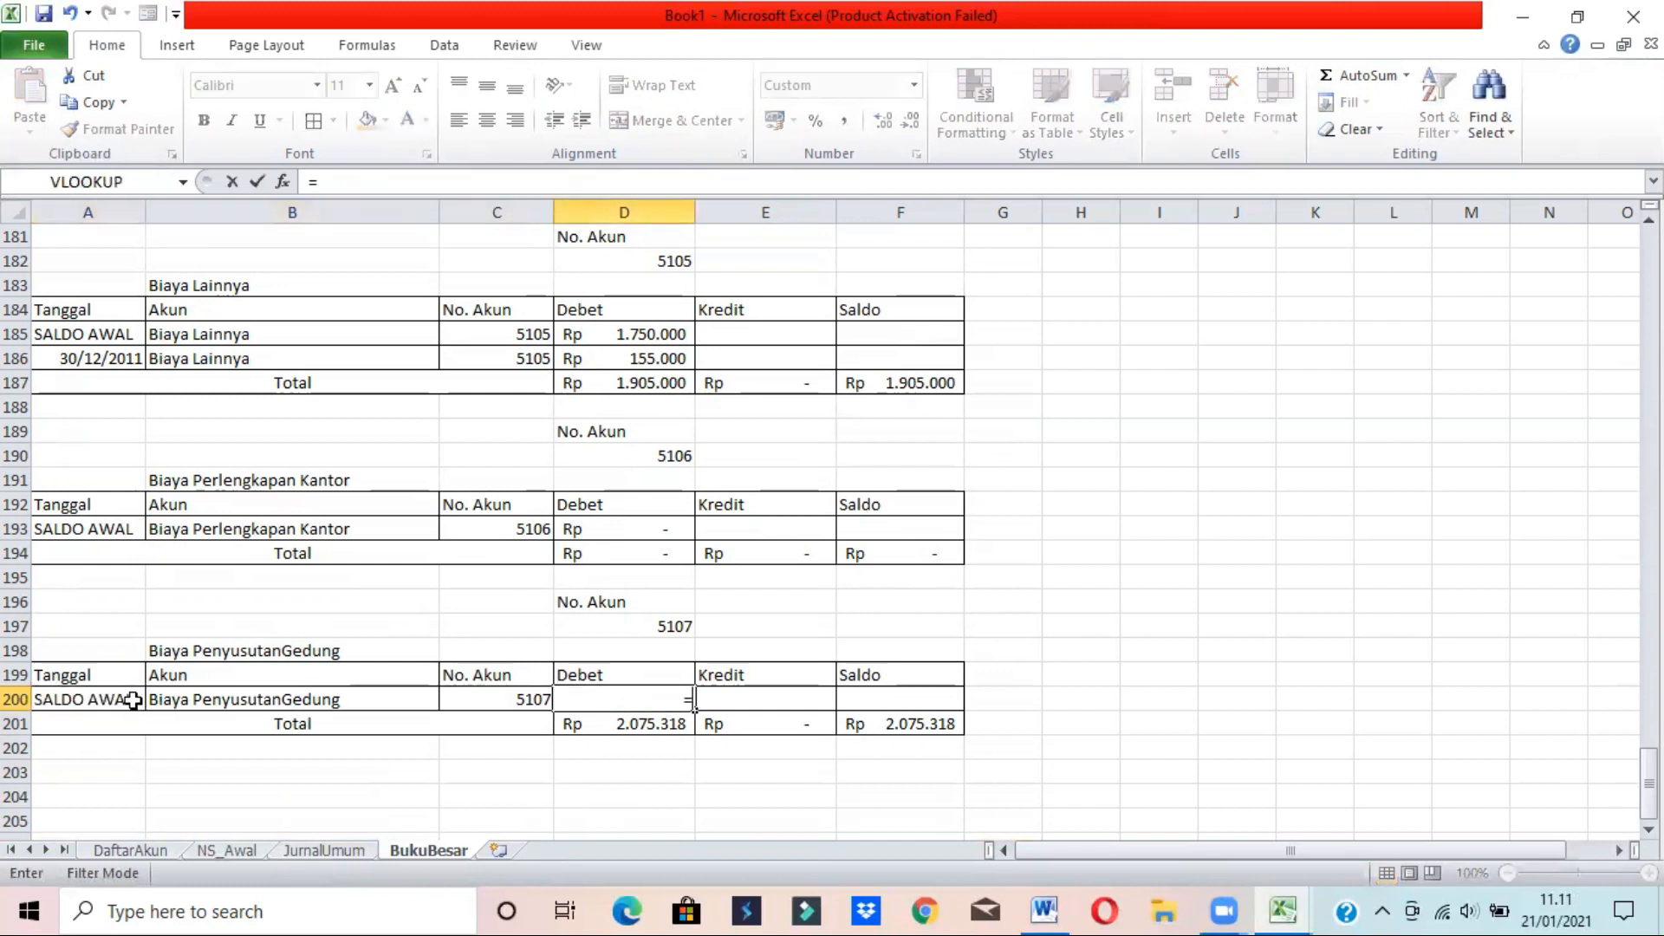
pyautogui.click(243, 850)
pyautogui.click(596, 812)
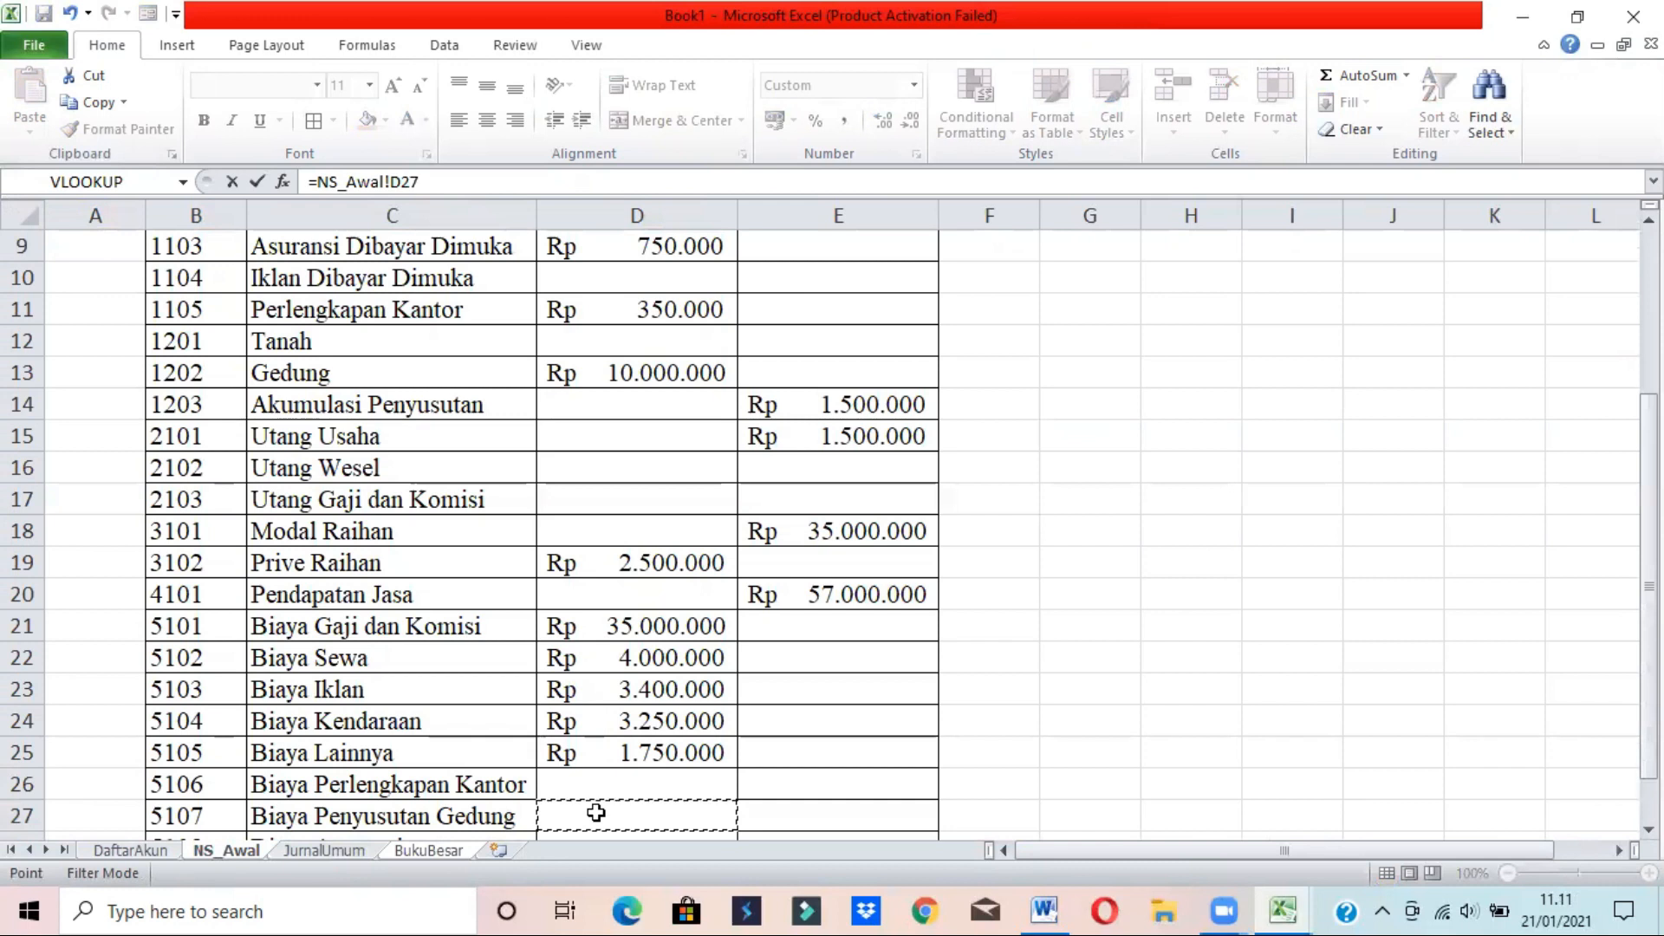
pyautogui.press('F4')
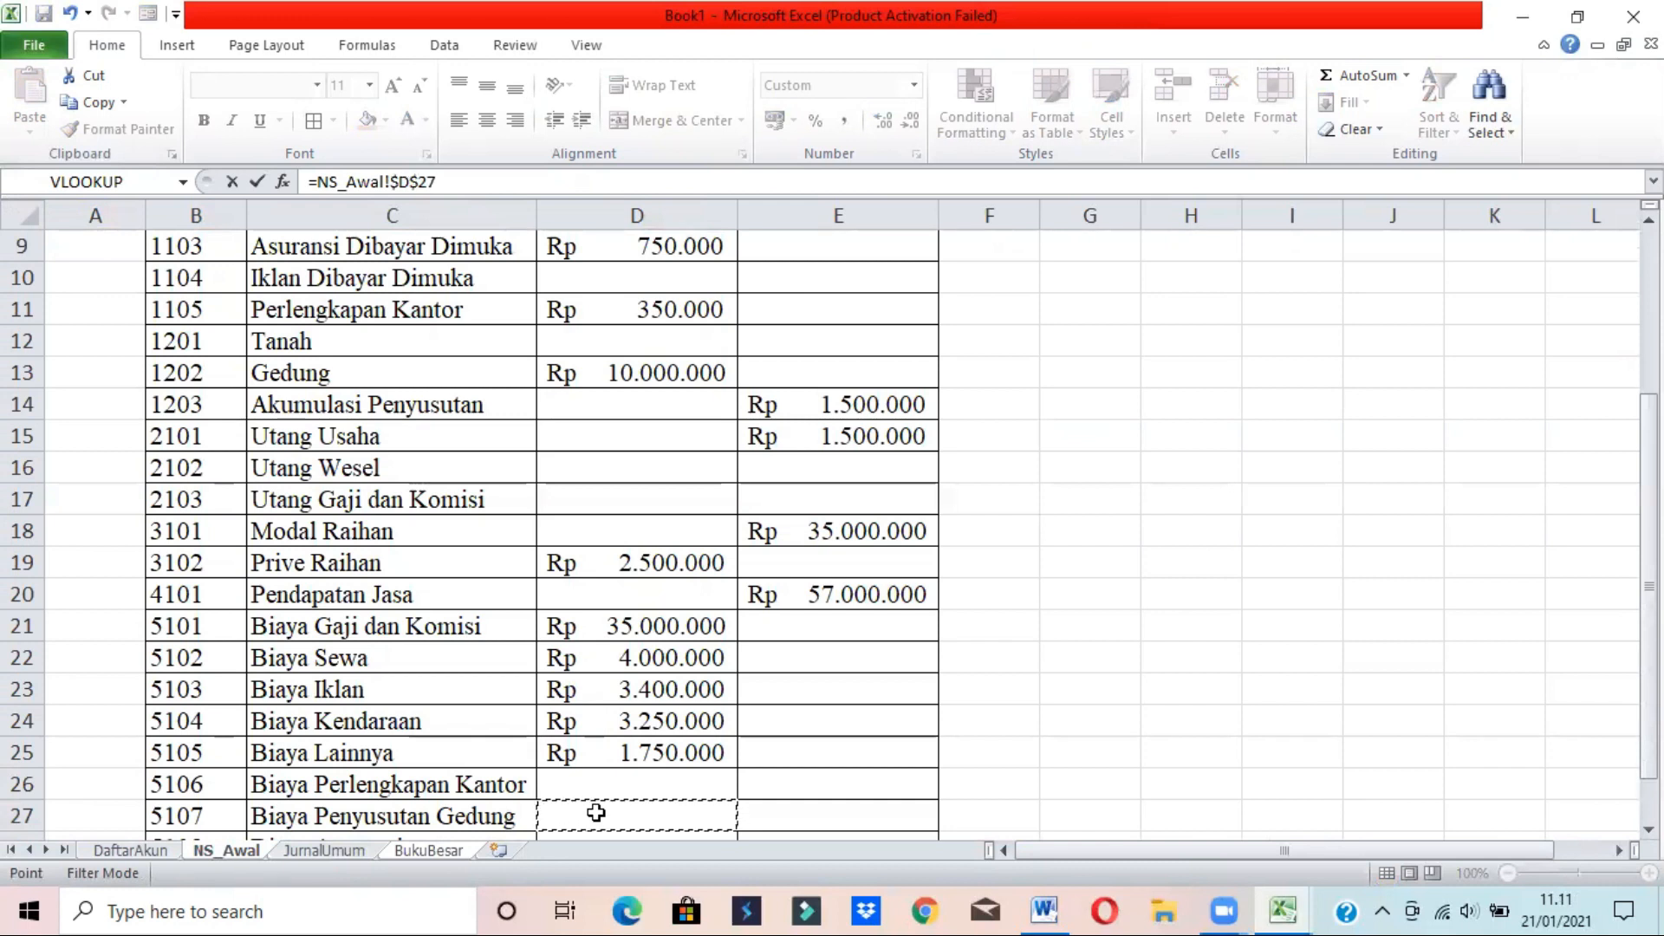
pyautogui.press('Return')
# - Replace the range in the SUBTOTAL formula of D201 so it covers only the 5107 block's own Debet entry
pyautogui.click(624, 719)
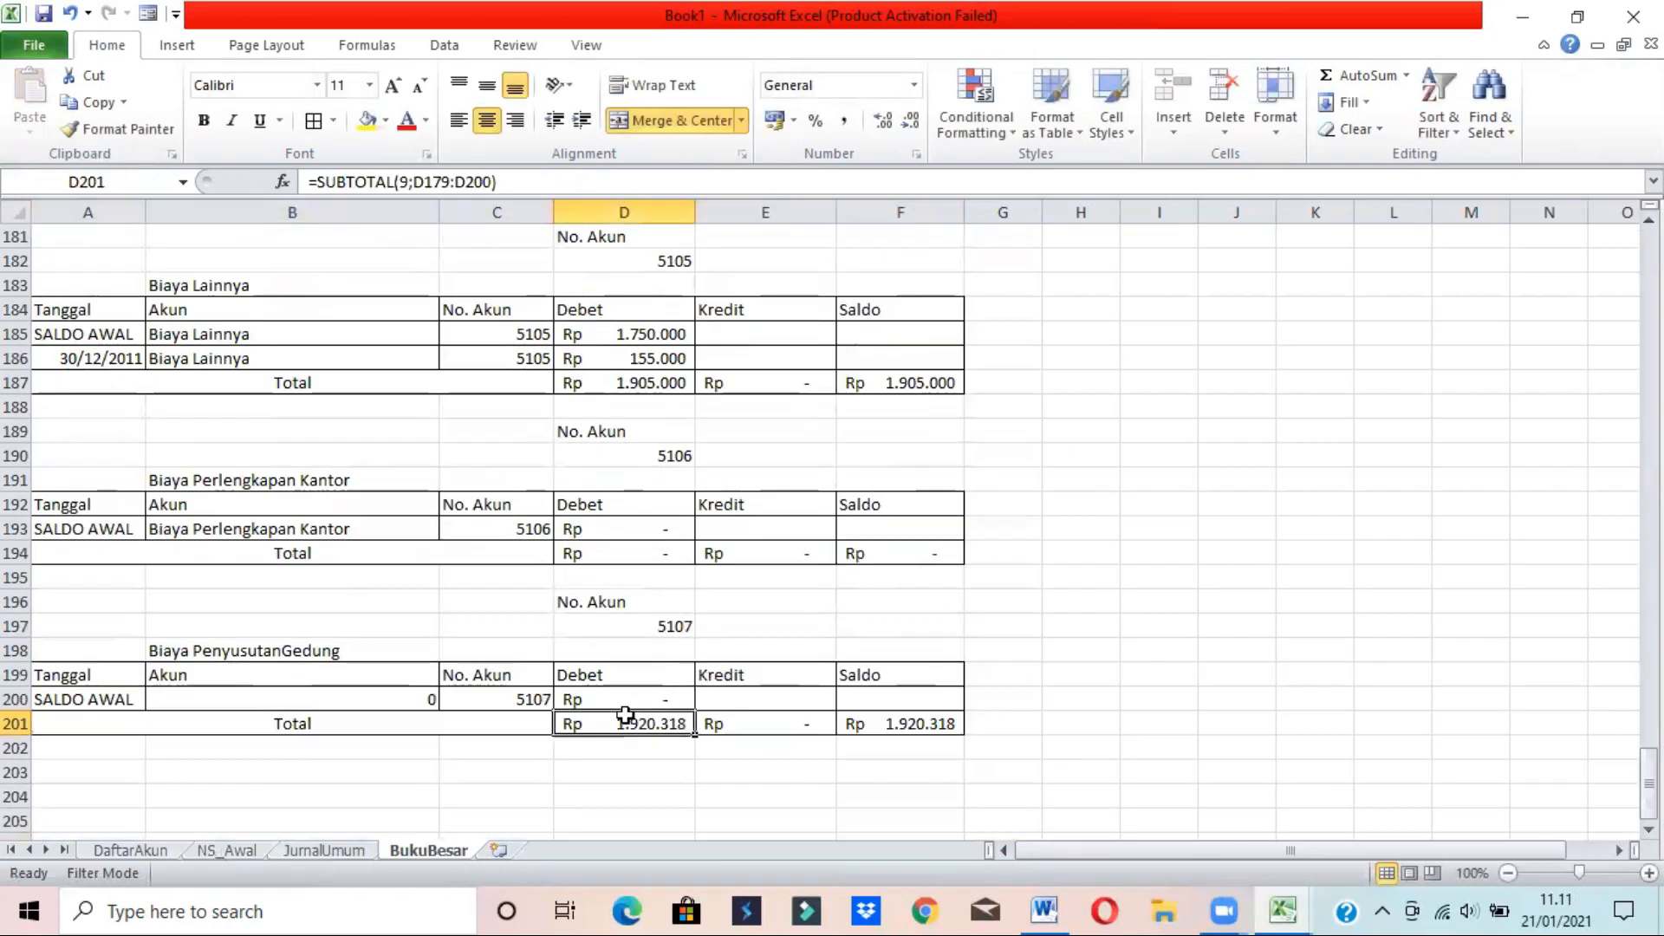
pyautogui.click(492, 182)
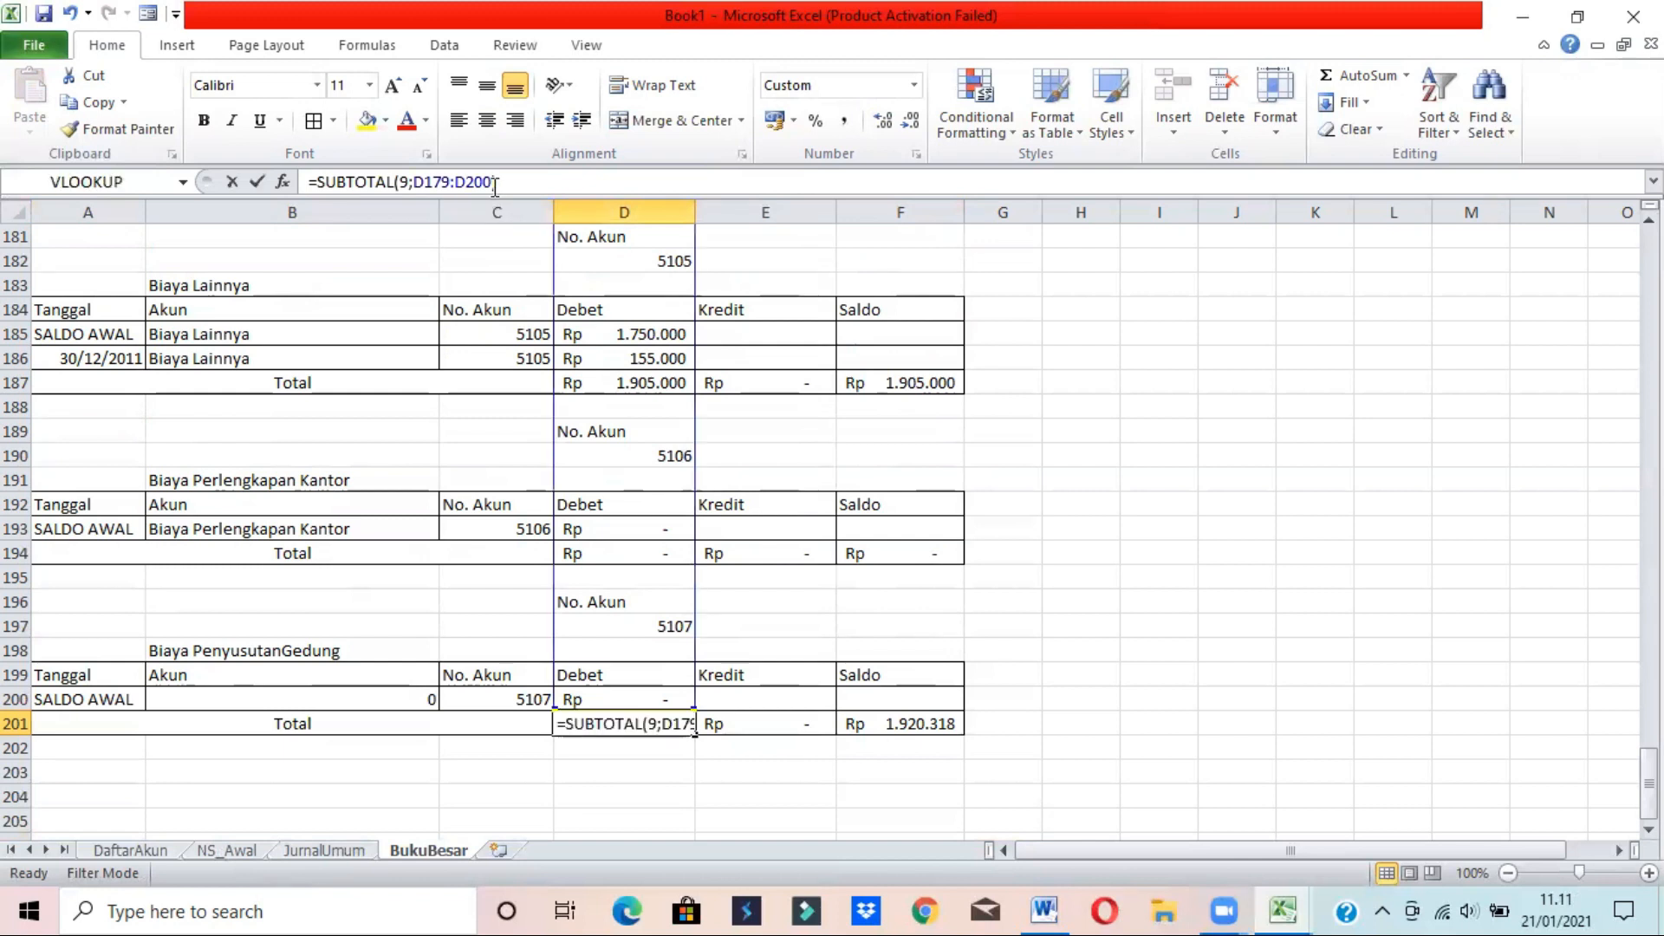
pyautogui.press('BackSpace')
pyautogui.press('BackSpace')
pyautogui.press('BackSpace')
pyautogui.press('BackSpace')
pyautogui.press('BackSpace')
pyautogui.press('BackSpace')
pyautogui.press('BackSpace')
pyautogui.press('BackSpace')
pyautogui.press('BackSpace')
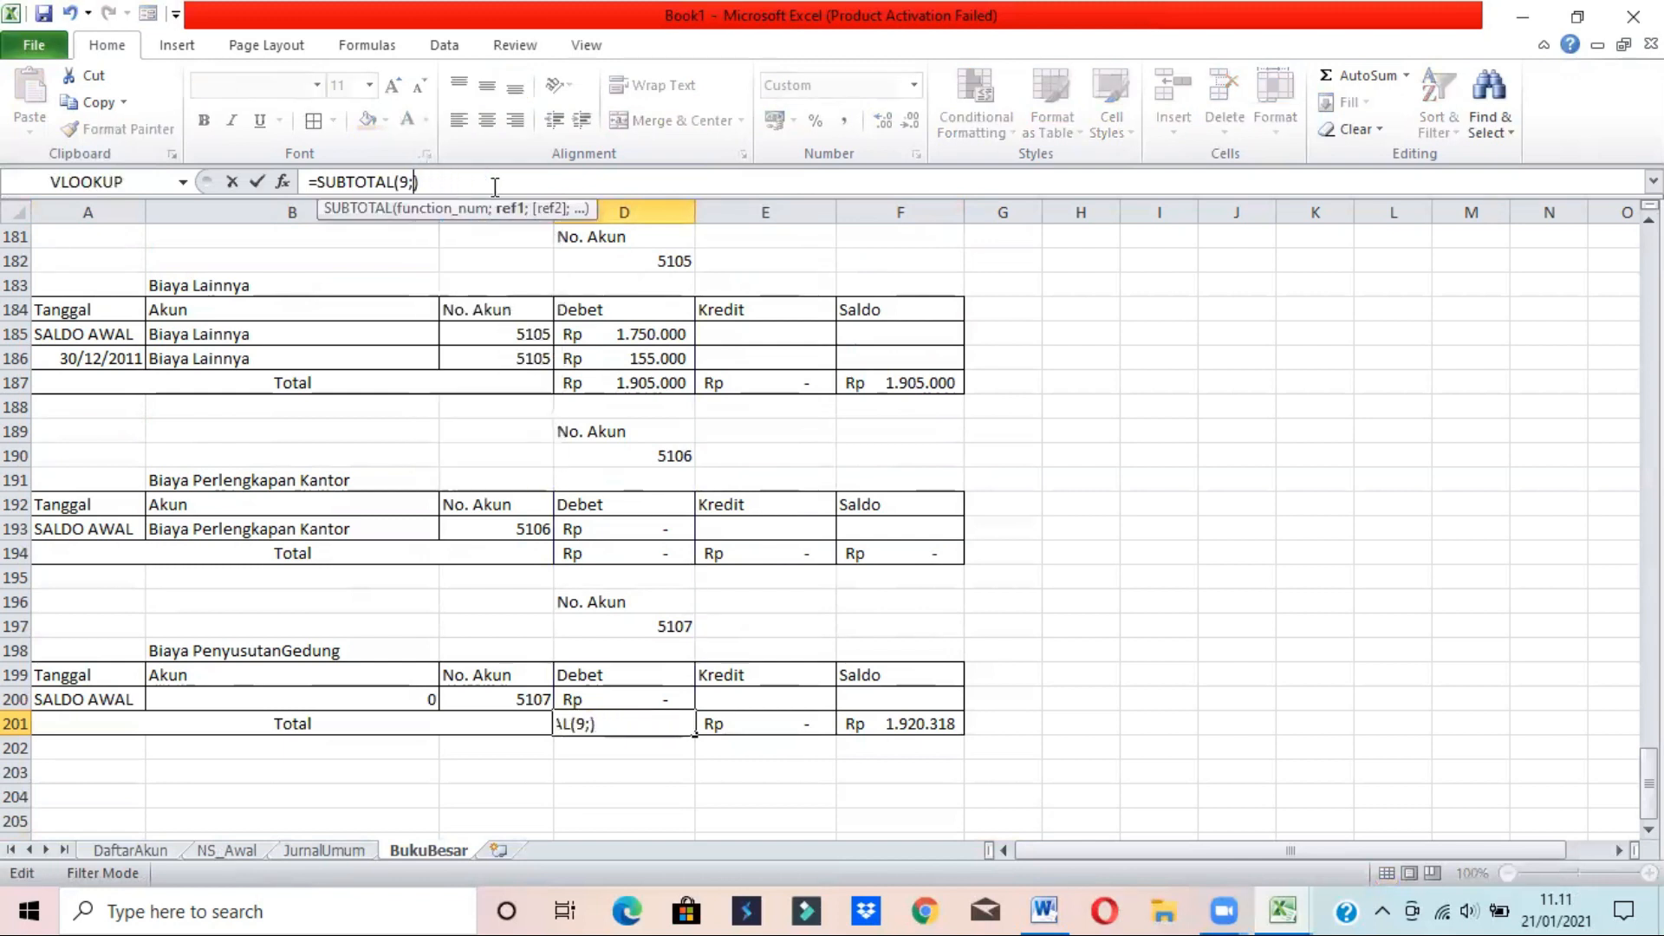
pyautogui.press('Return')
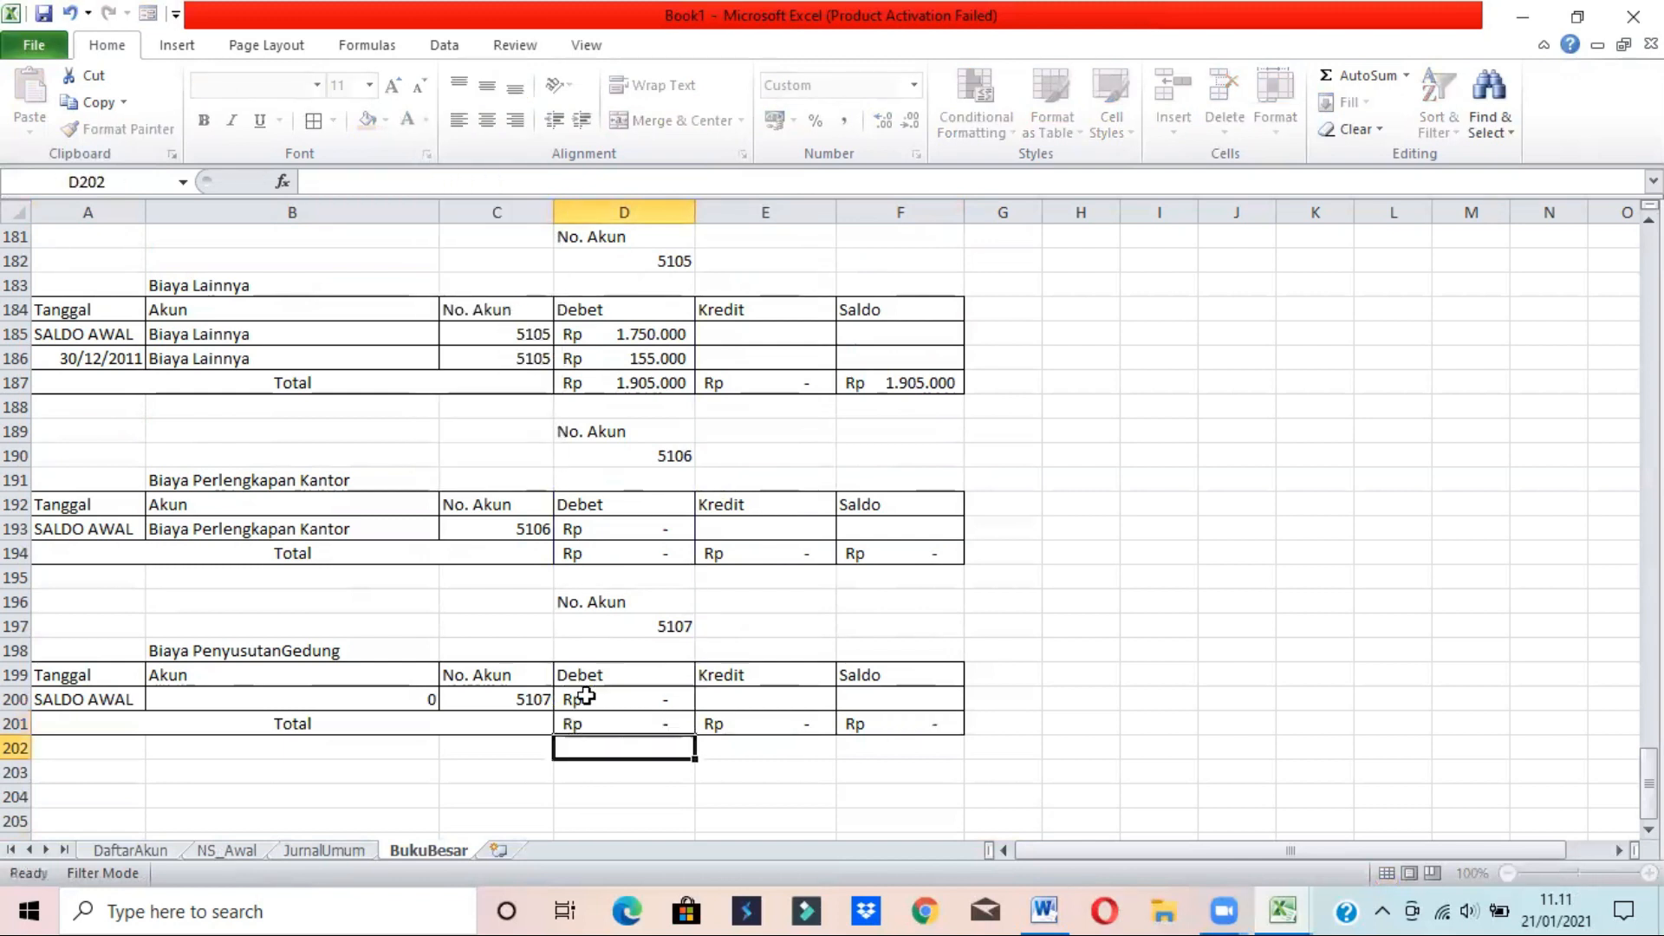
# - Fill the Debet total formula from D201 across to the Kredit total in E201 and check the Saldo formula in F201
pyautogui.click(594, 708)
pyautogui.click(660, 739)
pyautogui.click(613, 720)
pyautogui.moveTo(692, 735); pyautogui.dragTo(768, 729)
pyautogui.click(941, 718)
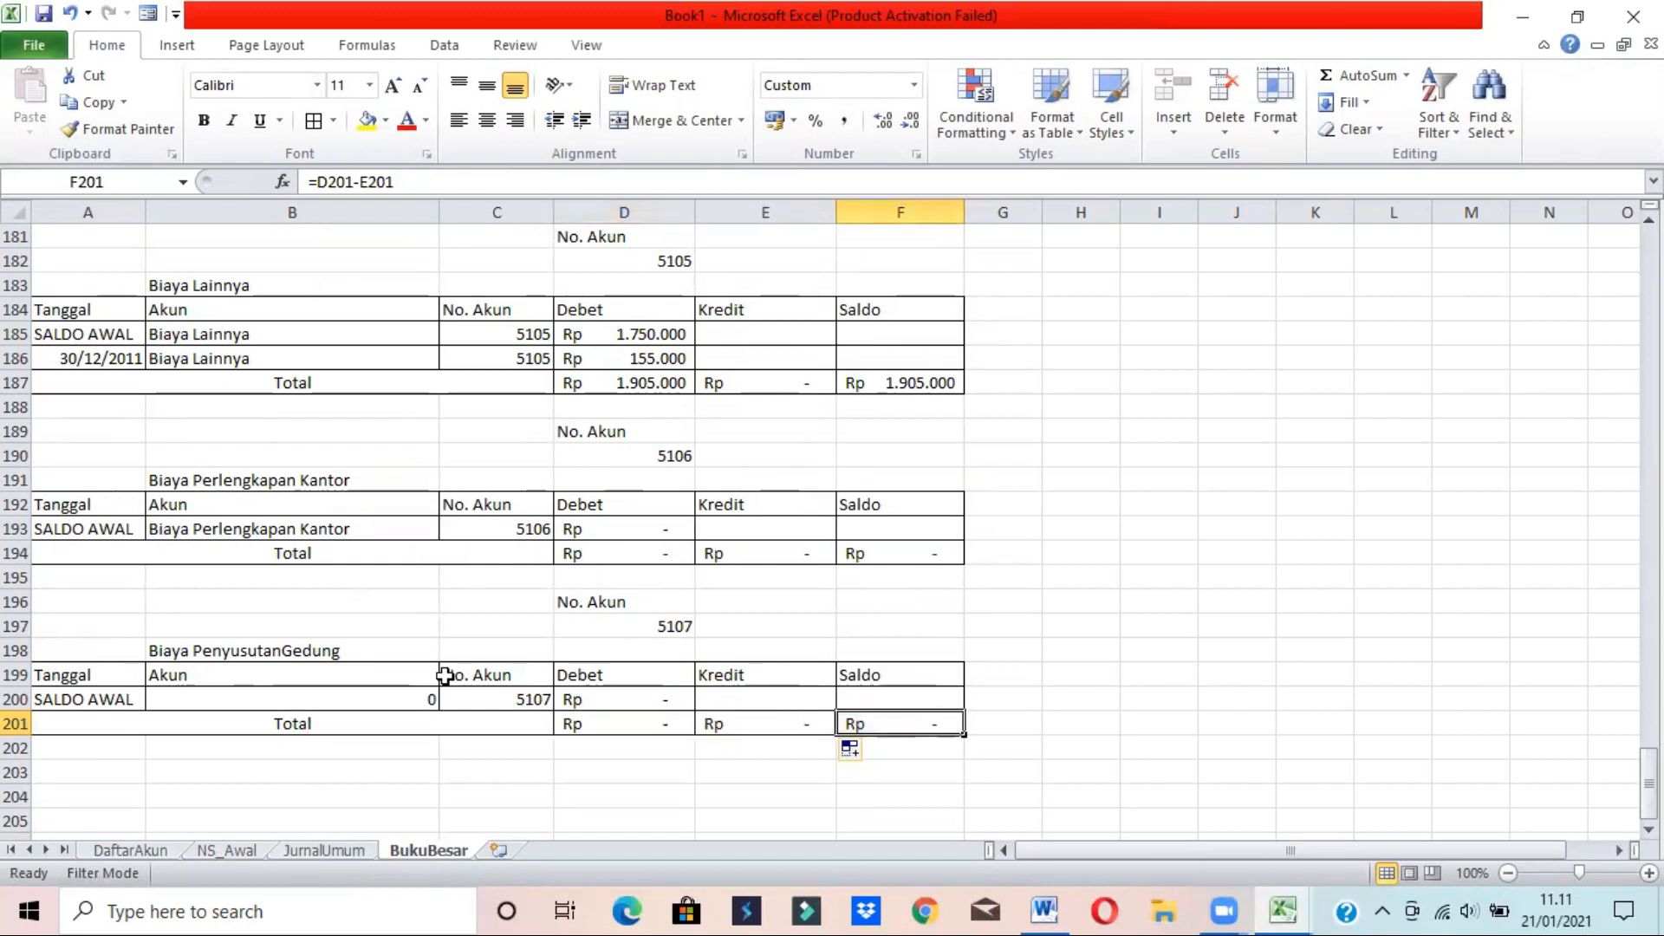
# - Set the No. Akun selection in D7 of the main ledger block to 5108
pyautogui.scroll(20, 837, 374)
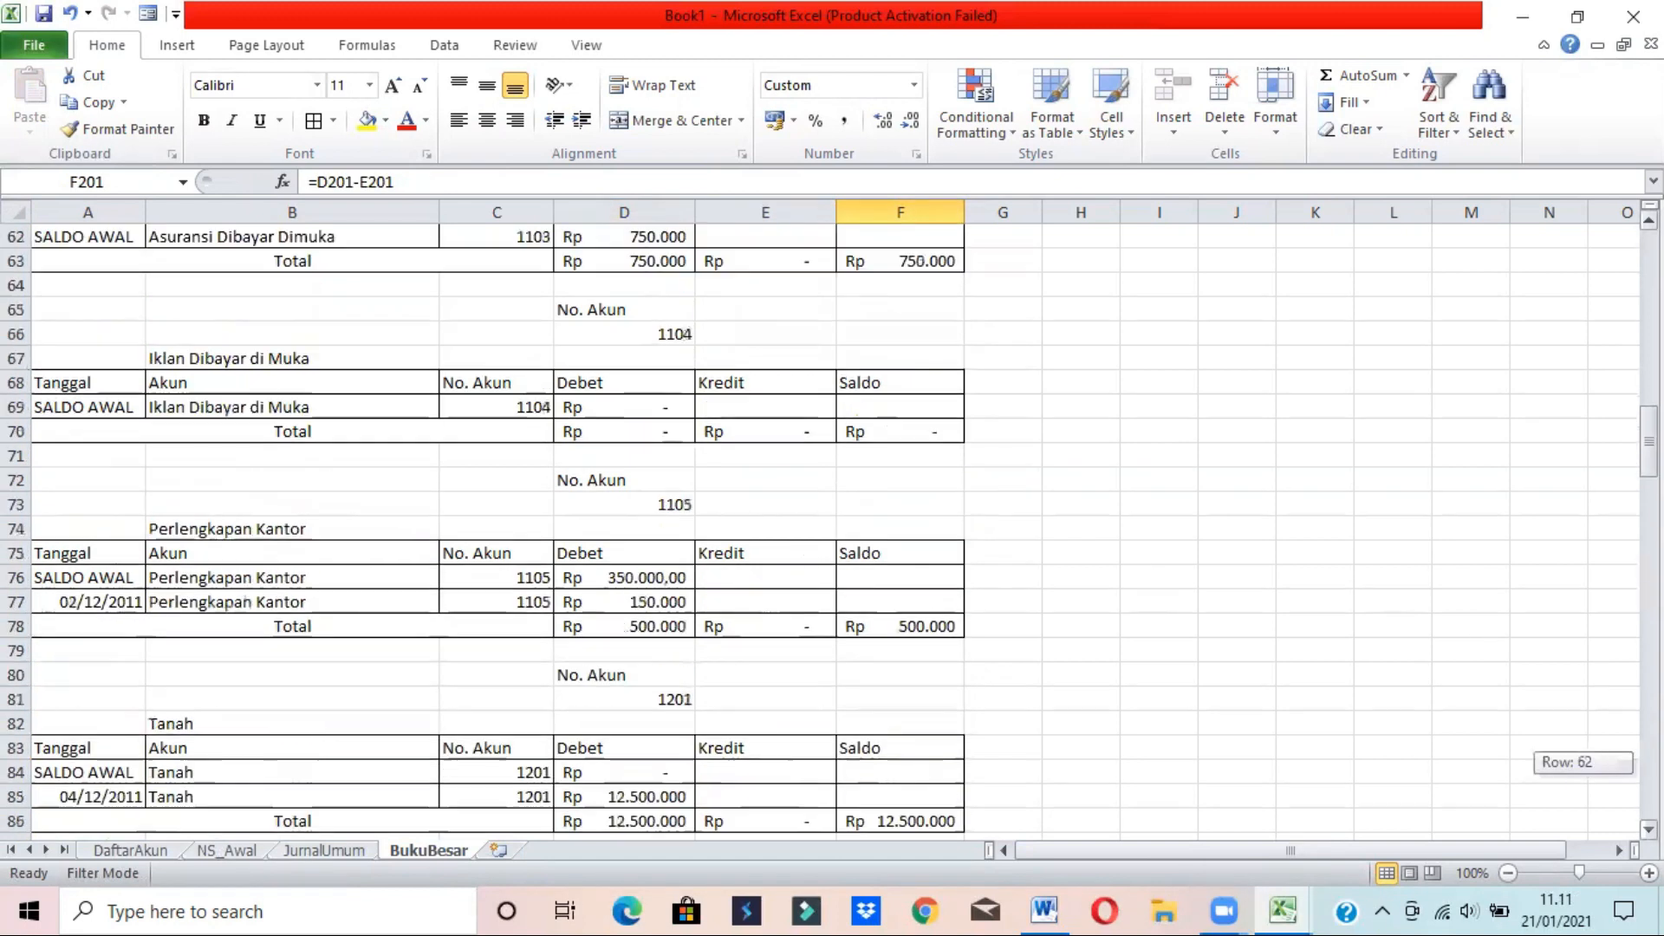
pyautogui.click(672, 386)
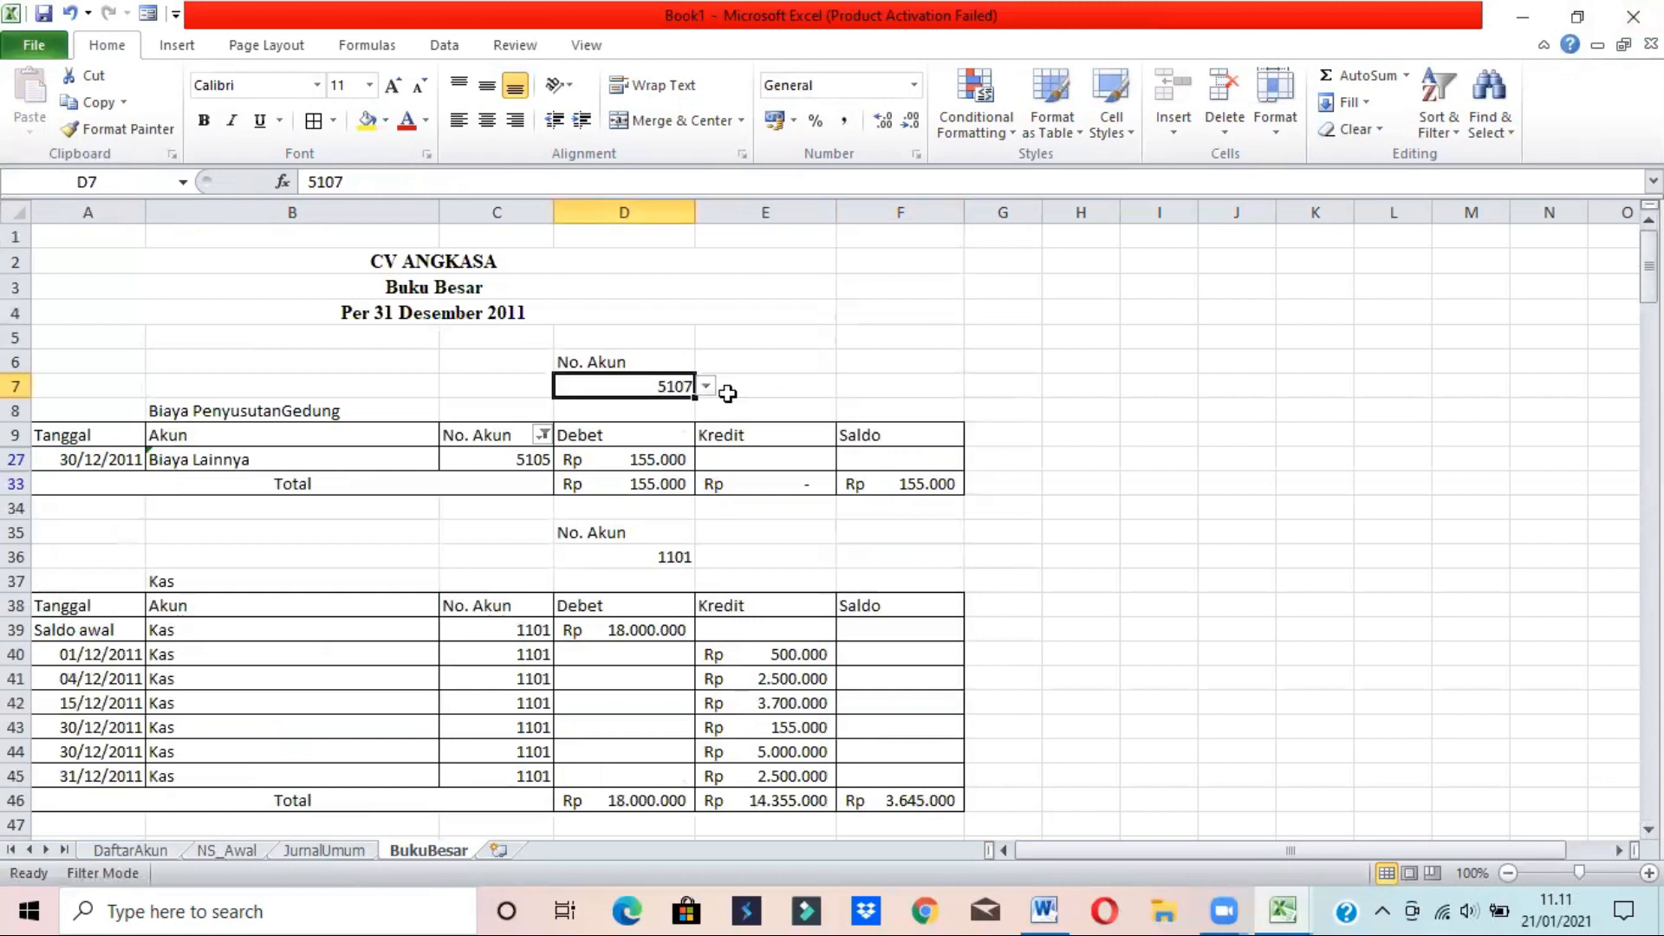
pyautogui.click(707, 387)
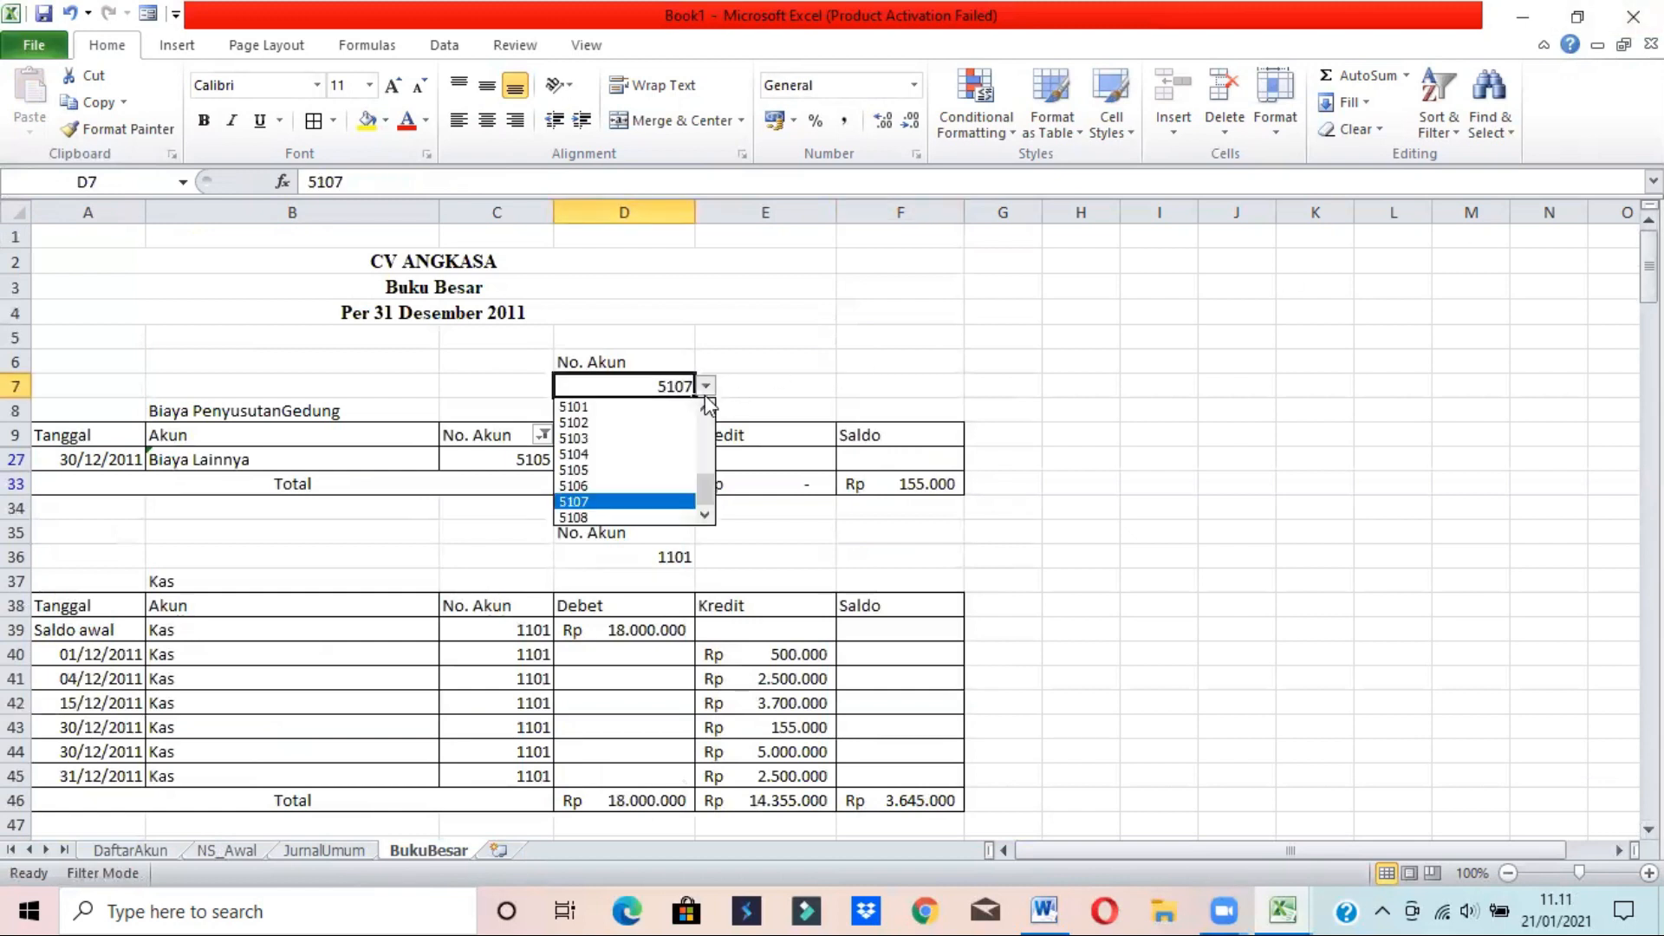
pyautogui.click(642, 513)
pyautogui.click(867, 344)
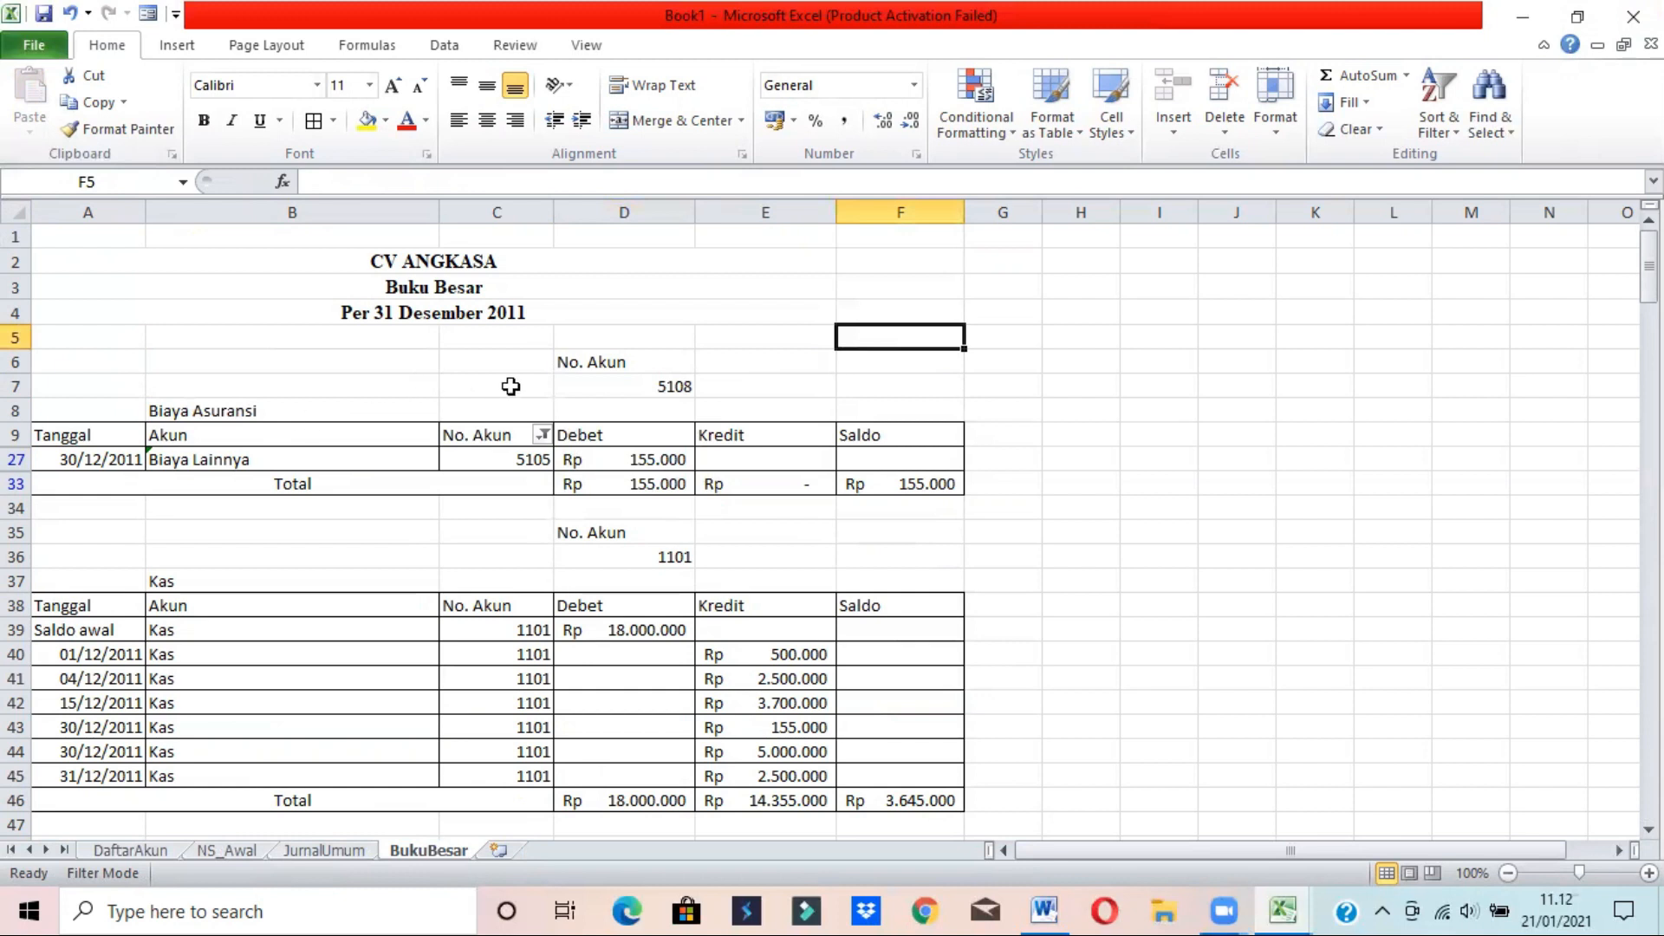
# - Copy the filtered 5108 ledger block A6:F33 and paste it at A203 with its source formatting
pyautogui.click(173, 364)
pyautogui.moveTo(96, 361); pyautogui.dragTo(888, 490)
pyautogui.hotkey('ctrl', 'c')
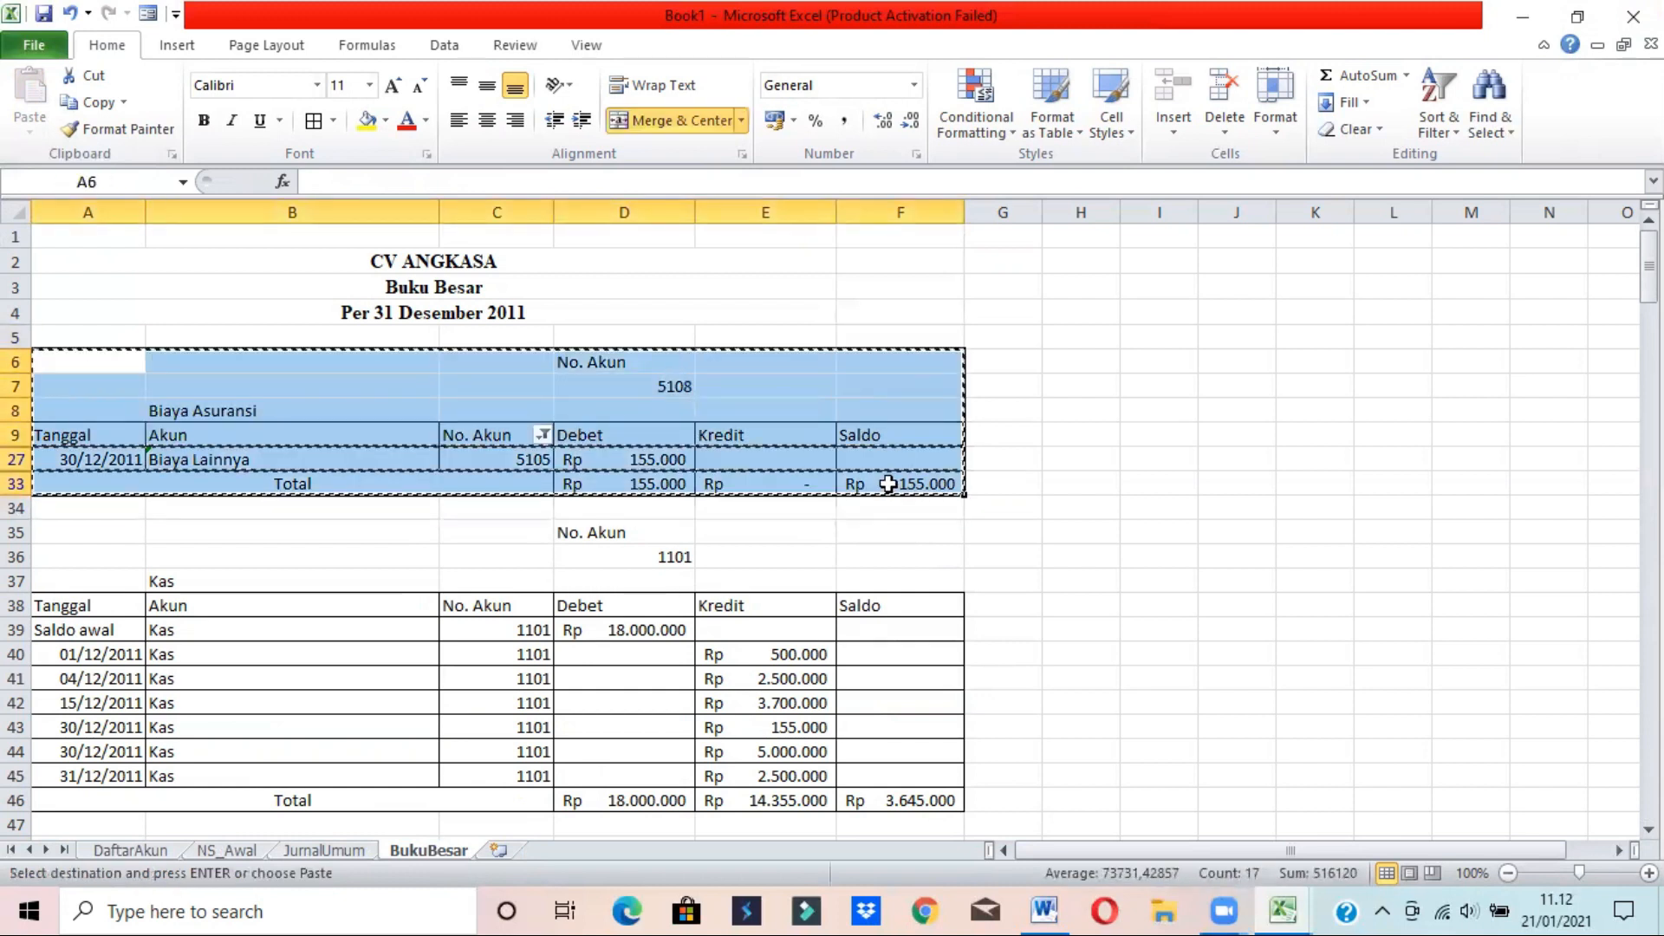
pyautogui.moveTo(1649, 265); pyautogui.dragTo(1649, 780)
pyautogui.scroll(-2, 445, 754)
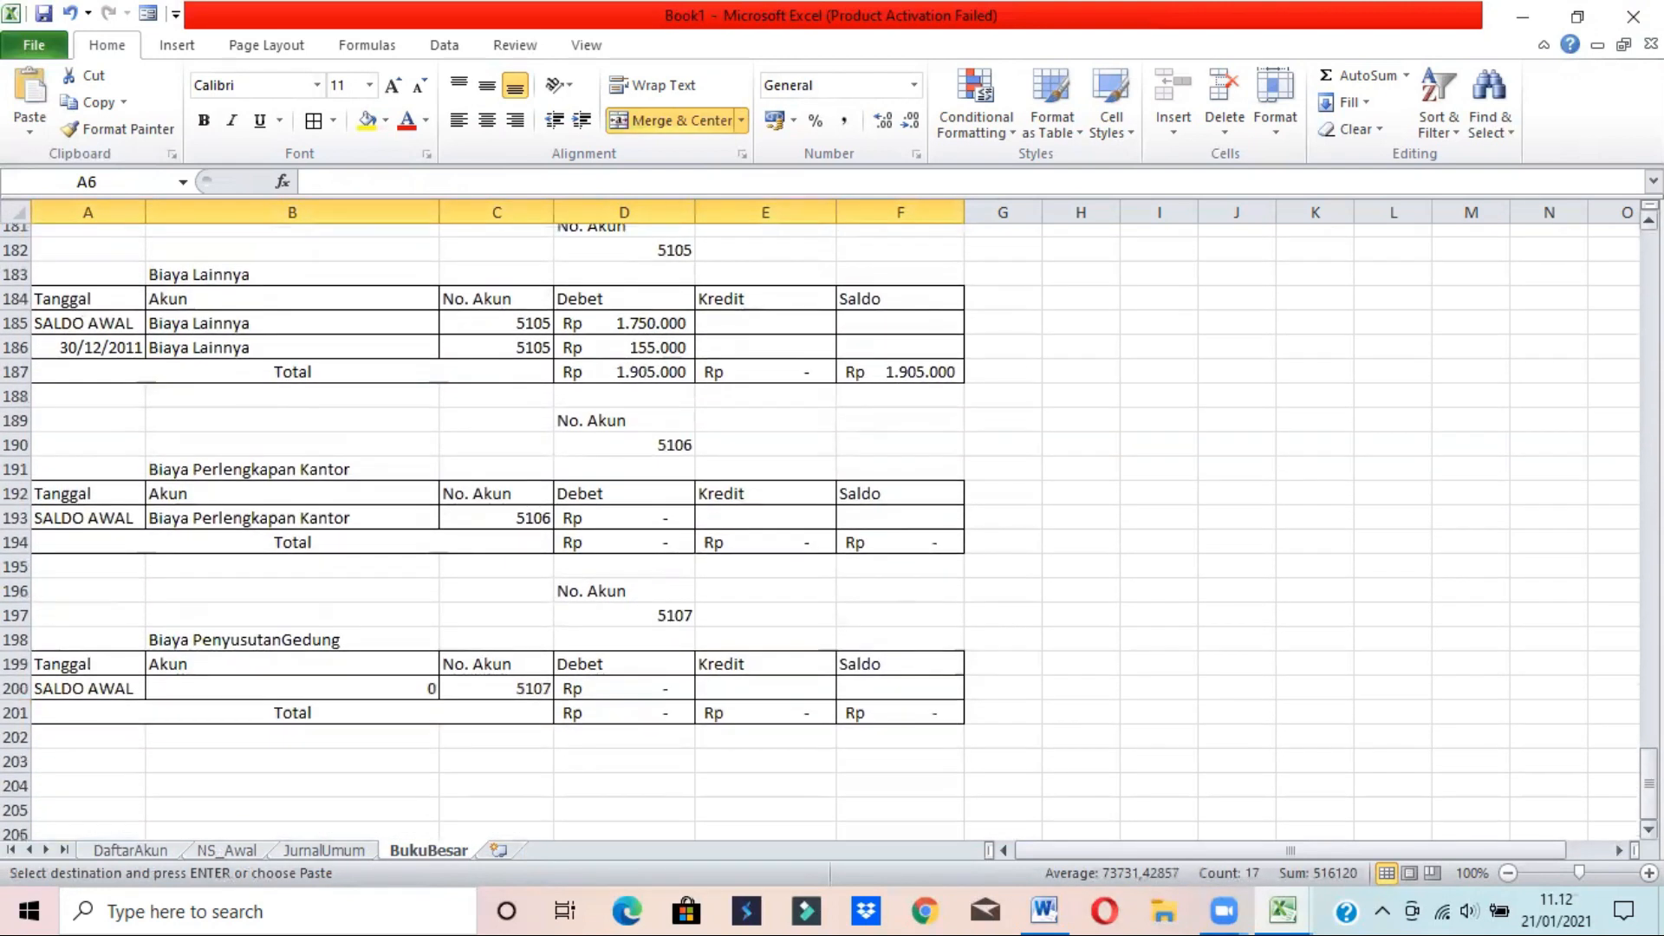
pyautogui.click(111, 718)
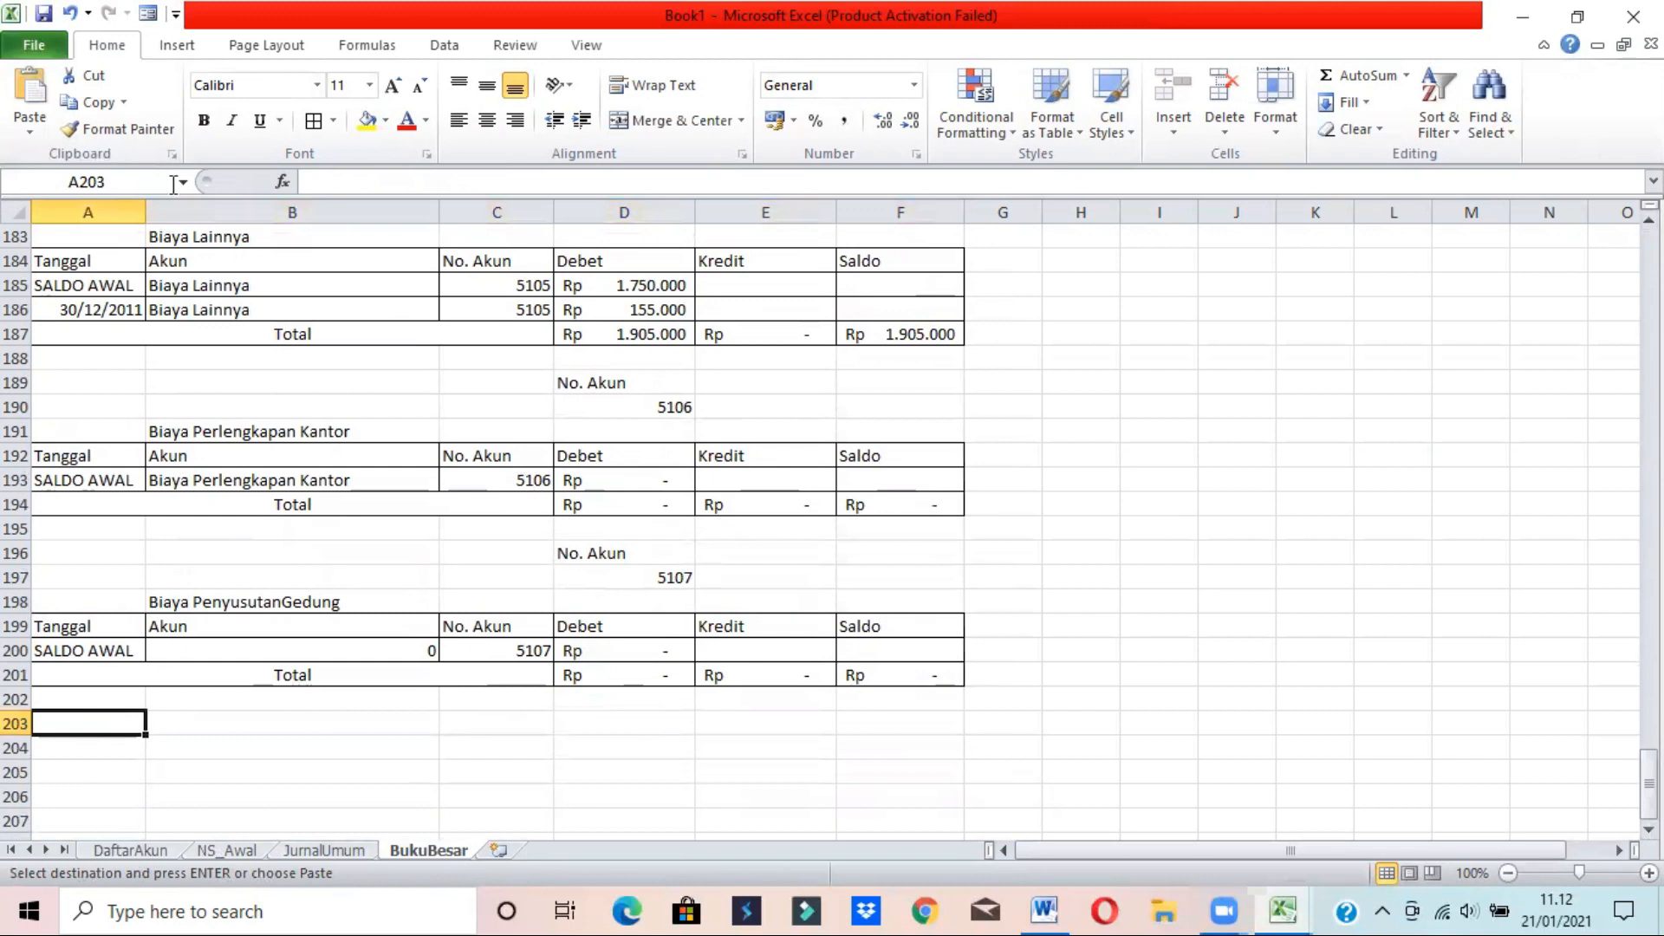
pyautogui.click(28, 130)
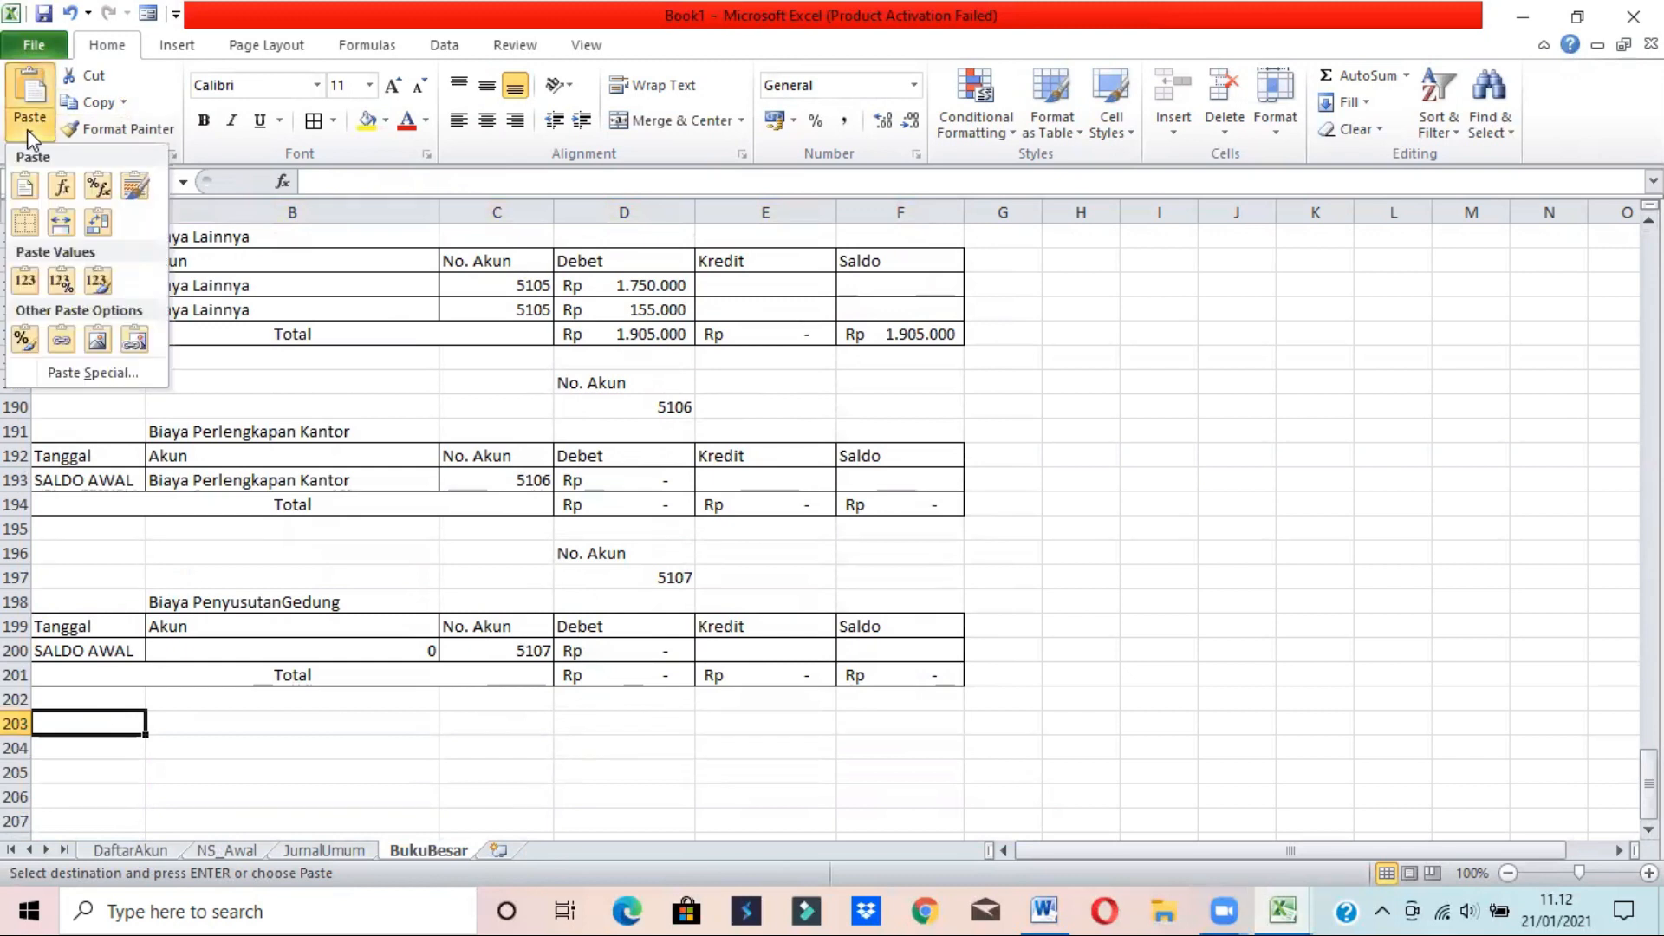
pyautogui.click(137, 192)
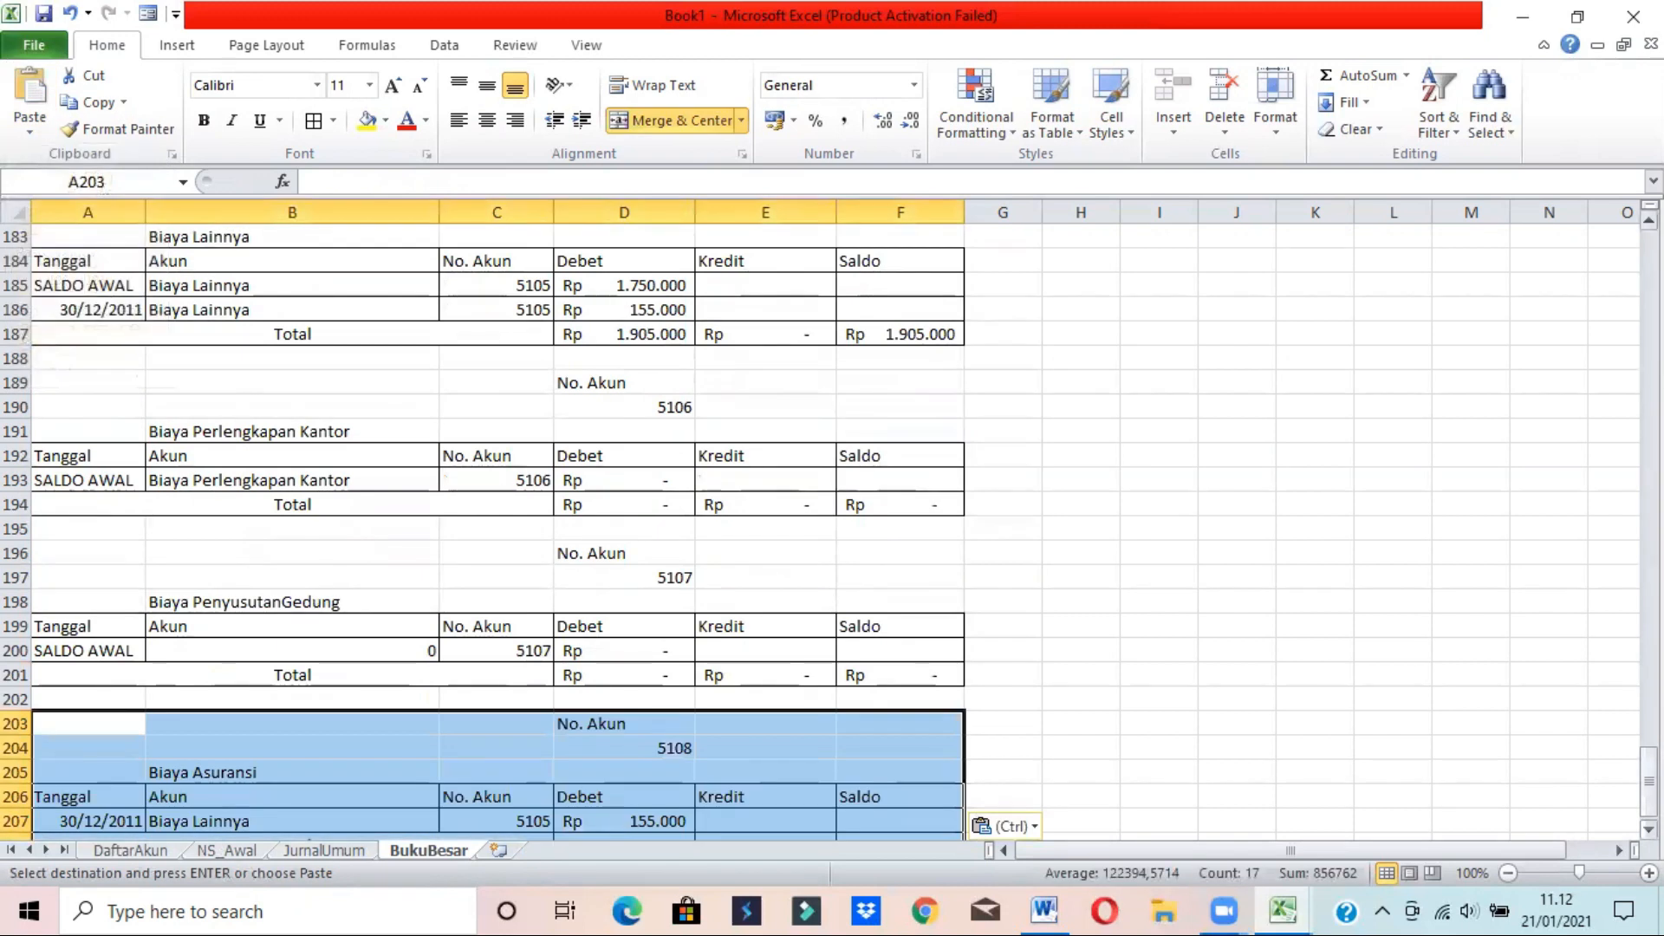
# - In row 207 of the pasted Biaya Asuransi block, set No. Akun to 5108 and Tanggal to SALDO AWAL
pyautogui.moveTo(1649, 771); pyautogui.dragTo(1650, 774)
pyautogui.click(553, 796)
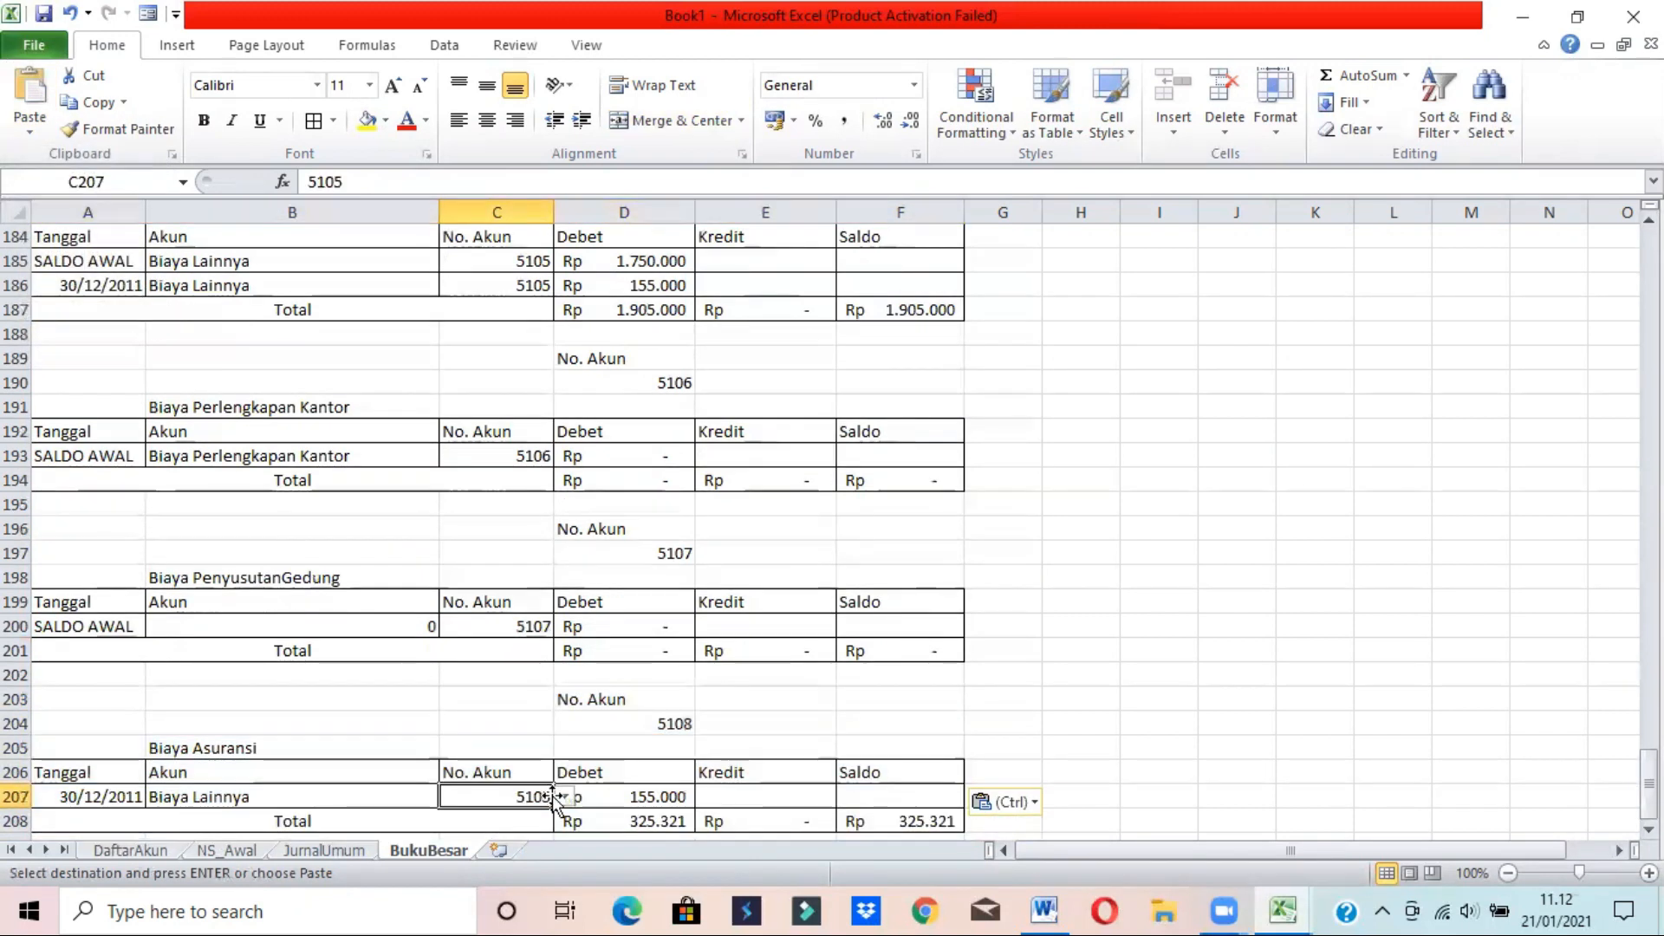
pyautogui.click(562, 796)
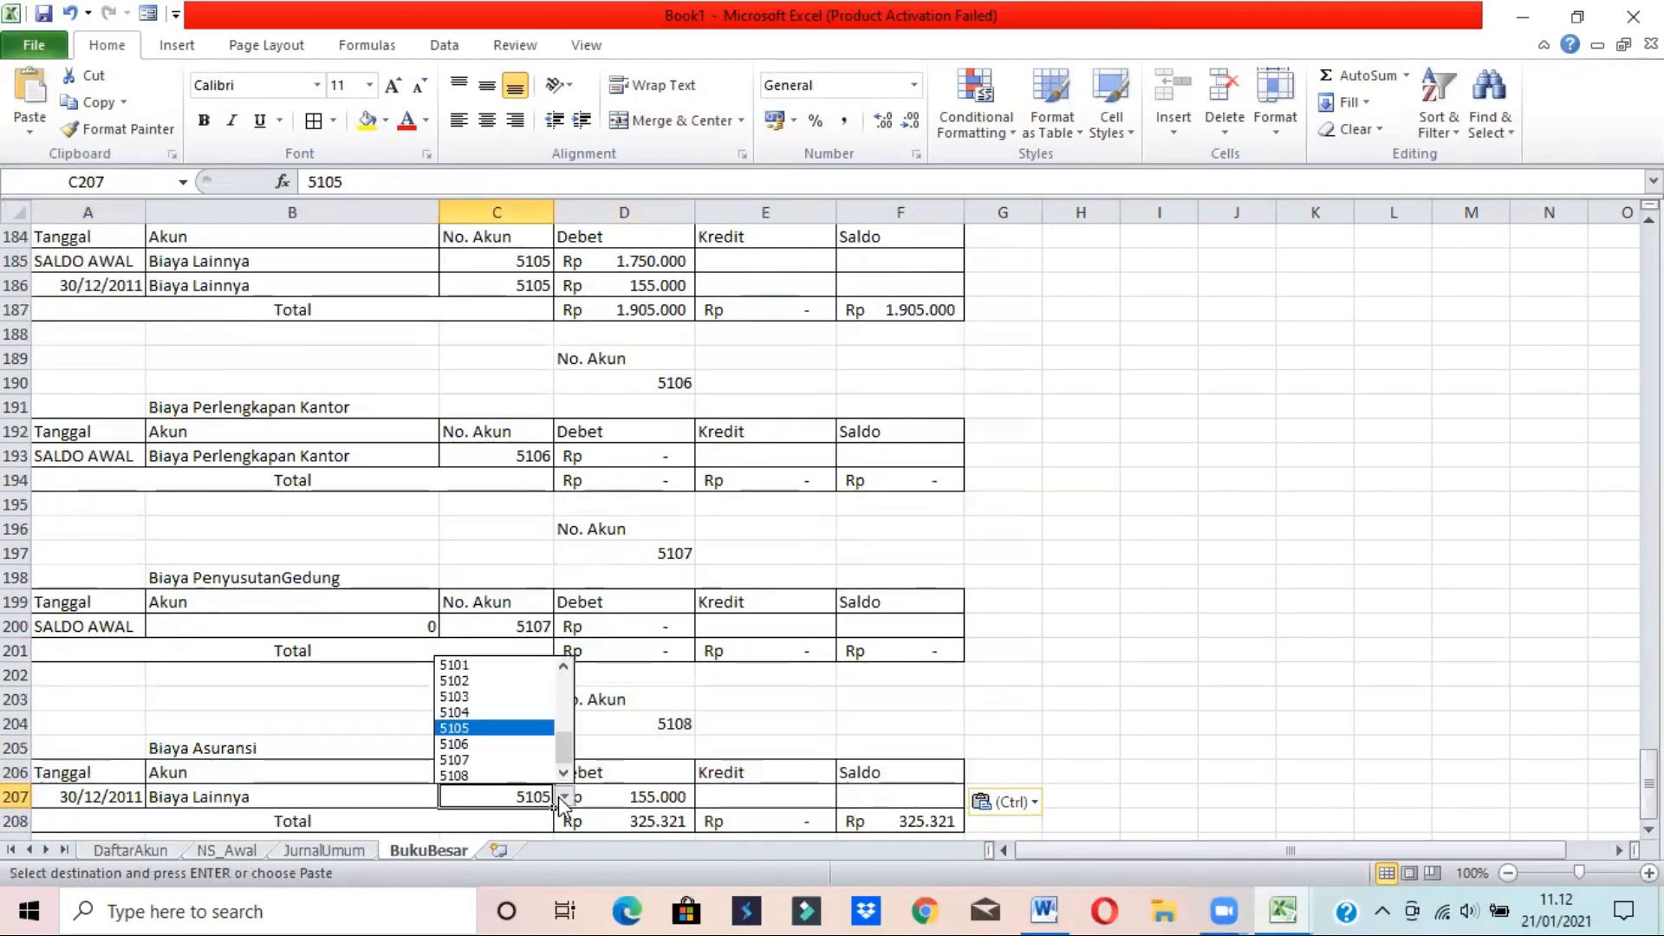
pyautogui.click(518, 775)
pyautogui.click(124, 790)
pyautogui.write('SALDO')
pyautogui.write('AL')
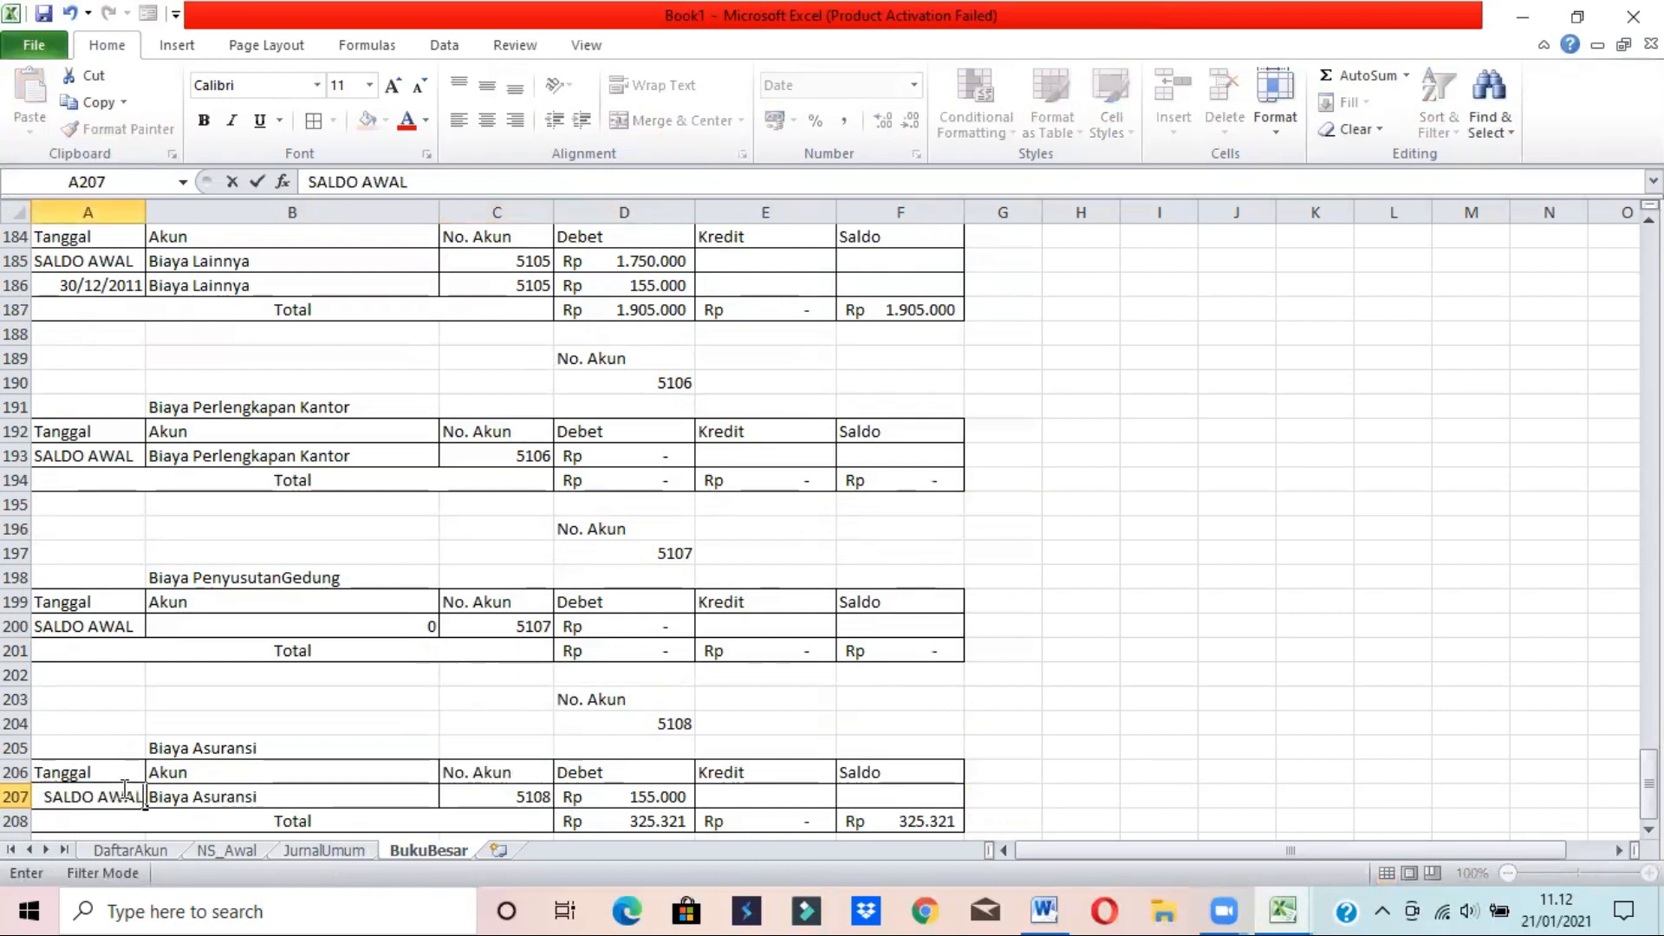
# - Link the Debet cell D207 to the Biaya Asuransi opening debit on the NS_Awal sheet
pyautogui.press('Tab')
pyautogui.press('Tab')
pyautogui.press('Tab')
pyautogui.press('Tab')
pyautogui.press('Left')
pyautogui.write('=')
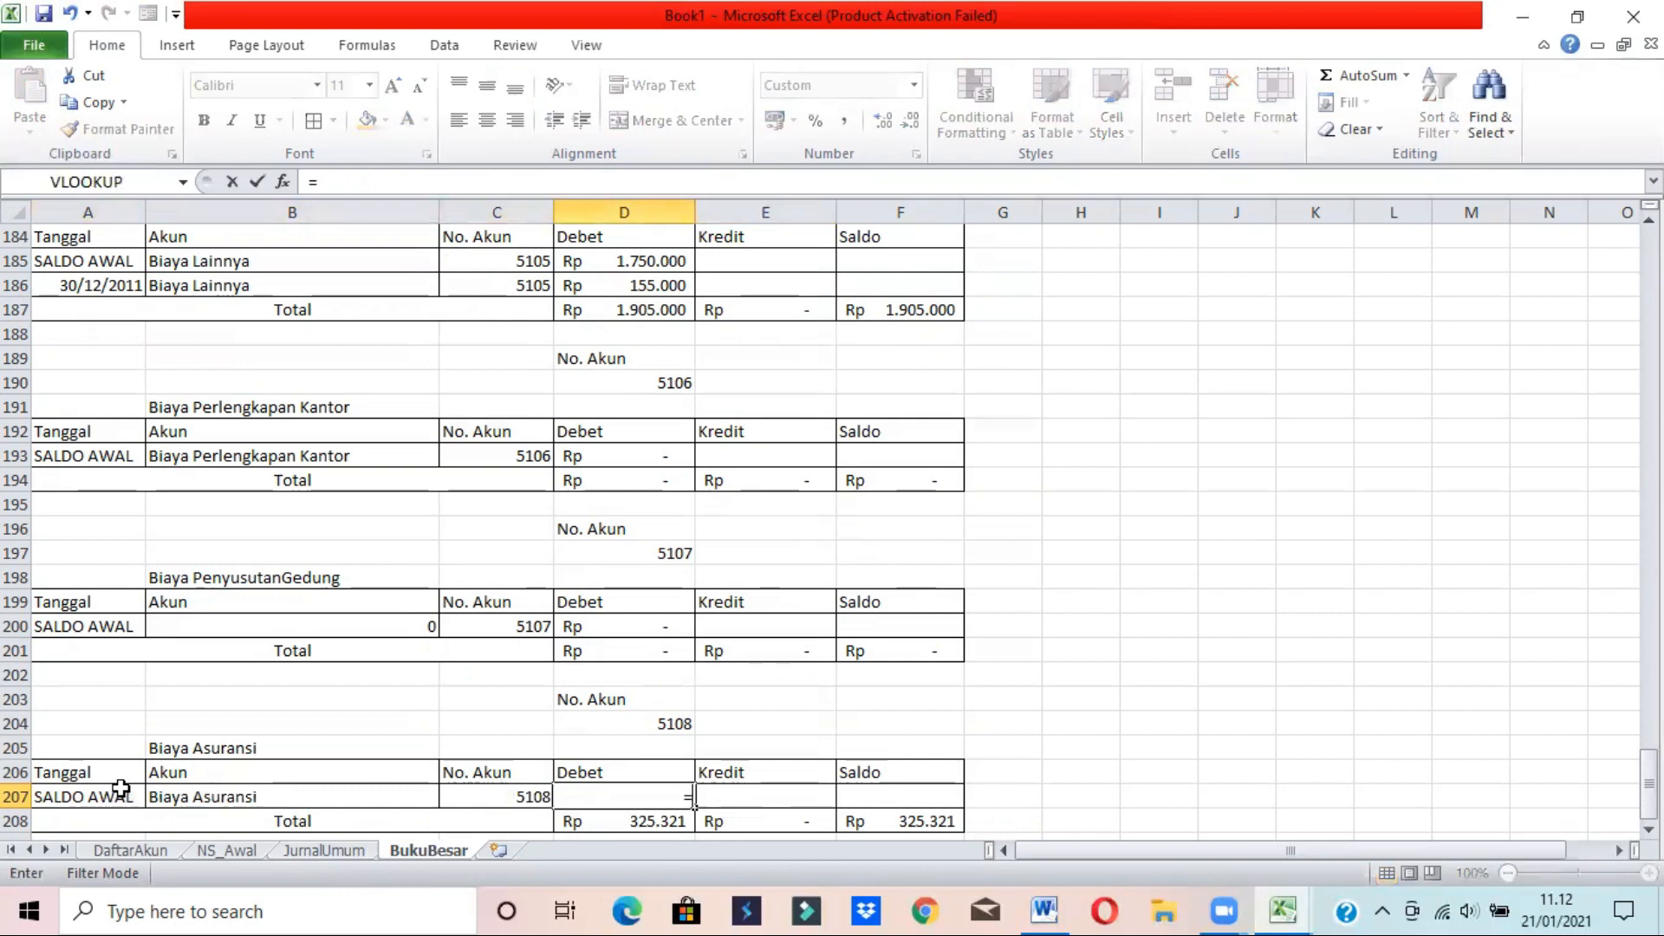
pyautogui.click(227, 851)
pyautogui.click(1648, 830)
pyautogui.click(632, 751)
pyautogui.press('Return')
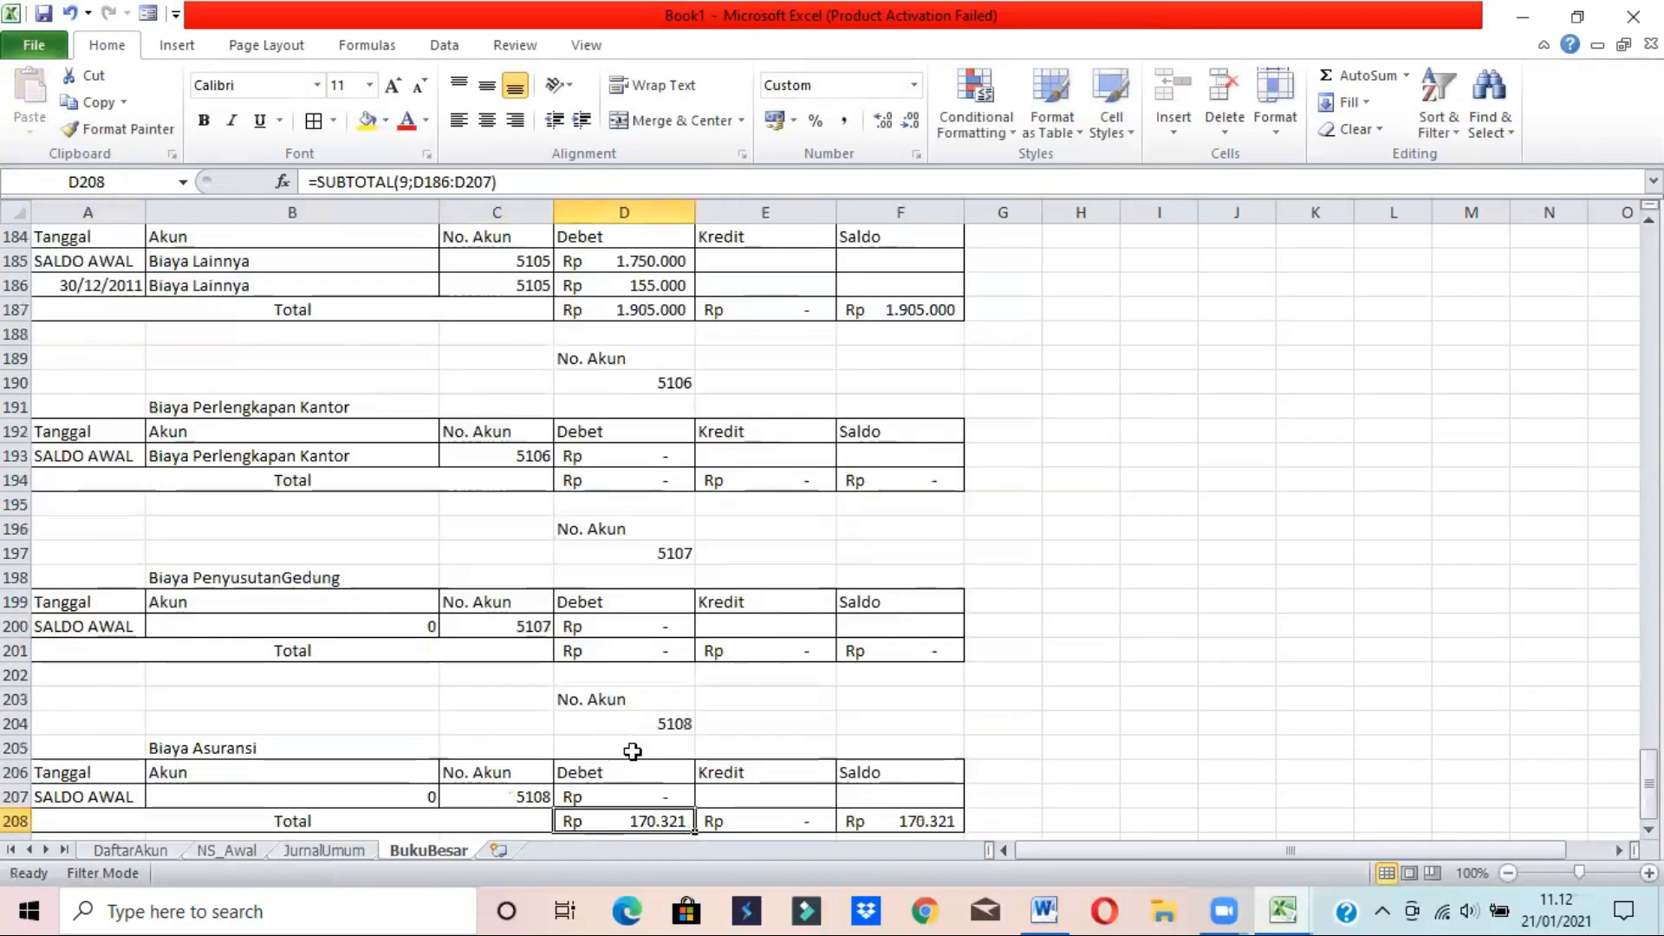
# - Link the Biaya Asuransi opening debit in D207 to cell D28 of the NS_Awal sheet with an absolute reference
pyautogui.click(624, 798)
pyautogui.write('=')
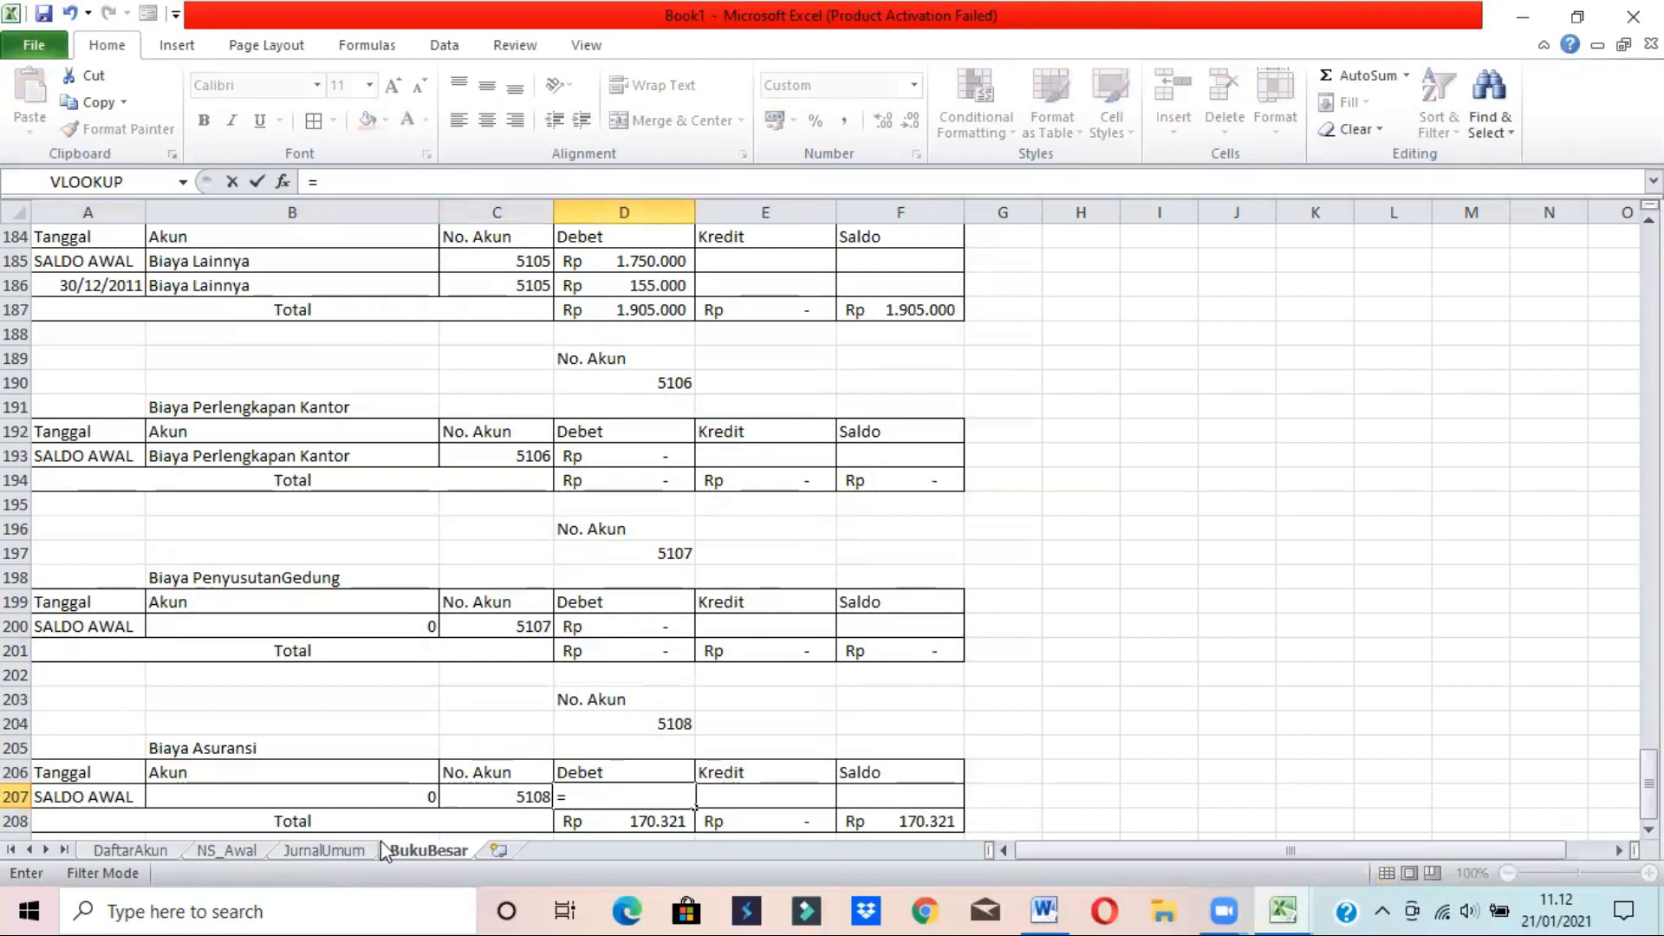
pyautogui.click(247, 851)
pyautogui.click(564, 747)
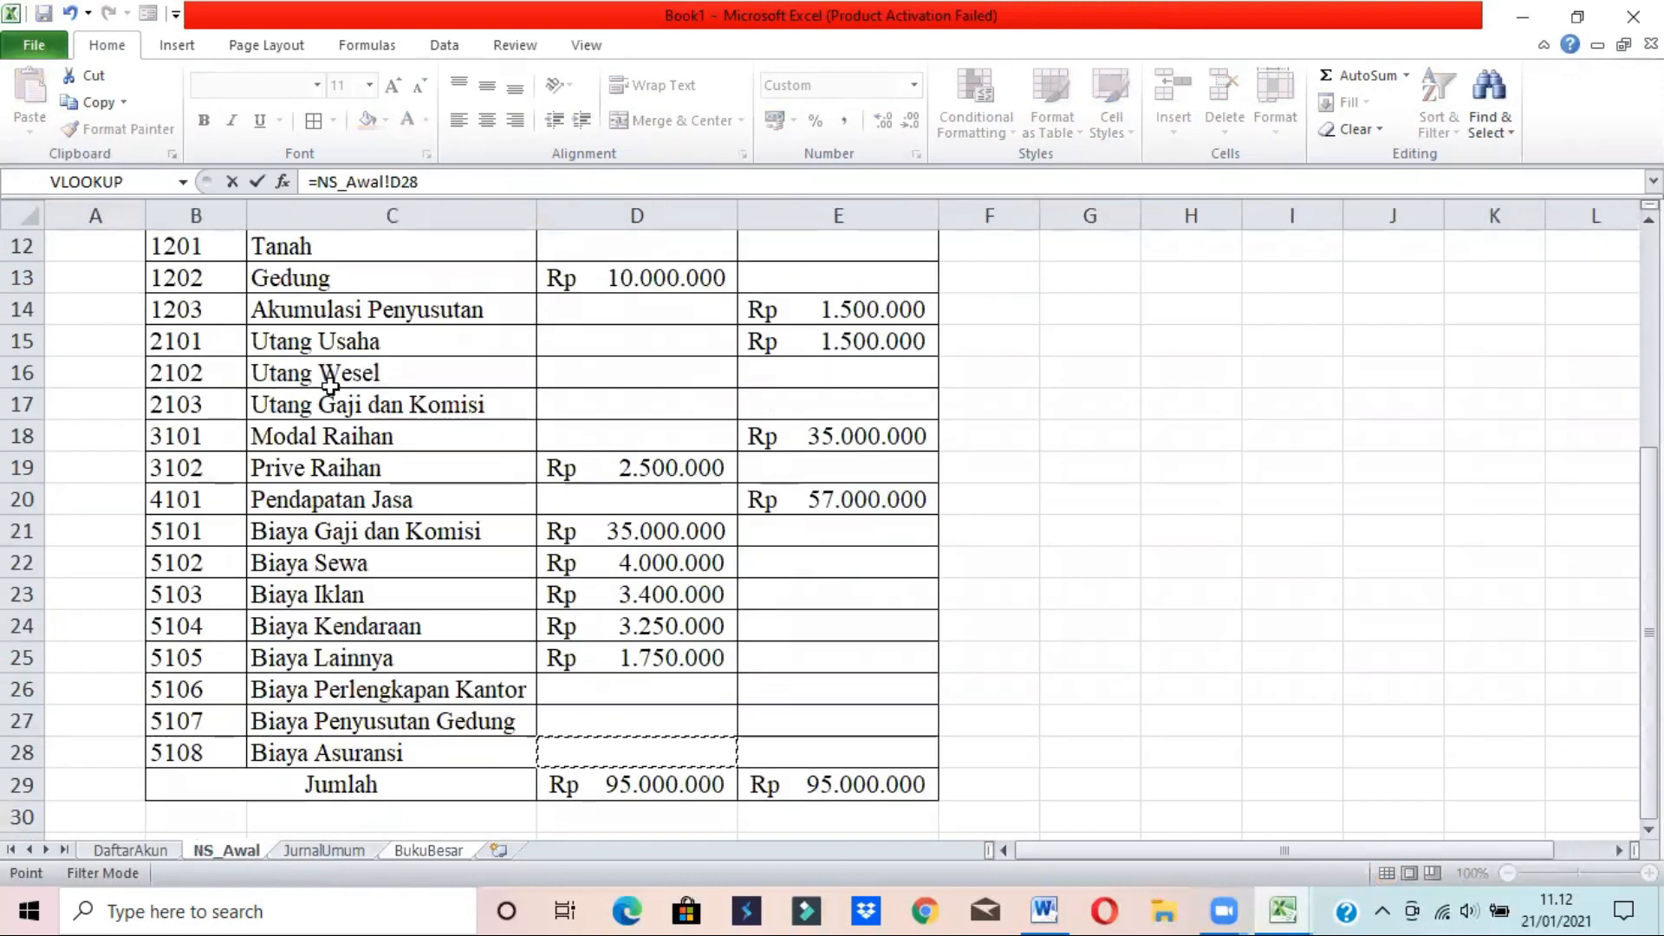
pyautogui.click(430, 182)
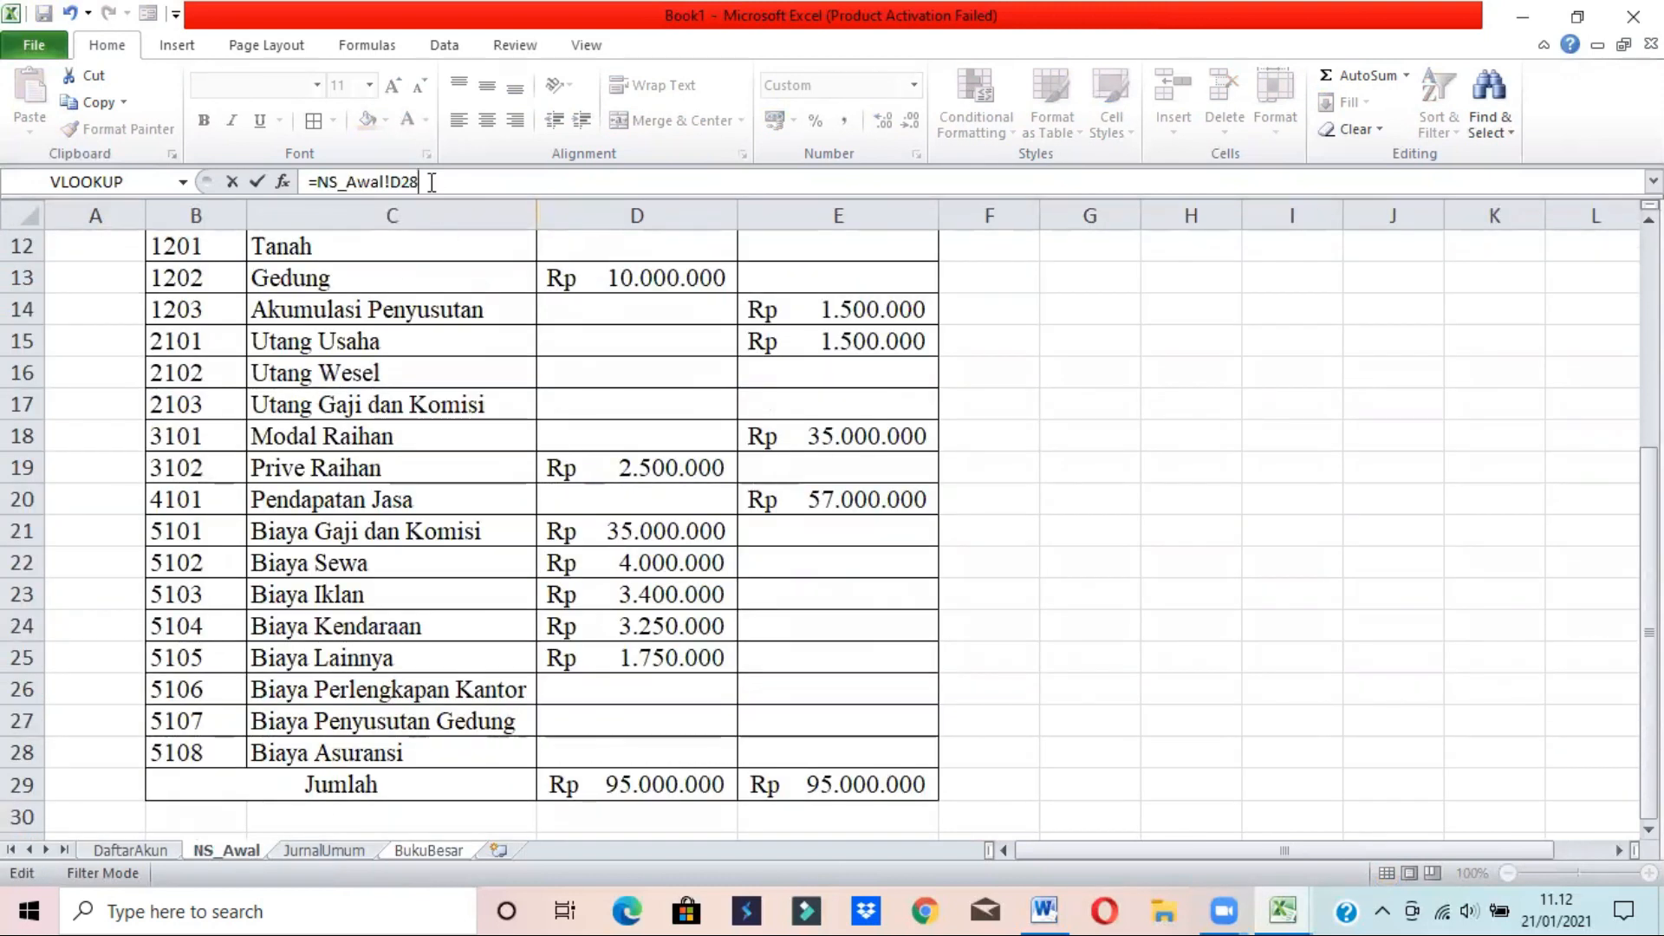
pyautogui.press('F4')
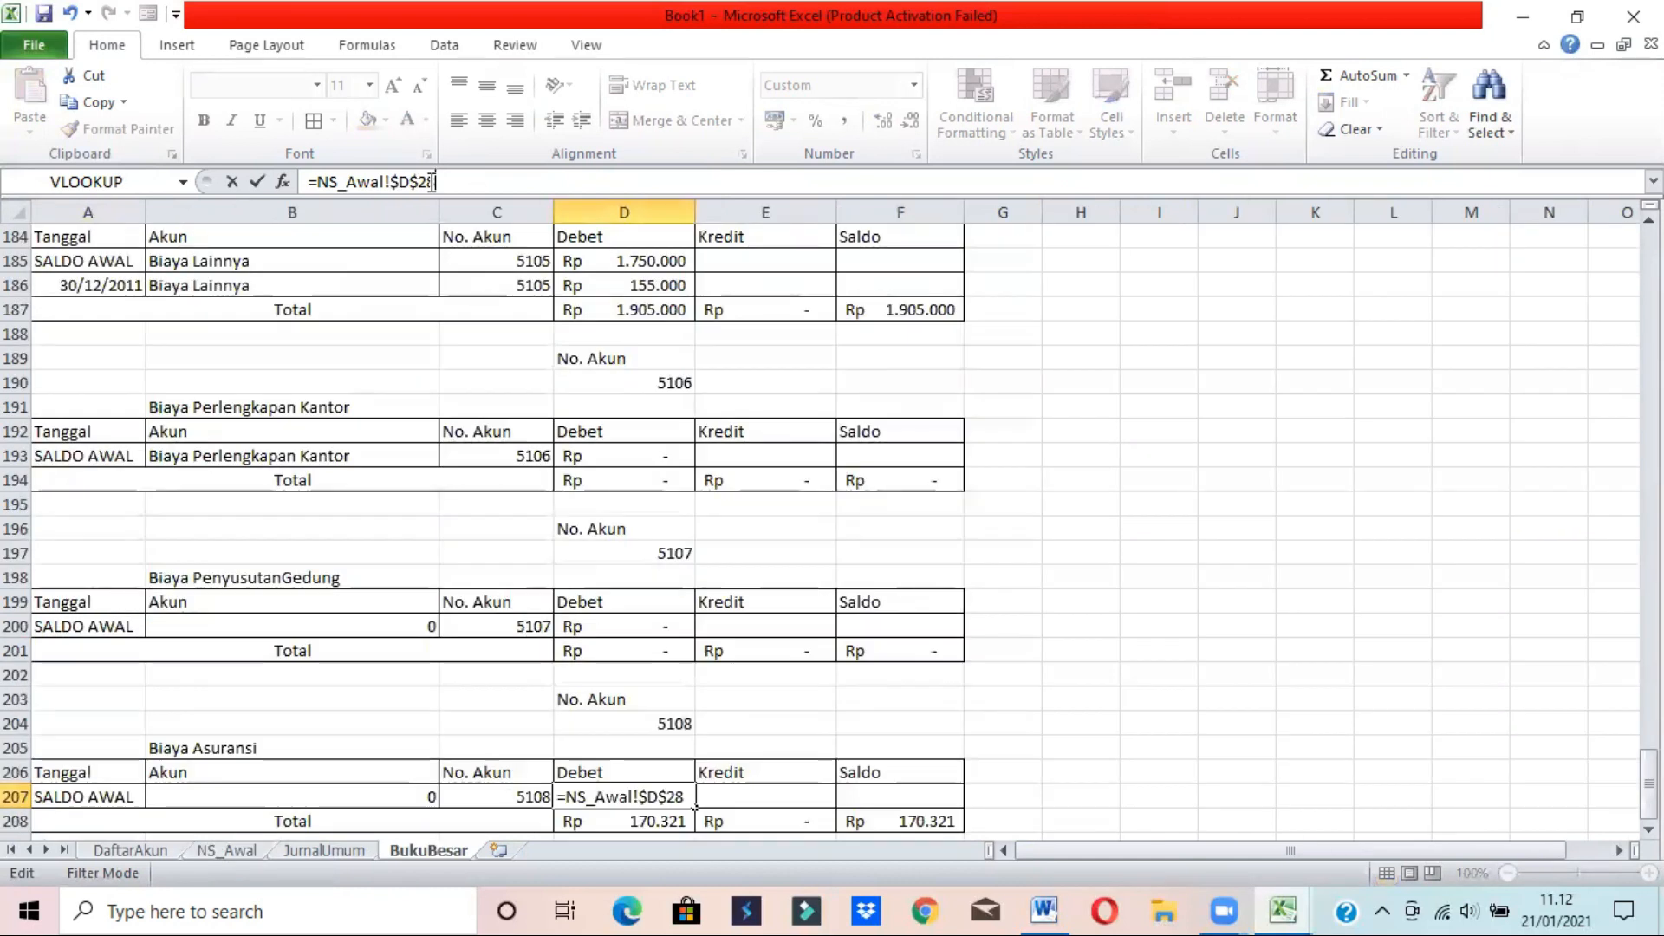
pyautogui.press('Return')
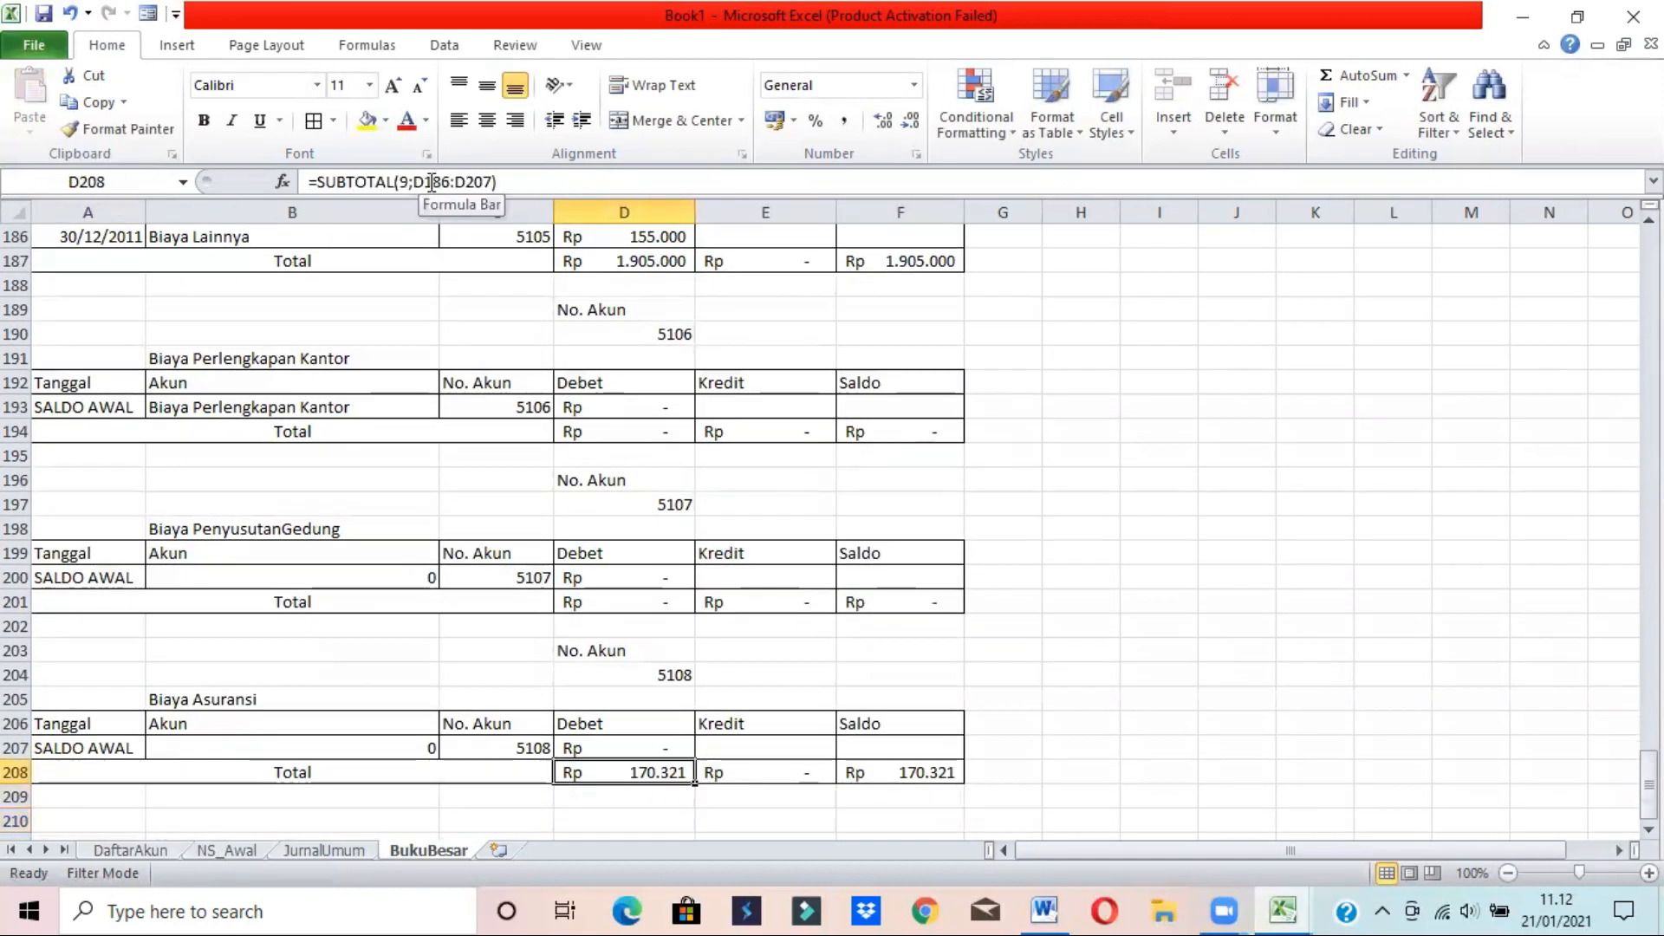
# - Change the Debet total in D208 so its SUBTOTAL covers only the opening balance cell D207
pyautogui.moveTo(490, 180); pyautogui.dragTo(425, 176)
pyautogui.press('BackSpace')
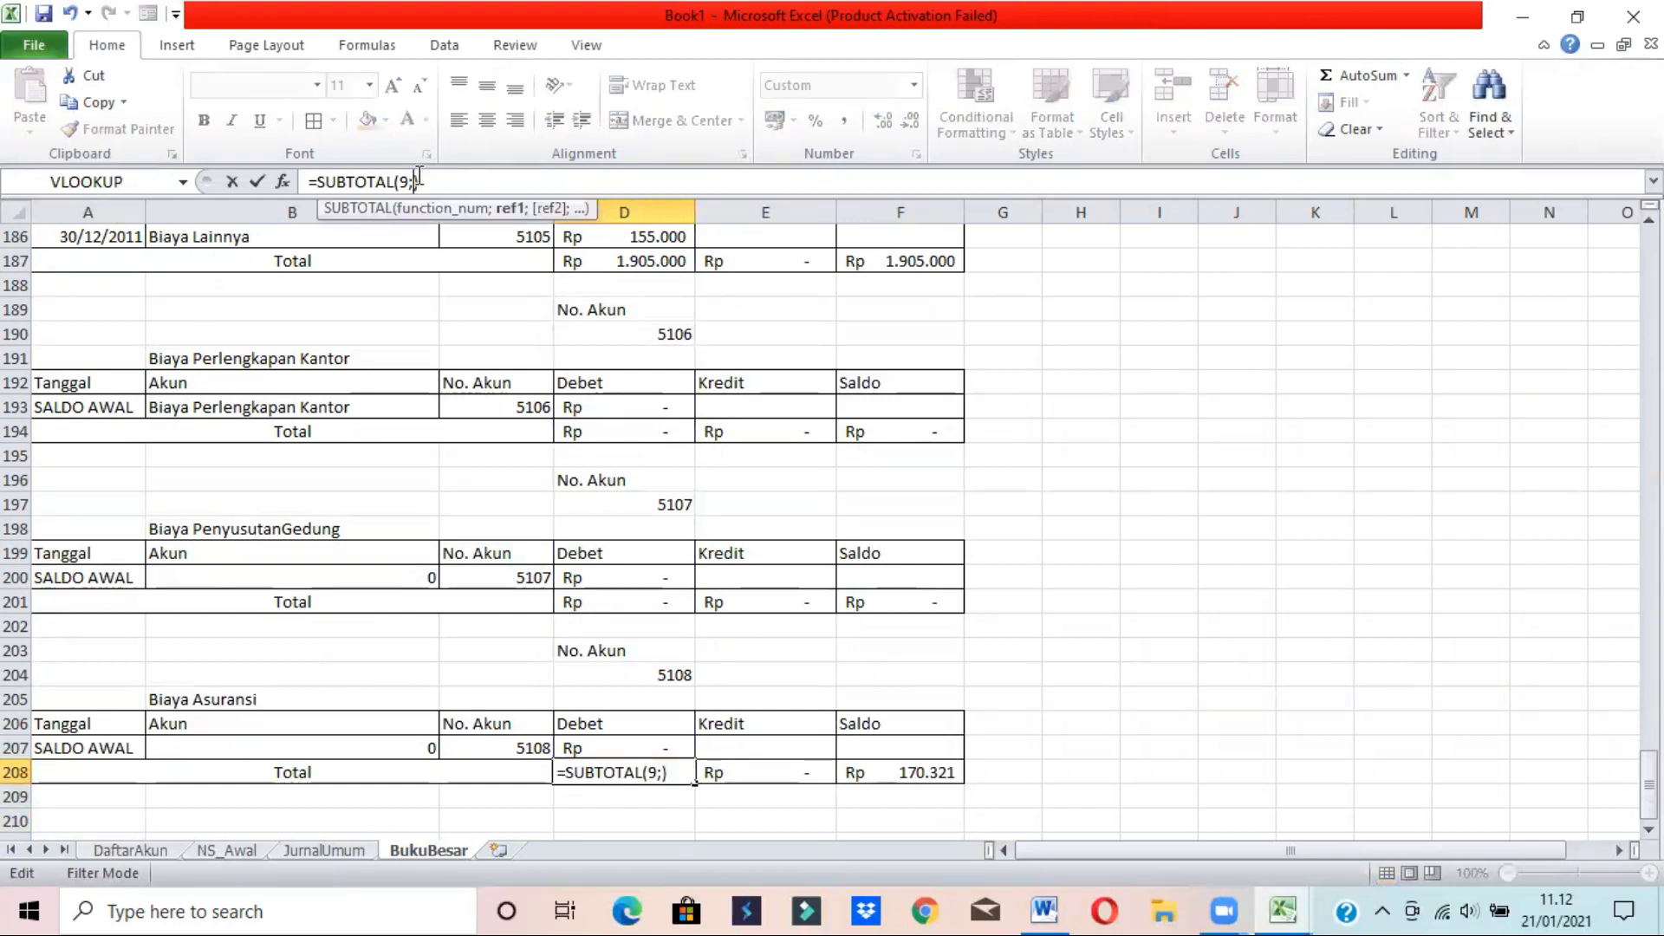
pyautogui.click(578, 747)
pyautogui.press('Return')
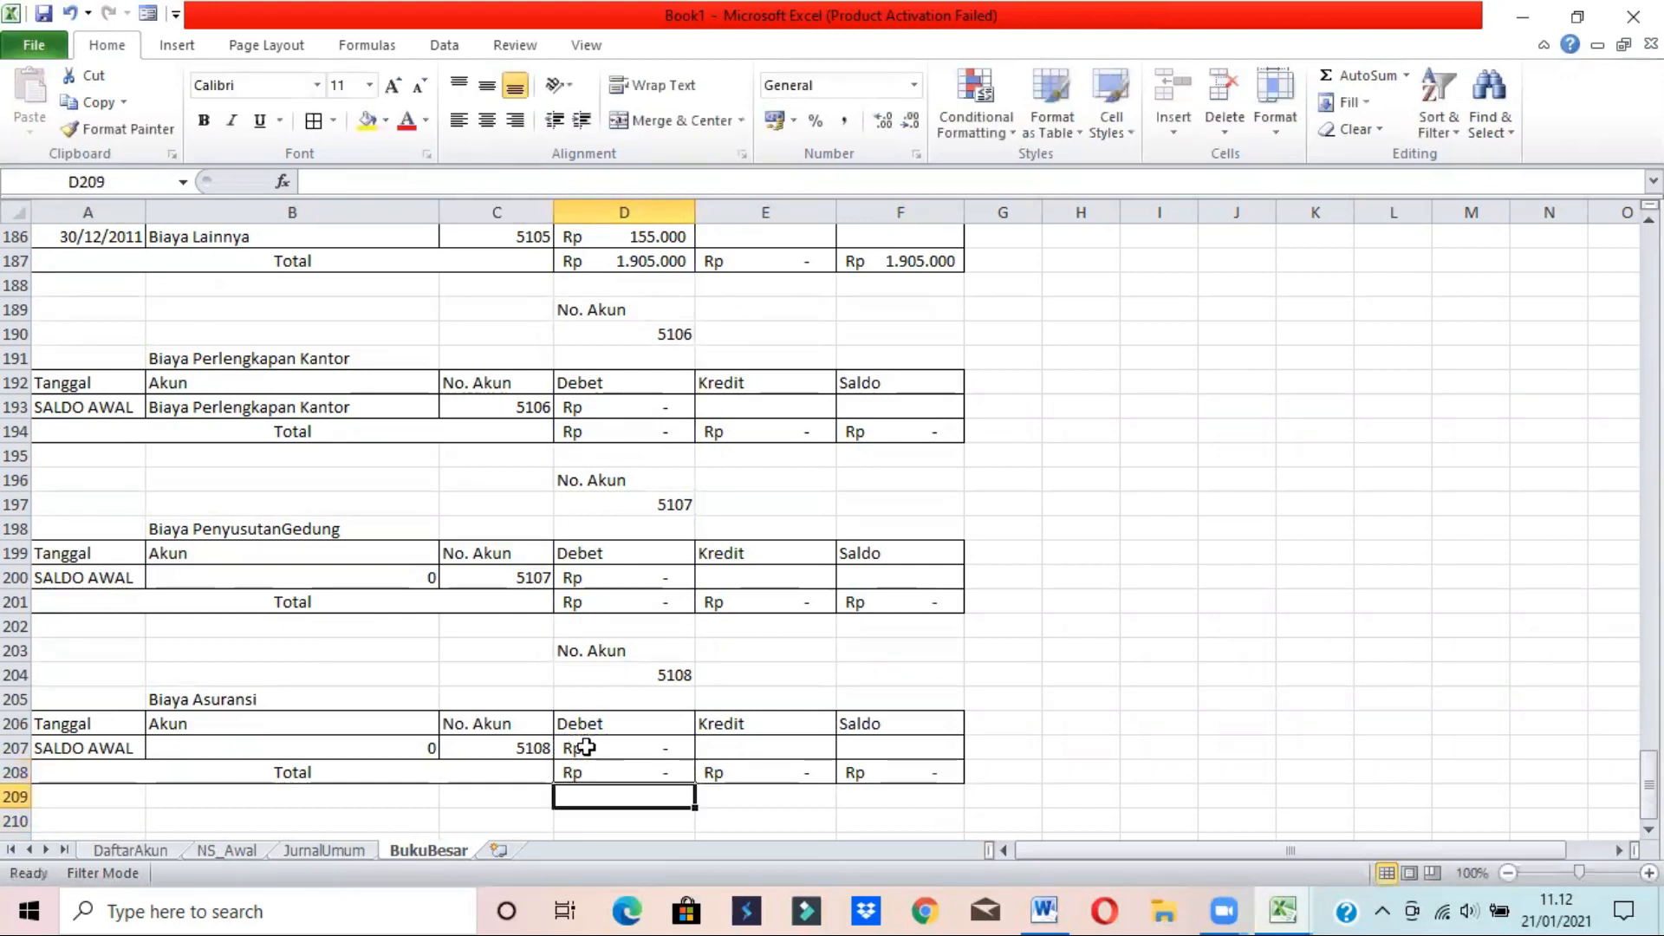
# - Change the Kredit total in E208 so its SUBTOTAL covers only cell E207
pyautogui.press('Up')
pyautogui.press('Right')
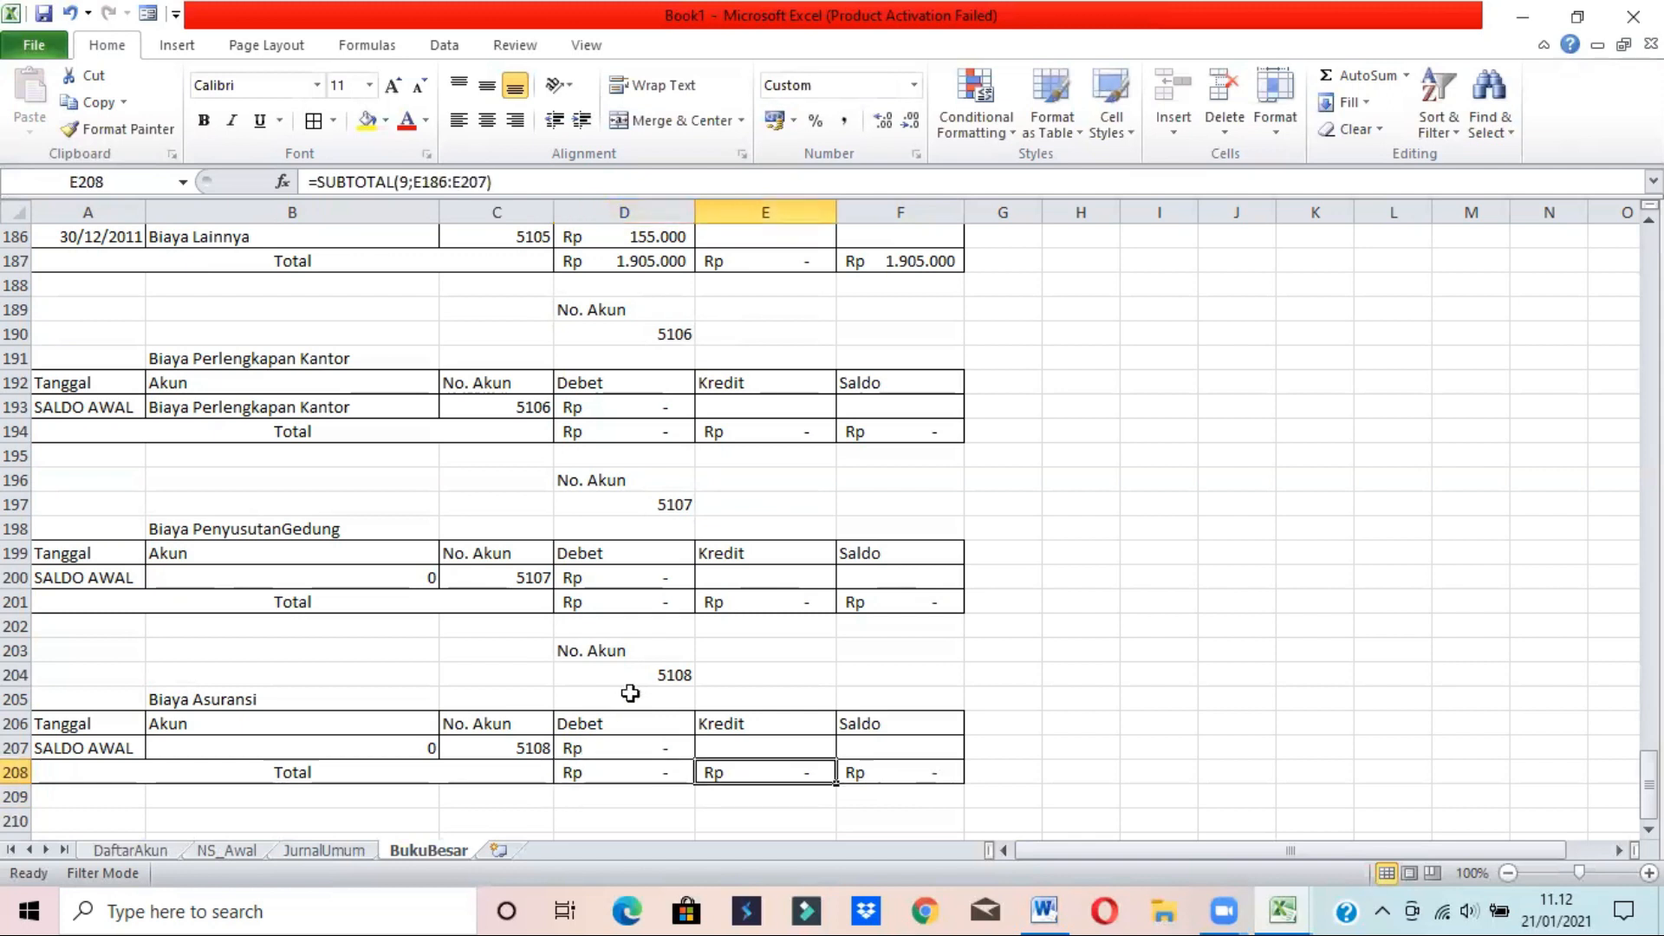
pyautogui.click(487, 182)
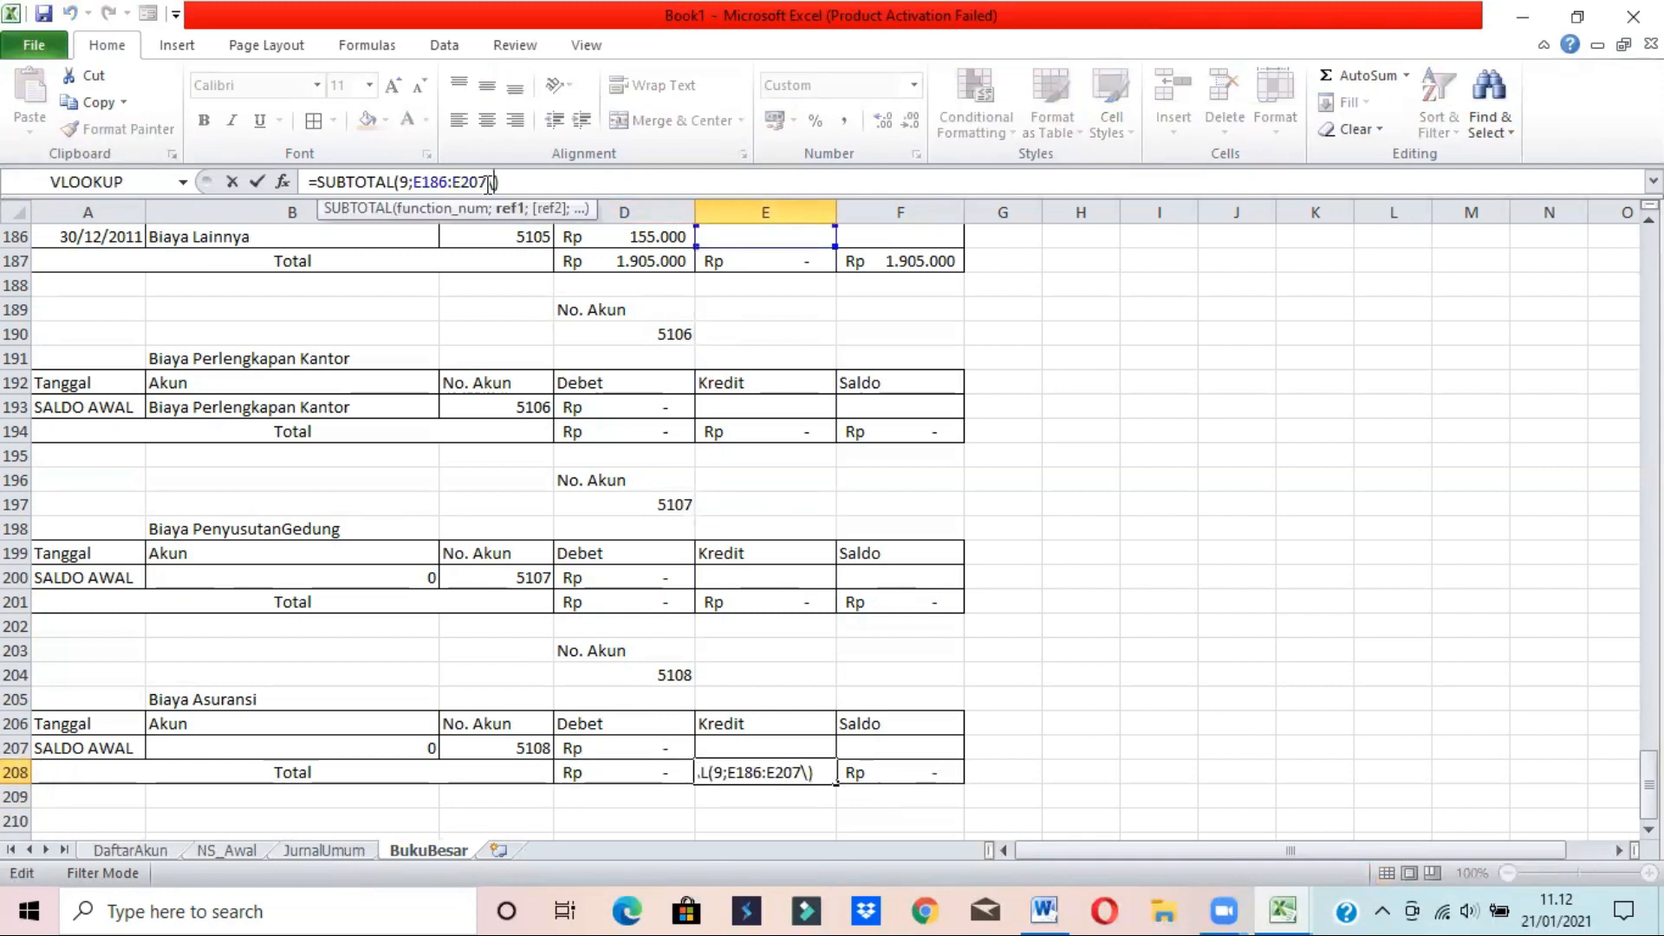
pyautogui.press('BackSpace')
pyautogui.press('BackSpace')
pyautogui.press('BackSpace')
pyautogui.press('BackSpace')
pyautogui.press('BackSpace')
pyautogui.press('BackSpace')
pyautogui.press('BackSpace')
pyautogui.press('BackSpace')
pyautogui.press('BackSpace')
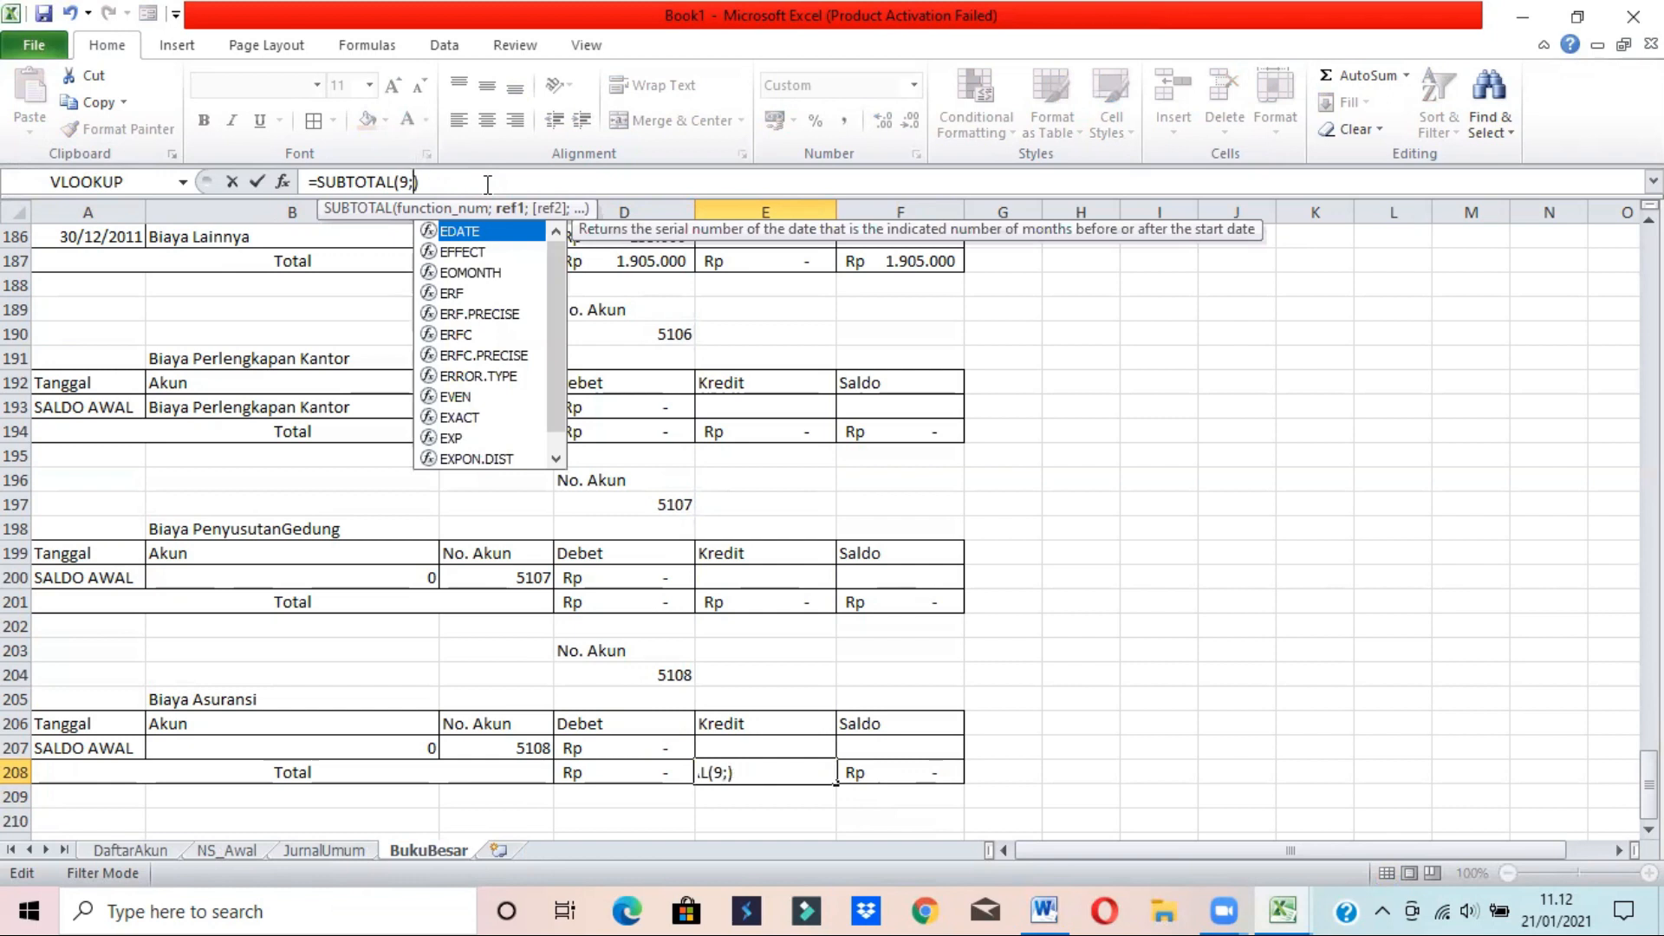
pyautogui.click(743, 745)
pyautogui.press('Return')
# - Examine the Debet link in D207, the account name lookup in B205 and the Akun formulas in B200 and B207
pyautogui.press('Up')
pyautogui.press('Left')
pyautogui.press('Up')
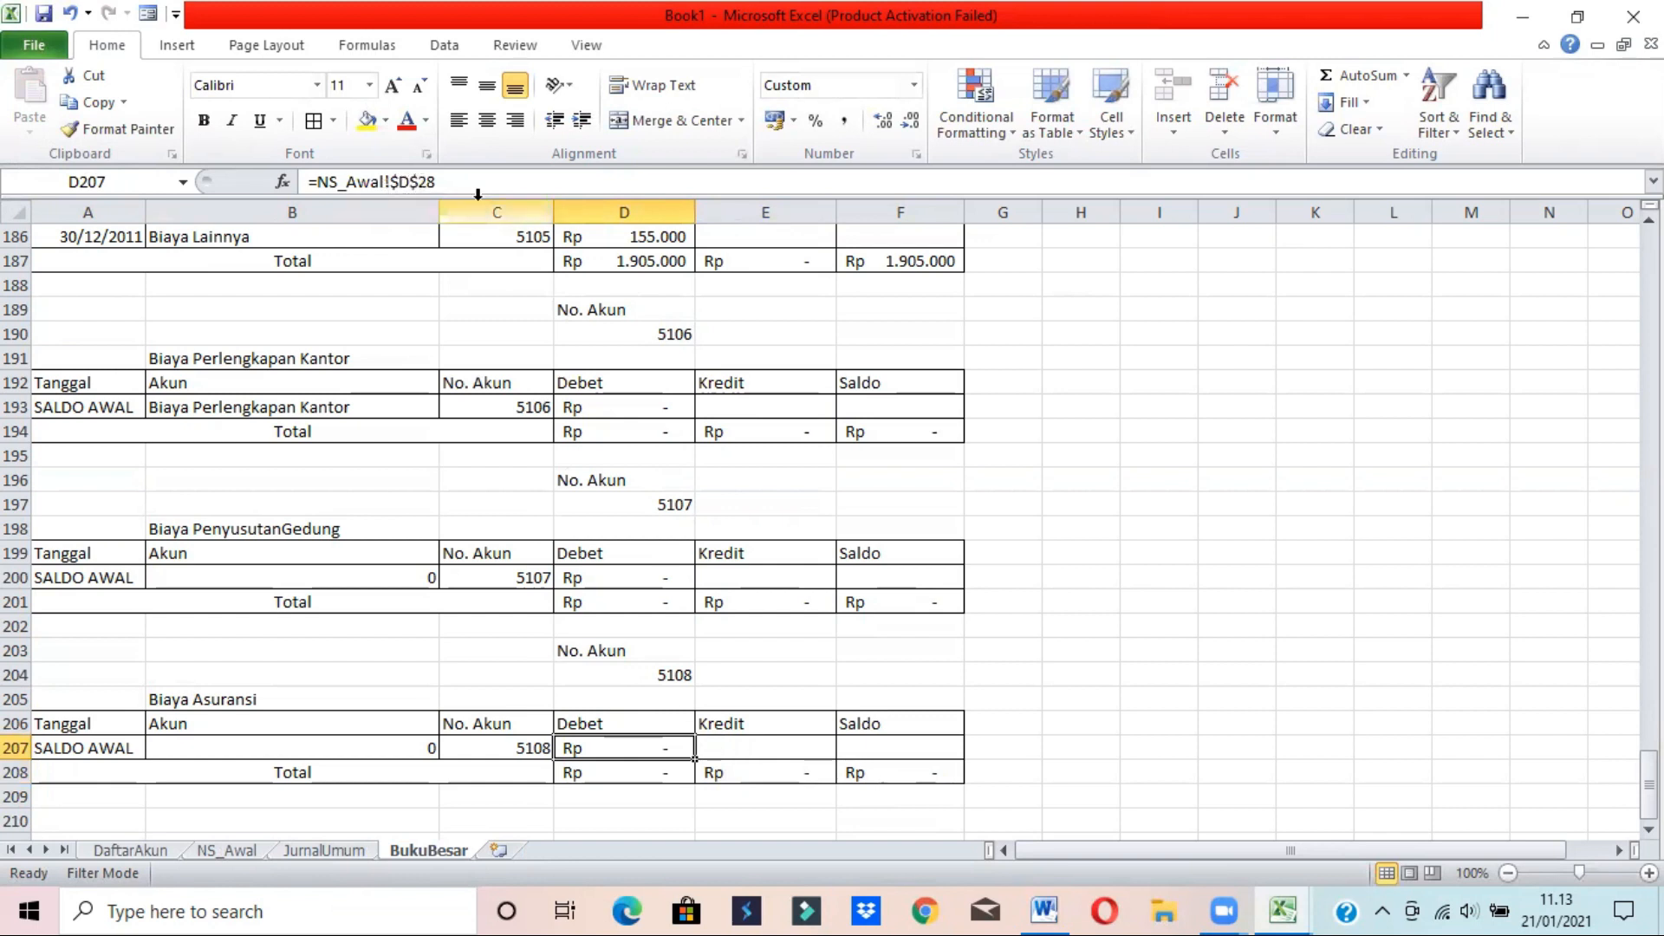
pyautogui.click(251, 696)
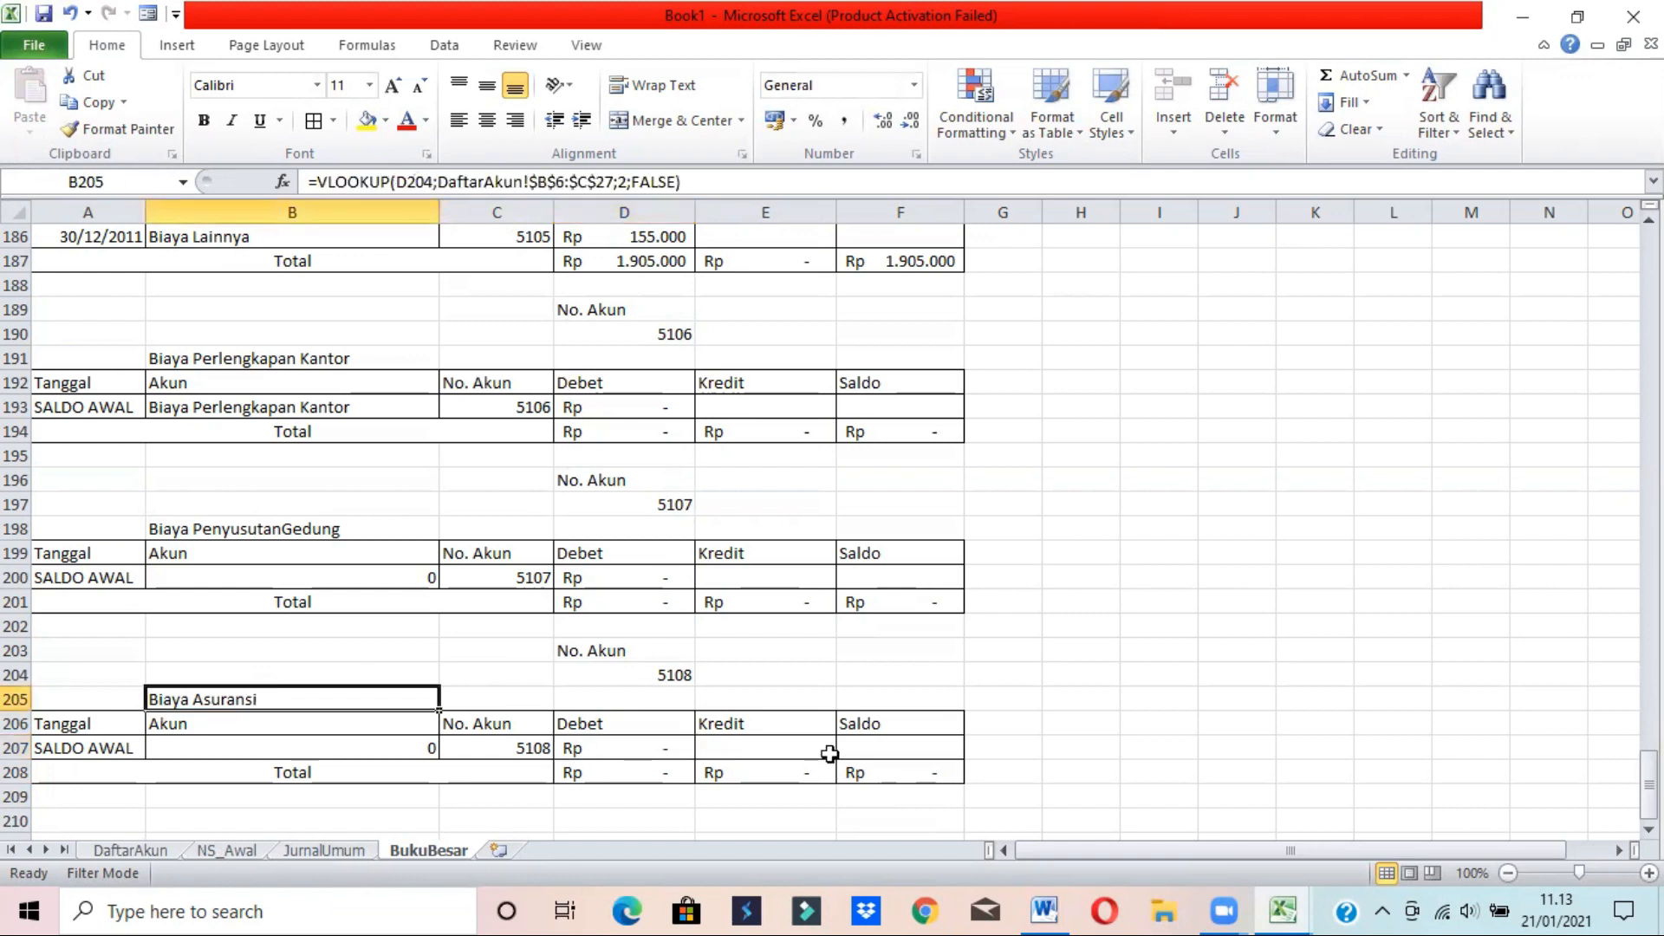
pyautogui.click(672, 742)
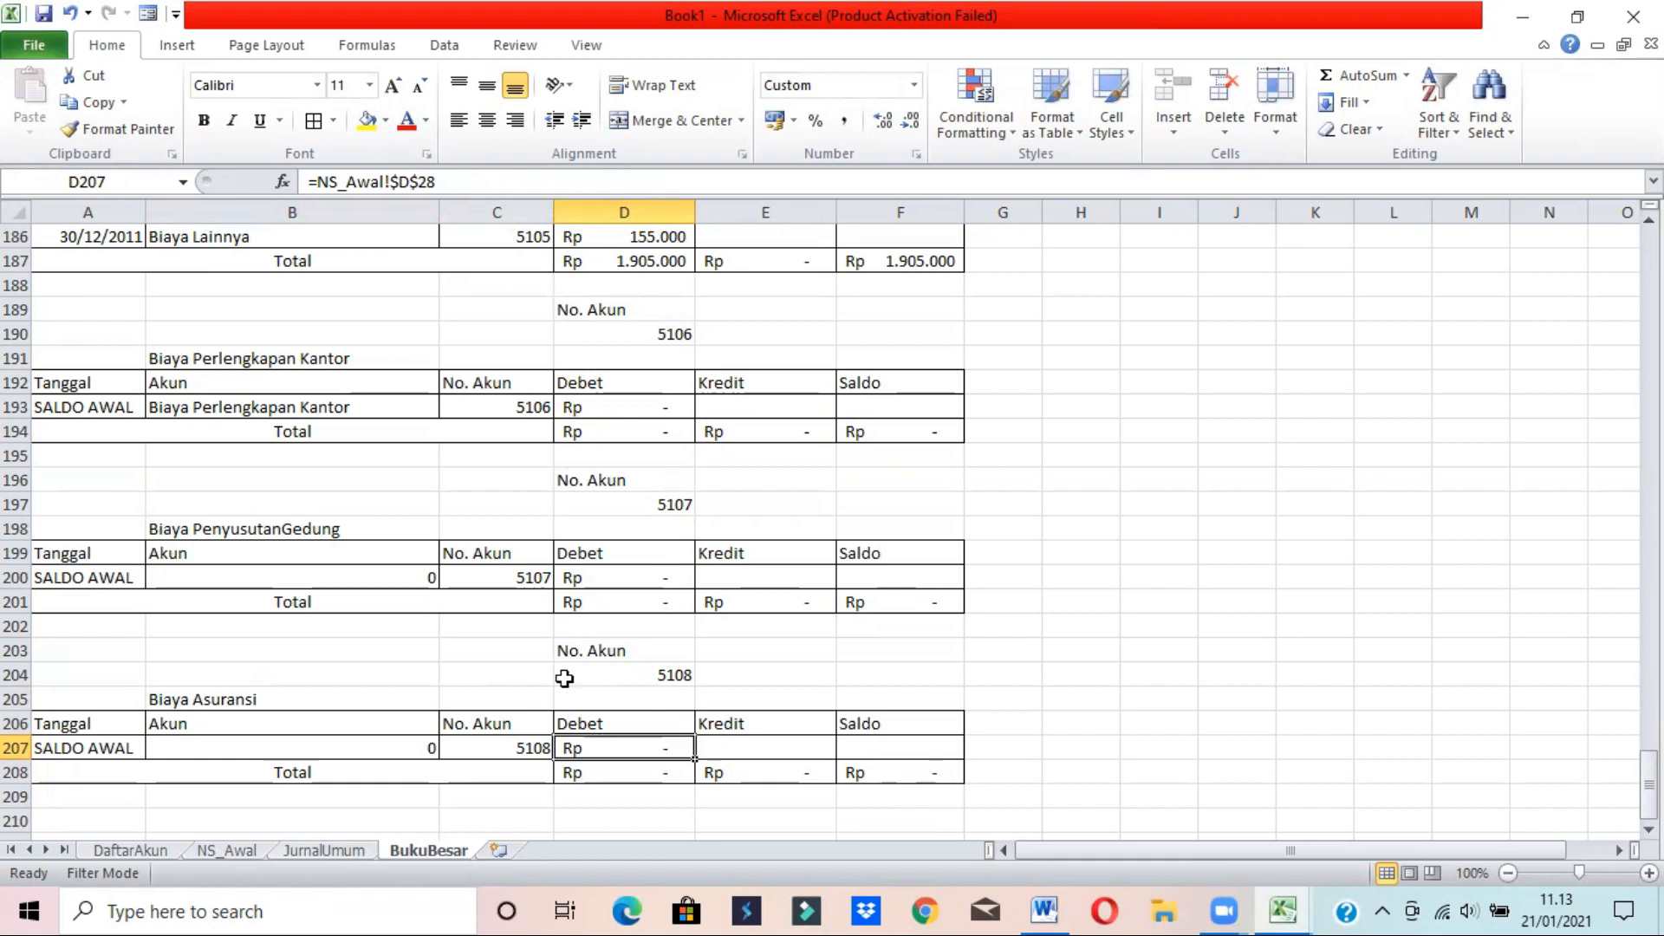
pyautogui.click(260, 583)
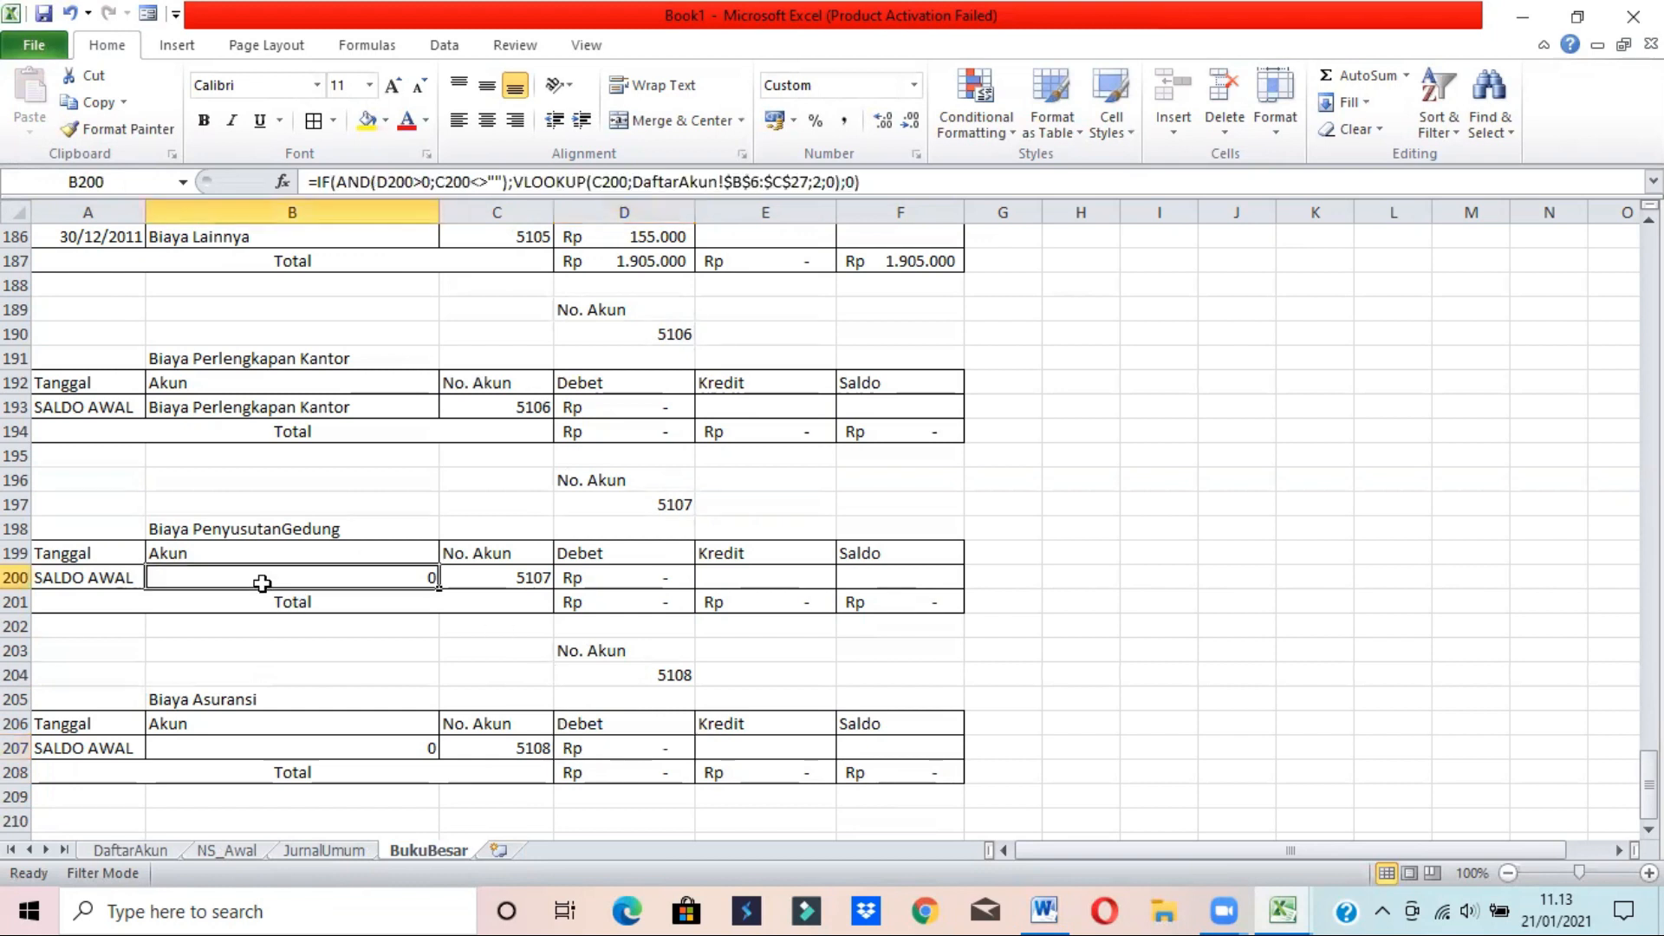
pyautogui.click(242, 747)
pyautogui.click(187, 576)
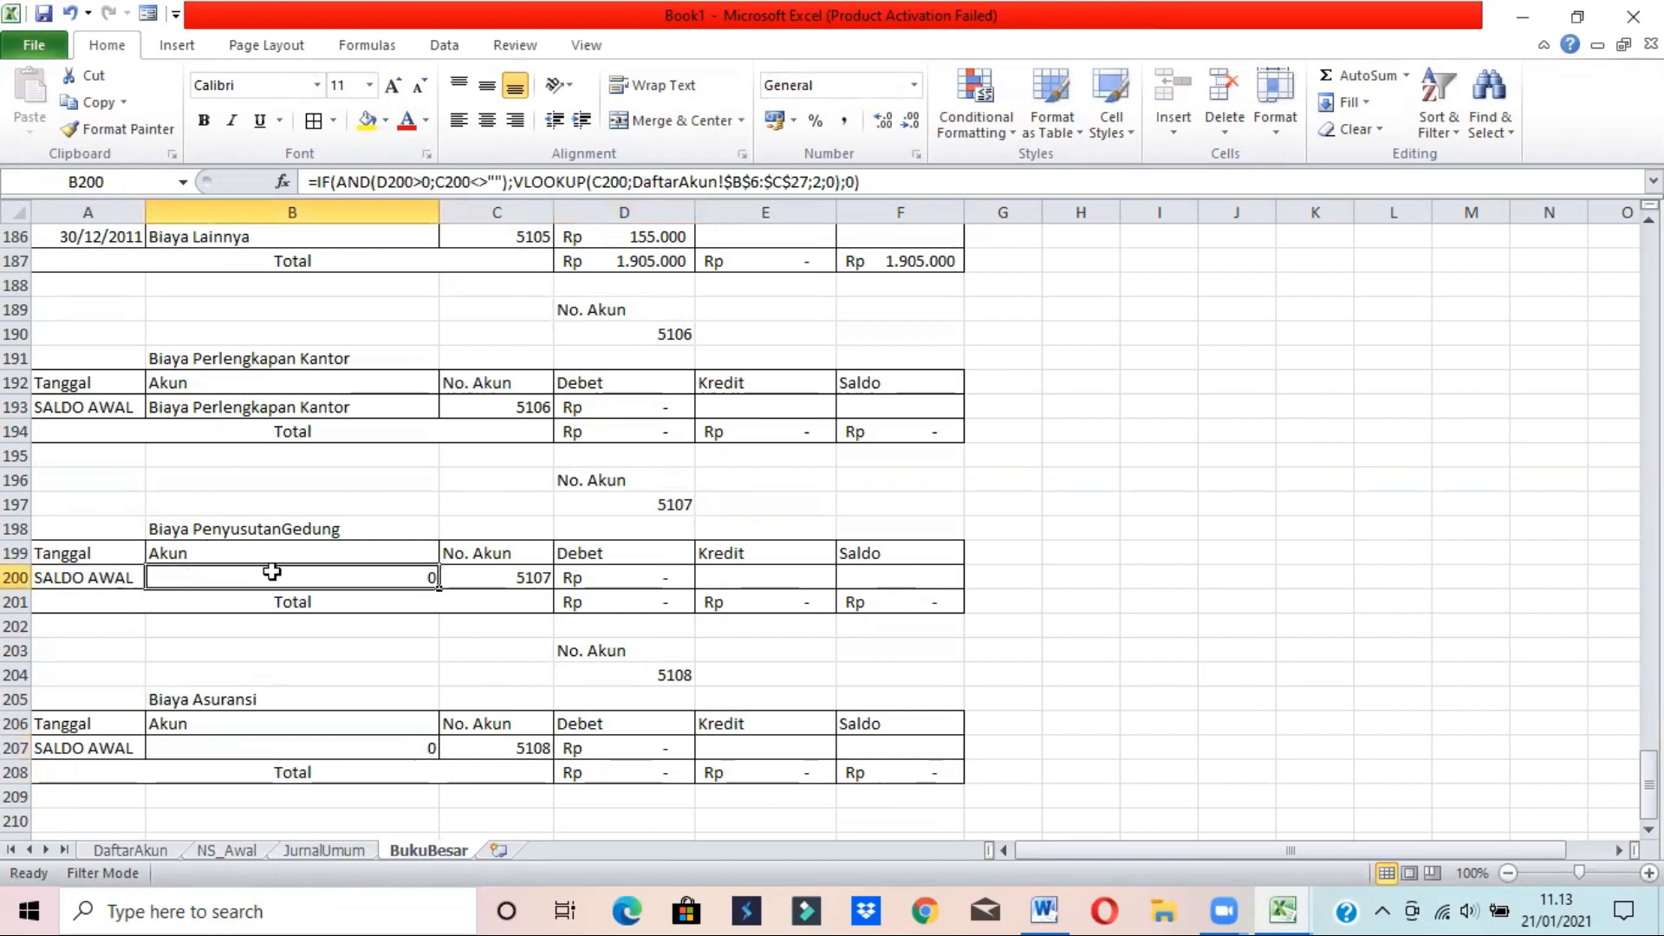
pyautogui.doubleClick(403, 182)
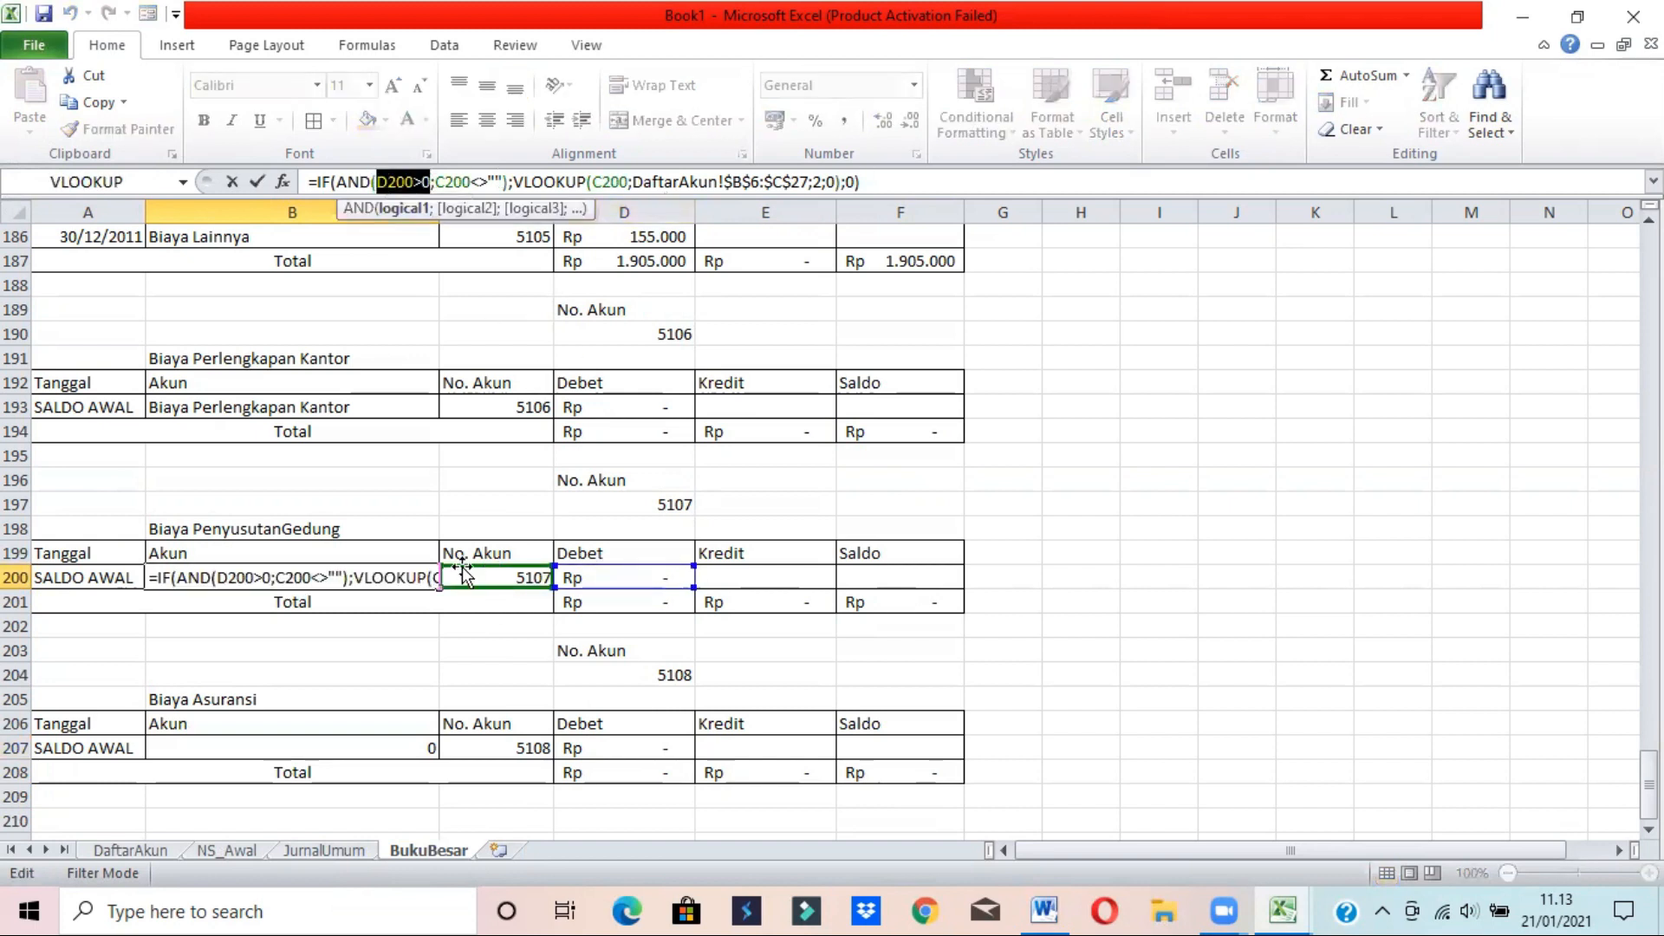
pyautogui.press('Return')
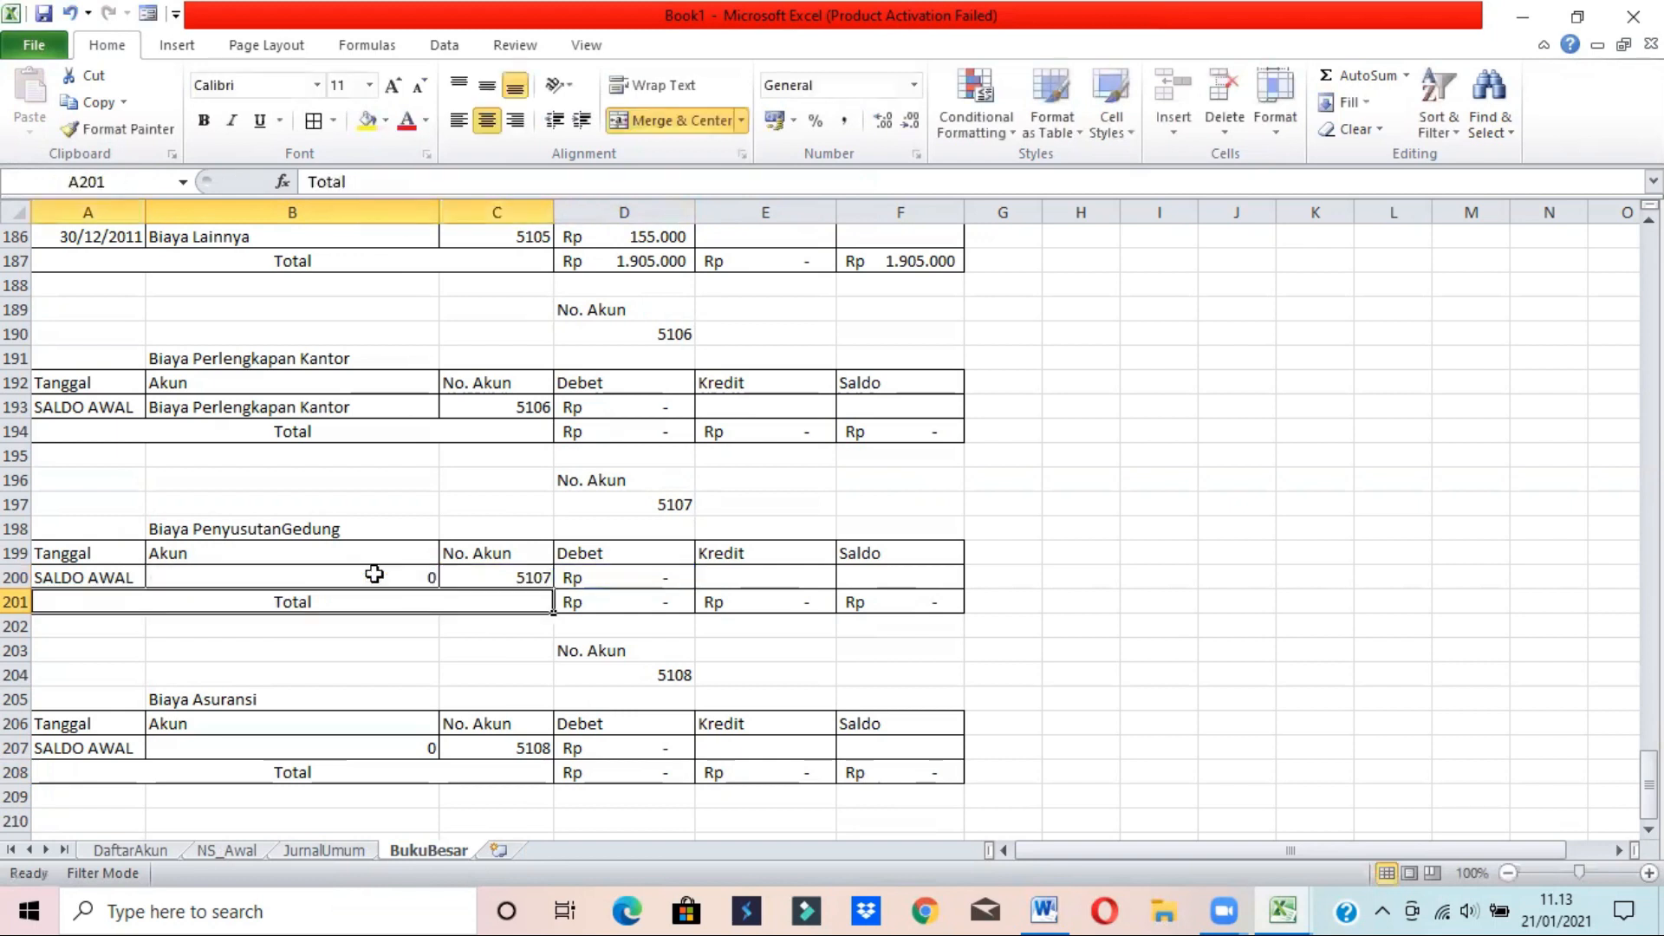
# - Replace the Akun formulas with account names: Biaya PenyusutanGedung in B200 and Biaya Asuransi in B207
pyautogui.click(375, 575)
pyautogui.write('Bi')
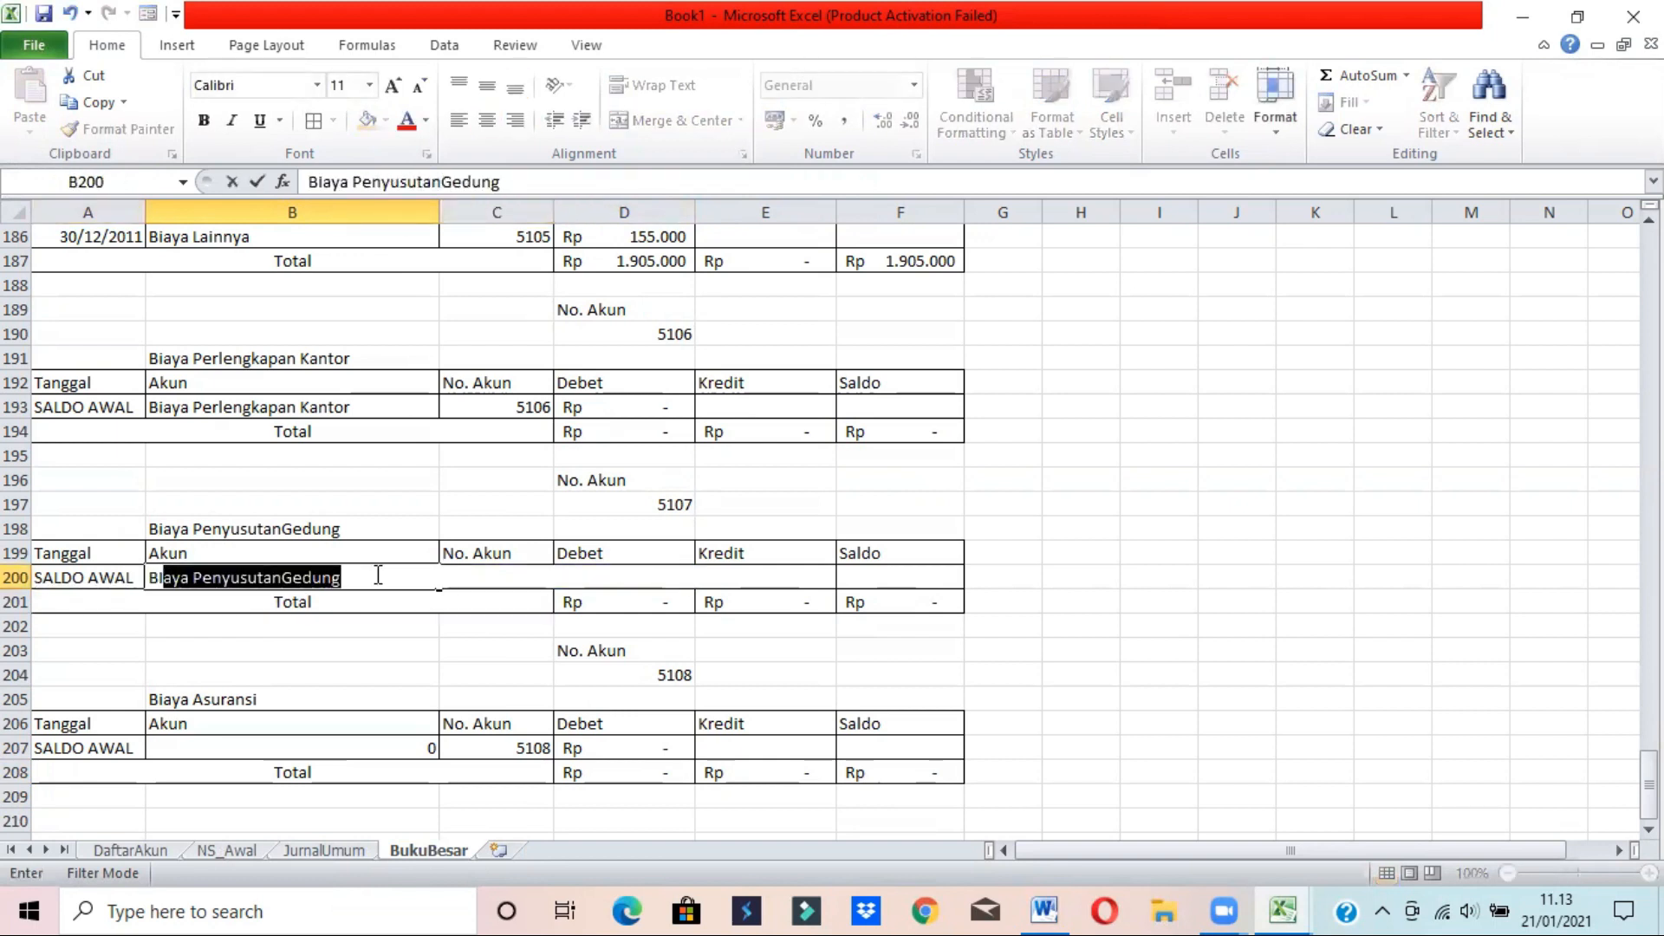
pyautogui.press('Return')
pyautogui.press('Down')
pyautogui.press('Down')
pyautogui.press('Down')
pyautogui.press('Down')
pyautogui.press('Down')
pyautogui.press('Down')
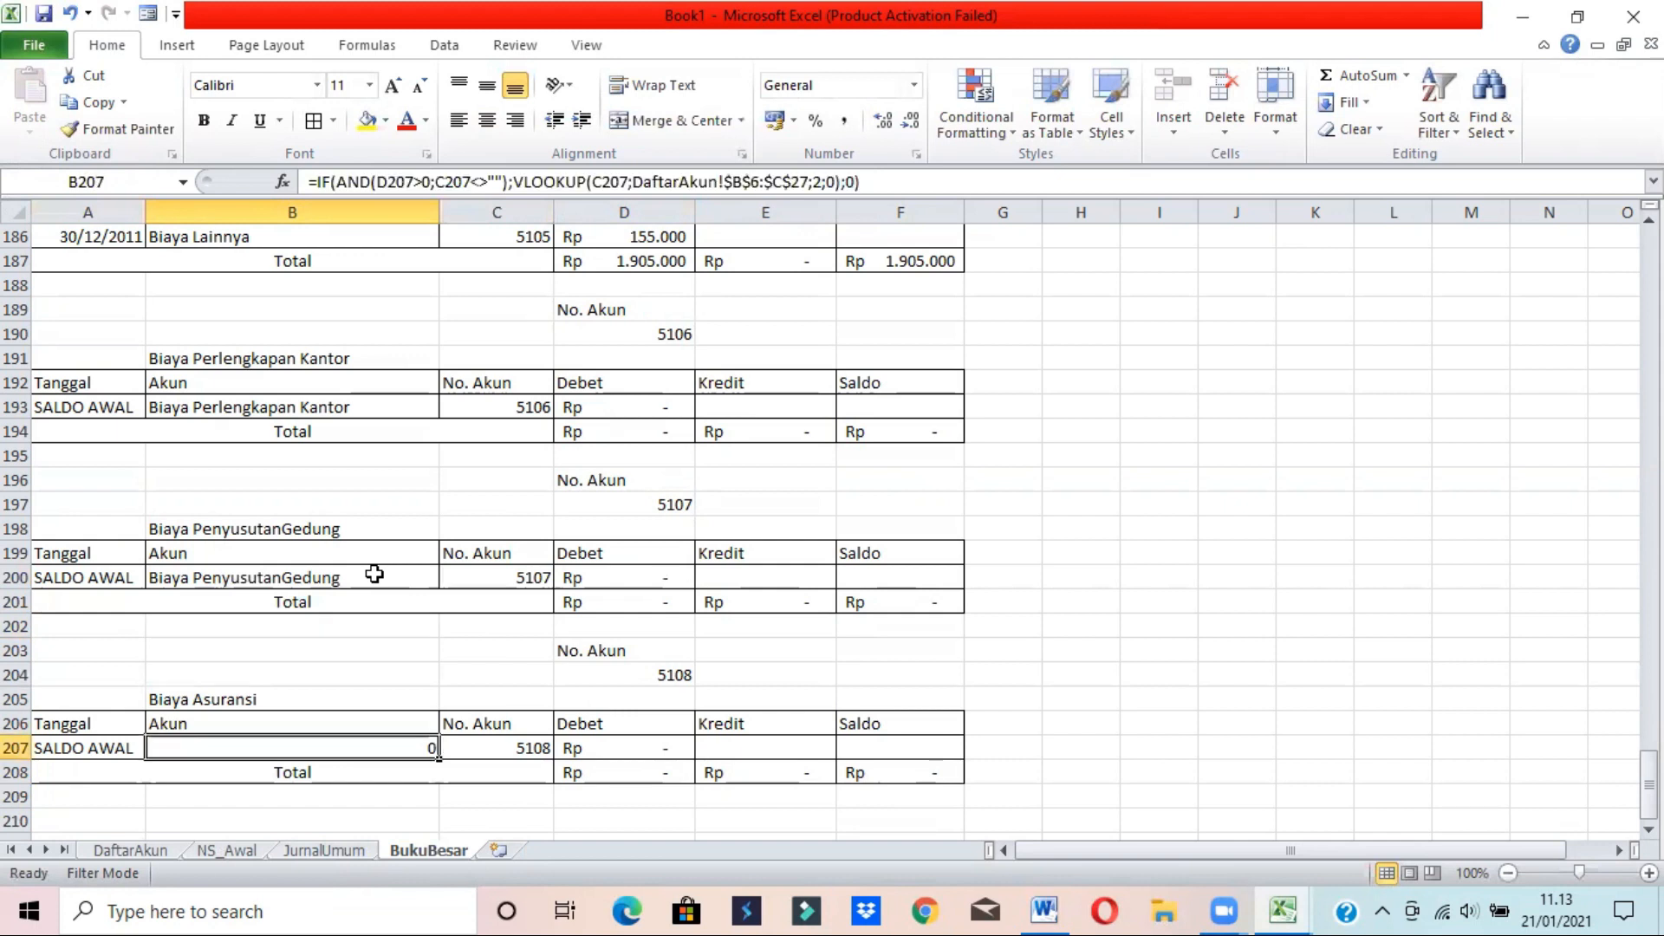
pyautogui.write('Biaya')
pyautogui.press('Return')
# - Review the completed ledger blocks from Biaya Asuransi back up to the Kas block
pyautogui.press('Up')
pyautogui.press('Up')
pyautogui.press('Up')
pyautogui.press('Up')
pyautogui.press('Up')
pyautogui.press('Up')
pyautogui.press('Up')
pyautogui.press('Up')
pyautogui.press('Up')
pyautogui.press('Up')
pyautogui.press('Up')
pyautogui.press('Up')
pyautogui.press('Up')
pyautogui.press('Up')
pyautogui.press('Up')
pyautogui.press('Up')
pyautogui.press('Up')
pyautogui.press('Up')
pyautogui.press('Up')
pyautogui.press('Up')
pyautogui.press('Up')
pyautogui.press('Up')
pyautogui.press('Up')
pyautogui.press('Up')
pyautogui.press('Up')
pyautogui.press('Up')
pyautogui.press('Up')
pyautogui.press('Up')
pyautogui.press('Up')
pyautogui.press('Up')
pyautogui.press('Up')
pyautogui.press('Up')
pyautogui.press('Up')
pyautogui.press('Up')
pyautogui.press('Up')
pyautogui.press('Up')
pyautogui.press('Up')
pyautogui.press('Up')
pyautogui.press('Up')
pyautogui.press('Up')
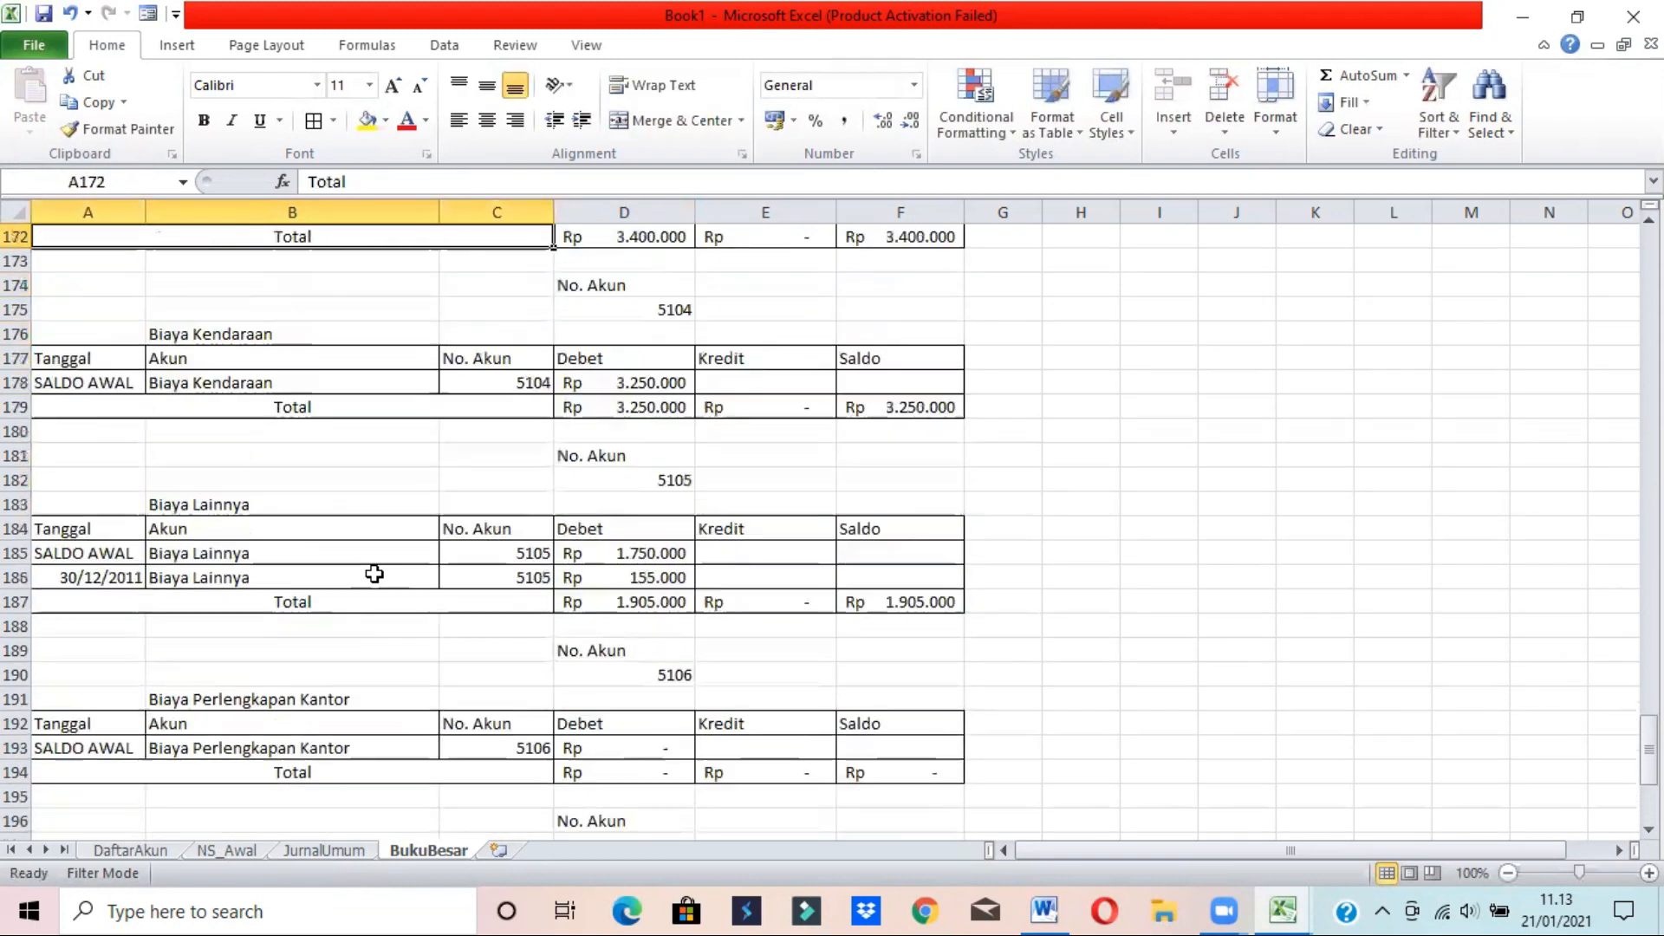
pyautogui.press('Up')
pyautogui.press('Up')
pyautogui.press('Up')
pyautogui.press('Up')
pyautogui.press('Up')
pyautogui.press('Up')
pyautogui.press('Up')
pyautogui.press('Up')
pyautogui.press('Up')
pyautogui.press('Up')
pyautogui.press('Up')
pyautogui.press('Up')
pyautogui.press('Up')
pyautogui.press('Up')
pyautogui.press('Up')
pyautogui.press('Up')
pyautogui.press('Up')
pyautogui.press('Up')
pyautogui.press('Up')
pyautogui.press('Up')
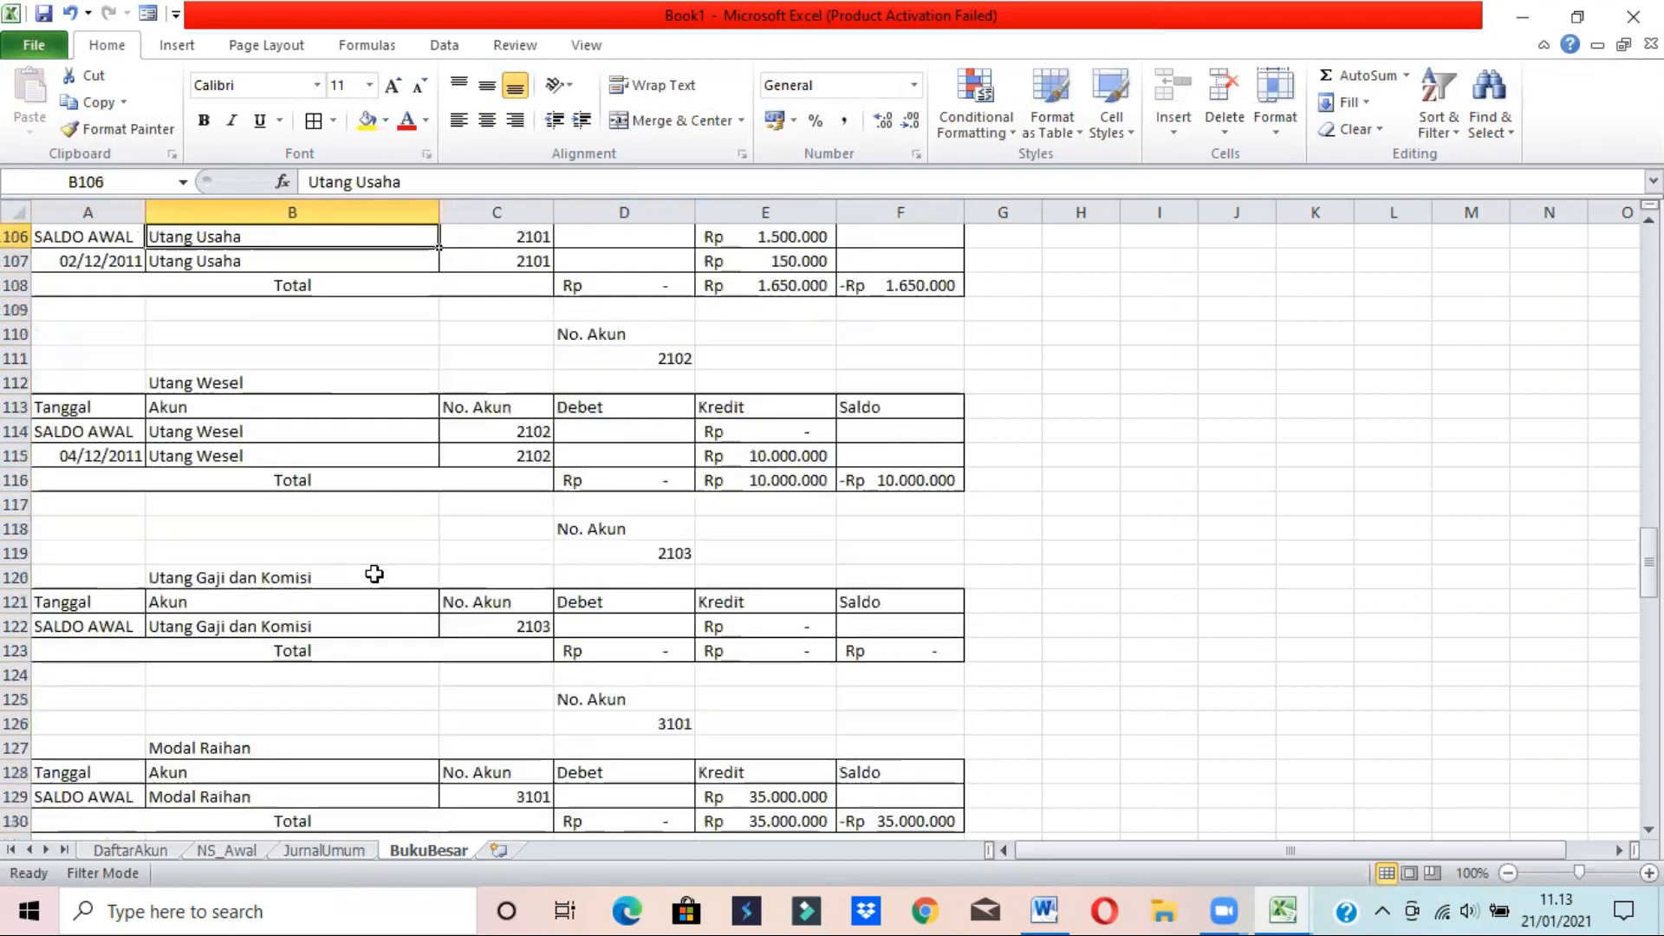
pyautogui.press('Up')
pyautogui.press('Up')
pyautogui.press('Up')
pyautogui.press('Up')
pyautogui.press('Up')
pyautogui.press('Up')
pyautogui.press('Up')
pyautogui.press('Up')
pyautogui.press('Up')
pyautogui.press('Up')
pyautogui.press('Up')
pyautogui.press('Up')
pyautogui.press('Up')
pyautogui.press('Up')
pyautogui.press('Up')
pyautogui.press('Up')
pyautogui.press('Up')
pyautogui.press('Up')
pyautogui.press('Up')
pyautogui.press('Up')
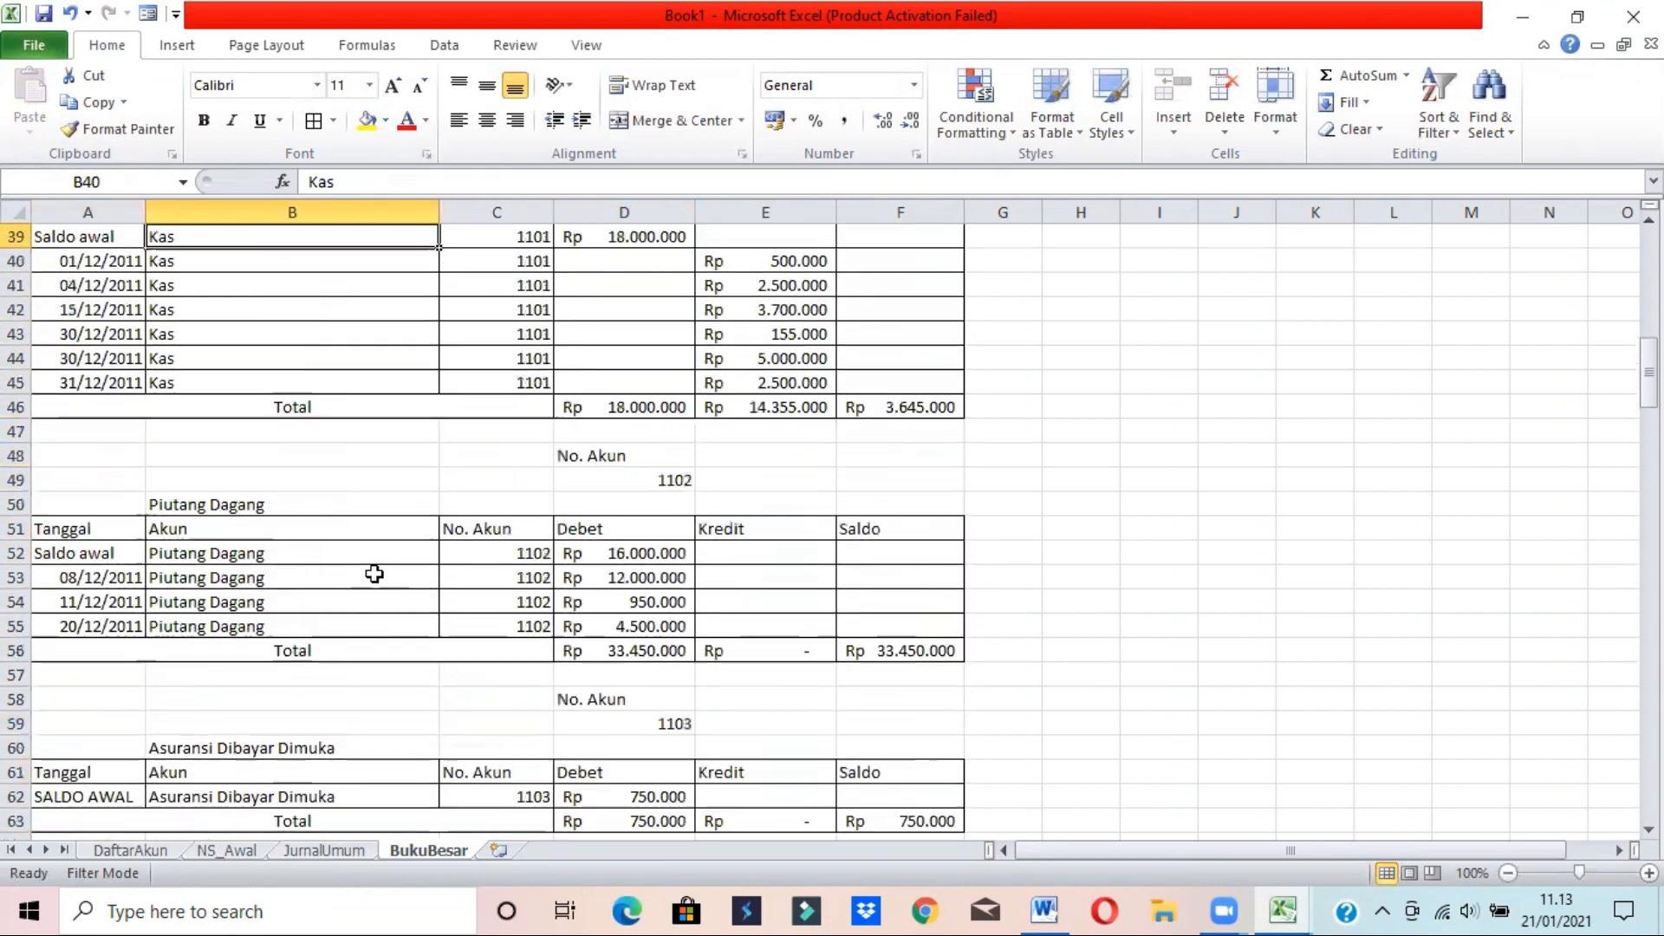
# - Compare the filtered main block in rows 6 to 33 with the account blocks from row 35 down
pyautogui.moveTo(87, 362); pyautogui.dragTo(946, 483)
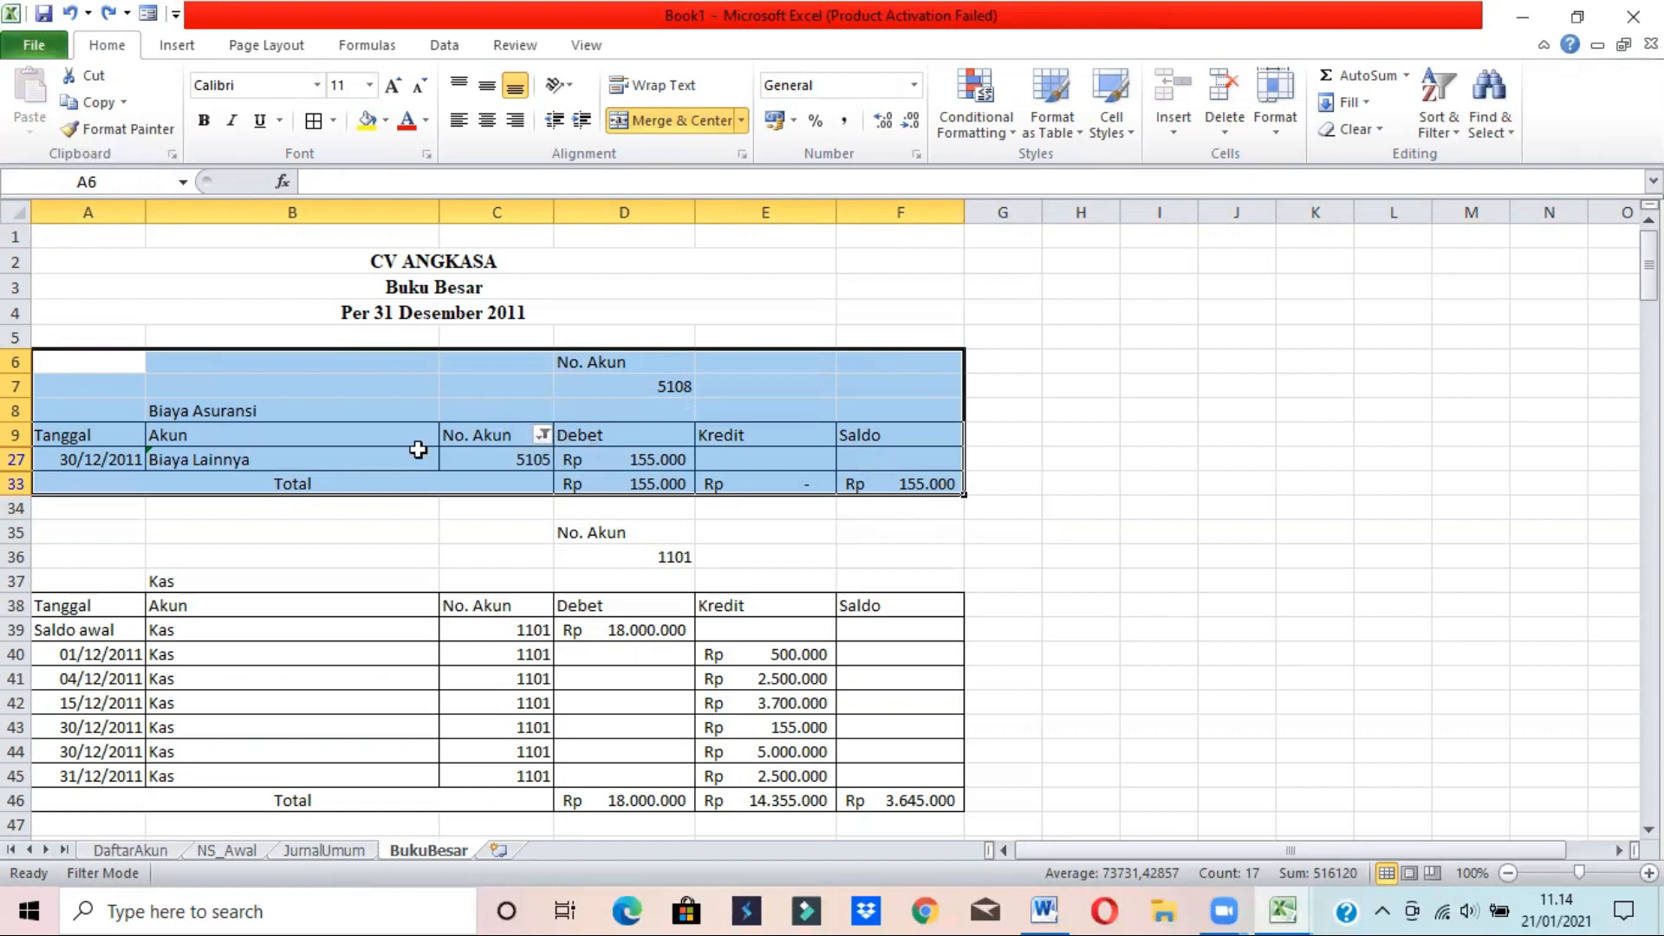
pyautogui.click(173, 529)
pyautogui.moveTo(17, 533); pyautogui.dragTo(373, 464)
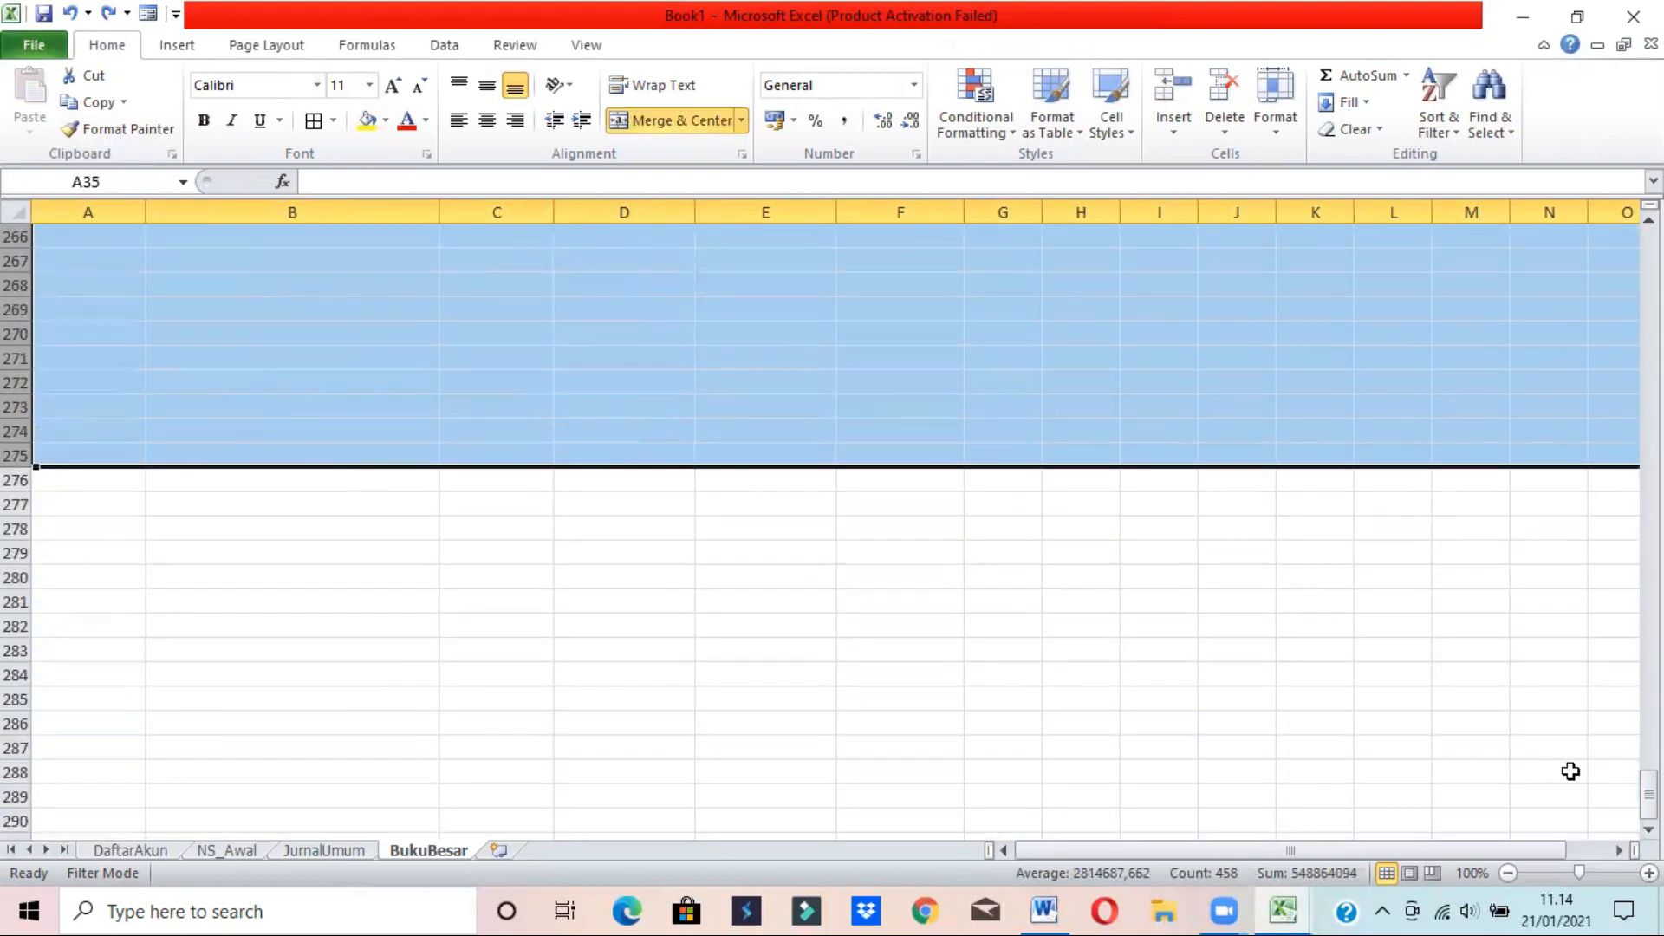
pyautogui.moveTo(1649, 789); pyautogui.dragTo(1649, 247)
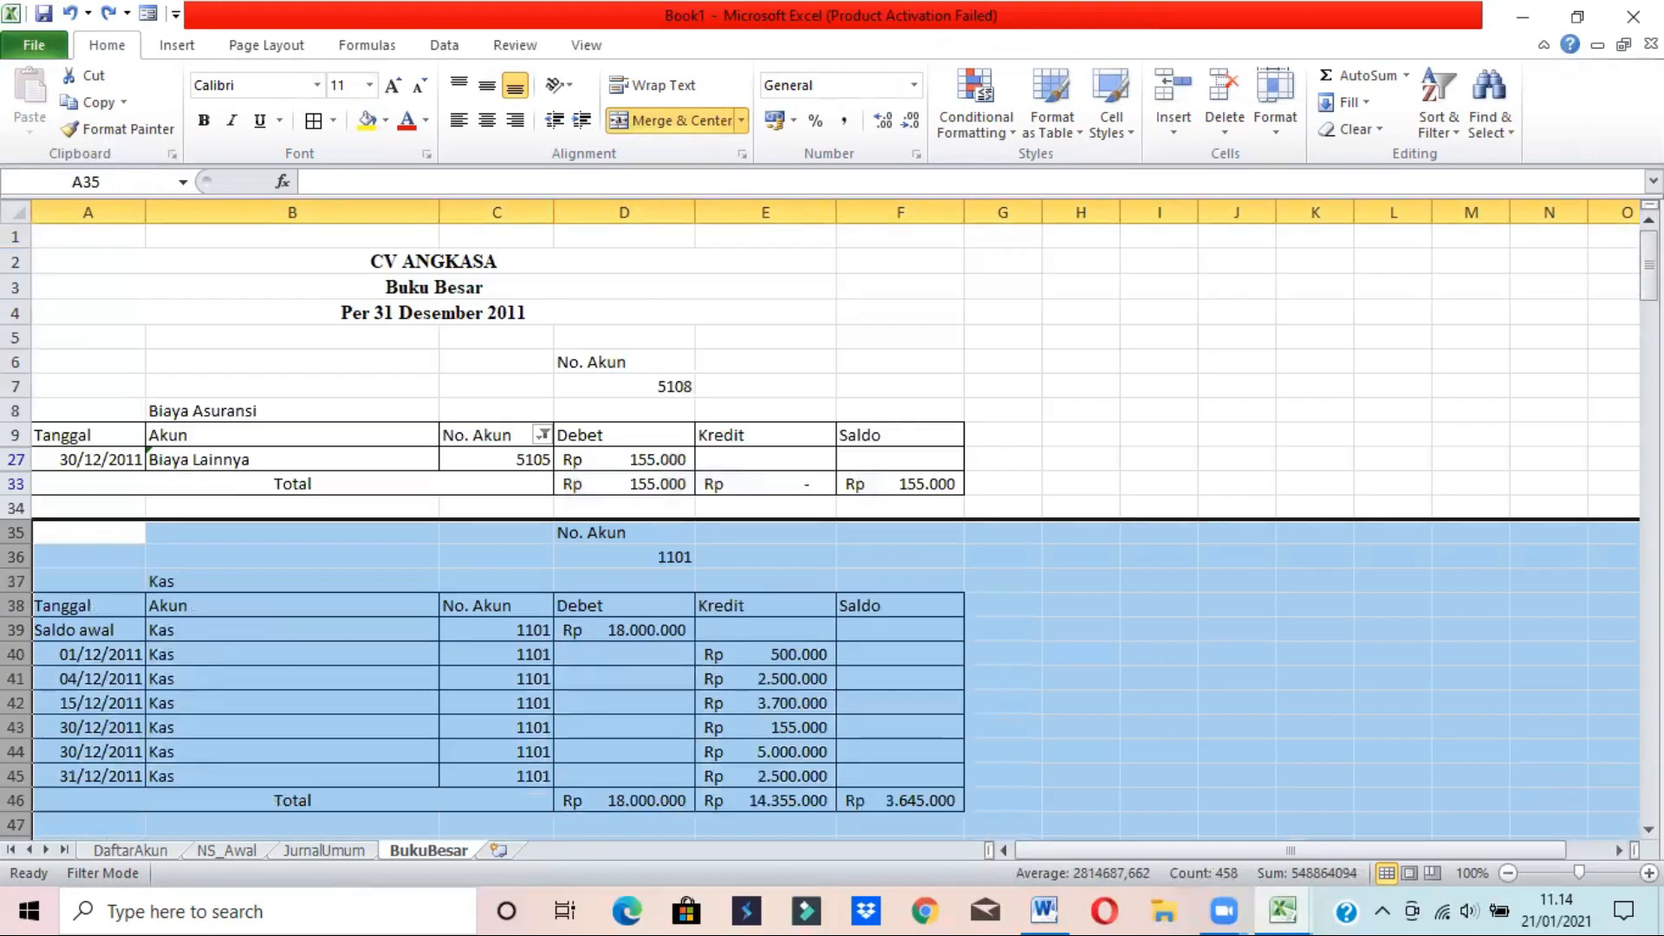
pyautogui.click(771, 401)
pyautogui.click(419, 366)
pyautogui.moveTo(17, 361); pyautogui.dragTo(73, 486)
pyautogui.click(357, 412)
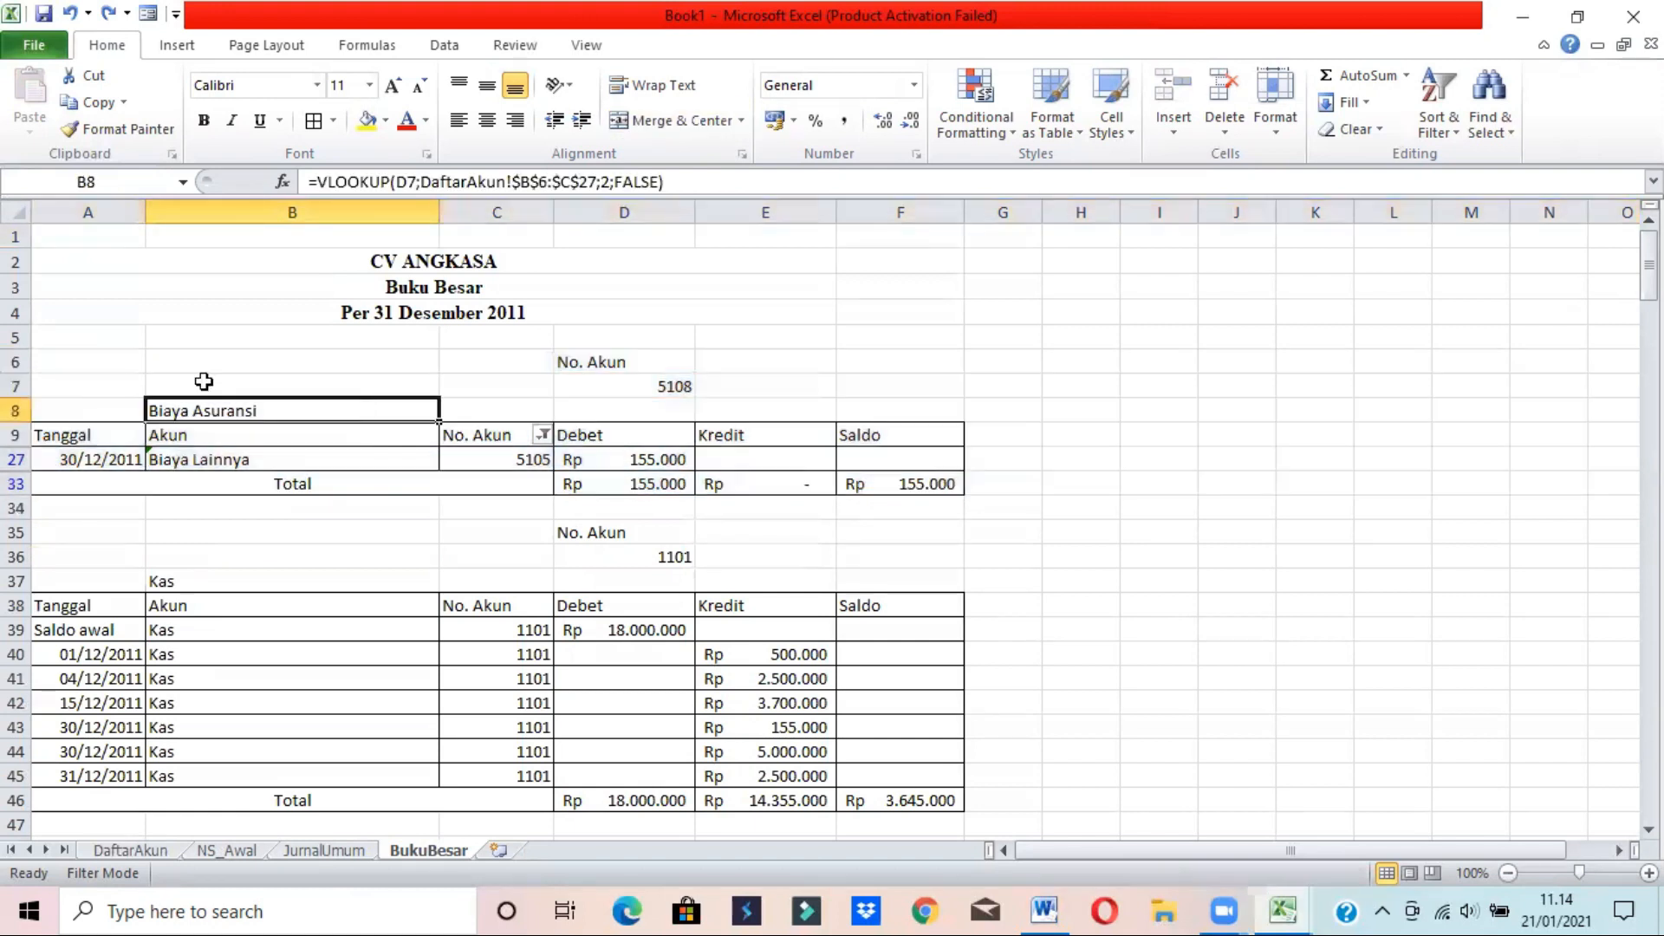
pyautogui.click(122, 366)
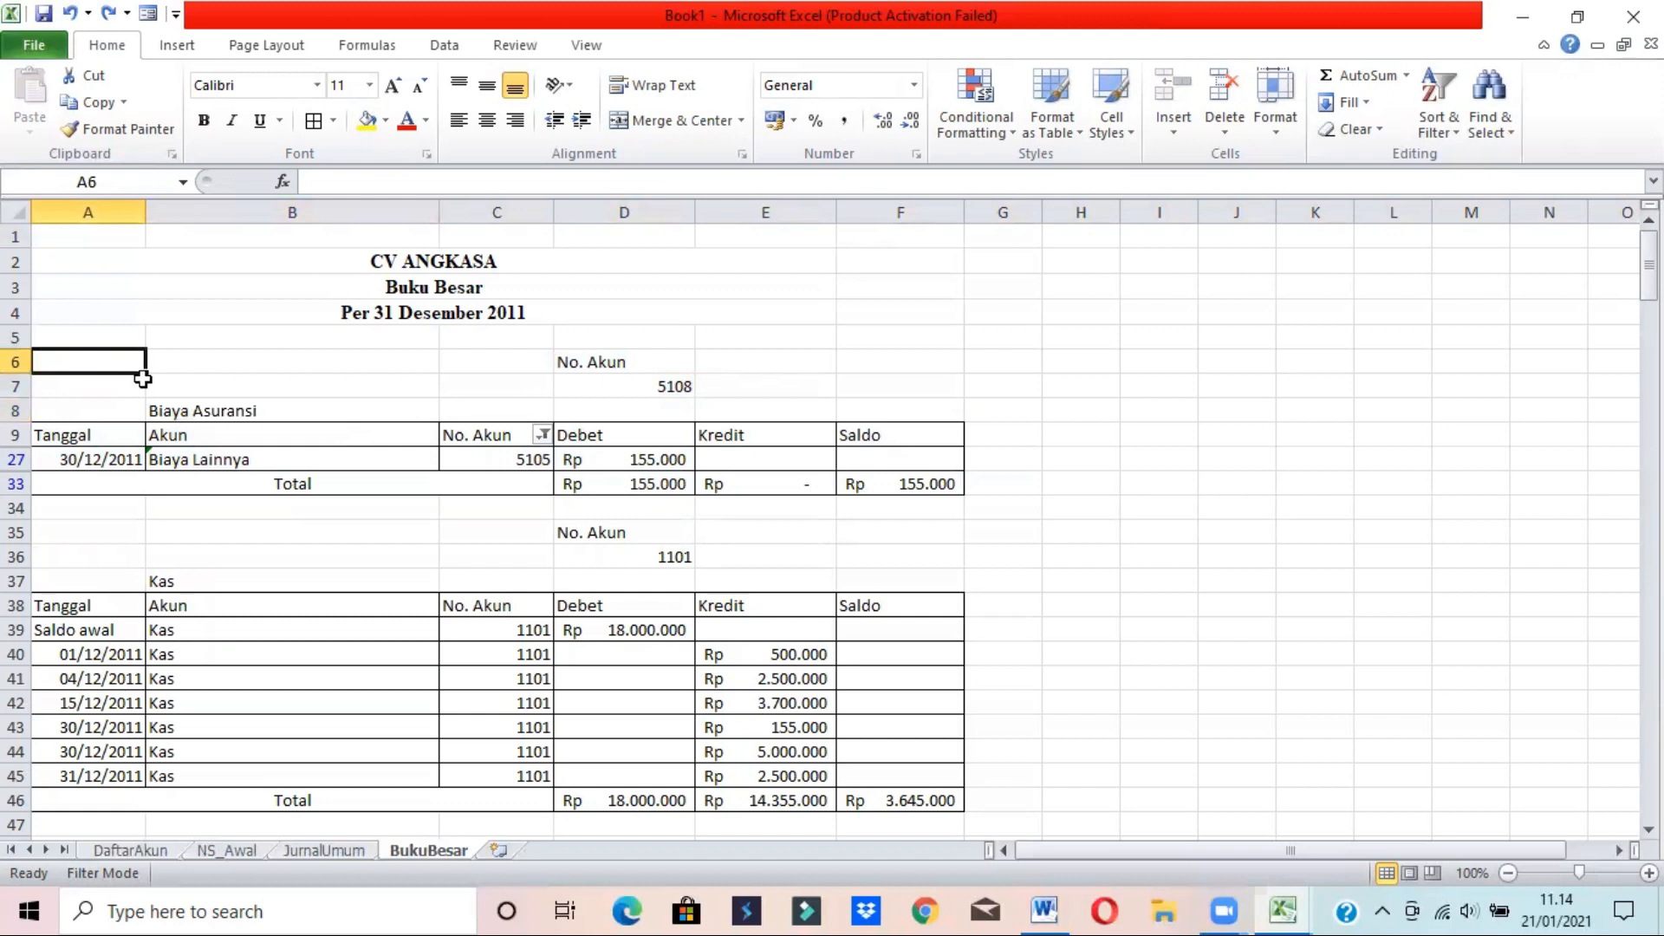
# - Try to delete rows 6 to 34, which hold the filtered main ledger block above the Kas block
pyautogui.moveTo(114, 362); pyautogui.dragTo(901, 486)
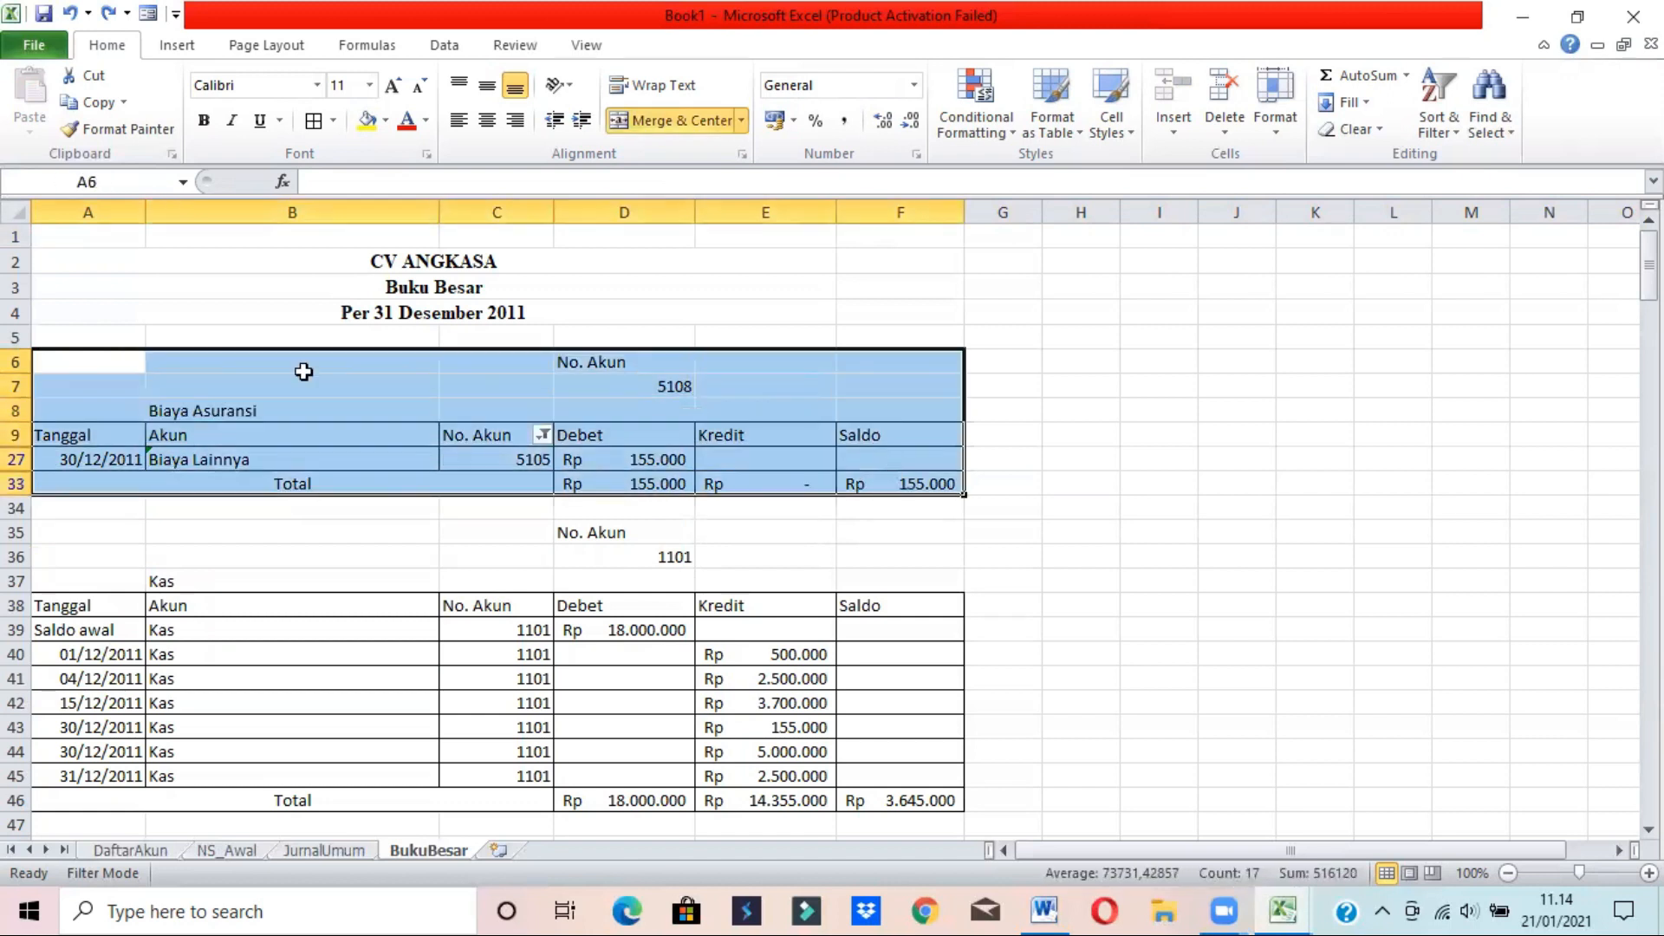
pyautogui.moveTo(17, 362)
pyautogui.mouseDown()
pyautogui.moveTo(18, 512)
pyautogui.moveTo(18, 321)
pyautogui.moveTo(18, 362)
pyautogui.mouseUp()
pyautogui.rightClick(18, 363)
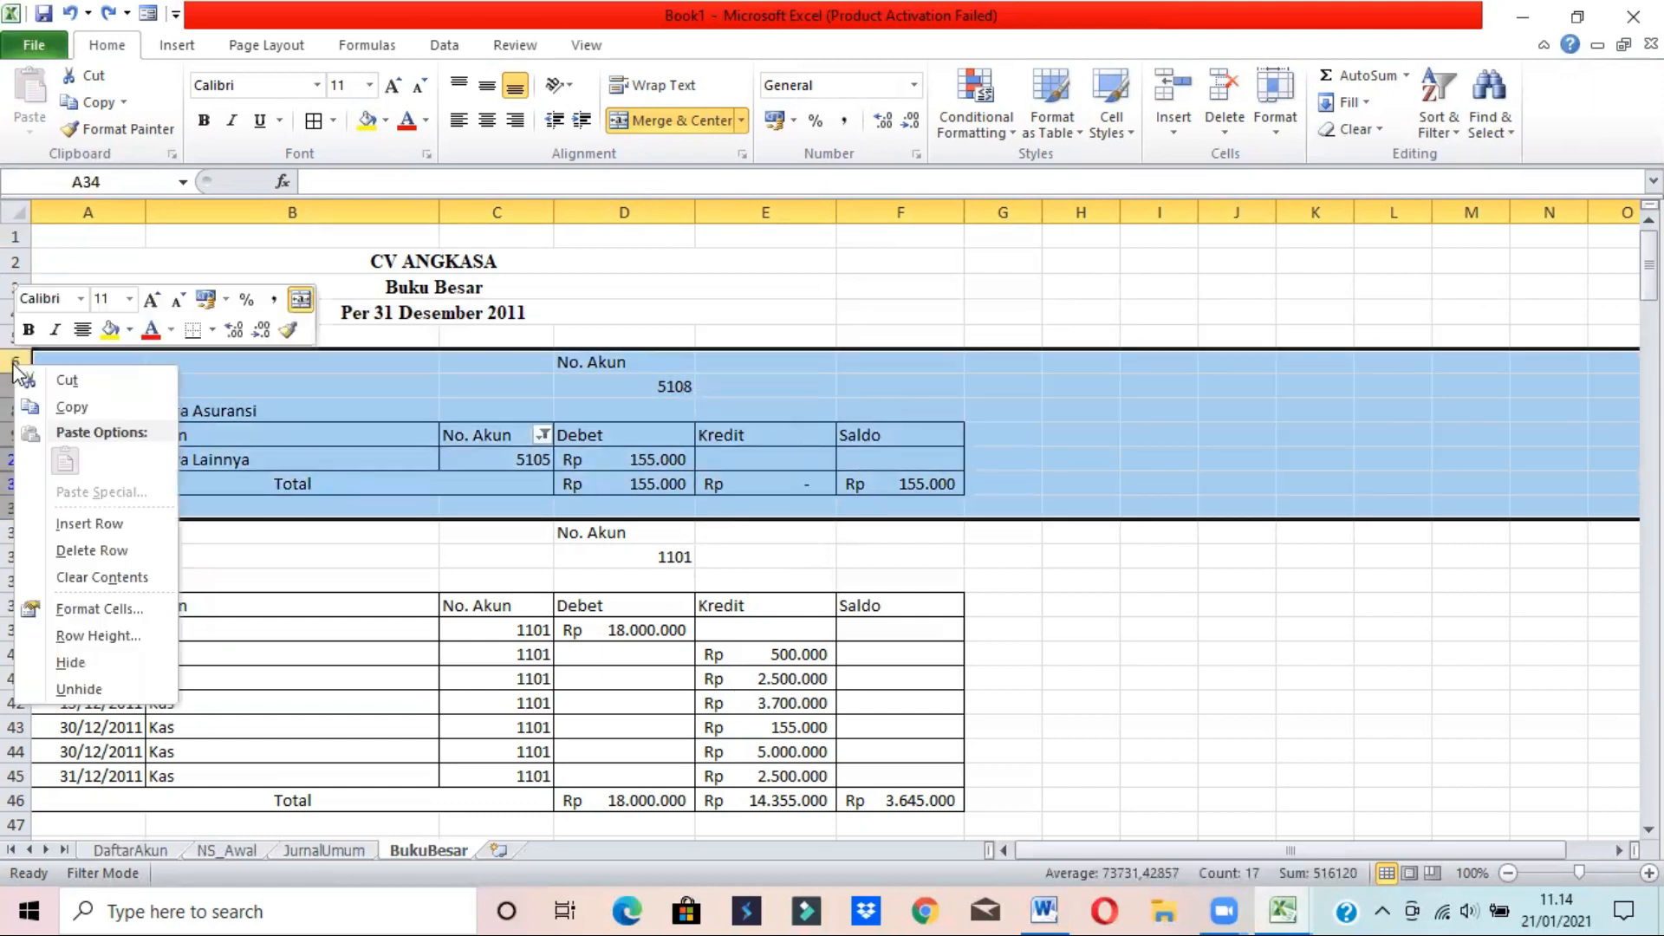
pyautogui.click(57, 550)
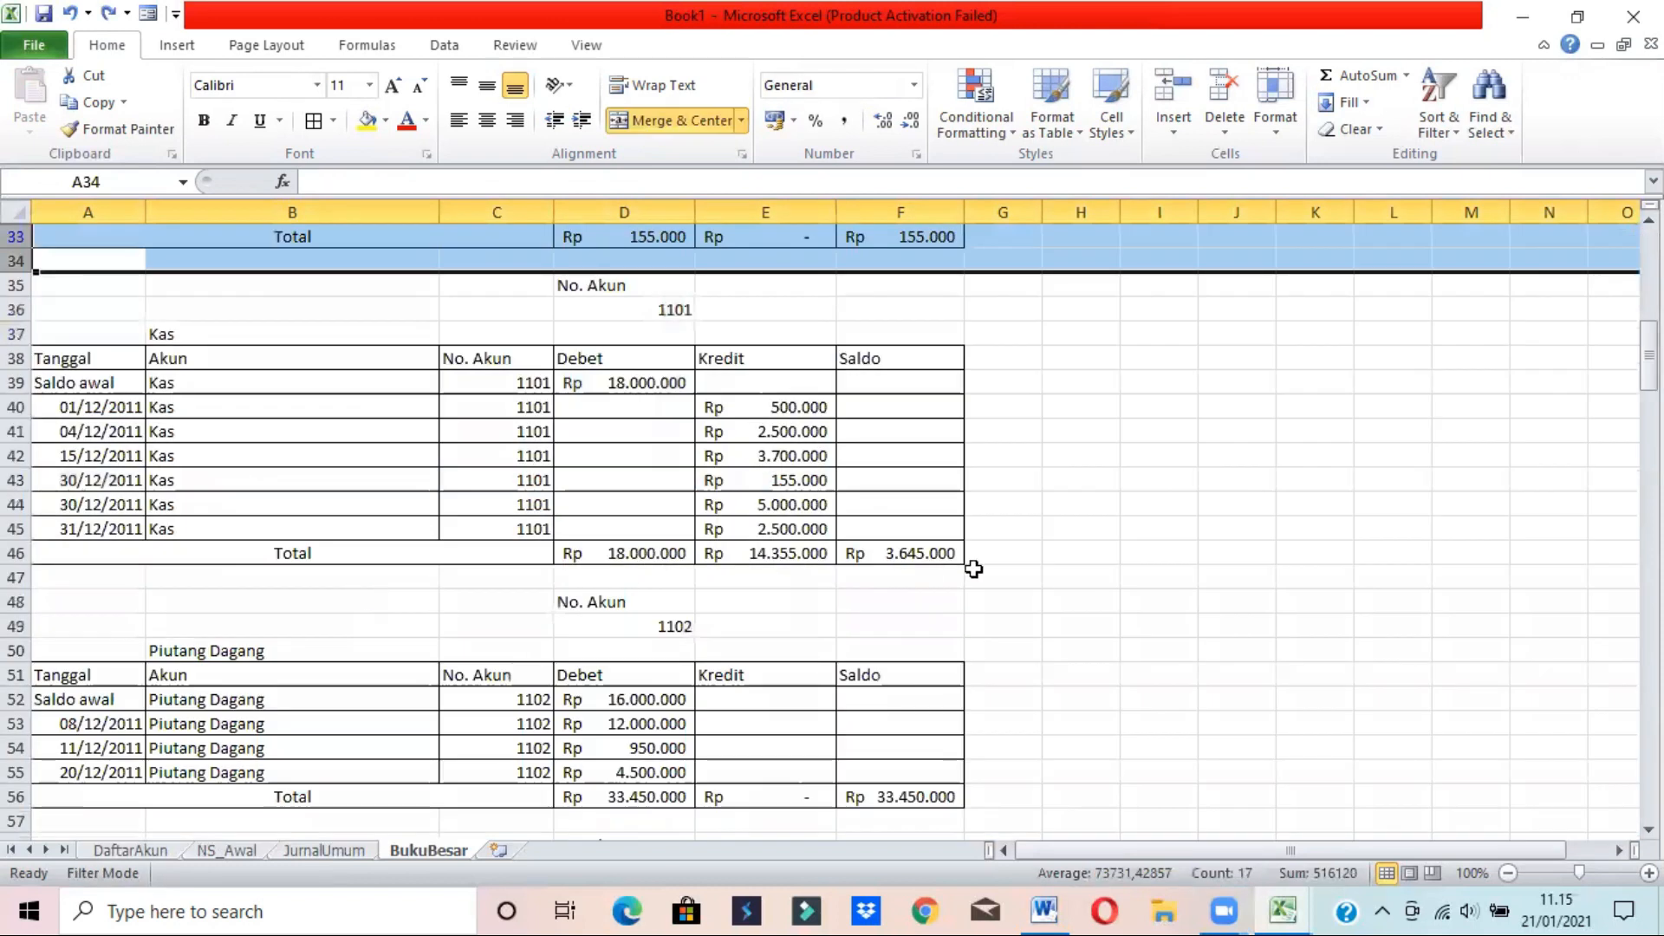
# - Look over the finished account blocks from A35 down and the CV ANGKASA Buku Besar title in rows 2 to 5
pyautogui.moveTo(1650, 369); pyautogui.dragTo(1649, 279)
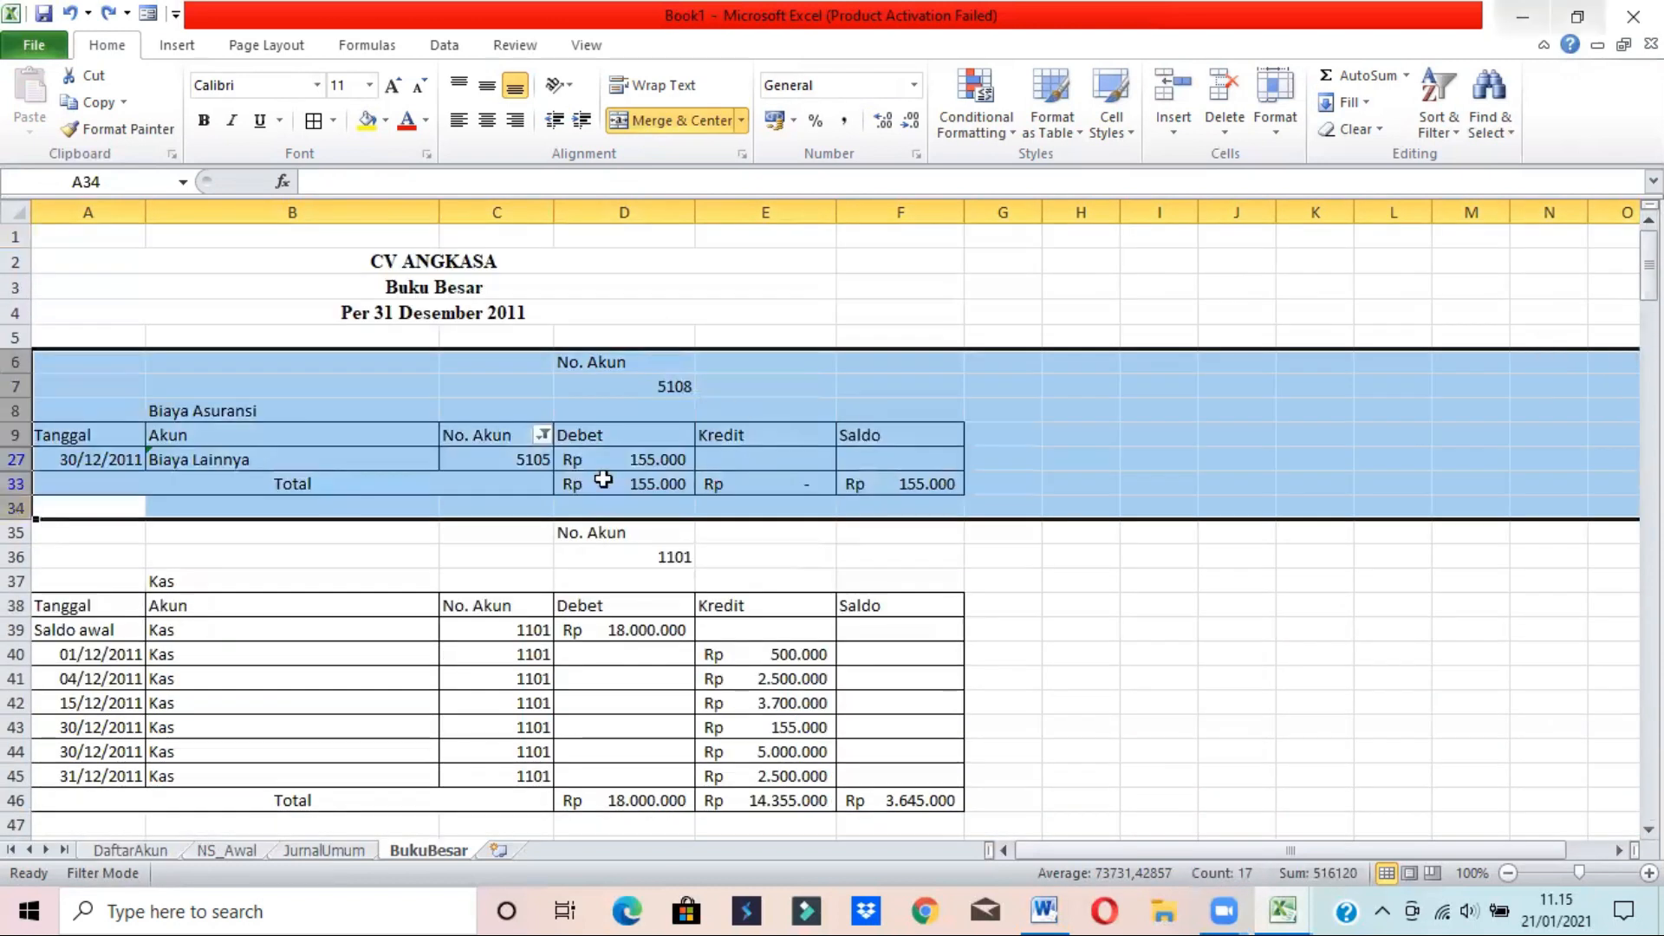
pyautogui.click(565, 577)
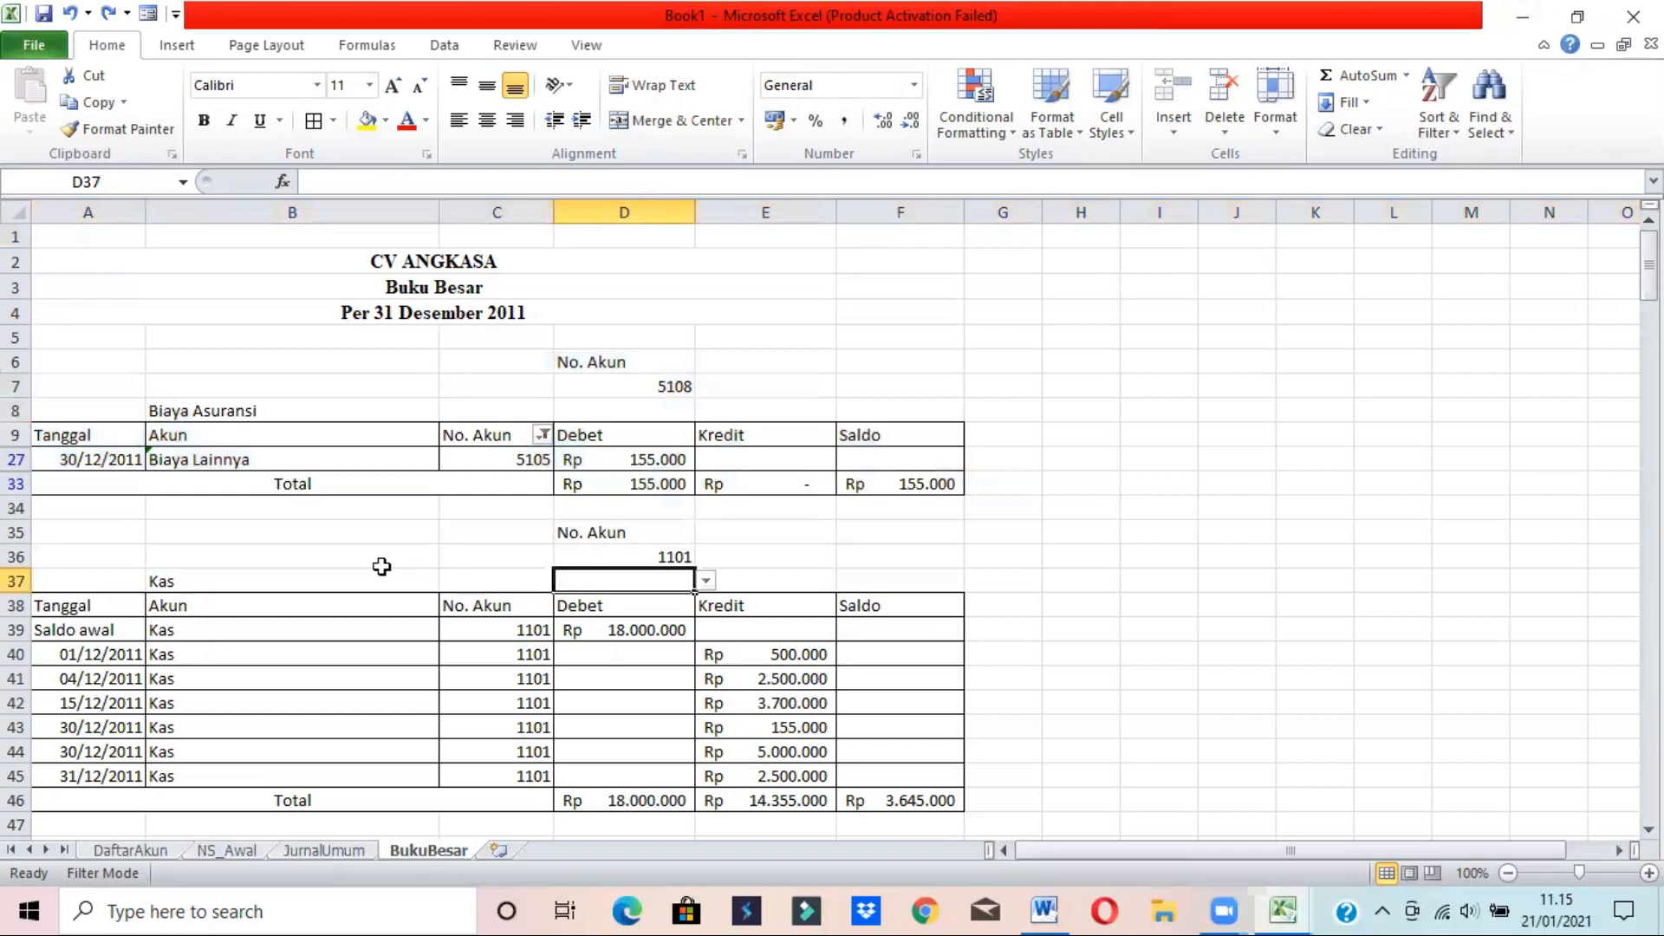
pyautogui.click(910, 797)
pyautogui.moveTo(1649, 265); pyautogui.dragTo(1649, 339)
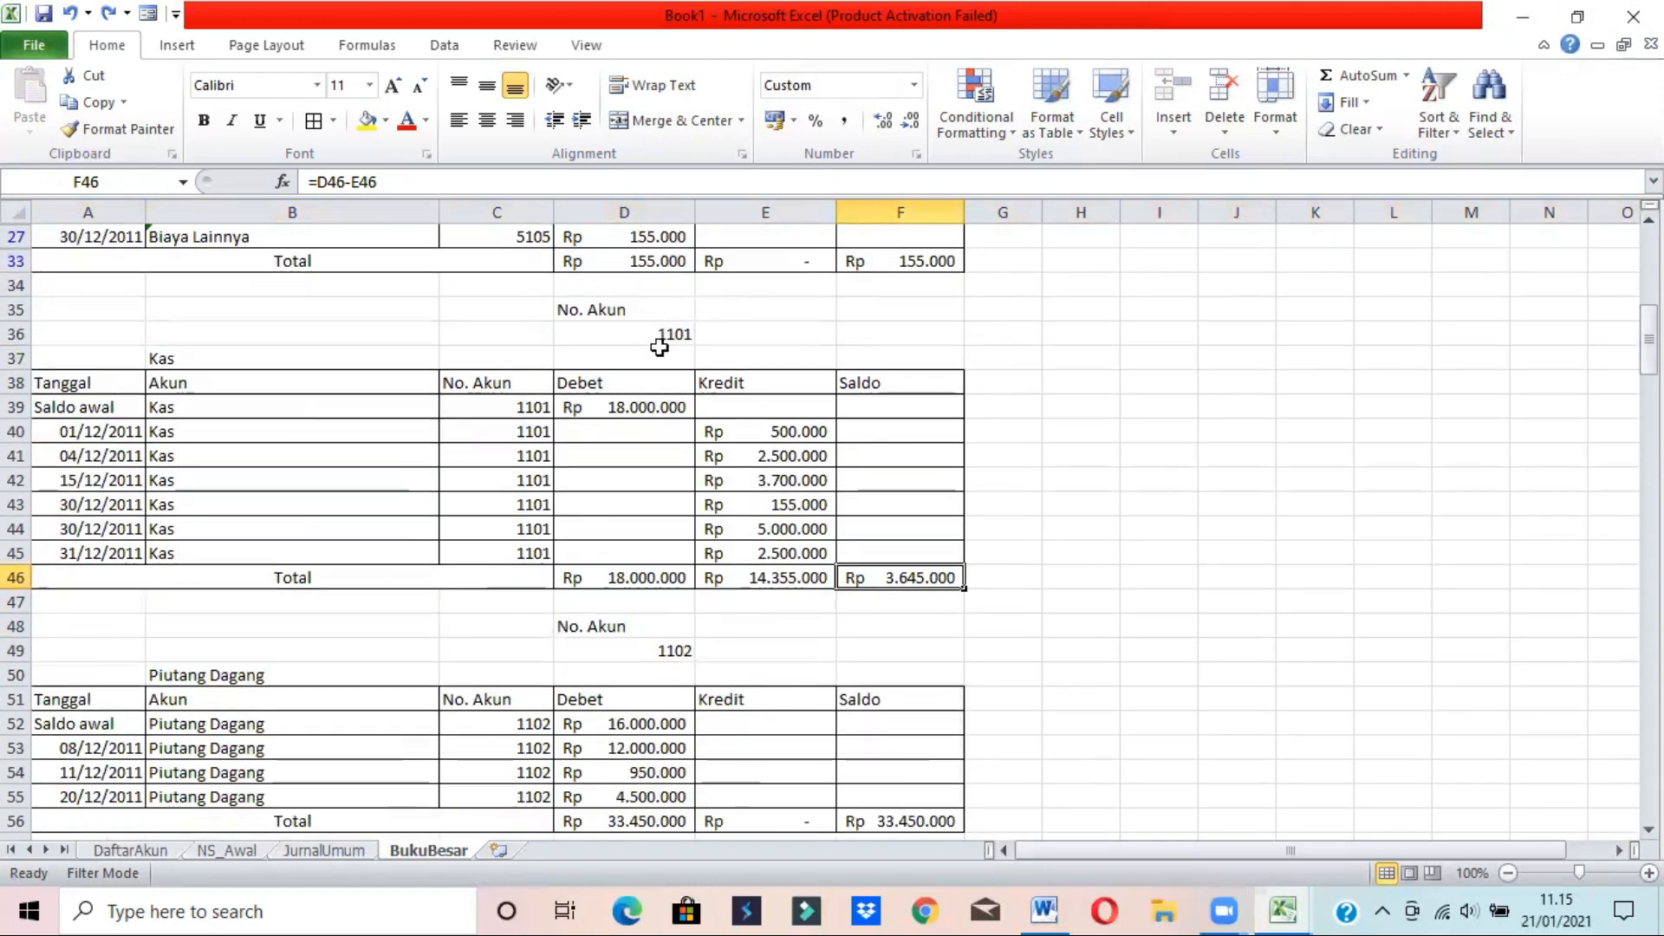
pyautogui.moveTo(74, 309); pyautogui.dragTo(922, 845)
pyautogui.scroll(20, 772, 360)
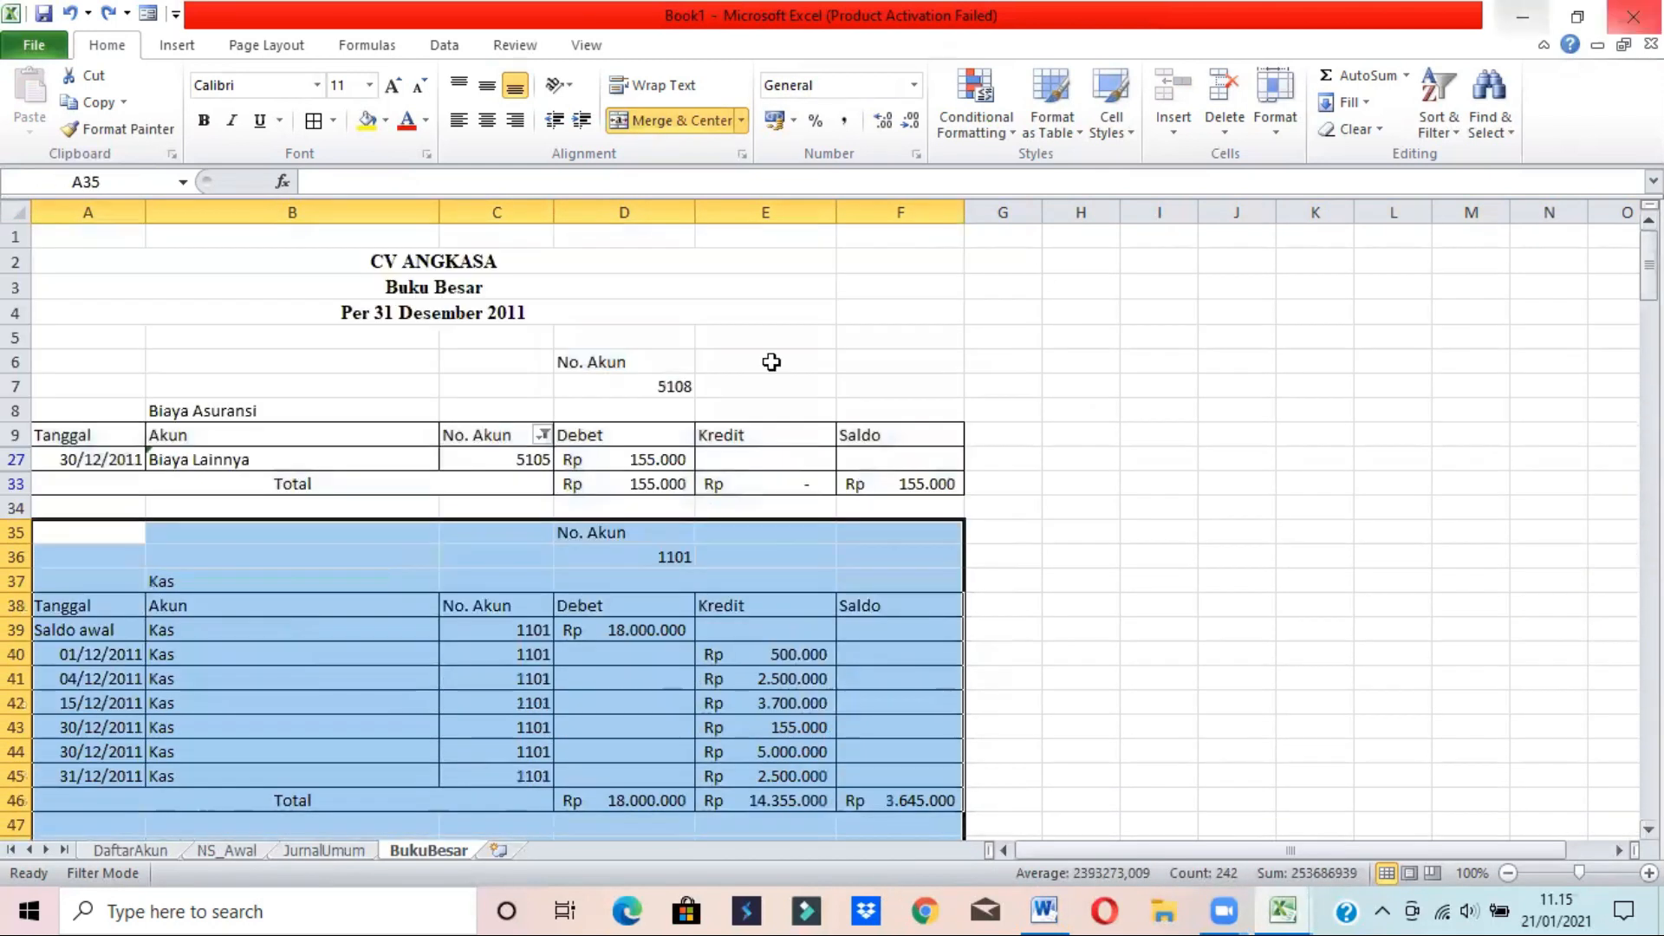
pyautogui.click(384, 276)
pyautogui.moveTo(384, 279); pyautogui.dragTo(705, 329)
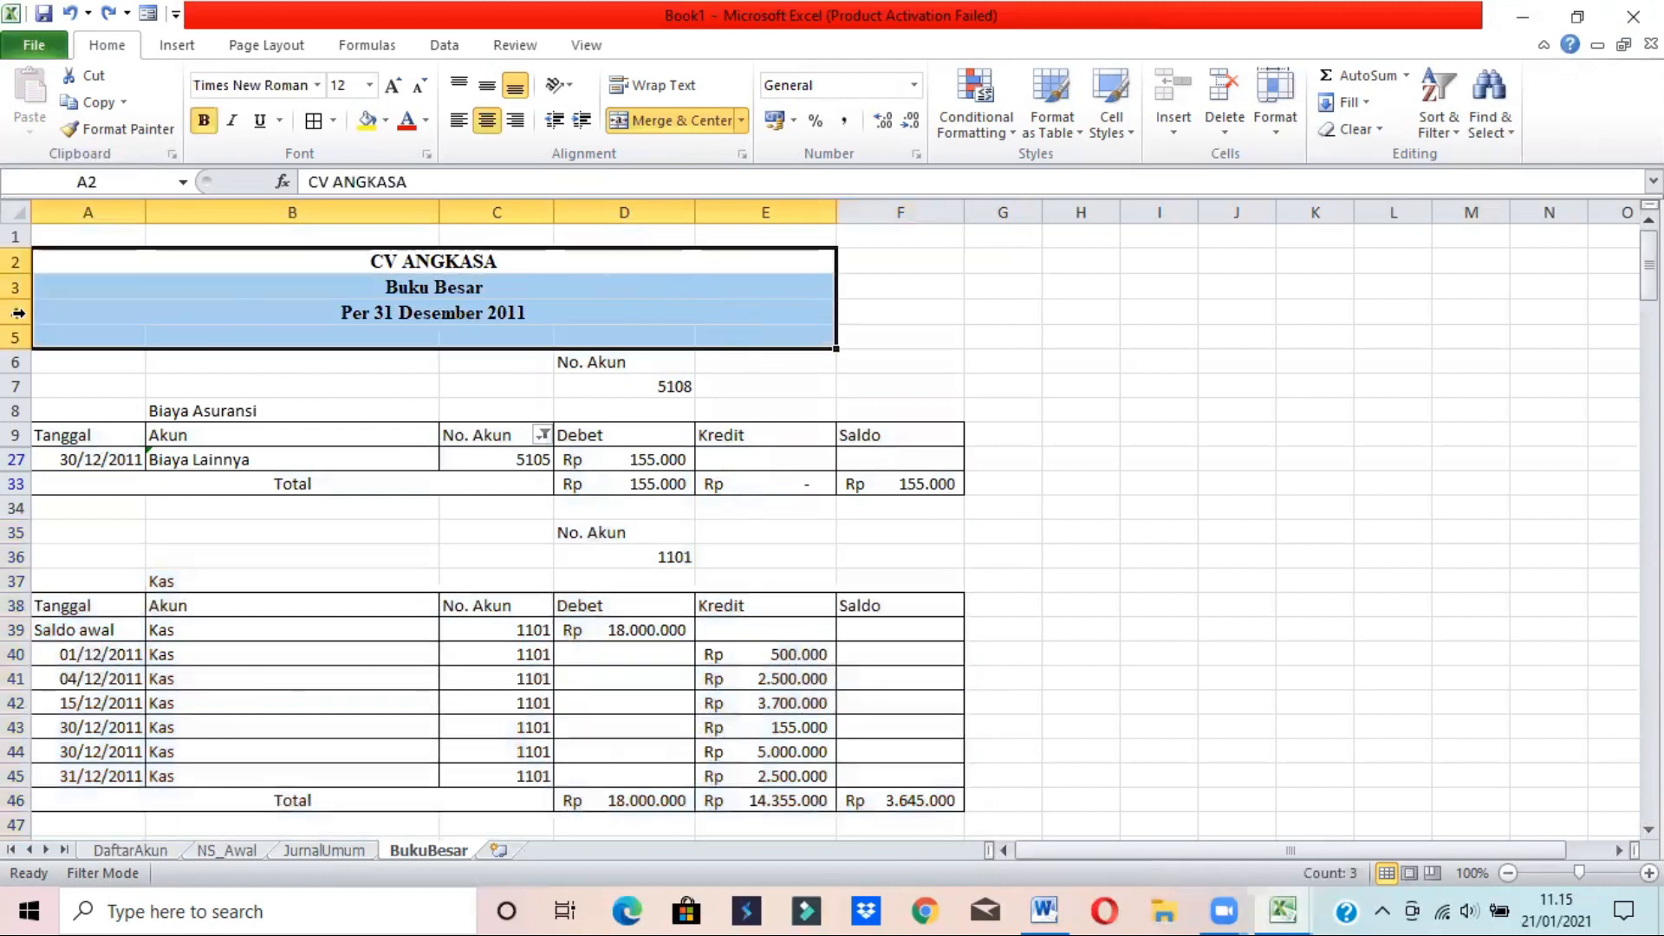
# - Try hiding rows 6 to 34, which hold the filtered main ledger block above Kas, and undo the hiding
pyautogui.click(18, 383)
pyautogui.moveTo(18, 360); pyautogui.dragTo(21, 512)
pyautogui.rightClick(32, 509)
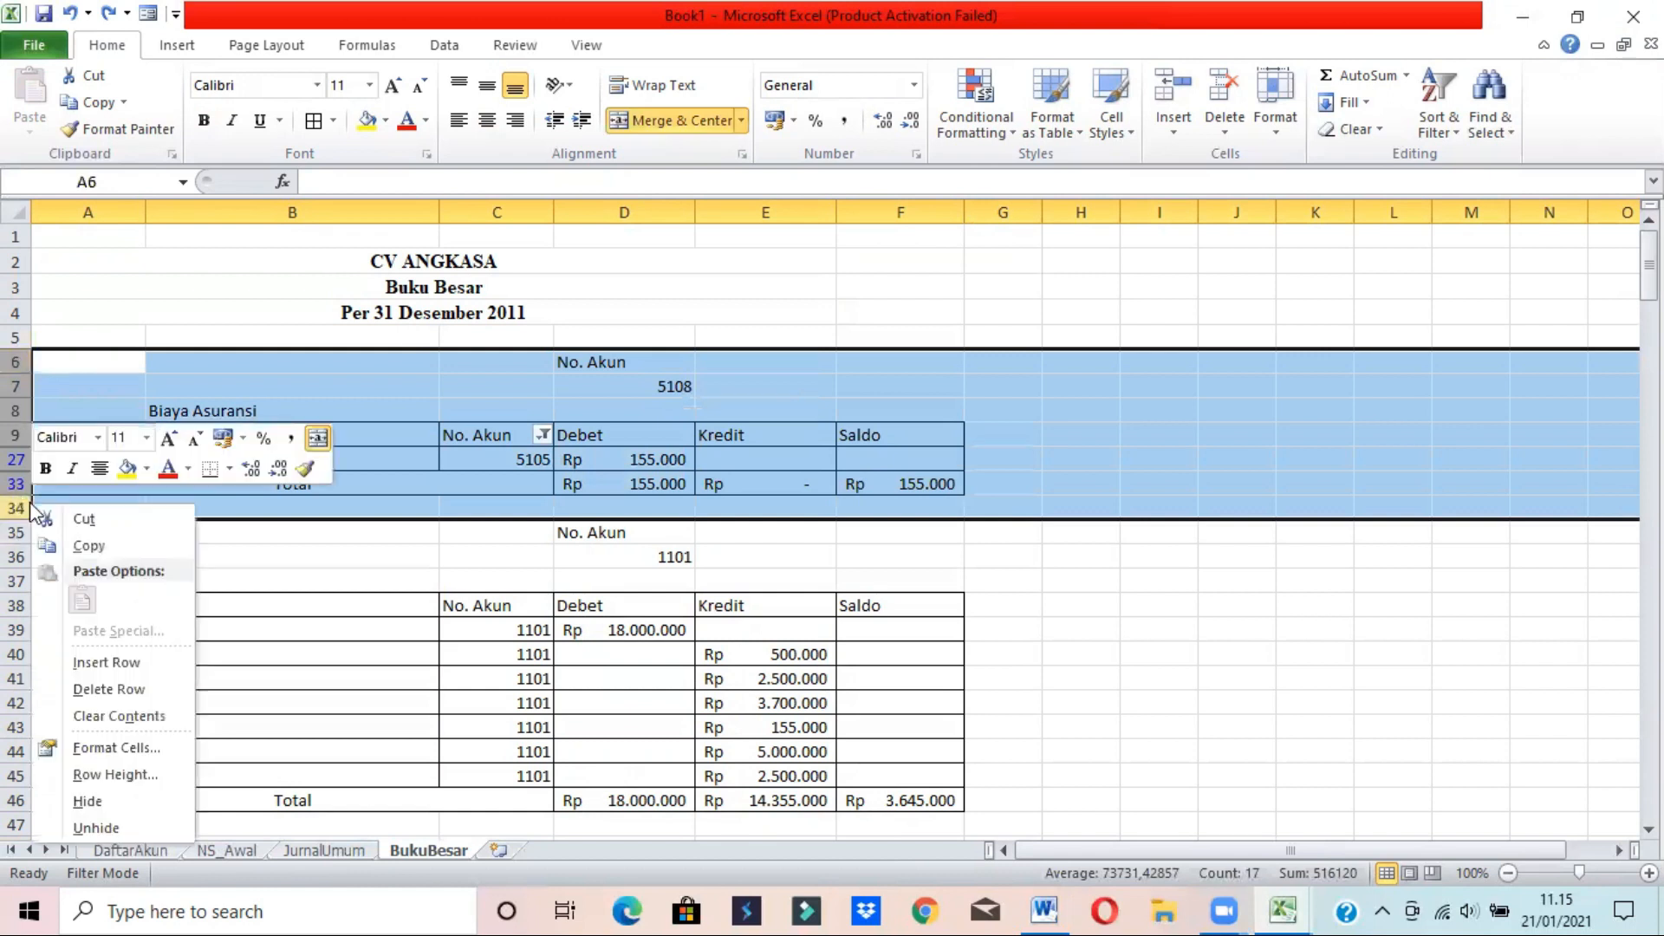
pyautogui.click(89, 800)
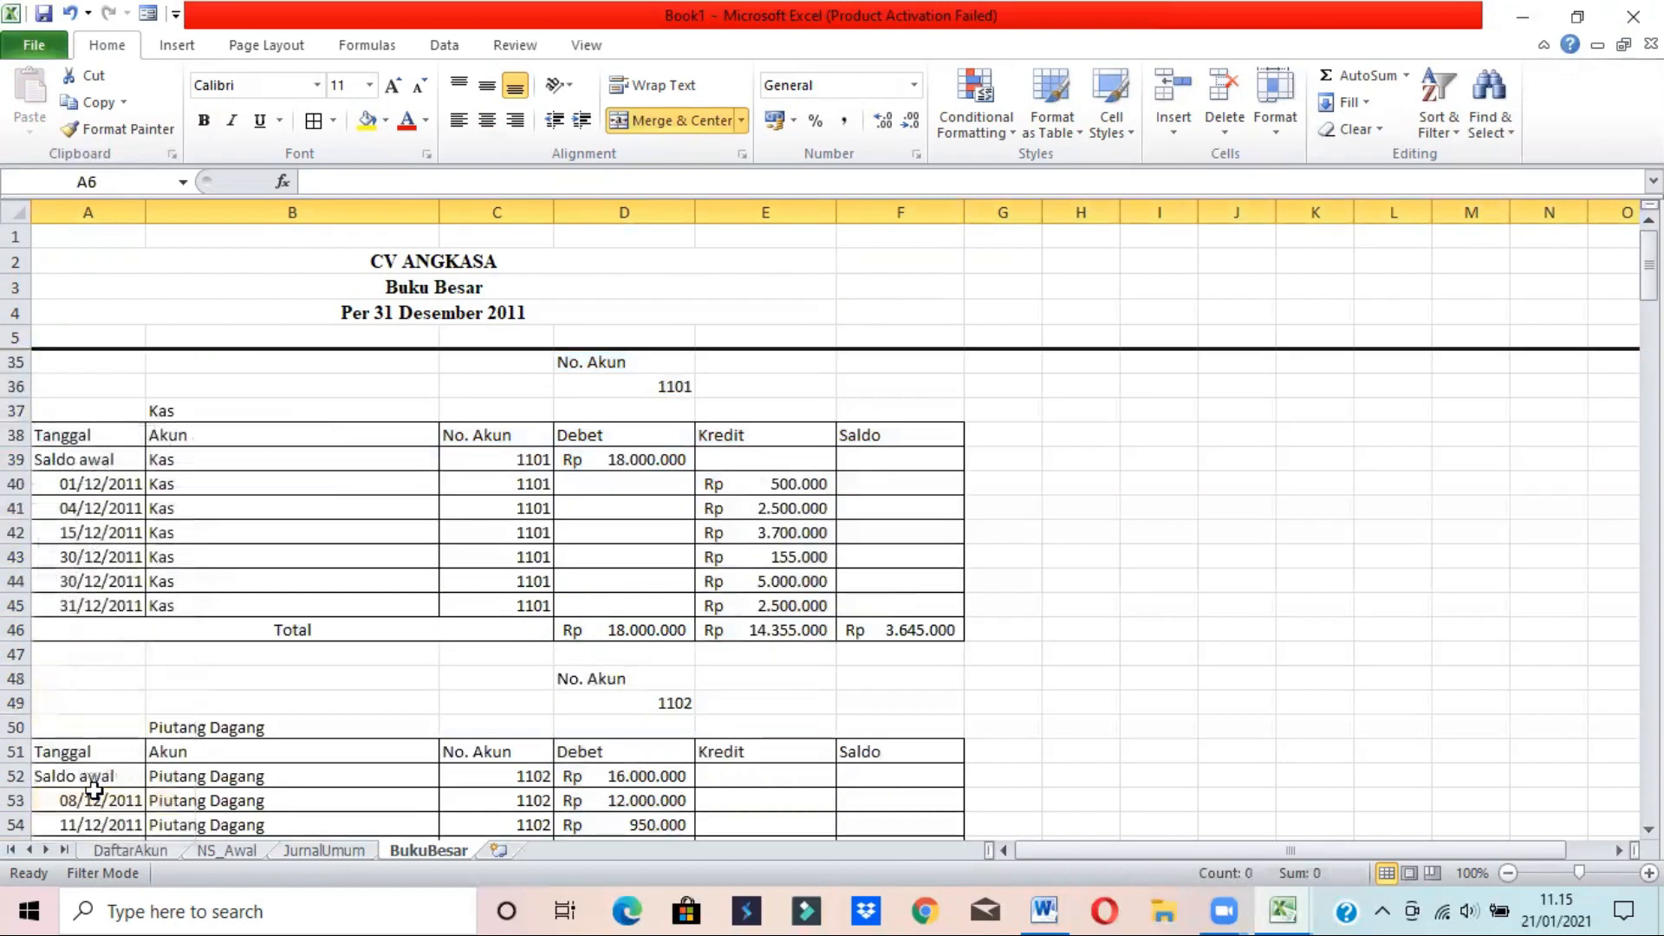
pyautogui.click(1188, 408)
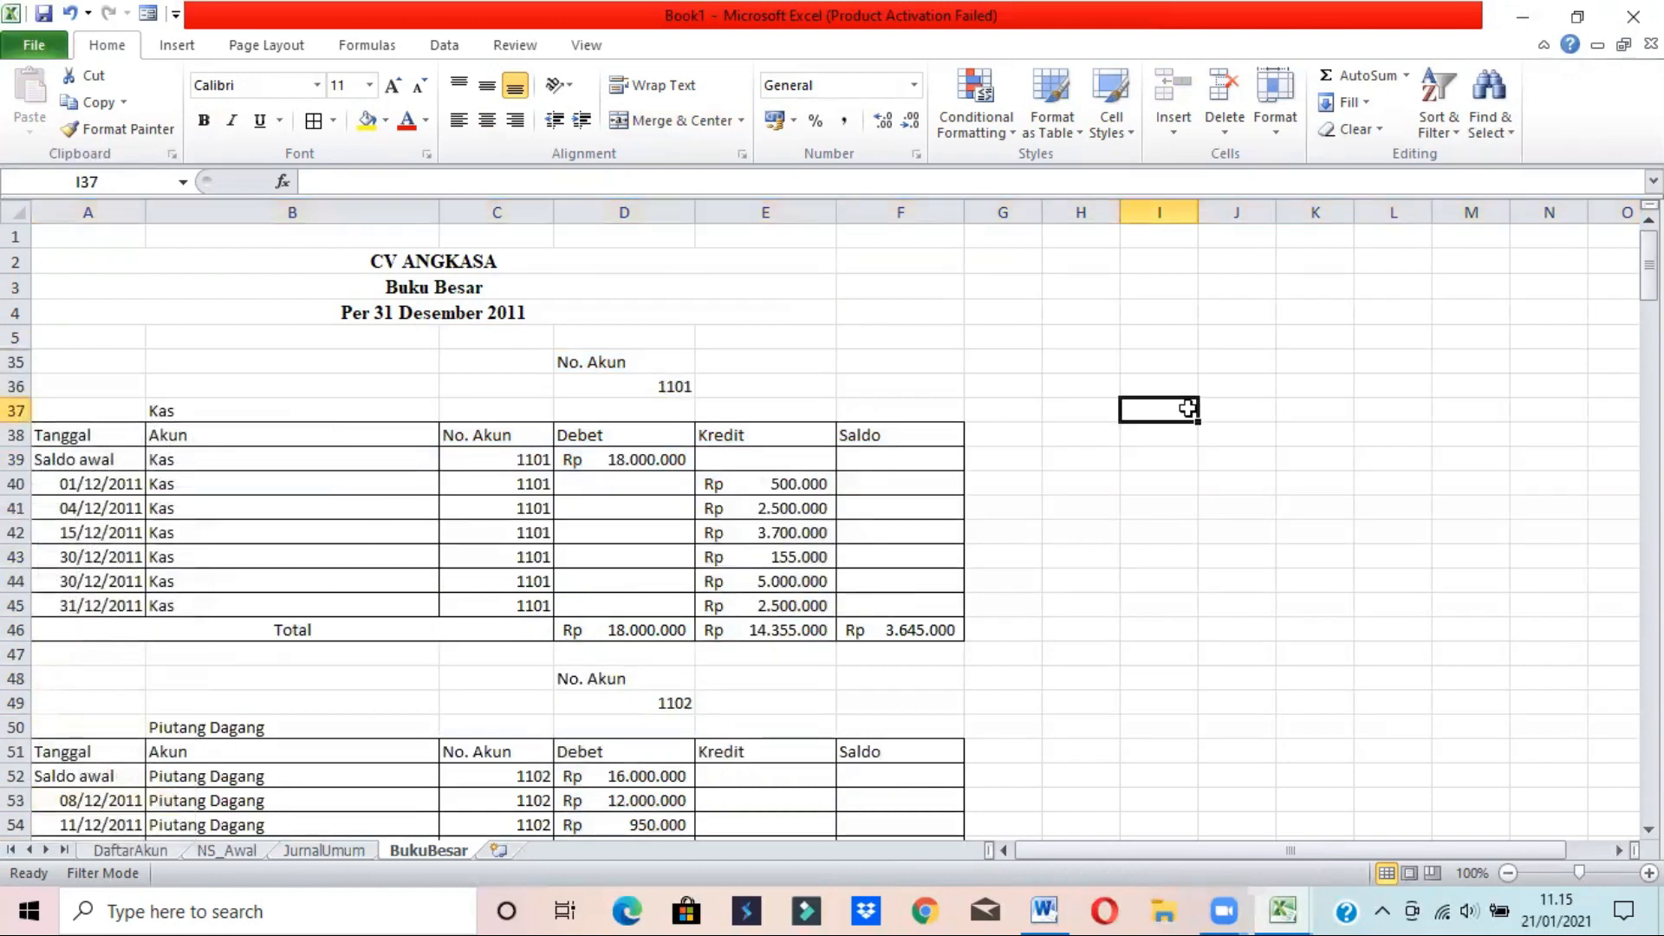
pyautogui.hotkey('ctrl', 'z')
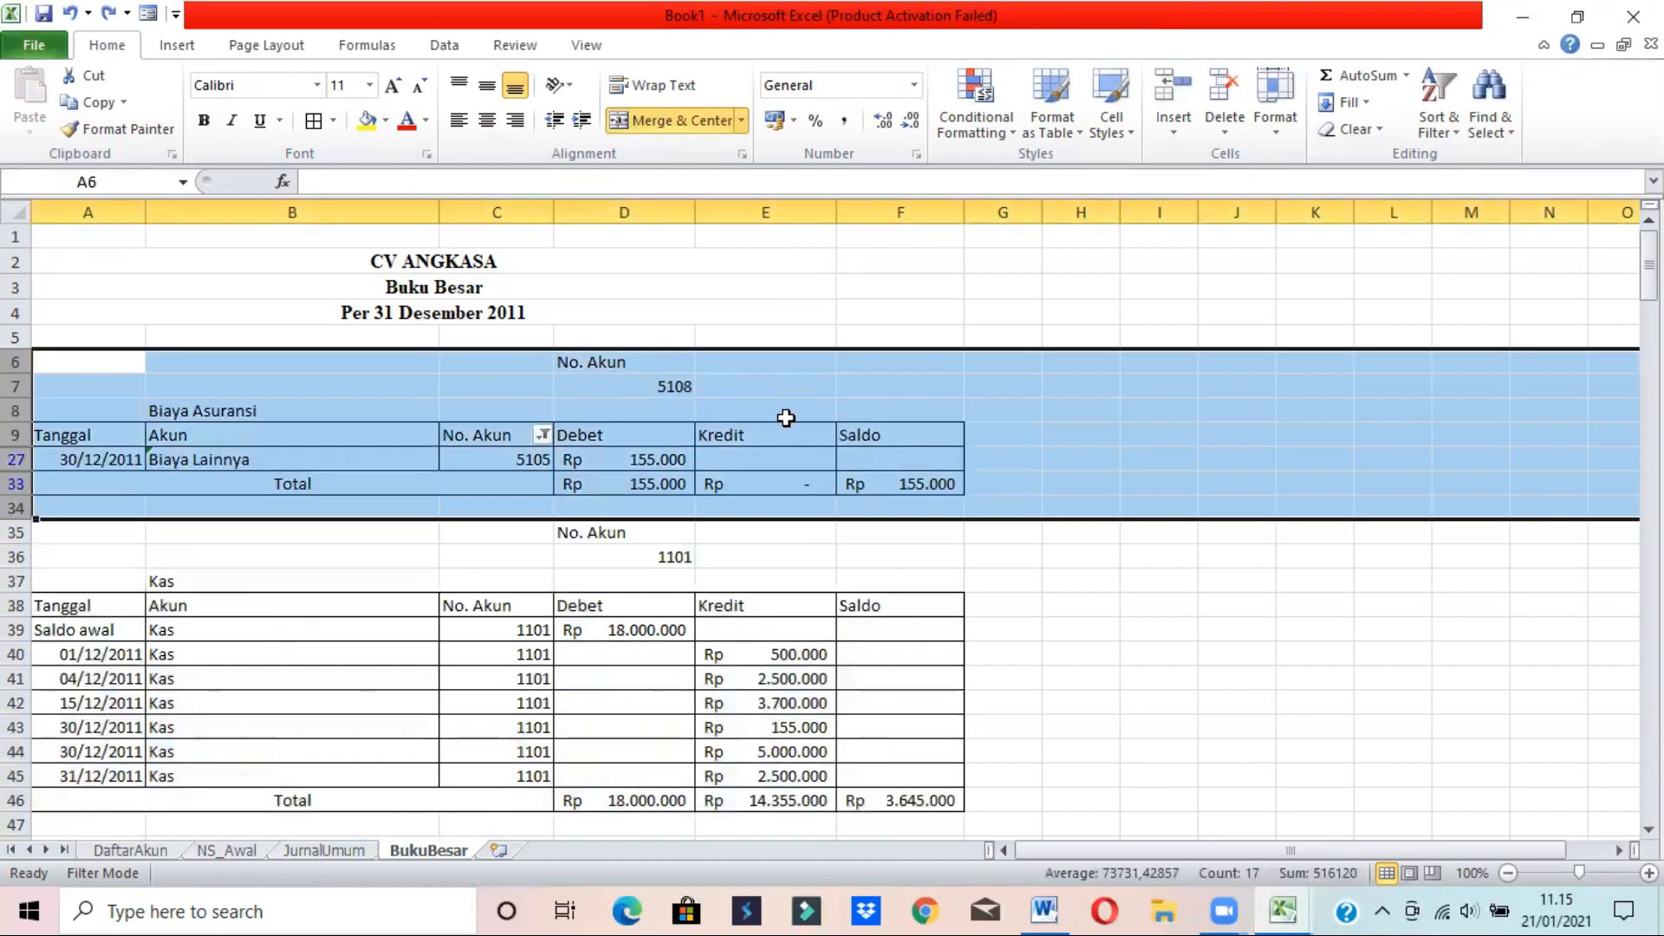
pyautogui.click(816, 388)
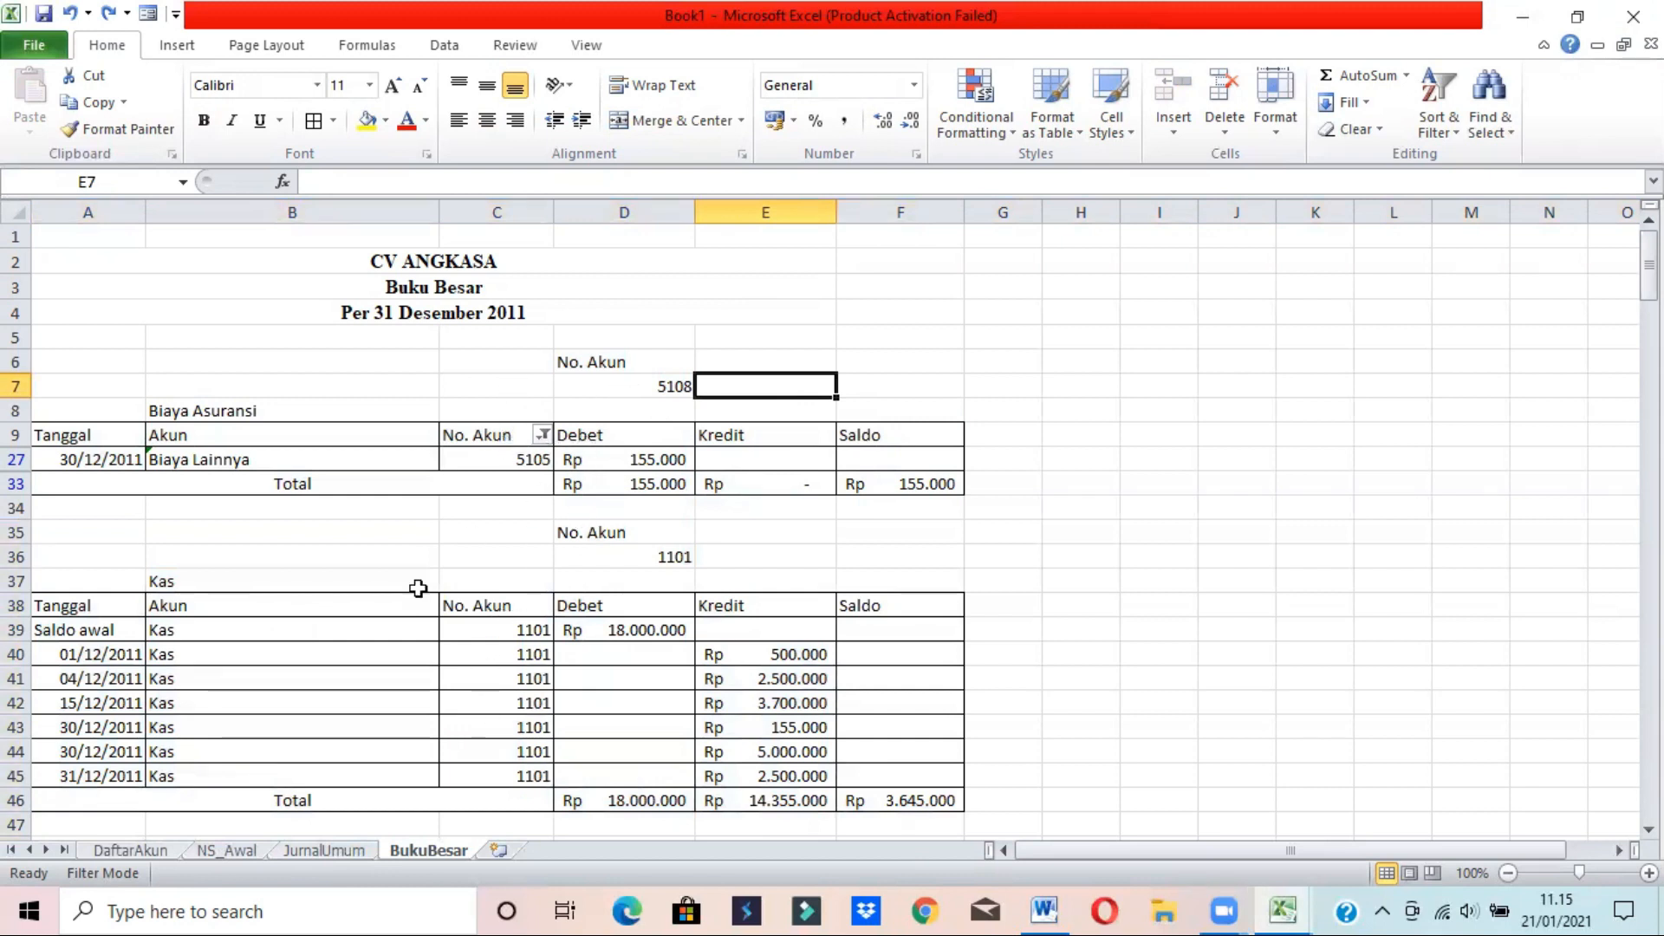
pyautogui.click(406, 683)
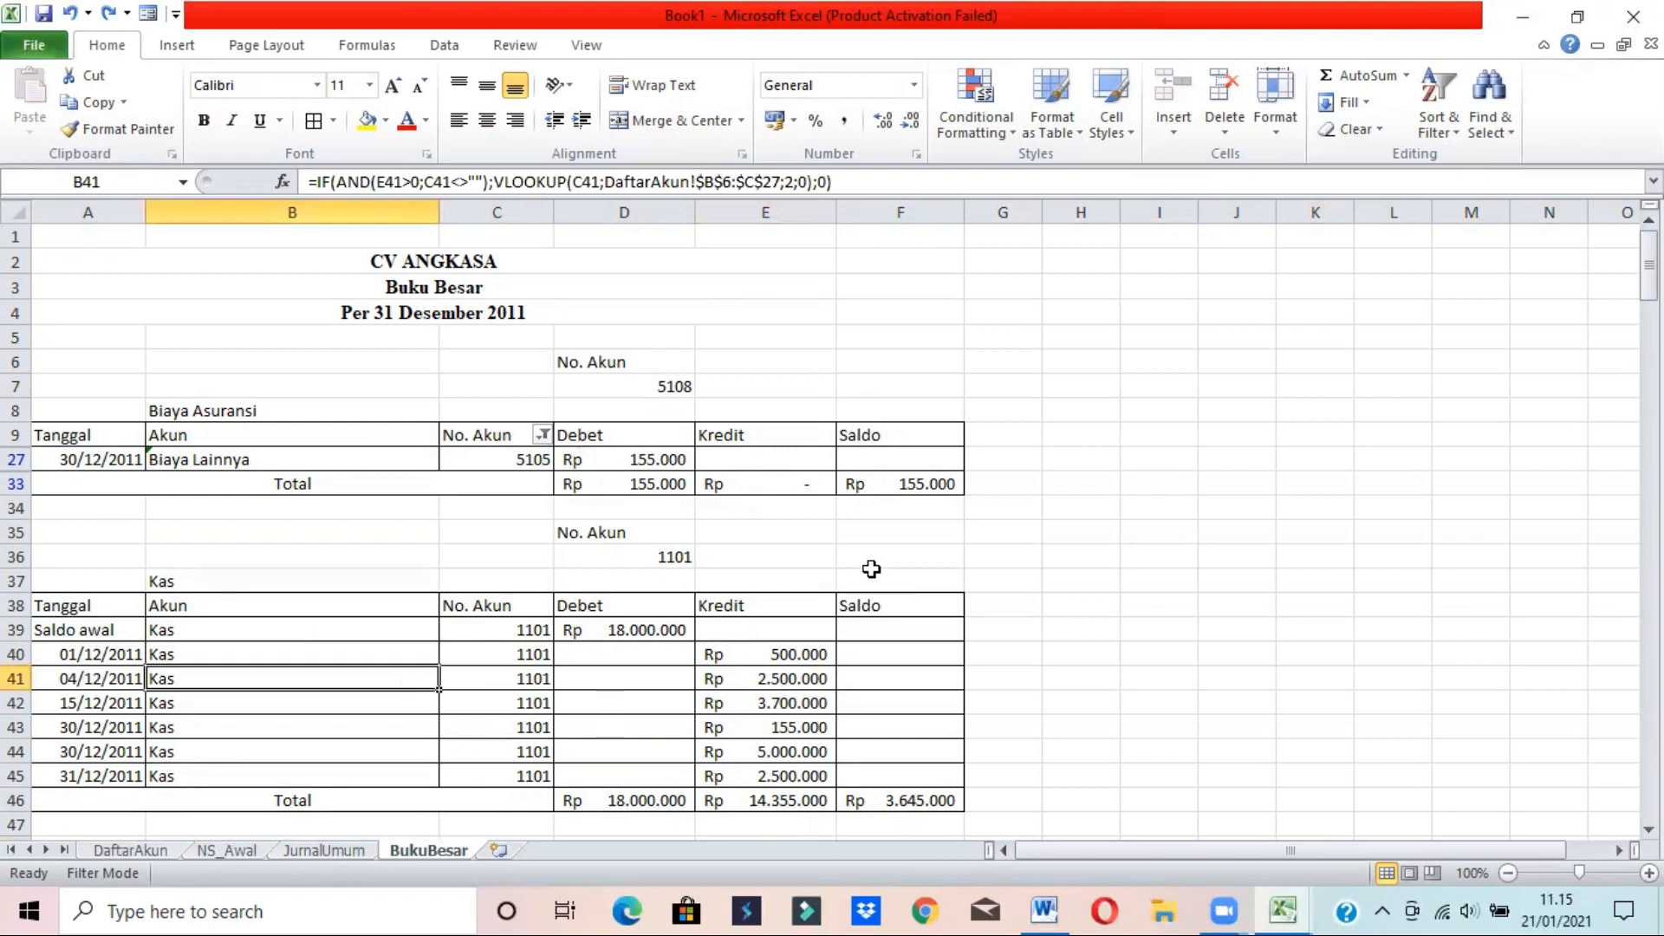
pyautogui.click(585, 434)
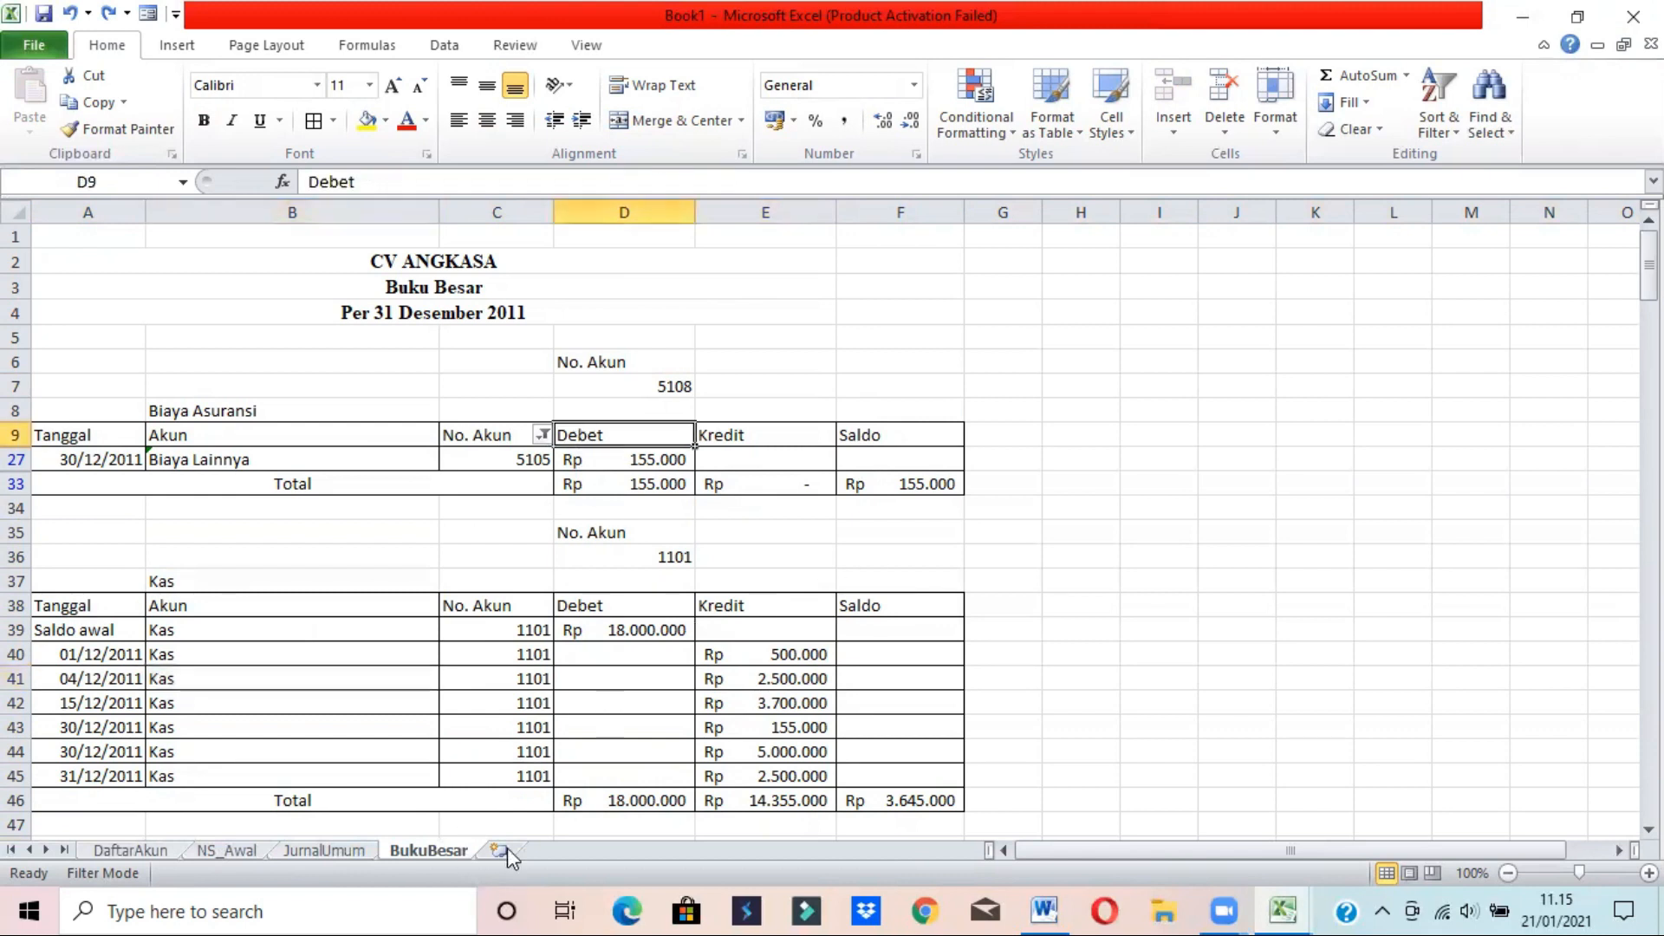
# - Switch to the Word guide to read the subsidiary ledger instructions, and add a new worksheet after BukuBesar in Excel
pyautogui.click(1044, 910)
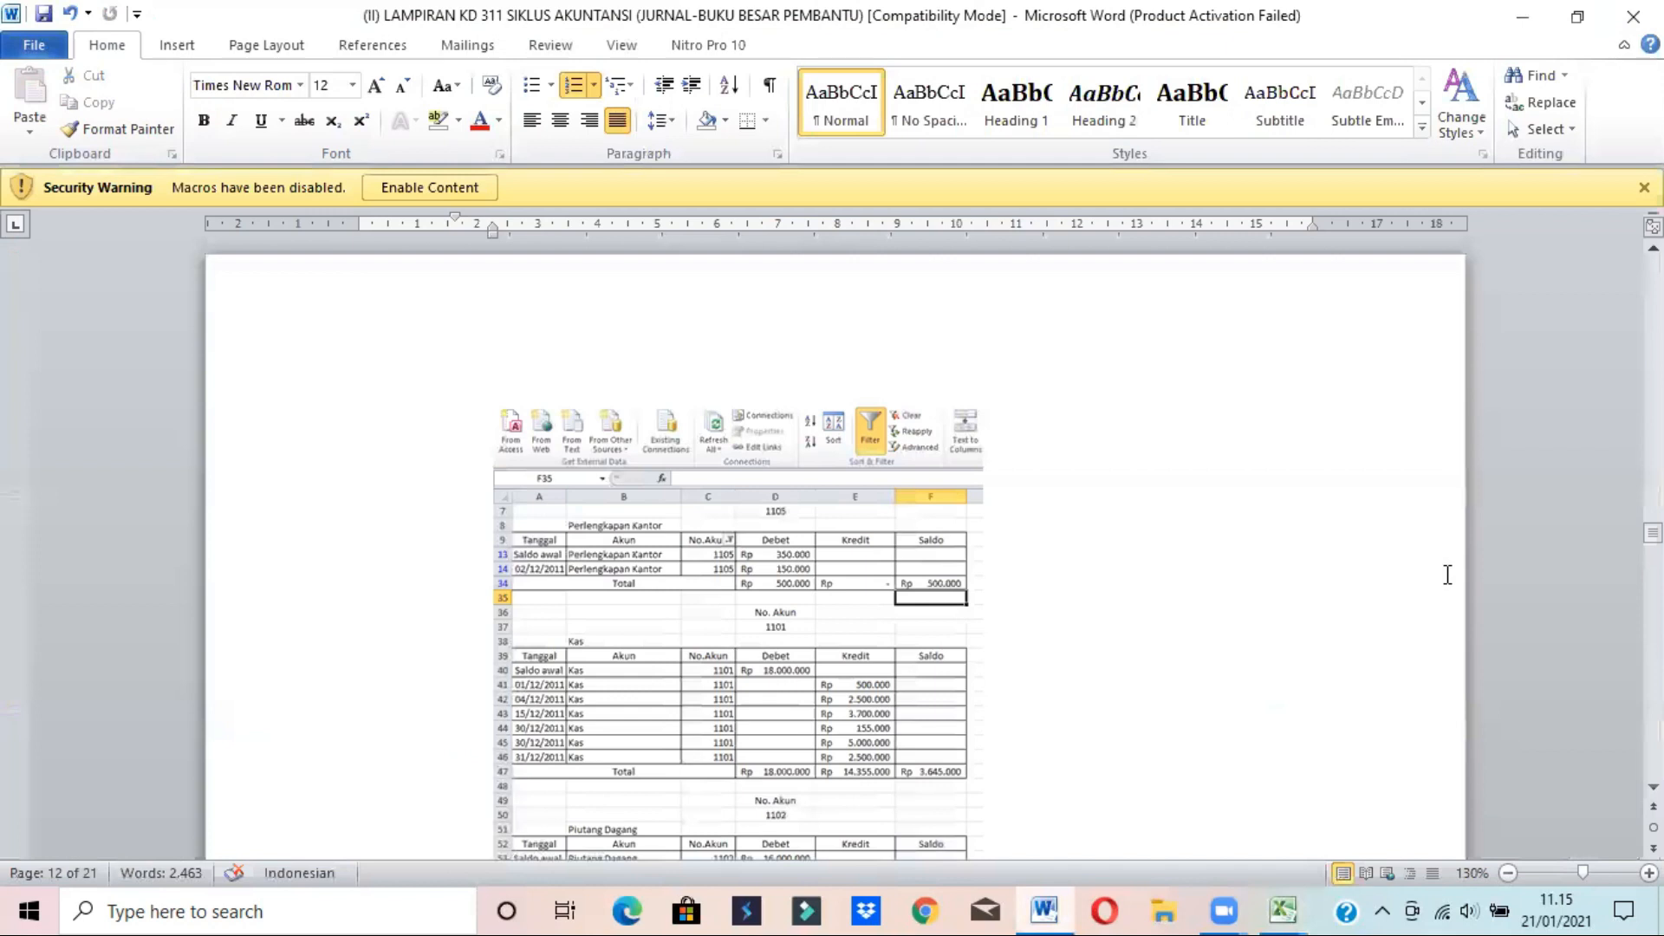
pyautogui.moveTo(1653, 532); pyautogui.dragTo(1653, 543)
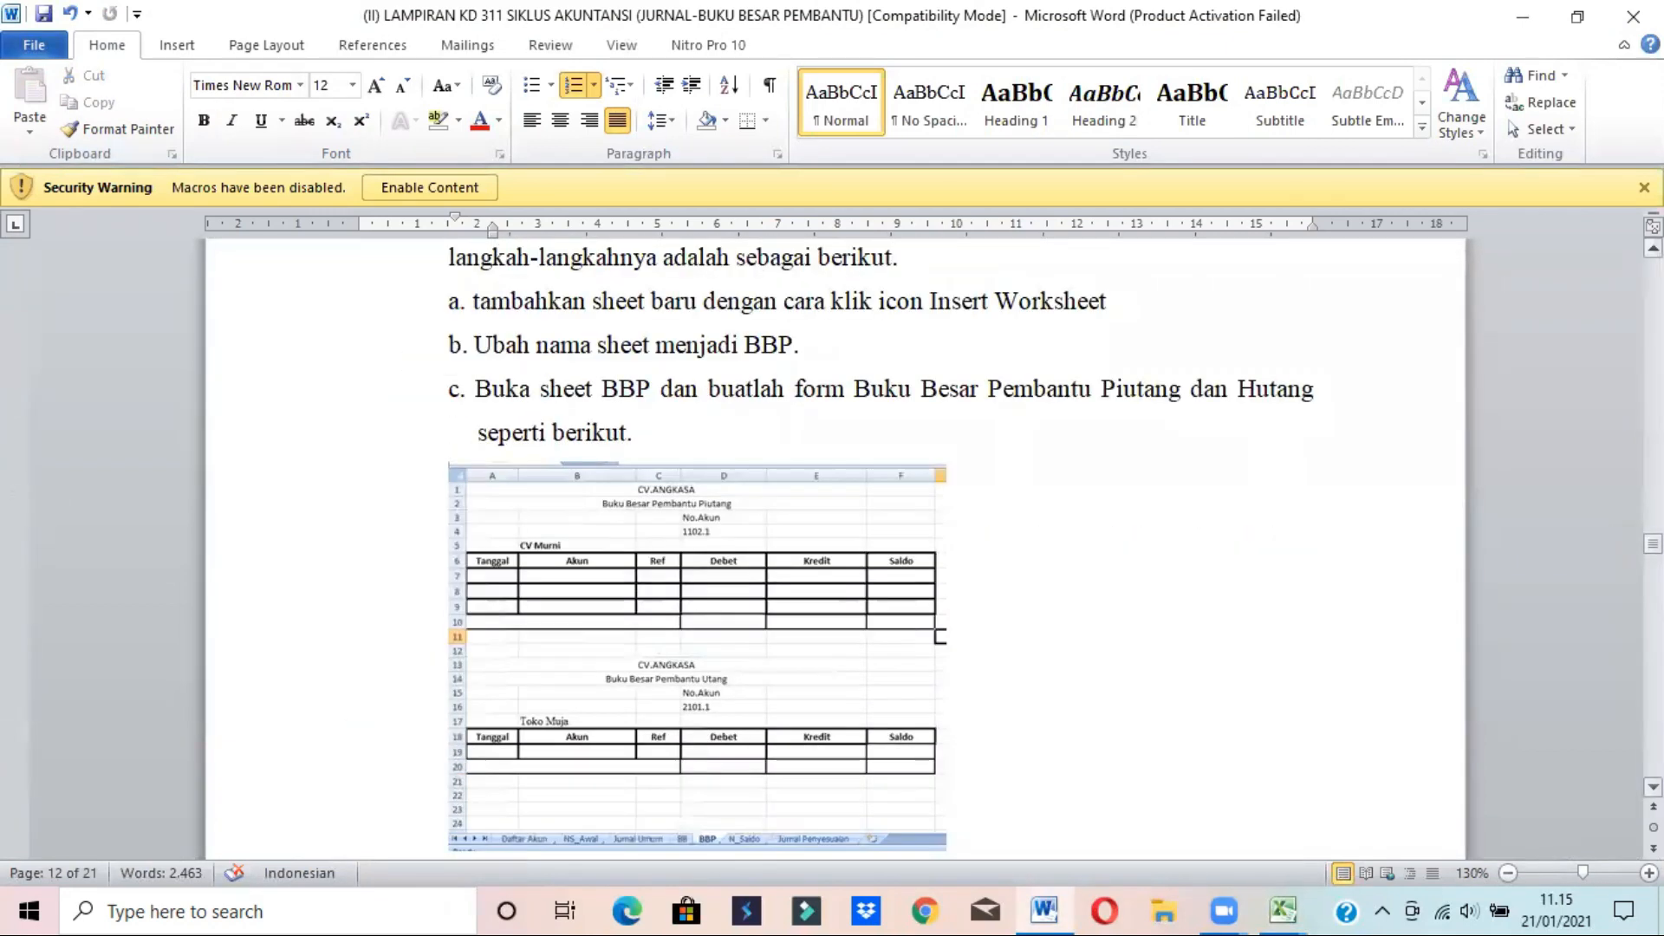
pyautogui.scroll(6, 832, 546)
pyautogui.scroll(-6, 1304, 624)
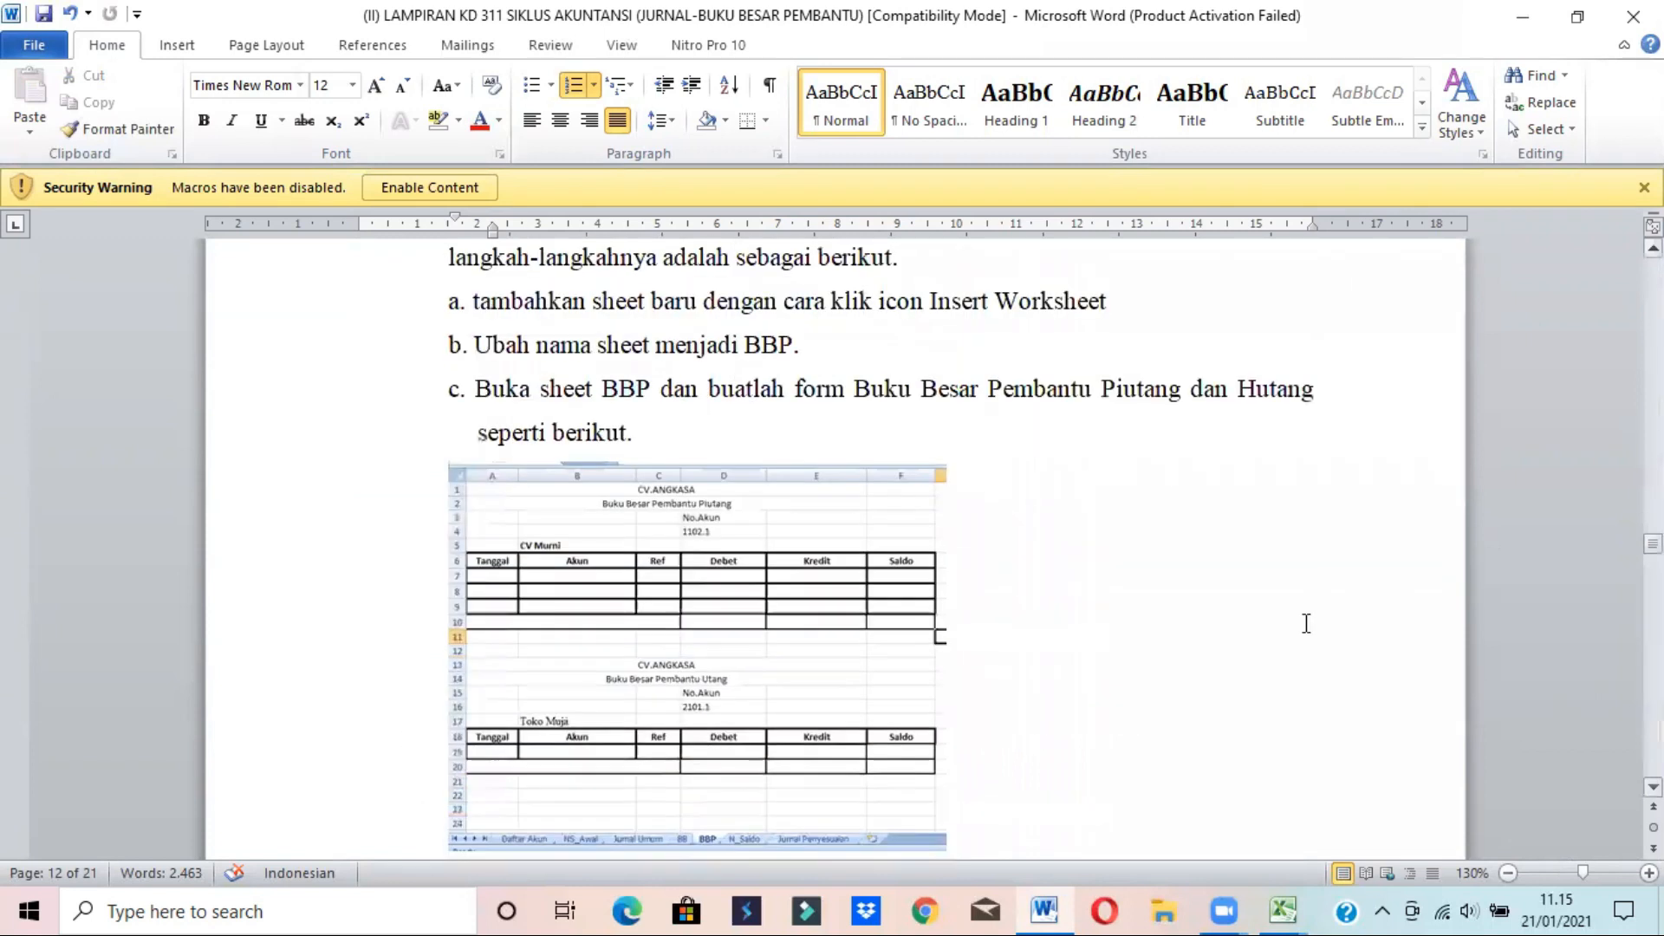
pyautogui.moveTo(842, 303); pyautogui.dragTo(1109, 307)
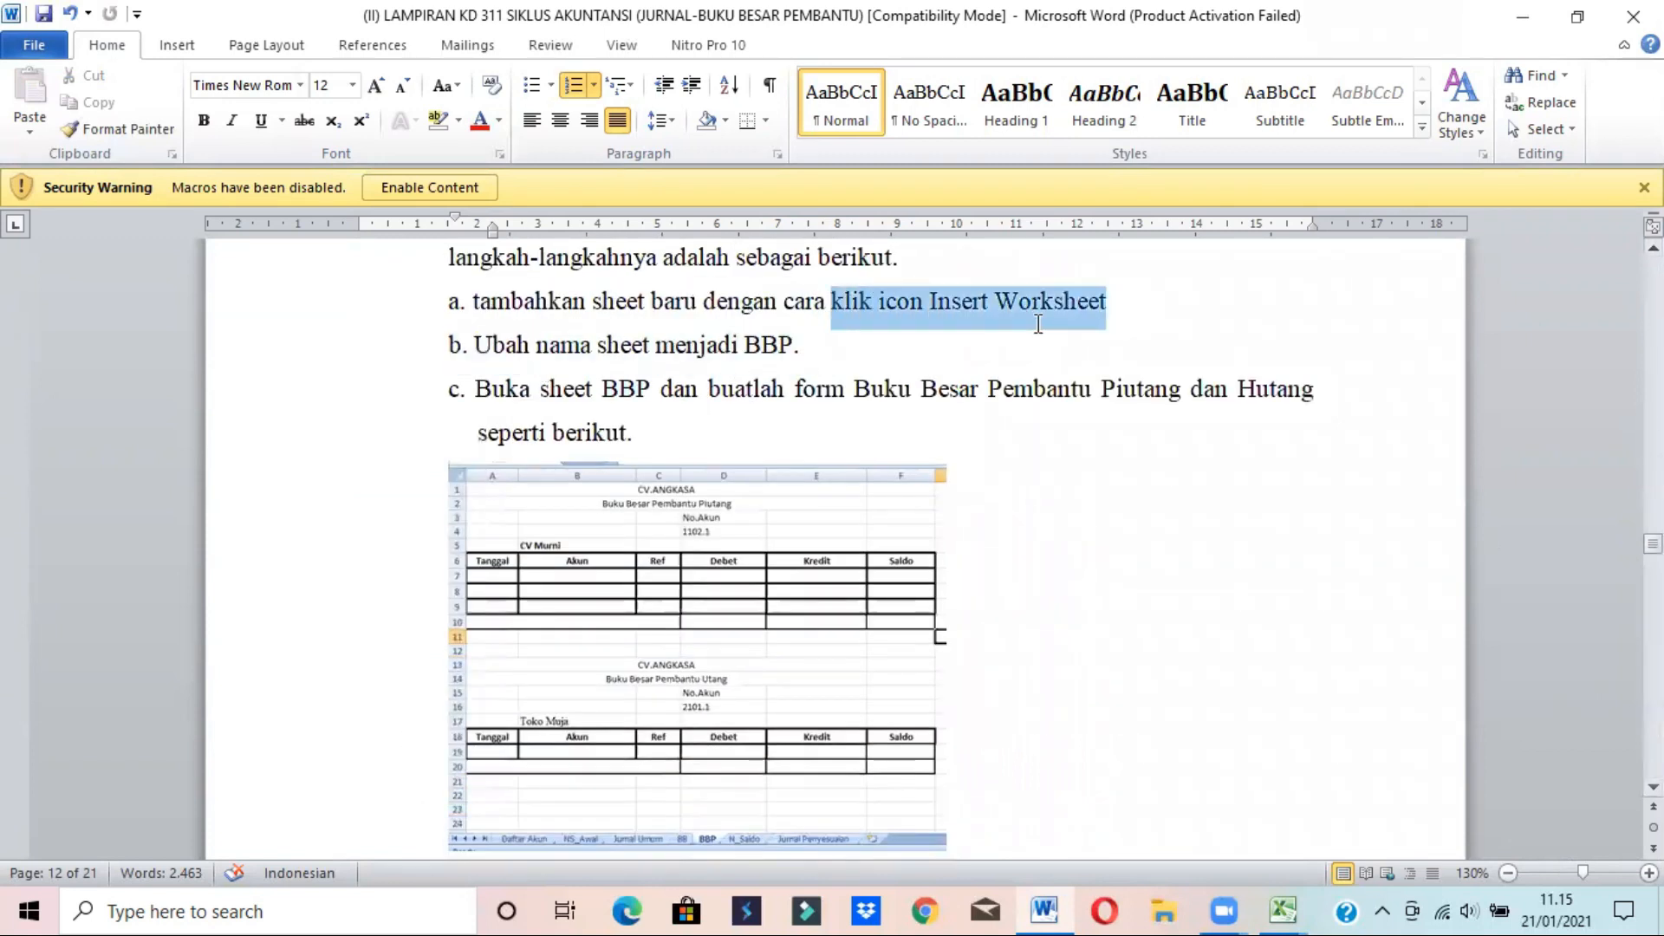
pyautogui.click(949, 380)
pyautogui.hotkey('alt', 'Tab')
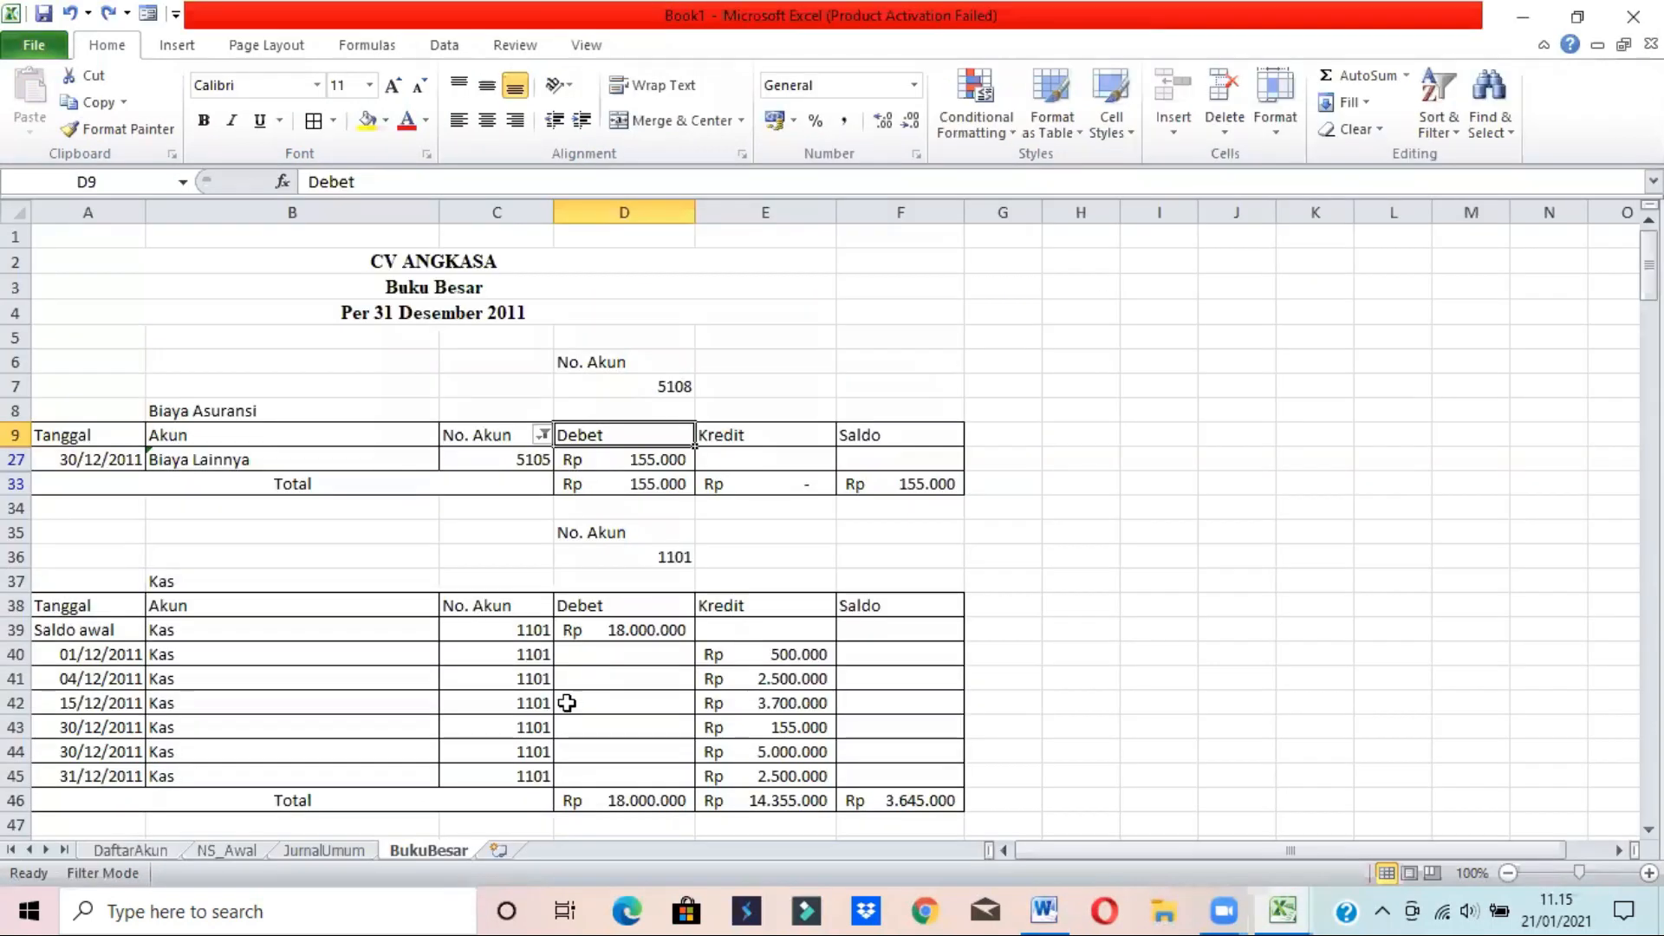
pyautogui.click(499, 850)
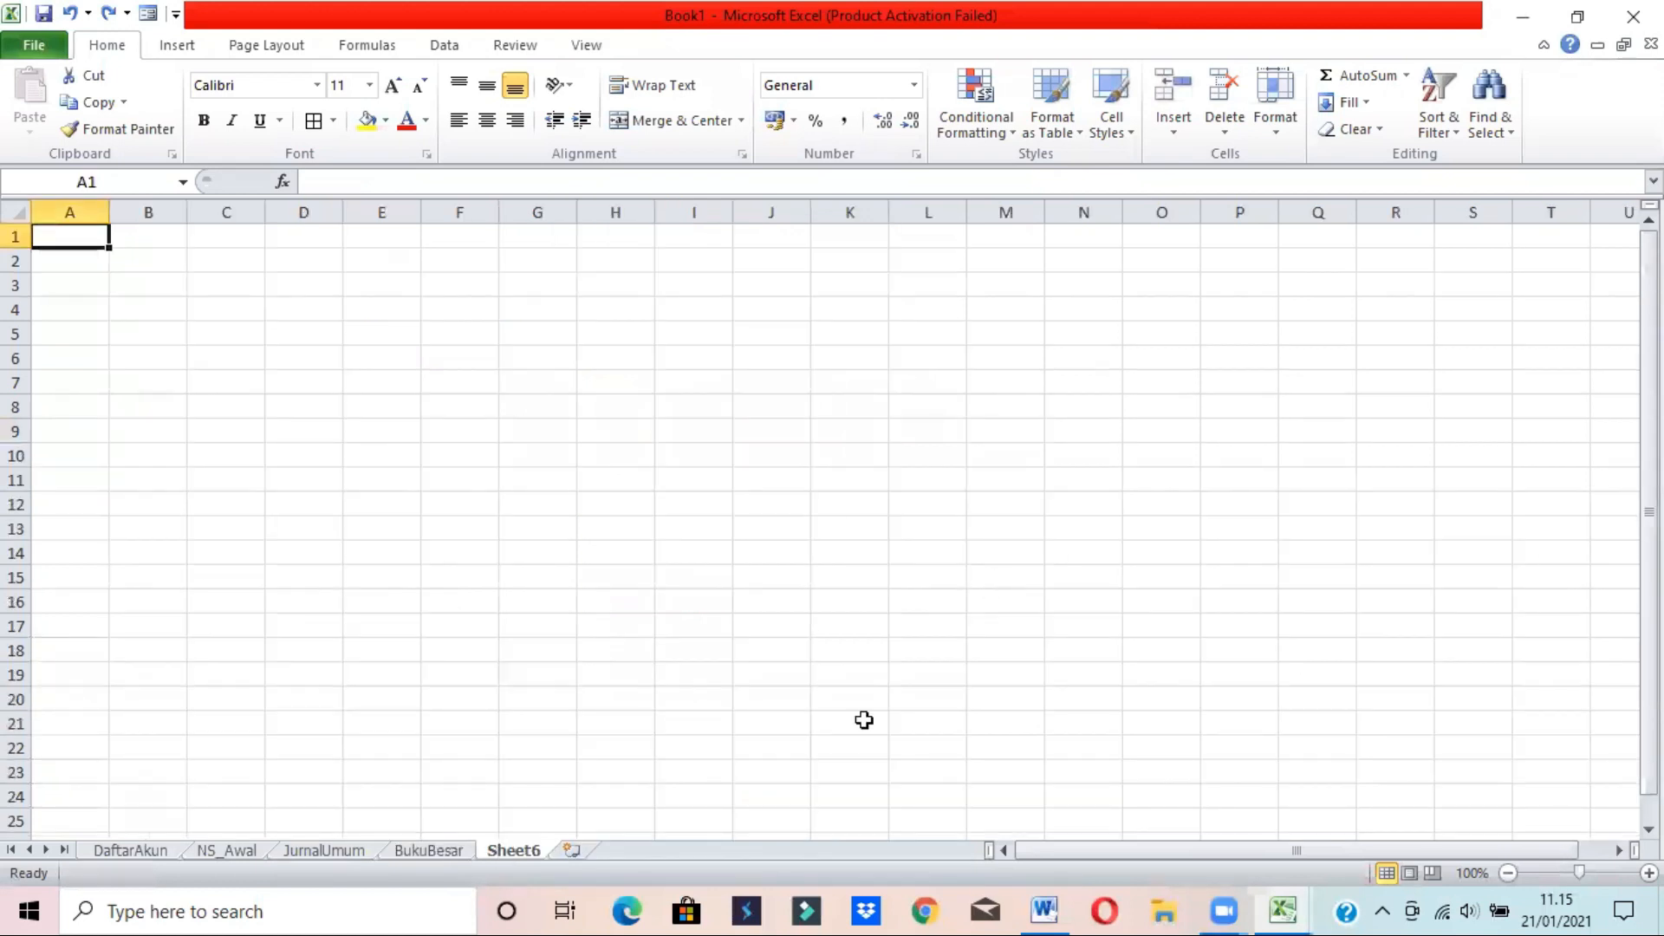
# - Try to rename the new worksheet BBP, as instructed in the Word guide
pyautogui.click(1044, 911)
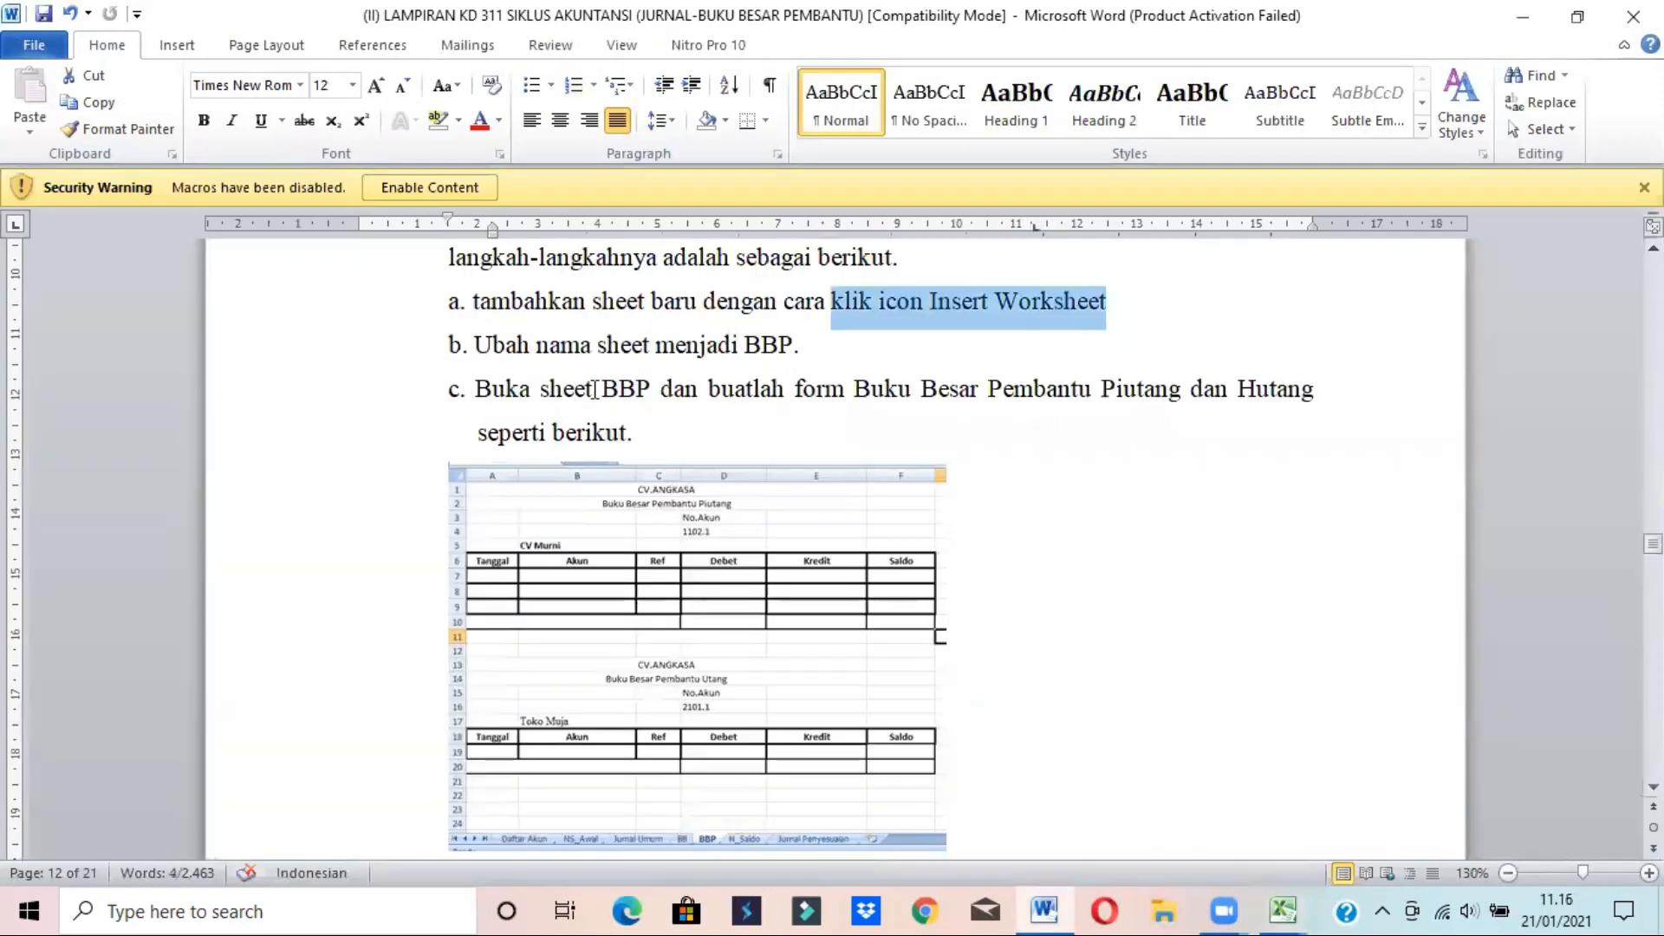
pyautogui.hotkey('alt', 'Tab')
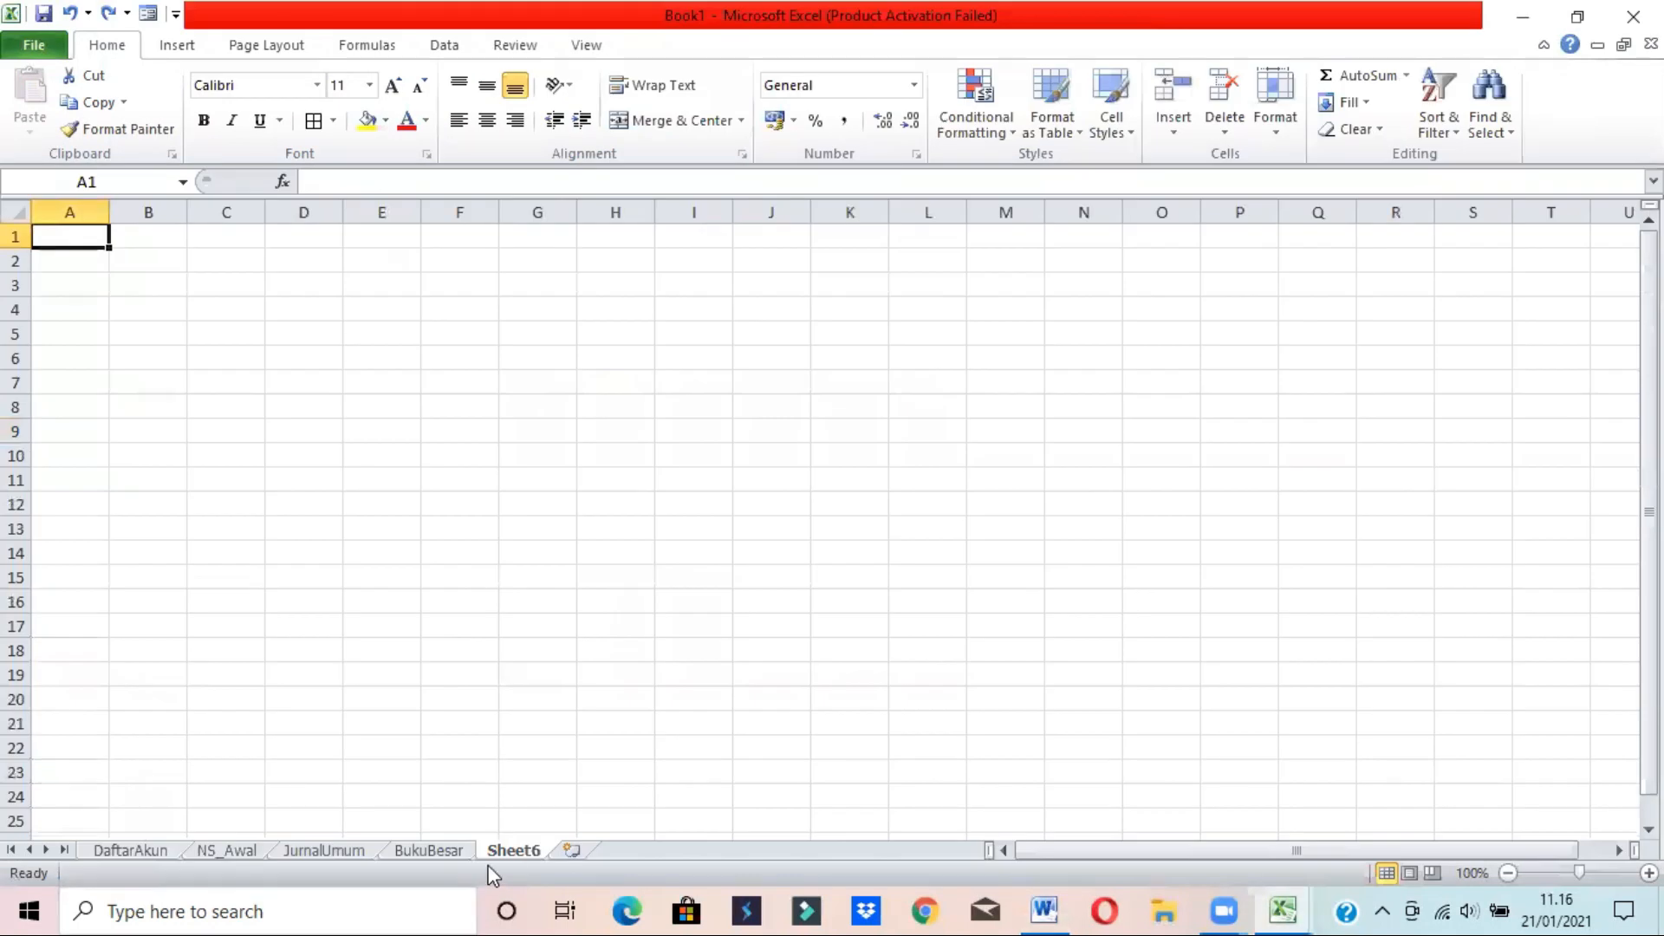
pyautogui.doubleClick(512, 850)
pyautogui.write('BB')
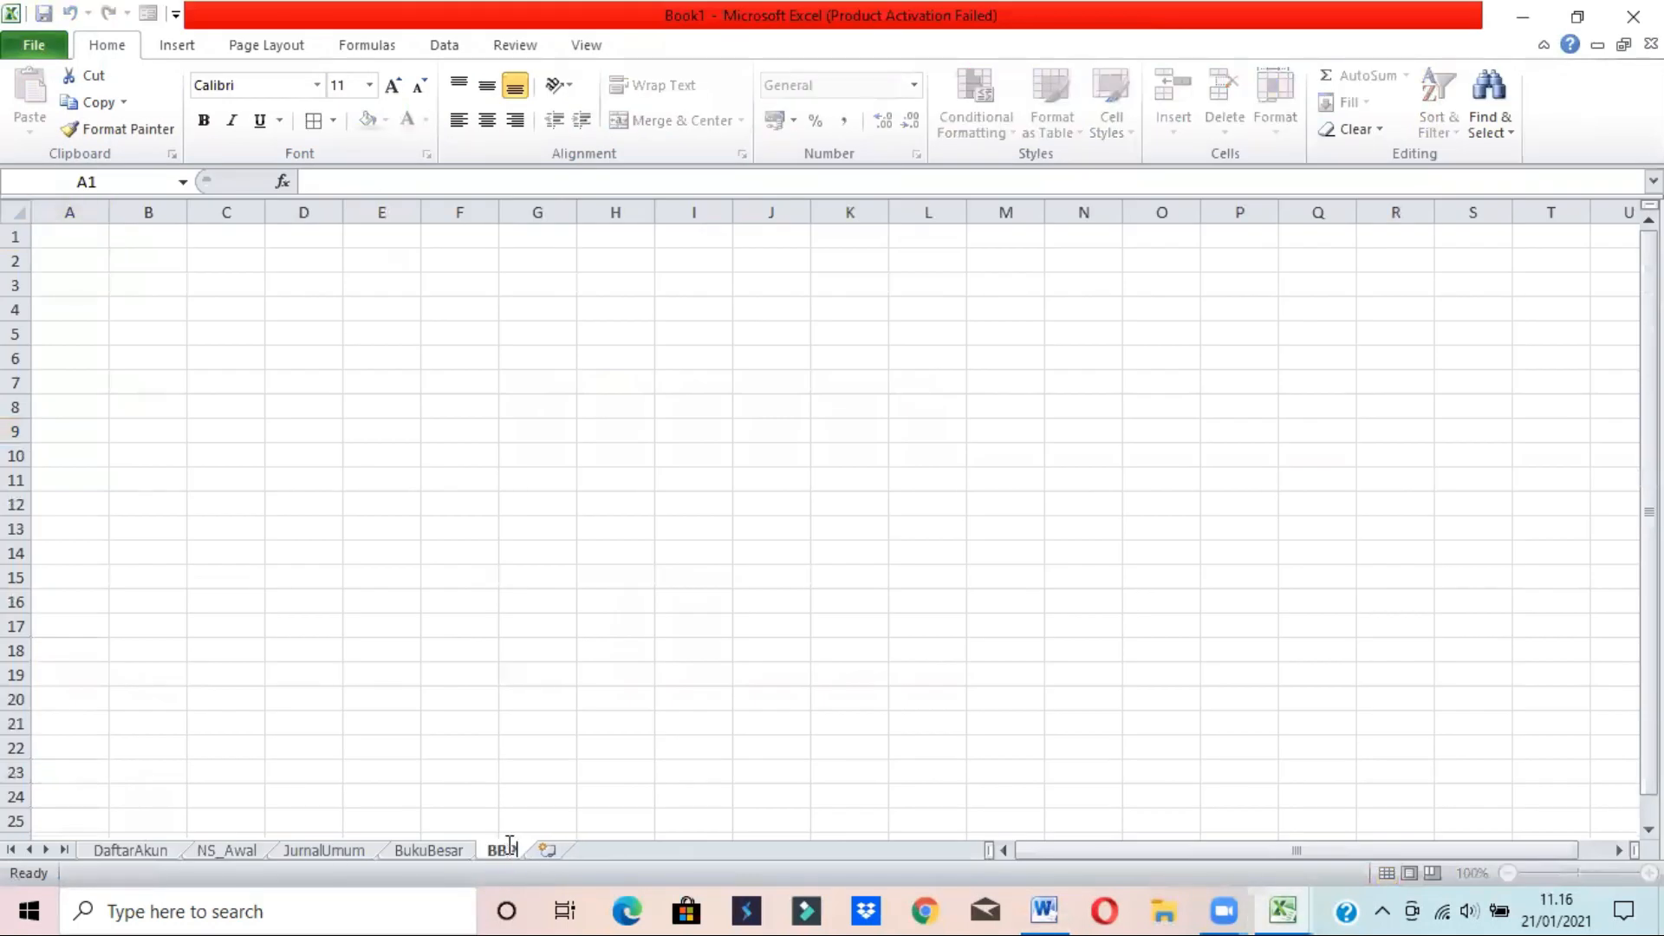
pyautogui.press('Escape')
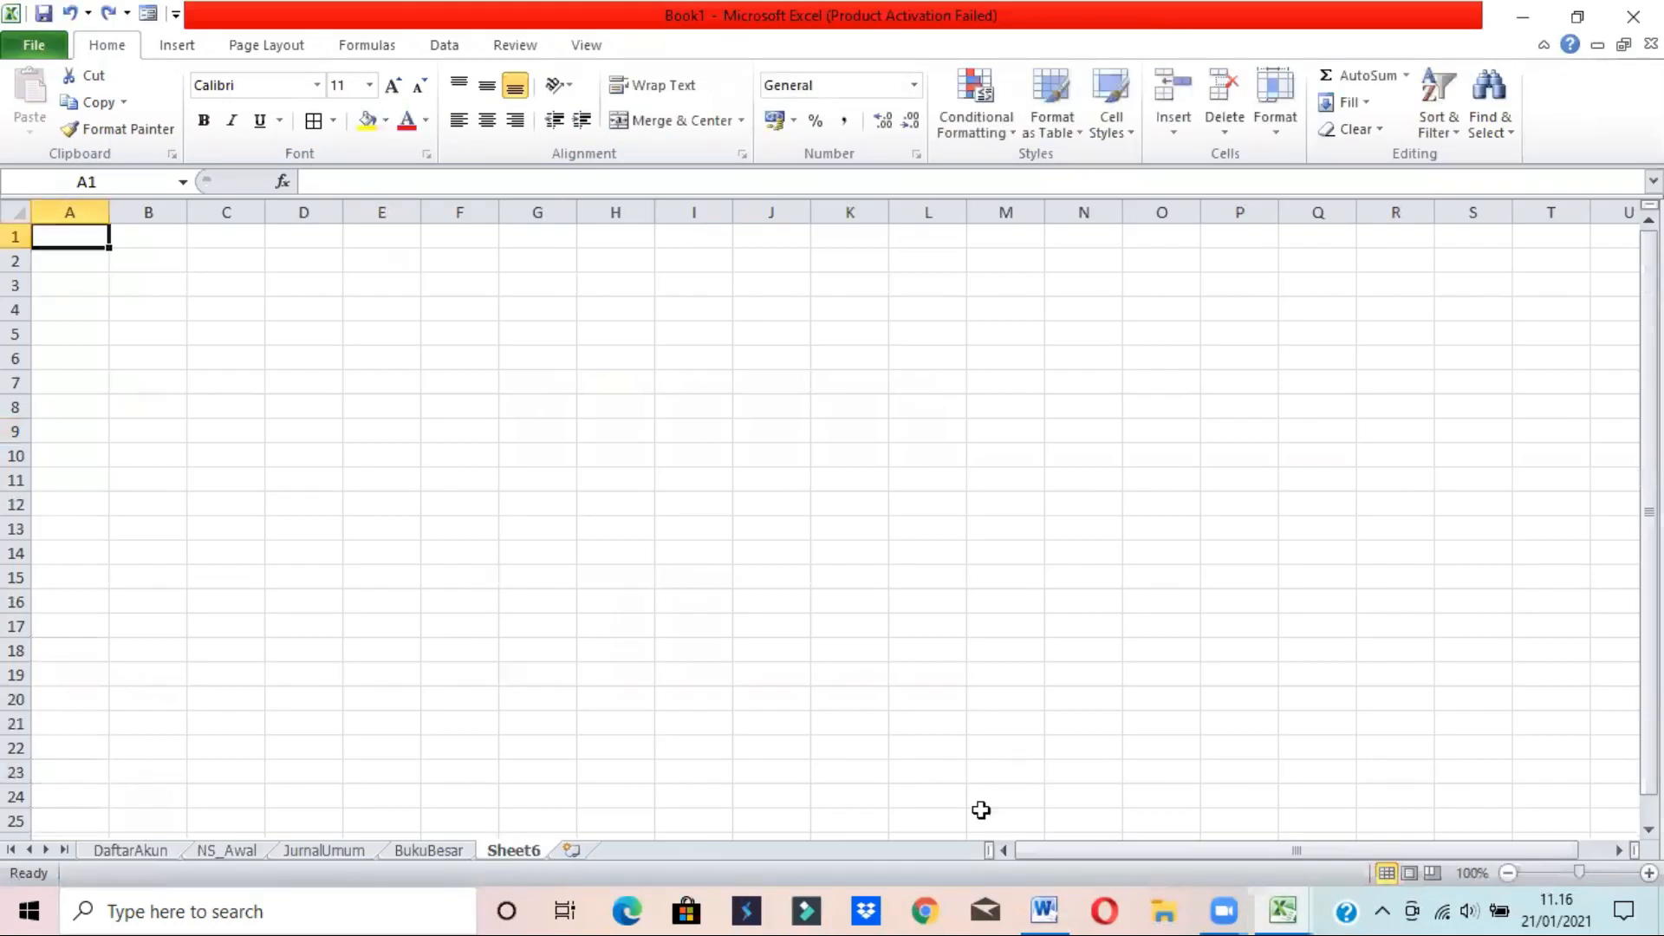
# - Compare the sample Buku Besar Pembantu form in the Word guide with the heading layout on the BukuBesar sheet
pyautogui.click(1044, 911)
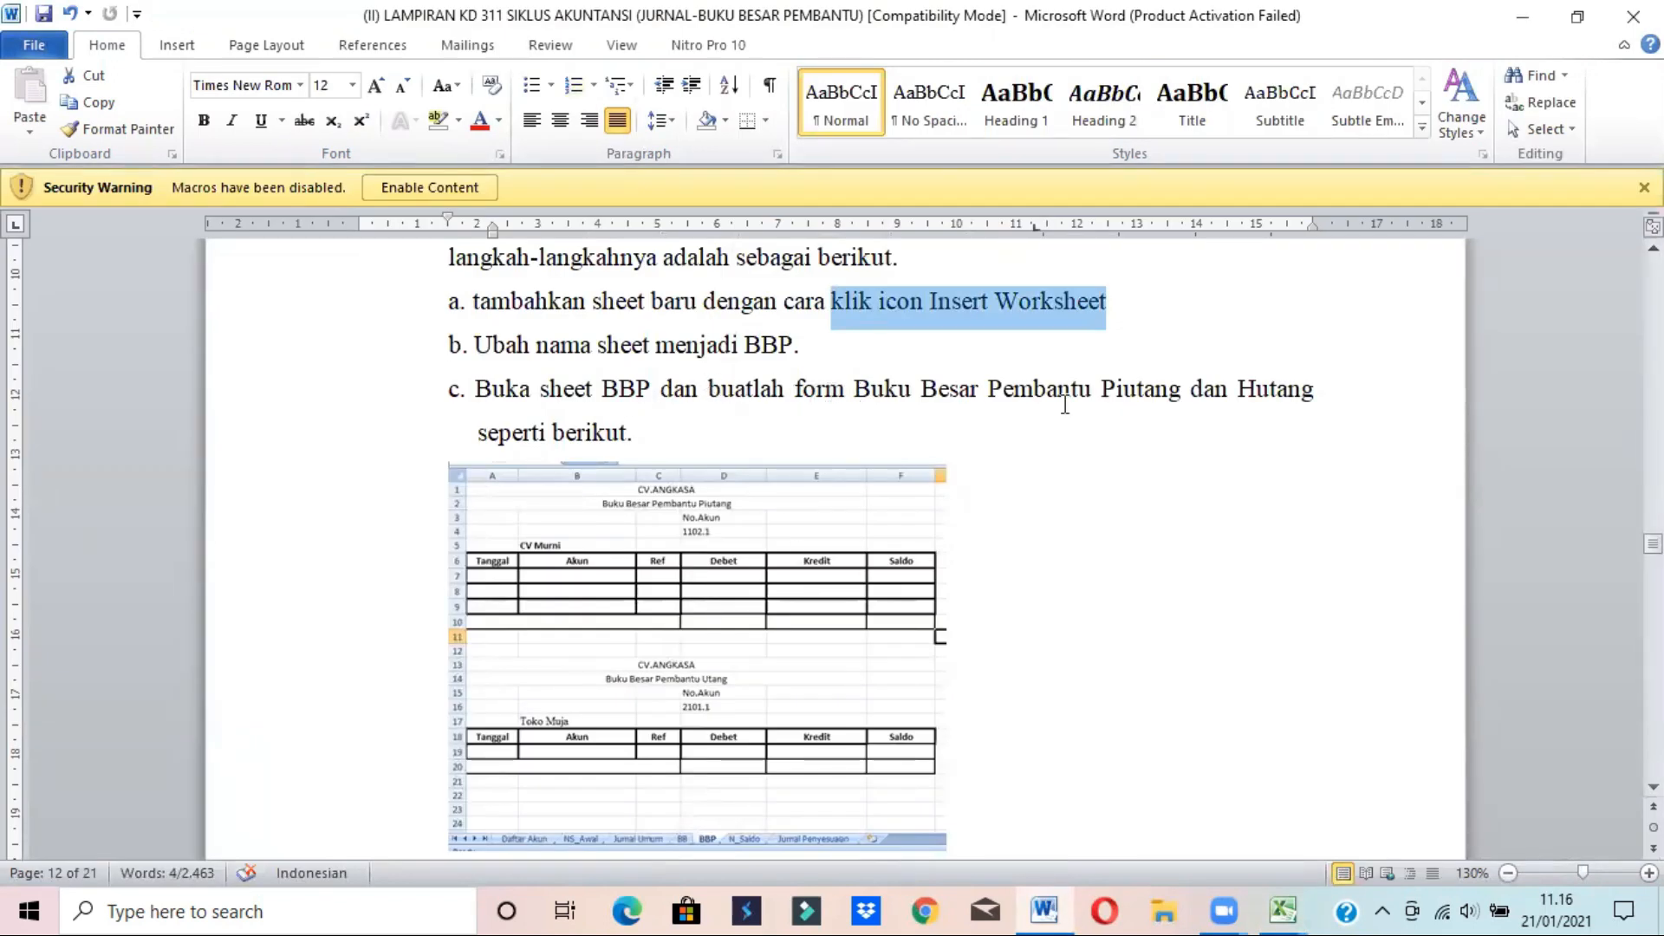
pyautogui.hotkey('alt', 'Tab')
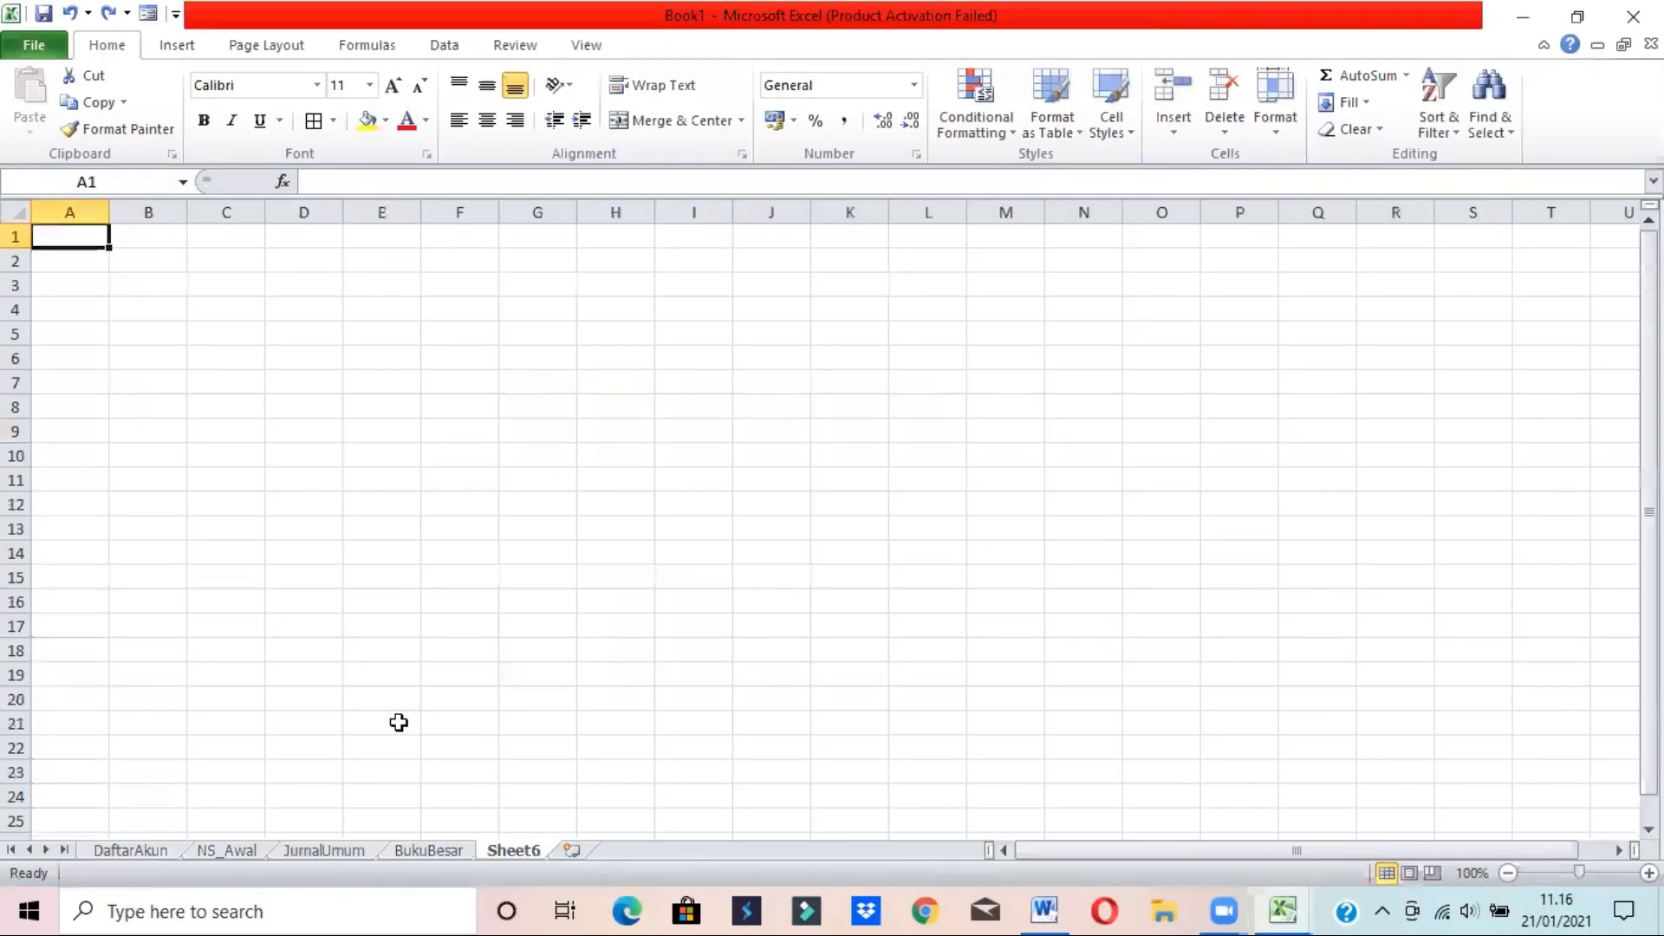
pyautogui.click(457, 850)
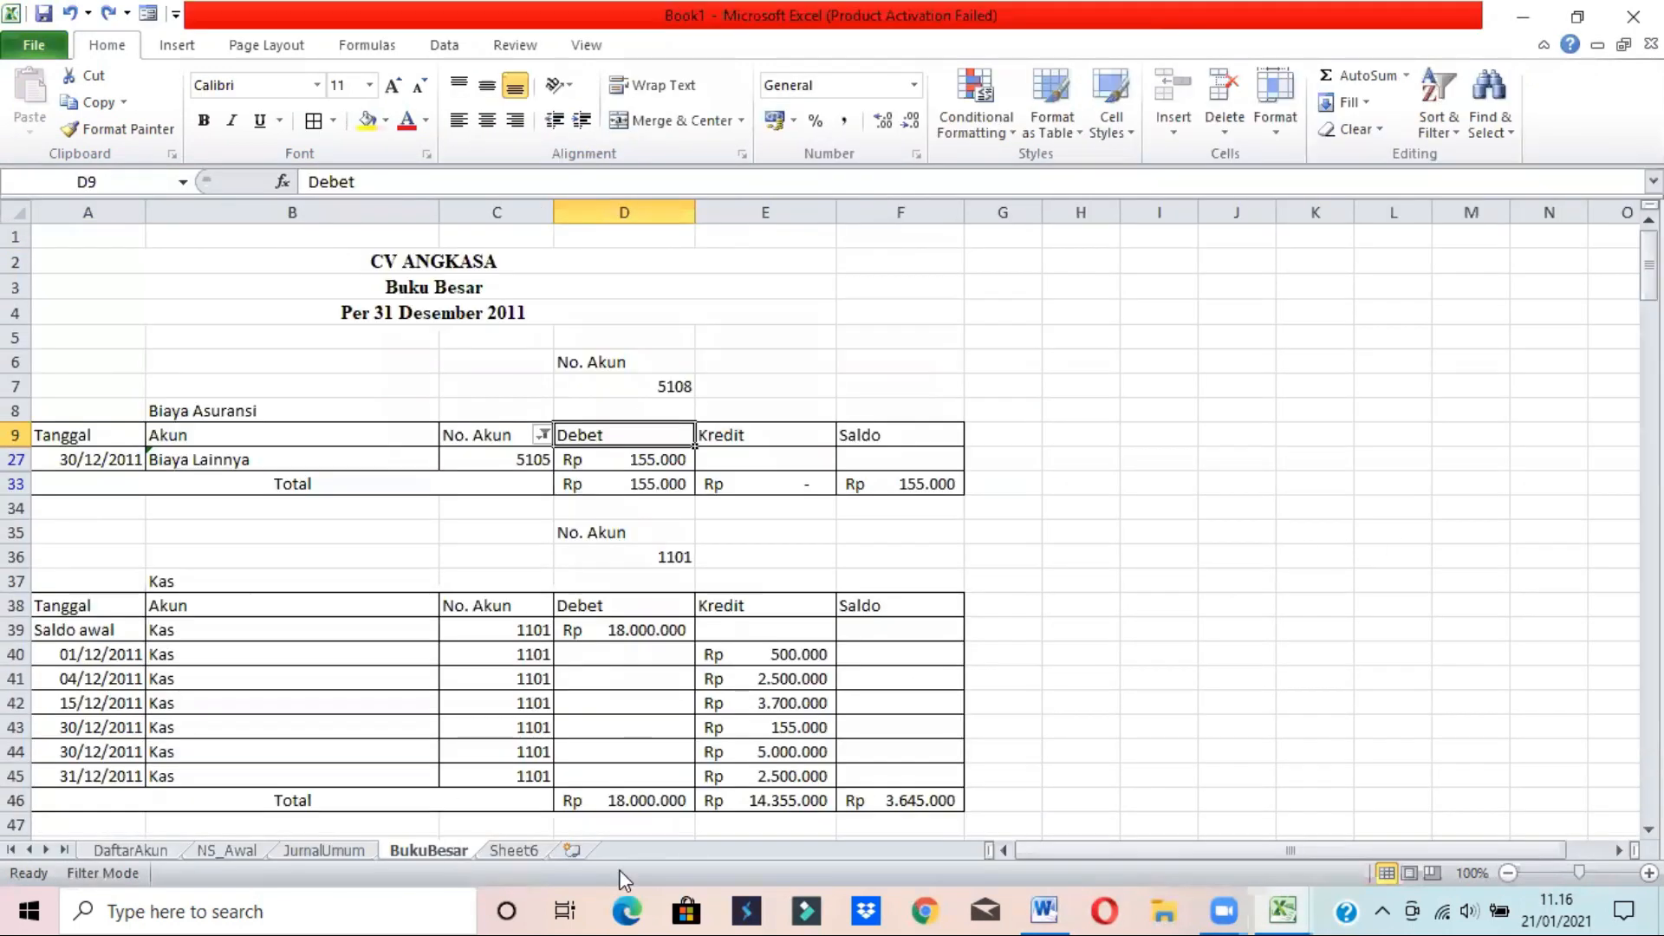
pyautogui.click(529, 852)
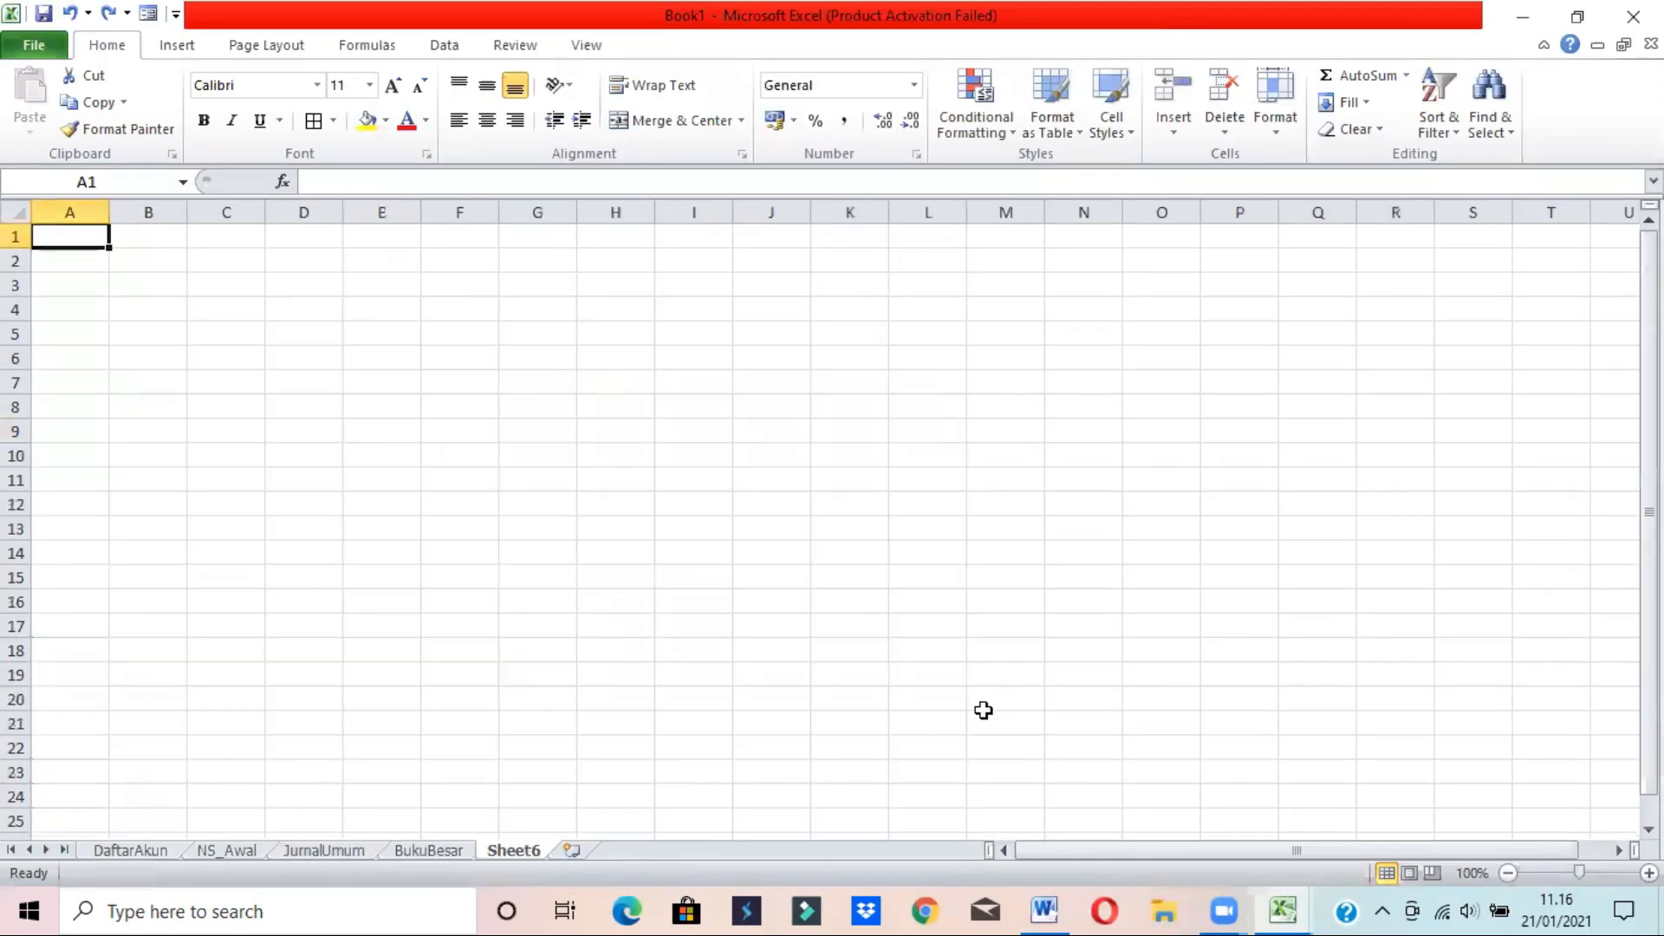
pyautogui.click(1037, 901)
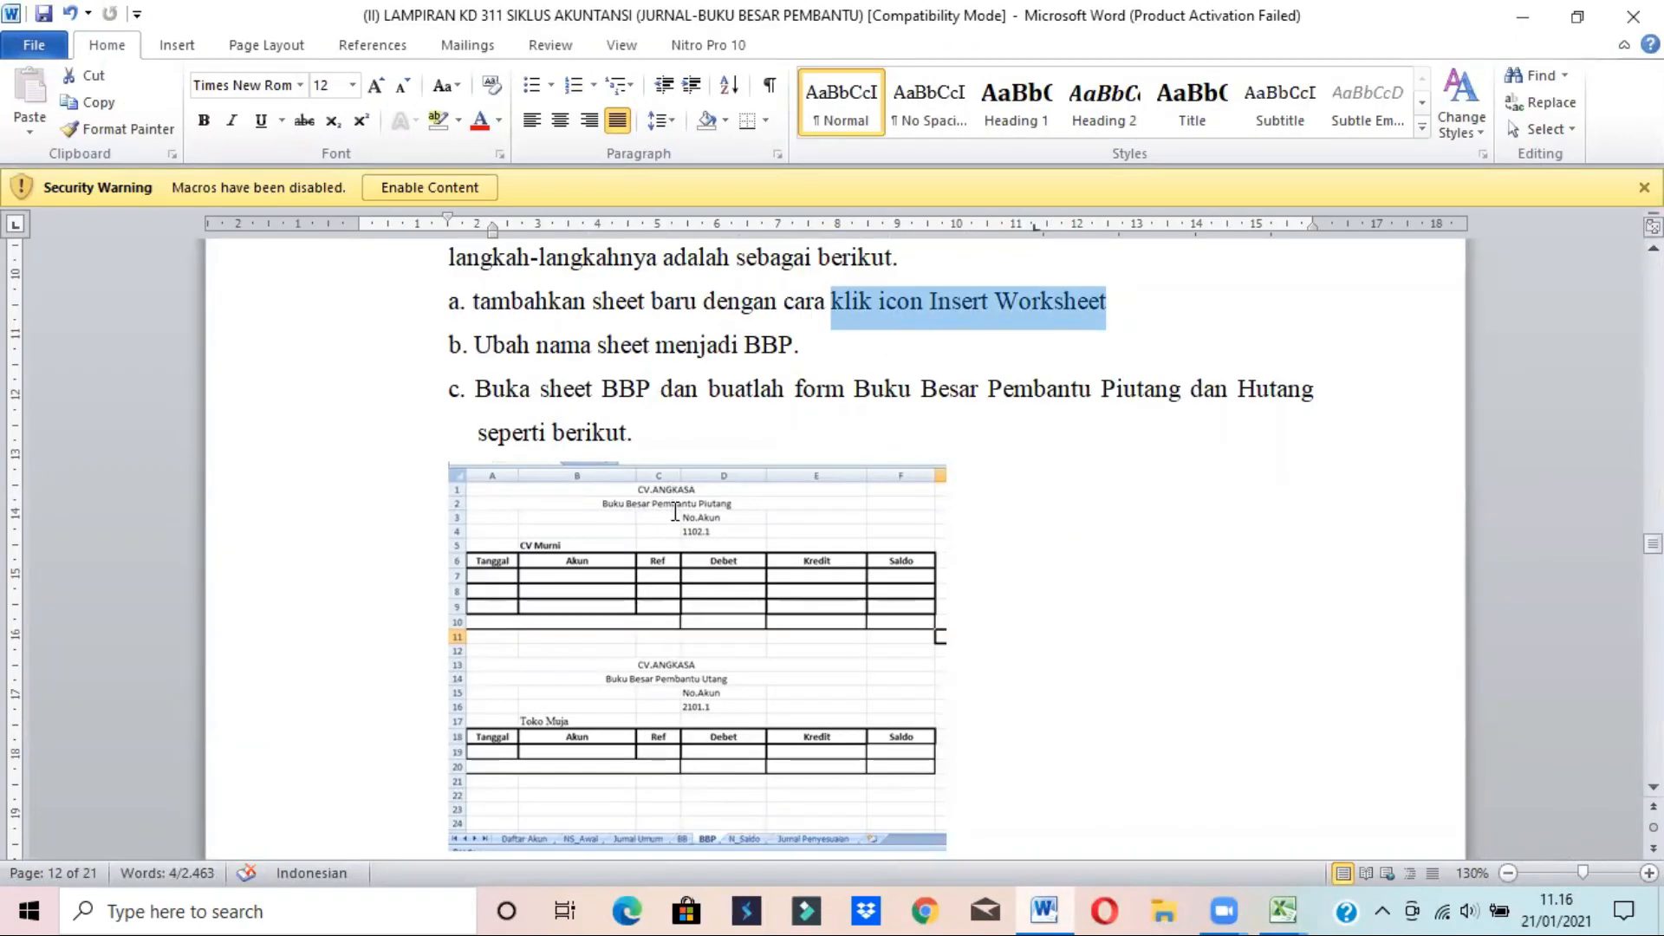
pyautogui.click(1046, 908)
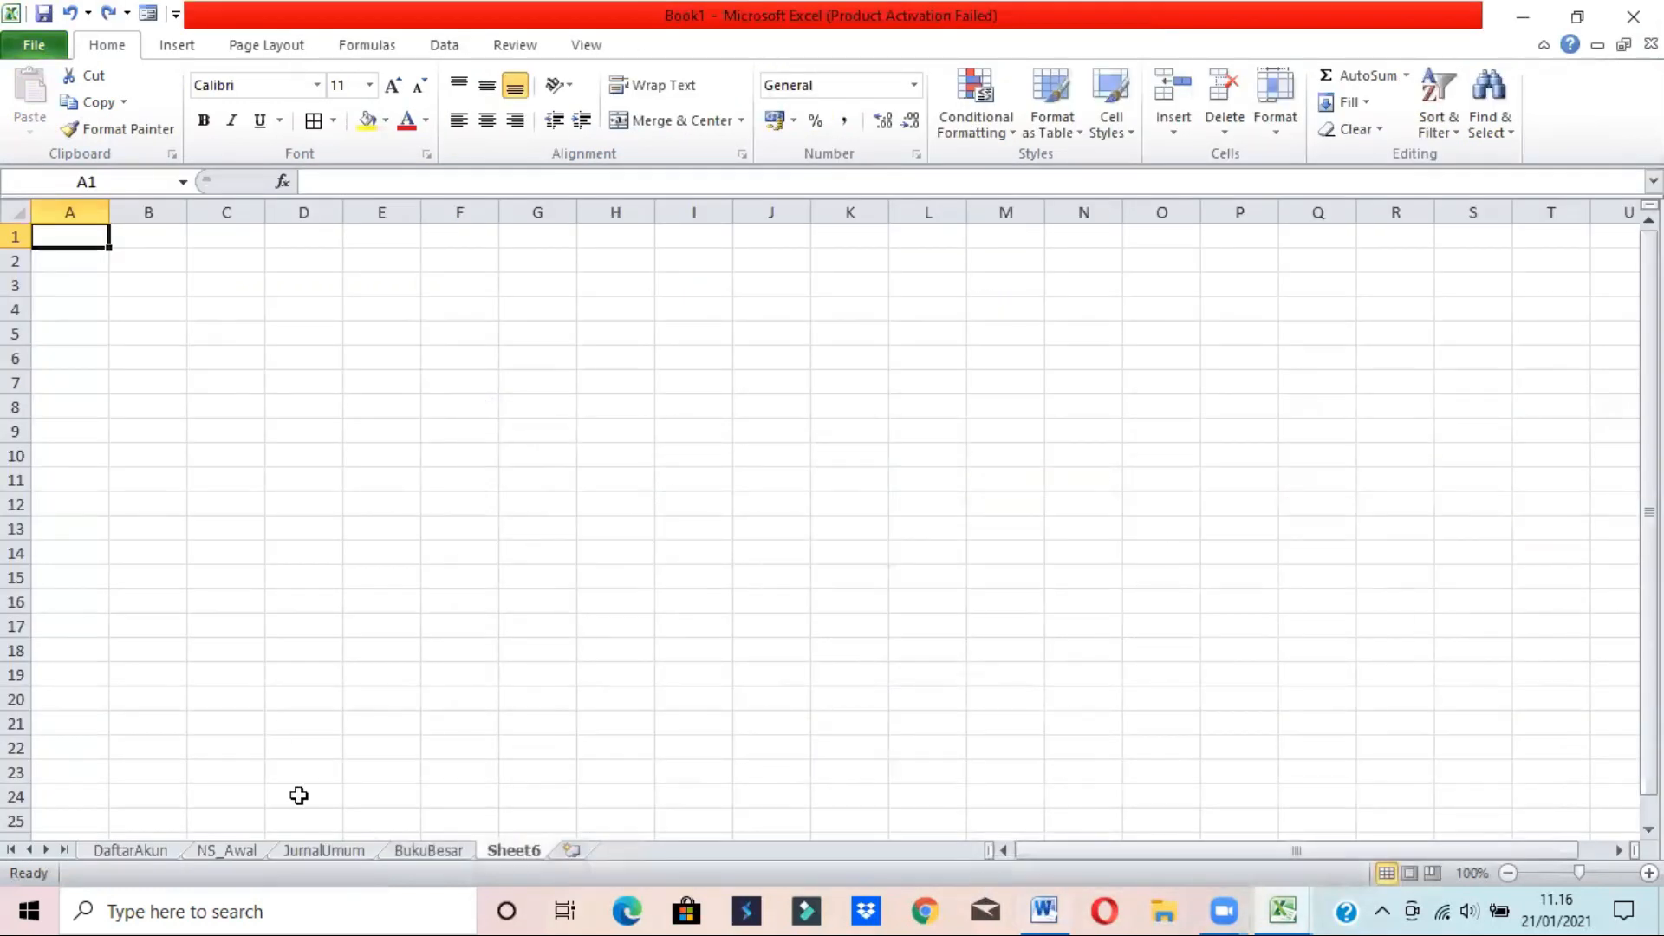
pyautogui.click(453, 852)
pyautogui.click(411, 257)
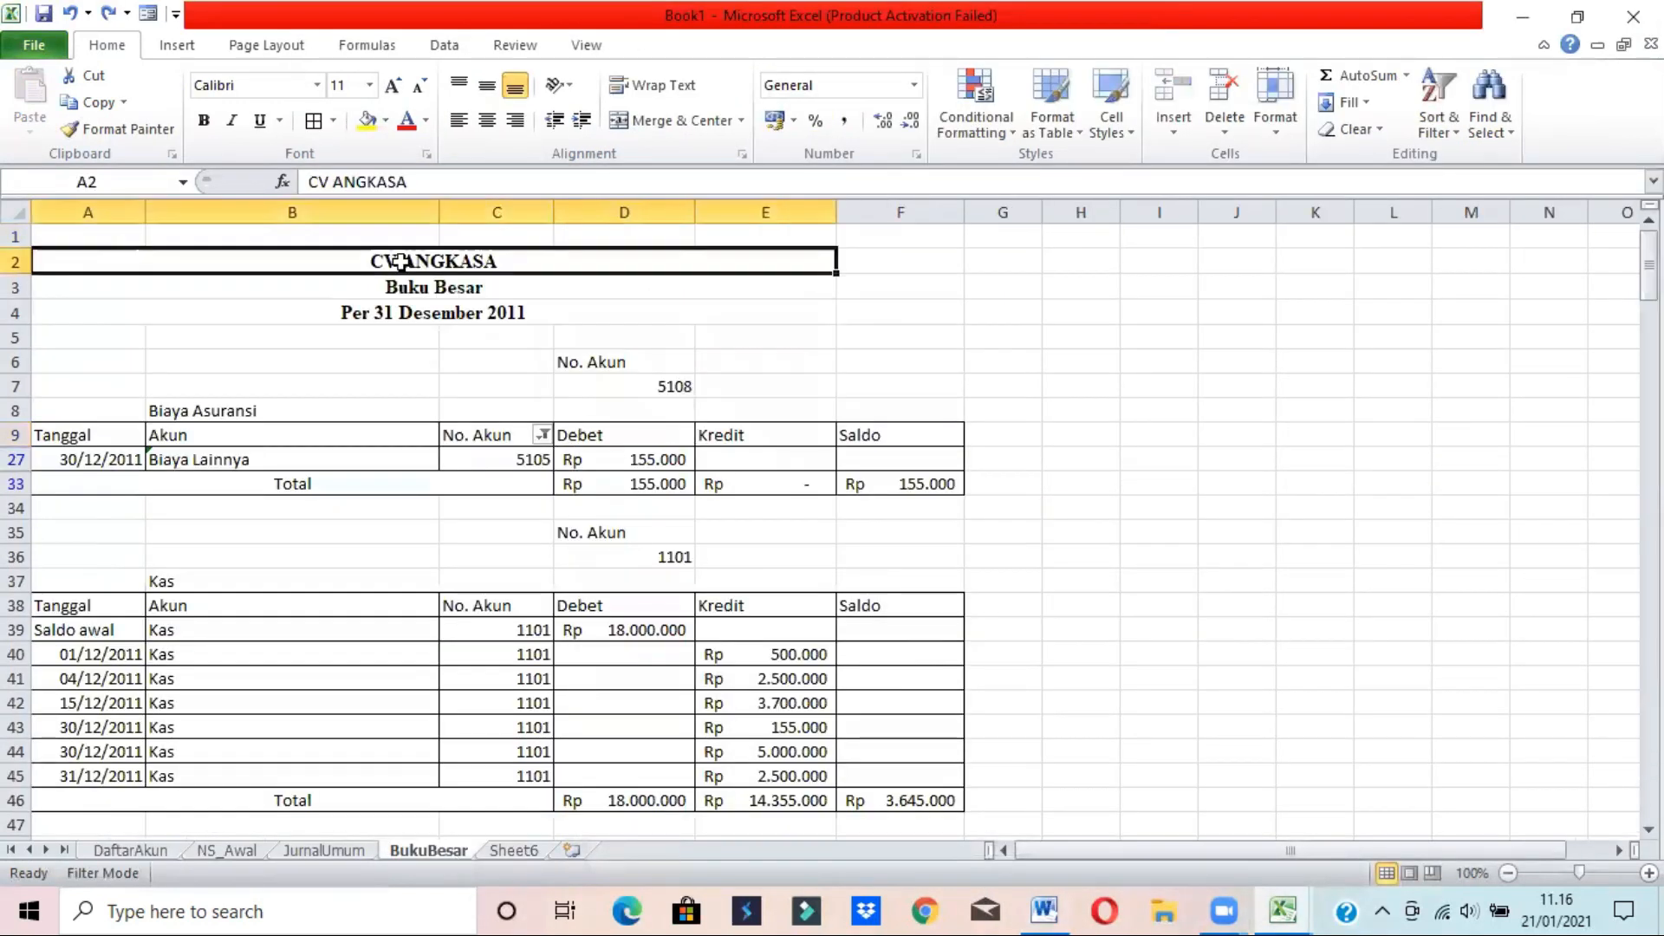
pyautogui.moveTo(34, 256); pyautogui.dragTo(580, 385)
pyautogui.click(512, 851)
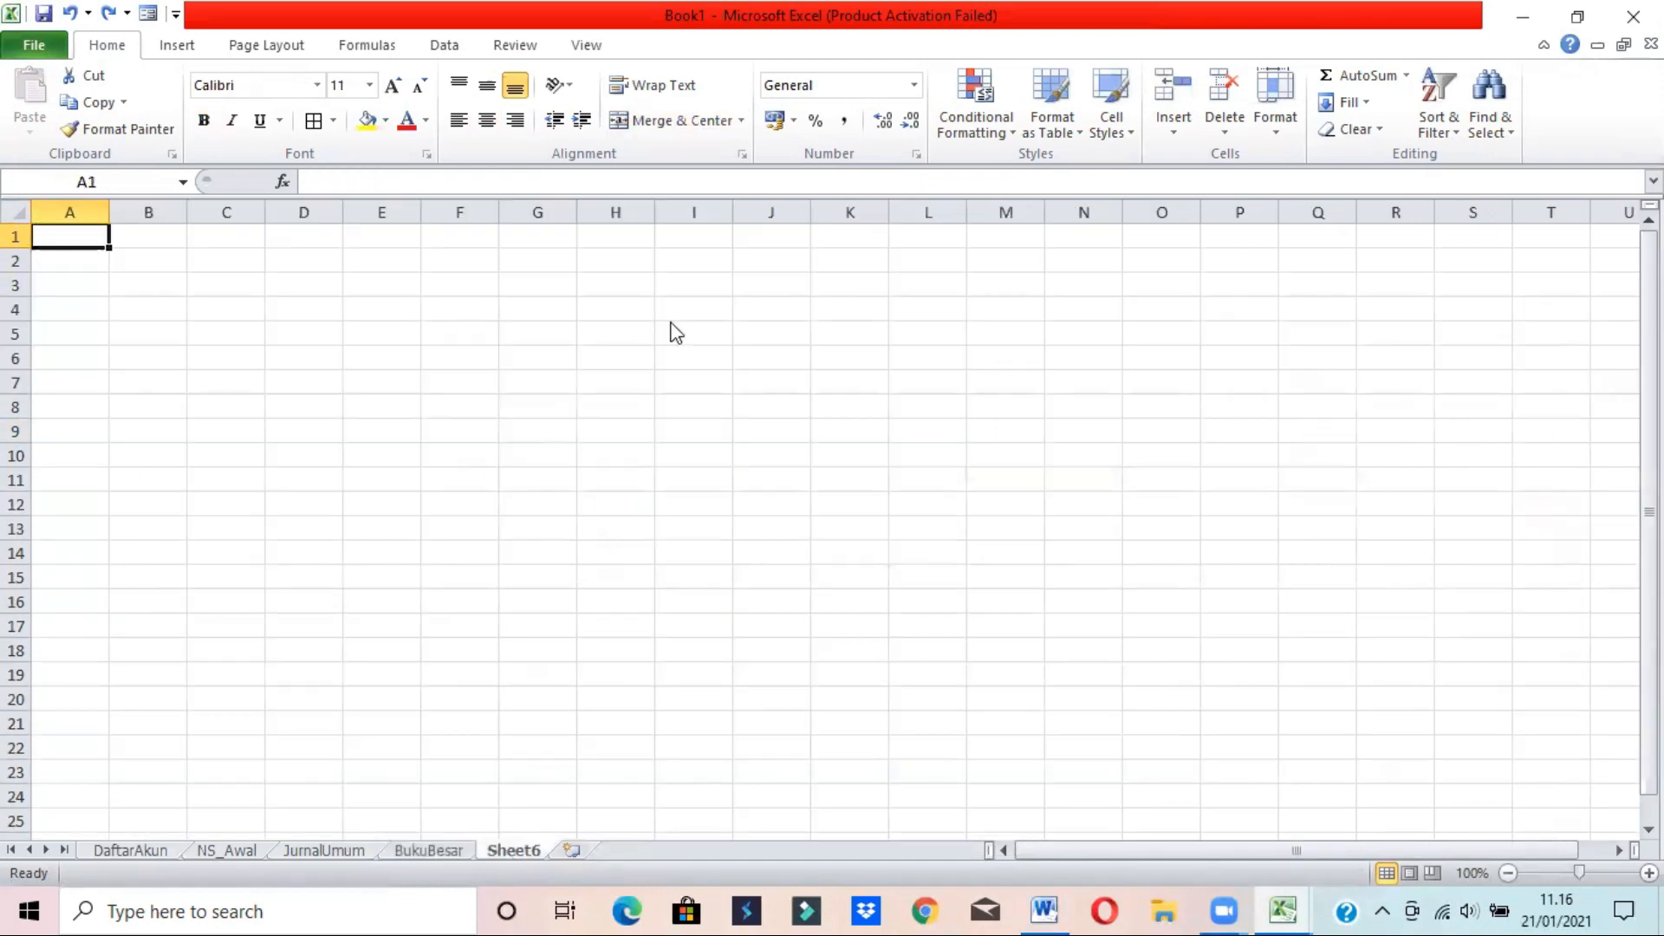
# - Enter the company title CV.ANGKASA in A1 of the new sheet, following the sample form in Word
pyautogui.click(1042, 907)
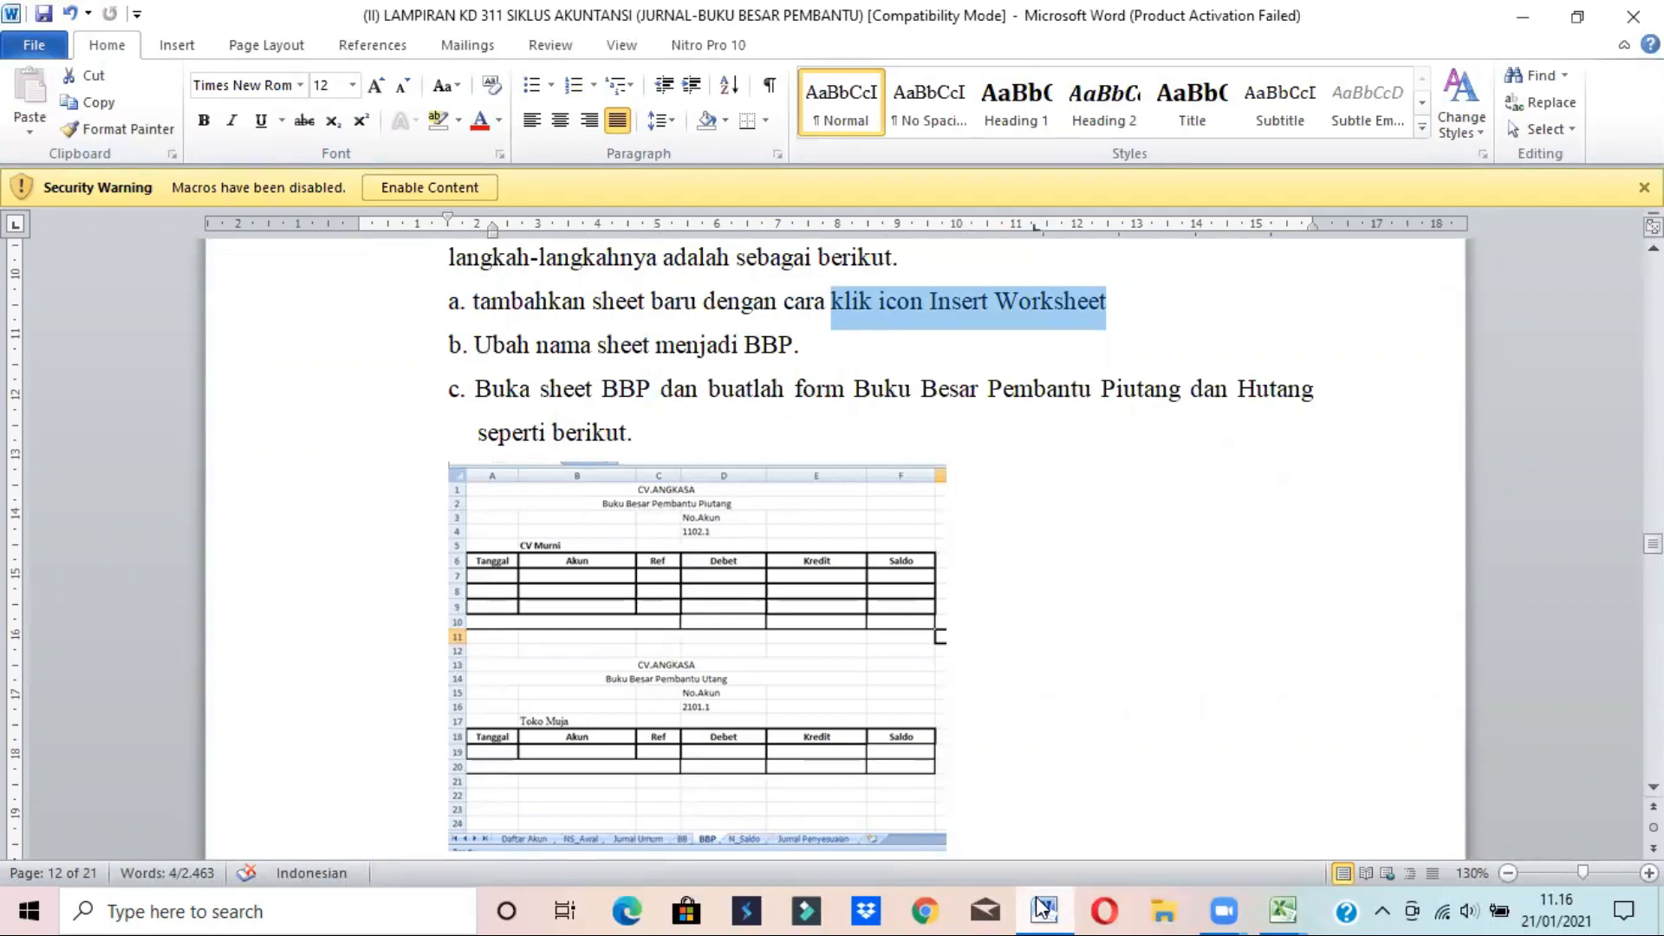
pyautogui.click(1043, 908)
pyautogui.write('C')
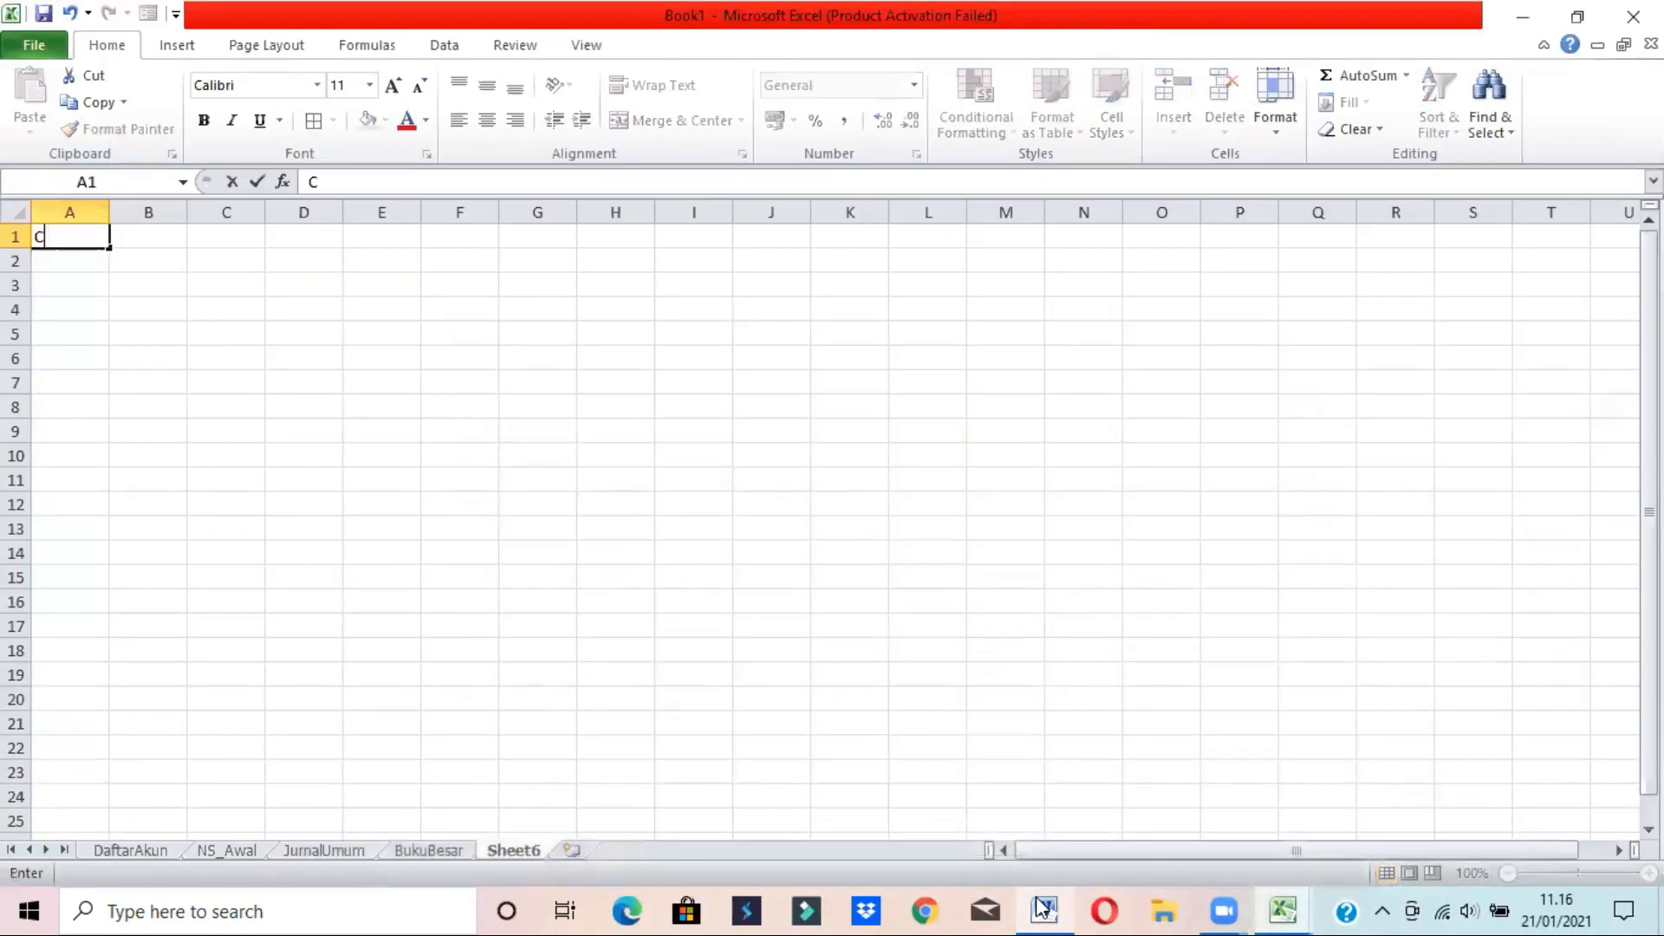
pyautogui.write('V.ANGKAS')
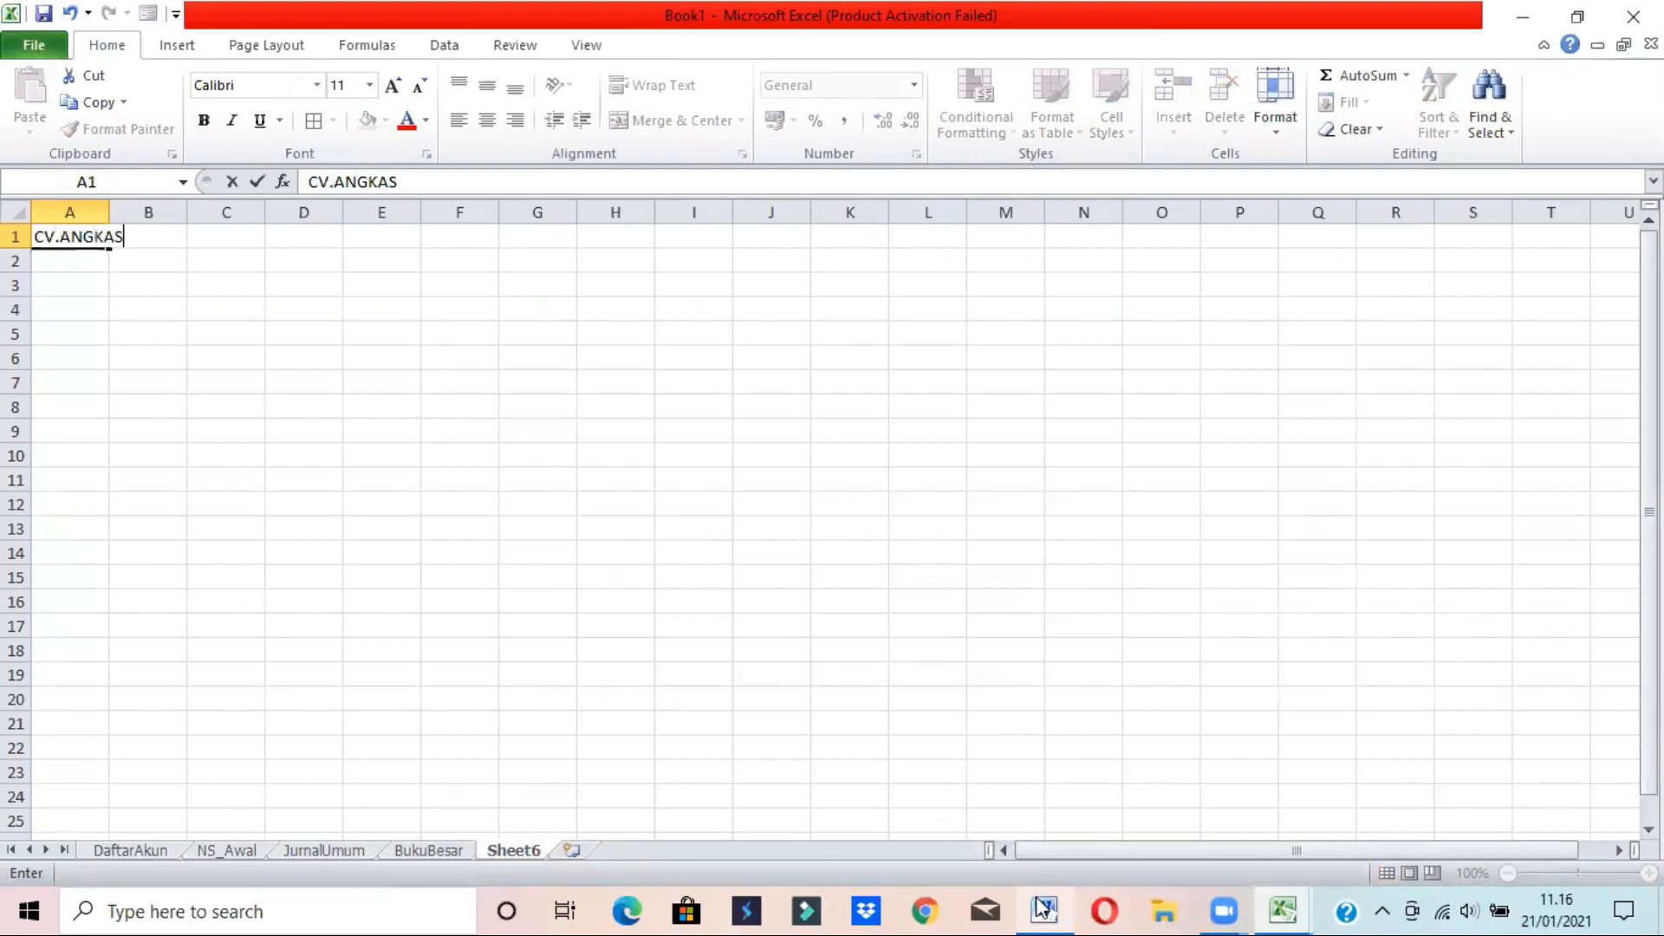
pyautogui.write('A')
pyautogui.hotkey('ctrl', 'Return')
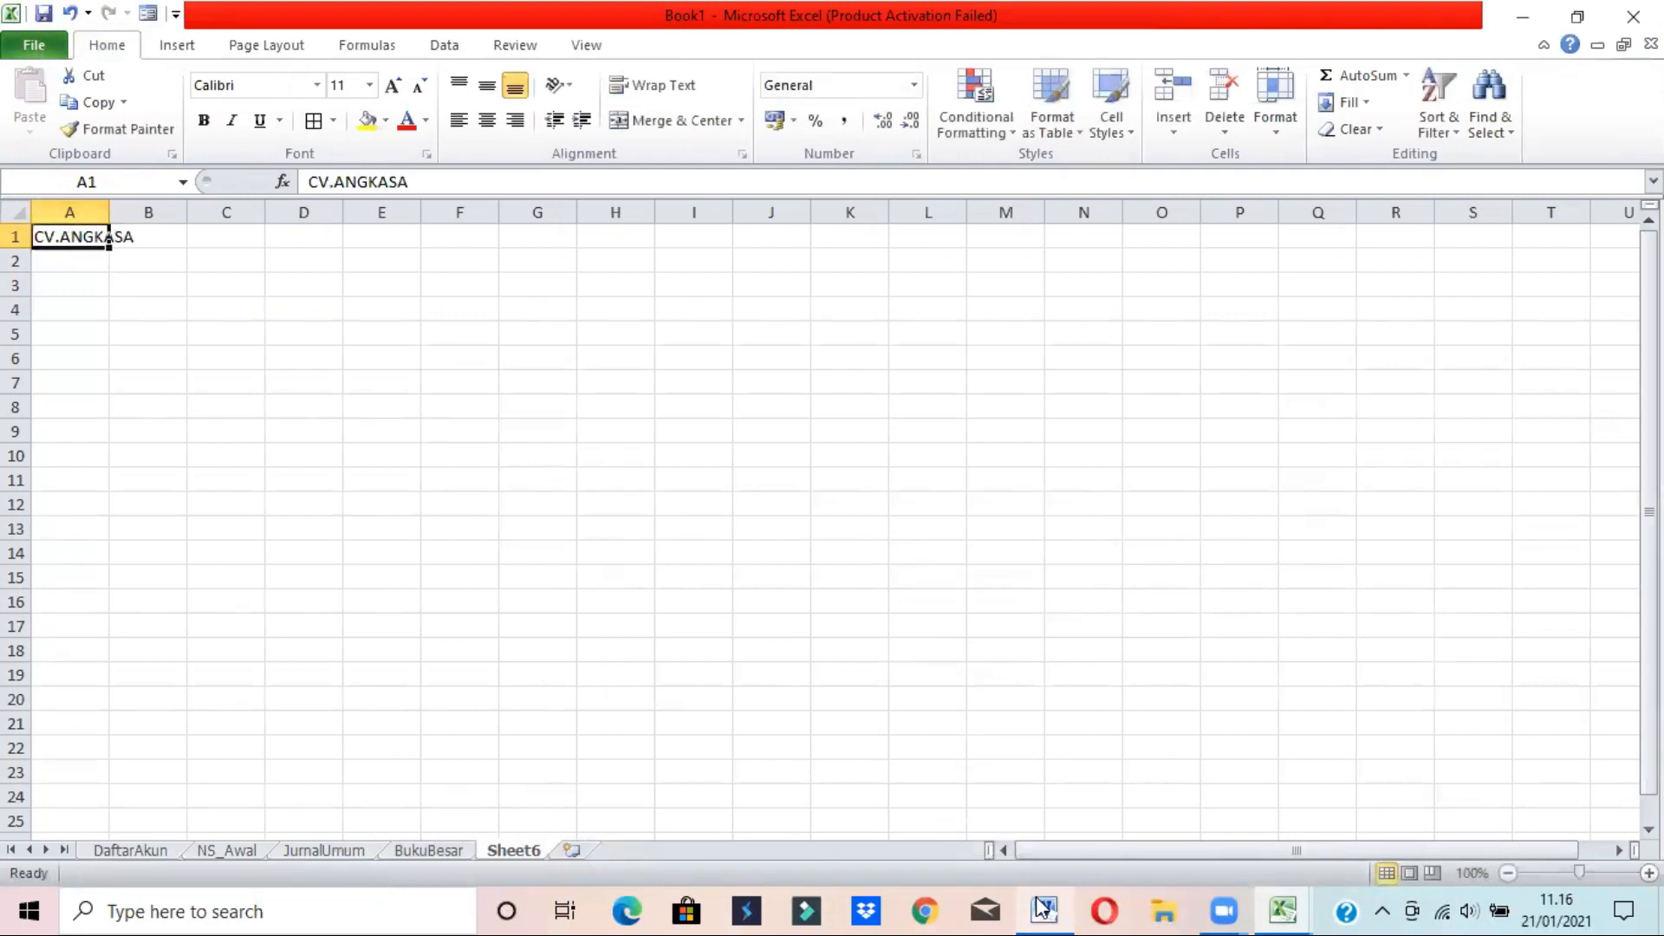
pyautogui.press('Down')
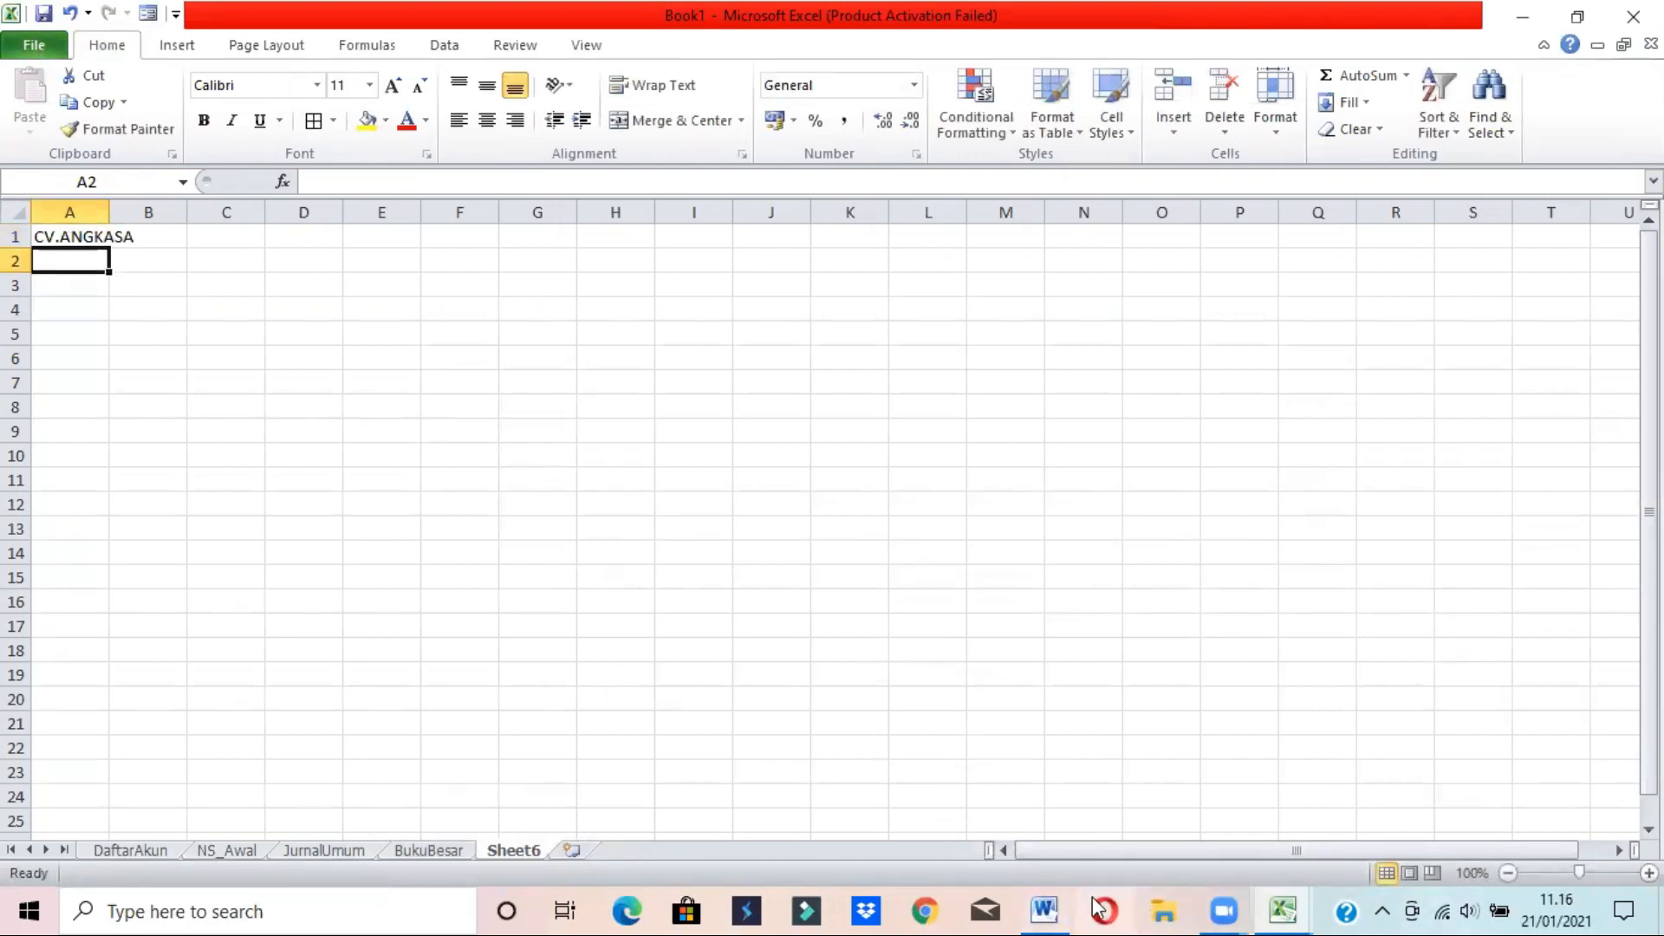
# - Enter the title Buku Besar Pembantu Piutang in A2 of the new sheet, checking it against the Word sample
pyautogui.click(1040, 909)
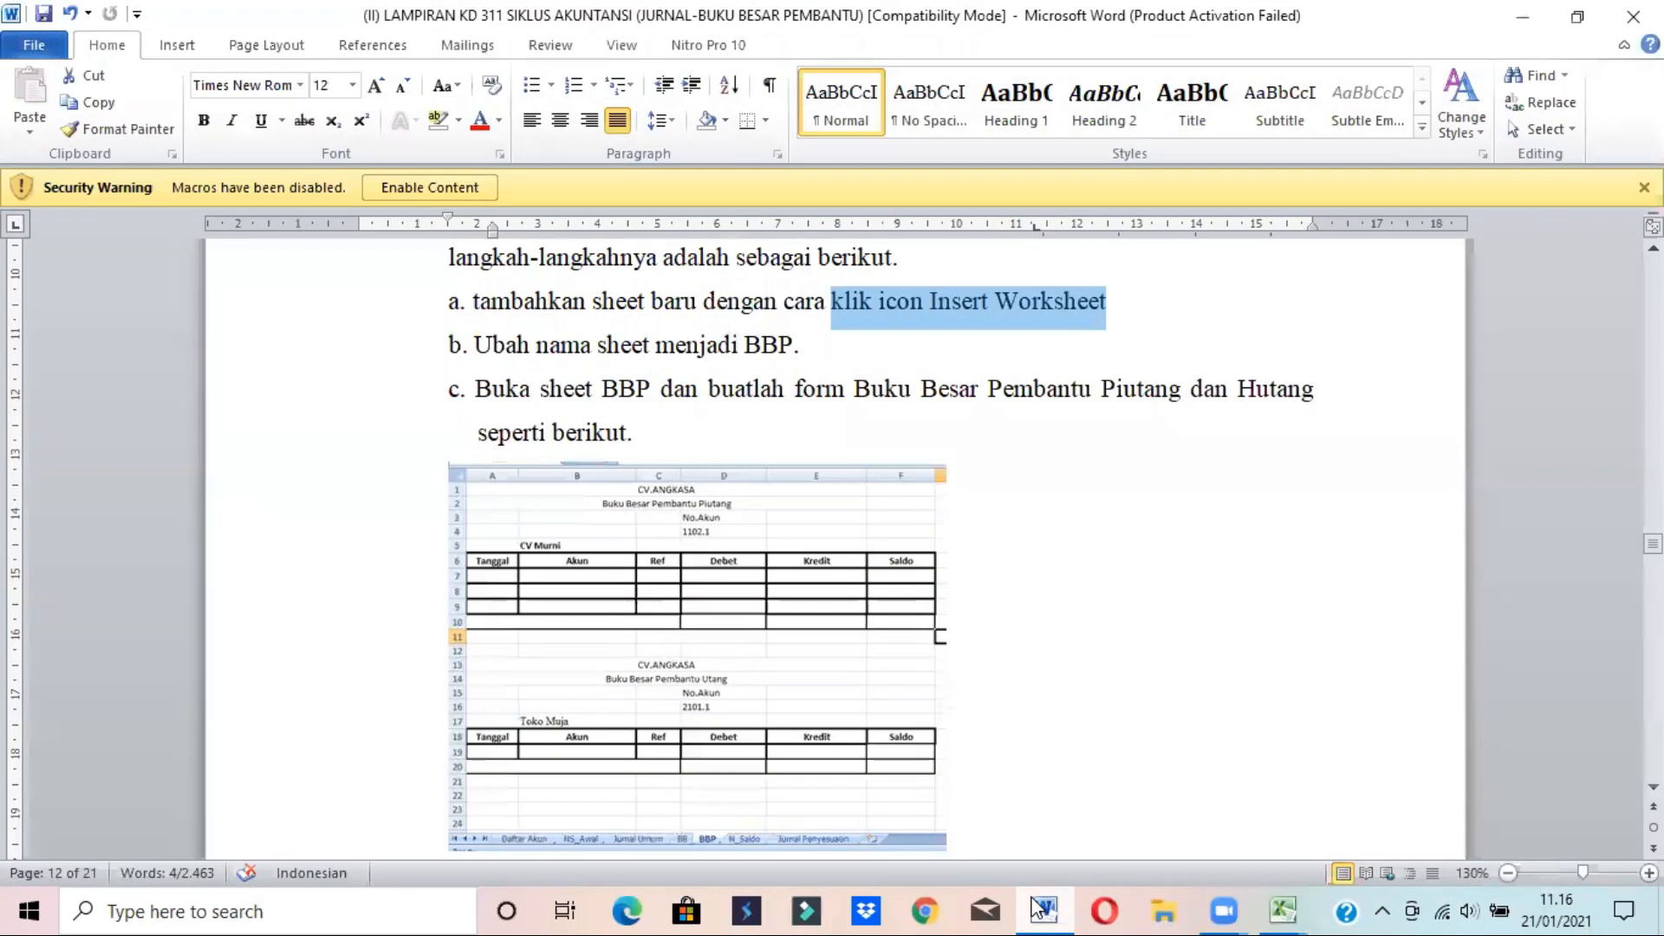
pyautogui.click(1040, 909)
pyautogui.write('Bu')
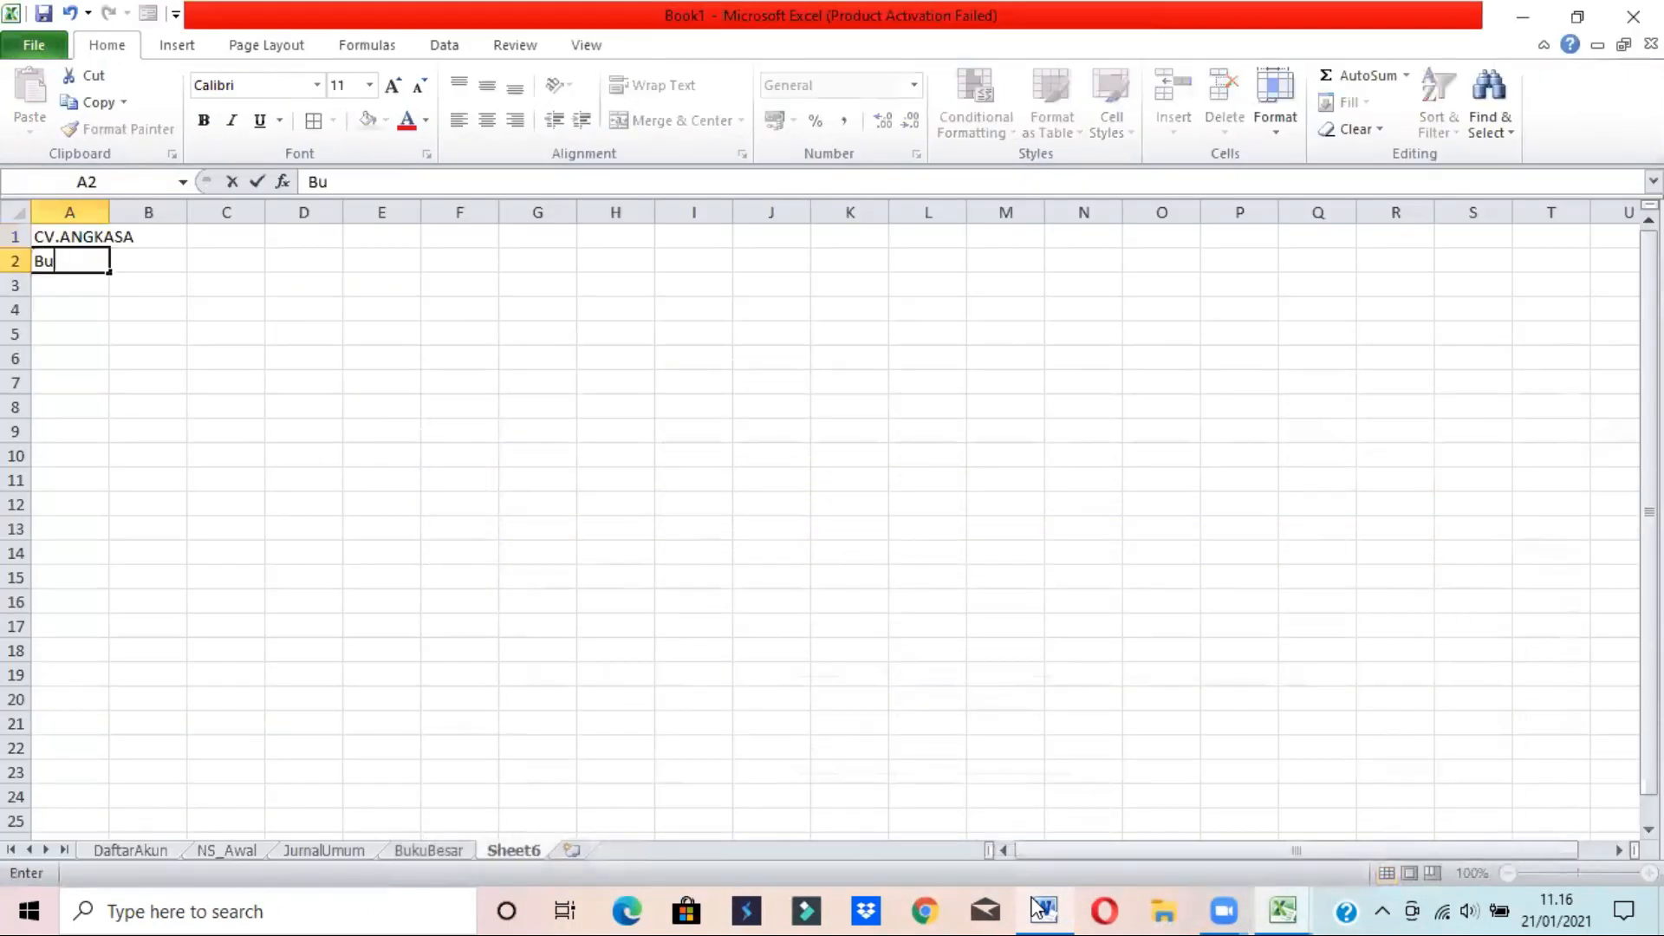
pyautogui.write('ku Besar Pembantu Piutang')
pyautogui.press('Return')
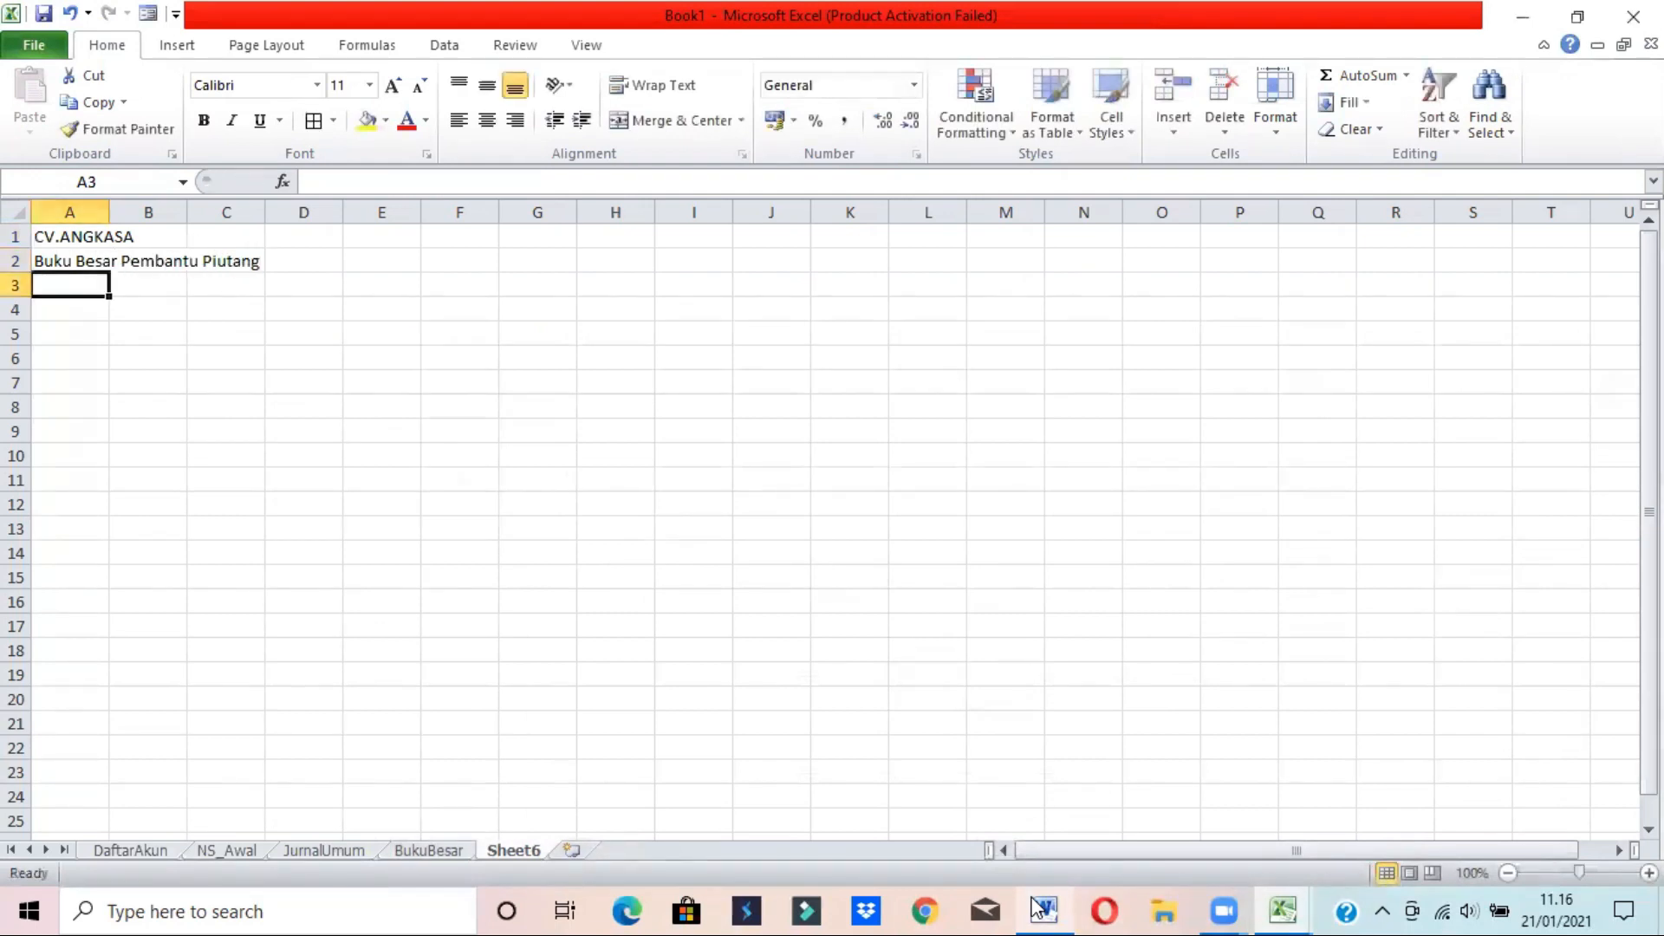
pyautogui.click(1042, 910)
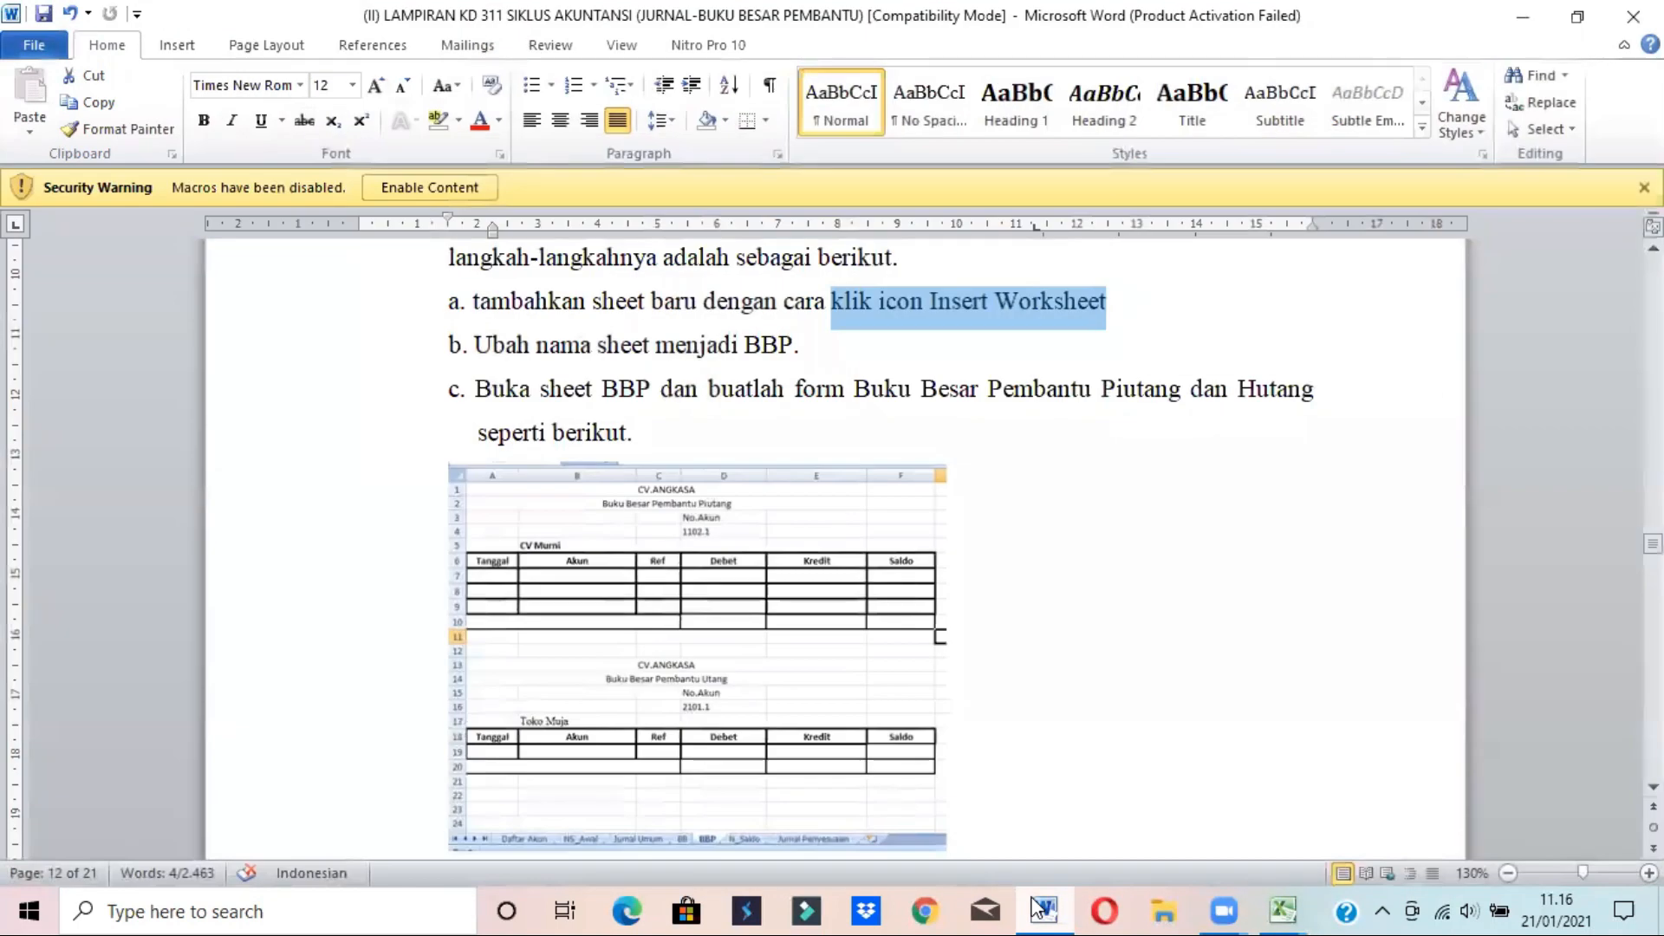
pyautogui.click(1042, 910)
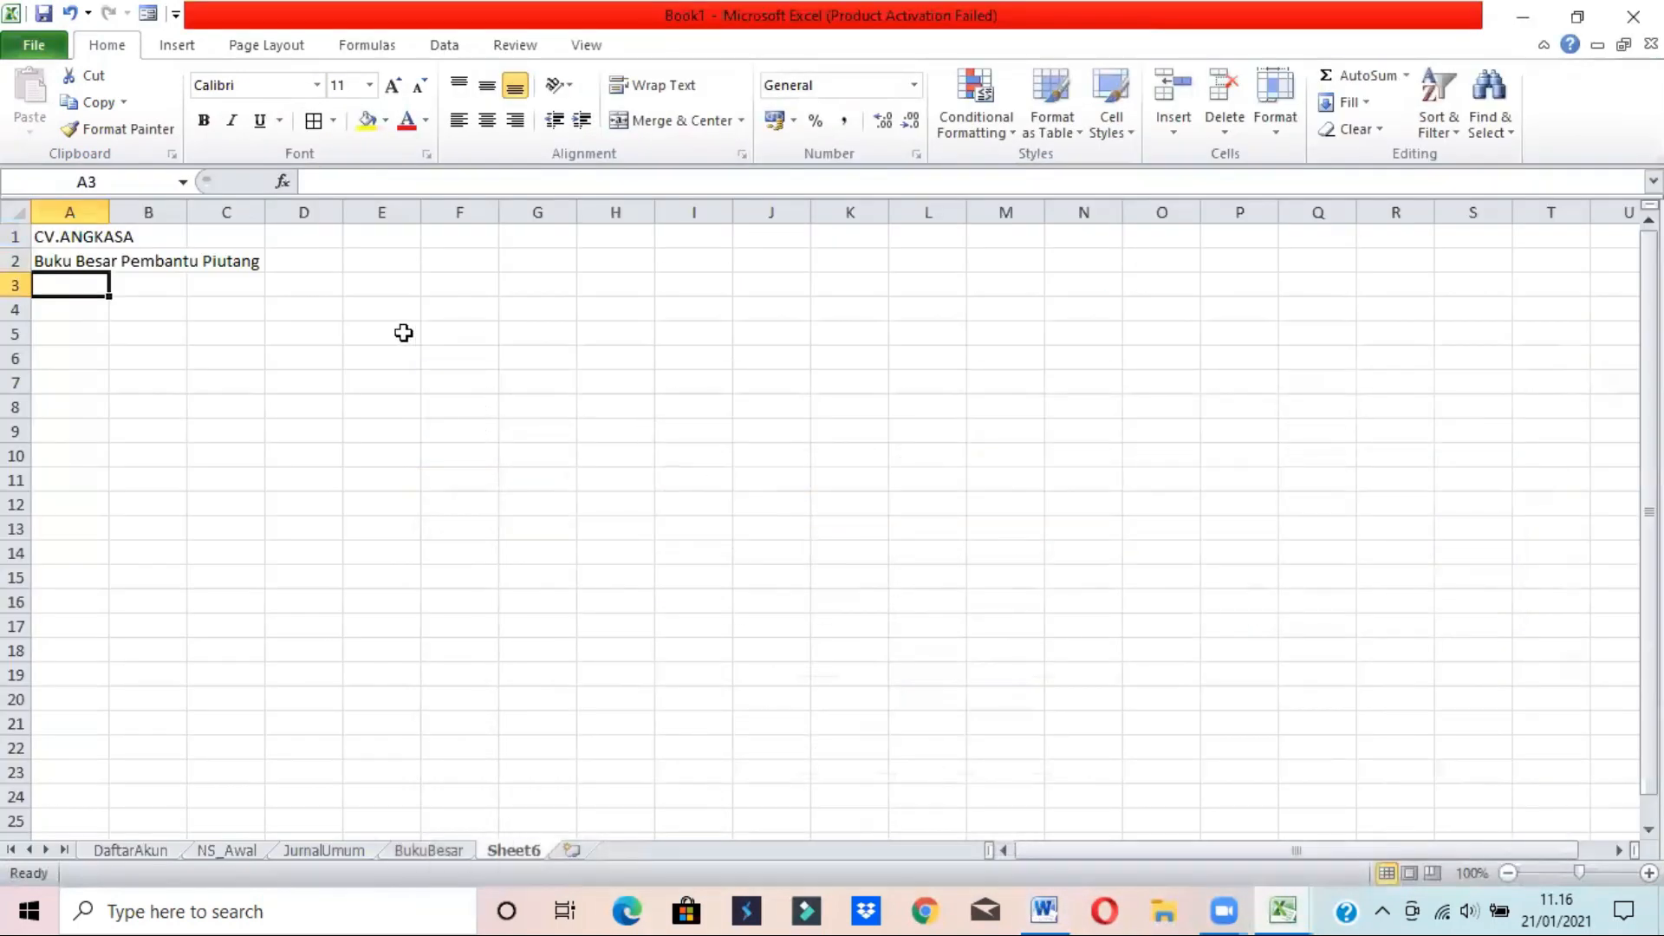
# - Enter the label No. Akun in D3 of the receivable form
pyautogui.click(321, 291)
pyautogui.write('No')
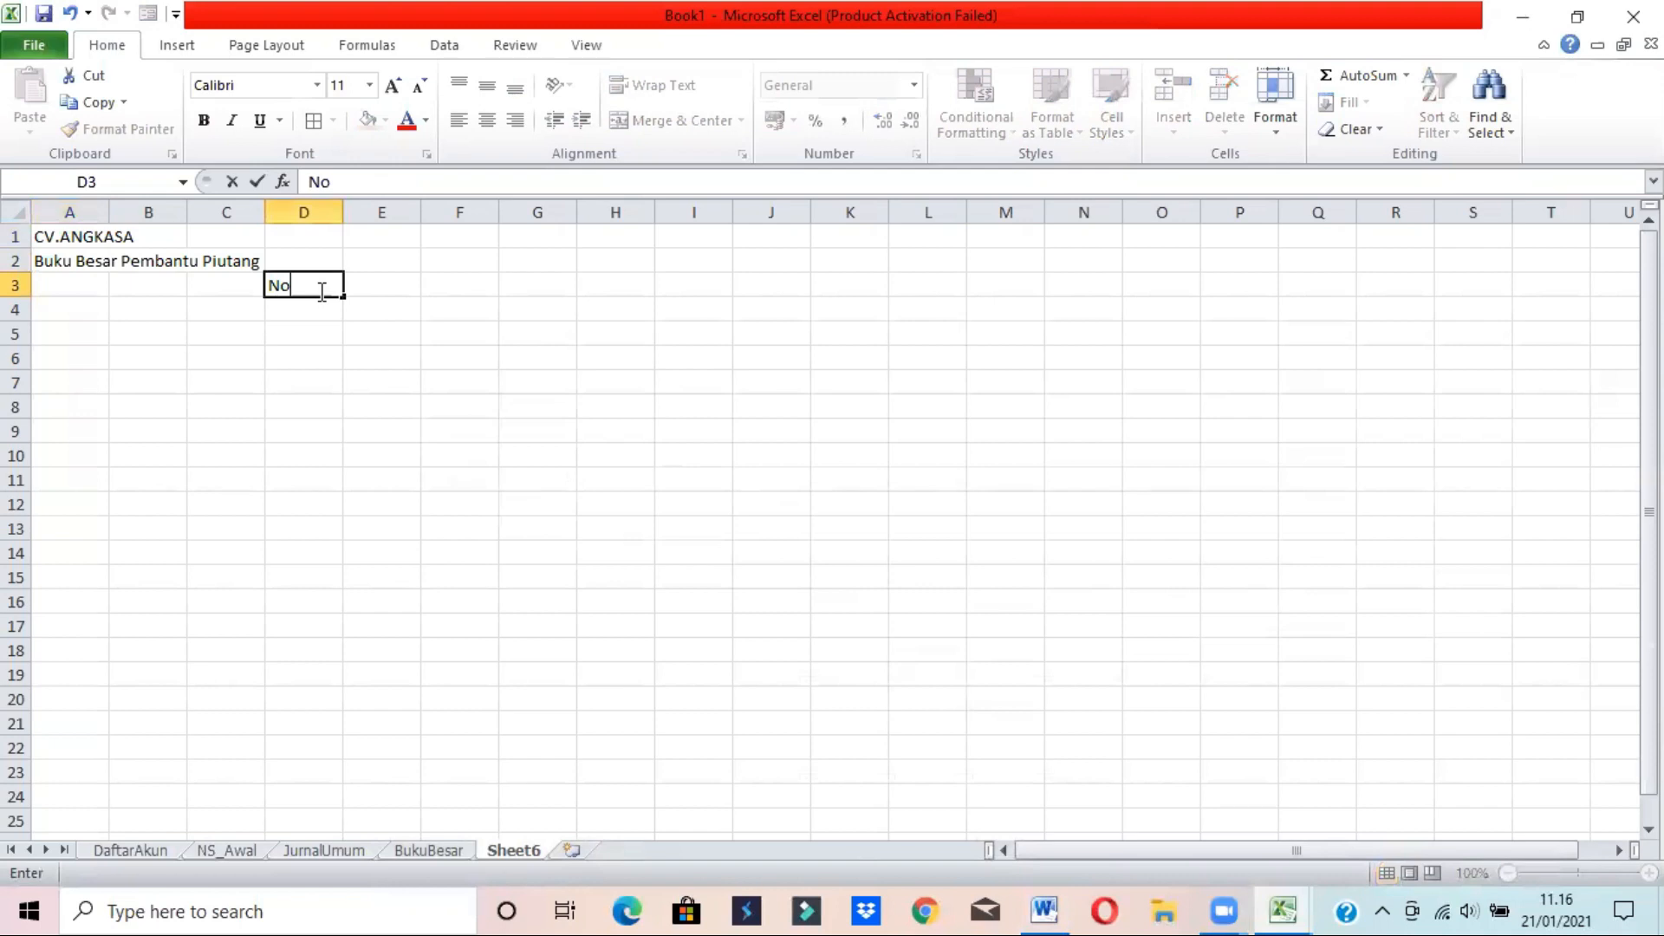
pyautogui.write('. Akun')
pyautogui.press('Return')
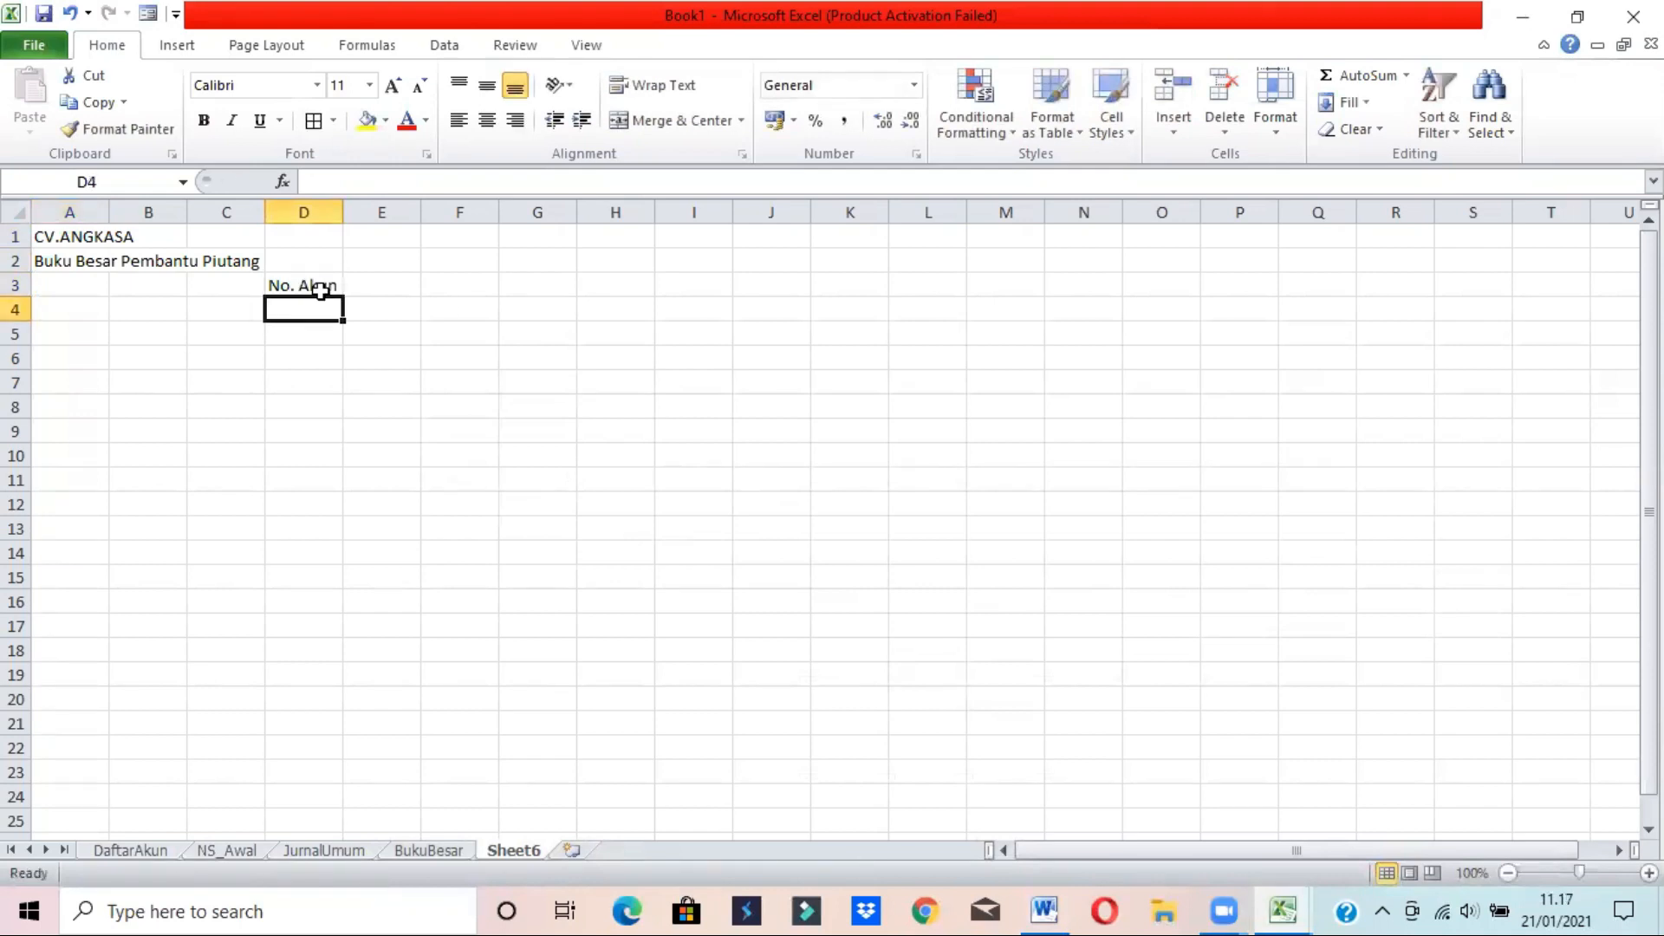
# - Merge and center the titles in rows 1 and 2 across columns A to F, following the Word sample
pyautogui.click(1043, 910)
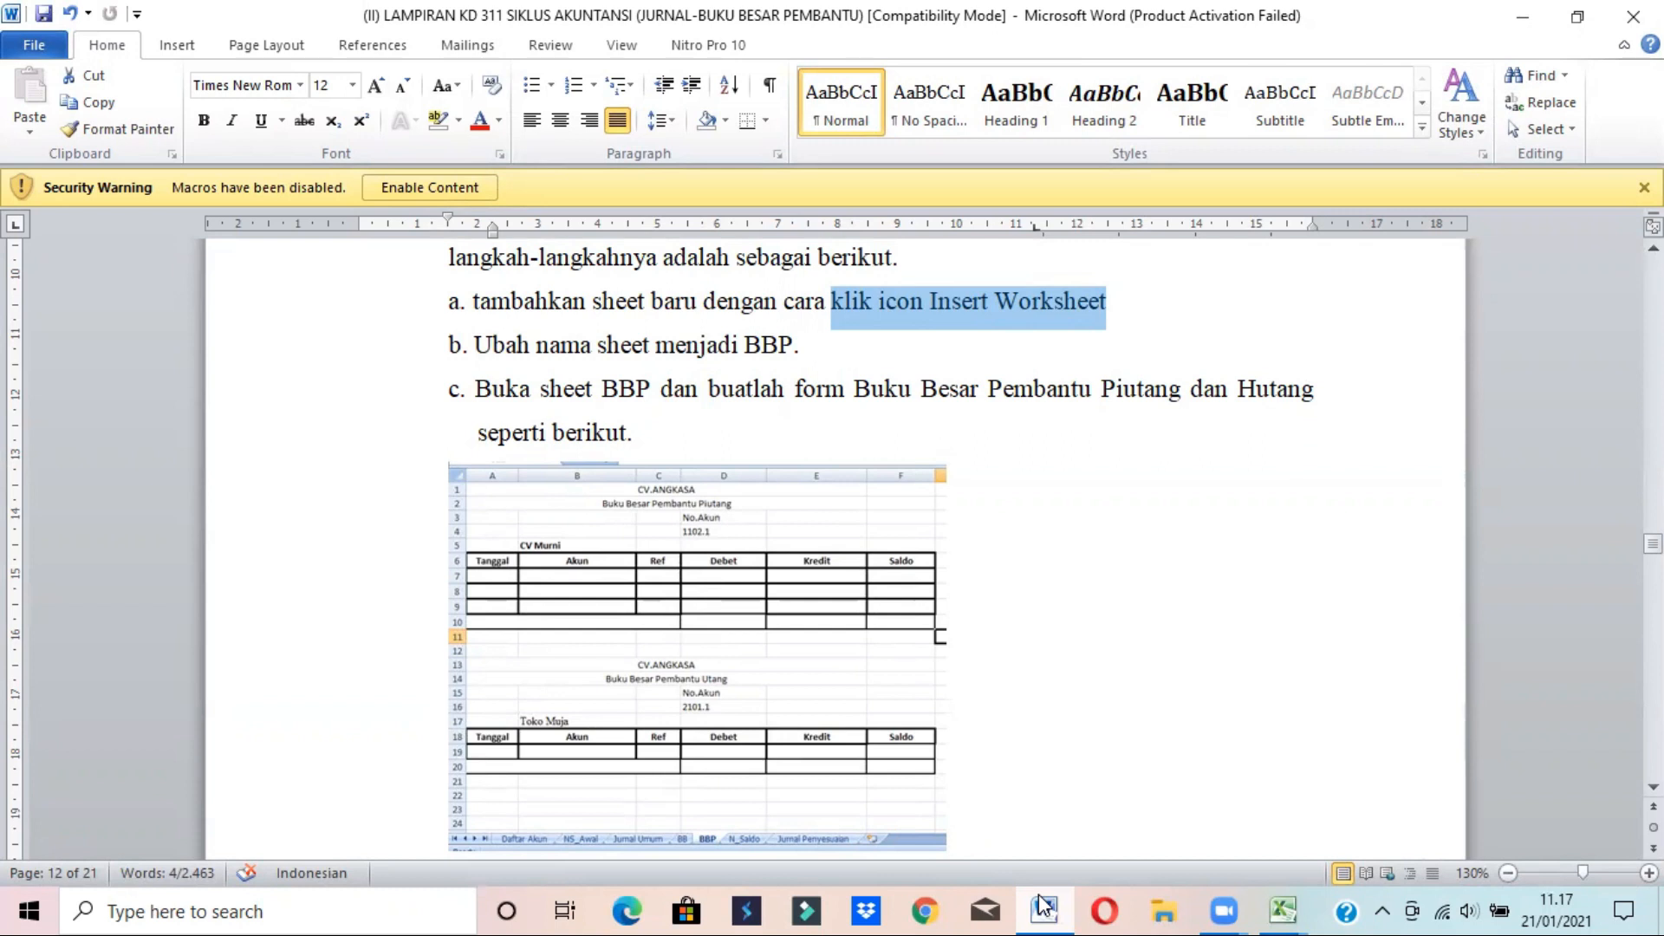
pyautogui.click(1042, 908)
pyautogui.moveTo(91, 281); pyautogui.dragTo(467, 258)
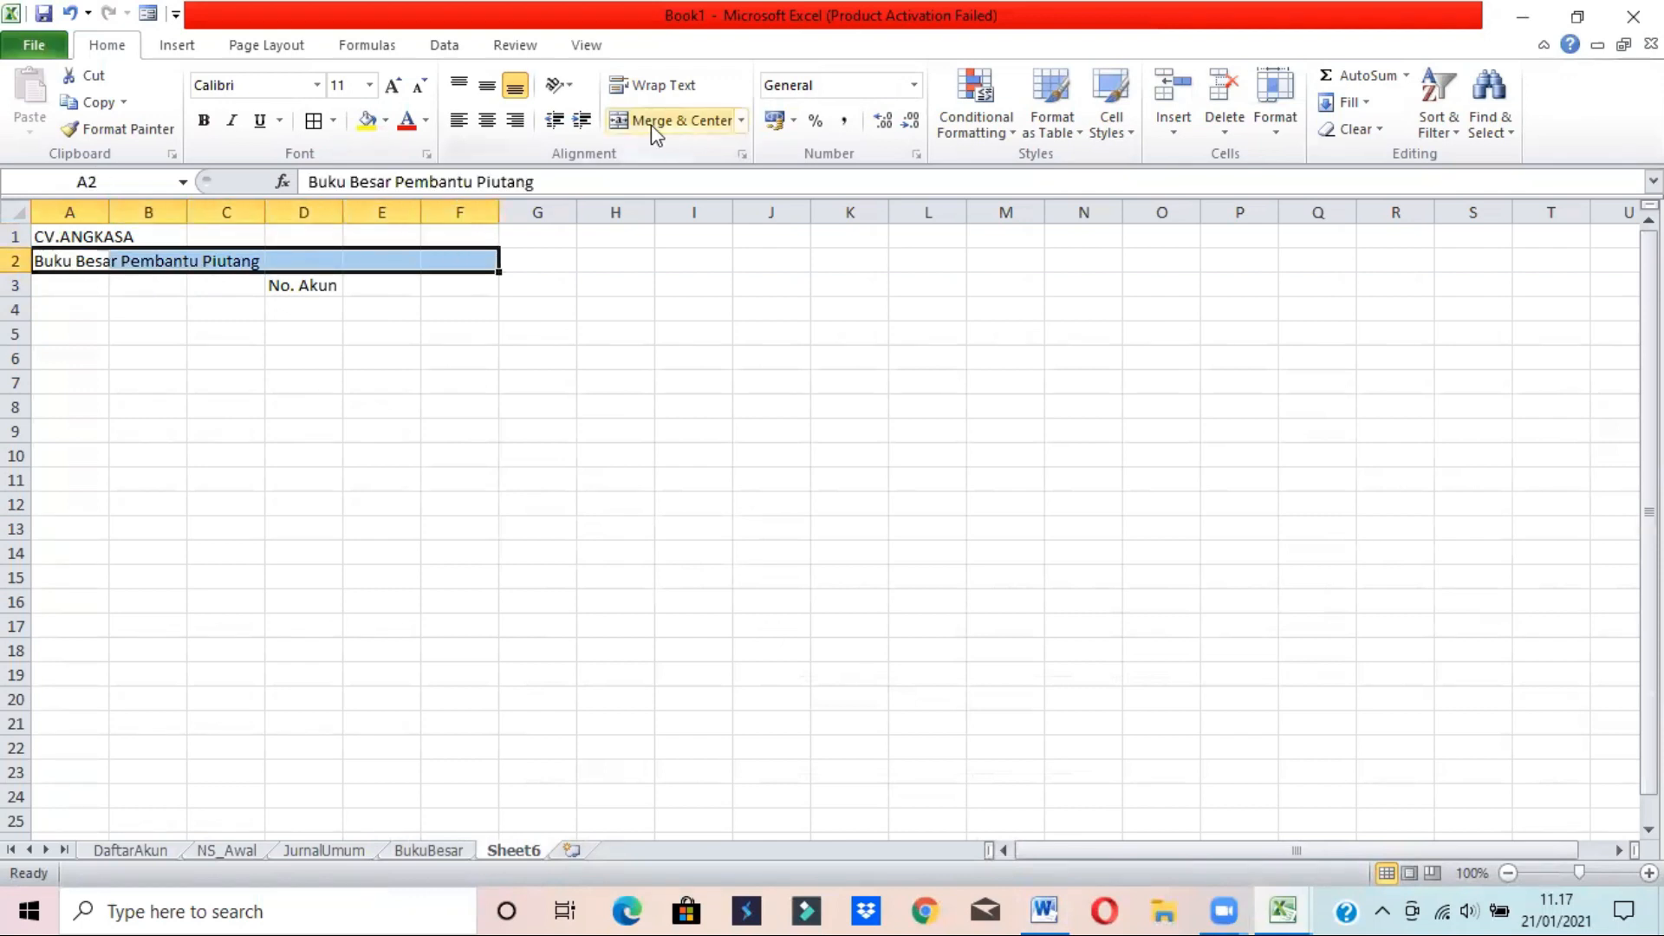
pyautogui.click(654, 130)
pyautogui.moveTo(75, 236); pyautogui.dragTo(464, 232)
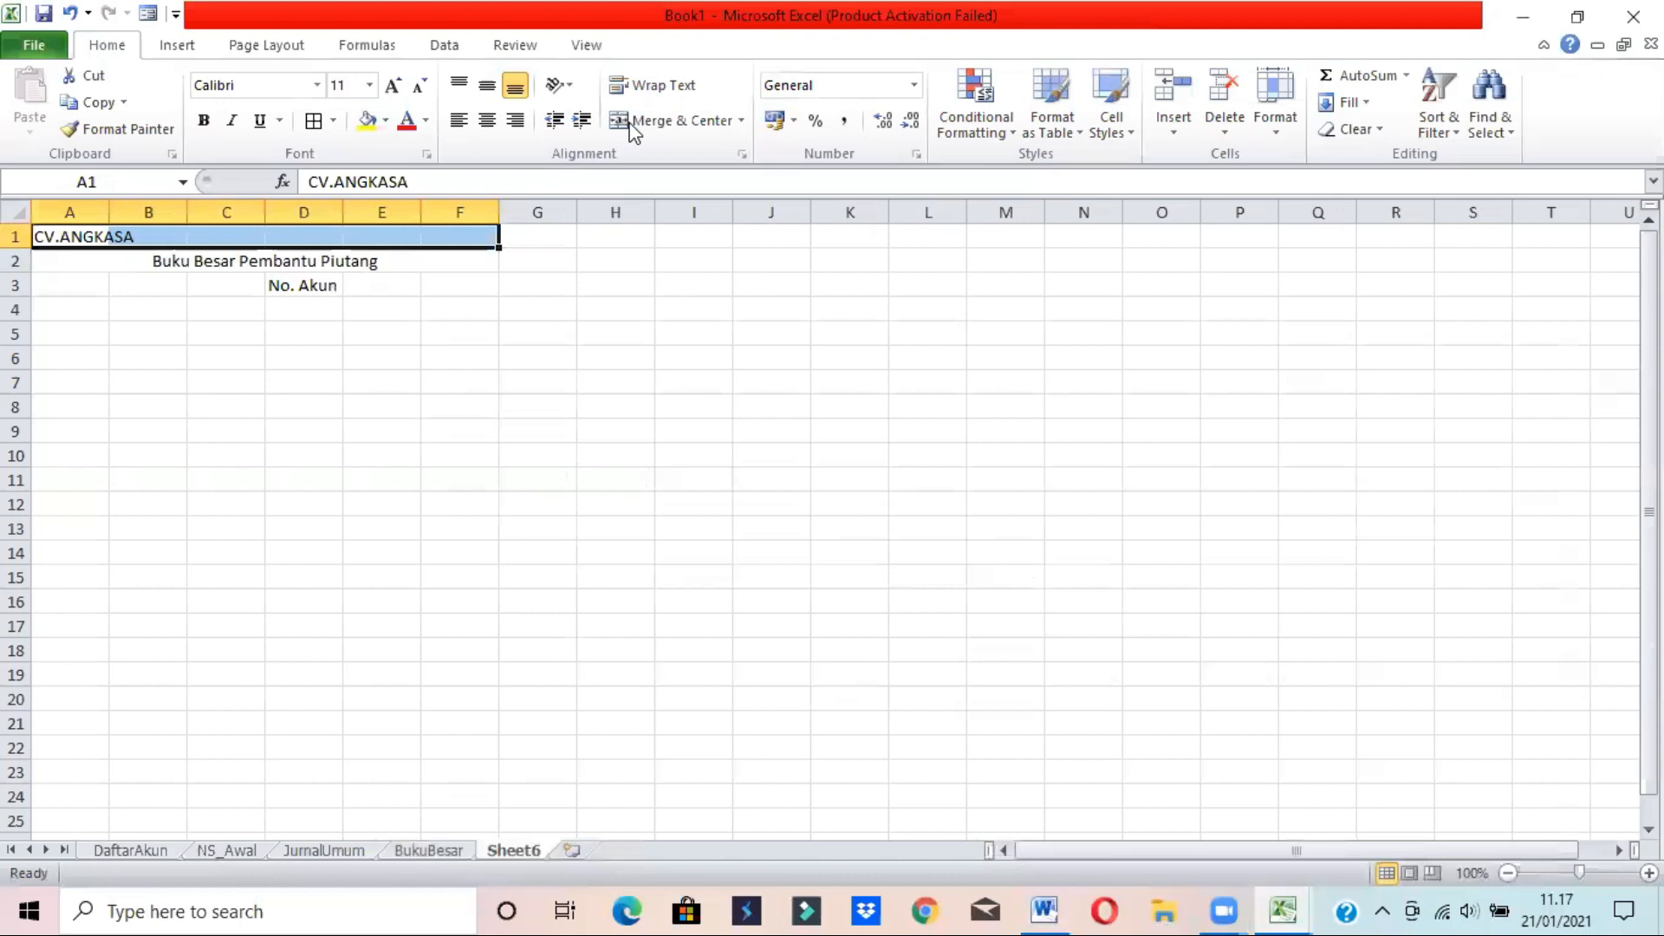
pyautogui.click(638, 131)
# - Enter the customer name CV Murni in B5, checking it against the sample form in Word
pyautogui.click(264, 290)
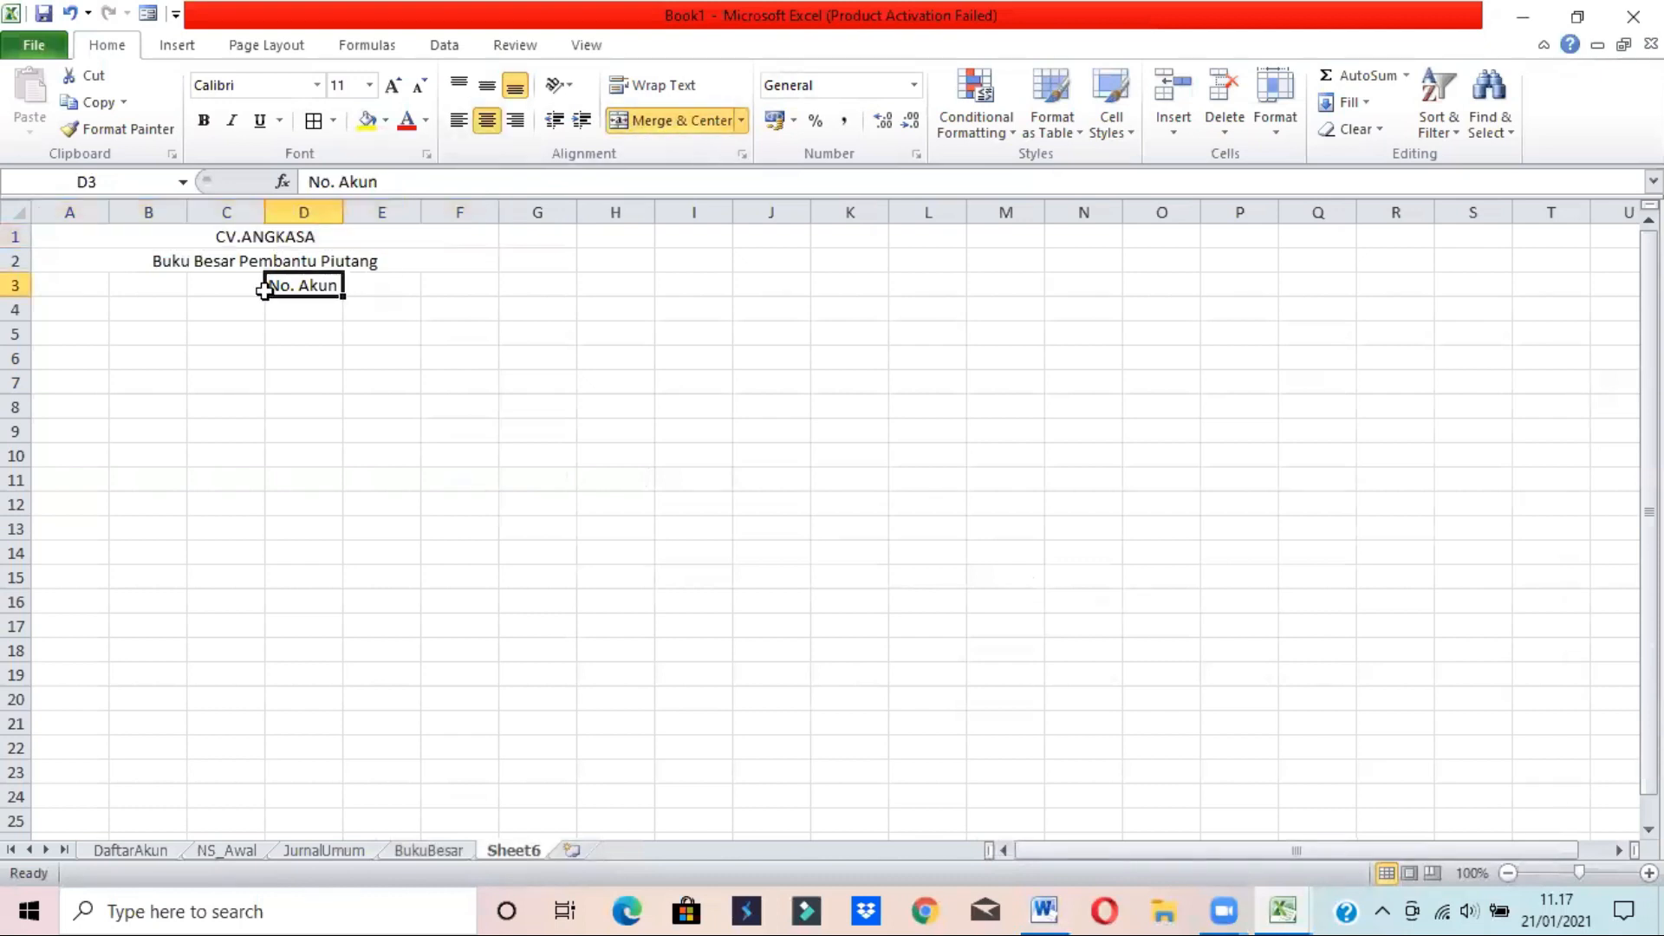
pyautogui.click(316, 304)
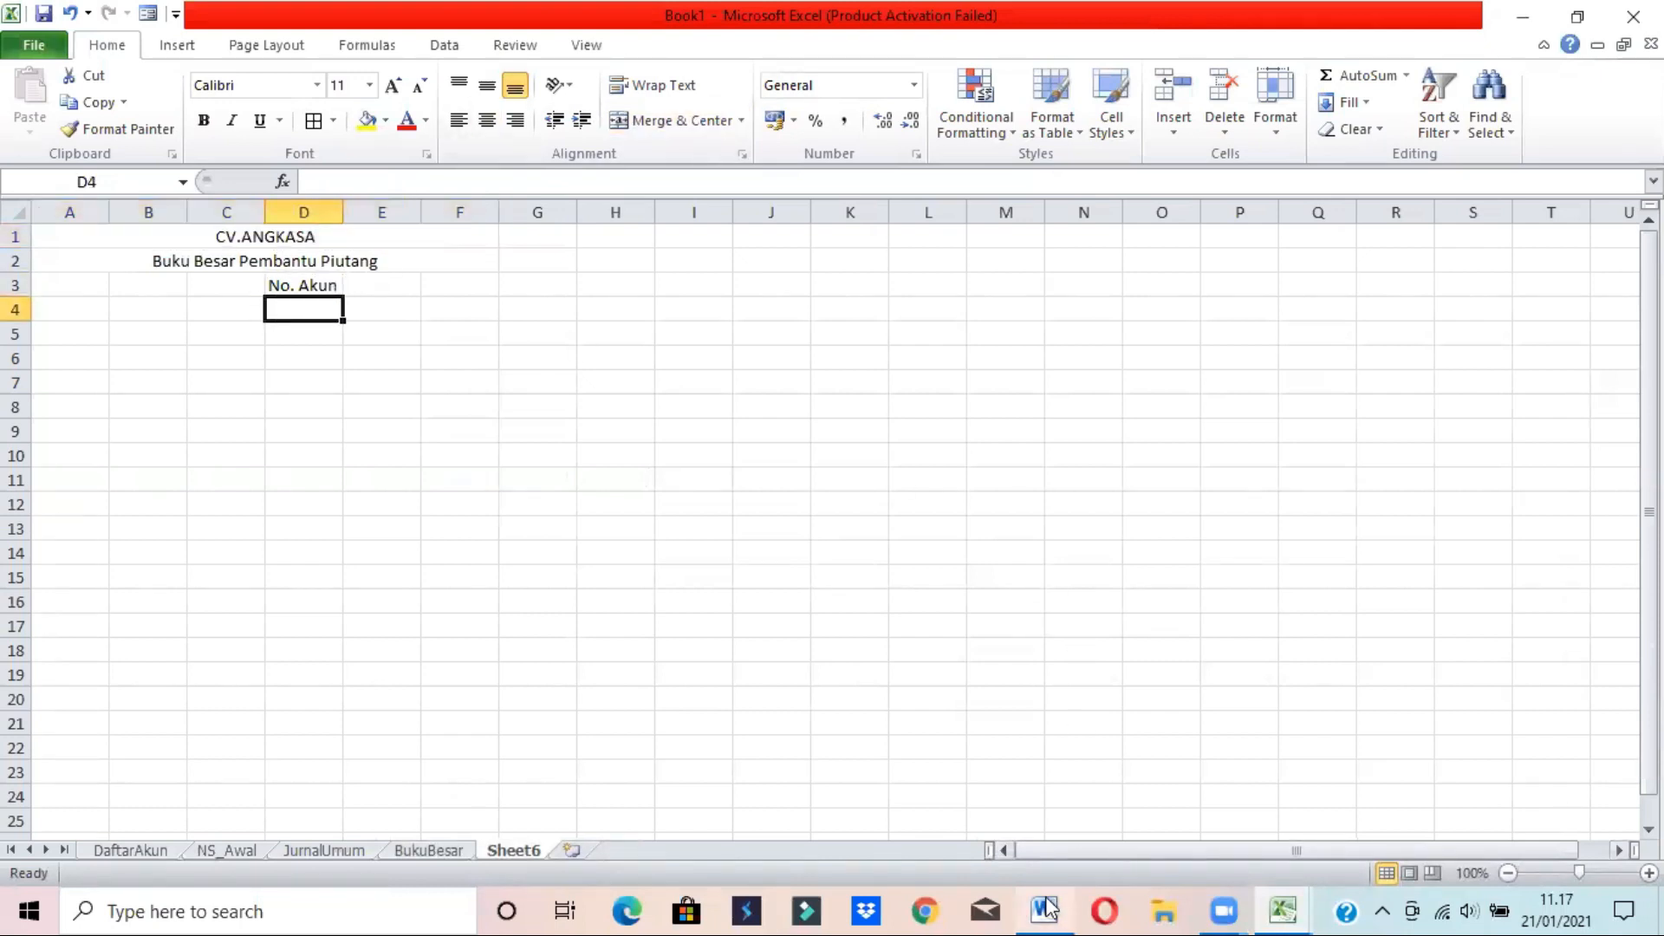
pyautogui.moveTo(1047, 907)
pyautogui.click(1047, 850)
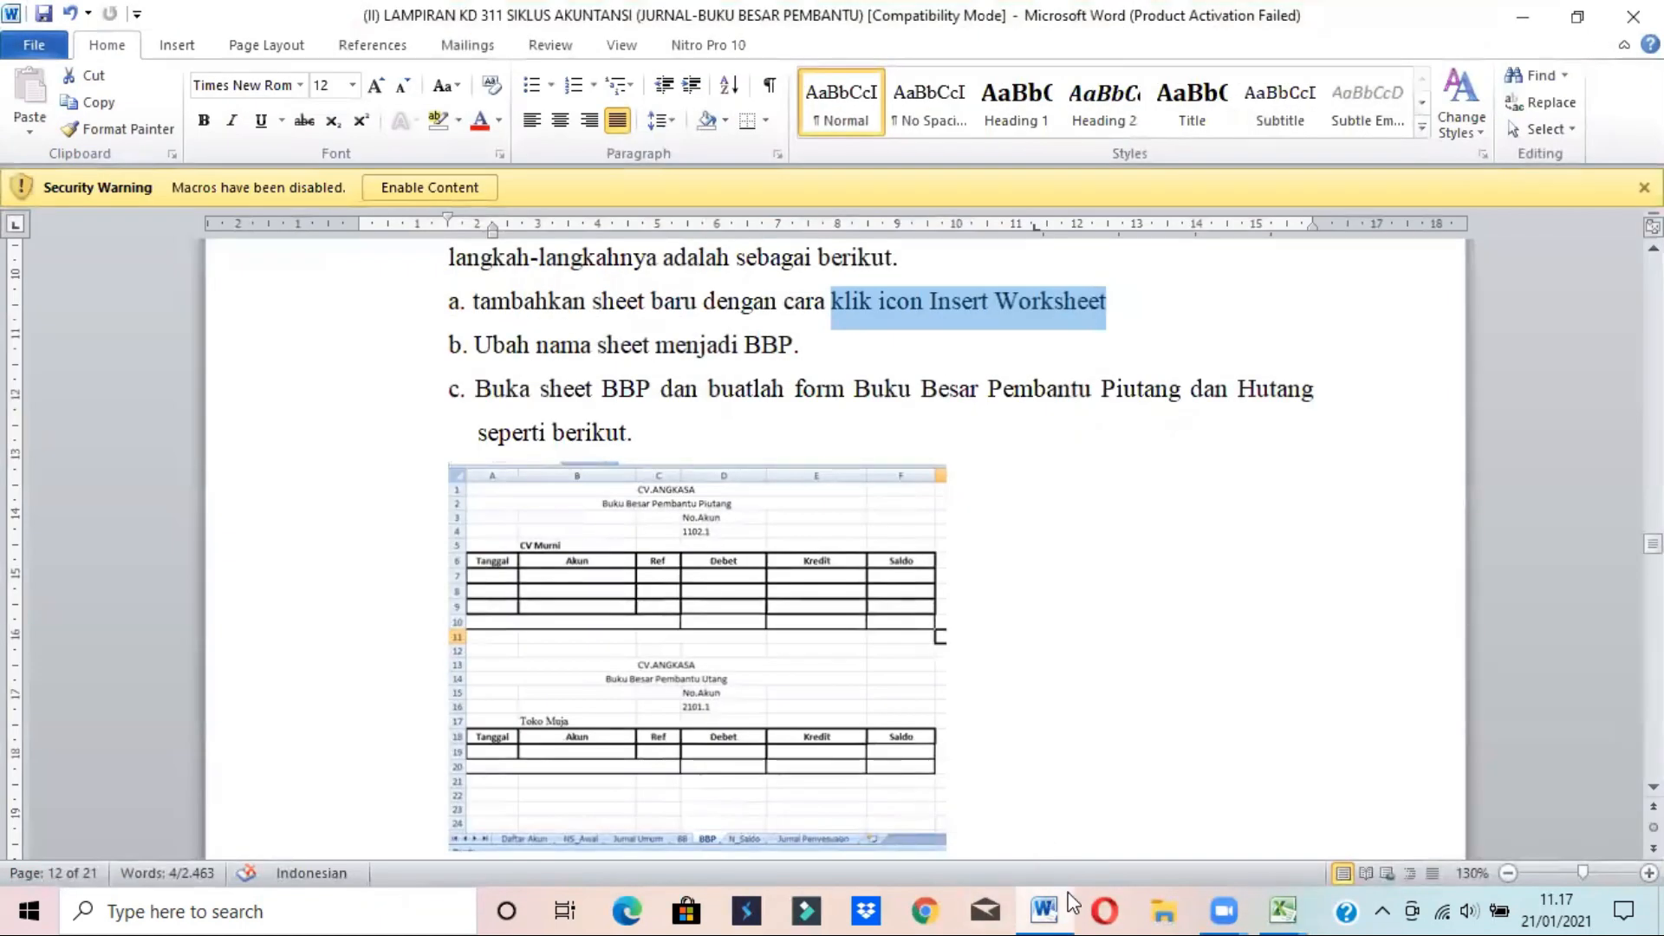
pyautogui.click(1047, 907)
pyautogui.click(118, 331)
pyautogui.write('CV')
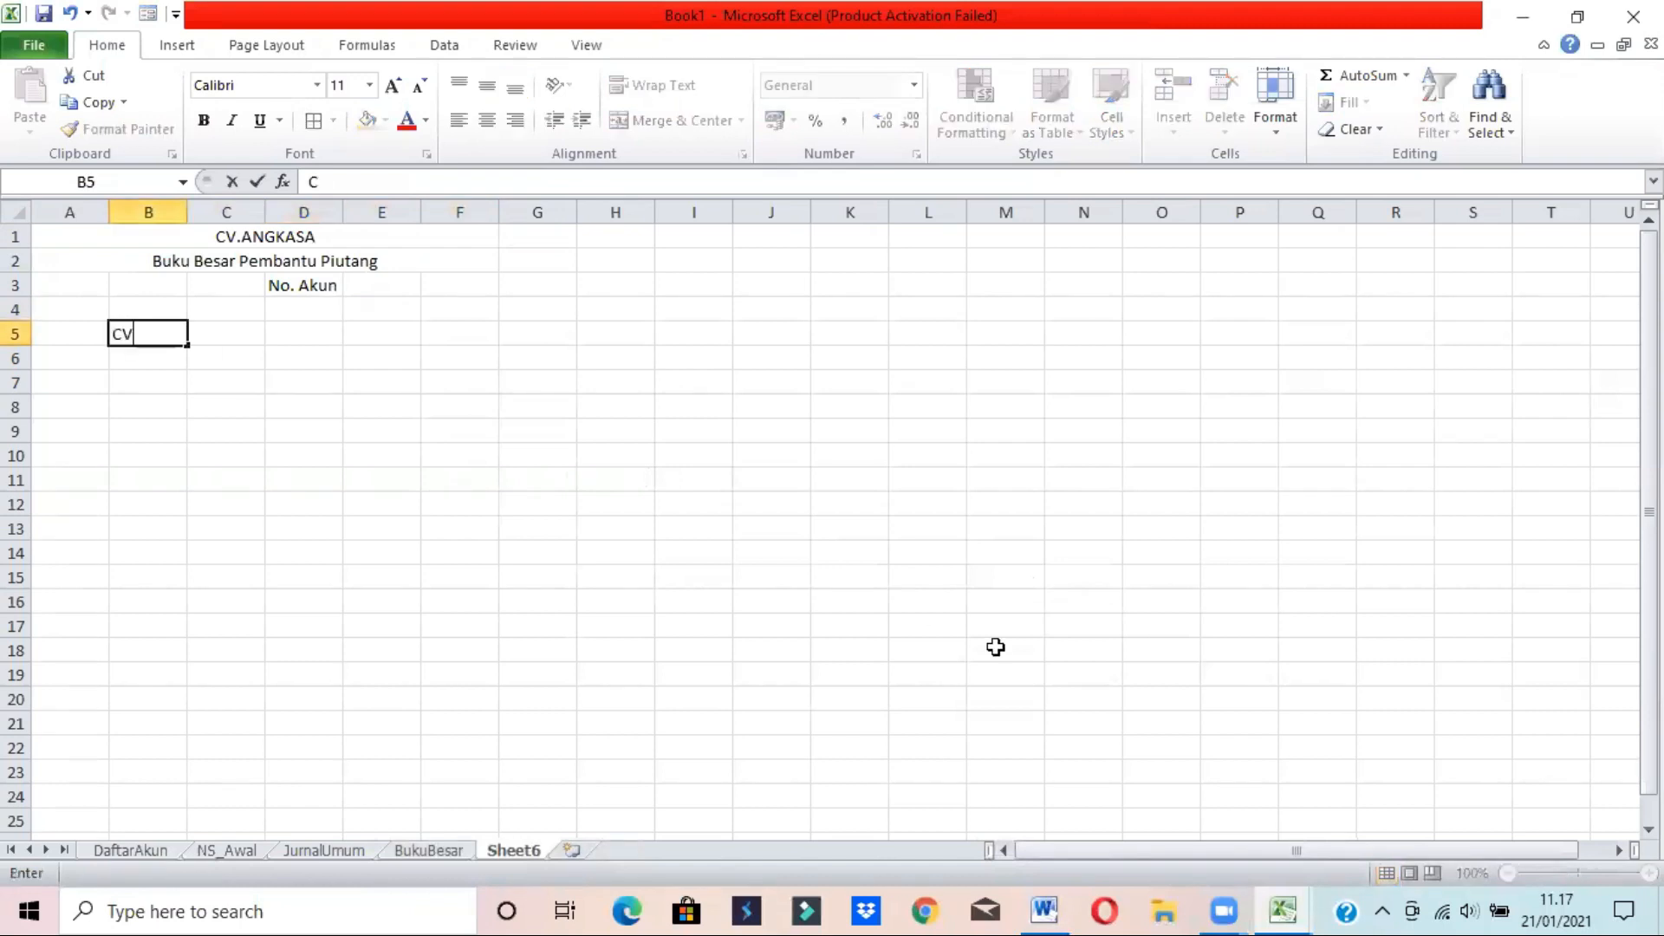
pyautogui.click(1063, 908)
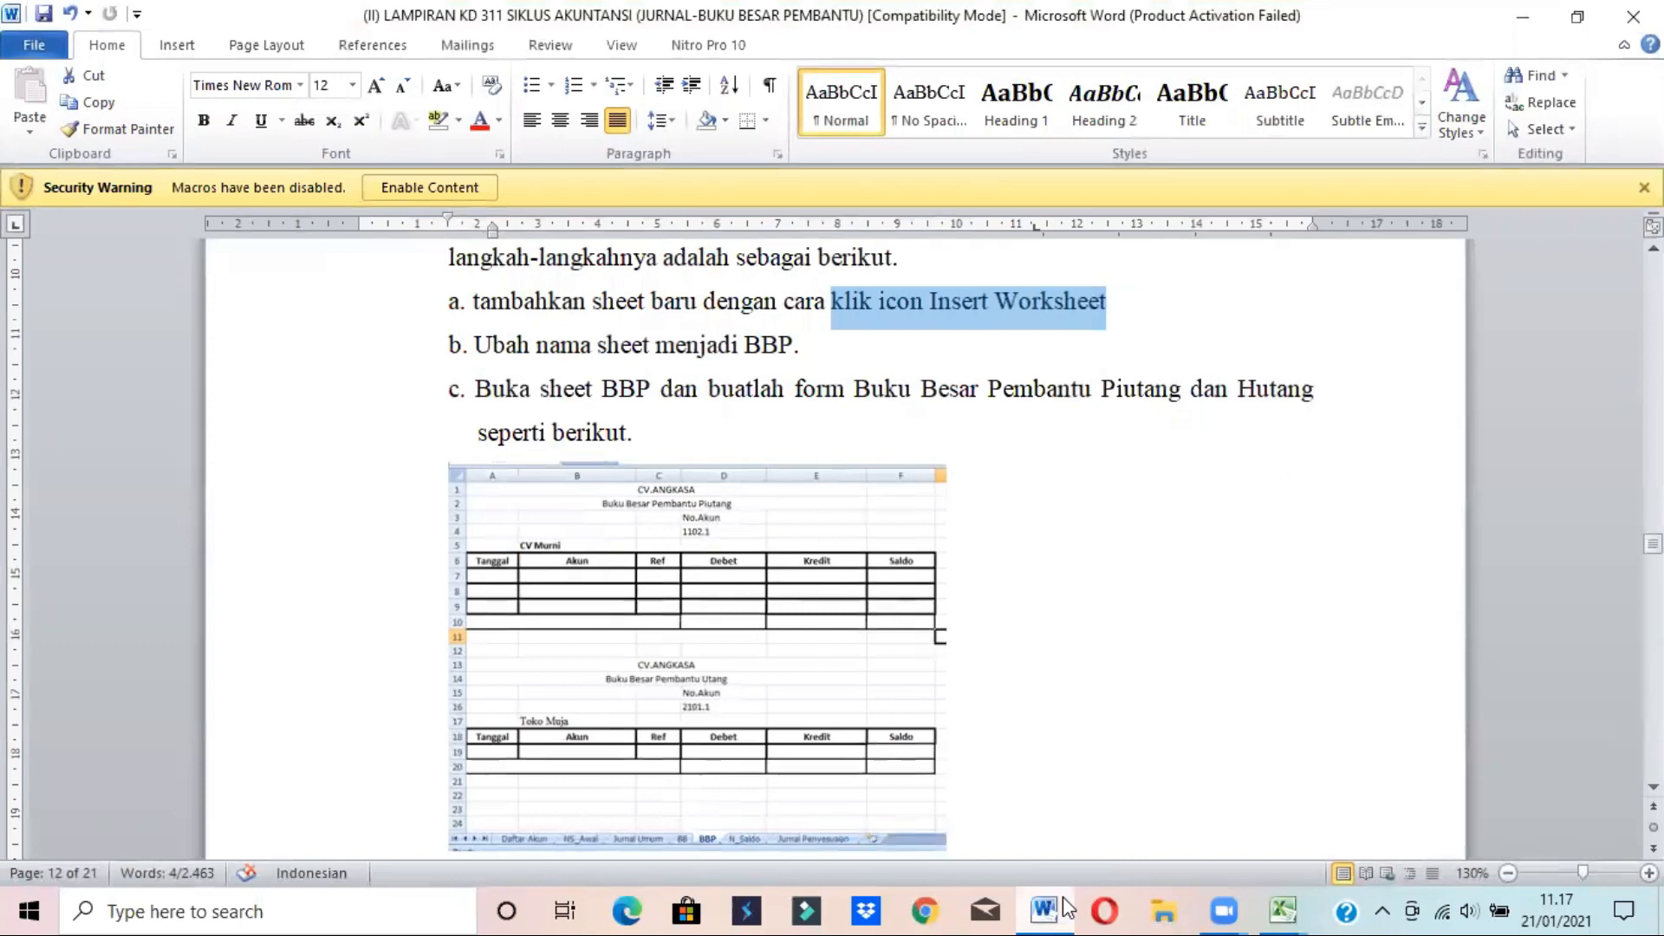
pyautogui.click(1067, 908)
pyautogui.write('Mur')
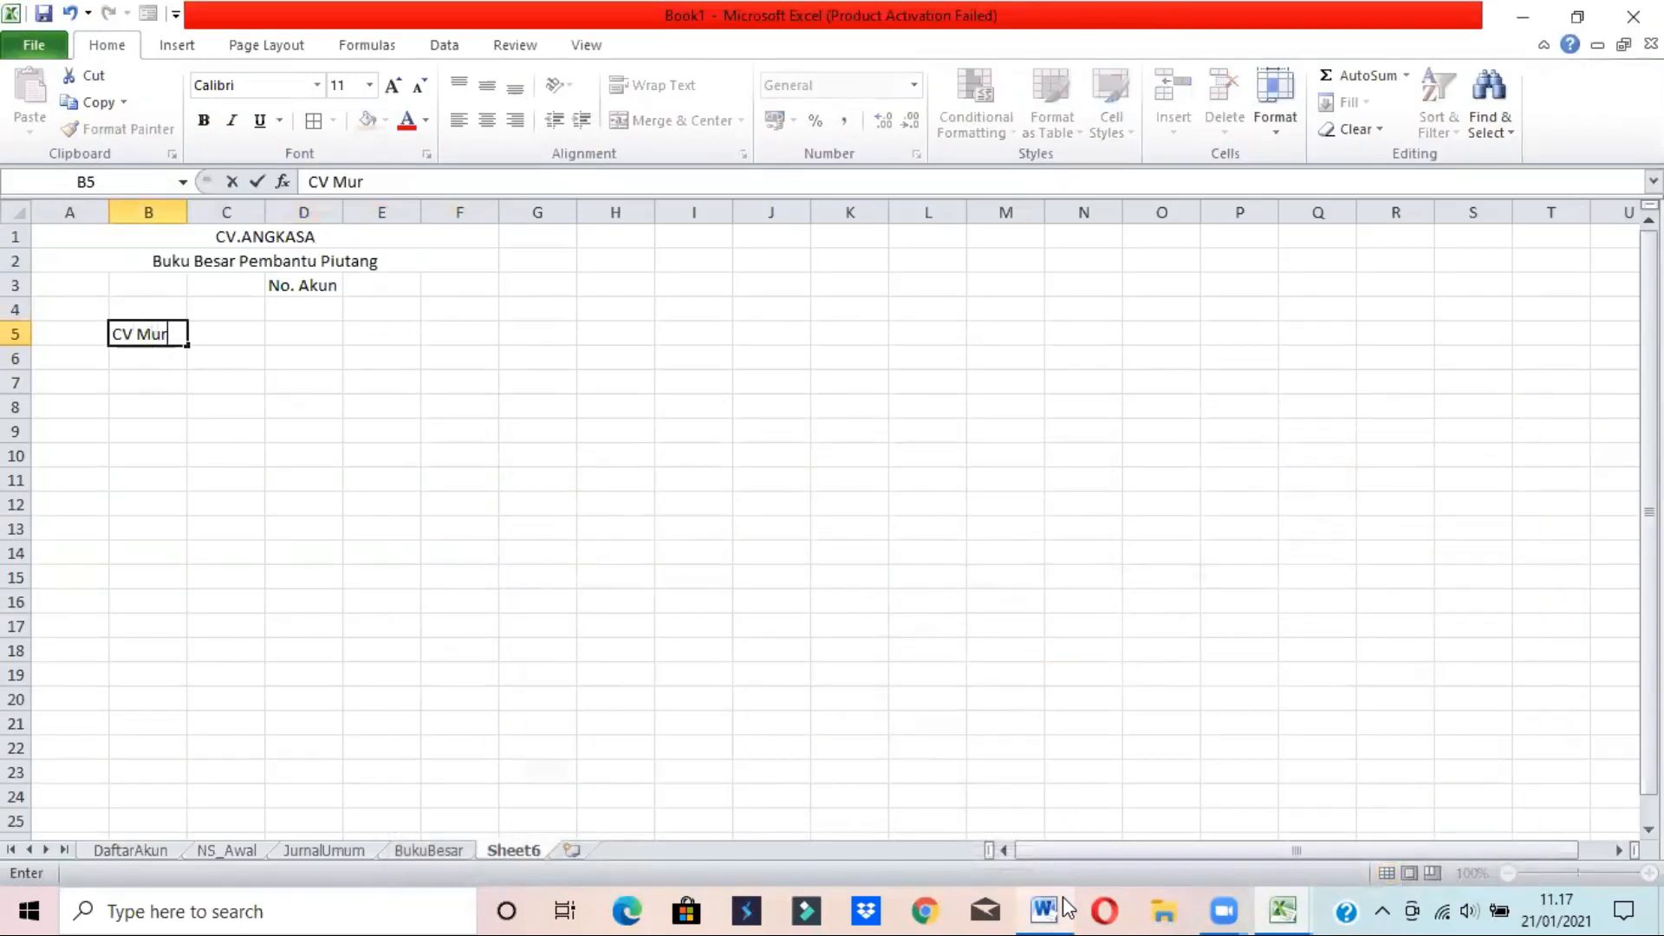
pyautogui.write('ni')
pyautogui.press('Return')
# - Enter the column headings Tanggal in A6 and Akun in B6, following the Word sample
pyautogui.click(1067, 908)
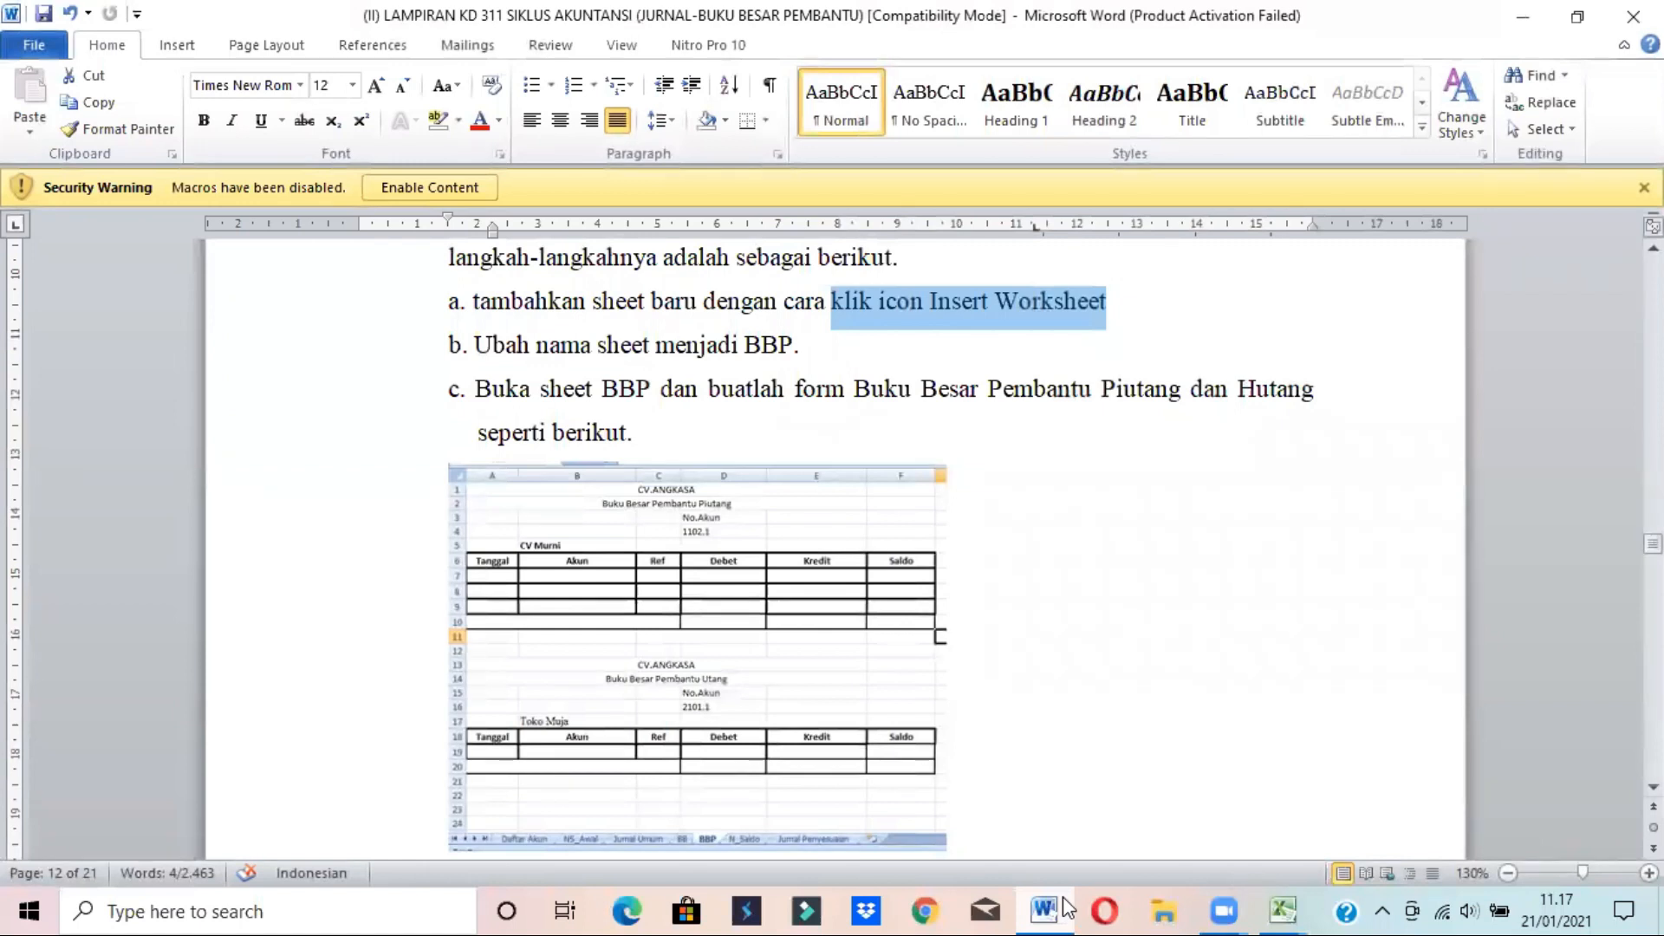
pyautogui.click(1068, 908)
pyautogui.click(77, 355)
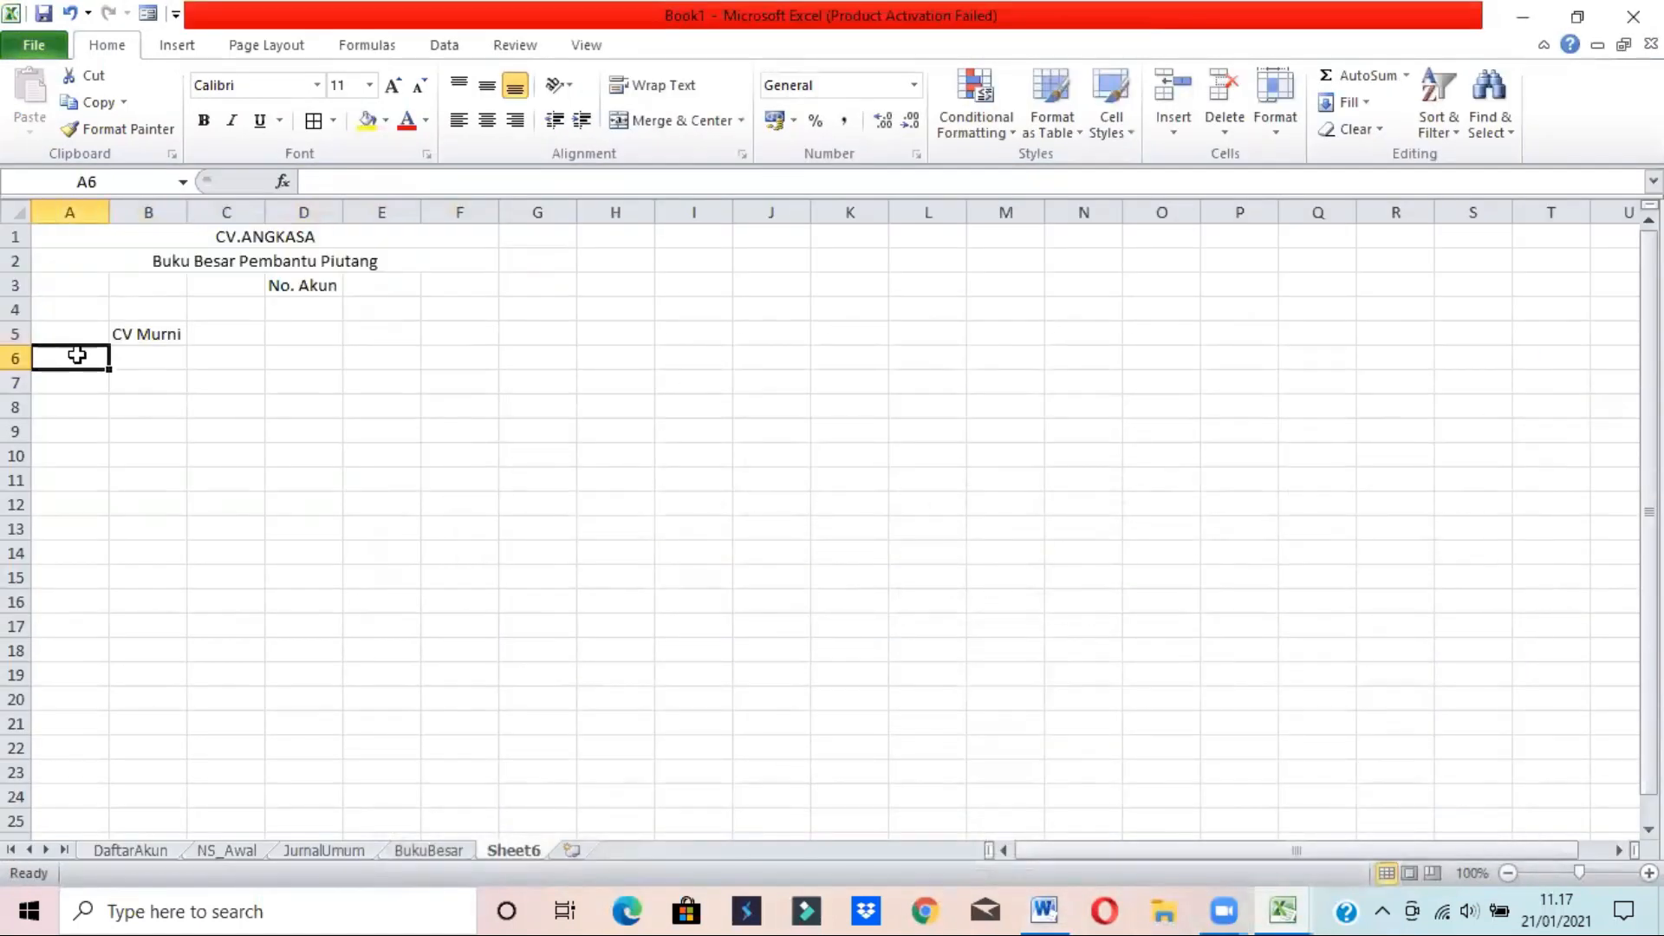
pyautogui.write('Tanggal')
pyautogui.press('Tab')
pyautogui.write('Akun')
pyautogui.press('Tab')
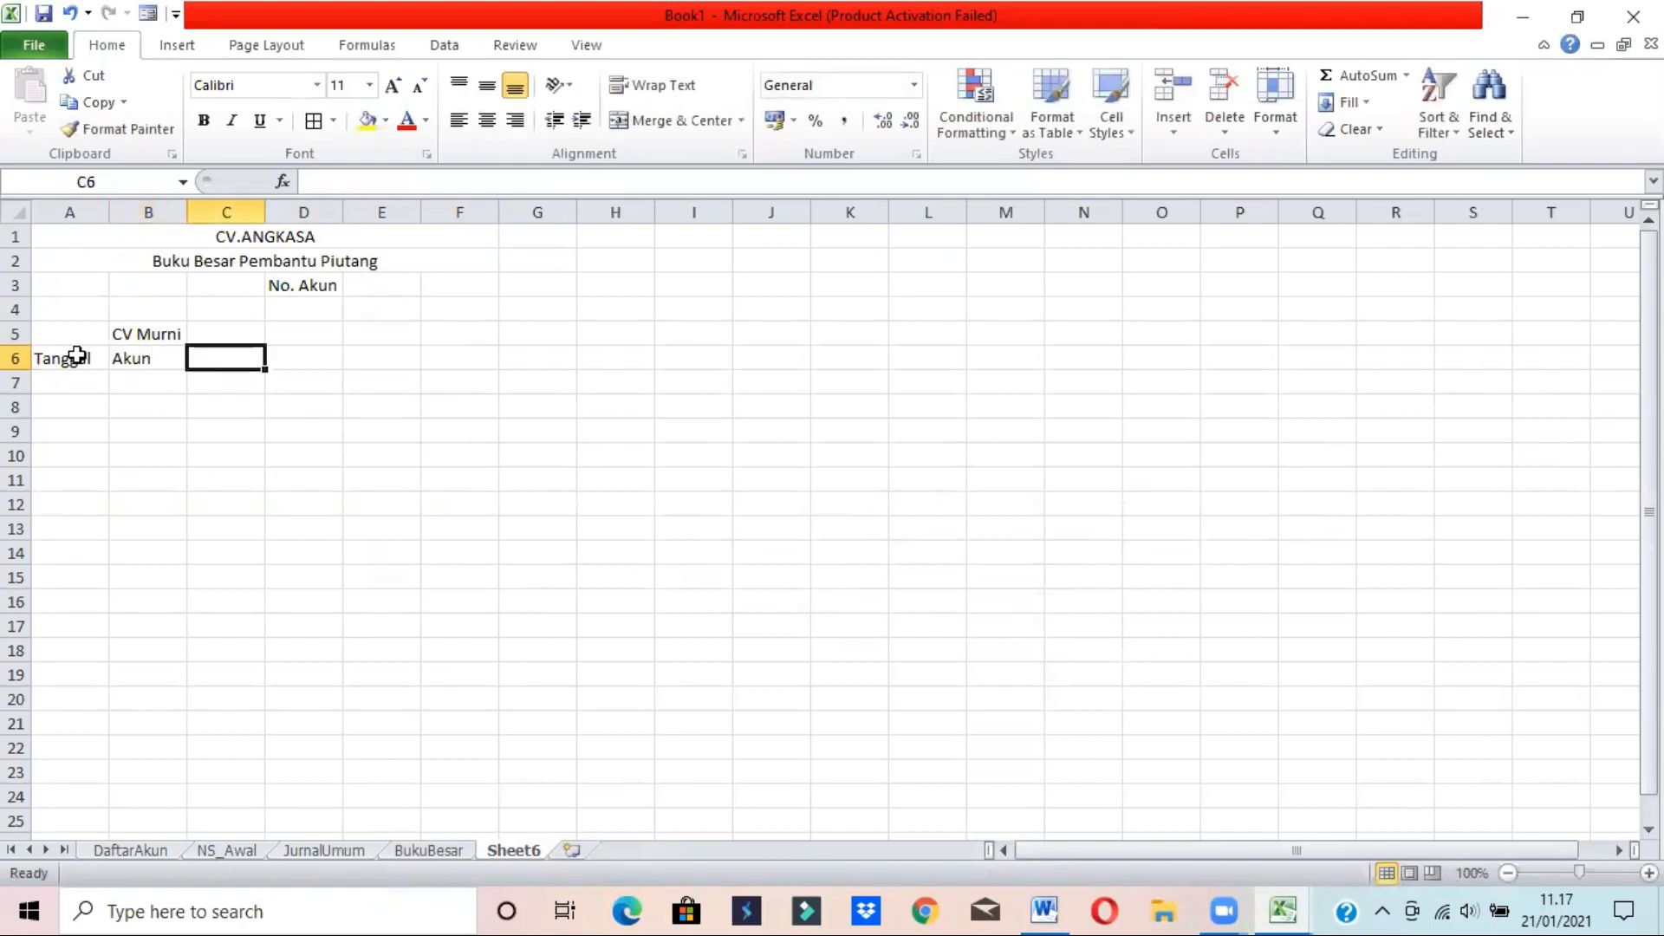
# - Enter the column headings Ref in C6 and Debet in D6, checking them against the Word sample
pyautogui.click(1047, 910)
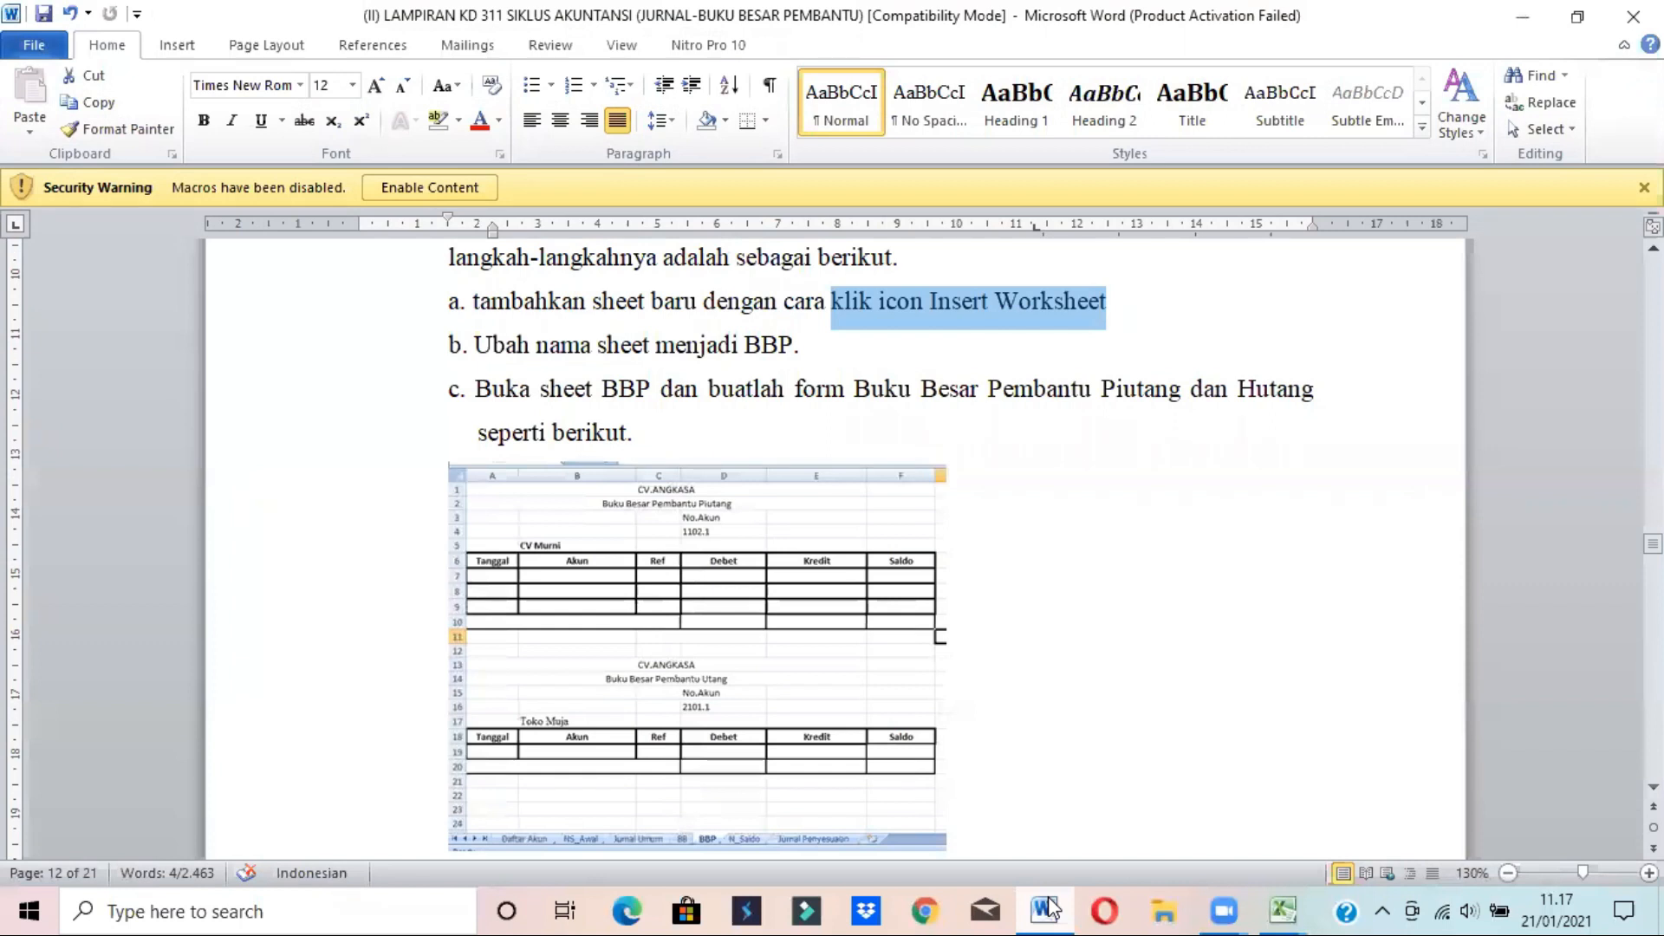
pyautogui.click(1046, 910)
pyautogui.write('Ref')
pyautogui.press('Tab')
pyautogui.write('Debet')
pyautogui.press('Tab')
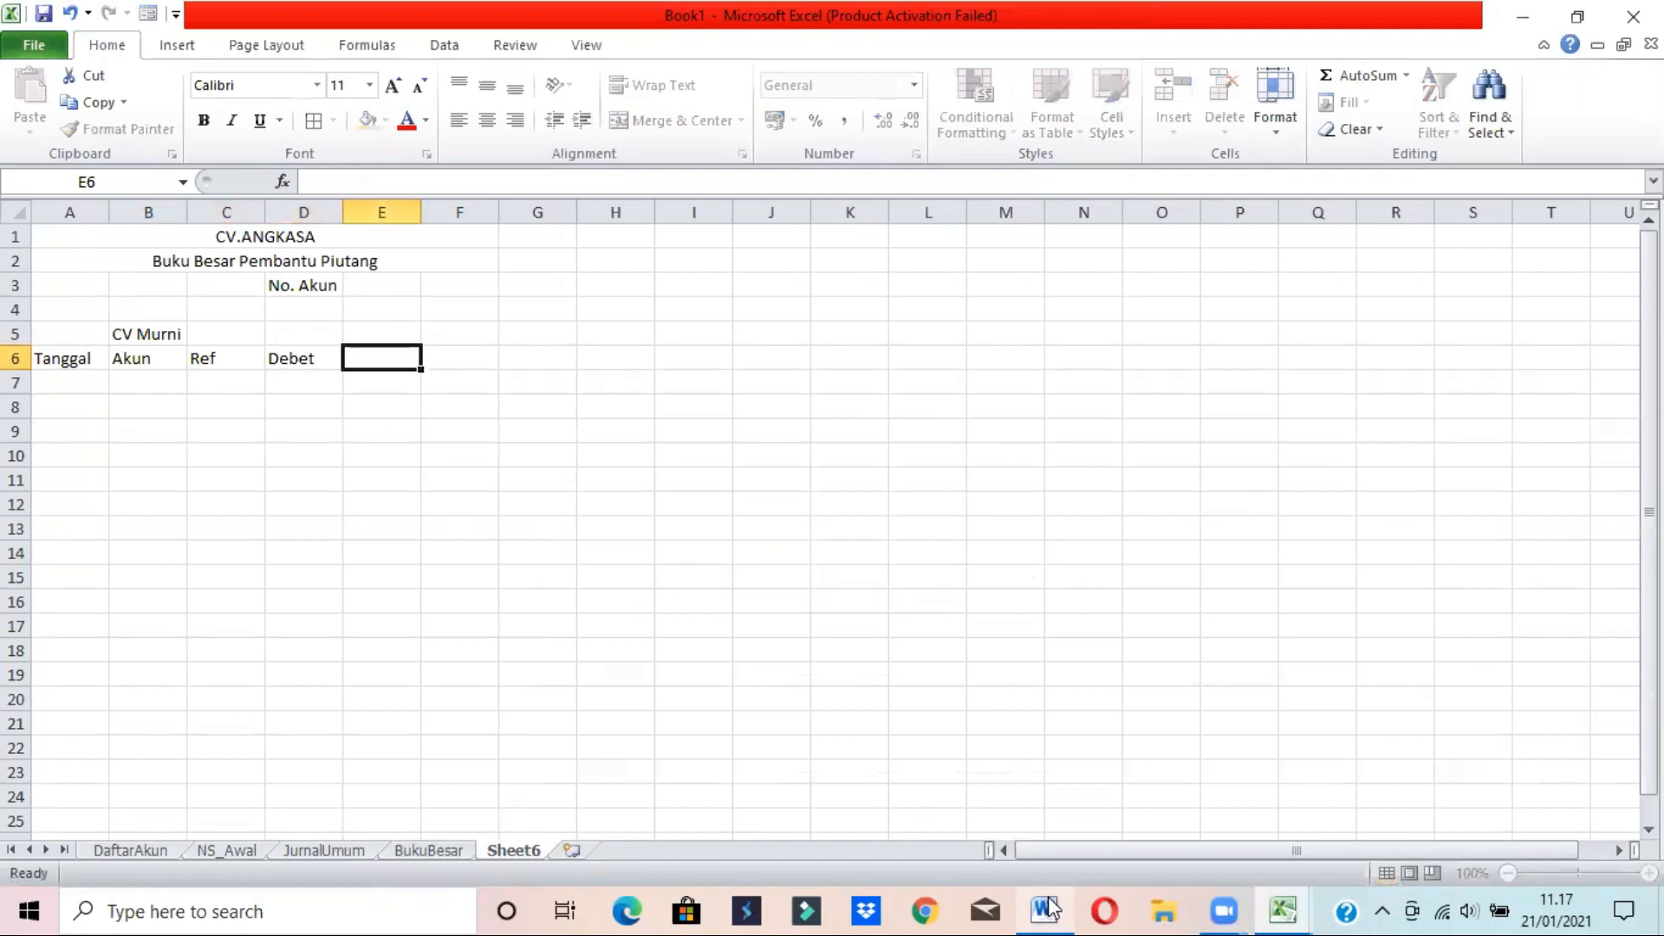
# - Complete the heading row with Kredit in E6 and Saldo in F6, following the Word sample
pyautogui.click(1045, 910)
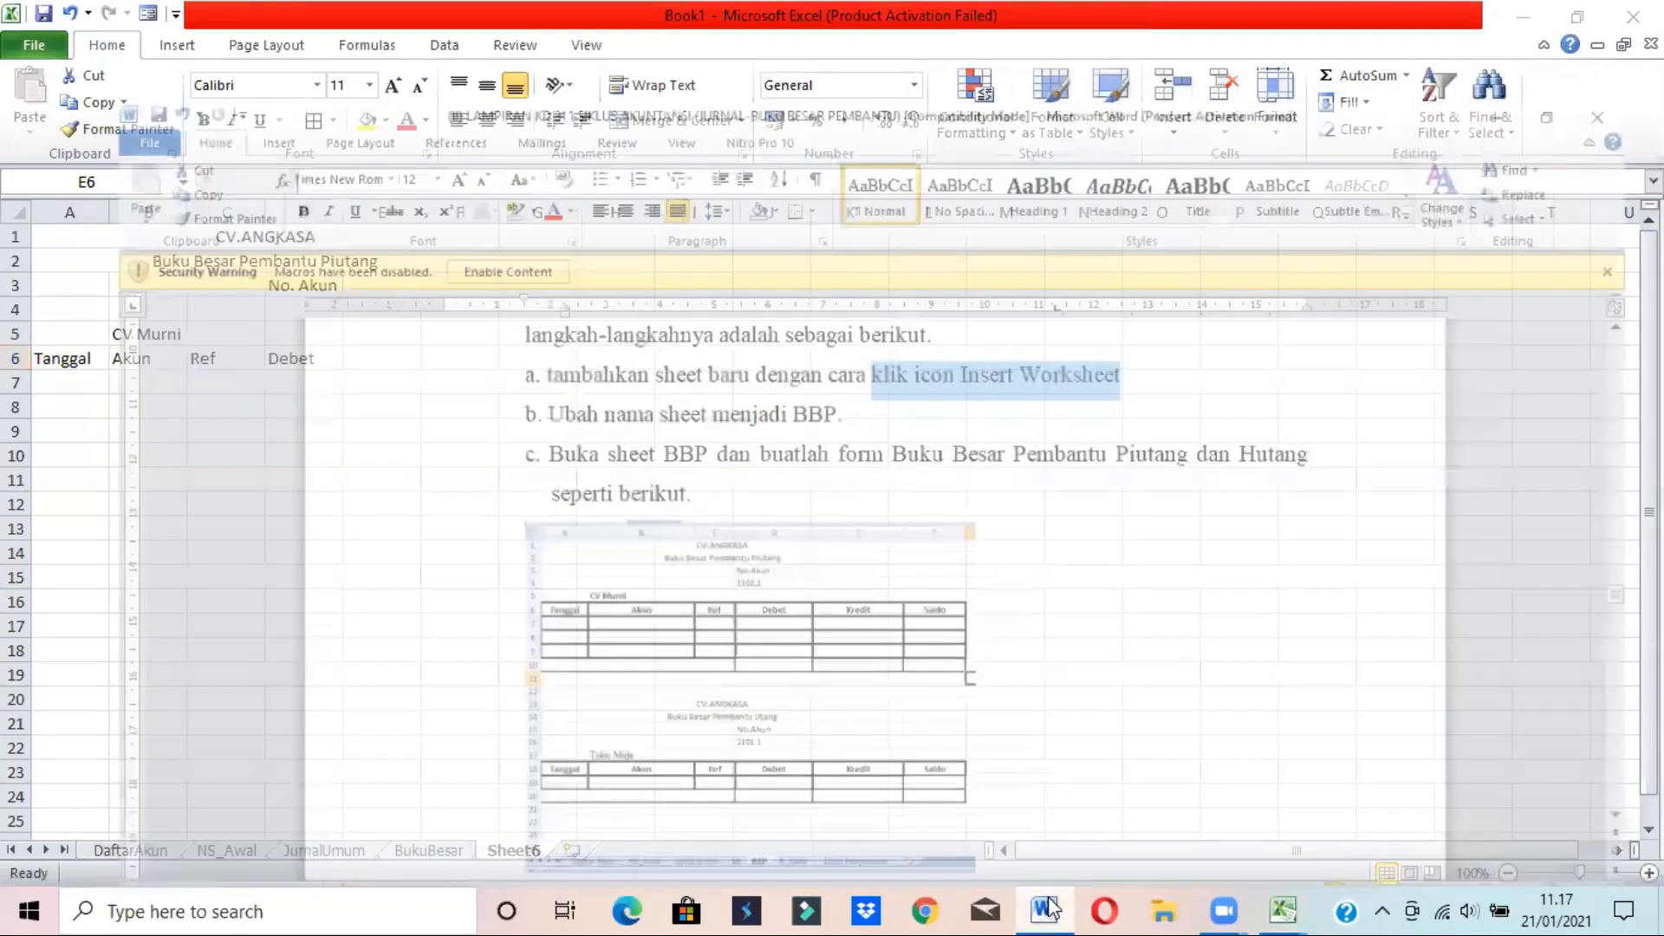
pyautogui.click(1045, 910)
pyautogui.write('Kredit')
pyautogui.press('Tab')
pyautogui.write('Saldo')
pyautogui.press('Return')
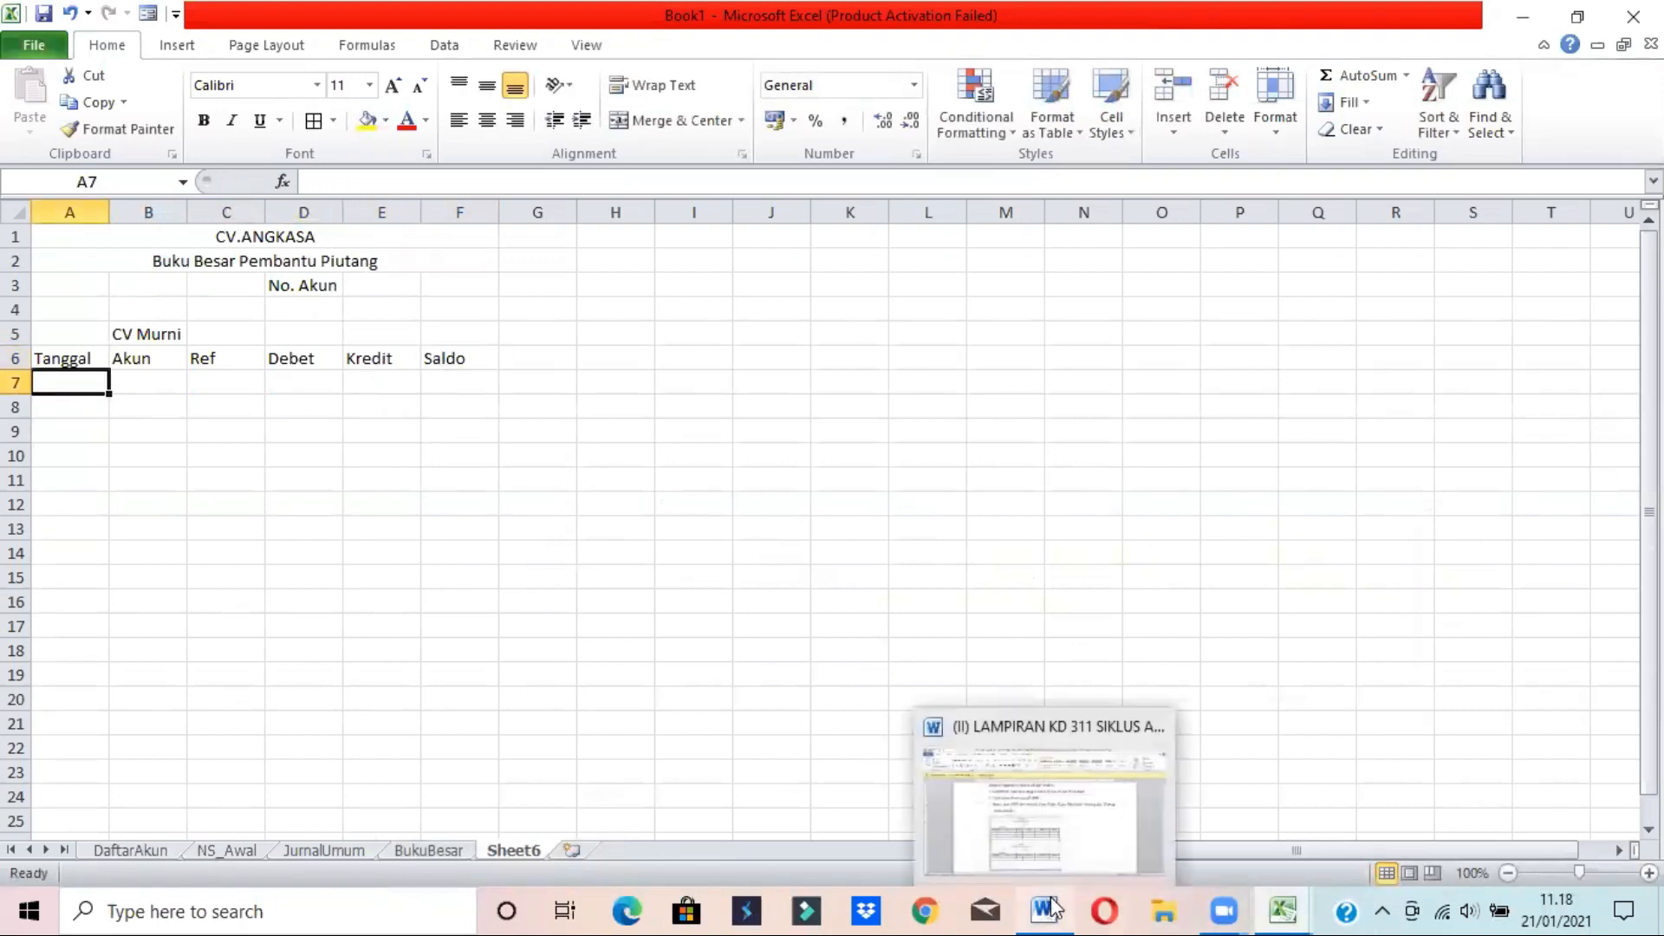
# - Apply all borders to the receivable table A6:F11 after checking the table layout in the Word guide
pyautogui.click(1052, 907)
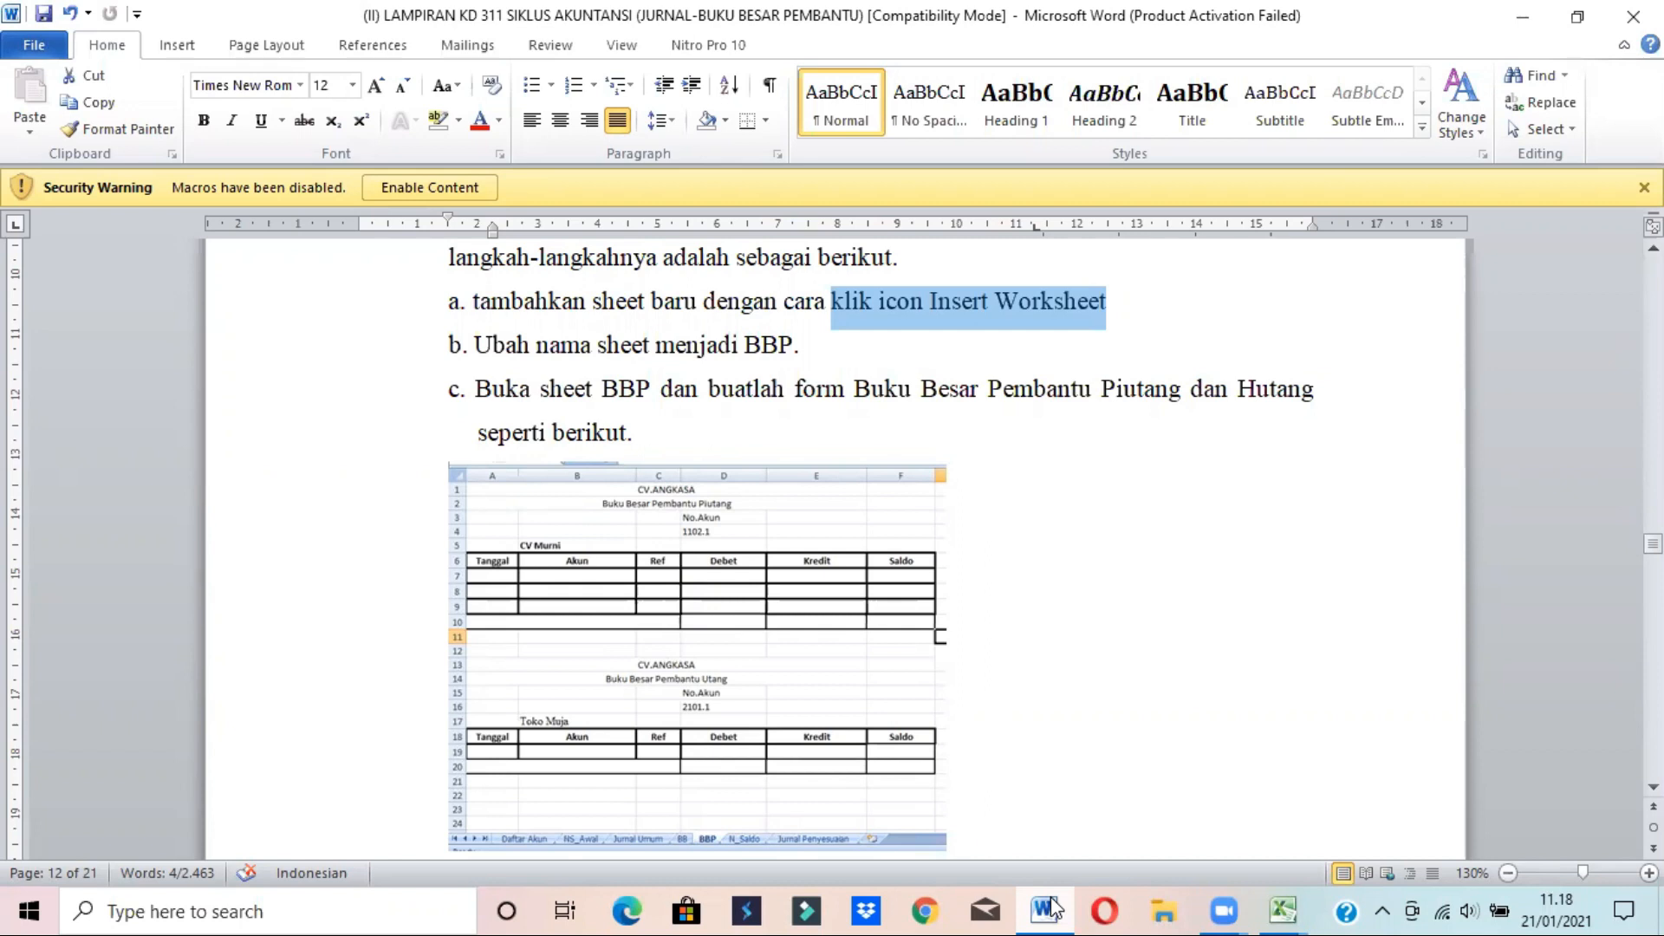
pyautogui.click(1051, 907)
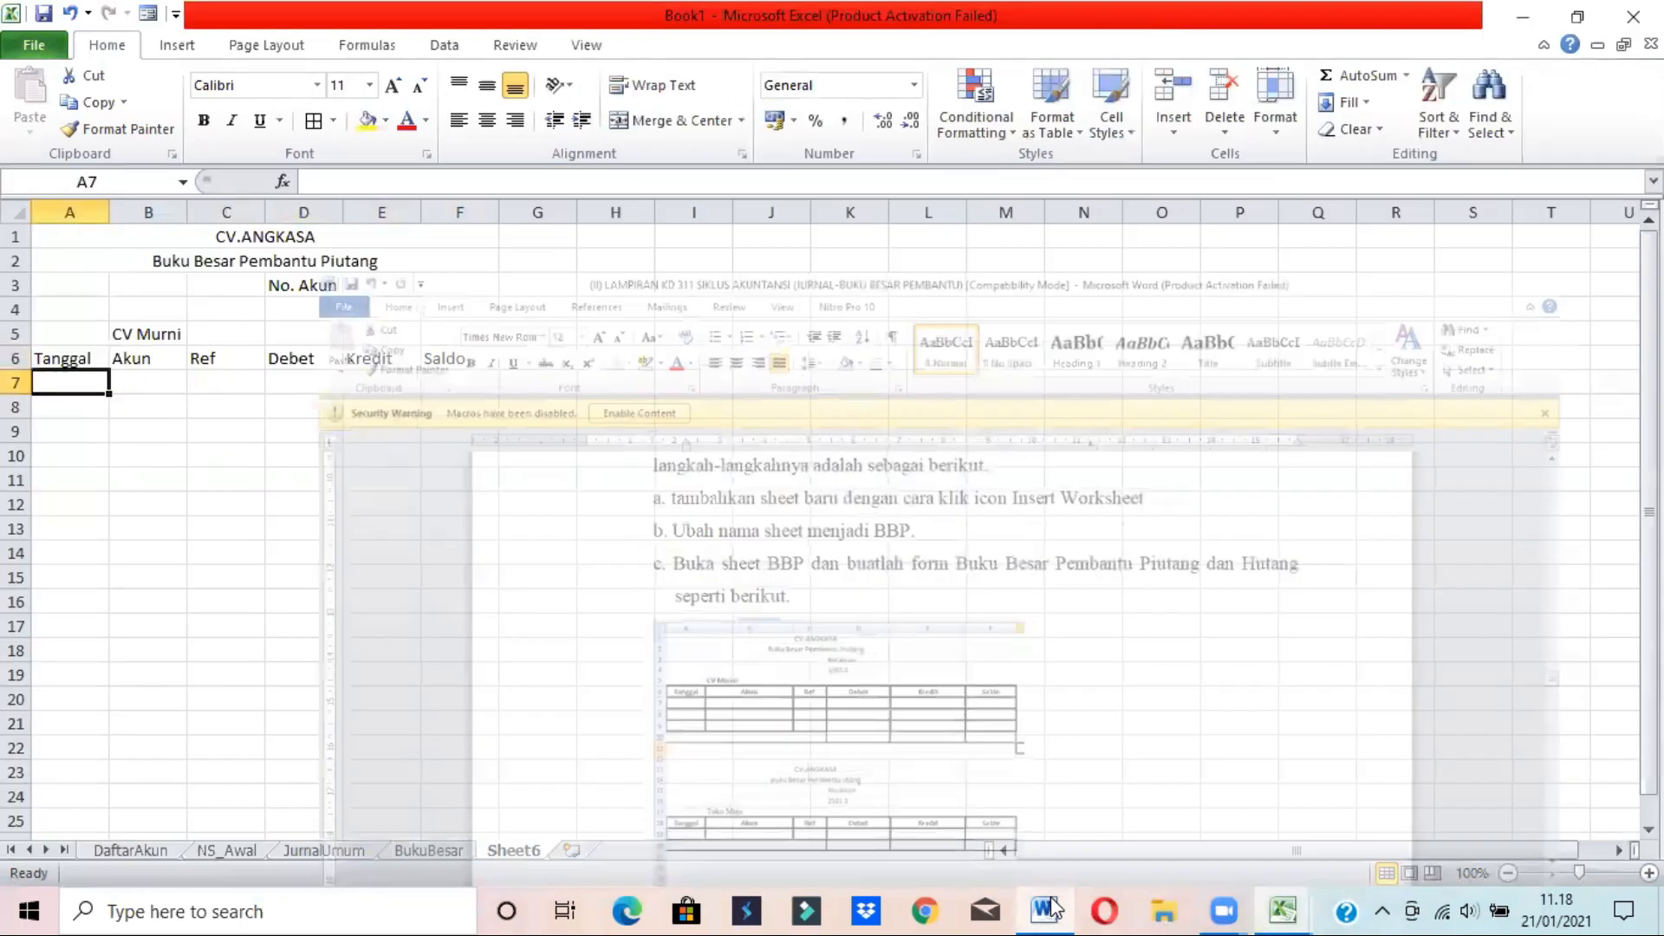
pyautogui.moveTo(57, 352); pyautogui.dragTo(464, 472)
pyautogui.click(313, 121)
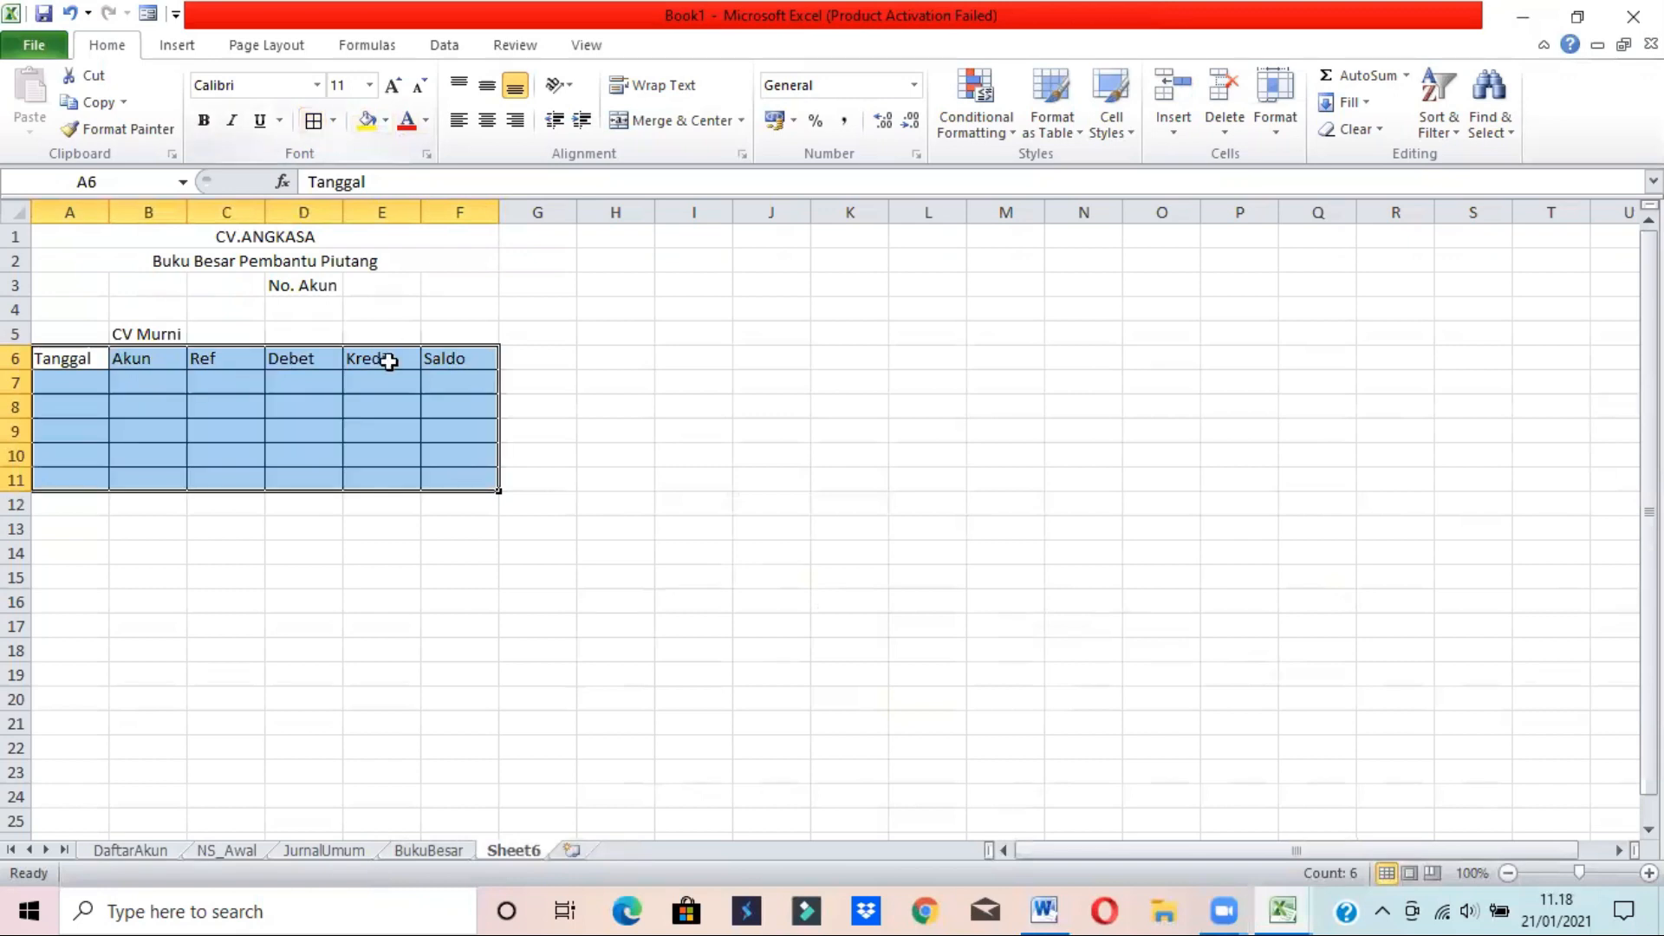
# - Center the heading row A6:F6 both horizontally and vertically
pyautogui.moveTo(78, 356); pyautogui.dragTo(455, 359)
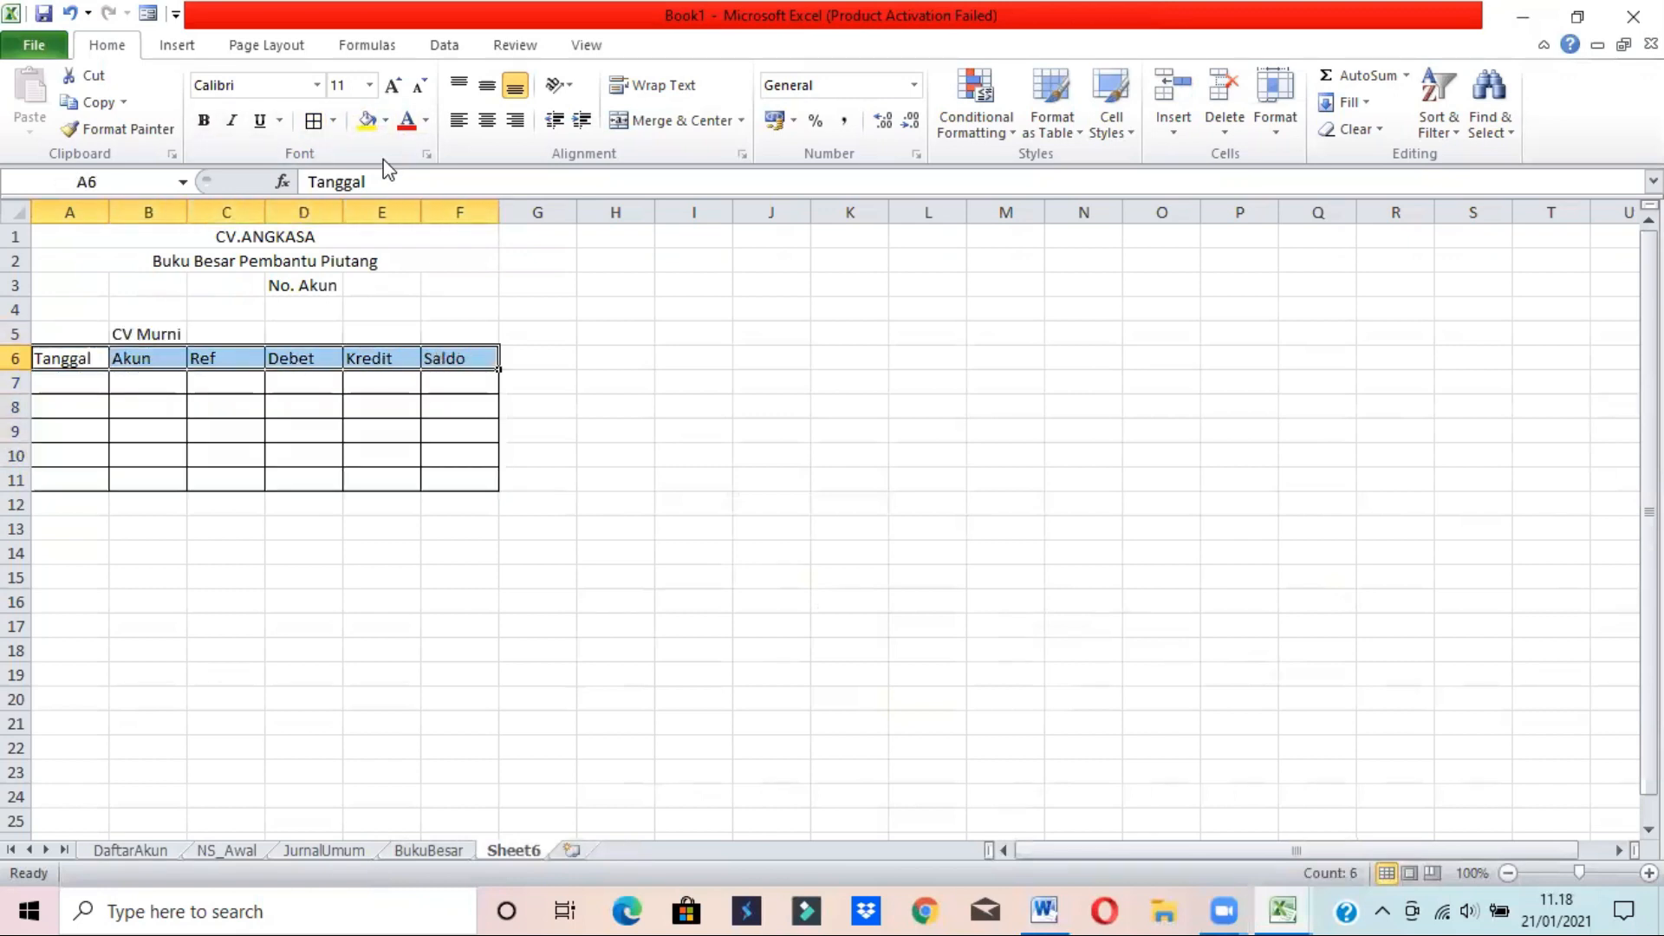
pyautogui.click(487, 120)
pyautogui.click(487, 85)
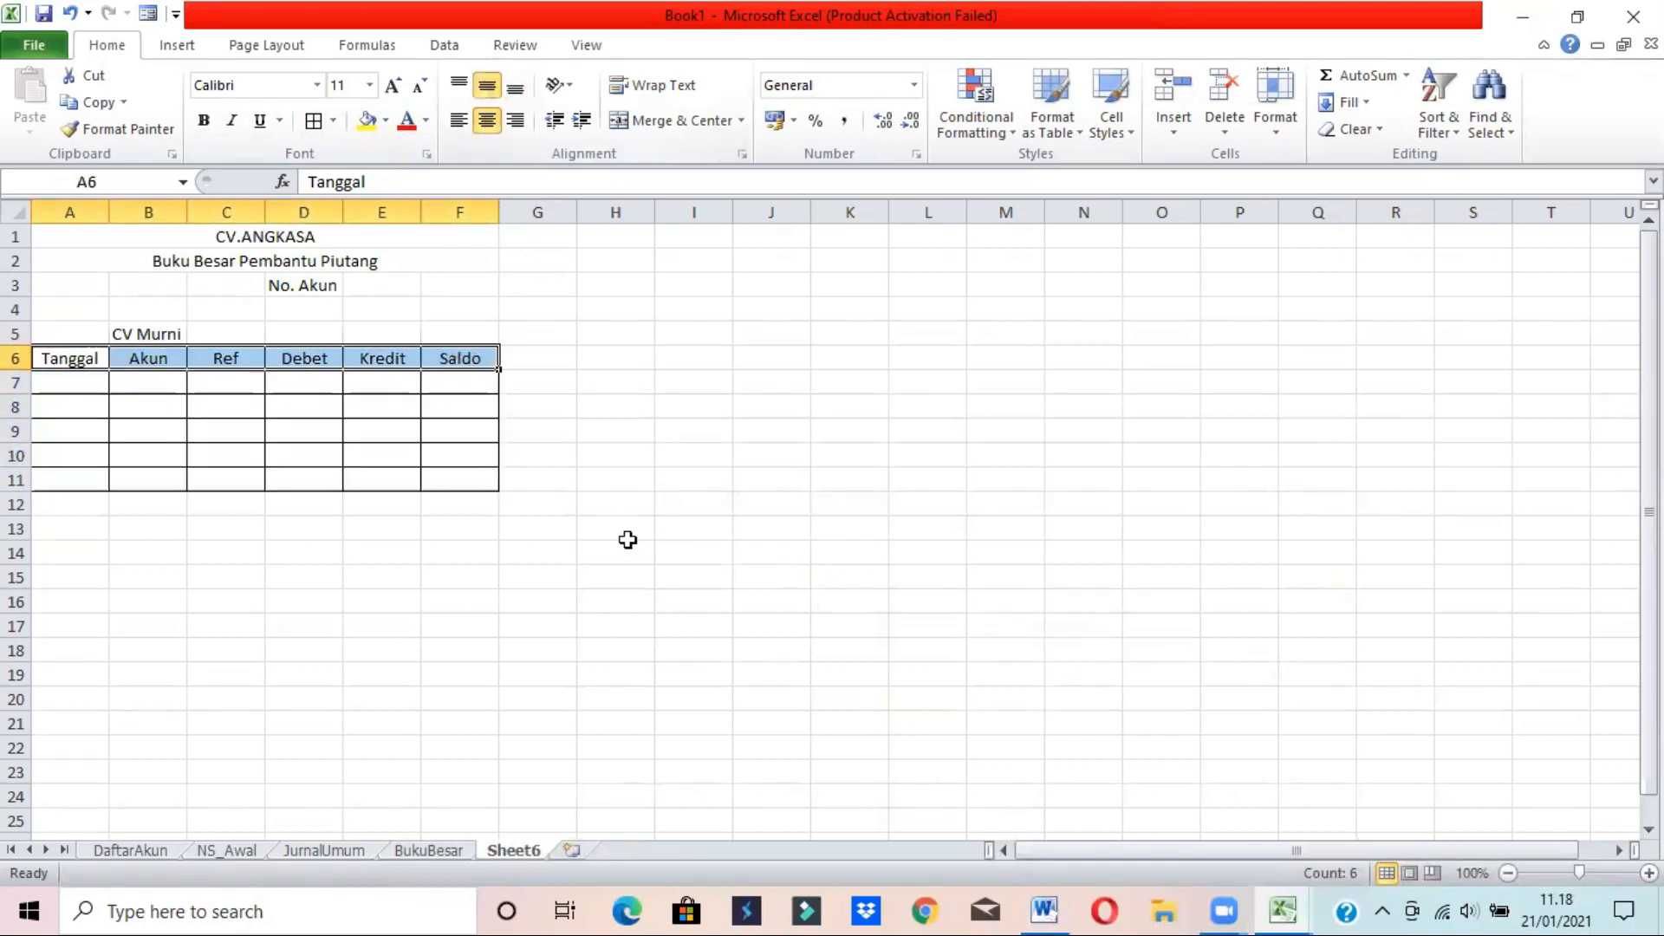
# - Bold the heading row A6:F6 and the name CV Murni in B5, as in the Word sample
pyautogui.click(1033, 910)
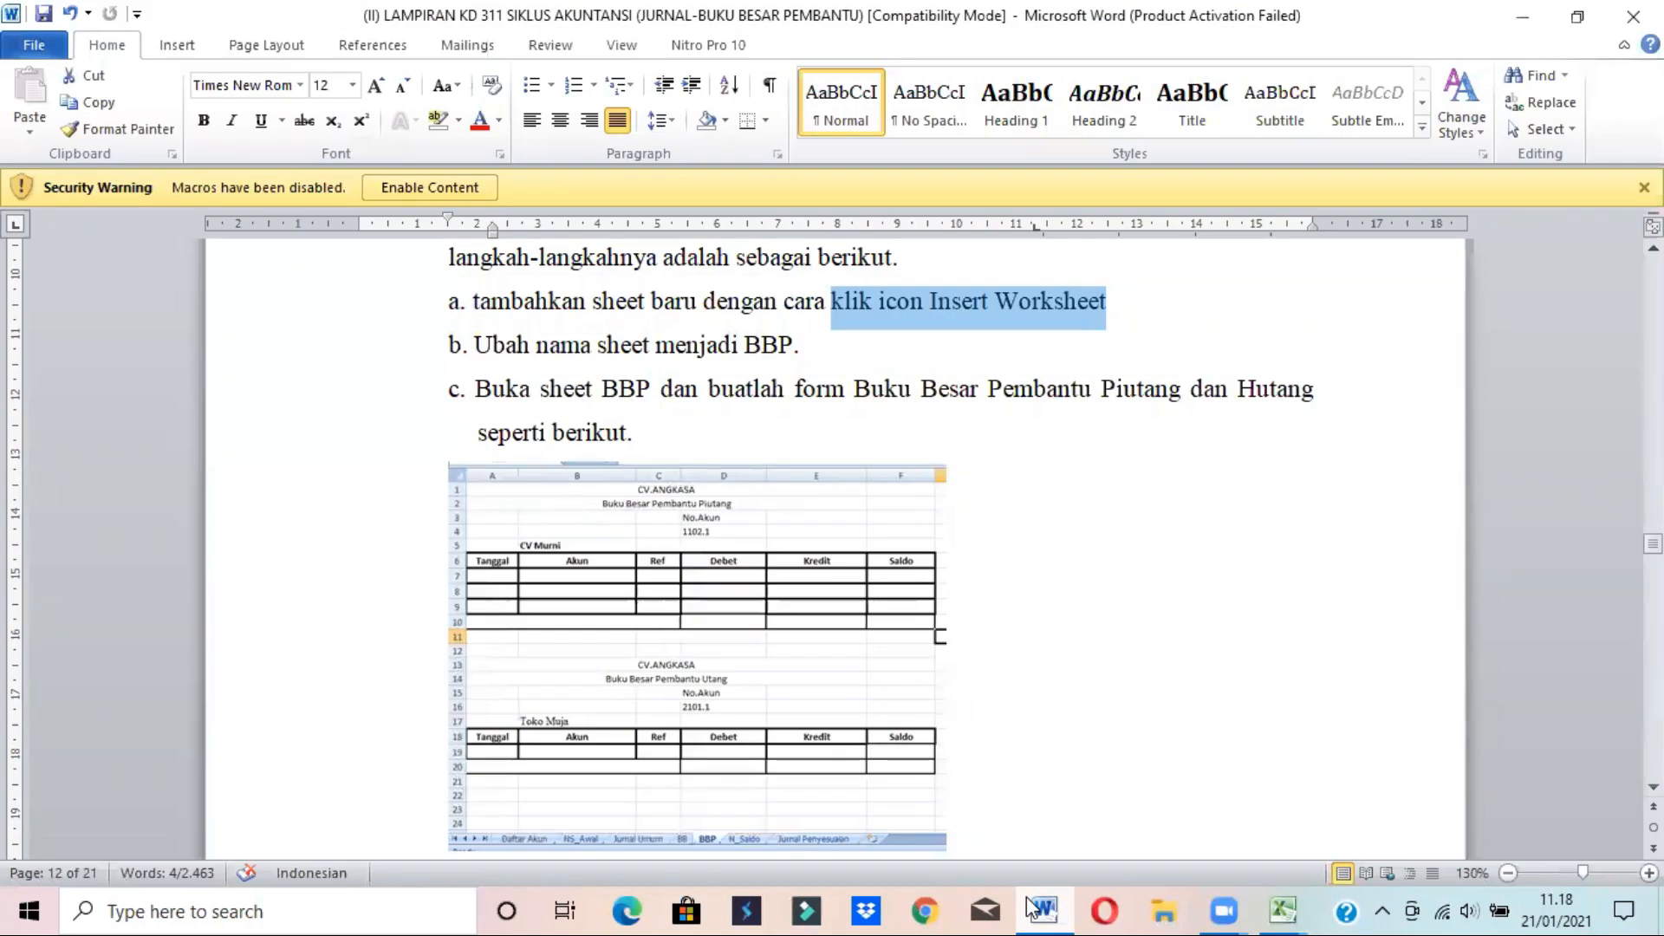
pyautogui.click(1032, 907)
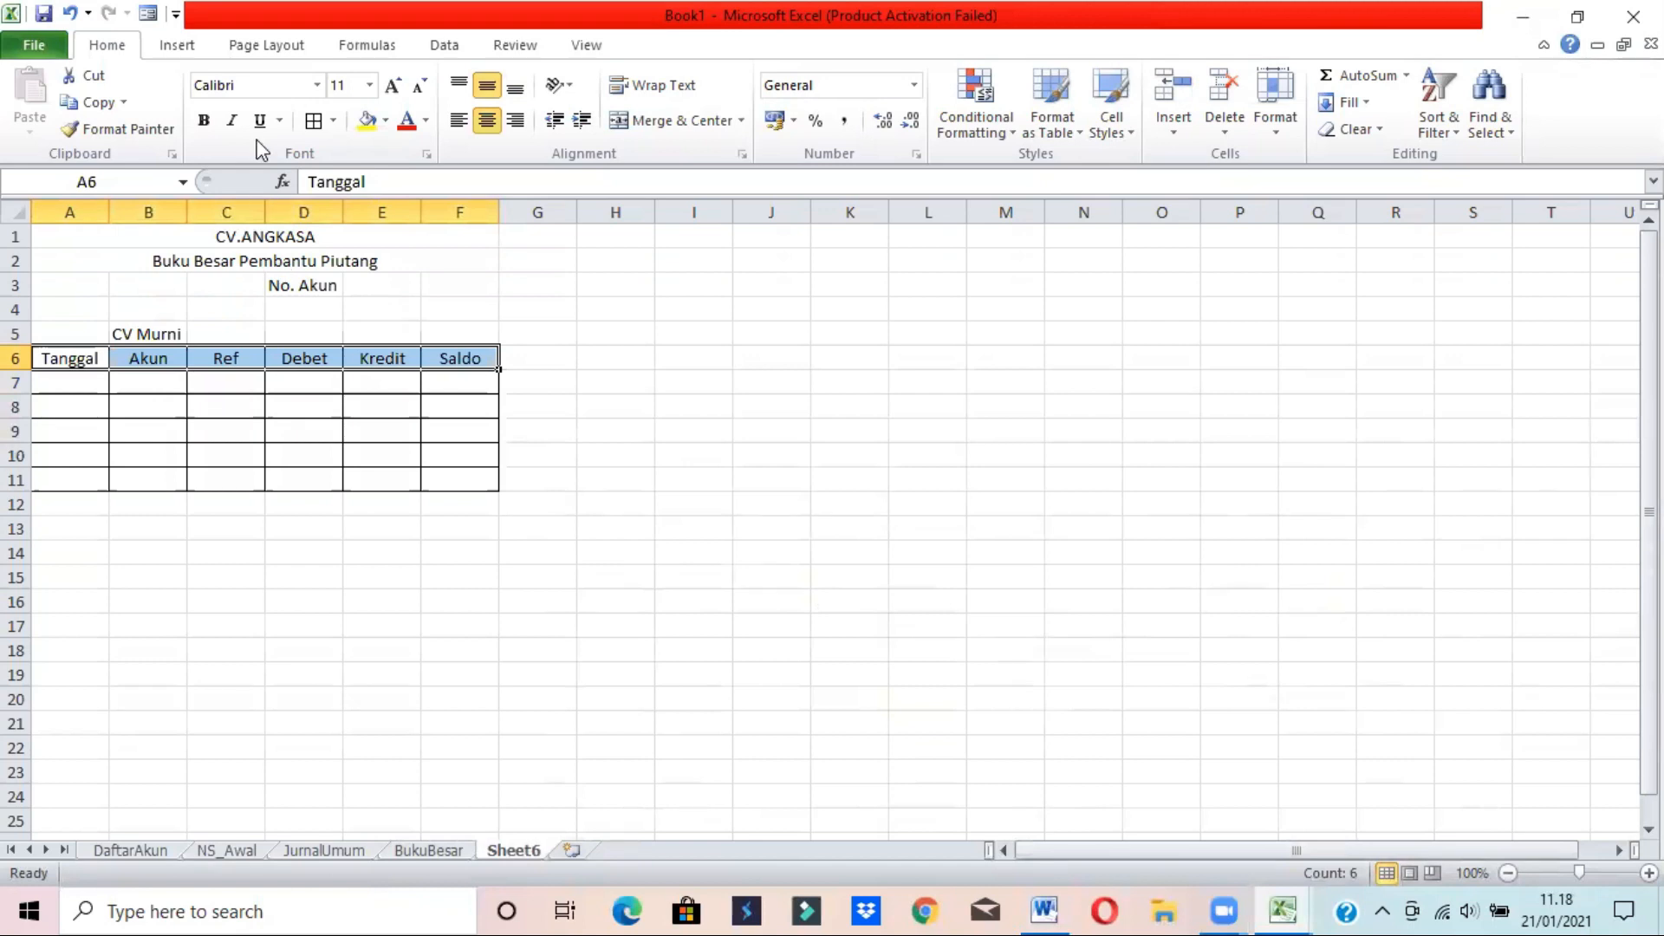
pyautogui.click(203, 124)
pyautogui.click(121, 333)
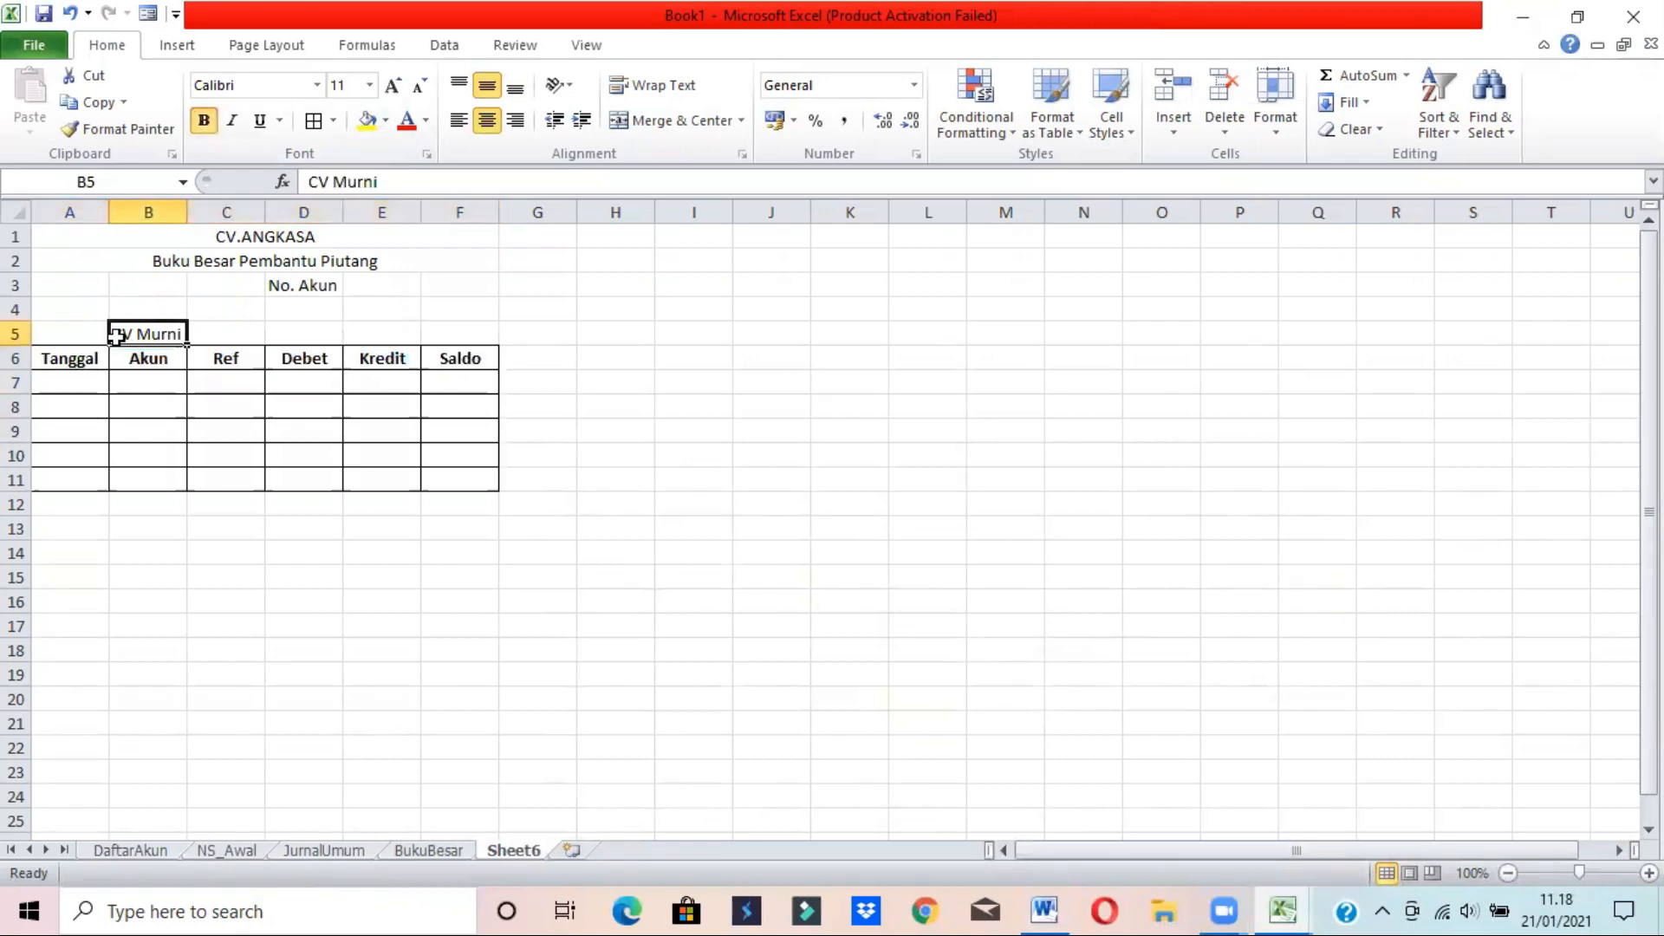
pyautogui.click(203, 124)
pyautogui.click(698, 404)
# - Review the payable form and account number instructions in the Word guide, and merge and center A13:F13
pyautogui.click(356, 305)
pyautogui.click(288, 308)
pyautogui.click(1044, 910)
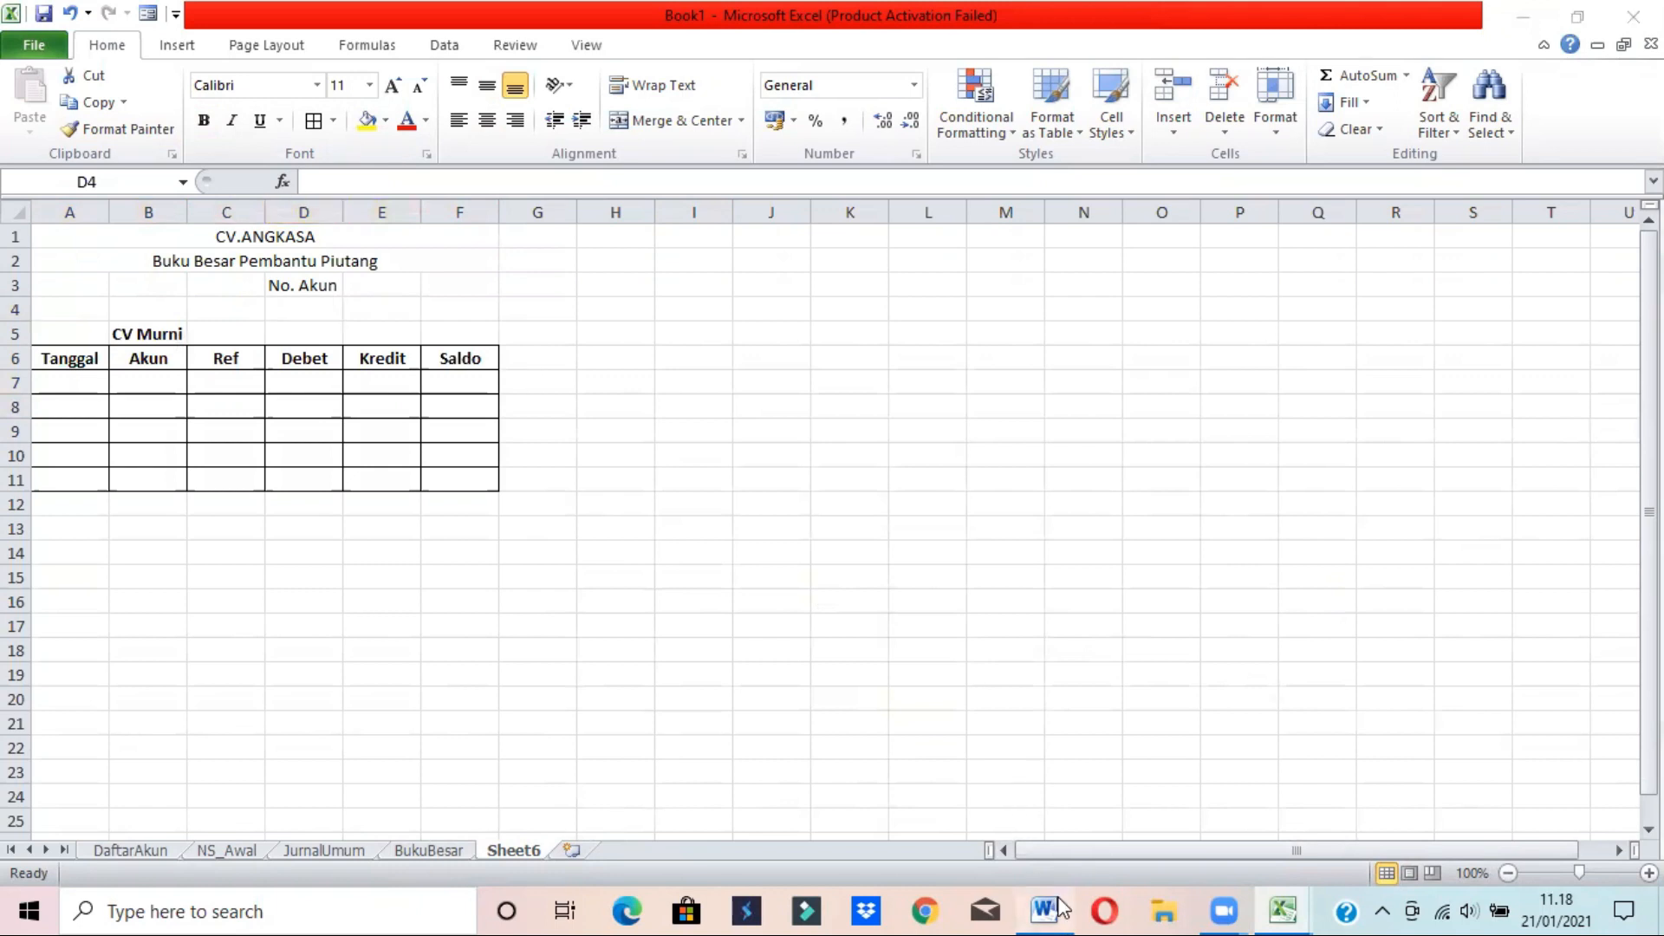
pyautogui.click(1111, 425)
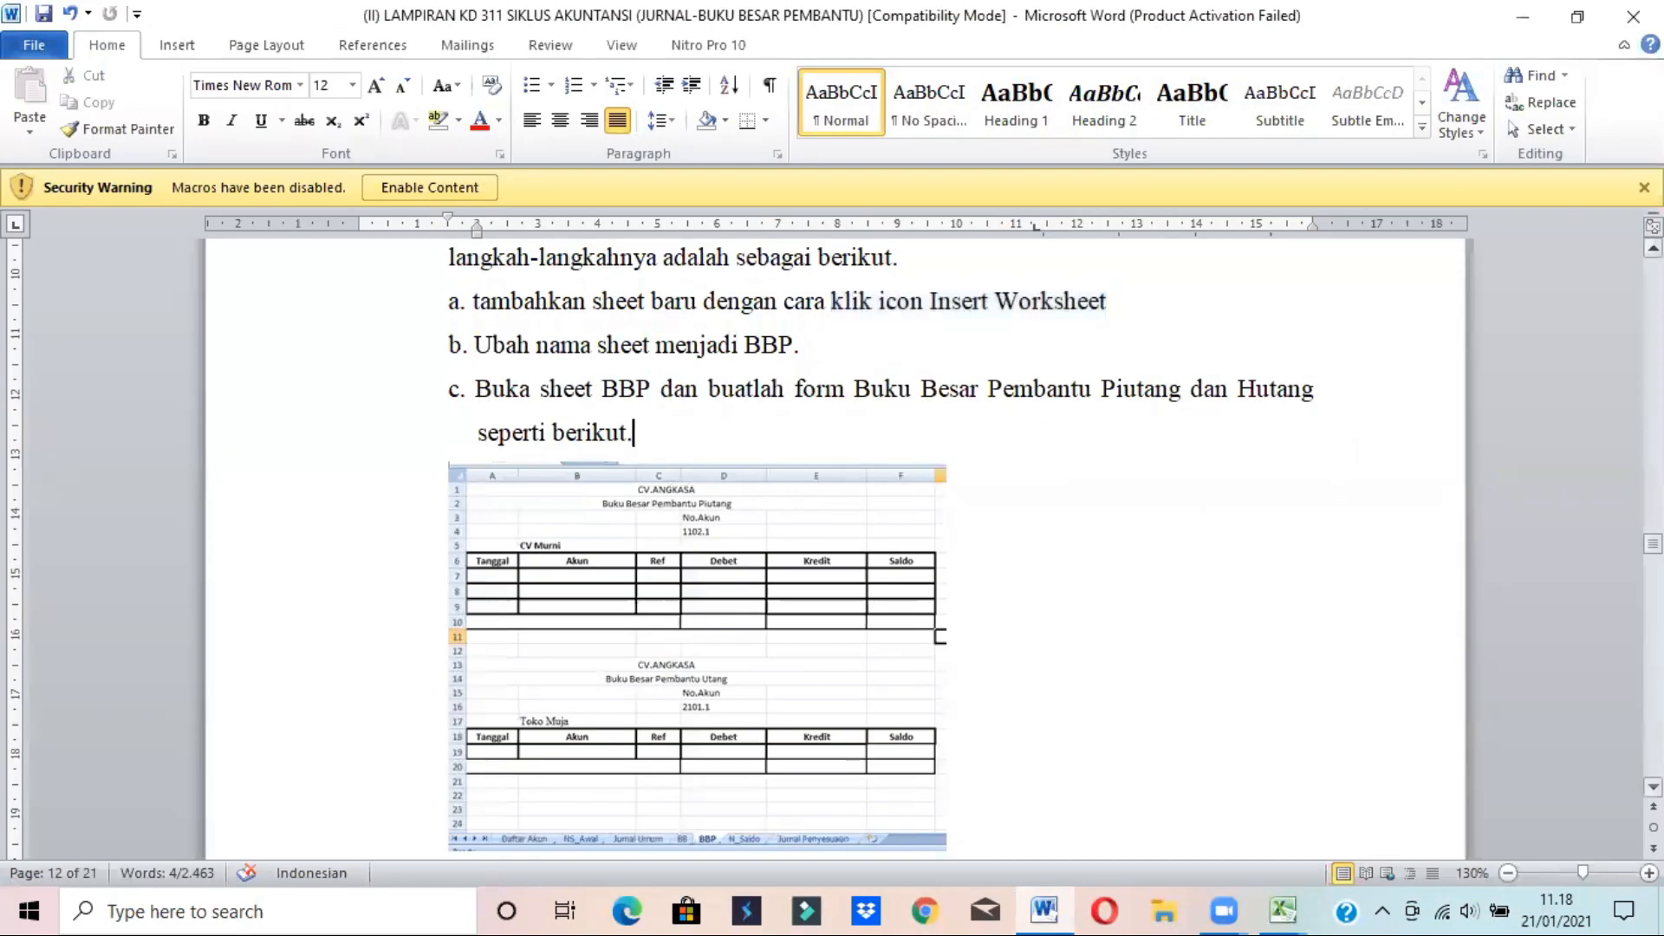
pyautogui.scroll(-5, 842, 433)
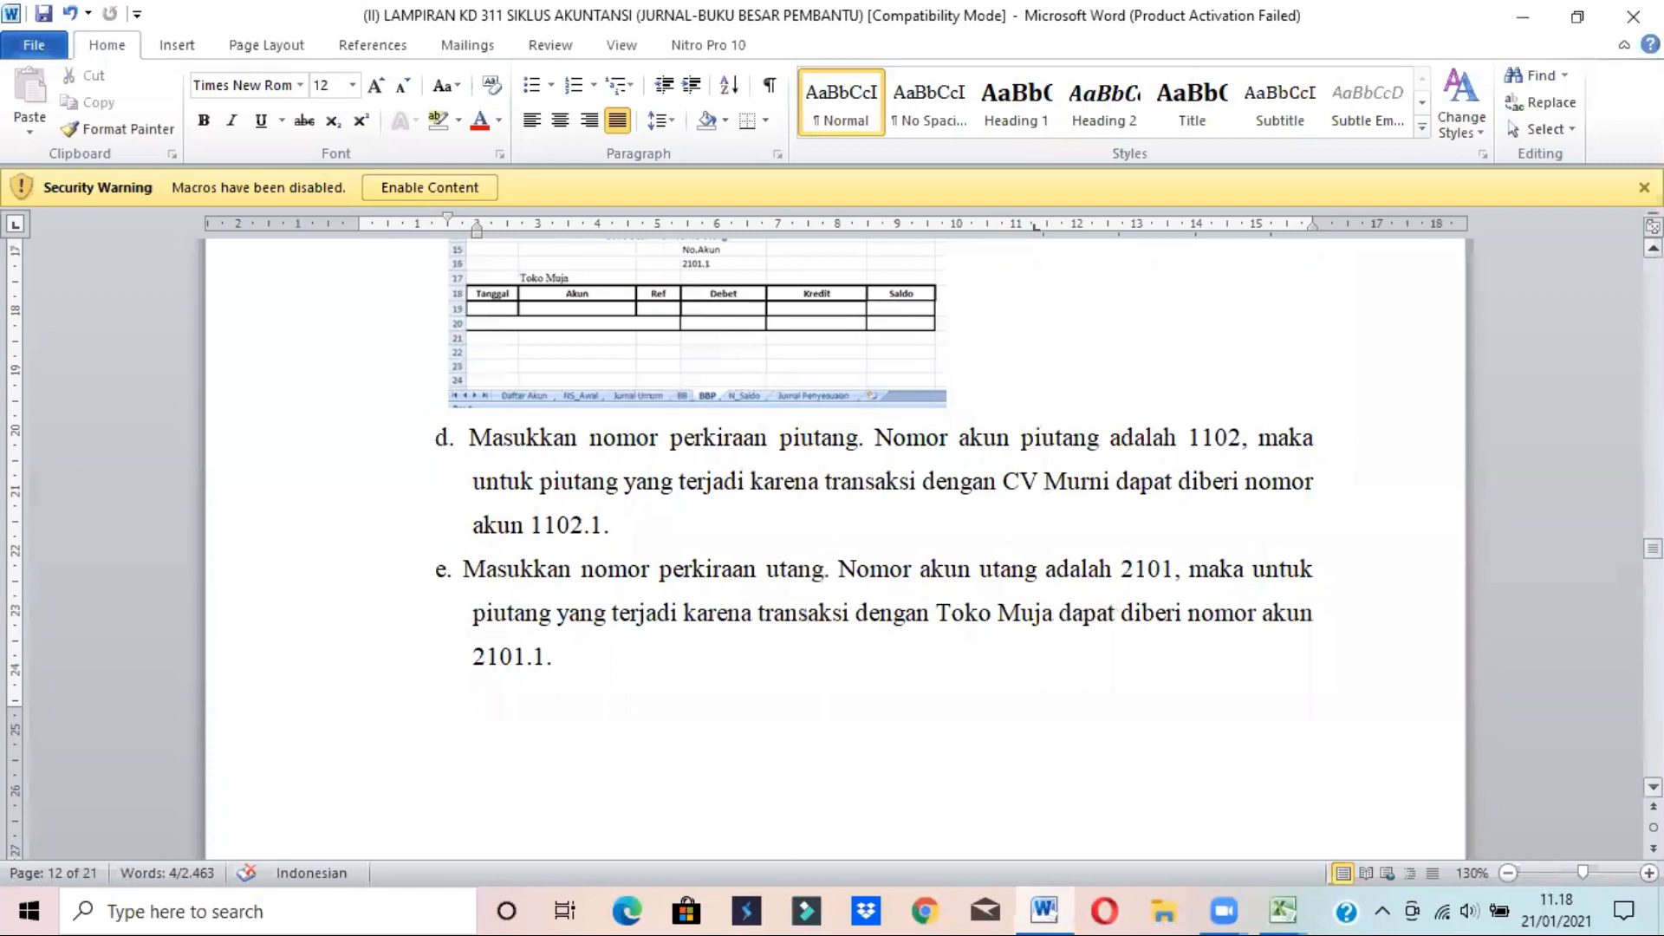
pyautogui.scroll(2, 667, 364)
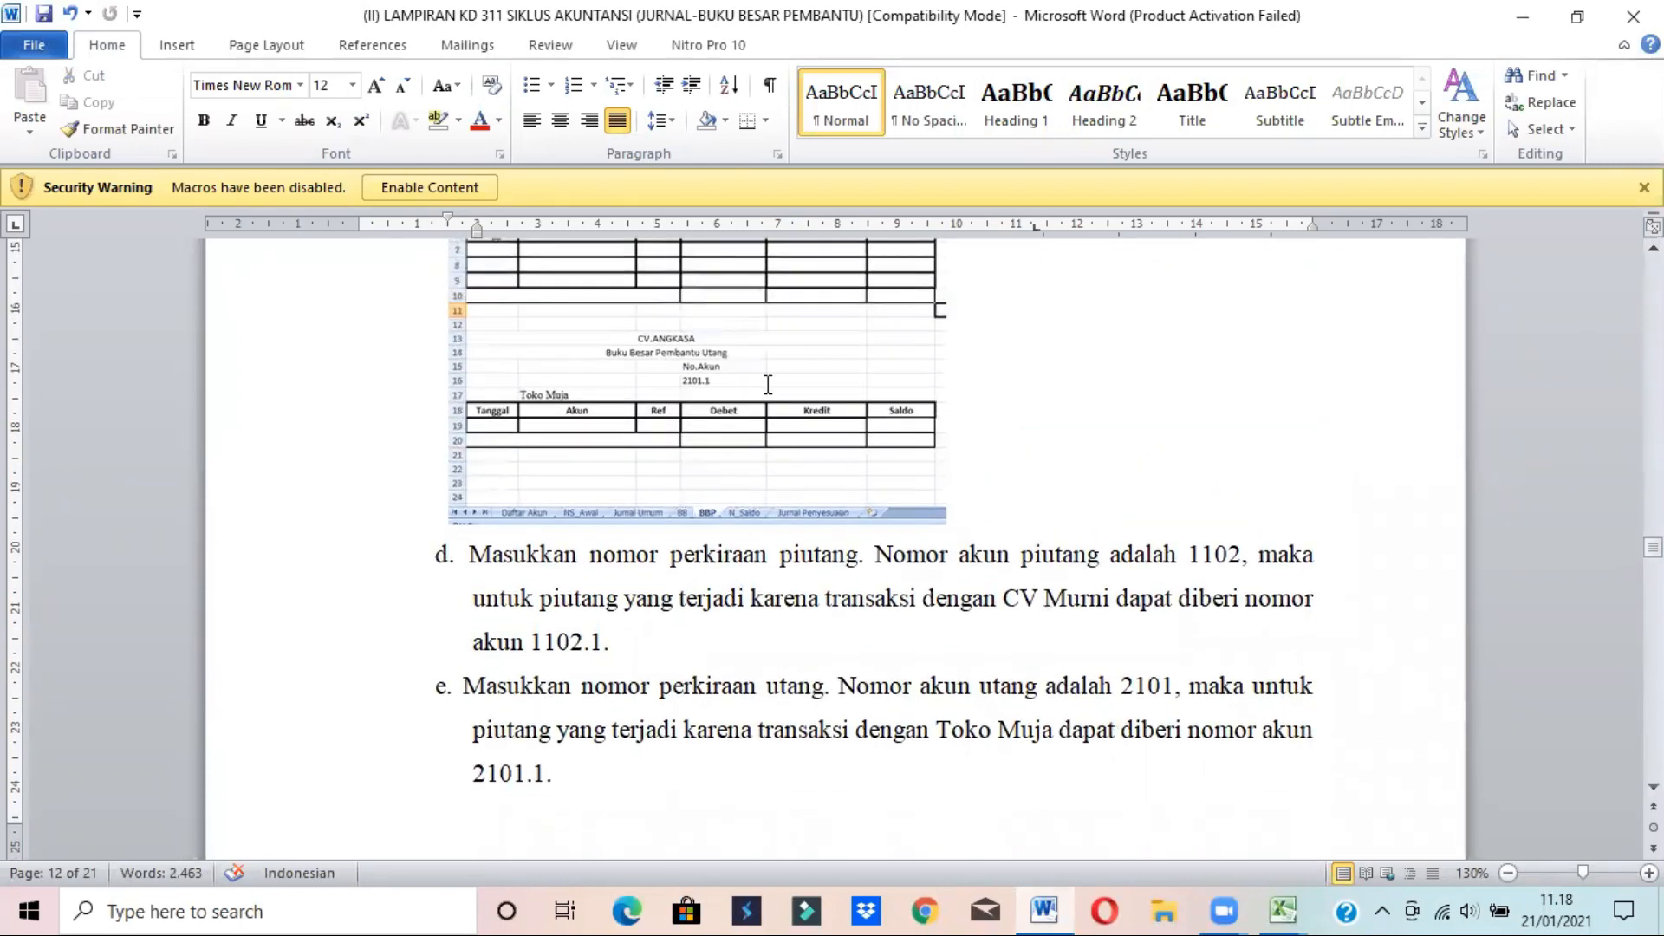
pyautogui.hotkey('alt', 'Tab')
pyautogui.moveTo(83, 537); pyautogui.dragTo(434, 527)
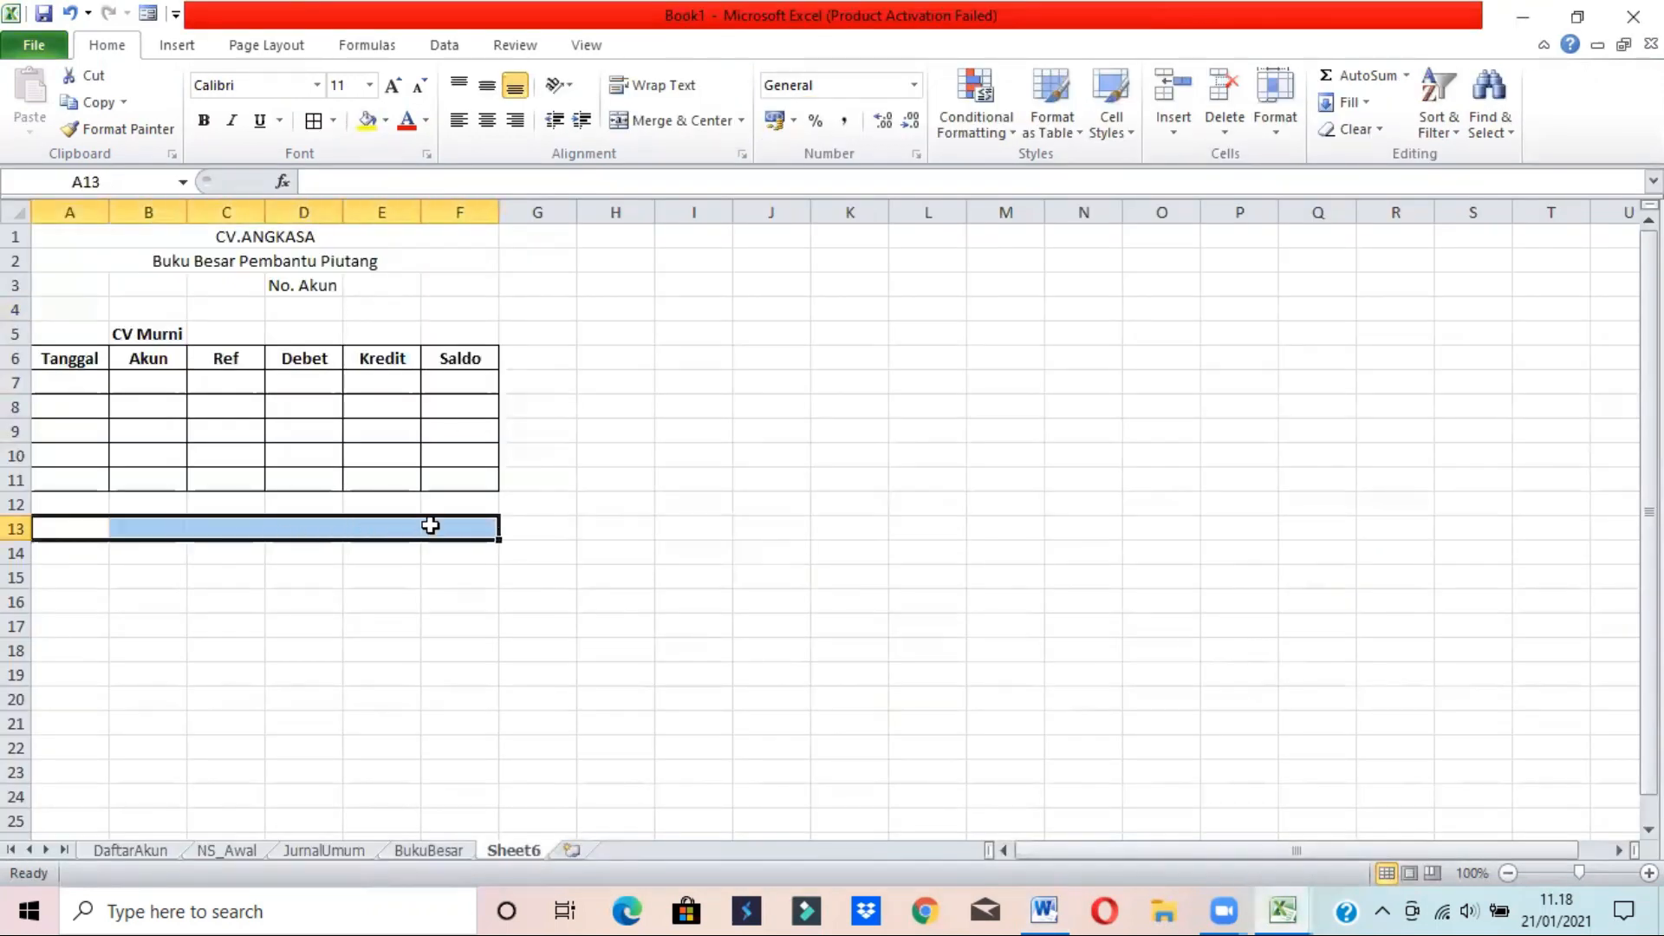
pyautogui.click(651, 120)
# - Copy the whole receivable form A1:F11 and paste it starting at A13 as the base for the payable form
pyautogui.moveTo(312, 234); pyautogui.dragTo(374, 474)
pyautogui.hotkey('ctrl', 'c')
pyautogui.press('Down')
pyautogui.press('Down')
pyautogui.press('Down')
pyautogui.press('Down')
pyautogui.press('Down')
pyautogui.press('Down')
pyautogui.press('Down')
pyautogui.press('Down')
pyautogui.press('Down')
pyautogui.press('Down')
pyautogui.press('Down')
pyautogui.press('Down')
pyautogui.hotkey('ctrl', 'v')
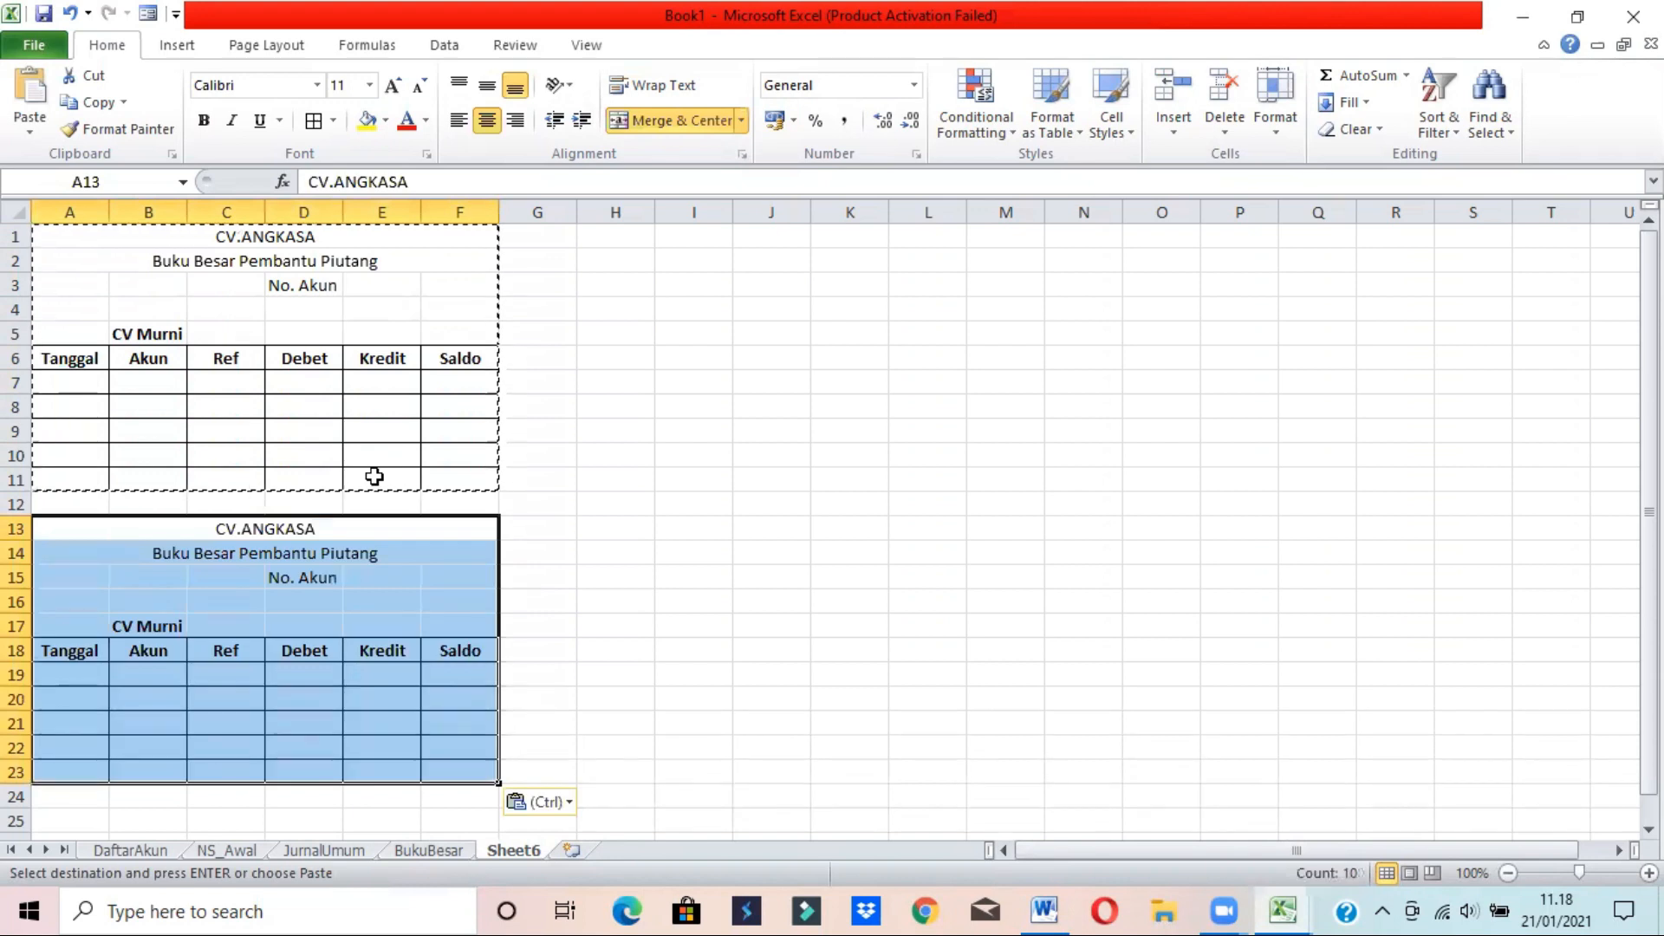
# - Change the copied form's title in A14 to Buku Besar Pembantu Utang and return to the sample in Word
pyautogui.click(327, 545)
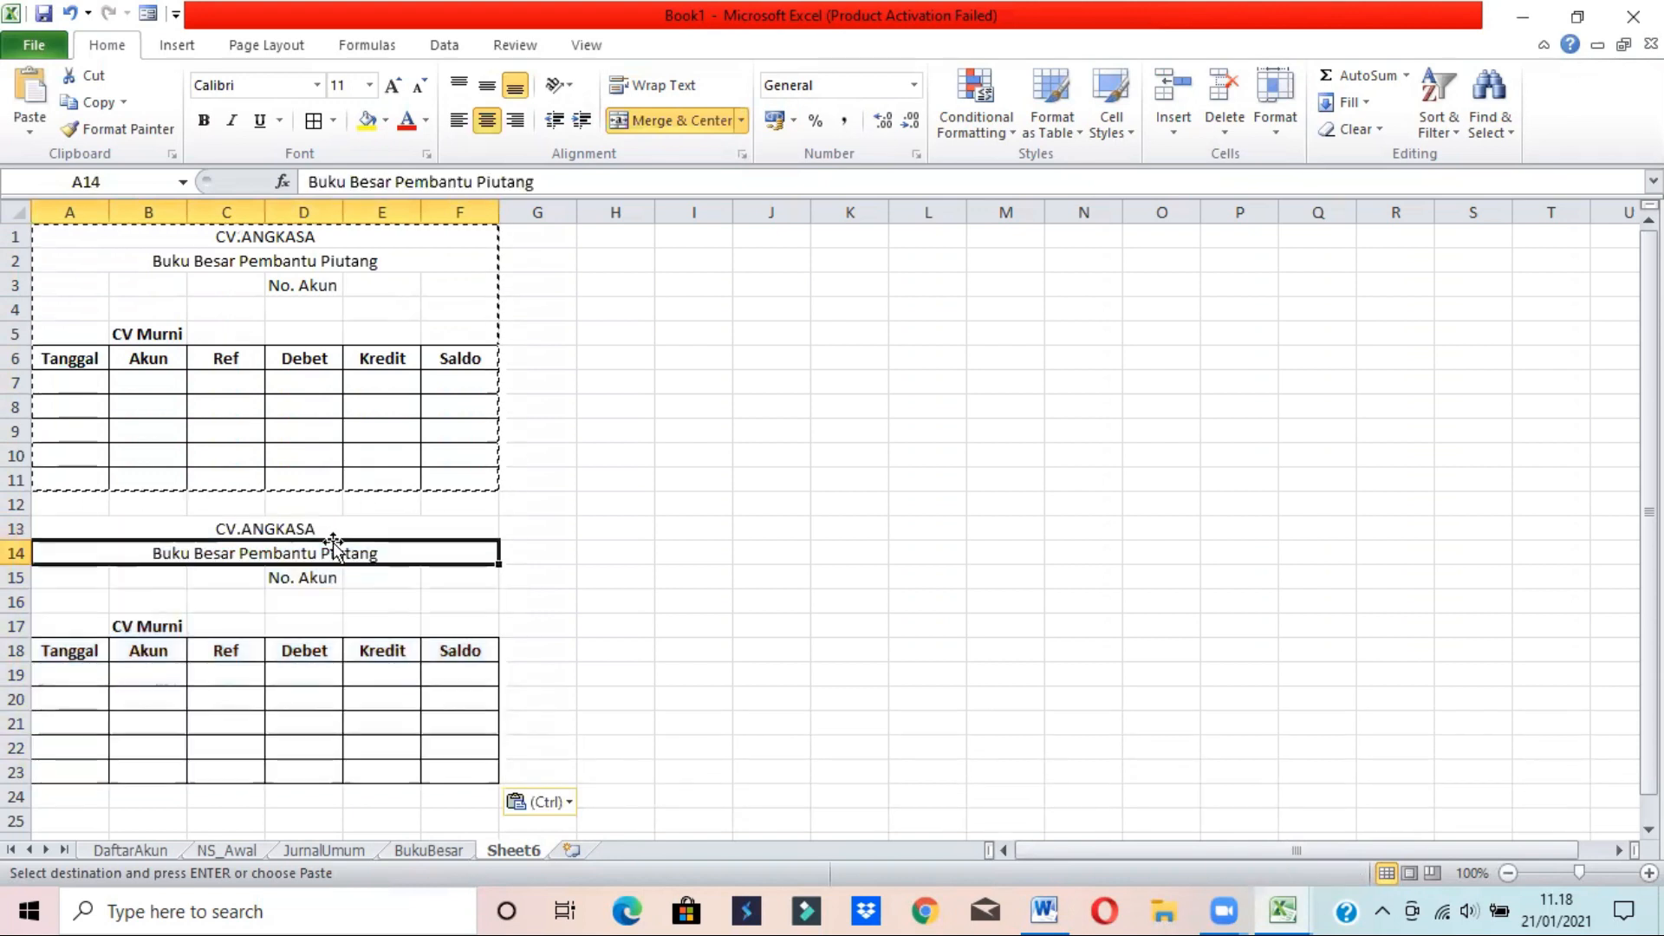
pyautogui.click(490, 180)
pyautogui.press('BackSpace')
pyautogui.press('BackSpace')
pyautogui.press('BackSpace')
pyautogui.write('U')
pyautogui.press('Return')
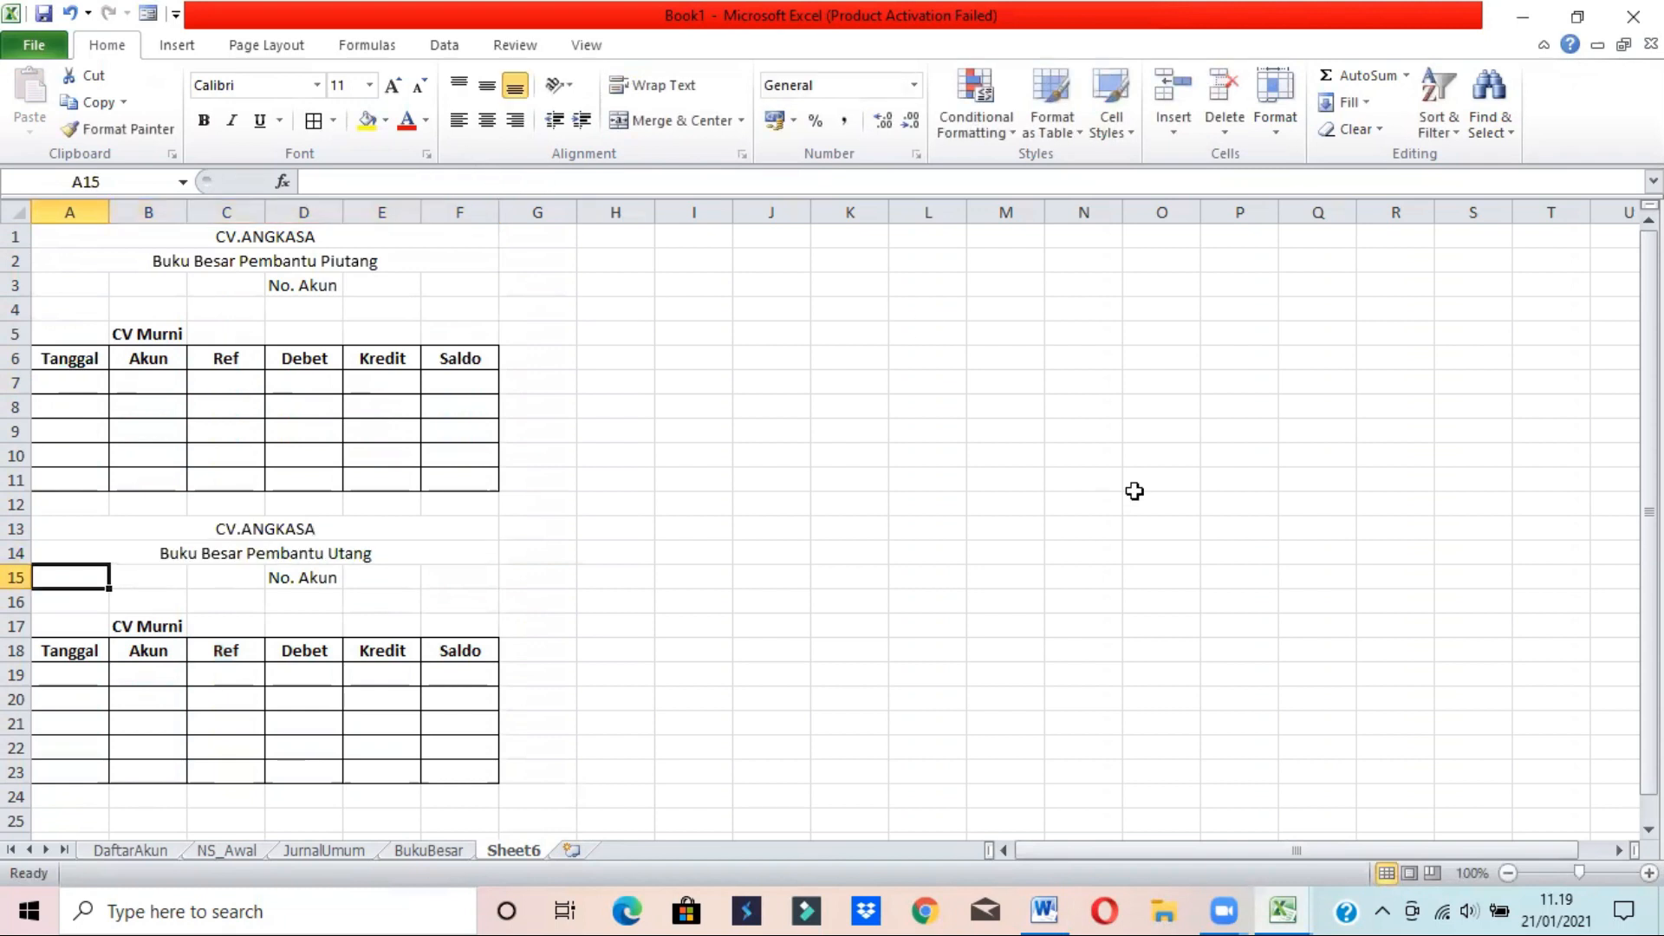
pyautogui.click(1066, 908)
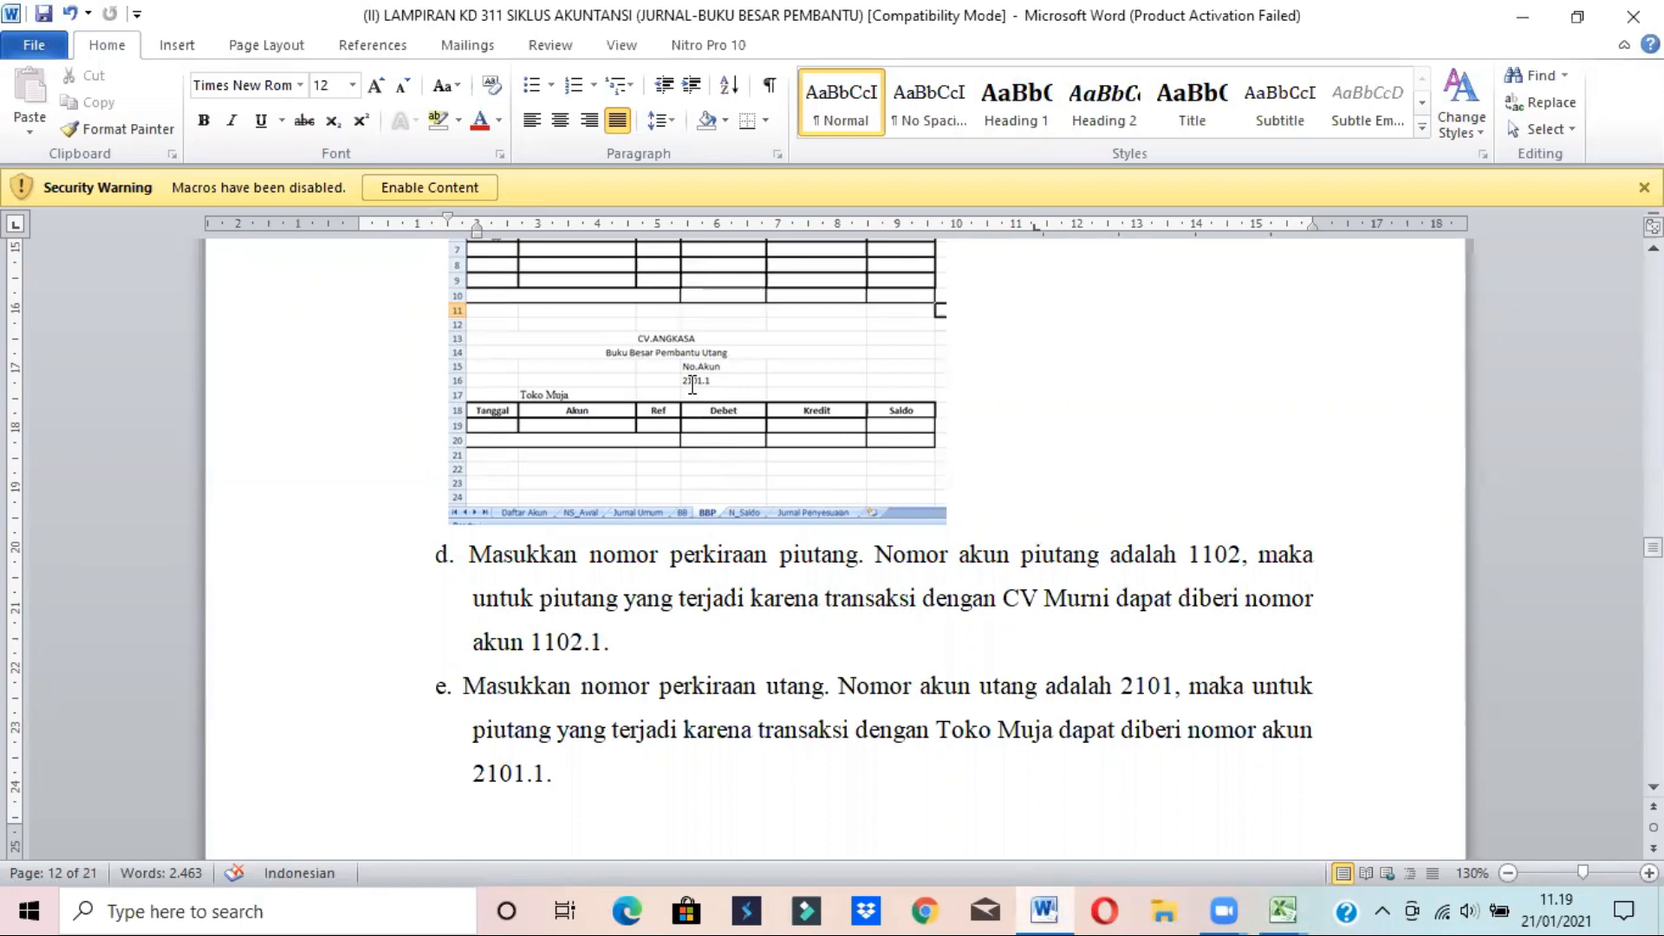
# - Replace the name in B17 of the Excel payable form with Toko Muja, checking it against the Word sample
pyautogui.hotkey('alt', 'Tab')
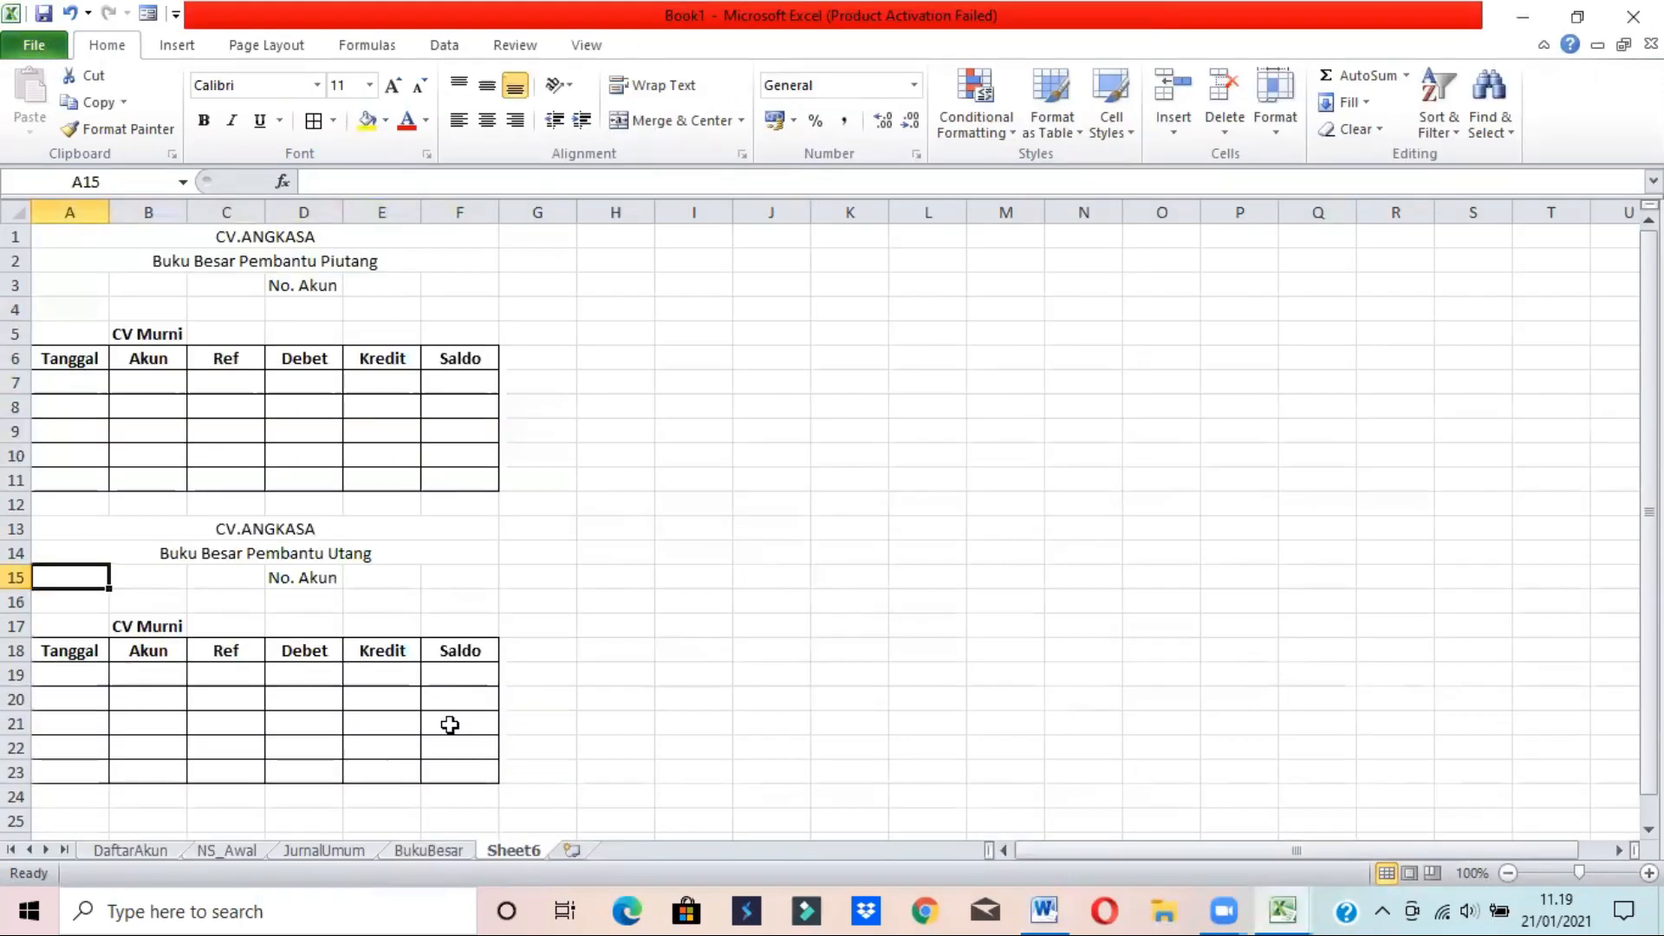
pyautogui.click(171, 631)
pyautogui.write('Toko Muja')
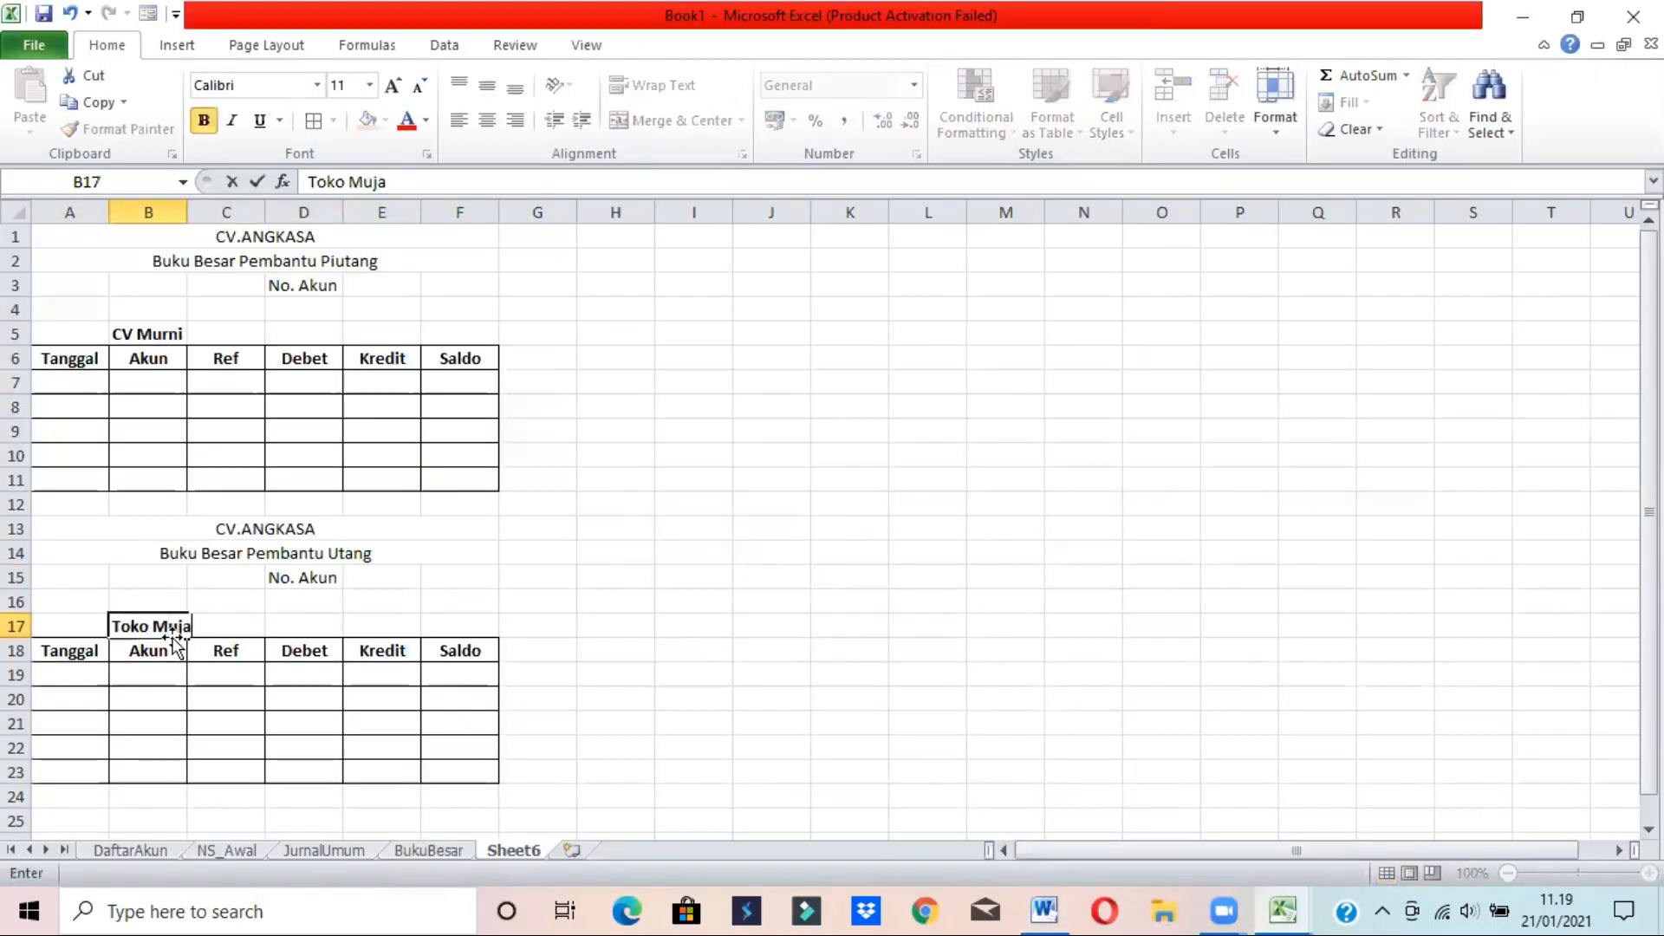
pyautogui.press('Return')
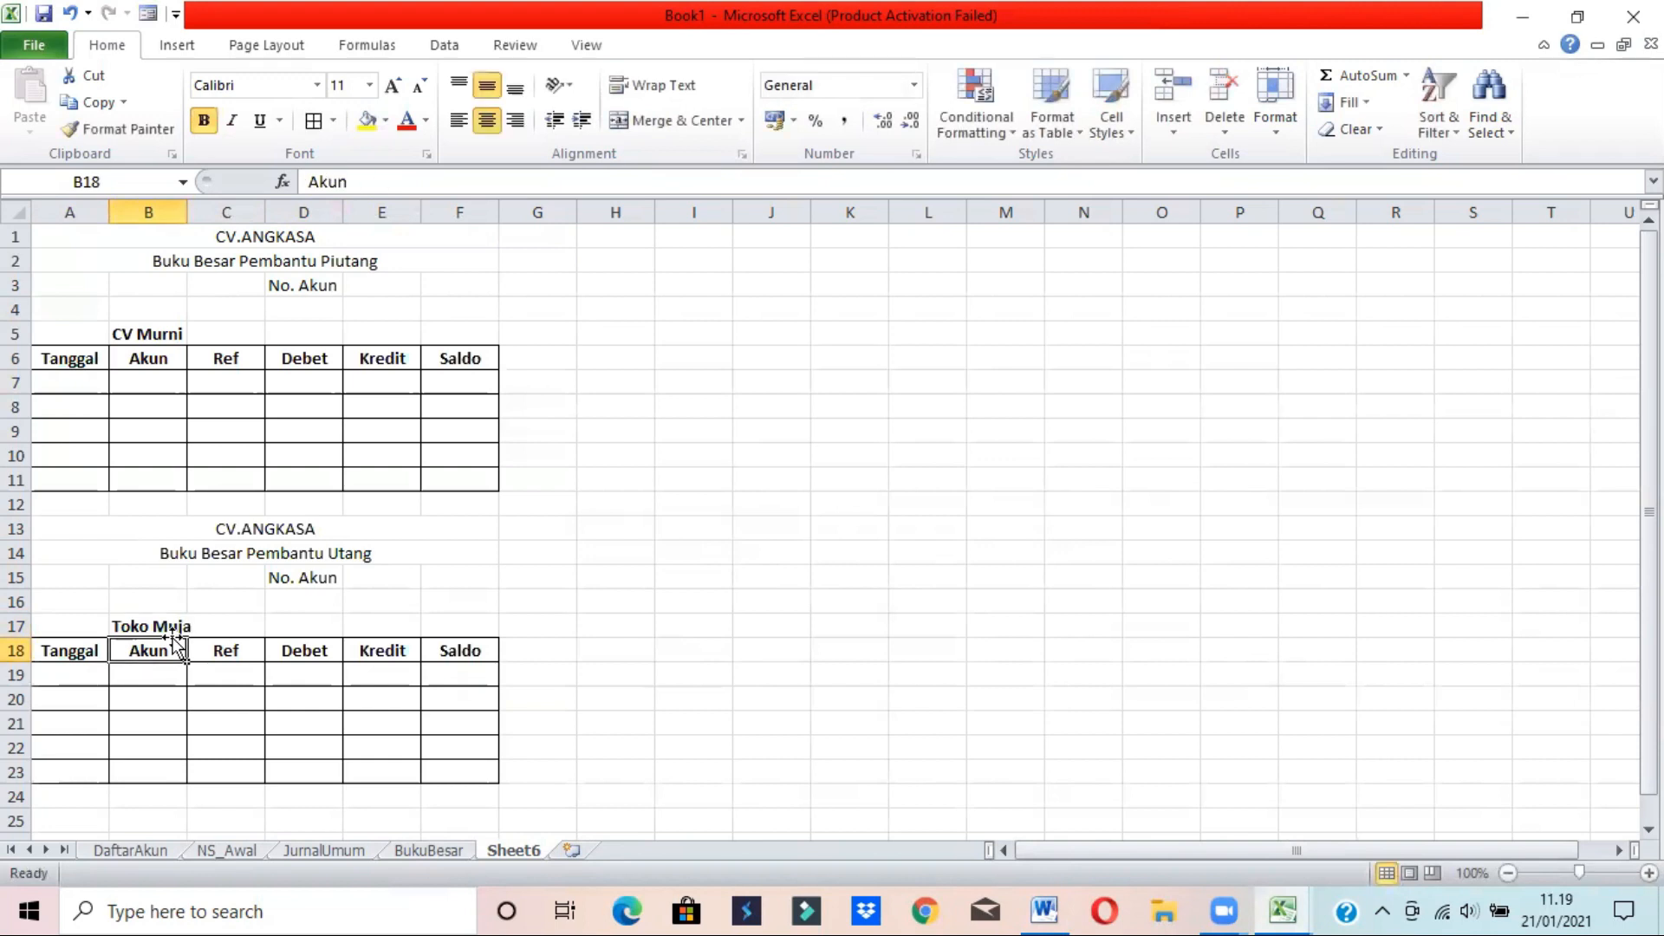
pyautogui.click(1066, 909)
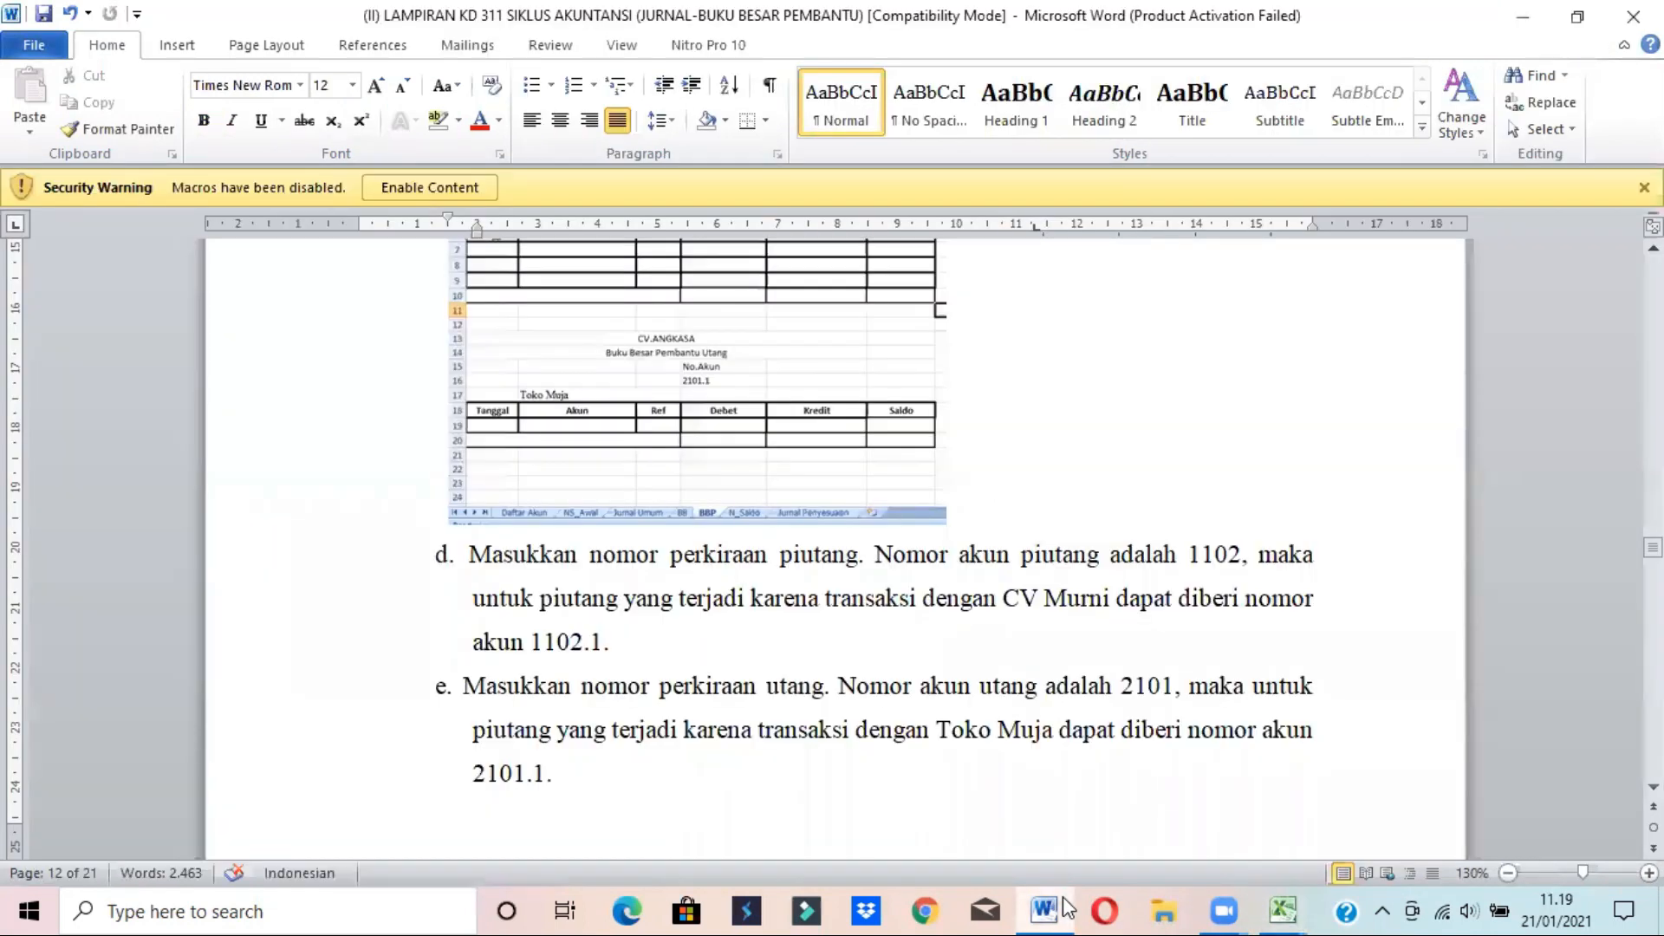
pyautogui.click(1066, 909)
pyautogui.press('Up')
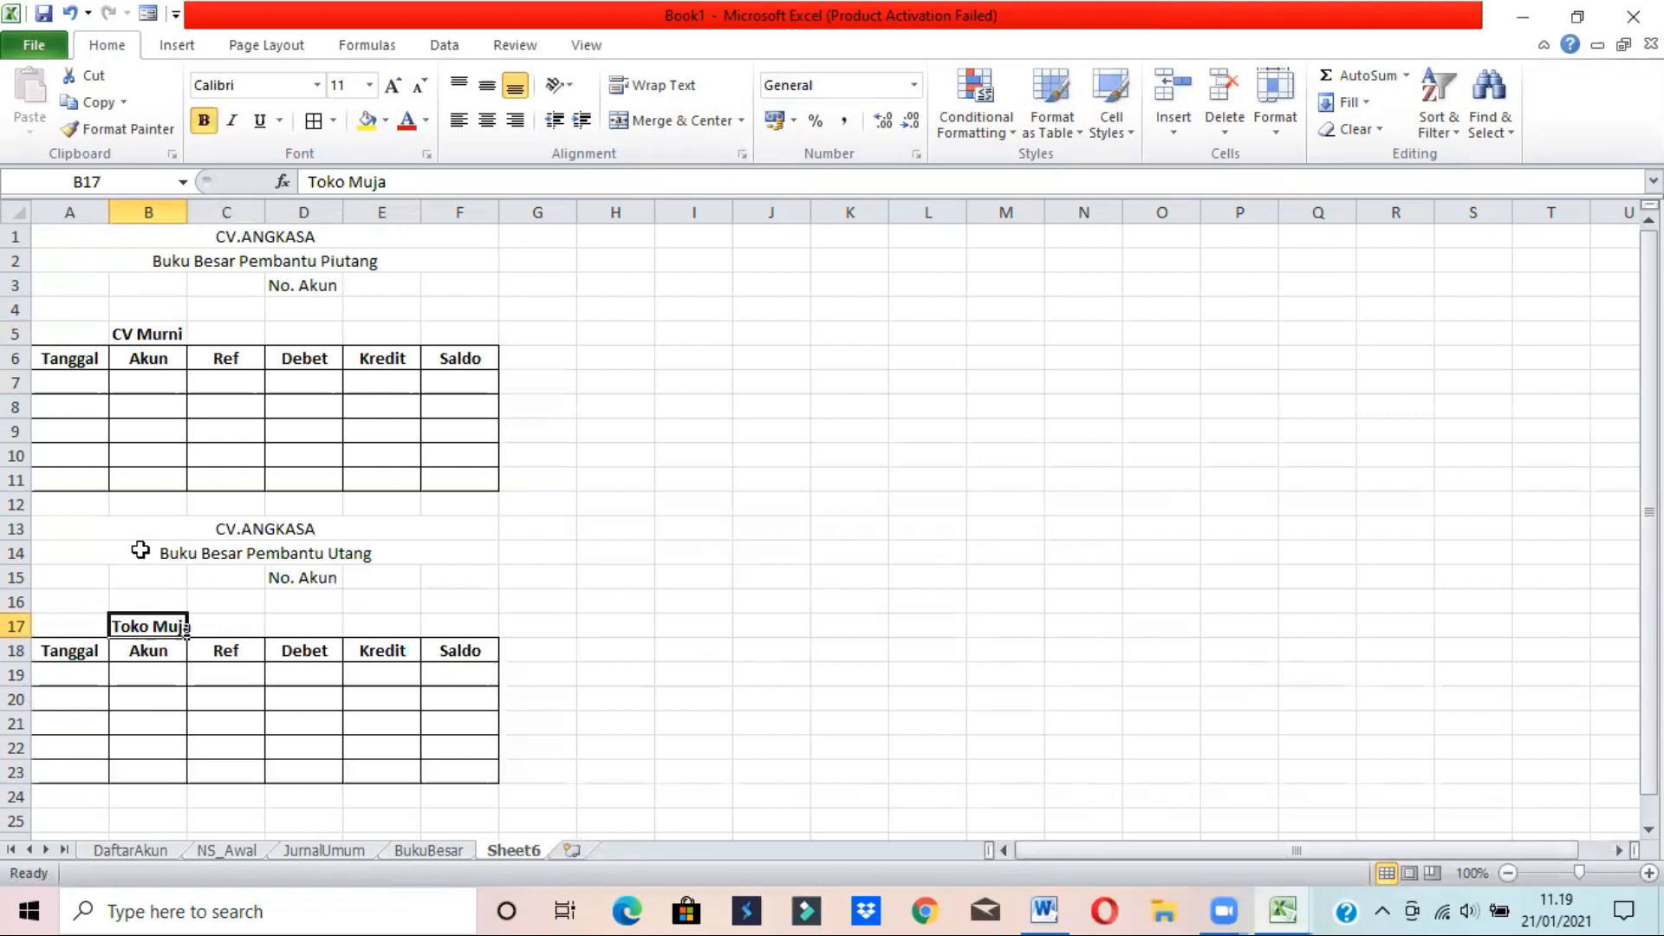
# - Compare the names in B5 and B17 with the December credit transactions for Toko Muja and CV Murni in the Word document
pyautogui.click(143, 330)
pyautogui.click(147, 624)
pyautogui.click(1049, 909)
pyautogui.moveTo(1653, 537); pyautogui.dragTo(1653, 303)
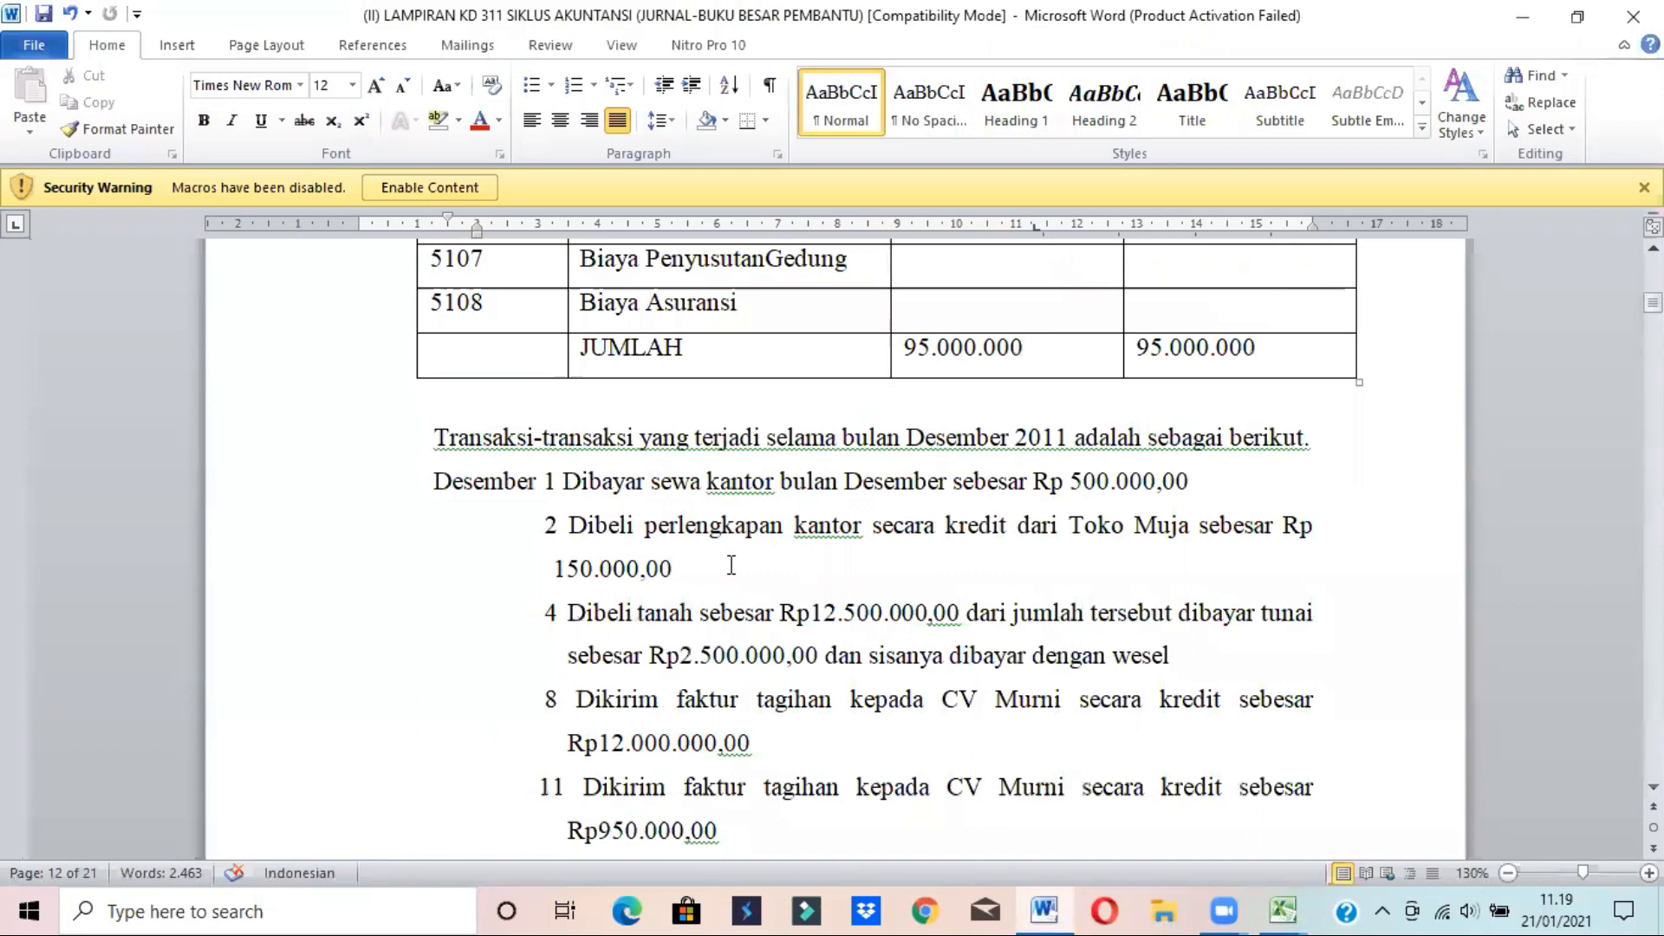
pyautogui.click(634, 525)
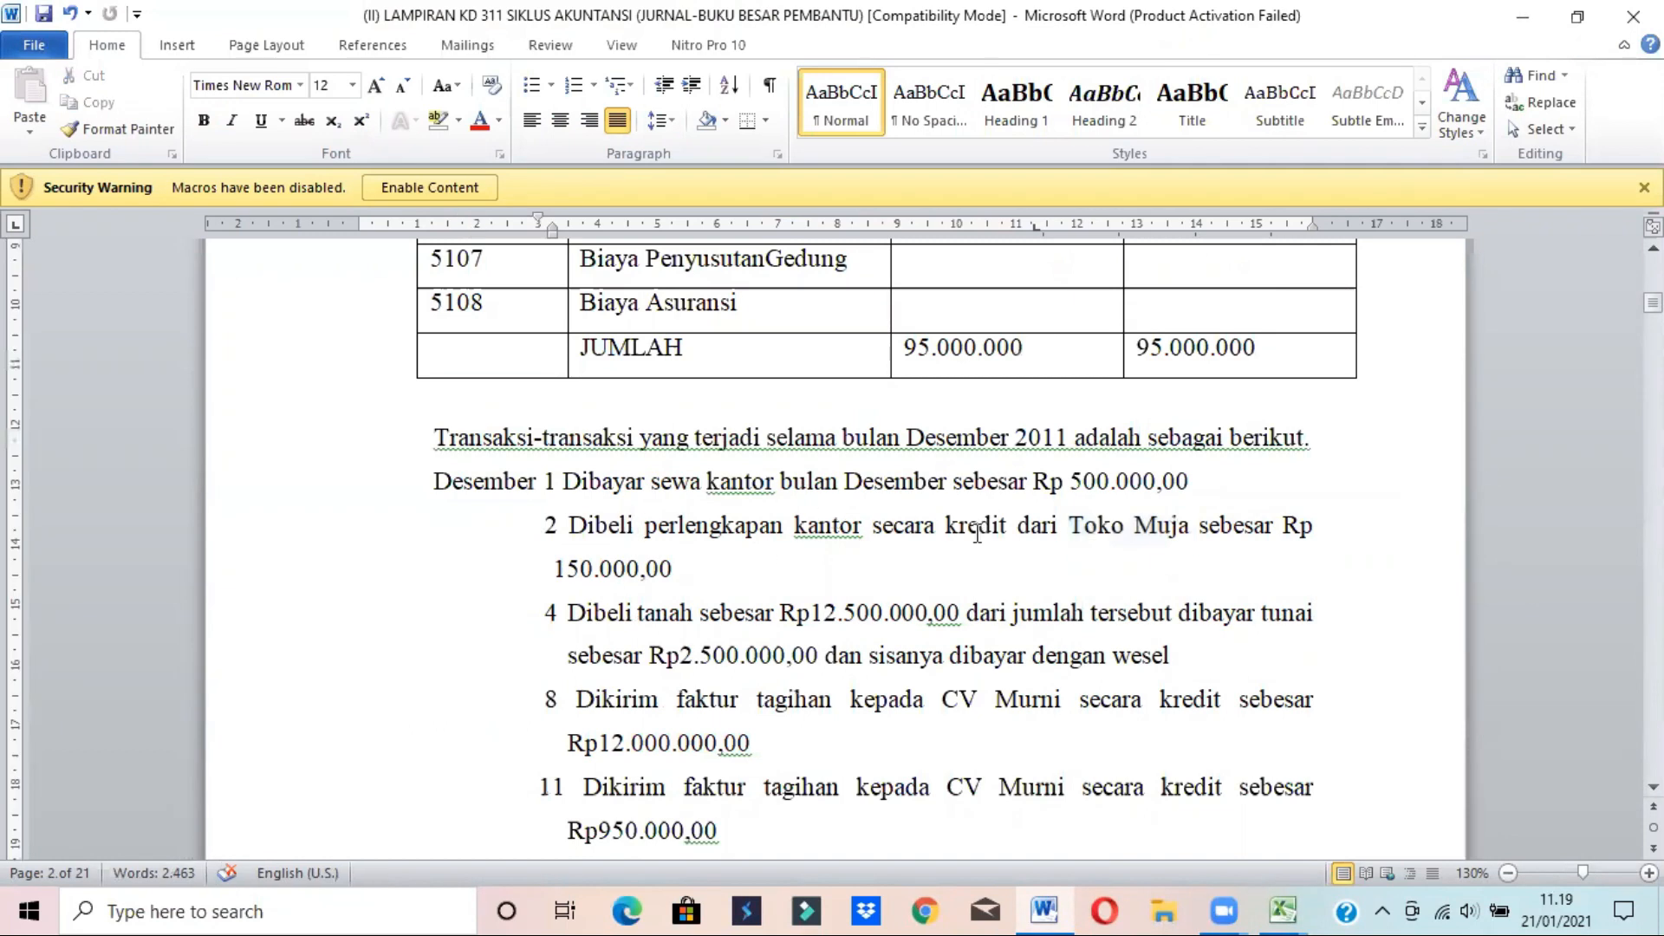
pyautogui.moveTo(1071, 527); pyautogui.dragTo(1175, 542)
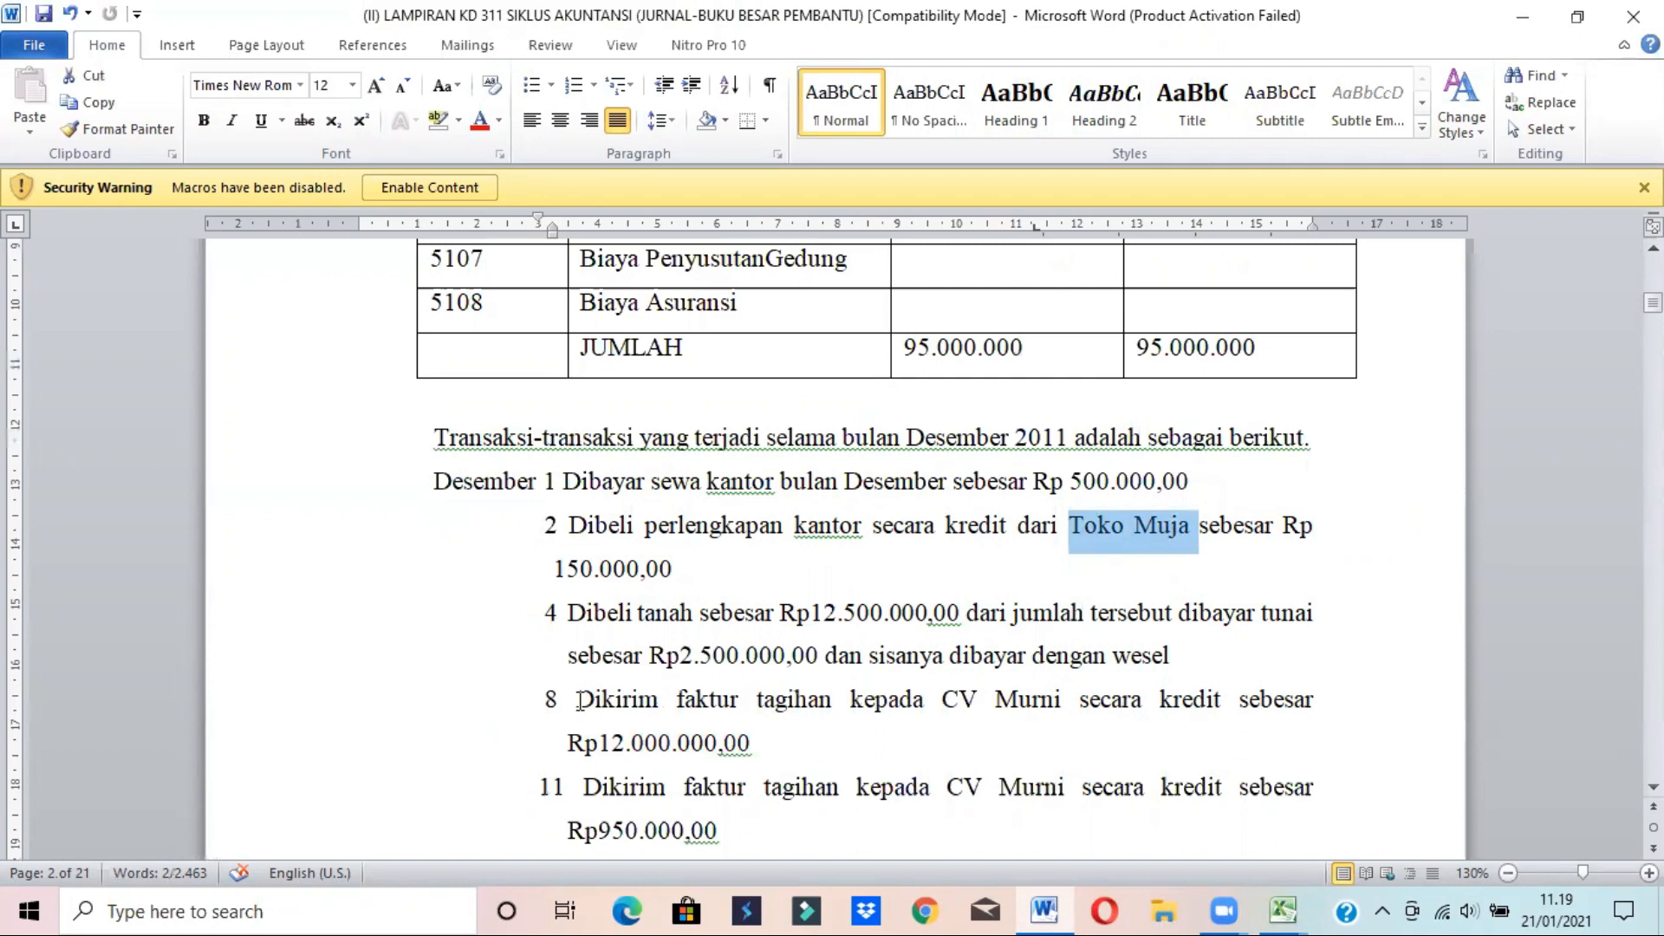
pyautogui.click(951, 690)
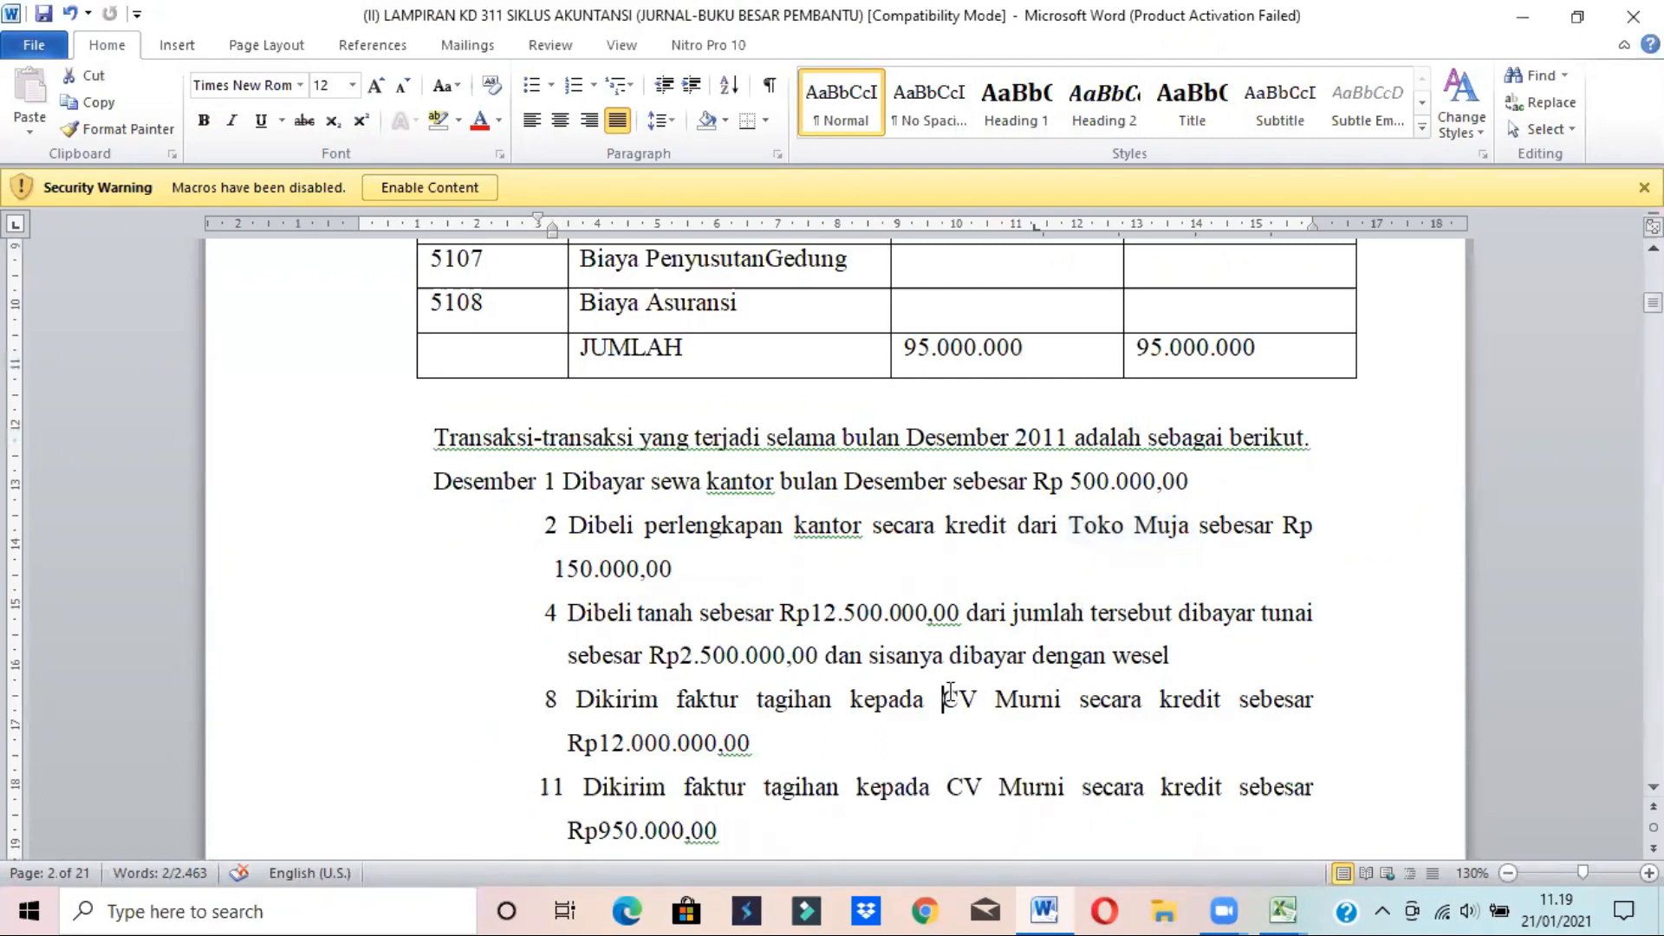
pyautogui.moveTo(951, 690); pyautogui.dragTo(1038, 701)
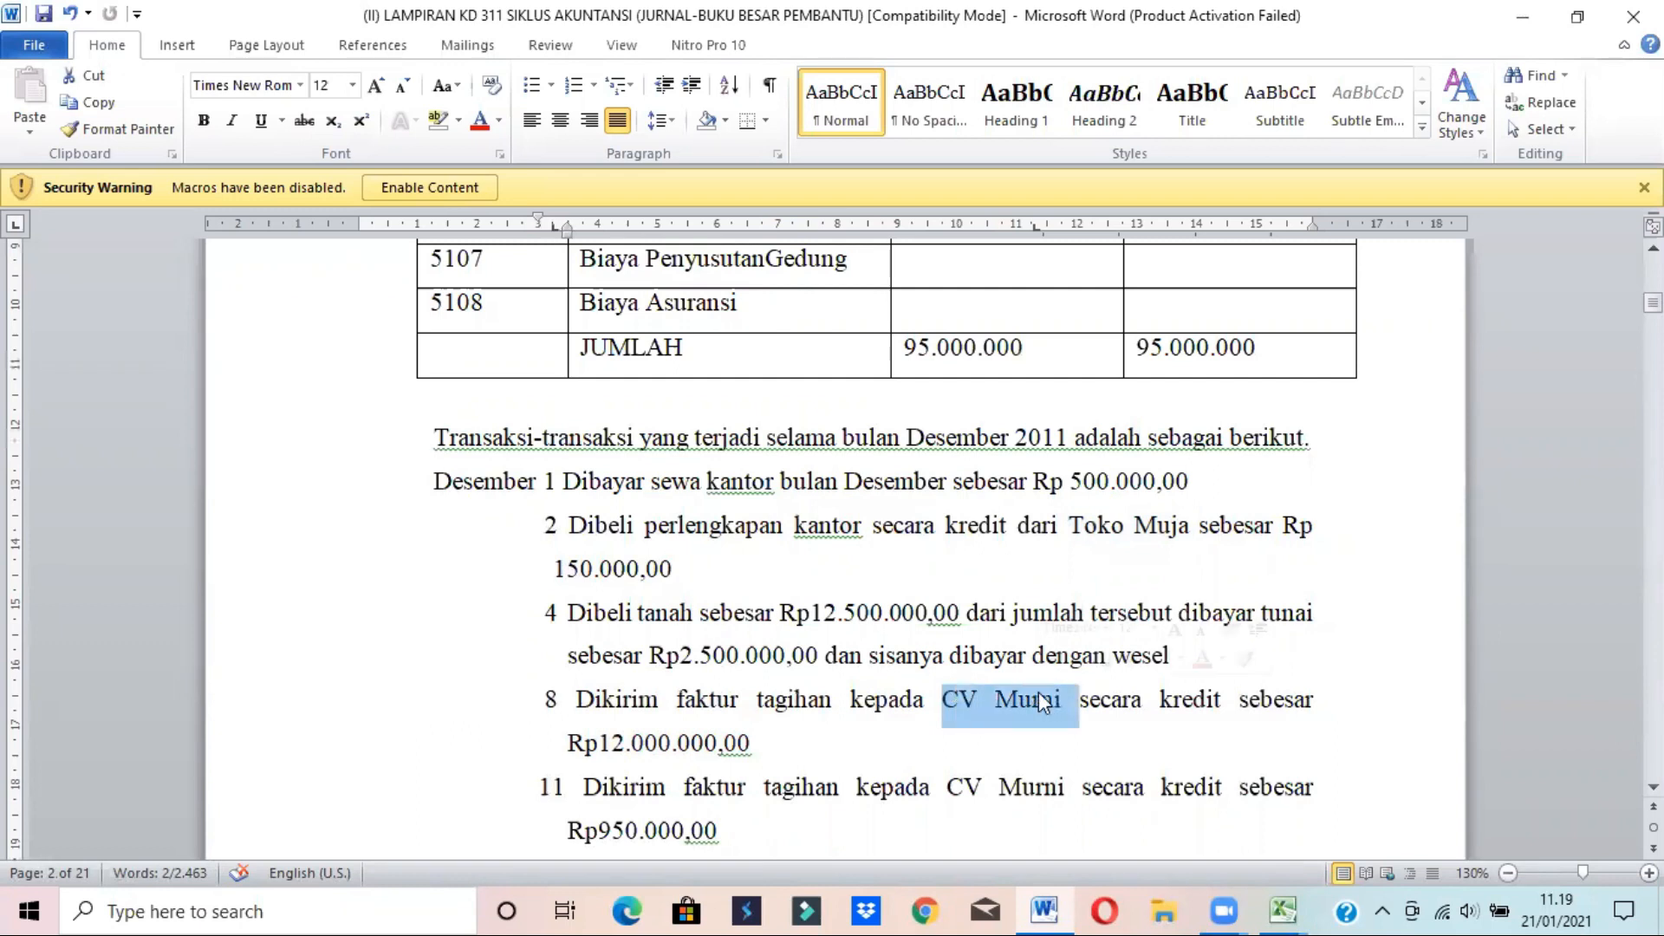
# - Widen column B in the Excel sheet to fit the name Toko Muja, and return to the Word guide
pyautogui.hotkey('alt', 'Tab')
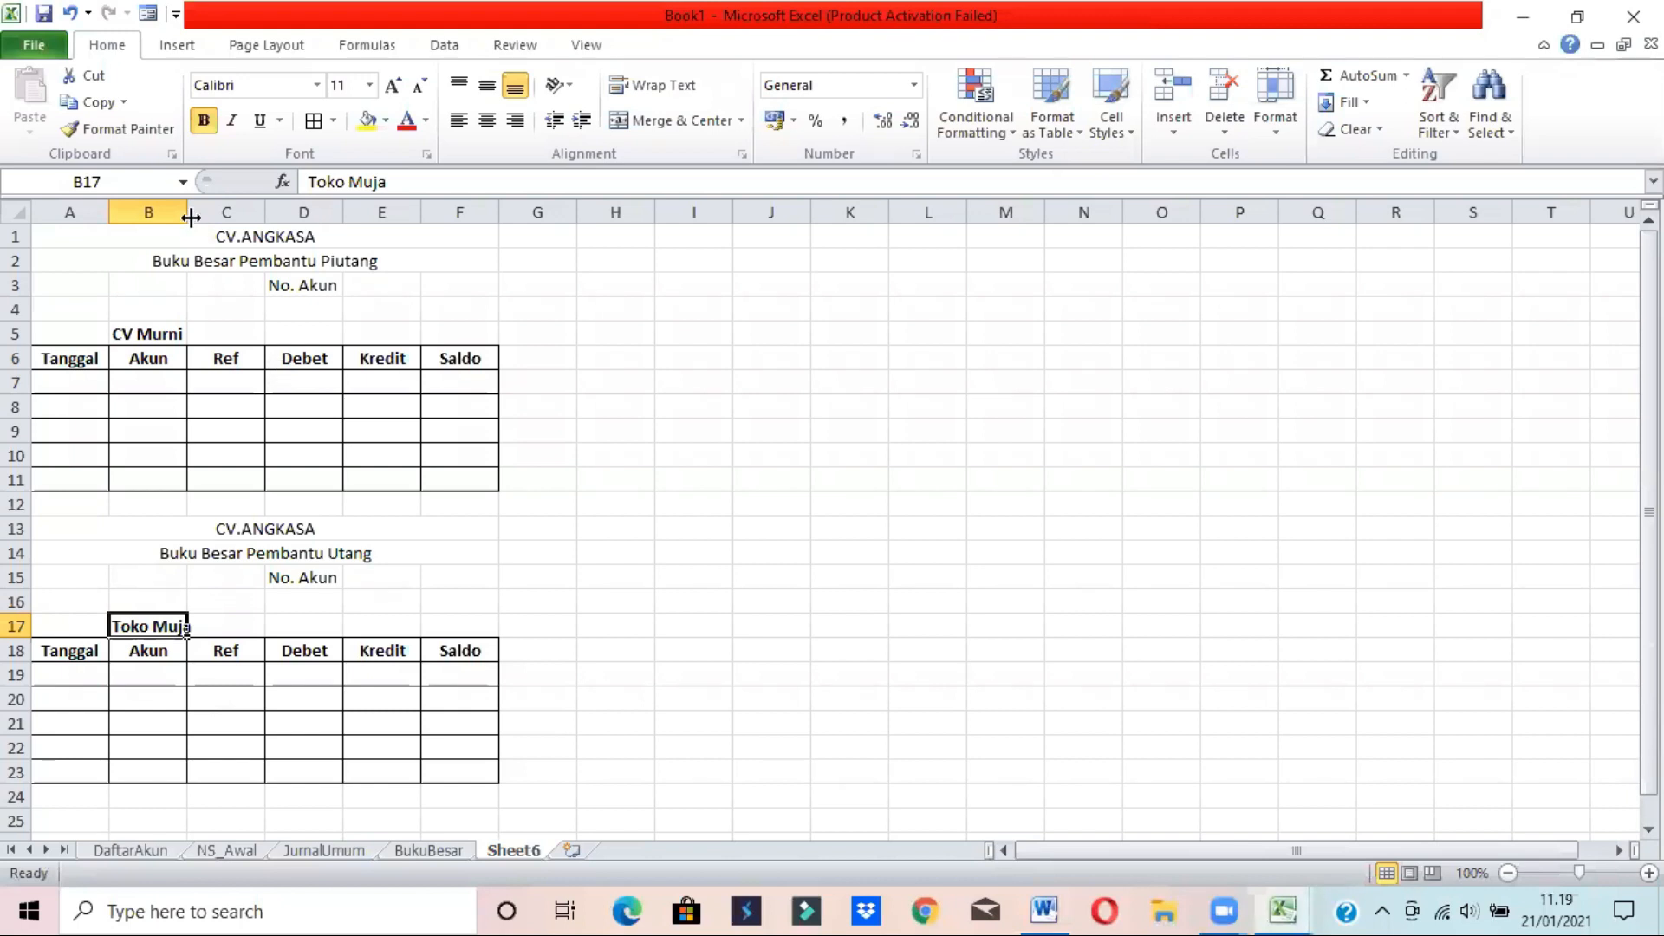
pyautogui.moveTo(191, 217); pyautogui.dragTo(240, 214)
pyautogui.click(1060, 902)
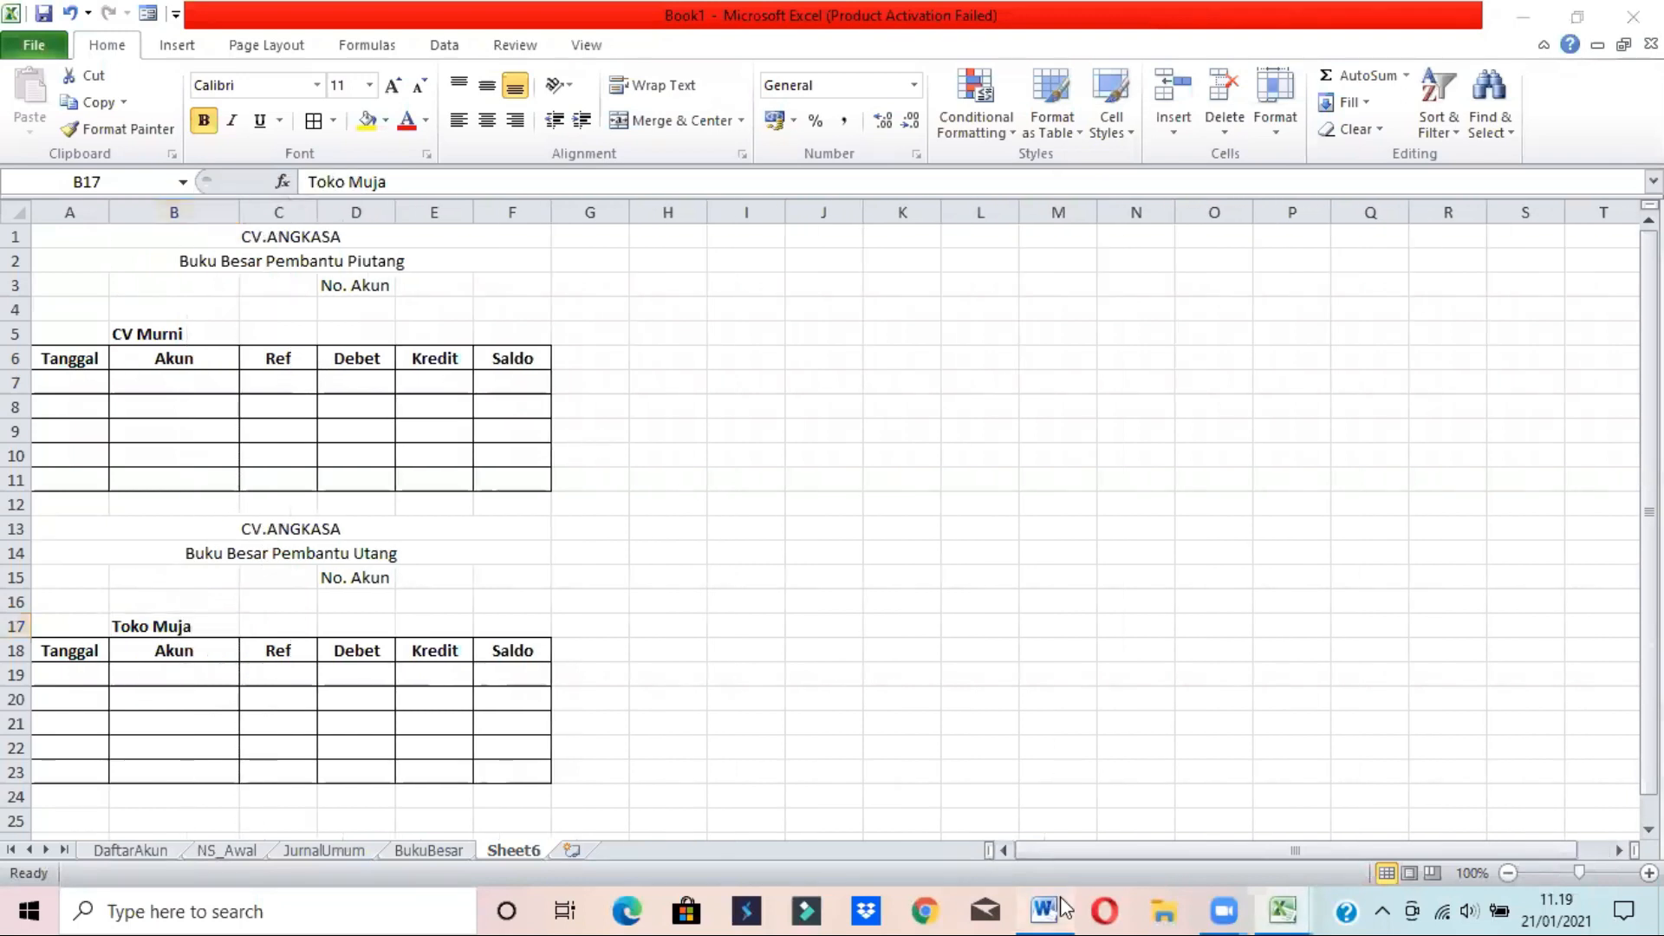
# - Review the receivable account number in instruction d of the Word guide and enter 1102.1 in D4 of the Excel sheet
pyautogui.moveTo(1652, 302); pyautogui.dragTo(1653, 548)
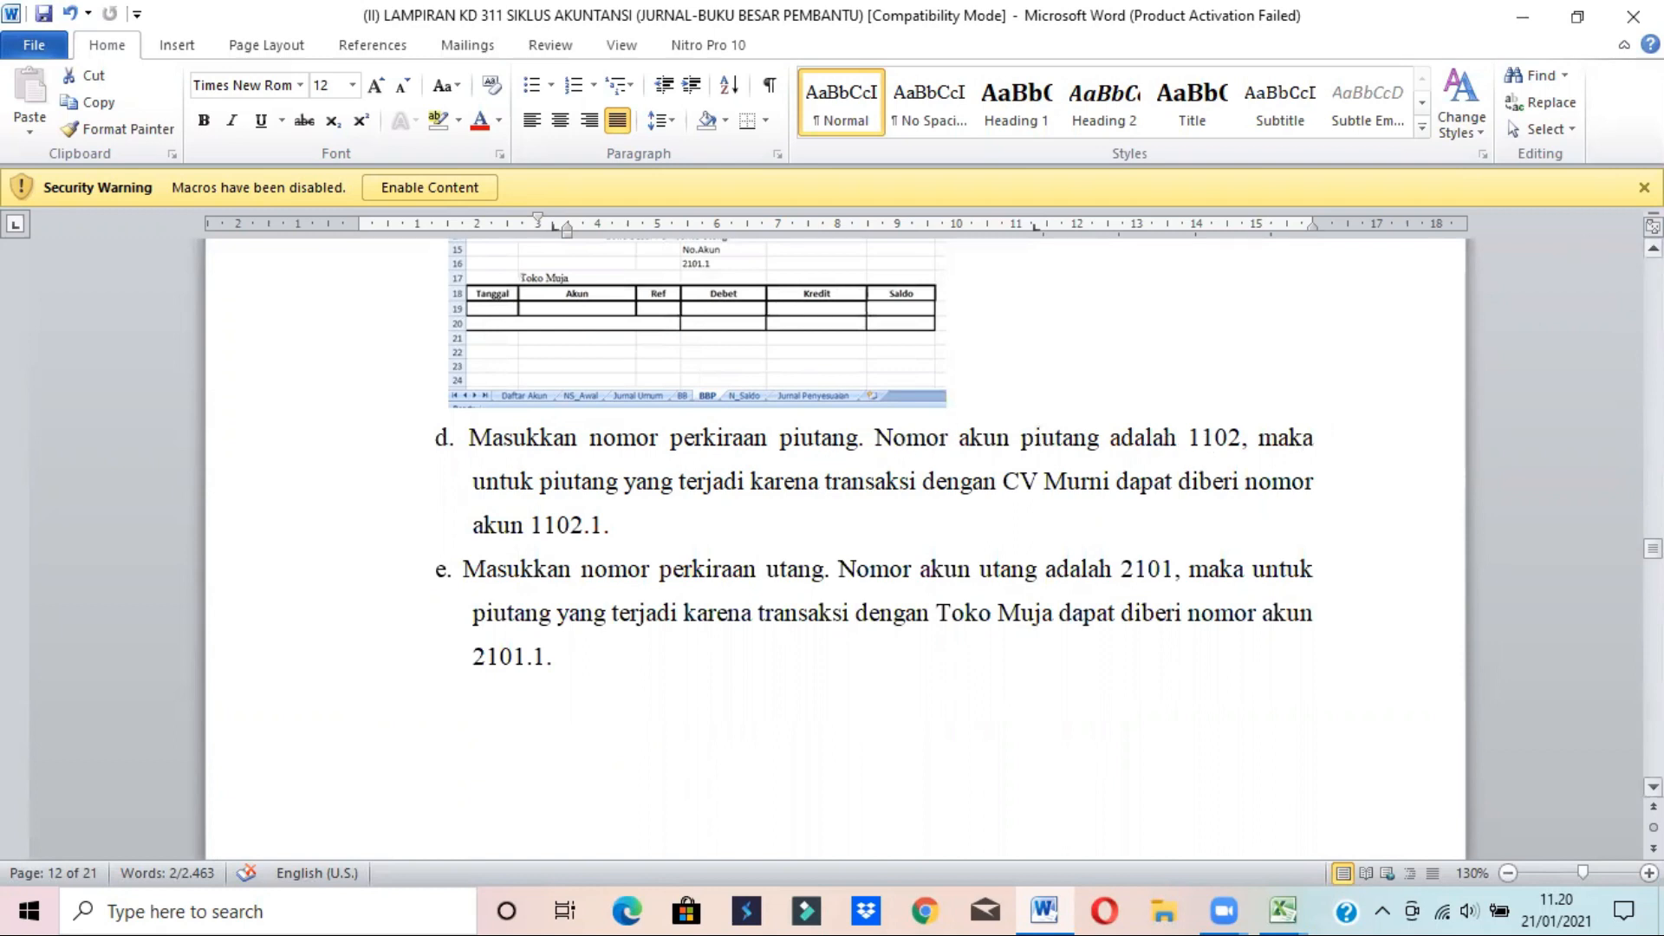
pyautogui.click(1653, 248)
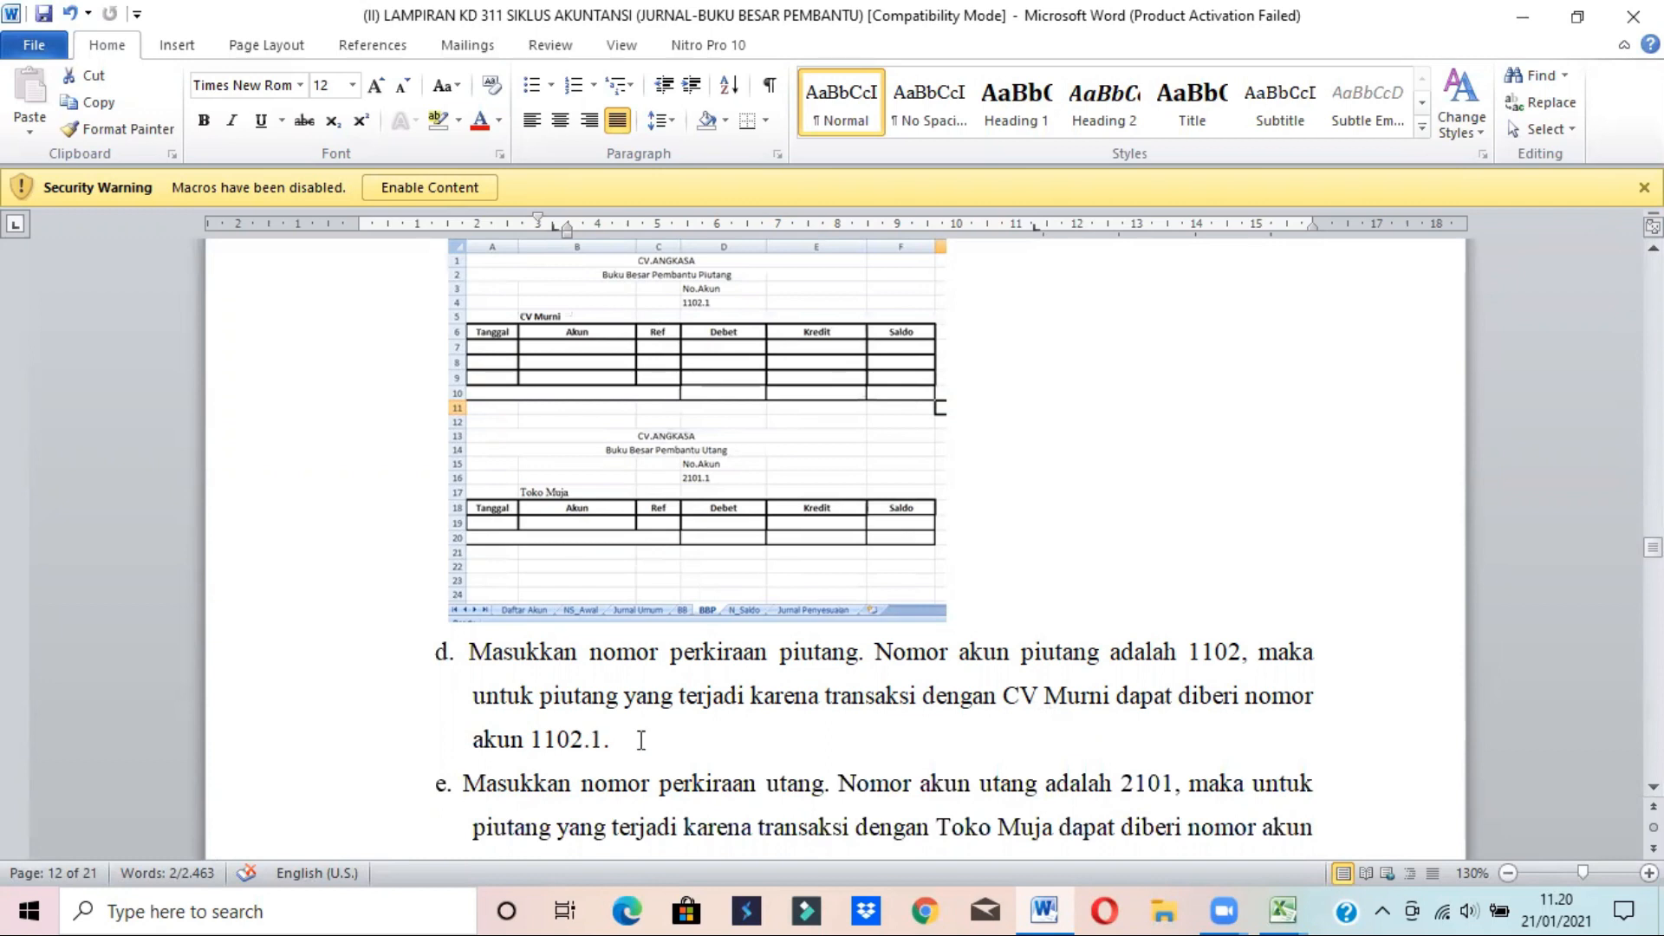
pyautogui.moveTo(605, 737); pyautogui.dragTo(597, 736)
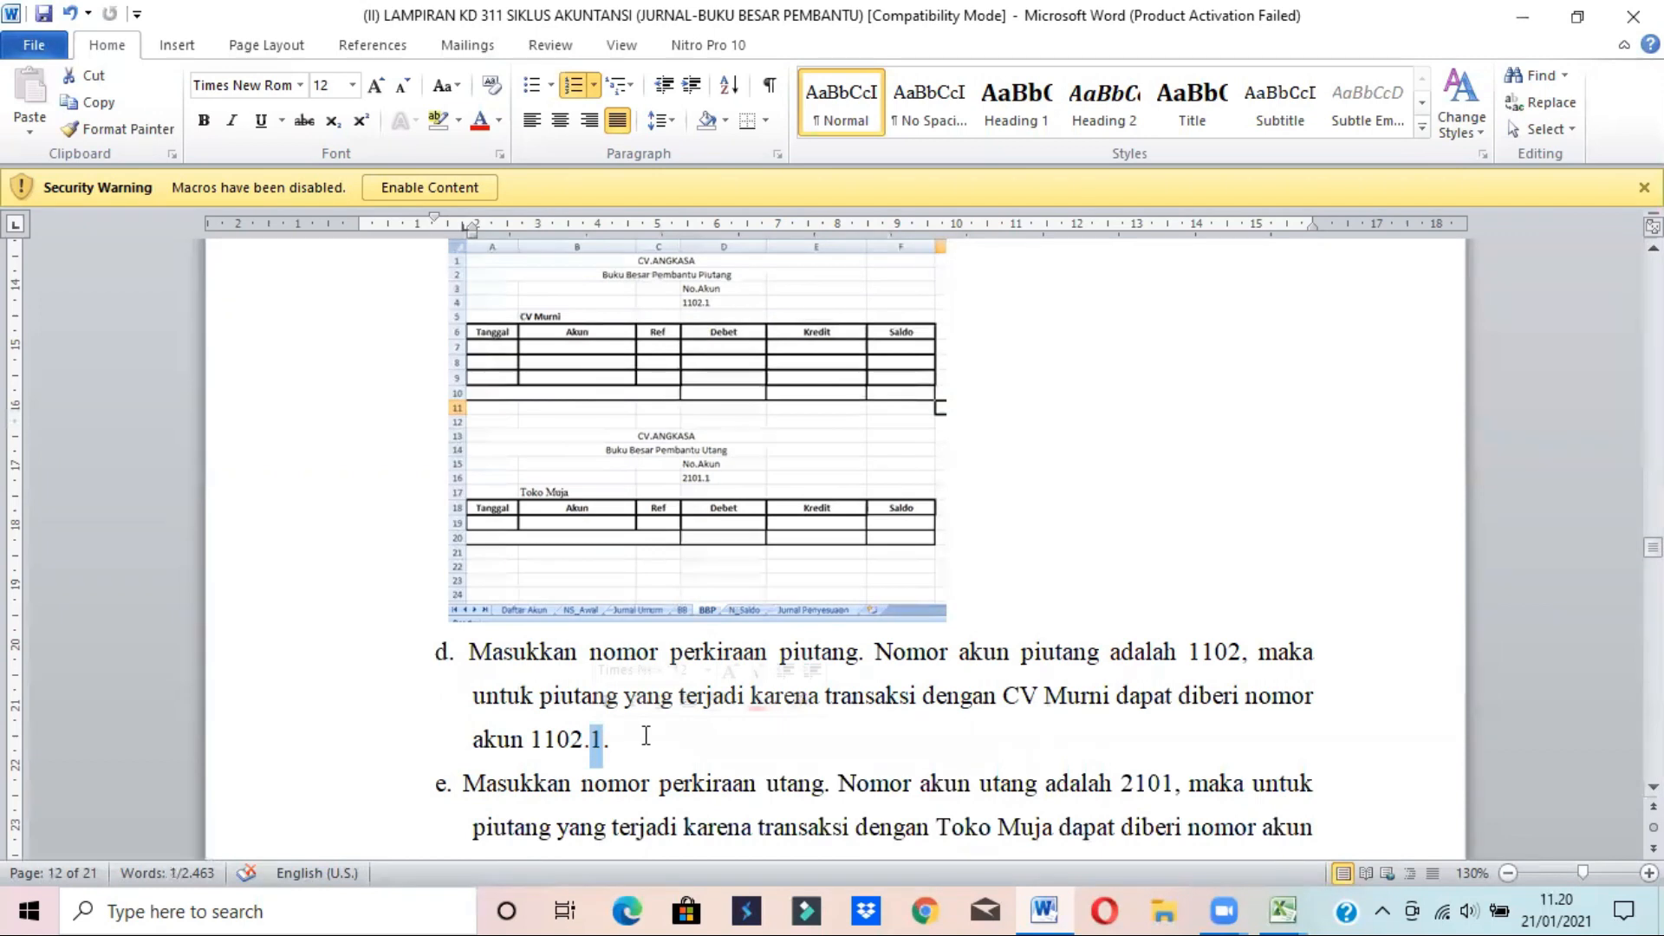
pyautogui.hotkey('alt', 'Tab')
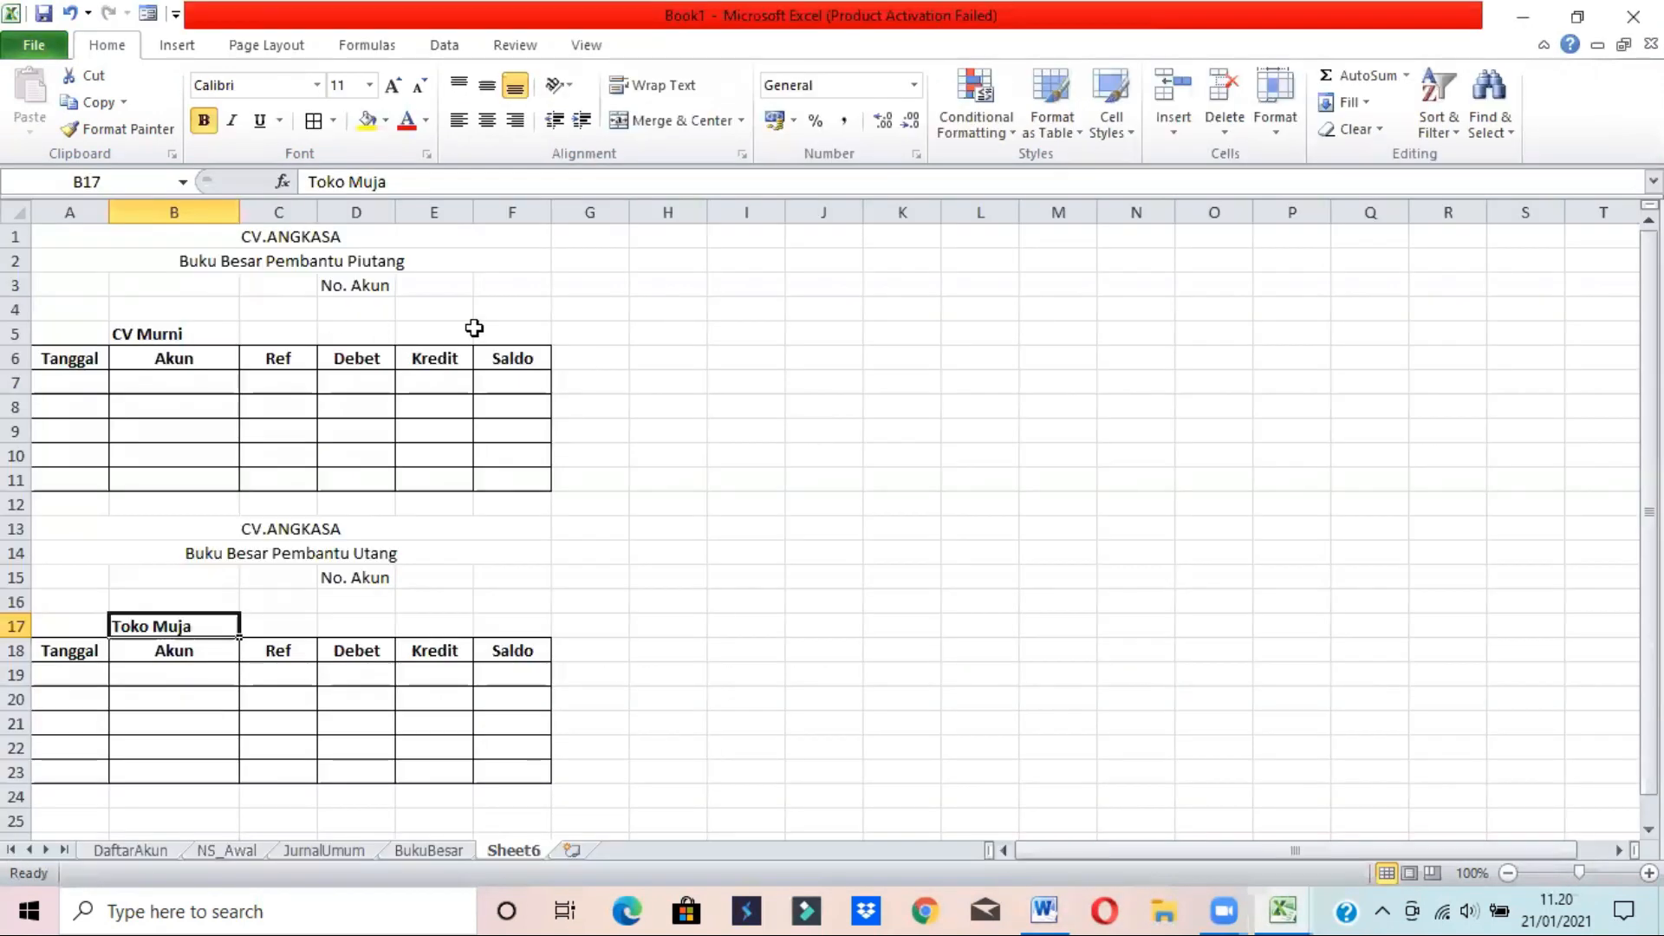
pyautogui.click(365, 305)
pyautogui.write('11')
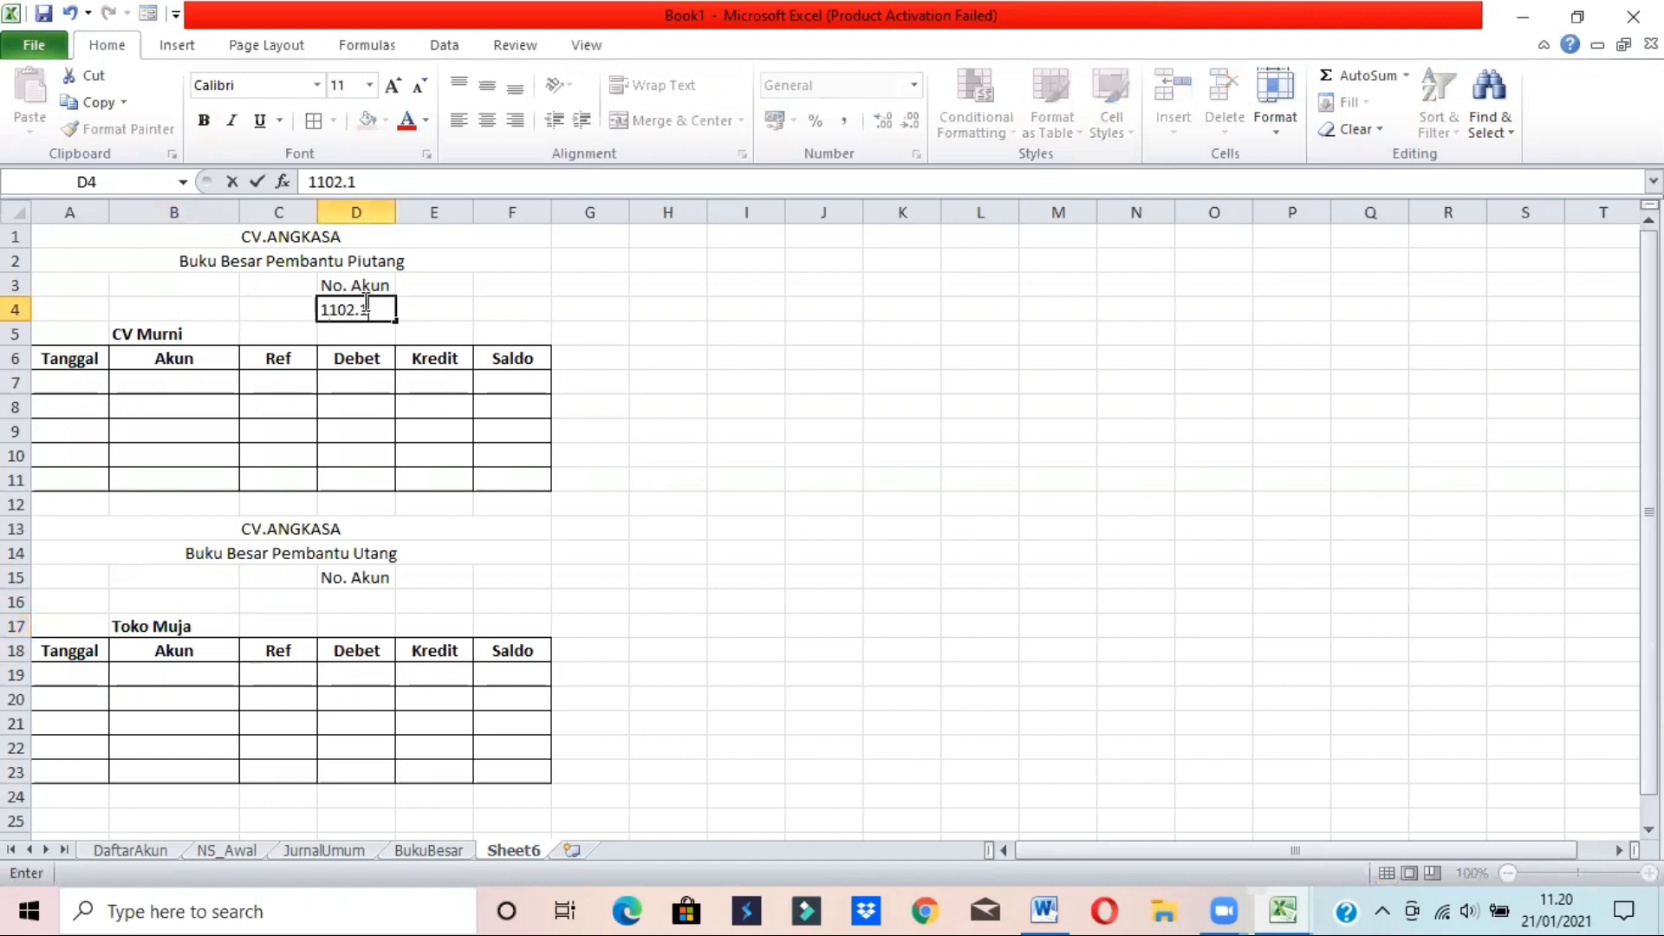
pyautogui.write('02.01')
pyautogui.press('Return')
# - Apply the custom number format [h].m to the receivable account number in D4, checking the sample in Word
pyautogui.click(373, 305)
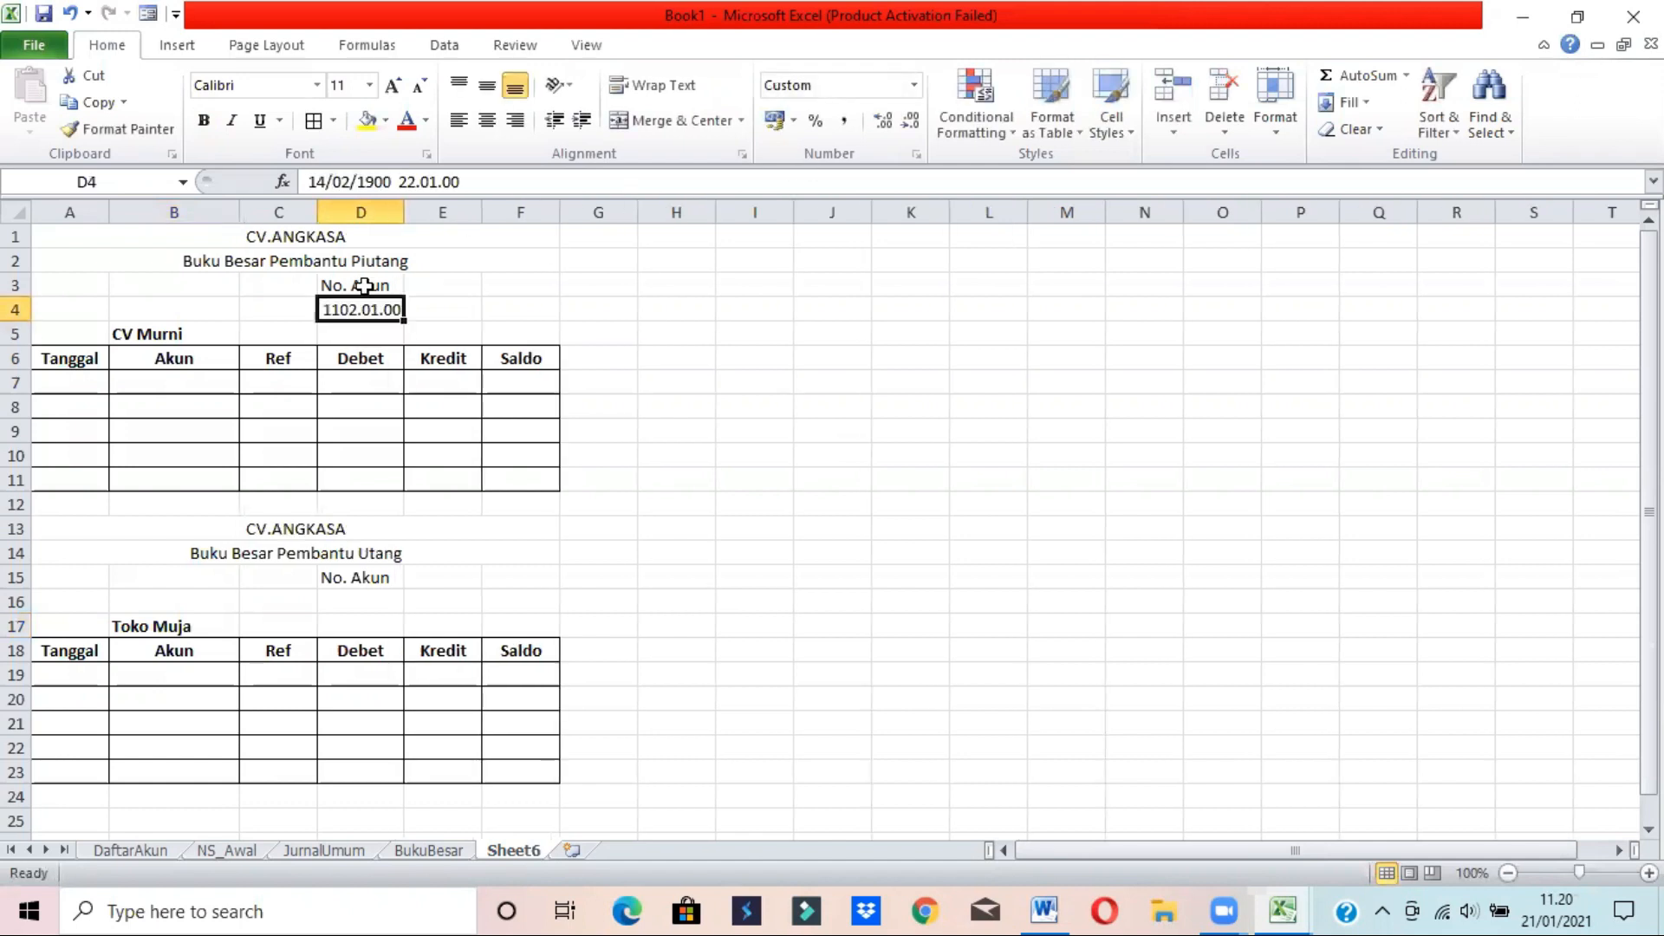
pyautogui.click(910, 121)
pyautogui.click(916, 153)
pyautogui.click(1045, 910)
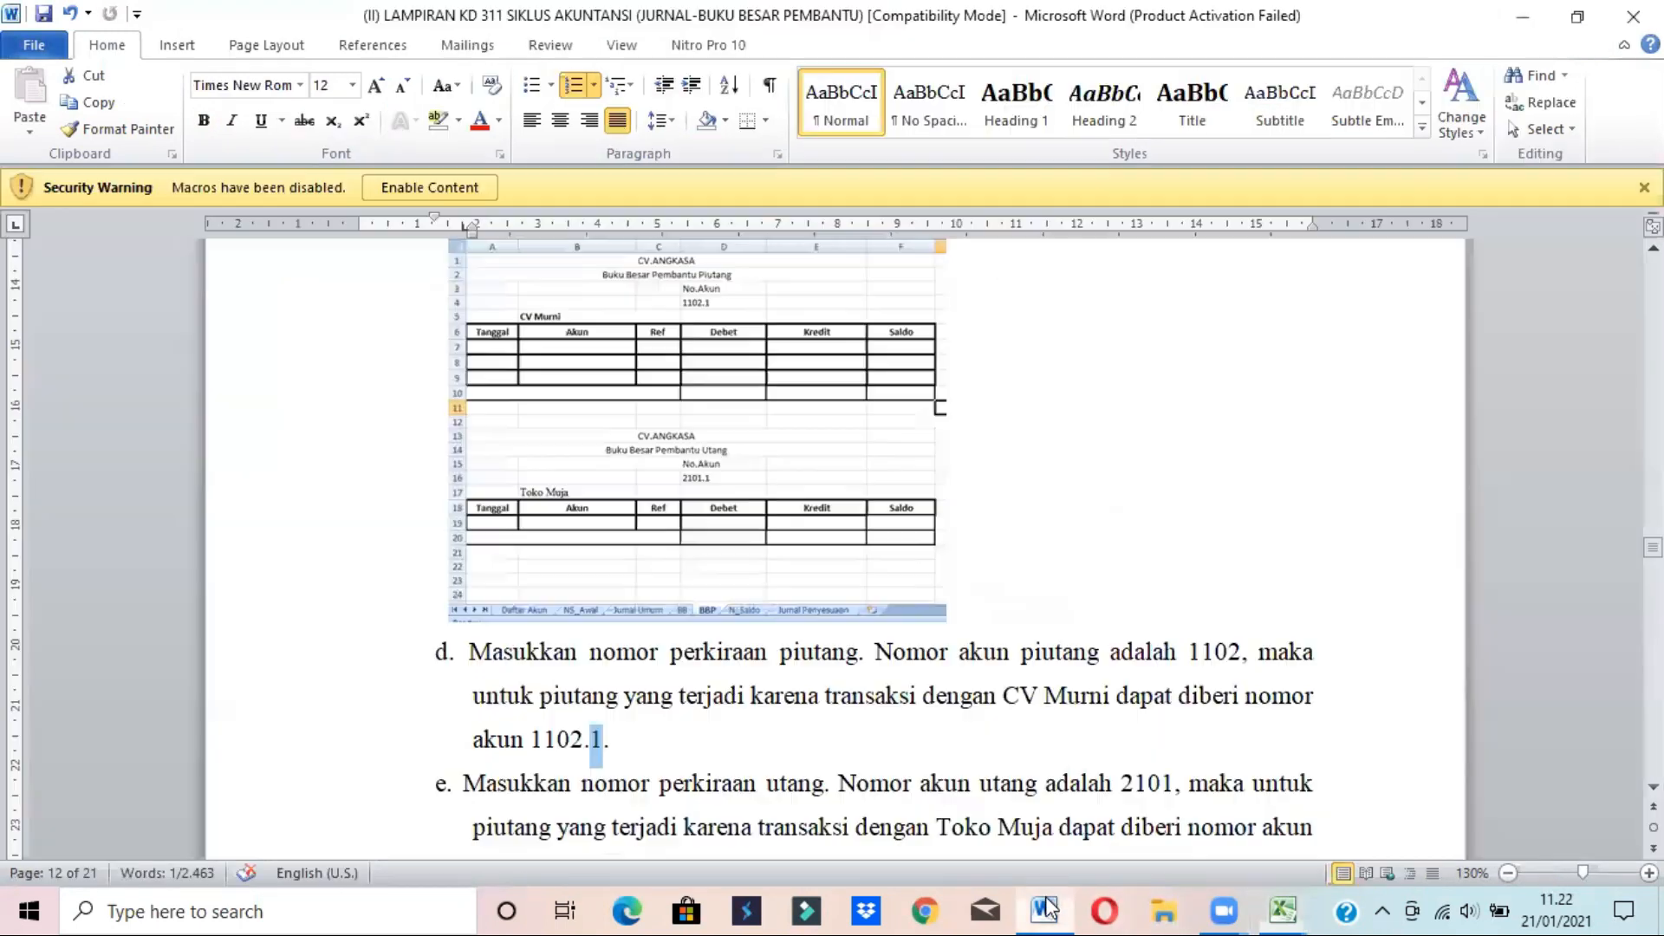
pyautogui.click(1046, 908)
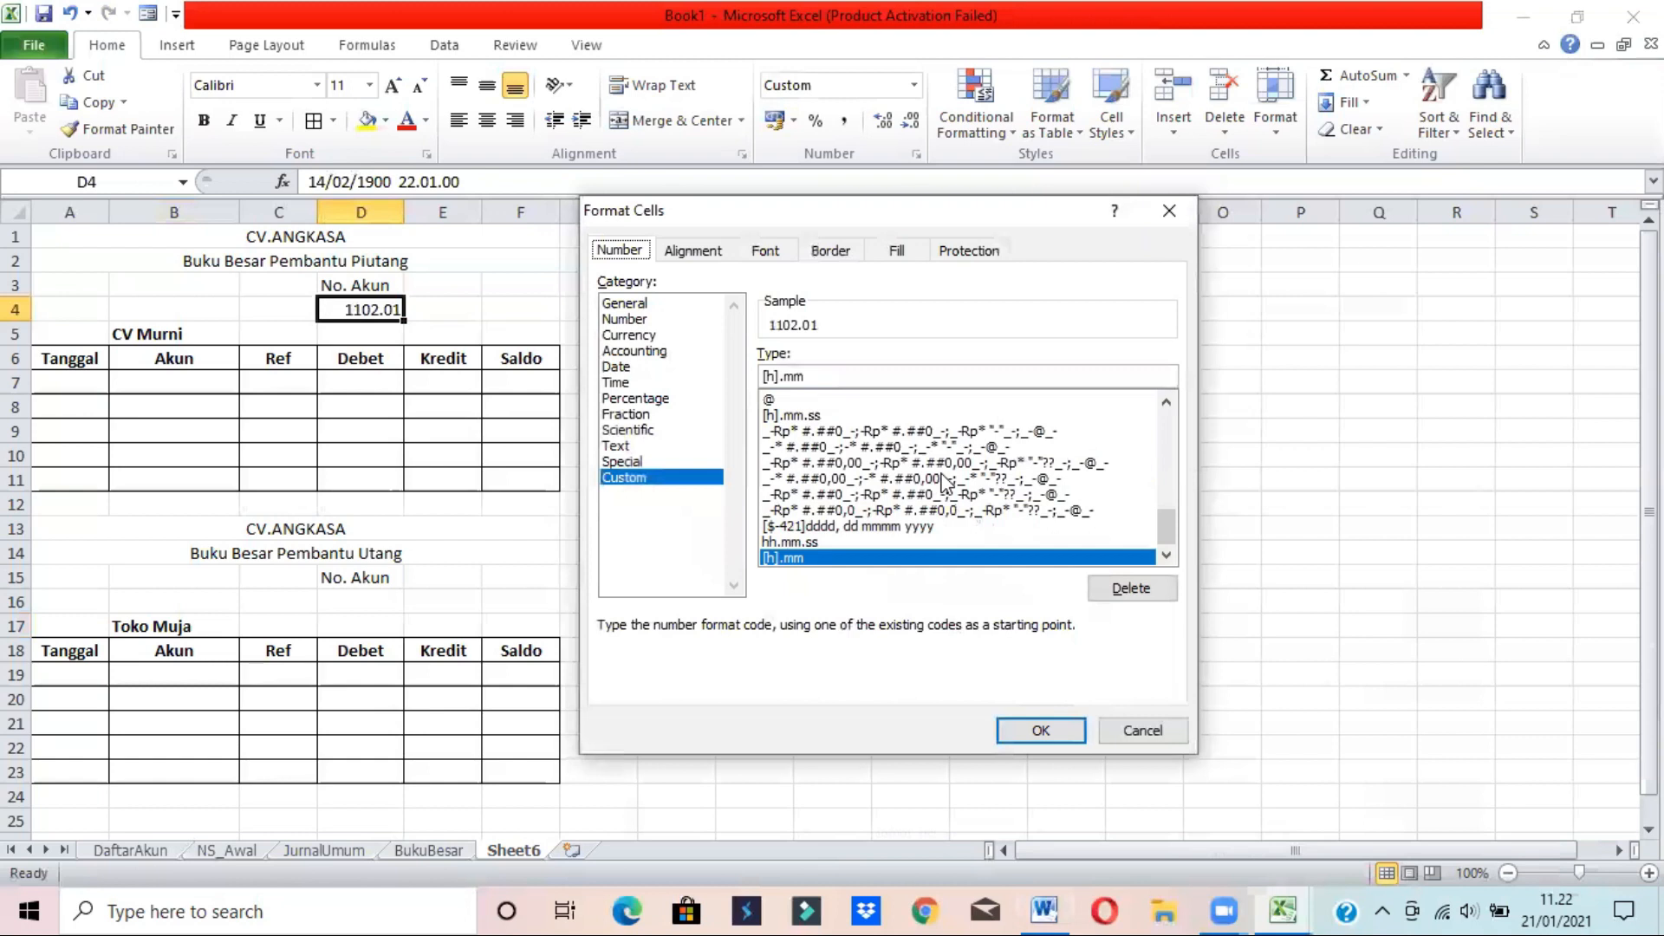
pyautogui.click(799, 374)
pyautogui.press('BackSpace')
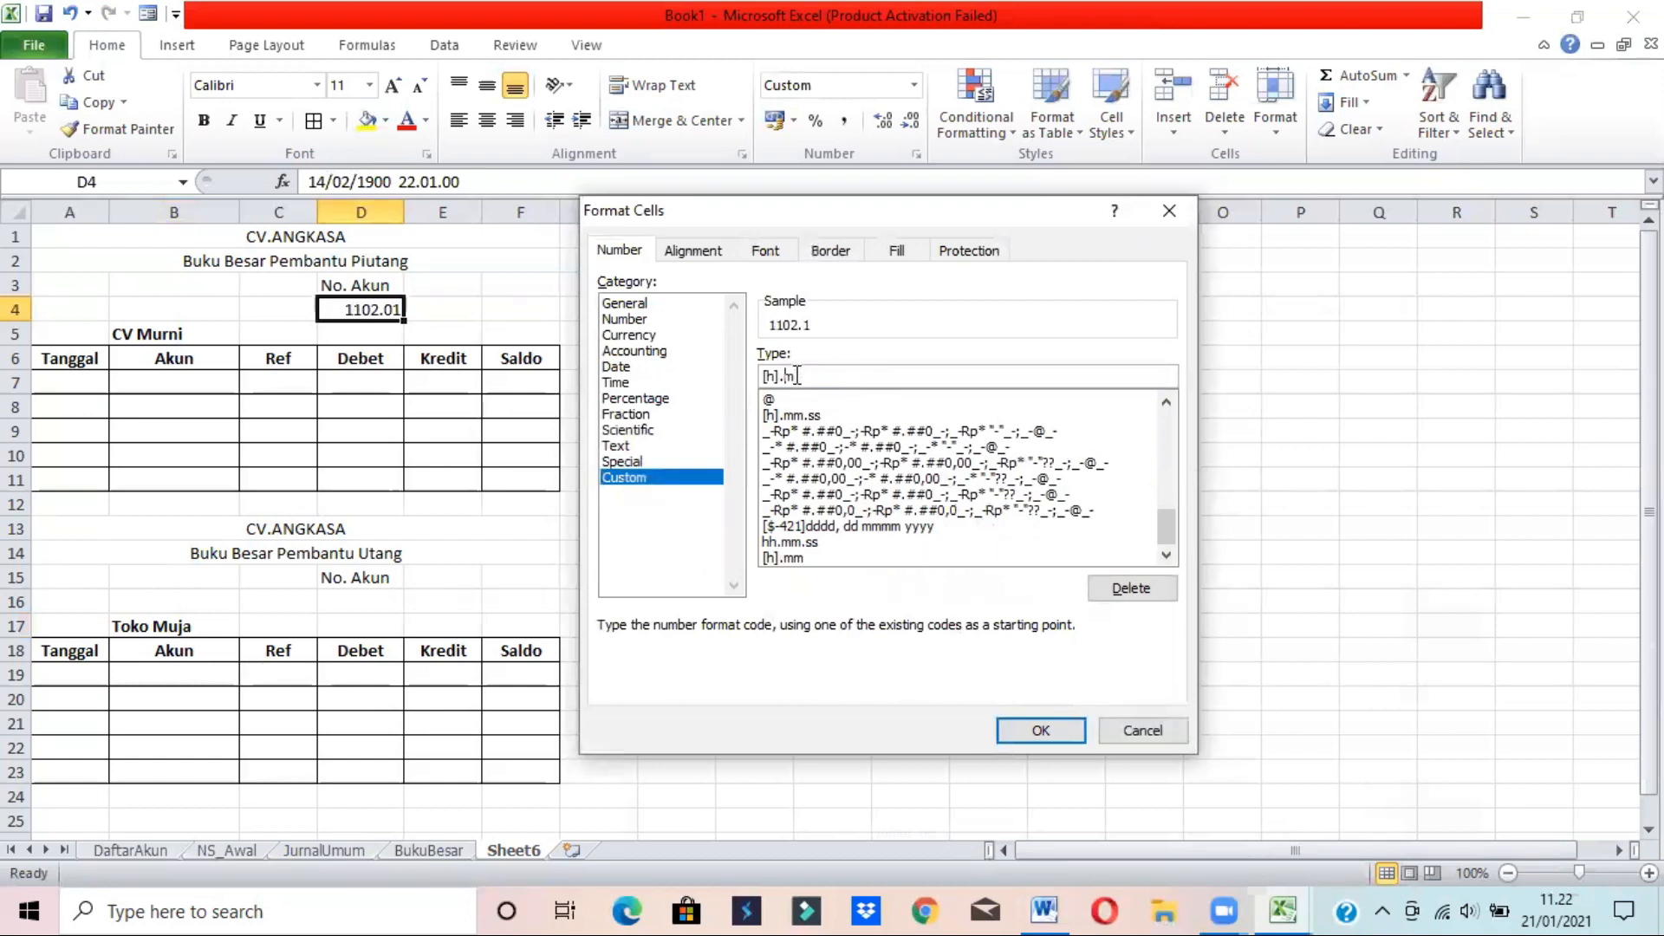
pyautogui.click(1053, 734)
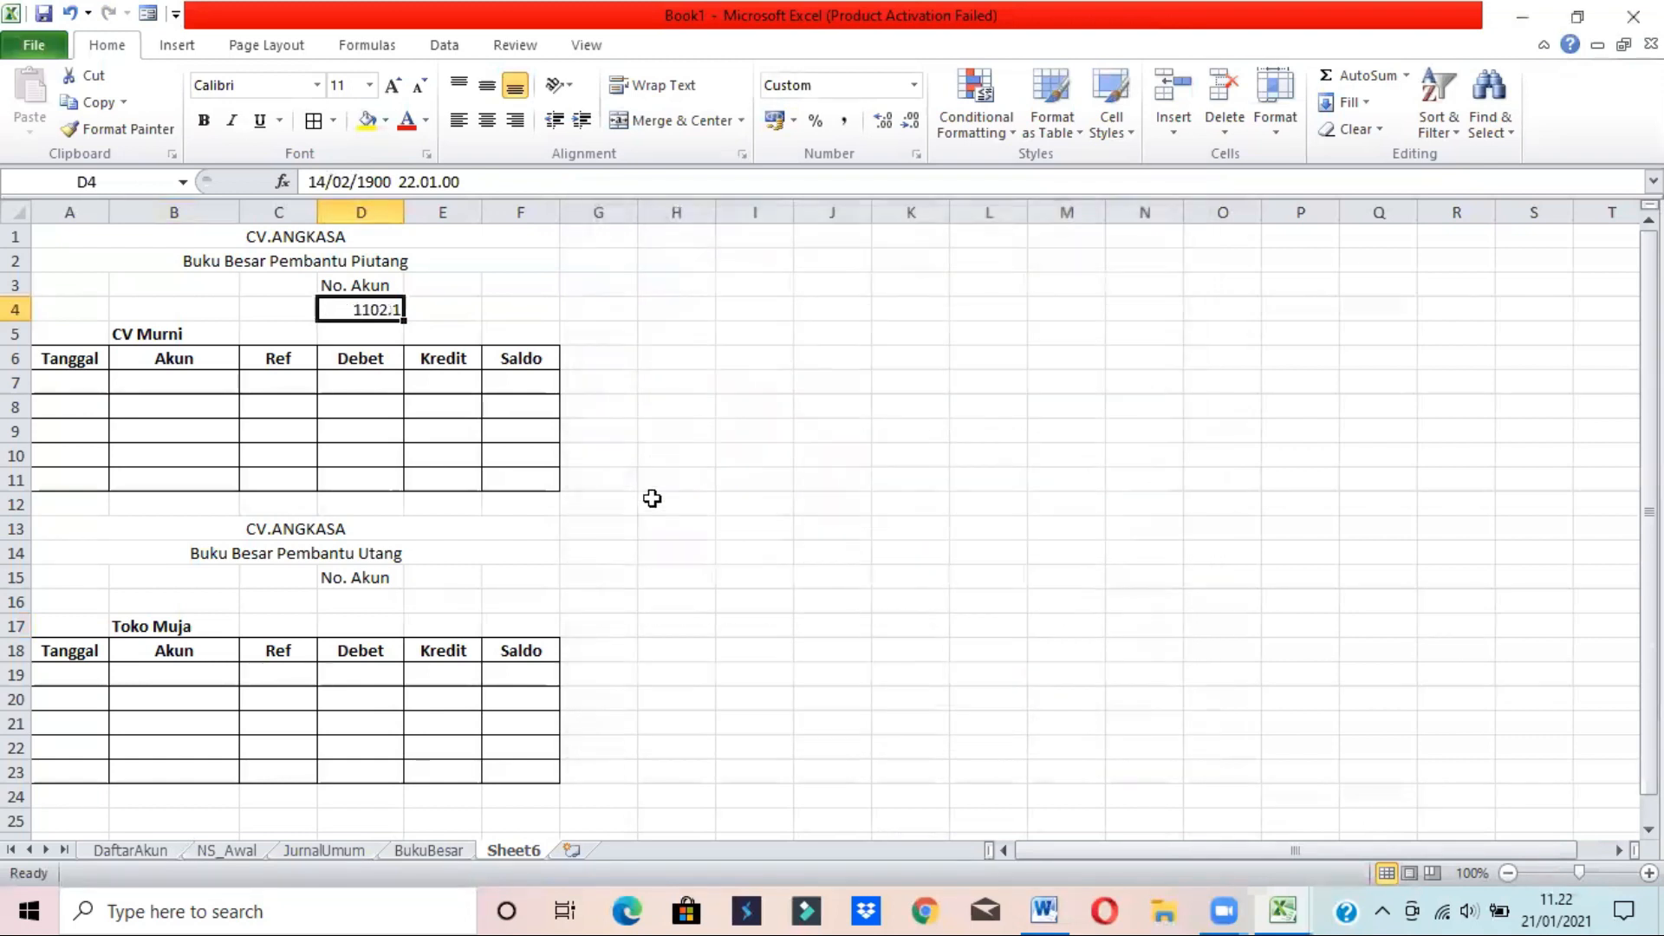
pyautogui.click(221, 408)
pyautogui.click(314, 336)
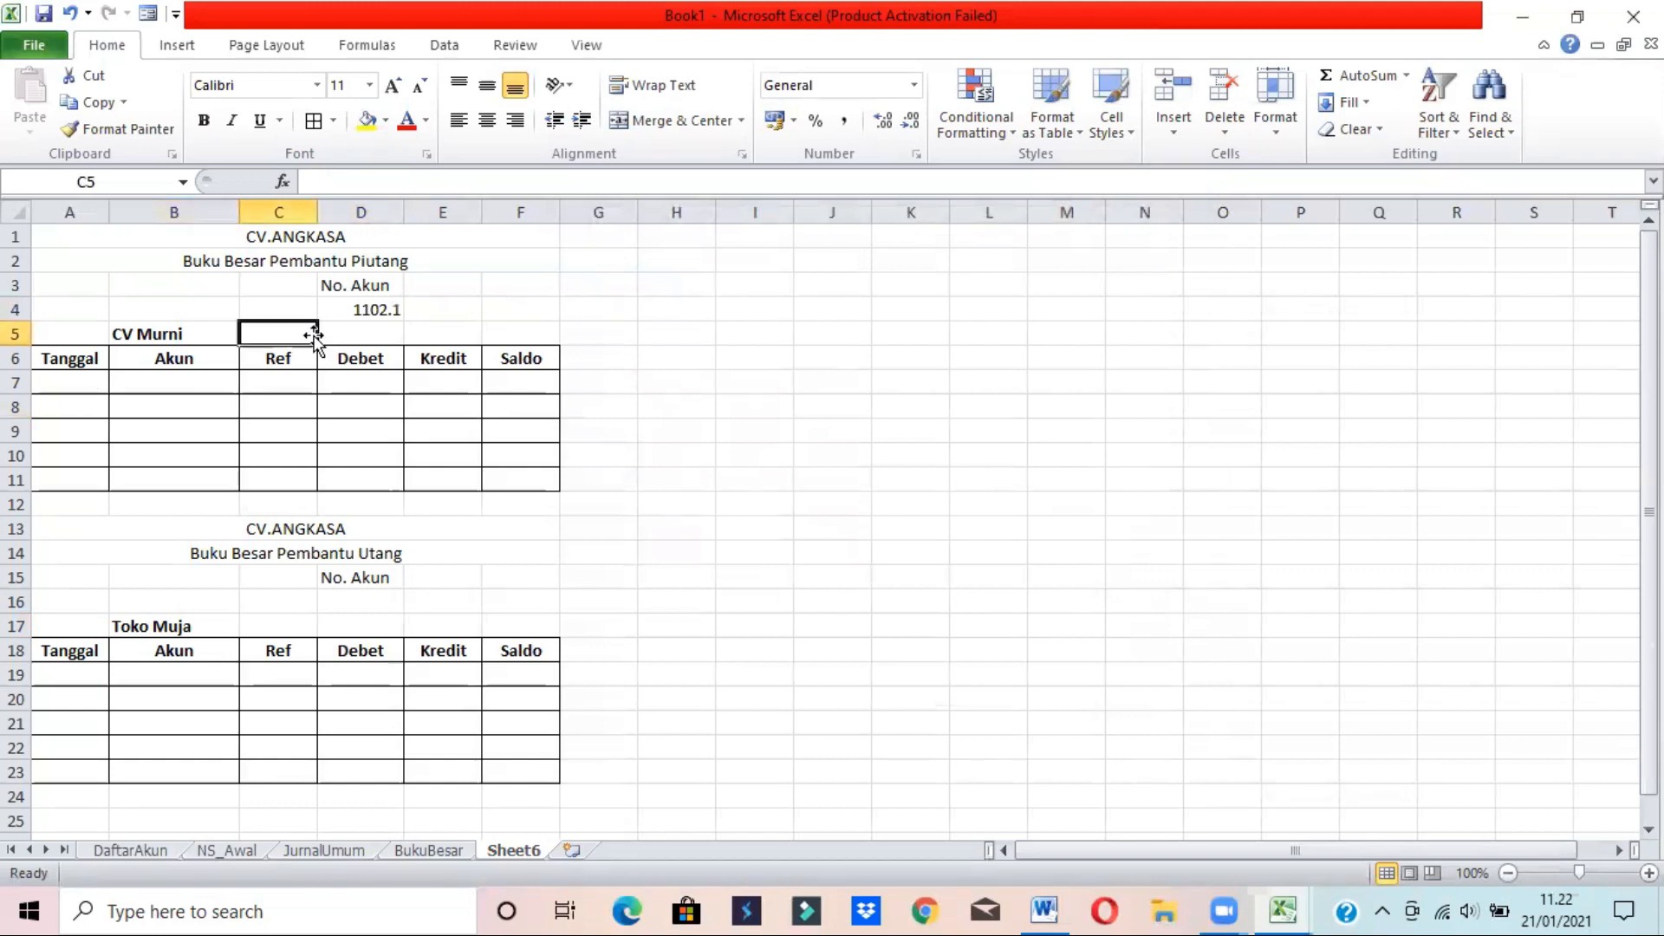
pyautogui.click(369, 306)
# - Change the word piutang to utang before "yang terjadi" in instruction e of the Word guide, and return to the sample forms
pyautogui.click(344, 600)
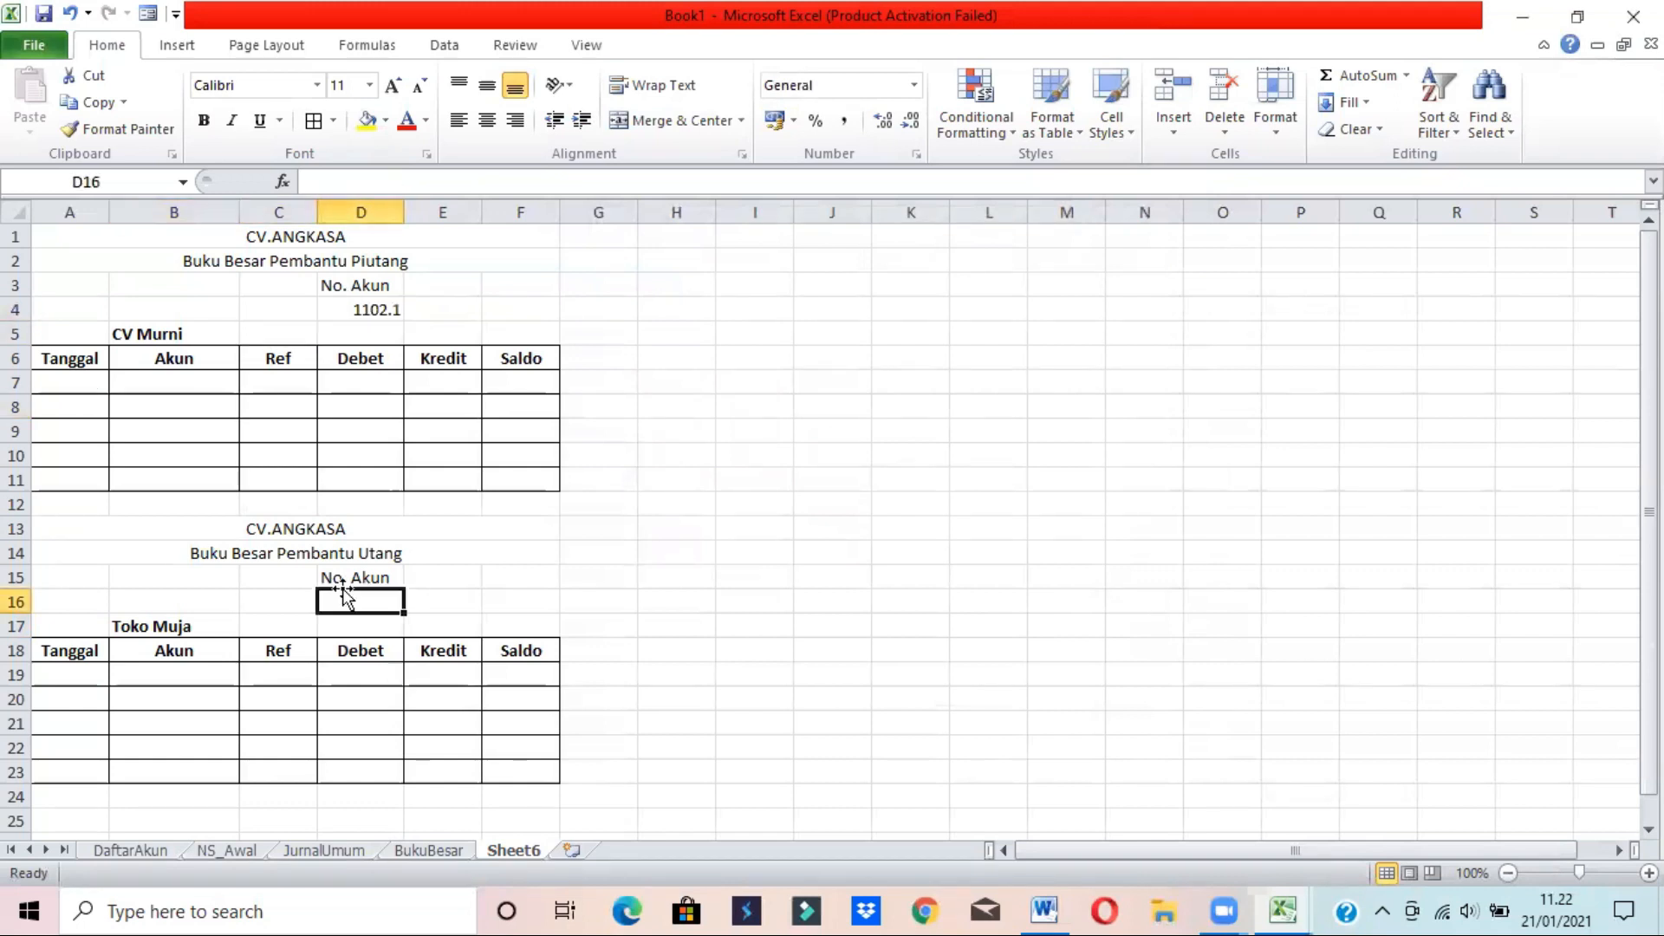
pyautogui.click(1045, 911)
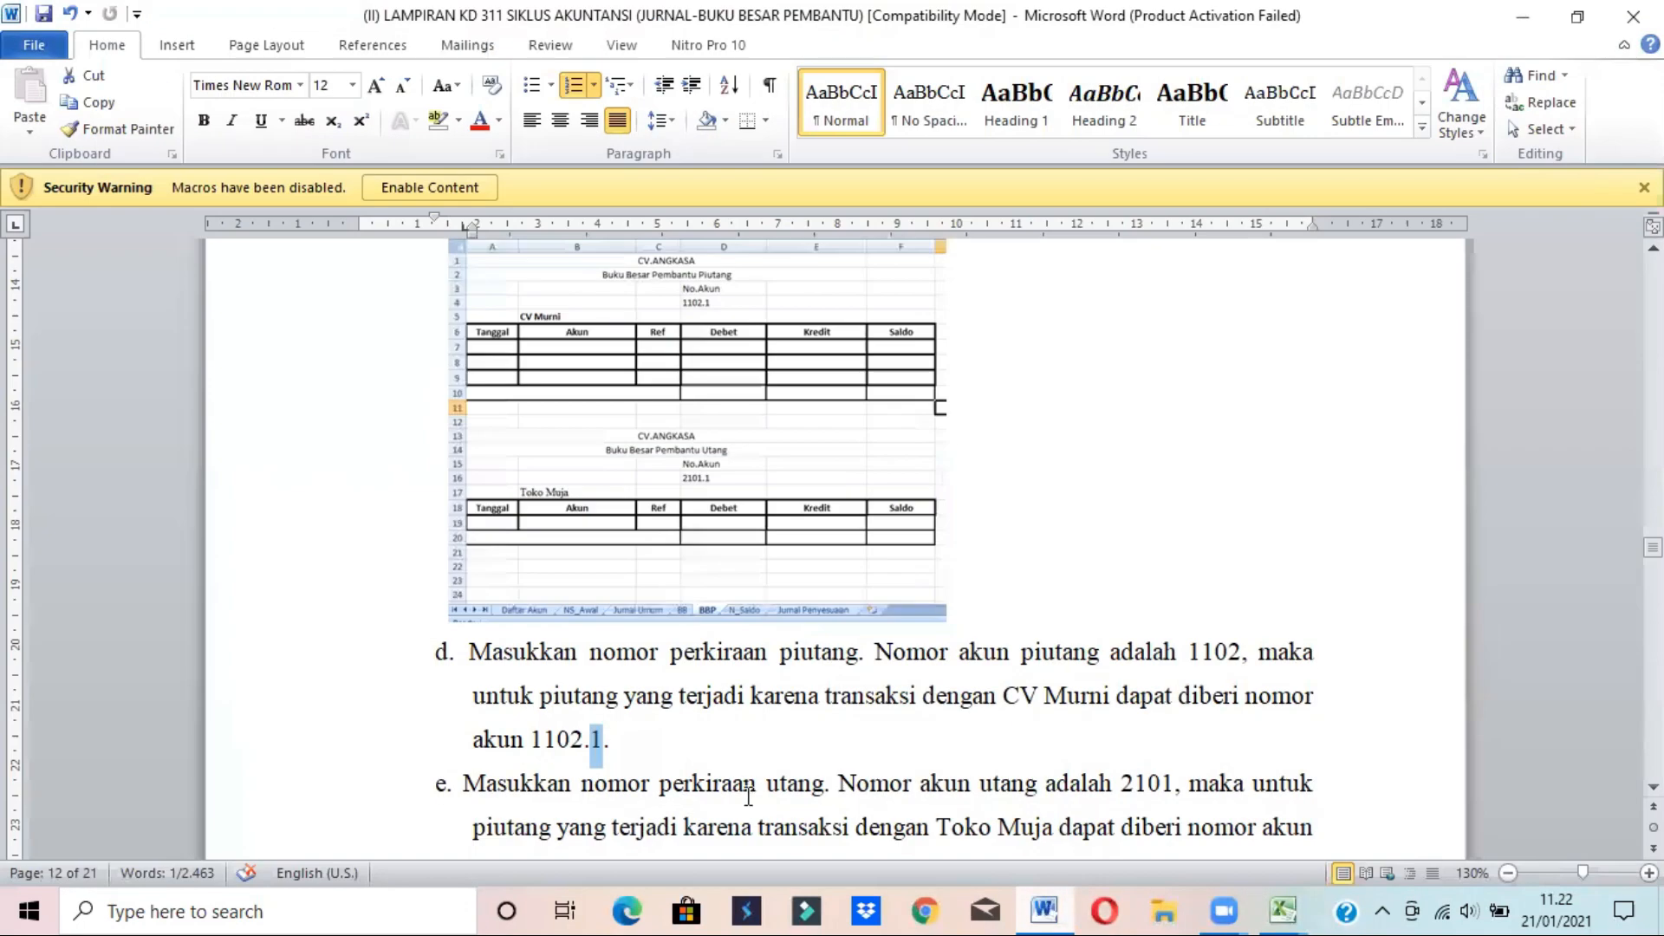
pyautogui.click(818, 786)
pyautogui.scroll(-5, 819, 786)
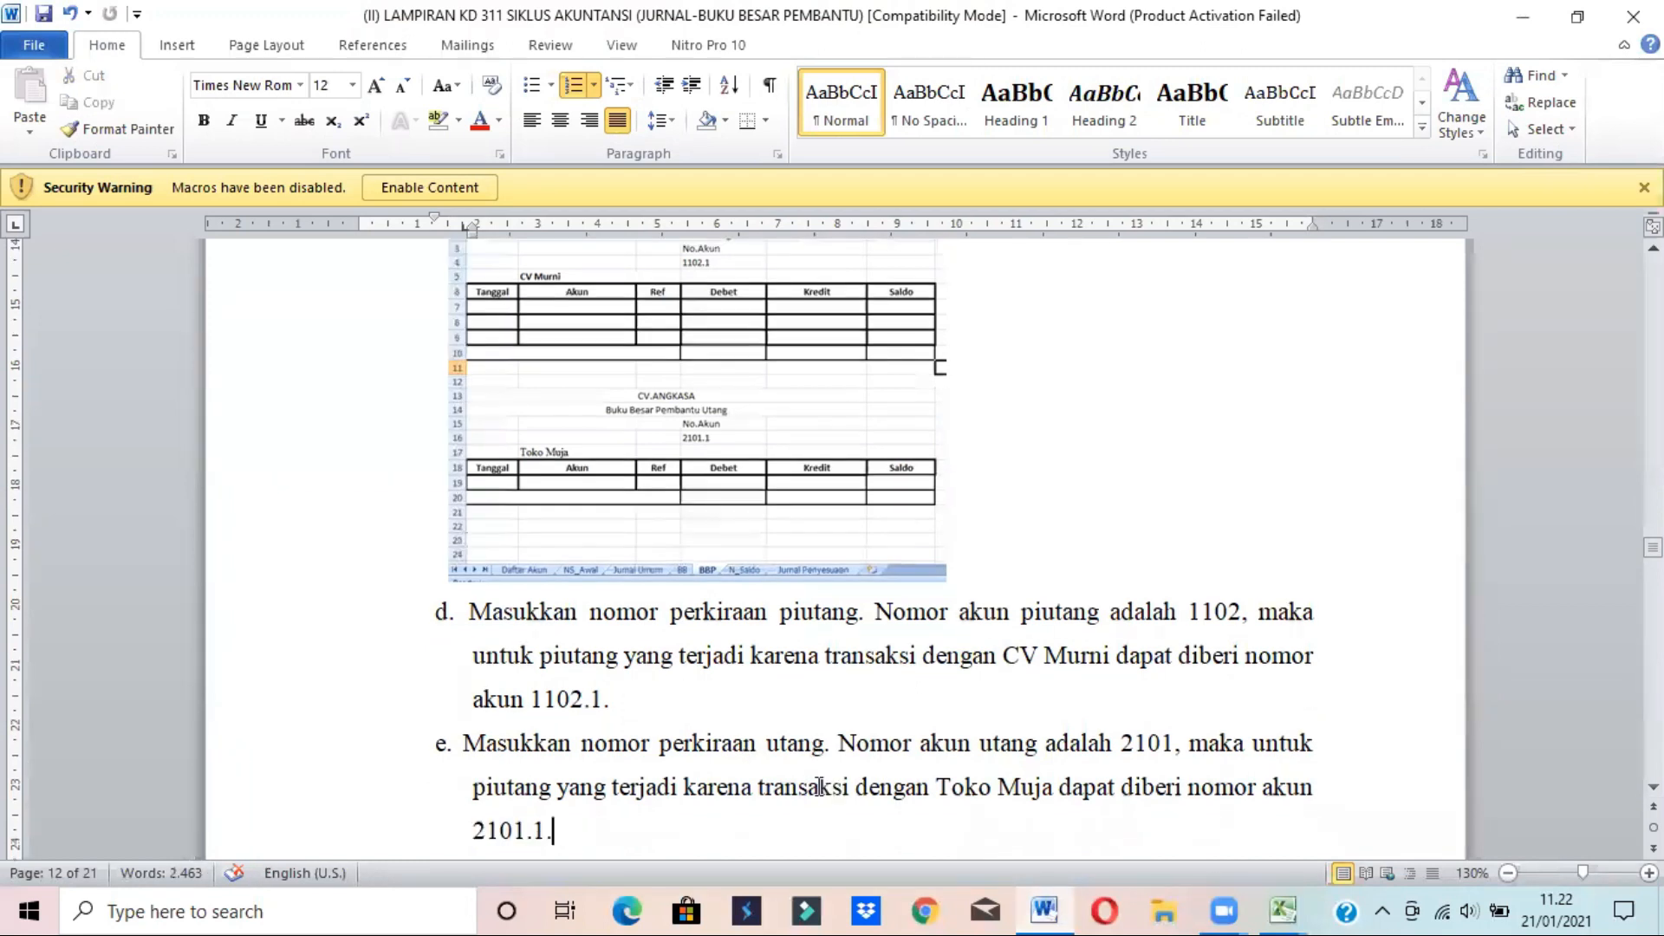
pyautogui.click(818, 786)
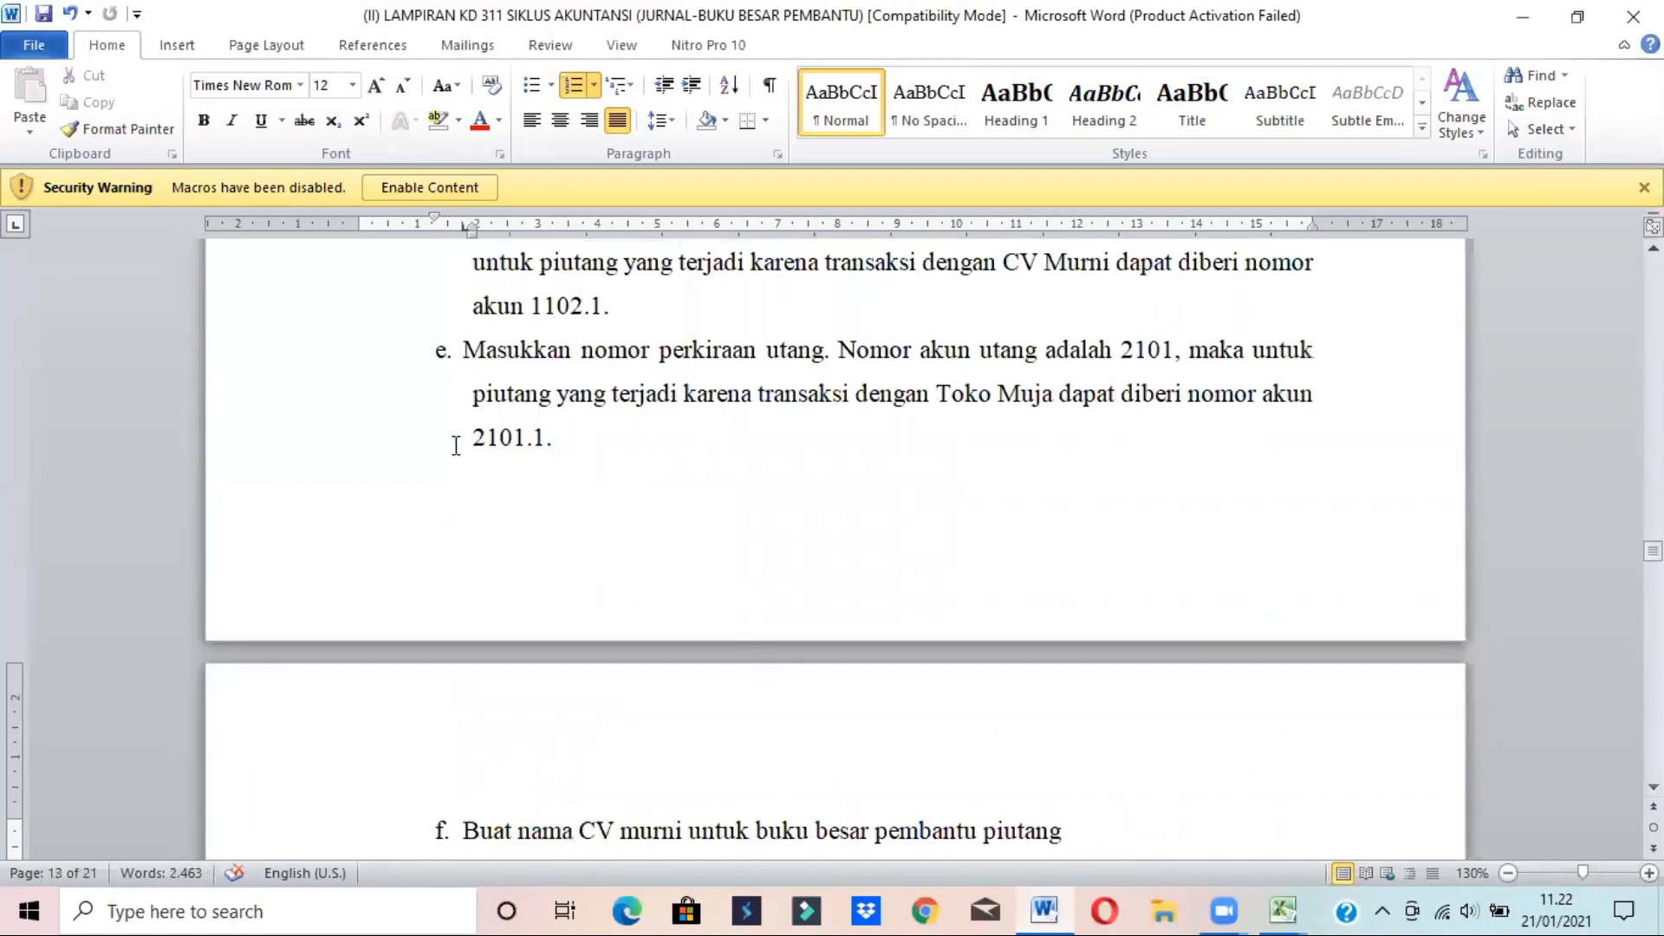
pyautogui.click(498, 397)
pyautogui.press('BackSpace')
pyautogui.press('BackSpace')
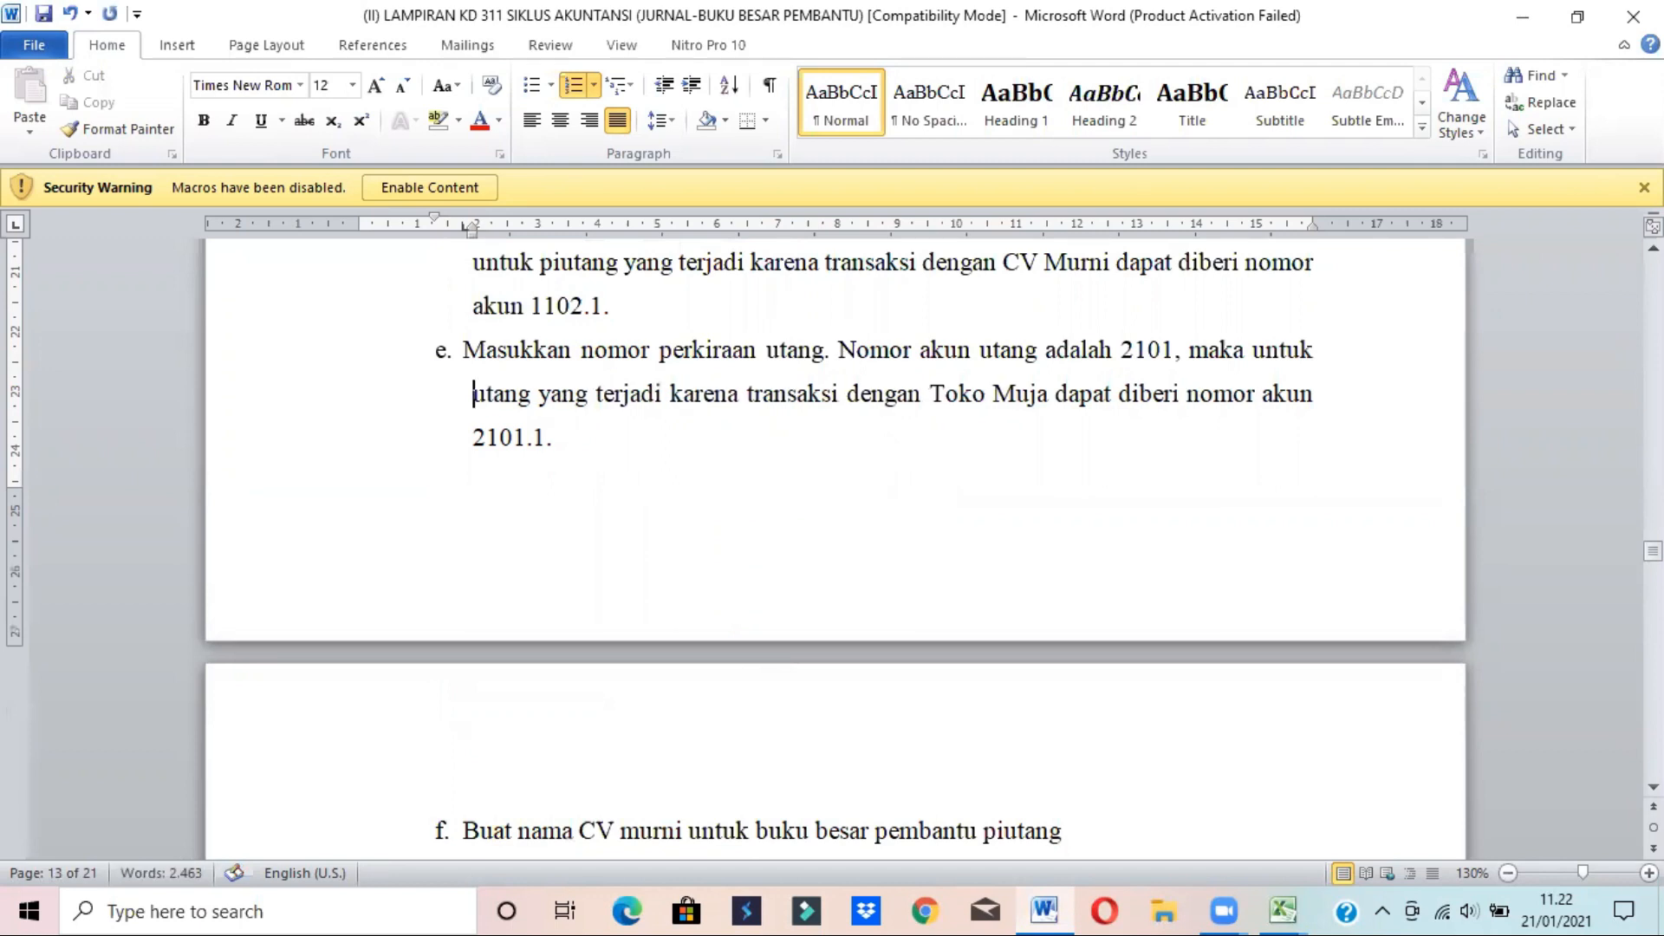
pyautogui.scroll(5, 839, 643)
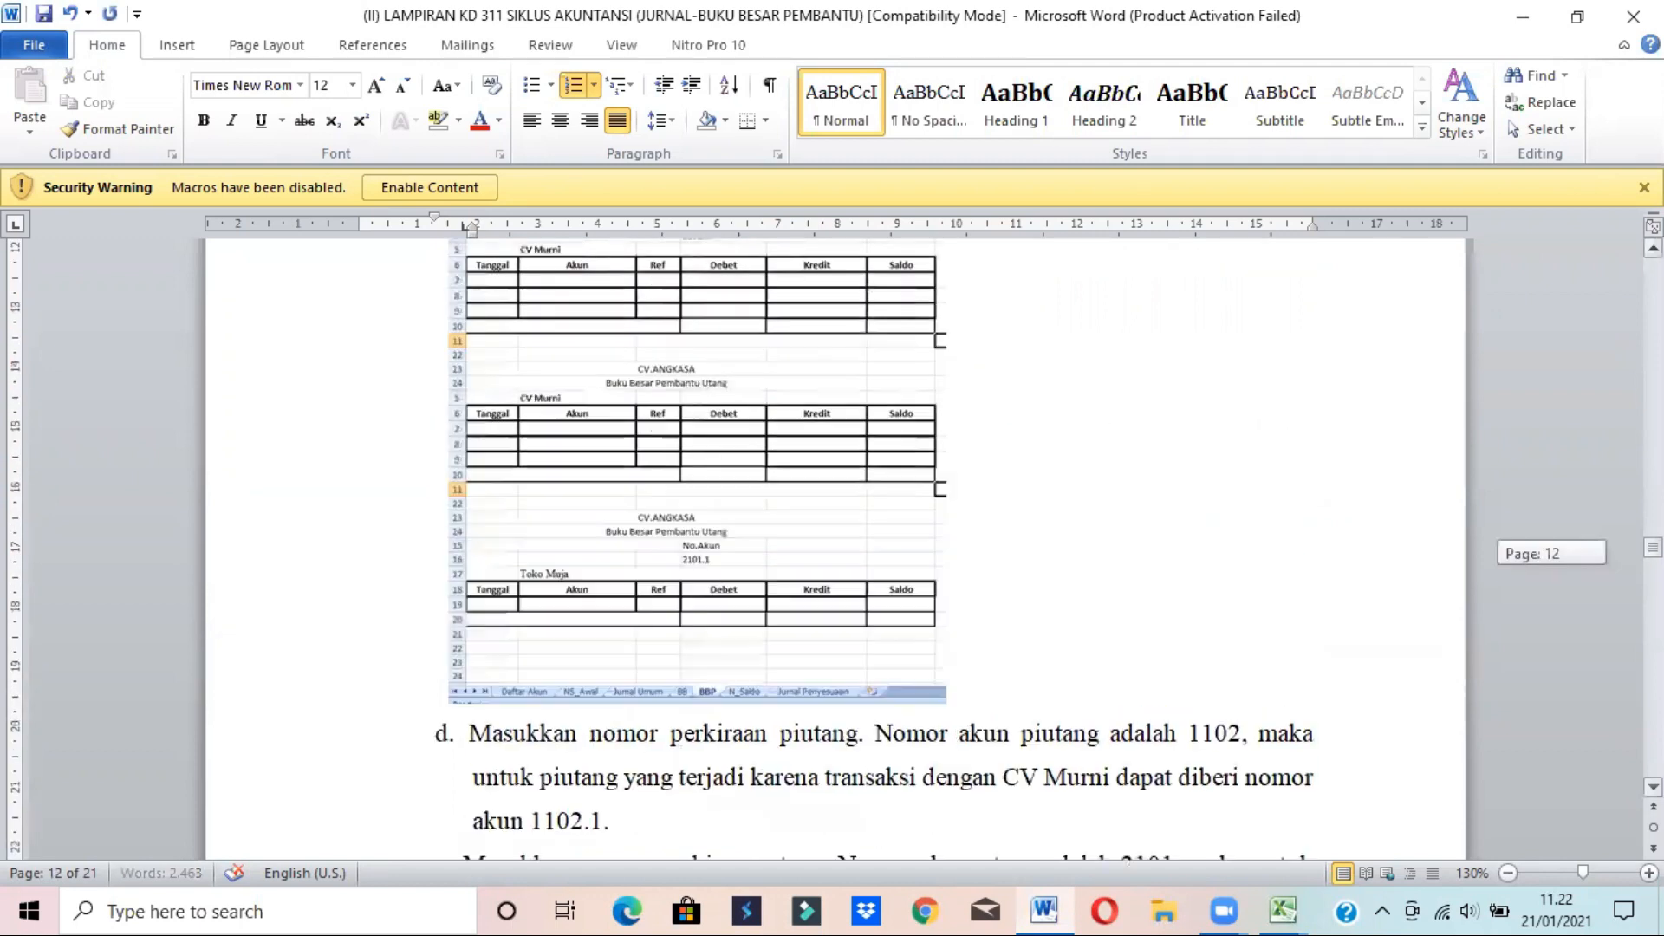
pyautogui.click(1108, 632)
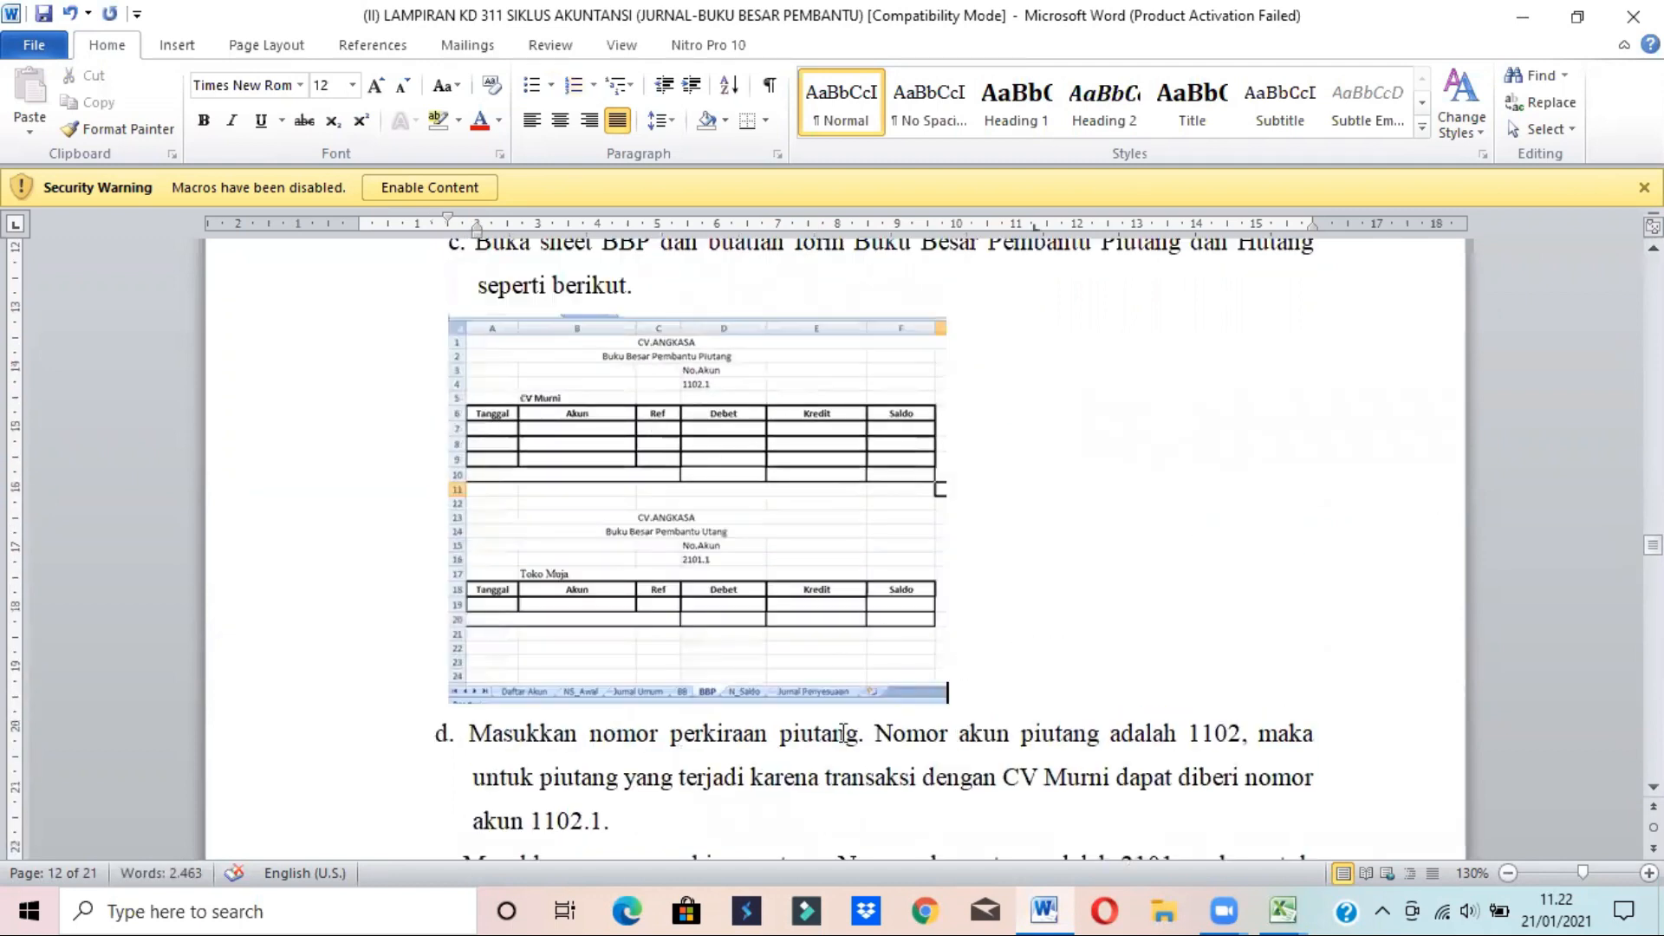
# - Compare the account number entry in D4 of the Excel sheet with the payable account number instruction e in Word
pyautogui.hotkey('alt', 'Tab')
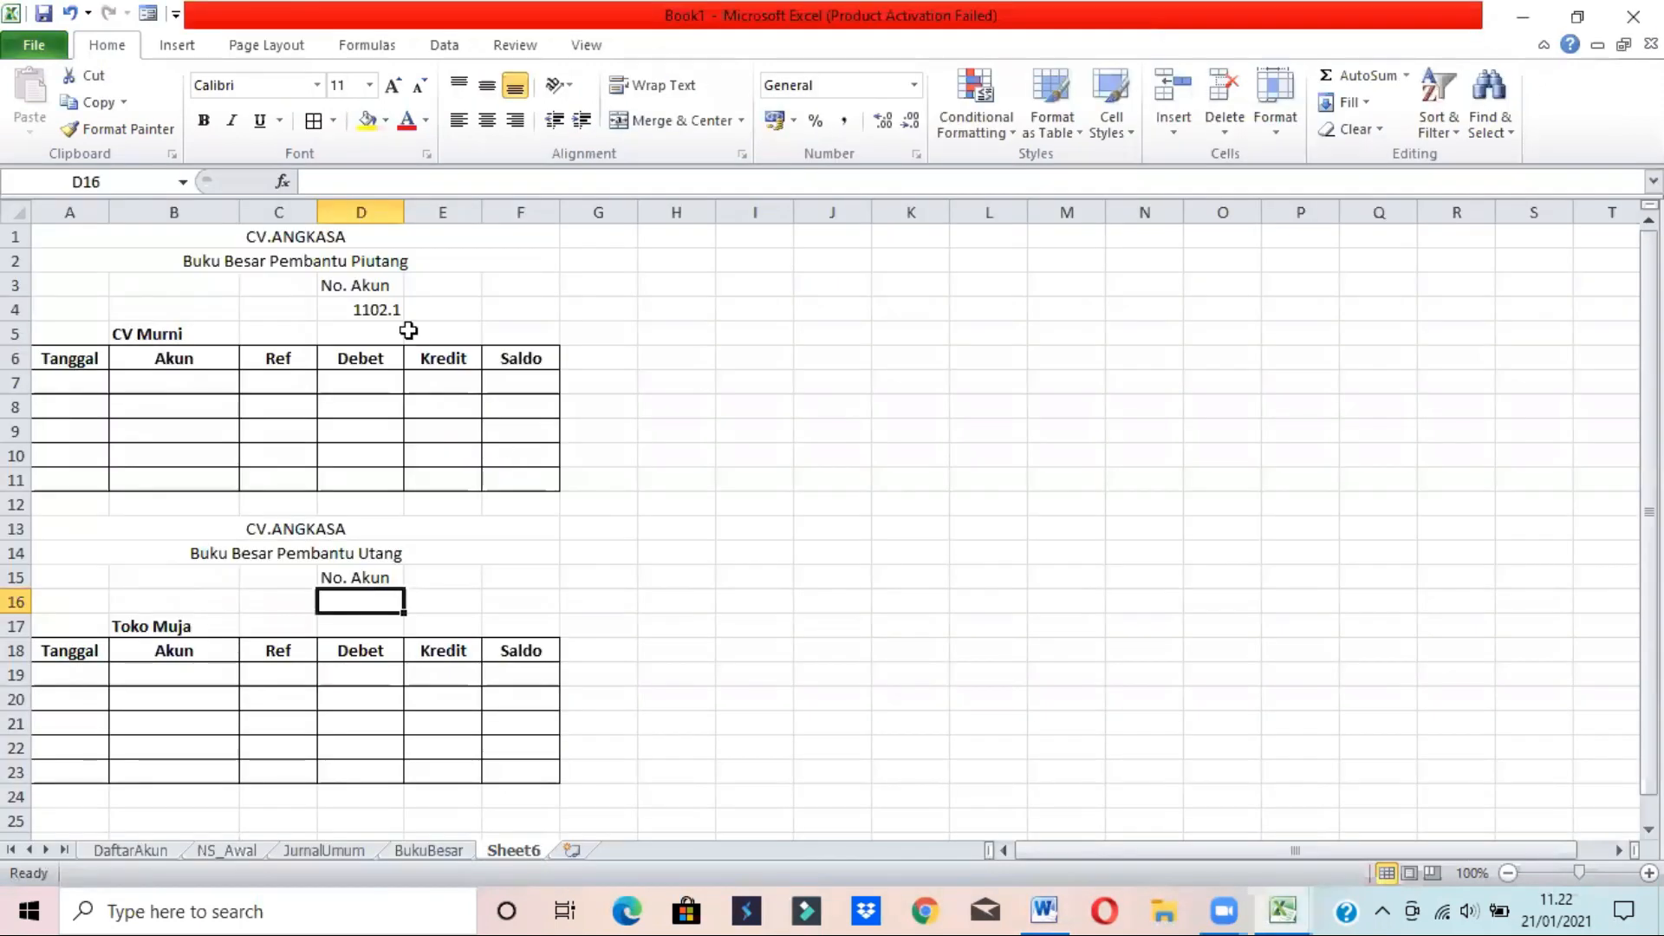
pyautogui.click(375, 310)
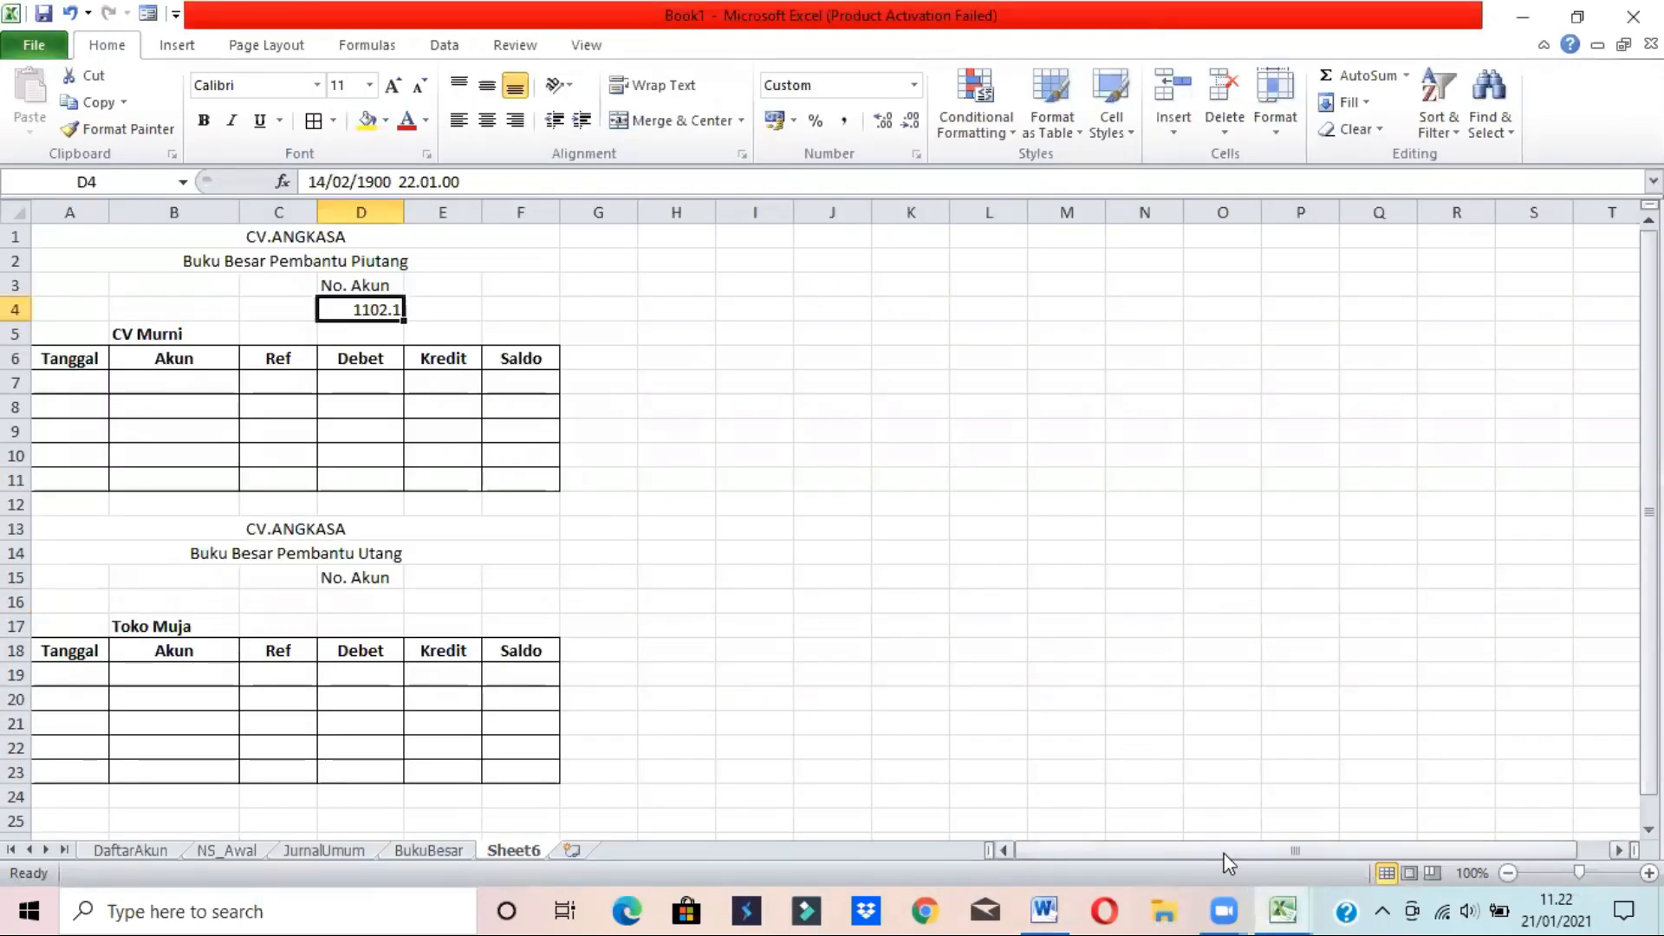
pyautogui.click(1046, 910)
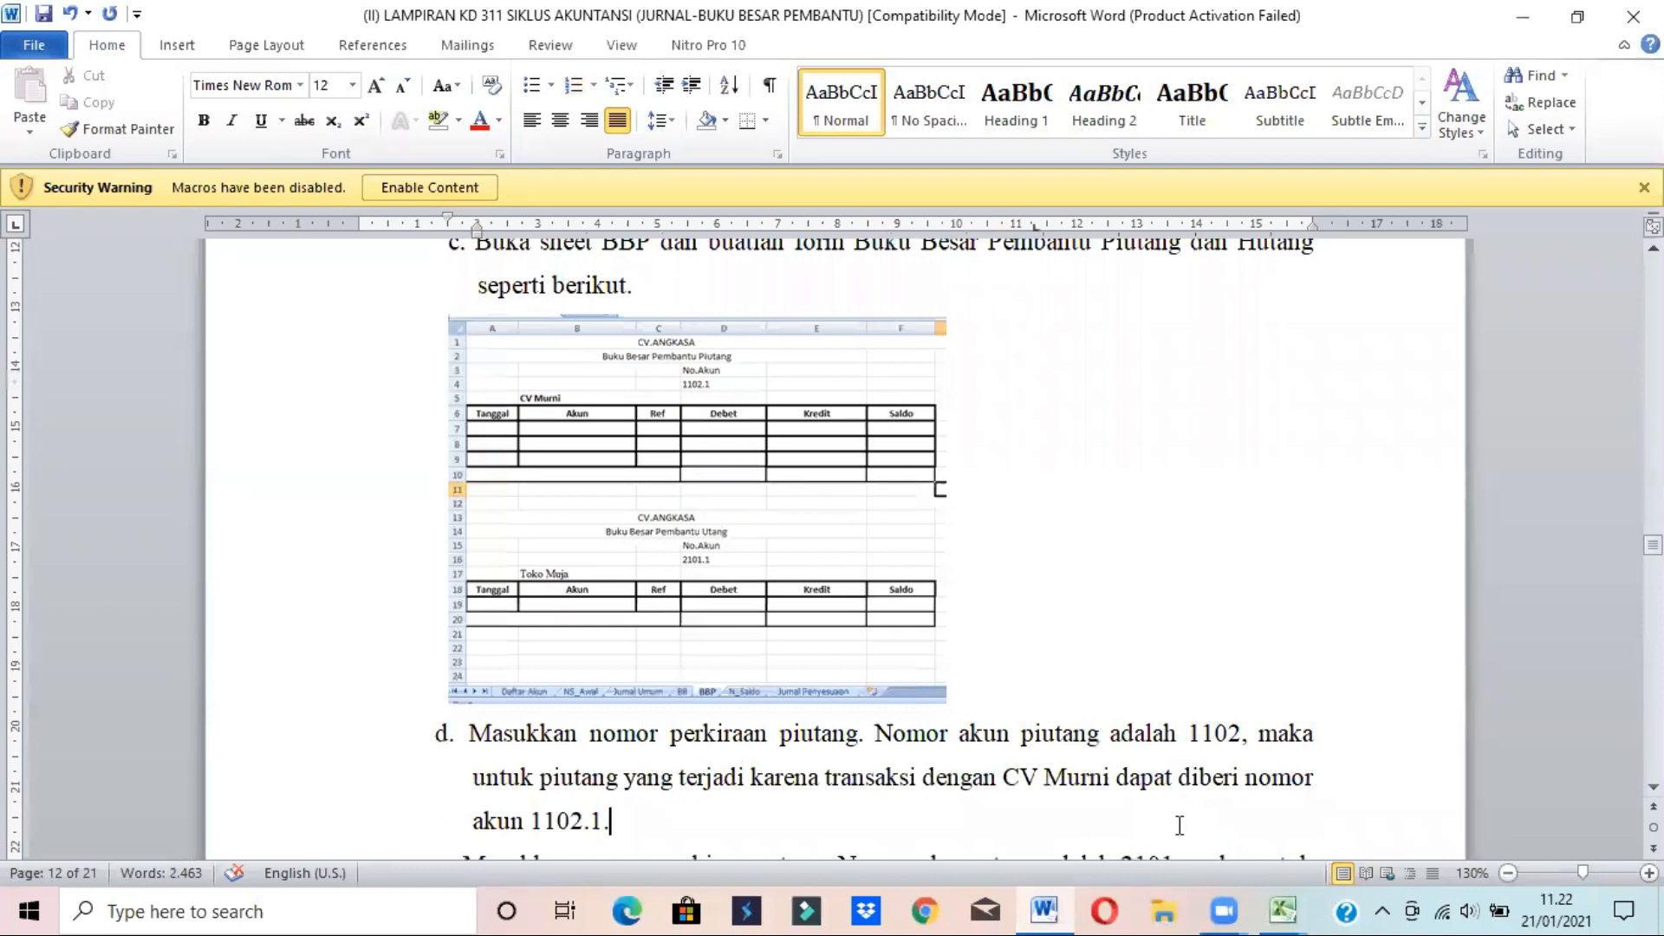
pyautogui.press('Down')
pyautogui.press('Down')
pyautogui.press('Down')
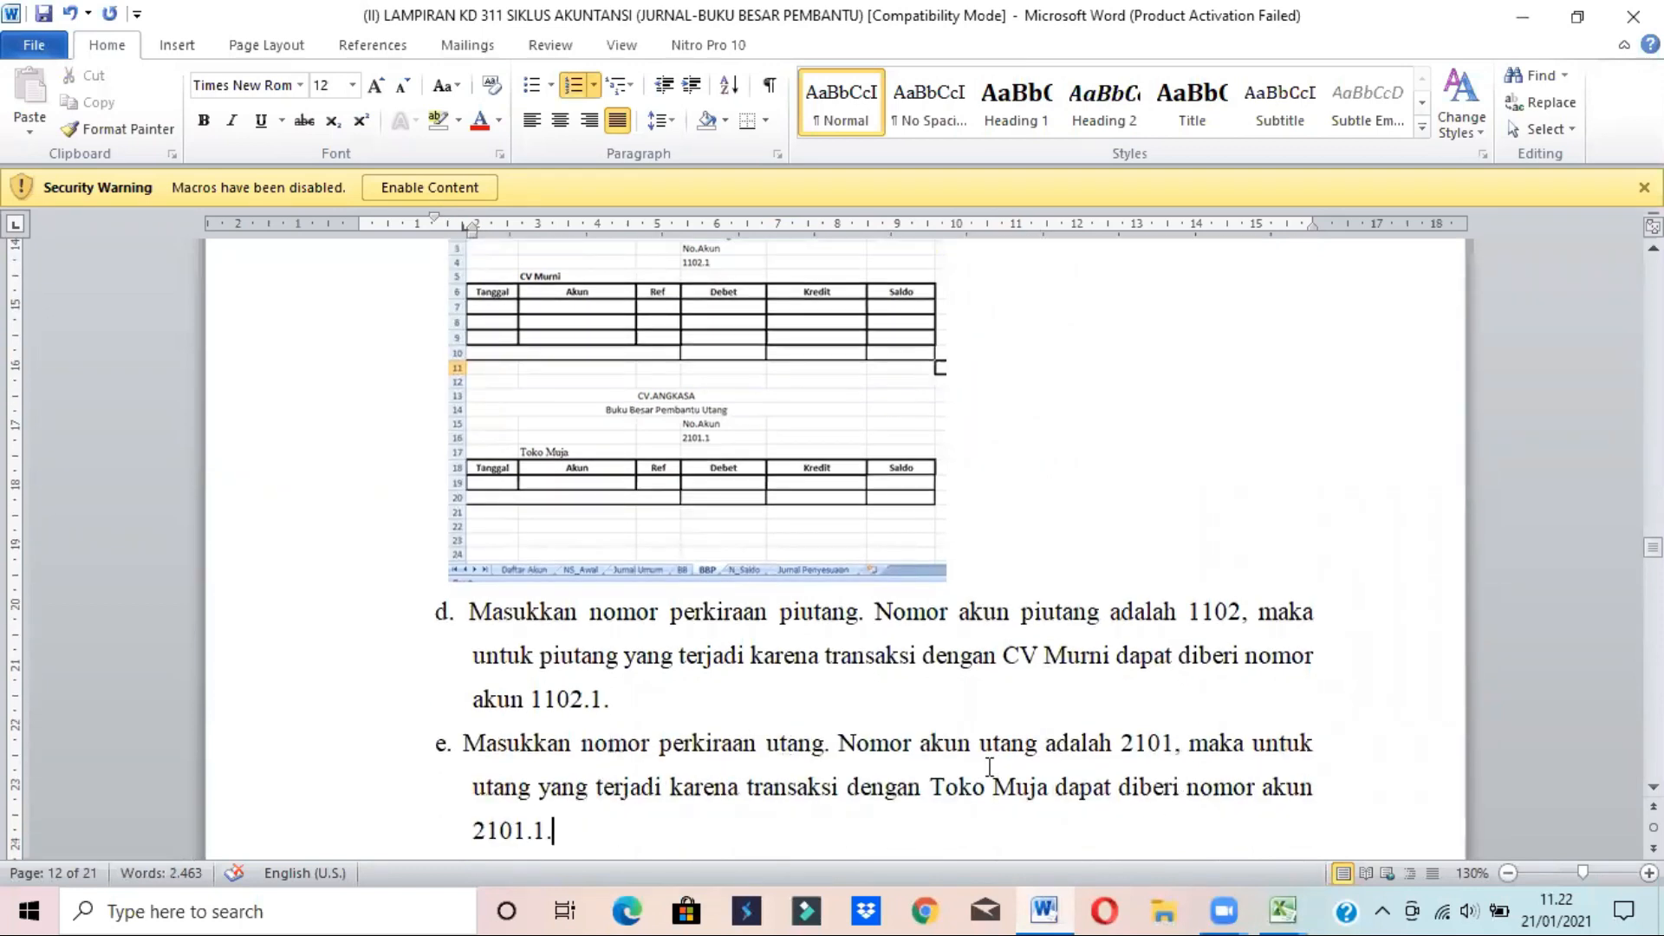
pyautogui.hotkey('alt', 'Tab')
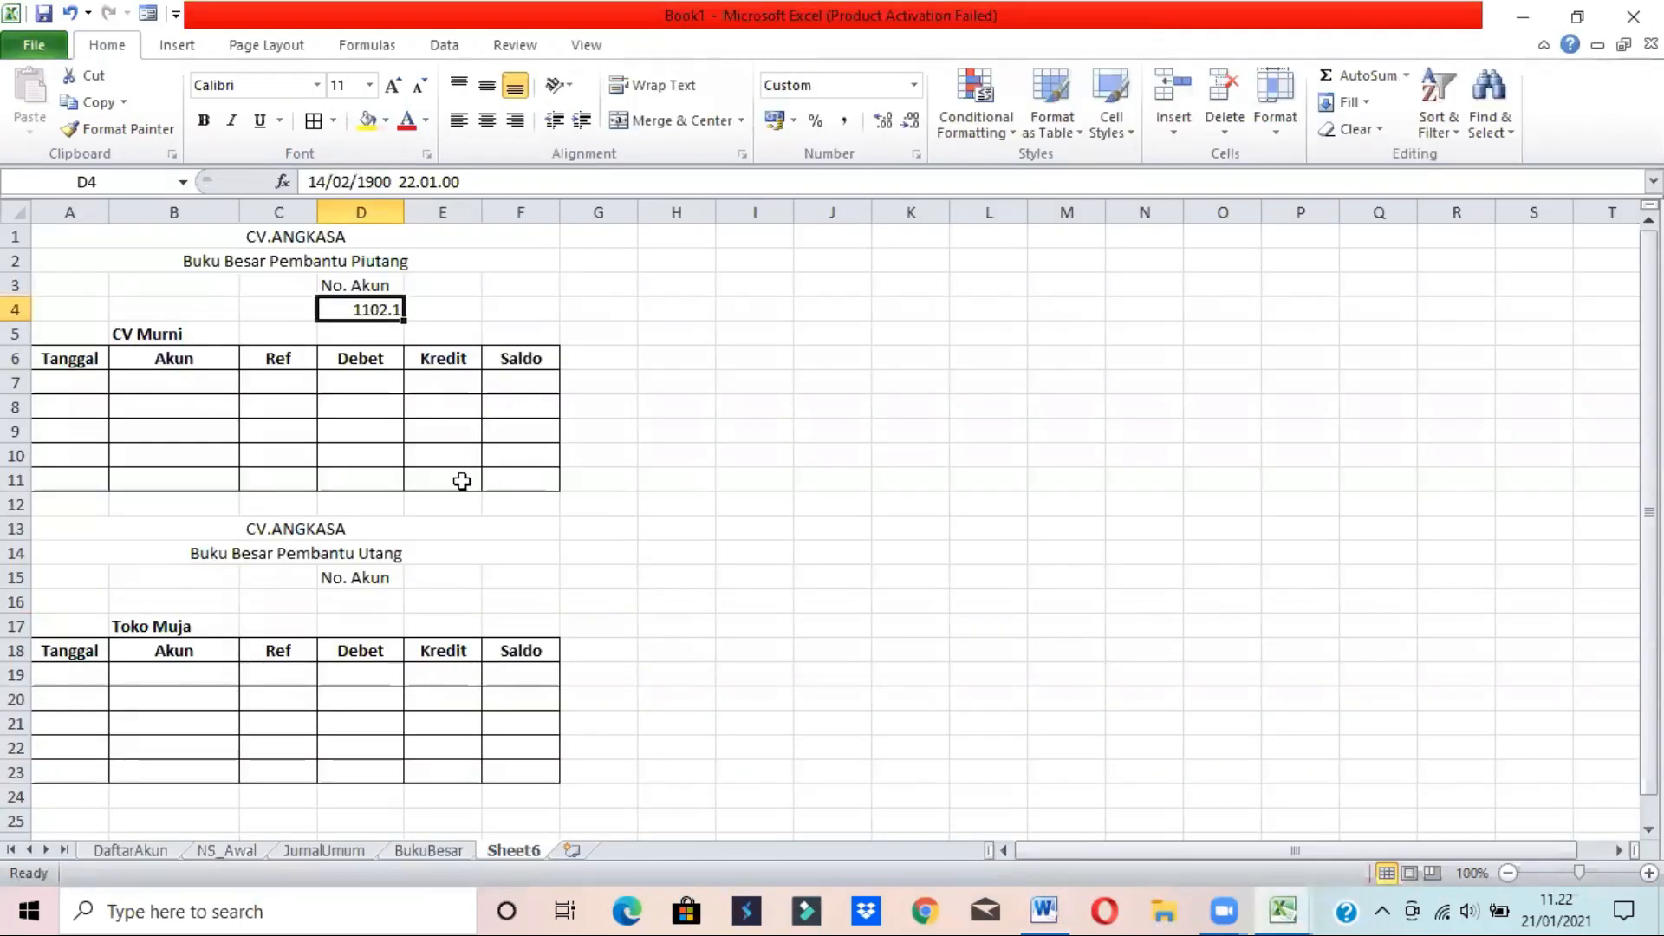
# - Check the payable account number in instruction e of the Word guide and enter 2101.1 in D16 of the Excel sheet
pyautogui.click(379, 592)
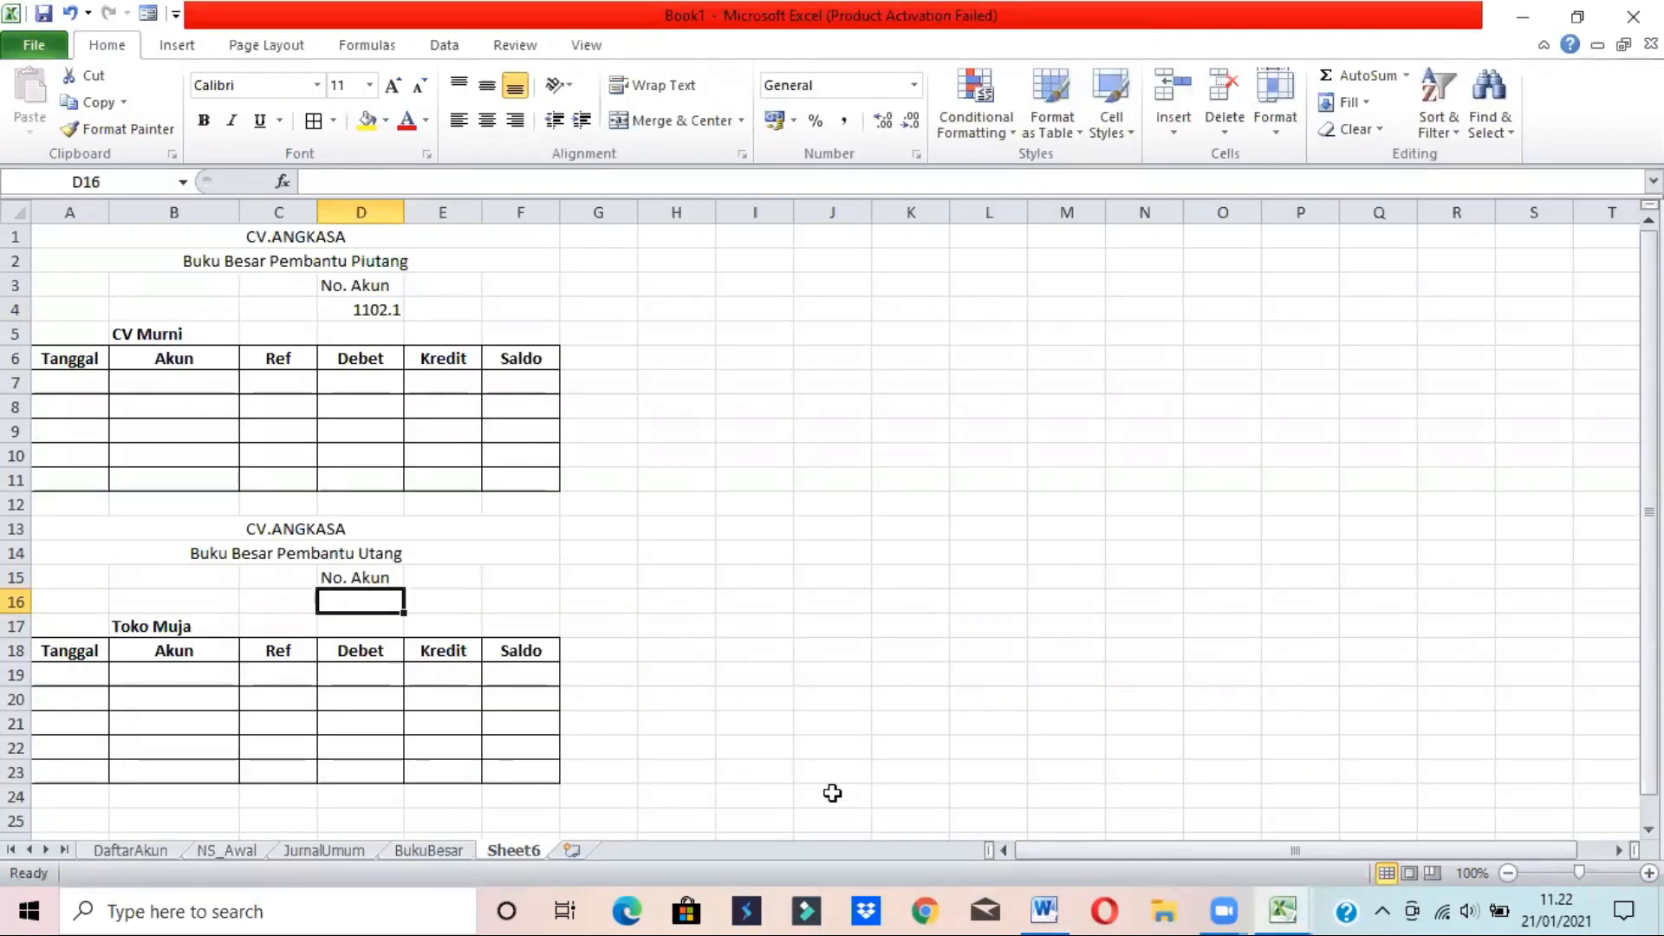
pyautogui.click(1044, 910)
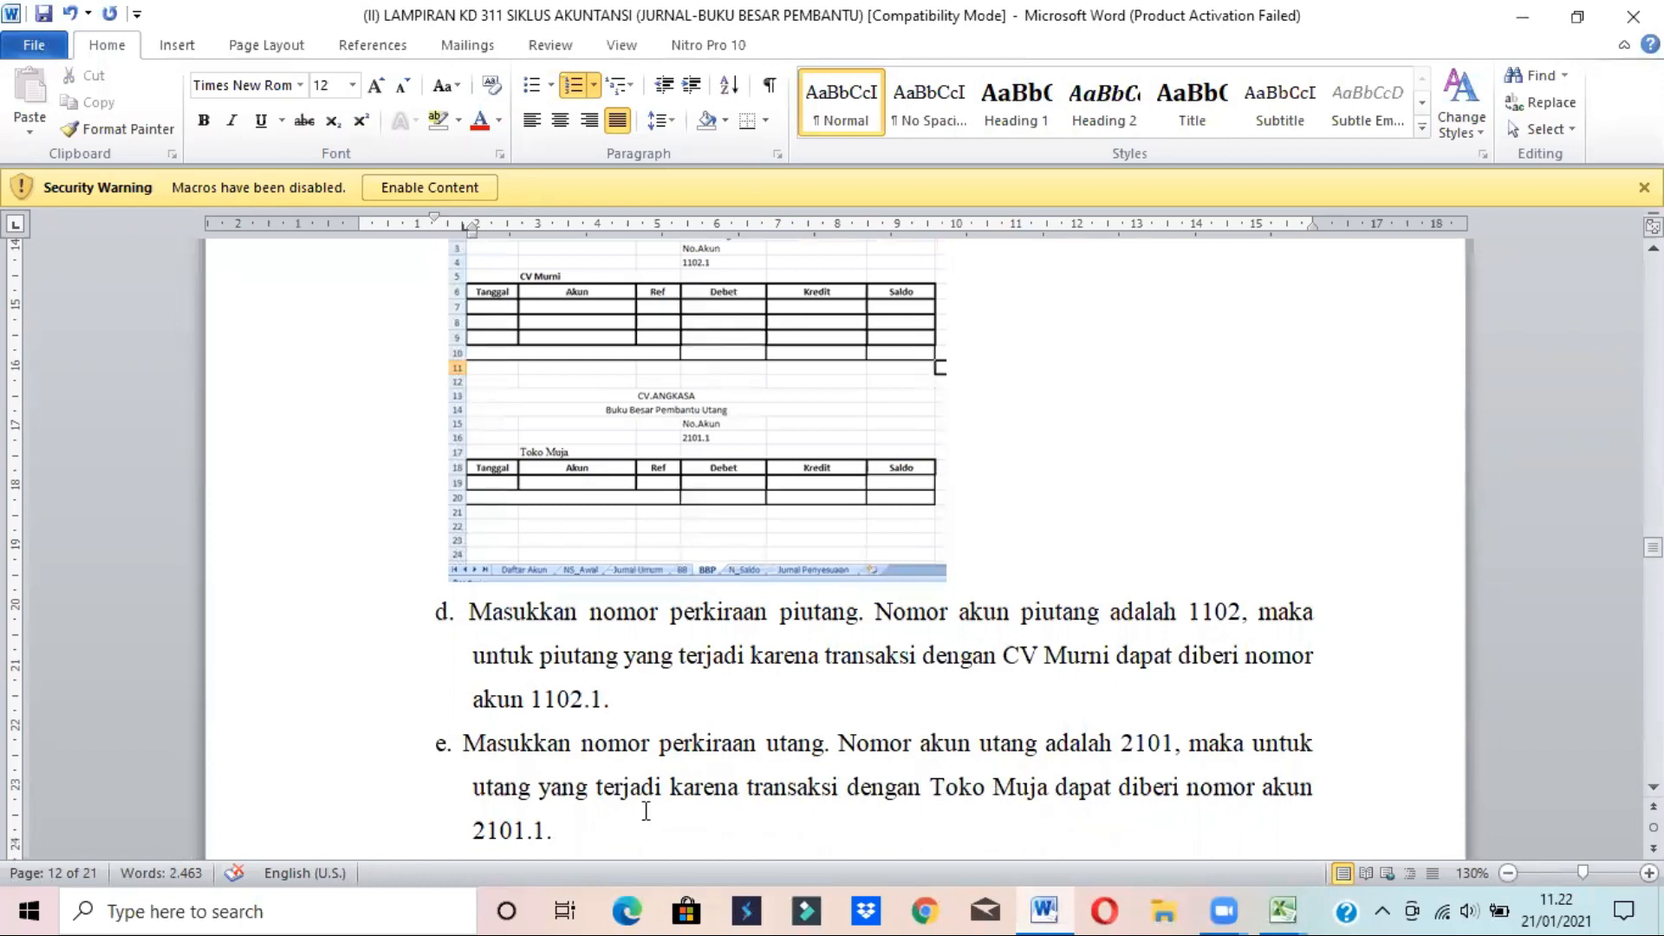
pyautogui.click(1043, 906)
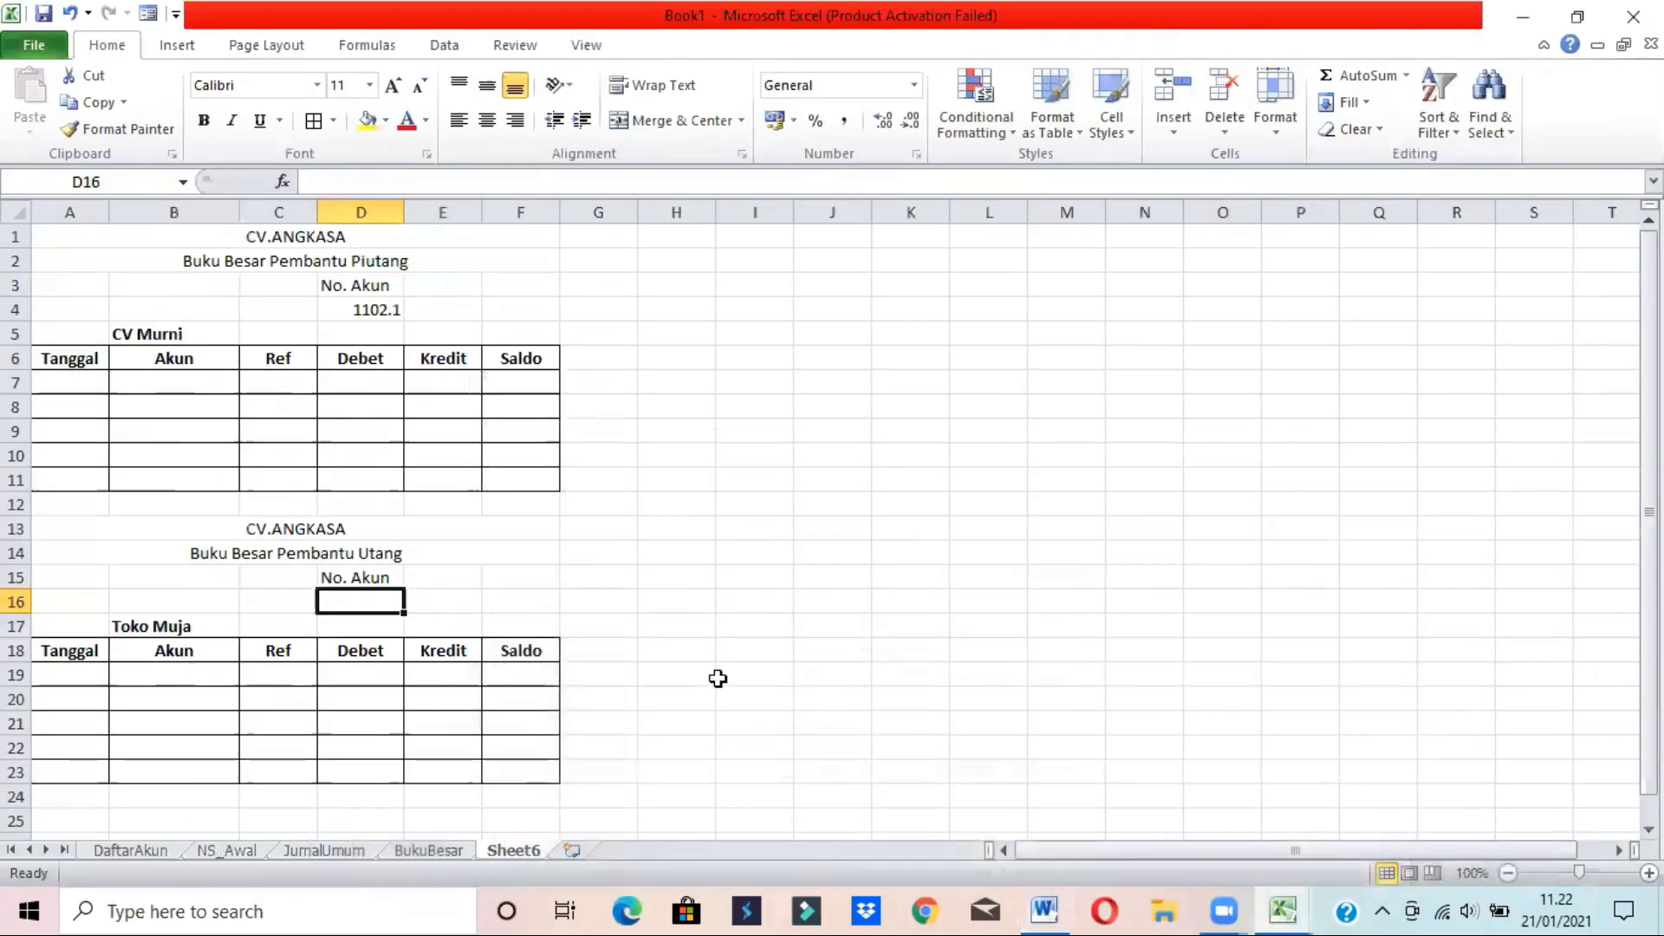
pyautogui.write('2101')
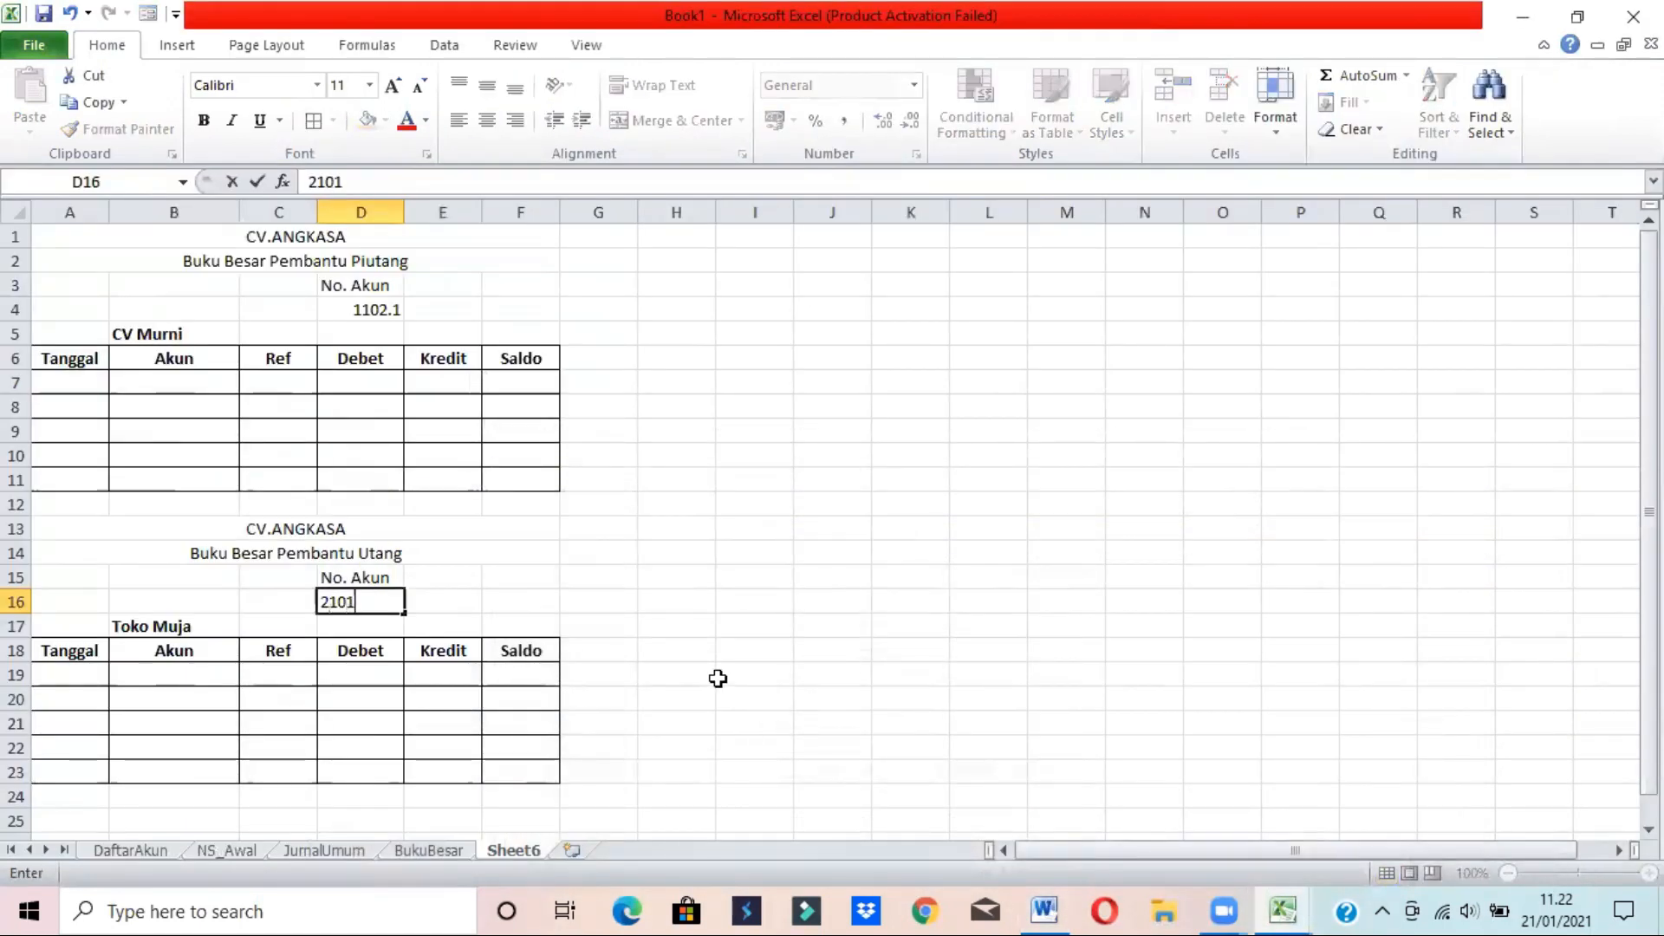
pyautogui.press('Return')
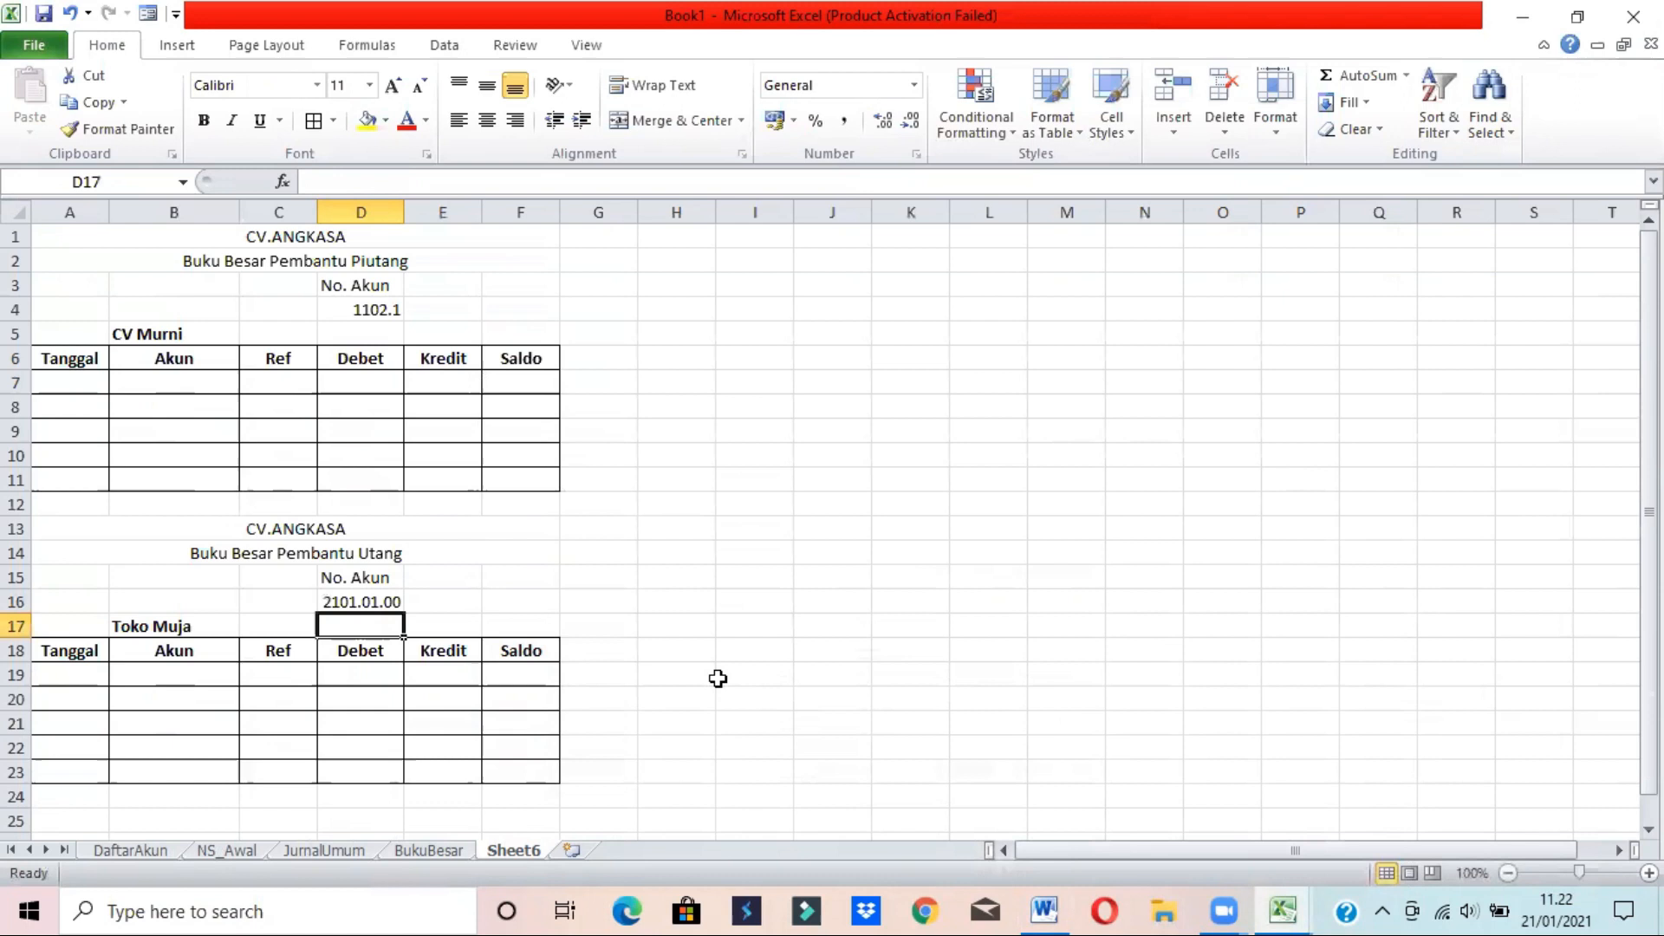
# - Apply the custom number format [h].m to the payable account number in D16
pyautogui.press('Up')
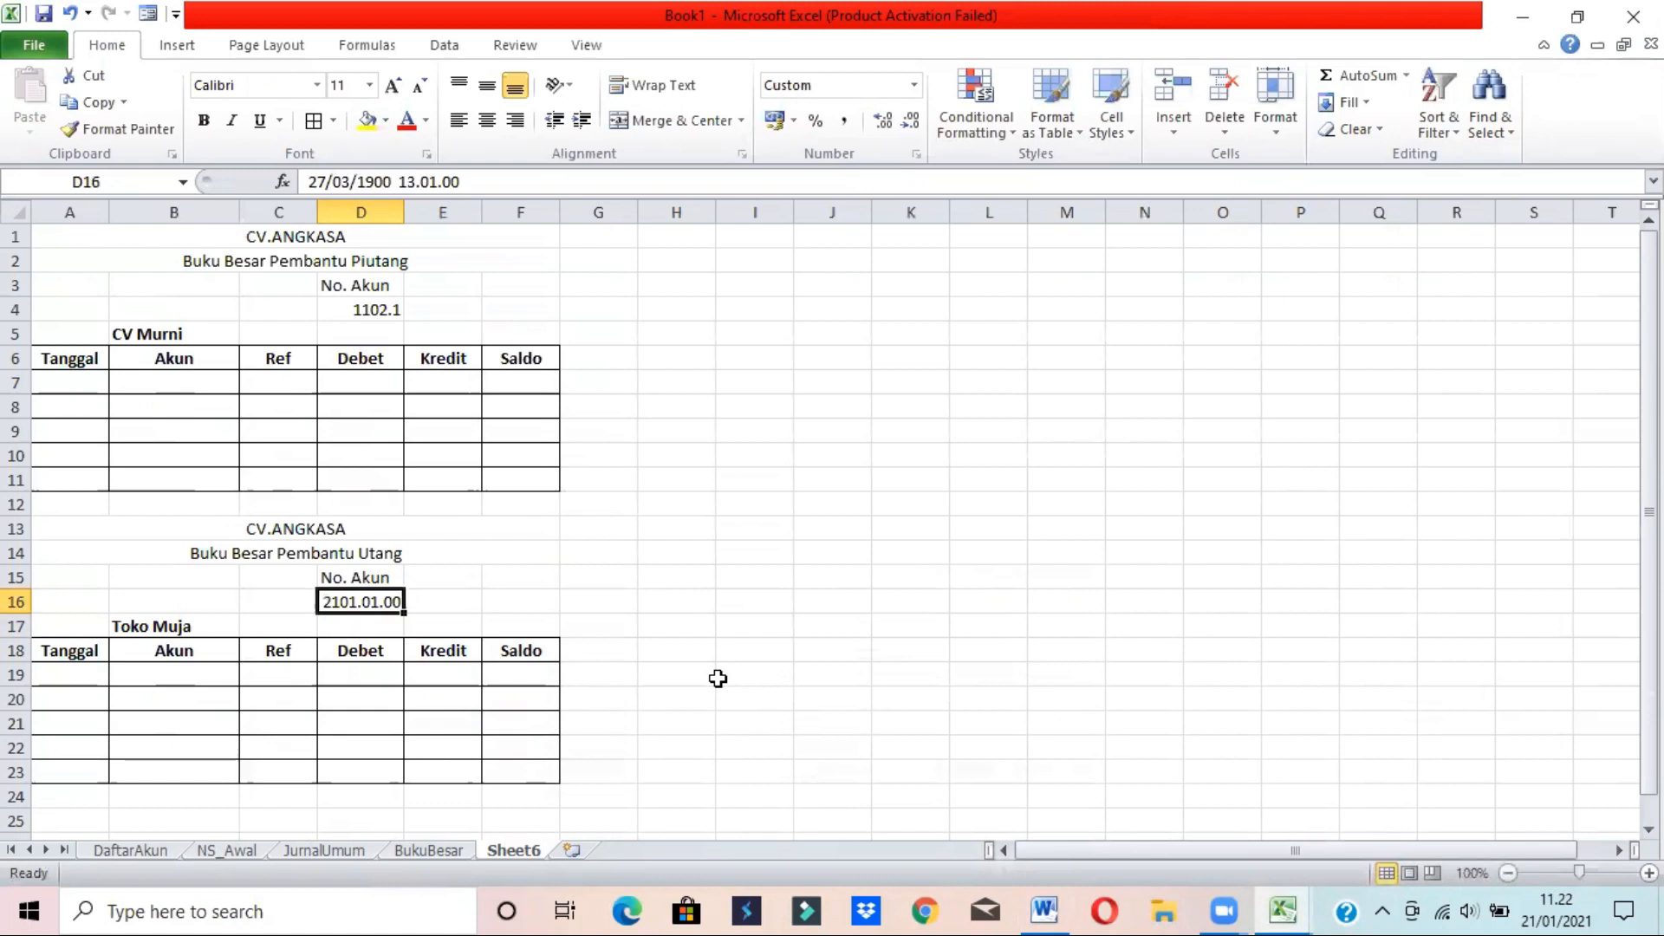
pyautogui.click(913, 85)
pyautogui.click(833, 654)
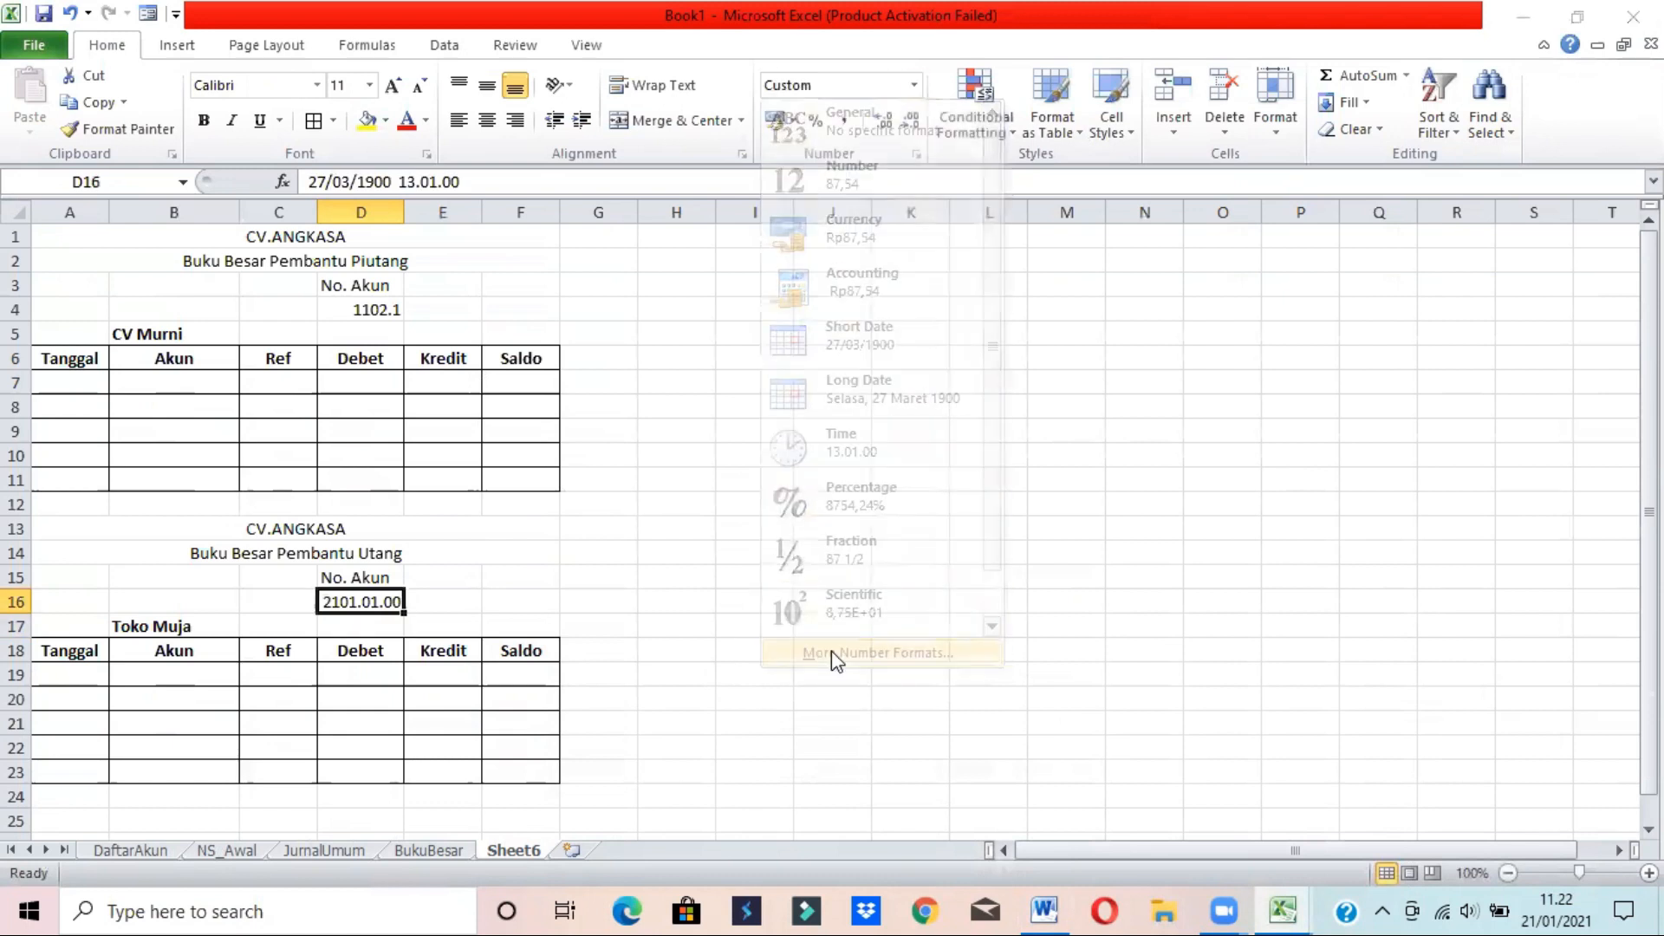
pyautogui.click(834, 376)
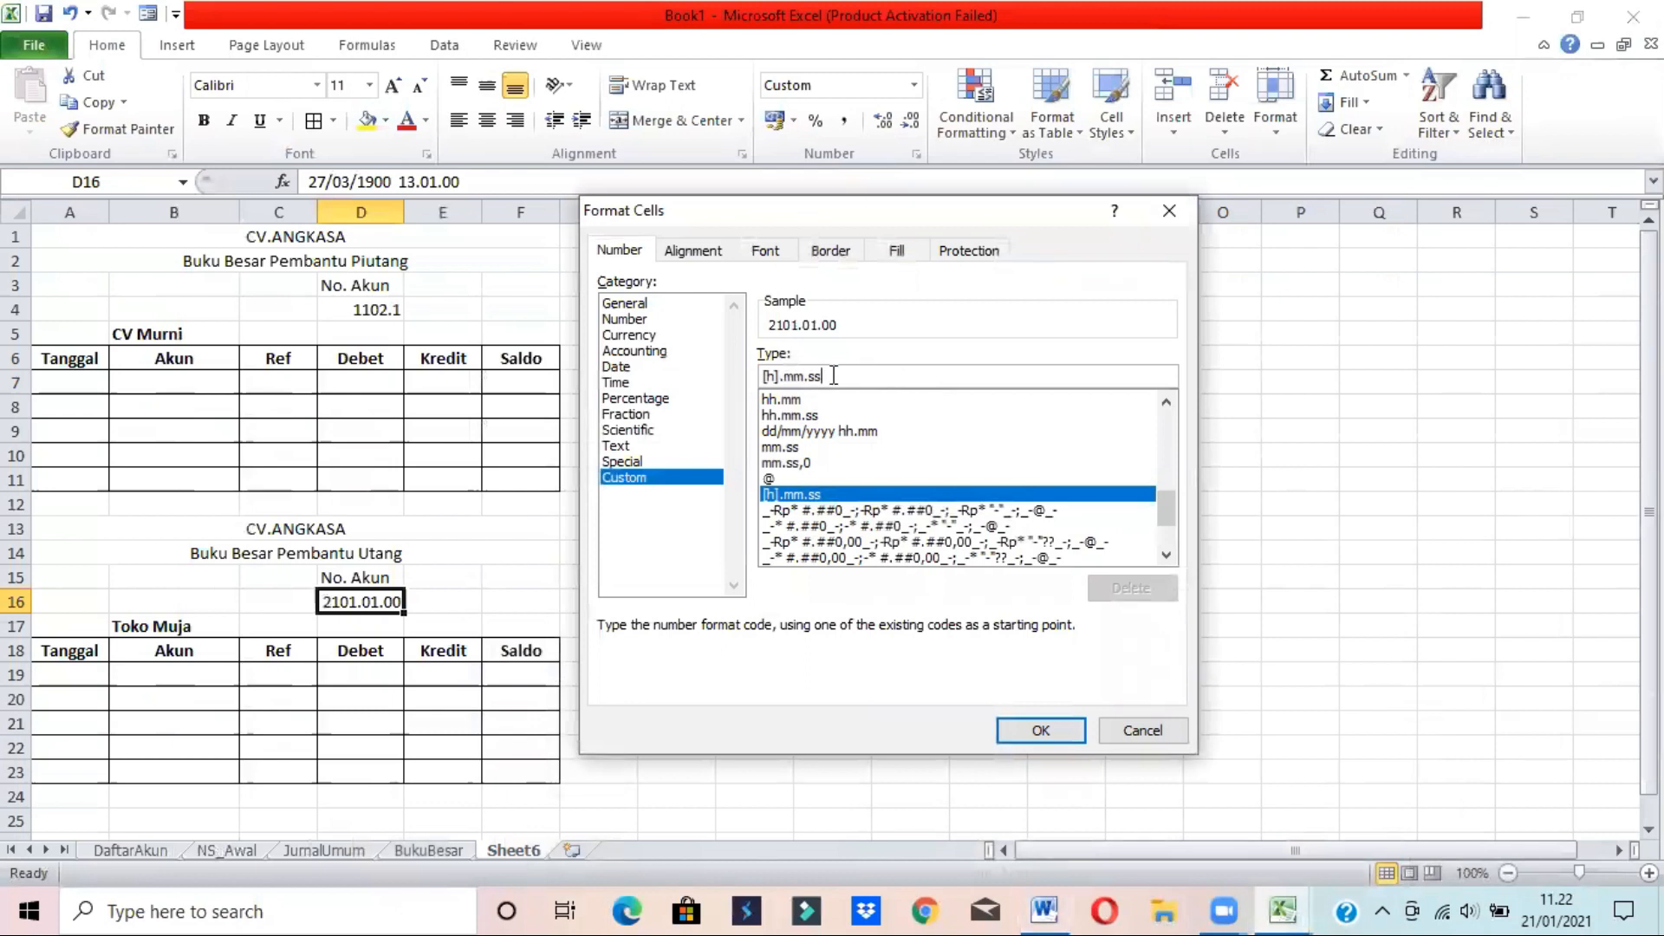
pyautogui.press('BackSpace')
pyautogui.press('BackSpace')
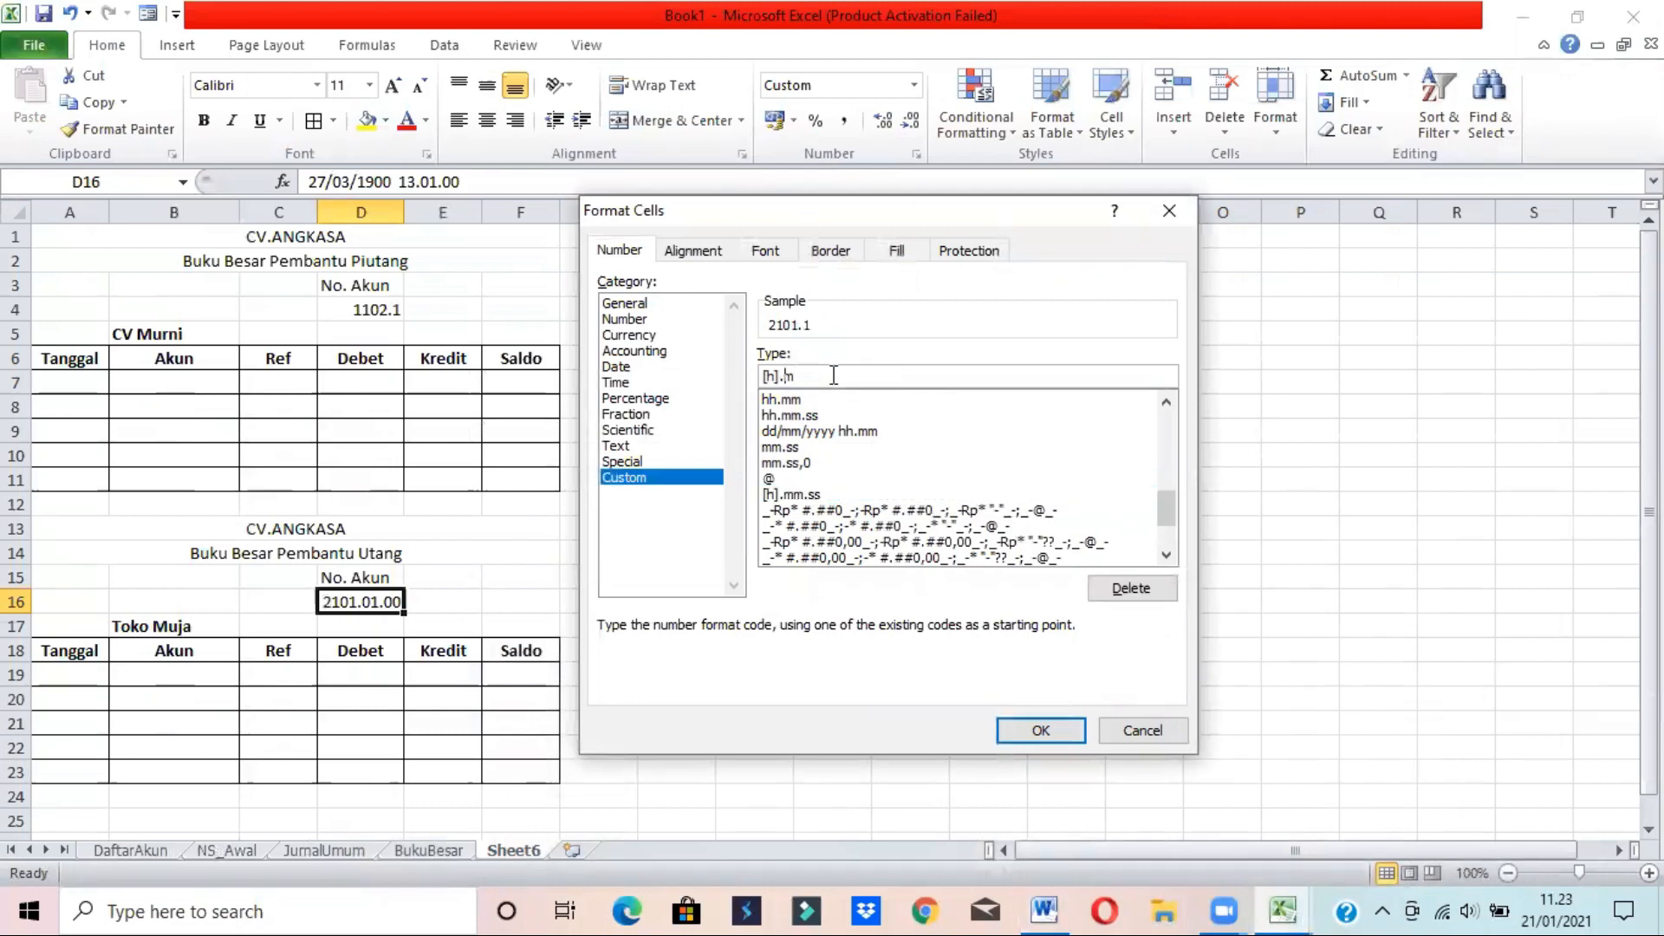
pyautogui.click(1037, 731)
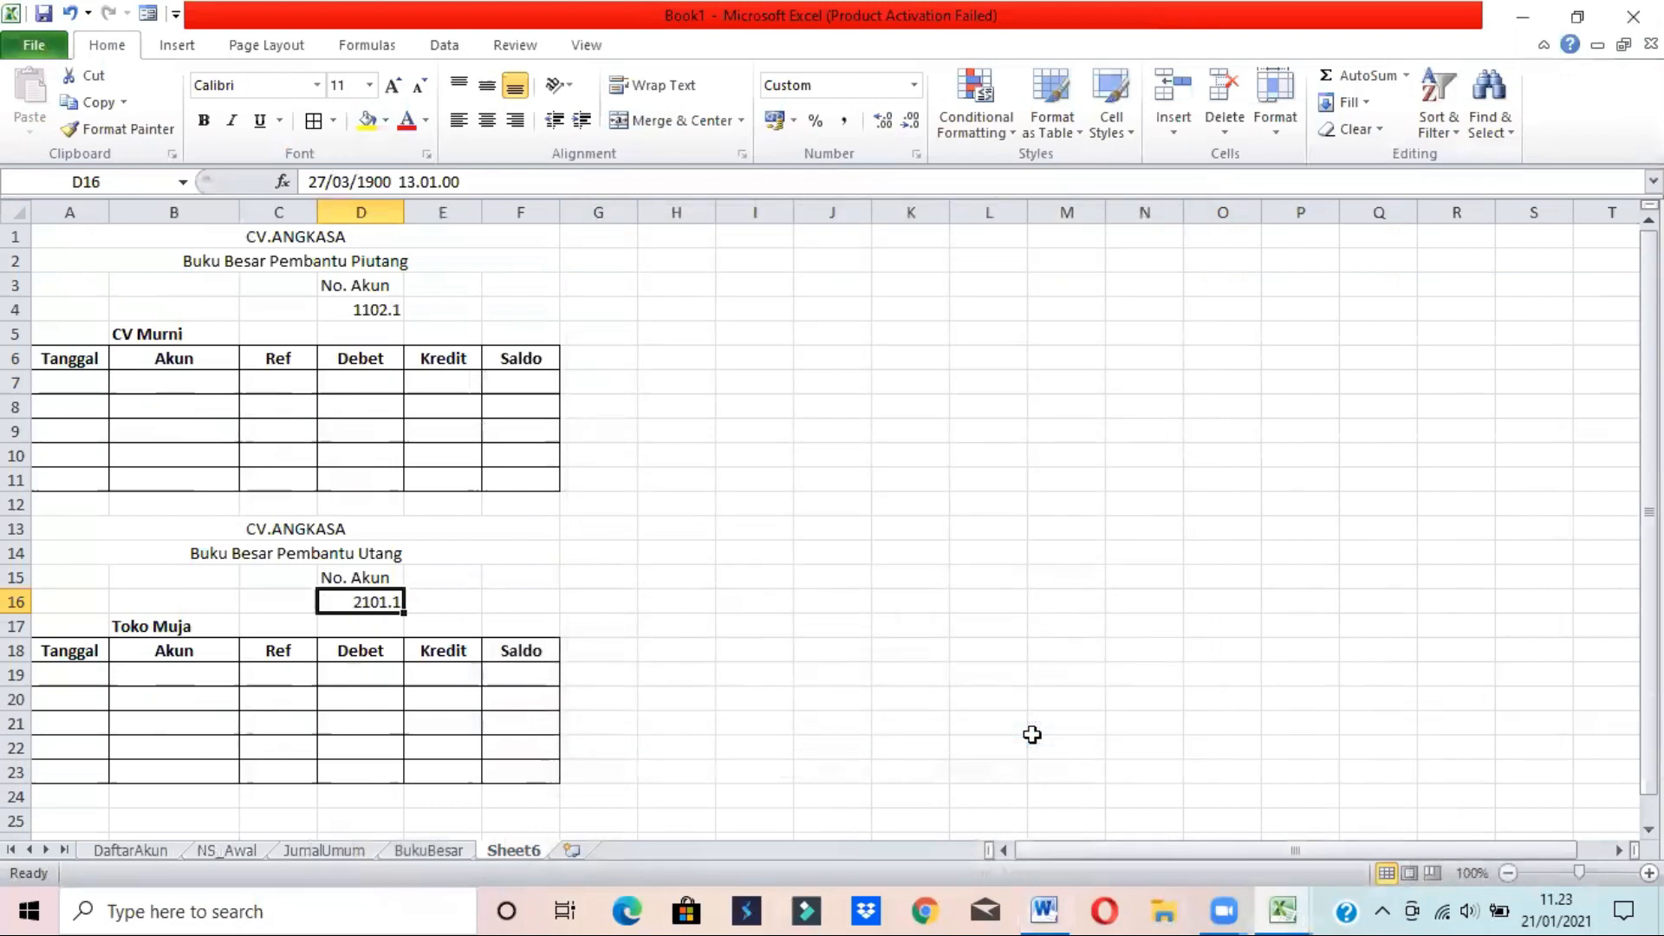
# - Read instruction f in the Word guide and re-enter CV Murni in B5 as the receivable ledger's name in Excel
pyautogui.click(1046, 908)
pyautogui.scroll(-5, 842, 624)
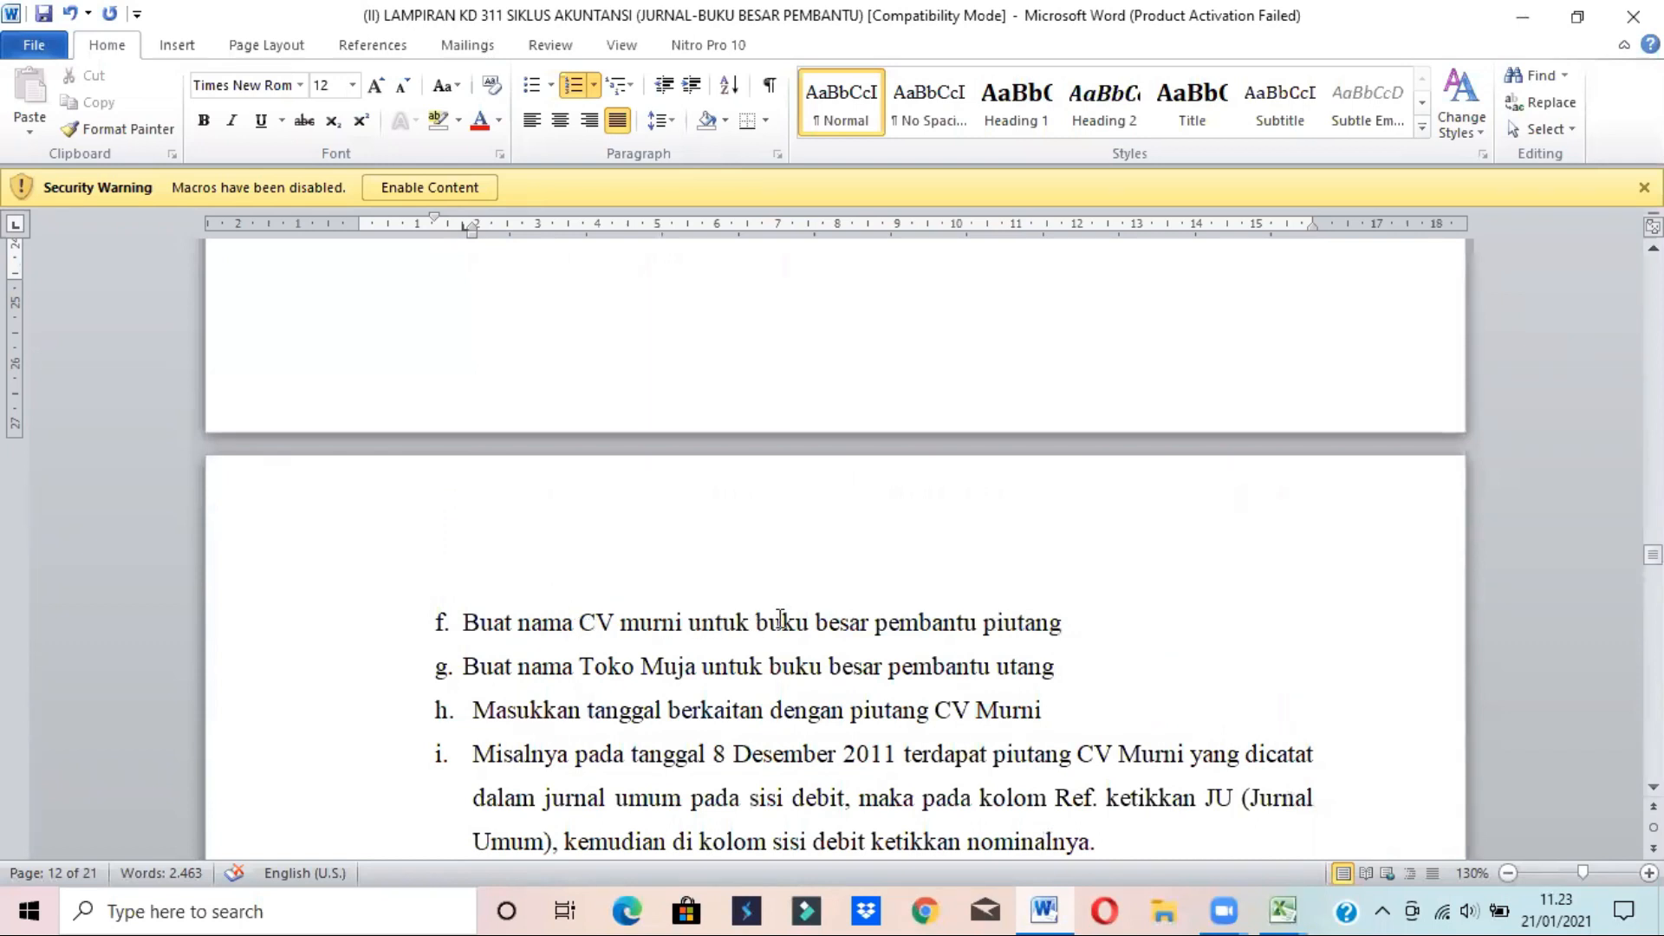
pyautogui.hotkey('alt', 'Tab')
pyautogui.click(165, 334)
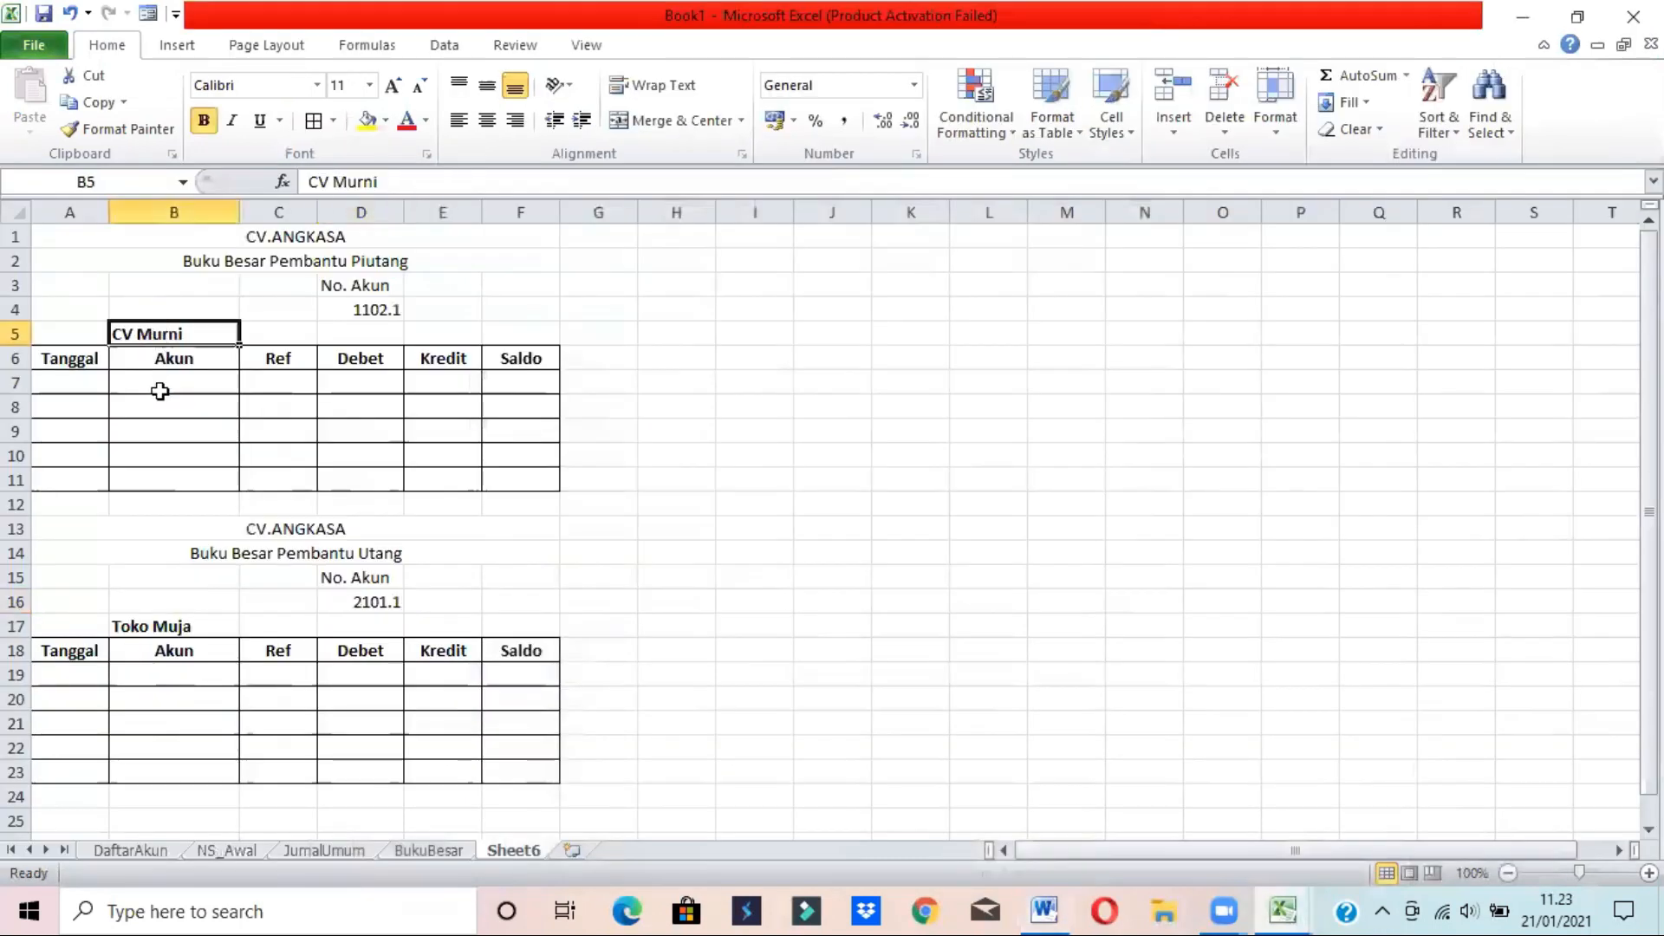
pyautogui.write('CV MU')
pyautogui.press('BackSpace')
pyautogui.write('urni')
pyautogui.press('Return')
pyautogui.press('Return')
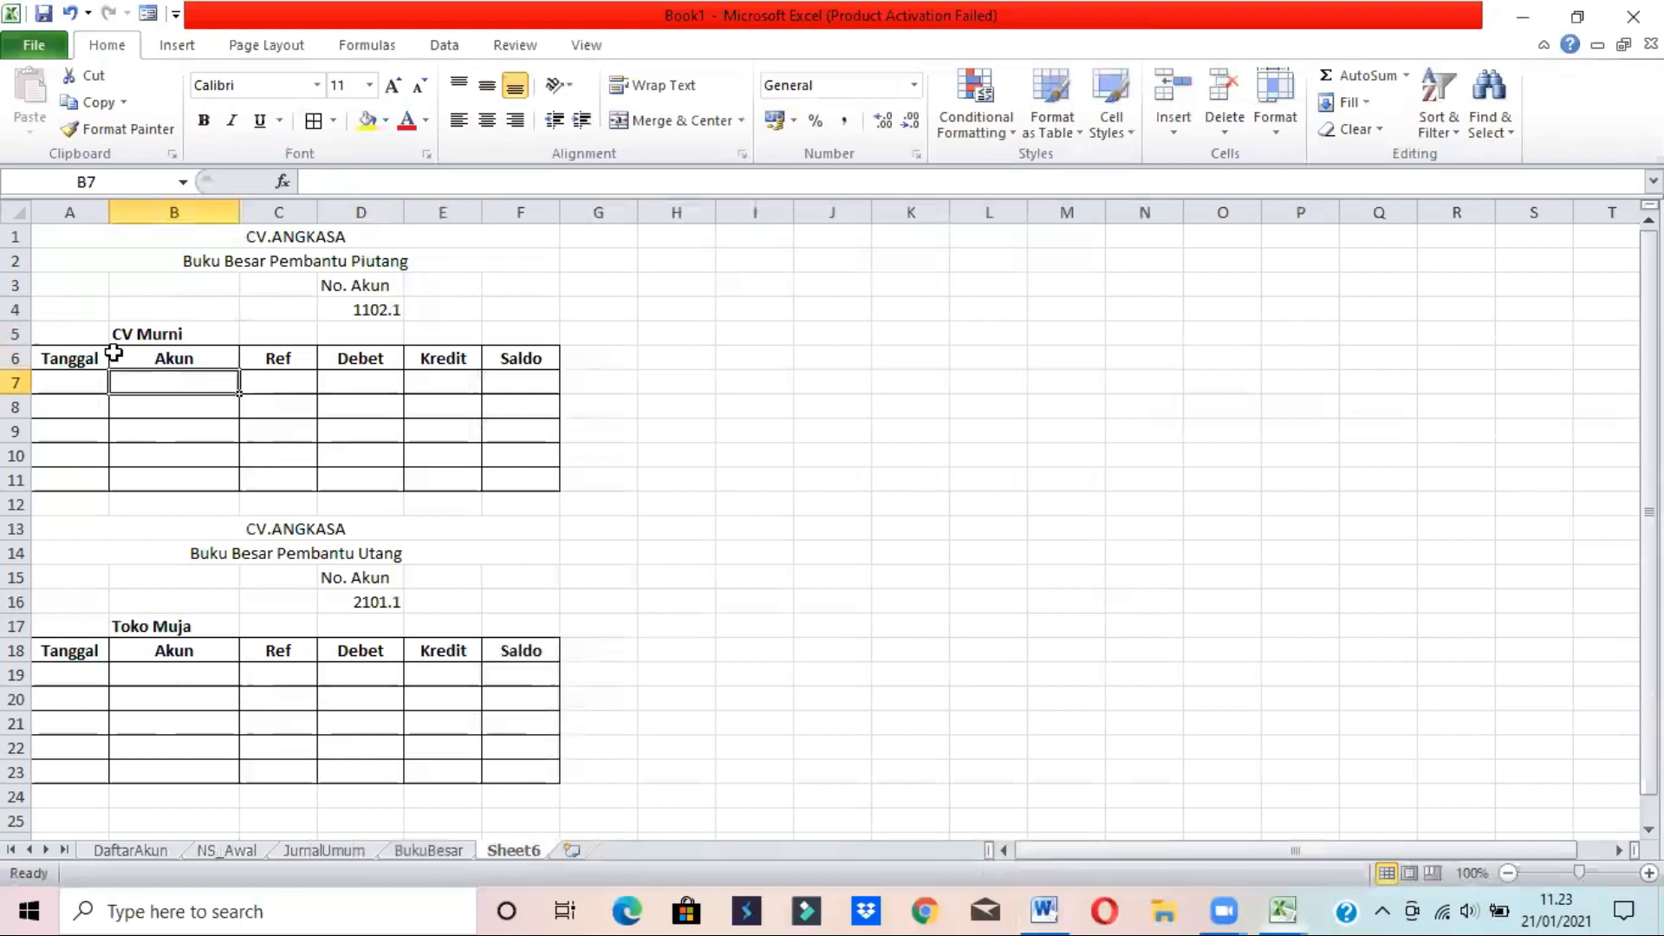
# - Check instruction g in the Word guide and re-enter Toko Muja in B17 as the payable ledger's name in Excel
pyautogui.click(1045, 909)
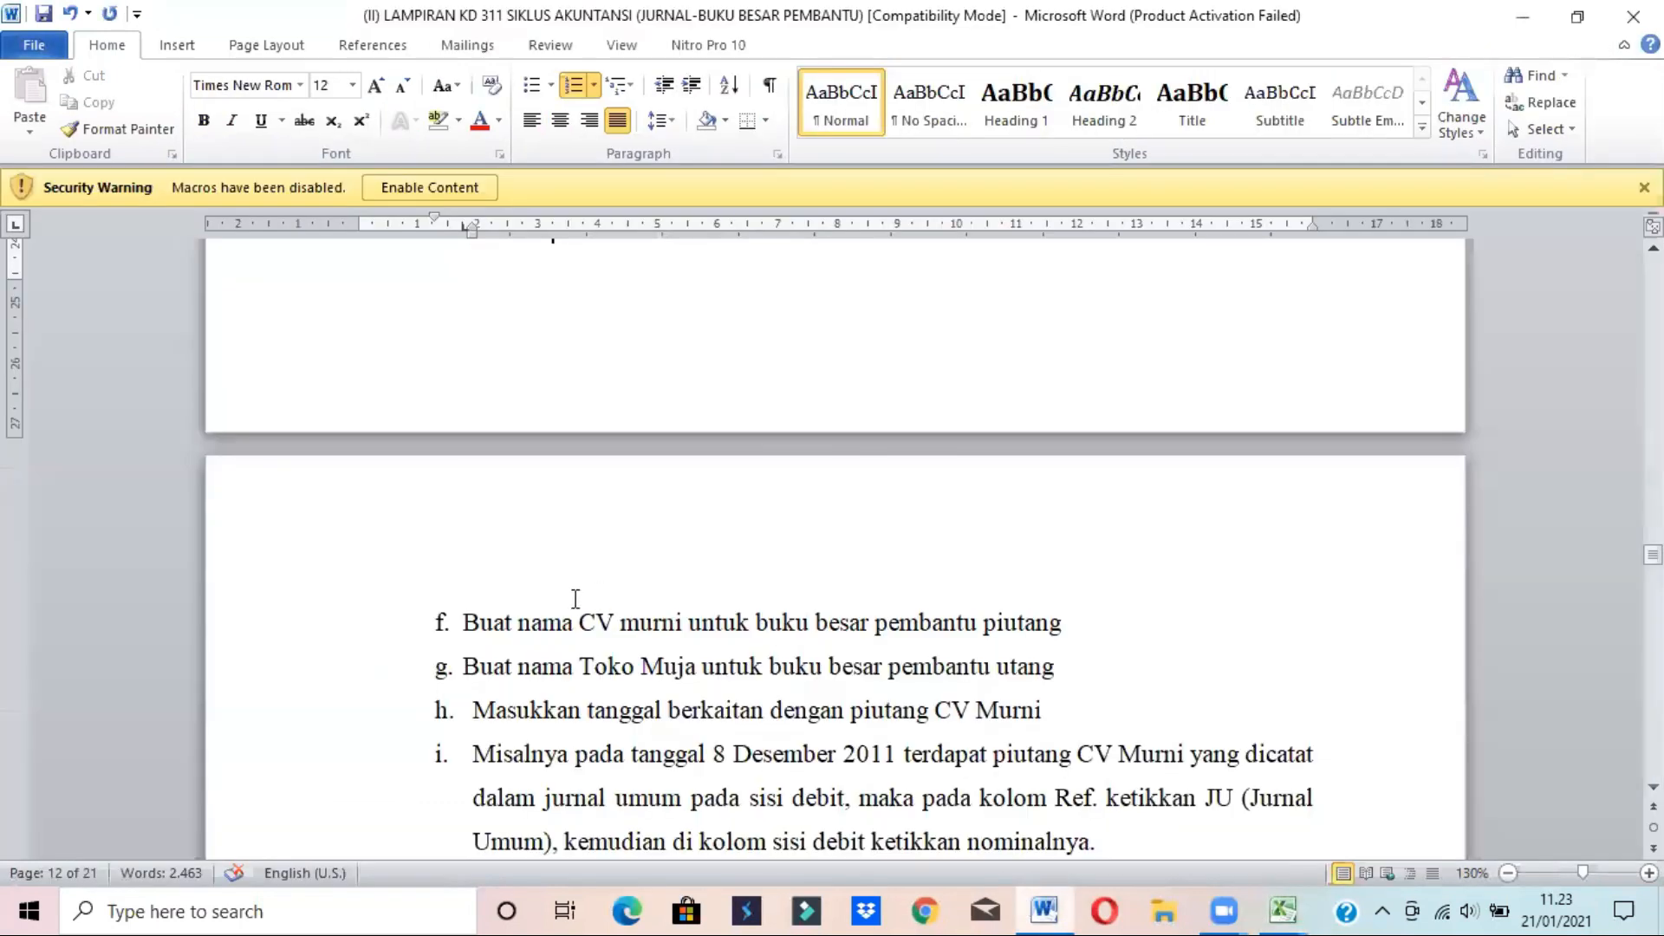
pyautogui.click(1050, 901)
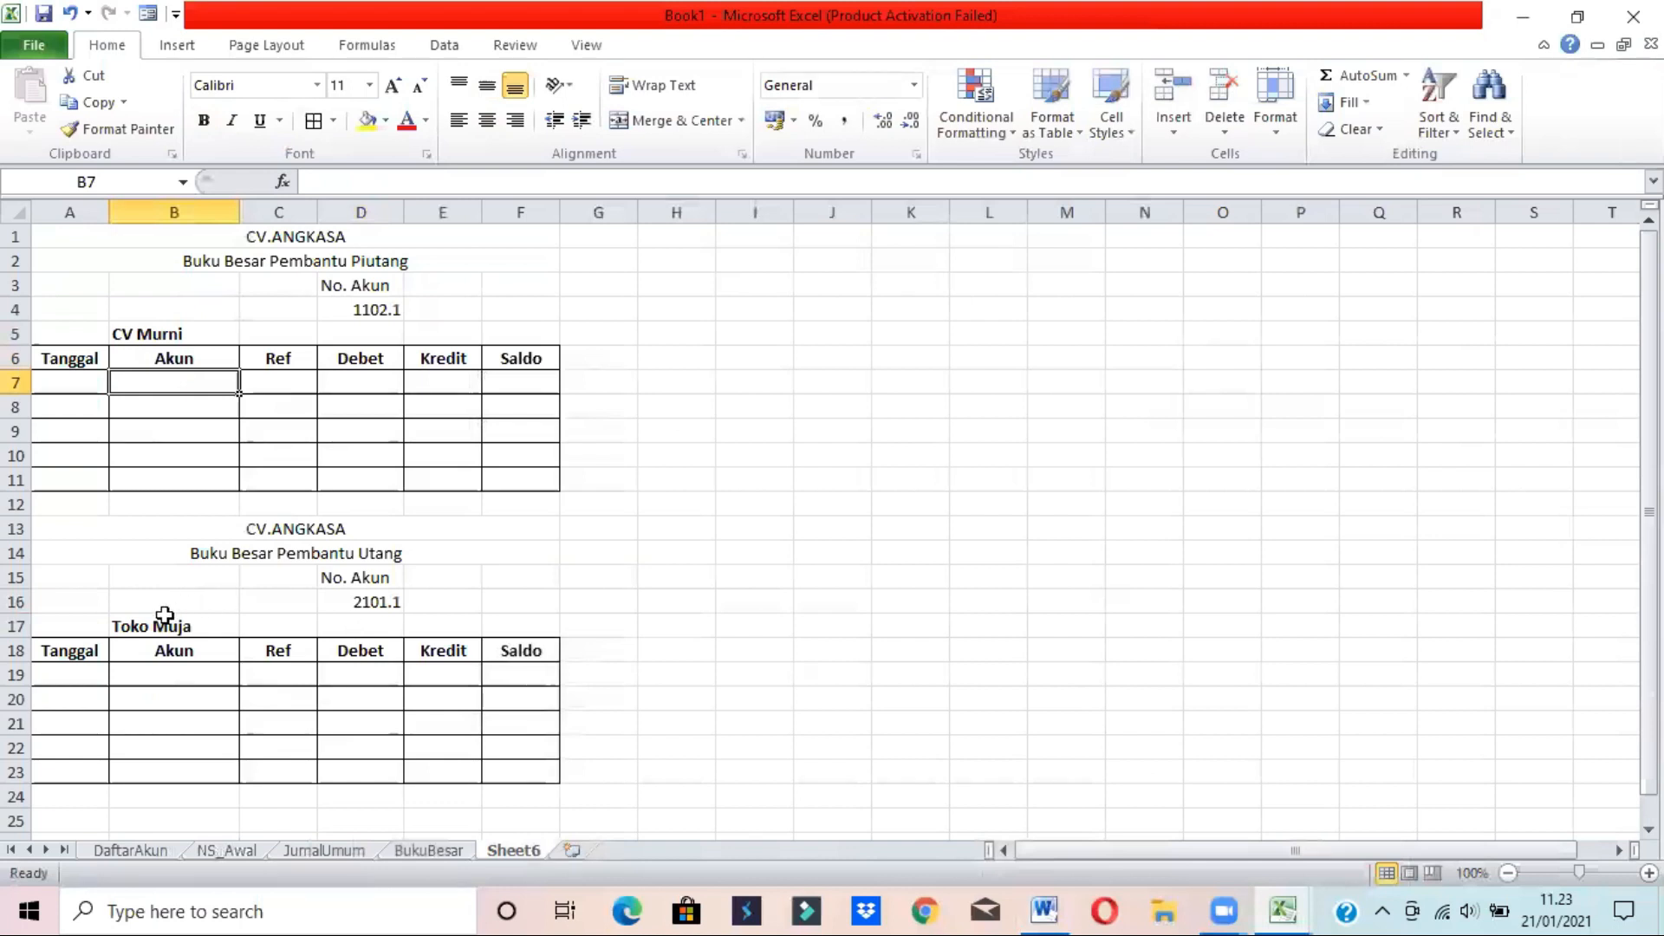
pyautogui.click(164, 615)
pyautogui.write('Toko Muj')
pyautogui.press('Return')
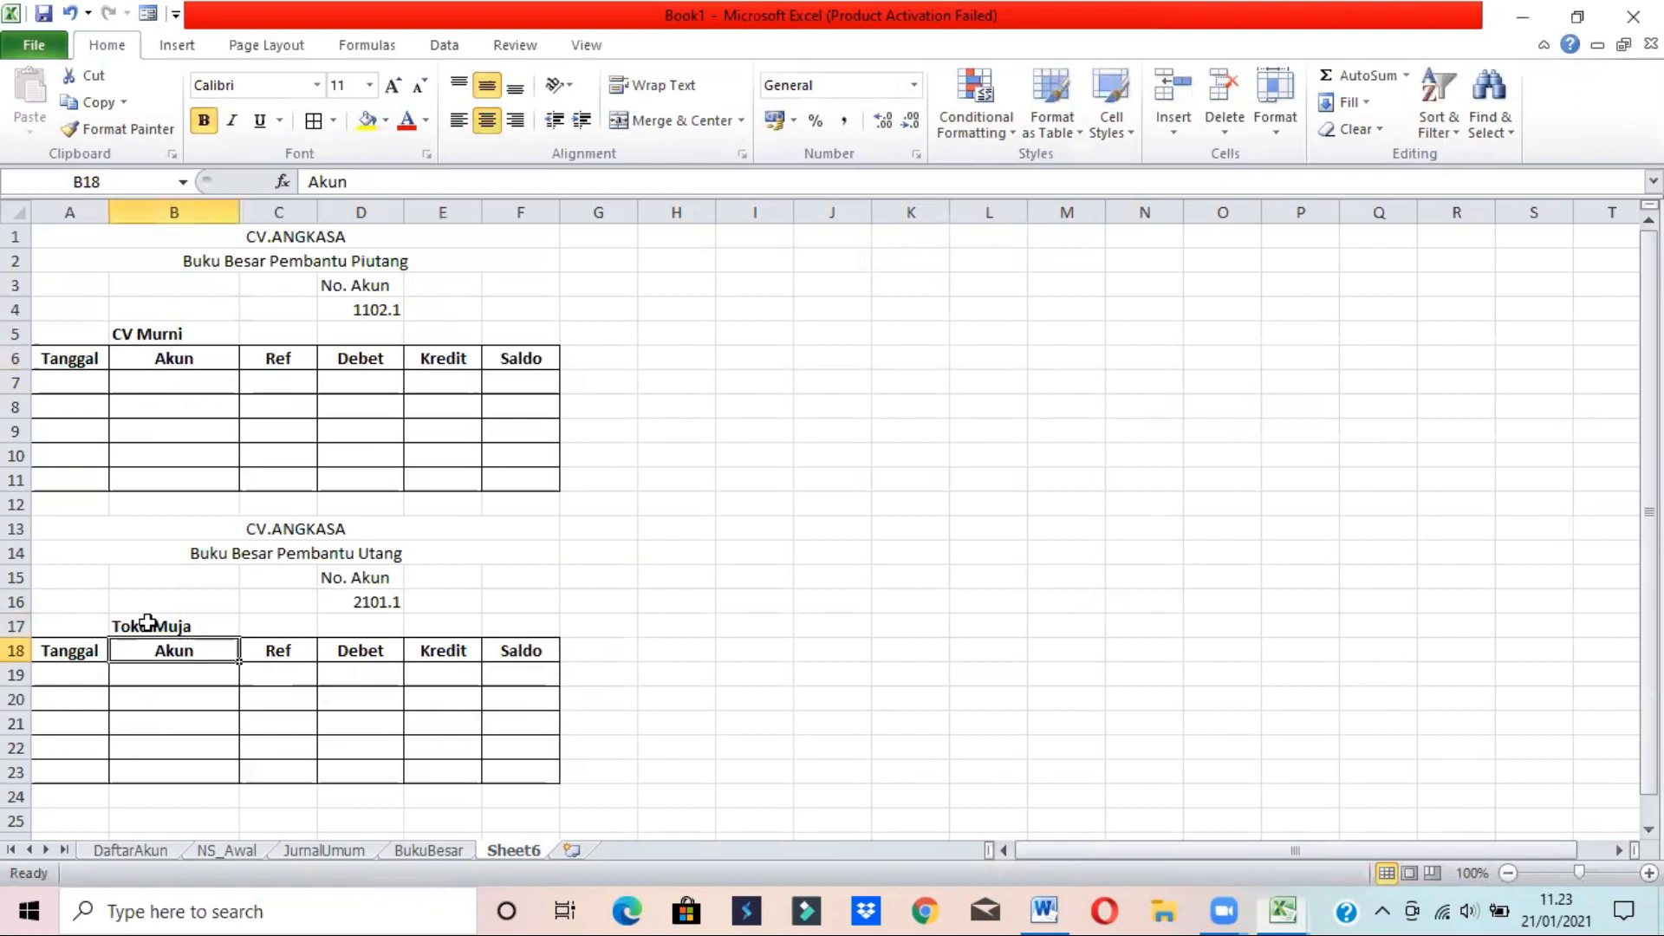
# - Review instructions h to j of the Word guide and the filled-in sample ledgers for CV Murni and Toko Muja
pyautogui.click(1054, 909)
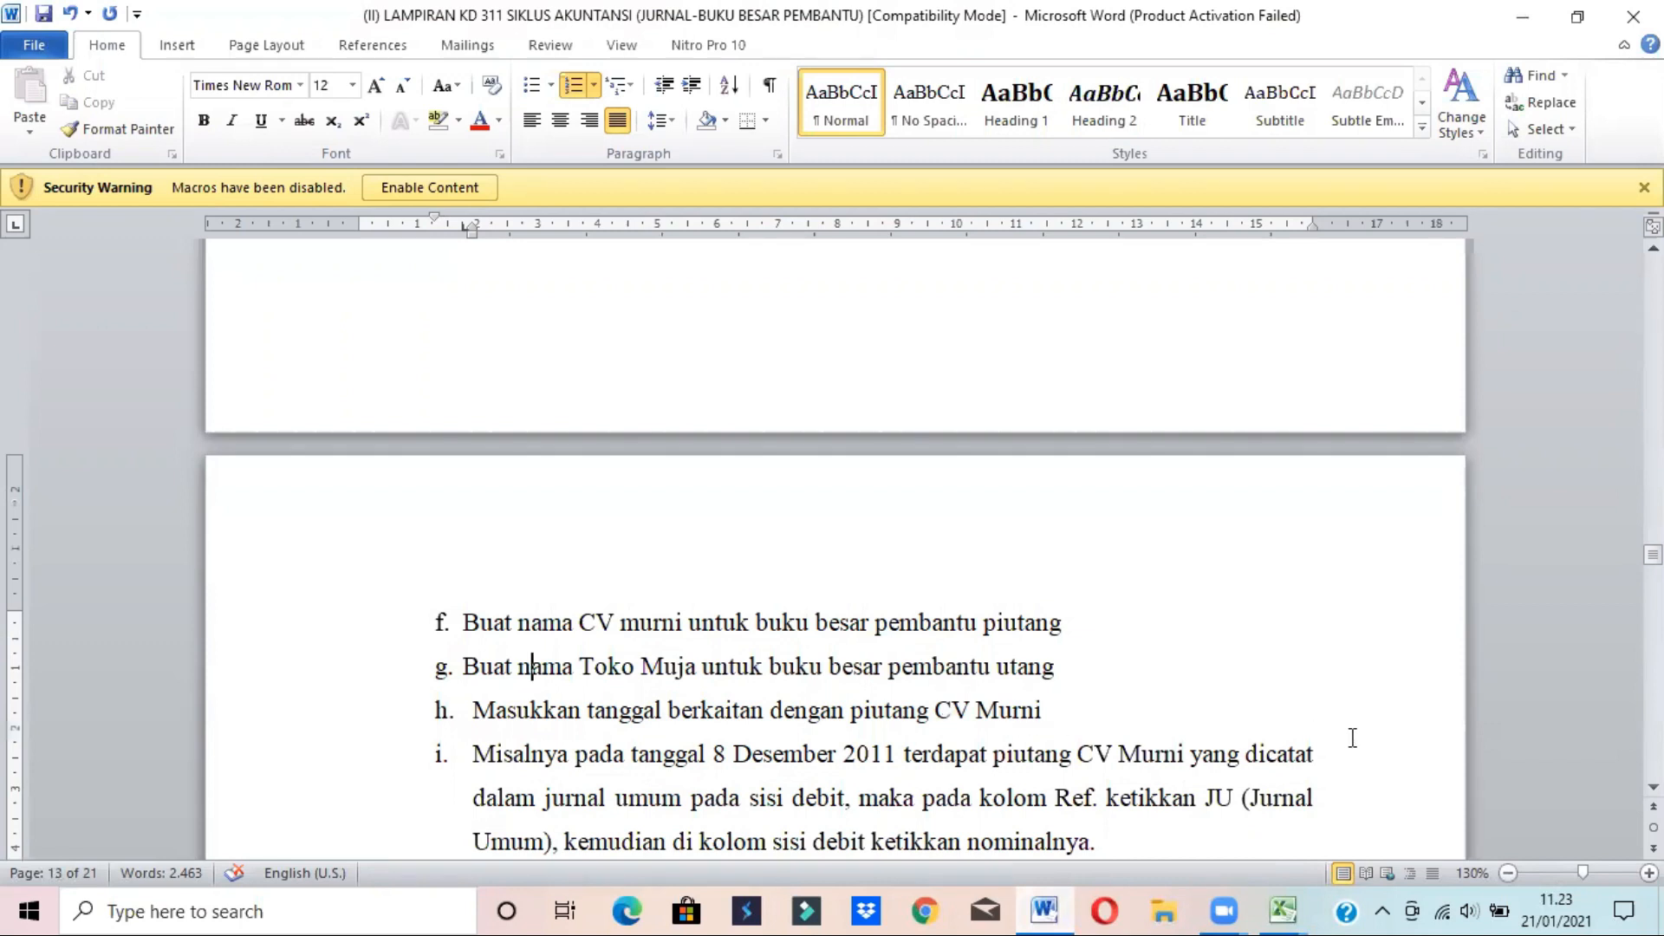
pyautogui.scroll(-3, 832, 606)
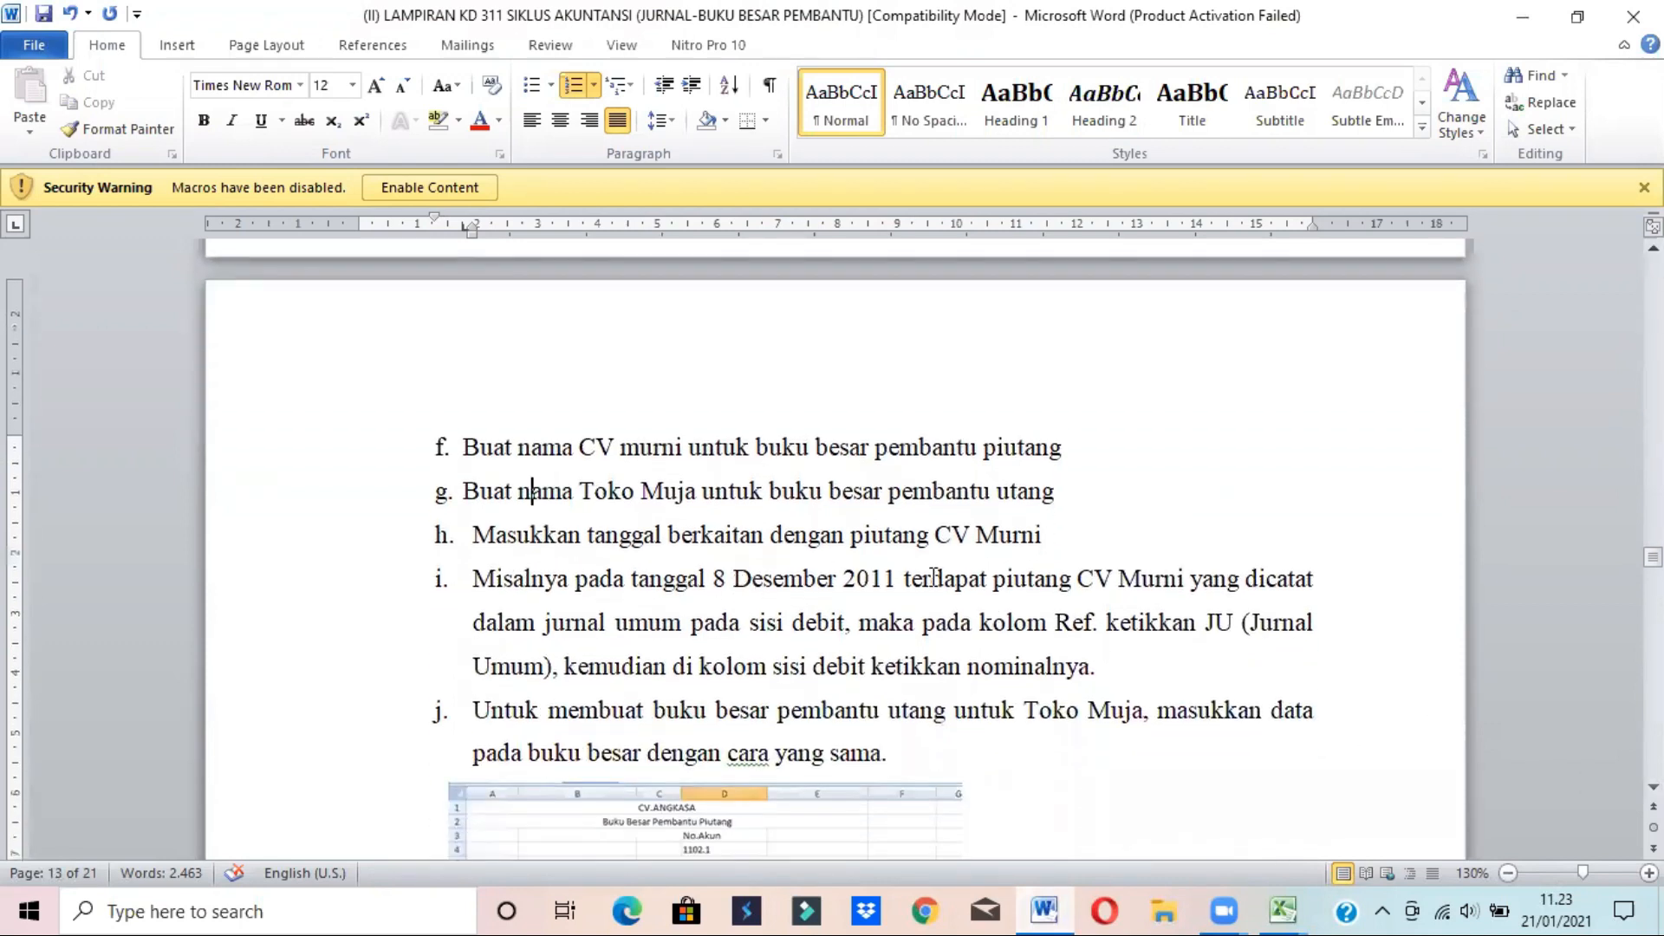
pyautogui.click(532, 491)
pyautogui.scroll(-3, 831, 546)
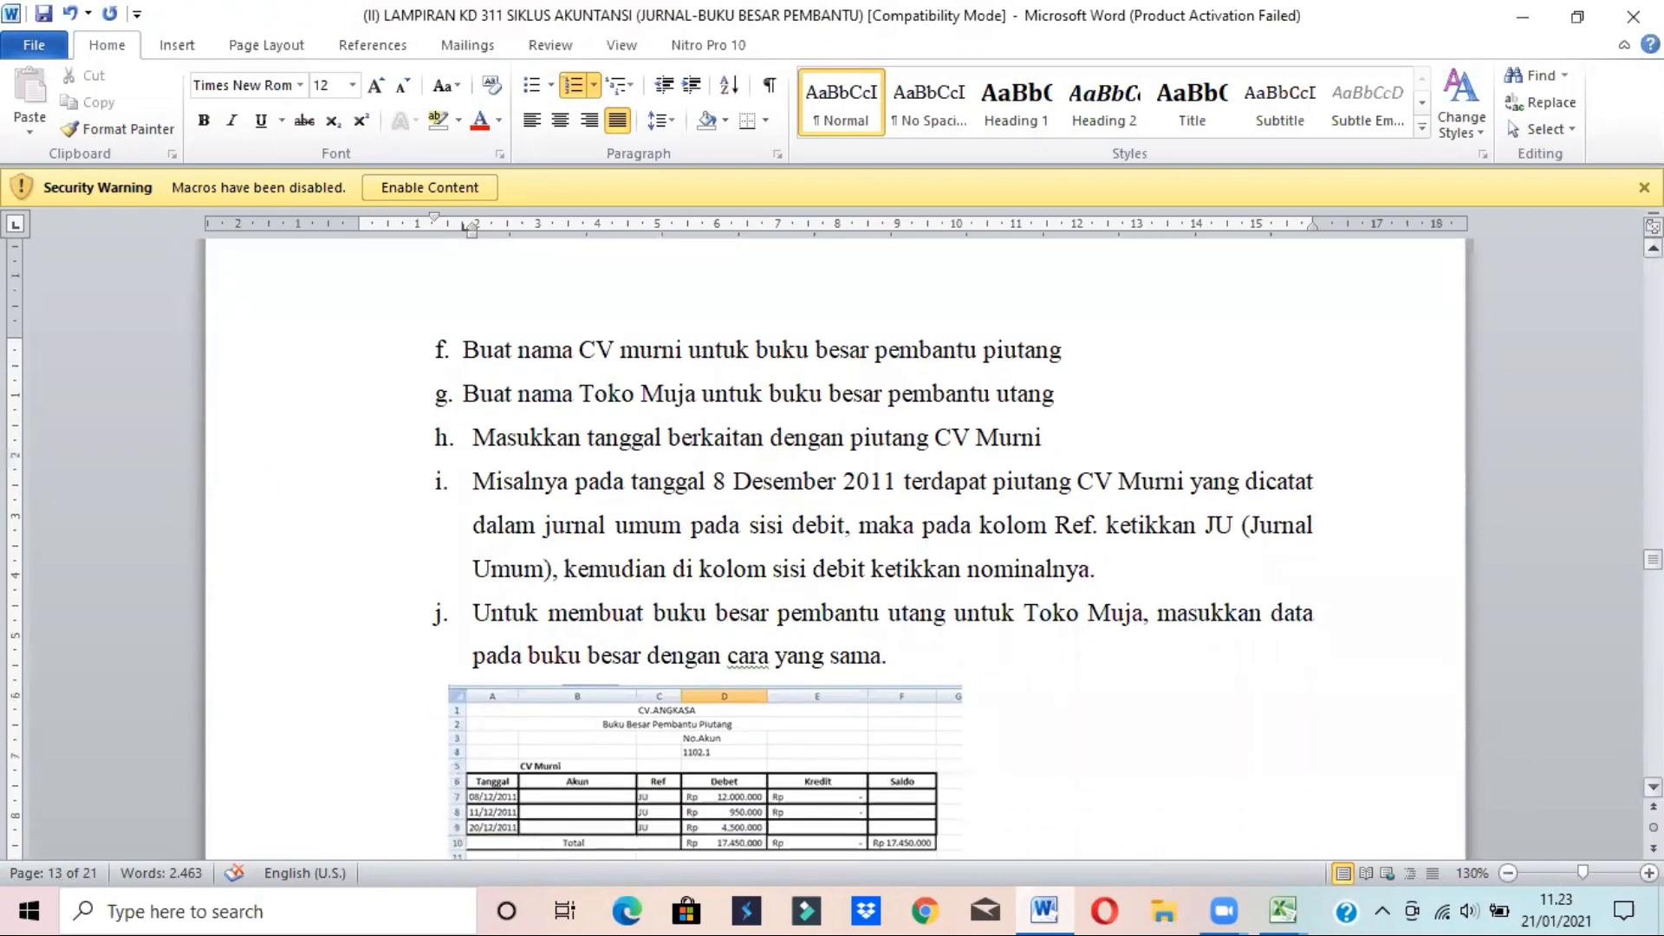
pyautogui.scroll(-1, 832, 545)
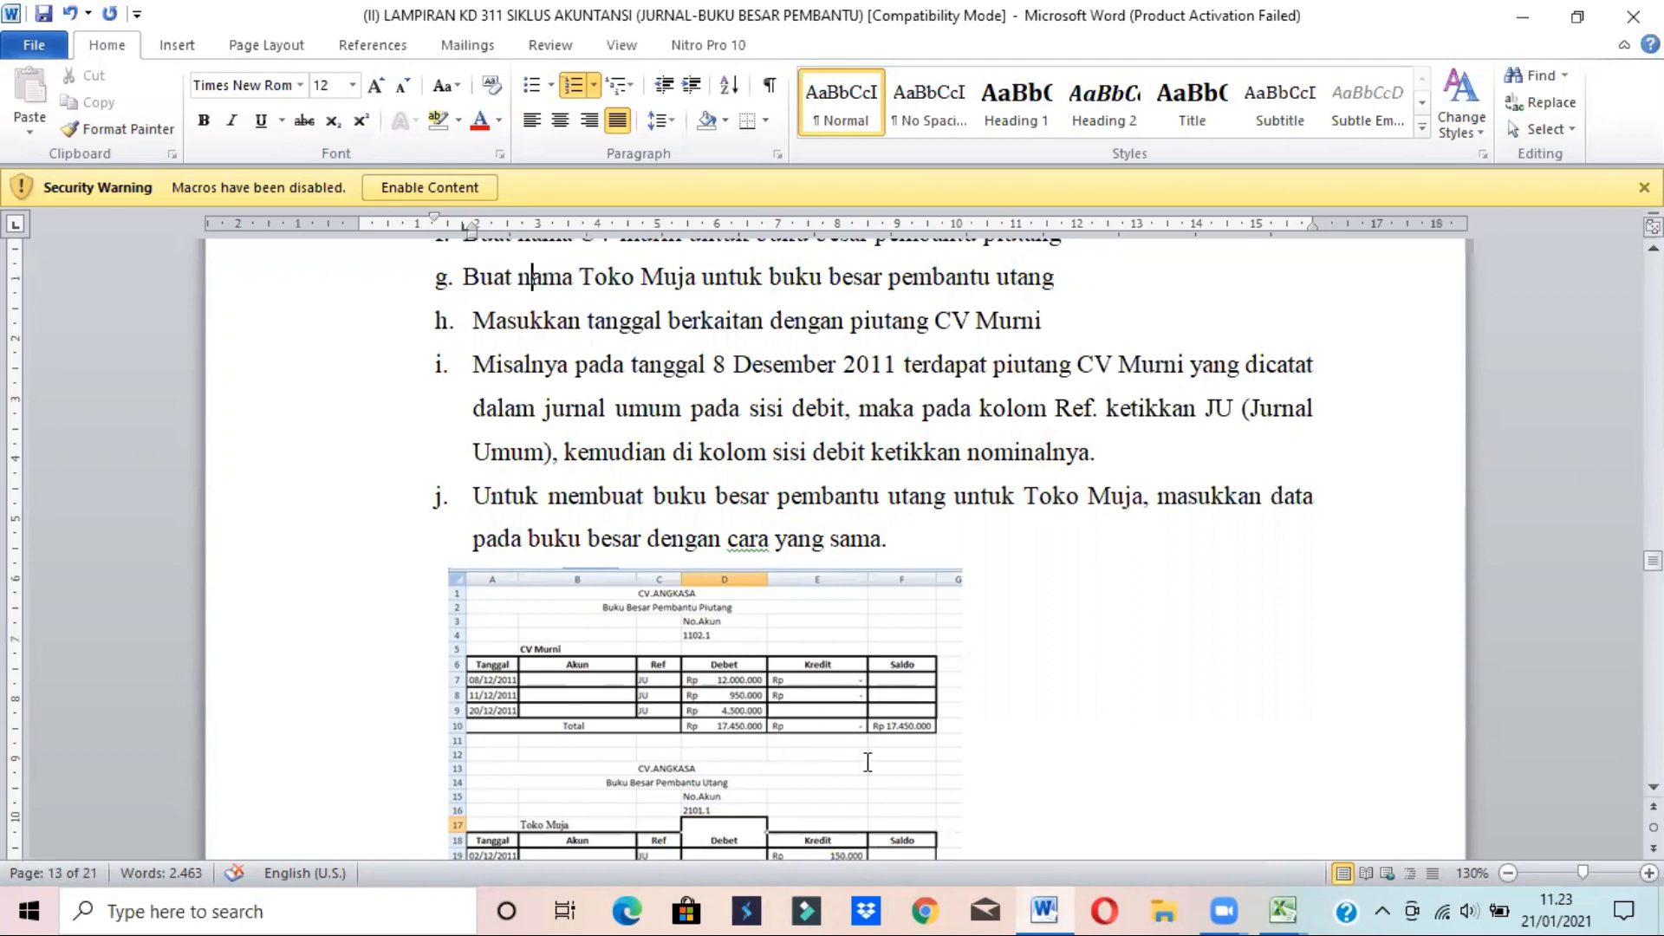
pyautogui.click(1653, 787)
pyautogui.click(1653, 786)
pyautogui.click(1654, 787)
pyautogui.click(1653, 787)
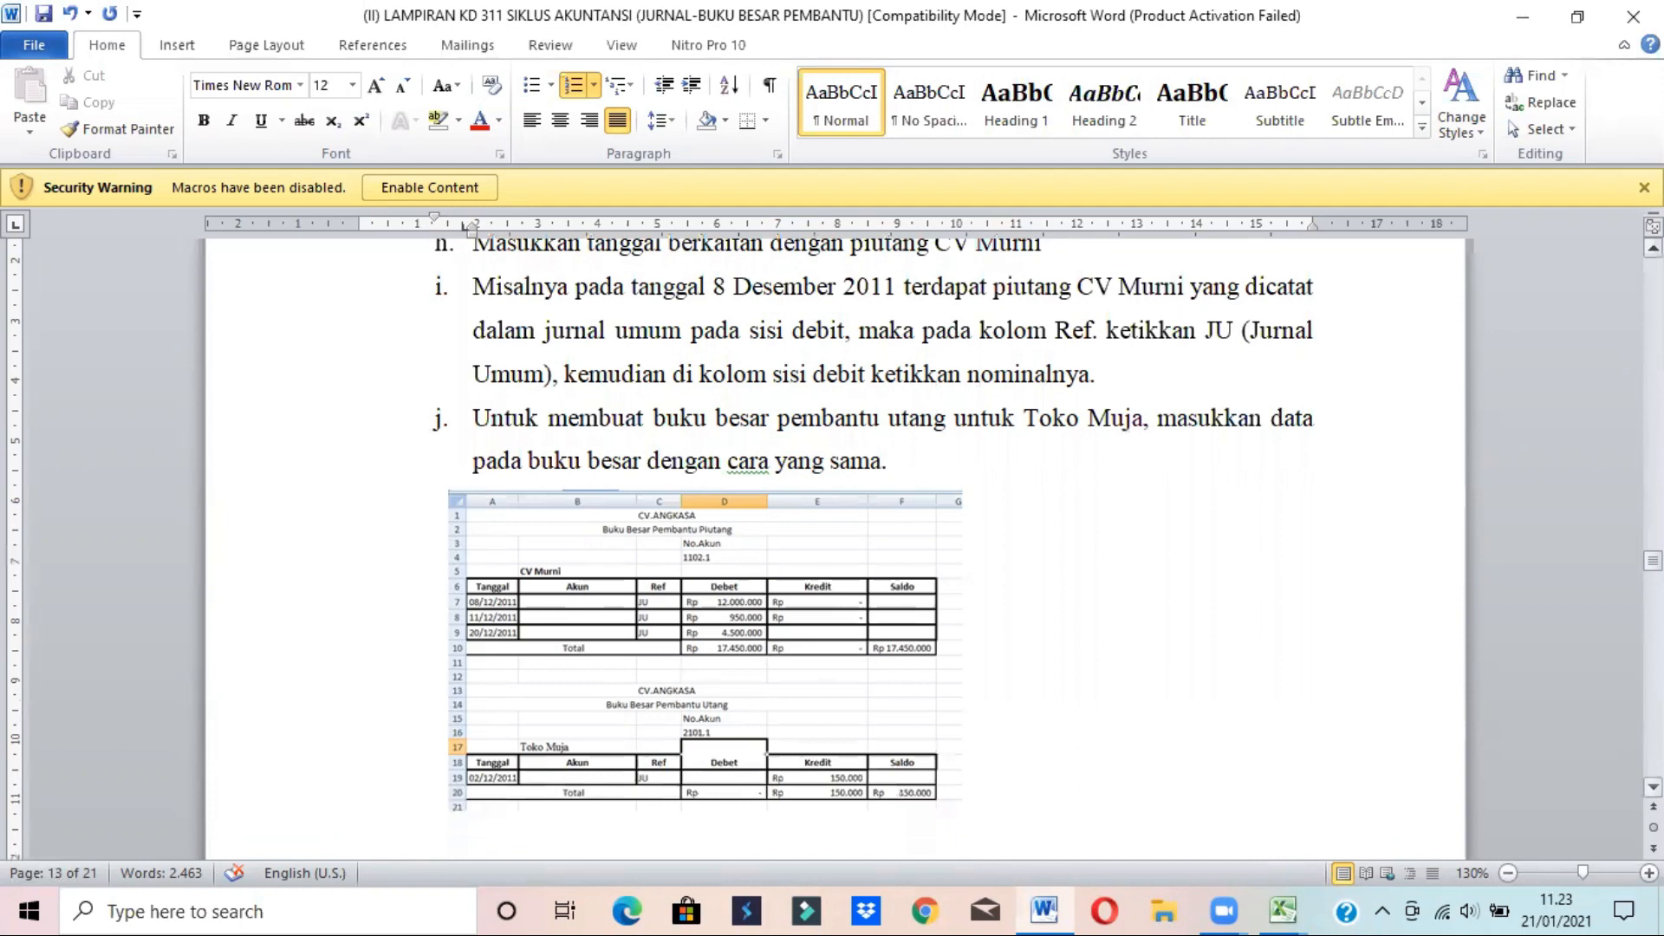
pyautogui.click(744, 599)
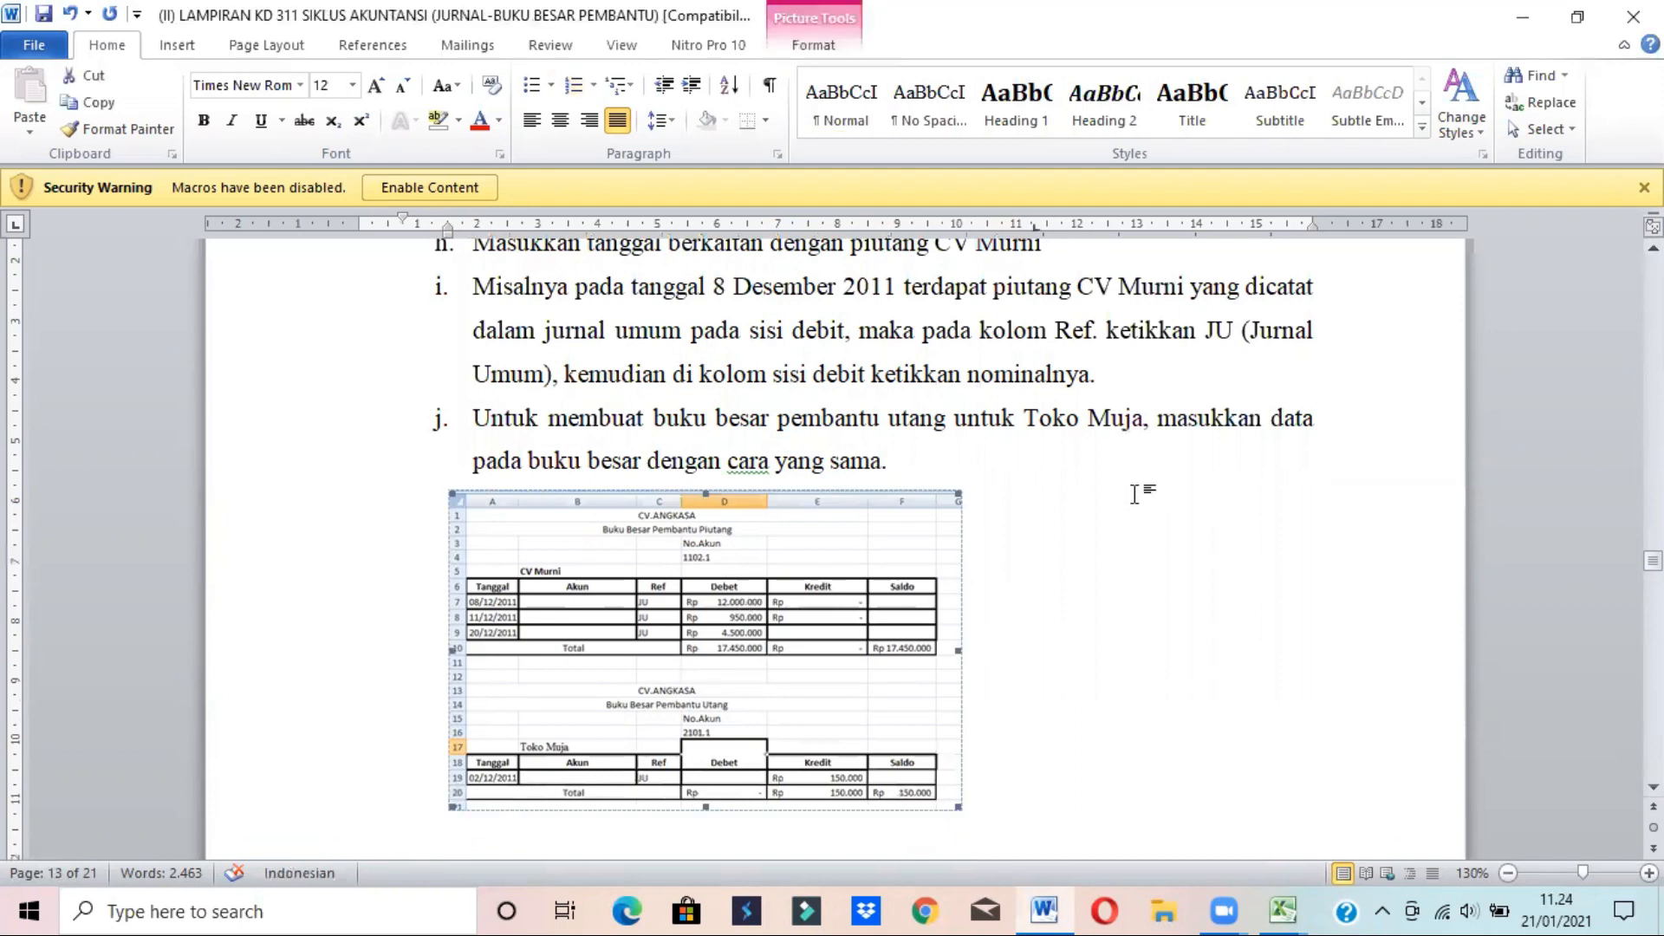
pyautogui.moveTo(576, 293); pyautogui.dragTo(1087, 377)
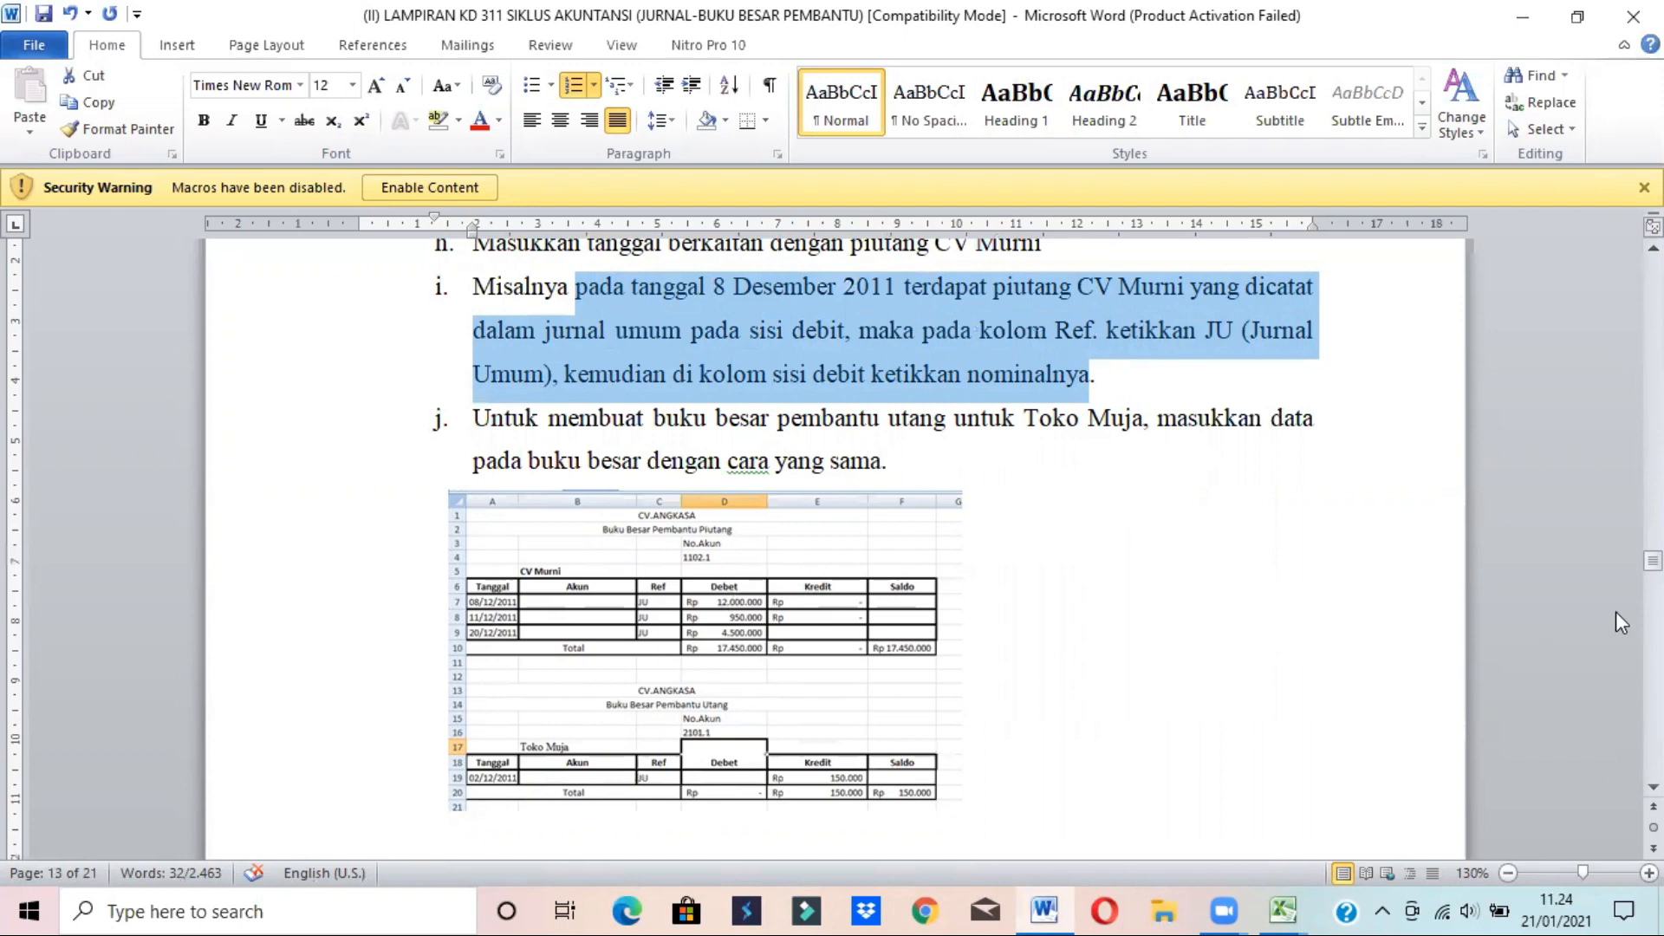
pyautogui.moveTo(736, 433); pyautogui.dragTo(918, 487)
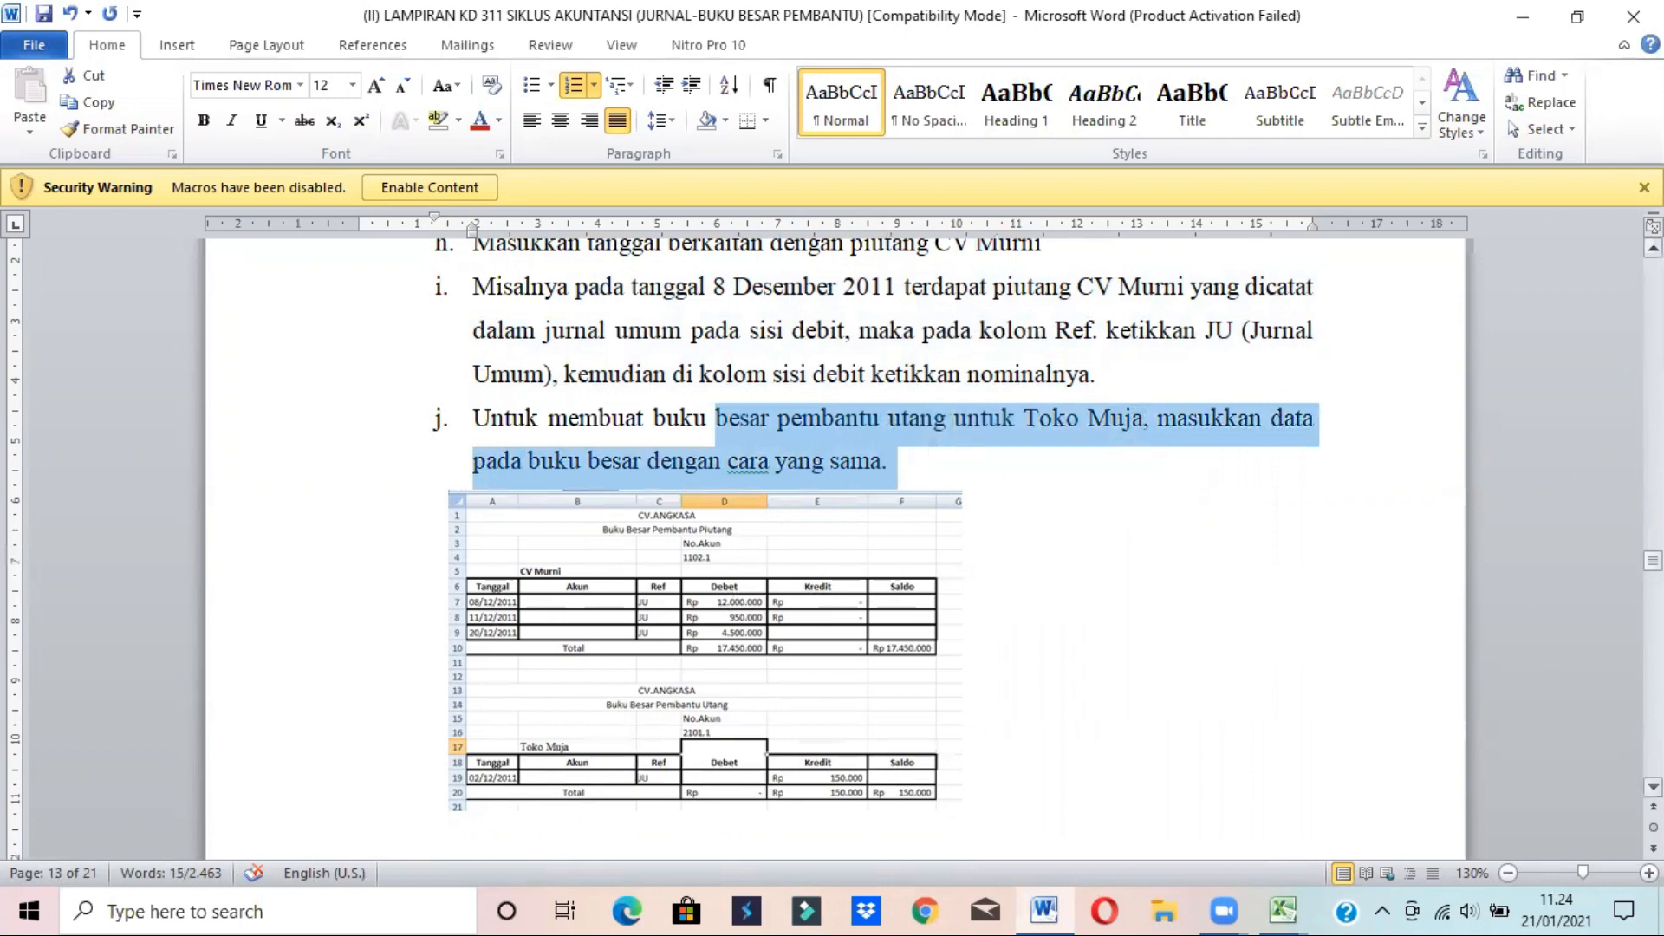
# - Compare the JurnalUmum entries with the CV Murni receivable form in the Excel workbook, and return to the form's sheet
pyautogui.hotkey('alt', 'Tab')
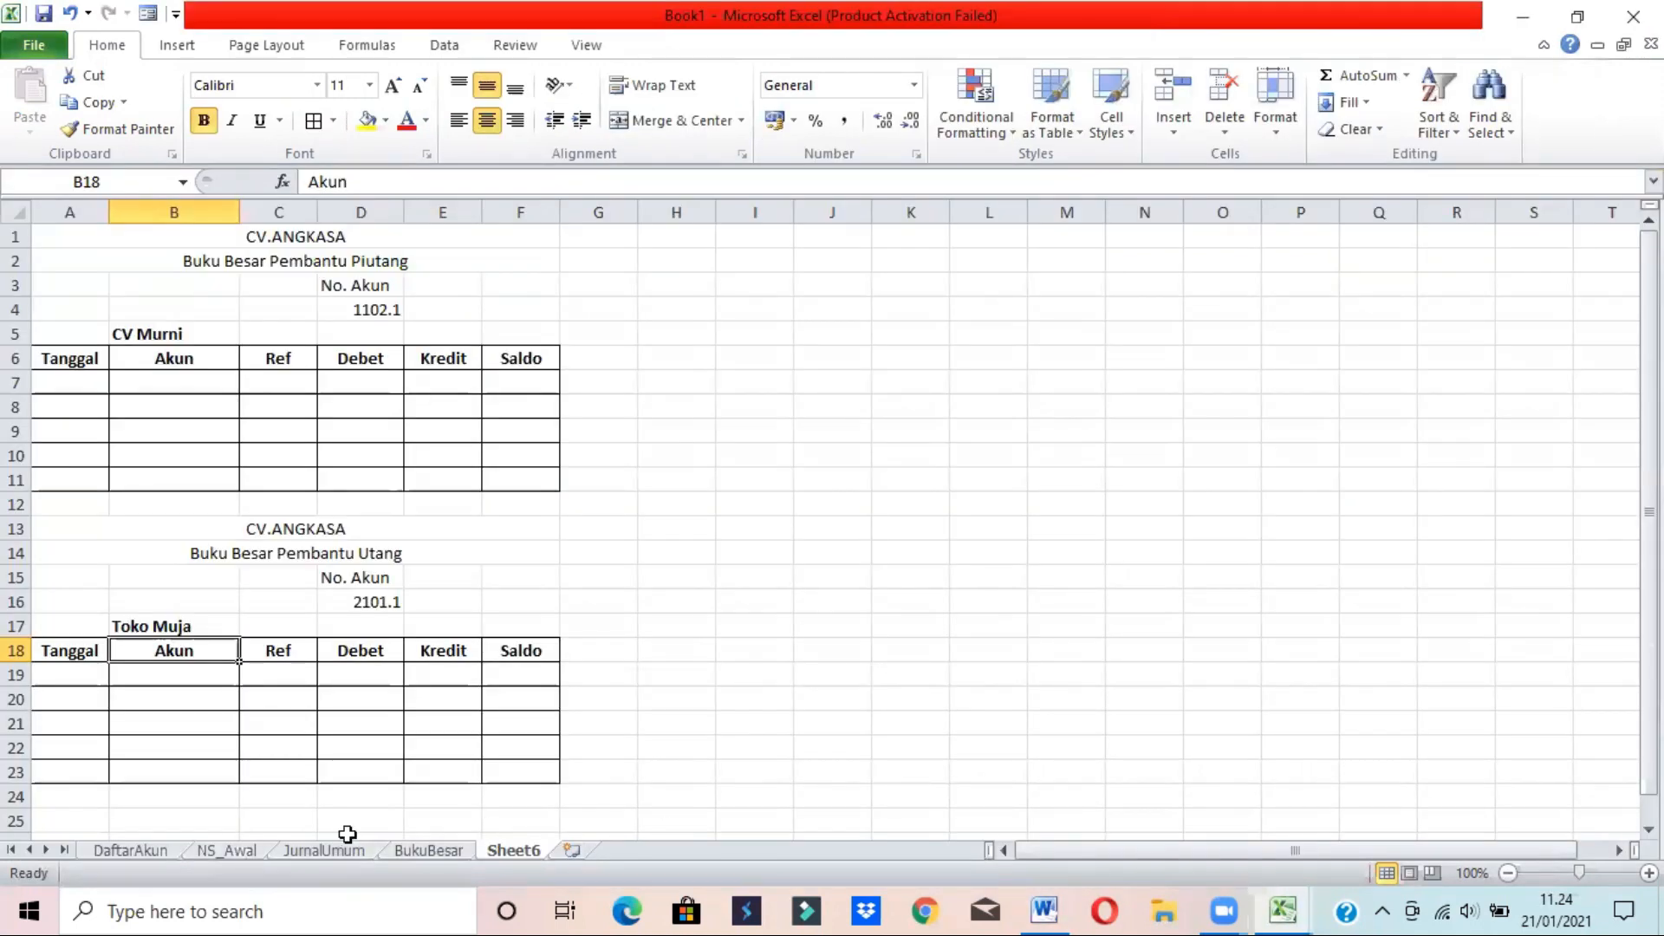
pyautogui.click(322, 850)
pyautogui.moveTo(1650, 490); pyautogui.dragTo(1650, 387)
pyautogui.click(152, 328)
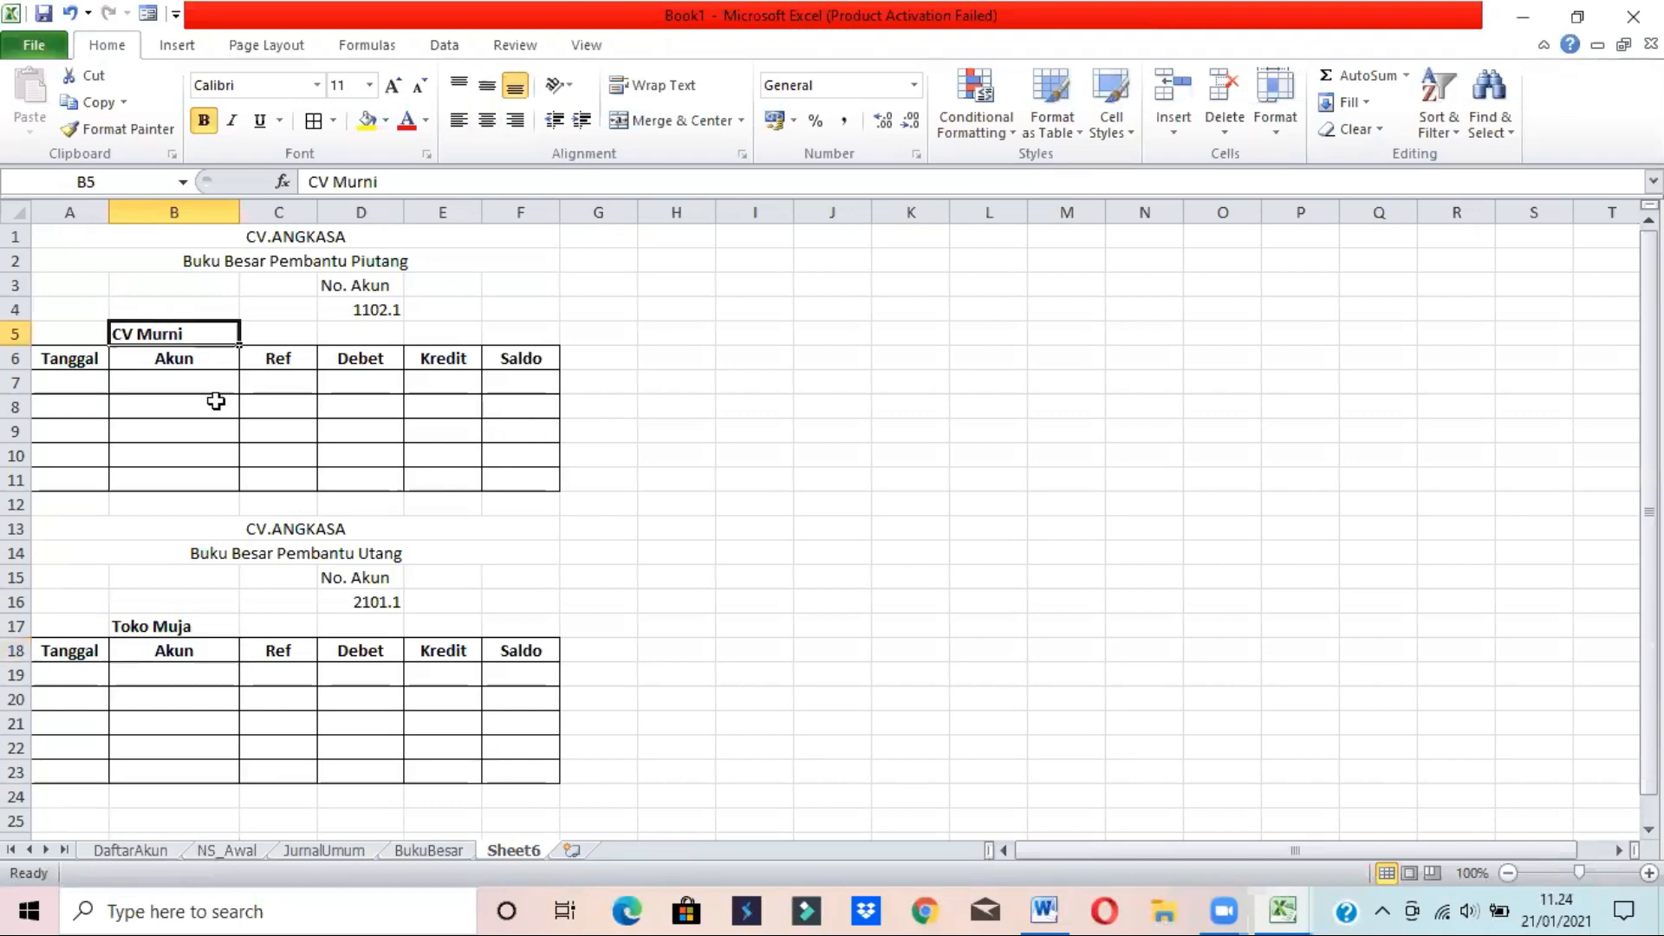
pyautogui.click(320, 852)
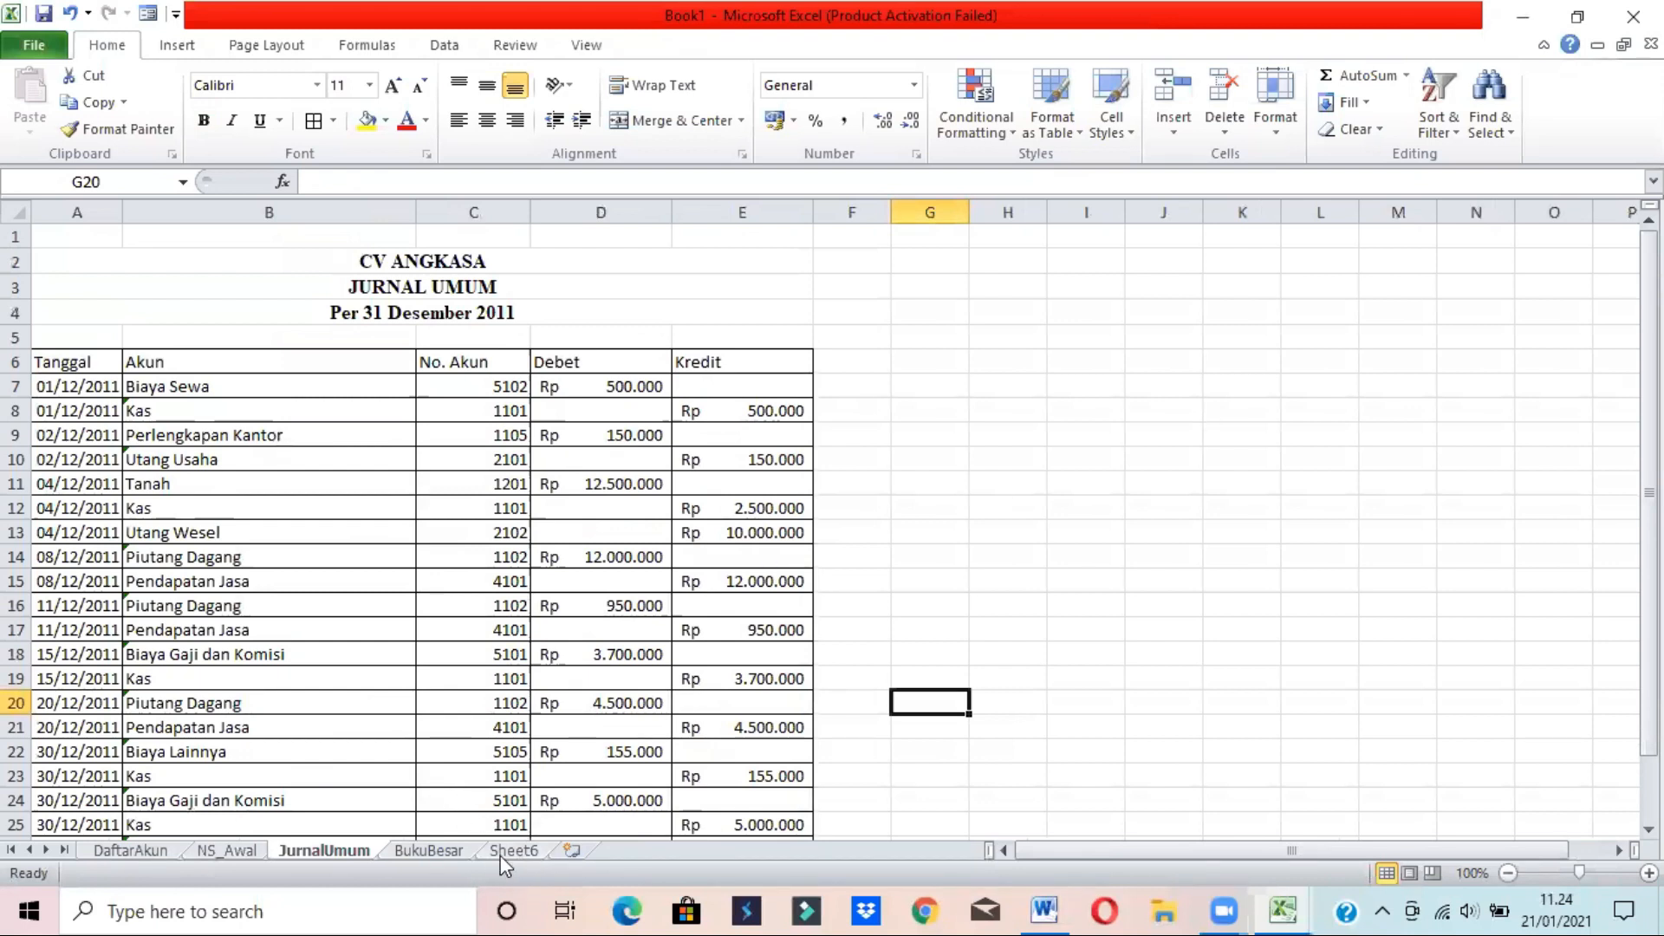
pyautogui.moveTo(503, 850)
pyautogui.mouseDown()
pyautogui.moveTo(351, 850)
pyautogui.moveTo(577, 849)
pyautogui.moveTo(542, 839)
pyautogui.mouseUp()
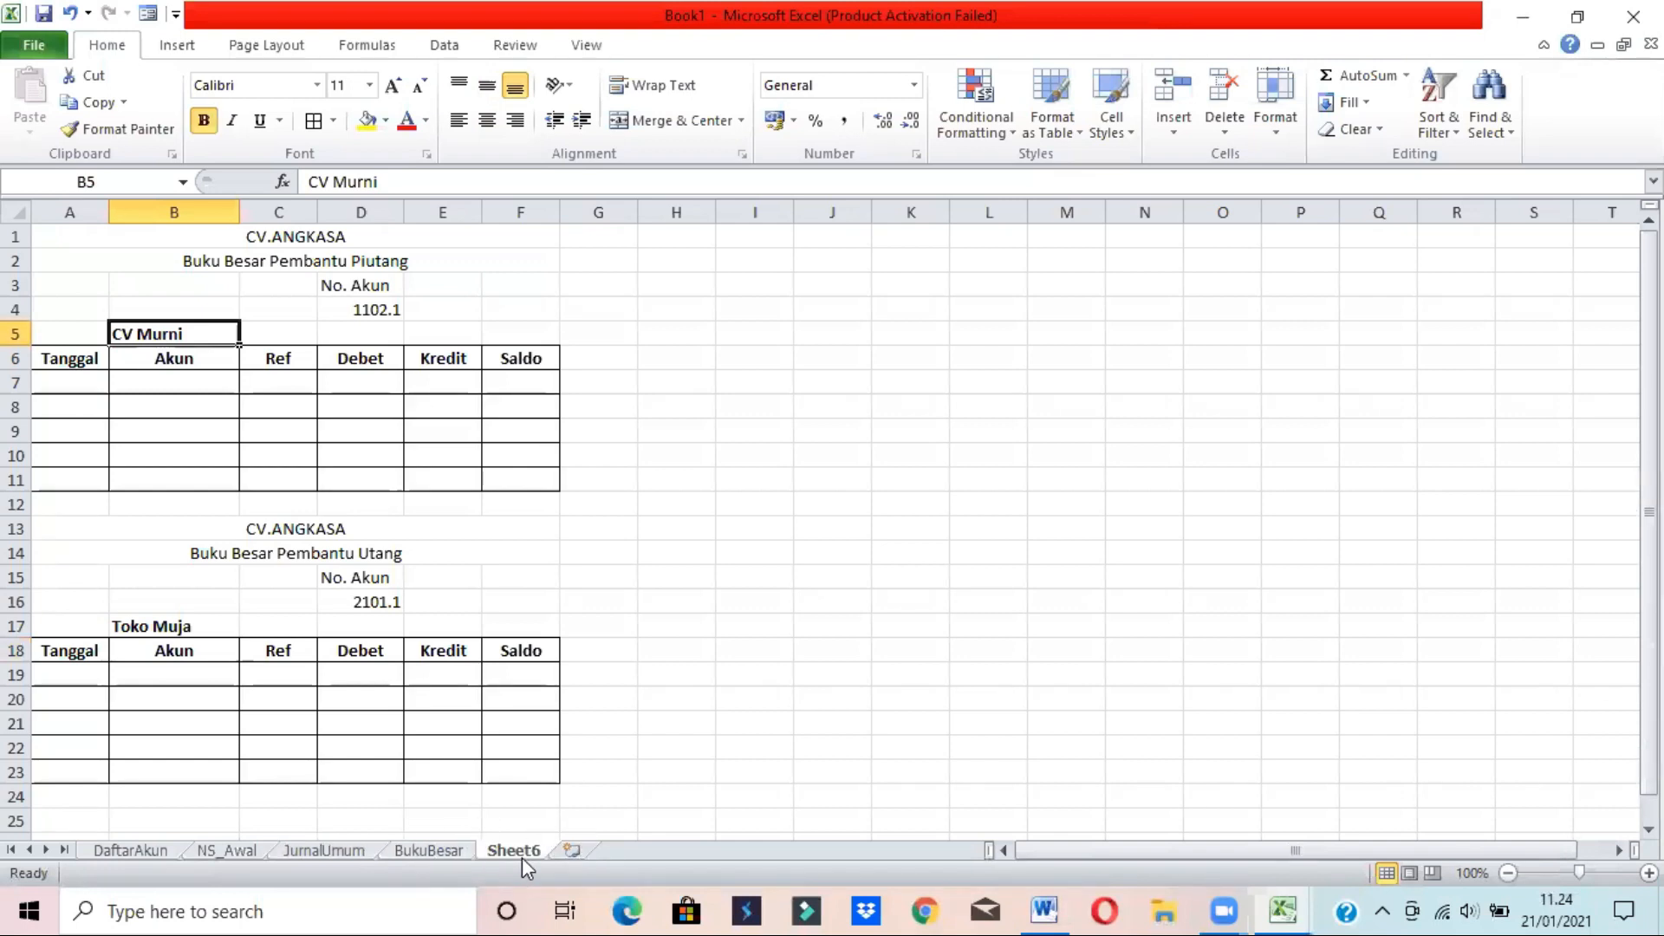
# - Rename the subsidiary ledger worksheet Sheet6 as BBP
pyautogui.doubleClick(511, 850)
pyautogui.write('BBO')
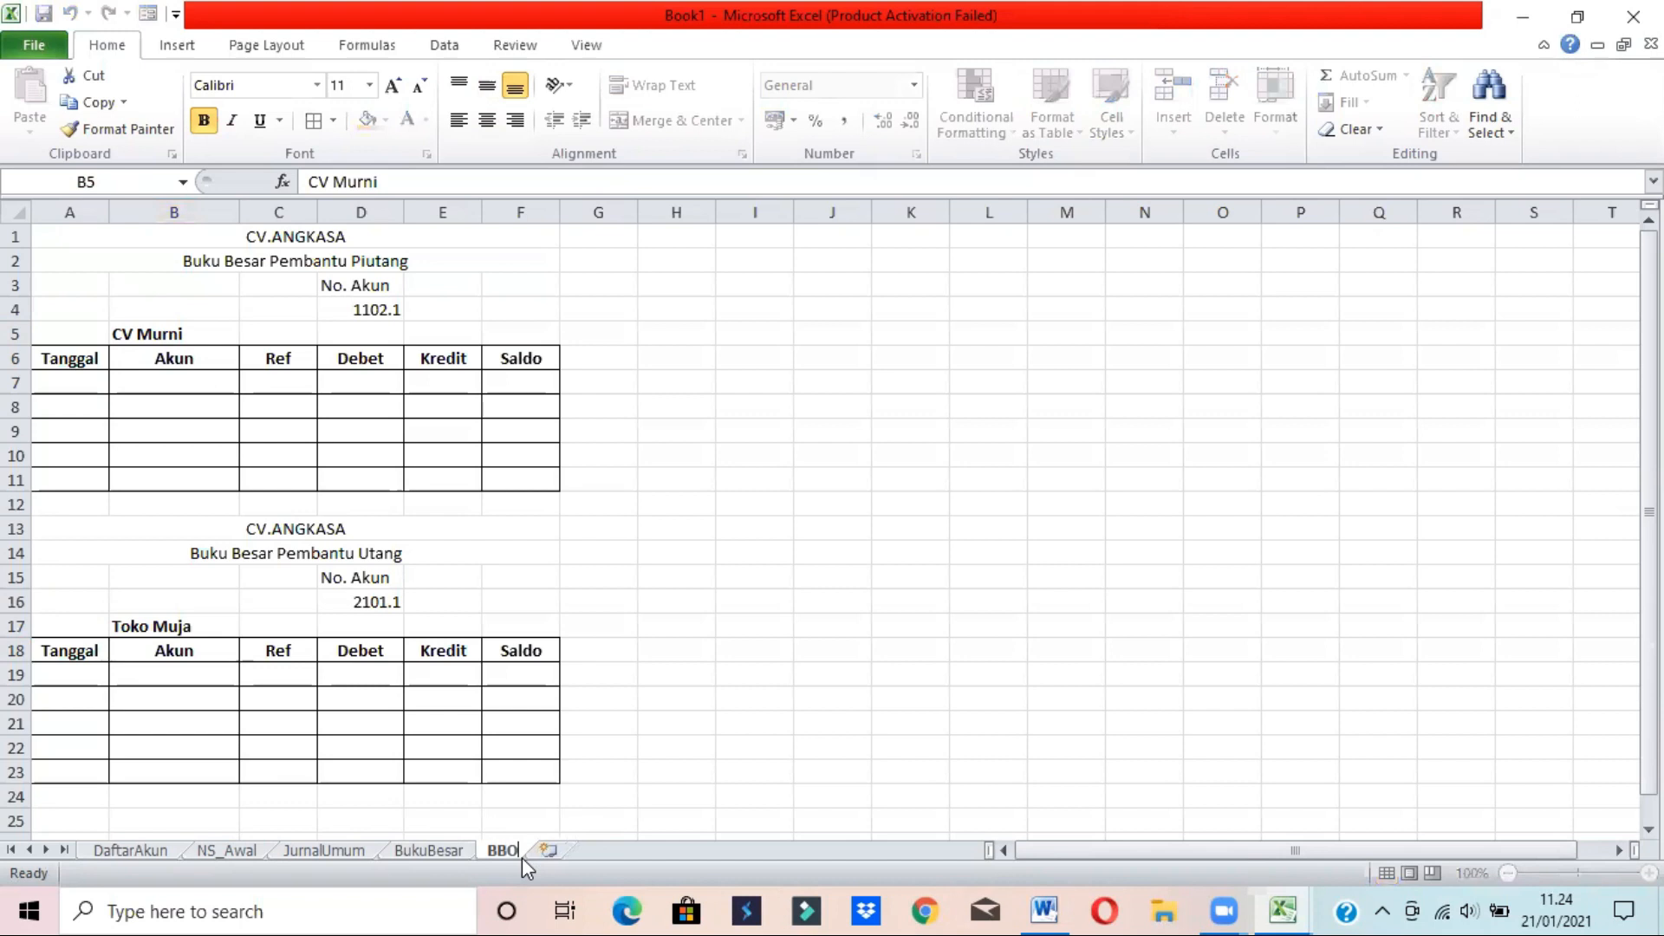
pyautogui.press('Return')
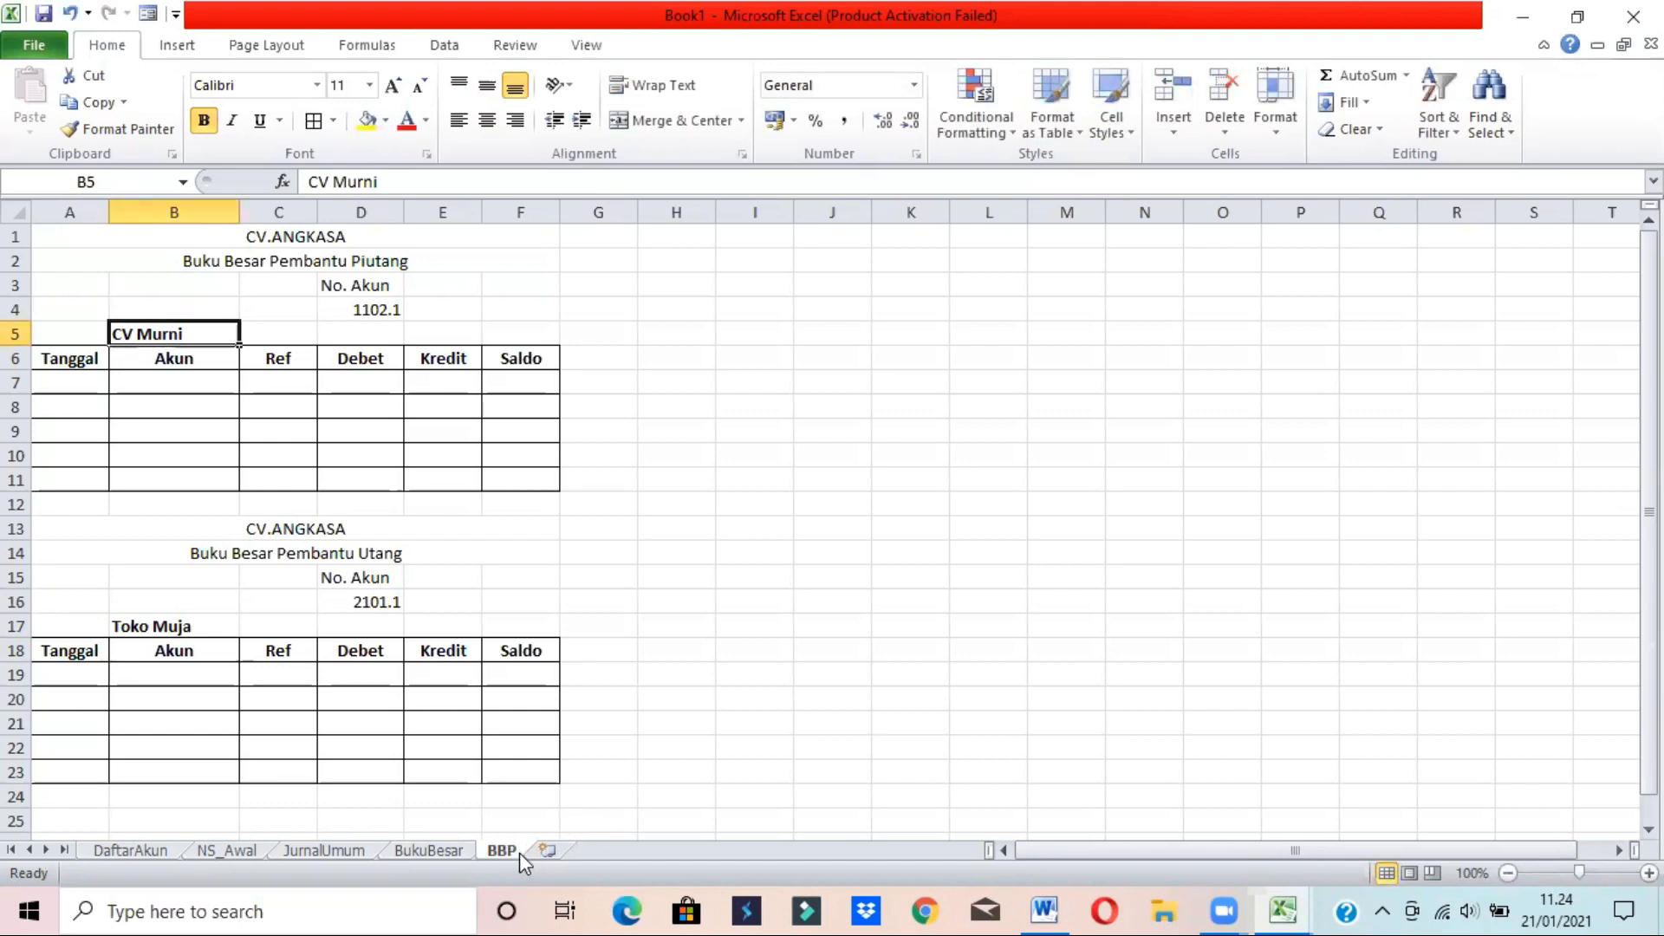
pyautogui.rightClick(510, 853)
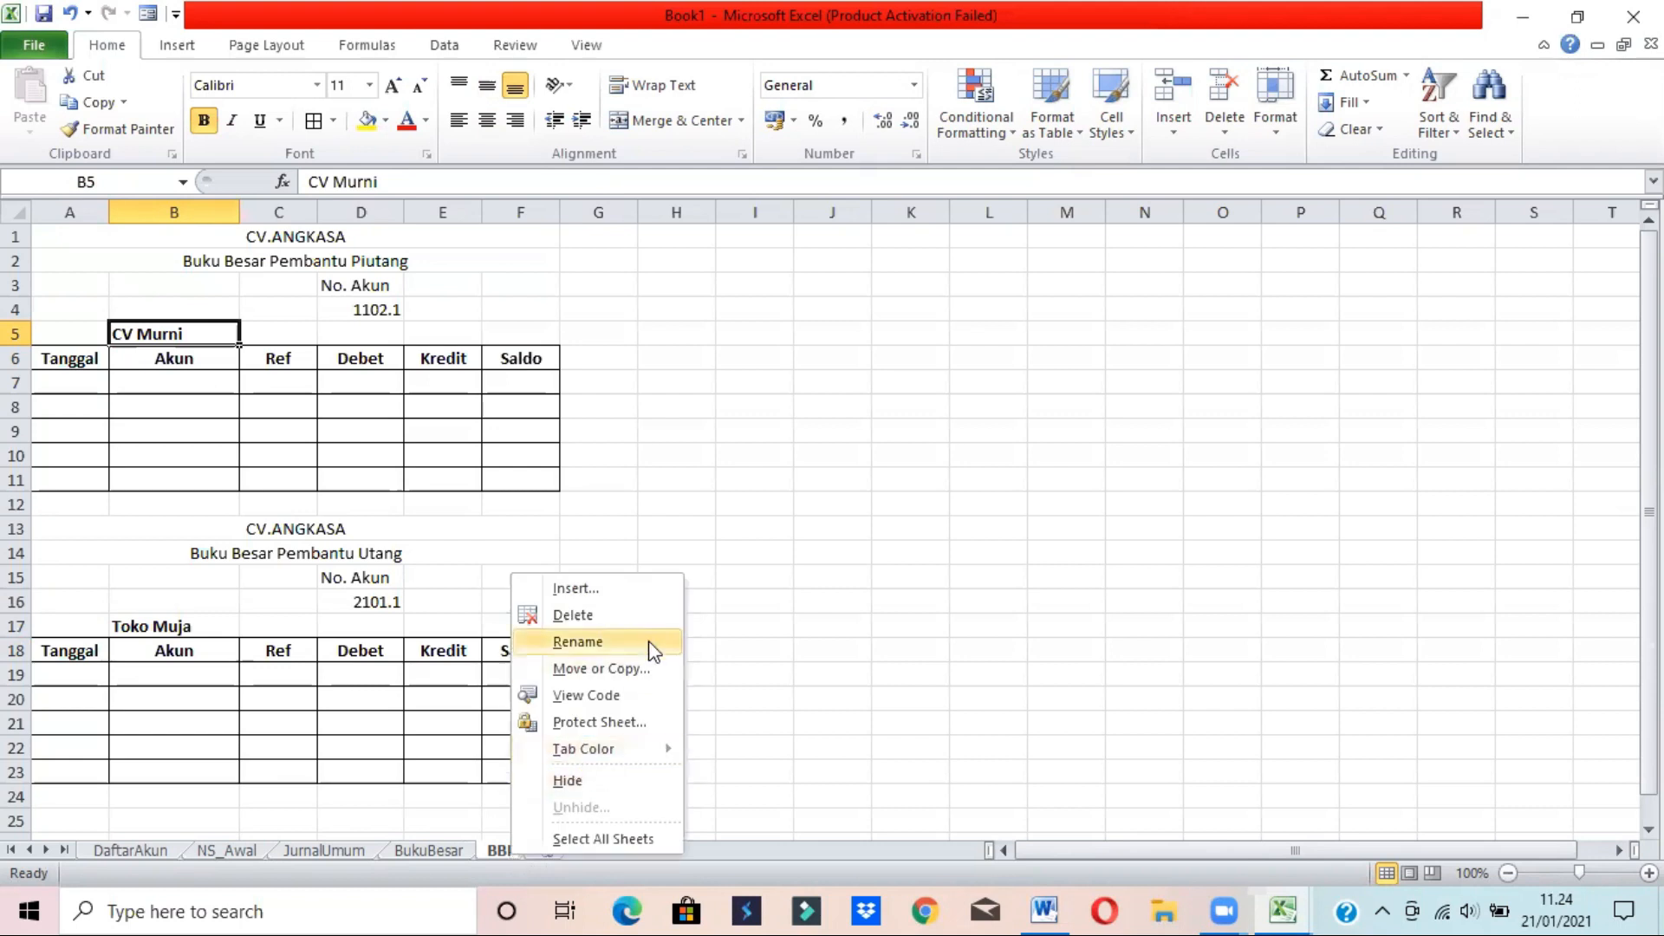
pyautogui.click(464, 811)
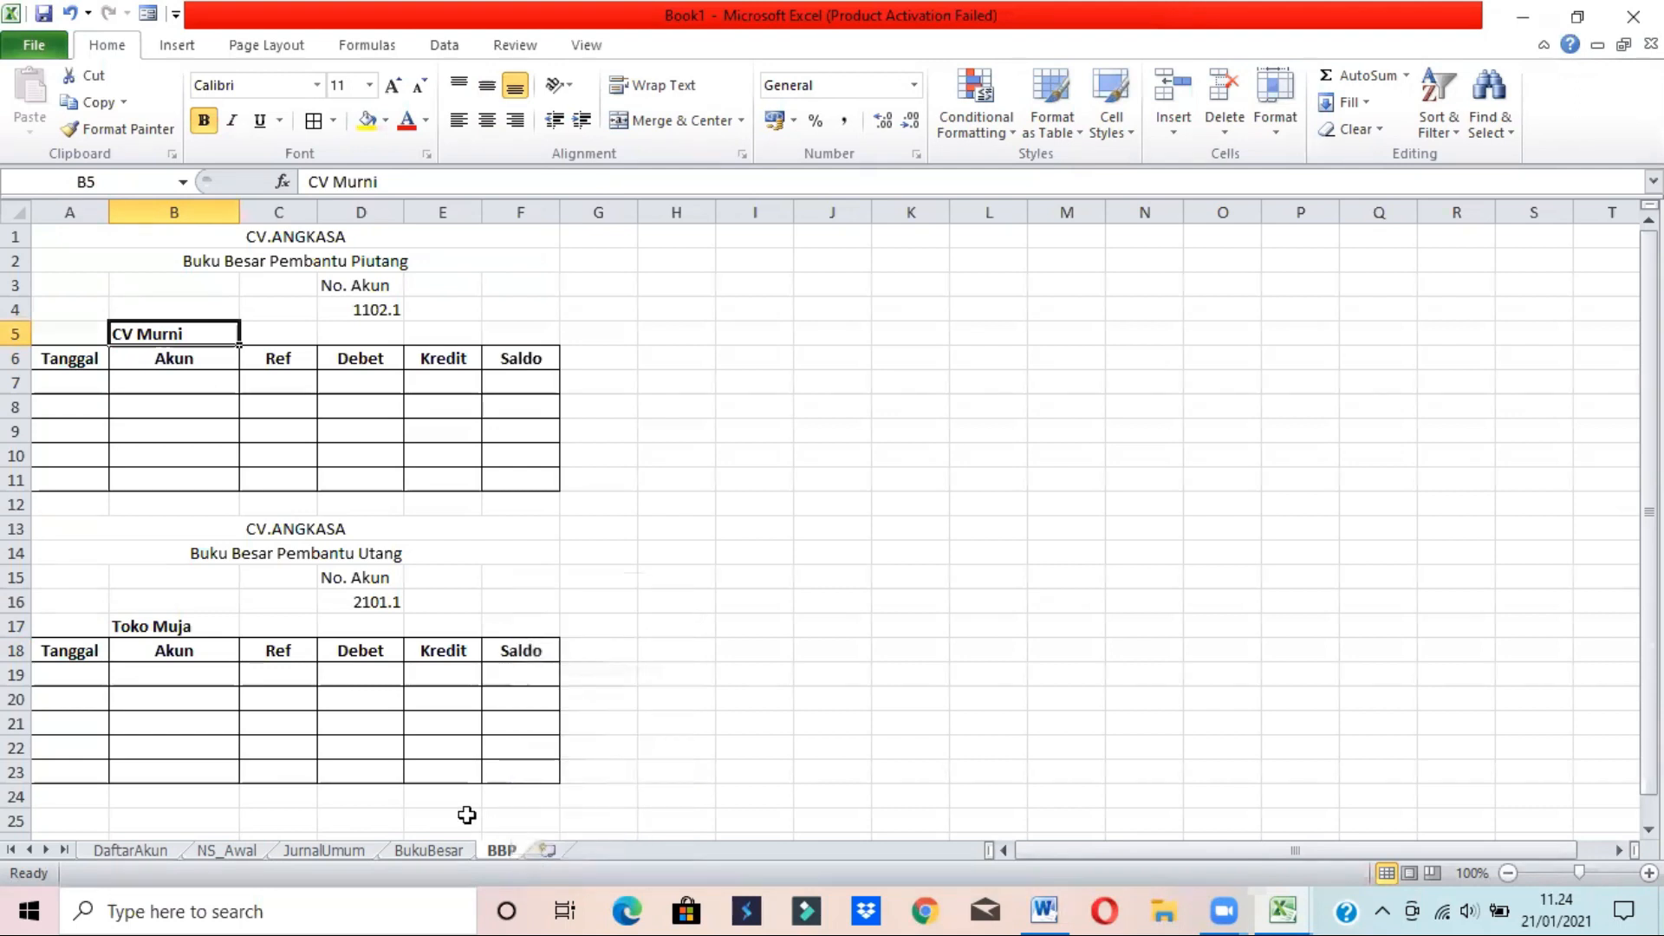
pyautogui.click(756, 450)
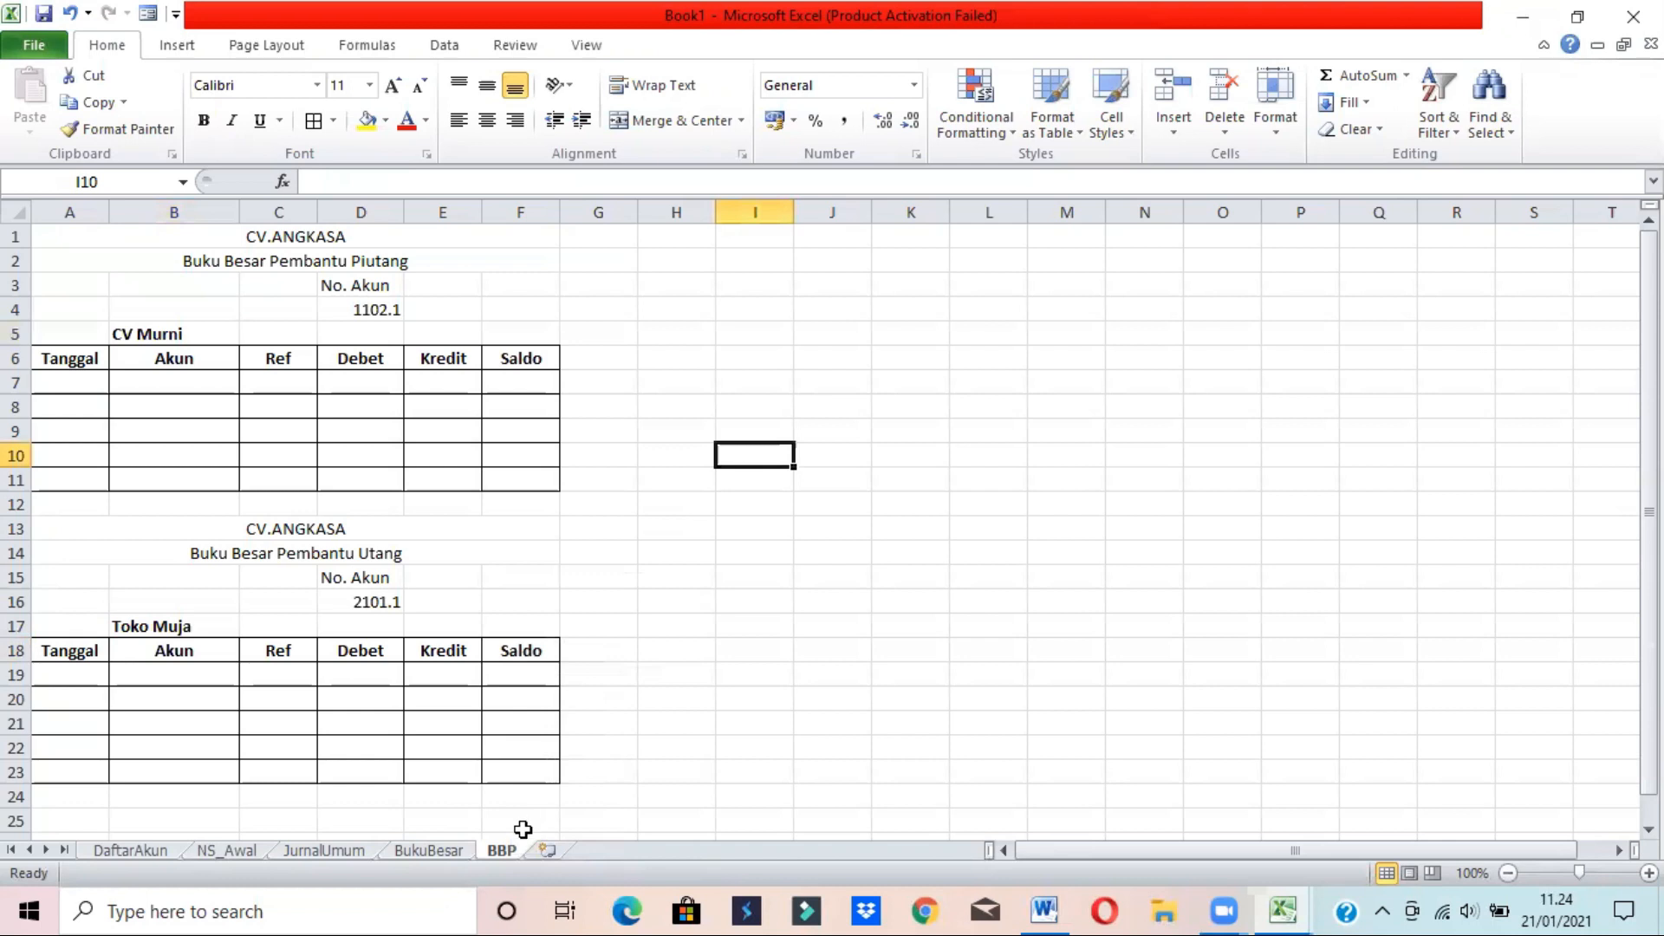
# - Check the JurnalUmum sheet against BBP, and find the list of December 2011 transactions in the Word guide
pyautogui.click(342, 853)
pyautogui.click(499, 851)
pyautogui.click(1044, 911)
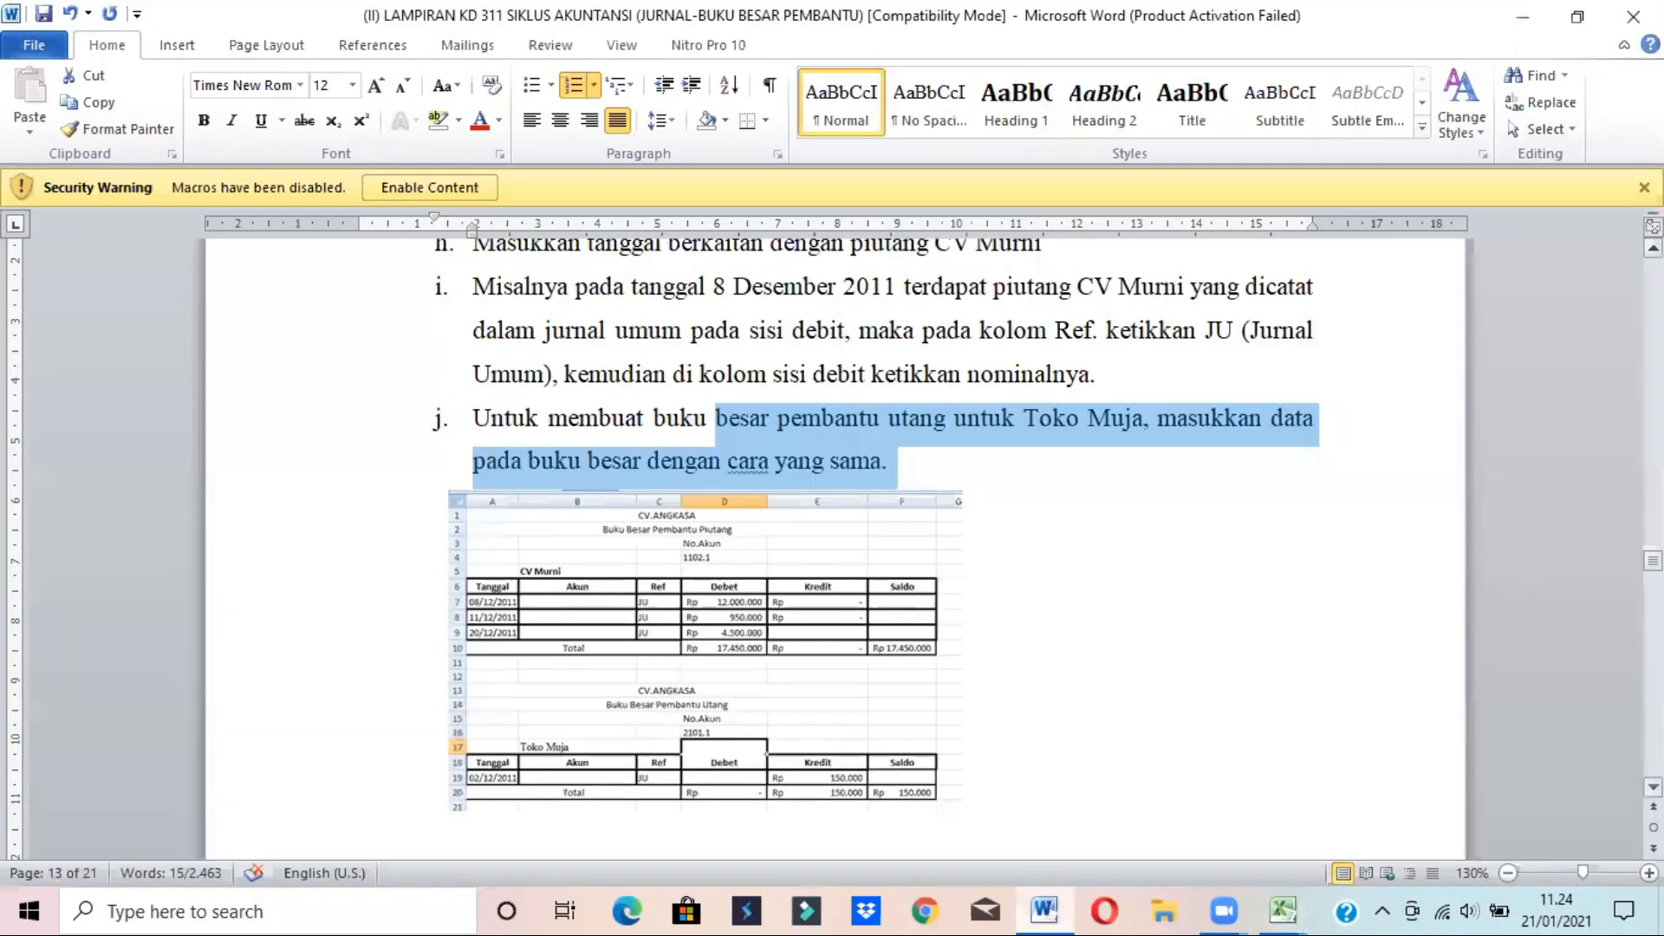
pyautogui.moveTo(1653, 560); pyautogui.dragTo(1653, 303)
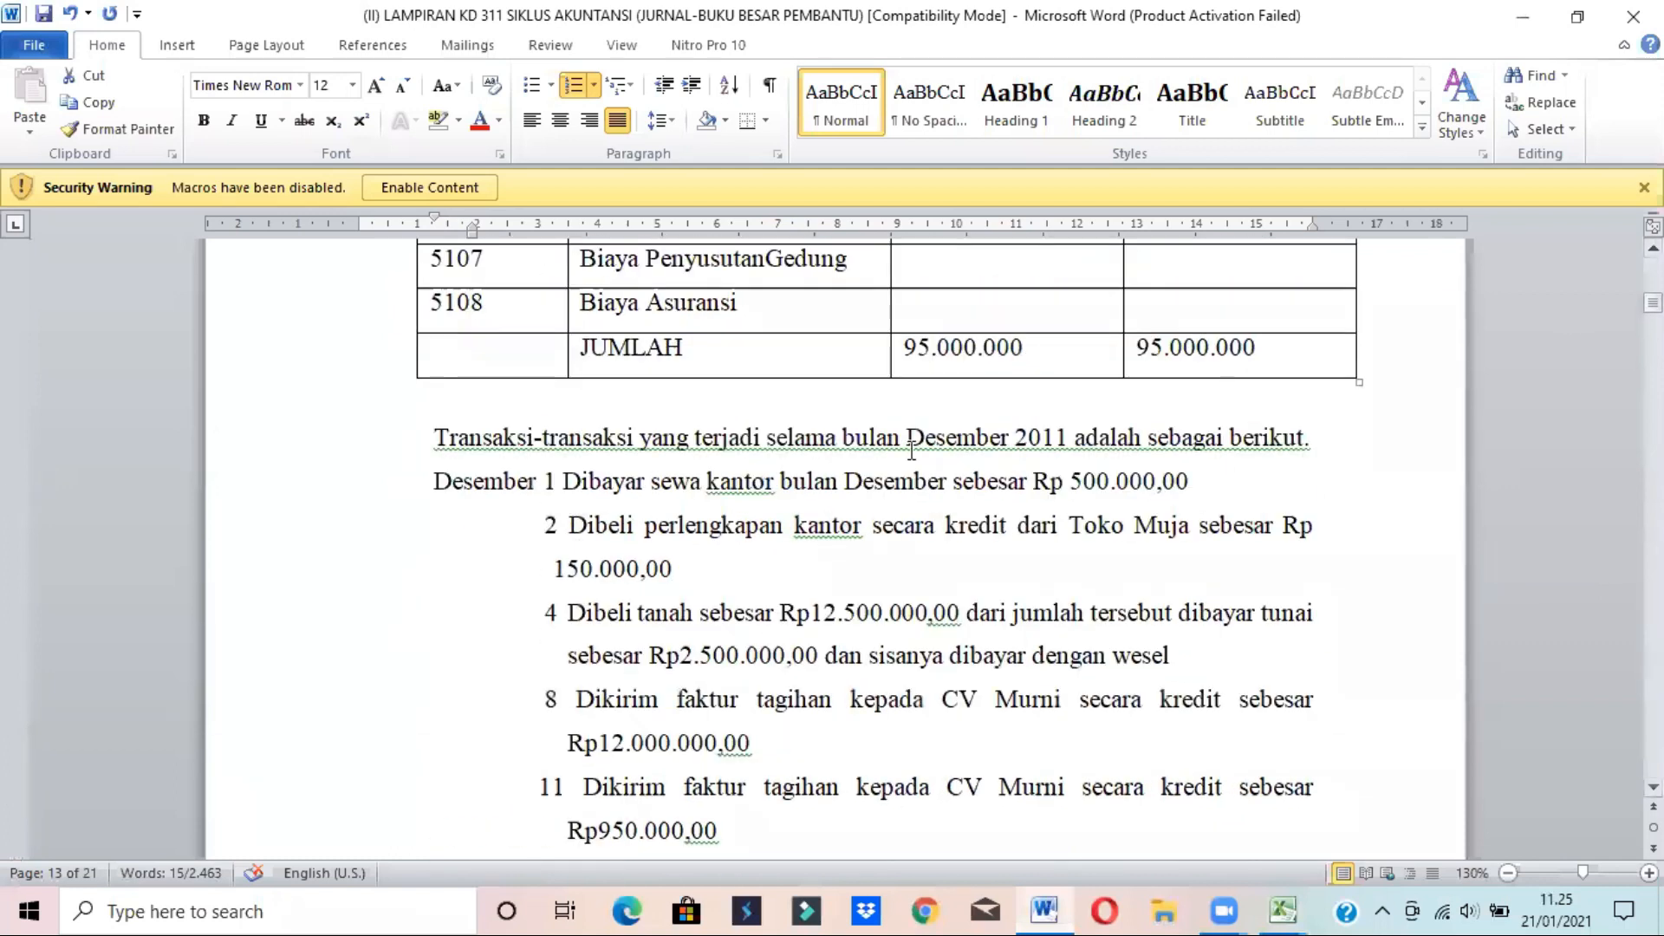
# - Find the 8 December CV Murni invoice in the Word guide's transaction list, and return to the first Tanggal cell of CV Murni on BBP
pyautogui.click(908, 437)
pyautogui.hotkey('alt', 'Tab')
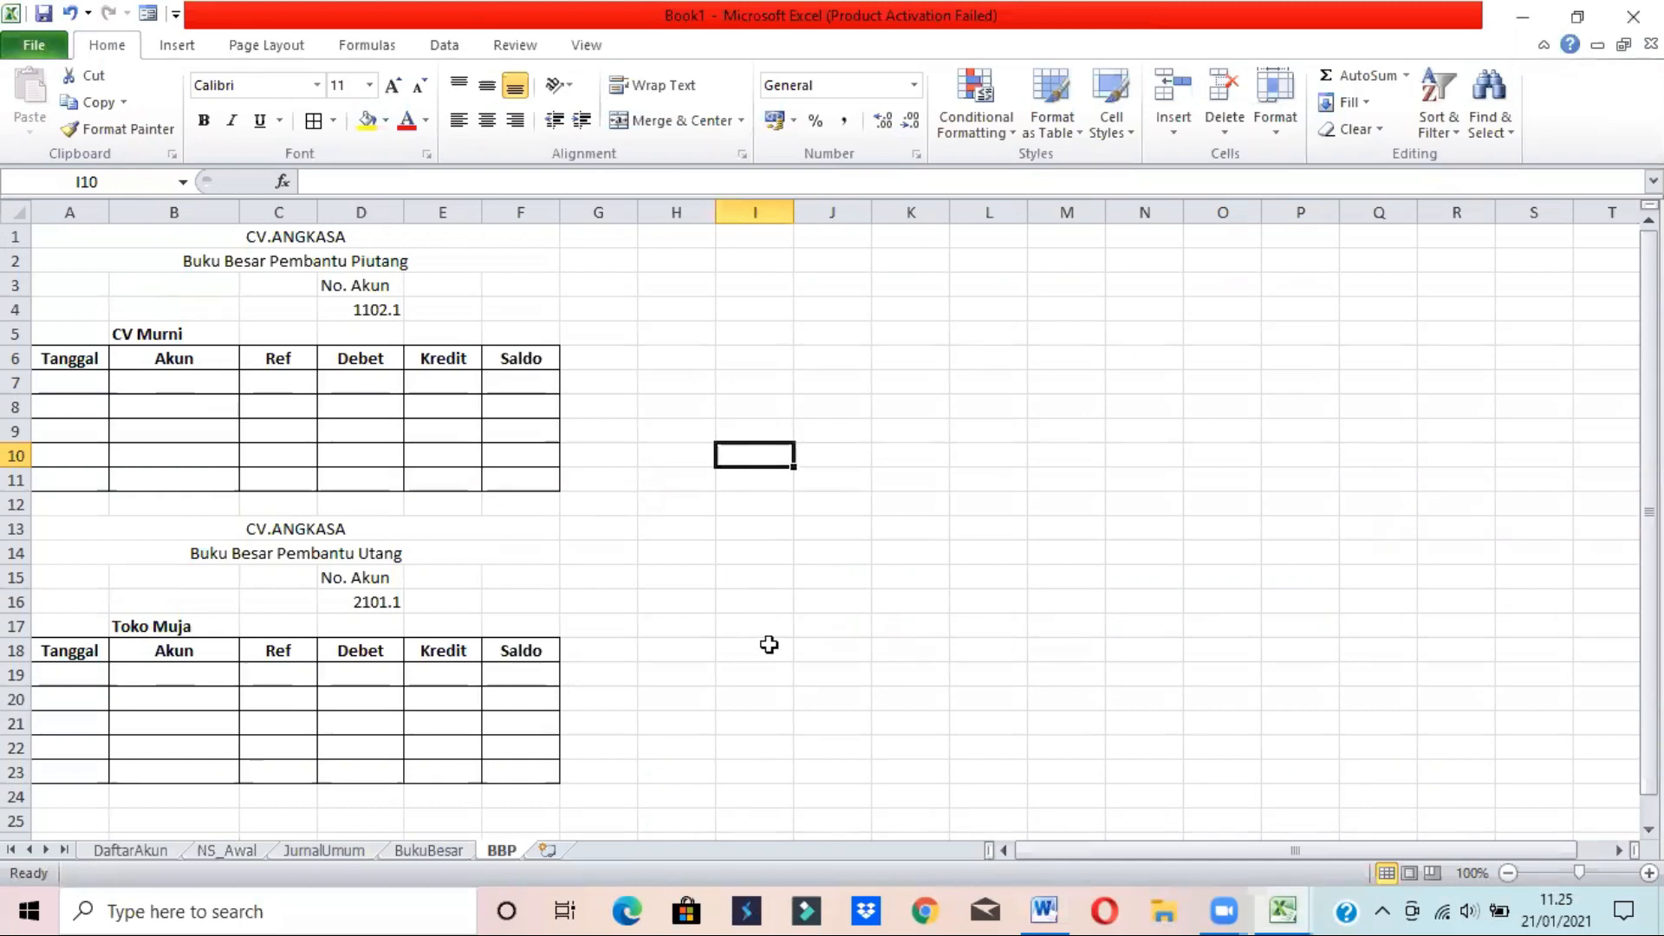
pyautogui.hotkey('alt', 'Tab')
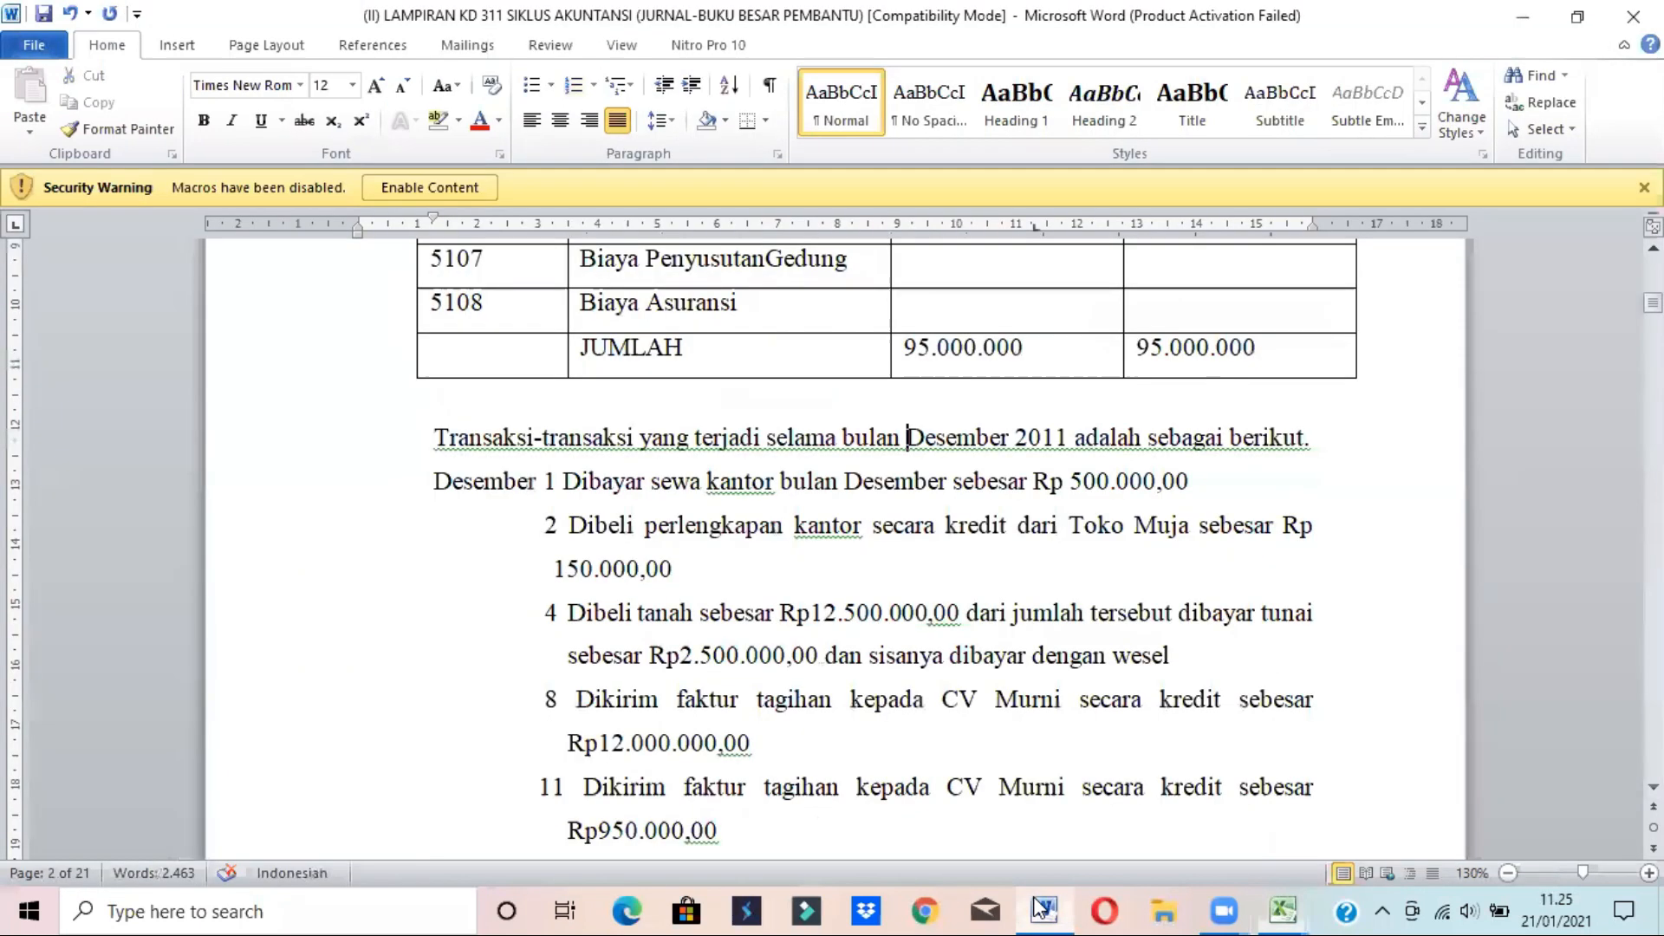
pyautogui.tripleClick(609, 728)
pyautogui.click(1040, 906)
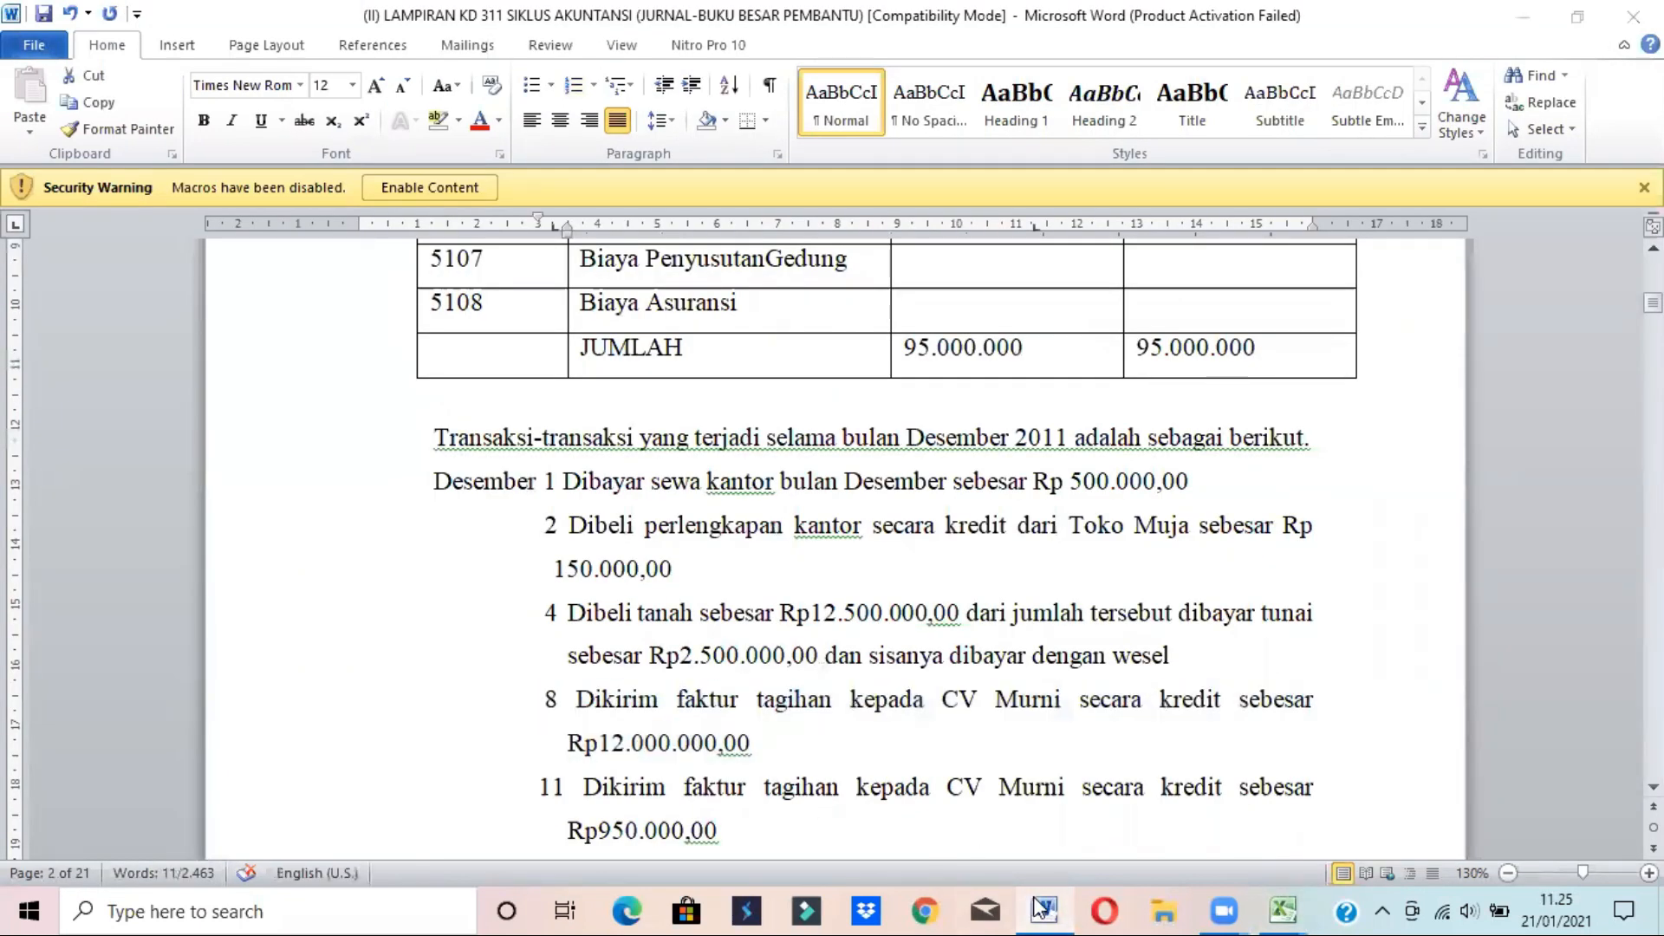
pyautogui.click(67, 382)
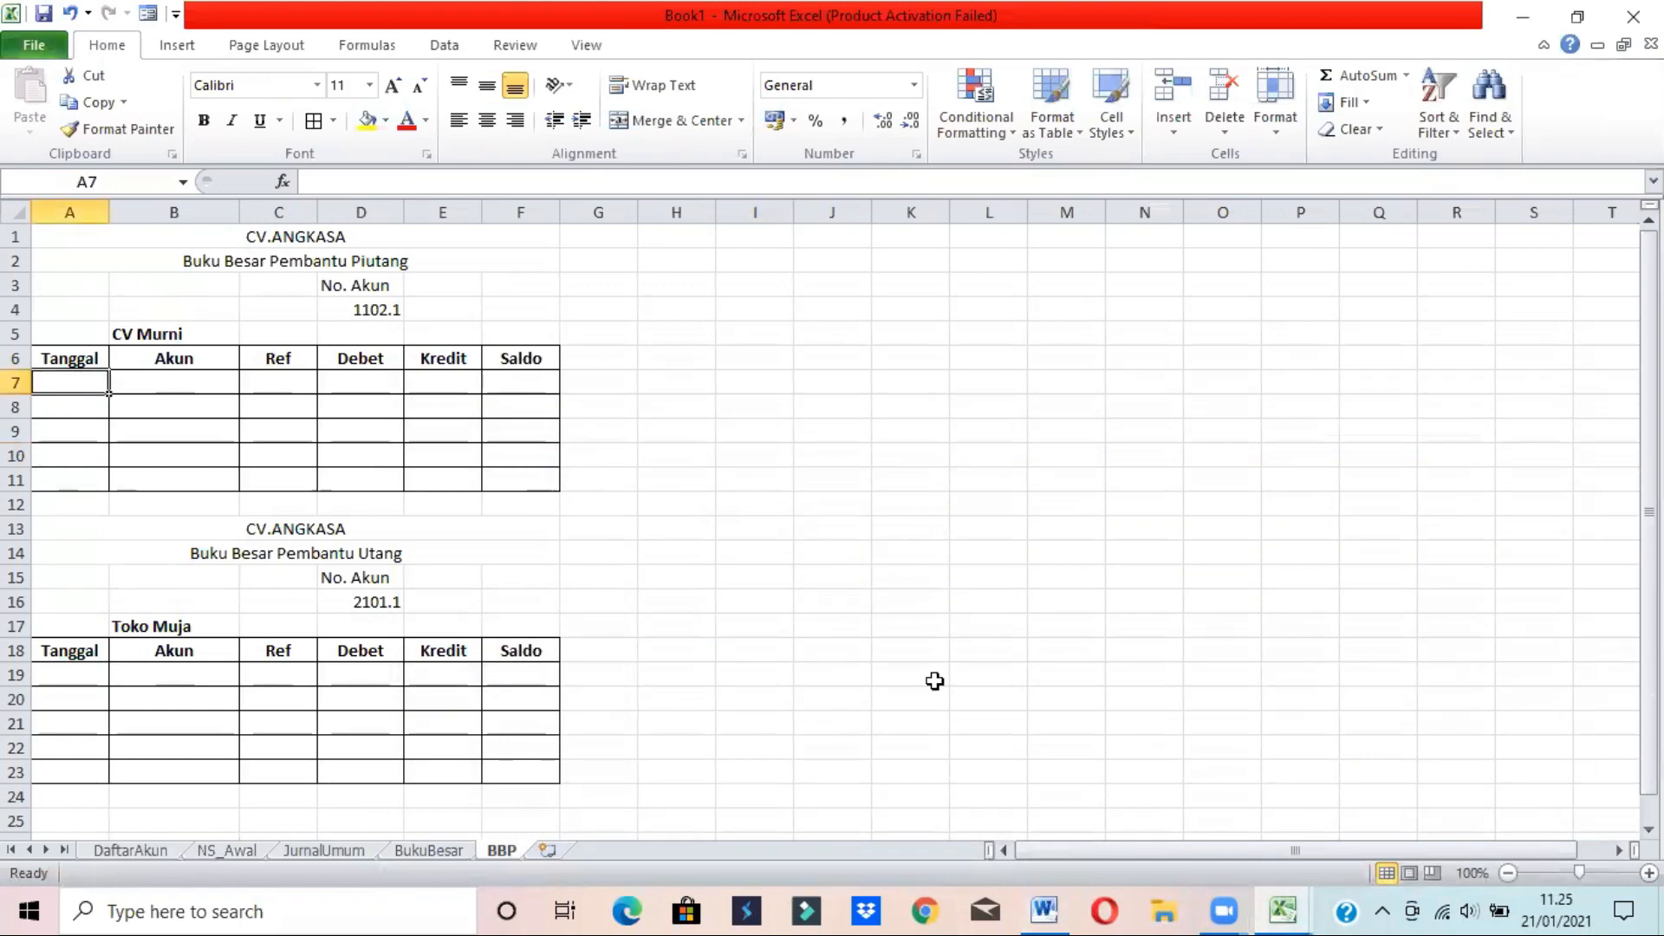
pyautogui.click(1044, 910)
pyautogui.moveTo(1652, 302)
pyautogui.mouseDown()
pyautogui.moveTo(1652, 651)
pyautogui.moveTo(1653, 287)
pyautogui.moveTo(1652, 444)
pyautogui.moveTo(1652, 303)
pyautogui.mouseUp()
pyautogui.hotkey('alt', 'Tab')
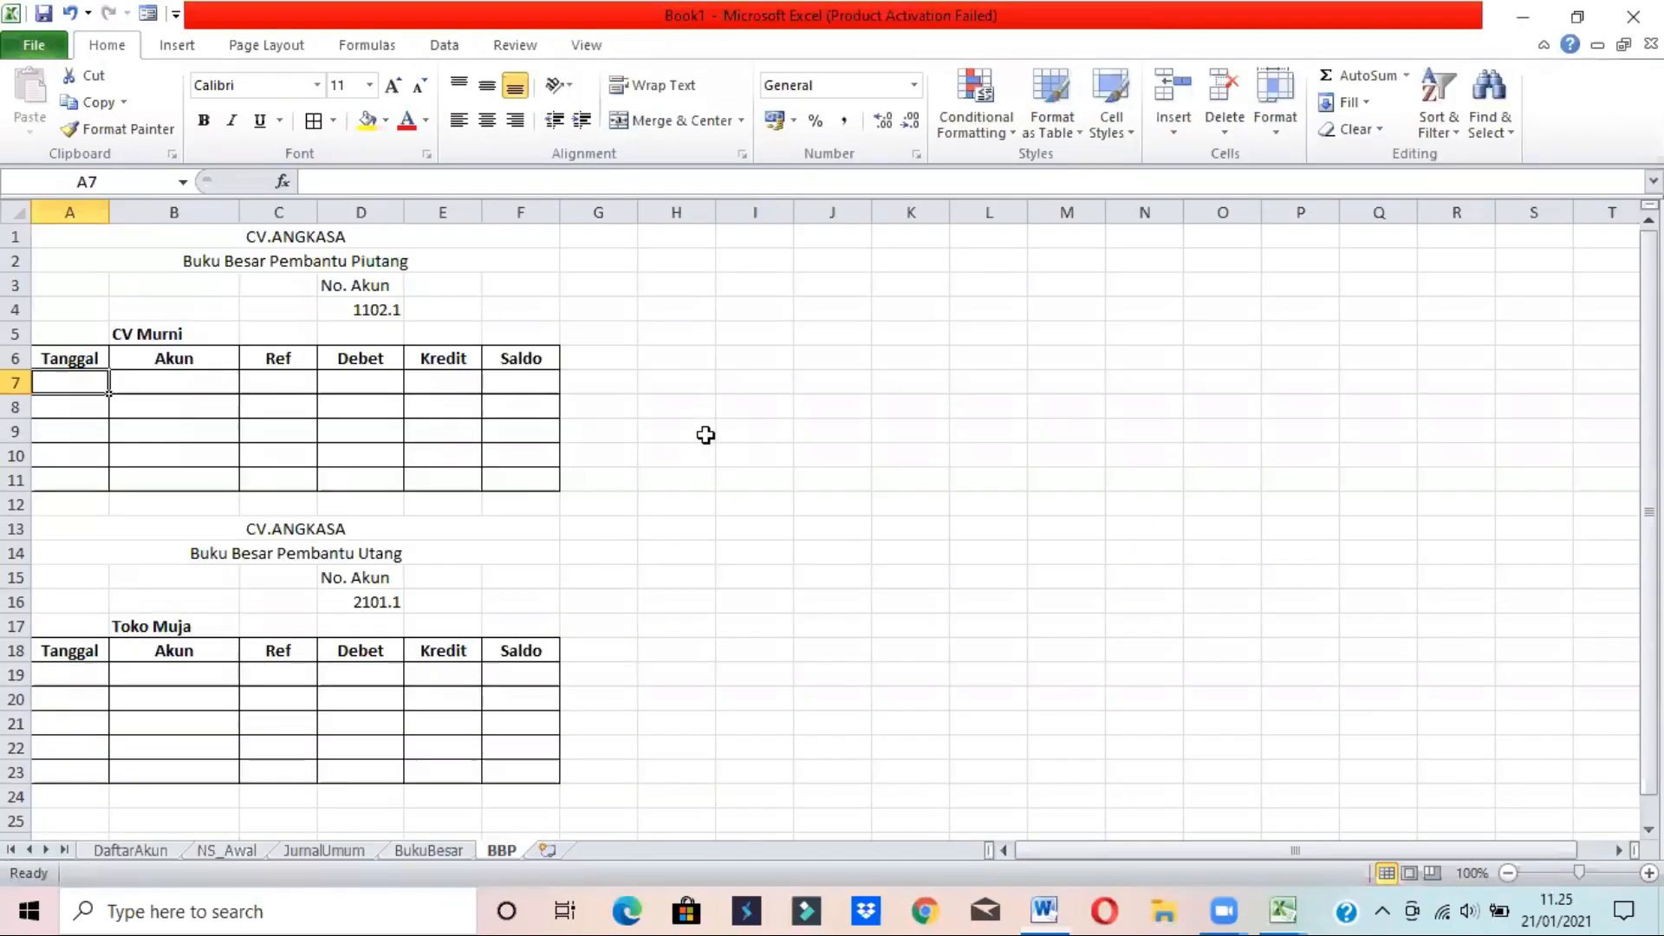
pyautogui.write('008')
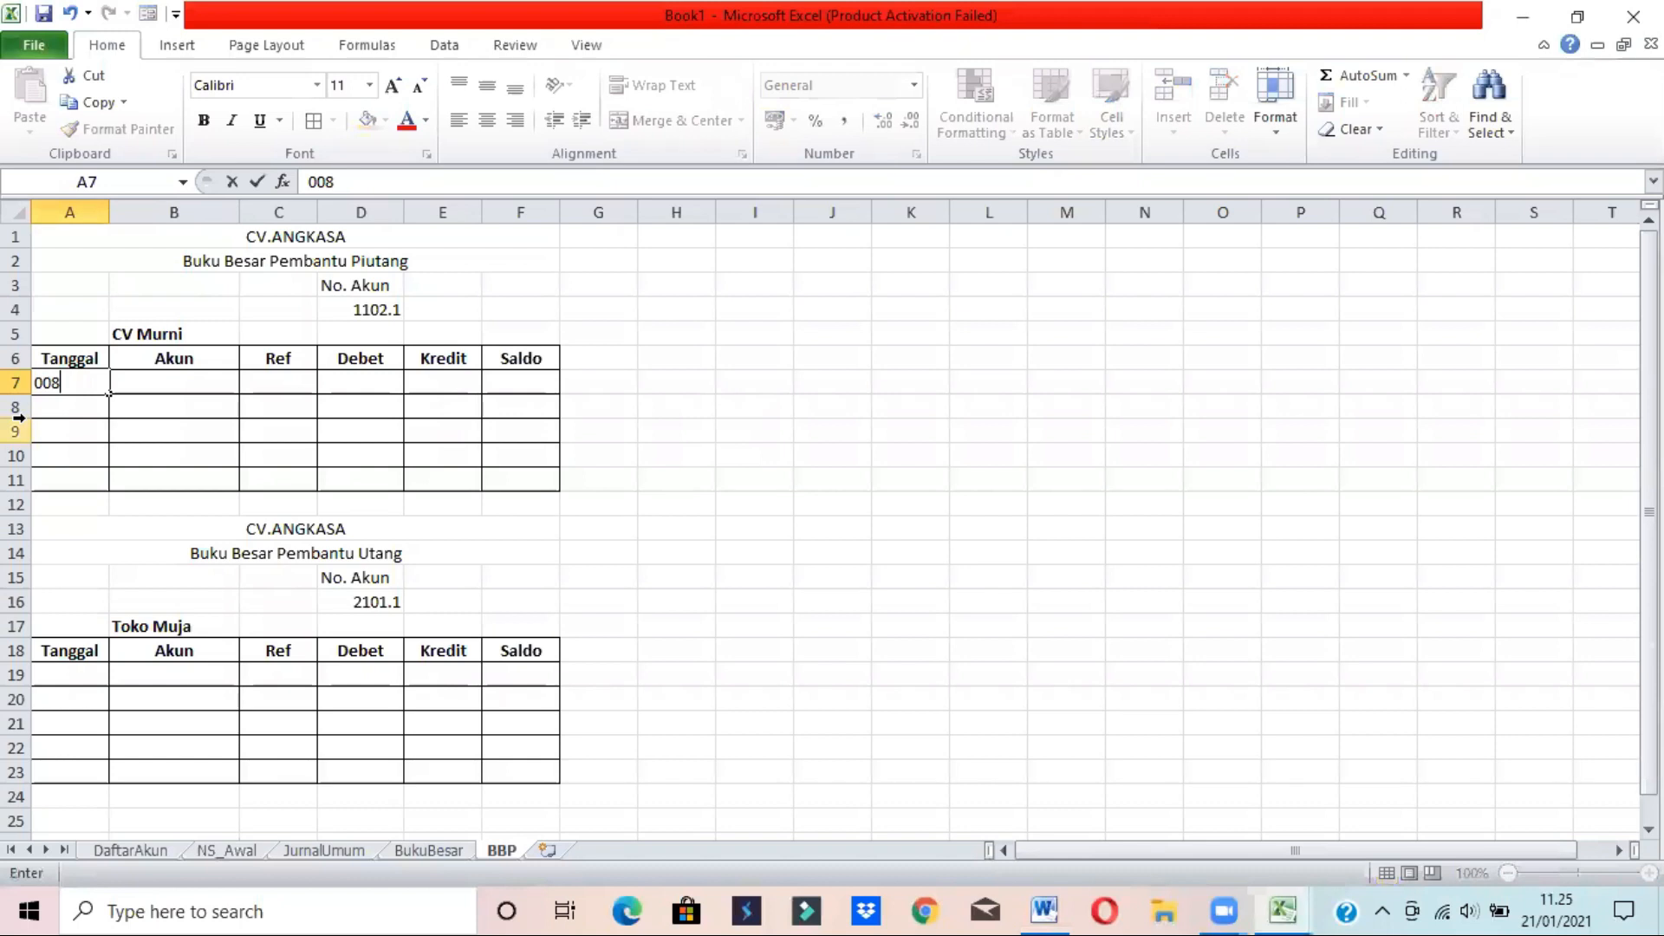
pyautogui.press('BackSpace')
pyautogui.press('BackSpace')
pyautogui.press('BackSpace')
pyautogui.write('/12/20')
pyautogui.hotkey('ctrl', 'Return')
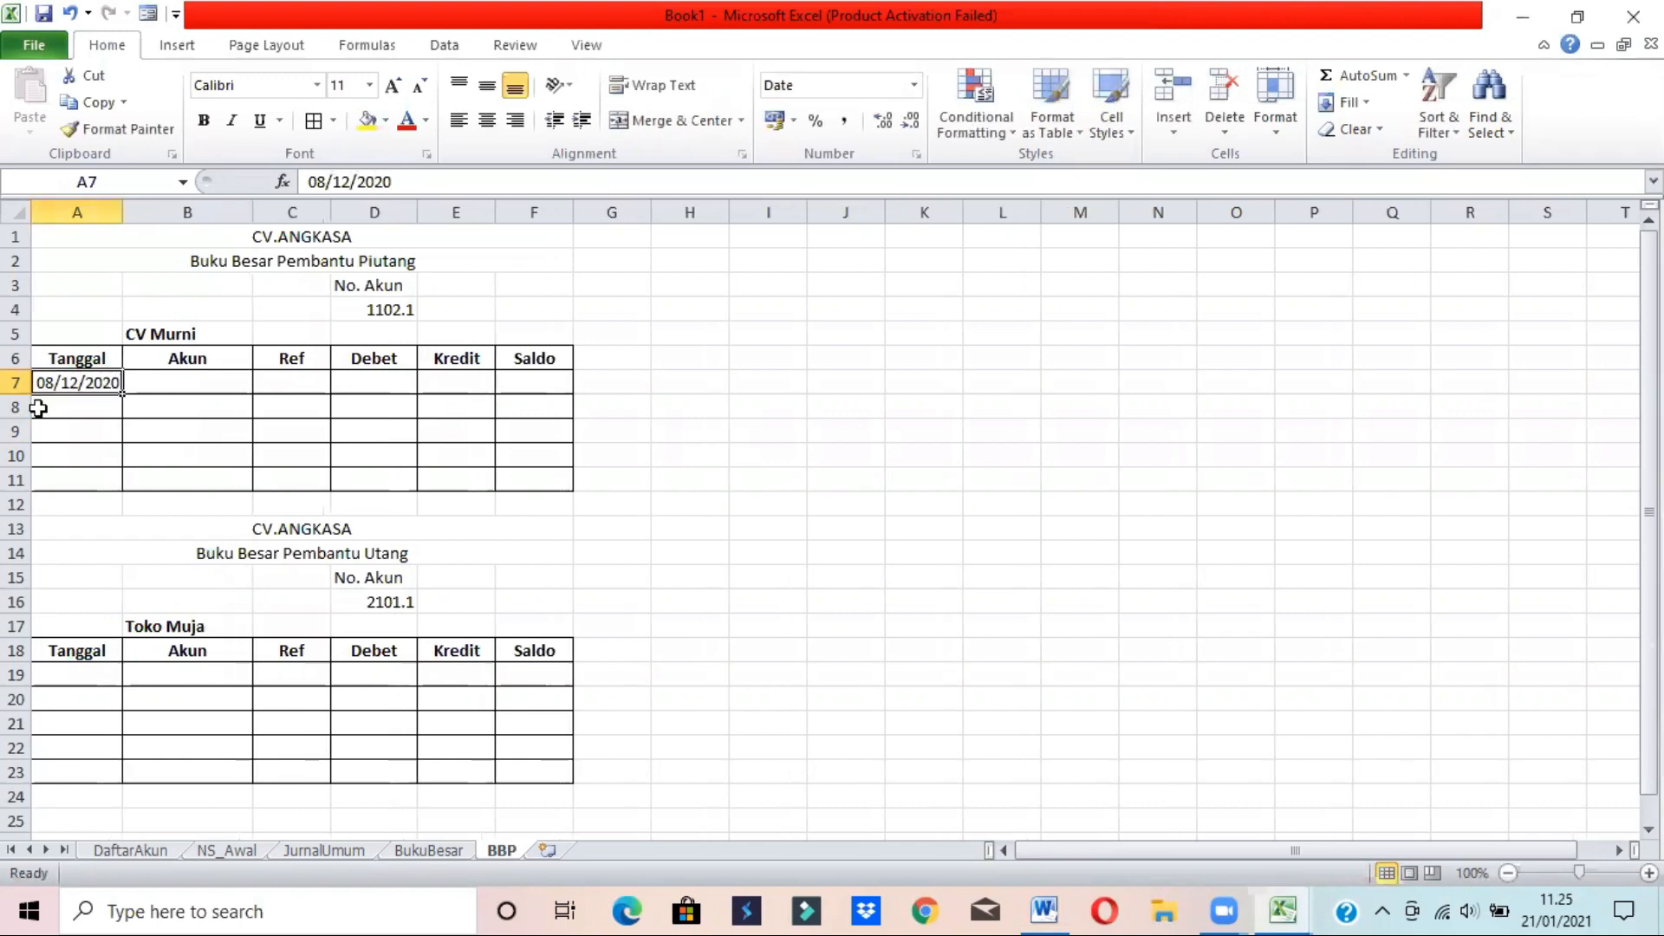
pyautogui.click(1059, 898)
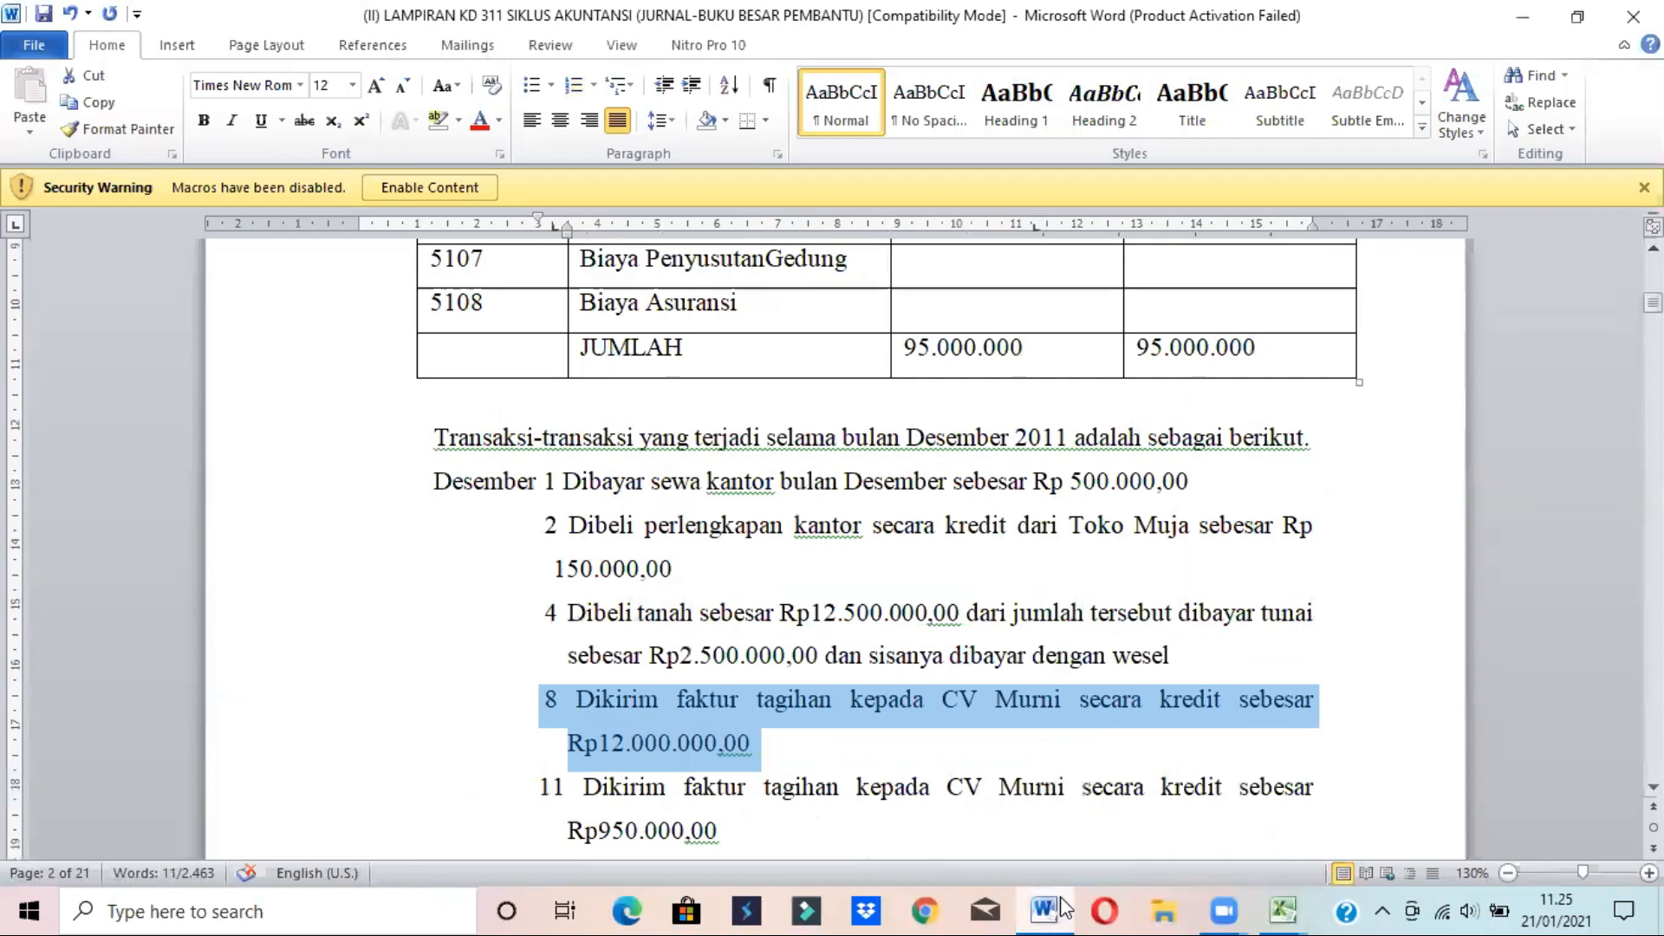
pyautogui.click(510, 657)
pyautogui.hotkey('alt', 'Tab')
pyautogui.press('Delete')
# - Enter the date 08/12/2011 and the Ref JU in the first row of the CV Murni ledger
pyautogui.click(1046, 908)
pyautogui.click(1044, 910)
pyautogui.write('08')
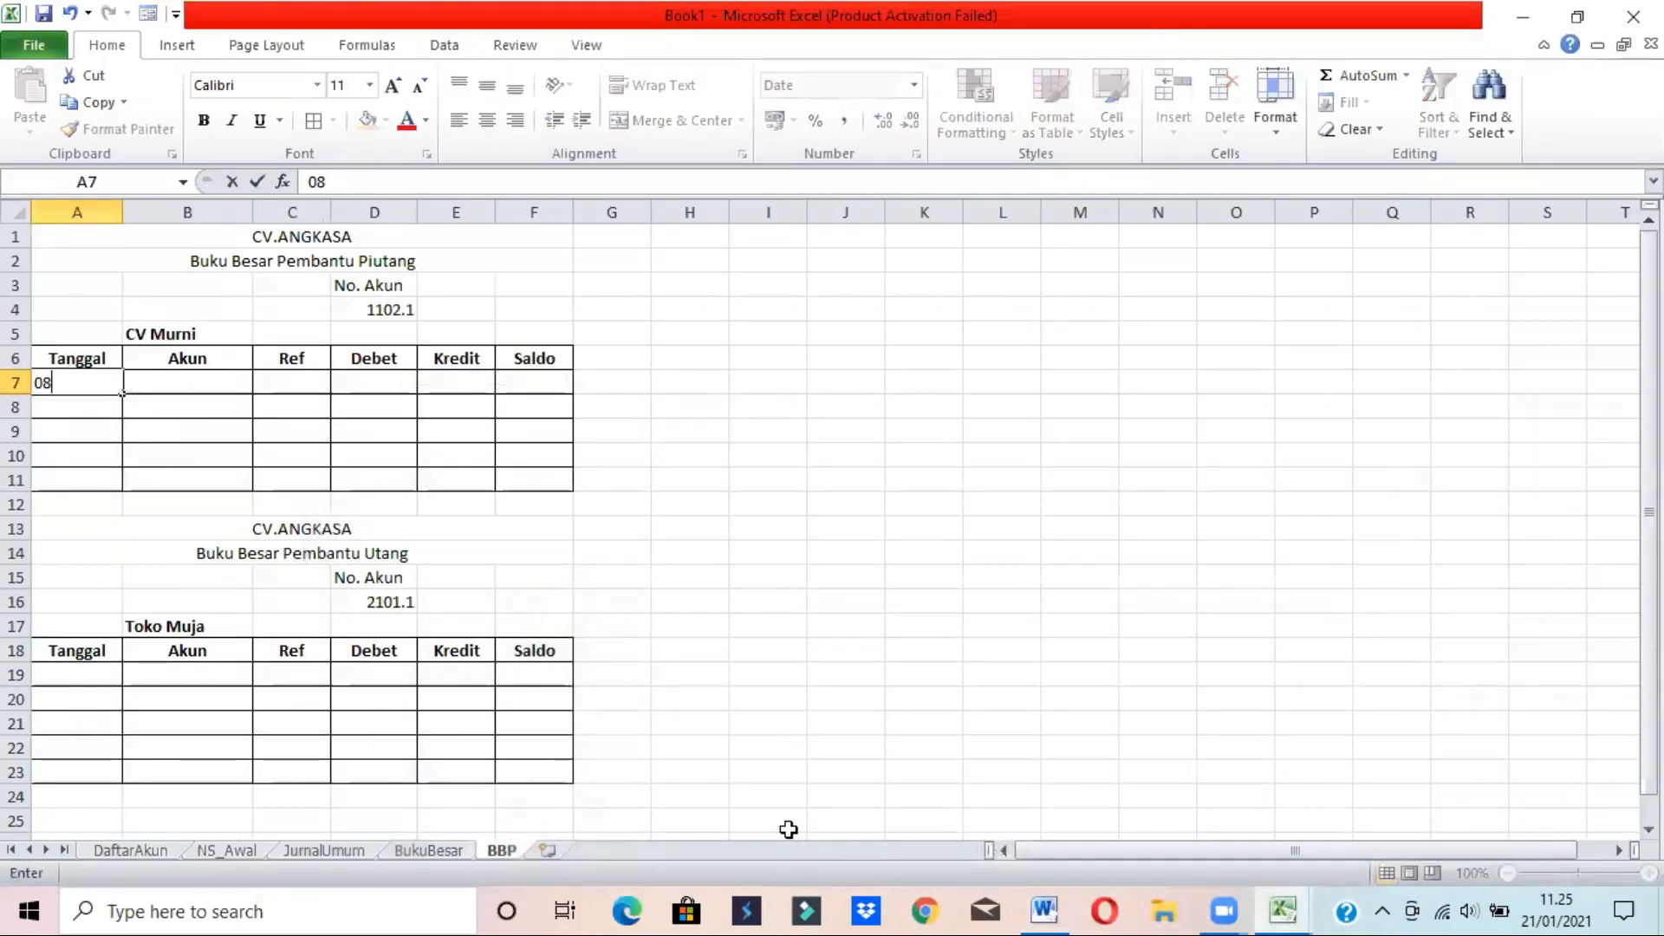
pyautogui.write('/12/2011')
pyautogui.press('Return')
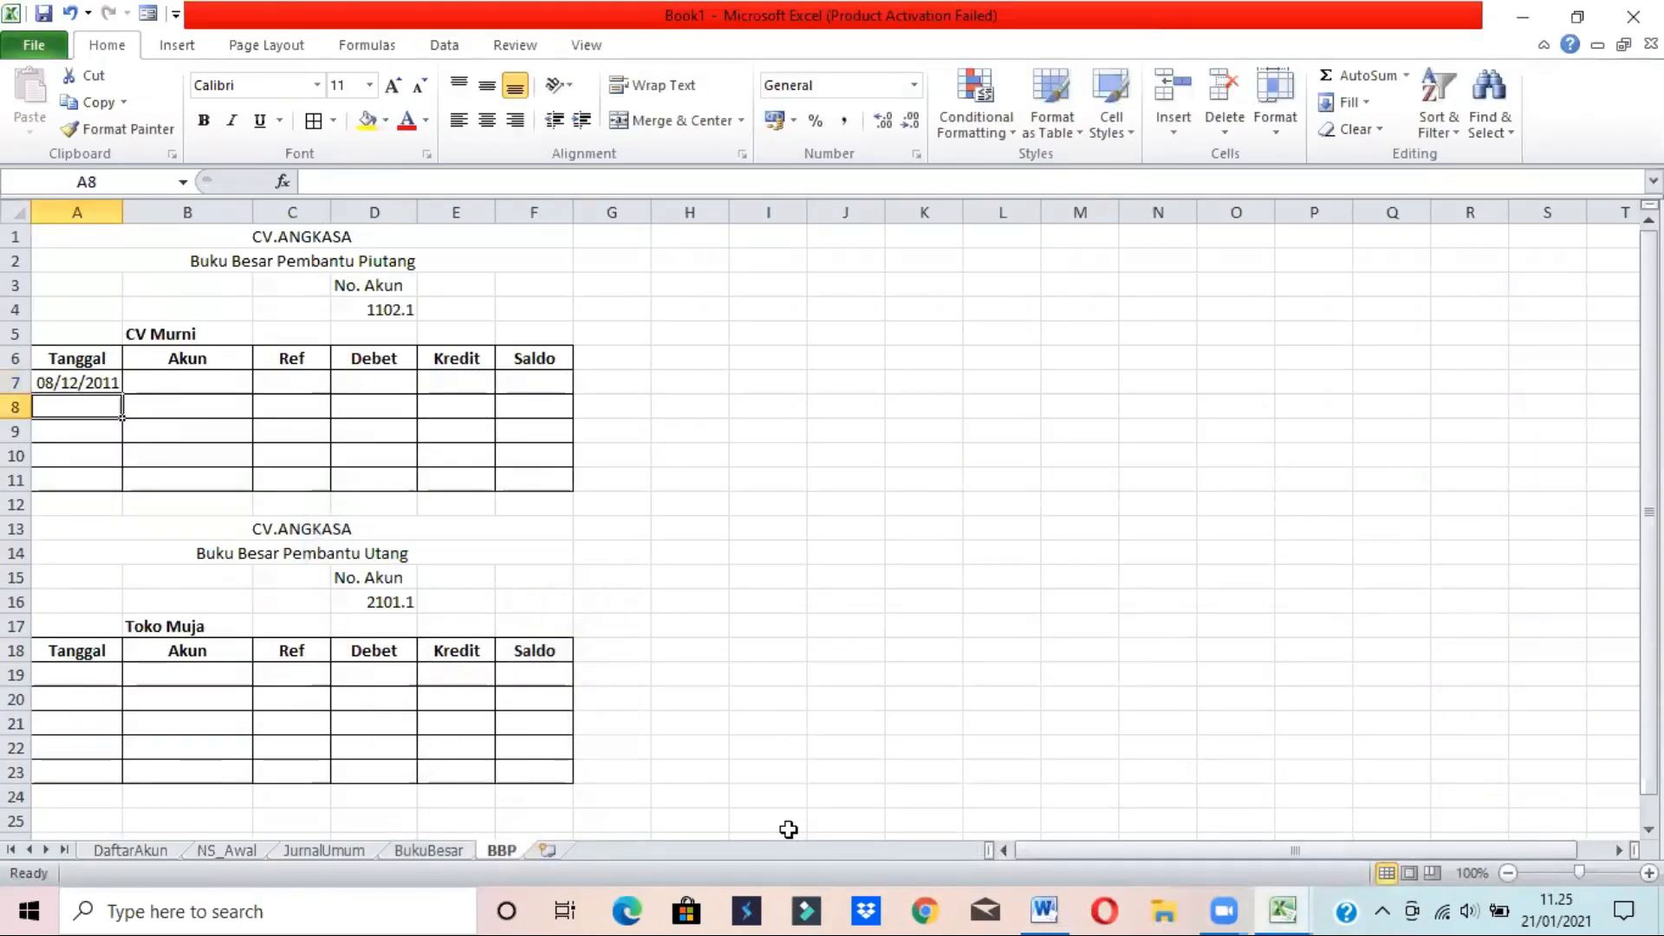
pyautogui.click(296, 383)
pyautogui.write('JU')
pyautogui.press('Tab')
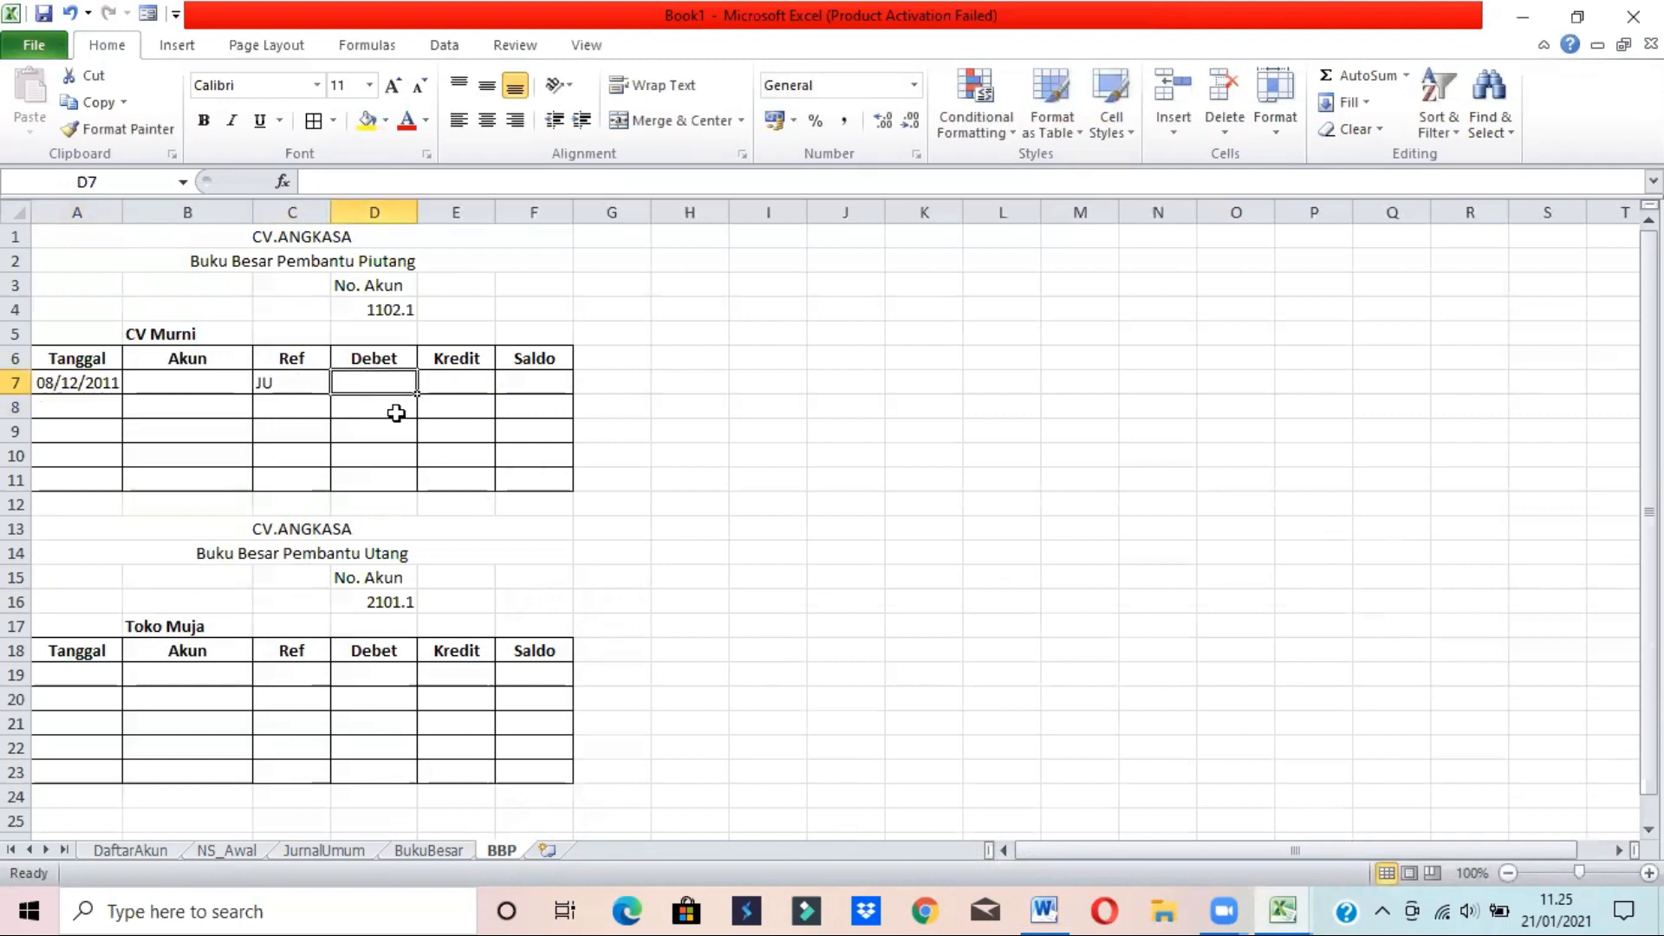
# - Check the 8 December CV Murni invoice in the Word guide against its entries on the JurnalUmum sheet, and return to BBP
pyautogui.click(1044, 910)
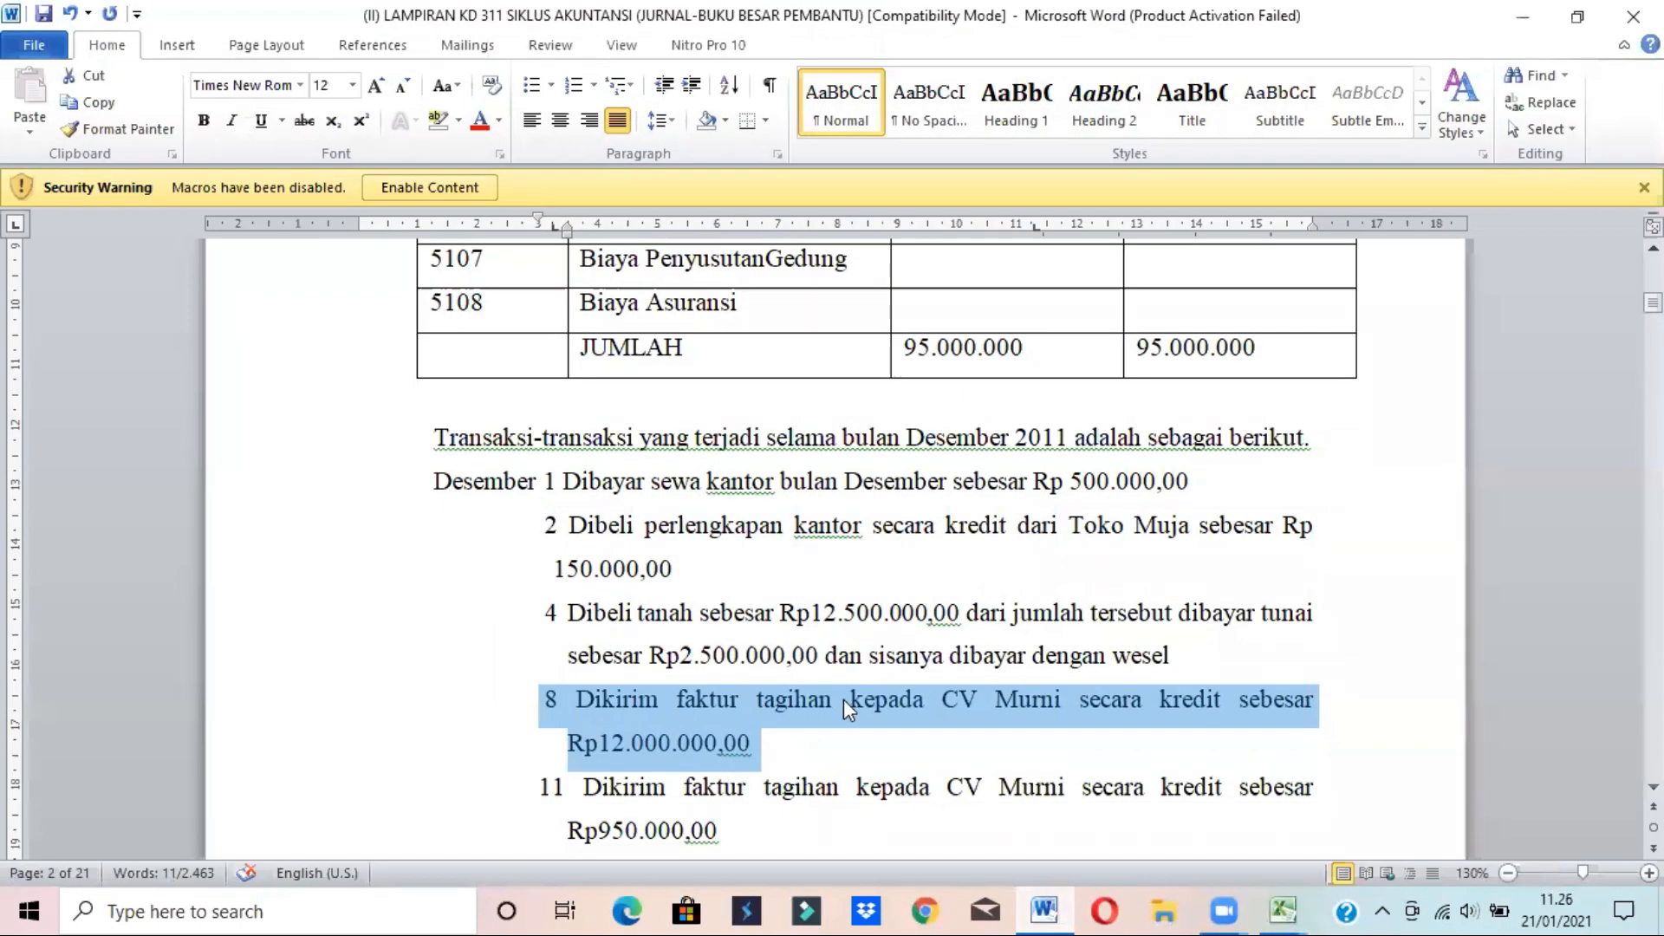
pyautogui.click(1049, 910)
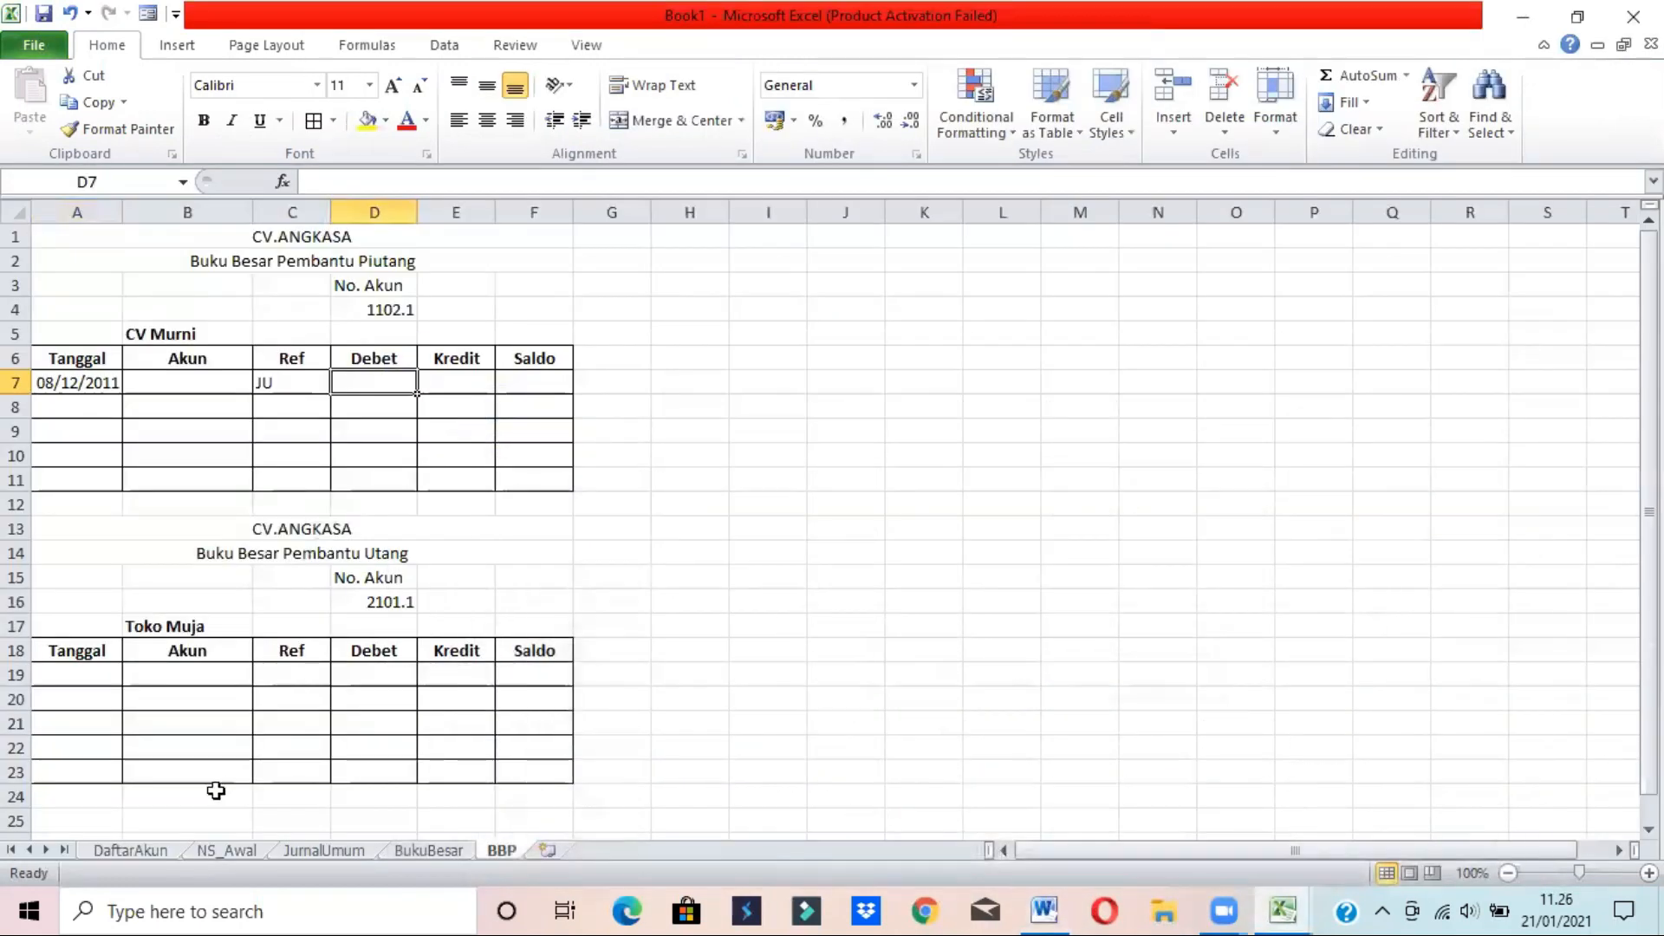
pyautogui.click(317, 850)
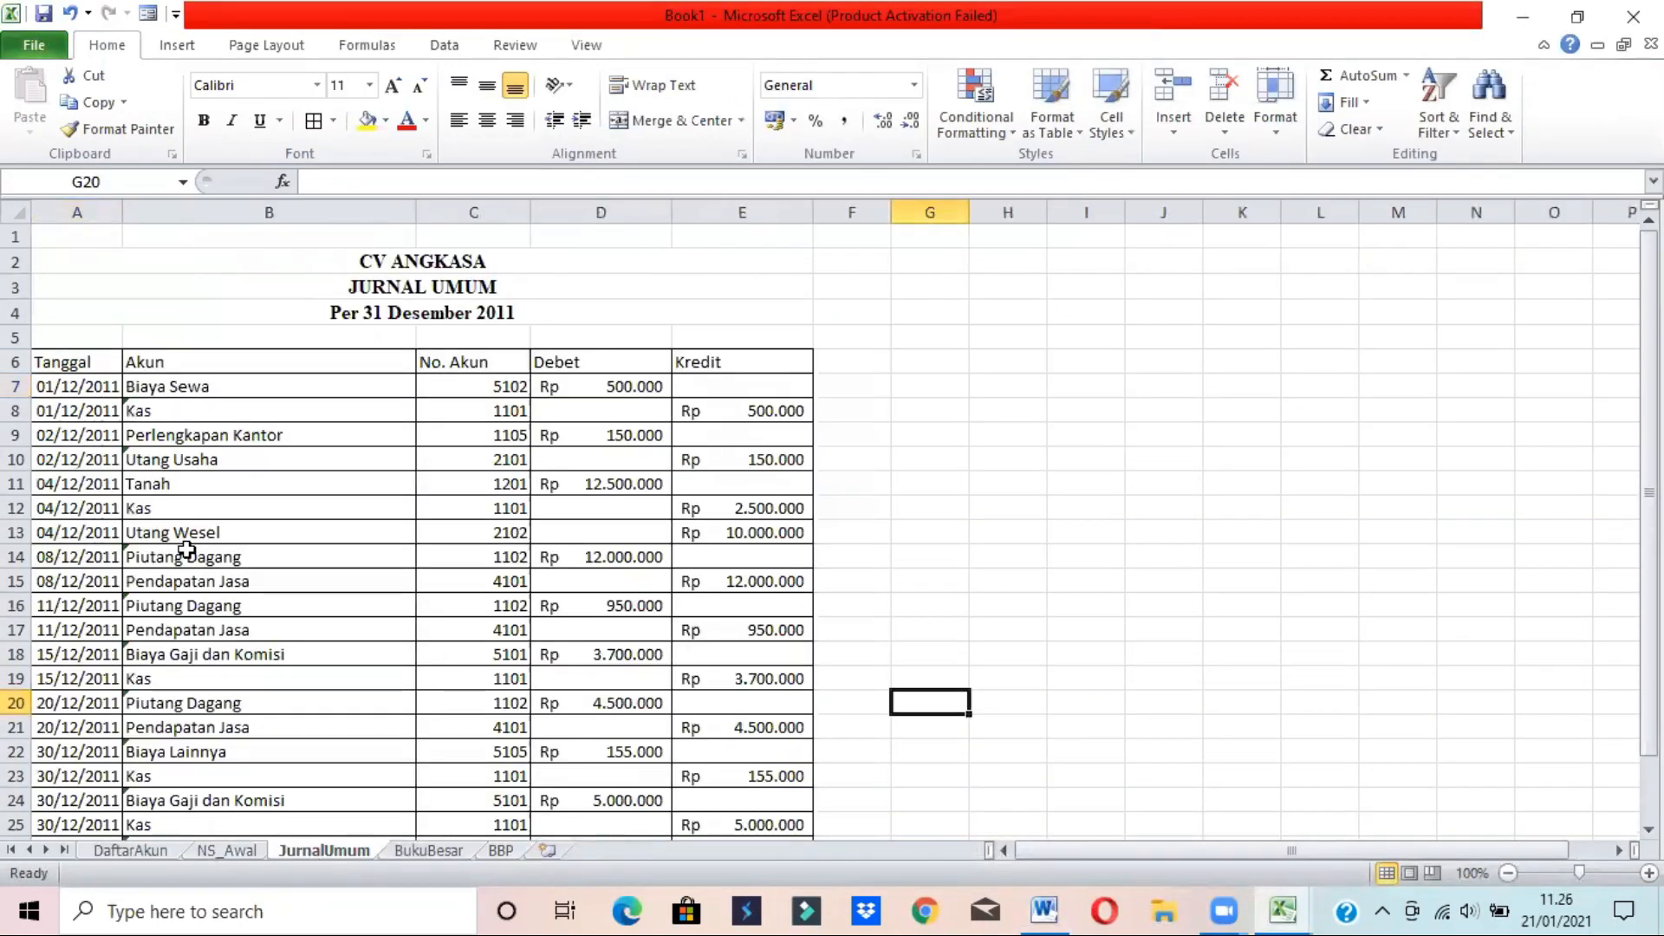
pyautogui.click(56, 559)
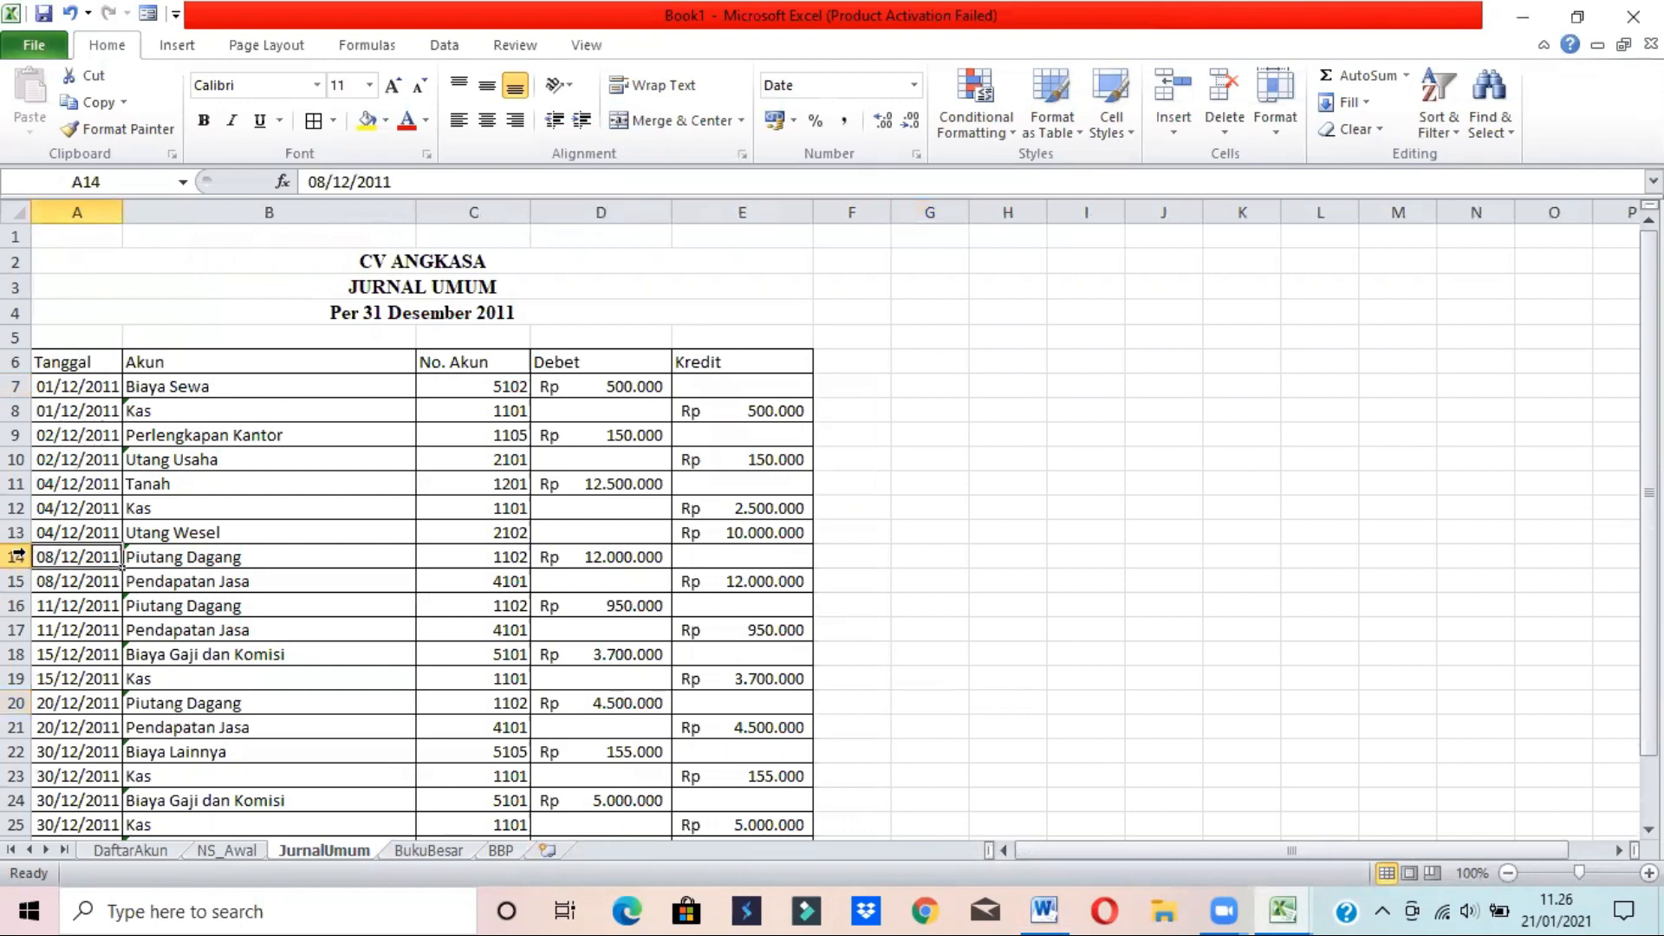
pyautogui.moveTo(17, 556); pyautogui.dragTo(17, 581)
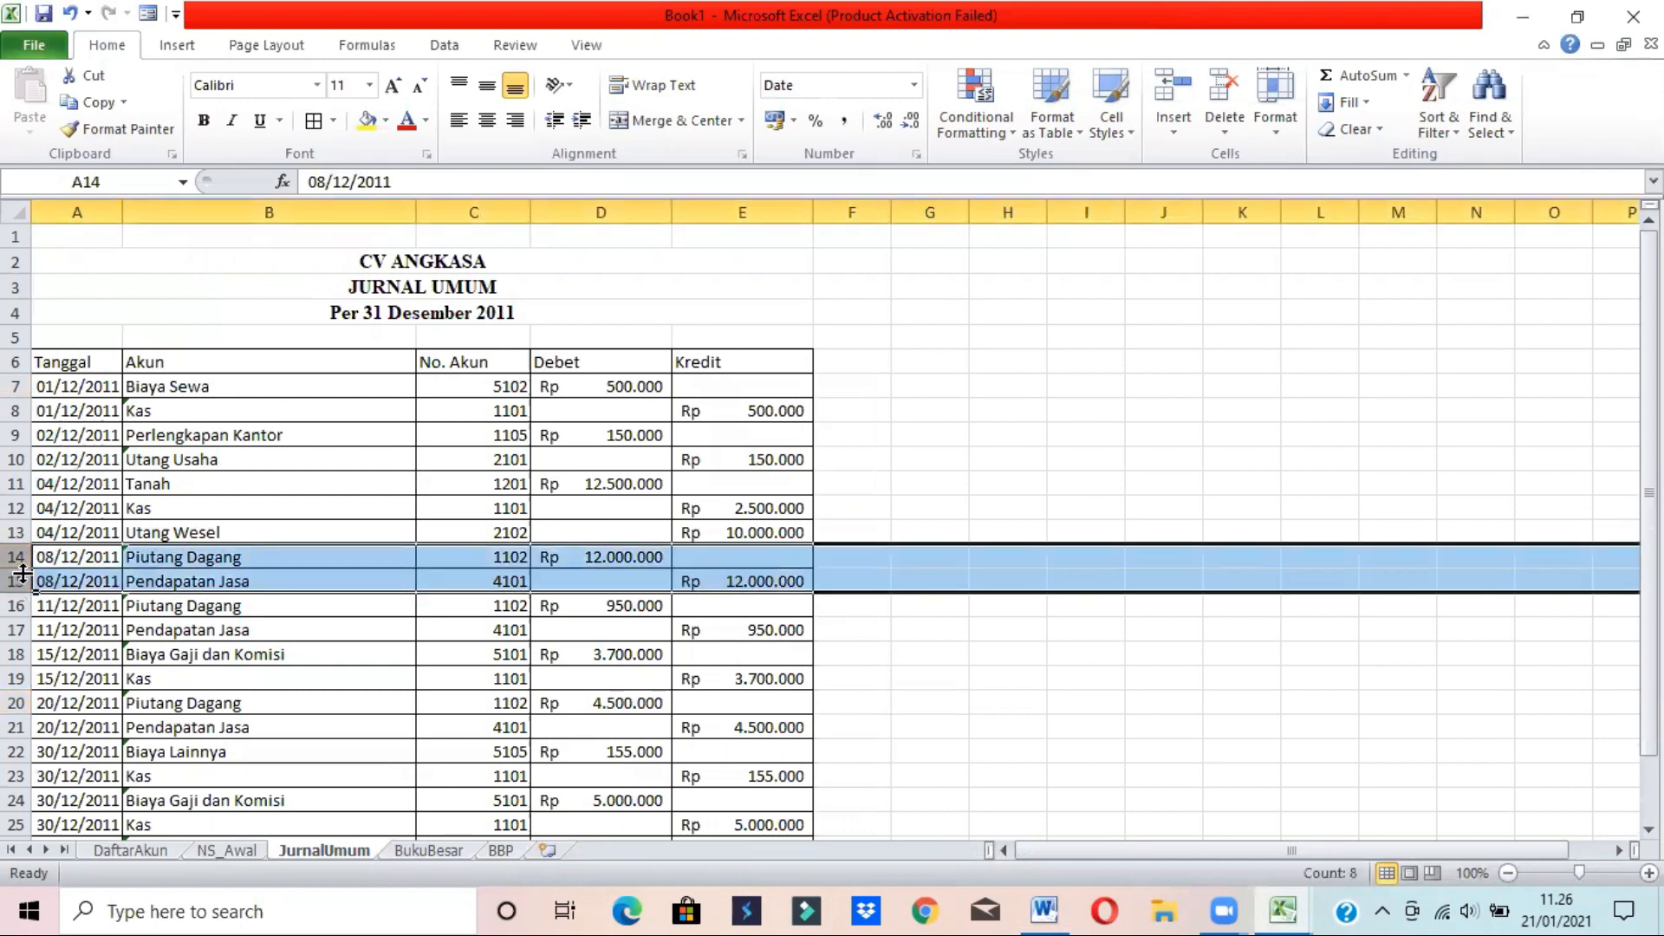
pyautogui.click(598, 564)
pyautogui.click(689, 583)
pyautogui.click(299, 559)
pyautogui.click(537, 551)
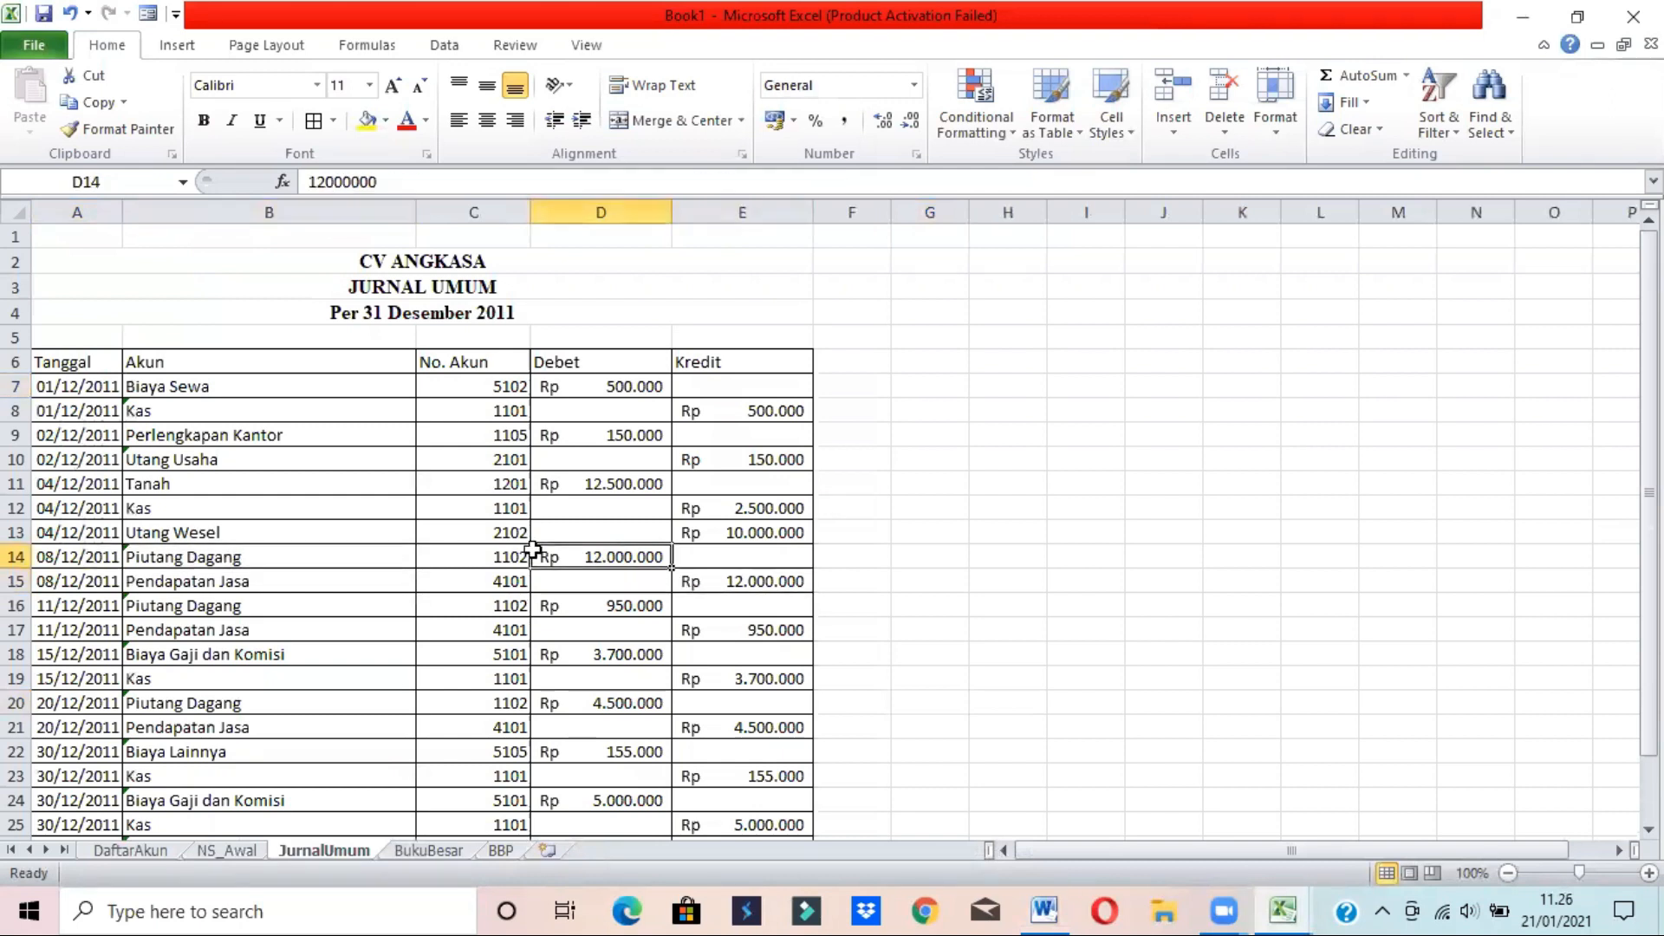
pyautogui.click(503, 850)
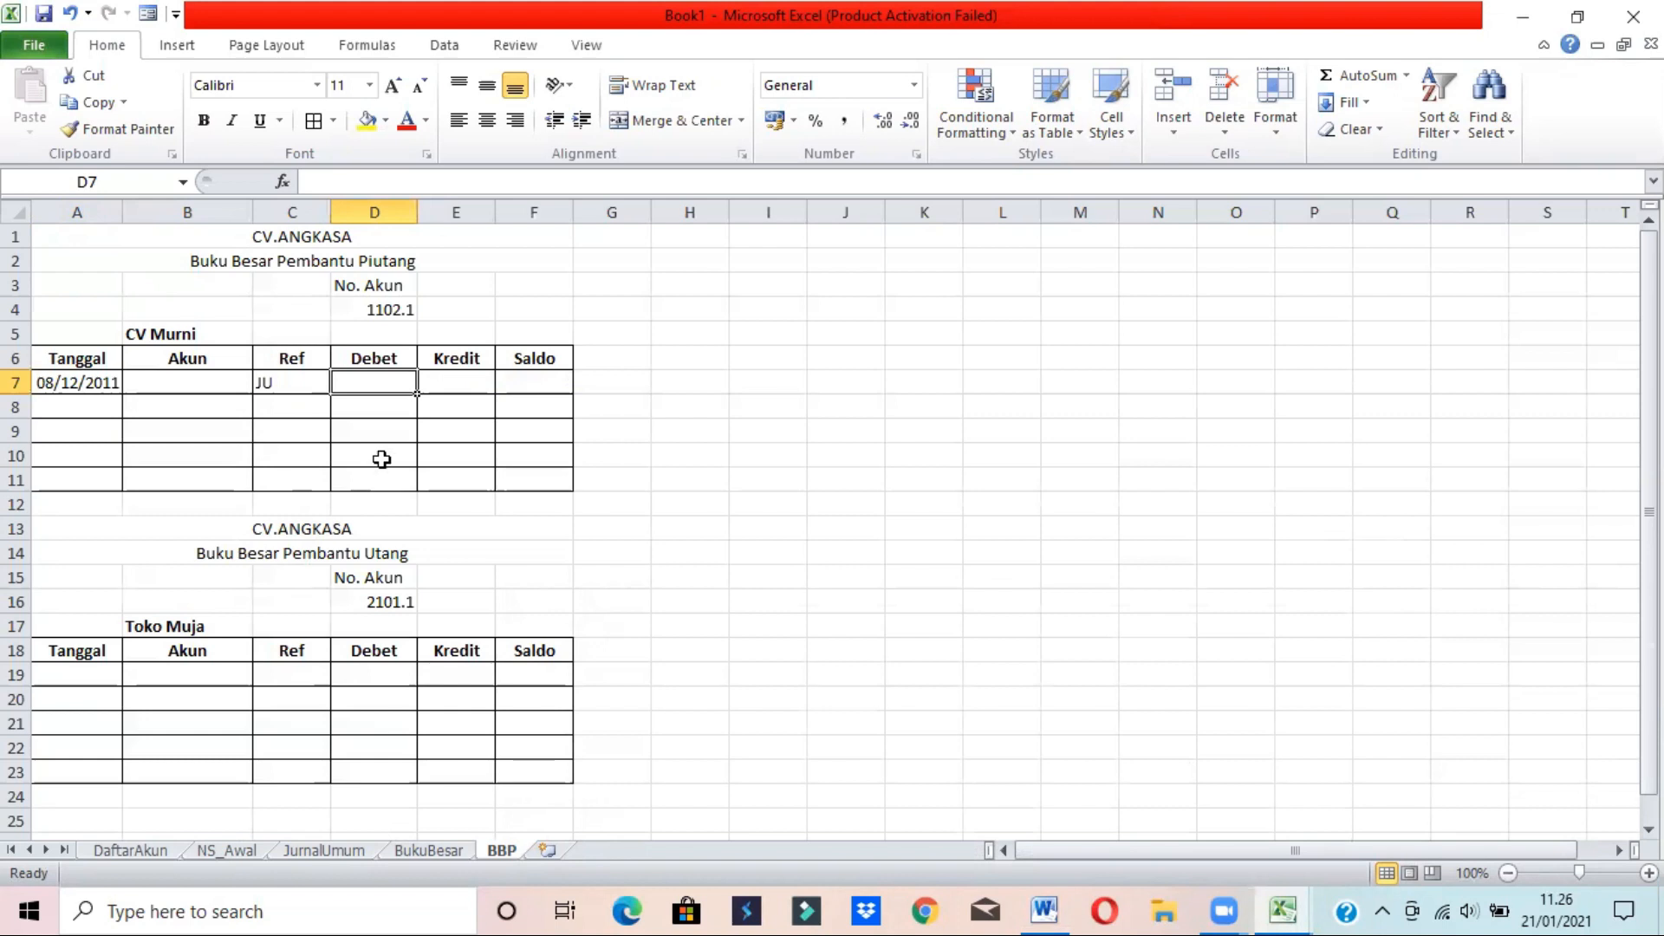
# - Enter 12000000 as the Debet amount of the 08/12/2011 row and format it as Rupiah accounting without decimals
pyautogui.click(1040, 906)
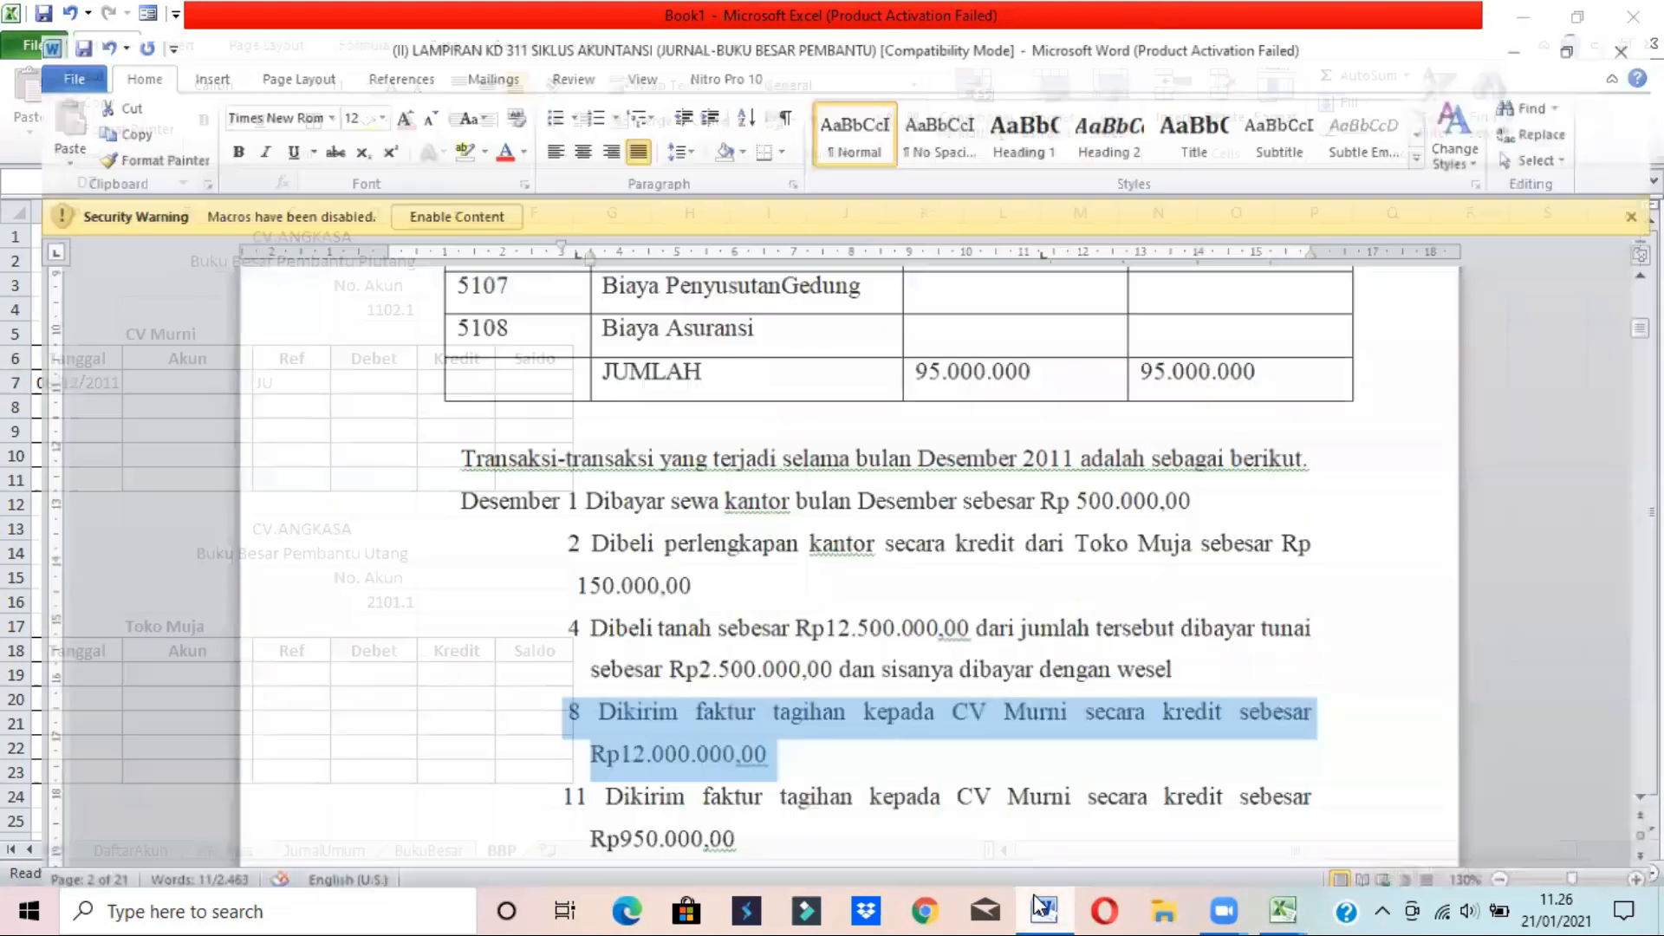
pyautogui.click(1040, 906)
pyautogui.write('1200000')
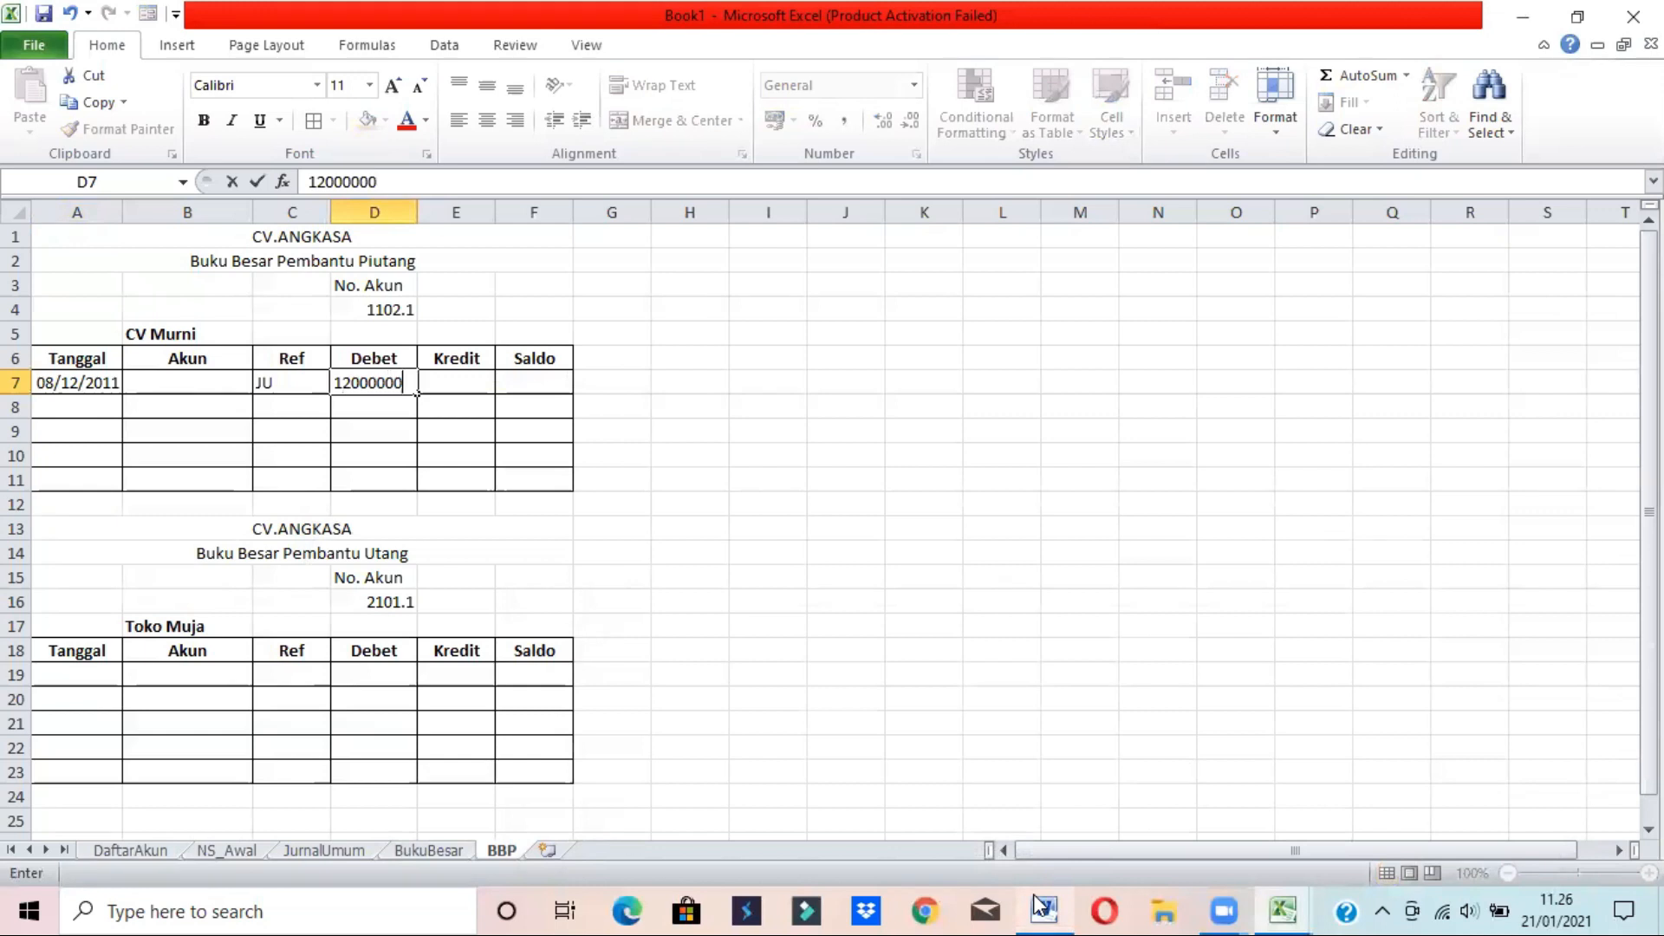
pyautogui.write('0')
pyautogui.press('Return')
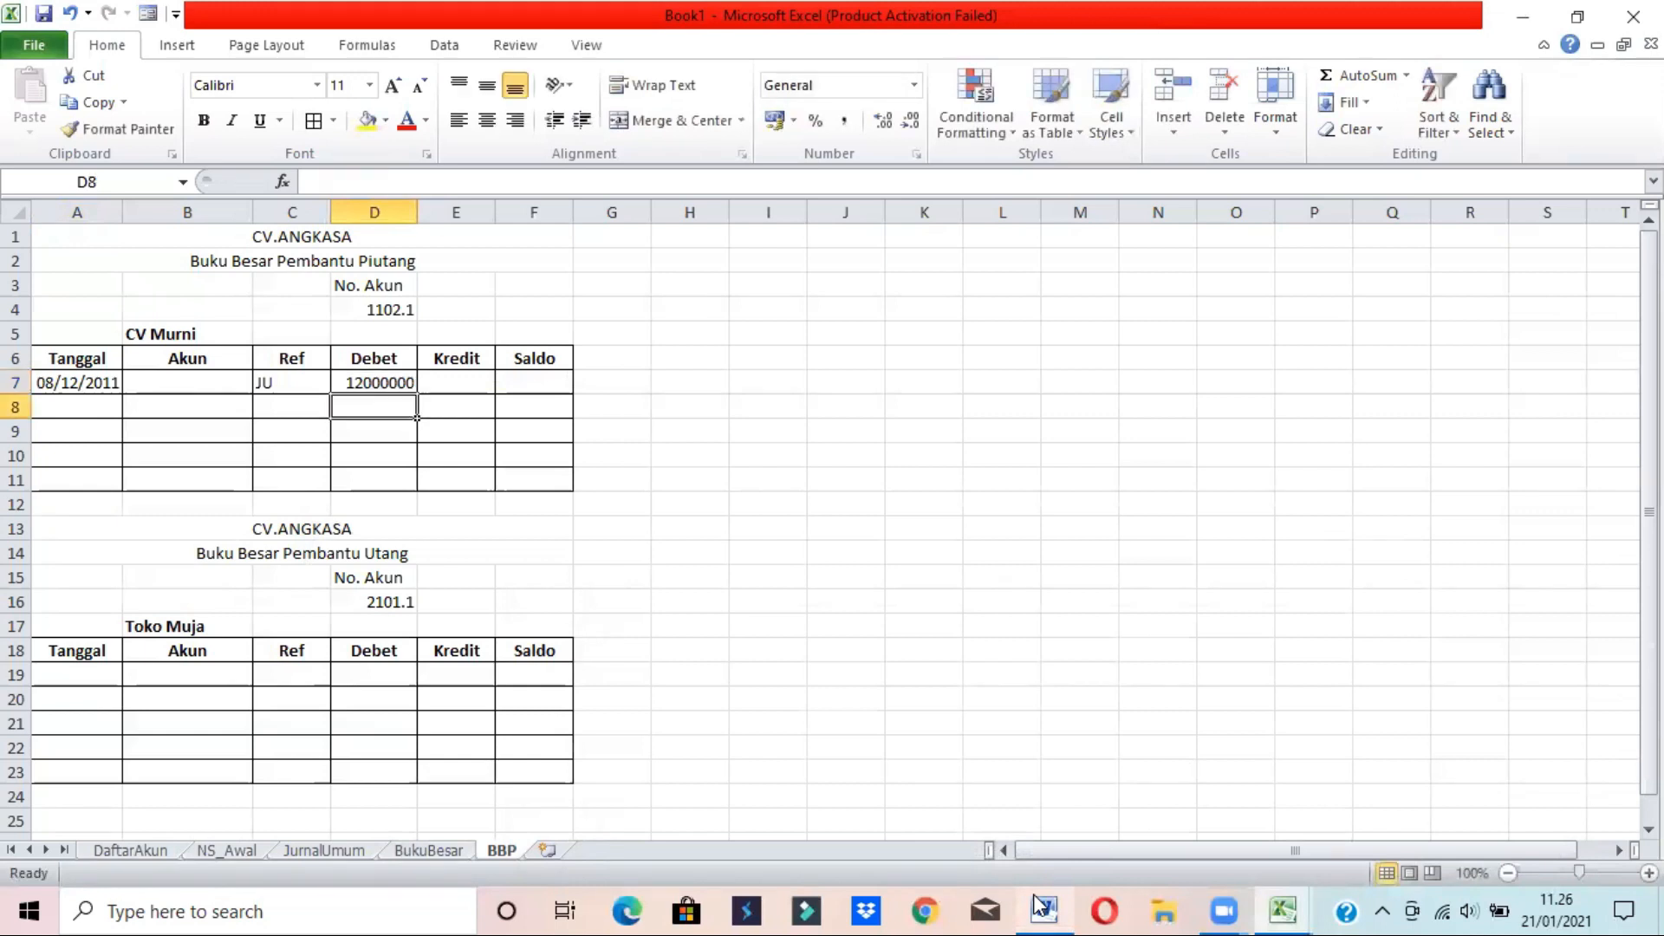
pyautogui.click(409, 380)
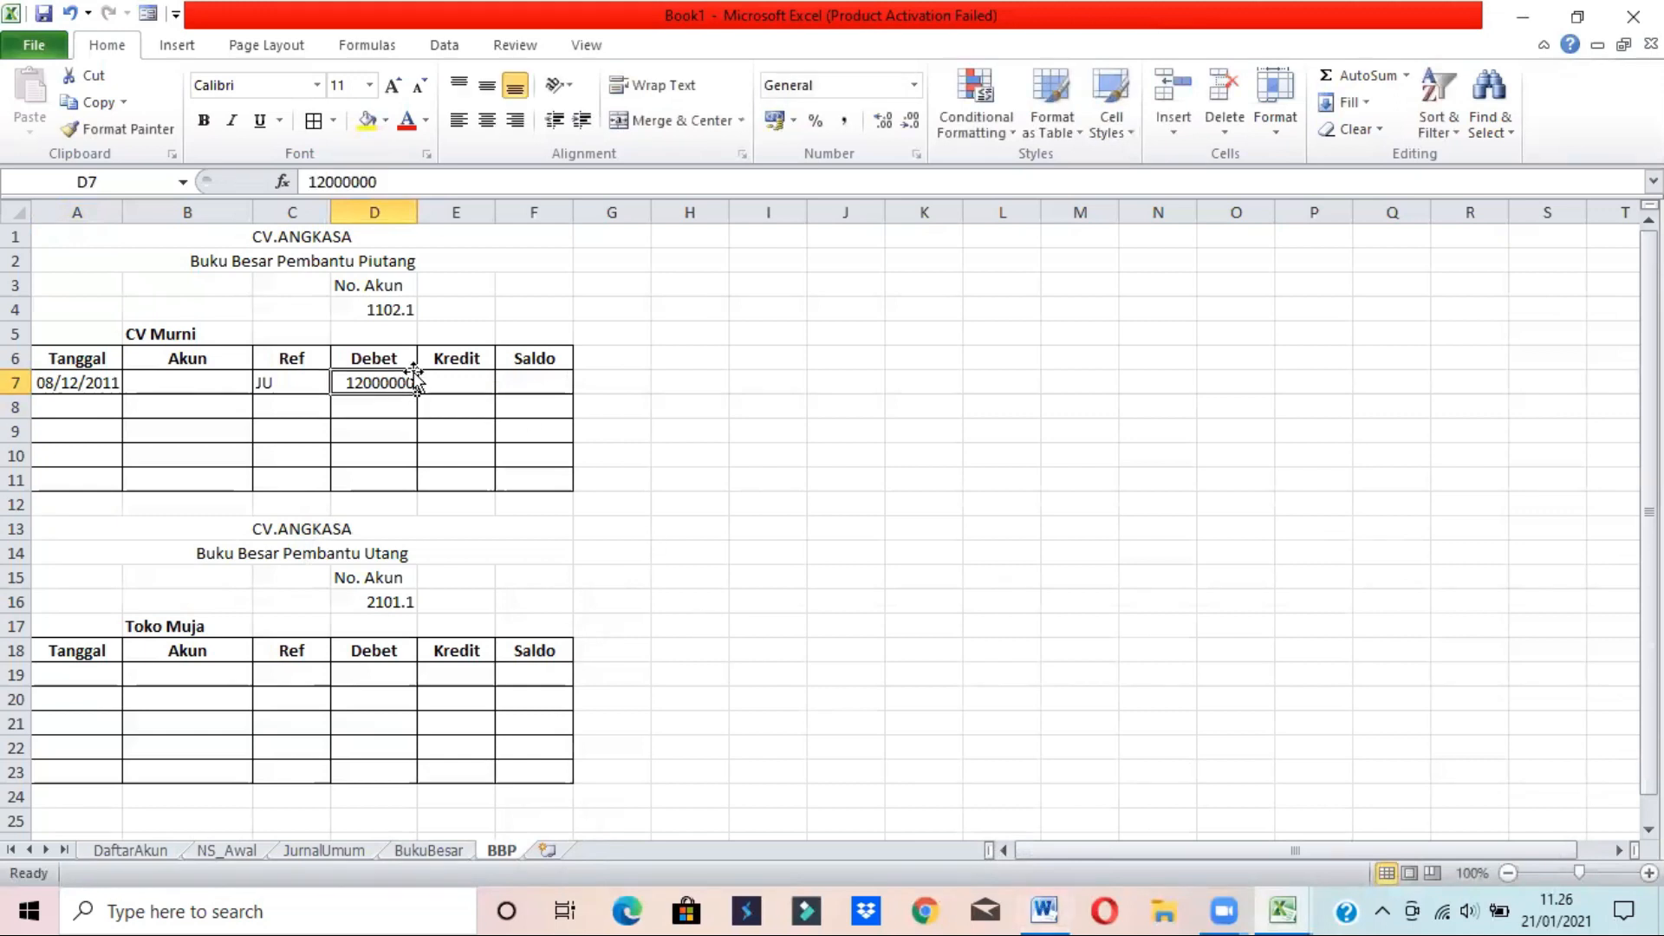
pyautogui.click(768, 122)
pyautogui.moveTo(554, 200); pyautogui.dragTo(560, 201)
pyautogui.doubleClick(910, 122)
# - Look up the next CV Murni invoice in the Word guide and enter 11/12/2011 with Ref JU in the ledger's second row
pyautogui.click(65, 403)
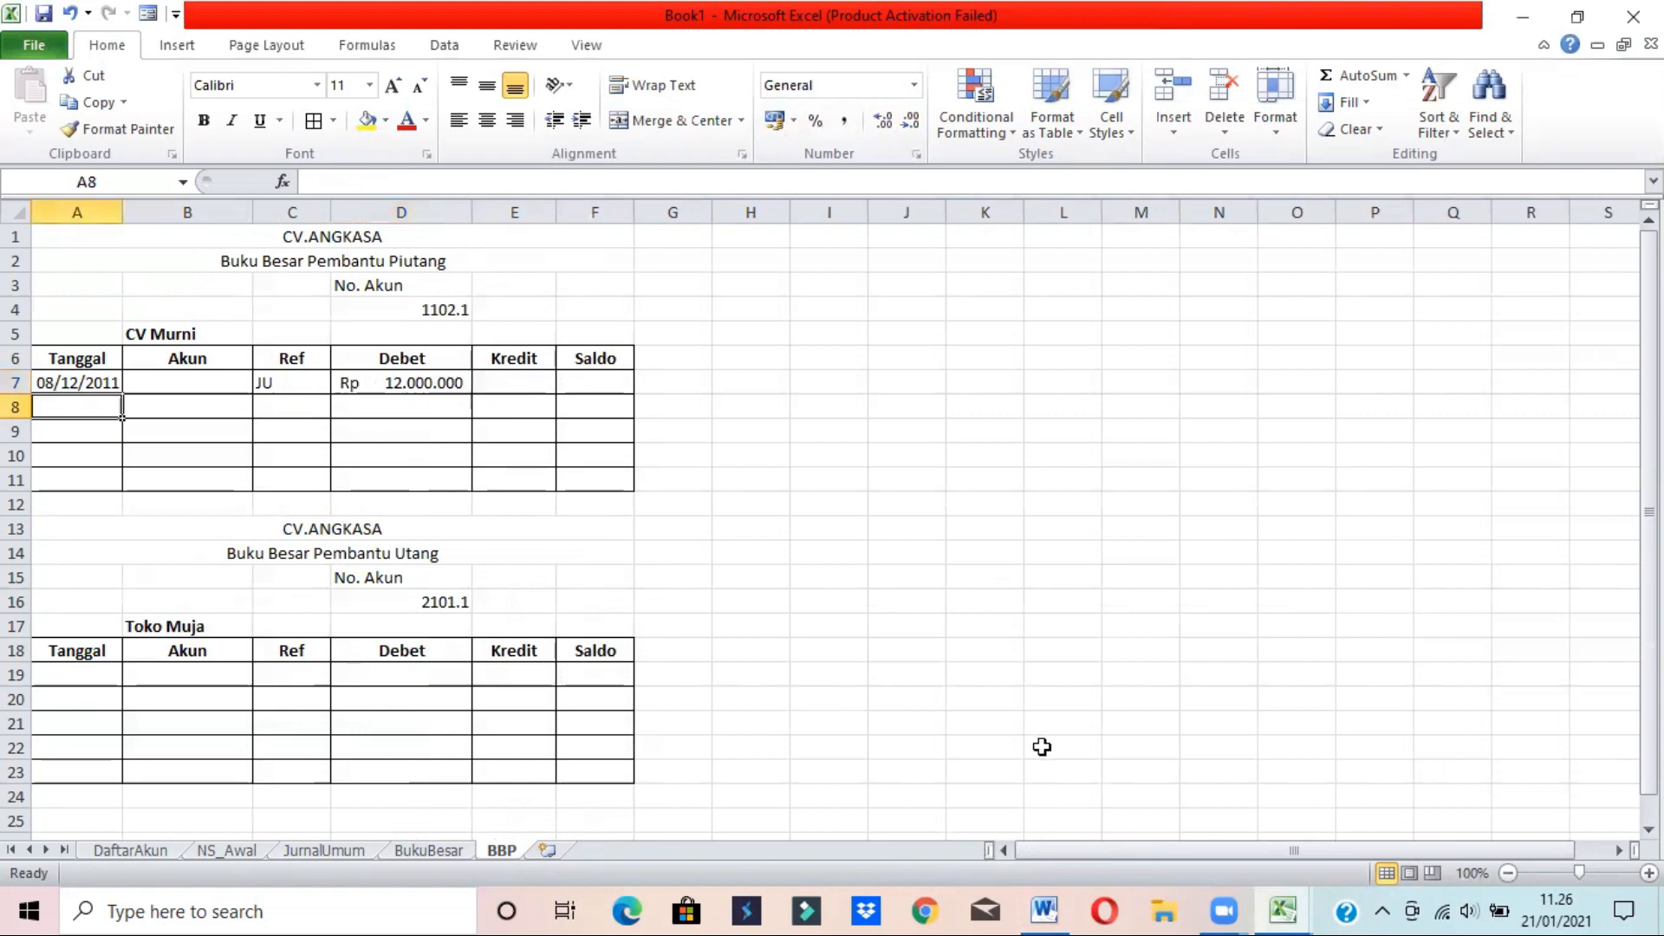
pyautogui.click(1031, 909)
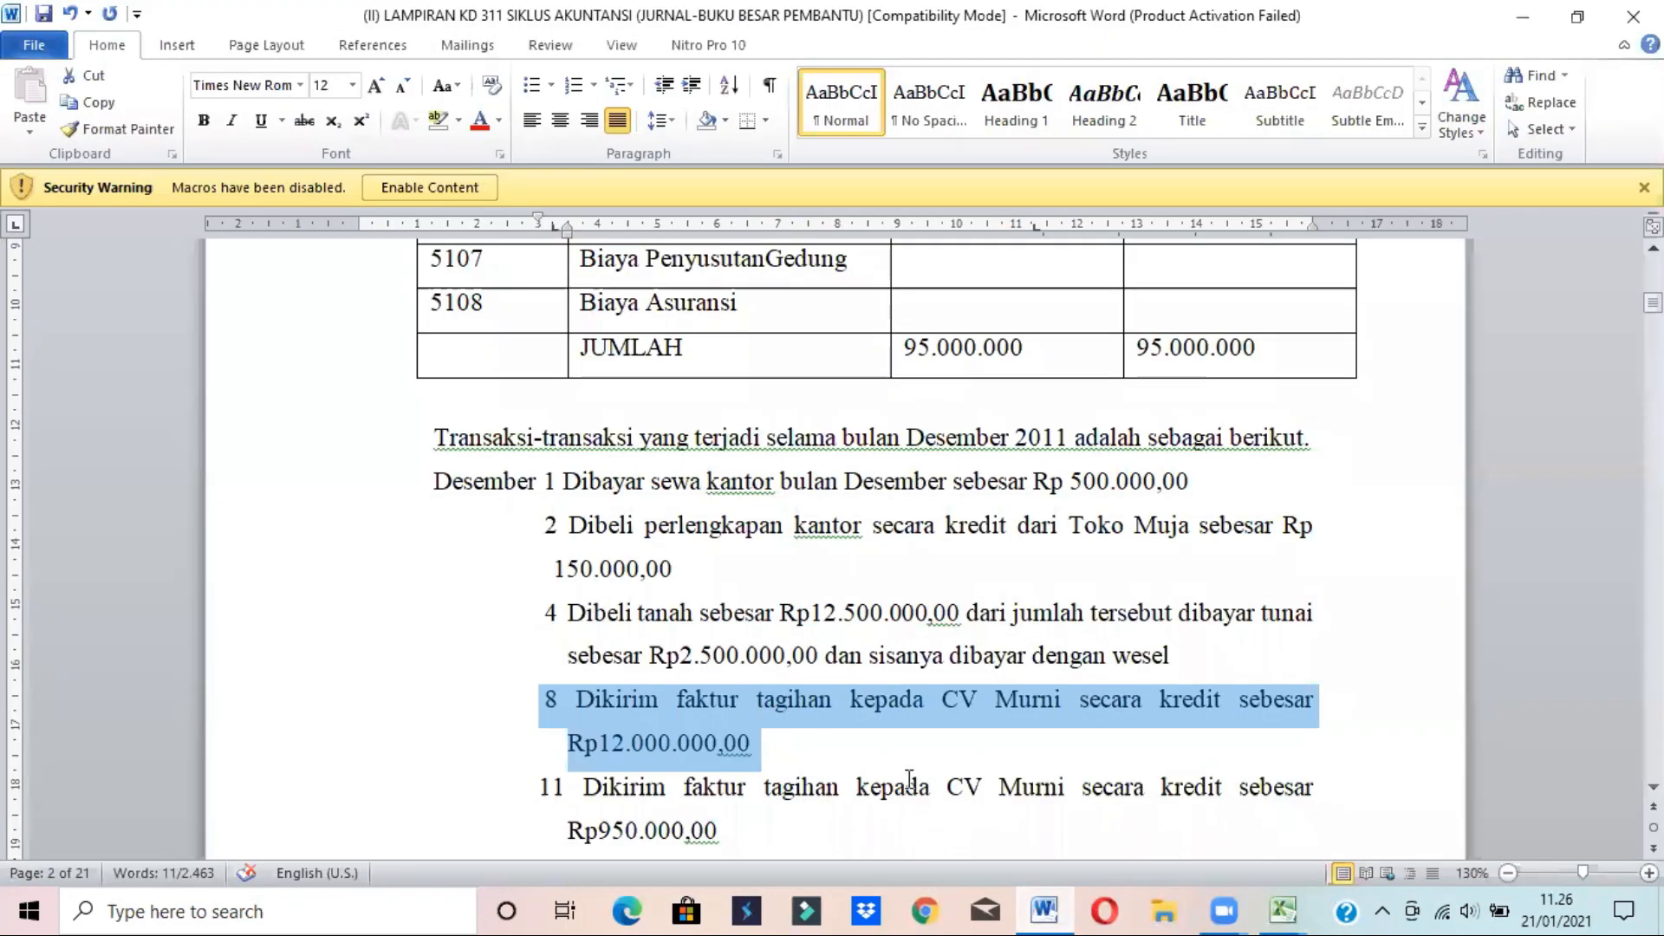
pyautogui.tripleClick(892, 789)
pyautogui.hotkey('alt', 'Tab')
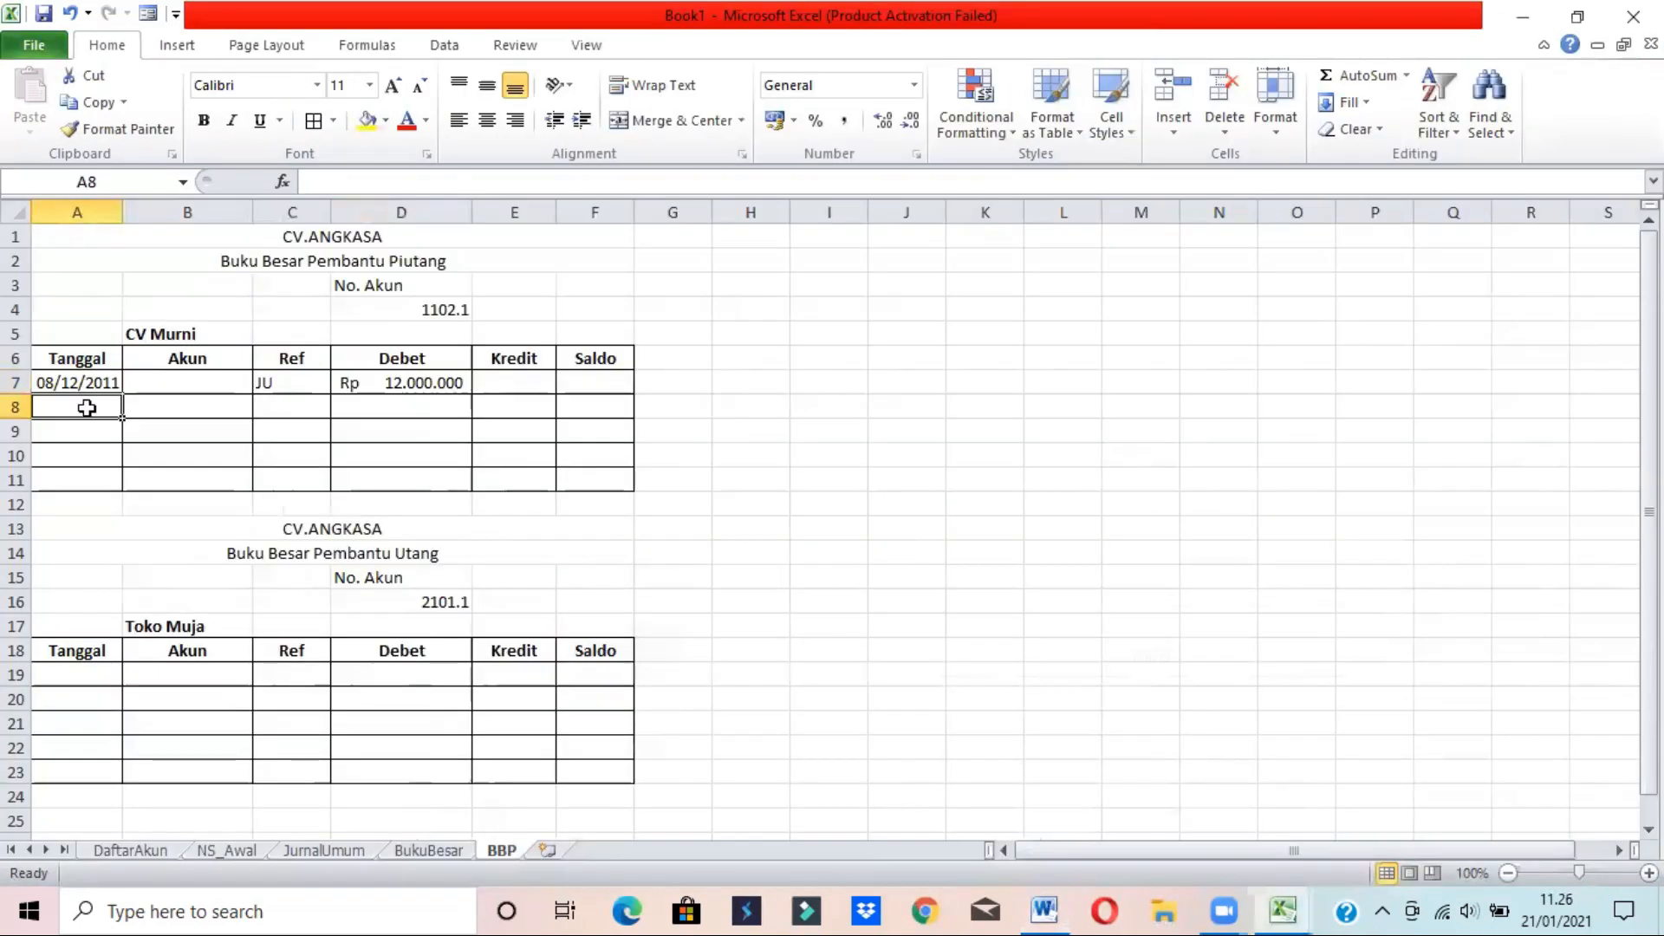
pyautogui.write('11/12/2011')
pyautogui.press('Tab')
pyautogui.press('Tab')
pyautogui.write('JU')
pyautogui.press('Tab')
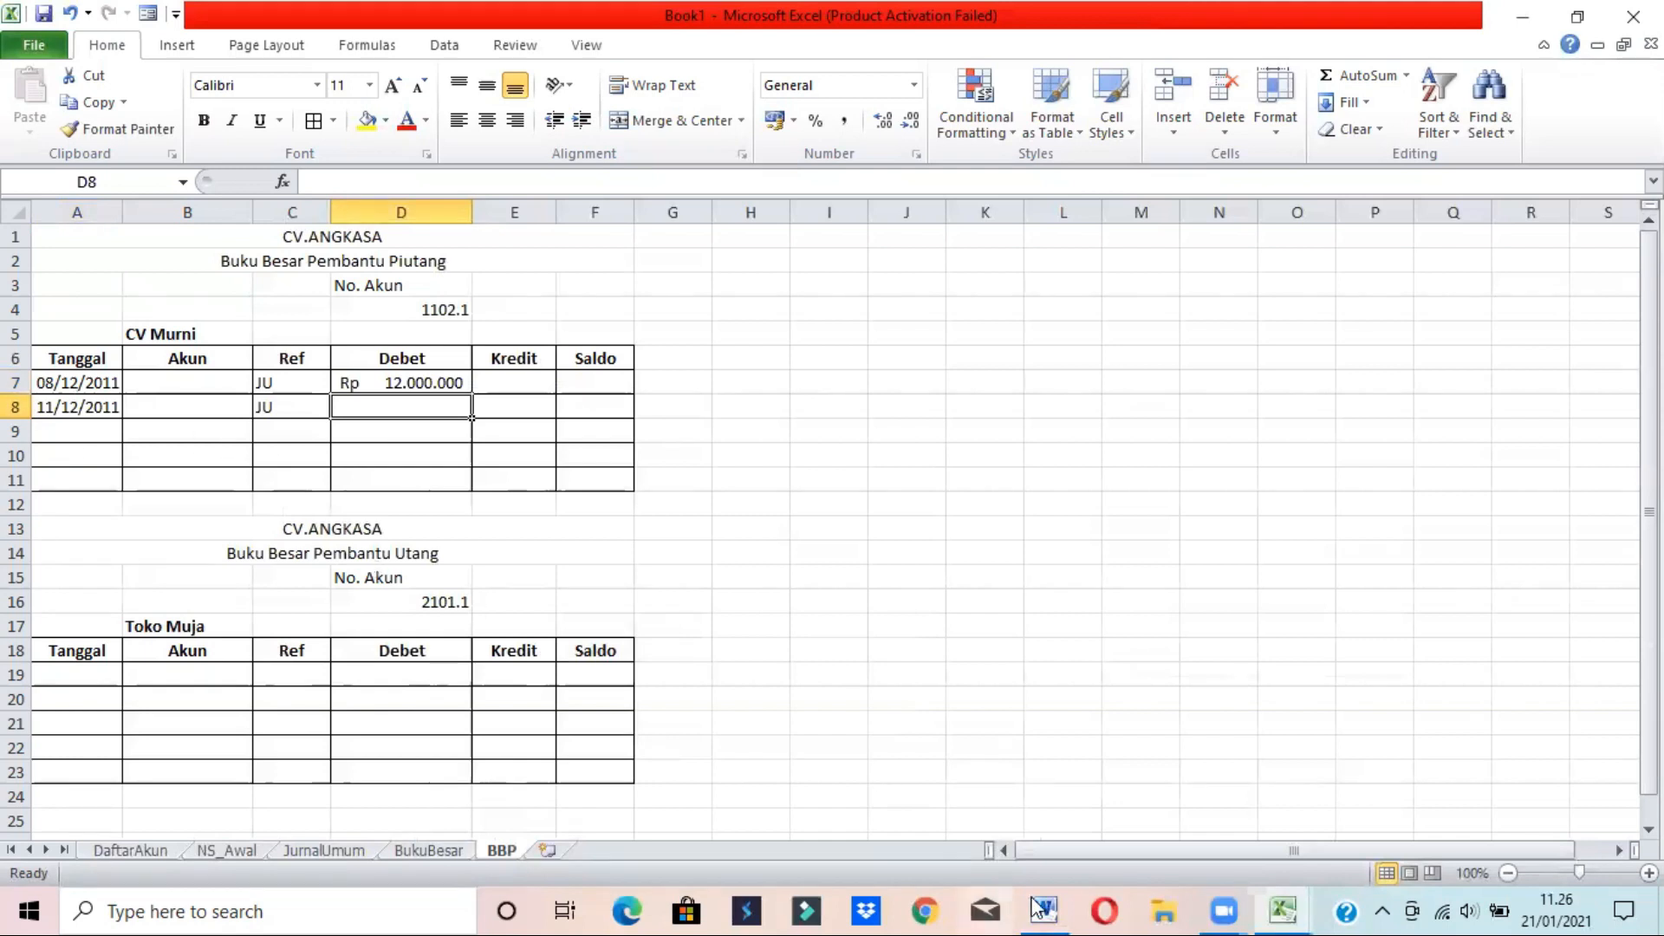
# - Enter 950000 as the Debet amount of the 11/12/2011 row and format it as Rupiah accounting without decimals
pyautogui.click(1043, 908)
pyautogui.click(1043, 907)
pyautogui.write('950000')
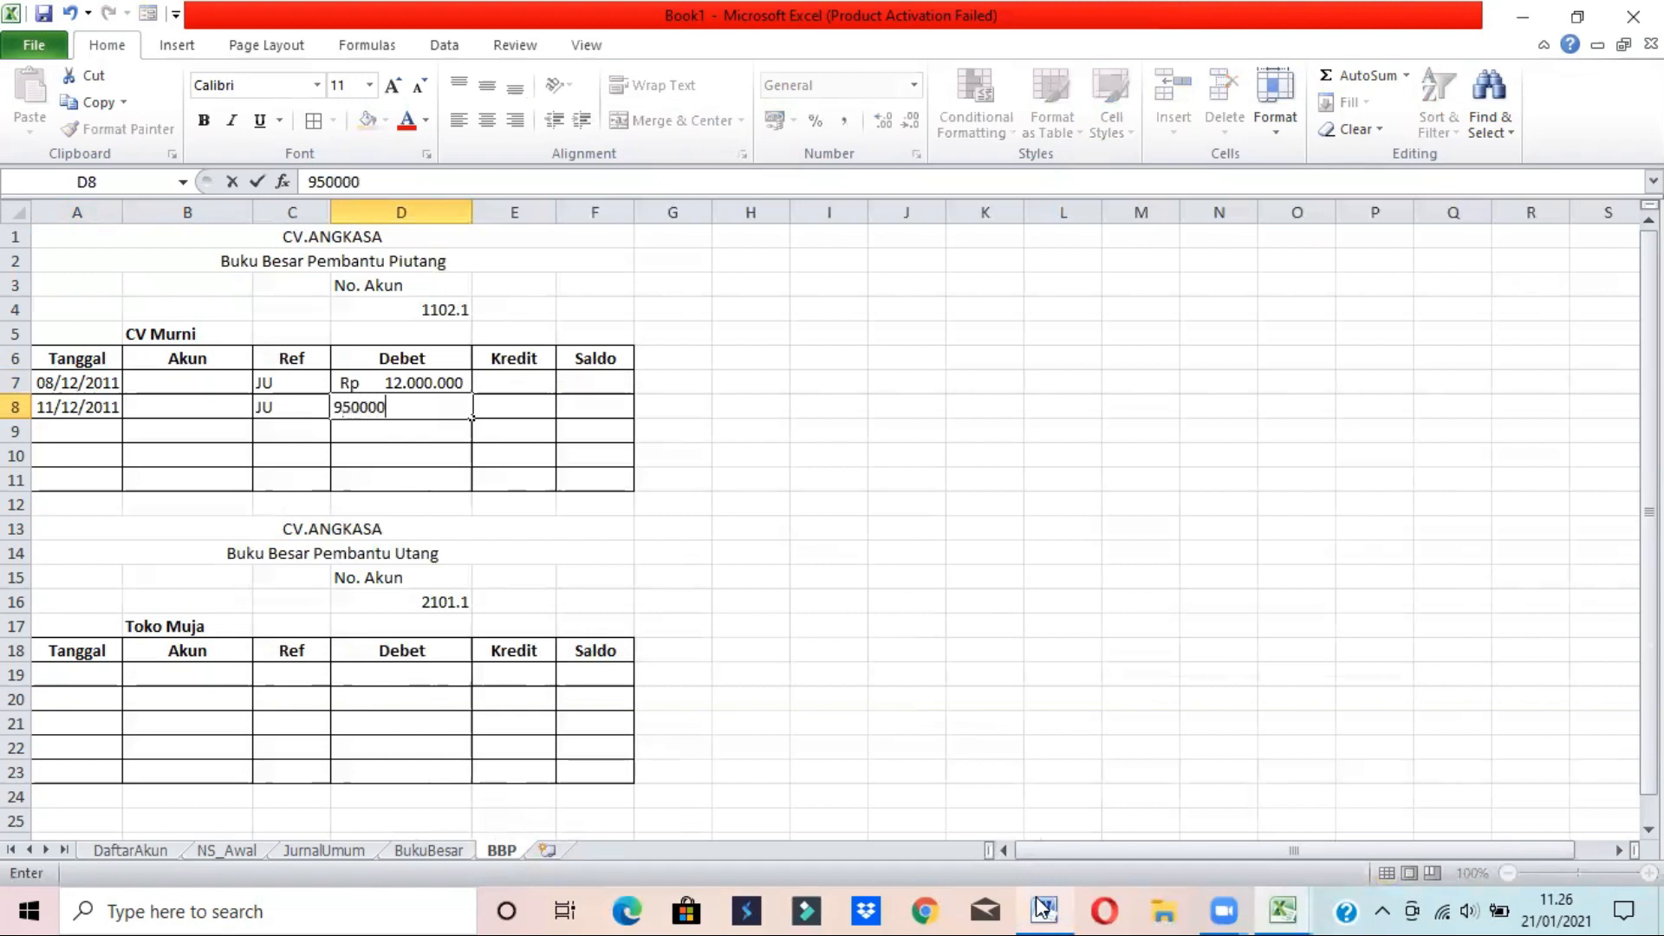
pyautogui.press('Return')
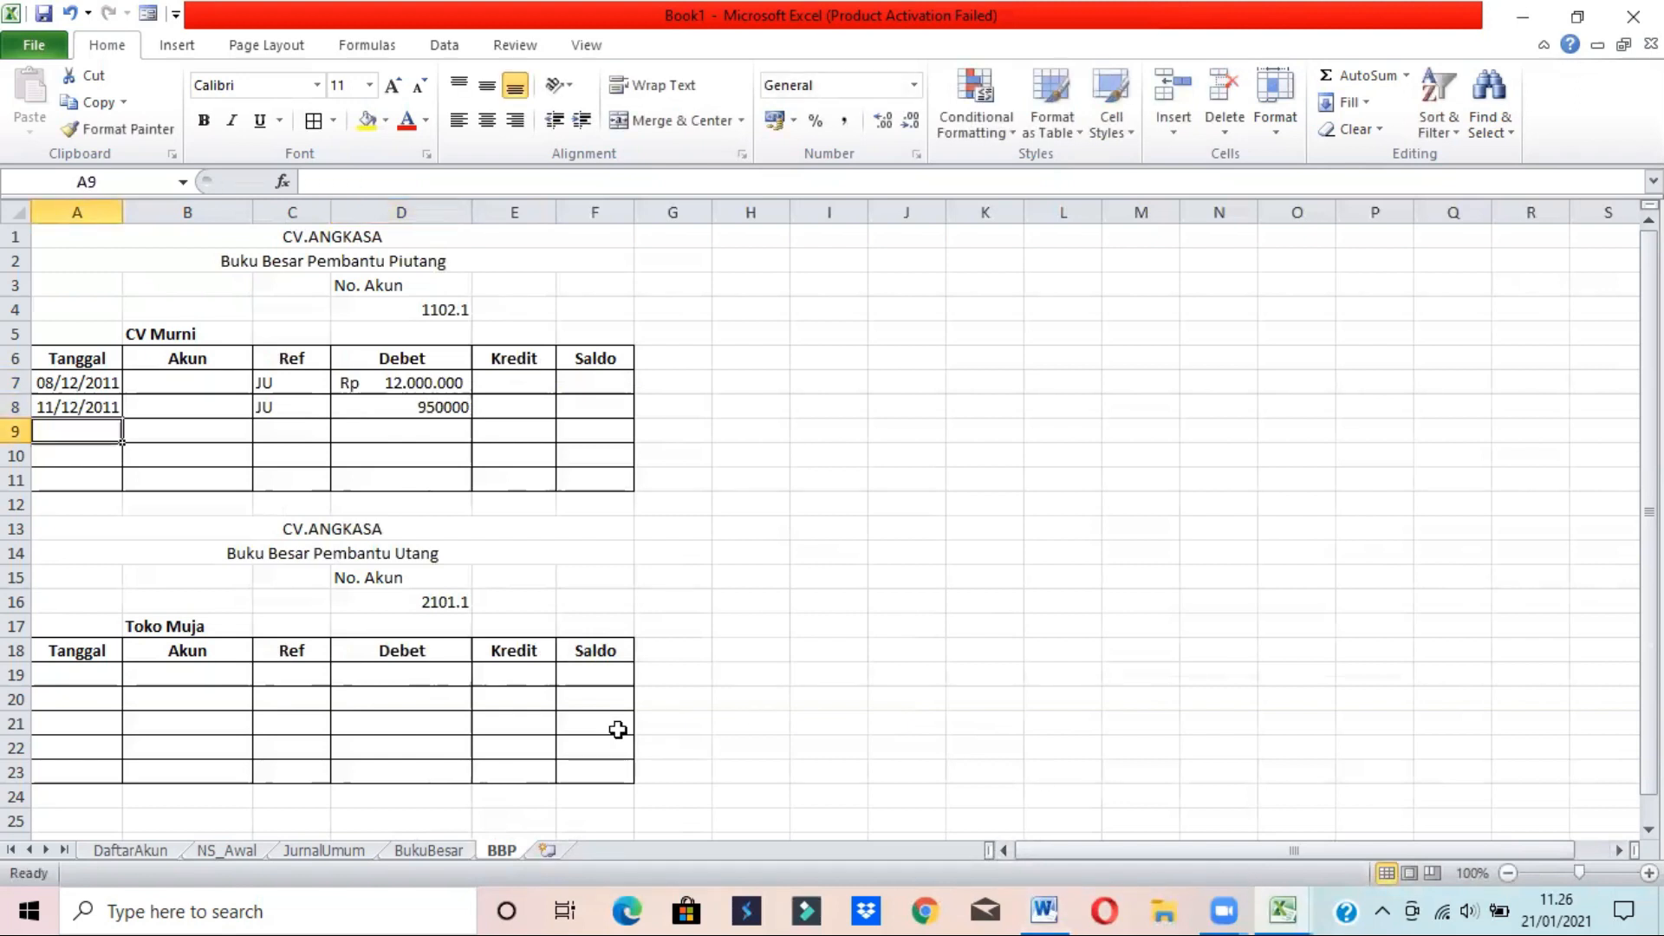
pyautogui.click(407, 406)
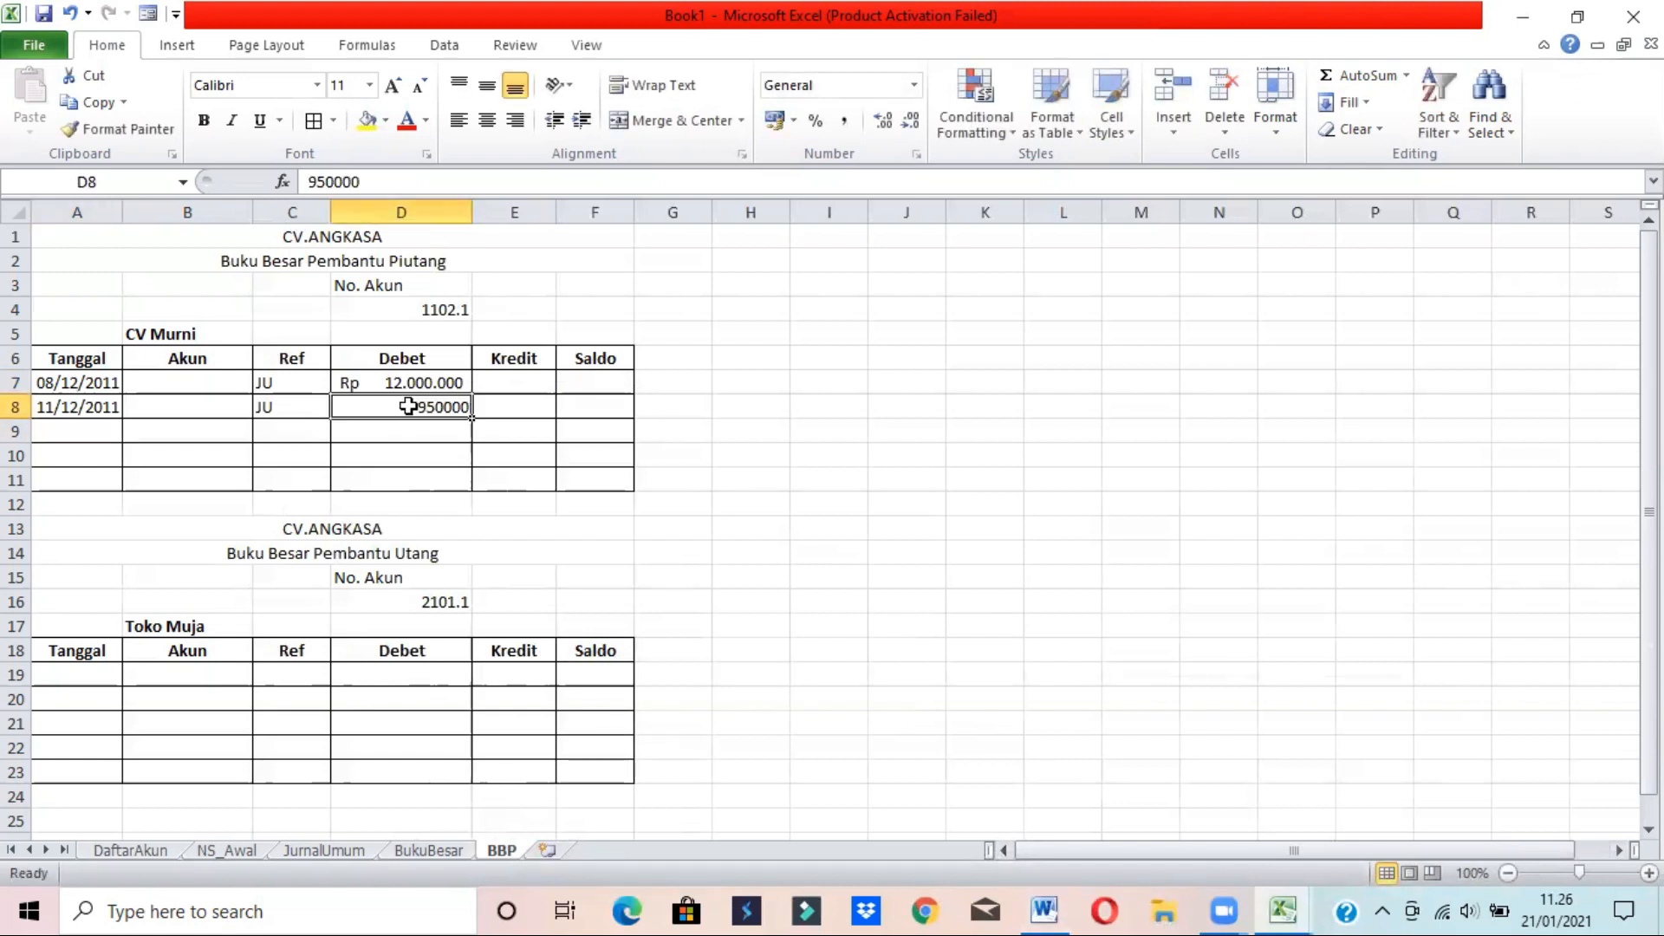
pyautogui.click(768, 124)
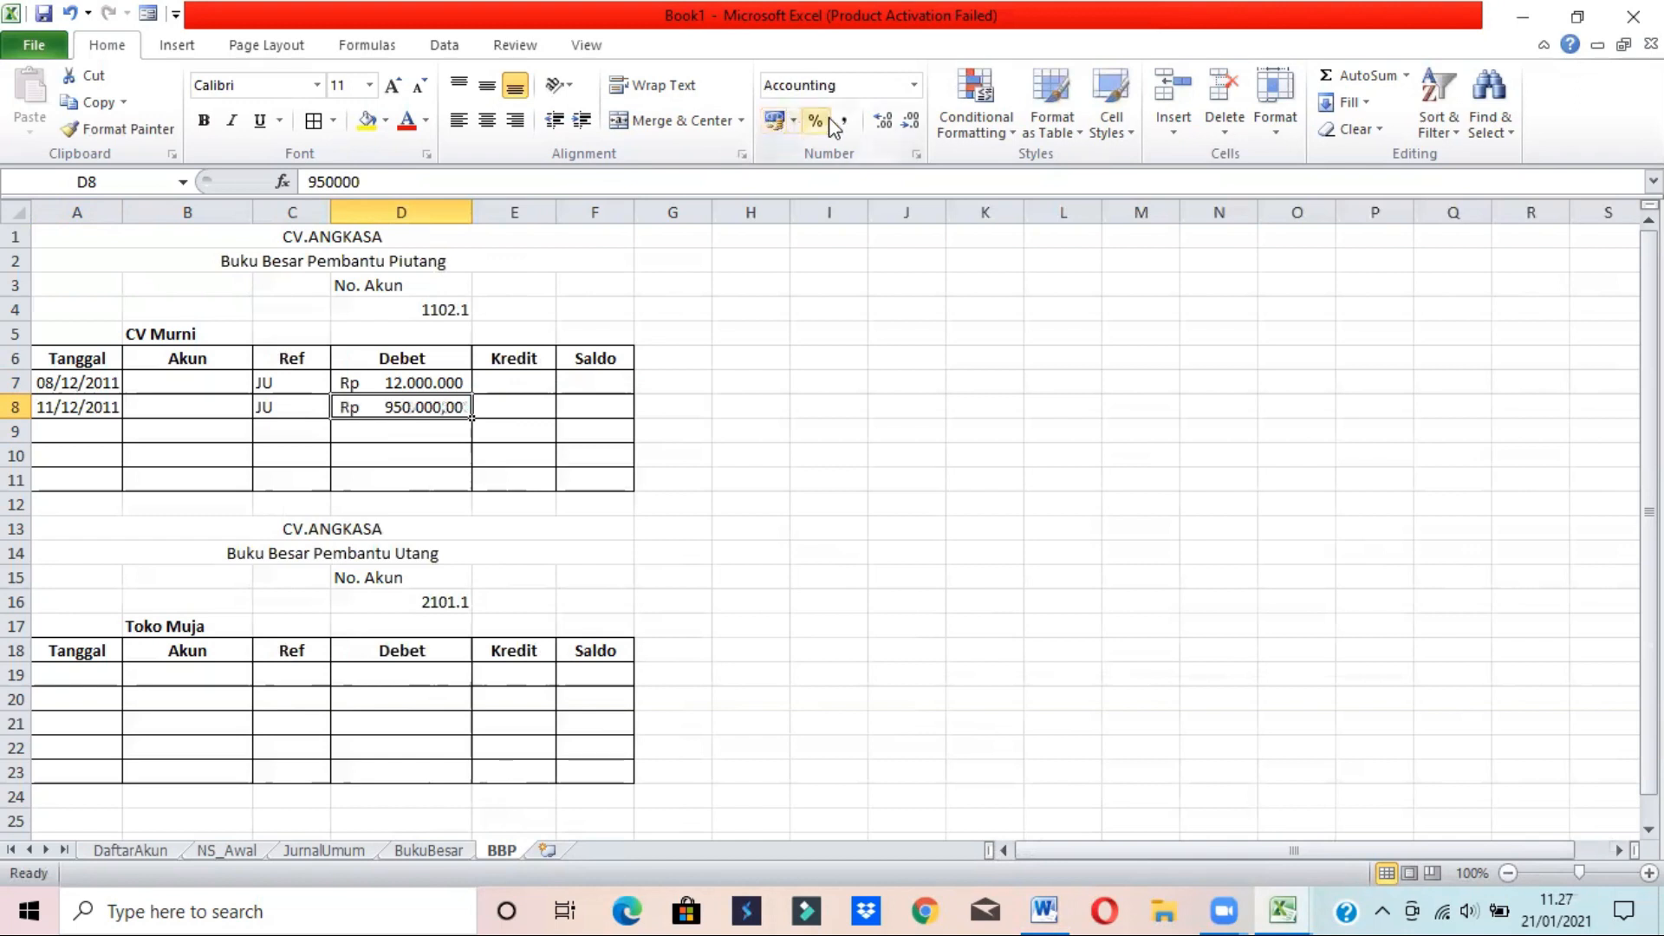
pyautogui.click(911, 123)
pyautogui.click(912, 123)
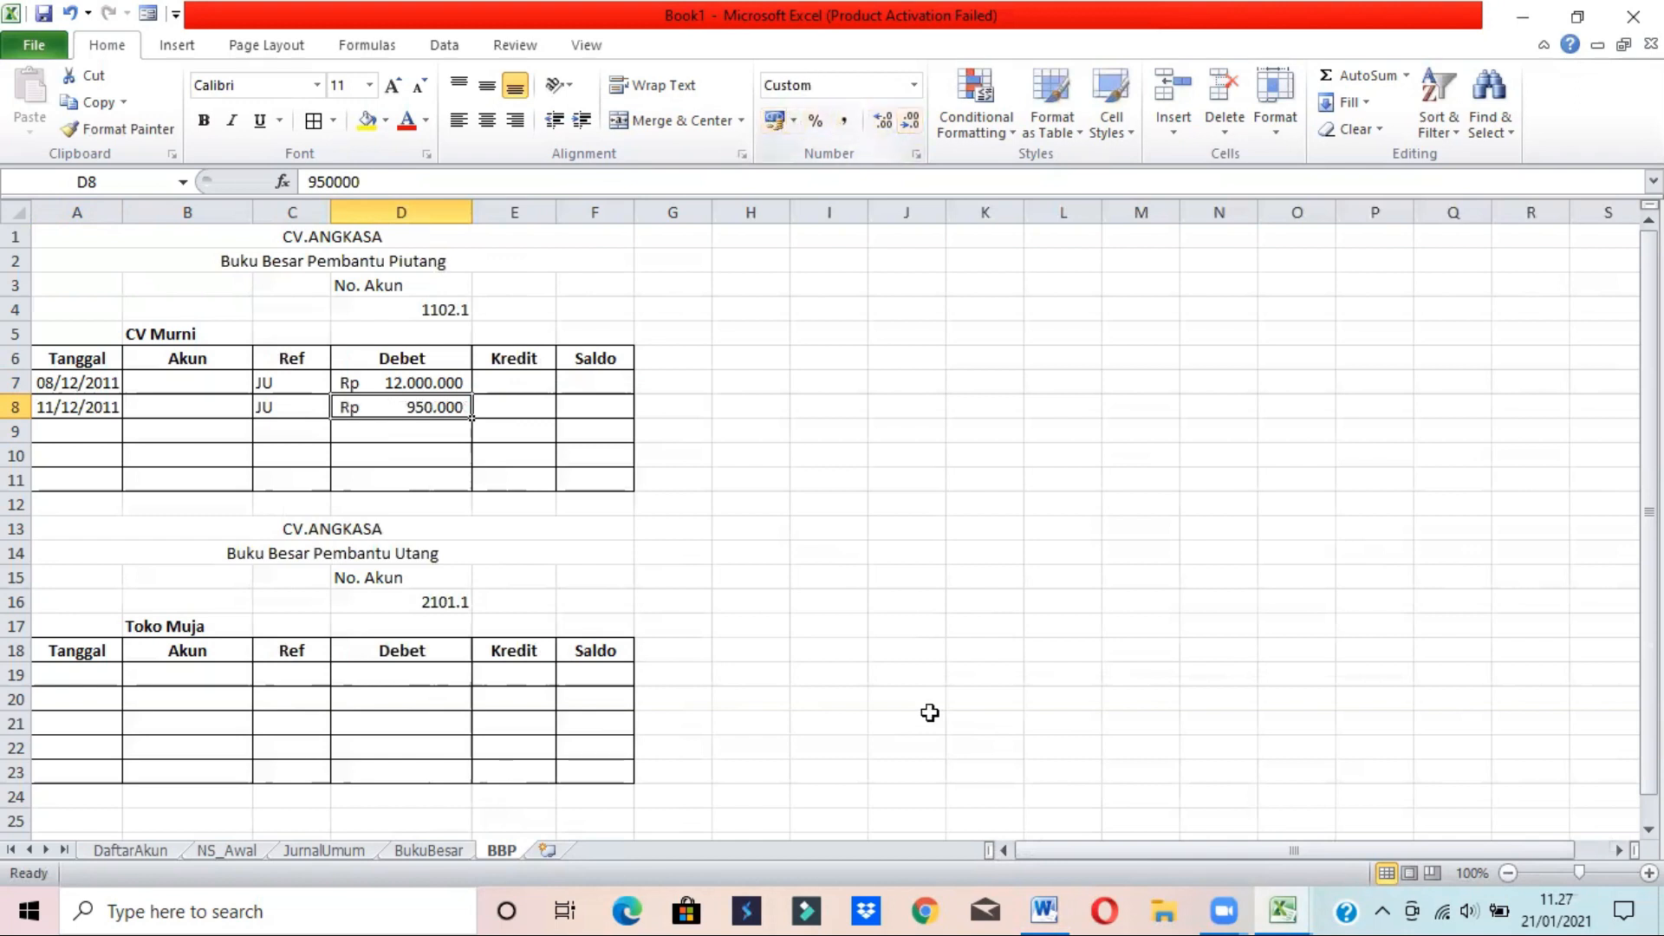
# - Switch to the completed sample workbook and examine the CV Murni rows and total formulas on its BBP sheet, then its Buku Besar sheet
pyautogui.click(1291, 907)
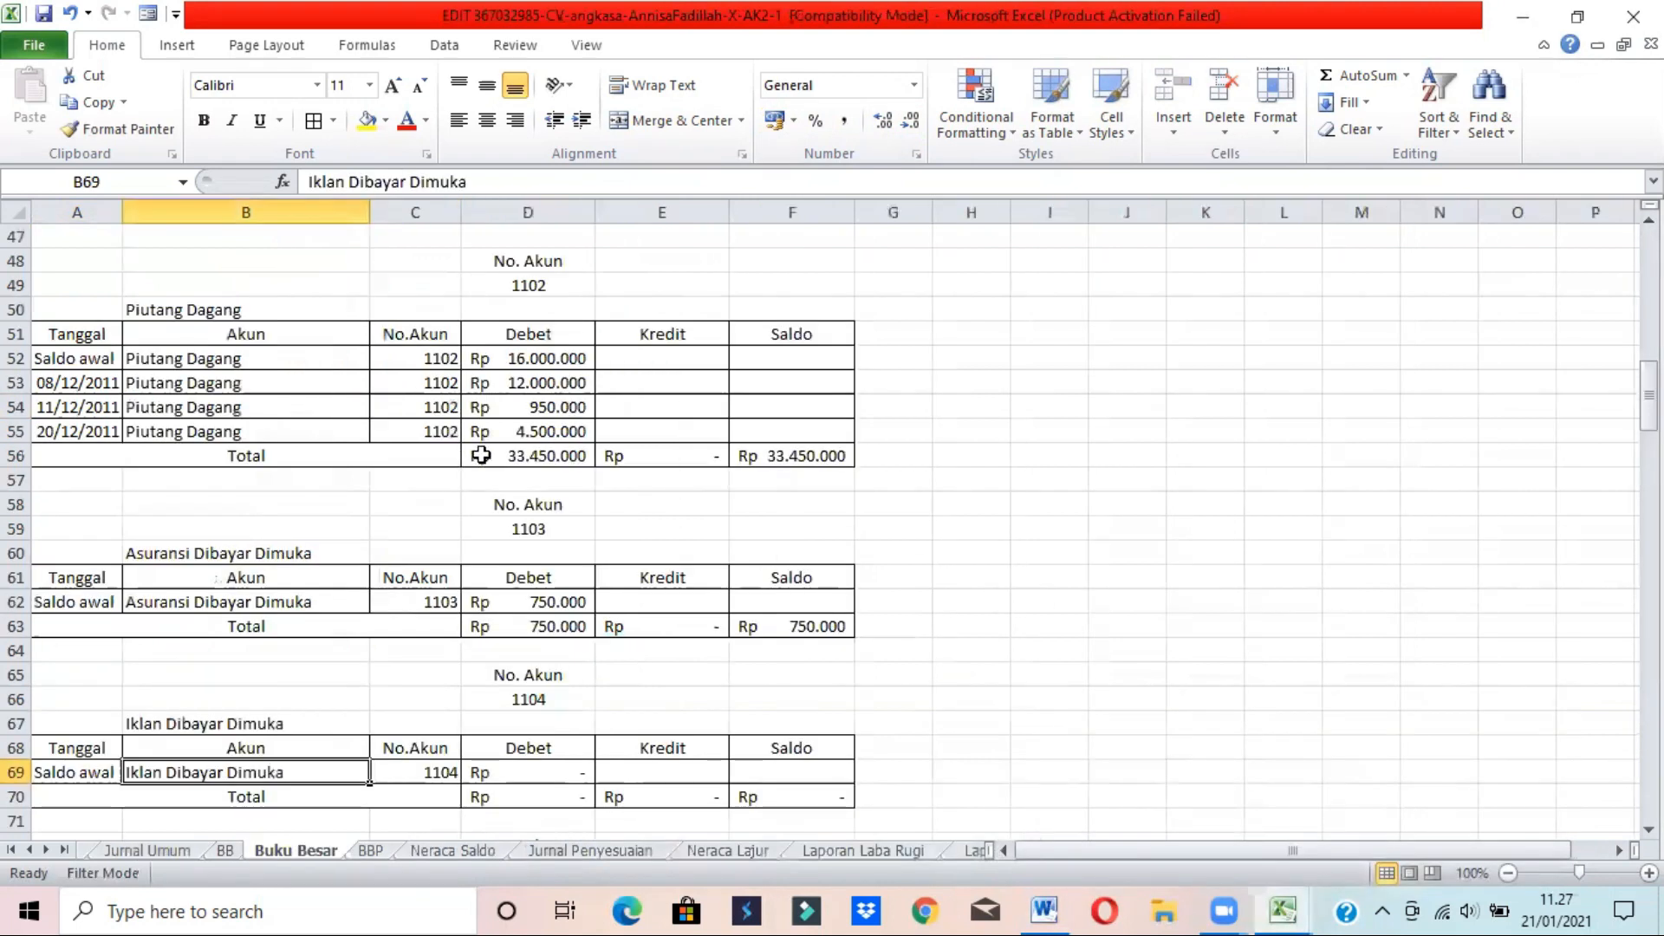
pyautogui.click(378, 851)
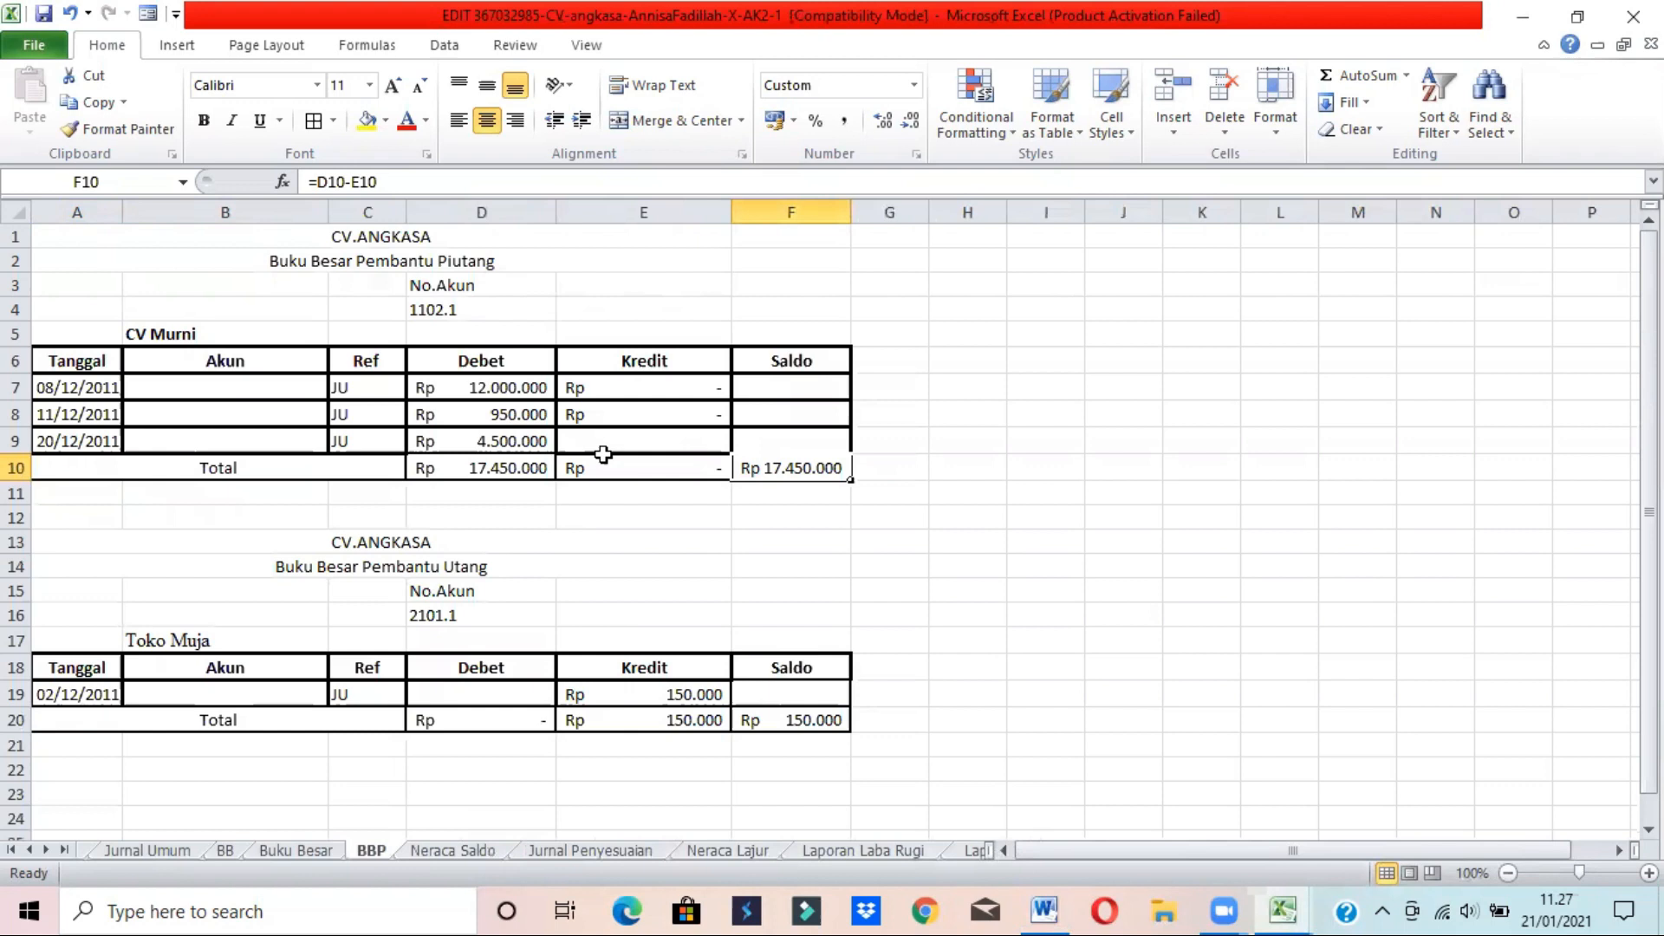
pyautogui.click(603, 455)
pyautogui.click(479, 463)
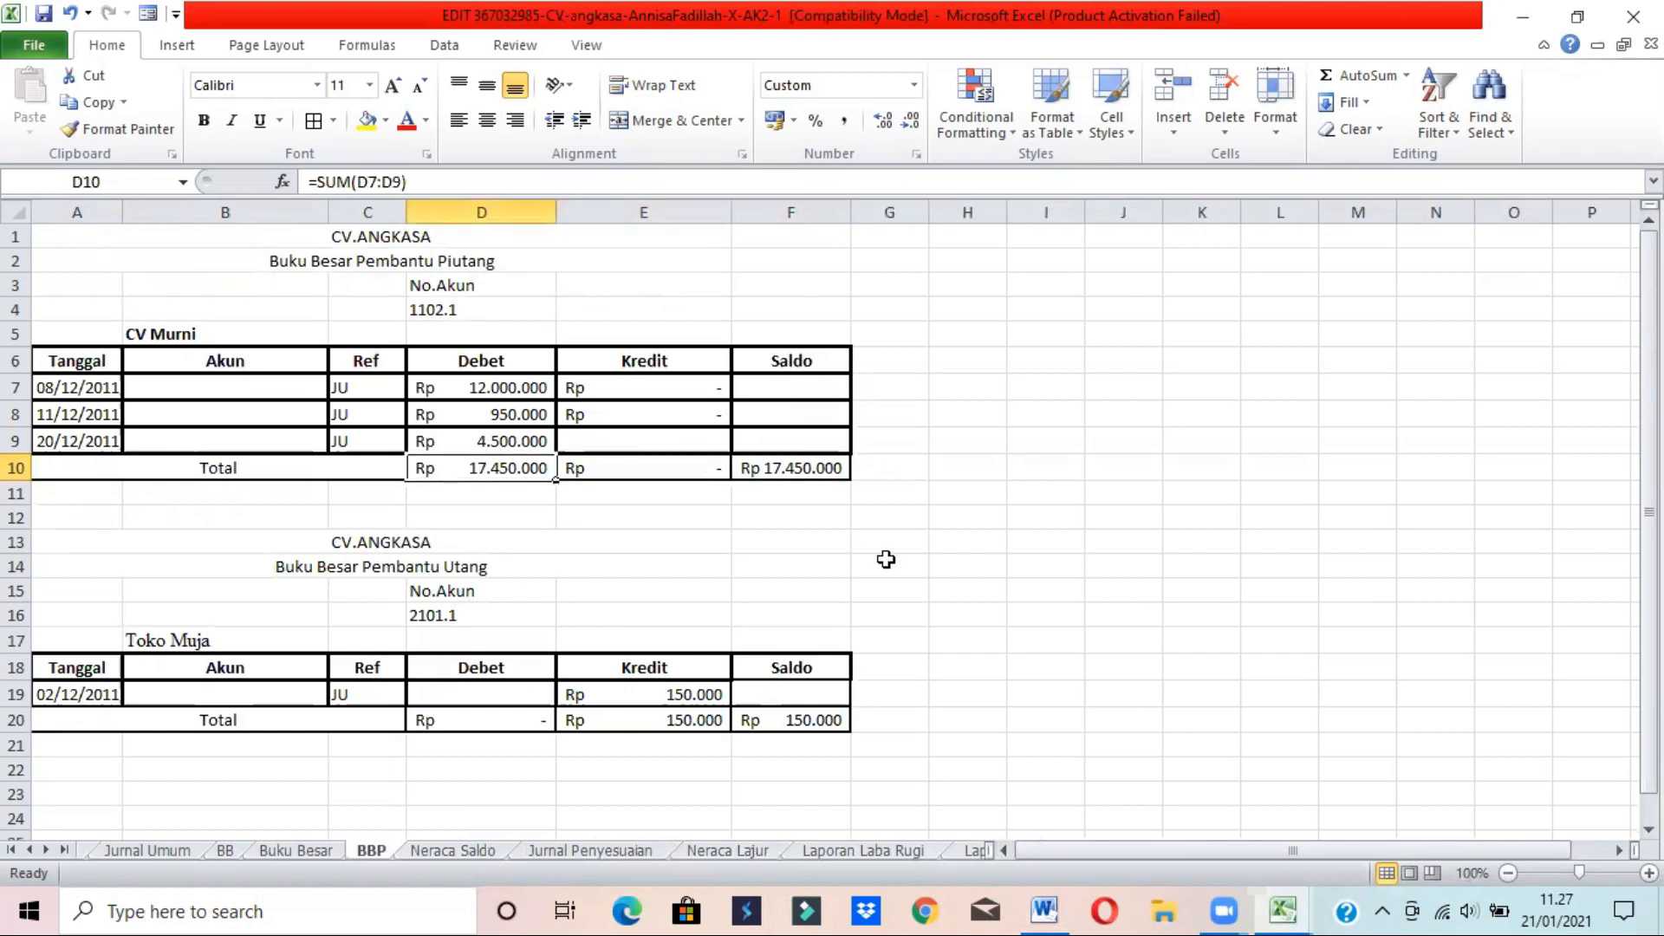
pyautogui.click(313, 852)
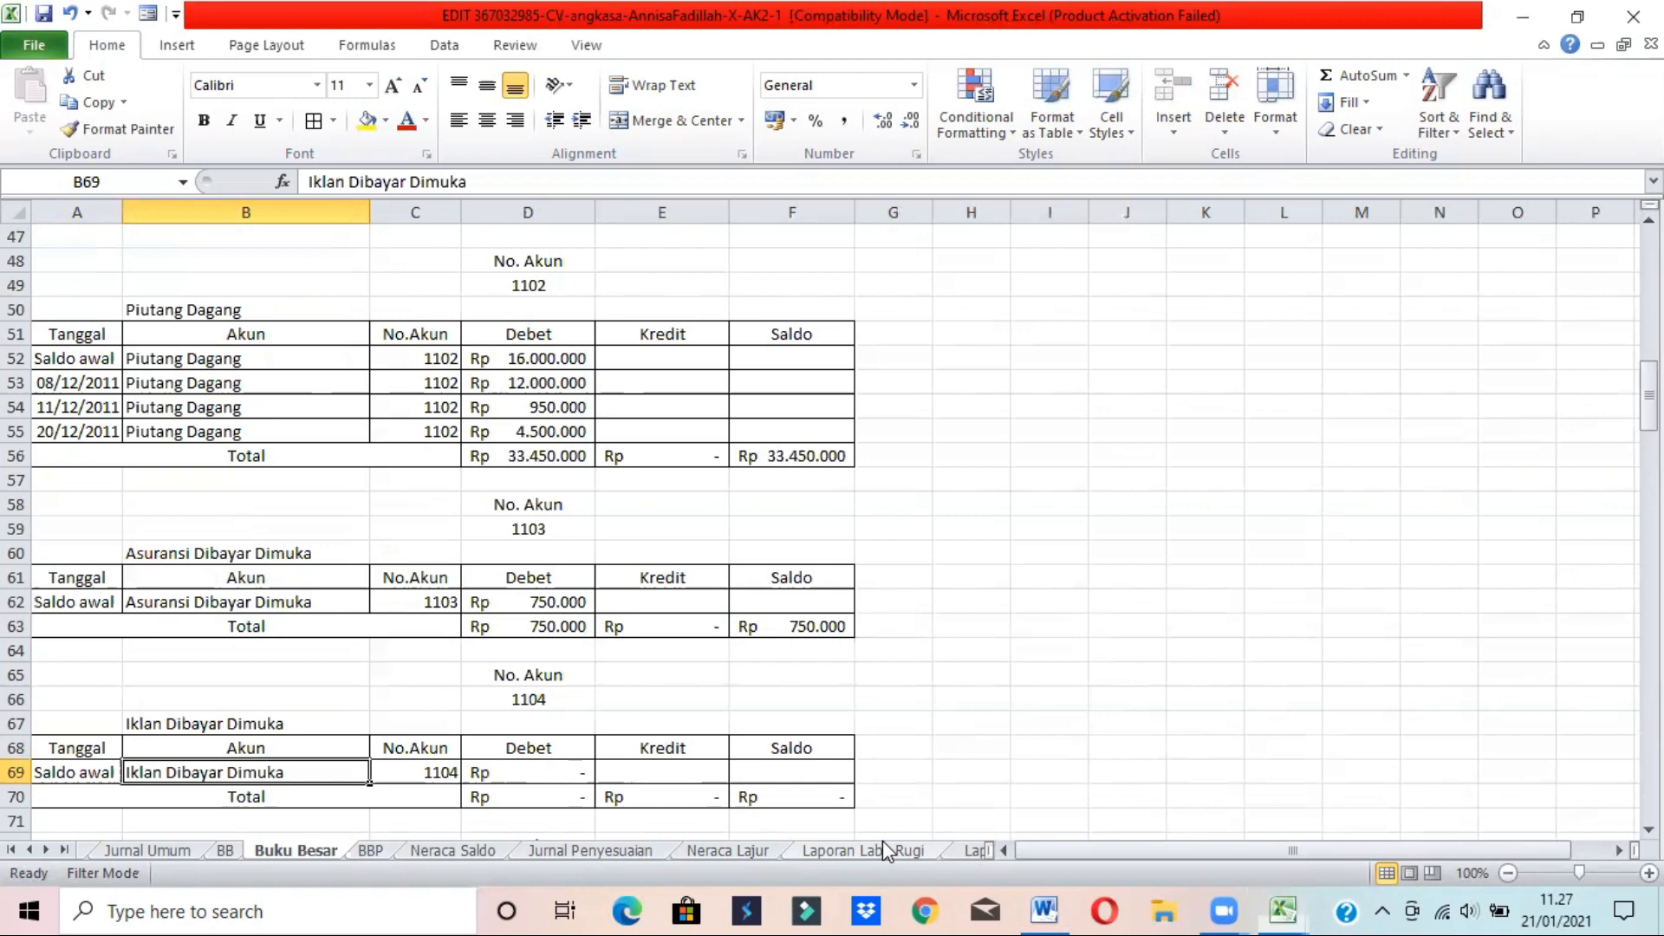
# - Look up the third CV Murni invoice in the Word guide and enter 20/12/2011 with Ref JU in Book1's CV Murni ledger
pyautogui.moveTo(1281, 910)
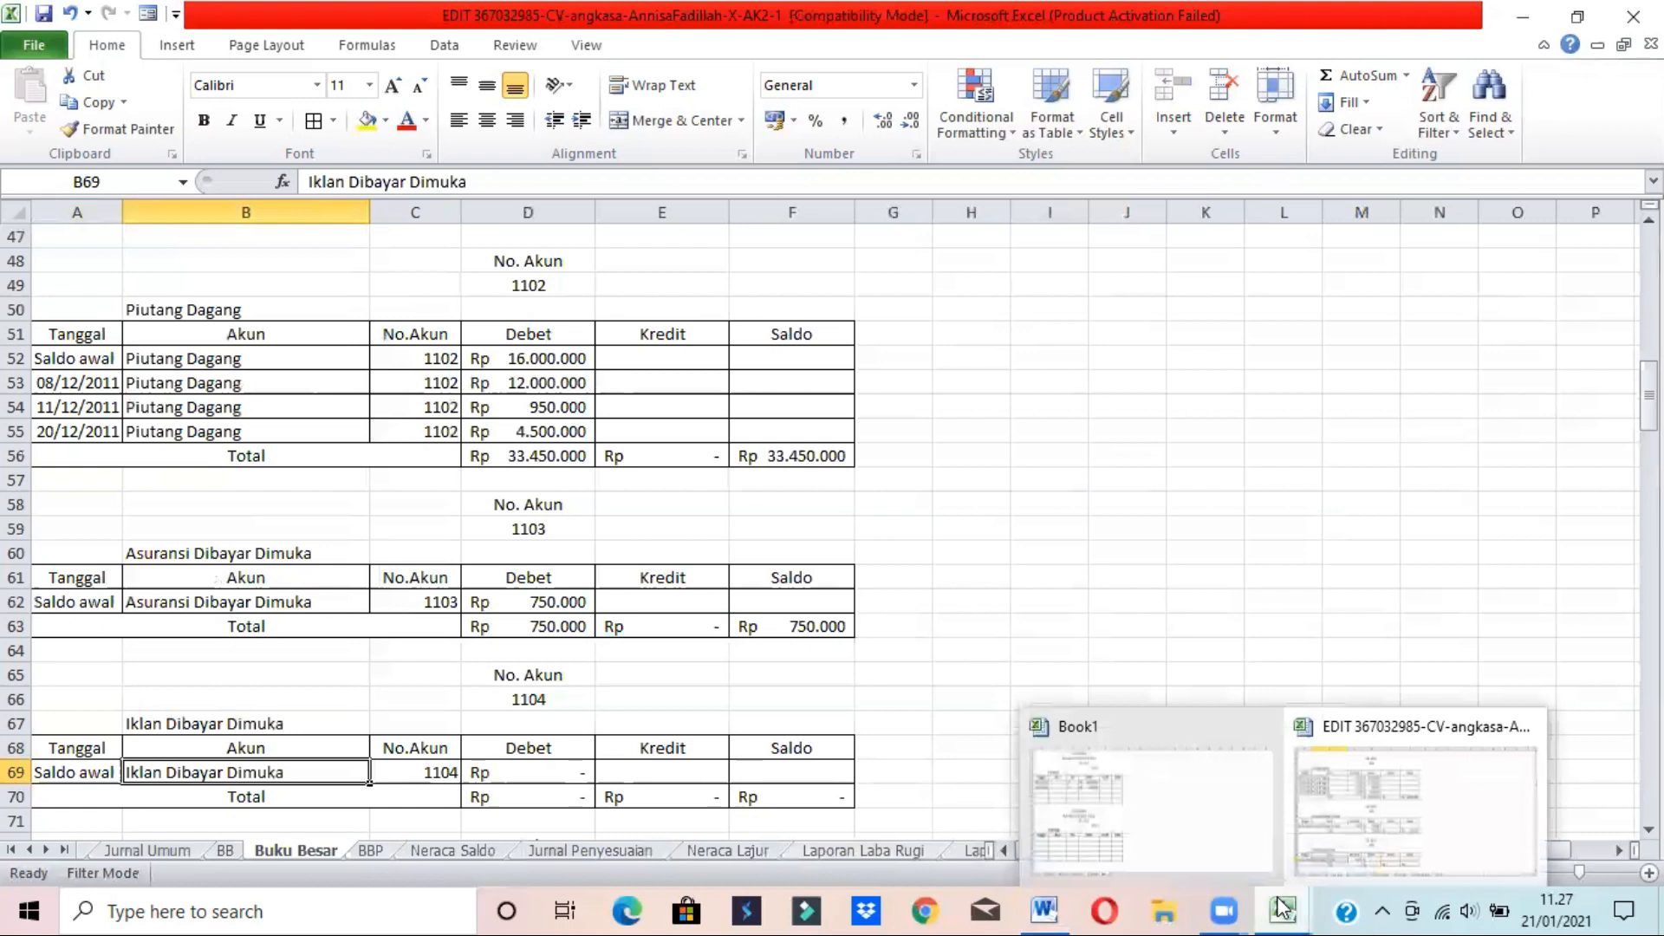
pyautogui.click(1194, 789)
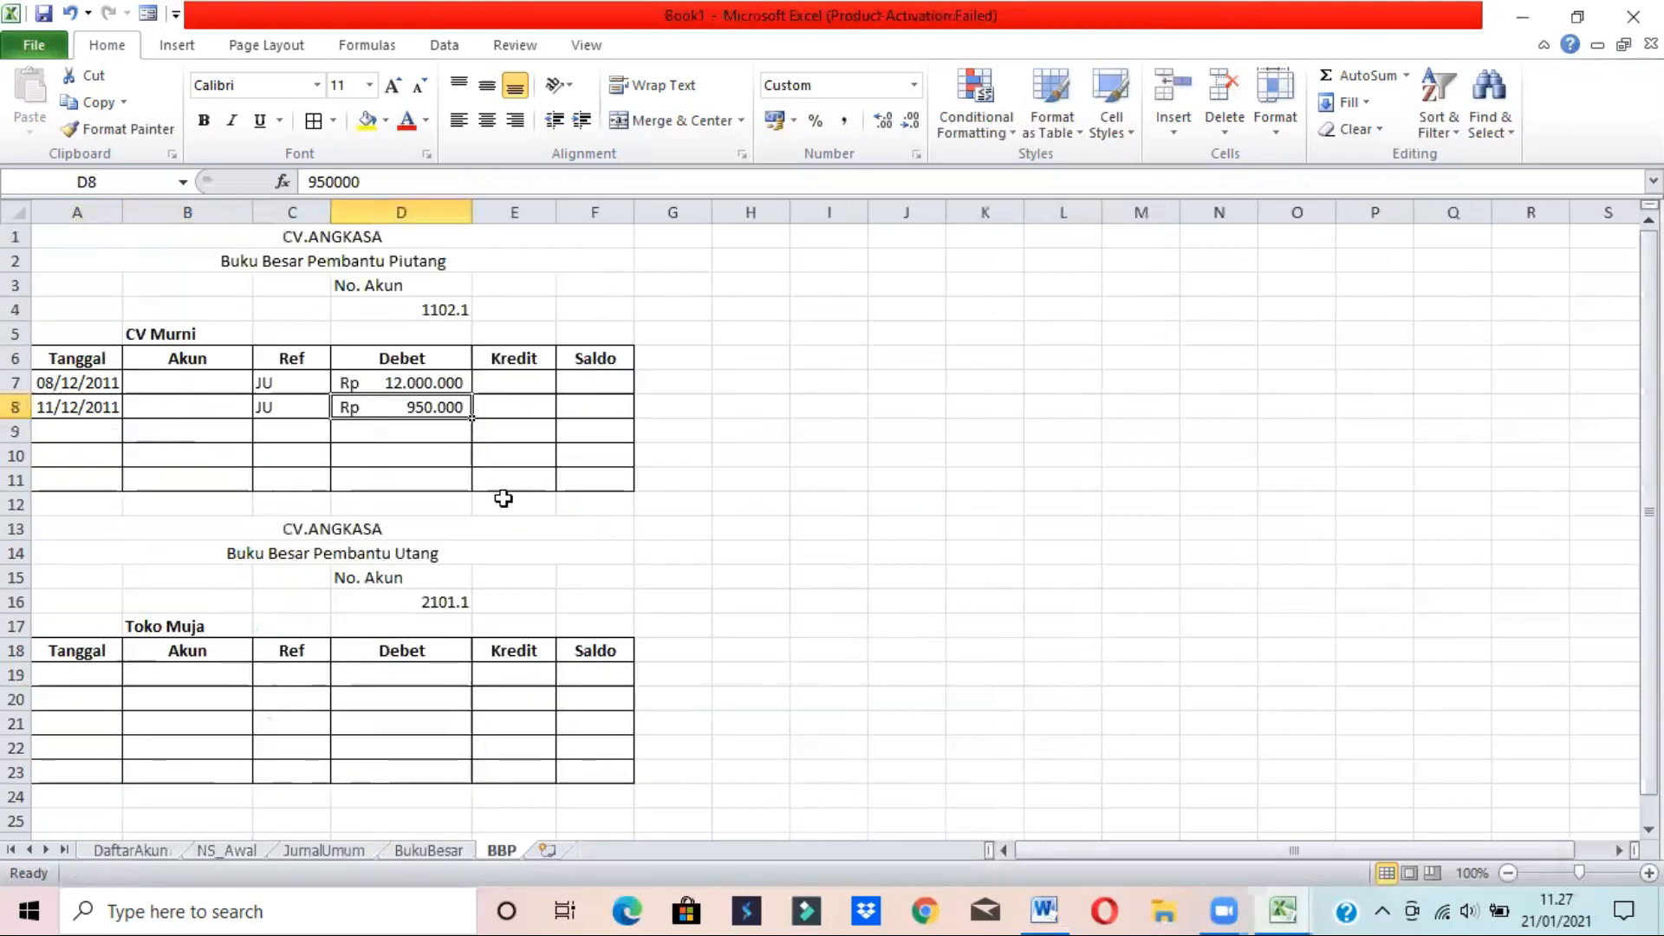
pyautogui.click(1044, 909)
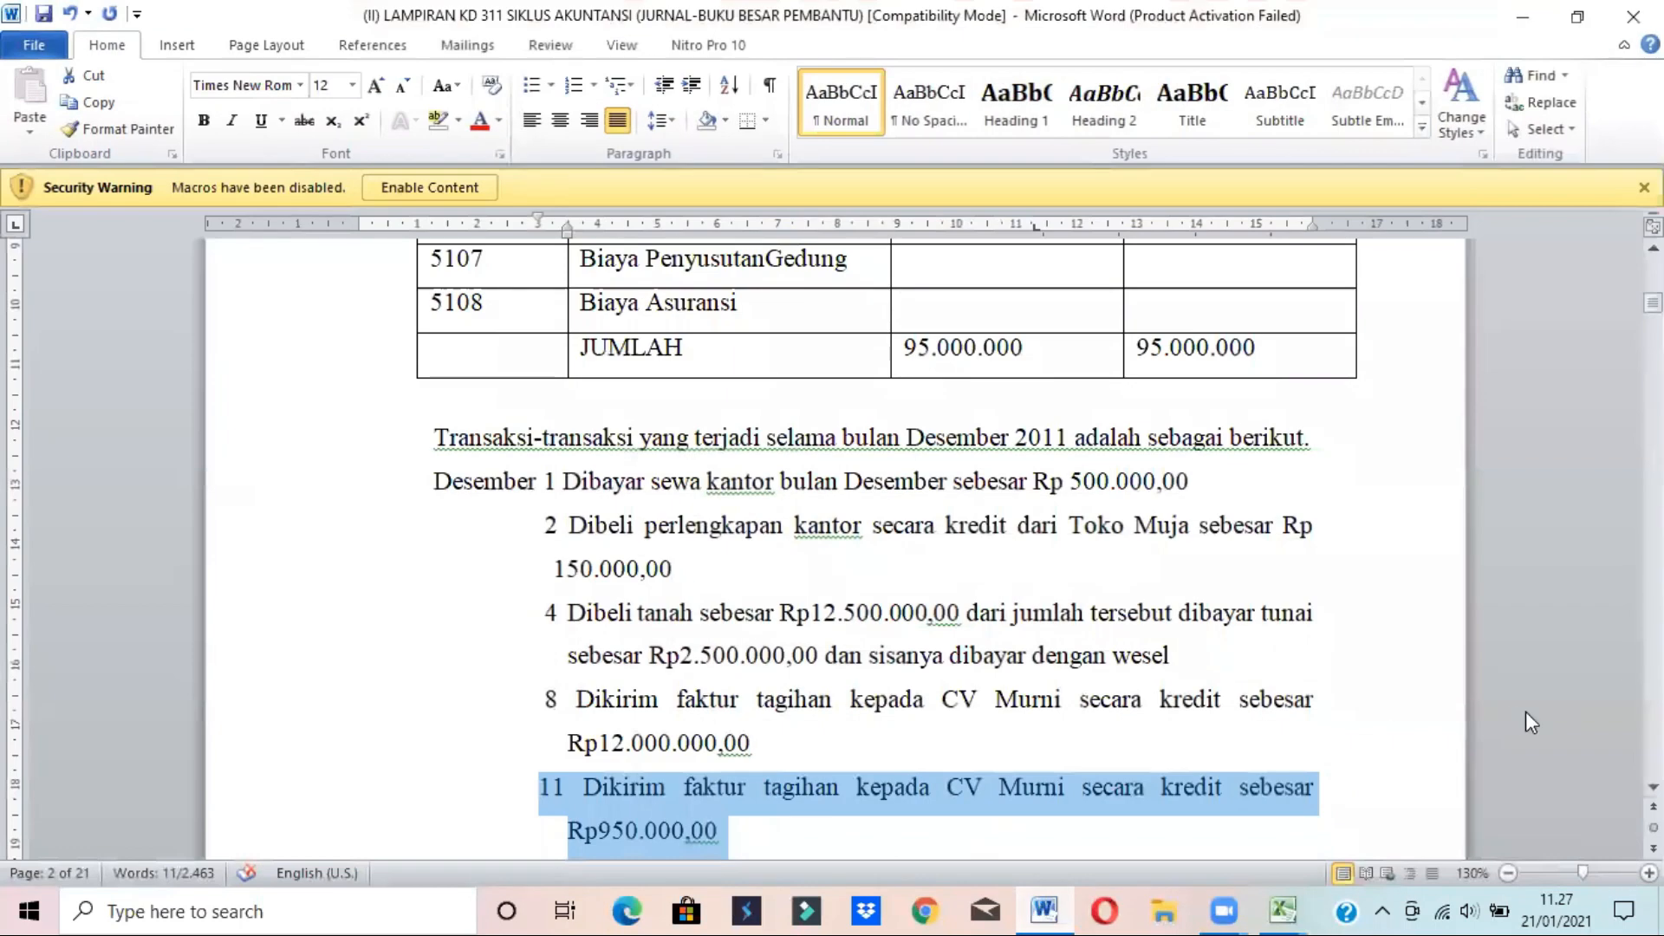
pyautogui.scroll(-5, 1563, 547)
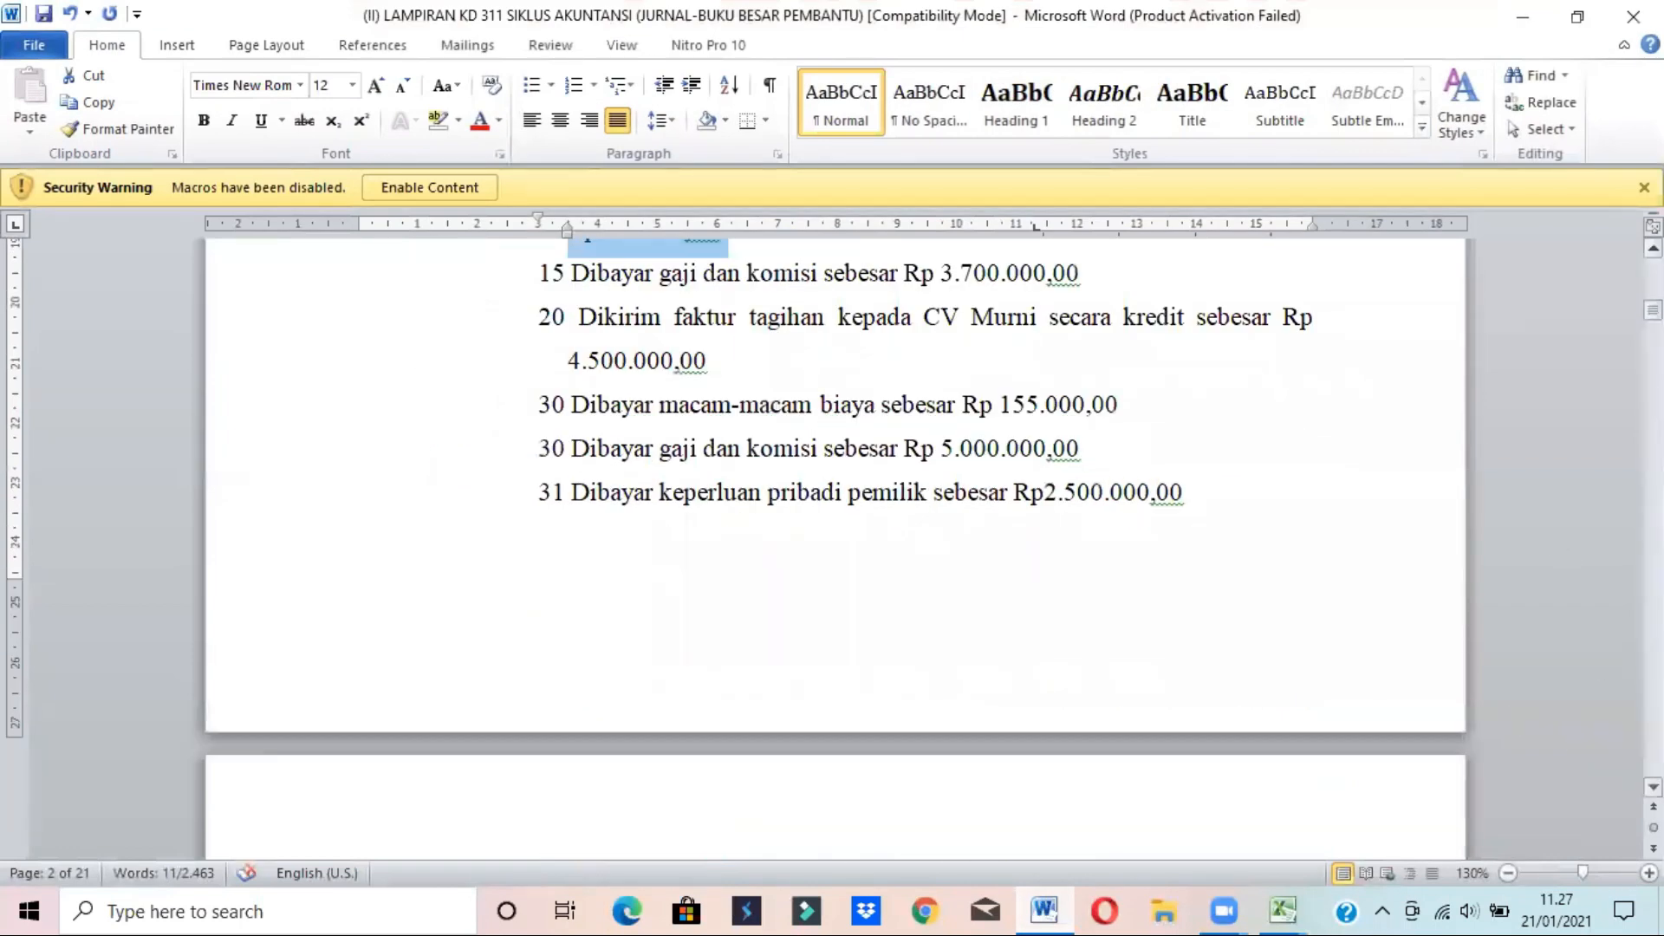
pyautogui.click(577, 315)
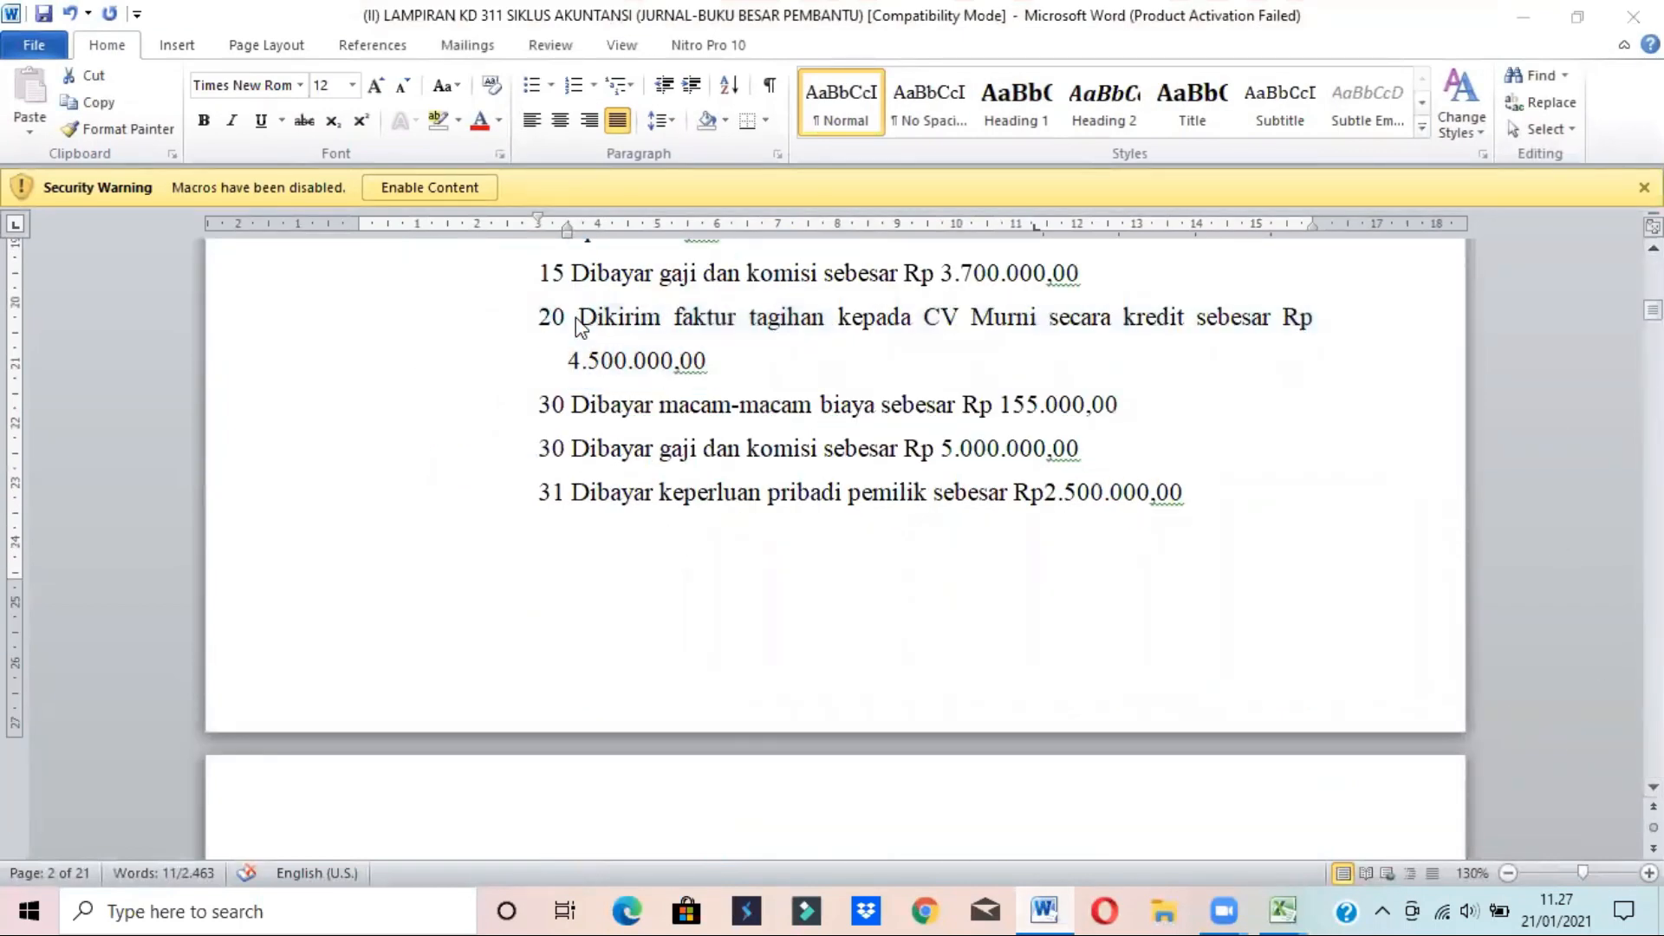
pyautogui.hotkey('alt', 'Tab')
pyautogui.click(72, 434)
pyautogui.write('20/12/2011')
pyautogui.press('Tab')
pyautogui.press('Tab')
pyautogui.write('JU')
pyautogui.press('Tab')
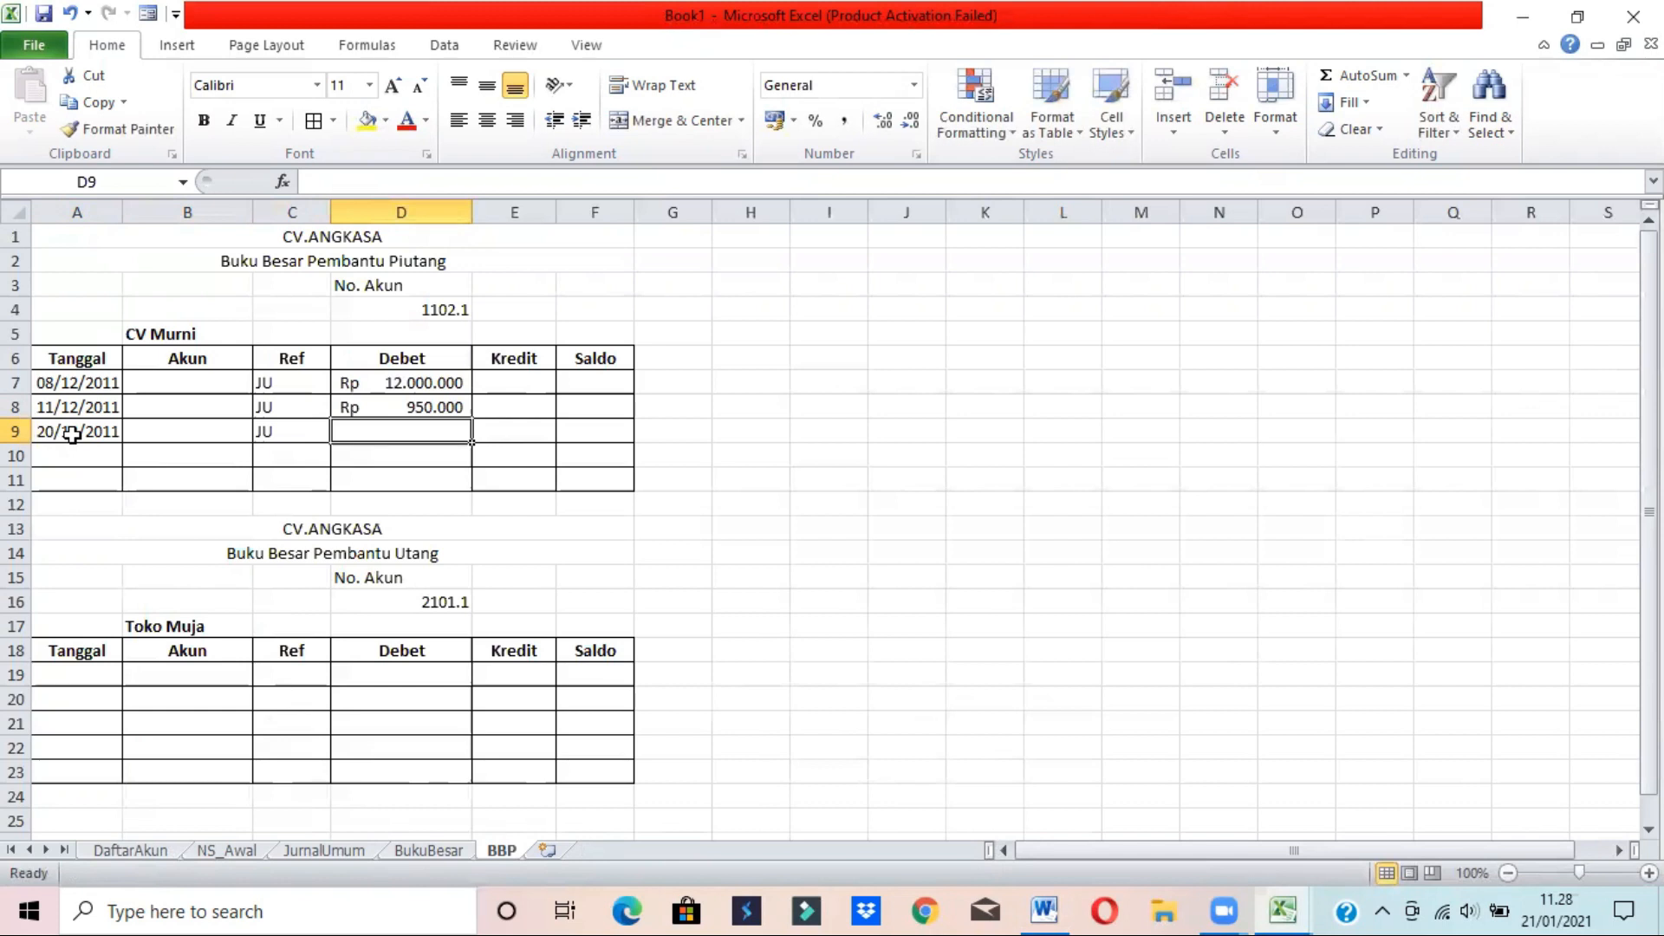
# - Enter 4500000 as the Debet amount of the 20/12/2011 row, checking the amount against the Word guide
pyautogui.click(1044, 910)
pyautogui.click(1044, 910)
pyautogui.write('4.5')
pyautogui.write('00')
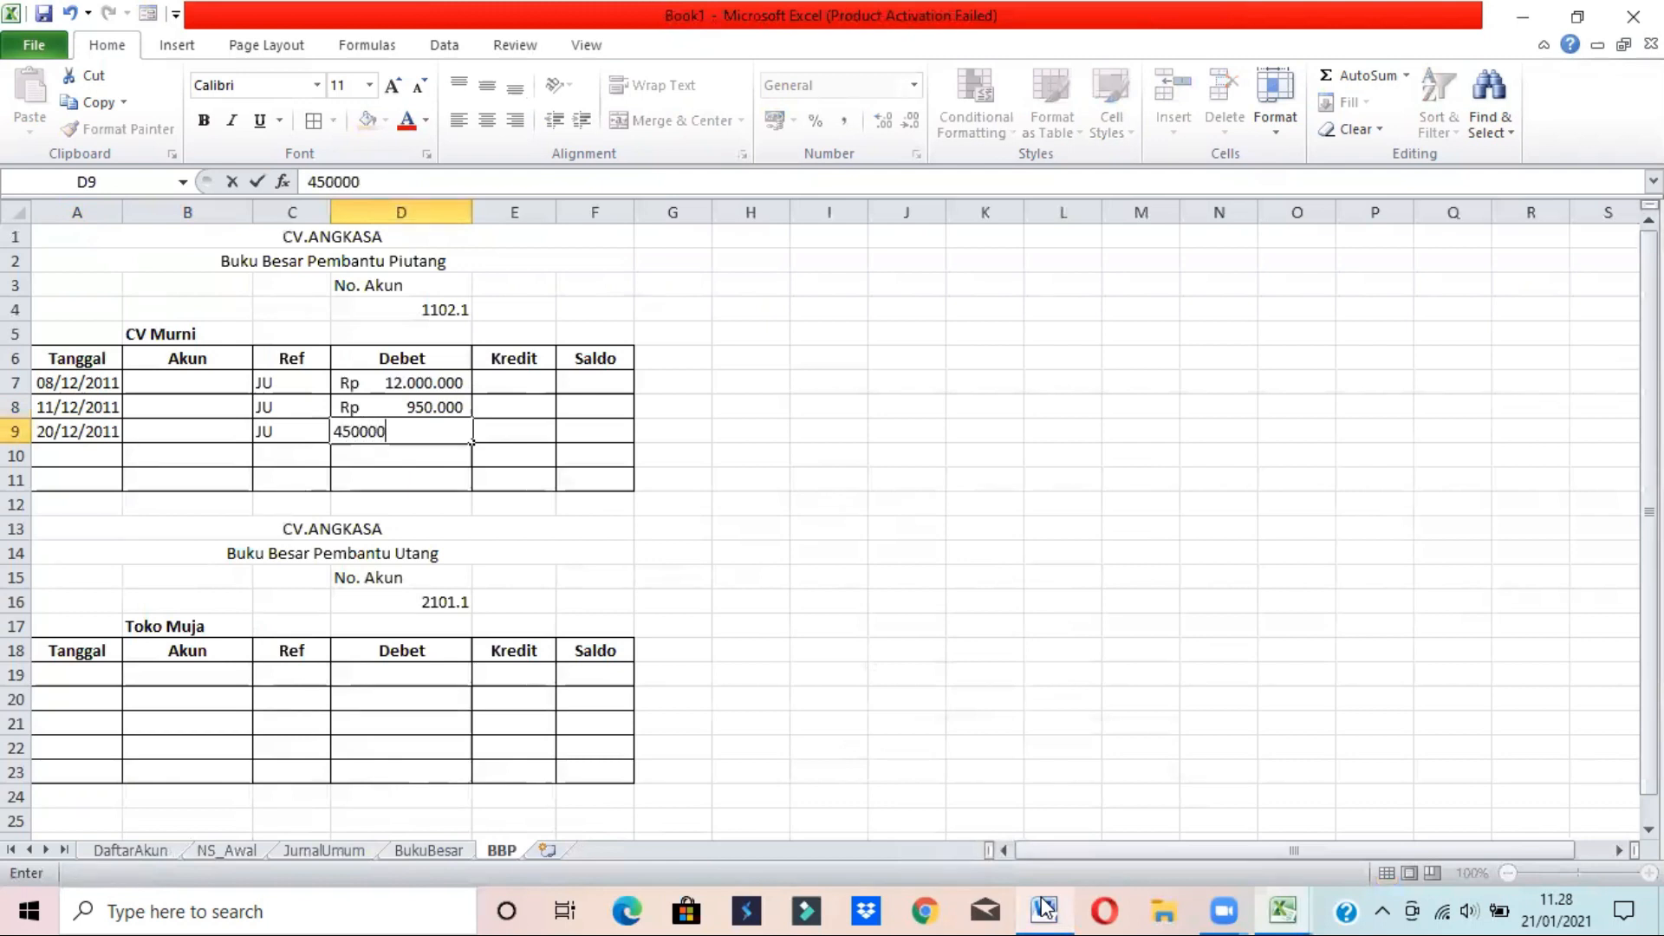
pyautogui.write('.000')
pyautogui.press('Return')
# - Review the December 2011 transaction list in the Word guide for any further CV Murni entries
pyautogui.click(1044, 910)
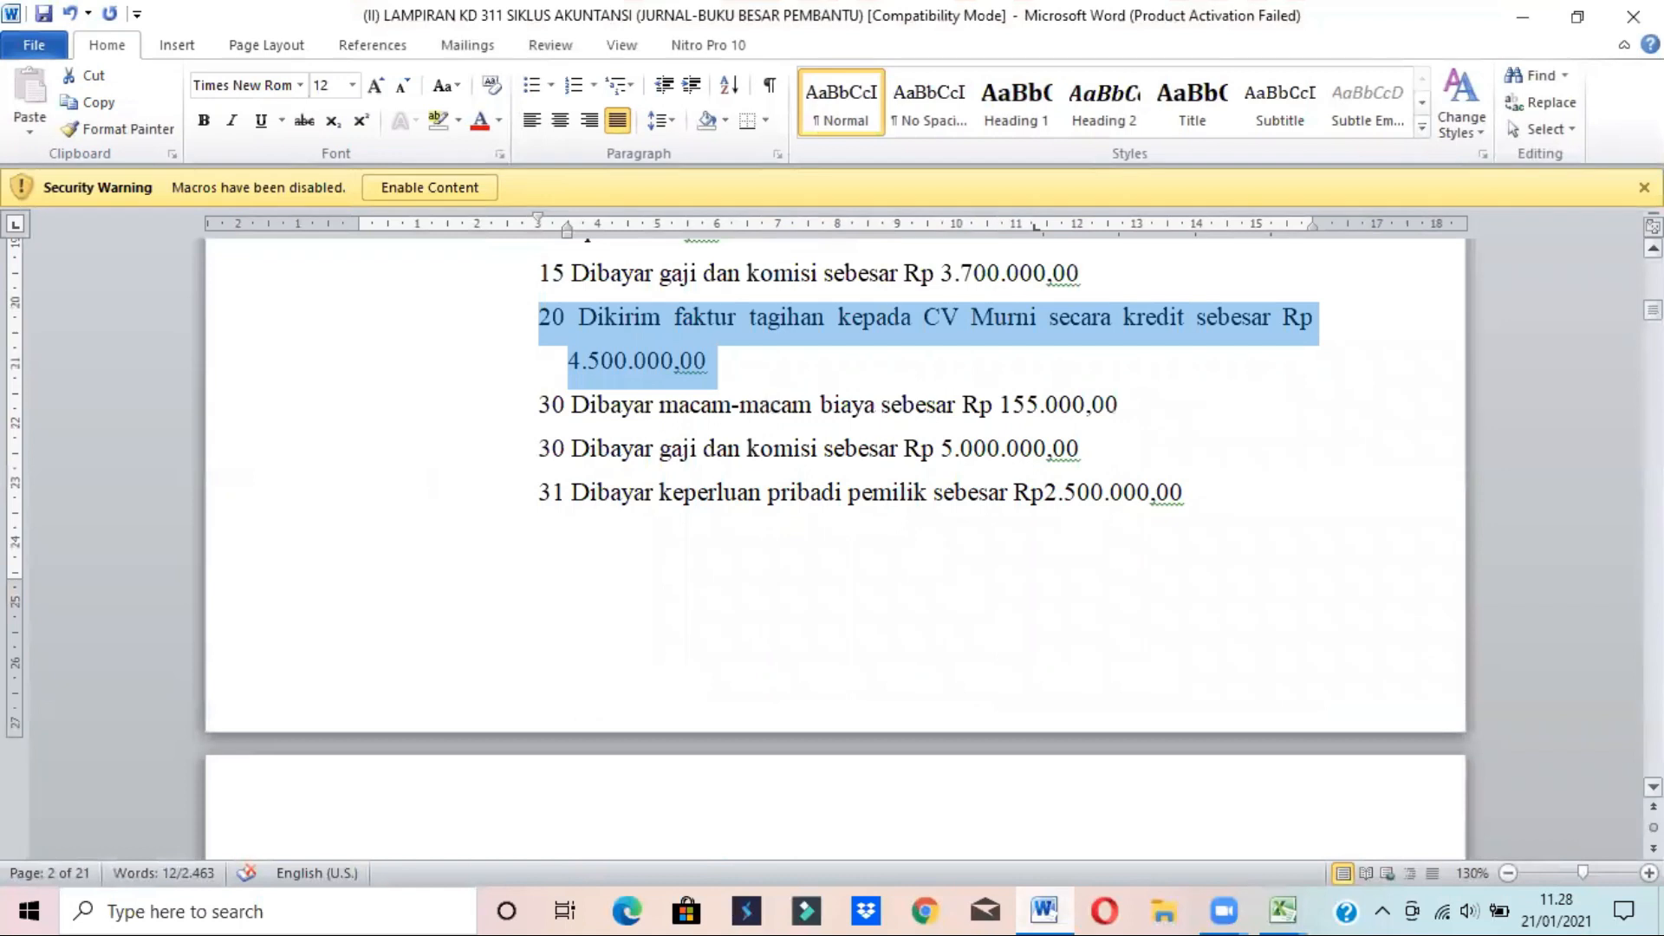
pyautogui.scroll(-3, 835, 520)
pyautogui.scroll(6, 834, 519)
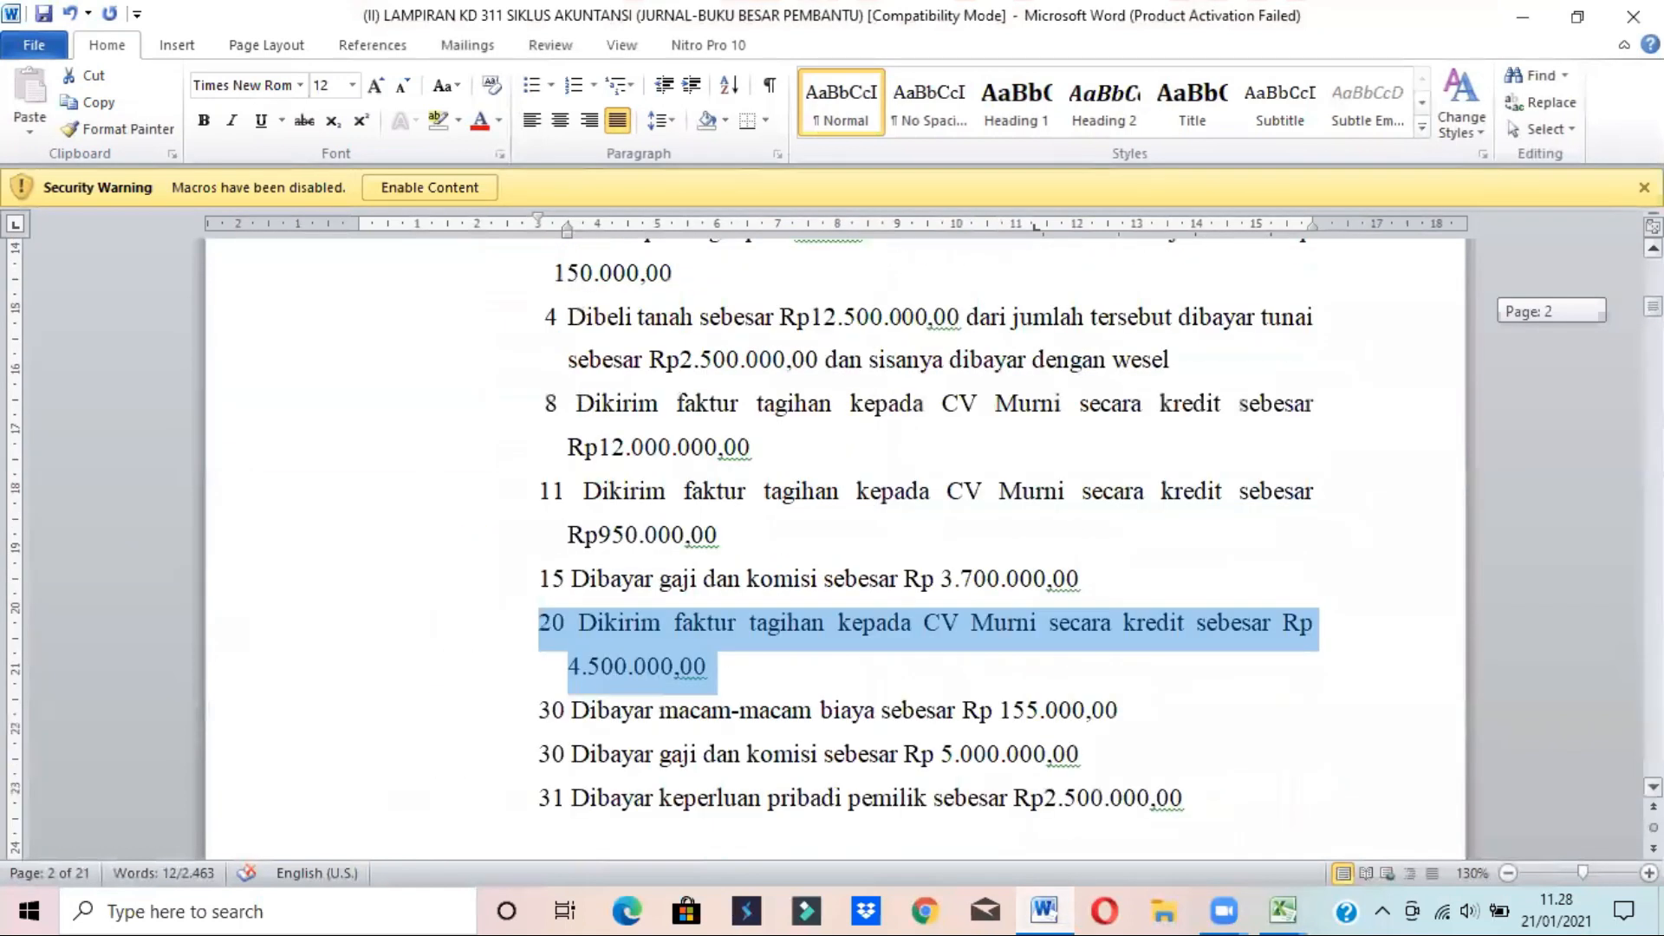
pyautogui.click(856, 582)
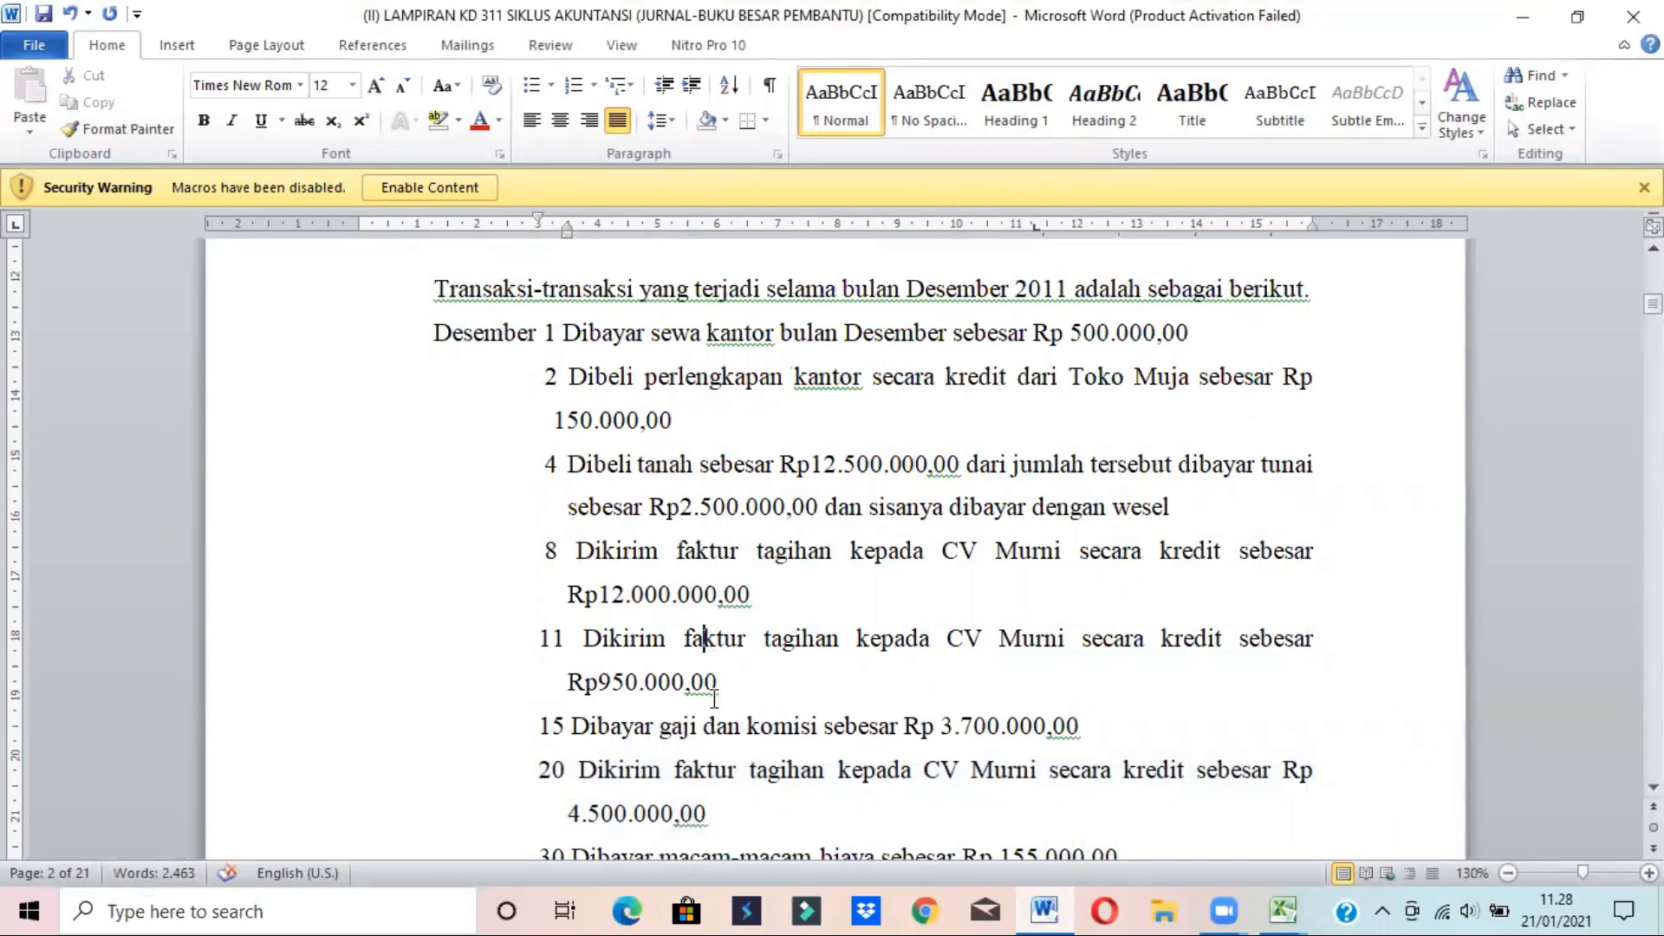
# - Return to Book1 and format the 20/12/2011 Debet amount as Rupiah accounting without decimals
pyautogui.hotkey('alt', 'Tab')
pyautogui.click(938, 501)
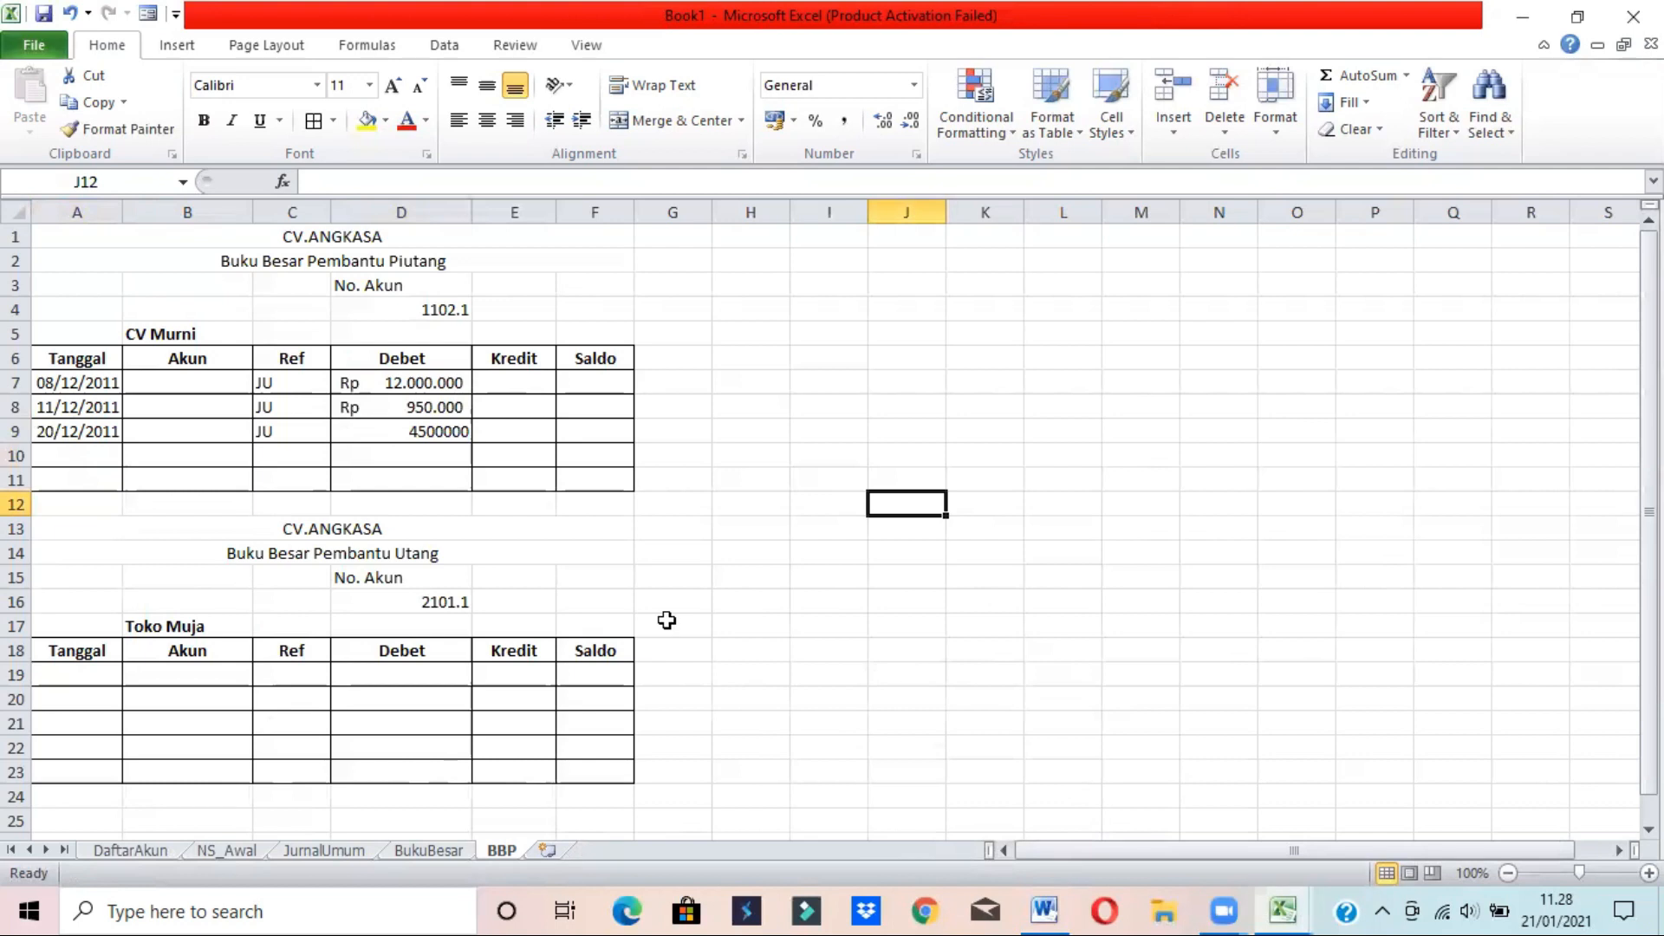
pyautogui.click(381, 431)
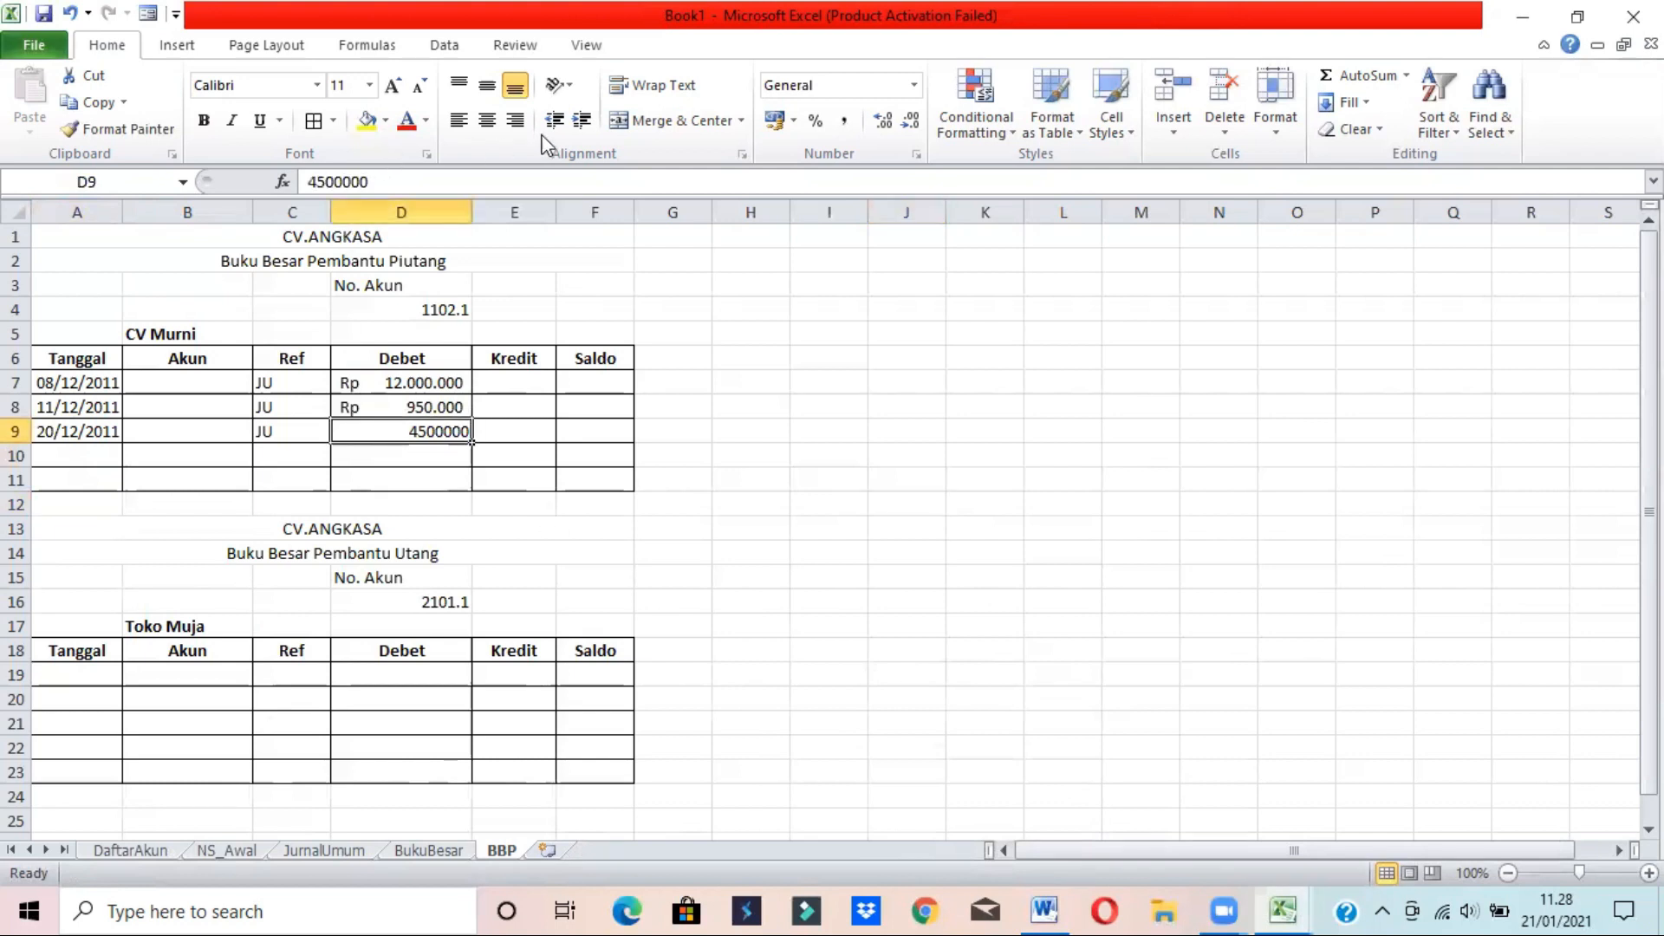
pyautogui.click(775, 121)
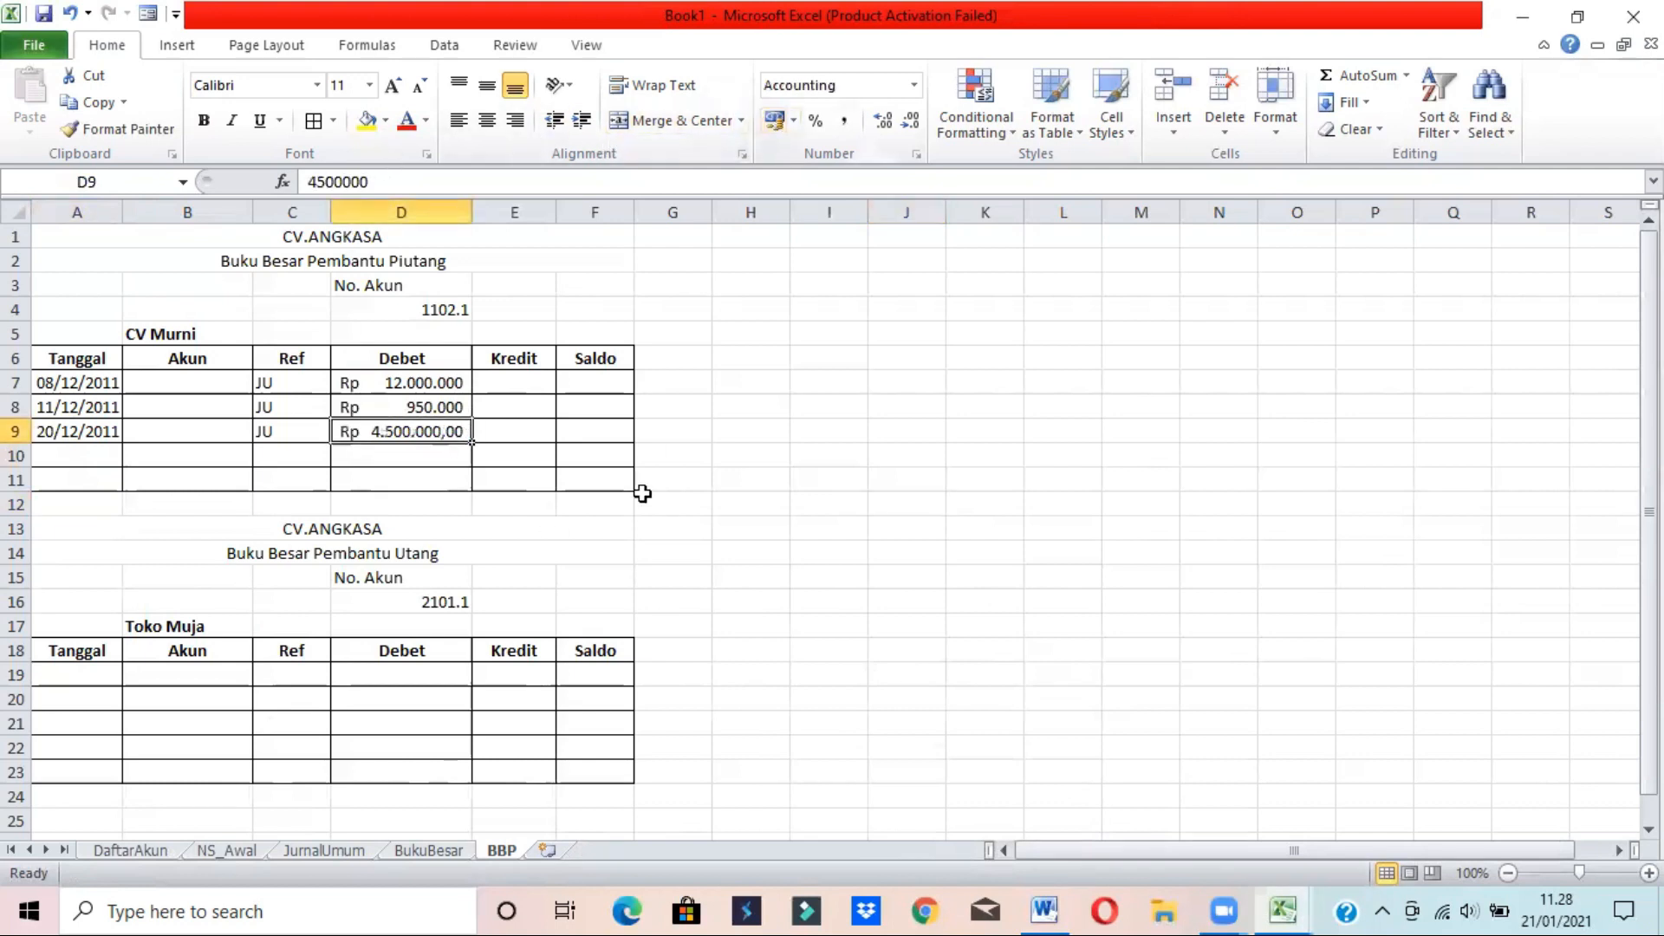
pyautogui.click(912, 121)
pyautogui.click(911, 122)
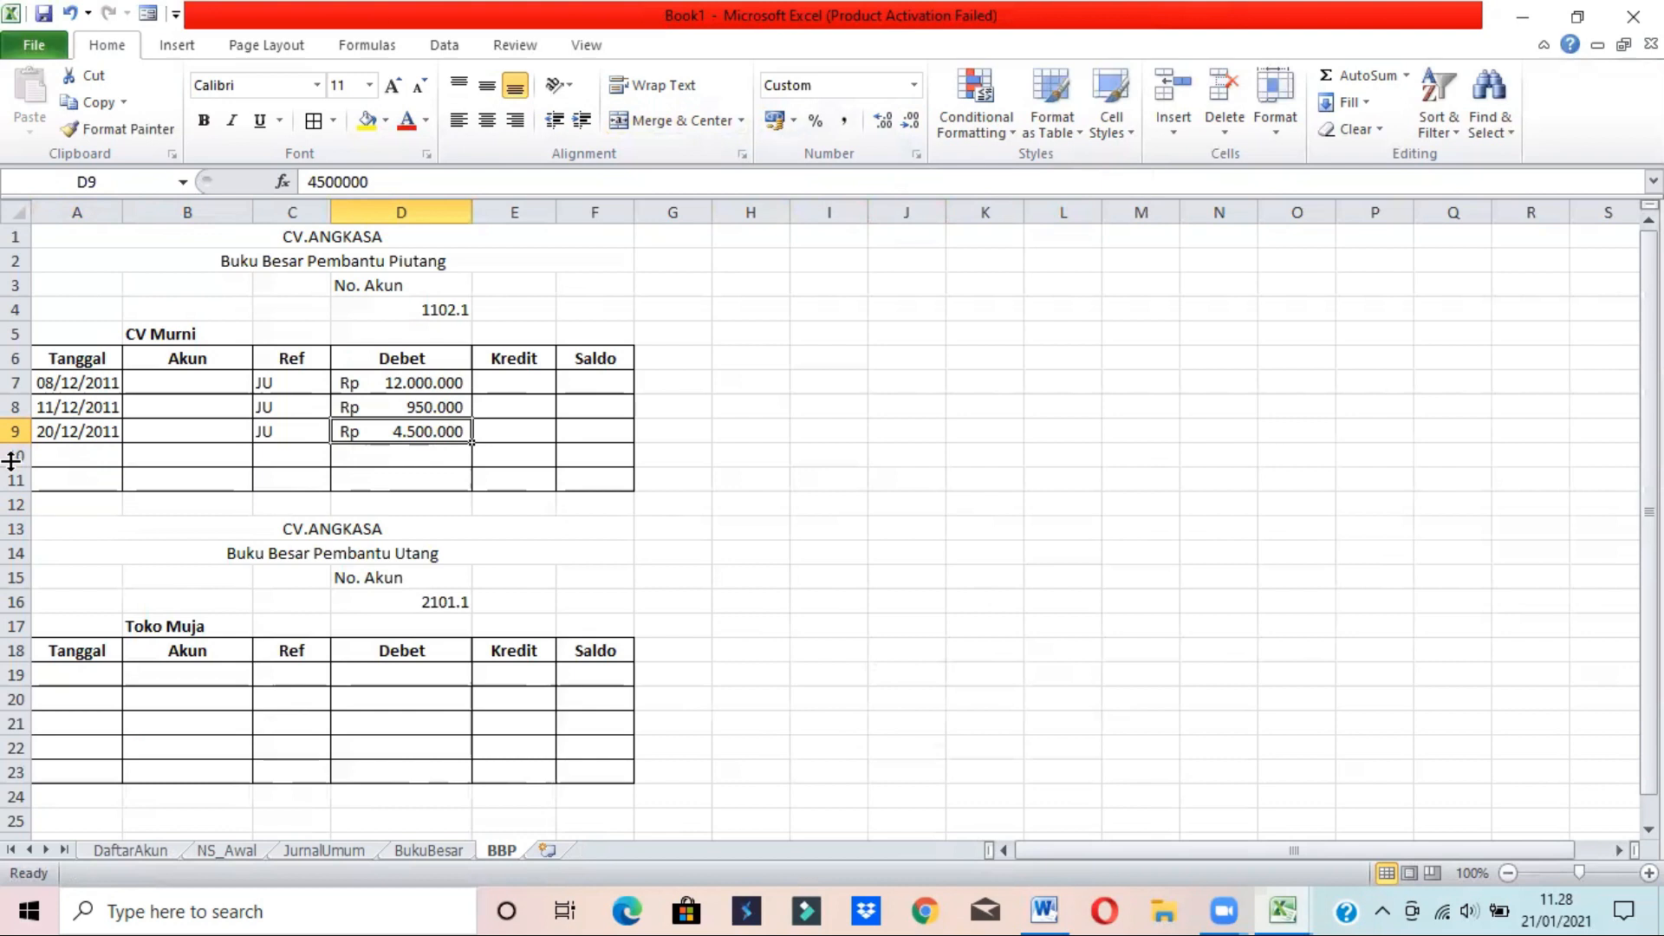
# - Check how the total row is laid out on the completed sample workbook's BBP sheet, then return to Book1
pyautogui.click(16, 456)
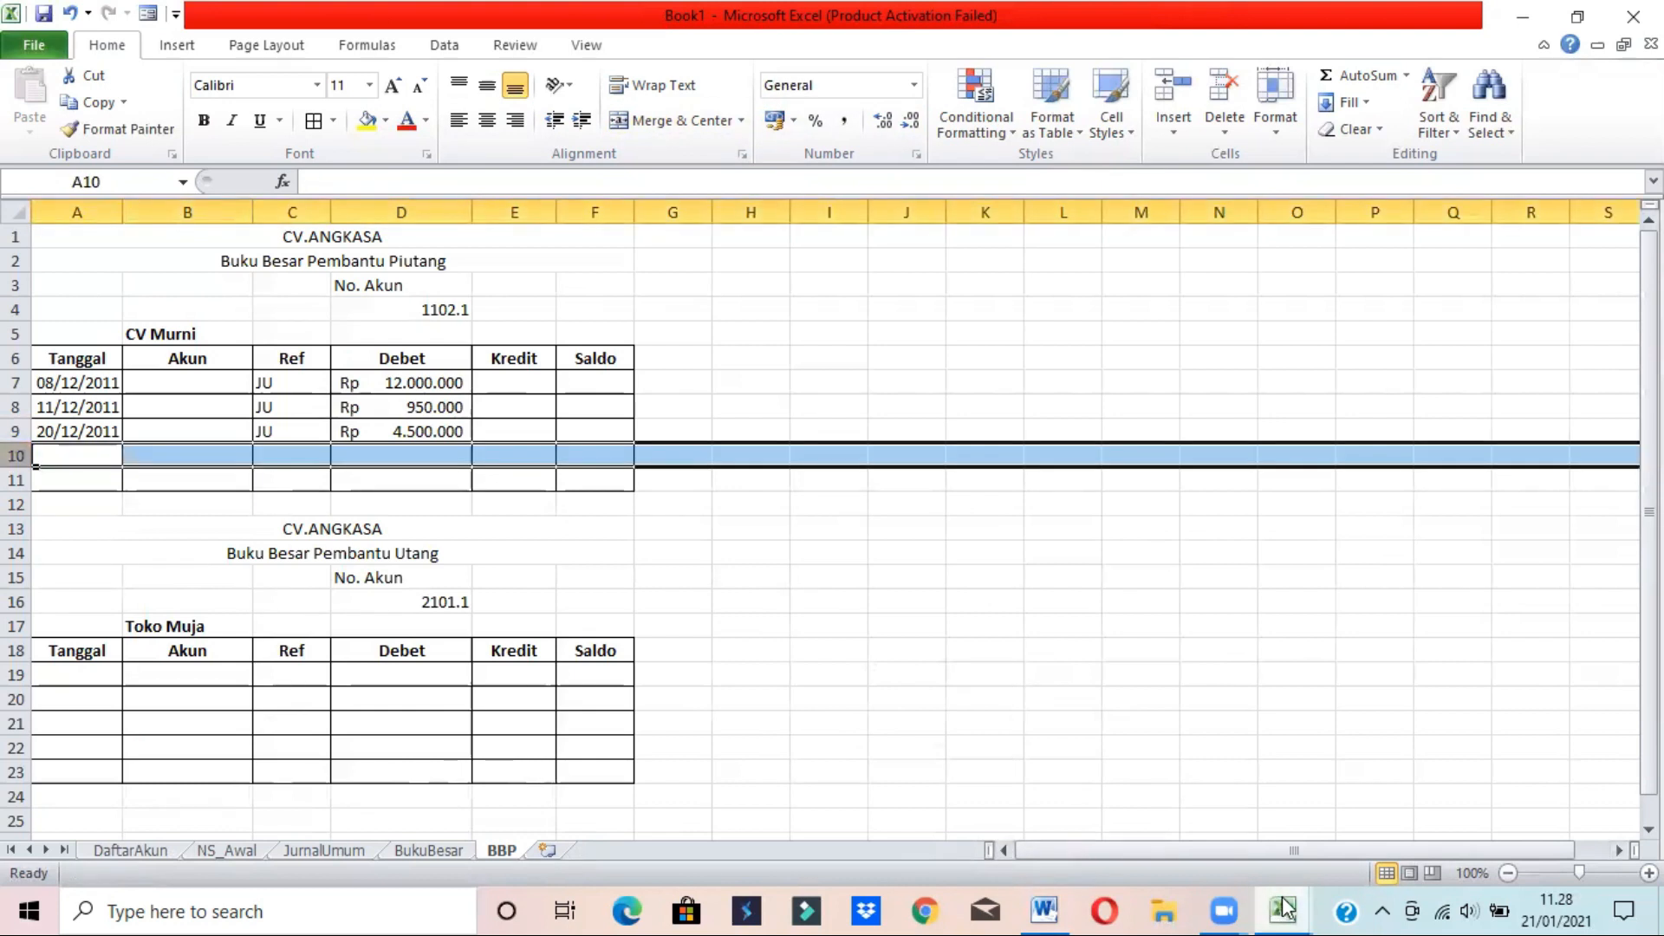
pyautogui.click(680, 501)
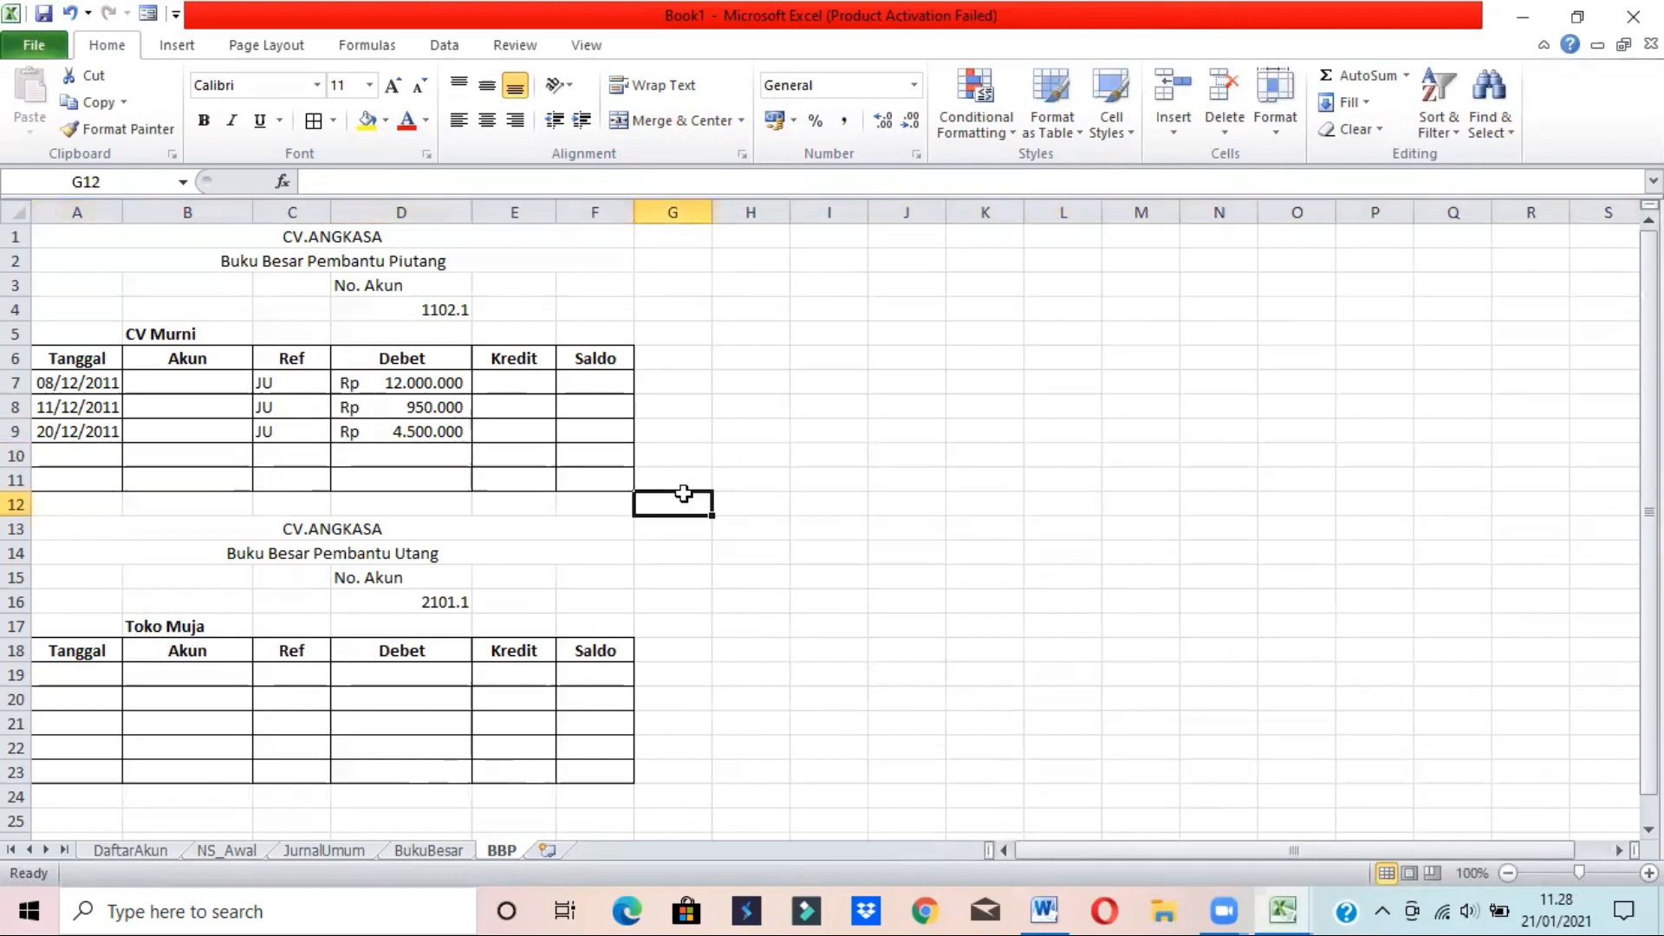
pyautogui.moveTo(1289, 909)
pyautogui.click(1426, 799)
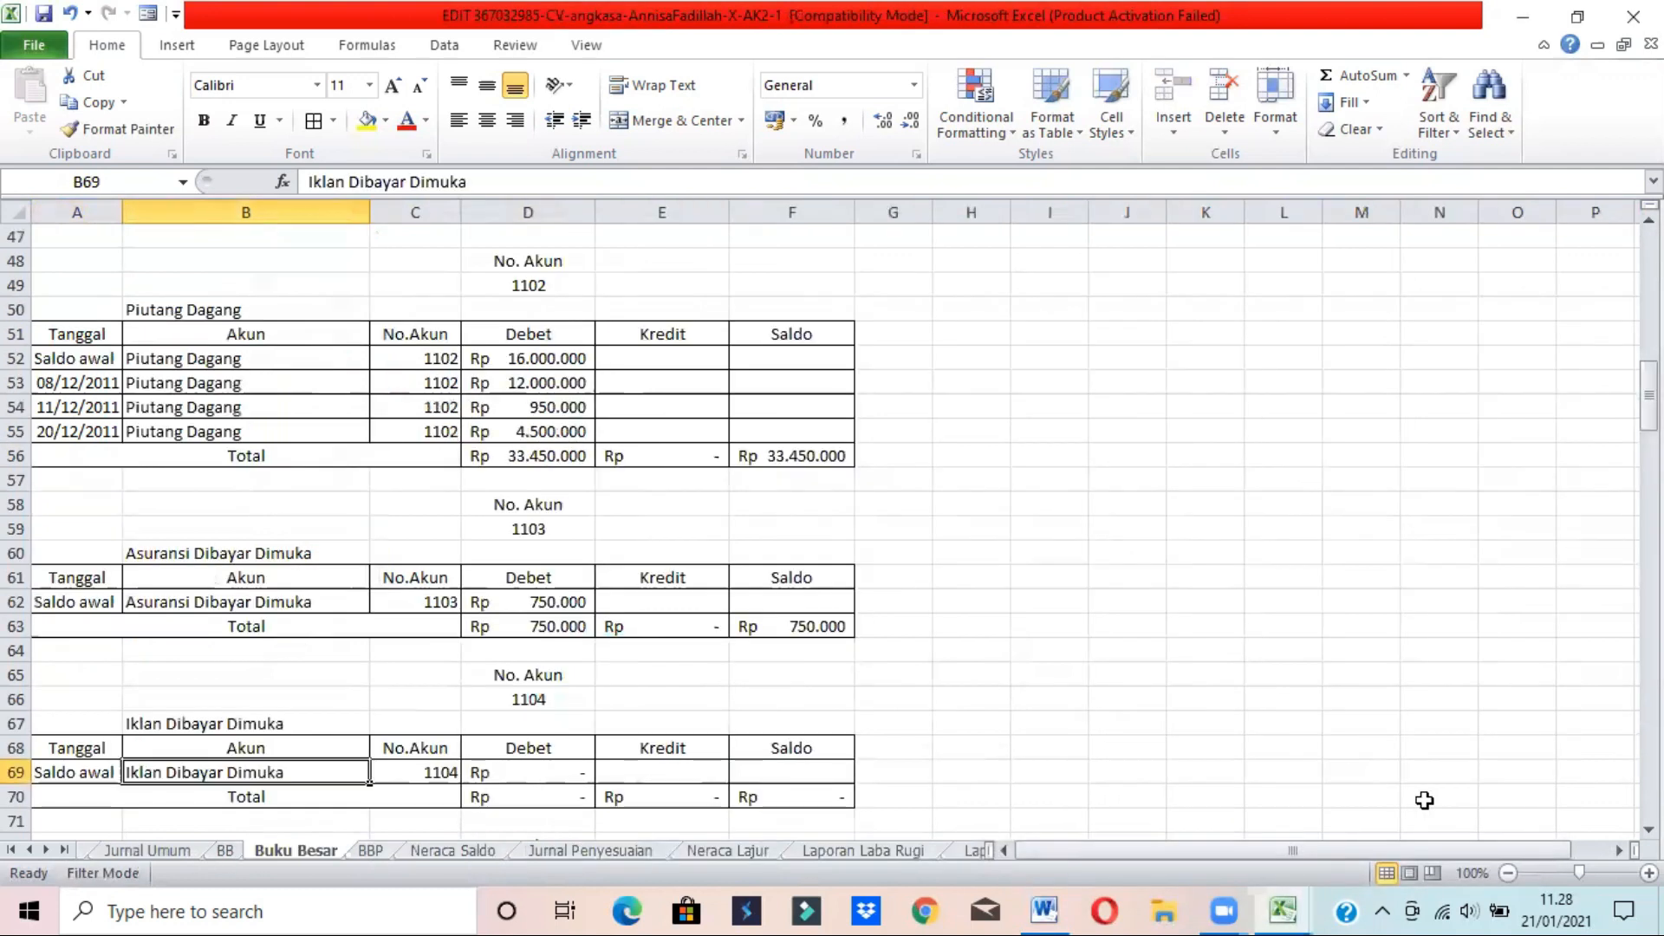
pyautogui.click(372, 850)
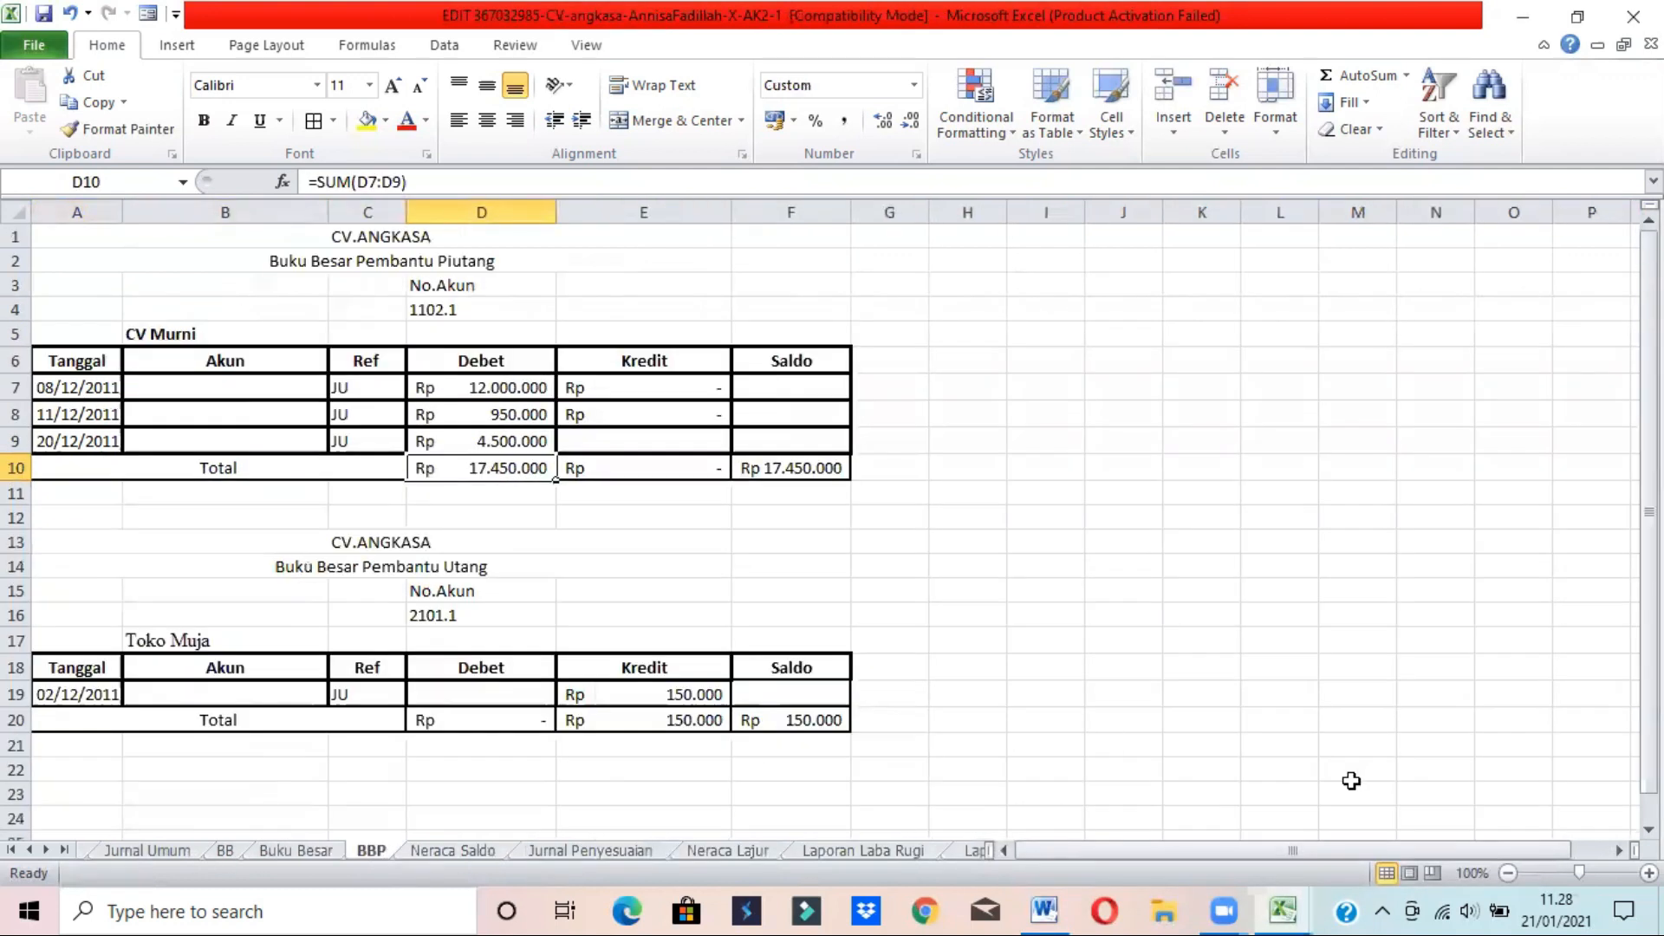
pyautogui.moveTo(1281, 908)
pyautogui.click(1162, 833)
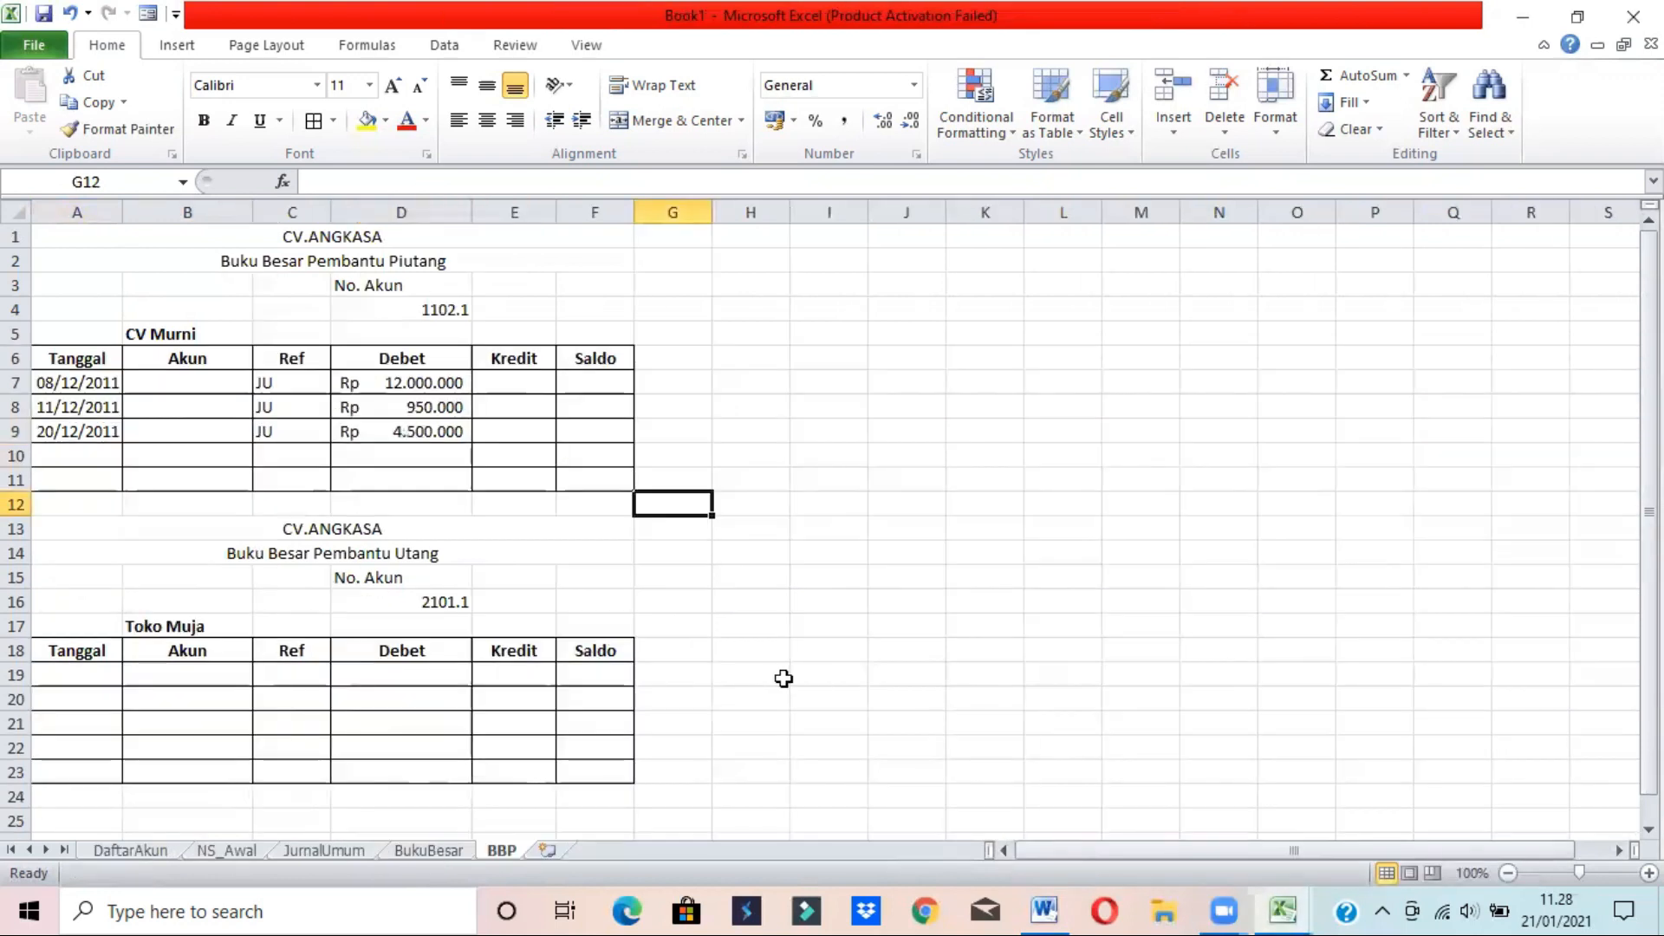
# - Delete the surplus empty row 11 from the CV Murni table
pyautogui.click(139, 499)
pyautogui.click(16, 479)
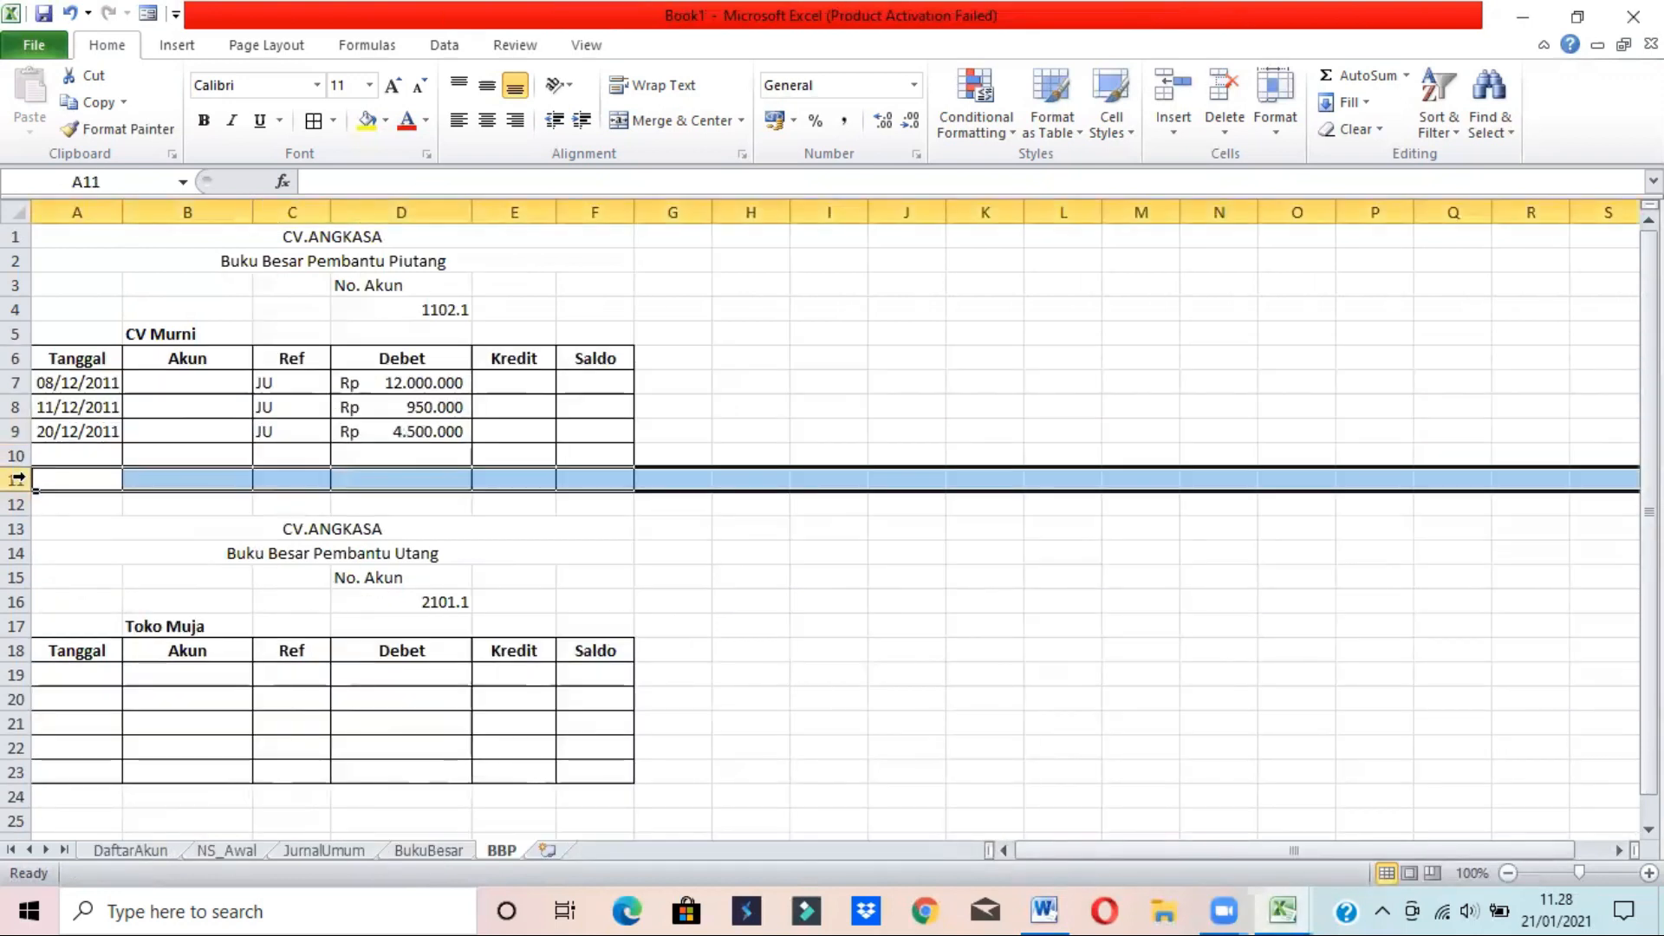
pyautogui.rightClick(29, 479)
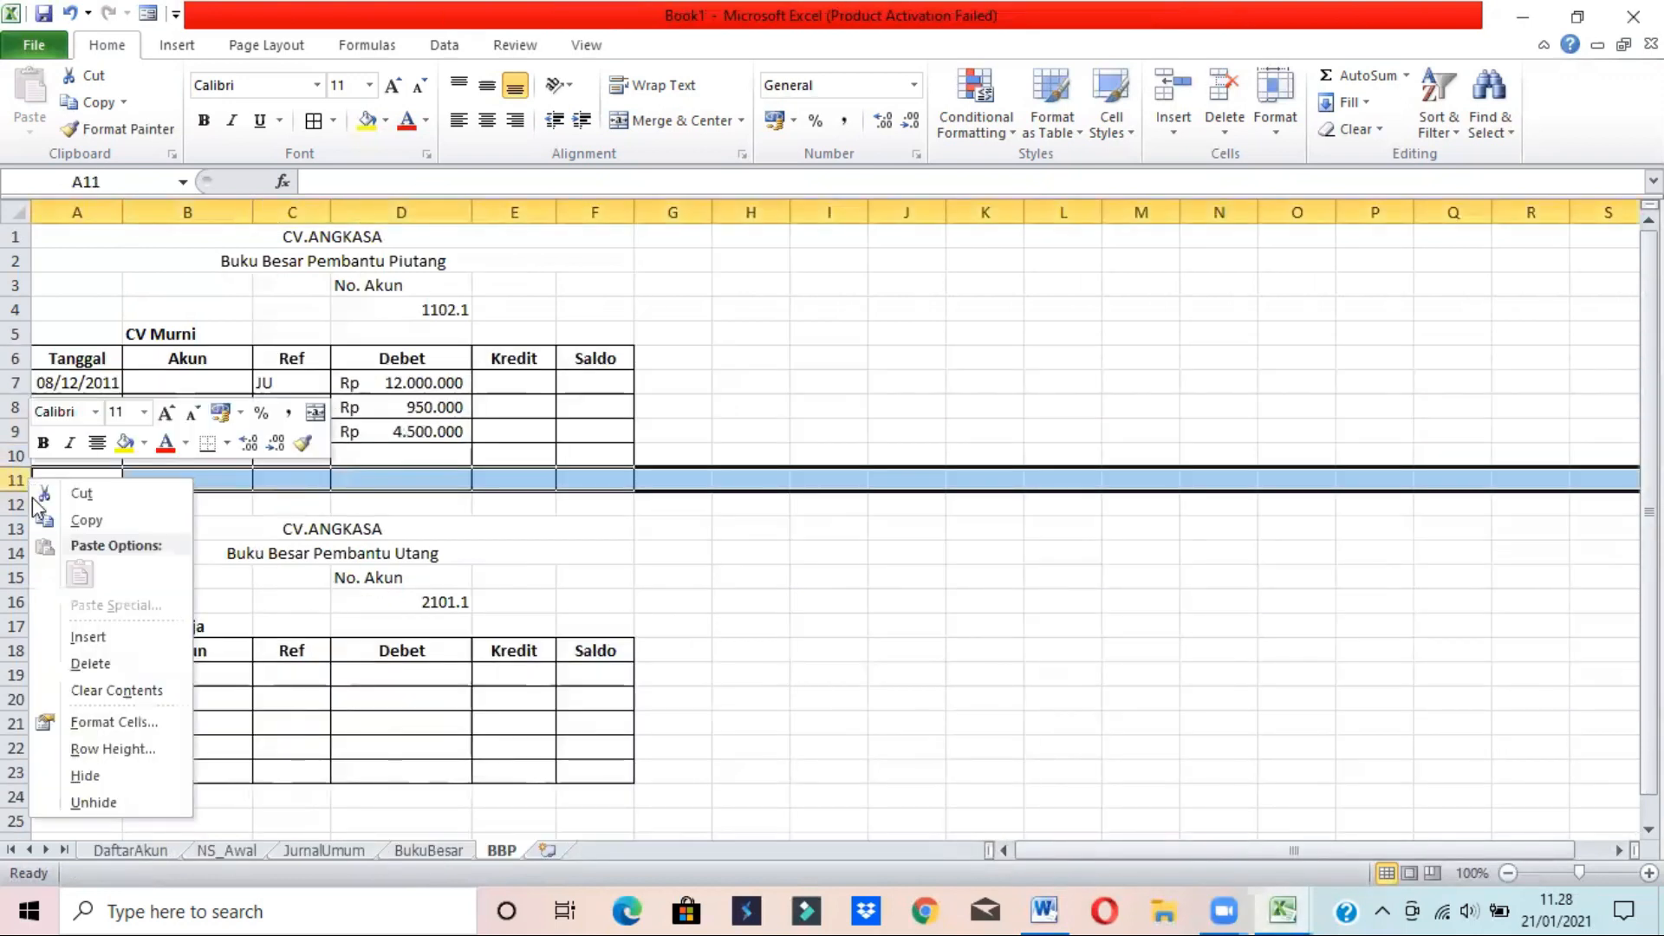
pyautogui.click(104, 664)
pyautogui.click(406, 452)
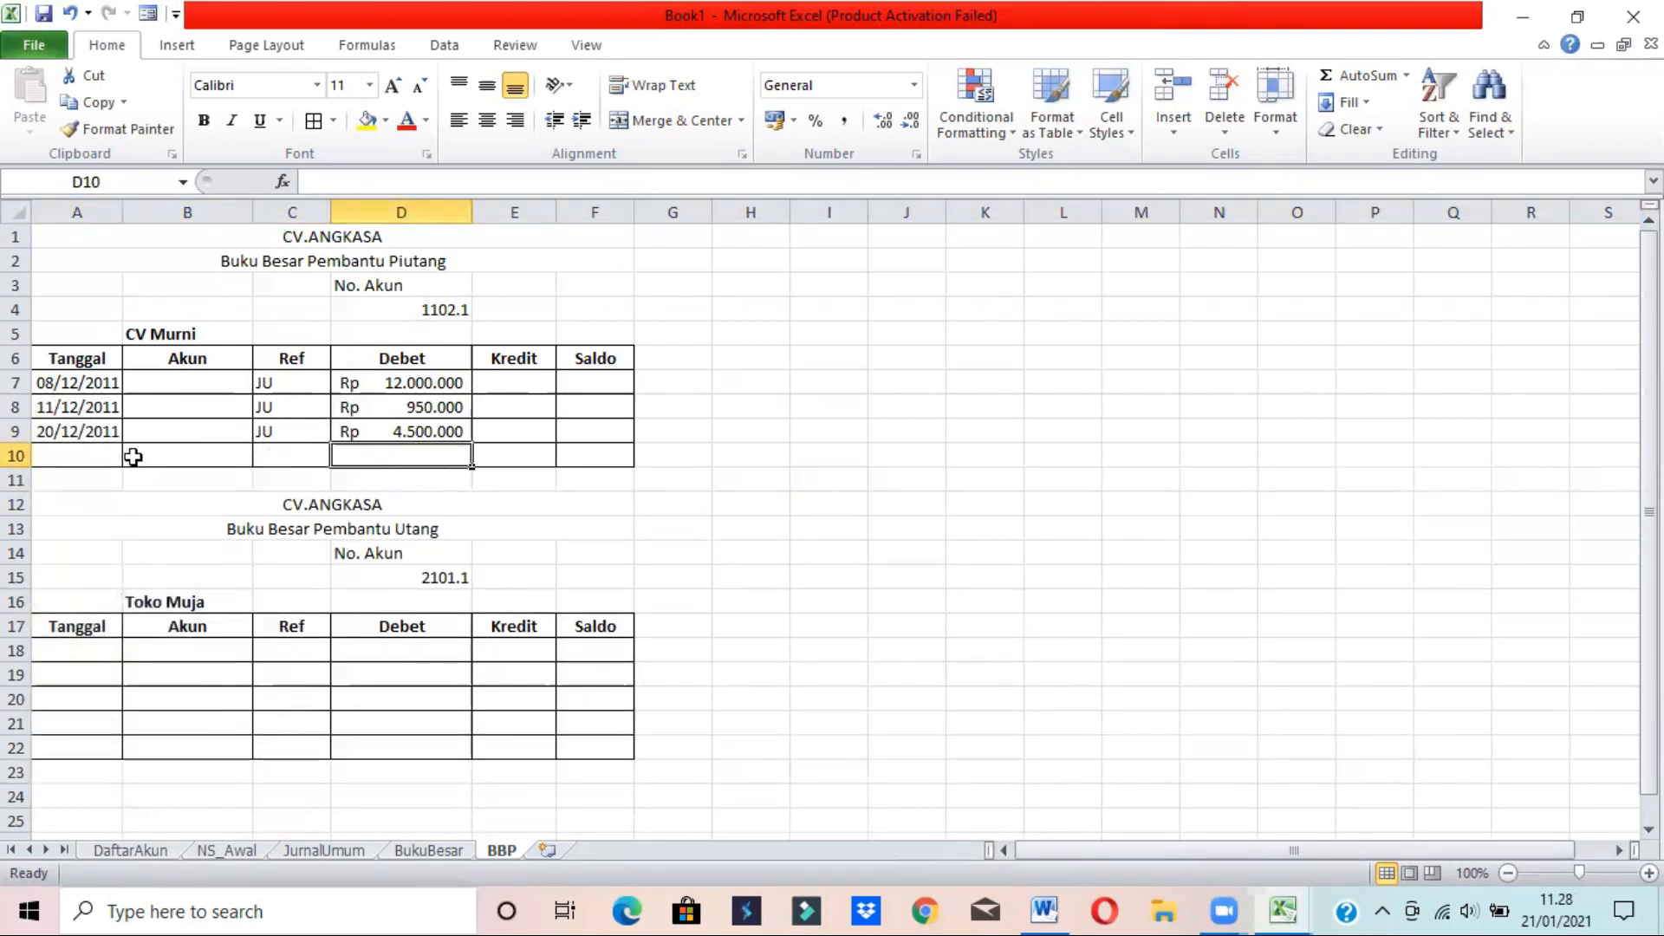
# - Merge and center A10:C10 below the CV Murni entries and label it TOTAL
pyautogui.moveTo(104, 450); pyautogui.dragTo(297, 453)
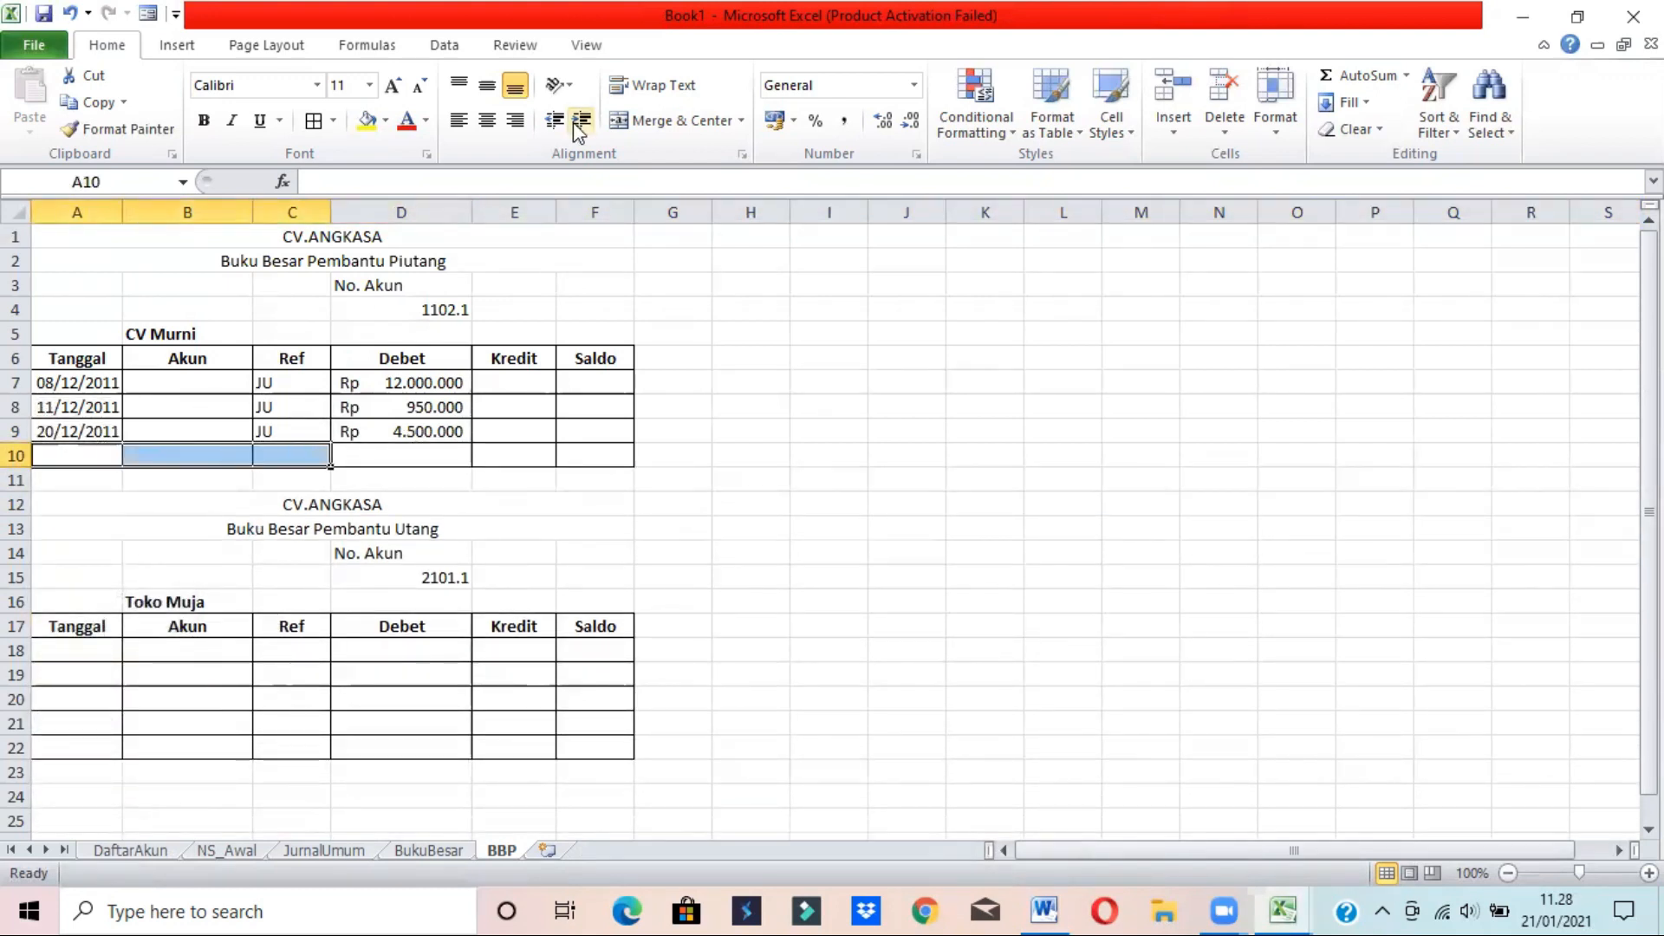
pyautogui.click(667, 128)
pyautogui.write('T')
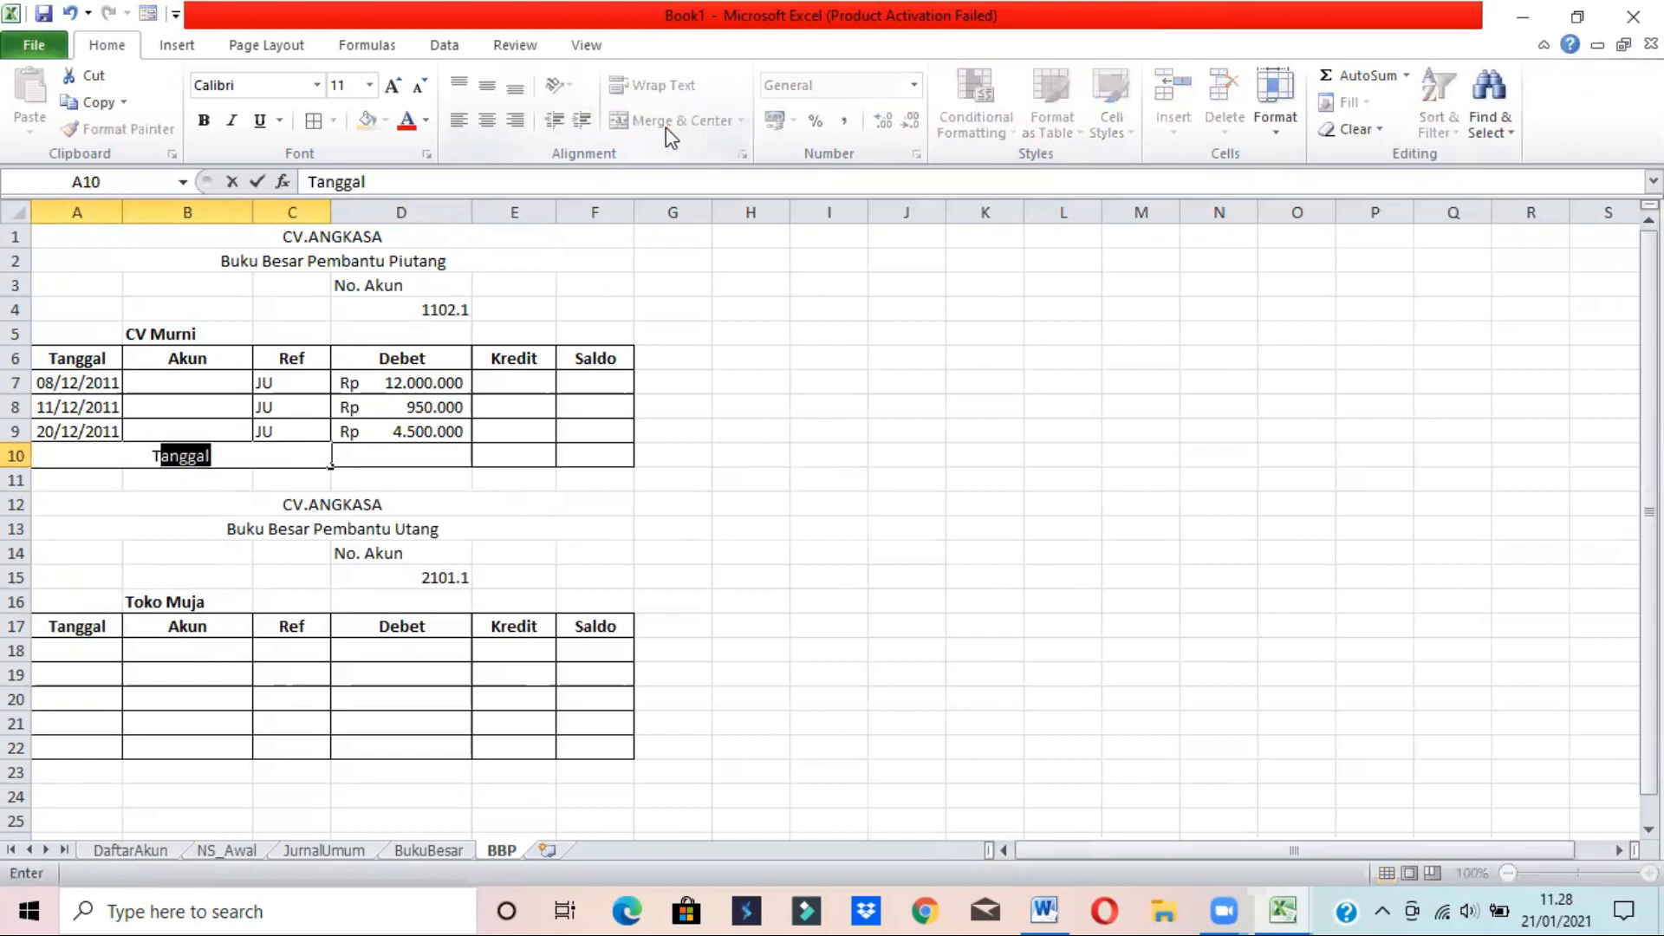
pyautogui.write('OTAL')
pyautogui.press('Tab')
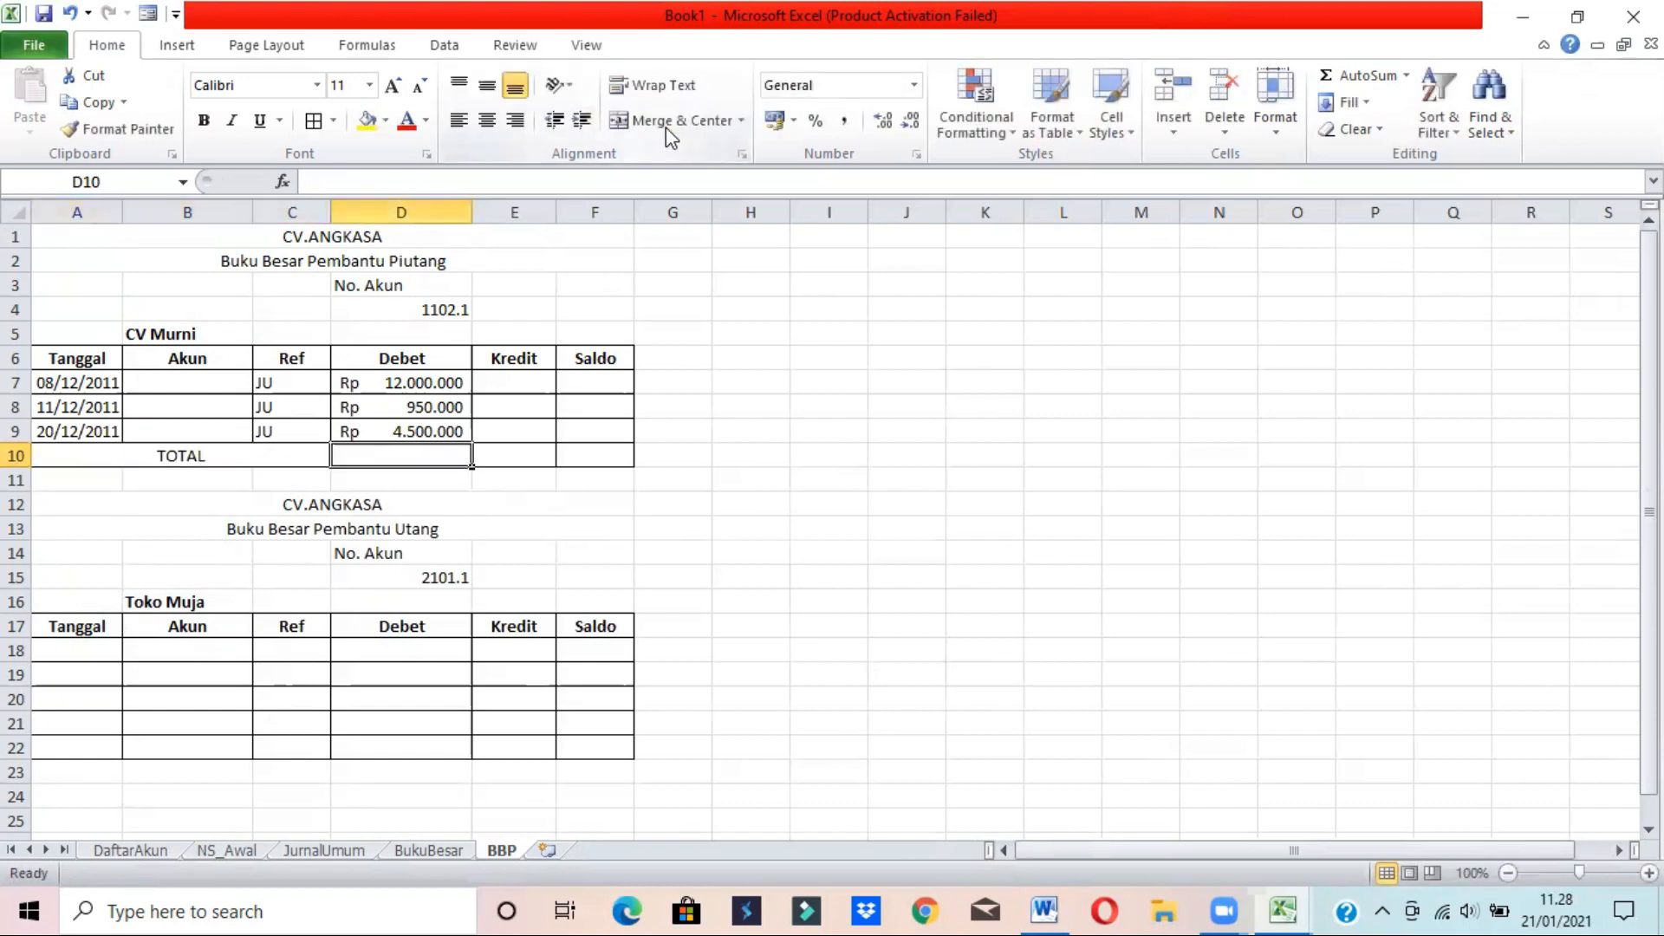
# - Total the CV Murni Debet amounts in D10 with =SUBTOTAL(9;D7:D9)
pyautogui.write('=SUB')
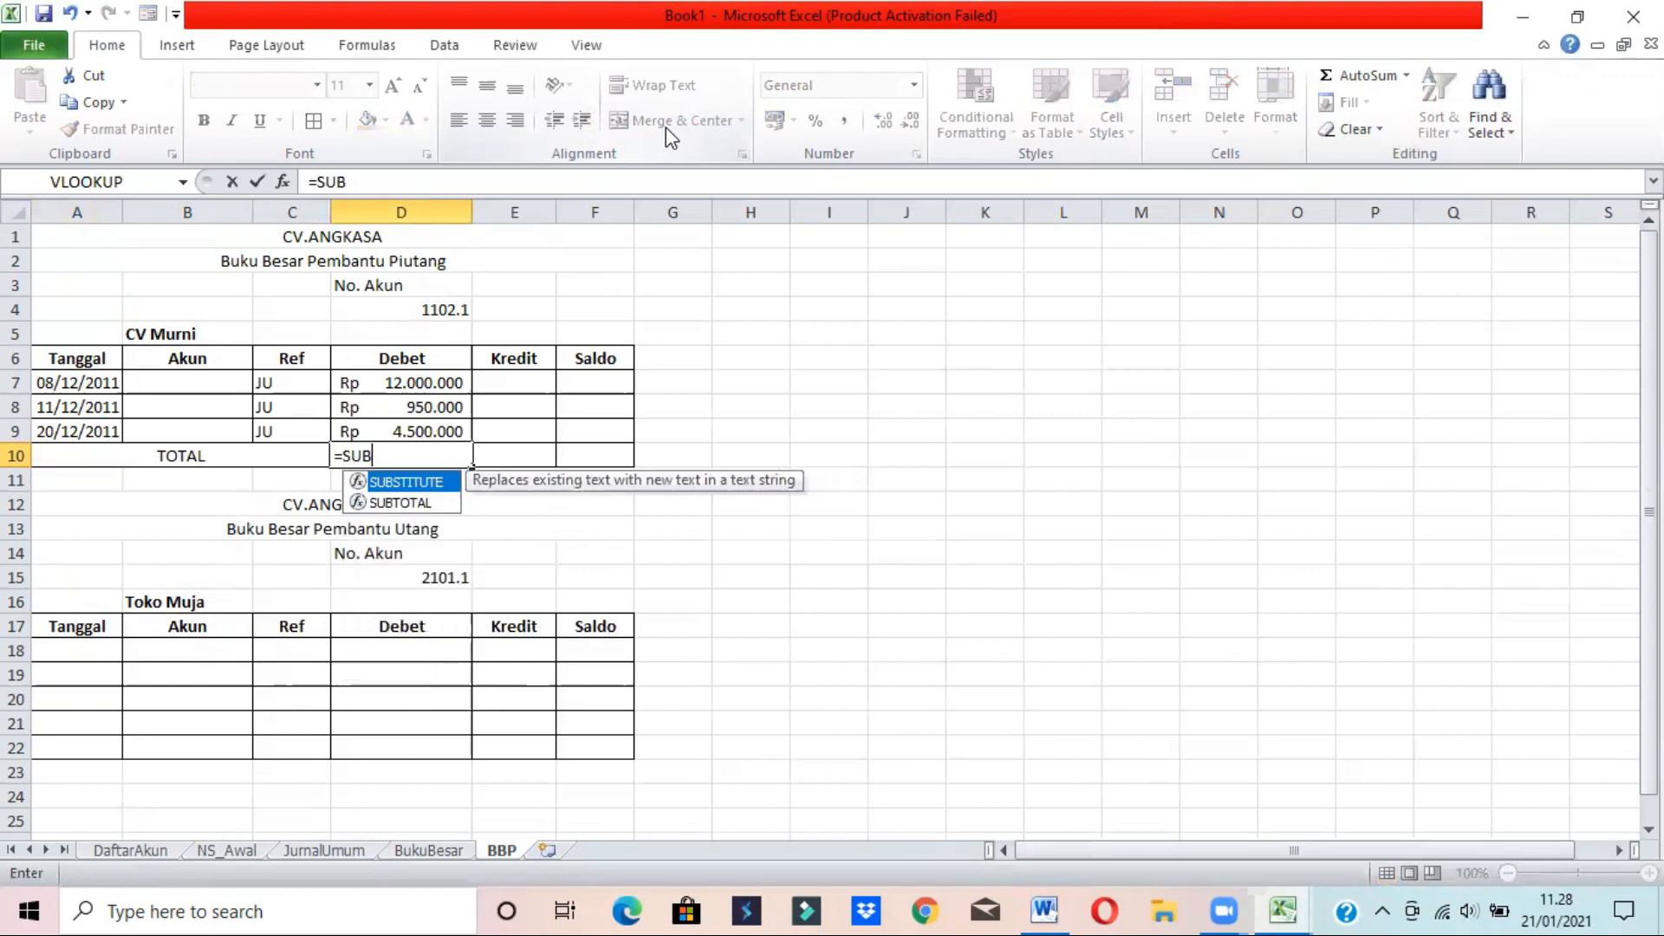
pyautogui.write('TOTAL(9;')
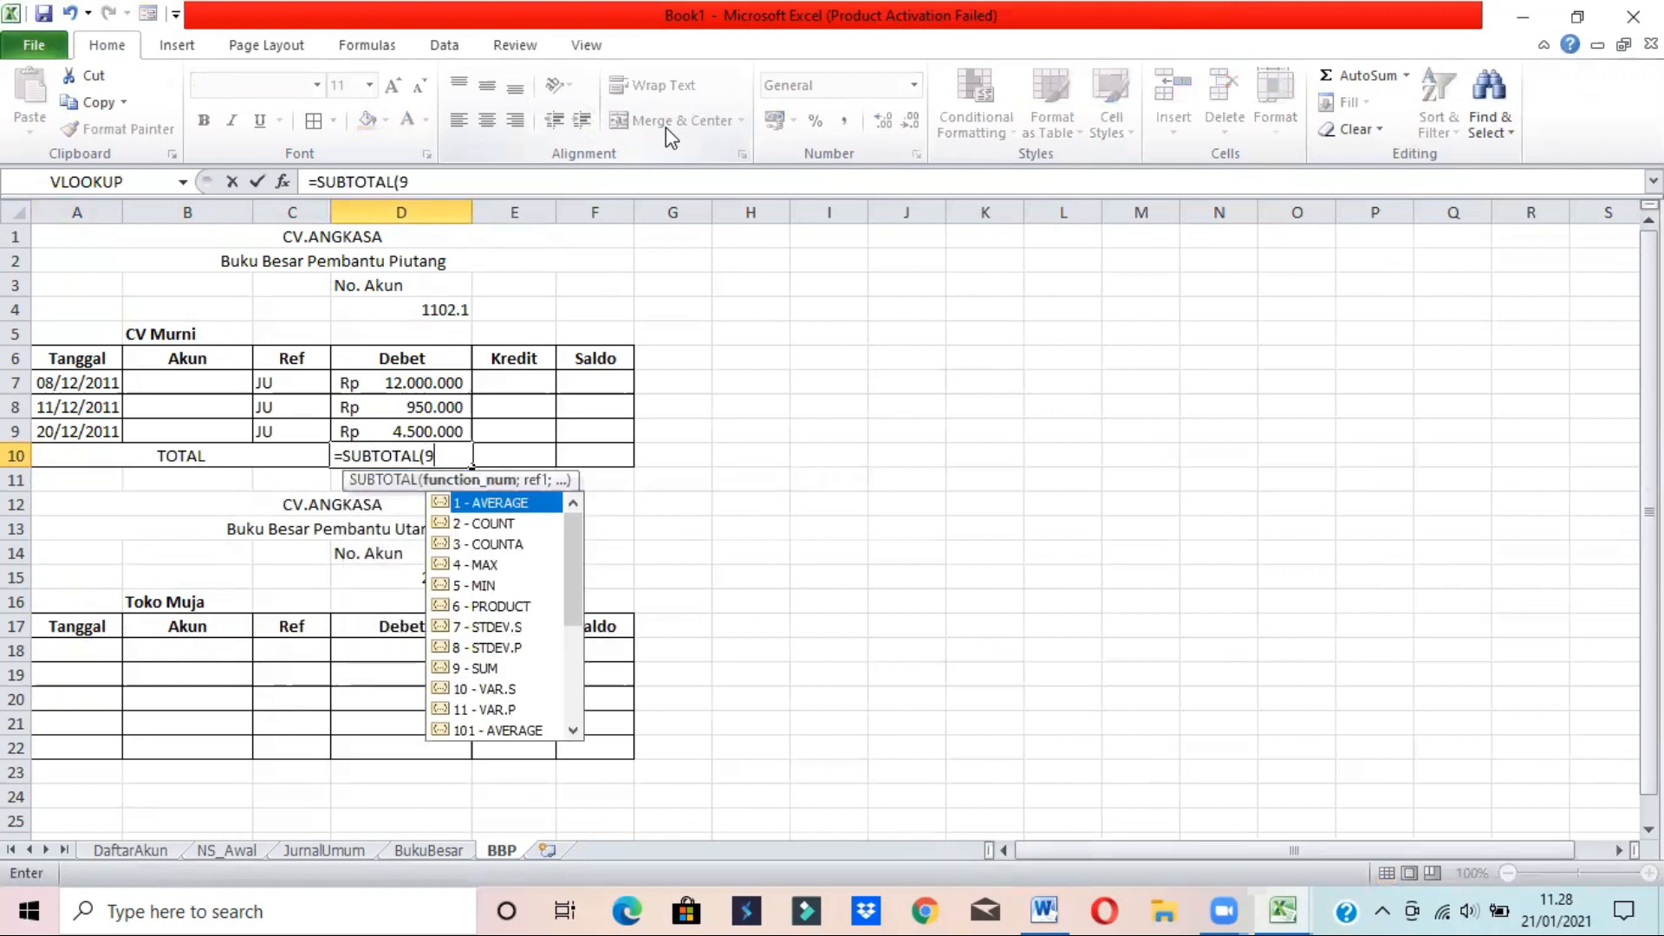
pyautogui.moveTo(416, 384); pyautogui.dragTo(437, 431)
pyautogui.write(')')
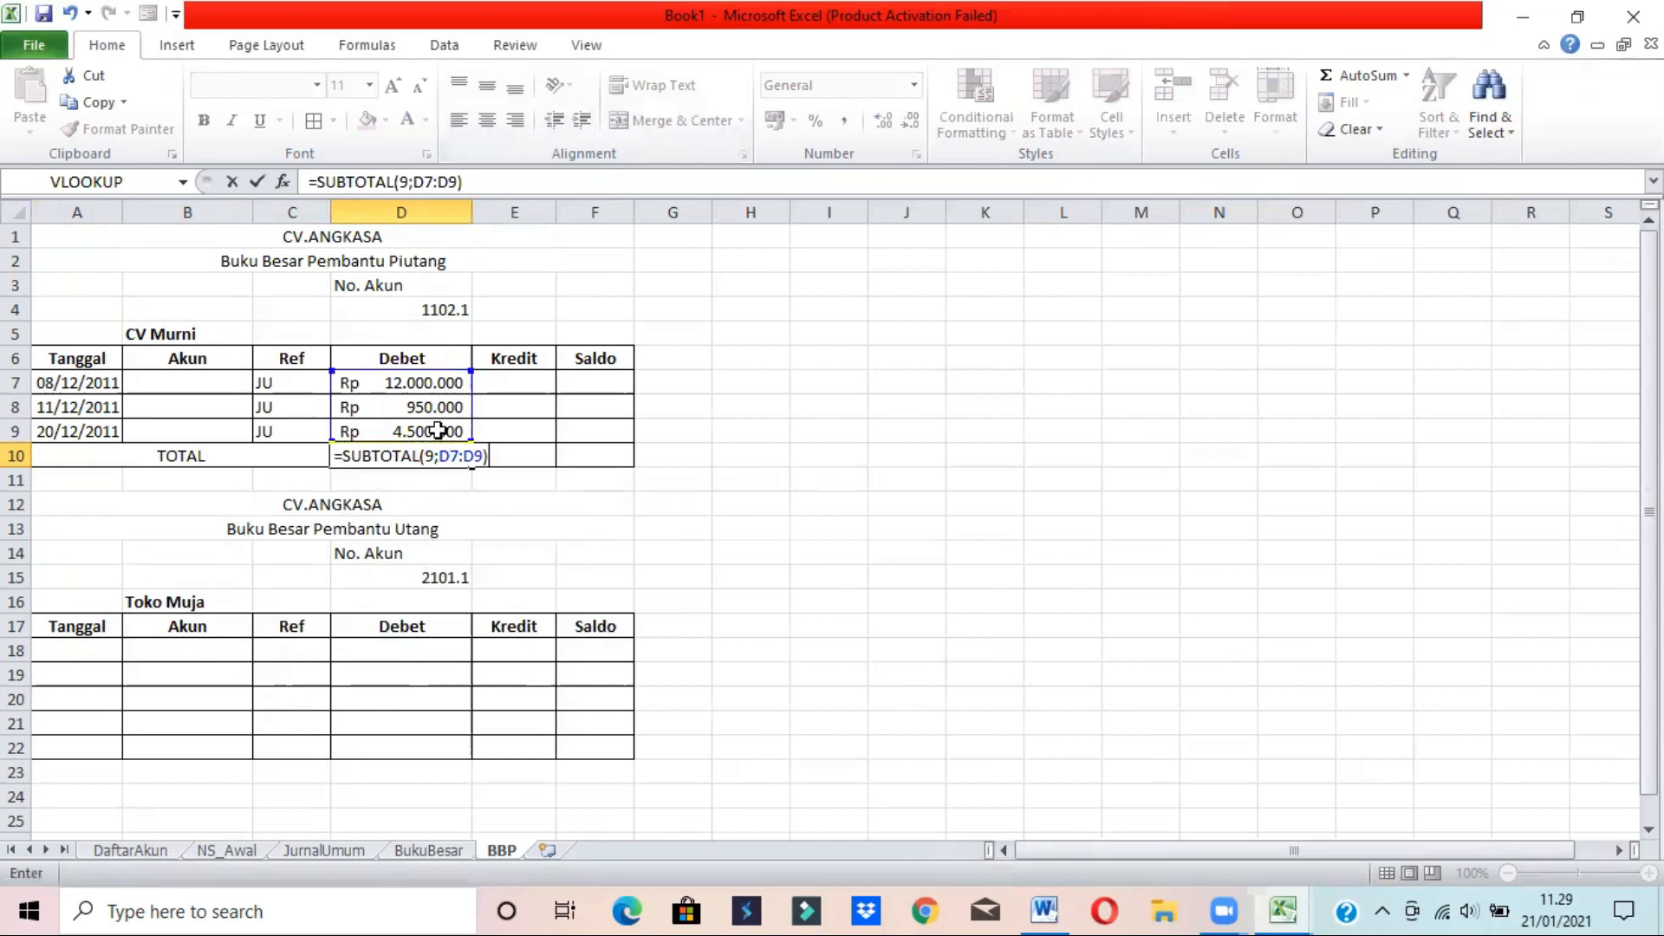
pyautogui.press('Return')
# - Fill the Debet total formula across to the Kredit total in E10 and widen the Kredit and Saldo columns slightly
pyautogui.moveTo(555, 213); pyautogui.dragTo(584, 213)
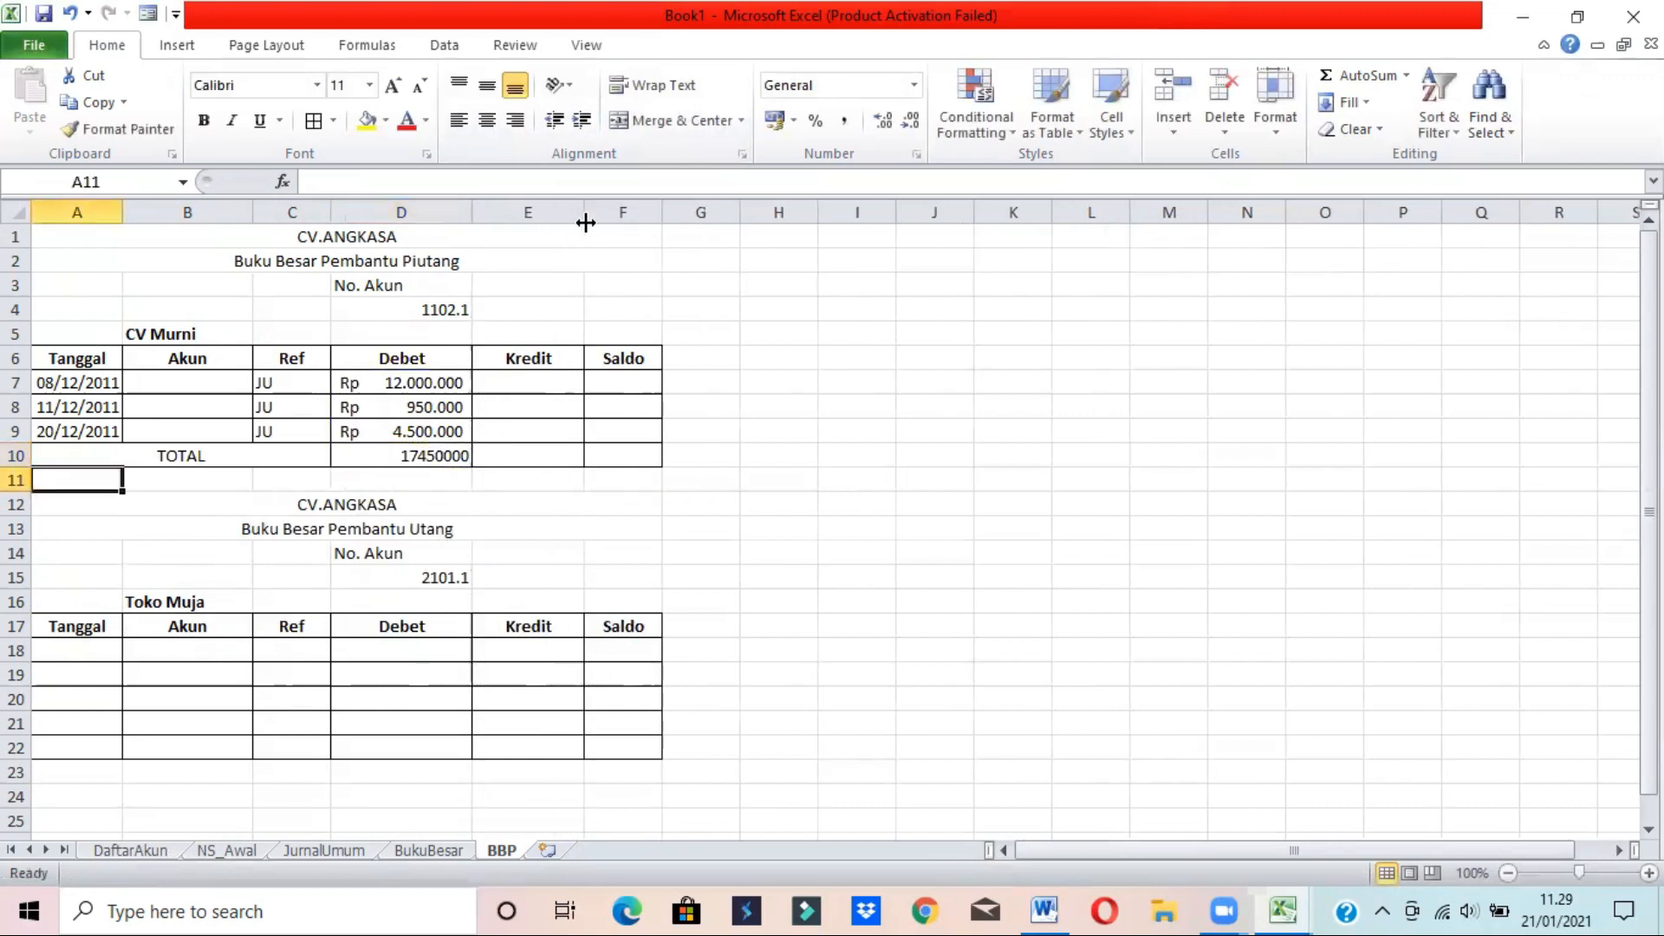
pyautogui.click(416, 457)
pyautogui.moveTo(471, 468); pyautogui.dragTo(584, 468)
pyautogui.moveTo(663, 212); pyautogui.dragTo(679, 212)
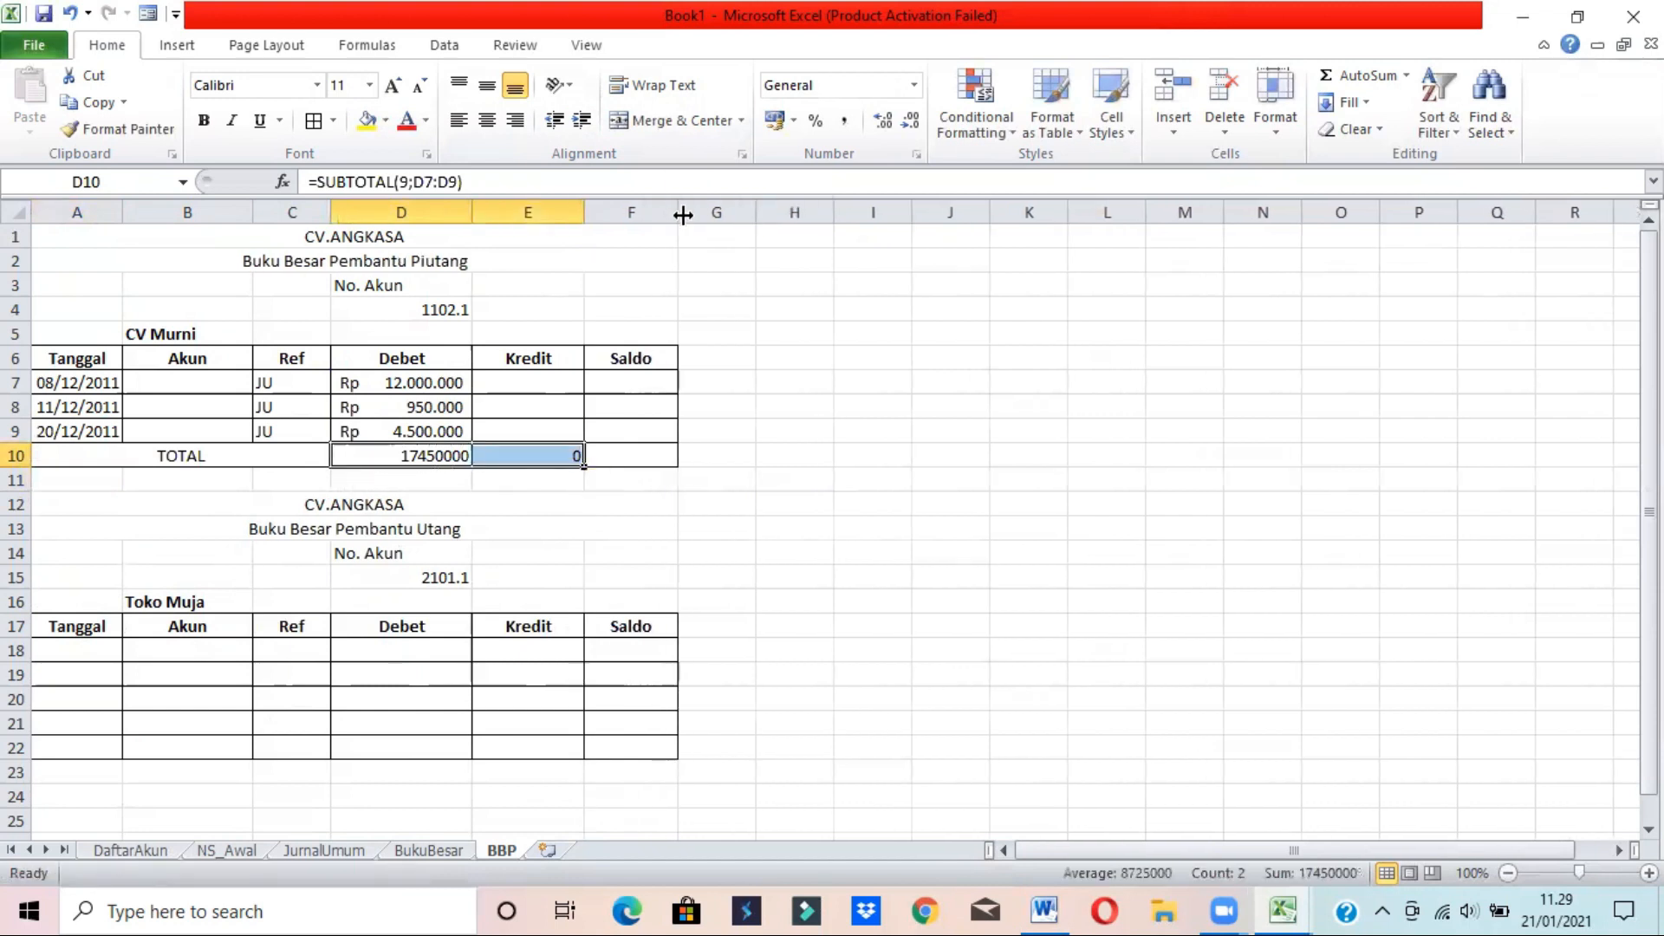
pyautogui.click(405, 447)
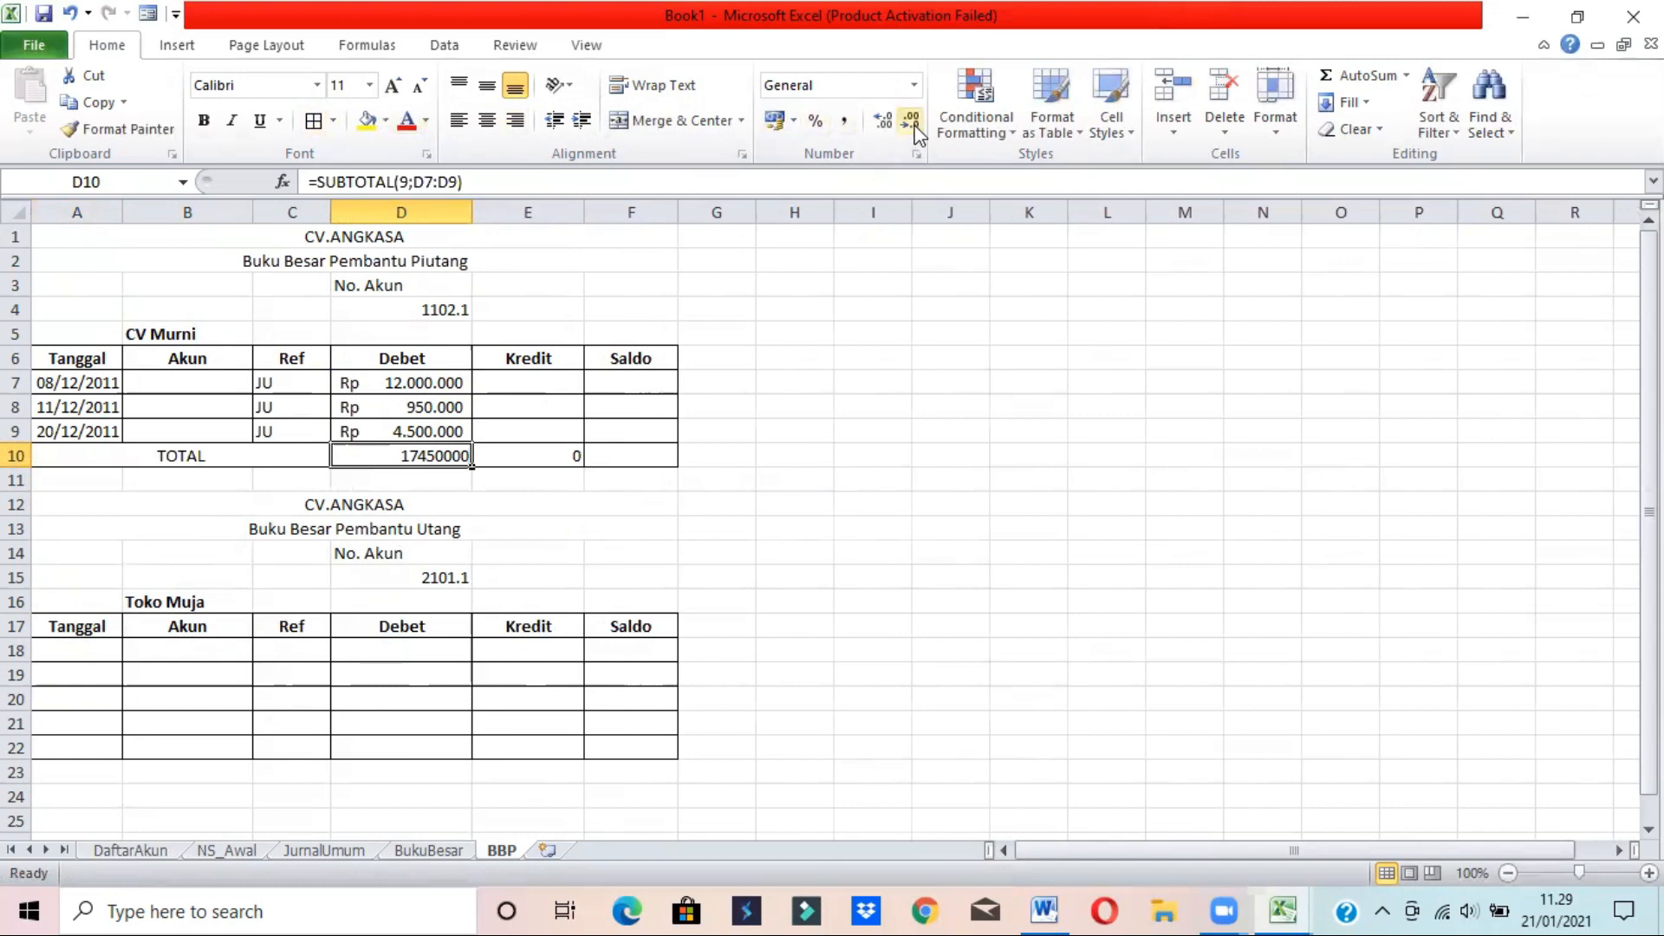
# - Calculate the CV Murni Saldo in F10 as =D10-E10 and format the totals D10:F10 as Rupiah accounting without decimals
pyautogui.click(640, 447)
pyautogui.write('=')
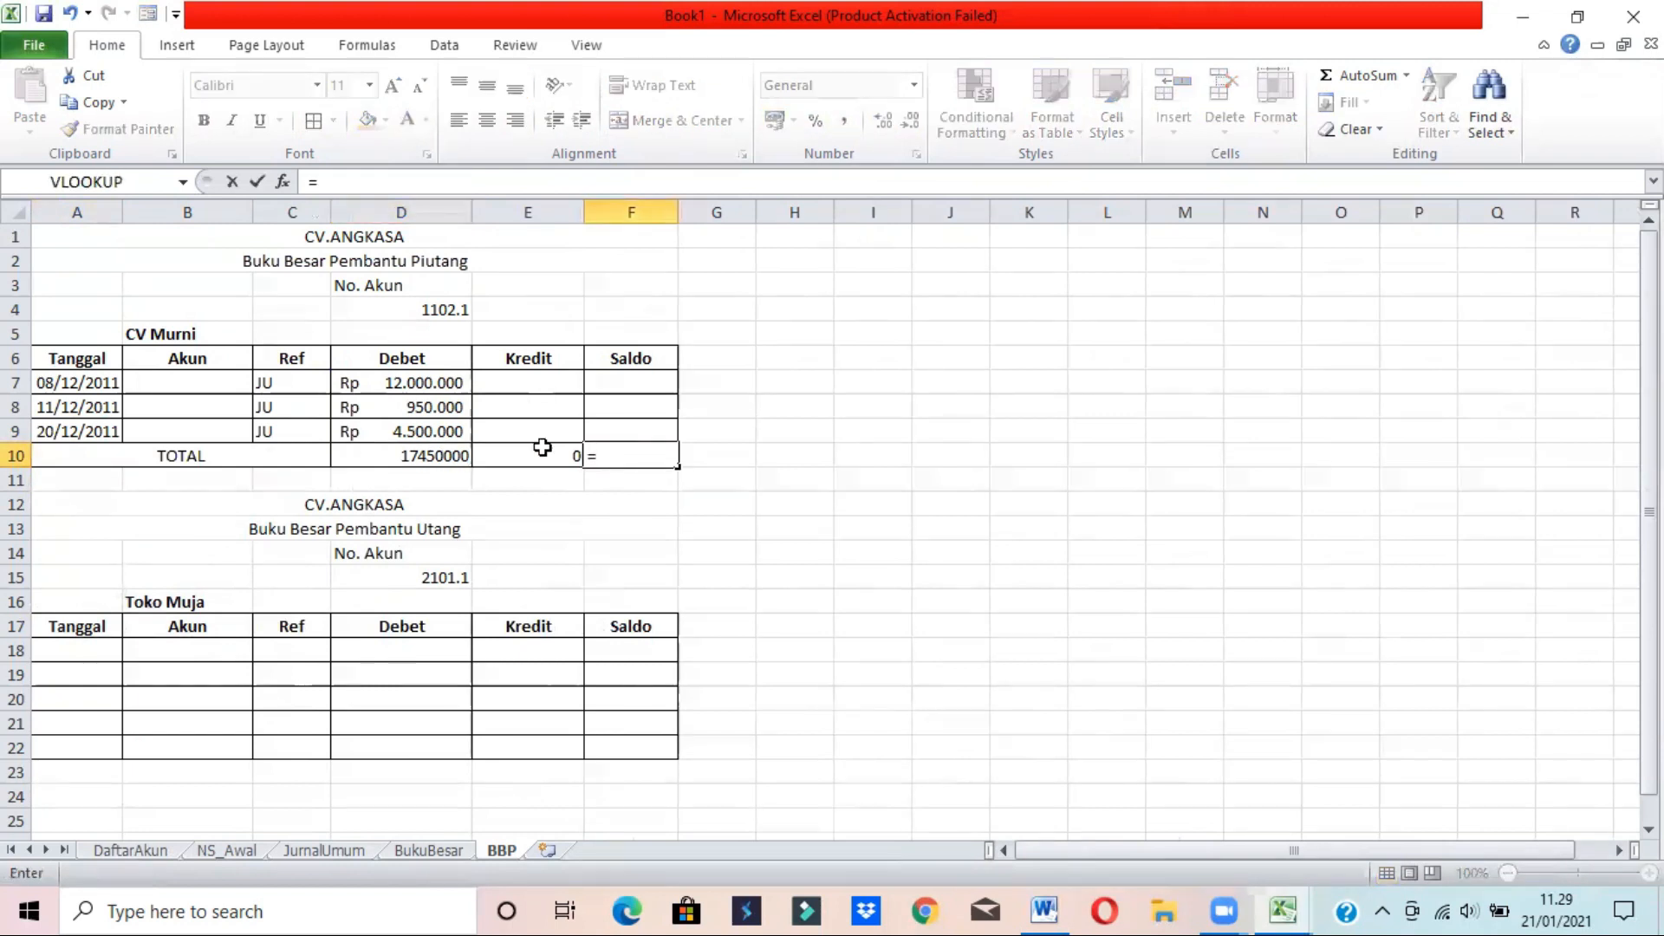
pyautogui.click(438, 454)
pyautogui.write('-')
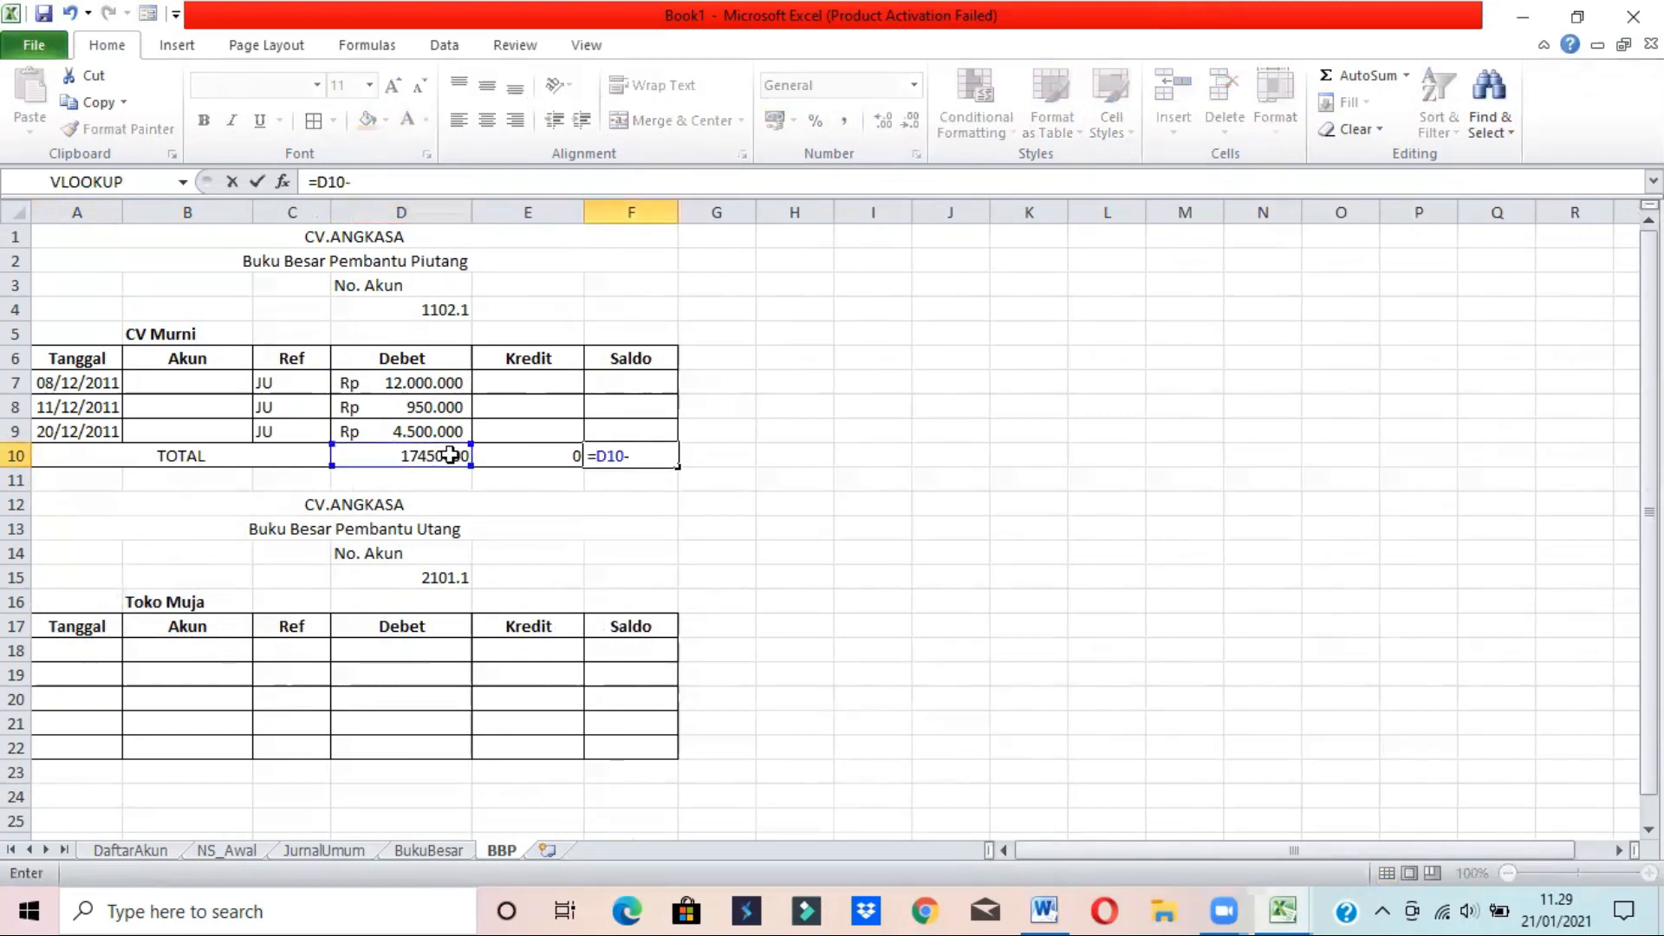
pyautogui.click(563, 450)
pyautogui.press('Return')
pyautogui.moveTo(448, 457); pyautogui.dragTo(632, 456)
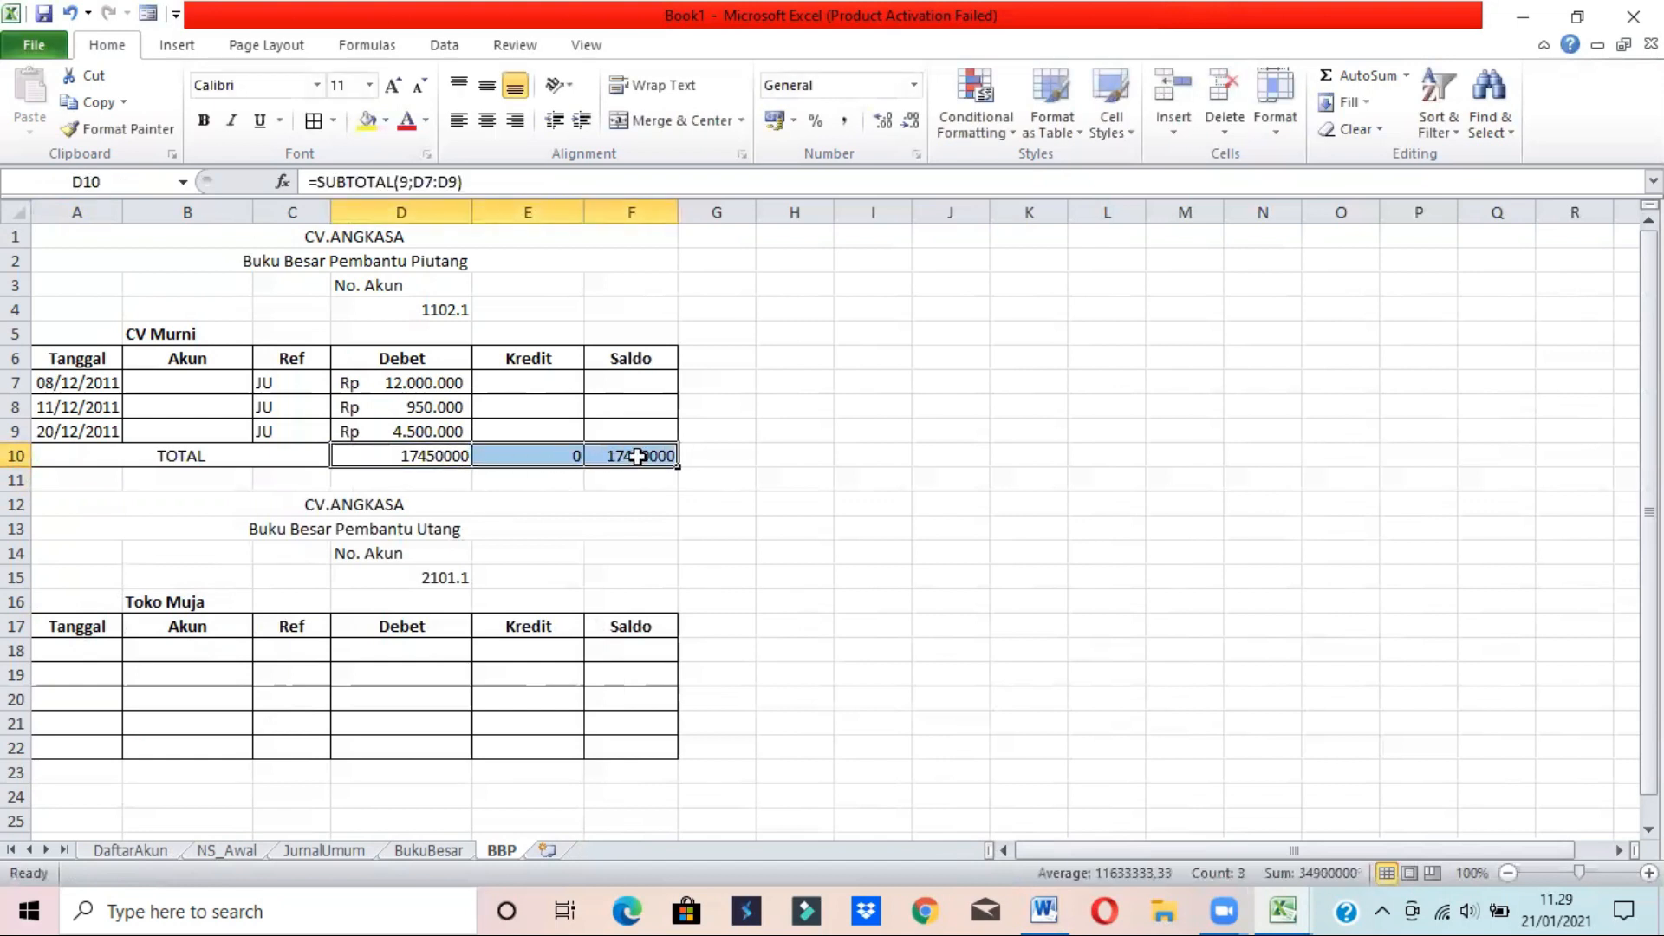
pyautogui.click(780, 124)
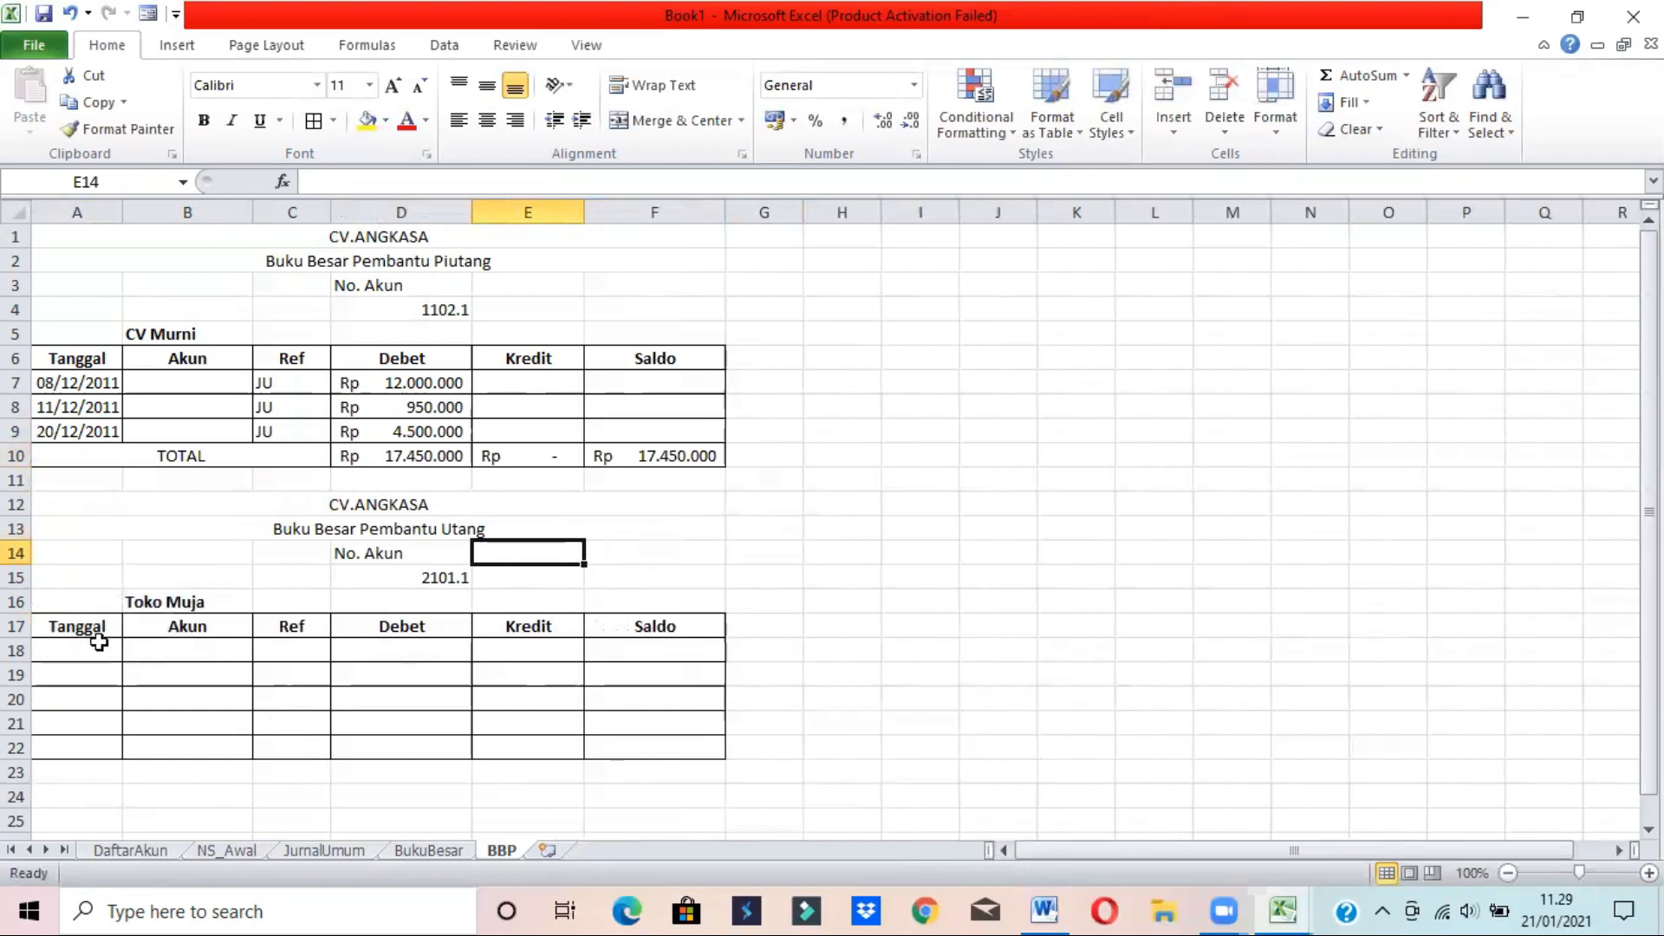
# - Look up the Toko Muja credit purchase in the Word guide's December 2011 transaction list and return to the BBP sheet
pyautogui.click(75, 649)
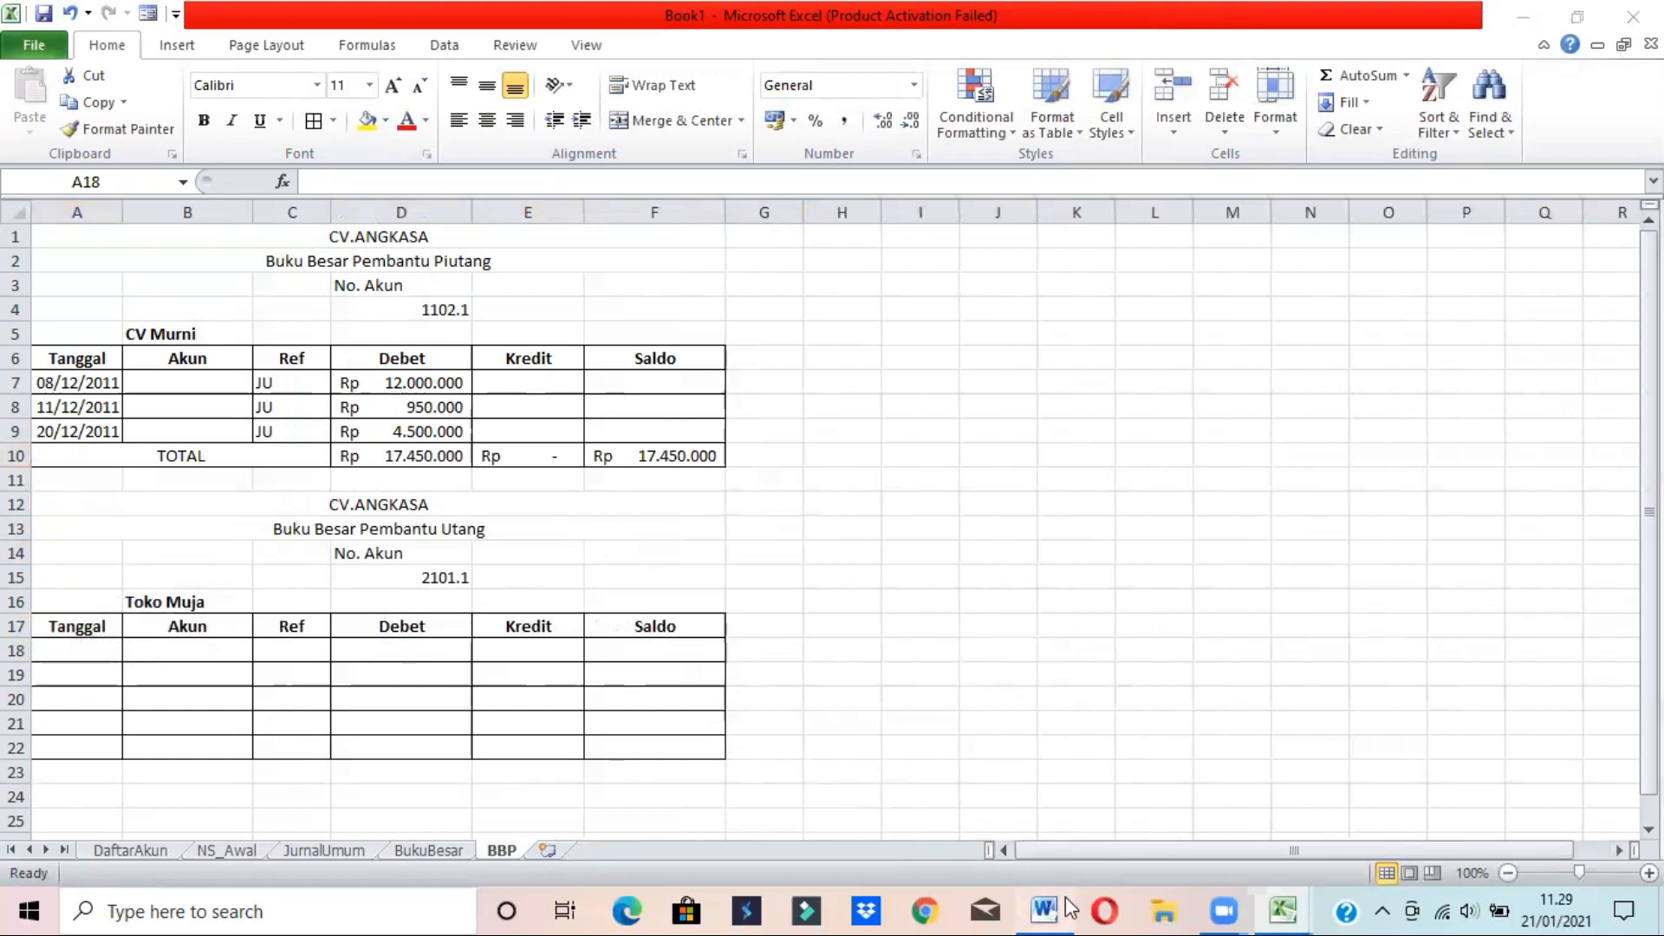
pyautogui.click(1044, 911)
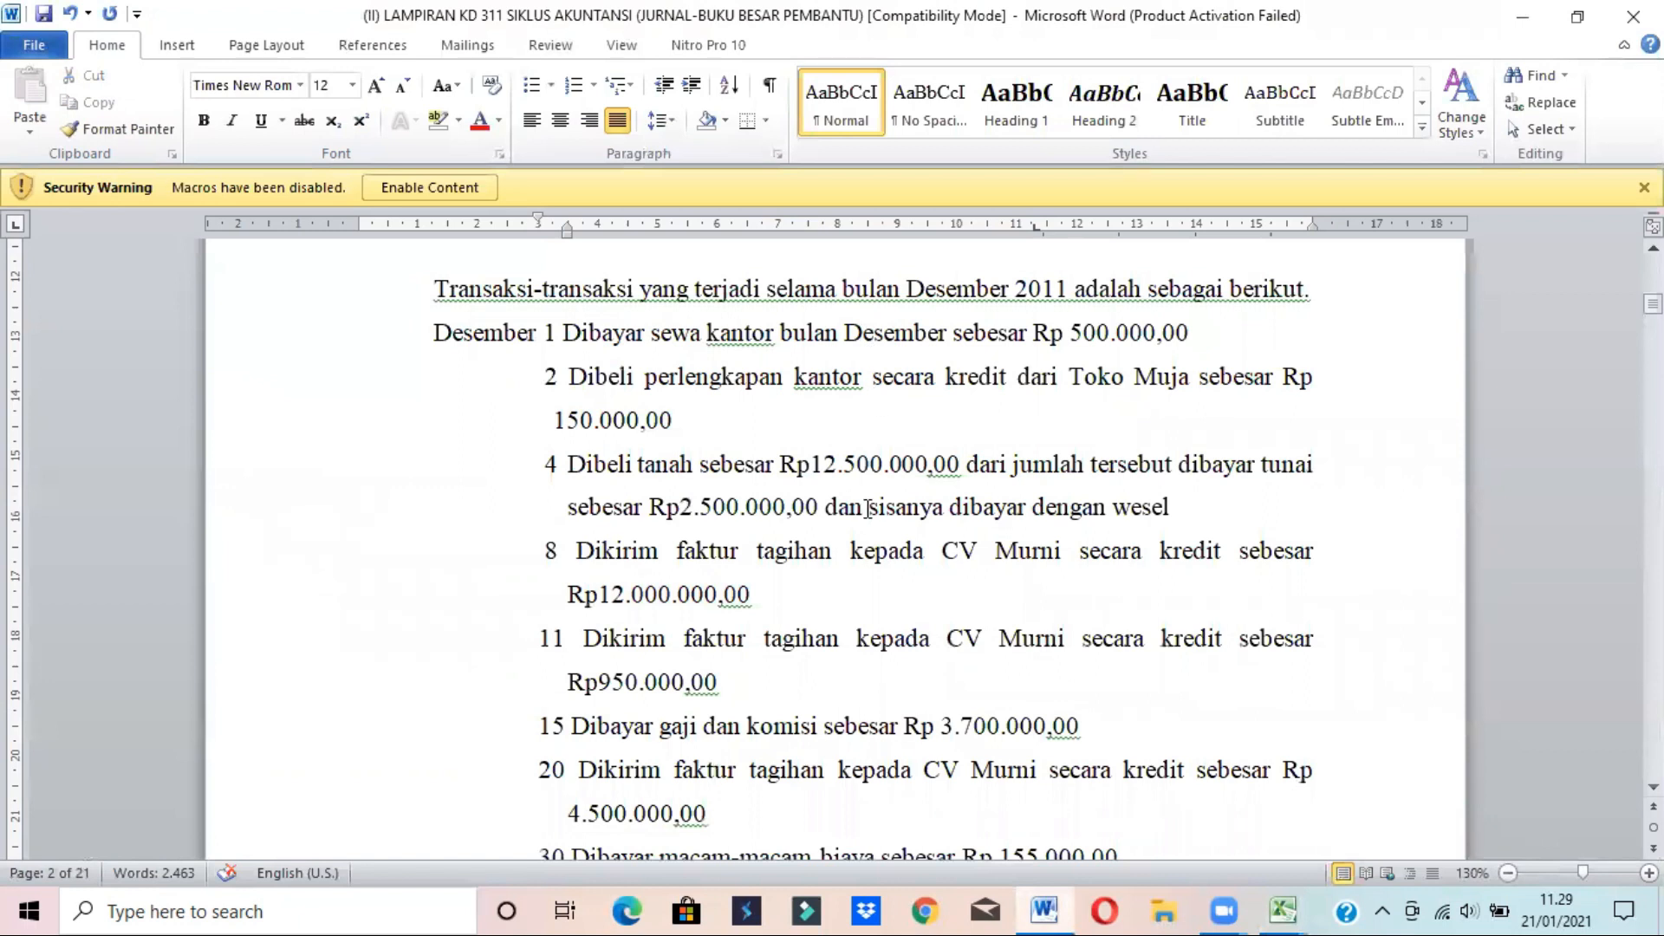
pyautogui.scroll(-3, 895, 796)
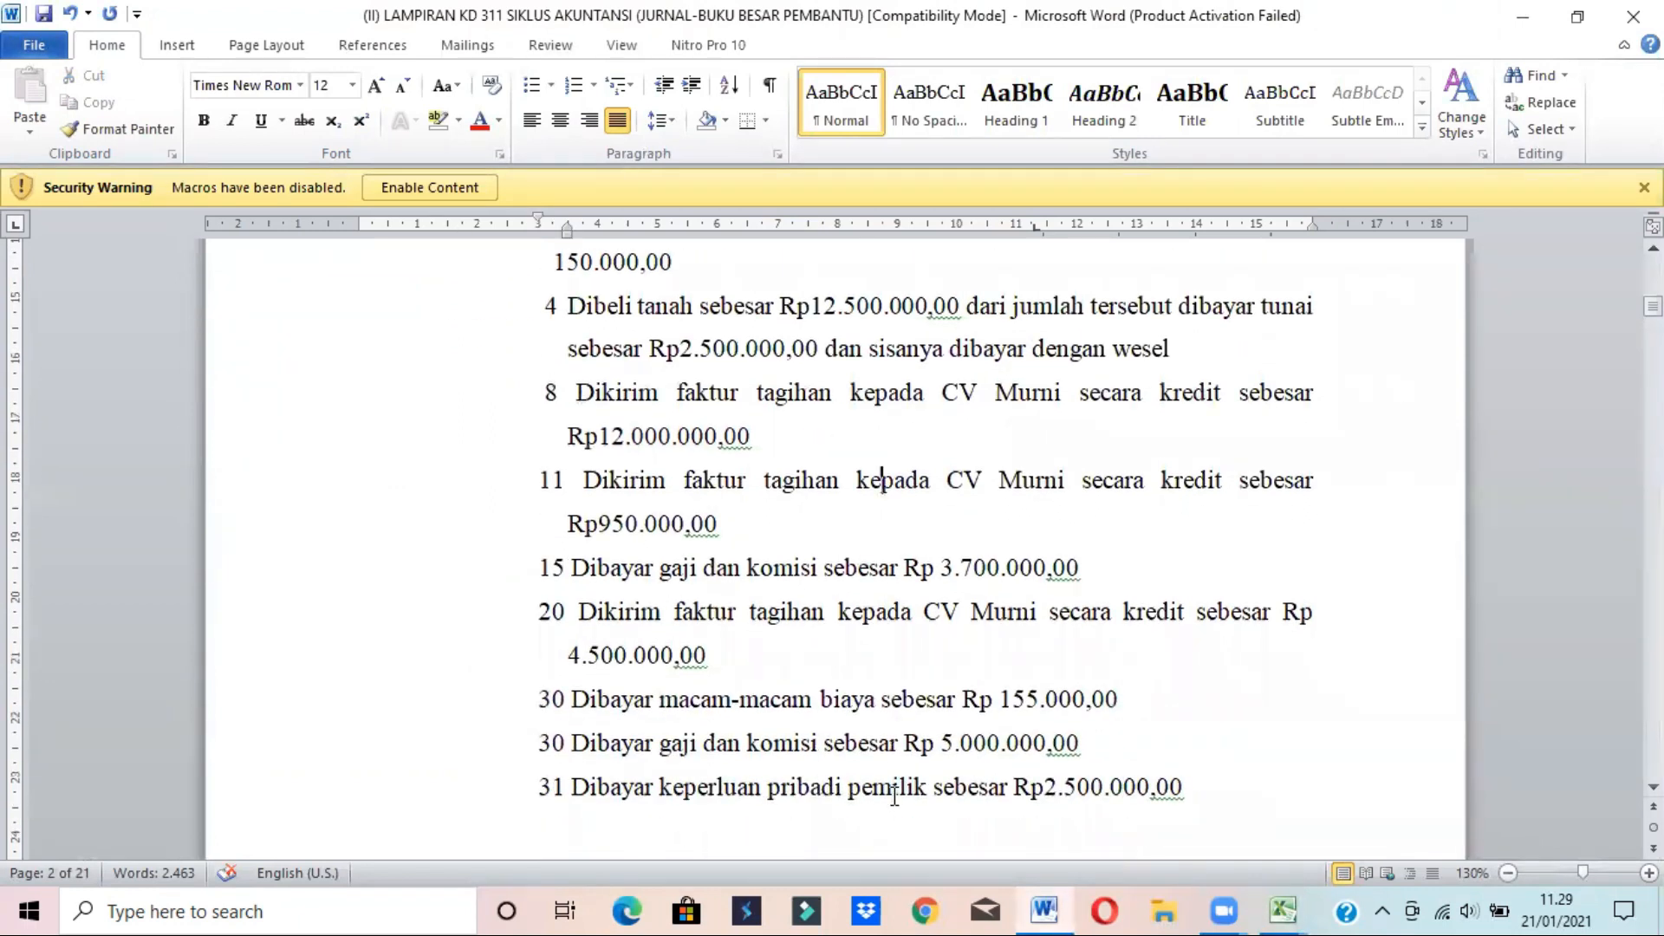
pyautogui.press('Up')
pyautogui.press('Up')
pyautogui.press('Up')
pyautogui.press('Up')
pyautogui.press('Up')
pyautogui.press('Up')
pyautogui.press('Up')
pyautogui.press('Up')
pyautogui.press('Up')
pyautogui.press('Up')
pyautogui.press('Up')
pyautogui.press('Up')
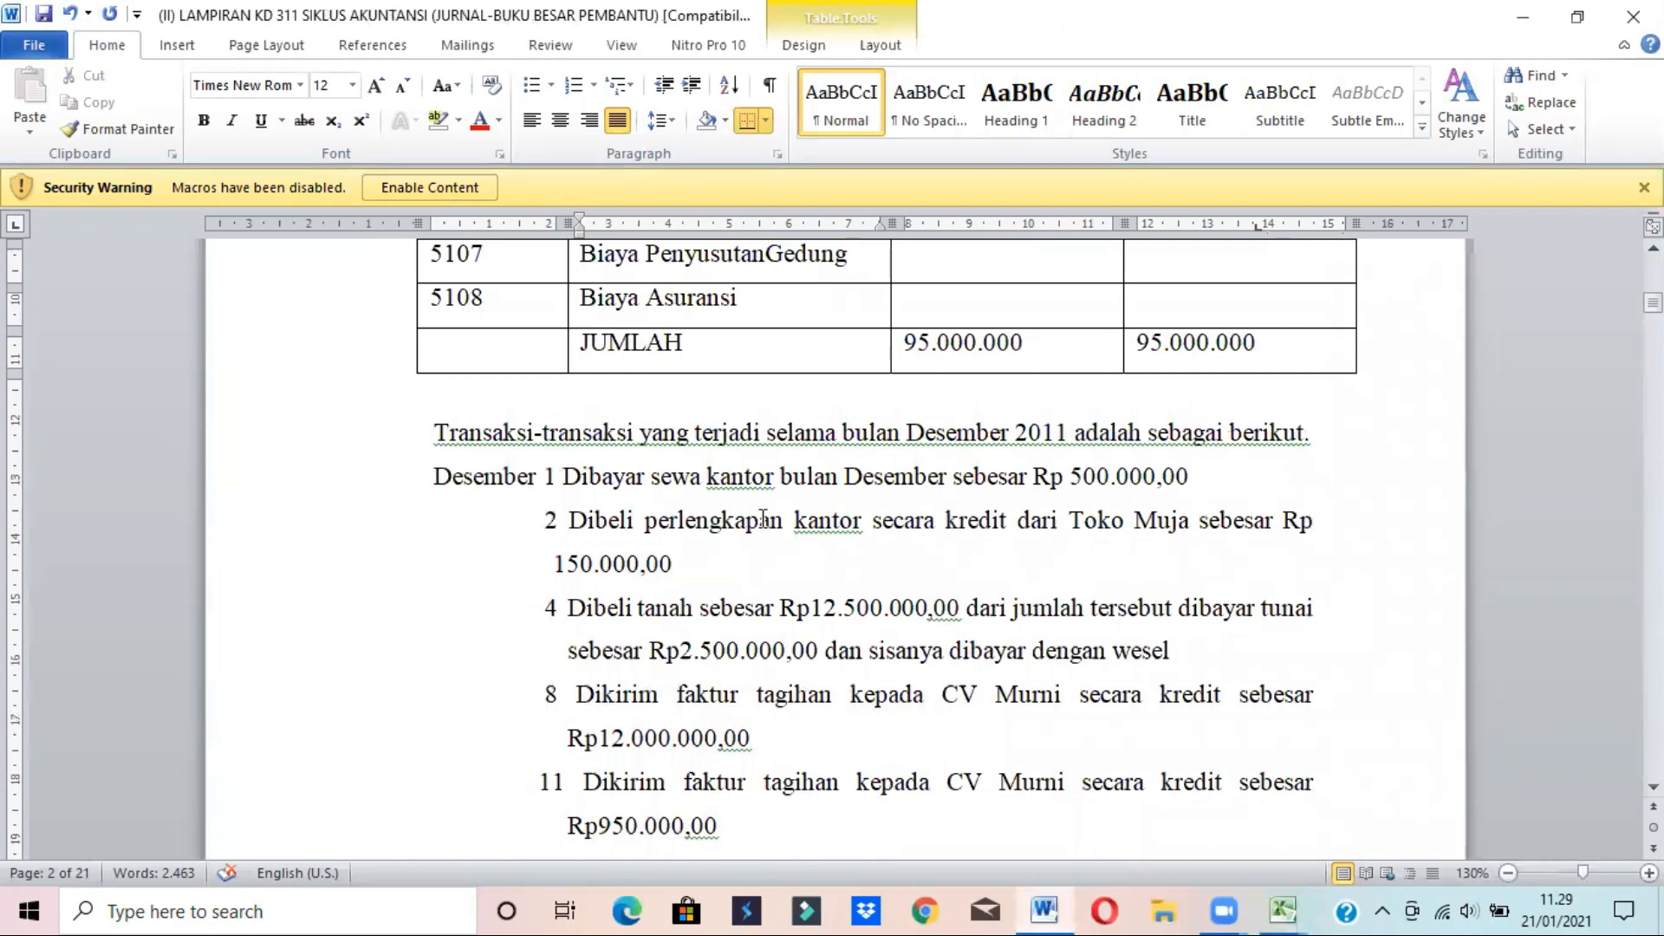
pyautogui.tripleClick(760, 520)
pyautogui.hotkey('alt', 'Tab')
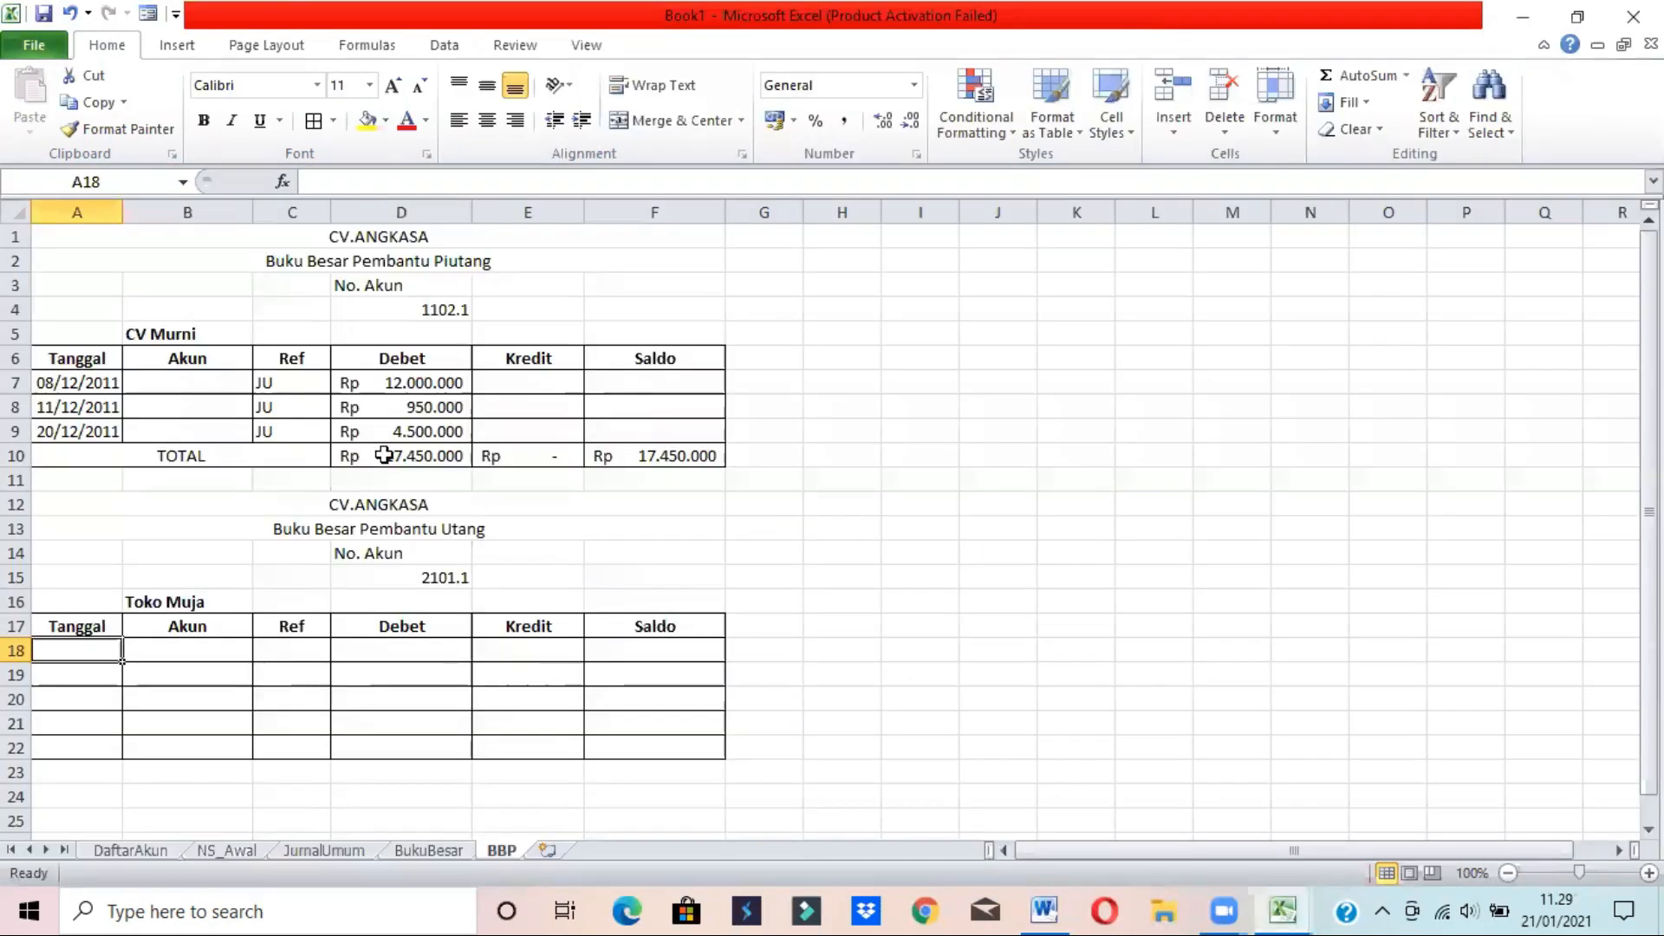
# - Enter the date 02/12/2011 and the reference JU in row 18 of the Toko Muja table
pyautogui.write('02/')
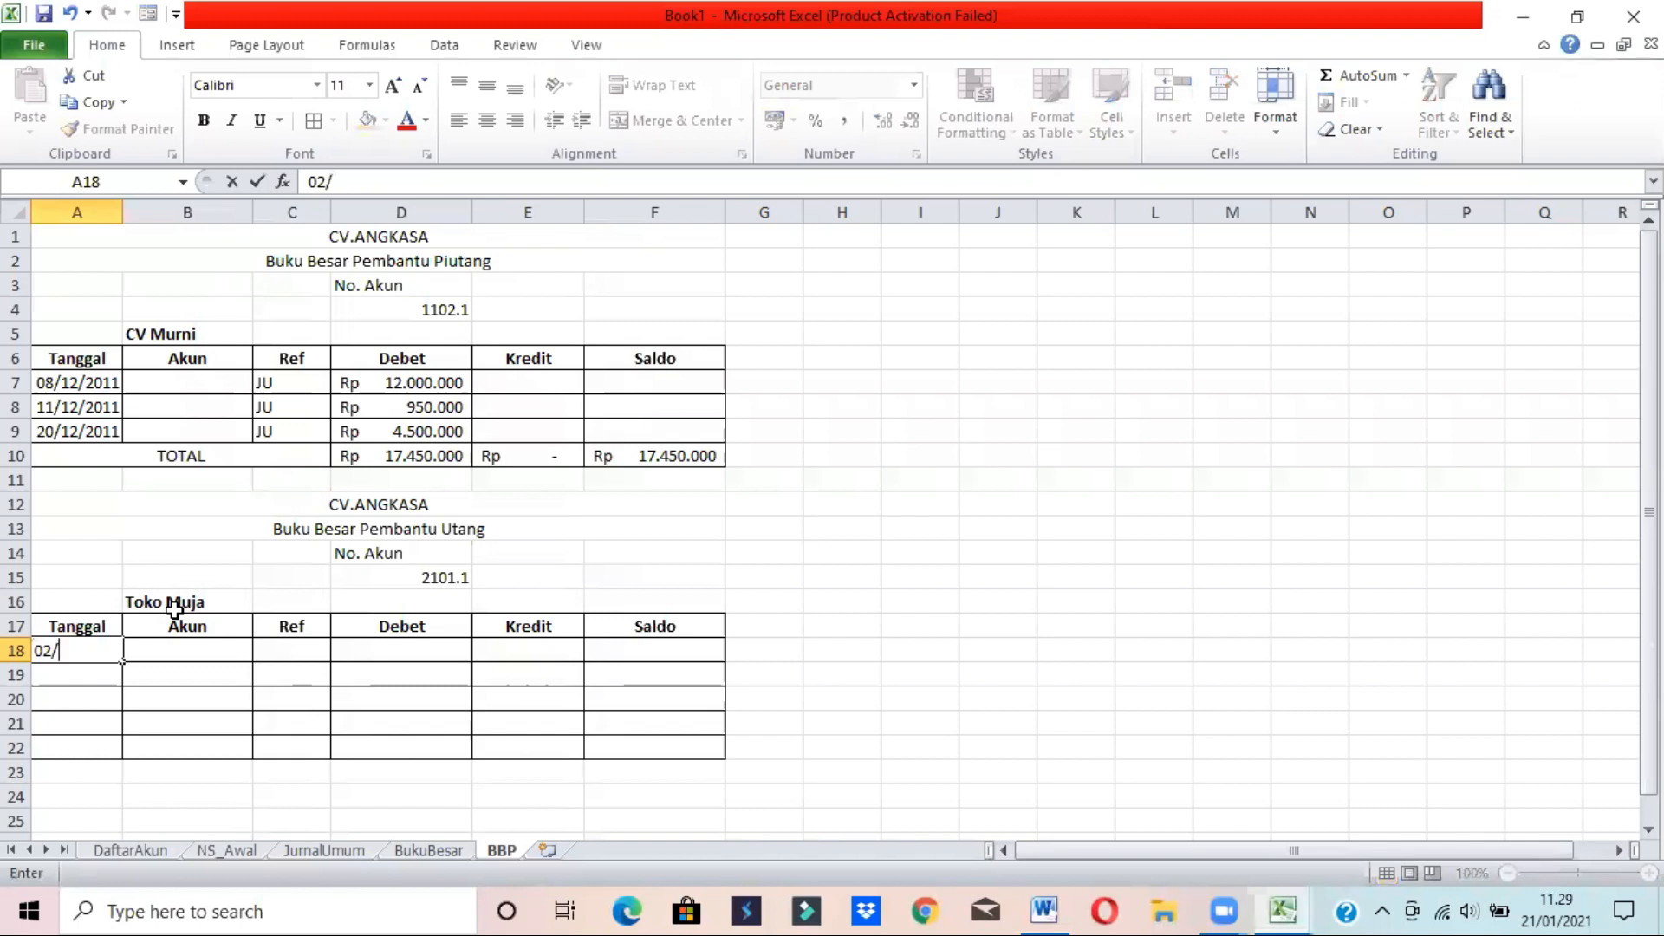
pyautogui.write('12/2011')
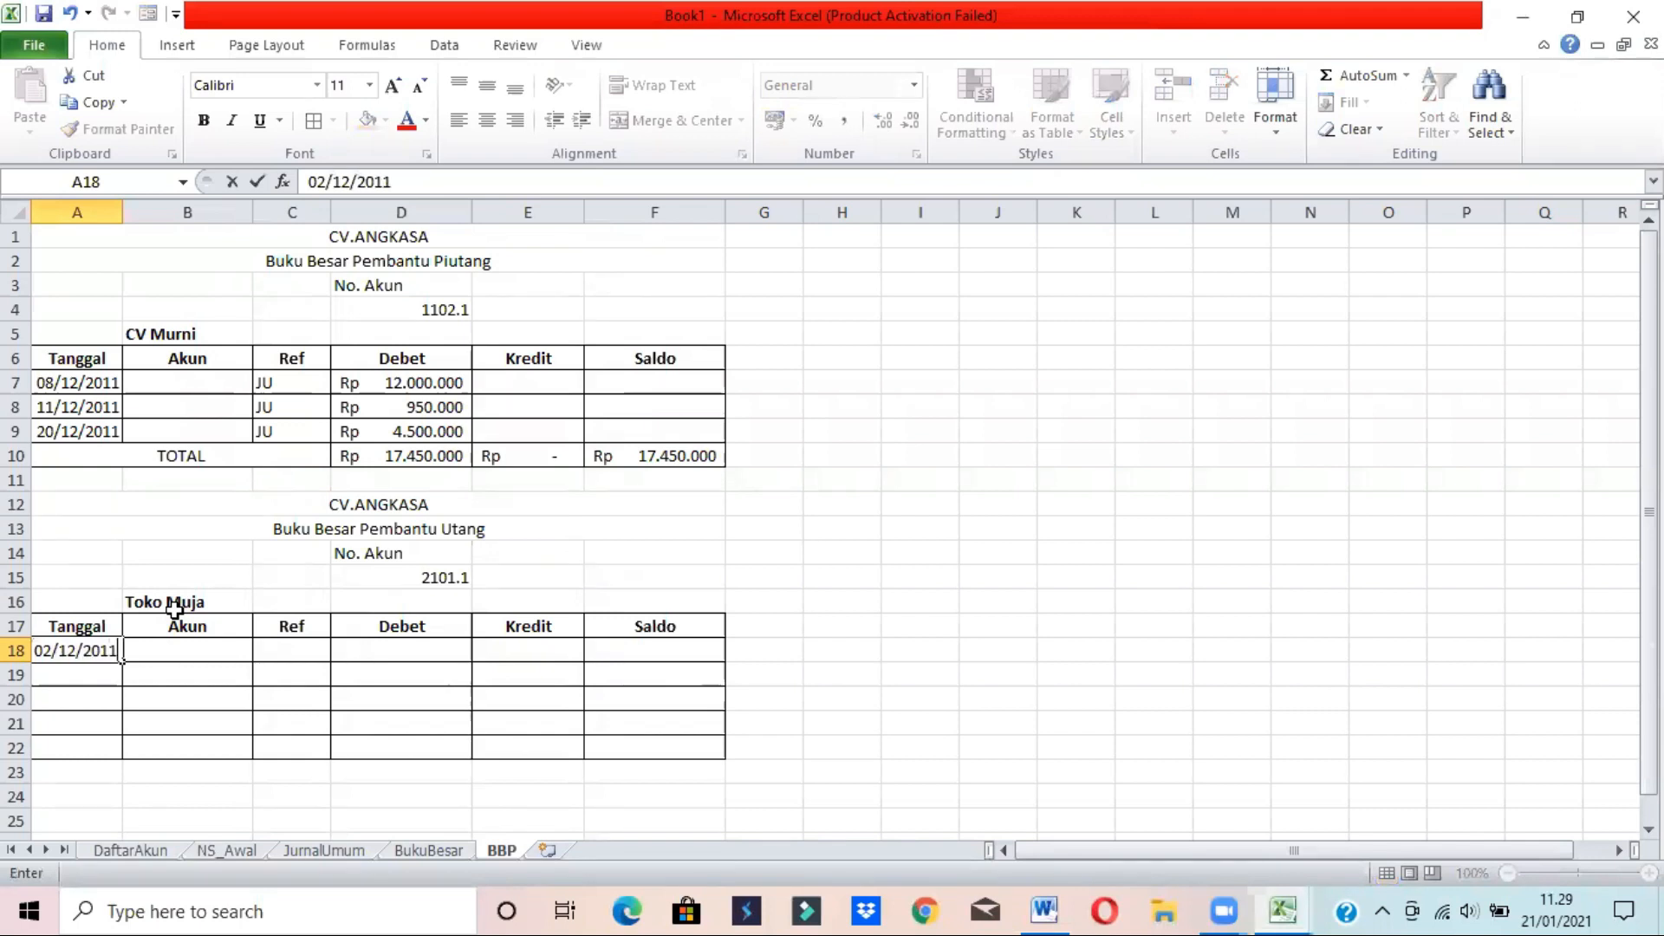
pyautogui.press('Tab')
pyautogui.press('Tab')
pyautogui.write('JU')
pyautogui.press('Tab')
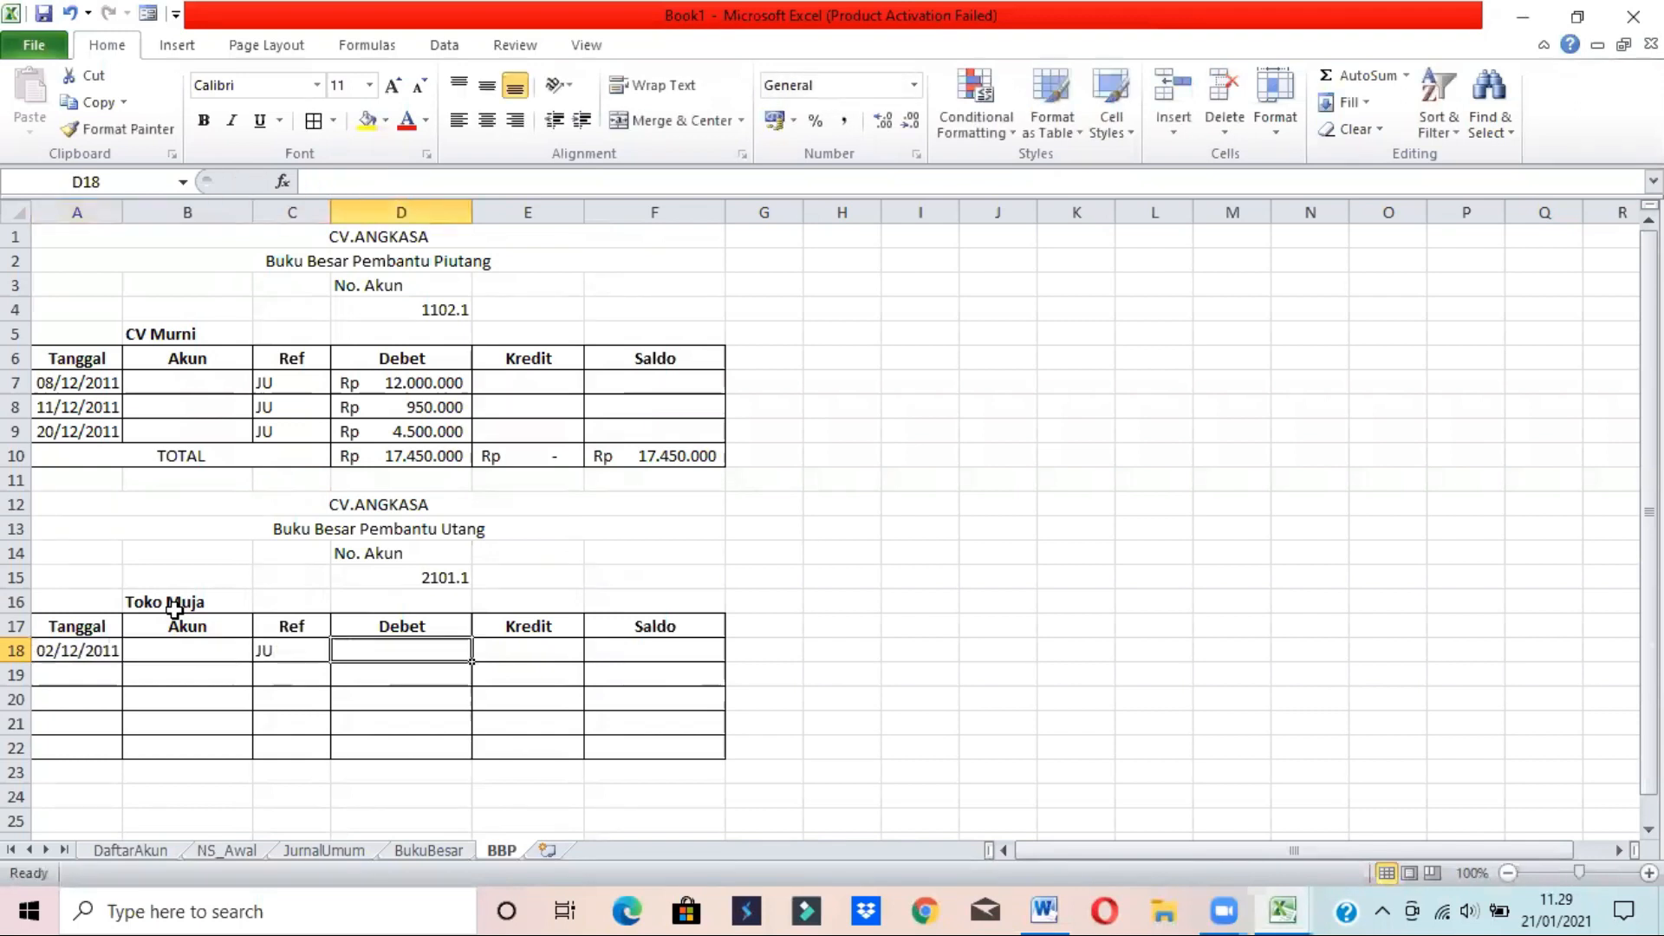
# - Check the purchase amount in the Word guide and enter 150000 as the Toko Muja Debet in D18
pyautogui.click(1051, 908)
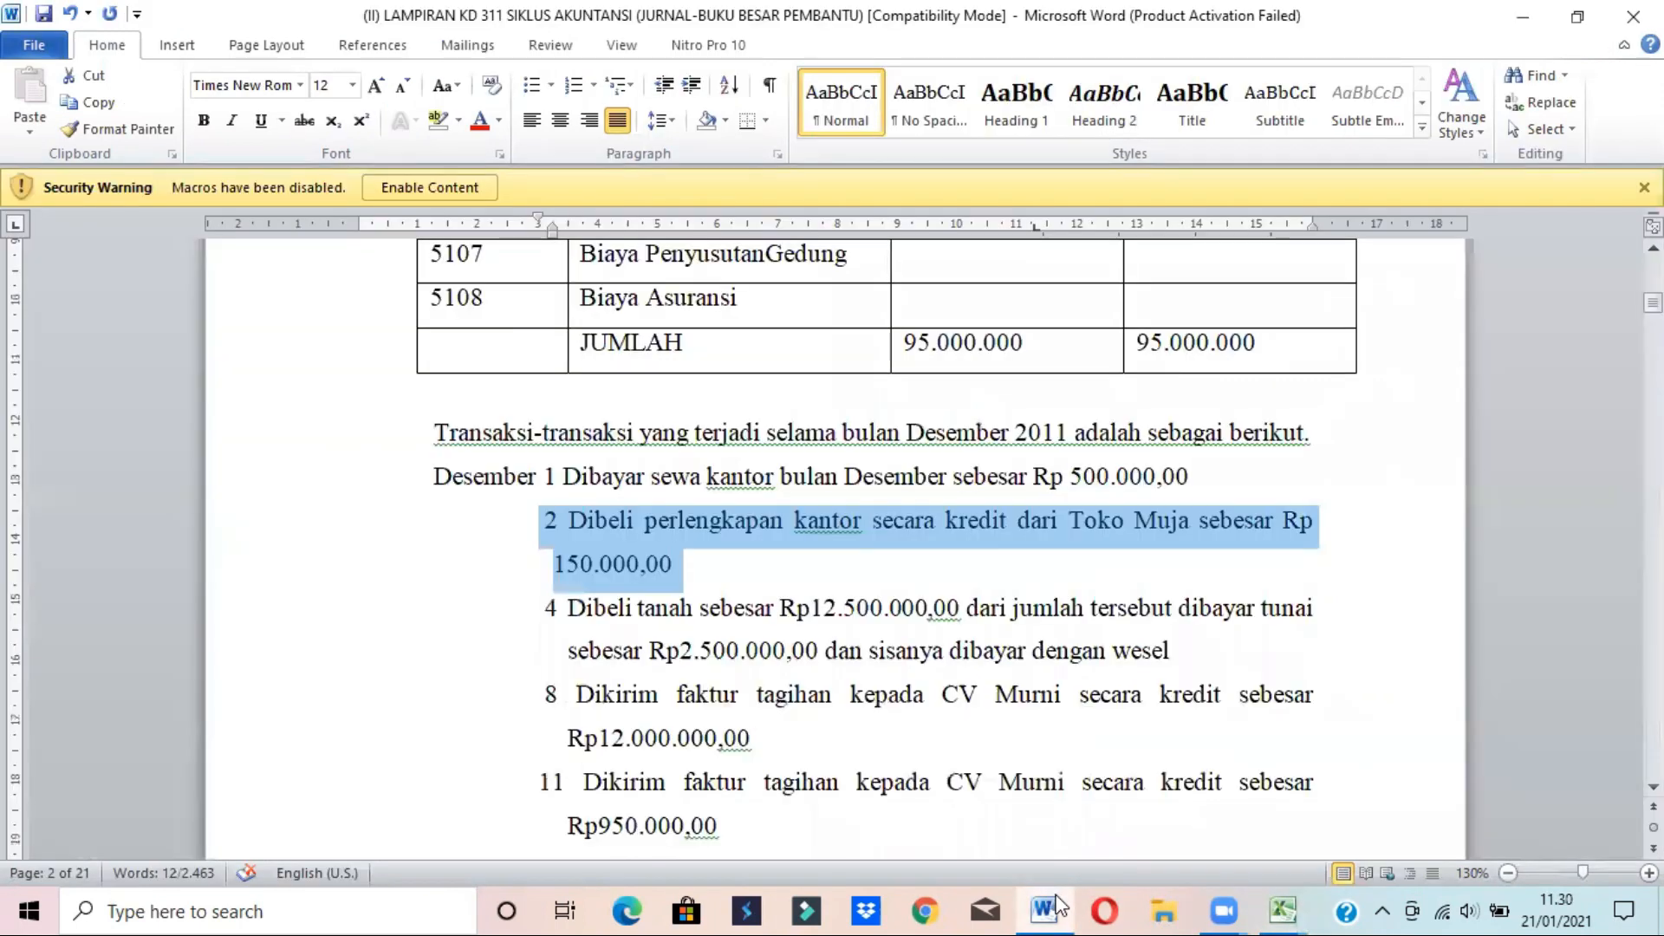
pyautogui.click(1054, 906)
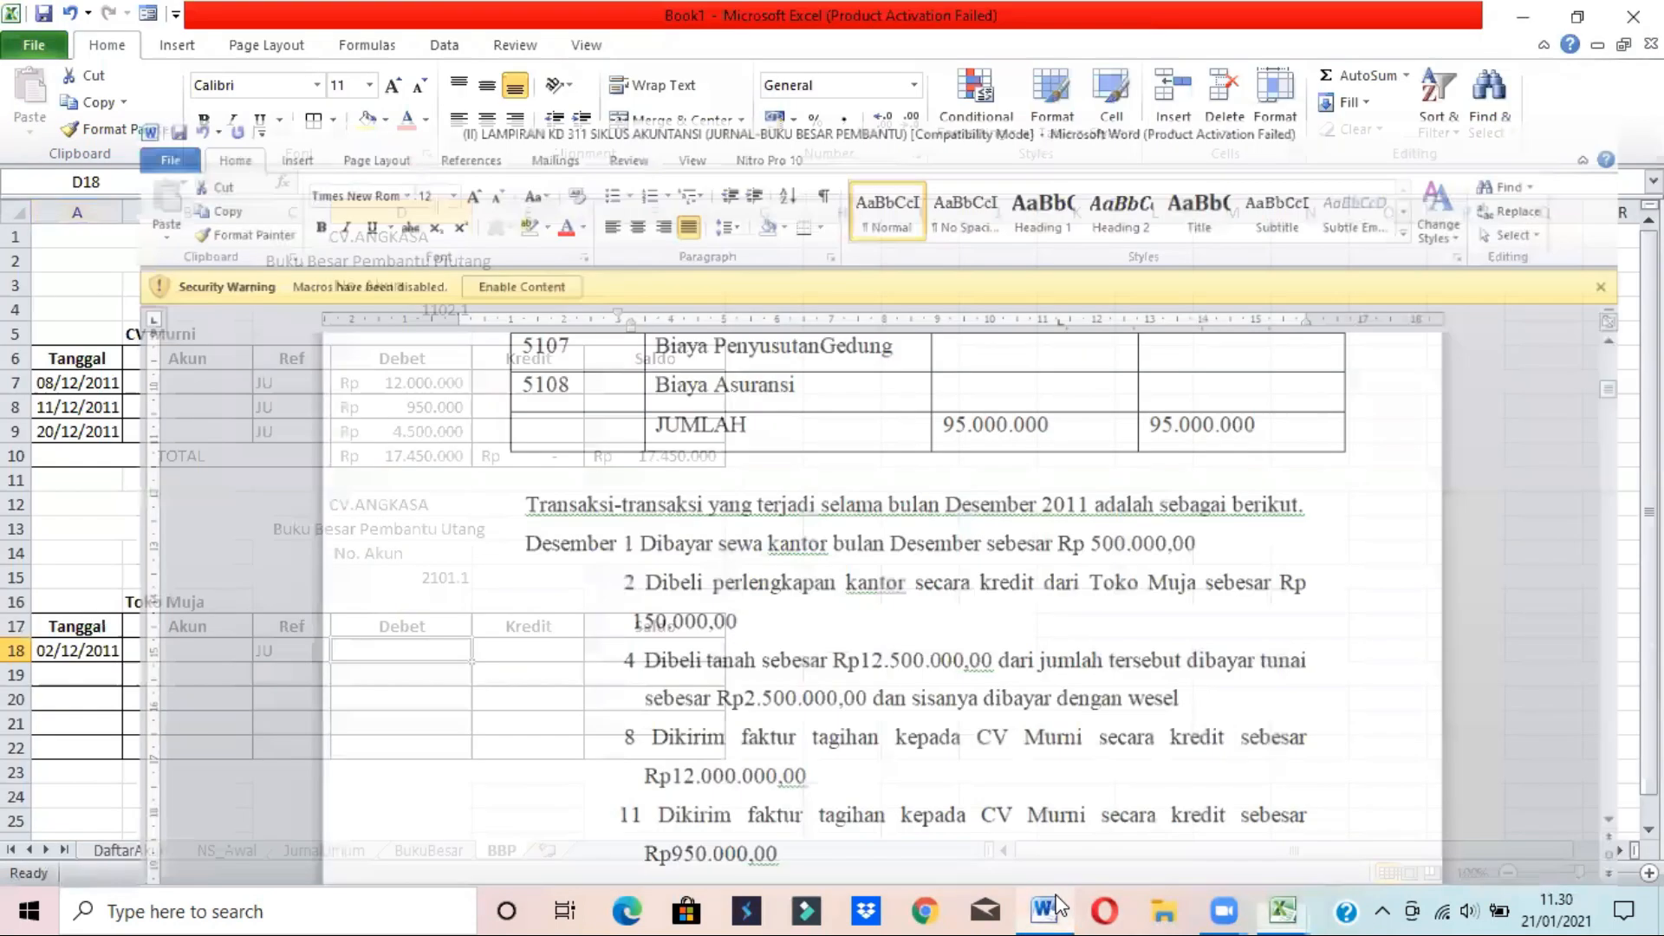
pyautogui.write('150000')
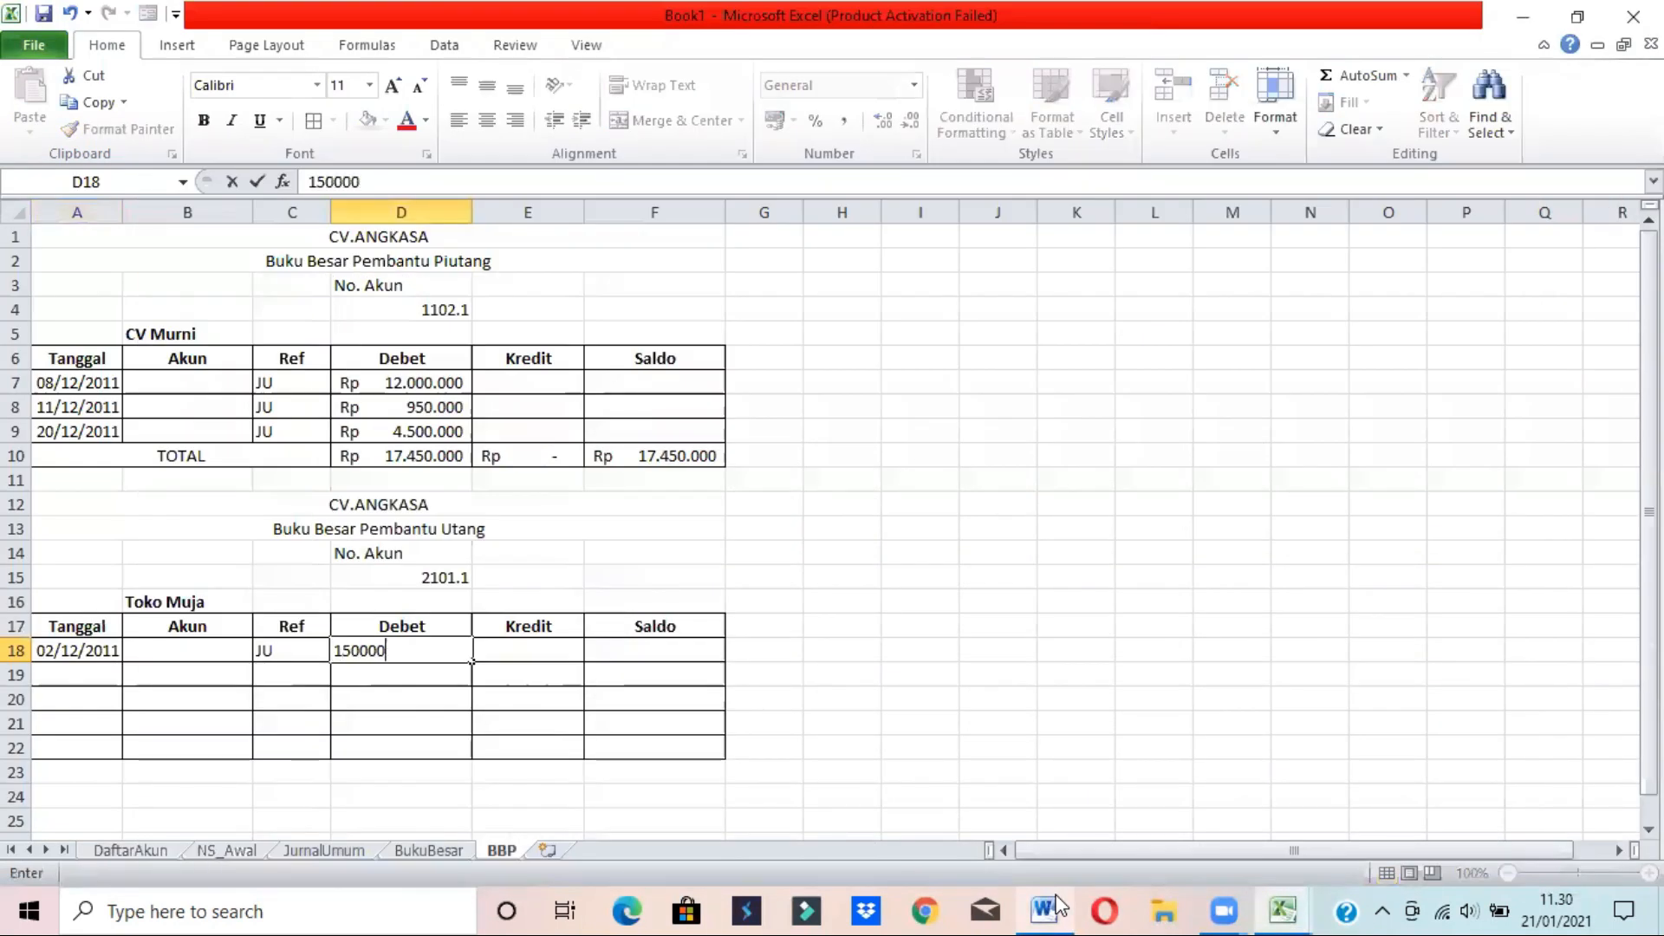
pyautogui.press('Return')
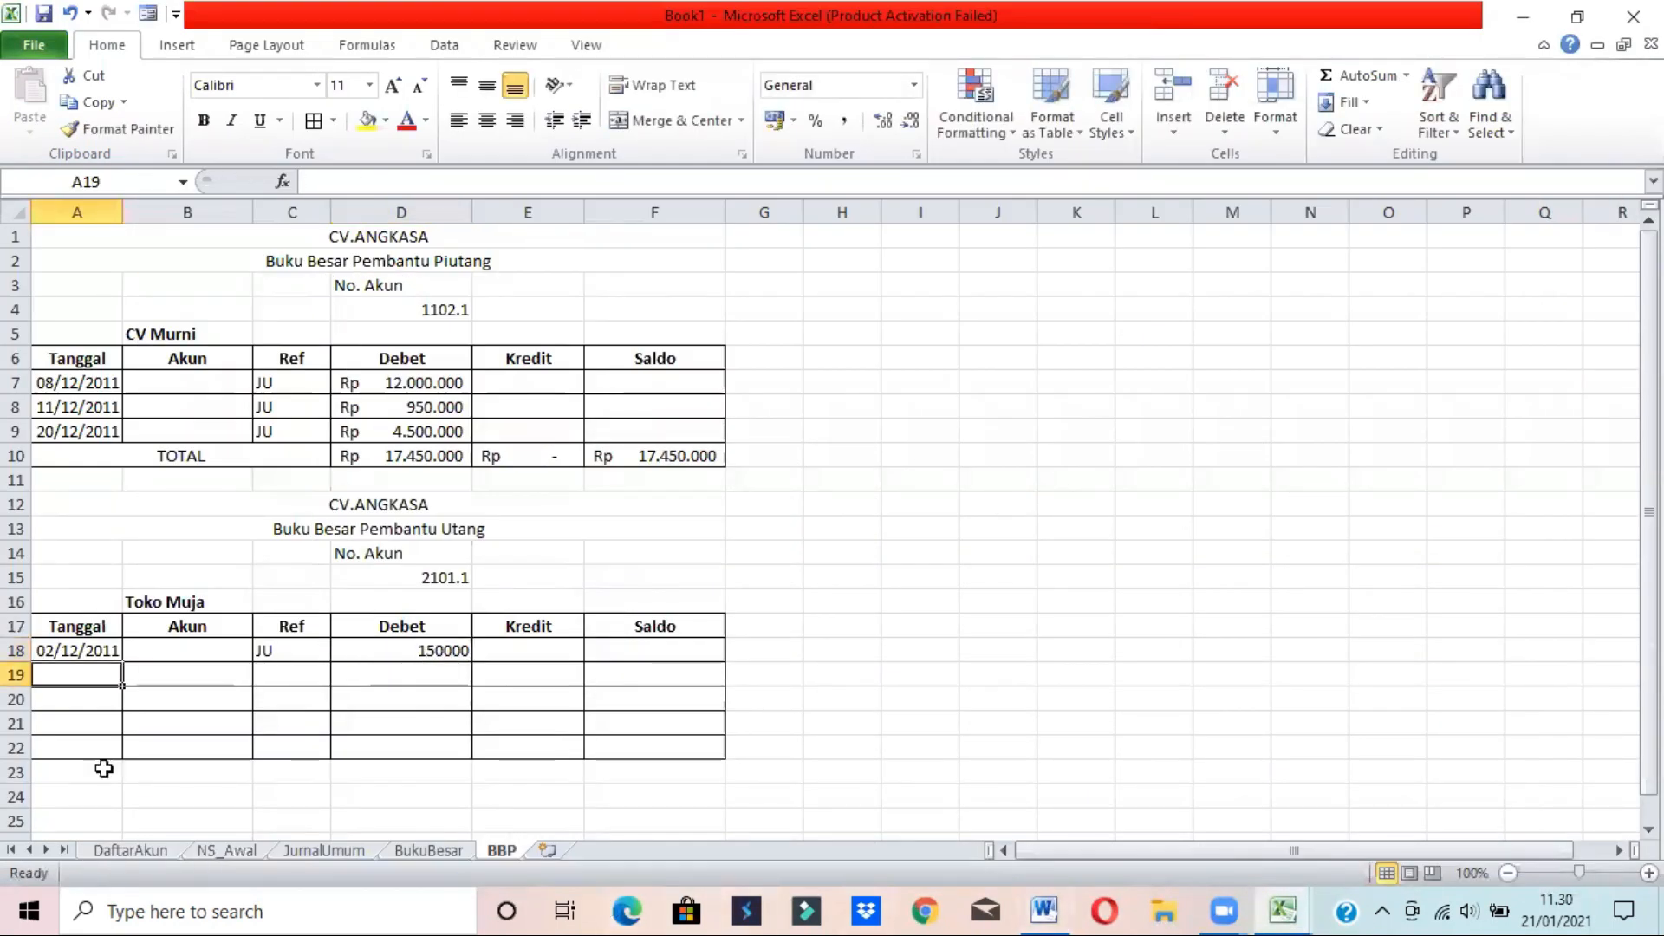
# - Check the Word guide for further Toko Muja transactions and delete the surplus rows 19 to 21 on the BBP sheet
pyautogui.click(1046, 910)
pyautogui.click(984, 651)
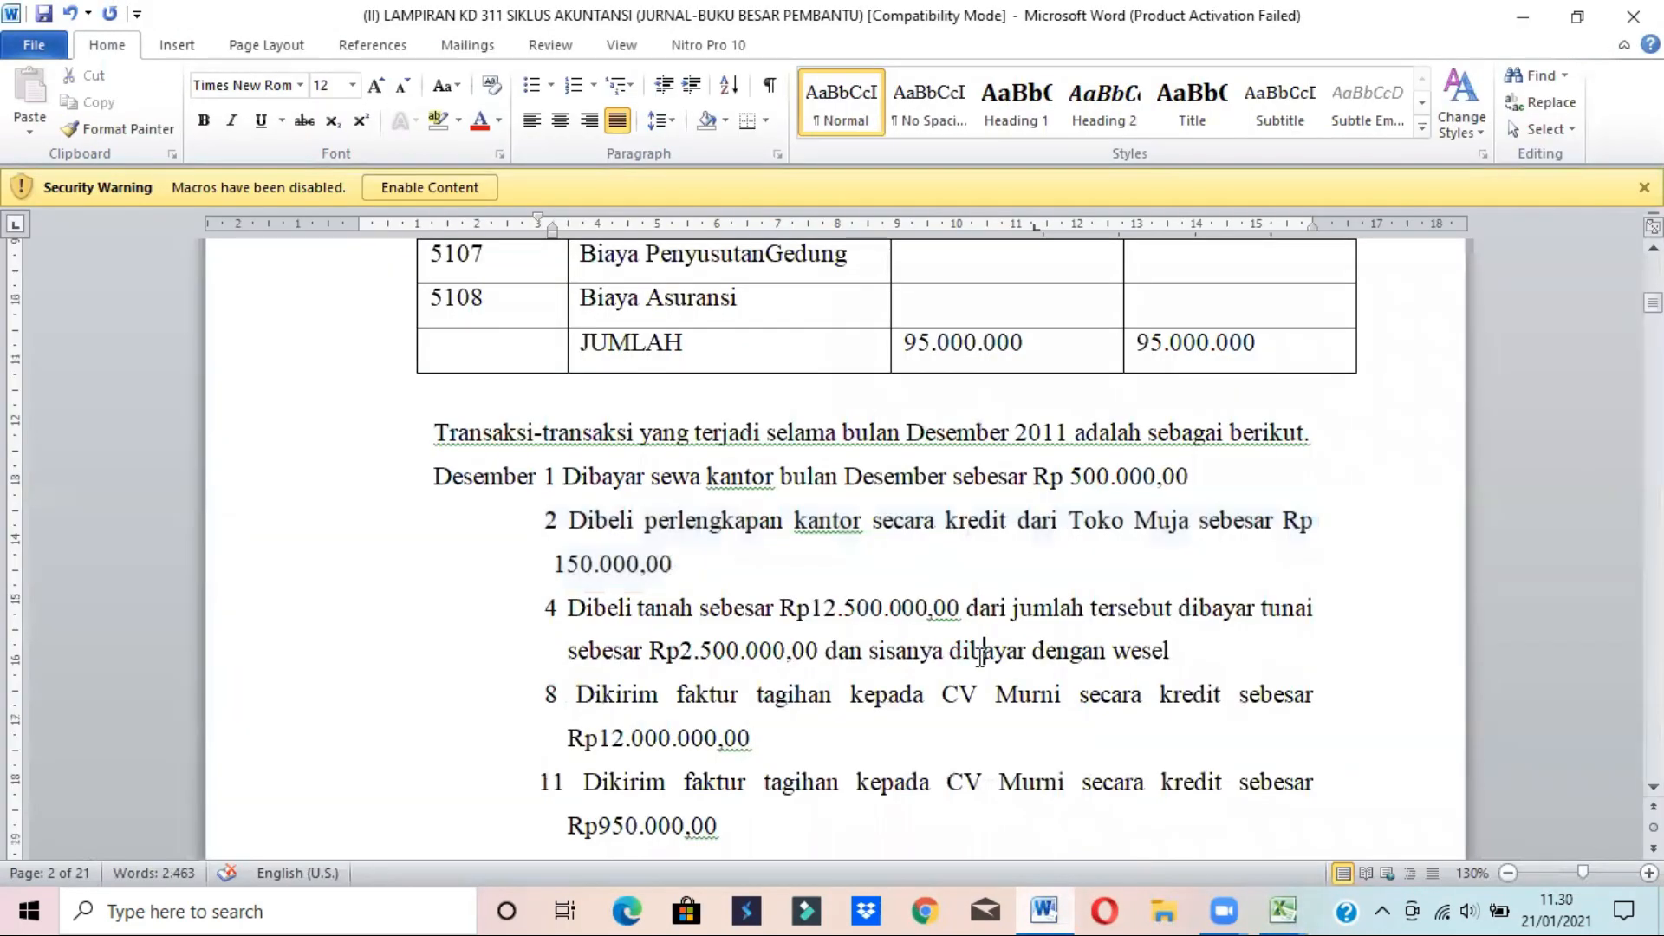
pyautogui.scroll(-5, 1063, 375)
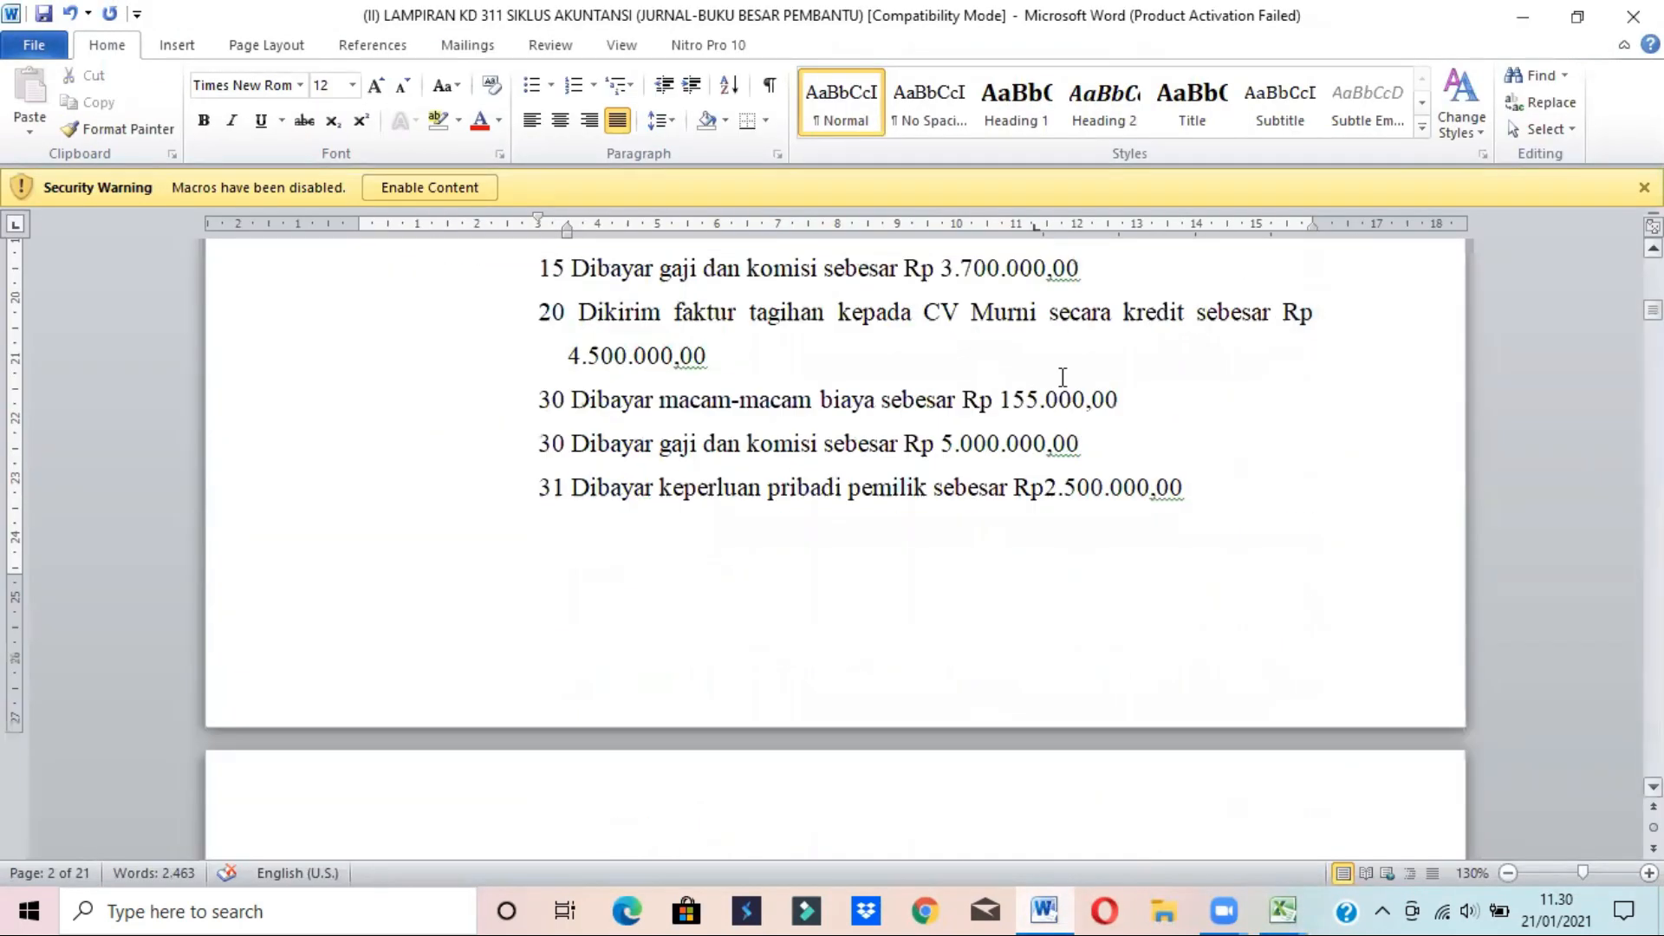
pyautogui.scroll(-4, 819, 280)
pyautogui.hotkey('alt', 'Tab')
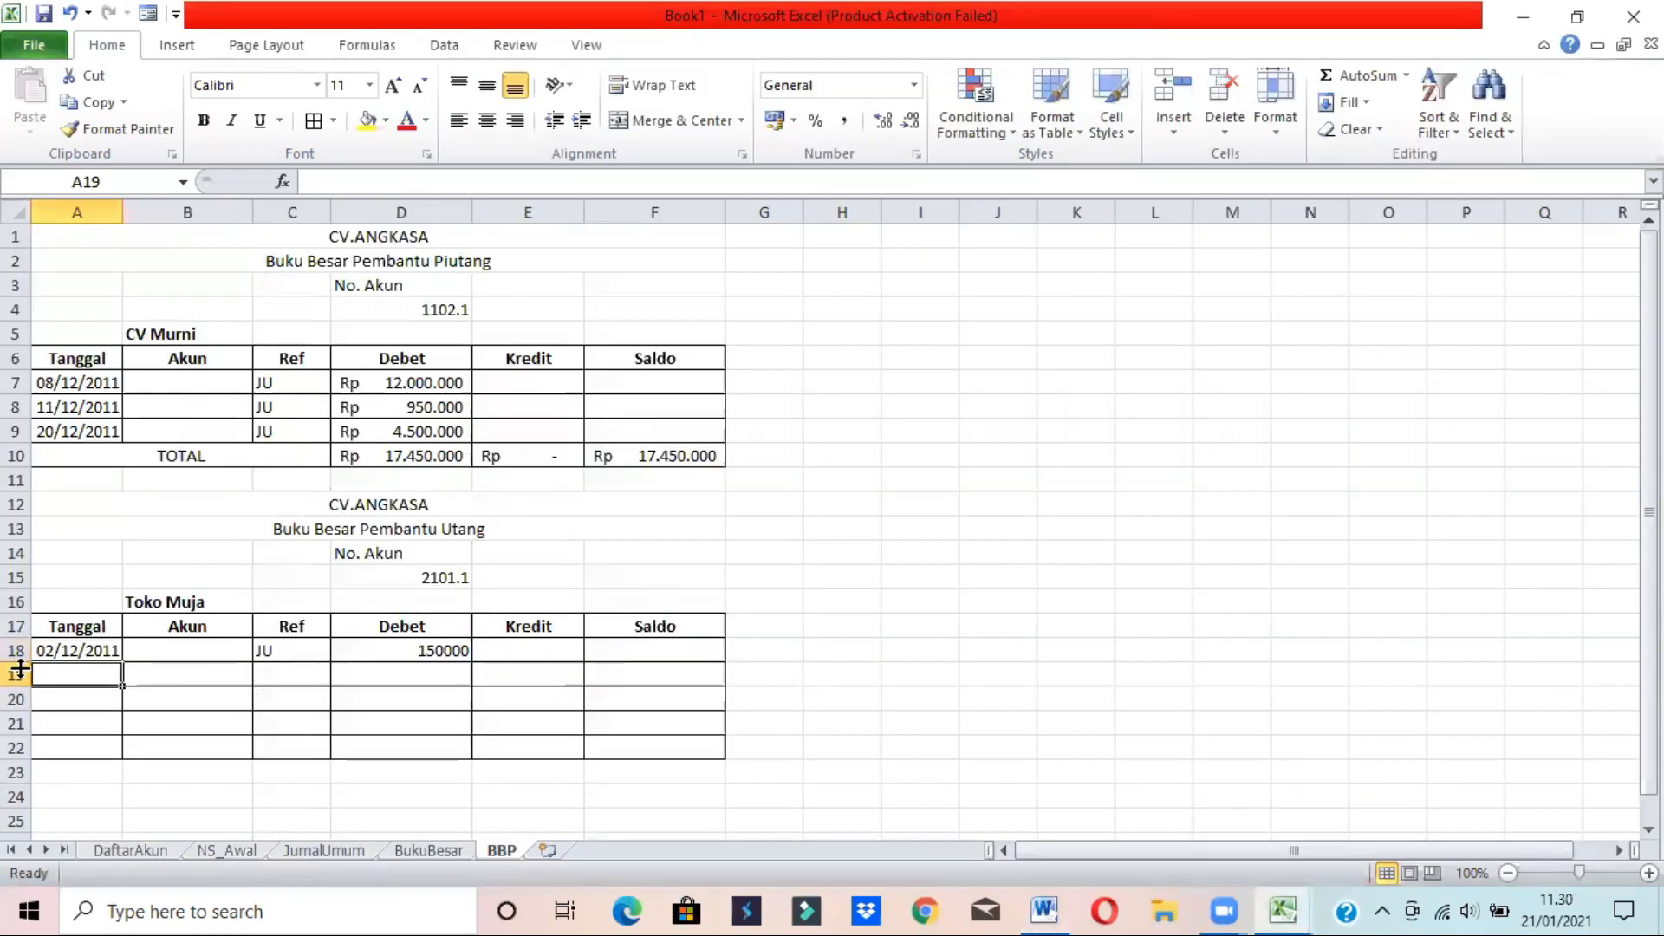
pyautogui.moveTo(17, 675); pyautogui.dragTo(50, 726)
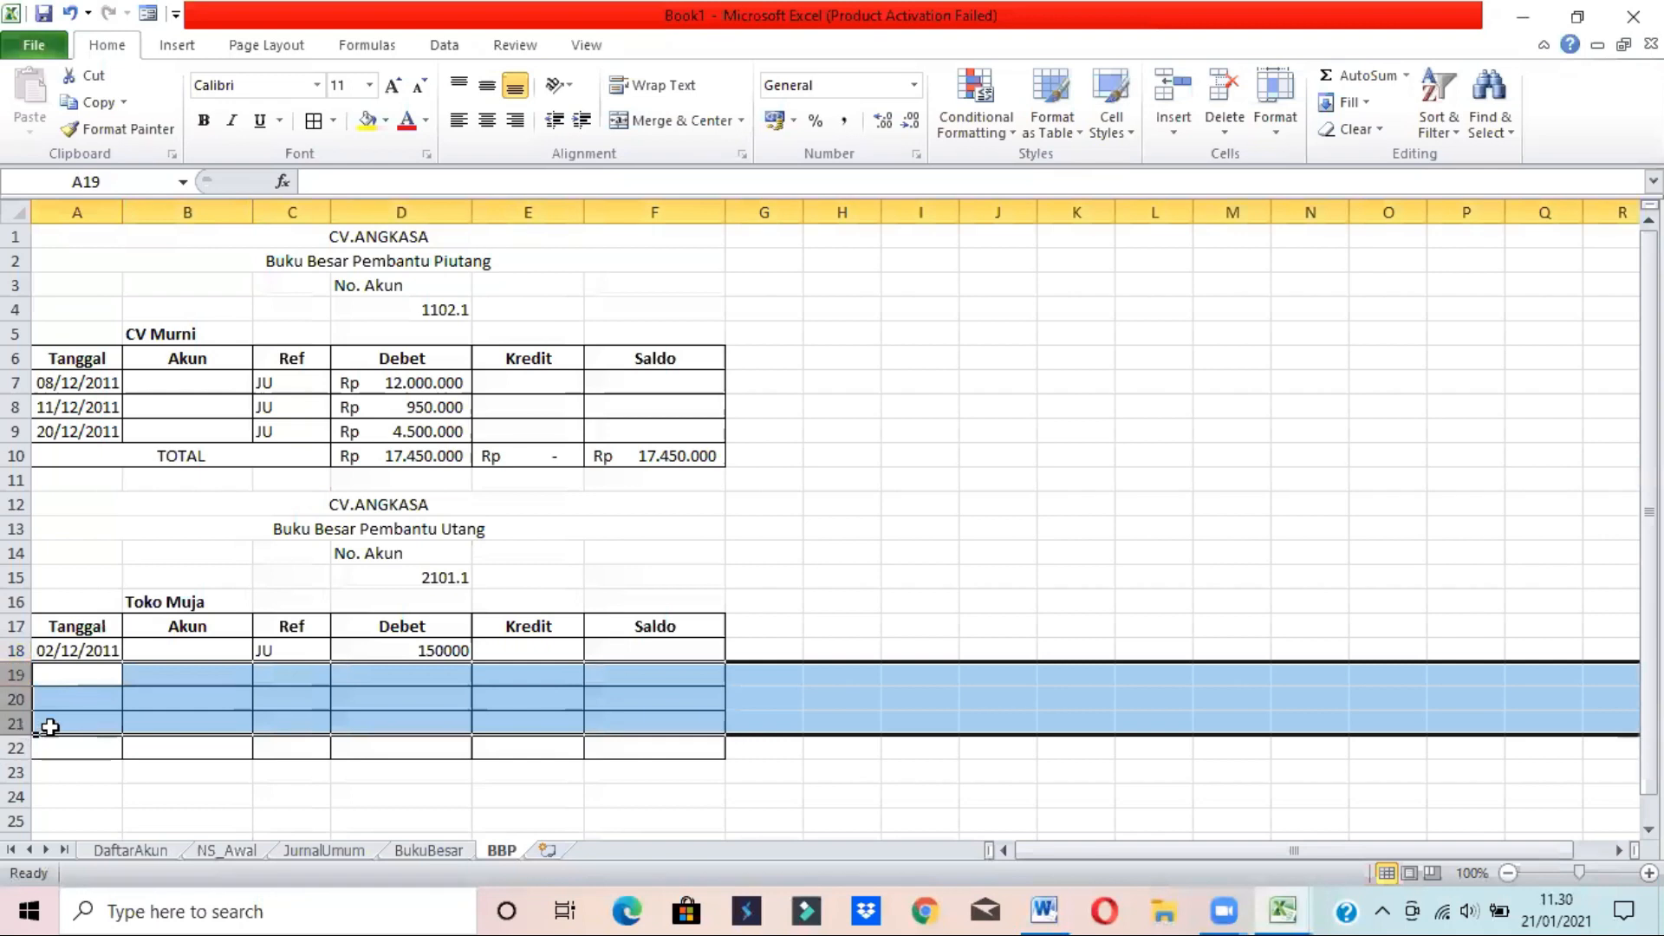
pyautogui.rightClick(19, 689)
pyautogui.click(78, 526)
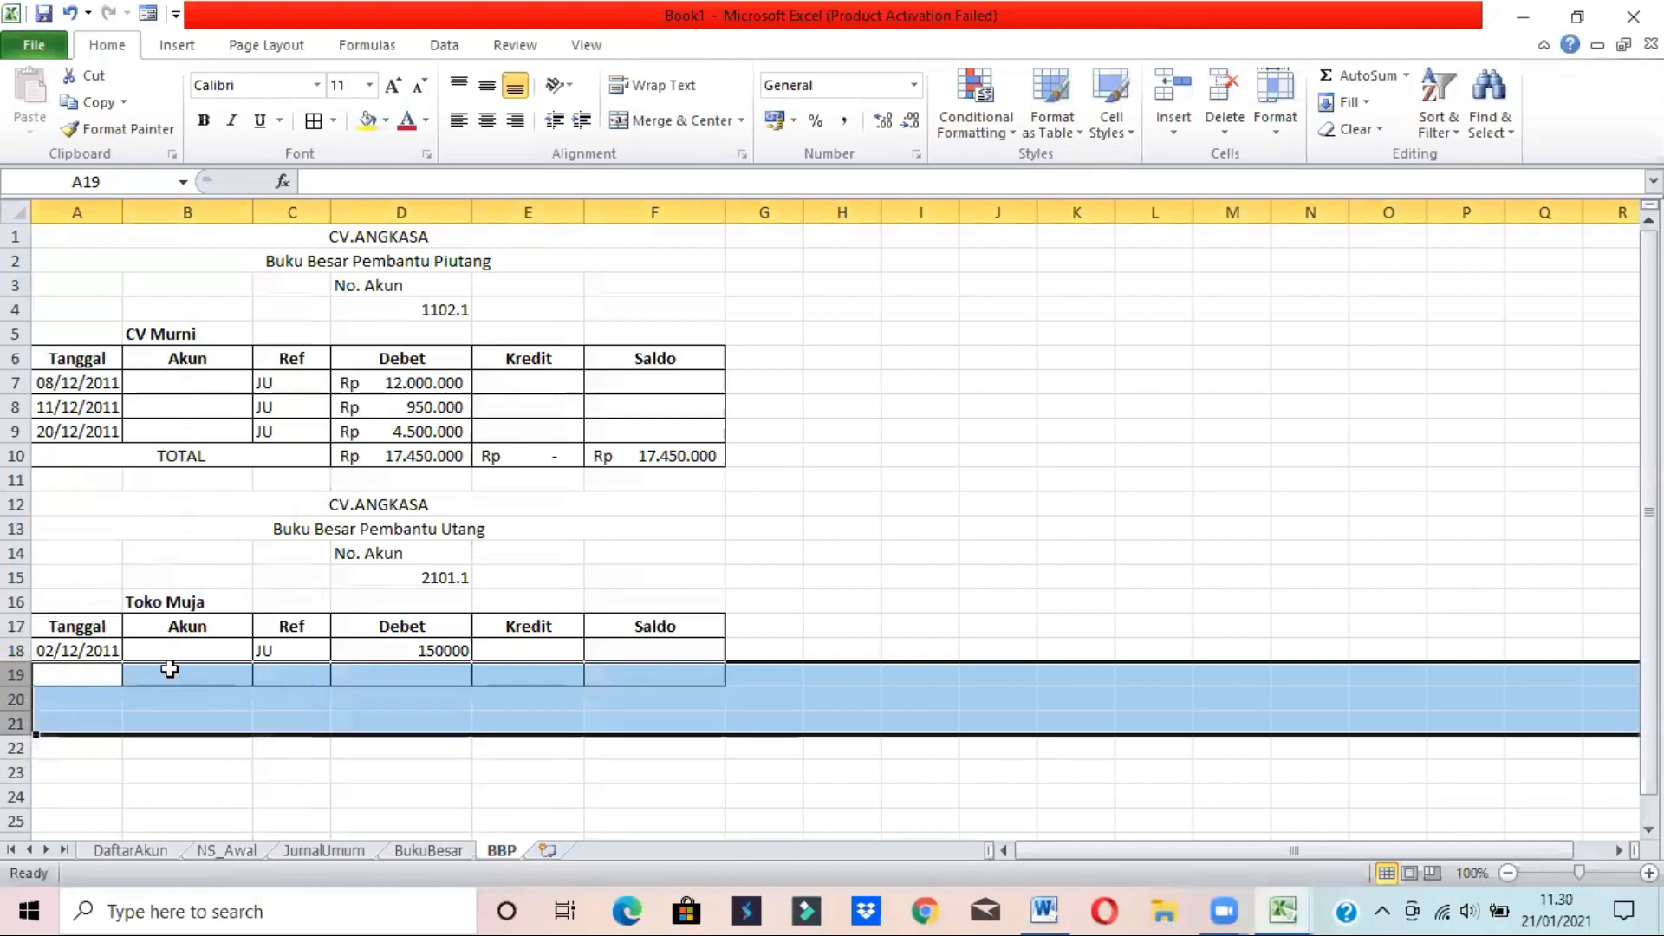
# - Merge and center A19:C19 below the Toko Muja entry and label it TOTAL
pyautogui.moveTo(84, 675); pyautogui.dragTo(308, 668)
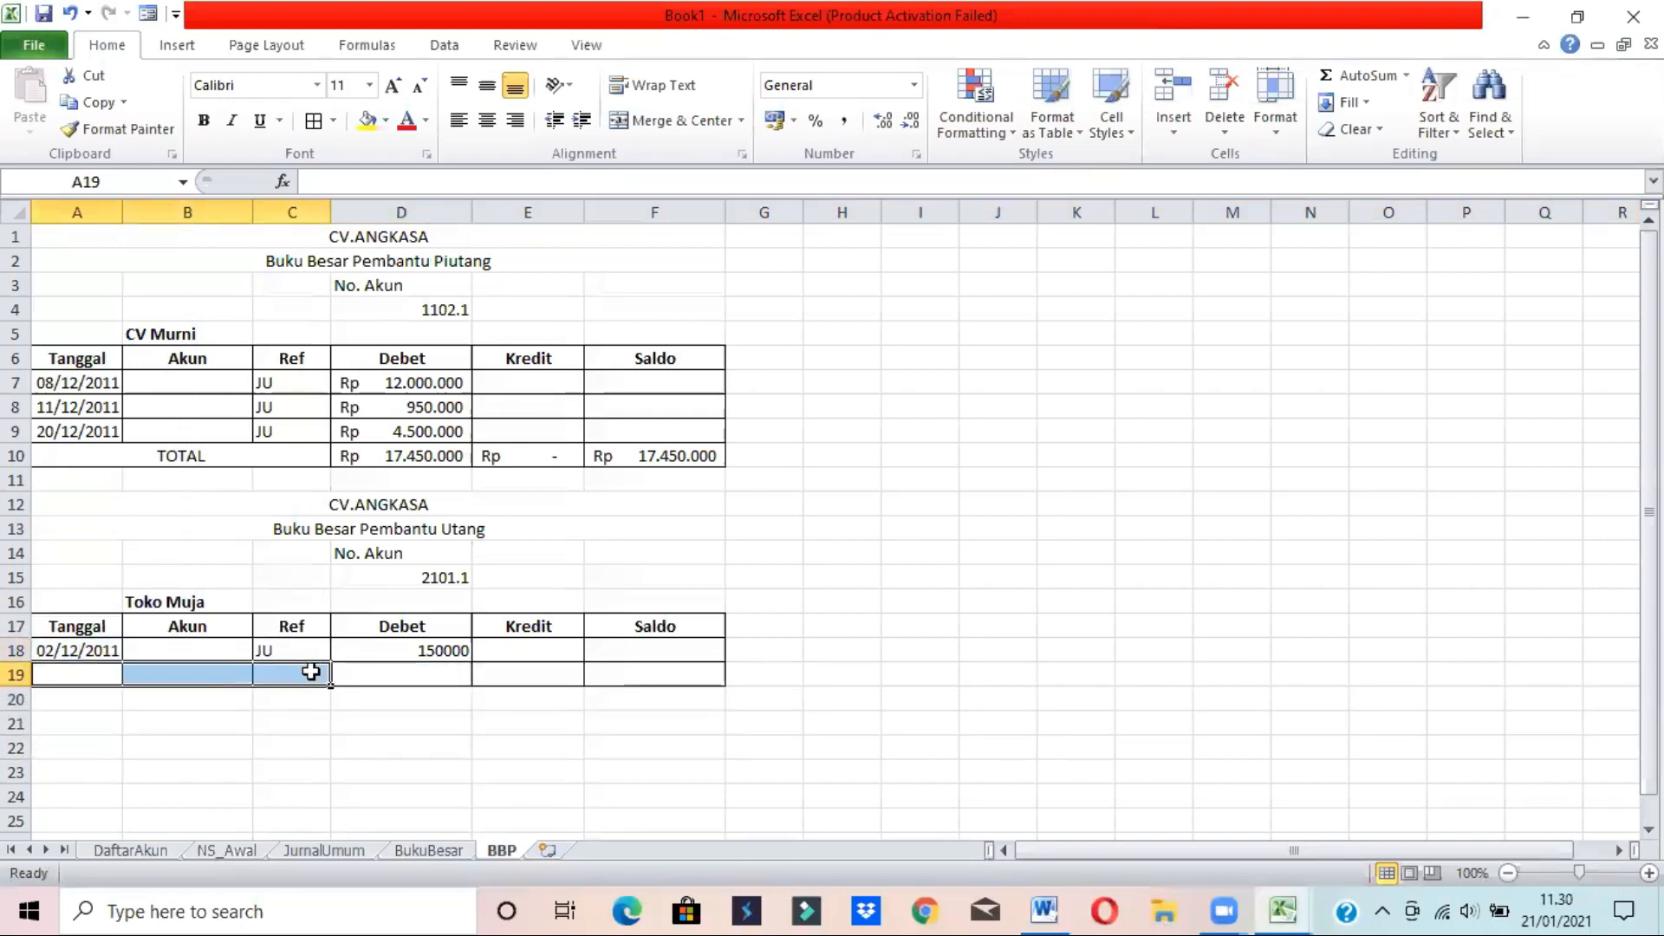
pyautogui.click(685, 122)
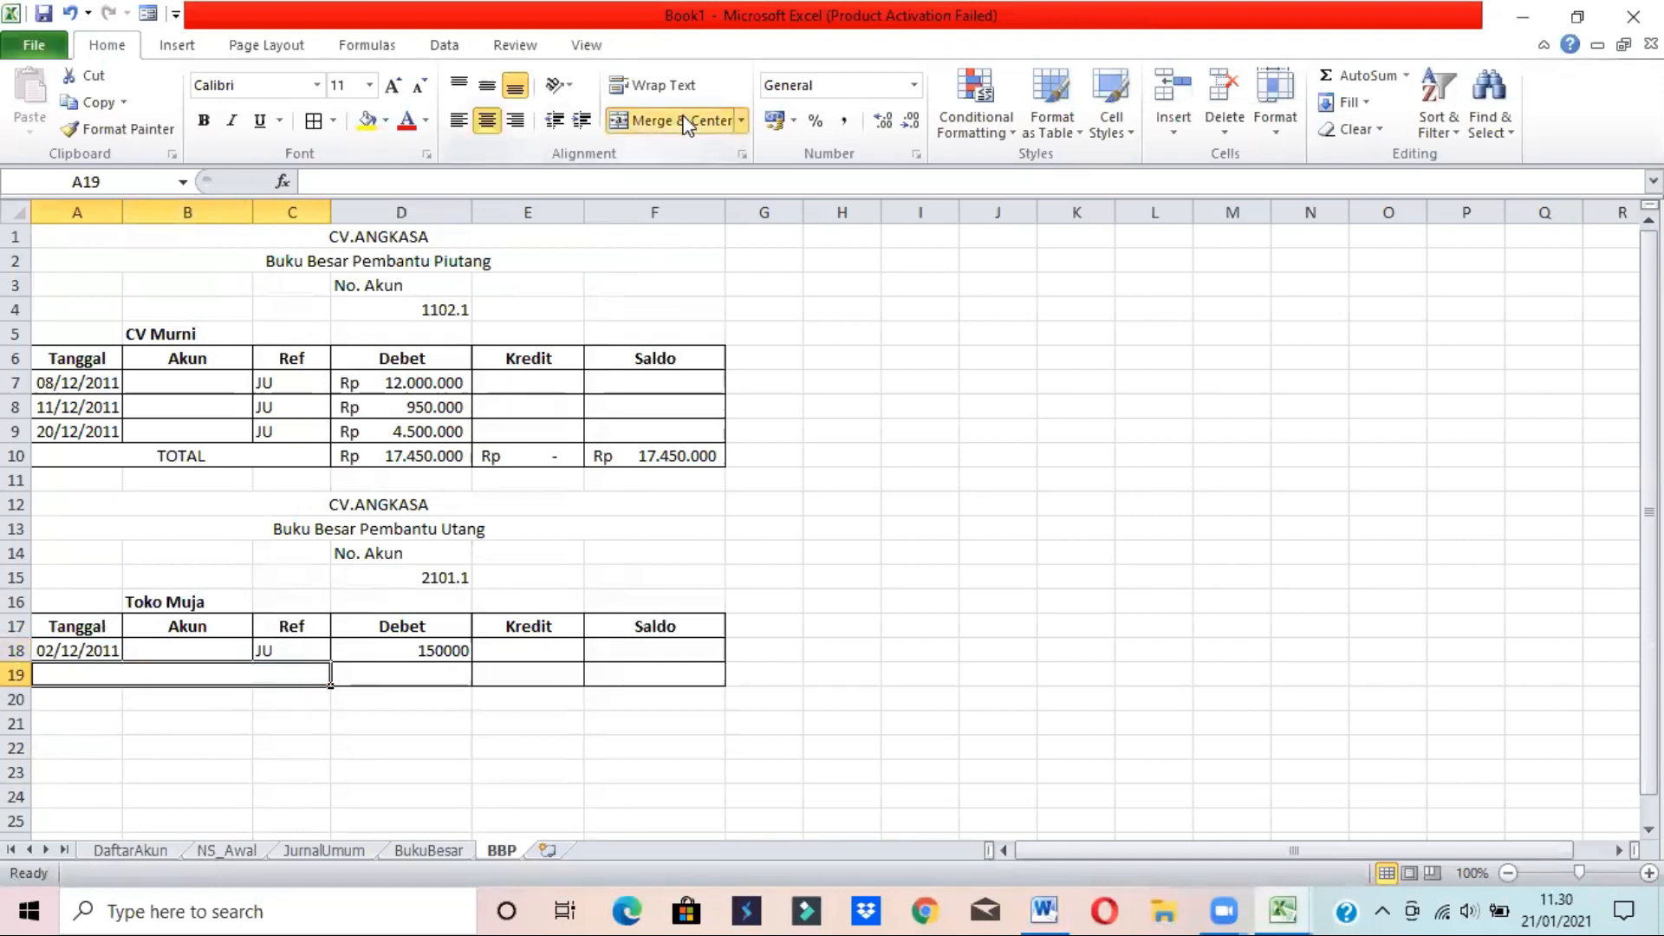
pyautogui.write('TOTAL')
pyautogui.press('Tab')
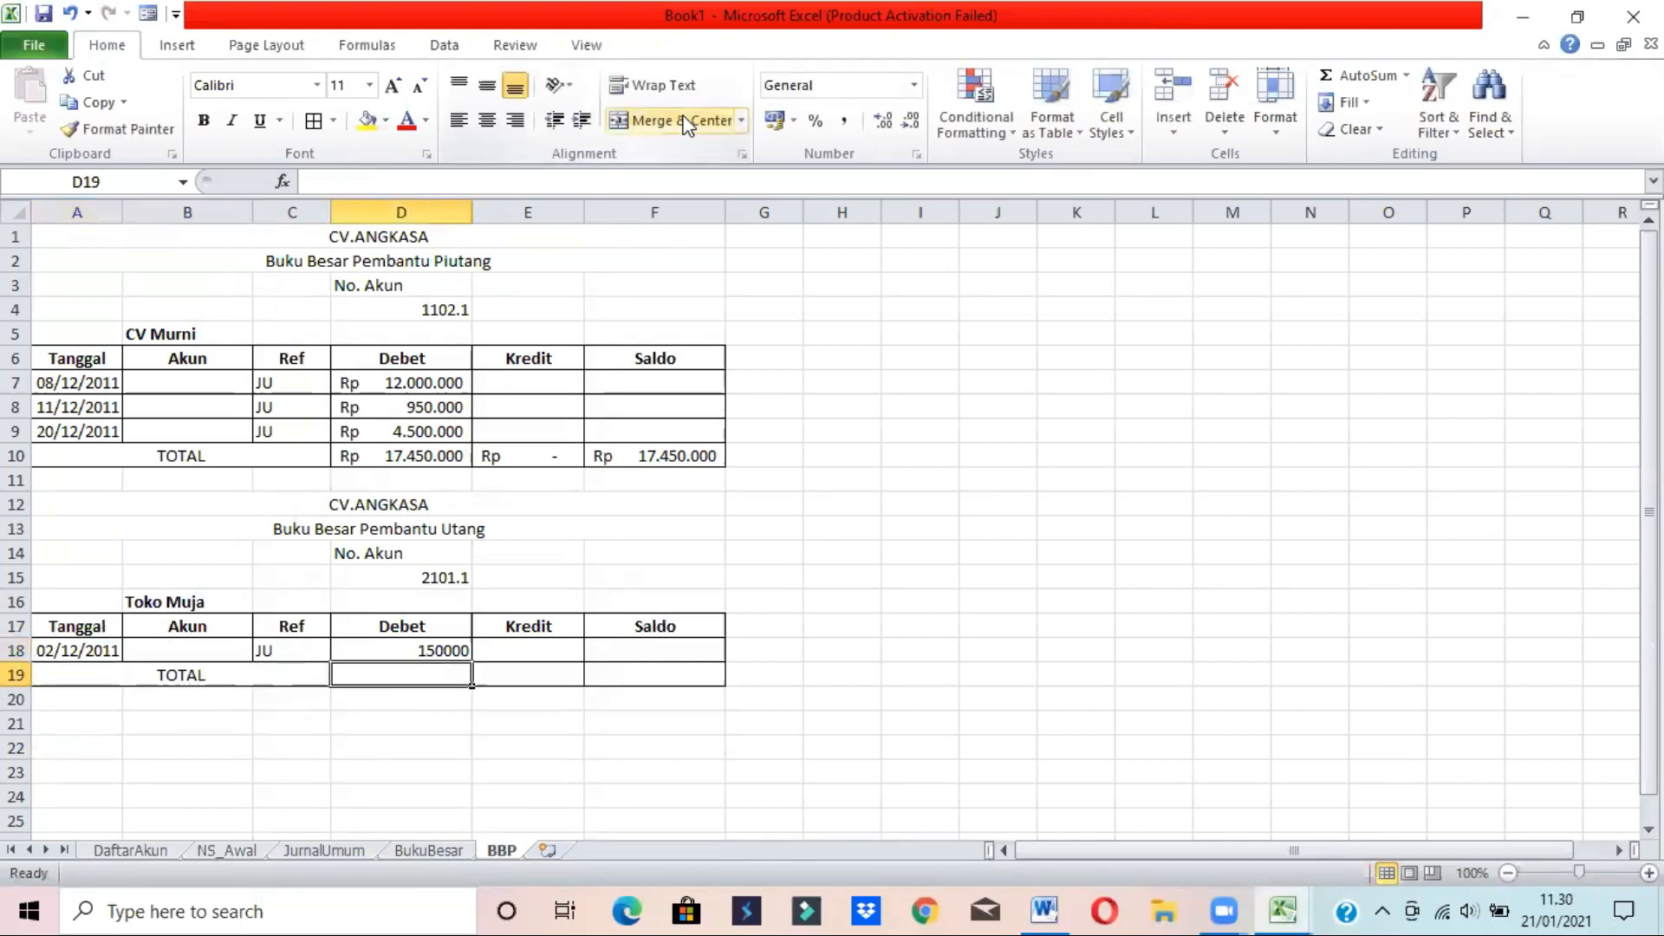
# - Total the Toko Muja Debet in D19 with =SUBTOTAL(9;D18) and fill the formula across to Kredit in E19
pyautogui.write('=SUBTOTAL(9;')
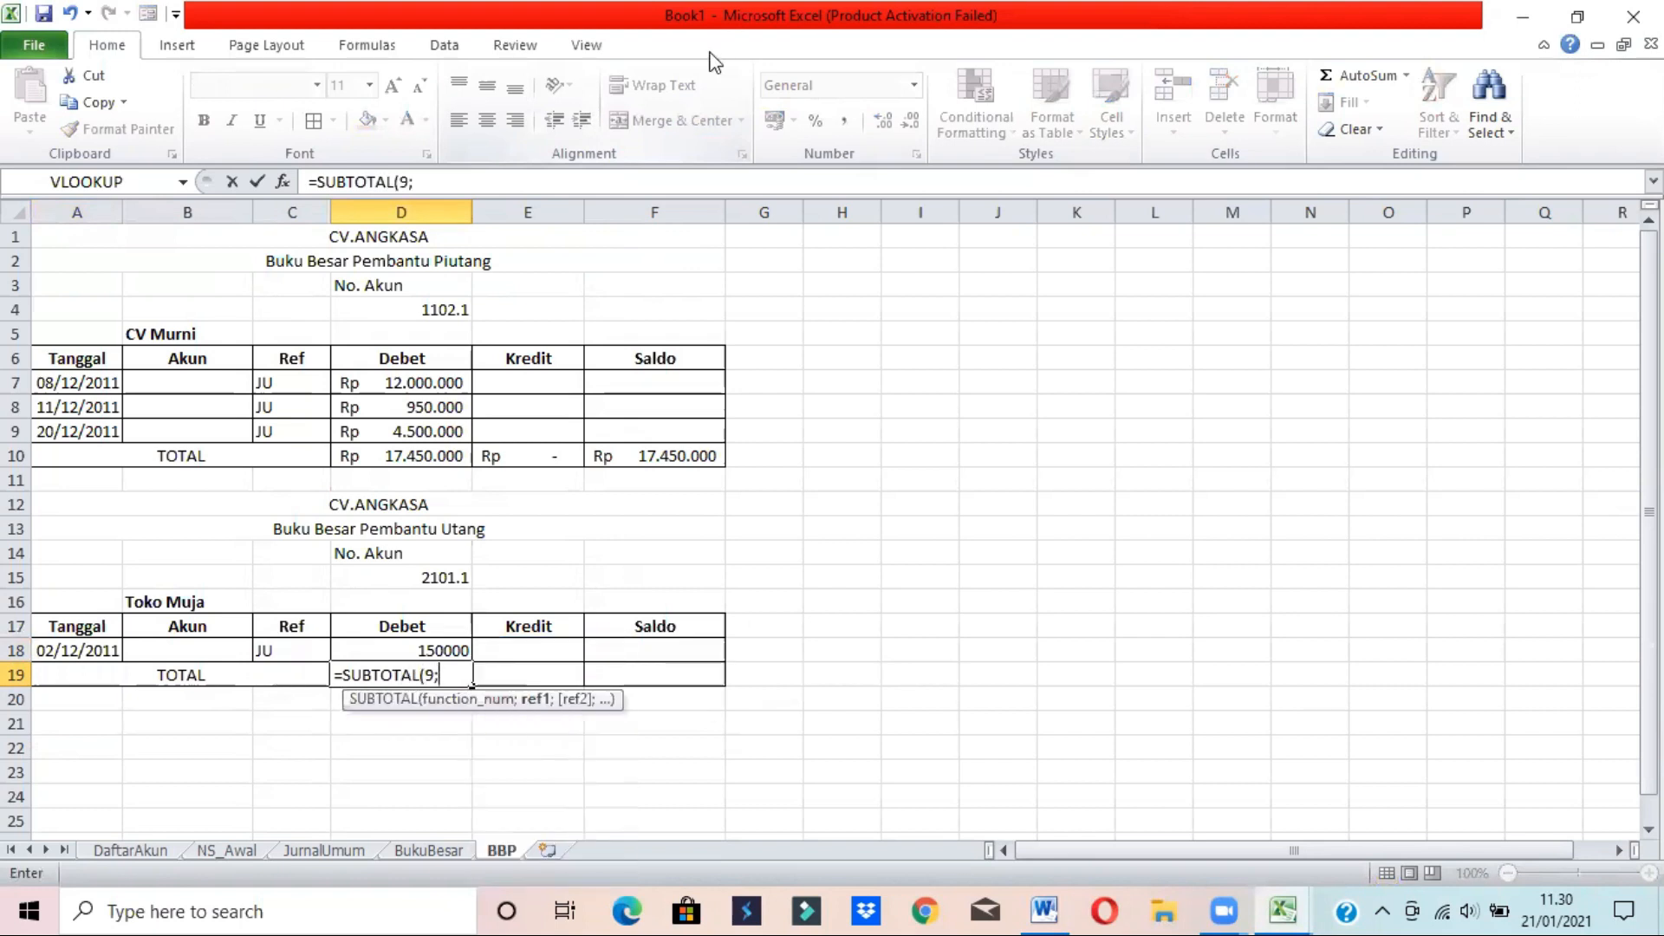
pyautogui.click(388, 642)
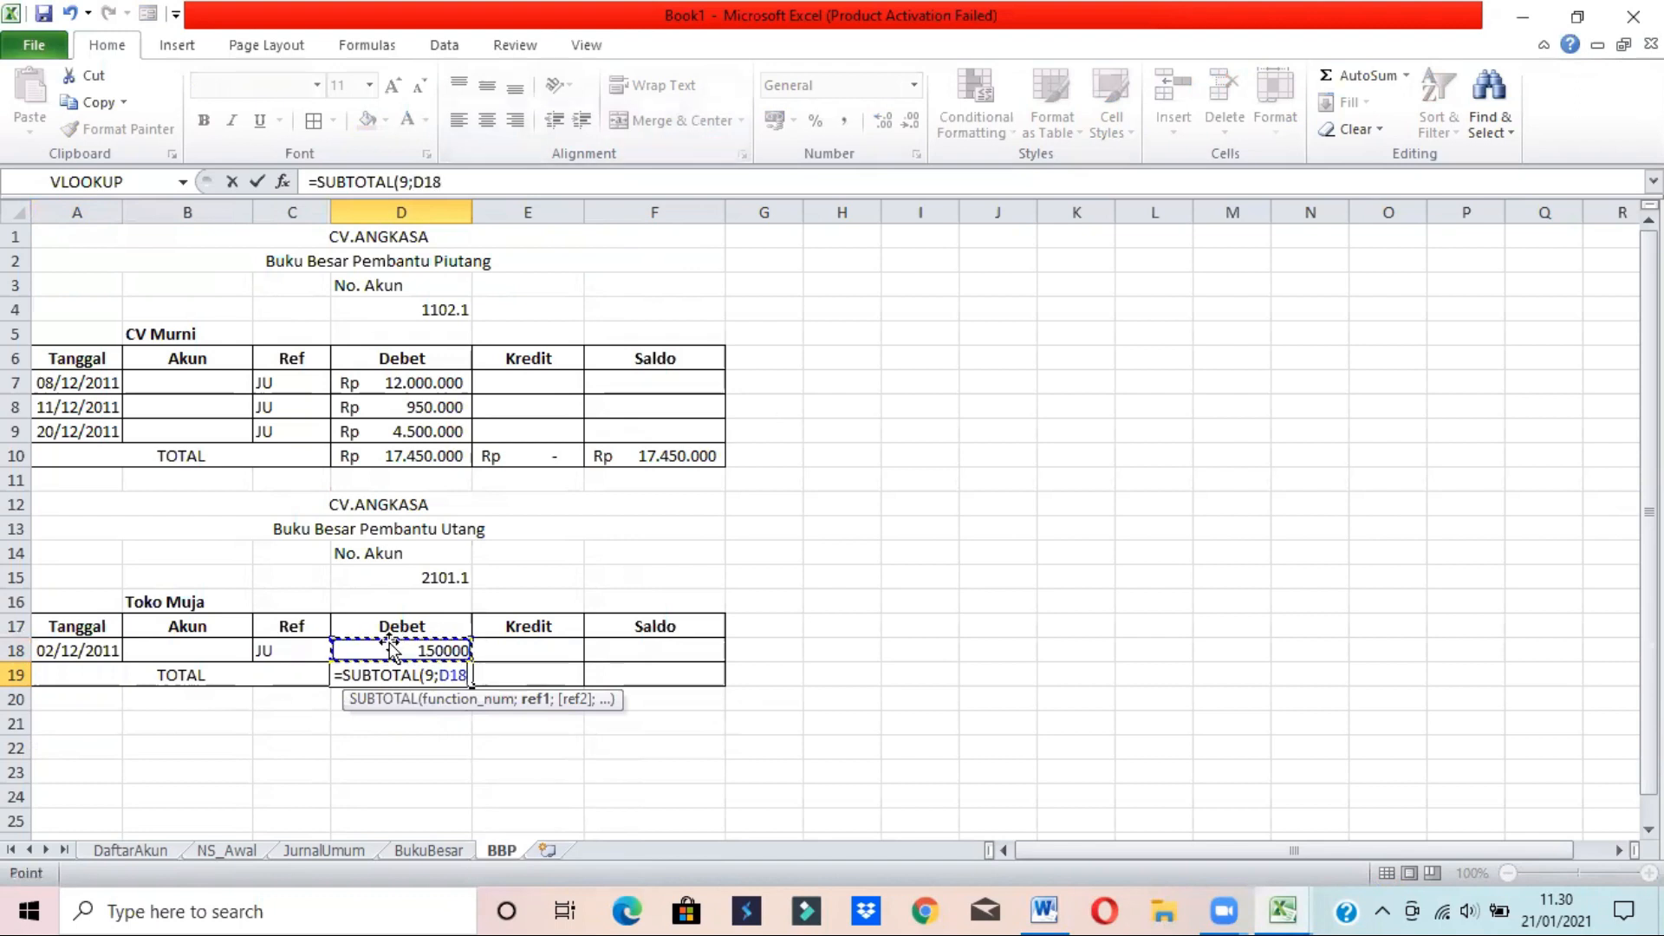
pyautogui.write(')')
pyautogui.press('Return')
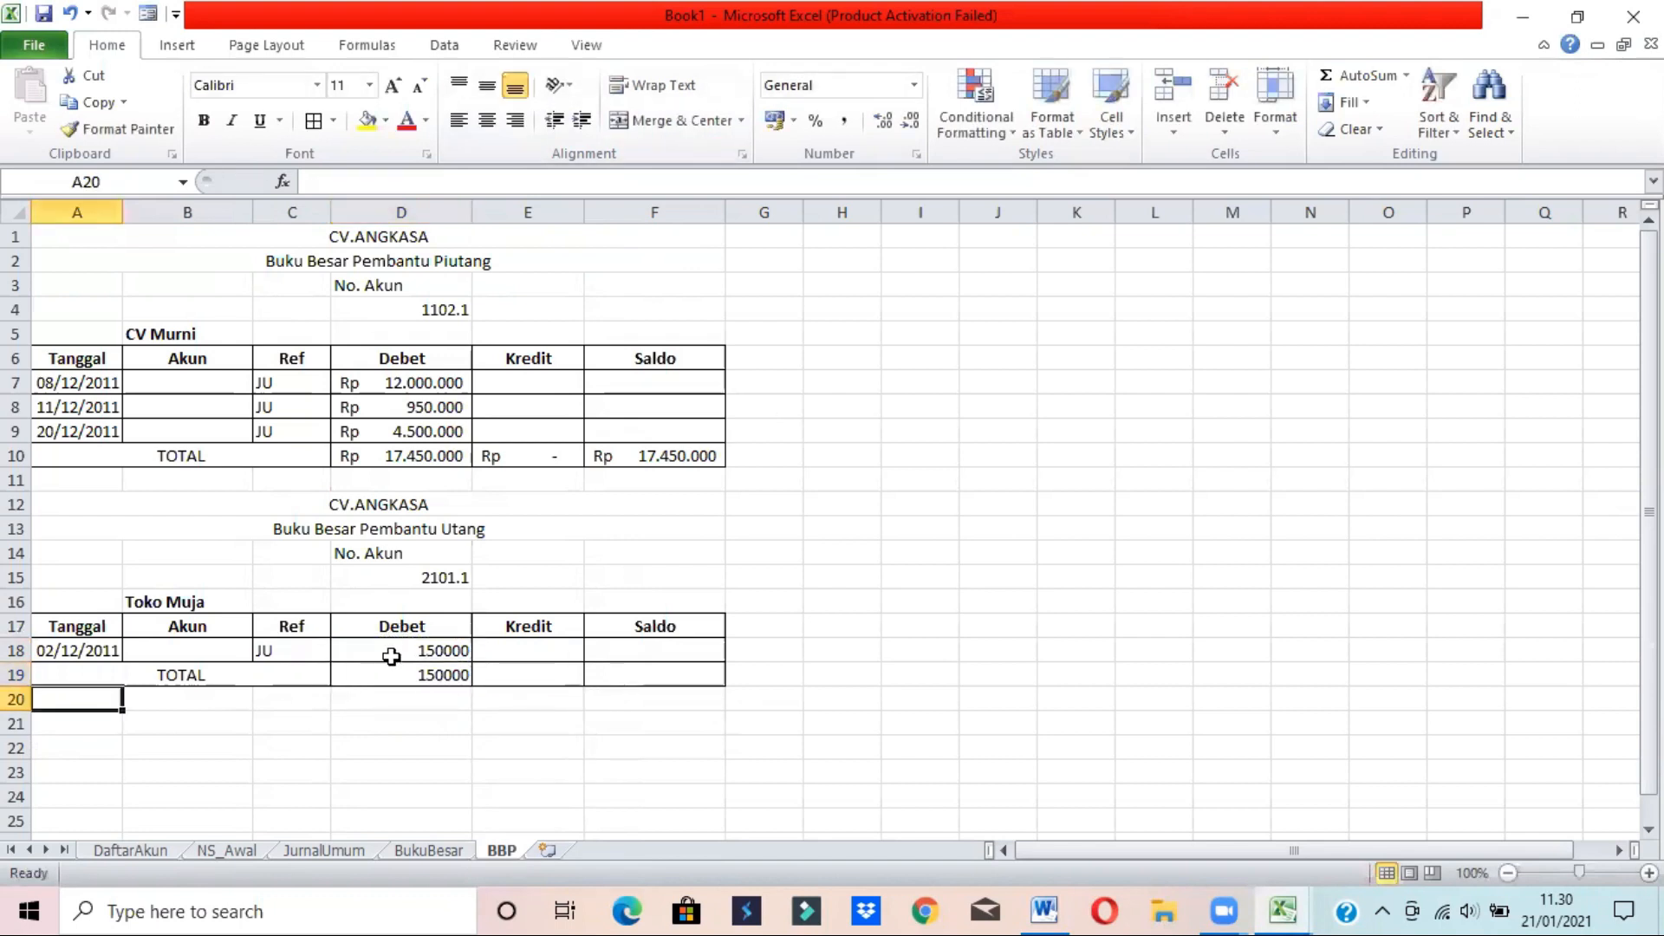
pyautogui.click(394, 672)
pyautogui.moveTo(467, 679); pyautogui.dragTo(550, 685)
pyautogui.click(661, 672)
pyautogui.write('=')
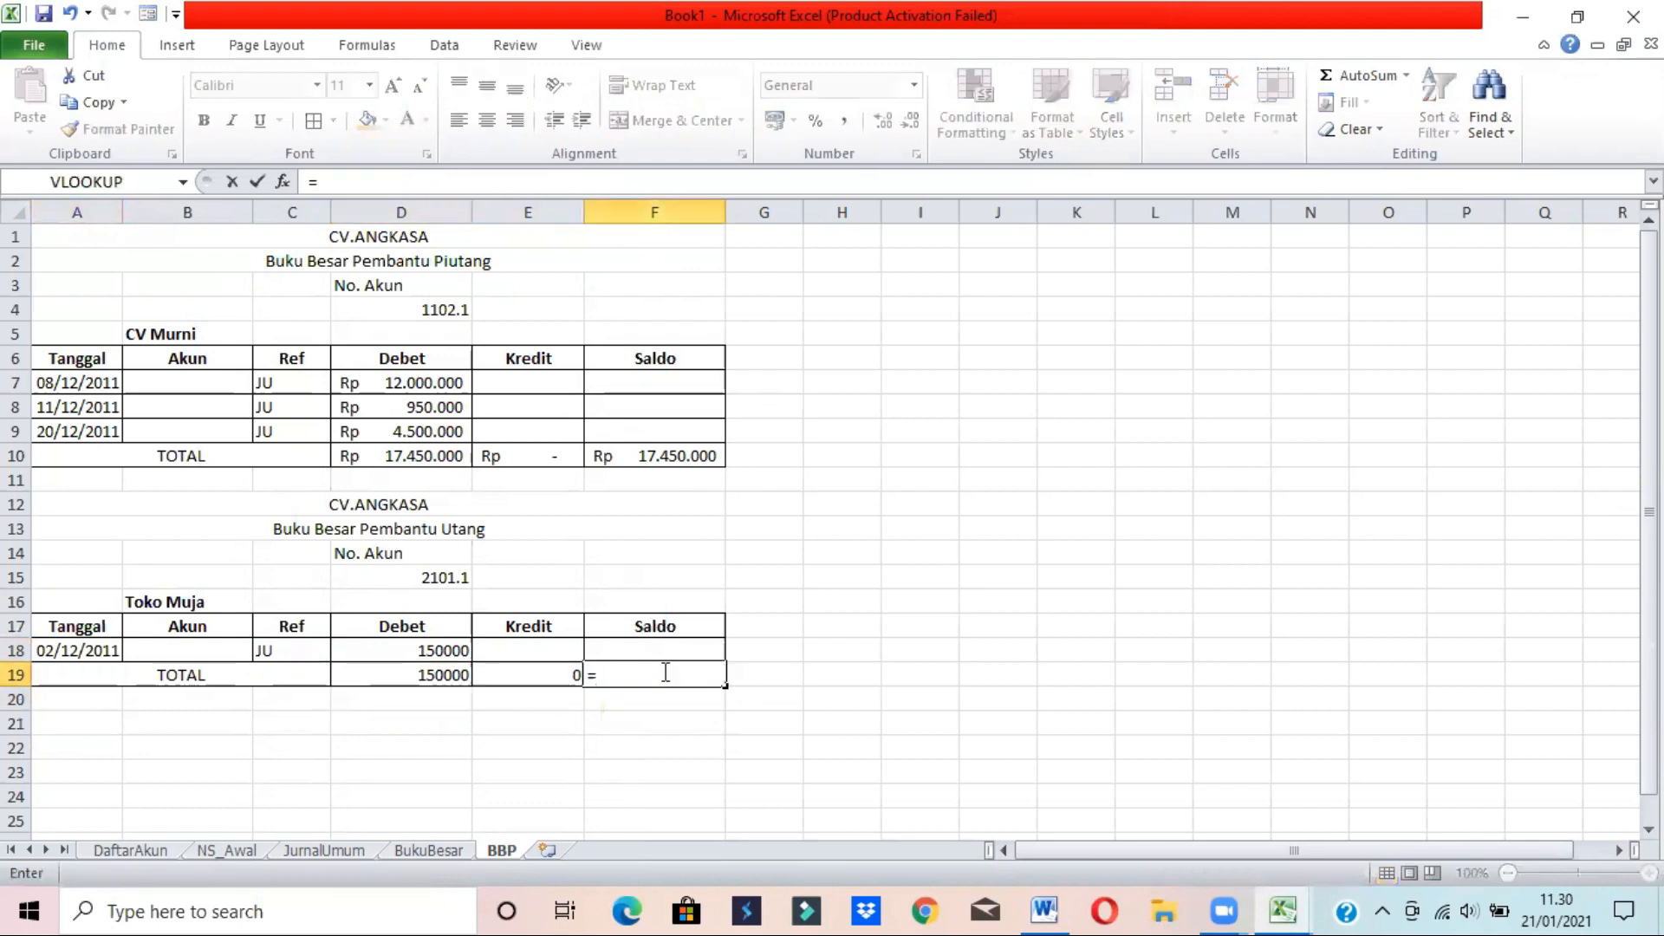
pyautogui.click(452, 673)
pyautogui.write('-')
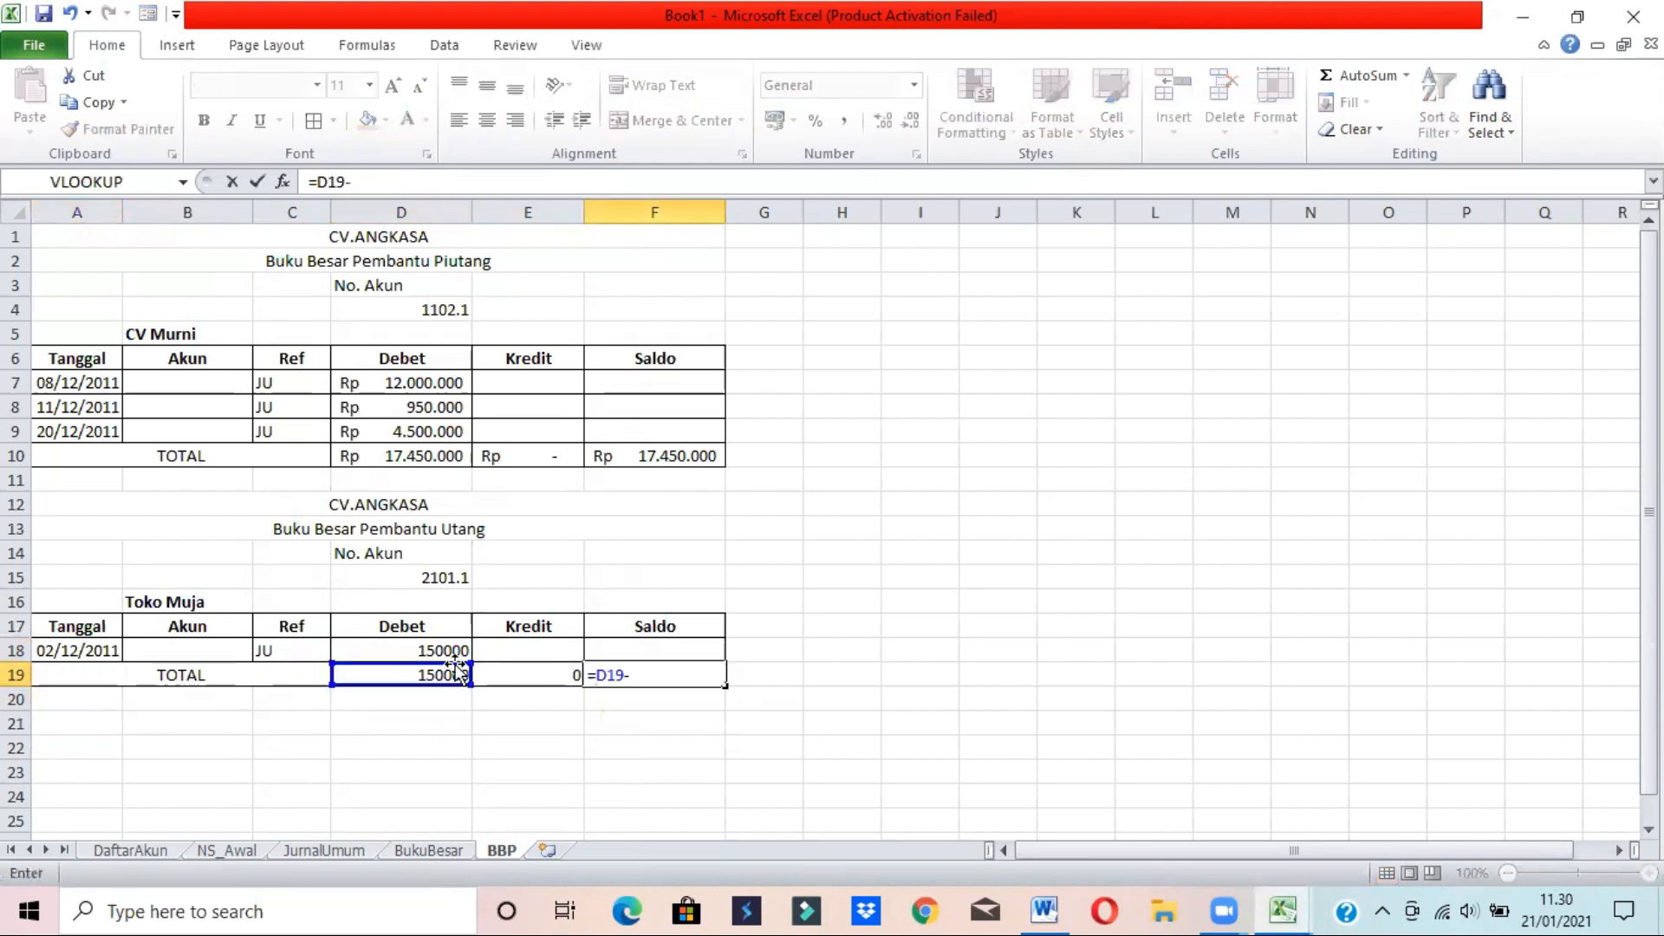
pyautogui.press('BackSpace')
pyautogui.press('BackSpace')
pyautogui.press('BackSpace')
pyautogui.press('BackSpace')
pyautogui.press('BackSpace')
pyautogui.press('Return')
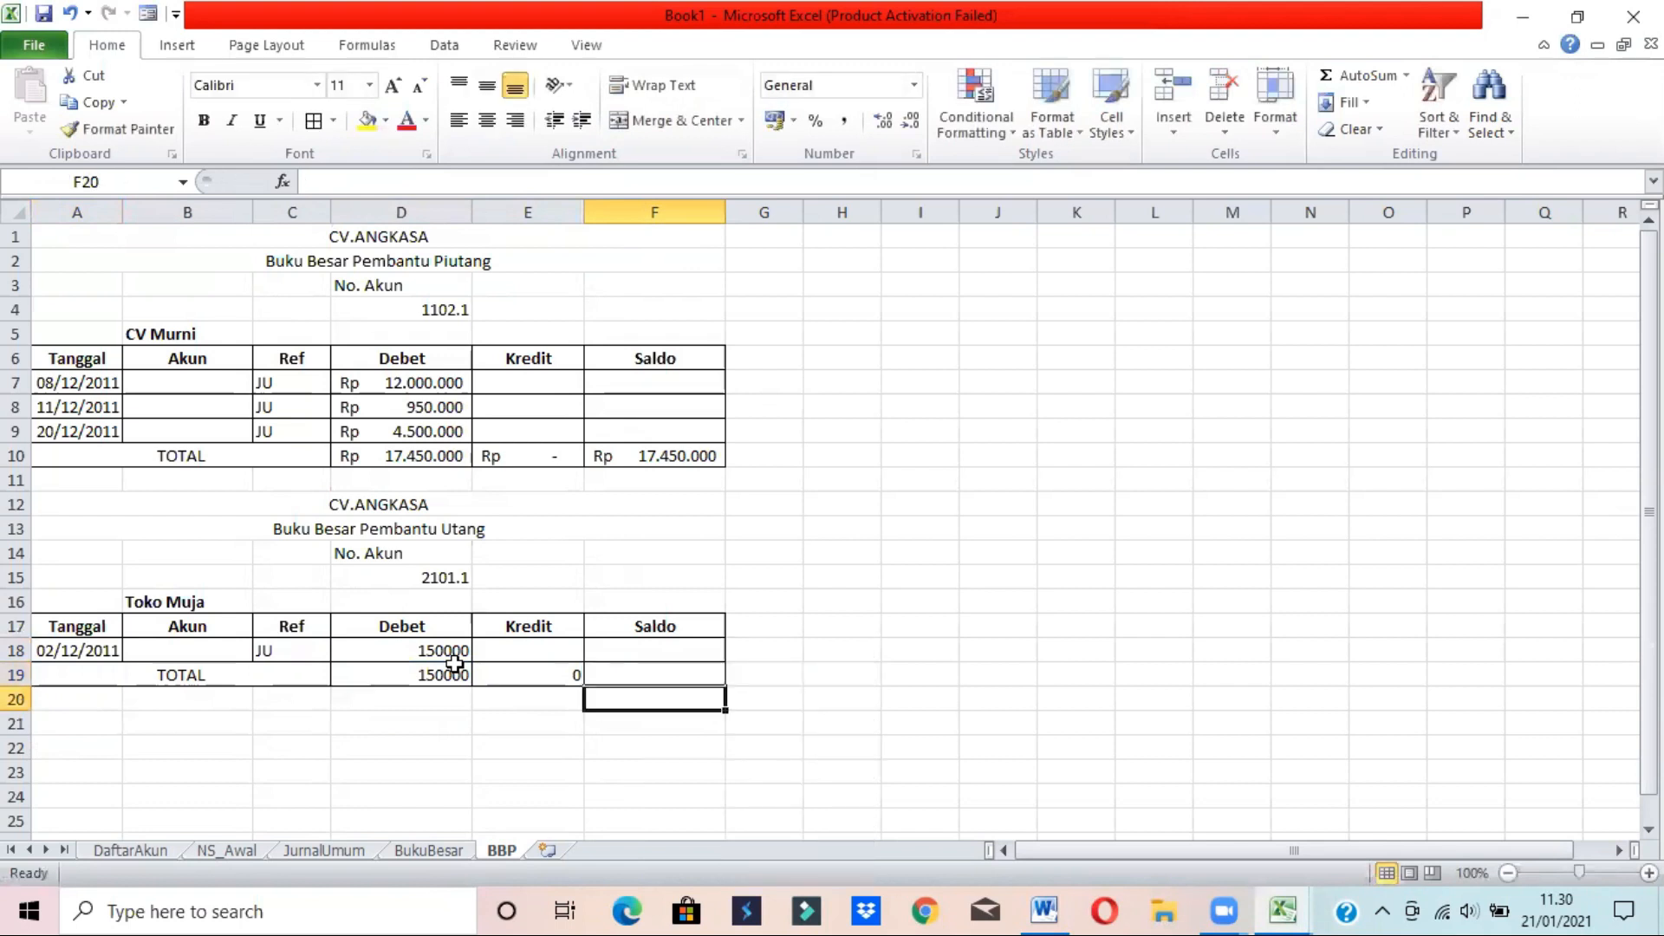
# - Clear the Toko Muja Debet and Kredit cells D18:E19
pyautogui.moveTo(450, 653); pyautogui.dragTo(501, 676)
pyautogui.press('Delete')
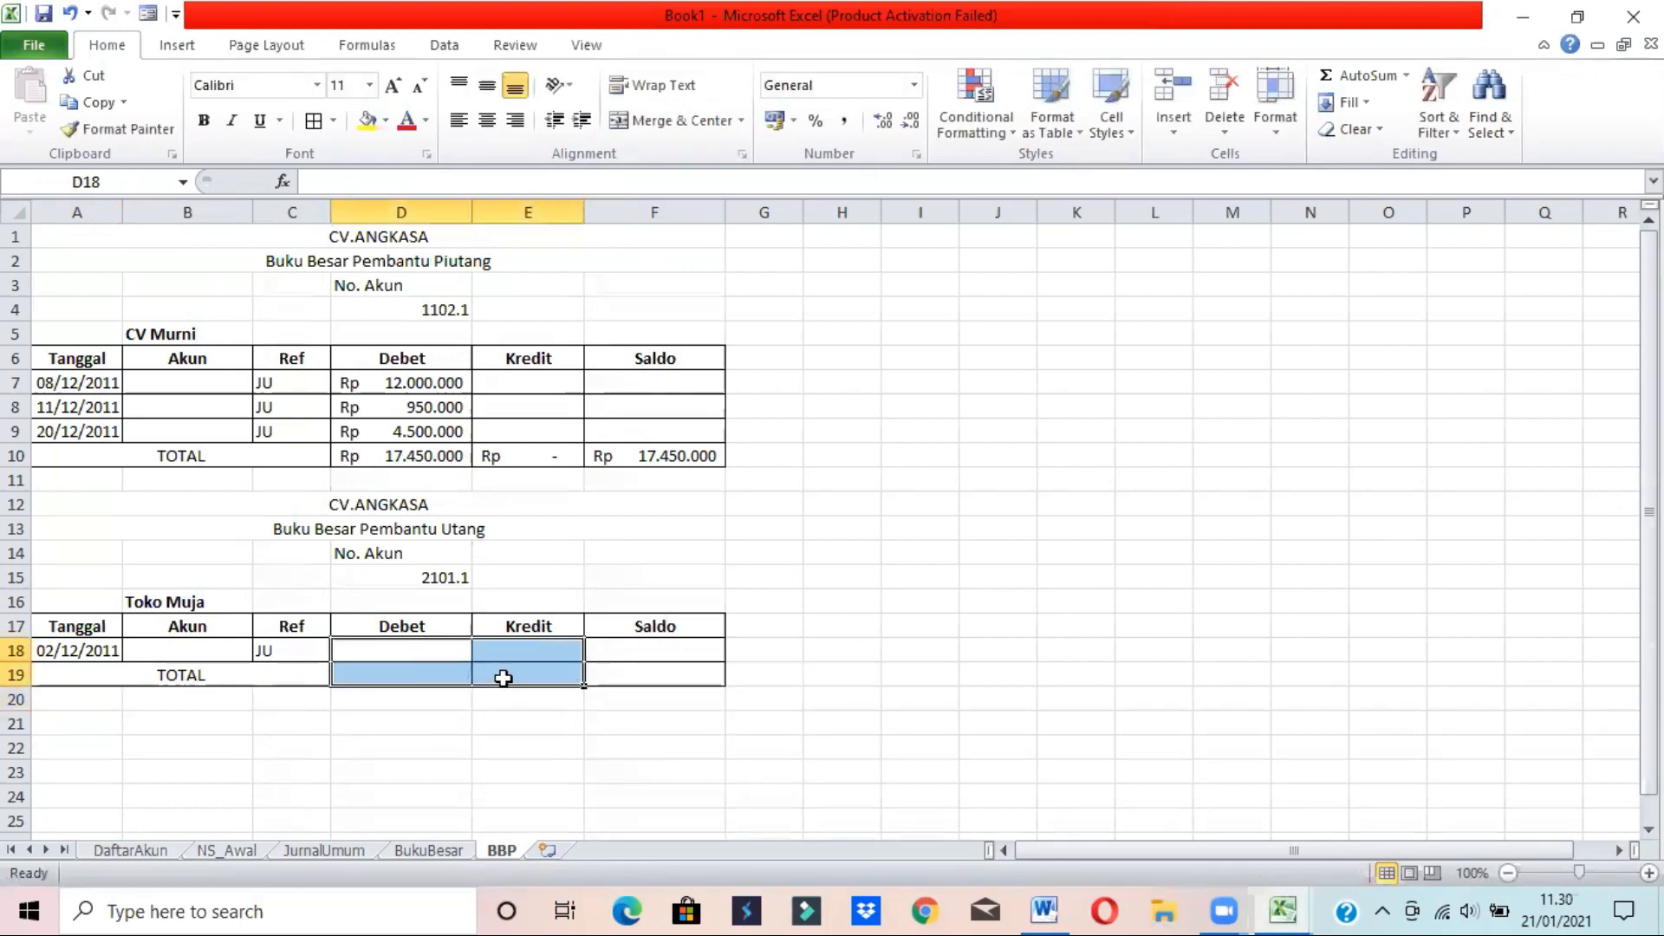
pyautogui.click(776, 673)
pyautogui.click(255, 676)
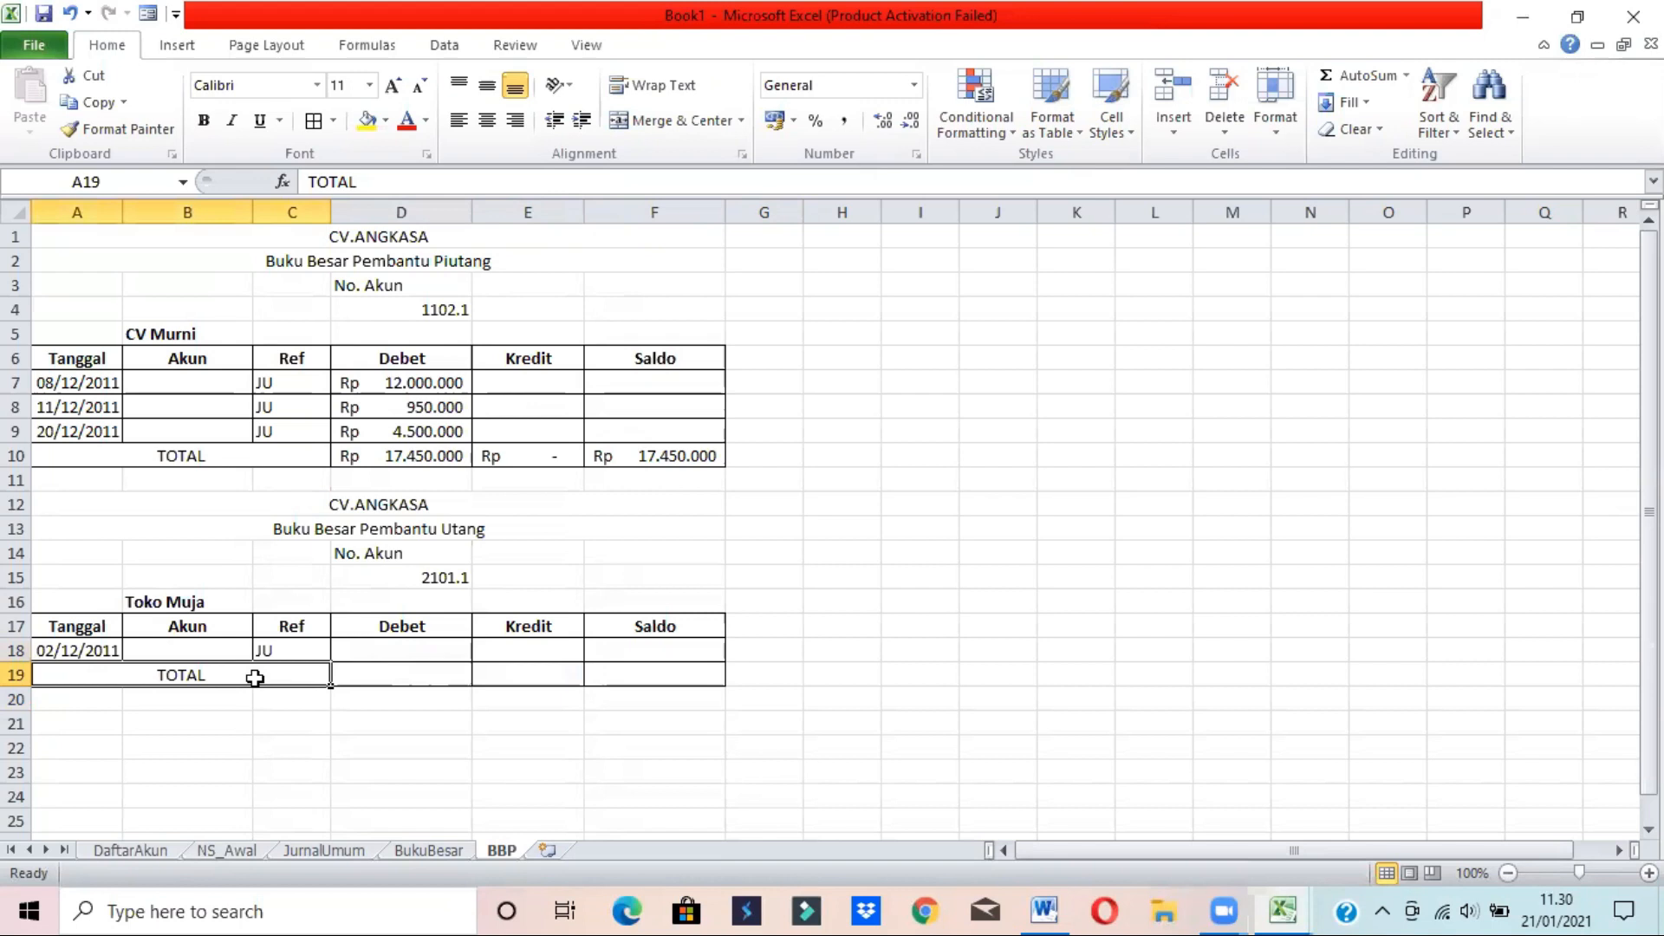
# - Undo the Toko Muja edits back through the totals, the TOTAL label, the row deletion and the Debet amount in D18
pyautogui.hotkey('ctrl', 'z')
pyautogui.hotkey('ctrl', 'z')
pyautogui.hotkey('ctrl', 'z')
pyautogui.hotkey('ctrl', 'z')
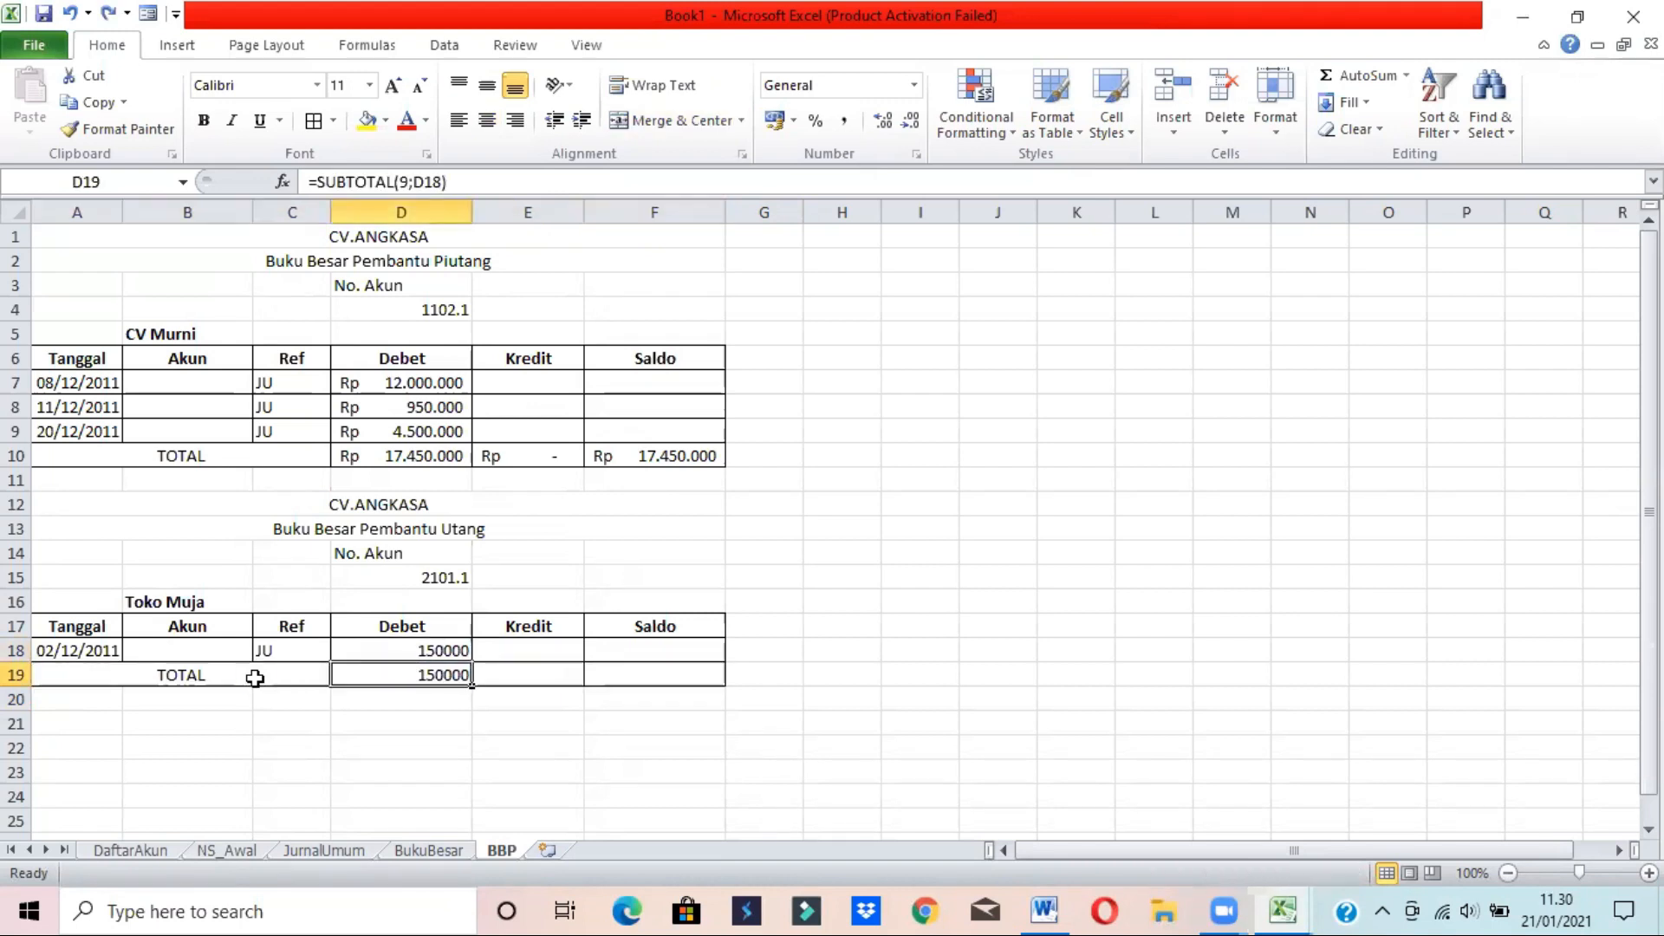
pyautogui.hotkey('ctrl', 'z')
pyautogui.hotkey('ctrl', 'z')
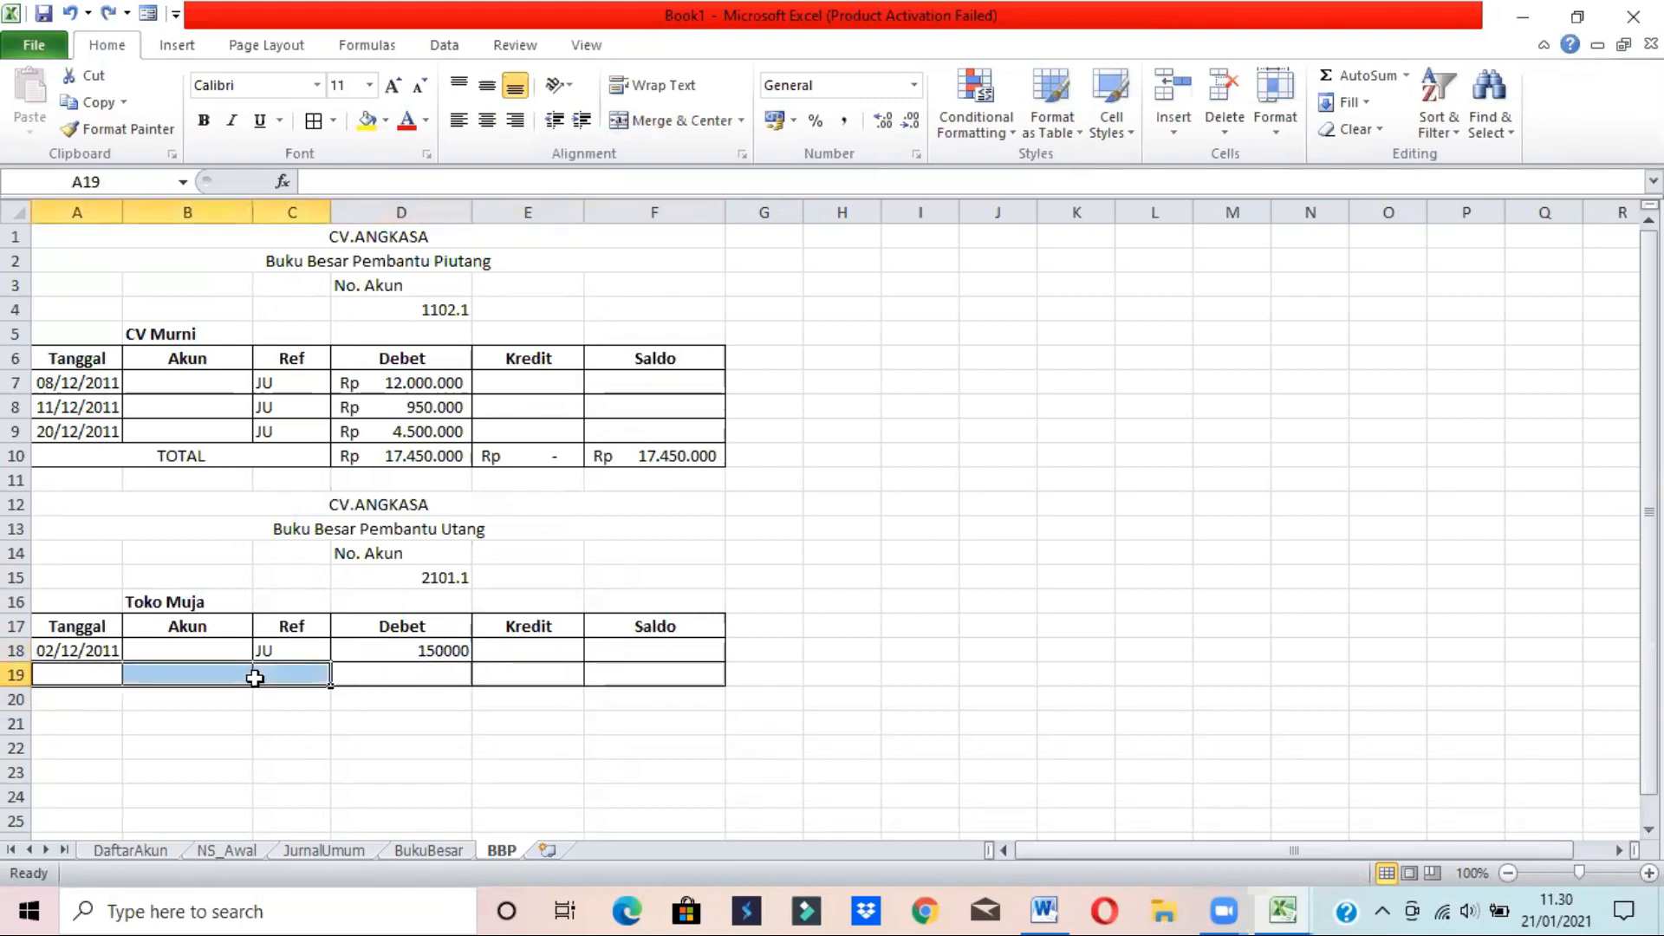
pyautogui.hotkey('ctrl', 'z')
pyautogui.hotkey('ctrl', 'z')
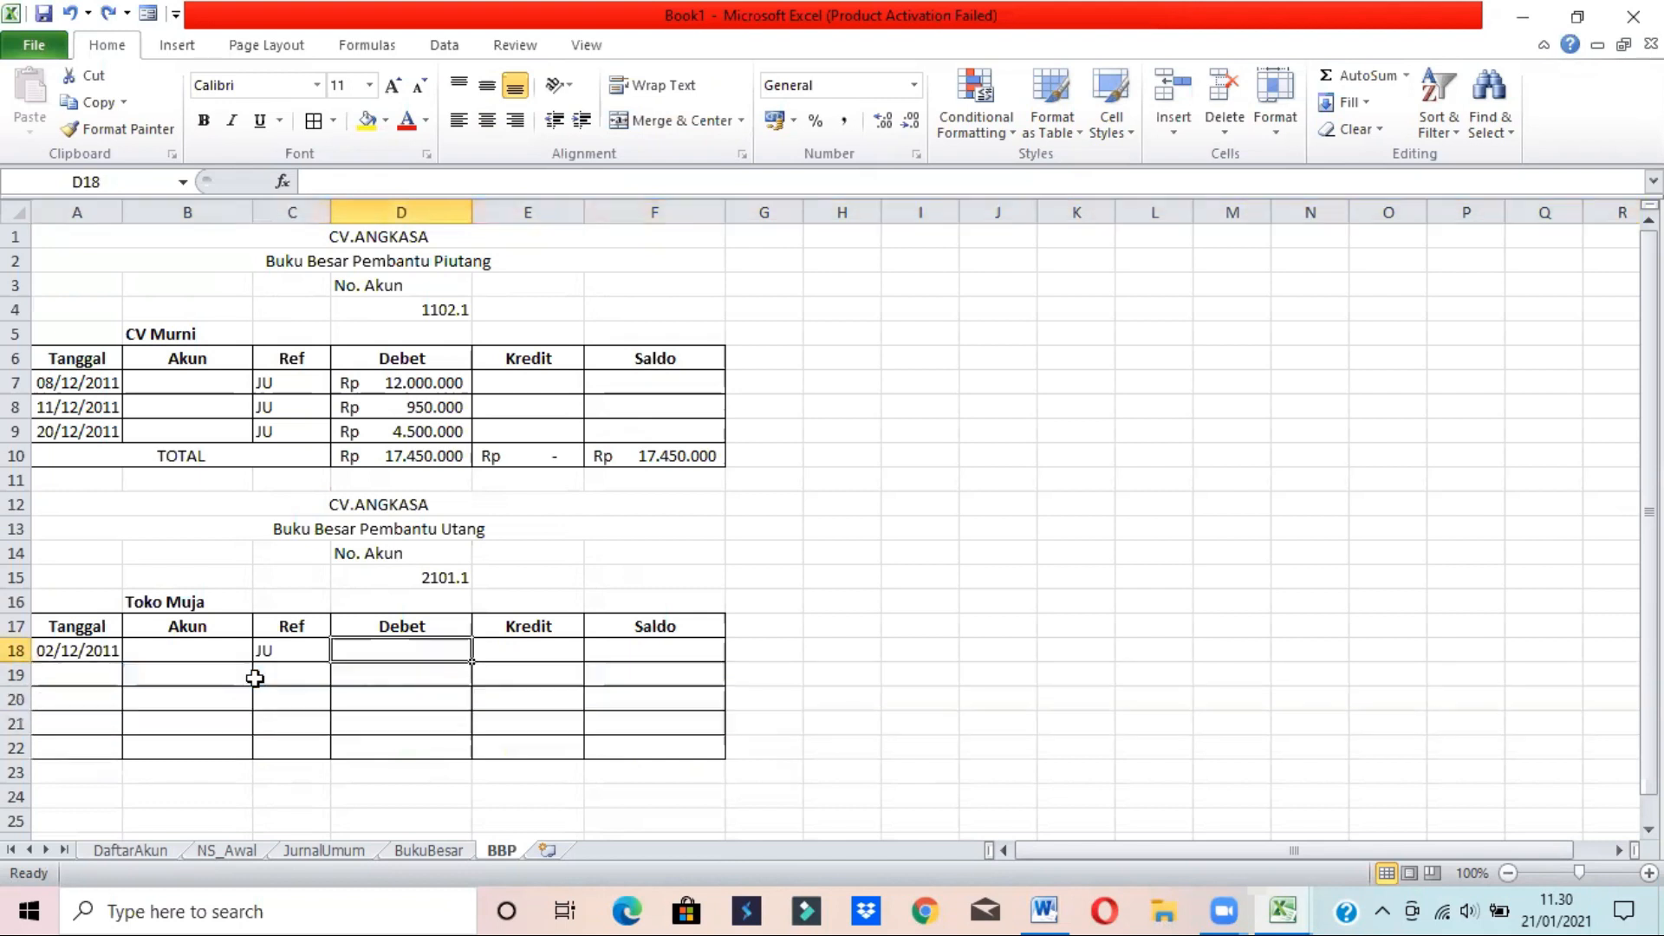
pyautogui.hotkey('ctrl', 'z')
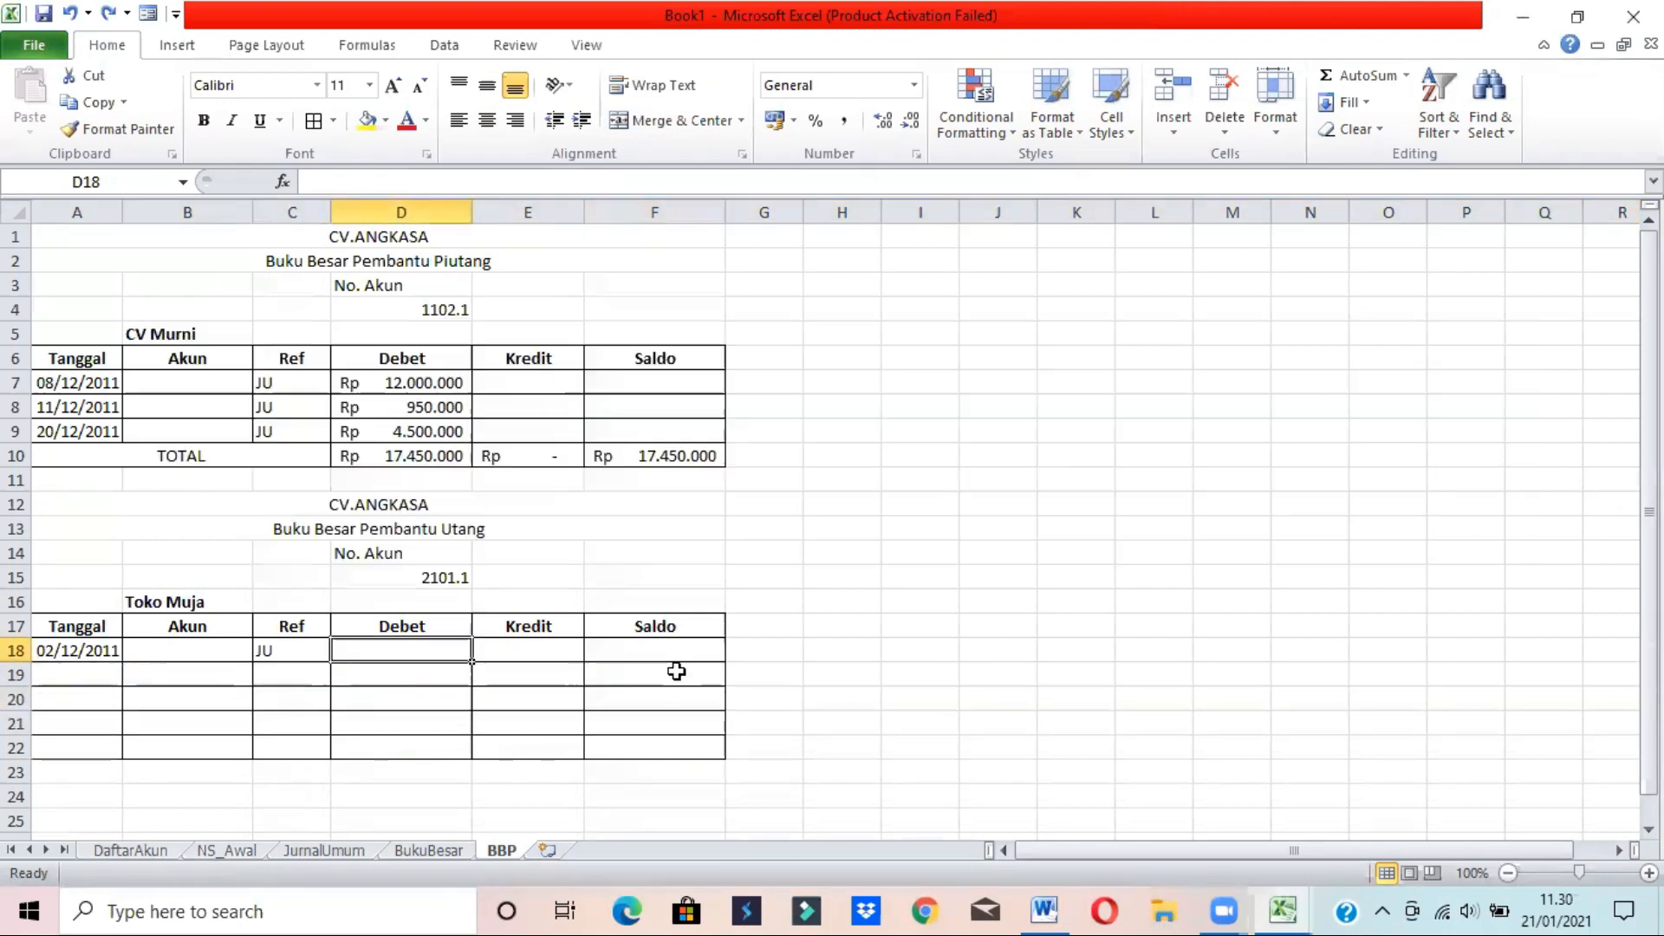
# - Recheck the 2 December office supplies purchase from Toko Muja in the Word guide
pyautogui.click(1042, 907)
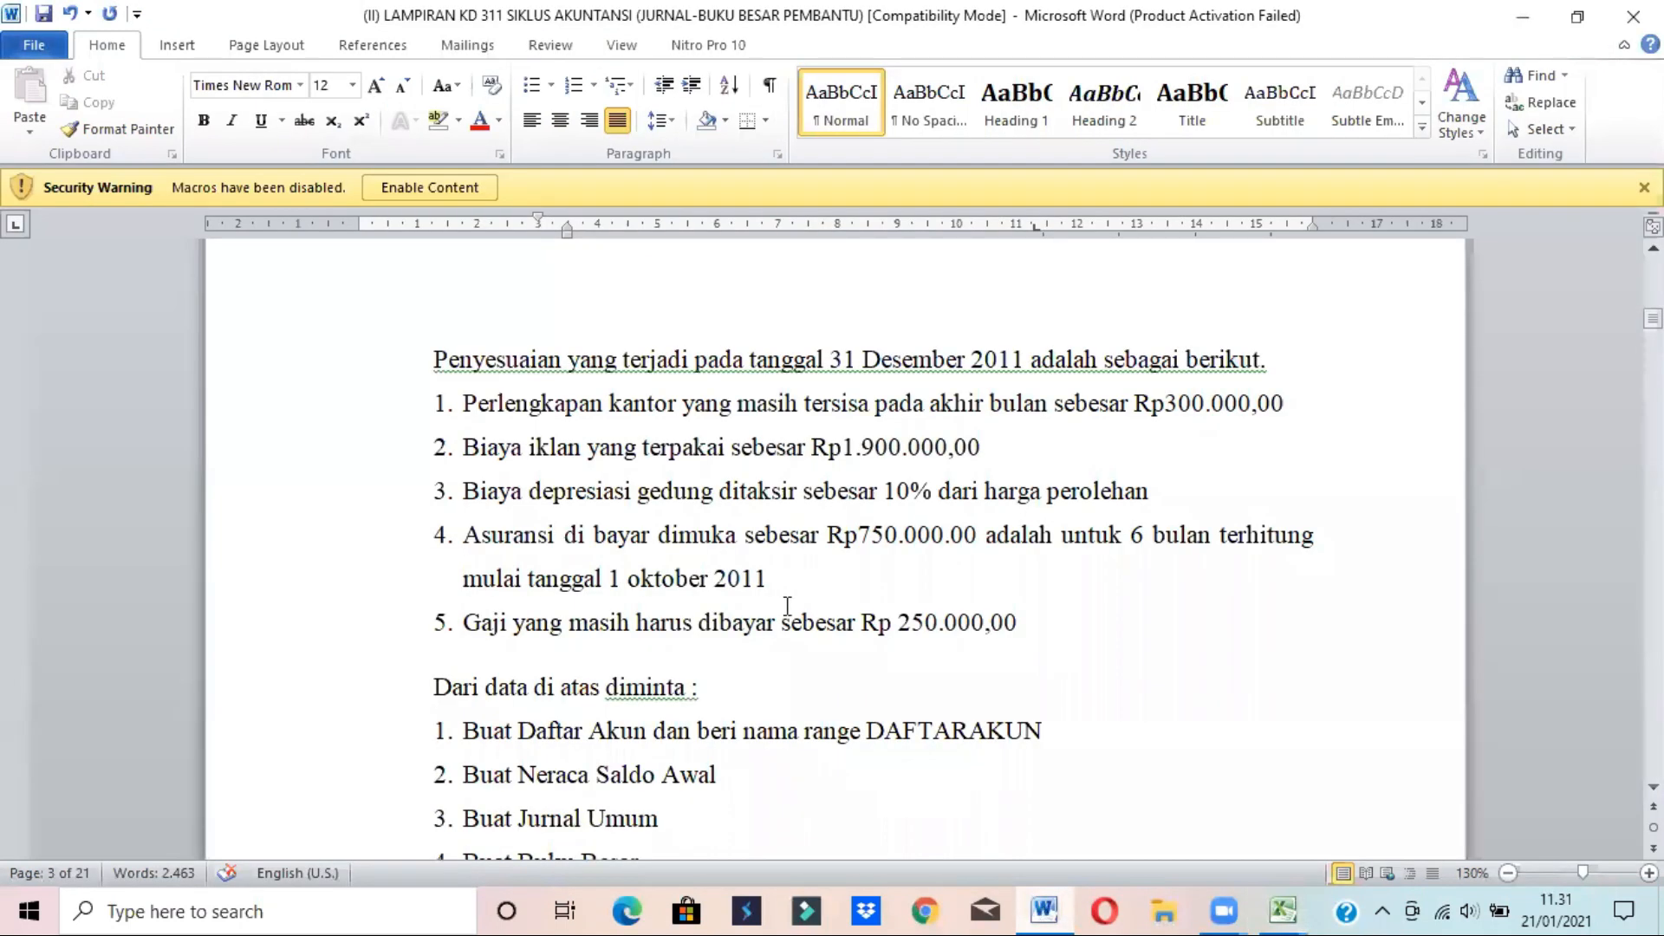
pyautogui.scroll(15, 985, 650)
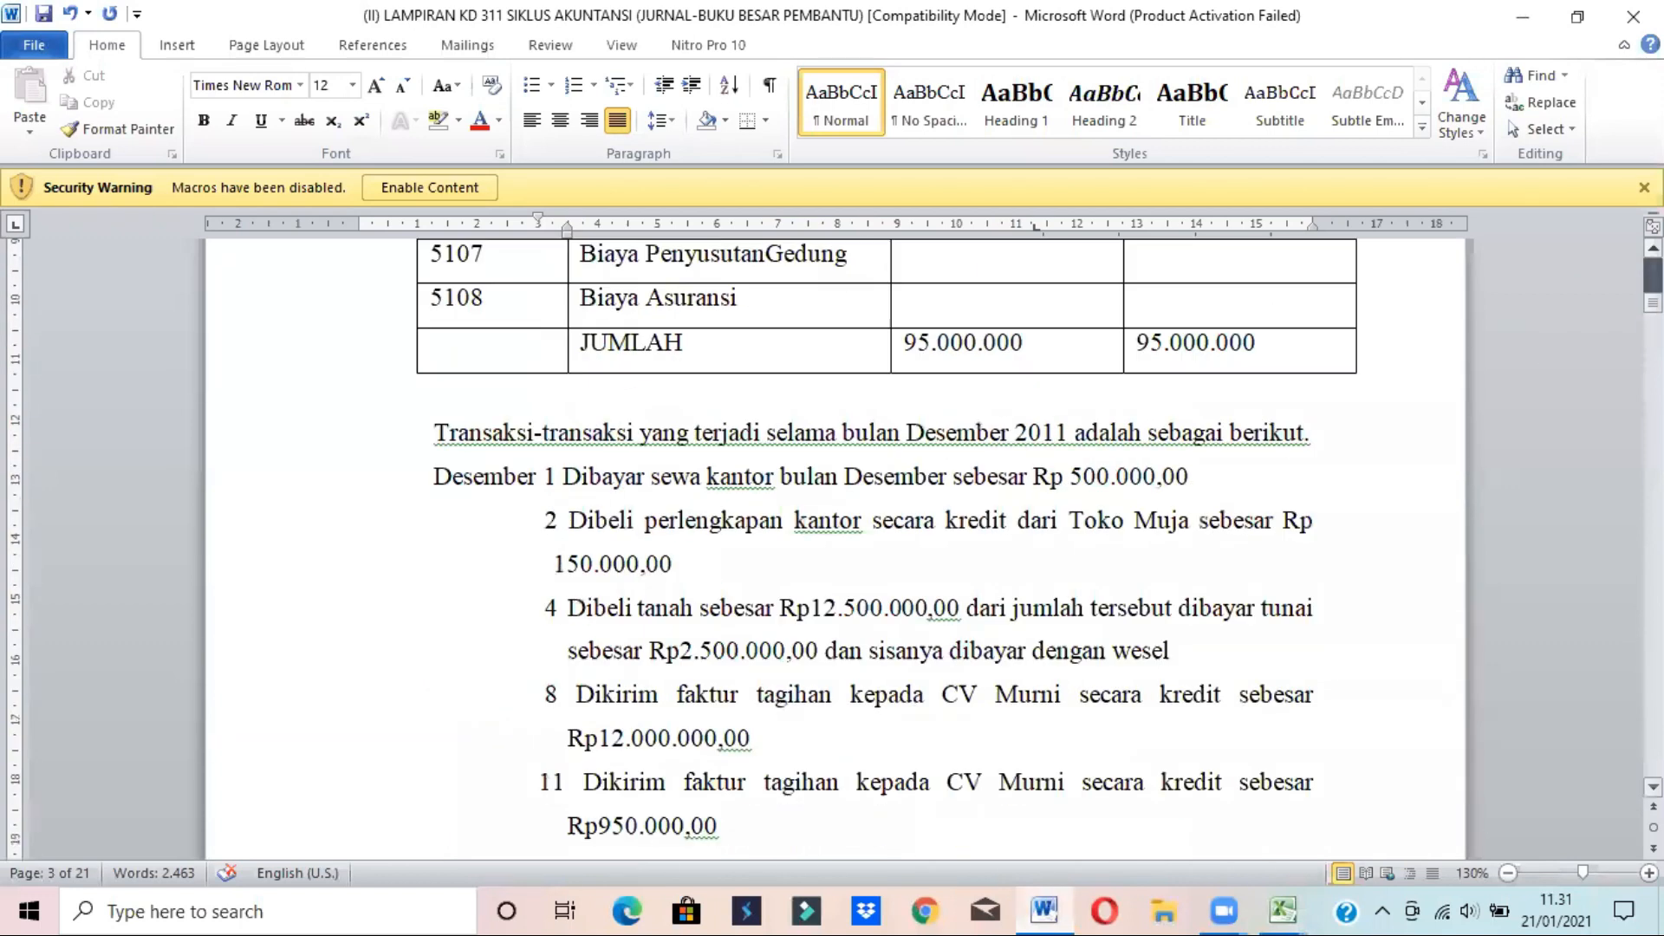
pyautogui.tripleClick(744, 520)
pyautogui.doubleClick(743, 521)
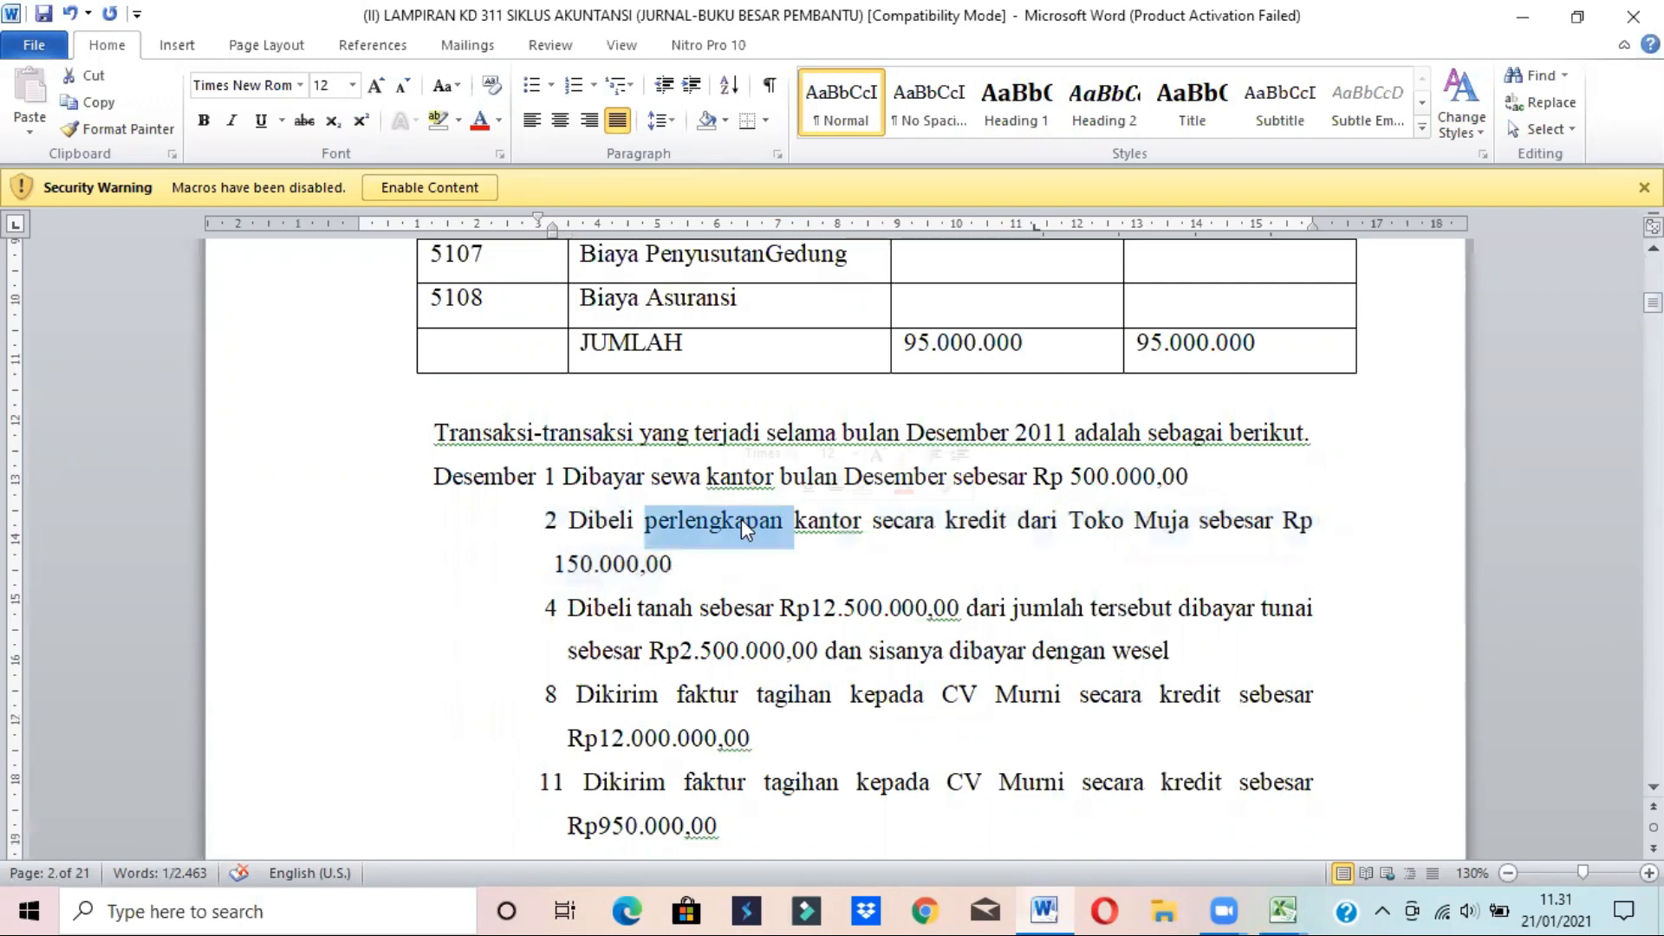
# - Return to the Excel BBP sheet and enter 150000 as the Toko Muja Kredit amount in E18
pyautogui.click(746, 550)
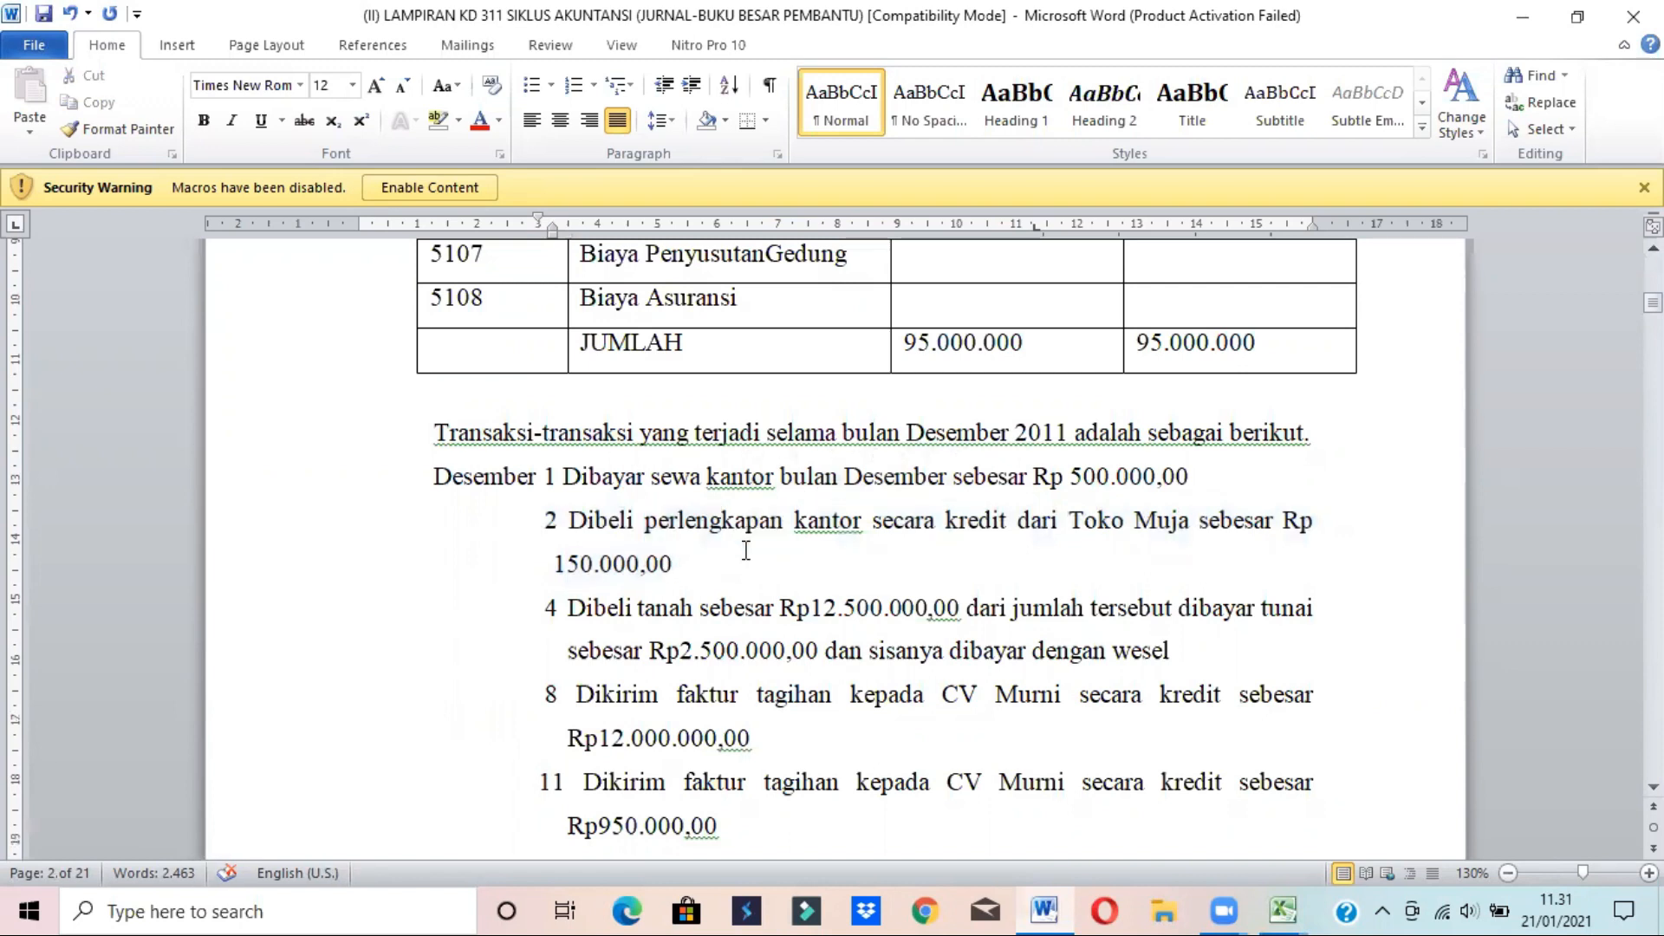
pyautogui.hotkey('alt', 'Tab')
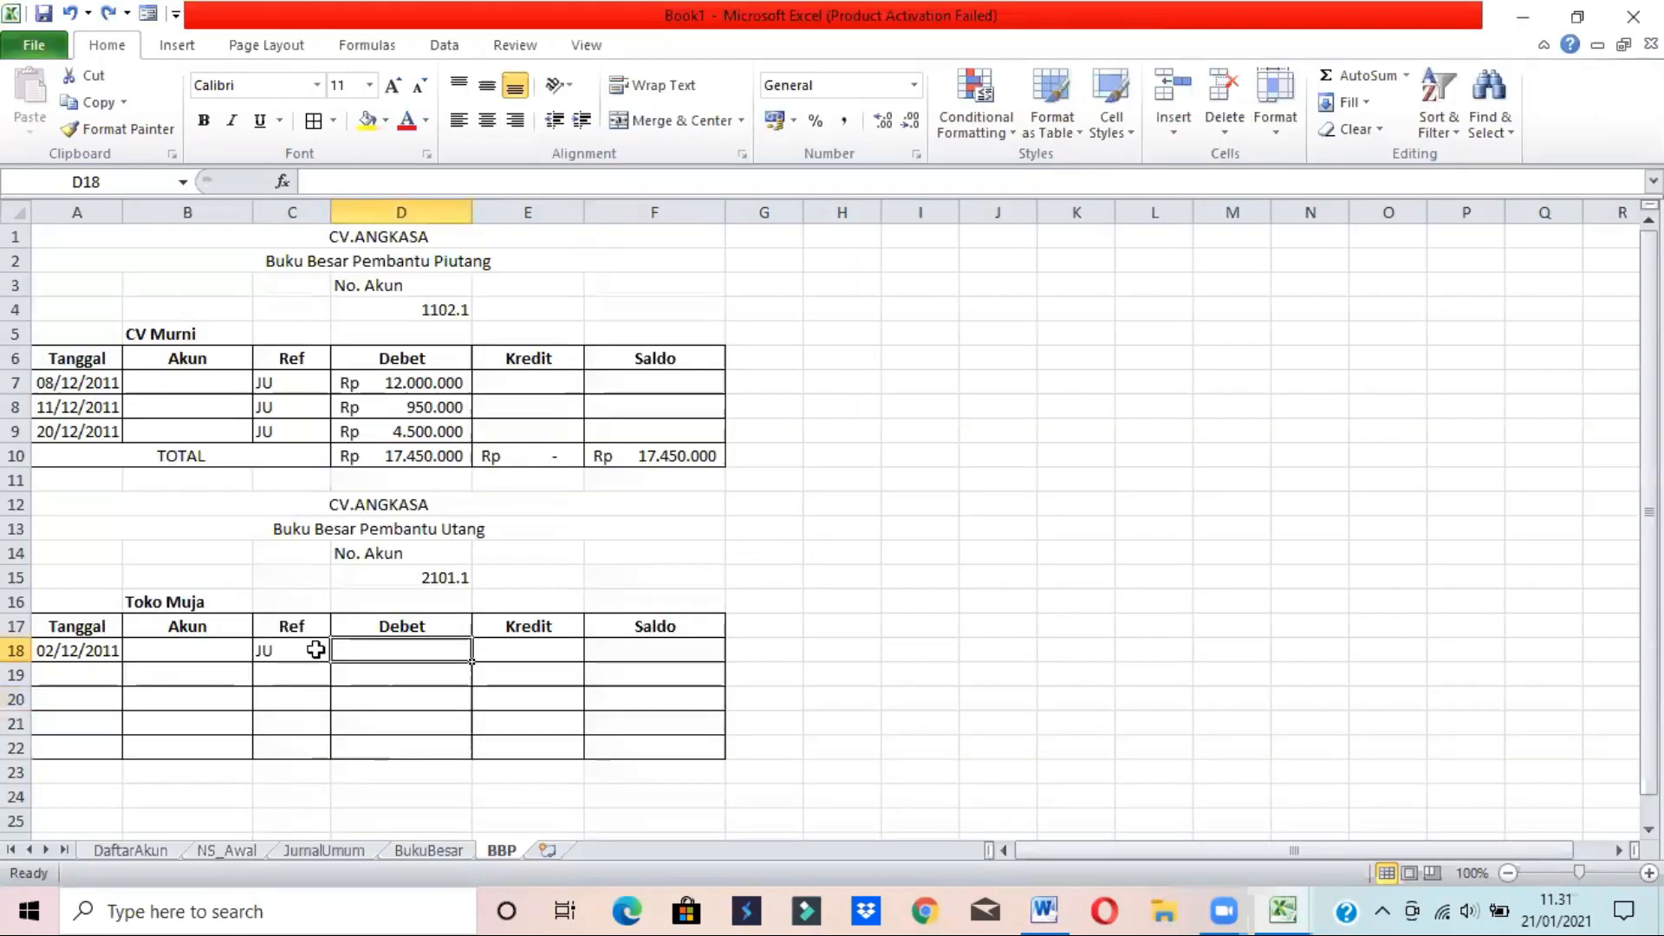
pyautogui.click(504, 645)
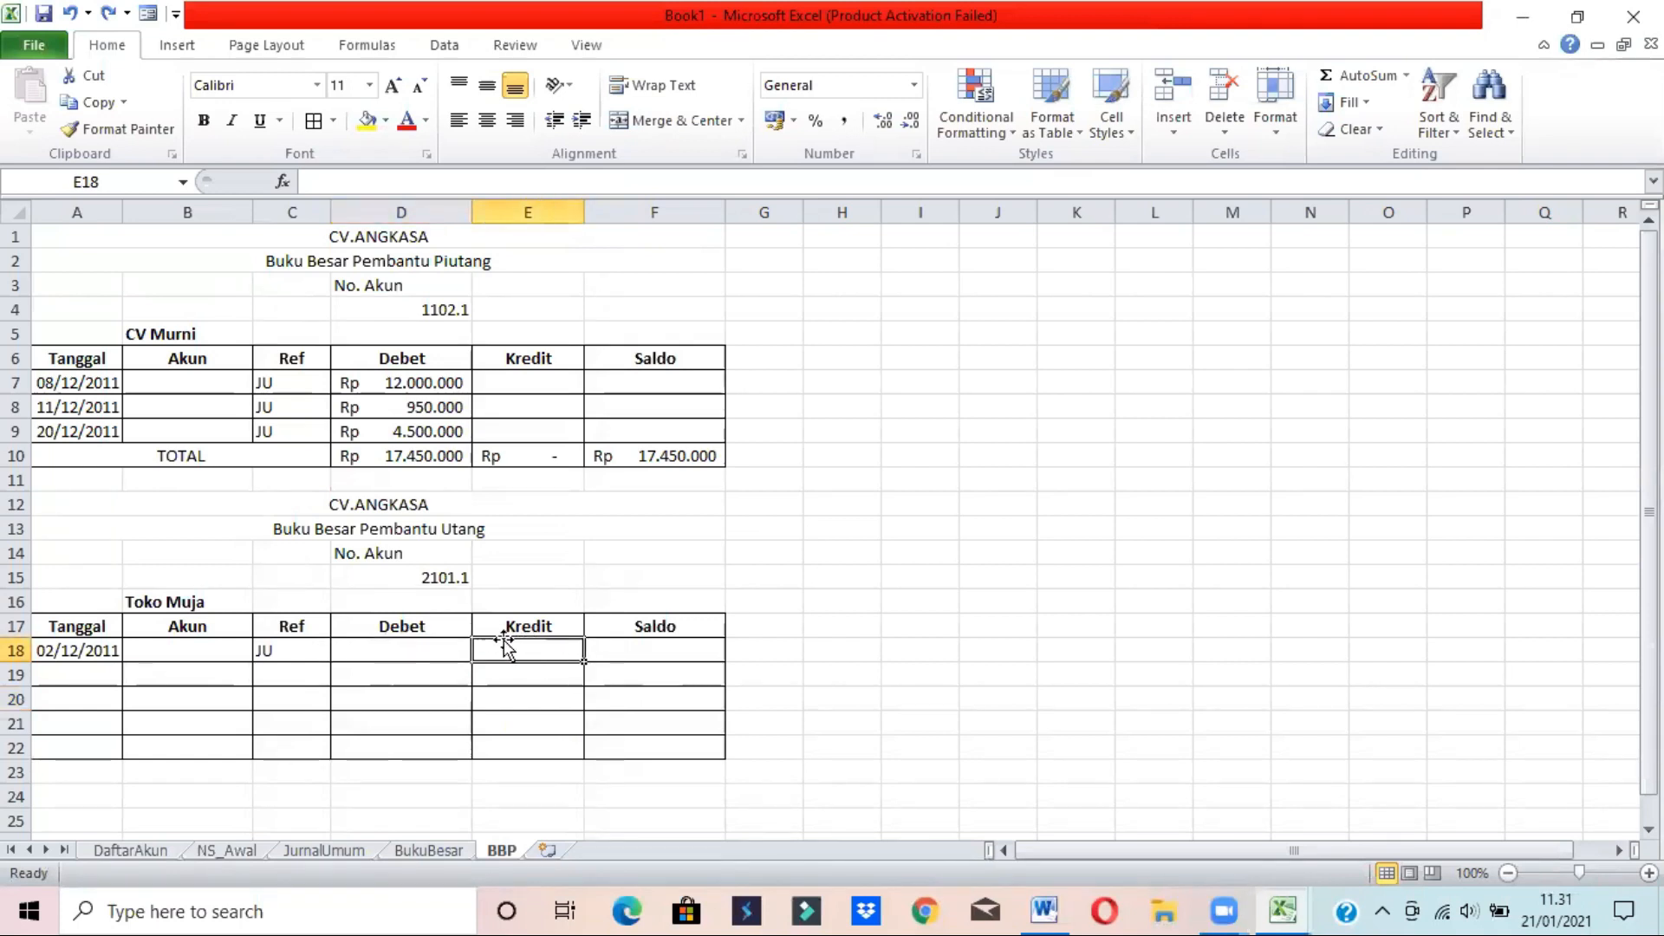
pyautogui.write('14')
pyautogui.press('BackSpace')
pyautogui.write('5')
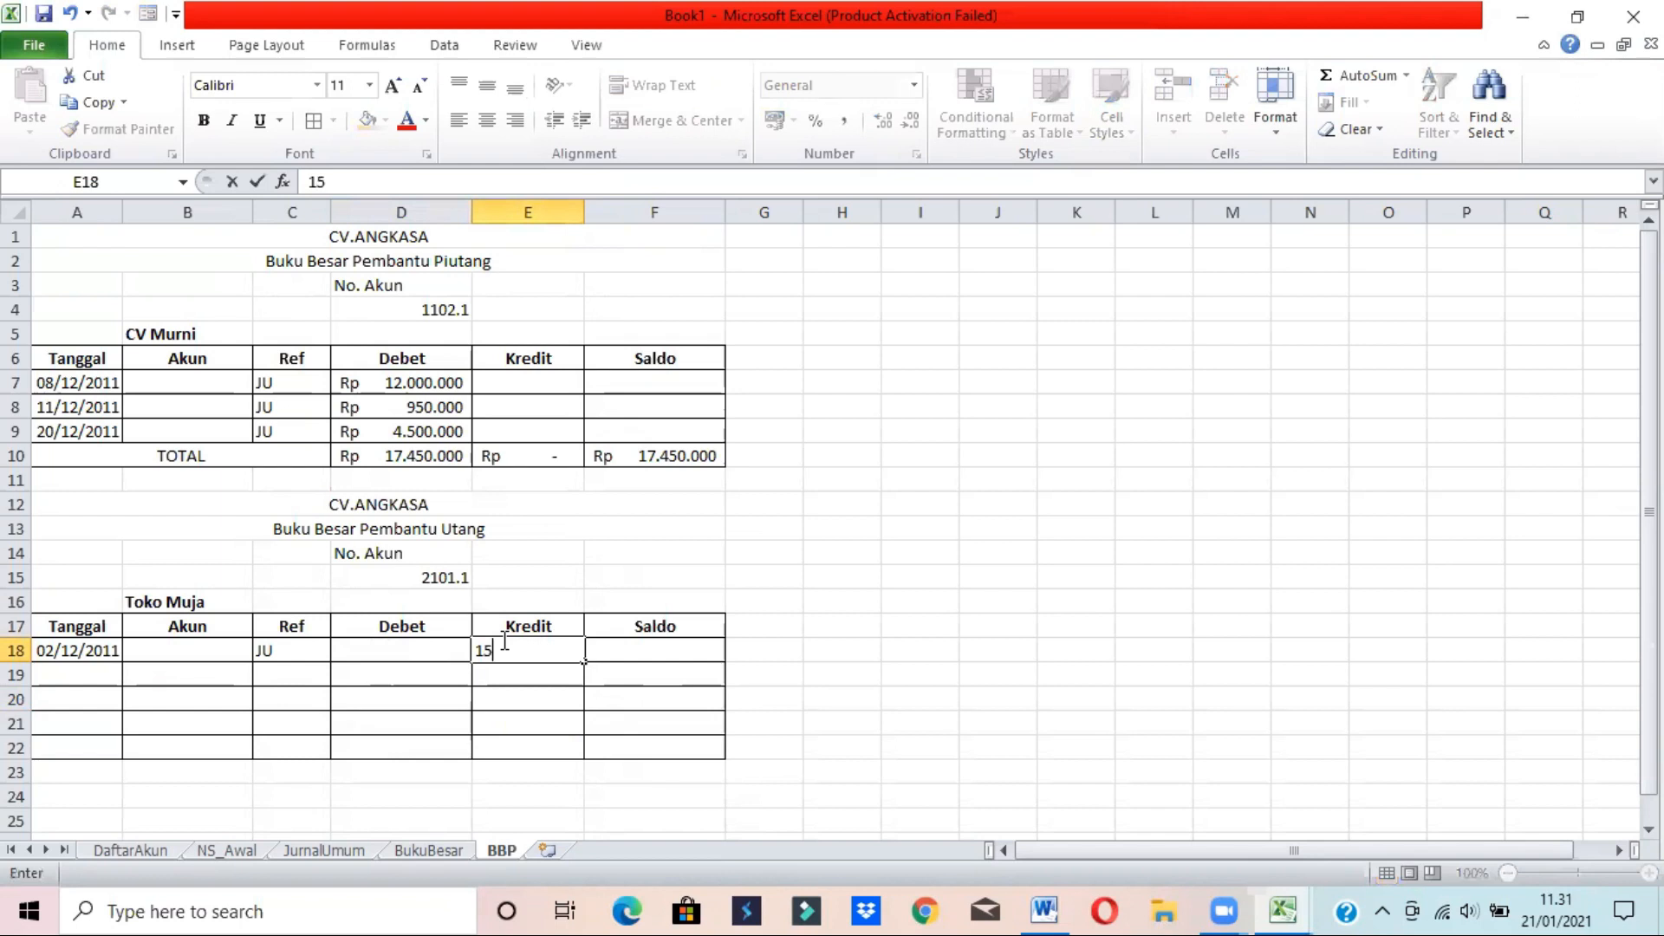
pyautogui.write('0000')
pyautogui.press('Return')
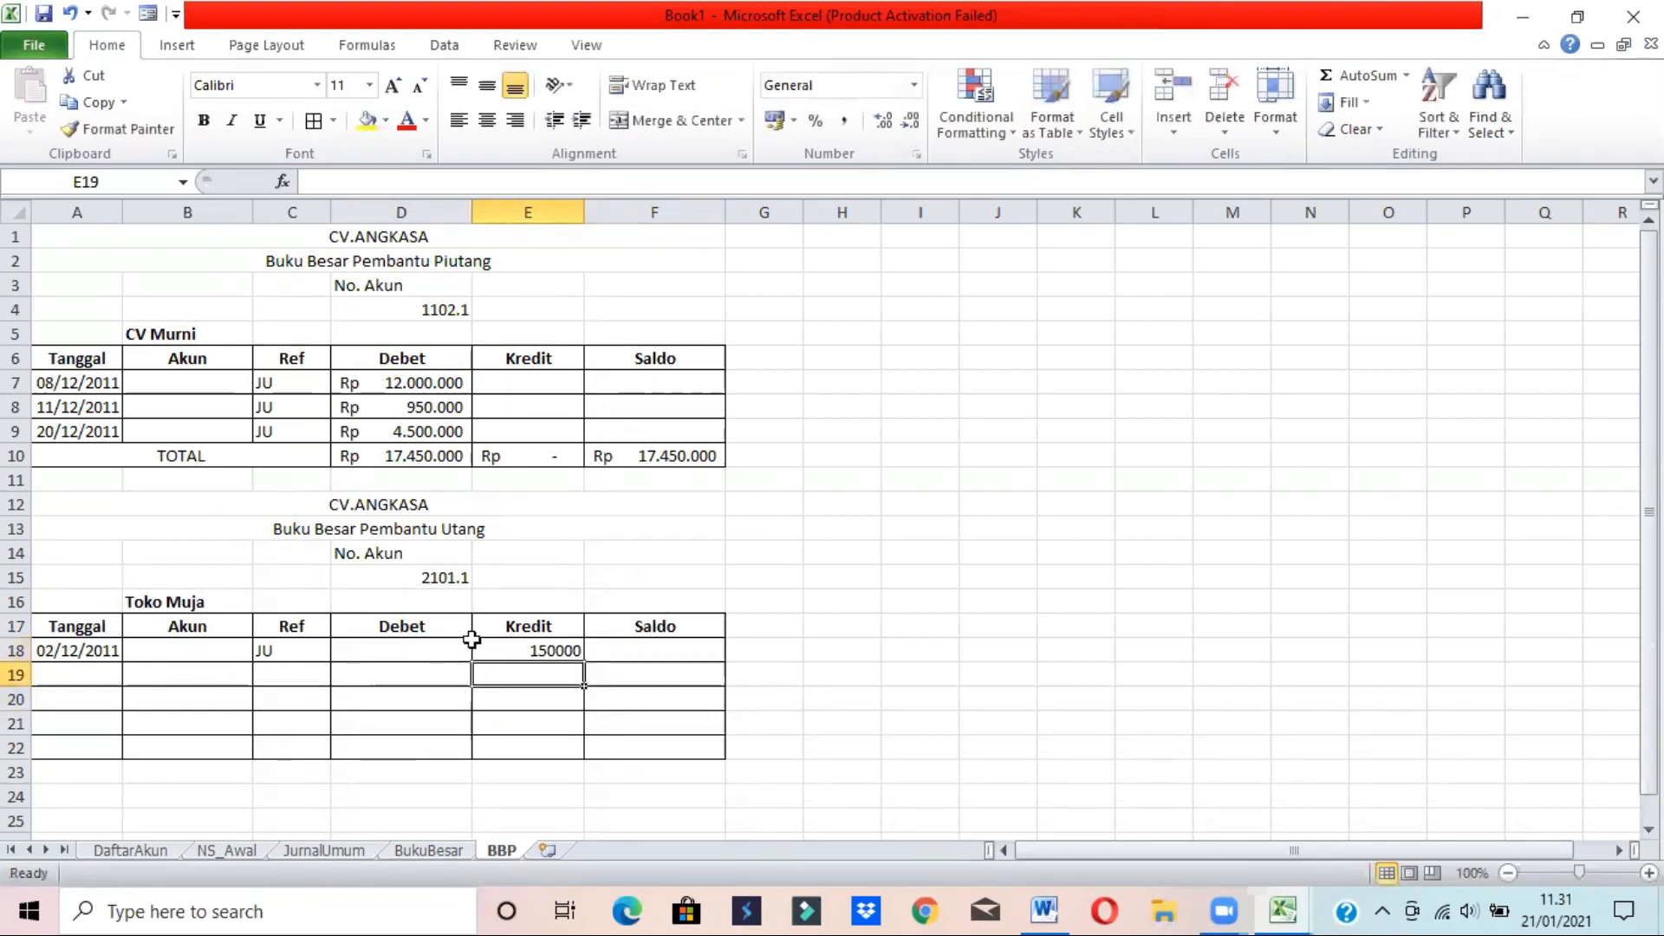
# - Delete the empty Toko Muja rows 19 to 21, and label the remaining row TOTAL in merged, centred cells A19:C19
pyautogui.moveTo(19, 674); pyautogui.dragTo(23, 722)
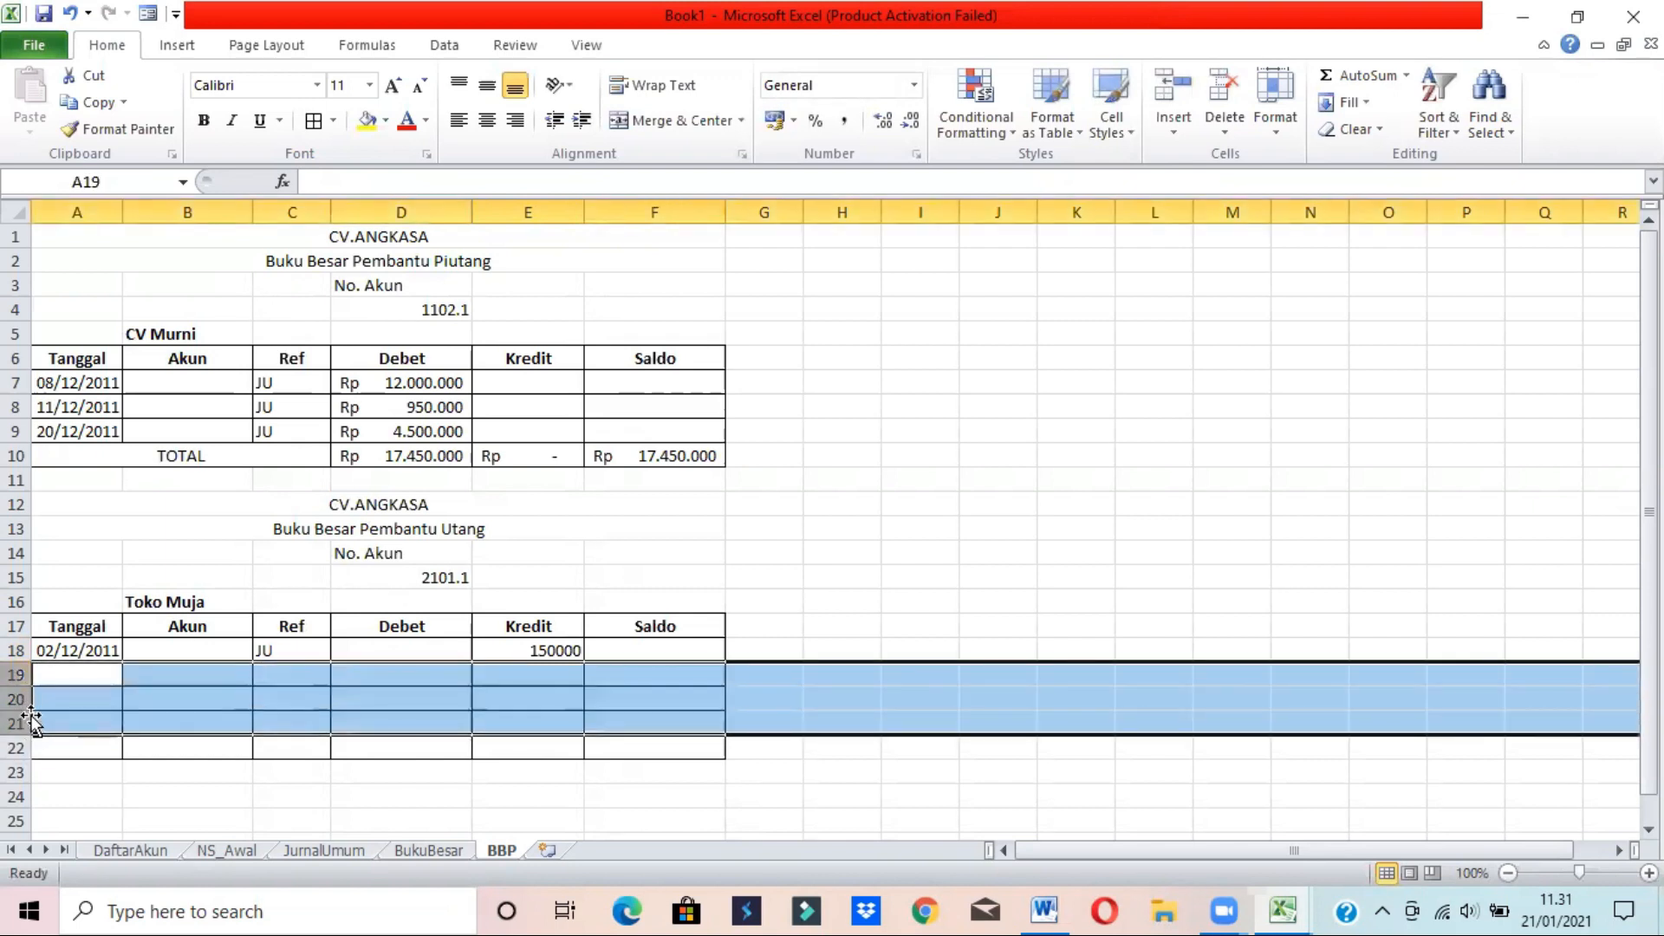
pyautogui.rightClick(15, 680)
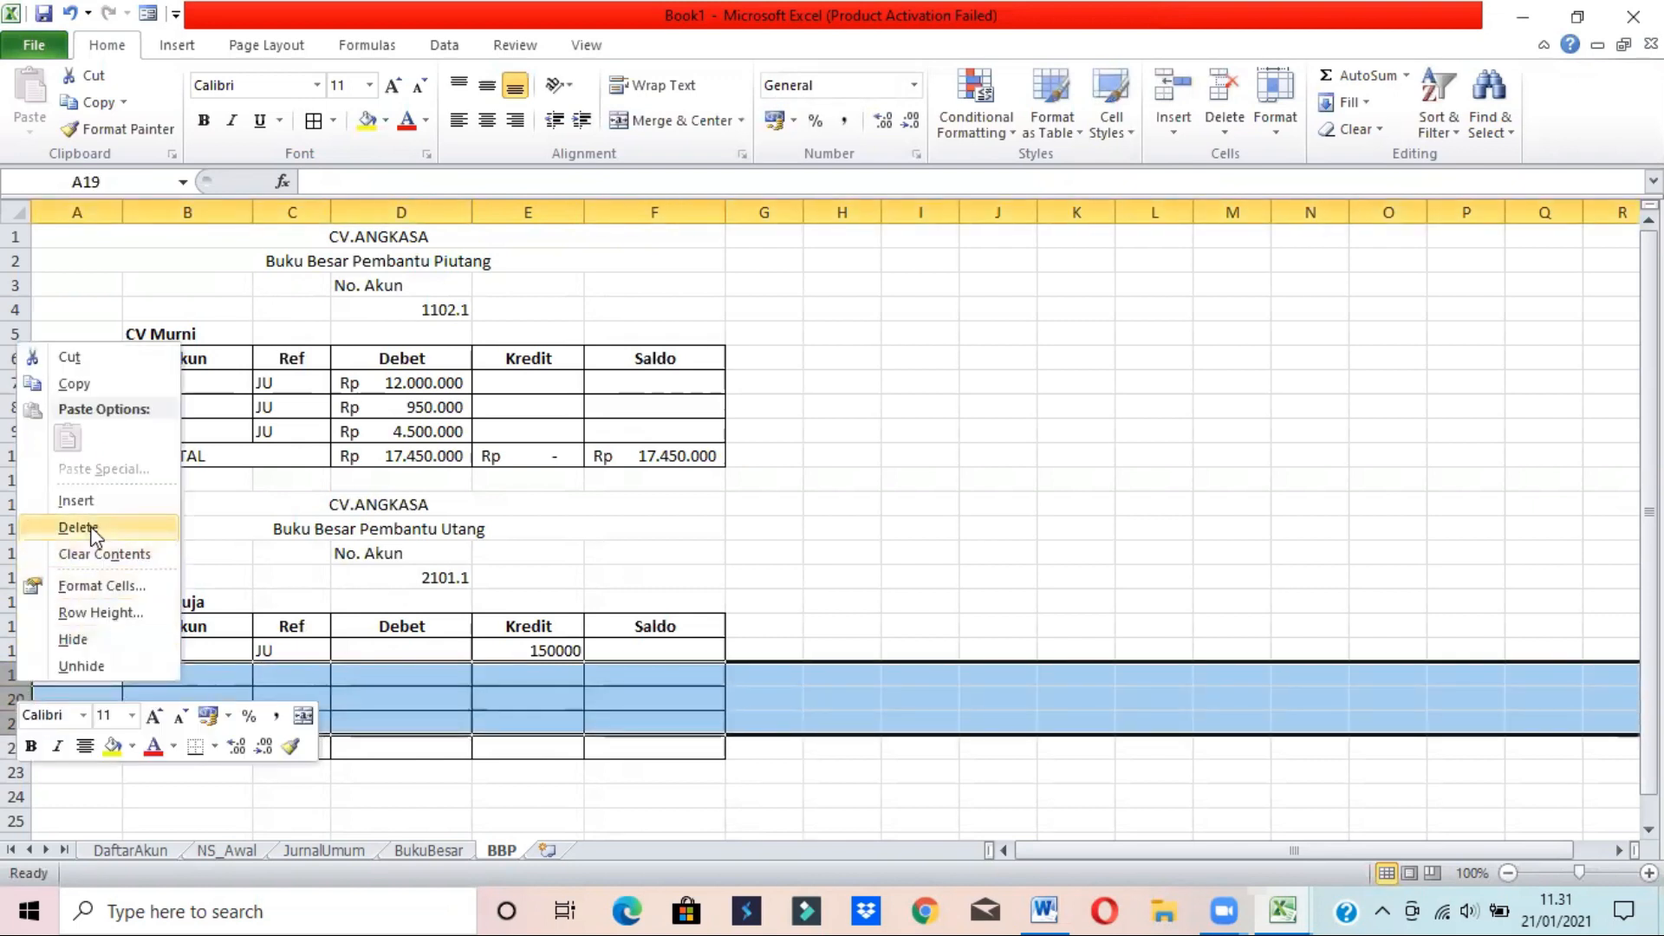
pyautogui.click(83, 527)
pyautogui.moveTo(96, 672); pyautogui.dragTo(291, 675)
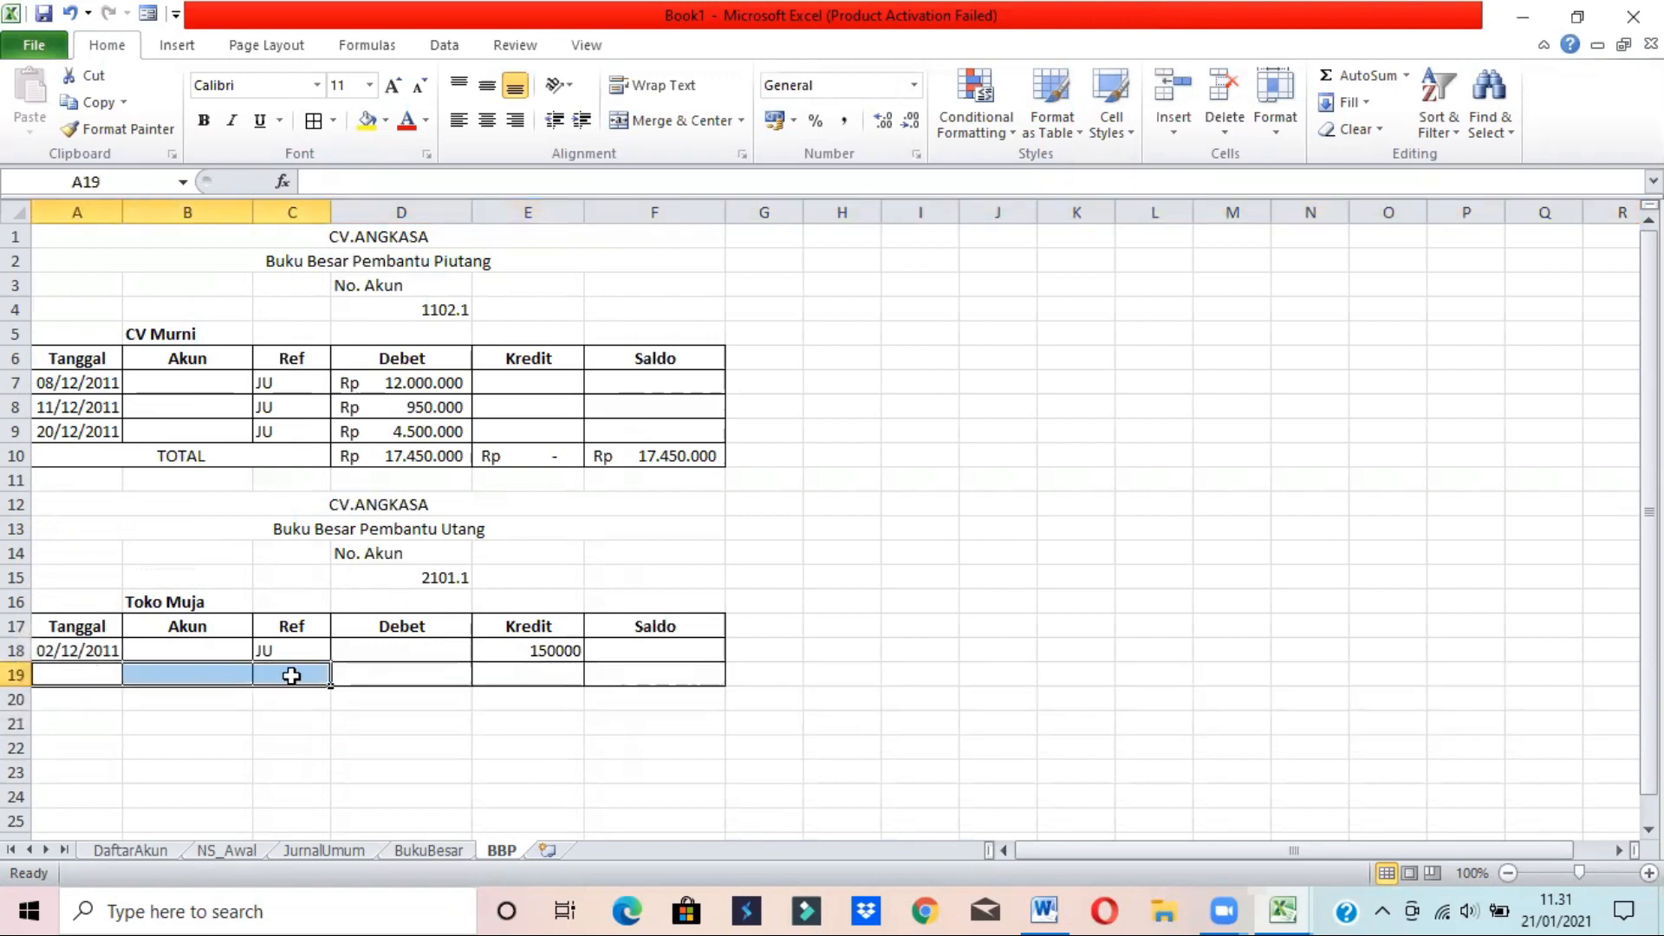
pyautogui.click(678, 121)
pyautogui.write('TOTAL')
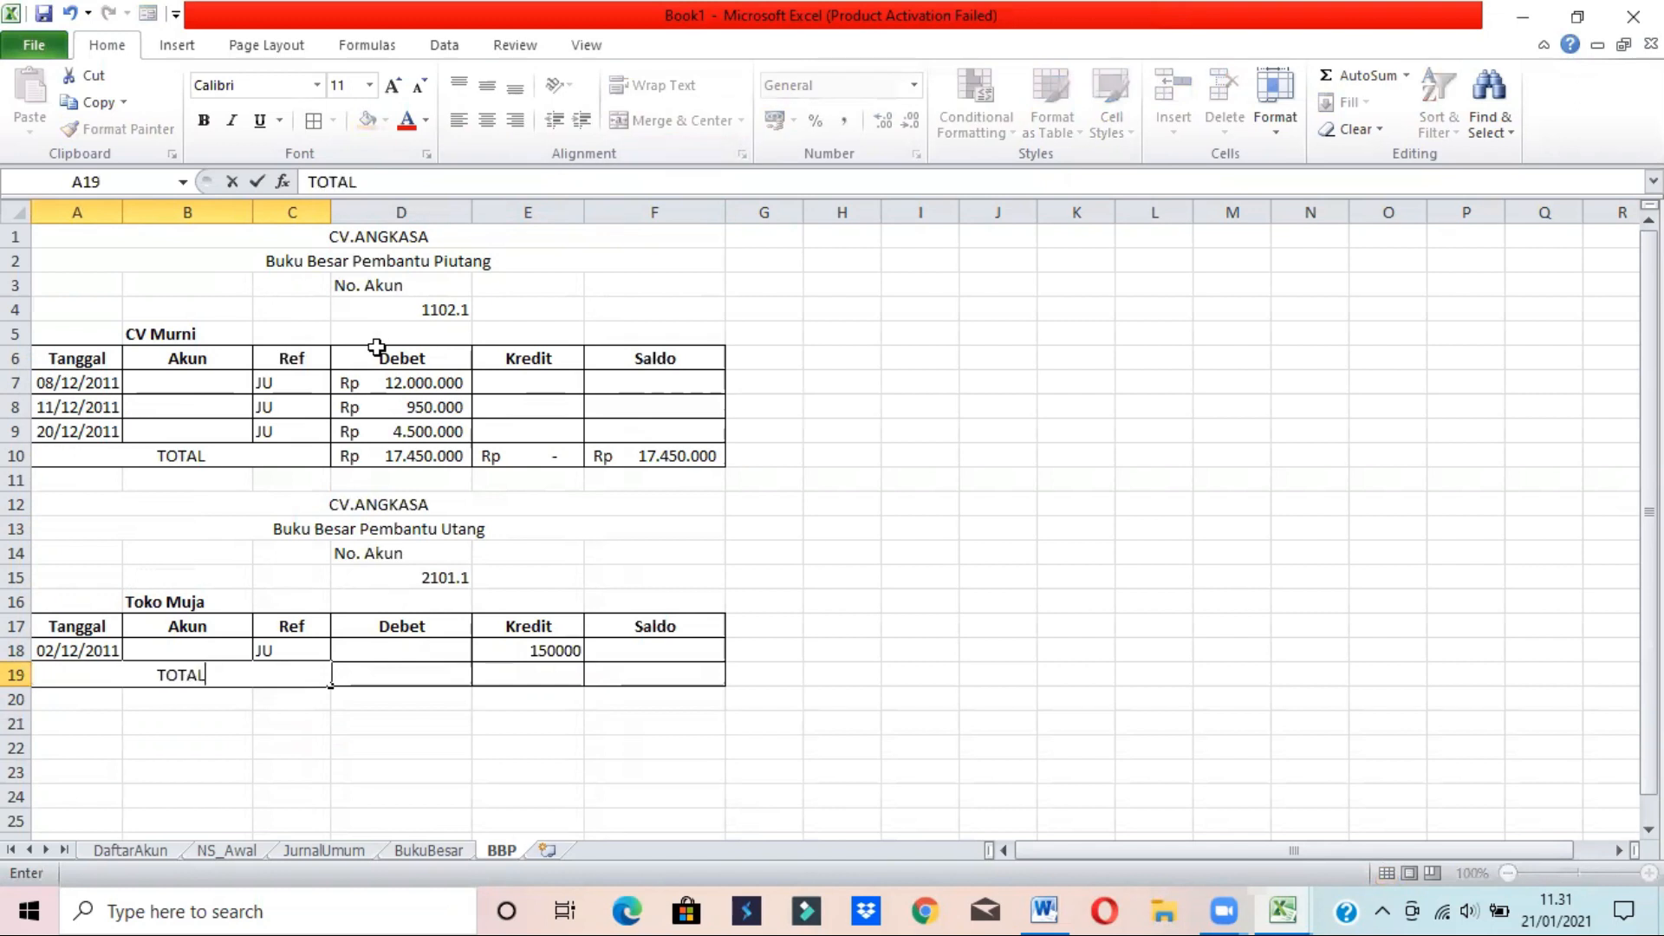
# - Total the Toko Muja Debet in D19 with =SUBTOTAL(9;D18) and extend the formula to Kredit in E19
pyautogui.press('Tab')
pyautogui.write('=')
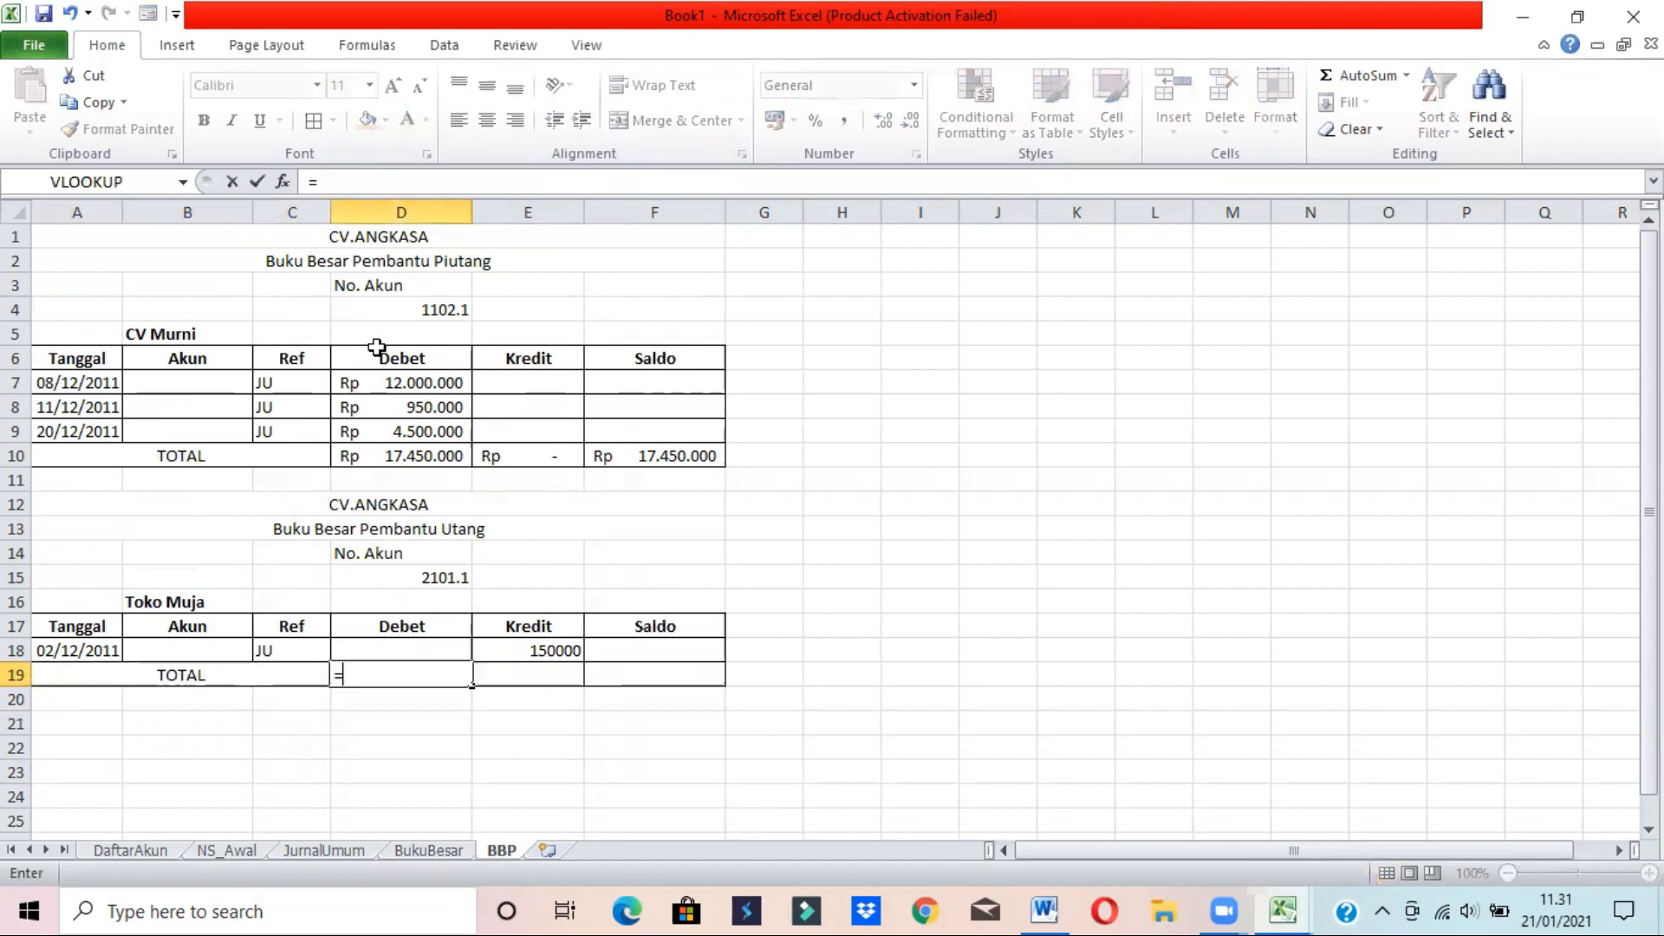
pyautogui.write('SUBTOTAL(9;')
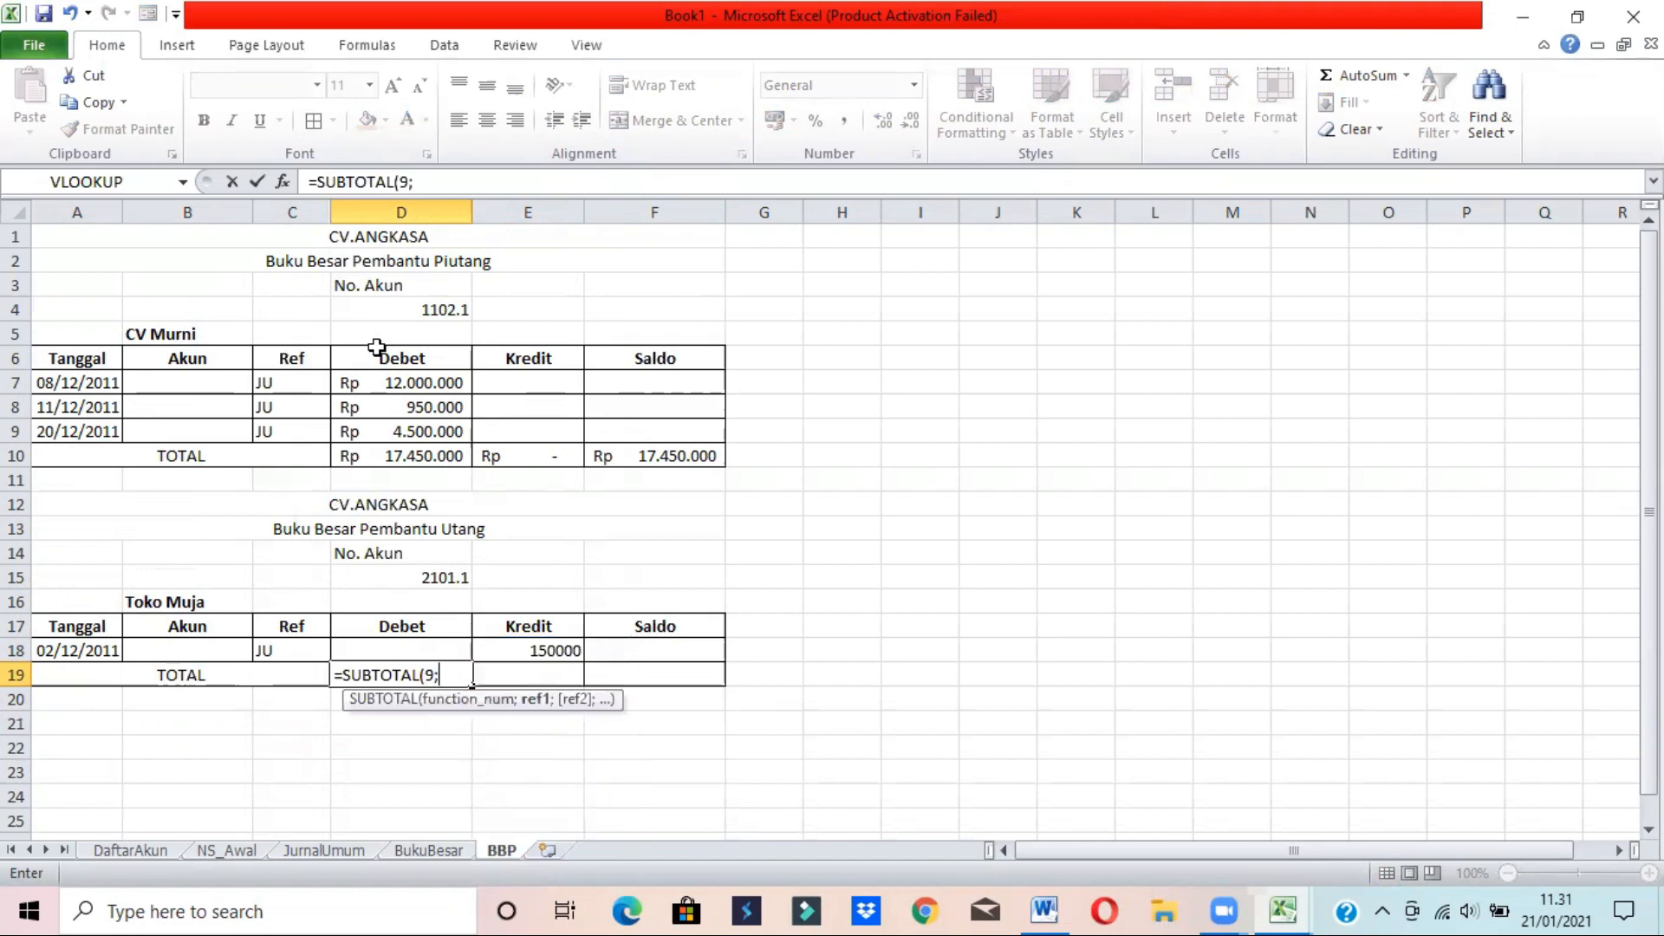
pyautogui.click(387, 649)
pyautogui.write(')')
pyautogui.press('Return')
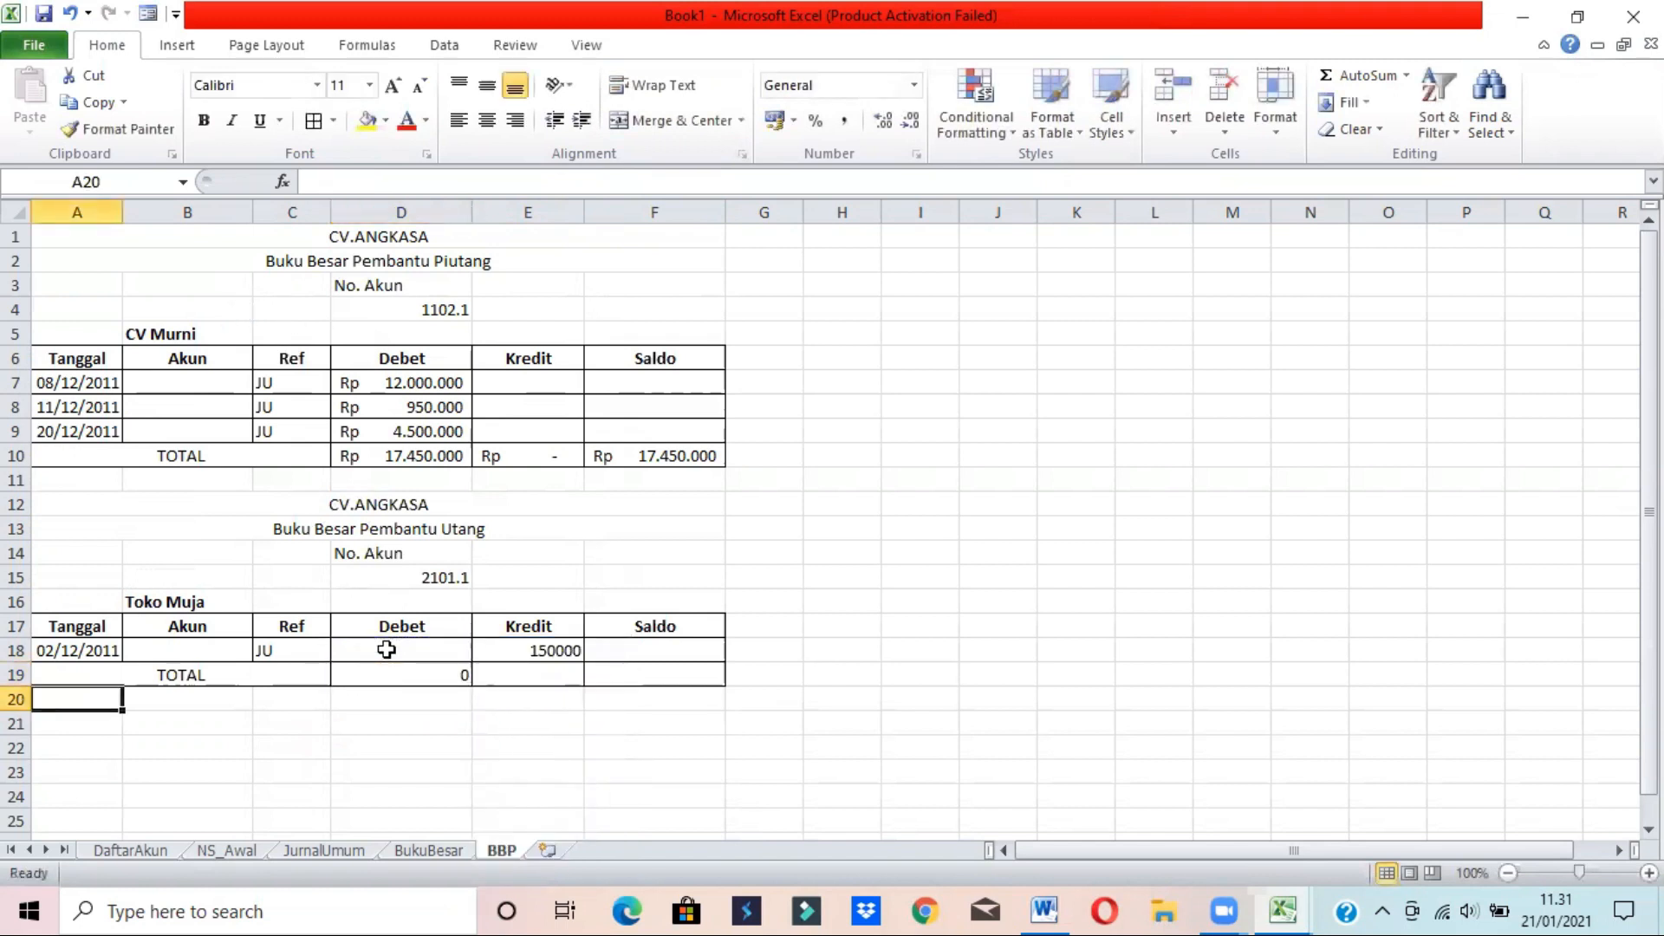
pyautogui.click(450, 680)
pyautogui.moveTo(470, 683); pyautogui.dragTo(546, 694)
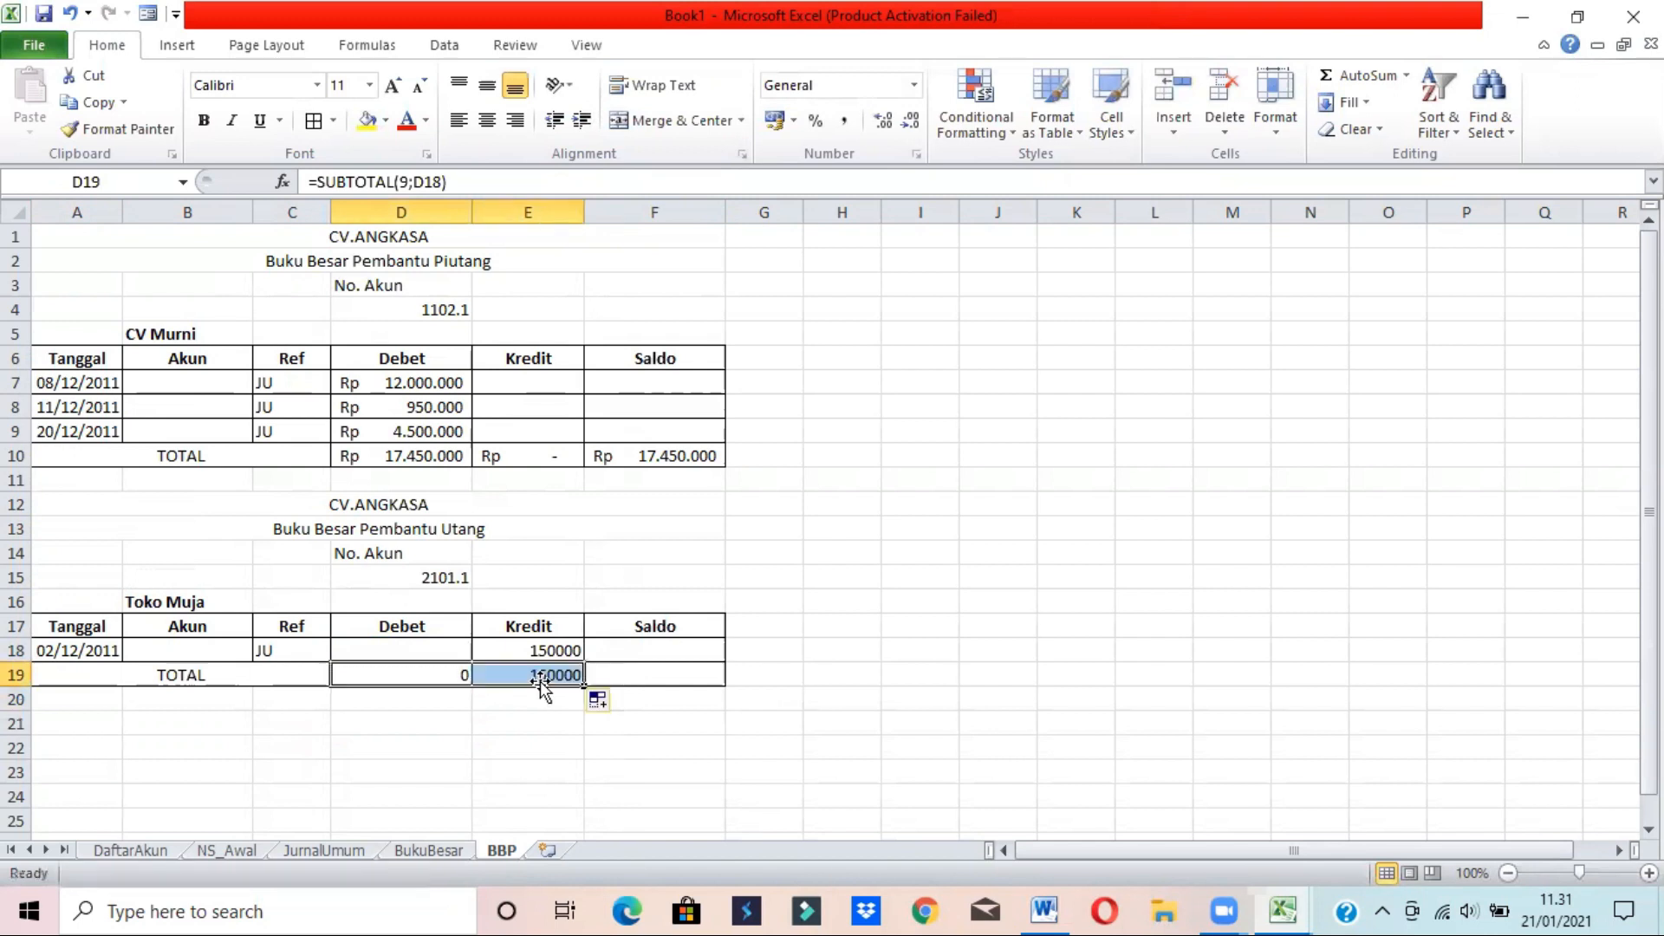
# - Calculate the Toko Muja Saldo in F19 with =E19-D19
pyautogui.click(708, 672)
pyautogui.write('=')
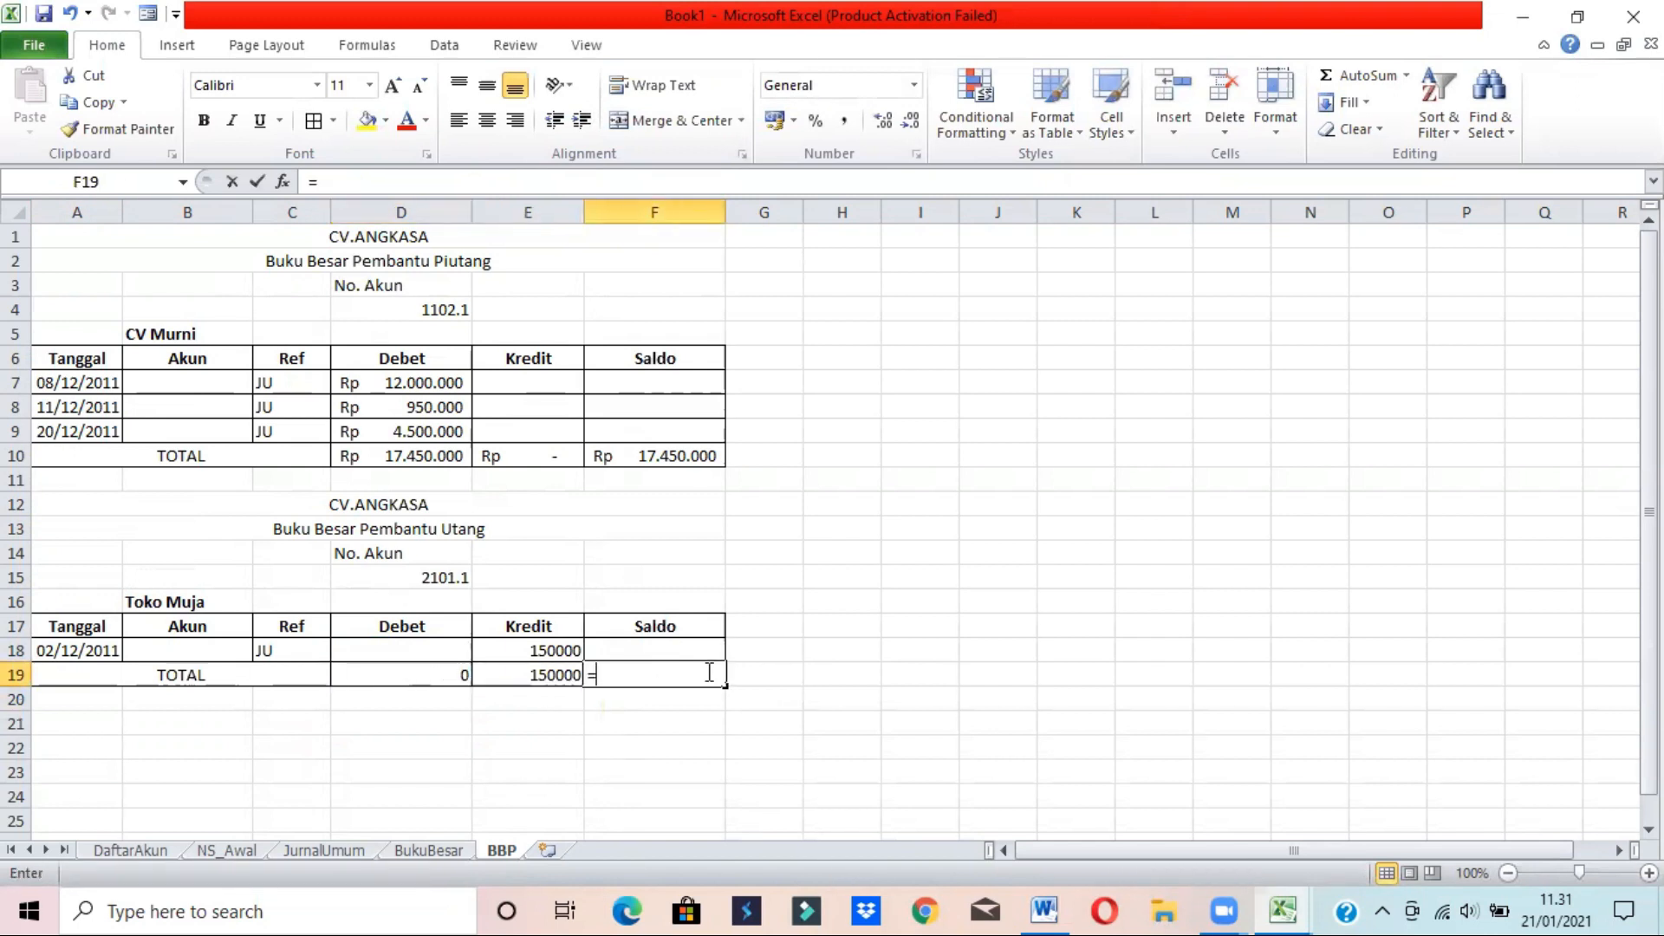
pyautogui.click(537, 672)
pyautogui.write('-')
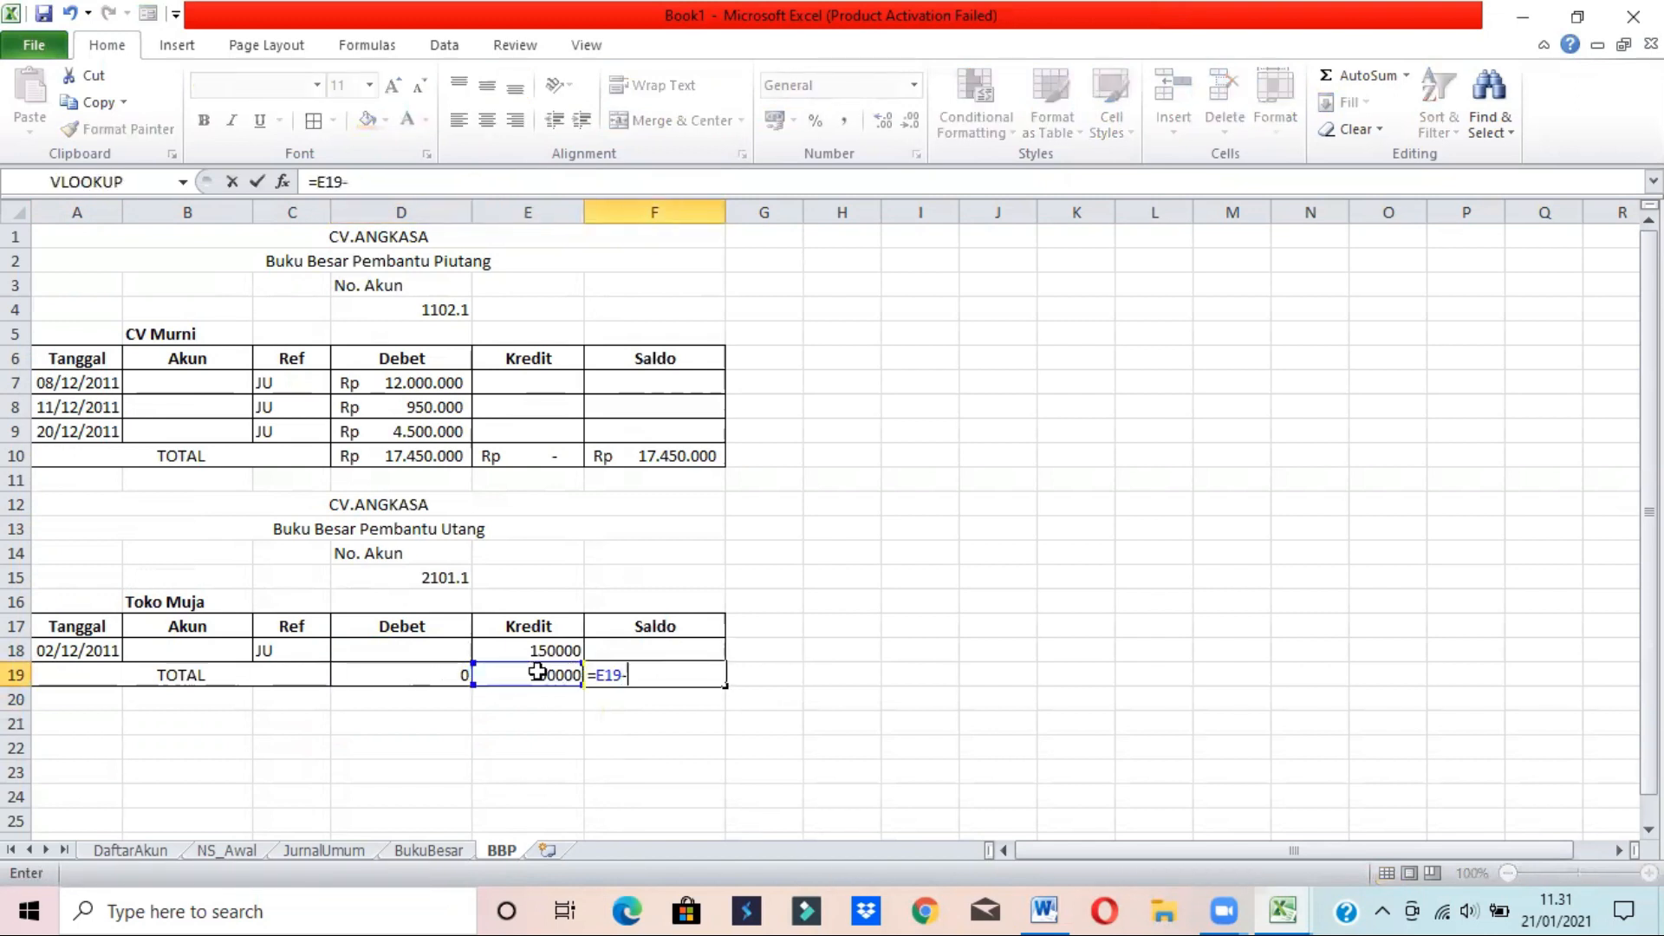
pyautogui.click(433, 678)
pyautogui.press('Return')
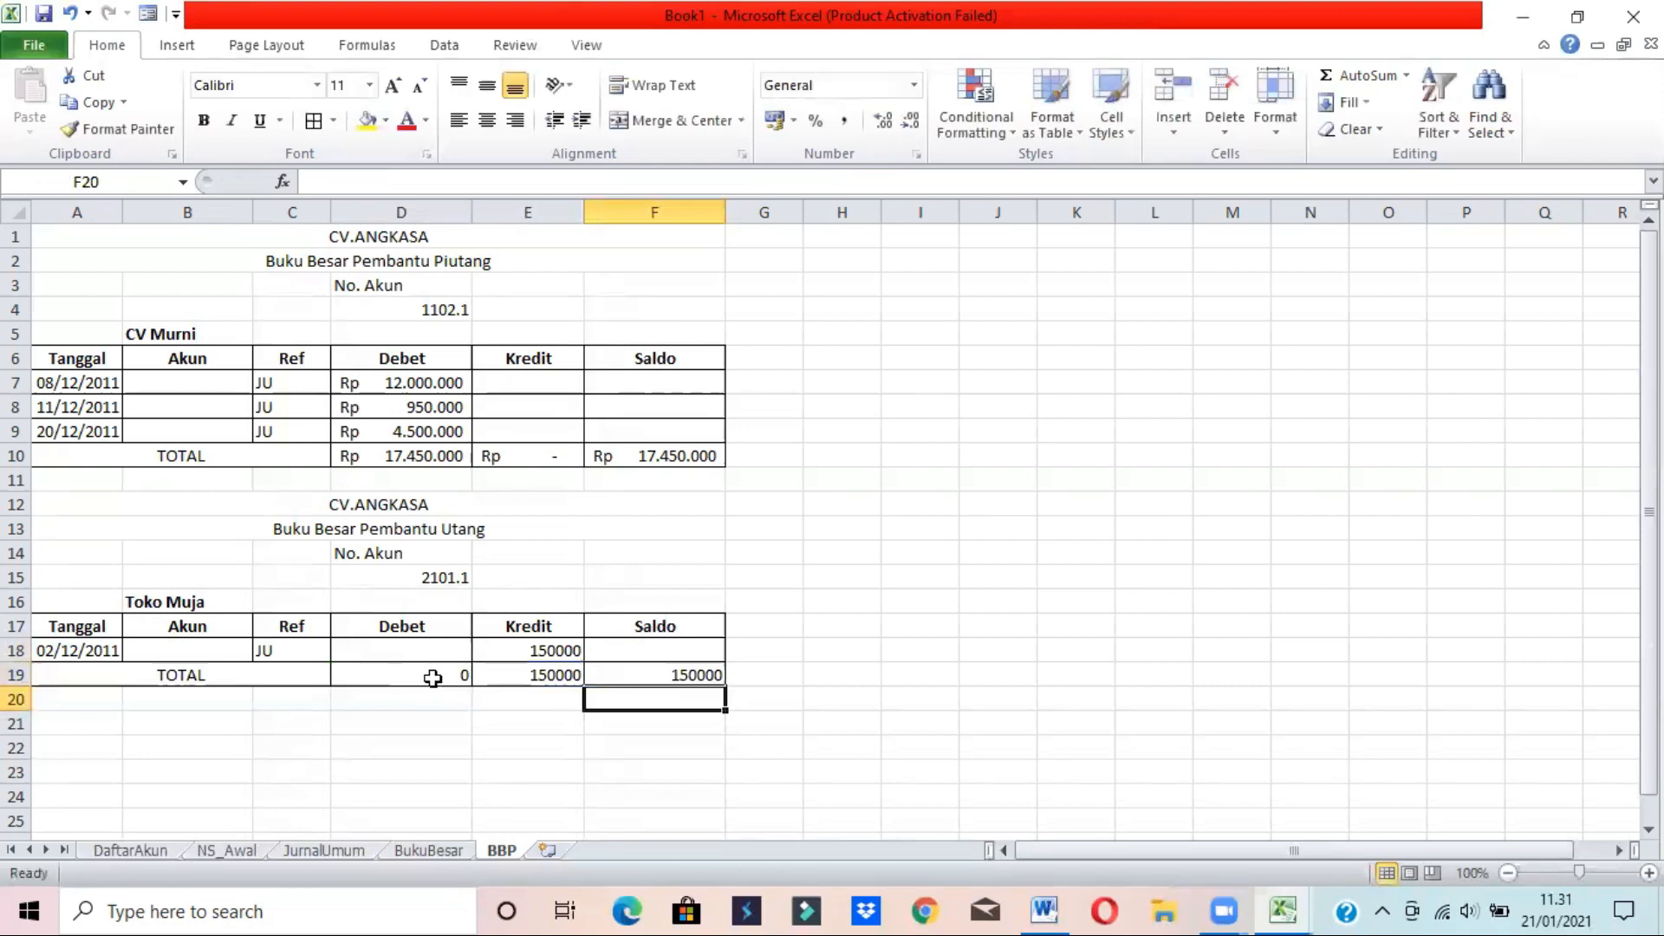
# - Apply the Rupiah accounting format to the Toko Muja totals D19:F19 and the Kredit amount in E18
pyautogui.click(447, 676)
pyautogui.keyDown('shift'); pyautogui.click(668, 672); pyautogui.keyUp('shift')
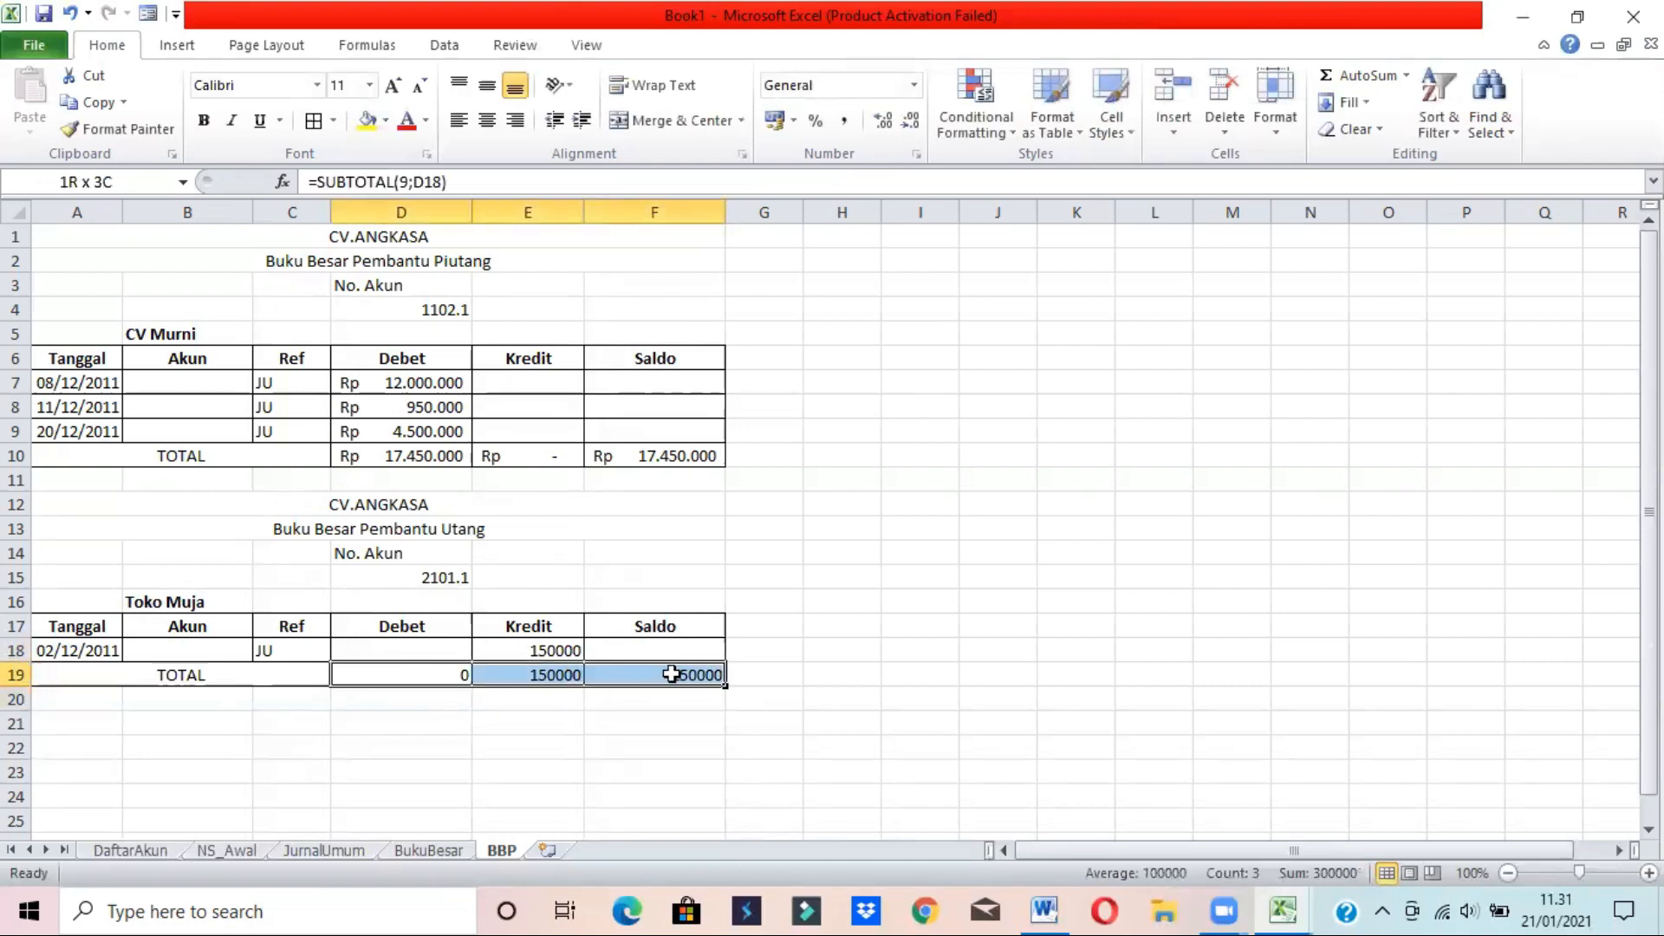
pyautogui.click(775, 122)
pyautogui.moveTo(594, 223); pyautogui.dragTo(593, 215)
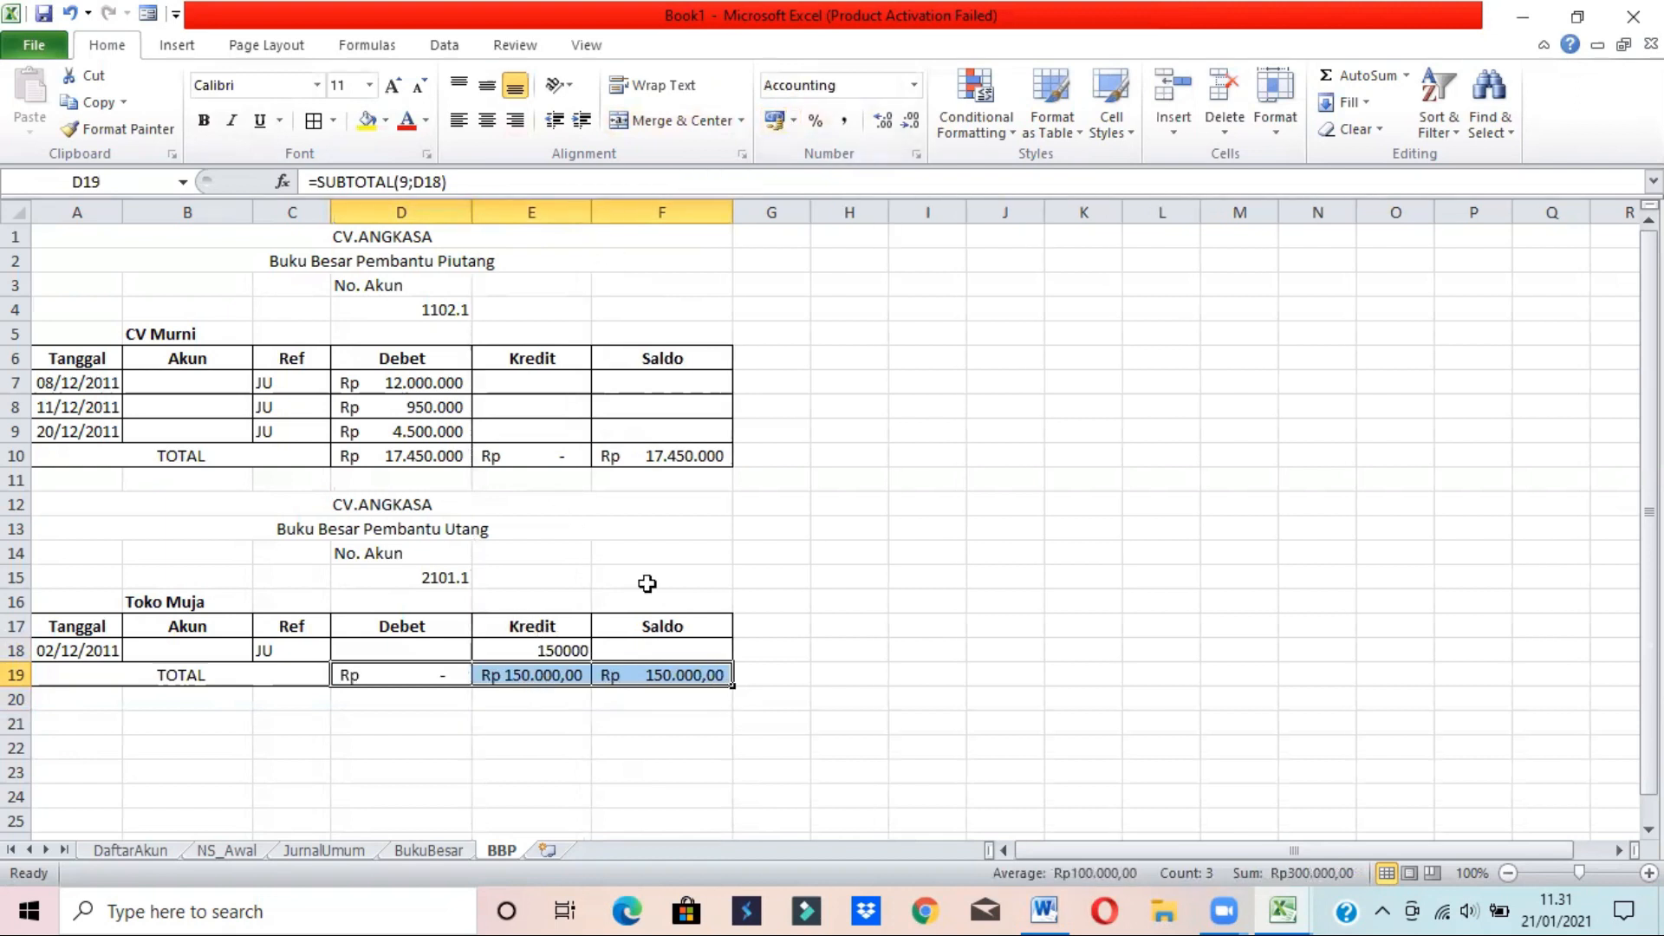
pyautogui.click(539, 645)
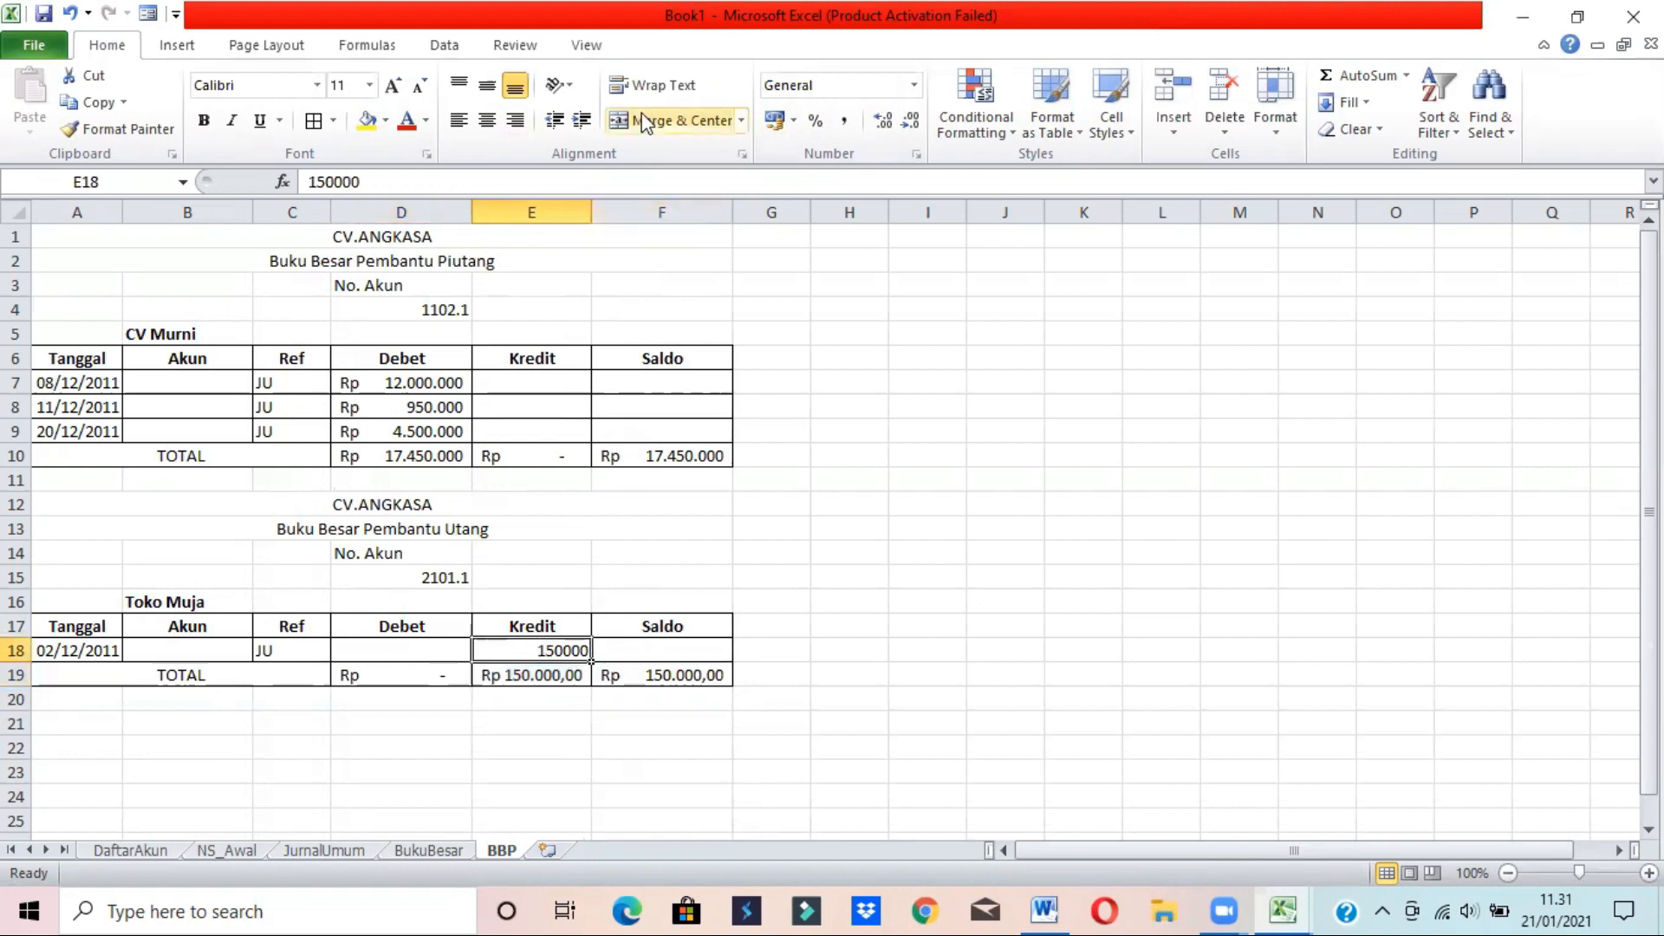
pyautogui.click(774, 121)
# - Remove both decimal places from the Toko Muja Kredit and Saldo amounts in E18:F19
pyautogui.click(658, 674)
pyautogui.moveTo(538, 652); pyautogui.dragTo(645, 675)
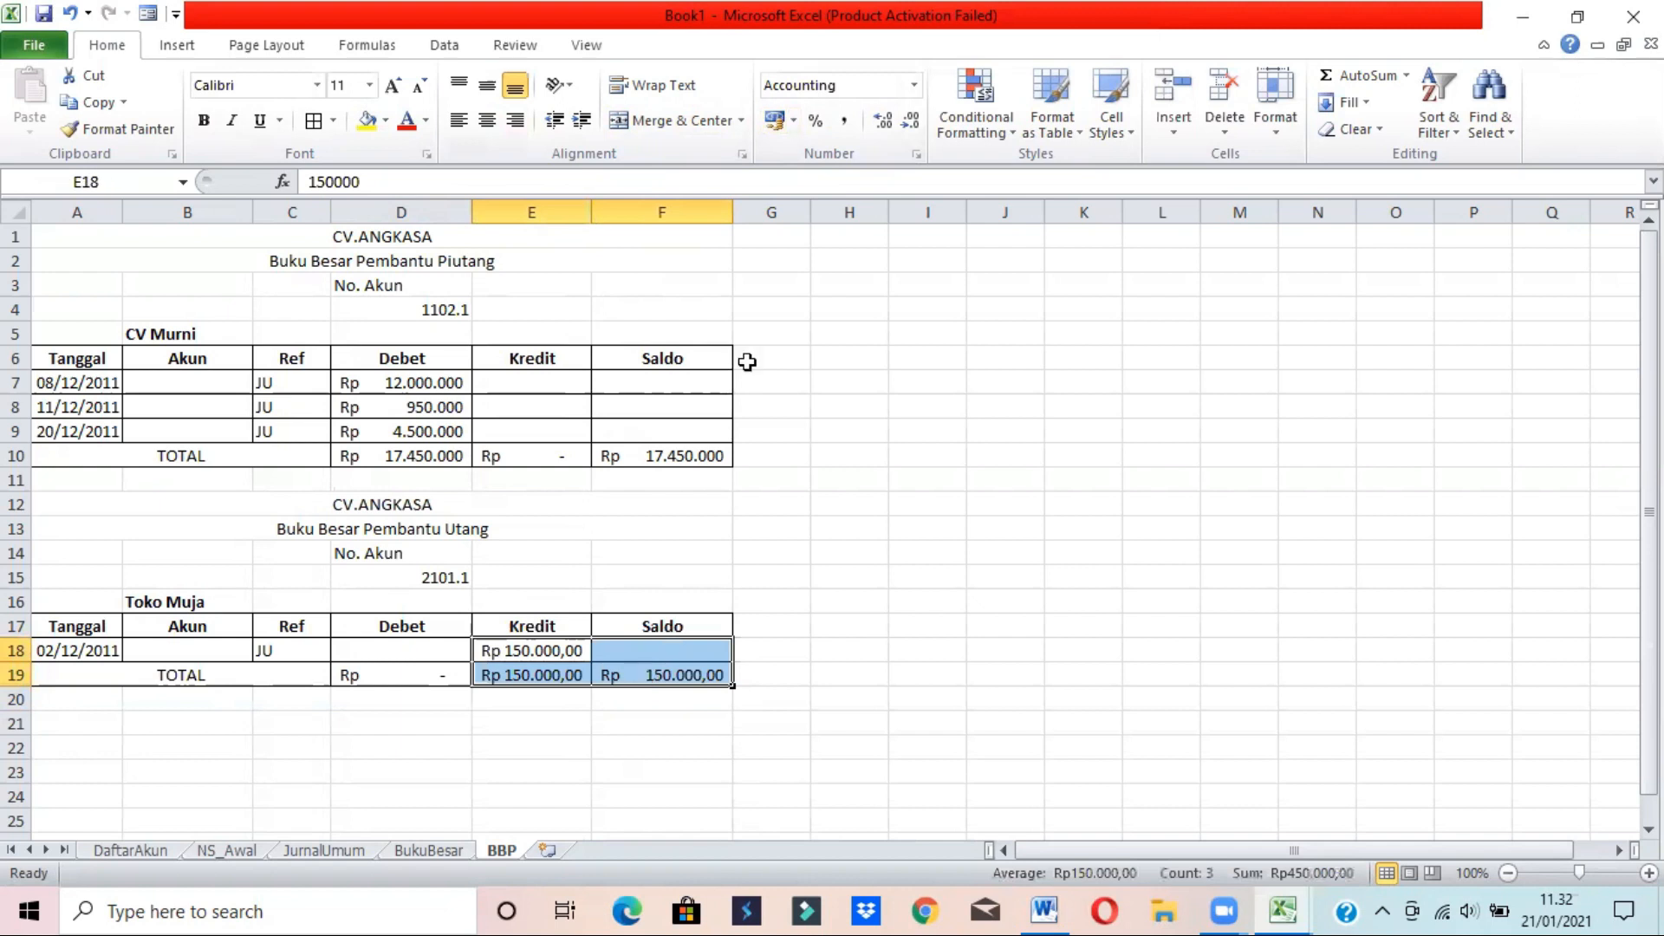
pyautogui.click(910, 121)
pyautogui.click(910, 121)
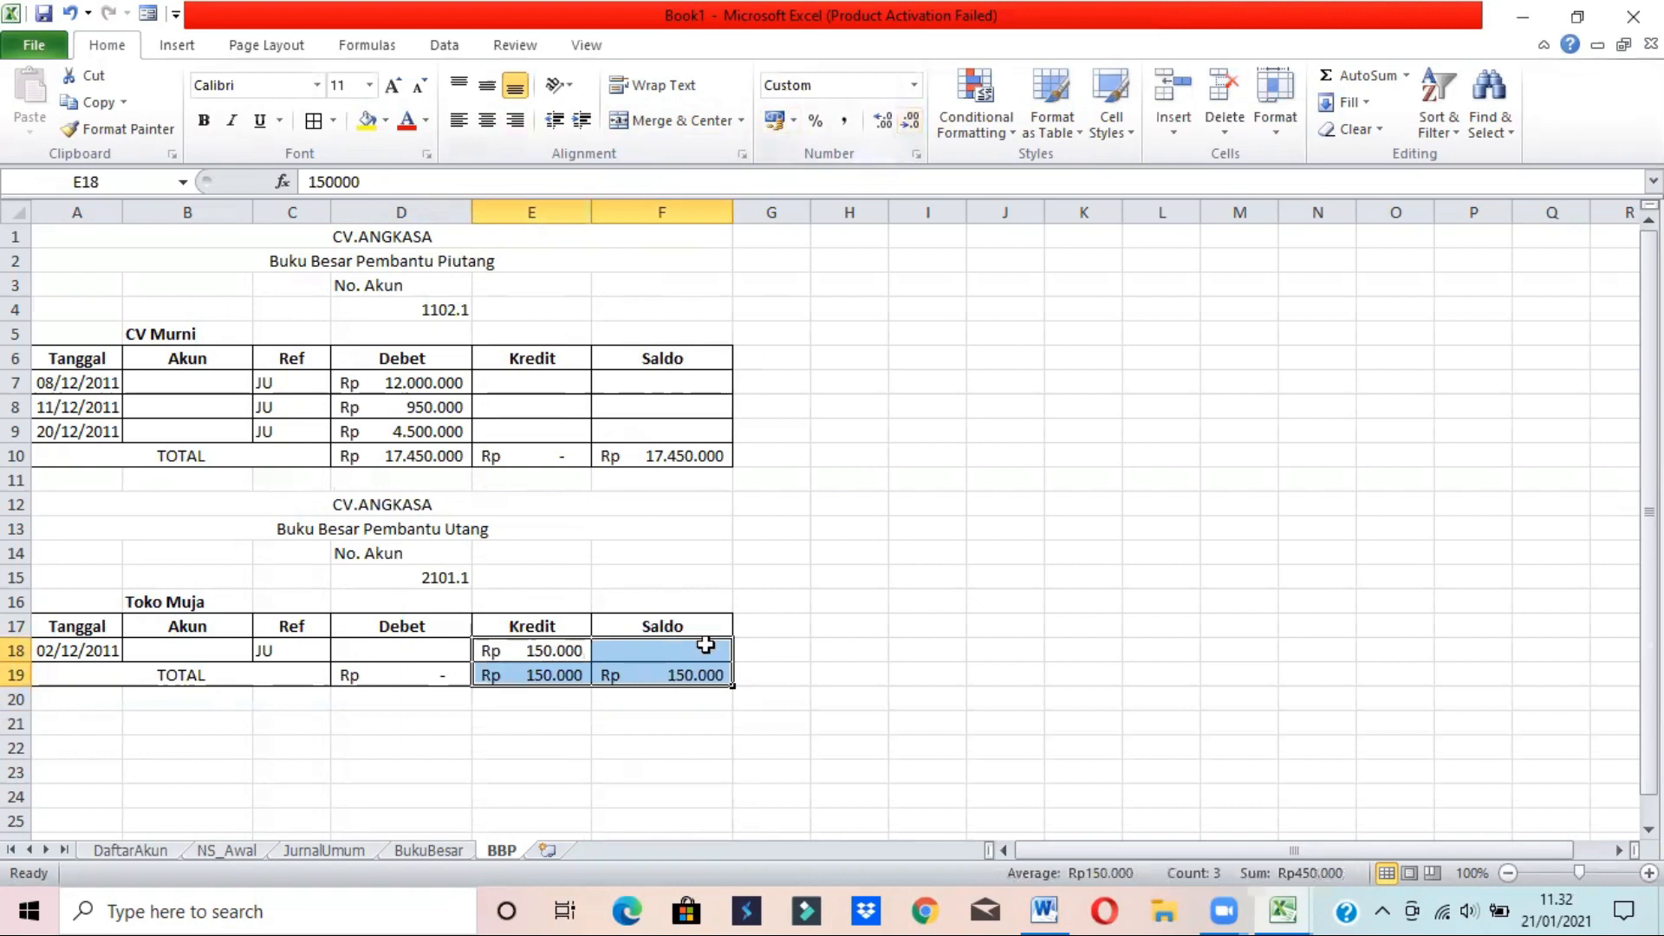
pyautogui.click(639, 675)
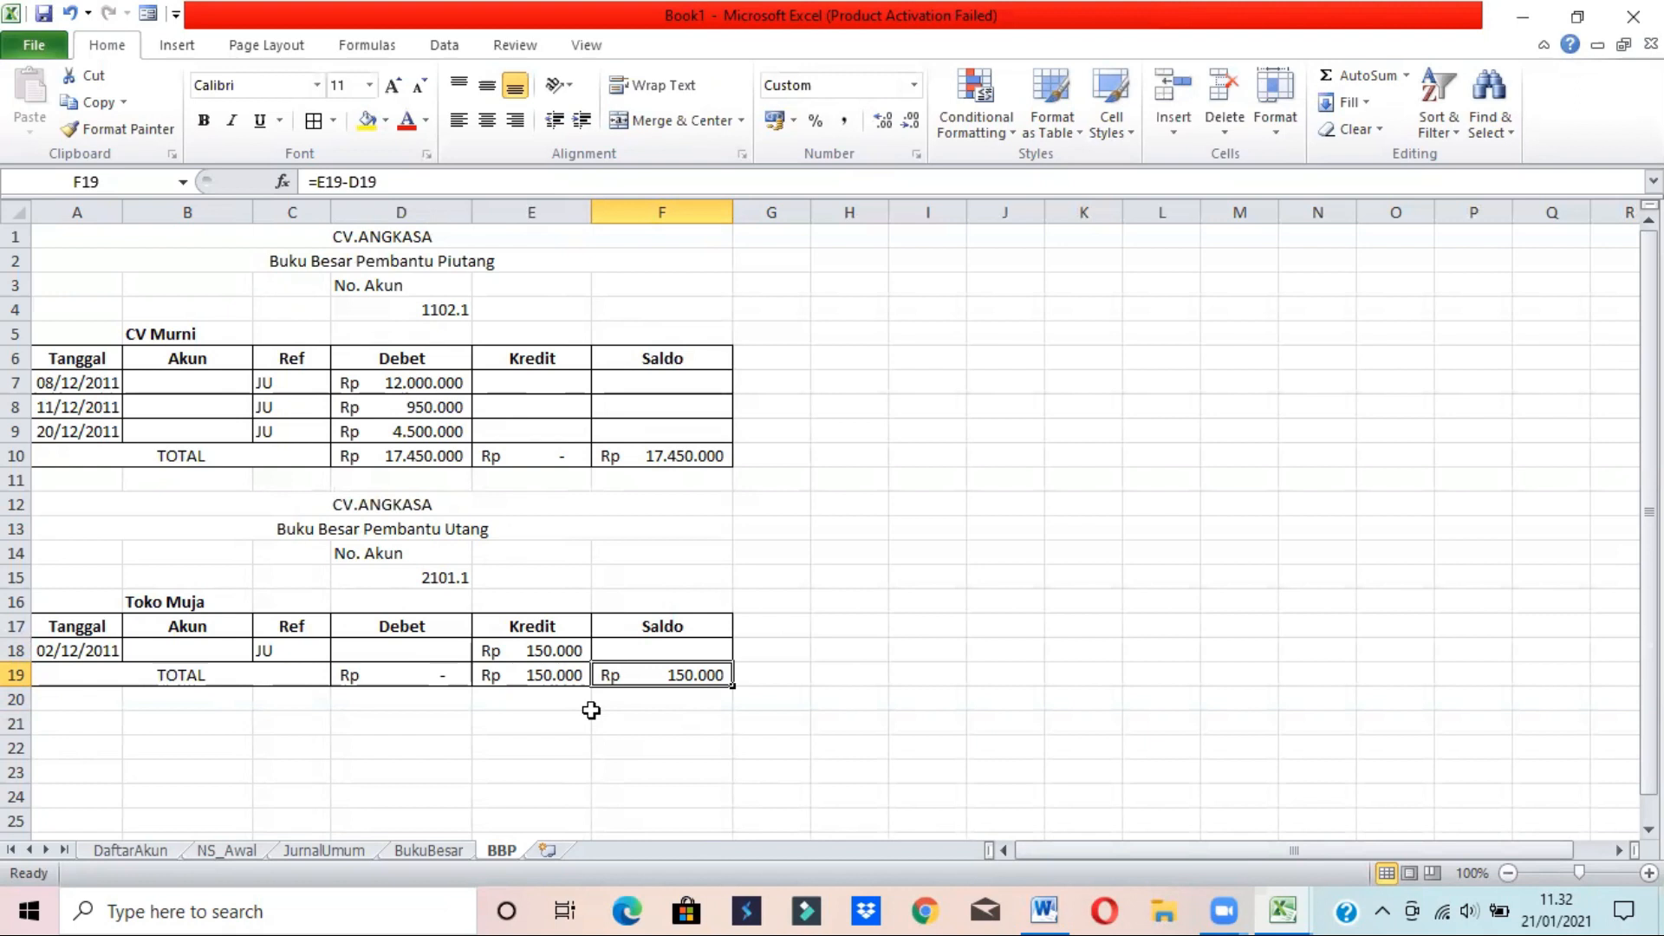
pyautogui.click(921, 656)
pyautogui.click(658, 675)
pyautogui.click(923, 597)
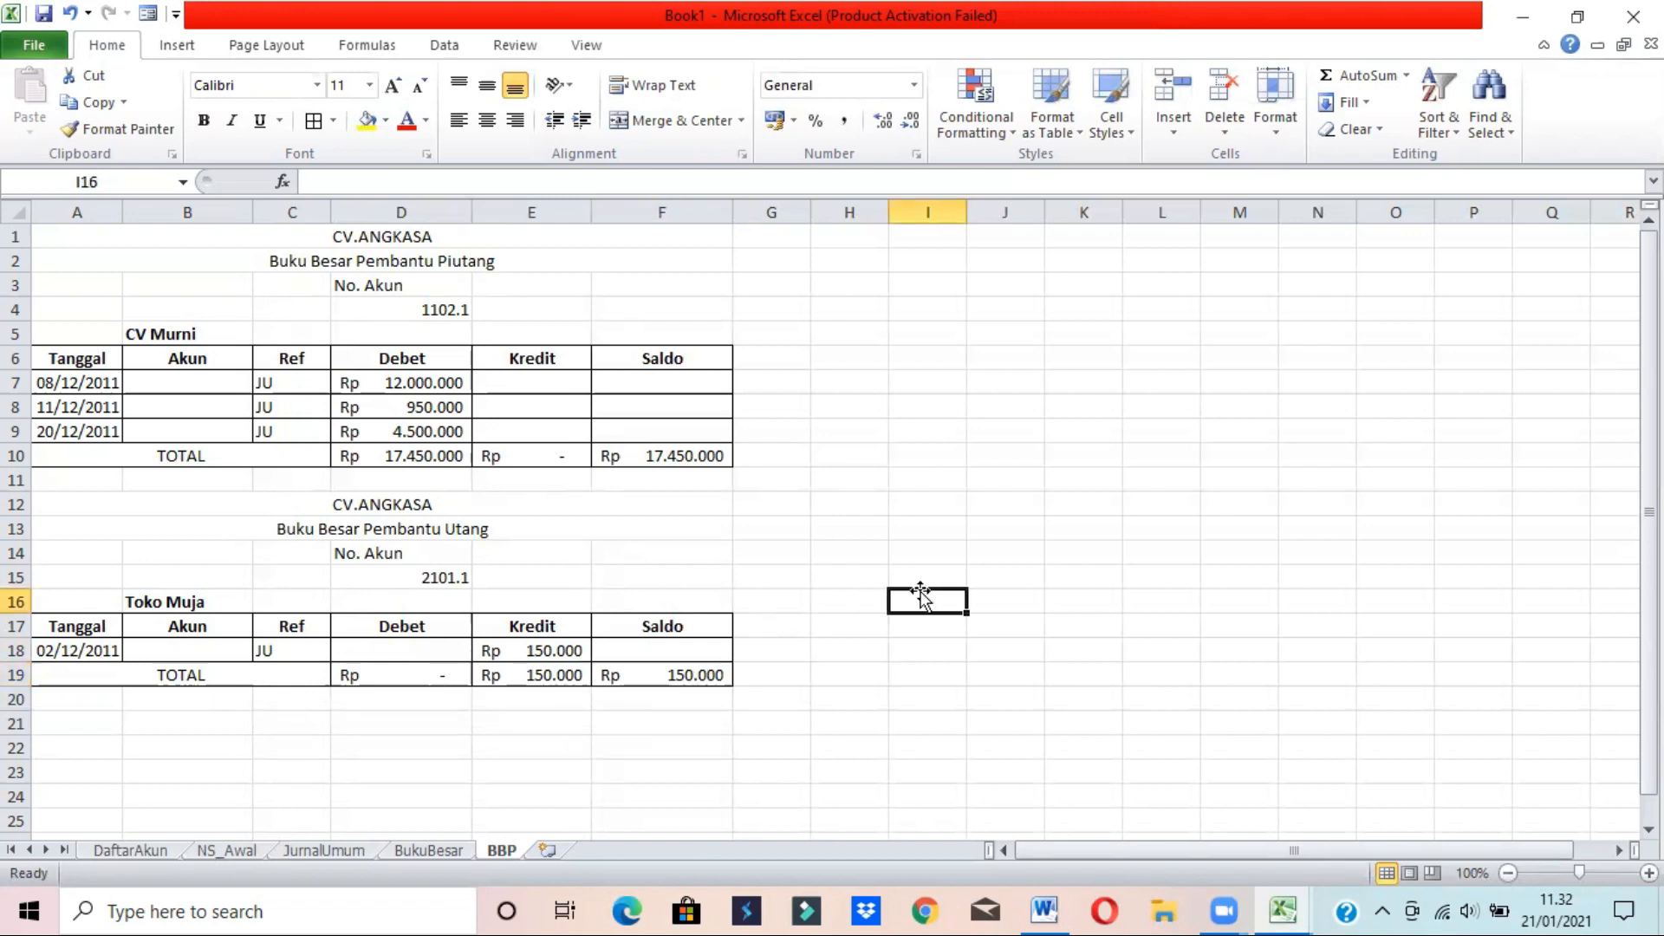
# - Compare the CV Murni and Toko Muja totals and Saldo with the finished ledger picture under step j in the Word guide
pyautogui.click(1057, 901)
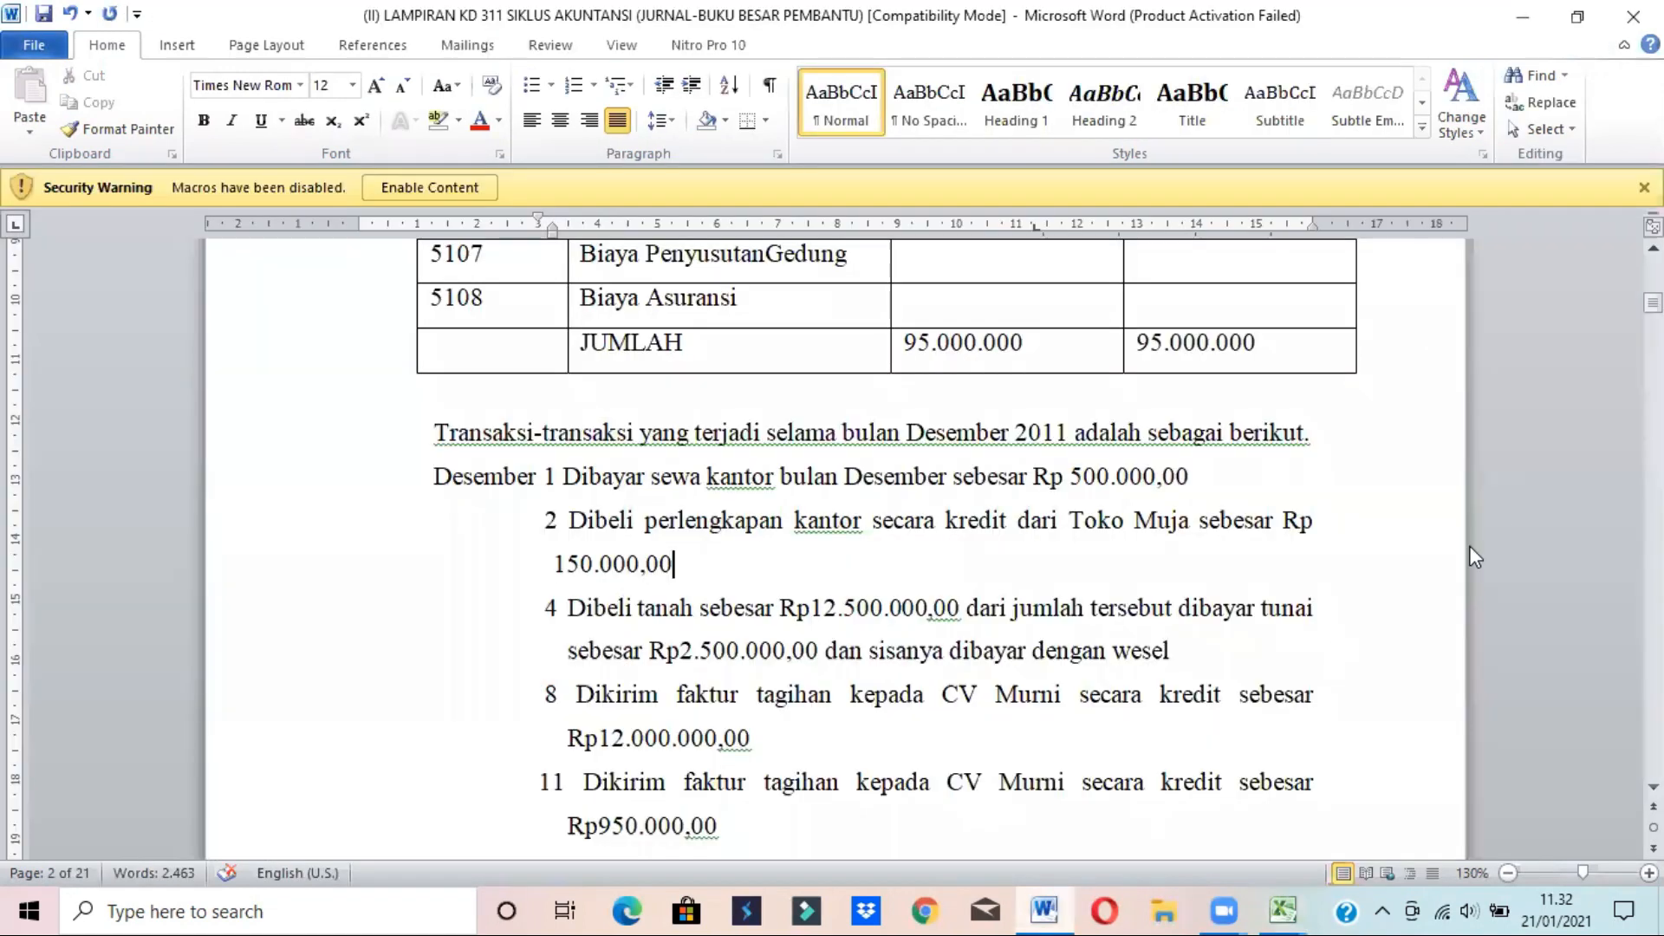
pyautogui.moveTo(1653, 302); pyautogui.dragTo(1652, 561)
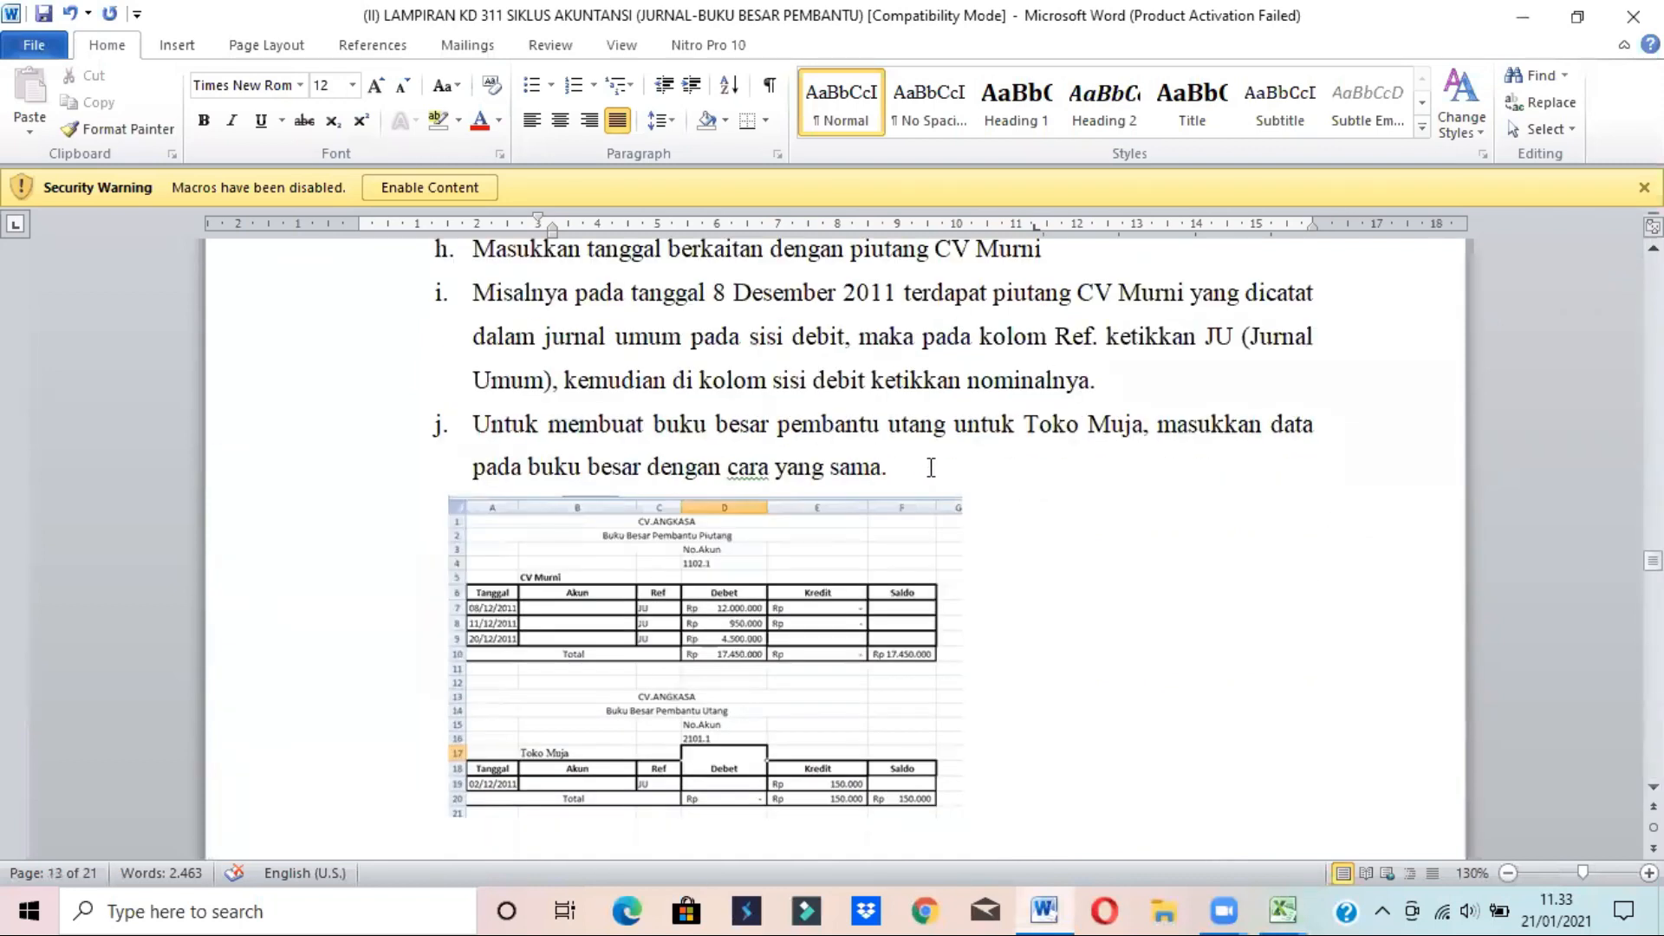
pyautogui.click(982, 452)
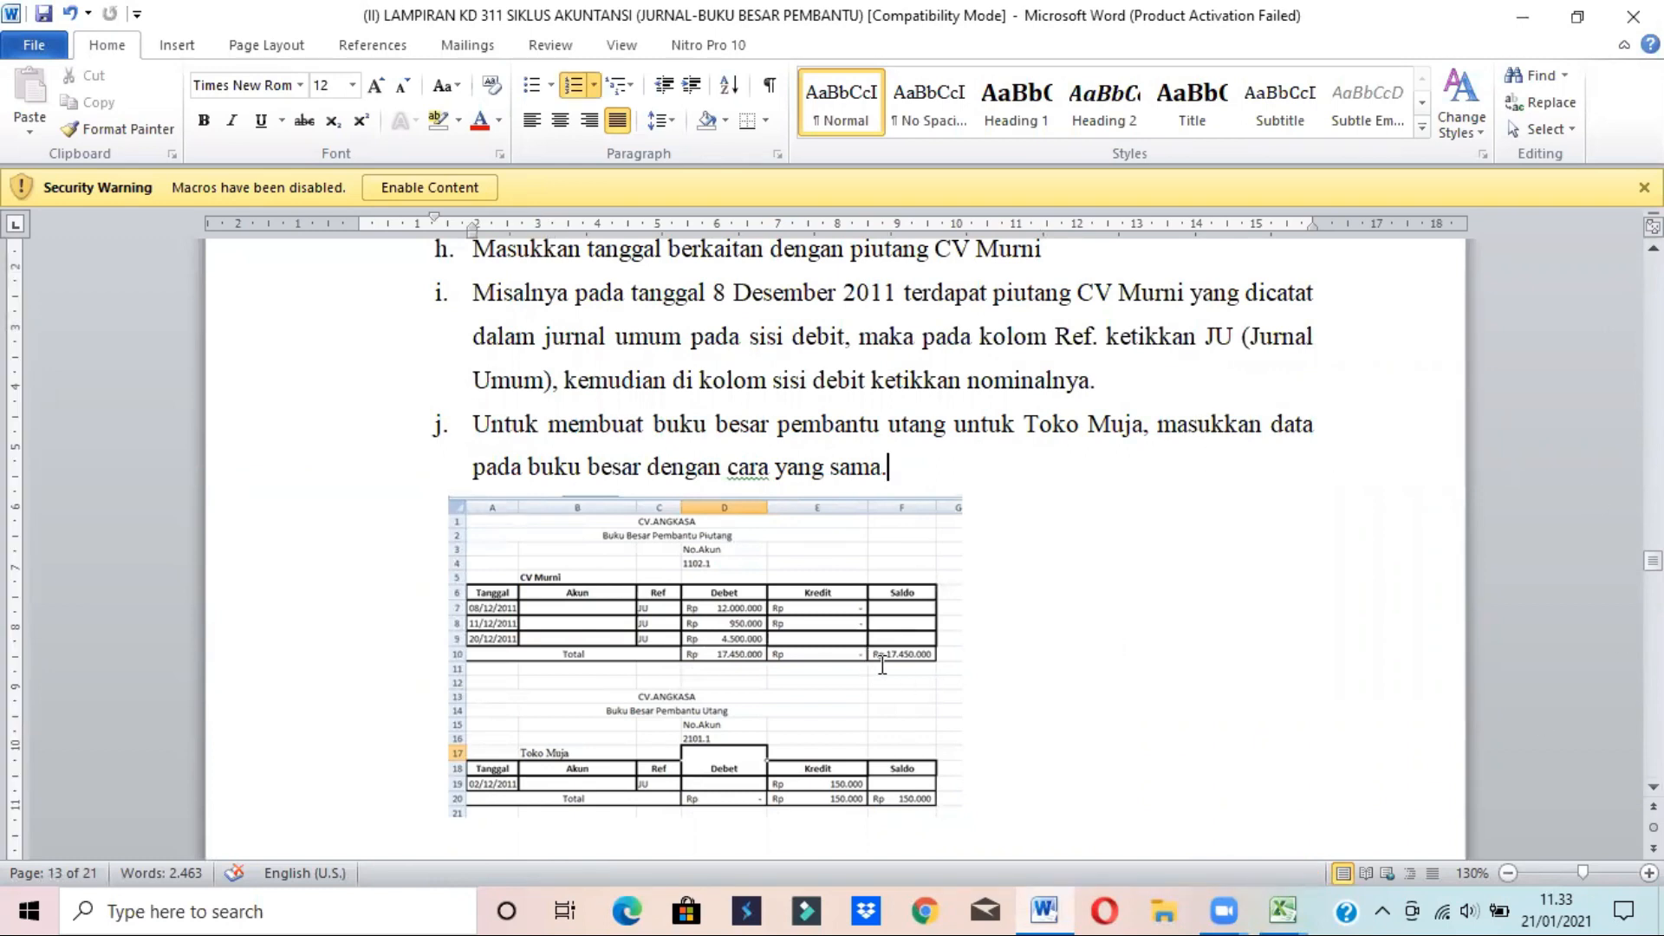
pyautogui.hotkey('alt', 'Tab')
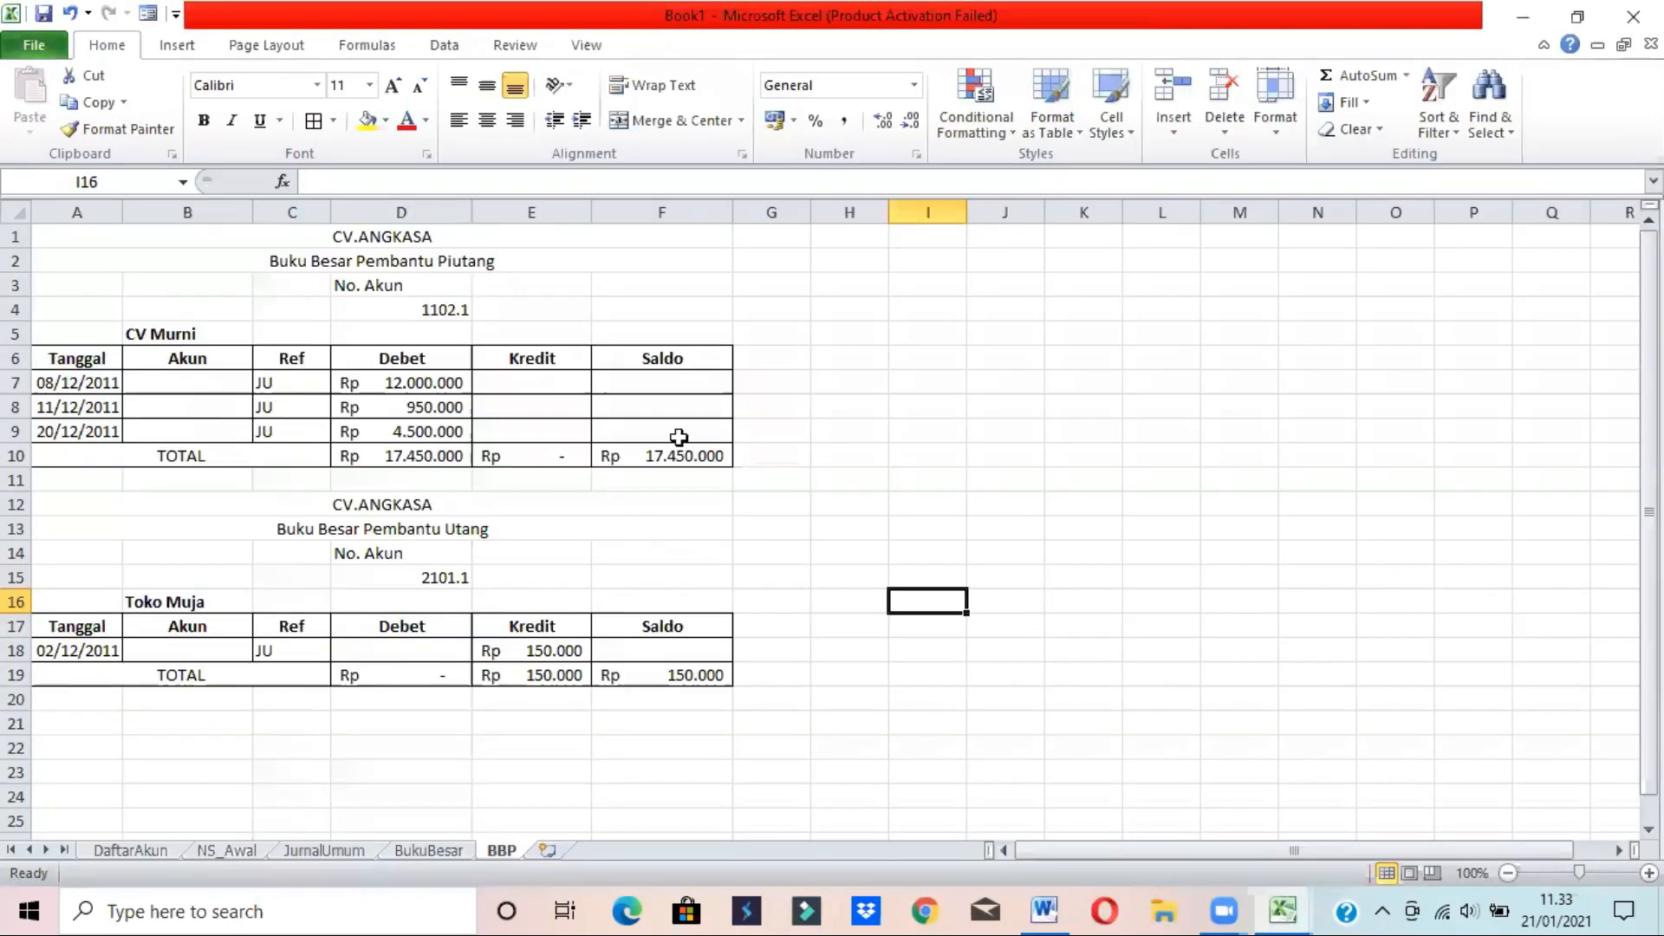
pyautogui.click(660, 457)
pyautogui.click(635, 676)
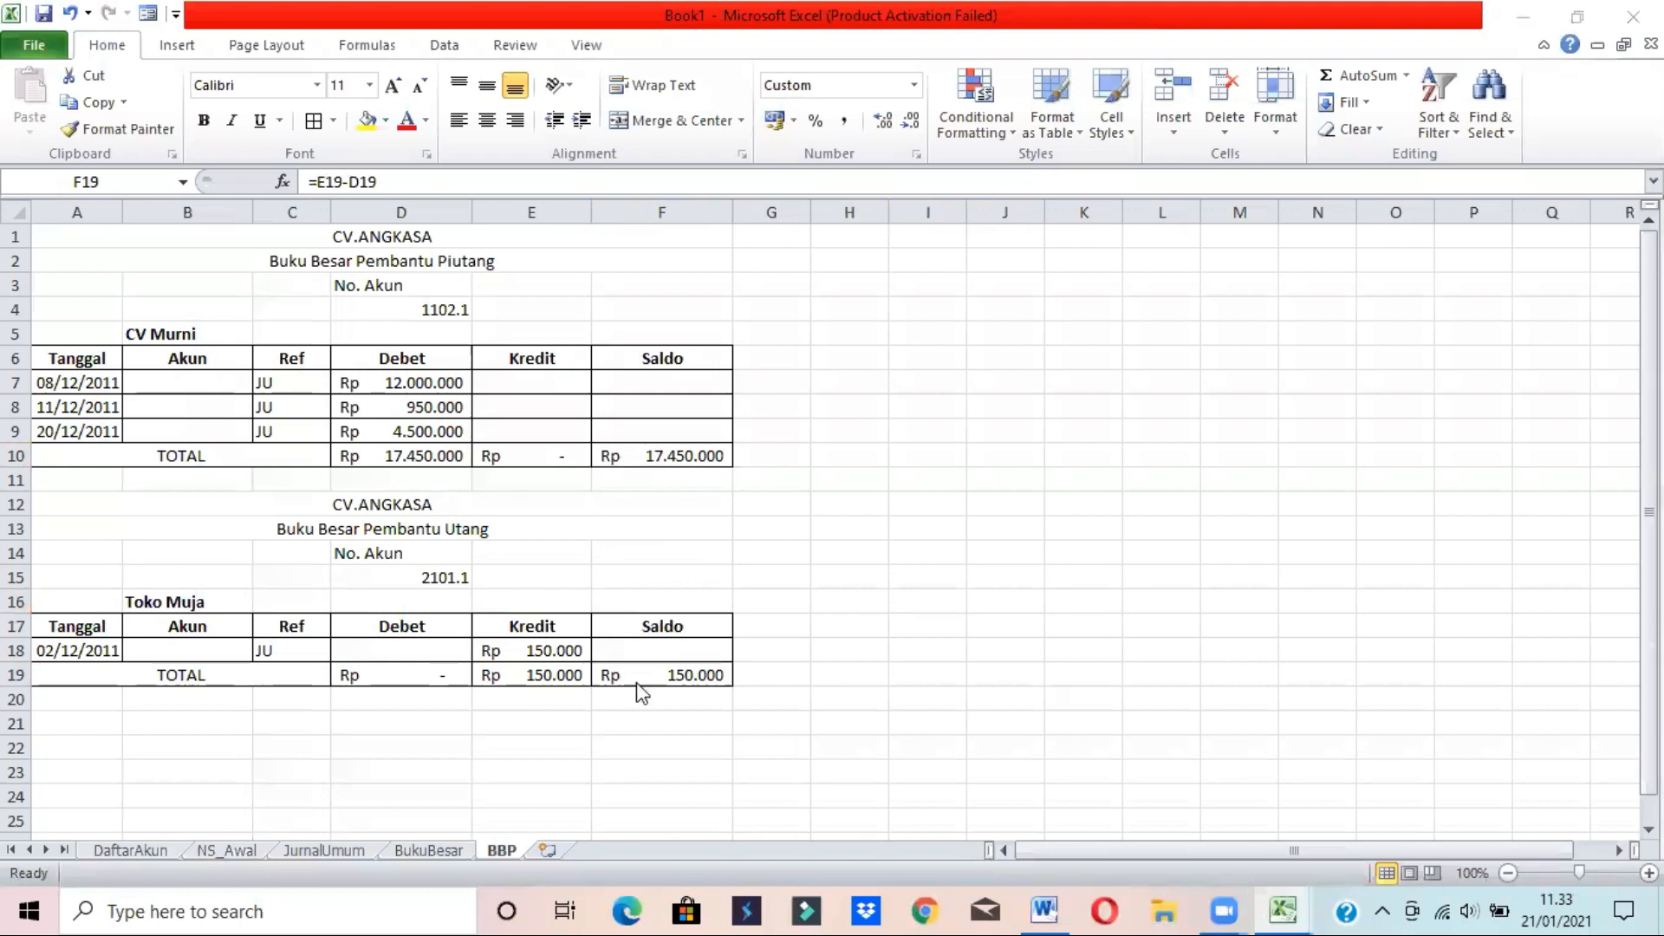
pyautogui.click(1043, 908)
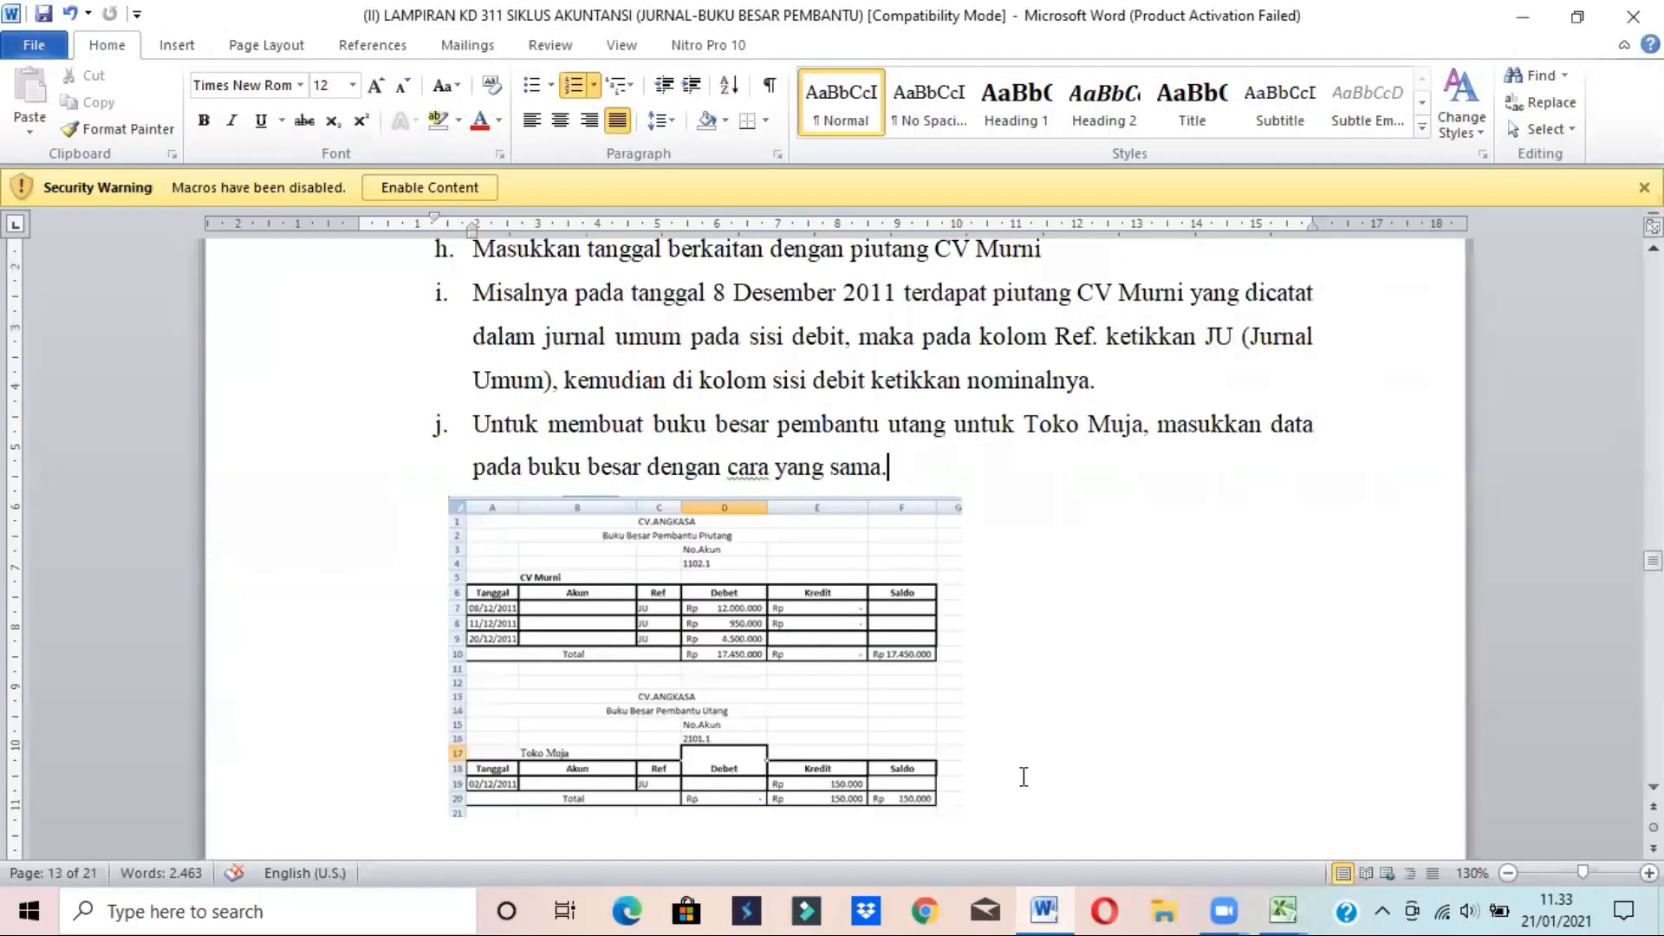
pyautogui.click(873, 795)
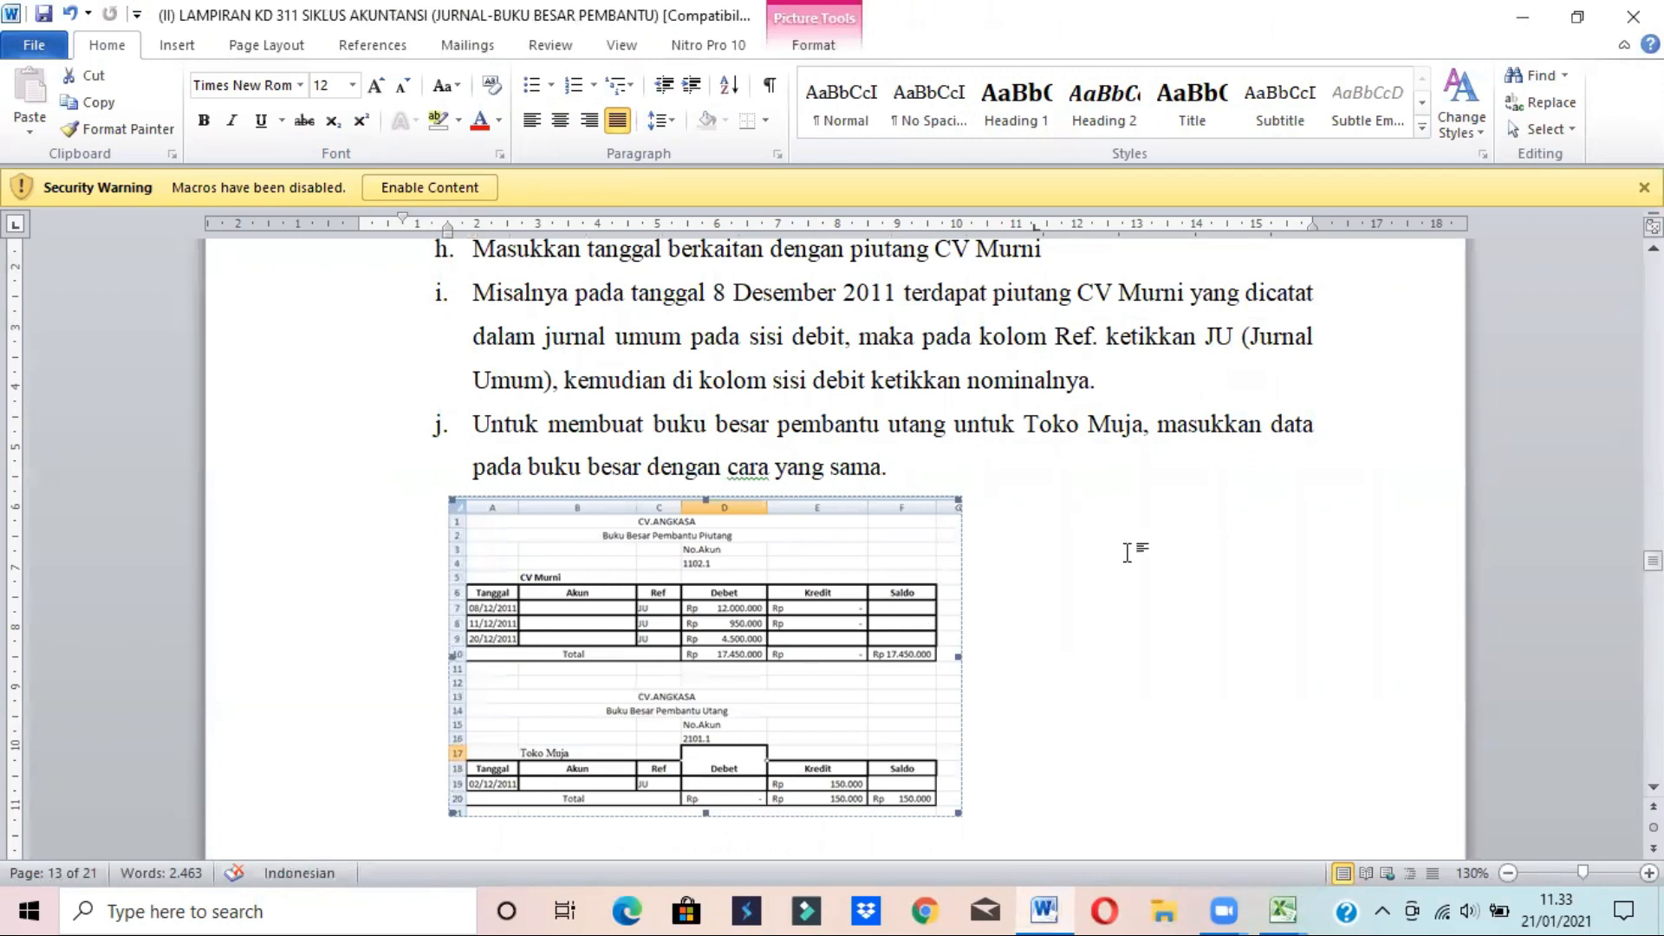
pyautogui.scroll(-3, 832, 546)
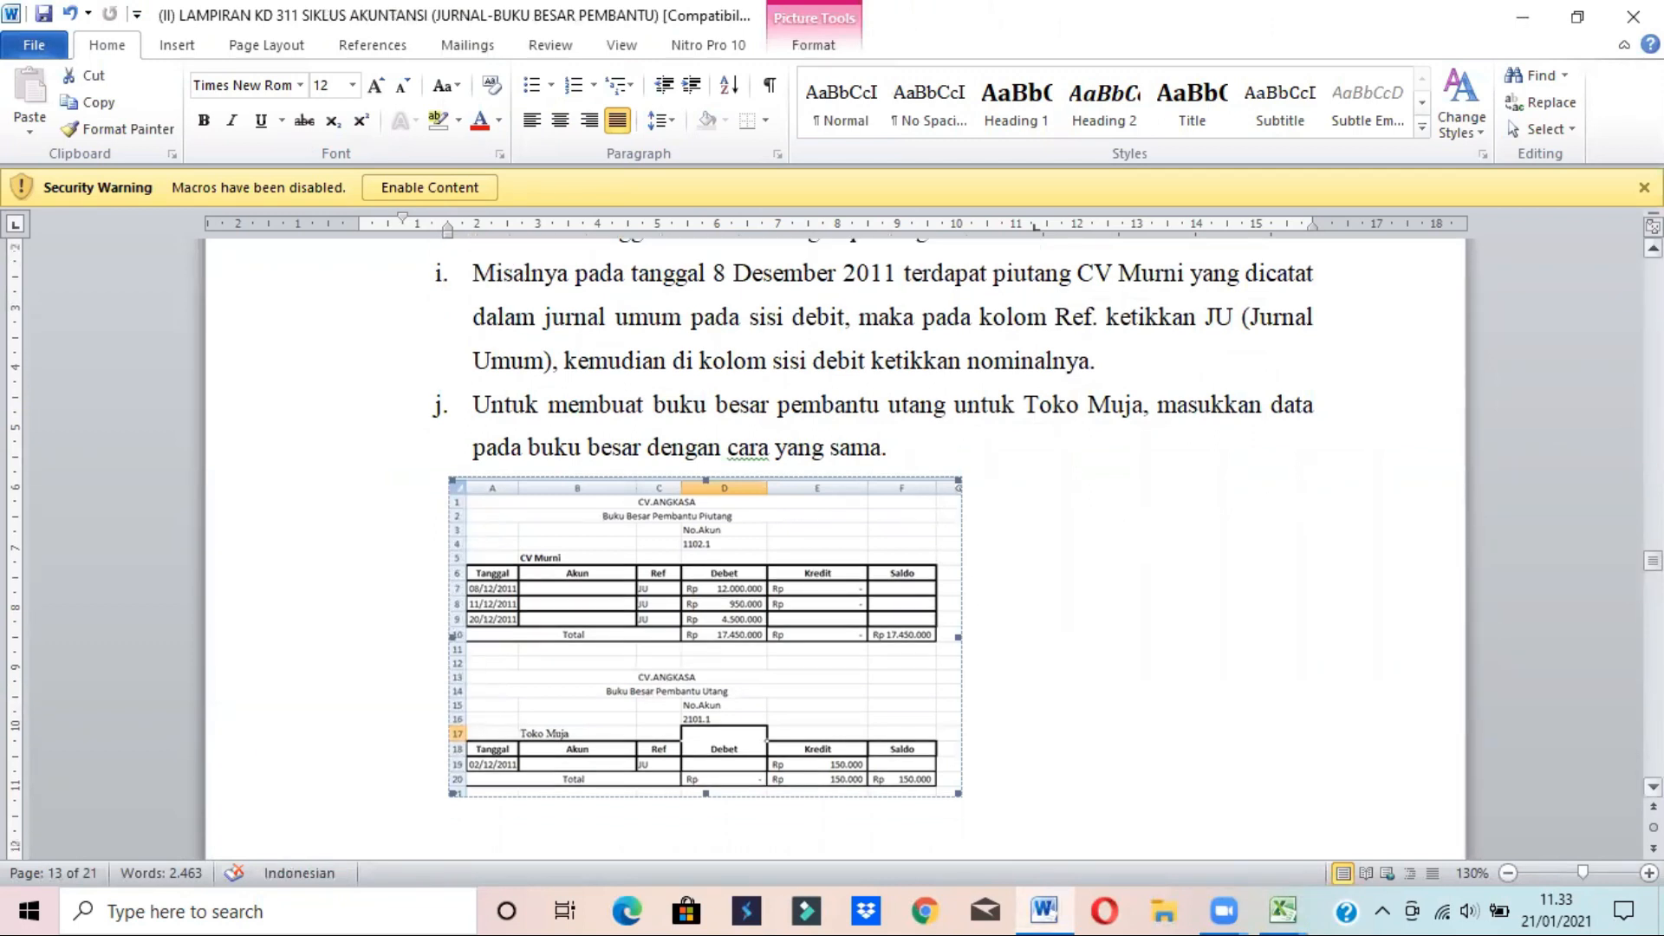
pyautogui.scroll(-1, 832, 546)
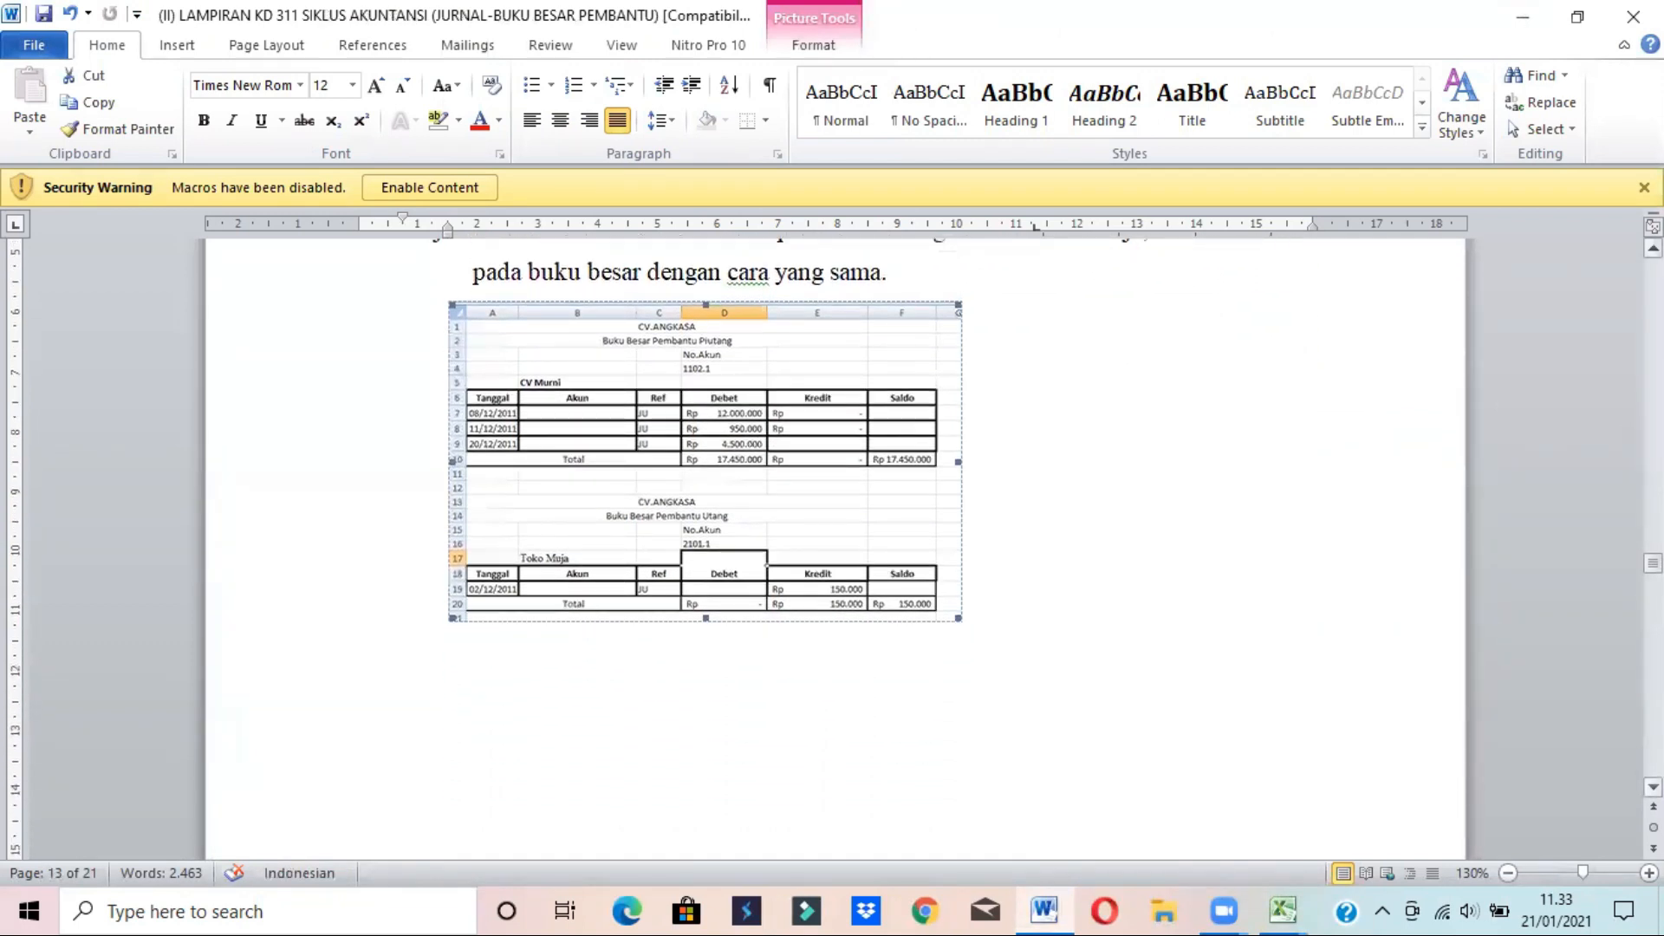
pyautogui.scroll(-3, 831, 546)
pyautogui.hotkey('alt', 'Tab')
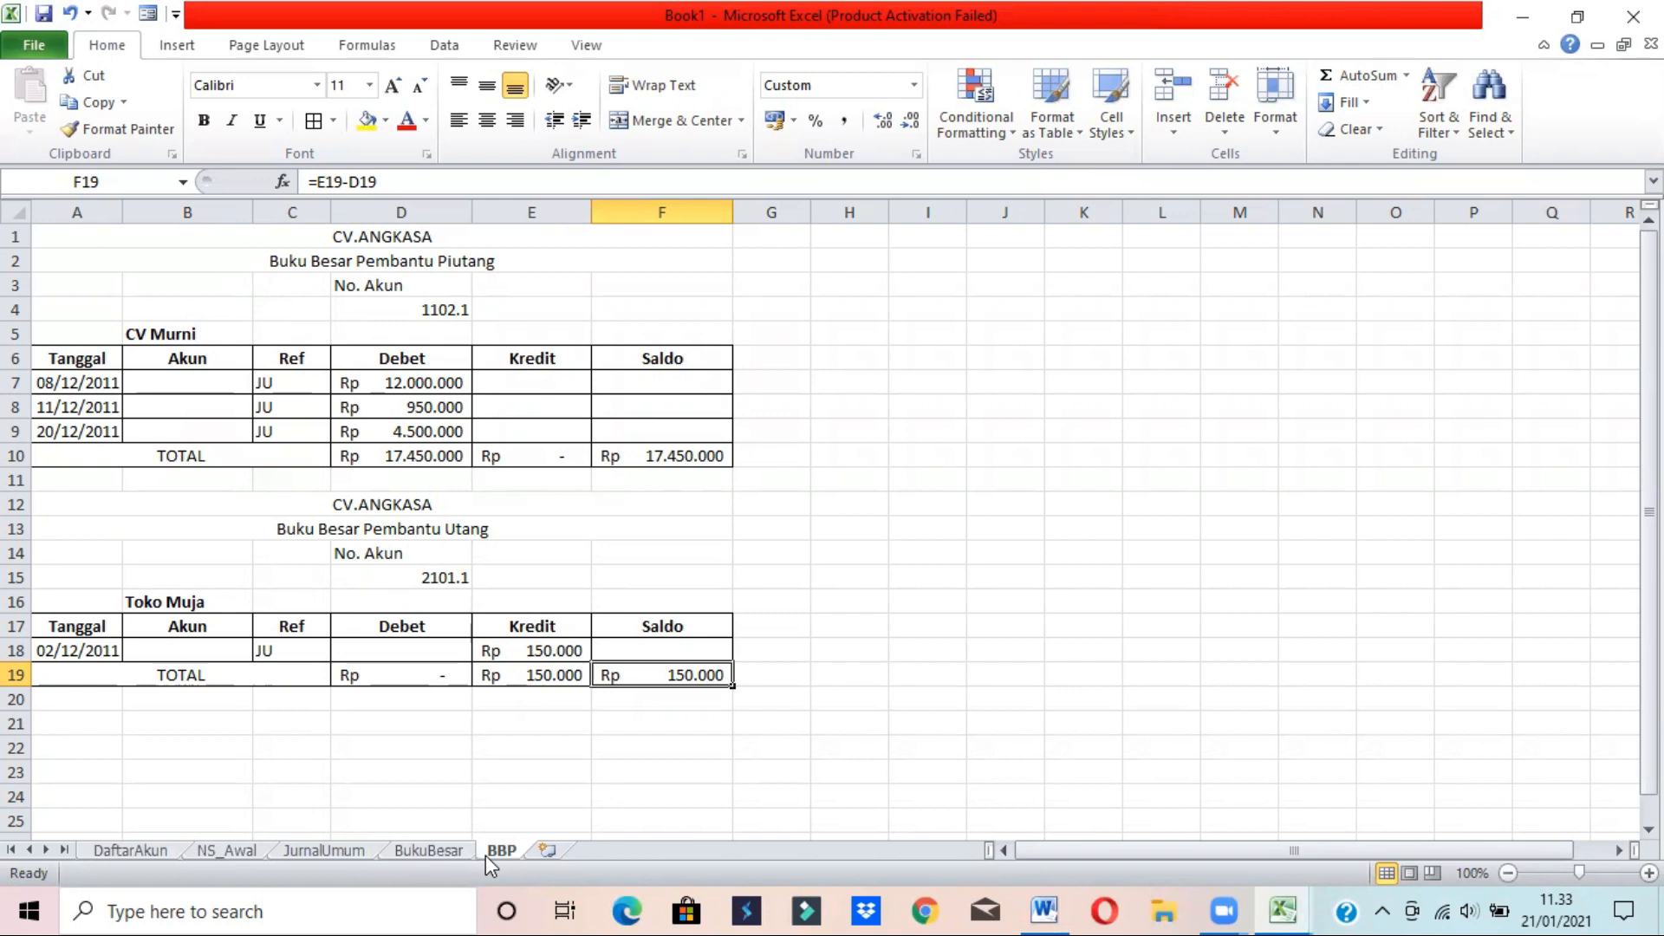
pyautogui.click(790, 675)
pyautogui.click(679, 715)
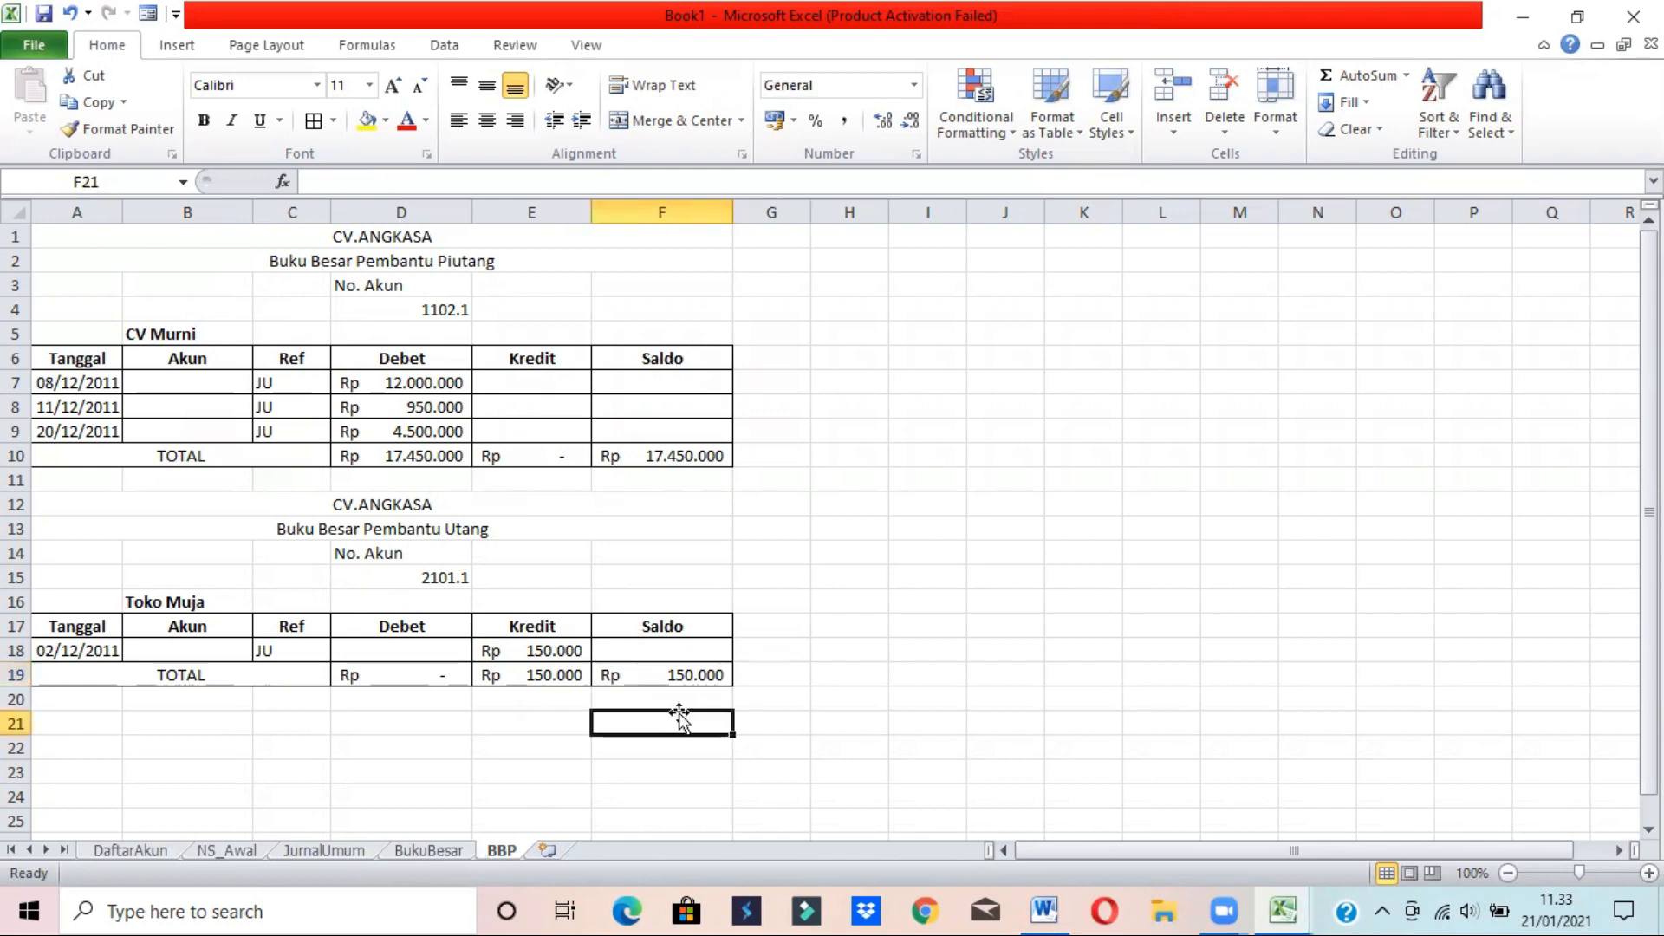
pyautogui.click(788, 693)
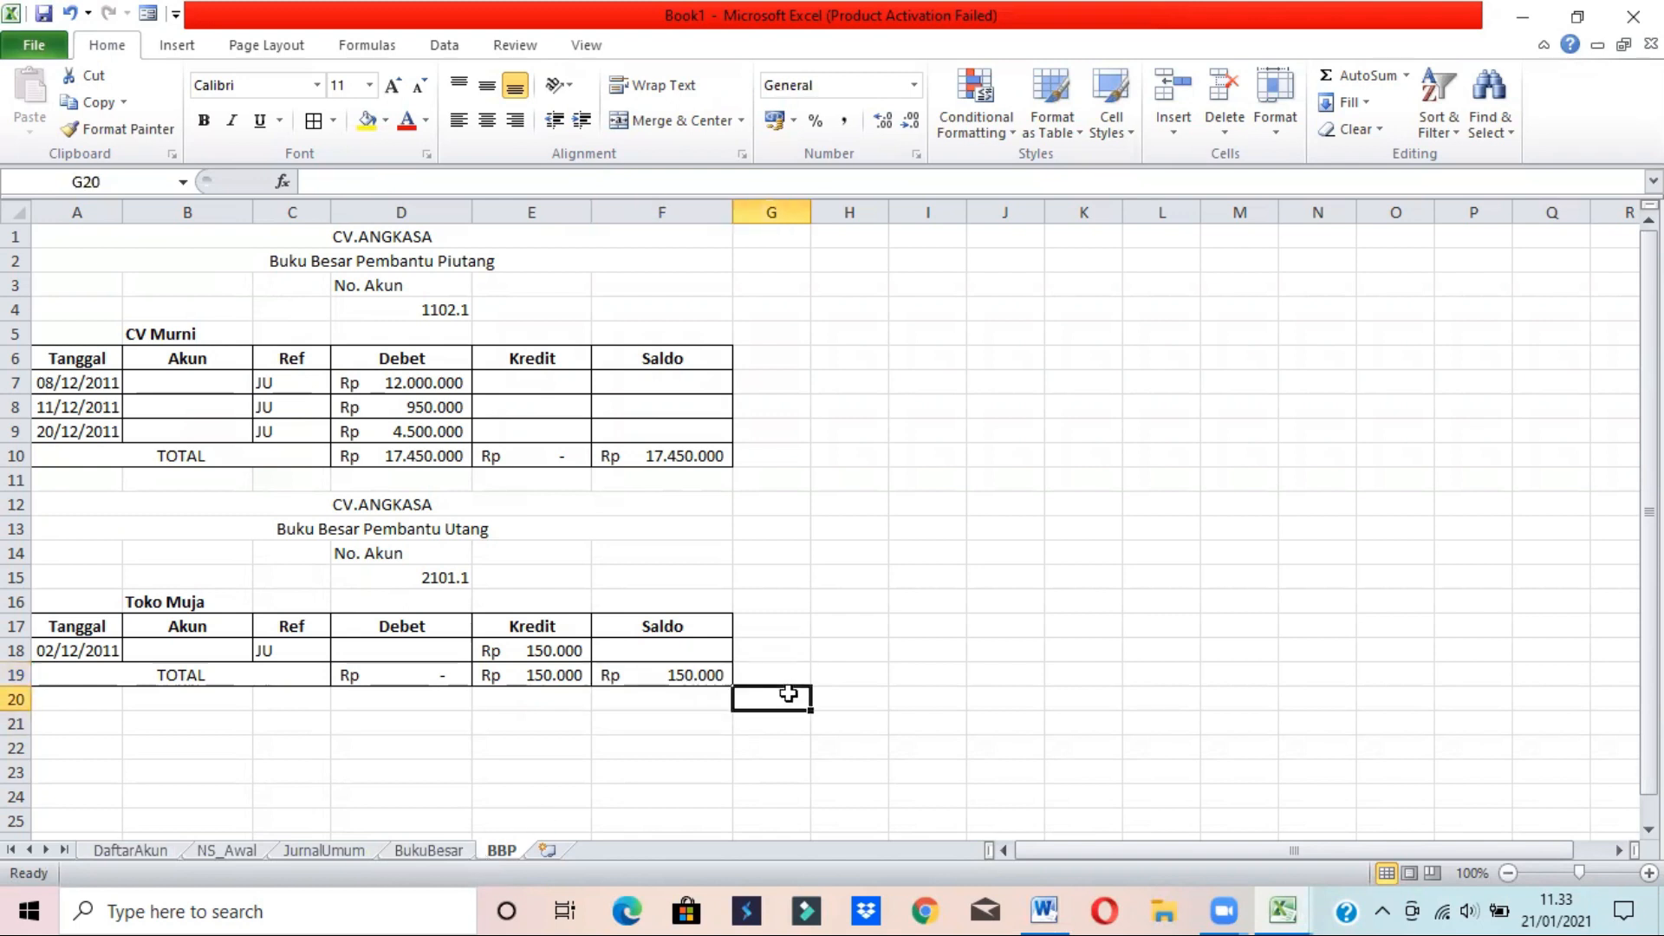